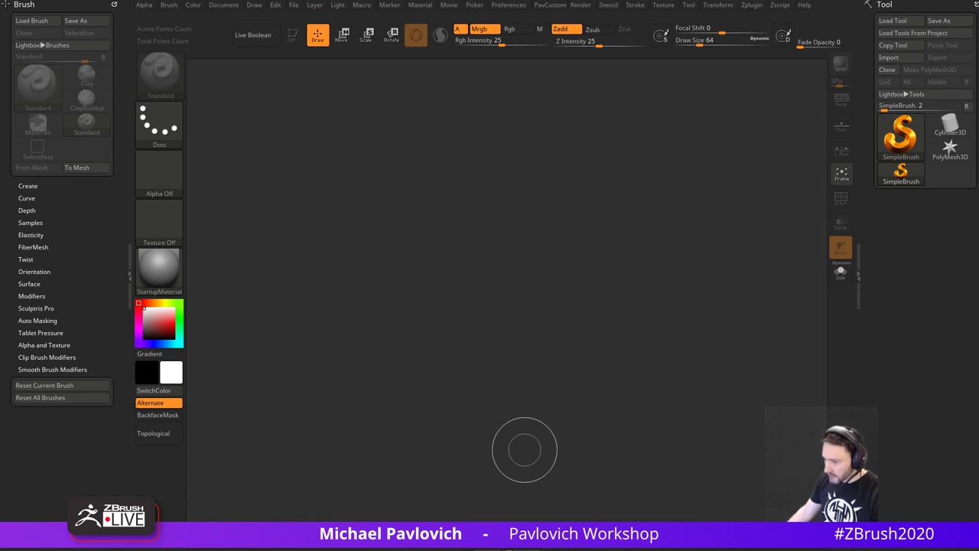
mouse_move(525, 450)
mouse_down()
mouse_move(381, 82)
mouse_move(346, 65)
mouse_move(524, 550)
mouse_up()
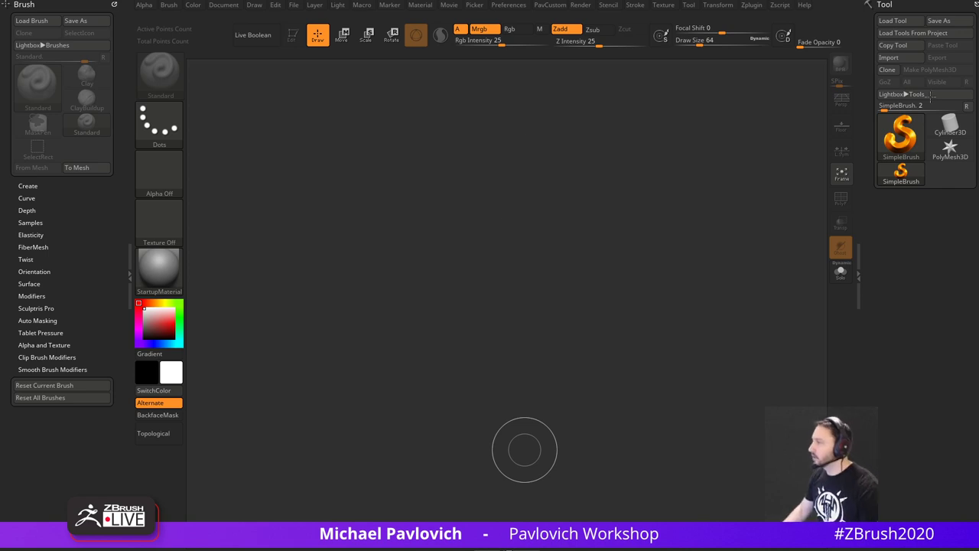
- Load the WorkingBody.ZTL tool from the streaming\Gauntly folder on drive D and put it on the canvas in Edit mode
click(915, 21)
scroll(237, 237, up, 7)
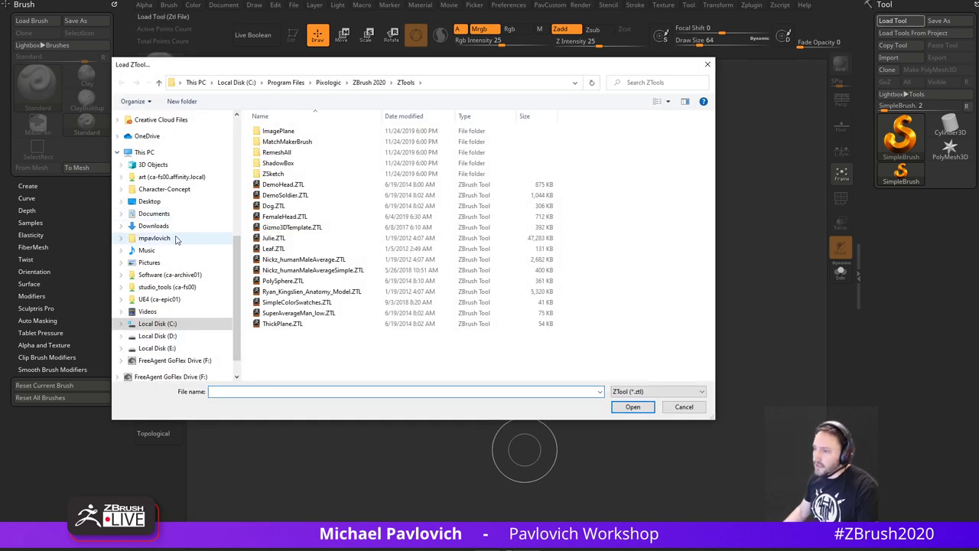
click(177, 160)
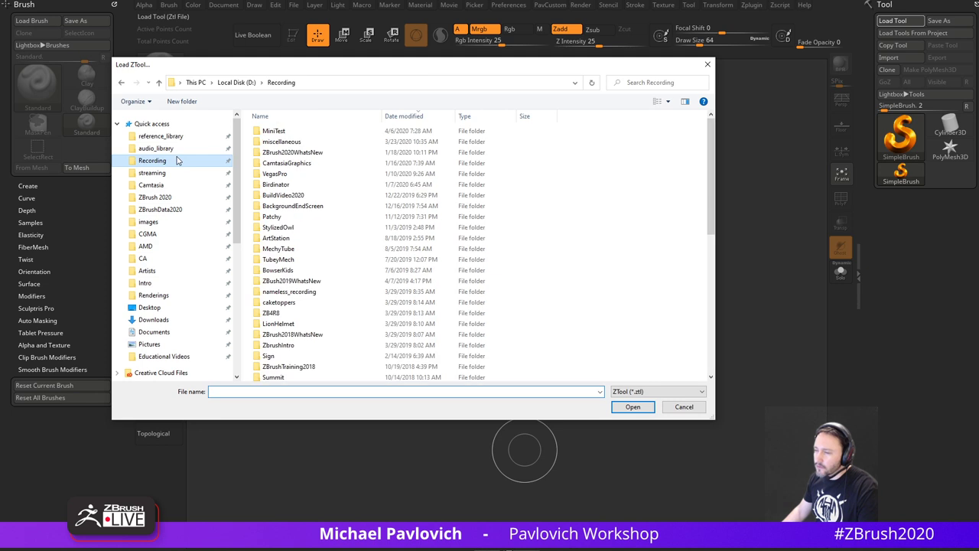
click(178, 172)
double_click(288, 134)
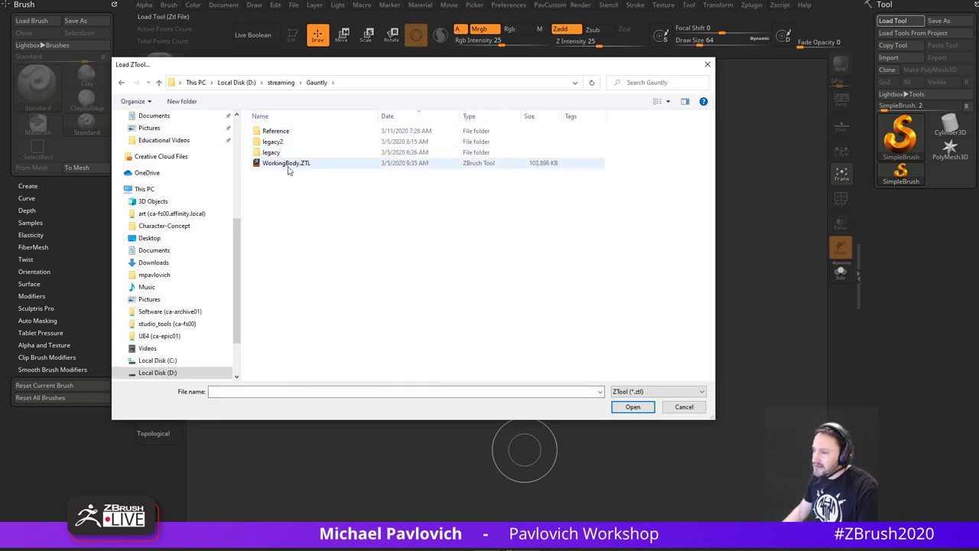
double_click(288, 164)
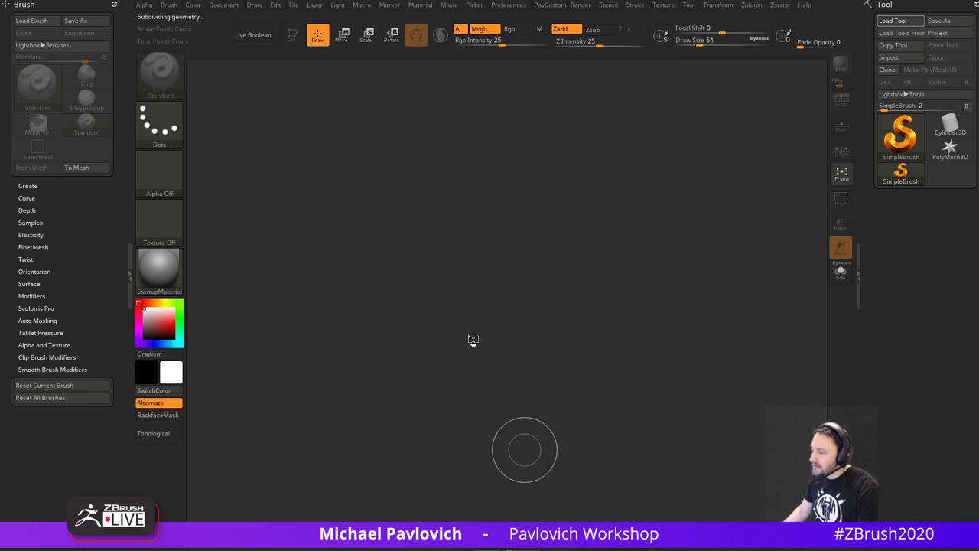
click(294, 35)
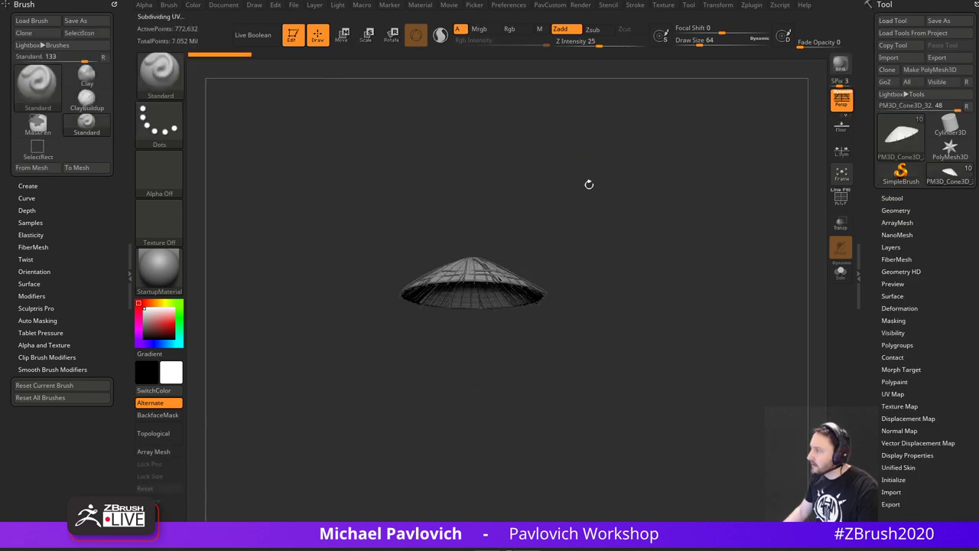
- Make all subtools of the loaded character visible and reduce the brush Draw Size to 8
click(892, 198)
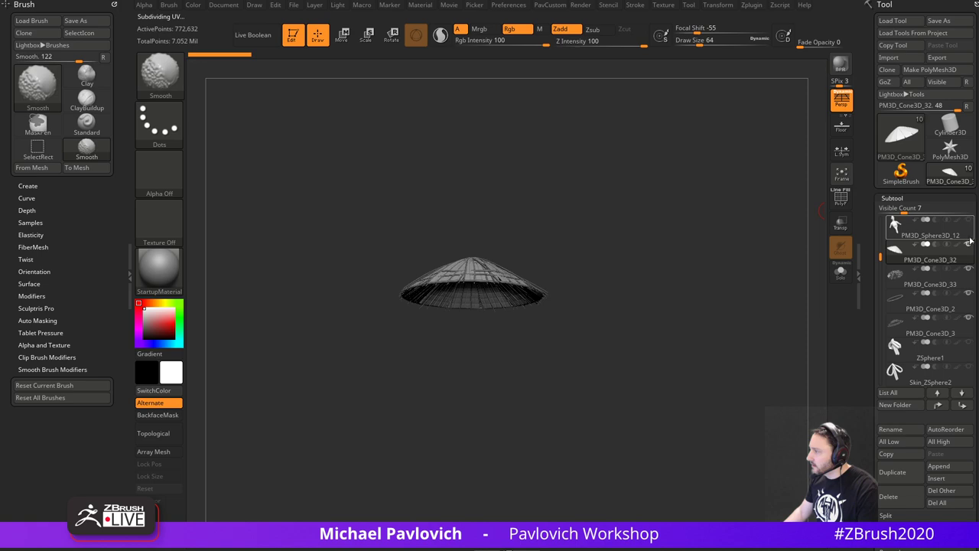
click(841, 270)
ctrl+right_drag(653, 265, 694, 326)
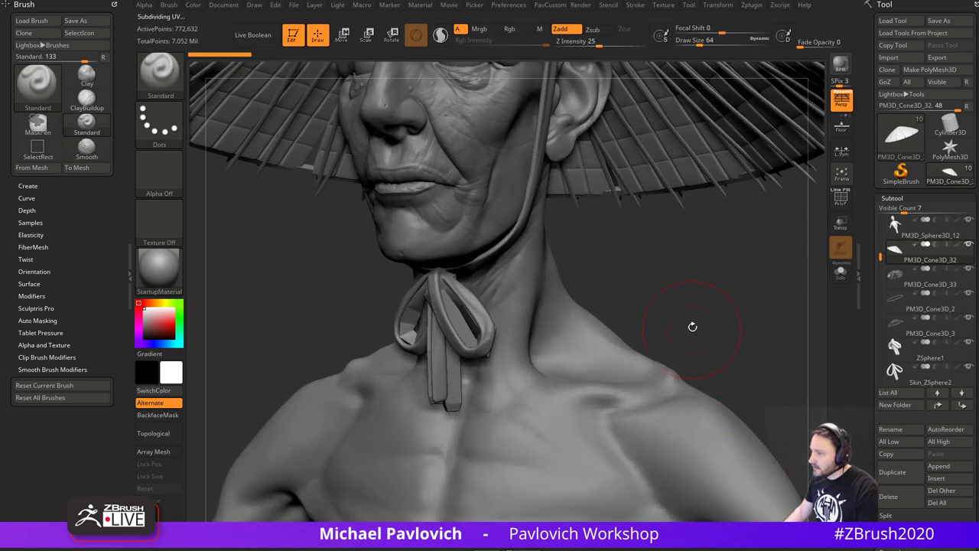
key(s)
drag(693, 326, 678, 321)
mouse_move(678, 321)
ctrl+right_down()
mouse_move(666, 247)
mouse_move(761, 405)
ctrl+right_up()
right_drag(762, 406, 754, 356)
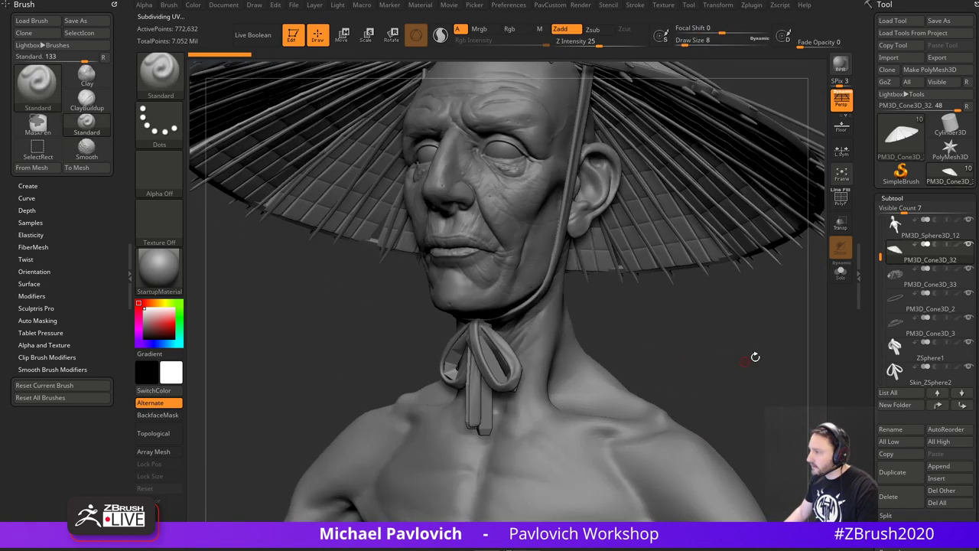
- Turn on polypaint display for all subtools and set the material to SkinShade4
shift+click(957, 220)
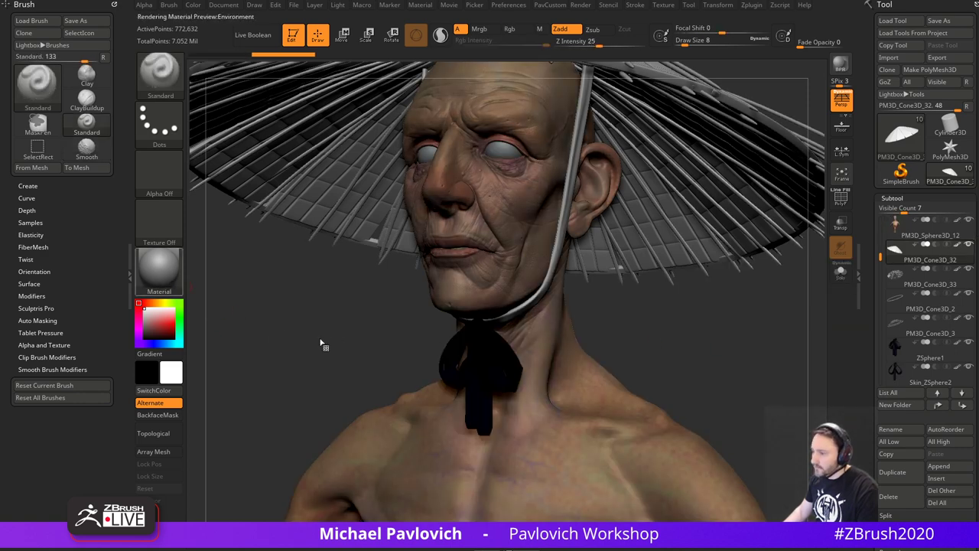
click(159, 268)
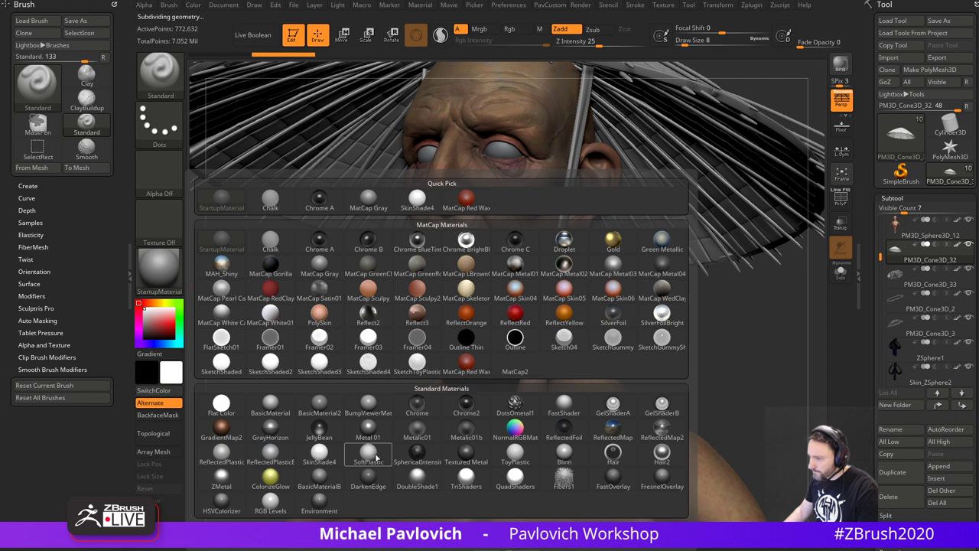
click(320, 456)
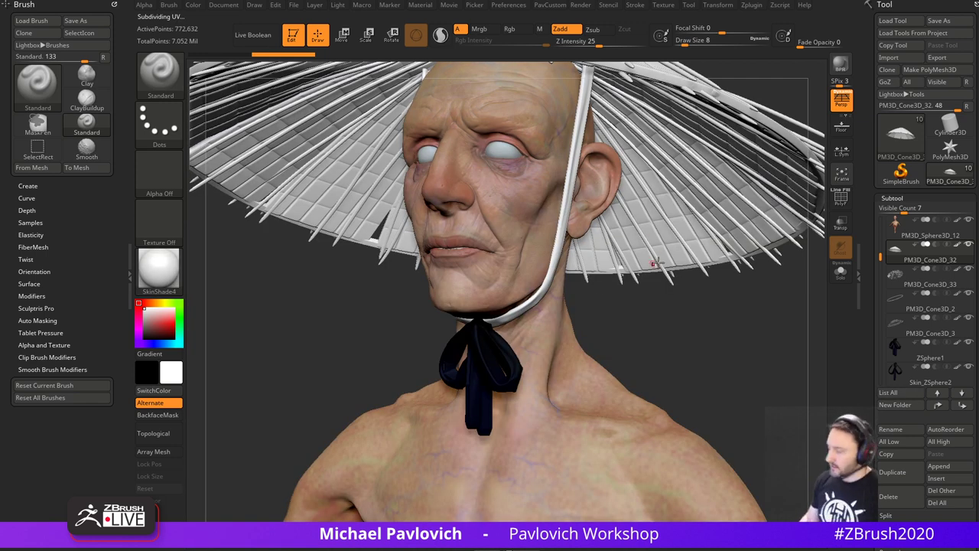
mouse_move(694, 284)
shift+mouse_down()
mouse_move(696, 335)
mouse_move(709, 319)
shift+mouse_up()
key(s)
mouse_move(678, 358)
mouse_down()
mouse_move(691, 360)
mouse_move(684, 332)
mouse_move(710, 346)
mouse_up()
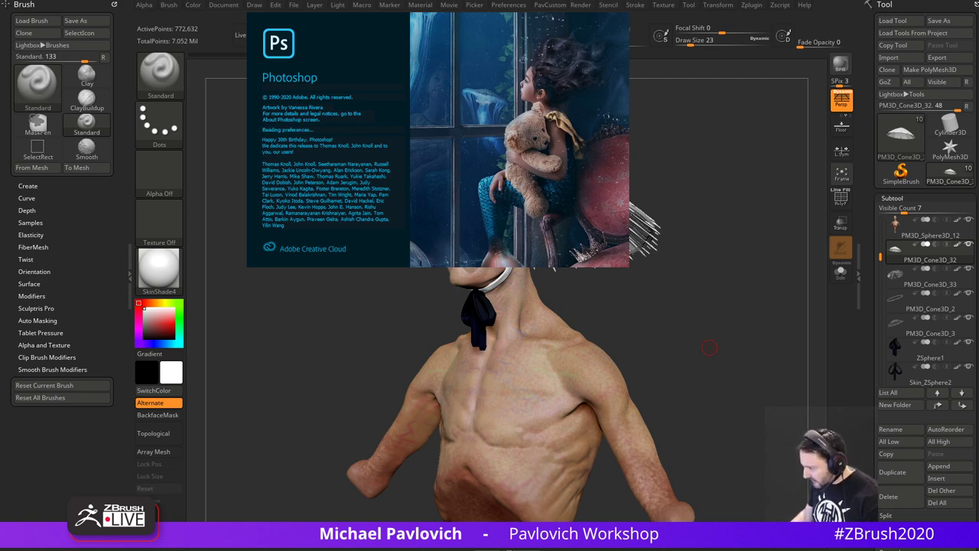
- Bring up the browser's Westworld open-face image search and examine the mechanical head reference
drag(0, 125, 286, 123)
drag(600, 120, 0, 120)
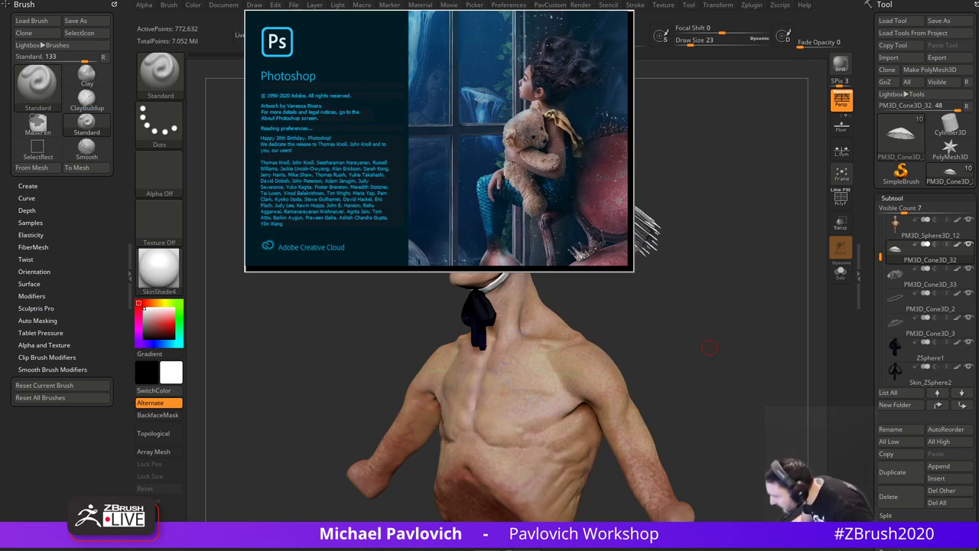
drag(0, 273, 525, 218)
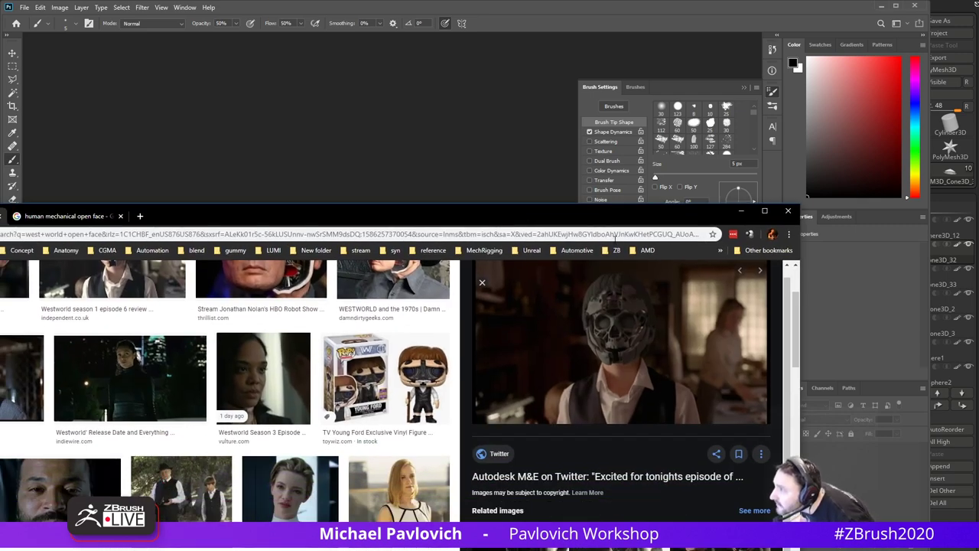
key(alt+Tab)
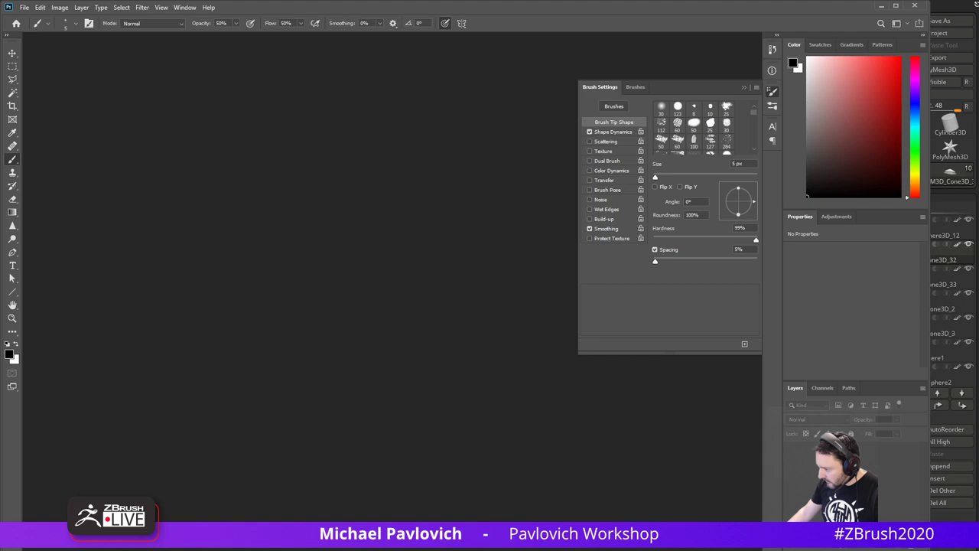
- Examine the splitting mechanical face around 1:13 in the Westworld Season 3 opening credits video, pausing it there, and return to ZBrush
key(alt+Tab)
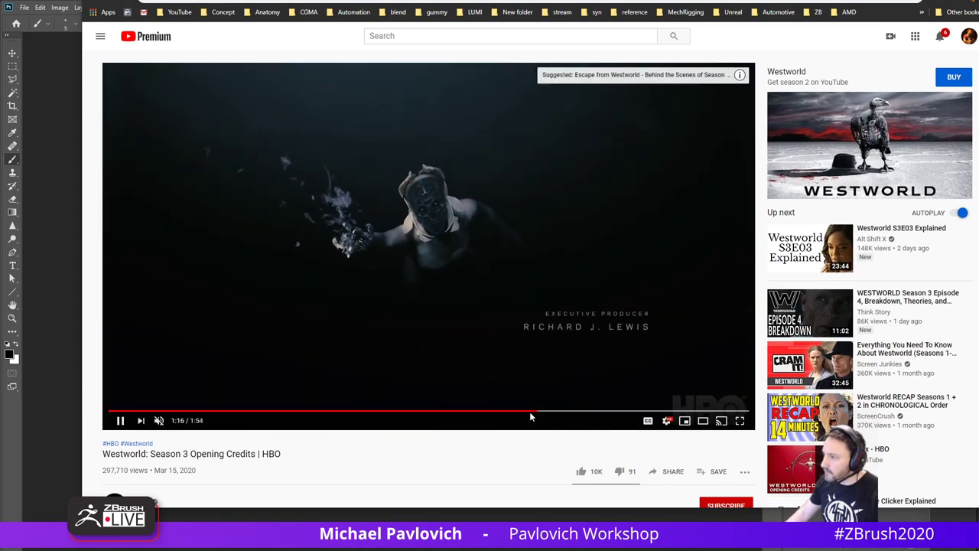
click(534, 415)
click(526, 415)
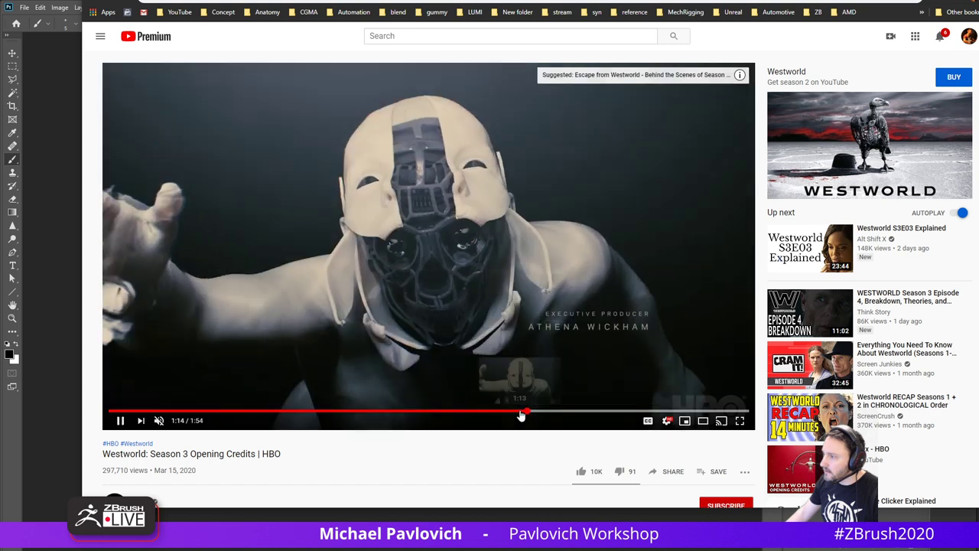
click(520, 415)
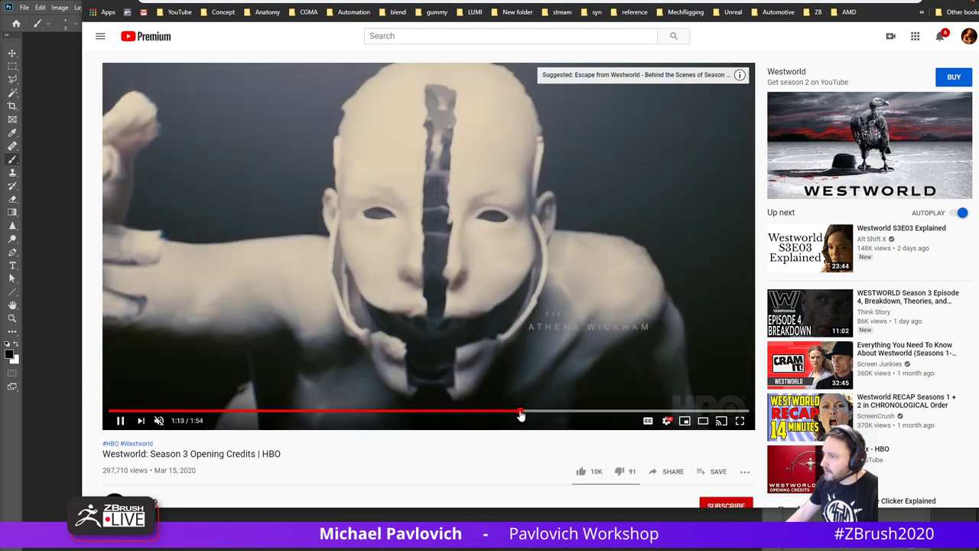
click(515, 414)
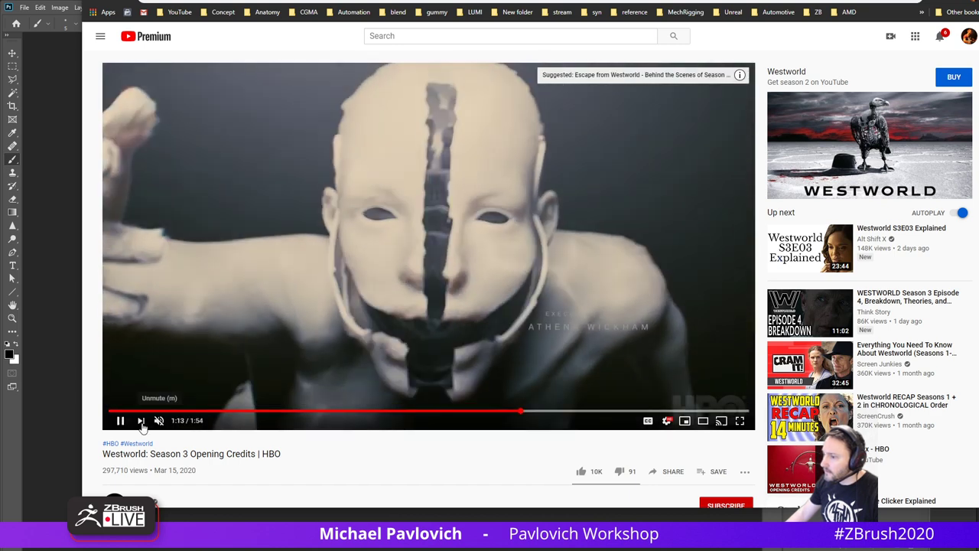
click(120, 420)
drag(476, 1, 977, 3)
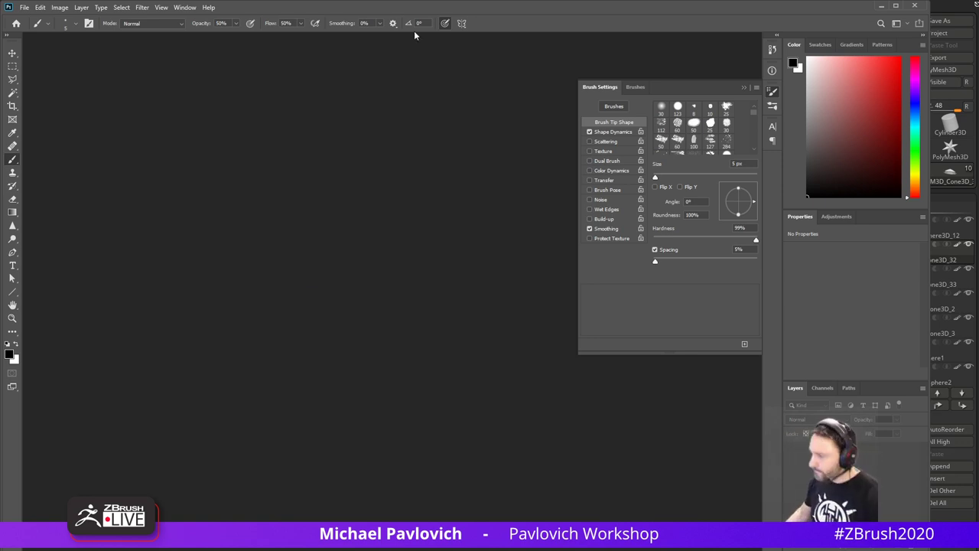
click(879, 6)
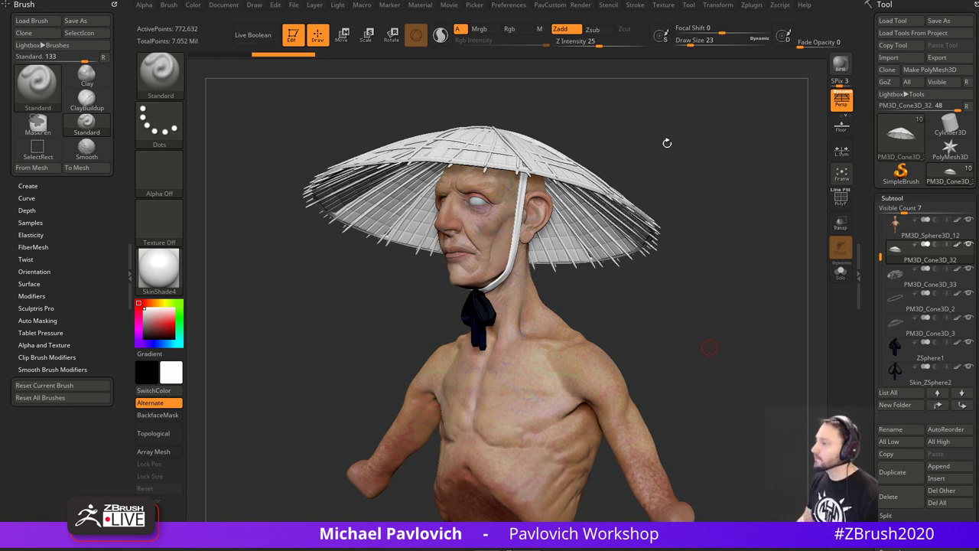
- Delete the ZSphere1 subtool that overlaps the bow under the chin
shift+drag(687, 137, 670, 288)
mouse_move(667, 292)
alt+mouse_down()
mouse_move(691, 326)
mouse_move(658, 329)
alt+mouse_up()
key(s)
alt+click(507, 329)
drag(667, 282, 675, 285)
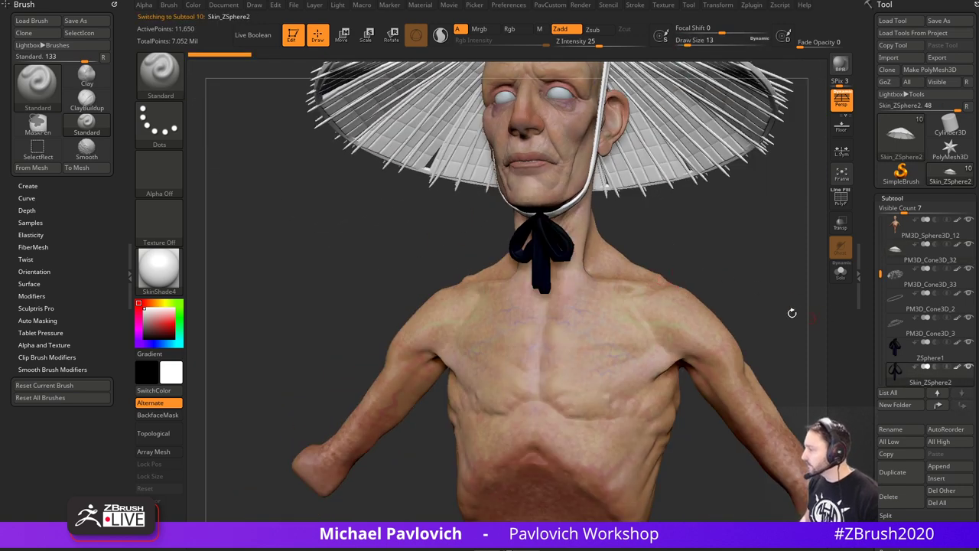
alt+drag(792, 313, 698, 344)
click(924, 359)
drag(870, 373, 876, 343)
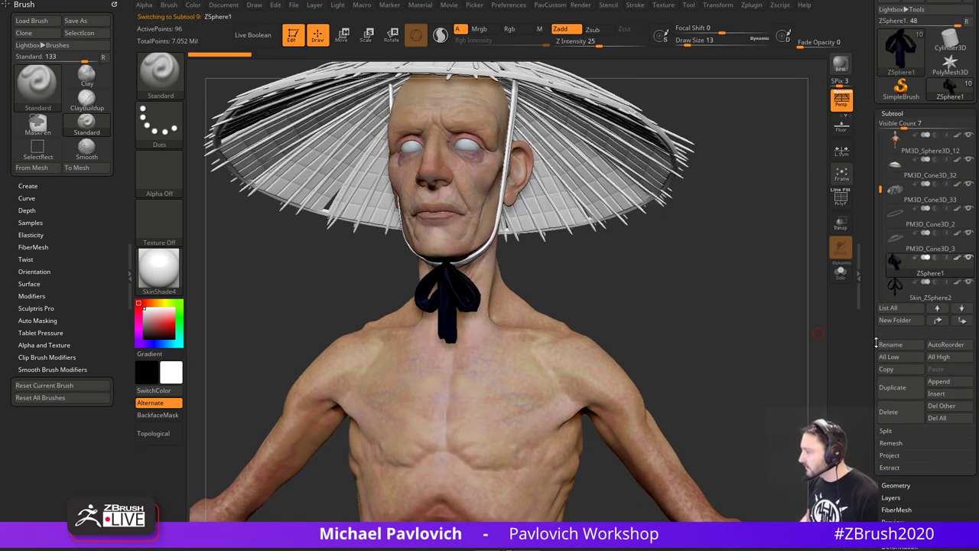
click(896, 419)
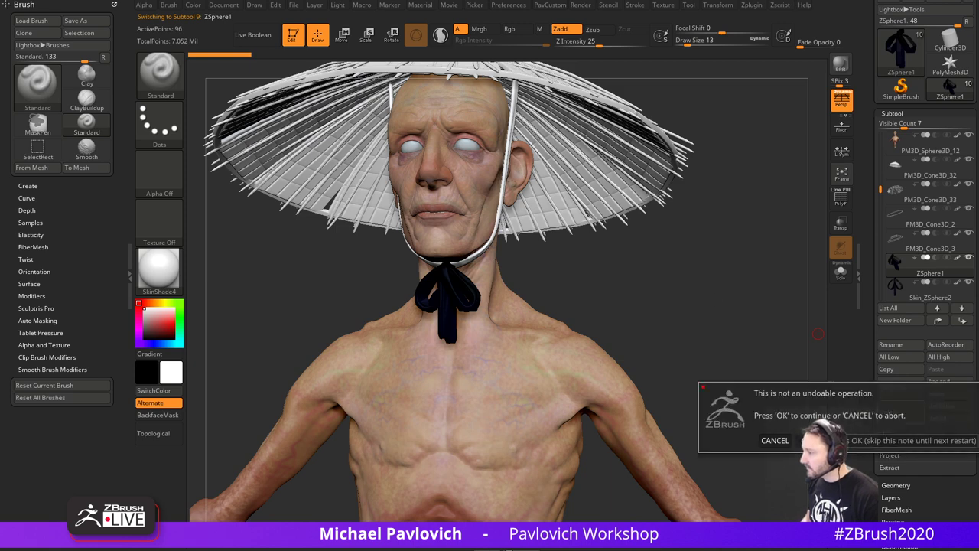
click(907, 440)
drag(712, 300, 710, 303)
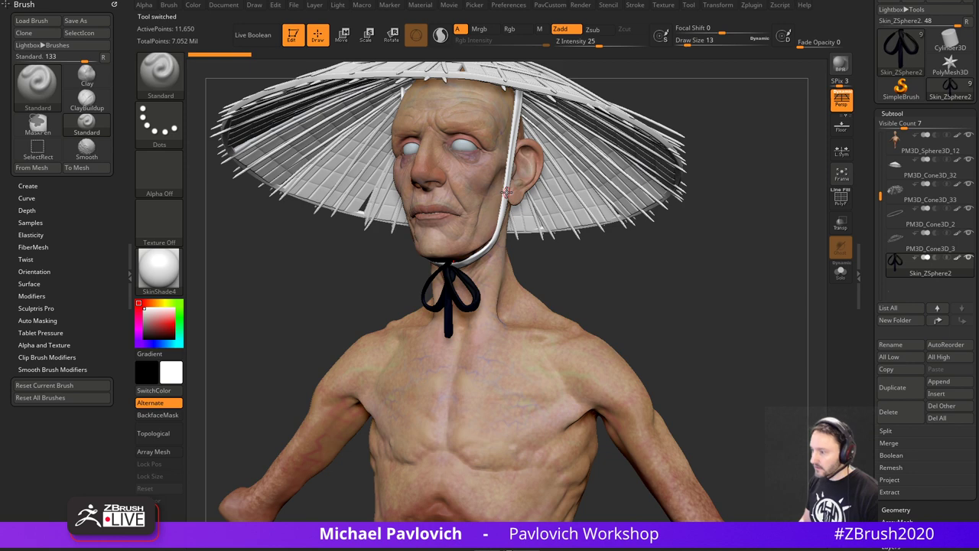
- Fill the bow subtool Skin_ZSphere2 with white
click(194, 6)
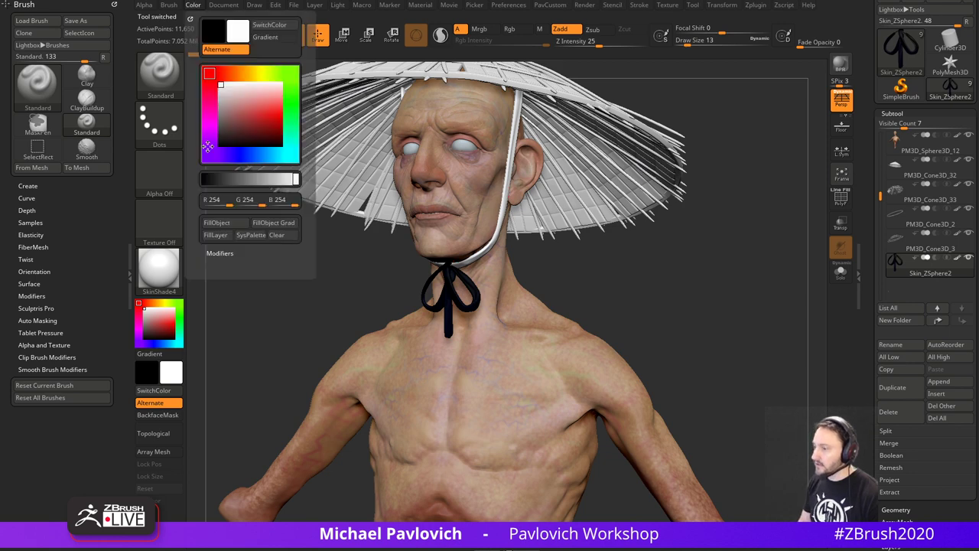
click(217, 234)
drag(700, 276, 690, 297)
key(s)
click(723, 268)
mouse_move(731, 267)
mouse_down()
mouse_move(756, 267)
mouse_move(722, 295)
mouse_move(742, 285)
mouse_up()
- Select the body subtool PM3D_Sphere3D_12 and activate the Move gizmo with multi-subtool transpose
drag(880, 186, 881, 128)
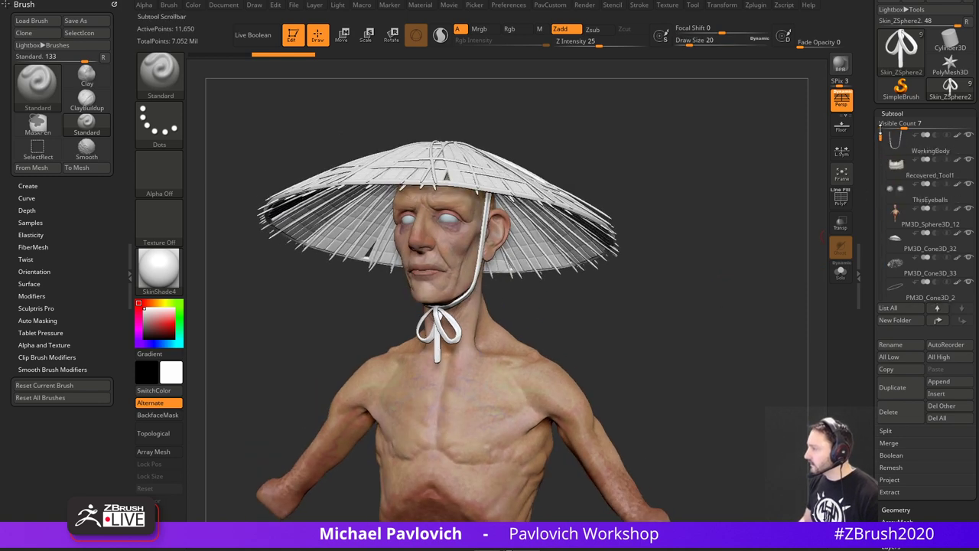
click(917, 223)
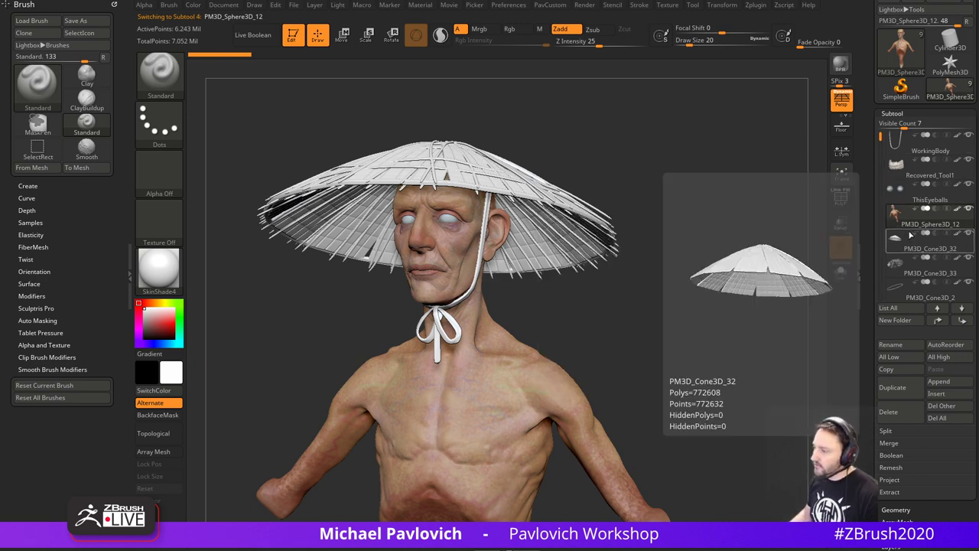
alt+drag(641, 218, 651, 179)
key(w)
ctrl+click(600, 176)
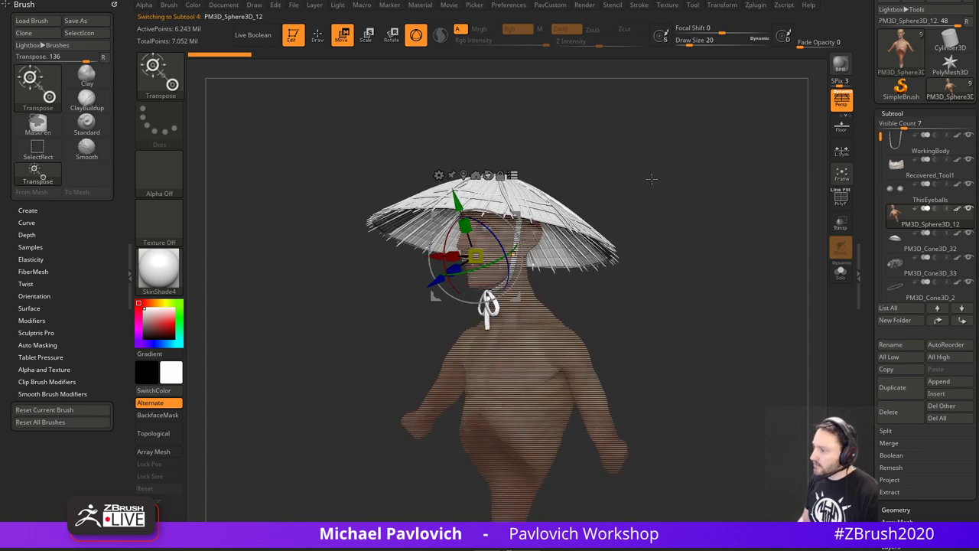
- Adjust the multi-transpose selection so the hat, chin strap and bow are active and the body is excluded
mouse_move(698, 117)
ctrl+shift+mouse_down()
mouse_move(356, 279)
mouse_move(355, 299)
ctrl+shift+mouse_up()
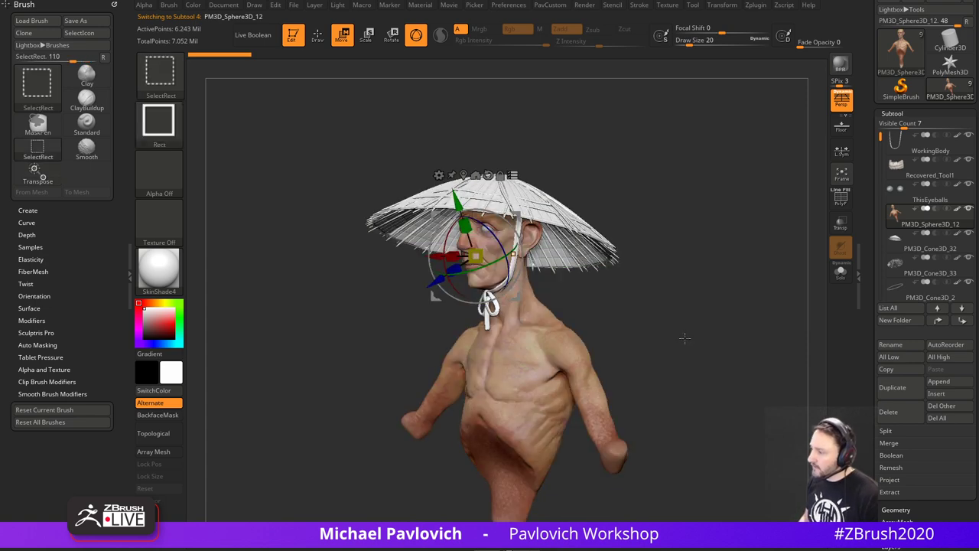
ctrl+shift+click(565, 348)
mouse_move(704, 341)
alt+mouse_down()
mouse_move(707, 352)
mouse_move(730, 346)
mouse_move(746, 360)
mouse_move(642, 258)
alt+mouse_up()
ctrl+shift+click(526, 183)
ctrl+shift+click(650, 278)
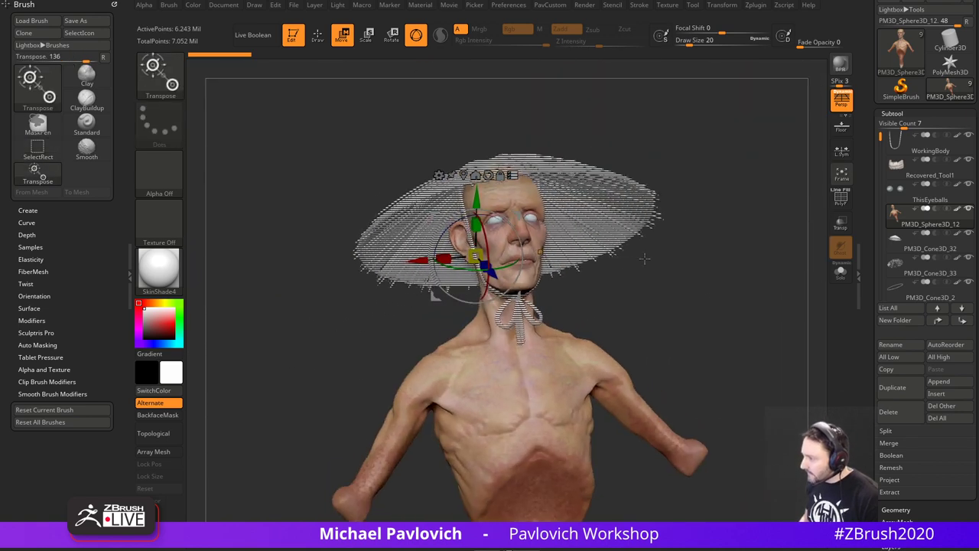
mouse_move(753, 285)
mouse_down()
mouse_move(717, 291)
mouse_move(723, 305)
mouse_move(737, 299)
mouse_up()
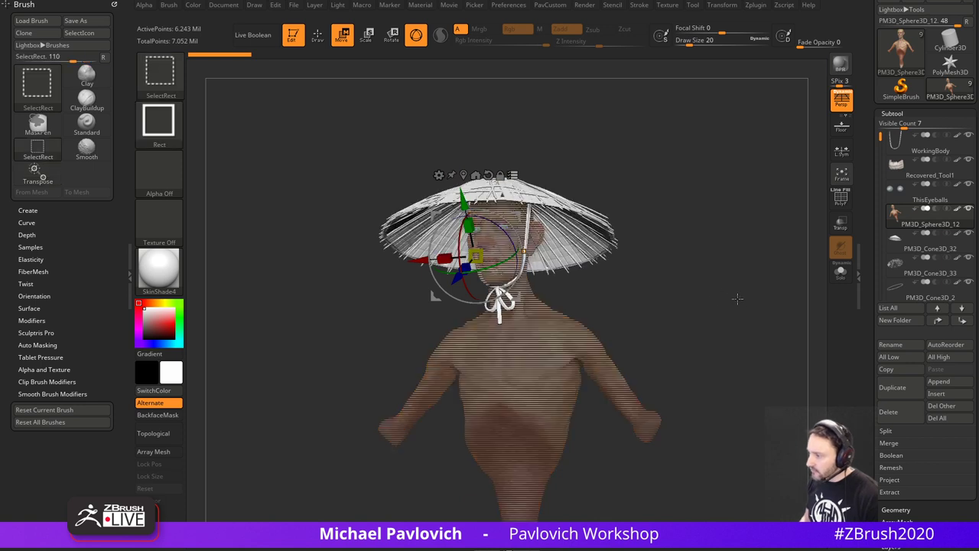
- Group the multi-transpose-active hat subtools in a new folder named Hat, and hide the folder
key(ctrl+f)
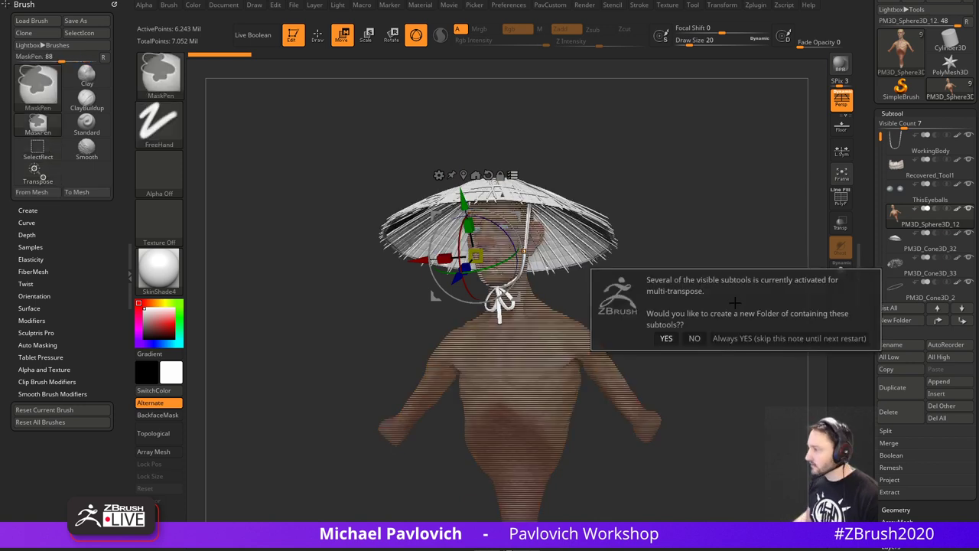
click(737, 339)
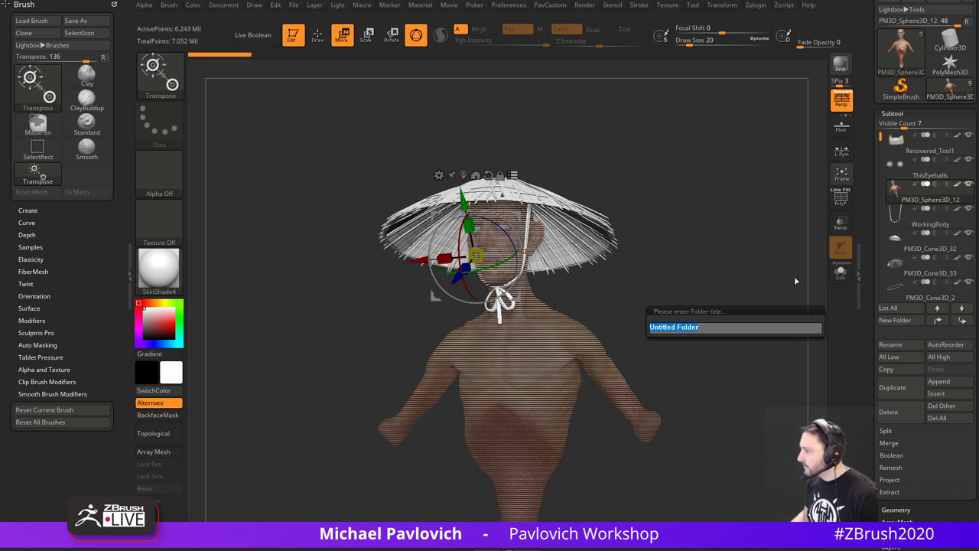
text(Hat)
key(Return)
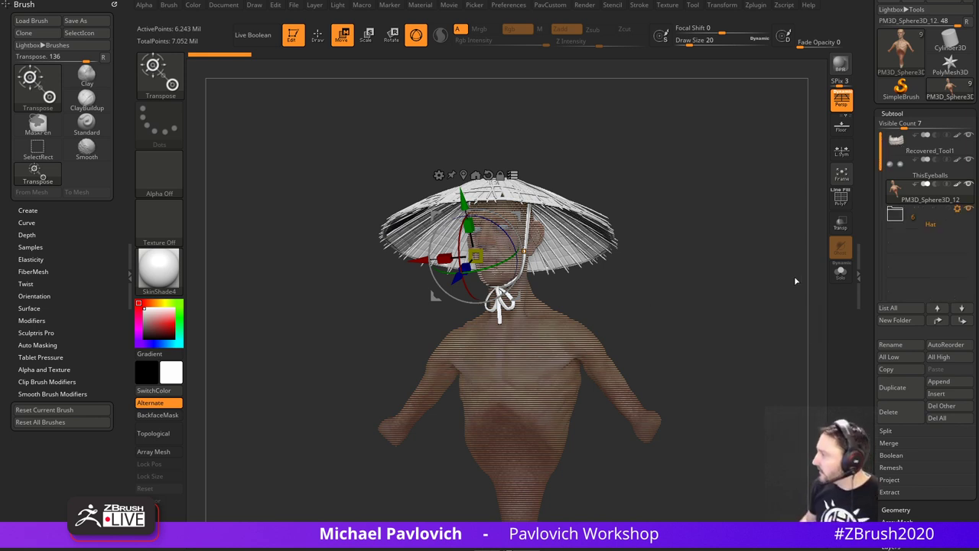
click(969, 208)
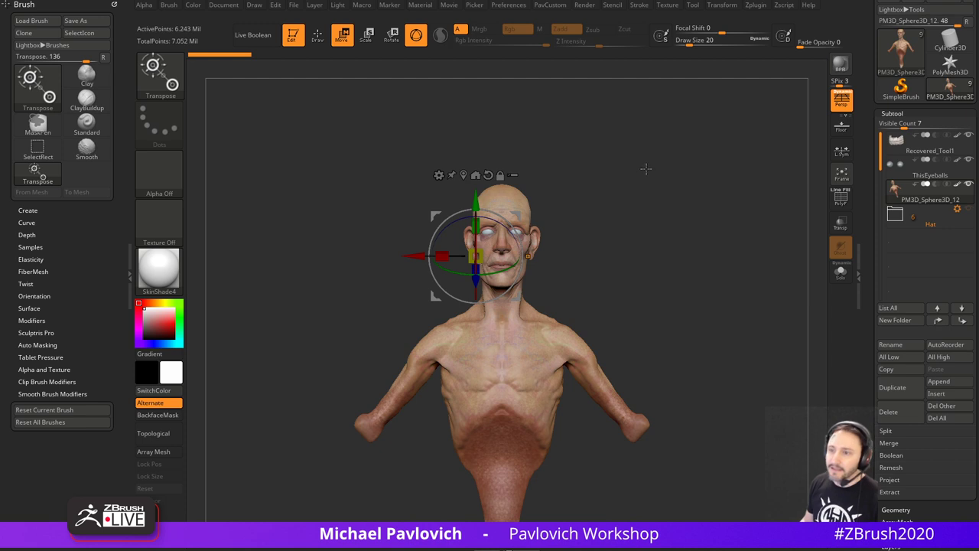
- Return to Draw mode and lower the body subtool PM3D_Sphere3D_12 to subdivision level 1
key(s)
mouse_move(647, 169)
mouse_down()
mouse_move(624, 173)
mouse_move(633, 173)
mouse_move(611, 200)
mouse_move(641, 208)
mouse_move(658, 239)
mouse_move(652, 261)
mouse_up()
key(q)
key(s)
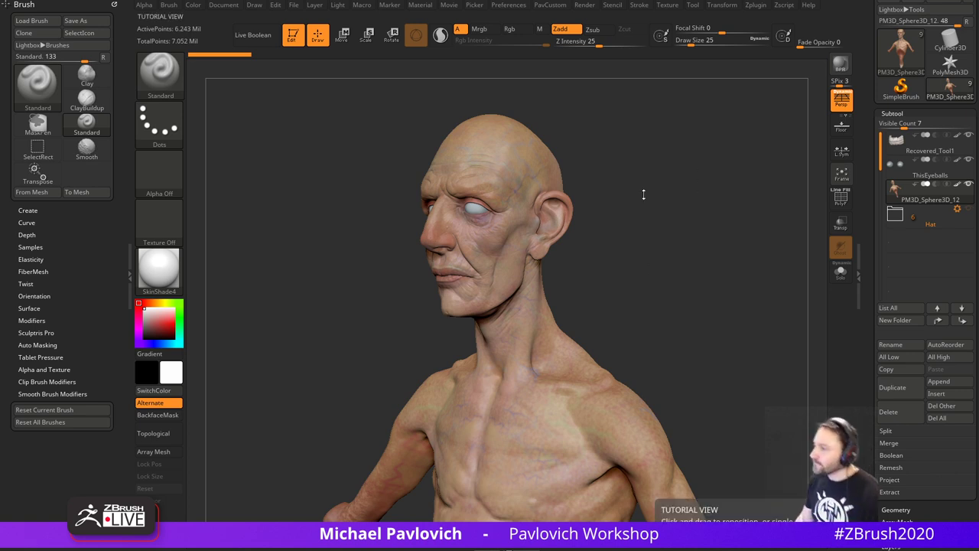
mouse_move(873, 256)
mouse_down()
mouse_move(872, 156)
mouse_move(873, 184)
mouse_move(811, 183)
mouse_up()
click(893, 163)
shift+drag(748, 235, 787, 223)
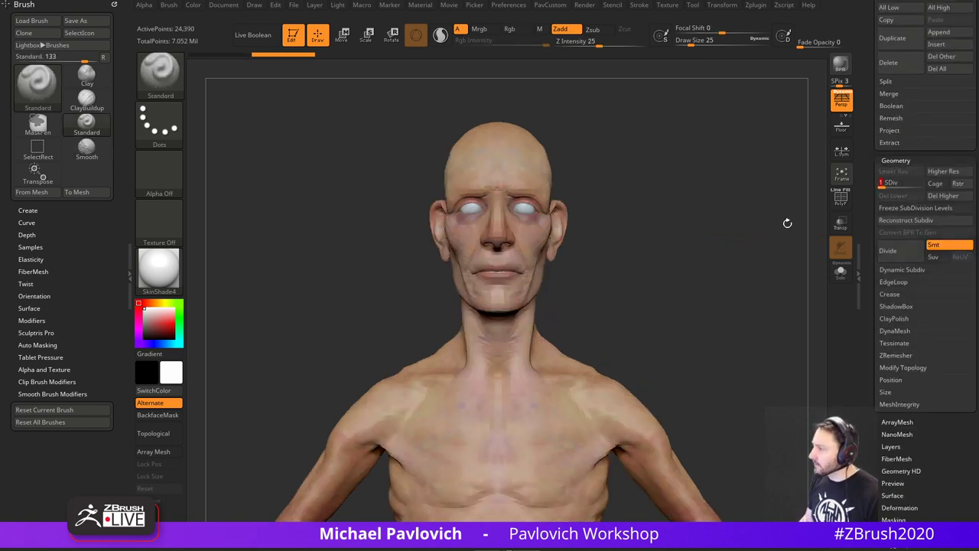
- Turn on the polyframe display for the body and set the brush draw size to 18
key(shift+f)
key(s)
click(633, 235)
key(s)
click(630, 237)
mouse_move(630, 237)
alt+mouse_down()
mouse_move(695, 266)
mouse_move(677, 270)
mouse_move(674, 259)
mouse_move(687, 260)
alt+mouse_up()
key(s)
click(676, 269)
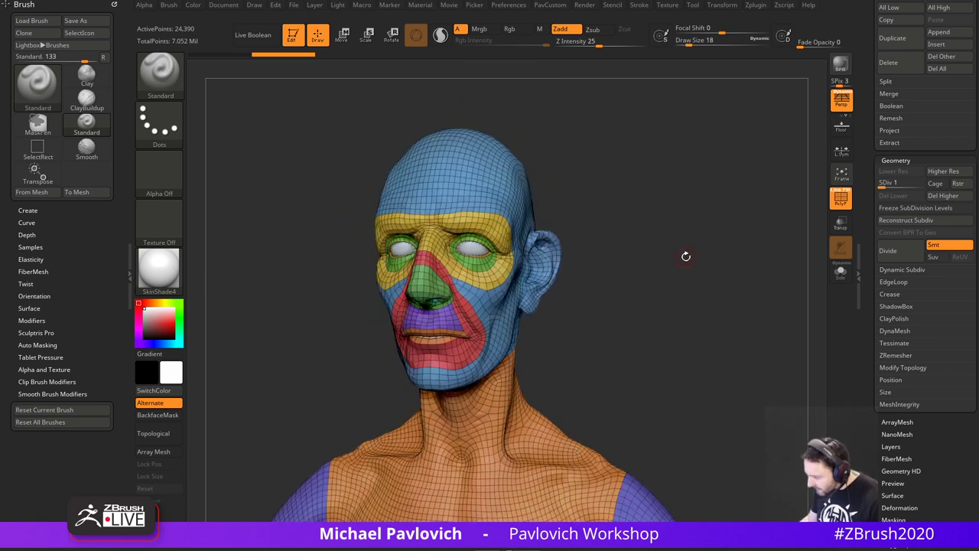
- Check the Westworld open-face image results in the browser and examine the head's polygroups from the front and side
drag(630, 549, 647, 129)
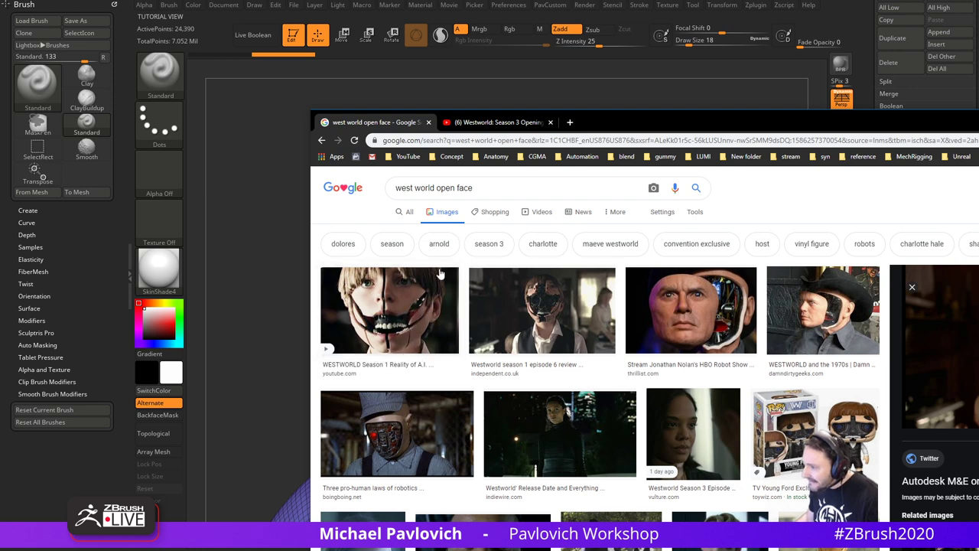
key(alt+Tab)
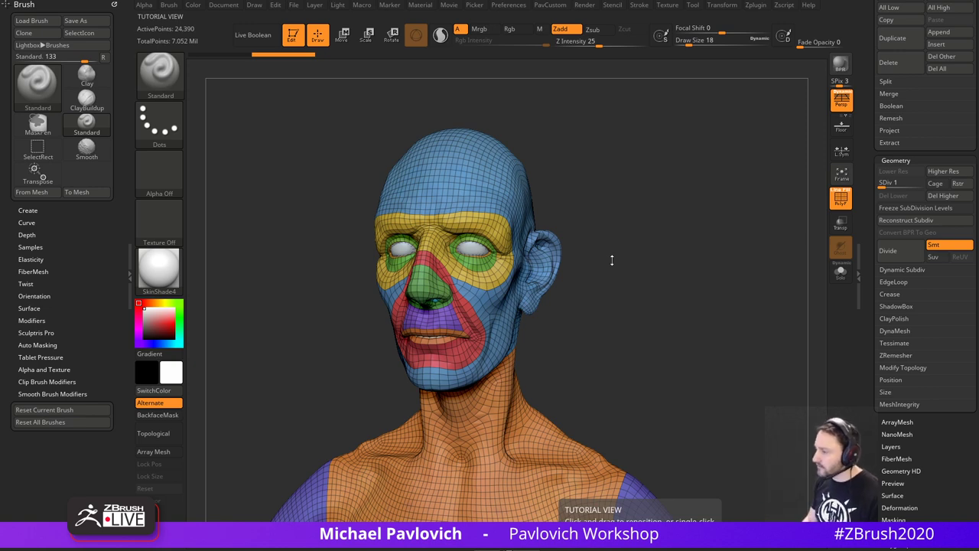
drag(634, 228, 539, 233)
drag(663, 222, 663, 252)
alt+drag(602, 286, 636, 272)
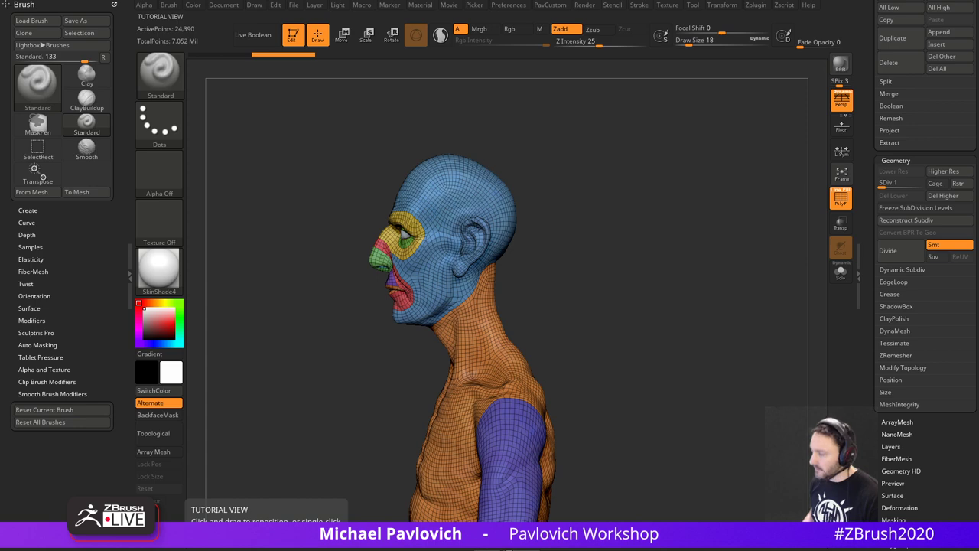
drag(579, 245, 669, 273)
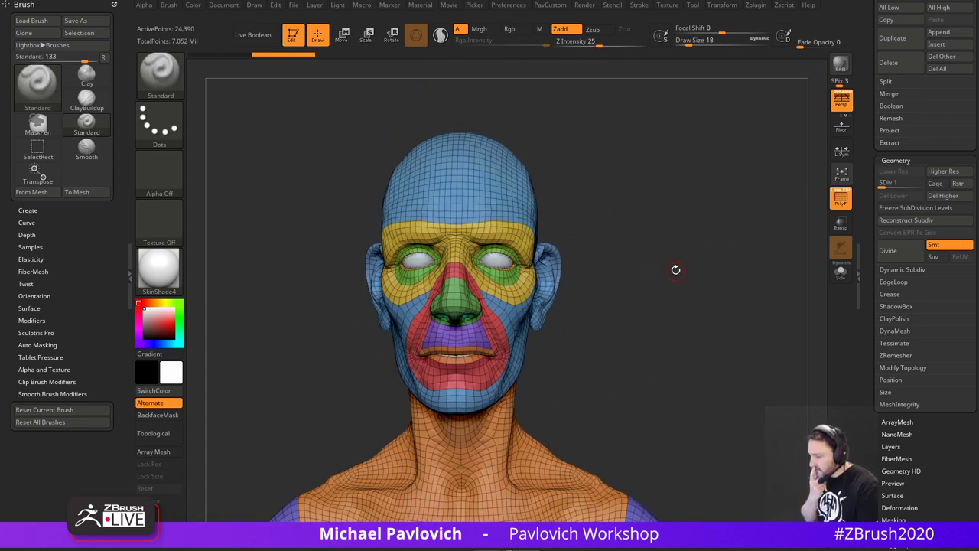
key(shift)
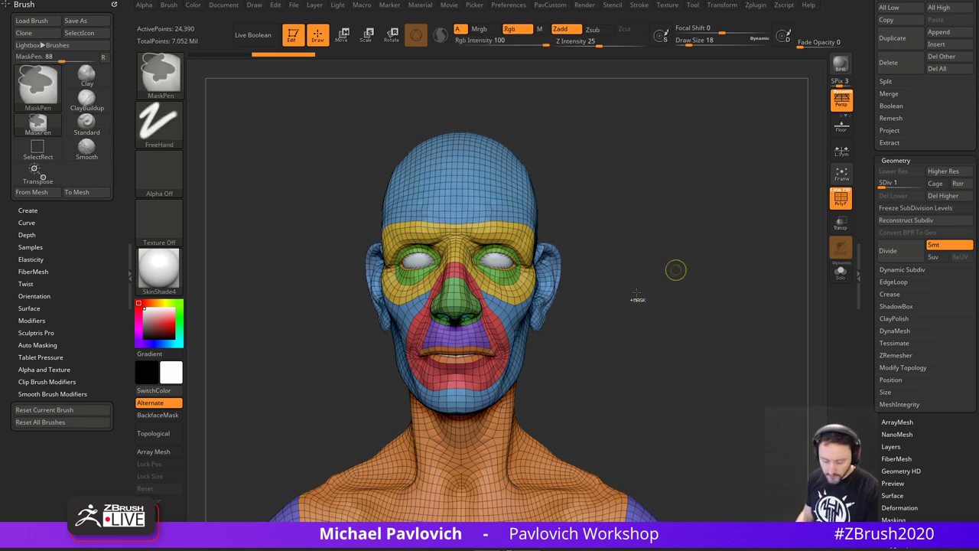
drag(871, 184, 879, 309)
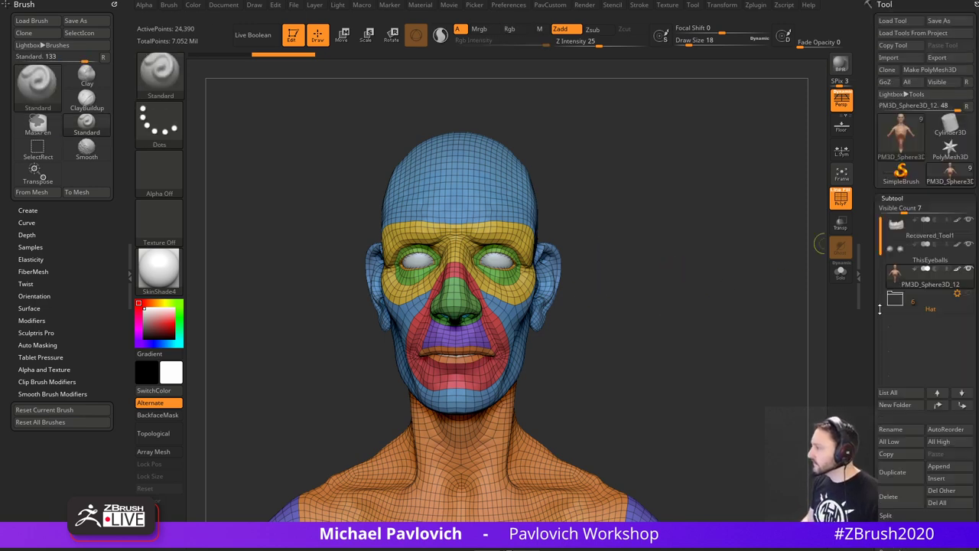
drag(734, 309, 540, 301)
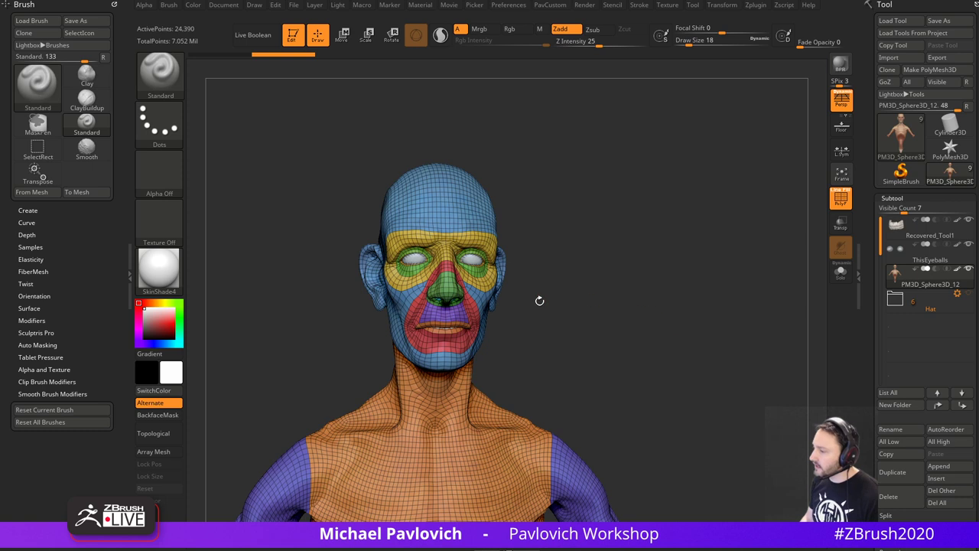
drag(675, 302, 655, 296)
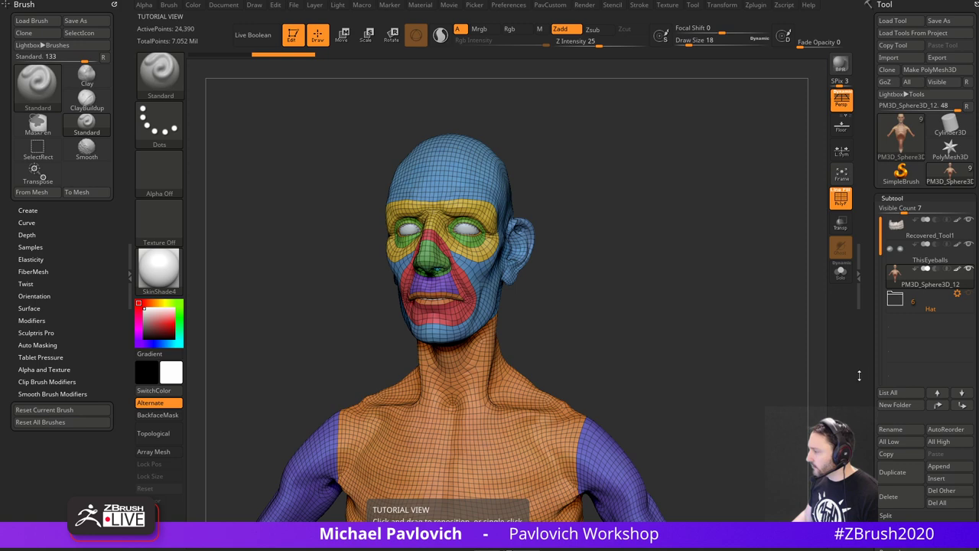
drag(859, 376, 868, 264)
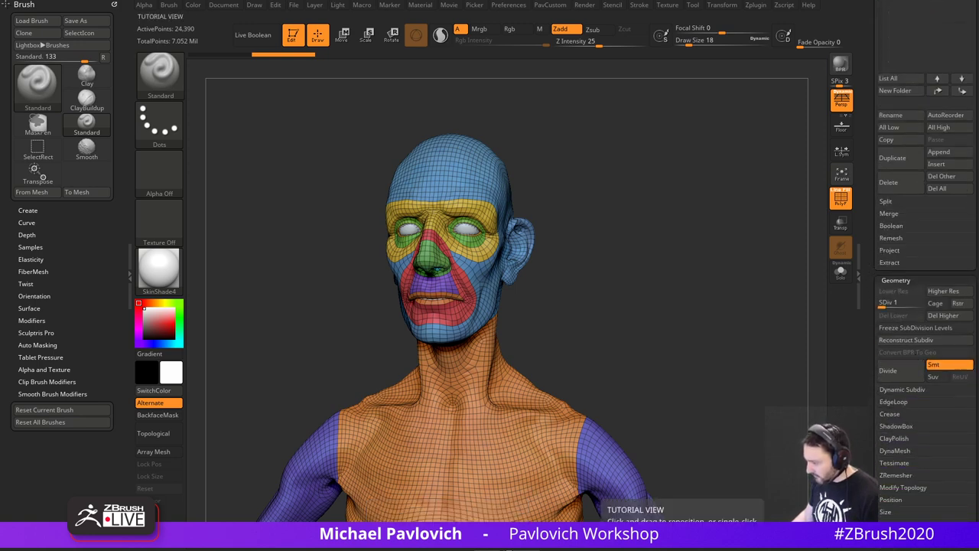
- Switch to the browser, look through the YouTube channel's uploads, and open the bookmarked Pavlovich Workshop playlist in a new tab, selecting its address
drag(0, 57, 303, 3)
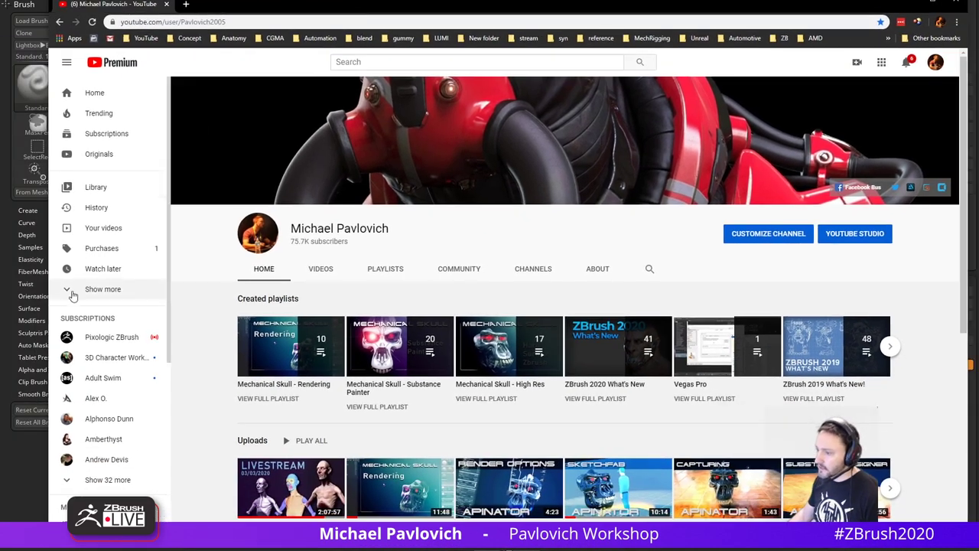
scroll(92, 298, down, 4)
scroll(172, 336, down, 4)
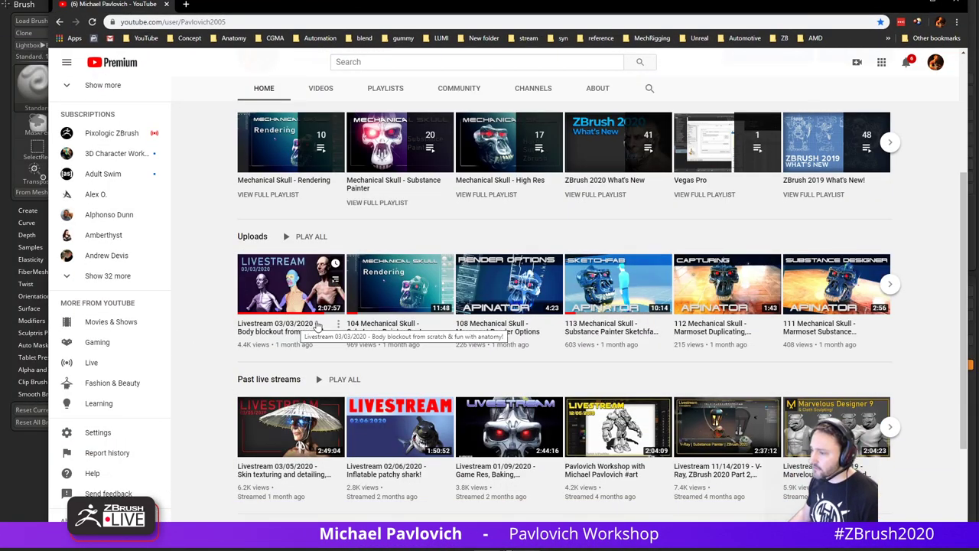
key(ctrl+t)
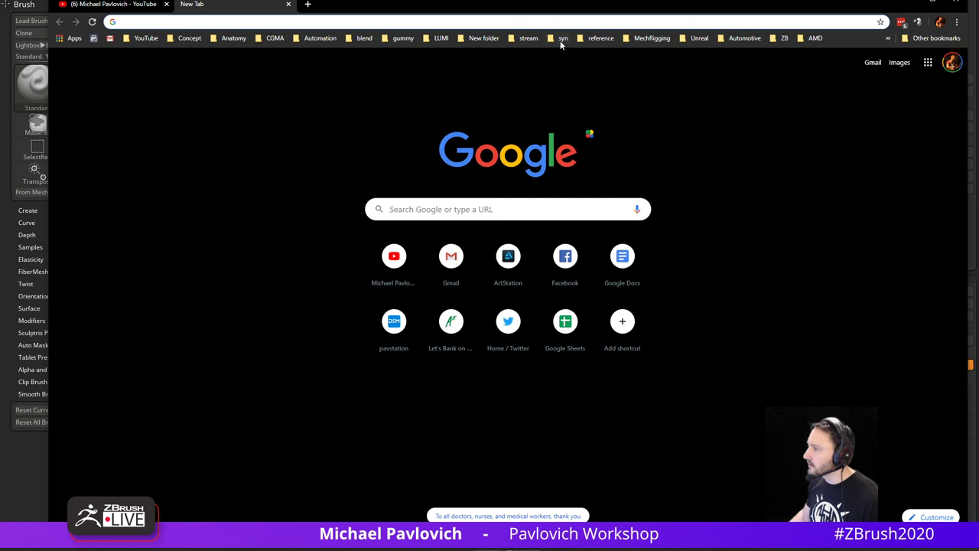
click(528, 38)
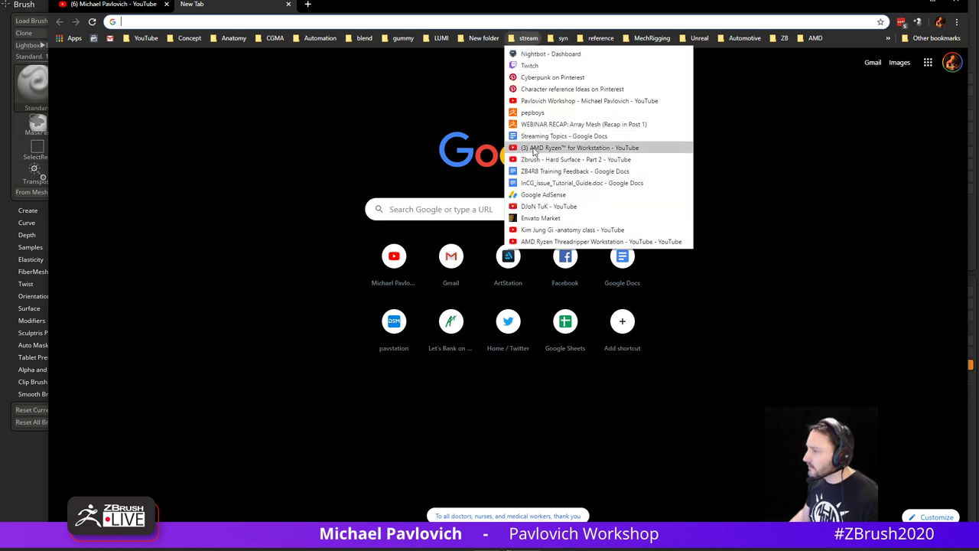
click(541, 101)
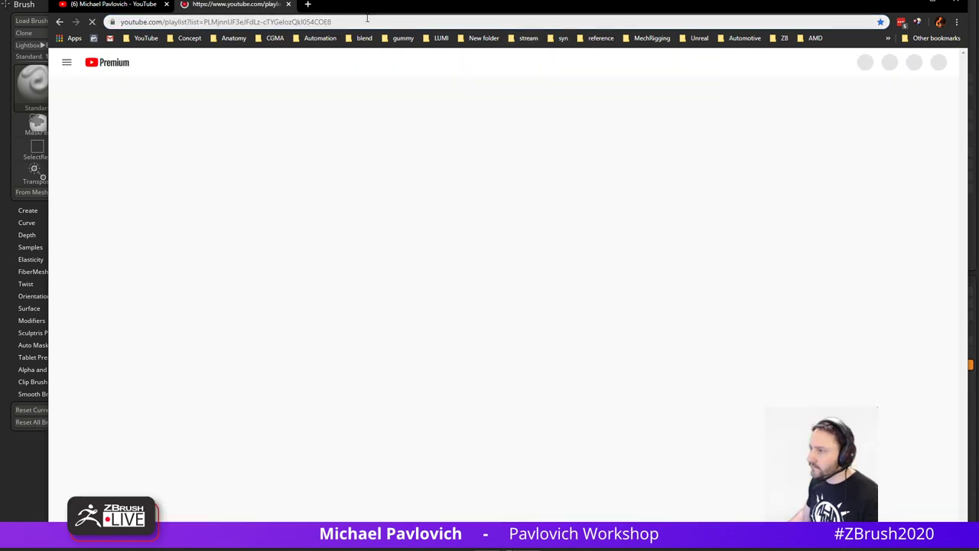
click(368, 22)
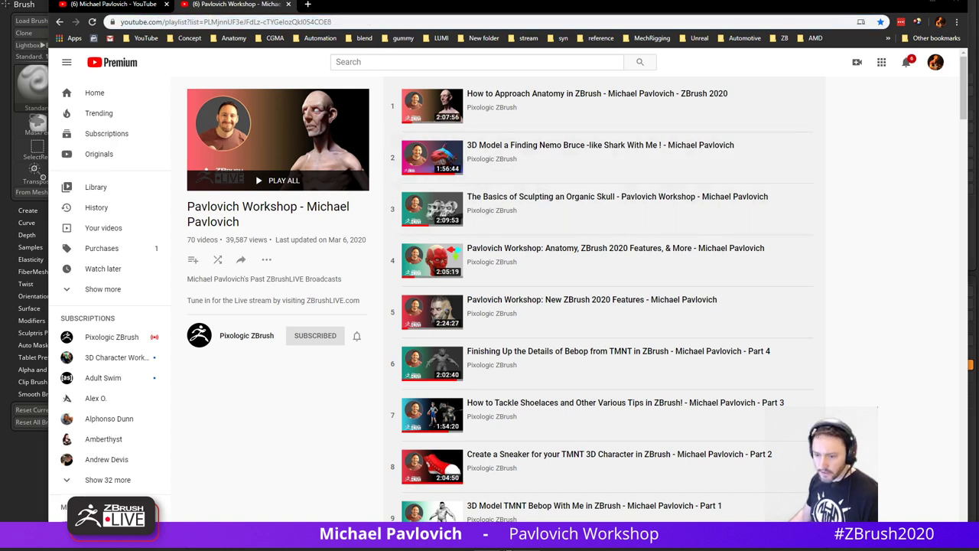
- Return to the YouTube channel tab, select its address, look over the created playlists, and switch back to ZBrush
click(103, 6)
click(207, 22)
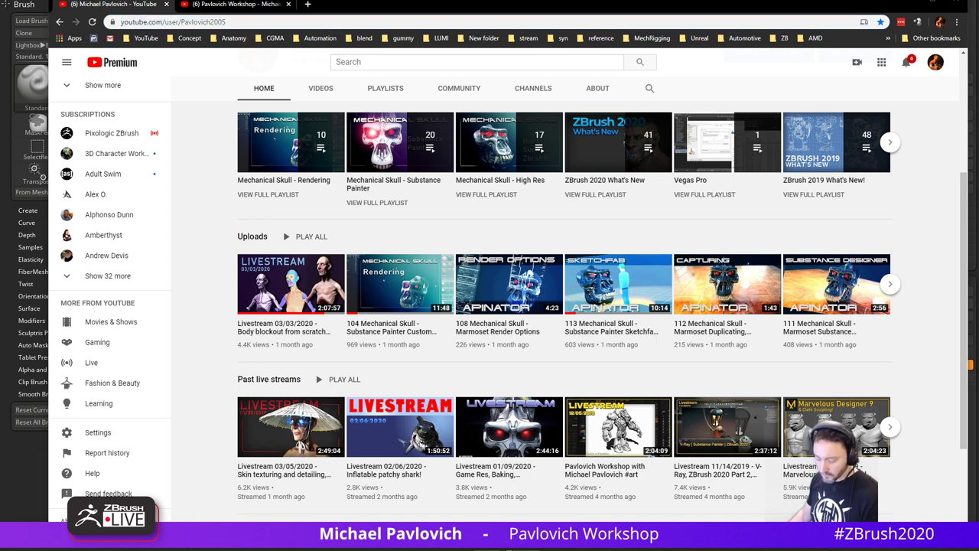
scroll(372, 247, up, 2)
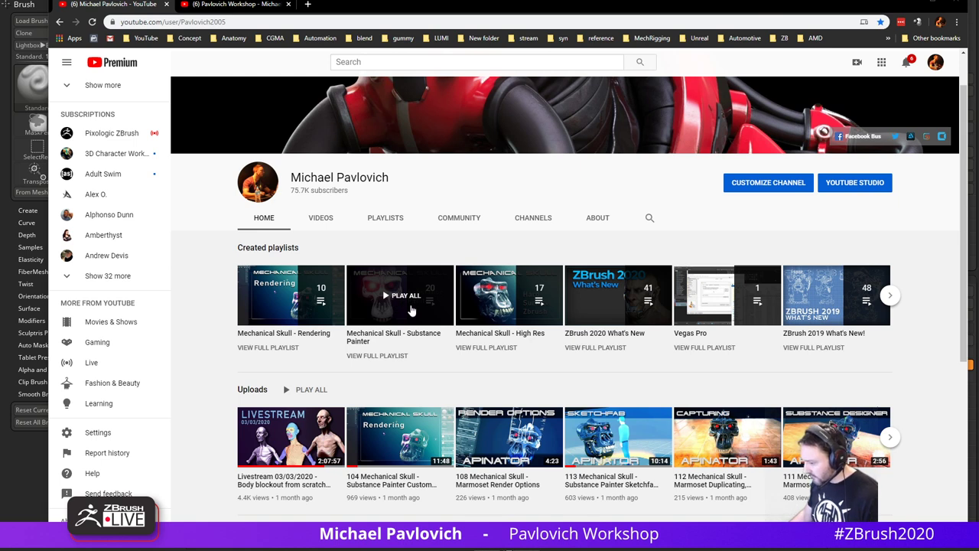
drag(403, 8, 403, 0)
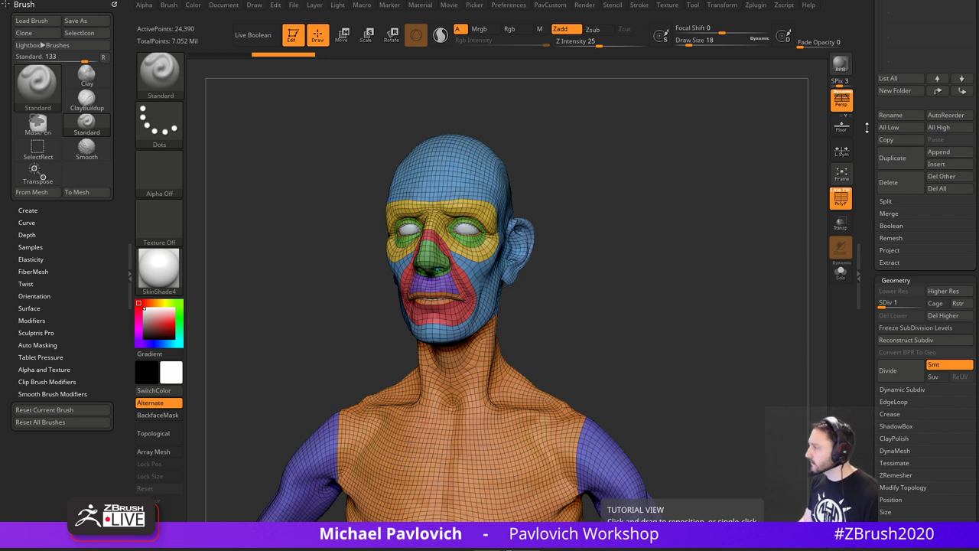
- Duplicate the body subtool PM3D_Sphere3D_12 and hide every subtool except the copy
drag(866, 128, 871, 189)
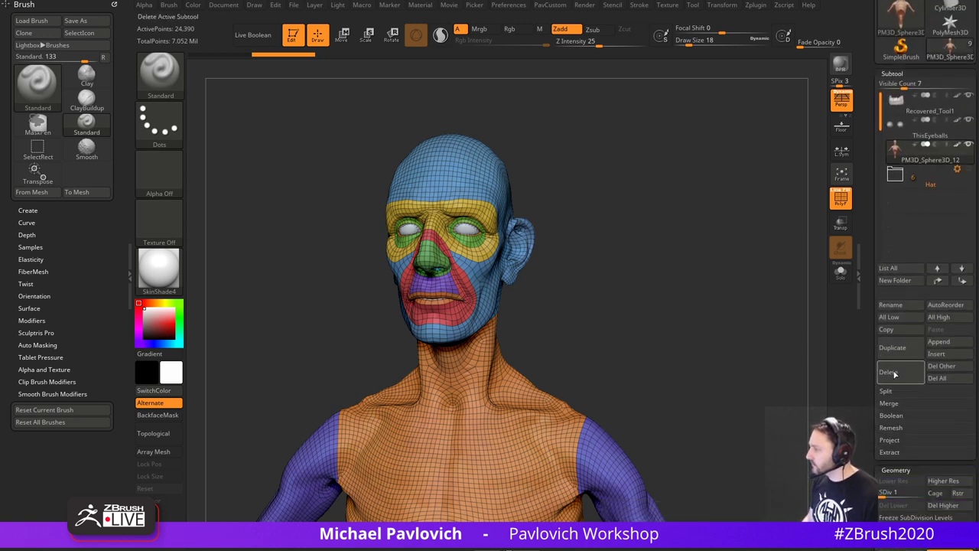
click(893, 349)
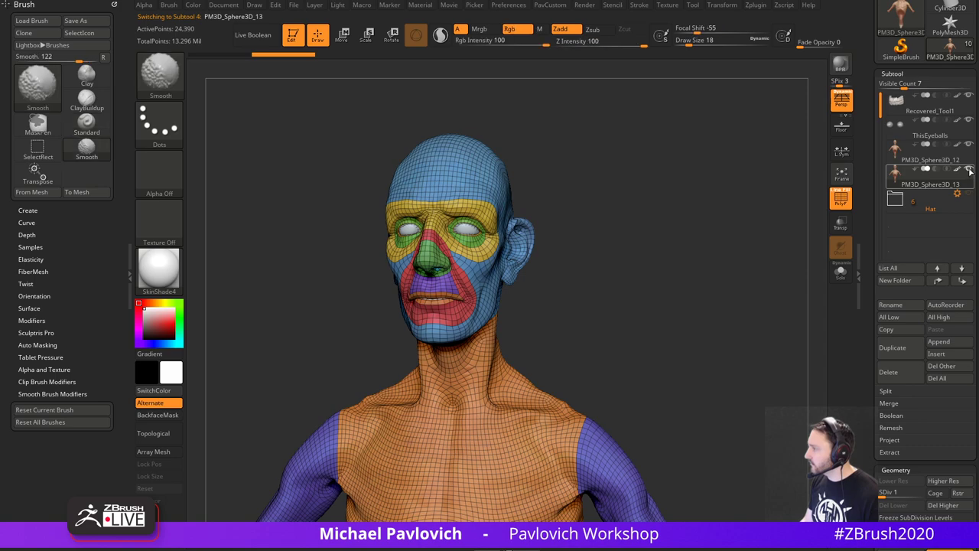
shift+click(970, 172)
mouse_move(688, 264)
alt+mouse_down()
mouse_move(699, 241)
mouse_move(707, 306)
mouse_move(719, 289)
mouse_move(650, 294)
mouse_move(686, 286)
mouse_move(694, 299)
mouse_move(706, 287)
mouse_move(696, 271)
alt+mouse_up()
- Isolate the duplicate's head by hiding its cranium, mouth, nose and eye polygroups one by one and inverting the visibility
key(ctrl+shift)
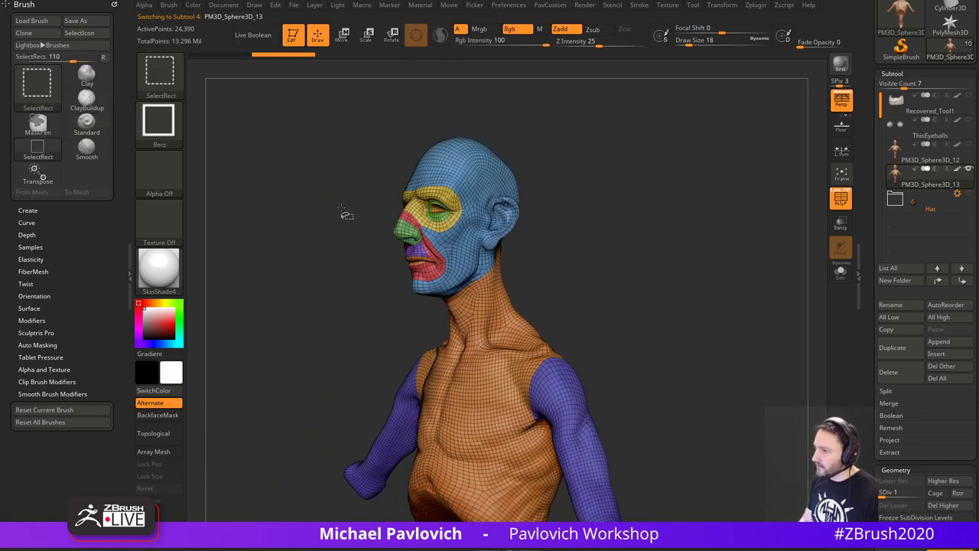
ctrl+shift+click(465, 244)
ctrl+shift+drag(555, 185, 564, 201)
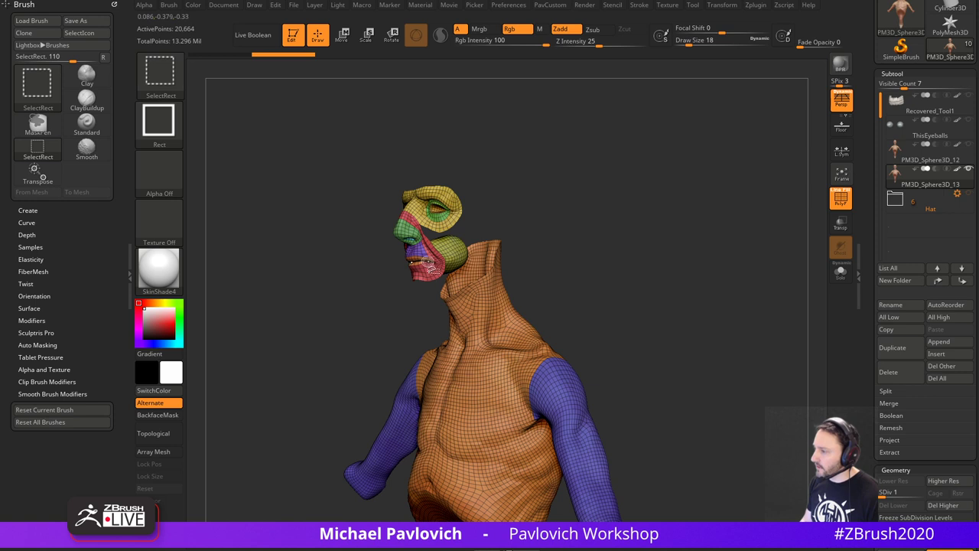
ctrl+shift+click(443, 263)
ctrl+shift+click(446, 263)
ctrl+shift+click(418, 255)
ctrl+shift+click(419, 262)
ctrl+shift+click(408, 232)
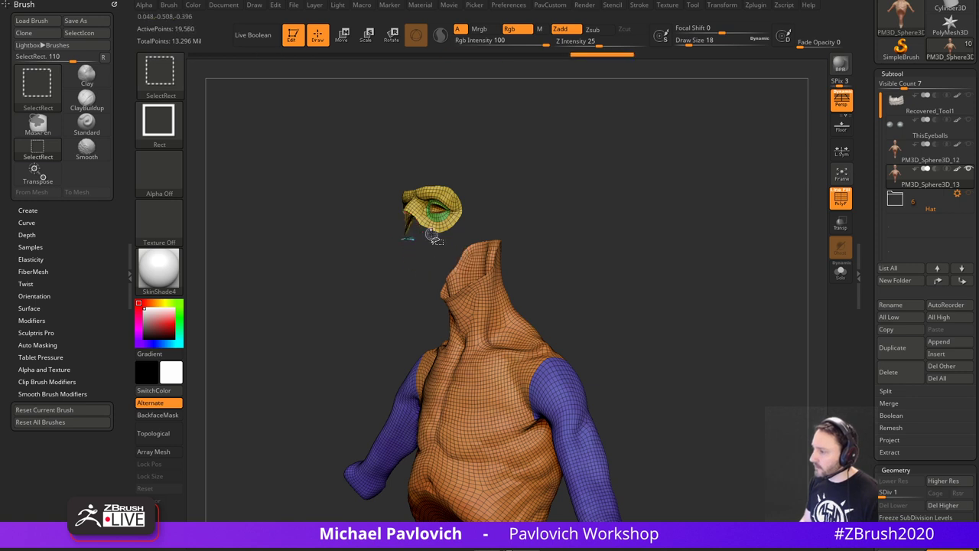
ctrl+shift+click(433, 226)
ctrl+shift+click(441, 218)
ctrl+shift+click(410, 238)
ctrl+shift+drag(511, 212, 621, 277)
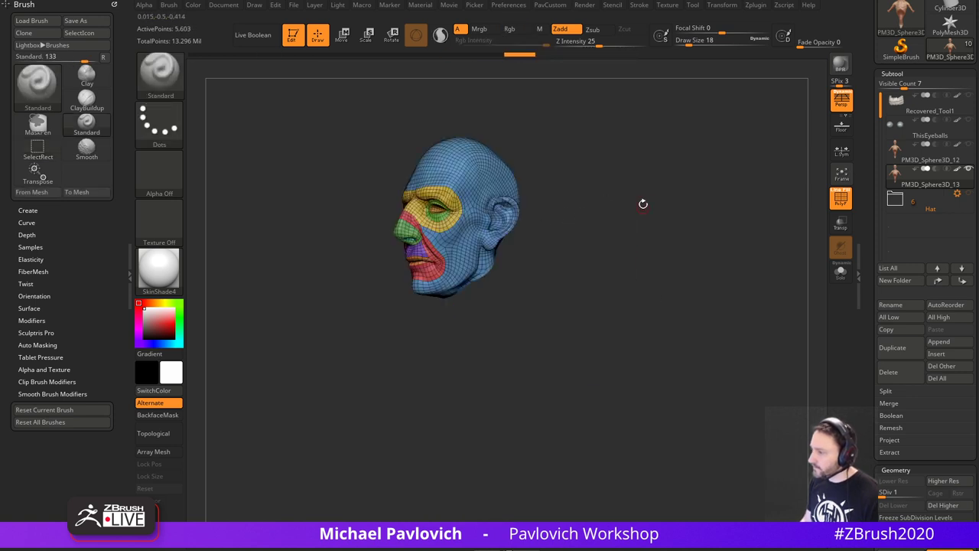
- Delete the hidden body geometry from the duplicate and turn off the polyframe display
key(2)
click(638, 196)
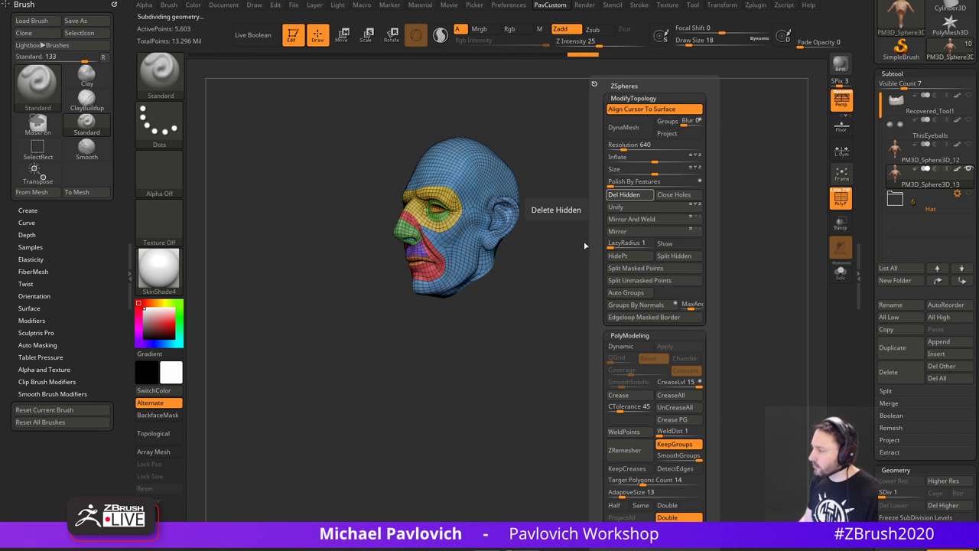
drag(583, 243, 606, 240)
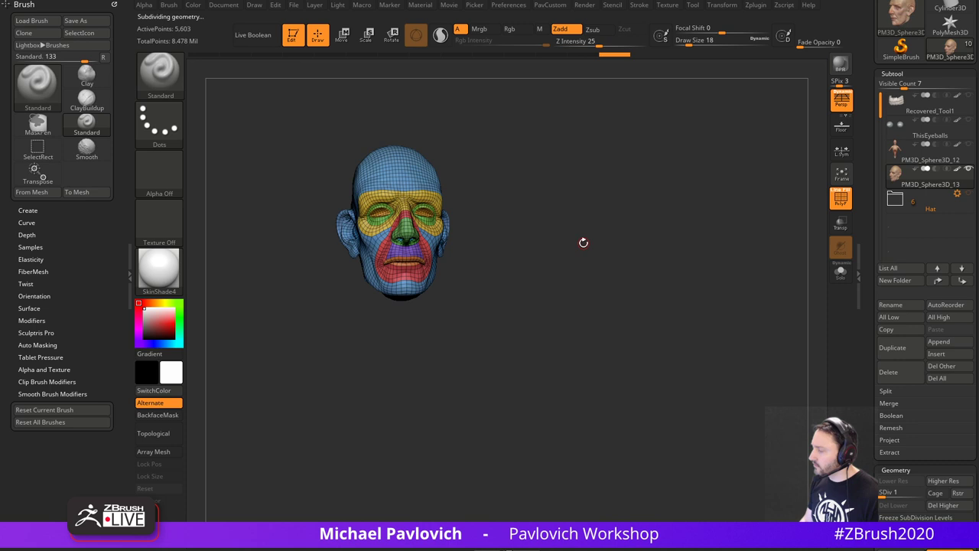
drag(668, 264, 611, 253)
alt+drag(681, 217, 716, 283)
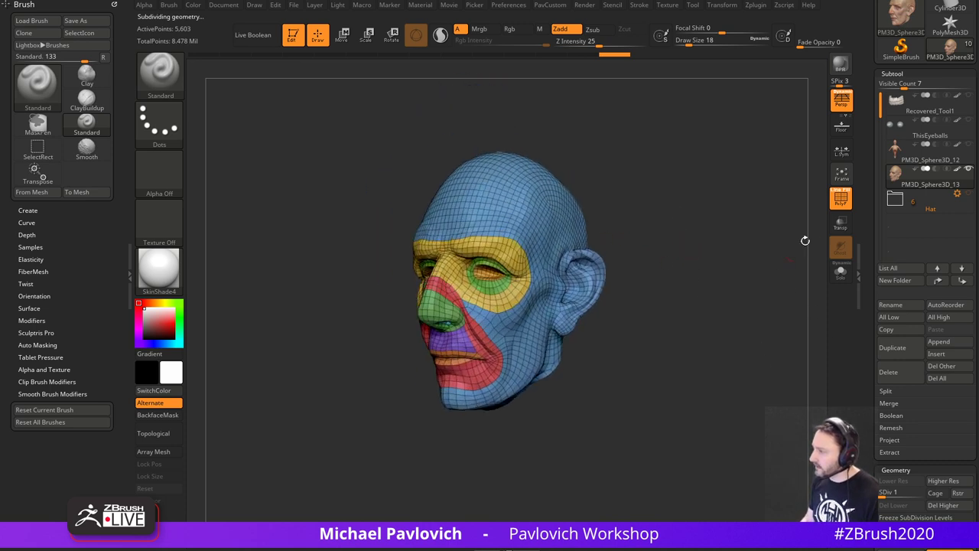
click(841, 200)
drag(872, 328, 871, 145)
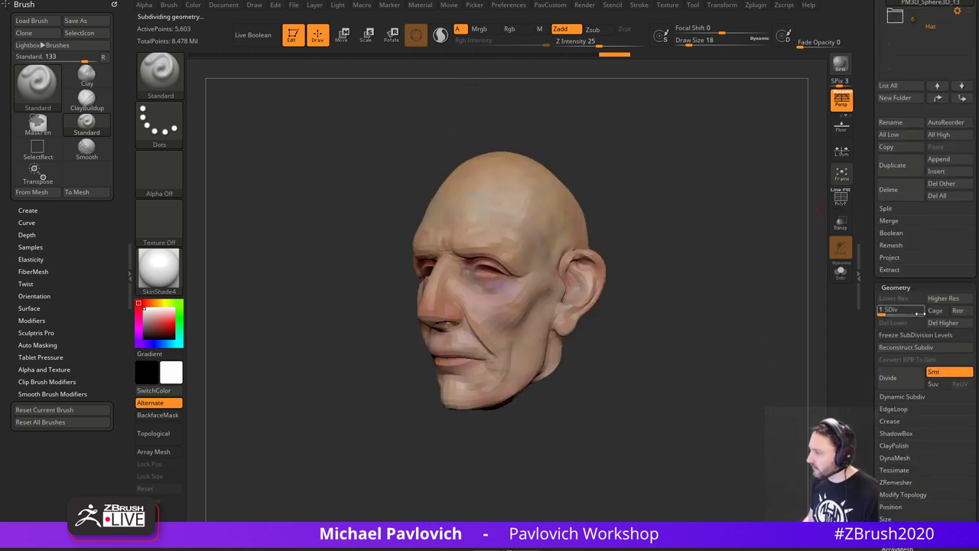
- Duplicate the extracted head subtool PM3D_Sphere3D_13
drag(684, 259, 780, 262)
drag(681, 279, 737, 243)
drag(597, 309, 798, 284)
mouse_move(758, 327)
mouse_down()
mouse_move(722, 345)
mouse_move(747, 336)
mouse_up()
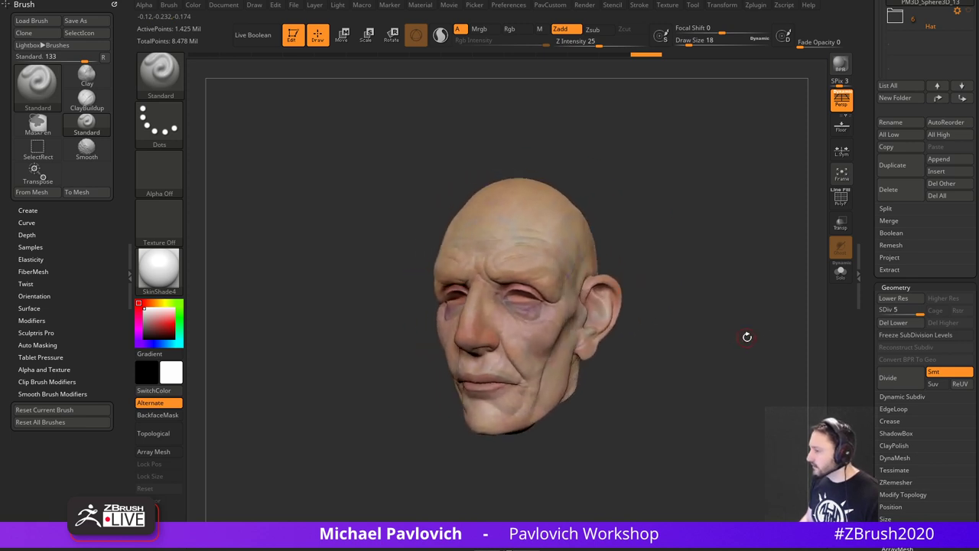
drag(876, 312, 884, 284)
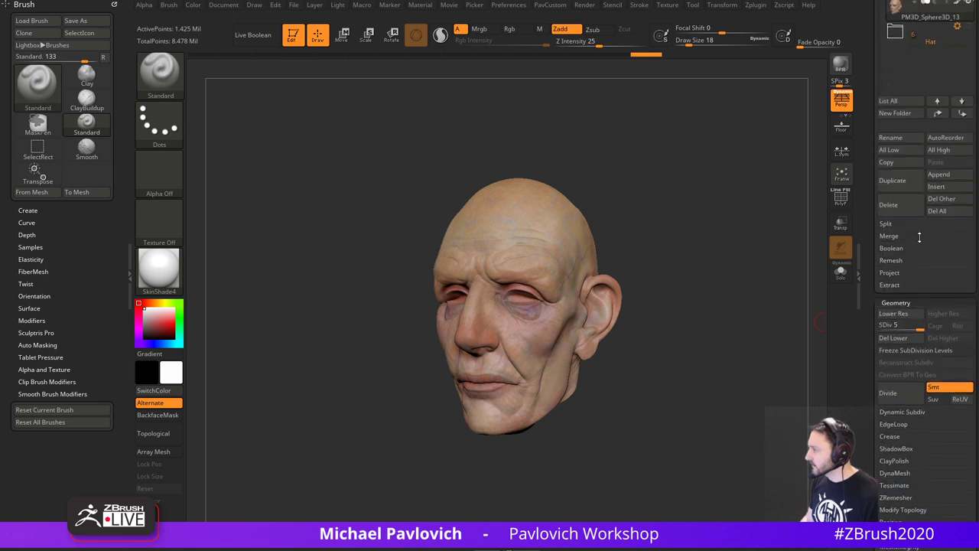
click(890, 180)
- Set the head copy to subdivision level 1 and delete its higher subdivision levels
click(882, 328)
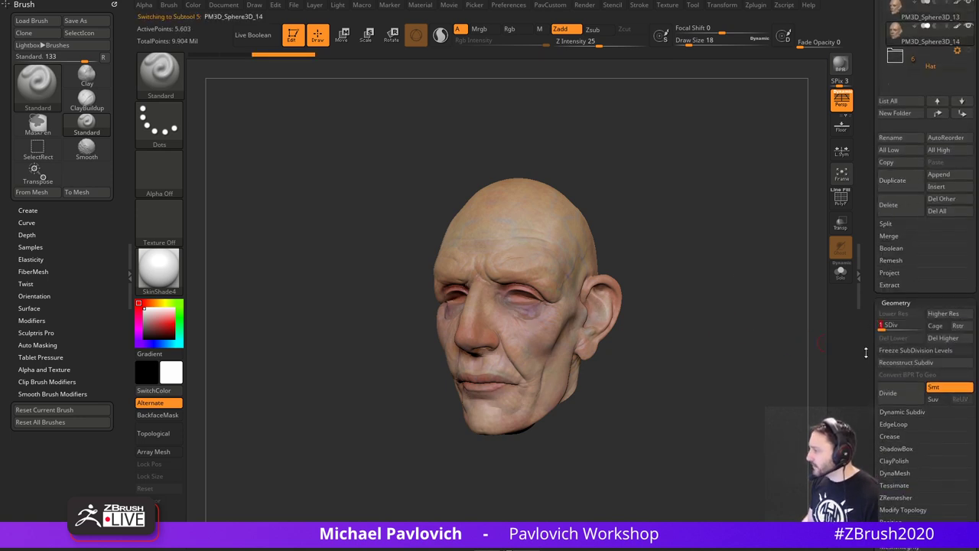
click(937, 341)
shift+drag(688, 319, 727, 299)
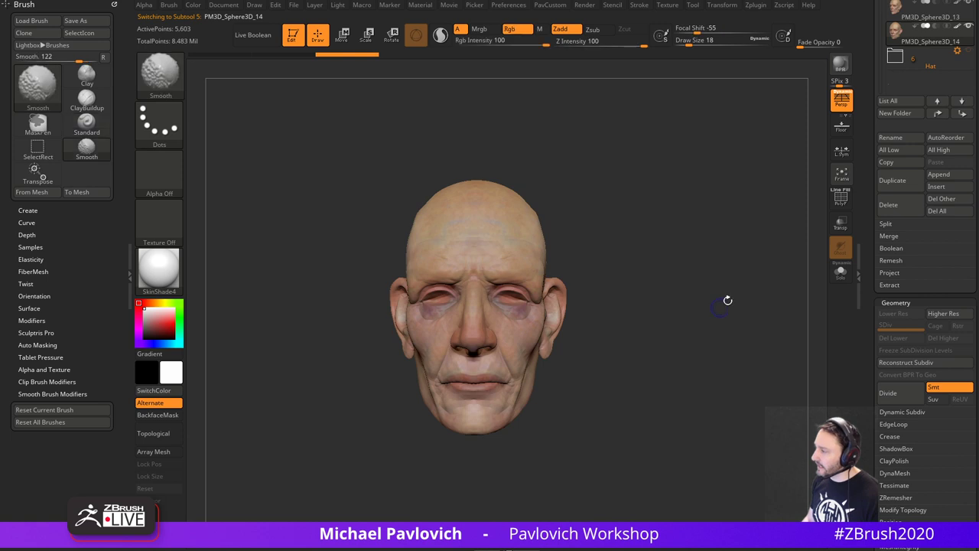
- Turn off the polypaint on all subtools and solo the head copy
drag(880, 198, 887, 262)
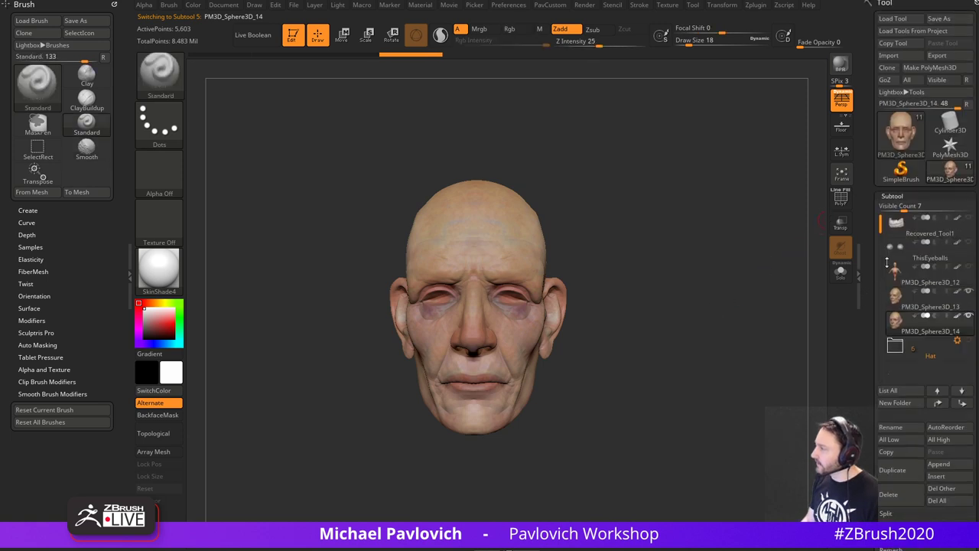
shift+click(958, 317)
drag(697, 354, 701, 329)
click(842, 277)
- Display the head copy's polyframe and turn off perspective in a front view
alt+drag(738, 295, 772, 258)
click(835, 204)
drag(762, 204, 754, 278)
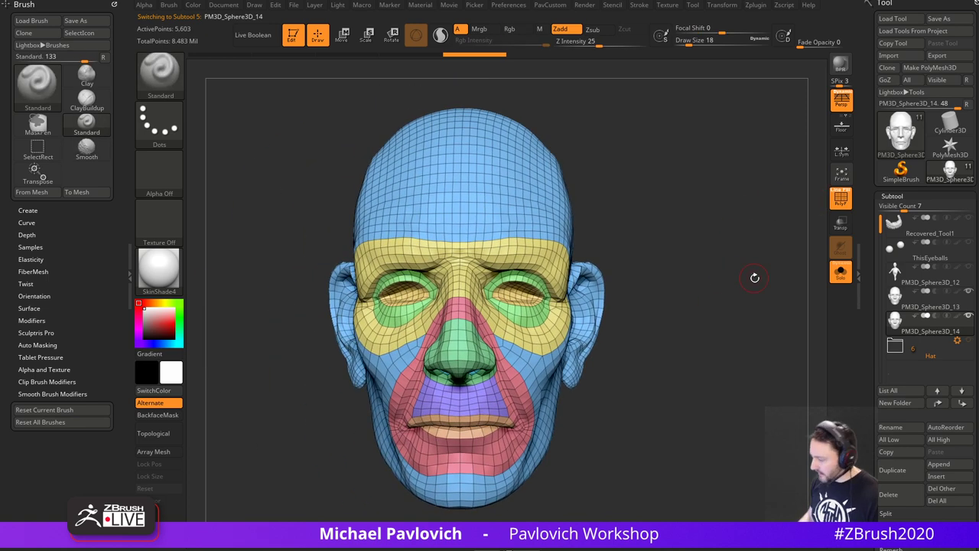
click(842, 98)
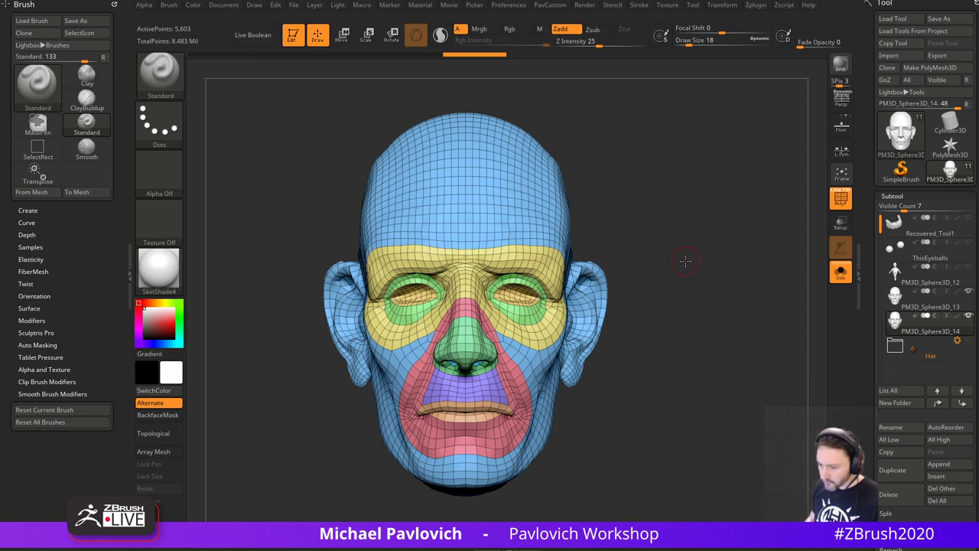
mouse_move(651, 163)
shift+mouse_down()
mouse_move(682, 193)
mouse_move(655, 207)
shift+mouse_up()
- Merge the head copy into a single polygroup and hide one half of it along the centre line with SelectRect
key(ctrl+w)
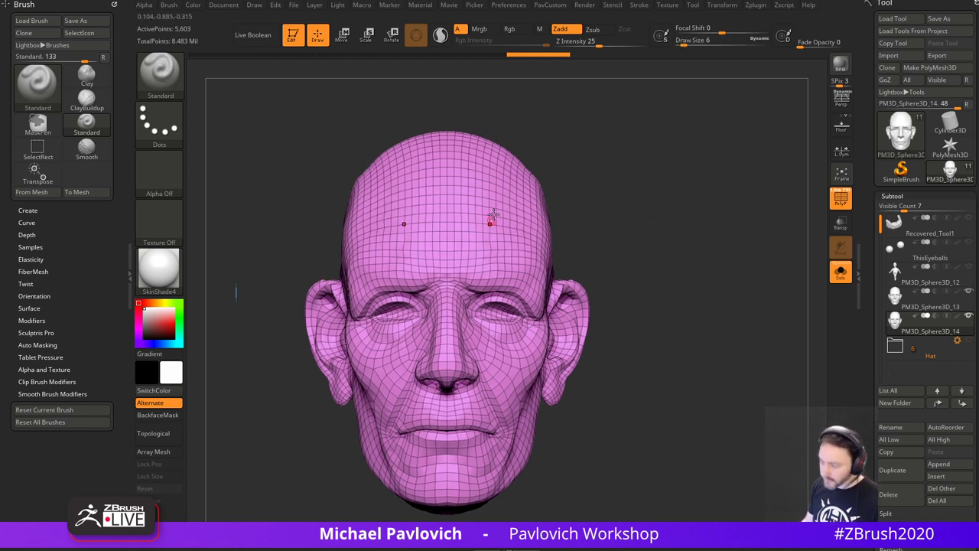
key(ctrl+shift)
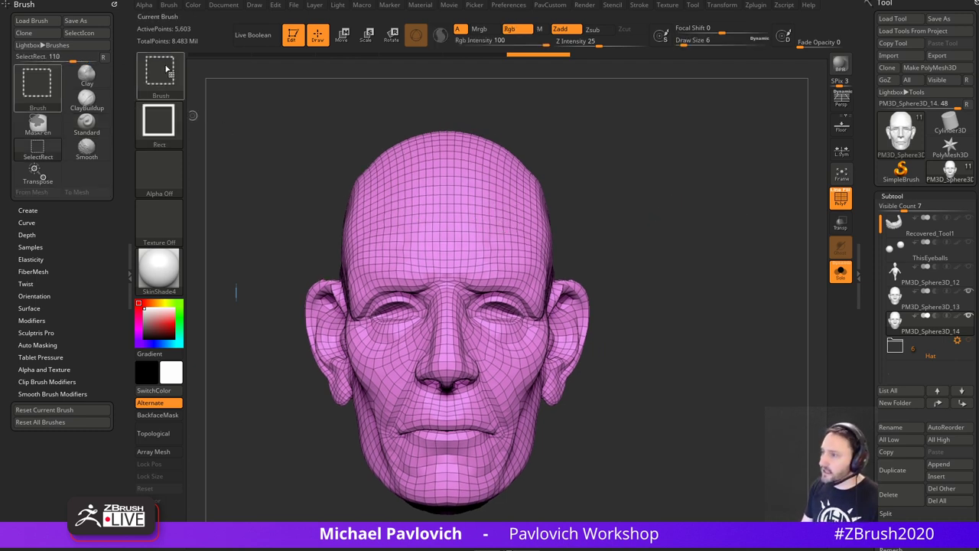
ctrl+shift+drag(639, 96, 447, 522)
ctrl+shift+click(665, 193)
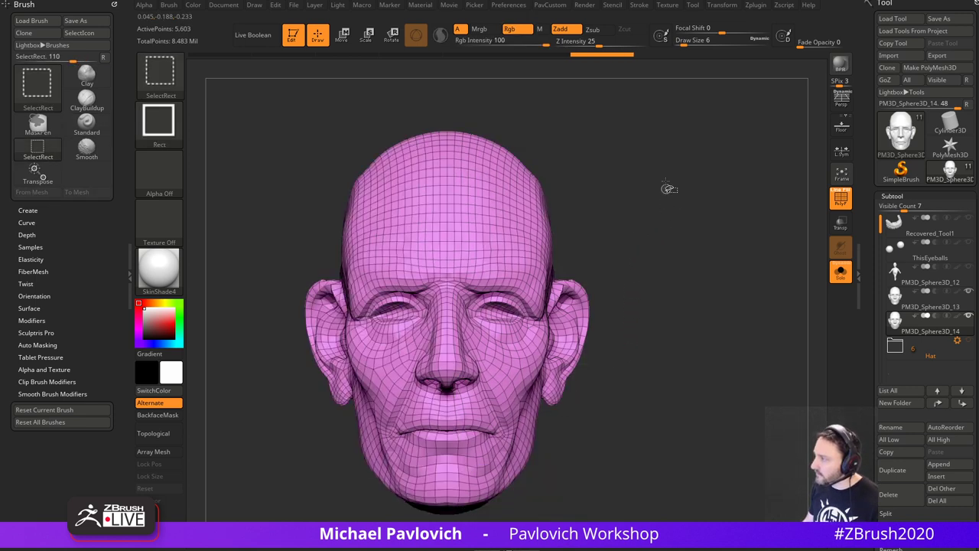
ctrl+shift+drag(666, 108, 443, 534)
ctrl+alt+shift+drag(402, 355, 448, 417)
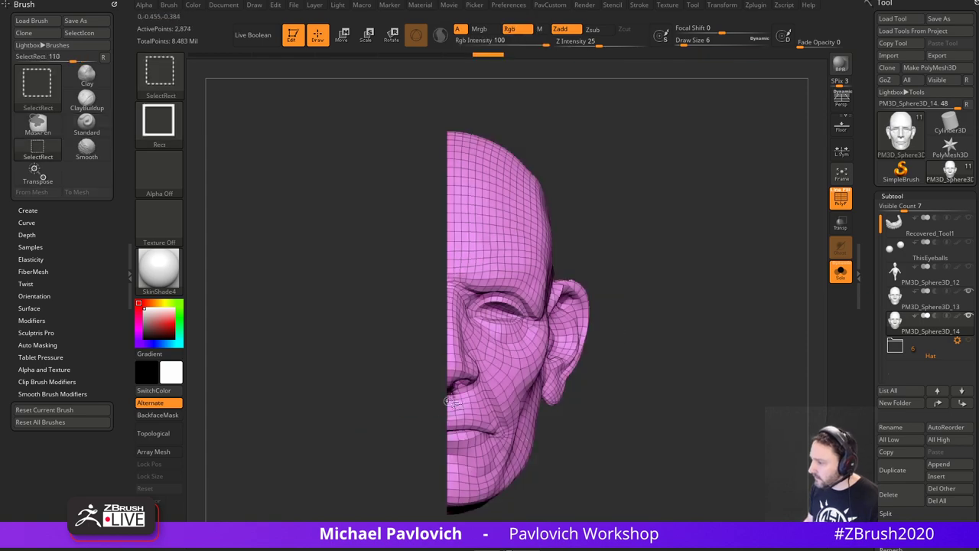
- Assign the visible half of the head its own polygroup and show the whole head
mouse_move(651, 320)
mouse_down()
mouse_move(730, 314)
mouse_move(724, 258)
mouse_move(734, 252)
mouse_move(718, 292)
mouse_move(647, 273)
mouse_up()
ctrl+shift+click(724, 280)
alt+drag(725, 283, 685, 296)
drag(632, 315, 573, 314)
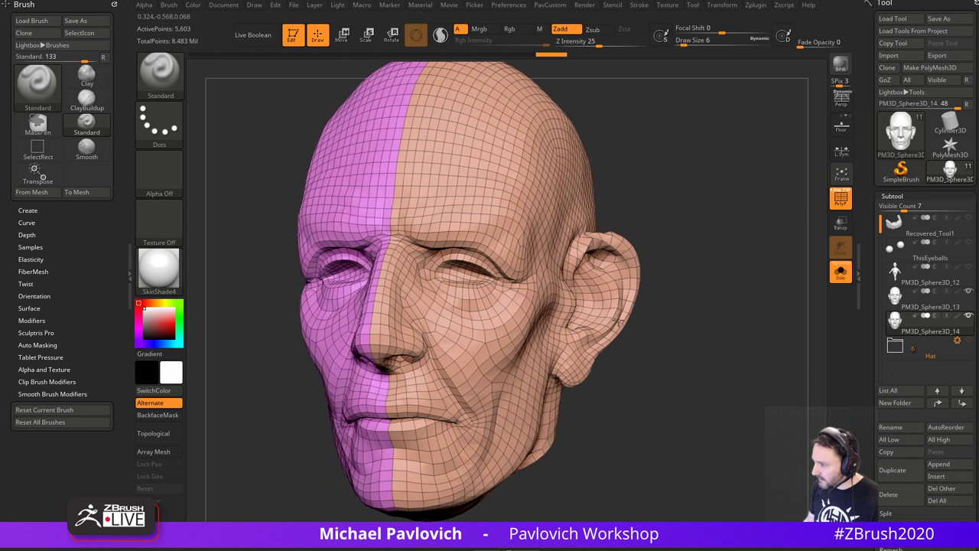
mouse_move(718, 320)
alt+mouse_down()
mouse_move(645, 290)
mouse_move(655, 306)
alt+mouse_up()
- Choose the SelectLasso brush and hide an edge loop running across the cheek
click(156, 80)
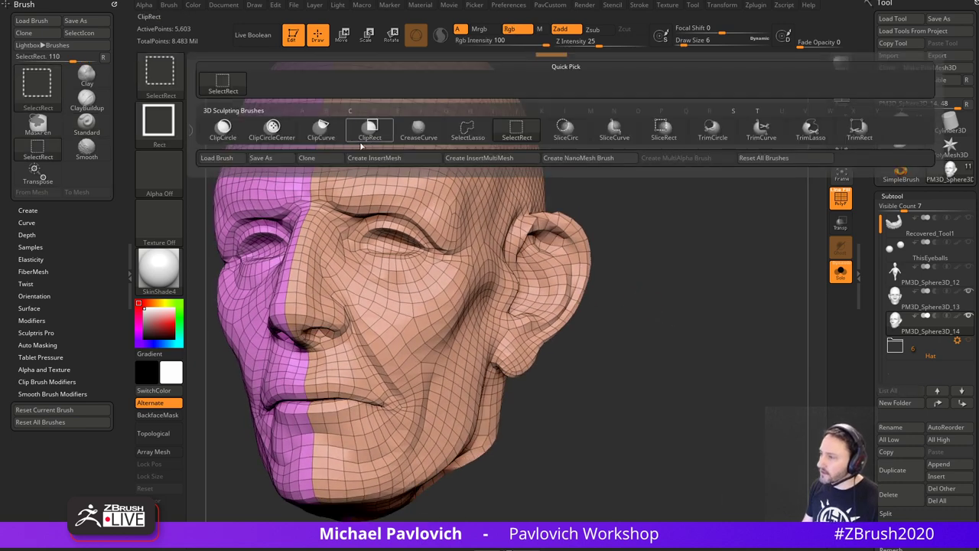
click(468, 132)
ctrl+shift+click(380, 362)
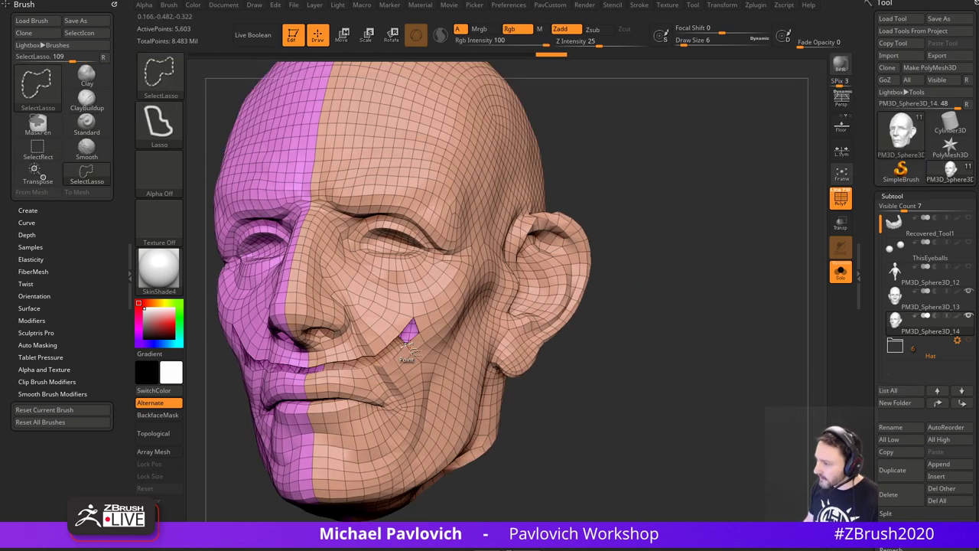
- Show the full head again and regroup it as one polygroup
alt+drag(683, 335, 698, 300)
mouse_move(698, 300)
mouse_down()
mouse_move(719, 301)
mouse_move(698, 312)
mouse_move(682, 284)
mouse_move(717, 301)
mouse_move(722, 326)
mouse_up()
ctrl+shift+click(705, 309)
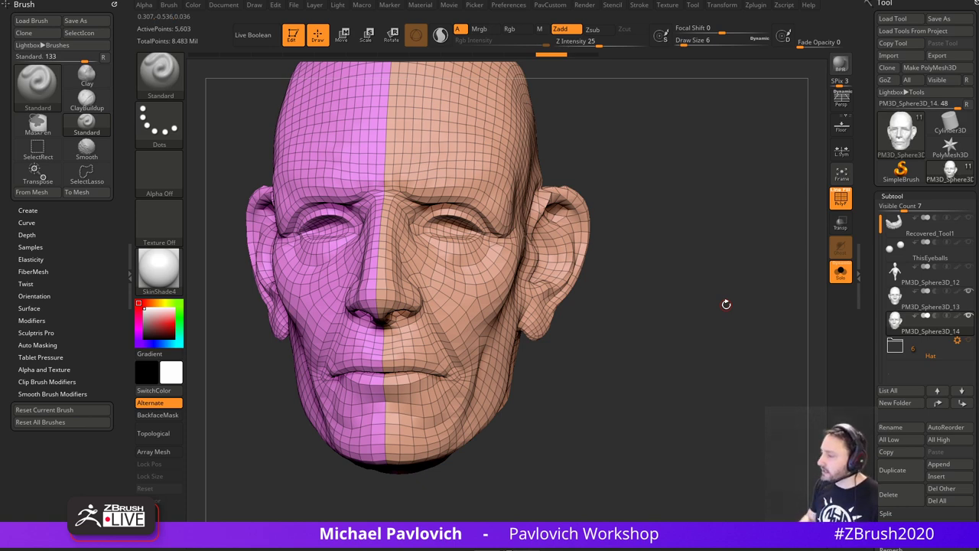
drag(692, 261, 679, 309)
key(ctrl+w)
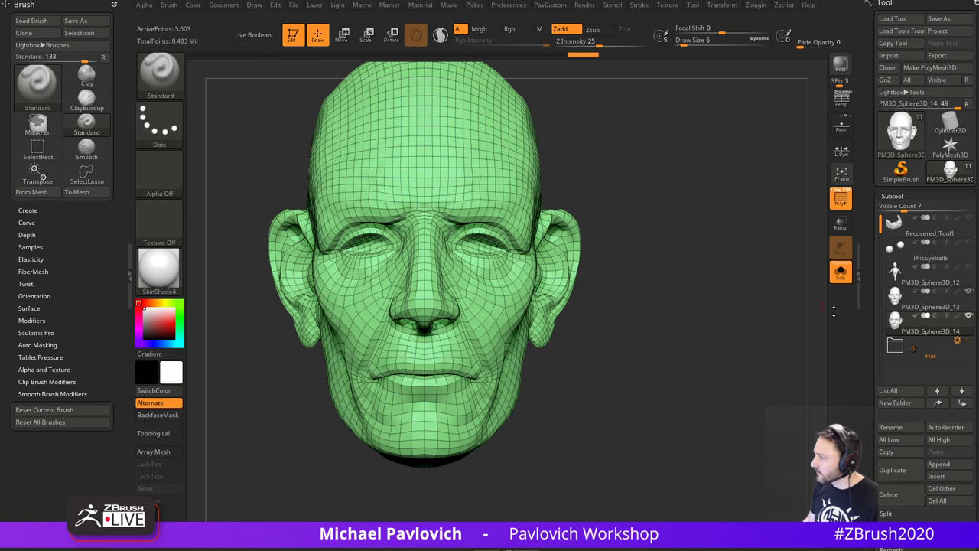
- Undo the visibility and polygroup changes and the deletion of the head copy's higher subdivision levels
drag(866, 321, 873, 237)
key(ctrl+z)
key(ctrl+z)
key(ctrl+z)
key(ctrl+z)
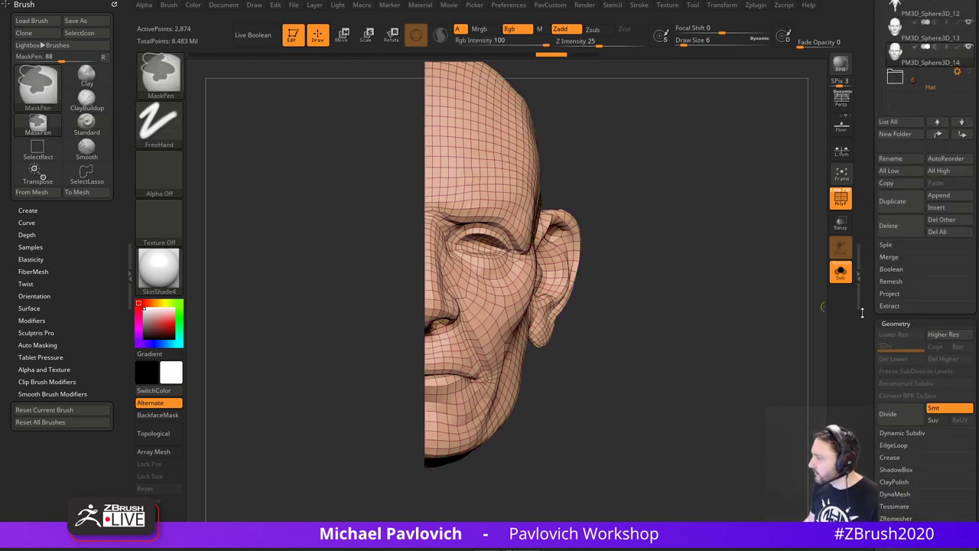
key(ctrl+z)
key(ctrl+z)
key(ctrl+z)
key(ctrl+z)
key(ctrl+z)
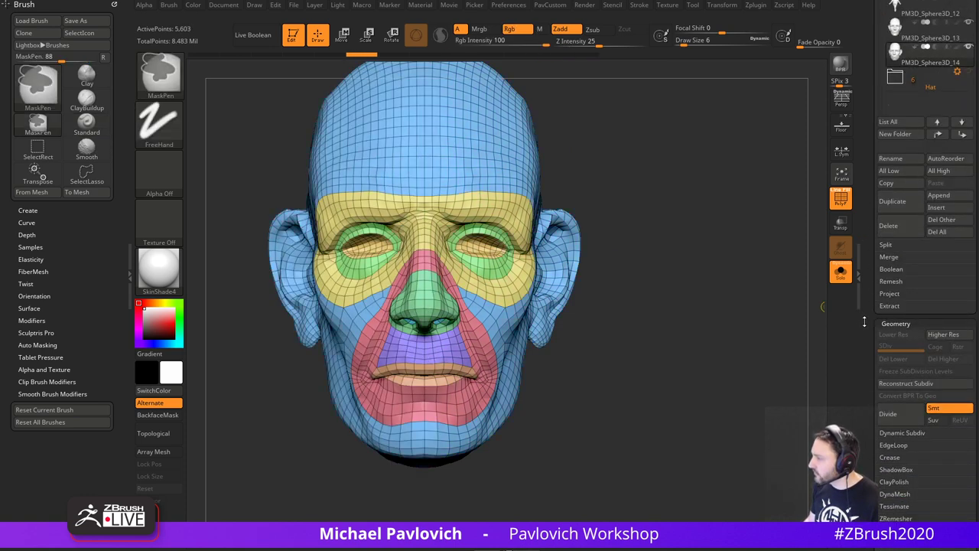
key(ctrl+z)
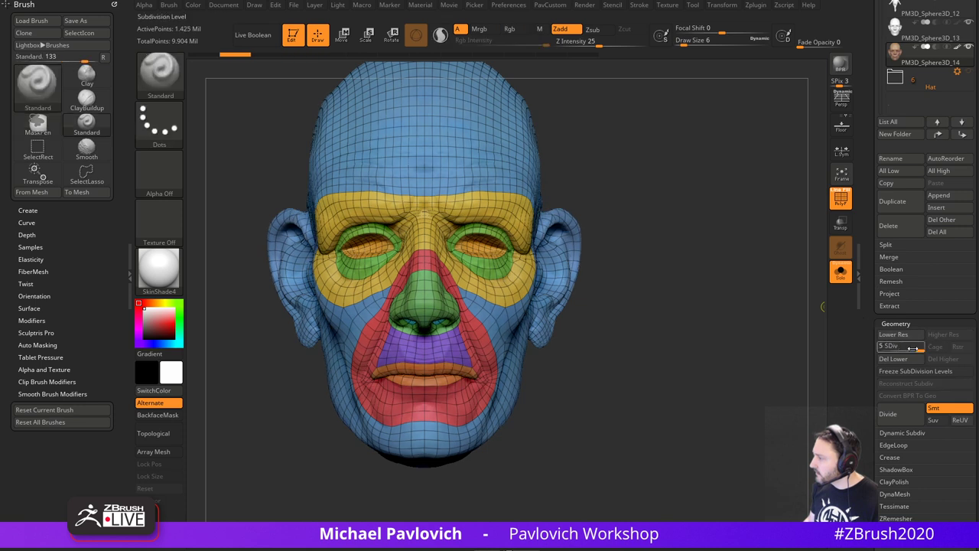
- Turn off the head copy's polyframe and polypaint and keep only its subdivision level 3, deleting the other levels
click(890, 349)
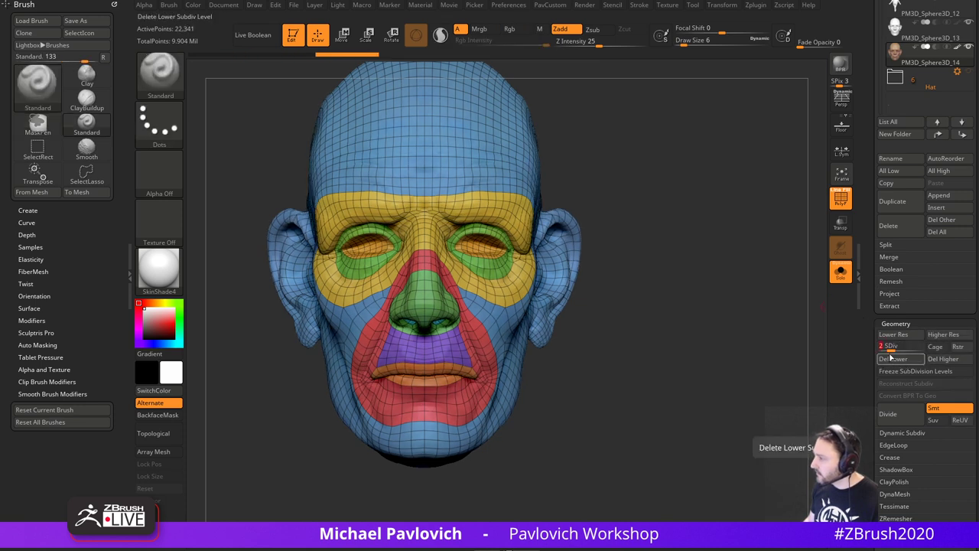
click(841, 199)
mouse_move(756, 272)
mouse_down()
mouse_move(700, 279)
mouse_move(720, 258)
mouse_move(703, 260)
mouse_move(730, 268)
mouse_up()
click(957, 47)
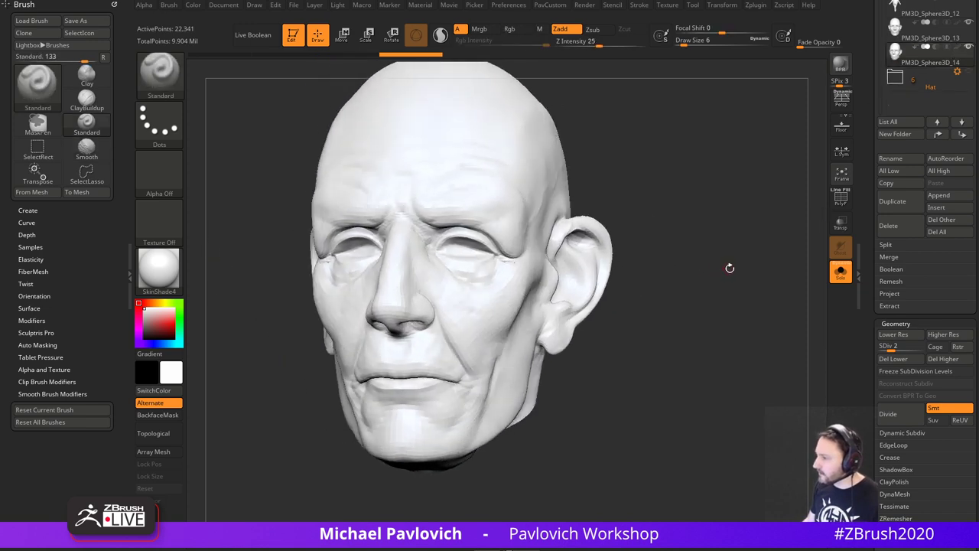
click(898, 348)
click(914, 362)
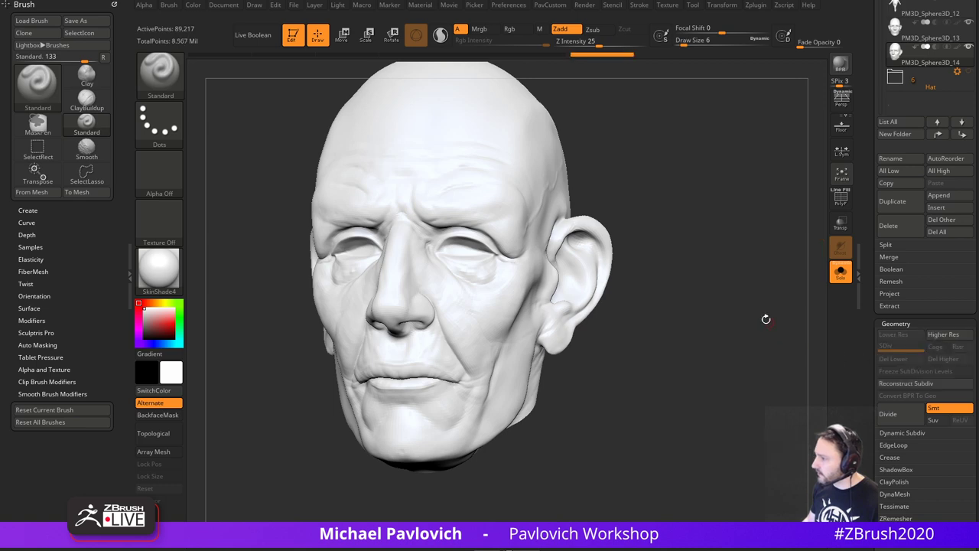
- Show the polyframe, hide the mouth bag polygroup inside the head and delete the hidden geometry
key(3)
drag(694, 209, 744, 319)
key(shift+f)
ctrl+shift+click(591, 337)
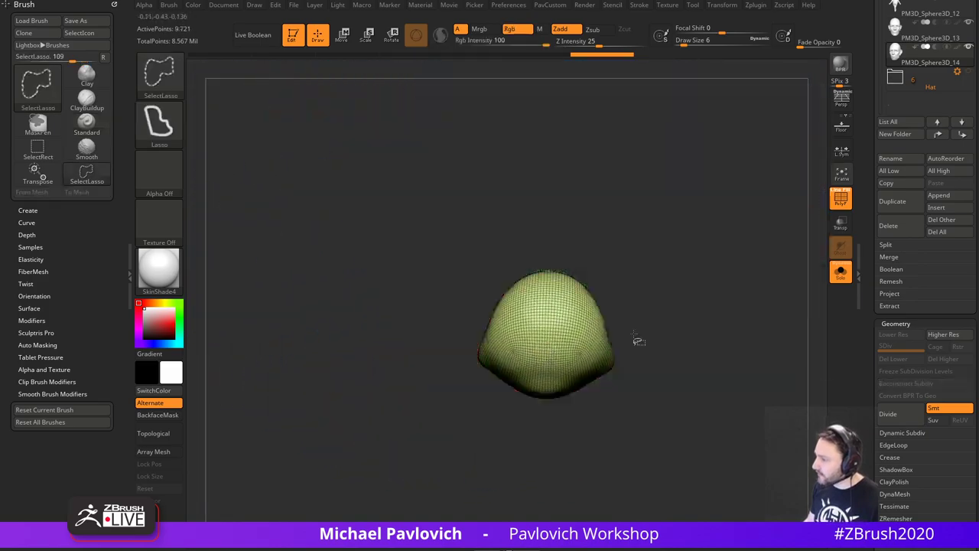
ctrl+shift+drag(650, 346, 779, 387)
drag(754, 302, 555, 267)
drag(747, 282, 789, 280)
key(3)
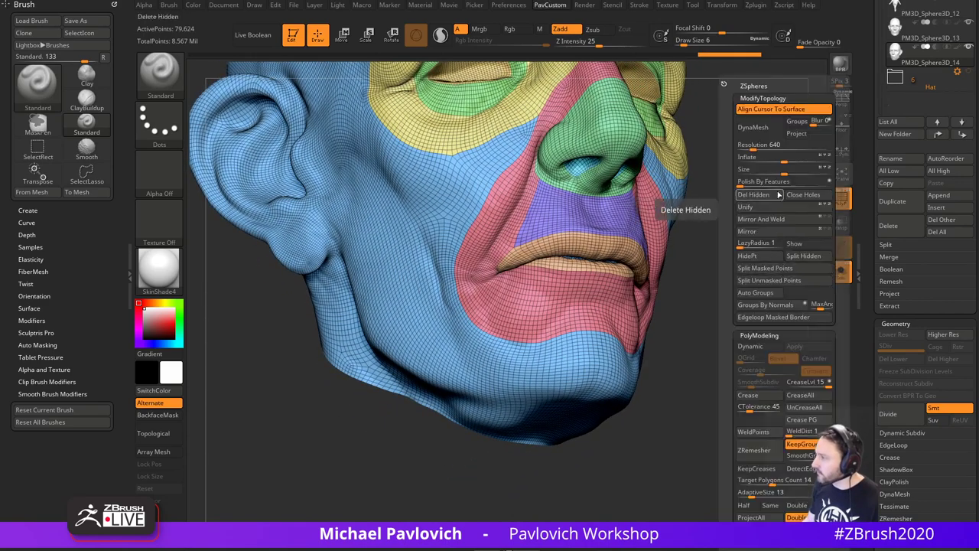
click(766, 195)
- Undo the mouth bag deletion and show the whole head again
mouse_move(743, 295)
alt+mouse_down()
mouse_move(722, 295)
mouse_move(718, 309)
mouse_move(748, 277)
mouse_move(732, 293)
mouse_move(744, 309)
alt+mouse_up()
key(ctrl+z)
ctrl+shift+click(738, 305)
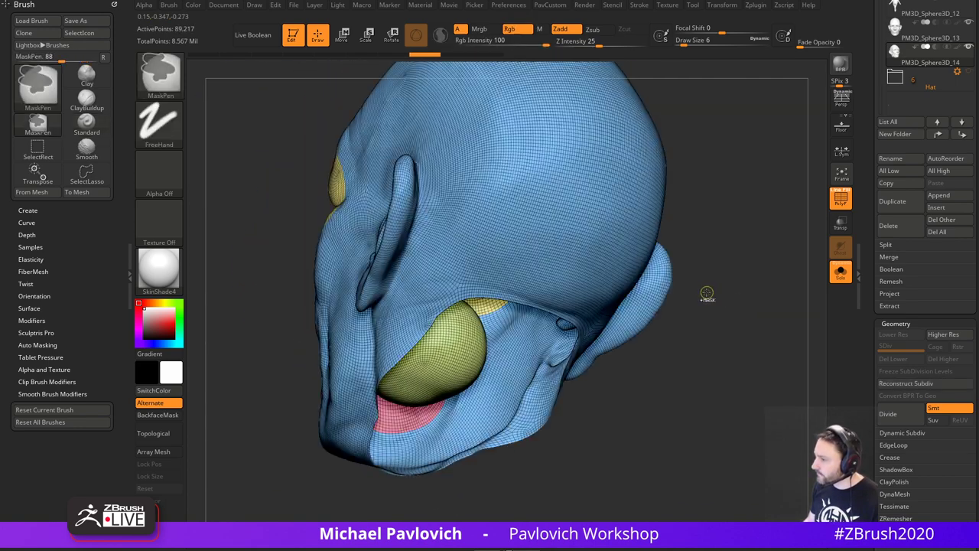
- Restore the head copy's lower subdivision levels and switch to level 1
key(shift+d)
click(882, 348)
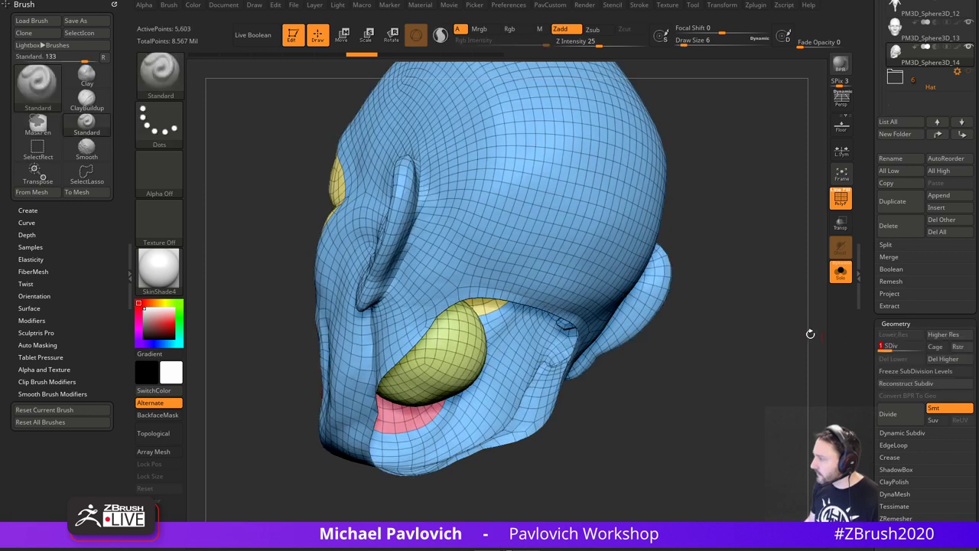
drag(717, 297, 761, 338)
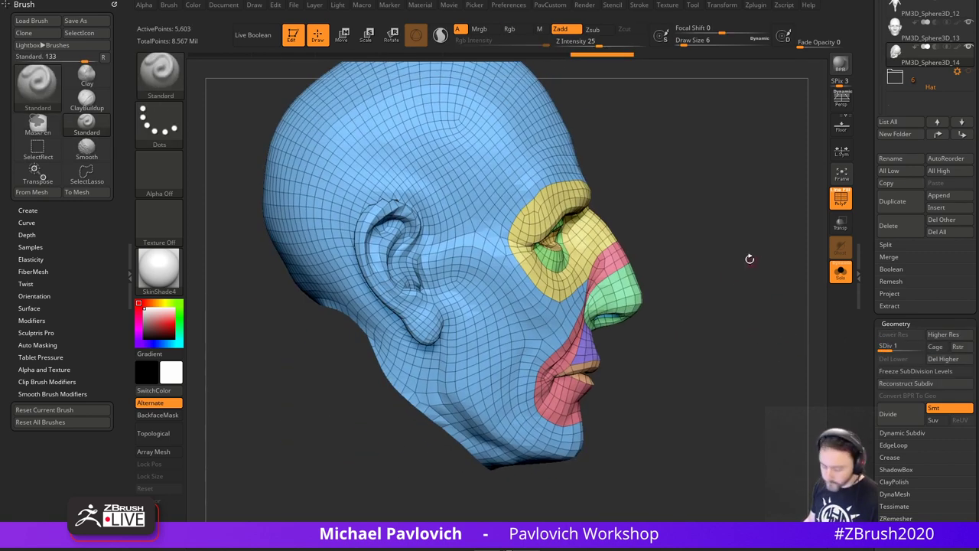
- Switch to the Move transpose mode and draw a topological mask down the side of the face
key(r)
key(w)
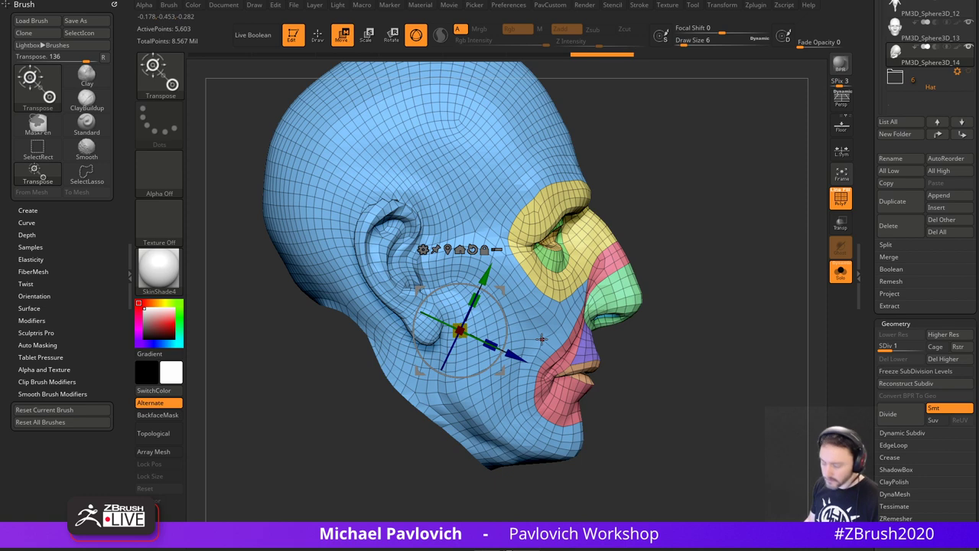
mouse_move(601, 327)
right_down()
mouse_move(508, 305)
mouse_move(717, 311)
right_up()
ctrl+drag(519, 288, 540, 464)
mouse_move(680, 365)
alt+right_down()
mouse_move(651, 344)
mouse_move(704, 285)
alt+right_up()
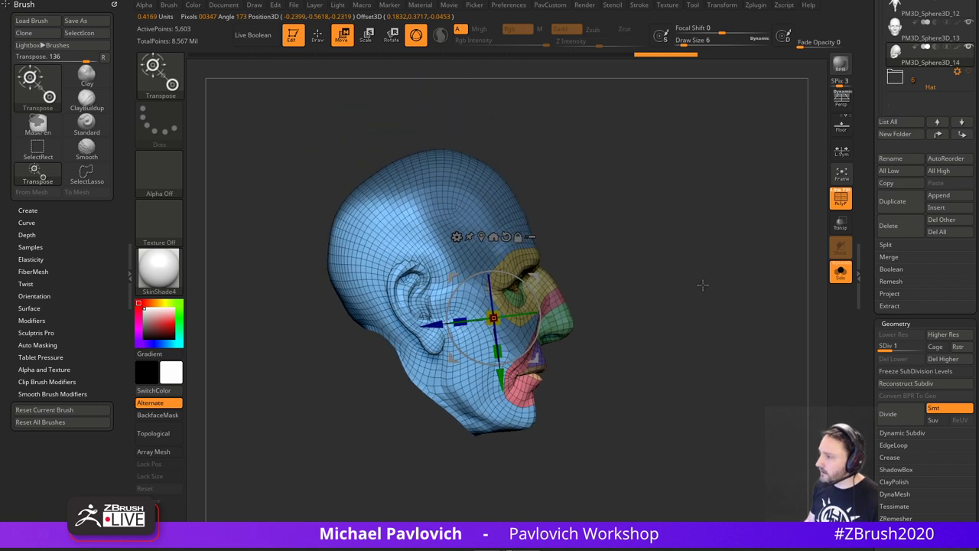
- Extend the mask over the cranium, ear and upper face with the MaskLasso brush, leaving the lower jaw unmasked
mouse_move(255, 155)
ctrl+mouse_down()
mouse_move(621, 191)
mouse_move(598, 88)
ctrl+mouse_up()
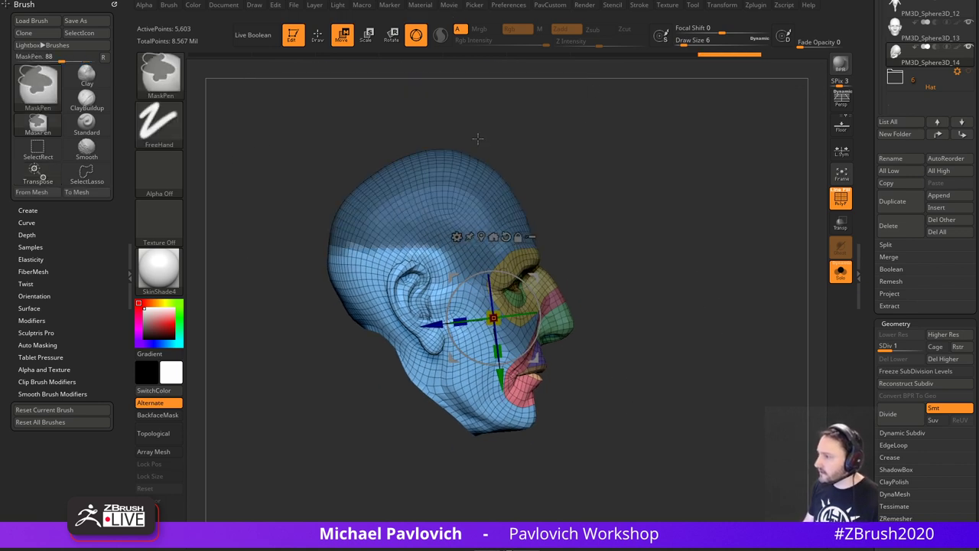
ctrl+click(166, 92)
ctrl+click(374, 134)
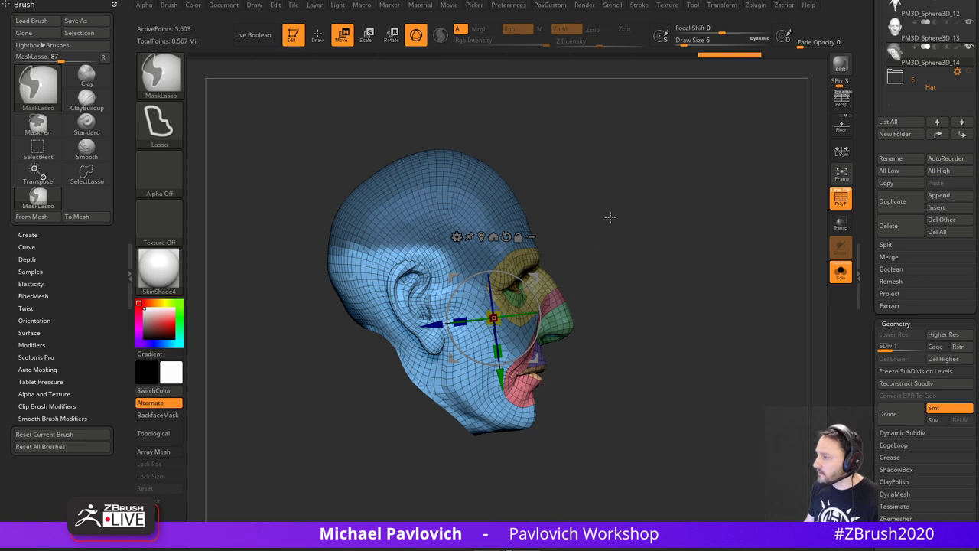
mouse_move(605, 202)
ctrl+mouse_down()
mouse_move(274, 283)
mouse_move(378, 344)
mouse_move(439, 354)
mouse_move(602, 268)
ctrl+mouse_up()
alt+right_drag(694, 326, 641, 323)
mouse_move(694, 250)
ctrl+mouse_down()
mouse_move(425, 204)
mouse_move(677, 347)
ctrl+mouse_up()
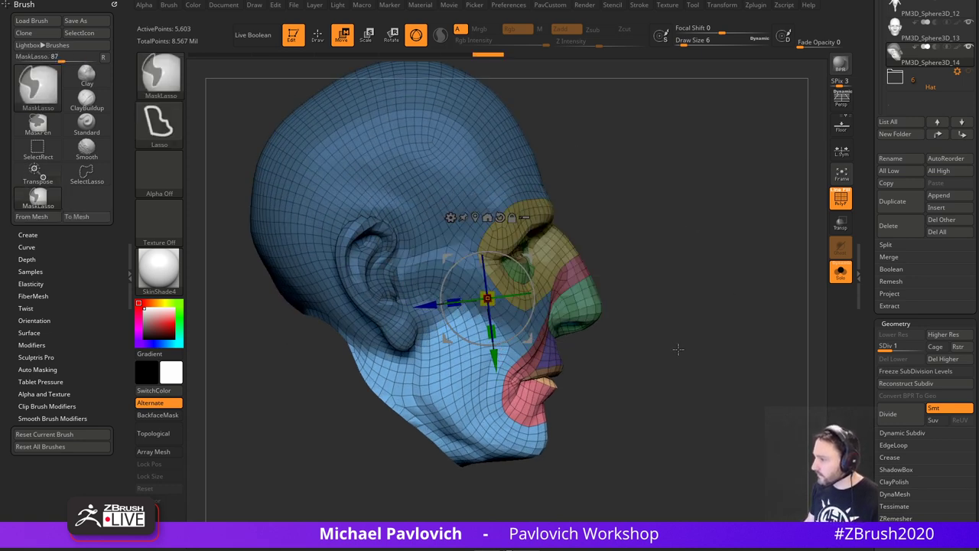
- Blur the mask and rotate the jaw open with the gizmo placed at the hinge below the ear, inverting the mask
alt+click(411, 351)
ctrl+click(481, 232)
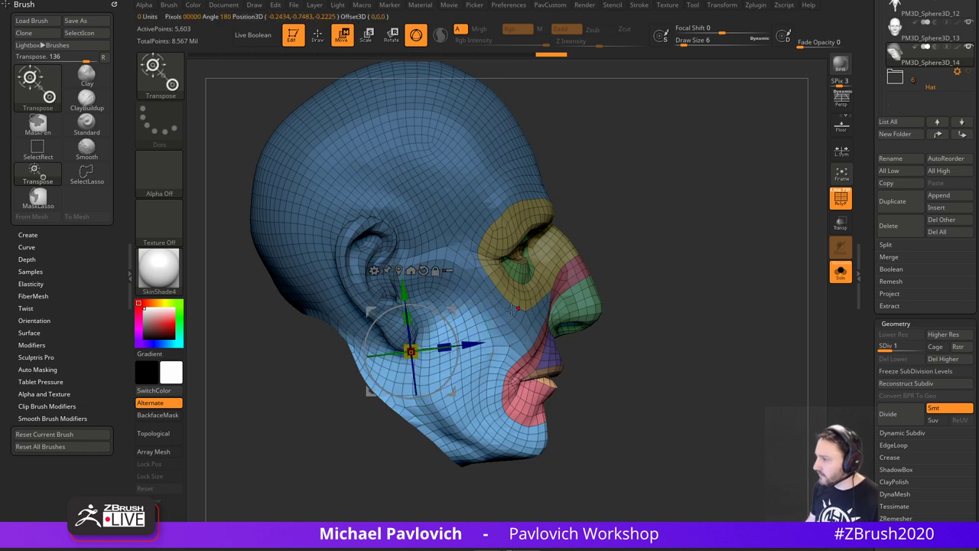
mouse_move(454, 310)
alt+mouse_down()
mouse_move(465, 298)
mouse_move(463, 319)
alt+mouse_up()
ctrl+click(686, 275)
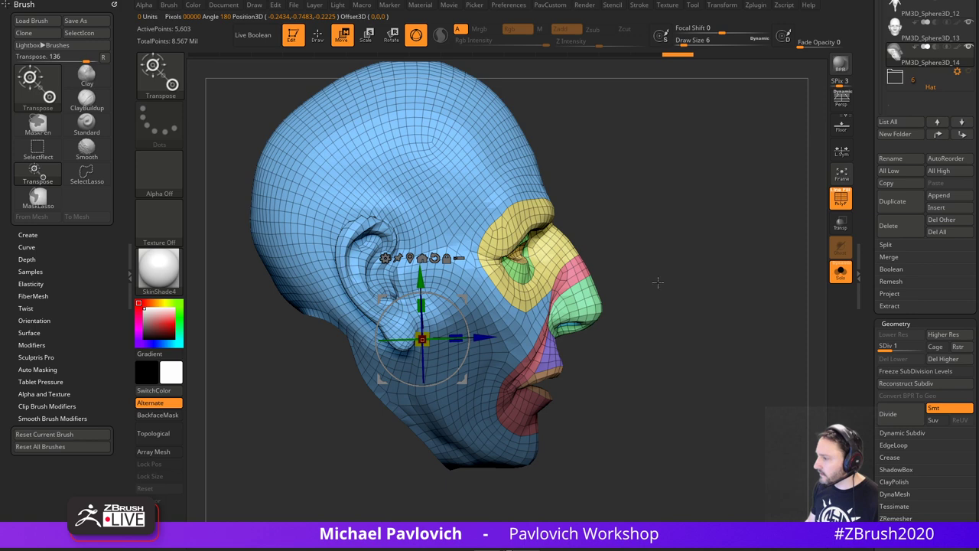
- Switch to drawing with the Move brush and reduce its draw size to 29 for shaping around the mouth
key(q)
right_drag(604, 343, 575, 346)
key(s)
key(b)
key(m)
key(v)
key(s)
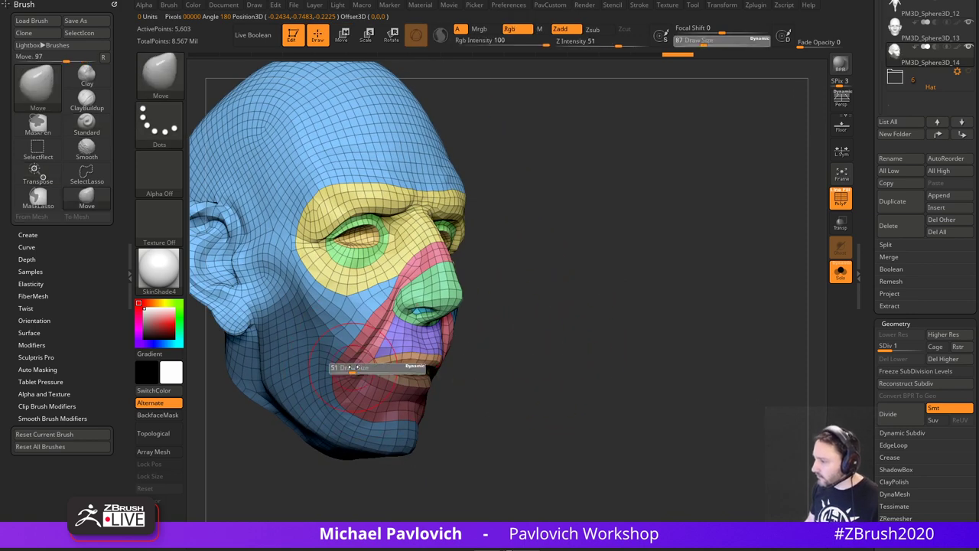
click(362, 369)
key(s)
click(365, 363)
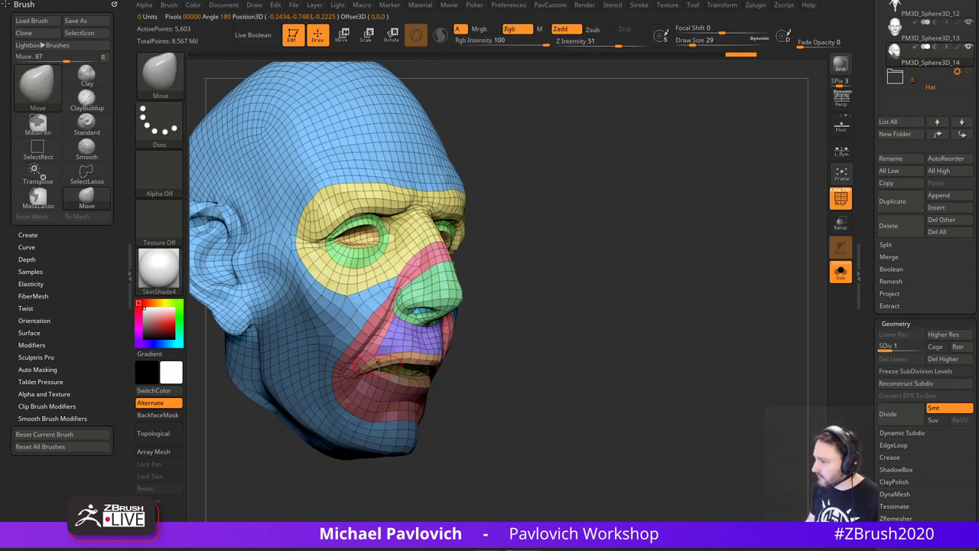
- Clear the mask from the whole head
shift+right_drag(549, 320, 528, 318)
mouse_move(615, 312)
alt+right_down()
mouse_move(632, 293)
mouse_move(642, 331)
alt+right_up()
ctrl+drag(708, 337, 730, 357)
alt+right_drag(730, 356, 719, 365)
right_drag(719, 352, 635, 333)
- Try a stroke beside the mouth corner, undo it, and lower the Smooth brush's Z Intensity to 62
key(s)
click(519, 339)
mouse_move(519, 344)
mouse_down()
mouse_move(511, 336)
mouse_move(545, 368)
mouse_up()
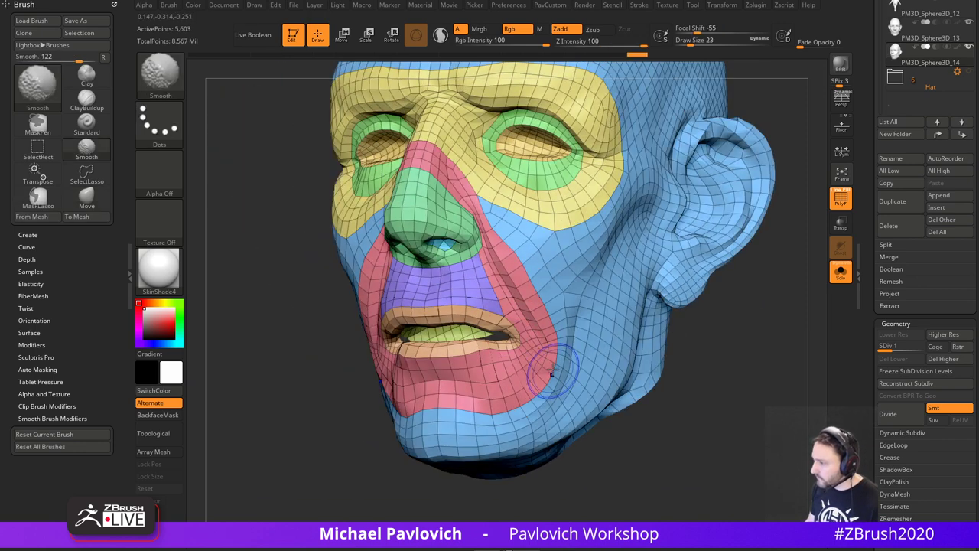
right_drag(691, 374, 732, 389)
key(ctrl+z)
shift+click(614, 44)
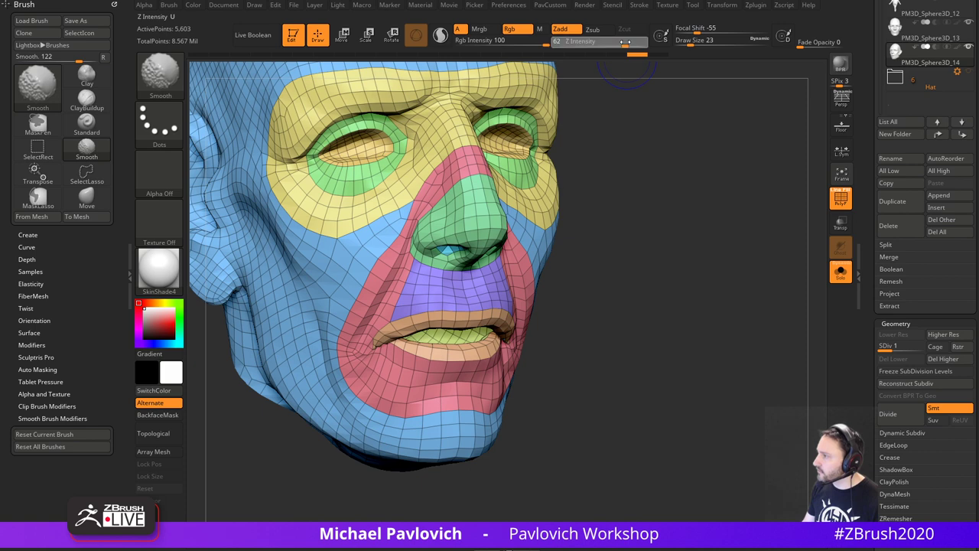
- Smooth the lips and mouth corners, and nudge the lower lip with the Move brush at draw size 17
alt+right_drag(641, 273, 697, 265)
key(s)
click(514, 335)
shift+drag(452, 333, 511, 304)
right_drag(681, 322, 618, 327)
shift+drag(573, 339, 580, 336)
right_drag(721, 357, 769, 353)
drag(546, 338, 550, 344)
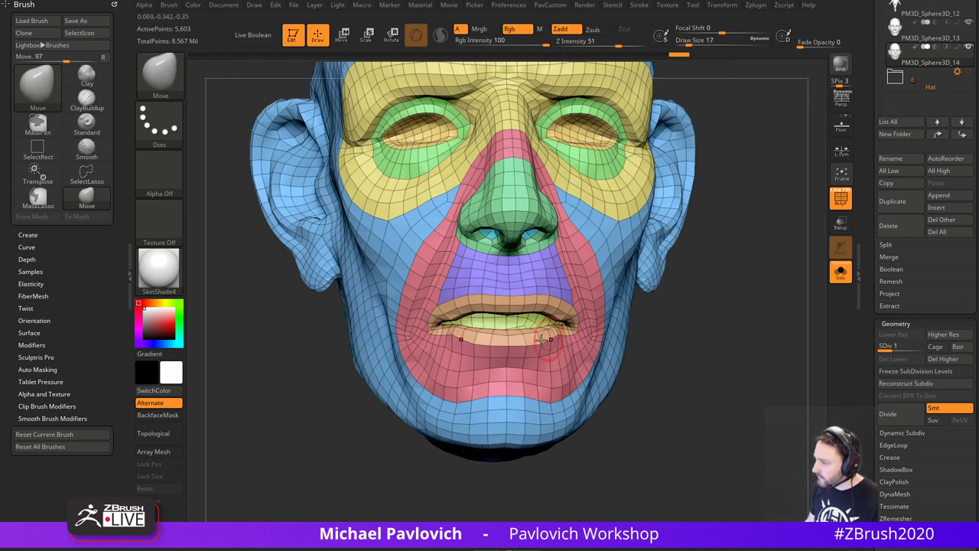
- Refine the shape of the lips with the Move brush, using draw sizes 14 and 11
key(s)
click(457, 342)
key(grave)
click(525, 110)
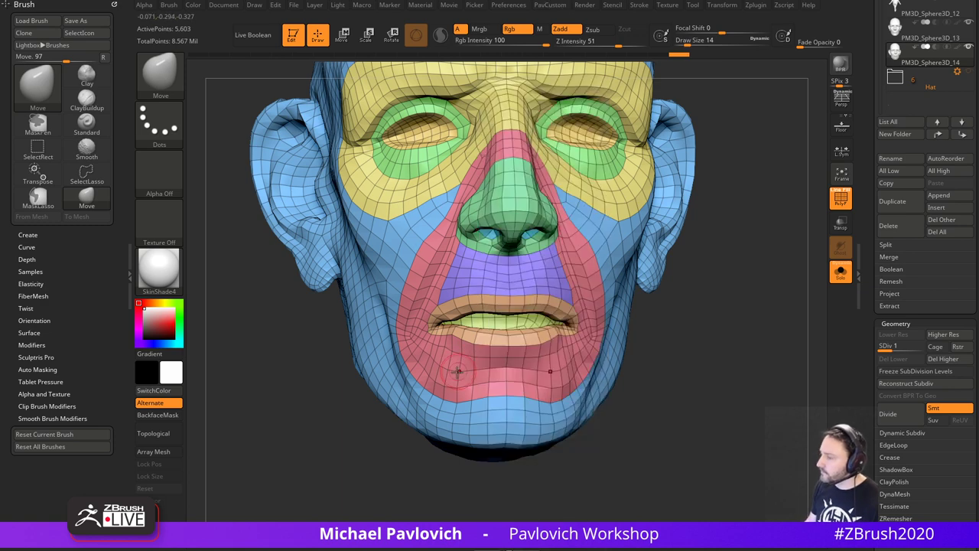
key(s)
click(455, 359)
key(s)
drag(450, 344, 451, 313)
click(452, 325)
mouse_move(685, 294)
ctrl+right_down()
mouse_move(686, 322)
mouse_move(738, 319)
ctrl+right_up()
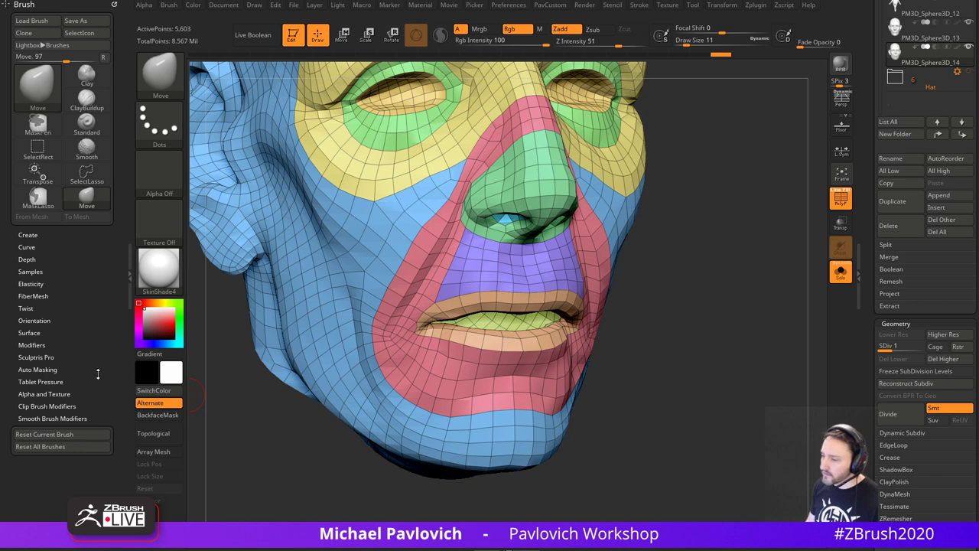
- Enable Topological auto masking for the Move brush and adjust the lips and mouth corner separately at draw sizes 22 and 14
click(38, 370)
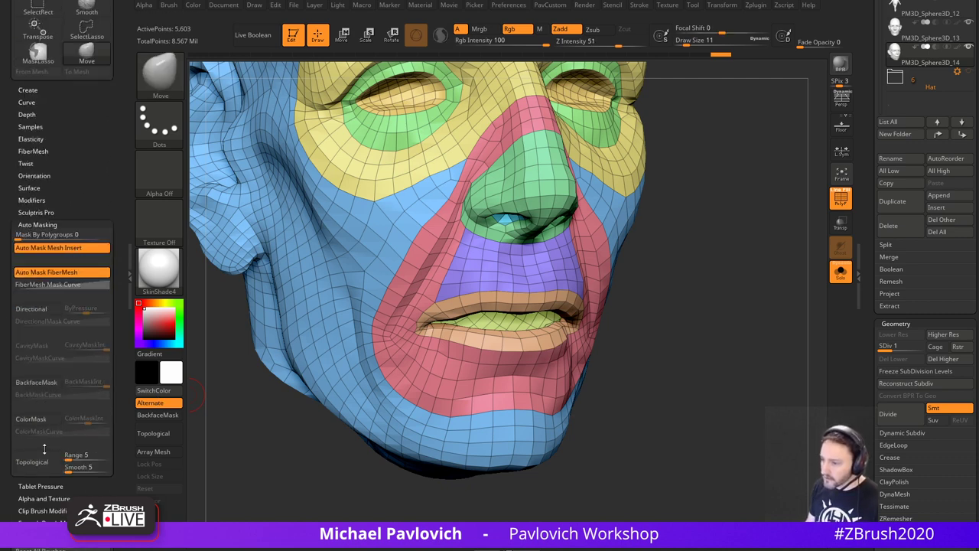
click(39, 461)
right_drag(640, 362, 625, 346)
key(s)
click(445, 339)
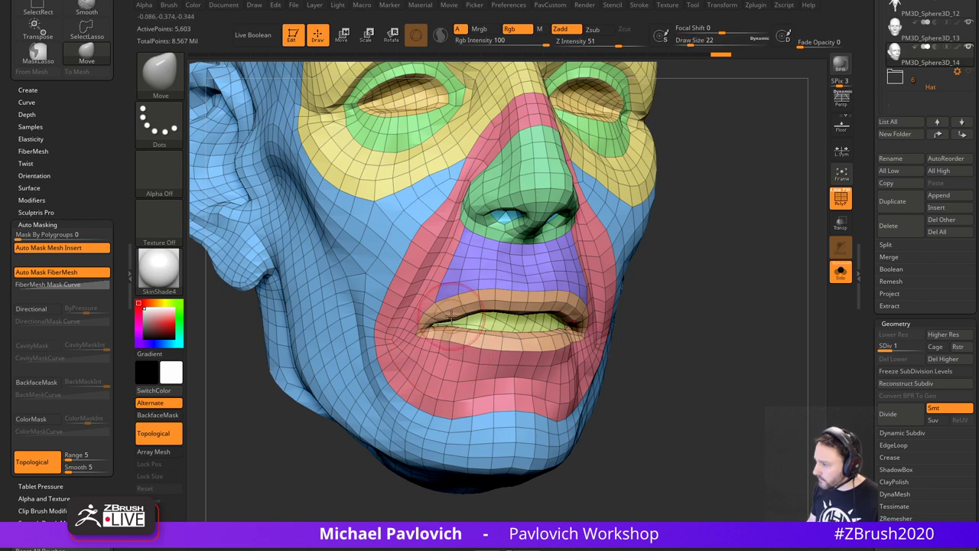
key(s)
click(450, 315)
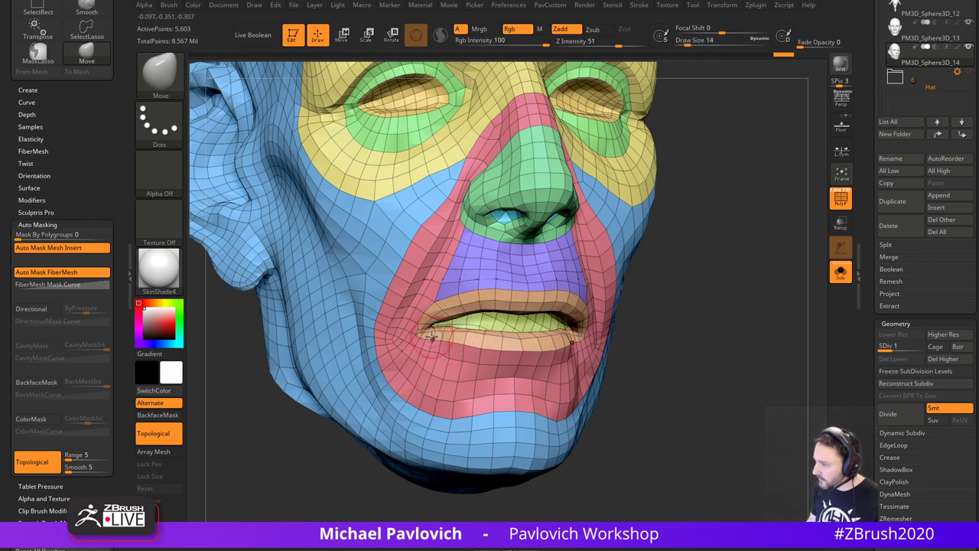
mouse_move(719, 337)
right_down()
mouse_move(566, 336)
mouse_move(730, 352)
mouse_move(717, 339)
right_up()
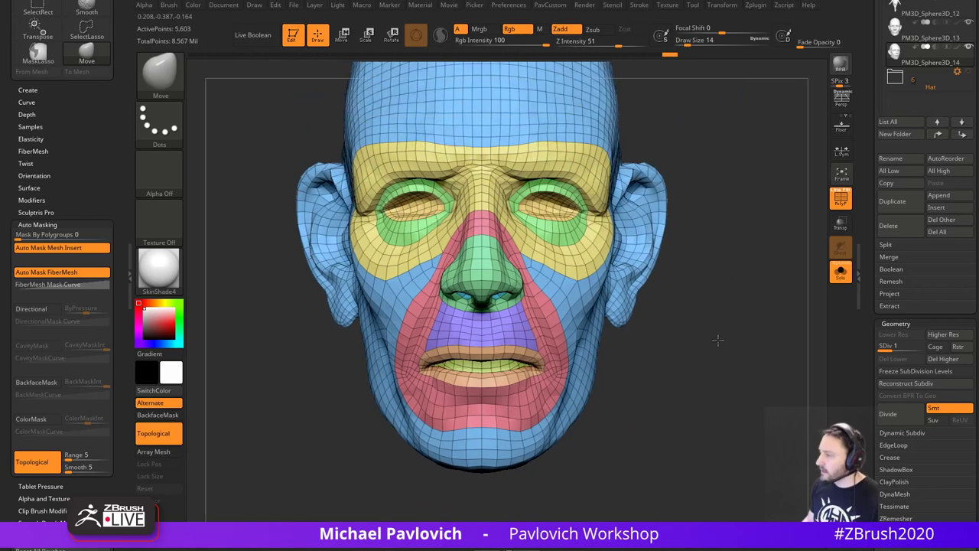
alt+right_drag(708, 232, 716, 260)
right_drag(739, 330, 736, 353)
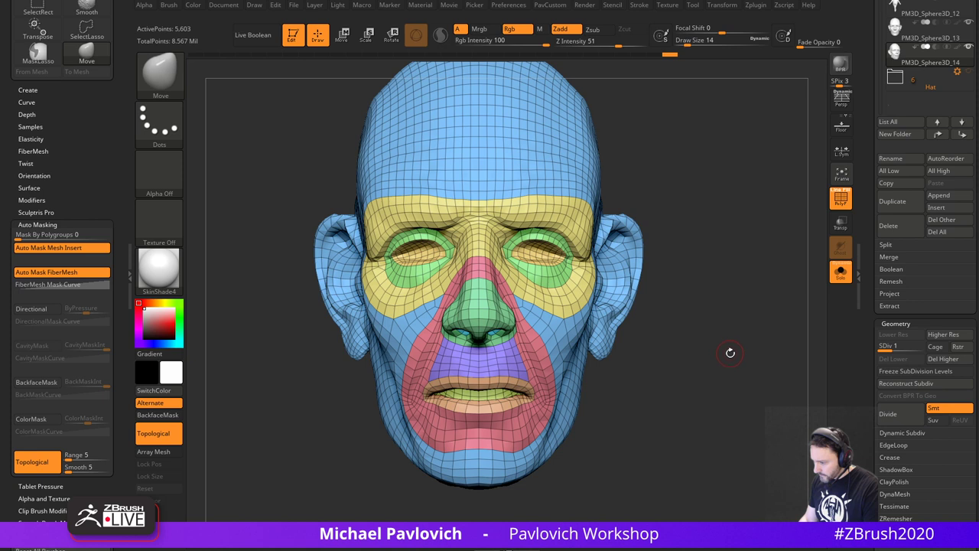
right_drag(729, 349, 730, 359)
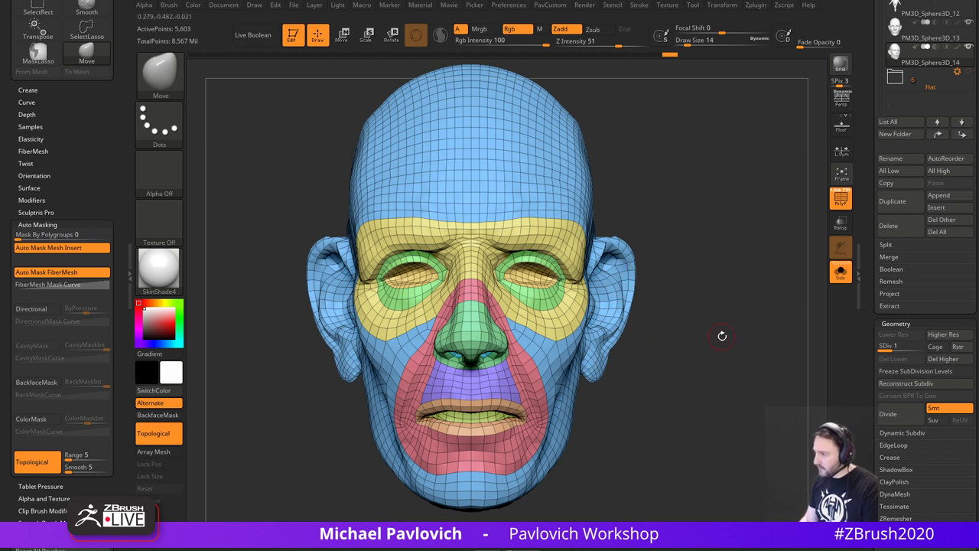
right_drag(722, 336, 725, 306)
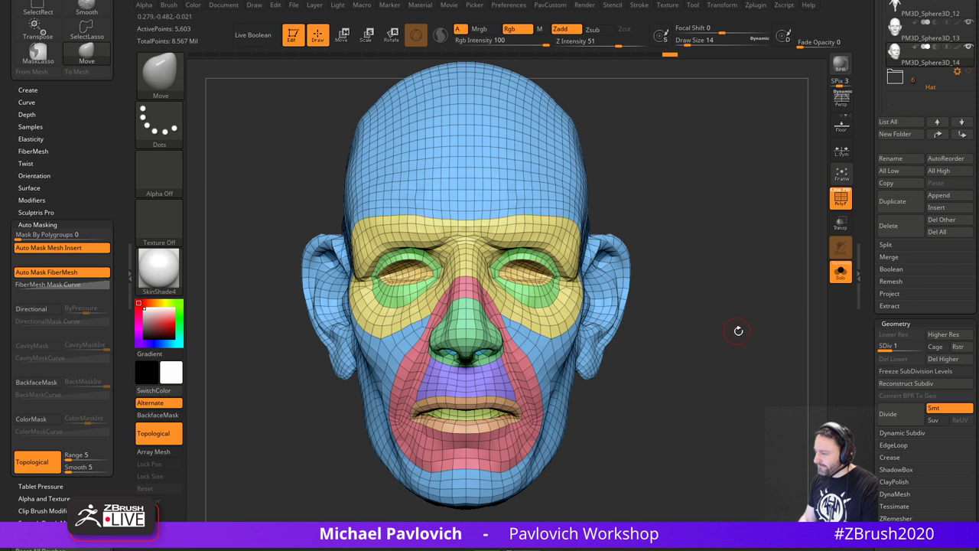
key(ctrl+shift)
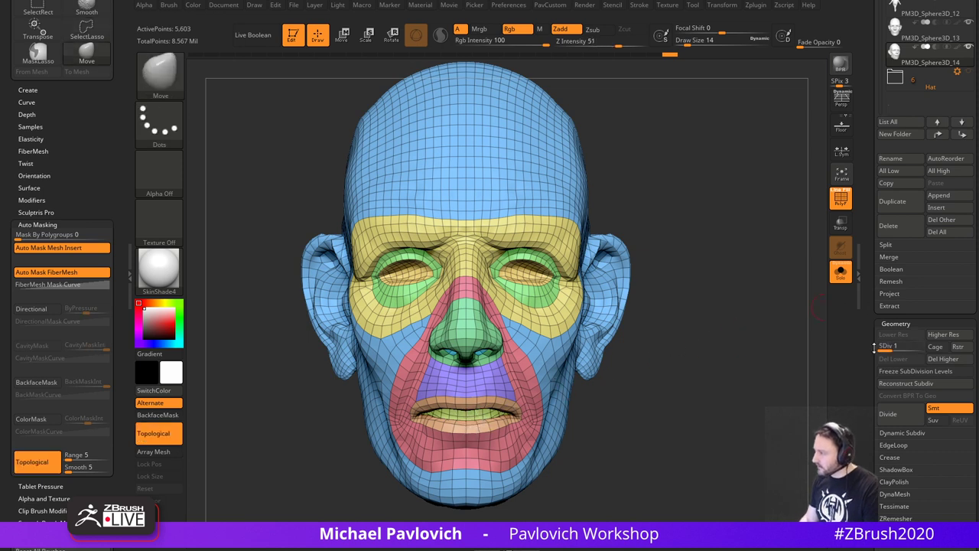
scroll(874, 347, down, 2)
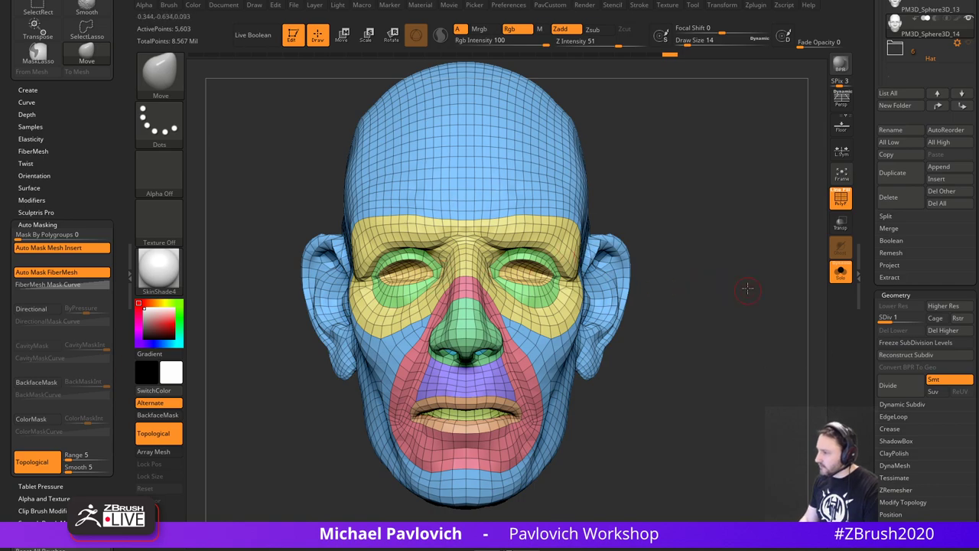
drag(747, 288, 726, 269)
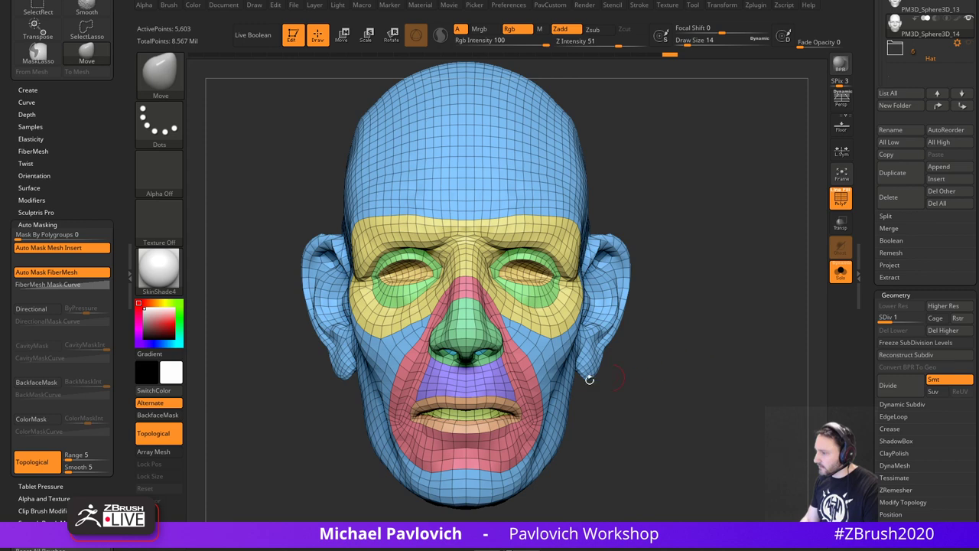
- Isolate the mouth-interior polygroup to examine it and show the whole head again
key(ctrl+shift)
ctrl+shift+click(467, 417)
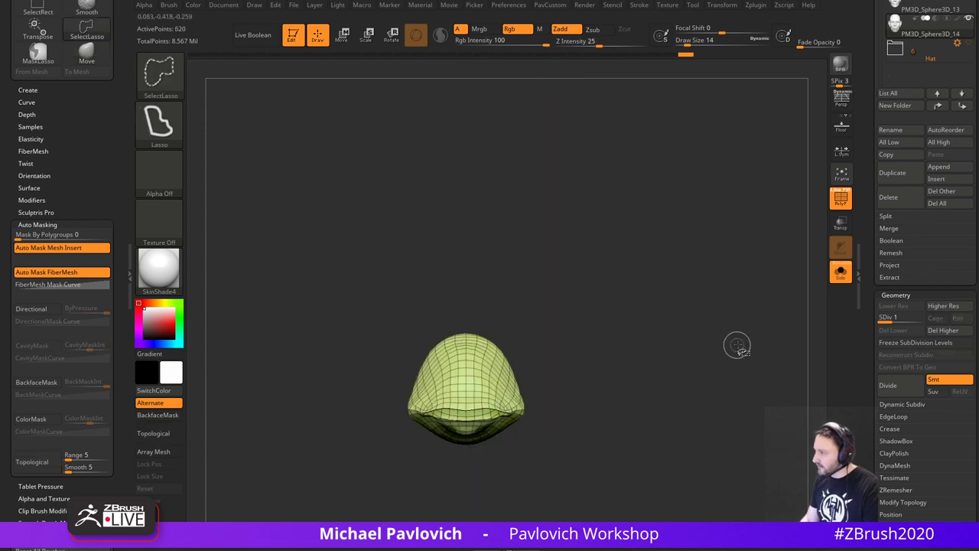
ctrl+shift+click(738, 346)
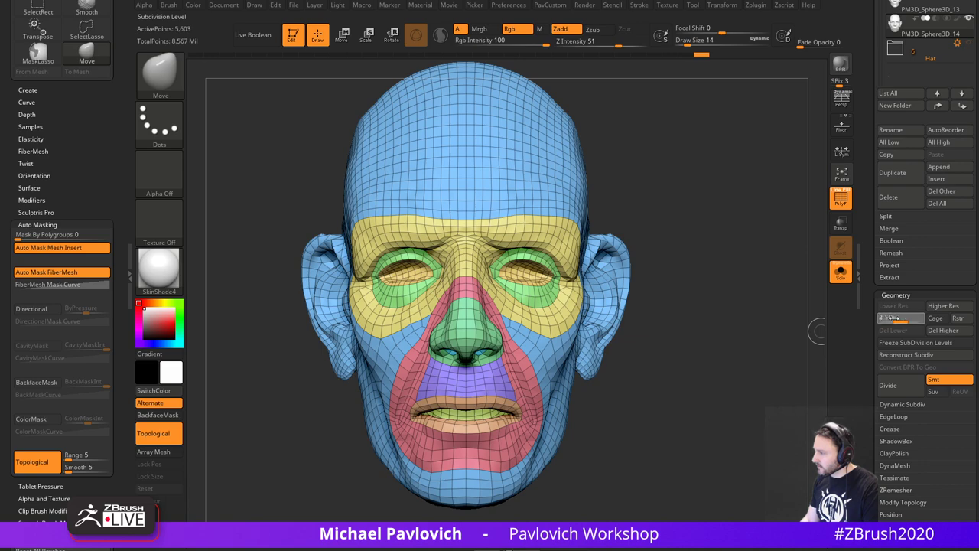
- Switch the head to subdivision level 2 and delete all its higher and lower subdivision levels
drag(892, 317, 920, 331)
click(935, 336)
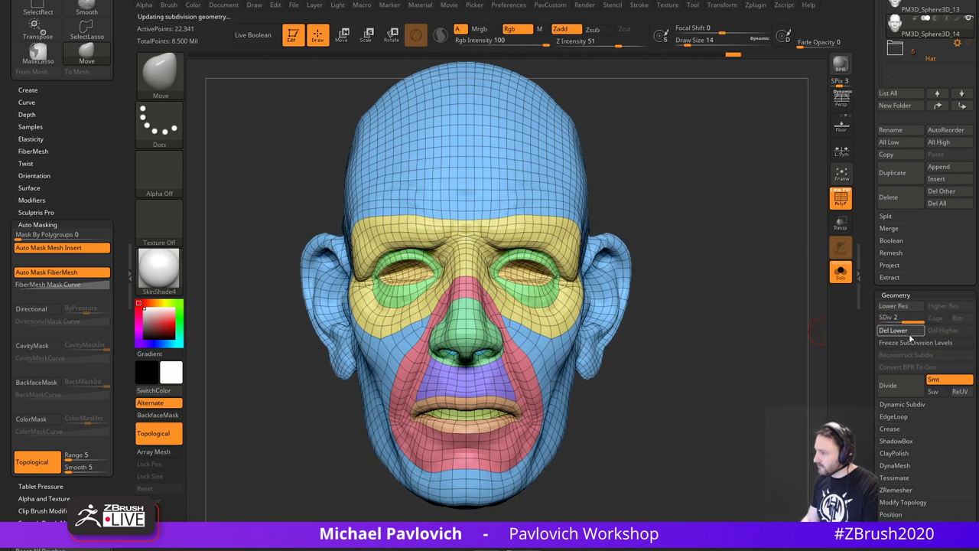
click(911, 335)
drag(748, 374, 618, 349)
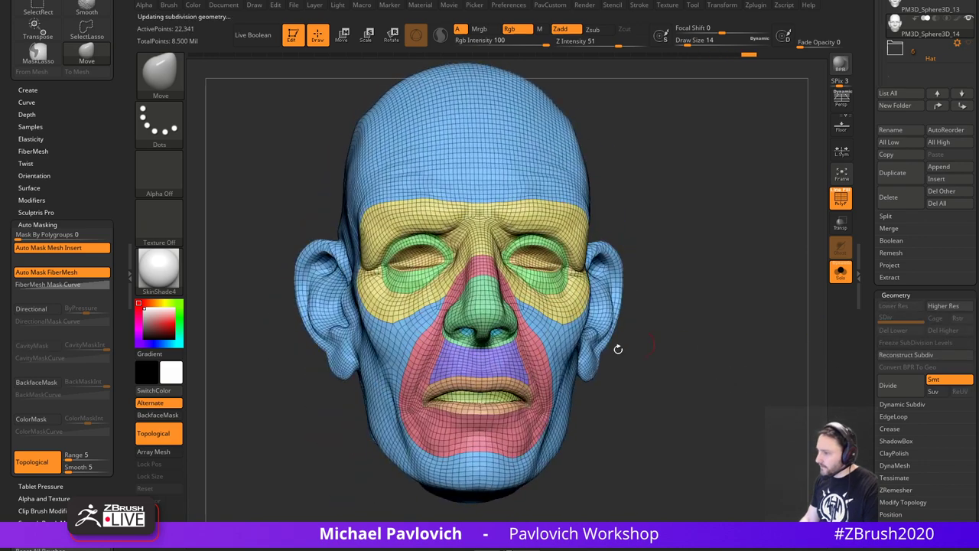
- Hide the mouth-interior polygroup and delete the hidden geometry to leave an open hole between the lips
ctrl+shift+click(499, 398)
ctrl+shift+drag(695, 340, 719, 352)
key(grave)
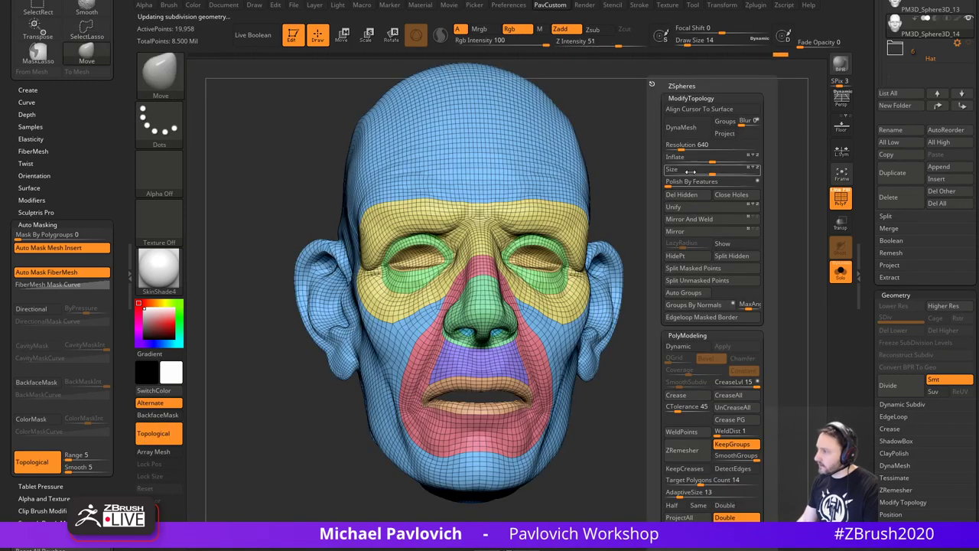
click(692, 197)
mouse_move(701, 312)
alt+mouse_down()
mouse_move(782, 387)
mouse_move(746, 373)
alt+mouse_up()
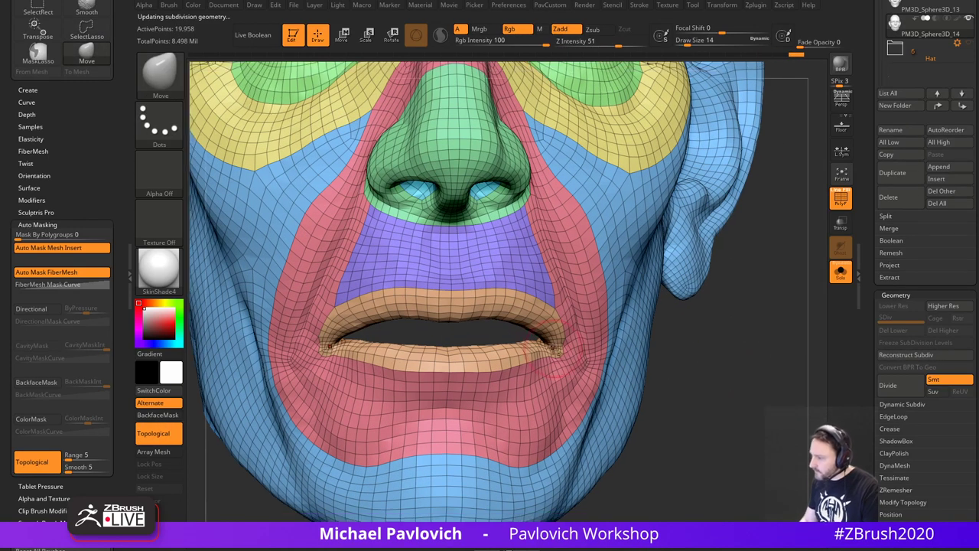
- Smooth the pinched mesh at the mouth corners, using a draw size of 9
drag(693, 348, 723, 349)
shift+drag(533, 349, 531, 362)
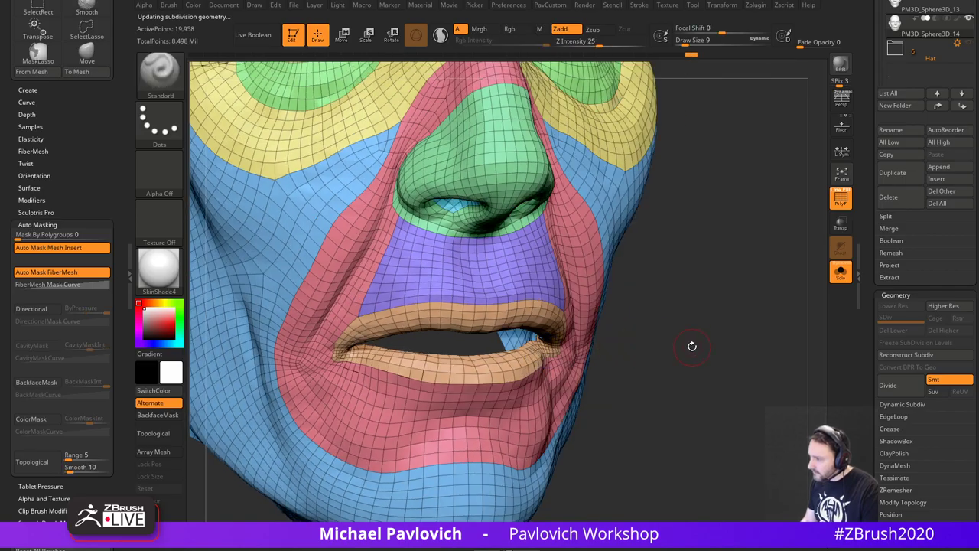
mouse_move(693, 343)
mouse_down()
mouse_move(679, 307)
mouse_move(705, 320)
mouse_move(713, 372)
mouse_move(685, 370)
mouse_move(706, 376)
mouse_up()
right_drag(707, 375, 731, 391)
mouse_move(732, 394)
alt+mouse_down()
mouse_move(632, 317)
mouse_move(711, 313)
mouse_move(709, 333)
mouse_move(726, 354)
mouse_move(700, 351)
alt+mouse_up()
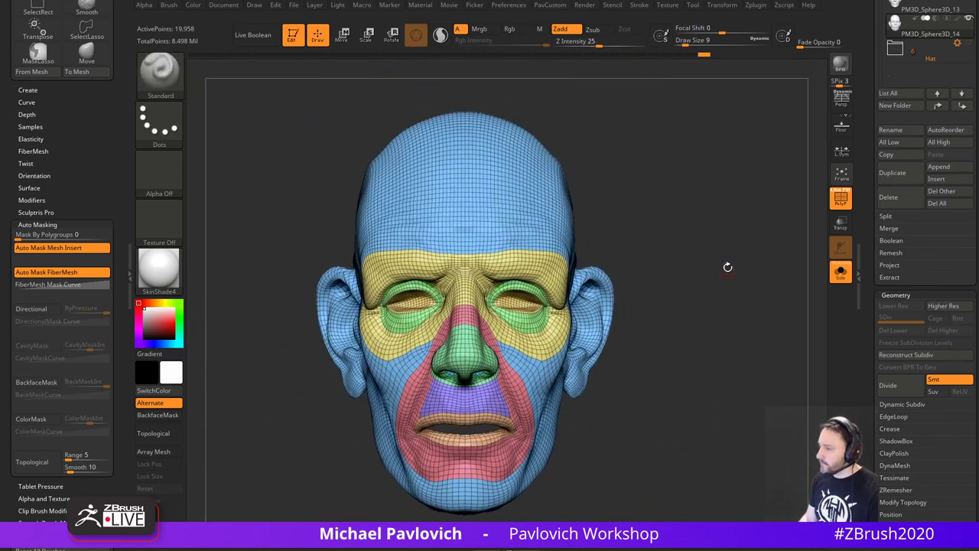
mouse_move(708, 301)
mouse_down()
mouse_move(711, 311)
mouse_move(704, 307)
mouse_up()
- With SelectRect, hide the eyelid and eye-interior polygroups and group the remaining visible head into a single polygroup
key(ctrl)
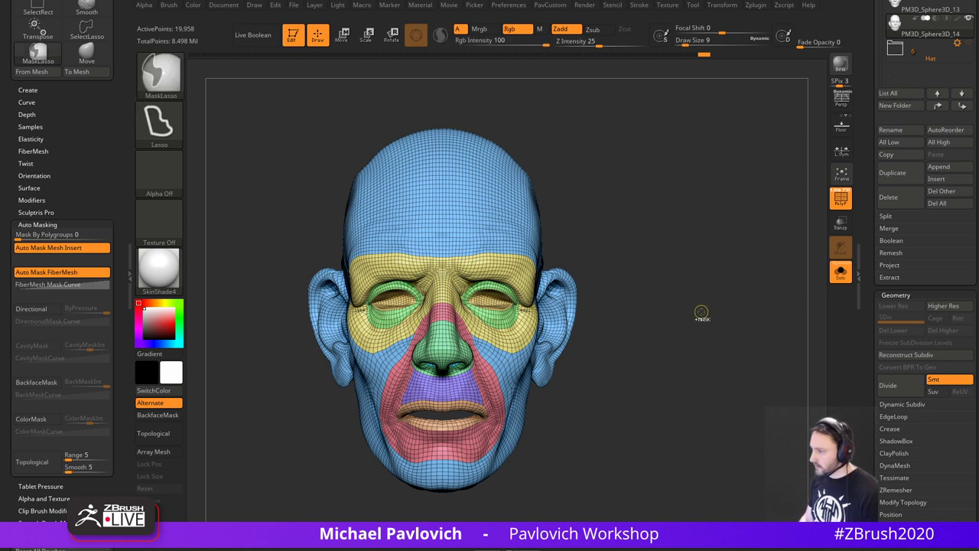
key(ctrl+shift)
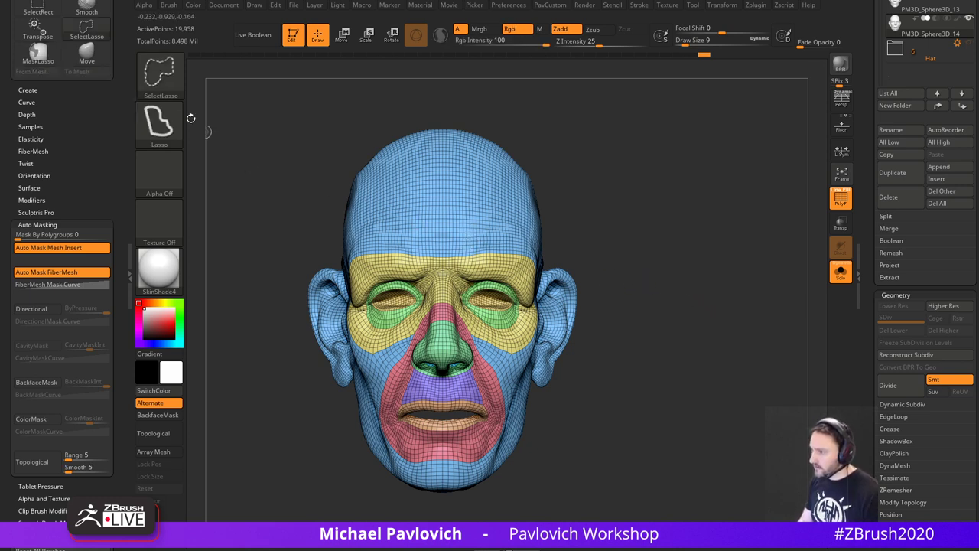
ctrl+shift+click(160, 75)
ctrl+shift+click(271, 88)
ctrl+shift+click(499, 318)
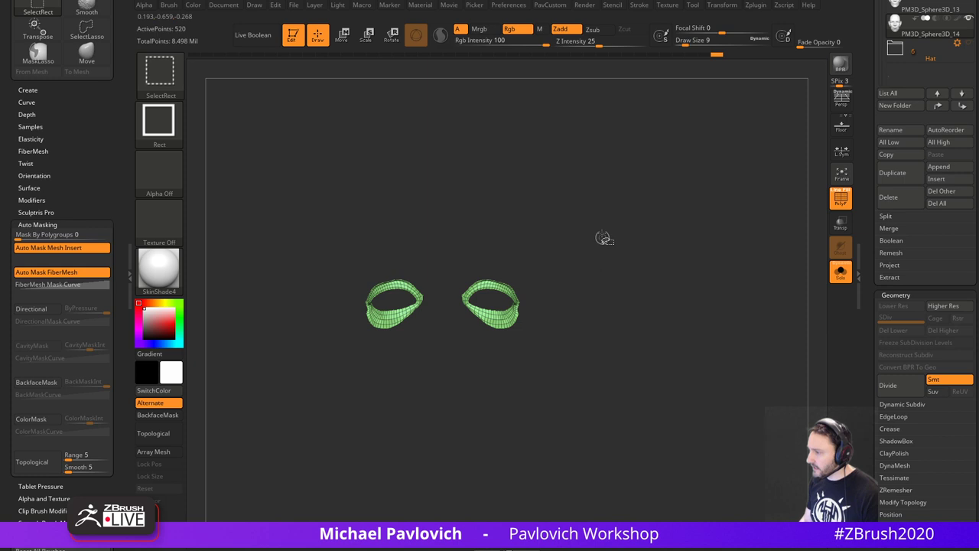
ctrl+shift+click(624, 317)
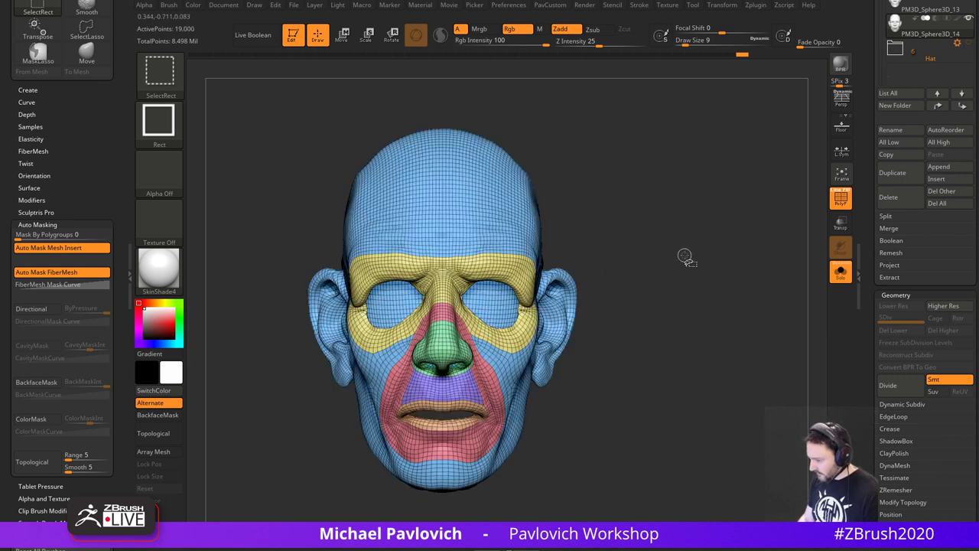
mouse_move(676, 288)
alt+mouse_down()
mouse_move(678, 267)
mouse_move(731, 313)
mouse_move(689, 262)
mouse_move(748, 265)
alt+mouse_up()
key(ctrl+w)
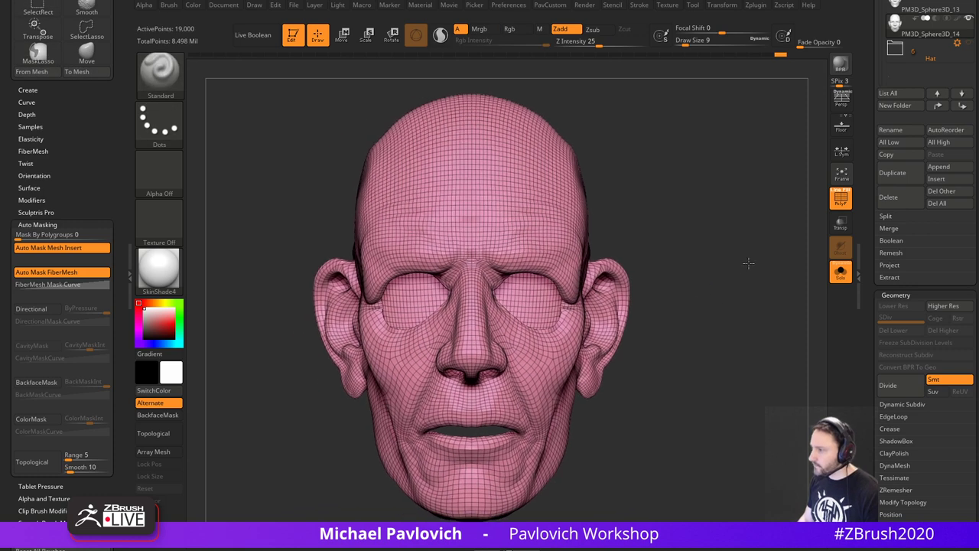
- Show the entire head including the eyes, restore white as the active colour, and isolate the character's right half up to the centreline
ctrl+shift+drag(255, 84, 472, 548)
ctrl+shift+click(679, 406)
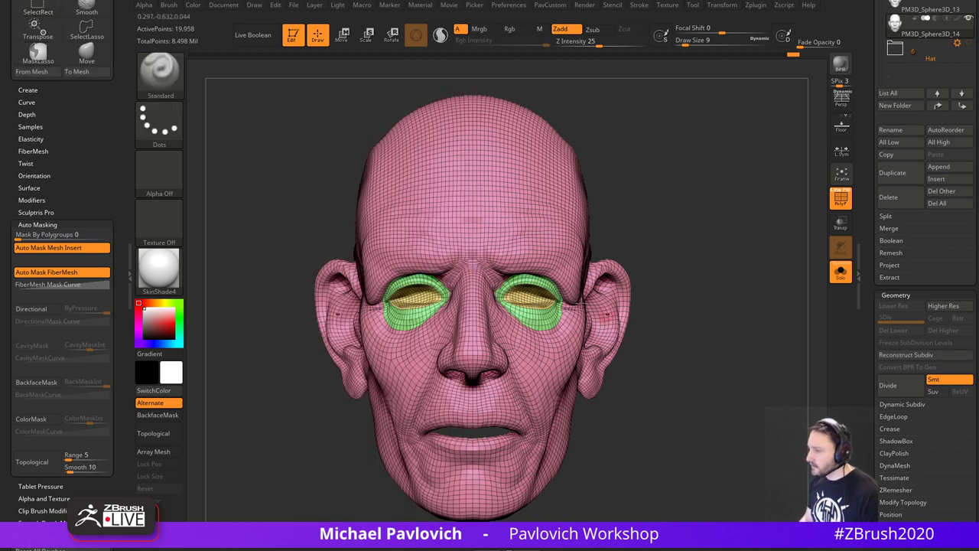
mouse_move(264, 76)
ctrl+shift+mouse_down()
mouse_move(448, 545)
mouse_move(474, 547)
ctrl+shift+mouse_up()
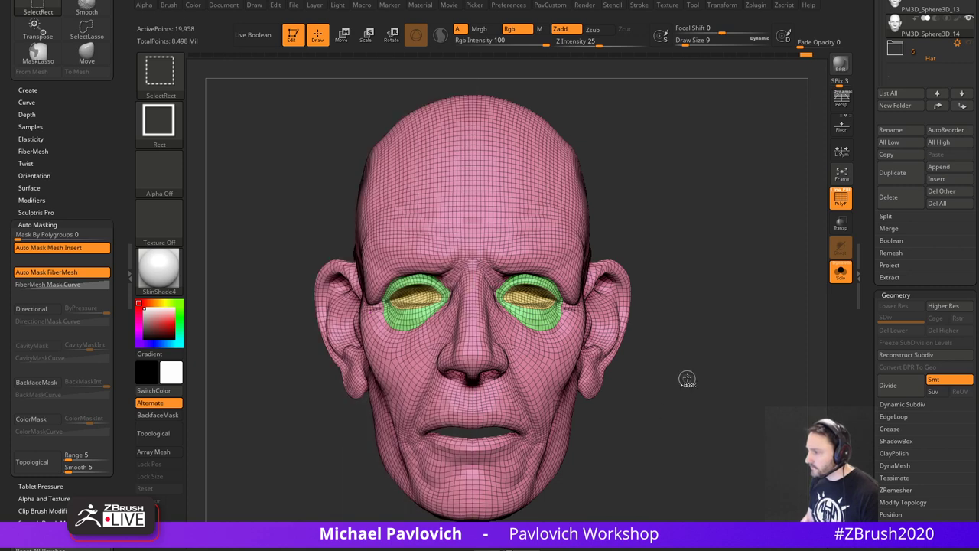
key(c)
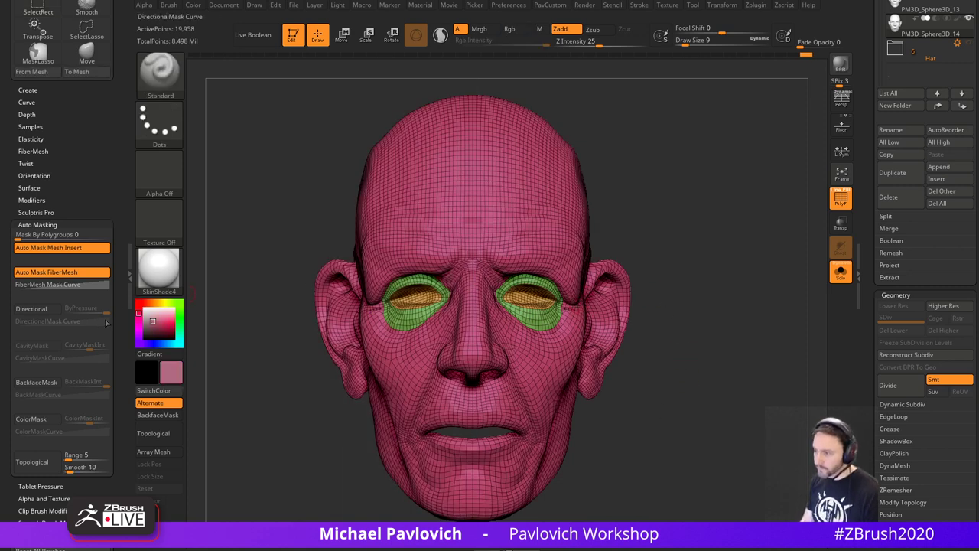
drag(147, 315, 138, 303)
mouse_move(263, 83)
ctrl+shift+mouse_down()
mouse_move(492, 540)
mouse_move(465, 540)
mouse_move(476, 548)
ctrl+shift+mouse_up()
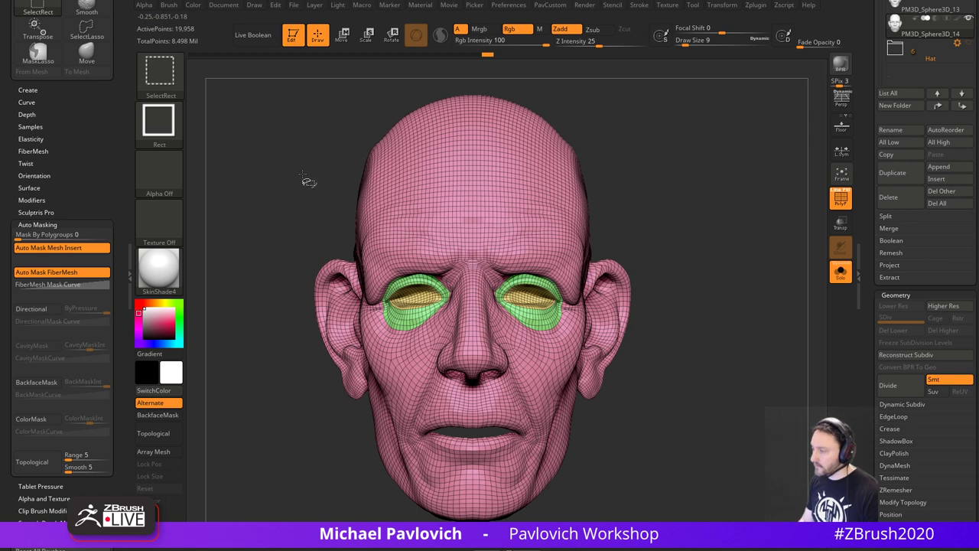
ctrl+shift+drag(249, 87, 474, 535)
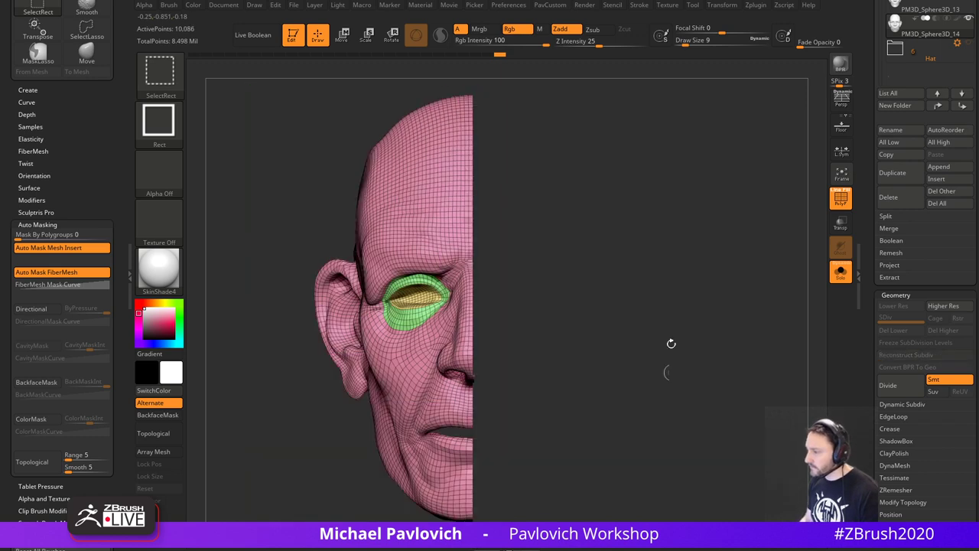
- Hide the eye interior and eyelid of the isolated half, group the rest into its own polygroup, and show the whole head
ctrl+right_drag(670, 363, 630, 248)
ctrl+alt+shift+drag(541, 222, 495, 318)
ctrl+right_drag(713, 286, 707, 252)
mouse_move(707, 252)
right_down()
mouse_move(689, 267)
mouse_move(589, 273)
right_up()
shift+right_drag(743, 286, 681, 283)
ctrl+shift+click(485, 129)
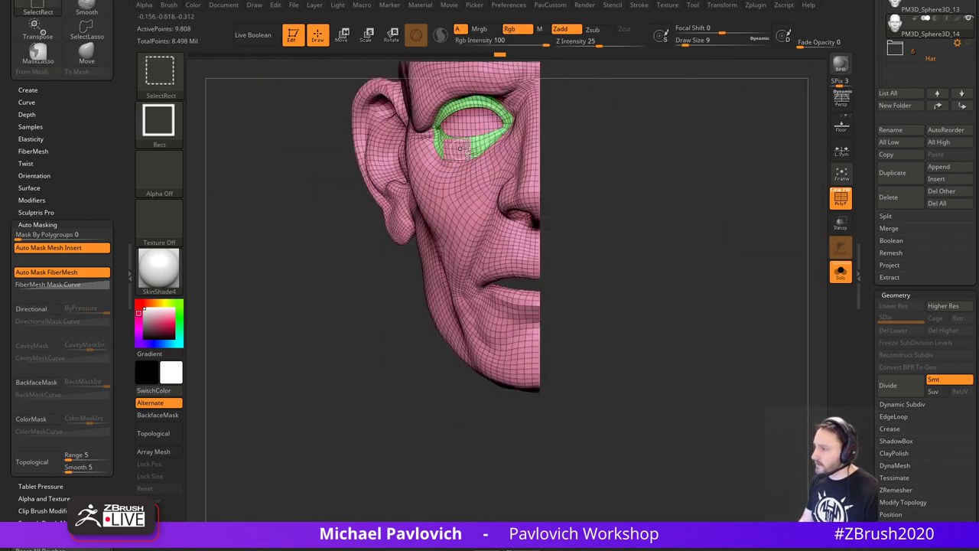
ctrl+shift+click(449, 144)
key(ctrl+w)
ctrl+shift+click(694, 232)
- Isolate both eye interiors, split them into separate polygroups with Auto Groups, and show the whole head
ctrl+right_drag(716, 227, 651, 339)
ctrl+shift+click(497, 252)
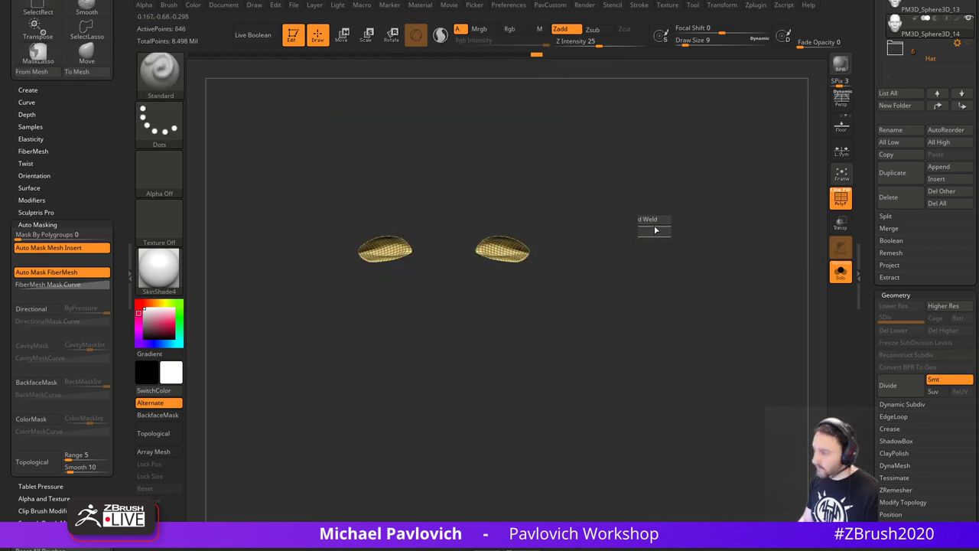
key(space)
click(633, 292)
ctrl+shift+click(628, 278)
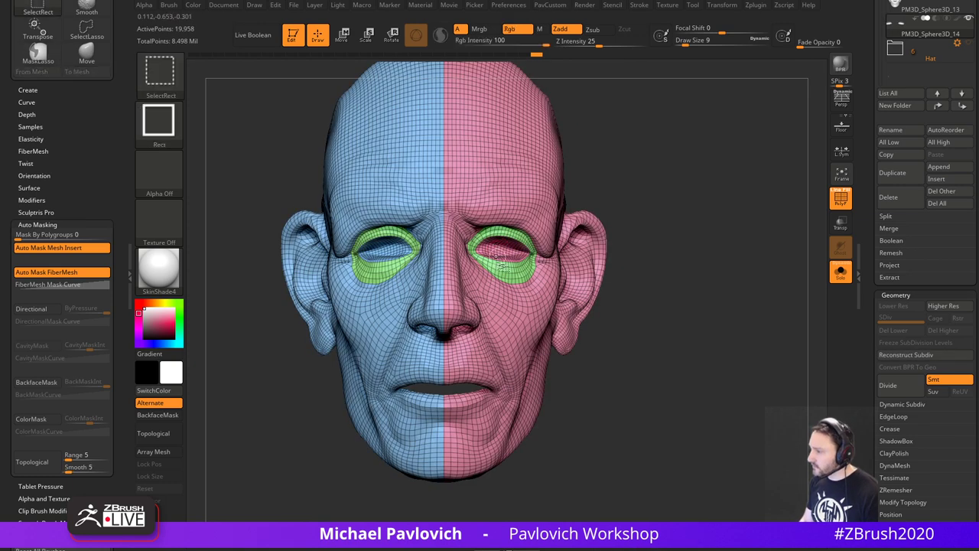
- Isolate both eyelid rings, give each its own polygroup with Auto Groups, and show the whole head
ctrl+shift+click(518, 260)
key(space)
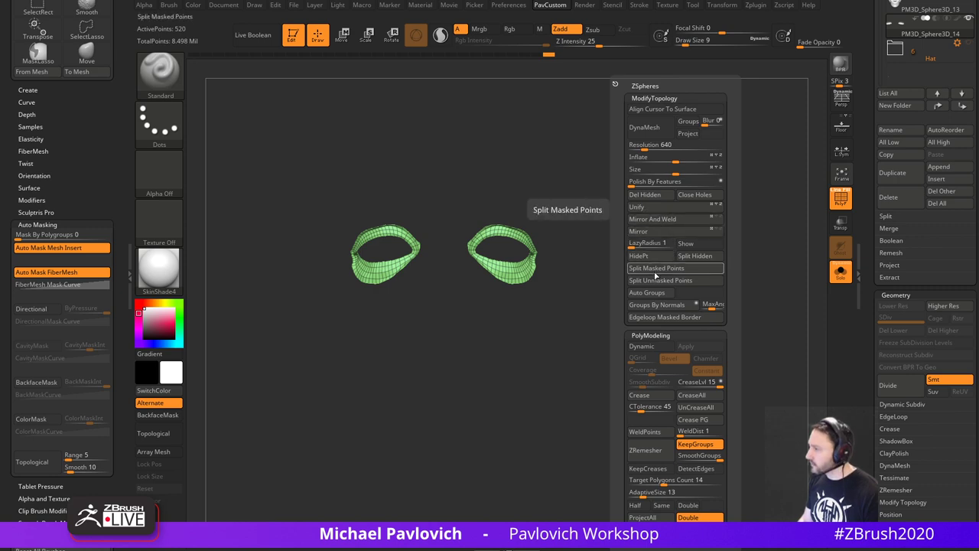
click(654, 293)
ctrl+shift+click(667, 280)
- Isolate the polygroup of the character's left half of the head and choose the SliceCurve brush in side view
alt+right_drag(715, 268, 737, 281)
drag(737, 281, 698, 275)
key(ctrl+shift)
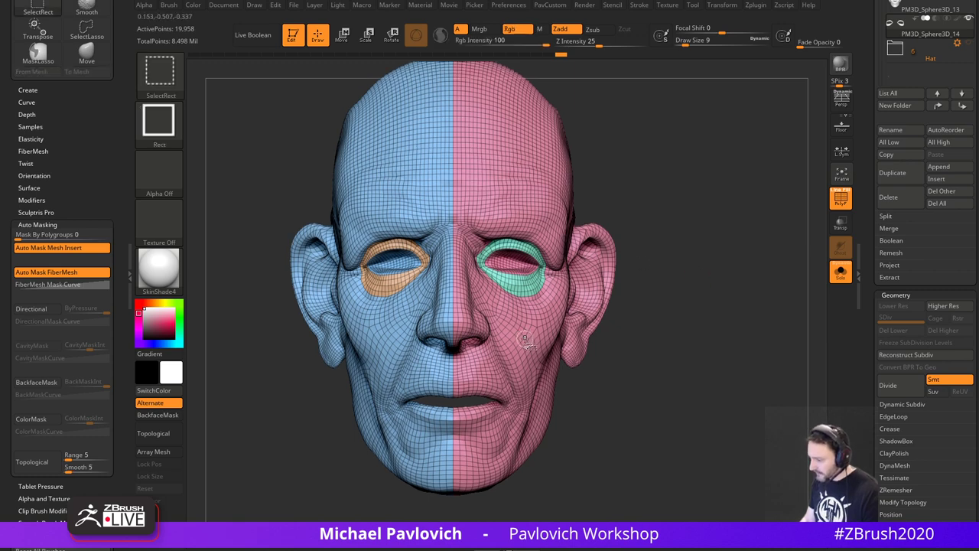
mouse_move(677, 310)
mouse_down()
mouse_move(678, 335)
mouse_move(647, 331)
mouse_move(693, 307)
mouse_up()
ctrl+shift+click(529, 326)
ctrl+shift+click(141, 79)
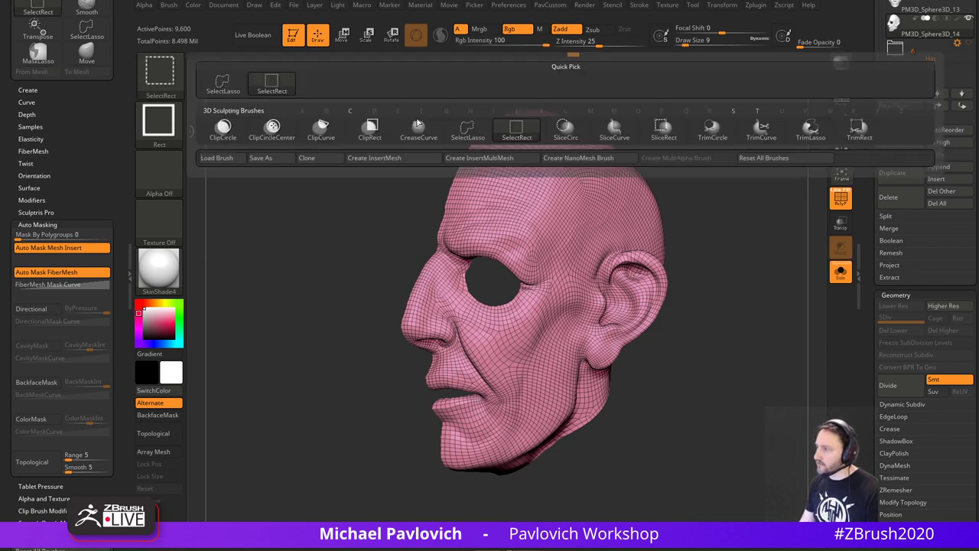
mouse_move(704, 225)
mouse_down()
mouse_move(712, 291)
mouse_move(688, 252)
mouse_up()
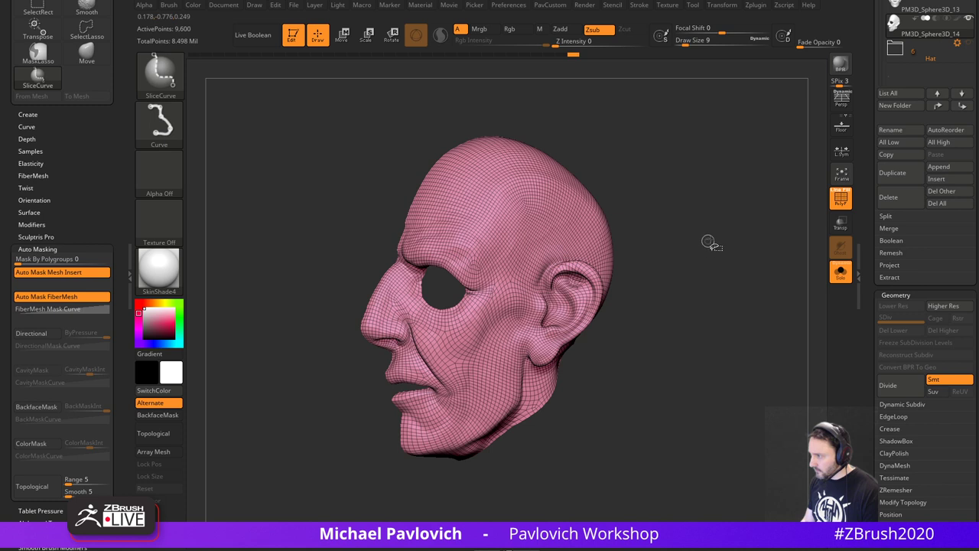
- Try a curved slice from above the ear across the cheek to the mouth, inspect the sliced jaw section, and undo it
mouse_move(742, 233)
ctrl+shift+mouse_down()
mouse_move(545, 249)
mouse_move(555, 260)
mouse_move(468, 320)
ctrl+shift+mouse_up()
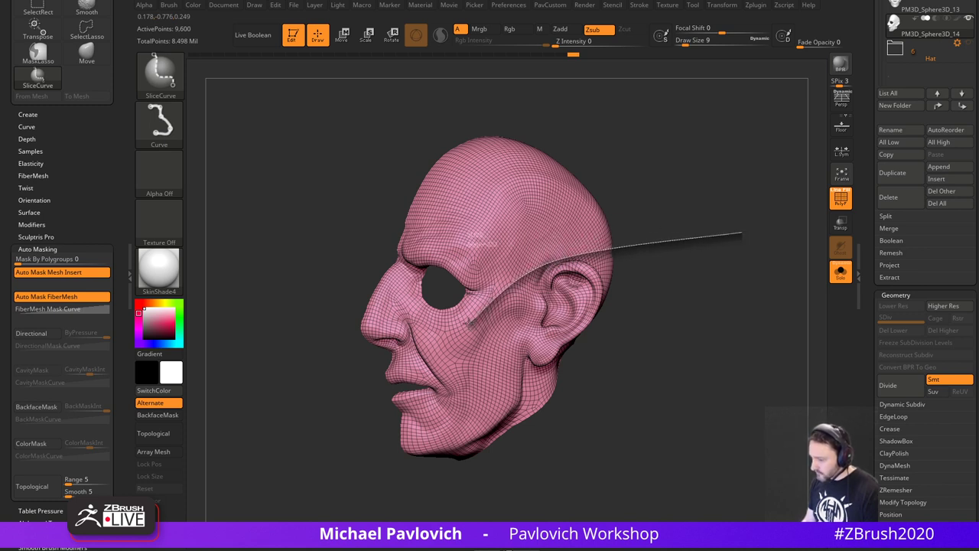
ctrl+shift+drag(468, 321, 361, 396)
ctrl+shift+click(704, 295)
mouse_move(707, 293)
mouse_down()
mouse_move(724, 295)
mouse_move(696, 316)
mouse_move(710, 328)
mouse_move(683, 269)
mouse_move(689, 304)
mouse_move(673, 310)
mouse_up()
ctrl+shift+click(512, 353)
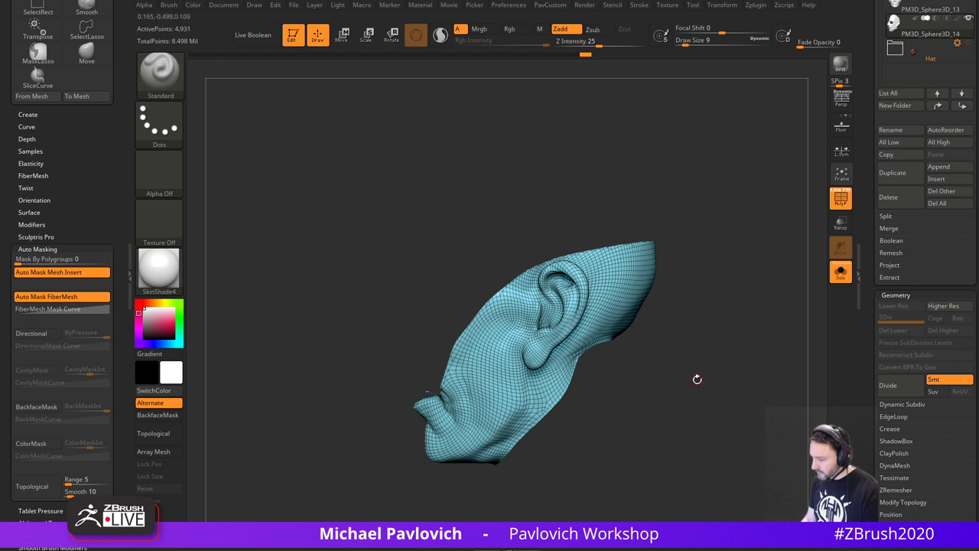
drag(685, 379, 695, 361)
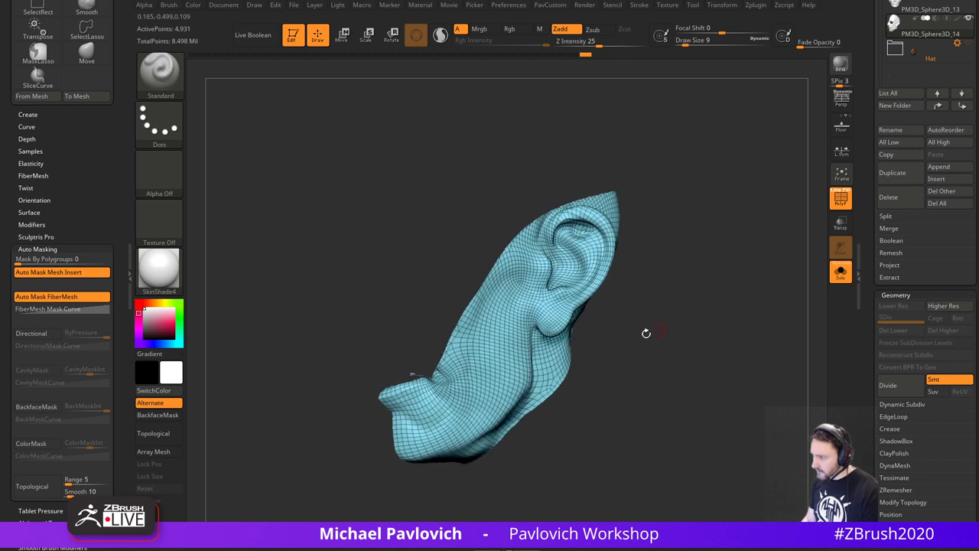
ctrl+shift+click(440, 345)
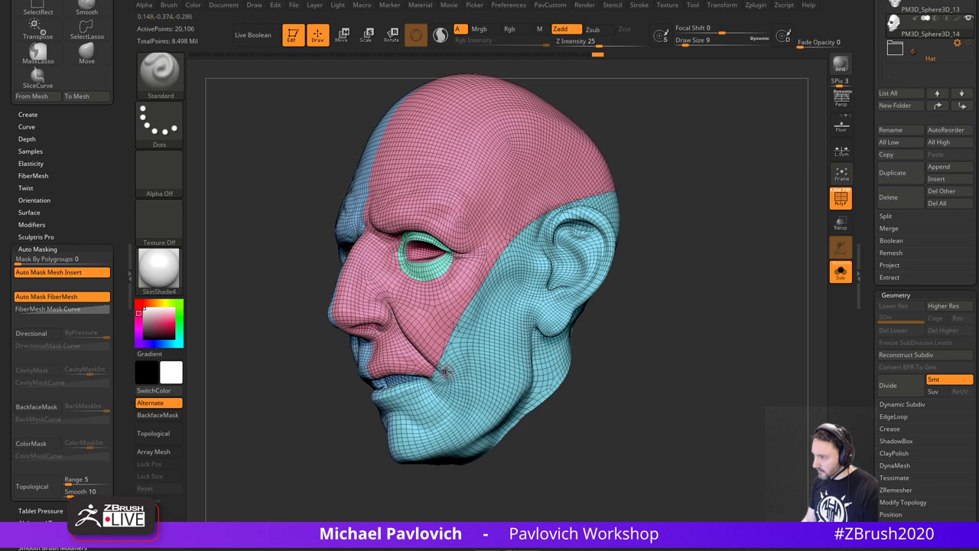
key(ctrl+z)
key(ctrl+z)
key(ctrl+z)
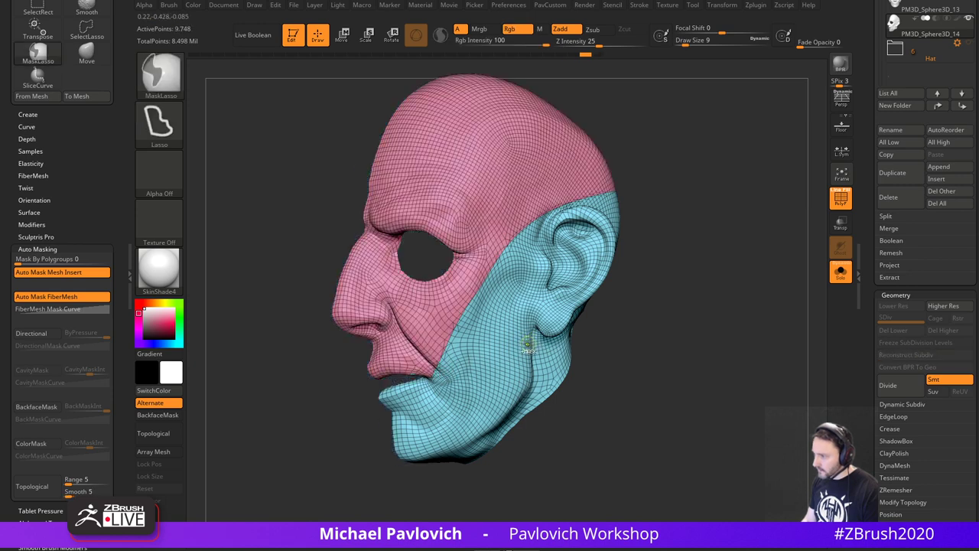
- Slice the half head along a curve from above the ear down the cheek to the mouth, separating the jaw from the face
key(shift+f)
mouse_move(647, 312)
mouse_down()
mouse_move(678, 311)
mouse_move(683, 242)
mouse_move(726, 191)
mouse_move(584, 191)
mouse_move(488, 269)
mouse_move(499, 283)
mouse_move(473, 320)
mouse_move(459, 371)
mouse_move(405, 363)
mouse_move(315, 393)
mouse_up()
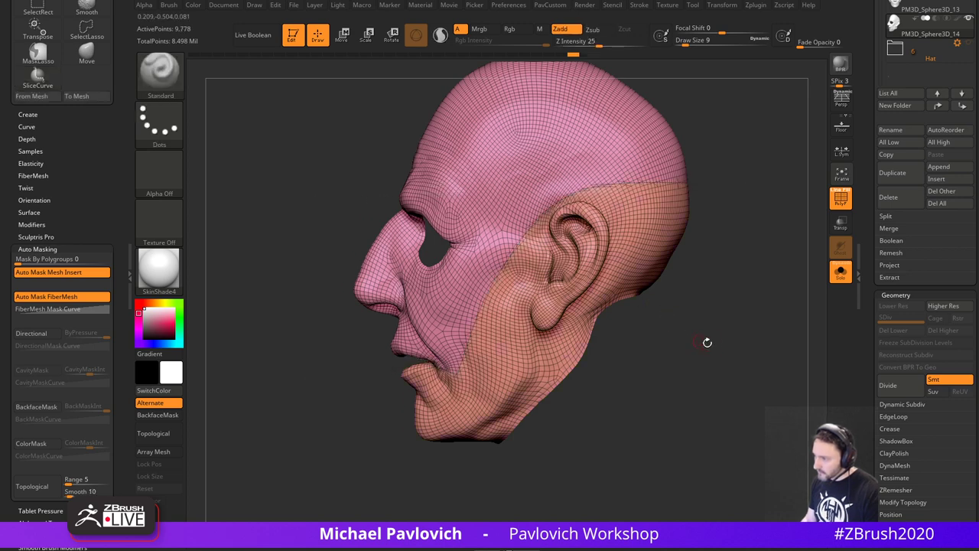
mouse_move(704, 347)
mouse_down()
mouse_move(727, 343)
mouse_move(645, 375)
mouse_move(671, 371)
mouse_move(553, 351)
mouse_up()
ctrl+shift+click(496, 372)
ctrl+shift+click(645, 375)
- Isolate the jaw-and-ear polygroup, slice off the chin below the mouth corner, and show the whole head
ctrl+shift+click(534, 378)
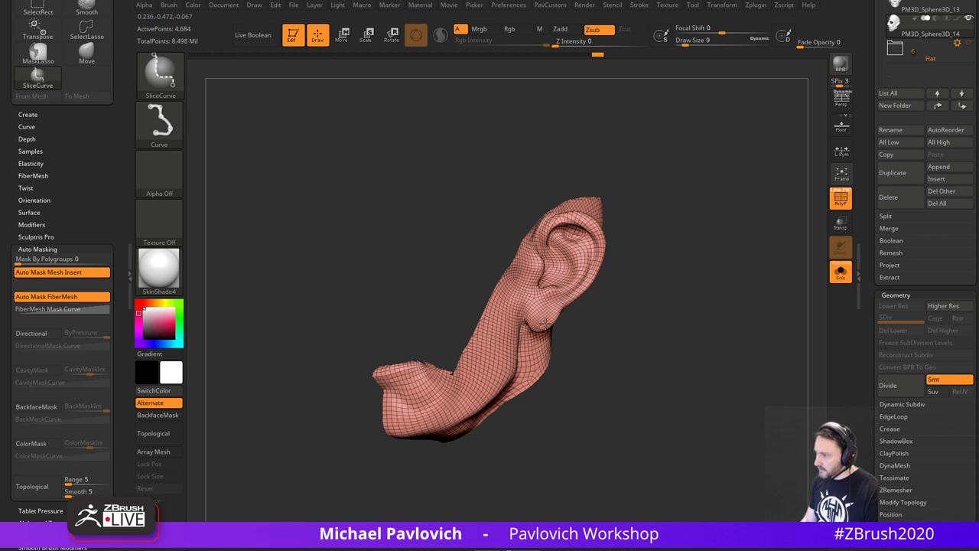
drag(667, 345, 589, 338)
mouse_move(375, 284)
ctrl+shift+mouse_down()
mouse_move(456, 386)
mouse_move(505, 484)
ctrl+shift+mouse_up()
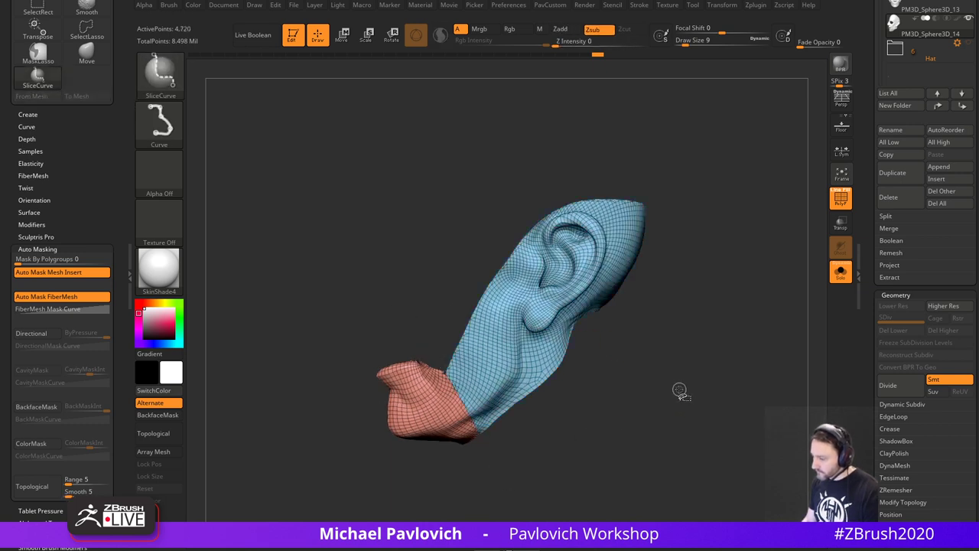
ctrl+shift+click(677, 385)
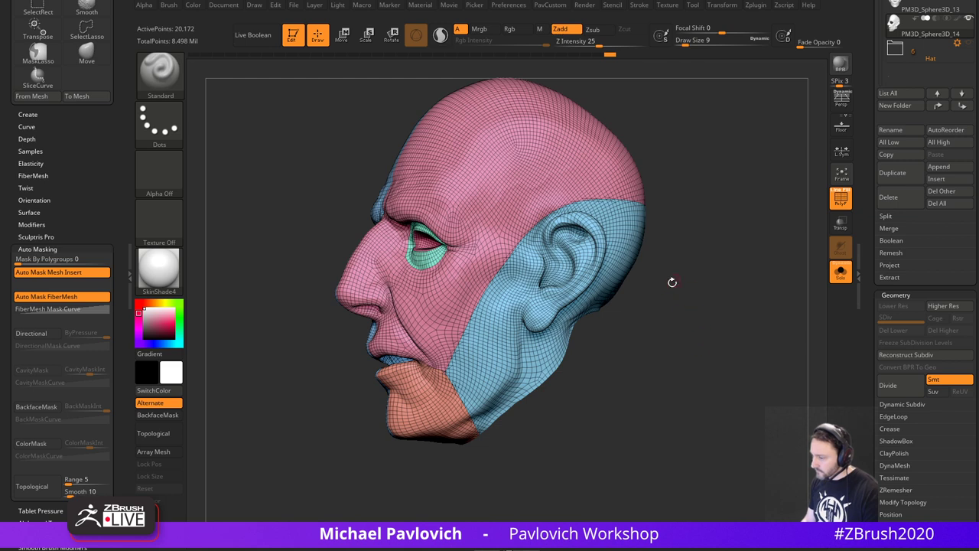
- Isolate the ear-and-cheek polygroup, slice a curved strip along the cheek in front of the ear, and show the whole head
mouse_move(671, 301)
mouse_down()
mouse_move(668, 330)
mouse_move(680, 332)
mouse_up()
ctrl+shift+click(542, 344)
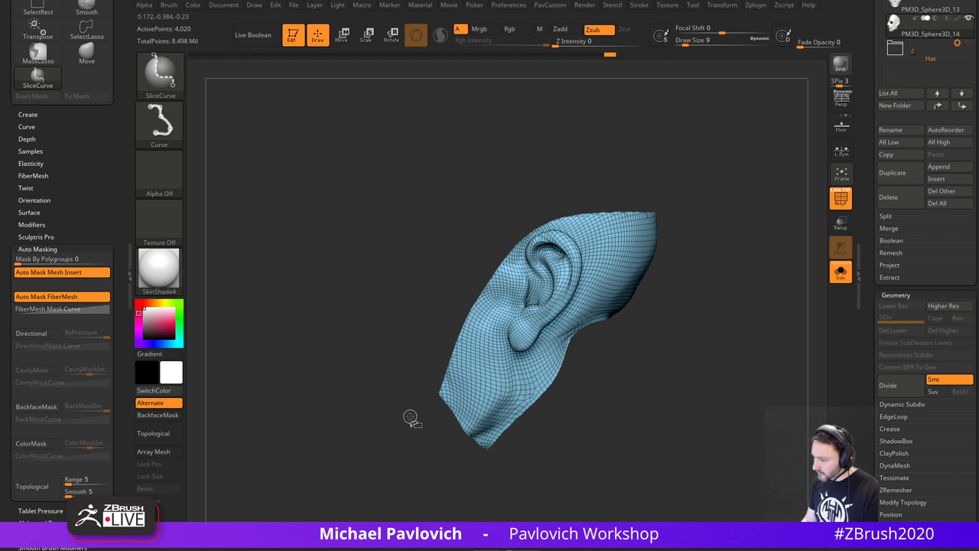
ctrl+shift+drag(373, 419, 529, 221)
drag(762, 301, 730, 326)
ctrl+shift+click(748, 317)
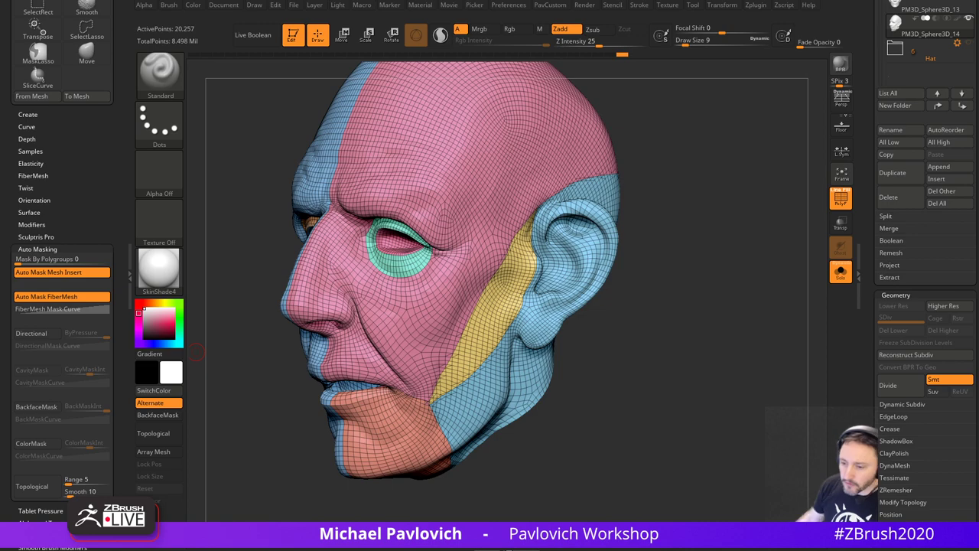
- Inspect the junction of the chin, face and cheek polygroups near the mouth corner and try smoothing it with a small brush
mouse_move(646, 280)
mouse_down()
mouse_move(686, 293)
mouse_move(675, 295)
mouse_move(680, 256)
mouse_move(716, 295)
mouse_move(528, 337)
mouse_move(726, 280)
mouse_move(714, 290)
mouse_move(724, 254)
mouse_move(719, 323)
mouse_move(686, 319)
mouse_move(742, 311)
mouse_move(734, 330)
mouse_move(768, 336)
mouse_up()
ctrl+shift+click(331, 346)
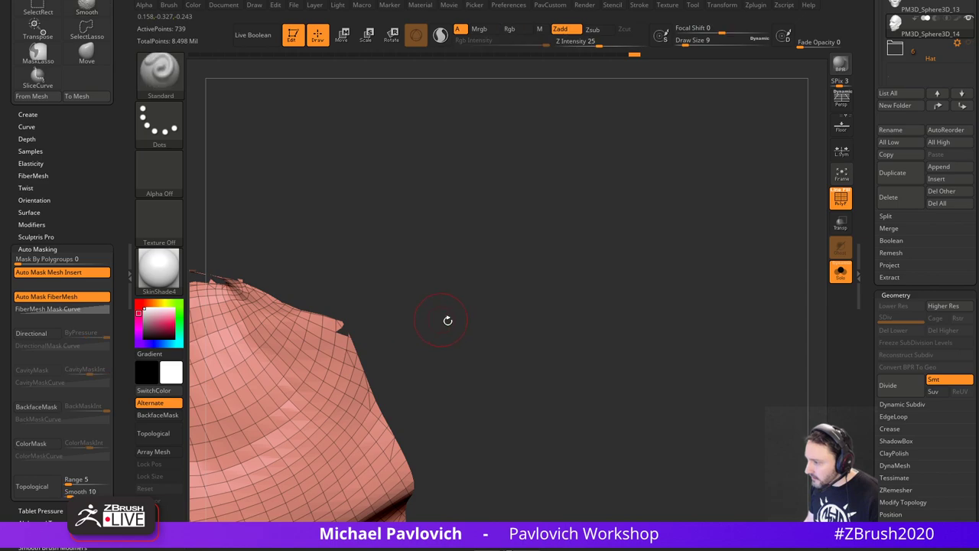
alt+drag(637, 254, 656, 308)
ctrl+shift+click(657, 311)
key(s)
click(588, 332)
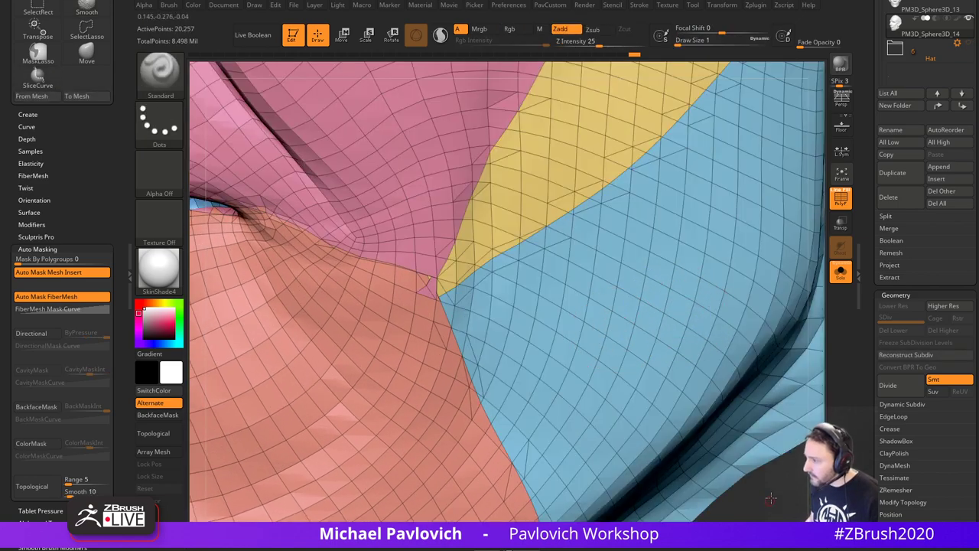
drag(771, 498, 758, 456)
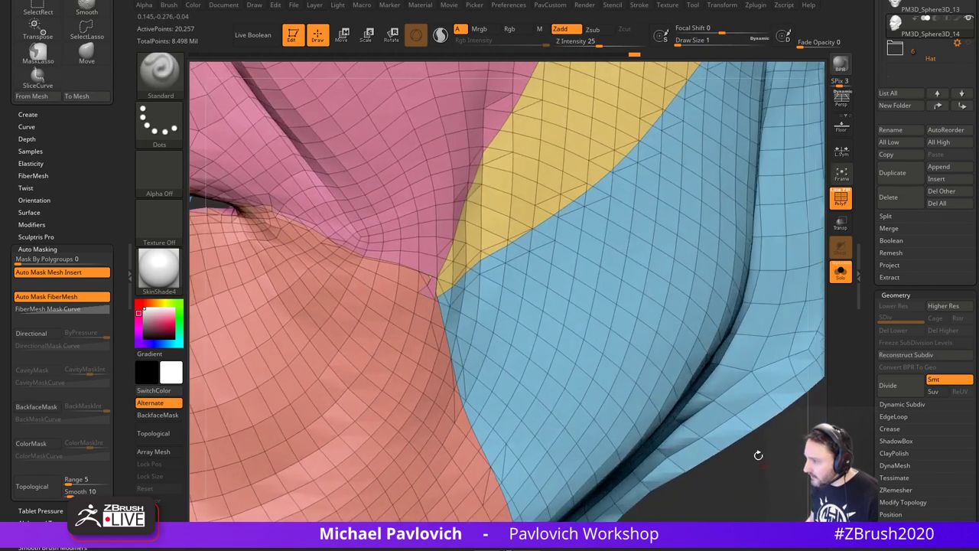
key(shift)
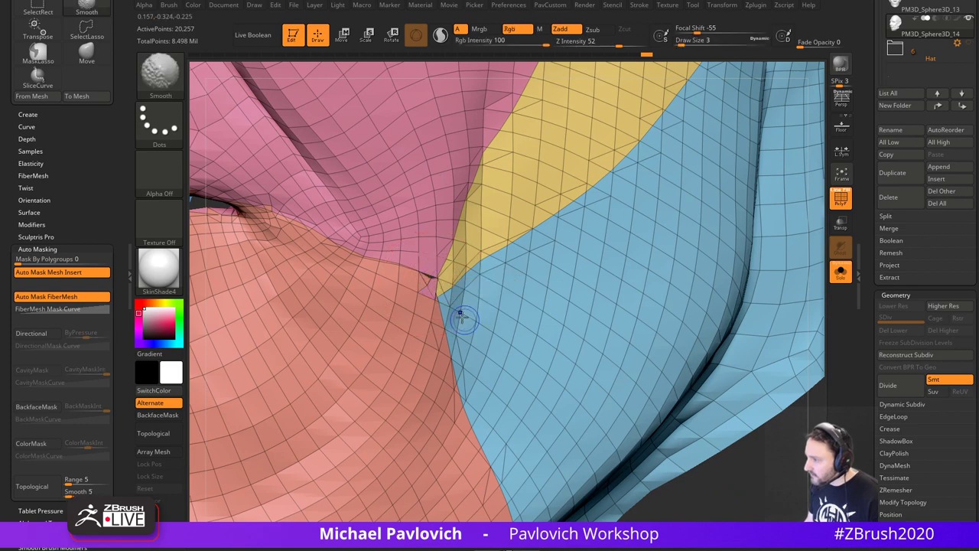
mouse_move(750, 493)
mouse_down()
mouse_move(715, 490)
mouse_move(756, 493)
mouse_move(762, 478)
mouse_up()
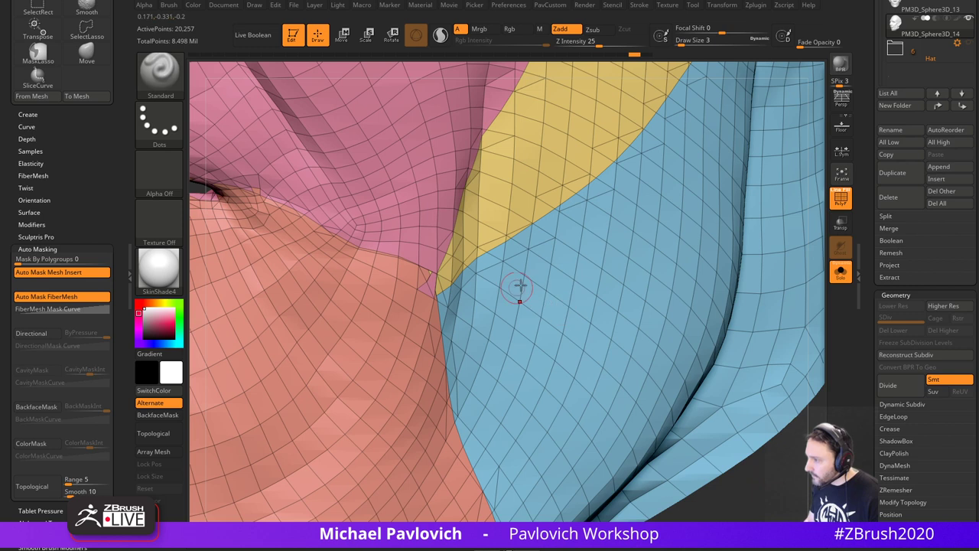
- Weld the mesh points and smooth the polygroup junction near the mouth corner, using a draw size of 2
key(2)
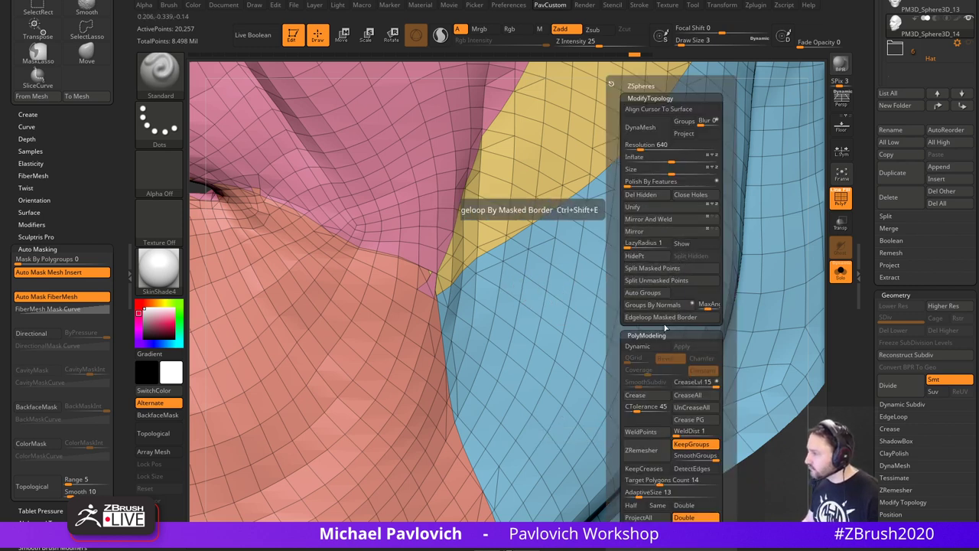
click(659, 435)
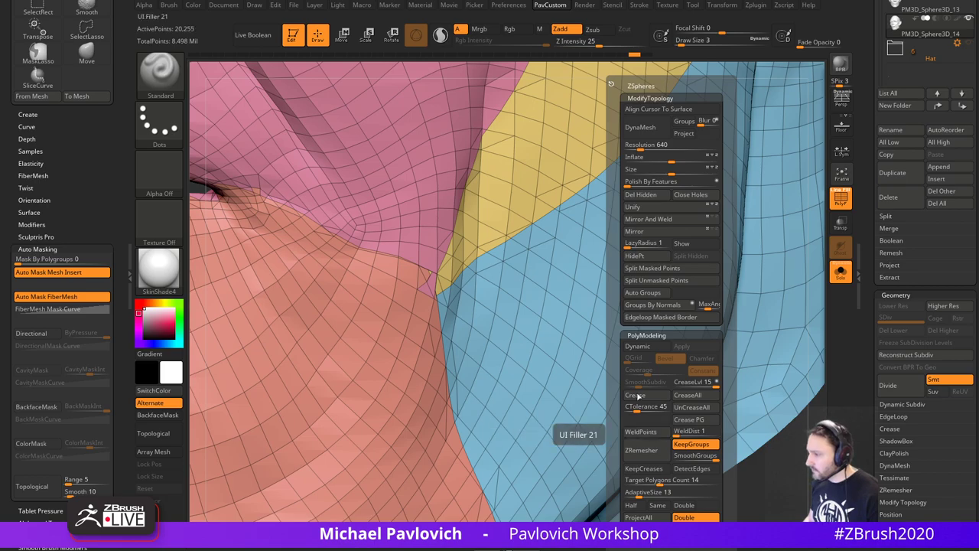
key(shift)
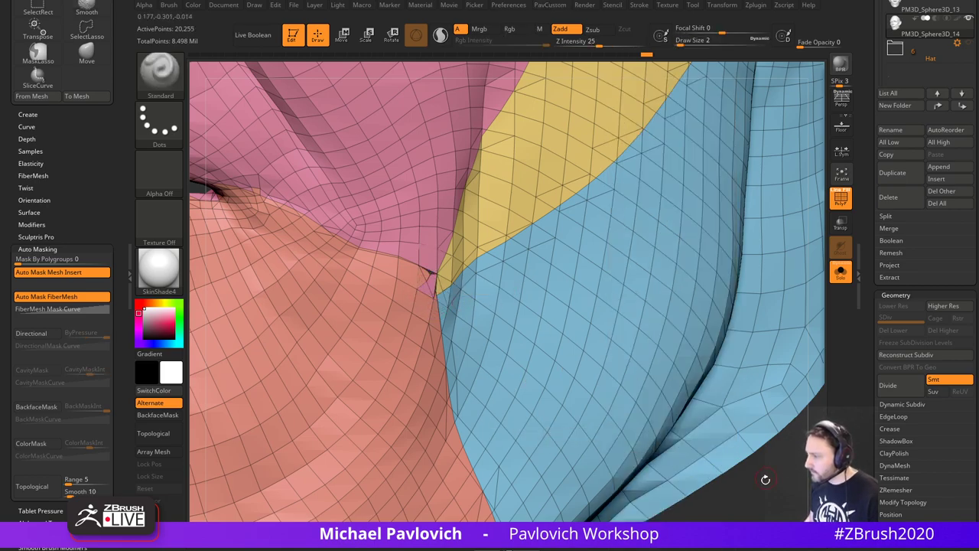
- With the ZModeler brush, remove the small leftover polygons at the polygroup junction near the mouth corner
mouse_move(766, 479)
mouse_down()
mouse_move(733, 371)
mouse_move(732, 397)
mouse_move(758, 416)
mouse_move(789, 406)
mouse_move(717, 406)
mouse_move(728, 396)
mouse_up()
mouse_move(727, 396)
right_down()
mouse_move(775, 393)
mouse_move(746, 365)
mouse_move(743, 381)
right_up()
key(b)
key(z)
key(m)
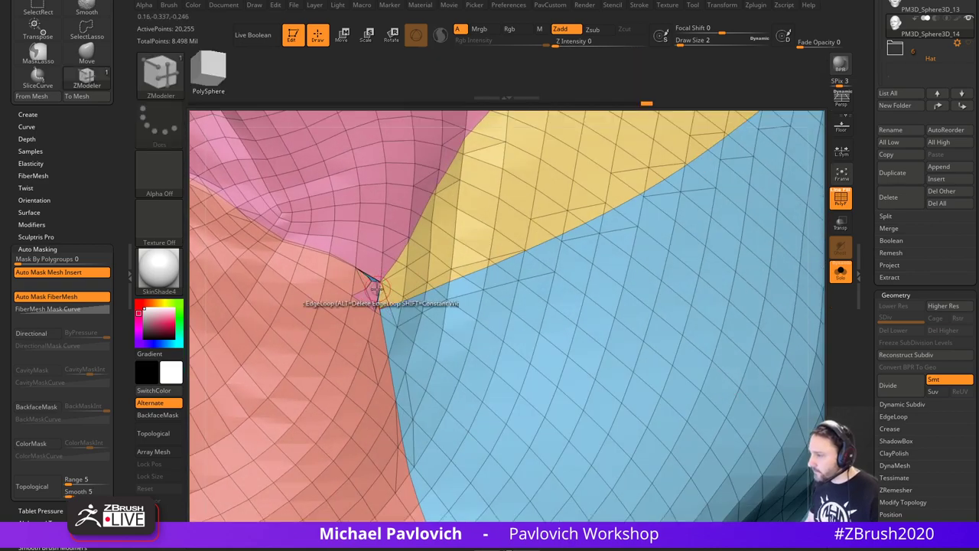
ctrl+right_drag(821, 302, 727, 368)
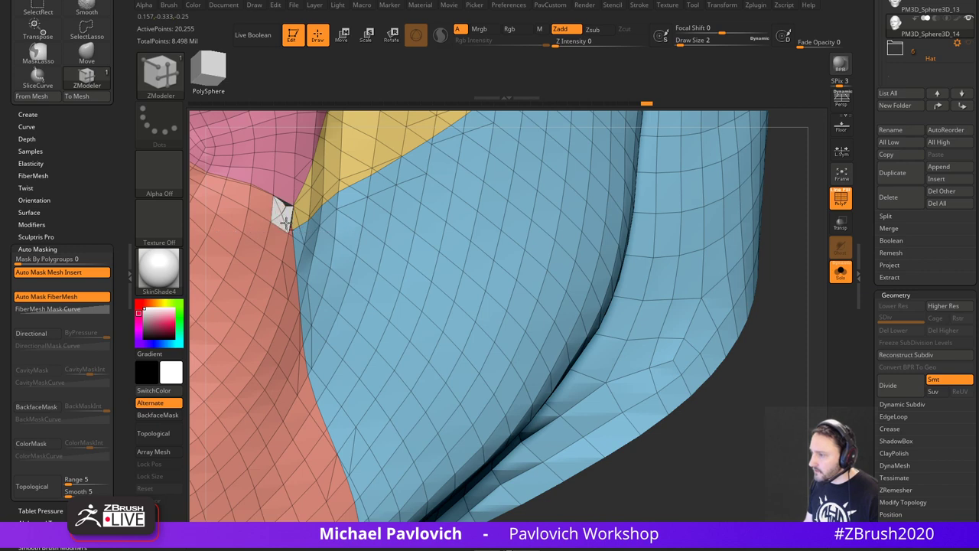
key(space)
click(160, 185)
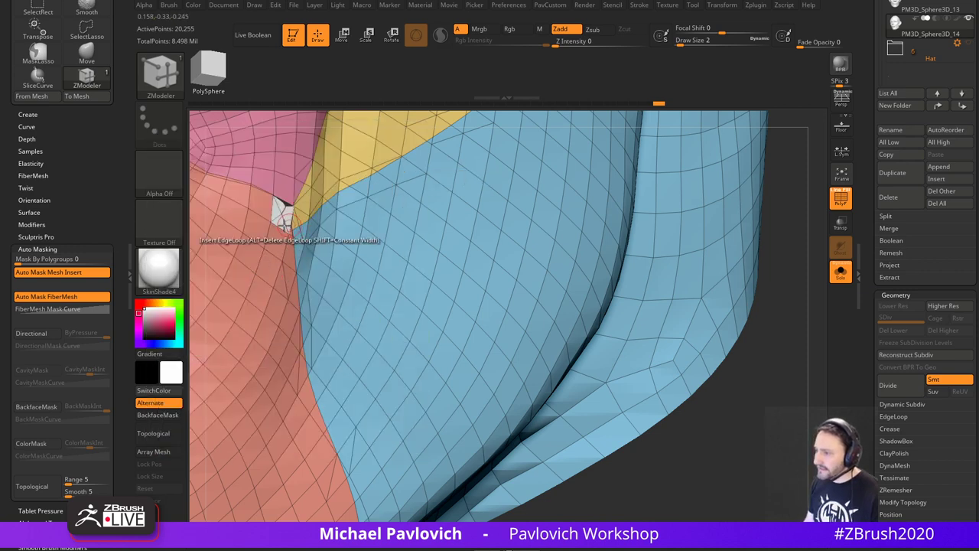
click(281, 215)
- Pick out the stray sliver polygon beside the mouth-corner gap with SelectLasso, invert the visibility, and delete the hidden geometry
mouse_move(781, 240)
mouse_down()
mouse_move(807, 211)
mouse_move(769, 263)
mouse_move(782, 260)
mouse_move(775, 234)
mouse_up()
key(ctrl+shift)
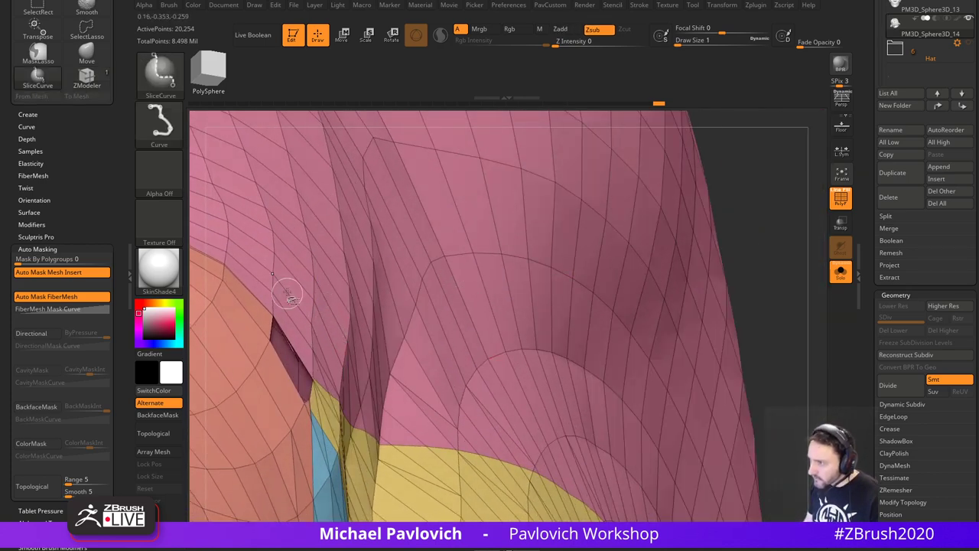
ctrl+shift+click(162, 79)
ctrl+shift+click(273, 80)
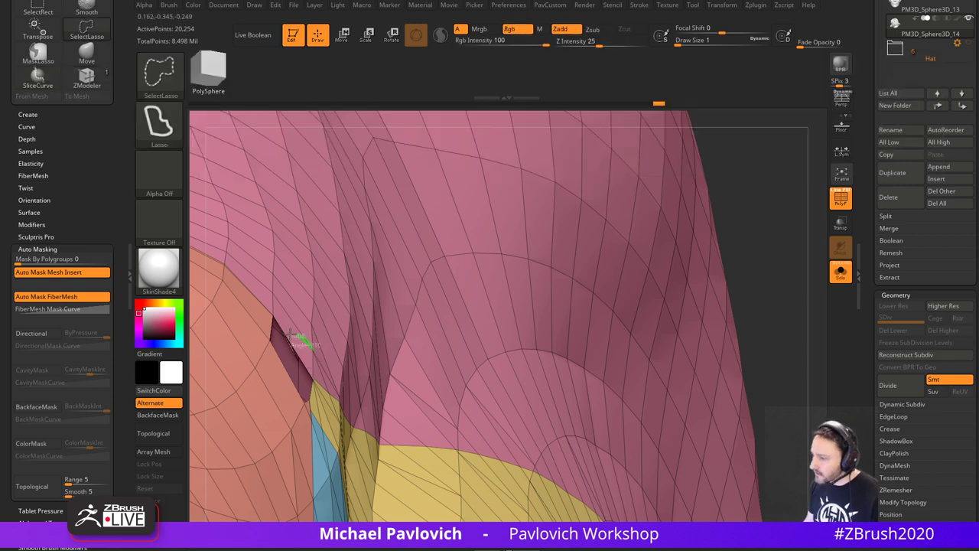
ctrl+shift+drag(290, 334, 305, 356)
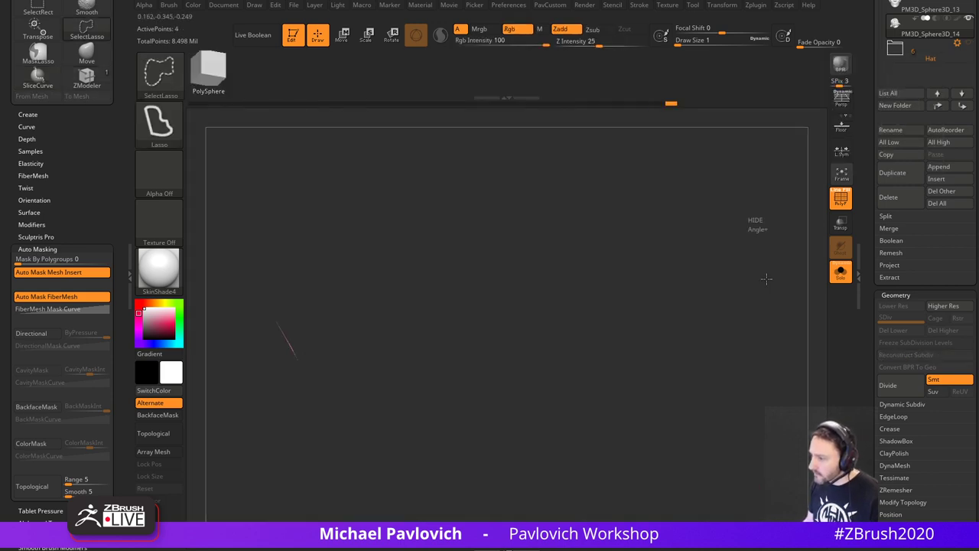
ctrl+shift+drag(767, 279, 791, 297)
key(1)
click(768, 194)
- Close the small hole at the mouth-corner polygroup junction with ZModeler's edge Close action and assign the fill to the neighbouring polygroups
drag(768, 233, 712, 315)
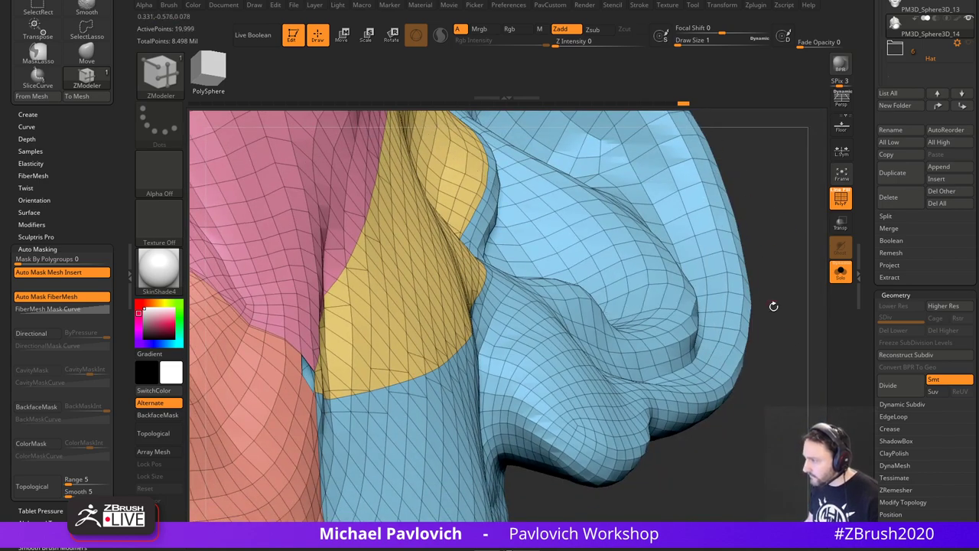
drag(773, 307, 860, 254)
alt+drag(798, 242, 769, 337)
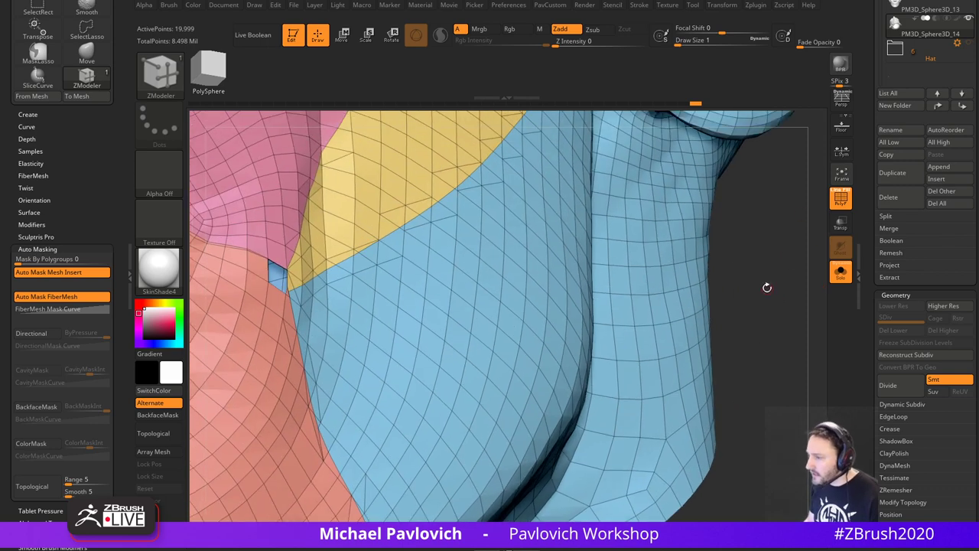
key(space)
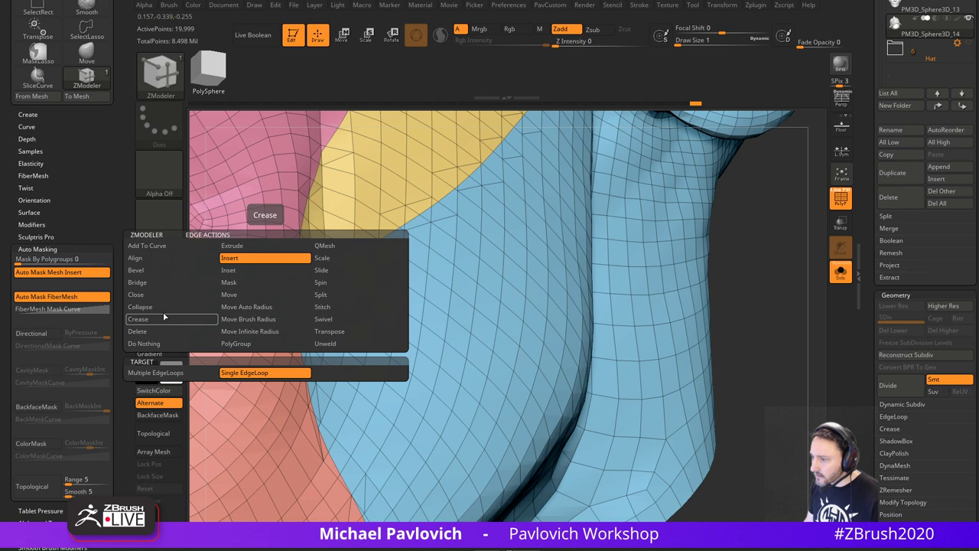
click(135, 295)
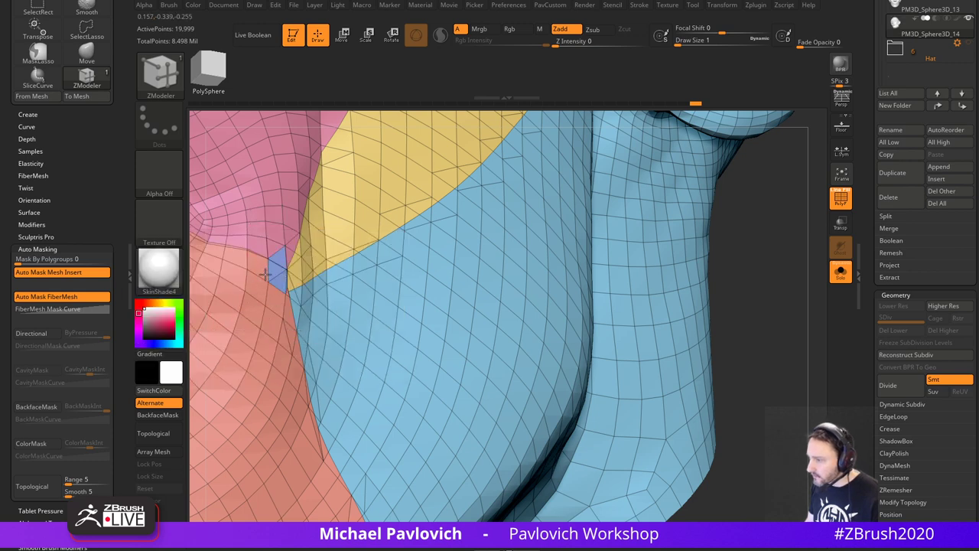
drag(753, 306, 784, 304)
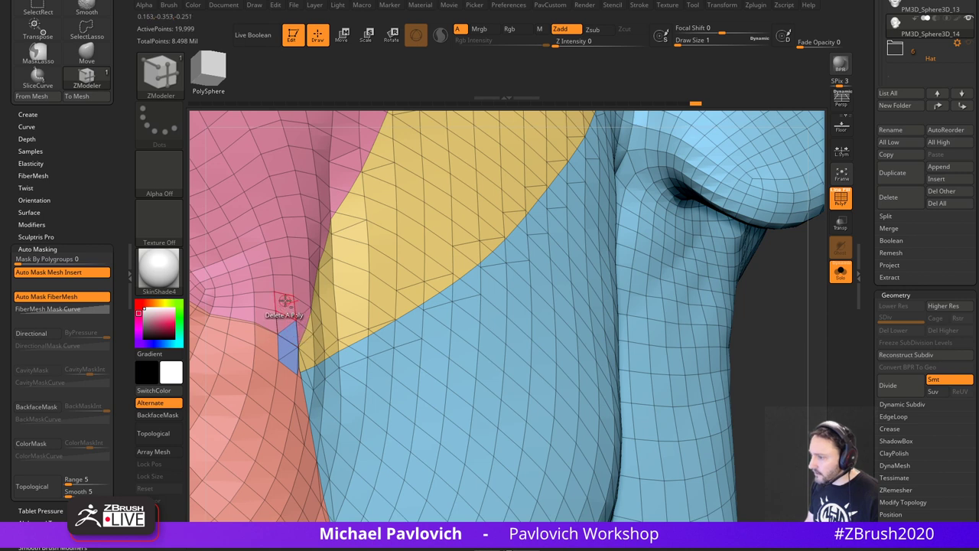
key(shift)
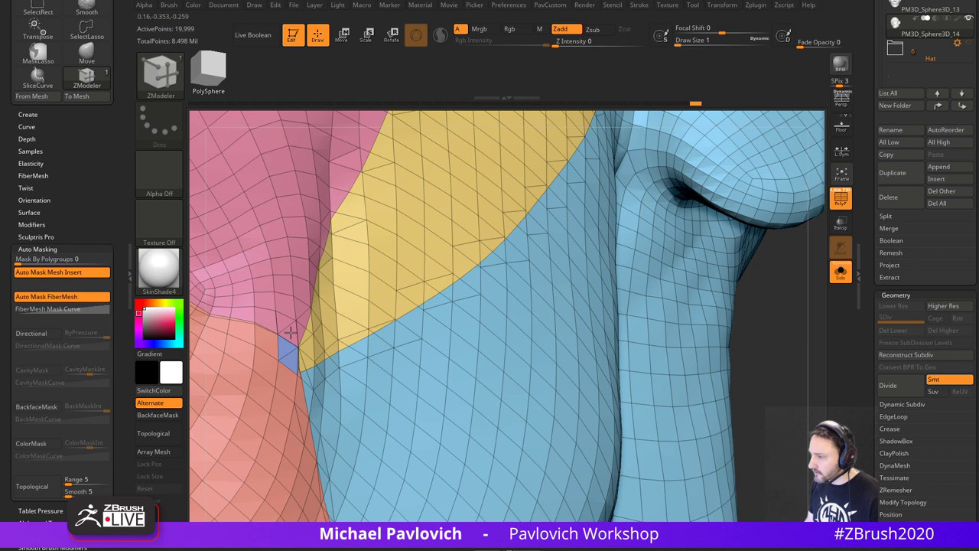
drag(782, 315, 725, 314)
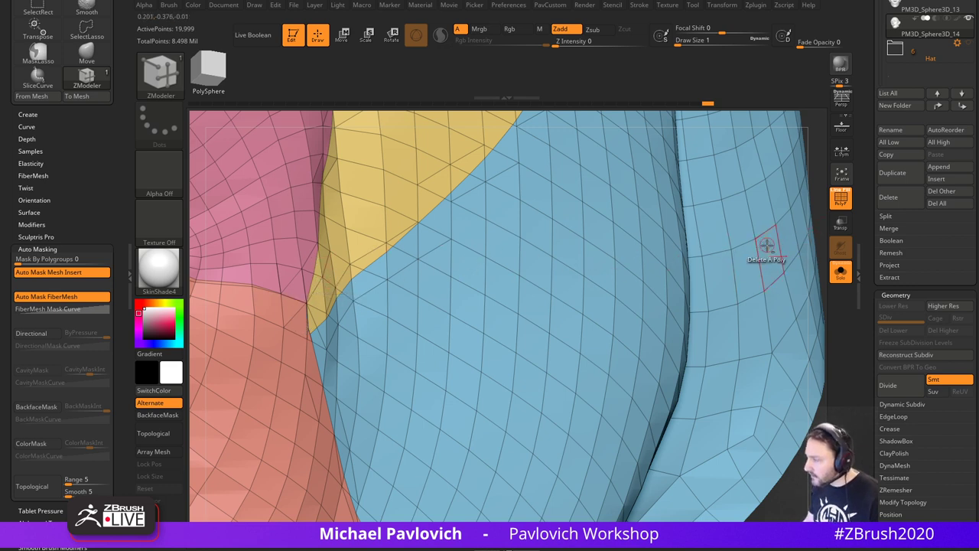
- Weld the mesh points with a weld distance of 14
key(1)
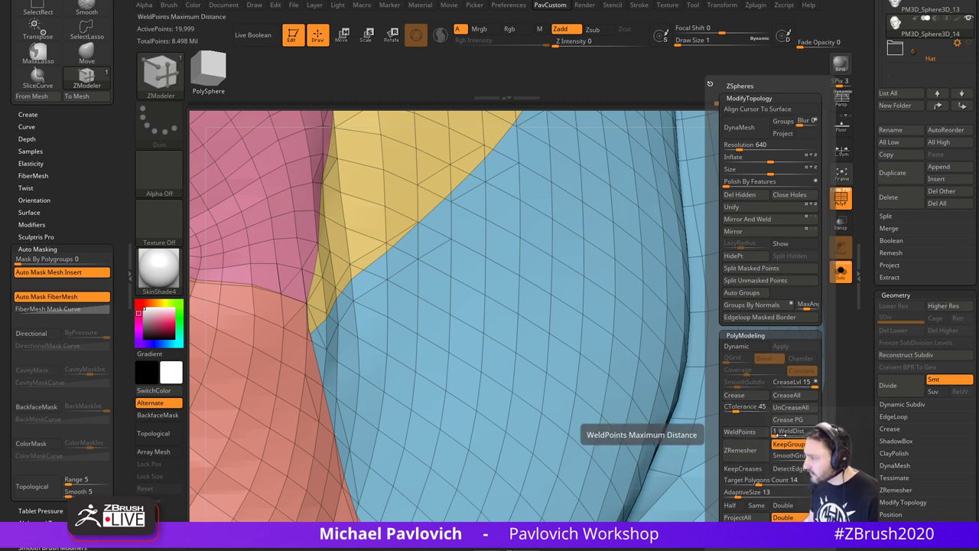
click(777, 434)
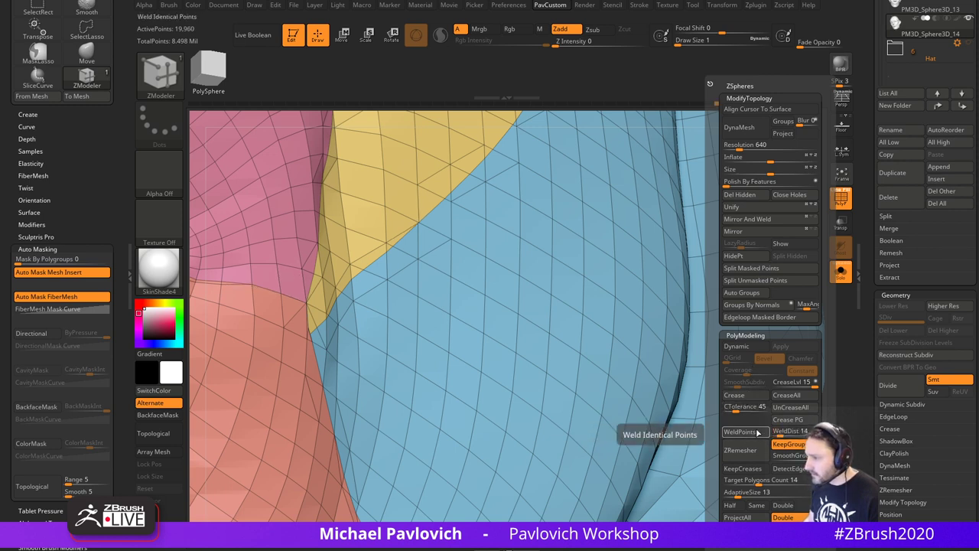
click(758, 433)
- With ZModeler, remove the small leftover points where the face, cheek, chin and neck polygroups meet
key(shift)
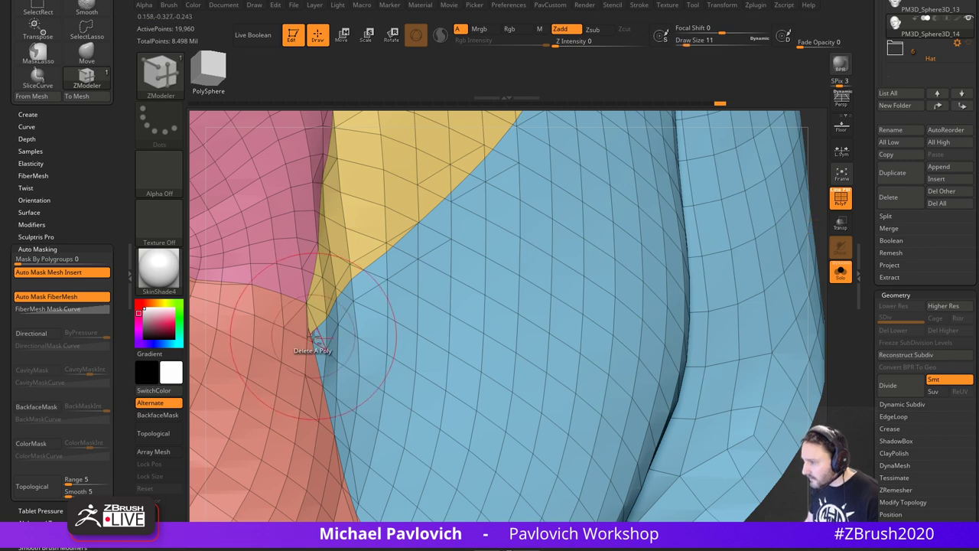
key(shift)
key(b)
key(s)
key(t)
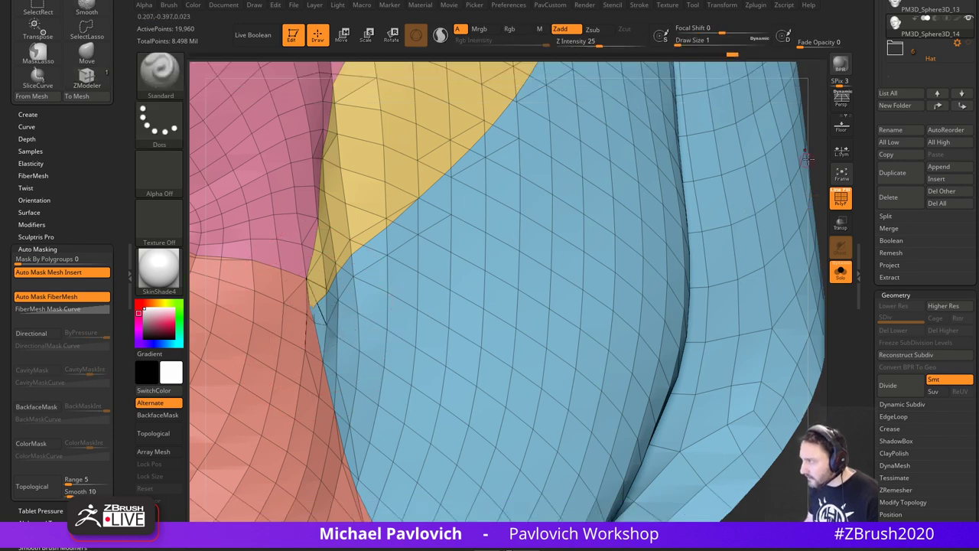
drag(808, 159, 815, 137)
key(b)
key(z)
key(m)
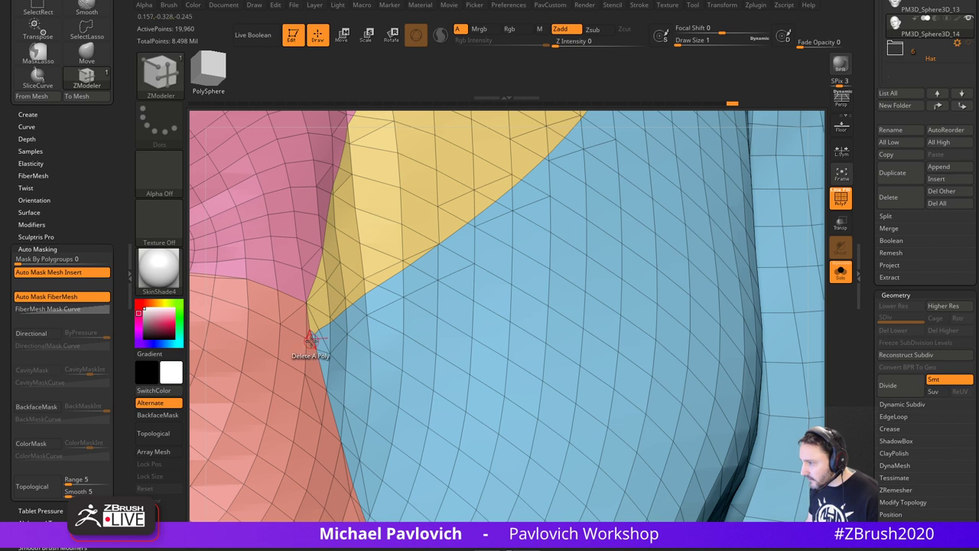
key(space)
click(213, 308)
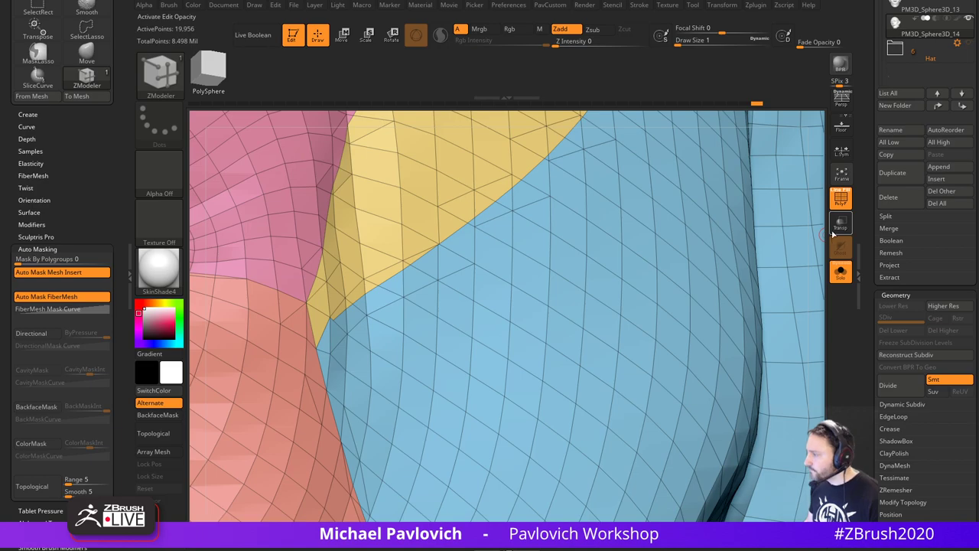
- Return to the front view of the head, switch to the Standard brush with draw size 14, and try isolating the forehead polygroup
alt+drag(824, 225, 630, 70)
alt+drag(657, 275, 727, 333)
mouse_move(728, 333)
right_down()
mouse_move(685, 324)
mouse_move(702, 227)
mouse_move(659, 226)
mouse_move(672, 365)
mouse_move(669, 337)
mouse_move(632, 365)
mouse_move(664, 355)
right_up()
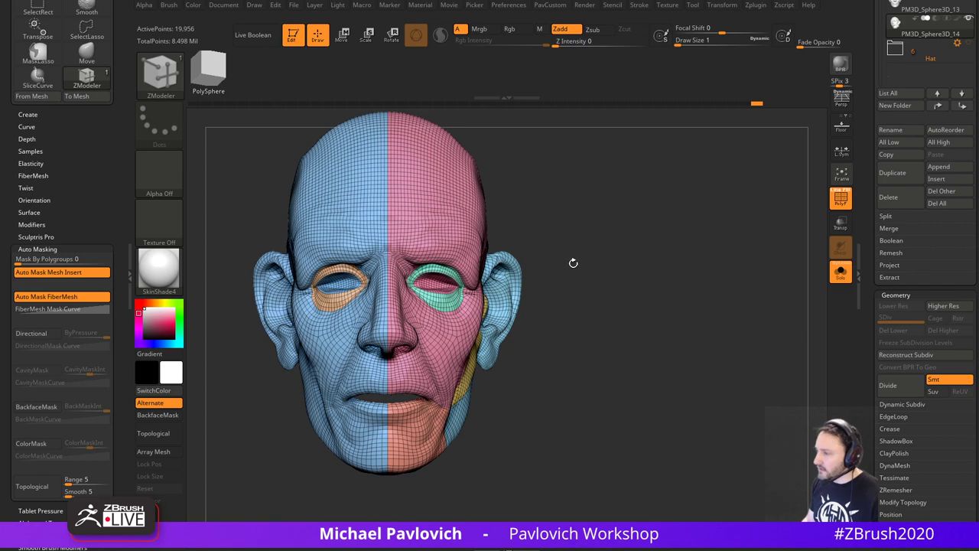
key(ctrl+shift)
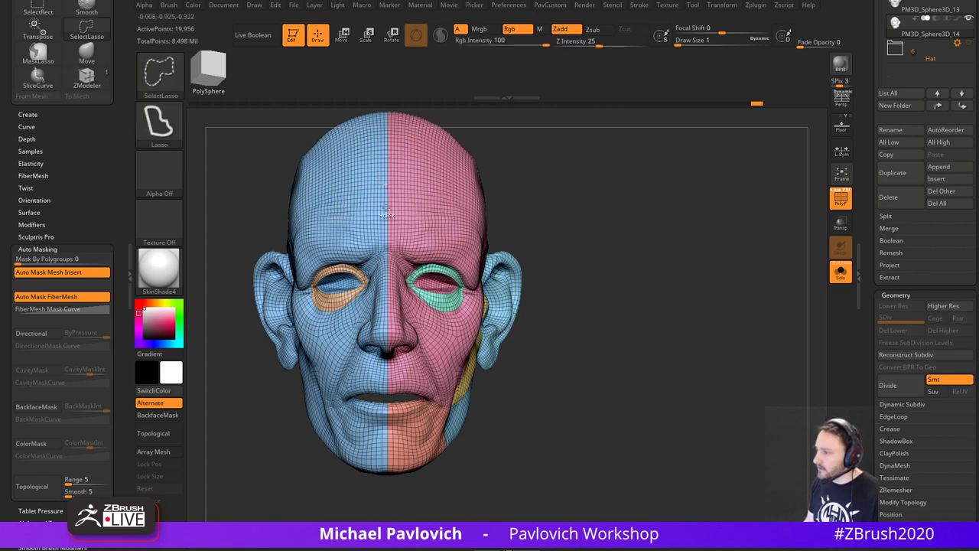
mouse_move(622, 243)
right_down()
mouse_move(702, 258)
mouse_move(737, 239)
mouse_move(752, 243)
mouse_move(737, 244)
mouse_move(708, 295)
right_up()
key(s)
key(s)
key(b)
key(s)
key(t)
ctrl+shift+click(345, 238)
key(ctrl+z)
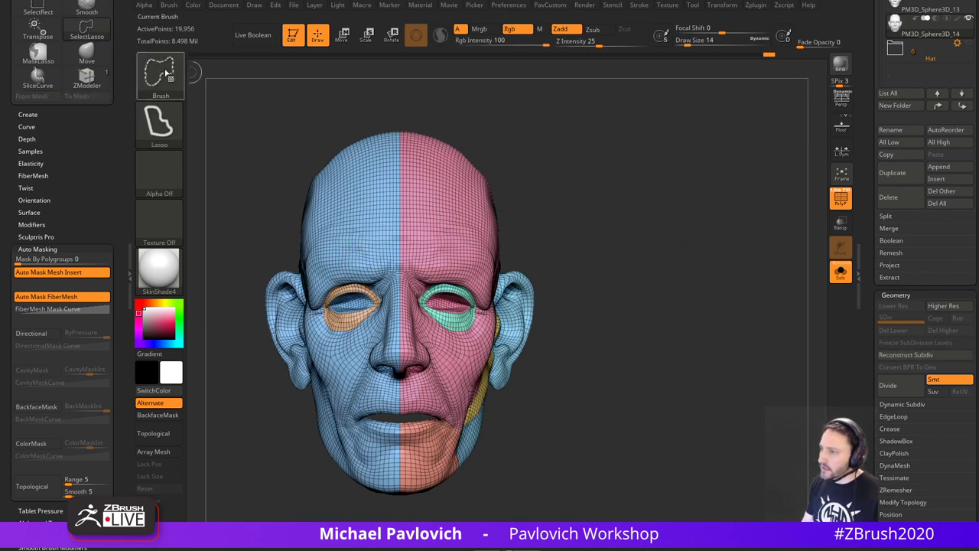
- With SelectRect, hide the blue half of the face together with its eye polygroups, and delete the hidden geometry
ctrl+shift+click(159, 76)
ctrl+shift+click(272, 87)
ctrl+shift+click(369, 178)
ctrl+shift+drag(649, 186, 661, 218)
ctrl+shift+click(372, 295)
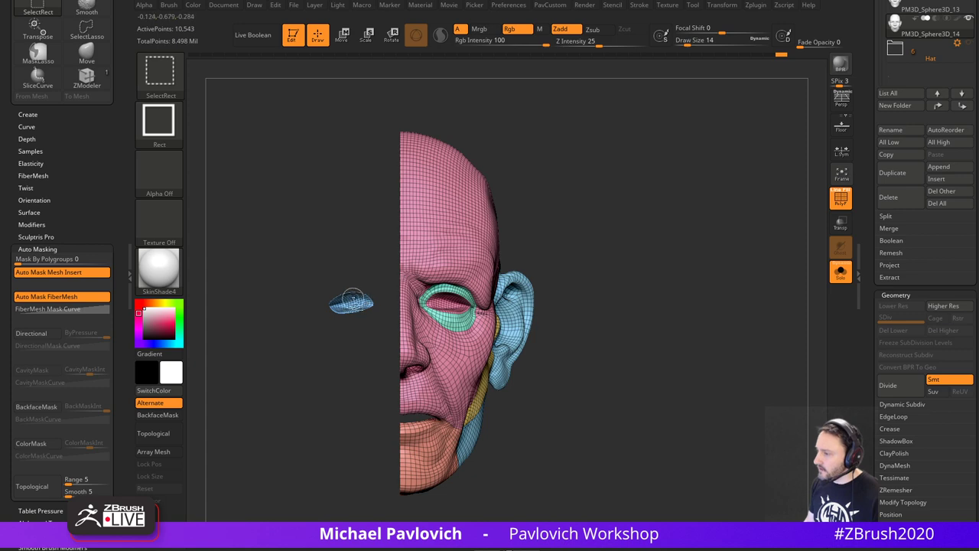
ctrl+shift+click(357, 303)
ctrl+shift+drag(649, 325, 659, 348)
ctrl+shift+drag(662, 235, 649, 288)
key(3)
click(651, 196)
- With ZModeler and a draw size of 2, start clearing the stray chin-polygroup polygons from the upper lip near the mouth corner
key(f)
key(3)
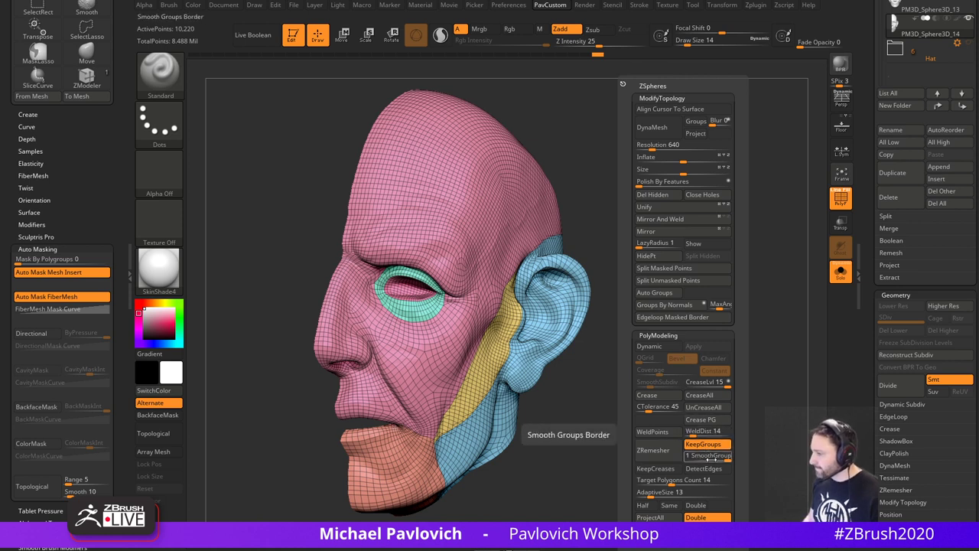
drag(555, 406, 669, 403)
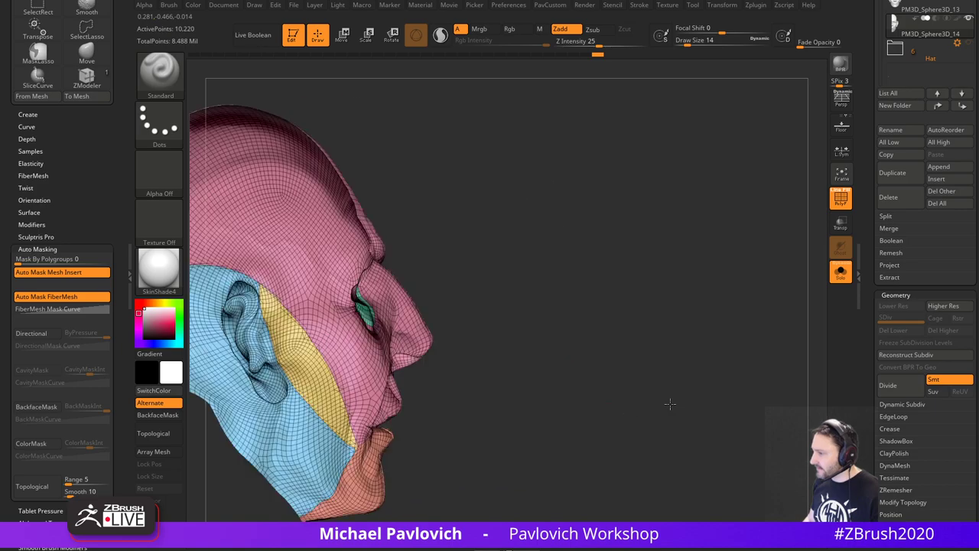
alt+drag(700, 449, 624, 170)
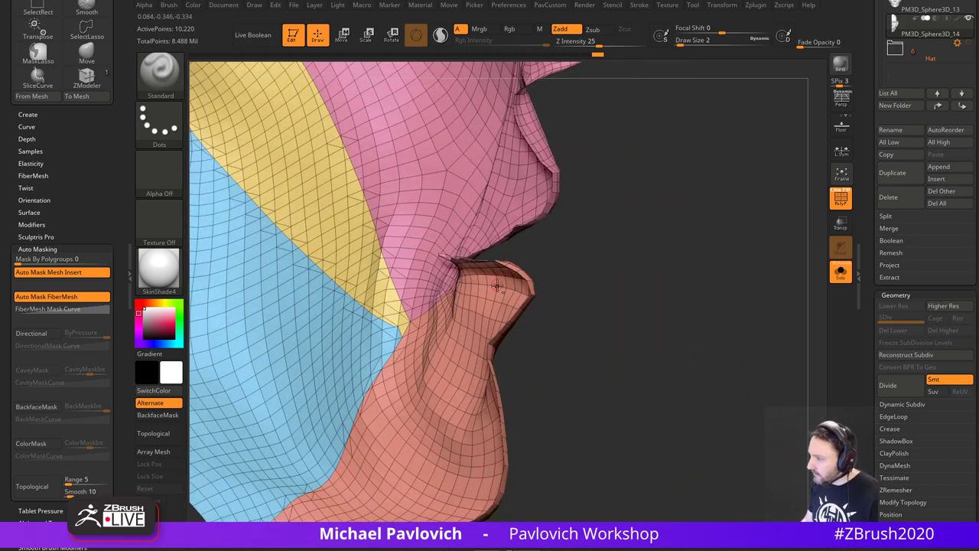
mouse_move(610, 246)
mouse_down()
mouse_move(661, 267)
mouse_move(756, 278)
mouse_move(696, 314)
mouse_move(743, 354)
mouse_move(630, 297)
mouse_move(645, 344)
mouse_move(711, 310)
mouse_up()
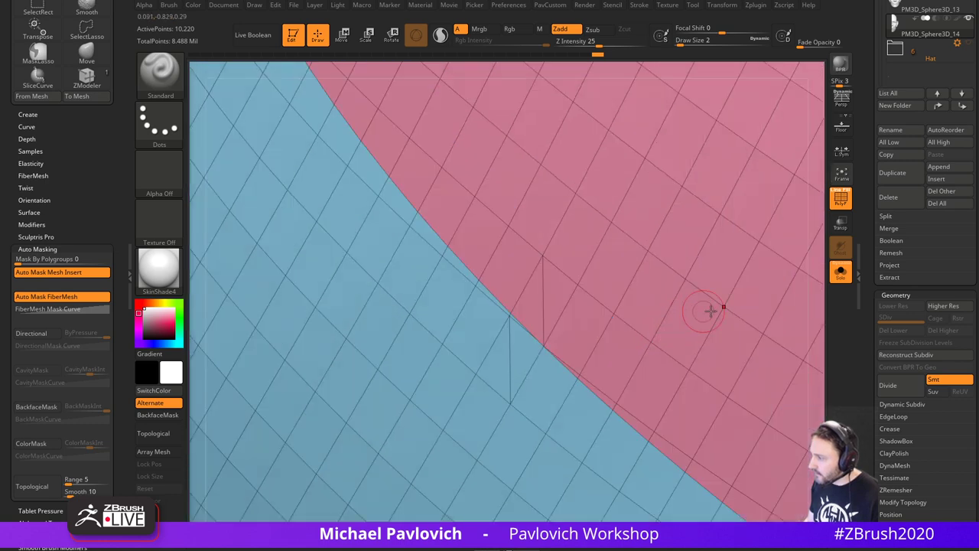
drag(821, 316, 806, 319)
drag(586, 324, 620, 349)
key(b)
key(z)
key(m)
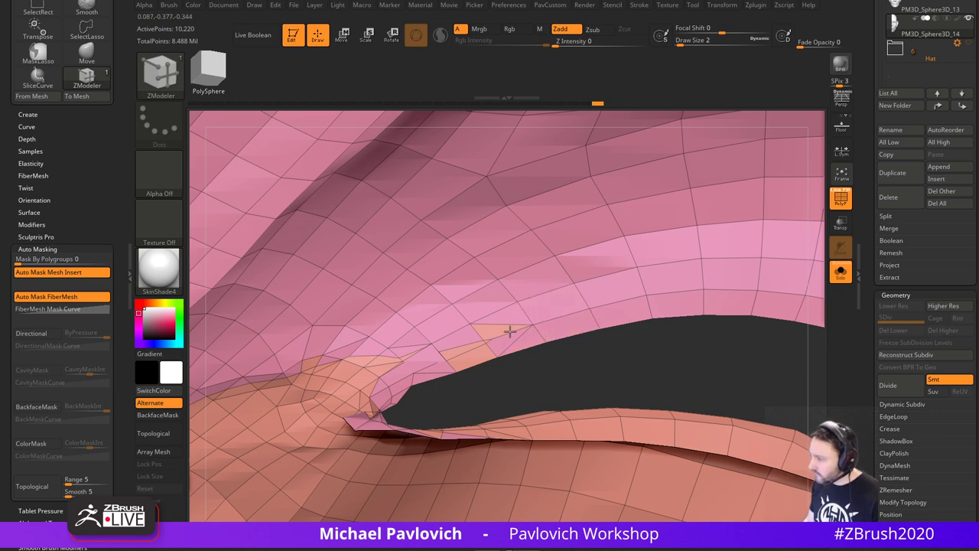
click(476, 358)
mouse_move(514, 381)
mouse_down()
mouse_move(559, 361)
mouse_move(570, 323)
mouse_up()
mouse_move(570, 323)
right_down()
mouse_move(598, 315)
mouse_move(568, 344)
mouse_move(585, 334)
right_up()
drag(586, 334, 623, 342)
- Clean up the polygroup border at the mouth corner, assigning the stray polygons to the pink face and orange chin polygroups
key(space)
click(602, 303)
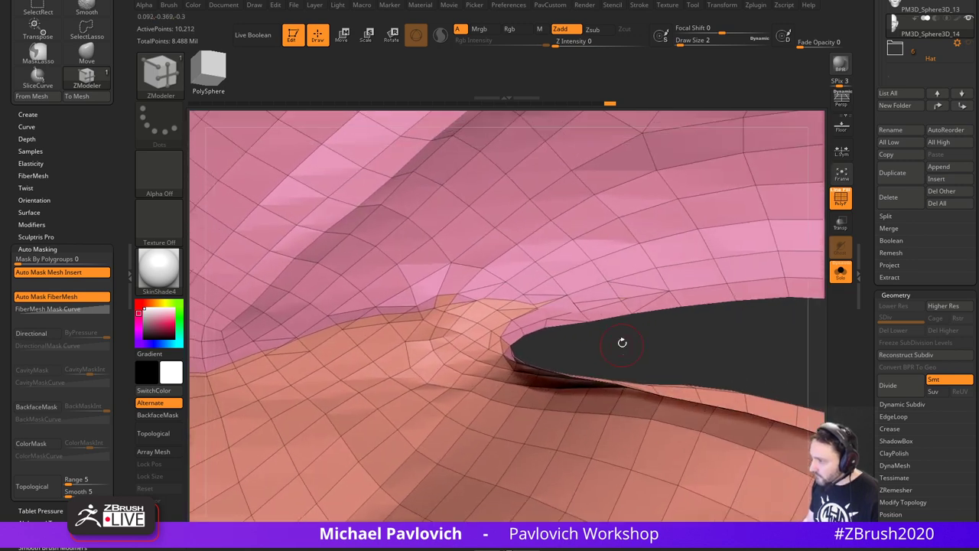
alt+drag(435, 297, 462, 280)
click(460, 282)
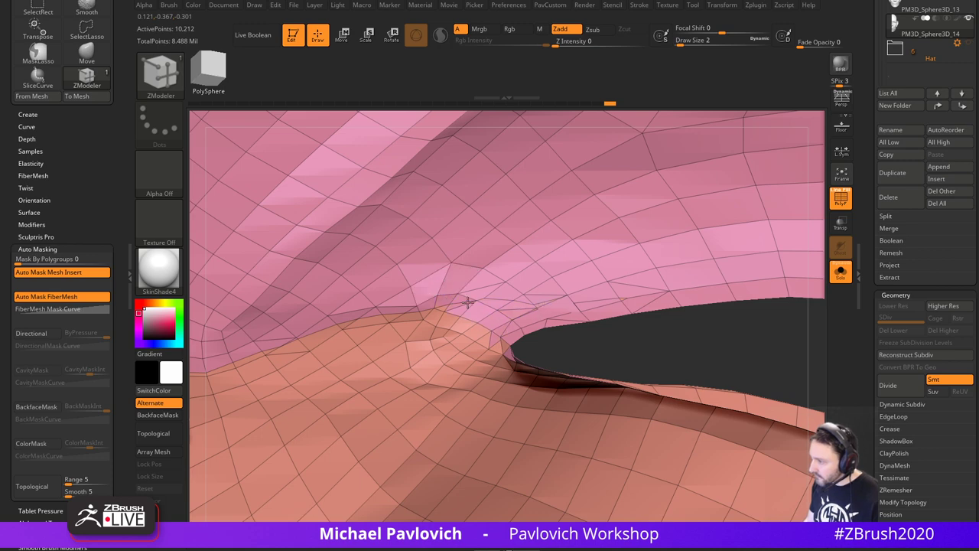
drag(628, 352, 614, 324)
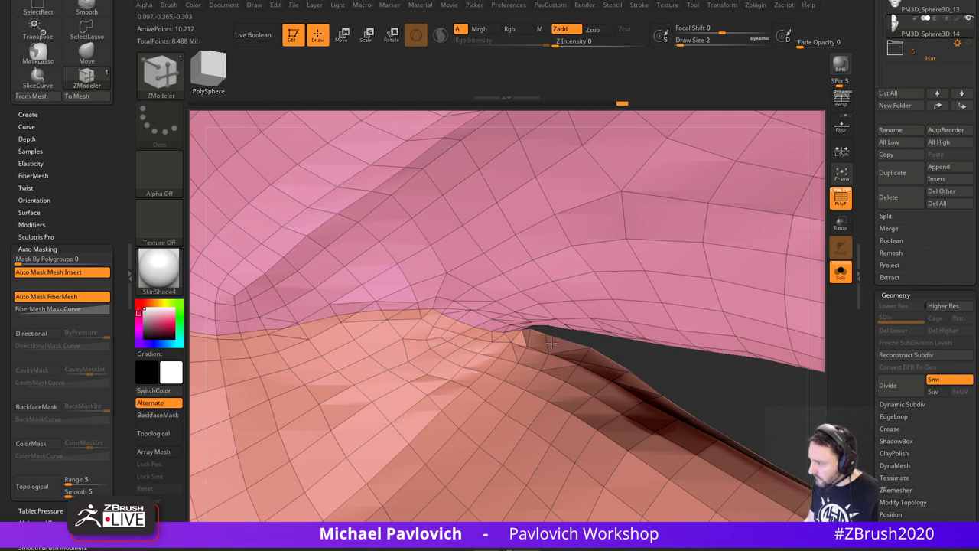
drag(667, 374, 677, 330)
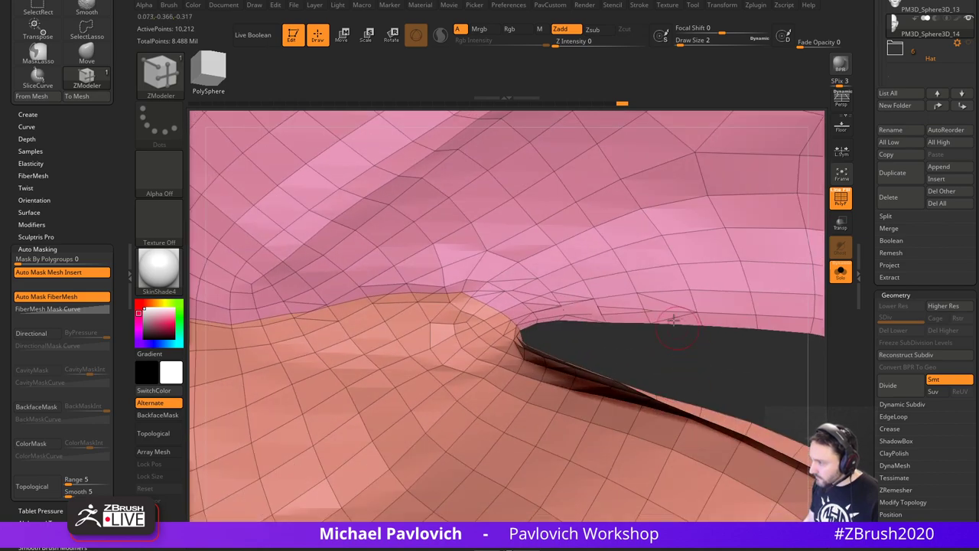
alt+drag(705, 371, 736, 349)
key(space)
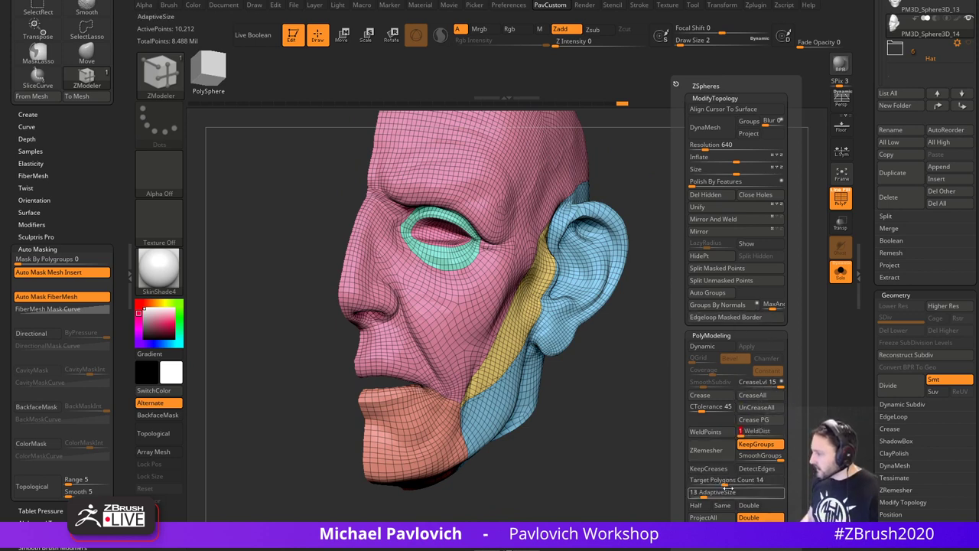
- ZRemesh the half head to half its polygon count with KeepGroups on, AdaptiveSize 18 and SmoothGroups at its minimum
drag(702, 496, 687, 496)
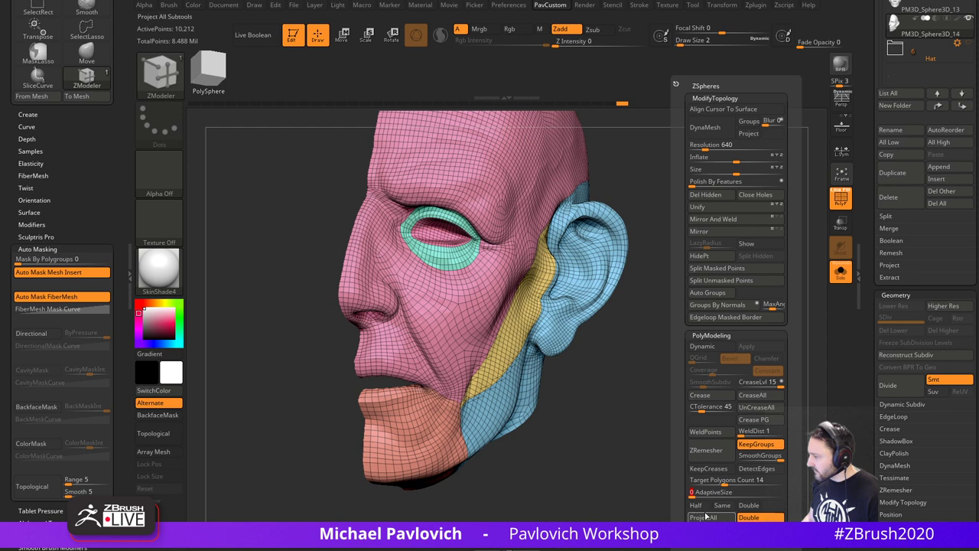
click(707, 492)
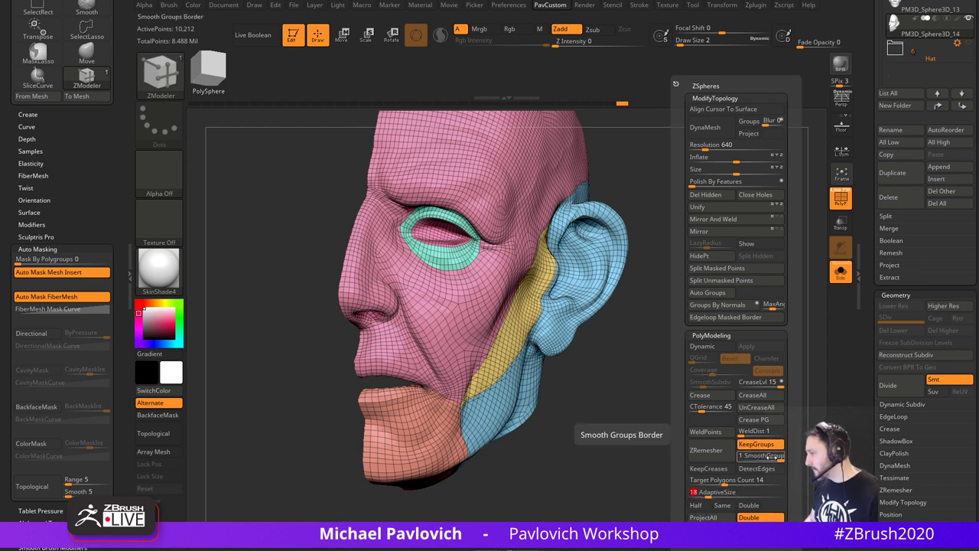
drag(771, 457, 736, 459)
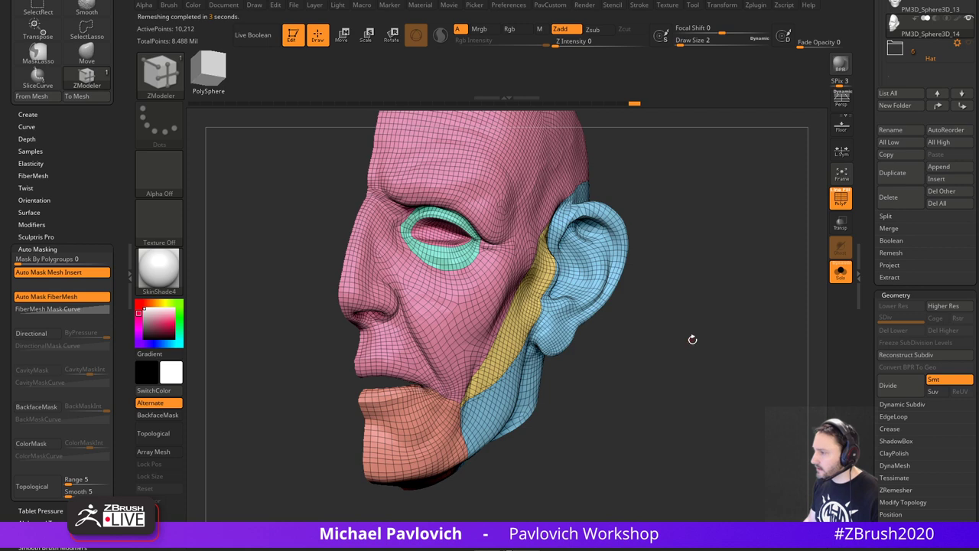
click(655, 505)
click(683, 456)
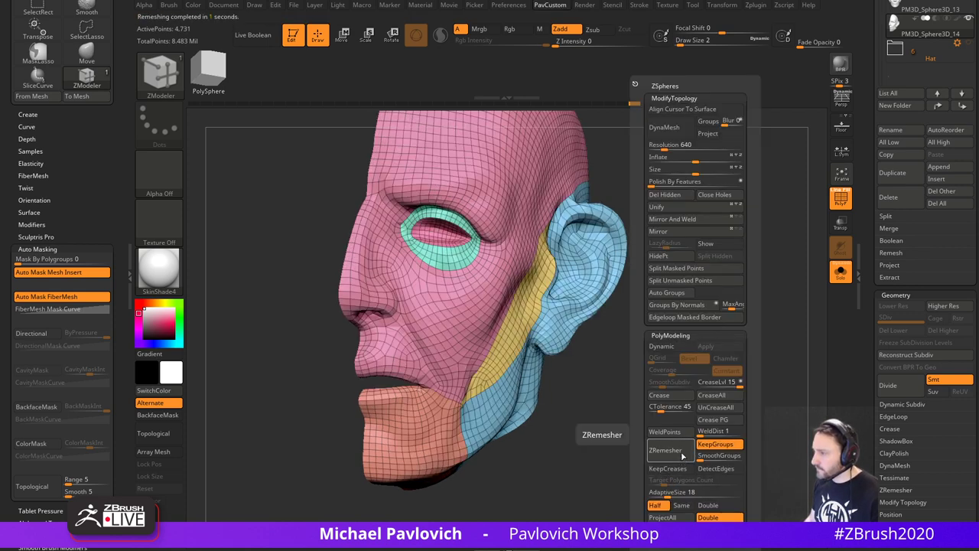
- Isolate the tiny stray mesh patch at the mouth corner with SelectRect, invert the visibility, and delete the hidden geometry
drag(732, 349, 723, 394)
alt+drag(723, 394, 674, 336)
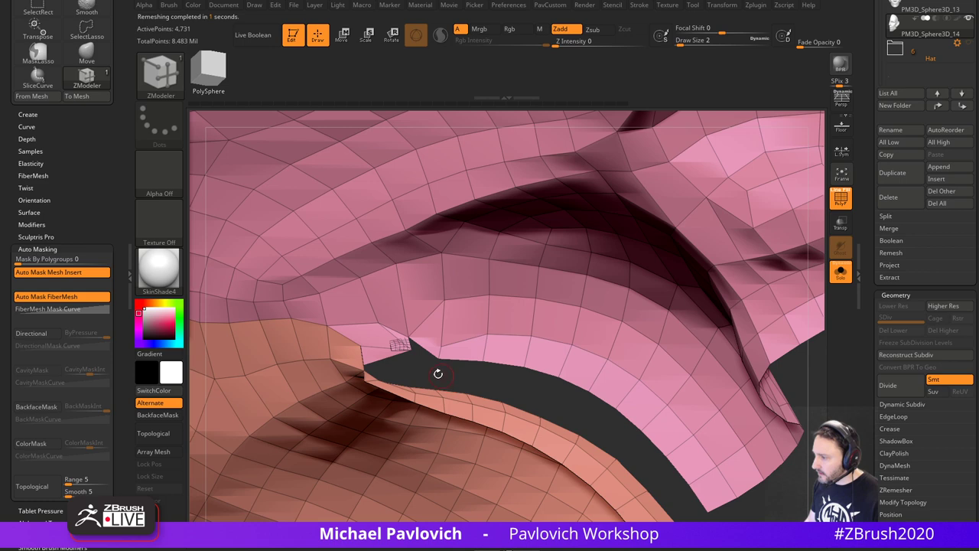
key(ctrl+shift)
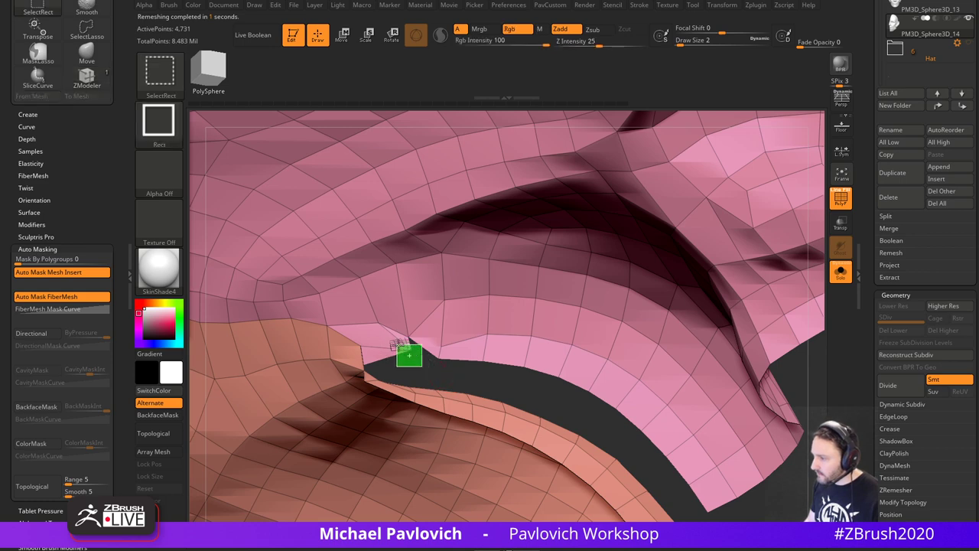
ctrl+shift+drag(422, 367, 396, 344)
key(ctrl+shift+a)
ctrl+shift+drag(487, 357, 546, 381)
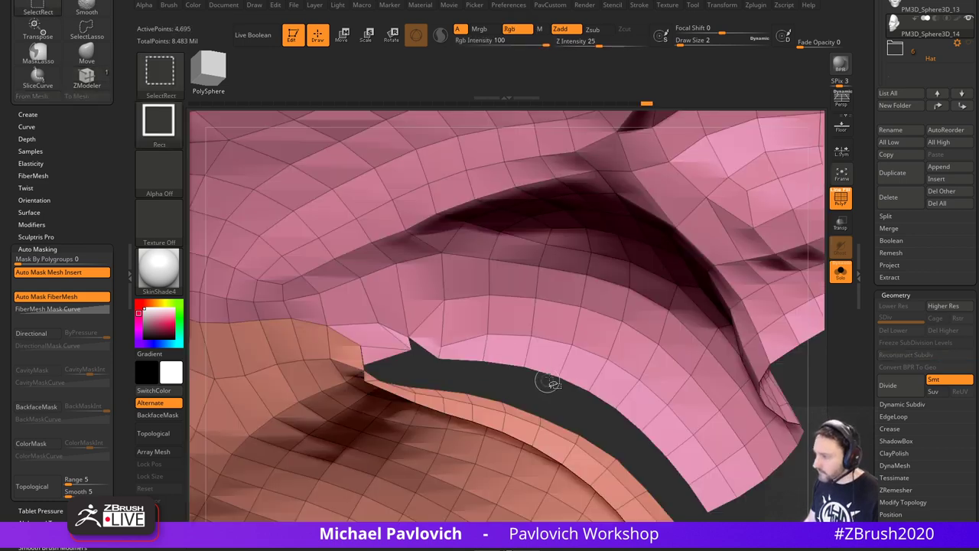
key(g)
click(514, 194)
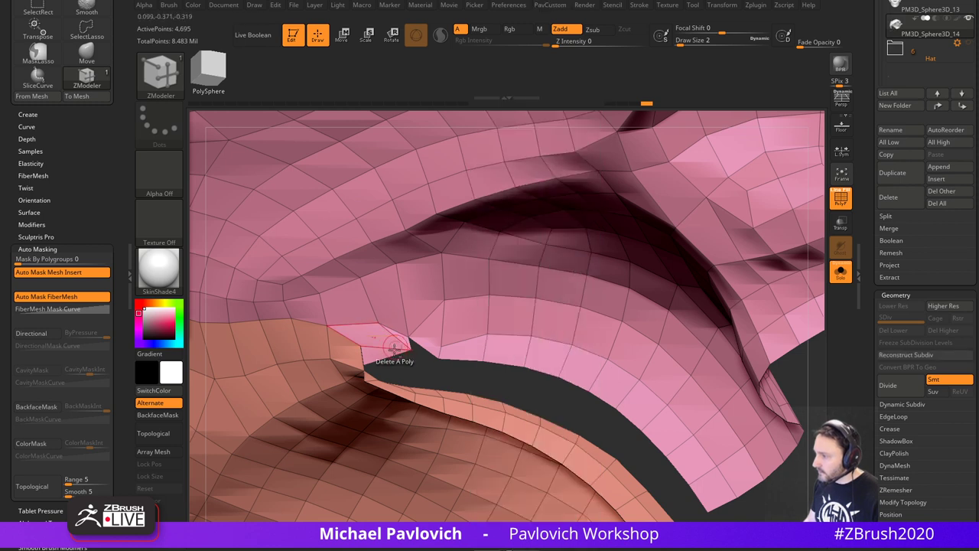
- Set the ZModeler edge action to Collapse and collapse the stray edge at the mouth corner between upper lip and chin
key(space)
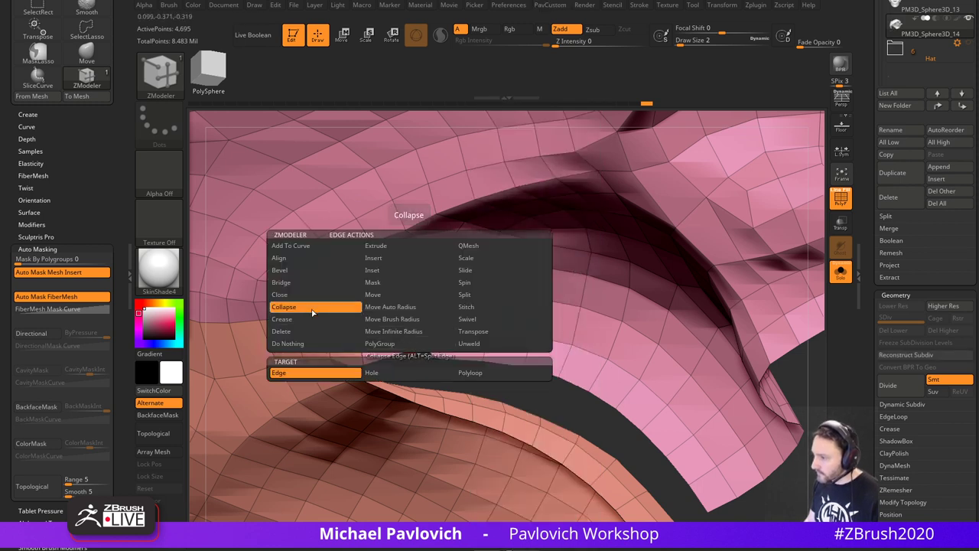
click(312, 310)
click(410, 343)
drag(431, 370, 461, 334)
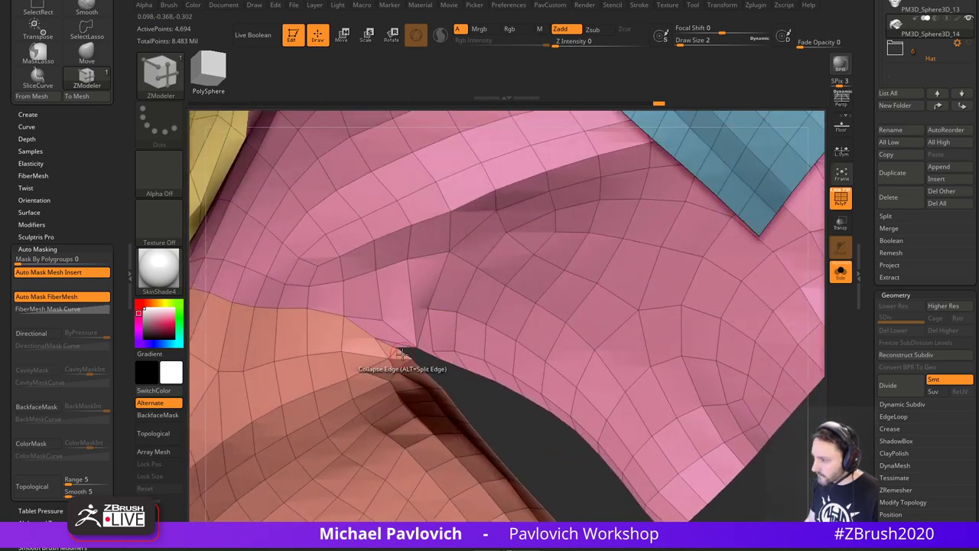
drag(437, 369, 303, 359)
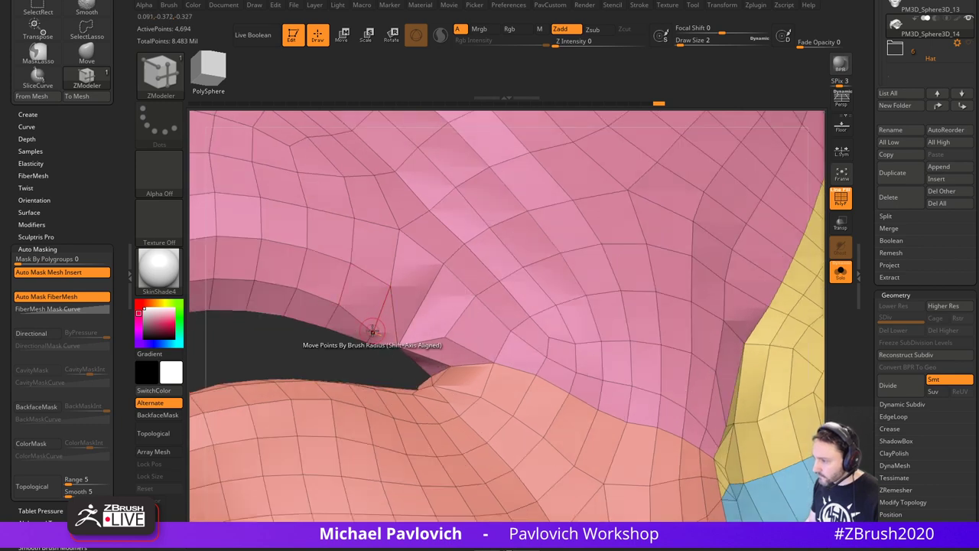
key(space)
click(295, 330)
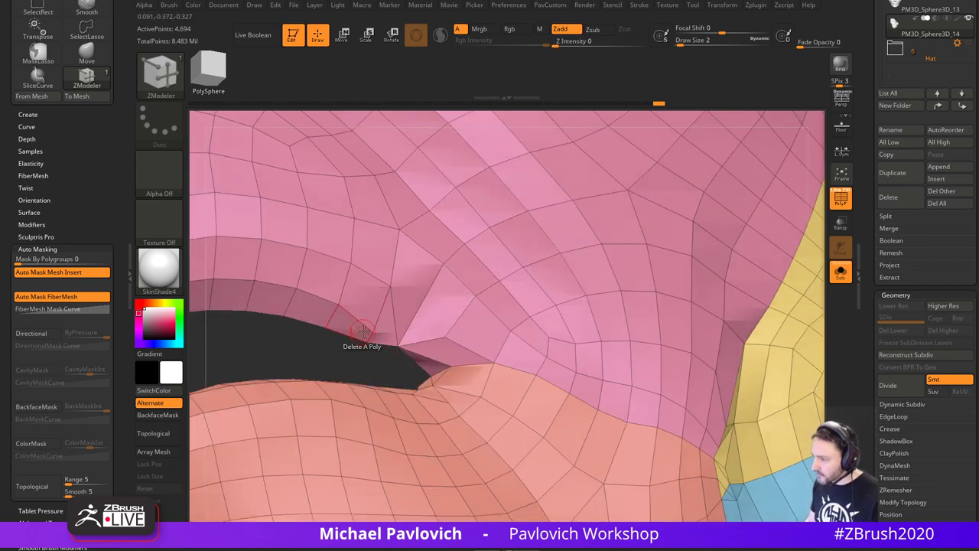
key(space)
click(368, 402)
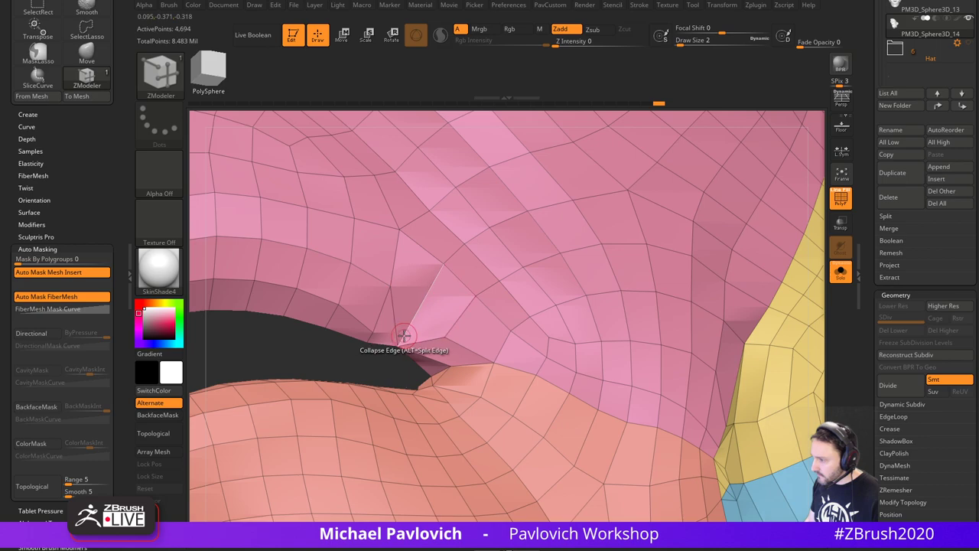
- Collapse the short stray edges where the pink, yellow, orange and blue polygroups meet on the jaw
drag(375, 374, 97, 270)
drag(212, 336, 281, 412)
alt+drag(282, 412, 315, 466)
drag(221, 448, 245, 415)
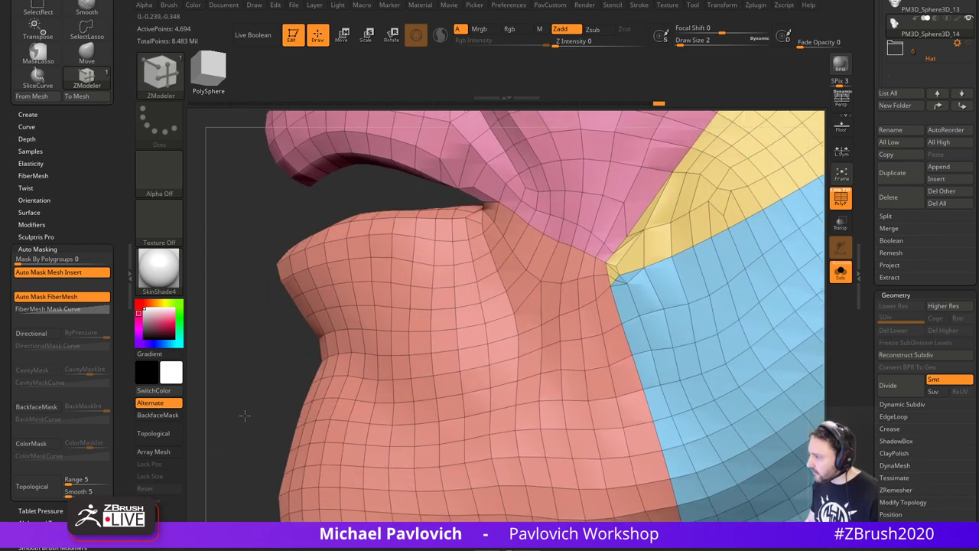
key(space)
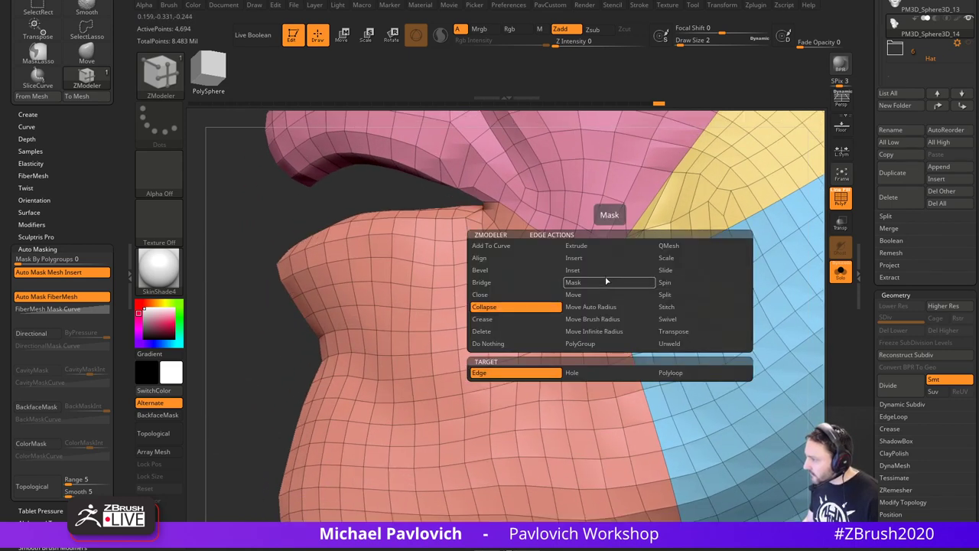
click(515, 307)
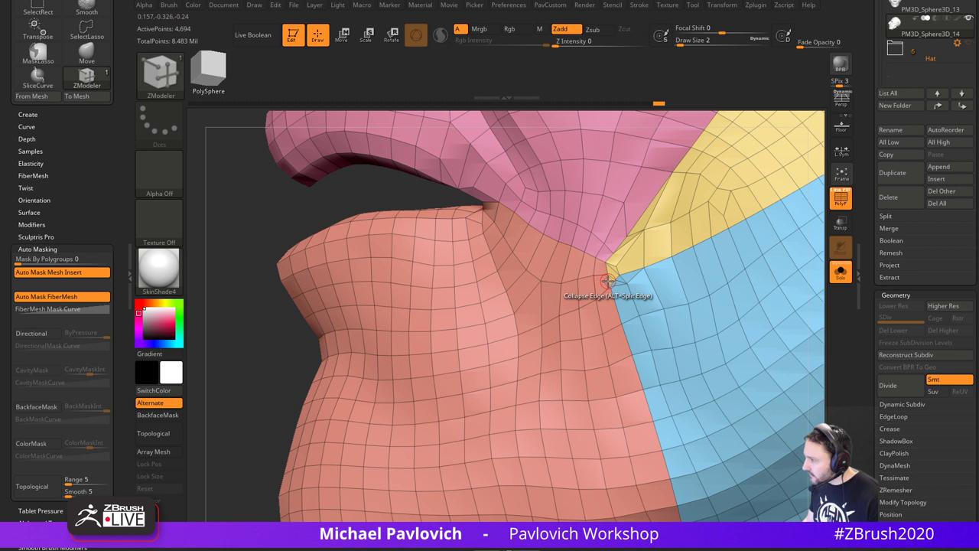
click(618, 279)
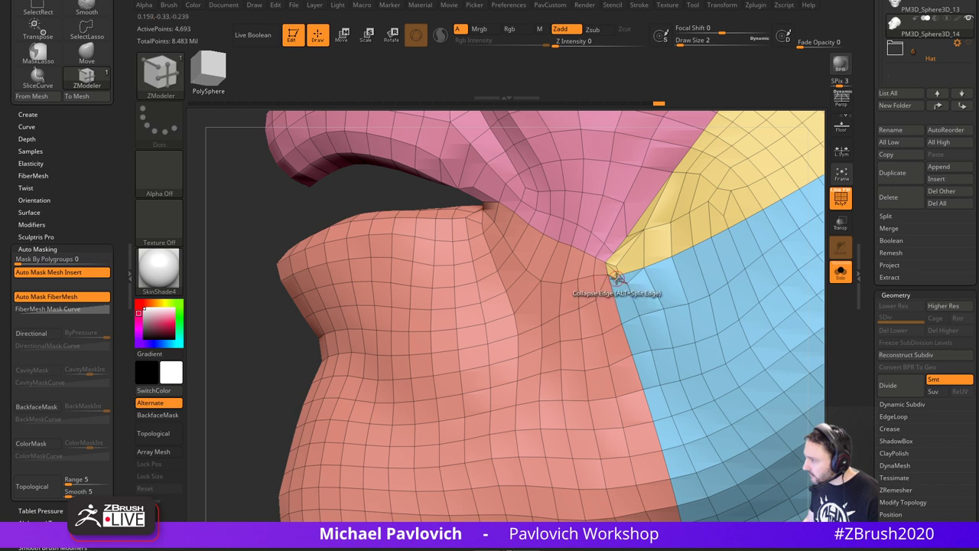
click(616, 278)
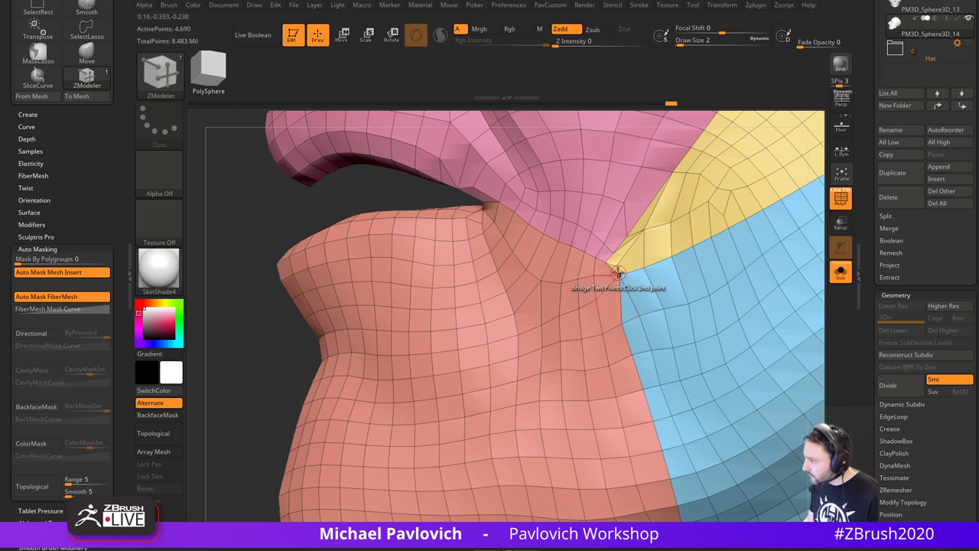
click(624, 237)
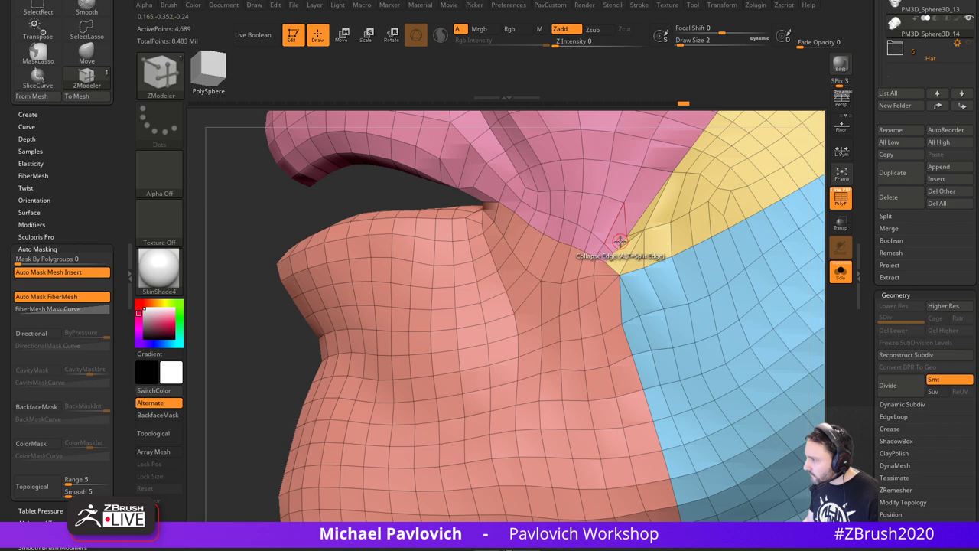
click(619, 242)
- ZRemesh the half head again to half its polygon count with KeepGroups on and AdaptiveSize 18
alt+drag(234, 372, 205, 394)
drag(206, 394, 300, 379)
drag(690, 305, 743, 325)
key(3)
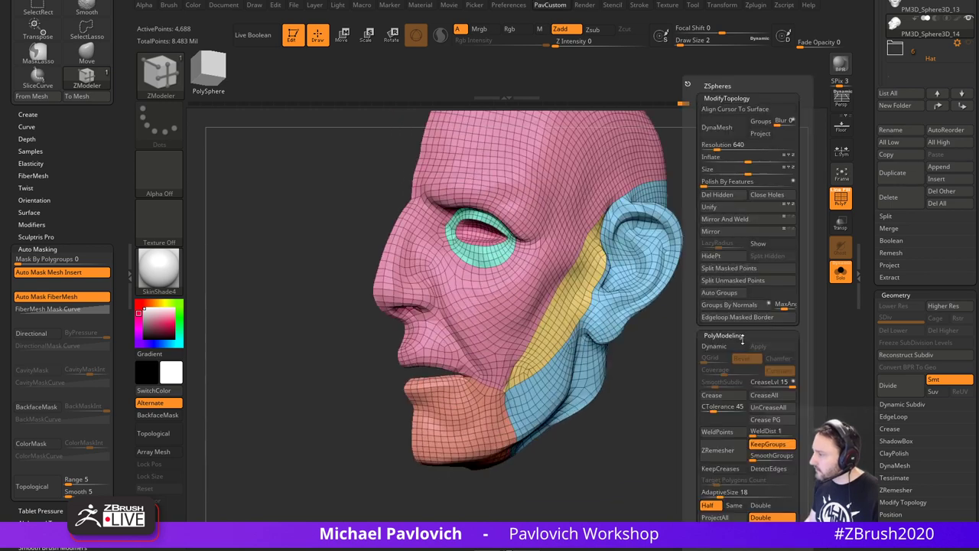
click(718, 450)
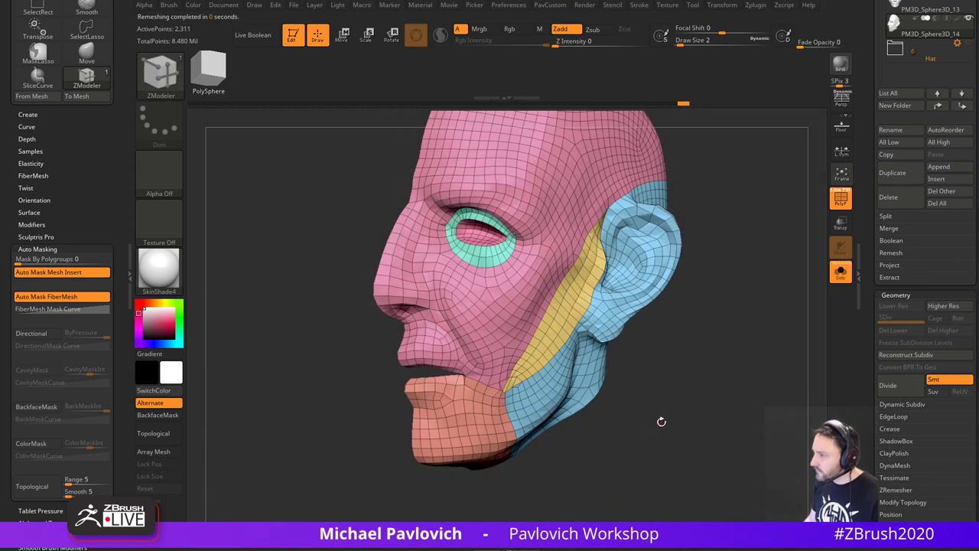
- Adjust the polygroup border near the four-panel junction using the Move brush with a draw size of 3
drag(704, 388, 733, 403)
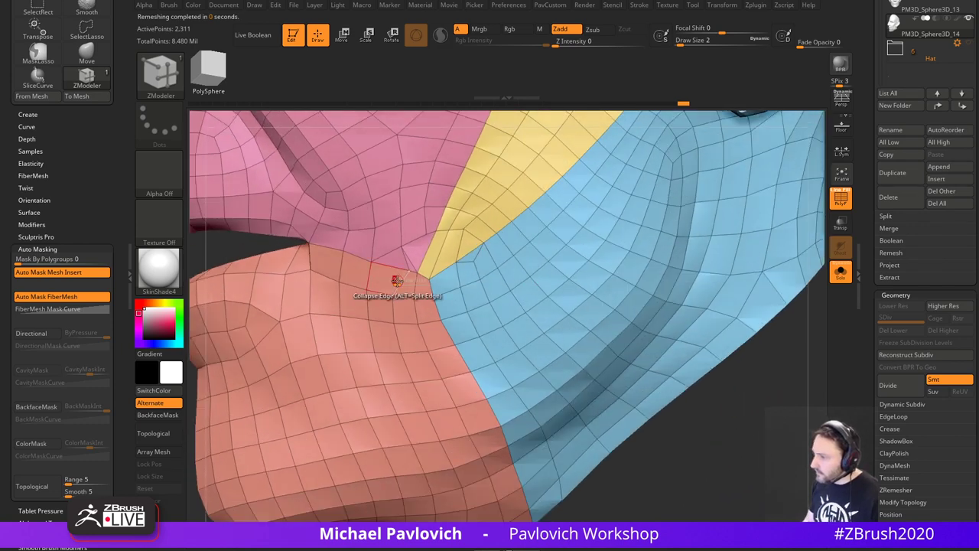
key(b)
key(m)
key(v)
key(s)
drag(405, 252, 259, 221)
mouse_move(716, 440)
mouse_down()
mouse_move(714, 464)
mouse_move(726, 471)
mouse_move(695, 395)
mouse_up()
- Split the pink edge beside the yellow panel's tip with ZModeler and nudge the surrounding points with the Move brush
key(b)
key(z)
key(m)
key(space)
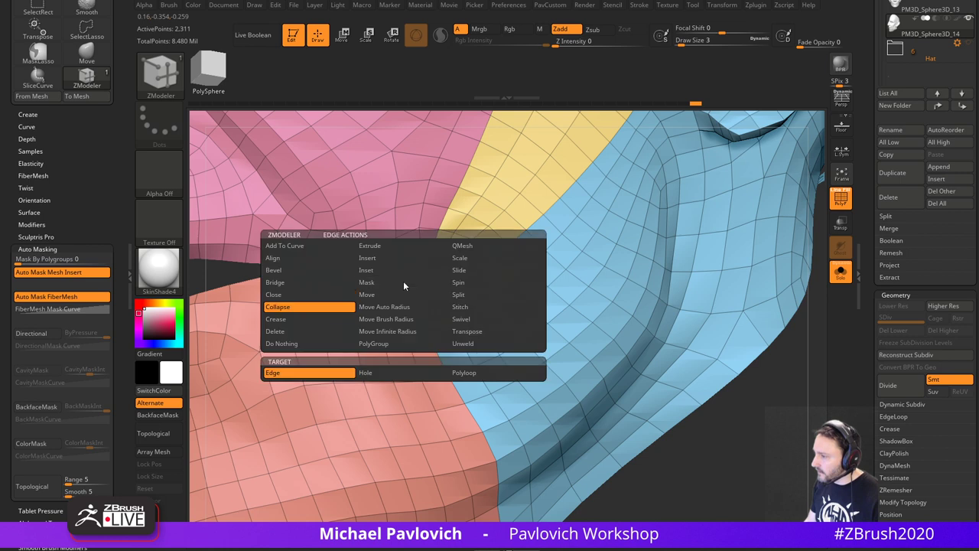
click(461, 294)
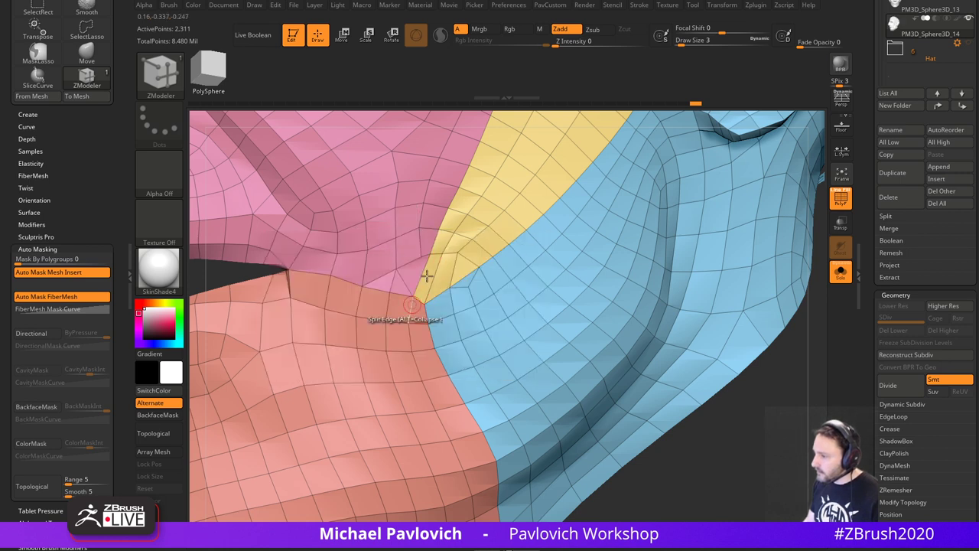
click(404, 281)
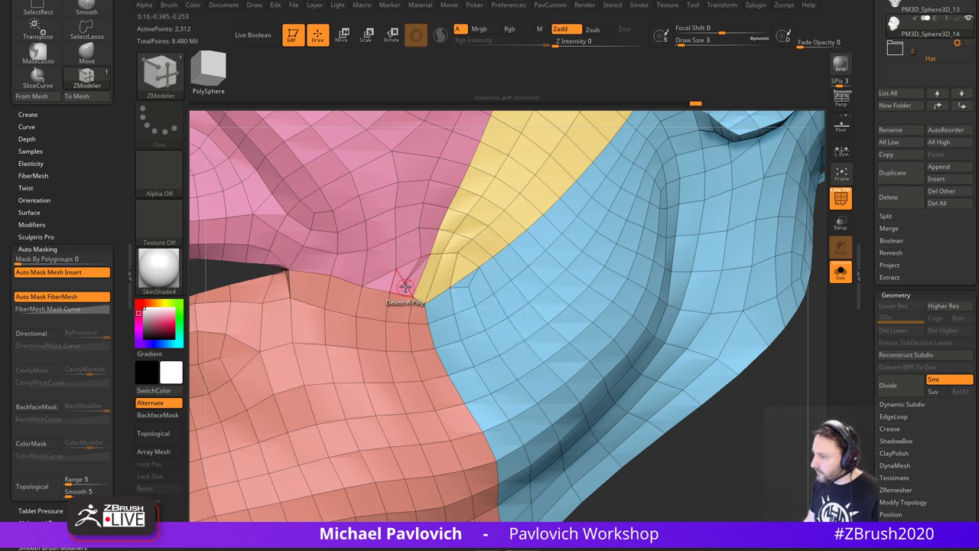
key(b)
key(m)
key(v)
mouse_move(406, 256)
mouse_down()
mouse_move(422, 239)
mouse_move(414, 243)
mouse_up()
drag(702, 461, 723, 460)
- Collapse the extra pink edge beside the yellow panel's tip with ZModeler, undoing the additional collapse at the yellow border
key(b)
key(z)
key(m)
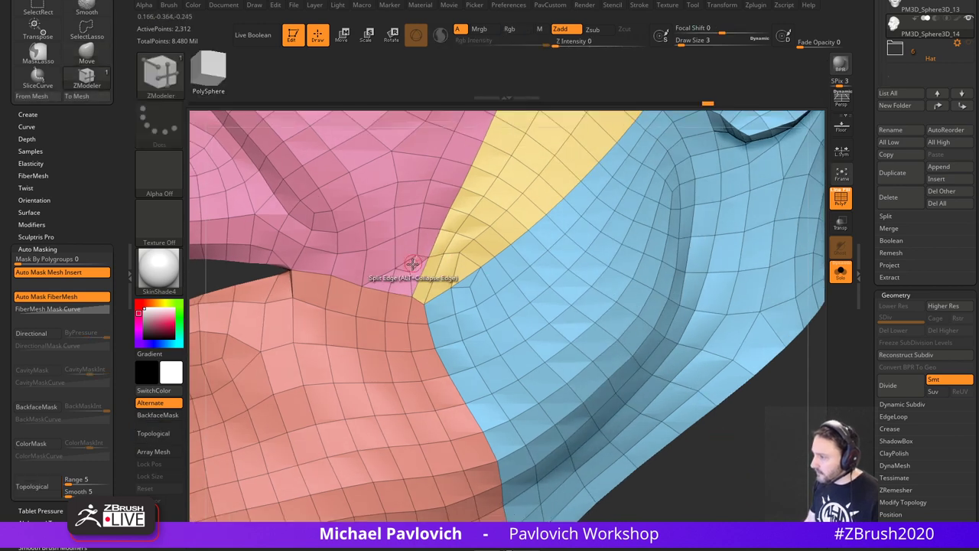
key(space)
click(321, 307)
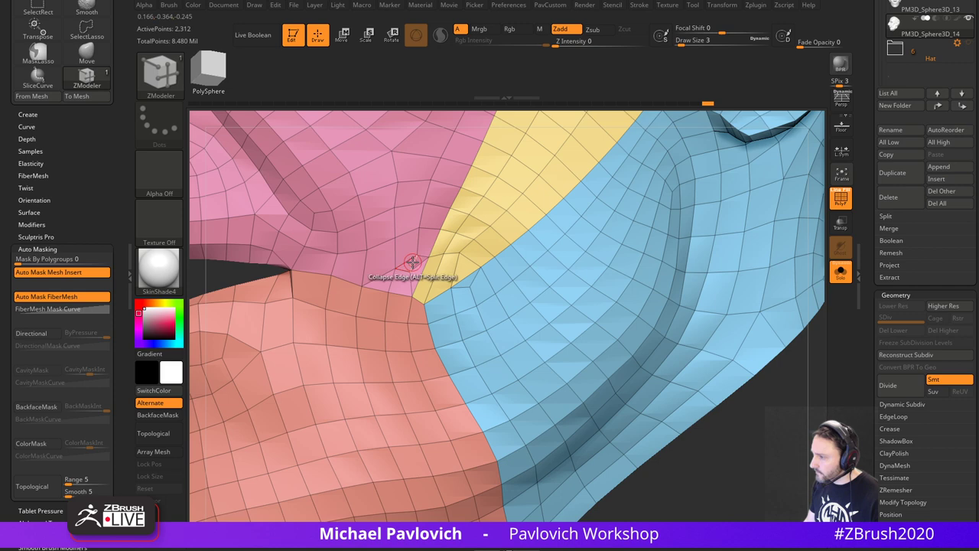
click(413, 265)
mouse_move(690, 470)
mouse_down()
mouse_move(706, 470)
mouse_move(686, 464)
mouse_up()
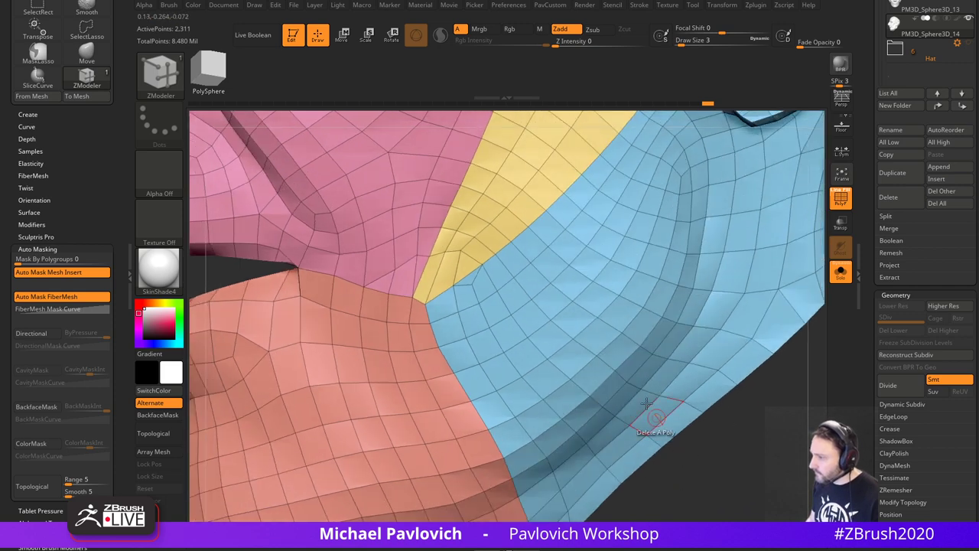
click(414, 258)
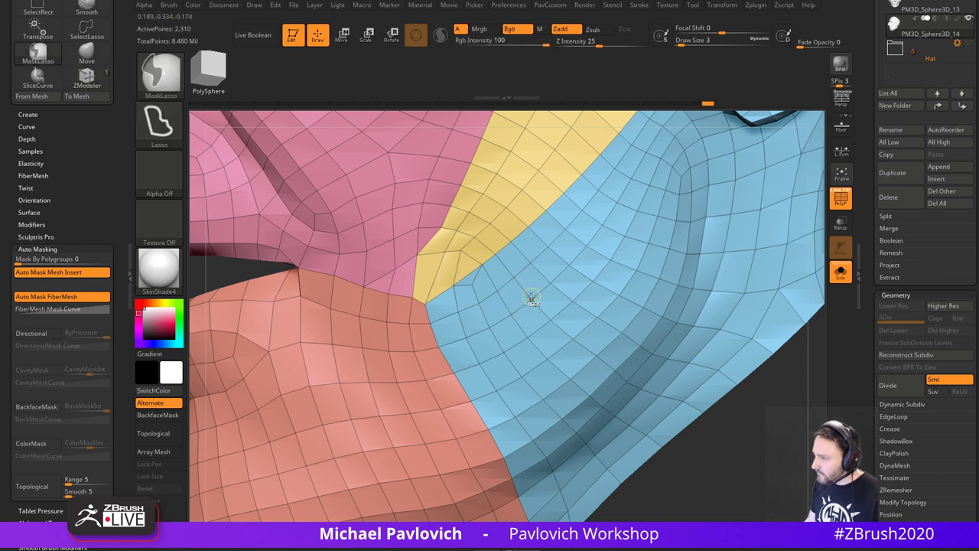
key(ctrl+z)
- Flip the half head with Mirror and apply Mirror And Weld to produce a complete symmetrical head
drag(677, 448, 703, 434)
drag(703, 434, 706, 413)
key(space)
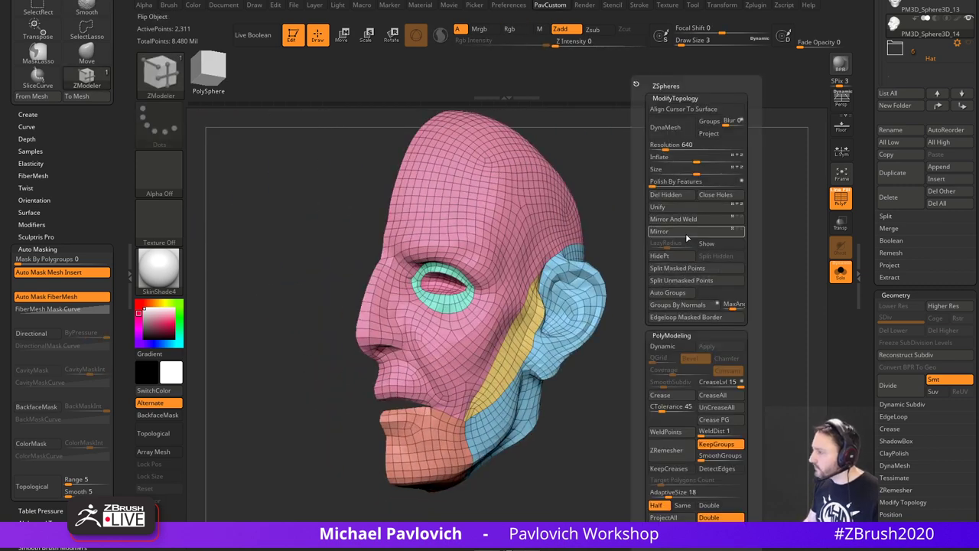
click(678, 233)
click(688, 222)
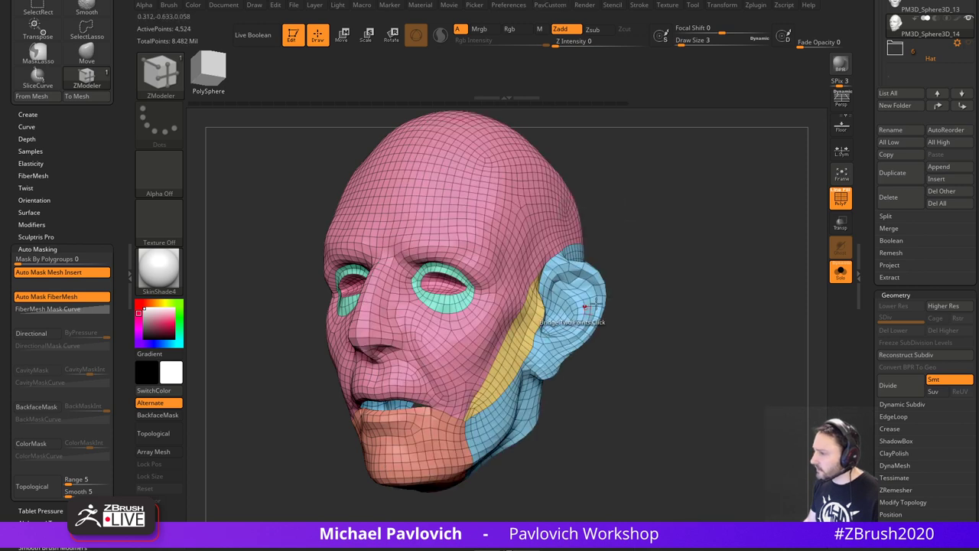
- Try smoothing the welded centre line of the face from forehead to chin, and undo the stroke
mouse_move(639, 287)
mouse_down()
mouse_move(714, 277)
mouse_move(704, 273)
mouse_up()
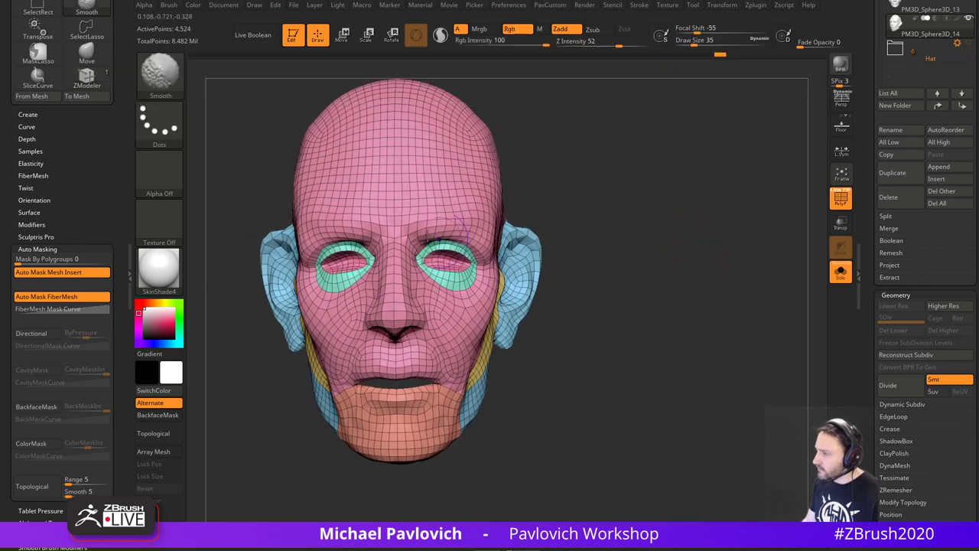
shift+drag(388, 141, 413, 476)
mouse_move(723, 341)
mouse_down()
mouse_move(605, 334)
mouse_move(649, 306)
mouse_up()
key(ctrl+z)
- Set the ZModeler edge action to Delete at the centre of the pink and blue border on the back of the head
mouse_move(376, 188)
shift+mouse_down()
mouse_move(368, 277)
mouse_move(372, 191)
shift+mouse_up()
shift+drag(682, 240, 699, 219)
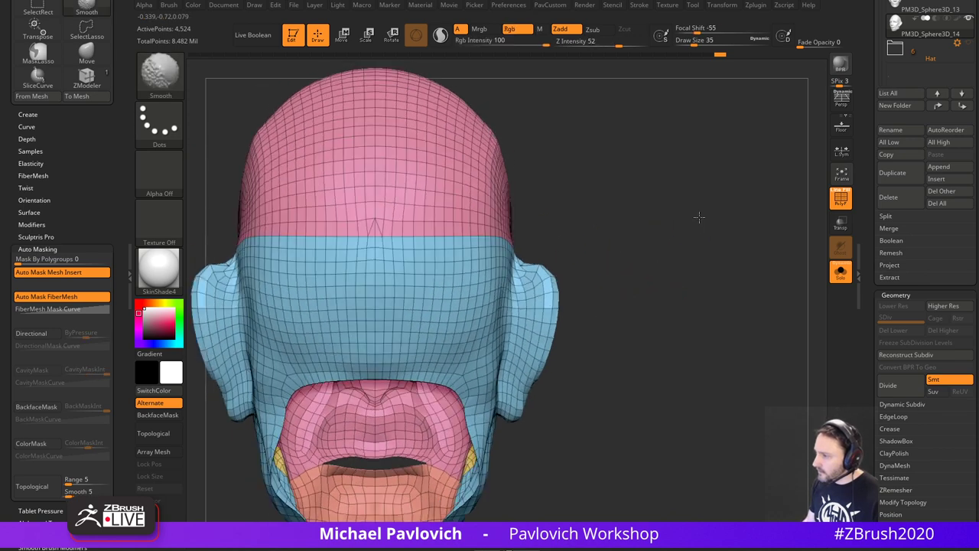
alt+drag(685, 182, 706, 253)
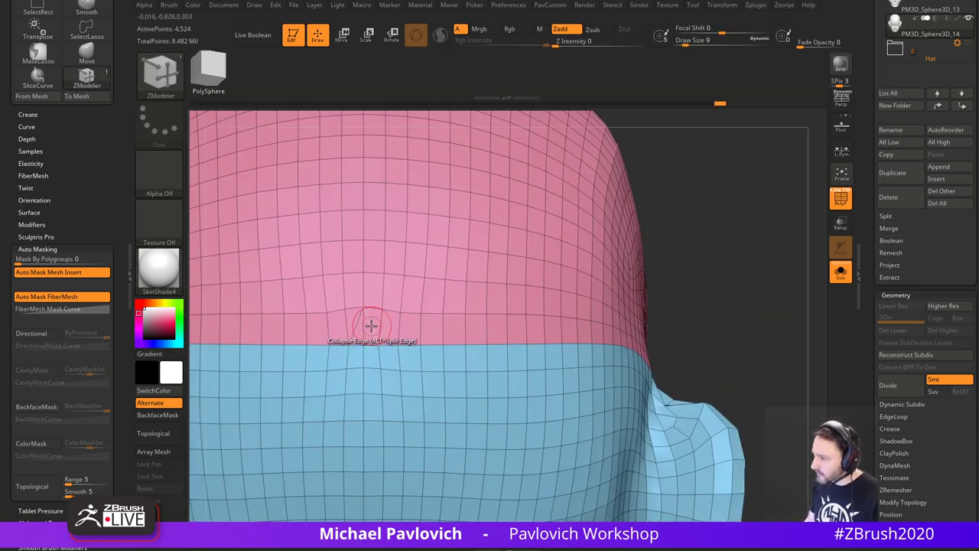
key(space)
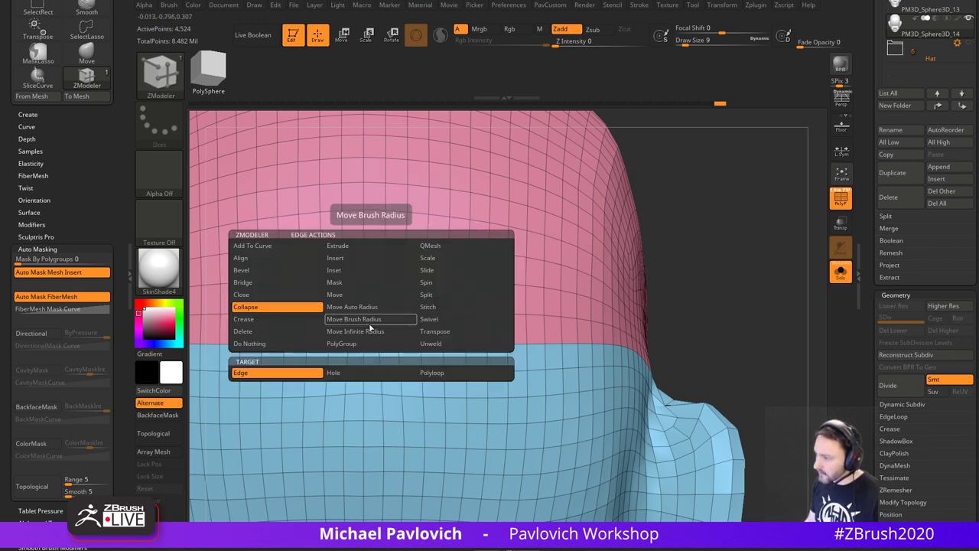
click(265, 343)
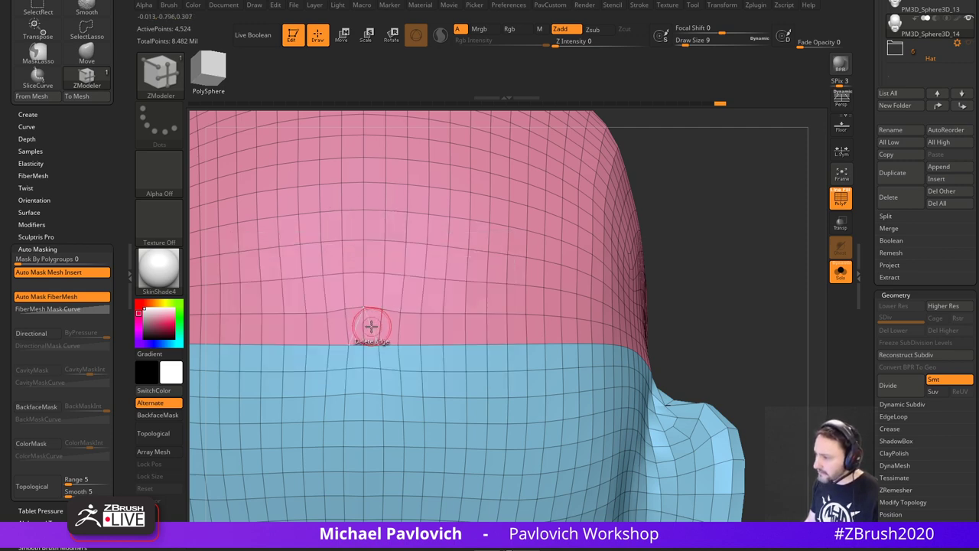
mouse_move(738, 283)
alt+mouse_down()
mouse_move(636, 238)
mouse_move(744, 242)
alt+mouse_up()
alt+drag(635, 345, 765, 252)
mouse_move(765, 253)
mouse_down()
mouse_move(705, 273)
mouse_move(720, 294)
mouse_up()
- Switch to the Standard brush with a draw size of 18
key(s)
key(1)
mouse_move(673, 284)
mouse_down()
mouse_move(711, 295)
mouse_move(722, 275)
mouse_move(728, 284)
mouse_up()
key(s)
click(724, 286)
drag(702, 315, 658, 340)
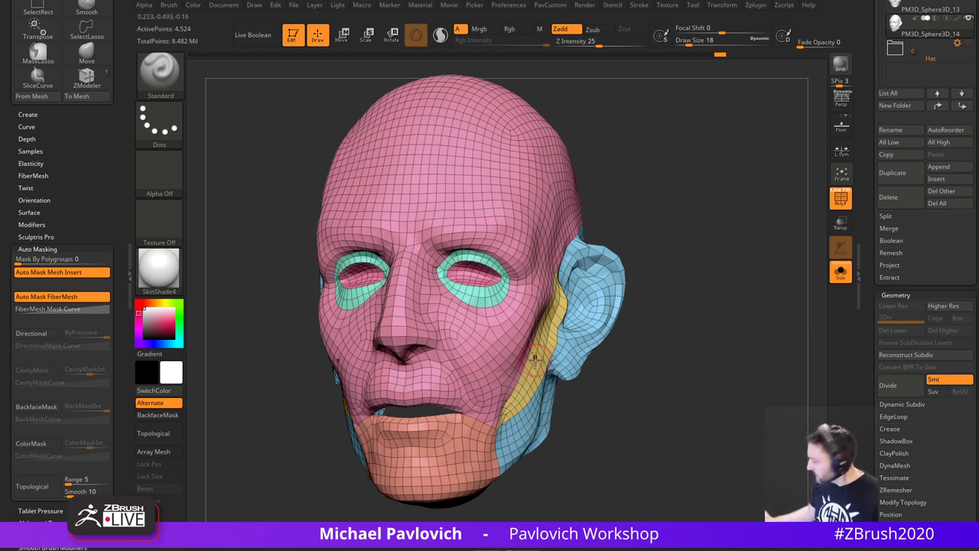
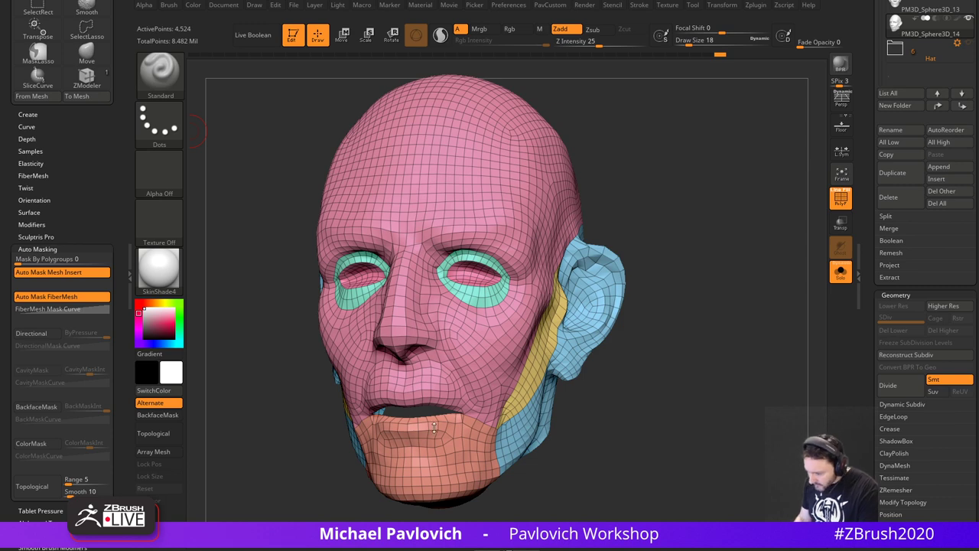
- Isolate the pink face and green eyelid polygroups, merge them into a single polygroup, and show the whole head again
drag(665, 262, 733, 263)
drag(797, 243, 681, 253)
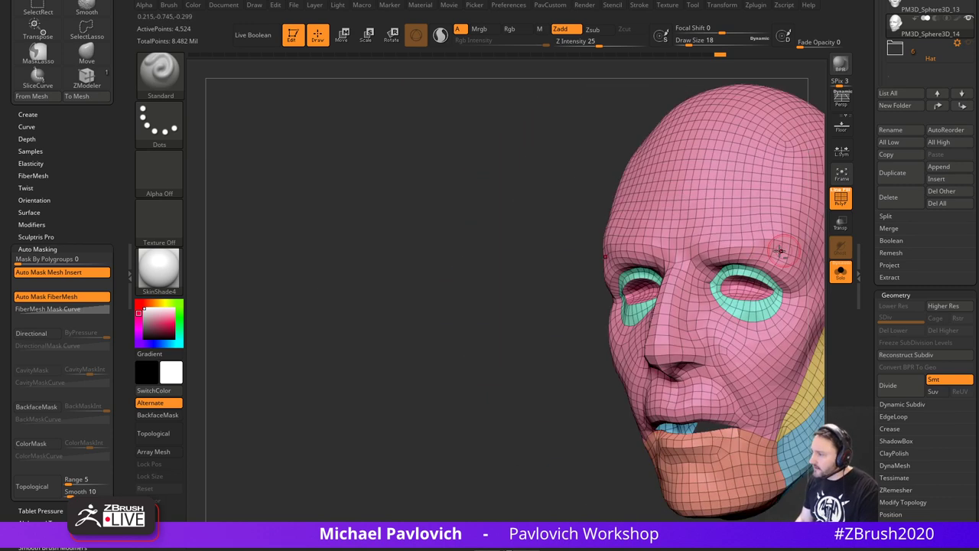
alt+drag(497, 331, 390, 315)
mouse_move(757, 280)
alt+mouse_down()
mouse_move(734, 258)
mouse_move(769, 288)
mouse_move(737, 296)
mouse_move(728, 244)
mouse_move(732, 276)
alt+mouse_up()
key(s)
ctrl+shift+click(491, 304)
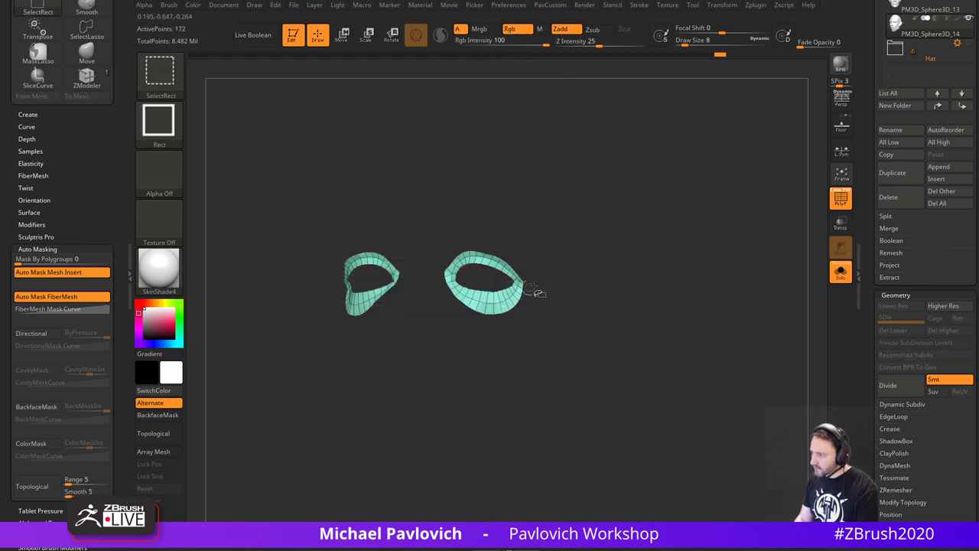
ctrl+shift+drag(709, 222, 696, 261)
ctrl+shift+click(510, 259)
ctrl+shift+drag(741, 196, 788, 298)
ctrl+shift+click(494, 282)
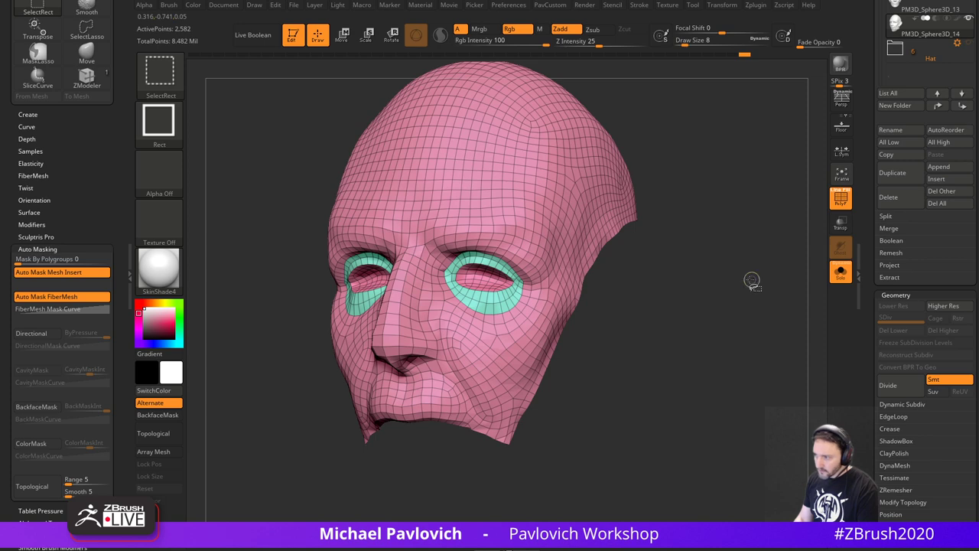
key(ctrl+w)
ctrl+shift+click(745, 284)
shift+drag(748, 240, 740, 279)
- Try Panel Loops on the head with Polish set to 4, and undo it
drag(873, 288, 863, 142)
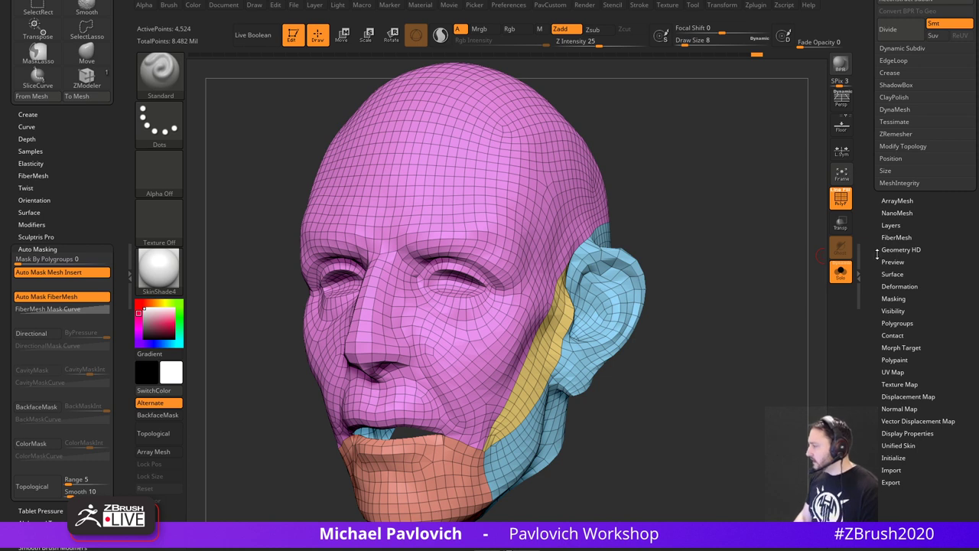
drag(878, 254, 879, 164)
drag(880, 13, 883, 404)
click(885, 367)
scroll(907, 368, down, 6)
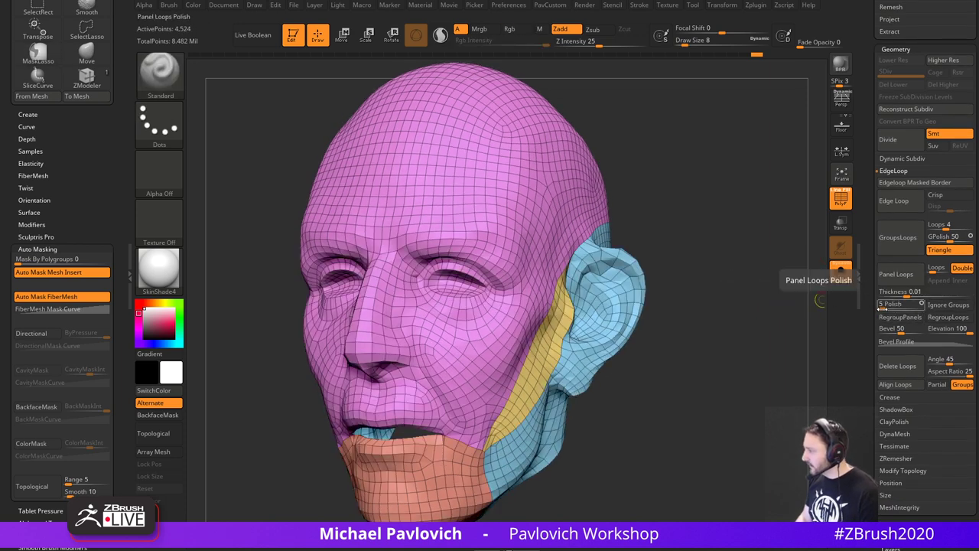
drag(884, 309, 871, 314)
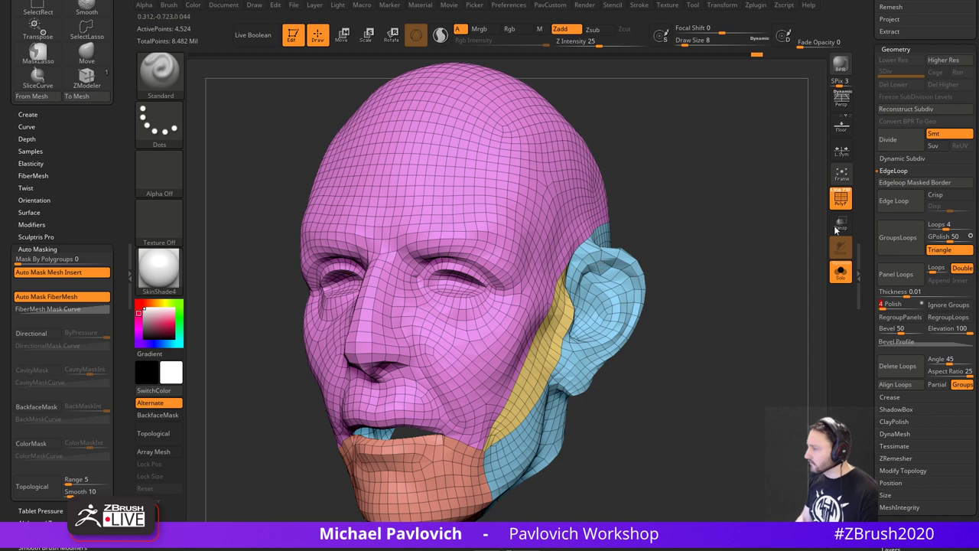
click(902, 275)
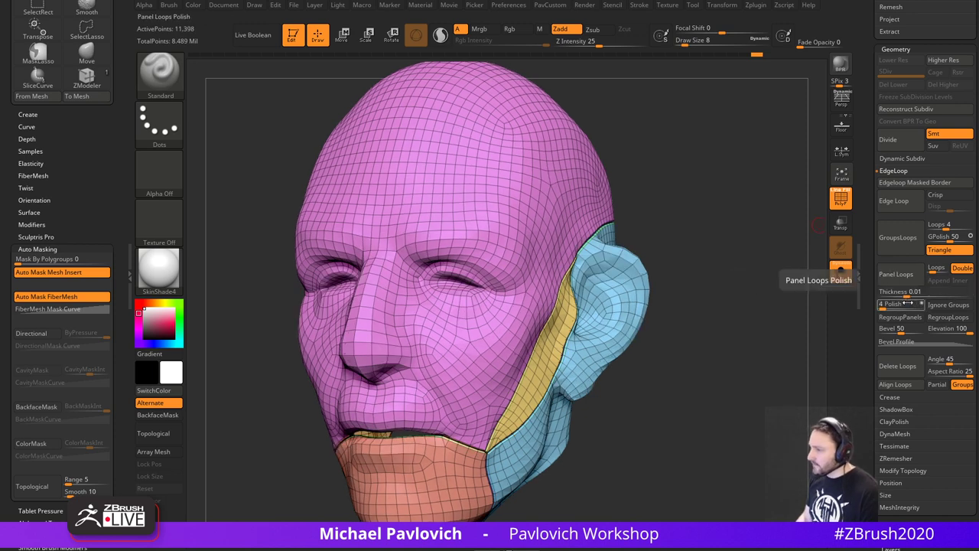
key(ctrl+z)
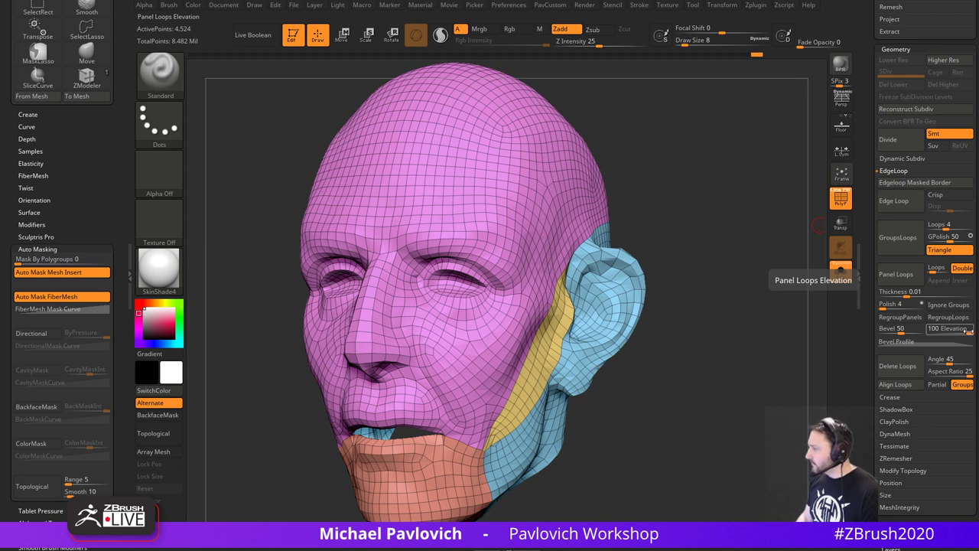
- Set the Panel Loops Elevation to -100, try Panel Loops on the head, and undo it
drag(970, 331, 919, 334)
click(899, 278)
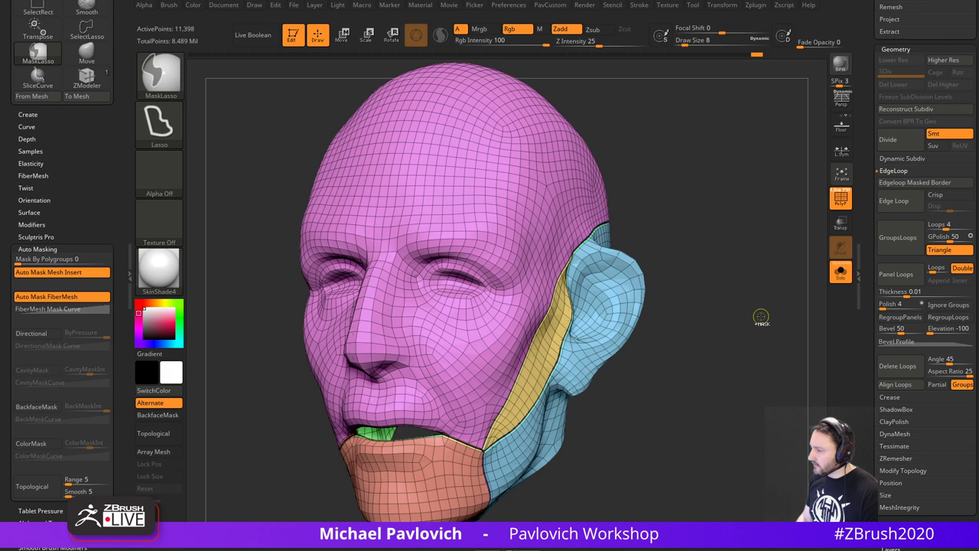
key(ctrl+z)
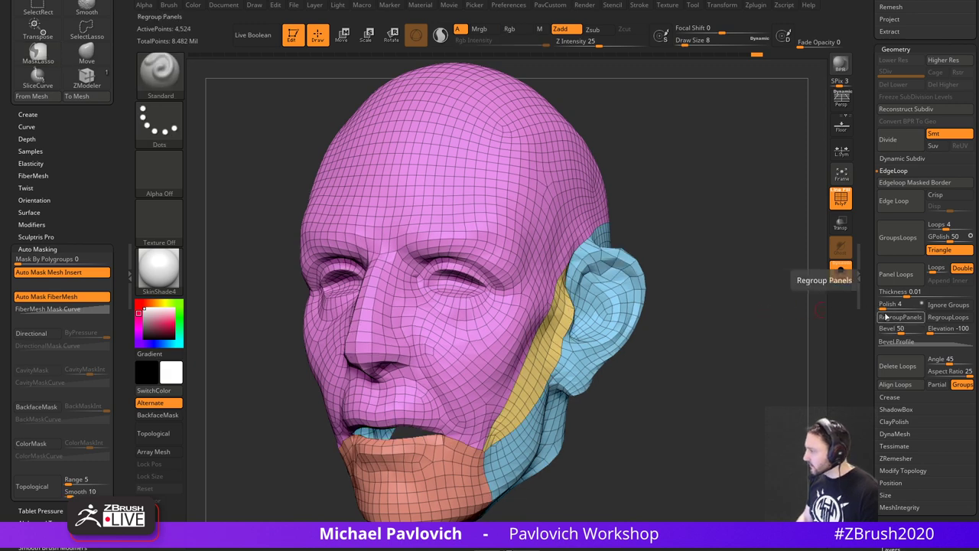
- Set the Panel Loops Polish to 0, try Panel Loops while checking the side of the head, and undo it
drag(881, 309, 846, 293)
click(900, 278)
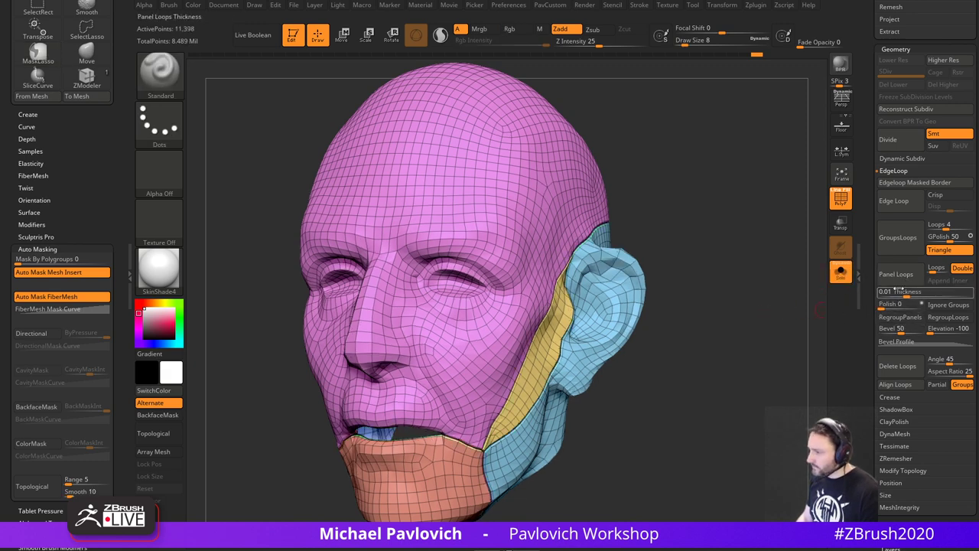
mouse_move(763, 333)
mouse_down()
mouse_move(763, 286)
mouse_move(771, 322)
mouse_up()
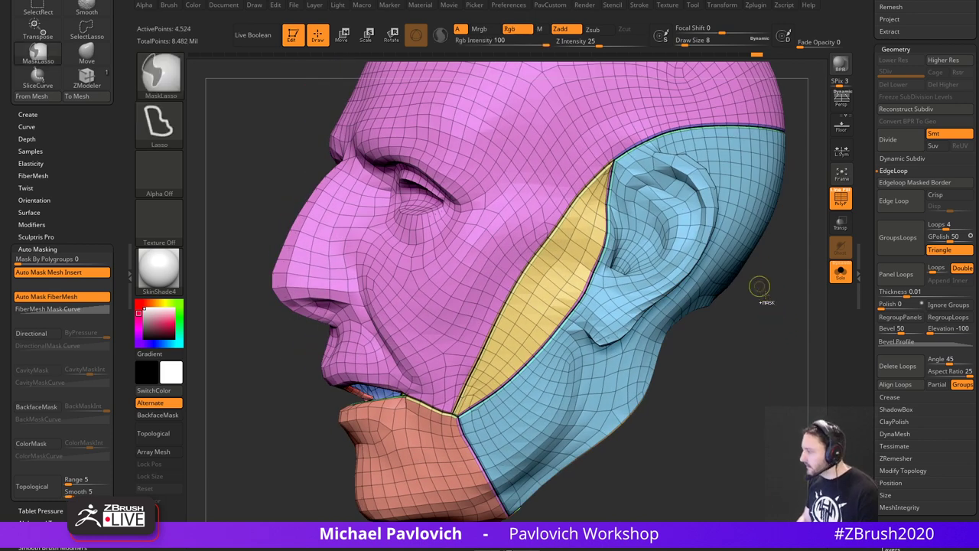
key(ctrl+z)
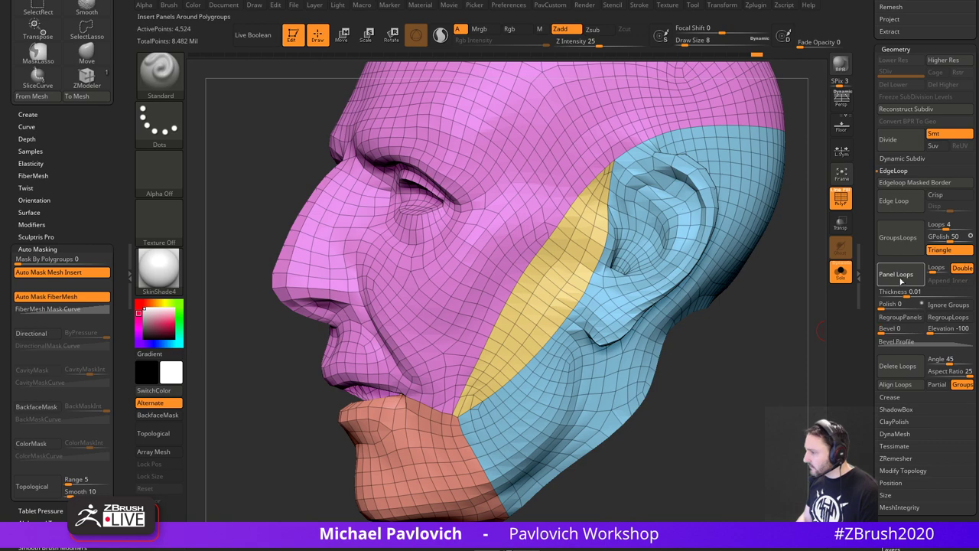
- Try Panel Loops with Bevel 0, inspect the panel thickness from below at a draw size of 3, and undo it
click(900, 281)
drag(760, 344, 791, 323)
click(841, 199)
click(842, 200)
mouse_move(802, 359)
mouse_down()
mouse_move(793, 344)
mouse_move(756, 379)
mouse_move(774, 367)
mouse_up()
key(s)
click(774, 367)
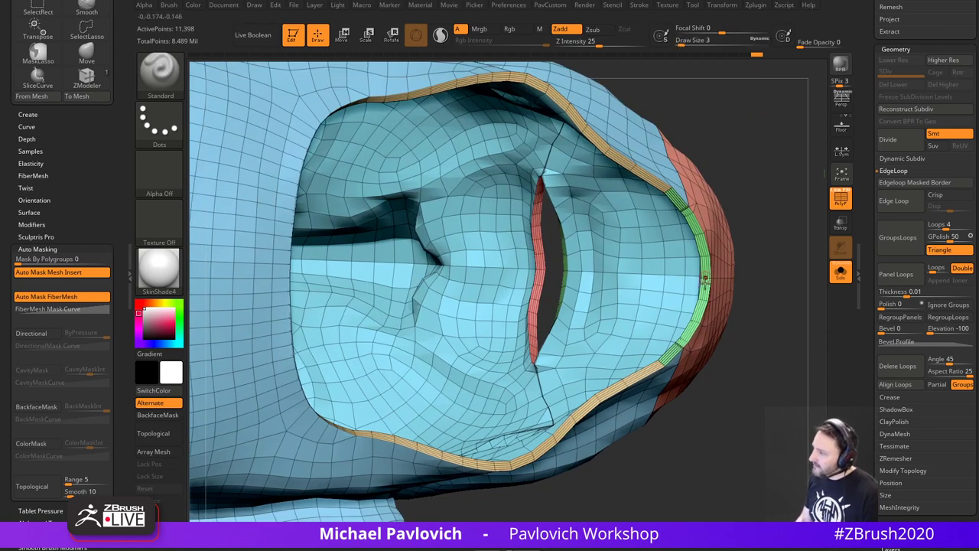
key(ctrl+z)
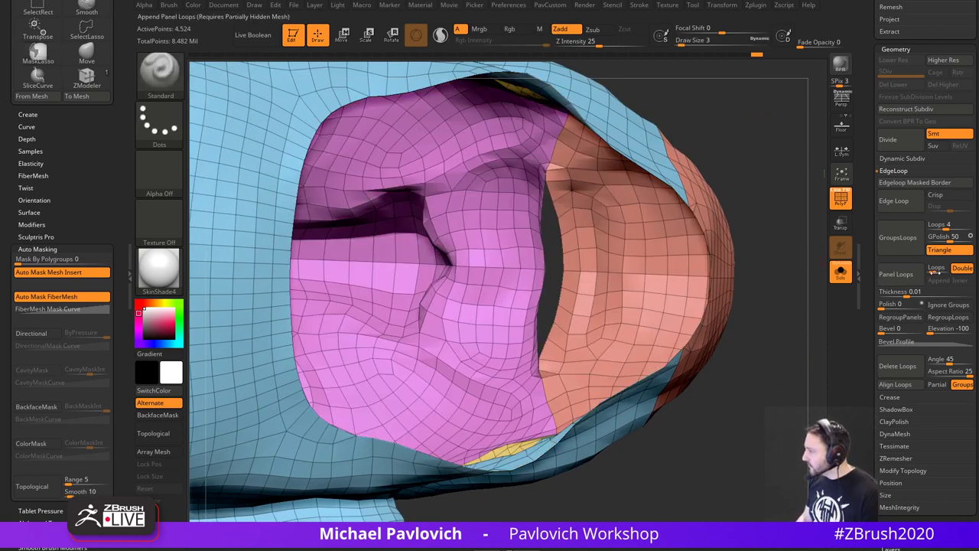
- Apply Panel Loops to the head with a lower loop count and hide the polyframe to check the panels
click(906, 282)
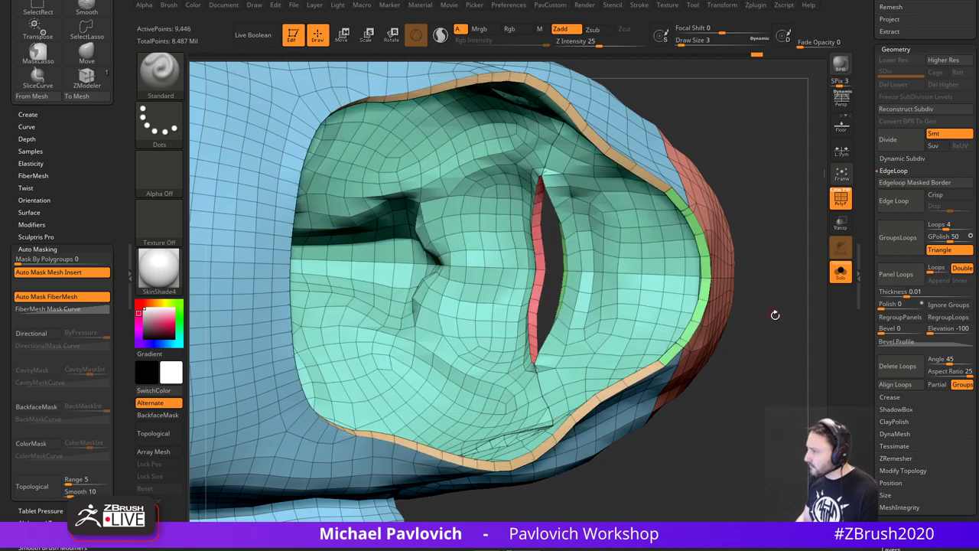
drag(787, 319, 816, 221)
drag(786, 253, 737, 337)
alt+drag(701, 368, 727, 329)
click(841, 199)
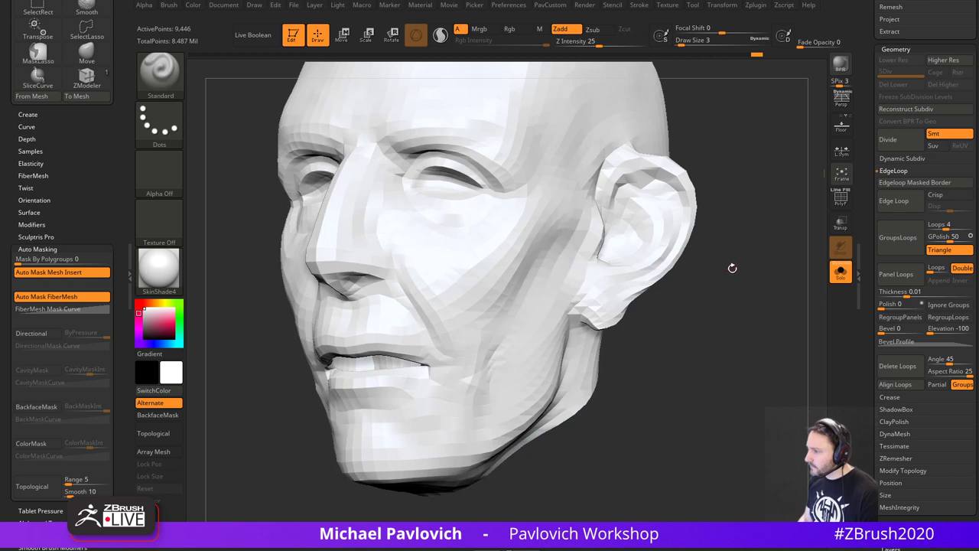
mouse_move(732, 269)
alt+mouse_down()
mouse_move(754, 315)
mouse_move(785, 293)
mouse_move(755, 284)
mouse_move(771, 266)
alt+mouse_up()
- Set the draw size to 11 and isolate the strip panels between the cheeks and ears
key(s)
click(753, 316)
ctrl+shift+click(557, 289)
key(ctrl+shift+x)
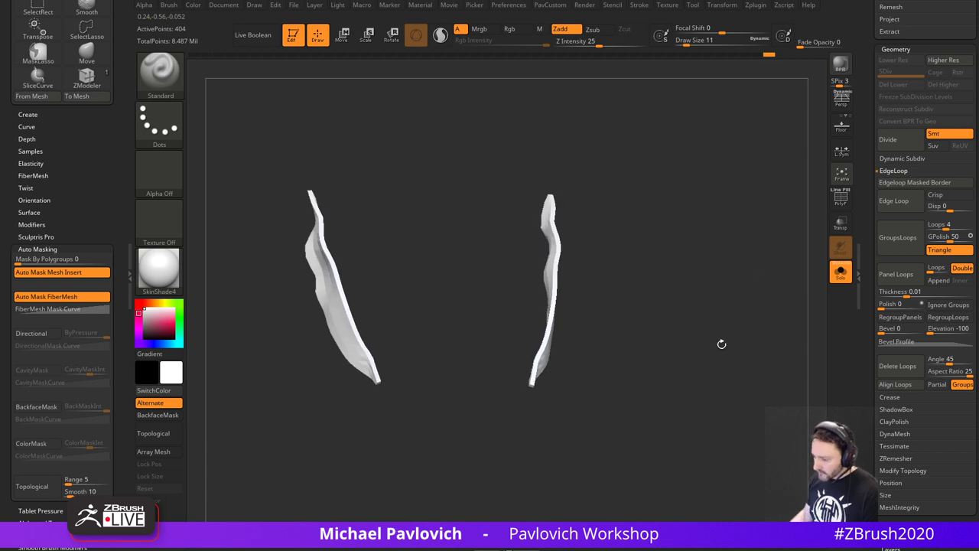
- Switch to the Westworld video to check the face panels, return to ZBrush, and show the whole head with polyframe
key(alt+Tab)
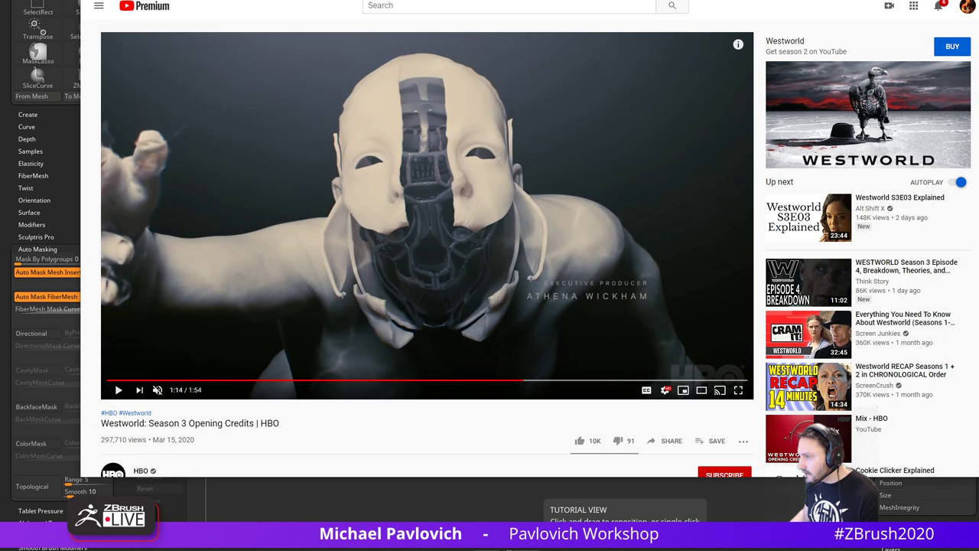
key(alt+Tab)
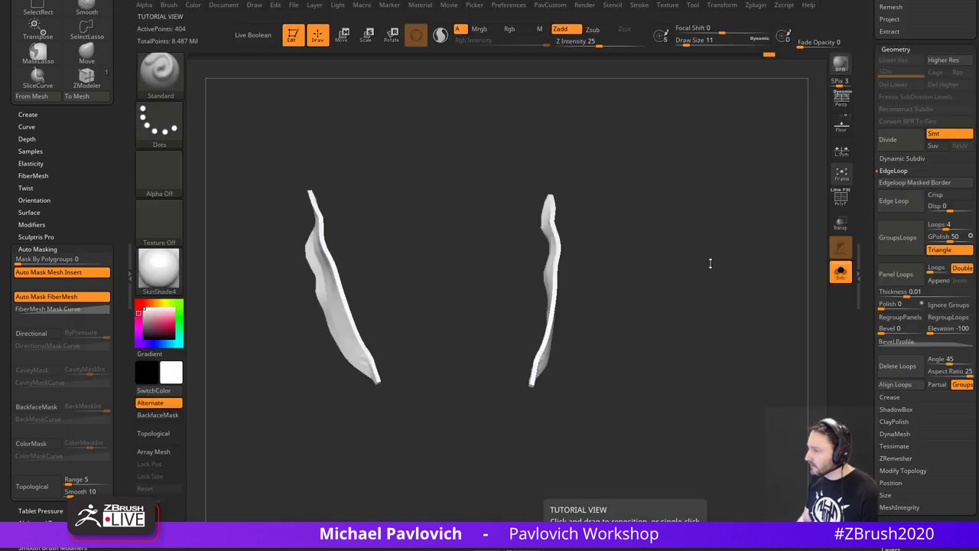
ctrl+shift+click(738, 272)
alt+drag(740, 273, 765, 244)
key(shift+f)
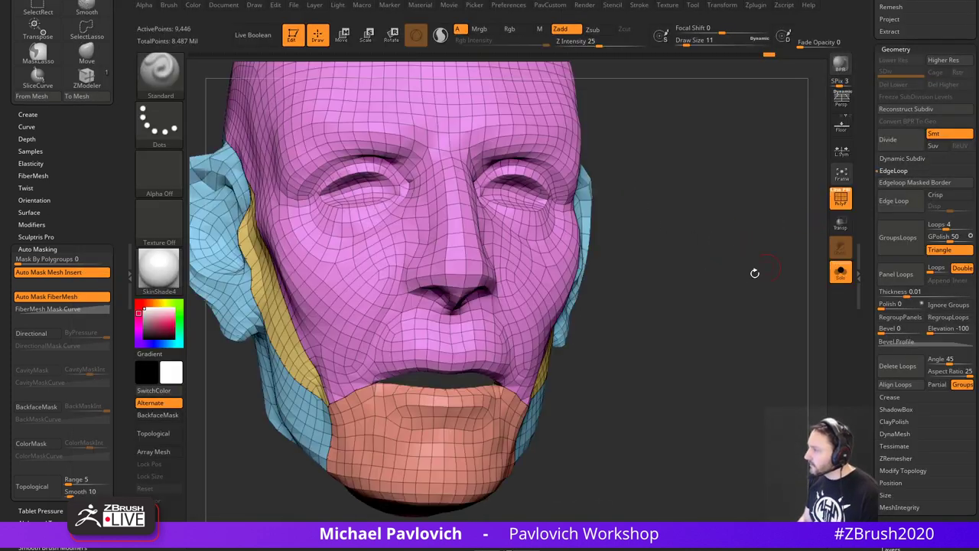
- Set the ZModeler polygon action to Extrude with the Polygroup All target and try it on the green inner surface of the shells
drag(722, 340, 763, 259)
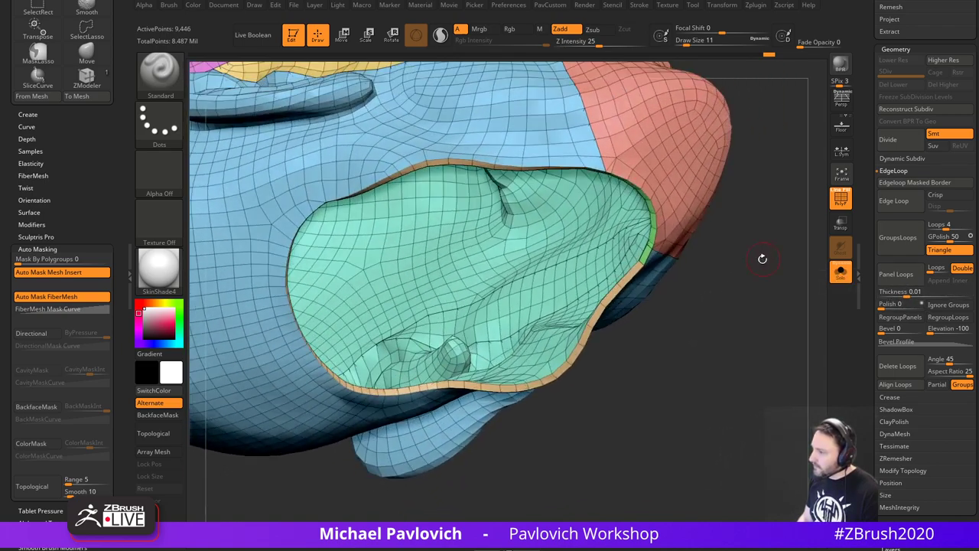
key(b)
key(z)
key(m)
key(space)
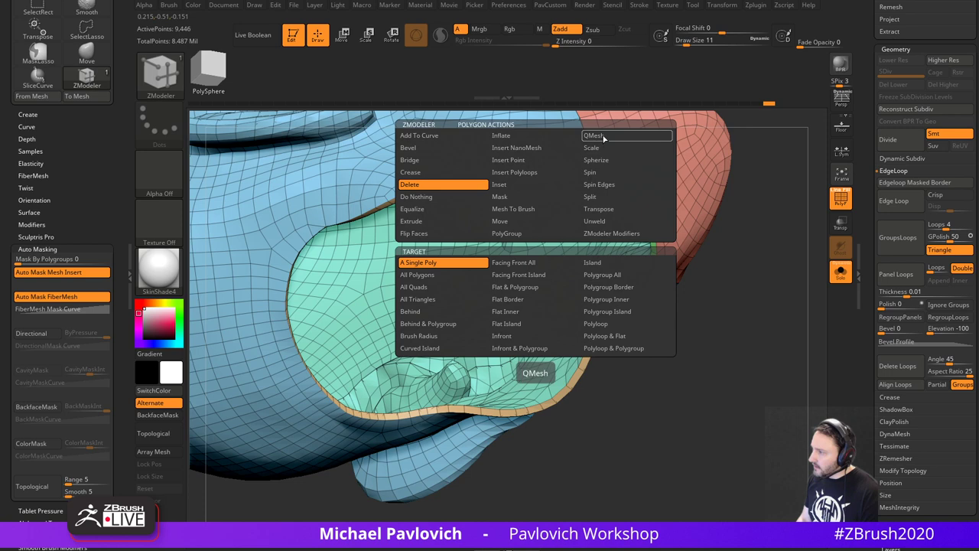
click(604, 136)
click(459, 221)
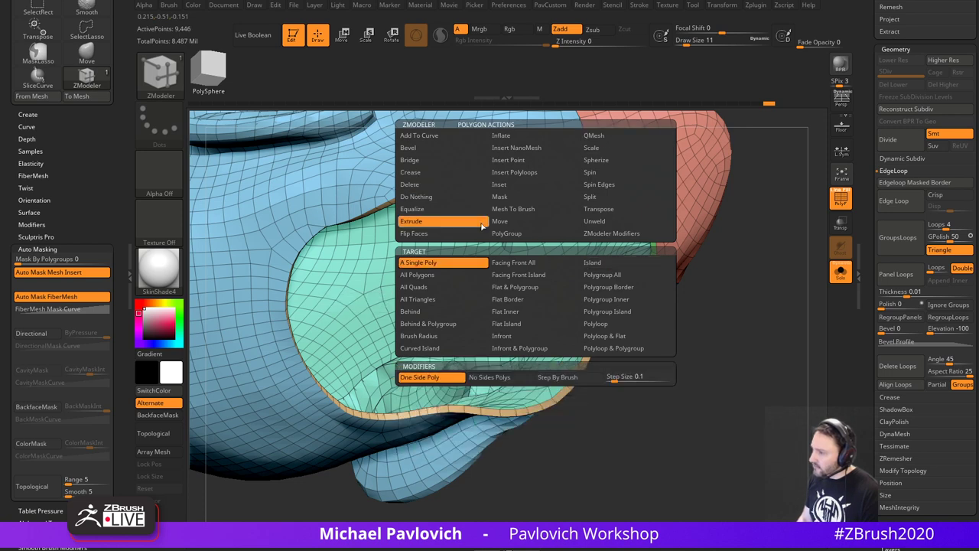
click(597, 277)
drag(525, 310, 490, 281)
key(f)
drag(737, 326, 597, 329)
drag(696, 327, 734, 333)
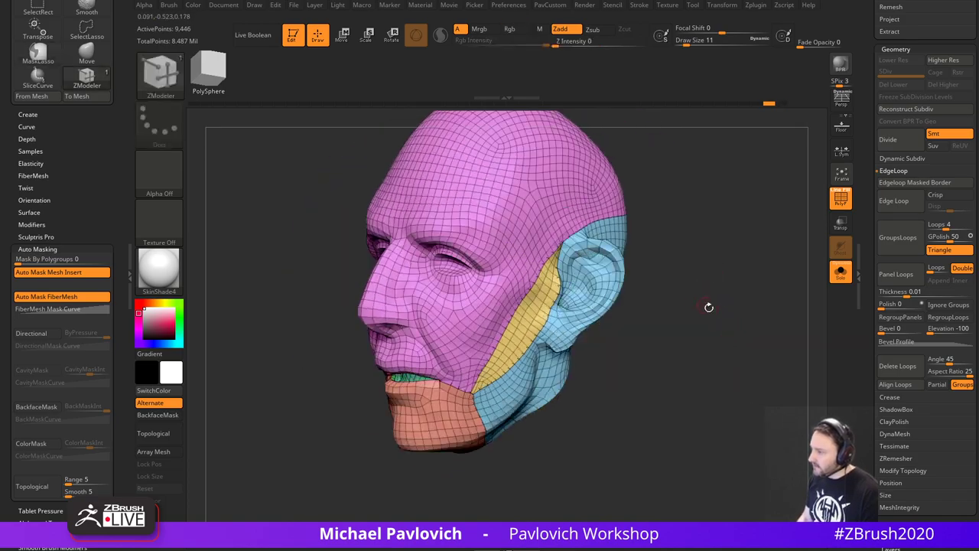
ctrl+right_drag(708, 306, 628, 280)
drag(627, 279, 706, 280)
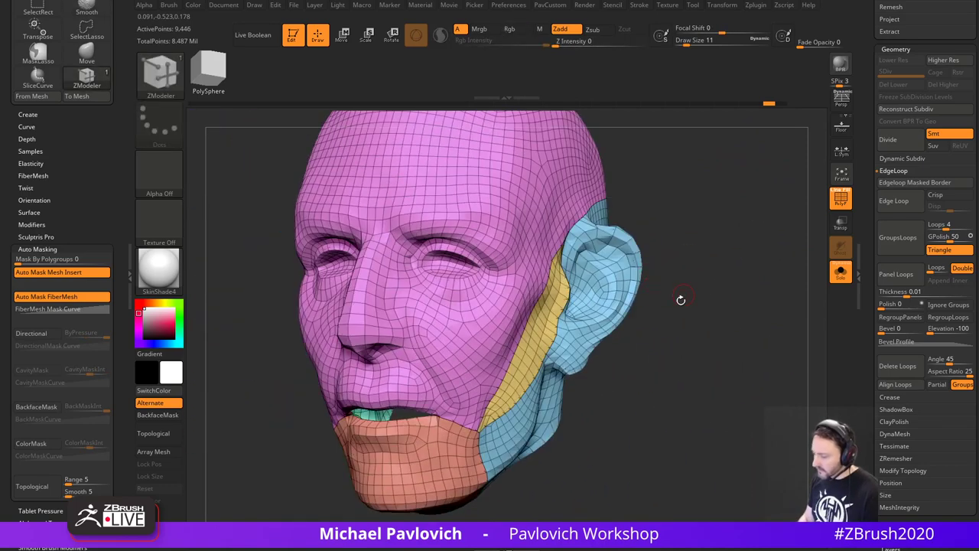
drag(726, 301, 752, 321)
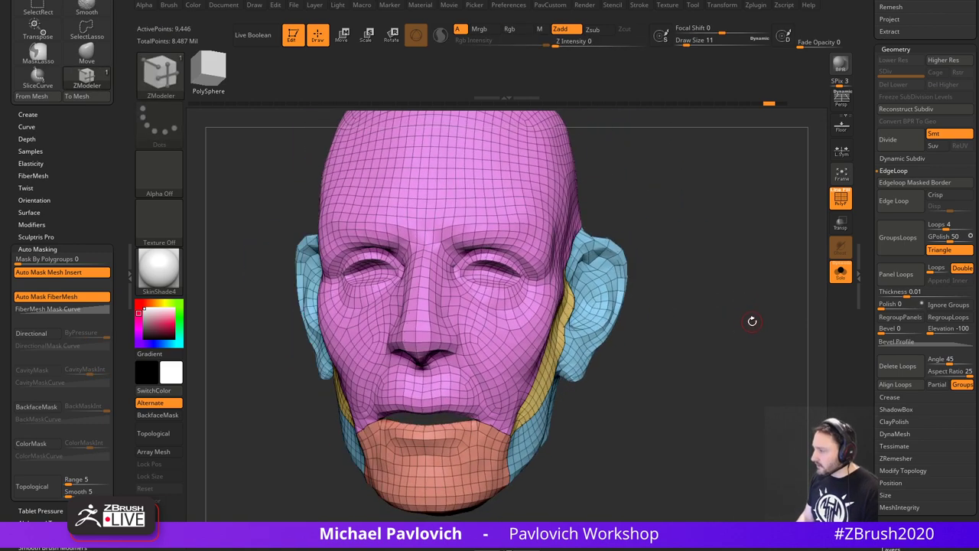
- Duplicate the panelled head subtool and roll the original's history back to before Panel Loops
drag(869, 289, 873, 394)
click(894, 300)
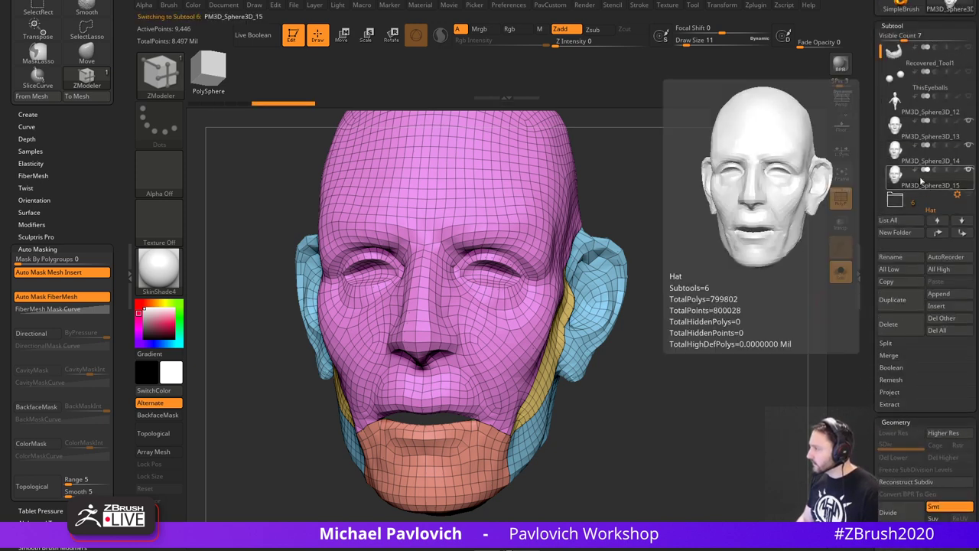
mouse_move(772, 104)
mouse_down()
mouse_move(739, 104)
mouse_move(758, 104)
mouse_up()
- Unweld the polygroup borders of the original head with Unweld Groups Border
mouse_move(750, 287)
mouse_down()
mouse_move(756, 304)
mouse_move(783, 307)
mouse_up()
drag(874, 339, 868, 208)
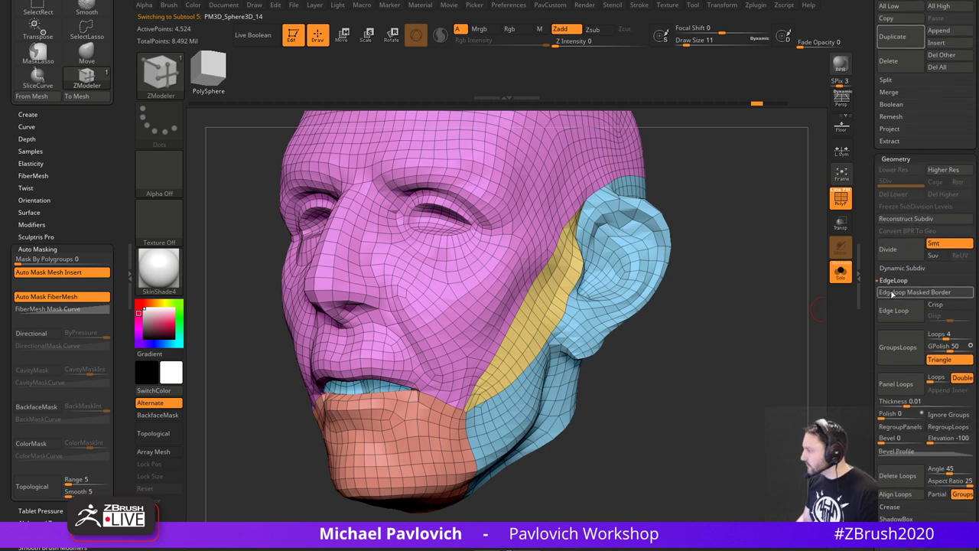
drag(872, 283, 868, 242)
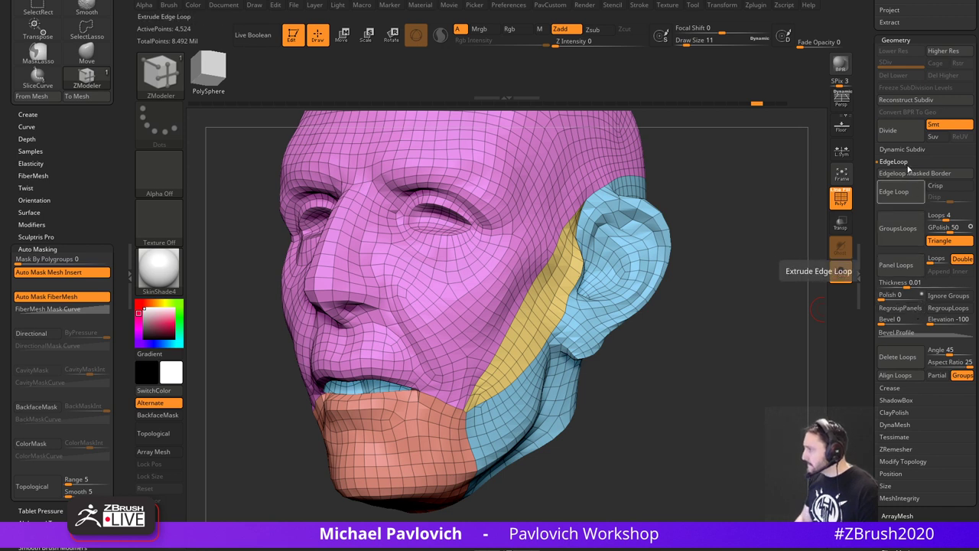
shift+click(895, 163)
click(893, 247)
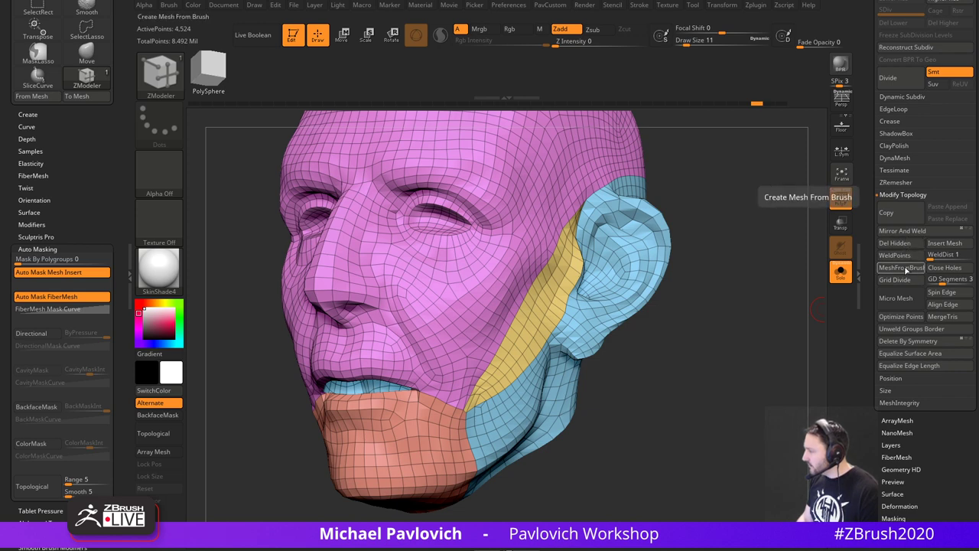
click(904, 330)
- Isolate the pink face polygroup and split the hidden parts of the head into a separate subtool
mouse_move(728, 353)
mouse_down()
mouse_move(813, 350)
mouse_move(743, 357)
mouse_up()
ctrl+shift+click(502, 276)
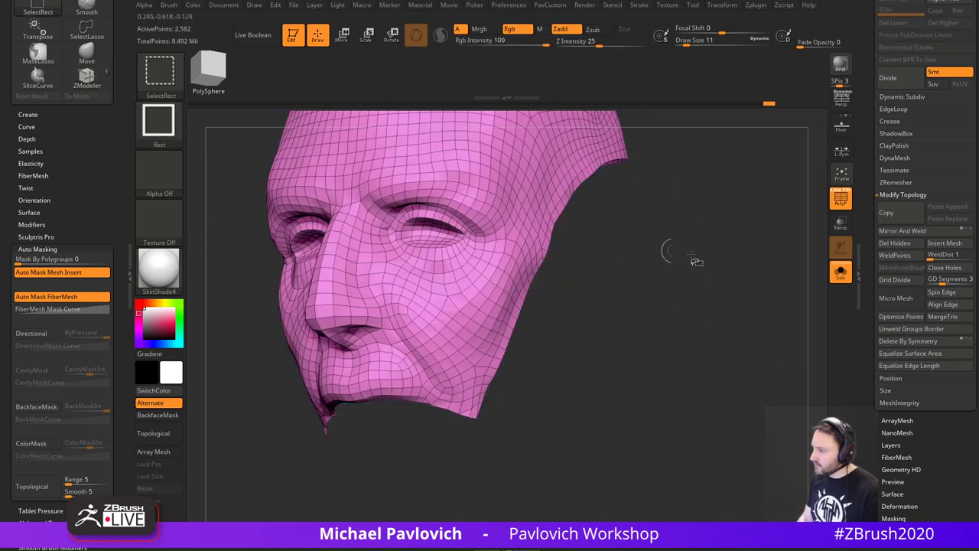
key(space)
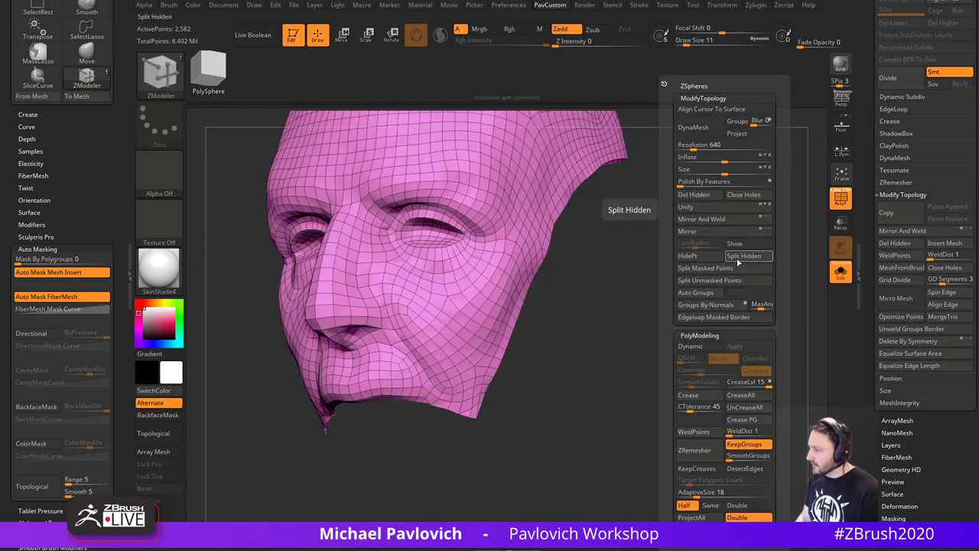
click(738, 261)
- Extrude the whole pink face polygroup with ZModeler's Extrude Polygroup All to give the face shell thickness
drag(655, 284, 697, 295)
key(space)
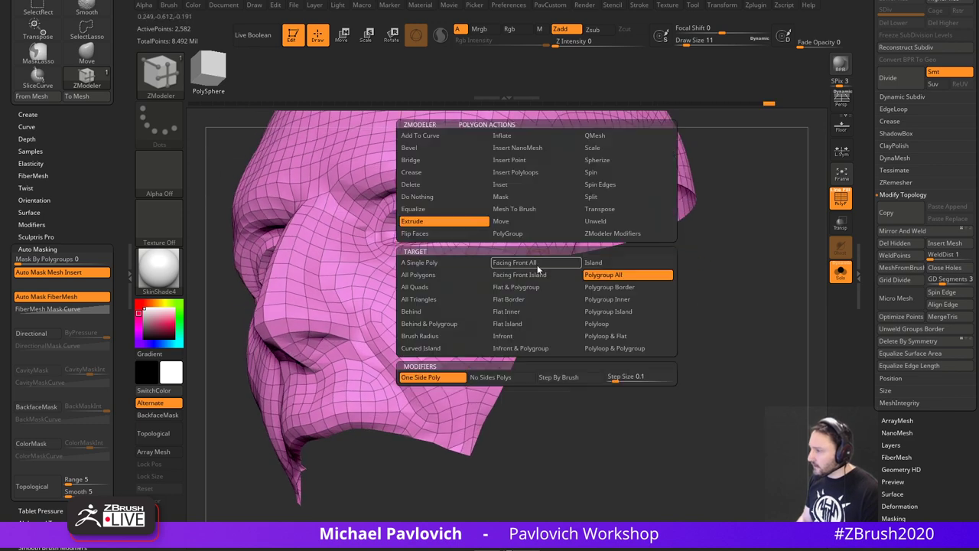
click(419, 221)
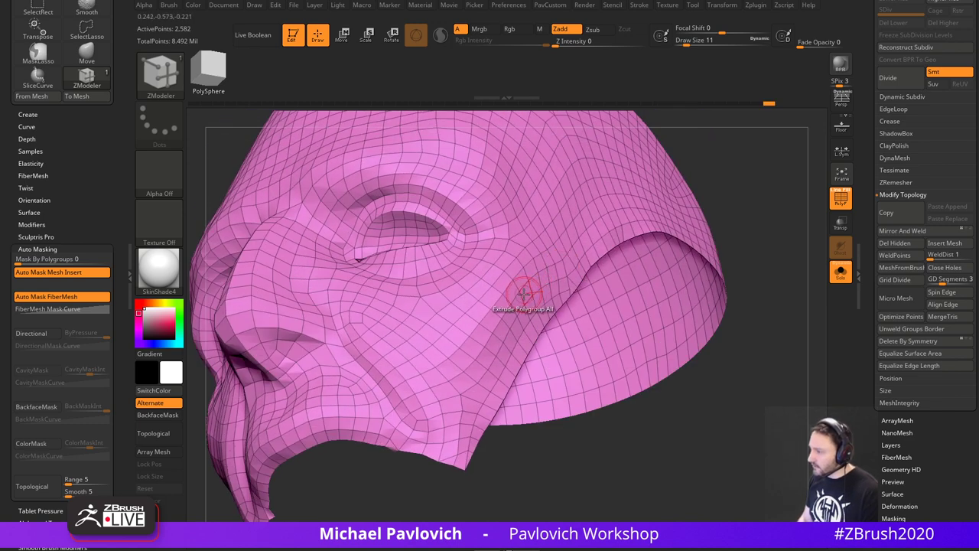
drag(523, 294, 515, 301)
key(f)
mouse_move(749, 346)
mouse_down()
mouse_move(705, 256)
mouse_move(791, 245)
mouse_move(746, 222)
mouse_move(735, 329)
mouse_move(730, 319)
mouse_move(679, 314)
mouse_move(745, 306)
mouse_up()
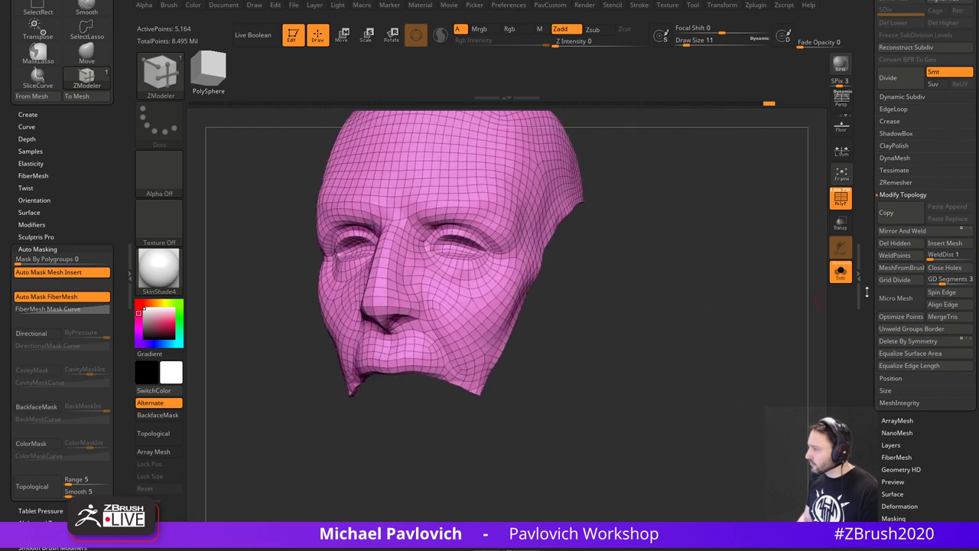
- Turn off solo mode to show the face shell together with the other visible subtools
drag(866, 291, 874, 398)
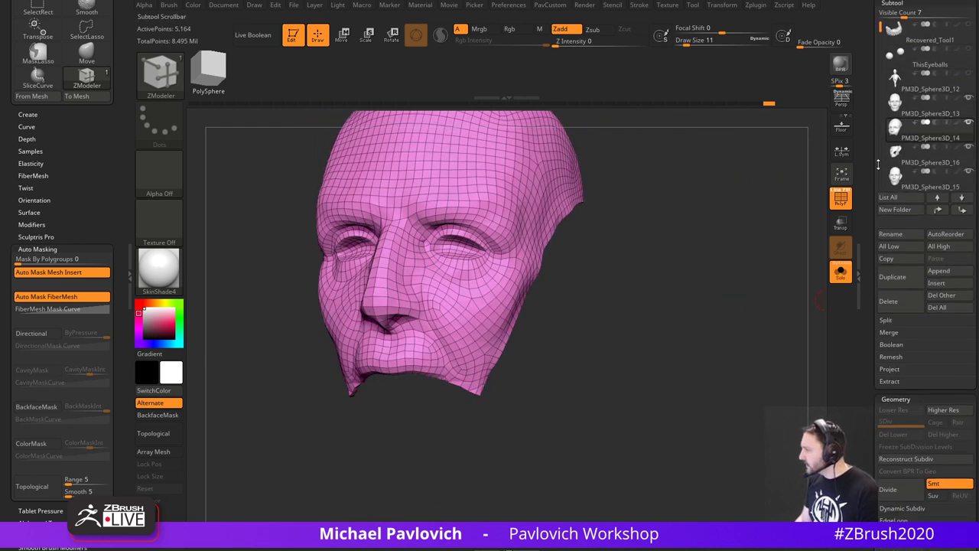
click(841, 277)
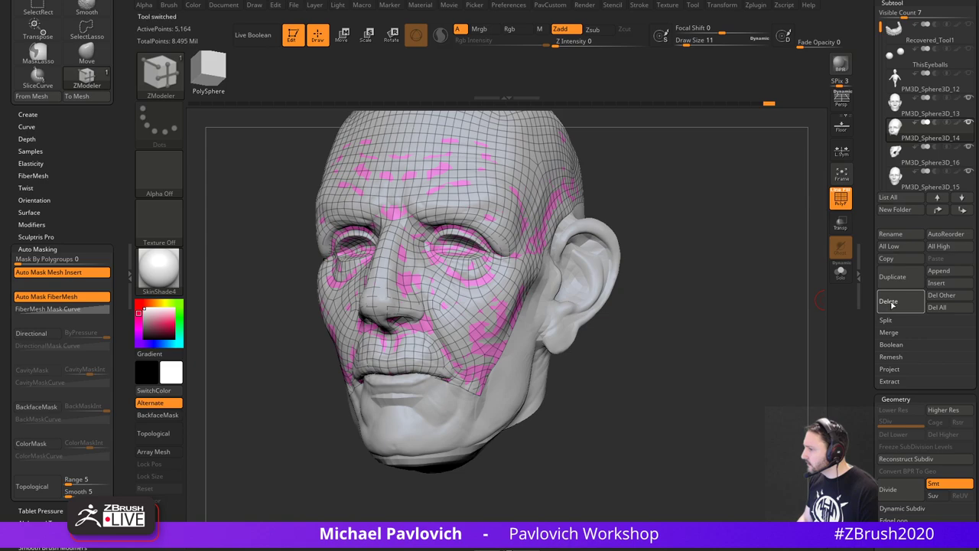
- Delete the extruded face shell subtool, then solo the polygrouped head subtool PM3D_Sphere3D_15
click(893, 303)
click(924, 164)
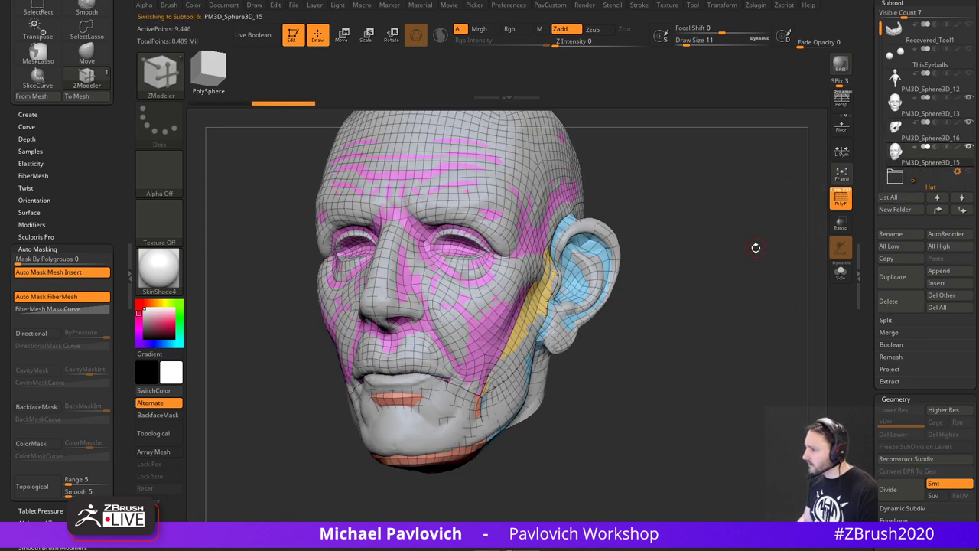
mouse_move(756, 247)
mouse_down()
mouse_move(736, 249)
mouse_move(761, 260)
mouse_move(739, 258)
mouse_move(766, 253)
mouse_up()
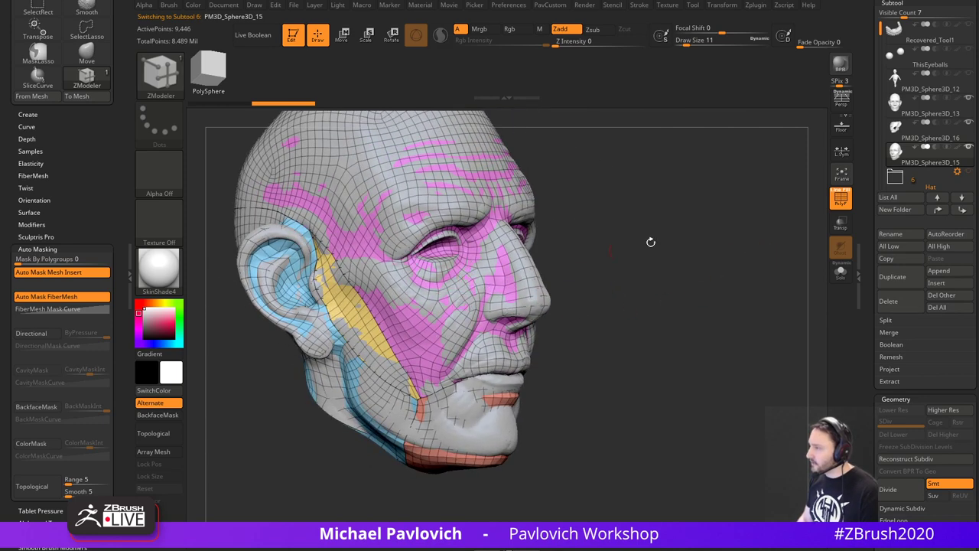
alt+drag(651, 242, 686, 268)
click(917, 116)
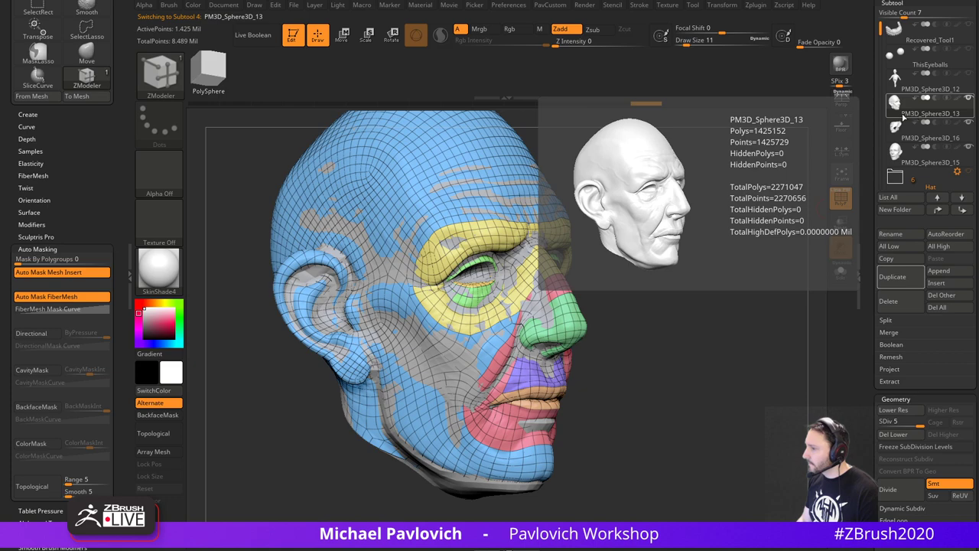
click(911, 162)
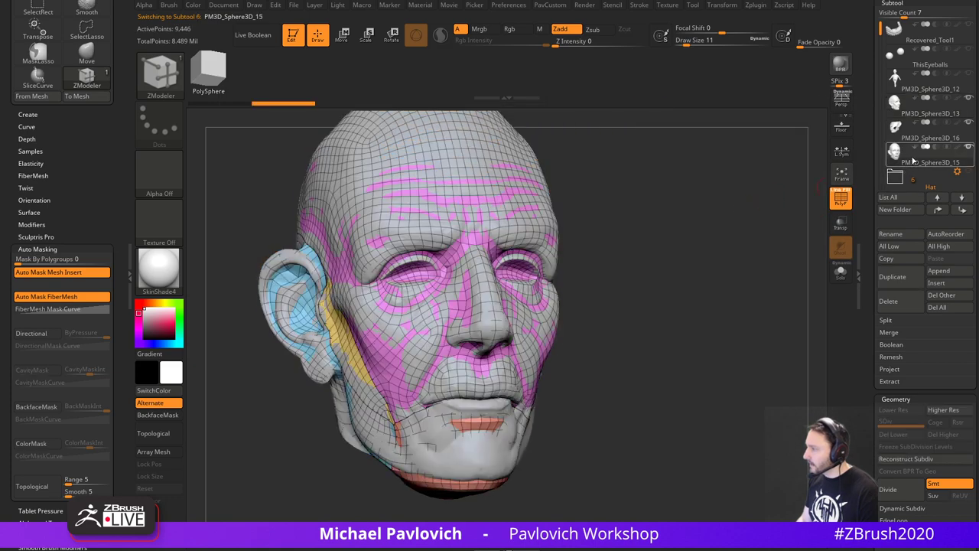
click(841, 271)
mouse_move(743, 332)
mouse_down()
mouse_move(763, 310)
mouse_move(720, 317)
mouse_move(758, 305)
mouse_move(756, 274)
mouse_move(804, 215)
mouse_up()
key(s)
click(757, 295)
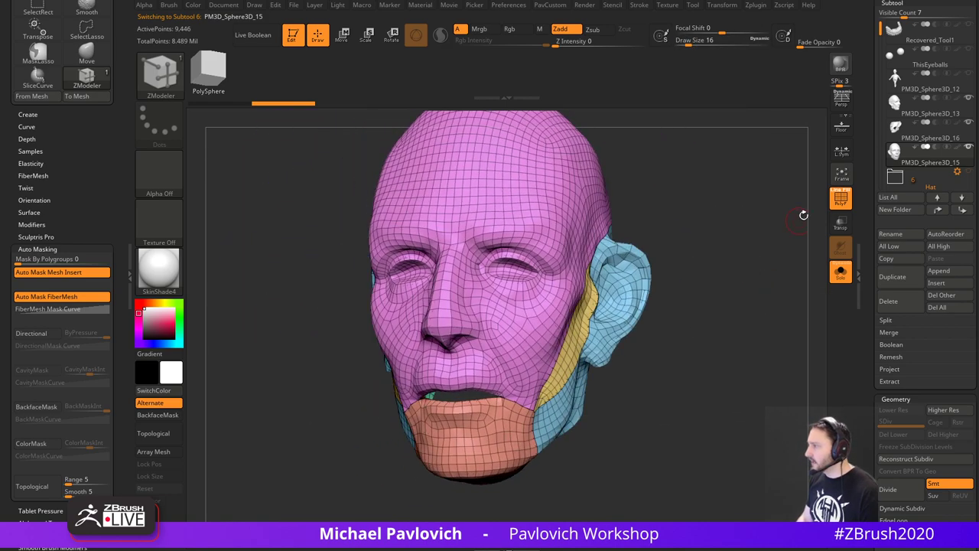
- Compare the head subtools PM3D_Sphere3D_16, PM3D_Sphere3D_15 and PM3D_Sphere3D_13, checking how their polygroup panels divide the head
click(912, 140)
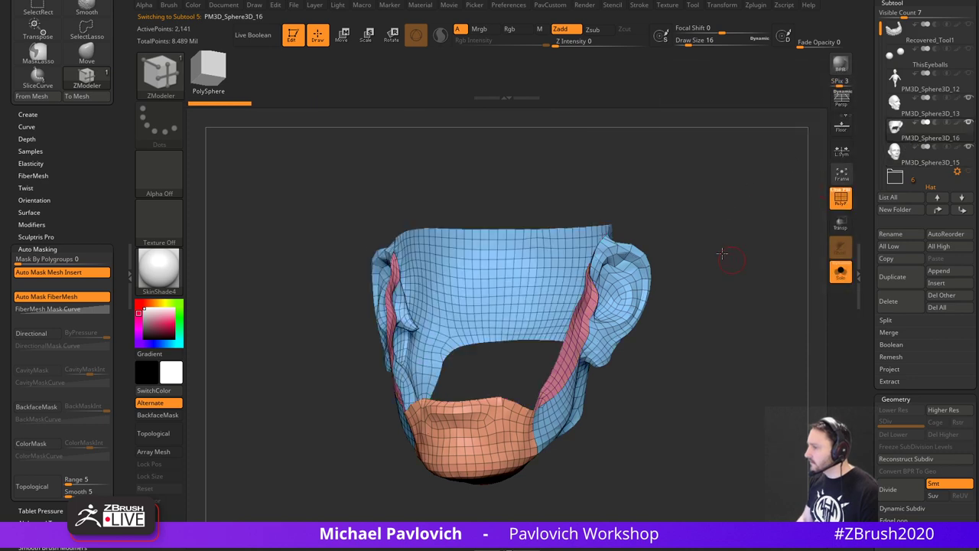
drag(722, 253, 743, 248)
drag(743, 247, 762, 253)
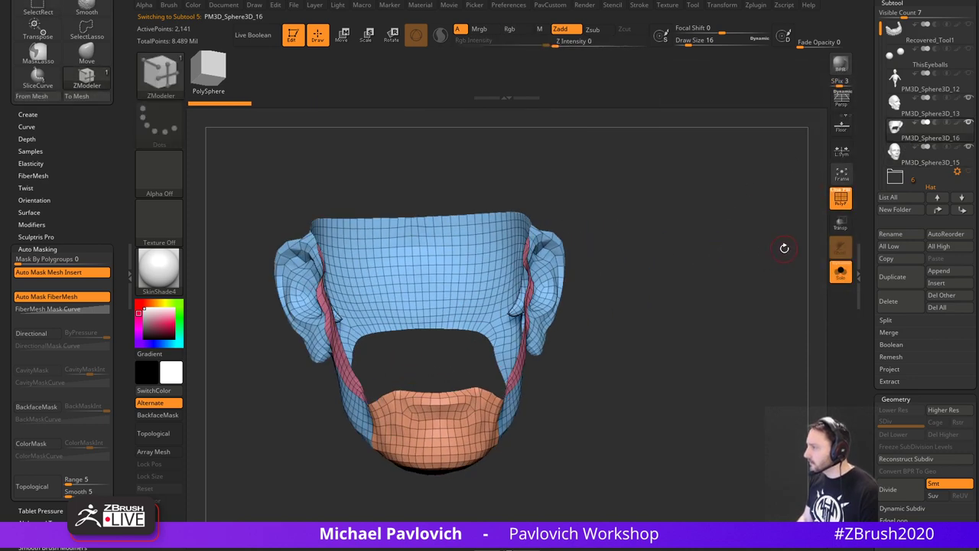
click(840, 275)
click(840, 276)
drag(753, 290, 733, 280)
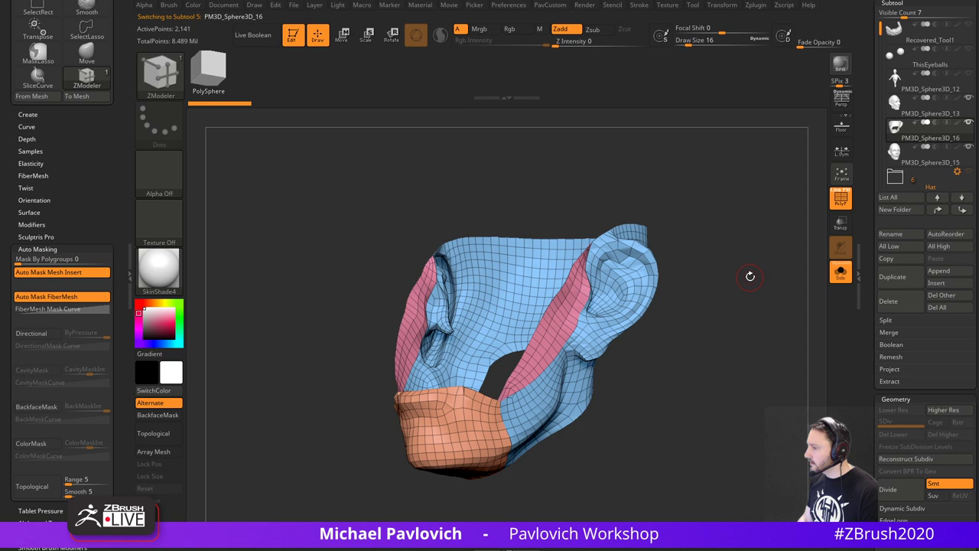
drag(866, 249, 870, 245)
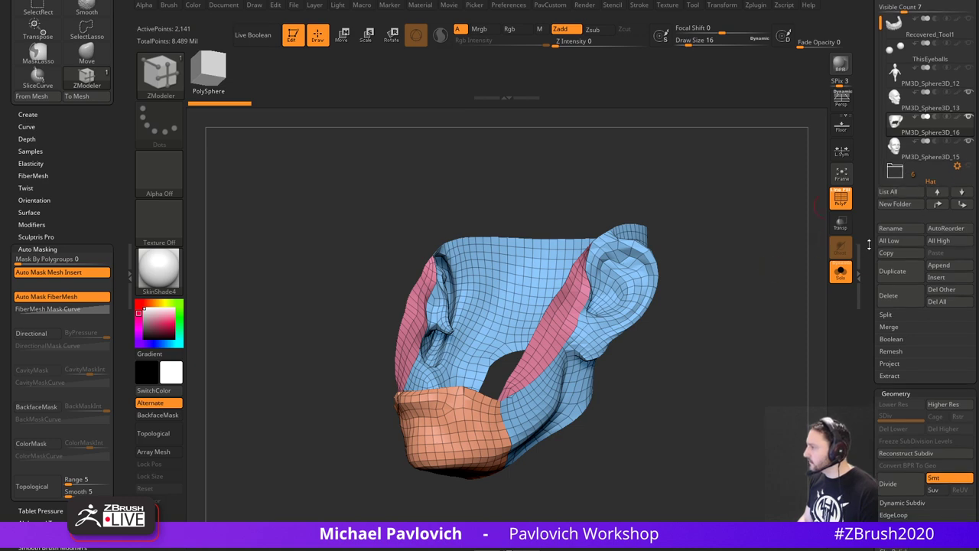
click(910, 157)
drag(761, 228, 785, 230)
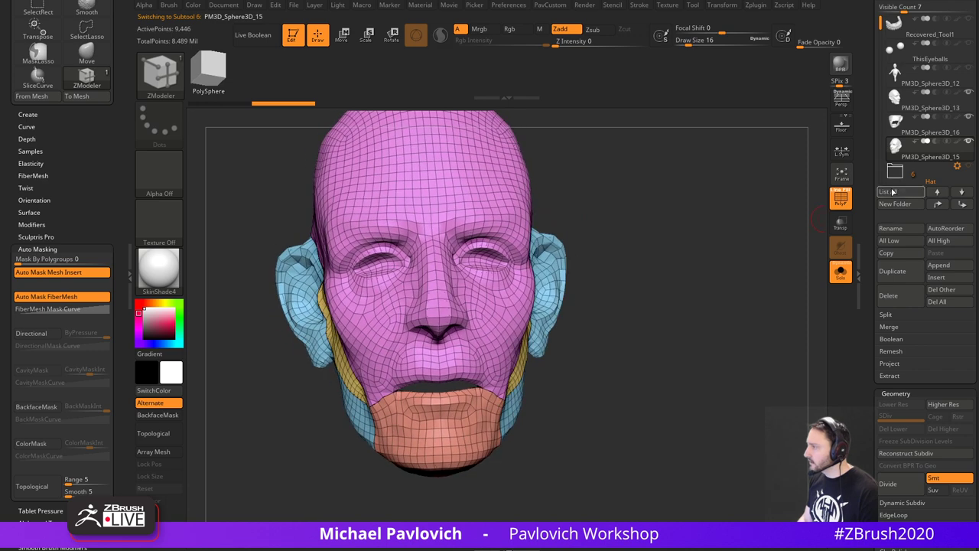
click(922, 109)
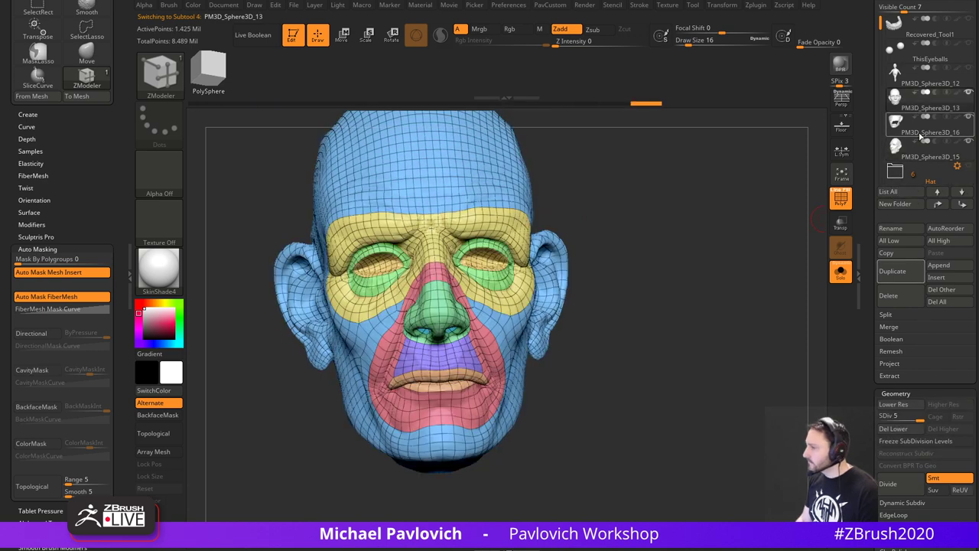
- Delete the split-off subtool PM3D_Sphere3D_16, which holds the head parts without the face
click(922, 136)
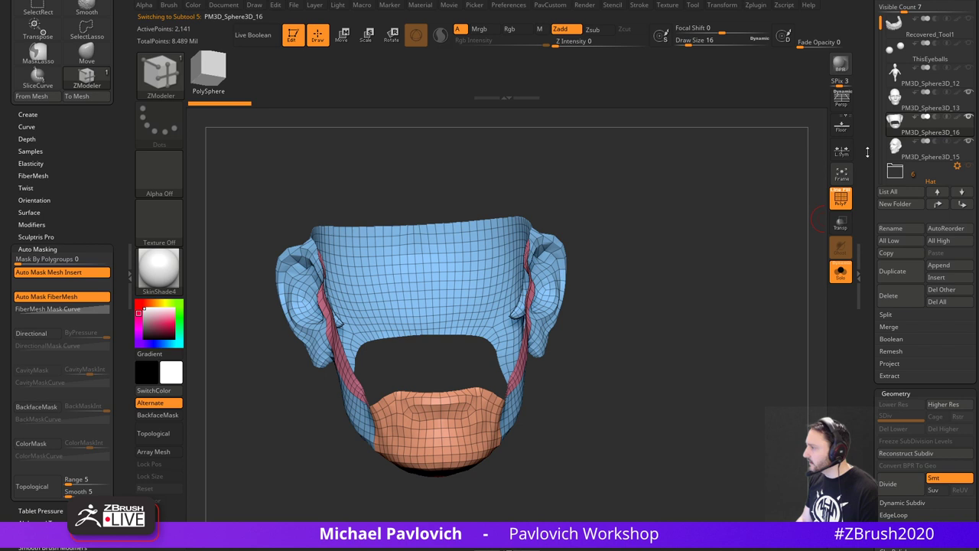
drag(881, 149, 881, 145)
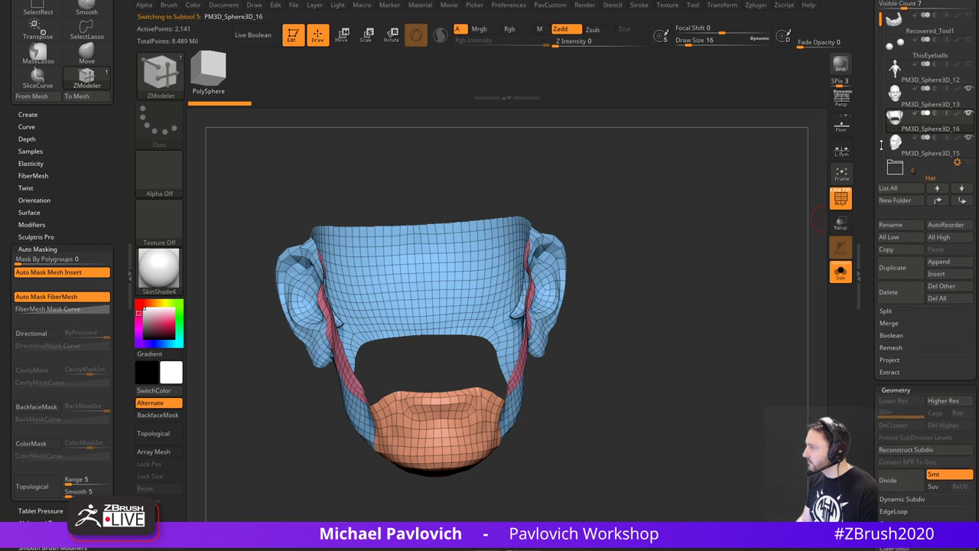
click(901, 298)
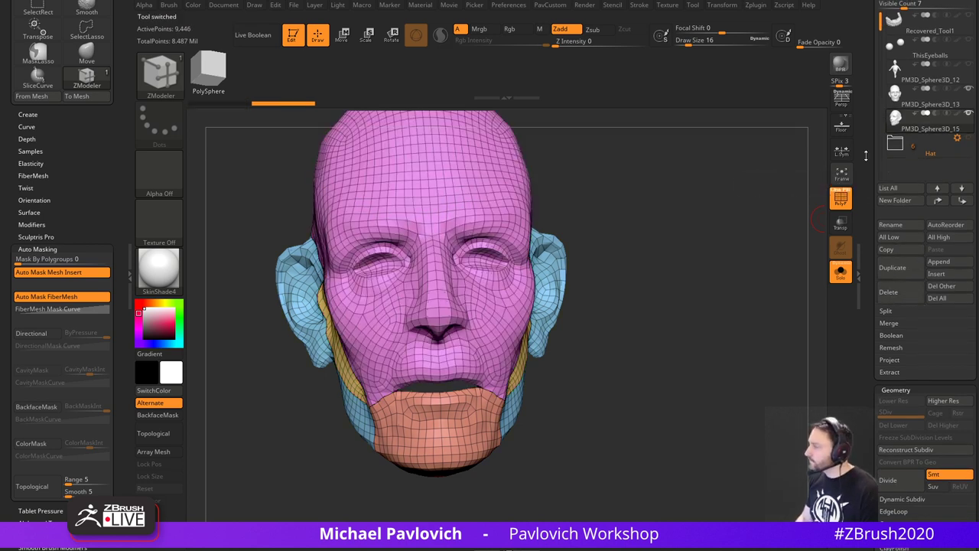
- Select the detailed head subtool PM3D_Sphere3D_13 and set it to subdivision level 1
drag(756, 236, 731, 259)
click(906, 109)
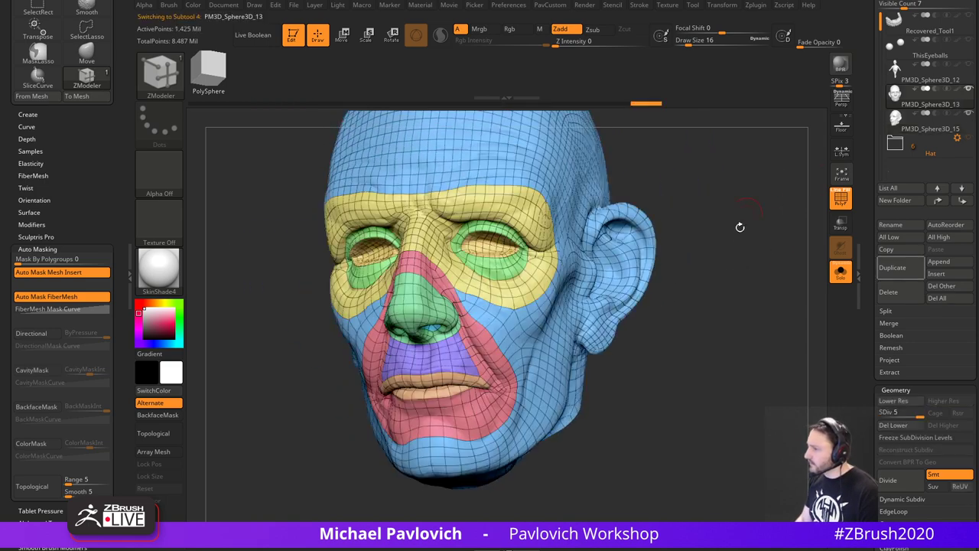
drag(739, 225, 735, 270)
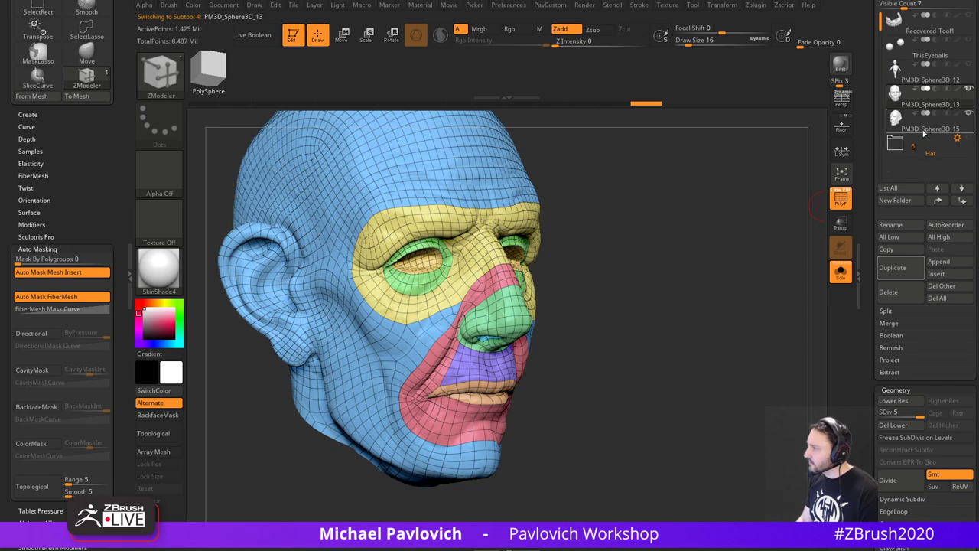
click(924, 132)
drag(730, 221, 755, 264)
click(928, 105)
scroll(903, 285, down, 3)
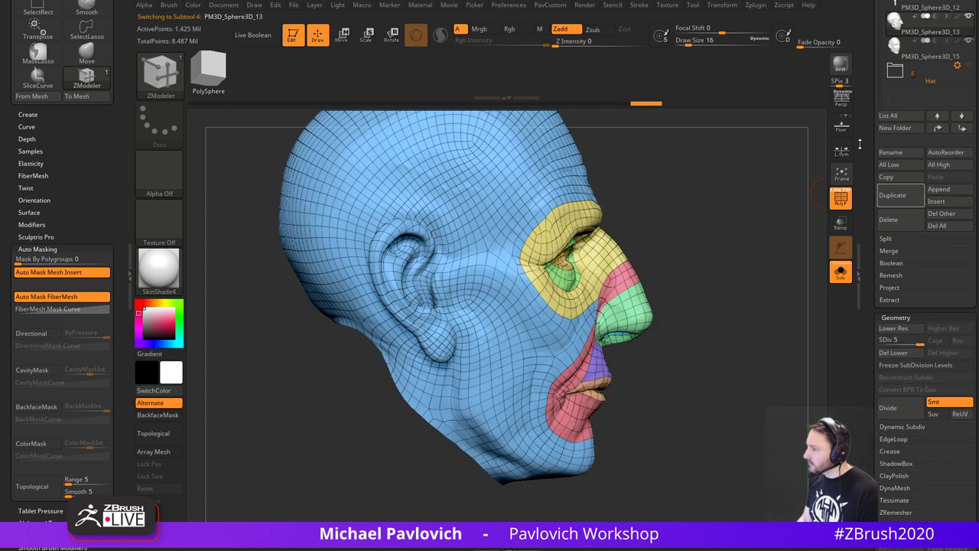
click(882, 338)
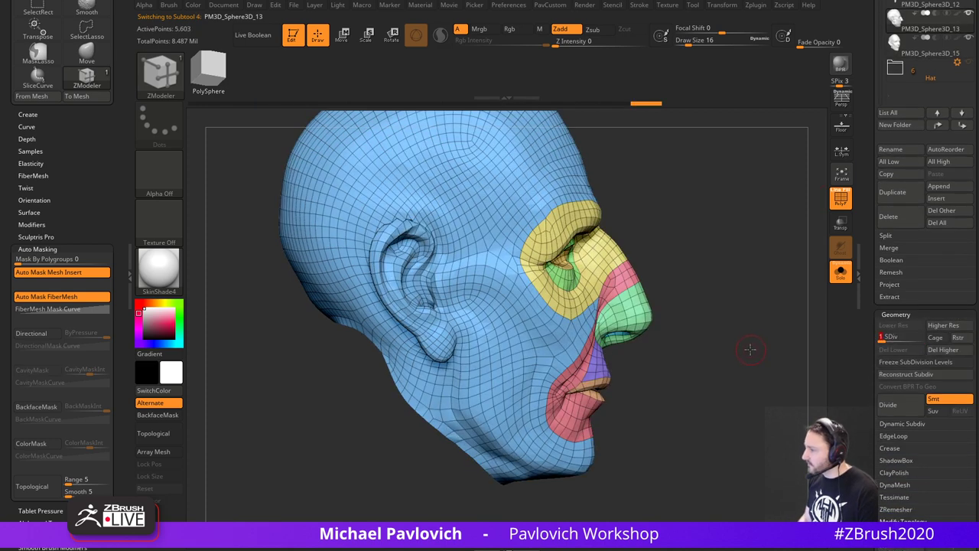
- Try masking the upper head with a topological Transpose mask so that only the jaw area stays free
alt+drag(754, 349, 729, 334)
key(w)
mouse_move(708, 285)
mouse_down()
mouse_move(658, 283)
mouse_move(701, 278)
mouse_move(676, 230)
mouse_up()
ctrl+drag(469, 278, 489, 460)
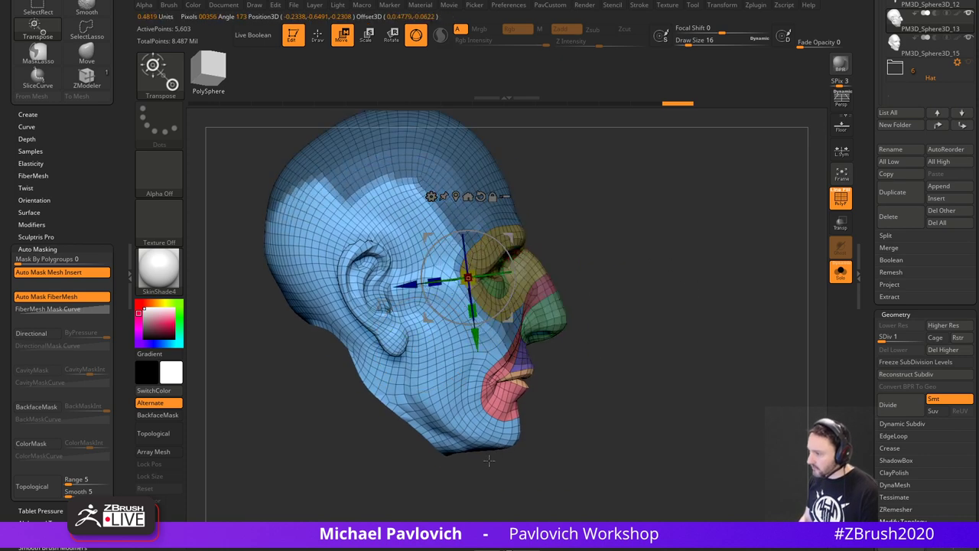
ctrl+drag(463, 517, 461, 535)
ctrl+drag(484, 364, 496, 406)
ctrl+click(690, 355)
mouse_move(690, 354)
alt+mouse_down()
mouse_move(693, 301)
mouse_move(682, 271)
mouse_move(702, 291)
alt+mouse_up()
ctrl+click(682, 271)
key(q)
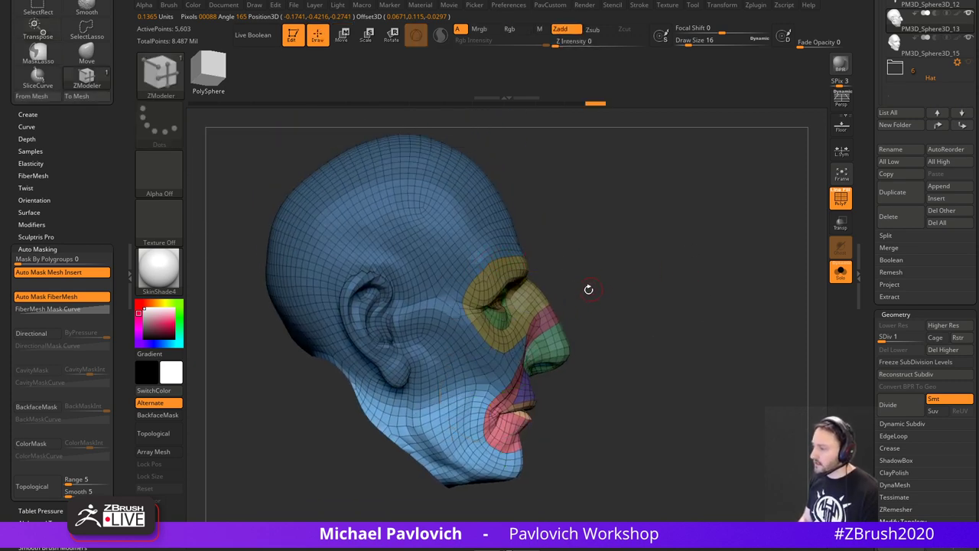
- Redraw the topological mask over the upper face, add the back of the skull with MaskLasso, and blur the mask
key(w)
ctrl+drag(492, 364, 407, 335)
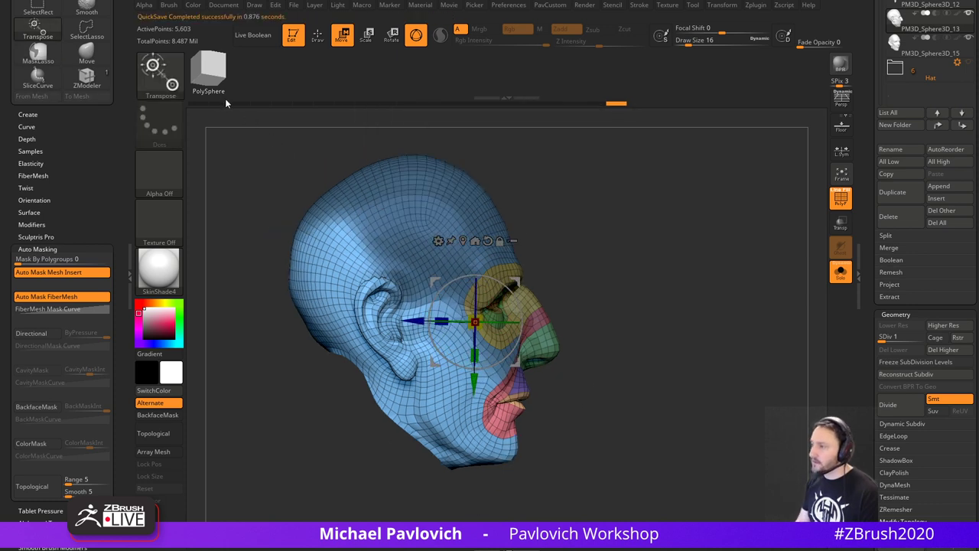
ctrl+click(180, 80)
alt+drag(635, 272, 633, 255)
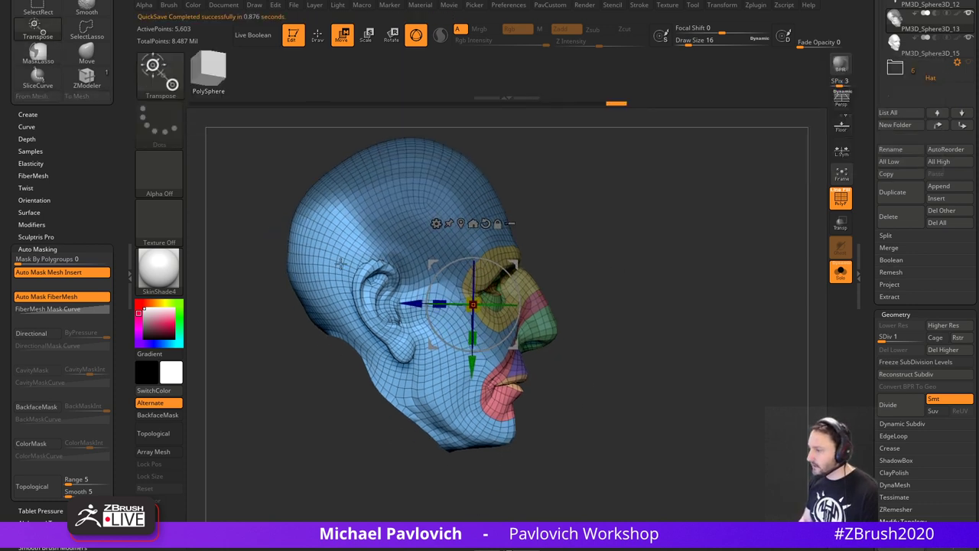
mouse_move(264, 169)
ctrl+mouse_down()
mouse_move(236, 287)
mouse_move(412, 371)
mouse_move(428, 329)
mouse_move(427, 296)
mouse_move(533, 244)
ctrl+mouse_up()
mouse_move(656, 254)
alt+mouse_down()
mouse_move(671, 230)
mouse_move(673, 237)
alt+mouse_up()
ctrl+click(555, 298)
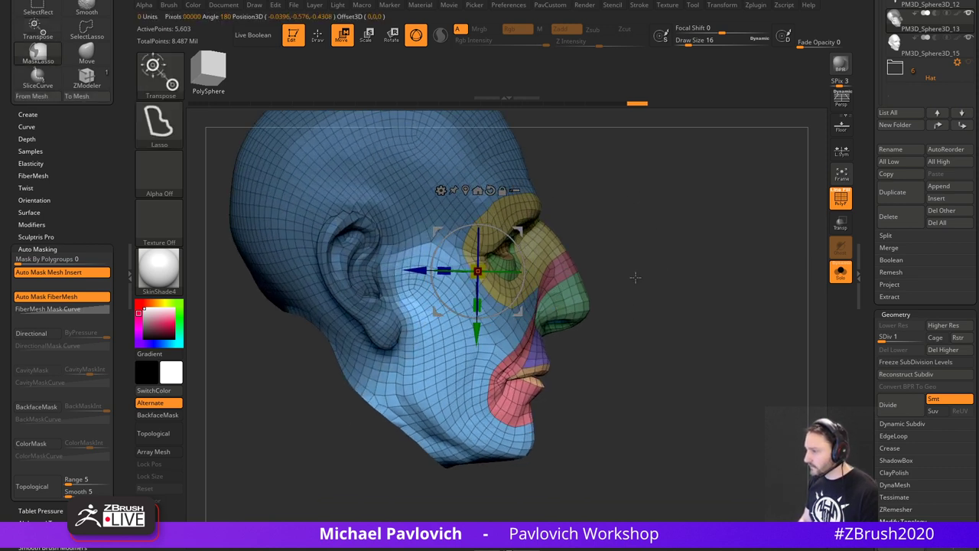
- Try rotating the unmasked jaw around a gizmo placed near the ear, then undo the rotation and clear the mask
alt+drag(635, 277, 625, 283)
key(q)
key(w)
alt+drag(510, 236, 457, 252)
click(840, 273)
mouse_move(664, 275)
alt+mouse_down()
mouse_move(669, 260)
mouse_move(665, 280)
alt+mouse_up()
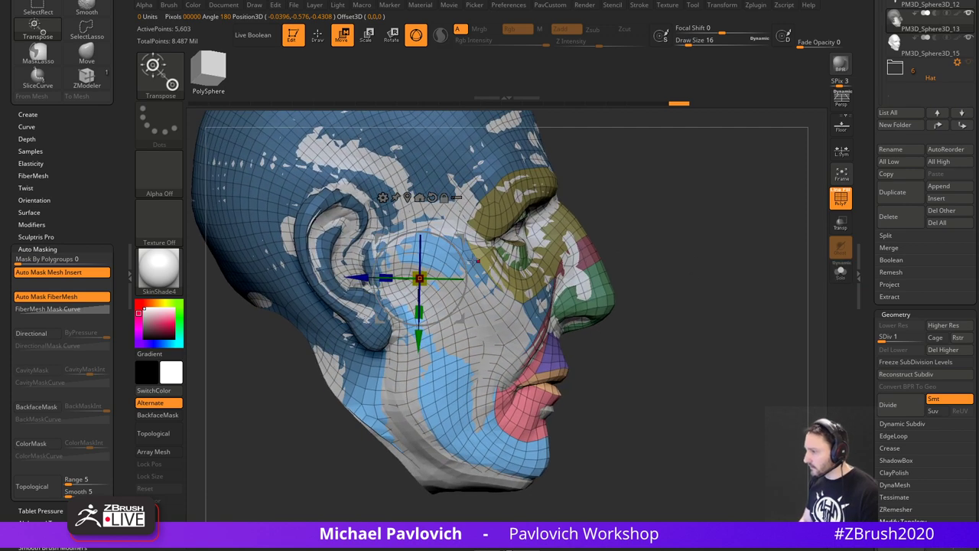
drag(460, 255, 459, 261)
key(ctrl+z)
key(q)
ctrl+drag(765, 265, 779, 273)
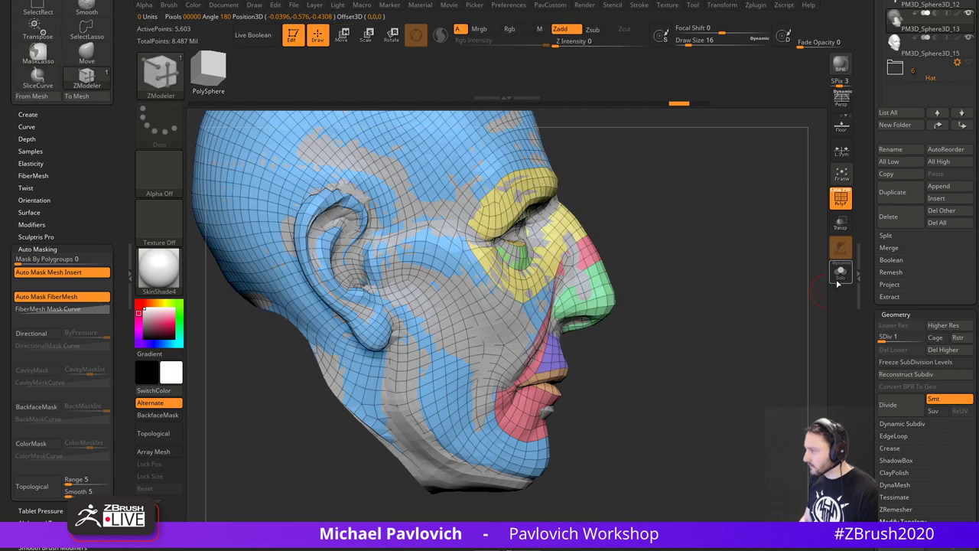
- Solo the head and draw a new topological mask across the upper face, leaving the lower lip and jaw free
click(840, 275)
key(w)
ctrl+drag(443, 211, 419, 251)
alt+drag(490, 218, 486, 245)
key(ctrl+z)
ctrl+drag(472, 308, 434, 441)
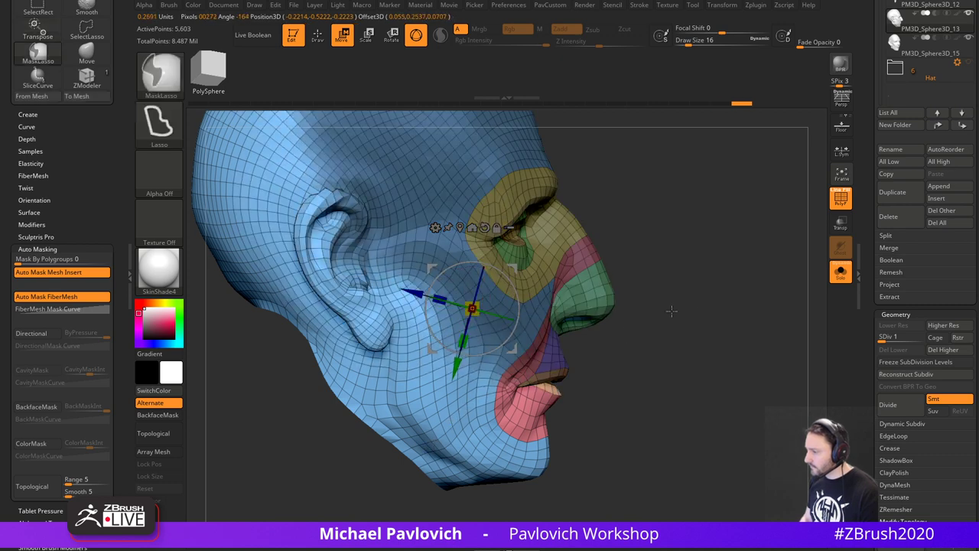
- Mask the remaining back of the skull and ear with MaskLasso and soften the mask border around the jaw
mouse_move(692, 312)
alt+mouse_down()
mouse_move(697, 252)
mouse_move(701, 300)
alt+mouse_up()
mouse_move(613, 208)
ctrl+mouse_down()
mouse_move(266, 379)
mouse_move(370, 413)
ctrl+mouse_up()
ctrl+drag(425, 382, 490, 288)
alt+drag(687, 247, 675, 299)
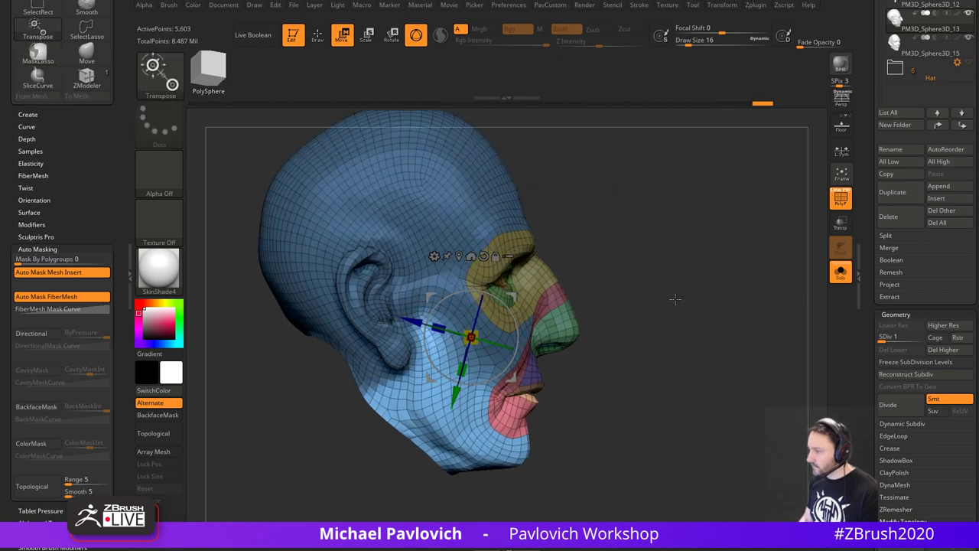
ctrl+click(542, 285)
ctrl+click(560, 258)
ctrl+click(590, 279)
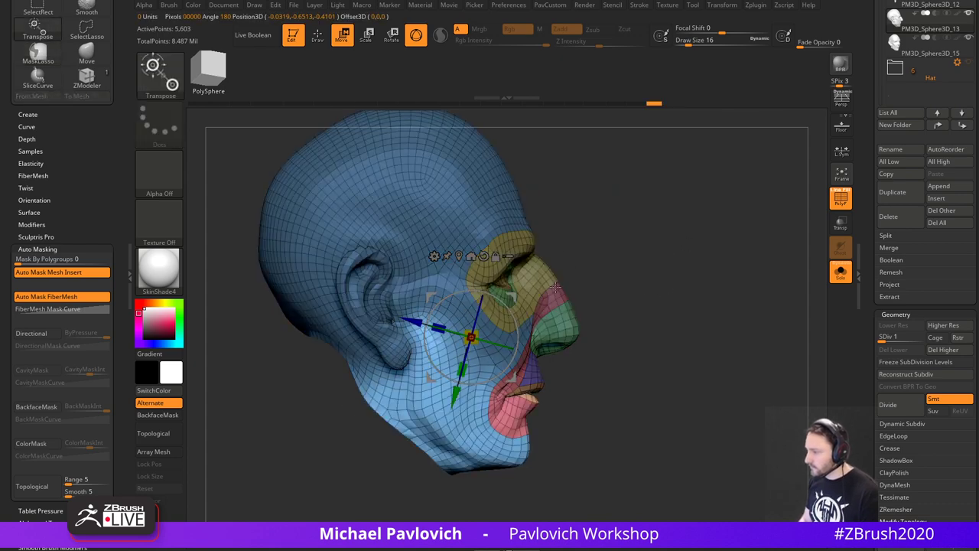
- Move the gizmo to the jaw hinge near the ear and rotate the unmasked jaw open, showing the other subtools again
alt+drag(513, 297, 460, 291)
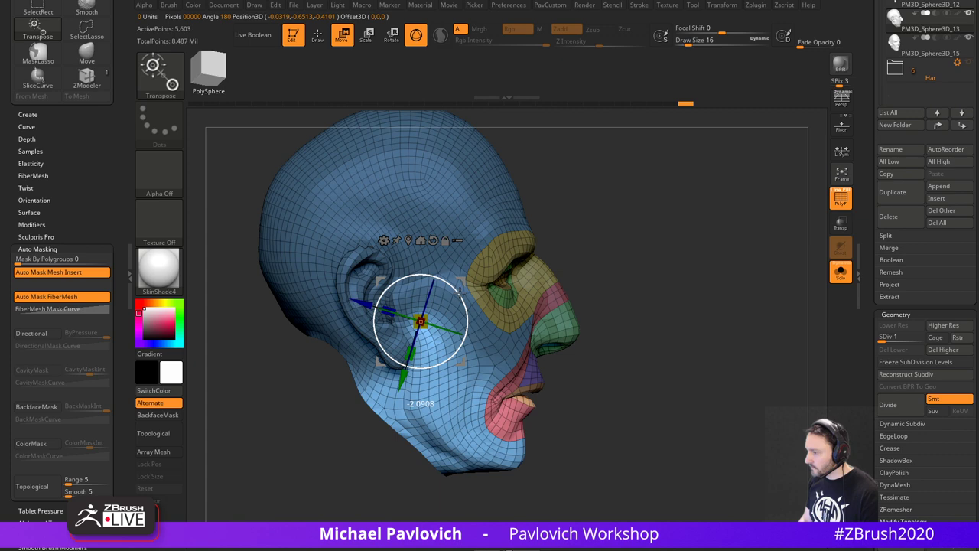
click(842, 274)
alt+drag(734, 310, 728, 337)
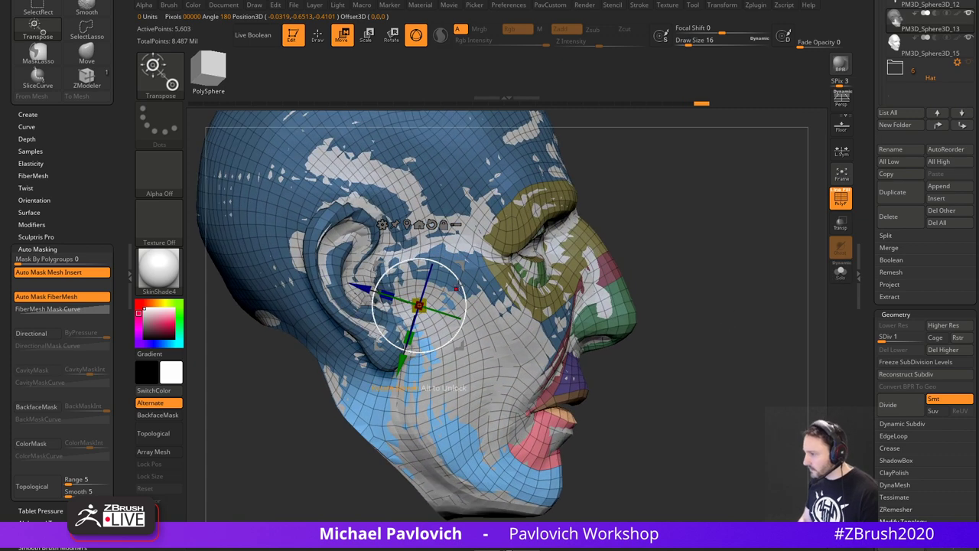
drag(459, 281, 457, 282)
key(q)
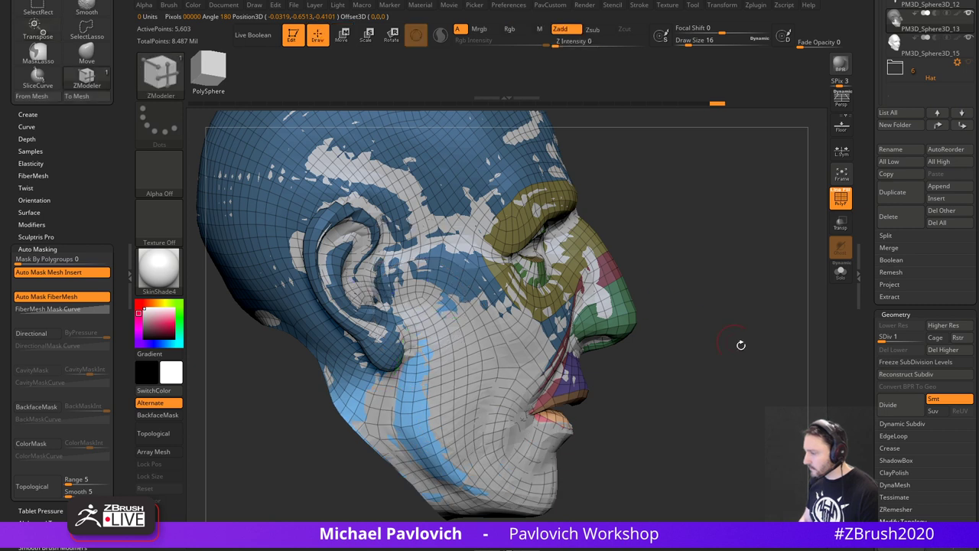
- Switch to the Move brush, adjust its draw size, and nudge the lower lip corner of the opened mouth
alt+drag(741, 345, 702, 315)
key(s)
mouse_move(593, 374)
mouse_down()
mouse_move(602, 373)
mouse_move(549, 365)
mouse_up()
key(b)
key(m)
key(v)
key(s)
drag(667, 357, 609, 355)
key(s)
drag(580, 359, 583, 358)
mouse_move(675, 363)
mouse_down()
mouse_move(571, 373)
mouse_move(546, 350)
mouse_up()
key(s)
- Reduce the Move brush's draw size and nudge the lower lip's corner vertices toward the upper lip
key(s)
drag(727, 329, 647, 330)
key(s)
drag(591, 340, 588, 339)
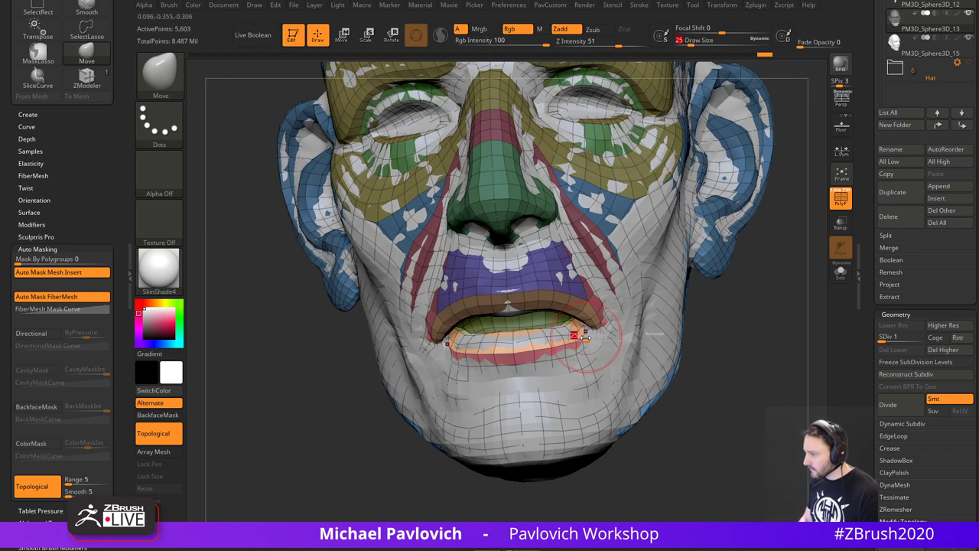
alt+drag(685, 333, 722, 328)
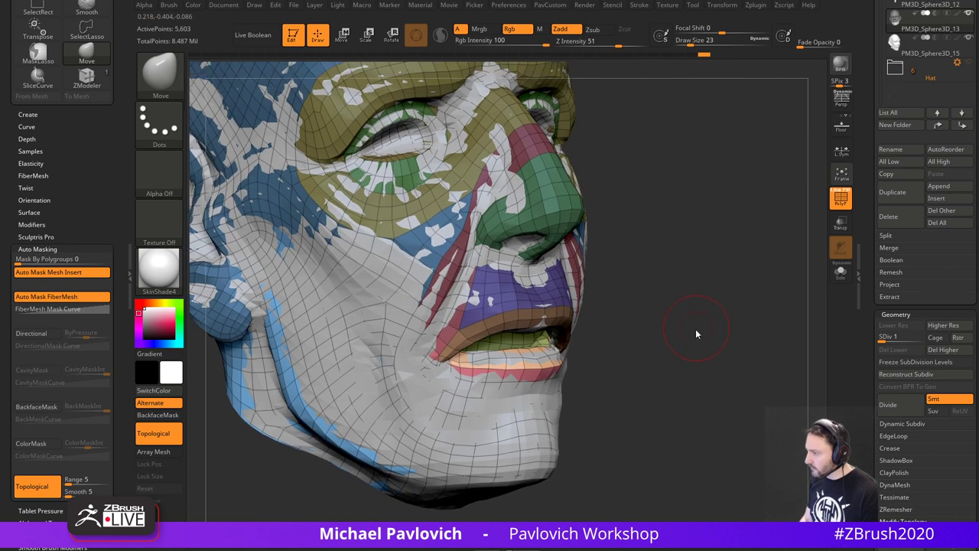
drag(619, 267, 708, 264)
key(s)
drag(709, 265, 702, 265)
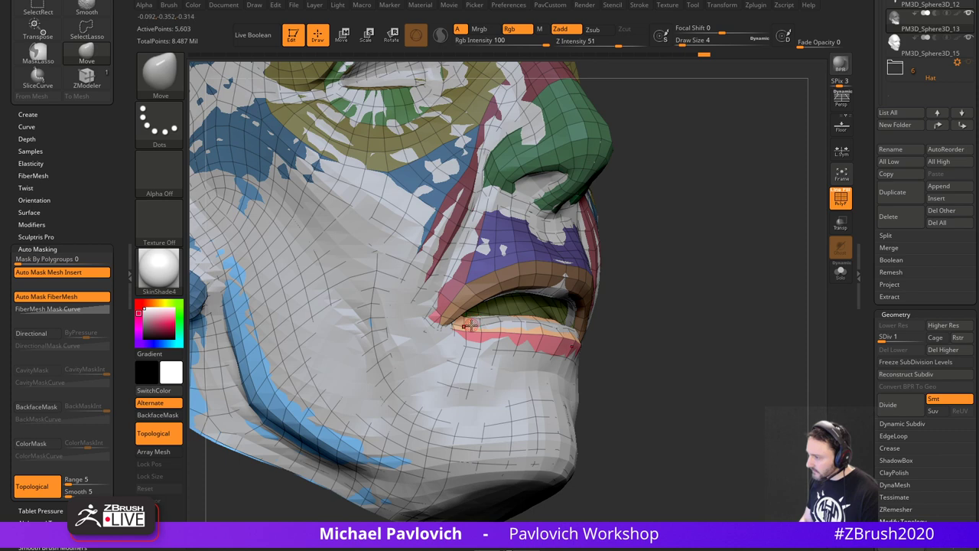
drag(463, 327, 465, 326)
- Reposition the lower lip's corner and its upper edge with the Move brush, working from below and in three-quarter view
drag(622, 313, 577, 311)
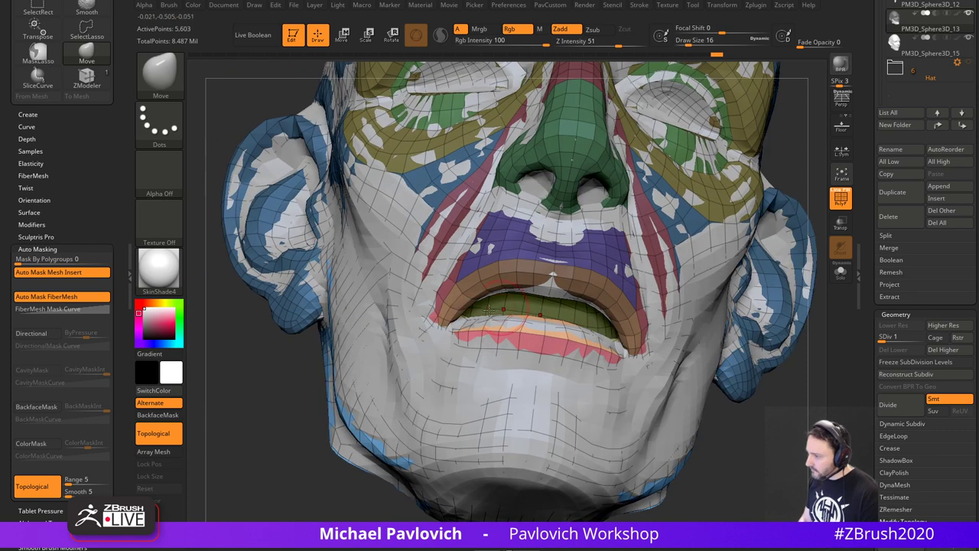
drag(457, 320, 455, 320)
drag(300, 384, 345, 381)
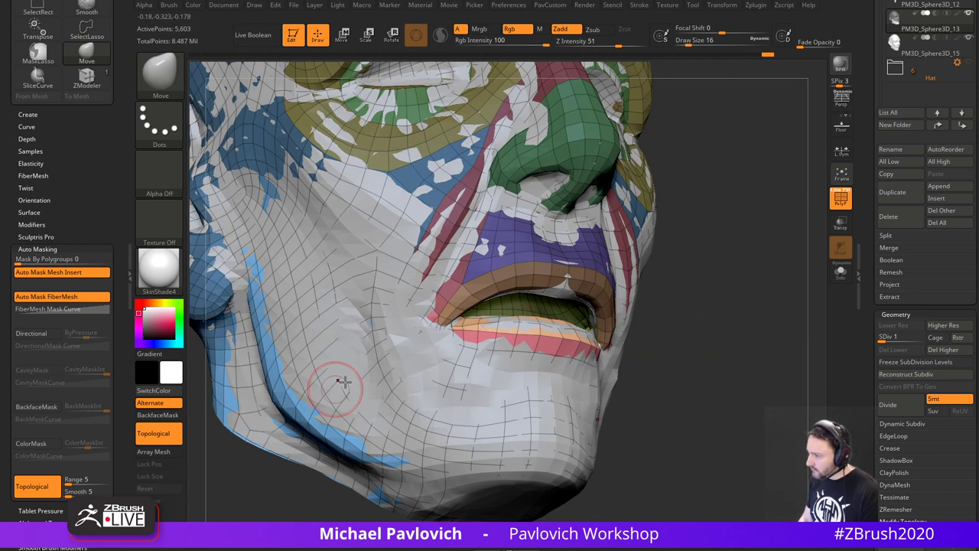
drag(511, 323, 512, 320)
- Invert the mask to free the upper face, and adjust the upper lip corner with the Move brush at draw size 20
drag(720, 321, 774, 317)
mouse_move(747, 274)
ctrl+mouse_down()
mouse_move(771, 314)
mouse_move(769, 301)
ctrl+mouse_up()
key(ctrl+z)
ctrl+click(780, 300)
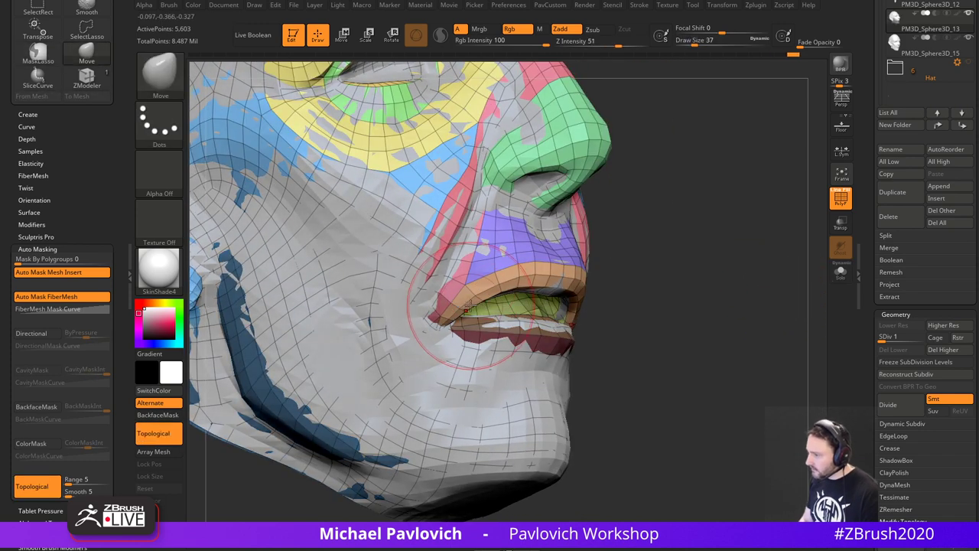
key(s)
drag(470, 307, 458, 308)
drag(603, 289, 637, 290)
key([)
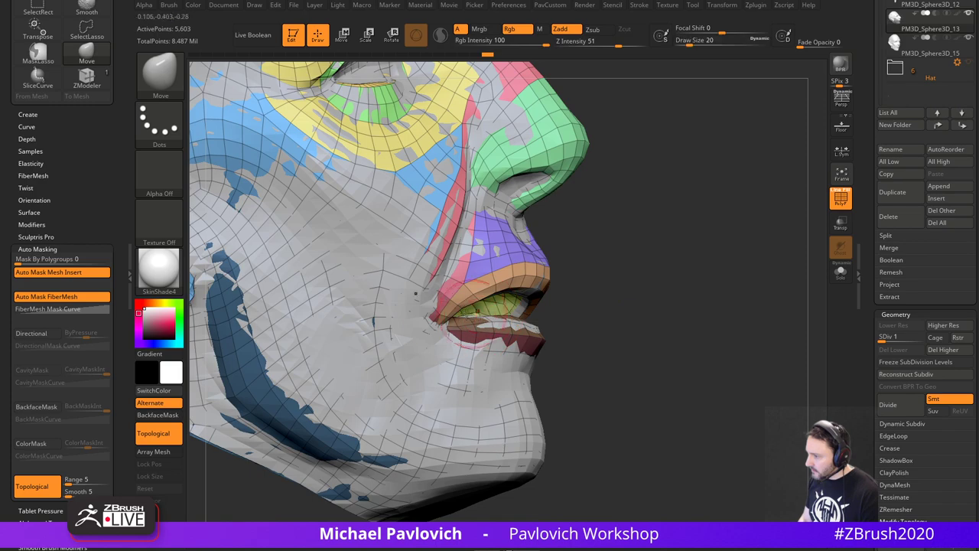
right_drag(537, 303, 433, 318)
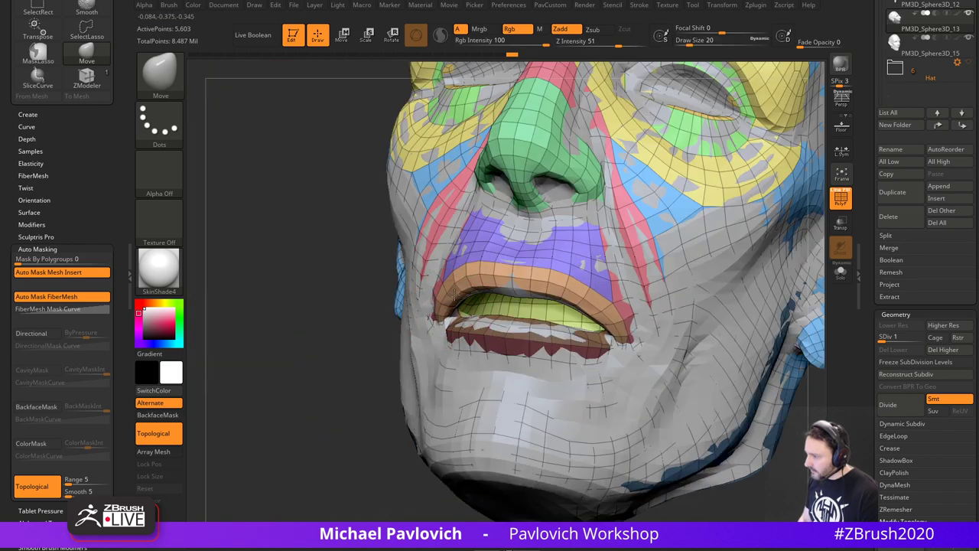
drag(373, 350, 431, 345)
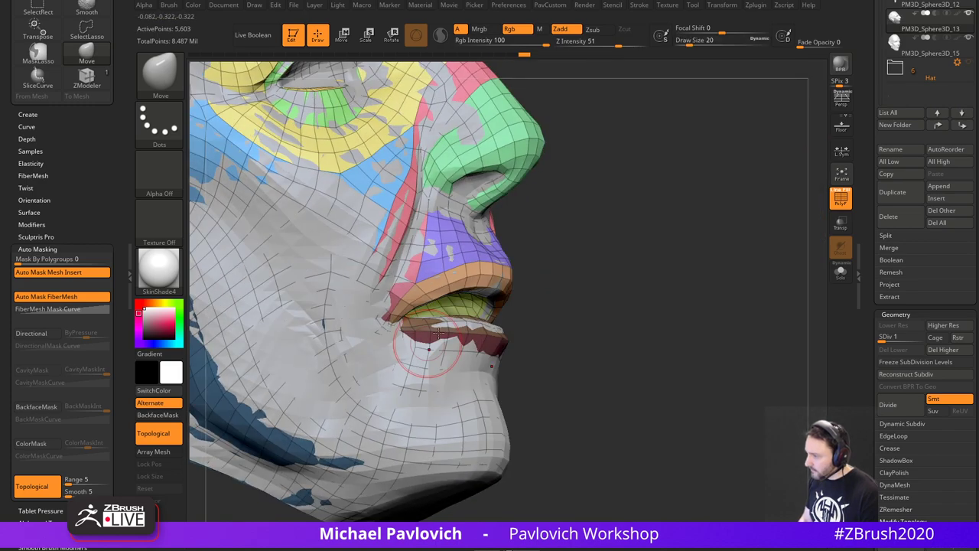
- Solo the head, clear its mask, and switch to the Standard brush with a draw size of 11
click(839, 277)
mouse_move(733, 281)
mouse_down()
mouse_move(724, 290)
mouse_move(732, 299)
mouse_move(778, 320)
mouse_move(709, 321)
mouse_move(674, 310)
mouse_up()
key(b)
key(s)
key(t)
key(s)
drag(558, 346, 553, 346)
mouse_move(809, 363)
mouse_down()
mouse_move(785, 369)
mouse_move(661, 295)
mouse_up()
- Smooth the pinched polygons around the corner of the mouth
shift+drag(465, 294, 477, 299)
drag(601, 309, 597, 349)
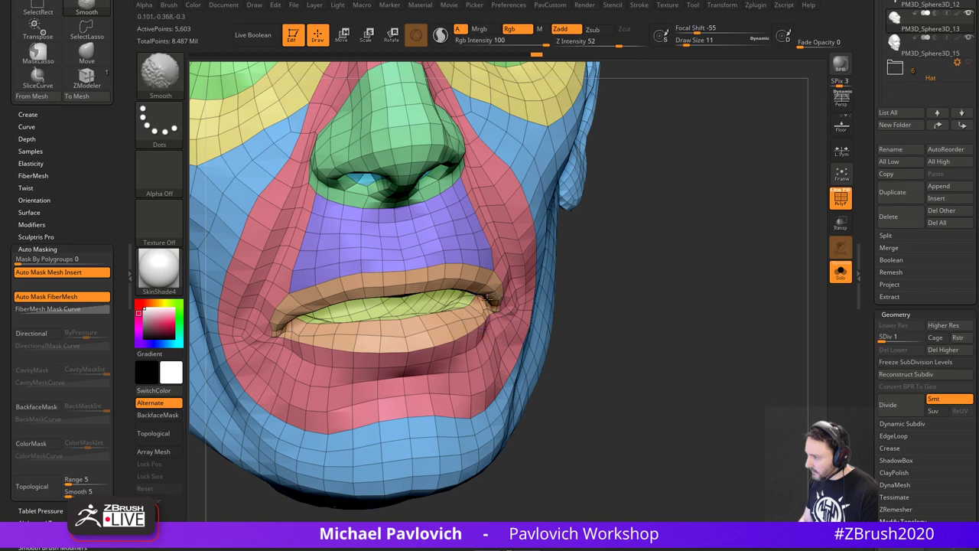
shift+drag(487, 298, 498, 306)
drag(633, 322, 544, 293)
right_drag(696, 297, 569, 275)
mouse_move(475, 286)
shift+mouse_down()
mouse_move(467, 289)
mouse_move(482, 285)
shift+mouse_up()
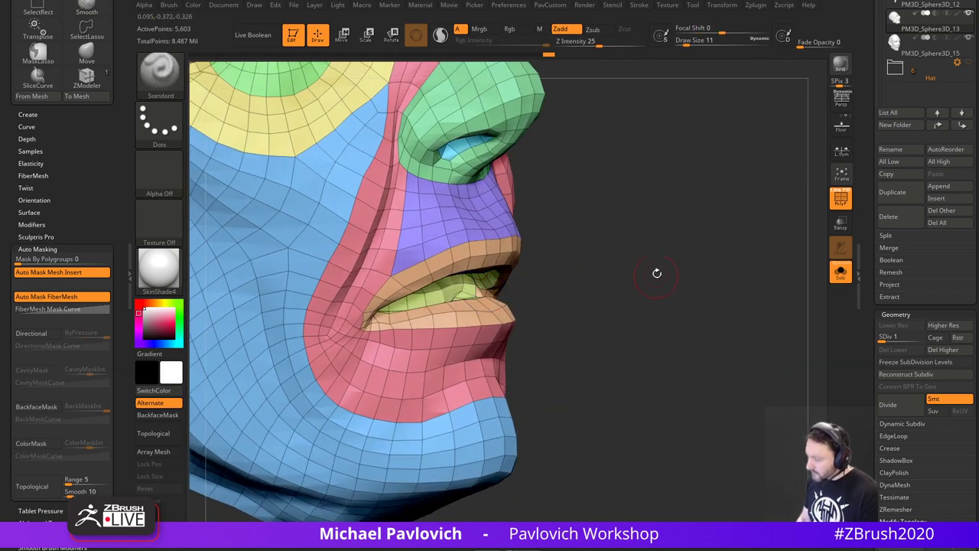
- Compare the smoothed mouth with the overlapping panel head from the front and the side, and isolate the head again
mouse_move(659, 240)
mouse_down()
mouse_move(665, 271)
mouse_move(651, 282)
mouse_move(702, 302)
mouse_move(639, 305)
mouse_up()
shift+drag(763, 318, 766, 315)
click(848, 274)
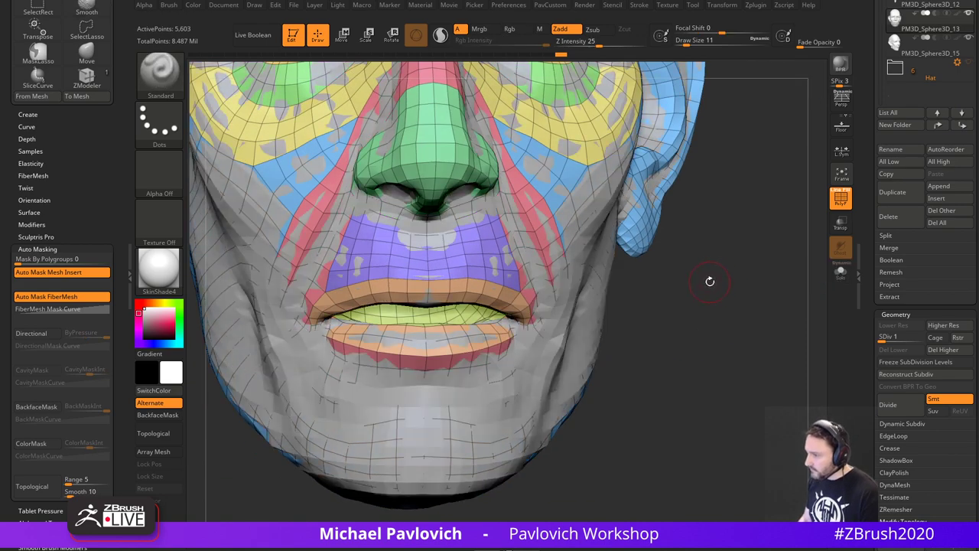
alt+drag(710, 280, 737, 346)
drag(738, 345, 806, 304)
click(841, 273)
- Return the head to subdivision level 5, hide the polyframe, and display its polypaint
drag(734, 294, 753, 289)
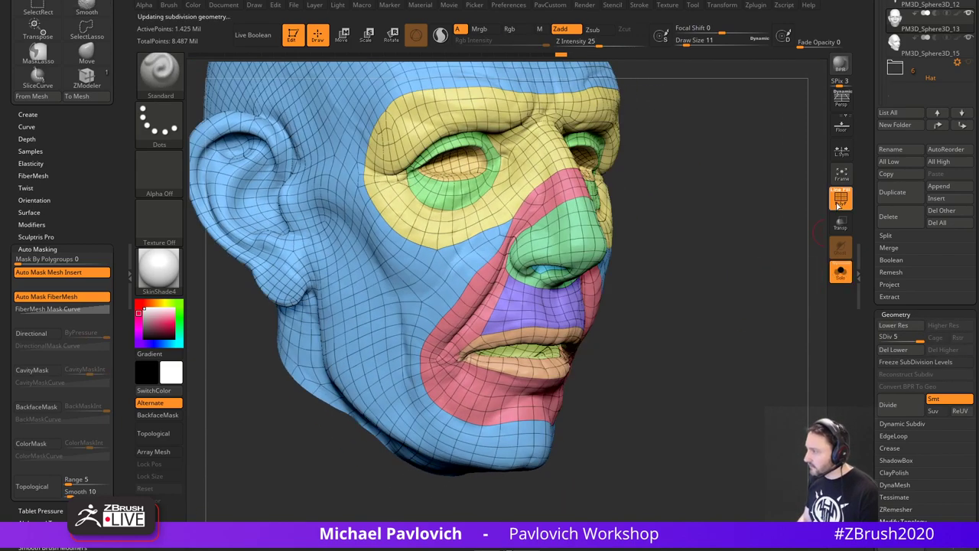
click(841, 199)
alt+drag(753, 248, 735, 272)
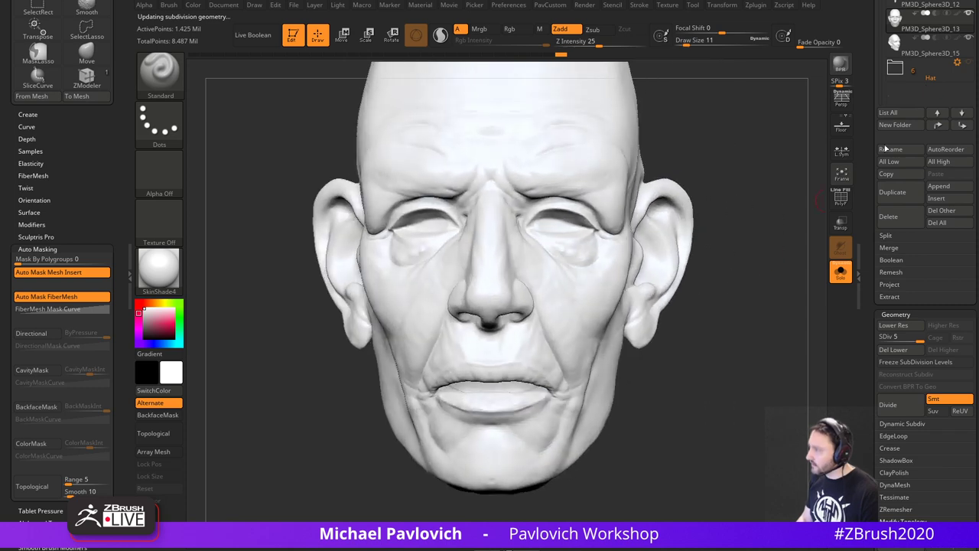
click(957, 14)
mouse_move(779, 209)
alt+mouse_down()
mouse_move(752, 219)
mouse_move(764, 235)
alt+mouse_up()
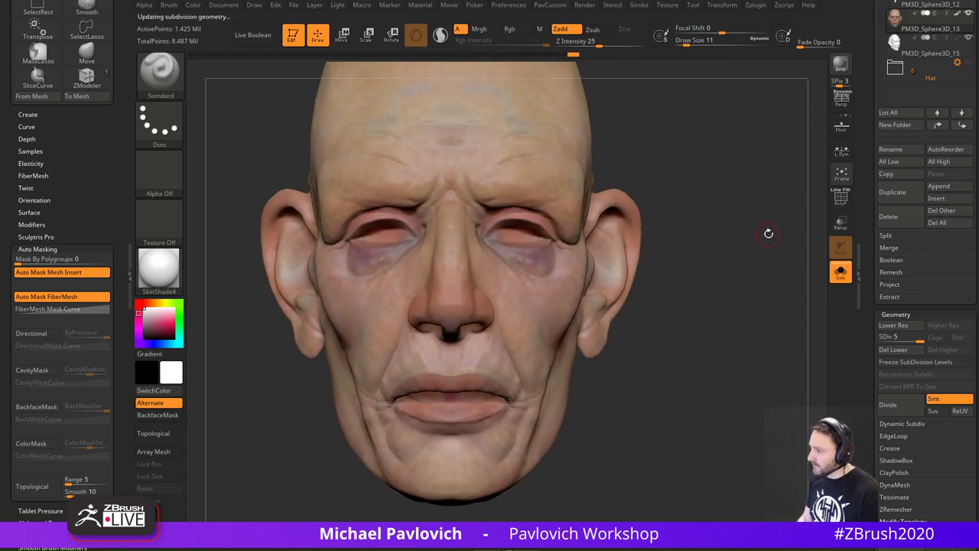
- Select the PM3D_Sphere3D_15 subtool, show its polyframe, and examine the polygrouped face, jaw, and ear panels from both sides
click(931, 56)
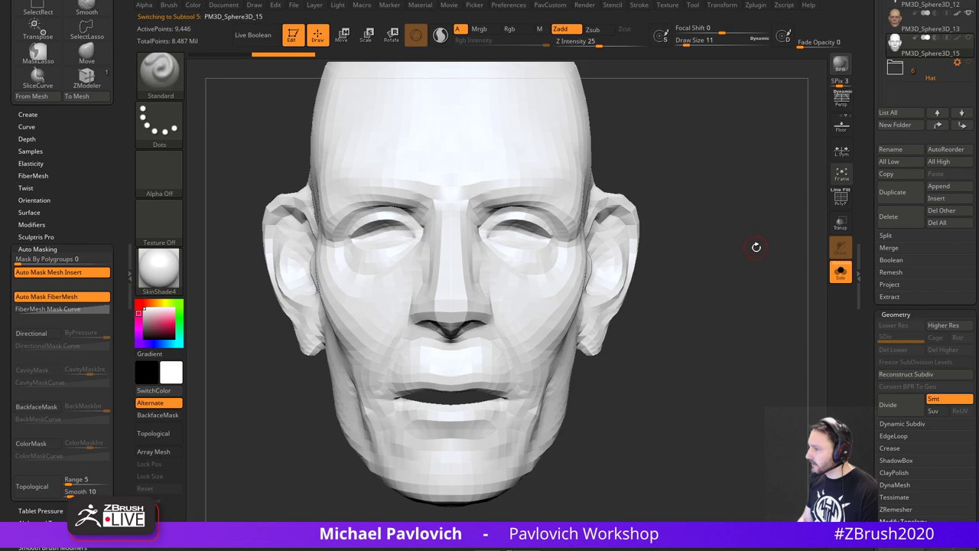
drag(757, 247, 754, 271)
click(841, 198)
key(s)
click(768, 254)
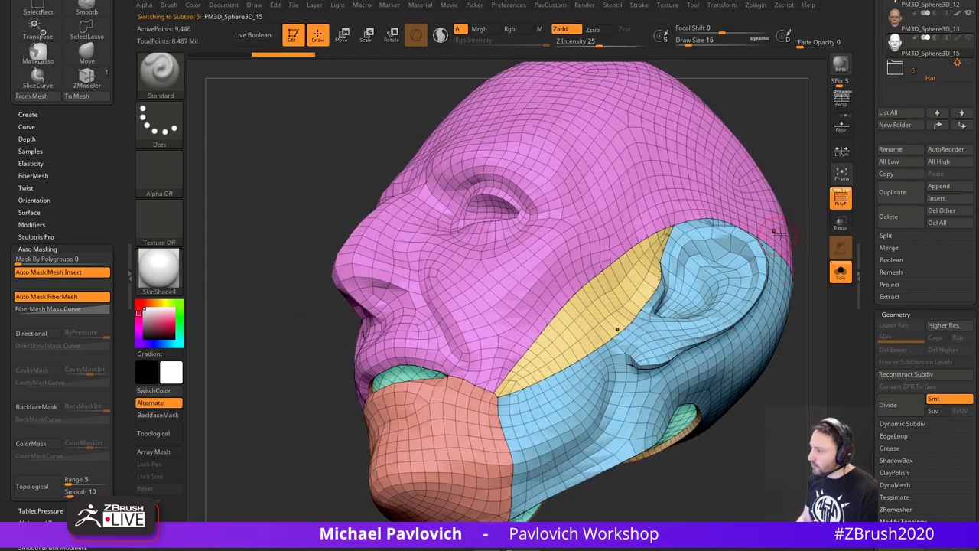
mouse_move(793, 233)
alt+mouse_down()
mouse_move(806, 206)
mouse_move(754, 235)
mouse_move(709, 245)
alt+mouse_up()
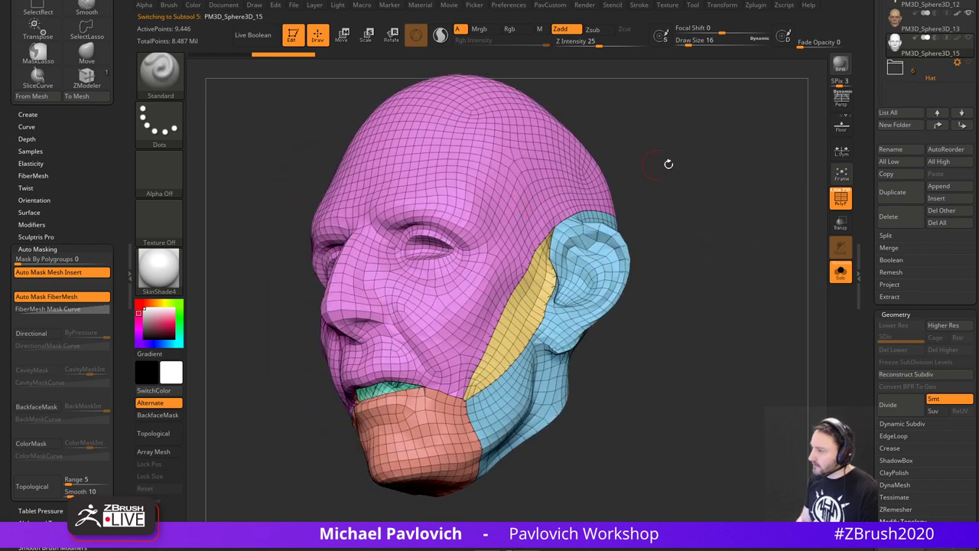
key(s)
mouse_move(702, 166)
mouse_down()
mouse_move(717, 179)
mouse_move(783, 177)
mouse_up()
click(699, 172)
drag(675, 231, 663, 230)
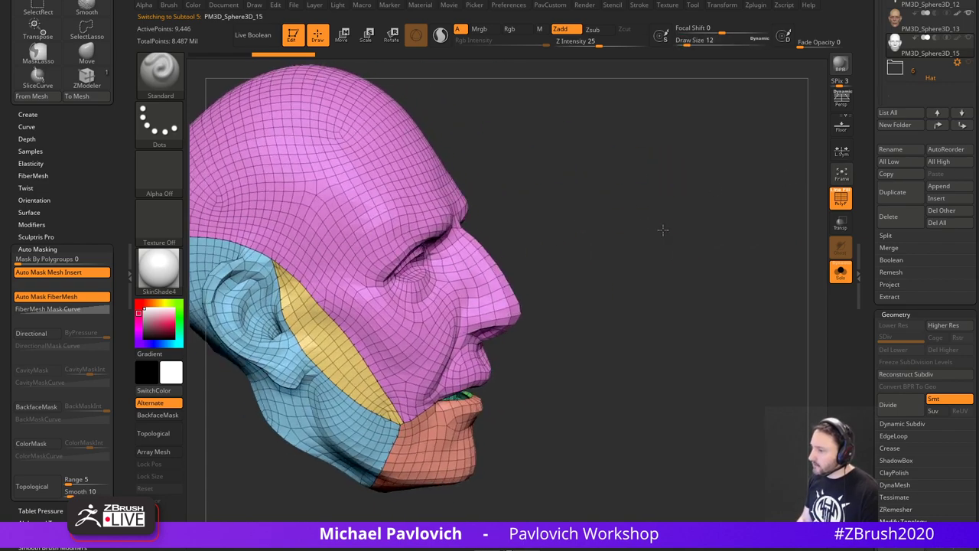
right_drag(663, 230, 804, 253)
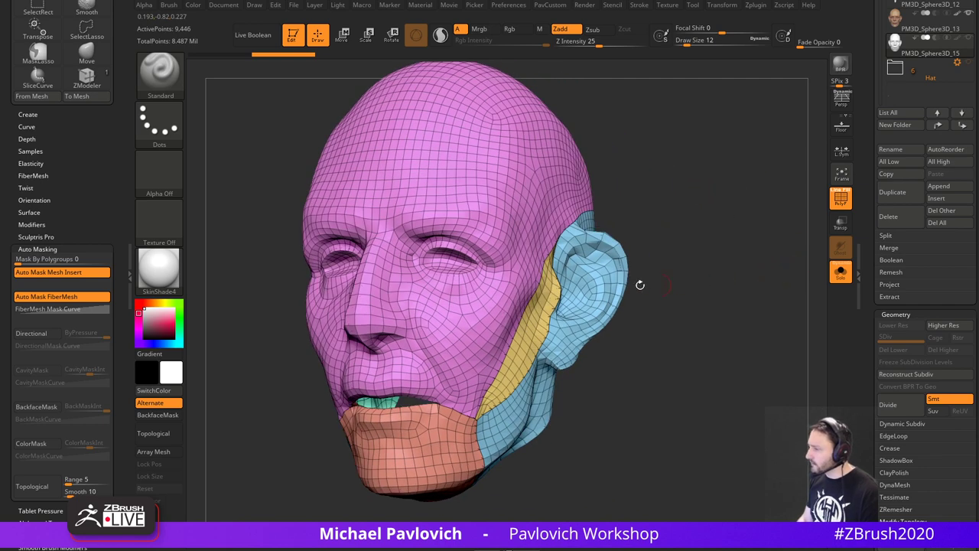
drag(730, 306, 735, 332)
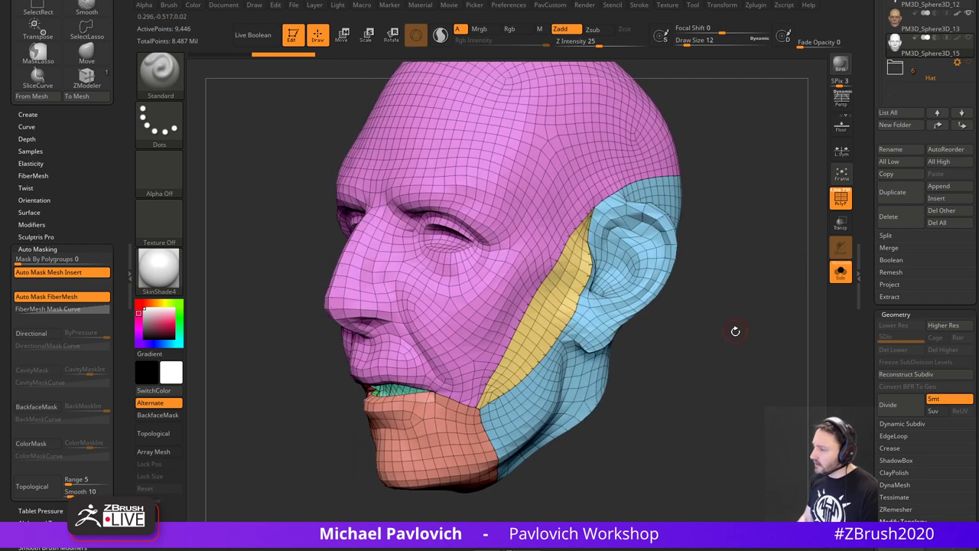
right_drag(736, 328, 741, 321)
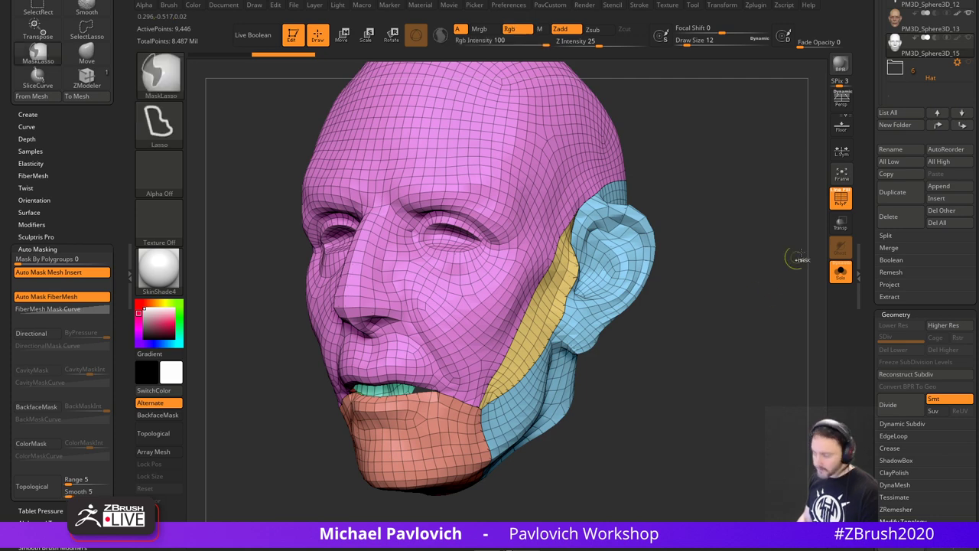
- Try subdividing PM3D_Sphere3D_15 once with the polyframe hidden
key(shift+f)
key(ctrl+d)
drag(754, 276, 780, 273)
key(ctrl+z)
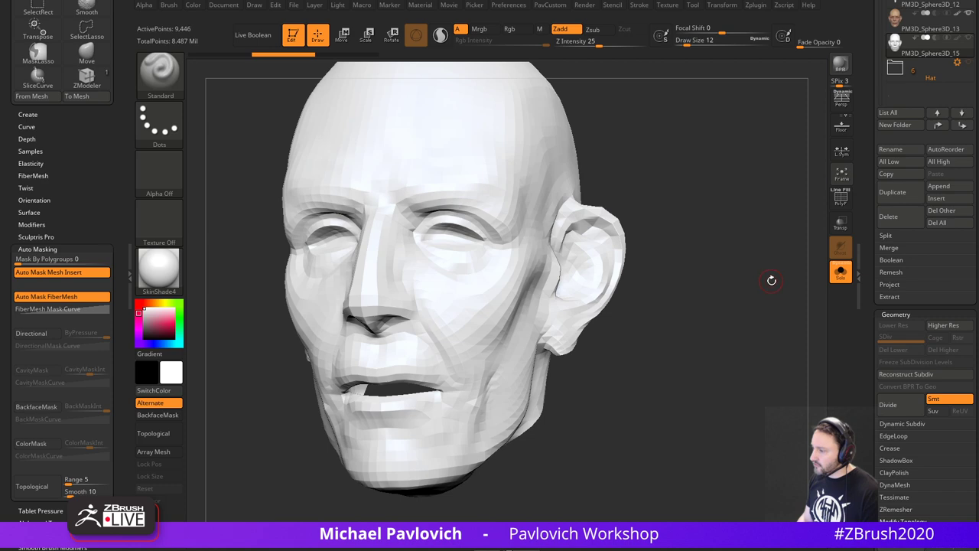
key(shift+f)
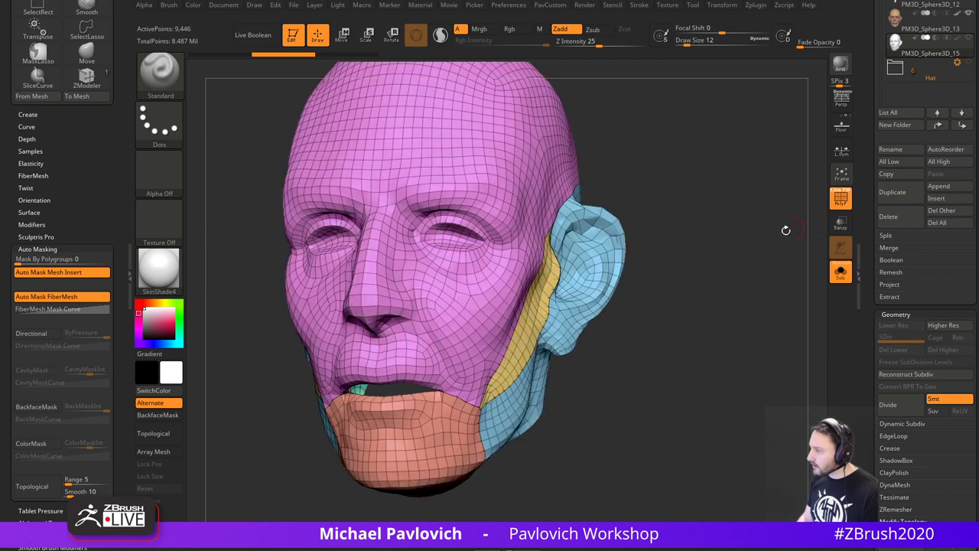
- Remove all creases from the PM3D_Sphere3D_15 mesh
drag(786, 230, 804, 272)
drag(870, 310, 869, 136)
click(892, 275)
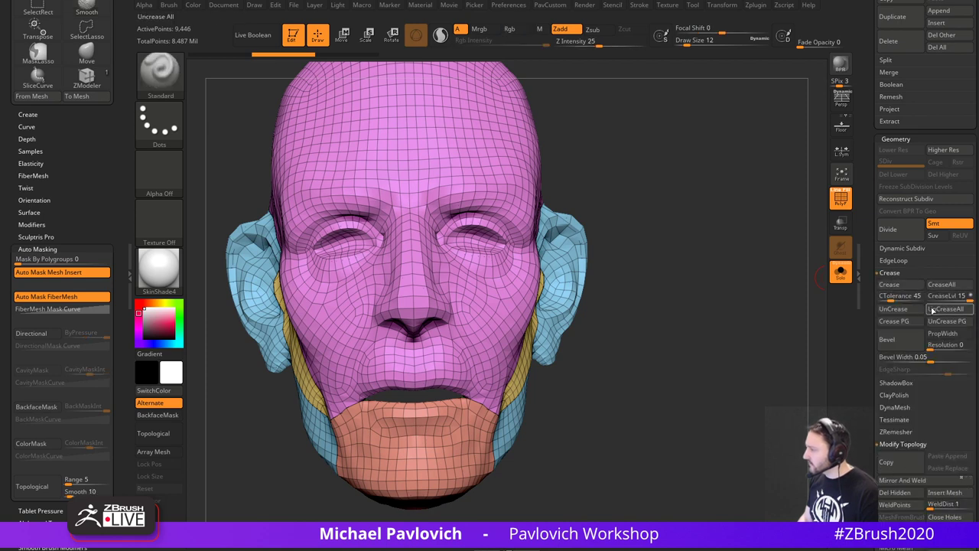
click(890, 318)
drag(803, 316, 743, 321)
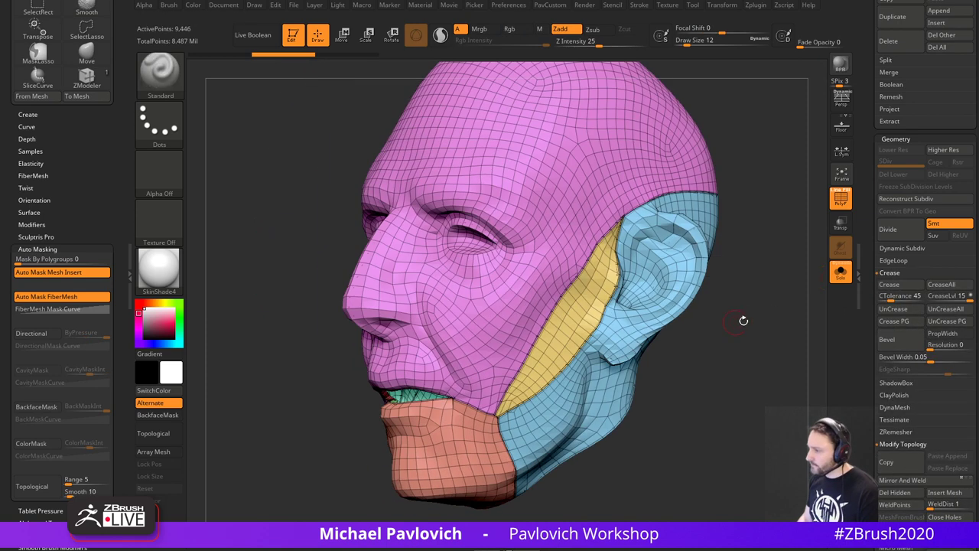
- Try subdividing the uncreased panel head once and inspect its surface without the polyframe
key(ctrl+d)
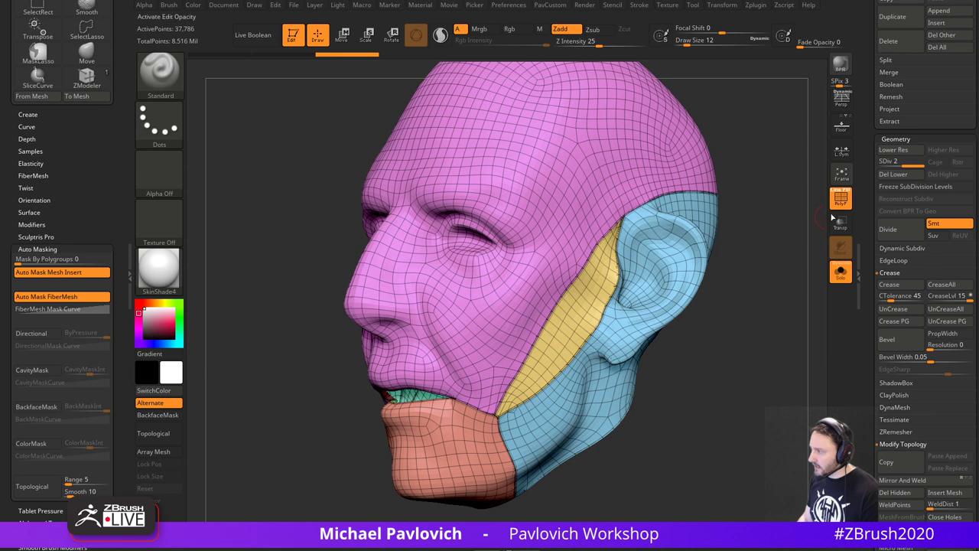
click(834, 208)
mouse_move(770, 272)
mouse_down()
mouse_move(792, 279)
mouse_move(769, 277)
mouse_move(767, 261)
mouse_up()
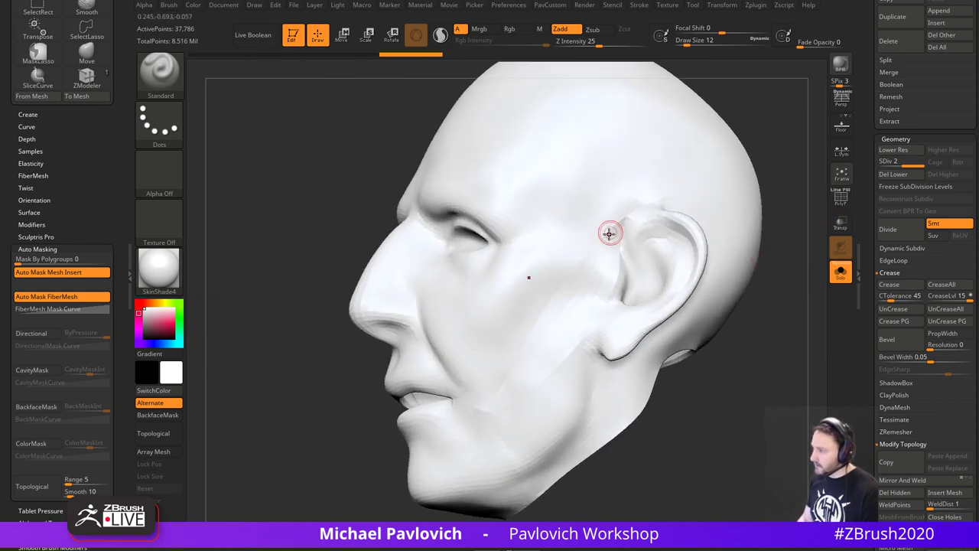
mouse_move(753, 341)
mouse_down()
mouse_move(787, 359)
mouse_move(737, 345)
mouse_move(756, 346)
mouse_up()
key(shift+d)
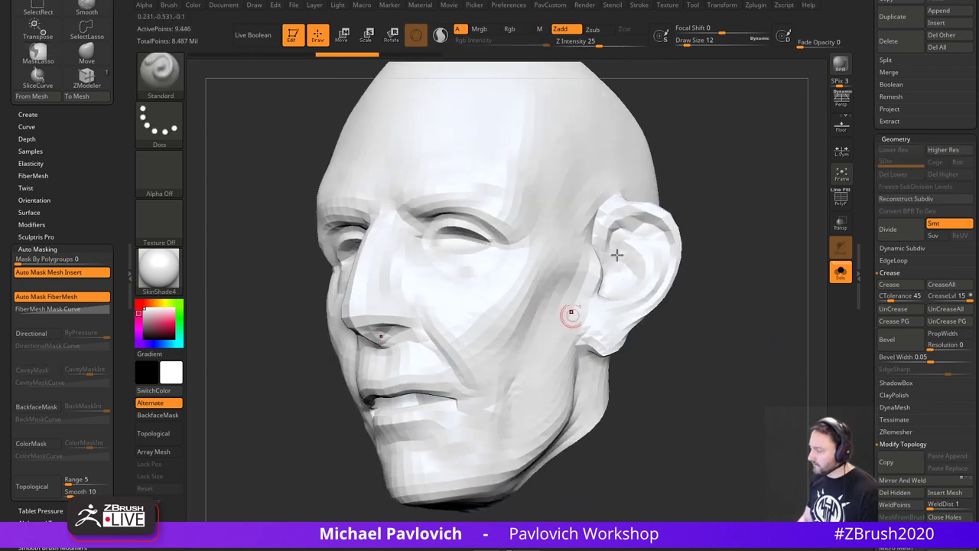
drag(747, 293, 760, 328)
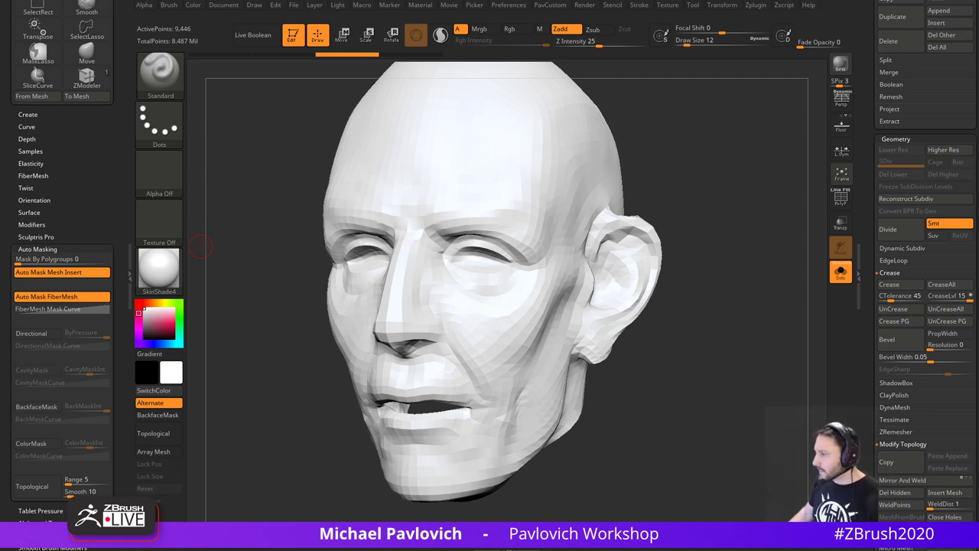
- Compare the panel head with the other subtools by toggling Solo with the polyframe shown, and leave the panel head isolated
click(836, 278)
mouse_move(743, 283)
mouse_down()
mouse_move(741, 291)
mouse_move(770, 278)
mouse_move(754, 291)
mouse_move(784, 299)
mouse_move(744, 289)
mouse_up()
click(841, 200)
drag(791, 256, 692, 336)
click(840, 275)
click(839, 280)
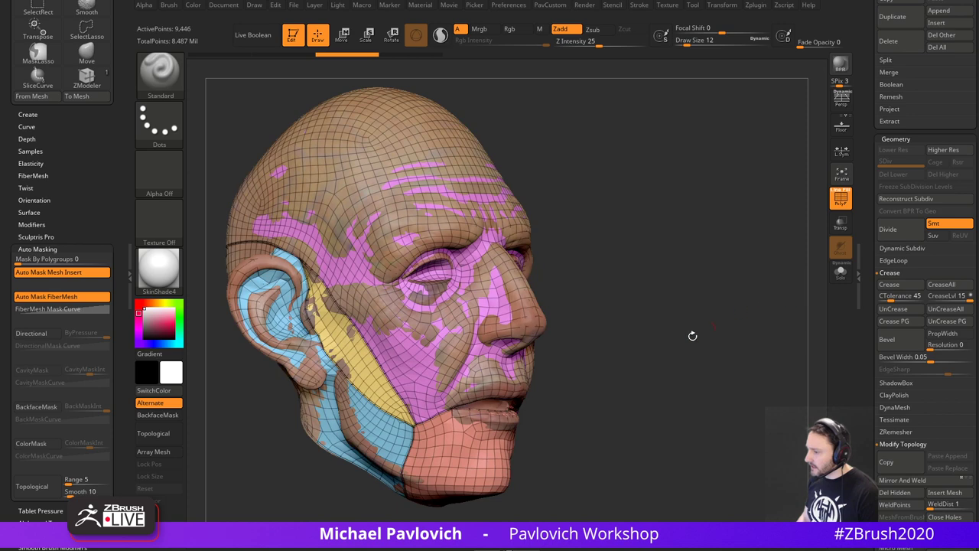
drag(356, 347, 675, 322)
click(844, 274)
drag(788, 293, 720, 283)
- Select the PM3D_Sphere3D_13 detailed head and examine its polygroups from the front and three-quarter views
drag(864, 202, 865, 346)
click(925, 313)
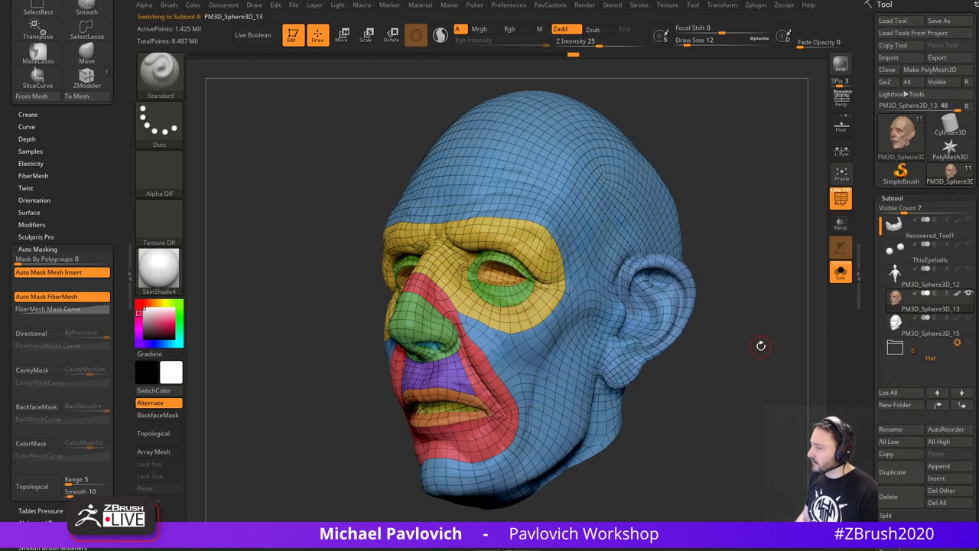
shift+drag(761, 346, 775, 344)
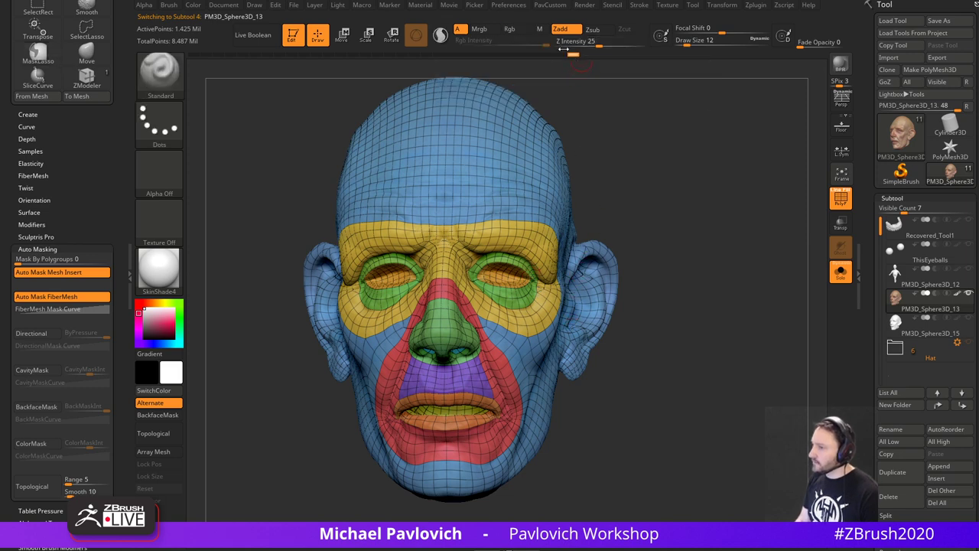
drag(729, 193, 673, 200)
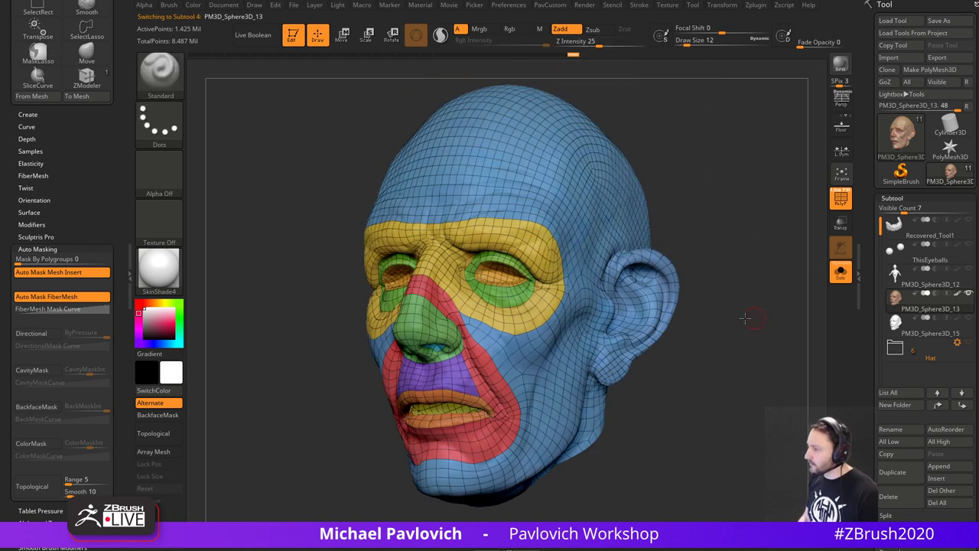
drag(745, 318, 743, 268)
- Hide the detailed head's polyframe and polypaint, and open the material picker
click(851, 205)
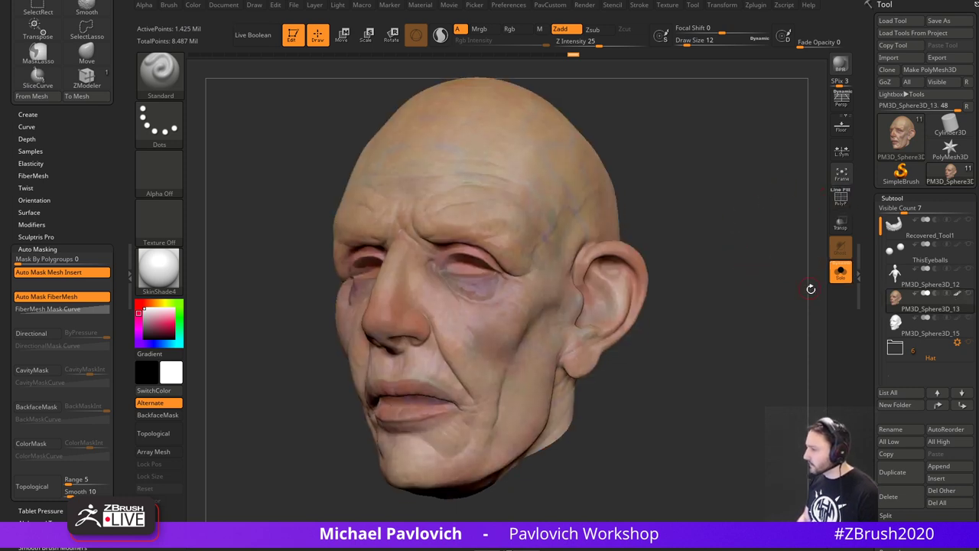
click(955, 294)
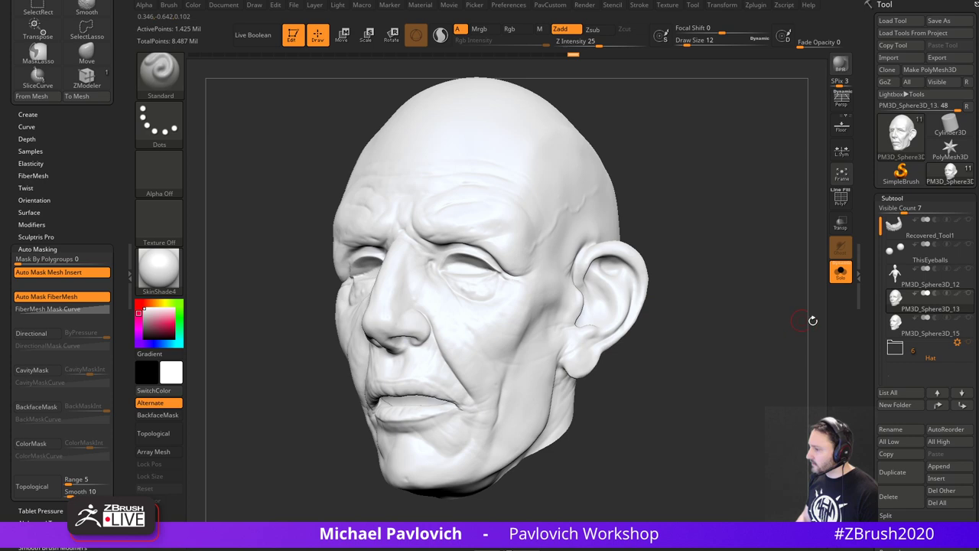
key(m)
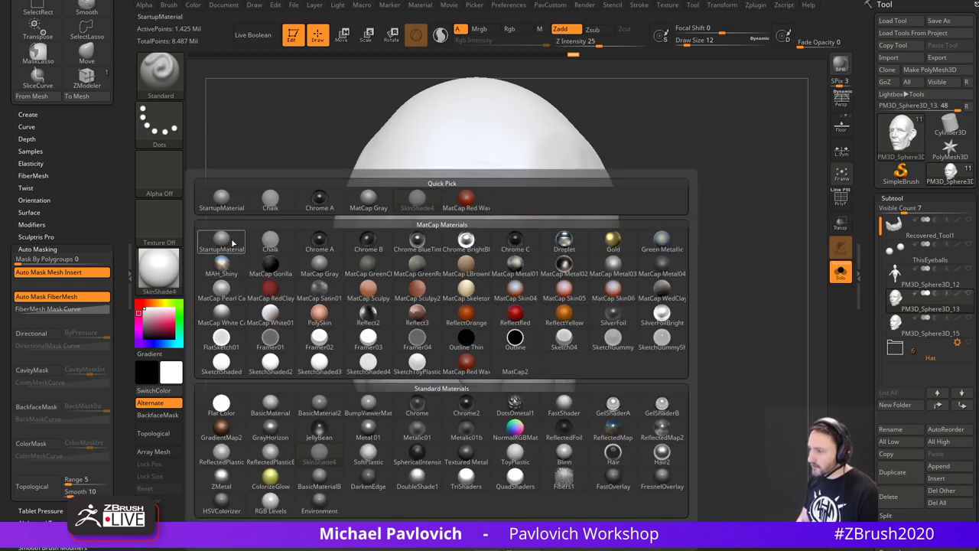
- Apply StartupMaterial and select the PM3D_Sphere3D_15 head subtool with its polygroup wireframe displayed
click(221, 243)
click(931, 343)
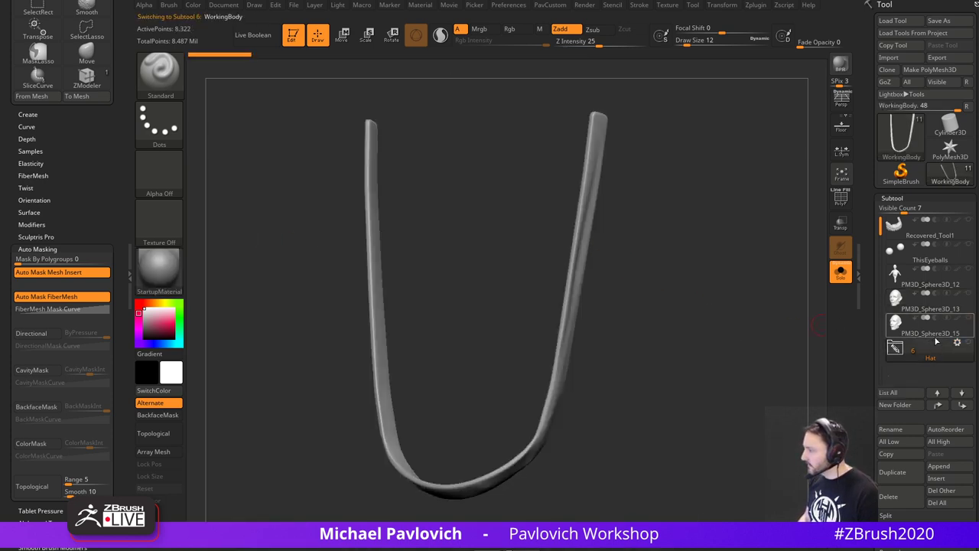
click(937, 338)
drag(742, 364, 754, 365)
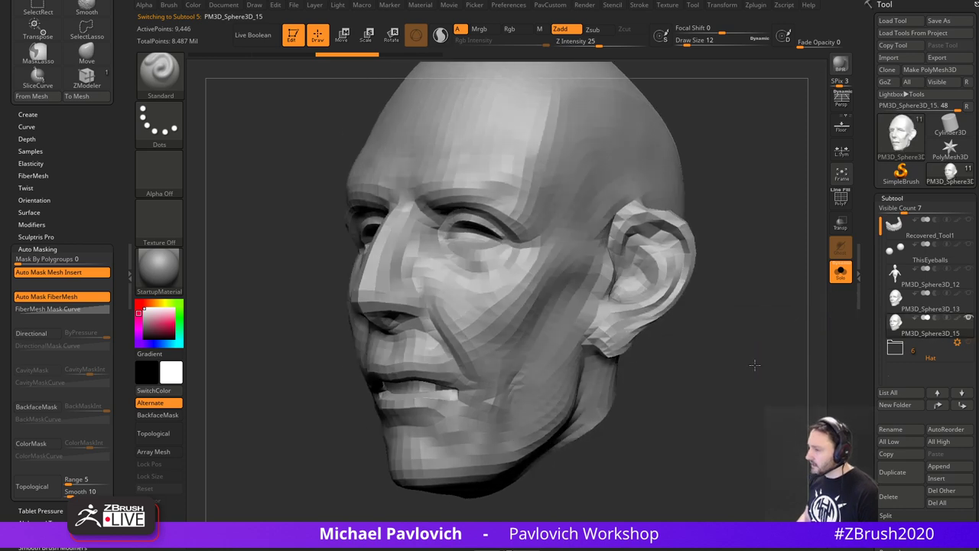
click(841, 199)
- Hide the outer face, ear, cheek and chin polygroups in turn to examine the head's inner shell
mouse_move(784, 282)
mouse_down()
mouse_move(781, 302)
mouse_move(794, 277)
mouse_move(757, 282)
mouse_up()
ctrl+shift+click(503, 140)
ctrl+shift+click(768, 281)
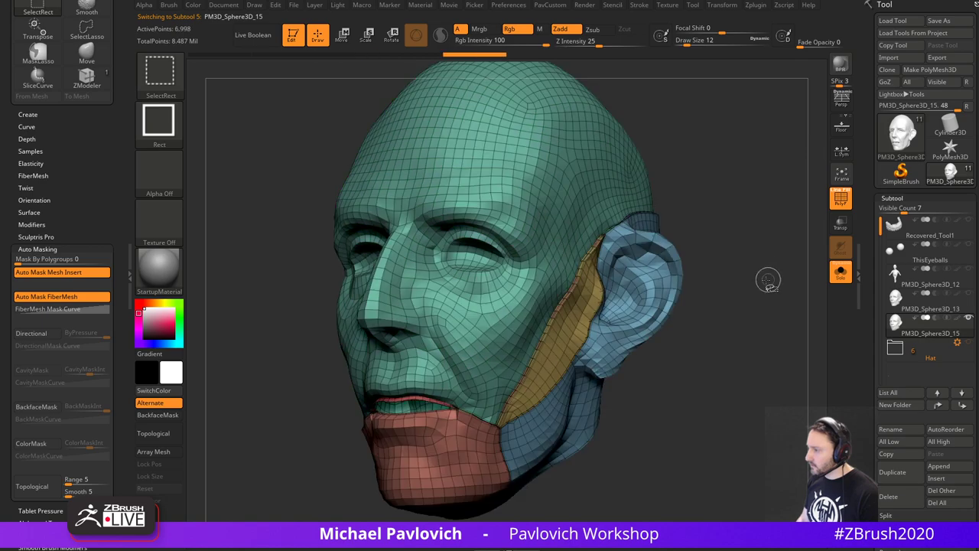
drag(743, 298, 677, 301)
key(ctrl+shift+z)
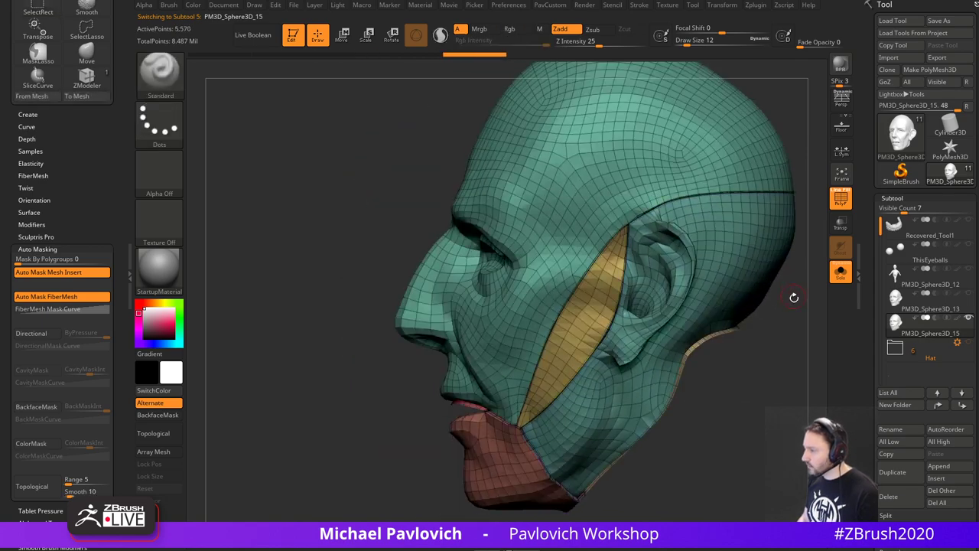
mouse_move(793, 298)
mouse_down()
mouse_move(754, 311)
mouse_move(759, 236)
mouse_up()
key(ctrl+shift+z)
ctrl+shift+click(623, 261)
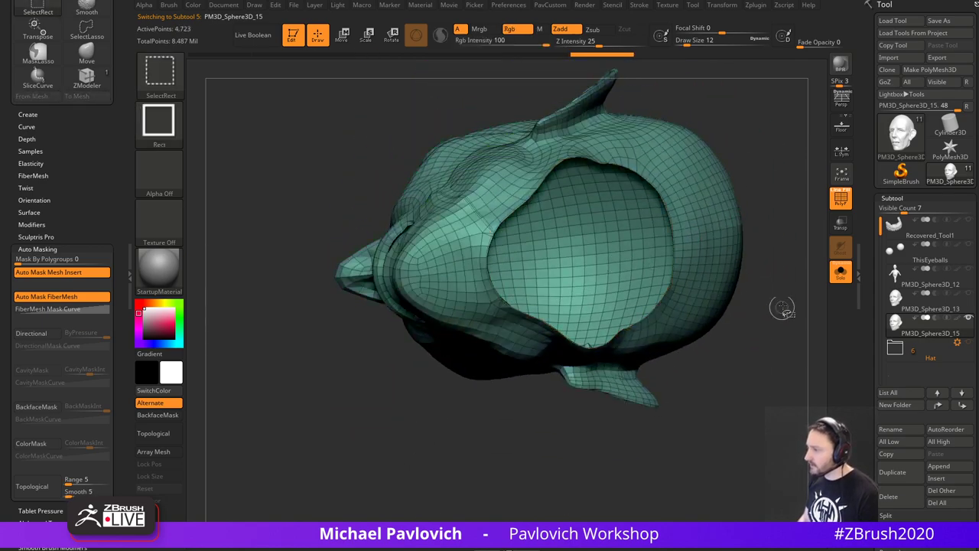
- Invert the visibility to examine the outer skin and the rim around the neck opening, and unhide the whole head
ctrl+shift+drag(781, 309, 800, 267)
mouse_move(804, 215)
mouse_down()
mouse_move(805, 353)
mouse_move(760, 234)
mouse_move(759, 160)
mouse_move(743, 245)
mouse_up()
alt+drag(746, 302, 750, 368)
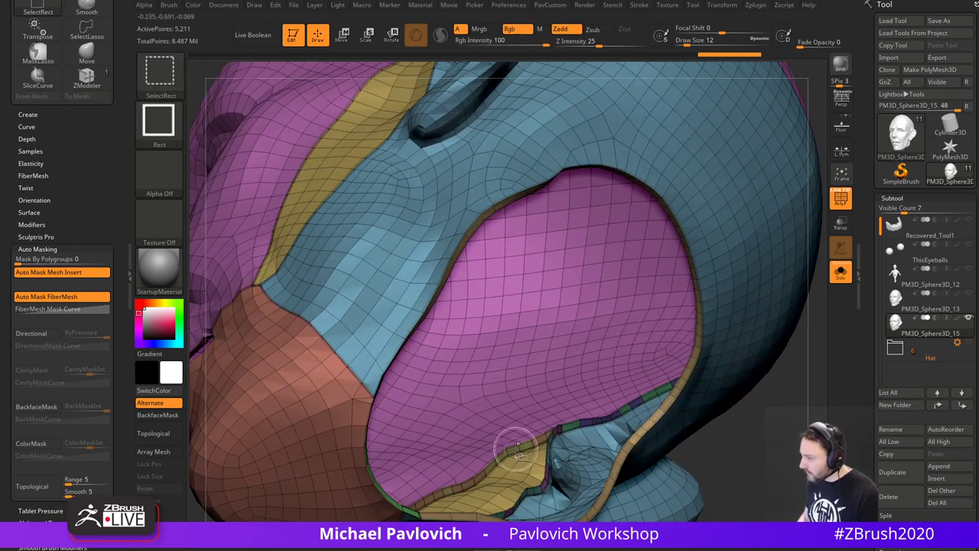
mouse_move(763, 454)
alt+mouse_down()
mouse_move(760, 337)
mouse_move(781, 339)
mouse_move(777, 316)
alt+mouse_up()
ctrl+shift+click(626, 322)
ctrl+shift+click(750, 330)
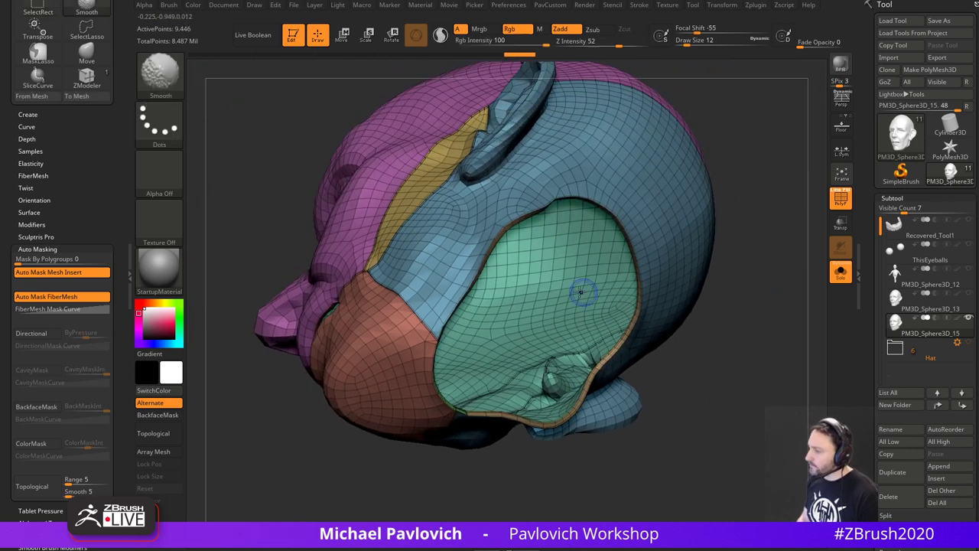
- Isolate the inner shell, grow its visibility by one ring and invert it so only the outer skin is visible
ctrl+shift+click(560, 280)
key(ctrl+shift+x)
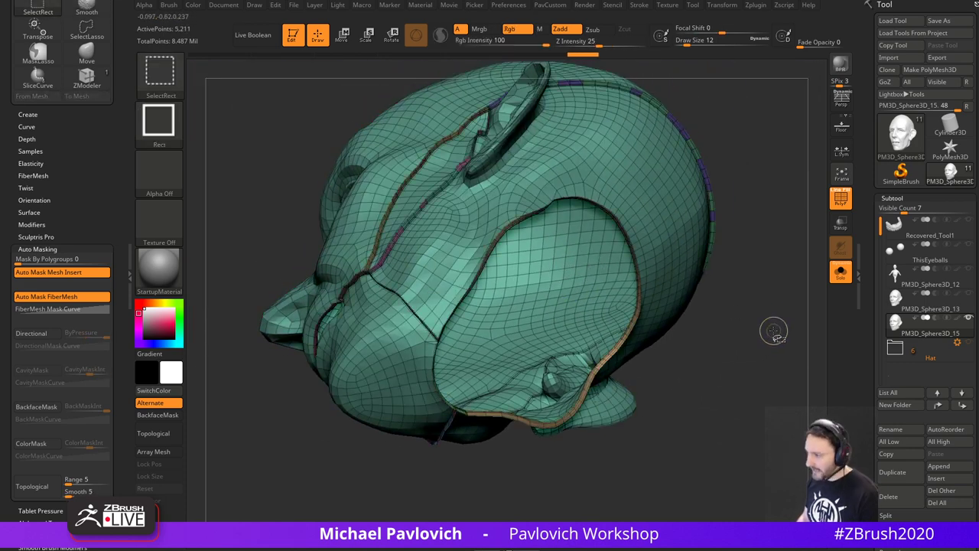
mouse_move(775, 238)
ctrl+shift+mouse_down()
mouse_move(794, 339)
mouse_move(755, 252)
mouse_move(760, 307)
mouse_move(785, 331)
mouse_move(763, 286)
mouse_move(643, 280)
ctrl+shift+mouse_up()
drag(770, 297, 738, 310)
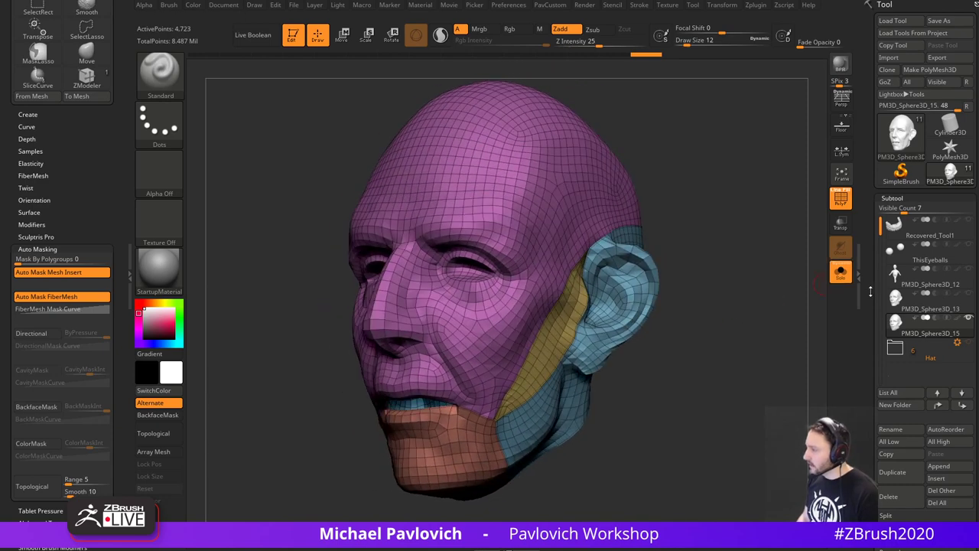
- Turn off Solo and show the PM3D_Sphere3D_13 head together with the active head subtool
drag(871, 291, 869, 242)
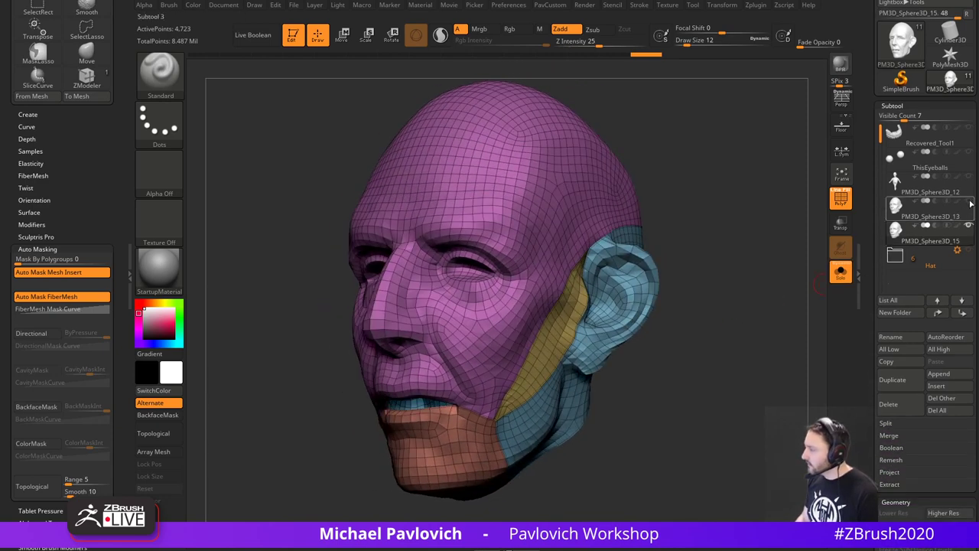
click(840, 281)
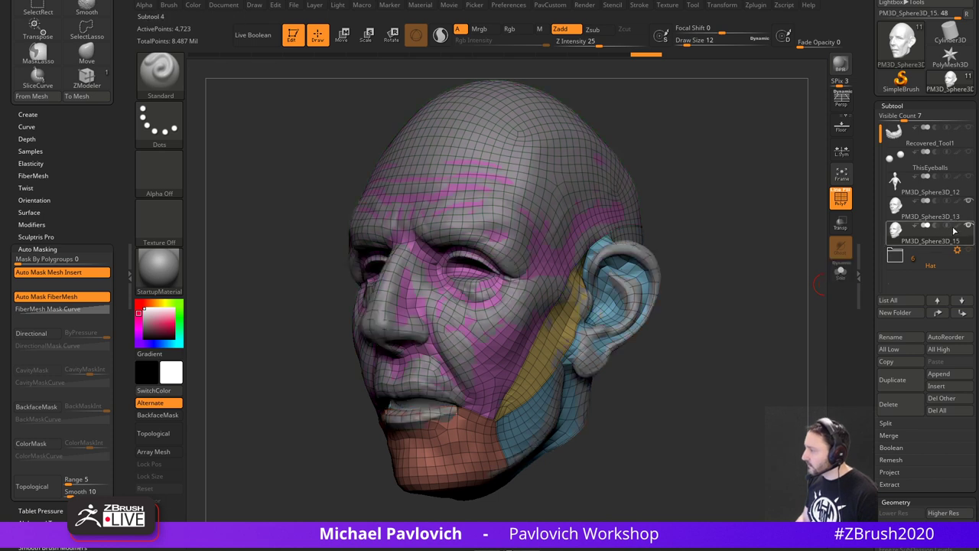
drag(684, 340, 719, 312)
drag(870, 351, 869, 264)
drag(869, 329, 871, 277)
scroll(876, 323, up, 2)
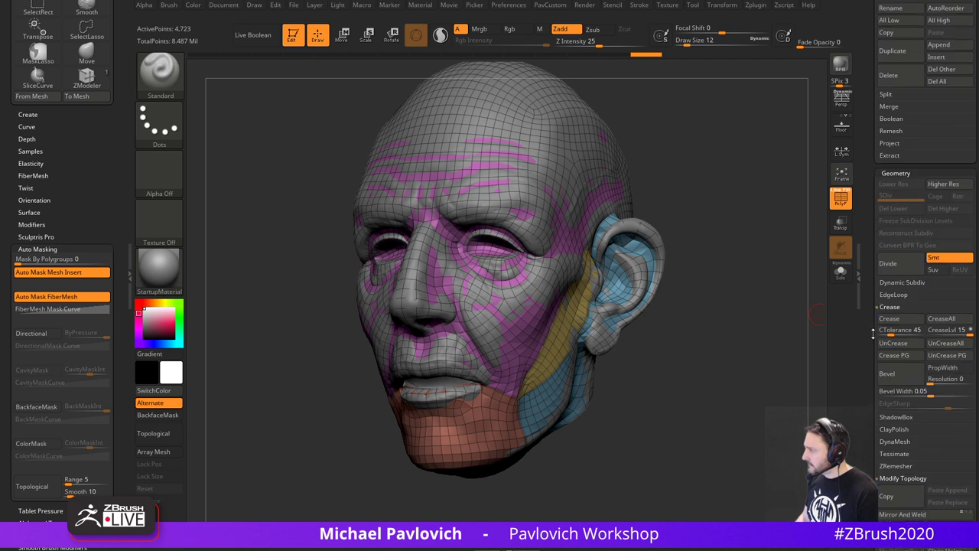
- Project the undo history onto the active head's outer skin, including the polypaint
click(889, 148)
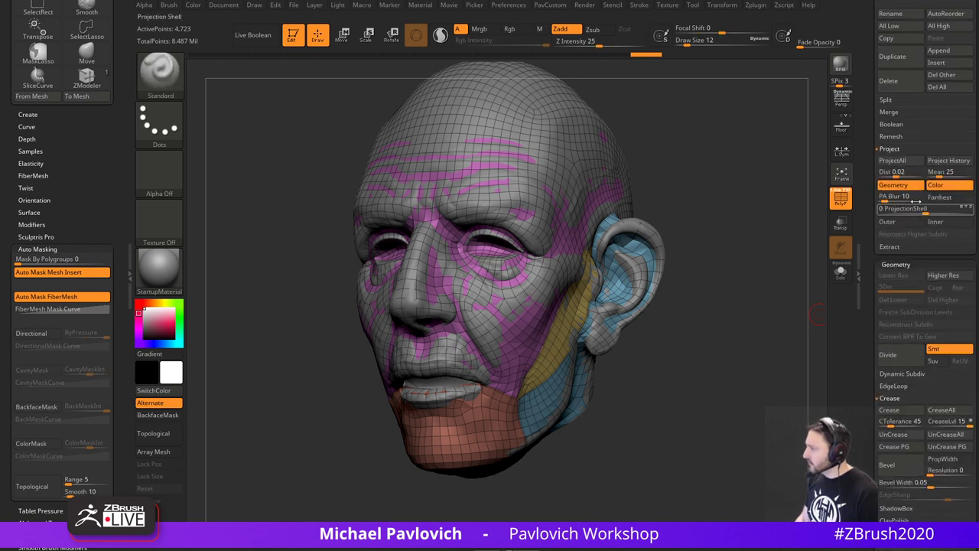
click(941, 166)
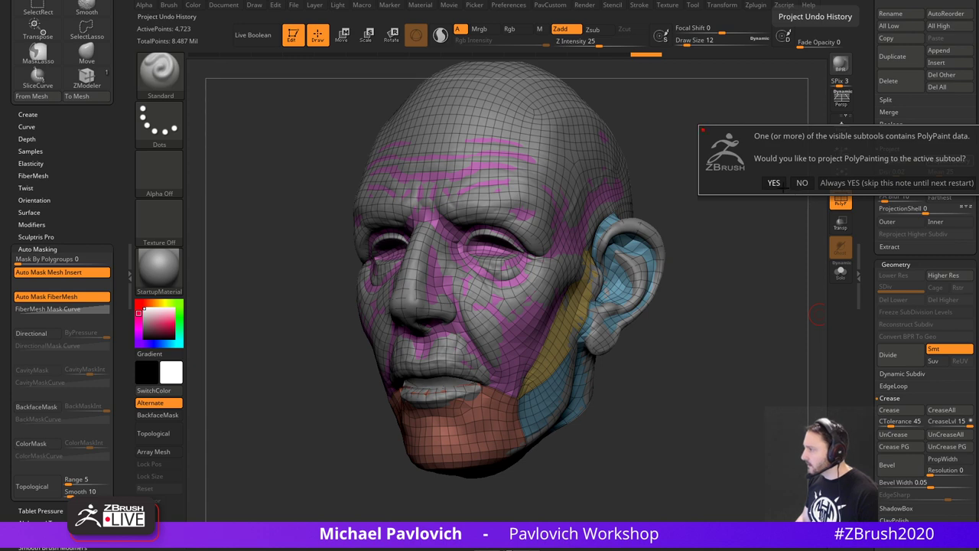
click(774, 183)
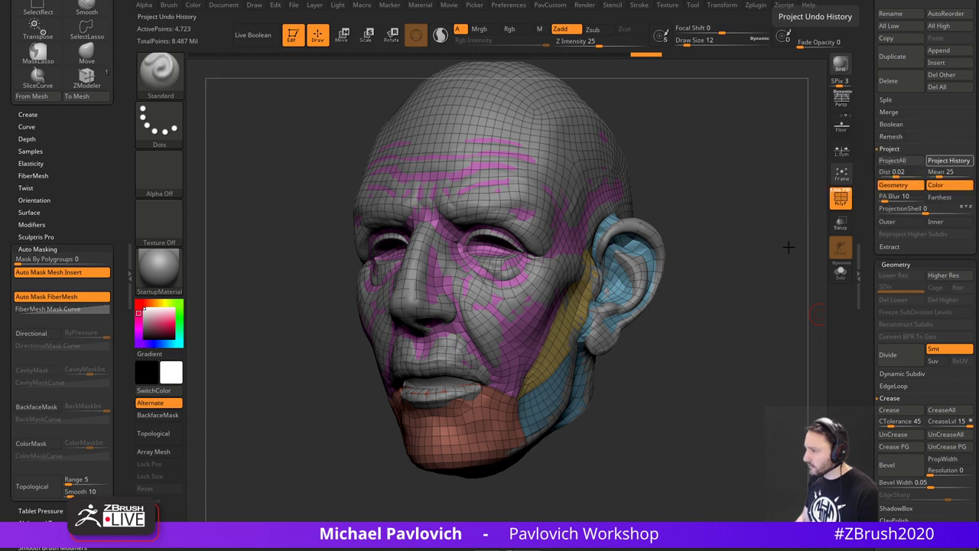
- Inspect the projected head on its own, with and without the wireframe
click(839, 281)
mouse_move(753, 305)
mouse_down()
mouse_move(797, 287)
mouse_move(781, 277)
mouse_move(770, 234)
mouse_move(743, 289)
mouse_move(720, 267)
mouse_move(778, 293)
mouse_move(774, 259)
mouse_move(756, 260)
mouse_move(788, 264)
mouse_move(791, 289)
mouse_move(761, 280)
mouse_up()
ctrl+shift+click(761, 253)
click(841, 208)
click(840, 272)
click(841, 199)
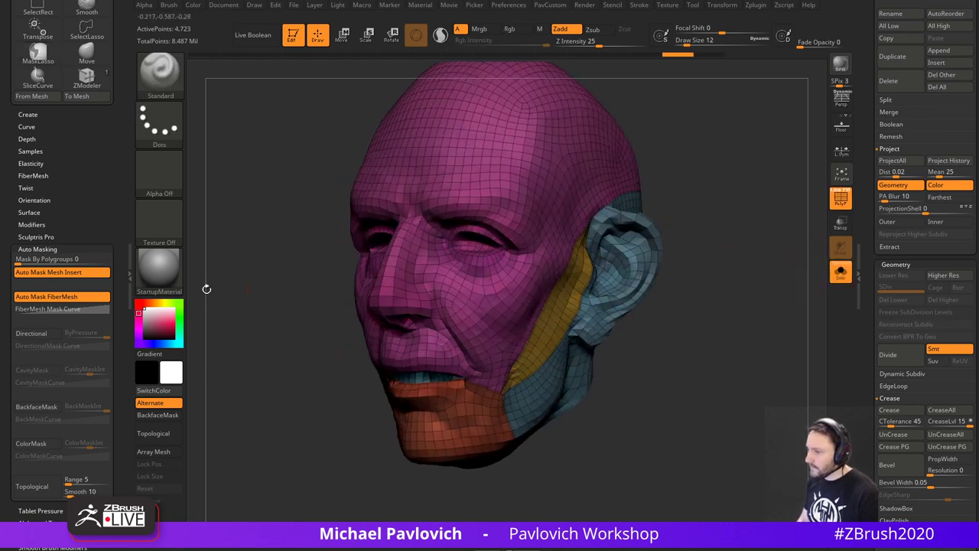
- Preview the ToyPlastic material on the head without applying it, and look over the mesh
click(160, 267)
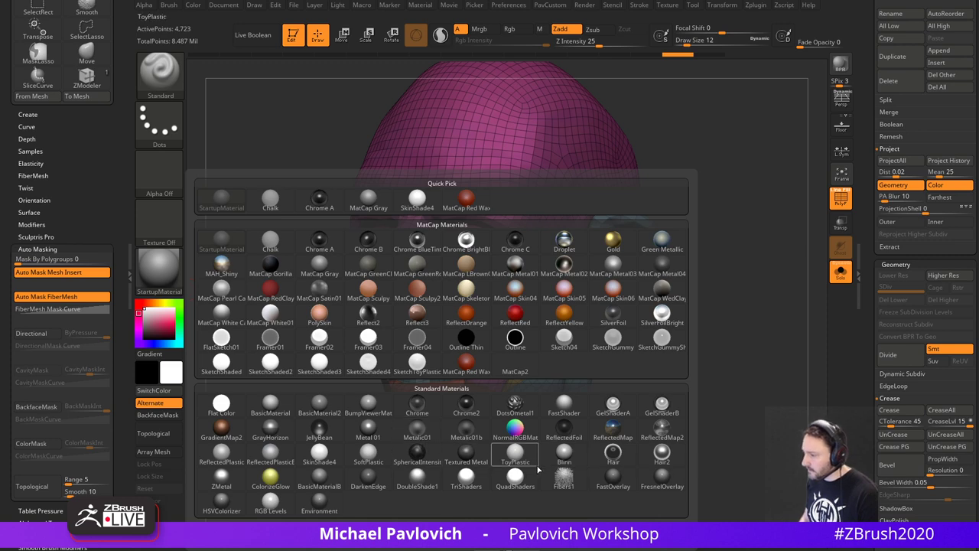
mouse_move(521, 467)
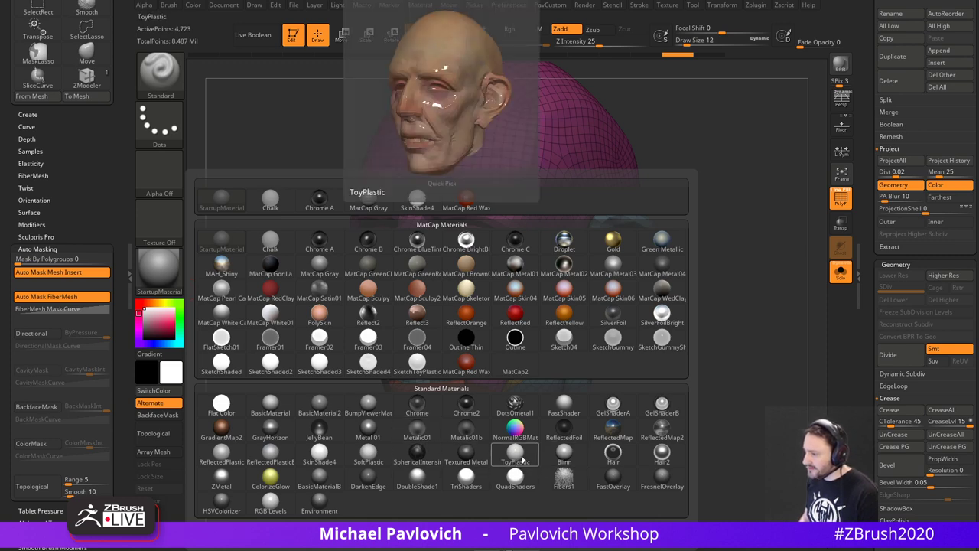
drag(761, 300, 595, 256)
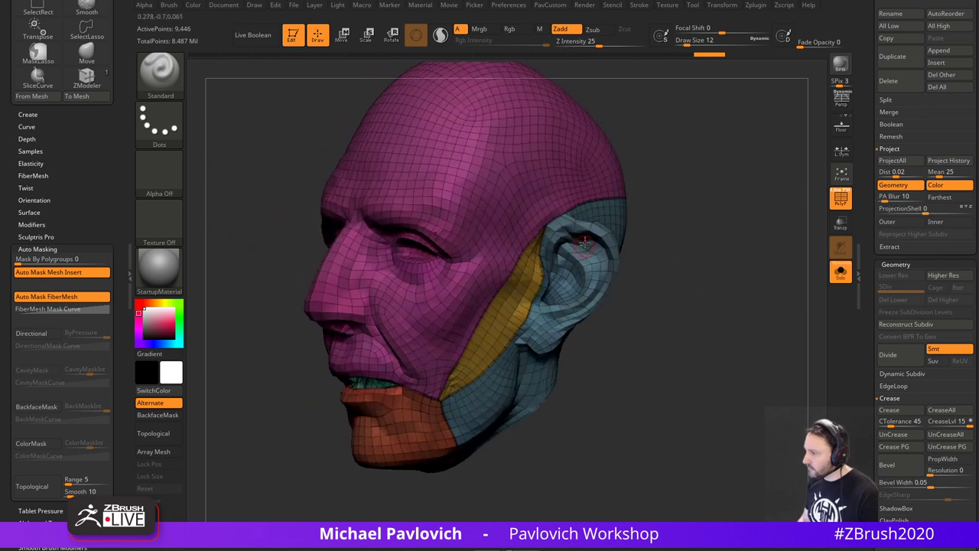
- Divide the entire head mesh to subdivision level 2
mouse_move(694, 239)
mouse_down()
mouse_move(717, 211)
mouse_move(690, 234)
mouse_move(594, 259)
mouse_up()
mouse_move(711, 224)
mouse_down()
mouse_move(673, 225)
mouse_move(624, 188)
mouse_move(675, 222)
mouse_move(731, 232)
mouse_move(733, 283)
mouse_move(722, 191)
mouse_up()
key(ctrl+d)
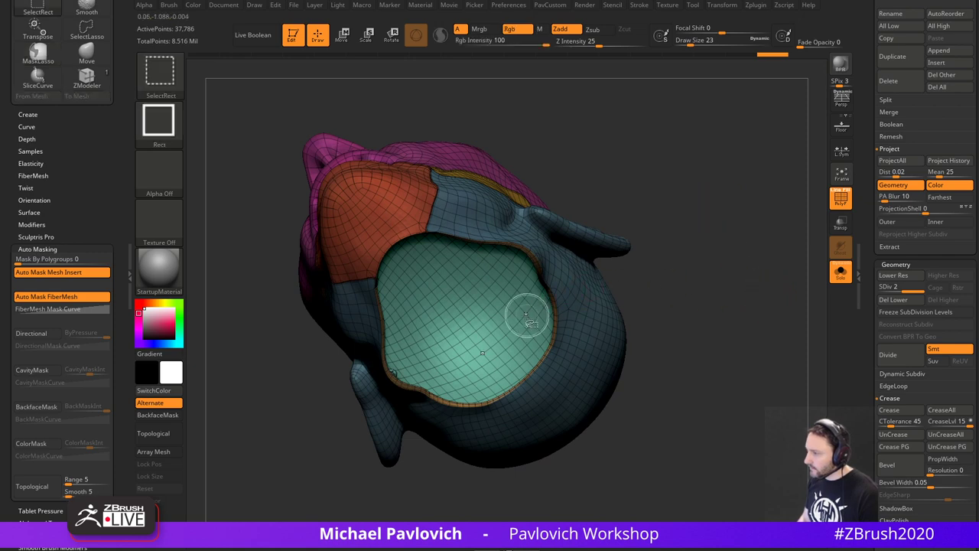
- Isolate the subdivided head's inner polygroup, grow its visible area and invert the visibility to leave the outer skin
ctrl+shift+click(520, 315)
key(ctrl+shift+x)
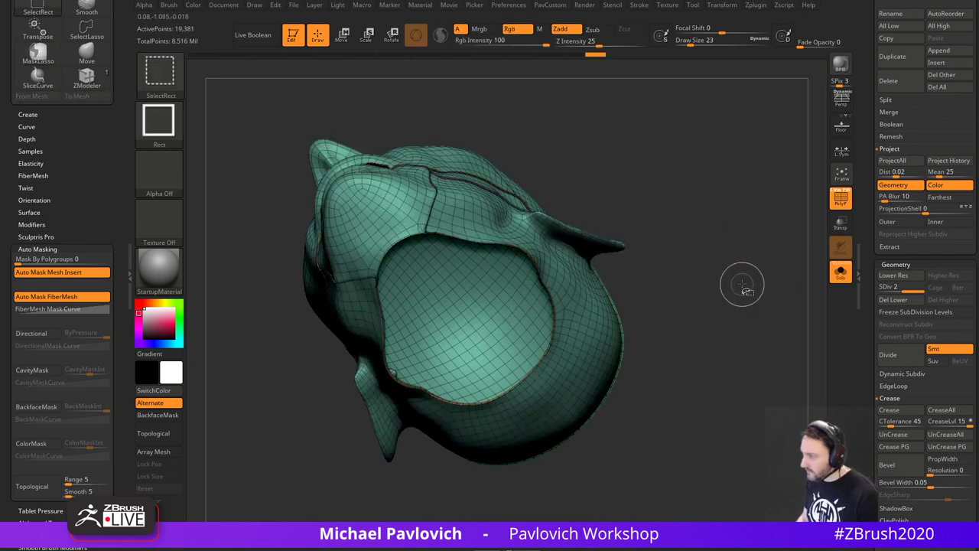
mouse_move(746, 283)
alt+mouse_down()
mouse_move(803, 274)
mouse_move(798, 261)
mouse_move(707, 300)
mouse_move(733, 277)
alt+mouse_up()
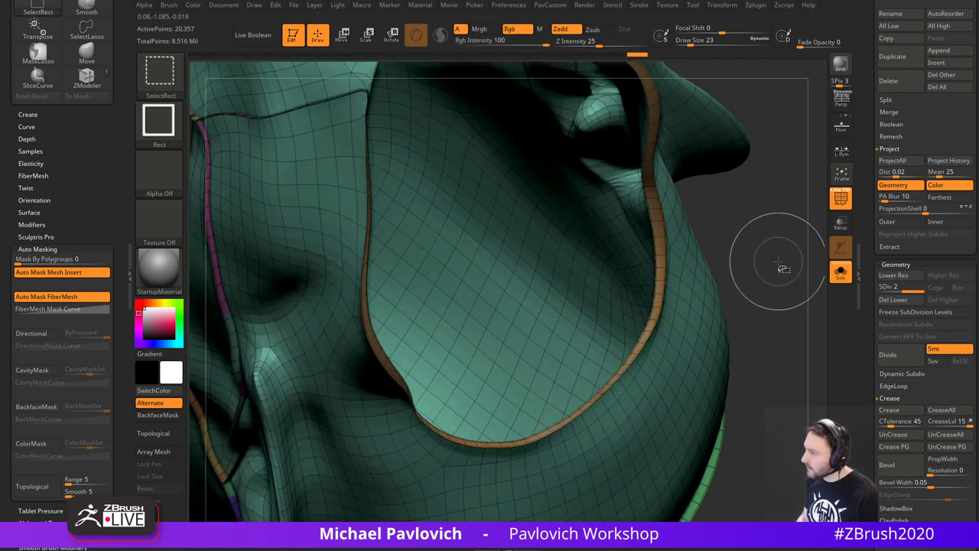
key(ctrl+shift+a)
key(ctrl+z)
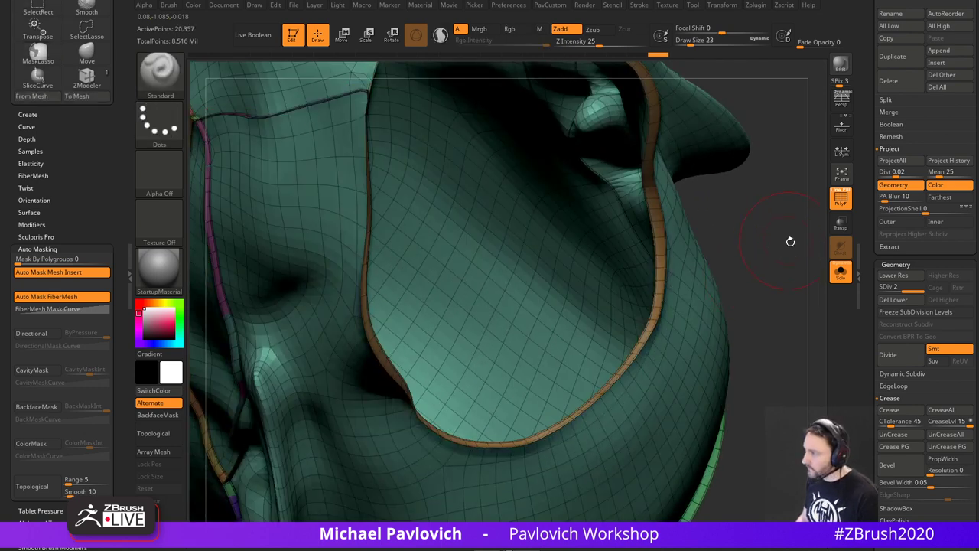
alt+drag(791, 240, 753, 233)
ctrl+shift+drag(753, 233, 749, 370)
alt+drag(681, 420, 739, 310)
alt+drag(738, 310, 802, 229)
- Hide the wireframe, solo the head and project the history details onto the level 2 outer skin
click(841, 273)
alt+drag(731, 283, 764, 264)
click(841, 199)
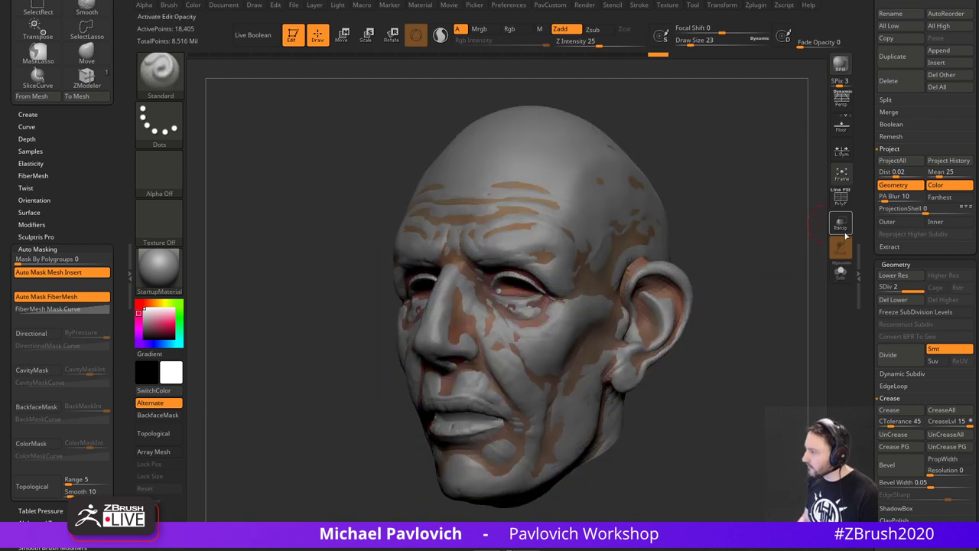
click(841, 272)
drag(869, 257, 869, 378)
drag(765, 277, 735, 269)
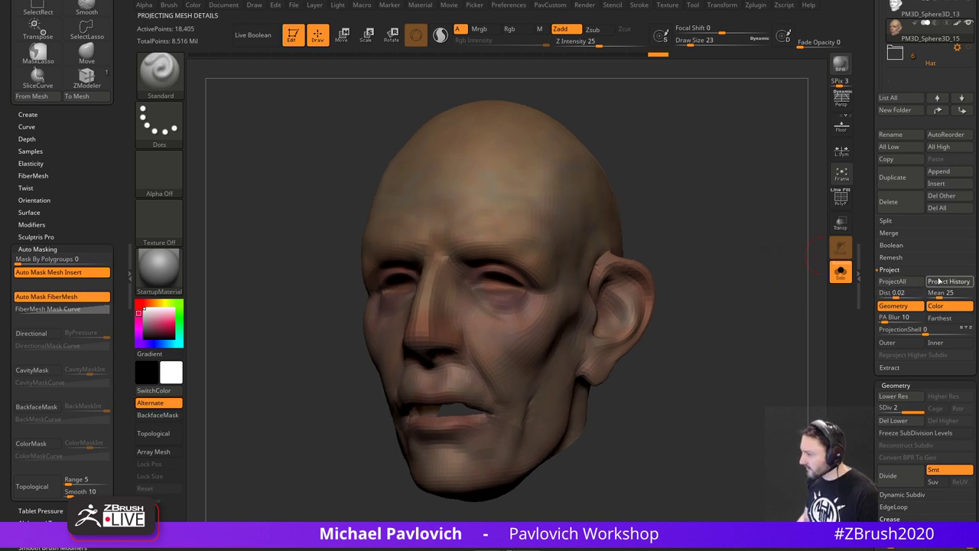
- Unhide the head's inner shell and compare the projected head with the other visible subtools
mouse_move(758, 295)
mouse_down()
mouse_move(765, 275)
mouse_move(749, 272)
mouse_up()
ctrl+shift+click(751, 294)
click(839, 275)
click(840, 273)
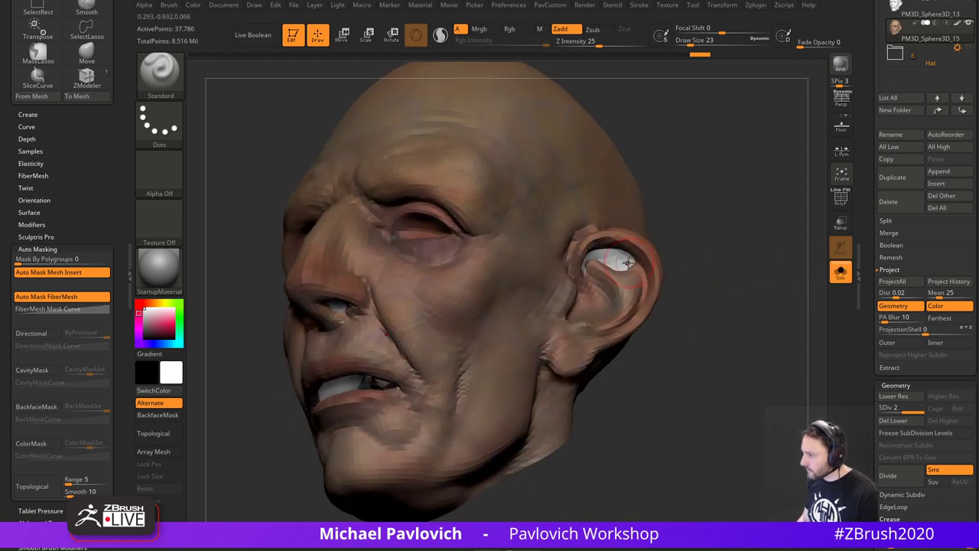
- Smooth the areas of the ears and nostrils where the inner shell pokes through the skin
shift+drag(617, 264, 610, 264)
mouse_move(724, 253)
mouse_down()
mouse_move(658, 246)
mouse_move(820, 214)
mouse_move(815, 196)
mouse_up()
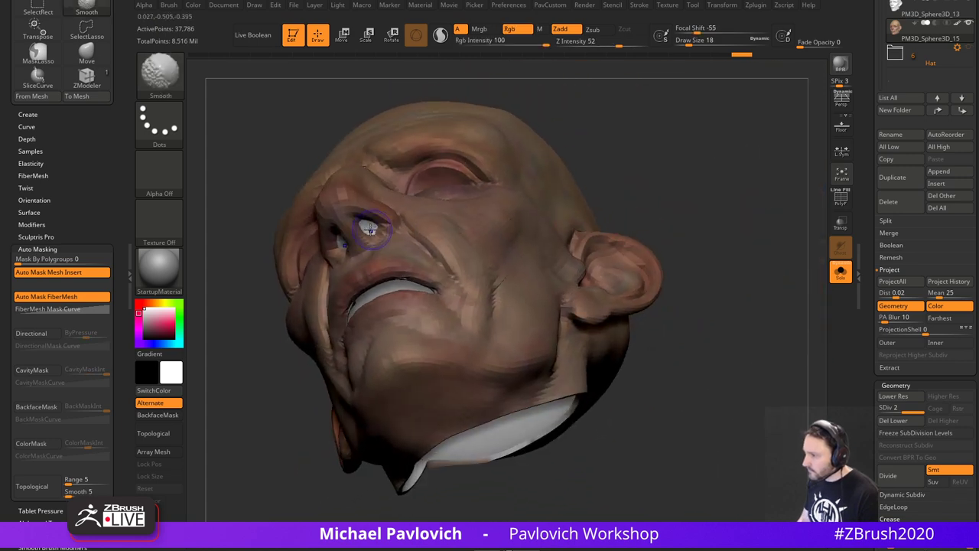
drag(733, 198, 667, 267)
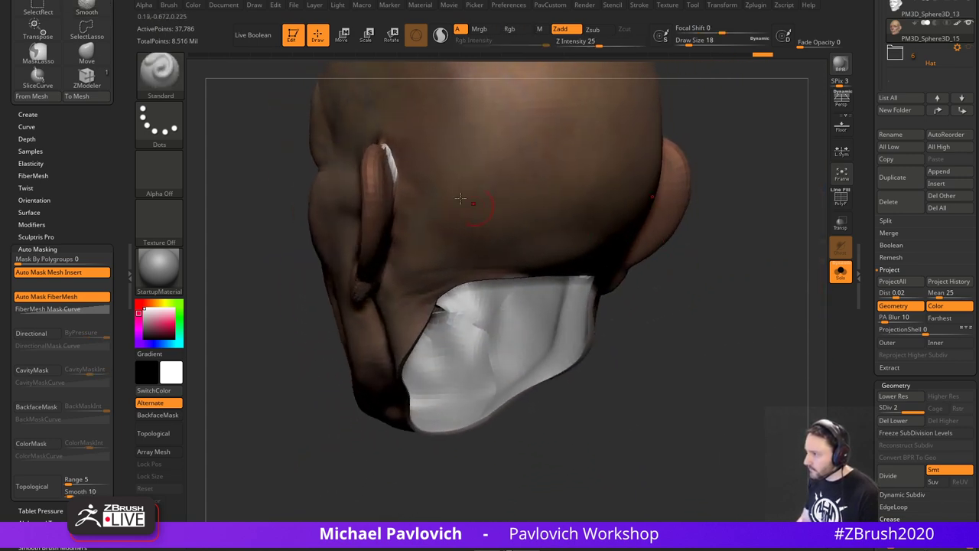
right_drag(753, 249, 666, 223)
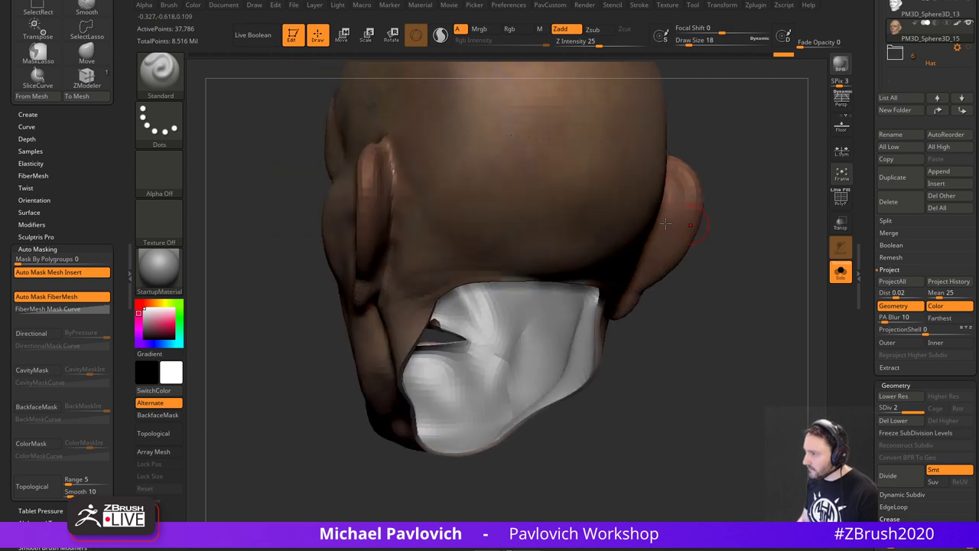
drag(758, 214, 761, 180)
mouse_move(302, 227)
mouse_down()
mouse_move(274, 237)
mouse_move(304, 244)
mouse_up()
- Isolate the inner shell and adjust its ear cavity with the Inflat brush
ctrl+shift+click(380, 261)
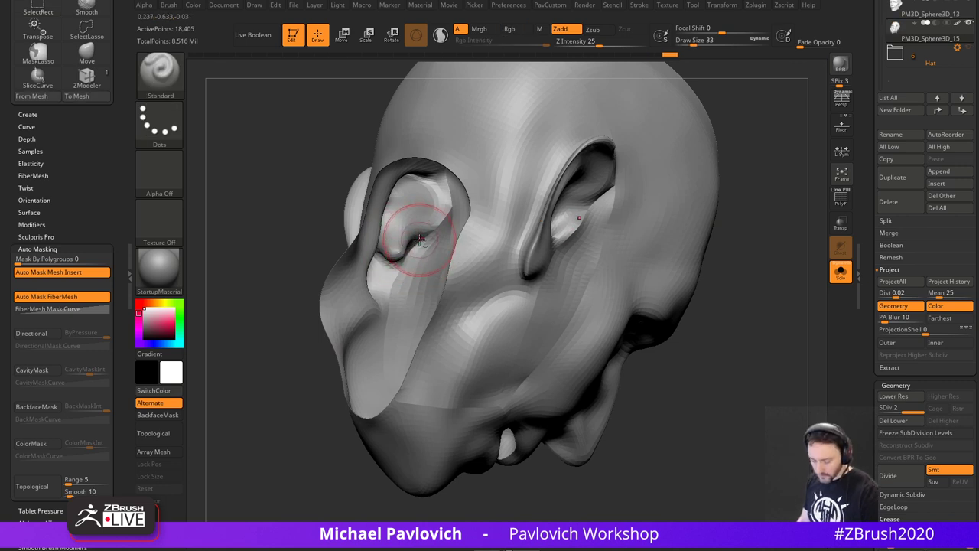
key(b)
key(i)
key(n)
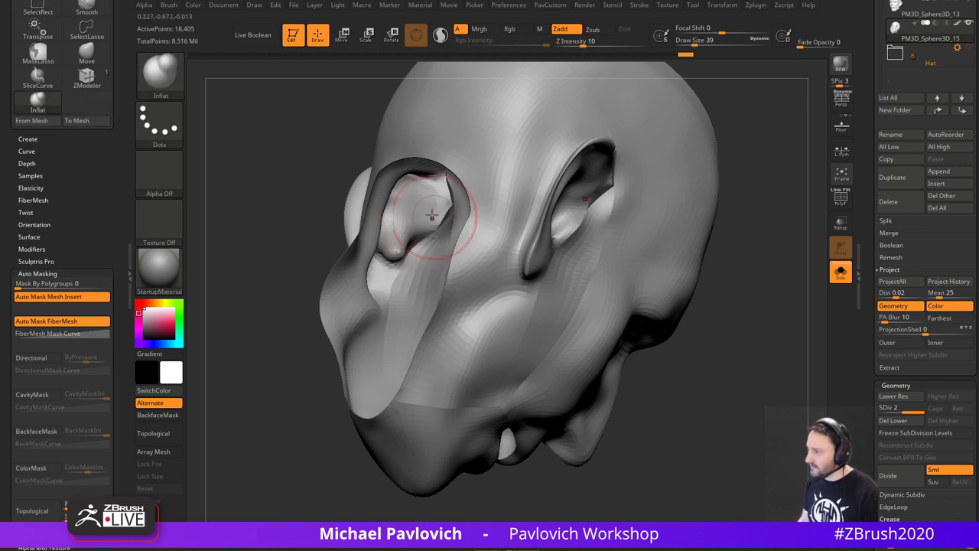
drag(302, 231, 678, 240)
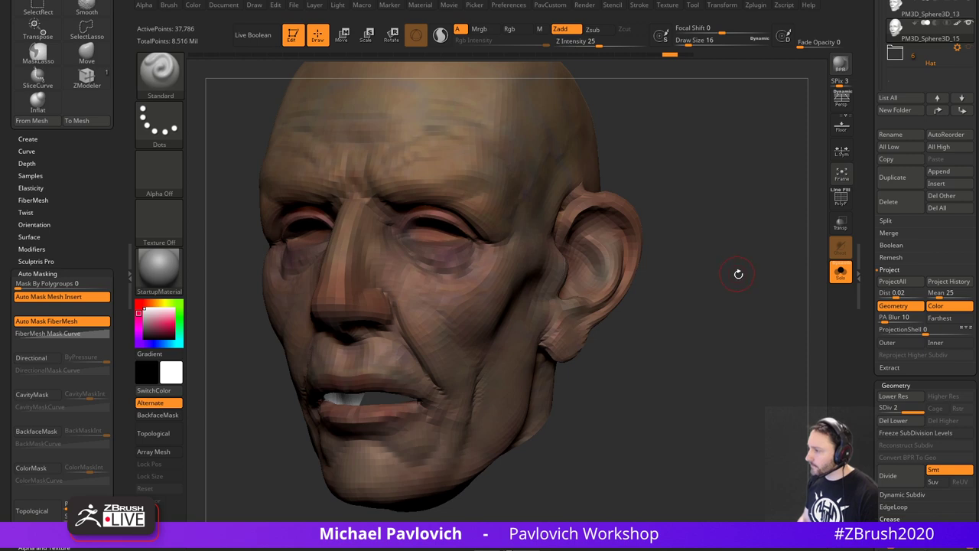
- Divide the head mesh to subdivision level 3
key(ctrl+shift+z)
mouse_move(739, 274)
mouse_down()
mouse_move(724, 275)
mouse_move(748, 280)
mouse_move(758, 256)
mouse_up()
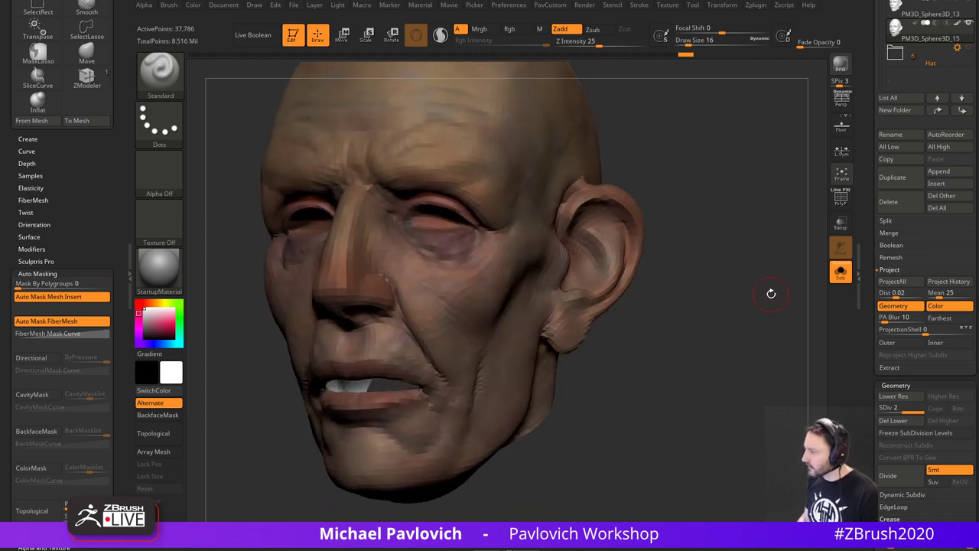
key(ctrl+shift+z)
key(ctrl+z)
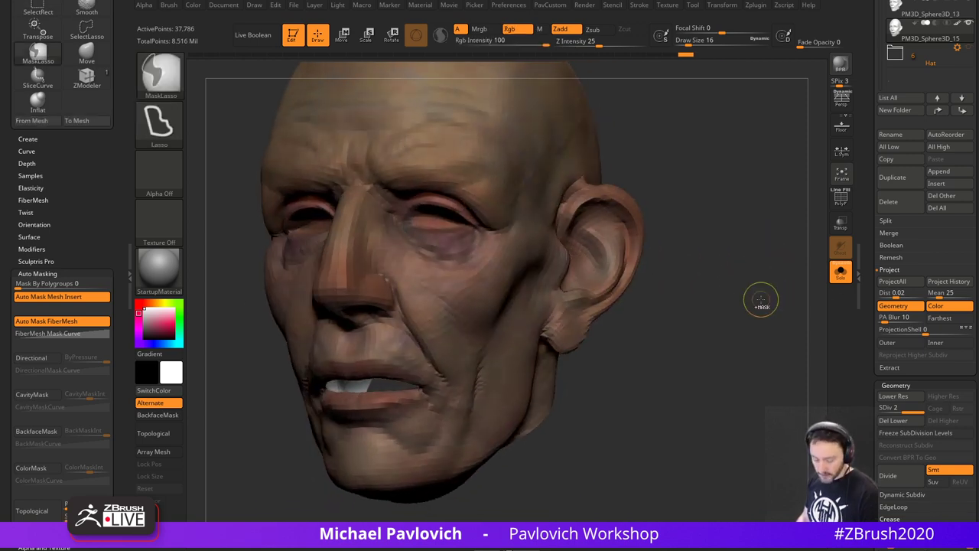
key(d)
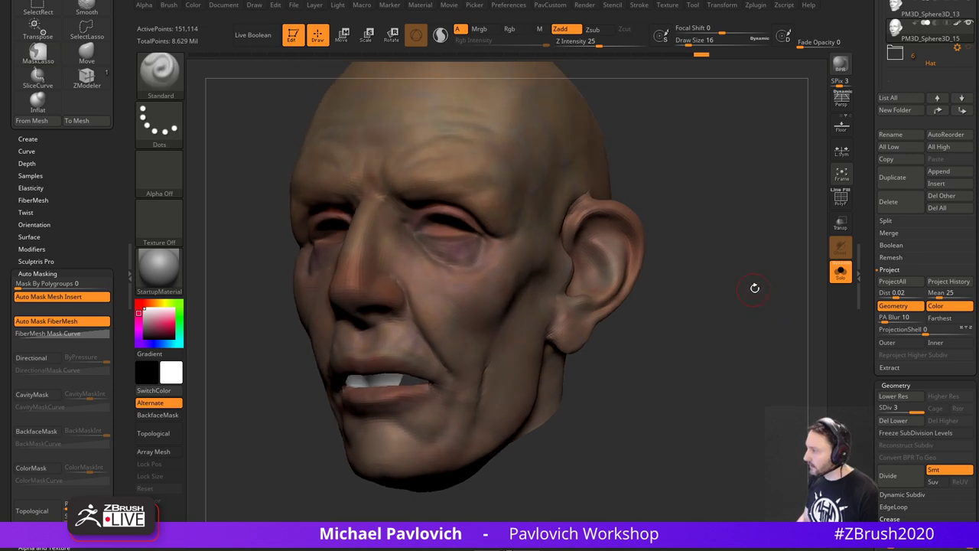
- Isolate the head's inner shell and grow the visible region past its rim into one new polygroup
drag(735, 281, 722, 218)
ctrl+shift+click(565, 279)
alt+drag(674, 287, 744, 288)
key(ctrl+shift)
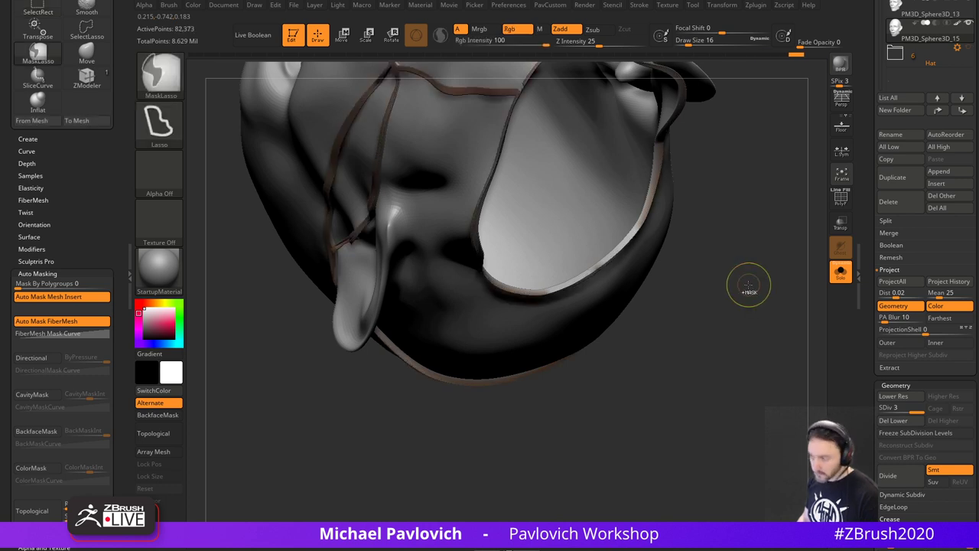
key(ctrl+w)
- Show only the head's outer skin, leaving the grouped inner shell and rim hidden
key(f)
mouse_move(750, 286)
mouse_down()
mouse_move(715, 270)
mouse_move(732, 240)
mouse_move(748, 316)
mouse_move(722, 329)
mouse_move(754, 318)
mouse_move(721, 307)
mouse_move(813, 281)
mouse_up()
click(838, 201)
alt+drag(755, 267, 773, 297)
key(shift+f)
key(shift+f)
- Try ProjectAll on the isolated outer skin at subdivision level 3, and undo it
key(space)
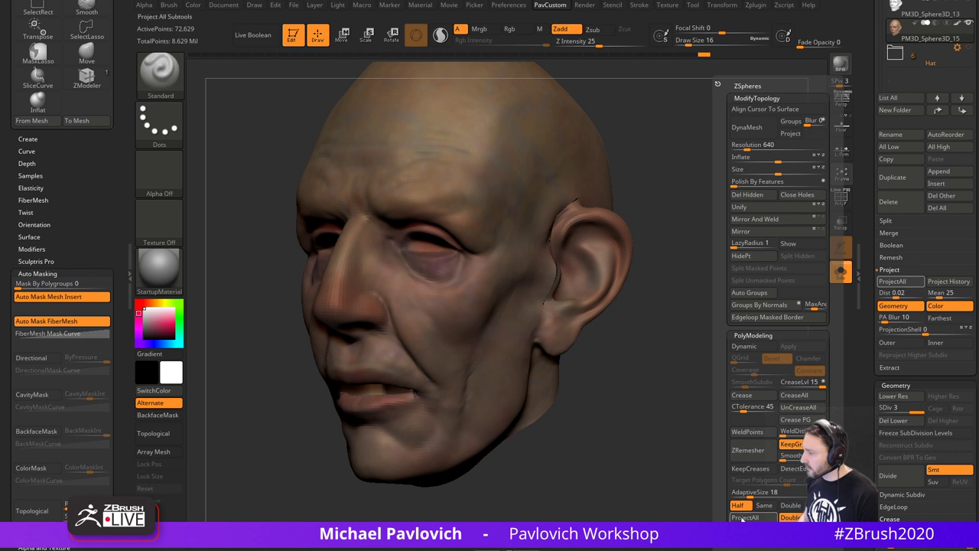
click(744, 518)
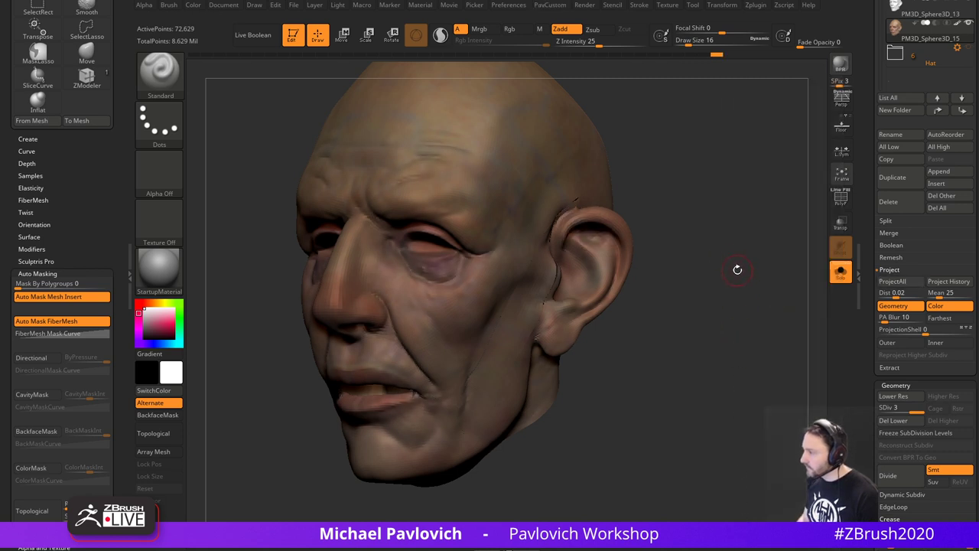
key(ctrl+z)
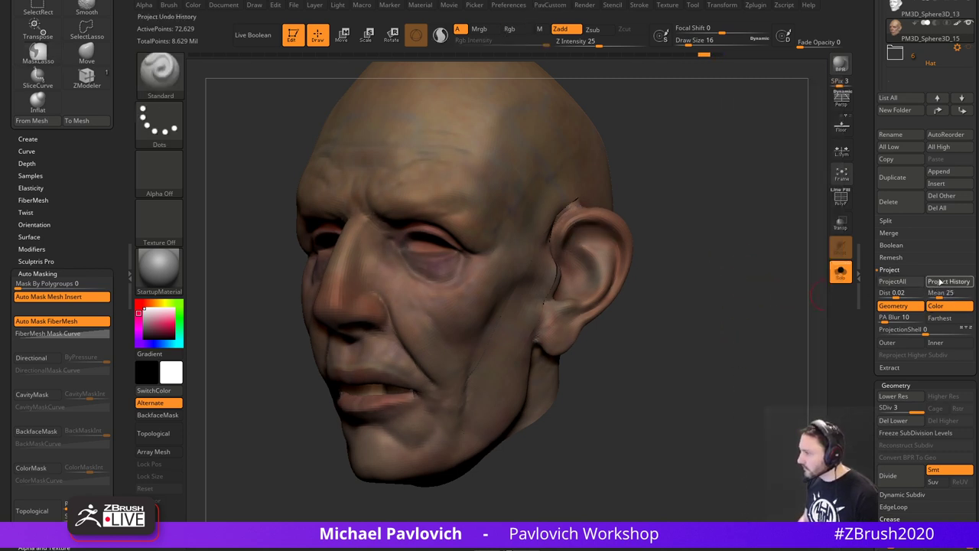
- Project the history onto the outer skin and divide the unhidden head to subdivision level 4
click(941, 283)
mouse_move(738, 270)
mouse_down()
mouse_move(711, 271)
mouse_move(765, 271)
mouse_move(743, 271)
mouse_move(761, 247)
mouse_move(723, 238)
mouse_up()
key(ctrl)
mouse_move(724, 292)
mouse_down()
mouse_move(761, 215)
mouse_move(708, 380)
mouse_up()
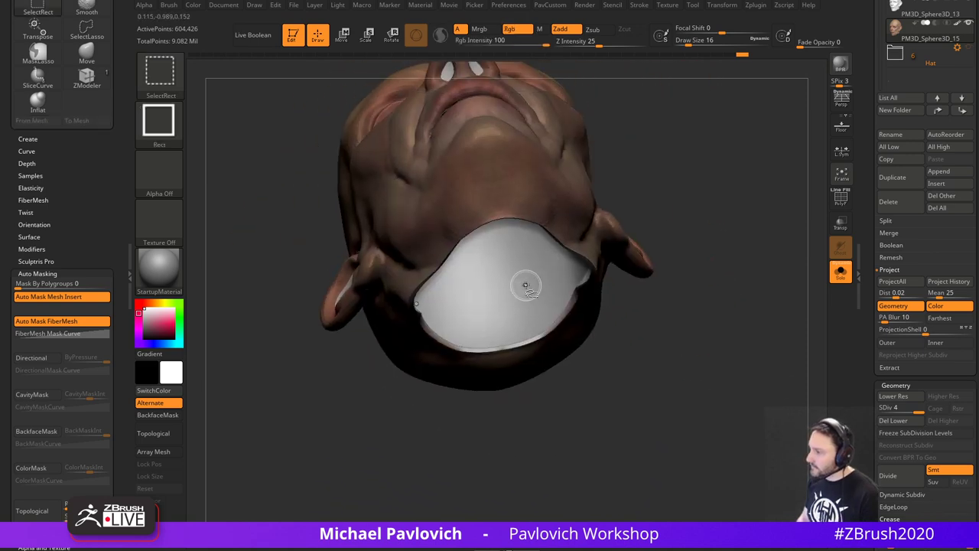
- Isolate the level 4 inner shell and grow its visibility several rows over the rim into one new polygroup
ctrl+shift+click(525, 284)
key(ctrl+shift+x)
key(ctrl+shift+x)
key(ctrl+shift+x)
key(ctrl+shift+x)
key(ctrl+shift+x)
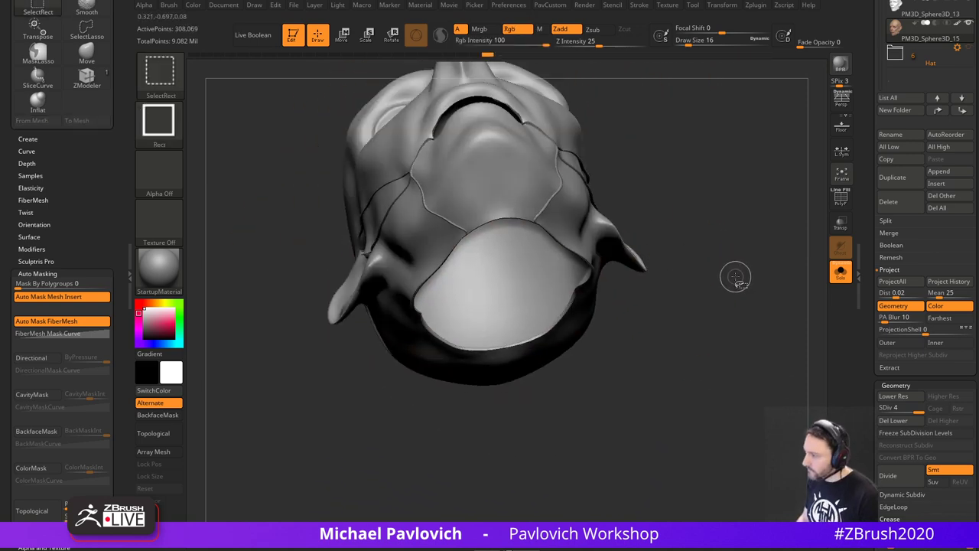
mouse_move(750, 265)
alt+mouse_down()
mouse_move(731, 299)
mouse_move(789, 244)
mouse_move(761, 258)
alt+mouse_up()
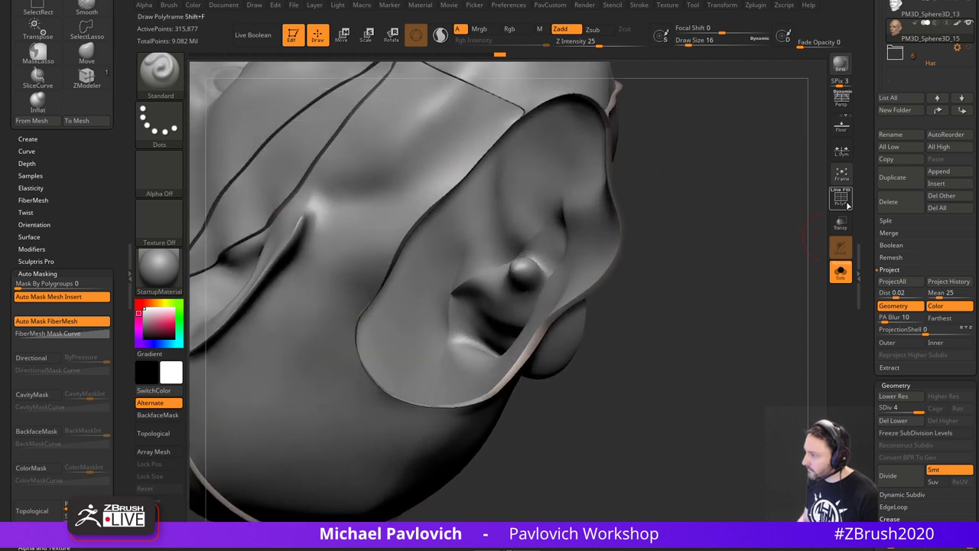
key(shift+f)
key(ctrl+shift+x)
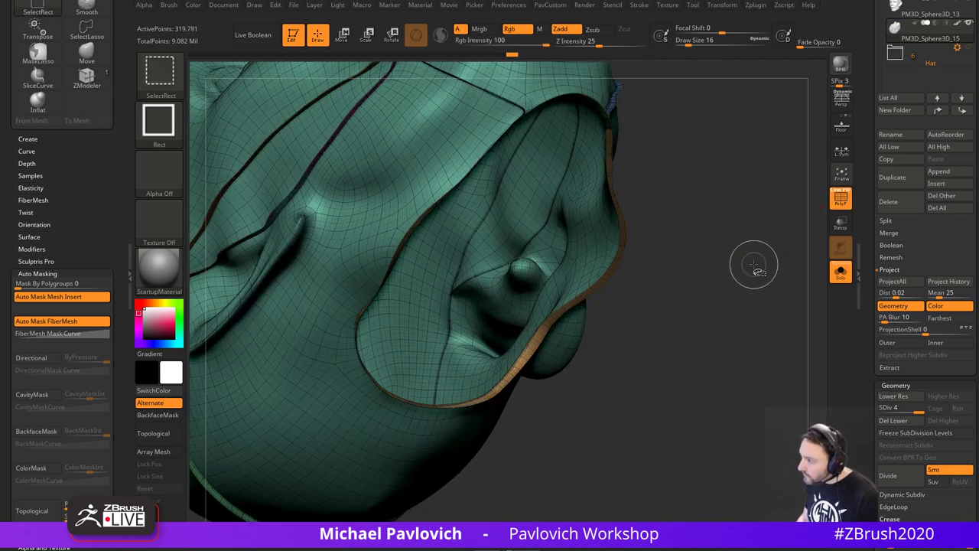
key(ctrl+shift+x)
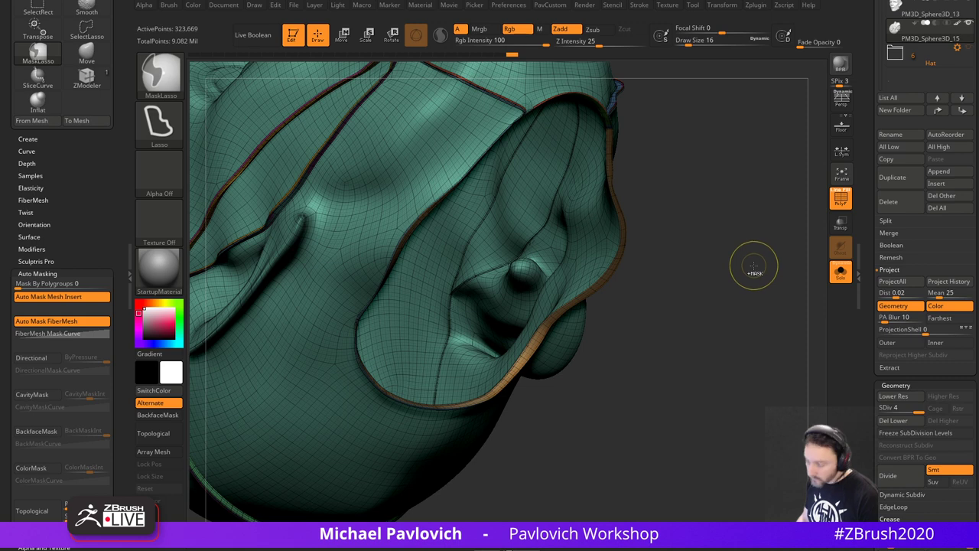
key(ctrl+w)
- Project the history onto the isolated outer skin at subdivision level 4 and unhide the inner shell
mouse_move(752, 255)
alt+mouse_down()
mouse_move(709, 234)
mouse_move(663, 341)
mouse_move(601, 420)
mouse_move(706, 273)
mouse_move(727, 259)
mouse_move(751, 264)
mouse_move(759, 228)
alt+mouse_up()
click(841, 199)
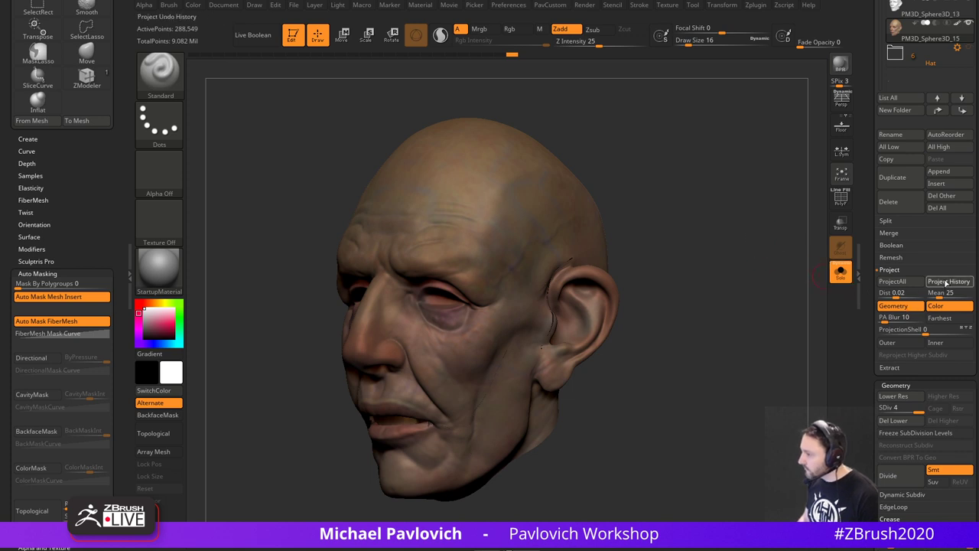
ctrl+shift+click(727, 285)
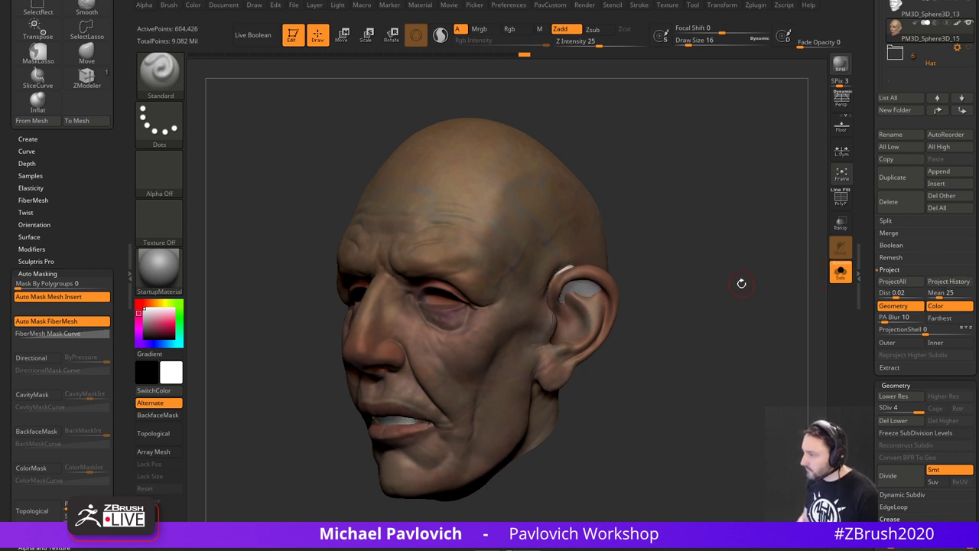
drag(741, 284, 804, 254)
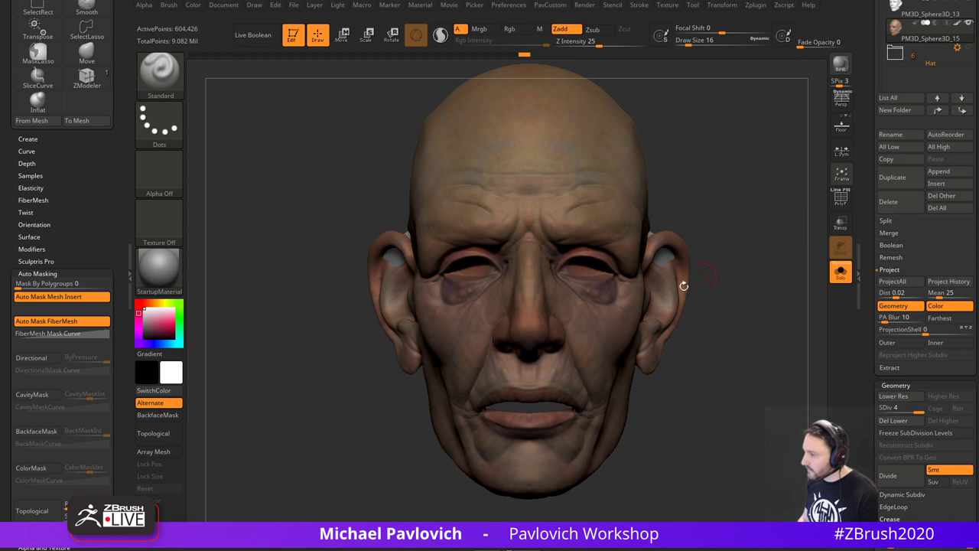
- Switch the material to SkinShade4 and turn on polypaint display for the detailed head PM3D_Sphere3D_13
click(159, 271)
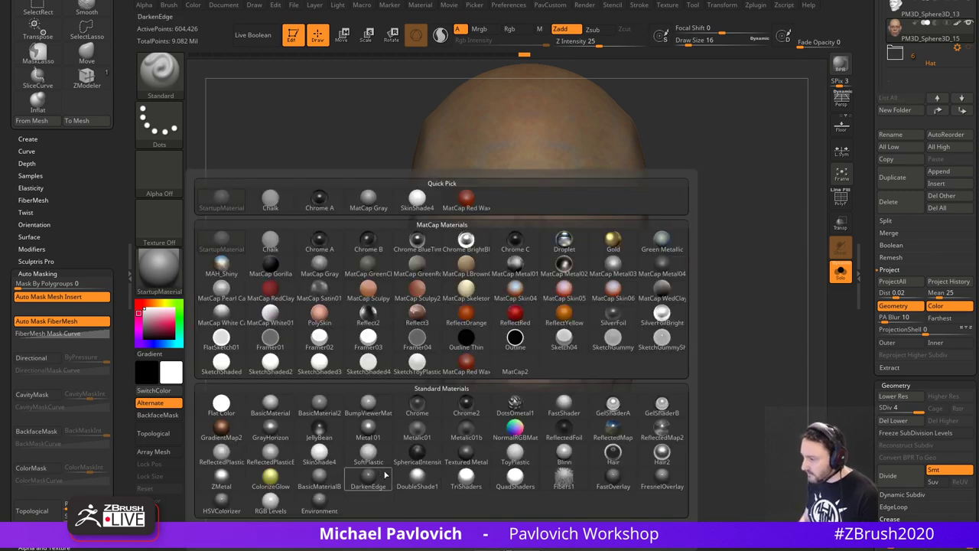
click(319, 455)
drag(796, 280, 867, 524)
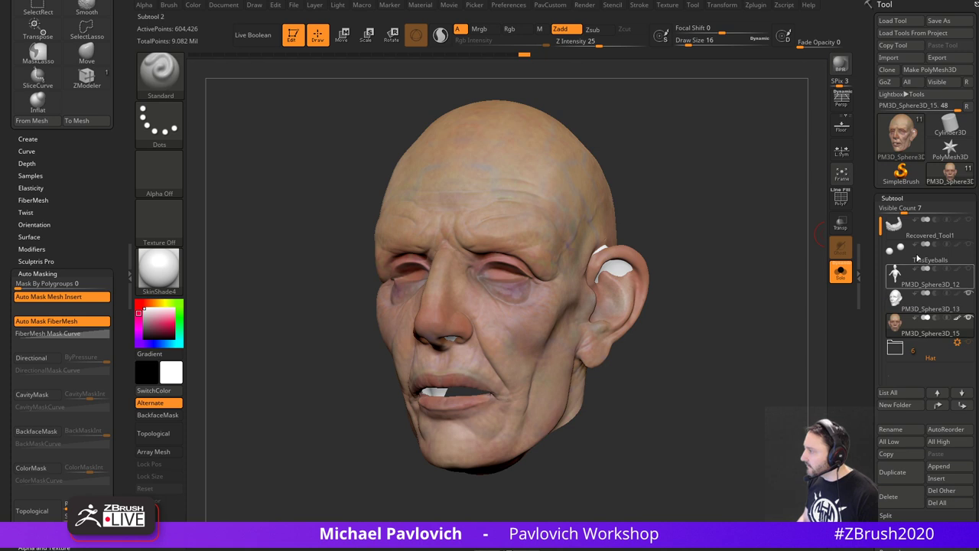
click(930, 313)
click(956, 296)
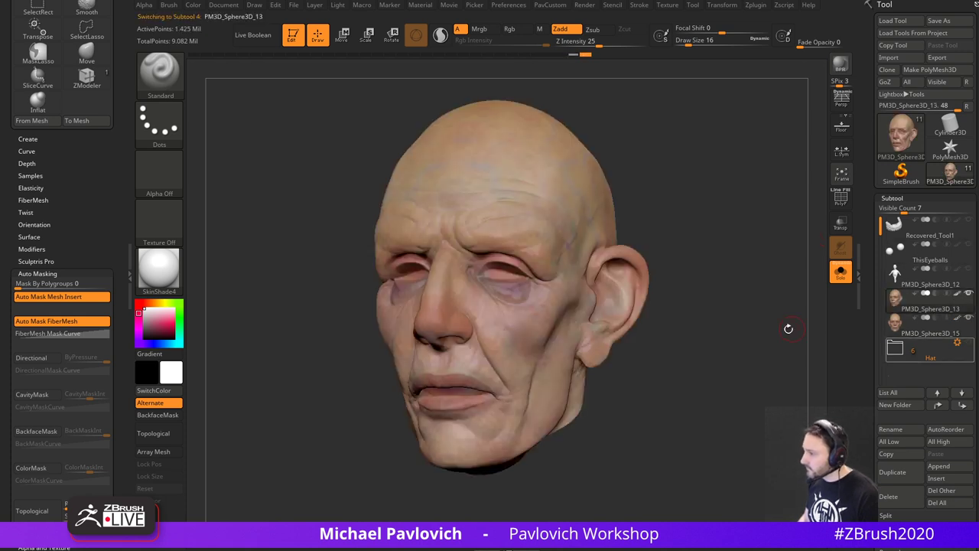
- Compare the polypaint of PM3D_Sphere3D_13 with that of the projected head PM3D_Sphere3D_15
alt+drag(789, 328, 821, 325)
click(923, 335)
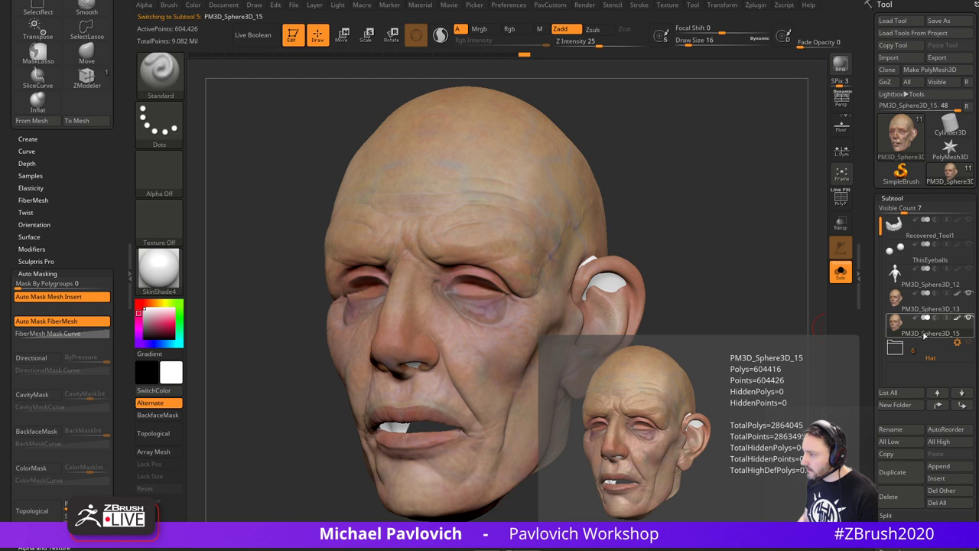
click(927, 311)
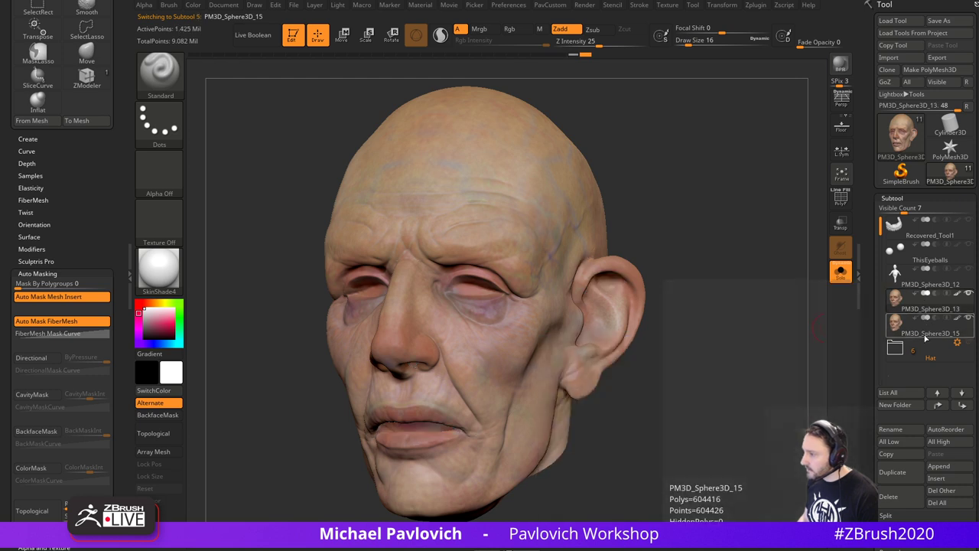
click(926, 311)
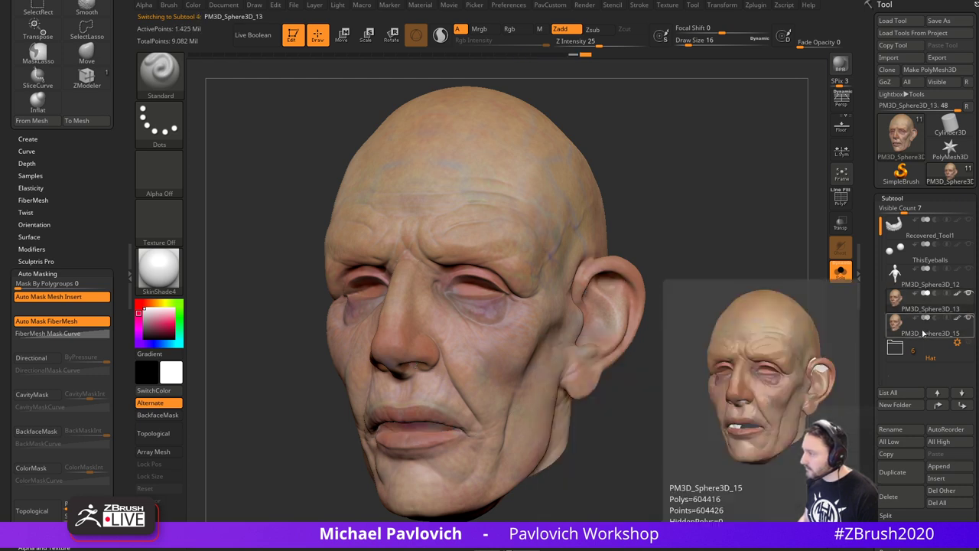
click(918, 332)
- Switch the material to MatCap Gray and turn off polypaint display on both heads
click(159, 267)
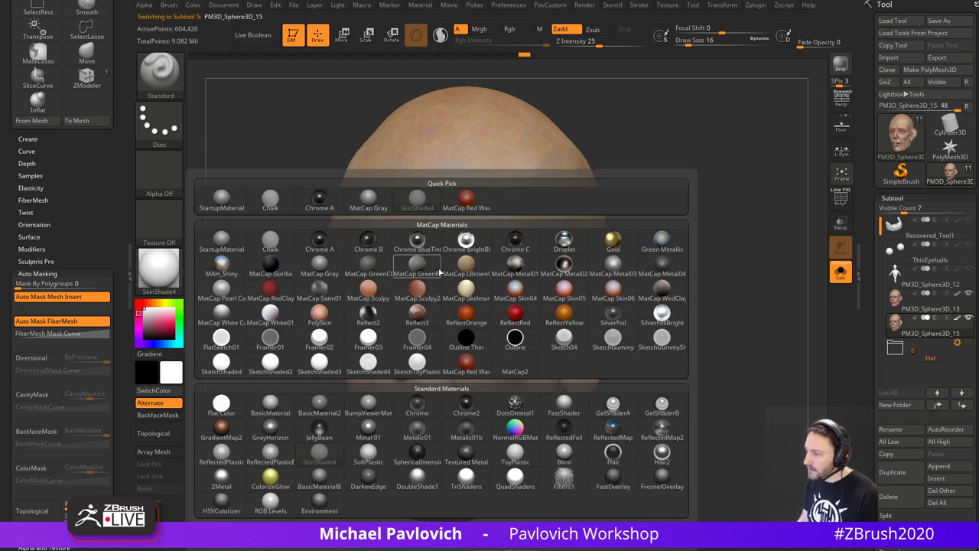
click(319, 266)
click(958, 317)
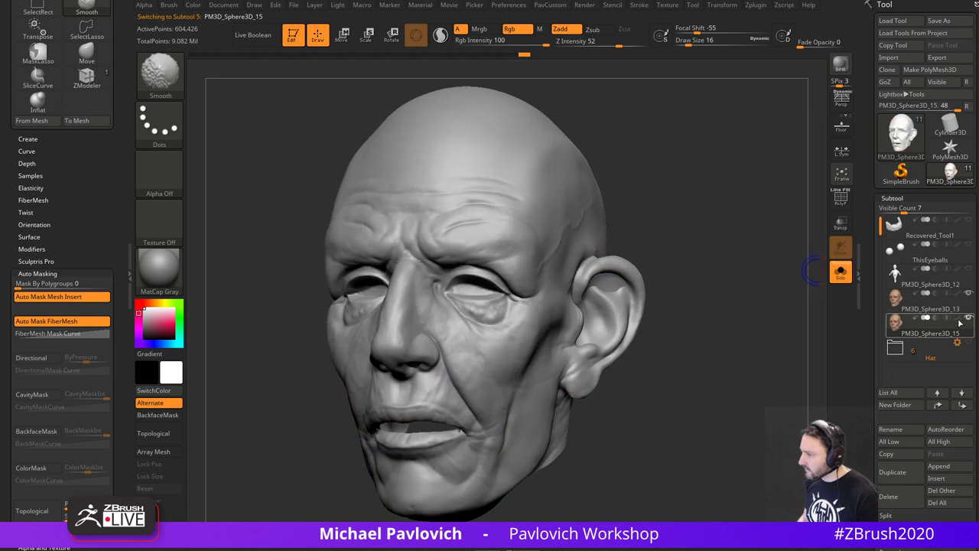
- Compare the sculpted wrinkles and skin detail of the unpainted detailed head with the projected head
ctrl+right_drag(769, 294, 763, 369)
drag(764, 369, 825, 332)
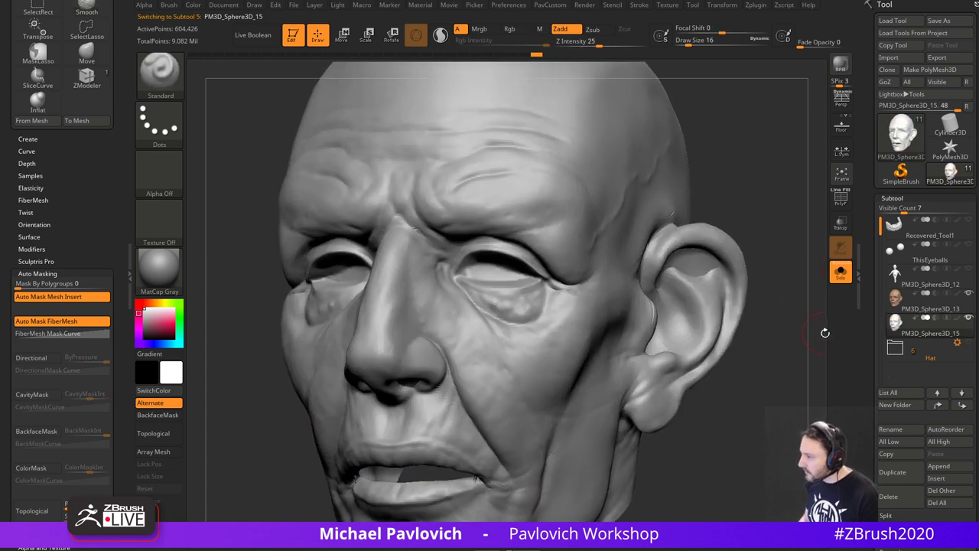
click(935, 312)
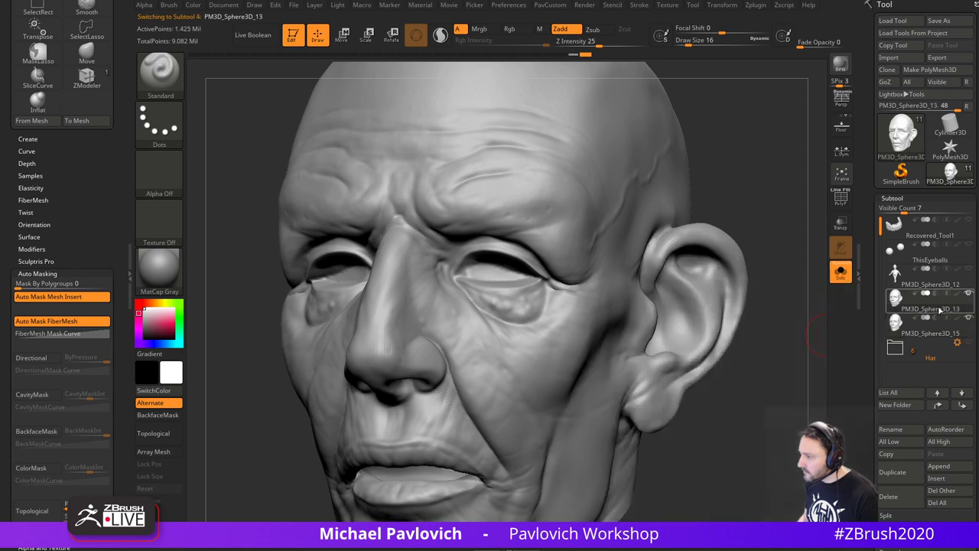
click(934, 336)
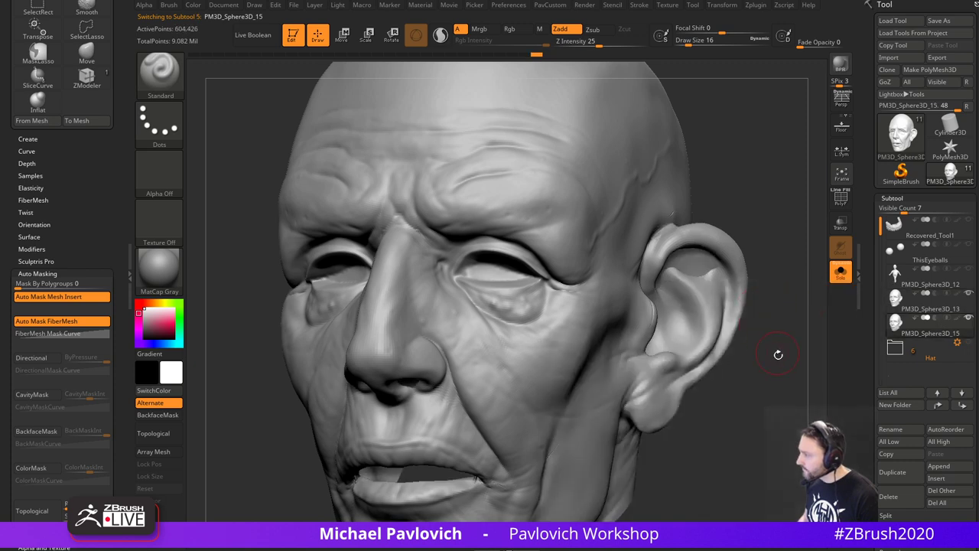
alt+drag(775, 354, 727, 287)
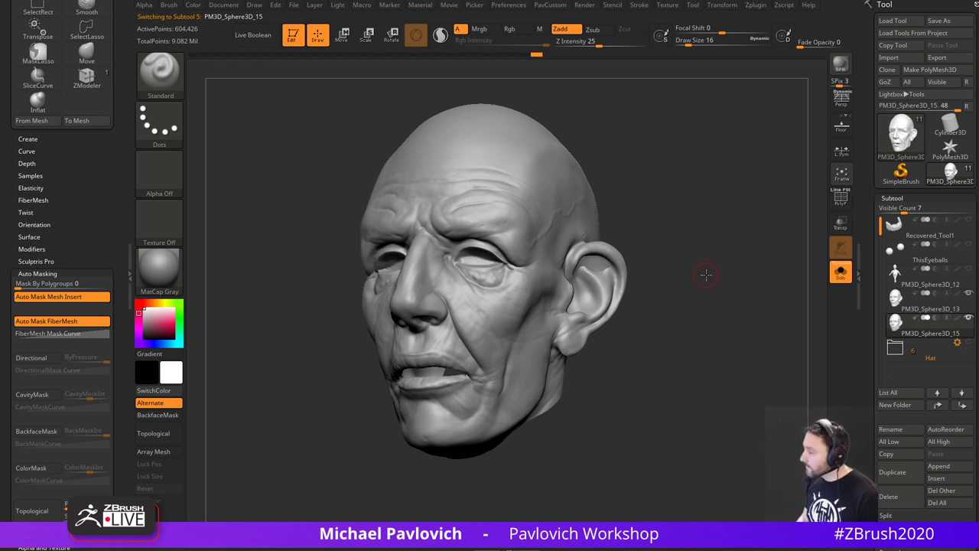
- Divide the projected head to subdivision level 5 and isolate its inner shell with the wireframe shown
mouse_move(706, 274)
mouse_down()
mouse_move(717, 286)
mouse_move(737, 262)
mouse_move(731, 280)
mouse_move(750, 207)
mouse_move(707, 379)
mouse_up()
key(ctrl)
ctrl+shift+click(516, 353)
key(shift+f)
- Grow the visible inner shell over the neck rim at level 5 and assign it a new polygroup
mouse_move(744, 295)
alt+mouse_down()
mouse_move(764, 304)
mouse_move(761, 292)
alt+mouse_up()
key(ctrl+shift)
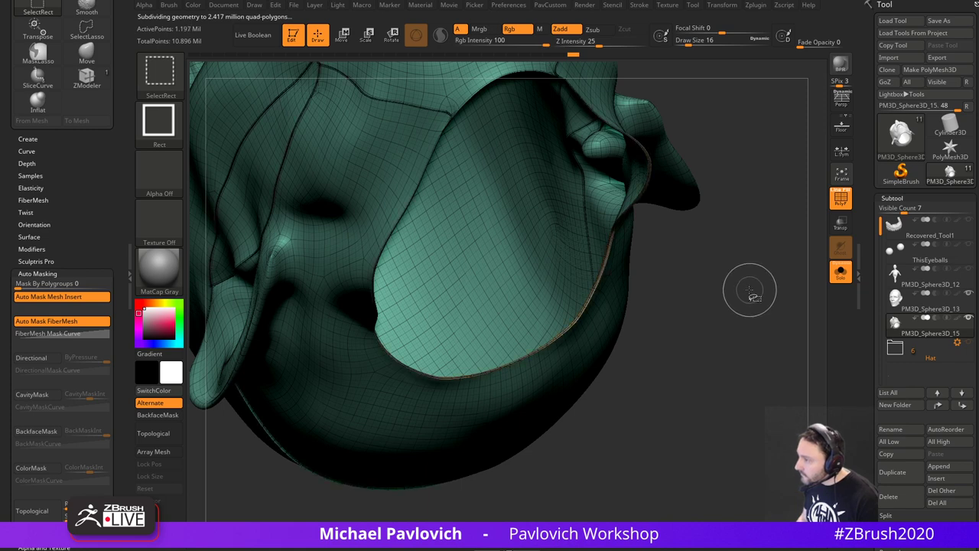
mouse_move(758, 300)
alt+mouse_down()
mouse_move(706, 304)
mouse_move(758, 310)
alt+mouse_up()
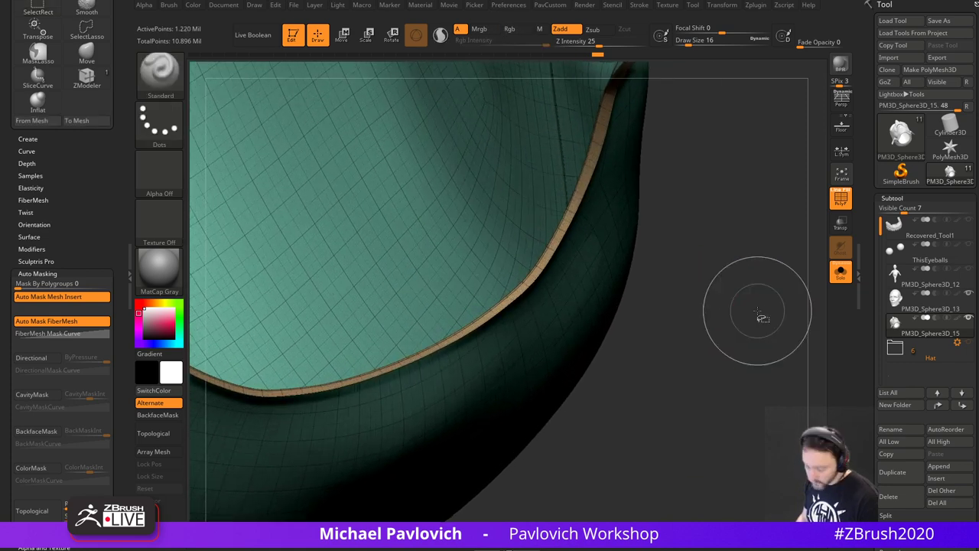
key(ctrl+shift)
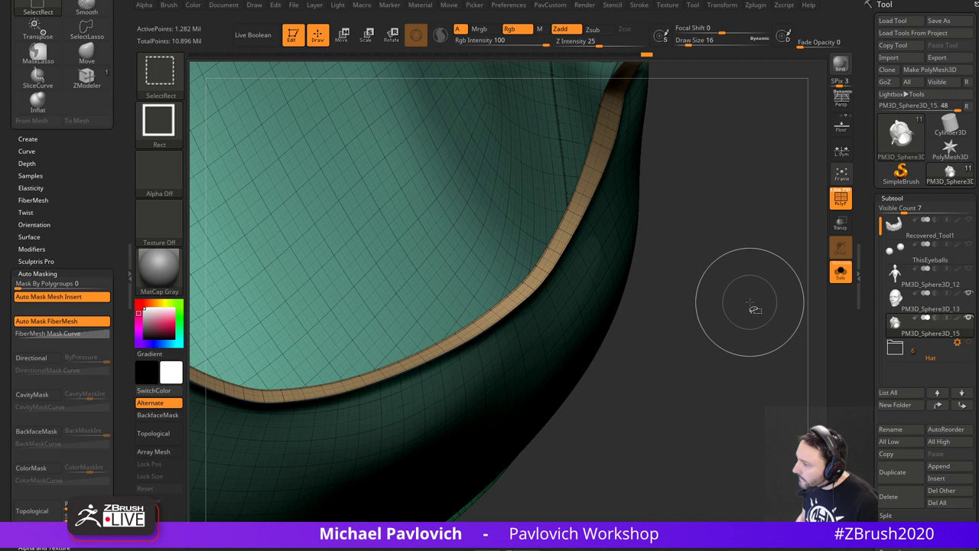
mouse_move(750, 302)
mouse_down()
mouse_move(765, 261)
mouse_move(759, 217)
mouse_move(769, 286)
mouse_up()
key(ctrl)
key(ctrl+z)
- Show only the outer skin of the head, with Solo and the wireframe turned off
drag(732, 220, 749, 296)
click(841, 175)
drag(806, 190, 727, 296)
click(839, 276)
click(840, 200)
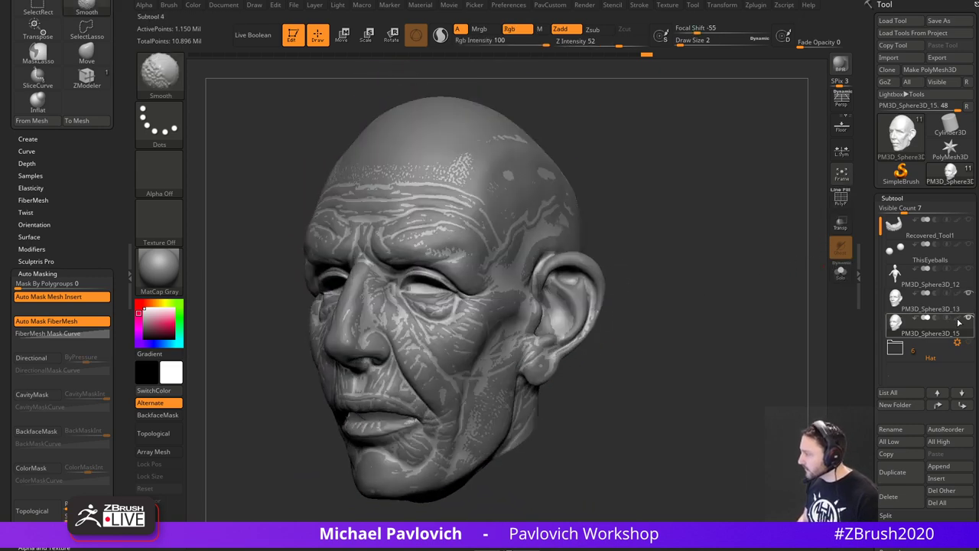
- Turn polypaint display back on for both PM3D_Sphere3D_13 and PM3D_Sphere3D_15
shift+click(957, 318)
shift+click(958, 318)
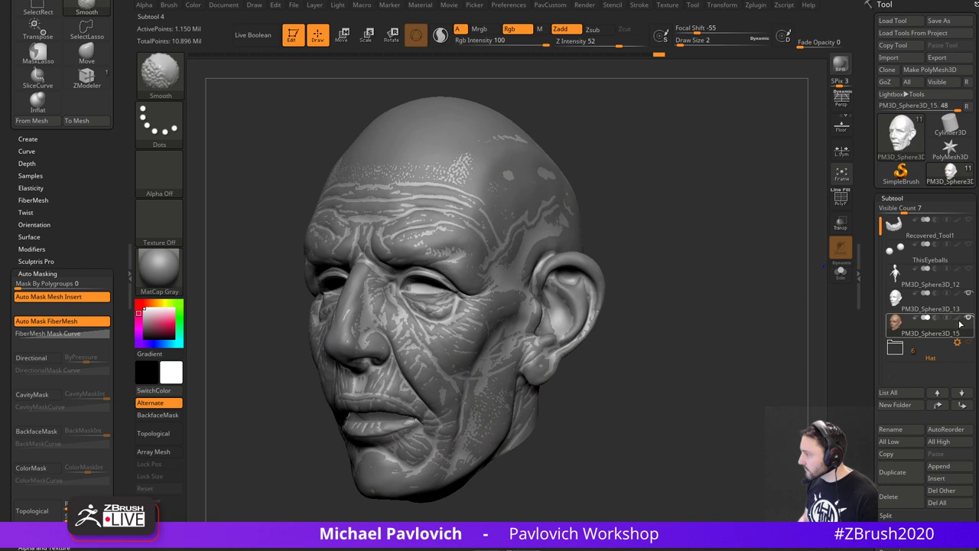
click(957, 295)
click(957, 318)
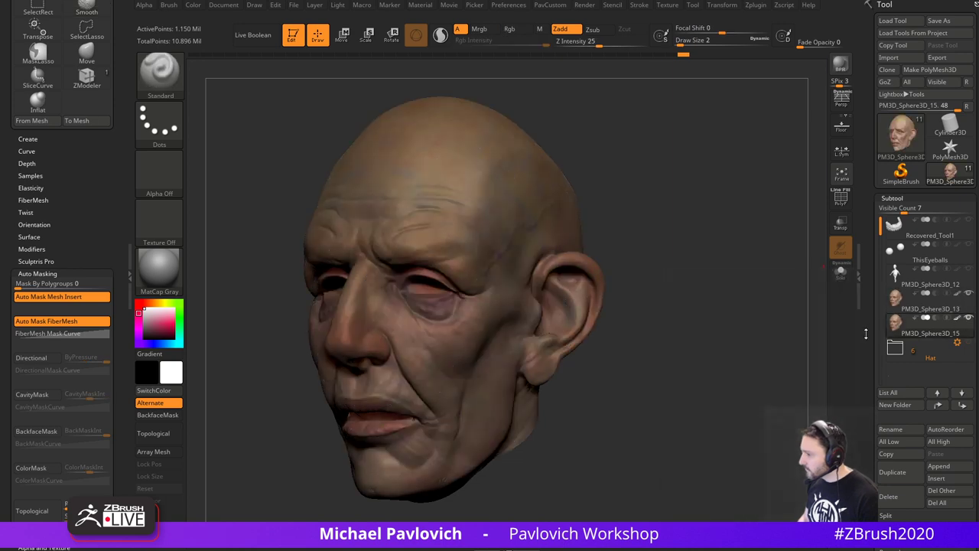
- Project the history onto the outer skin at subdivision level 5 and unhide the whole head in Solo mode
drag(865, 332, 866, 311)
drag(891, 537, 890, 255)
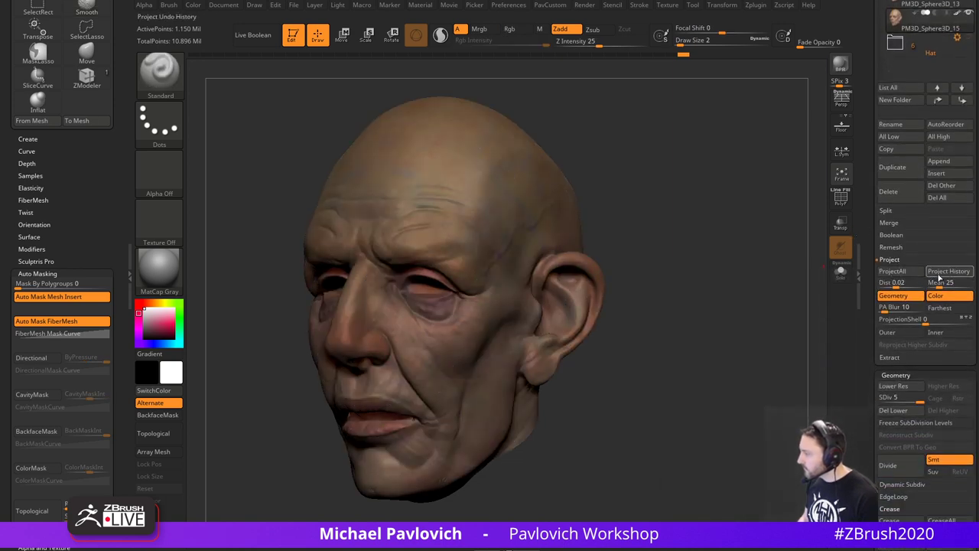
ctrl+shift+click(712, 284)
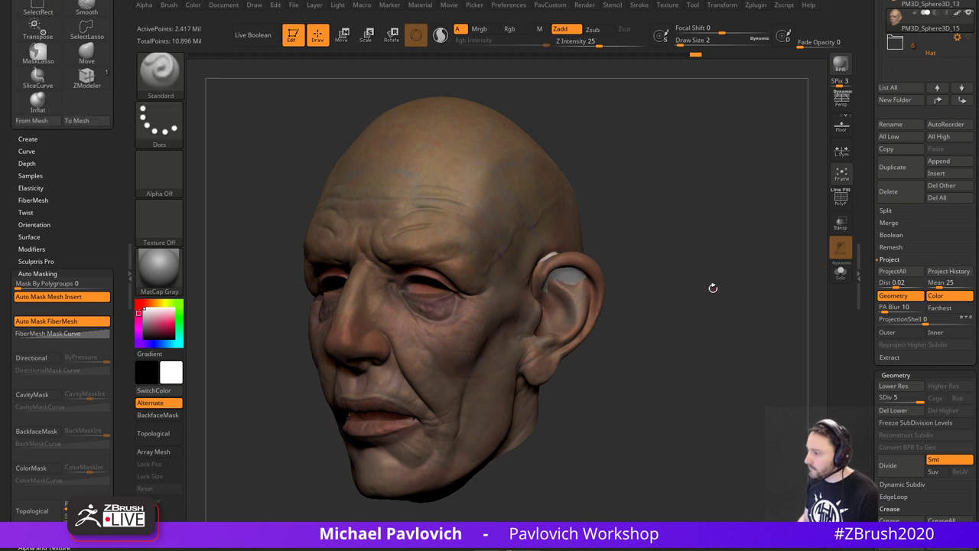
click(840, 271)
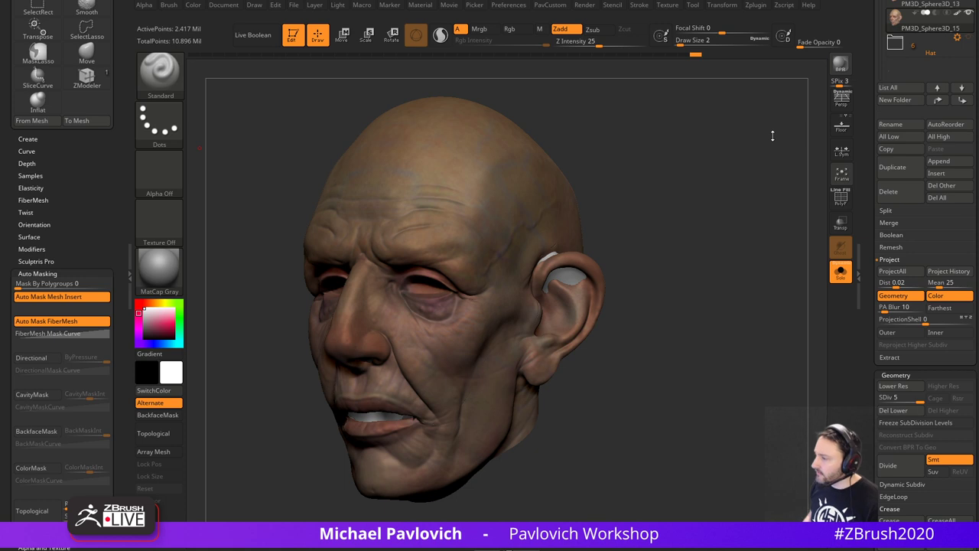
drag(731, 217, 748, 232)
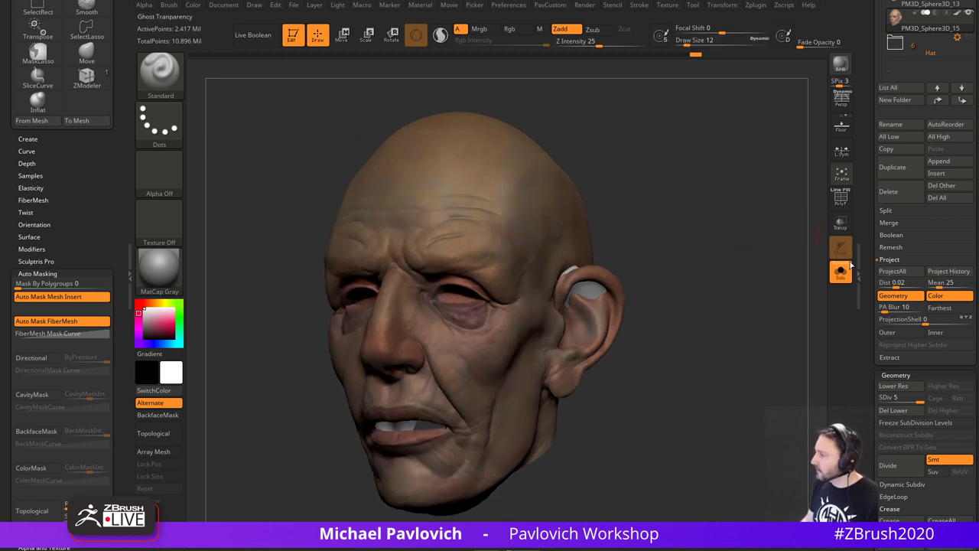
drag(864, 204, 865, 505)
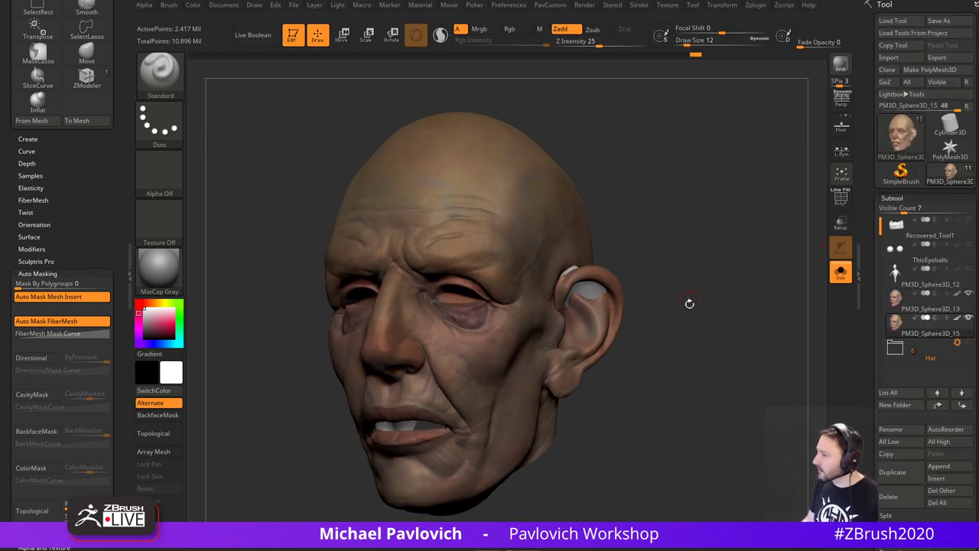
- Check the projected head from several angles, turning off its polypaint display and showing the polygroup wireframe
alt+drag(690, 304, 684, 262)
drag(683, 263, 709, 292)
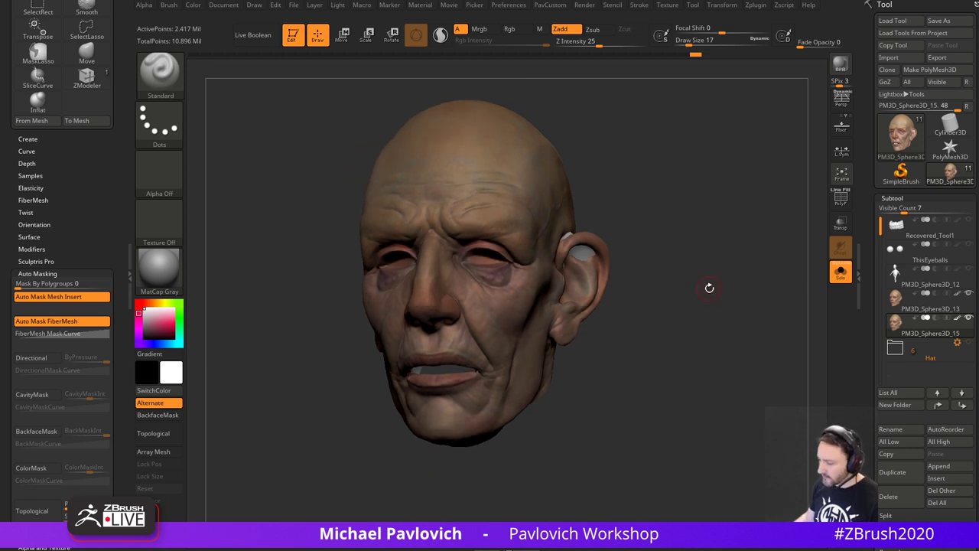
drag(694, 222, 740, 242)
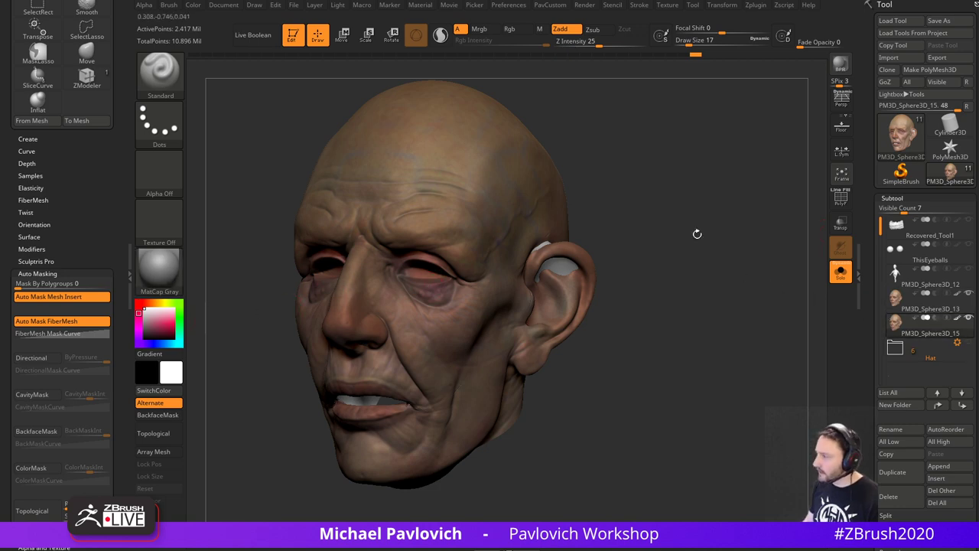
click(958, 318)
drag(787, 291, 626, 239)
mouse_move(731, 222)
alt+mouse_down()
mouse_move(704, 250)
mouse_move(702, 282)
mouse_move(686, 277)
alt+mouse_up()
click(841, 198)
- Mask the outer skin of the head, leaving only the inner shell unmasked
ctrl+shift+click(623, 266)
mouse_move(780, 283)
mouse_down()
mouse_move(415, 342)
mouse_move(568, 261)
mouse_move(594, 274)
mouse_up()
ctrl+click(449, 346)
ctrl+shift+click(444, 349)
ctrl+click(440, 347)
- Use the topological Move brush at draw size 29 and drop the head to subdivision level 3
key(s)
key(s)
drag(620, 243, 615, 242)
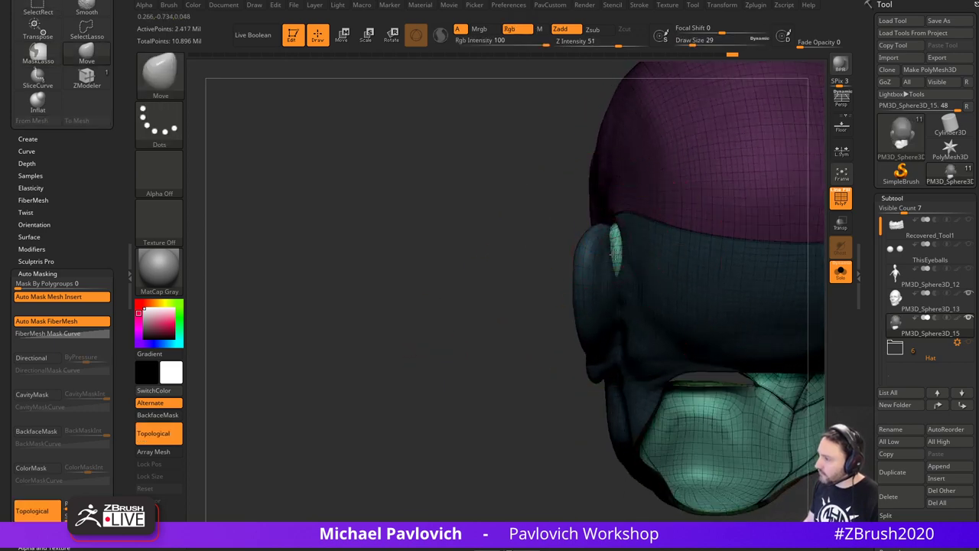
alt+drag(463, 308, 301, 361)
drag(301, 361, 417, 310)
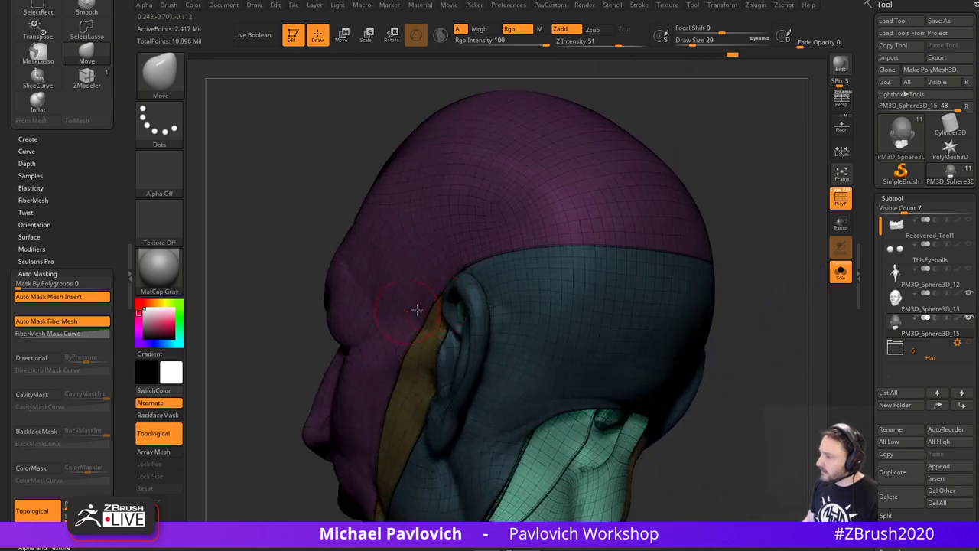
drag(875, 367, 875, 21)
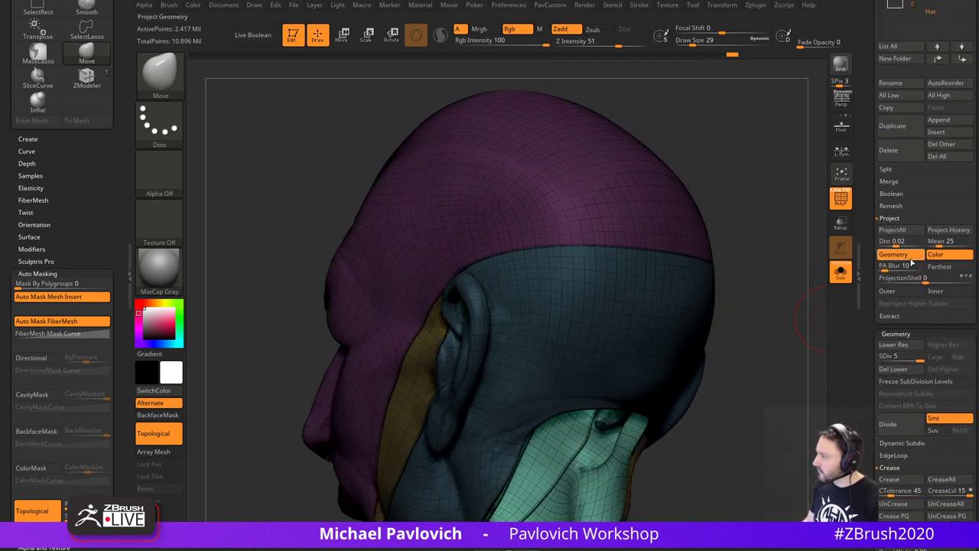
click(902, 357)
- Try to move and smooth the inner shell inward where it pokes through behind the ears, using draw size 35
drag(721, 265, 681, 269)
key(s)
drag(476, 297, 479, 297)
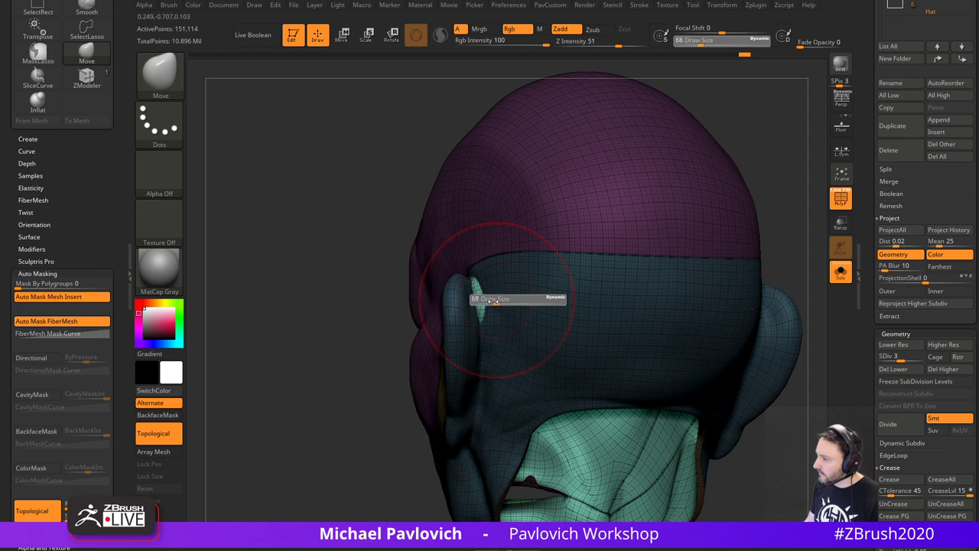
drag(381, 353, 420, 339)
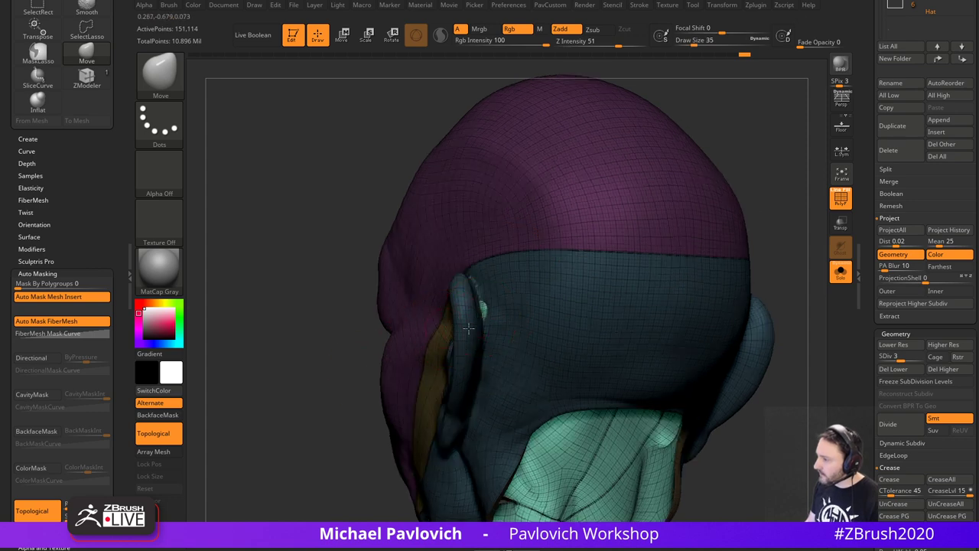
drag(343, 382, 417, 341)
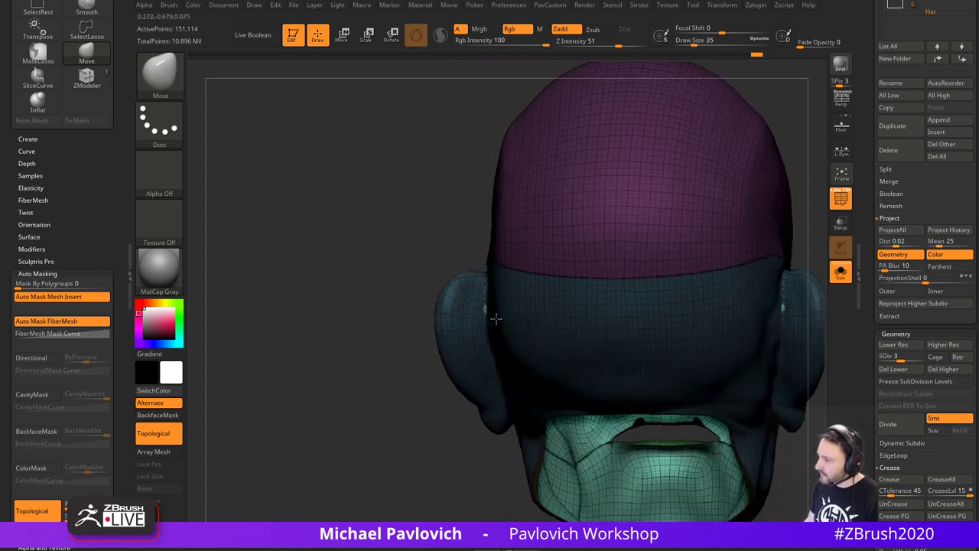
mouse_move(411, 374)
mouse_down()
mouse_move(359, 313)
mouse_move(425, 296)
mouse_up()
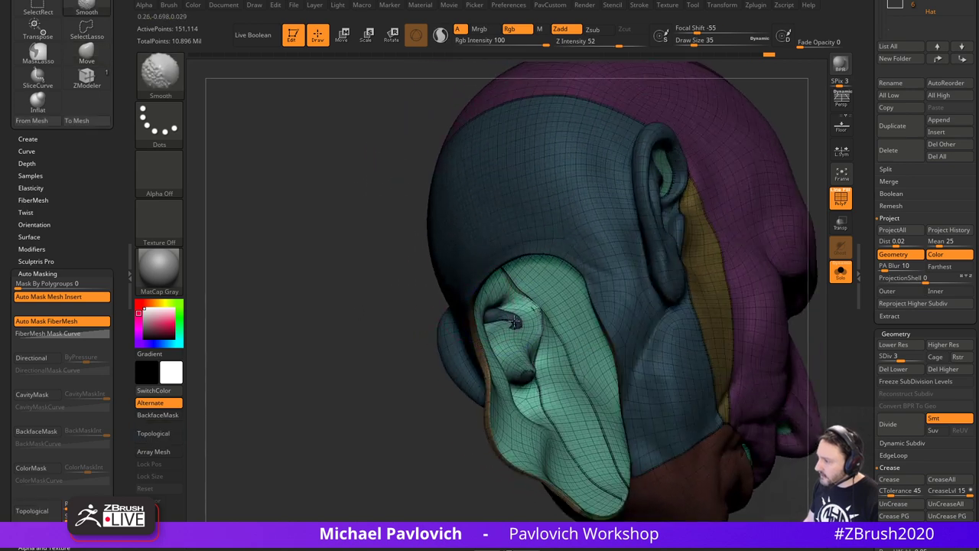
mouse_move(387, 335)
mouse_down()
mouse_move(400, 360)
mouse_move(400, 344)
mouse_move(406, 378)
mouse_move(372, 354)
mouse_move(360, 387)
mouse_move(528, 314)
mouse_move(674, 228)
mouse_move(686, 238)
mouse_up()
- Undo the inner shell edits, the subdivision level change and the mask
key(ctrl+z)
key(ctrl+shift+z)
key(ctrl+z)
key(ctrl+z)
key(ctrl+z)
key(ctrl+z)
- Switch to the Move brush at draw size 14 and set Mask By Polygroups to 100
drag(692, 235, 673, 264)
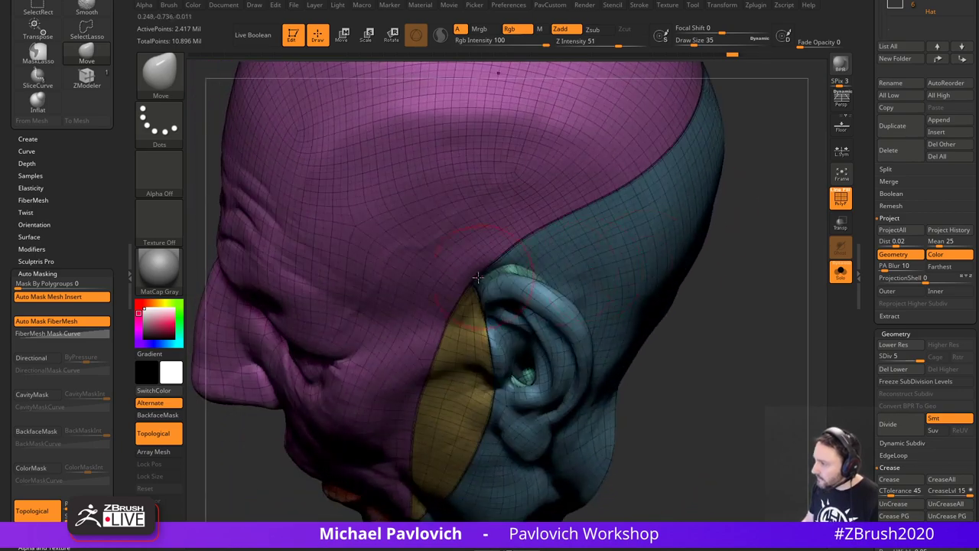
key(b)
key(s)
key(t)
mouse_move(746, 268)
mouse_down()
mouse_move(758, 234)
mouse_move(720, 292)
mouse_up()
key(s)
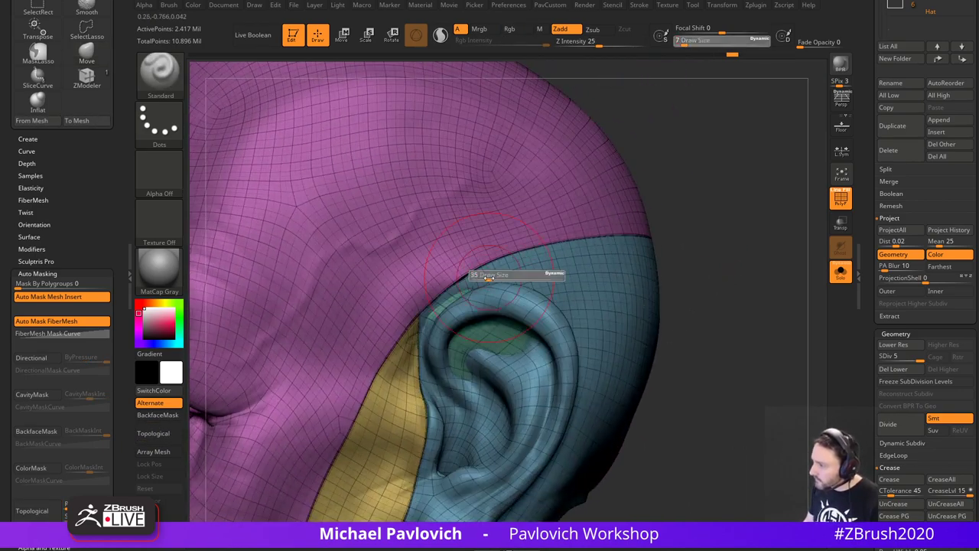
drag(481, 277, 490, 279)
key(b)
key(m)
key(v)
alt+drag(710, 234, 703, 255)
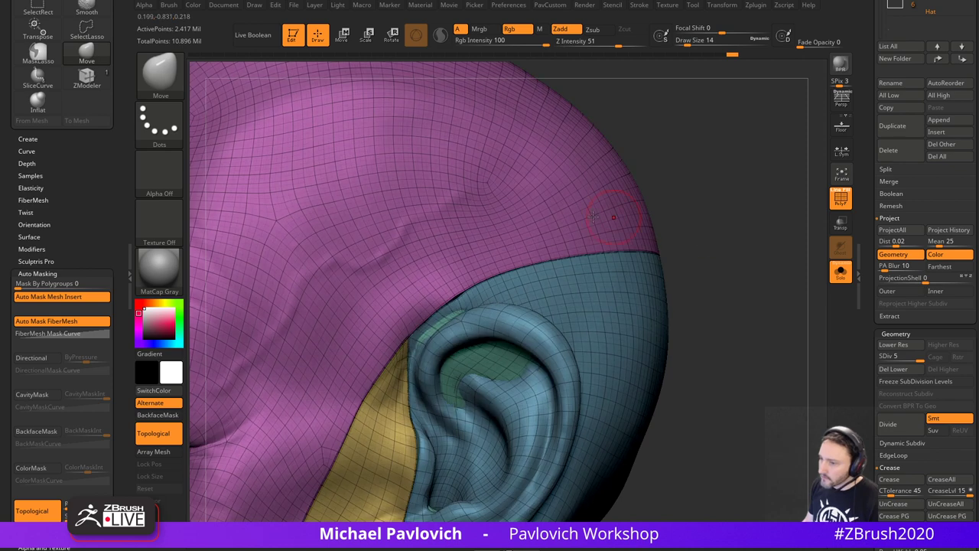
drag(67, 284, 123, 280)
- Pull the skin above the front of the ear over the protruding inner shell with draw sizes 11 and 8
mouse_move(746, 214)
alt+mouse_down()
mouse_move(732, 207)
mouse_move(727, 245)
alt+mouse_up()
key(s)
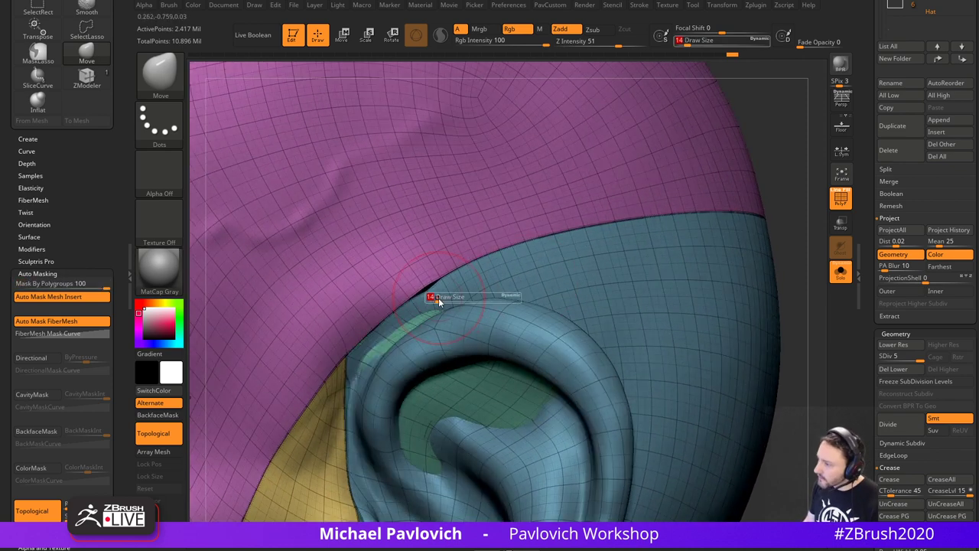
click(437, 301)
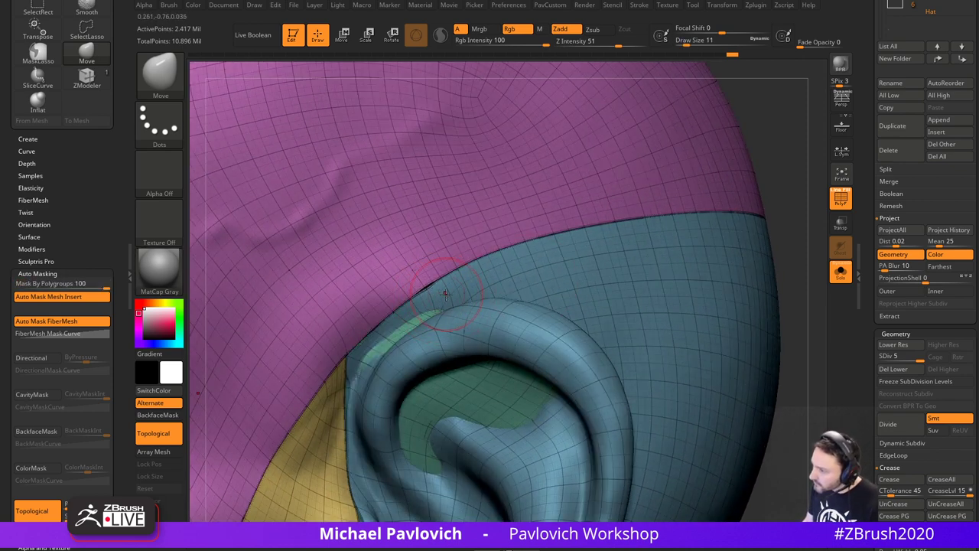
drag(771, 196, 778, 183)
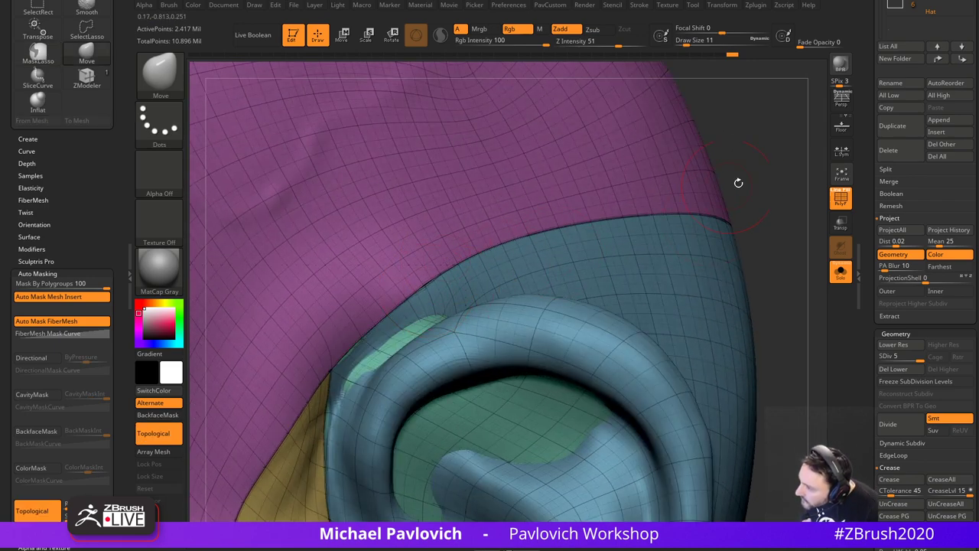
right_drag(738, 182, 757, 155)
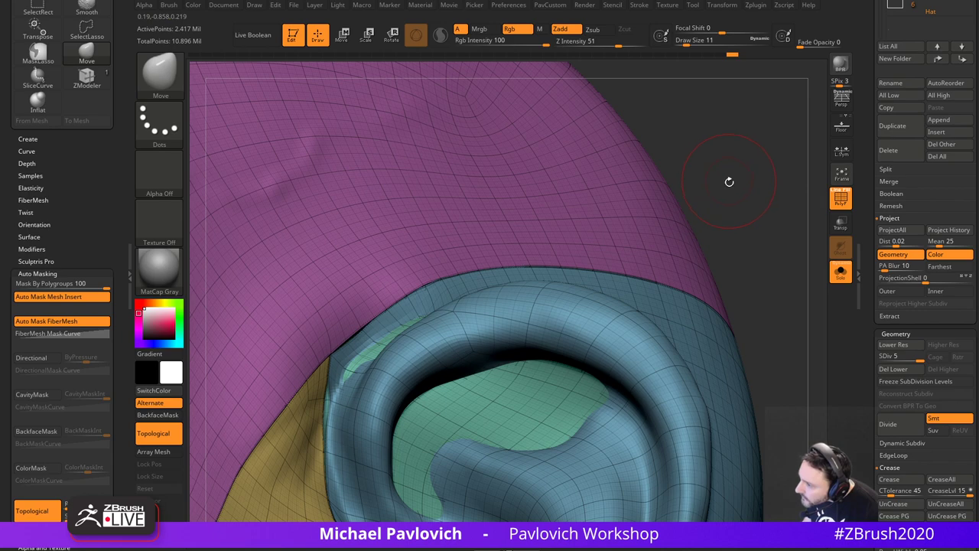
mouse_move(730, 182)
mouse_down()
mouse_move(759, 165)
mouse_move(754, 173)
mouse_move(714, 149)
mouse_move(727, 173)
mouse_up()
key(s)
click(409, 278)
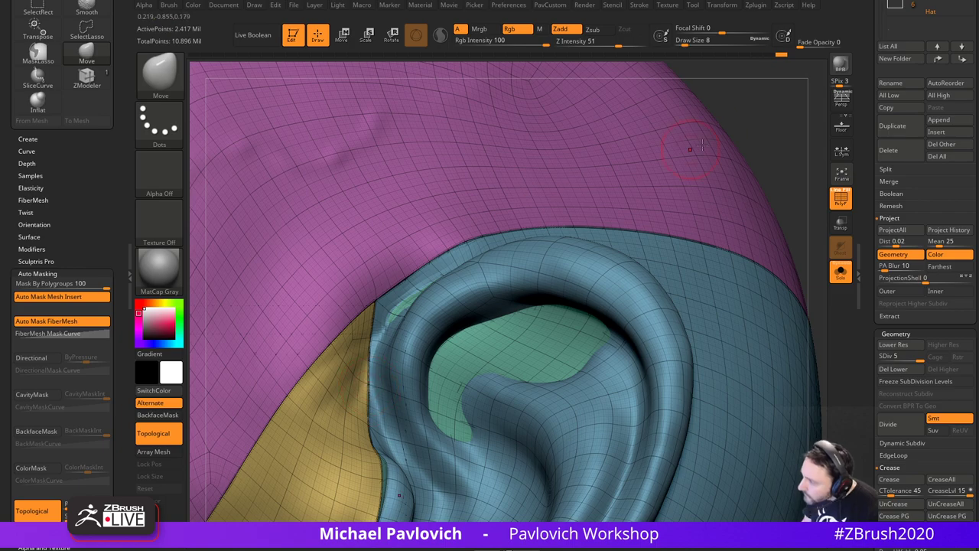
- Inspect the mouth corner without the wireframe, turn the wireframe back on and isolate the upper-face polygroup
alt+drag(762, 123, 741, 256)
click(841, 200)
alt+drag(740, 256, 735, 297)
drag(612, 315, 733, 317)
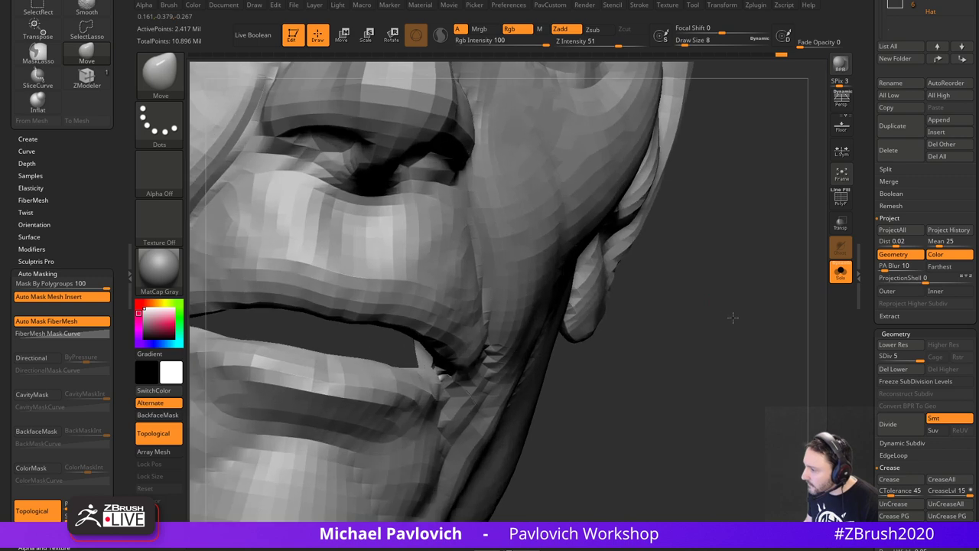
shift+drag(439, 378, 439, 382)
drag(636, 393, 614, 354)
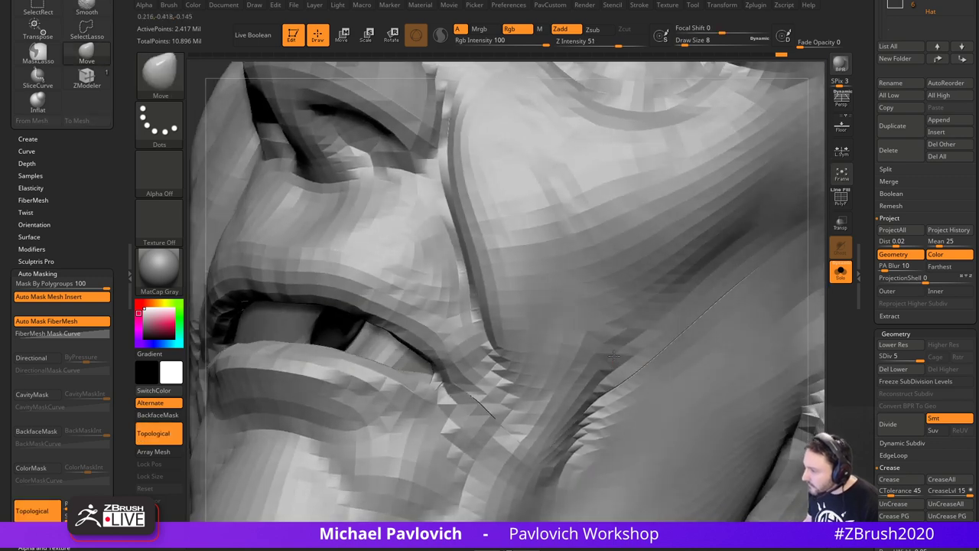
key(shift+f)
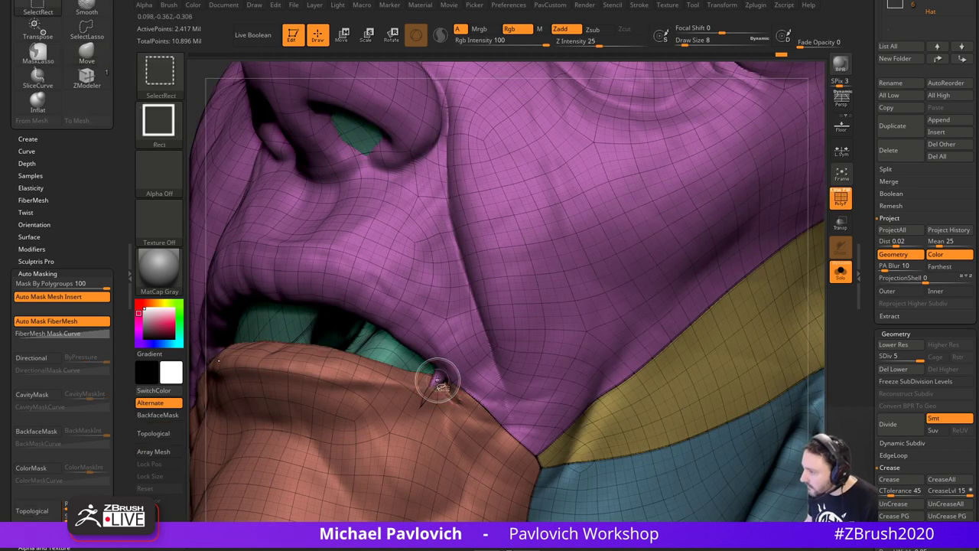
ctrl+shift+click(437, 380)
- Set the Smooth brush's minimum connected points to 1 and smooth away the spike on the upper-face border at the mouth corner
key(shift)
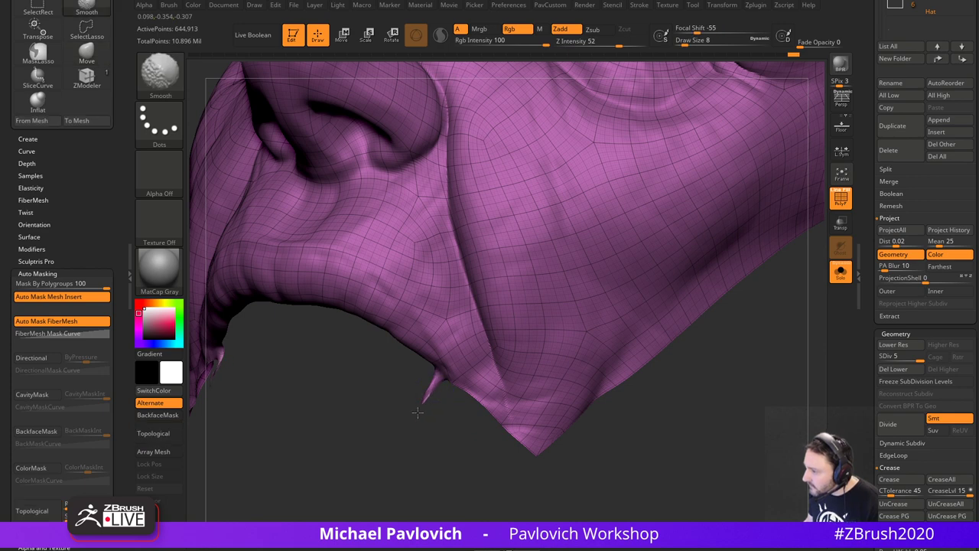
key(shift)
drag(70, 260, 72, 204)
key(shift)
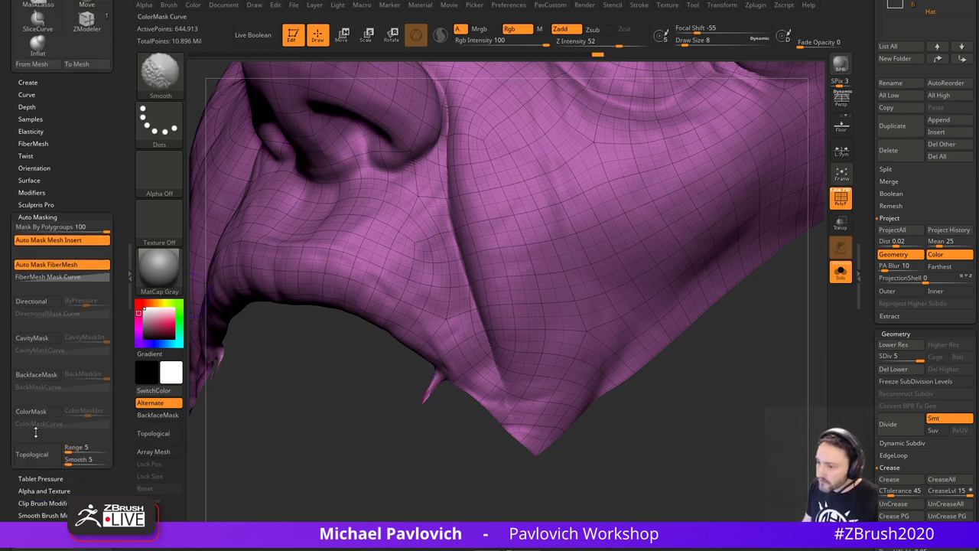
drag(16, 499, 17, 409)
shift+click(41, 426)
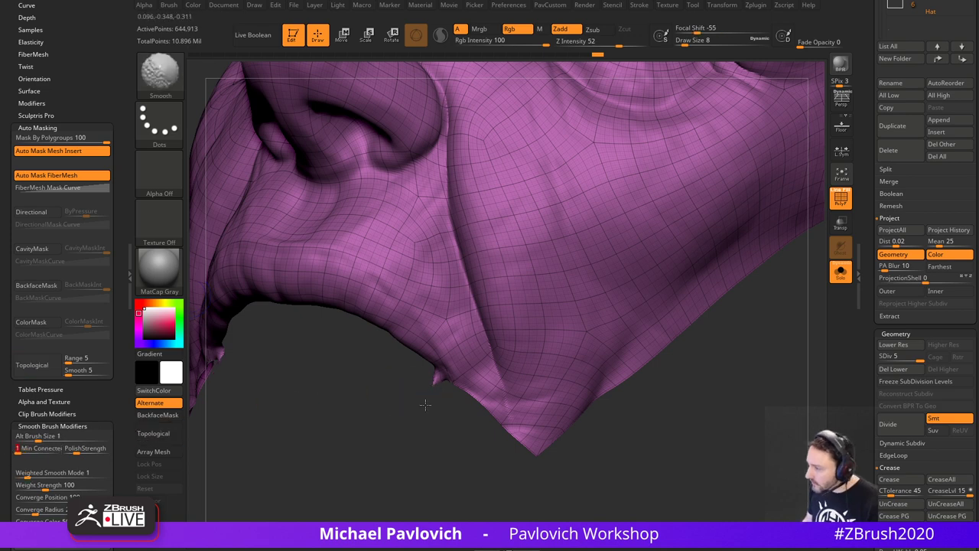
mouse_move(427, 402)
mouse_down()
mouse_move(721, 234)
mouse_move(656, 317)
mouse_move(422, 374)
mouse_move(550, 336)
mouse_up()
key(shift)
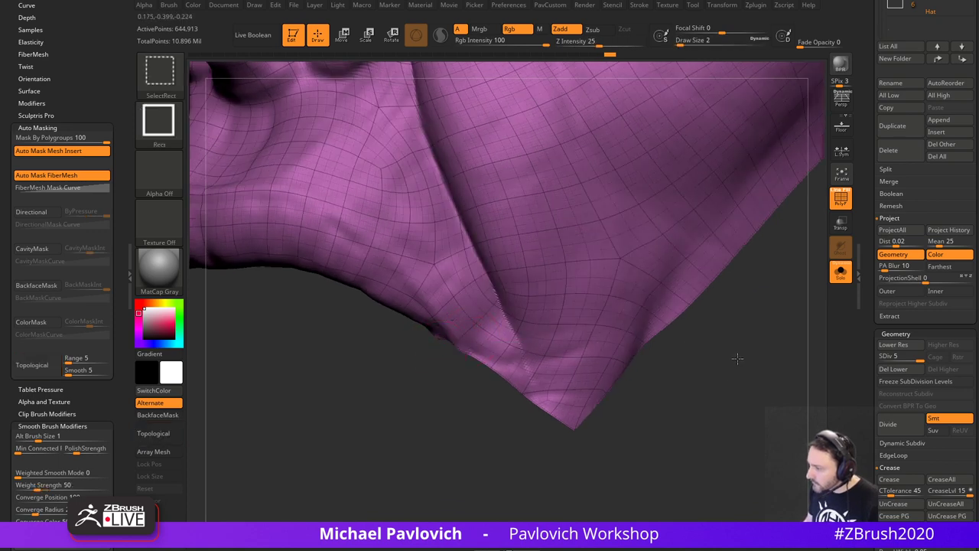
- Isolate the thin inner-lip polygroup, smooth its spike at the mouth corner with the Standard brush active, and unhide the whole head
ctrl+shift+click(738, 360)
ctrl+shift+click(430, 346)
key(s)
click(441, 367)
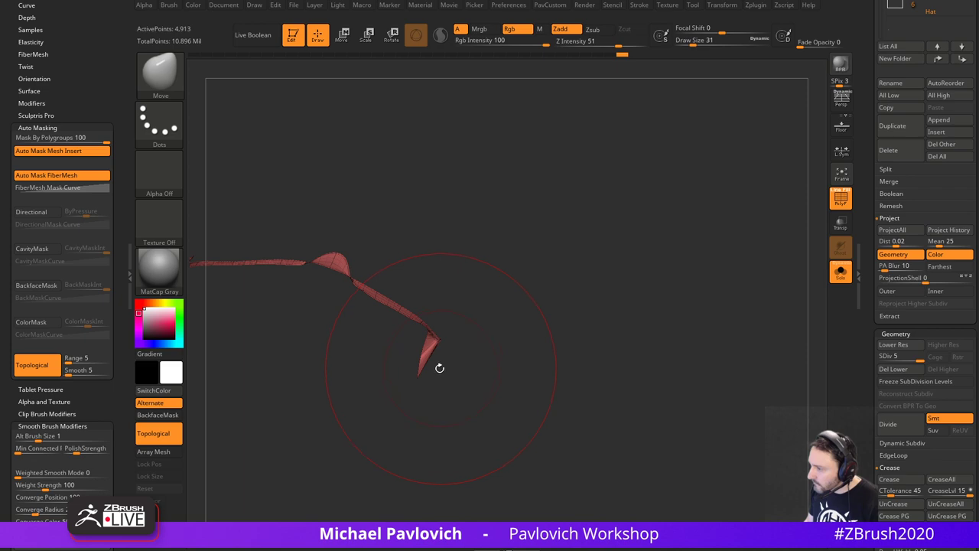
key(b)
key(s)
key(t)
key(s)
click(429, 370)
mouse_move(424, 370)
shift+mouse_down()
mouse_move(422, 378)
mouse_move(431, 340)
shift+mouse_up()
key(s)
click(431, 368)
ctrl+shift+click(573, 316)
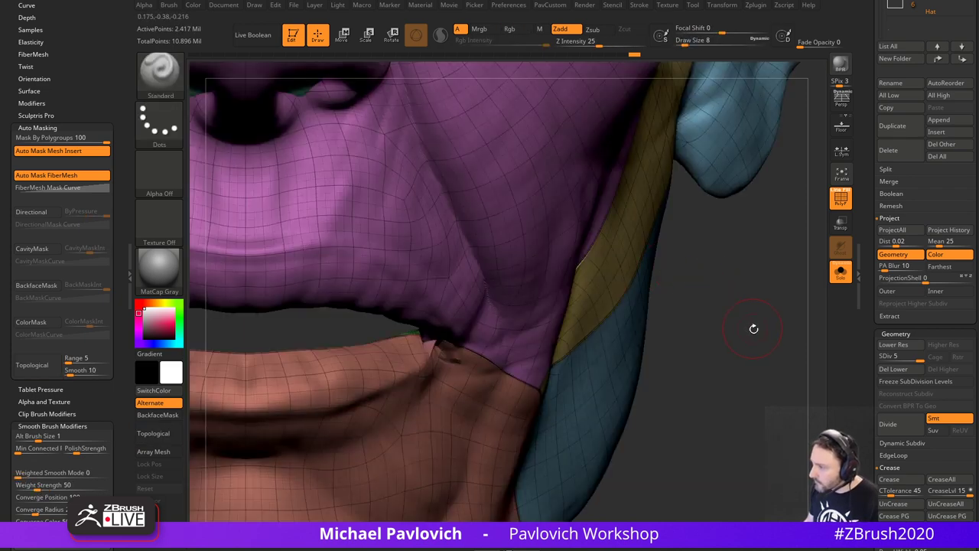
- Isolate the polygroups meeting at the mouth corner, smooth their remaining spike, and show the full head again
alt+drag(753, 329, 748, 406)
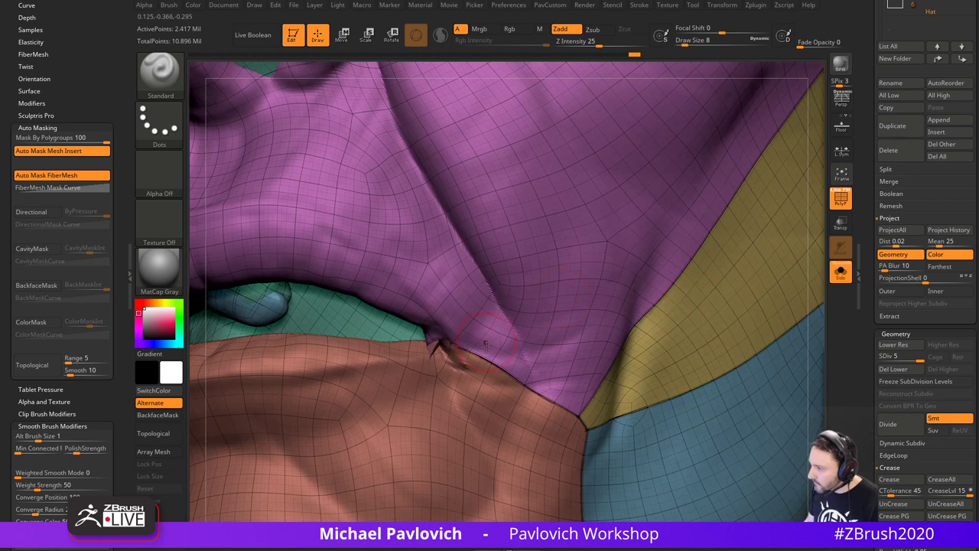
ctrl+shift+click(435, 349)
mouse_move(433, 345)
shift+mouse_down()
mouse_move(424, 367)
mouse_move(434, 346)
shift+mouse_up()
ctrl+shift+click(442, 383)
ctrl+shift+click(439, 341)
drag(463, 500, 549, 475)
ctrl+shift+click(601, 416)
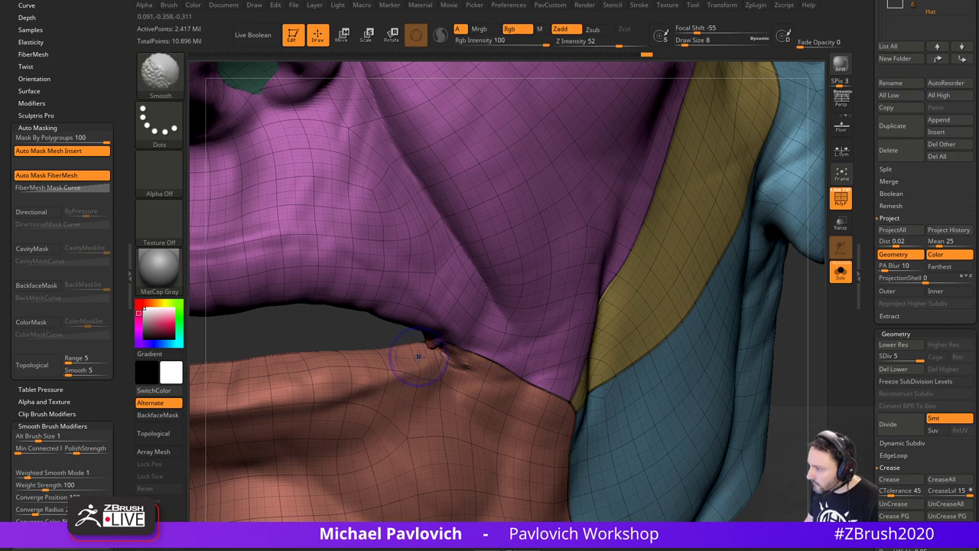
- Set Mask By Polygroups to 0 and smooth the mouth corner across the polygroup borders
shift+drag(449, 367, 451, 364)
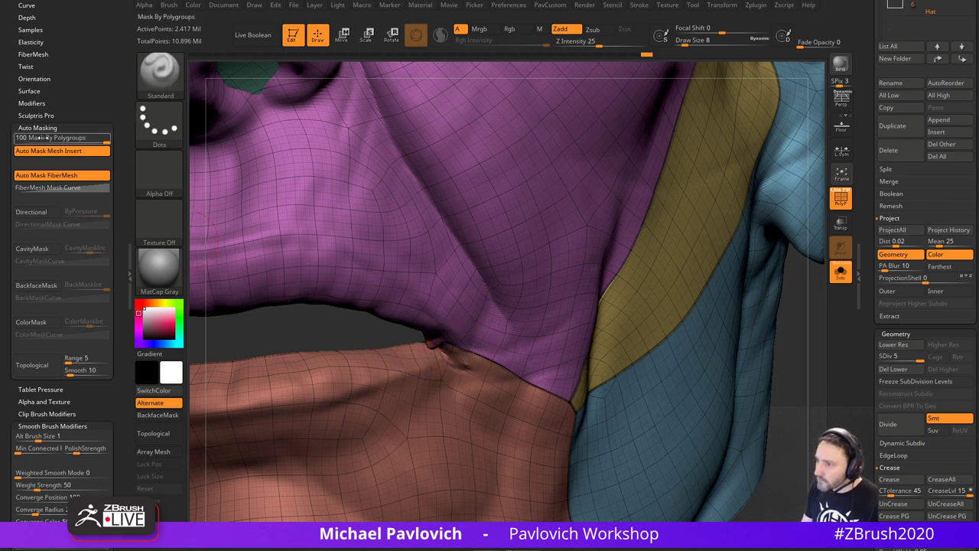
drag(43, 138, 14, 138)
shift+drag(430, 340, 439, 343)
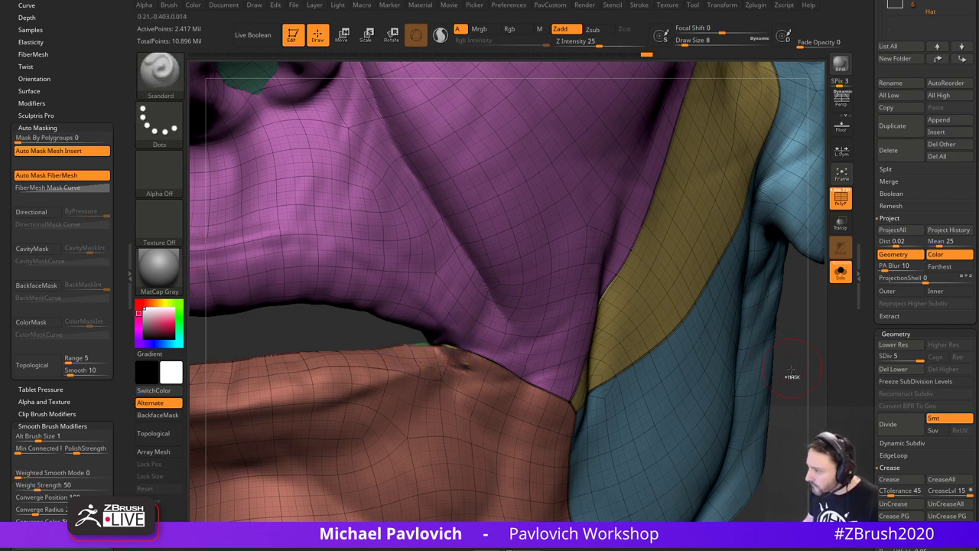
- Hide the wireframe and switch to the Pinch brush at draw size 25 with Mask By Polygroups at 100
mouse_move(778, 366)
mouse_down()
mouse_move(791, 357)
mouse_move(777, 348)
mouse_up()
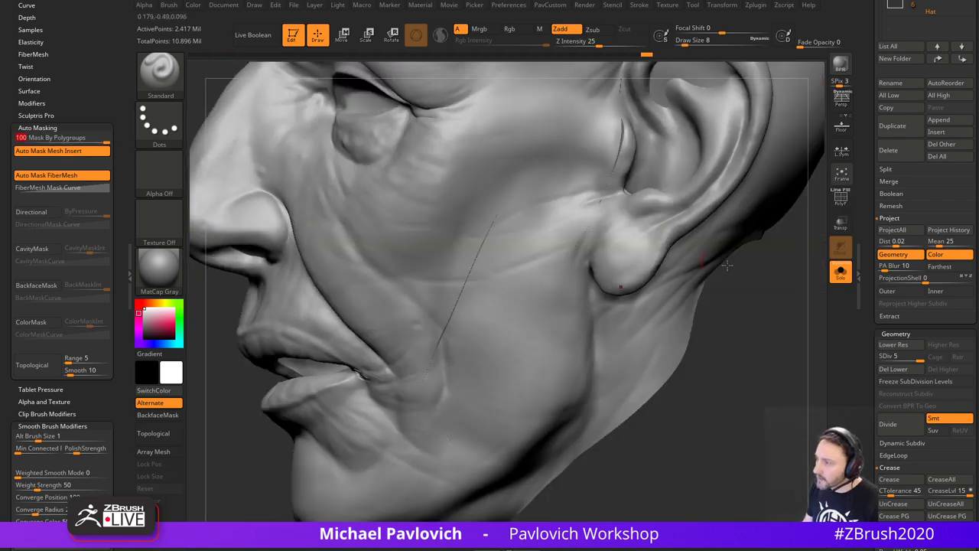
right_drag(489, 260, 509, 232)
key(bracketright)
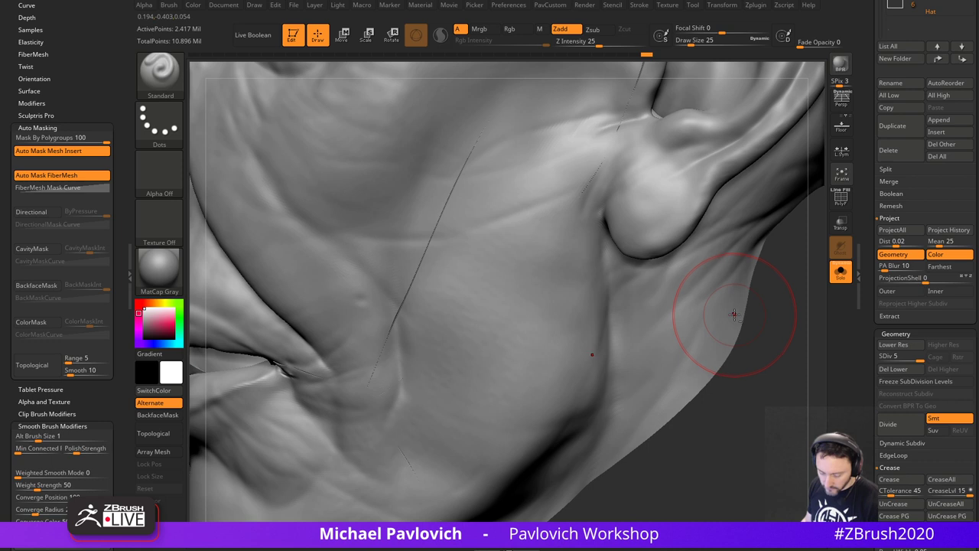
key(b)
key(p)
key(i)
- Try to pinch the thin crack running down the cheek, undoing the last stroke
drag(460, 177, 475, 138)
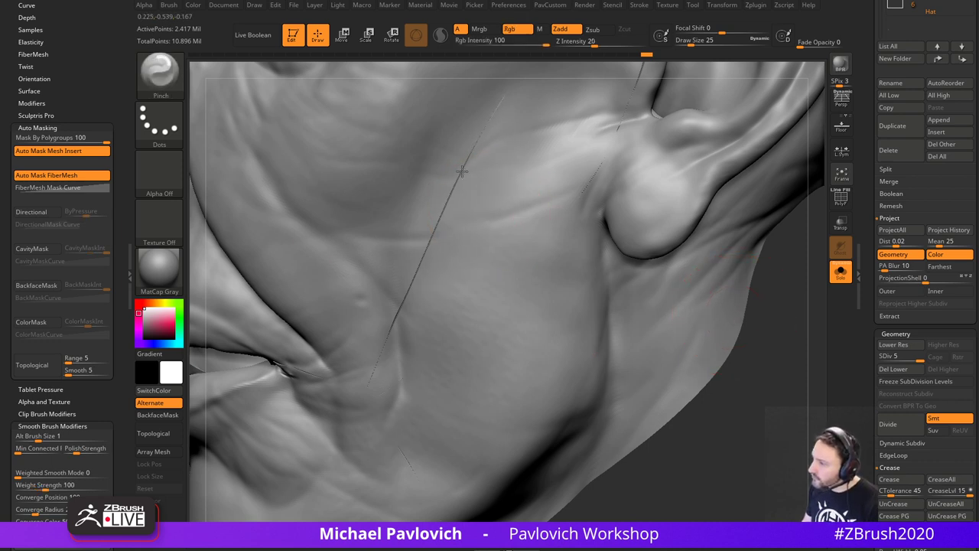
drag(370, 396, 427, 359)
key(ctrl+z)
- Set Mask By Polygroups to 0 and try another Pinch stroke along the cheek crack, undoing it
alt+right_drag(793, 301, 780, 335)
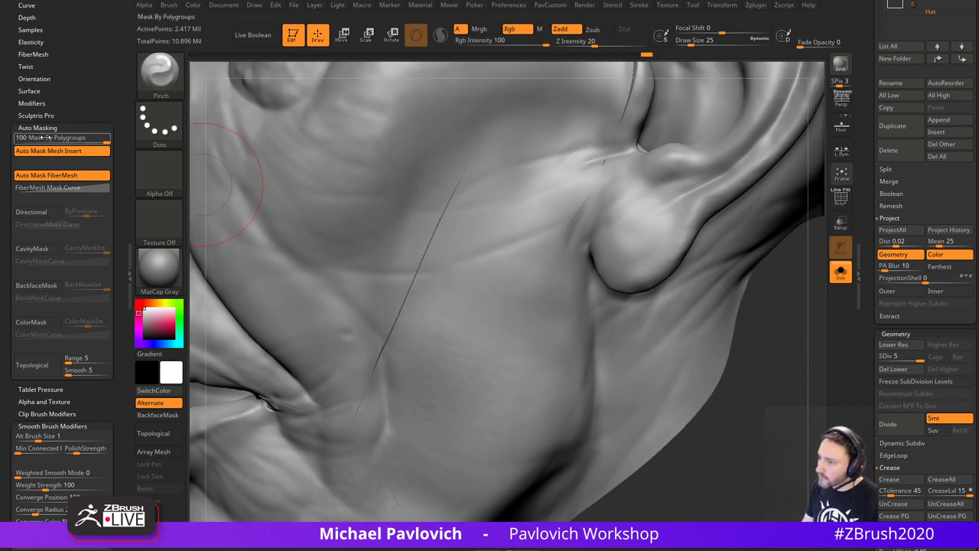
drag(76, 141, 10, 143)
mouse_move(454, 182)
mouse_down()
mouse_move(426, 261)
mouse_move(420, 249)
mouse_move(385, 413)
mouse_up()
key(ctrl+z)
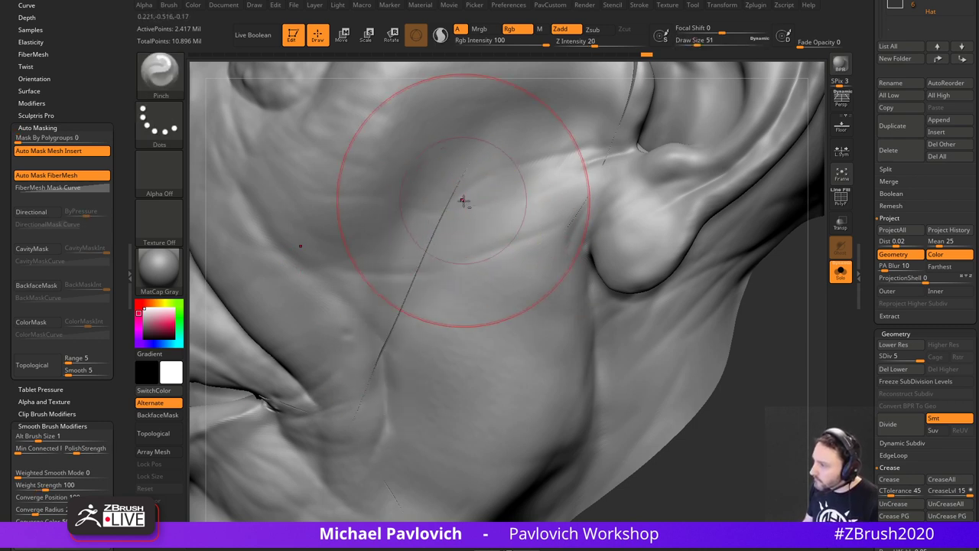
- Try to smooth the thin crack down the cheek, undoing the stroke and retrying with a smaller draw size
shift+drag(474, 164, 410, 440)
key(ctrl+z)
key(s)
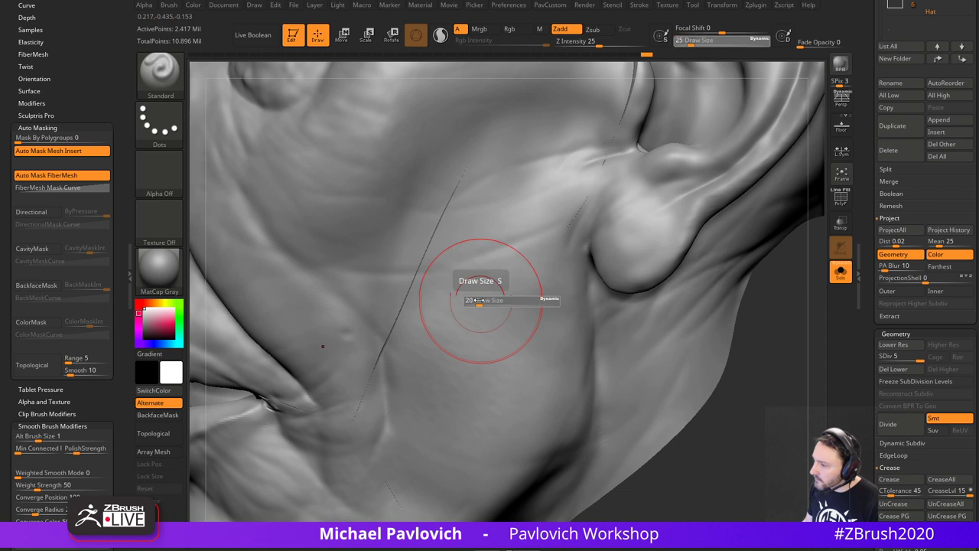
mouse_move(754, 370)
ctrl+right_down()
mouse_move(746, 341)
mouse_move(765, 334)
ctrl+right_up()
key(s)
drag(453, 248, 469, 247)
shift+drag(485, 186, 387, 377)
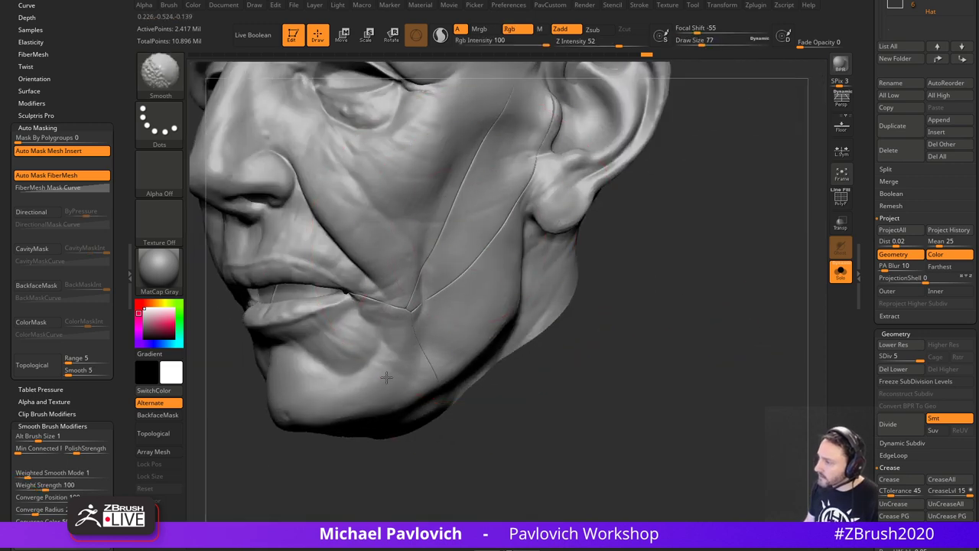
- Switch to the Move brush with Topological masking at draw size 16 and set Mask By Polygroups to 100 for the ear crack
mouse_move(709, 239)
alt+right_down()
mouse_move(715, 324)
mouse_move(713, 297)
alt+right_up()
mouse_move(713, 297)
shift+right_down()
mouse_move(750, 296)
mouse_move(751, 309)
shift+right_up()
right_drag(751, 310, 732, 317)
key(s)
drag(733, 315, 721, 316)
right_drag(722, 316, 725, 330)
mouse_move(726, 329)
right_down()
mouse_move(746, 318)
mouse_move(702, 315)
mouse_move(724, 321)
mouse_move(710, 341)
right_up()
key(s)
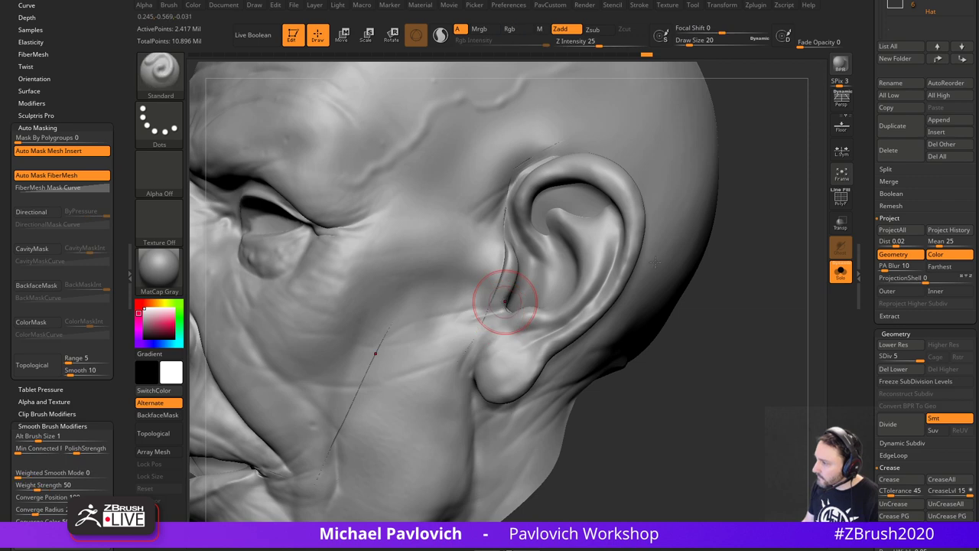
mouse_move(727, 295)
right_down()
mouse_move(757, 295)
mouse_move(721, 298)
mouse_move(727, 279)
mouse_move(750, 299)
right_up()
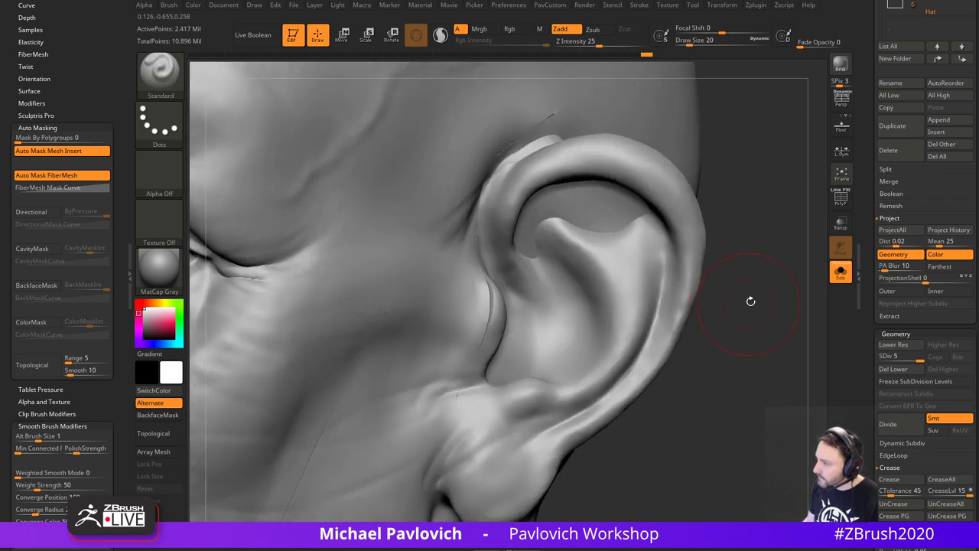
key(s)
drag(507, 291, 498, 292)
key(1)
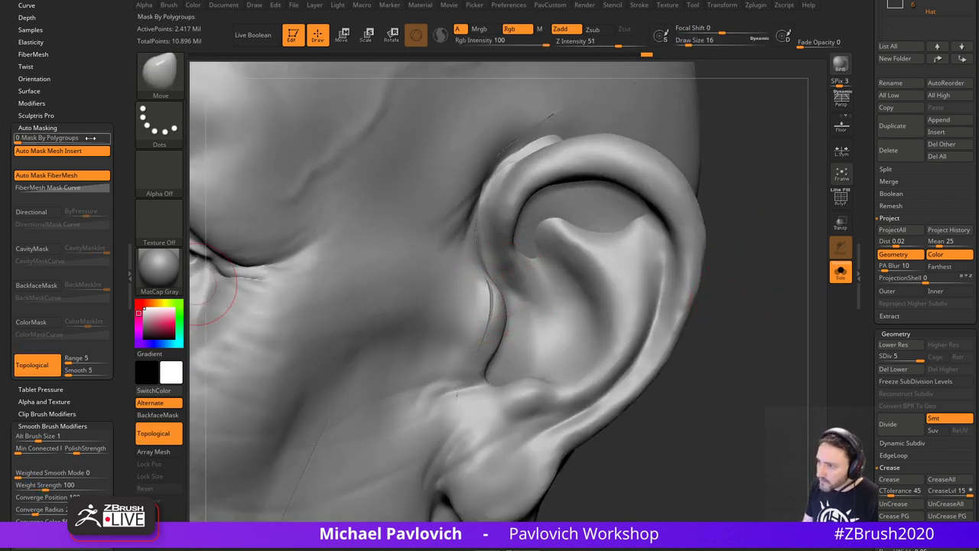
drag(91, 138, 111, 138)
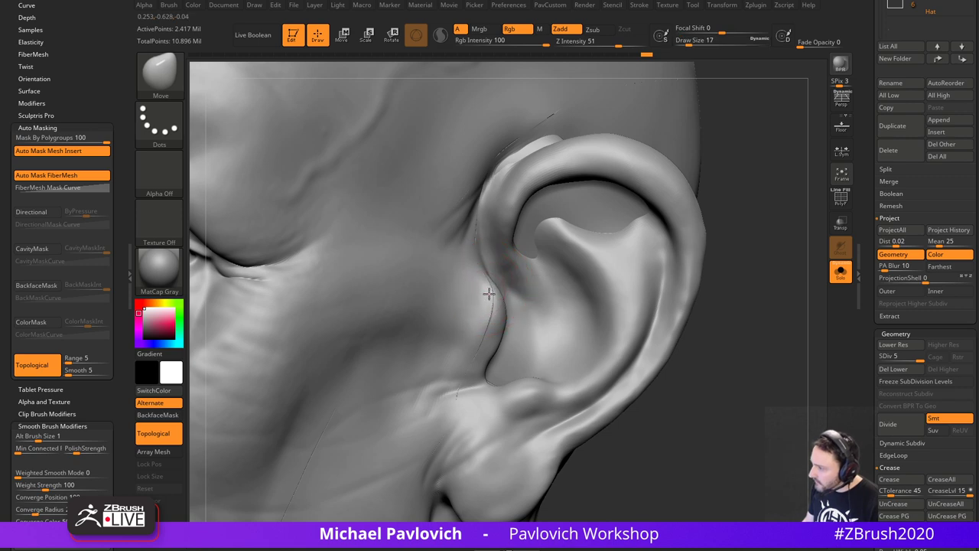
- Nudge the surface along the cracks in front of and above the ear with the Move brush at draw size 13
drag(740, 312, 487, 307)
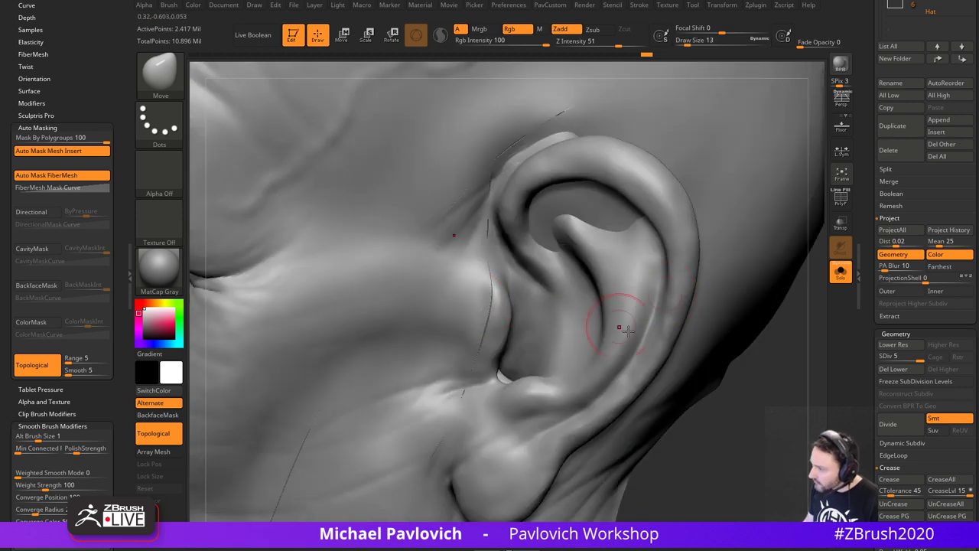
drag(731, 385, 621, 346)
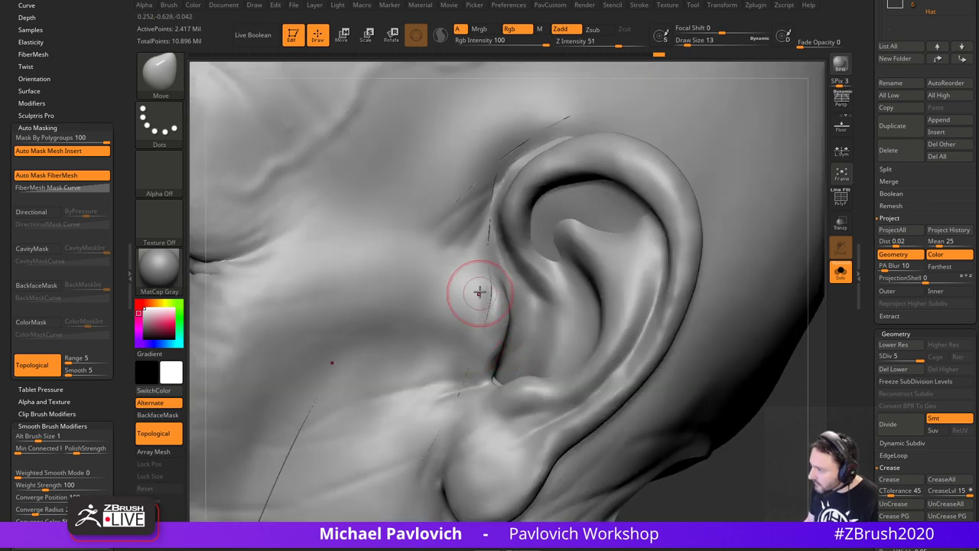
drag(773, 439, 606, 273)
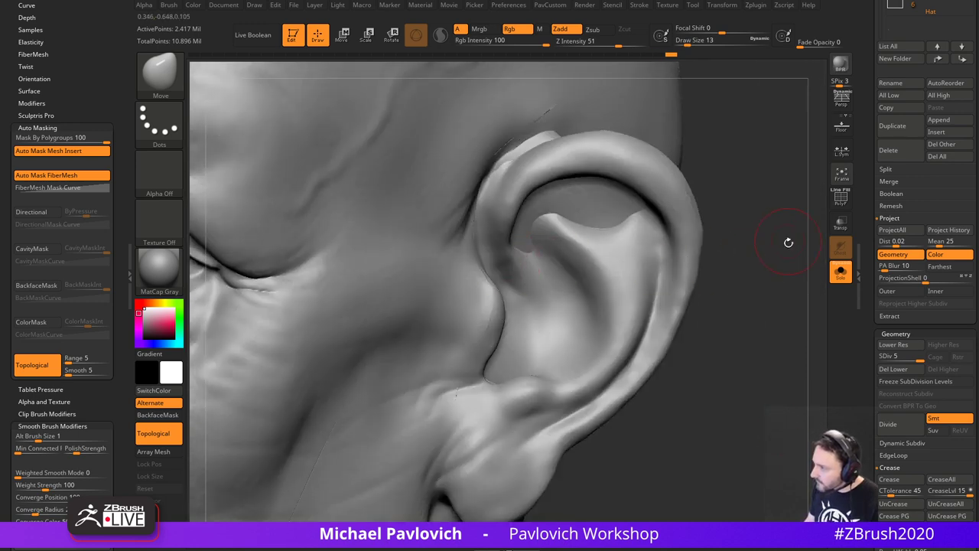
drag(788, 243, 593, 230)
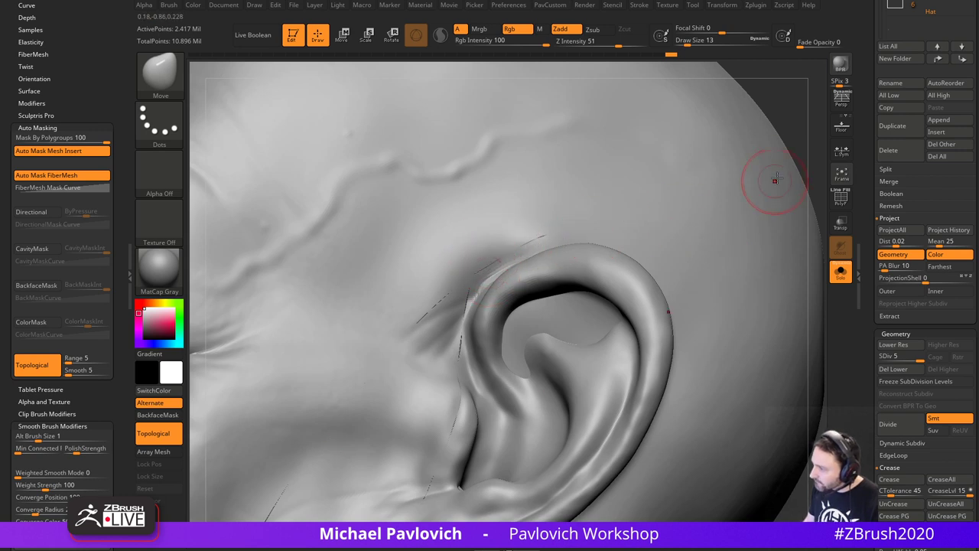
drag(802, 126, 807, 109)
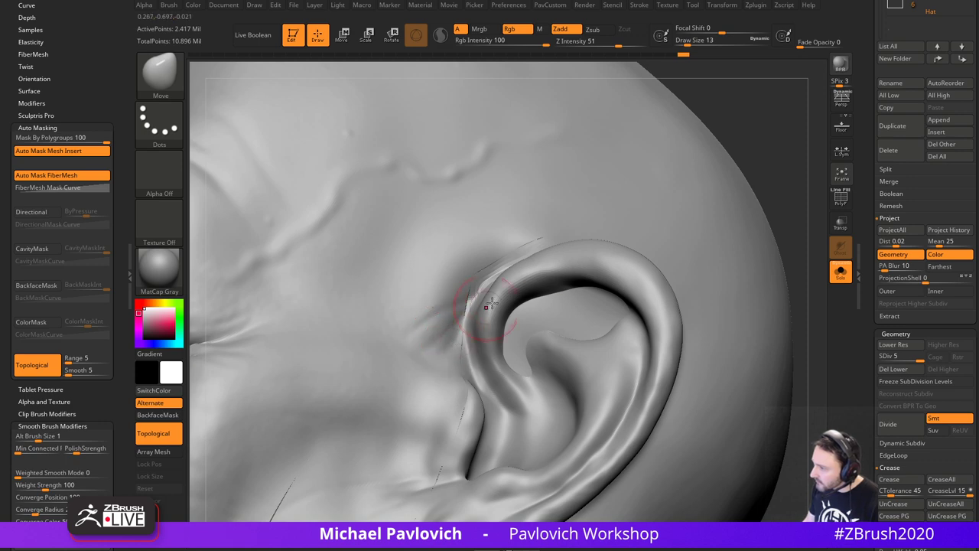
alt+drag(761, 143, 647, 230)
- Set the draw size to 18 and move the surface at the mouth corner to close the crack beside the lips
key(bracketright)
key(bracketright)
key(bracketleft)
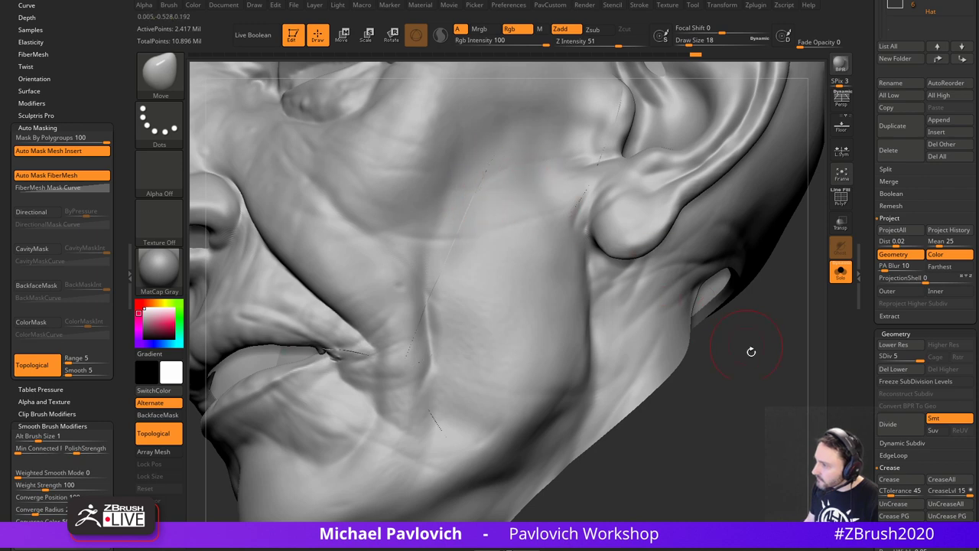
drag(751, 351, 663, 300)
drag(748, 337, 658, 356)
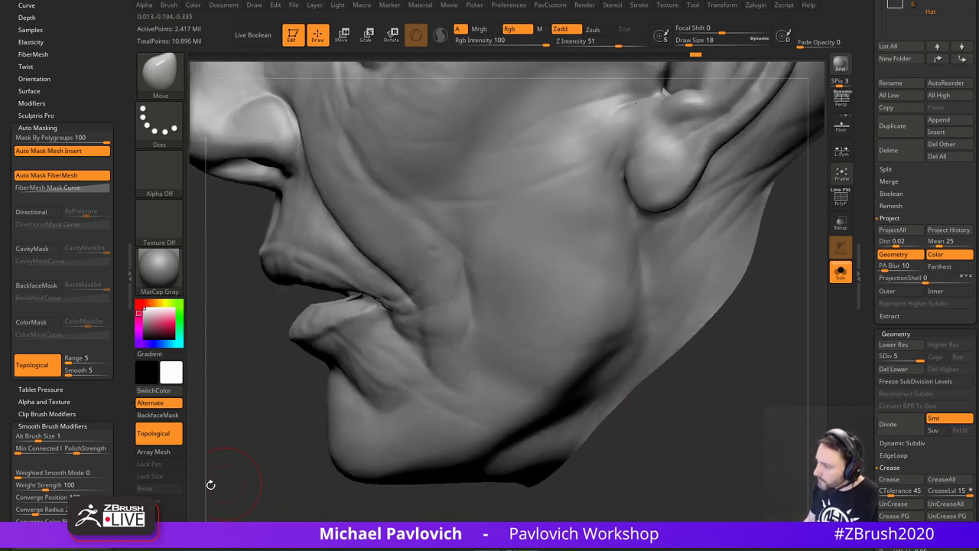
alt+drag(210, 485, 375, 405)
mouse_move(321, 375)
mouse_down()
mouse_move(417, 360)
mouse_move(451, 343)
mouse_up()
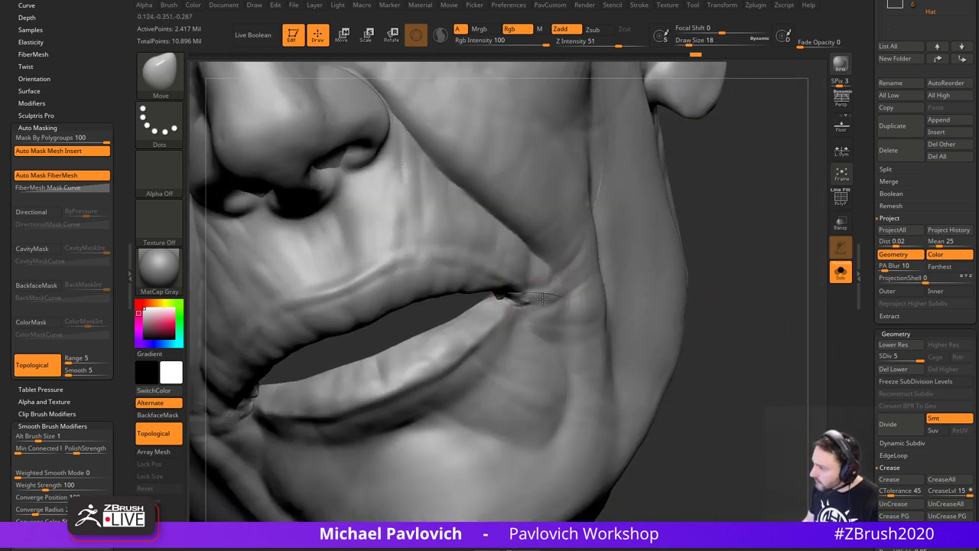
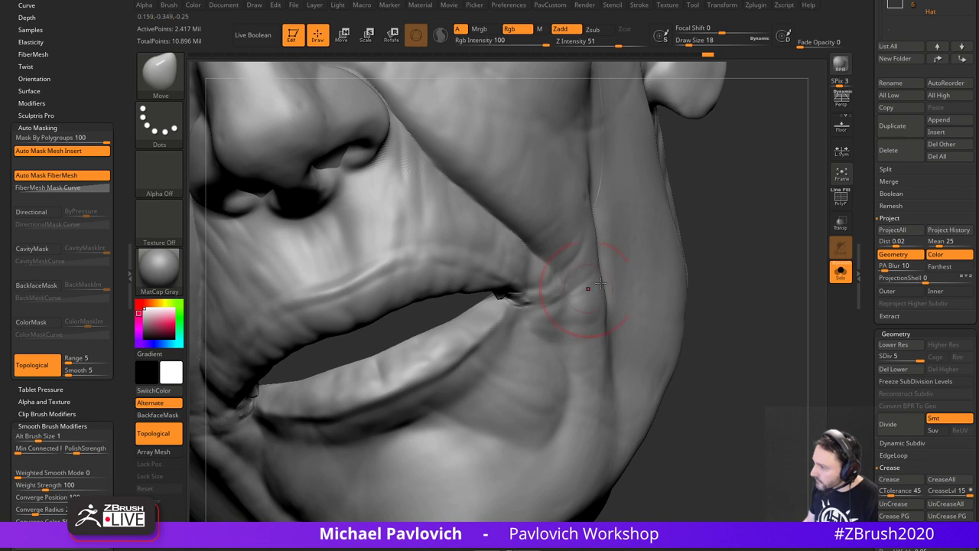
drag(739, 273, 665, 280)
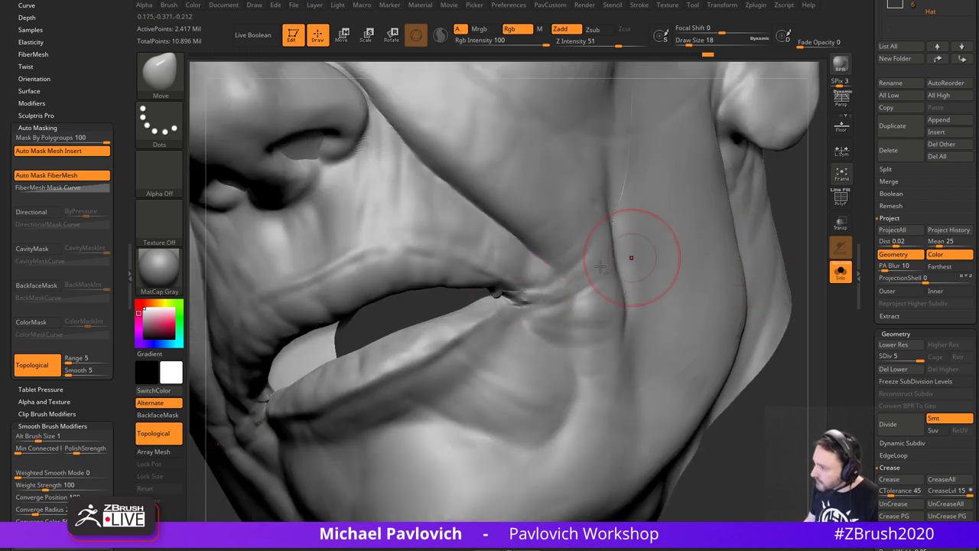
- Isolate the thin polygroup strips inside the mouth corner and smooth their folded corner at draw size 7
key(s)
click(497, 301)
ctrl+shift+click(498, 294)
mouse_move(788, 273)
alt+mouse_down()
mouse_move(708, 355)
mouse_move(710, 271)
alt+mouse_up()
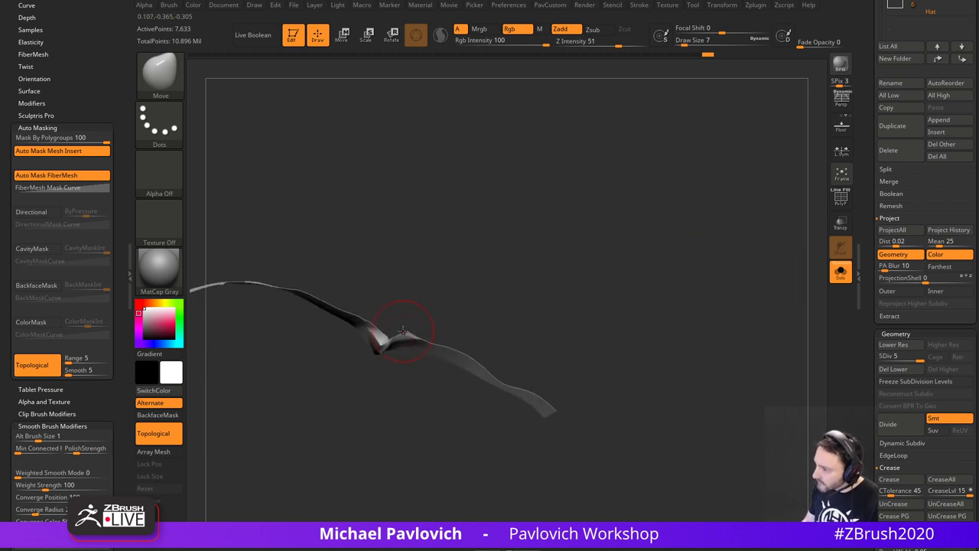
shift+drag(388, 342, 378, 350)
drag(449, 271, 482, 295)
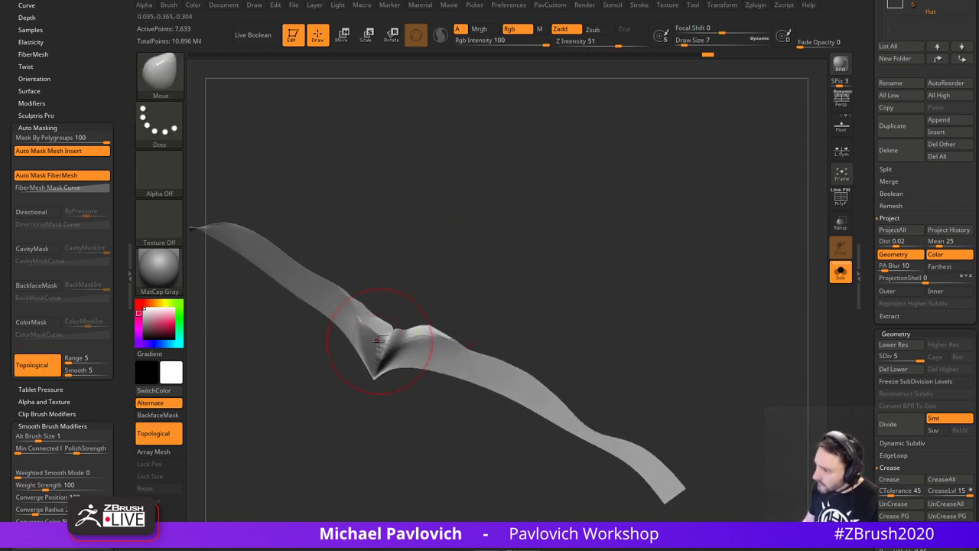
- Show the wireframe, set Mask By Polygroups to 0 and try smoothing across the strips' corner, undoing the stroke
click(842, 197)
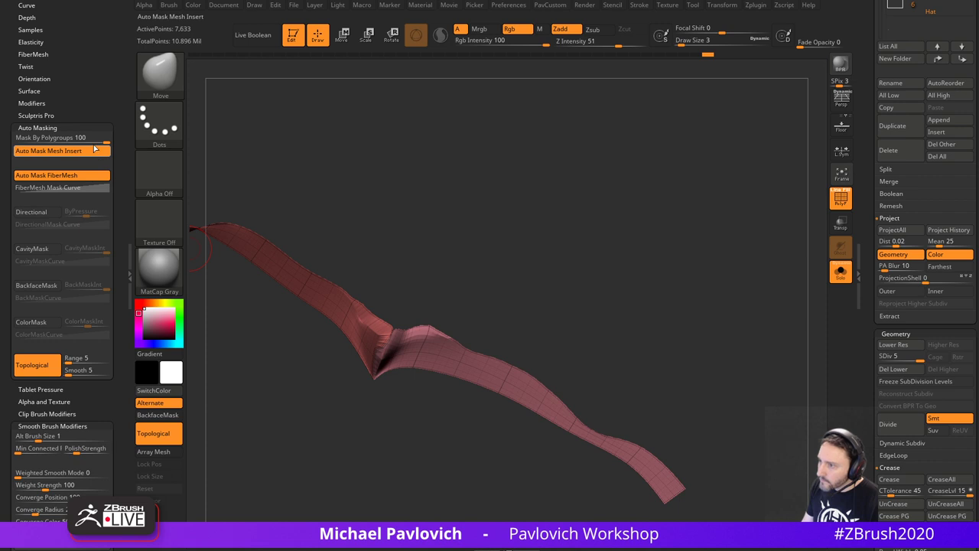
click(82, 140)
text(0)
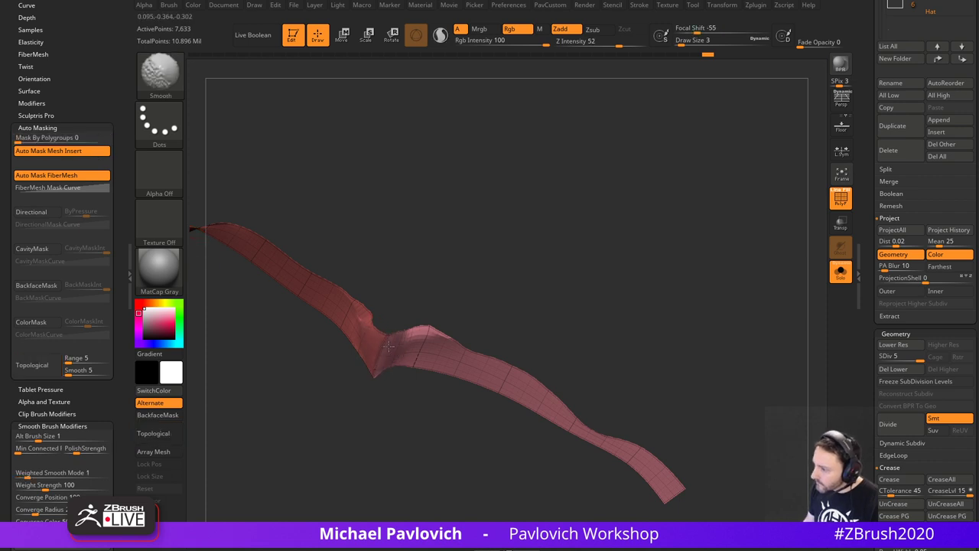
mouse_move(389, 346)
shift+mouse_down()
mouse_move(388, 326)
mouse_move(380, 341)
mouse_move(418, 337)
shift+mouse_up()
key(ctrl+z)
- Mask the isolated strips by their borders and smooth the corner between them at draw size 2
key(s)
click(391, 349)
ctrl+right_drag(428, 324, 501, 250)
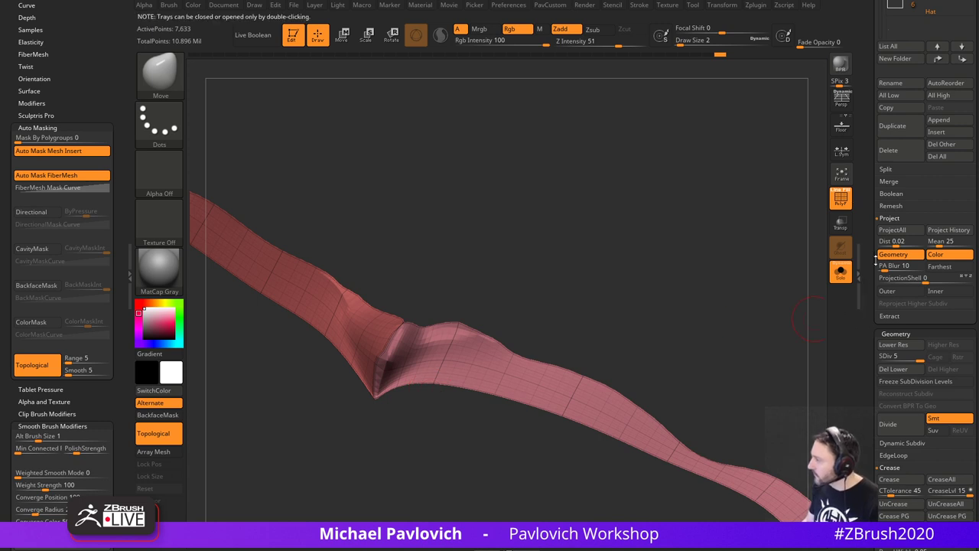
drag(876, 261, 882, 141)
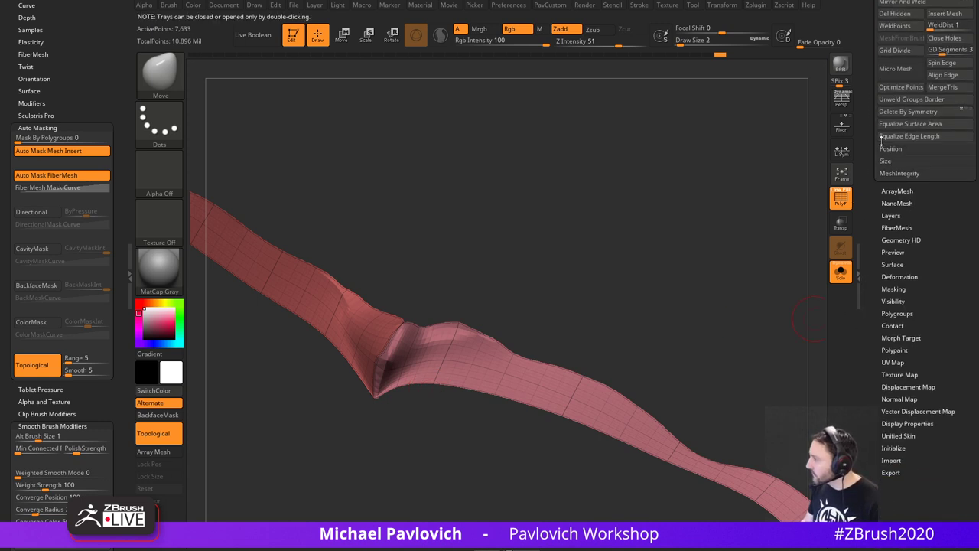
click(894, 288)
click(920, 371)
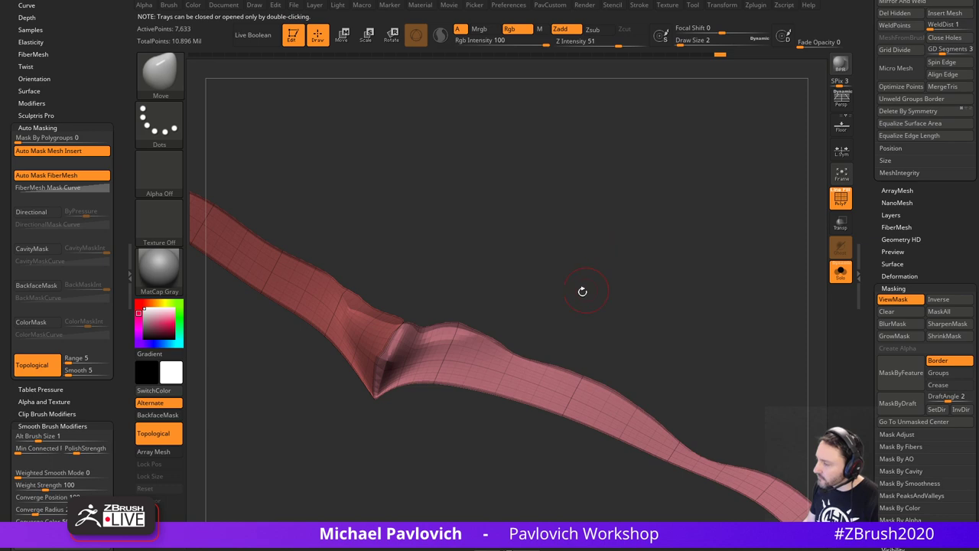
key(shift)
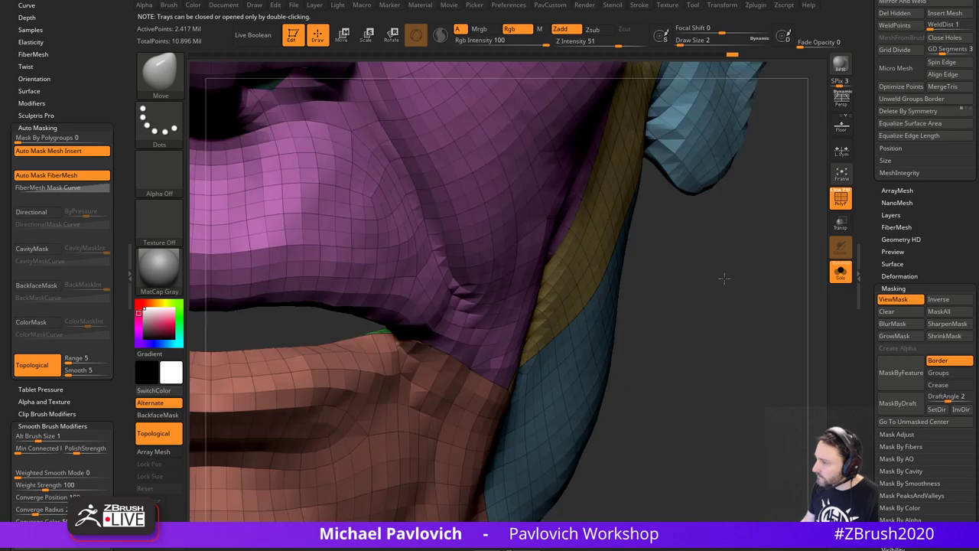
- Hide the wireframe, isolate the upper face polygroup, smooth its edge at the mouth corner and restore the full head
drag(724, 279, 775, 335)
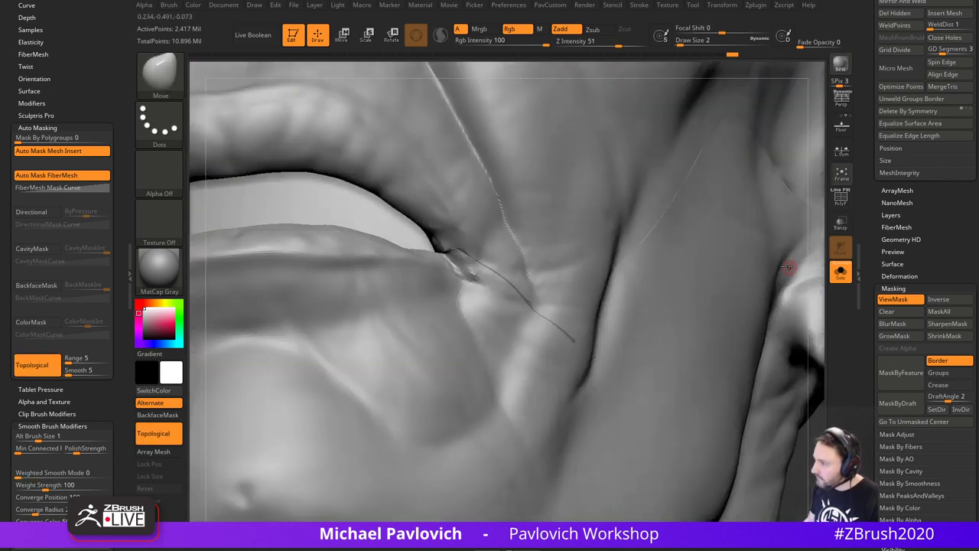
key(ctrl+shift)
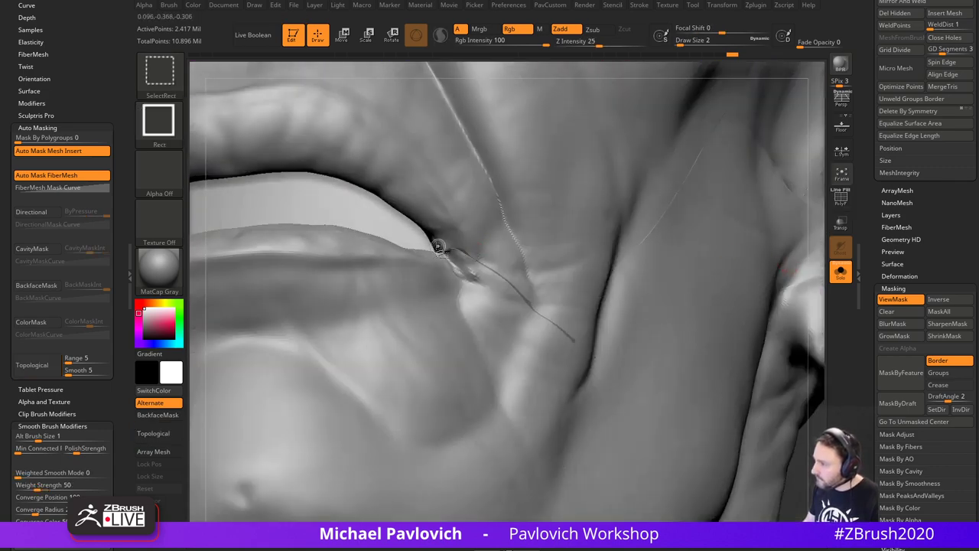
ctrl+shift+click(520, 246)
mouse_move(696, 329)
mouse_down()
mouse_move(714, 319)
mouse_move(718, 340)
mouse_up()
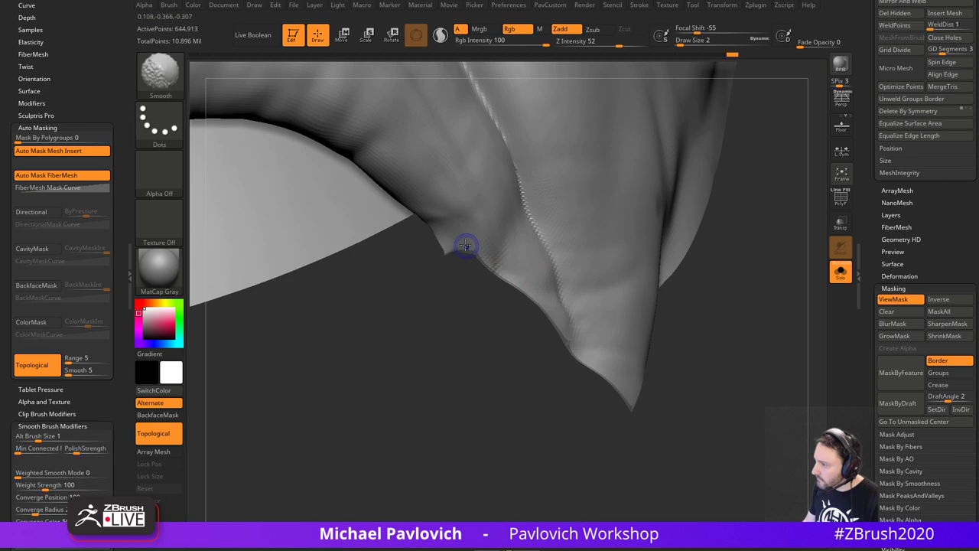
shift+drag(466, 245, 447, 257)
ctrl+shift+click(742, 335)
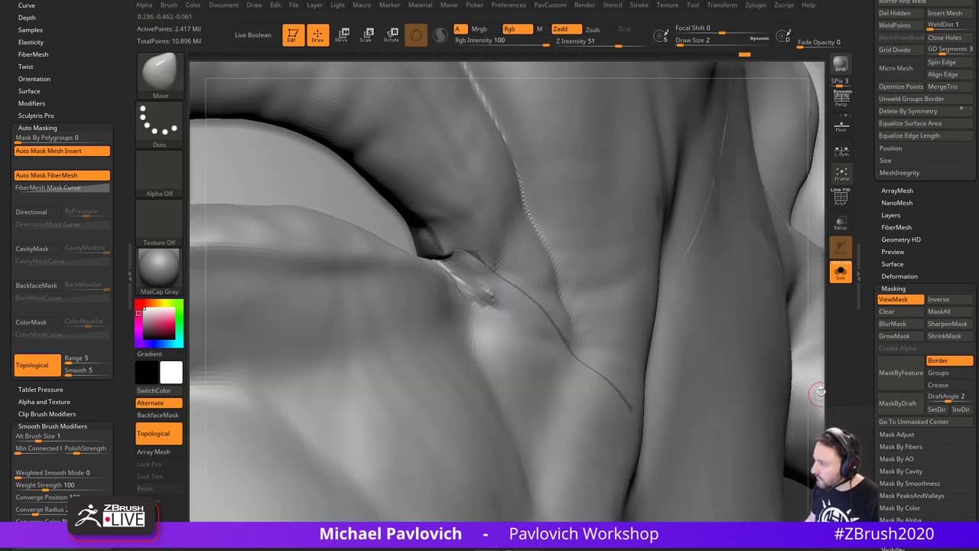
- Check the mouth corner up close from several angles and clear the mask from the head
drag(820, 392, 765, 375)
key(ctrl+shift)
mouse_move(341, 252)
mouse_down()
mouse_move(337, 275)
mouse_move(337, 239)
mouse_up()
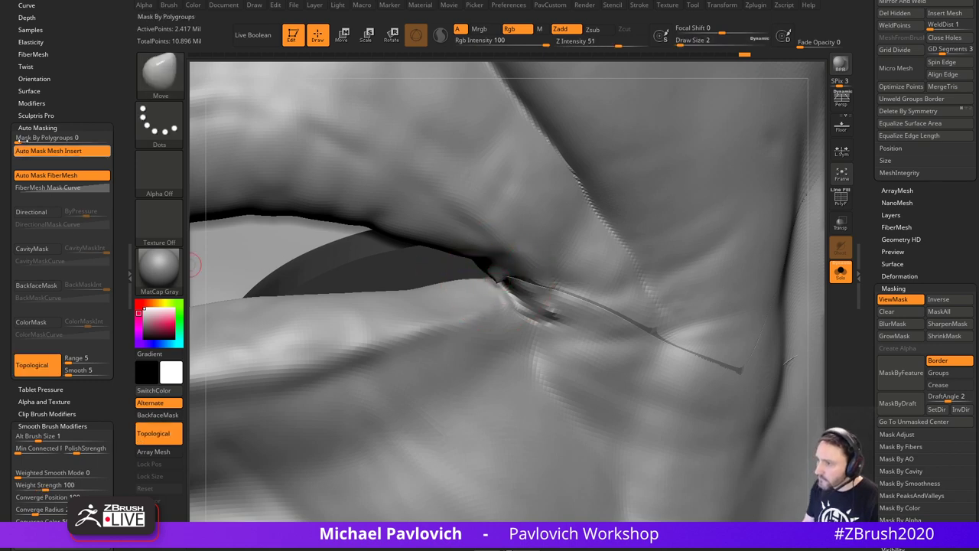
drag(431, 267, 519, 295)
key(ctrl)
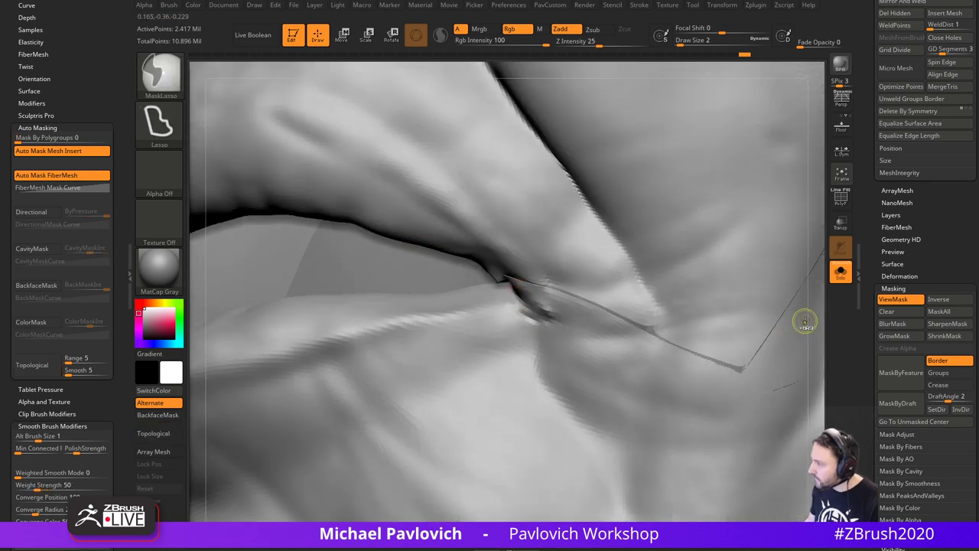
ctrl+right_drag(816, 335, 680, 257)
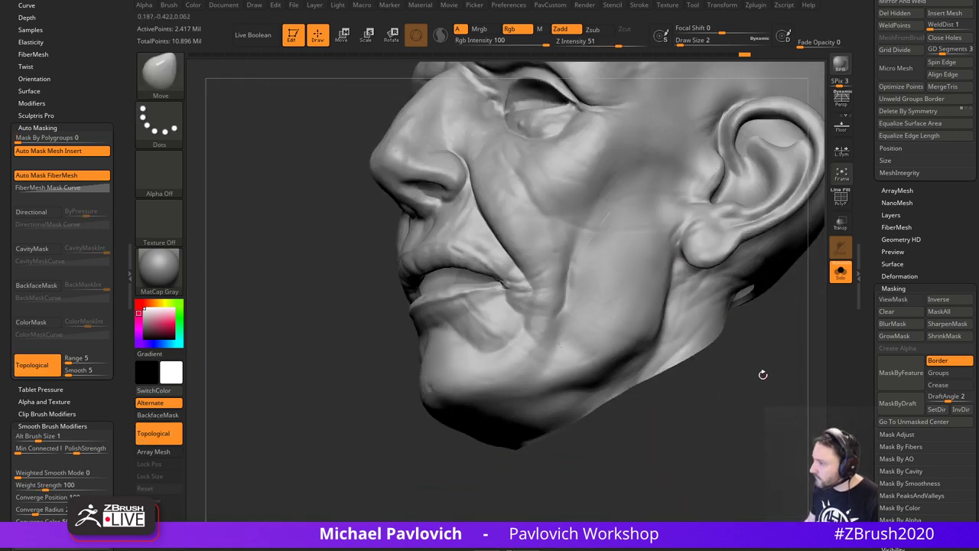
- Switch to the Standard brush at draw size 20 for the side of the face
mouse_move(763, 375)
right_down()
mouse_move(762, 391)
mouse_move(727, 300)
mouse_move(739, 355)
mouse_move(708, 347)
mouse_move(721, 337)
right_up()
key(b)
key(s)
key(t)
mouse_move(721, 338)
right_down()
mouse_move(668, 343)
mouse_move(734, 341)
right_up()
key(s)
drag(684, 333, 678, 335)
key(s)
key(s)
mouse_move(679, 335)
right_down()
mouse_move(695, 319)
mouse_move(722, 344)
right_up()
- Briefly isolate and restore the face polygroup, and show the whole head's polygroup wireframe from the front
mouse_move(723, 344)
shift+right_down()
mouse_move(706, 345)
mouse_move(704, 274)
shift+right_up()
alt+right_drag(641, 249, 660, 271)
key(w)
right_drag(723, 293, 629, 310)
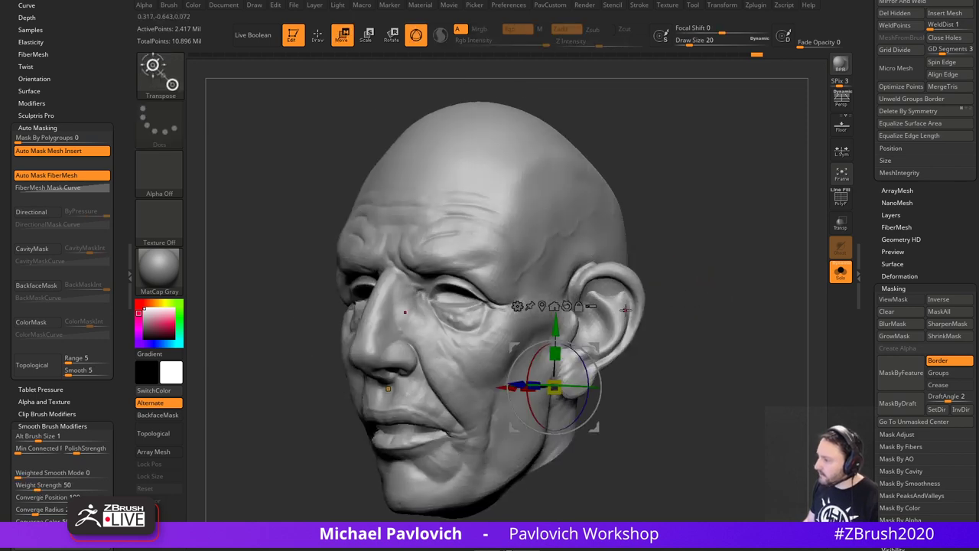
key(q)
shift+right_drag(689, 301, 579, 221)
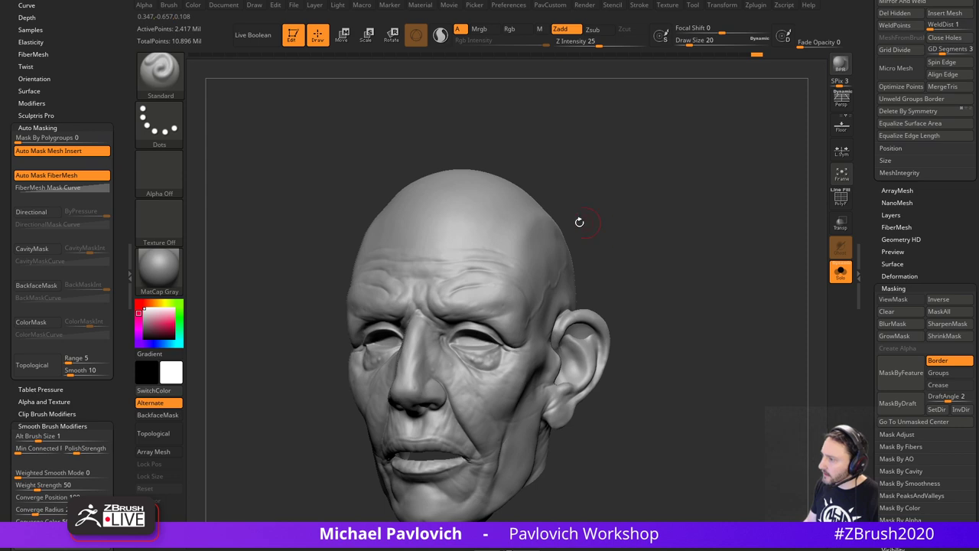
ctrl+shift+click(544, 253)
ctrl+shift+click(639, 250)
key(shift+f)
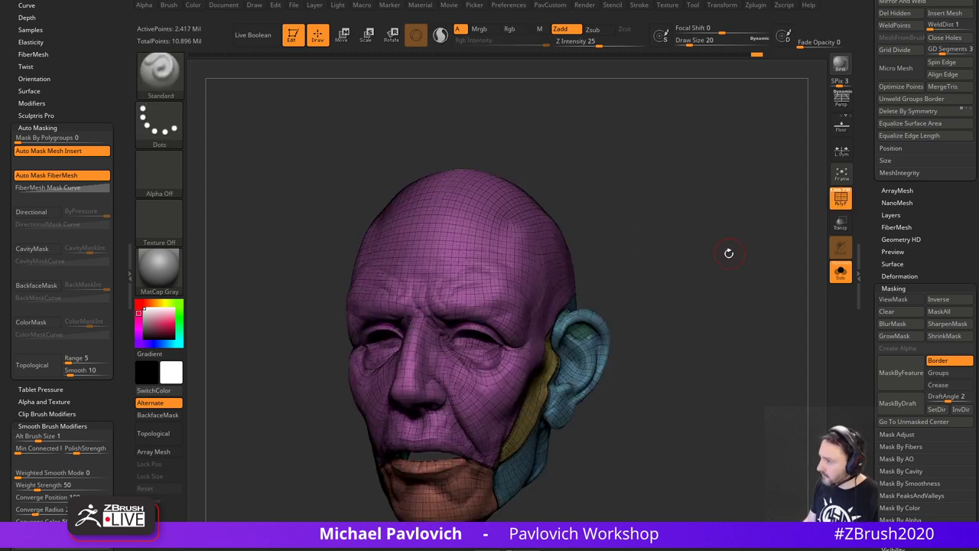
mouse_move(728, 252)
shift+right_down()
mouse_move(739, 260)
mouse_move(731, 236)
shift+right_up()
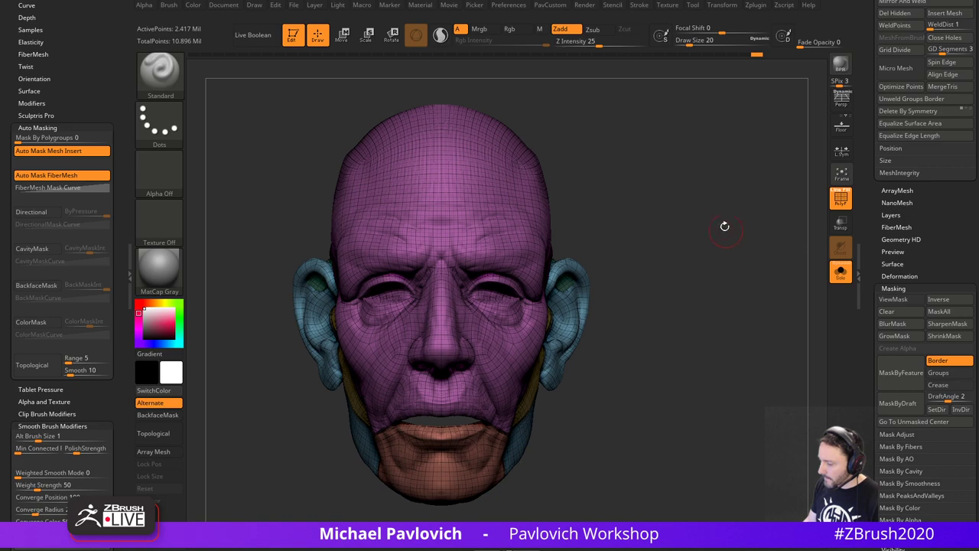
- Set the draw size to 8 and isolate the blue ear polygroup together with its connected inner surface
mouse_move(711, 277)
right_down()
mouse_move(663, 259)
mouse_move(666, 219)
mouse_move(708, 263)
right_up()
mouse_move(707, 263)
alt+right_down()
mouse_move(737, 268)
mouse_move(717, 265)
mouse_move(747, 217)
alt+right_up()
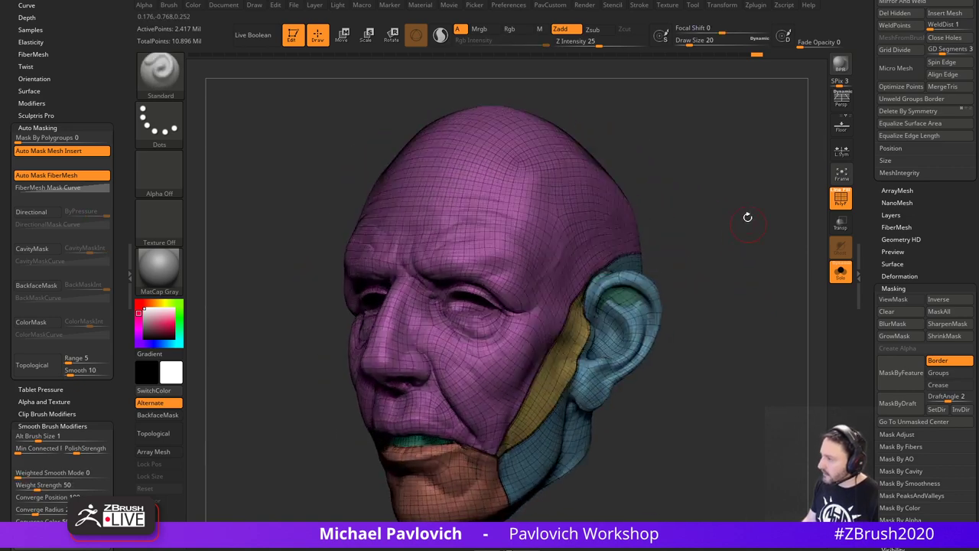
drag(869, 251, 871, 356)
mouse_move(758, 260)
right_down()
mouse_move(760, 294)
mouse_move(683, 286)
mouse_move(716, 300)
mouse_move(801, 306)
mouse_move(722, 301)
mouse_move(712, 278)
mouse_move(744, 280)
right_up()
key(s)
ctrl+shift+click(602, 304)
key(ctrl+shift+a)
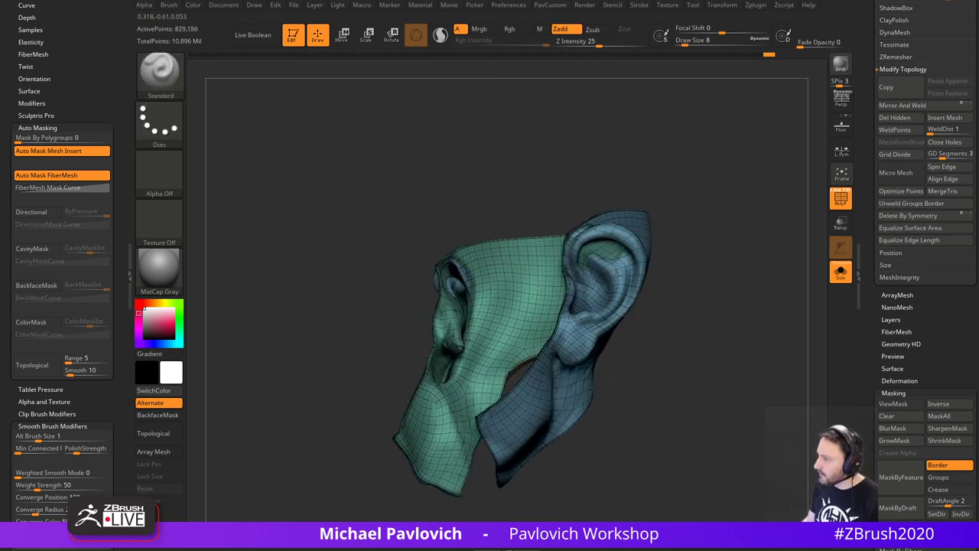
- Restore the full head and delete its lower subdivision levels
drag(780, 272, 768, 297)
drag(873, 304, 864, 365)
ctrl+shift+click(777, 360)
click(908, 380)
ctrl+click(788, 394)
drag(788, 394, 707, 354)
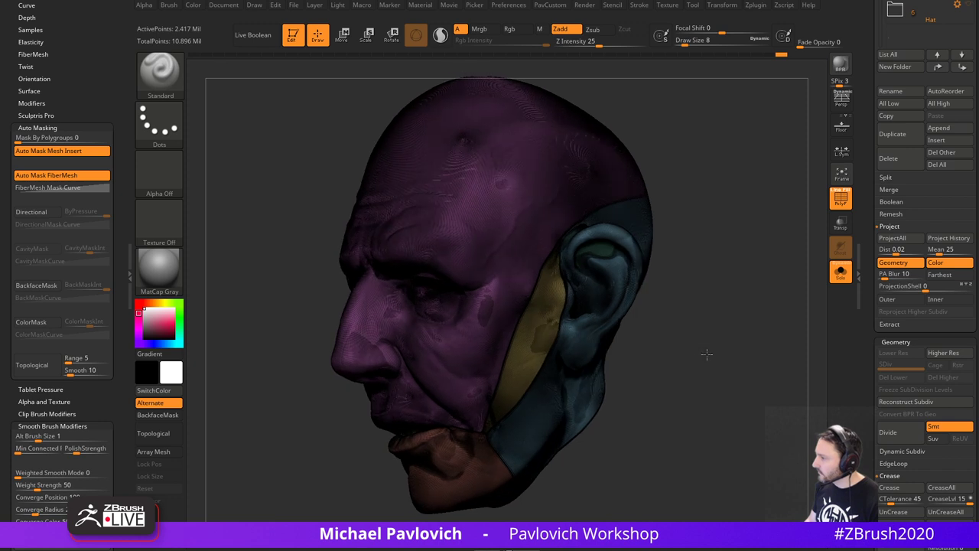
- Isolate the ear piece with its connected inner surface and split the hidden geometry off into a separate subtool
ctrl+shift+click(593, 280)
key(ctrl+shift+a)
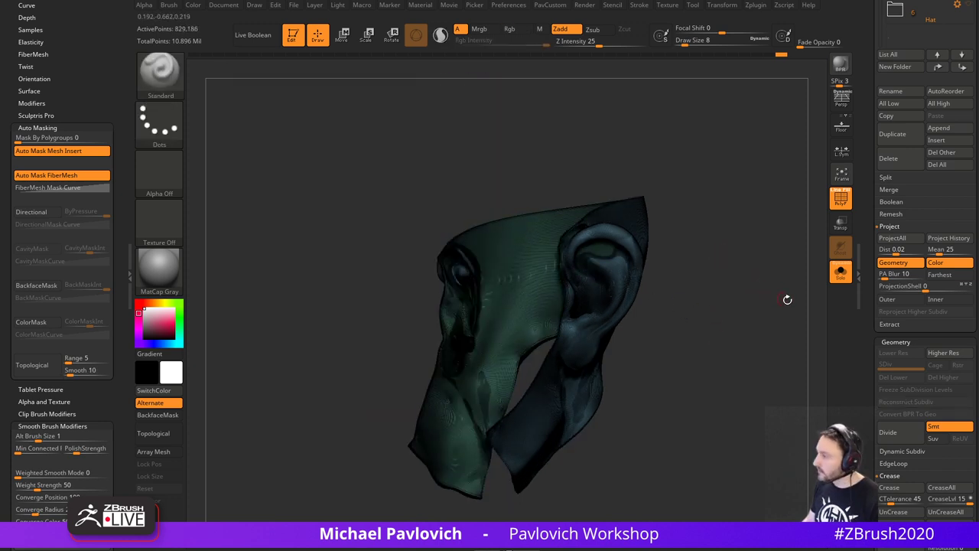
scroll(868, 331, down, 5)
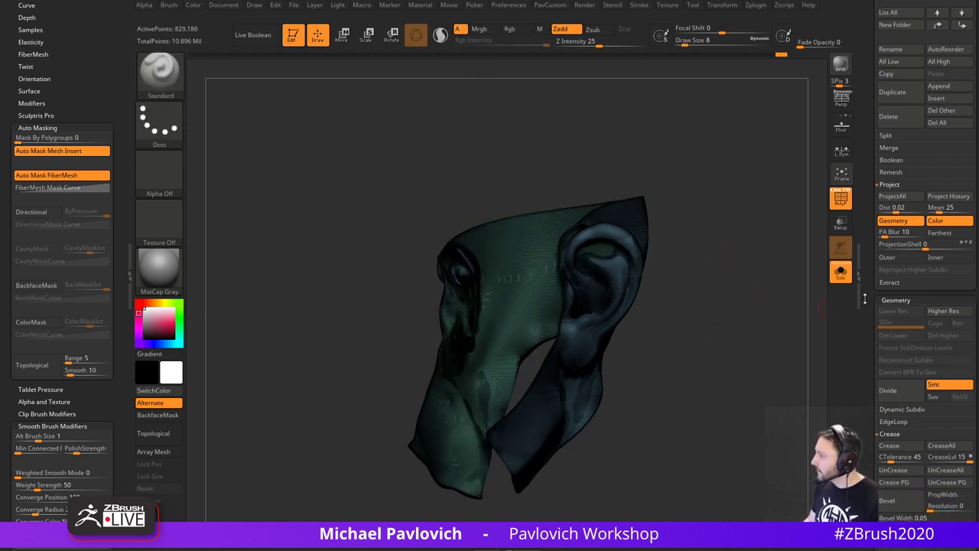
scroll(866, 280, up, 13)
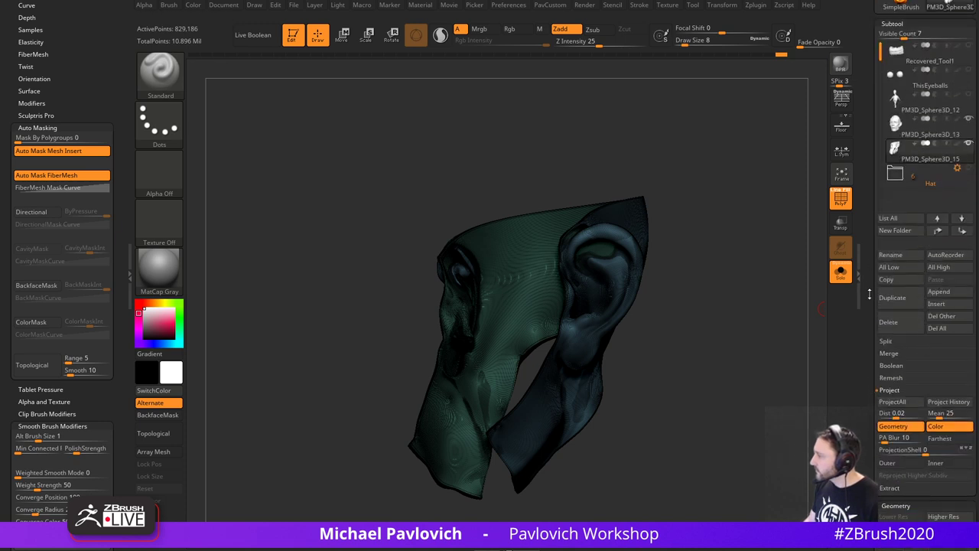
click(886, 341)
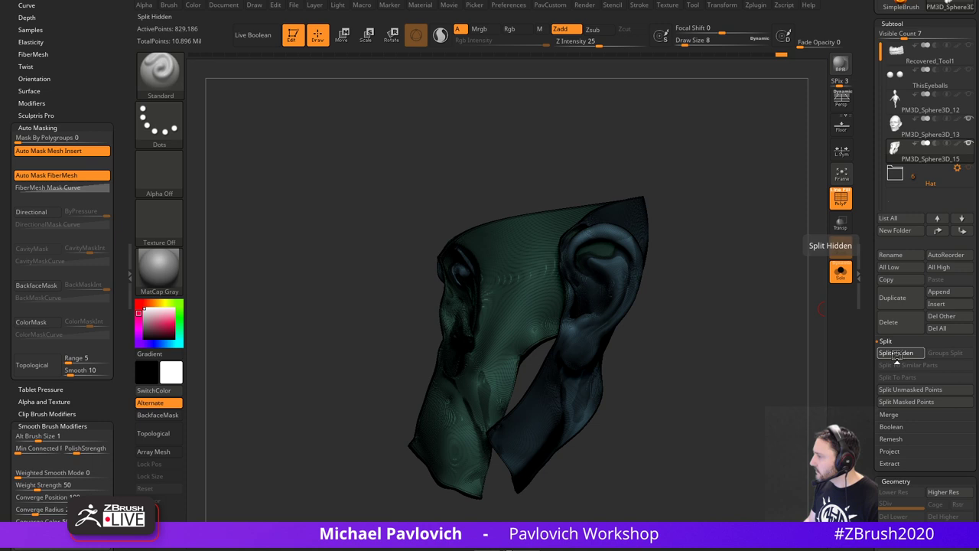
click(897, 353)
- Reconstruct the ear piece's lower subdivision levels, return it to level 5 and turn off Solo
alt+drag(700, 291, 696, 222)
drag(863, 375, 866, 276)
click(894, 445)
click(896, 449)
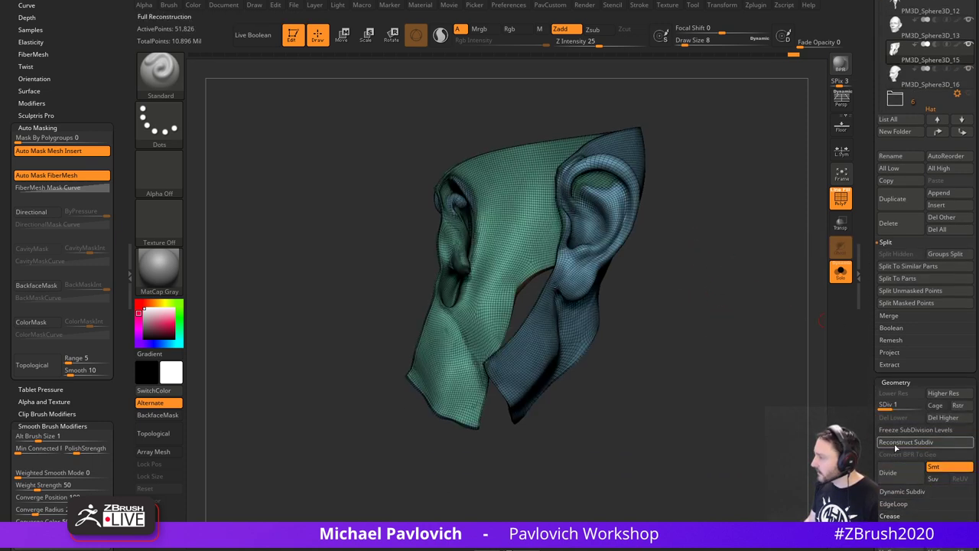
click(897, 449)
drag(911, 409, 935, 371)
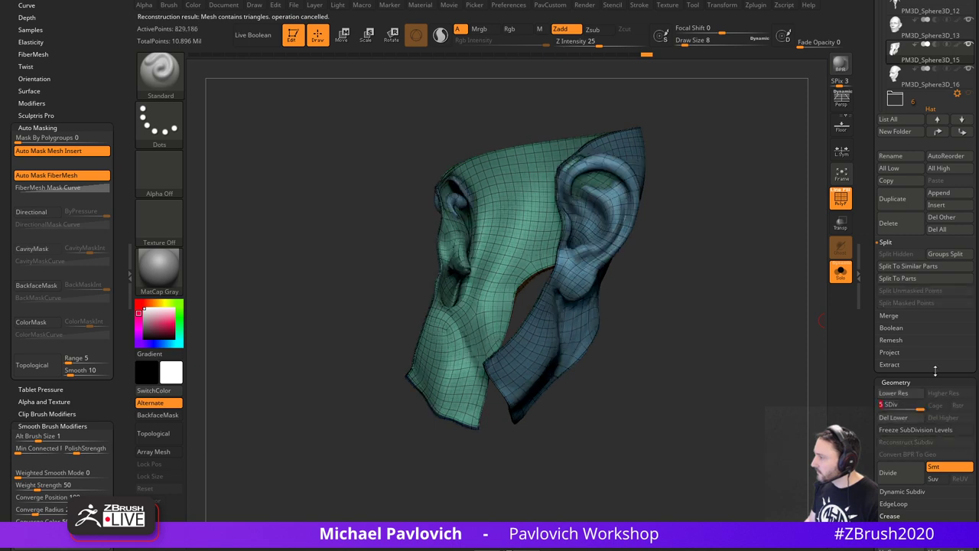
drag(820, 278, 785, 279)
click(842, 275)
- Set the draw size to 14 and split the yellow cheek strips off the remaining head as their own subtool
key(s)
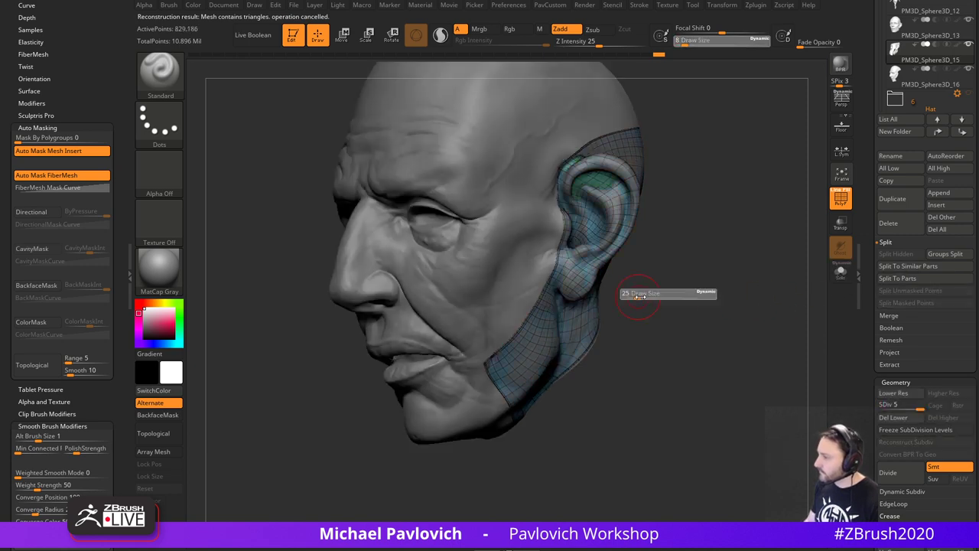
click(636, 296)
alt+click(526, 281)
mouse_move(678, 333)
mouse_down()
mouse_move(701, 354)
mouse_move(643, 341)
mouse_up()
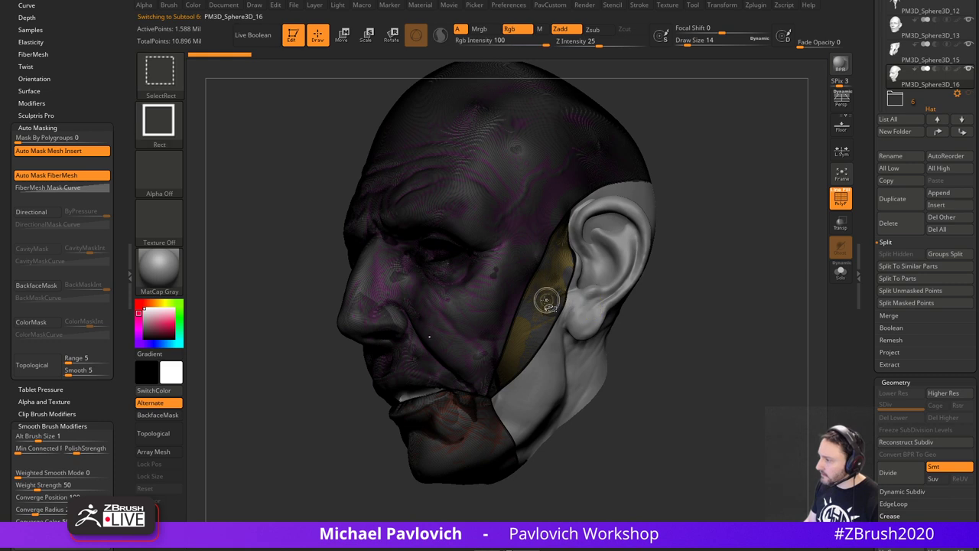
ctrl+shift+click(546, 300)
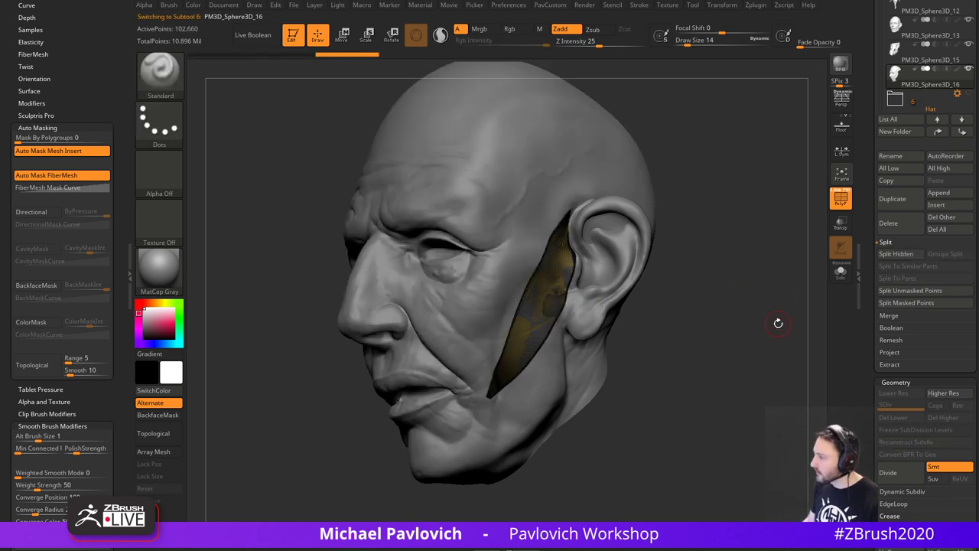
key(space)
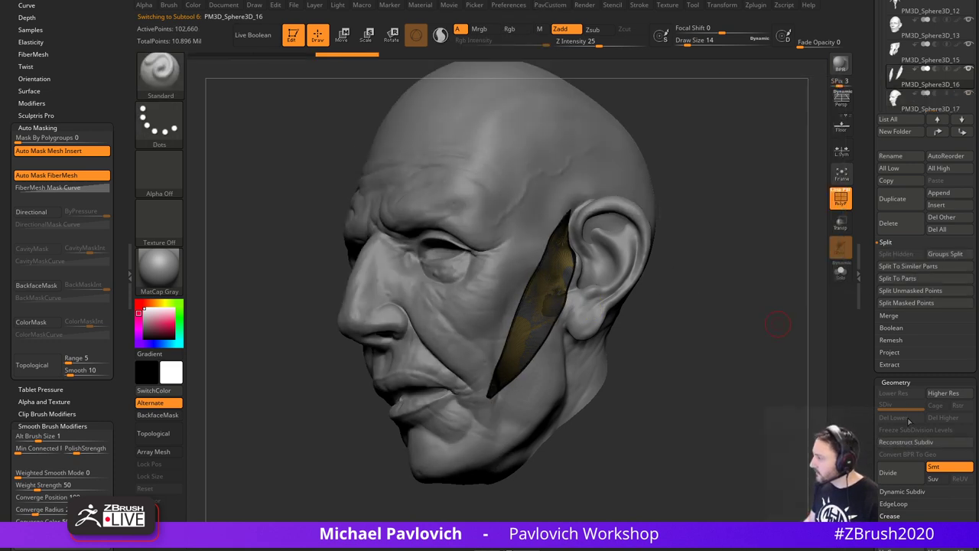
- Reconstruct the cheek strips' lower subdivision levels and return them to level 5
click(906, 443)
click(907, 444)
click(909, 443)
click(909, 444)
click(909, 444)
click(920, 406)
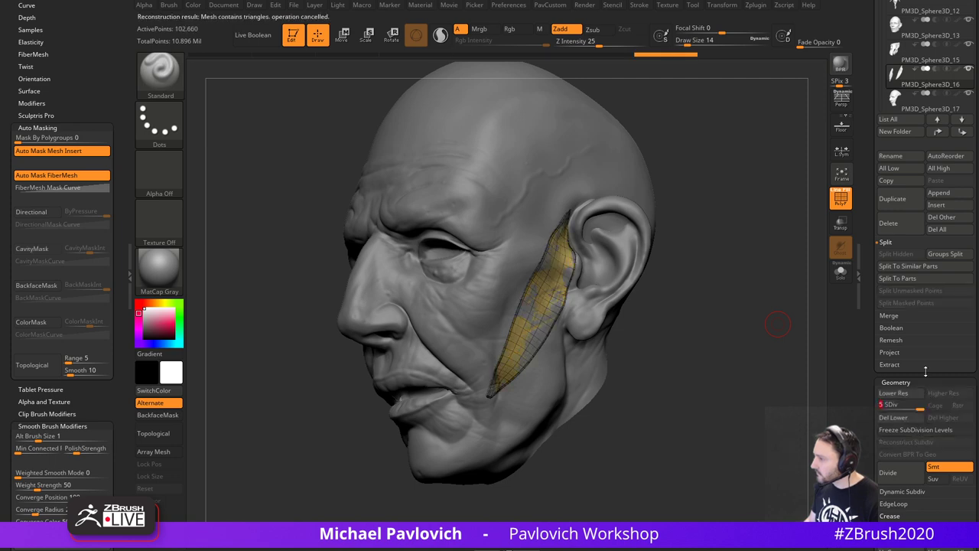
- Select the remaining head, isolate the purple upper face and split the hidden jaw off into a separate subtool
drag(720, 294, 747, 314)
alt+click(562, 236)
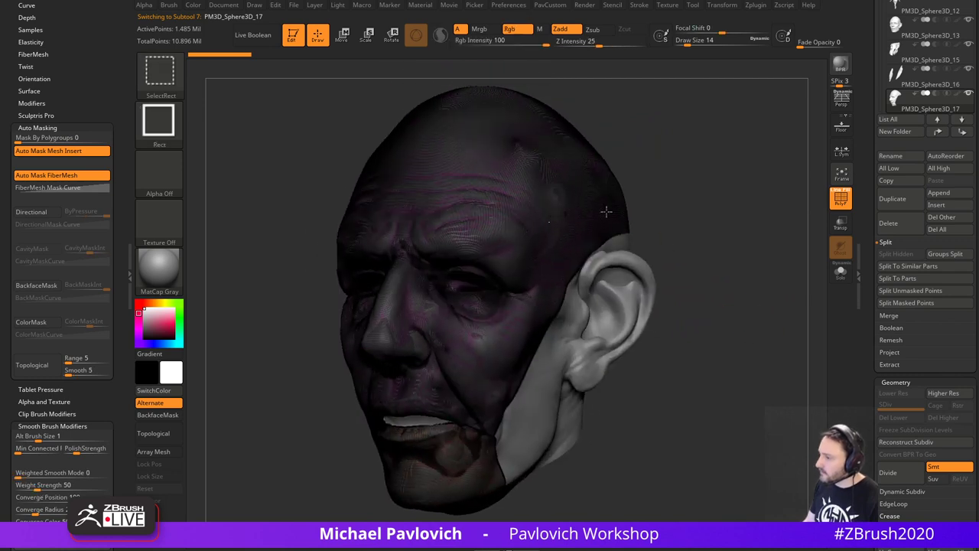
ctrl+shift+click(606, 212)
ctrl+shift+click(733, 283)
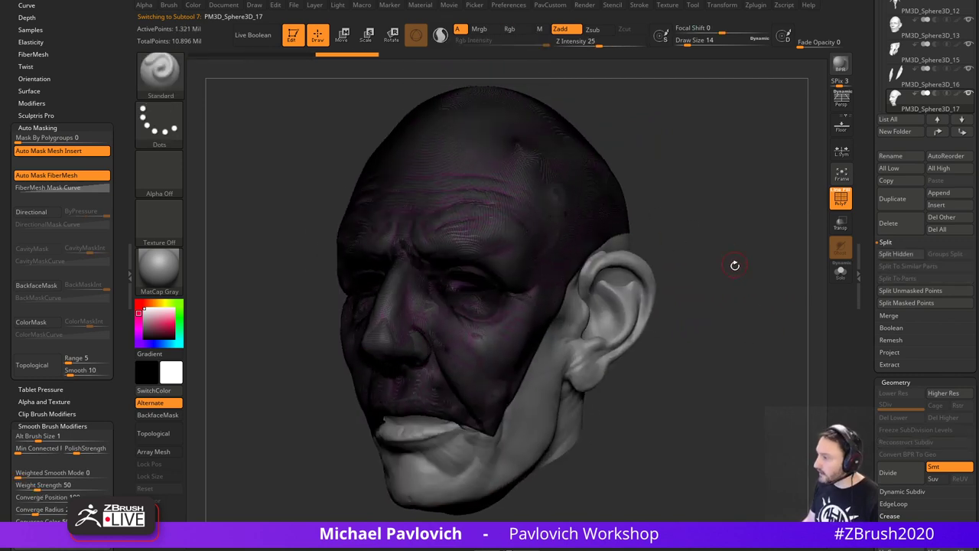
key(space)
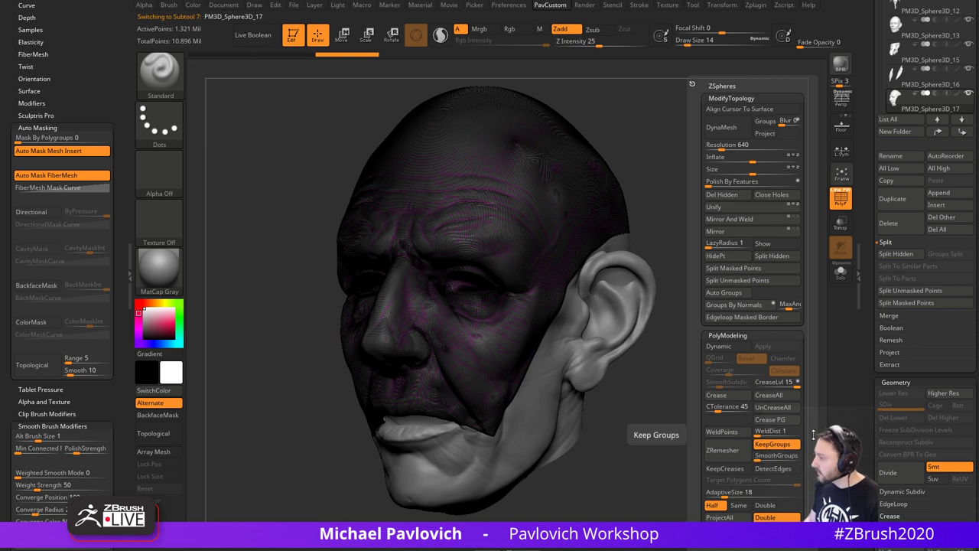
key(space)
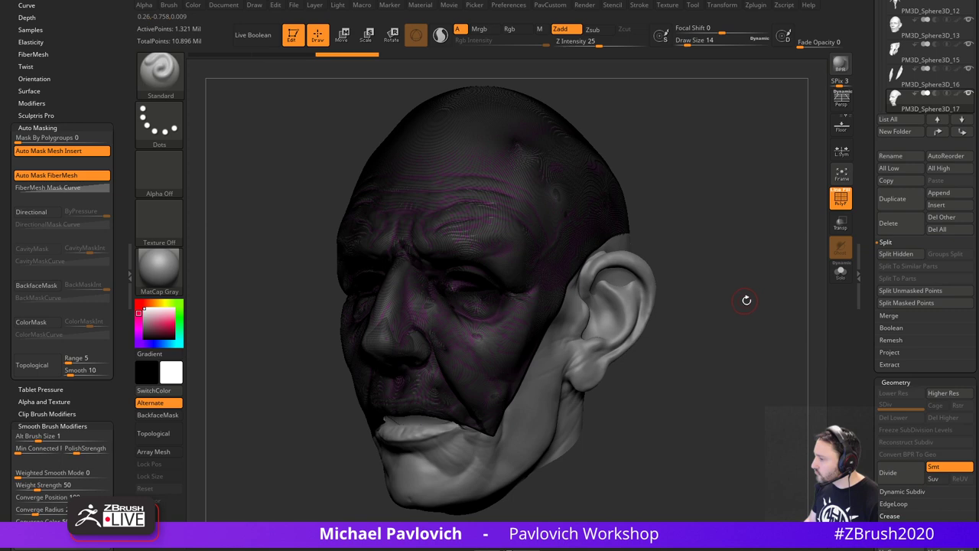
key(space)
click(767, 259)
- Reconstruct the upper face's lower subdivision levels and return it to level 5
drag(756, 314, 718, 315)
click(906, 443)
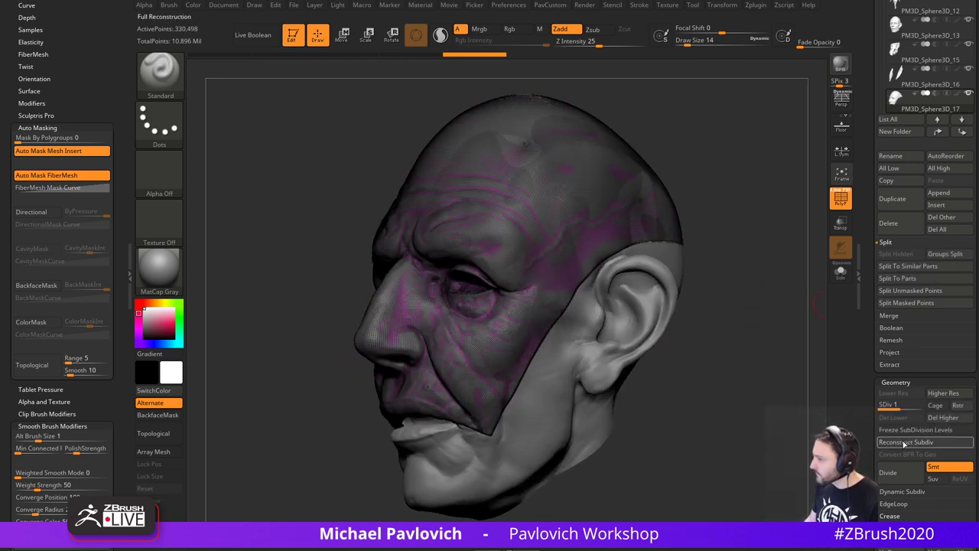
click(919, 406)
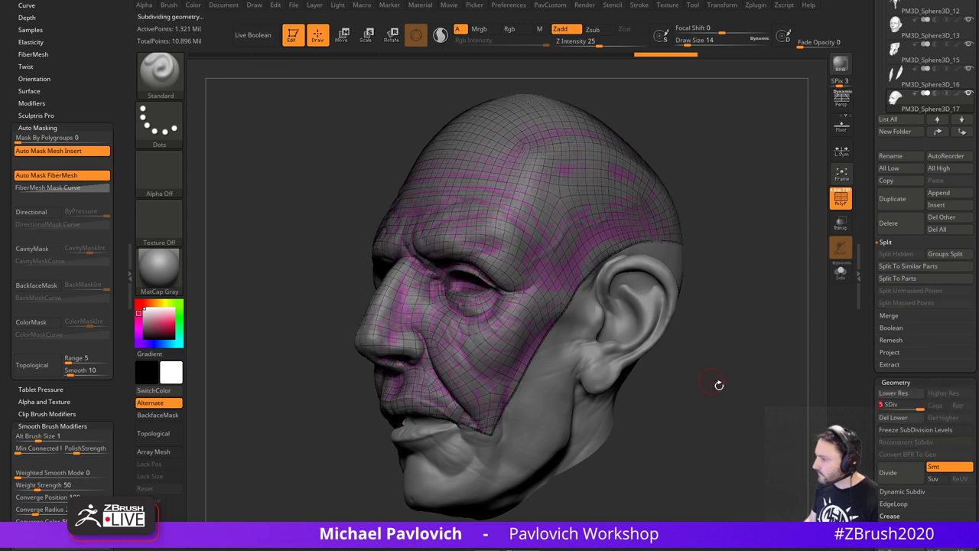
- Hide the detailed source head PM3D_Sphere3D_13 and select the lower jaw piece
alt+drag(719, 385, 720, 343)
drag(720, 344, 673, 337)
alt+click(462, 402)
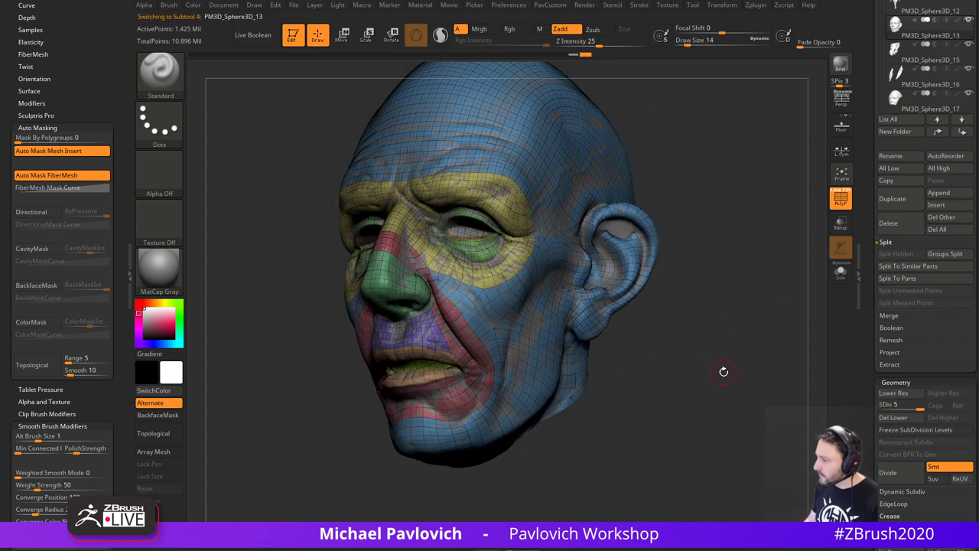
drag(866, 144, 866, 327)
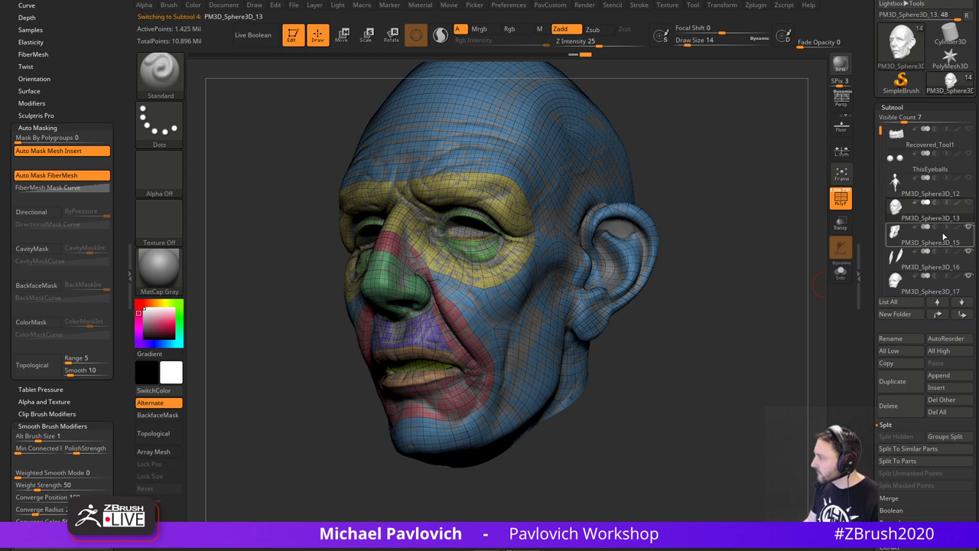
click(943, 239)
alt+click(457, 423)
- Reconstruct the jaw piece's subdivision levels down to its lowest possible resolution
drag(725, 343, 765, 348)
drag(871, 375, 876, 282)
click(914, 370)
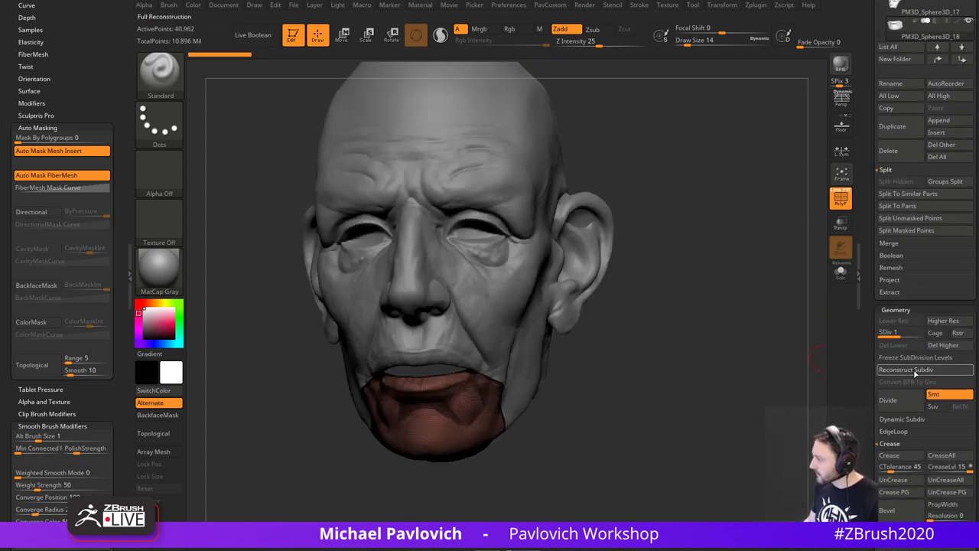
click(927, 371)
click(927, 370)
click(926, 370)
click(926, 370)
- Turn on transparency and inspect the low-resolution jaw wireframe from the side and front
shift+drag(713, 370, 813, 294)
click(843, 221)
drag(758, 336, 782, 328)
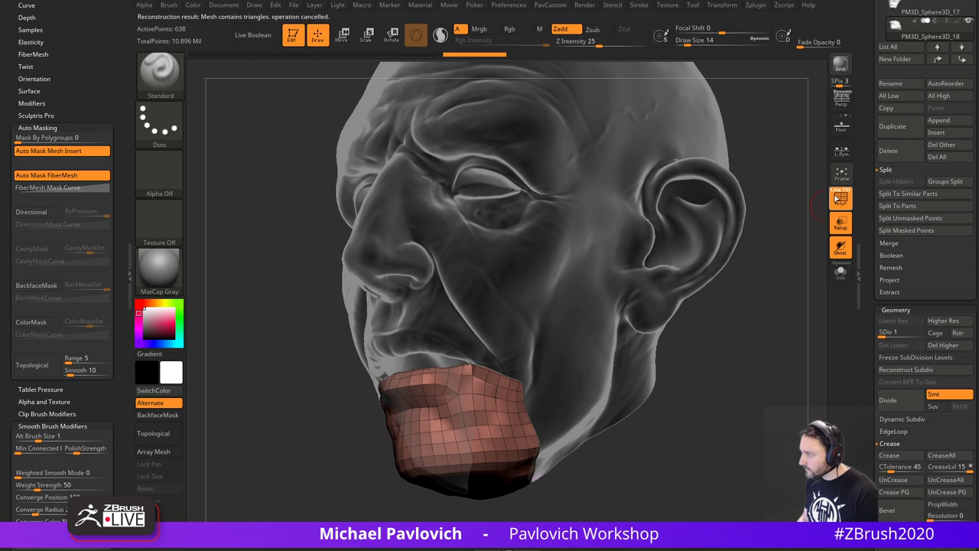
click(841, 199)
click(843, 198)
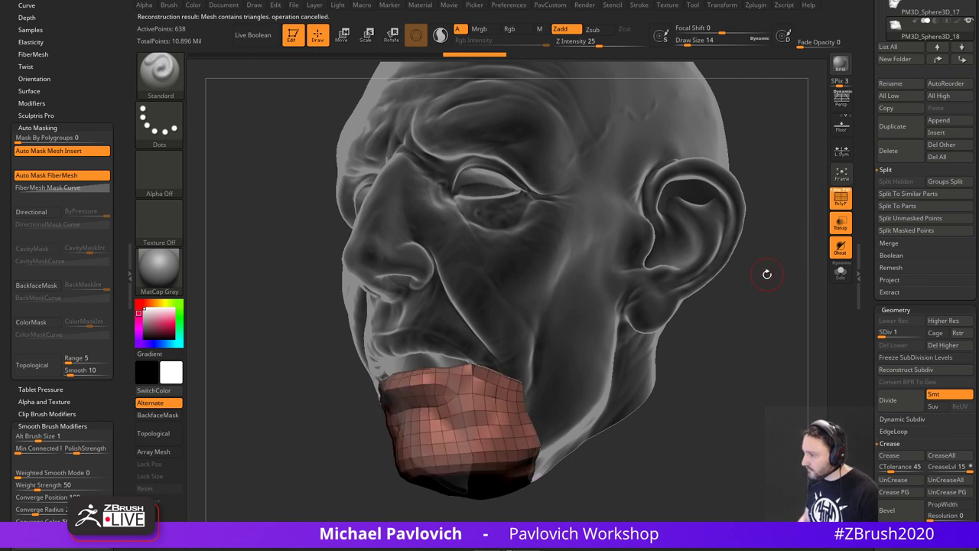
mouse_move(768, 293)
mouse_down()
mouse_move(767, 243)
mouse_move(786, 283)
mouse_move(748, 294)
mouse_up()
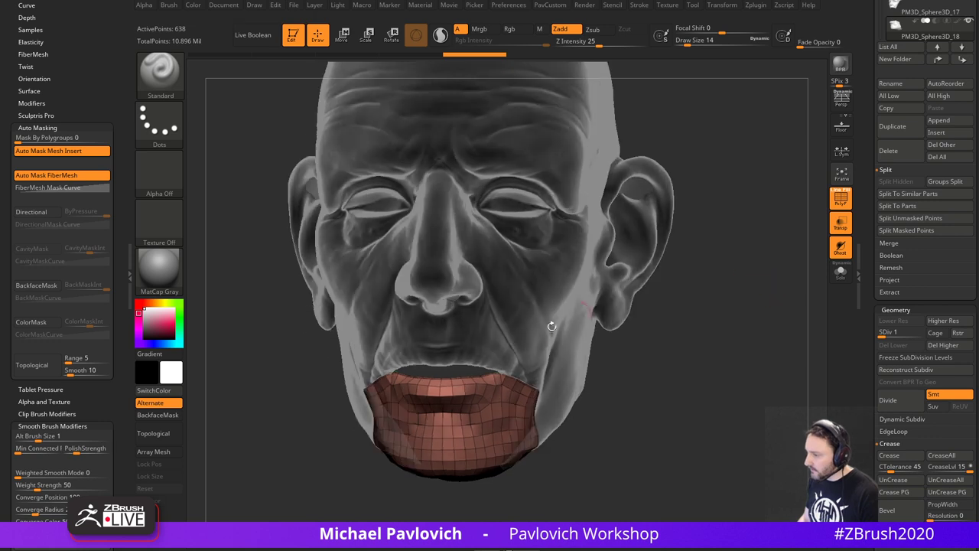
- Isolate the jaw's outer polygroup and delete the hidden geometry
ctrl+shift+click(466, 395)
key(4)
click(712, 197)
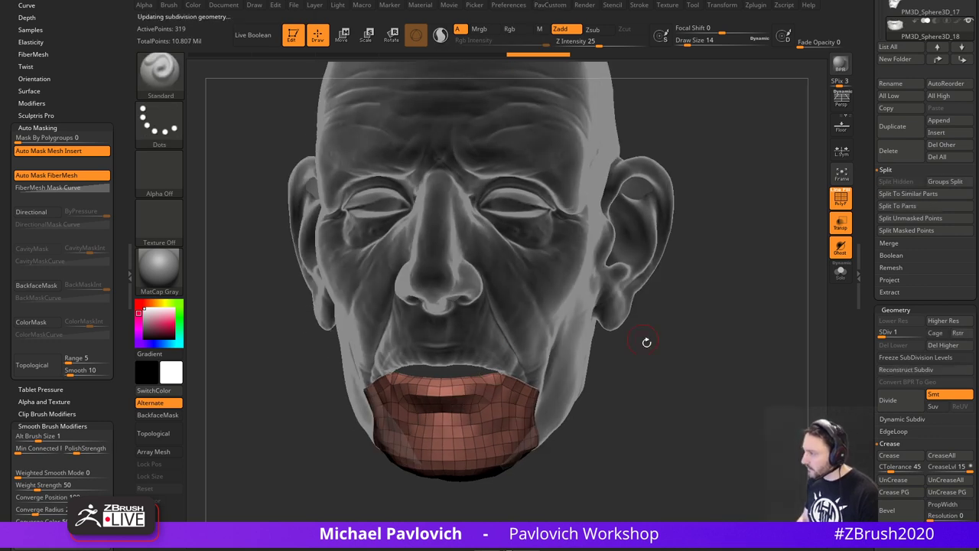
- Isolate one half of the jaw from the front, give it its own polygroup and restore the whole jaw
shift+drag(647, 341, 712, 326)
ctrl+shift+drag(703, 254, 445, 522)
ctrl+shift+drag(710, 262, 448, 527)
key(ctrl+w)
ctrl+shift+click(708, 333)
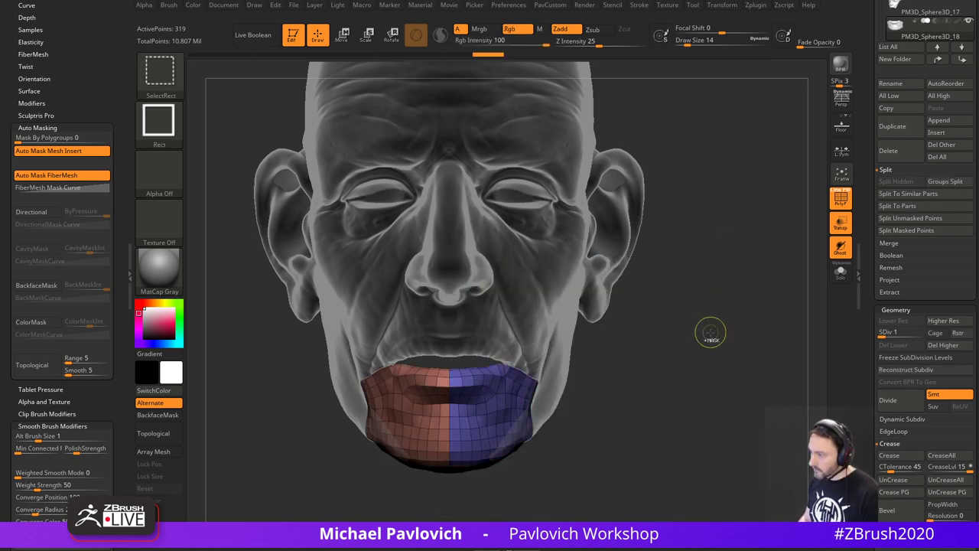
- Select the upper face piece, lower it to subdivision level 1 and delete its higher levels
alt+drag(591, 272, 604, 305)
alt+click(575, 290)
mouse_move(752, 256)
alt+mouse_down()
mouse_move(739, 308)
mouse_move(767, 248)
alt+mouse_up()
drag(856, 283, 819, 342)
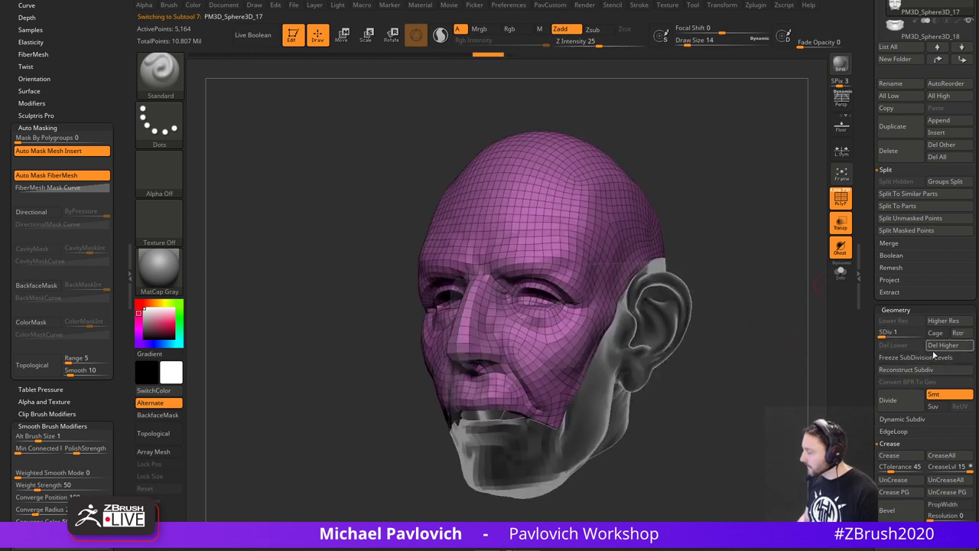
shift+drag(788, 320, 781, 315)
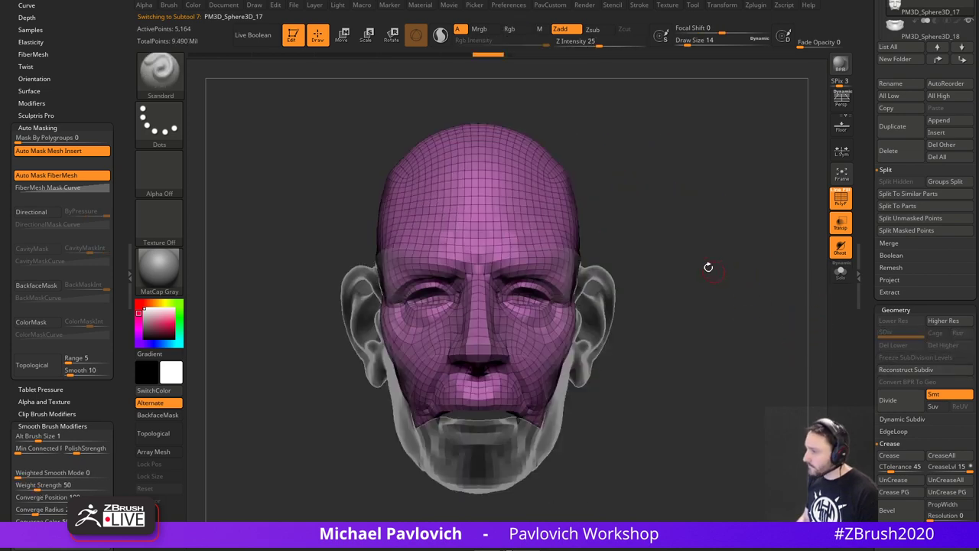
mouse_move(670, 107)
ctrl+shift+mouse_down()
mouse_move(497, 487)
mouse_move(473, 513)
ctrl+shift+mouse_up()
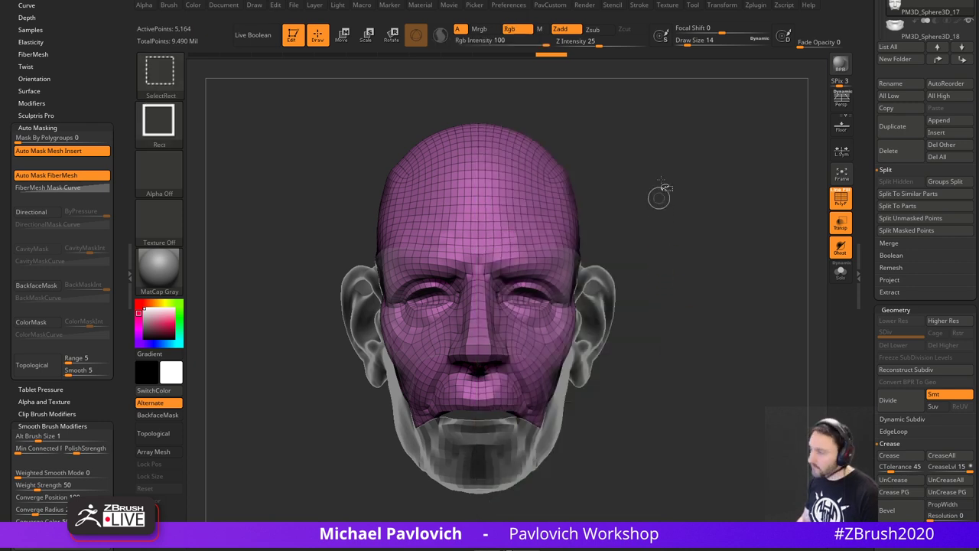
ctrl+shift+drag(682, 110, 476, 502)
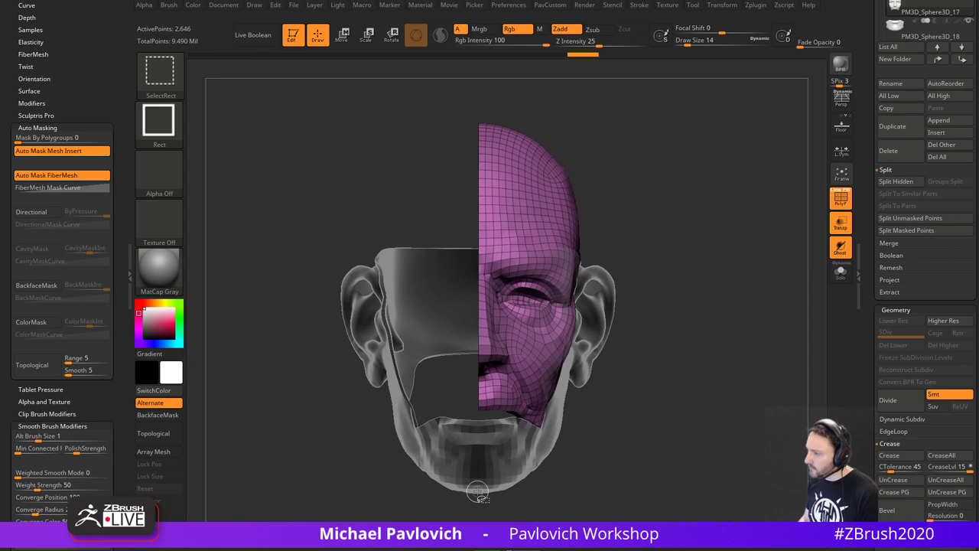
mouse_move(677, 352)
alt+mouse_down()
mouse_move(678, 334)
mouse_move(747, 322)
mouse_move(762, 328)
mouse_move(694, 337)
alt+mouse_up()
key(ctrl+z)
- Isolate the upper face's outer polygroup and delete the hidden geometry
ctrl+shift+click(688, 209)
key(2)
click(715, 220)
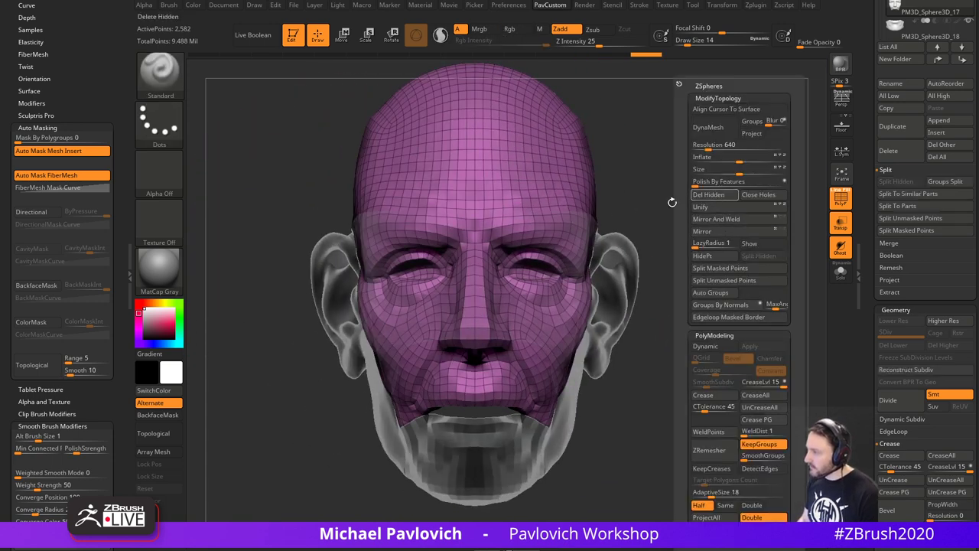
- Give one half of the upper face its own polygroup, split at the centre line, and restore the whole piece
ctrl+shift+drag(674, 107, 469, 512)
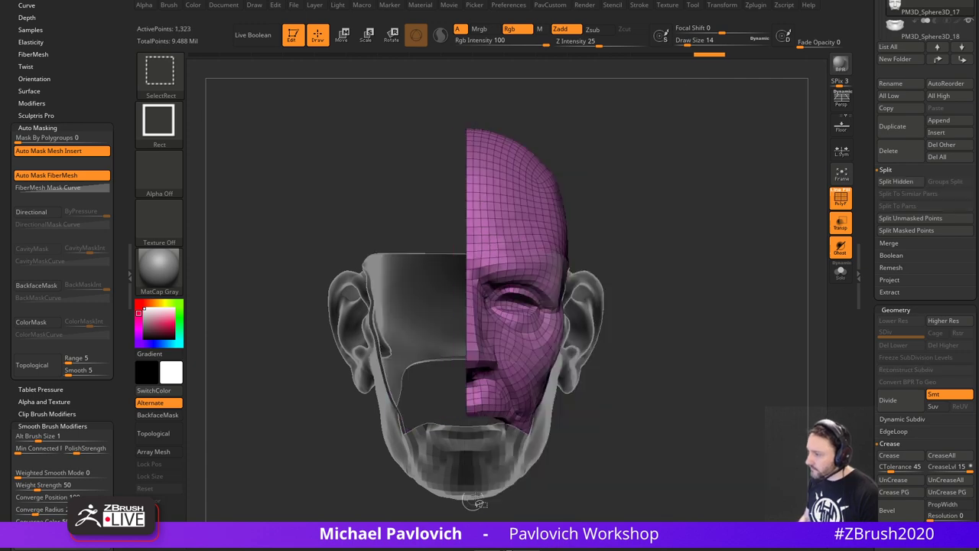
ctrl+shift+click(700, 267)
drag(712, 268, 758, 267)
drag(746, 277, 705, 263)
drag(873, 346, 859, 197)
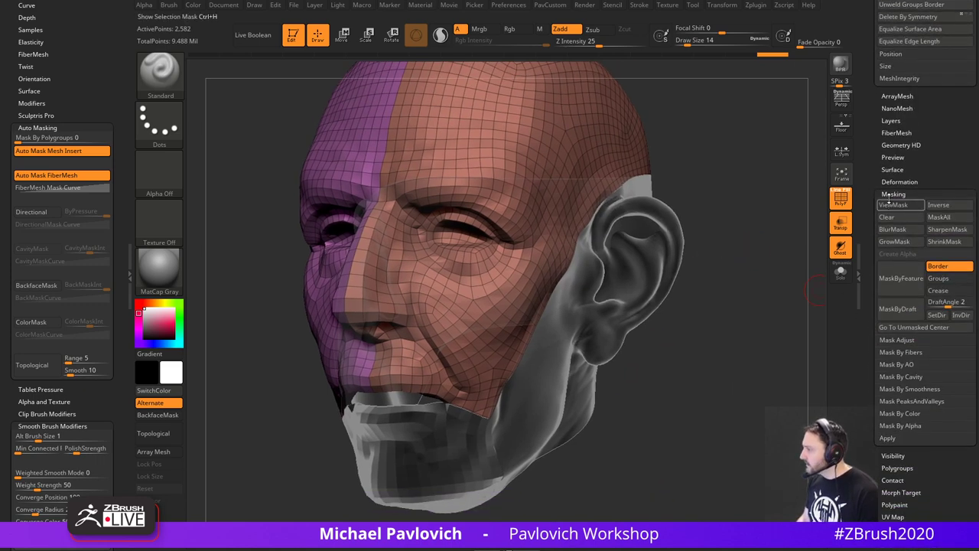
- Thicken the upper face piece inward with double Panel Loops at Thickness 0.01 and Elevation -100
click(894, 190)
drag(871, 144, 870, 247)
key(shift)
shift+click(902, 168)
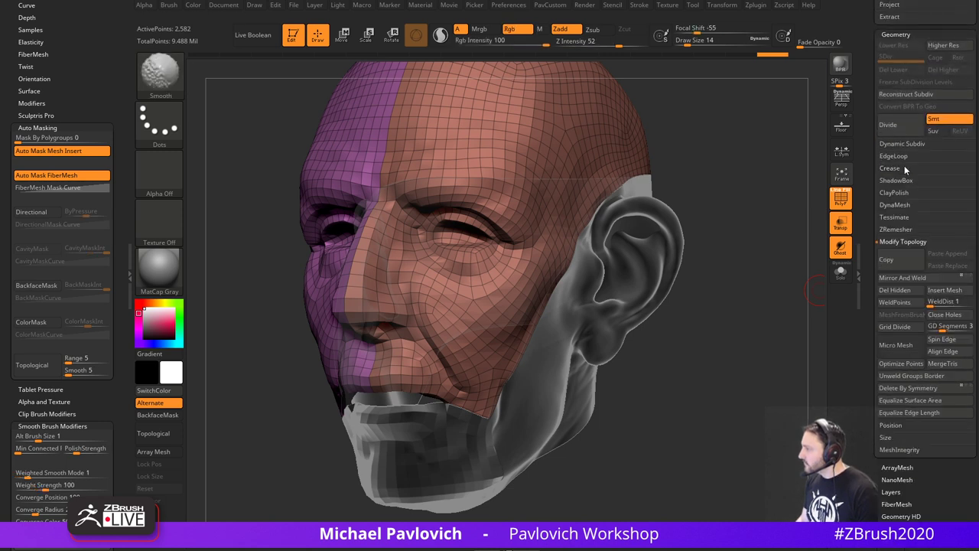
shift+click(901, 157)
drag(874, 175, 873, 133)
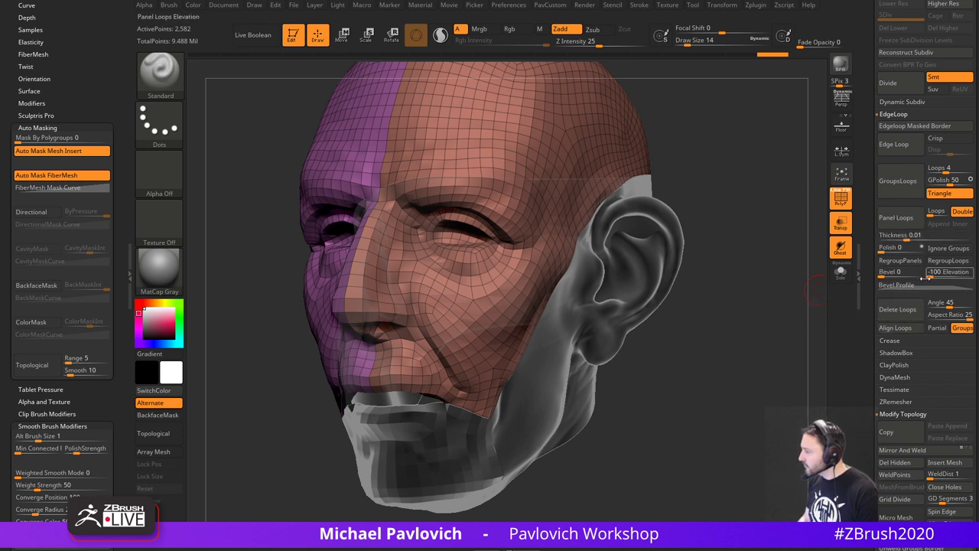
click(896, 218)
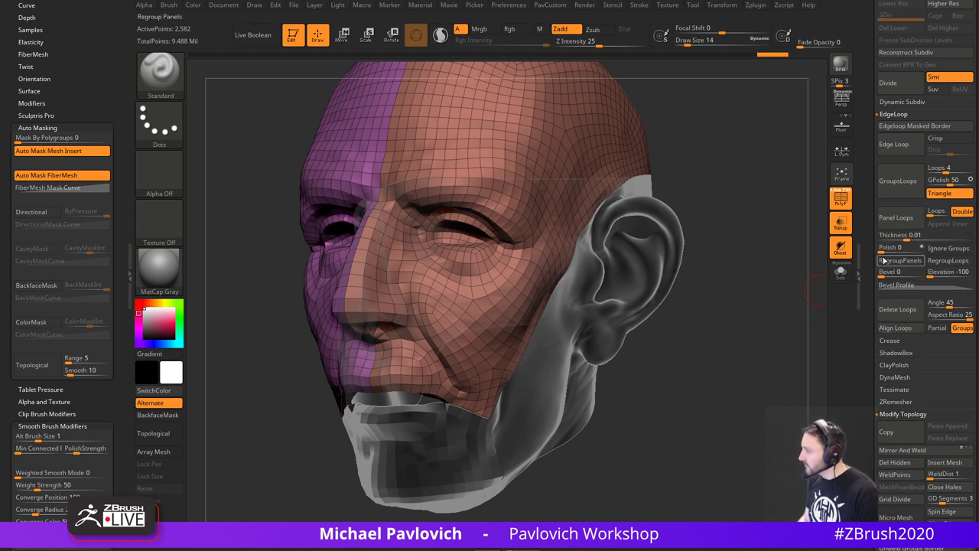
mouse_move(742, 284)
mouse_down()
mouse_move(750, 178)
mouse_move(758, 218)
mouse_move(738, 268)
mouse_up()
- Select the jaw piece and try to run Panel Loops and Delete Hidden on it
alt+click(456, 430)
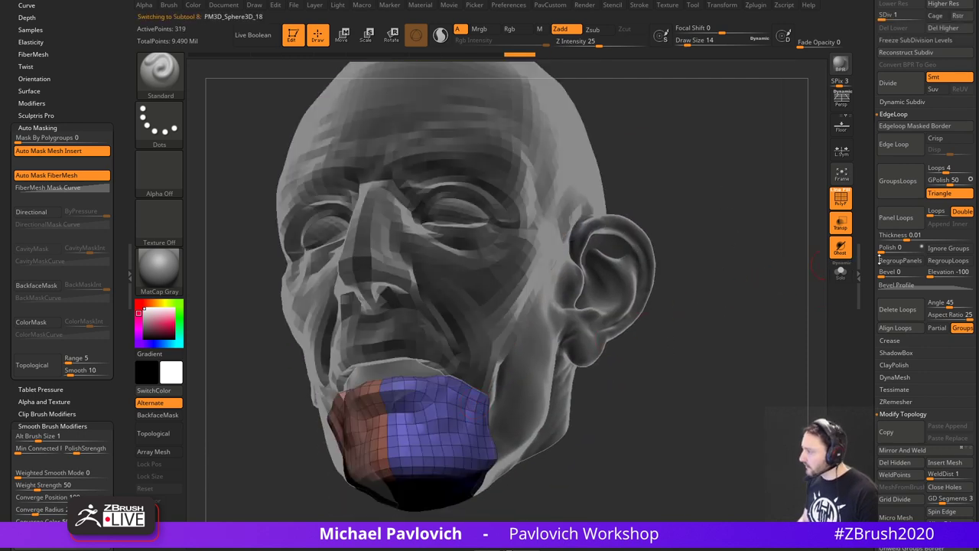
click(904, 223)
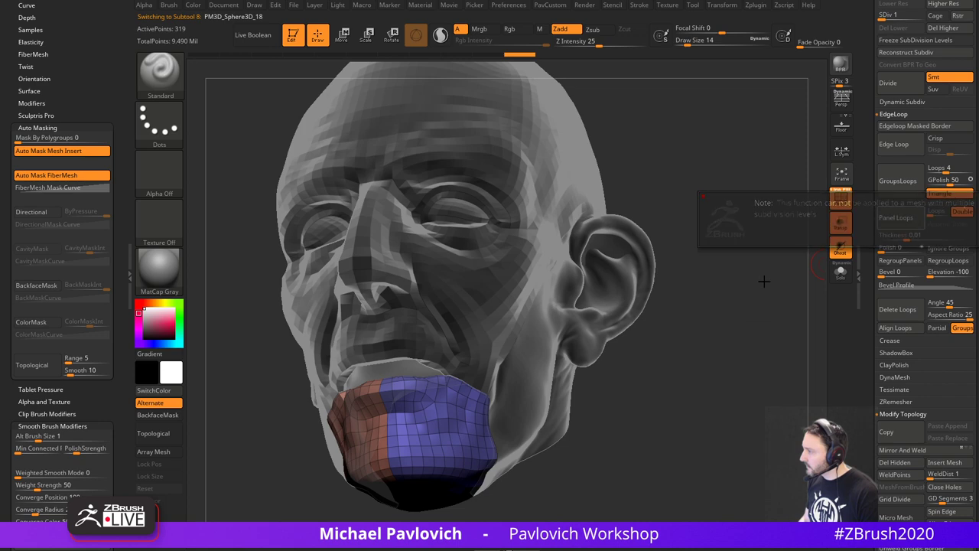
drag(814, 248, 769, 260)
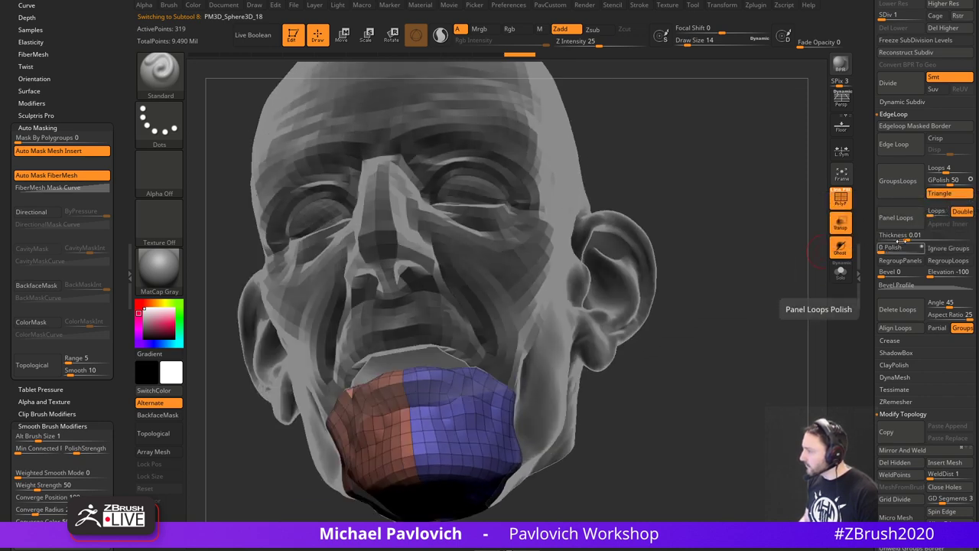
drag(768, 269, 721, 353)
drag(774, 292, 771, 271)
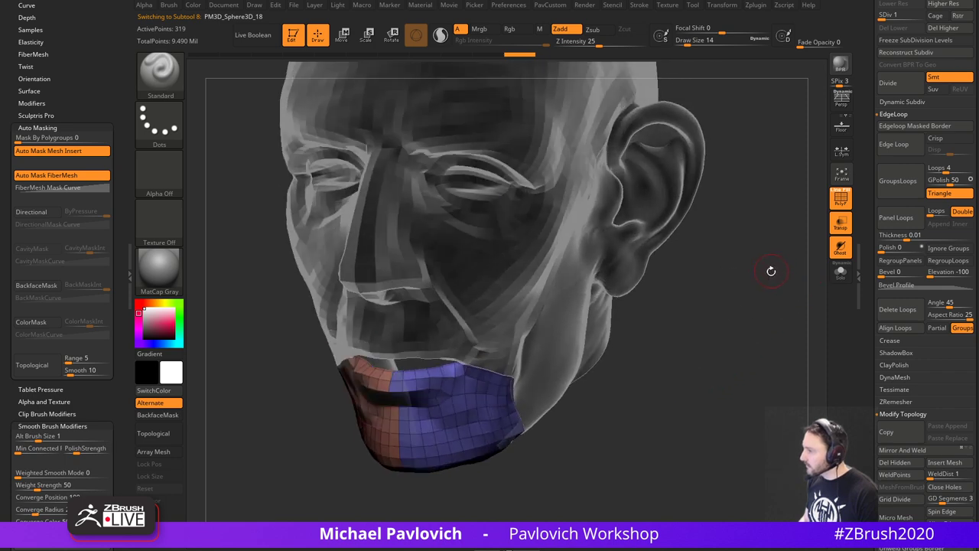
key(space)
click(755, 204)
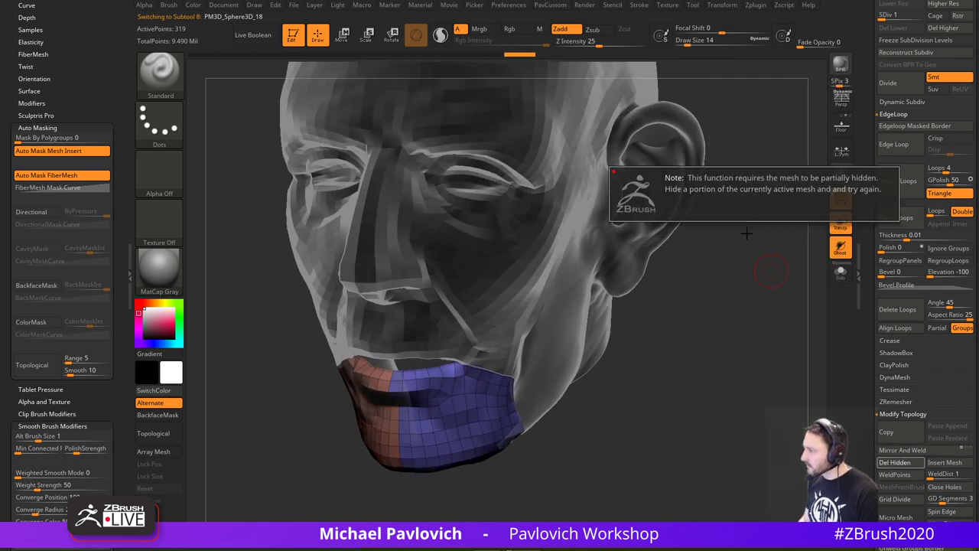
drag(770, 245, 788, 206)
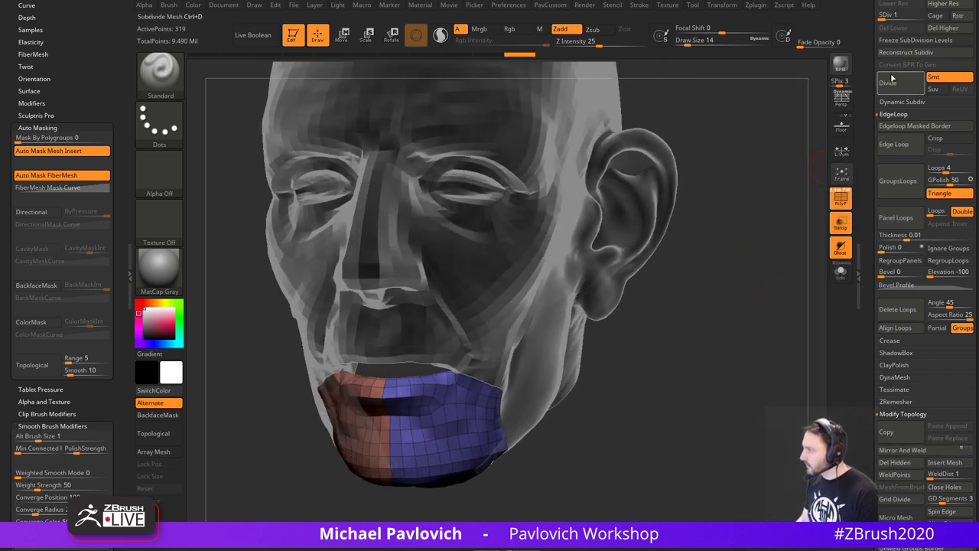
- Delete the jaw piece's higher subdivision levels and thicken it with Panel Loops
click(938, 29)
drag(770, 268, 766, 246)
click(901, 221)
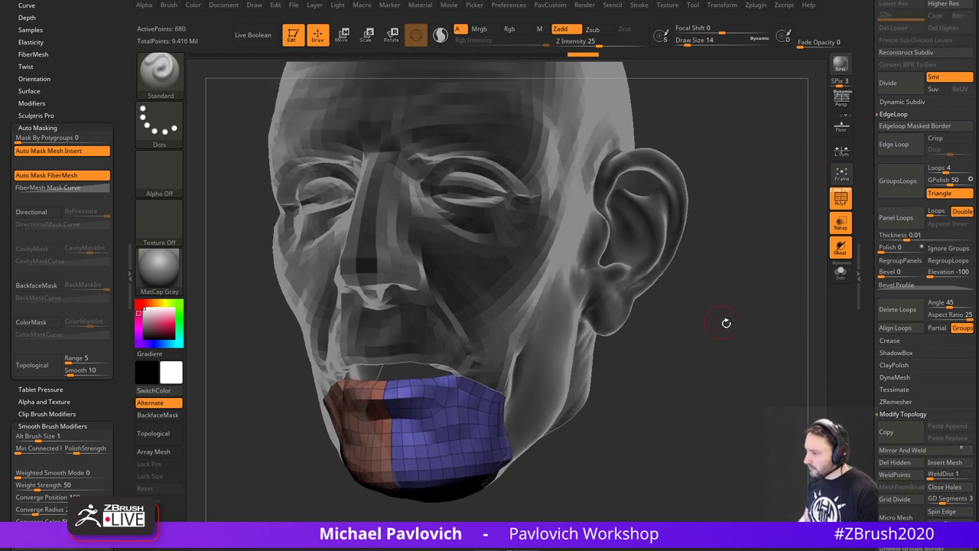
- Turn off the polygroup wireframe and transparent display, and select the upper face subtool PM3D_Sphere3D_17
drag(726, 323, 754, 321)
click(840, 201)
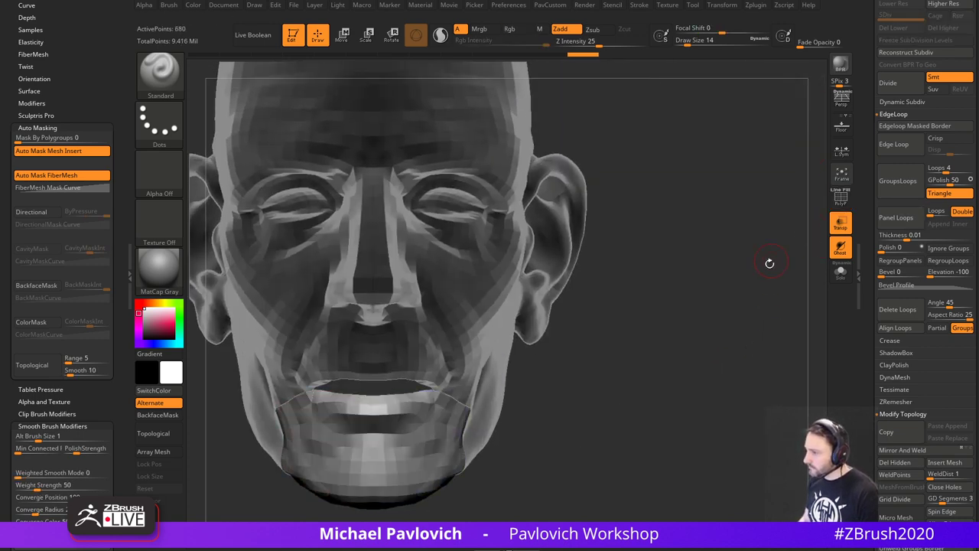
mouse_move(769, 263)
mouse_down()
mouse_move(741, 260)
mouse_move(755, 307)
mouse_move(790, 329)
mouse_up()
click(841, 222)
drag(876, 269, 877, 430)
drag(781, 366, 756, 367)
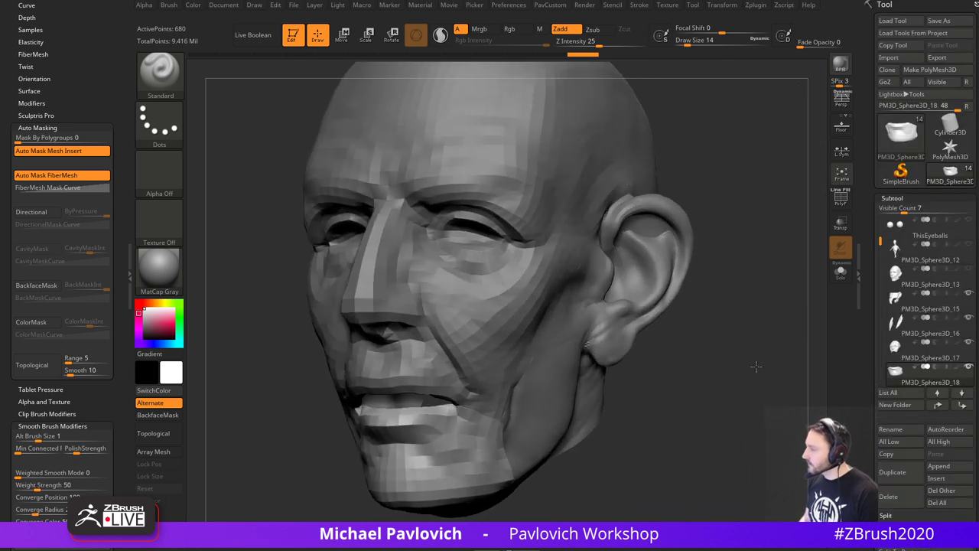
drag(874, 341, 876, 251)
click(904, 262)
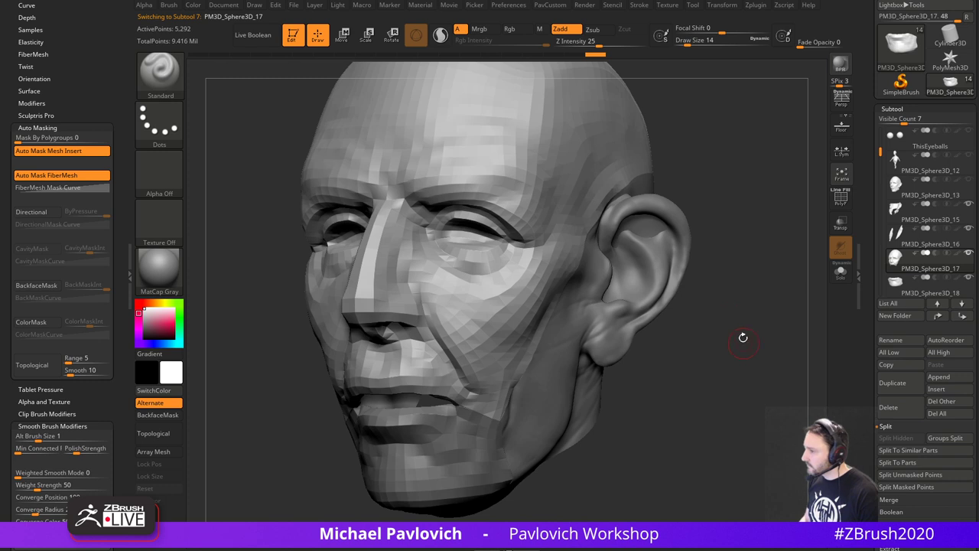
- Isolate both halves of the upper face's outer surface and show only this subtool with the source sculpt PM3D_Sphere3D_13
ctrl+shift+click(528, 294)
ctrl+shift+drag(731, 238, 741, 277)
ctrl+shift+click(345, 276)
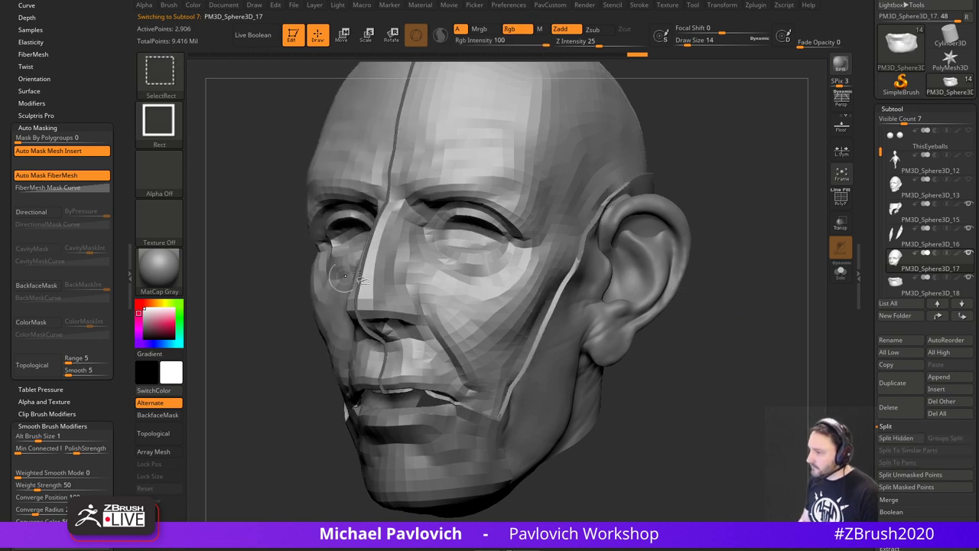
ctrl+shift+drag(738, 222, 781, 316)
drag(784, 273, 763, 266)
click(970, 253)
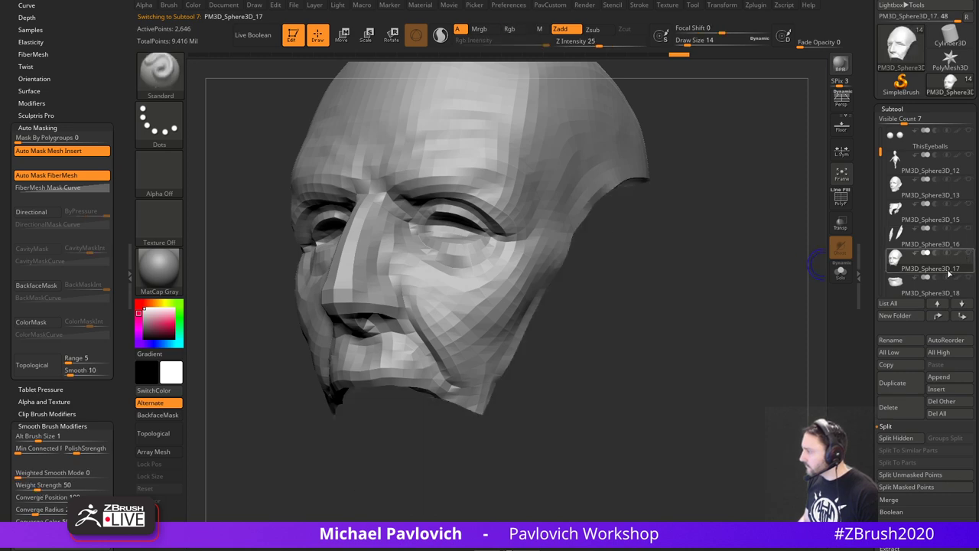
click(969, 181)
- Project the source sculpt's shape and polypaint onto the upper face's outer surface, and restore the whole piece
drag(732, 241, 743, 239)
key(space)
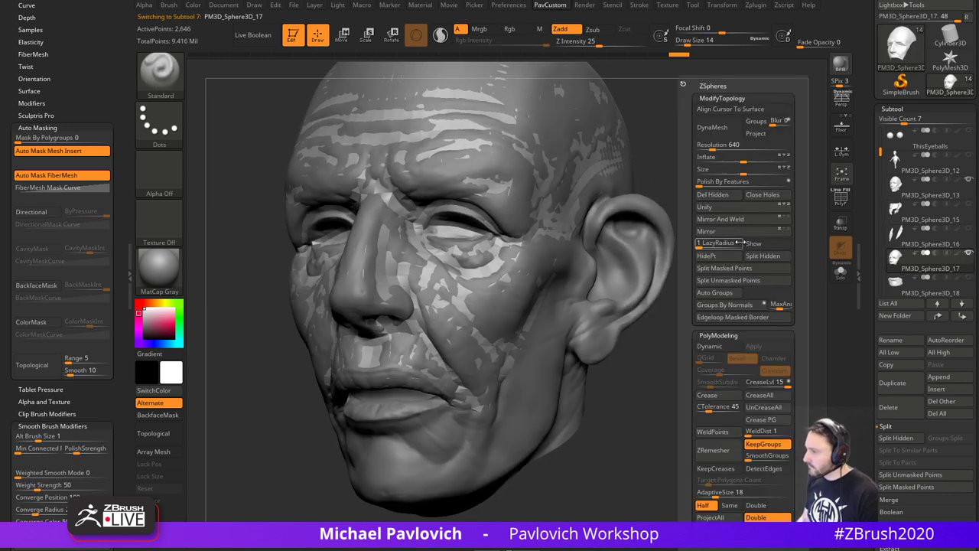
drag(863, 303, 865, 206)
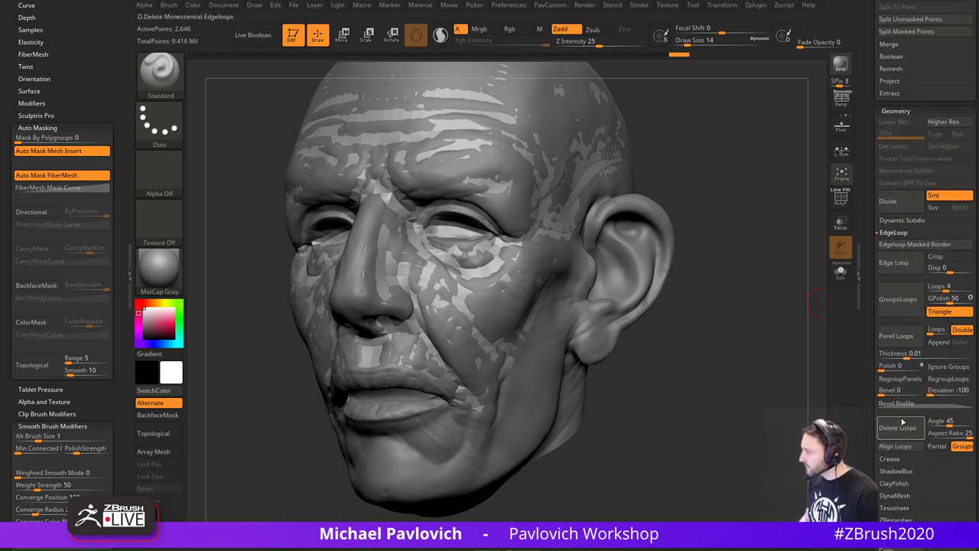
drag(870, 322, 865, 281)
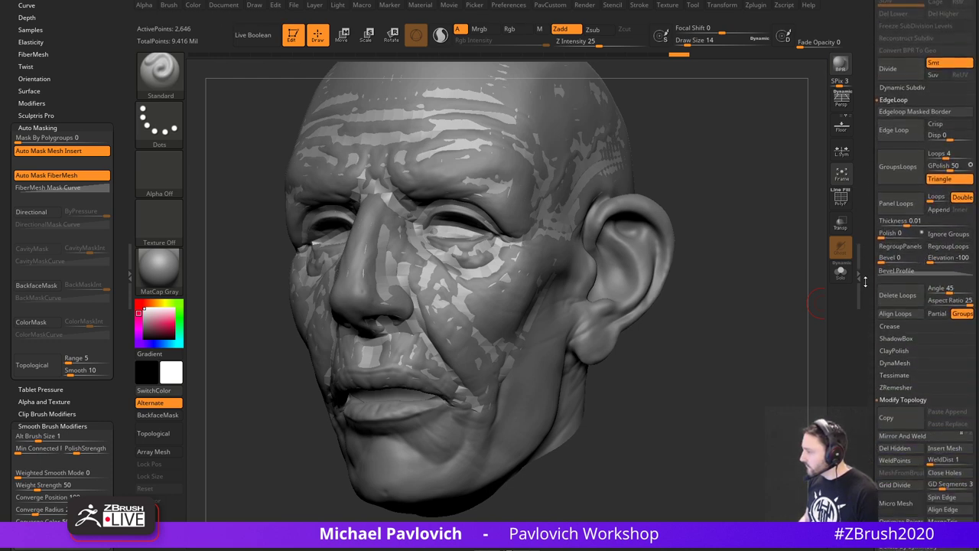
scroll(866, 281, up, 11)
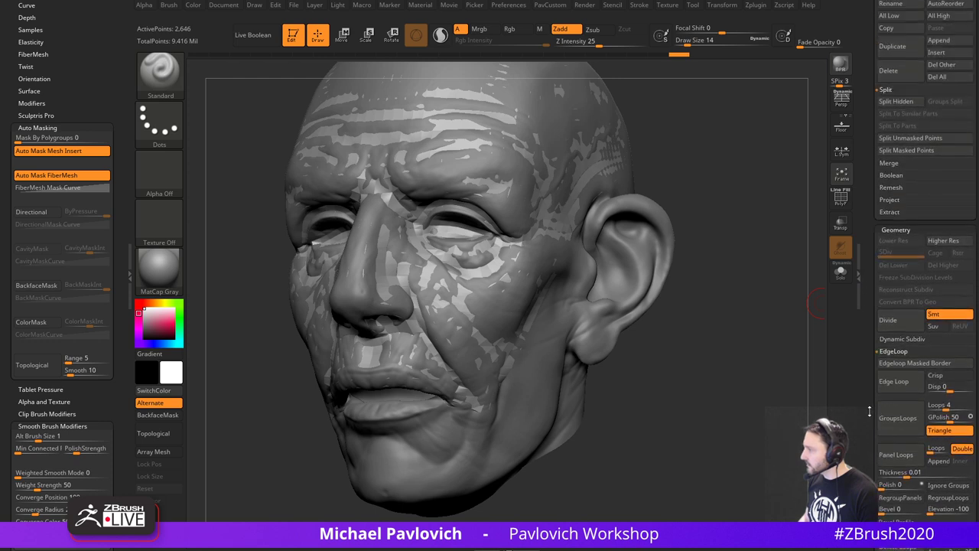
key(shift)
click(890, 245)
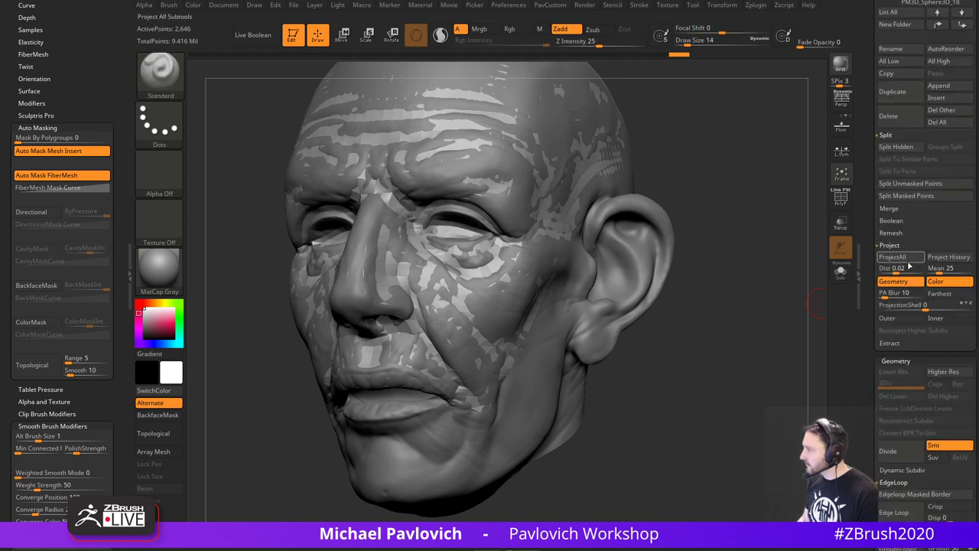
click(949, 258)
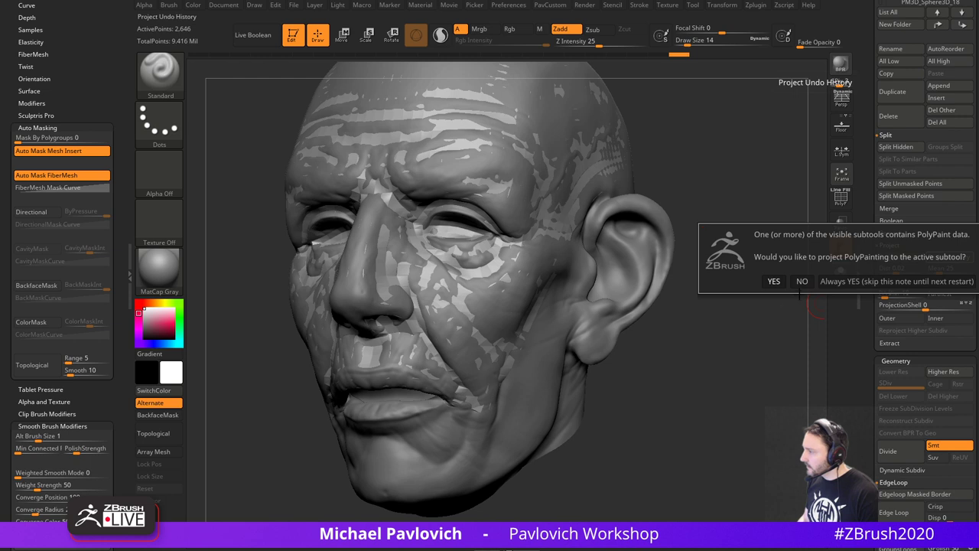
click(773, 281)
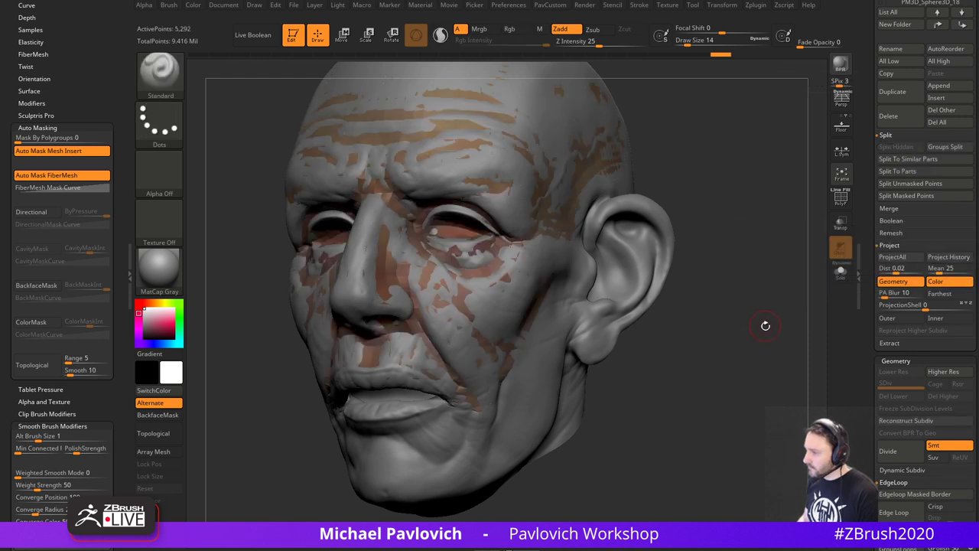
ctrl+shift+click(476, 284)
ctrl+shift+drag(760, 304, 768, 326)
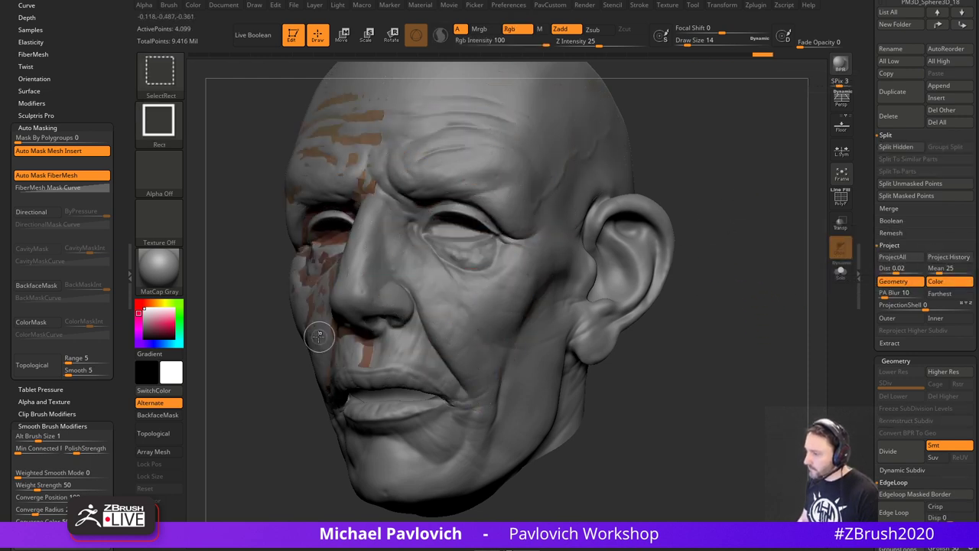
ctrl+shift+click(319, 336)
ctrl+shift+drag(705, 205, 722, 245)
ctrl+shift+click(723, 245)
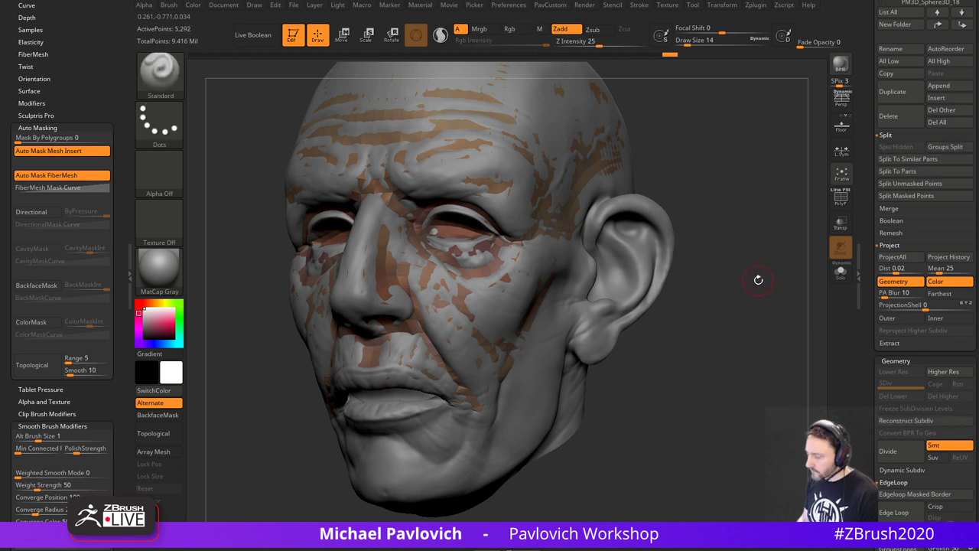
- Divide the upper face piece to subdivision level 2
key(space)
click(779, 422)
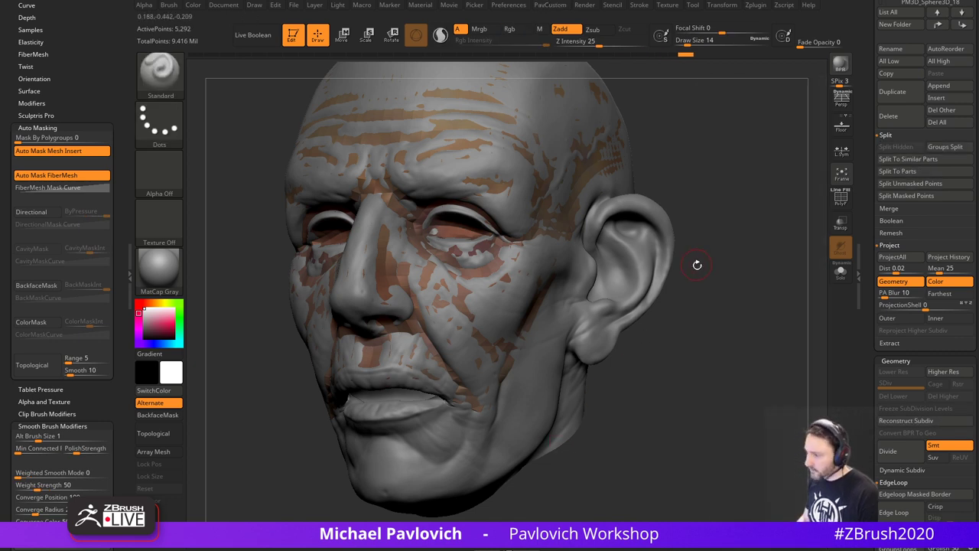
key(ctrl+d)
- Isolate the upper face's outer surface at subdivision level 2, project the source sculpt onto it and restore the whole piece
ctrl+shift+click(490, 286)
ctrl+shift+click(492, 286)
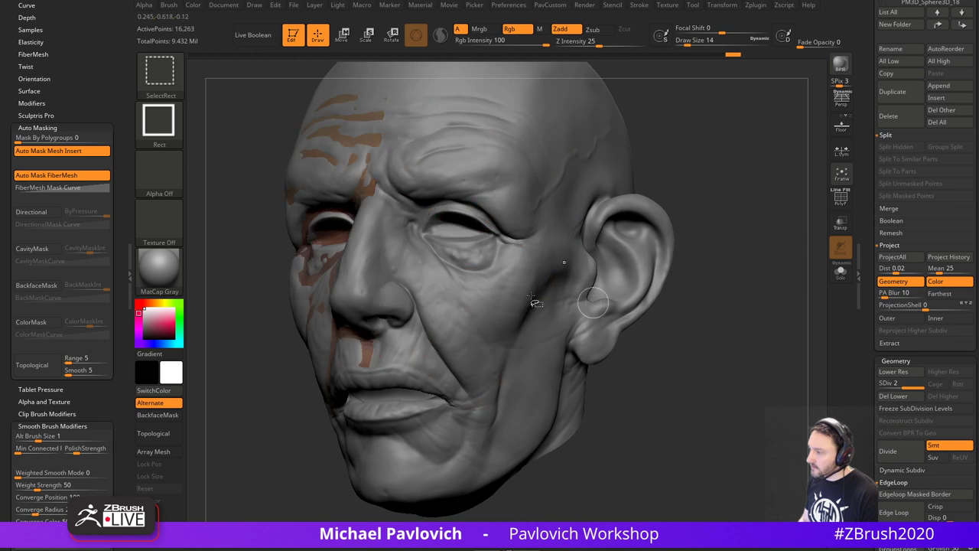
ctrl+shift+click(328, 323)
ctrl+shift+drag(750, 165, 786, 314)
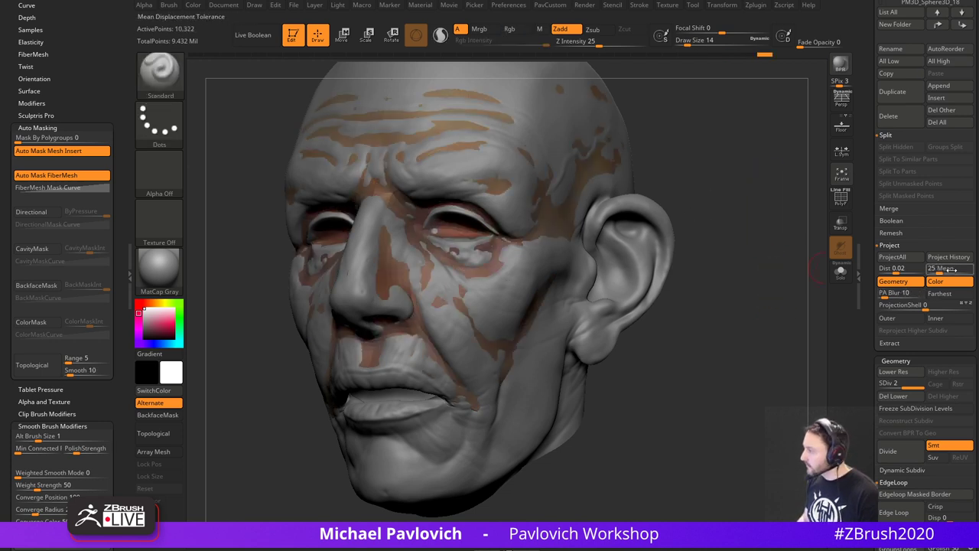
ctrl+shift+click(727, 295)
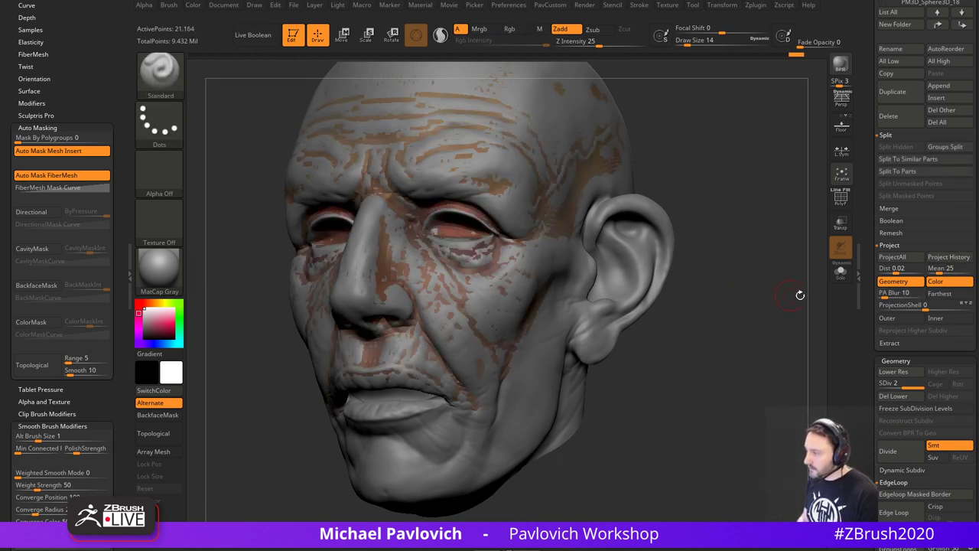
- Inspect the upper face piece on its own and divide it to subdivision level 3
click(841, 277)
mouse_move(732, 294)
mouse_down()
mouse_move(756, 296)
mouse_move(743, 296)
mouse_up()
click(837, 276)
key(ctrl)
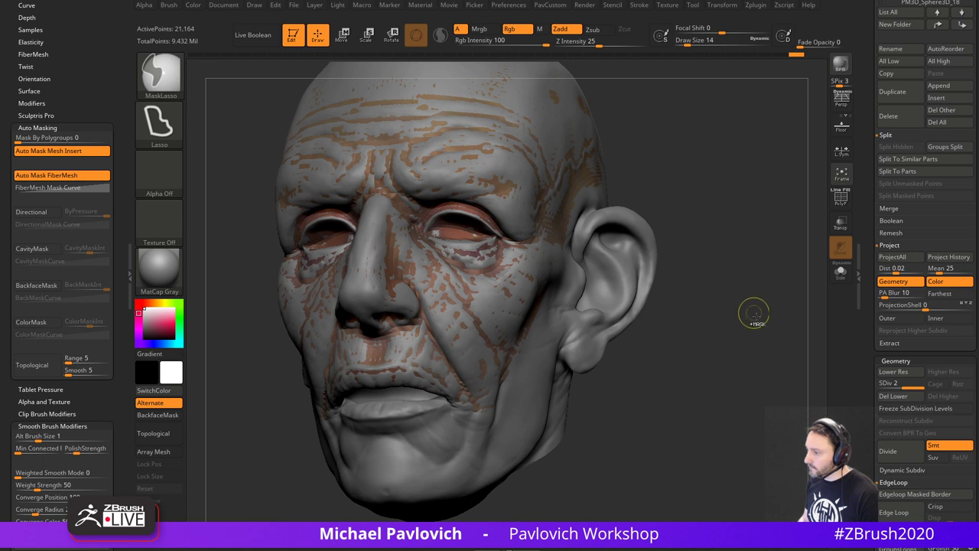
key(ctrl+shift)
key(ctrl+shift)
key(d)
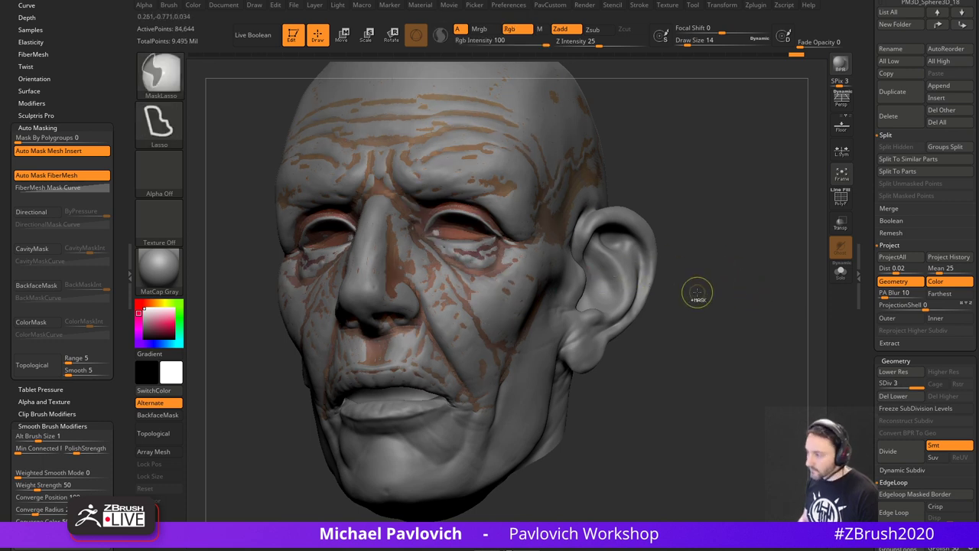
- Isolate the outer surface at subdivision level 3, project all source detail onto it and restore the whole upper face
ctrl+shift+click(498, 303)
ctrl+shift+drag(681, 219, 688, 228)
ctrl+shift+click(326, 316)
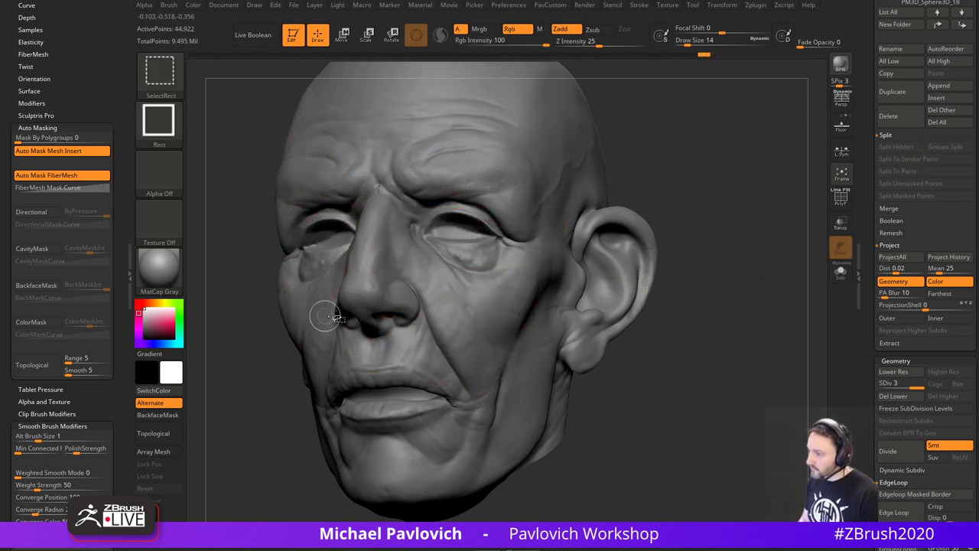
ctrl+shift+drag(743, 312, 756, 323)
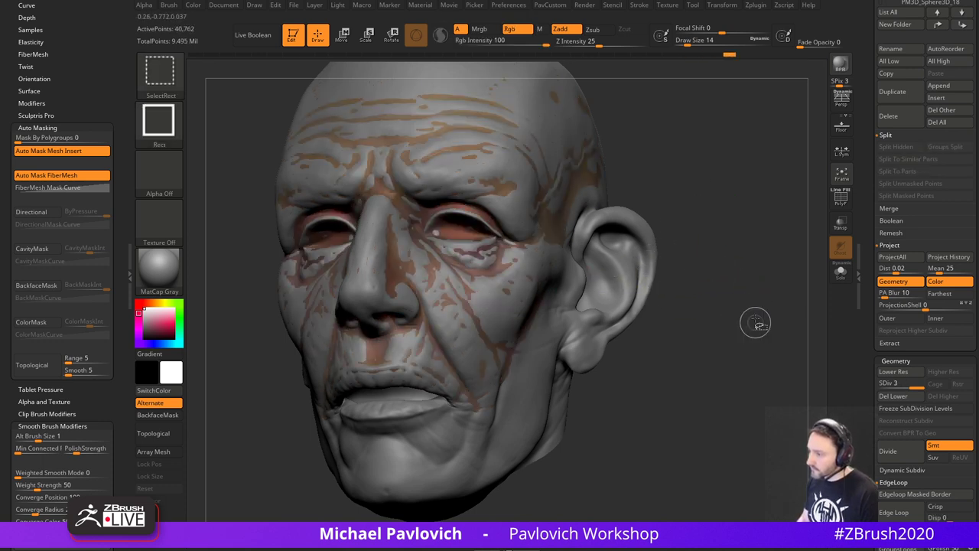
click(902, 259)
key(ctrl+shift)
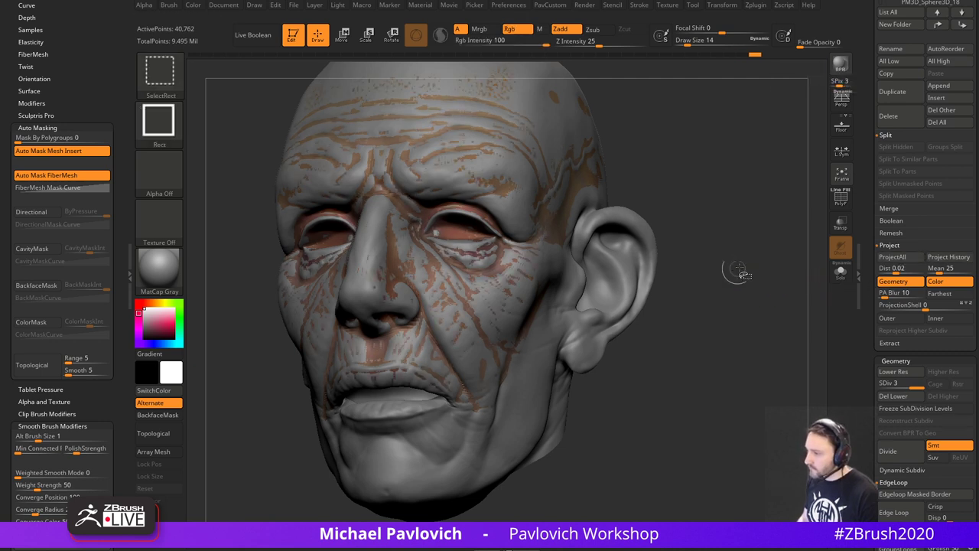
ctrl+shift+click(741, 271)
- Check the upper face alone from the front, isolate its outer surface and show the source sculpt again
click(841, 273)
shift+drag(792, 286, 778, 293)
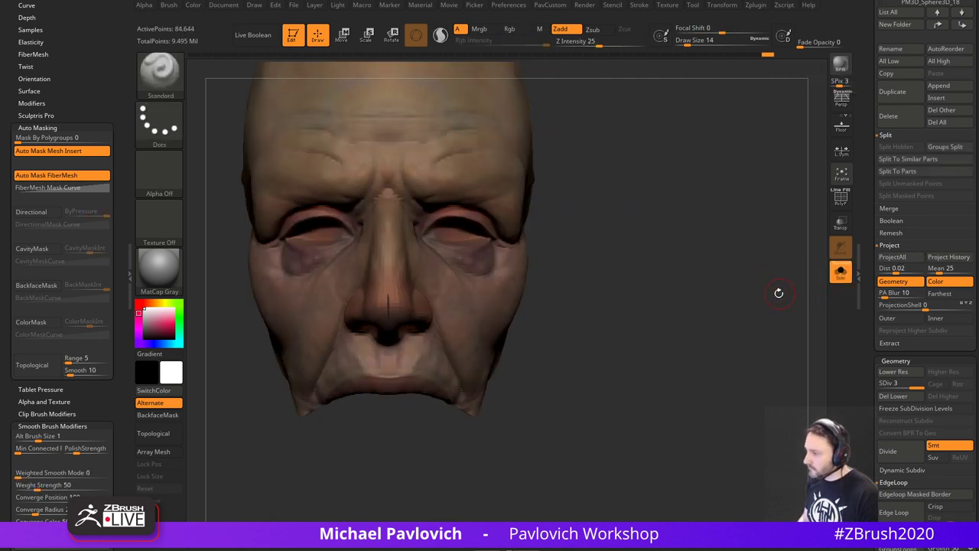
ctrl+shift+click(505, 291)
mouse_move(661, 234)
ctrl+shift+mouse_down()
mouse_move(679, 315)
mouse_move(740, 329)
mouse_move(733, 279)
mouse_move(782, 314)
mouse_move(786, 335)
ctrl+shift+mouse_up()
ctrl+shift+click(343, 322)
click(842, 280)
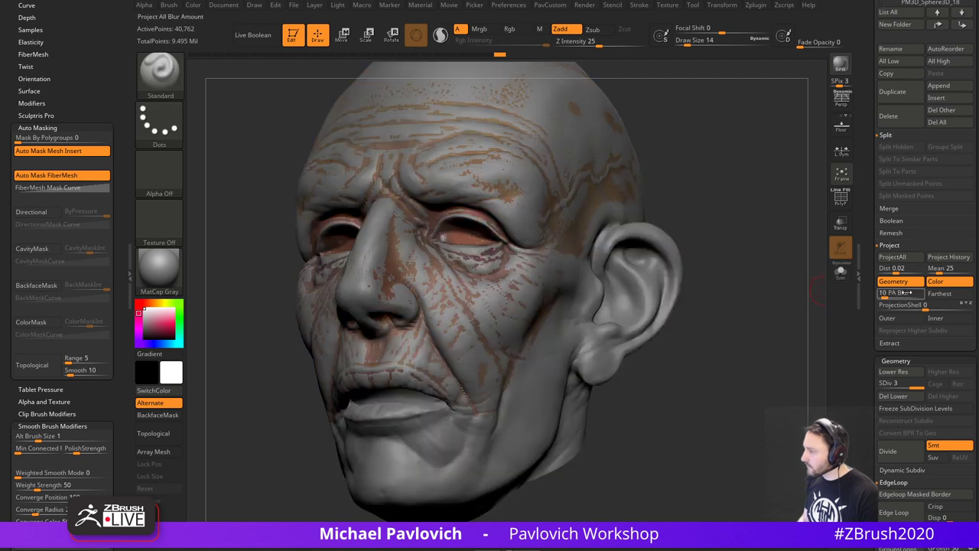
- Divide the whole upper face to subdivision level 4, isolate its outer surface and project the sculpt detail onto it
ctrl+shift+click(758, 264)
key(ctrl+d)
ctrl+shift+click(535, 275)
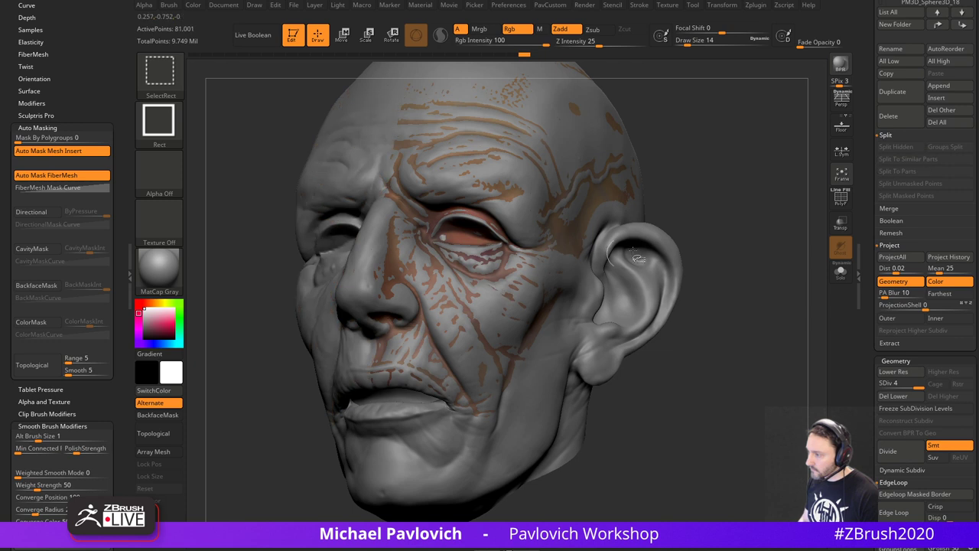
ctrl+shift+drag(713, 199, 725, 252)
ctrl+shift+click(338, 328)
ctrl+shift+drag(712, 181, 753, 305)
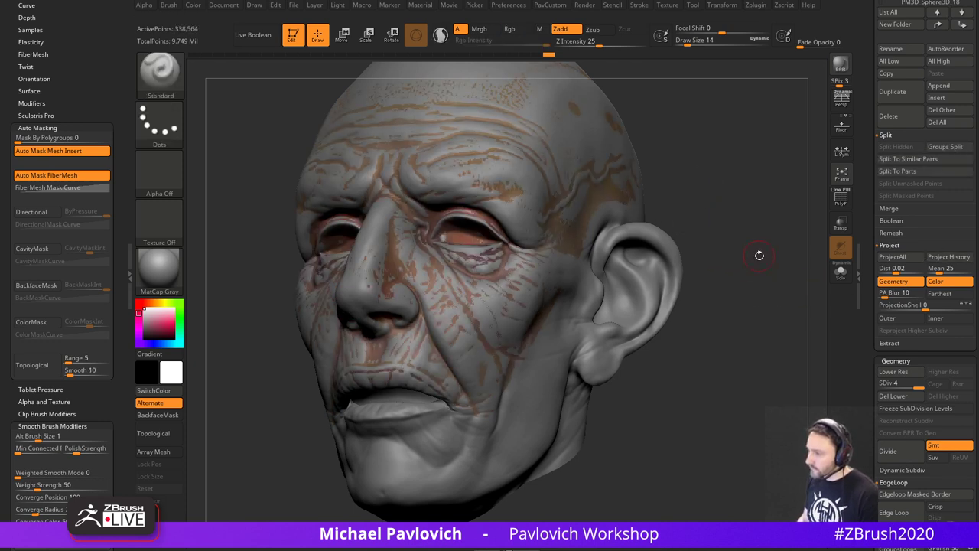
- Divide the upper face to subdivision level 5, run Project History on its isolated outer surface and restore the whole piece
key(ctrl+d)
ctrl+shift+click(509, 296)
ctrl+shift+drag(763, 199, 724, 305)
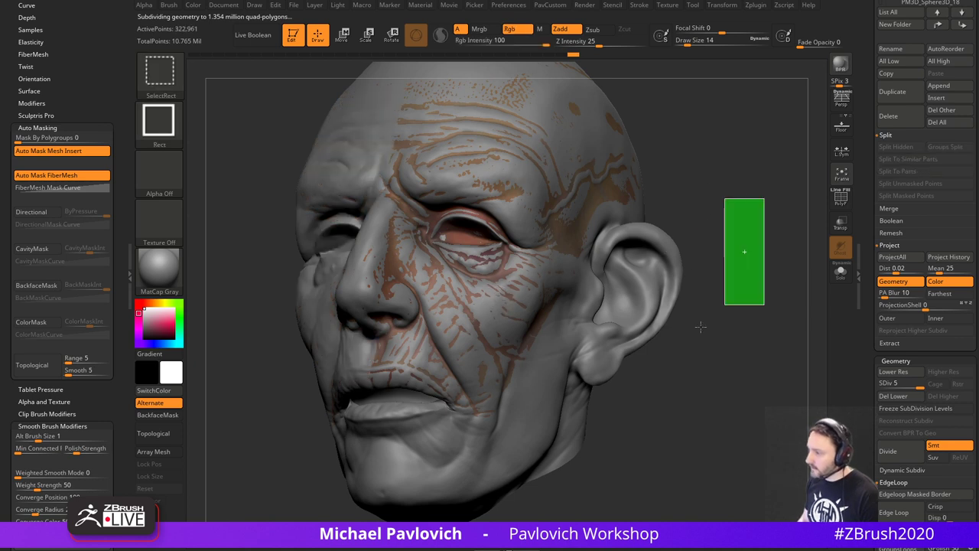
ctrl+shift+click(334, 332)
ctrl+shift+drag(732, 185, 765, 303)
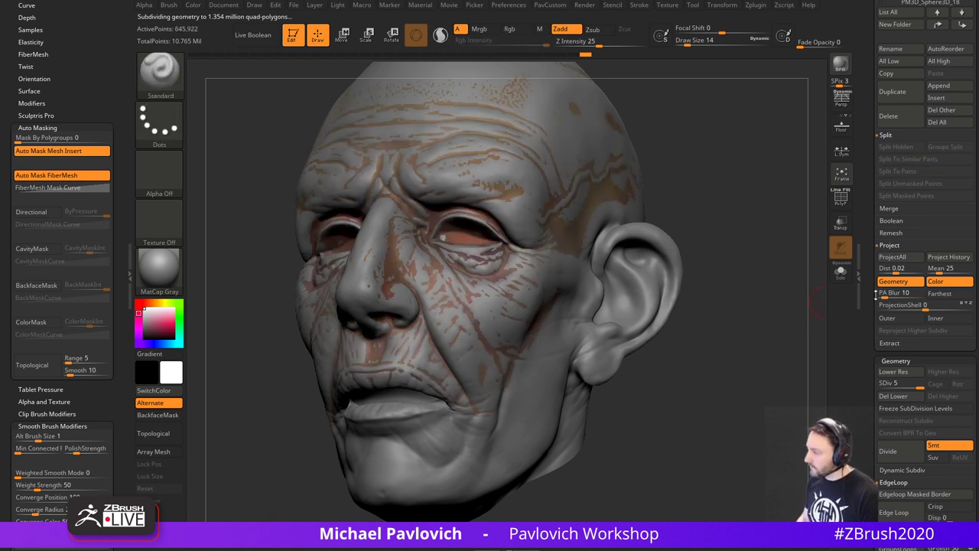
click(943, 258)
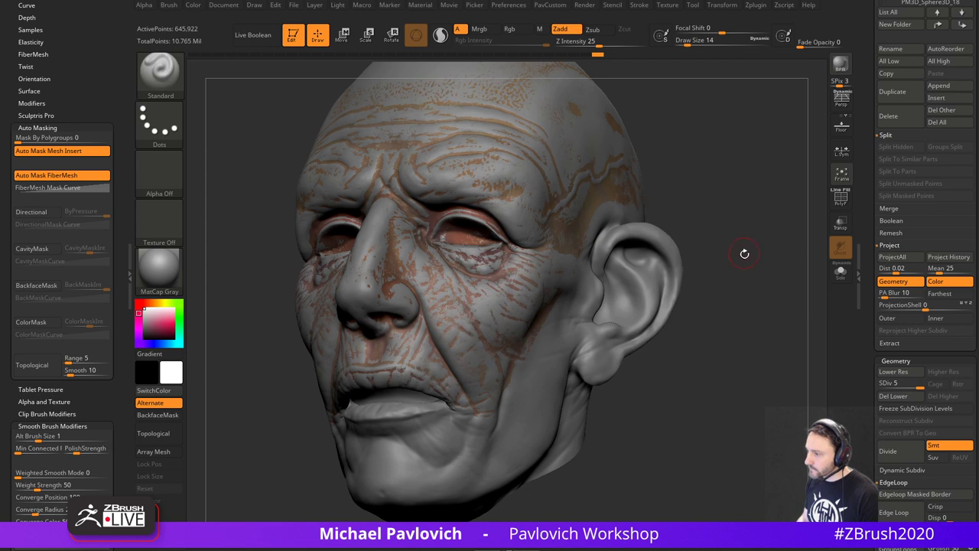
ctrl+shift+click(754, 265)
- Show the upper face piece on its own and turn off its polypaint to inspect the projected detail
click(836, 273)
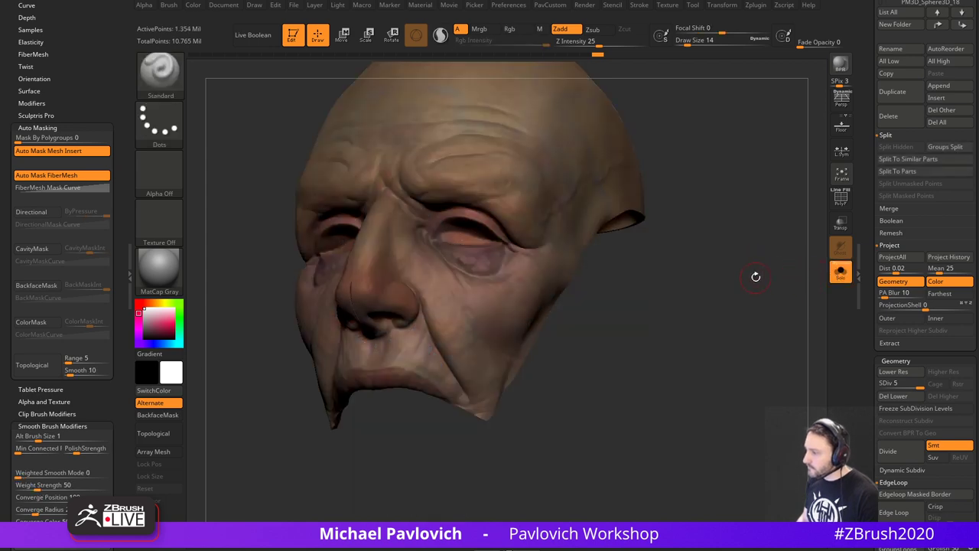
drag(756, 277, 759, 292)
drag(880, 191, 909, 333)
click(958, 343)
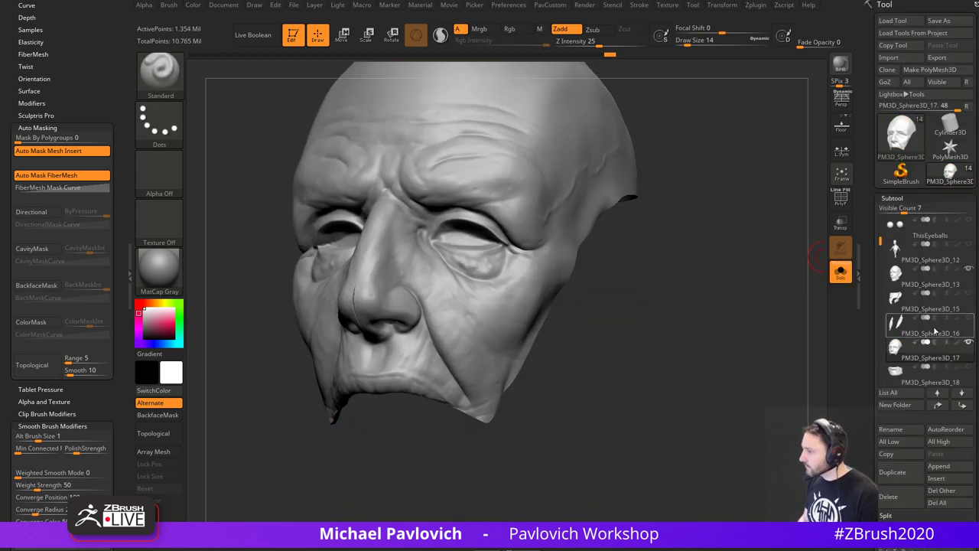
mouse_move(793, 313)
mouse_down()
mouse_move(771, 322)
mouse_move(789, 313)
mouse_up()
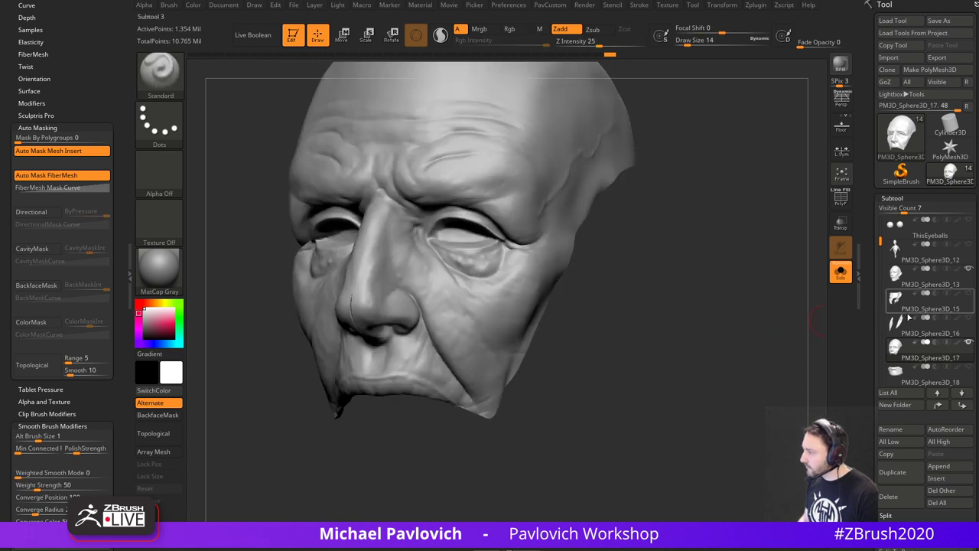
- Compare the upper face piece PM3D_Sphere3D_17 with the source sculpt PM3D_Sphere3D_13, alone and overlapping
click(937, 290)
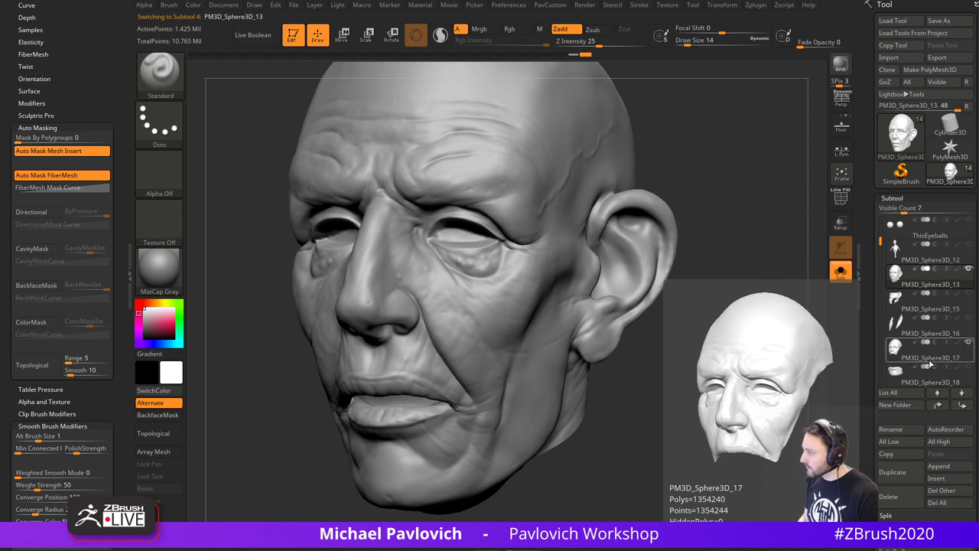
click(930, 359)
drag(720, 313, 815, 305)
alt+click(469, 377)
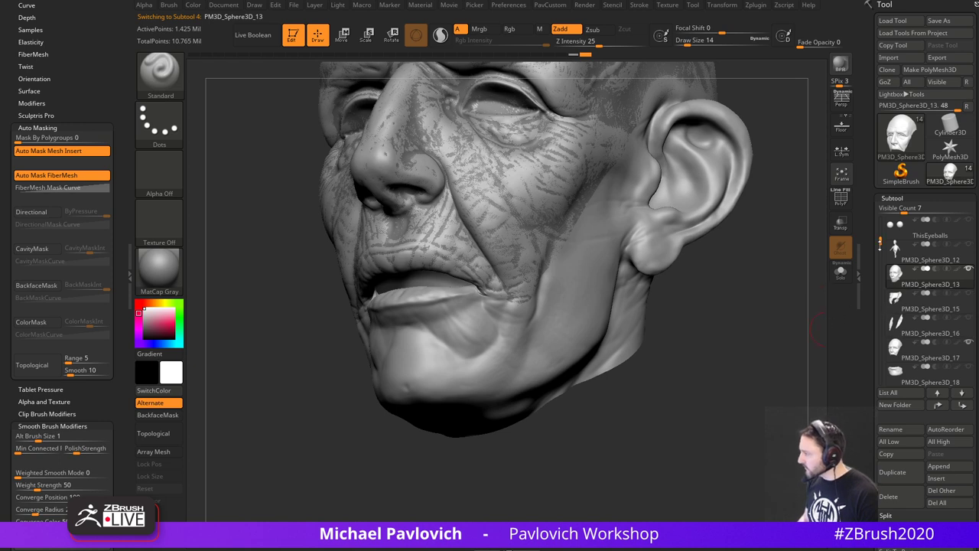
- Select the lower lip and chin piece PM3D_Sphere3D_18, hide the upper face piece and isolate the chin piece's outer surface
drag(880, 243, 881, 264)
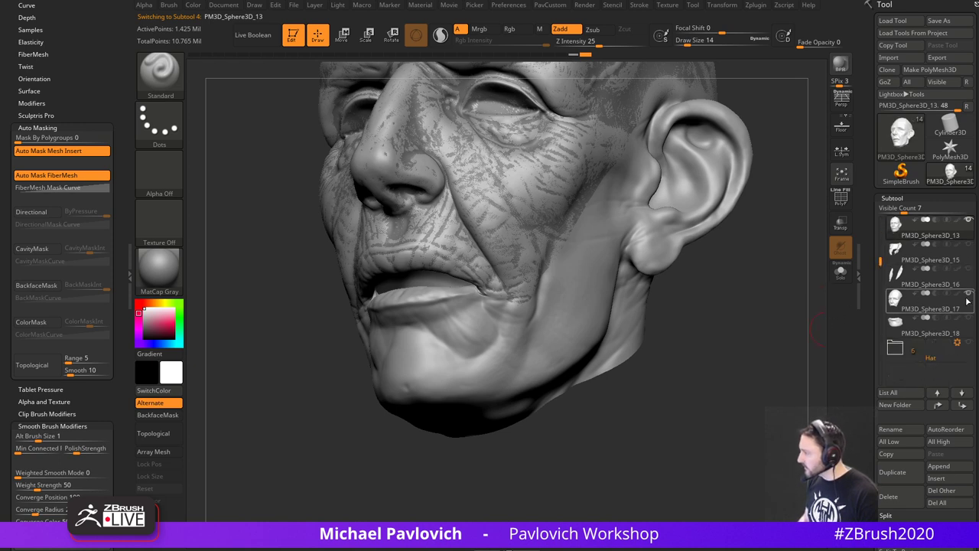
click(927, 325)
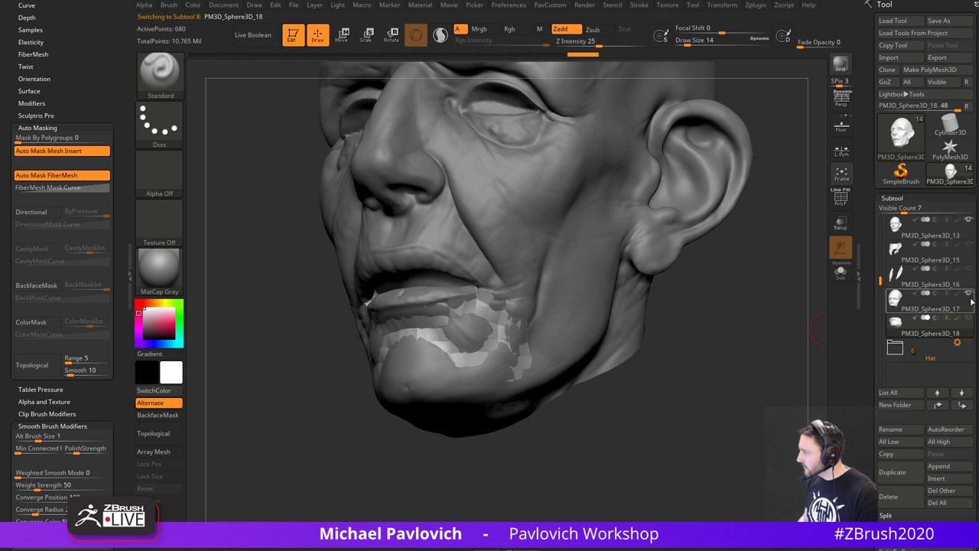
mouse_move(747, 334)
alt+mouse_down()
mouse_move(720, 345)
mouse_move(743, 343)
alt+mouse_up()
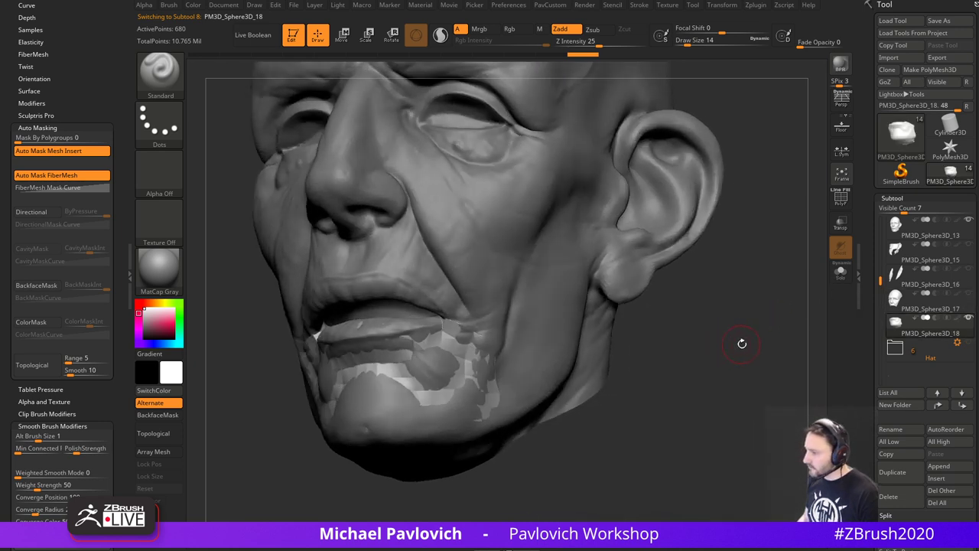
ctrl+shift+click(488, 364)
ctrl+shift+drag(704, 316, 715, 353)
ctrl+shift+drag(684, 278, 713, 363)
ctrl+shift+click(327, 389)
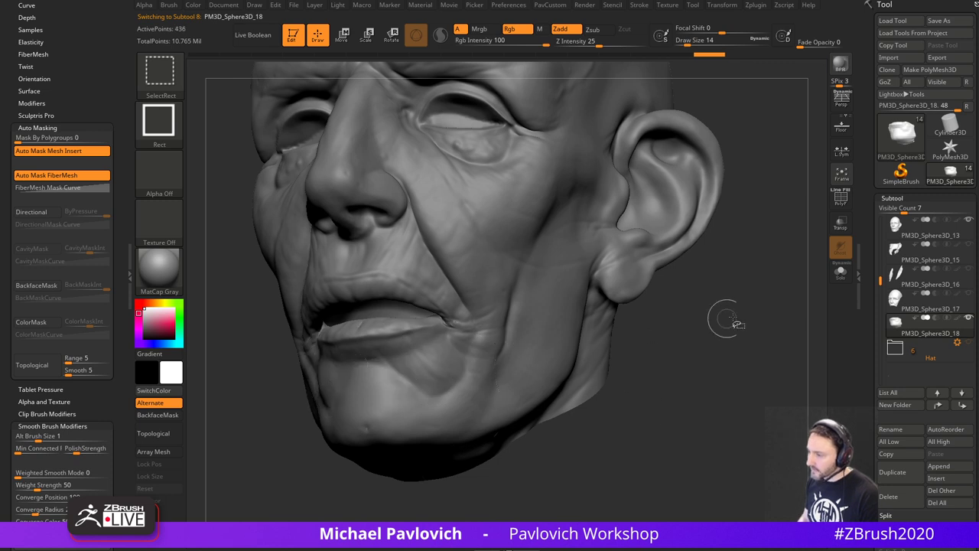
ctrl+shift+drag(763, 299, 790, 382)
- Run Project History on the chin piece's outer surface, always accepting the polypaint transfer, and restore the whole piece
drag(875, 330, 854, 231)
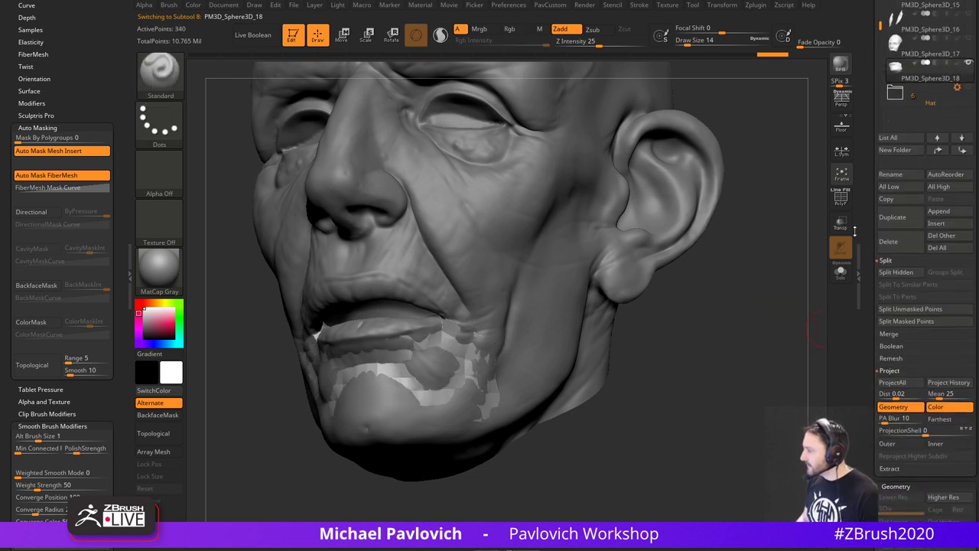
drag(874, 388, 873, 372)
click(944, 371)
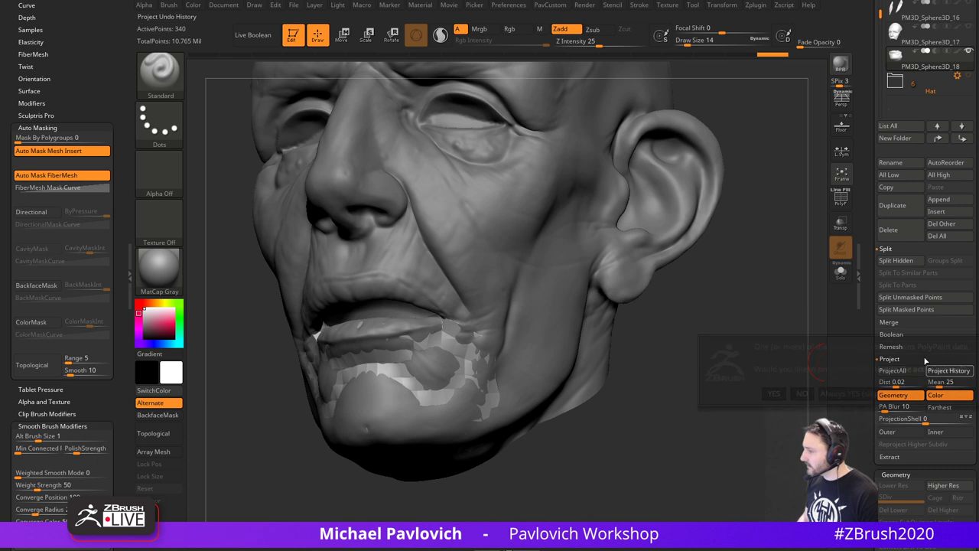
click(824, 393)
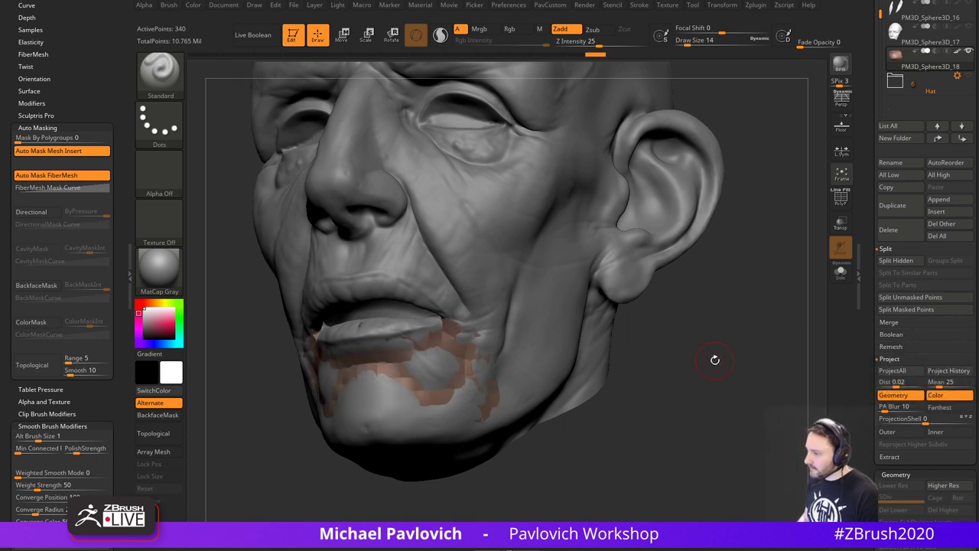
key(ctrl)
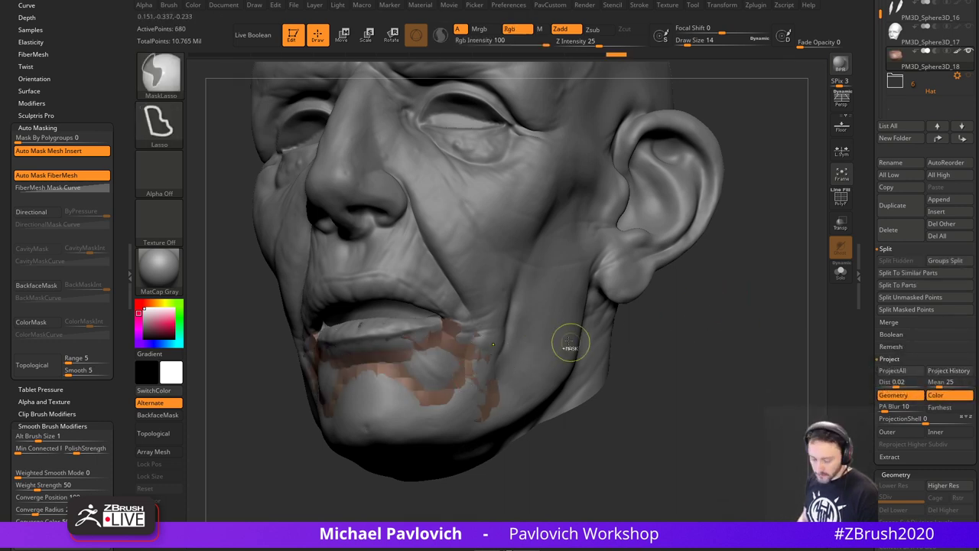
key(ctrl+space)
click(768, 424)
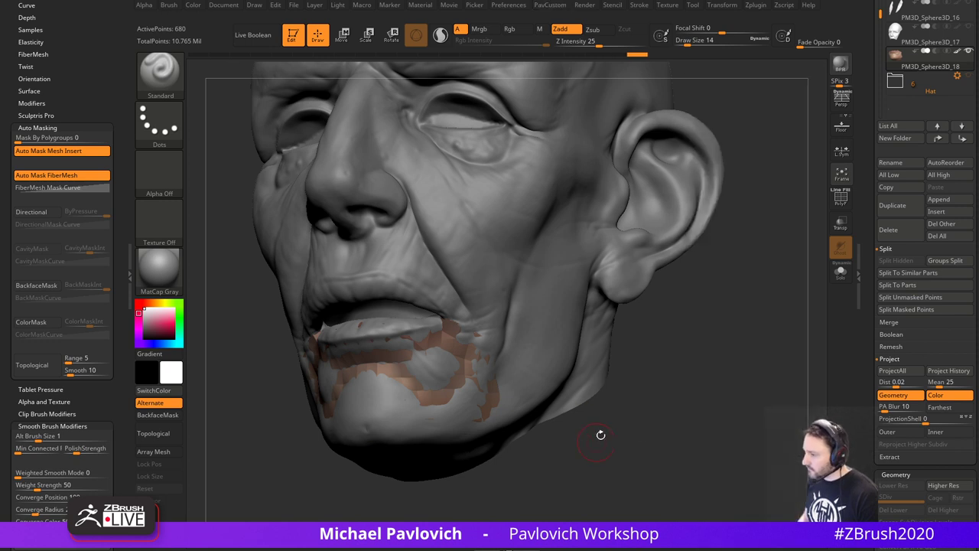
- Divide the chin piece to subdivision level 2, run Project History on its isolated outer surface and restore the whole piece
key(ctrl+d)
ctrl+shift+click(460, 364)
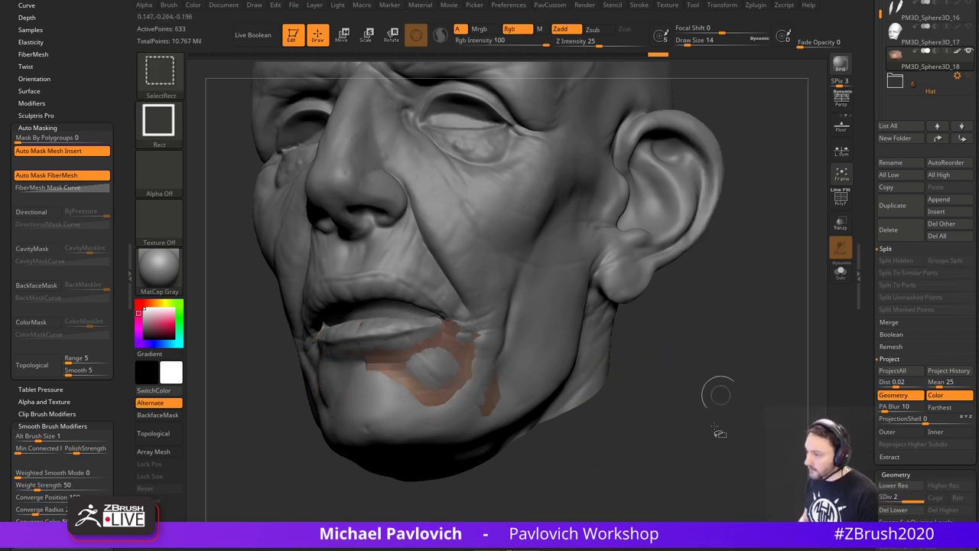
ctrl+shift+drag(719, 394, 715, 430)
ctrl+shift+click(362, 360)
ctrl+shift+drag(731, 283, 769, 326)
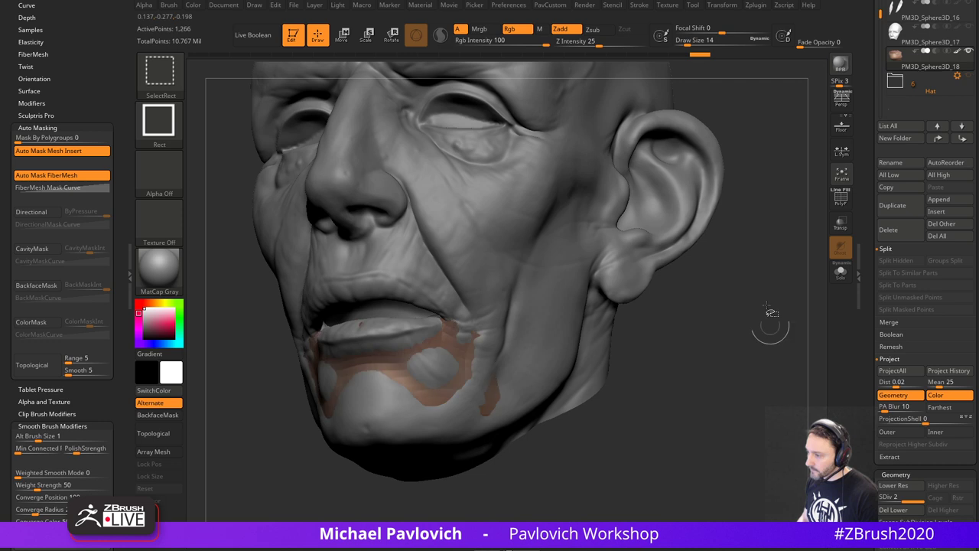
key(space)
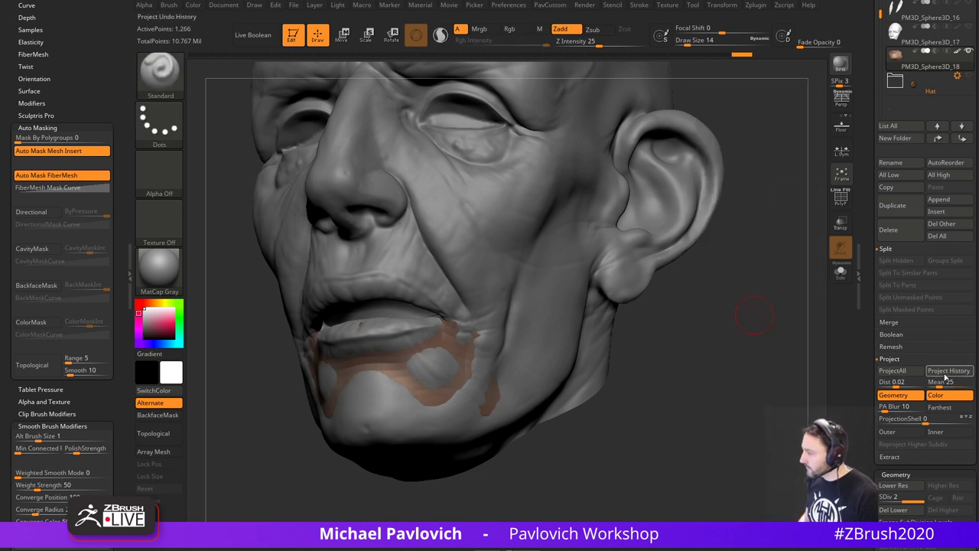
click(947, 374)
ctrl+shift+click(711, 355)
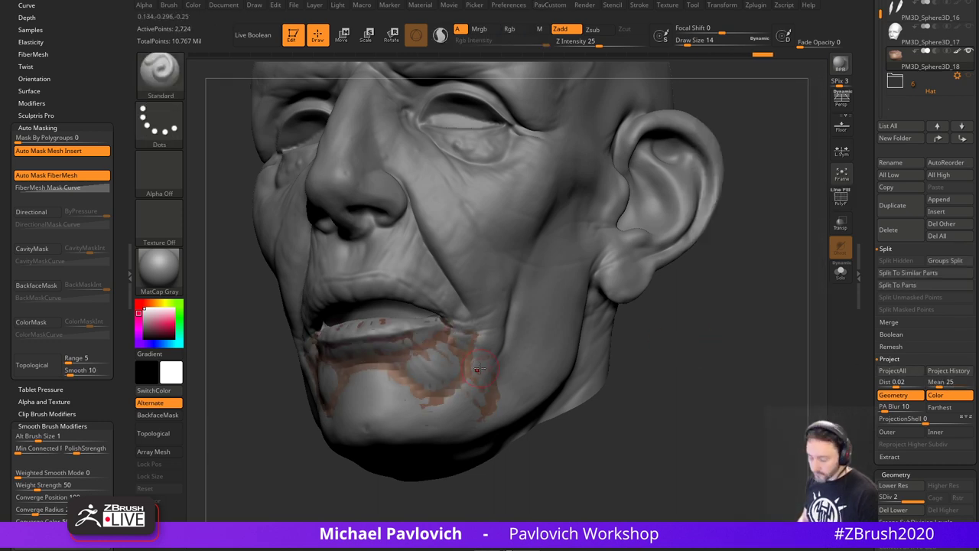
- Divide the chin piece to subdivision level 3, run Project History on its isolated outer surface and restore the whole piece
key(ctrl+d)
ctrl+shift+click(426, 375)
ctrl+shift+drag(693, 426, 718, 450)
ctrl+shift+click(379, 370)
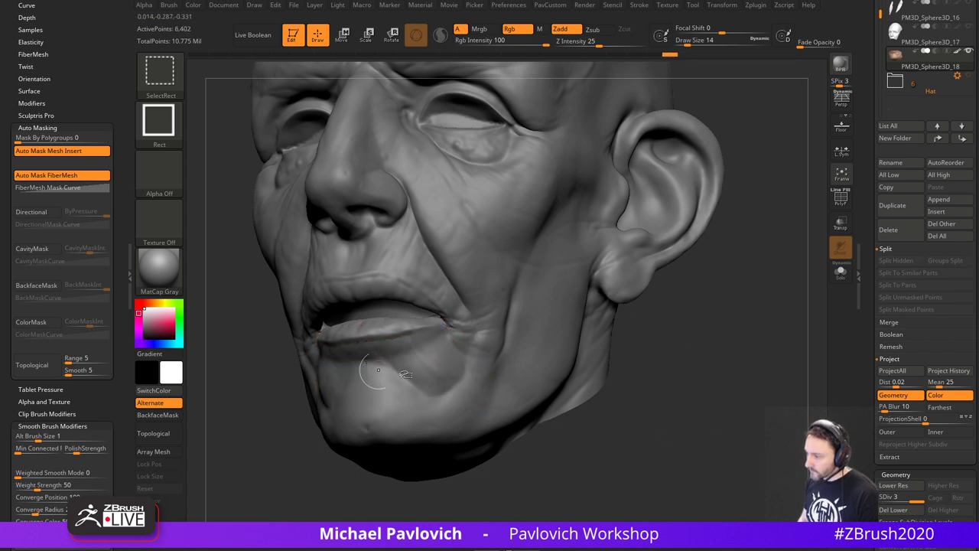
ctrl+shift+drag(717, 287, 743, 312)
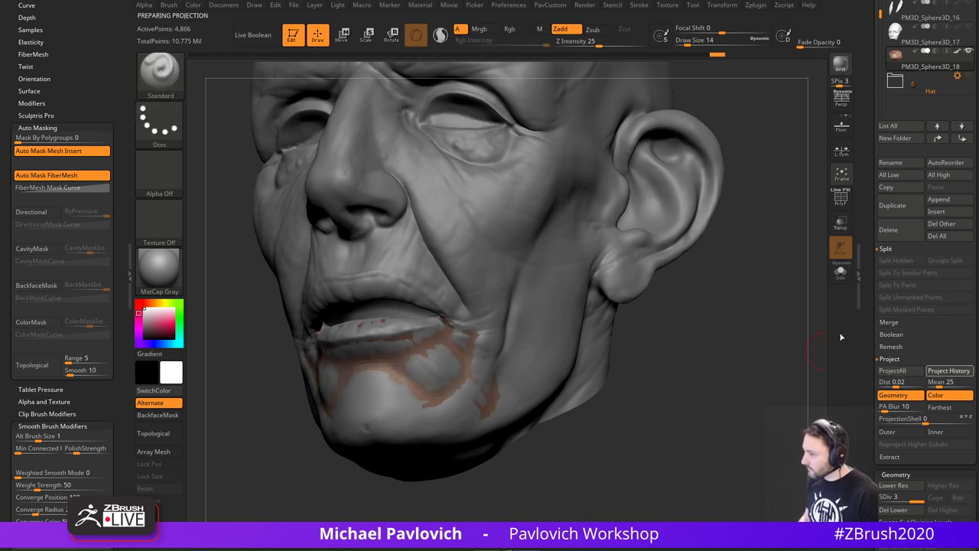
ctrl+shift+click(706, 359)
- Divide the chin piece to subdivision level 4, run Project History on its isolated outer surface and restore the whole piece
key(ctrl+d)
ctrl+shift+click(487, 361)
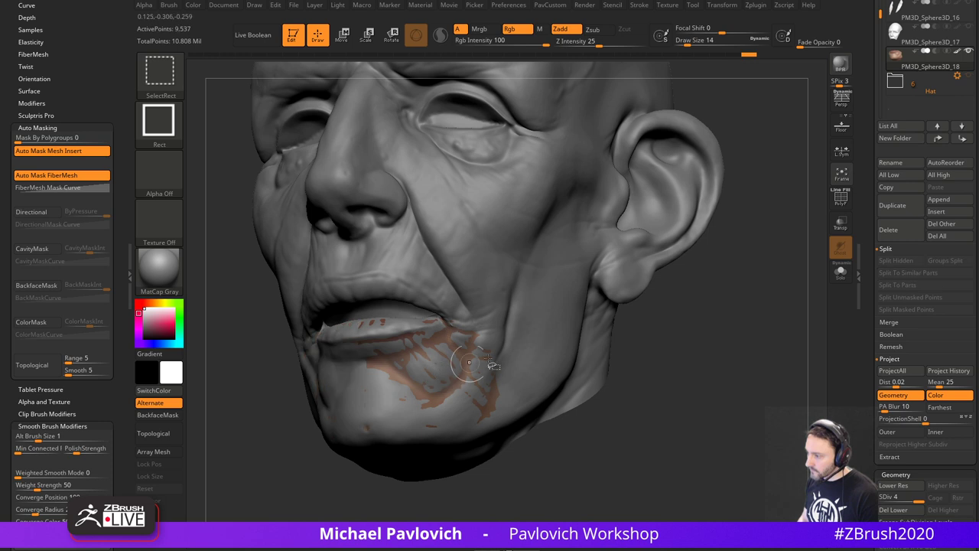
ctrl+shift+drag(707, 315, 716, 344)
ctrl+shift+click(335, 384)
ctrl+shift+drag(696, 302, 719, 328)
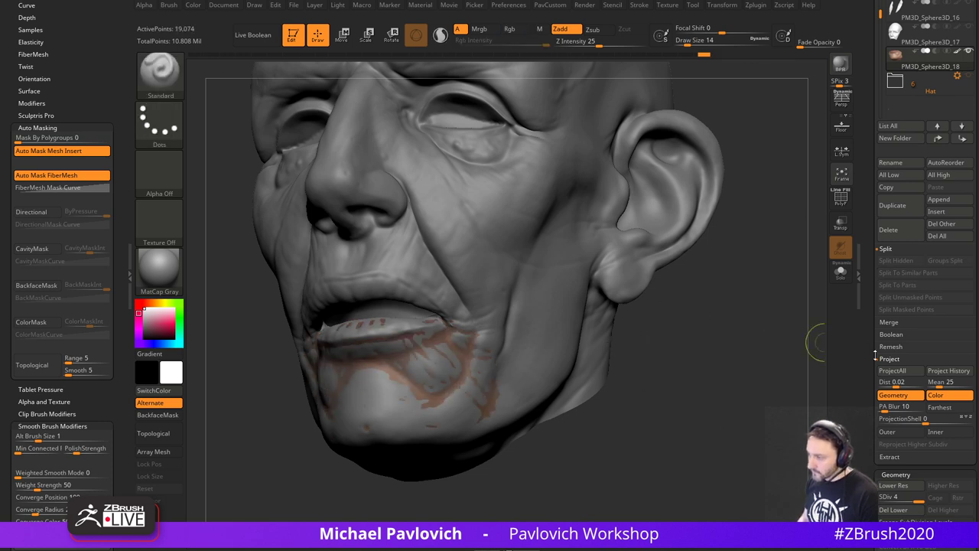
click(946, 372)
ctrl+shift+click(682, 363)
- Divide the chin piece to subdivision level 5, isolate its outer surface and project the sculpt detail and polypaint onto it
key(ctrl+d)
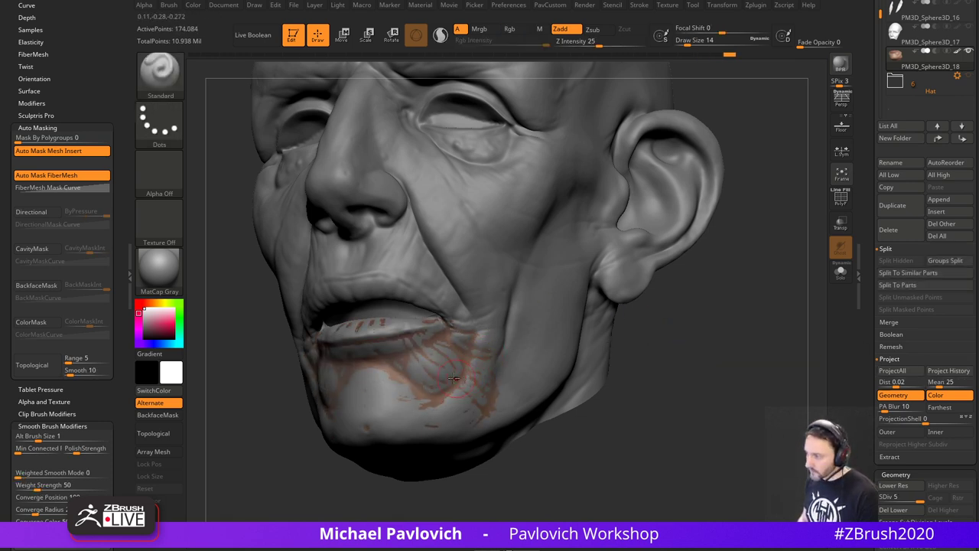
ctrl+shift+click(457, 378)
ctrl+shift+drag(718, 325, 727, 397)
ctrl+shift+click(336, 388)
ctrl+shift+drag(689, 297, 742, 333)
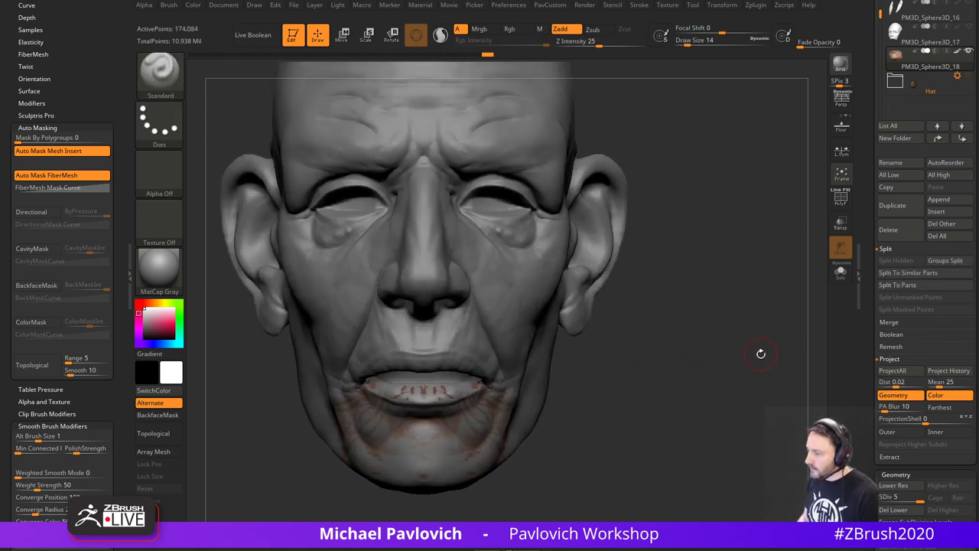
- Inspect the finished chin piece on the head and by itself, and make all the other subtools visible again
drag(761, 352, 640, 303)
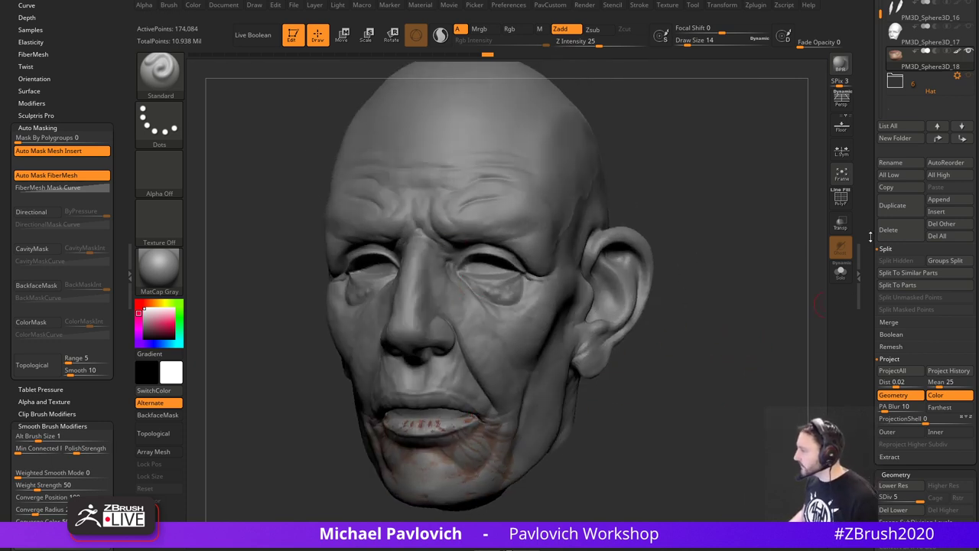
drag(871, 237, 875, 311)
click(968, 233)
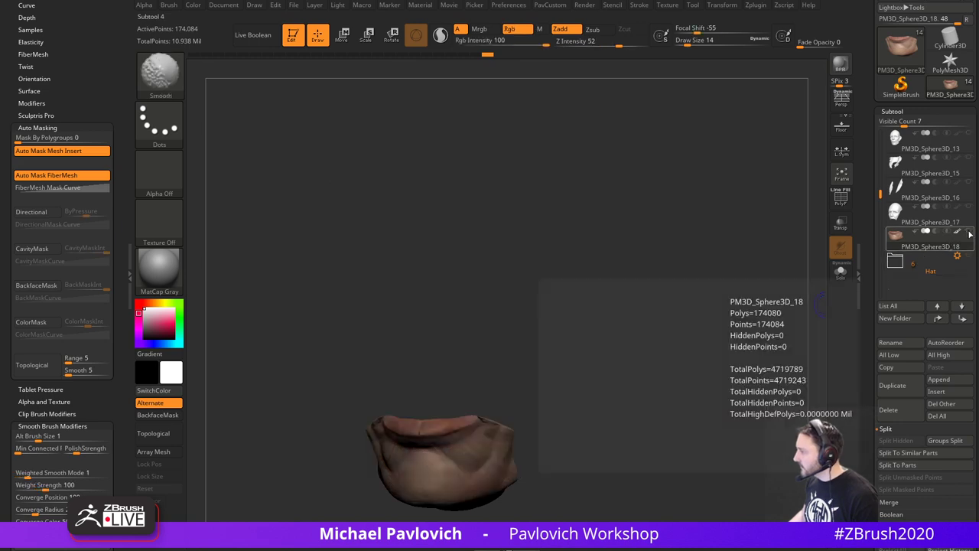
click(968, 233)
drag(772, 262, 763, 232)
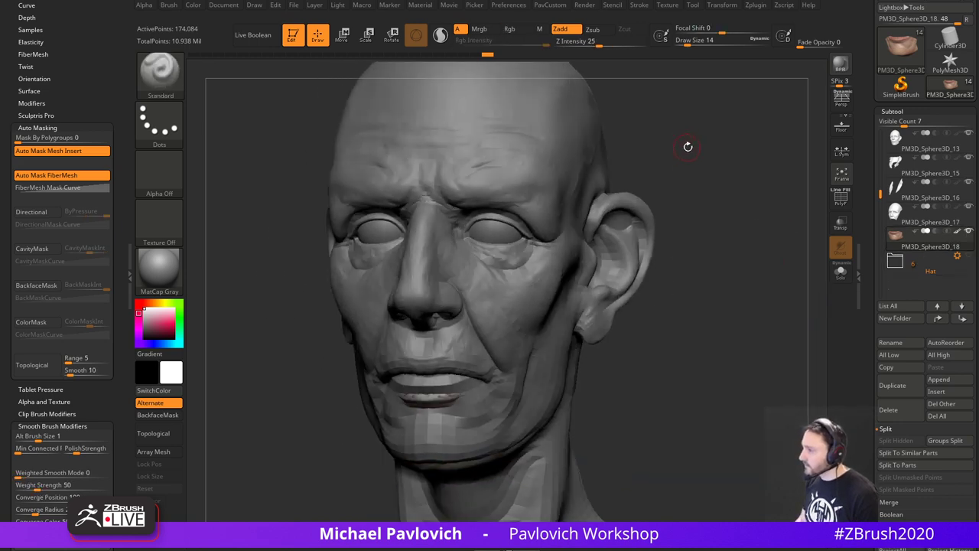
shift+drag(687, 146, 588, 129)
- Set the brush draw size to 6, select the source sculpt PM3D_Sphere3D_13 and check it alone against the full head
key(s)
alt+click(500, 116)
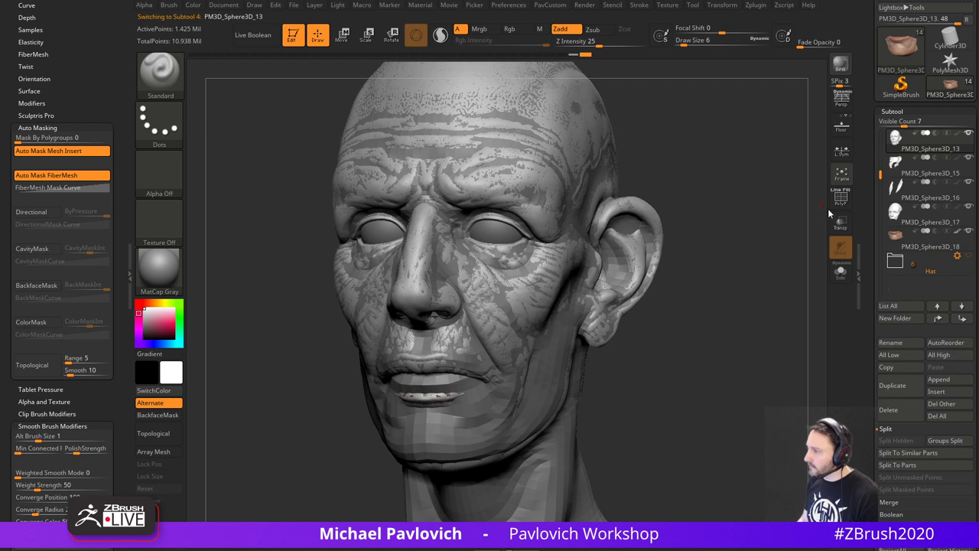
click(841, 273)
mouse_move(727, 302)
alt+mouse_down()
mouse_move(758, 329)
mouse_move(736, 297)
alt+mouse_up()
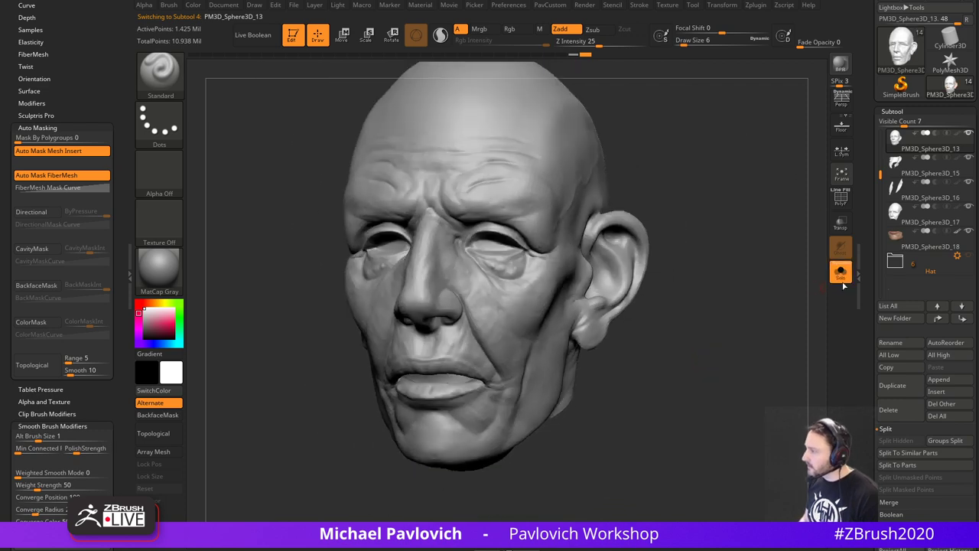
click(842, 277)
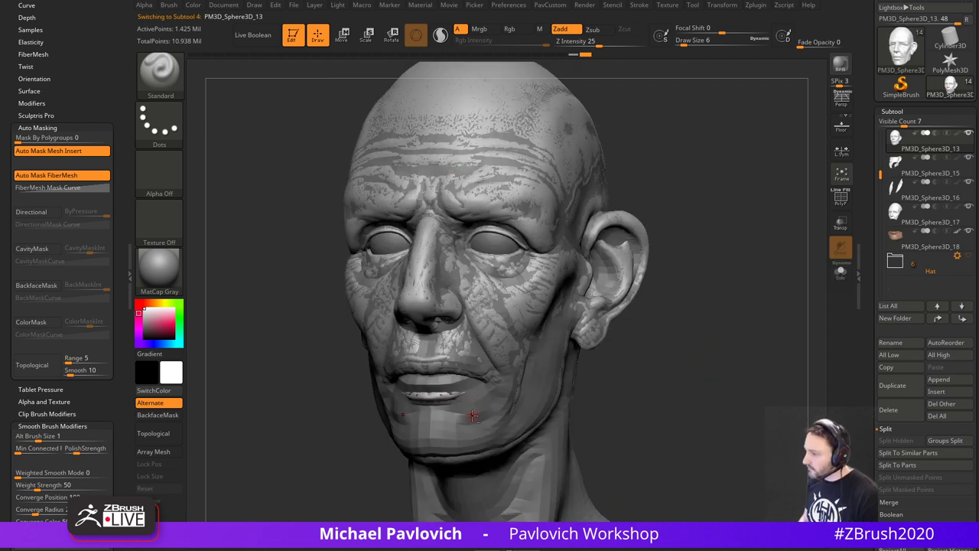
- Select the full-body sculpt PM3D_Sphere3D_12, show it alone at subdivision level 5 and examine the face and neck
alt+click(487, 403)
scroll(886, 344, down, 5)
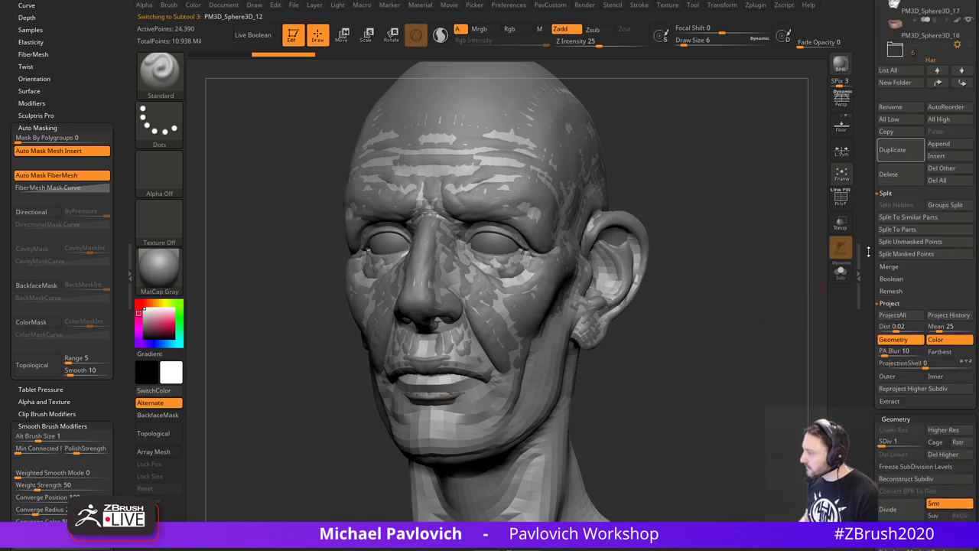
click(844, 271)
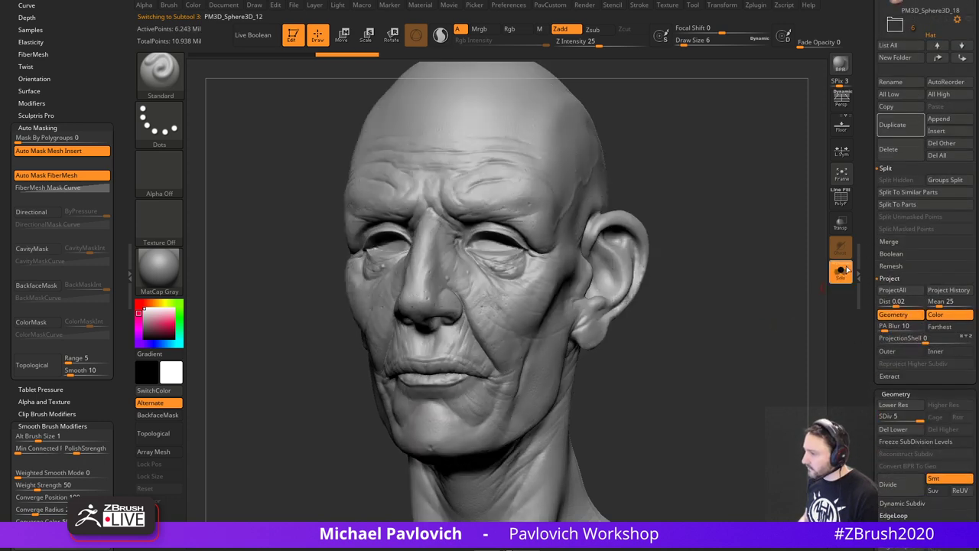
mouse_move(741, 276)
right_down()
mouse_move(779, 299)
mouse_move(799, 372)
mouse_move(741, 269)
right_up()
drag(741, 270, 744, 328)
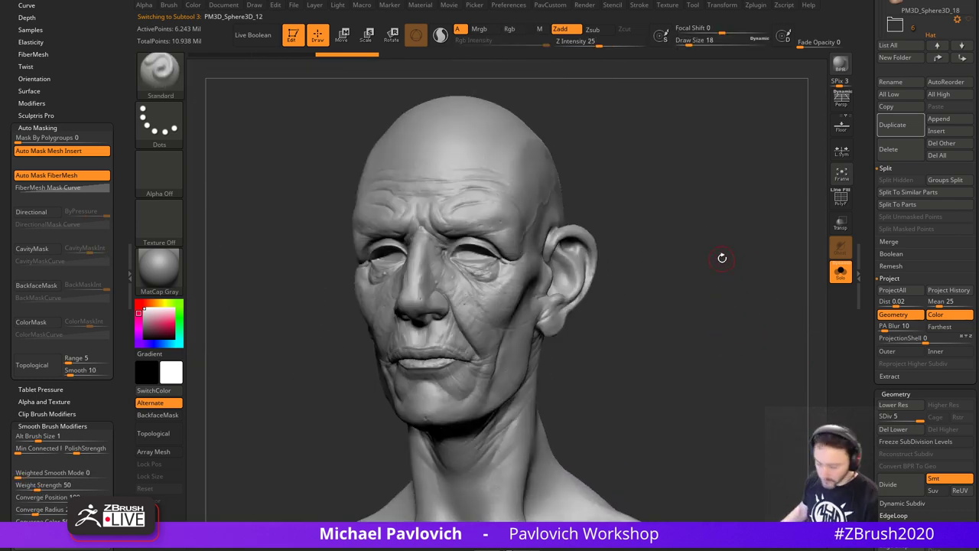
drag(688, 339, 664, 340)
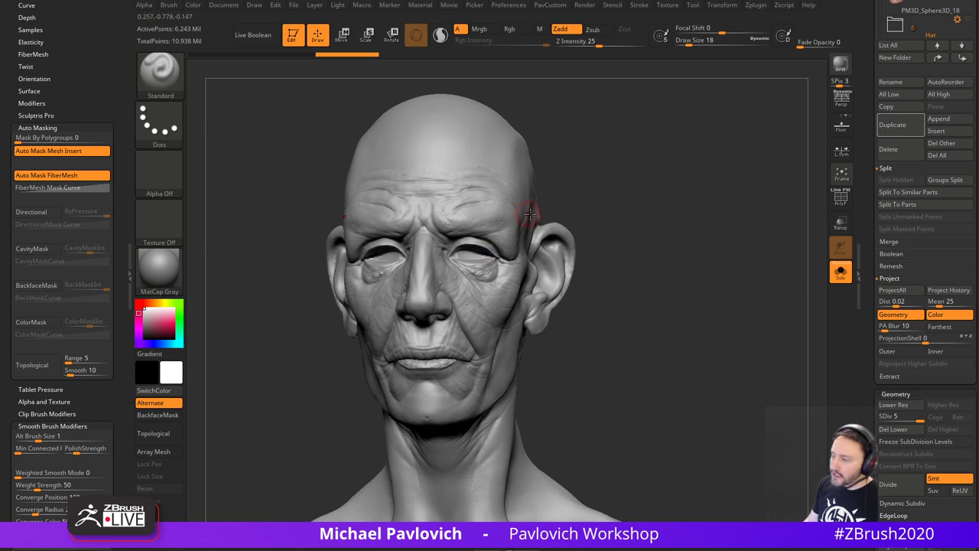
drag(707, 193, 641, 210)
key(s)
drag(638, 255, 686, 274)
key(s)
drag(686, 274, 677, 266)
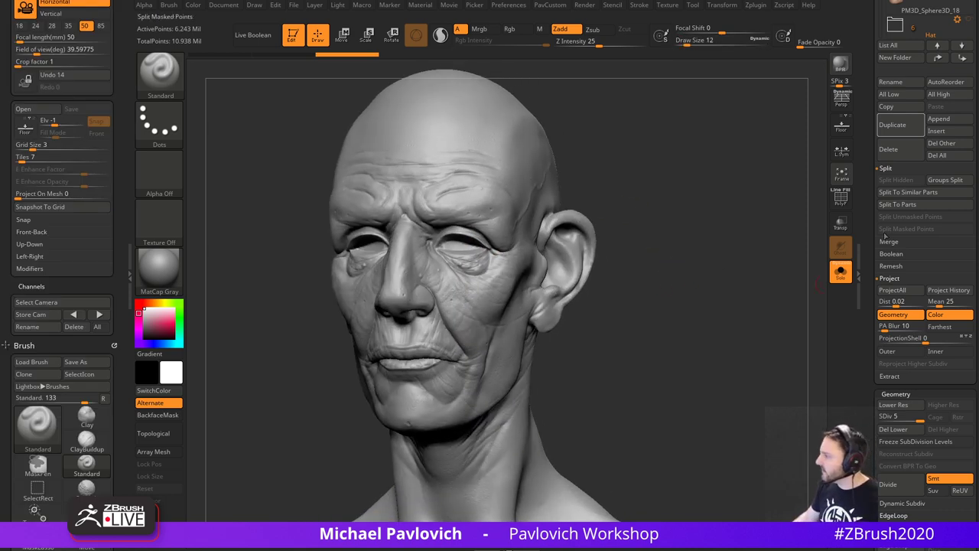
- Select the face piece PM3D_Sphere3D_17 and leave solo display so the other visible subtools appear with it
drag(885, 237, 914, 494)
click(916, 335)
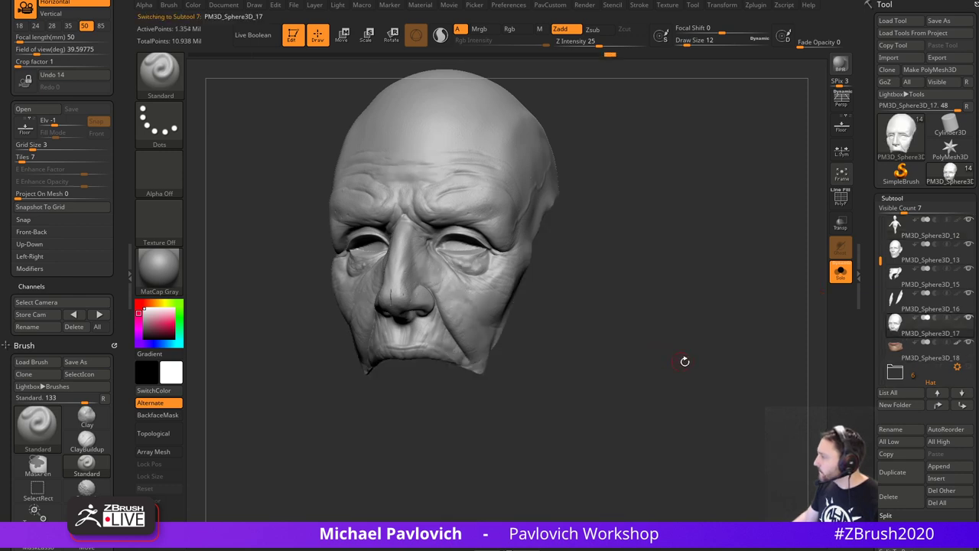
drag(685, 361, 698, 356)
click(841, 272)
drag(759, 309, 759, 333)
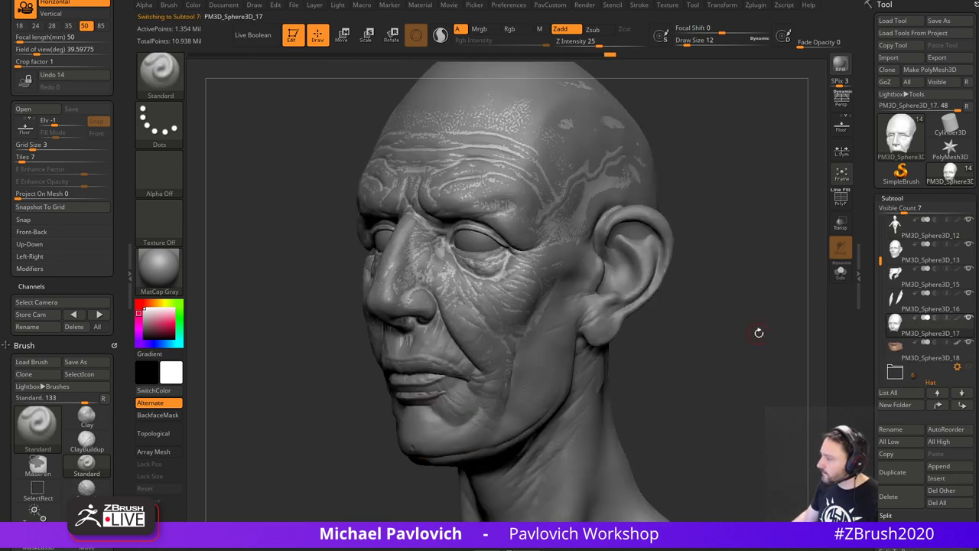
- Hide the source subtools PM3D_Sphere3D_12 and PM3D_Sphere3D_13 and select the PM3D_Sphere3D_15 piece
drag(880, 268, 880, 199)
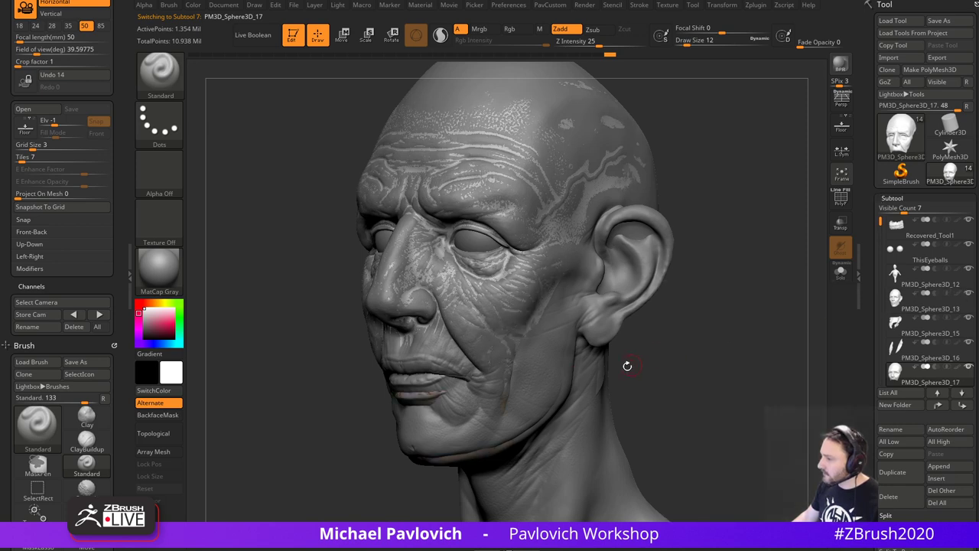
click(940, 306)
drag(676, 364, 708, 355)
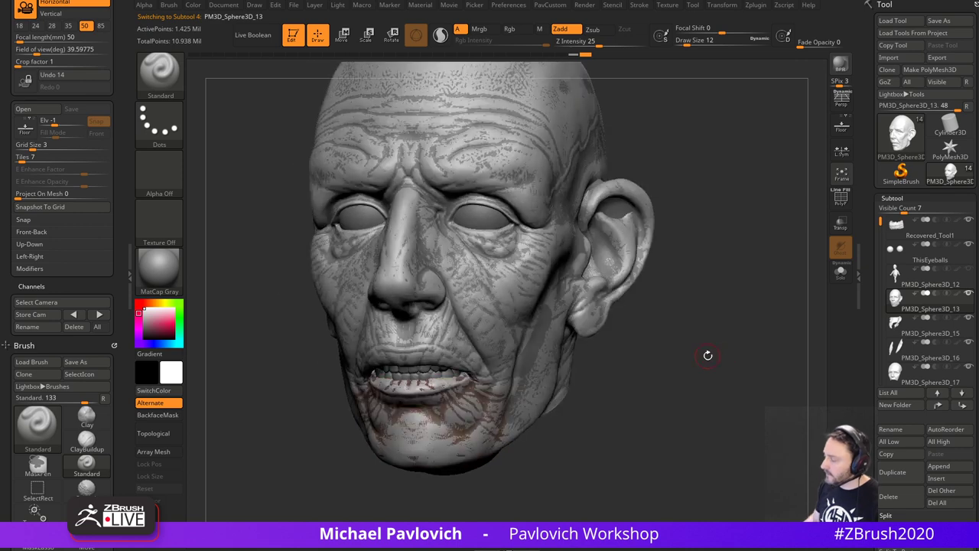
mouse_move(765, 243)
mouse_down()
mouse_move(747, 268)
mouse_move(779, 234)
mouse_up()
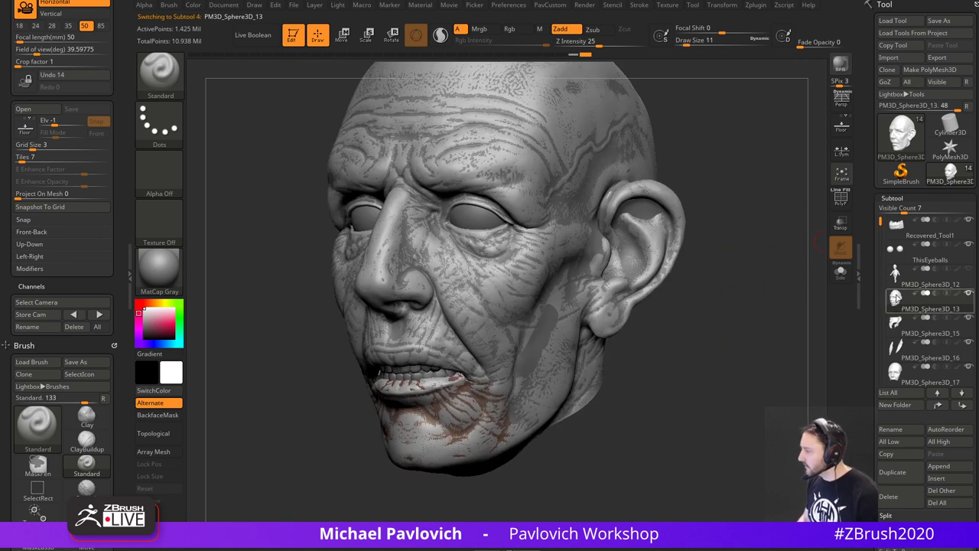
click(933, 333)
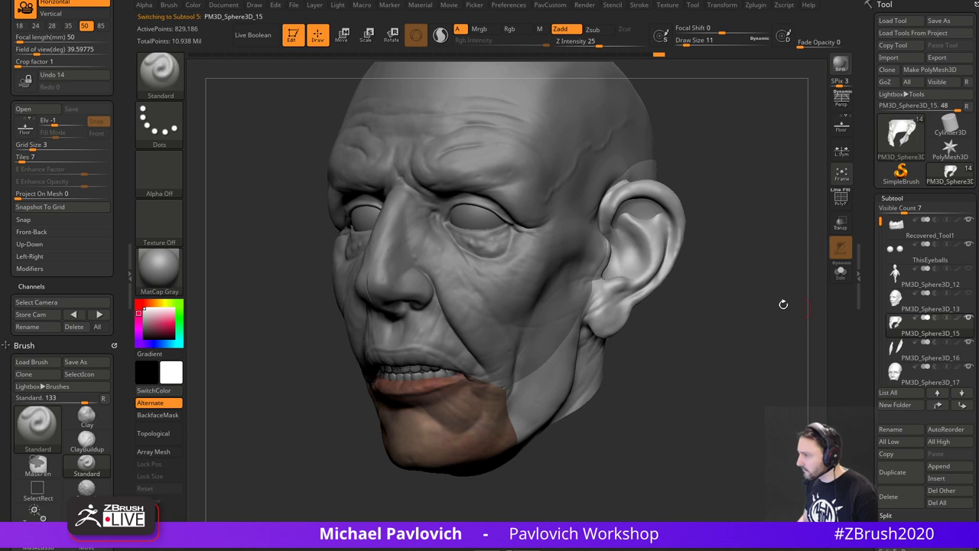
- Select the chin piece PM3D_Sphere3D_18, turn off its polypaint display and show its polyframe in a close front view
mouse_move(728, 301)
mouse_down()
mouse_move(752, 314)
mouse_move(719, 323)
mouse_move(763, 350)
mouse_move(666, 328)
mouse_move(743, 291)
mouse_move(566, 333)
mouse_up()
alt+click(505, 405)
click(958, 369)
drag(669, 344, 798, 280)
click(841, 200)
alt+drag(801, 240, 772, 295)
- Switch to the Move brush and set its draw size to 5
key(s)
drag(539, 323, 543, 320)
key(b)
key(m)
key(v)
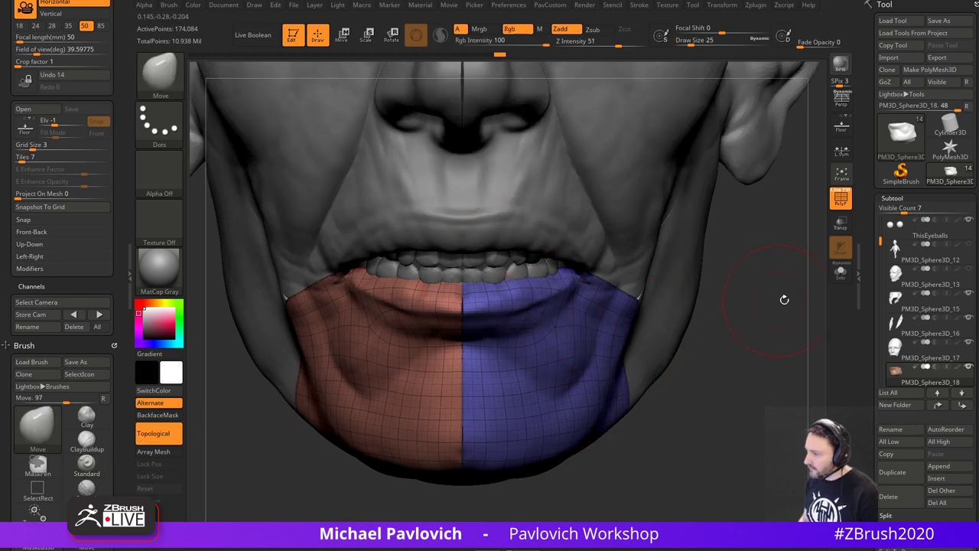
alt+drag(785, 299, 791, 316)
key(s)
drag(237, 232, 230, 231)
- Show the chin piece alone, check its blue polygroup half in isolation and restore the whole piece
alt+drag(768, 316, 823, 292)
click(841, 273)
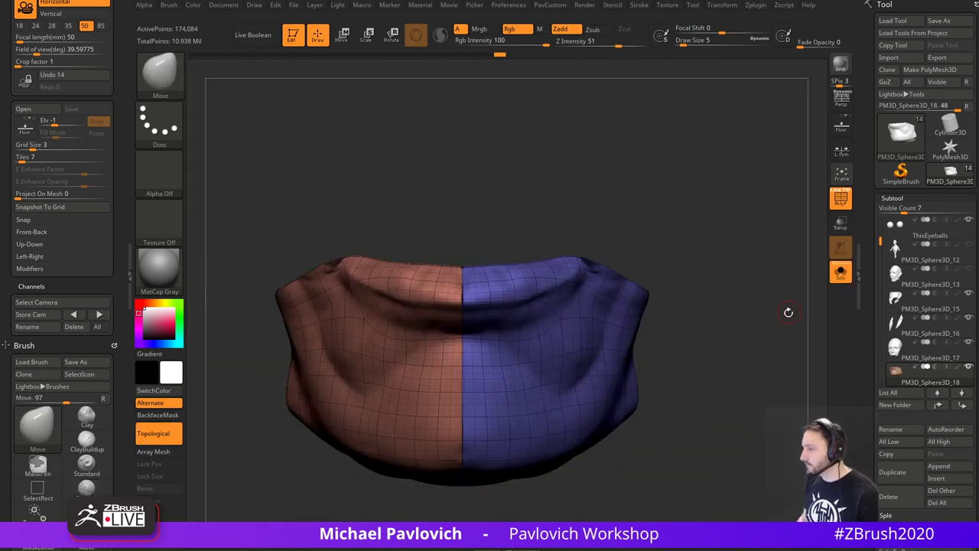
drag(778, 321, 759, 320)
ctrl+shift+click(617, 329)
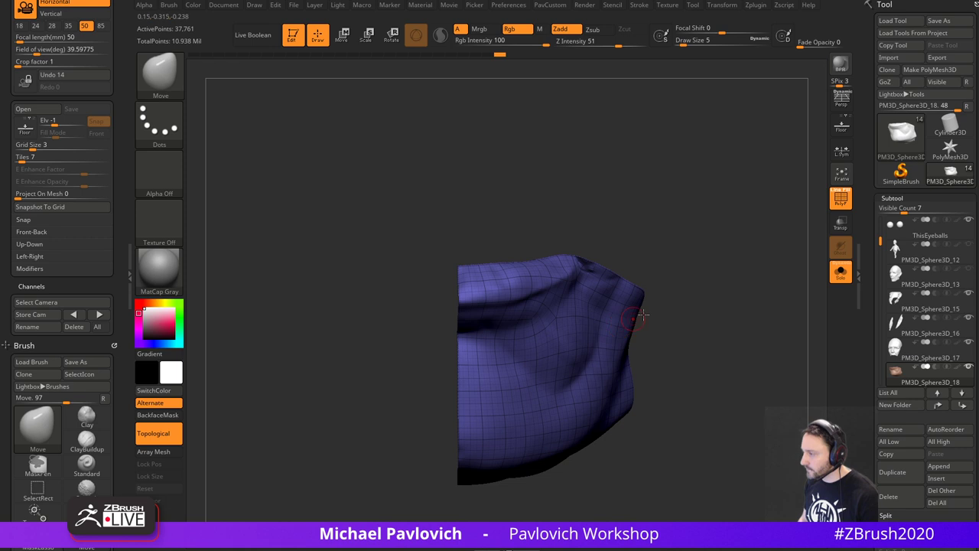
ctrl+shift+click(755, 314)
- Lower the chin piece to subdivision level 1, keeping it shown alone
drag(870, 306, 870, 186)
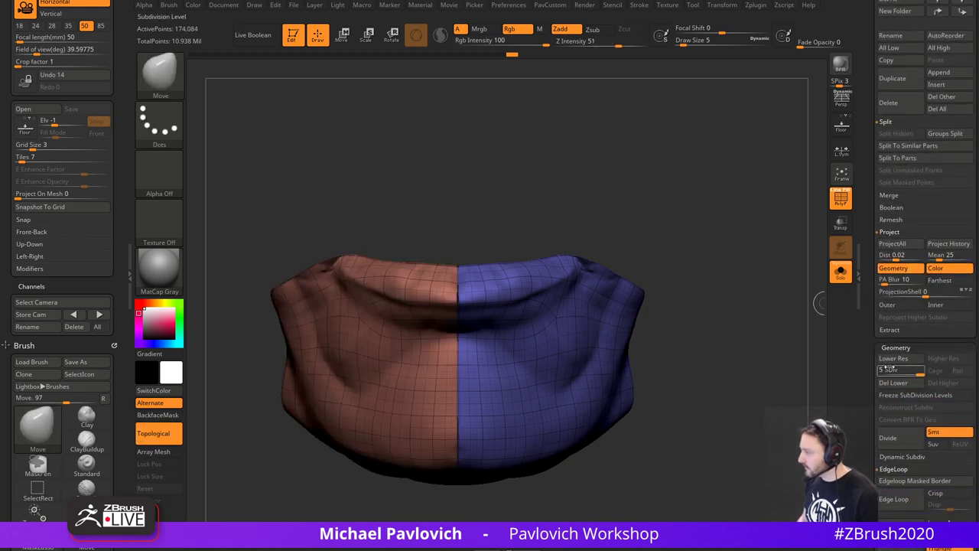
drag(872, 368, 870, 368)
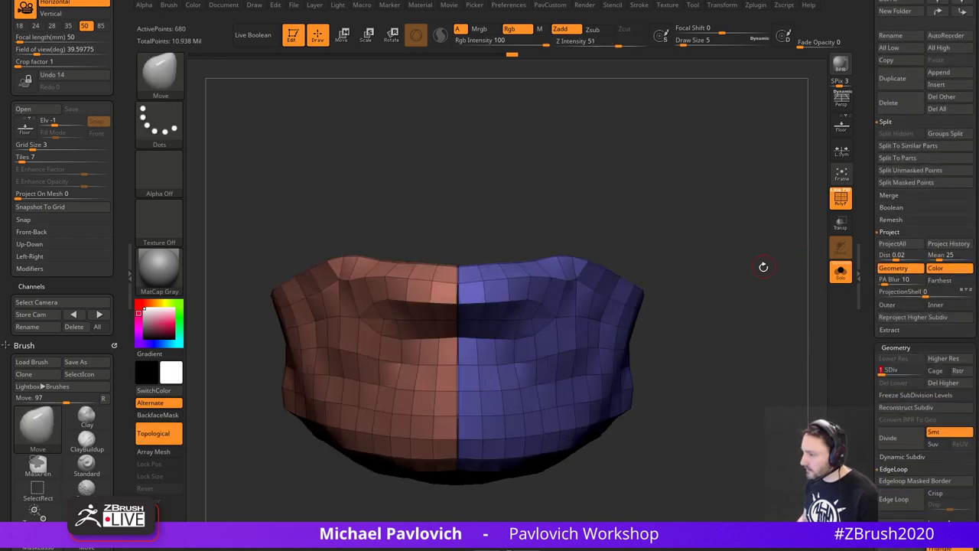
click(841, 277)
click(840, 280)
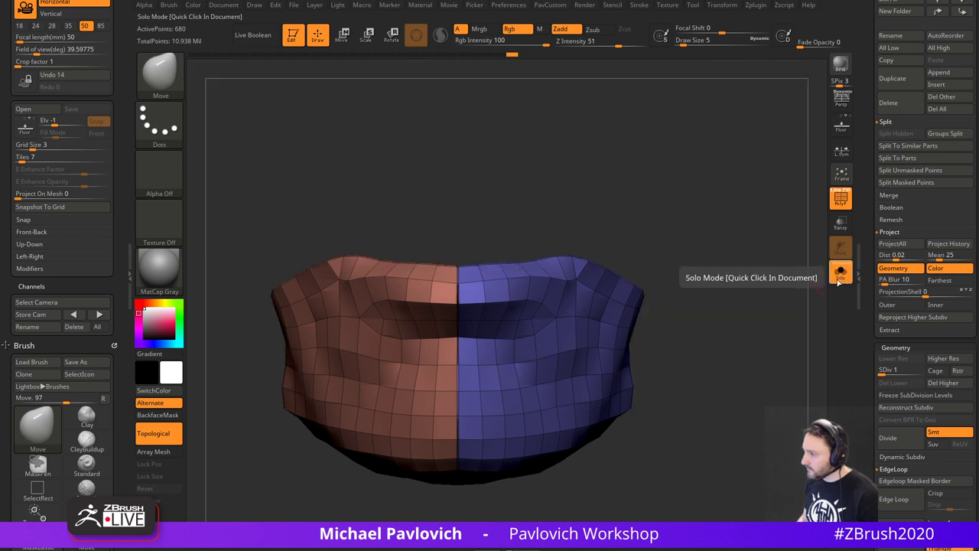
- Isolate the polygons along the chin piece's centre line and use them to mask everything except that centre strip
key(ctrl+shift)
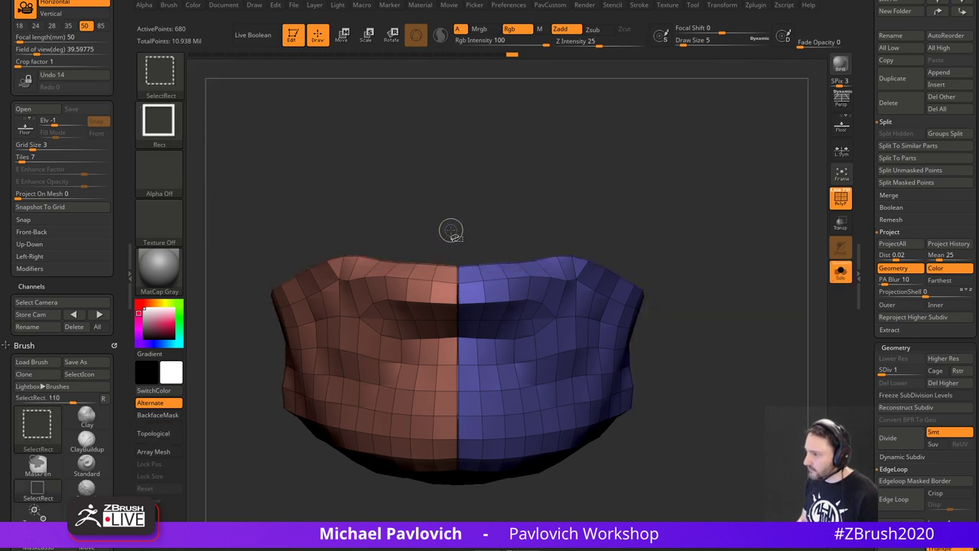
ctrl+shift+drag(451, 229, 467, 511)
mouse_move(720, 314)
mouse_down()
mouse_move(671, 284)
mouse_move(721, 282)
mouse_up()
ctrl+click(721, 281)
ctrl+shift+click(722, 279)
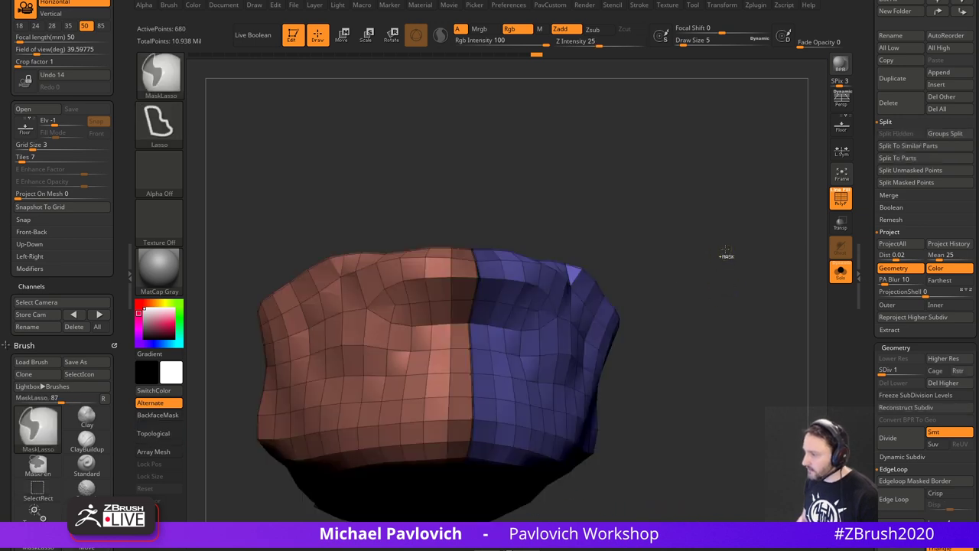
ctrl+click(726, 251)
shift+drag(727, 249, 733, 242)
- Centre the transform gizmo on the unmasked centre strip and scale it inward along X to flatten the symmetry line
key(w)
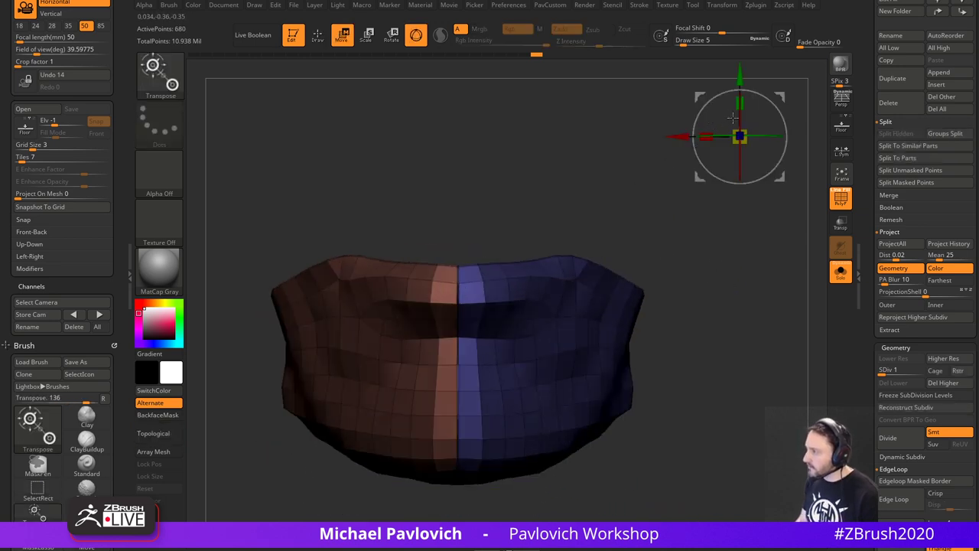
alt+drag(699, 97, 589, 194)
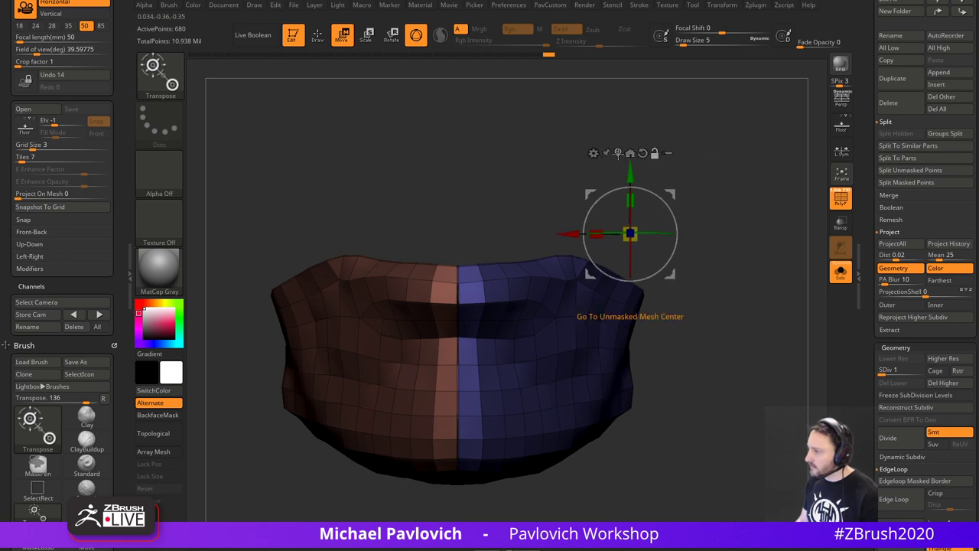
click(618, 153)
click(482, 294)
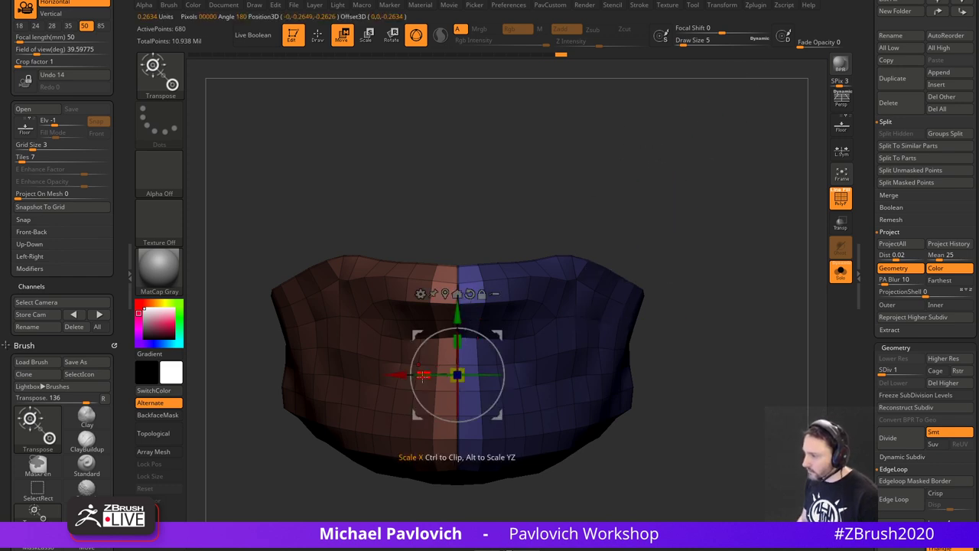
drag(424, 375, 453, 374)
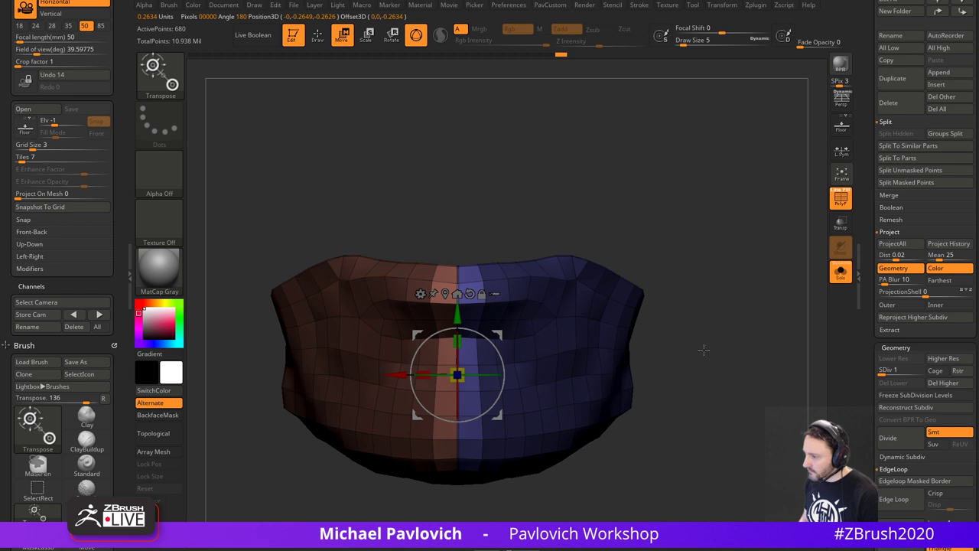
- At subdivision level 2, flatten the chin piece's centre line along X with everything else masked, and clear the mask
drag(901, 370, 905, 366)
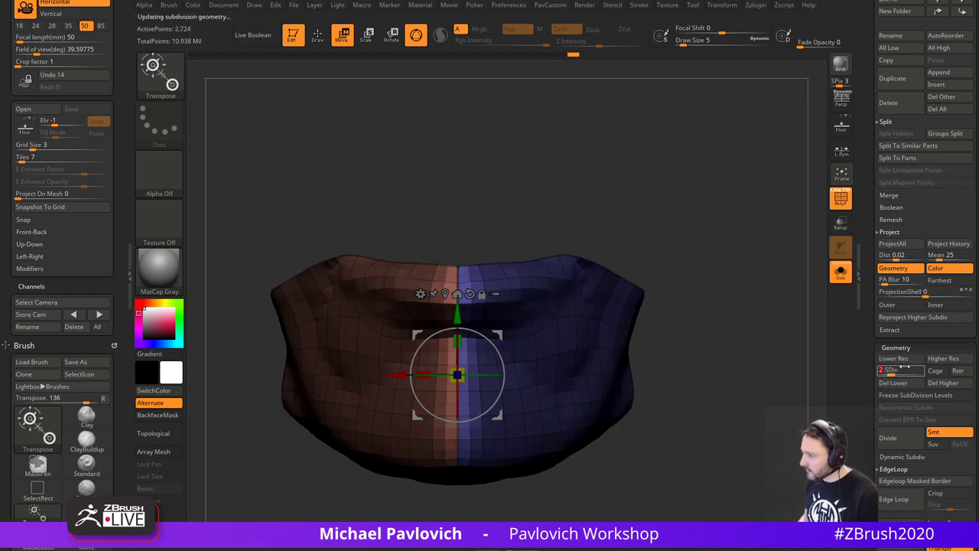
drag(424, 375, 620, 373)
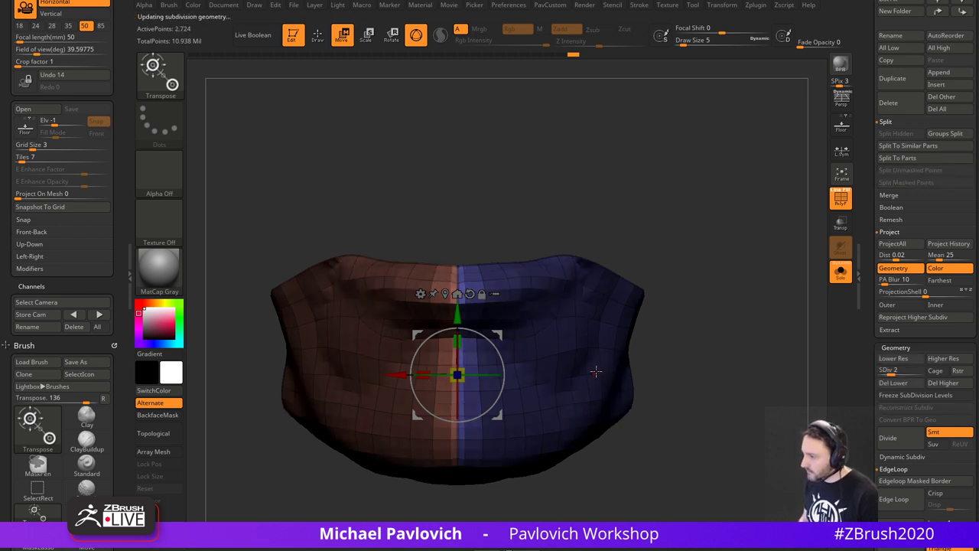
key(ctrl+shift)
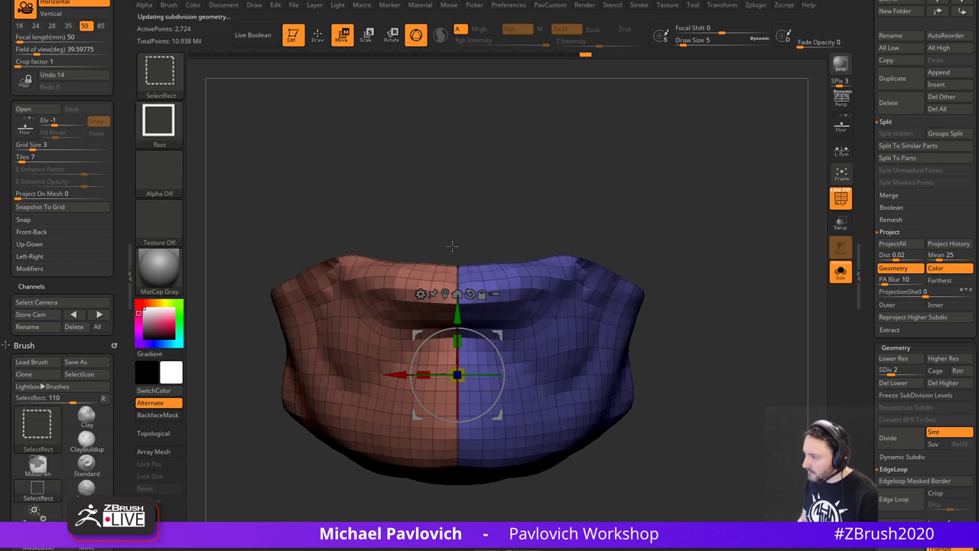
ctrl+shift+drag(455, 242, 460, 523)
ctrl+shift+click(662, 274)
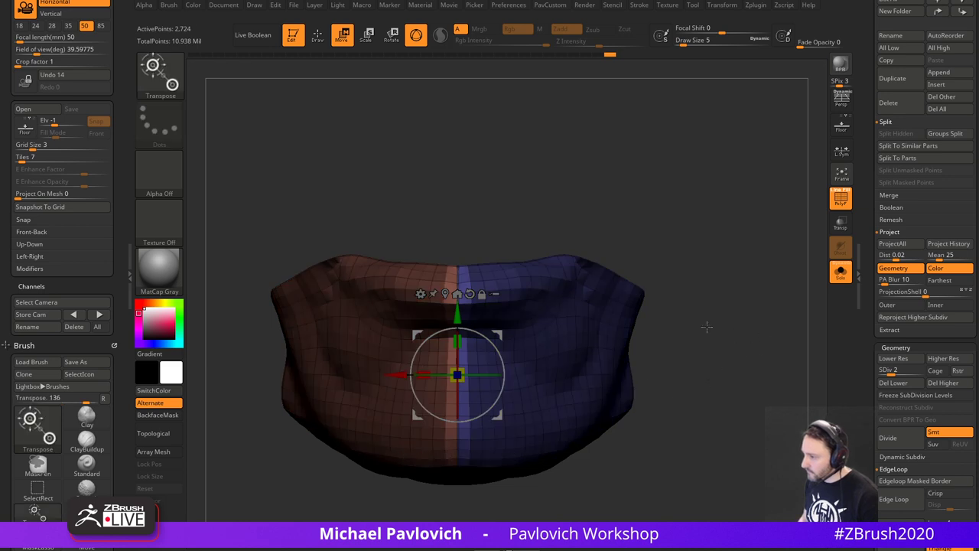
ctrl+drag(733, 324, 754, 350)
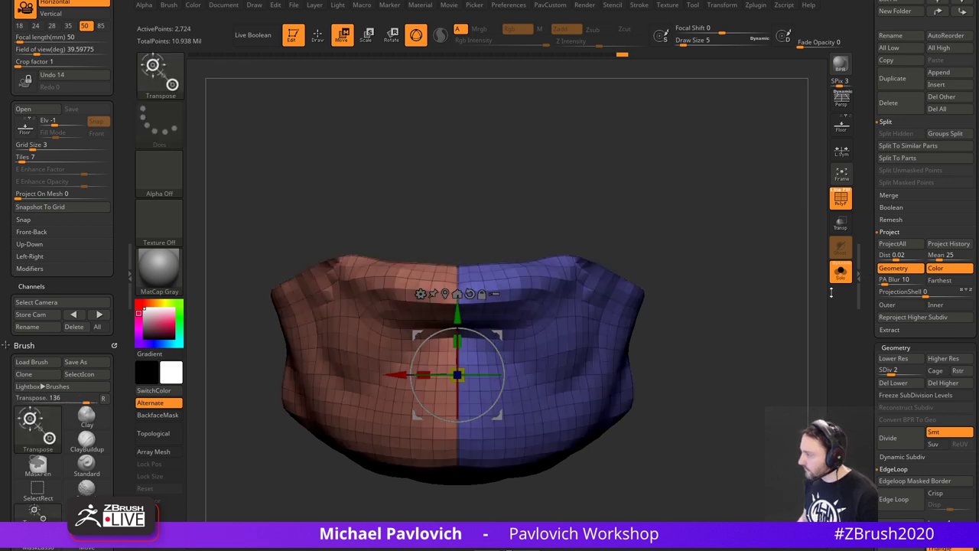
- At subdivision level 3, mask all but the chin piece's centre strip, scale it inward along X and clear the mask
click(901, 372)
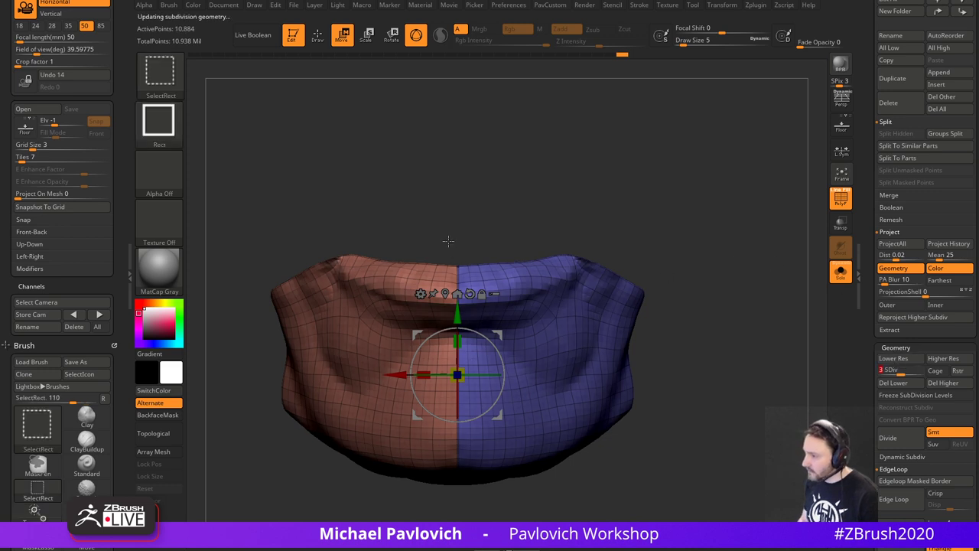
ctrl+shift+drag(454, 242, 462, 516)
ctrl+click(695, 283)
ctrl+shift+click(701, 270)
ctrl+click(710, 249)
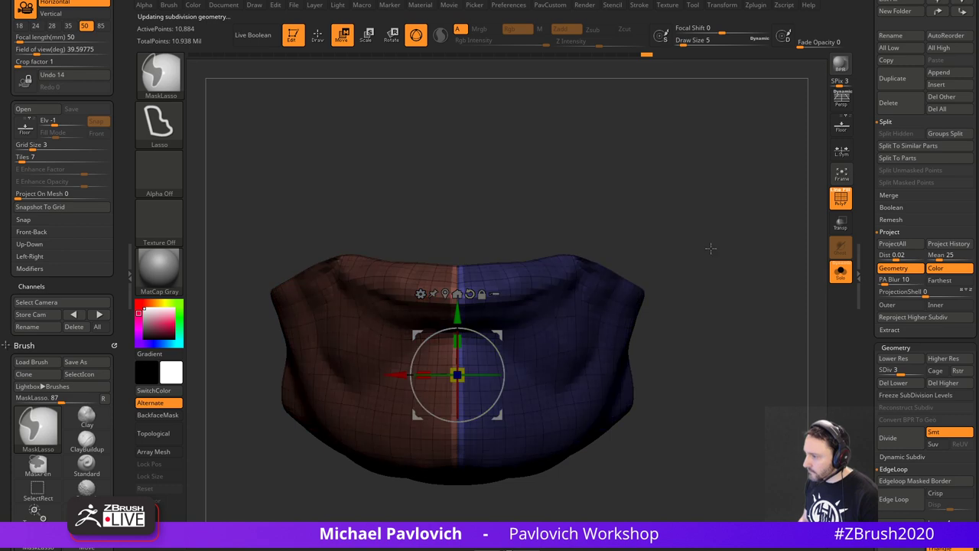
drag(426, 374, 558, 372)
ctrl+drag(726, 290, 774, 311)
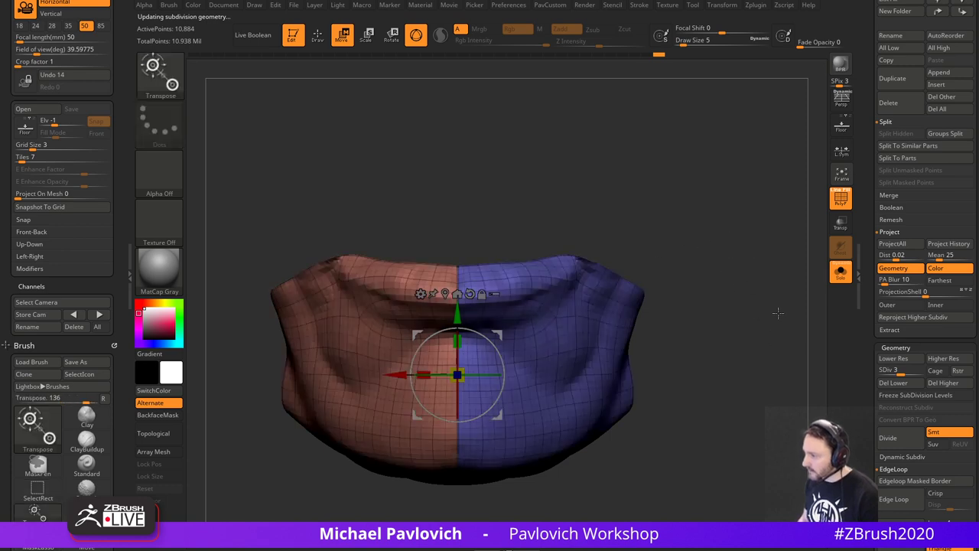
- Return to the Move brush in Draw mode, show the rest of the head and turn off the polyframe
key(q)
drag(792, 276, 765, 283)
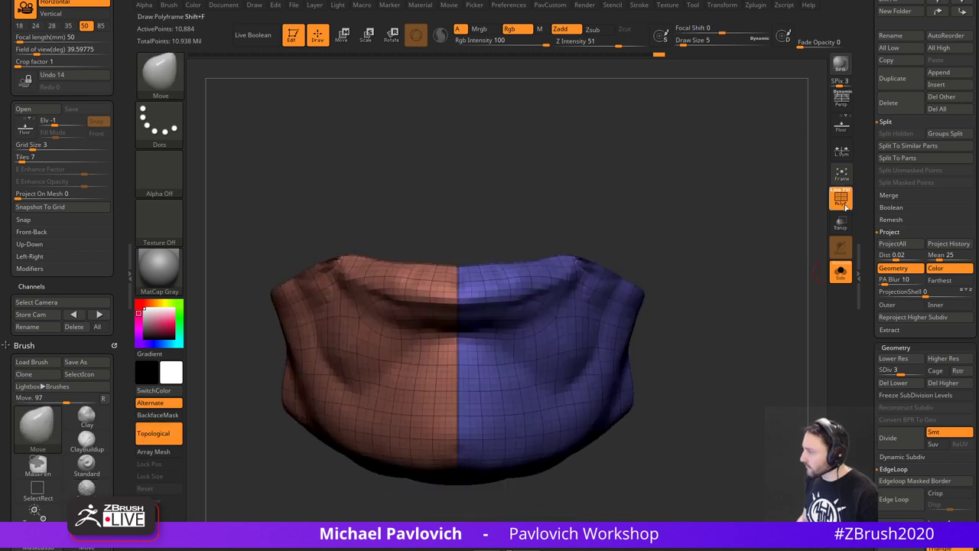
click(840, 272)
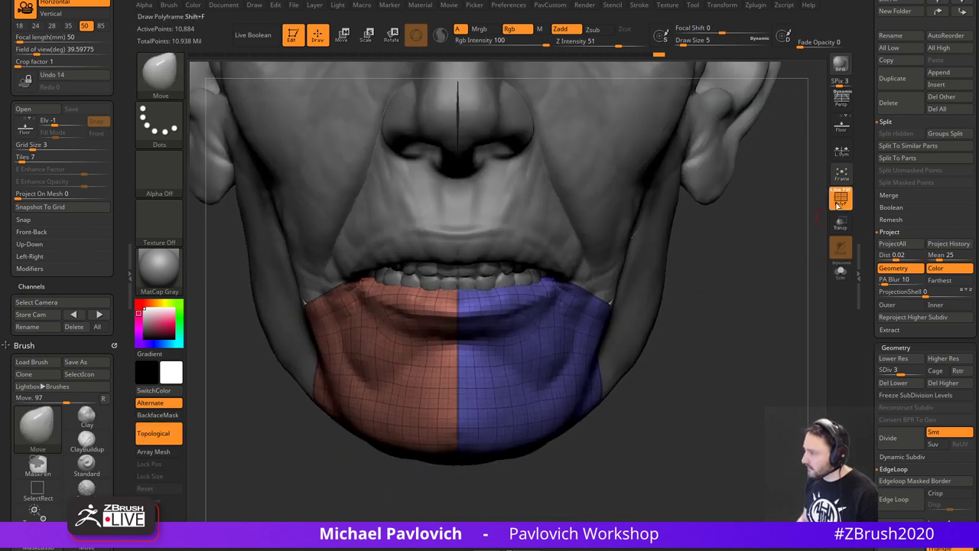
click(840, 199)
- Raise the chin piece to subdivision level 5
drag(782, 264, 820, 258)
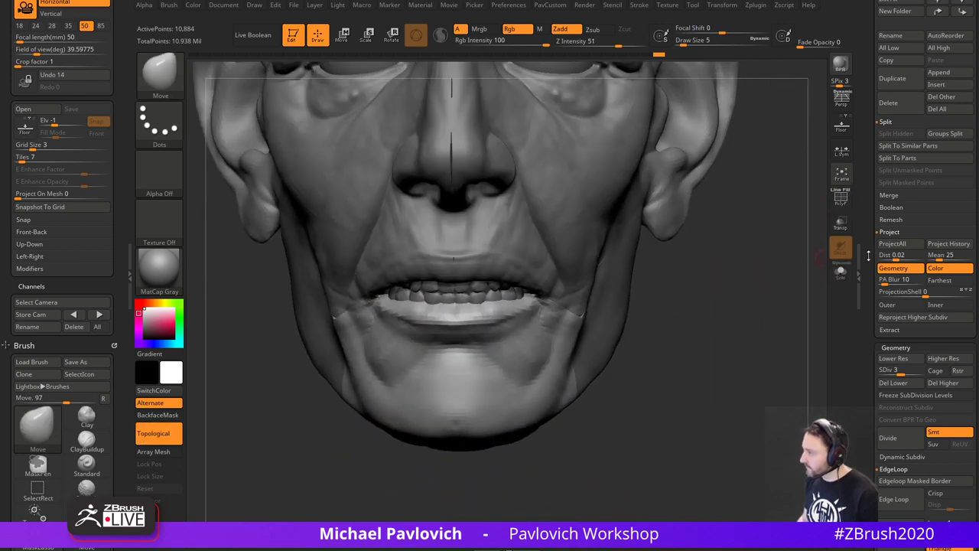
drag(902, 371, 915, 371)
click(921, 371)
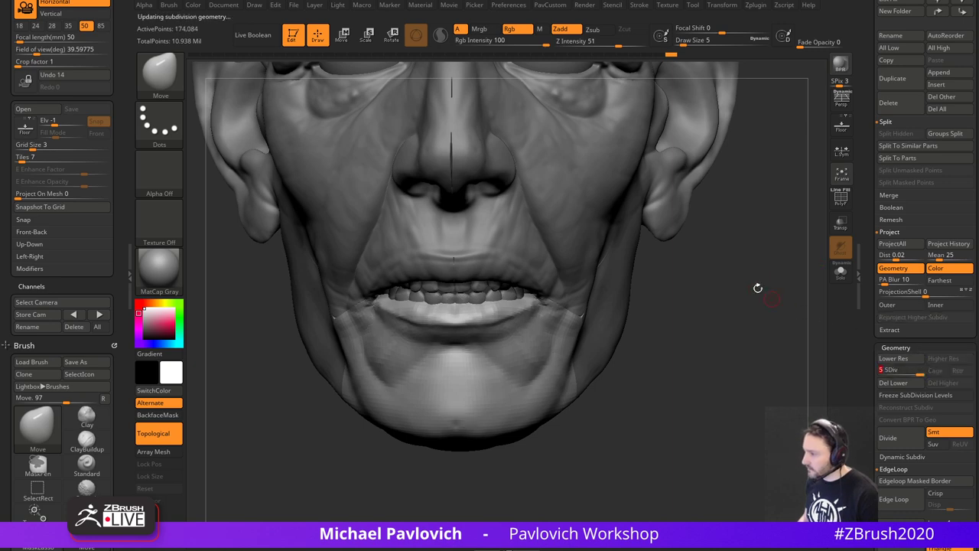
- Select the large face piece, isolate it with the polyframe on and drop it to subdivision level 1
alt+drag(758, 287, 772, 352)
alt+click(573, 309)
shift+drag(773, 300, 804, 286)
click(841, 197)
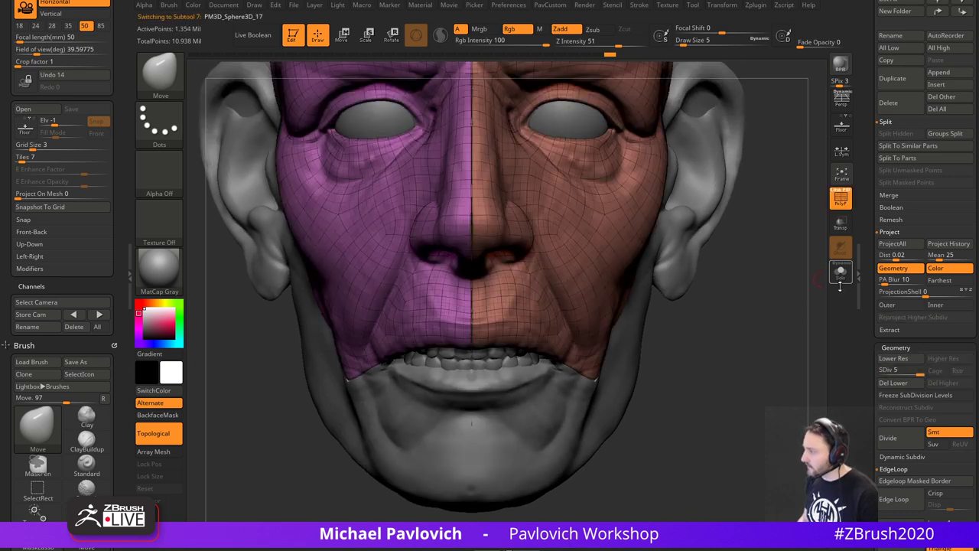
click(841, 271)
click(883, 371)
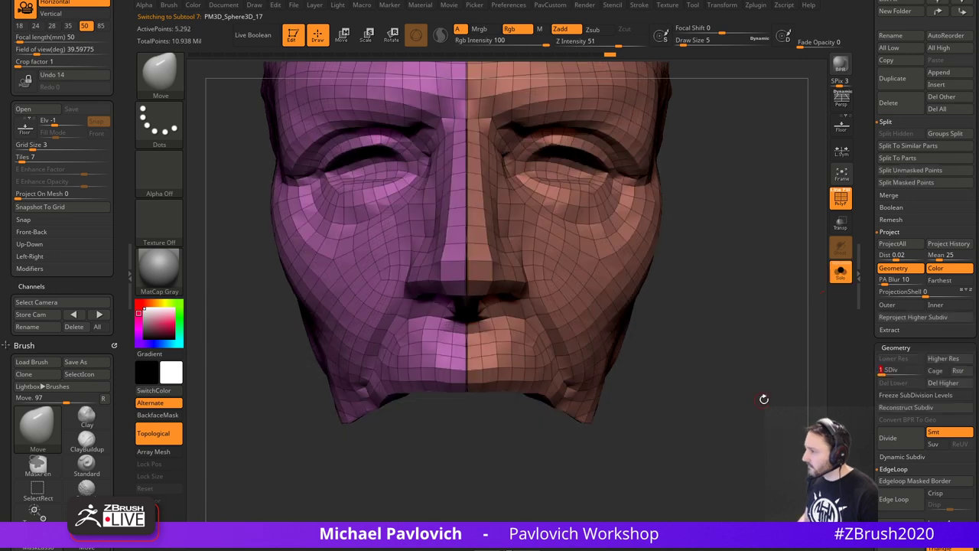
- Mask everything on the face piece except its vertical centre strip, with the whole piece shown again
alt+drag(763, 398, 761, 375)
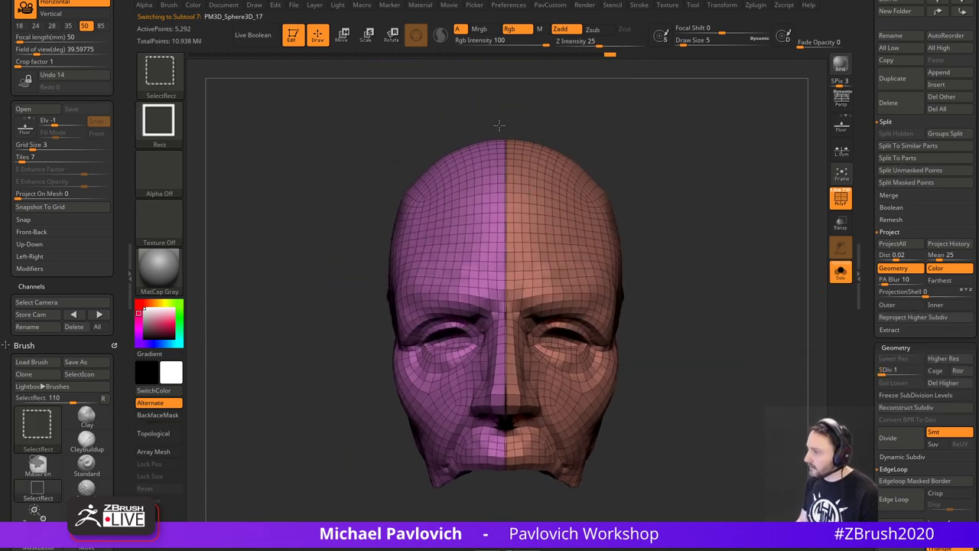
ctrl+shift+drag(501, 108, 508, 496)
mouse_move(748, 342)
mouse_down()
mouse_move(696, 349)
mouse_move(733, 345)
mouse_up()
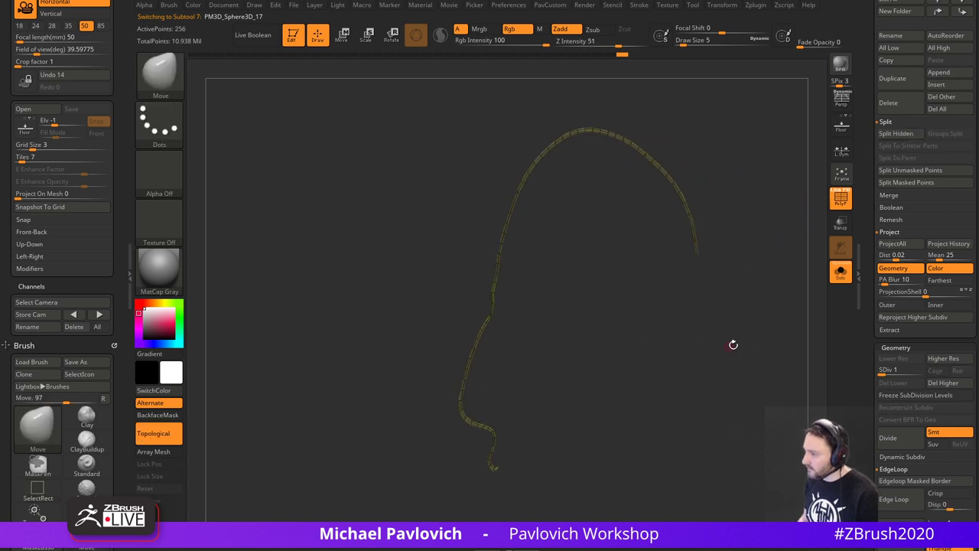
ctrl+click(776, 351)
ctrl+shift+click(761, 317)
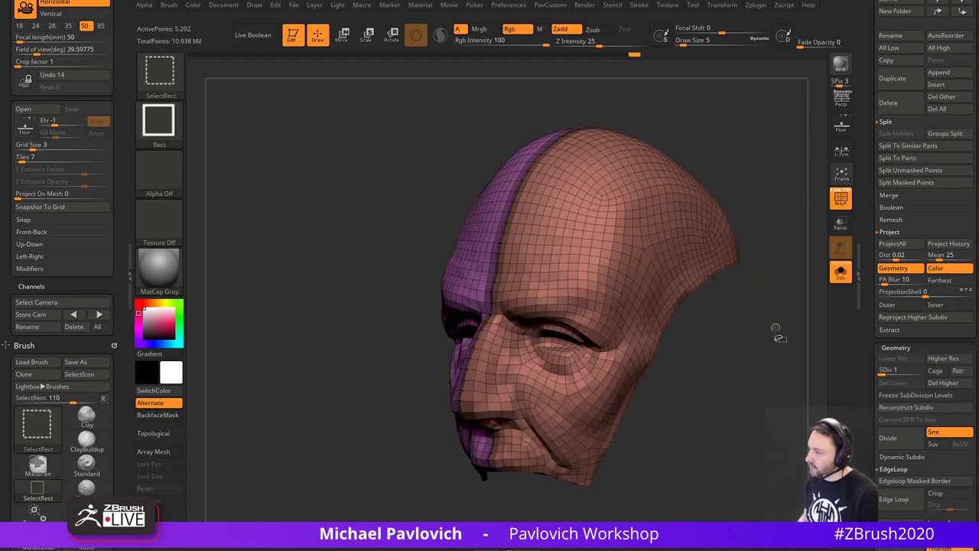
ctrl+click(760, 335)
- At subdivision level 1, scale the face piece's unmasked centre line inward along X to flatten it
shift+drag(760, 335, 768, 359)
key(w)
click(665, 341)
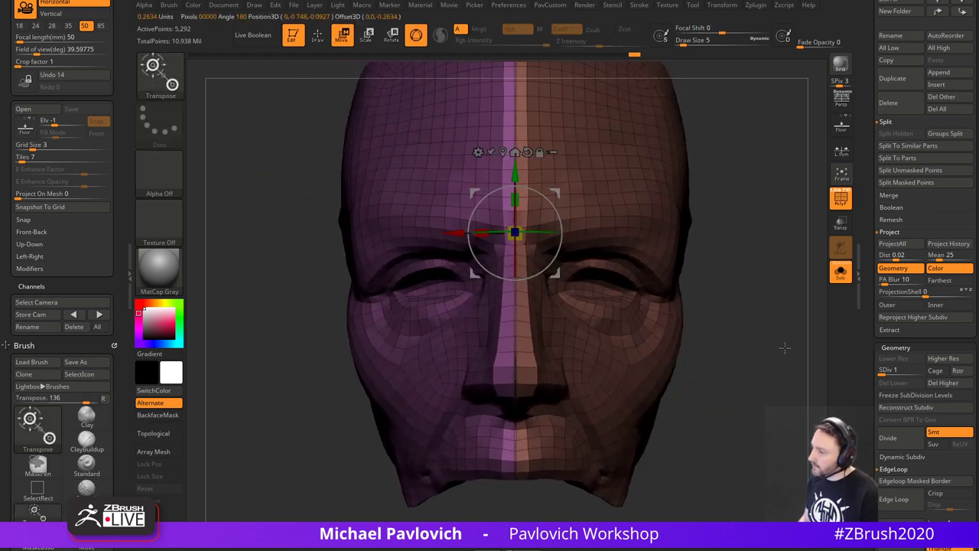
alt+drag(764, 250, 766, 264)
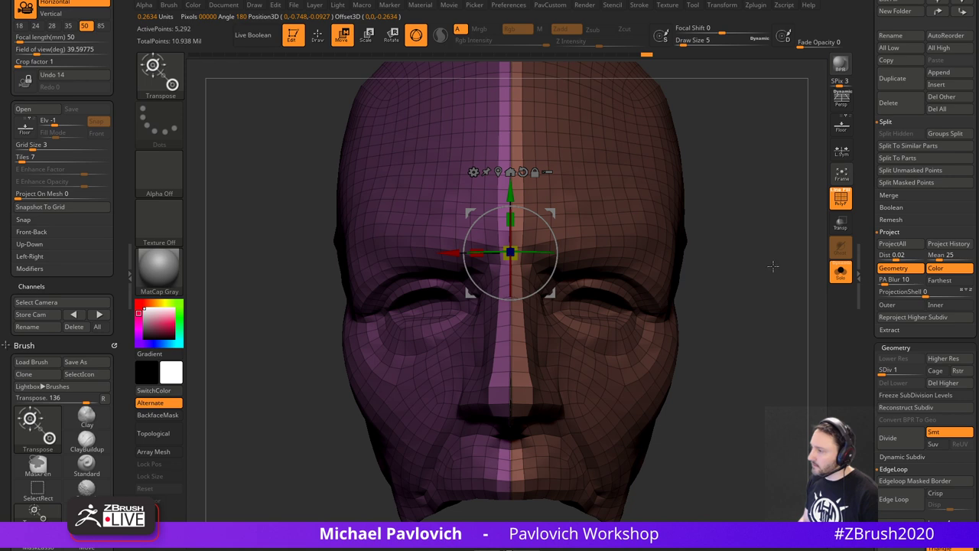
click(523, 173)
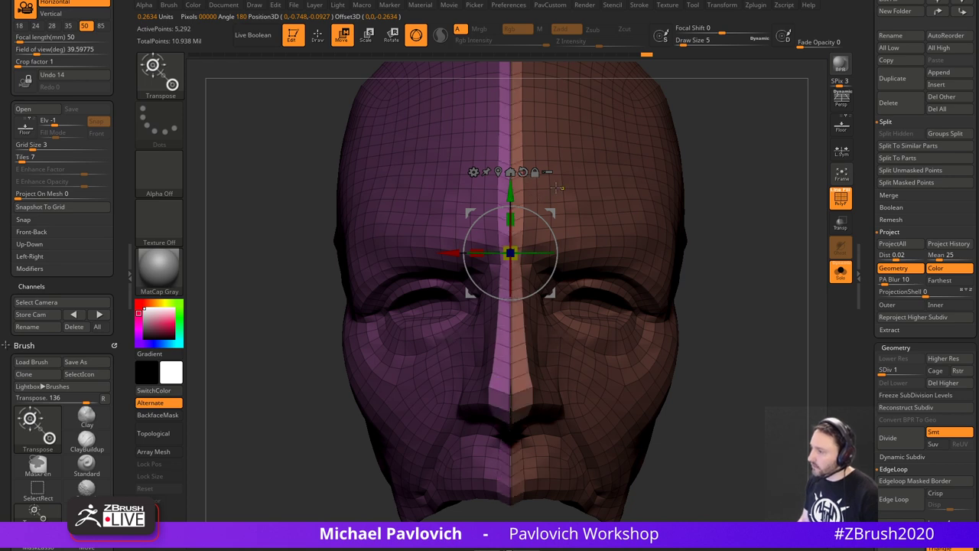
key(ctrl+z)
click(535, 173)
mouse_move(781, 257)
alt+mouse_down()
mouse_move(786, 239)
mouse_move(775, 241)
alt+mouse_up()
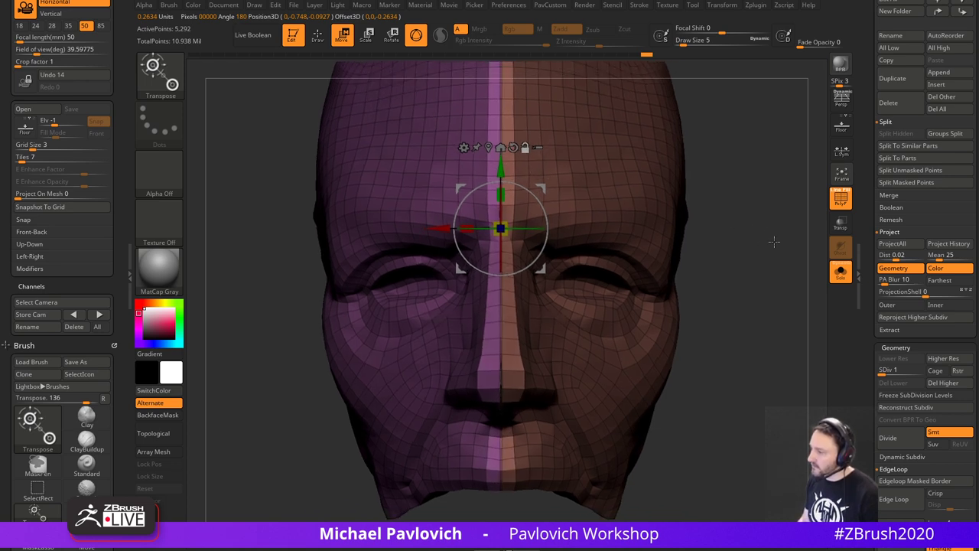
drag(468, 229, 488, 229)
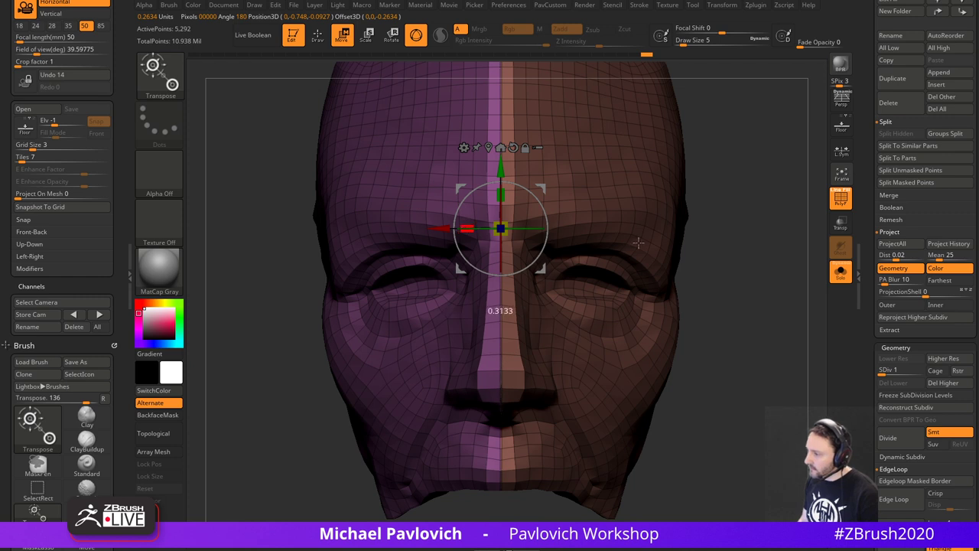
drag(638, 243, 834, 259)
drag(467, 229, 756, 264)
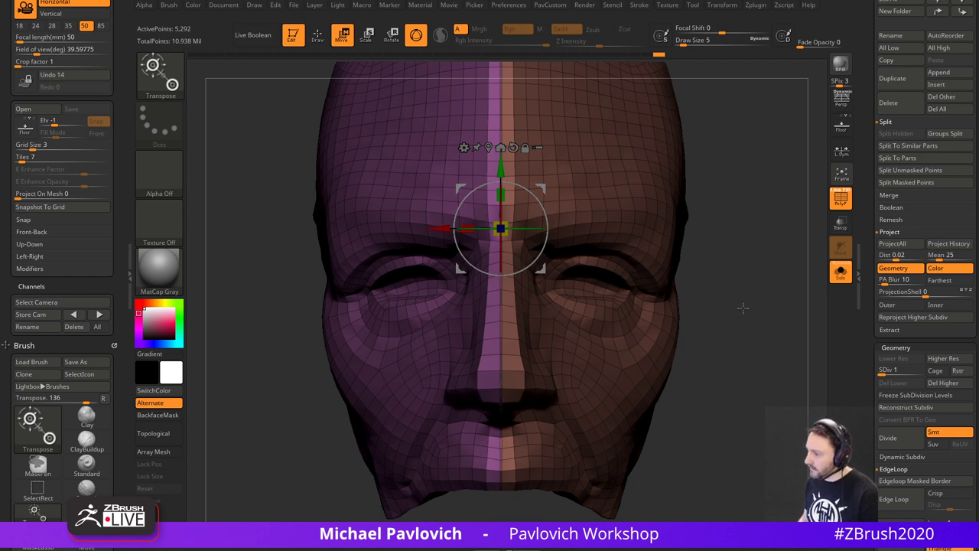
alt+drag(743, 307, 800, 271)
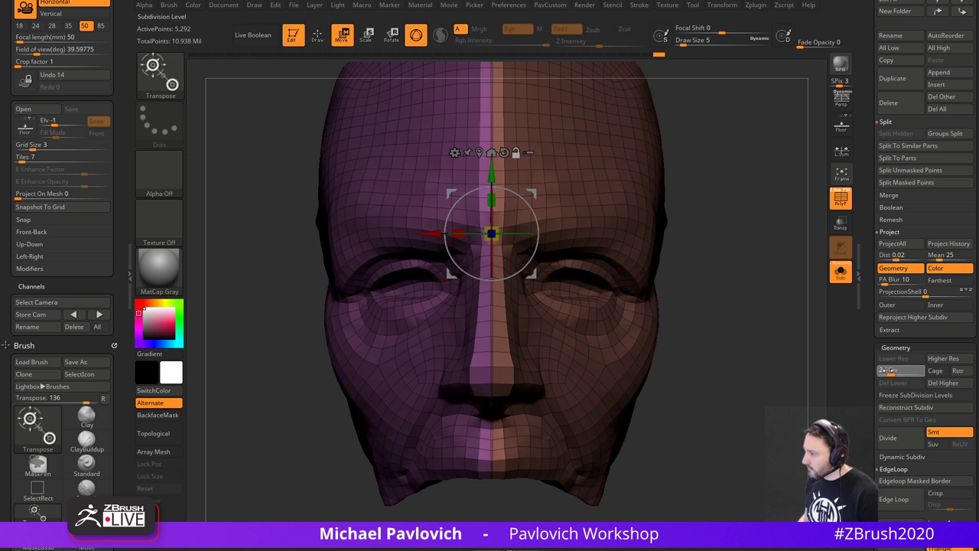
- At subdivision level 2, scale the face piece's centre strip inward along X, clear the mask and return to Draw mode
click(887, 370)
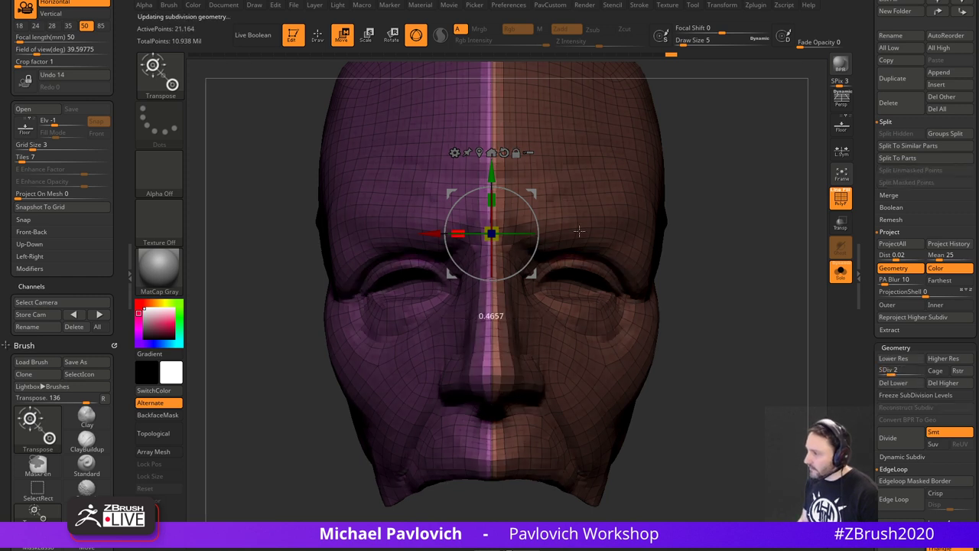
mouse_move(770, 329)
alt+mouse_down()
mouse_move(756, 293)
mouse_move(772, 307)
mouse_move(772, 289)
mouse_move(768, 320)
alt+mouse_up()
key(q)
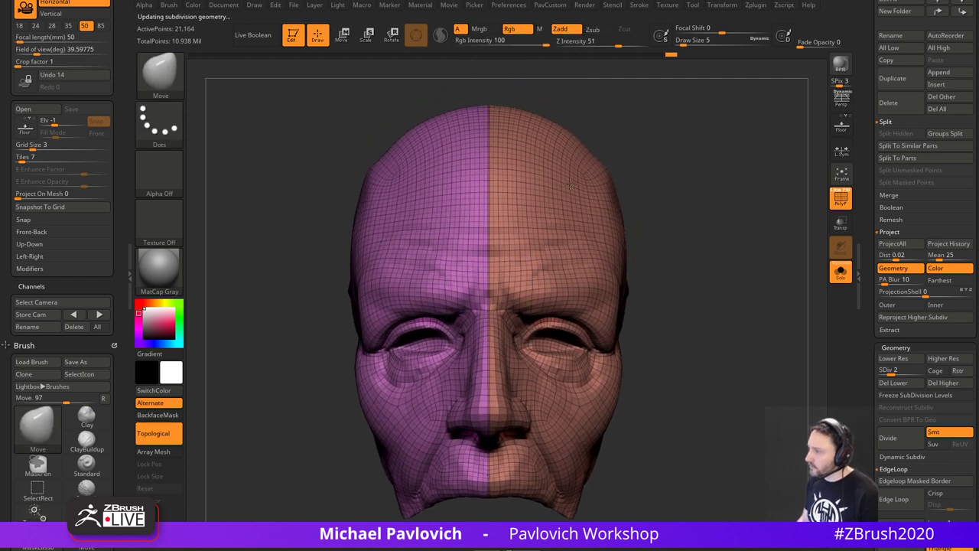
- Mask all but the face piece's centre strip, excluding the stray polygons under the nose, and scale the strip inward along X
ctrl+shift+drag(498, 123, 489, 518)
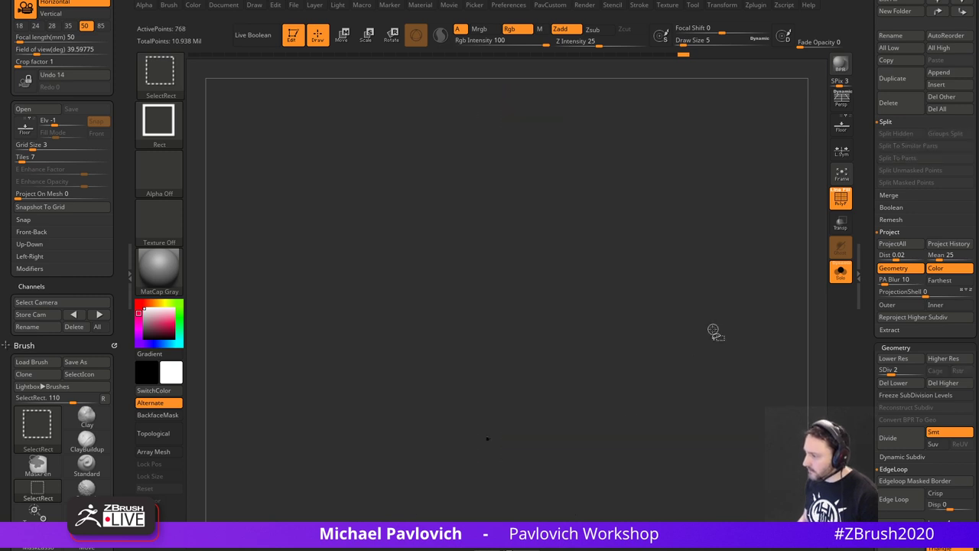
mouse_move(713, 329)
mouse_down()
mouse_move(732, 355)
mouse_move(711, 218)
mouse_up()
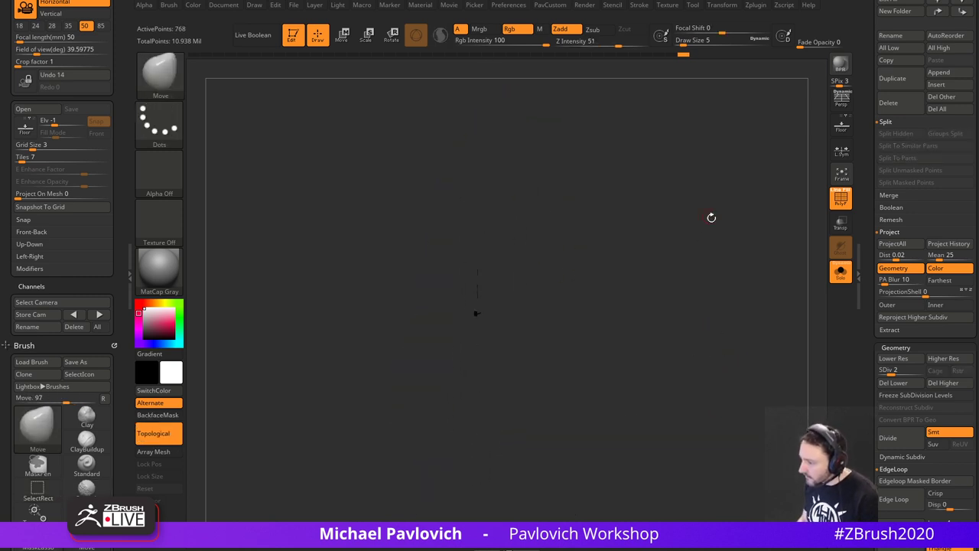
ctrl+alt+shift+drag(442, 313, 478, 355)
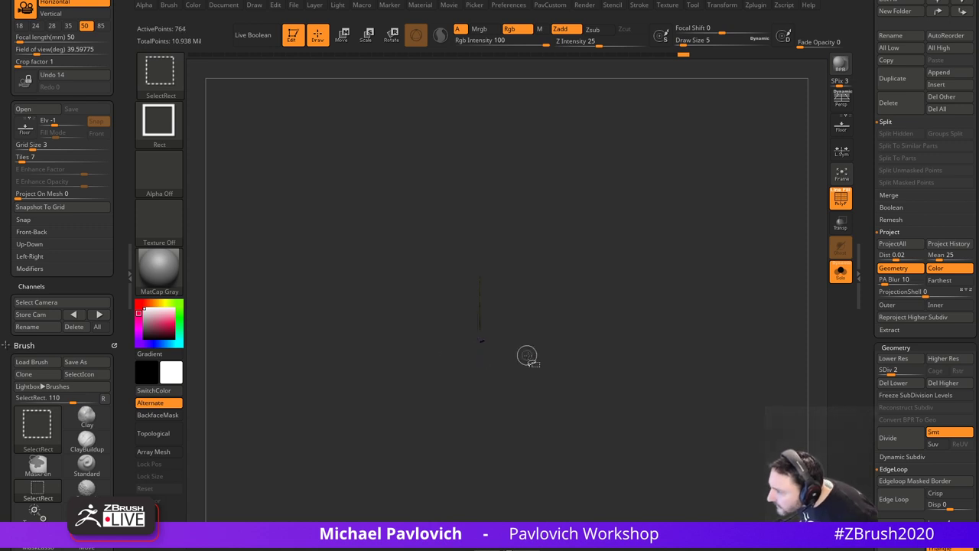
ctrl+alt+shift+drag(505, 322, 481, 354)
ctrl+click(725, 313)
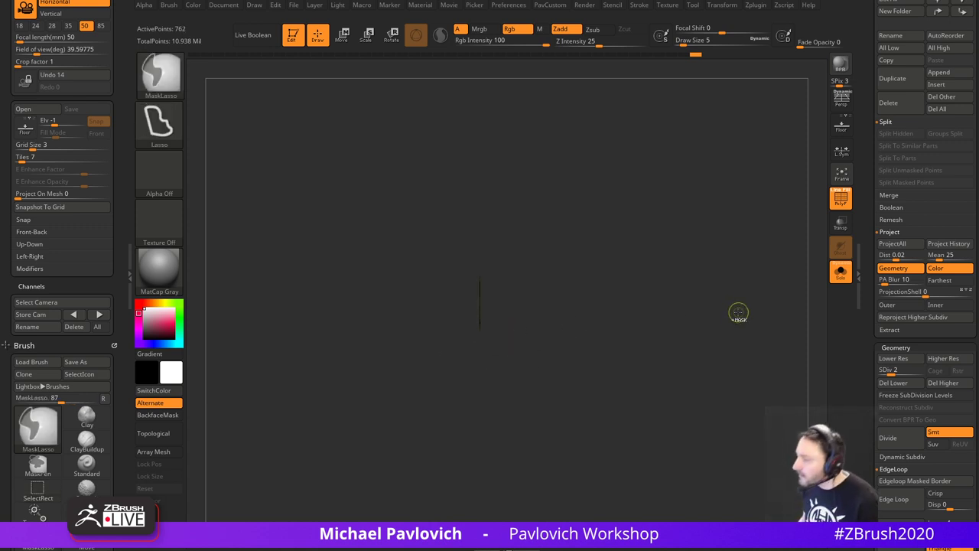
ctrl+shift+click(737, 305)
ctrl+click(736, 286)
key(w)
alt+drag(752, 286, 737, 362)
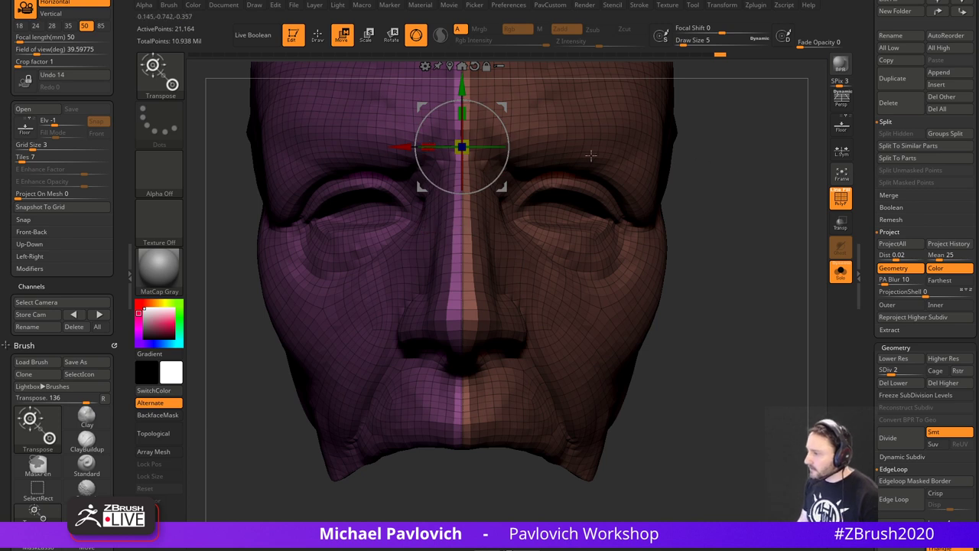
- Clear the mask, turn off the polyframe and raise the face piece to subdivision level 5 in Draw mode
click(902, 372)
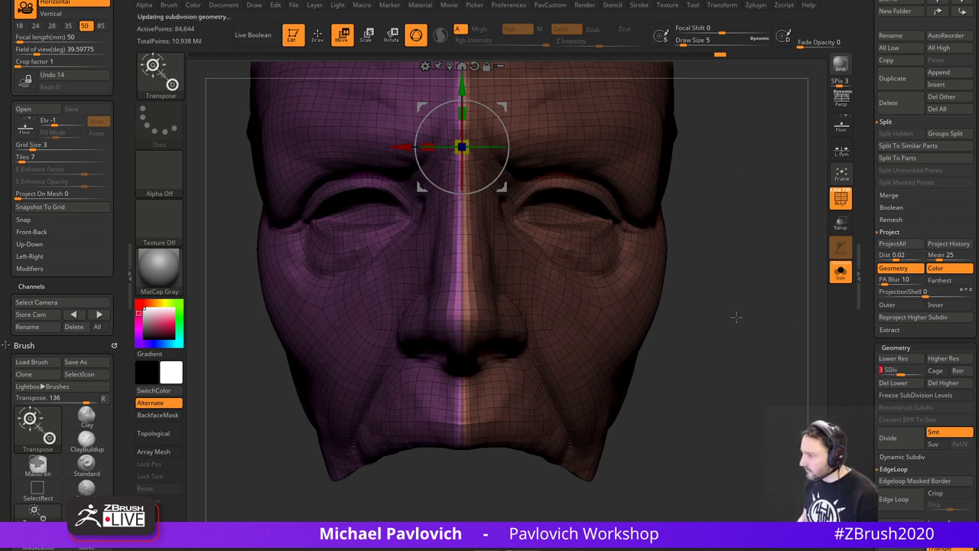
ctrl+drag(739, 290, 759, 306)
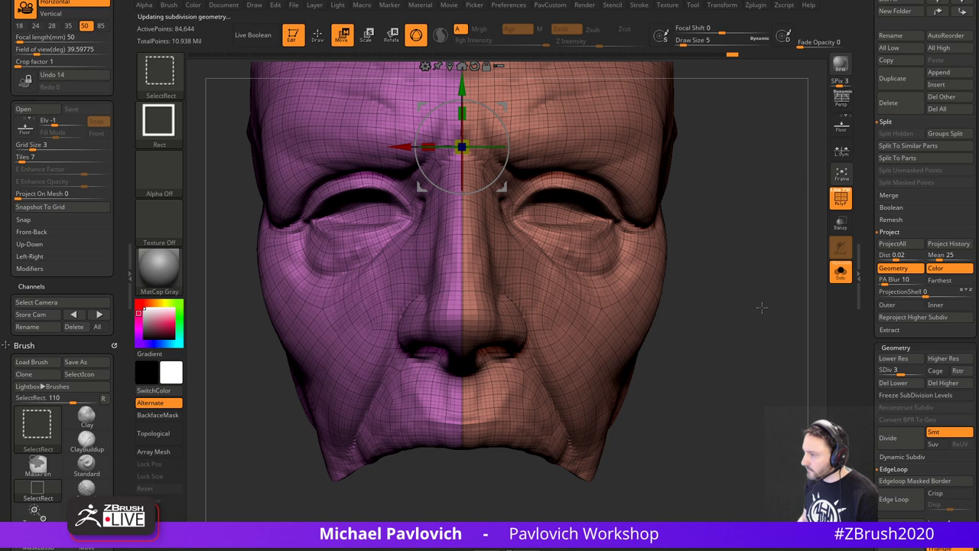
click(840, 207)
ctrl+right_drag(765, 277, 768, 257)
key(q)
click(911, 371)
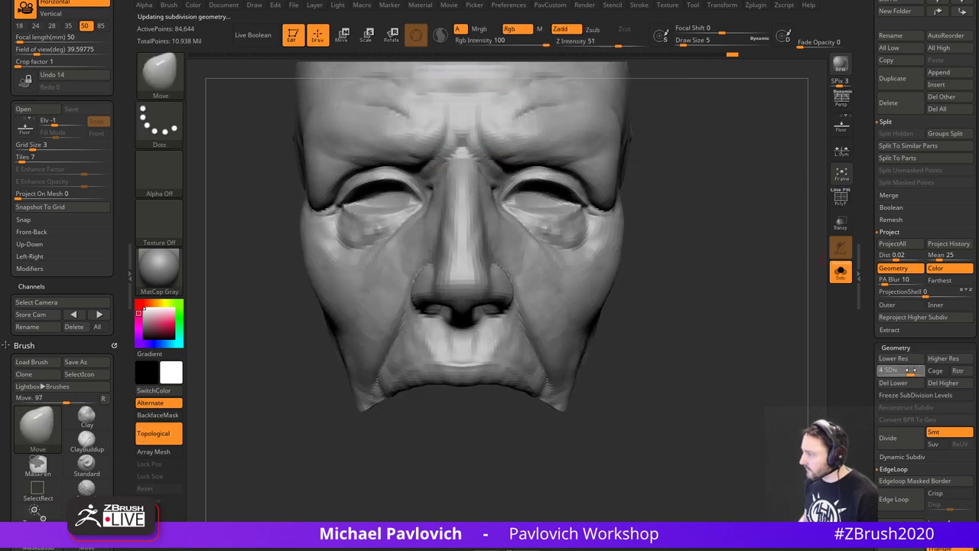
drag(911, 370, 921, 370)
mouse_move(732, 284)
ctrl+right_down()
mouse_move(724, 245)
mouse_move(723, 325)
ctrl+right_up()
- Switch to the Standard brush with a draw size of 37
key(s)
drag(717, 307, 728, 307)
key(b)
key(s)
key(t)
key(s)
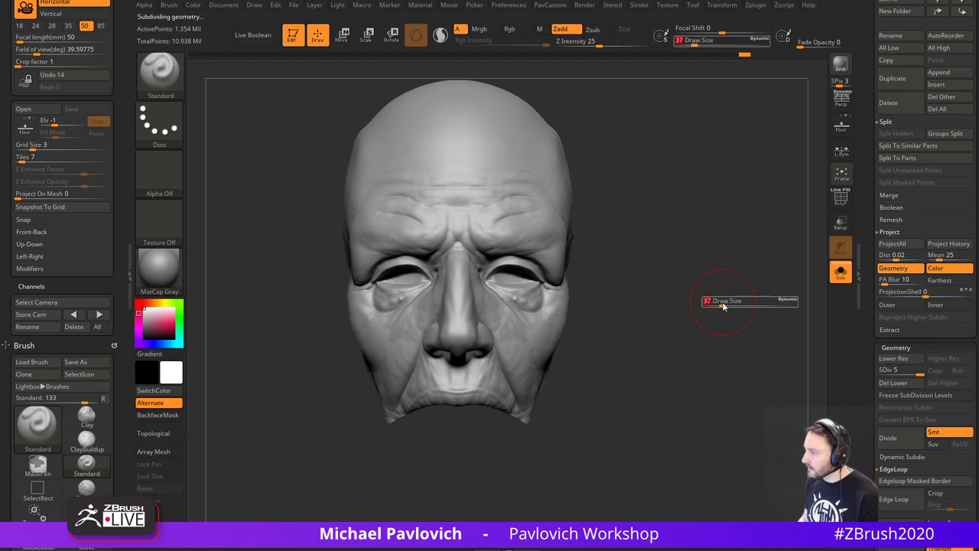
- Try to smooth the face piece's centre line from forehead to mouth with a draw size of 68
right_drag(629, 265, 608, 260)
key(s)
drag(450, 193, 464, 192)
shift+drag(451, 137, 452, 436)
mouse_move(691, 242)
right_down()
mouse_move(747, 260)
mouse_move(724, 258)
right_up()
key(ctrl+z)
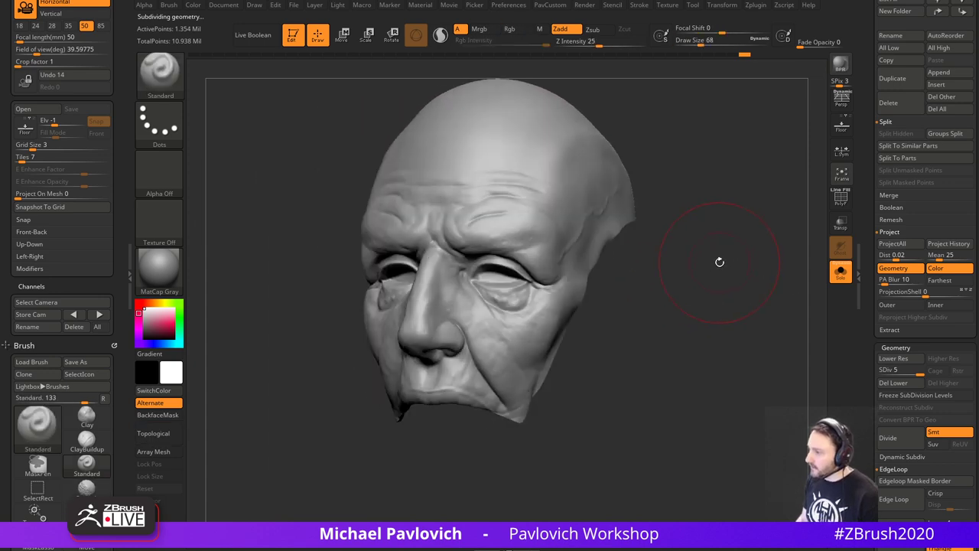
- Show all pieces of the head together, reduce the draw size to 14 and bring the subtool list into view
key(s)
drag(720, 264, 709, 265)
mouse_move(711, 267)
shift+right_down()
mouse_move(753, 268)
mouse_move(715, 299)
shift+right_up()
click(841, 272)
key(s)
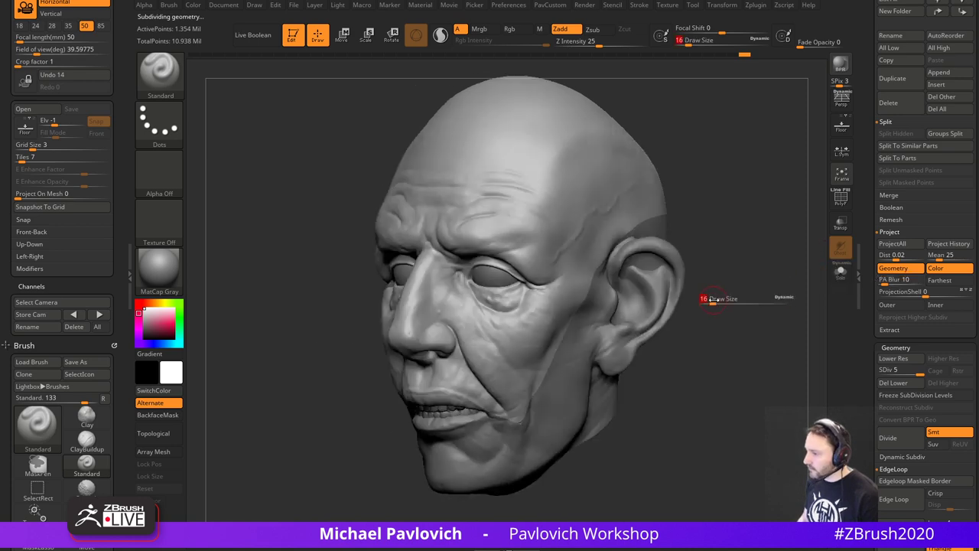
drag(713, 300, 720, 301)
shift+right_drag(723, 309, 721, 324)
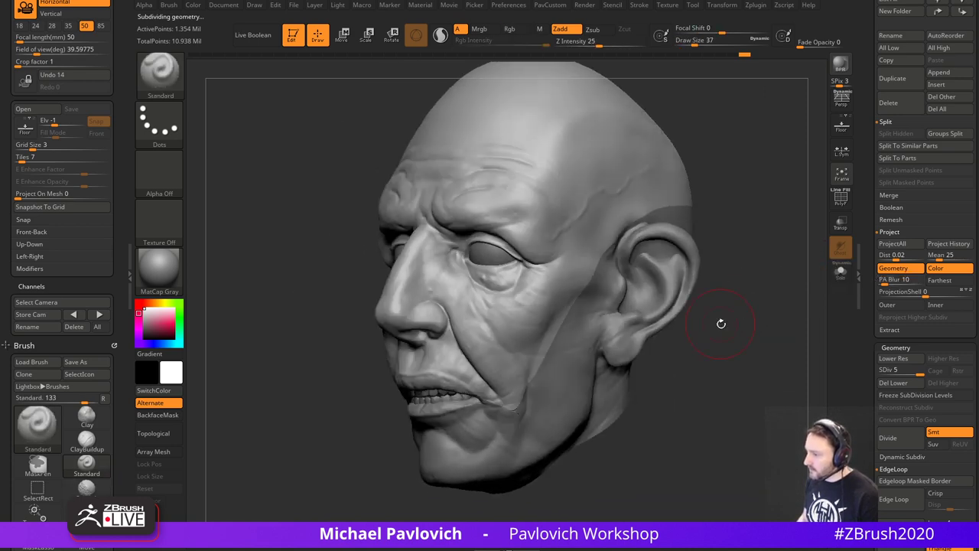
key(s)
drag(721, 325, 717, 328)
mouse_move(724, 336)
right_down()
mouse_move(700, 332)
mouse_move(753, 335)
mouse_move(819, 316)
right_up()
ctrl+right_drag(722, 274, 746, 302)
mouse_move(746, 302)
mouse_down()
mouse_move(808, 291)
mouse_move(760, 317)
mouse_up()
drag(863, 270, 866, 485)
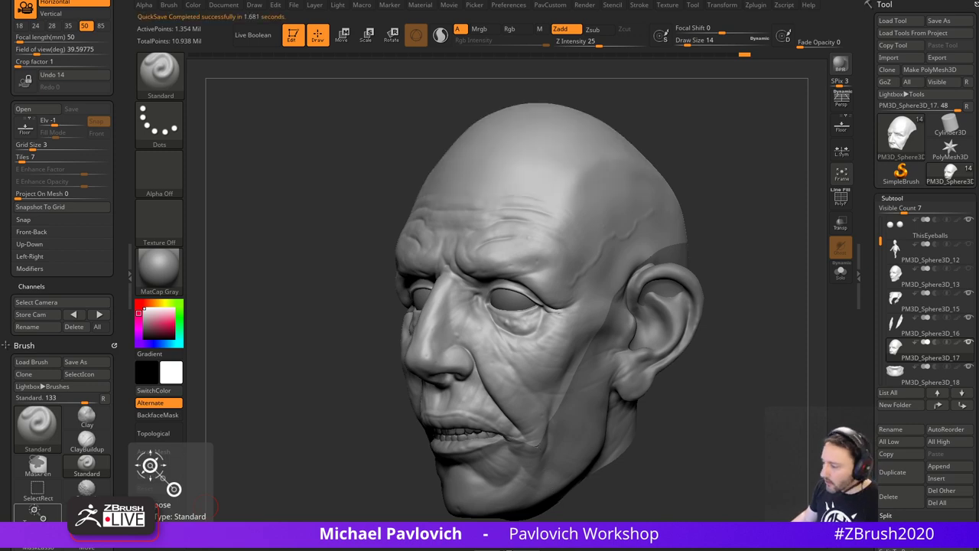
- In the web browser, check the Westworld opening credits reference and open the 03/05/2020 skin texturing livestream from the YouTube channel
drag(505, 547, 473, 49)
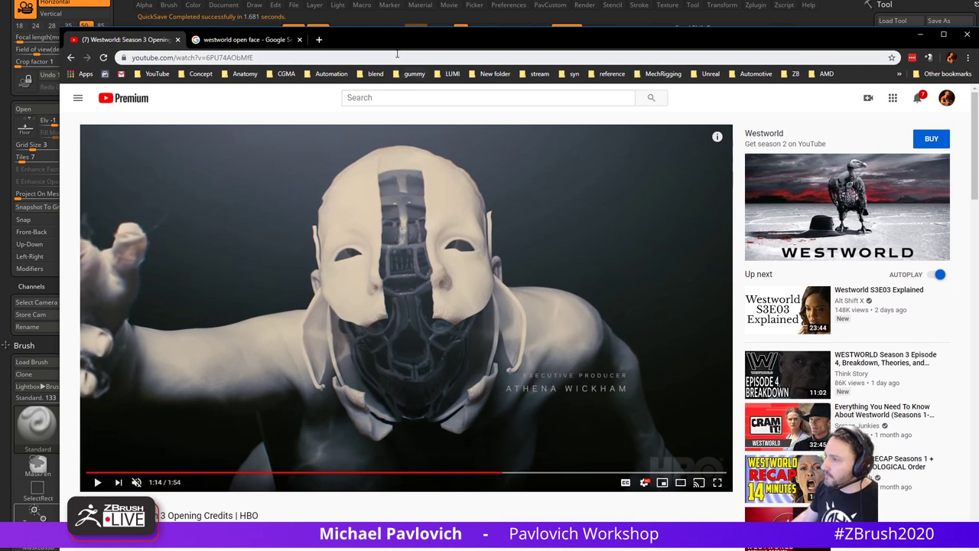
drag(394, 47, 408, 548)
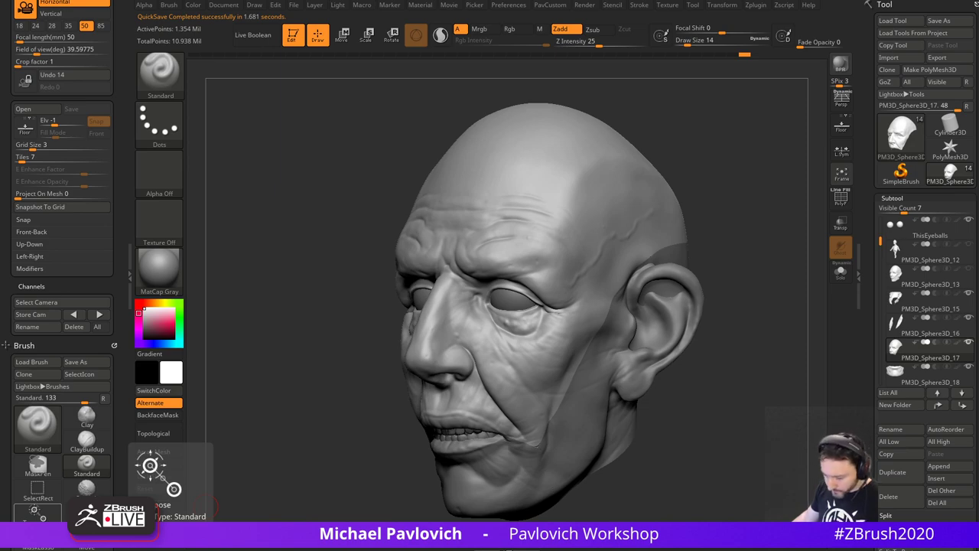
drag(635, 548, 264, 20)
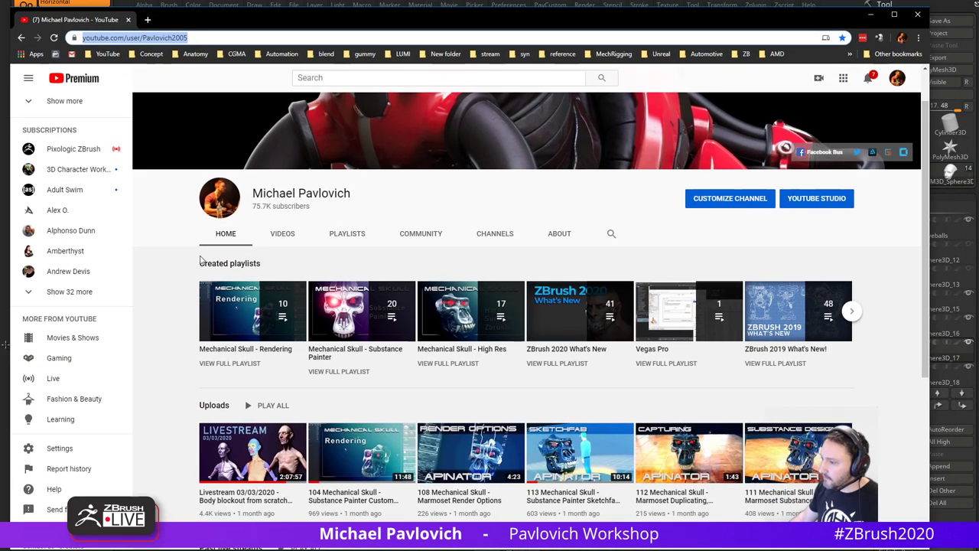
scroll(192, 295, down, 5)
scroll(229, 275, up, 1)
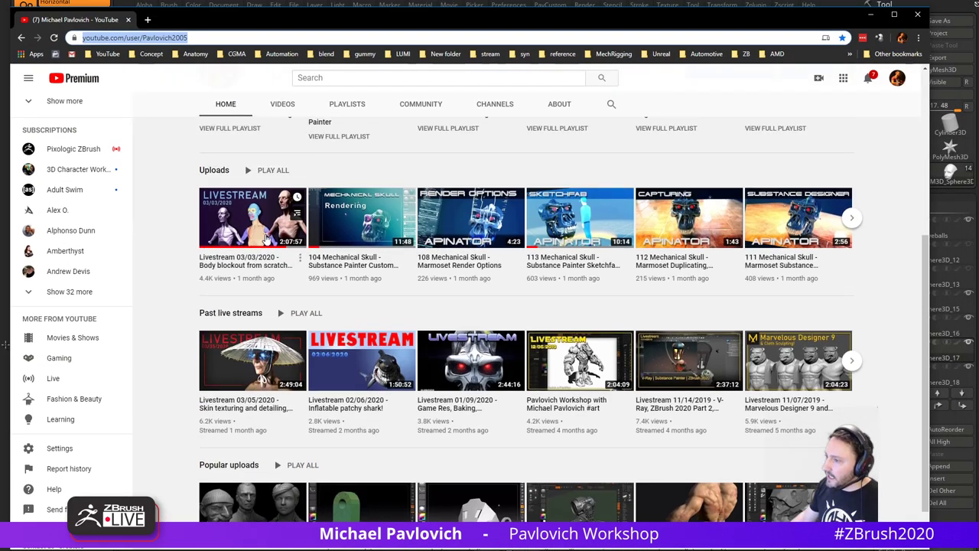
click(268, 379)
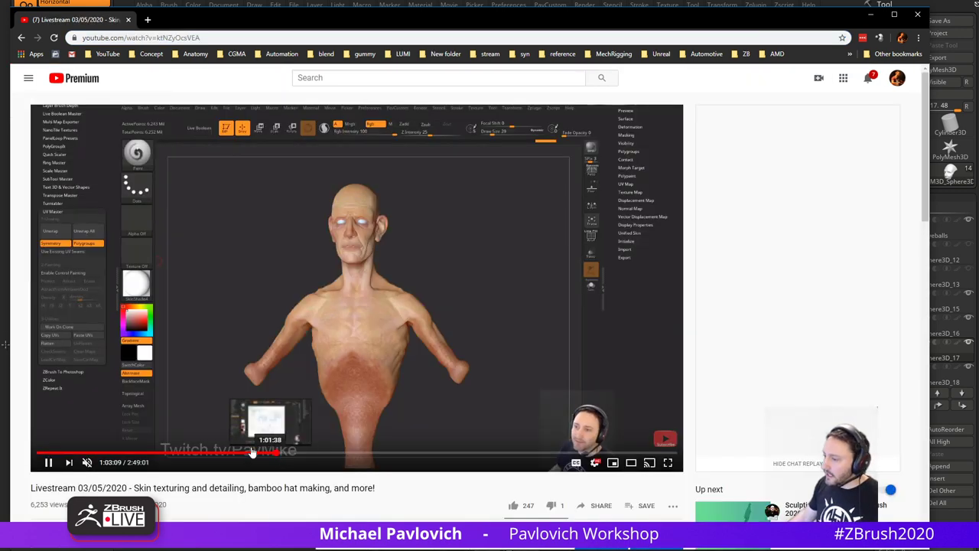
- Skip back through the livestream to its early section on painting the skin colours
click(238, 447)
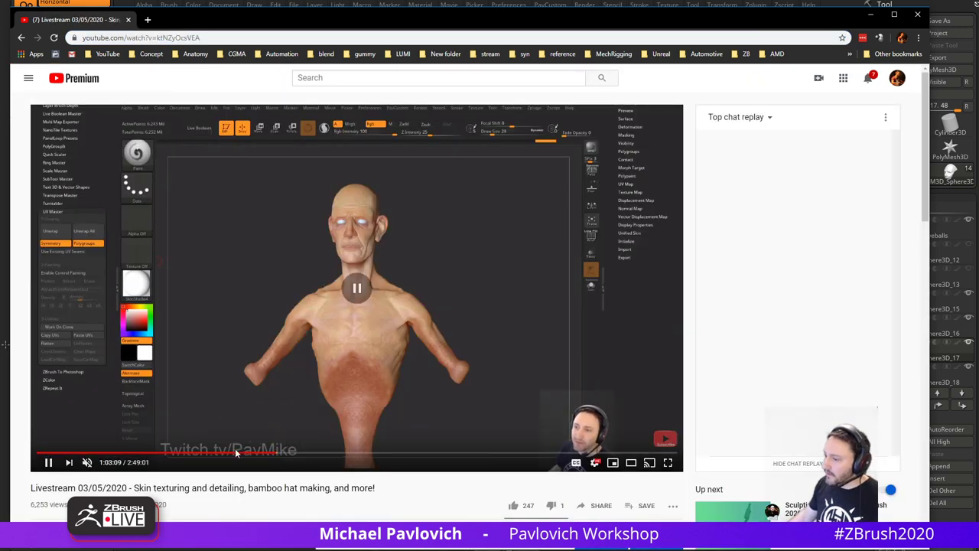
click(234, 452)
click(244, 348)
click(125, 453)
click(59, 453)
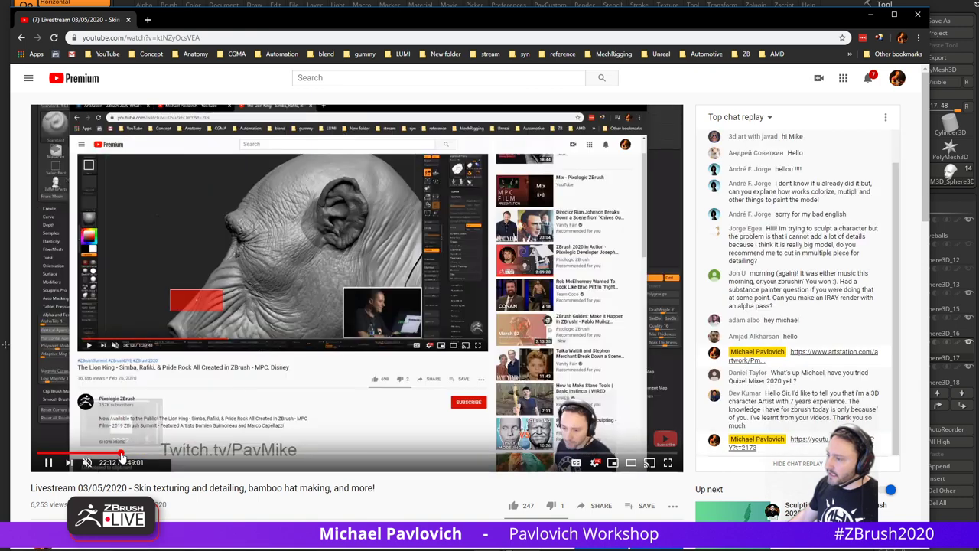
click(57, 454)
click(50, 454)
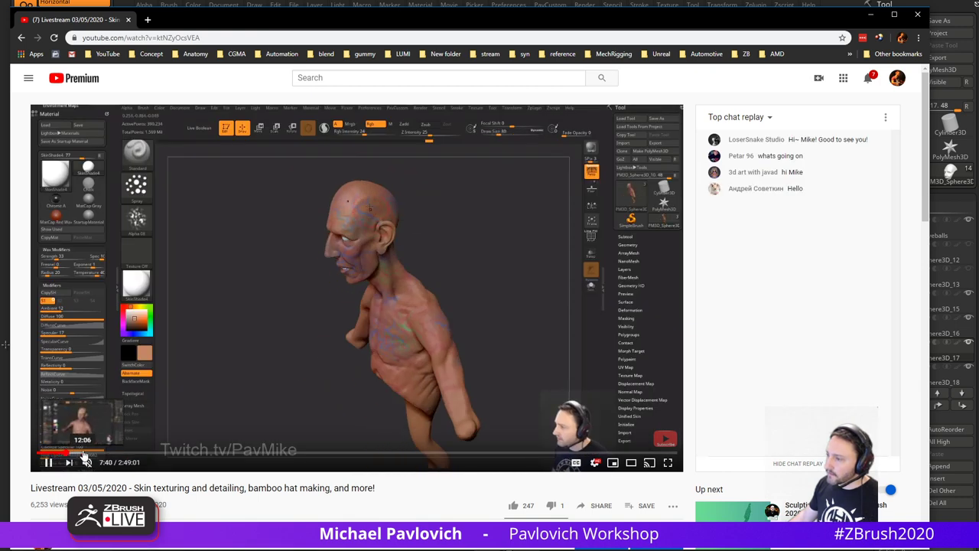
- Pause the skin texturing livestream, skip ahead past the 20-minute mark and return to the channel page
click(49, 462)
click(115, 454)
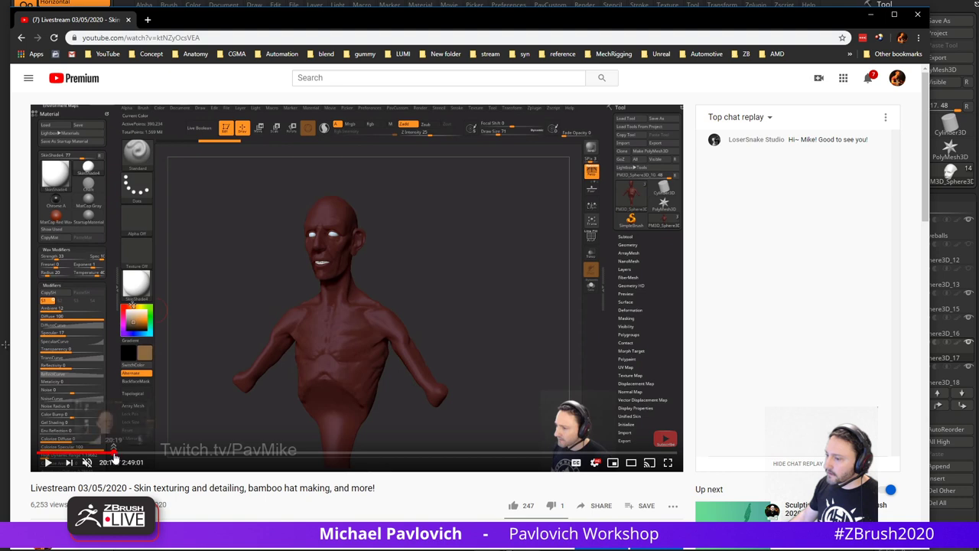
click(134, 453)
click(21, 38)
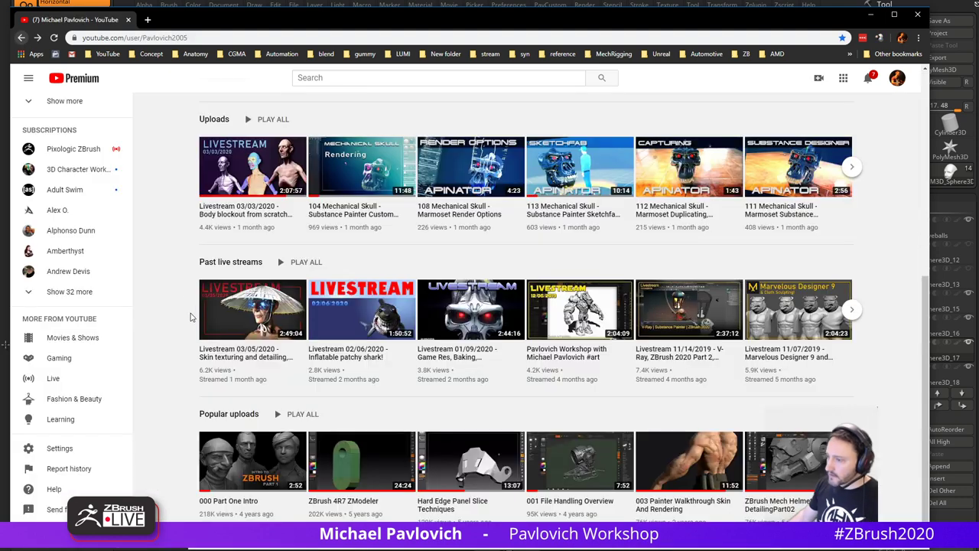
- Open the 03/03/2020 body blockout livestream, skip through it to the head detailing near its end and pause it
click(250, 169)
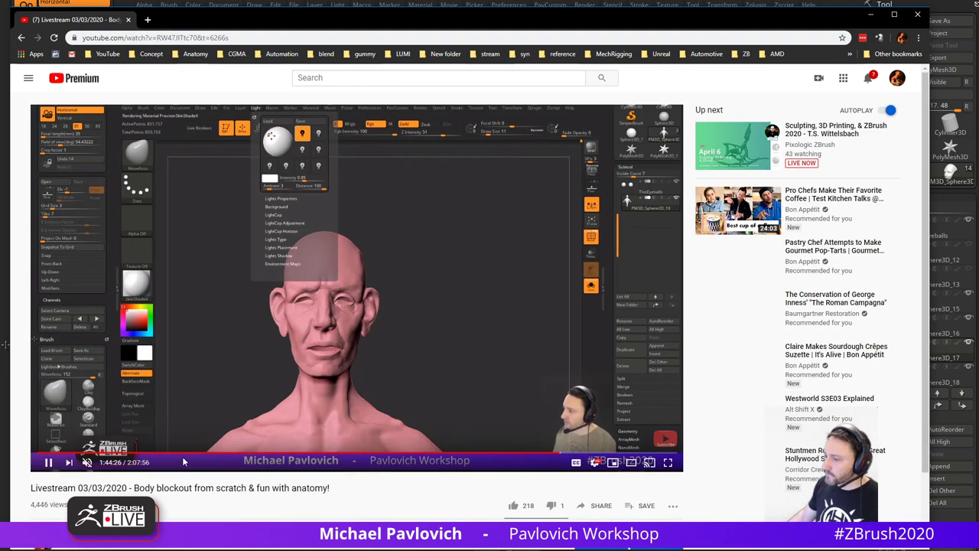
click(188, 454)
click(241, 455)
click(326, 454)
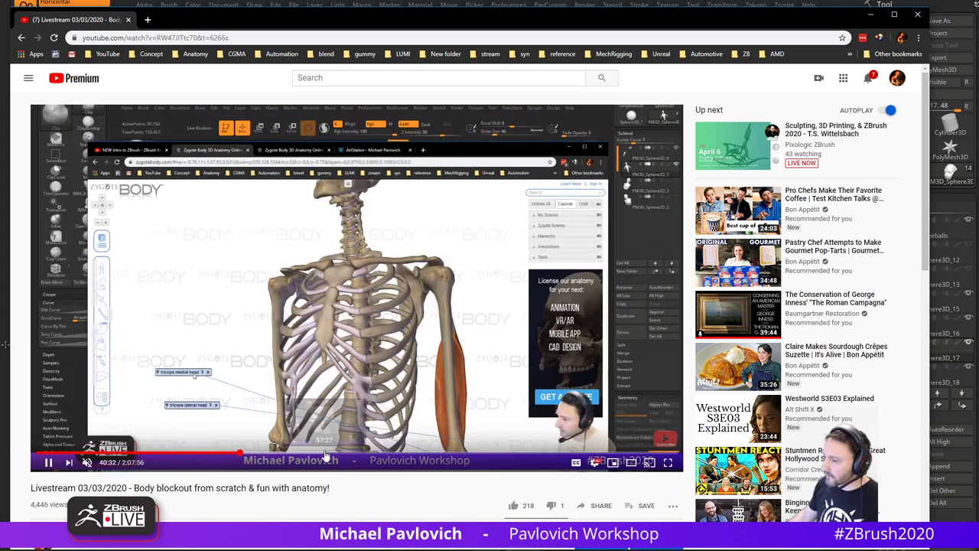
click(385, 455)
click(456, 454)
click(455, 454)
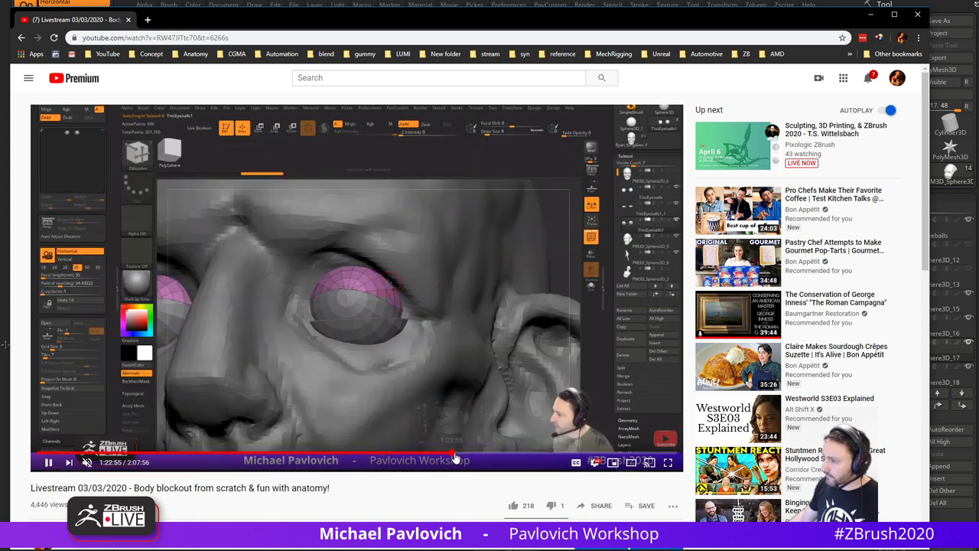
click(495, 455)
click(540, 455)
click(560, 455)
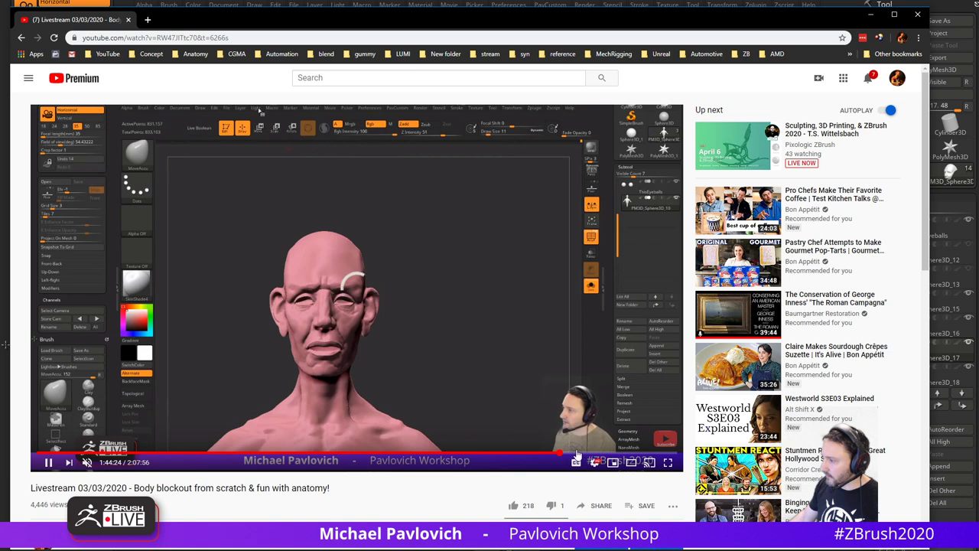
click(579, 455)
click(598, 455)
click(615, 454)
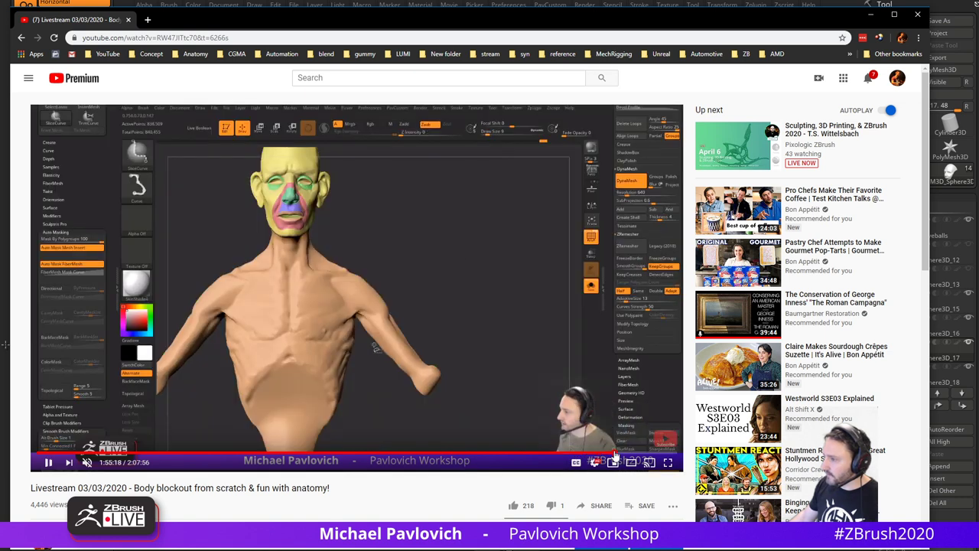
click(637, 454)
click(641, 454)
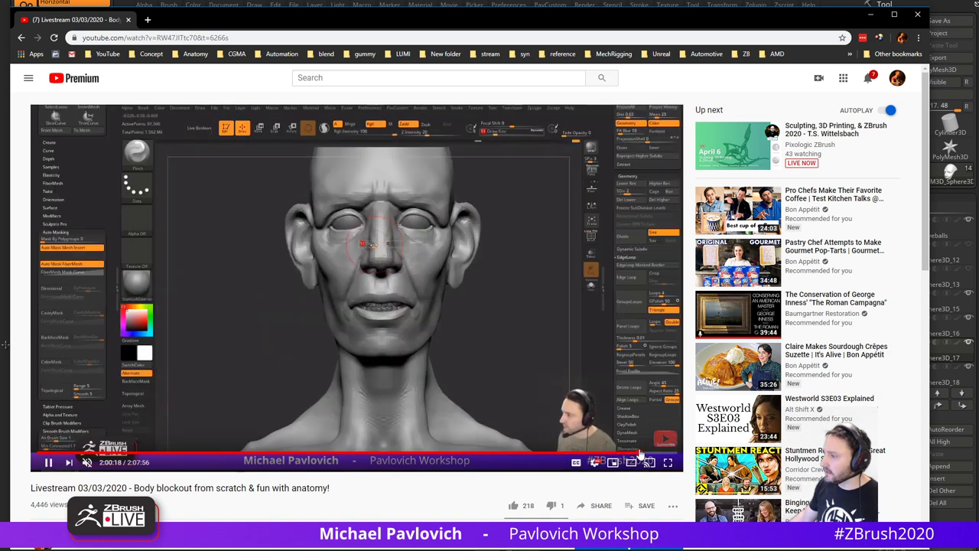
click(644, 454)
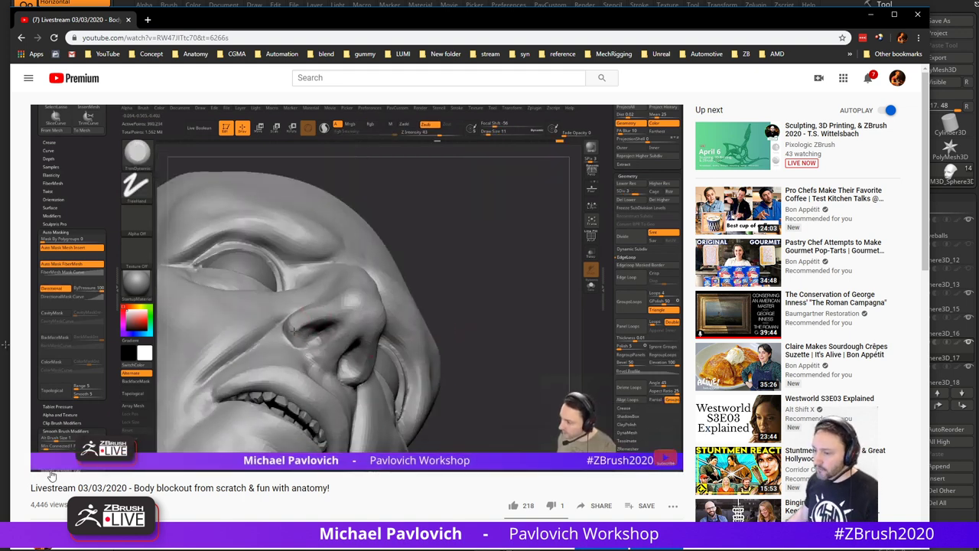
click(48, 463)
- Go back to the channel page, select its web address and move the browser away to reveal ZBrush
click(21, 38)
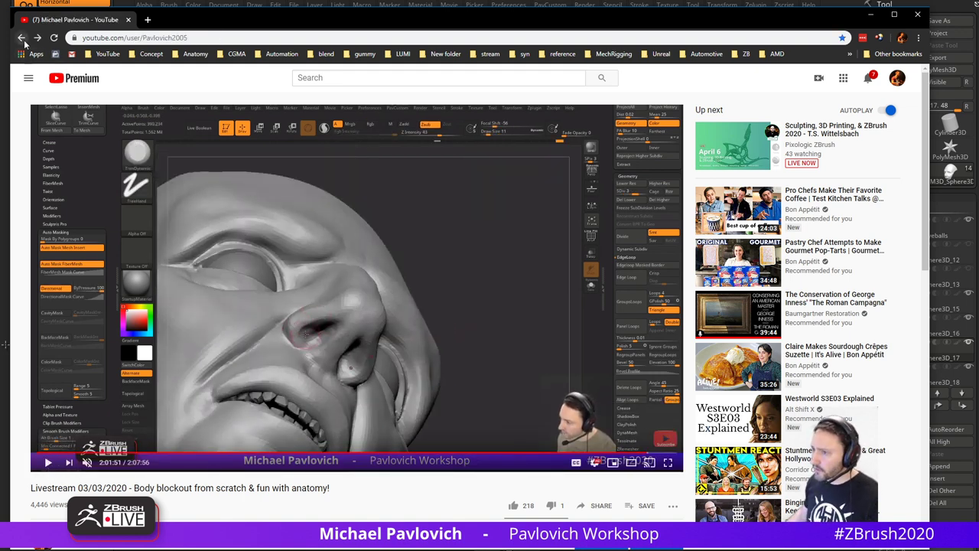
click(215, 40)
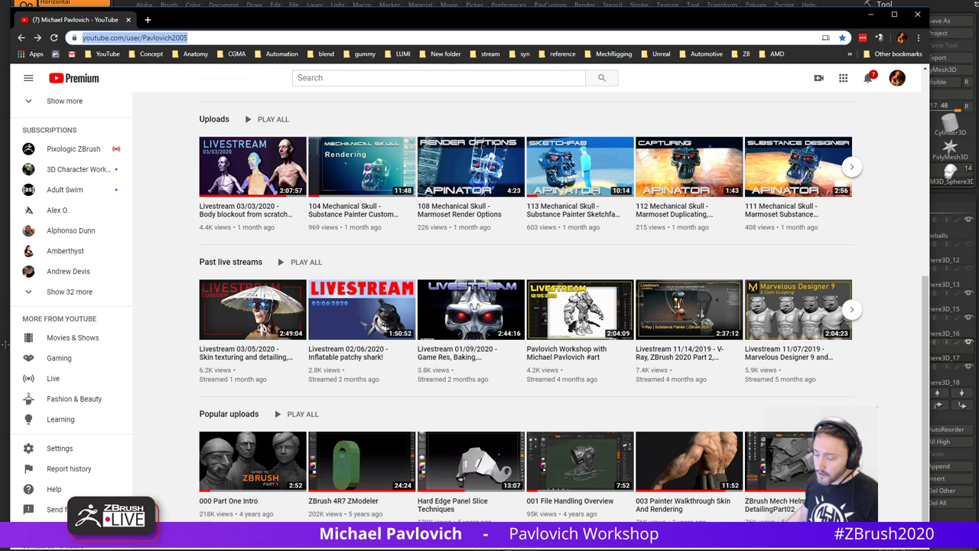
click(5, 344)
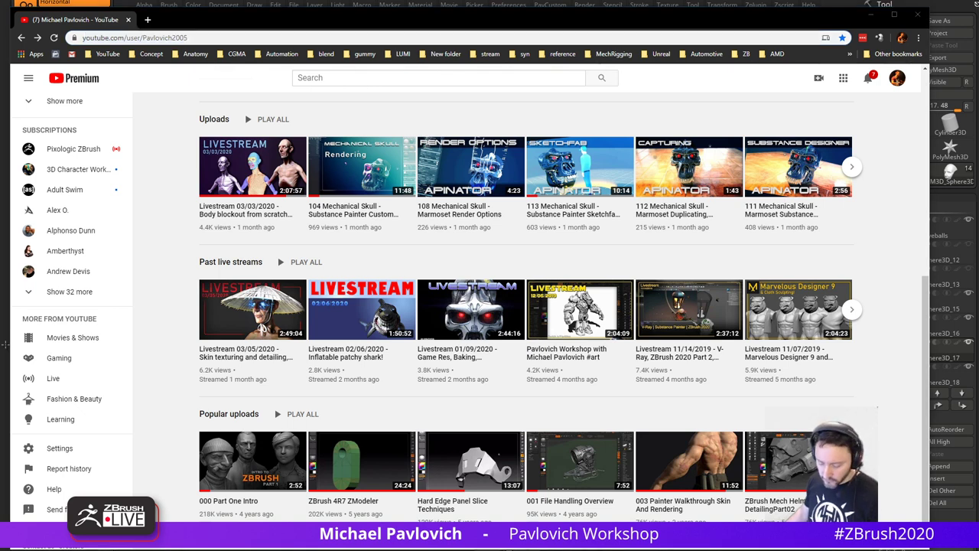
drag(240, 27, 0, 26)
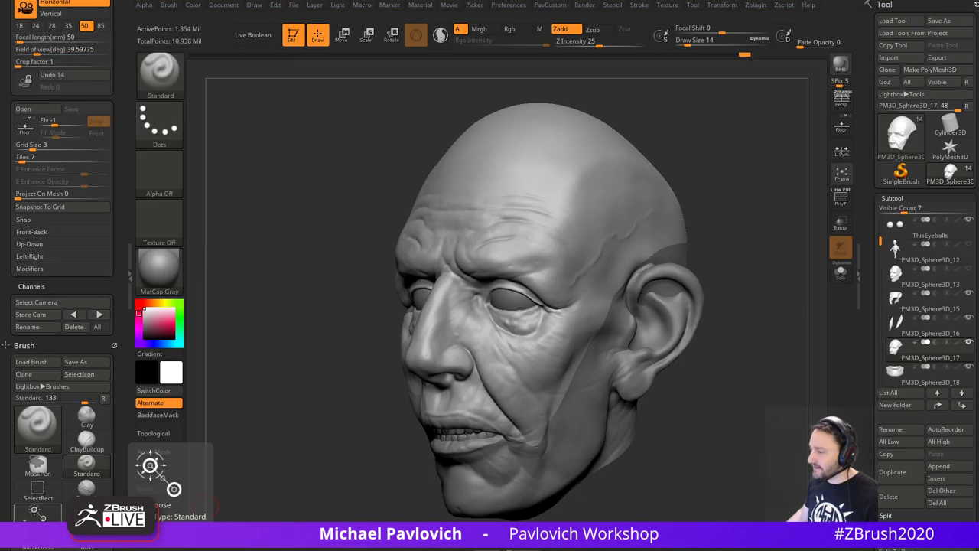
- Isolate the near half of the face piece, mask it, show the whole piece again and invert the mask
mouse_move(764, 200)
mouse_down()
mouse_move(837, 192)
mouse_move(765, 236)
mouse_move(751, 259)
mouse_up()
mouse_move(640, 196)
mouse_down()
mouse_move(679, 177)
mouse_move(612, 205)
mouse_up()
key(w)
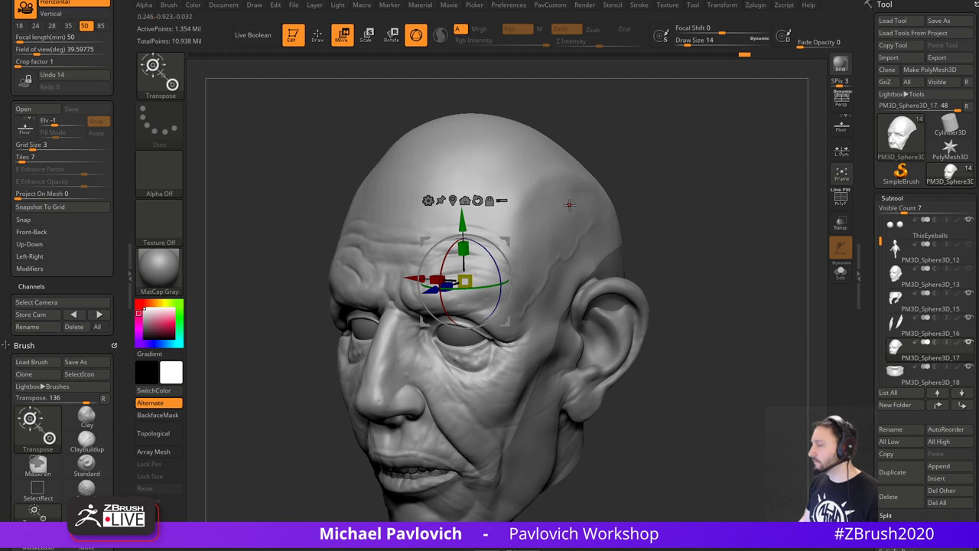
key(q)
ctrl+shift+click(578, 209)
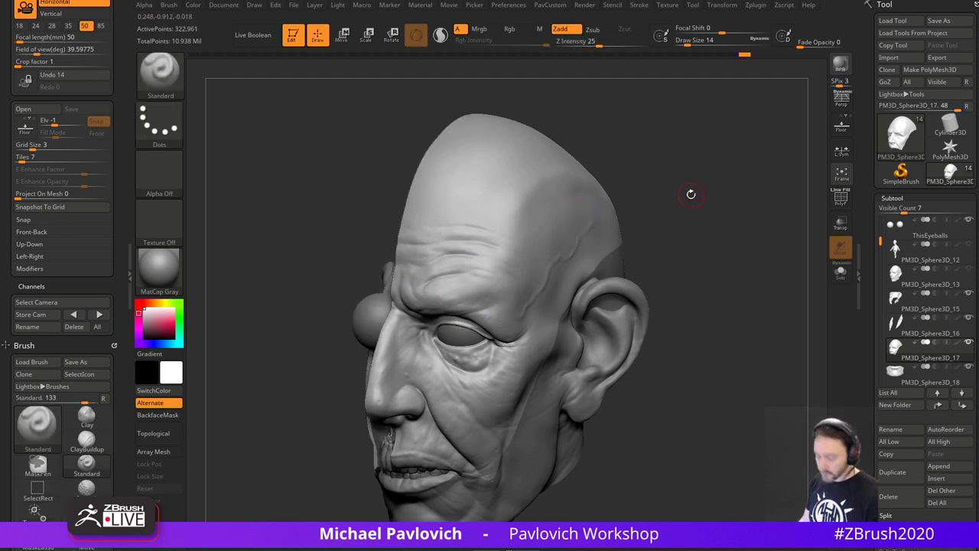
ctrl+click(686, 196)
ctrl+shift+click(690, 193)
ctrl+click(695, 184)
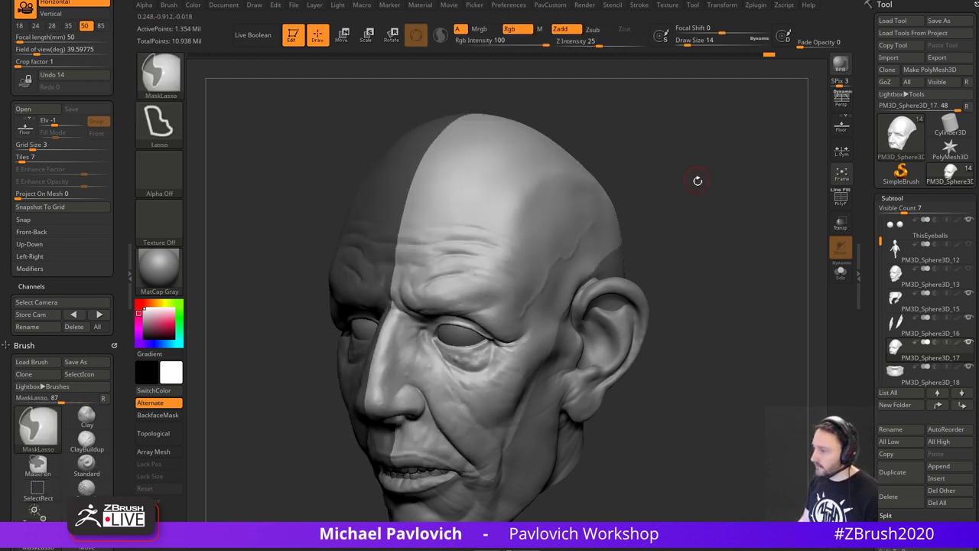
- From the front view, try transforming the unmasked half of the face with the gizmo placed beside the temple, and undo the changes
shift+drag(698, 182, 709, 176)
key(w)
alt+drag(504, 243, 636, 215)
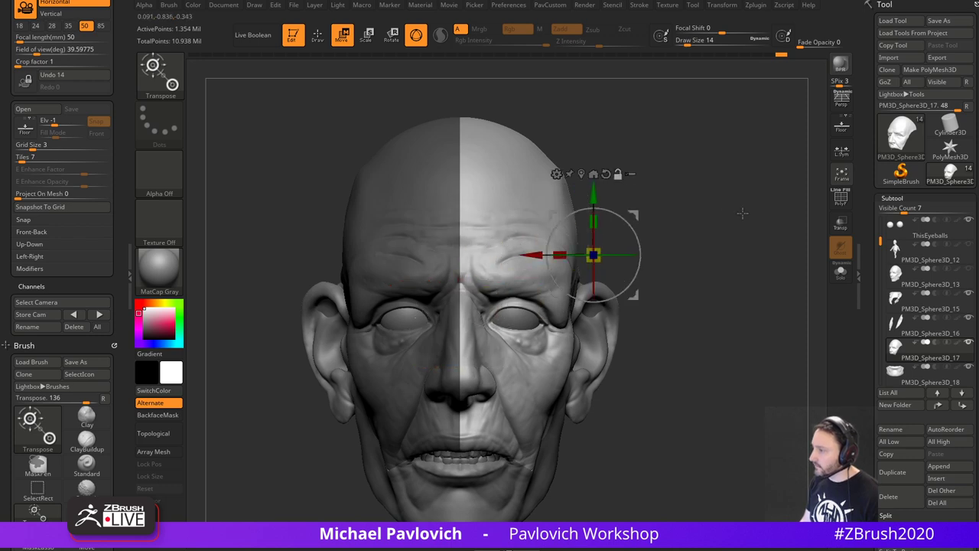
shift+drag(743, 212, 670, 236)
shift+drag(731, 160, 808, 159)
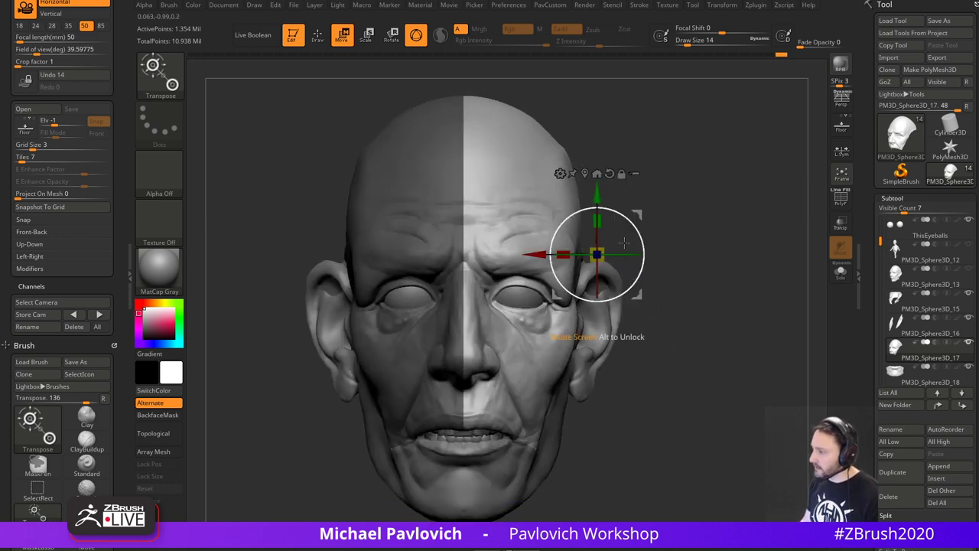
drag(618, 254, 676, 243)
mouse_move(744, 238)
mouse_down()
mouse_move(715, 211)
mouse_move(736, 225)
mouse_move(720, 253)
mouse_move(744, 254)
mouse_move(705, 262)
mouse_up()
key(ctrl+z)
key(ctrl+z)
key(q)
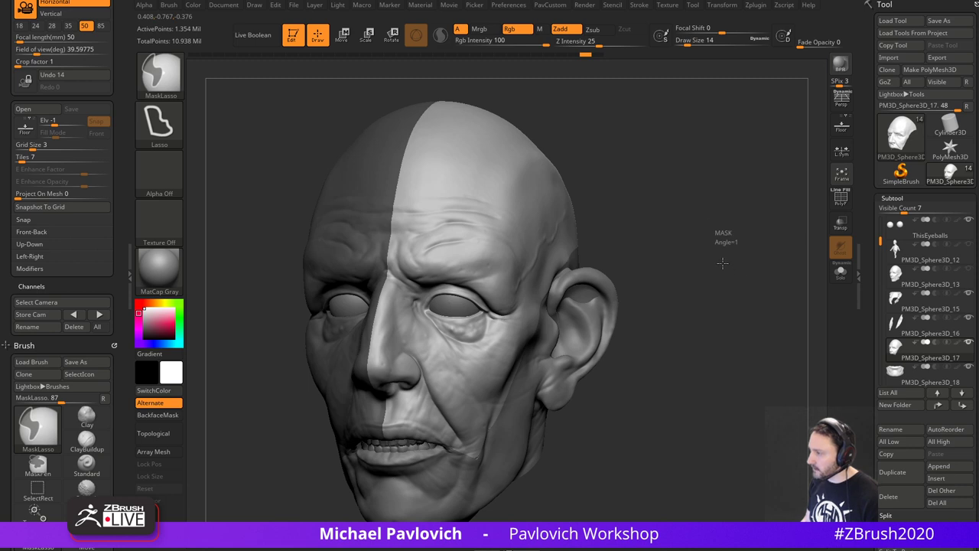
- Acknowledge the crash notices and restore the recovered project Recovered_3569 from the relaunched ZBrush's QuickSave files
click(518, 258)
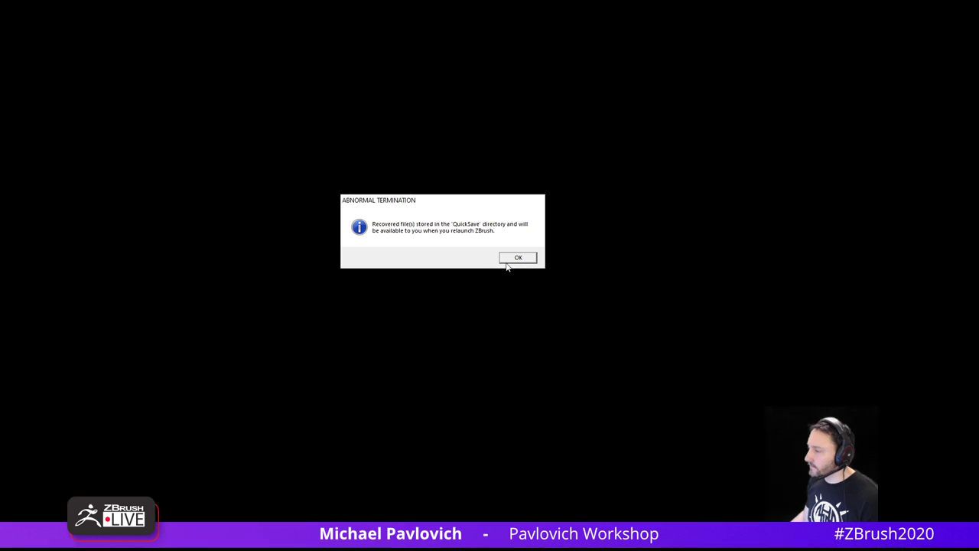
click(515, 262)
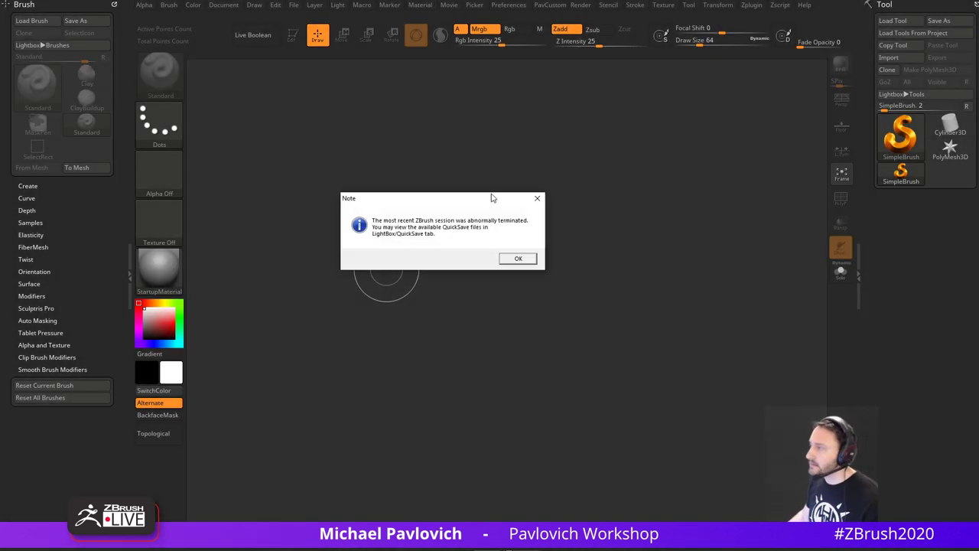
click(518, 259)
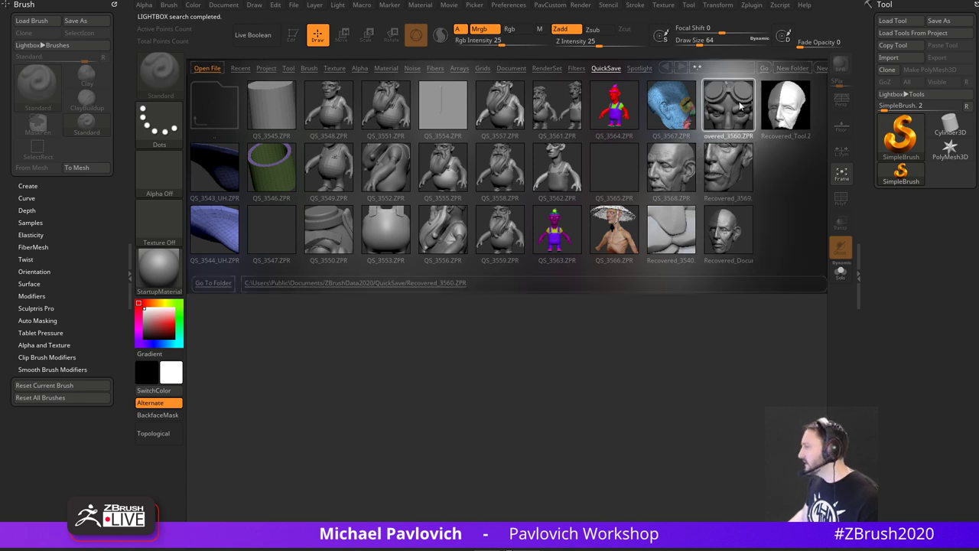
double_click(732, 183)
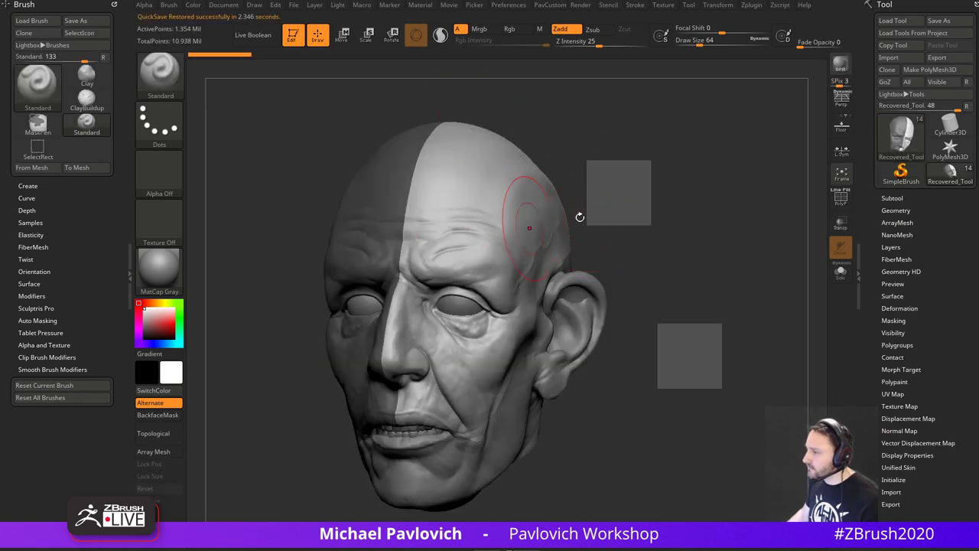
- Reduce the draw size to 29 and clear the mask from the face piece
key(s)
mouse_move(690, 155)
mouse_down()
mouse_move(756, 194)
mouse_move(706, 186)
mouse_up()
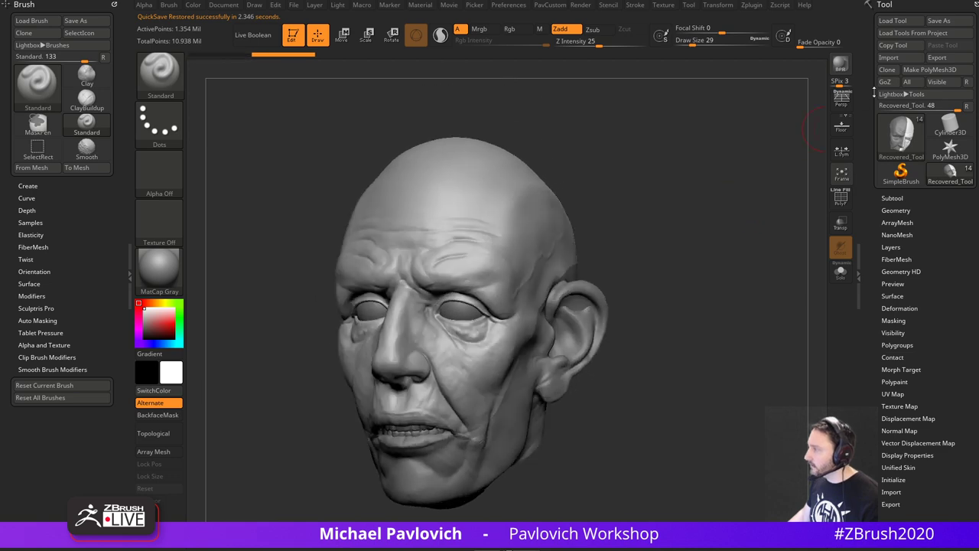
- Save the tool as SplitHead in the Gauntly folder inside the streaming folder
click(939, 21)
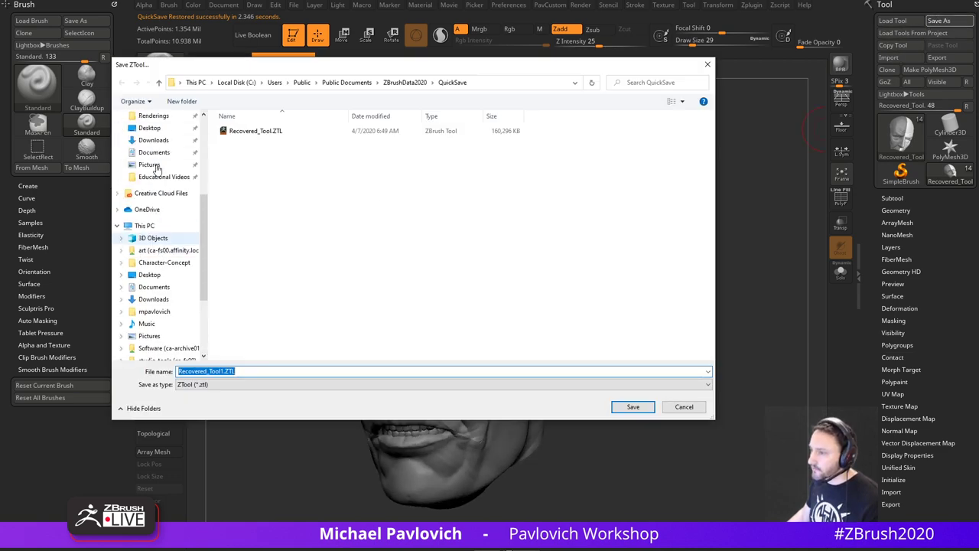
scroll(156, 169, up, 5)
click(184, 173)
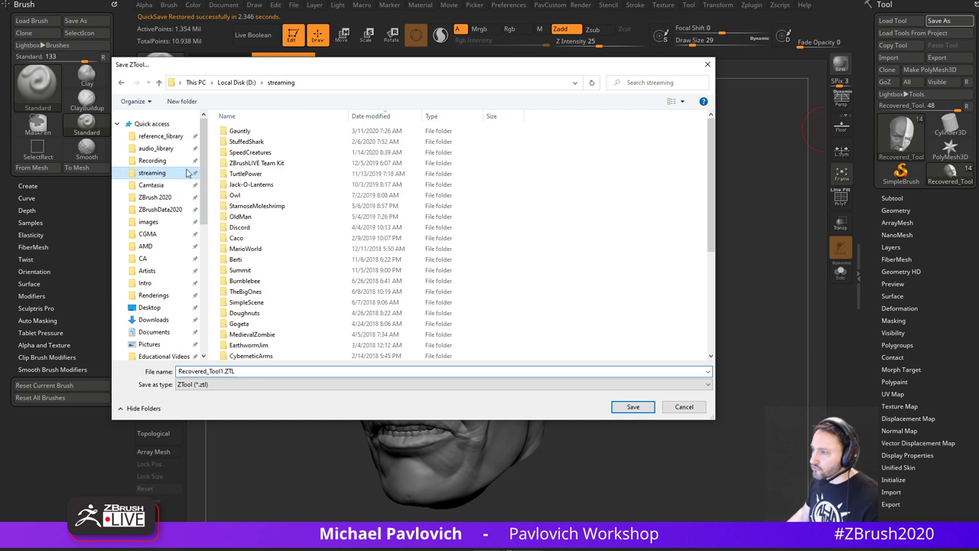
double_click(240, 131)
click(252, 163)
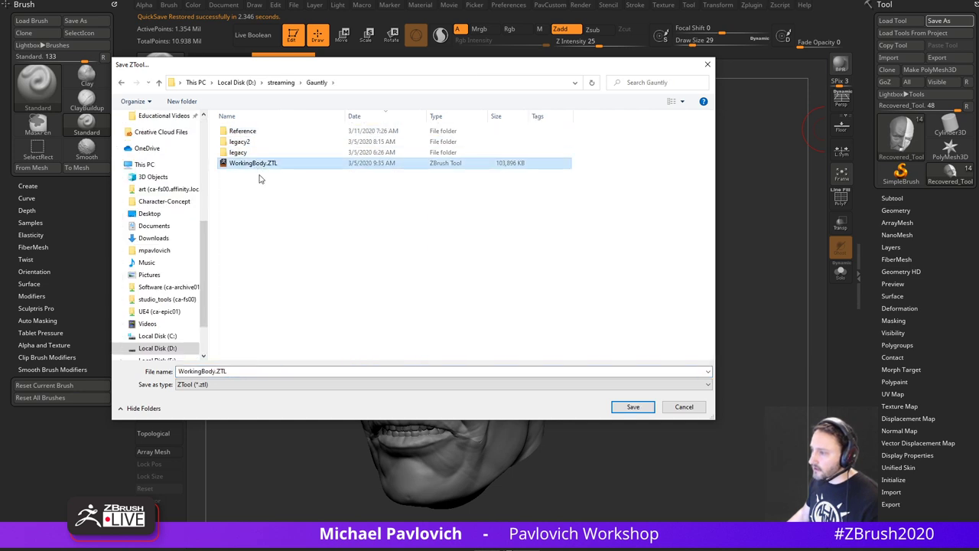
double_click(194, 371)
text(SplitHead)
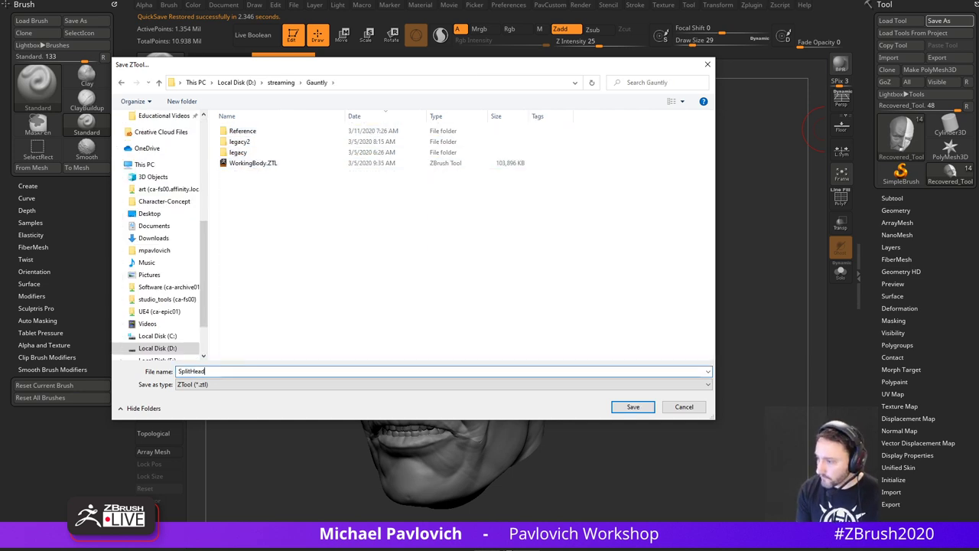
key(Return)
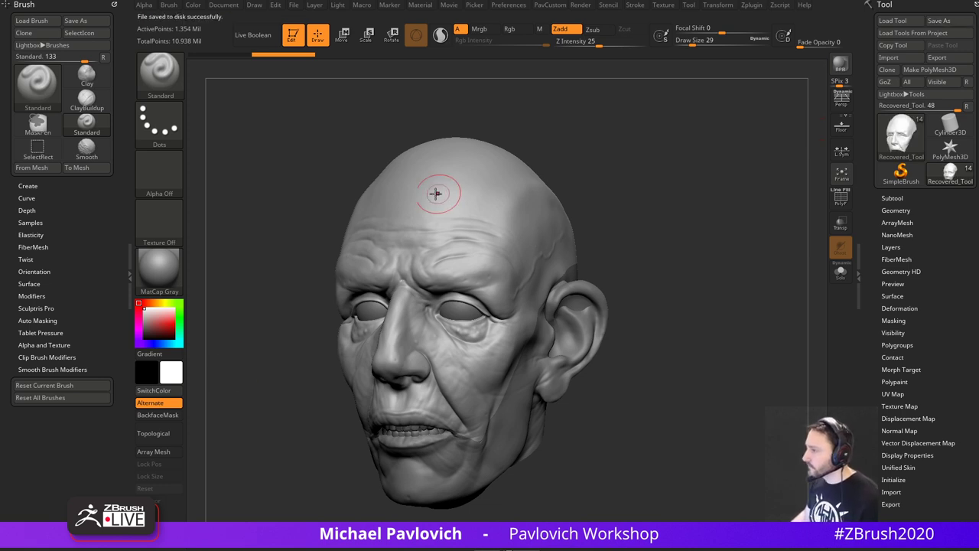
- Set the brush draw size to 9
mouse_move(655, 166)
mouse_down()
mouse_move(674, 170)
mouse_move(593, 182)
mouse_move(726, 185)
mouse_move(691, 224)
mouse_up()
key(s)
click(676, 227)
drag(635, 256, 569, 295)
key(s)
drag(641, 303, 727, 293)
click(678, 304)
click(668, 304)
- Select the full-body subtool PM3D_Sphere3D_12, isolate it with Solo and show its polygroup wireframe
click(902, 199)
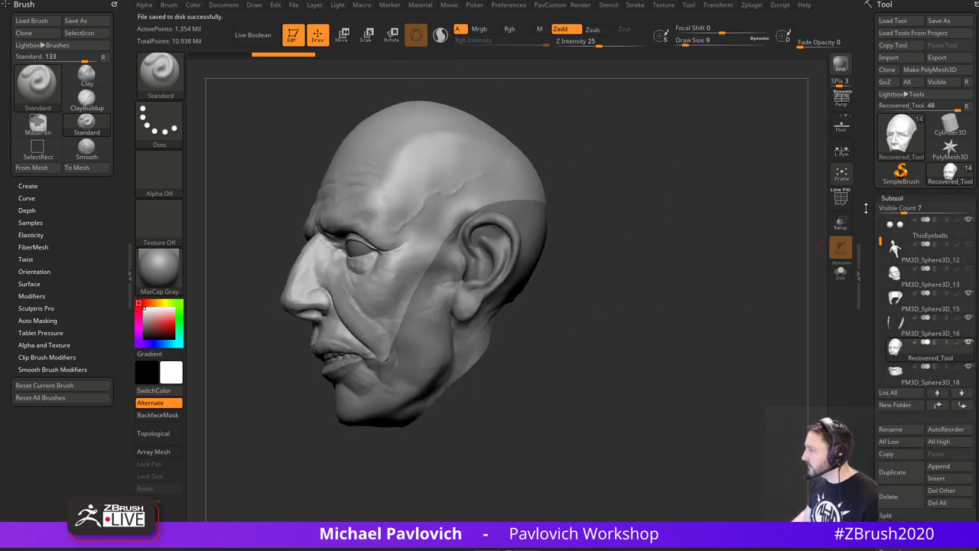
drag(867, 212, 865, 185)
click(911, 231)
click(841, 273)
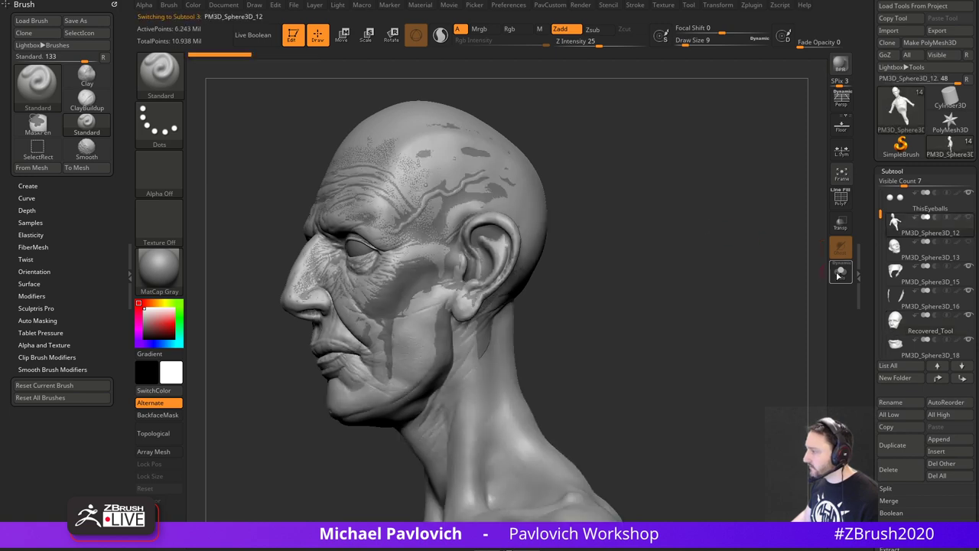
key(shift+f)
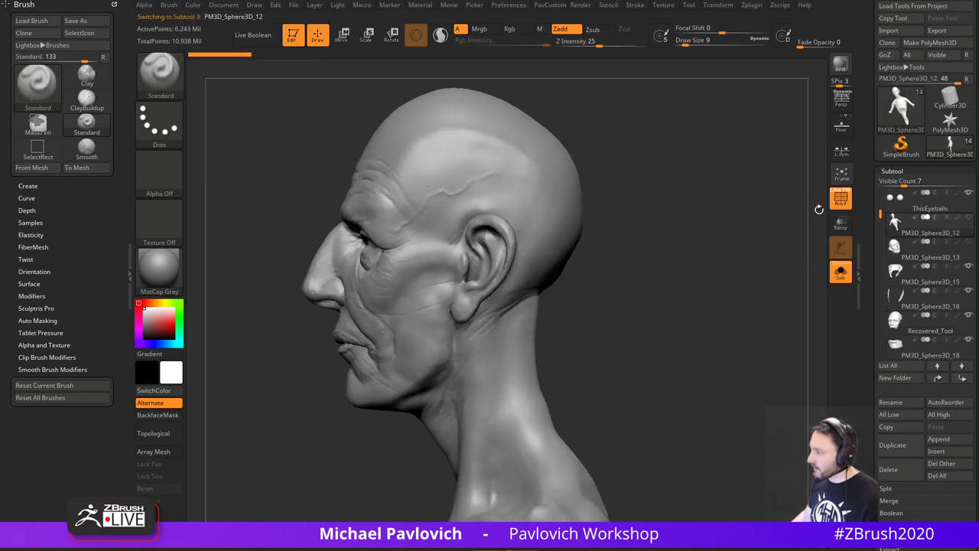
- Lower the body subtool to subdivision level 1
drag(877, 286, 870, 222)
click(894, 182)
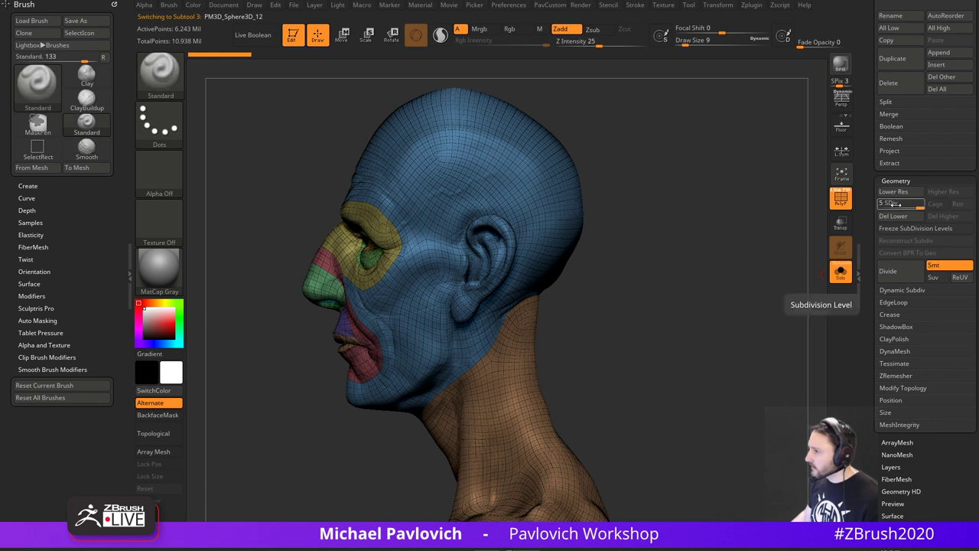
drag(900, 203, 877, 206)
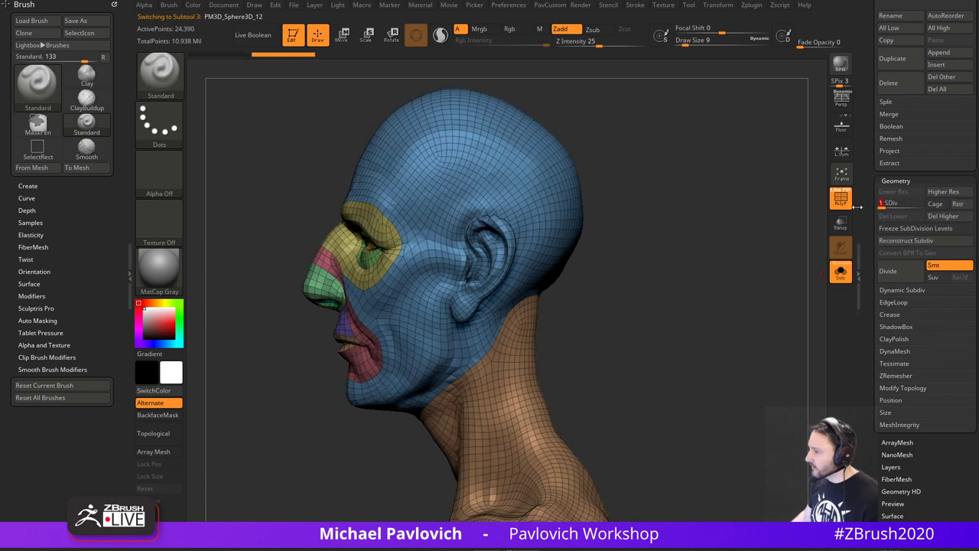
- Hide the head and face polygroups of the body and delete the hidden geometry, keeping the neck, torso and arms
alt+drag(590, 328, 651, 168)
ctrl+shift+click(419, 180)
ctrl+shift+drag(559, 142, 590, 274)
ctrl+shift+click(491, 285)
mouse_move(609, 222)
ctrl+shift+mouse_down()
mouse_move(646, 349)
mouse_move(658, 286)
mouse_move(593, 245)
mouse_move(651, 170)
mouse_move(715, 232)
mouse_move(741, 357)
mouse_move(749, 345)
ctrl+shift+mouse_up()
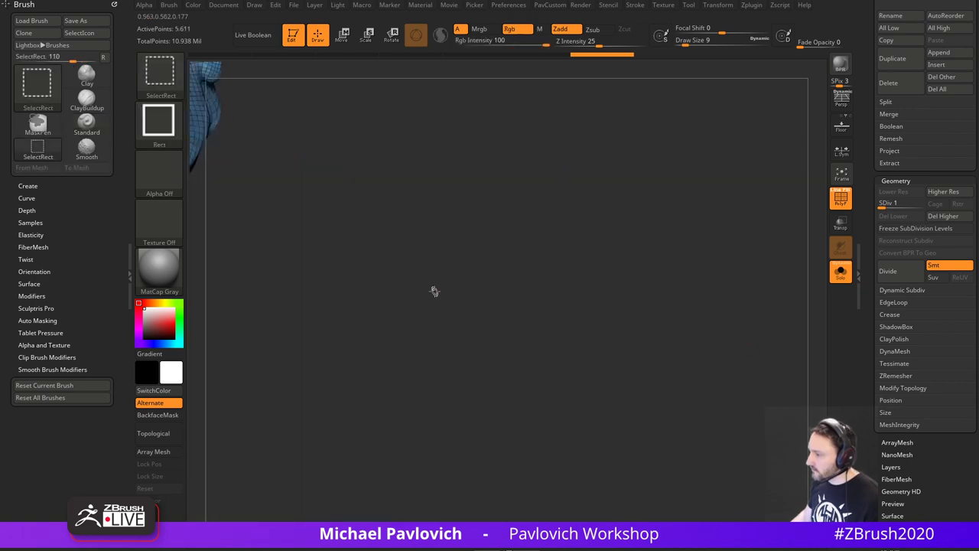
mouse_move(637, 258)
ctrl+shift+mouse_down()
mouse_move(685, 288)
mouse_move(641, 205)
mouse_move(645, 302)
mouse_move(664, 324)
ctrl+shift+mouse_up()
alt+drag(651, 276, 666, 299)
key(space)
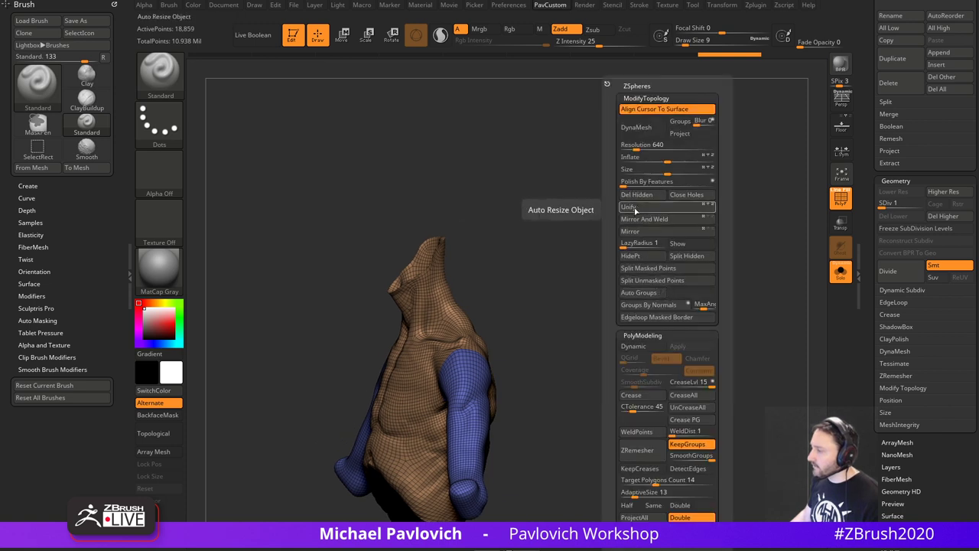
click(638, 198)
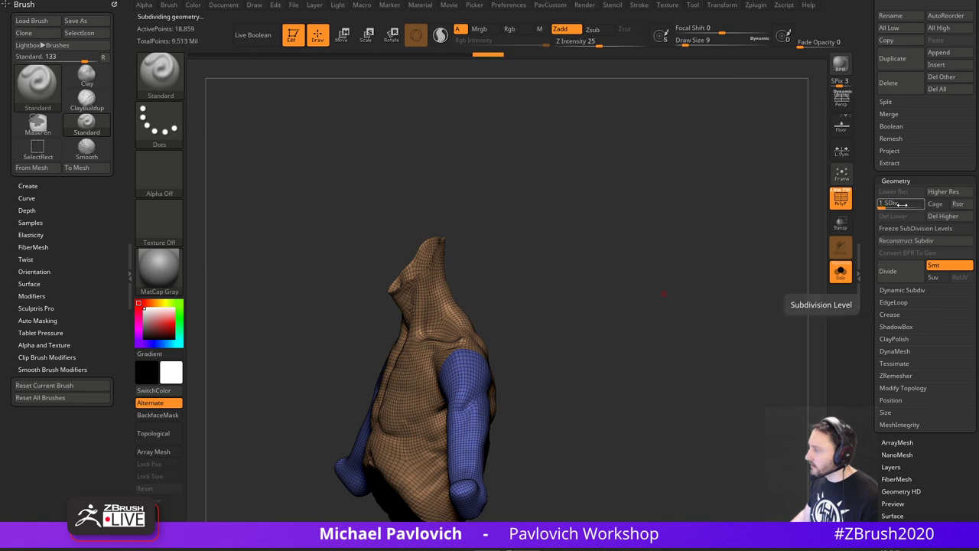
- Raise the headless body to subdivision level 5 and turn off the wireframe display
mouse_move(665, 293)
right_down()
mouse_move(654, 242)
mouse_move(680, 287)
right_up()
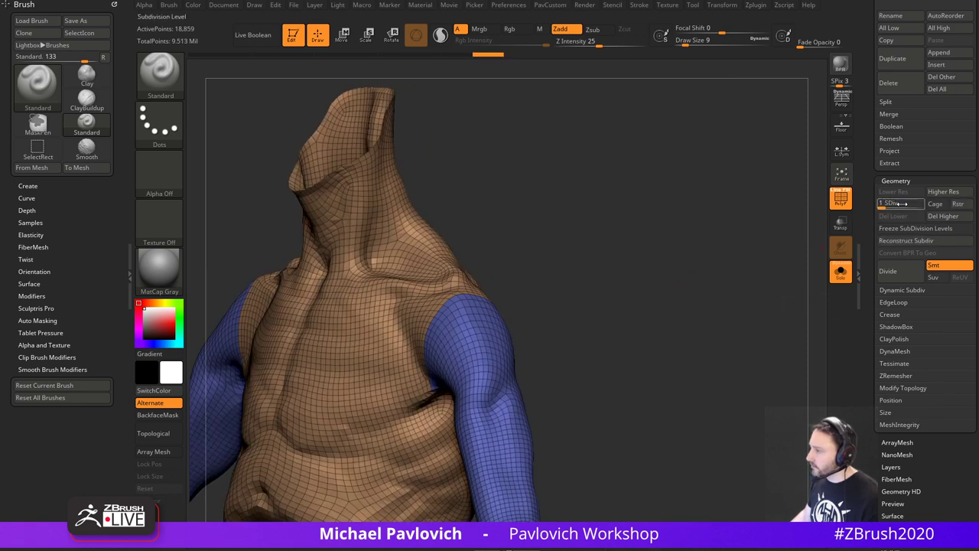
drag(897, 206, 917, 207)
right_drag(717, 221, 636, 317)
click(841, 199)
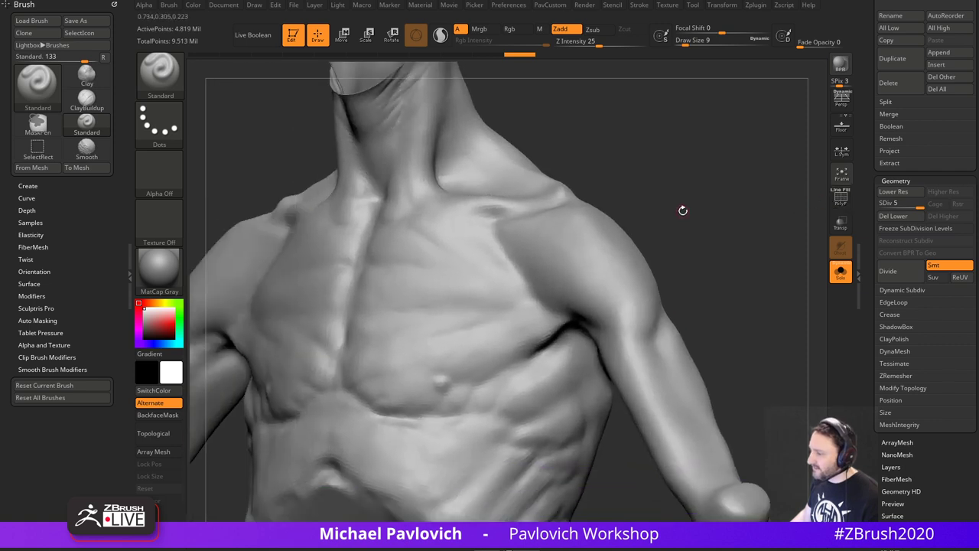
- Mark the first undo history state as the projection source and return to the headless body state
right_drag(682, 211, 674, 186)
drag(515, 56, 197, 58)
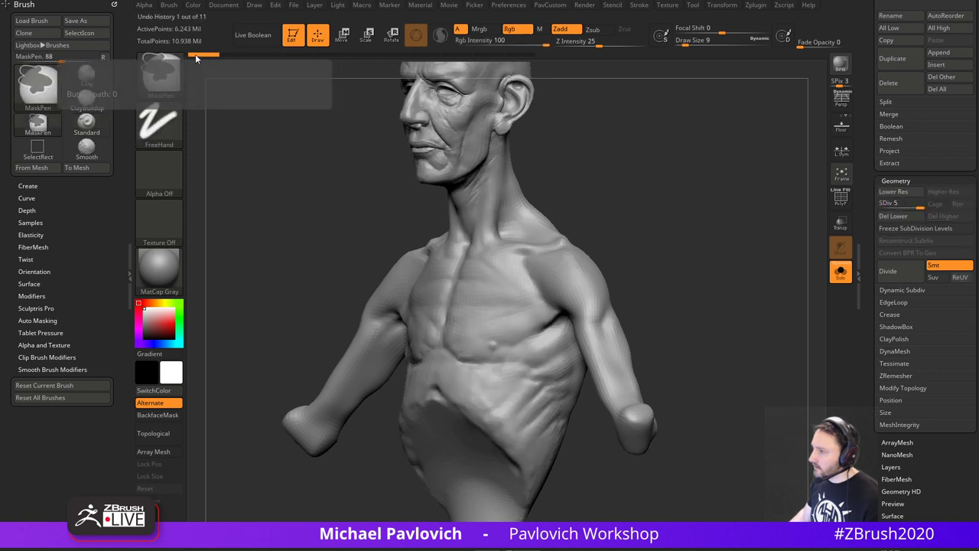
click(534, 55)
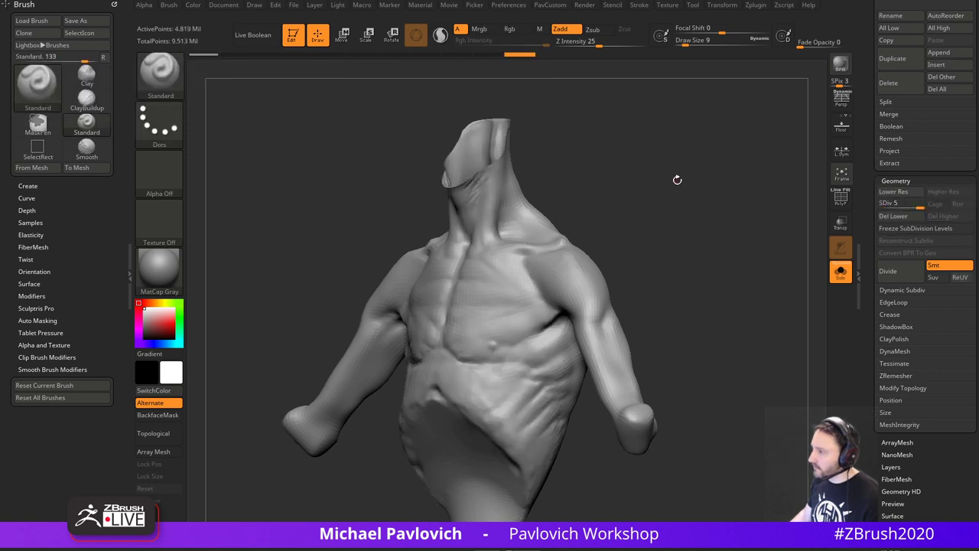
- Project the marked history state's detail and colour onto the headless body with Project History
drag(718, 243, 697, 260)
alt+drag(698, 261, 696, 202)
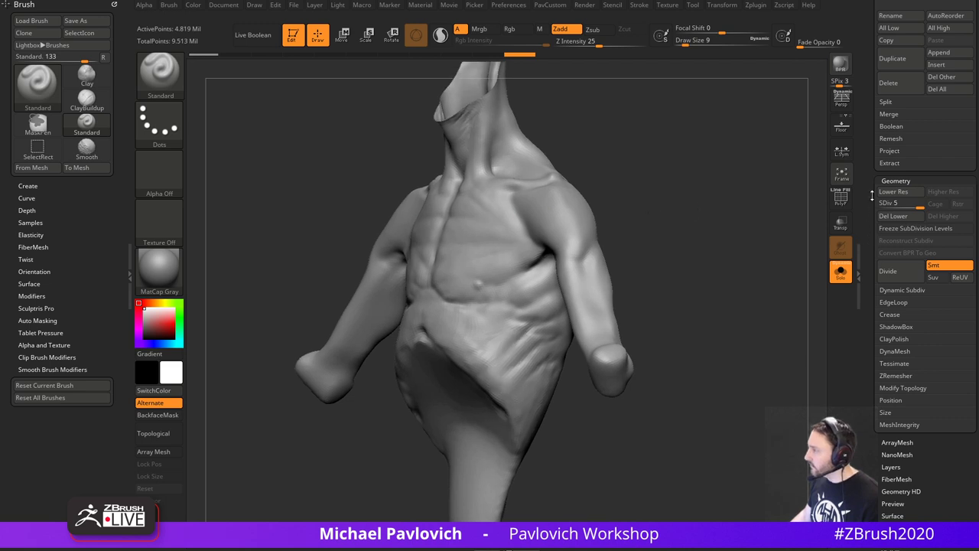
click(890, 151)
click(948, 162)
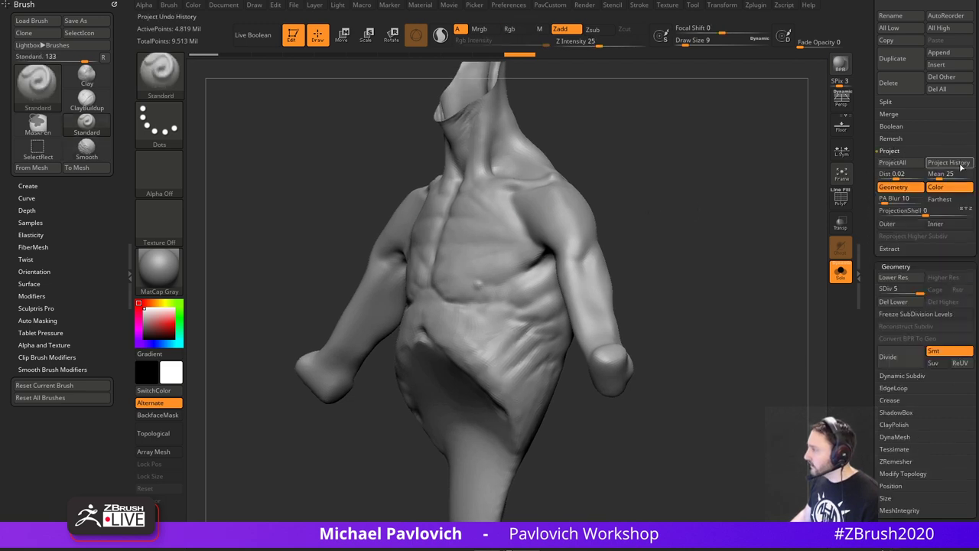
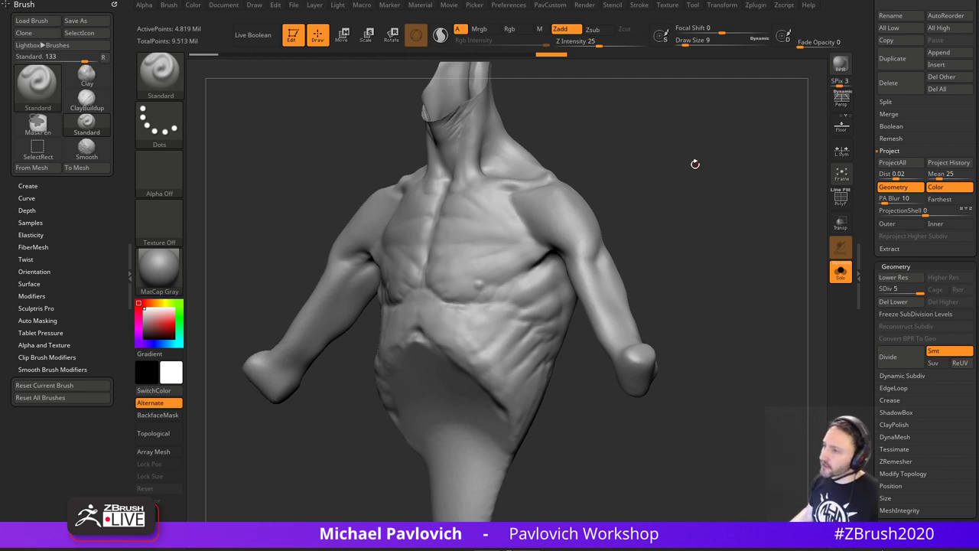
drag(643, 102, 731, 186)
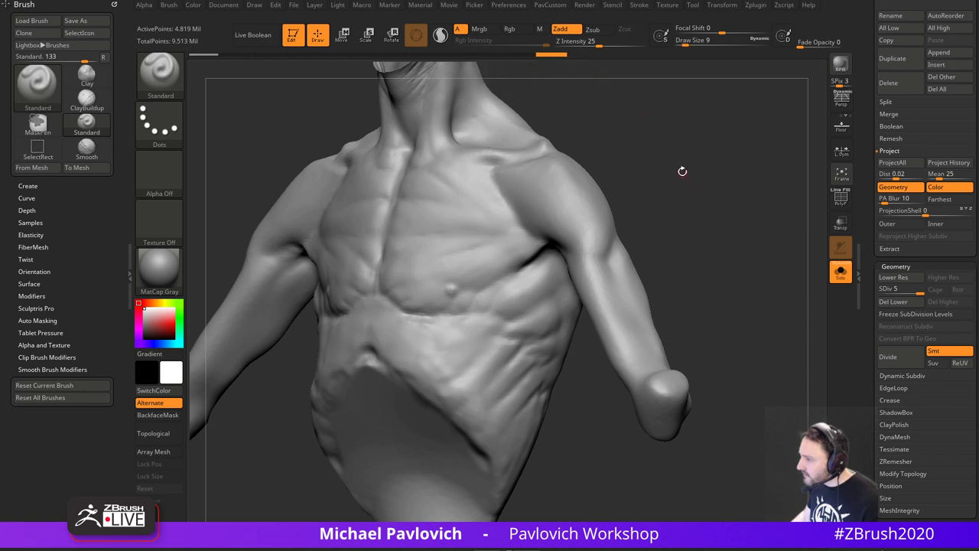
ctrl+right_drag(760, 227, 765, 187)
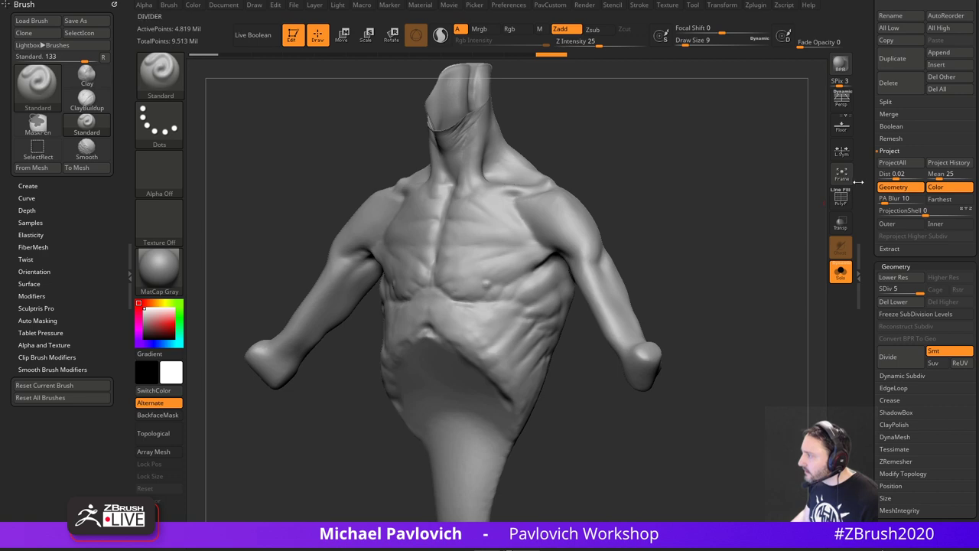
- Show the polypaint on the PM3D_Sphere3D_12 body and turn off Solo to display the other visible subtools
drag(878, 183, 879, 321)
click(957, 244)
mouse_move(765, 233)
right_down()
mouse_move(720, 217)
mouse_move(744, 159)
mouse_move(667, 339)
mouse_move(663, 312)
right_up()
click(844, 276)
- Nudge the neck's upper edge beneath the ears and jaw using the Move brush at draw size 68
right_drag(744, 237, 708, 329)
mouse_move(593, 247)
right_down()
mouse_move(731, 287)
mouse_move(664, 287)
right_up()
key(s)
mouse_move(553, 302)
mouse_down()
mouse_move(570, 302)
mouse_move(539, 291)
mouse_up()
key(b)
key(m)
key(v)
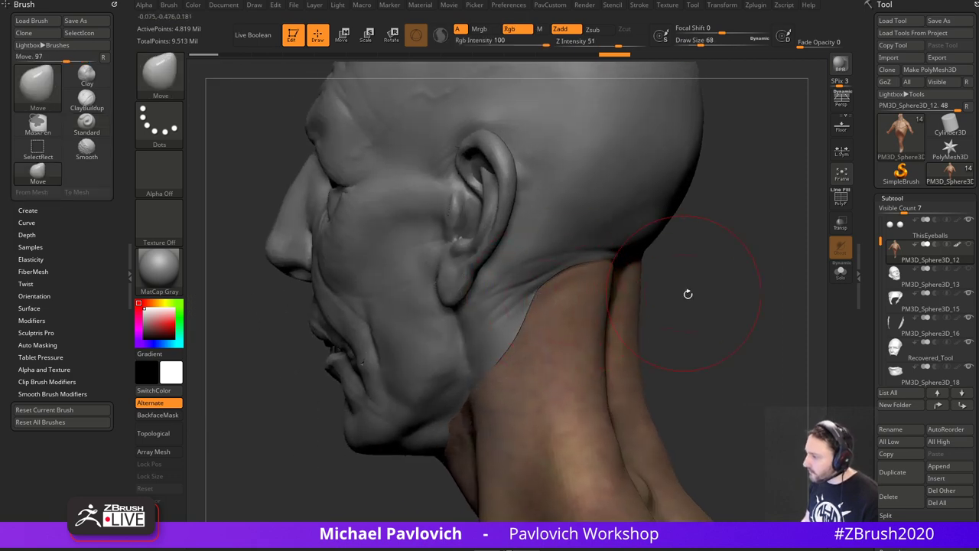
right_drag(687, 295, 535, 297)
drag(503, 330, 507, 334)
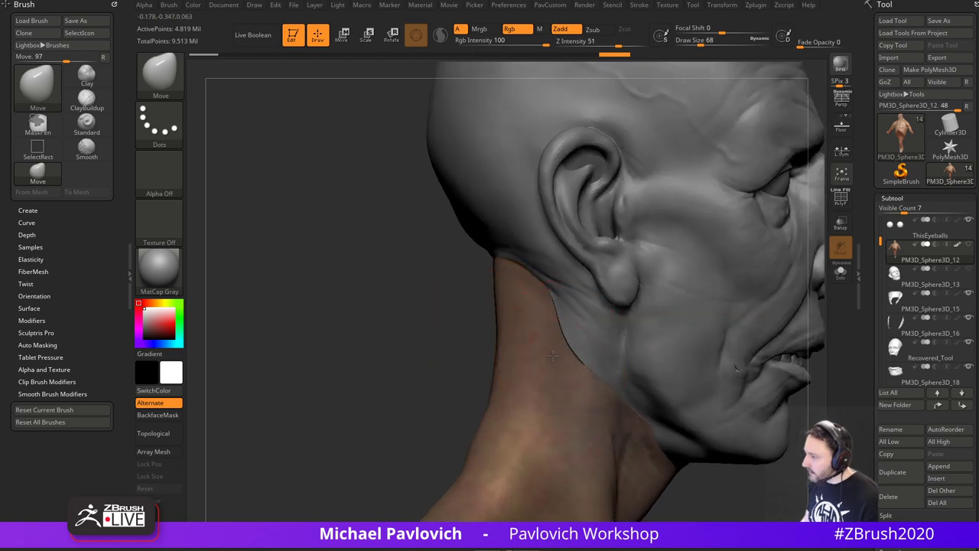
drag(554, 356, 551, 354)
- Switch to the Standard brush and set its draw size to 13
right_drag(434, 319, 694, 299)
key(b)
key(s)
key(t)
key(s)
drag(644, 302, 624, 302)
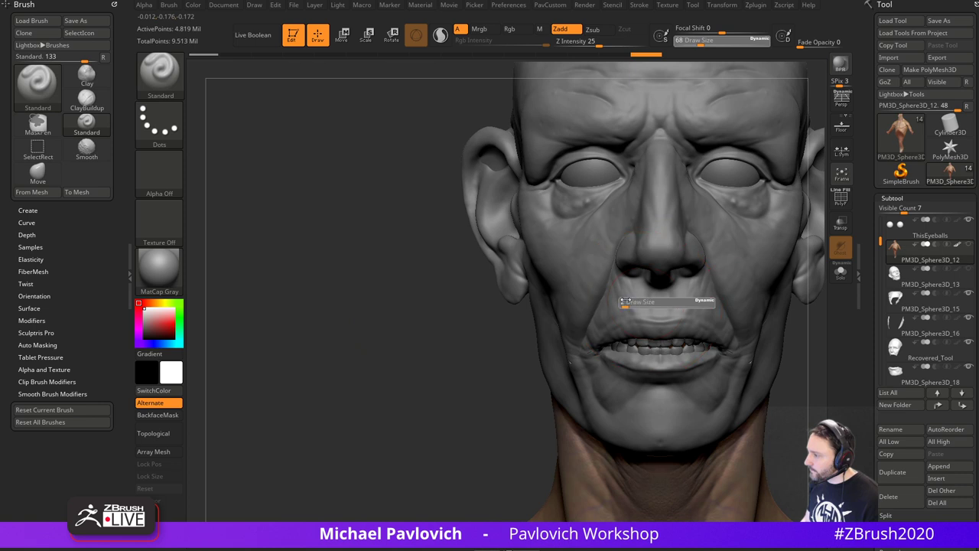
mouse_move(678, 280)
alt+right_down()
mouse_move(457, 280)
mouse_move(706, 315)
mouse_move(693, 317)
alt+right_up()
key(s)
drag(691, 321, 700, 321)
right_drag(699, 321, 742, 315)
- Duplicate the headless body subtool, reselect the original PM3D_Sphere3D_12 and set the draw size to 25
click(892, 472)
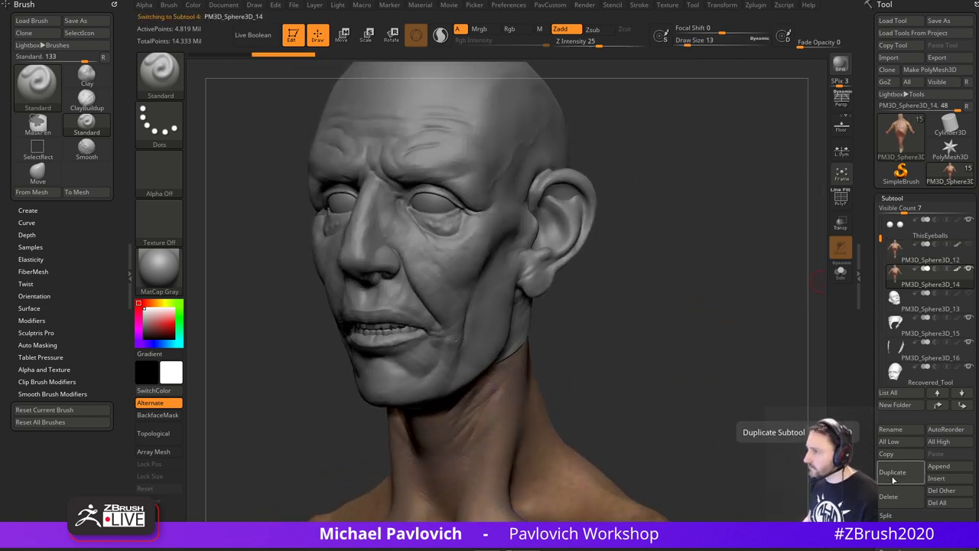
click(924, 260)
mouse_move(708, 322)
ctrl+right_down()
mouse_move(676, 306)
mouse_move(714, 309)
ctrl+right_up()
right_drag(716, 230, 713, 270)
key(s)
drag(708, 277, 712, 278)
mouse_move(713, 278)
right_down()
mouse_move(732, 286)
mouse_move(722, 293)
right_up()
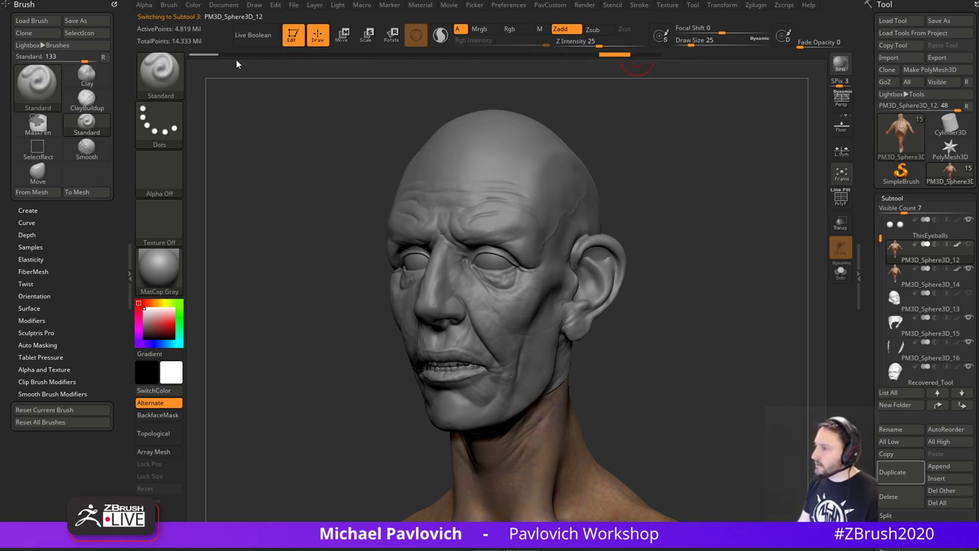
- Revert PM3D_Sphere3D_12 to its first history state with the full head and delete its undo history
drag(237, 61, 179, 60)
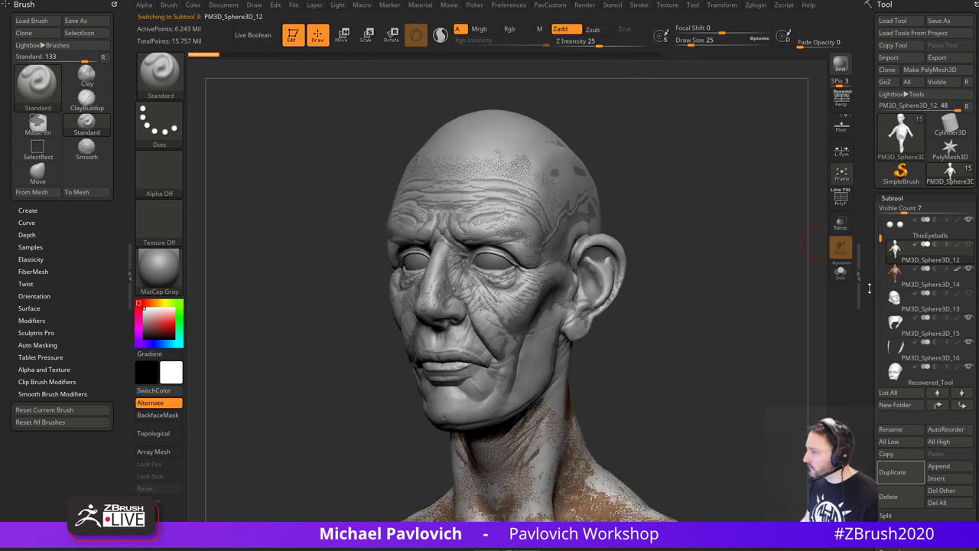
click(274, 5)
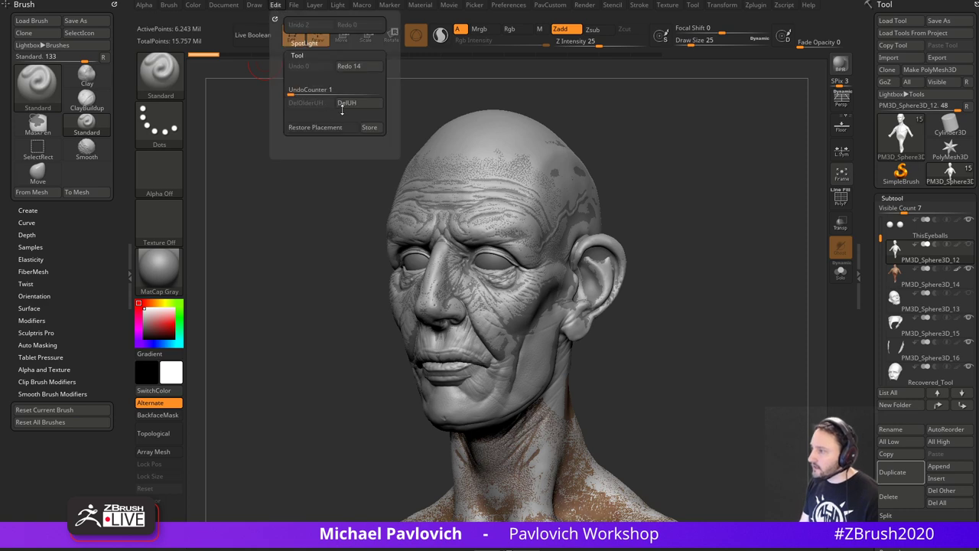
click(347, 106)
- Isolate the painted full body with Solo, frame its face and set the draw size to 9
alt+right_drag(765, 301, 760, 278)
click(835, 280)
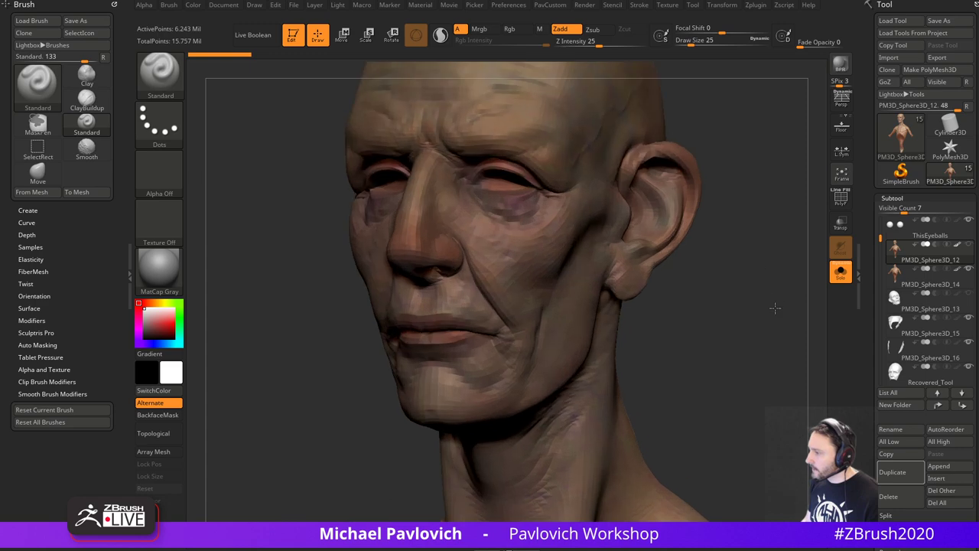
mouse_move(772, 298)
alt+mouse_down()
mouse_move(750, 335)
mouse_move(689, 352)
alt+mouse_up()
key(s)
drag(720, 349, 730, 352)
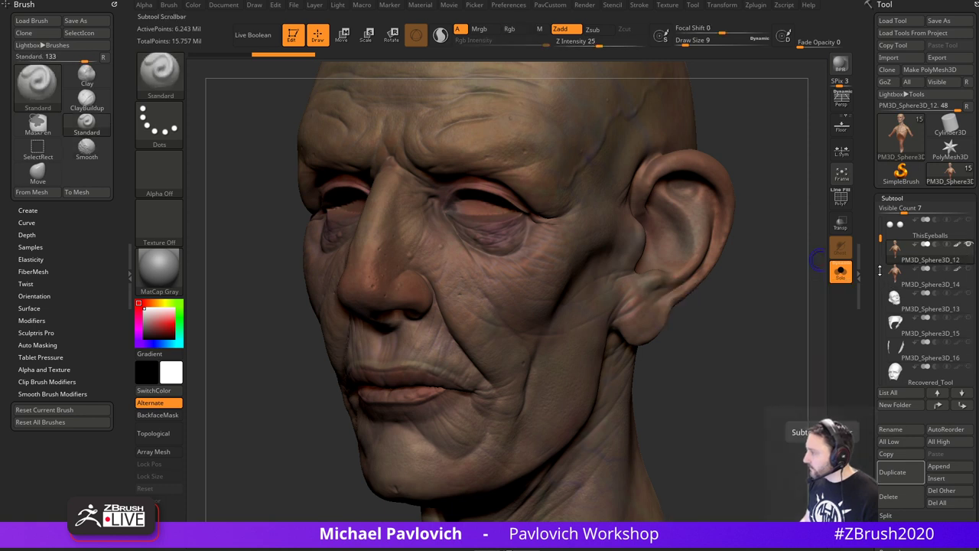
- Select the Recovered_Tool face subtool and show its polygroup wireframe
drag(880, 238, 880, 243)
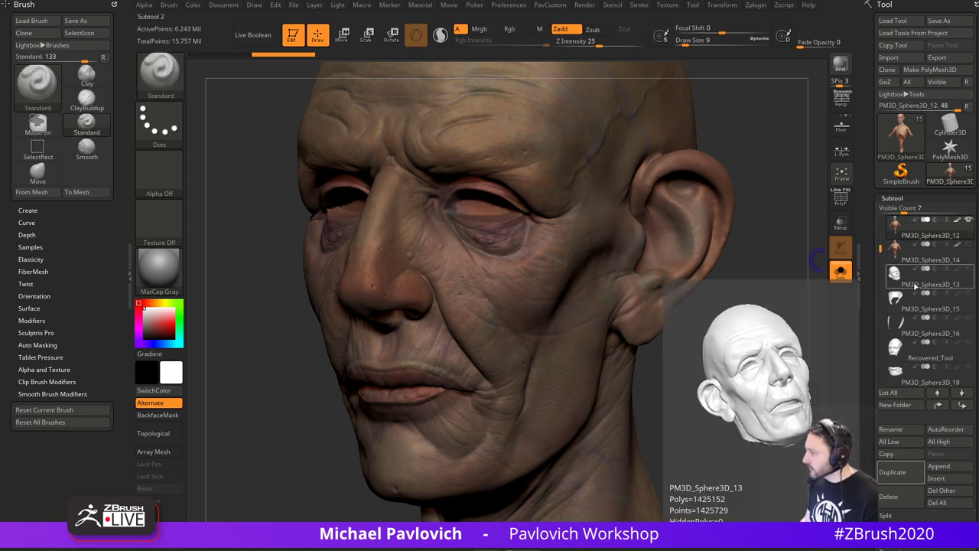
click(922, 356)
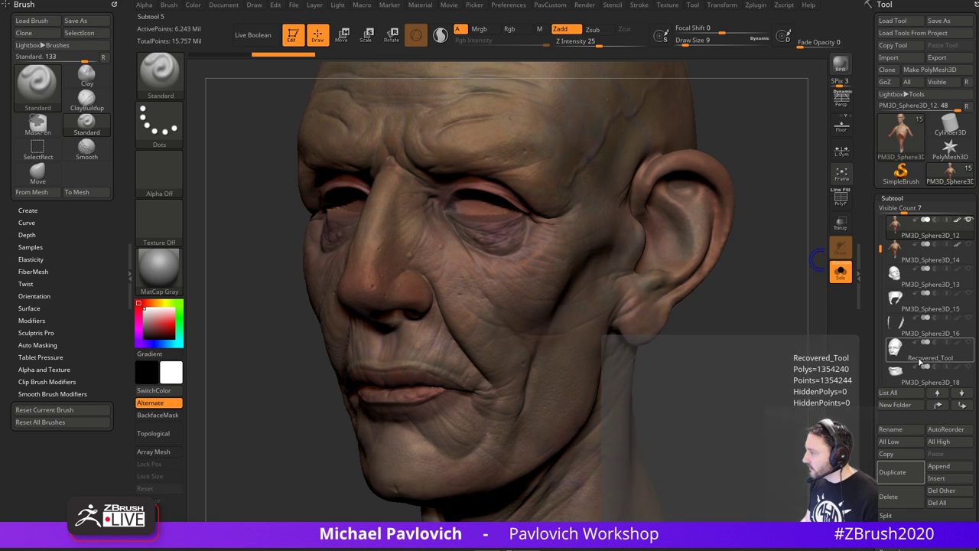
click(841, 202)
- Delete the lower subdivision levels of the Recovered_Tool face mesh
mouse_move(742, 249)
mouse_down()
mouse_move(768, 243)
mouse_move(736, 266)
mouse_up()
drag(866, 309, 862, 207)
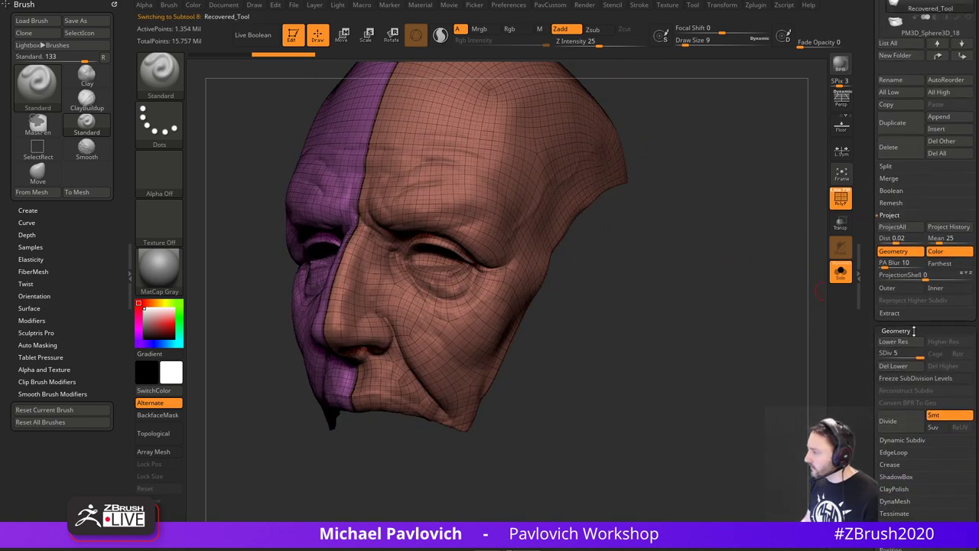
click(922, 367)
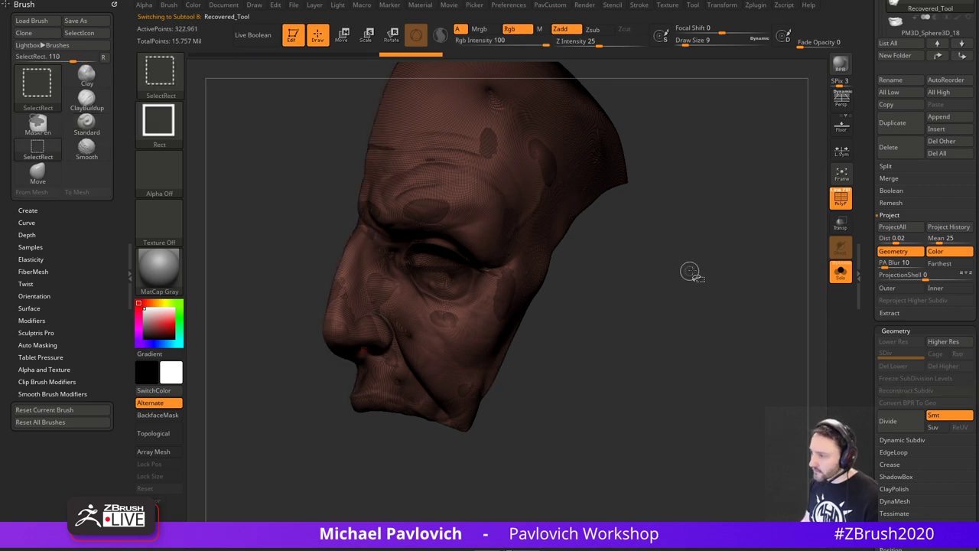
- Split the hidden half of the Recovered_Tool face into its own subtool, reconstruct the visible half's lower subdivision levels and return to SDiv 5
key(3)
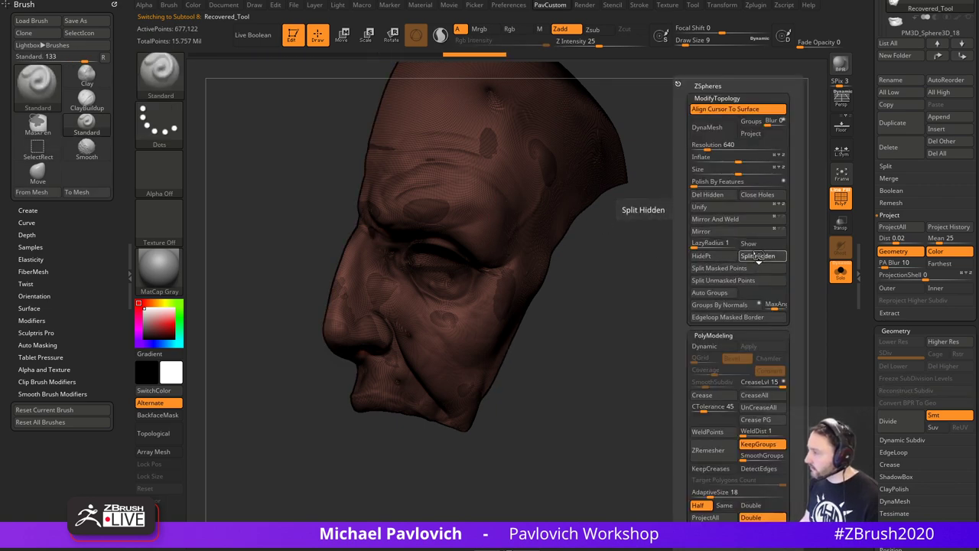
click(908, 393)
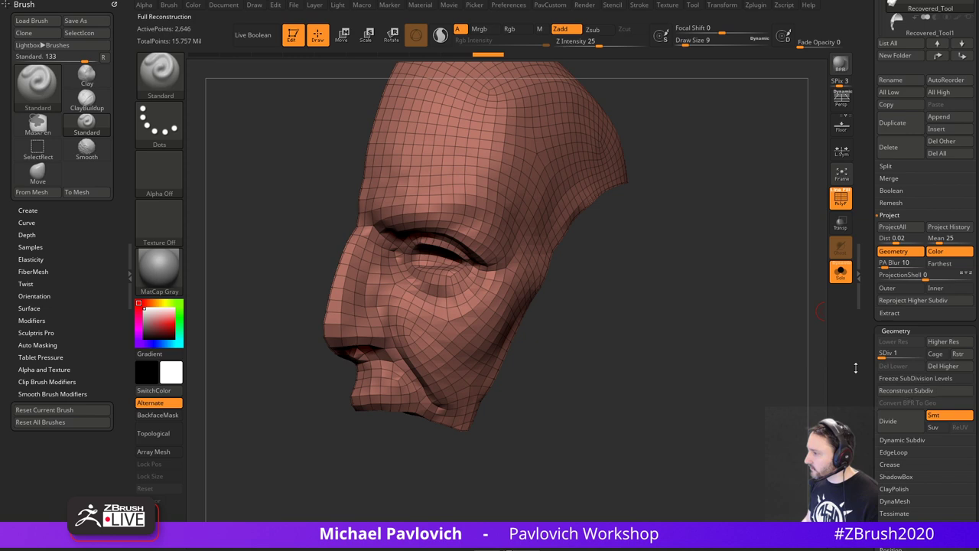
drag(710, 331, 736, 332)
alt+drag(677, 297, 778, 319)
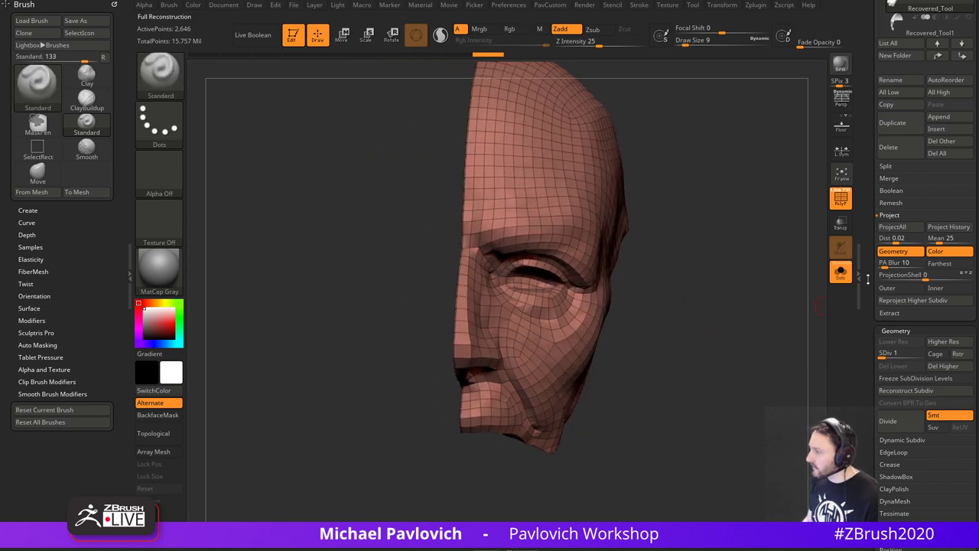
drag(907, 357, 935, 356)
drag(875, 318, 867, 442)
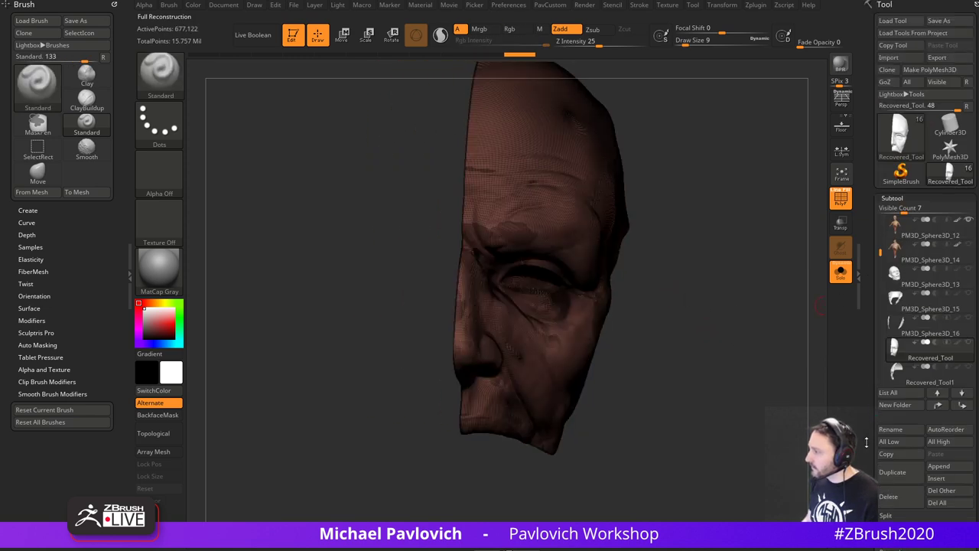
- Turn off Solo, hide the PM3D_Sphere3D_12 body subtool and make Recovered_Tool the active subtool
click(841, 274)
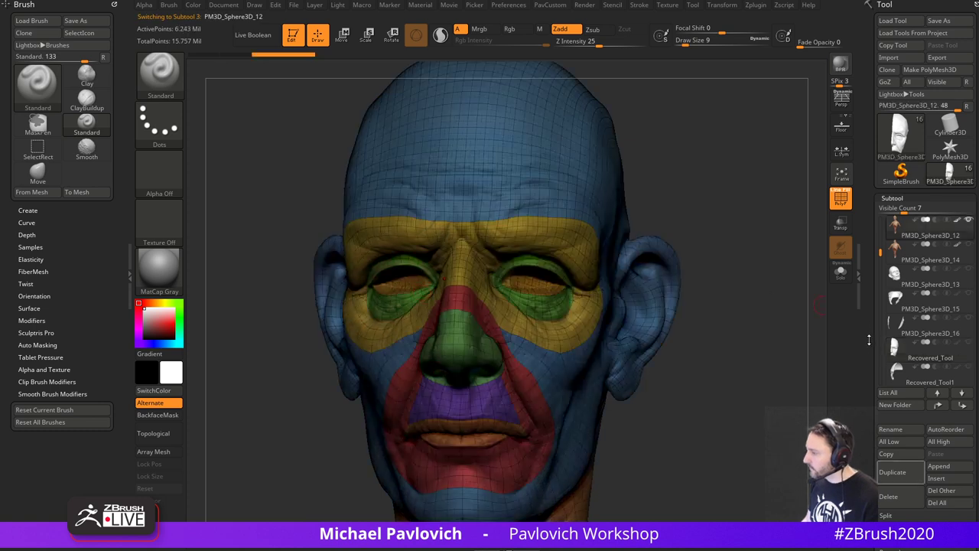
click(969, 220)
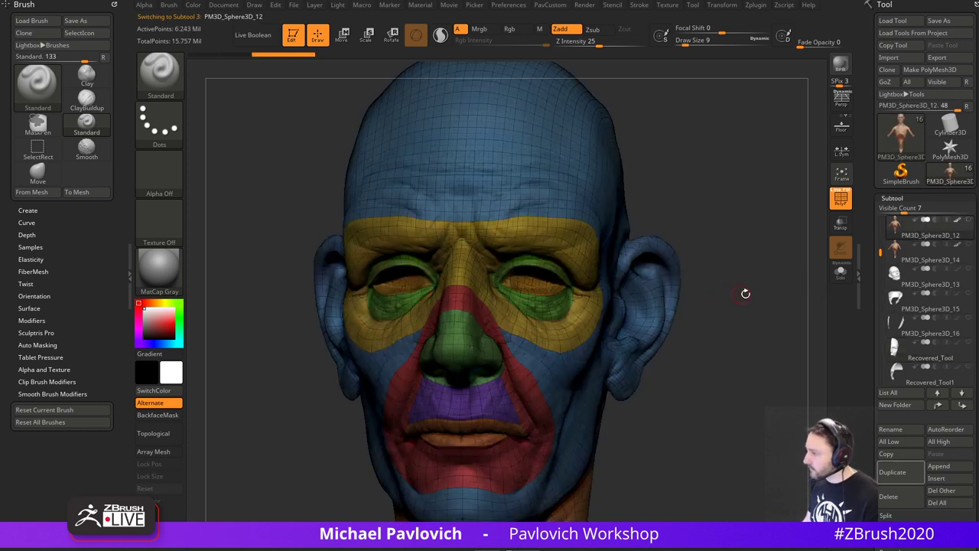
mouse_move(881, 253)
mouse_down()
mouse_move(882, 299)
mouse_move(877, 208)
mouse_move(879, 236)
mouse_up()
click(914, 377)
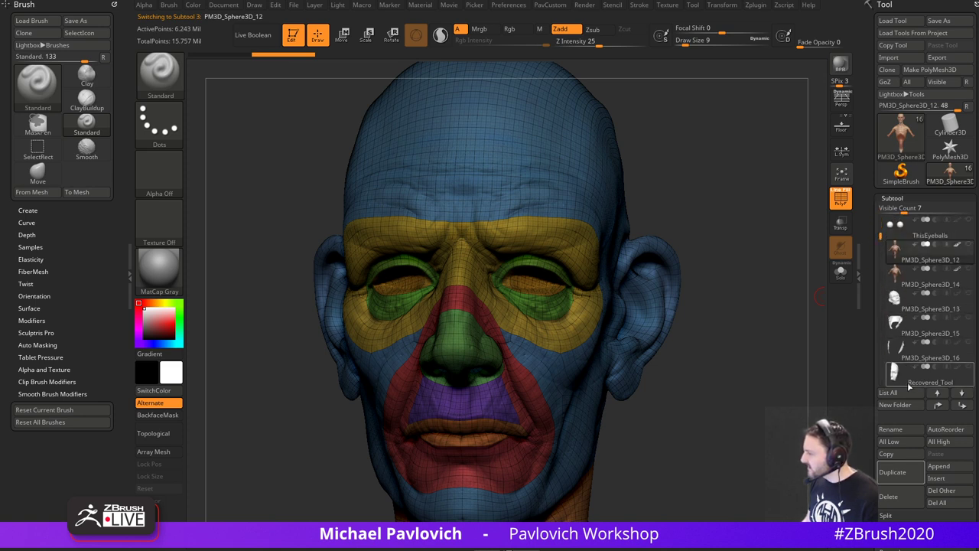
drag(881, 235, 880, 288)
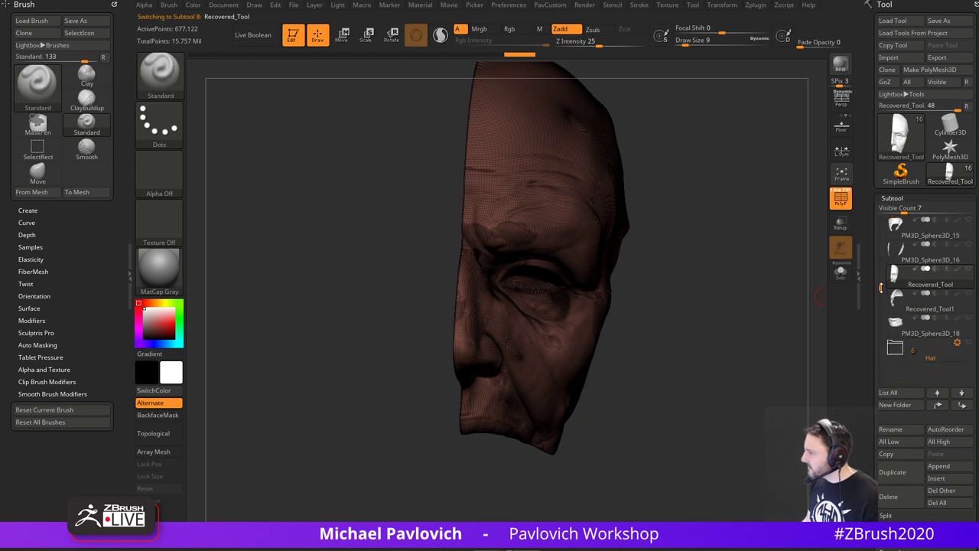
- Select the Recovered_Tool1 face half, reconstruct all its lower subdivision levels and set it to SDiv 5
click(912, 310)
scroll(873, 314, down, 5)
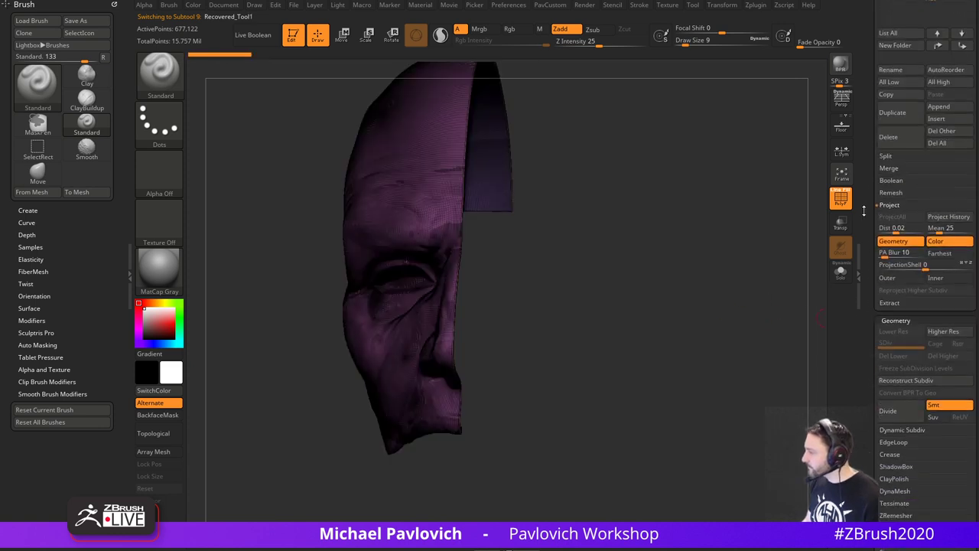
click(903, 368)
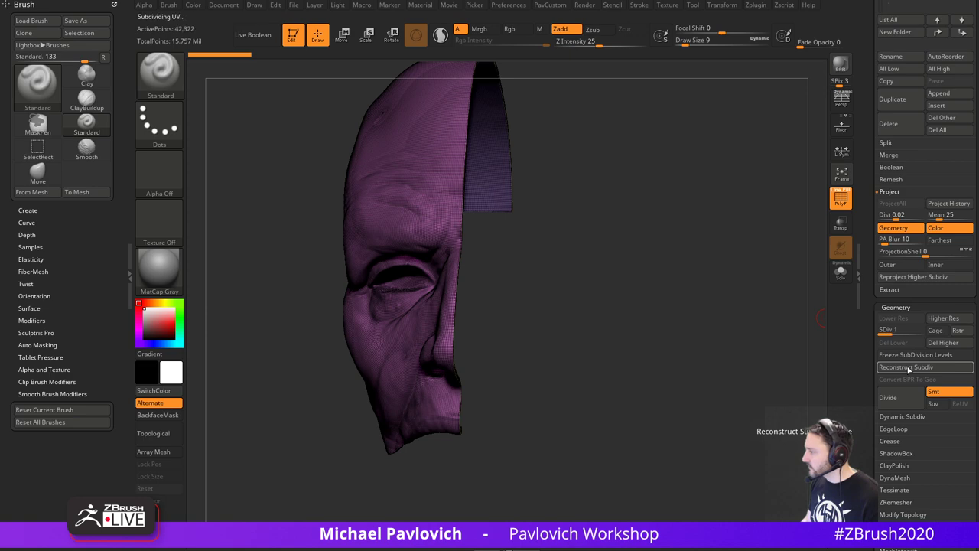
drag(928, 322, 929, 322)
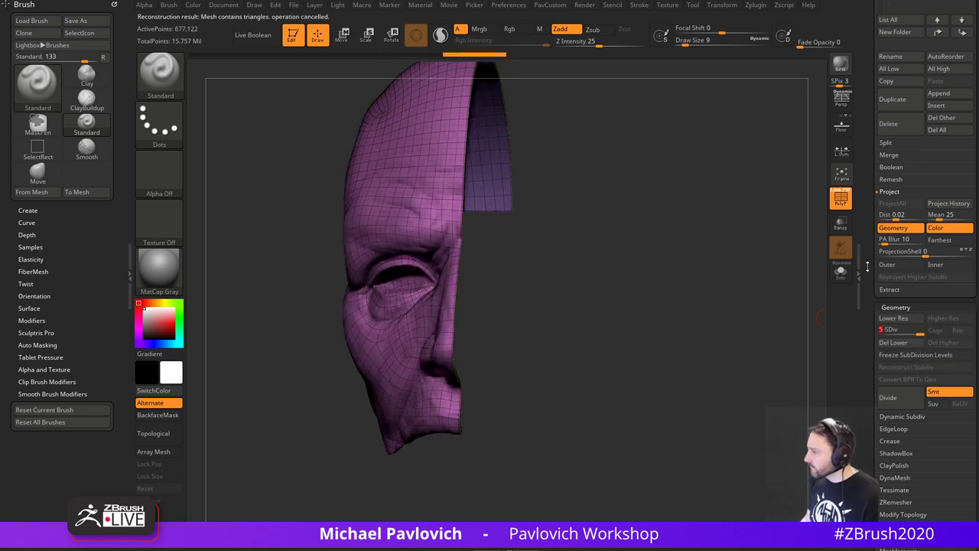
drag(868, 269, 869, 380)
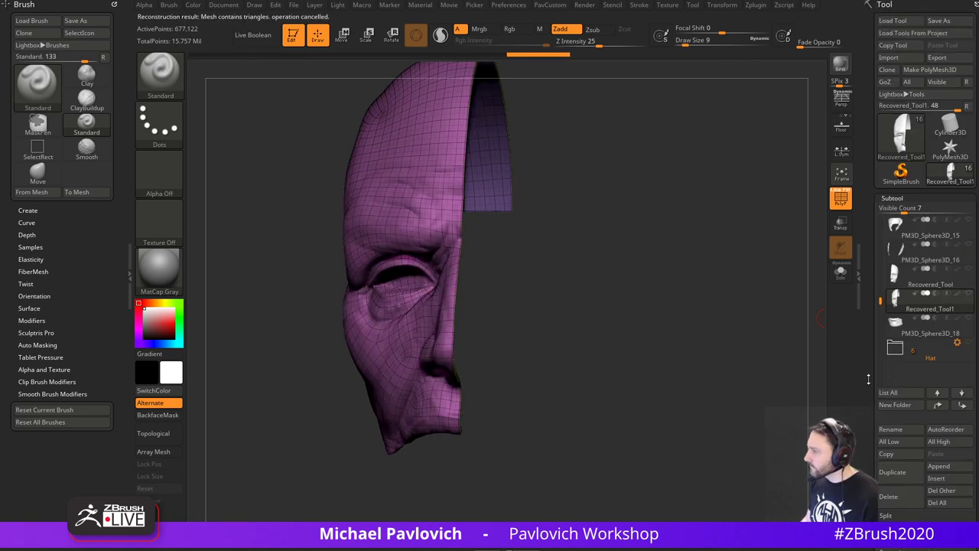
- Delete the lower subdivision levels of the PM3D_Sphere3D_18 chin mesh, isolate its blue polygroup and split the hidden half into a separate subtool
click(914, 333)
alt+drag(706, 392, 681, 251)
drag(871, 334, 868, 253)
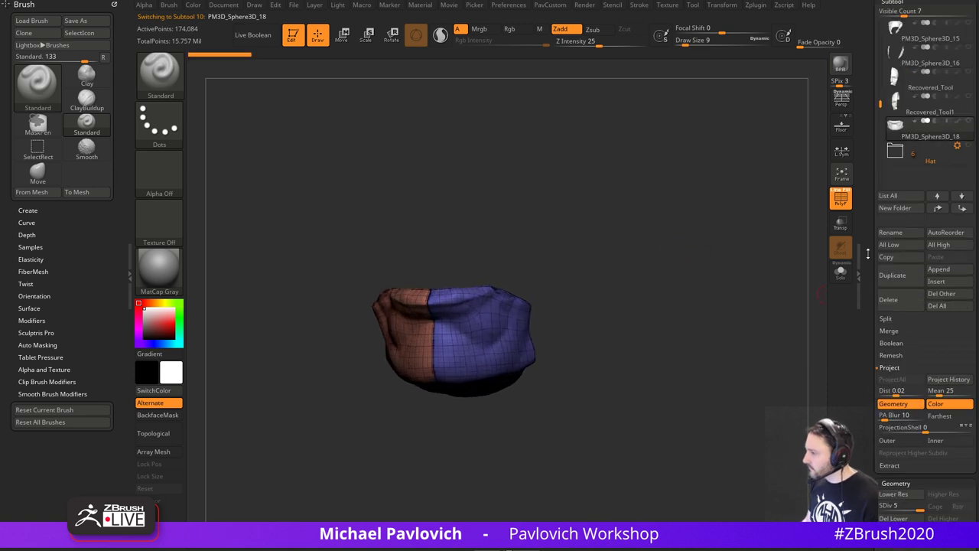
scroll(868, 254, down, 5)
click(904, 326)
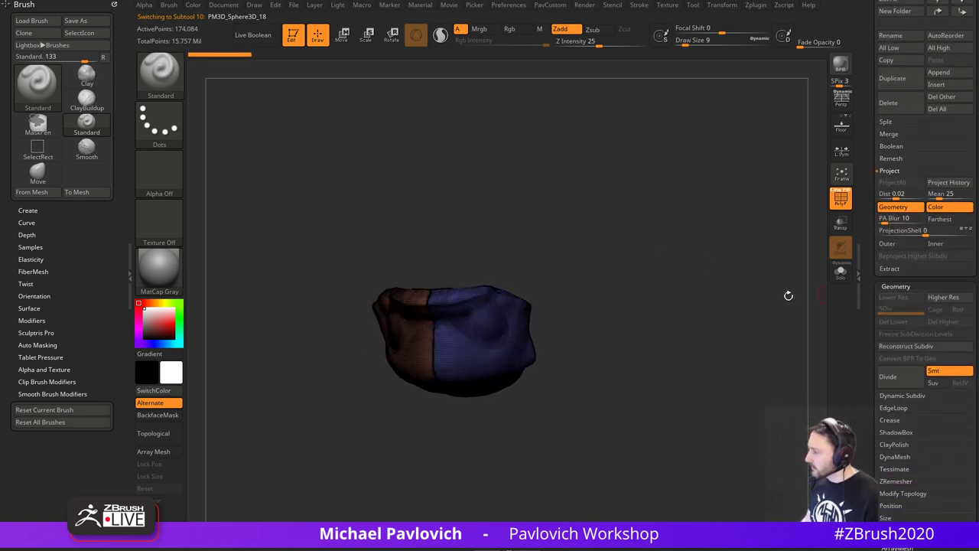
ctrl+shift+click(508, 321)
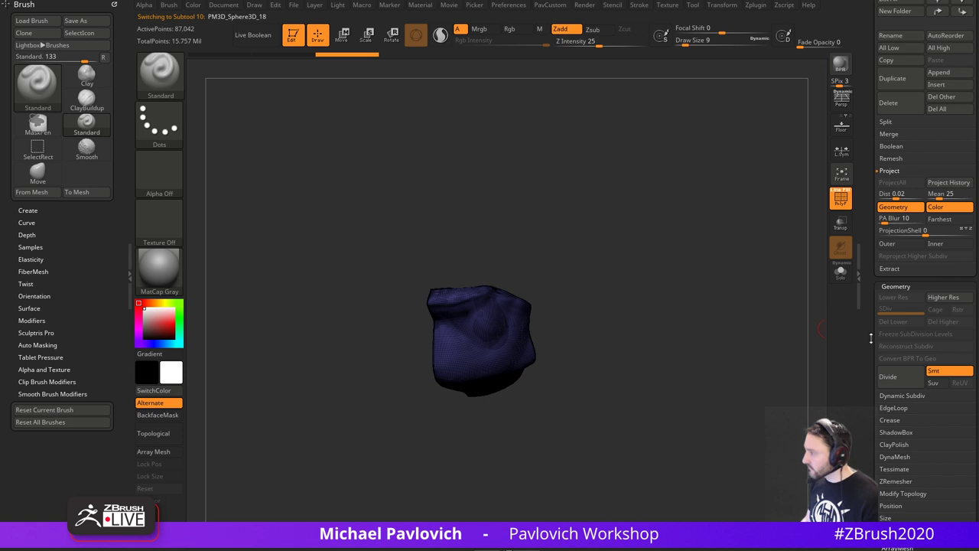
click(920, 372)
key(1)
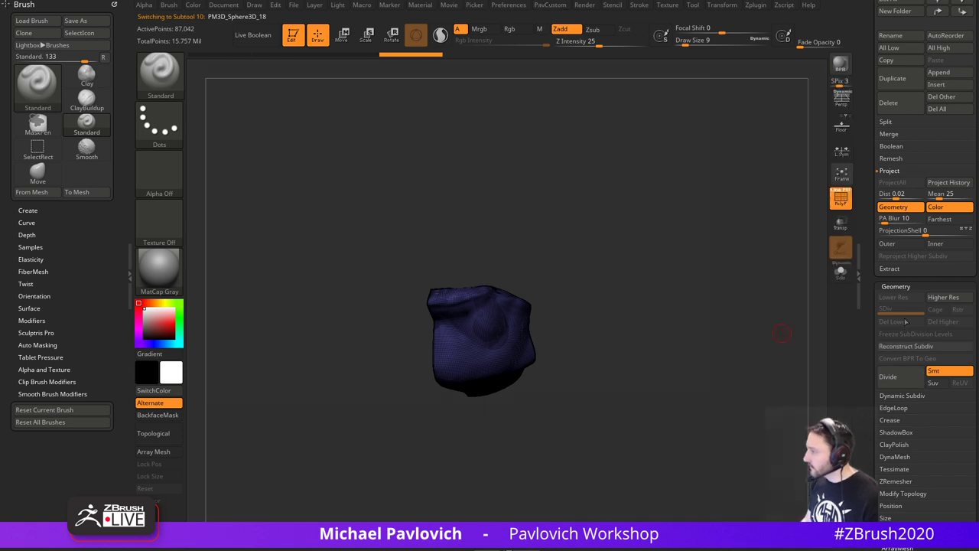
- Reconstruct all lower subdivision levels of the PM3D_Sphere3D_18 chin half and return it to its highest level
click(911, 346)
click(910, 347)
click(911, 347)
click(911, 347)
click(910, 347)
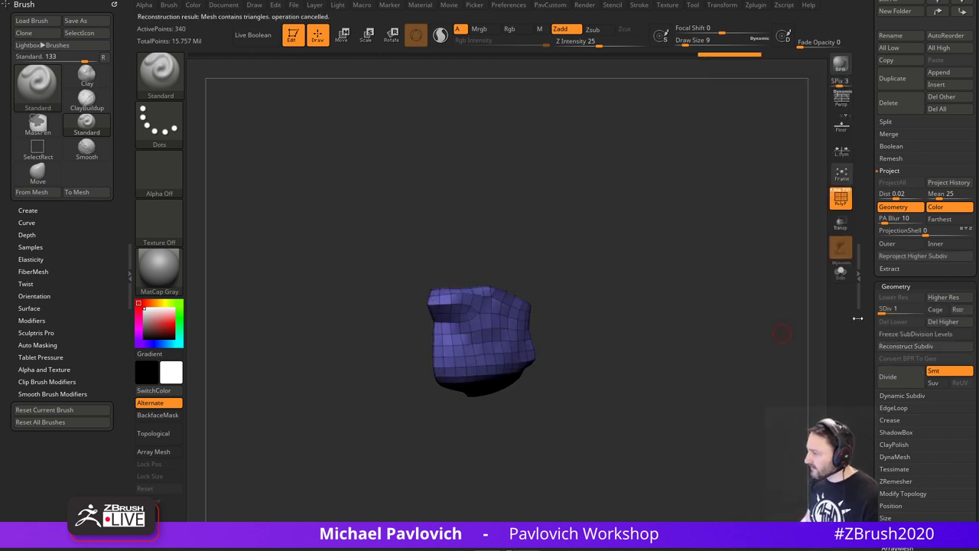
drag(901, 312, 930, 311)
drag(730, 310, 821, 304)
drag(874, 287, 871, 414)
- Select the PM3D_Sphere3D_19 chin half, reconstruct its lower subdivision levels, turn off the polygroup wireframe and set it to SDiv 5
click(925, 299)
drag(746, 270, 681, 265)
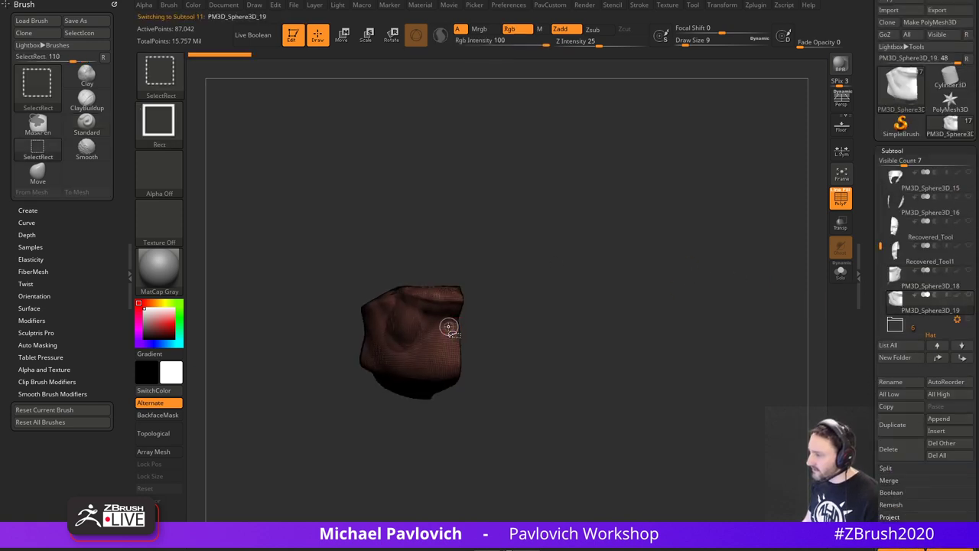
scroll(864, 249, down, 5)
click(918, 339)
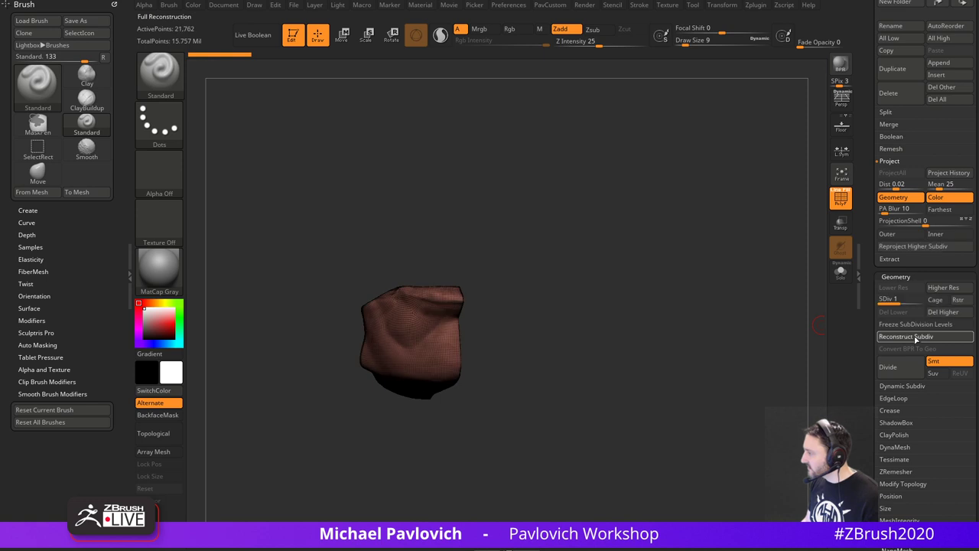
scroll(860, 389, up, 5)
scroll(851, 359, up, 1)
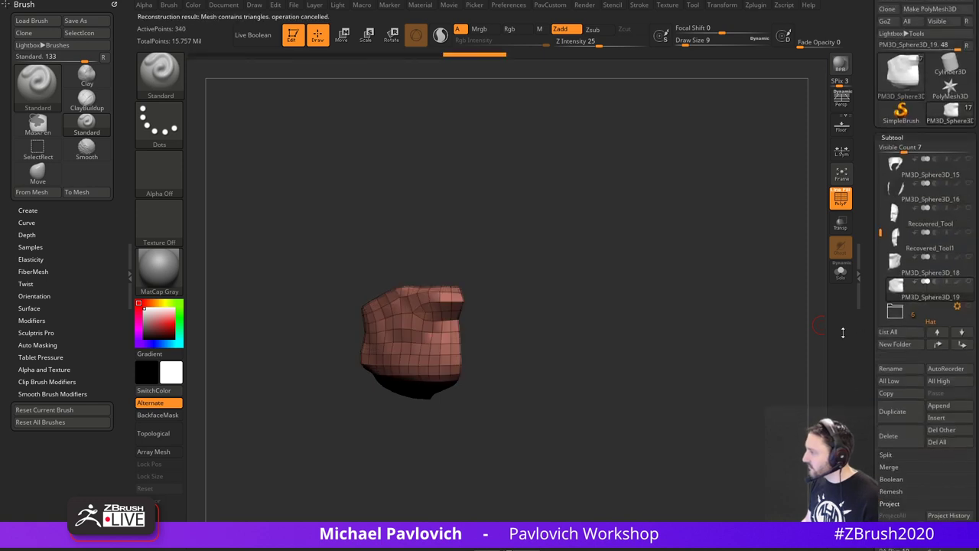
drag(780, 292, 741, 289)
click(841, 200)
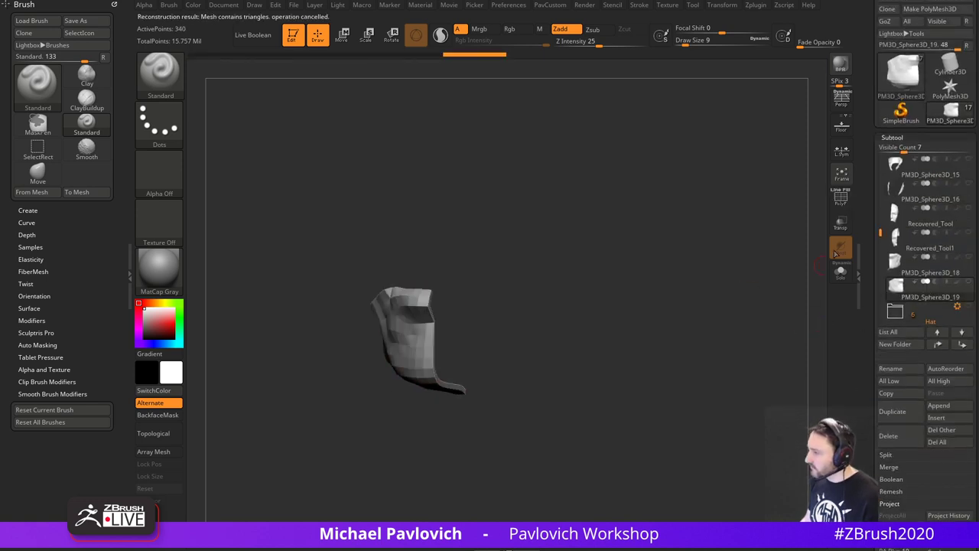
drag(870, 306, 869, 228)
drag(928, 257, 928, 257)
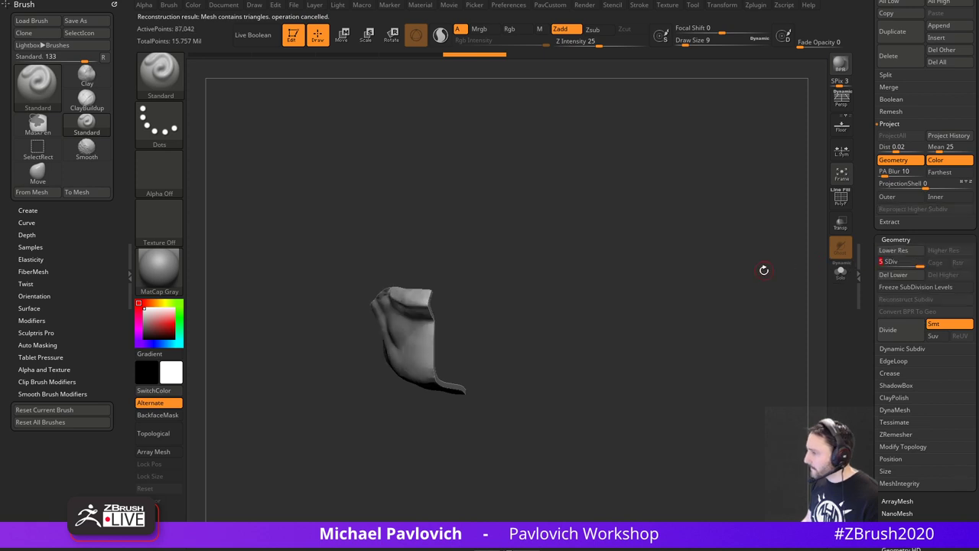
- Select Recovered_Tool, show the painted PM3D_Sphere3D_12 body with it and set the draw size to 7
drag(764, 271, 785, 267)
drag(867, 258, 869, 326)
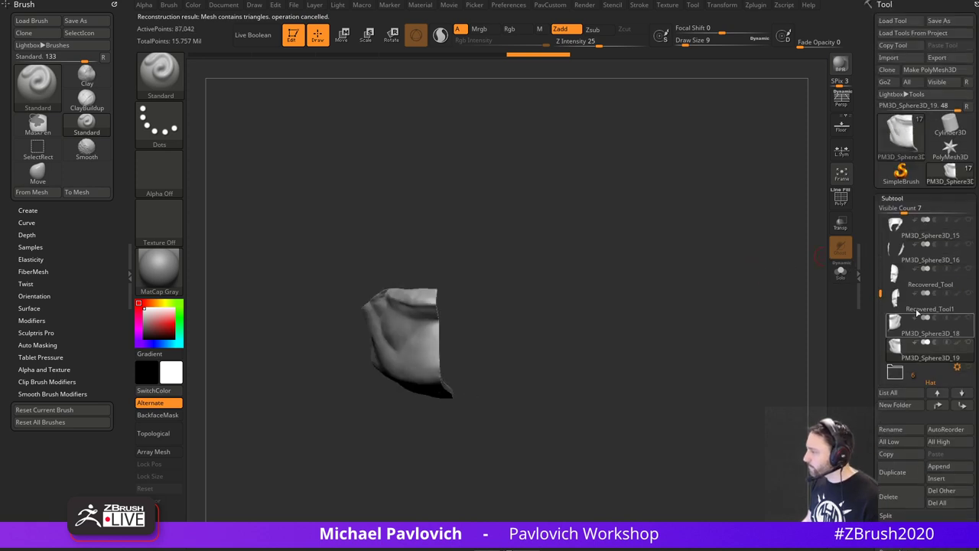
click(893, 297)
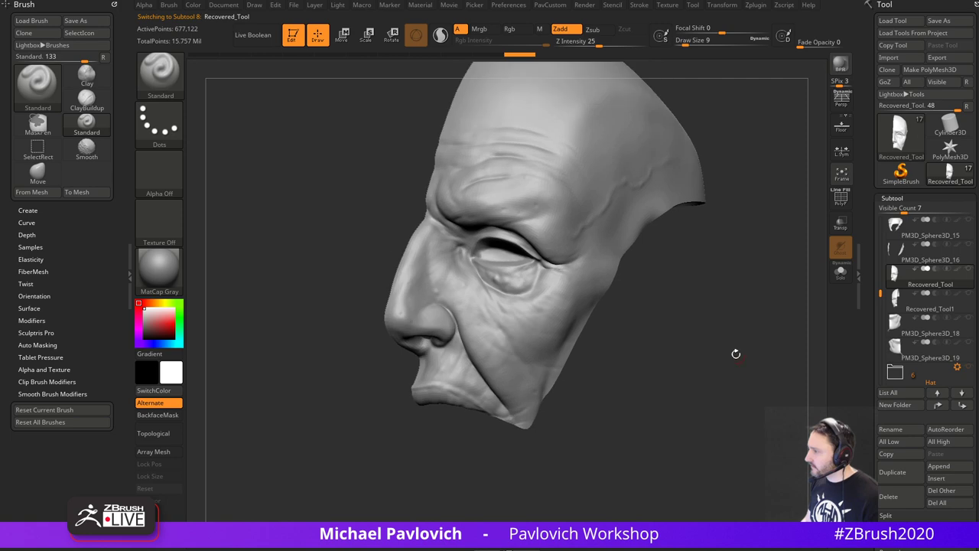
drag(694, 292, 739, 303)
drag(875, 290, 870, 224)
click(969, 245)
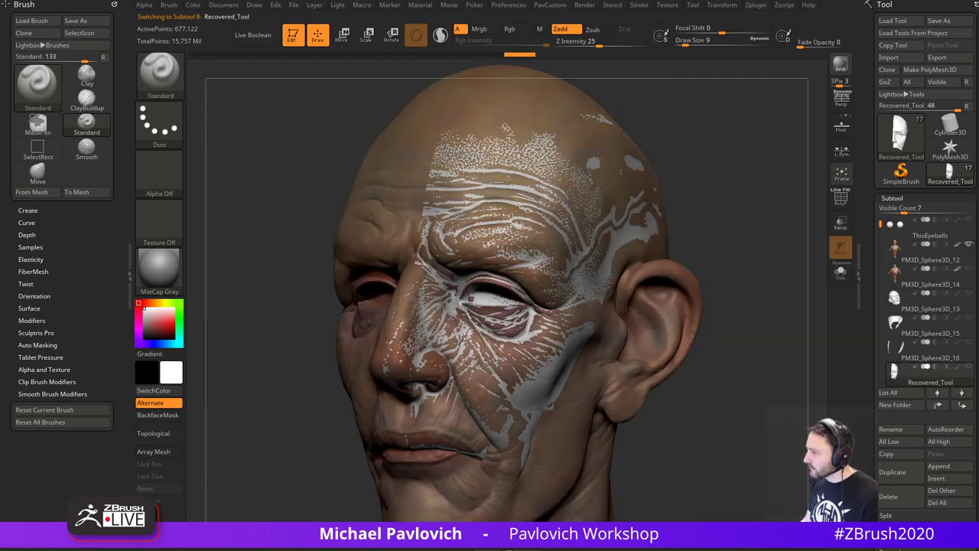
mouse_move(772, 285)
mouse_down()
mouse_move(779, 259)
mouse_move(789, 286)
mouse_up()
key(s)
click(791, 277)
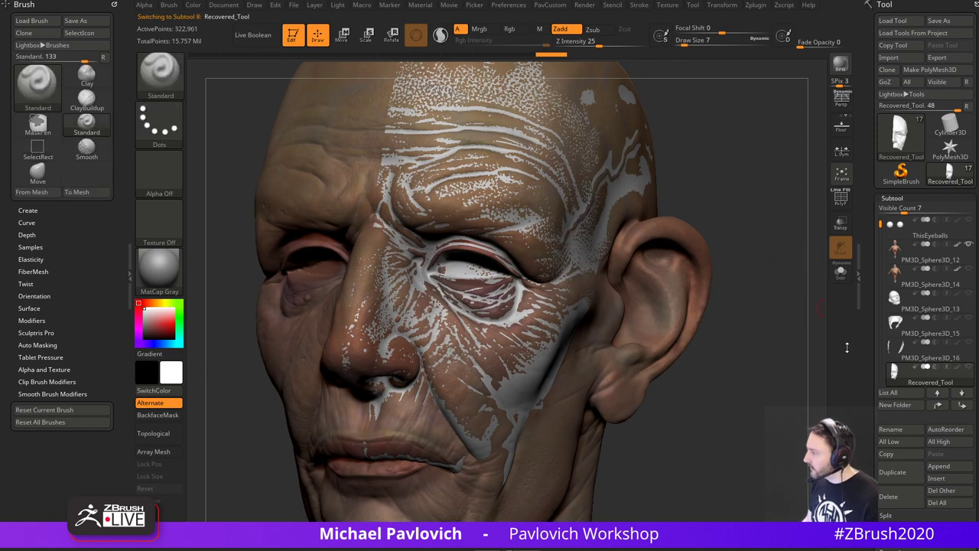
- Isolate the Recovered_Tool face half with Solo, turn on its visibility and project the body's geometry and color onto it with ProjectAll
click(848, 277)
drag(753, 297, 821, 308)
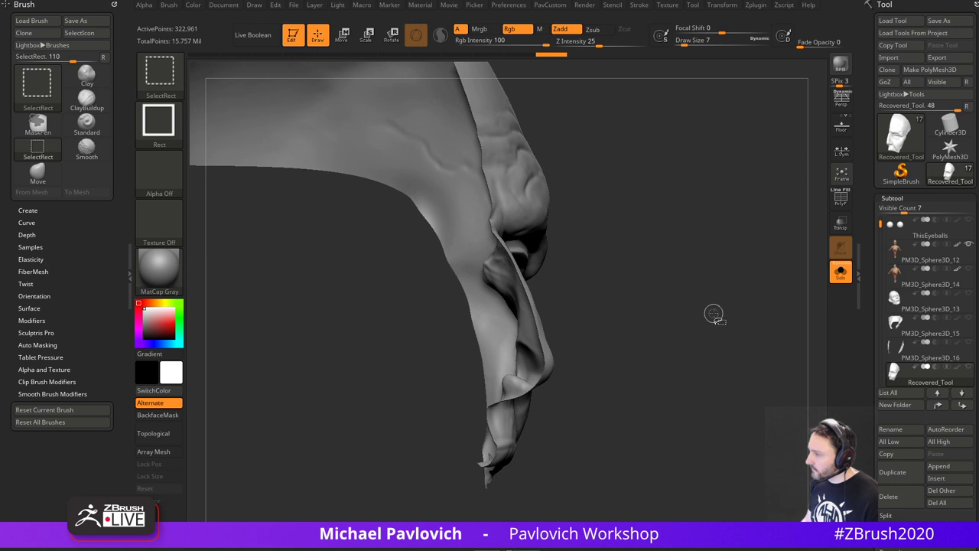
mouse_move(729, 307)
mouse_down()
mouse_move(743, 308)
mouse_move(673, 292)
mouse_up()
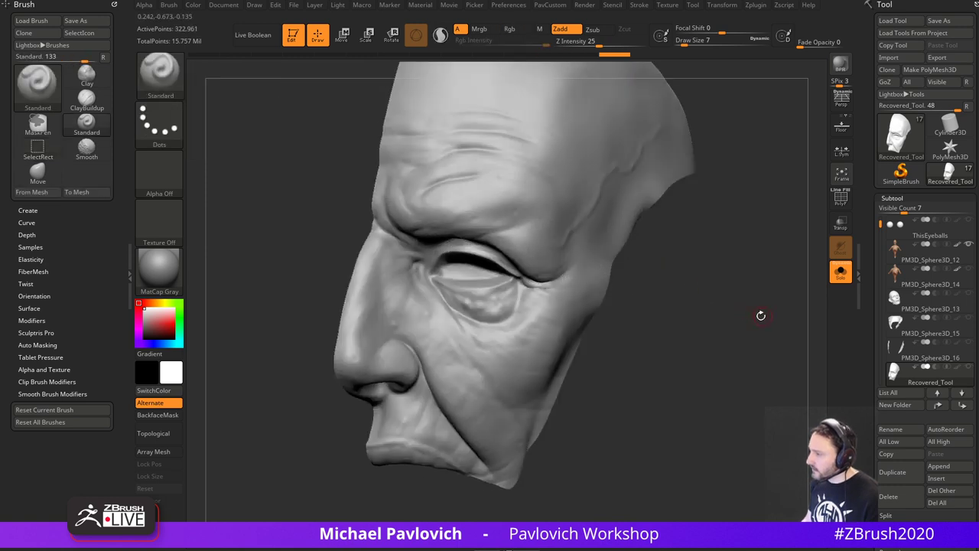
click(941, 381)
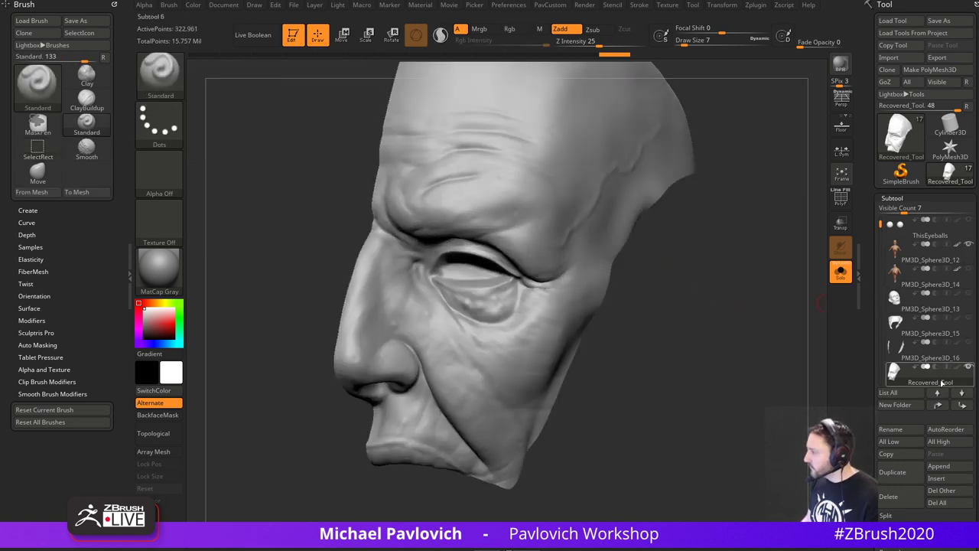
mouse_move(867, 333)
mouse_down()
mouse_move(868, 200)
mouse_move(873, 357)
mouse_up()
click(958, 368)
key(shift)
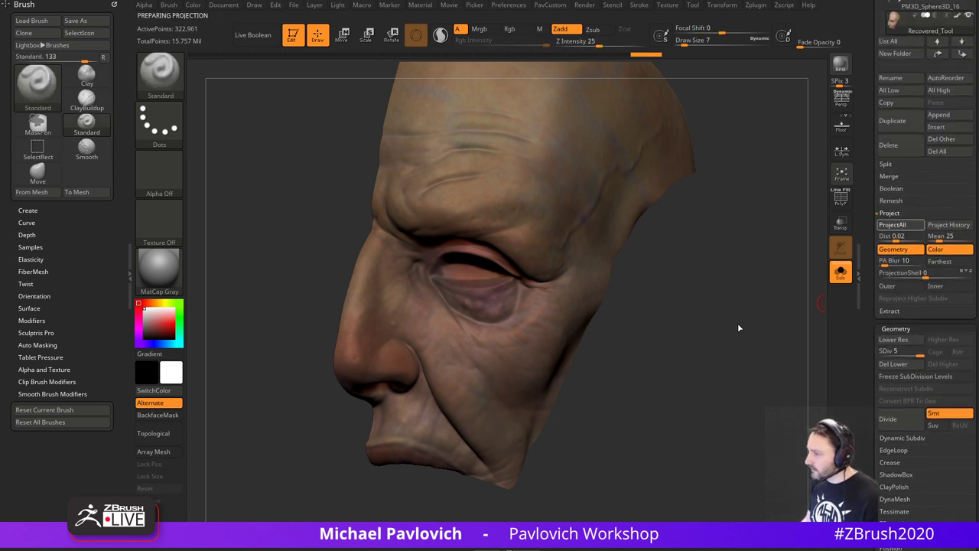
- Examine the projected detail and polypaint on the Recovered_Tool face half from several angles, alone and together with the painted body
drag(738, 328, 569, 367)
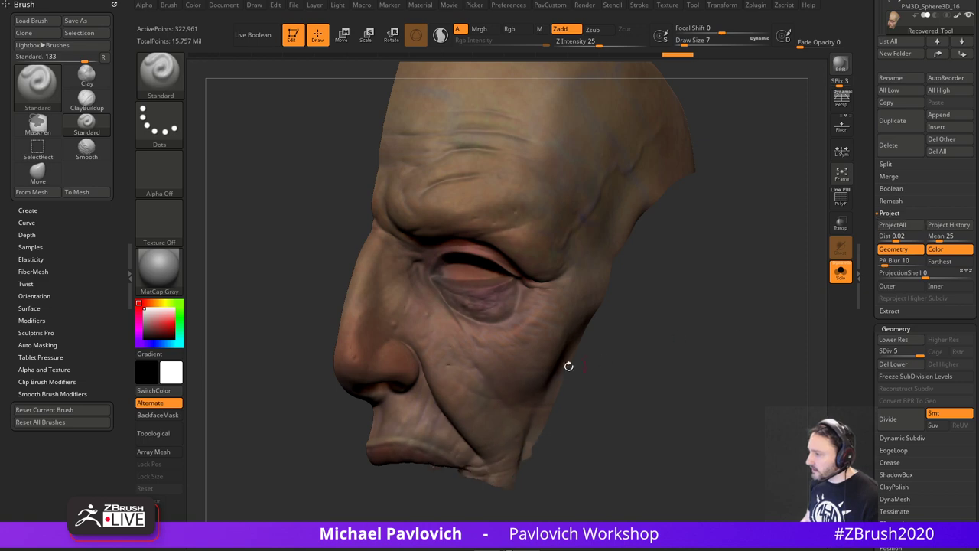
ctrl+shift+click(756, 303)
drag(736, 290, 581, 318)
click(841, 272)
drag(774, 304, 476, 376)
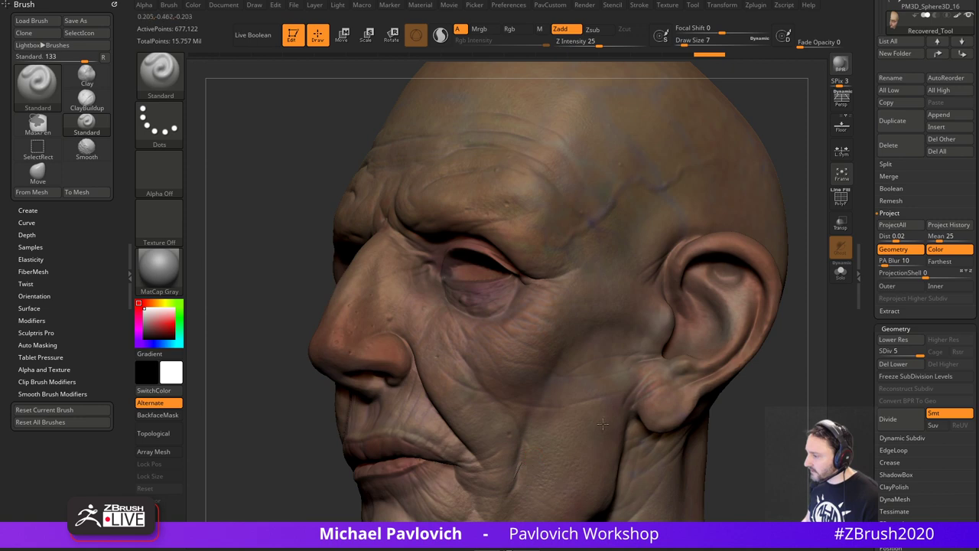
alt+drag(603, 424, 588, 365)
drag(799, 363, 756, 357)
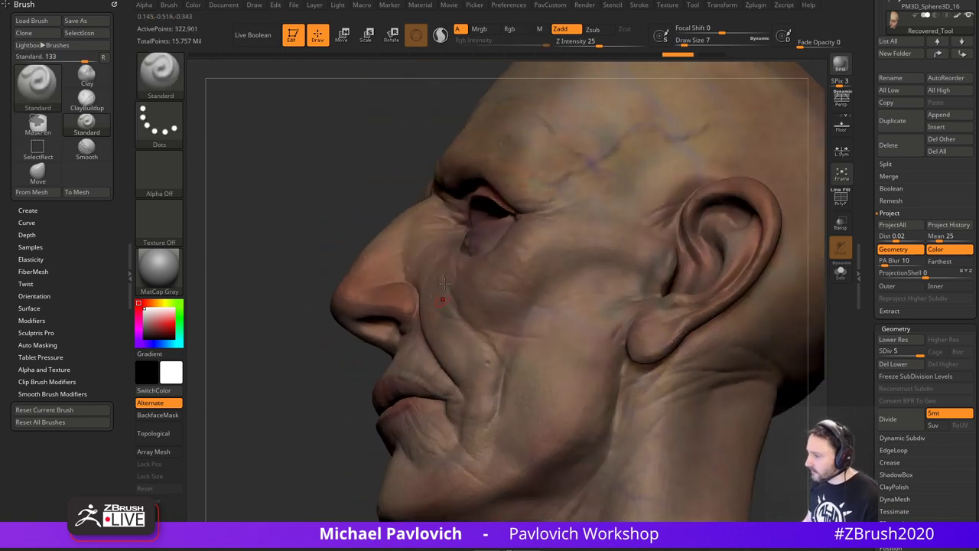
drag(295, 374, 416, 364)
mouse_move(749, 332)
mouse_down()
mouse_move(709, 335)
mouse_move(746, 327)
mouse_up()
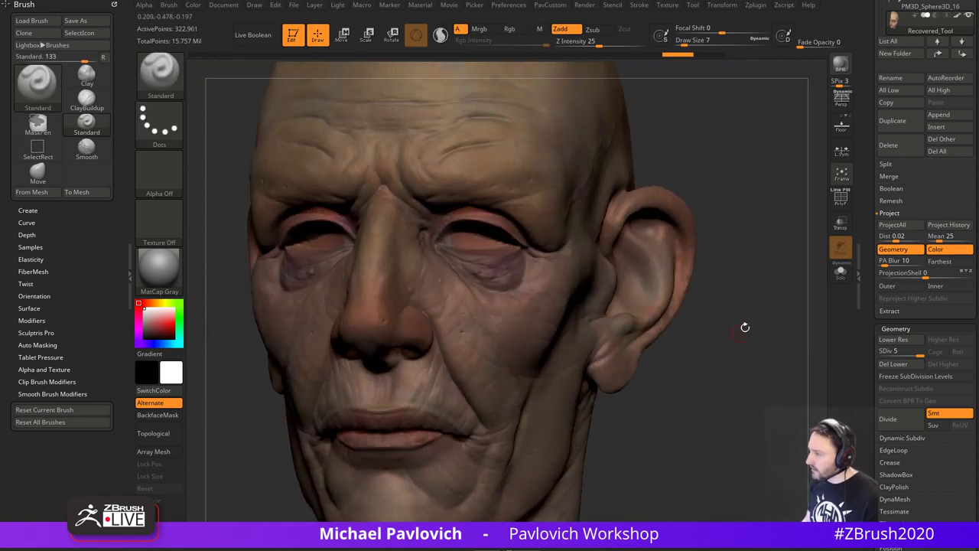
click(840, 271)
drag(529, 328, 594, 317)
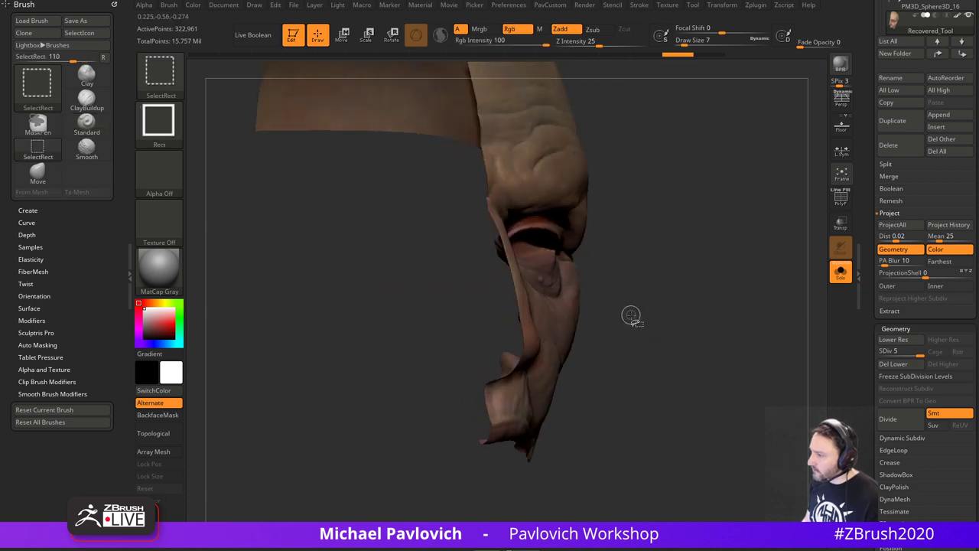
- Show the full painted head again and turn off polypaint display on Recovered_Tool, PM3D_Sphere3D_12 and PM3D_Sphere3D_14
drag(765, 299, 696, 302)
click(841, 272)
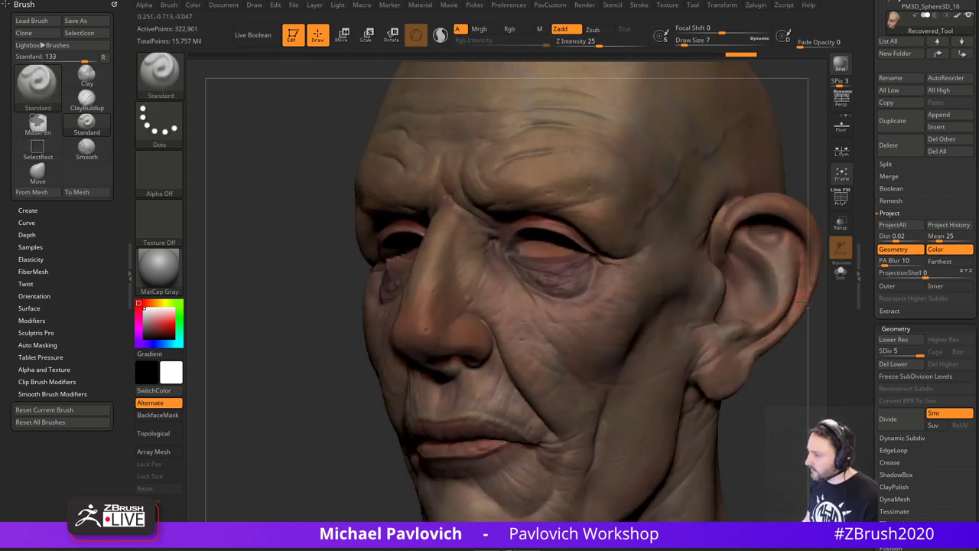
alt+drag(795, 383, 811, 334)
drag(873, 302, 873, 428)
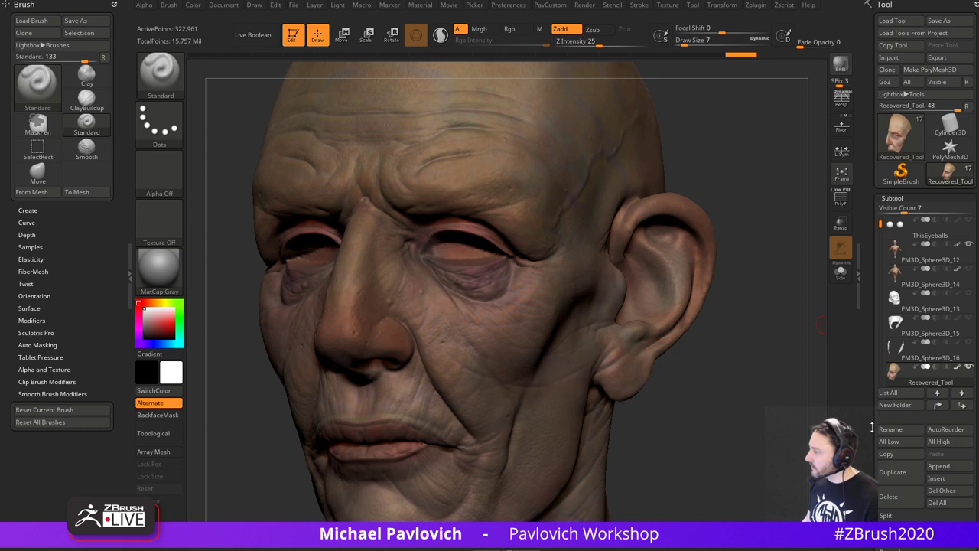
click(957, 368)
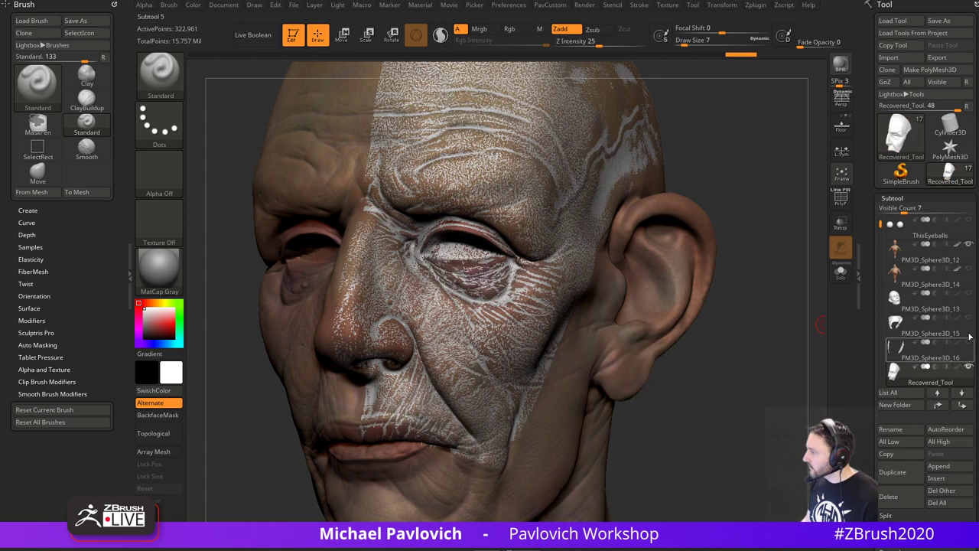
click(958, 245)
click(958, 269)
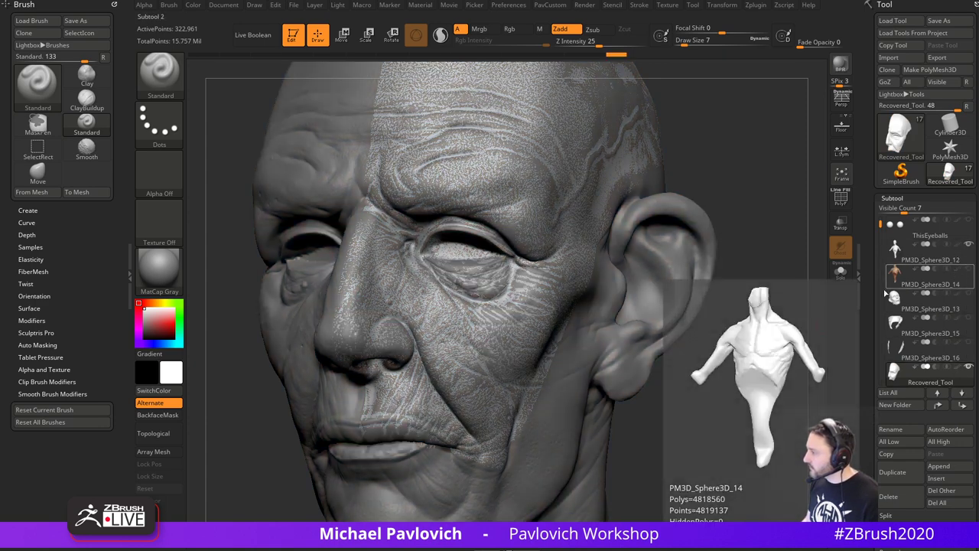
- Switch to the ZProject brush and set its draw size to 17 for the cheek below the eye
alt+drag(768, 349, 756, 350)
right_drag(757, 350, 764, 347)
key(b)
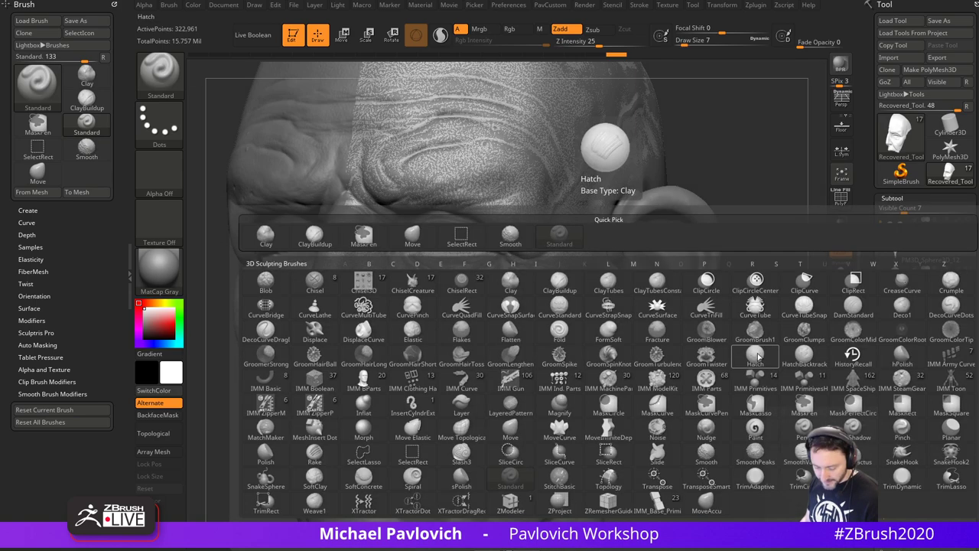
key(z)
key(p)
mouse_move(752, 360)
alt+mouse_down()
mouse_move(784, 362)
mouse_move(778, 369)
alt+mouse_up()
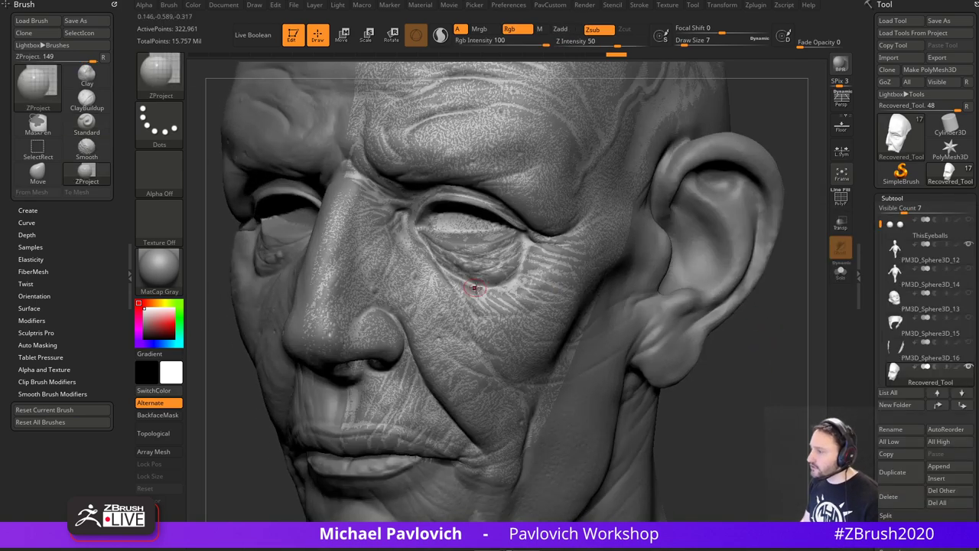
key(s)
drag(475, 290, 479, 291)
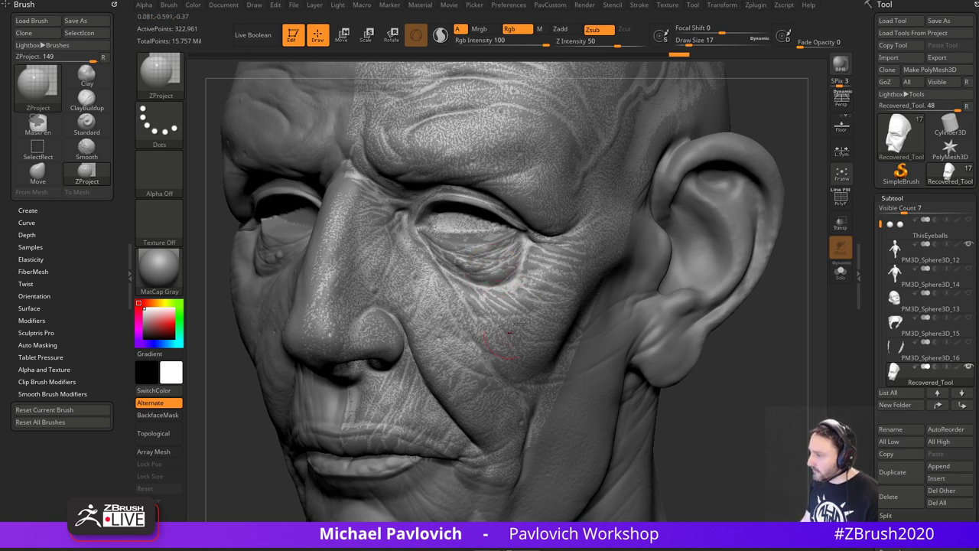
- Compare the face half alone and with the body, then set ZProject's draw size to 14 and Mask By Polygroups to 0
click(841, 272)
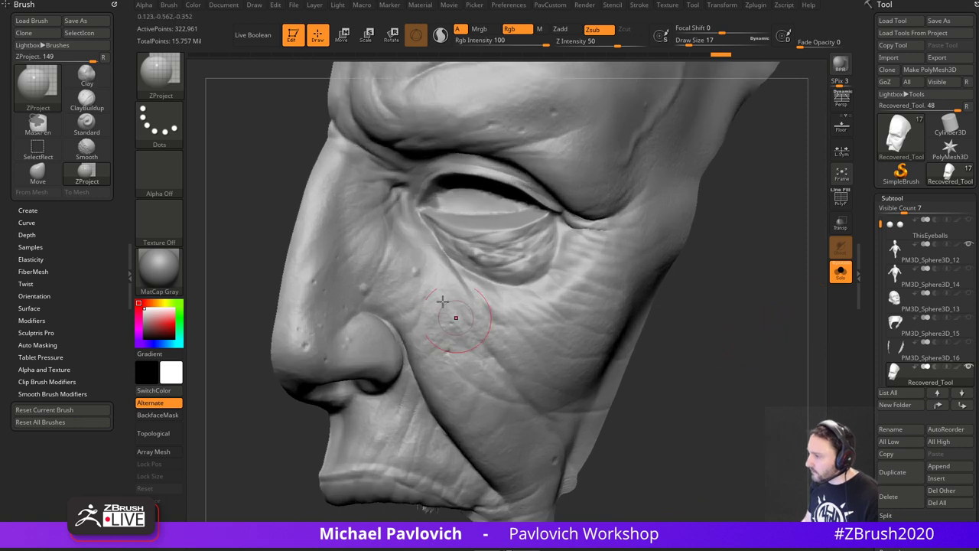
drag(741, 329, 729, 326)
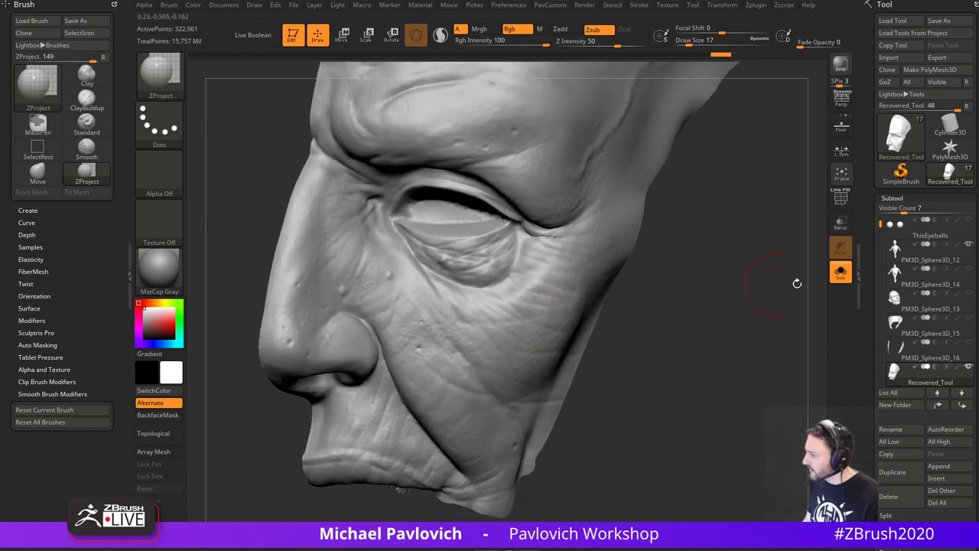
click(841, 273)
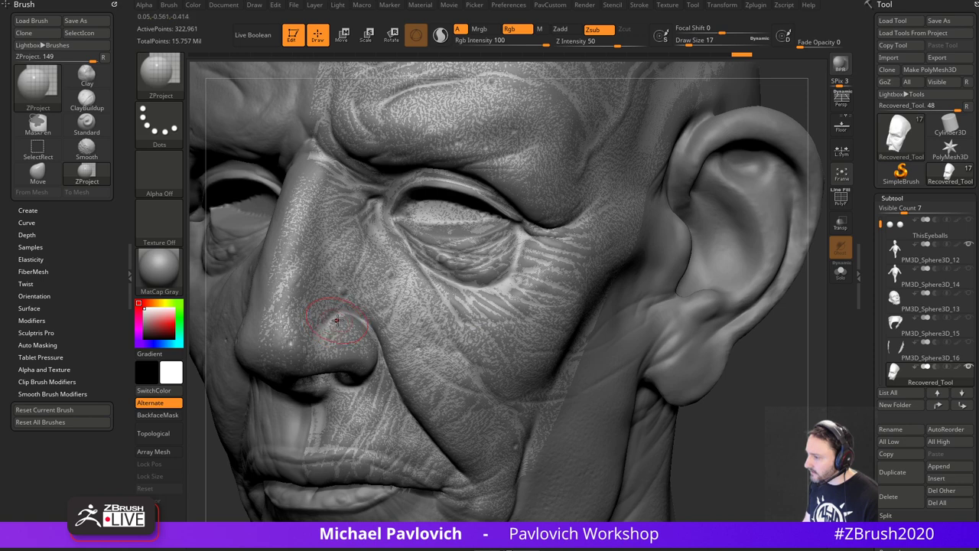
key(s)
drag(336, 321, 334, 321)
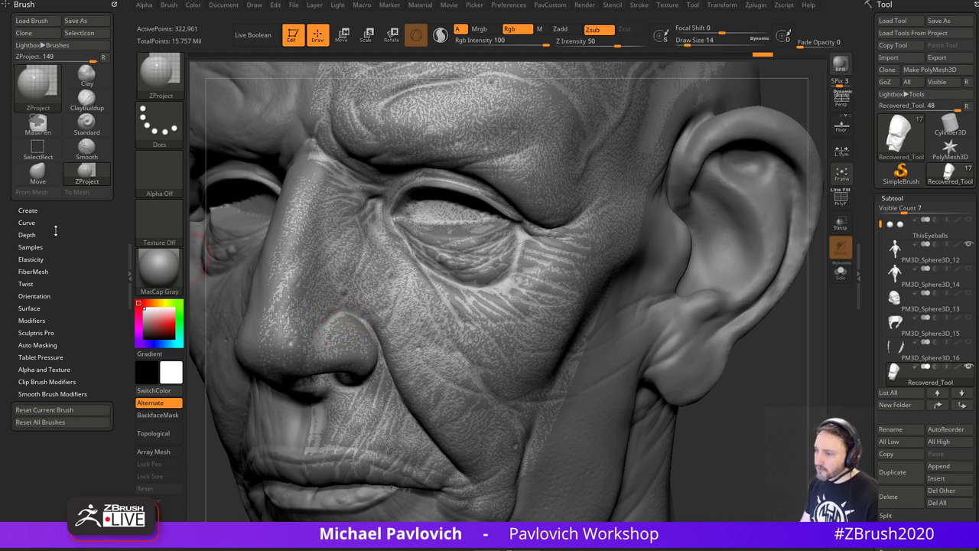
shift+click(53, 343)
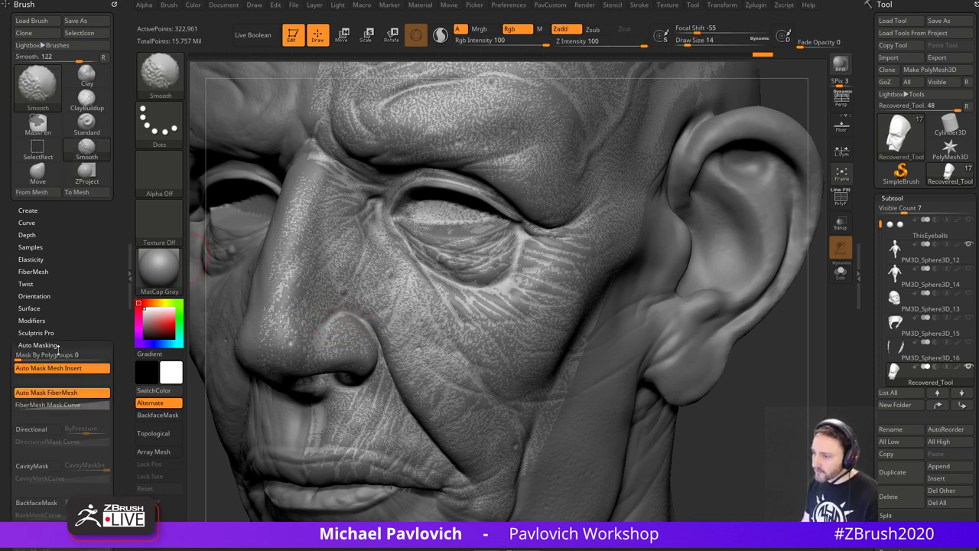
drag(57, 359, 9, 348)
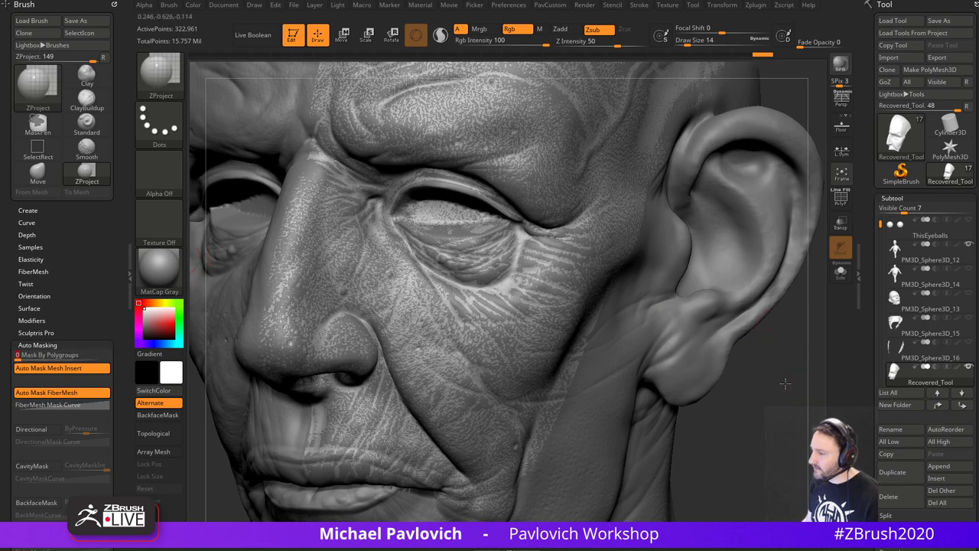
drag(785, 384, 801, 368)
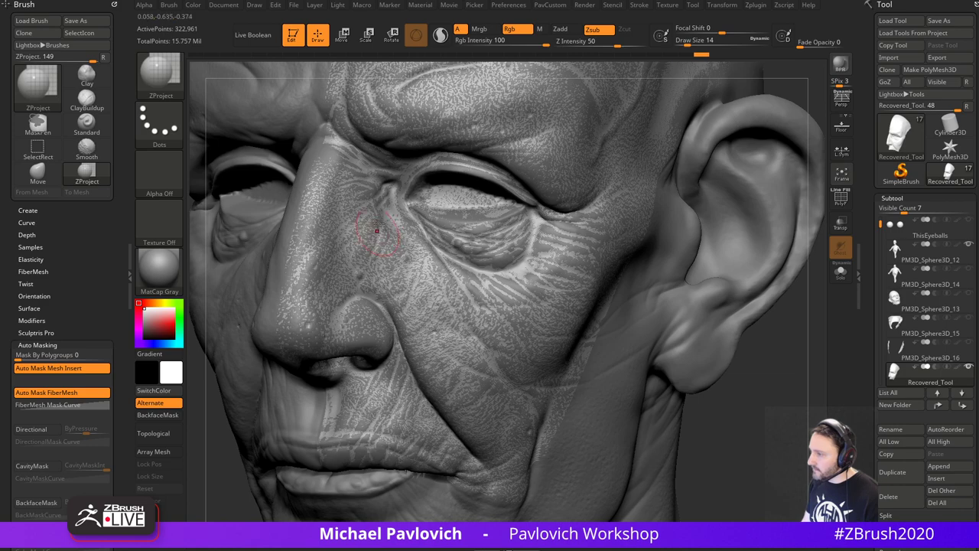
- Isolate the Recovered_Tool face half with Solo and unhide all of its hidden geometry
alt+drag(808, 93, 729, 259)
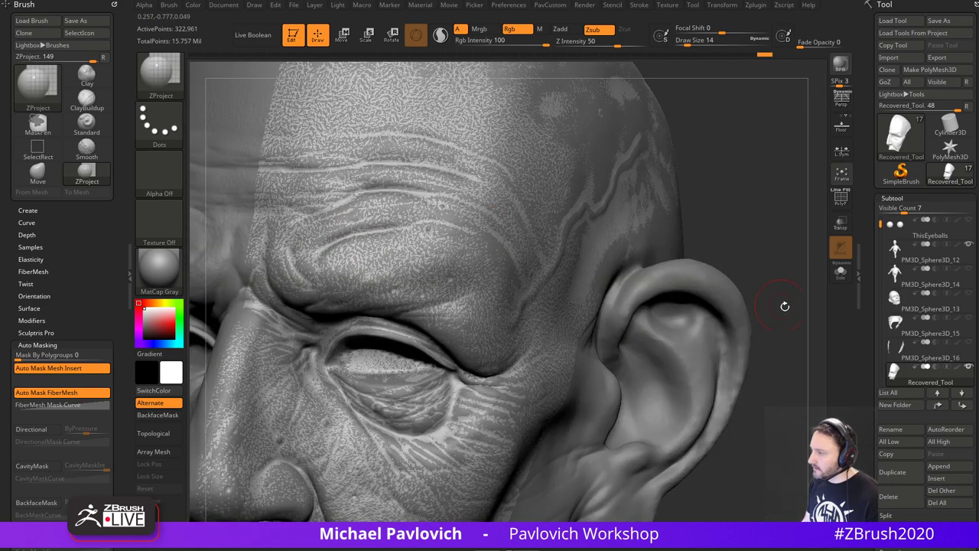
alt+drag(785, 306, 810, 198)
click(841, 272)
mouse_move(791, 357)
mouse_down()
mouse_move(792, 326)
mouse_move(786, 340)
mouse_move(756, 286)
mouse_move(752, 299)
mouse_up()
ctrl+shift+click(782, 343)
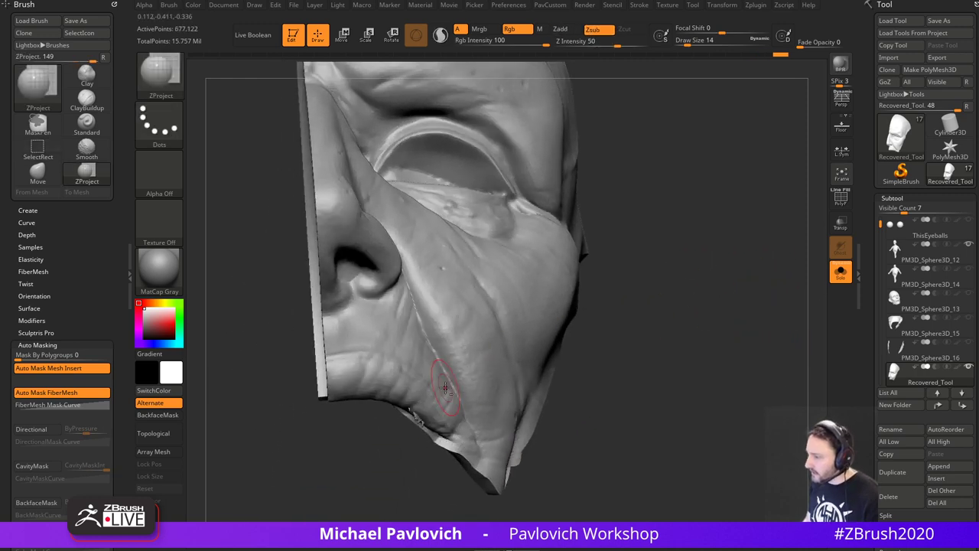
- Set the draw size to 8 at the mouth corner and switch to the Standard brush
key(s)
click(443, 389)
ctrl+shift+click(432, 412)
key(b)
key(s)
key(t)
- Turn on the polyframe and try to smooth the ragged mouth corner of the face half, reducing the draw size to 3
mouse_move(678, 375)
mouse_down()
mouse_move(727, 294)
mouse_move(752, 301)
mouse_move(822, 243)
mouse_up()
click(841, 198)
mouse_move(767, 263)
mouse_down()
mouse_move(368, 276)
mouse_move(390, 294)
mouse_up()
mouse_move(430, 349)
shift+mouse_down()
mouse_move(427, 365)
mouse_move(726, 349)
mouse_move(754, 268)
mouse_move(752, 335)
mouse_move(709, 290)
mouse_move(692, 286)
mouse_move(734, 335)
mouse_move(611, 277)
shift+mouse_up()
ctrl+shift+click(734, 347)
shift+drag(499, 294, 513, 301)
drag(702, 313, 683, 309)
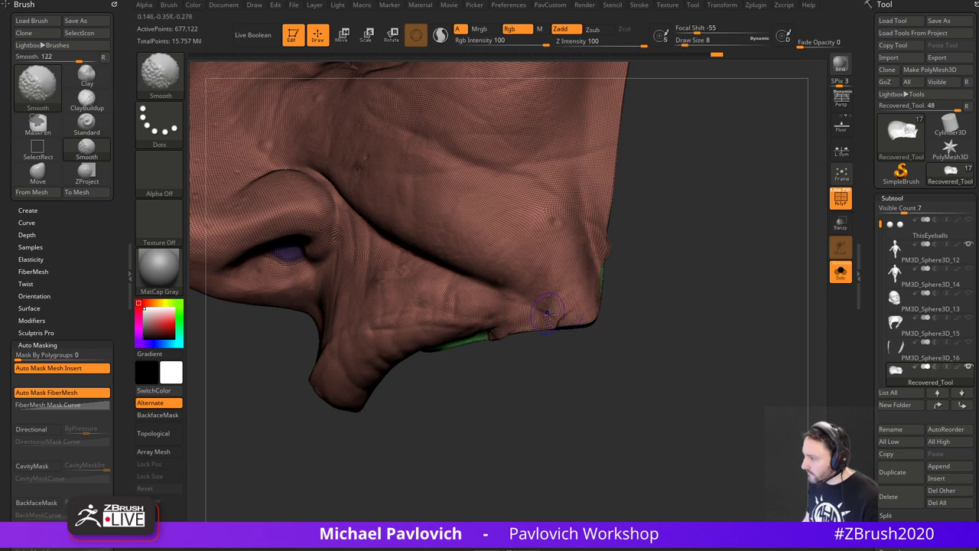
shift+drag(553, 317, 586, 322)
mouse_move(689, 306)
mouse_down()
mouse_move(768, 314)
mouse_move(709, 273)
mouse_move(739, 317)
mouse_up()
key(ctrl+z)
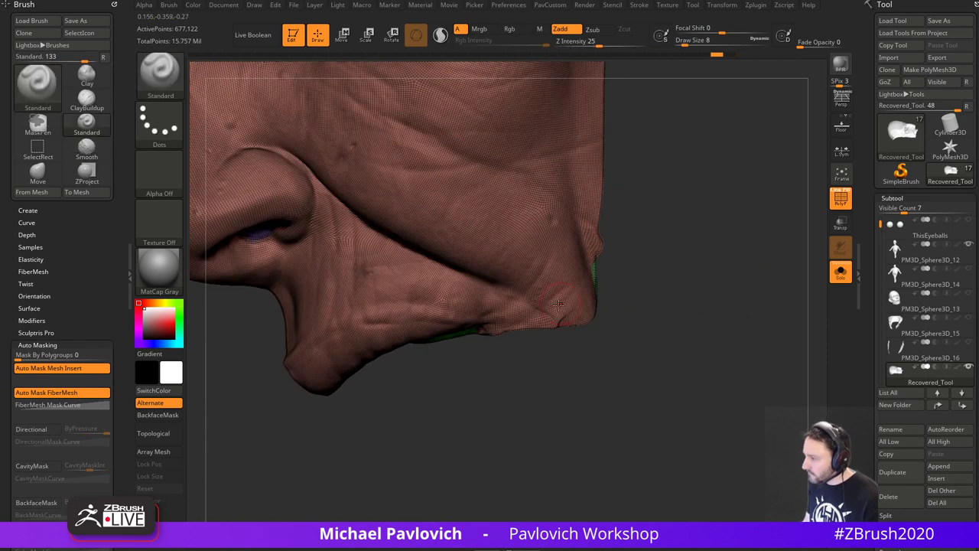
mouse_move(562, 321)
shift+mouse_down()
mouse_move(592, 292)
mouse_move(531, 303)
shift+mouse_up()
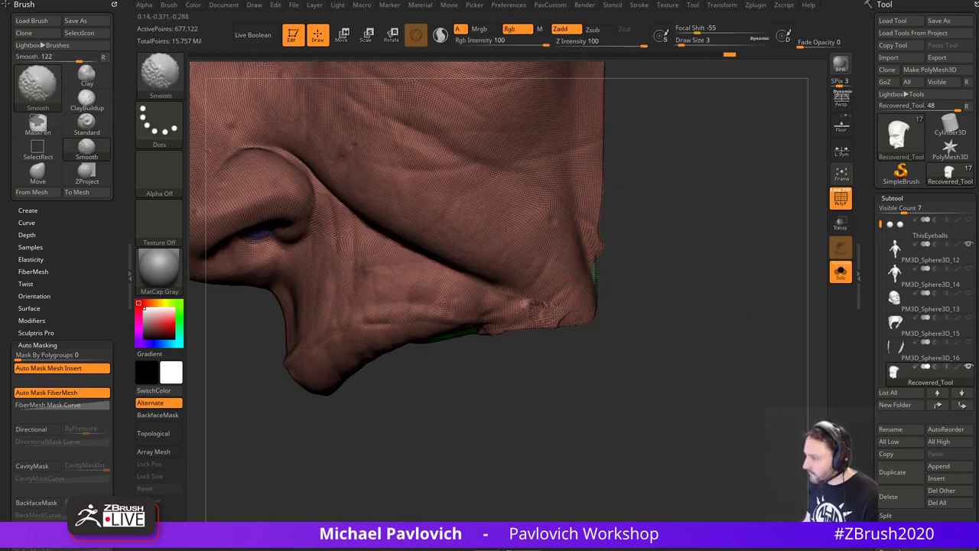
- Turn off Solo and the polyframe, and hide the PM3D_Sphere3D_12 body
alt+drag(692, 320, 693, 291)
click(840, 277)
click(846, 206)
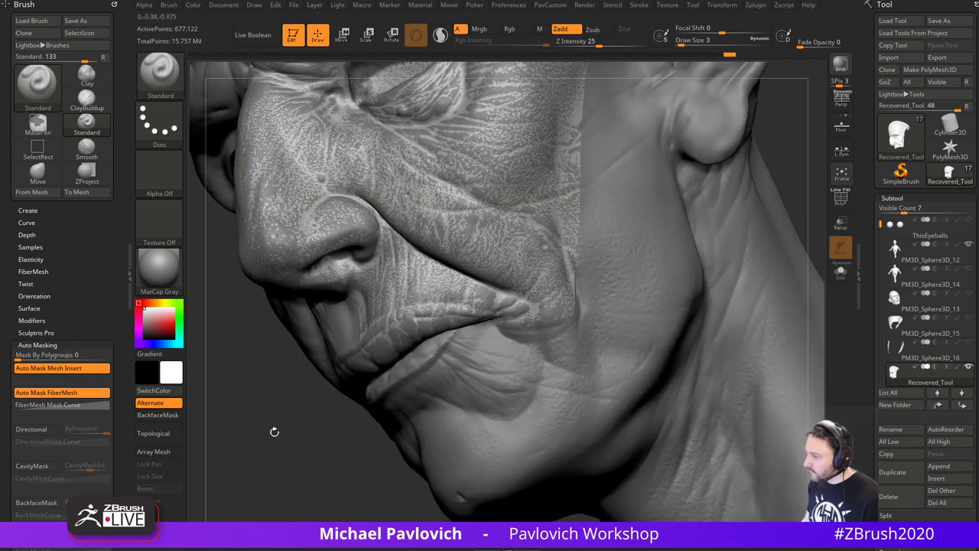
drag(275, 431, 362, 369)
click(968, 244)
drag(727, 267, 722, 302)
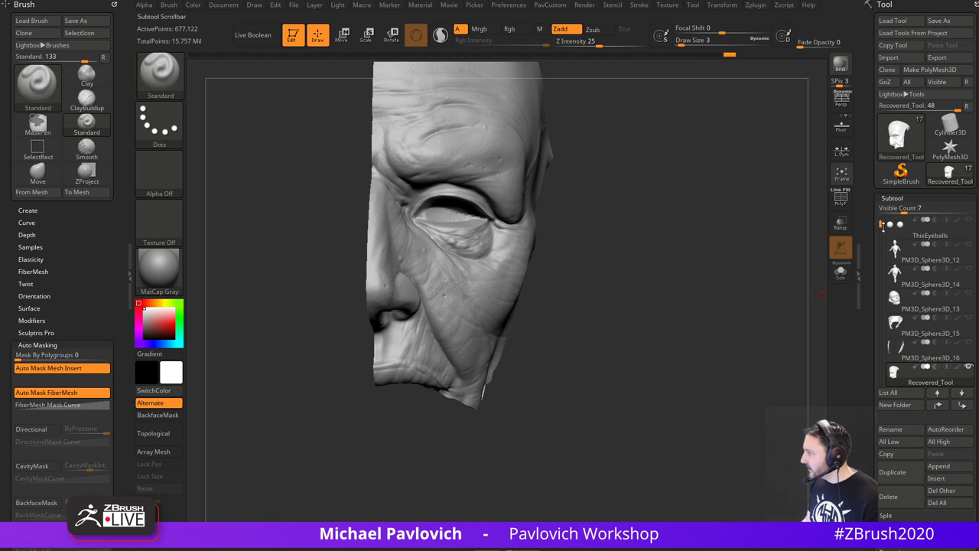
- Show Recovered_Tool1, PM3D_Sphere3D_18, PM3D_Sphere3D_19, PM3D_Sphere3D_16 and PM3D_Sphere3D_15 together with the face half
drag(882, 226, 874, 268)
click(970, 270)
click(970, 294)
click(970, 317)
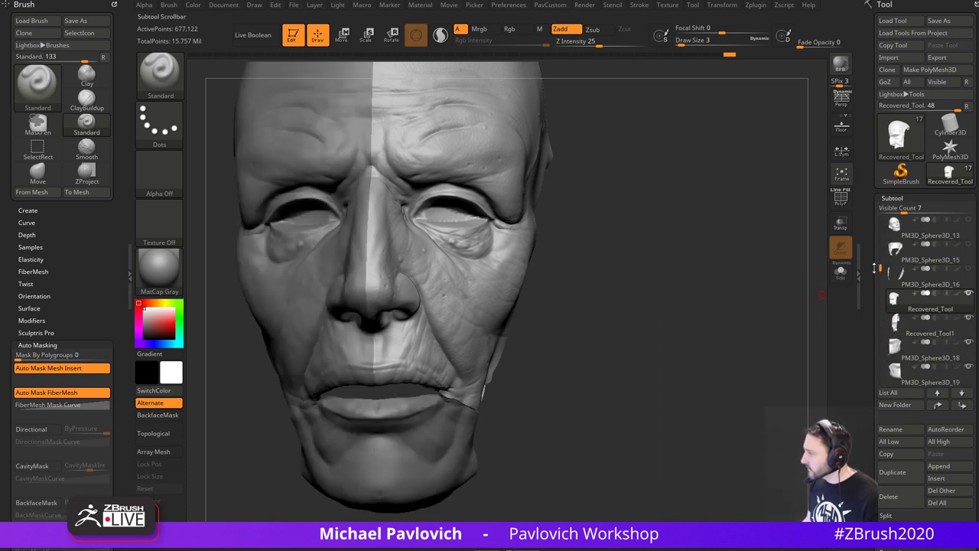
click(970, 271)
click(970, 247)
- Roll Recovered_Tool back through its undo history to the painted state before the mouth corner edits
alt+drag(773, 262, 734, 337)
drag(735, 336, 685, 333)
alt+drag(728, 400, 514, 321)
drag(366, 393, 579, 308)
drag(742, 323, 601, 319)
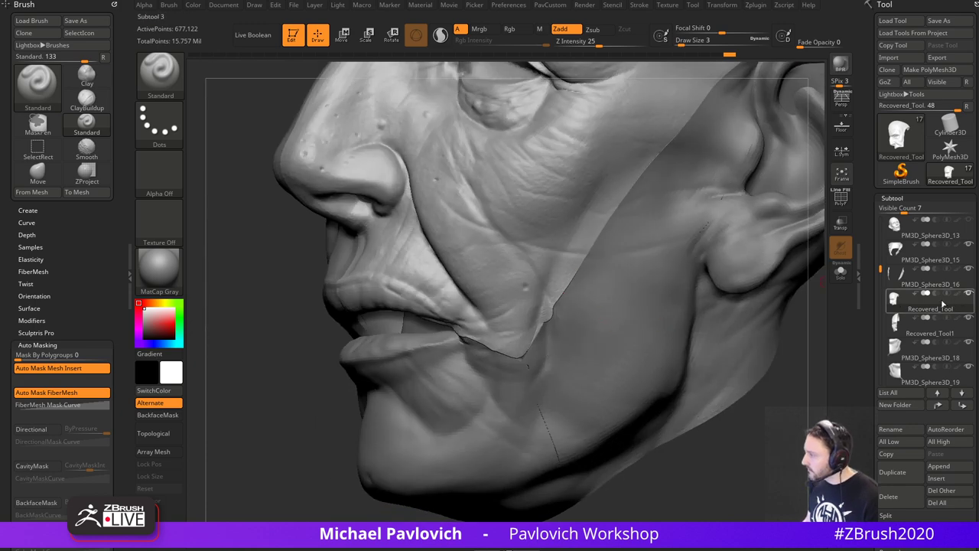
key(shift+d)
key(shift+d)
key(shift+d)
key(shift+d)
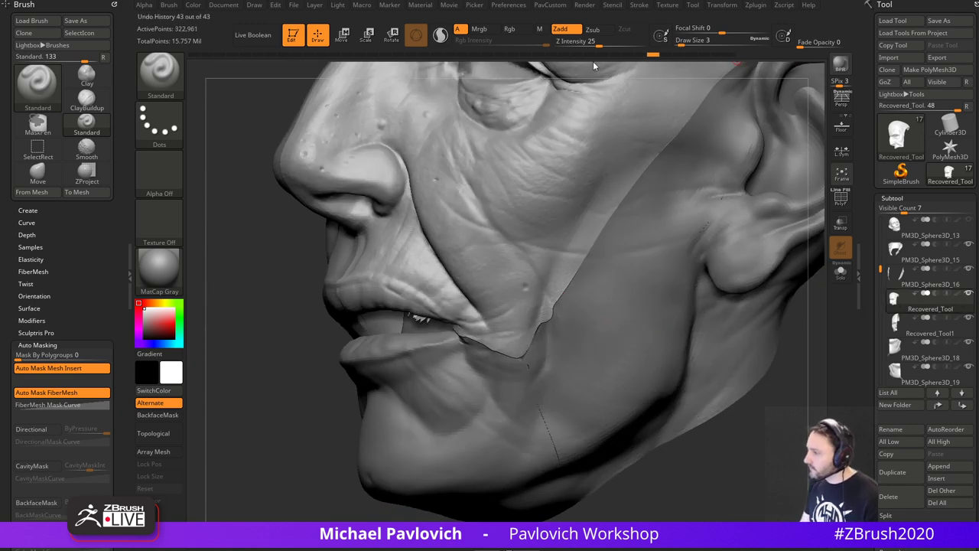
mouse_move(320, 78)
mouse_down()
mouse_move(404, 85)
mouse_move(376, 88)
mouse_up()
drag(248, 321, 367, 321)
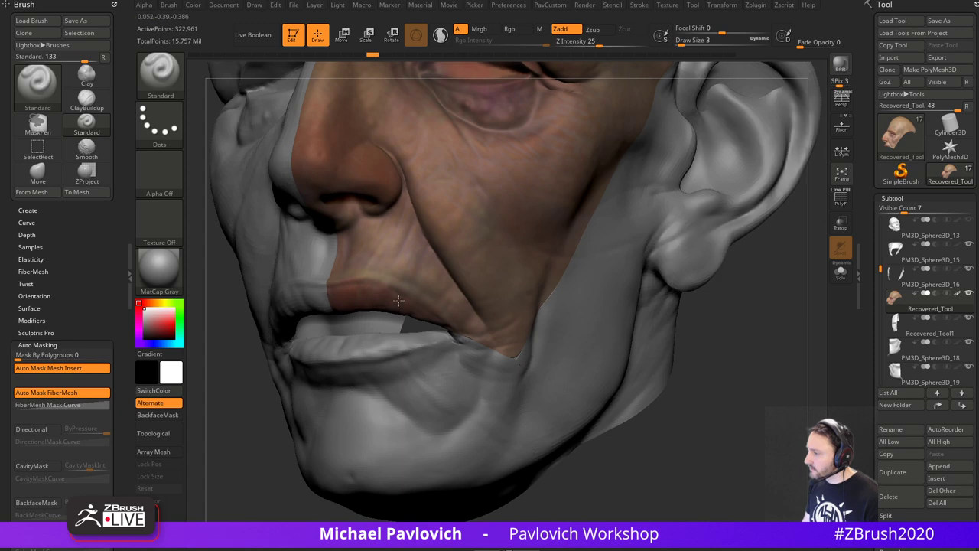
- Isolate Recovered_Tool with its polyframe on, unhide its inner polygroups, and bring the surrounding head pieces back into view
drag(696, 340, 769, 357)
click(841, 272)
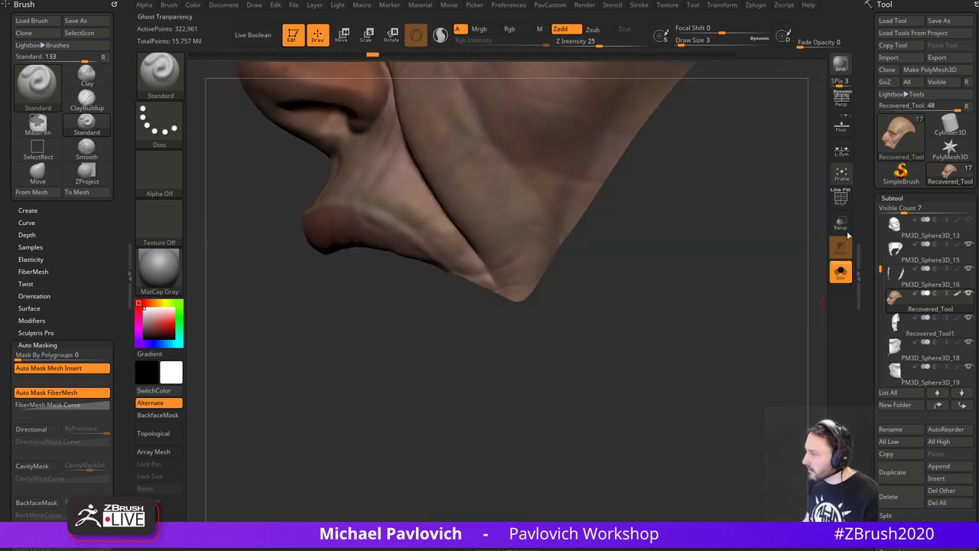
click(841, 198)
mouse_move(747, 303)
alt+mouse_down()
mouse_move(766, 367)
mouse_move(750, 252)
mouse_move(759, 231)
alt+mouse_up()
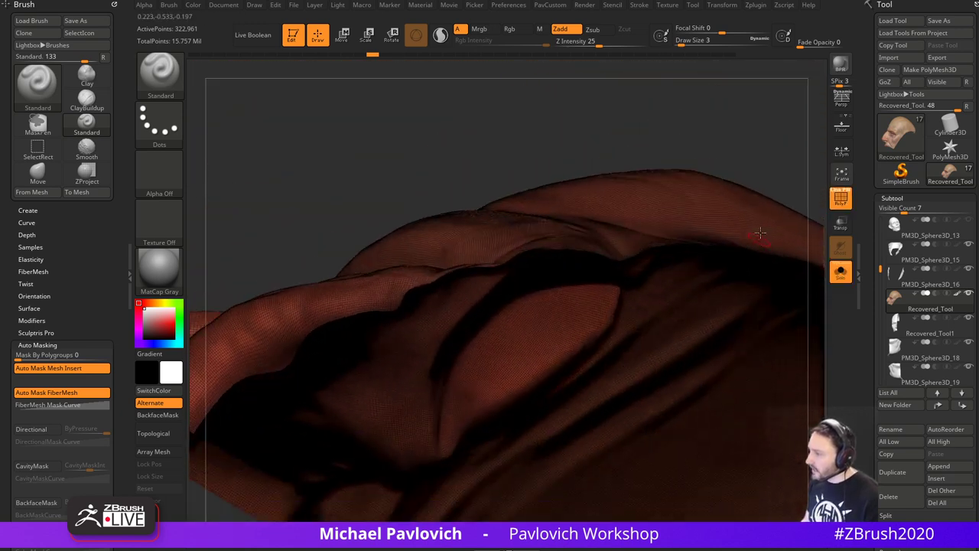
ctrl+shift+click(763, 183)
click(767, 194)
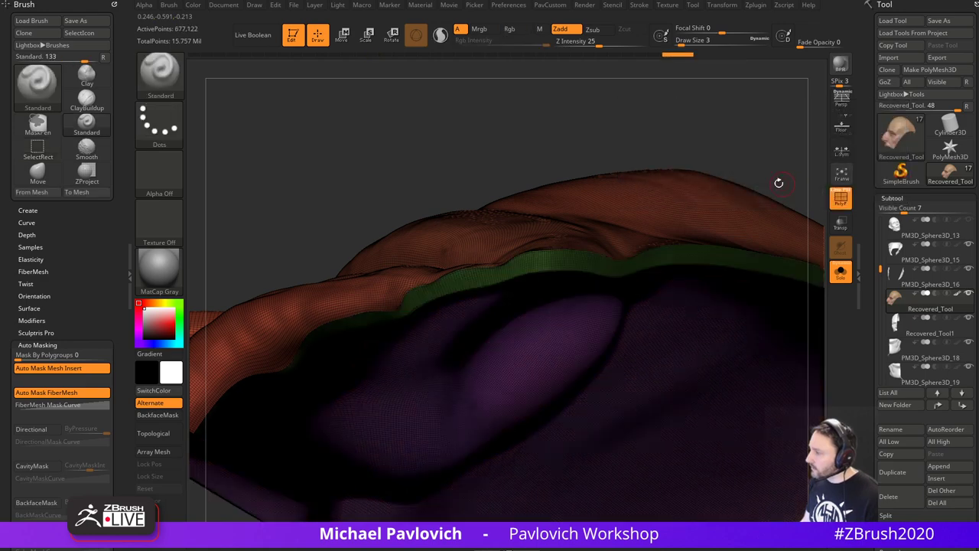
mouse_move(692, 176)
mouse_down()
mouse_move(686, 155)
mouse_move(697, 142)
mouse_move(664, 280)
mouse_up()
alt+drag(685, 373, 815, 299)
click(841, 271)
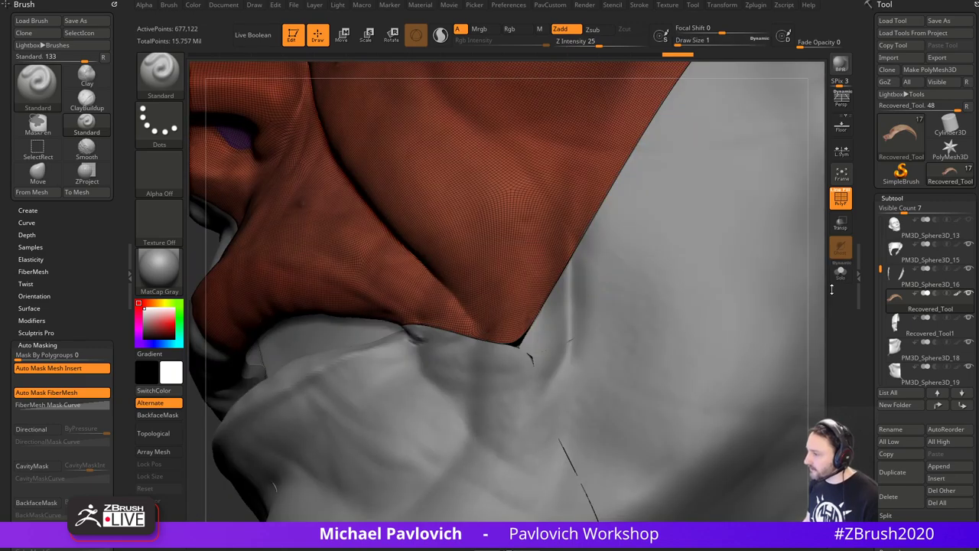
- Switch to the MoveAccu brush at draw size 7 and pull the face half's mouth corner toward the chin piece
drag(217, 470, 246, 444)
key(b)
key(m)
key(a)
key(s)
drag(548, 324, 559, 323)
drag(548, 294, 551, 299)
key(2)
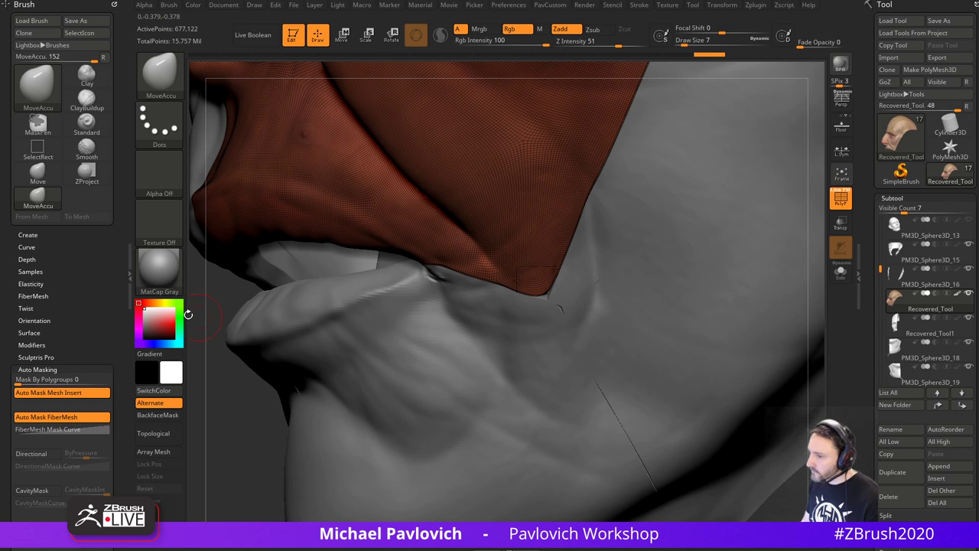
- Set MoveAccu's Mask By Polygroups to 100 and its draw size to 7, nudge the mouth corner and undo the nudge
drag(52, 380, 125, 374)
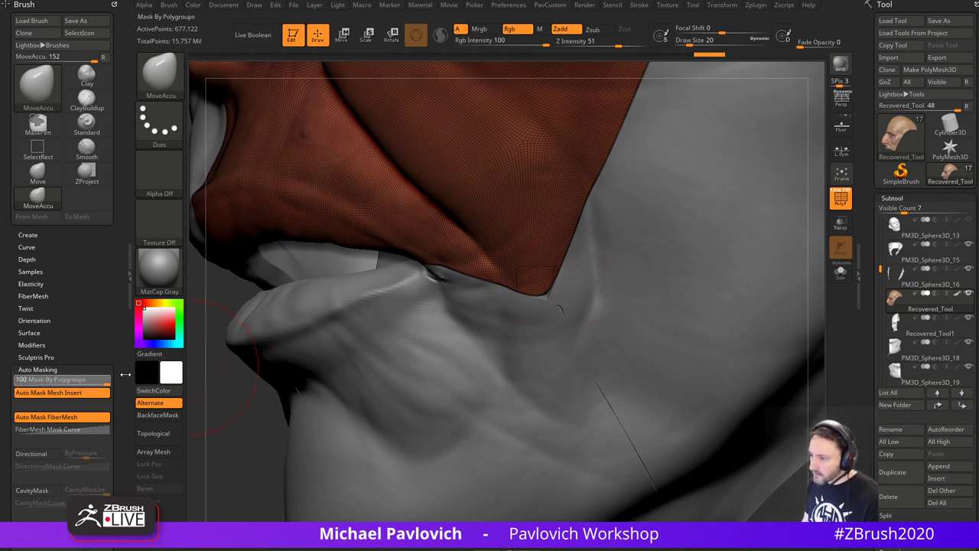
key(s)
drag(570, 260, 564, 260)
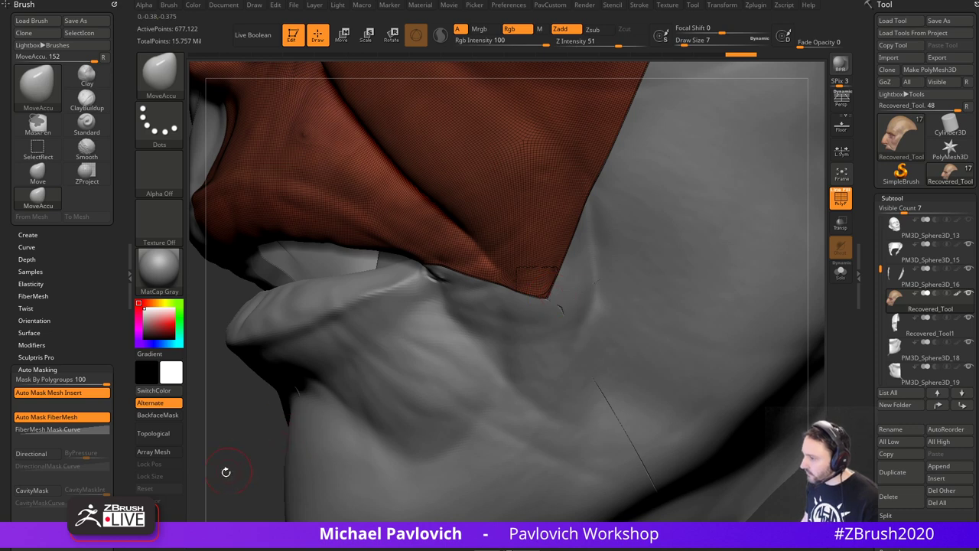
mouse_move(226, 472)
alt+mouse_down()
mouse_move(249, 435)
mouse_move(252, 457)
alt+mouse_up()
key(ctrl+z)
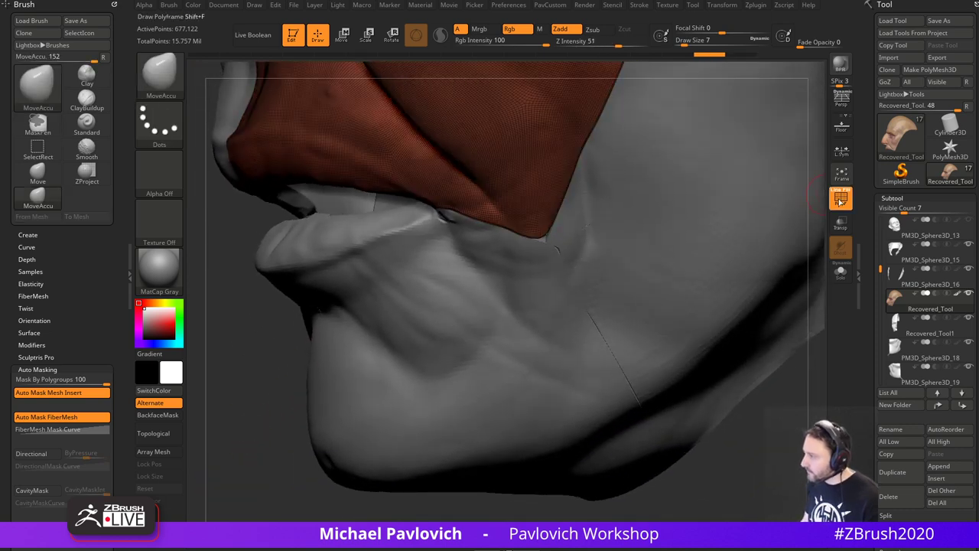
- Turn off Recovered_Tool's polyframe and polypaint display, and try moving its mouth corner at draw size 8
click(841, 201)
click(958, 294)
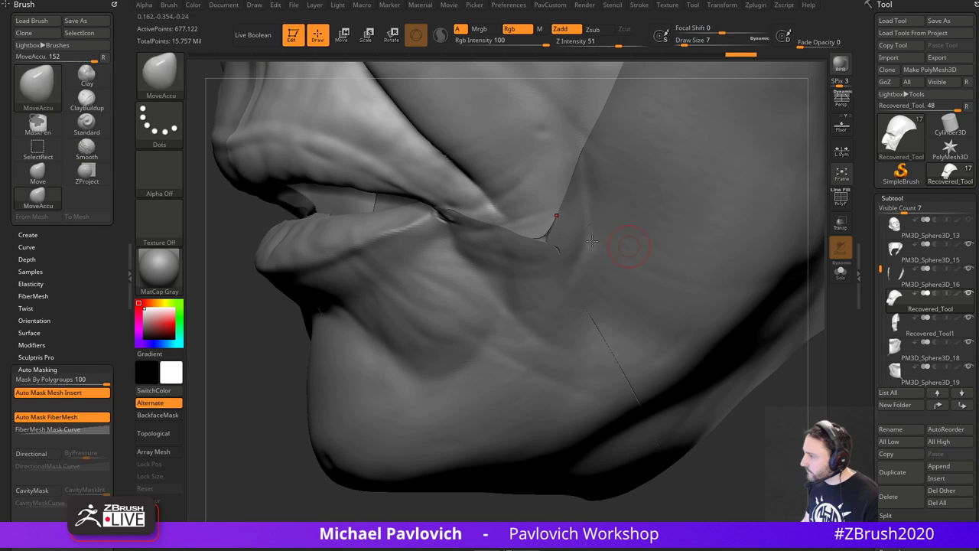
key(s)
click(548, 251)
key(ctrl+z)
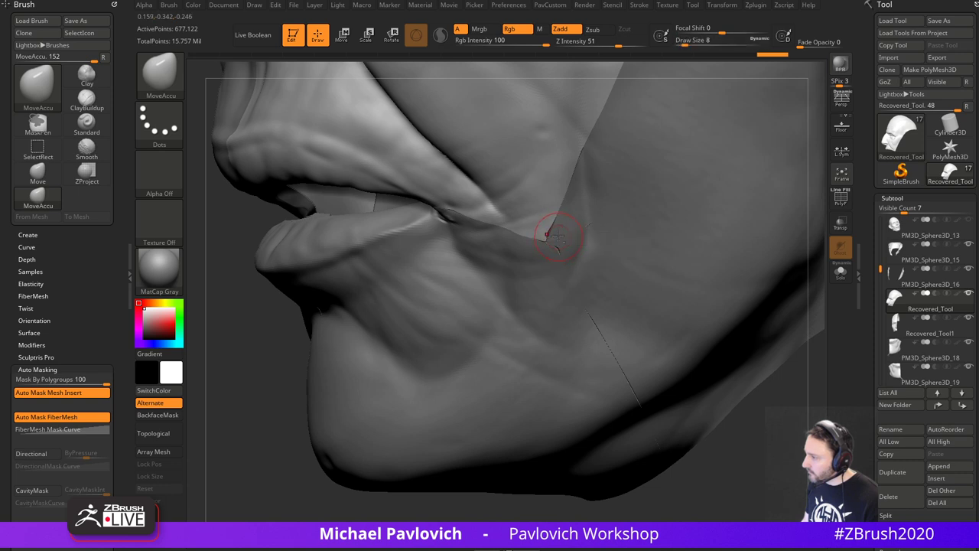
- Switch to the Move brush at draw size 4 and nudge Recovered_Tool's mouth corner toward the chin seam
key(b)
key(m)
key(v)
key(s)
click(546, 233)
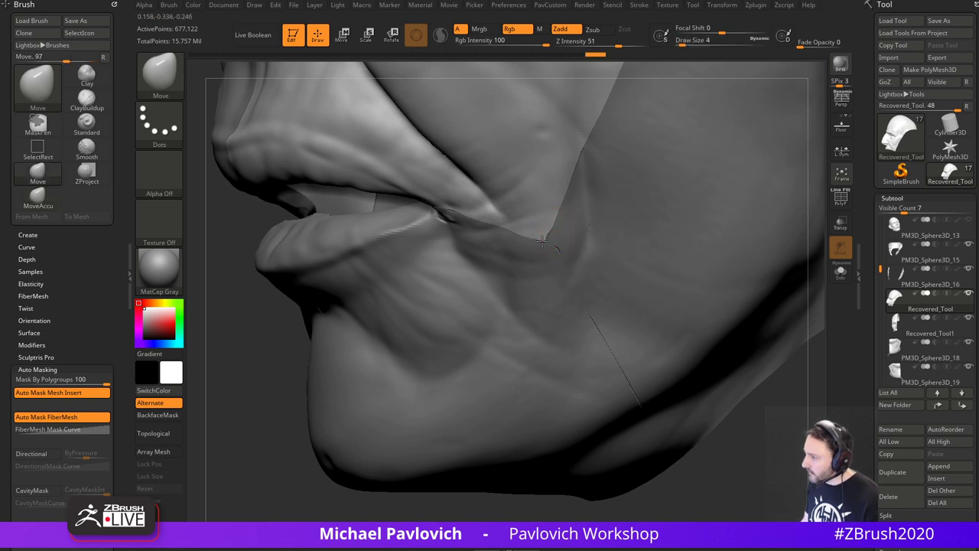
drag(259, 374, 322, 383)
drag(398, 330, 489, 352)
- Select chin piece PM3D_Sphere3D_18 and adjust its upper corner near the mouth with MoveAccu at a small draw size
alt+click(504, 268)
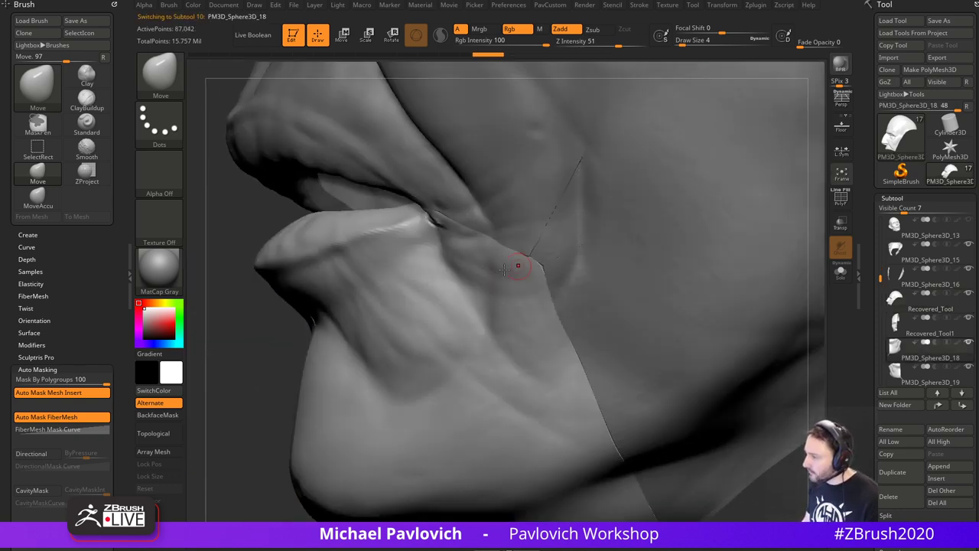
mouse_move(250, 367)
mouse_down()
mouse_move(222, 352)
mouse_move(264, 328)
mouse_up()
key(4)
key(s)
drag(593, 248, 564, 240)
key(s)
key(s)
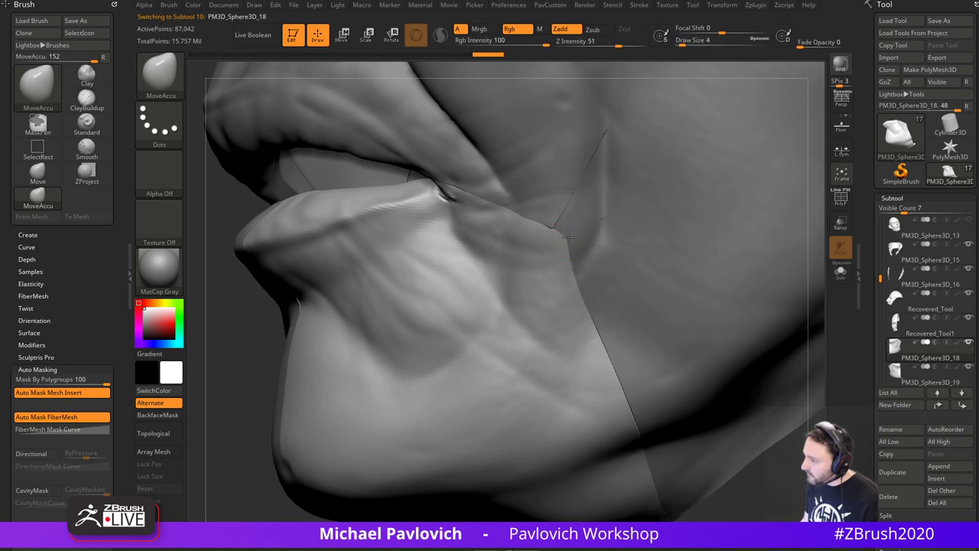
- Select Recovered_Tool1 on the opposite side and nudge its mouth corner with the Move brush at draw size 6
alt+drag(203, 407, 608, 283)
alt+drag(713, 262, 764, 283)
alt+click(591, 185)
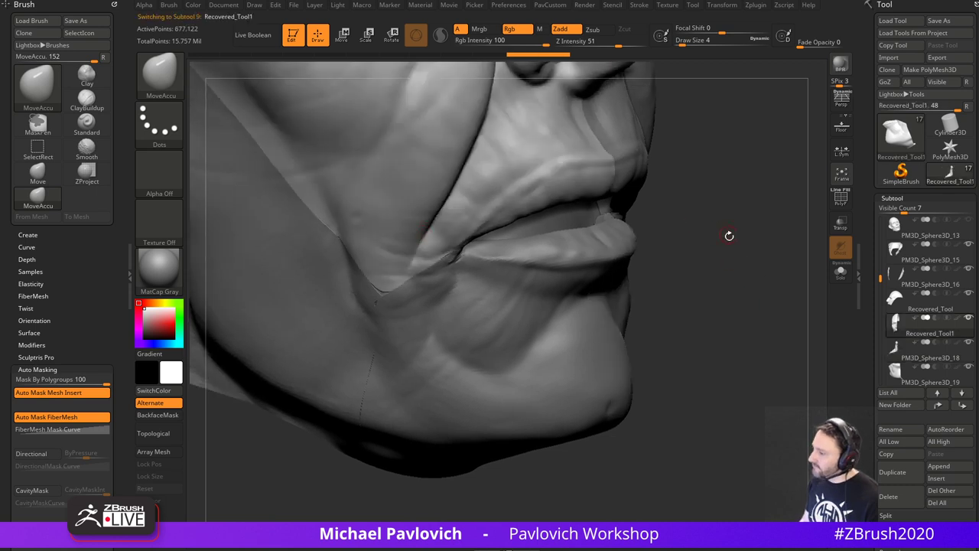
drag(729, 234, 764, 229)
key(s)
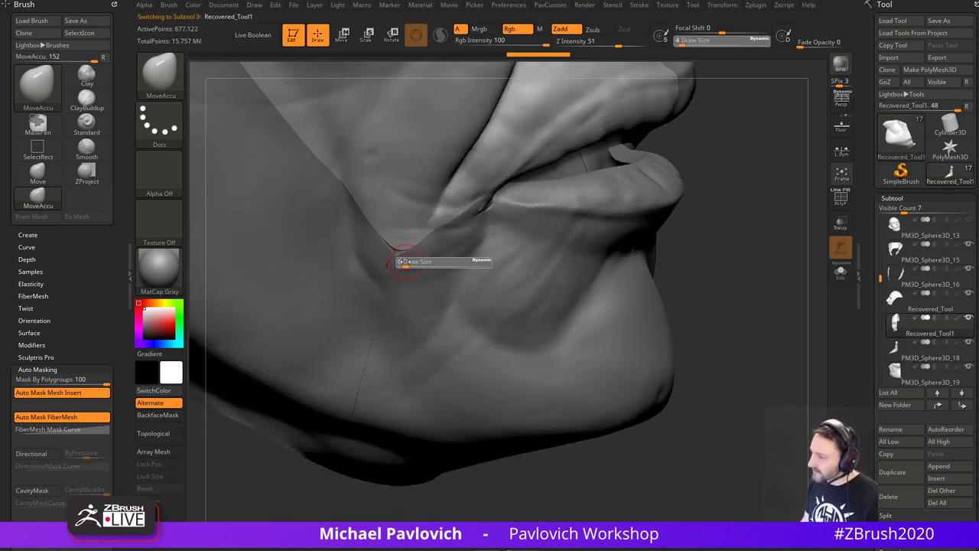
drag(273, 461, 285, 450)
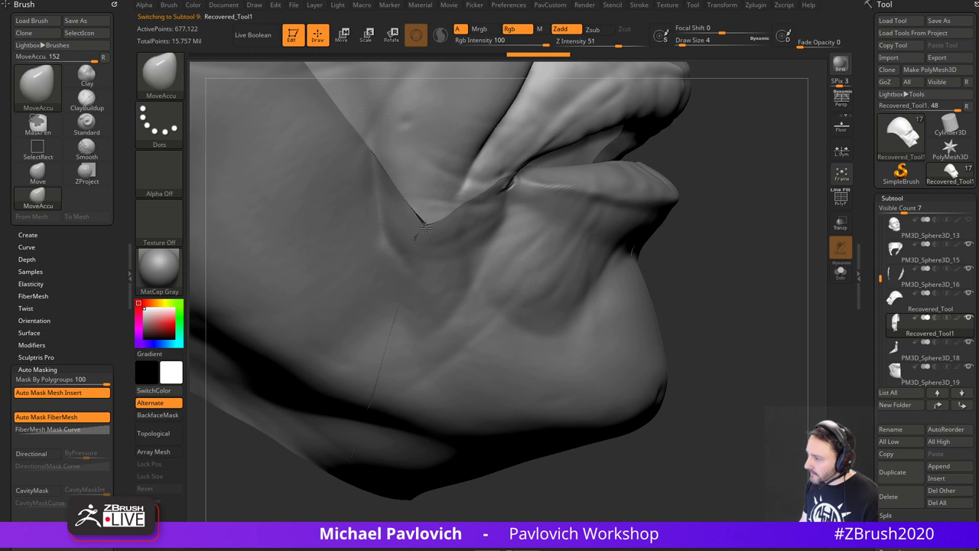
key(b)
key(m)
key(v)
key(s)
drag(424, 216, 427, 215)
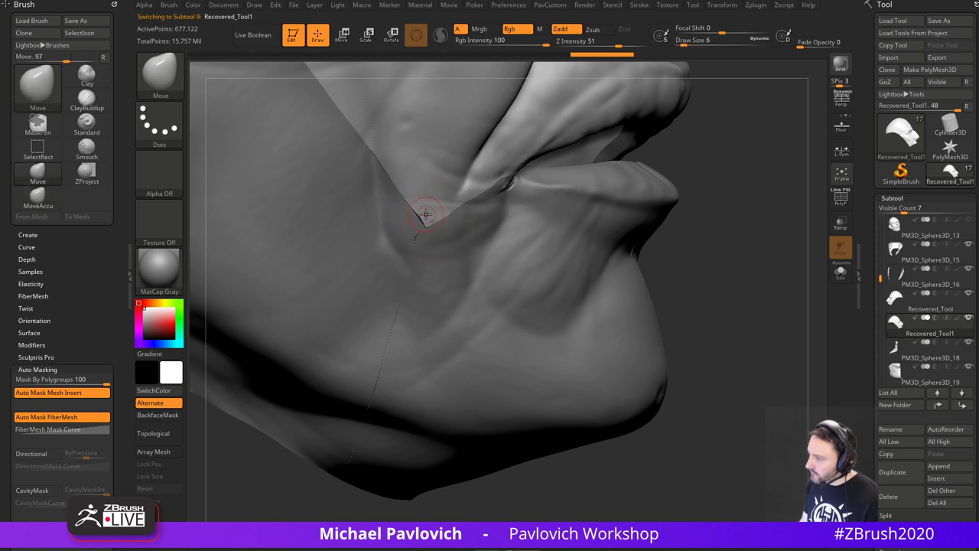
- Select chin piece PM3D_Sphere3D_19 and pull its upper corner toward the cheek seam using MoveAccu at draw size 4
alt+click(426, 243)
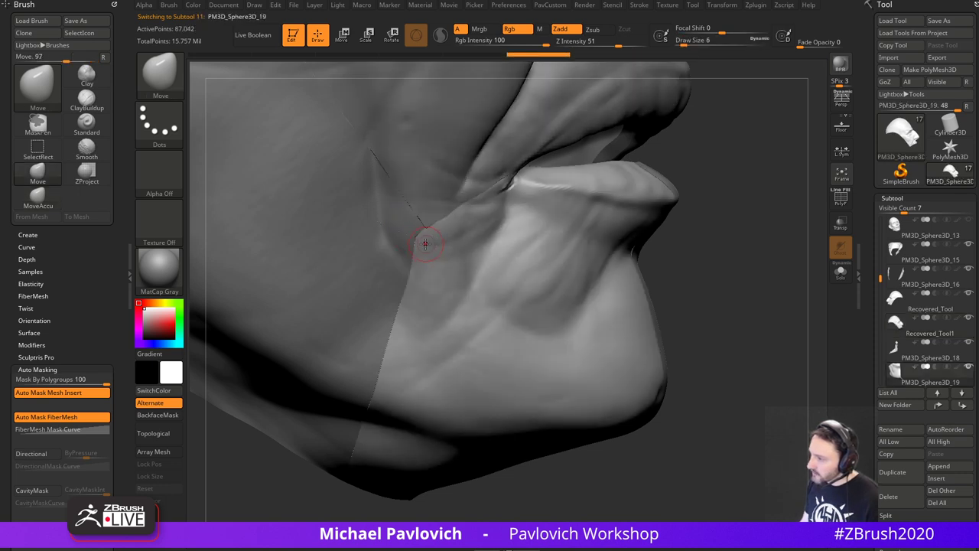
key(b)
key(m)
key(a)
mouse_move(717, 216)
mouse_down()
mouse_move(732, 218)
mouse_move(730, 187)
mouse_up()
key(s)
drag(409, 251, 415, 241)
key(s)
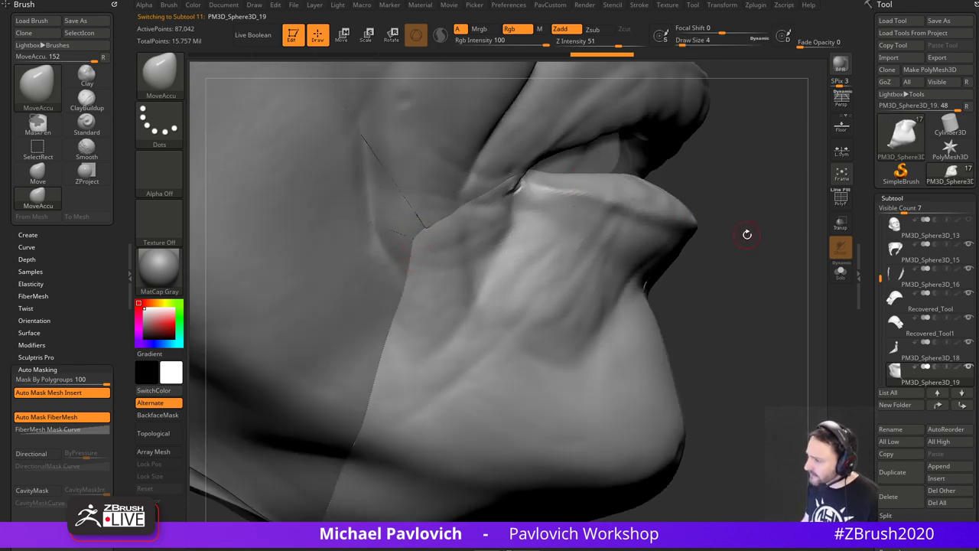
- Reselect Recovered_Tool and pull its mouth corner toward the jaw seam using MoveAccu at draw size 13
alt+drag(757, 243, 764, 301)
alt+click(513, 358)
mouse_move(736, 382)
alt+mouse_down()
mouse_move(754, 318)
mouse_move(775, 312)
alt+mouse_up()
alt+click(506, 272)
key(s)
drag(428, 332, 448, 333)
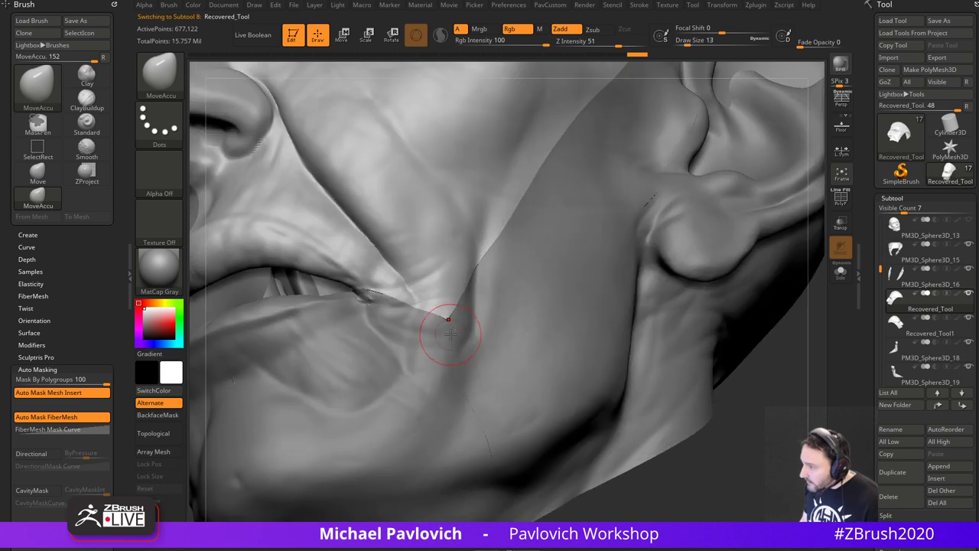
- Refine Recovered_Tool's mouth corner from several angles with the Move brush at draw sizes 6 to 8
key(b)
key(m)
key(v)
drag(735, 419, 669, 375)
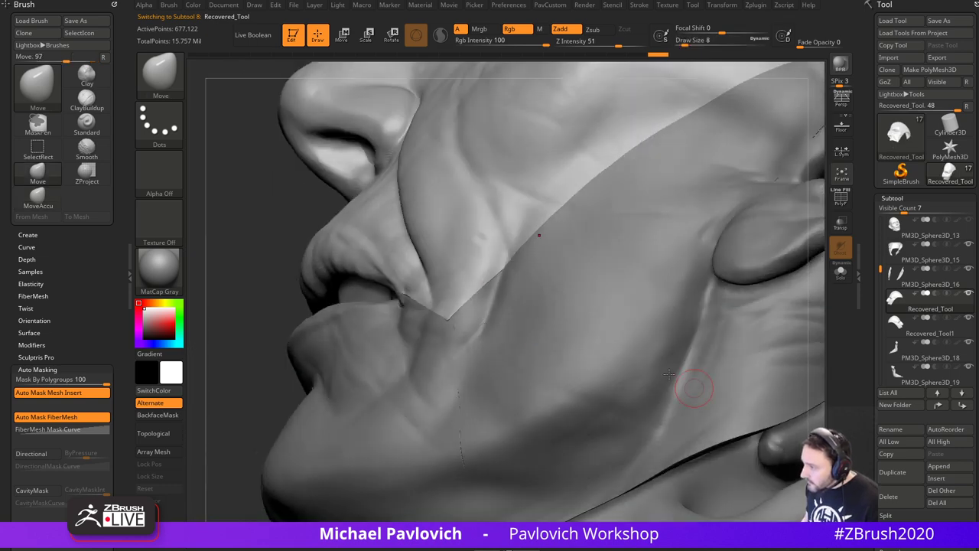
drag(281, 378, 360, 339)
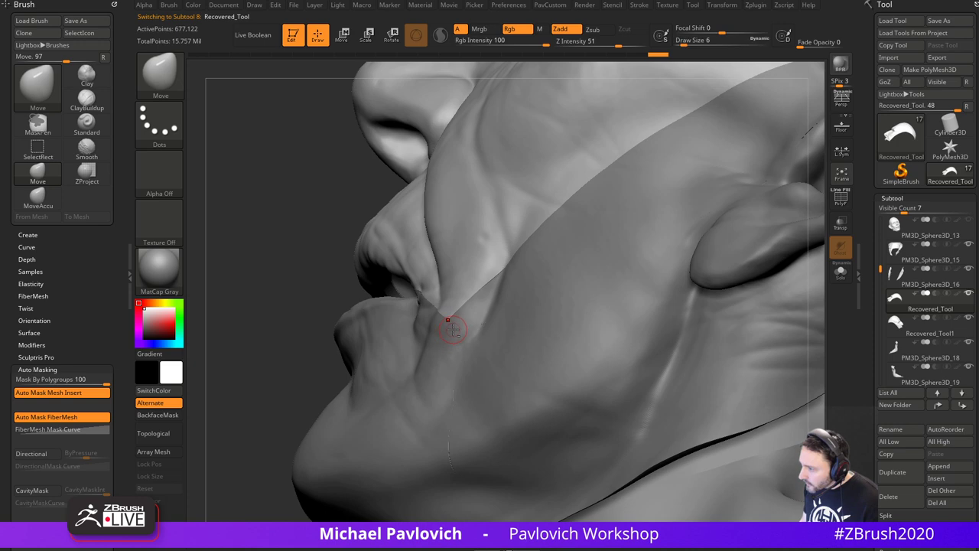
right_drag(449, 327, 373, 349)
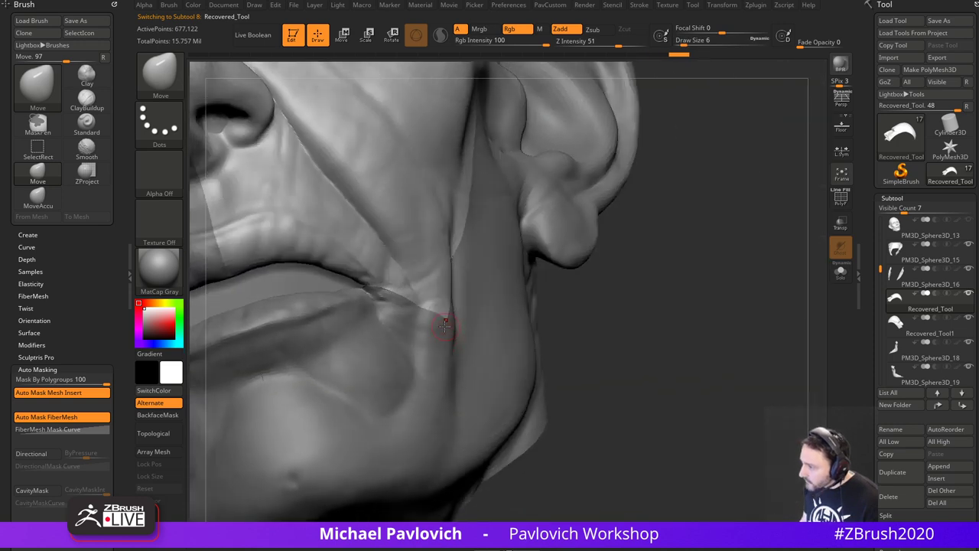
drag(587, 305, 586, 349)
key(s)
drag(451, 334, 456, 335)
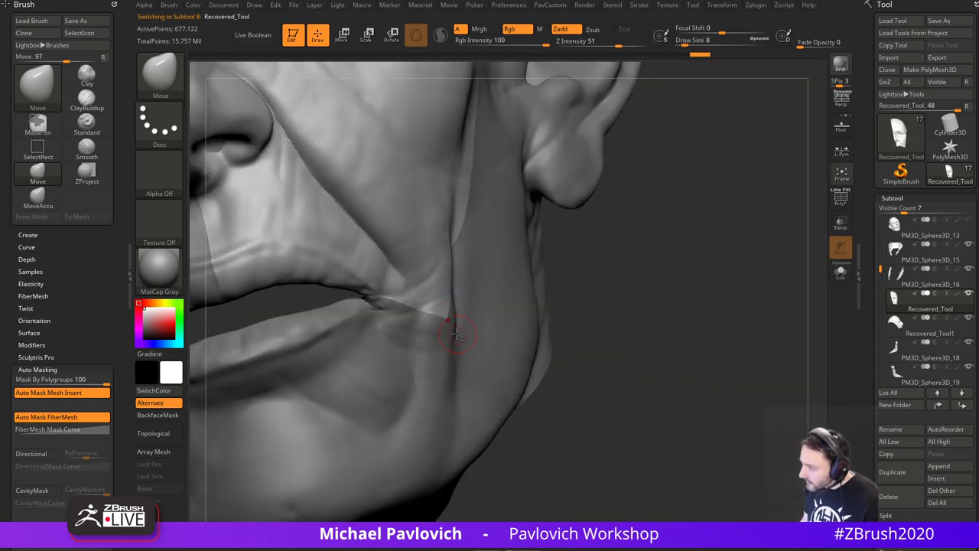
right_drag(638, 298, 462, 321)
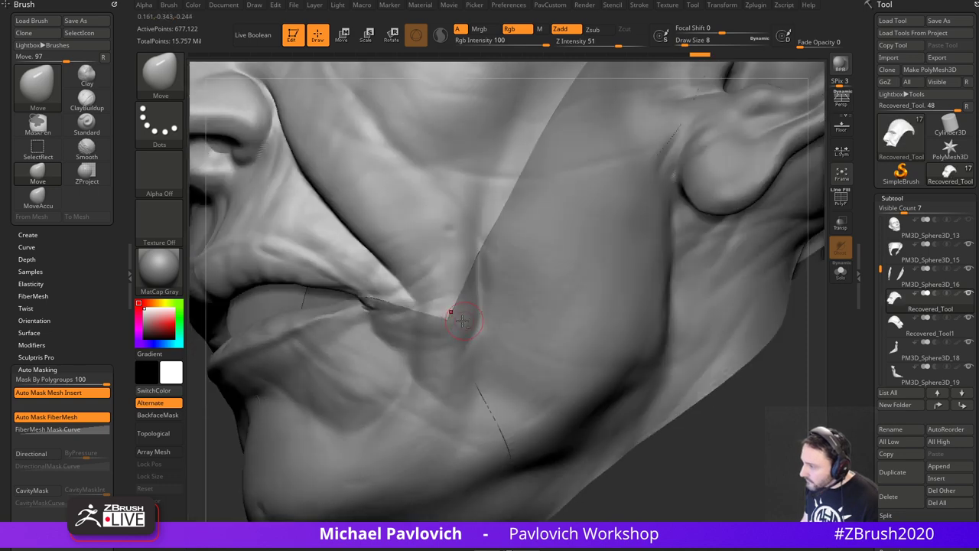
ctrl+right_drag(204, 474, 816, 280)
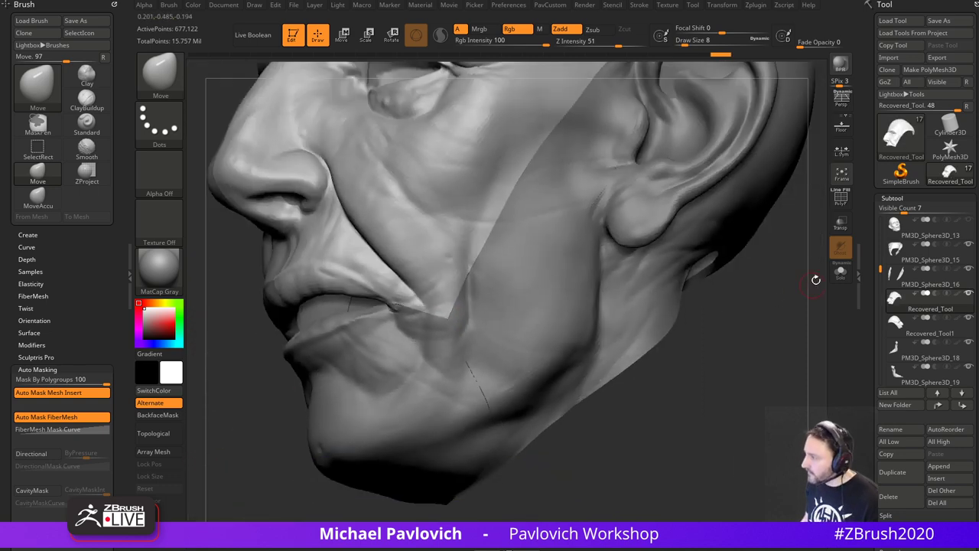
- Show the detailed head PM3D_Sphere3D_13 and project its surface onto Recovered_Tool's mouth corner with the ZProject brush
right_drag(776, 309, 935, 329)
mouse_move(743, 315)
right_down()
mouse_move(768, 349)
mouse_move(744, 339)
mouse_move(778, 319)
mouse_move(776, 345)
mouse_move(753, 341)
mouse_move(766, 369)
right_up()
click(970, 222)
key(b)
key(z)
key(p)
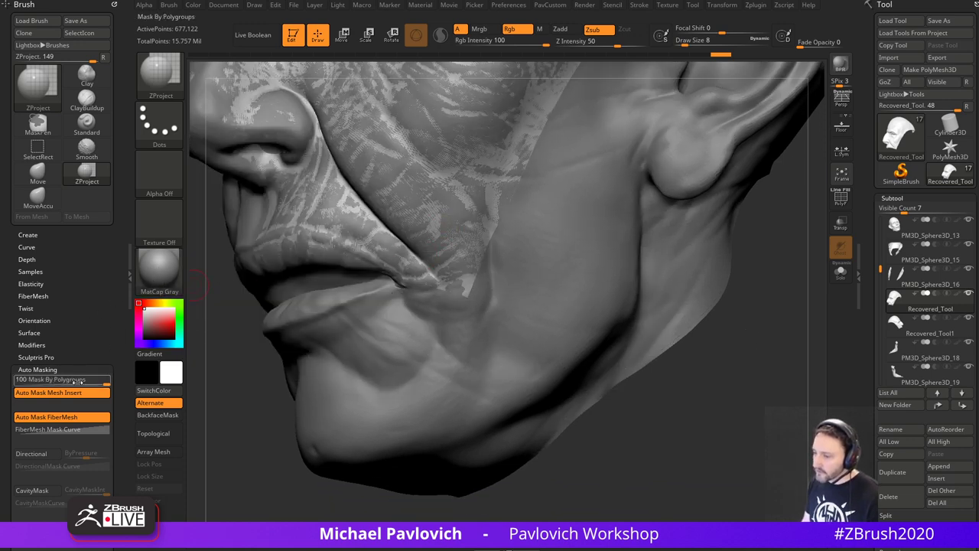
right_drag(759, 324, 709, 323)
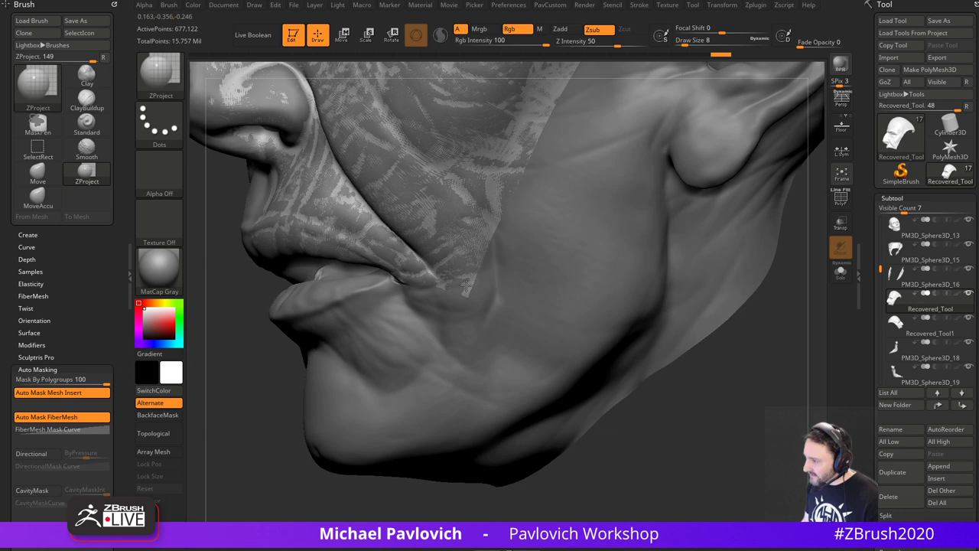
- Isolate Recovered_Tool to inspect its mouth corner, and bring the other head pieces back into view
click(841, 273)
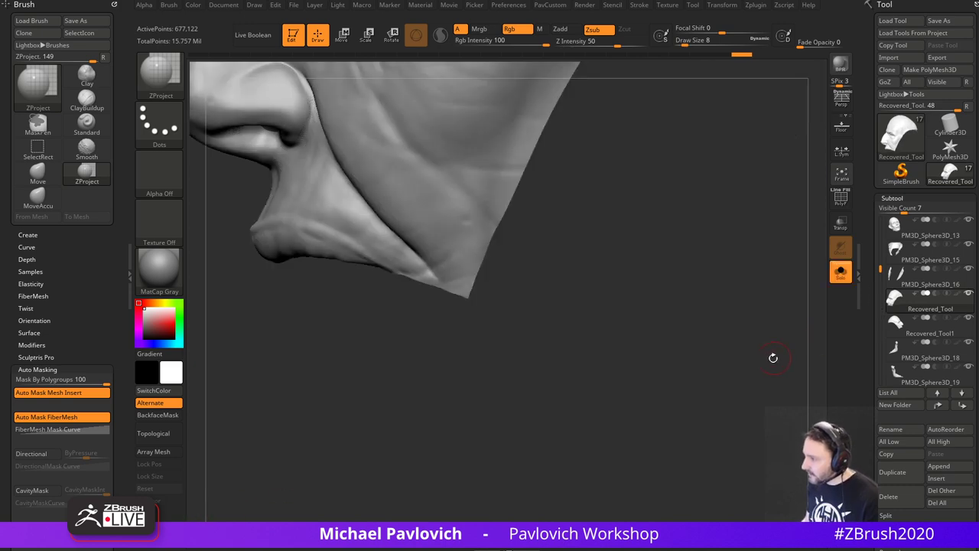
drag(751, 371, 776, 364)
click(841, 271)
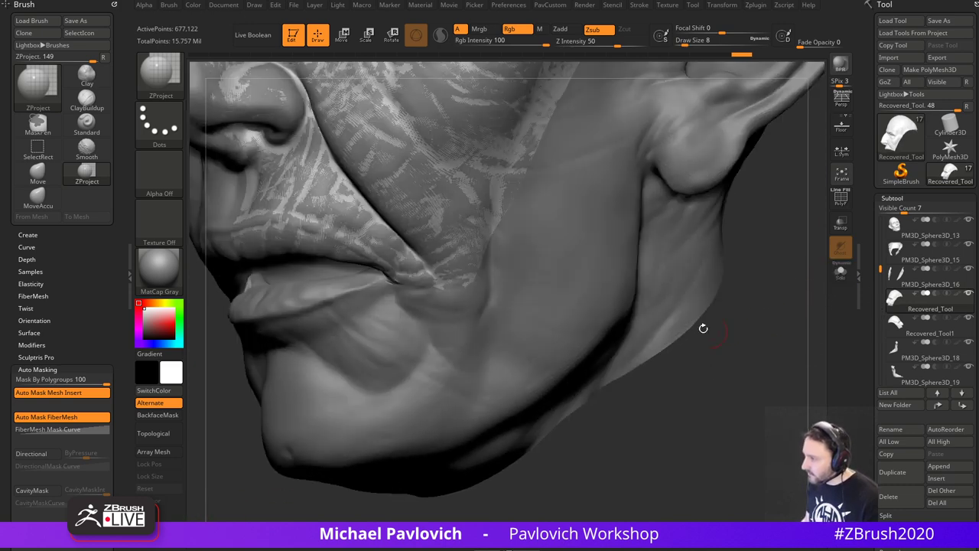
drag(703, 367, 639, 349)
mouse_move(693, 366)
mouse_down()
mouse_move(713, 363)
mouse_move(745, 332)
mouse_move(742, 315)
mouse_move(772, 305)
mouse_move(763, 286)
mouse_up()
- Select Recovered_Tool1 and project the detailed head onto its mouth corner with the ZProject brush at draw size 5
alt+click(414, 311)
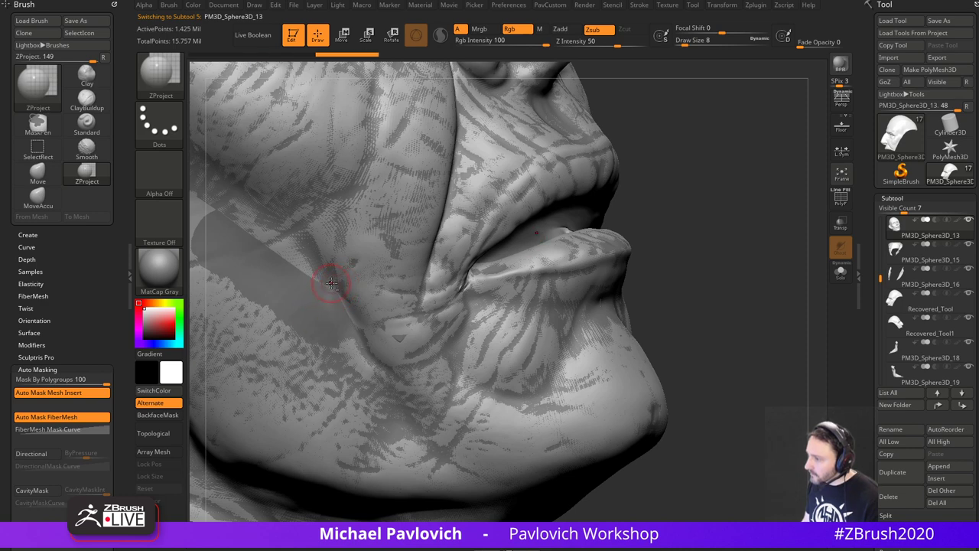
key(b)
key(s)
key(t)
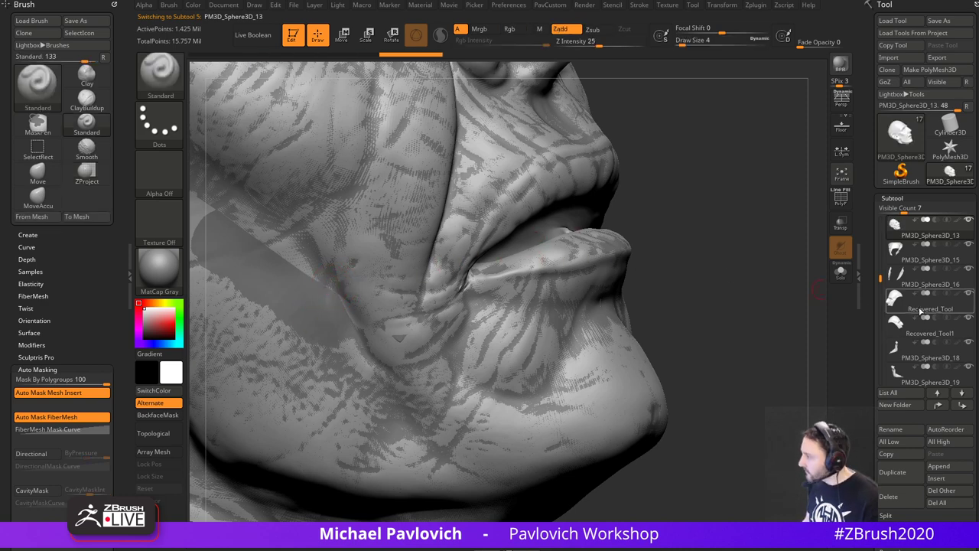
click(918, 333)
key(b)
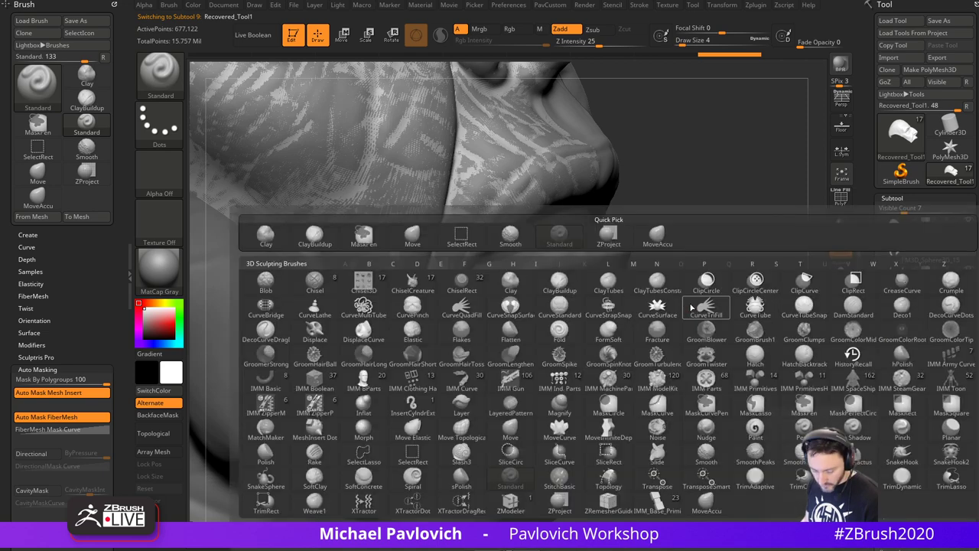
key(z)
key(p)
drag(699, 293, 681, 295)
key(s)
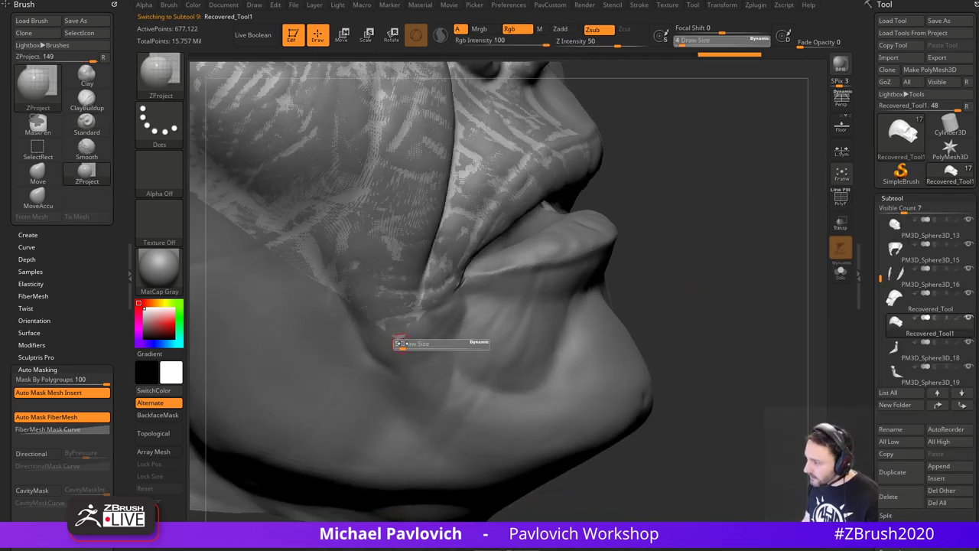
drag(398, 346, 402, 346)
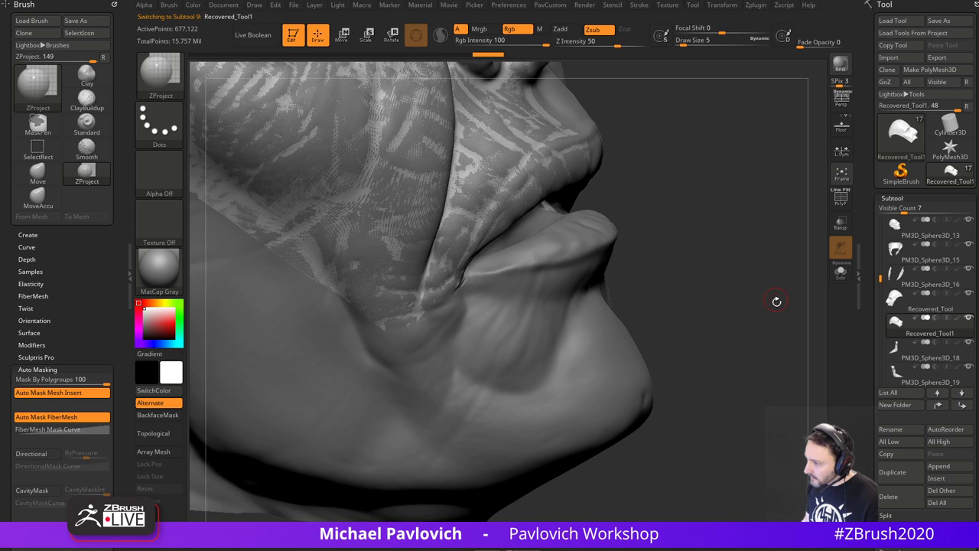
- Select the ear and neck piece PM3D_Sphere3D_15 and isolate it with its polyframe displayed
mouse_move(776, 301)
mouse_down()
mouse_move(732, 308)
mouse_move(805, 306)
mouse_move(765, 303)
mouse_move(804, 288)
mouse_move(756, 300)
mouse_move(755, 247)
mouse_move(714, 304)
mouse_move(786, 317)
mouse_move(755, 327)
mouse_move(702, 234)
mouse_move(641, 227)
mouse_move(757, 306)
mouse_move(691, 246)
mouse_up()
alt+click(588, 264)
key(s)
click(690, 247)
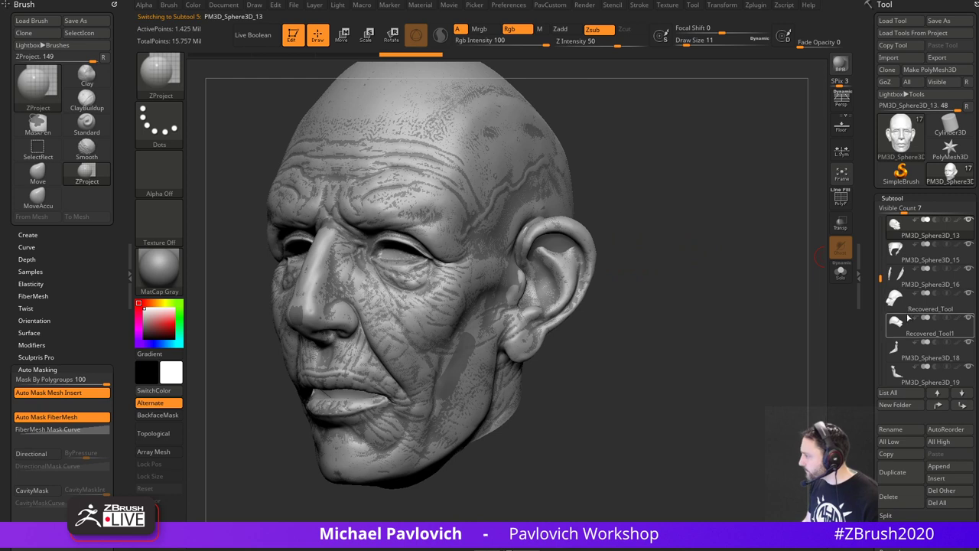
drag(881, 278, 879, 248)
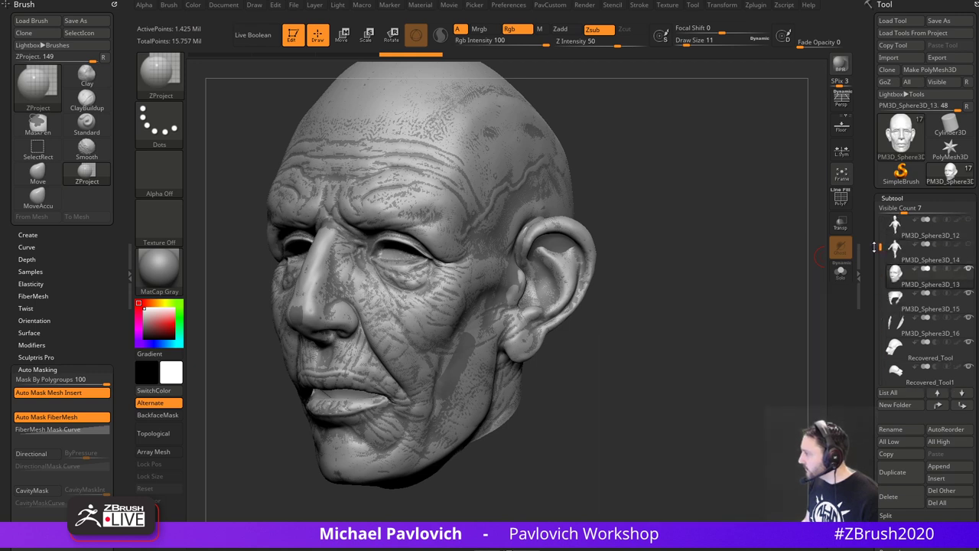
click(908, 309)
drag(776, 247, 738, 288)
click(840, 272)
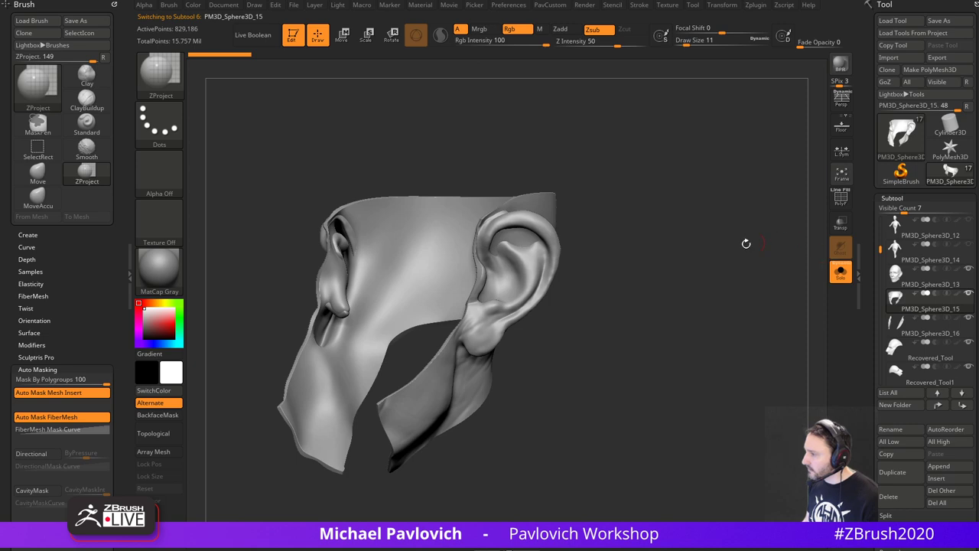
drag(745, 243, 776, 305)
click(841, 200)
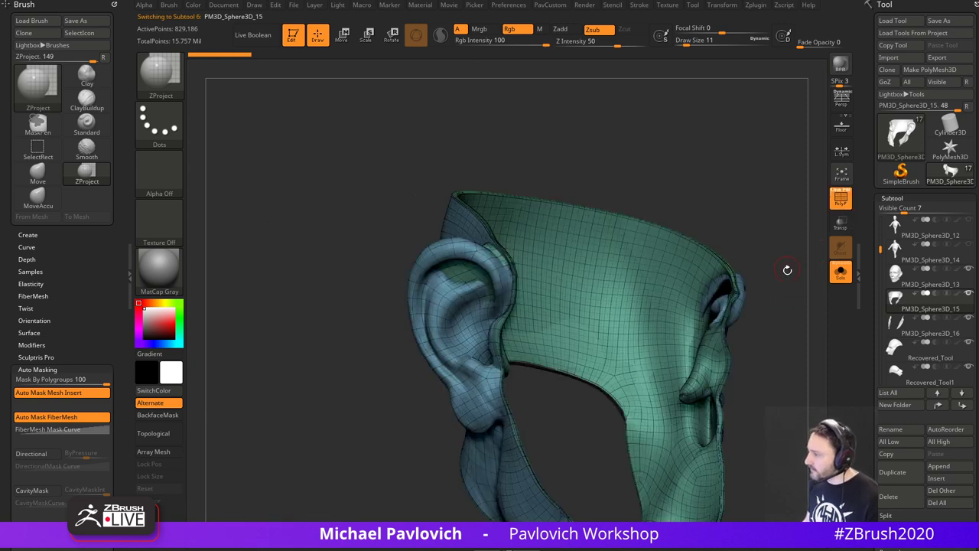
- Mask all of PM3D_Sphere3D_15 except its green inner polygroup, with every polygroup shown
drag(788, 270, 719, 228)
ctrl+shift+click(585, 254)
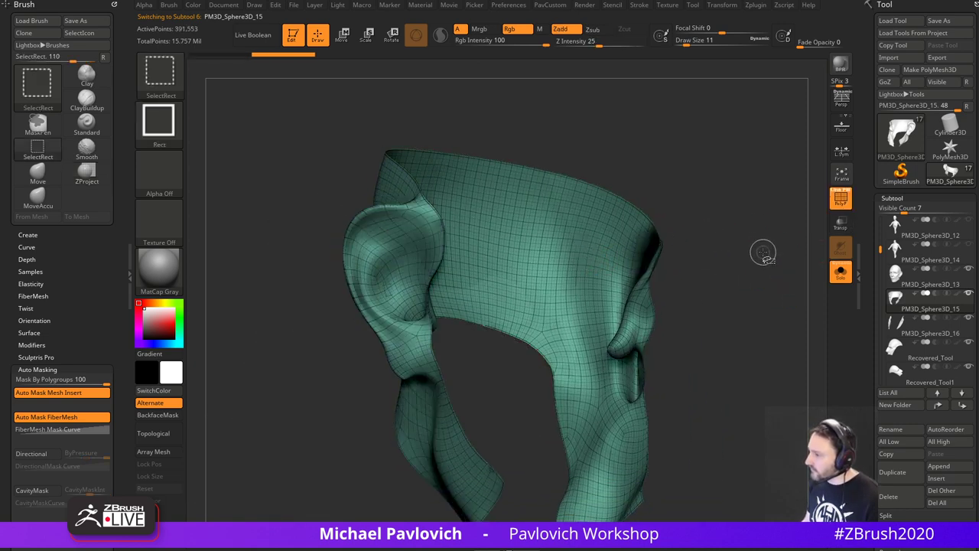
ctrl+click(766, 249)
ctrl+shift+click(765, 247)
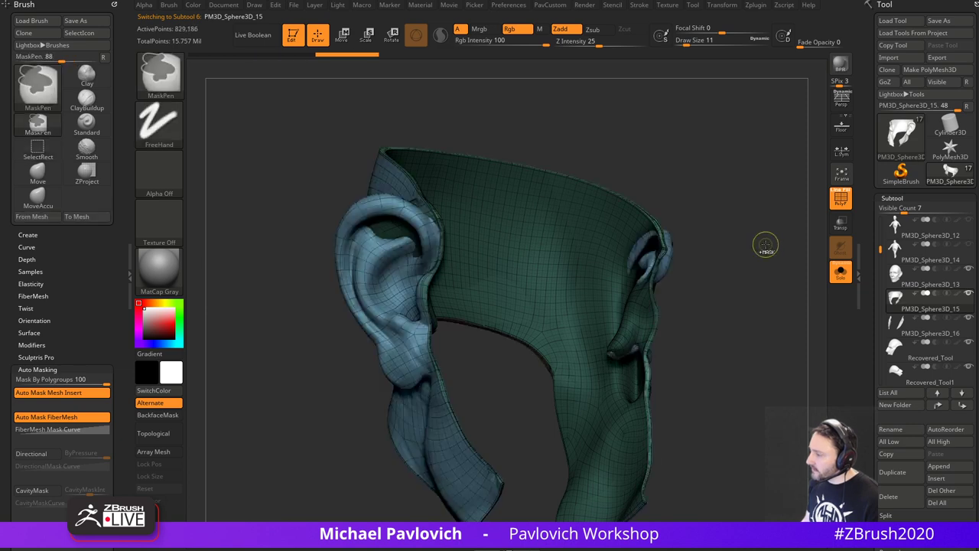
ctrl+click(765, 245)
drag(765, 246, 741, 254)
- Drop PM3D_Sphere3D_15 to subdivision level 2 and ready the Move brush at draw size 14
drag(870, 313, 864, 216)
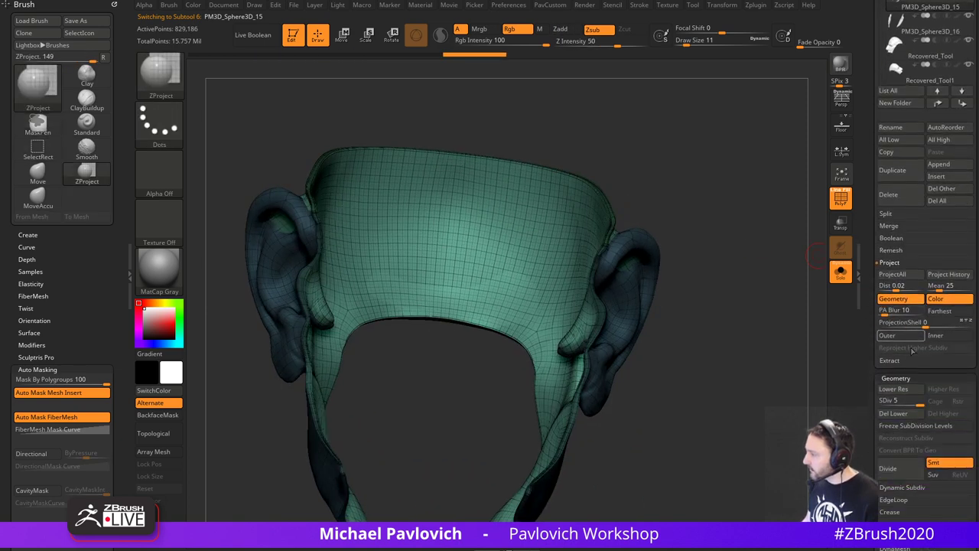
drag(907, 398, 893, 400)
mouse_move(761, 281)
mouse_down()
mouse_move(742, 334)
mouse_move(708, 312)
mouse_move(695, 354)
mouse_move(708, 354)
mouse_up()
key(s)
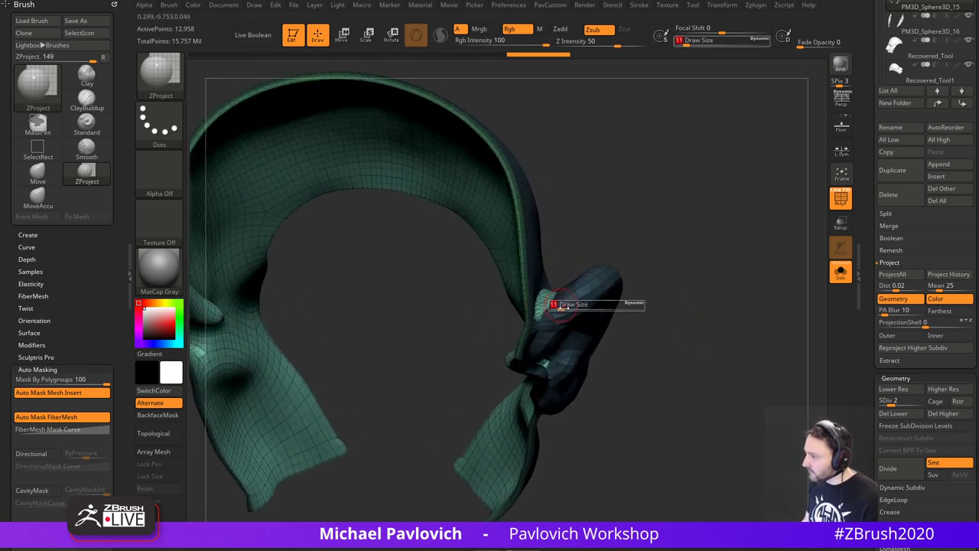
drag(556, 306, 562, 307)
key(1)
mouse_move(569, 301)
ctrl+right_down()
mouse_move(558, 302)
mouse_move(586, 309)
ctrl+right_up()
key(s)
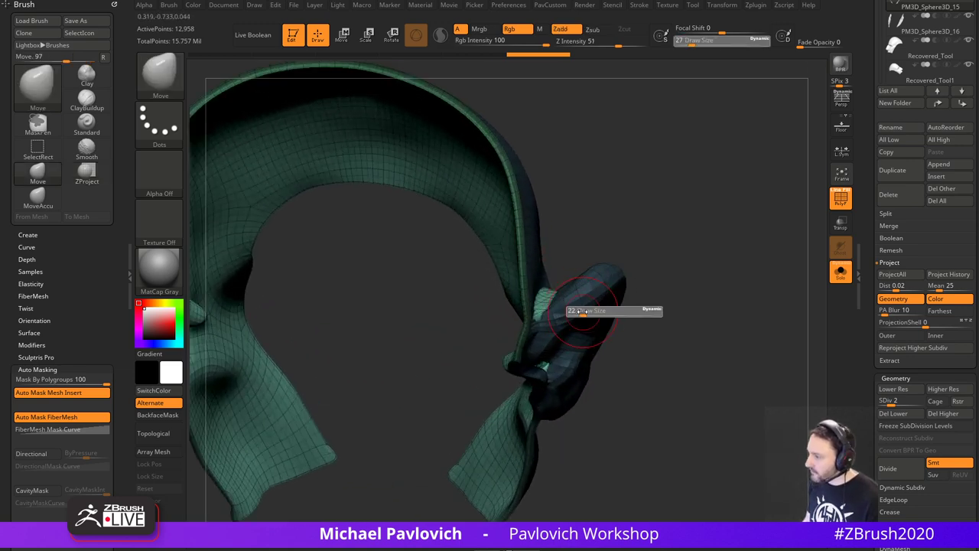
drag(586, 311, 550, 316)
- Try to move and smooth the inner shell where it pokes through near the ear's upper fold
mouse_move(597, 310)
right_down()
mouse_move(549, 319)
mouse_move(590, 295)
right_up()
drag(541, 322, 555, 313)
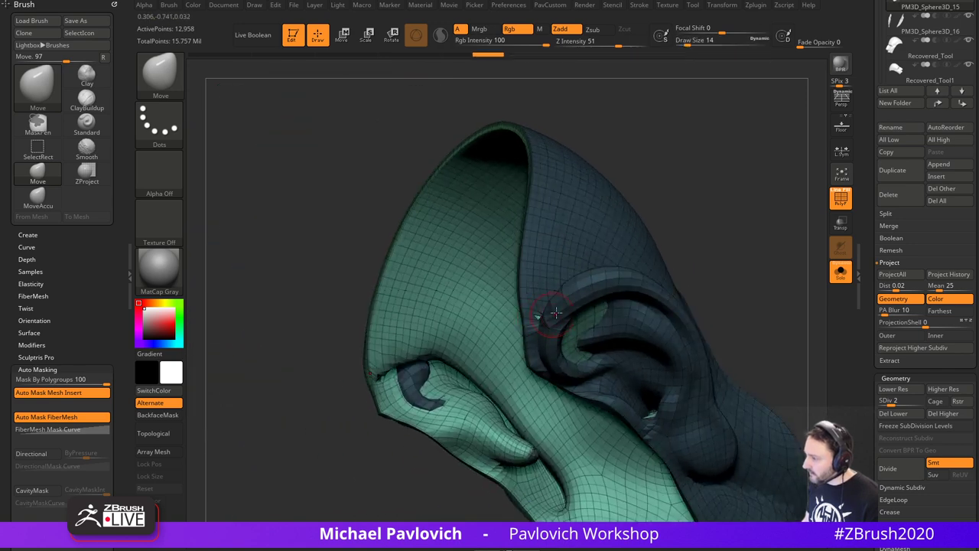
key(ctrl+z)
mouse_move(674, 234)
right_down()
mouse_move(704, 219)
mouse_move(686, 274)
mouse_move(660, 271)
mouse_move(656, 287)
right_up()
key(shift)
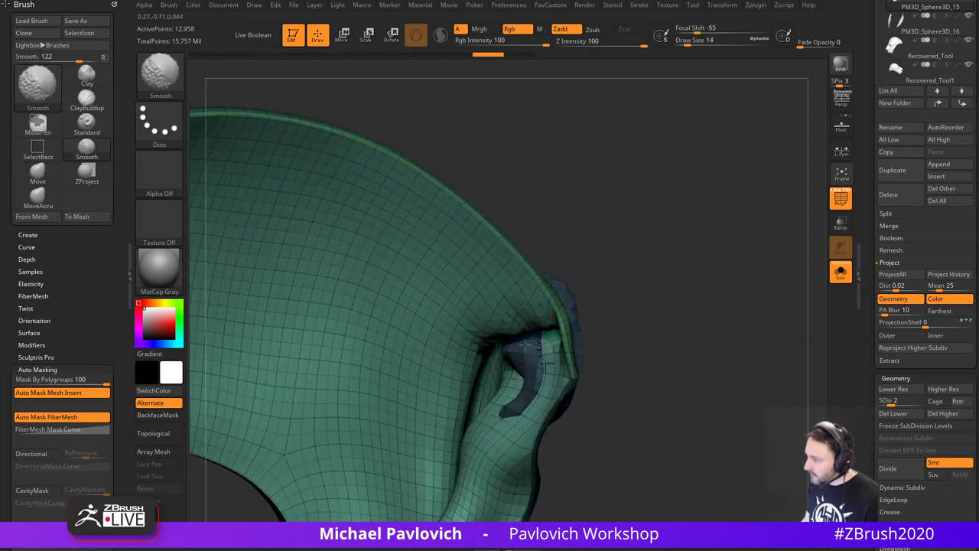
mouse_move(562, 327)
right_down()
mouse_move(663, 249)
mouse_move(651, 243)
right_up()
key(ctrl+z)
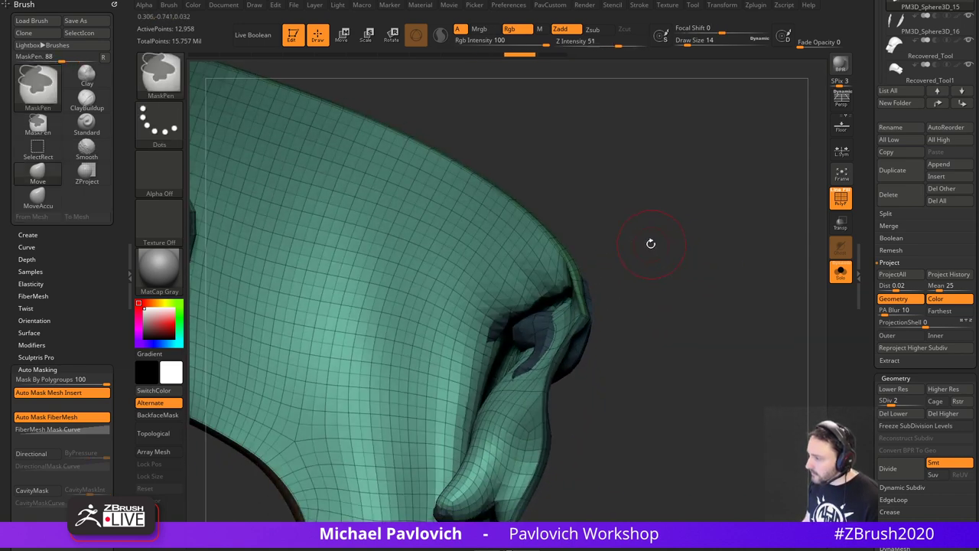
key(shift)
- Set Mask By Polygroups to 0 and reshape the inner shell behind the ear's upper fold with the Move brush at draw size 13
drag(80, 379, 15, 379)
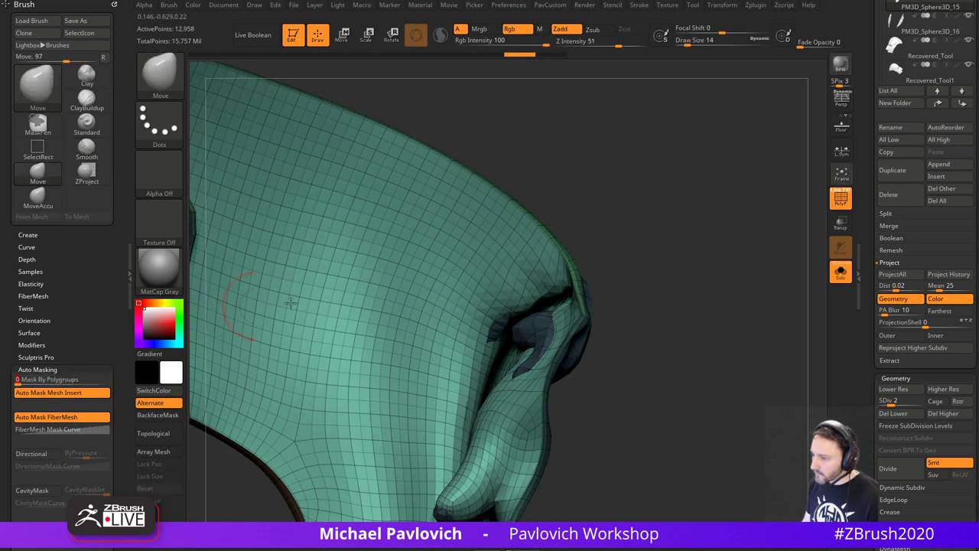
shift+drag(507, 307, 555, 292)
right_drag(555, 292, 586, 277)
key(ctrl+z)
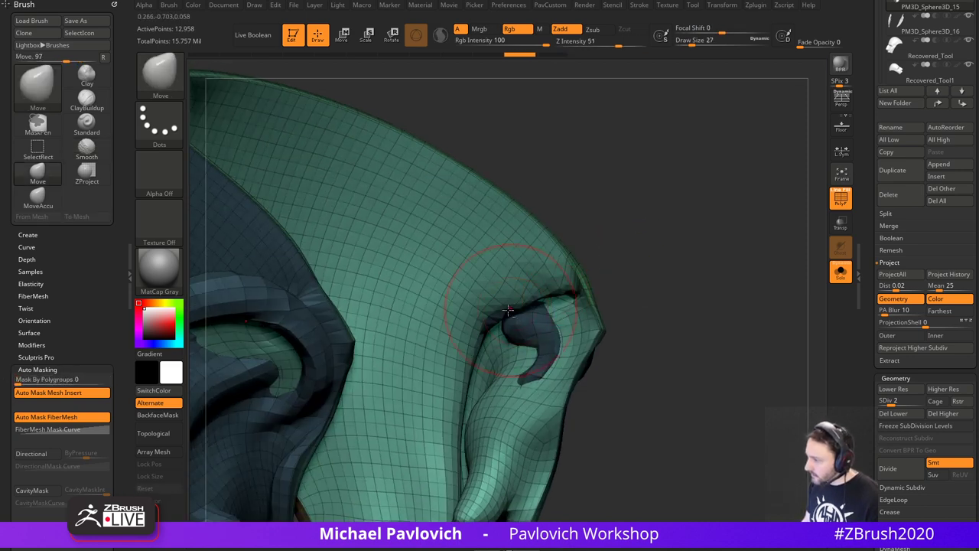
key([)
drag(507, 322, 525, 303)
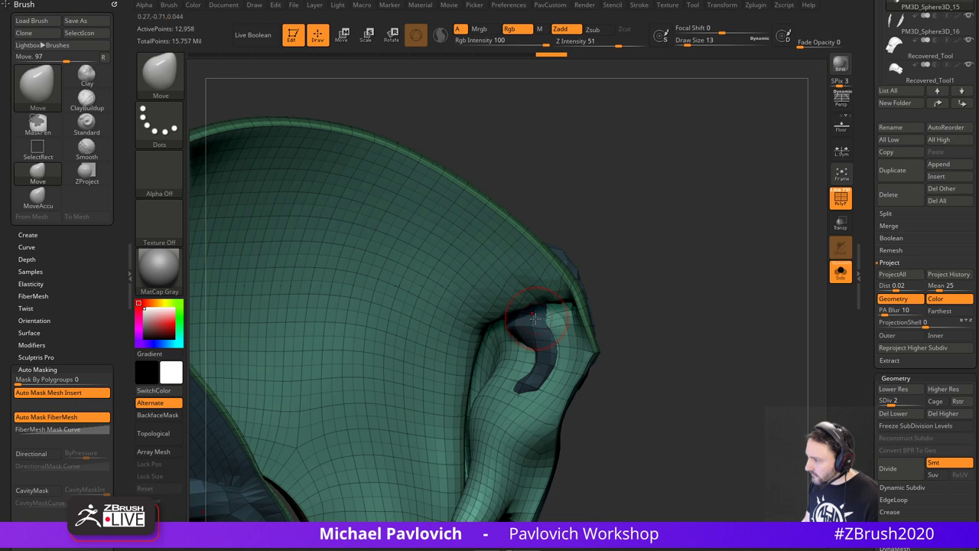
drag(536, 318, 527, 316)
drag(627, 314, 591, 312)
drag(534, 336, 513, 365)
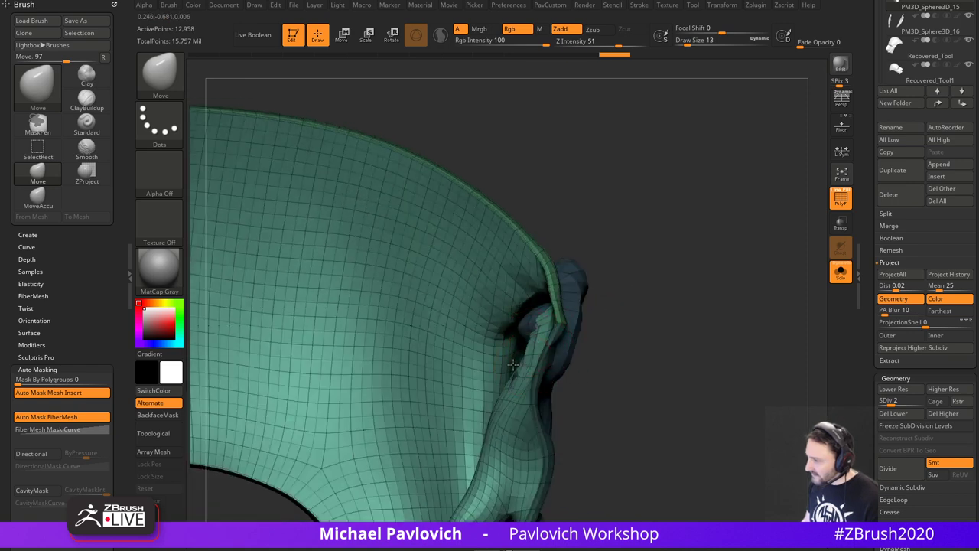
drag(601, 360, 637, 361)
drag(547, 380, 553, 367)
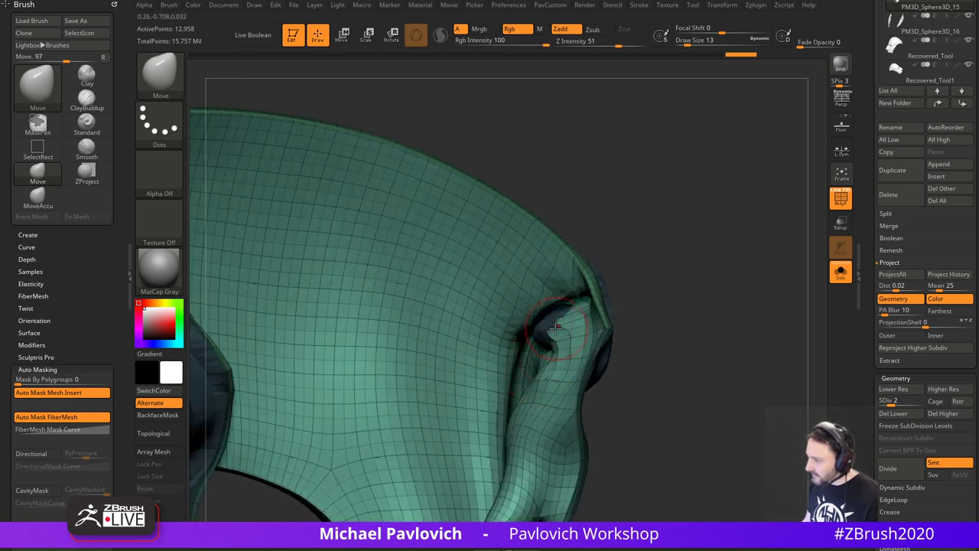
drag(556, 328, 547, 322)
mouse_move(621, 306)
mouse_down()
mouse_move(605, 304)
mouse_move(565, 335)
mouse_up()
- Undo the last Move strokes on the inner shell and clear the mask from the ear piece
mouse_move(708, 291)
mouse_down()
mouse_move(644, 278)
mouse_move(684, 221)
mouse_up()
key(ctrl+z)
shift+drag(609, 39, 625, 39)
mouse_move(700, 248)
alt+mouse_down()
mouse_move(683, 223)
mouse_move(685, 191)
alt+mouse_up()
alt+drag(749, 276, 789, 263)
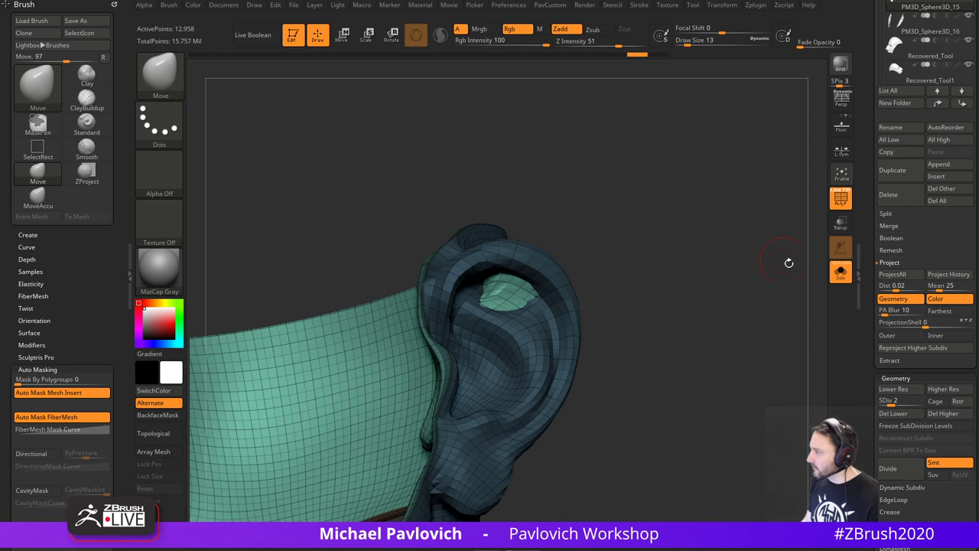
ctrl+drag(820, 340, 802, 322)
- Try to flip the ear piece's normals, and raise the piece to subdivision level 5
mouse_move(869, 340)
mouse_down()
mouse_move(859, 204)
mouse_move(862, 244)
mouse_up()
click(900, 297)
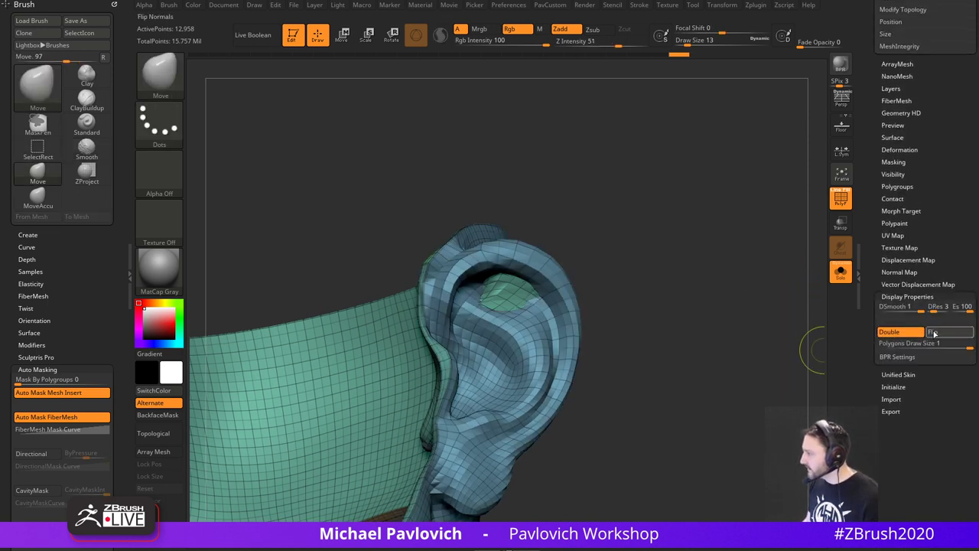
click(934, 333)
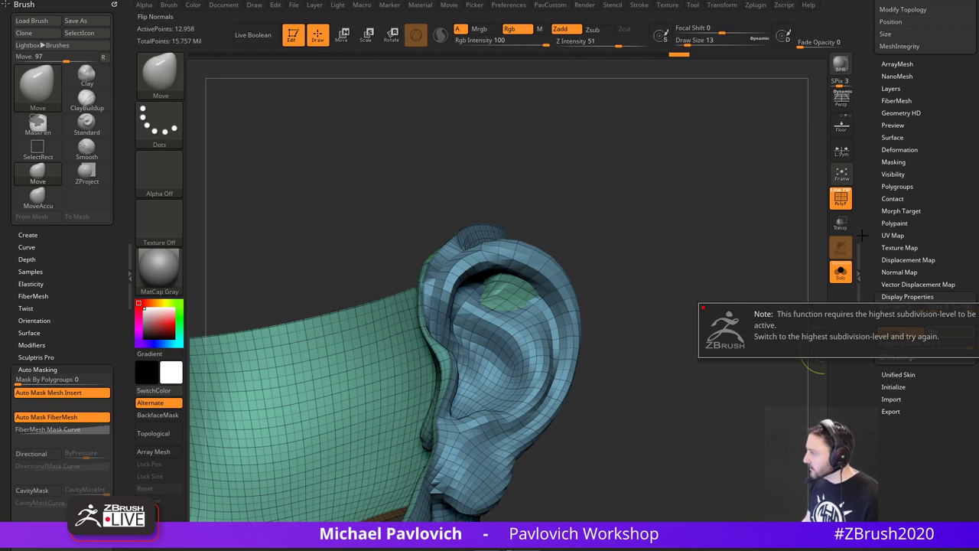
scroll(914, 289, up, 10)
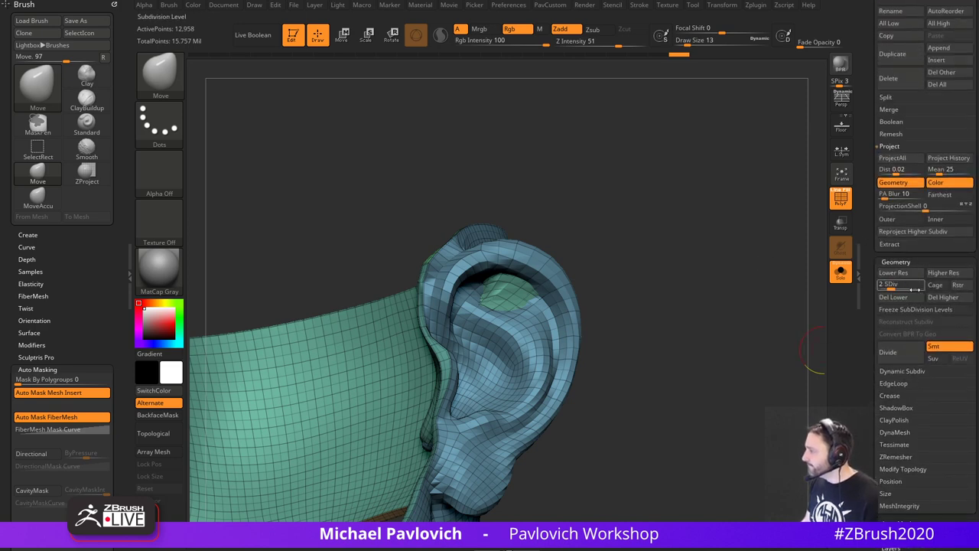
click(915, 290)
drag(860, 310, 854, 197)
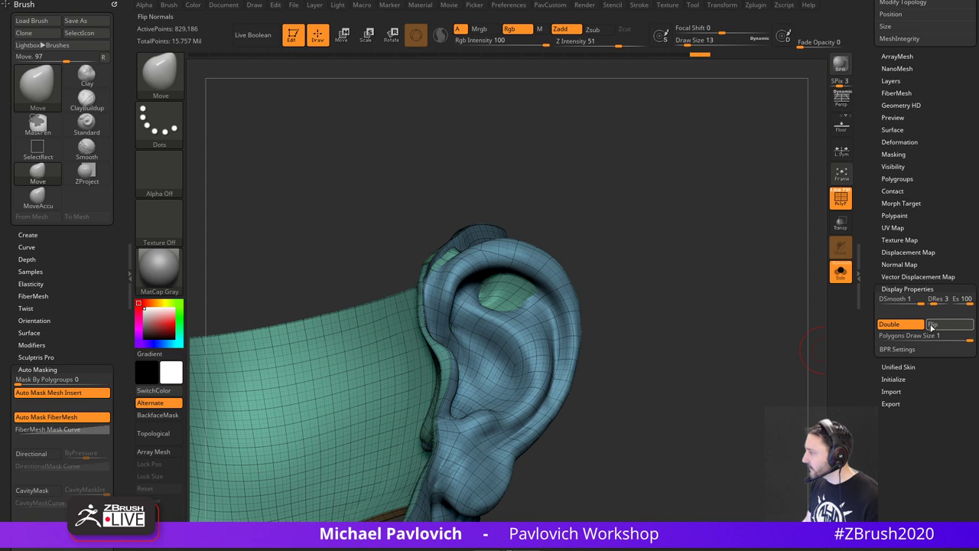
- Toggle the ear piece's double-sided display off and on to examine its inner and outer faces
drag(682, 285, 675, 309)
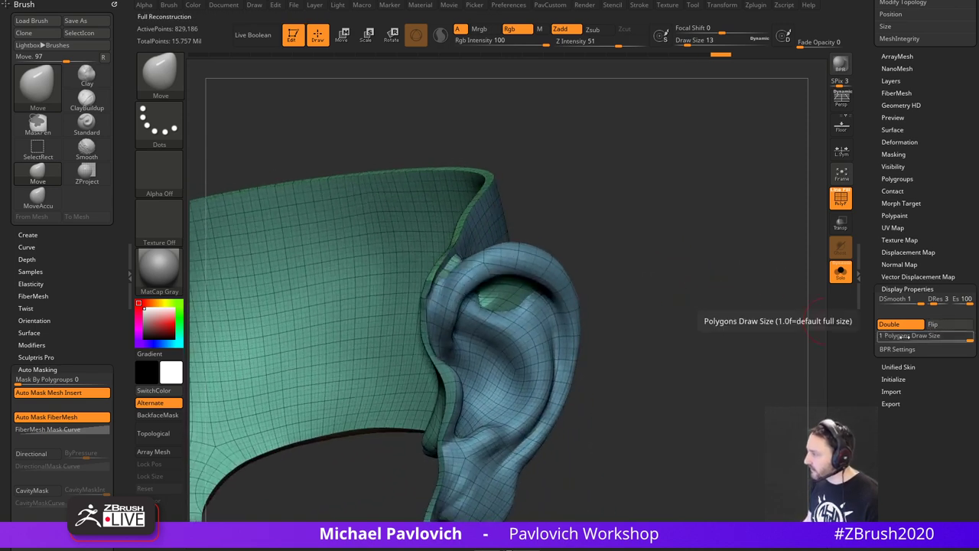
click(913, 329)
drag(699, 262, 728, 263)
click(910, 325)
click(893, 325)
click(888, 328)
- Set Mask By Polygroups to 100 and sculpt the green inner shell back inside the ear's upper hollow with the Clay brush
key(b)
key(c)
key(l)
drag(653, 243, 612, 257)
key(s)
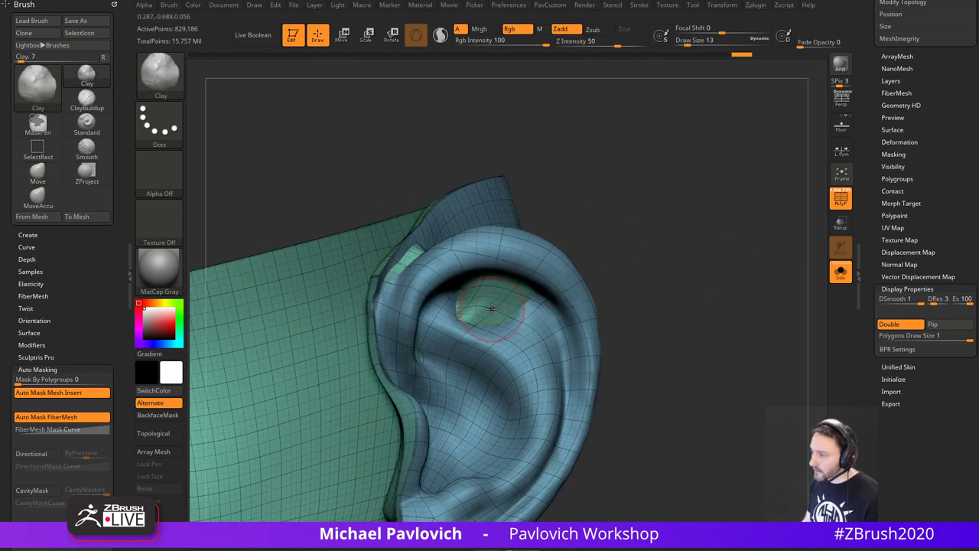
click(104, 381)
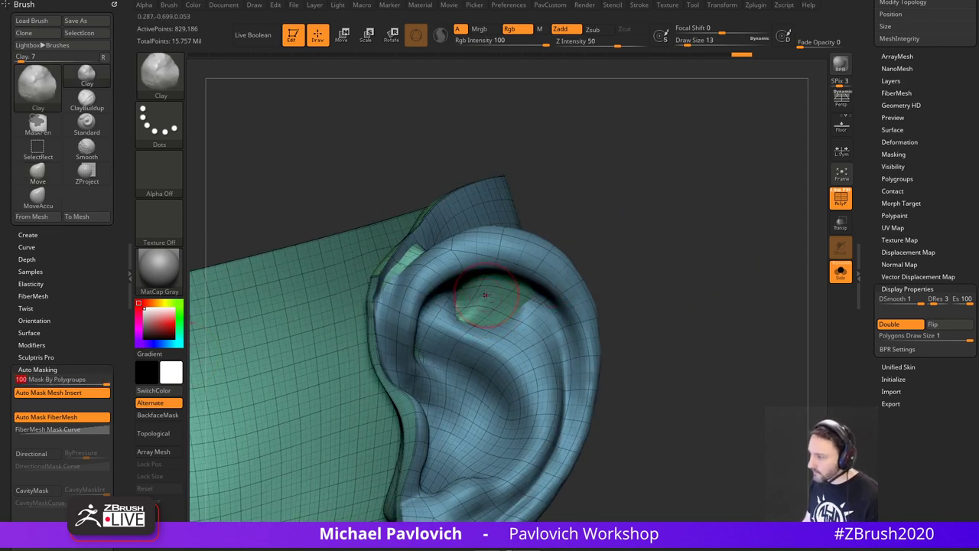
drag(484, 303, 501, 300)
drag(630, 258, 570, 272)
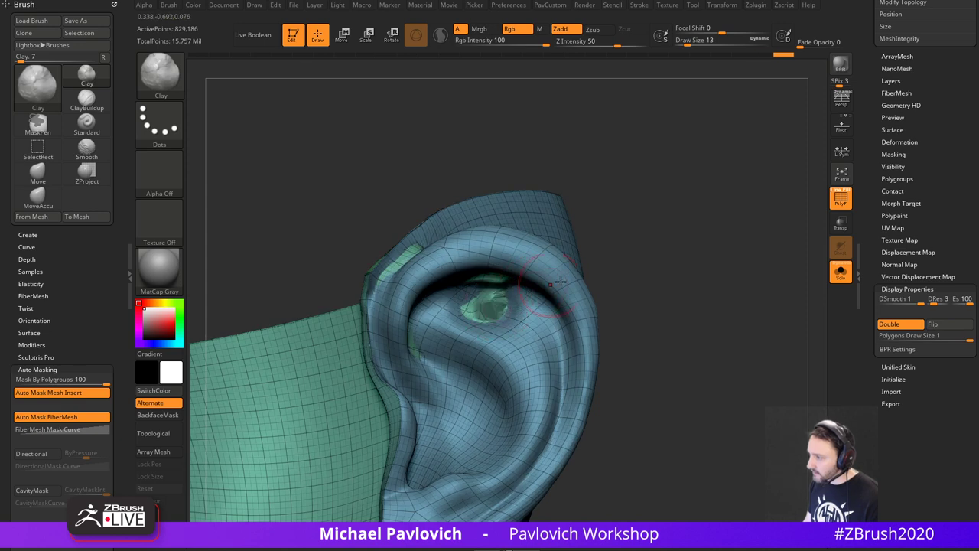
drag(626, 251, 568, 268)
mouse_move(492, 308)
mouse_down()
mouse_move(511, 298)
mouse_move(496, 277)
mouse_up()
- Sculpt the remaining shell patches in the ear's upper hollow with Clay, reducing the draw size to 6, and smooth the area
mouse_move(667, 236)
mouse_down()
mouse_move(713, 219)
mouse_move(709, 200)
mouse_up()
drag(553, 221, 557, 243)
drag(511, 300, 508, 280)
drag(568, 236, 603, 245)
key(s)
drag(519, 277, 511, 277)
drag(605, 223, 583, 260)
shift+drag(501, 327, 486, 319)
drag(605, 237, 637, 207)
shift+drag(530, 285, 496, 292)
- Sculpt away the inner shell showing through the crease behind the ear and under its upper fold
drag(655, 231, 537, 234)
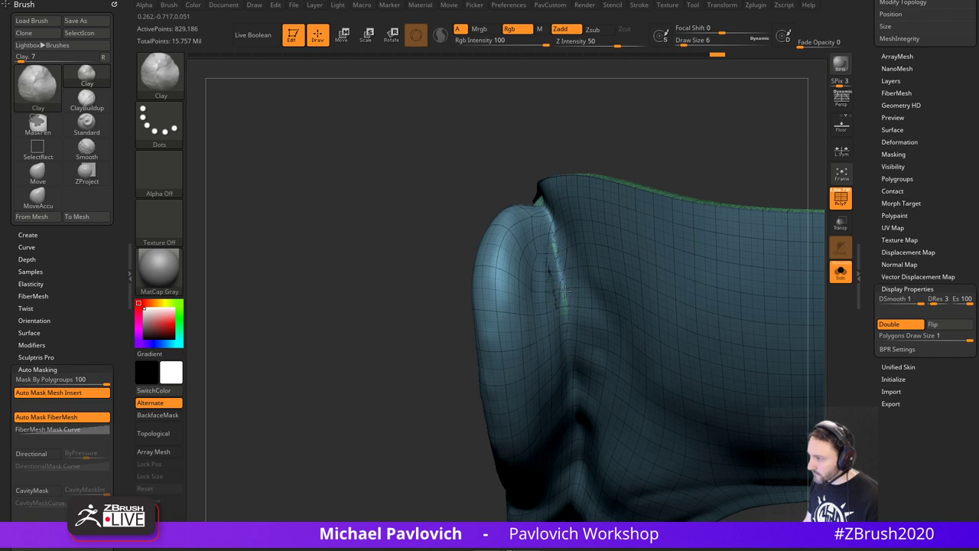
drag(565, 291, 566, 287)
drag(416, 267, 540, 245)
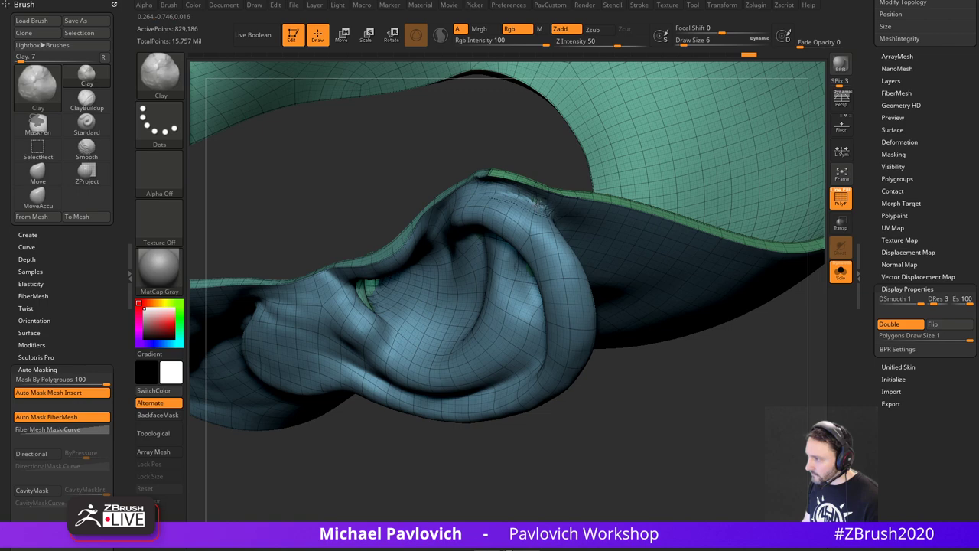
drag(540, 204, 548, 208)
mouse_move(658, 345)
mouse_down()
mouse_move(769, 176)
mouse_move(692, 209)
mouse_up()
drag(524, 443, 608, 413)
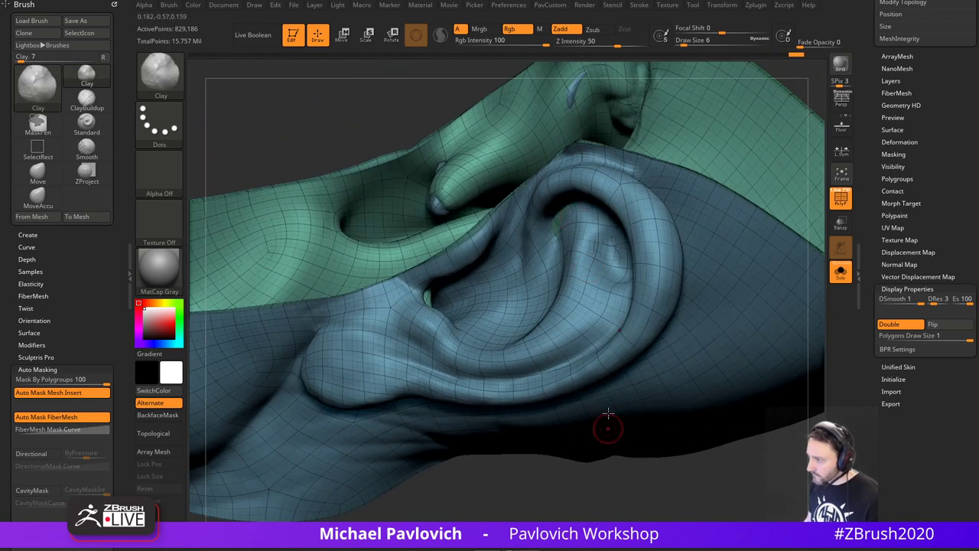
mouse_move(565, 213)
mouse_down()
mouse_move(572, 229)
mouse_move(542, 225)
mouse_up()
right_drag(540, 227, 494, 270)
- Sculpt the green shell back inside the ear canal with Clay at draw size 11, and smooth the canal opening
right_drag(410, 373, 306, 363)
key(s)
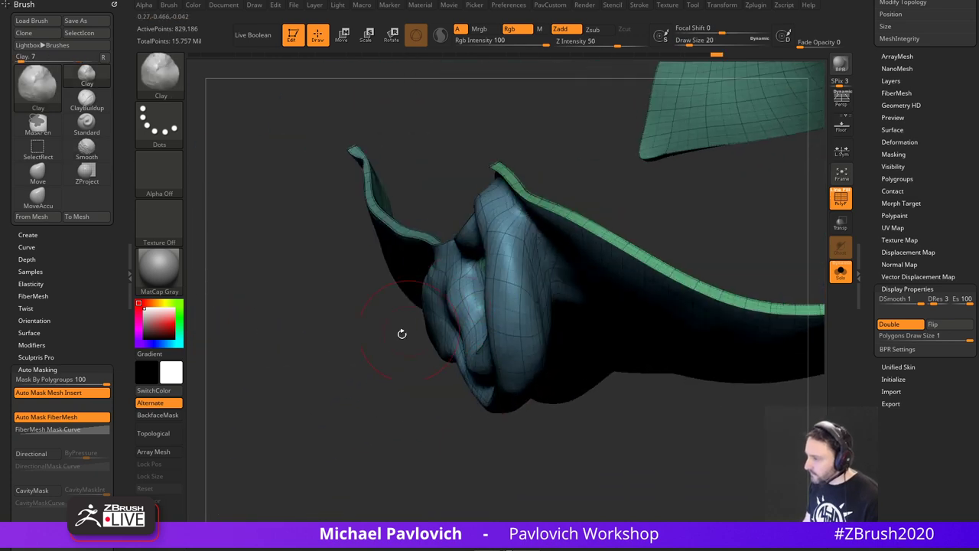
right_drag(402, 333, 512, 325)
key(s)
click(479, 292)
mouse_move(483, 261)
mouse_down()
mouse_move(486, 278)
mouse_move(514, 256)
mouse_up()
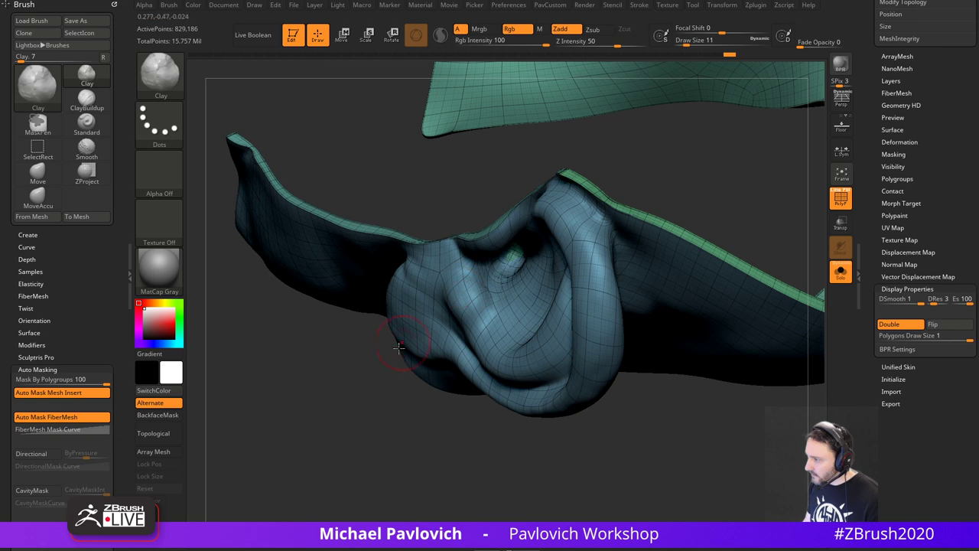
right_drag(398, 339, 482, 294)
mouse_move(528, 254)
shift+mouse_down()
mouse_move(515, 250)
mouse_move(514, 260)
shift+mouse_up()
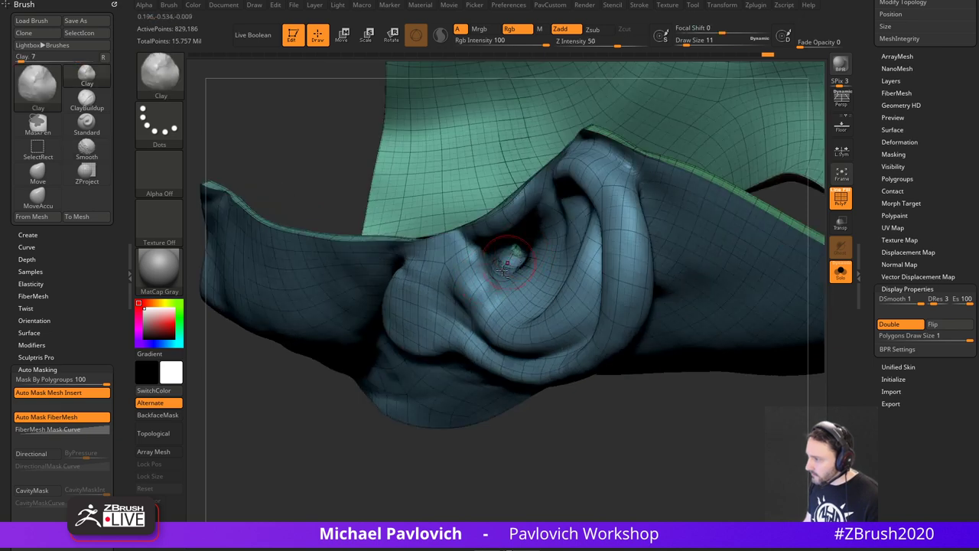
- Build up and smooth the green inner shell around the ear canal bulge on the inside of the piece
mouse_move(380, 440)
right_down()
mouse_move(411, 513)
mouse_move(472, 500)
mouse_move(462, 508)
mouse_move(477, 467)
right_up()
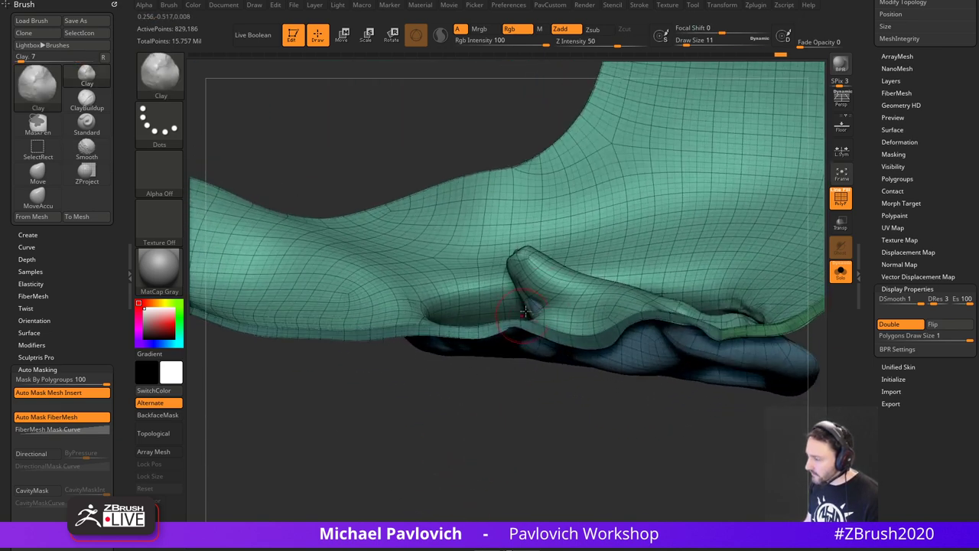
drag(540, 292, 531, 308)
right_drag(492, 416, 493, 463)
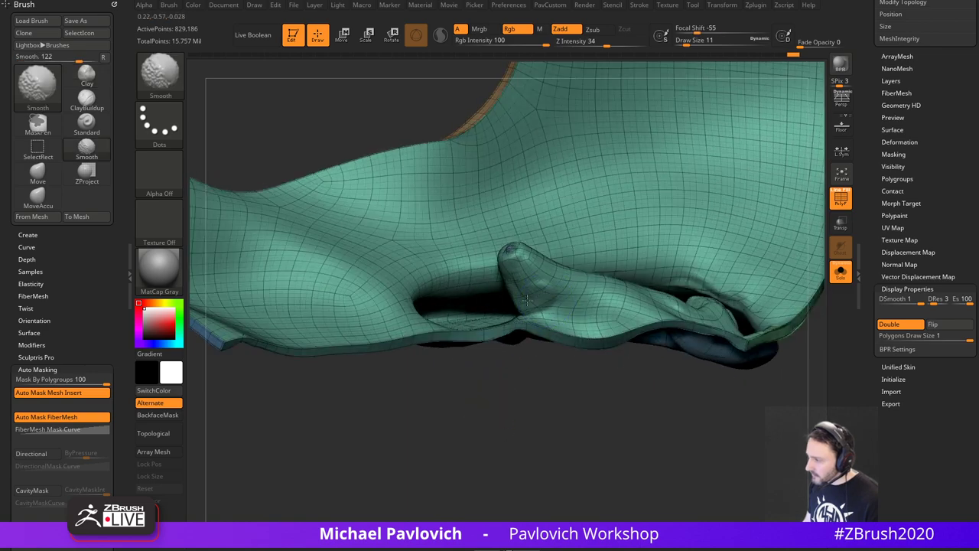
shift+drag(526, 297, 522, 307)
right_drag(507, 405, 539, 476)
drag(527, 259, 520, 265)
- Turn off the polyframe and Solo display to show the whole head
right_drag(586, 398, 769, 286)
click(843, 199)
click(840, 276)
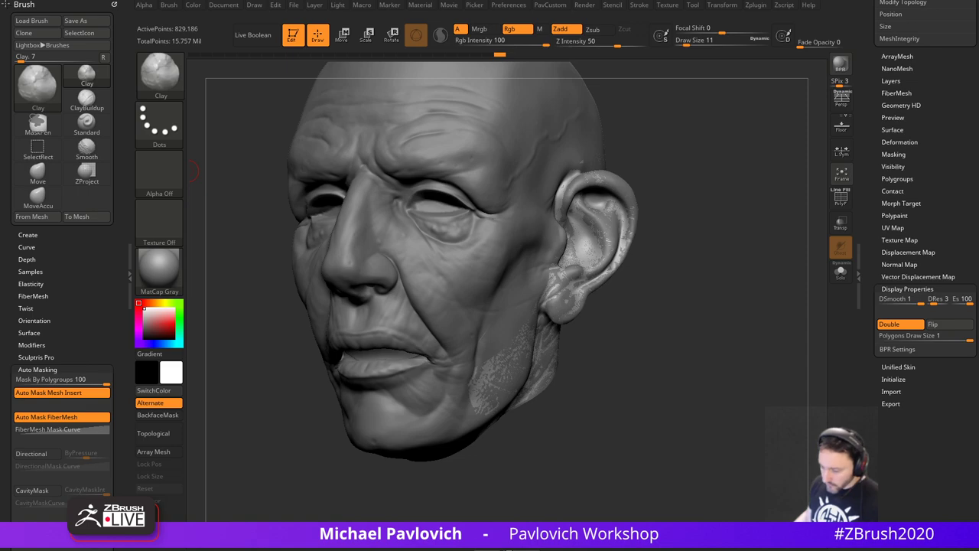
- Switch to the YouTube channel page in the browser, search the channel for "zspheres" and browse the resulting videos
drag(23, 548, 197, 29)
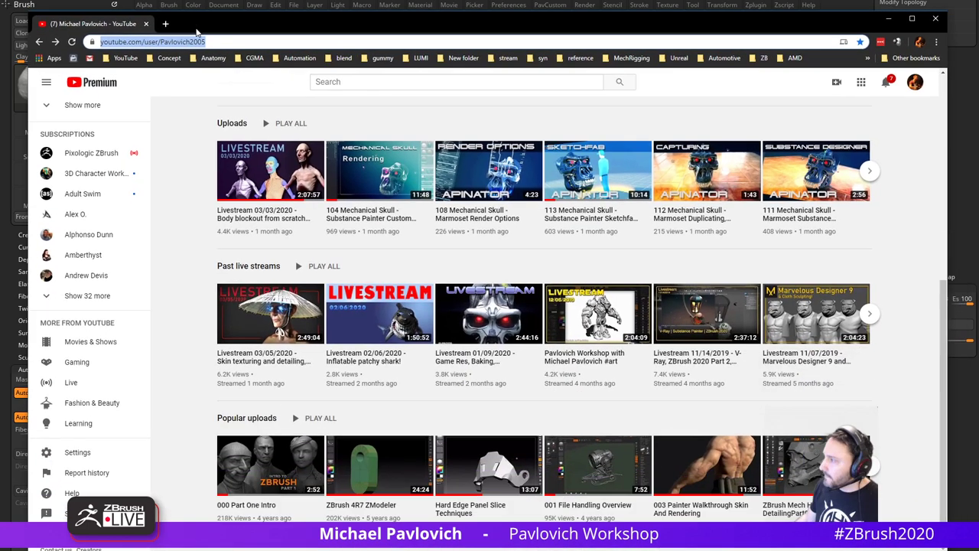
scroll(417, 335, up, 5)
click(628, 286)
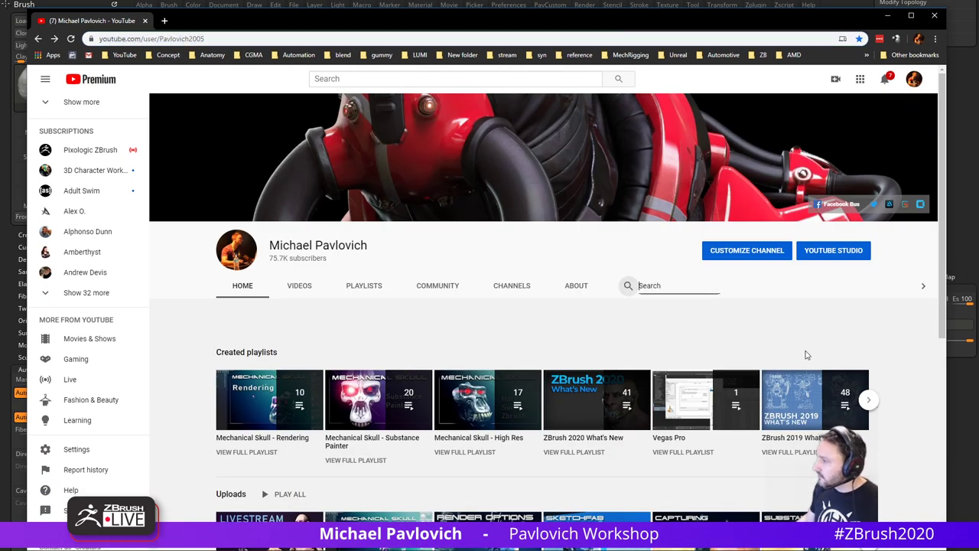
text(zspheres)
key(Return)
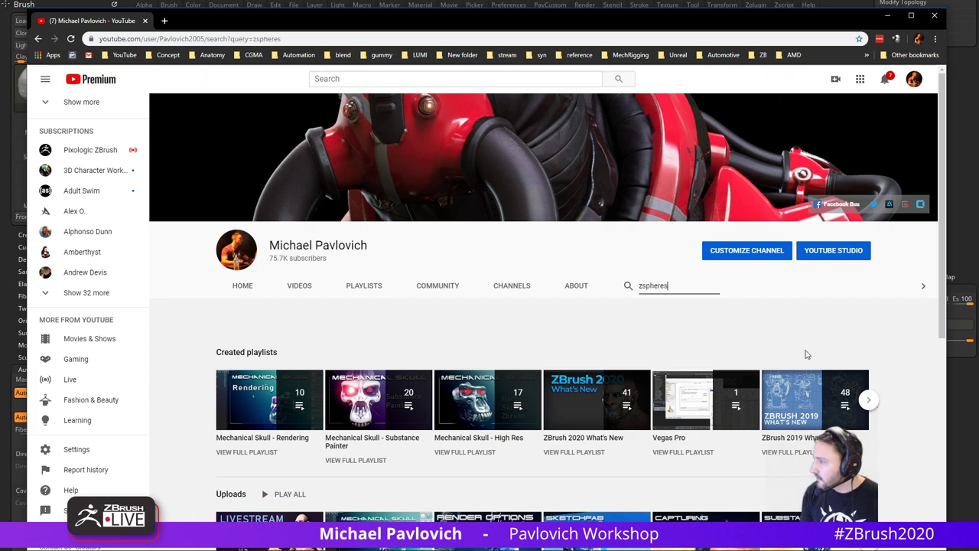
scroll(509, 314, down, 9)
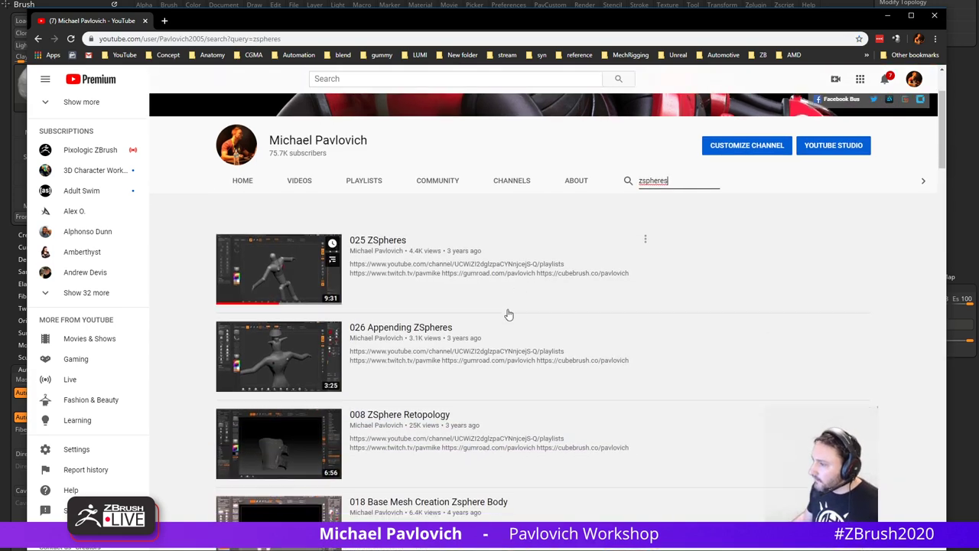
scroll(509, 314, down, 1)
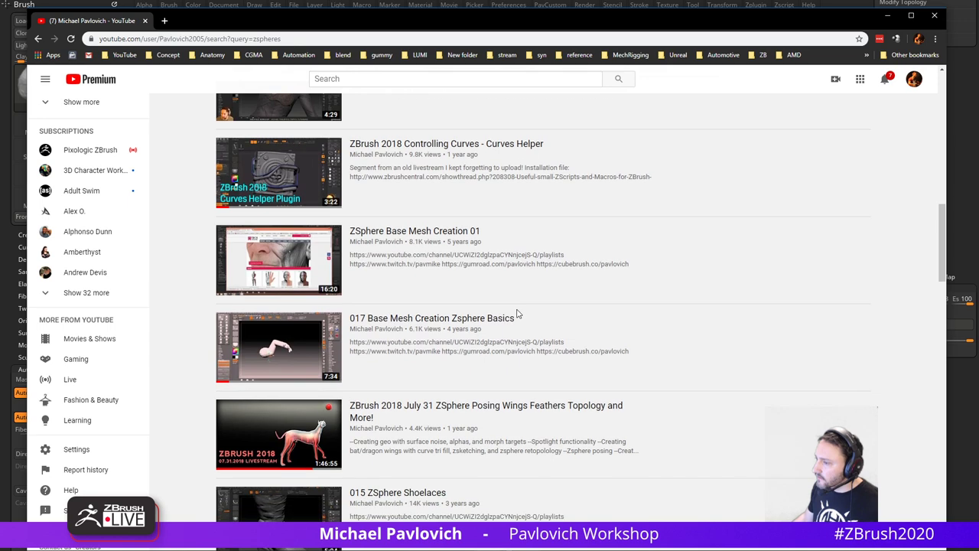
scroll(514, 313, up, 10)
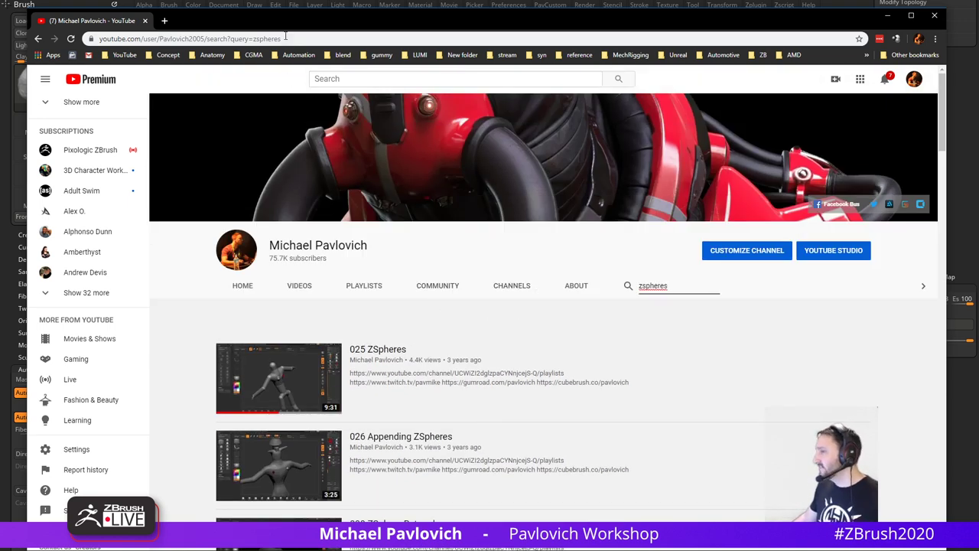
- Open the channel's Livestream Full Episodes playlist and play the 01/14/2020 Creature Pack Speed Sculpts and Composite Rendering livestream
click(38, 39)
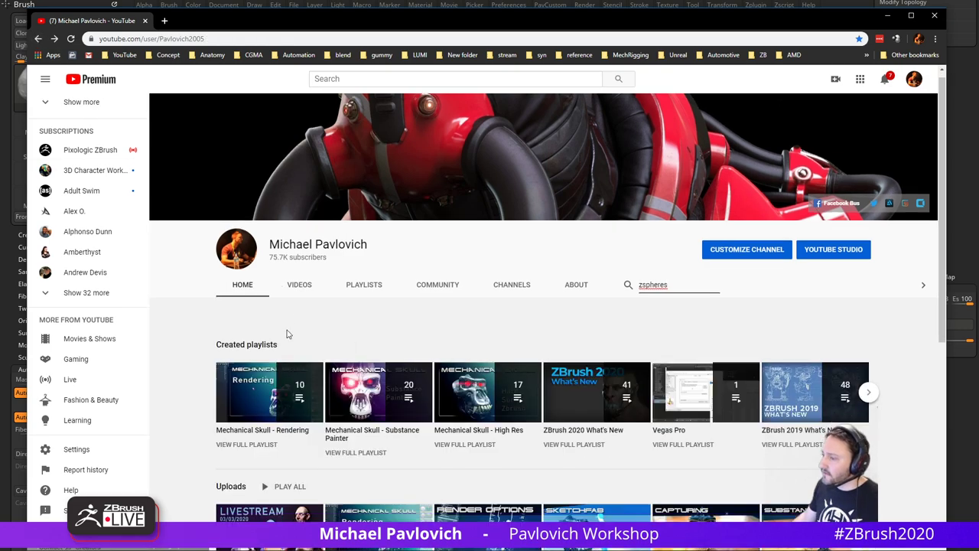
scroll(289, 335, down, 6)
scroll(382, 337, up, 6)
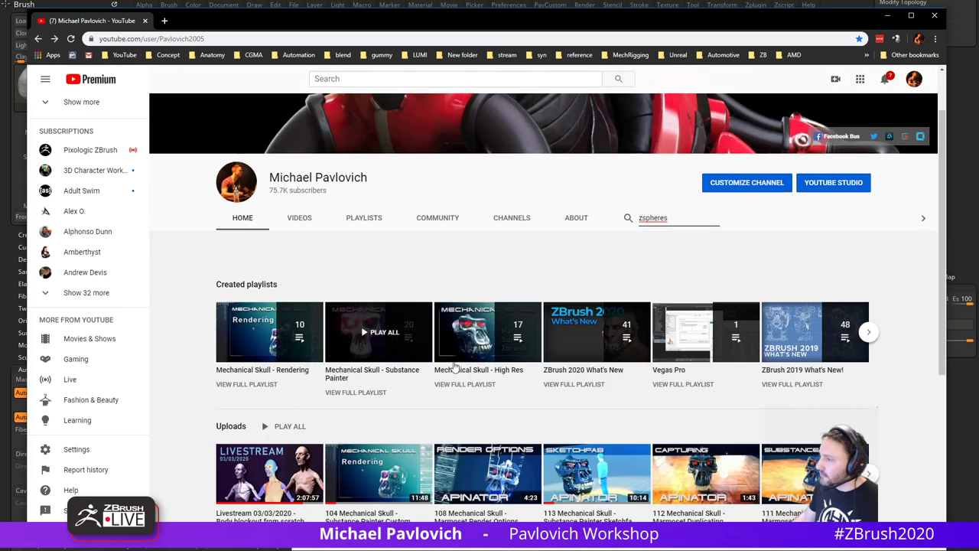
click(355, 220)
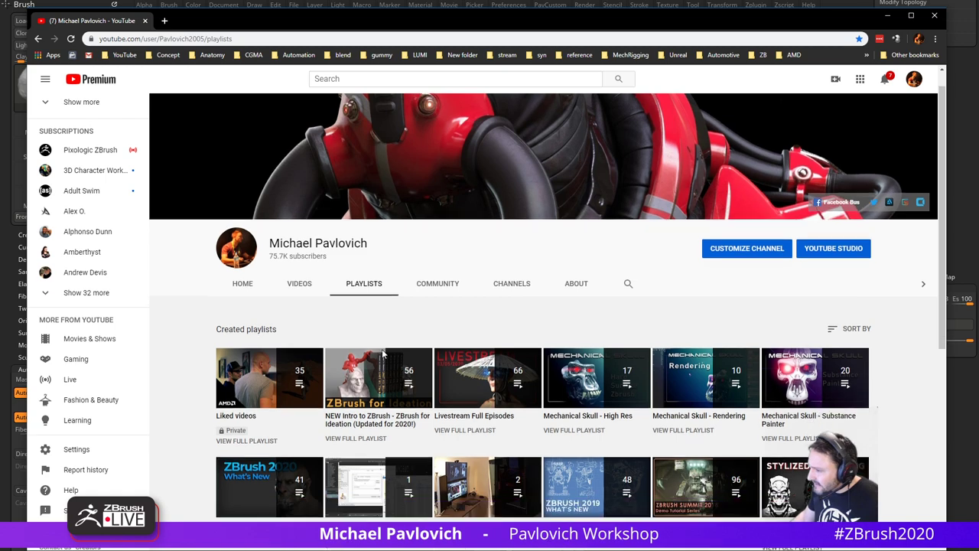
scroll(382, 352, down, 3)
scroll(384, 356, up, 3)
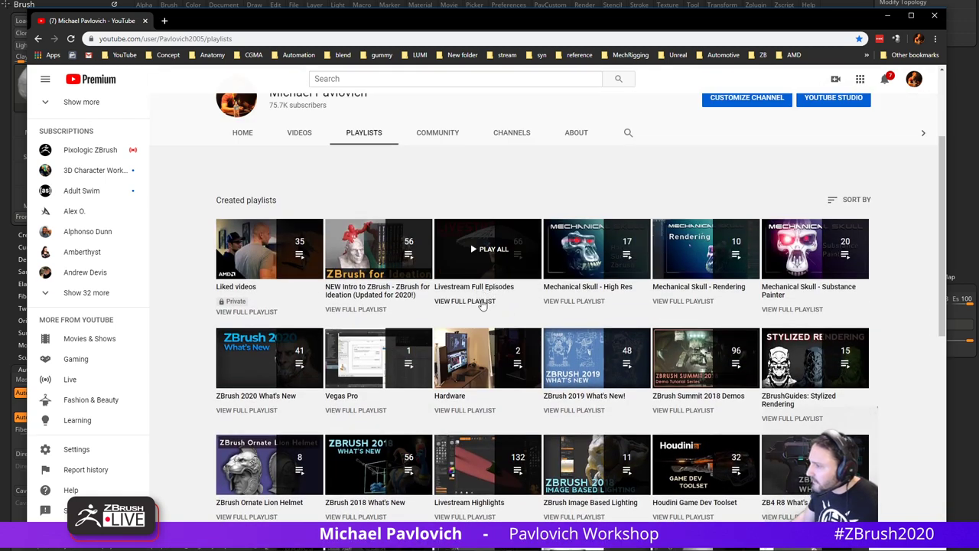
click(482, 302)
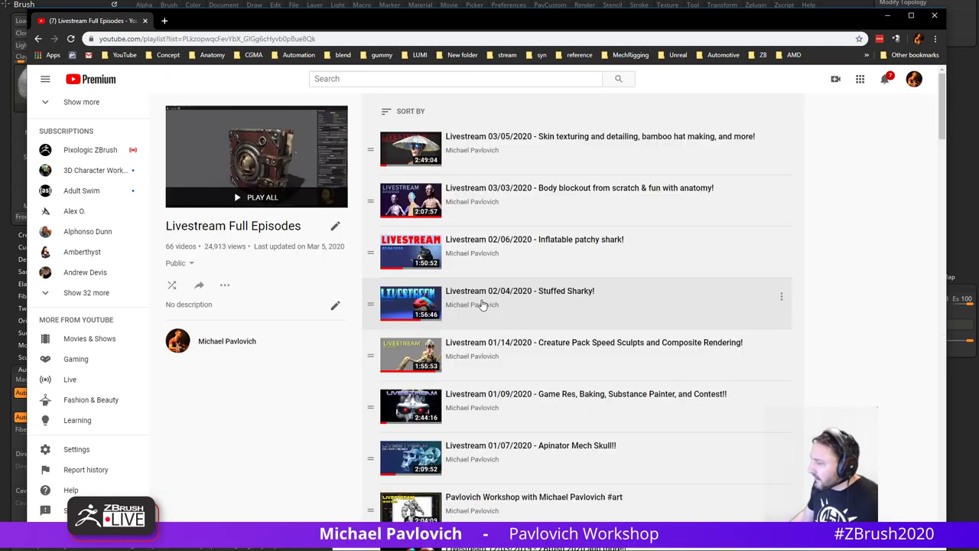
click(477, 343)
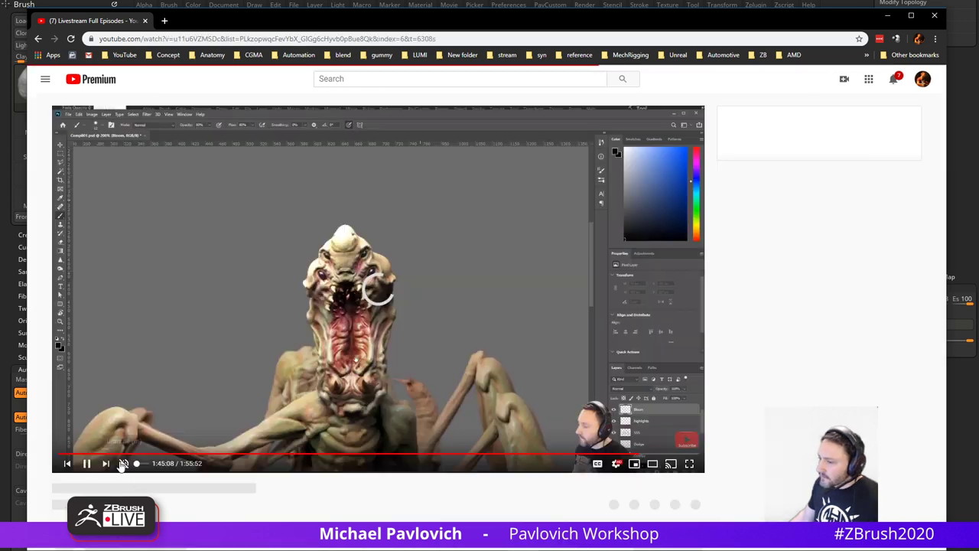
- Skim the livestream recording from the early section to about 56:27, looking for the creature sculpts, and pause playback
click(118, 455)
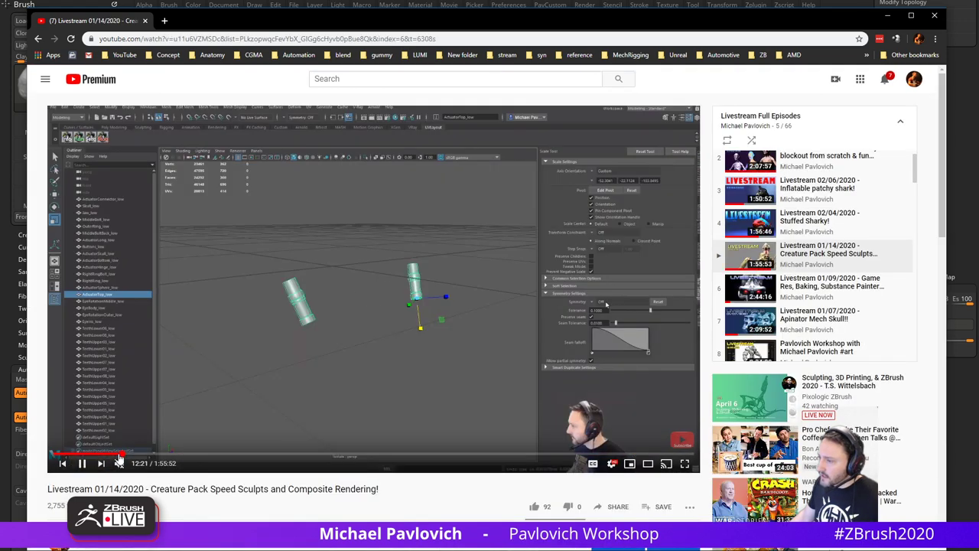
click(92, 456)
click(75, 457)
click(174, 457)
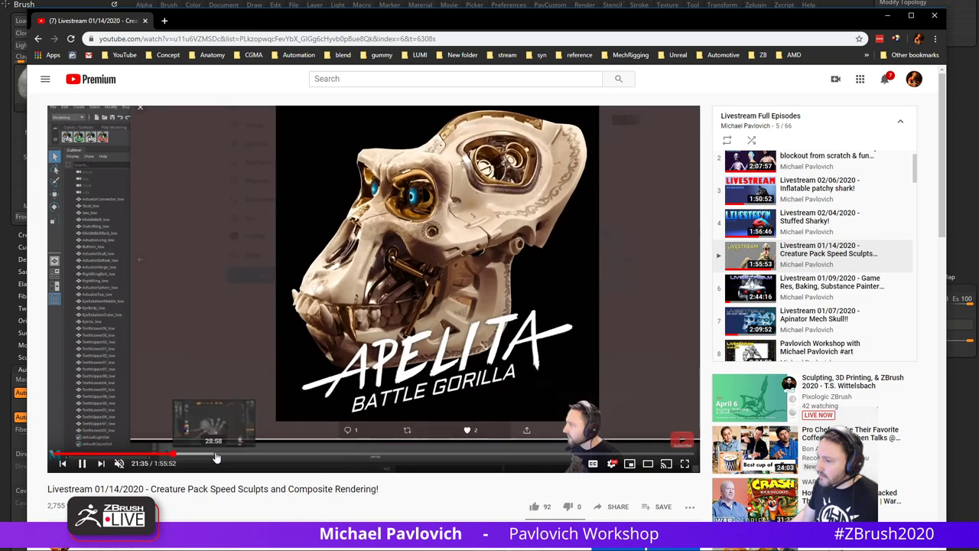
click(217, 456)
click(261, 458)
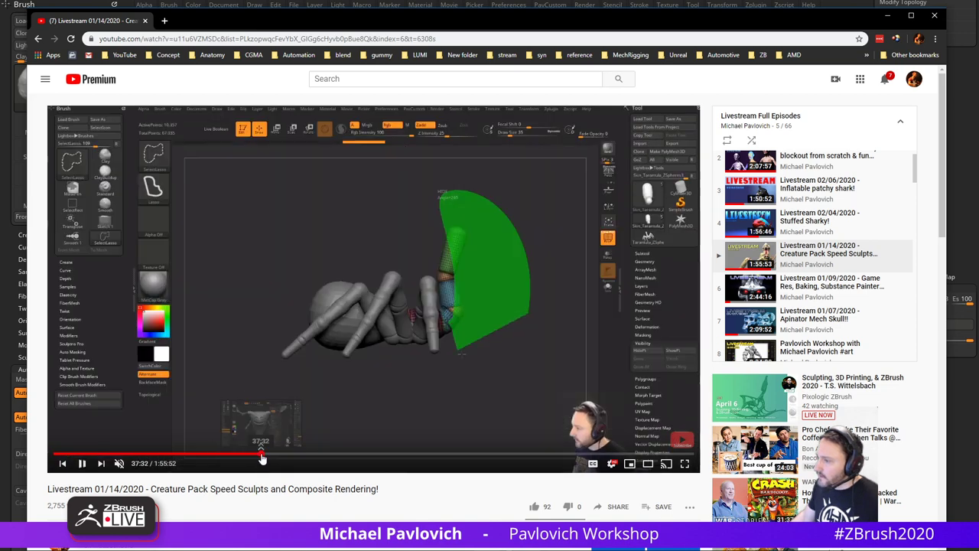
click(281, 457)
click(300, 456)
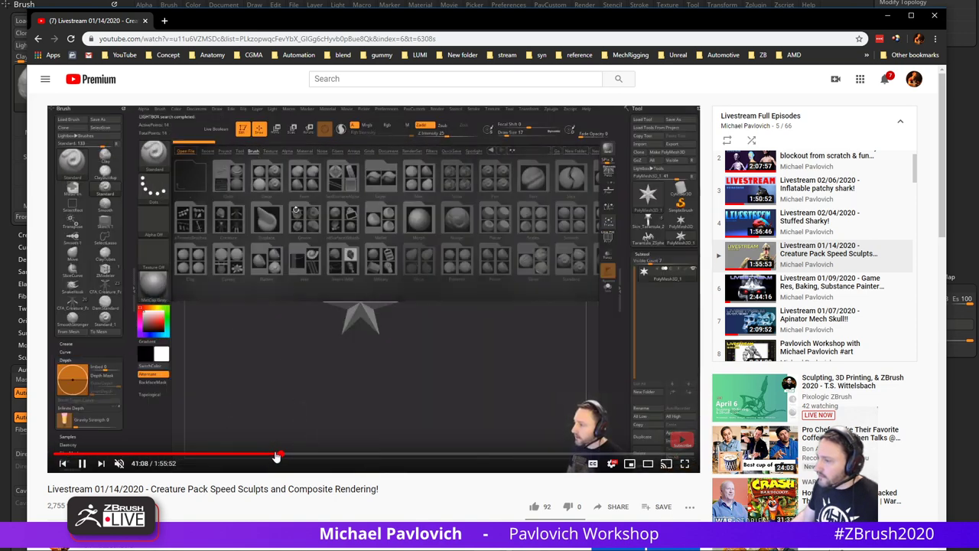
click(332, 453)
click(367, 455)
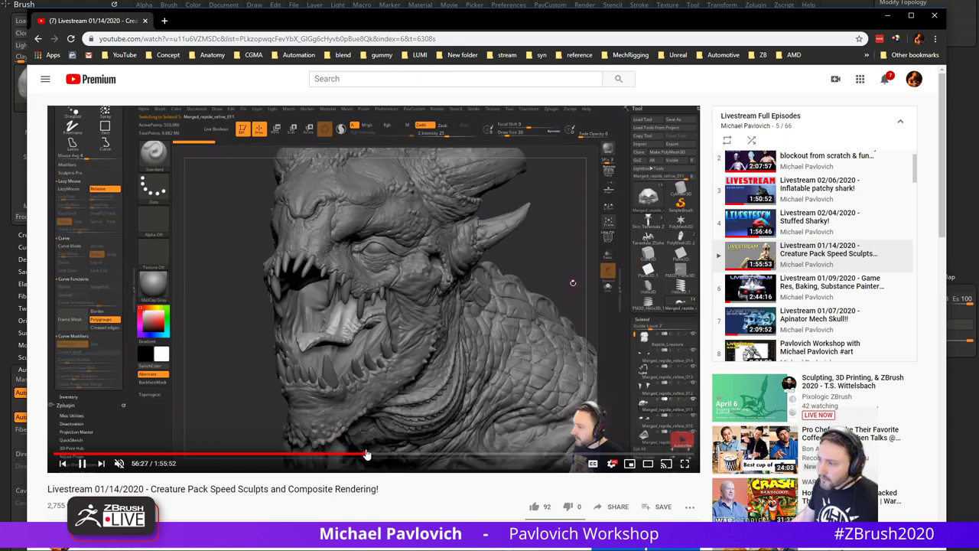
click(82, 463)
- Return to ZBrush and examine the head pieces and their hollow inner shells from several angles, isolating the ear piece briefly
drag(343, 24, 342, 549)
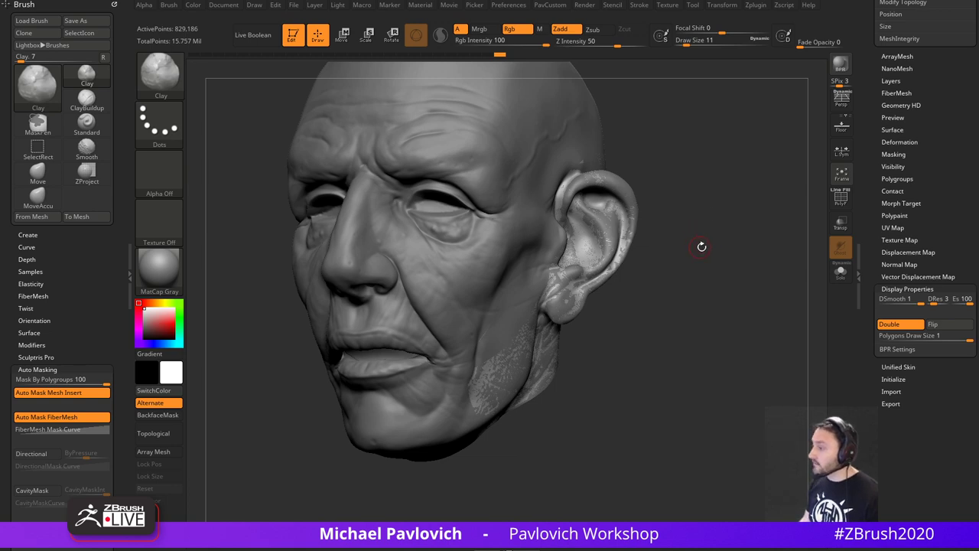
drag(701, 247, 732, 272)
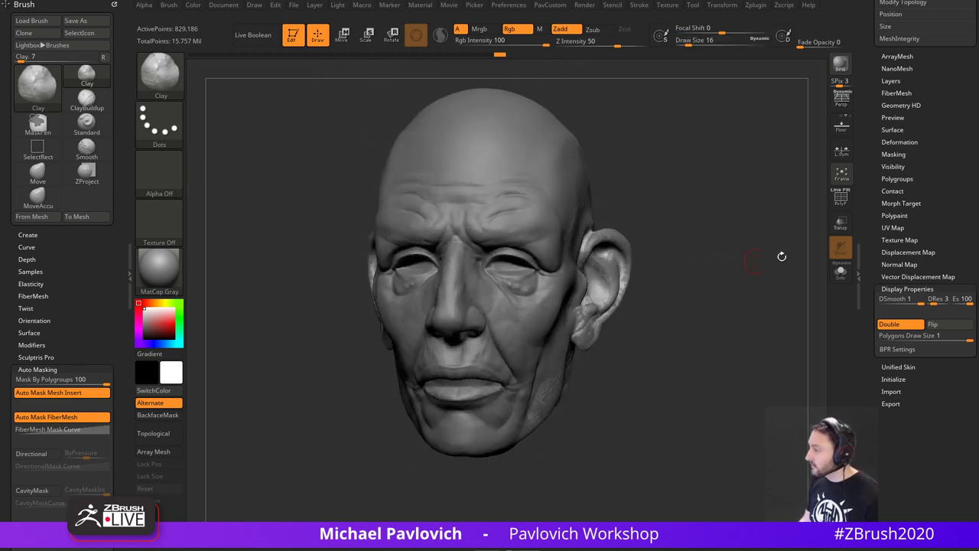
drag(889, 234, 907, 332)
drag(797, 305, 736, 310)
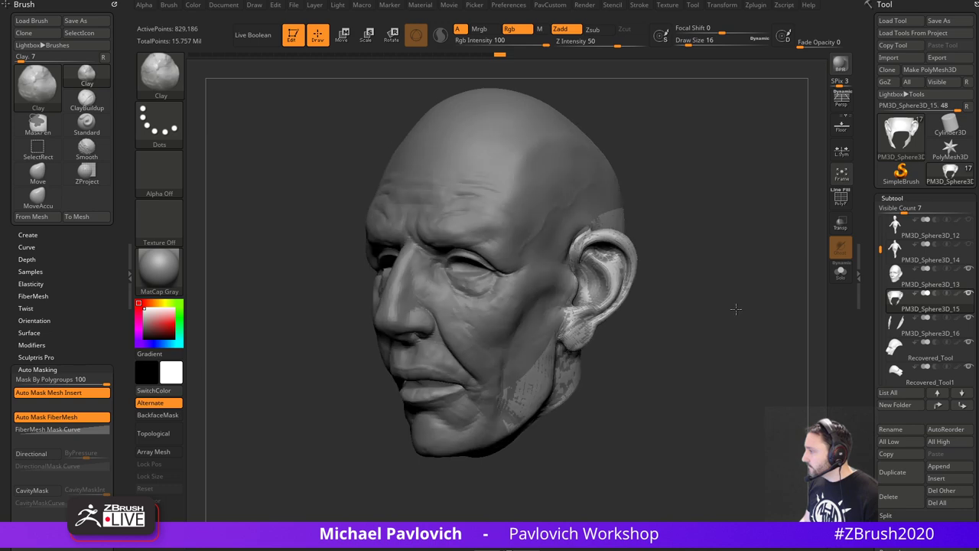
click(840, 274)
mouse_move(766, 268)
mouse_down()
mouse_move(694, 262)
mouse_move(750, 266)
mouse_move(743, 277)
mouse_move(759, 279)
mouse_move(748, 277)
mouse_up()
click(840, 273)
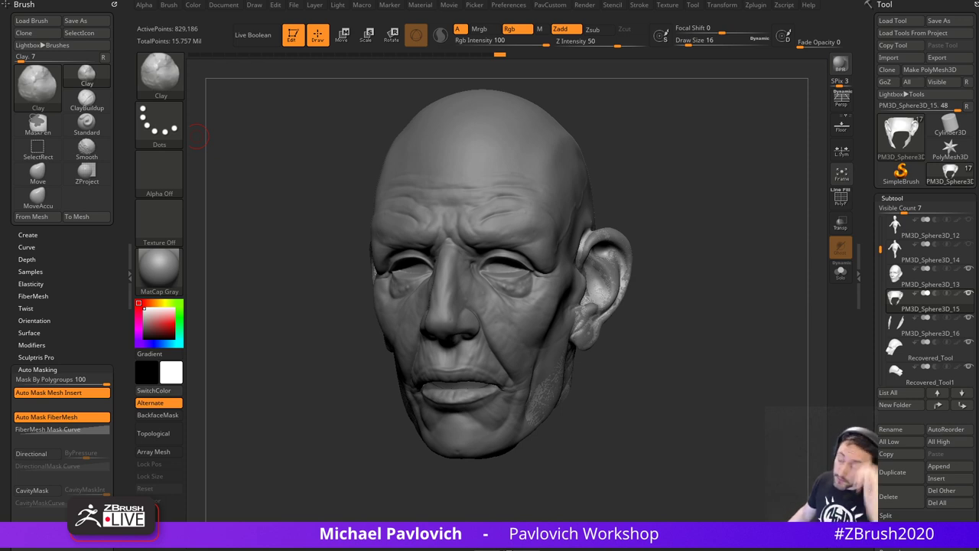
drag(766, 190, 683, 253)
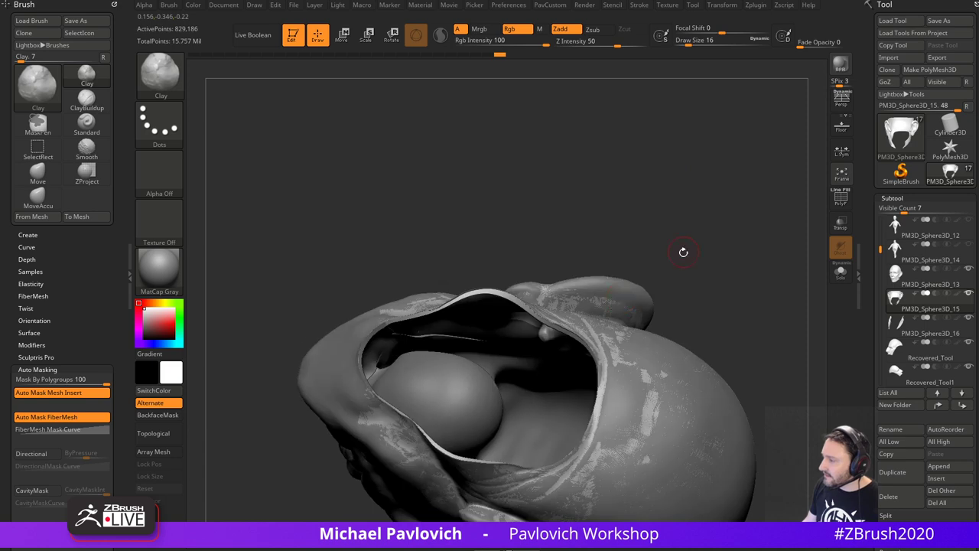
drag(720, 291, 712, 345)
drag(677, 413, 714, 329)
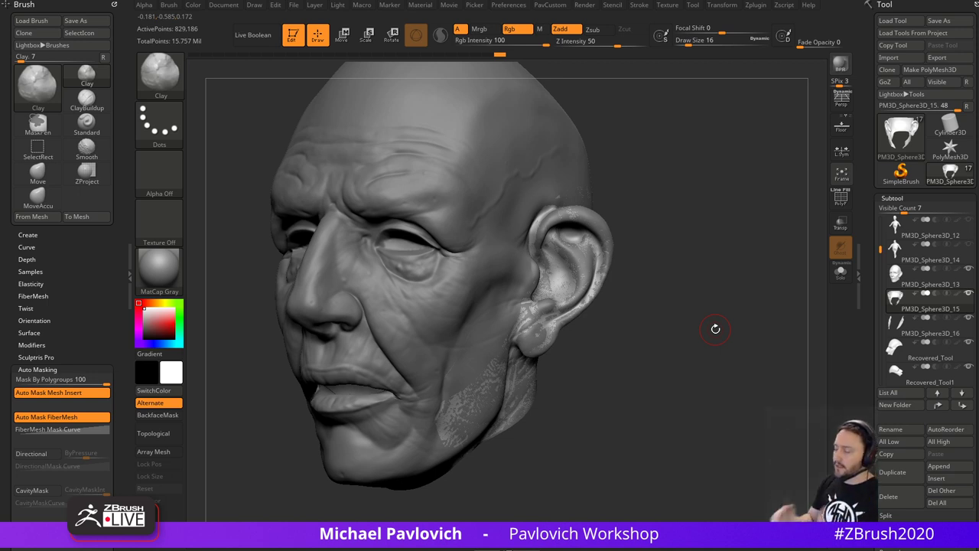
mouse_move(703, 178)
mouse_down()
mouse_move(717, 166)
mouse_move(724, 177)
mouse_move(755, 174)
mouse_up()
- Switch to the Standard brush with the assembled head facing front
click(37, 197)
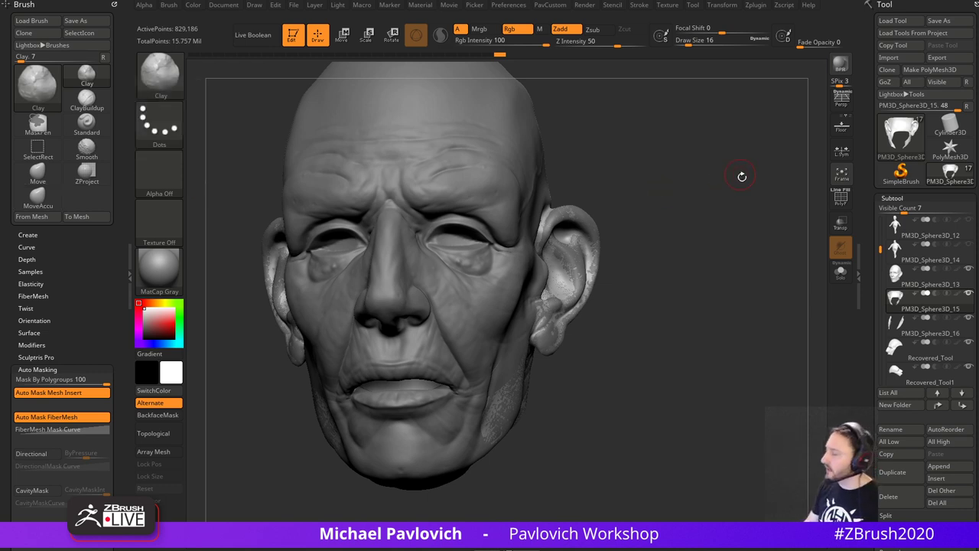
mouse_move(741, 176)
mouse_down()
mouse_move(685, 250)
mouse_move(687, 264)
mouse_move(712, 267)
mouse_move(699, 274)
mouse_move(730, 282)
mouse_move(692, 273)
mouse_up()
key(b)
key(s)
key(t)
- Try rotating the Recovered_Tool half-face piece about the vertical axis with the gizmo, and undo the rotation
alt+click(519, 306)
key(w)
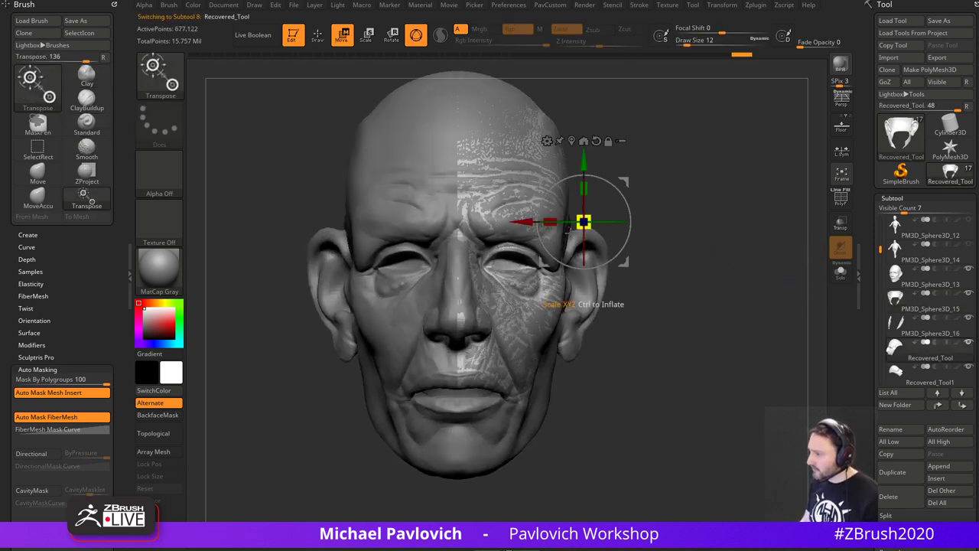
alt+click(592, 291)
alt+click(596, 278)
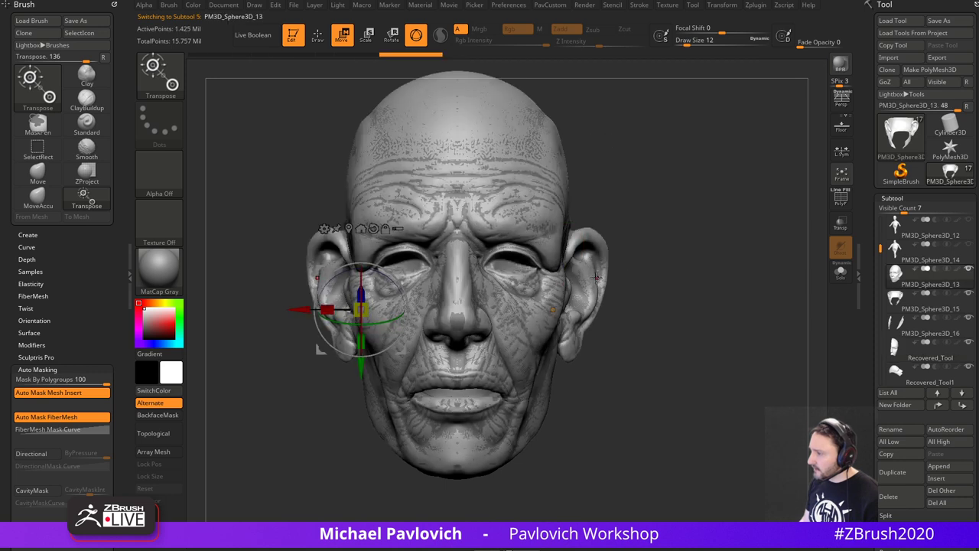
alt+click(537, 274)
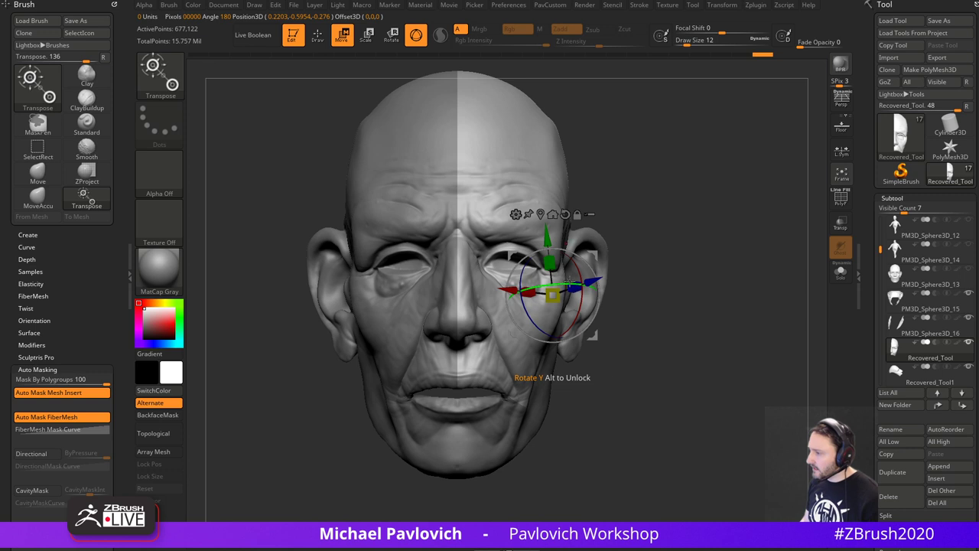
drag(566, 283, 612, 282)
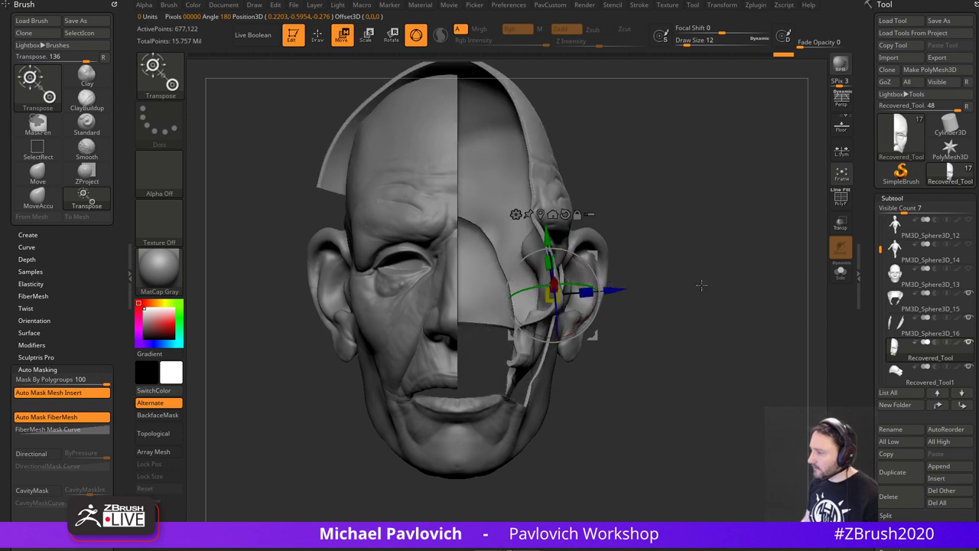
key(ctrl+z)
- Return to Draw mode and show the SplitHead teeth and the ThisEyeballs subtool inside the head
key(q)
key(s)
key(s)
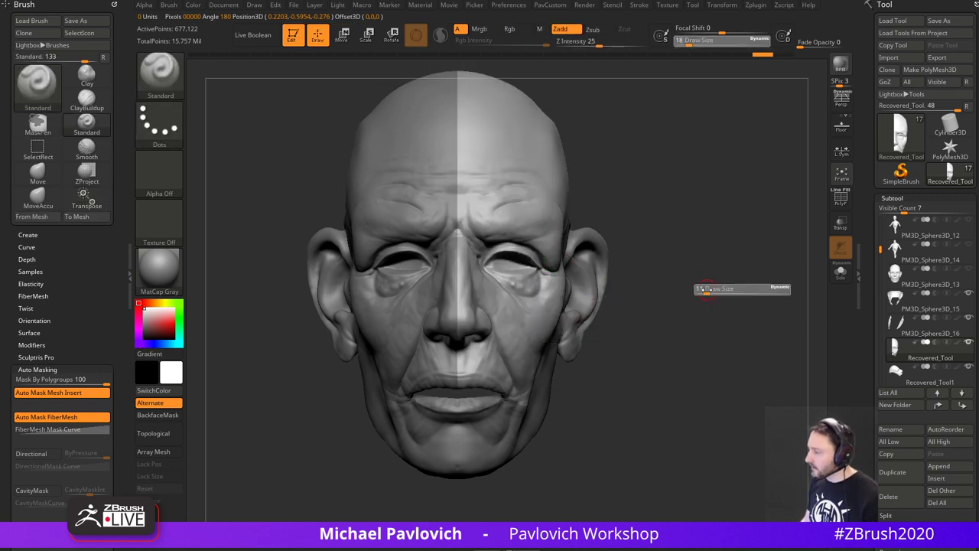
mouse_move(707, 287)
alt+mouse_down()
mouse_move(713, 296)
mouse_move(701, 298)
mouse_move(724, 297)
alt+mouse_up()
key(s)
drag(882, 249, 881, 205)
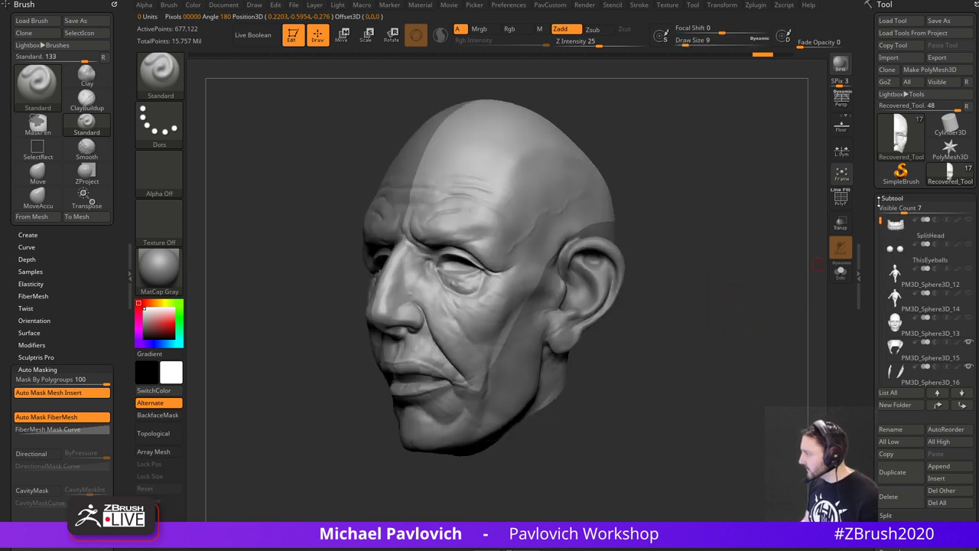
click(935, 238)
click(928, 260)
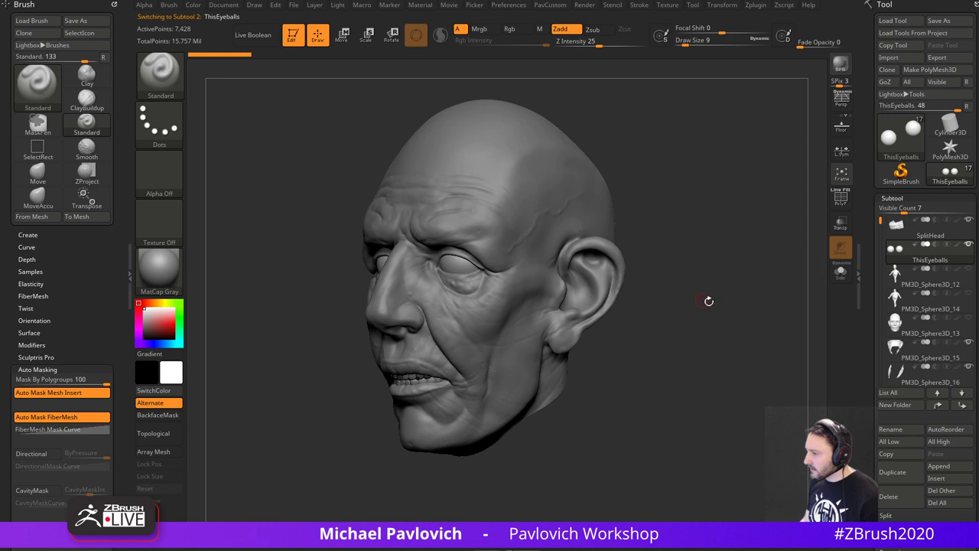
mouse_move(709, 301)
mouse_down()
mouse_move(763, 293)
mouse_move(731, 294)
mouse_up()
key(s)
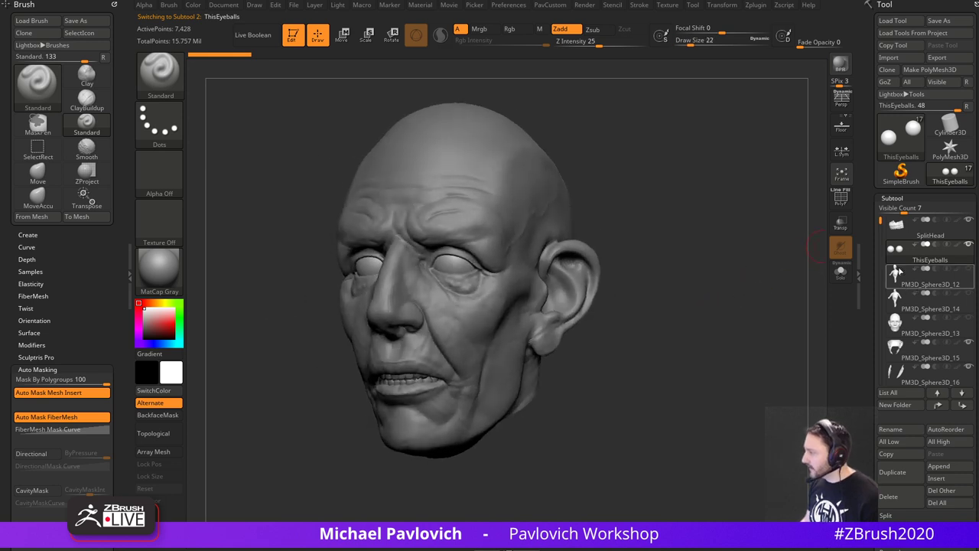
- Move the full-head subtool PM3D_Sphere3D_13 to the top of the list, duplicate it and show only the copy
drag(881, 222, 881, 232)
click(922, 311)
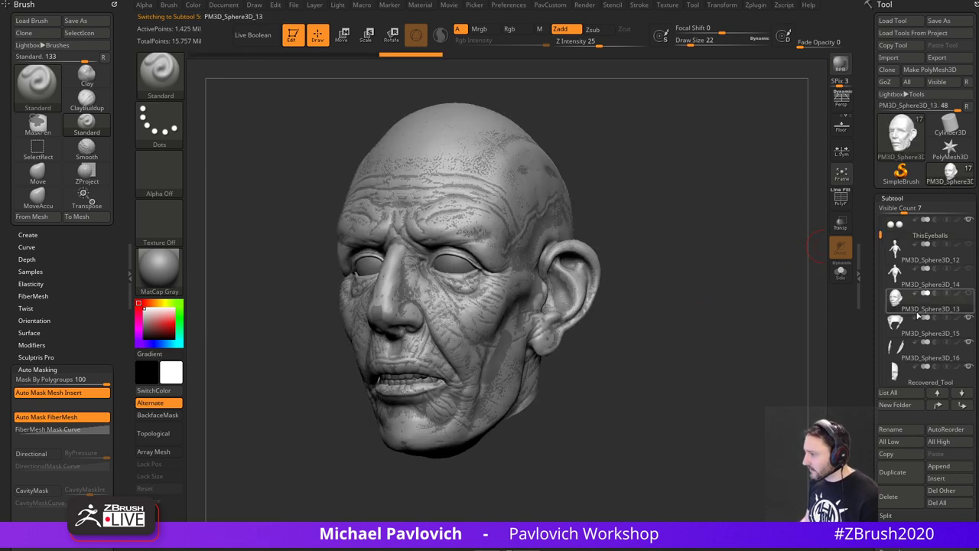
drag(876, 321, 874, 311)
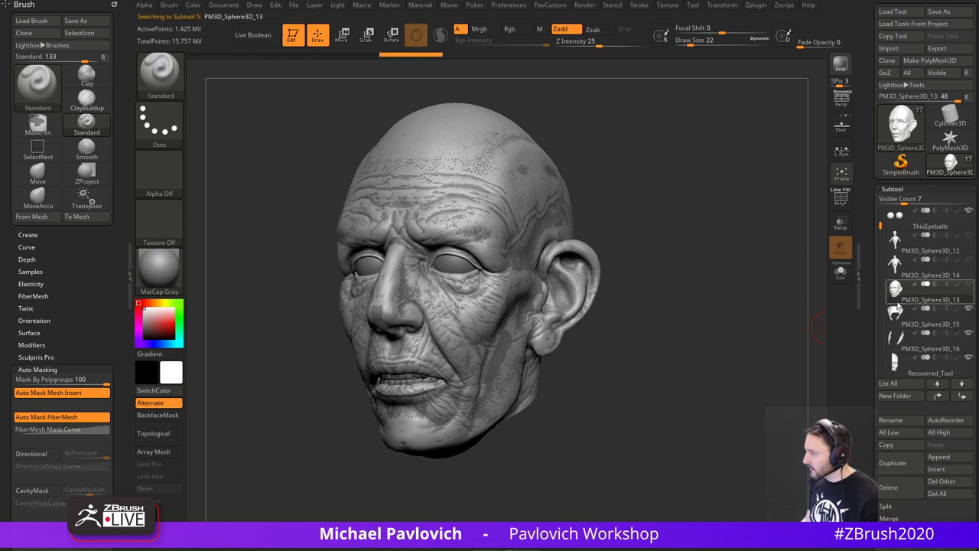
shift+click(938, 396)
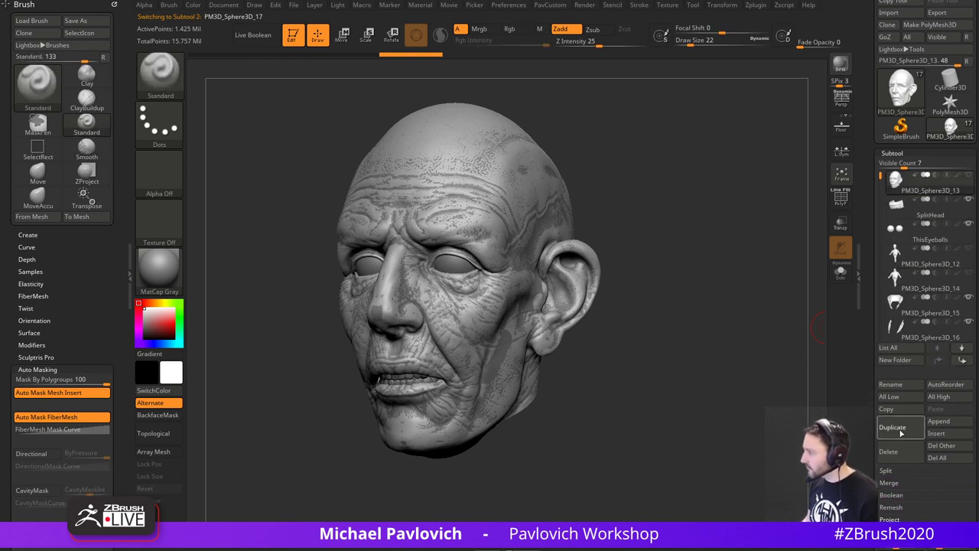
click(892, 427)
click(968, 201)
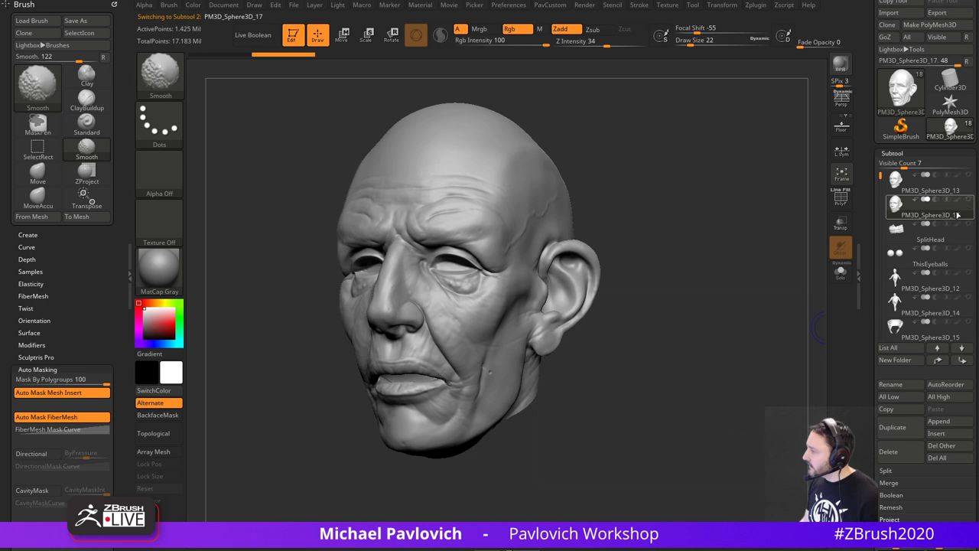
- Step the duplicated head down one subdivision level and delete all its lower and higher levels
mouse_move(702, 296)
mouse_down()
mouse_move(676, 146)
mouse_move(721, 308)
mouse_up()
drag(786, 317, 773, 333)
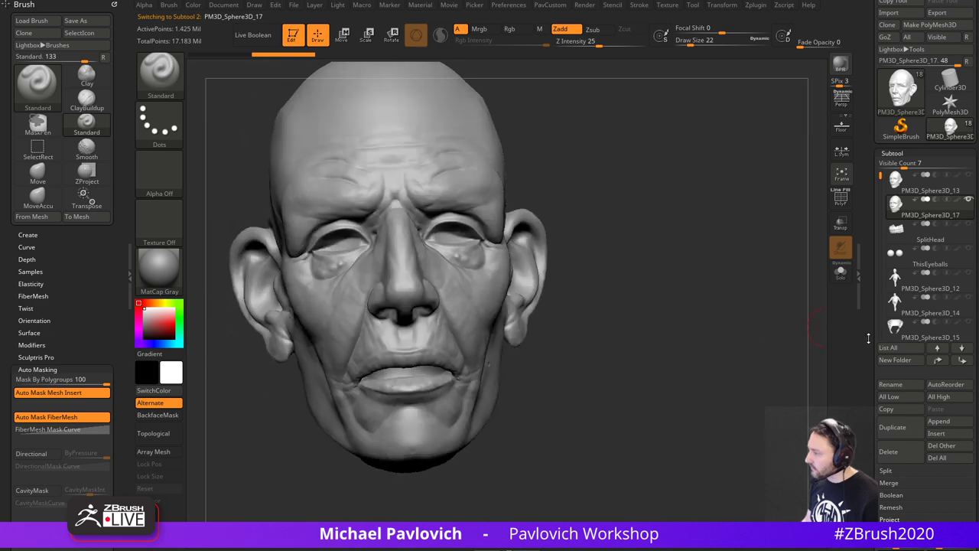
drag(878, 337, 879, 231)
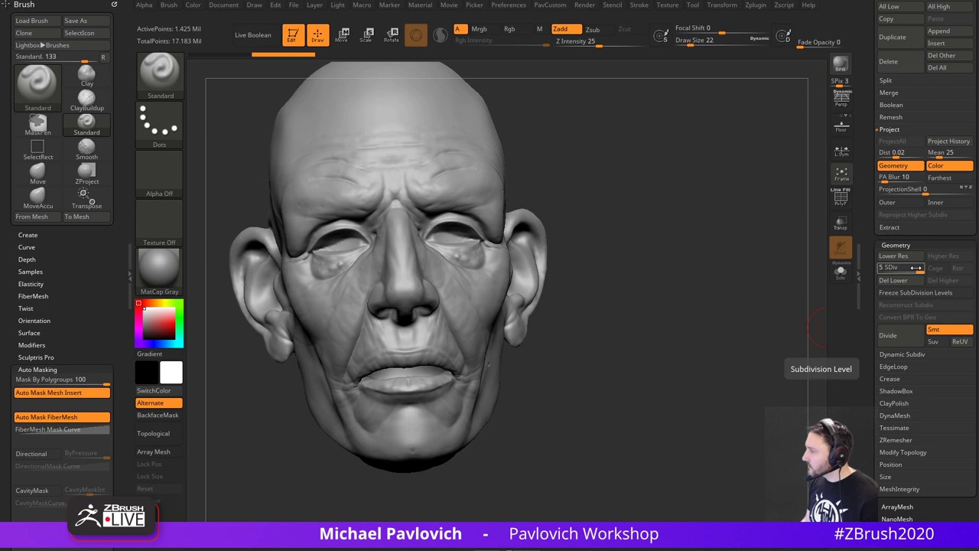
drag(916, 268, 909, 268)
click(902, 280)
click(938, 281)
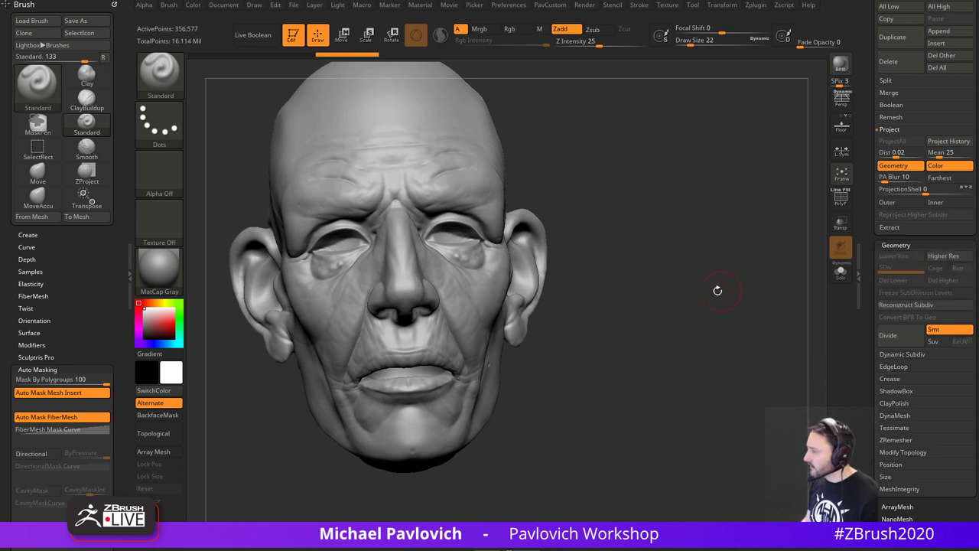
- Select the Pinch brush at draw size 54 for working on the duplicated head's mouth
mouse_move(718, 290)
mouse_down()
mouse_move(739, 243)
mouse_move(737, 273)
mouse_move(707, 266)
mouse_move(663, 200)
mouse_up()
key(2)
click(766, 196)
mouse_move(710, 149)
mouse_down()
mouse_move(778, 255)
mouse_move(625, 243)
mouse_move(717, 283)
mouse_move(731, 303)
mouse_move(730, 263)
mouse_move(750, 252)
mouse_move(731, 284)
mouse_move(739, 291)
mouse_up()
key(b)
key(p)
key(i)
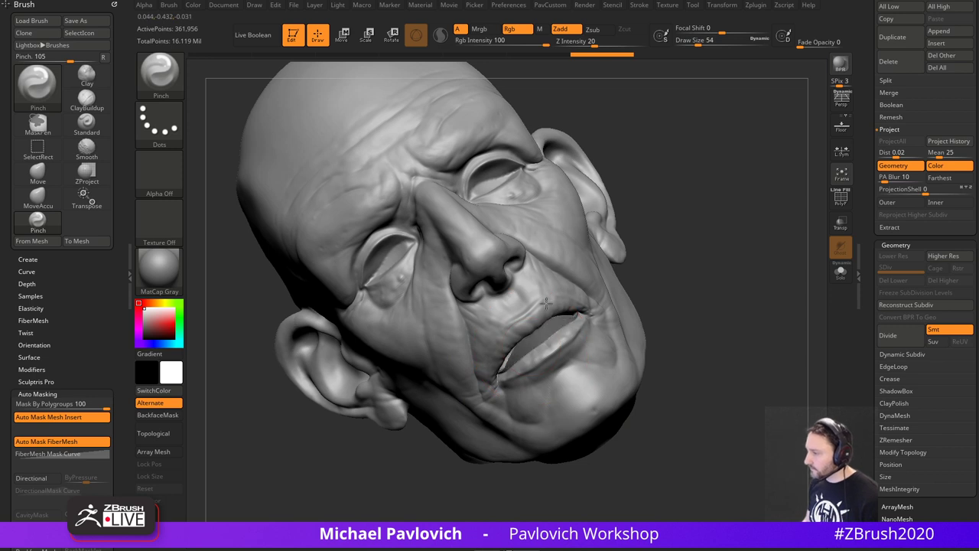
- Try a Pinch stroke across the upper lip and undo the latest changes
mouse_move(546, 303)
mouse_down()
mouse_move(537, 313)
mouse_move(563, 309)
mouse_up()
key(ctrl+z)
key(ctrl+z)
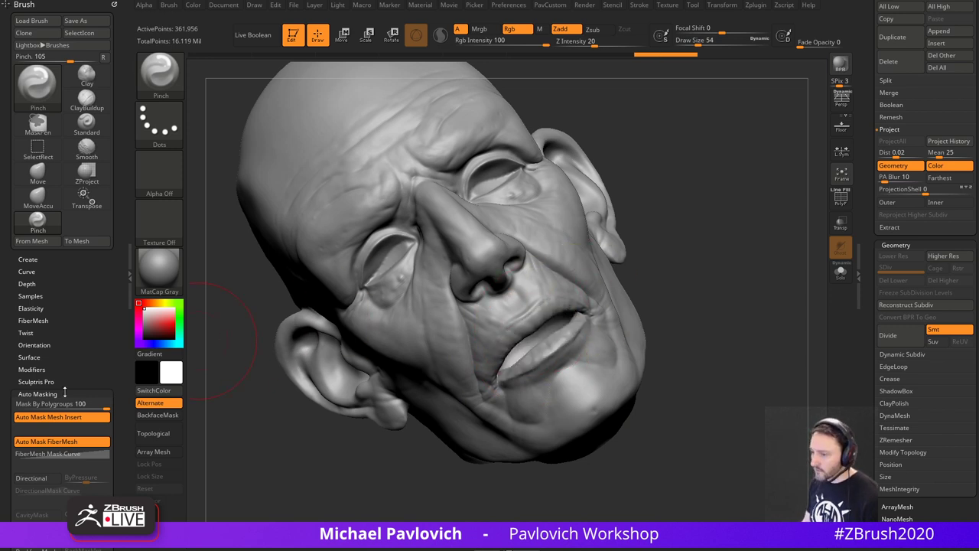
- Set the Pinch brush's Mask By Polygroups to 0 and try a stroke on the mouth opening, undoing it
drag(64, 404, 7, 408)
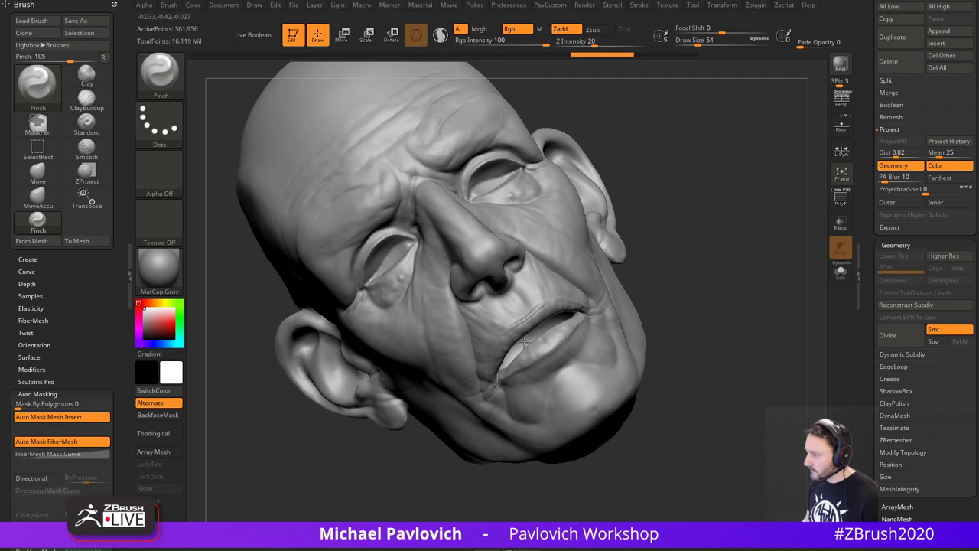
drag(524, 343, 516, 351)
right_drag(528, 337, 674, 274)
key(ctrl+z)
mouse_move(741, 296)
shift+right_down()
mouse_move(739, 280)
mouse_move(728, 279)
shift+right_up()
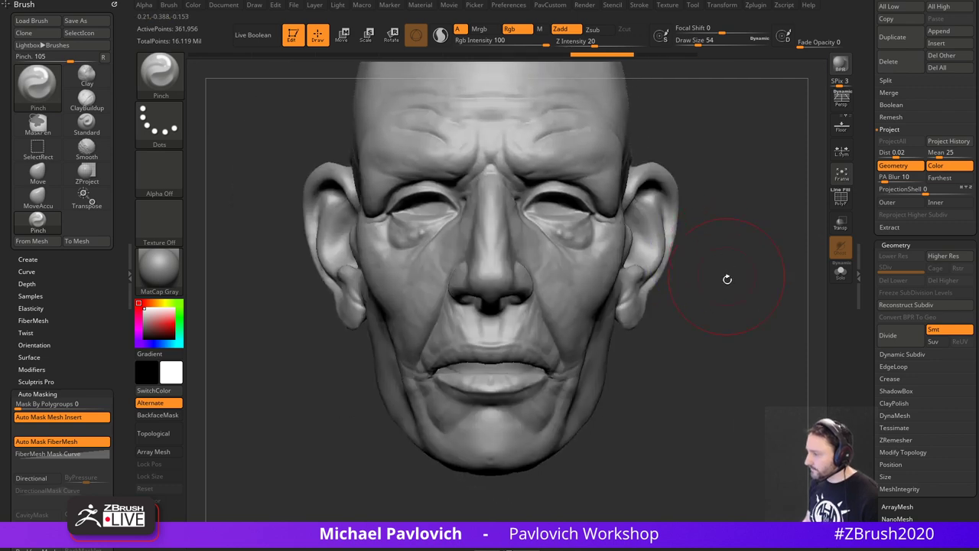
- Select the Move brush and turn on Topological auto masking for it
mouse_move(667, 282)
right_down()
mouse_move(728, 290)
mouse_move(690, 303)
right_up()
key(b)
key(m)
key(v)
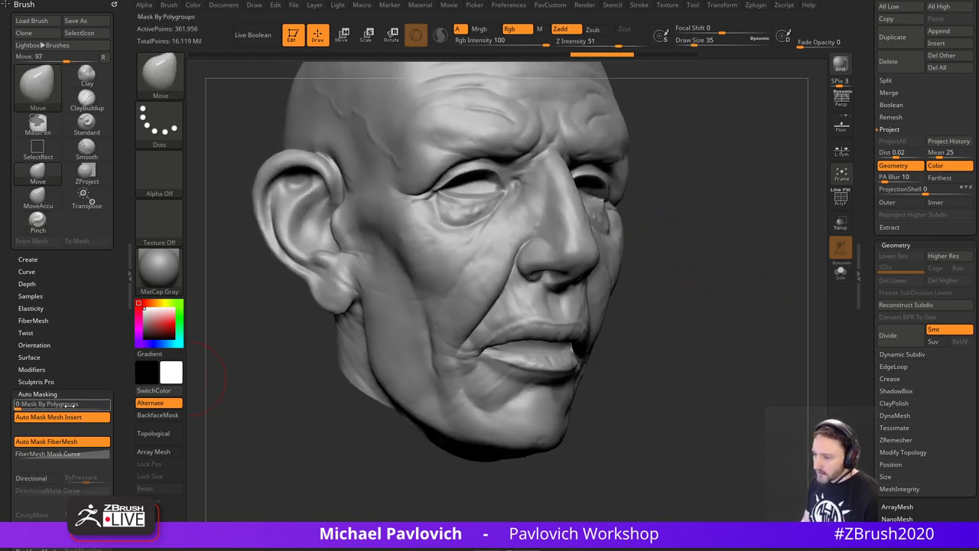
drag(94, 367, 94, 130)
click(49, 395)
- Pull the upper and lower lips together with the topological Move brush at draw size 37 to close the mouth
right_drag(524, 339, 570, 327)
key(s)
drag(570, 327, 559, 320)
key(ctrl+z)
key(s)
mouse_move(559, 330)
mouse_down()
mouse_move(535, 322)
mouse_move(560, 345)
mouse_move(529, 339)
mouse_up()
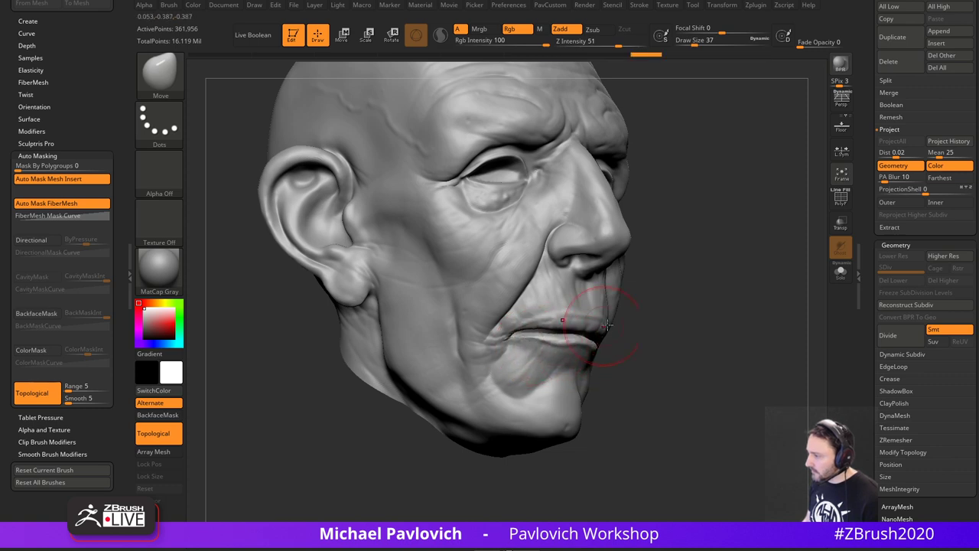
mouse_move(711, 328)
mouse_down()
mouse_move(566, 331)
mouse_move(585, 326)
mouse_move(601, 339)
mouse_move(596, 332)
mouse_up()
mouse_move(483, 393)
mouse_down()
mouse_move(660, 337)
mouse_move(695, 293)
mouse_up()
- Swell the lips with the Inflat brush so they overlap along the mouth line
key(grave)
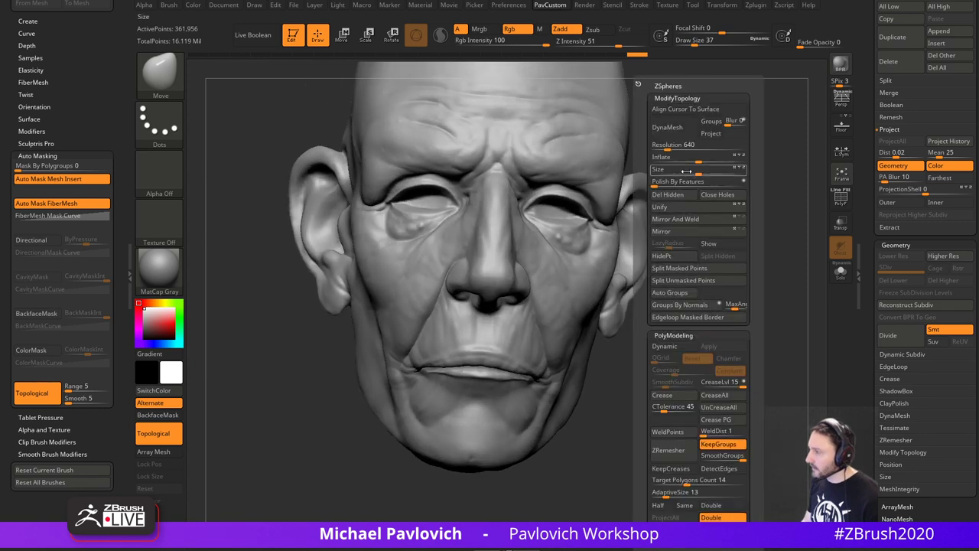
key(b)
key(i)
key(n)
mouse_move(620, 340)
mouse_down()
mouse_move(661, 352)
mouse_move(663, 335)
mouse_up()
mouse_move(433, 364)
mouse_down()
mouse_move(498, 368)
mouse_move(448, 364)
mouse_up()
- DynaMesh the head at resolution 640 and smooth the fused lips into one continuous surface
drag(796, 294, 751, 317)
key(space)
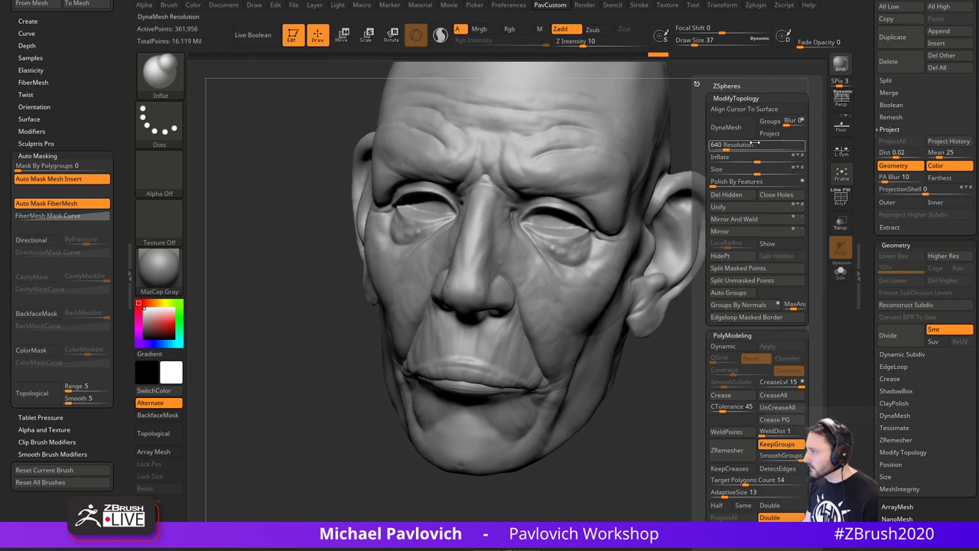
drag(694, 290, 728, 272)
mouse_move(479, 354)
shift+mouse_down()
mouse_move(425, 356)
mouse_move(448, 271)
mouse_move(482, 277)
shift+mouse_up()
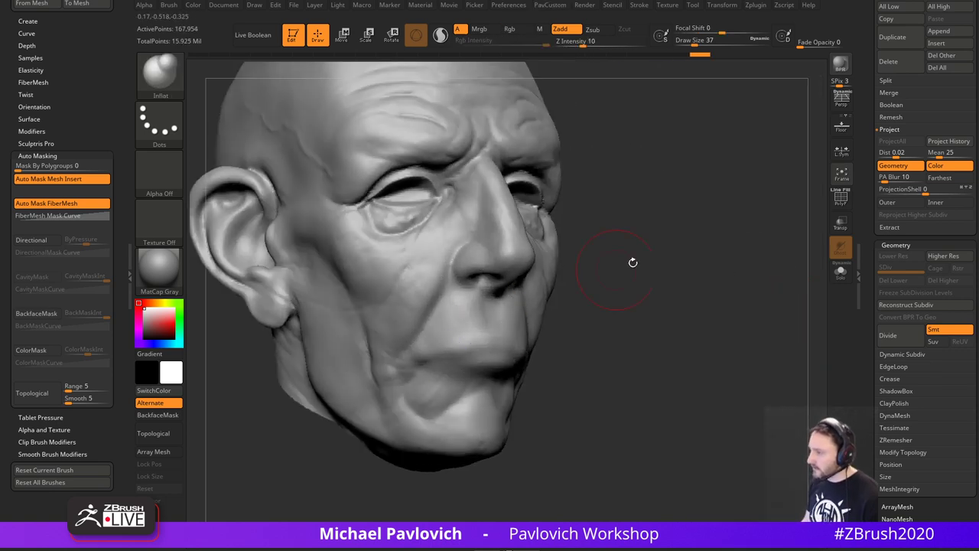
drag(727, 264, 664, 273)
drag(749, 348, 735, 325)
key(ctrl+z)
mouse_move(482, 332)
shift+mouse_down()
mouse_move(490, 339)
mouse_move(513, 310)
shift+mouse_up()
mouse_move(719, 349)
shift+mouse_down()
mouse_move(776, 352)
mouse_move(747, 375)
shift+mouse_up()
- Select the Standard brush and show the SplitHead and ThisEyeballs subtools together with the sealed head
key(b)
key(s)
key(t)
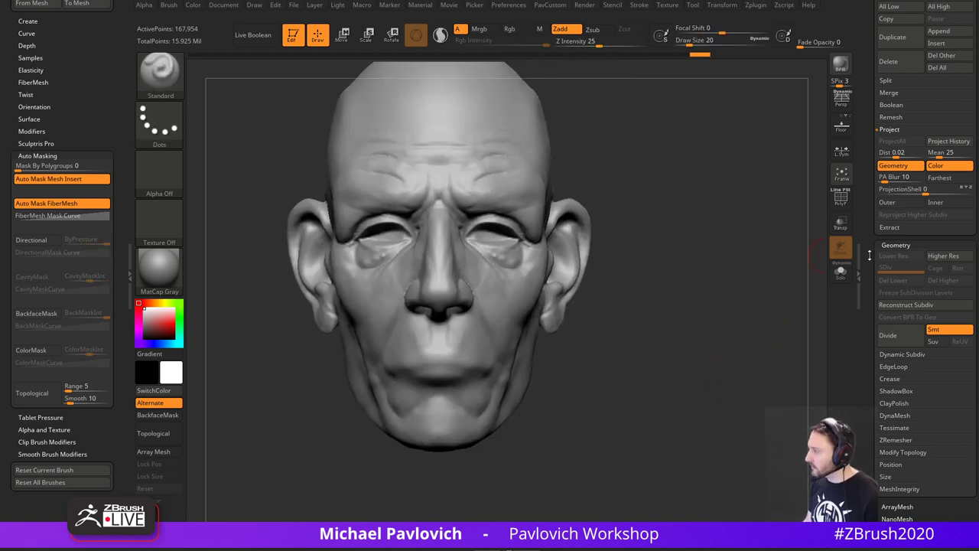
drag(870, 255, 872, 474)
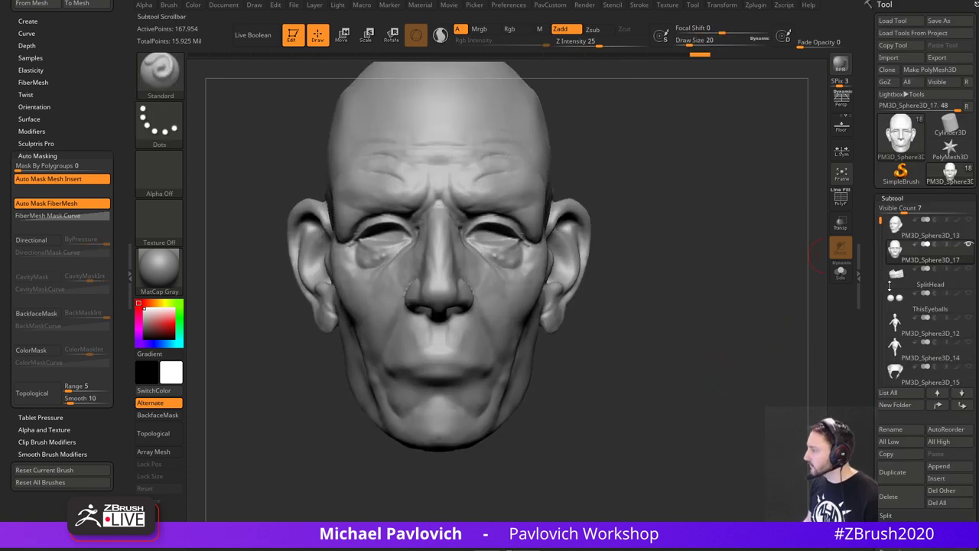
click(969, 270)
drag(782, 307, 768, 306)
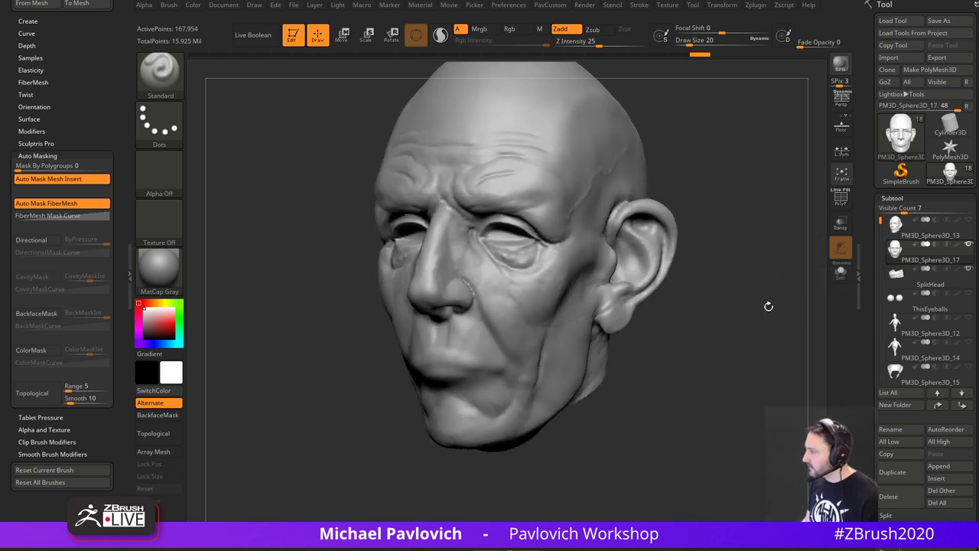
click(969, 296)
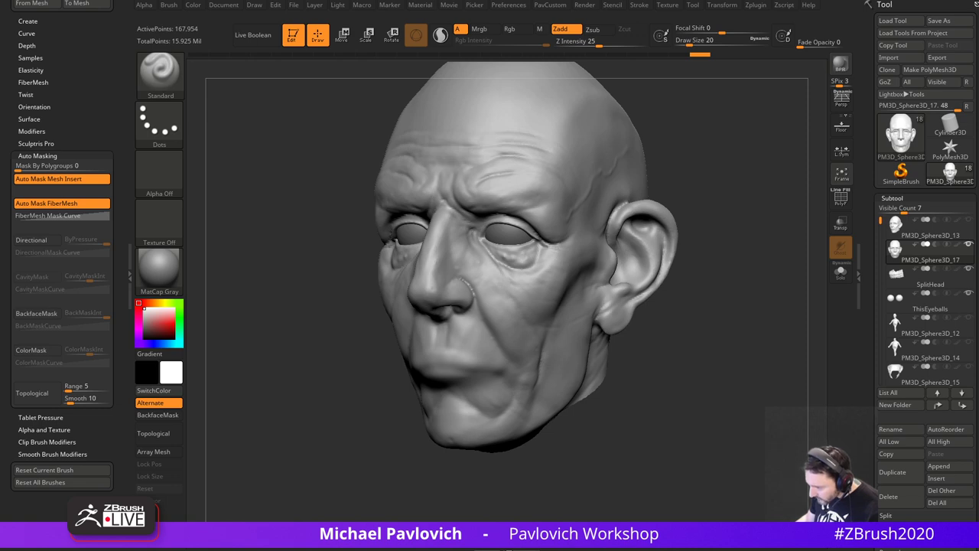
- Switch to the browser and view the split robot face in the Westworld Season 3 opening credits video
mouse_move(475, 1)
mouse_down()
mouse_move(520, 0)
mouse_move(479, 1)
mouse_up()
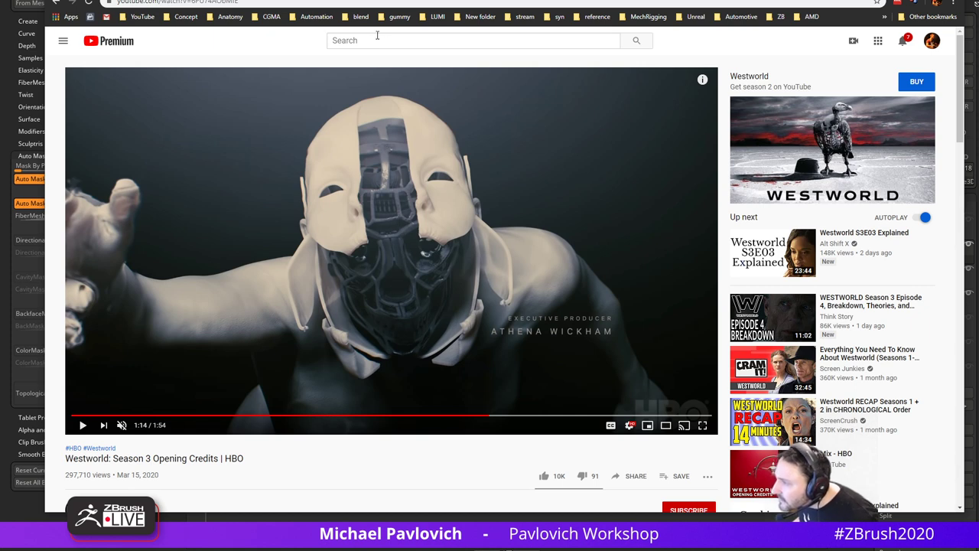
key(alt+Tab)
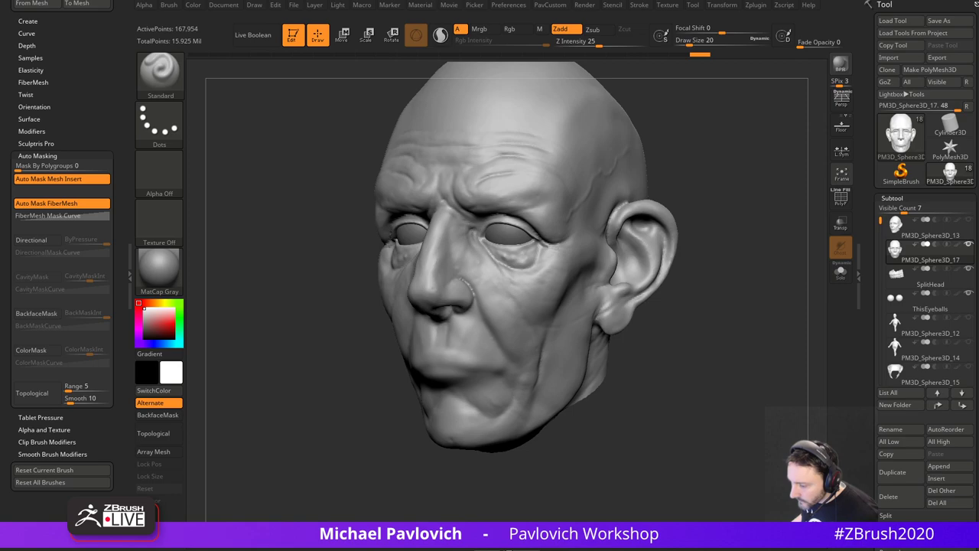
drag(344, 1, 421, 1)
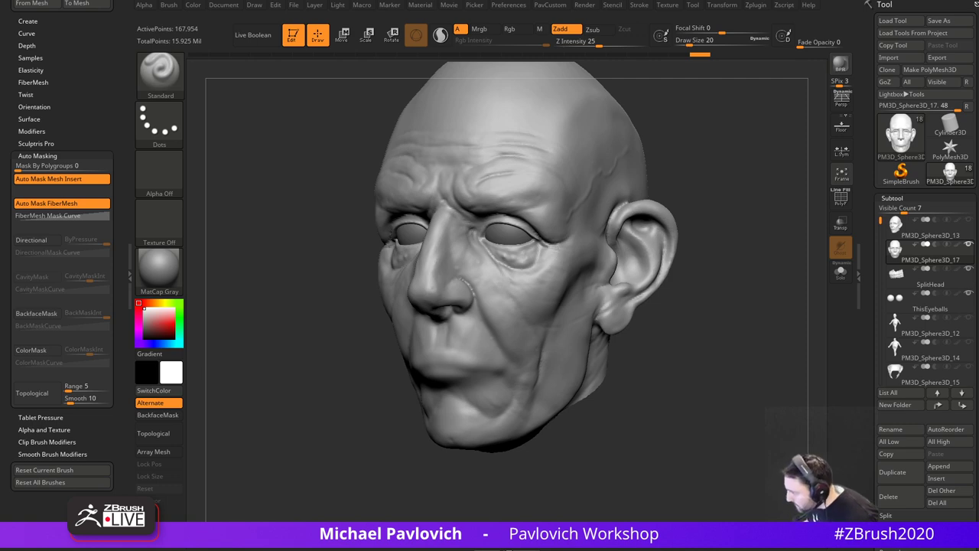
- Examine the "westworld open face" image results and the full-size CGSociety picture of the opened mechanical face as reference
drag(490, 548, 588, 44)
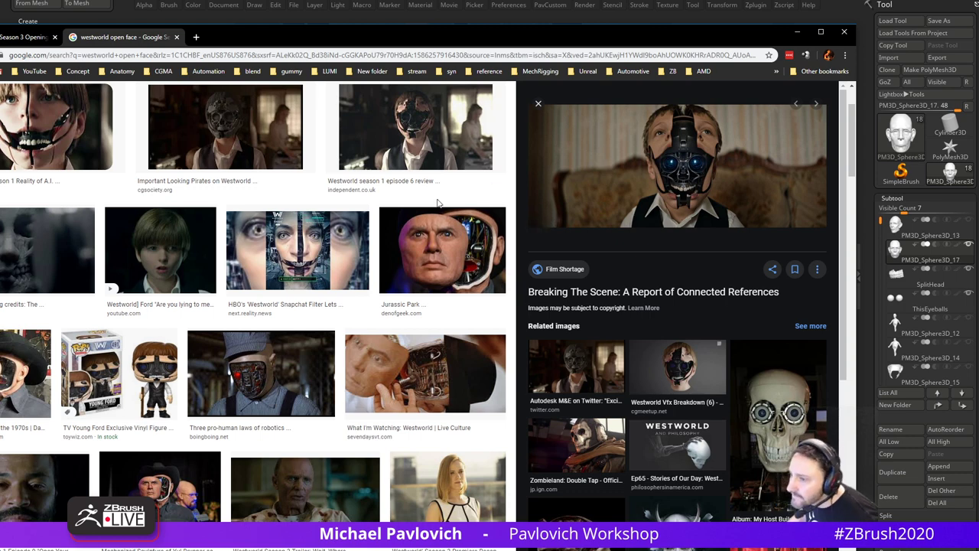
scroll(368, 256, up, 2)
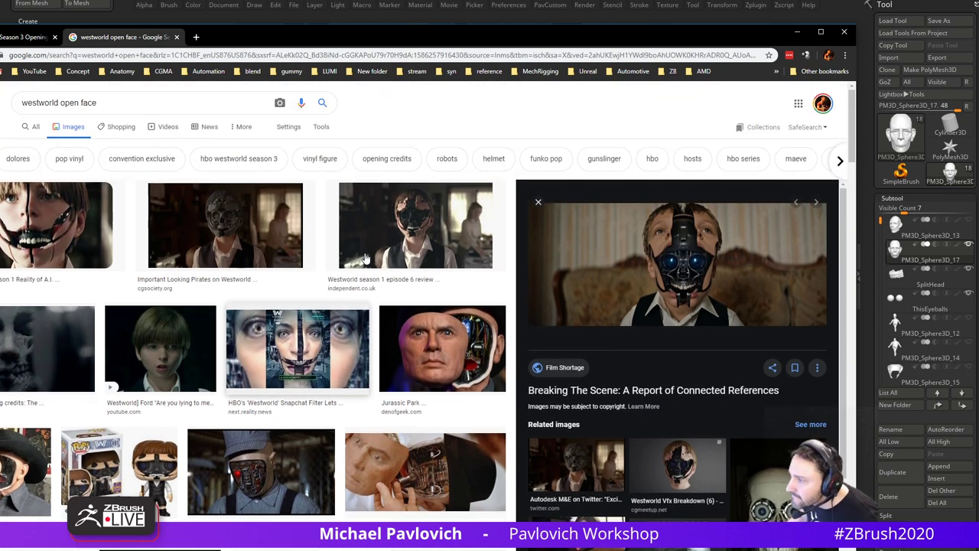
click(223, 228)
scroll(674, 161, up, 2)
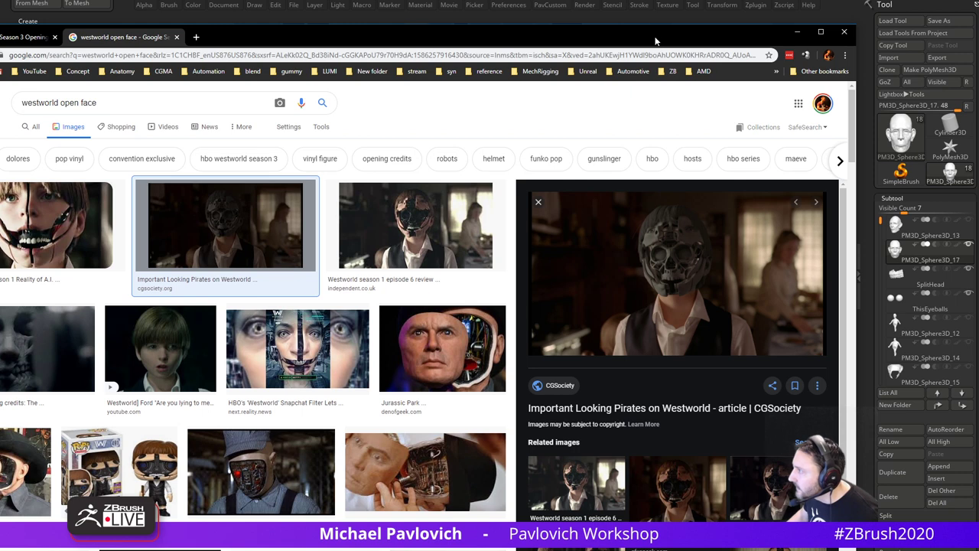
drag(656, 41, 651, 549)
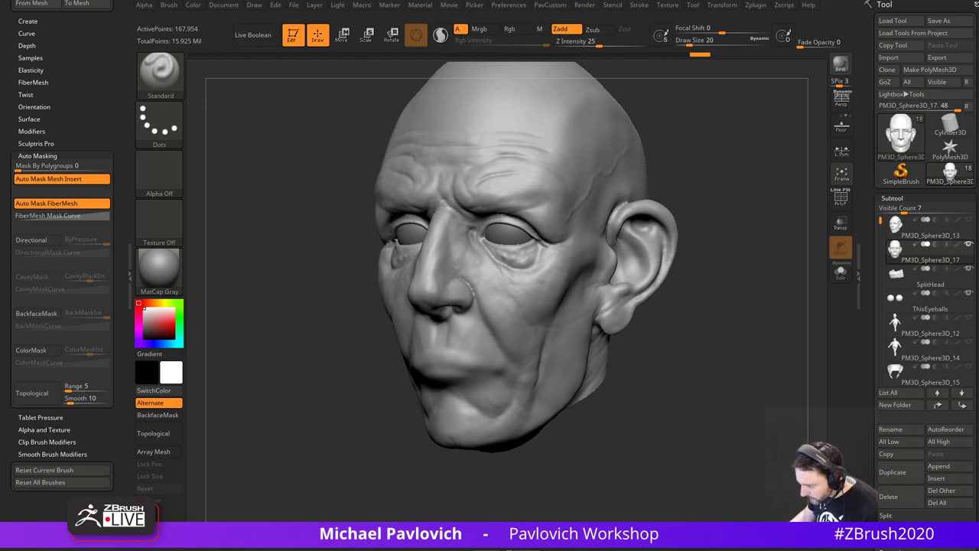
key(alt+Tab)
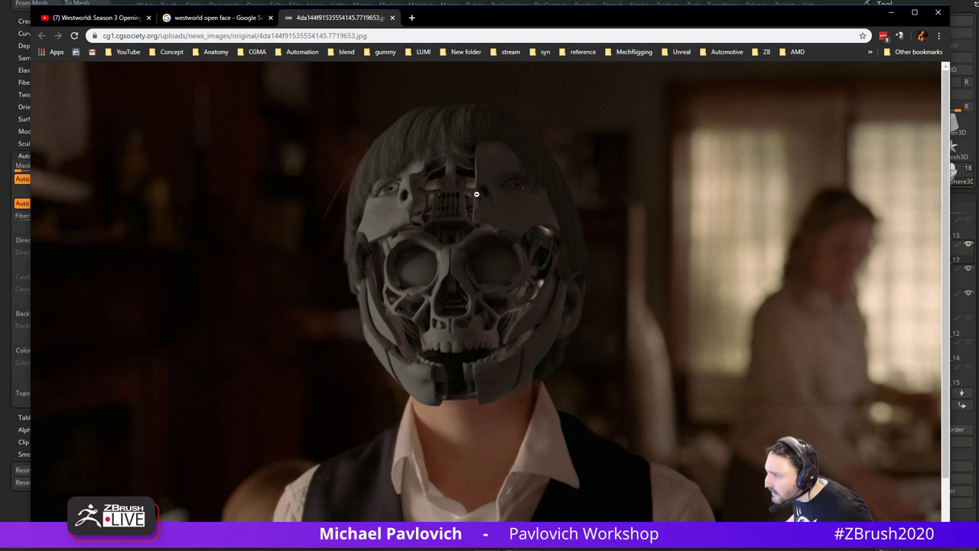
click(111, 19)
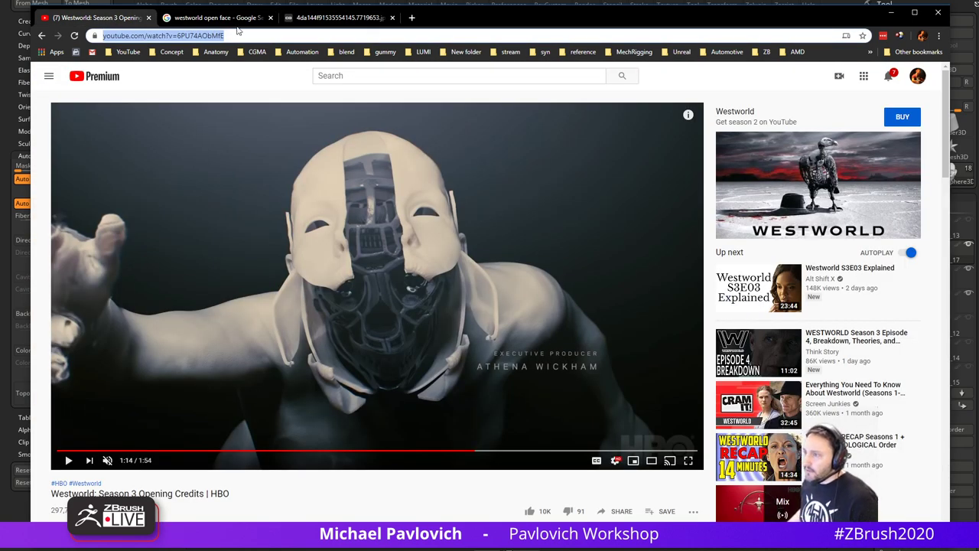
- Open the YouTube channel's playlists in a new tab and look through the Mechanical Skull - High Res playlist
click(412, 18)
click(130, 51)
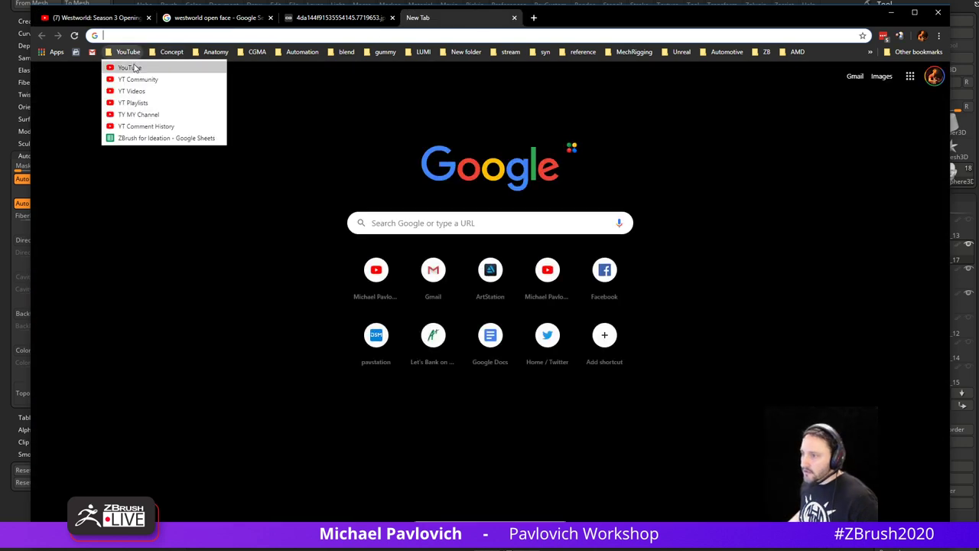
click(136, 66)
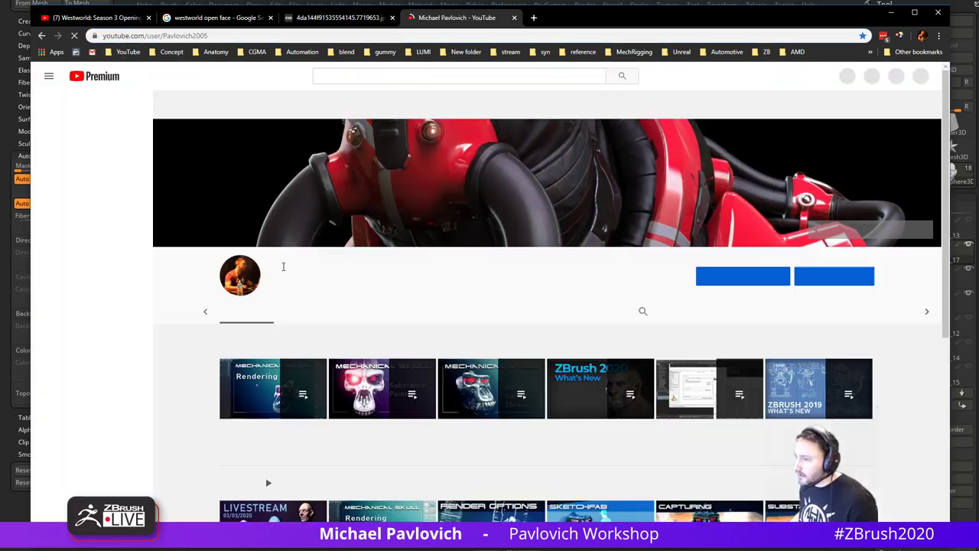
scroll(295, 277, down, 2)
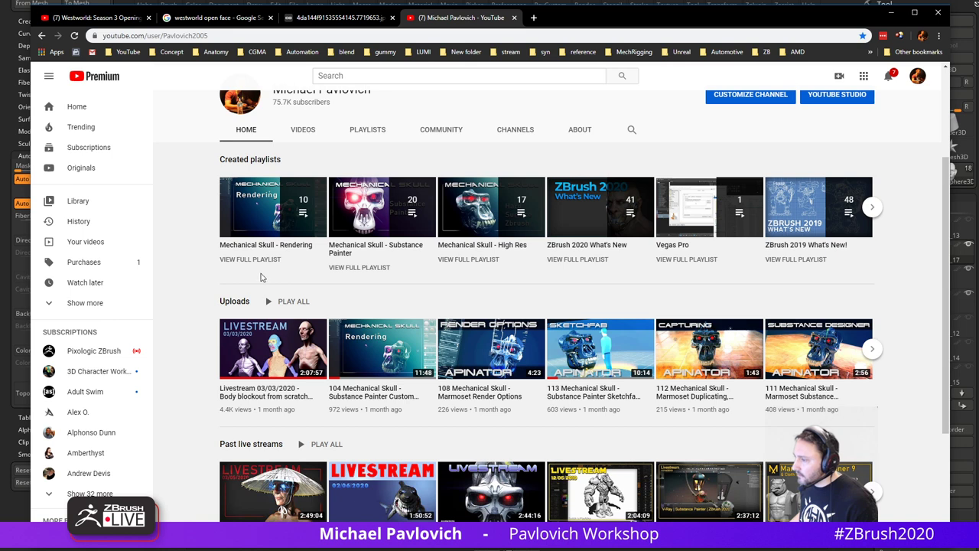
click(368, 130)
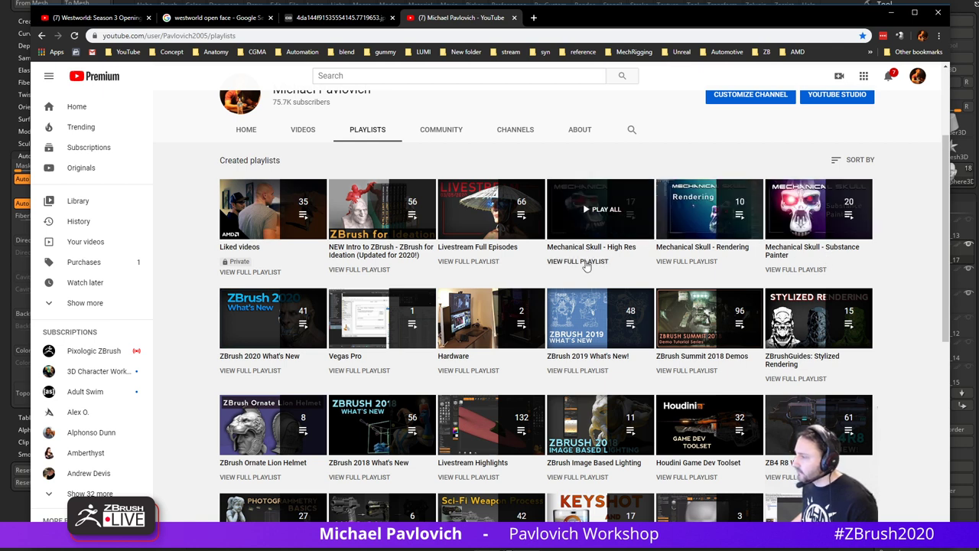
click(598, 262)
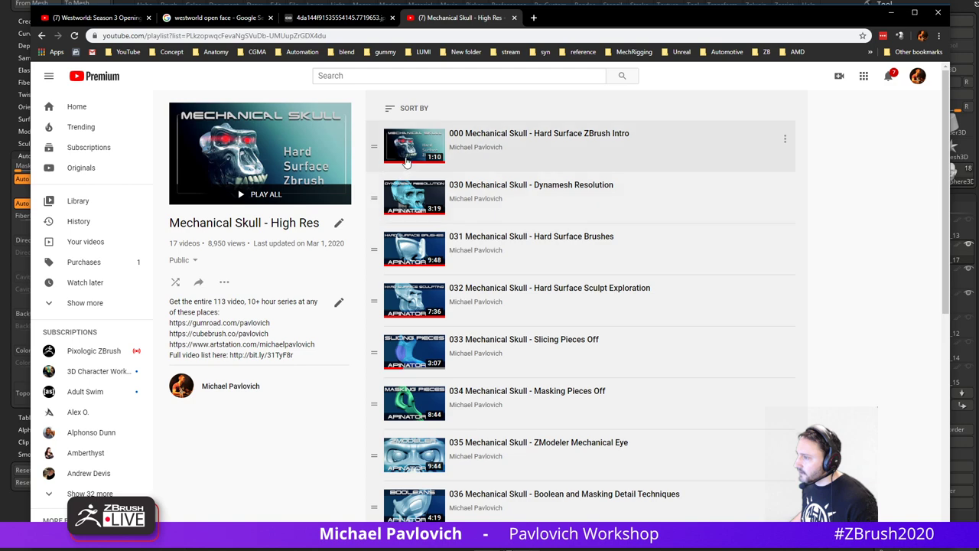
scroll(440, 203, down, 6)
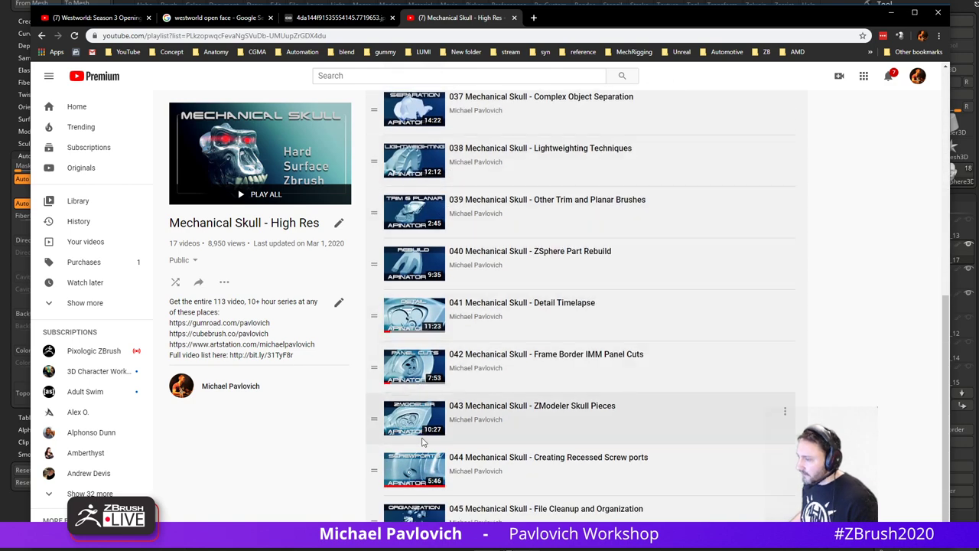
click(42, 35)
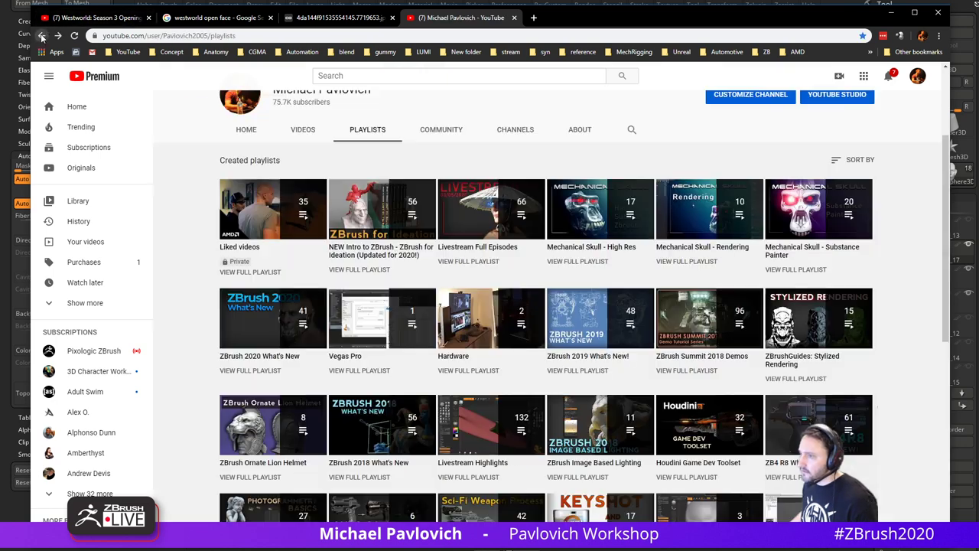
- Open the Substance Painter Iray Renderer video from the Mechanical Skull - Substance Painter playlist
click(788, 270)
scroll(509, 332, down, 4)
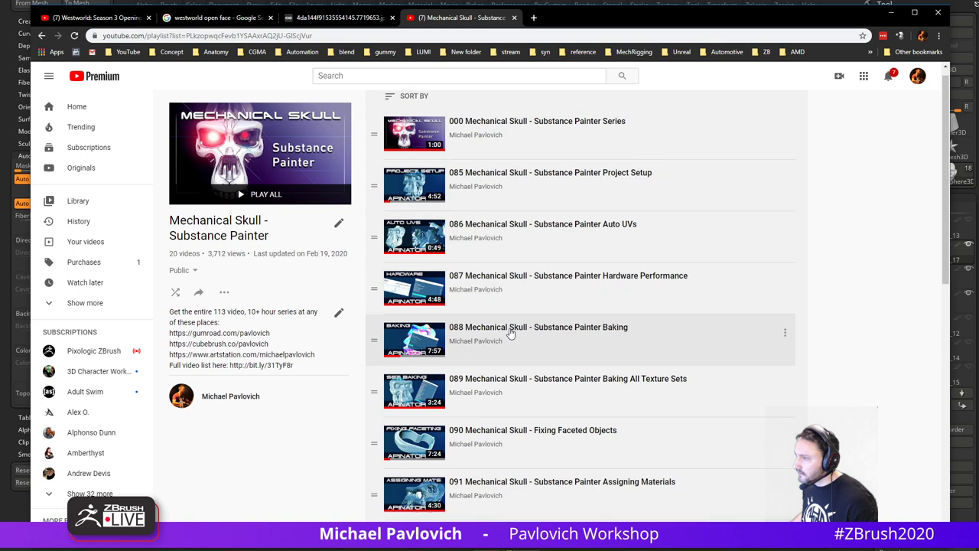
click(535, 509)
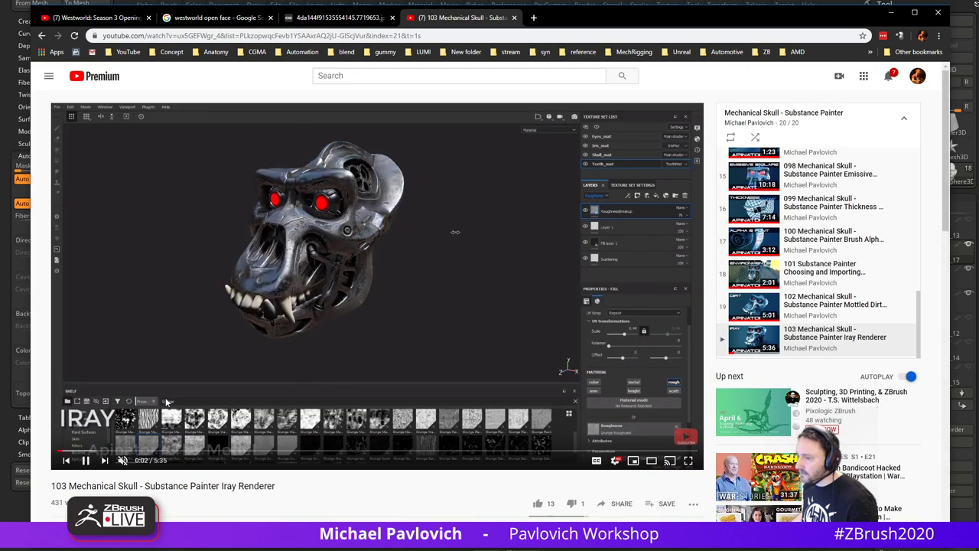
- Skim the mechanical skull renders in the Iray Renderer video, then leave it and return to ZBrush
click(138, 452)
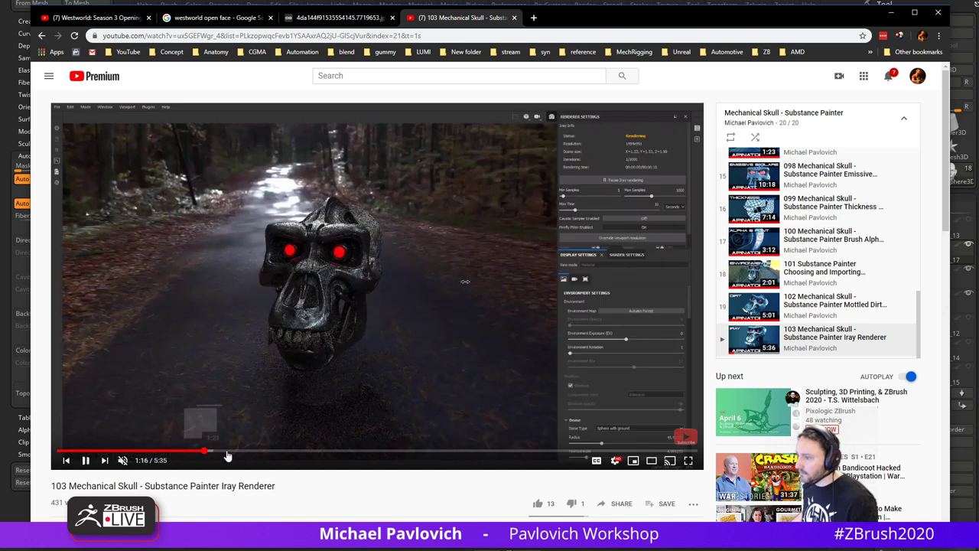
click(306, 452)
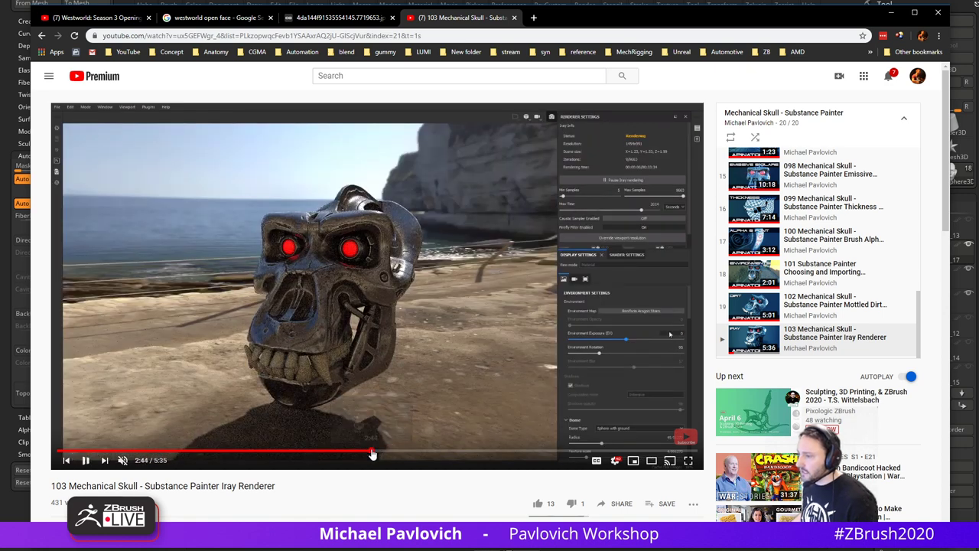
click(411, 453)
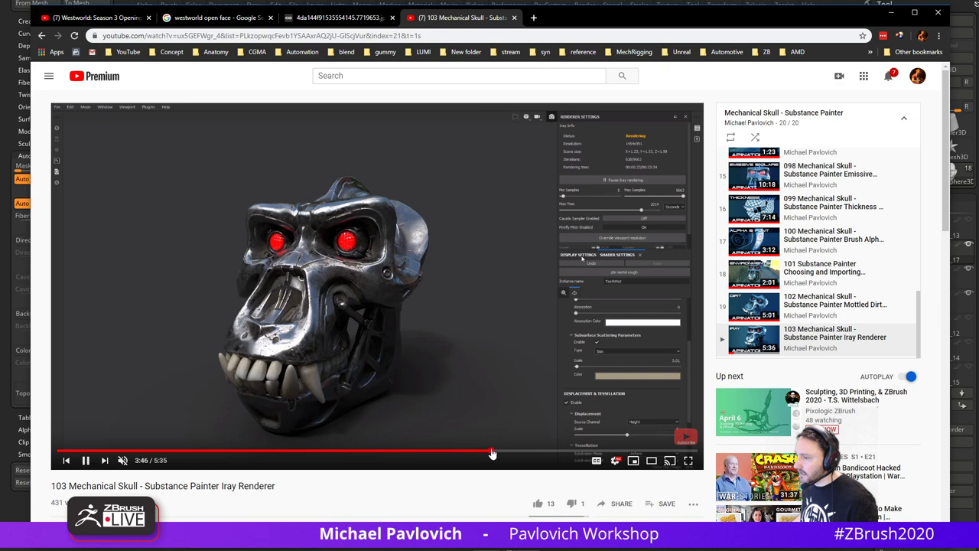
click(549, 452)
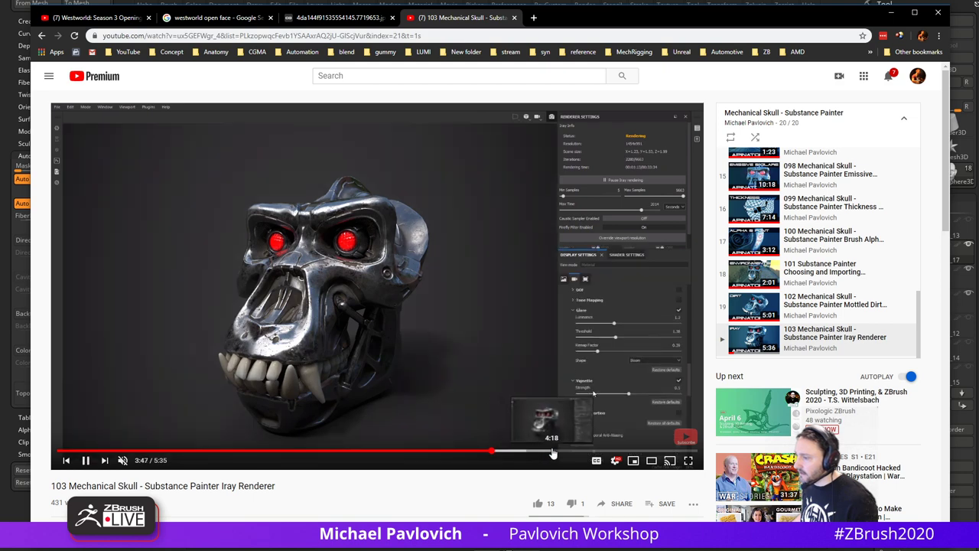
click(42, 35)
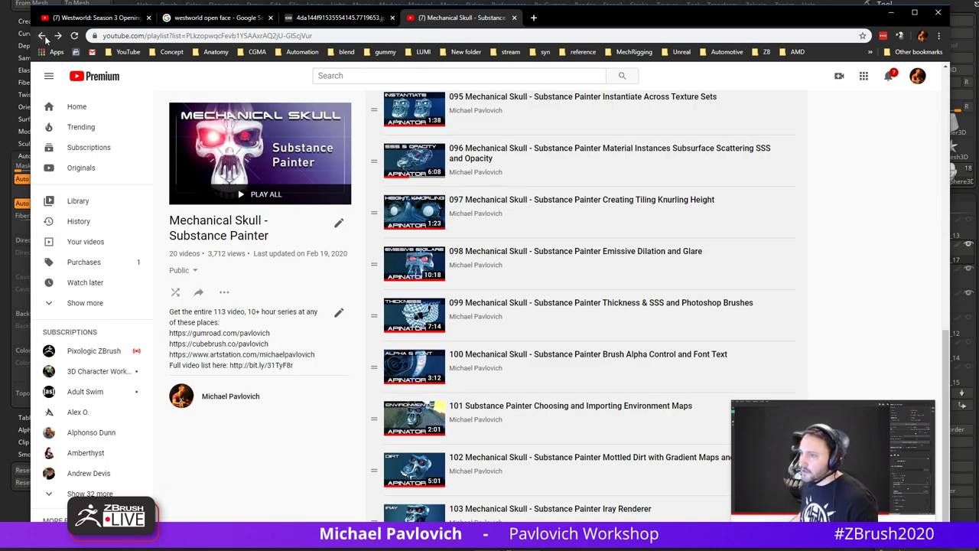
click(46, 39)
click(891, 12)
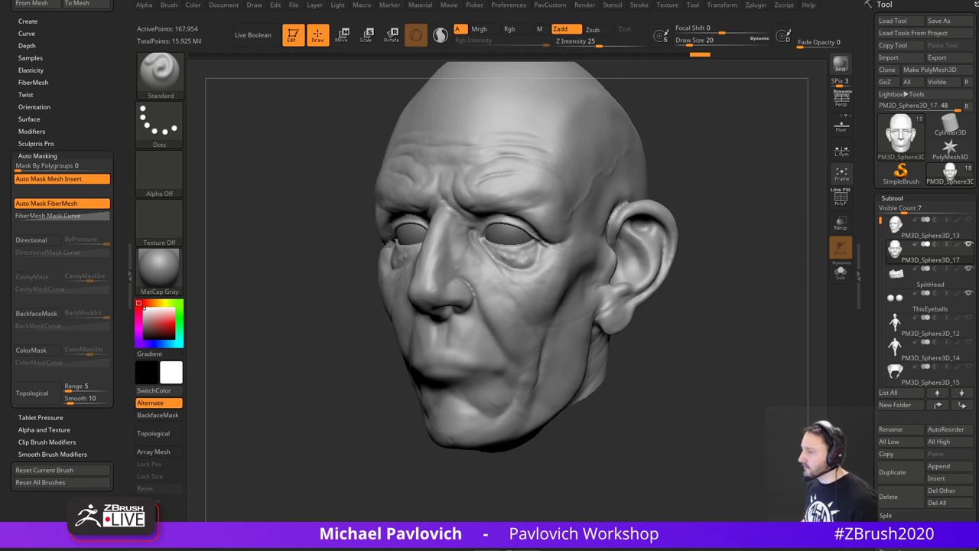
- Cut the protruding nose off the head in side view with a ClipCurve running from the bridge toward the upper lip
drag(750, 254, 949, 260)
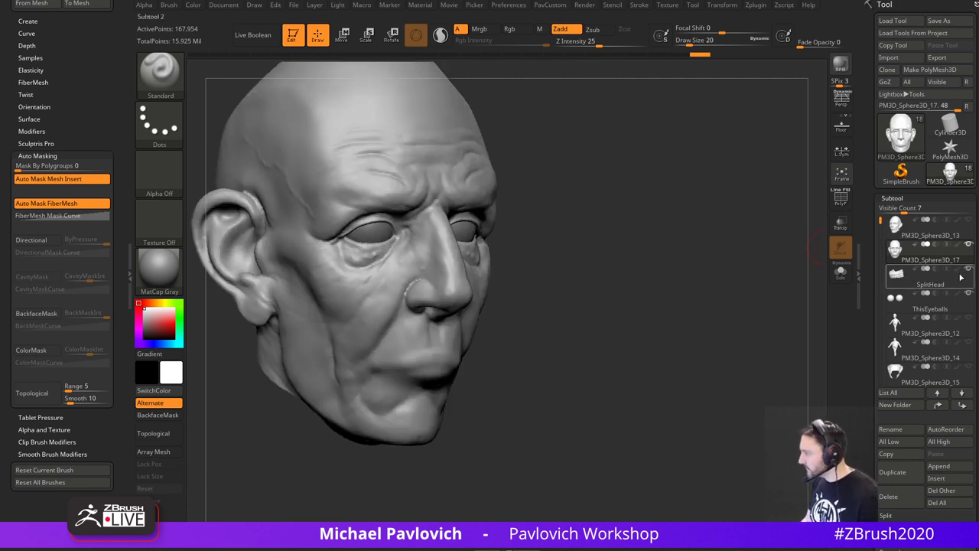
mouse_move(776, 264)
mouse_down()
mouse_move(702, 272)
mouse_move(722, 236)
mouse_up()
key(s)
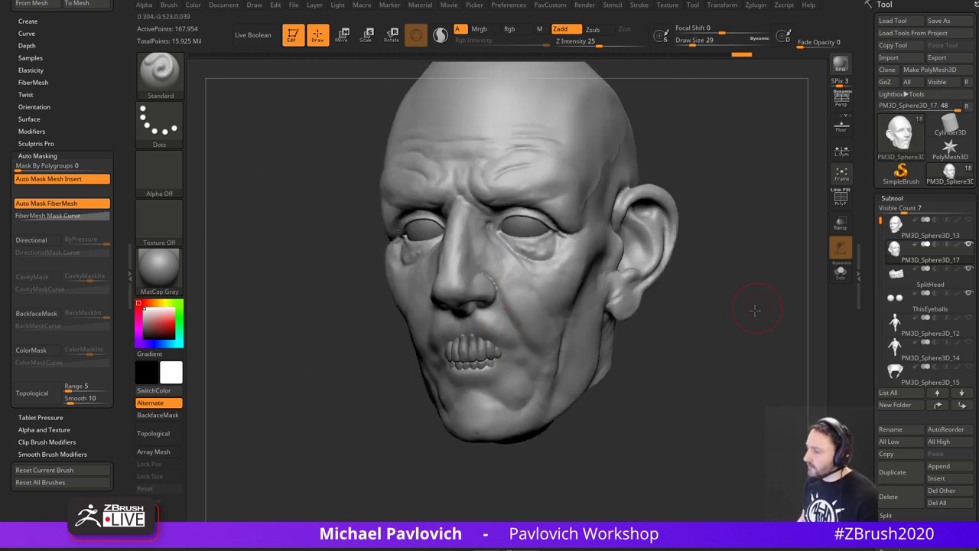
ctrl+shift+click(178, 84)
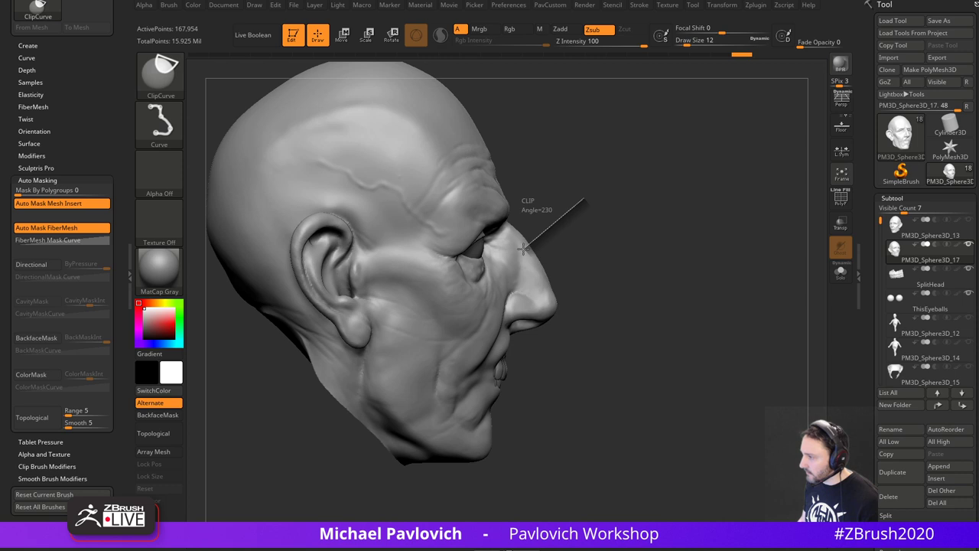
ctrl+shift+drag(515, 261, 509, 291)
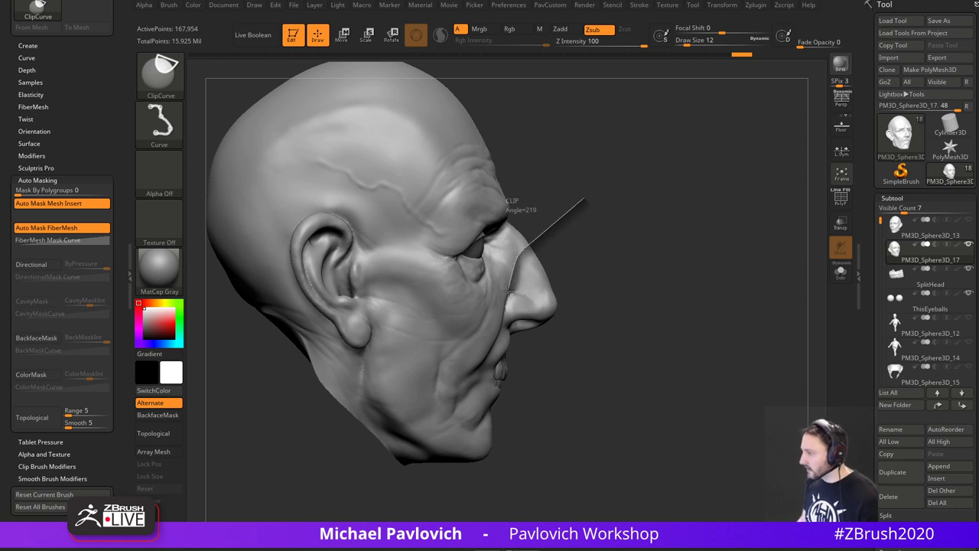
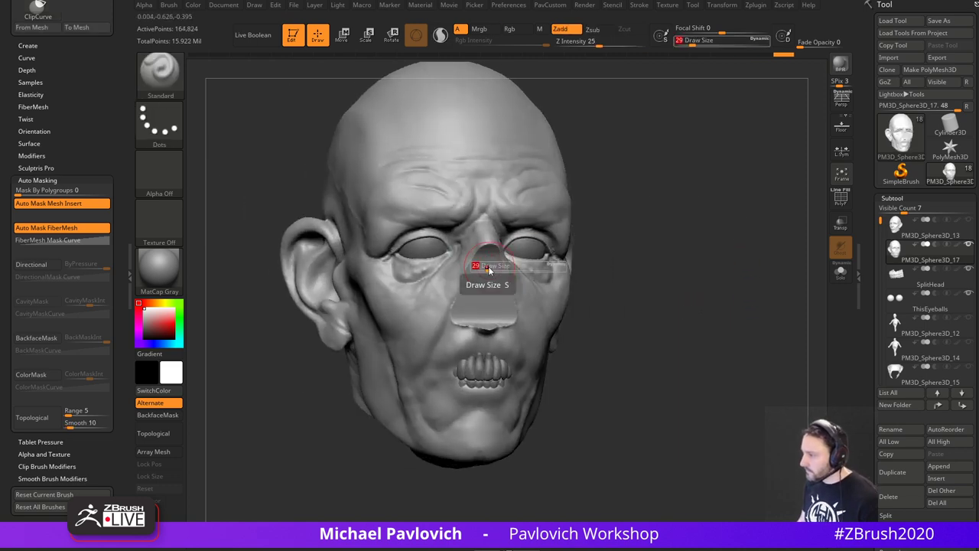
- Mask a triangular nasal opening on the clipped nose area with the MaskPen brush
drag(686, 313, 585, 242)
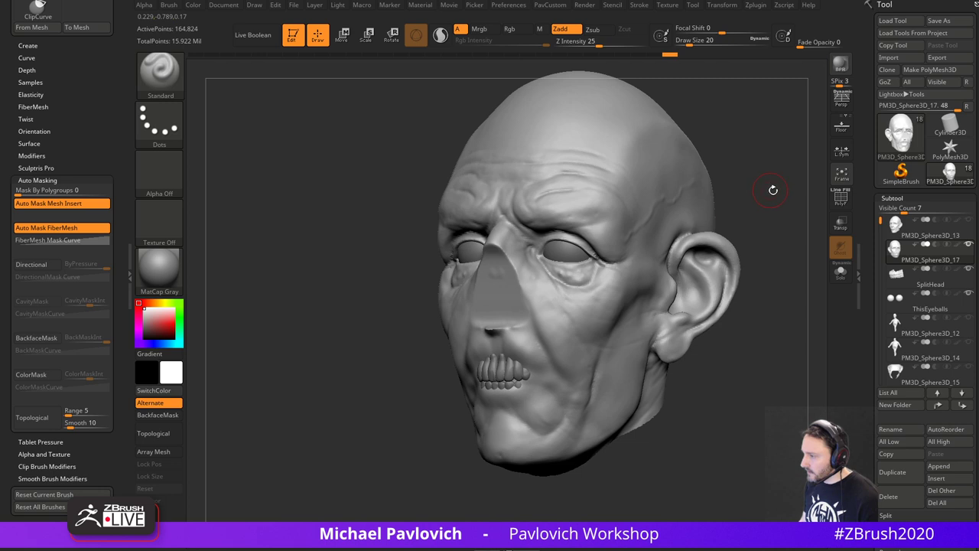
drag(773, 190, 865, 187)
key(s)
click(502, 269)
drag(492, 259, 491, 282)
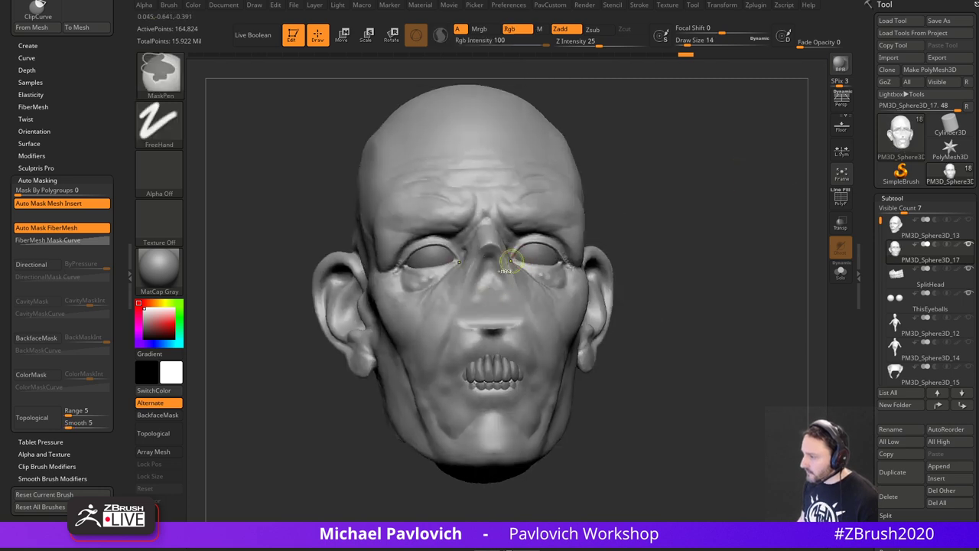
key(ctrl+z)
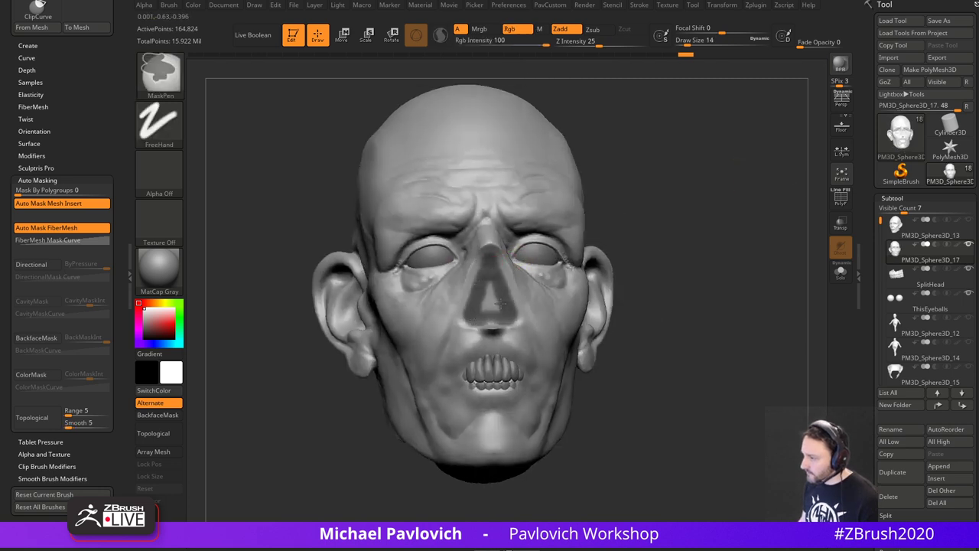
right_drag(500, 304, 544, 333)
- Invert the mask and push the triangular nasal opening back into the head to form a cavity
ctrl+click(705, 233)
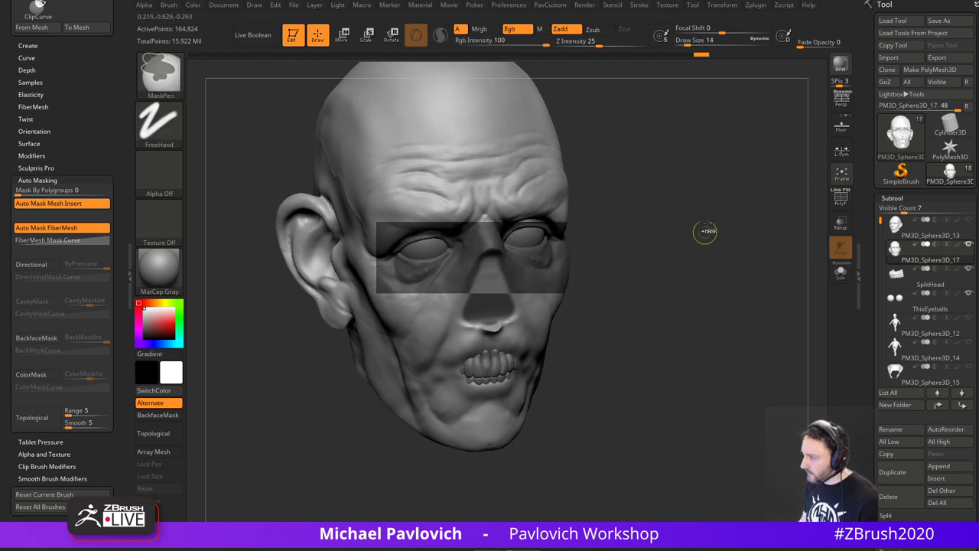
drag(705, 233, 709, 224)
key(w)
drag(404, 257, 378, 251)
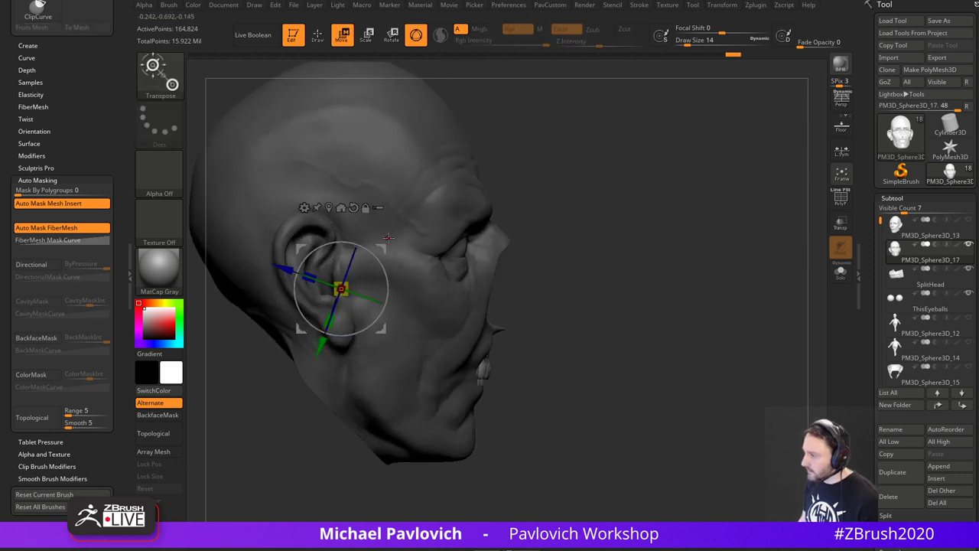
key(q)
mouse_move(700, 231)
shift+mouse_down()
mouse_move(660, 227)
mouse_move(697, 210)
mouse_move(711, 264)
shift+mouse_up()
key(s)
drag(423, 287, 423, 306)
mouse_move(672, 293)
alt+mouse_down()
mouse_move(693, 268)
mouse_move(737, 279)
mouse_move(774, 263)
alt+mouse_up()
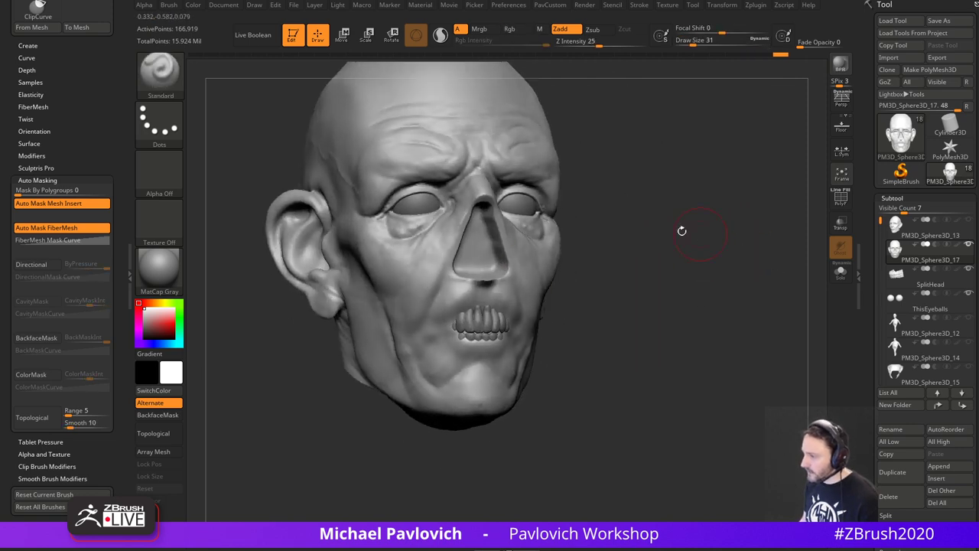
- Sculpt the gum area between the nasal cavity and the upper teeth with the Clay and Standard brushes
mouse_move(488, 306)
alt+mouse_down()
mouse_move(512, 319)
mouse_move(453, 348)
alt+mouse_up()
mouse_move(604, 329)
mouse_down()
mouse_move(522, 315)
mouse_move(525, 345)
mouse_move(497, 353)
mouse_up()
mouse_move(437, 336)
mouse_down()
mouse_move(626, 268)
mouse_move(660, 310)
mouse_move(539, 295)
mouse_move(506, 268)
mouse_move(522, 269)
mouse_move(505, 280)
mouse_up()
key(b)
key(c)
key(l)
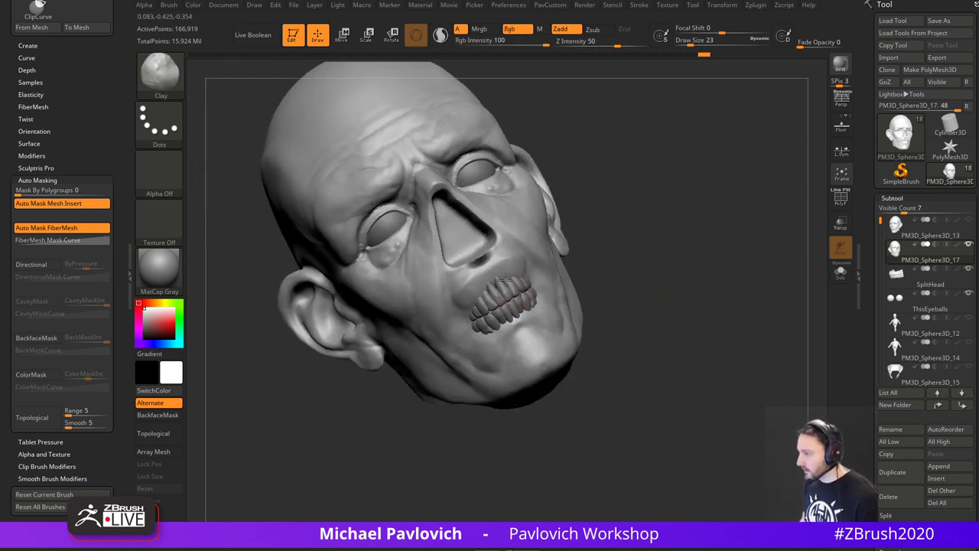
key(b)
key(s)
key(t)
mouse_move(469, 308)
mouse_down()
mouse_move(522, 274)
mouse_move(494, 267)
mouse_up()
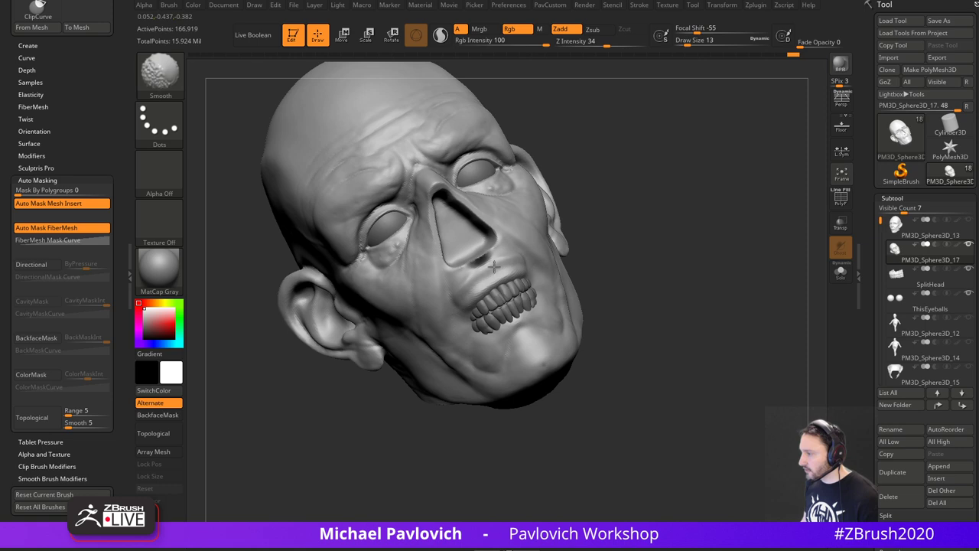
mouse_move(696, 240)
mouse_down()
mouse_move(672, 244)
mouse_move(667, 285)
mouse_move(747, 336)
mouse_up()
right_drag(747, 336, 771, 306)
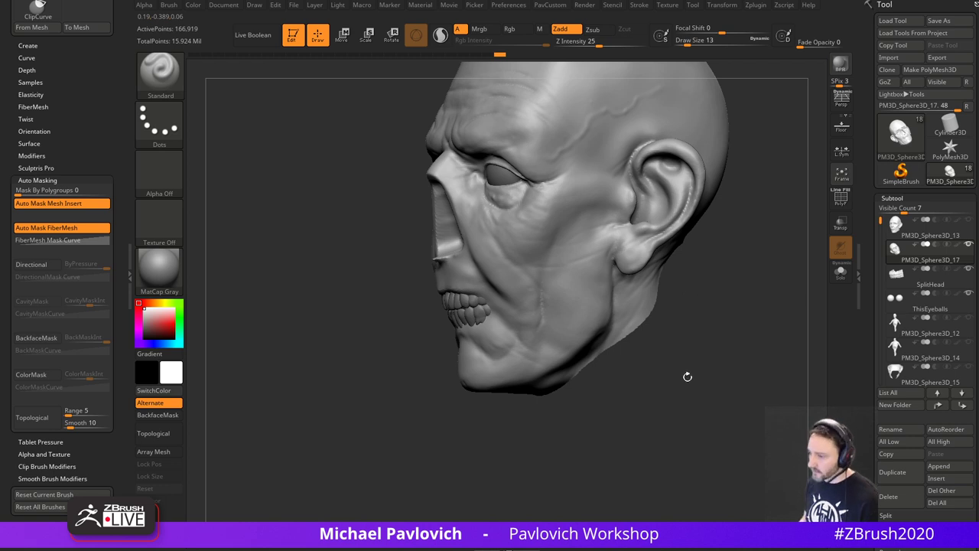
right_drag(687, 376, 642, 253)
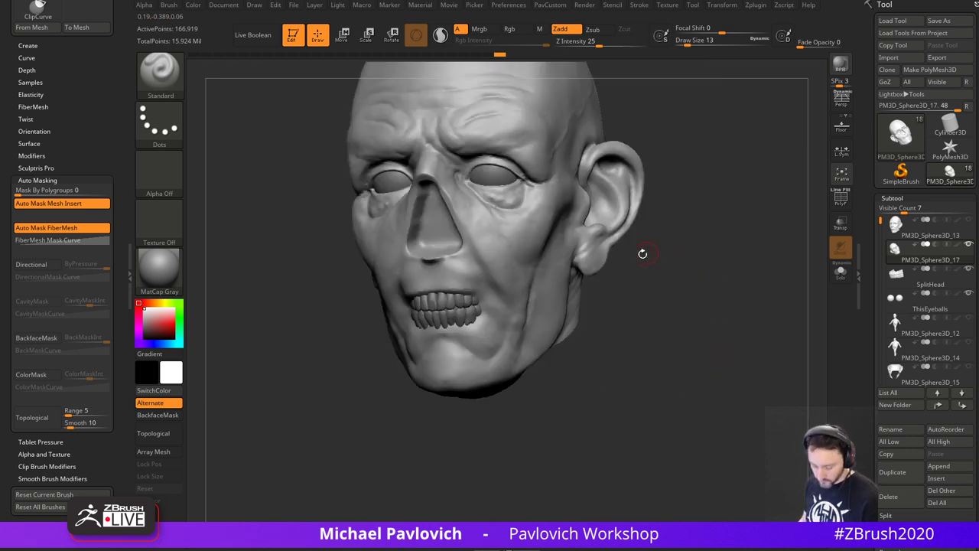
- Dock the Preferences palette in the tray and turn on the CamView skull
click(507, 9)
drag(497, 16, 36, 65)
drag(68, 155, 66, 182)
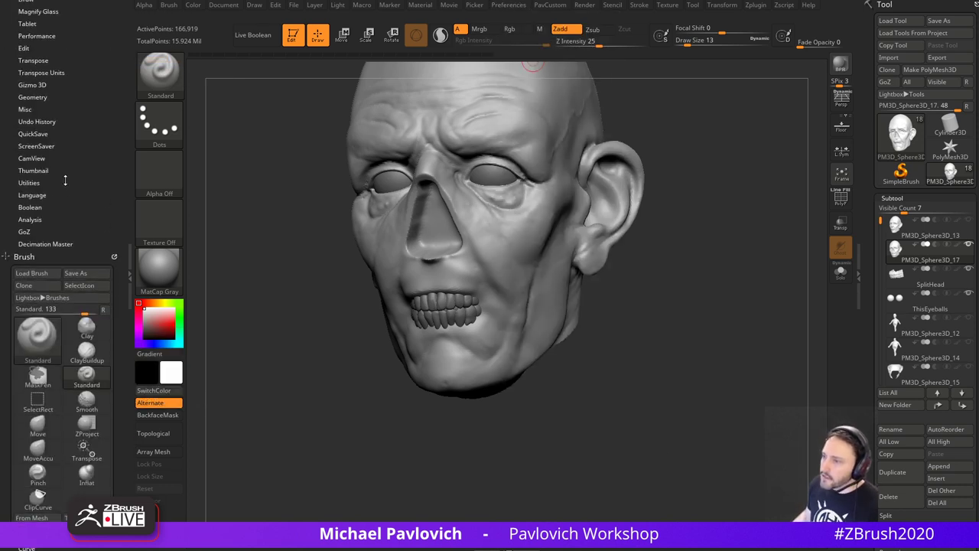
click(35, 158)
click(34, 173)
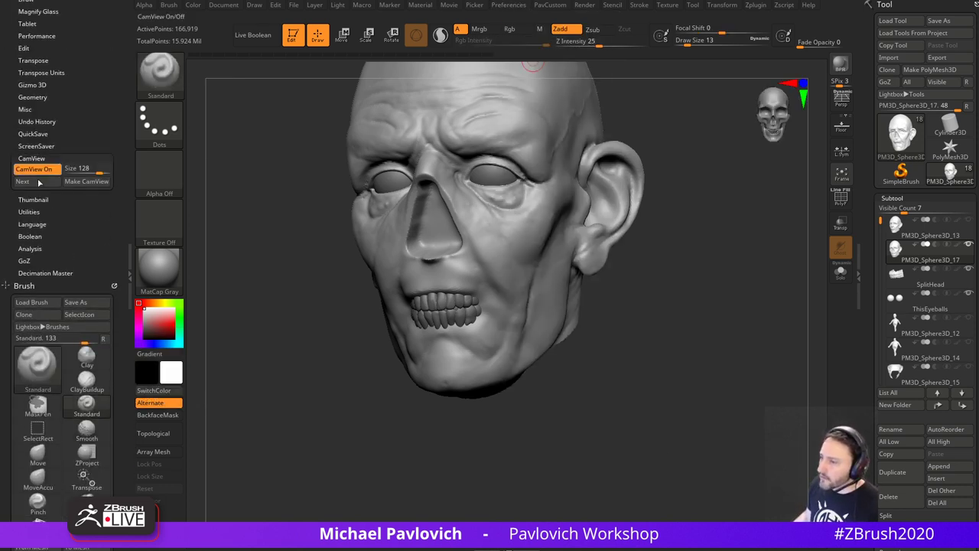
- Enlarge the CamView skull to size 204
drag(776, 214, 748, 214)
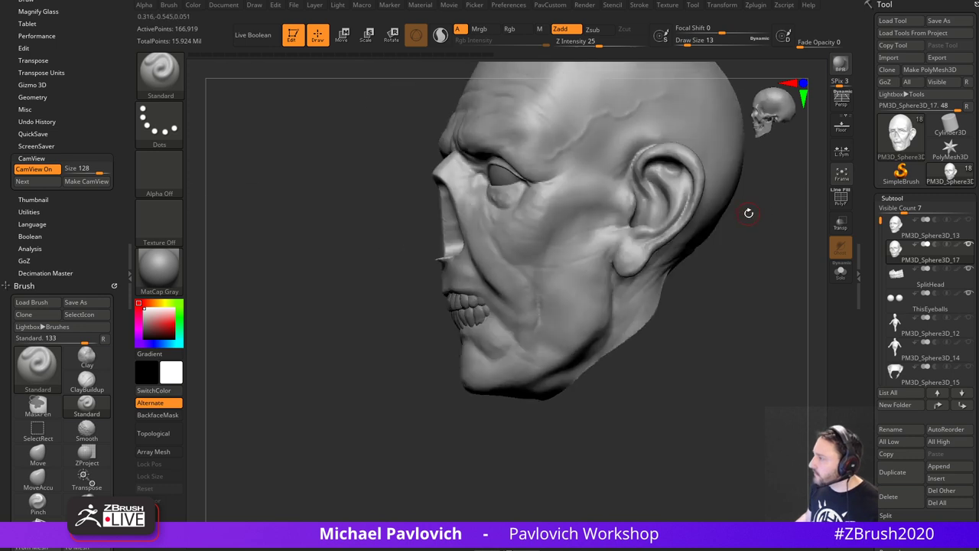
alt+drag(748, 337, 728, 376)
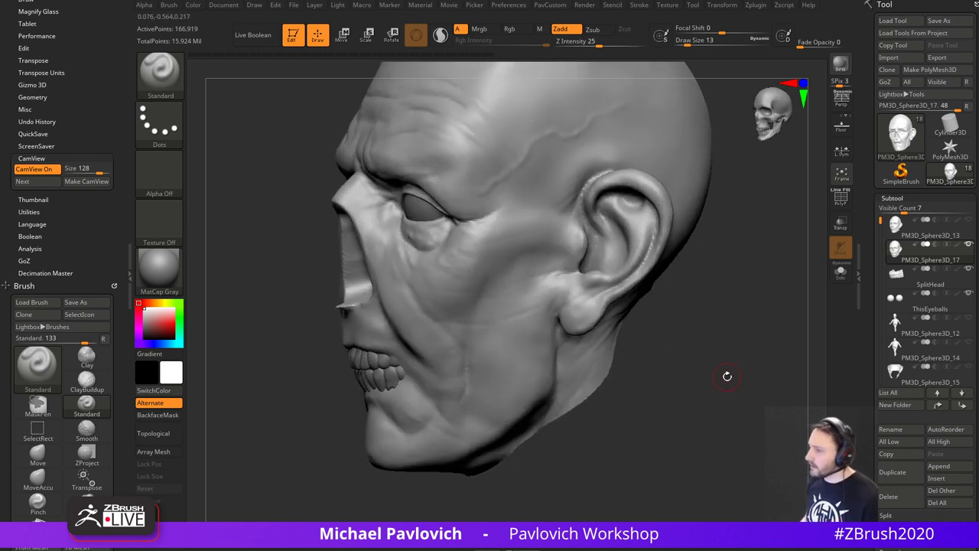
drag(98, 169, 104, 168)
click(86, 167)
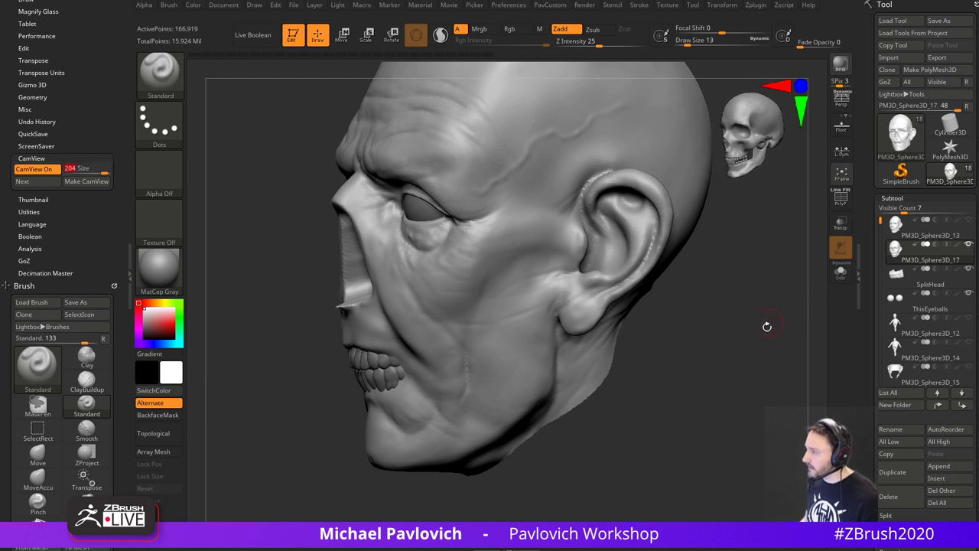
- Sculpt the cheek from beside the nasal cavity down toward the mouth corner with the Clay brush
mouse_move(765, 324)
mouse_down()
mouse_move(770, 363)
mouse_move(714, 315)
mouse_up()
drag(246, 374, 267, 351)
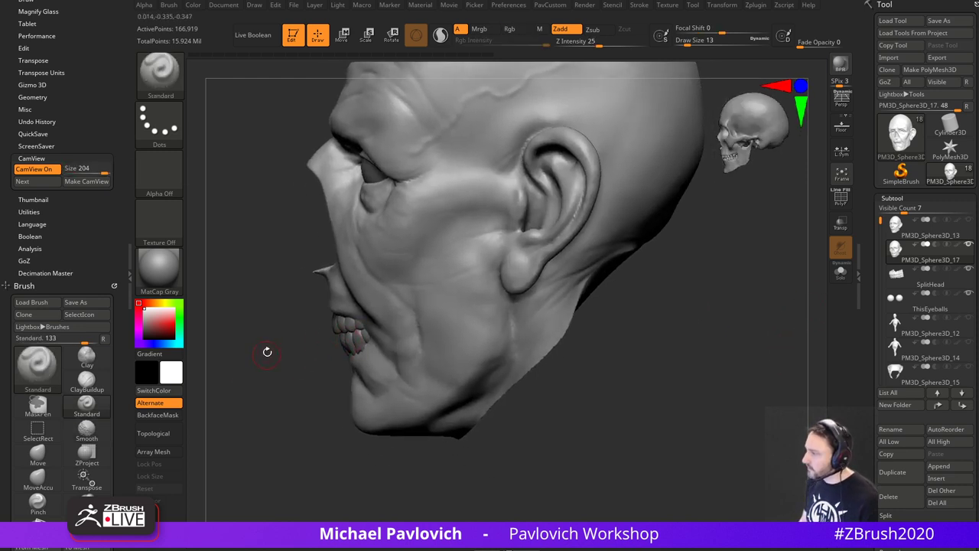
drag(528, 390, 605, 389)
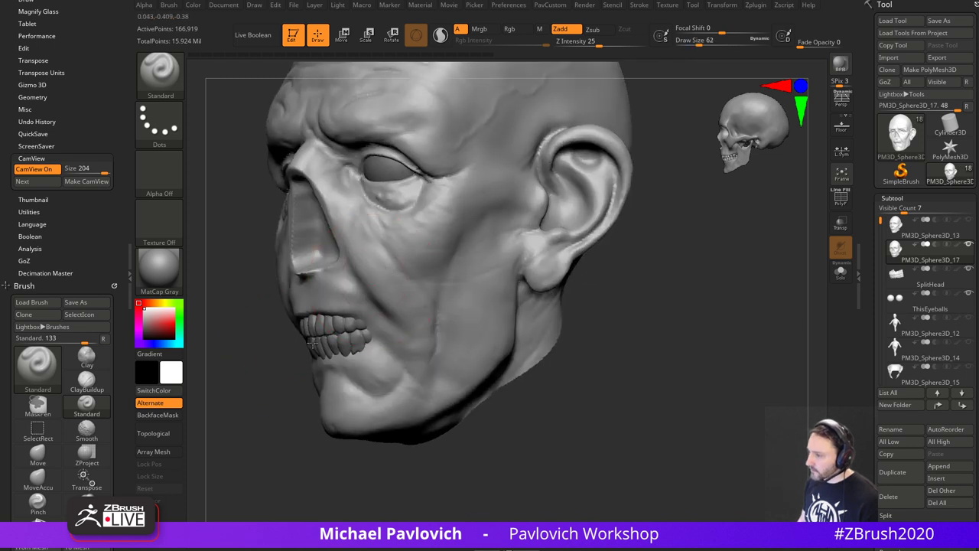
key(bracketright)
key(bracketright)
key(bracketright)
key(bracketright)
key(bracketright)
key(b)
key(c)
key(l)
key(bracketleft)
key(bracketleft)
key(bracketleft)
key(bracketleft)
drag(352, 239, 389, 306)
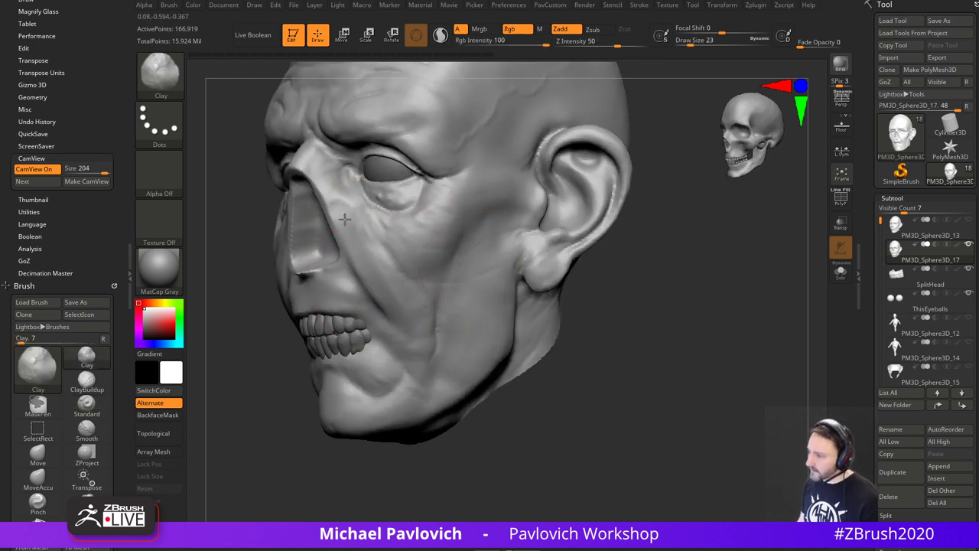
mouse_move(344, 217)
mouse_down()
mouse_move(406, 303)
mouse_move(400, 320)
mouse_up()
- Sculpt the area between the lower teeth and the chin with the Clay brush
alt+drag(650, 336, 697, 317)
mouse_move(574, 289)
mouse_down()
mouse_move(723, 297)
mouse_move(624, 302)
mouse_up()
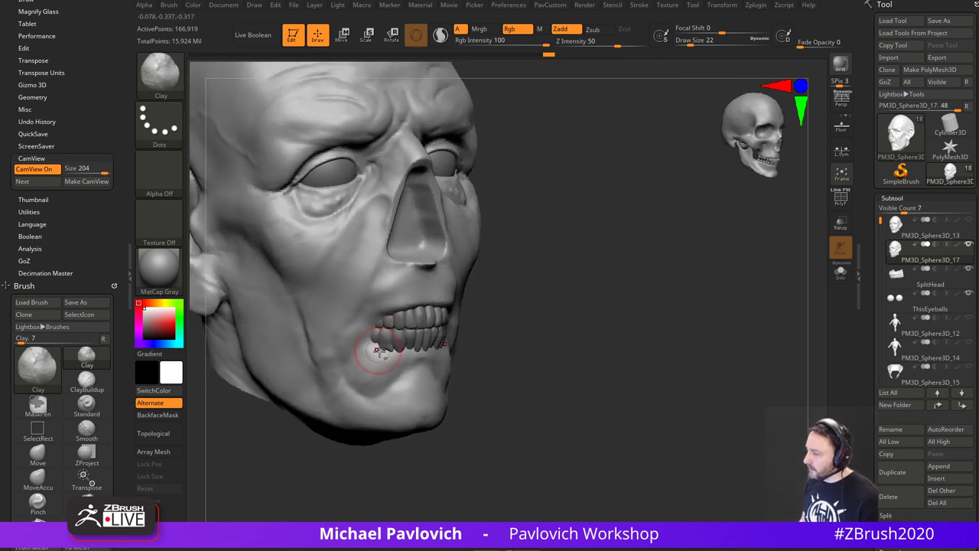
drag(372, 373, 432, 374)
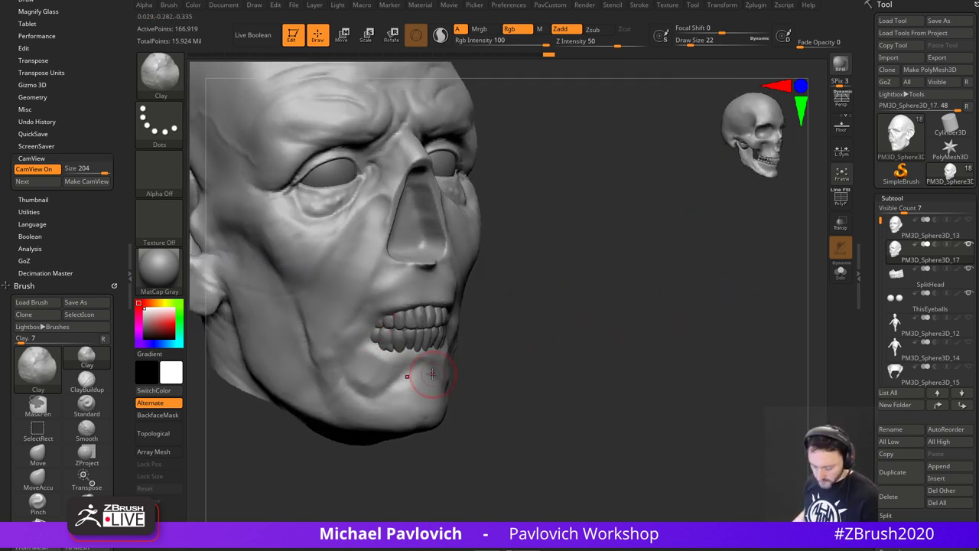
- Load Ryan_Kingslien_Anatomy_Model.ZTL from the Lightbox tools and close Lightbox
key(comma)
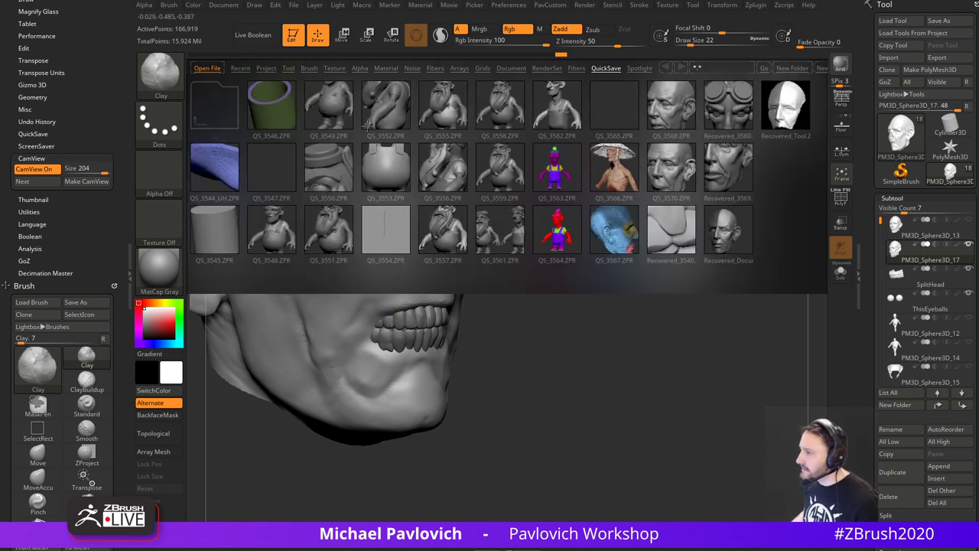
click(288, 68)
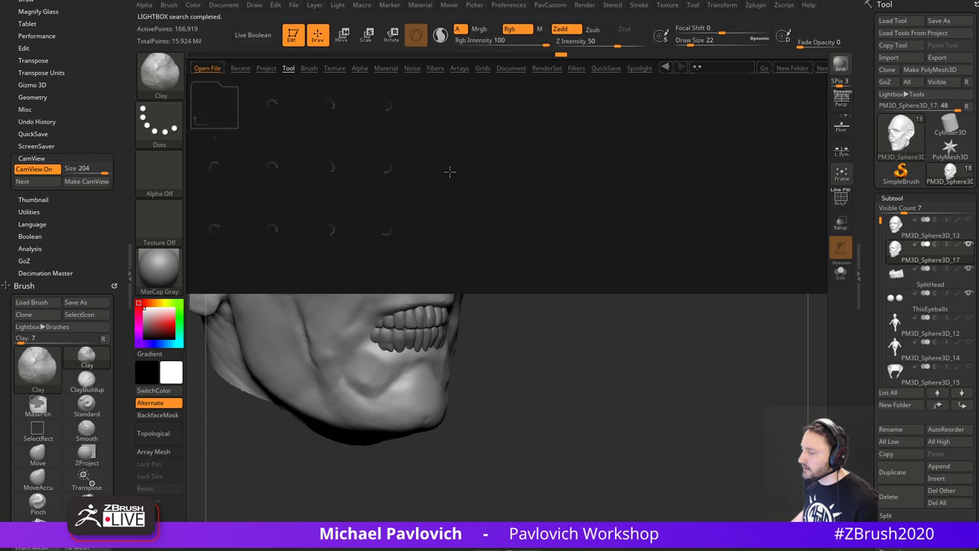
double_click(495, 166)
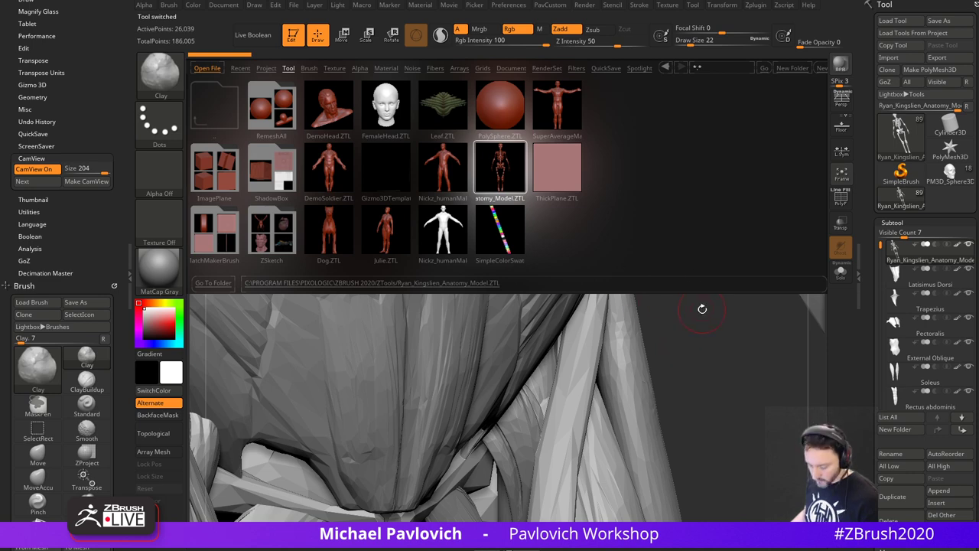
key(comma)
alt+drag(700, 342, 594, 258)
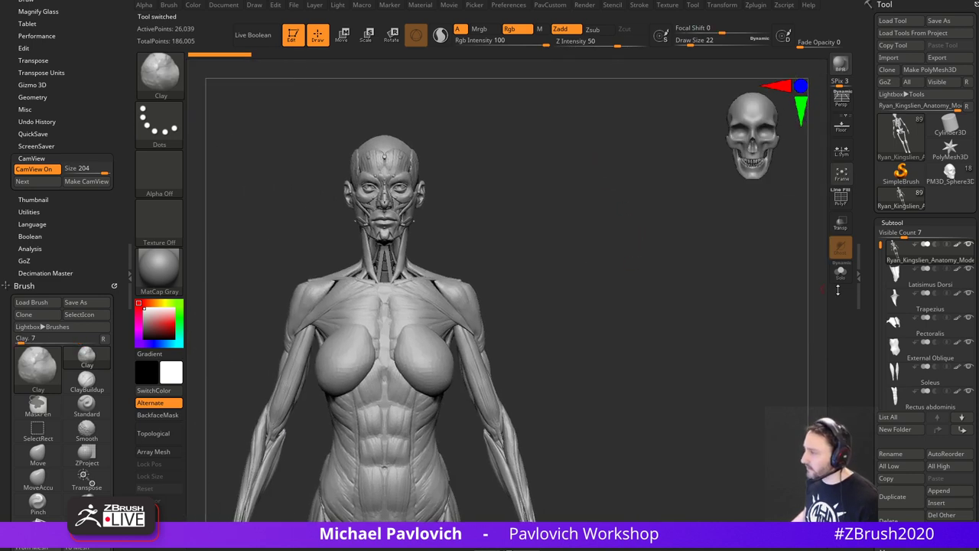
- Delete all the anatomy model's other subtools, keeping only the skeleton
drag(873, 342, 869, 279)
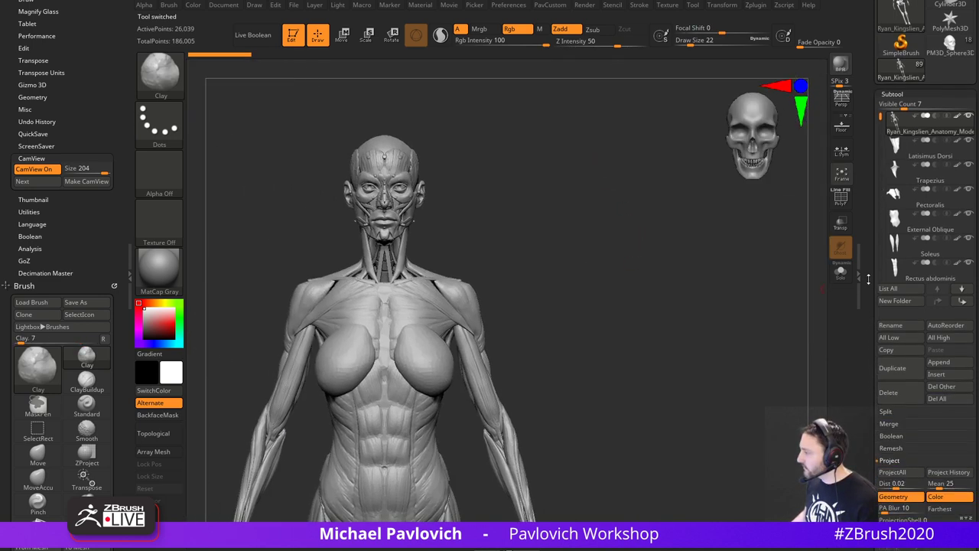
click(949, 393)
click(918, 413)
- Isolate the skull of the skeleton in side view with SelectLasso and delete the hidden geometry
drag(647, 252, 562, 254)
mouse_move(563, 254)
alt+mouse_down()
mouse_move(634, 315)
mouse_move(670, 509)
alt+mouse_up()
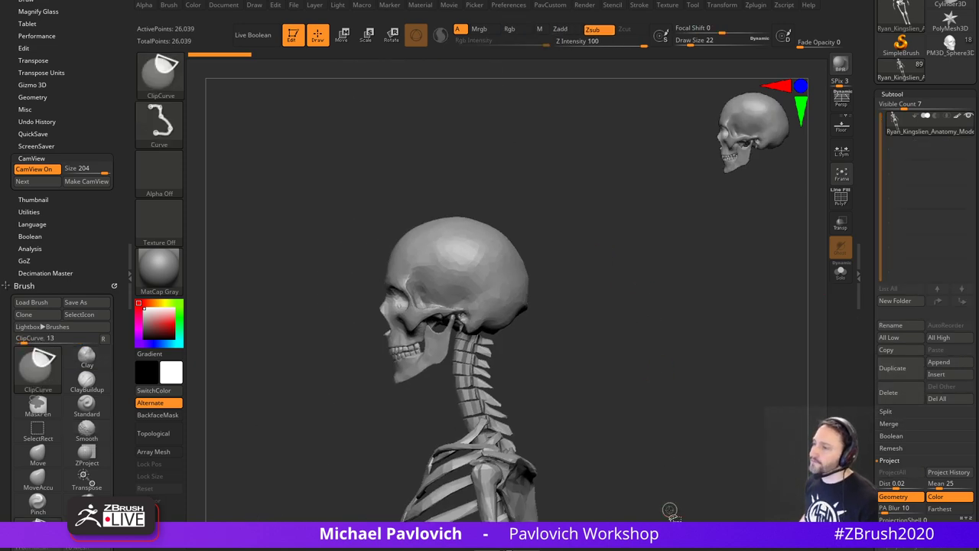
key(b)
click(468, 131)
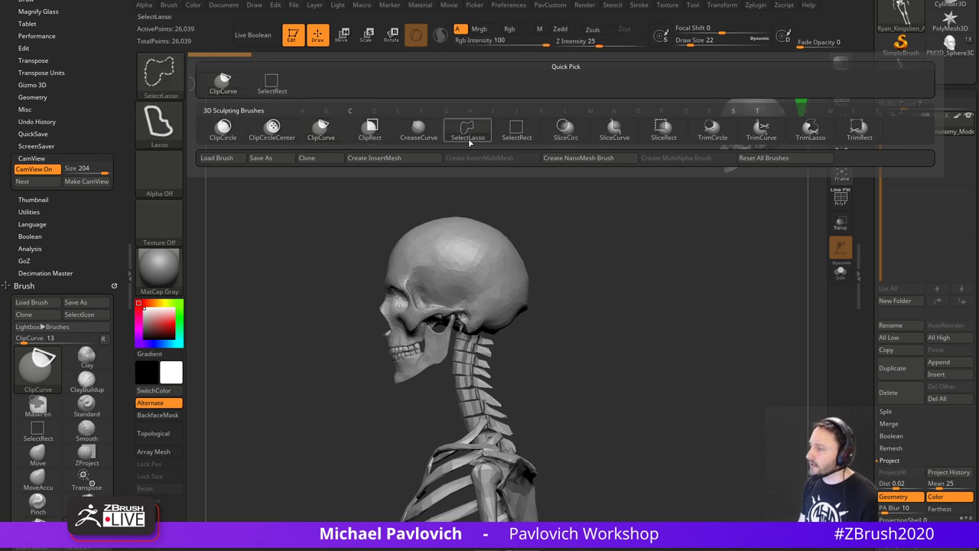
mouse_move(497, 182)
ctrl+shift+mouse_down()
mouse_move(333, 261)
mouse_move(419, 409)
ctrl+shift+mouse_up()
key(ctrl+shift+a)
key(grave)
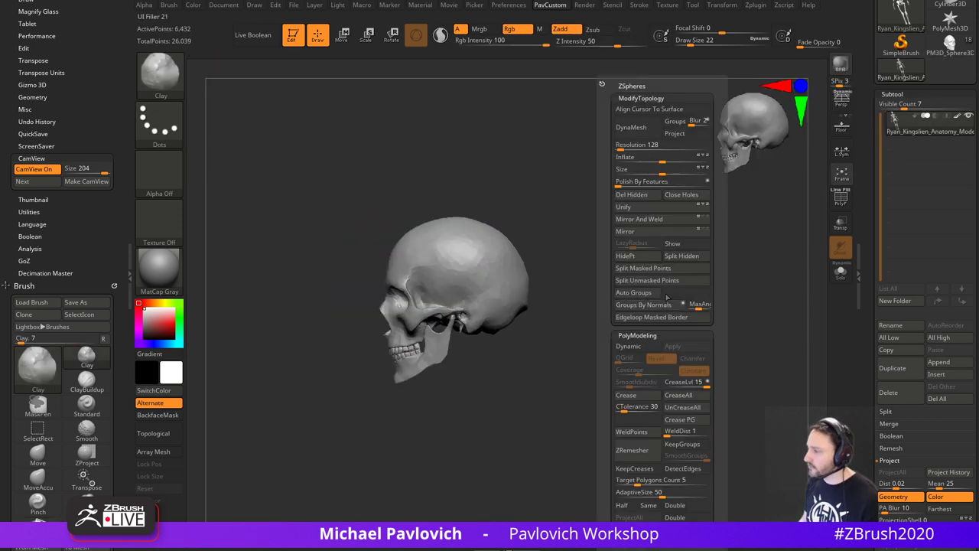
click(635, 198)
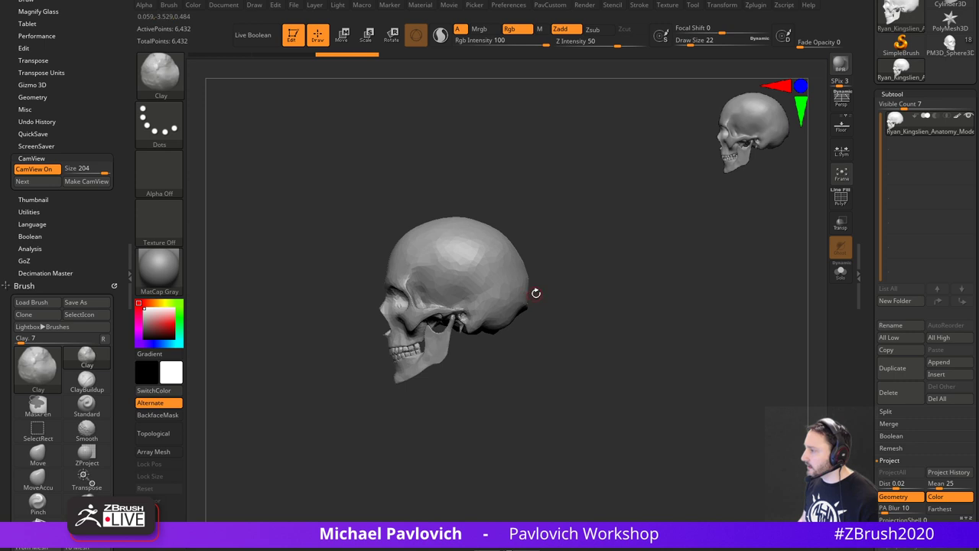
- Return to the head tool and insert the Ryan_Kingslien_Anatomy_Model skull below the PM3D_Sphere3D_17 subtool
click(949, 46)
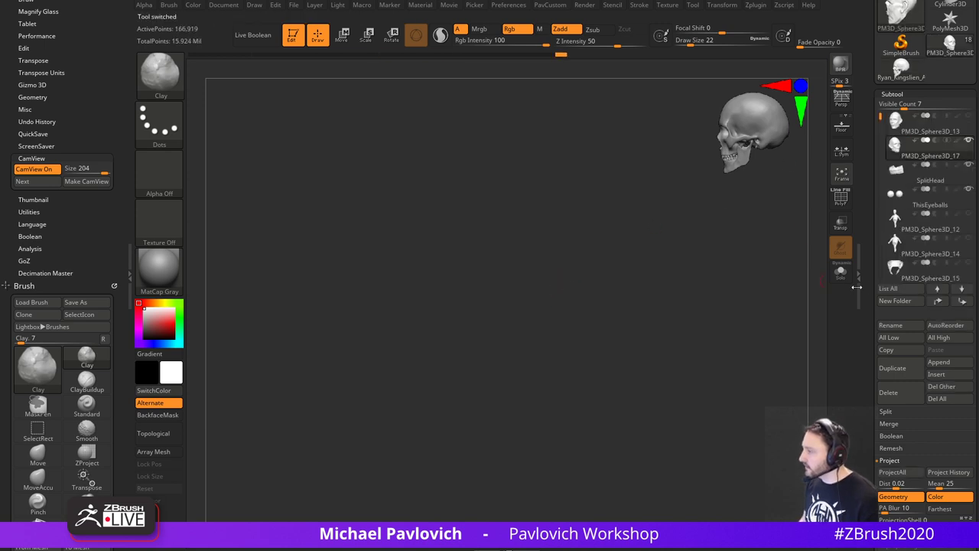
drag(891, 319, 892, 317)
click(935, 373)
click(695, 344)
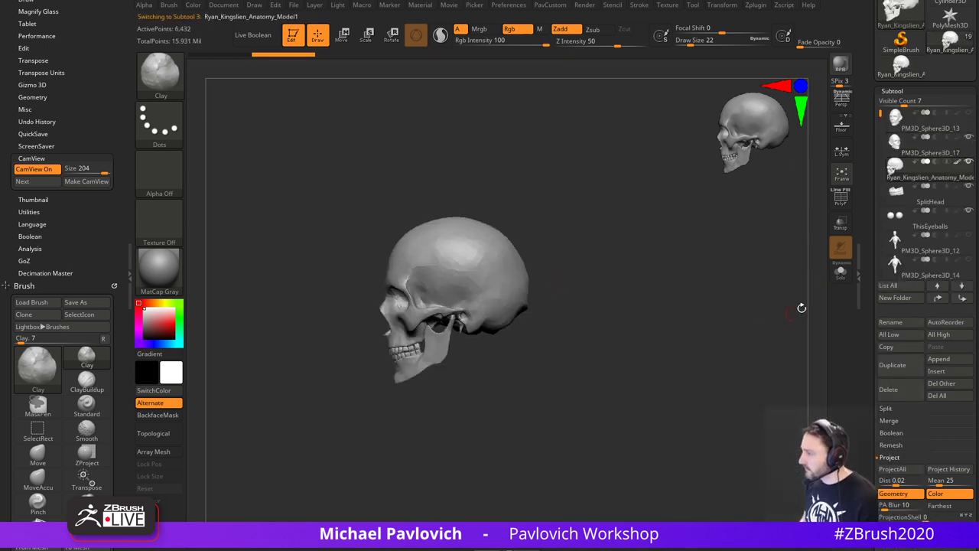
- Frame the inserted skull in side view, unlock its transform gizmo for repositioning and turn on transparency to see the head
drag(679, 288, 773, 249)
shift+drag(744, 290, 725, 231)
key(f)
key(w)
alt+click(531, 168)
drag(575, 126, 571, 347)
alt+drag(675, 354, 807, 251)
click(845, 225)
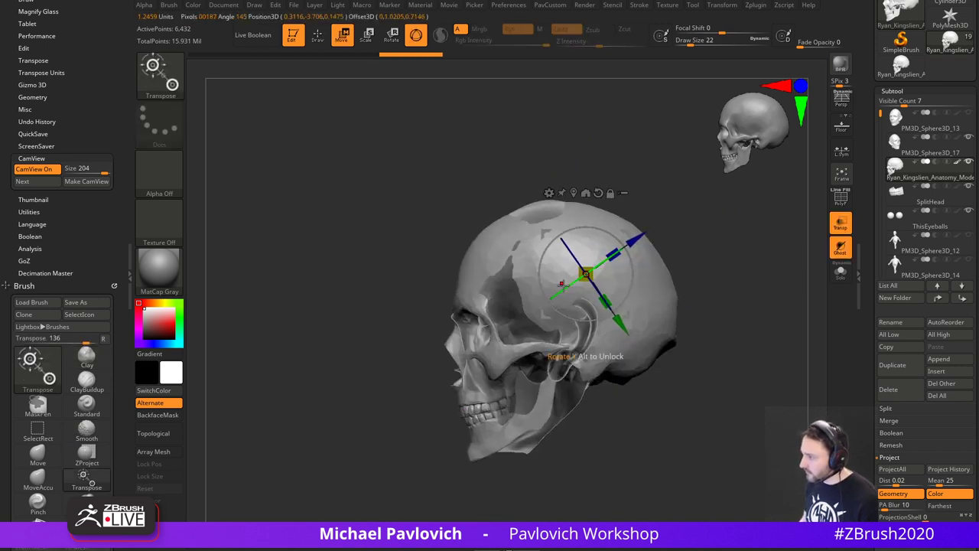
- Scale and shift the skull to match the transparent head, checking the fit from the side and the front
drag(574, 283, 579, 280)
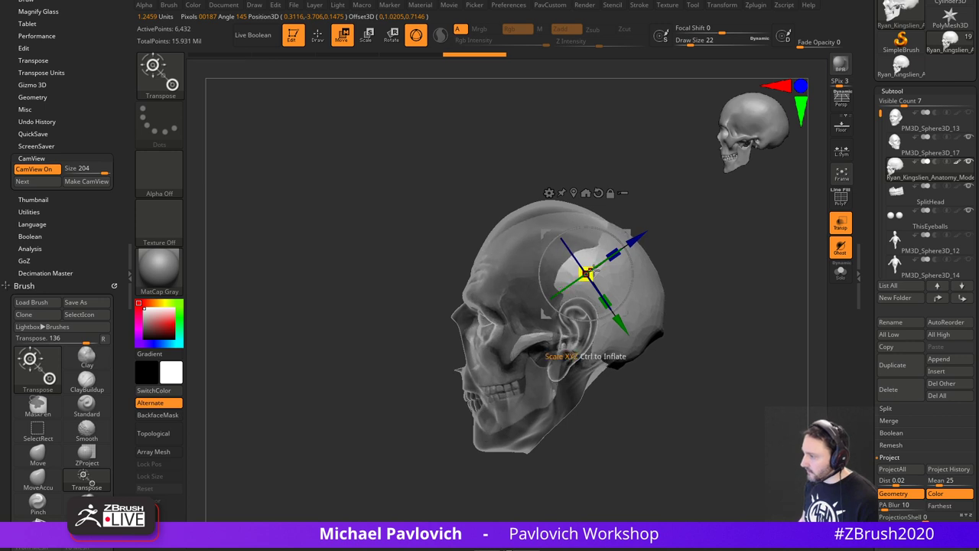
drag(625, 235, 616, 237)
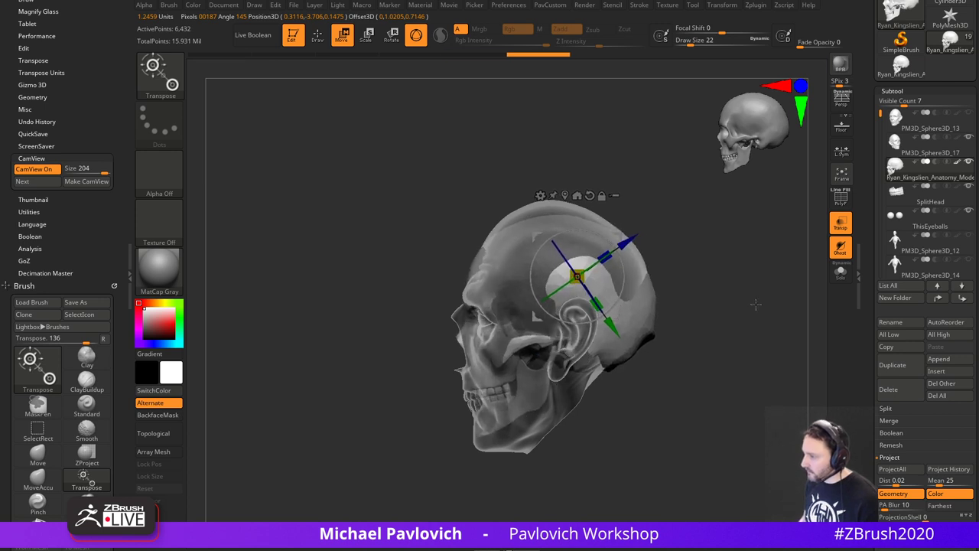
drag(721, 288, 791, 308)
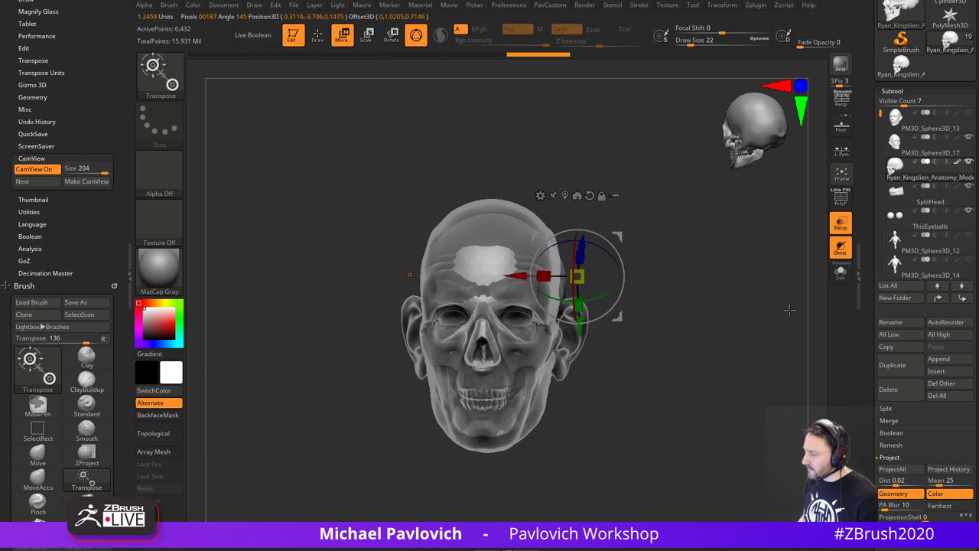
alt+drag(763, 339, 769, 302)
mouse_move(712, 293)
mouse_down()
mouse_move(740, 316)
mouse_move(737, 289)
mouse_move(756, 302)
mouse_move(718, 278)
mouse_up()
key(q)
- Move the skull clear of the head along its depth axis as a side-by-side reference and turn off transparency
drag(776, 239, 723, 238)
alt+drag(724, 238, 466, 214)
alt+drag(679, 286, 721, 187)
alt+drag(677, 240, 699, 274)
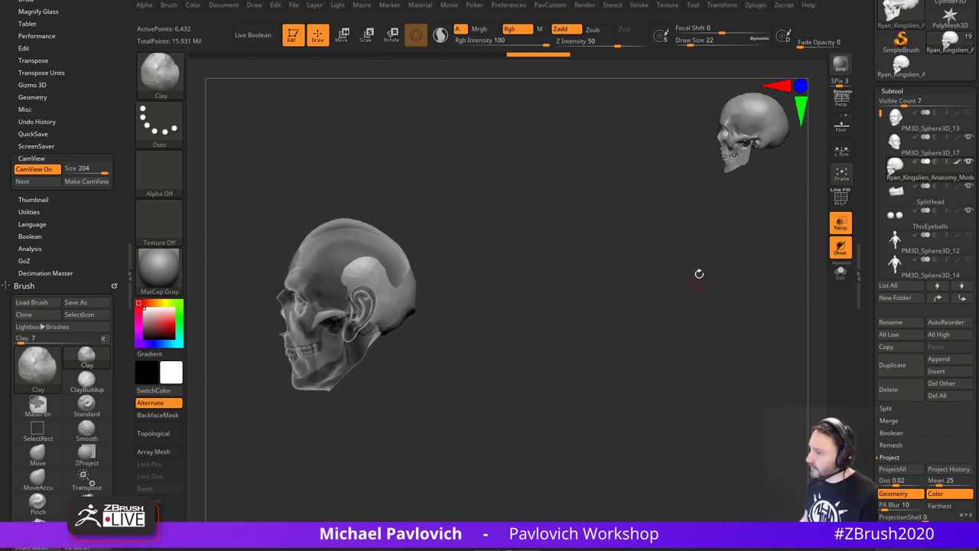
key(w)
alt+click(375, 189)
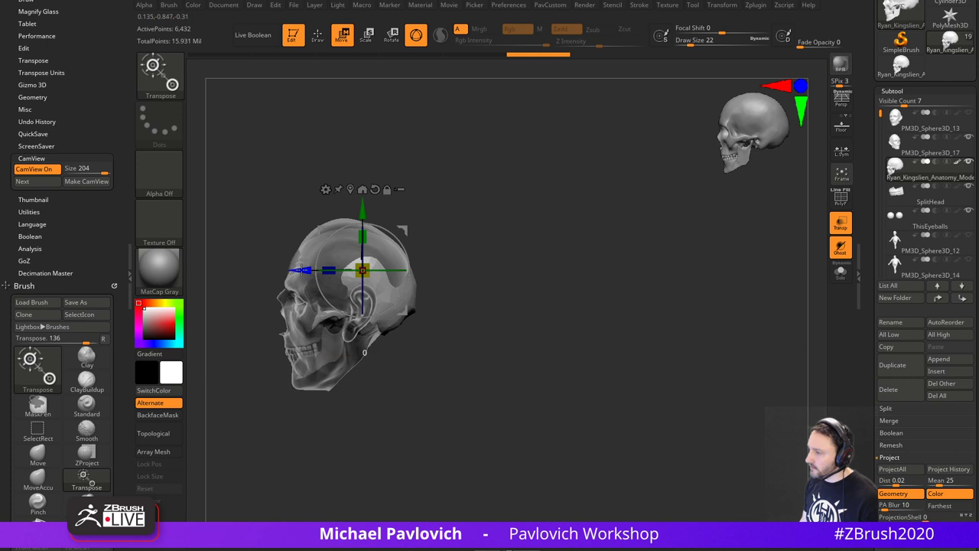
drag(300, 270, 579, 270)
key(q)
click(841, 223)
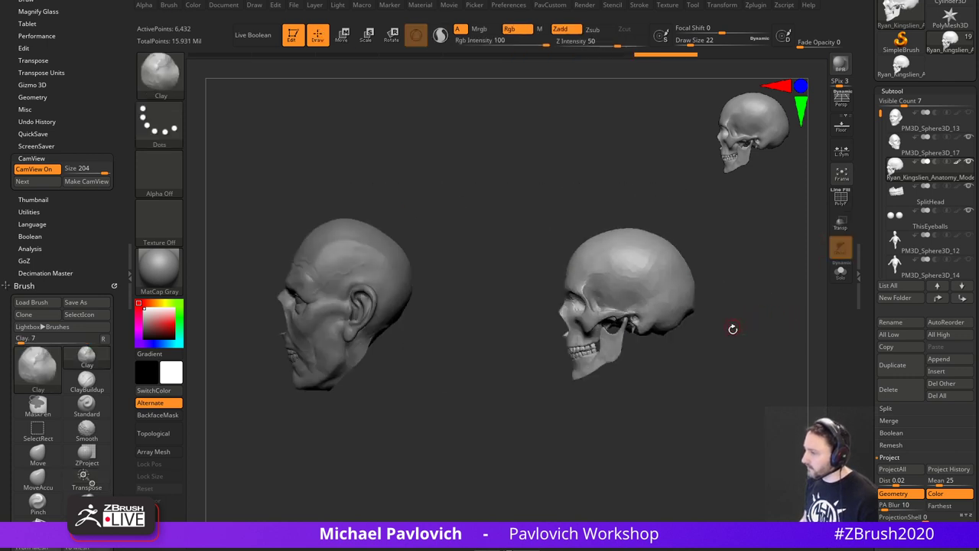
- Choose the Standard brush with draw size 17 and make the sculpted head PM3D_Sphere3D_17 the active subtool
mouse_move(732, 329)
mouse_down()
mouse_move(763, 332)
mouse_move(757, 293)
mouse_move(770, 328)
mouse_move(792, 331)
mouse_move(753, 365)
mouse_move(564, 423)
mouse_up()
alt+drag(501, 437, 628, 429)
key(b)
key(s)
key(t)
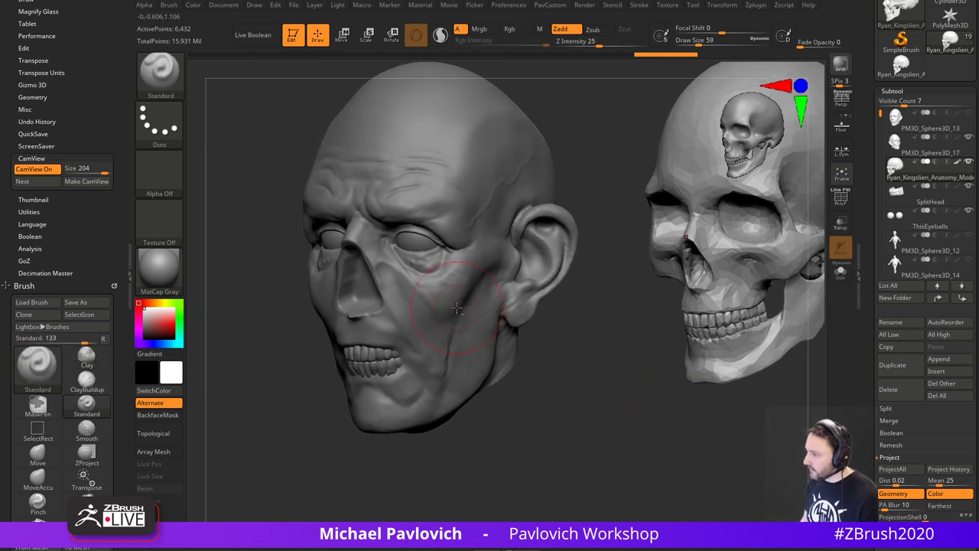
key(s)
drag(457, 308, 447, 308)
alt+click(499, 301)
alt+drag(587, 350, 549, 380)
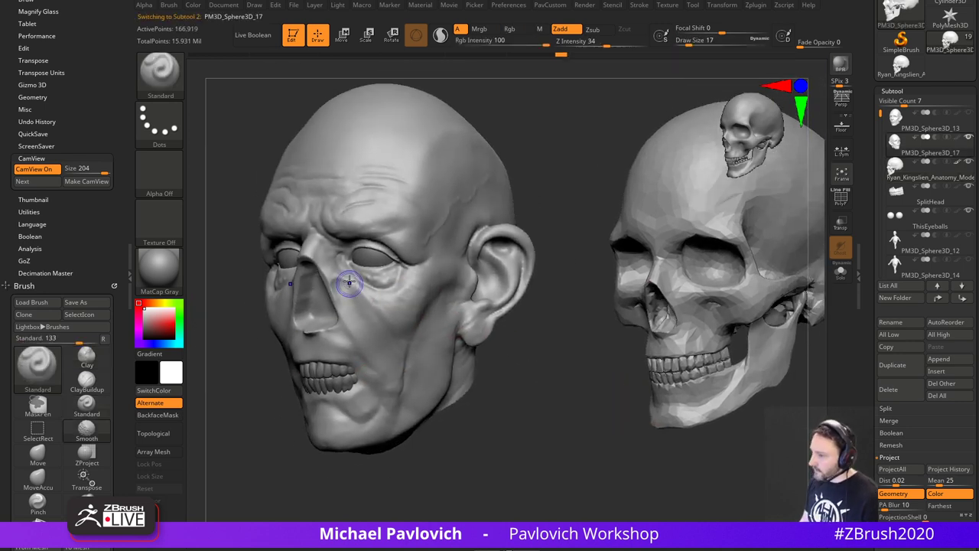
- Set the Smooth brush's intensity to 69 and shape the rim of the nasal opening with the Move brush
key(shift)
shift+click(629, 42)
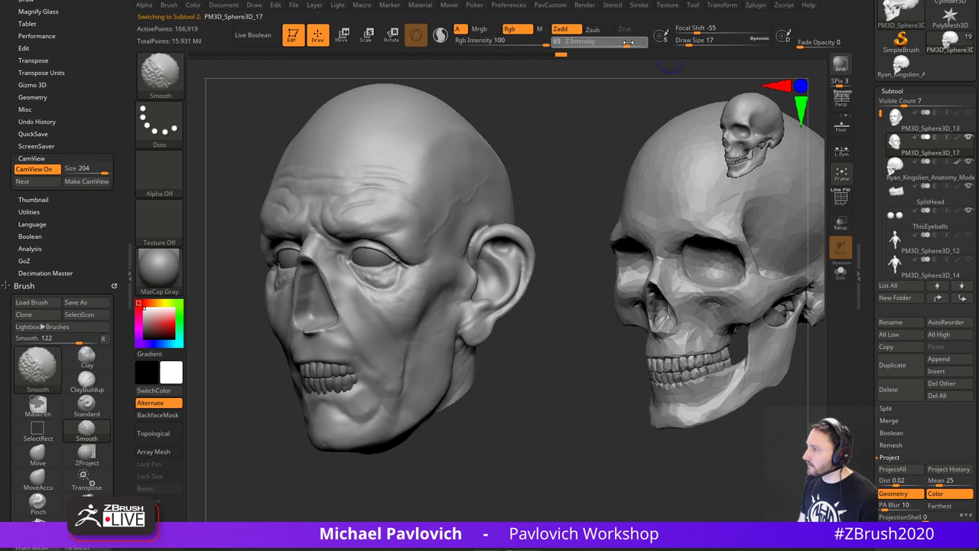
drag(547, 348, 494, 423)
key(s)
drag(304, 293, 308, 293)
key(b)
key(m)
key(v)
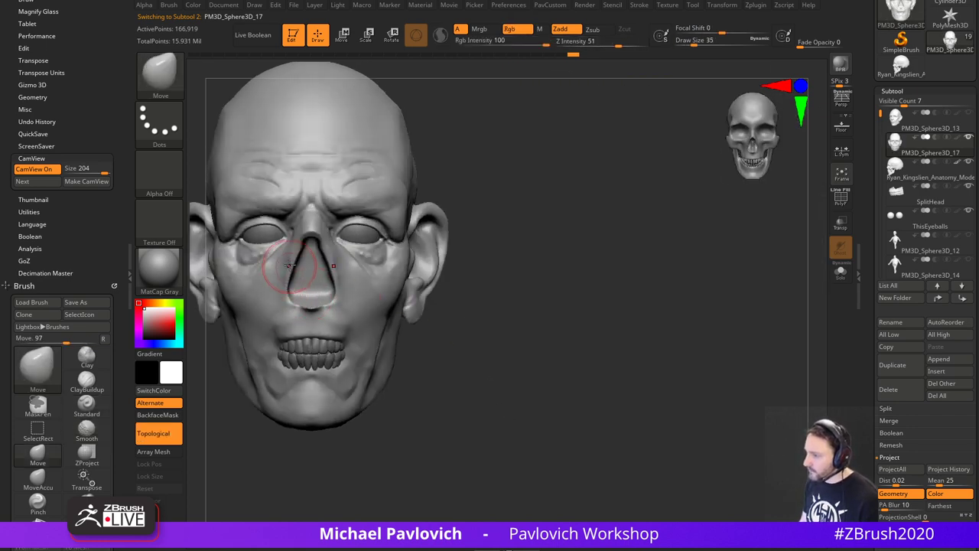
drag(536, 307, 437, 311)
alt+drag(565, 348, 569, 317)
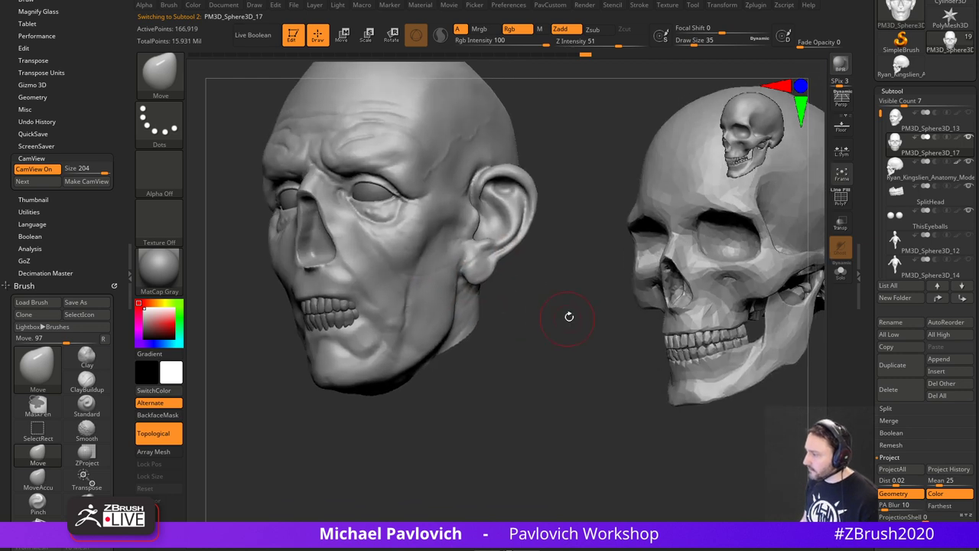
- Flatten the upper jaw around the teeth with TrimDynamic and refine it with the Standard brush
key(b)
key(t)
key(d)
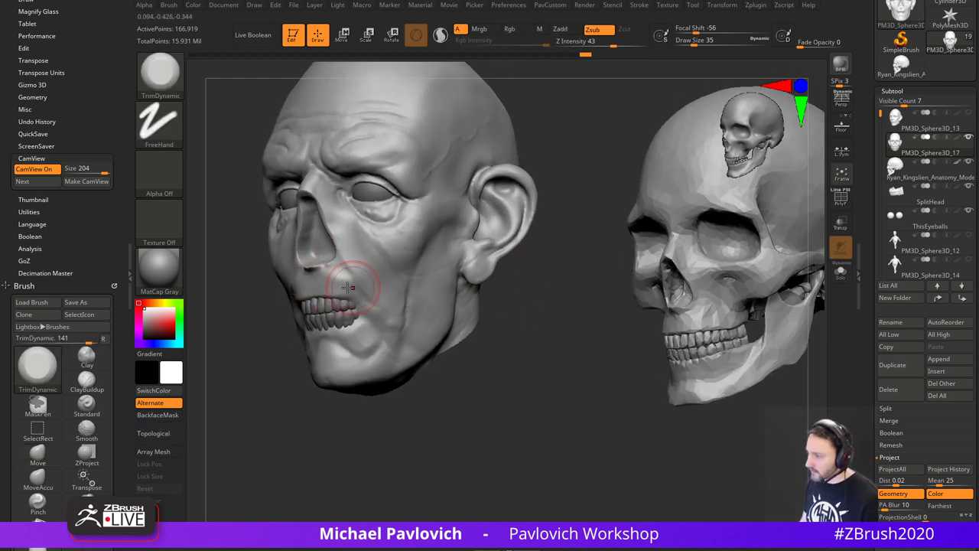
alt+drag(528, 341, 497, 338)
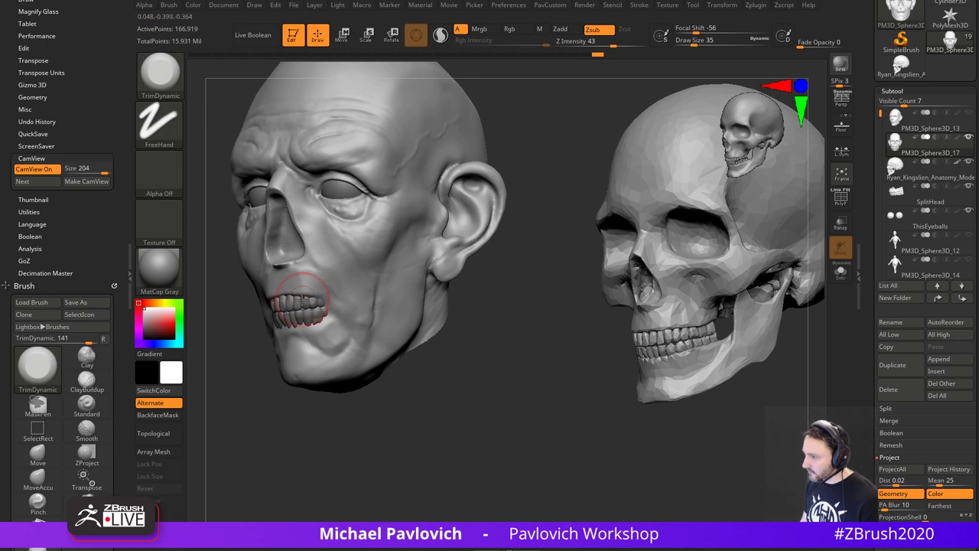
key(b)
key(s)
key(t)
drag(534, 309, 460, 259)
key(s)
drag(357, 321, 367, 320)
- Reshape the jaw around the teeth from below with the MoveAccu and Move brushes
key(b)
key(m)
key(a)
right_drag(327, 318, 346, 331)
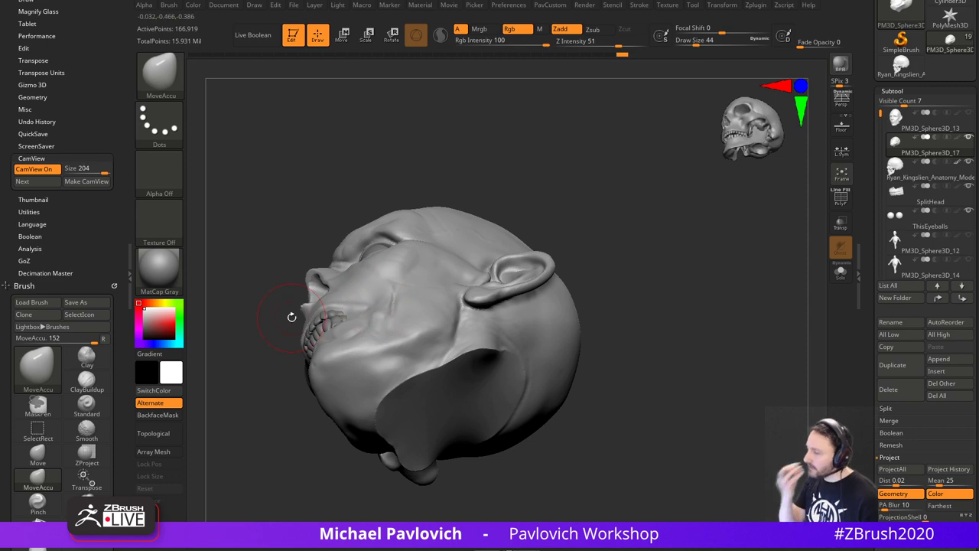
mouse_move(496, 182)
mouse_down()
mouse_move(547, 230)
mouse_move(514, 304)
mouse_move(536, 306)
mouse_up()
drag(513, 275, 457, 262)
drag(573, 276, 545, 264)
key(b)
key(m)
key(v)
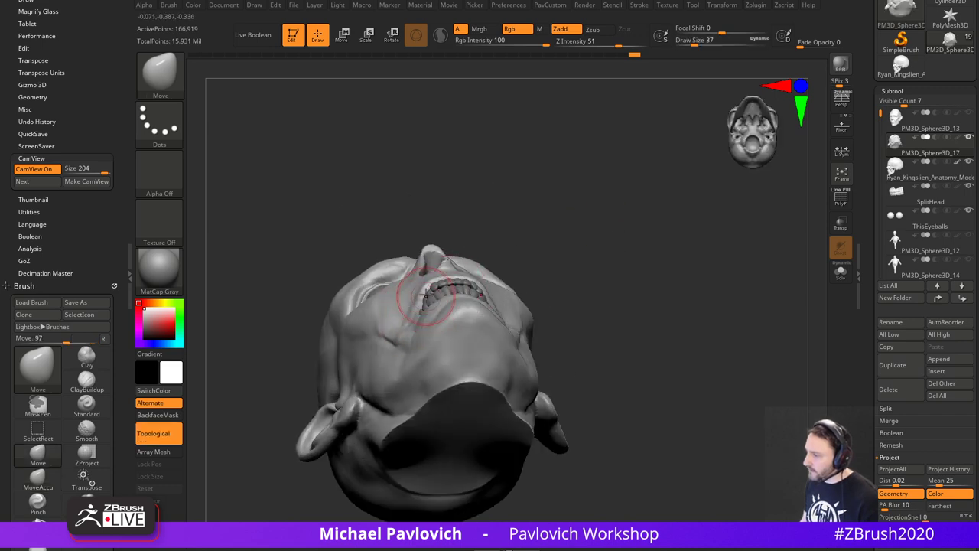
mouse_move(552, 218)
mouse_down()
mouse_move(623, 324)
mouse_move(639, 320)
mouse_move(708, 361)
mouse_move(569, 396)
mouse_move(581, 418)
mouse_move(554, 397)
mouse_up()
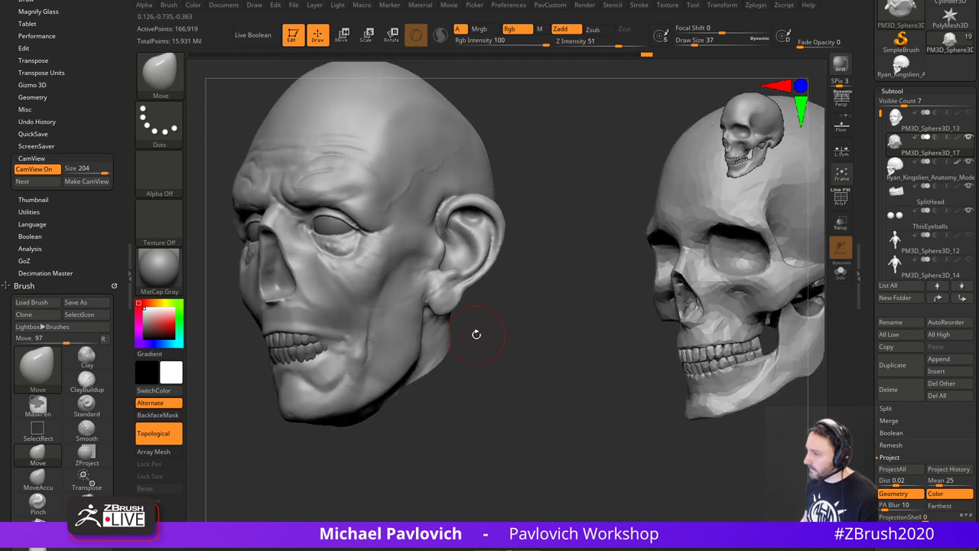
- Sculpt the cheekbone below the eye with the Standard brush at draw size 17, using the skull as reference
key(b)
key(s)
key(t)
mouse_move(552, 334)
alt+mouse_down()
mouse_move(498, 338)
mouse_move(500, 360)
mouse_move(484, 360)
alt+mouse_up()
key(s)
drag(349, 303, 345, 302)
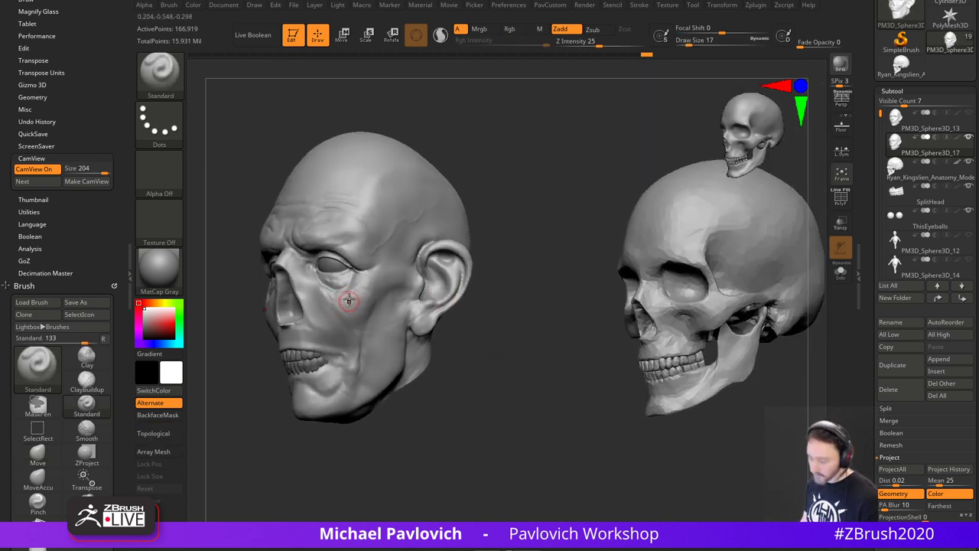
- Carve the lower edge of the cheekbone toward the ear with the DamStandard brush at draw size 29
key(b)
key(d)
key(s)
key(s)
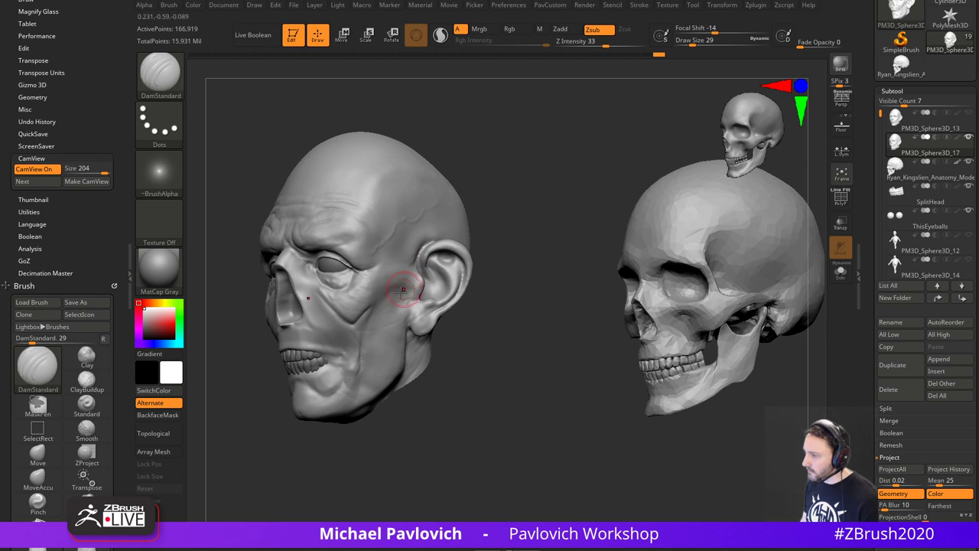
drag(503, 274, 491, 273)
- Adjust the DynaMesh resolution, remesh the head and smooth away the forehead wrinkles
key(3)
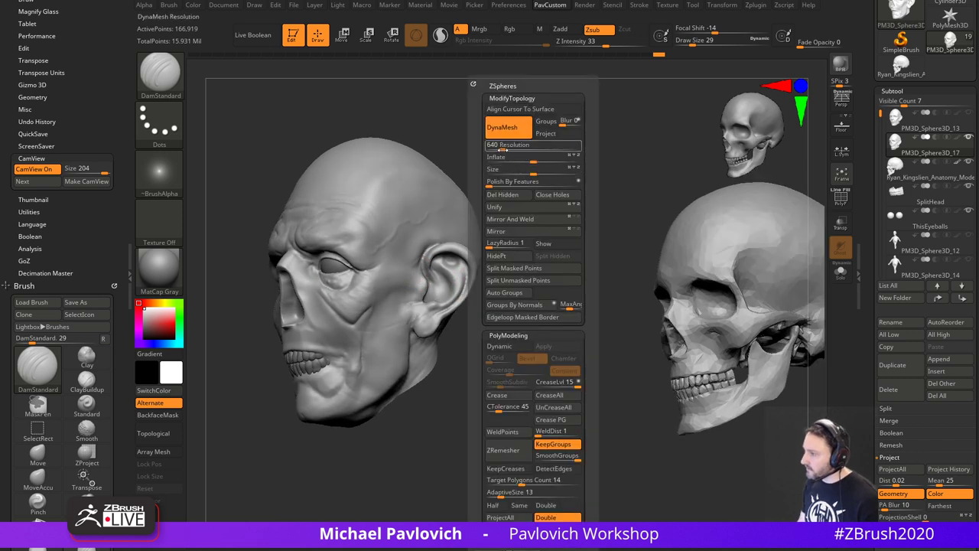
drag(502, 149, 555, 172)
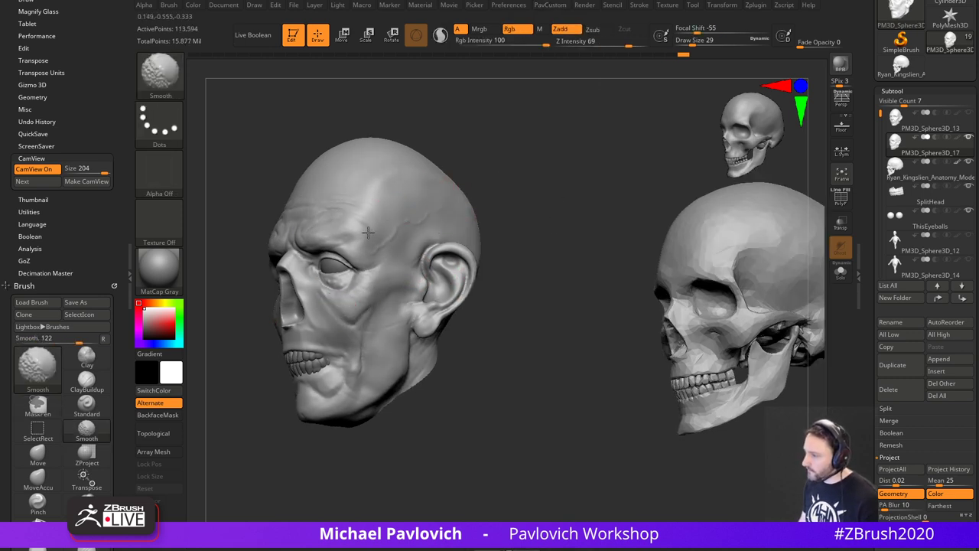
alt+drag(553, 222, 527, 222)
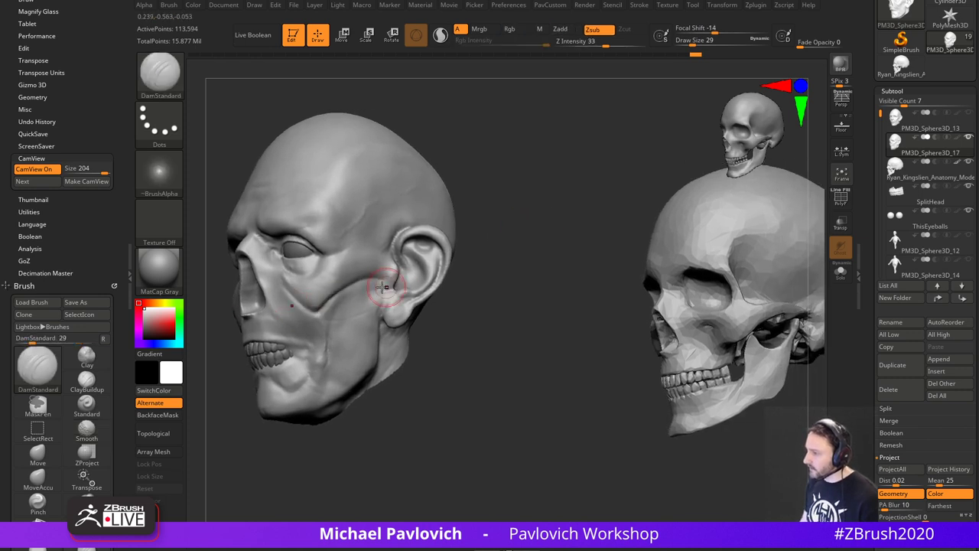
drag(528, 293, 456, 287)
- Smooth away the ears at draw size 51 with Sculptris Pro enabled, and disable Sculptris Pro when they are gone
alt+drag(437, 246, 490, 240)
drag(490, 240, 493, 252)
key(s)
drag(410, 271, 414, 271)
mouse_move(507, 291)
mouse_down()
mouse_move(489, 191)
mouse_move(491, 202)
mouse_up()
key(shift)
click(444, 37)
drag(507, 161, 517, 253)
mouse_move(415, 252)
shift+mouse_down()
mouse_move(406, 284)
mouse_move(396, 260)
mouse_move(380, 300)
mouse_move(389, 294)
shift+mouse_up()
mouse_move(499, 243)
mouse_down()
mouse_move(602, 207)
mouse_move(558, 239)
mouse_move(536, 239)
mouse_move(477, 143)
mouse_up()
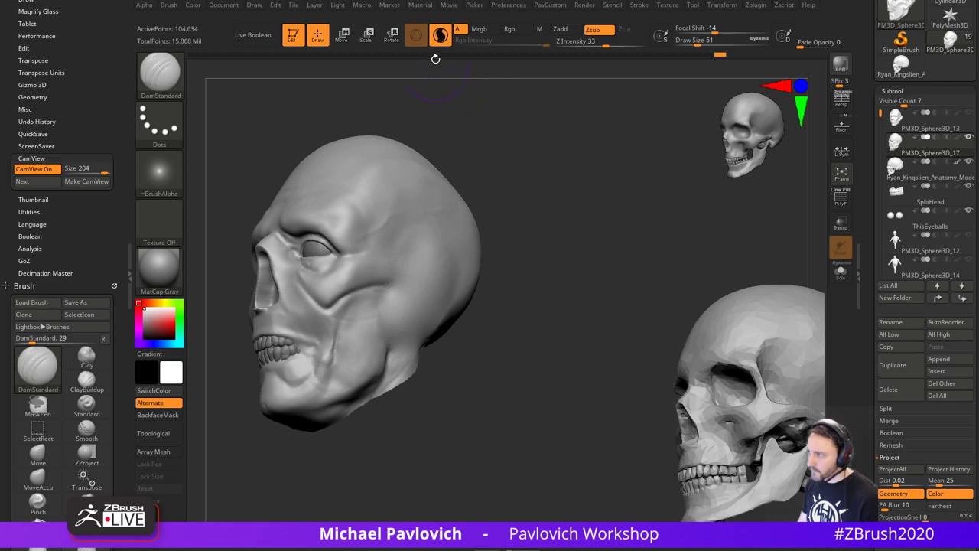
click(440, 36)
- Refine the cheekbone with the Standard brush and deepen its lower edge back to the ear area with DamStandard at draw size 25
mouse_move(525, 289)
mouse_down()
mouse_move(553, 266)
mouse_move(468, 259)
mouse_up()
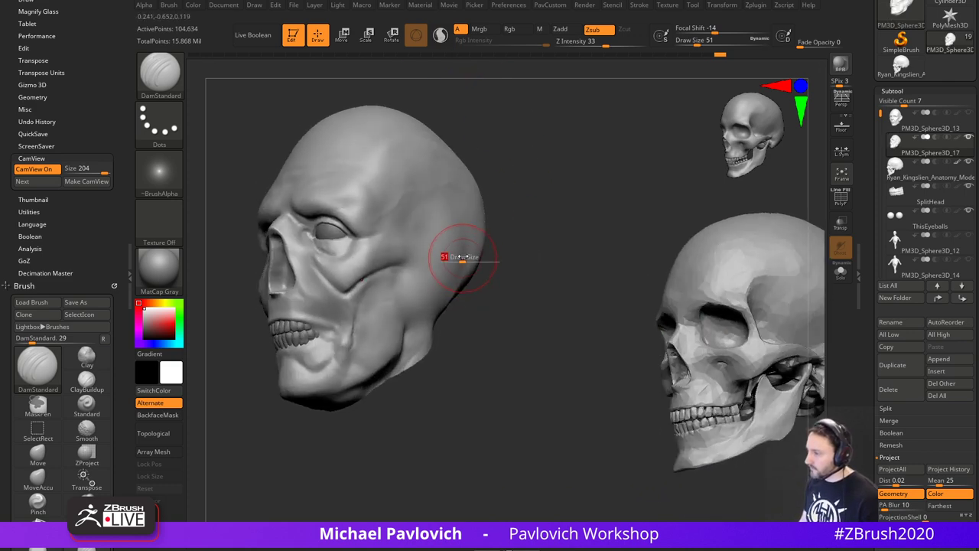
drag(540, 332, 475, 312)
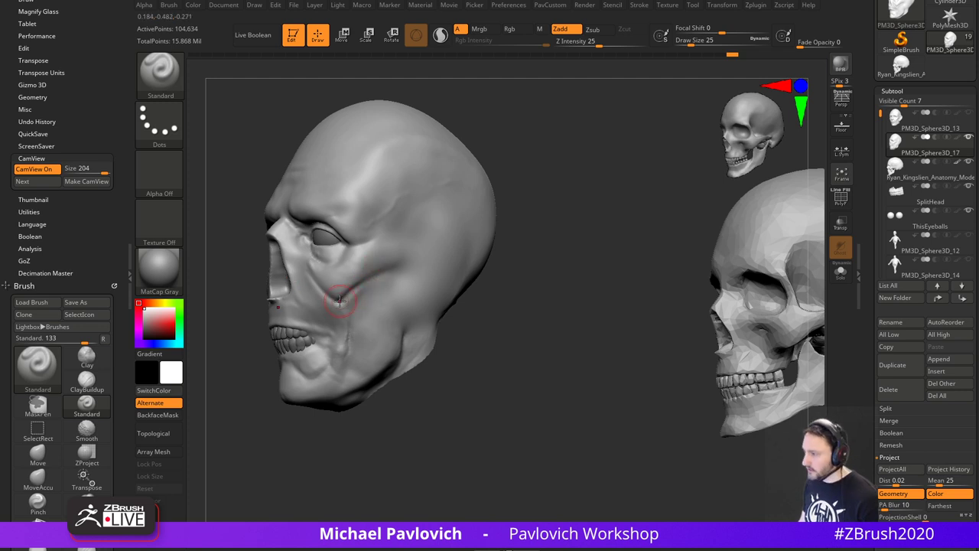
key(ctrl)
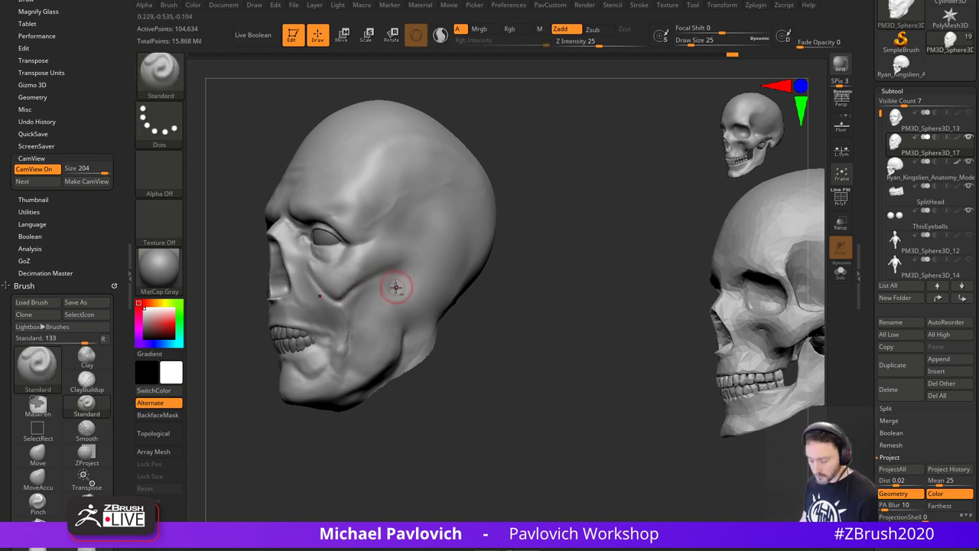
key(b)
key(d)
key(s)
drag(337, 300, 427, 280)
mouse_move(514, 286)
mouse_down()
mouse_move(550, 302)
mouse_move(477, 295)
mouse_move(485, 300)
mouse_up()
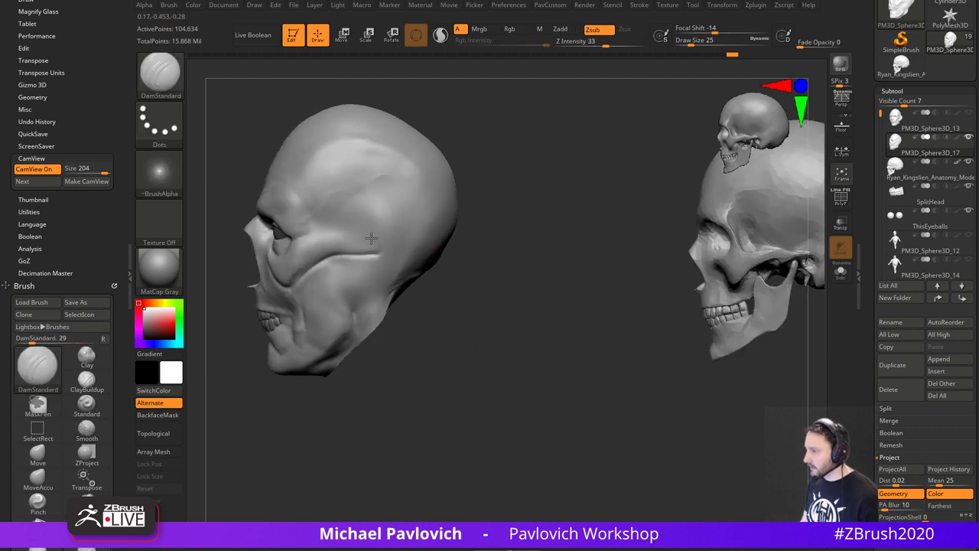
- Carve the upper edge of the zygomatic arch and the rear outline of the jaw with DamStandard
alt+drag(440, 257, 422, 275)
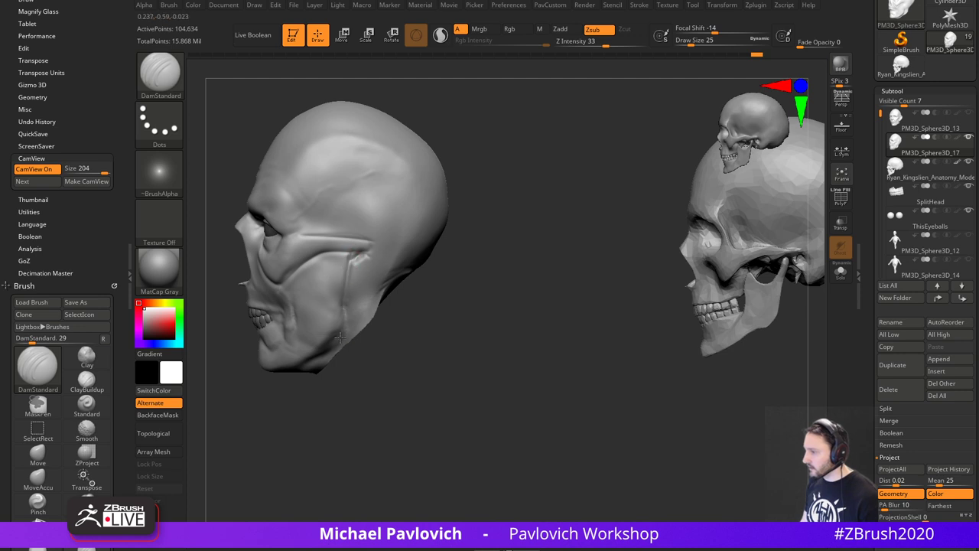
alt+drag(411, 332, 433, 300)
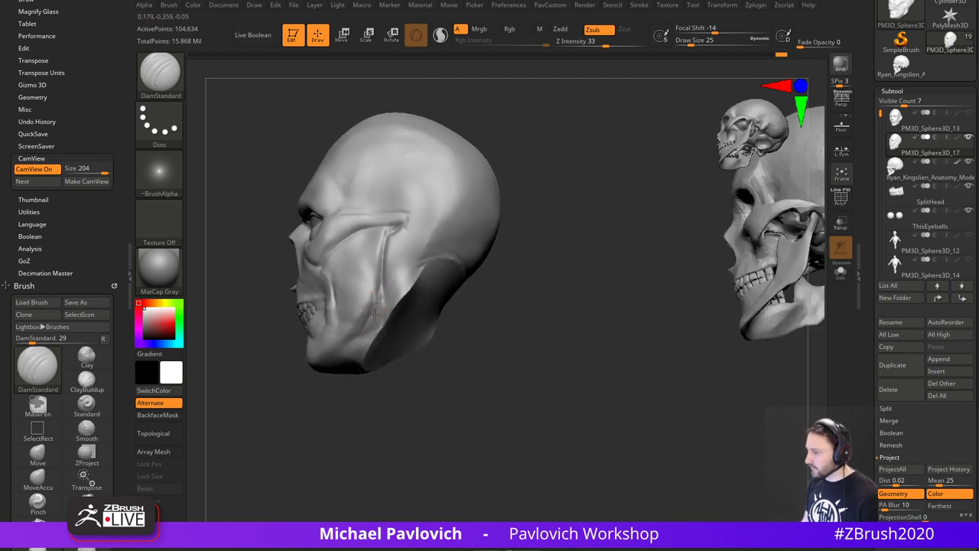
drag(378, 312, 350, 340)
mouse_move(299, 391)
mouse_down()
mouse_move(334, 343)
mouse_move(331, 362)
mouse_move(398, 297)
mouse_up()
- Smooth the cheeks and carve the hollows below the cheekbones down beside the teeth with DamStandard
mouse_move(339, 345)
mouse_down()
mouse_move(496, 345)
mouse_move(531, 299)
mouse_move(610, 369)
mouse_up()
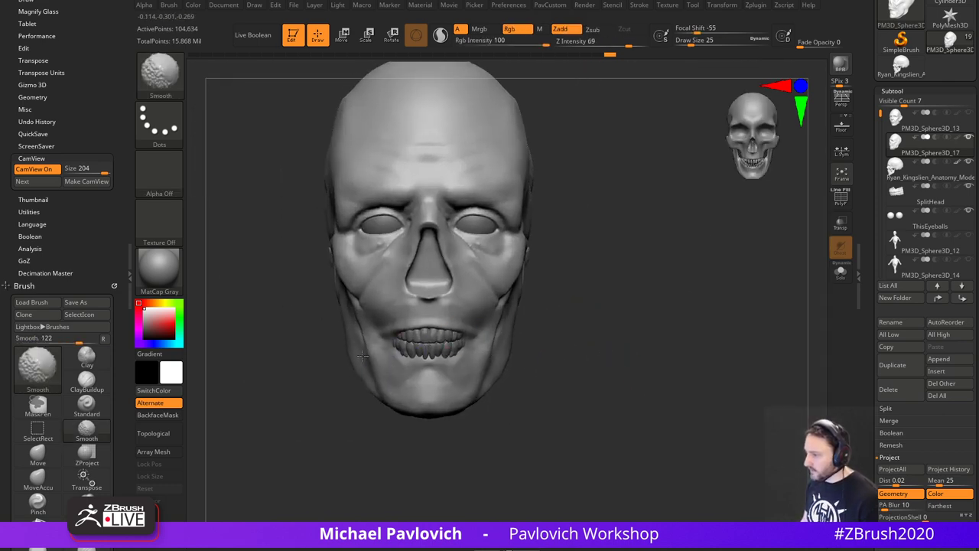
alt+drag(624, 283, 677, 295)
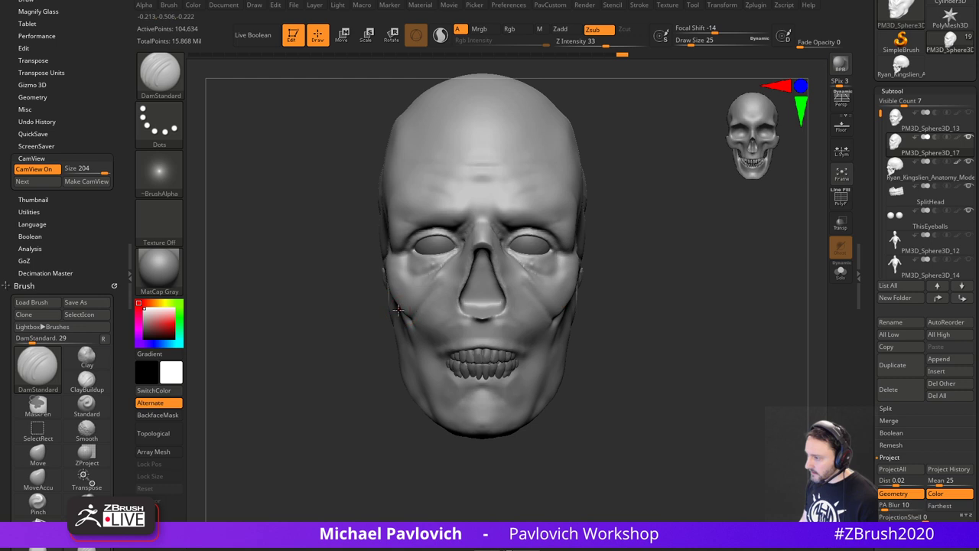
mouse_move(398, 309)
mouse_down()
mouse_move(438, 337)
mouse_move(439, 355)
mouse_up()
drag(425, 316, 440, 363)
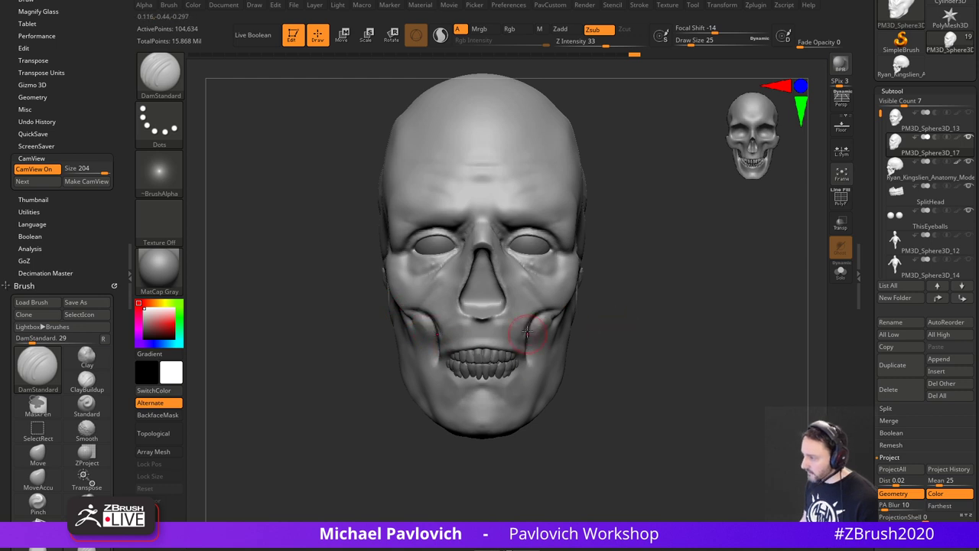
drag(528, 334, 526, 399)
mouse_move(602, 341)
mouse_down()
mouse_move(625, 335)
mouse_move(605, 339)
mouse_move(594, 316)
mouse_move(563, 325)
mouse_up()
drag(518, 428, 602, 350)
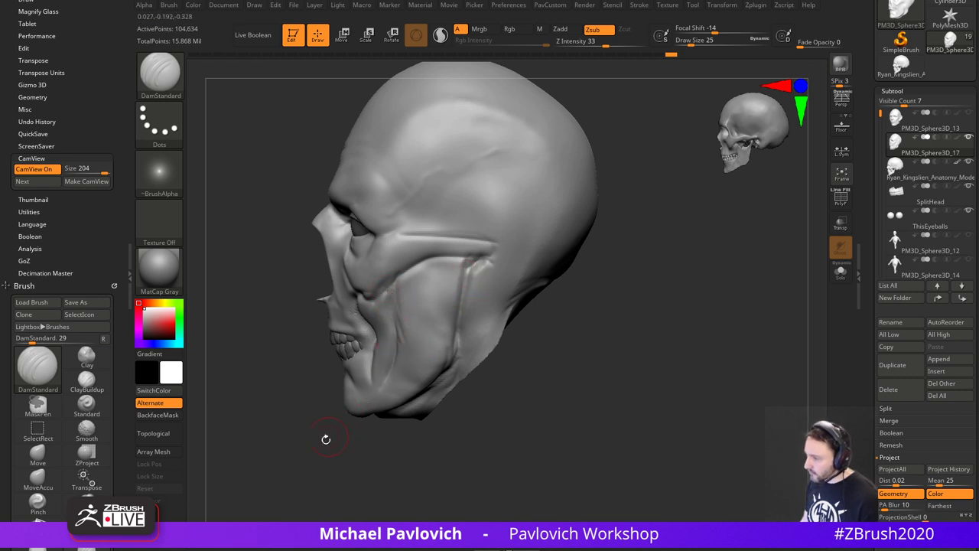
- Mask the cheek hollows behind the teeth, invert the mask, push the hollows inward with the Move gizmo, and update the DynaMesh
mouse_move(326, 440)
mouse_down()
mouse_move(498, 306)
mouse_move(489, 303)
mouse_up()
key(s)
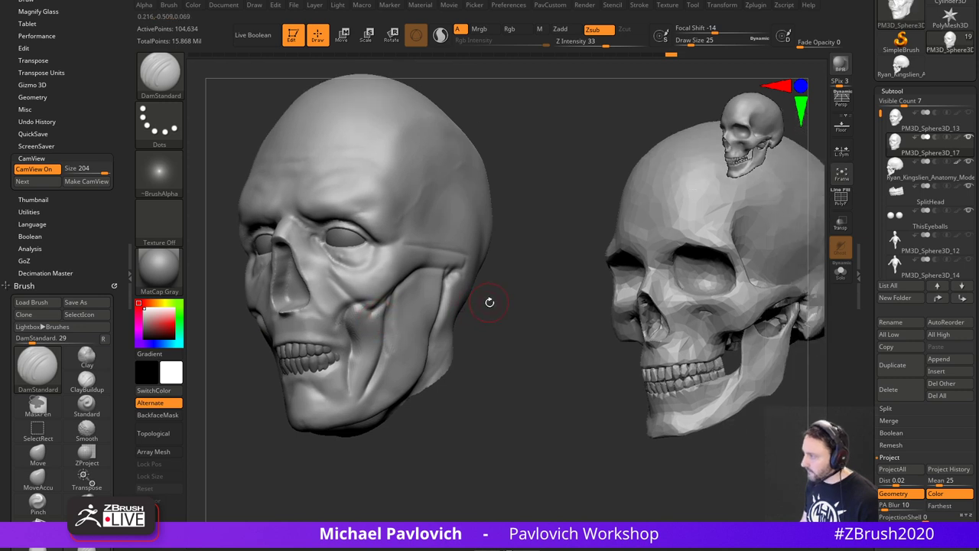
ctrl+drag(360, 320, 362, 367)
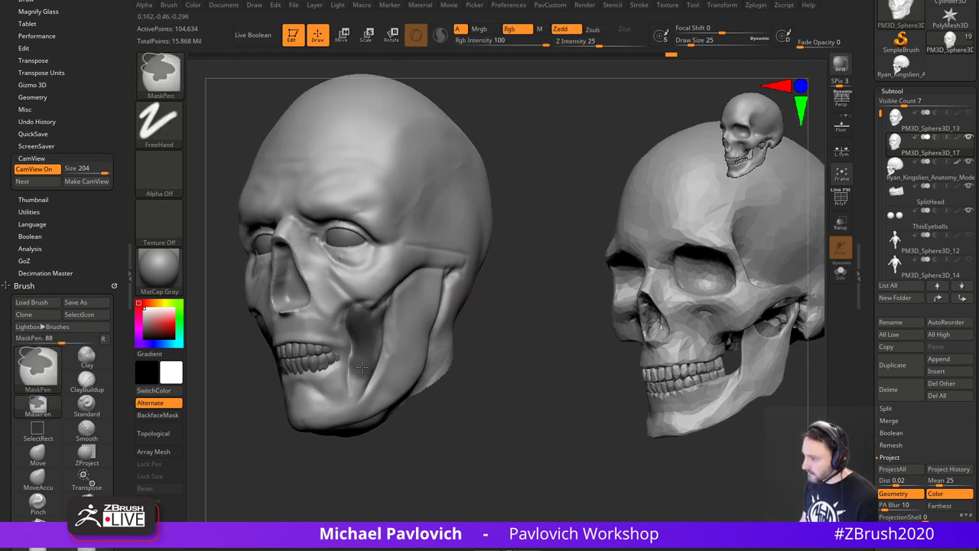
ctrl+click(490, 316)
drag(489, 315, 452, 323)
key(w)
drag(353, 386, 410, 400)
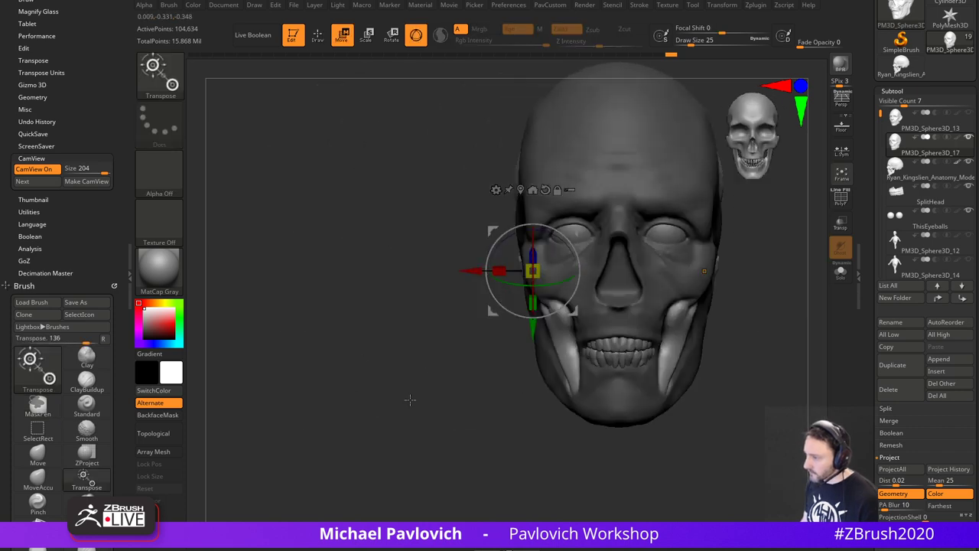
alt+drag(739, 384, 613, 380)
alt+click(556, 333)
mouse_move(617, 336)
mouse_down()
mouse_move(598, 335)
mouse_move(680, 310)
mouse_up()
key(q)
mouse_move(679, 310)
mouse_down()
mouse_move(561, 316)
mouse_move(536, 341)
mouse_move(550, 381)
mouse_up()
- Rework the surface around the back teeth and lower jaw with the Standard brush at draw size 14
key(s)
alt+drag(687, 328, 581, 330)
key(s)
mouse_move(581, 331)
mouse_down()
mouse_move(616, 345)
mouse_move(584, 344)
mouse_up()
drag(452, 426, 440, 437)
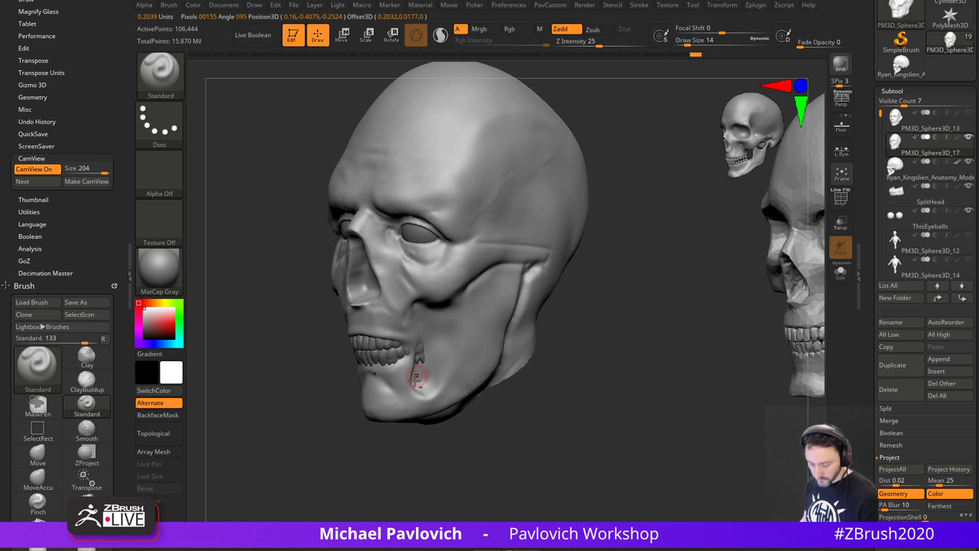
- Shape the gum area behind and below the back teeth with the Clay brush at draw size 22
key(b)
key(c)
key(l)
key(s)
mouse_move(414, 380)
mouse_down()
mouse_move(423, 398)
mouse_move(411, 379)
mouse_up()
mouse_move(479, 453)
mouse_down()
mouse_move(440, 451)
mouse_move(409, 360)
mouse_up()
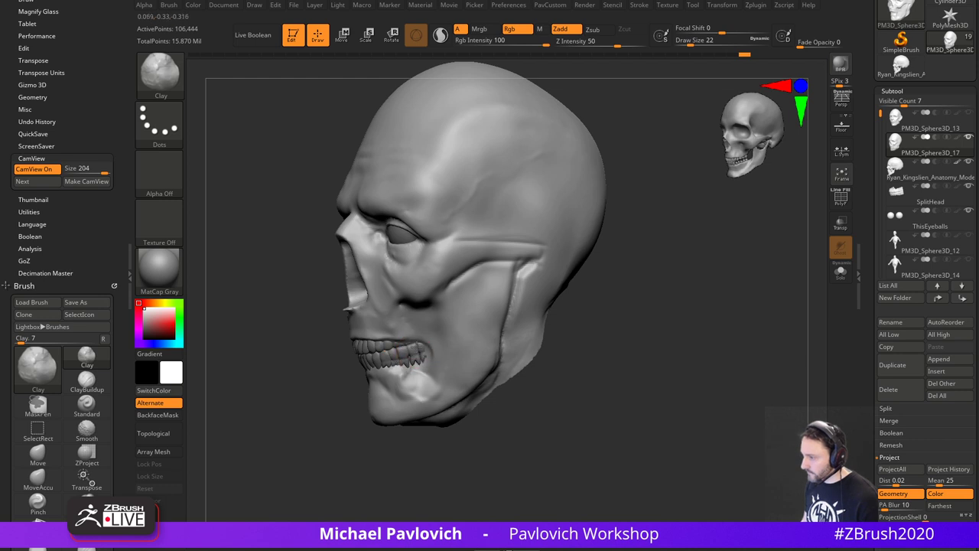
drag(417, 347, 411, 348)
drag(422, 444, 442, 447)
- Reposition the bone surface at the rear corner of the teeth with the Move brush
key(s)
key(b)
key(m)
key(v)
mouse_move(414, 368)
mouse_down()
mouse_move(392, 395)
mouse_move(444, 387)
mouse_up()
drag(532, 336, 387, 366)
mouse_move(332, 420)
mouse_down()
mouse_move(513, 376)
mouse_move(541, 388)
mouse_move(516, 349)
mouse_up()
- Refine the bone bordering the lower teeth with the Standard brush at draw size 16 and smooth it
key(b)
key(s)
key(t)
key(s)
drag(367, 372, 358, 372)
mouse_move(280, 421)
mouse_down()
mouse_move(359, 398)
mouse_move(356, 366)
mouse_up()
key(s)
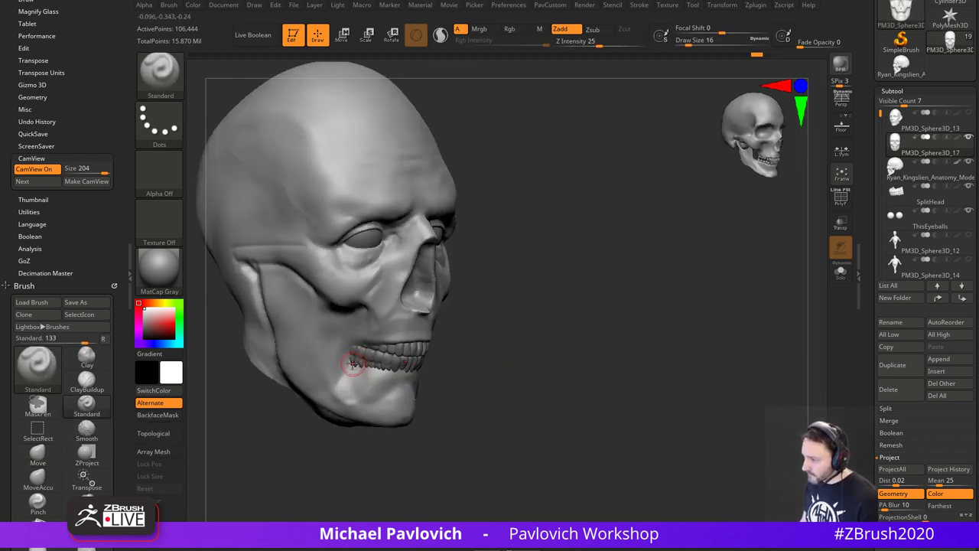
drag(498, 405, 417, 396)
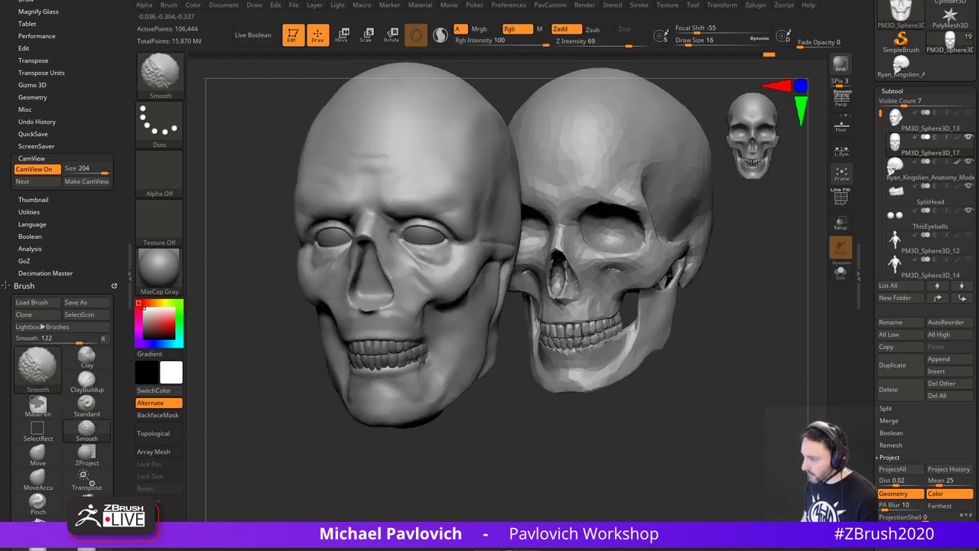
drag(551, 429, 467, 429)
mouse_move(415, 363)
shift+mouse_down()
mouse_move(434, 362)
mouse_move(401, 367)
shift+mouse_up()
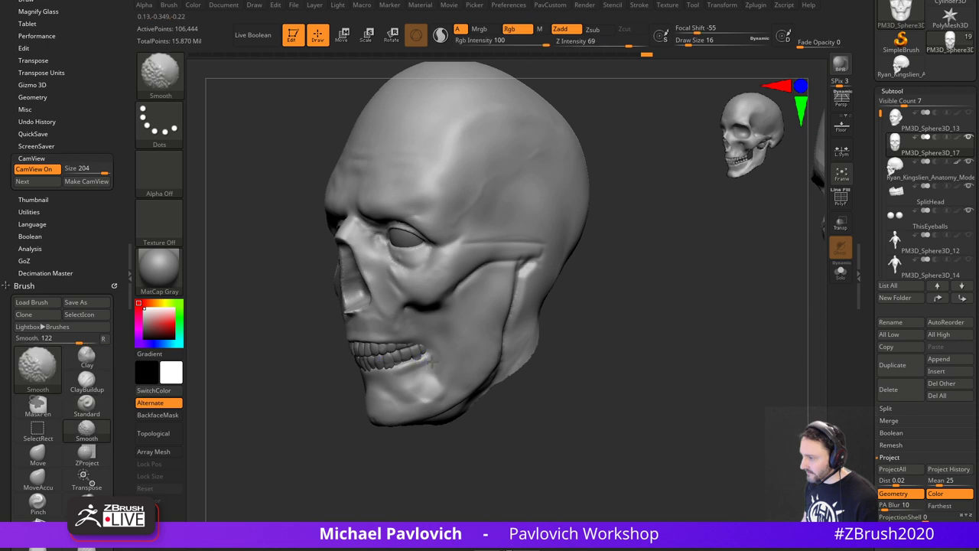
- Adjust the gum line and jaw beside the teeth with the Move brush at draw size 29
mouse_move(357, 389)
mouse_down()
mouse_move(328, 390)
mouse_move(388, 392)
mouse_up()
key(bracketright)
key(bracketright)
key(b)
key(m)
key(v)
key(s)
drag(432, 362, 430, 361)
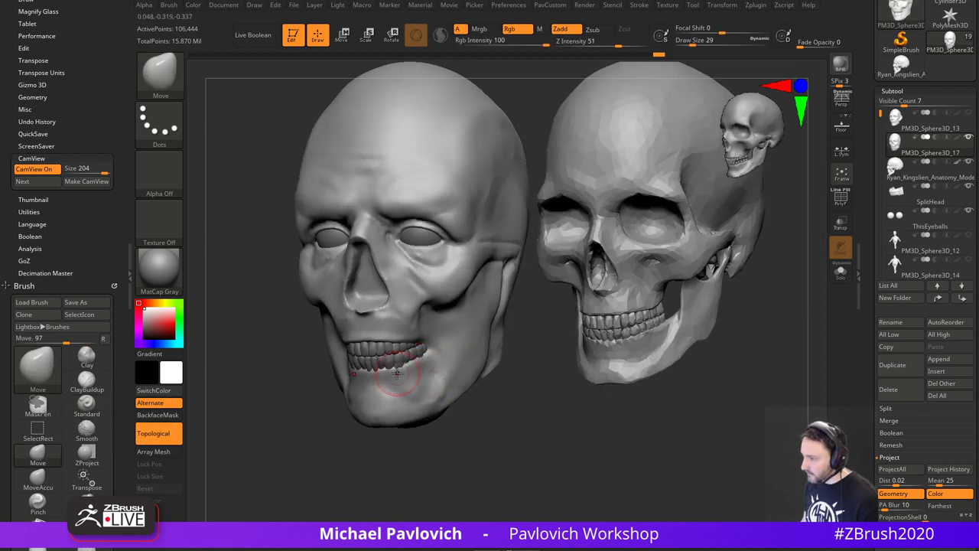
mouse_move(437, 375)
right_down()
mouse_move(468, 378)
mouse_move(441, 380)
right_up()
shift+drag(476, 384, 516, 372)
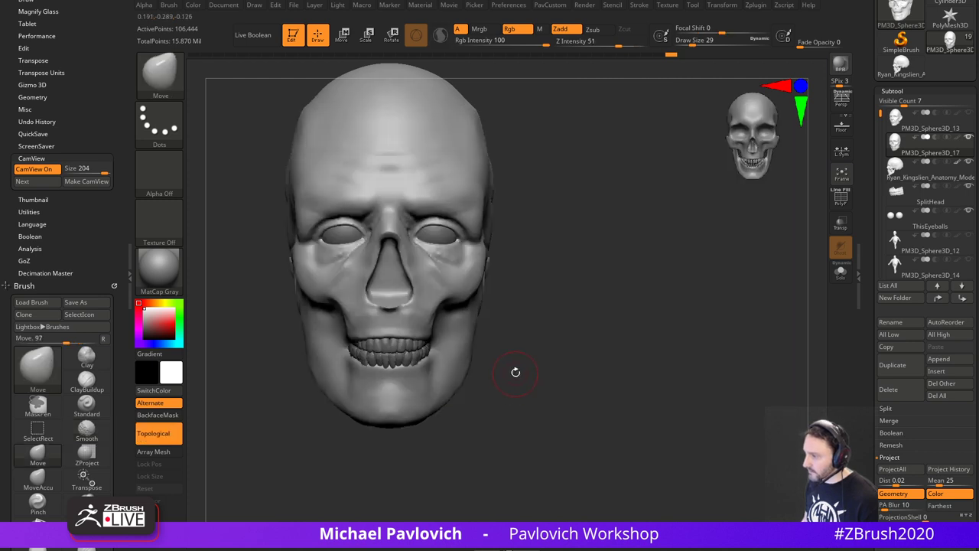
- Pull the eyelids away from the eyeballs with the Move brush
alt+drag(632, 272, 579, 374)
mouse_move(541, 339)
alt+mouse_down()
mouse_move(658, 283)
mouse_move(653, 316)
alt+mouse_up()
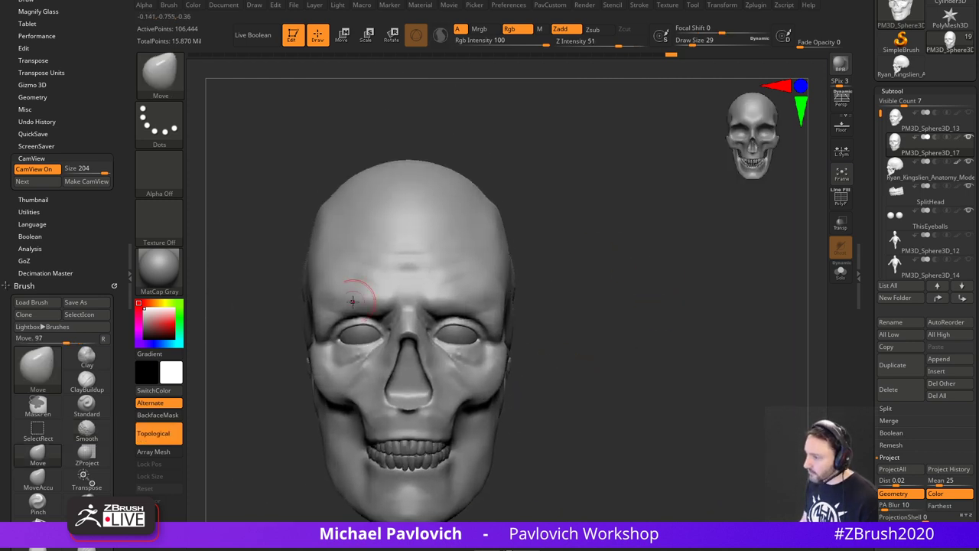
key(s)
mouse_move(347, 327)
mouse_down()
mouse_move(366, 336)
mouse_move(346, 352)
mouse_up()
key(s)
- Carve the remaining eyelids away and open the eye sockets around the eyeballs with the Clay brush at draw size 35
key(2)
key(s)
alt+drag(564, 306, 530, 300)
mouse_move(412, 317)
alt+mouse_down()
mouse_move(439, 315)
mouse_move(449, 347)
alt+mouse_up()
drag(518, 319, 490, 321)
mouse_move(439, 316)
alt+mouse_down()
mouse_move(411, 336)
mouse_move(407, 309)
alt+mouse_up()
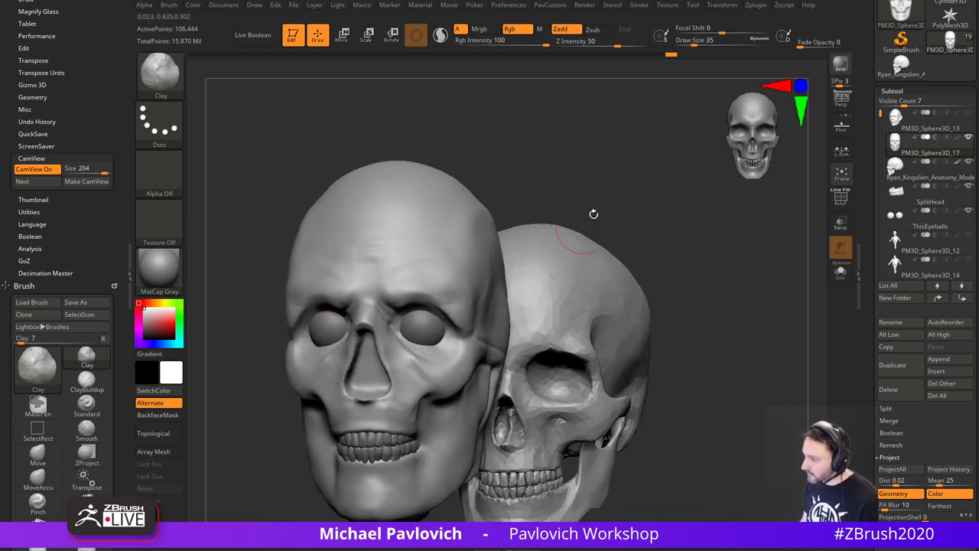
drag(593, 212, 524, 193)
alt+drag(431, 308, 460, 331)
mouse_move(650, 298)
shift+mouse_down()
mouse_move(700, 302)
mouse_move(551, 271)
mouse_move(675, 280)
mouse_move(550, 339)
mouse_move(573, 370)
shift+mouse_up()
drag(573, 371, 516, 336)
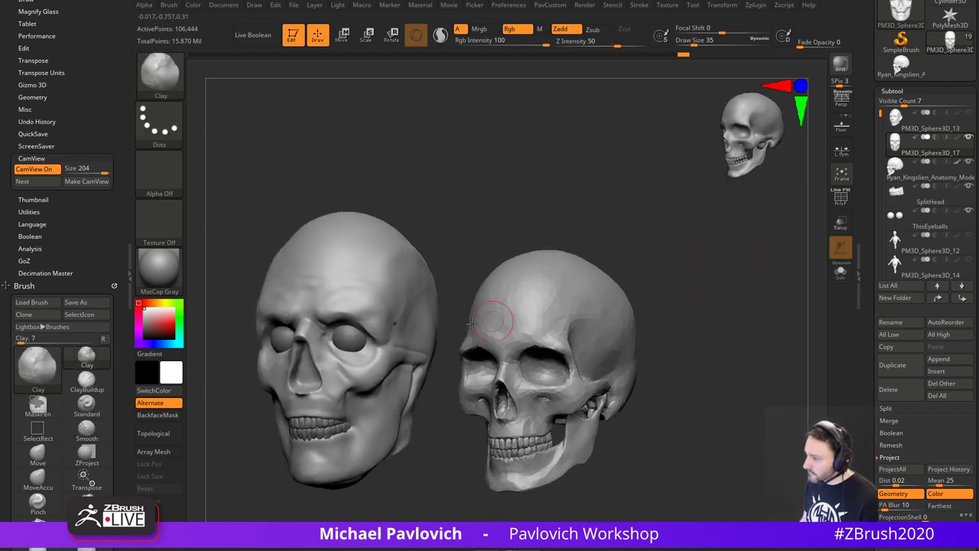
- Mark the front edge of the temple hollow behind the eye socket with the Standard brush at Z Intensity 36
key(b)
key(s)
key(t)
drag(533, 249, 477, 256)
key(s)
drag(404, 337, 400, 371)
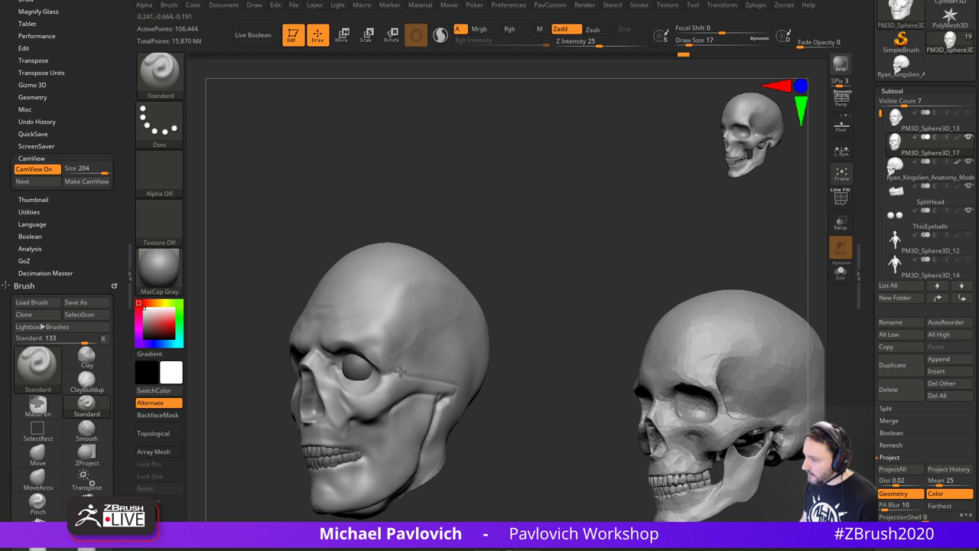
click(612, 42)
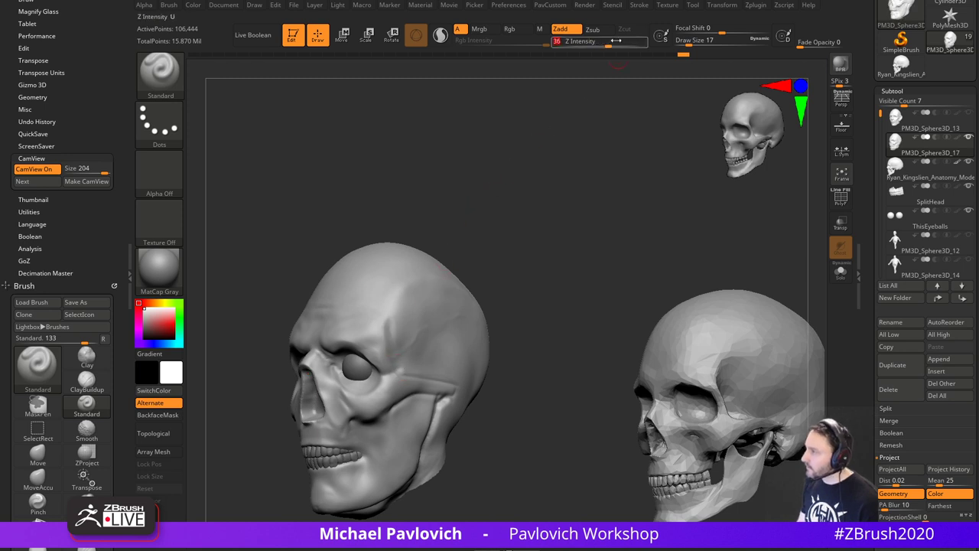
key(4)
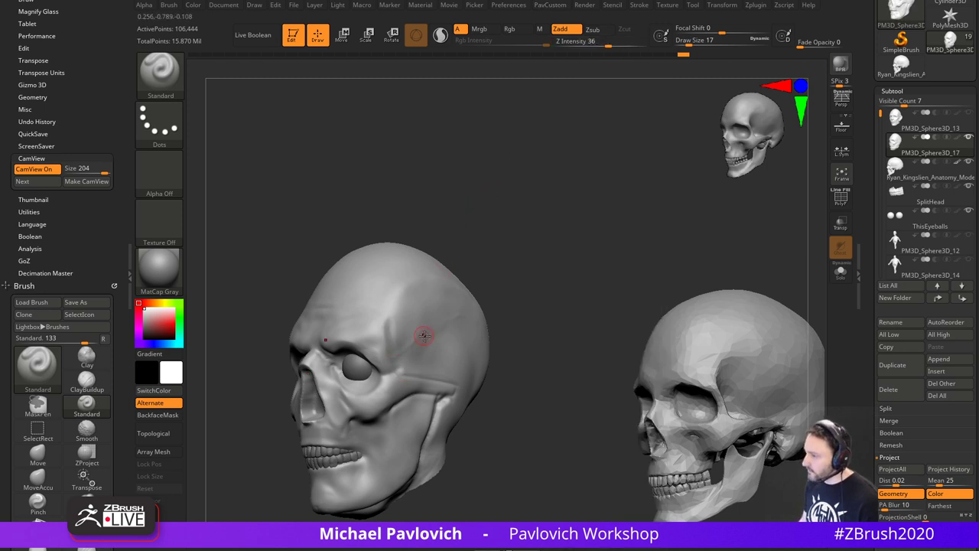
mouse_move(558, 344)
mouse_down()
mouse_move(531, 287)
mouse_move(541, 246)
mouse_move(393, 321)
mouse_up()
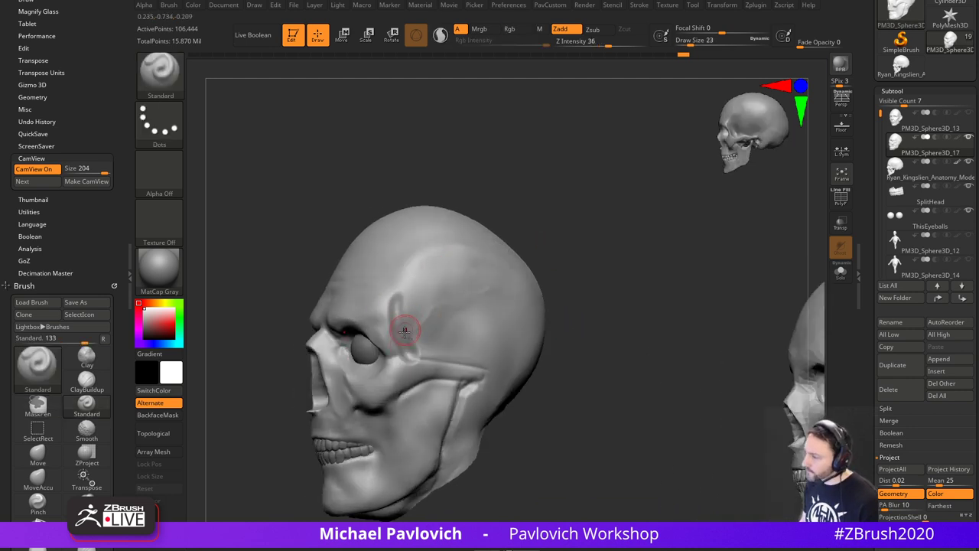
- Extend the temple hollow up the side of the forehead with a larger Standard brush and smooth its surface
drag(529, 254, 629, 257)
key(s)
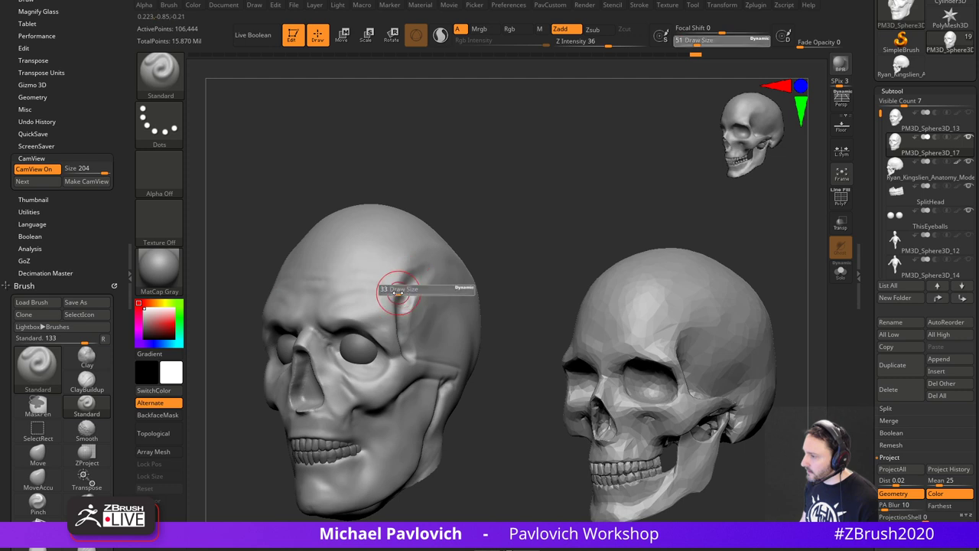
drag(399, 289, 404, 290)
shift+drag(405, 289, 408, 283)
shift+drag(405, 354, 421, 355)
mouse_move(535, 312)
mouse_down()
mouse_move(490, 322)
mouse_move(529, 333)
mouse_up()
alt+drag(530, 332, 453, 341)
- Build up the brow rim and deepen the eye socket around the eyeball with the Standard brush
drag(339, 323, 357, 317)
alt+drag(303, 352, 350, 367)
mouse_move(490, 300)
alt+mouse_down()
mouse_move(505, 271)
mouse_move(471, 294)
alt+mouse_up()
alt+drag(334, 330, 315, 304)
mouse_move(531, 276)
mouse_down()
mouse_move(512, 216)
mouse_move(543, 245)
mouse_move(544, 207)
mouse_up()
- Mask the area below the cheekbone, invert the mask, push that area inward with the Move gizmo, and update the DynaMesh
key(s)
mouse_move(356, 317)
mouse_down()
mouse_move(367, 309)
mouse_move(343, 360)
mouse_move(384, 349)
mouse_up()
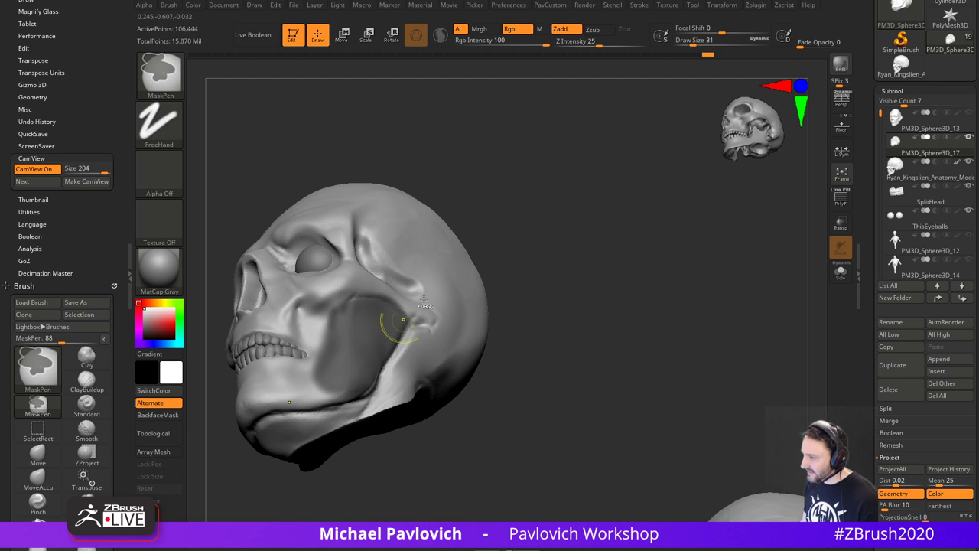
drag(563, 307, 573, 234)
key(w)
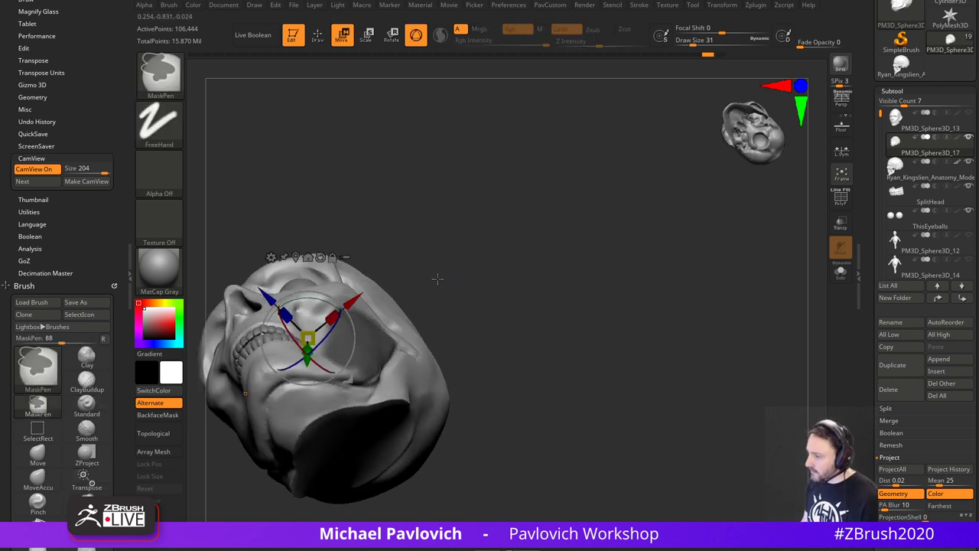
ctrl+click(436, 278)
drag(658, 145, 691, 144)
drag(765, 115, 564, 229)
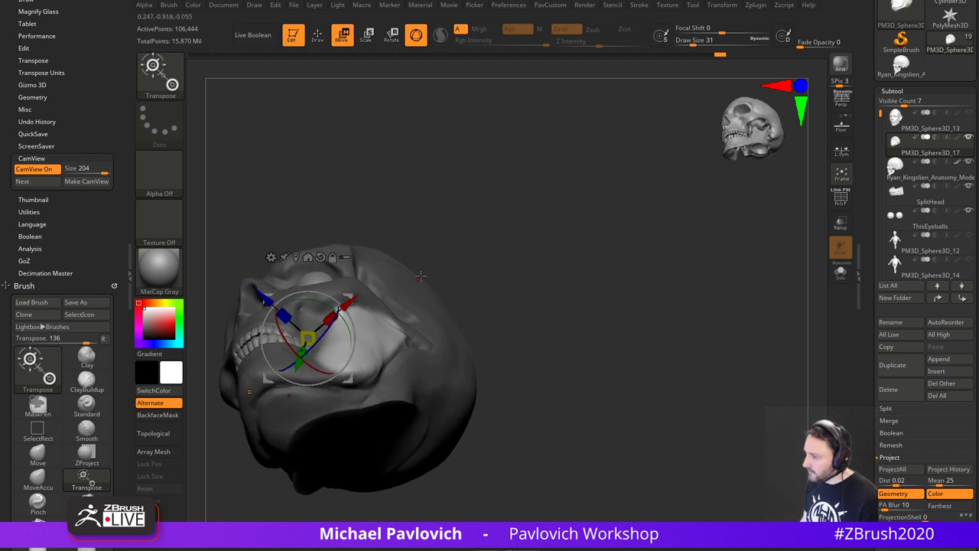
alt+click(375, 322)
drag(386, 331, 383, 336)
key(q)
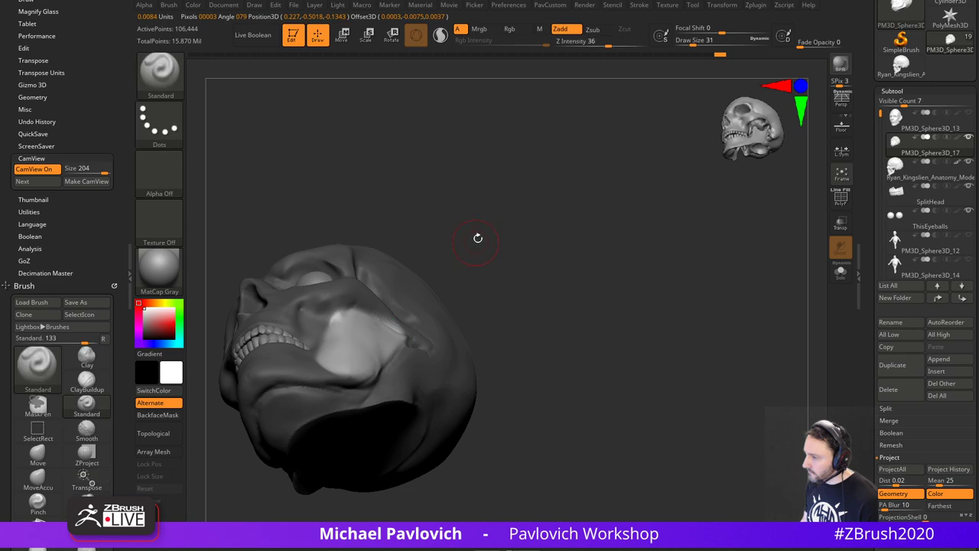
mouse_move(479, 237)
ctrl+mouse_down()
mouse_move(516, 221)
mouse_move(492, 322)
mouse_move(429, 323)
ctrl+mouse_up()
- Reshape the temple and zygomatic arch with the Move brush at draw size 39 and smooth the temple surface
key(s)
key(b)
key(m)
key(v)
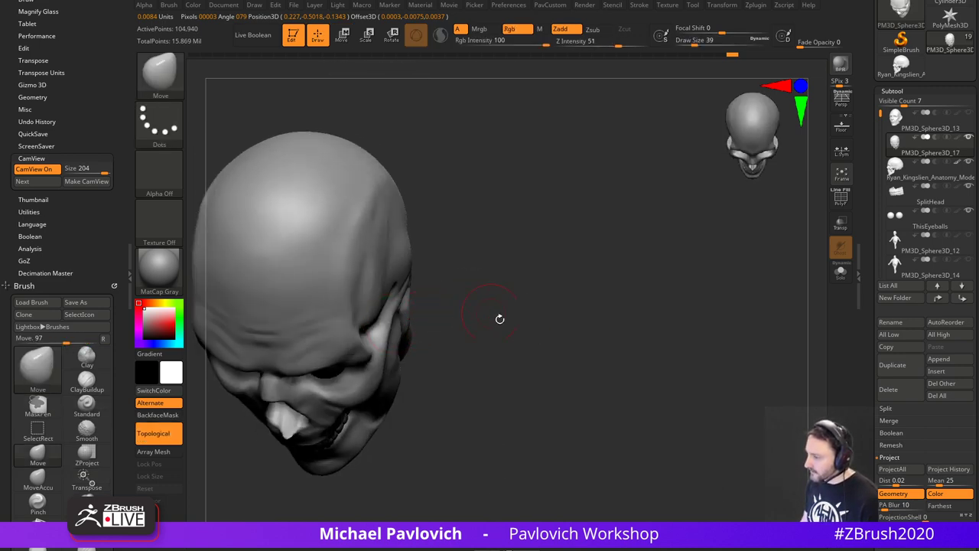
drag(500, 319, 421, 311)
mouse_move(375, 286)
shift+mouse_down()
mouse_move(343, 321)
mouse_move(374, 293)
shift+mouse_up()
- Hollow out the temple above the zygomatic arch with the Clay brush at draw size 49
key(b)
key(c)
key(l)
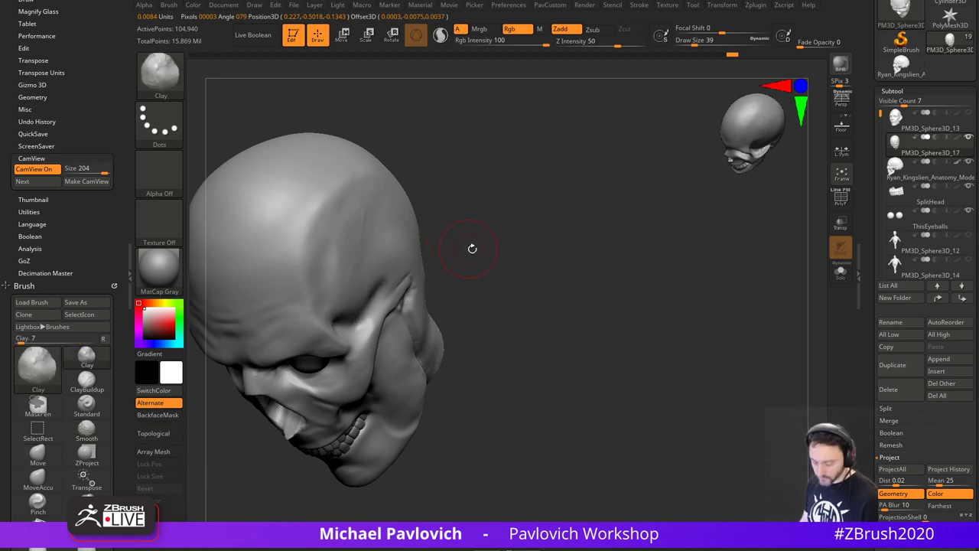
drag(472, 248, 417, 254)
key(s)
mouse_move(363, 298)
mouse_down()
mouse_move(370, 264)
mouse_move(346, 291)
mouse_up()
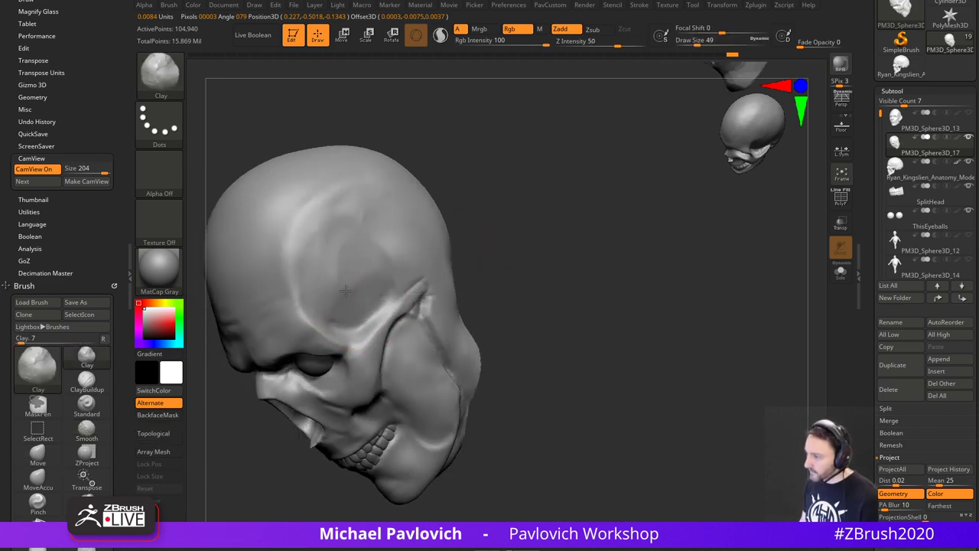
mouse_move(490, 214)
mouse_down()
mouse_move(546, 190)
mouse_move(510, 232)
mouse_up()
mouse_move(372, 284)
mouse_down()
mouse_move(375, 269)
mouse_move(362, 264)
mouse_move(303, 306)
mouse_up()
alt+drag(586, 240, 580, 222)
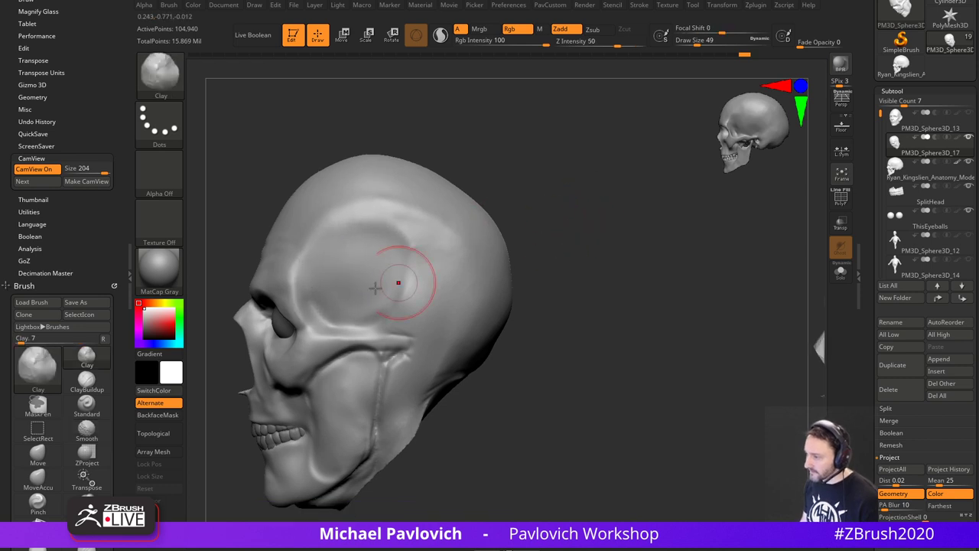
- Adjust the side contour of the cranium at the temple with the Move brush at draw size 44
key(b)
key(m)
key(v)
drag(430, 135, 511, 150)
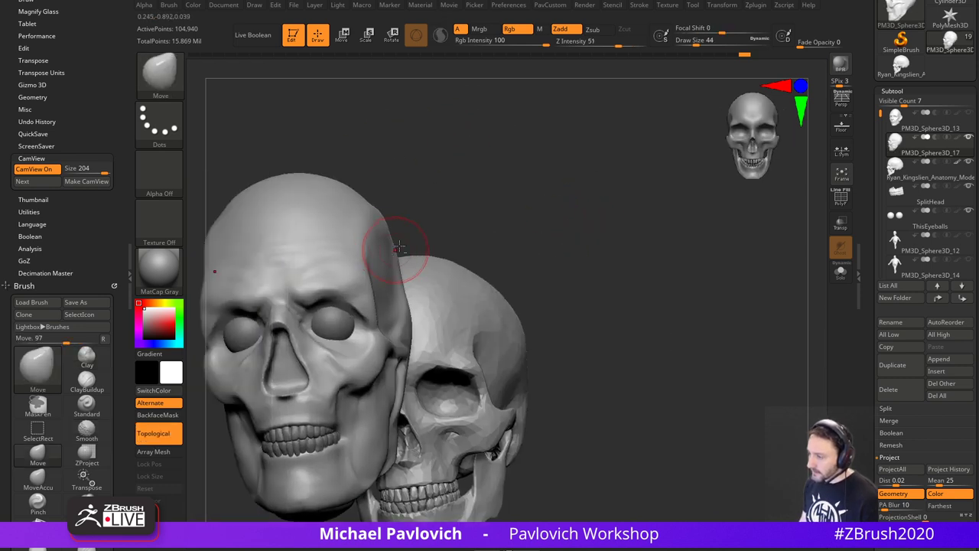
- Flatten the brow ridge and the forehead above the eye socket with TrimDynamic, starting at draw size 29
key(b)
key(t)
key(d)
drag(458, 163, 410, 165)
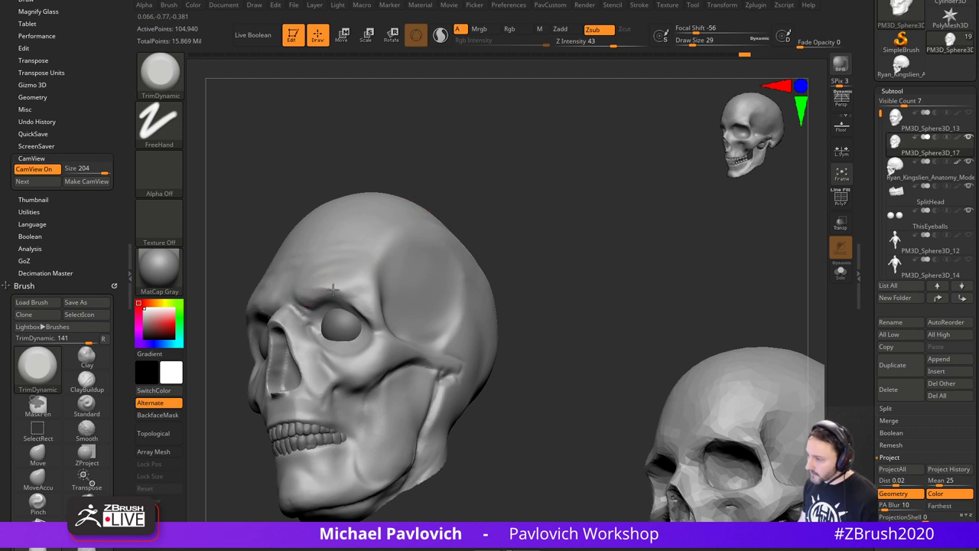
alt+drag(430, 169, 531, 178)
key(s)
drag(357, 283, 373, 282)
mouse_move(559, 268)
shift+mouse_down()
mouse_move(612, 284)
mouse_move(621, 295)
mouse_move(611, 297)
shift+mouse_up()
key(s)
- Shrink the sculpted skull slightly by entering a negative Inflate value
drag(622, 294, 602, 281)
key(3)
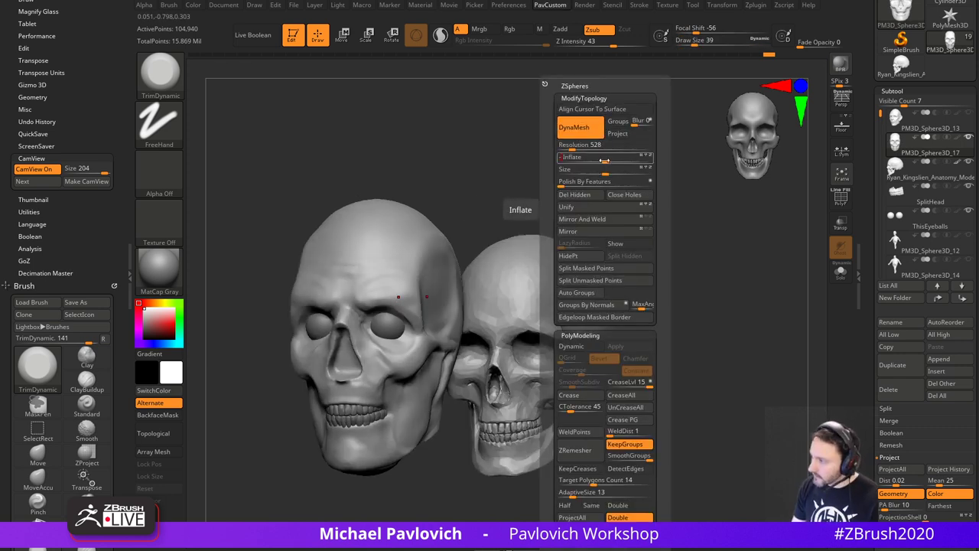
key(Return)
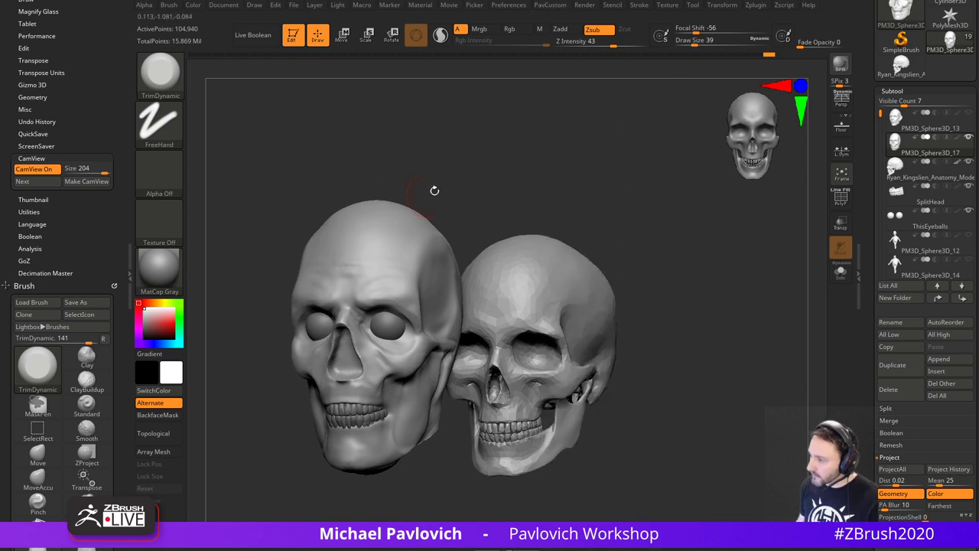
- Pick the Inflat brush for the nasal opening of the skull and turn on Sculptris Pro
mouse_move(591, 152)
ctrl+right_down()
mouse_move(607, 147)
mouse_move(584, 138)
ctrl+right_up()
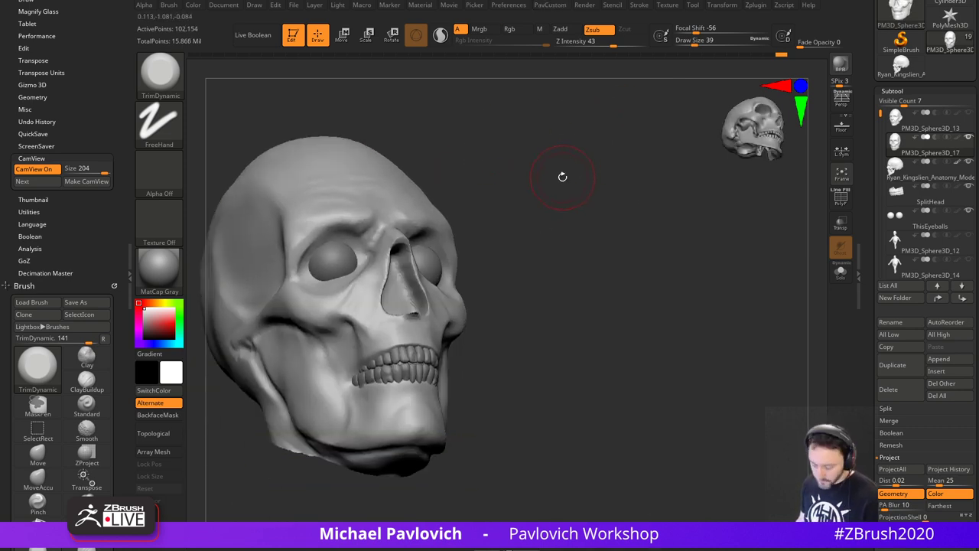
key(b)
key(i)
key(n)
mouse_move(563, 178)
right_down()
mouse_move(621, 260)
mouse_move(513, 287)
right_up()
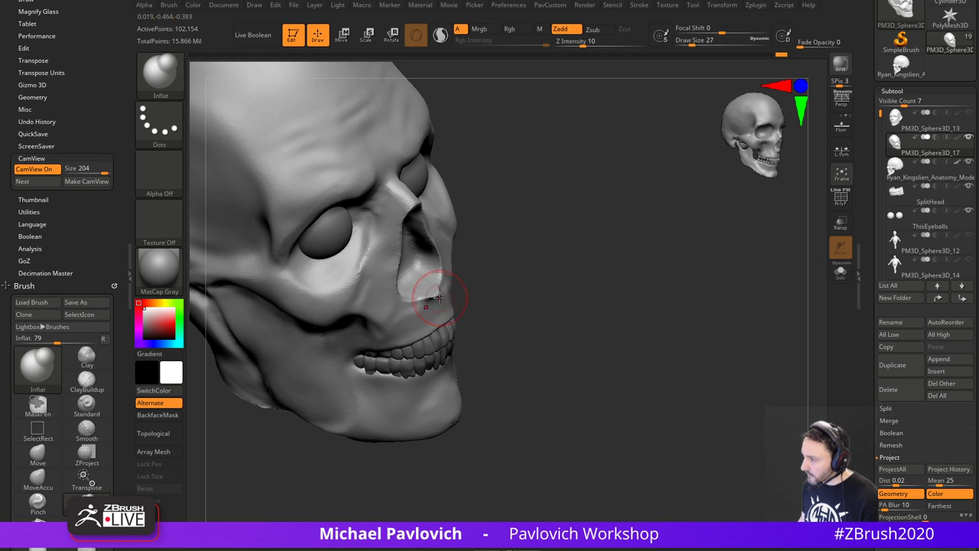
click(440, 35)
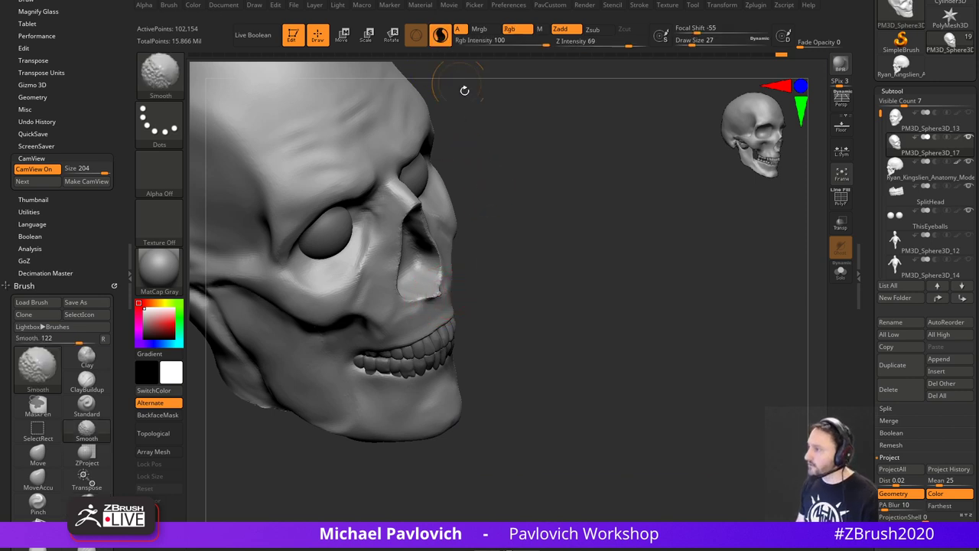
- Reduce the draw size to 17 and smooth the rim of the nasal opening on the skull being sculpted
key(s)
drag(511, 287, 505, 287)
shift+drag(428, 298, 444, 287)
right_drag(521, 270, 472, 256)
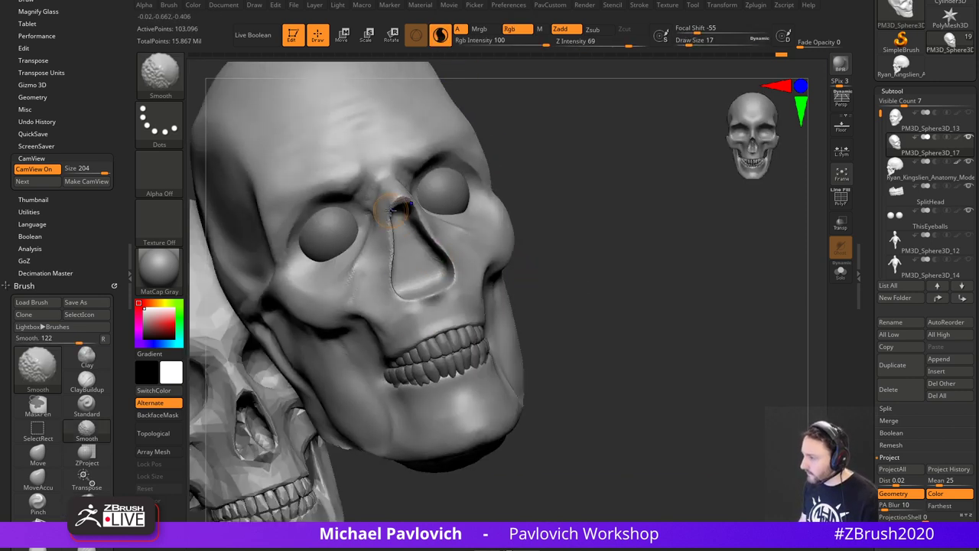
shift+drag(404, 334, 419, 320)
right_drag(592, 220, 520, 211)
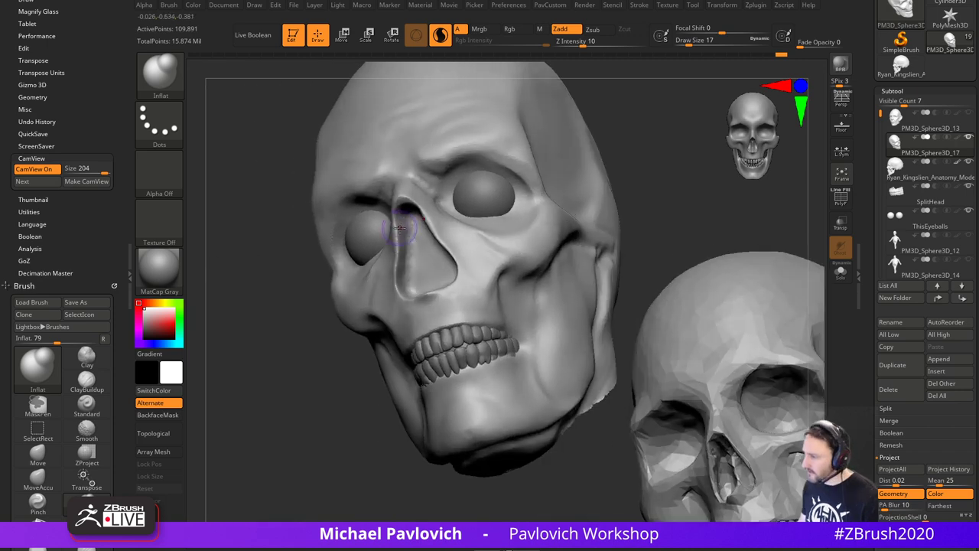
- Set the Inflat brush to draw size 20 with BackfaceMask on, and turn off Sculptris Pro
key(s)
drag(401, 231, 404, 231)
right_drag(331, 249, 299, 243)
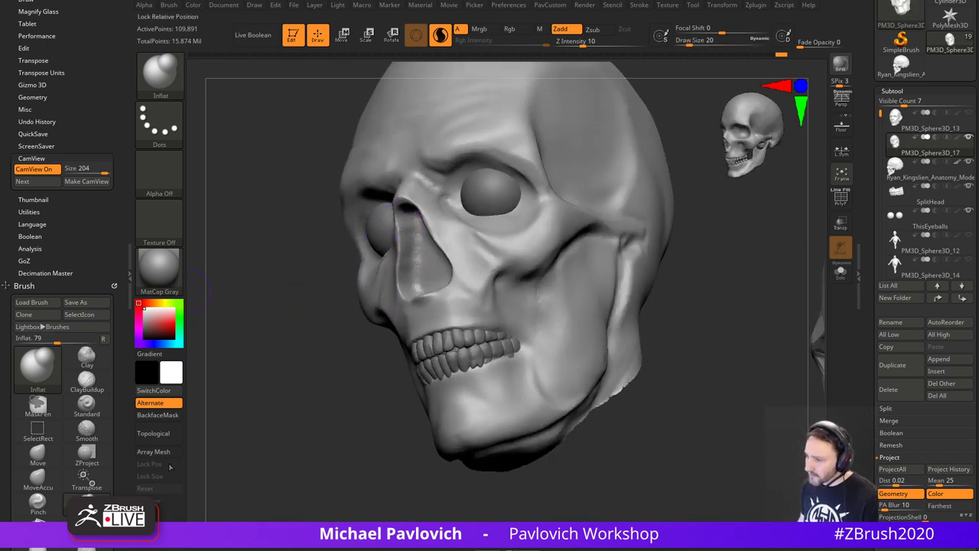
click(158, 417)
mouse_move(350, 344)
mouse_down()
mouse_move(403, 208)
mouse_move(413, 212)
mouse_up()
shift+click(417, 224)
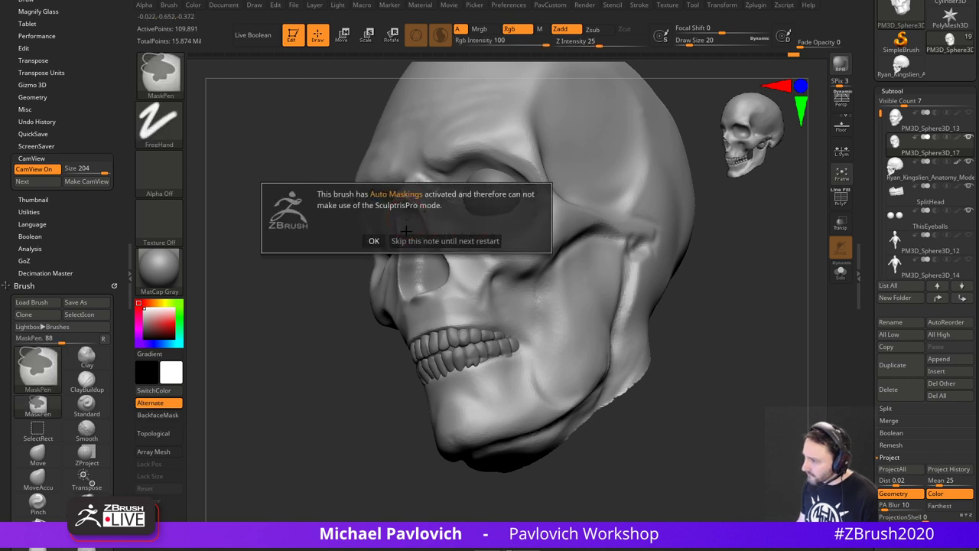
click(375, 241)
shift+click(441, 35)
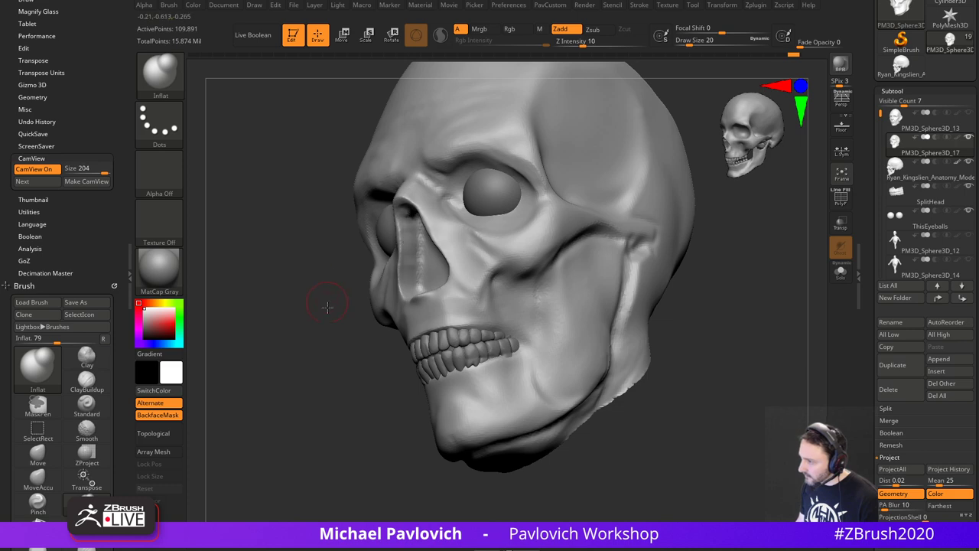
- Inflate the side edges of the nasal opening and smooth them into the surrounding bone
drag(327, 307, 406, 274)
mouse_move(327, 309)
mouse_down()
mouse_move(357, 313)
mouse_move(390, 294)
mouse_up()
shift+drag(403, 257, 406, 227)
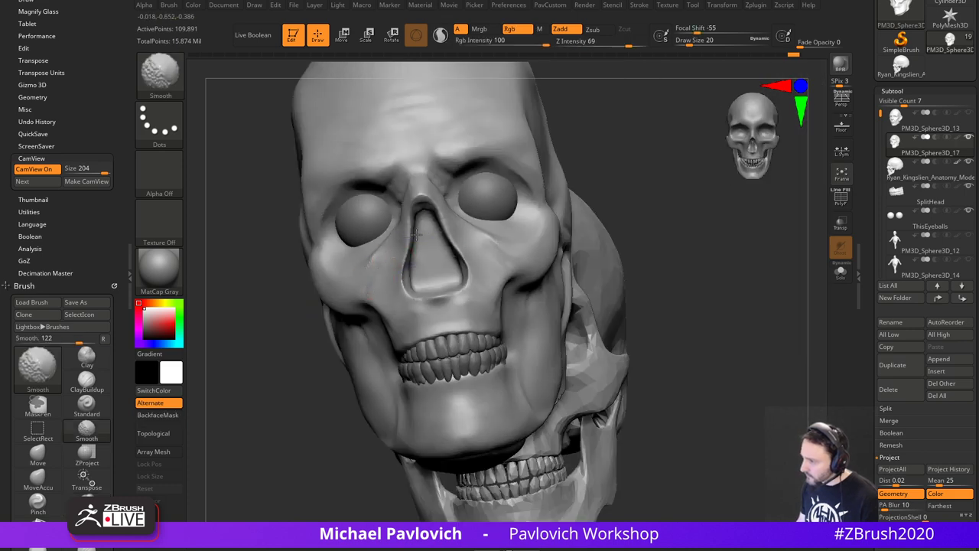
mouse_move(664, 200)
shift+mouse_down()
mouse_move(691, 192)
mouse_move(682, 230)
shift+mouse_up()
shift+drag(393, 253, 414, 263)
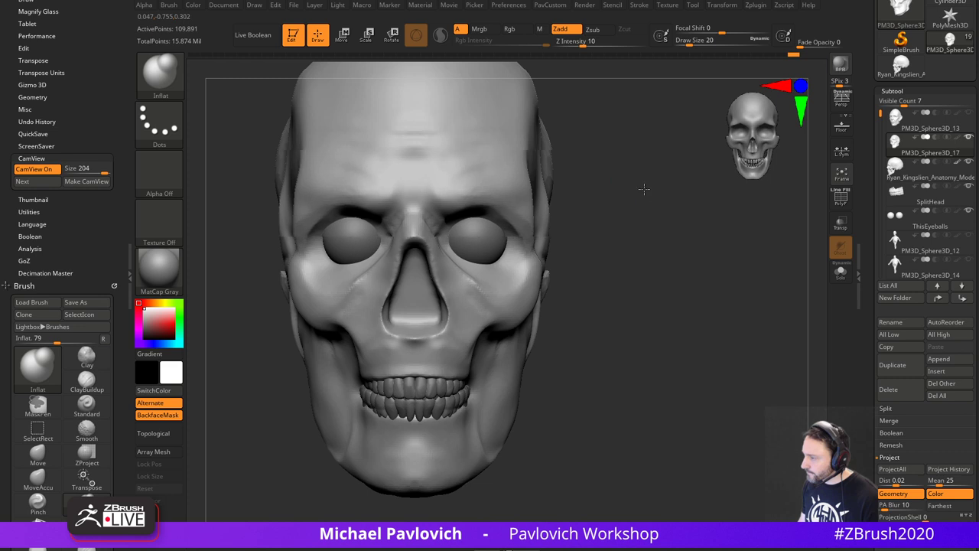
mouse_move(625, 157)
alt+mouse_down()
mouse_move(598, 185)
mouse_move(582, 179)
alt+mouse_up()
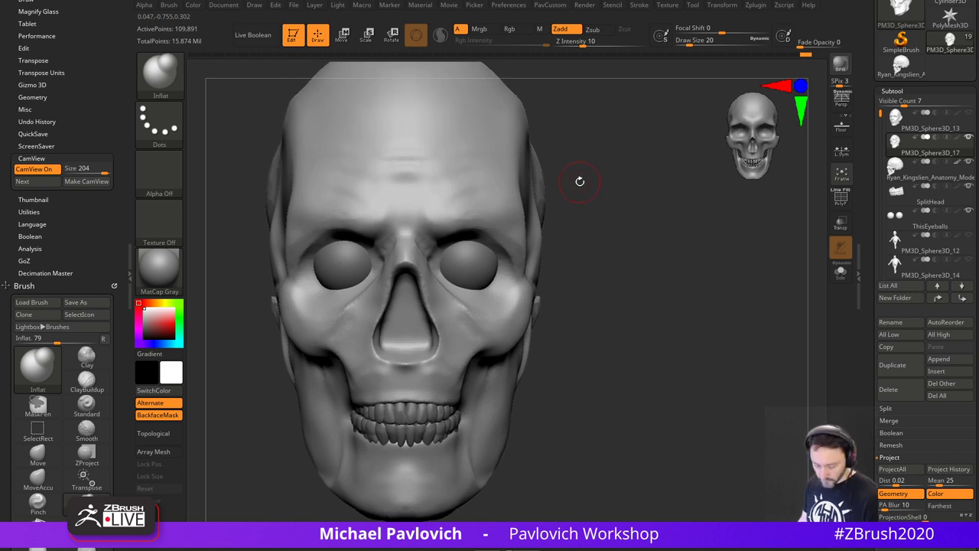
- Flatten the brow ridge above the eye sockets and the side of the jaw with TrimDynamic at draw size 33
key(b)
key(t)
key(d)
key(s)
drag(410, 241, 450, 228)
right_drag(487, 213, 546, 214)
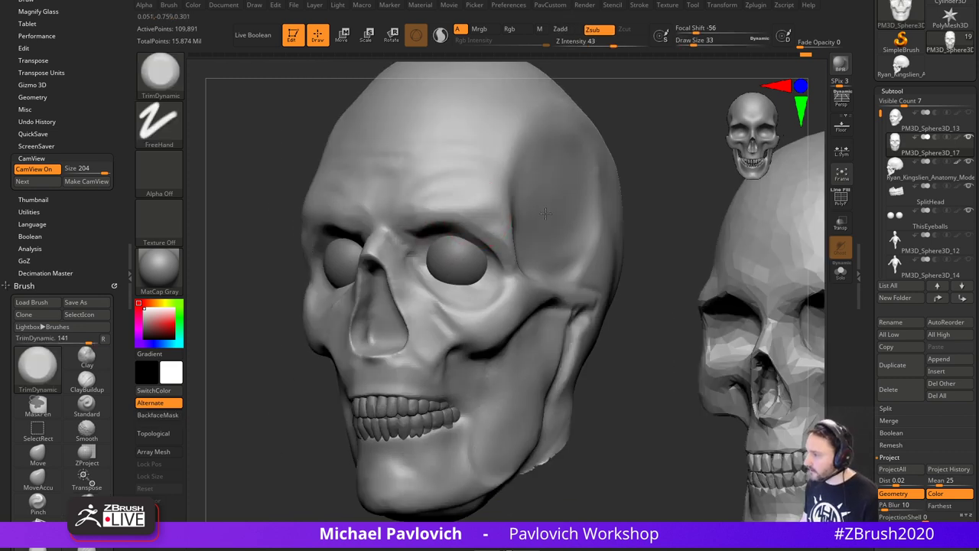
alt+drag(629, 357, 590, 334)
alt+drag(489, 382, 534, 306)
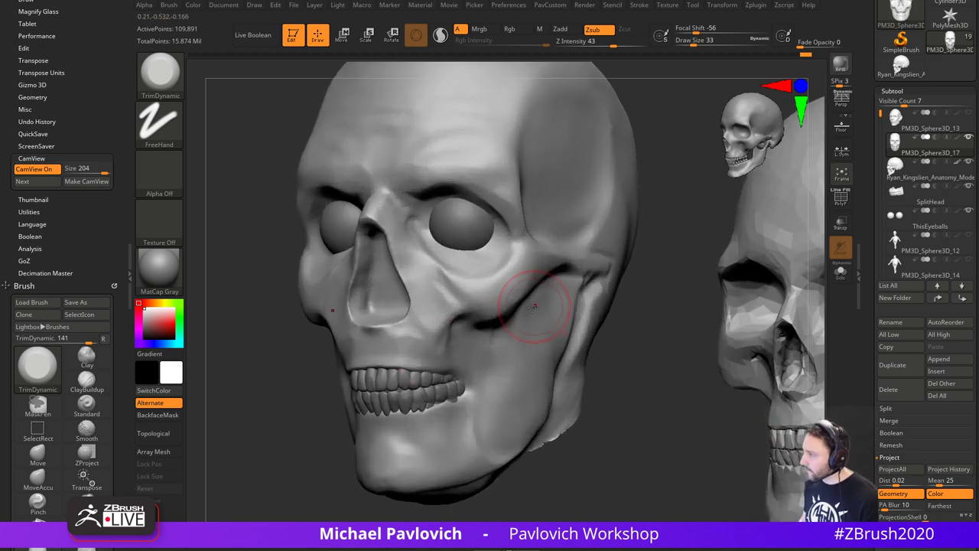
- Build up the bone edge beneath the lower teeth with the Standard brush at size 13, undo the last change, and set the size to 25
key(b)
key(s)
key(t)
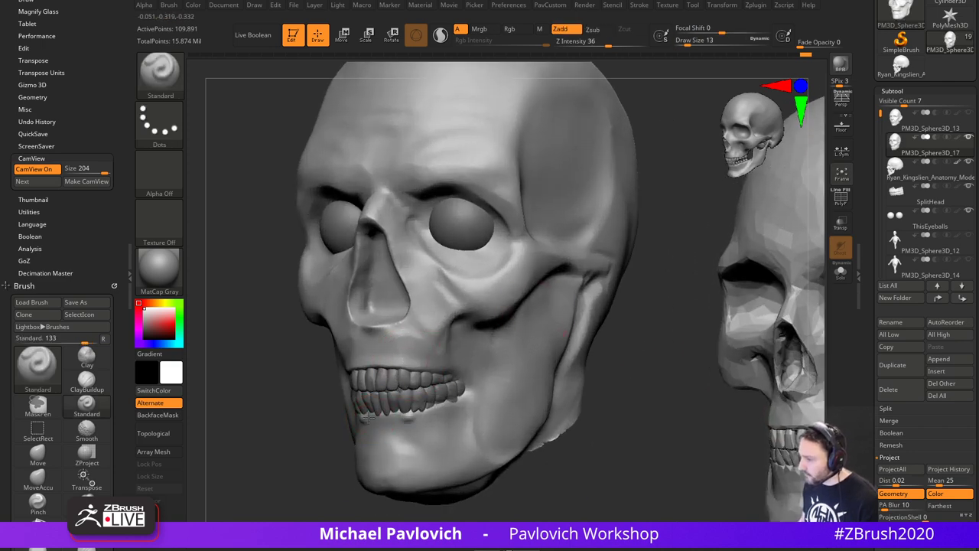
drag(369, 418, 450, 412)
drag(642, 414, 695, 387)
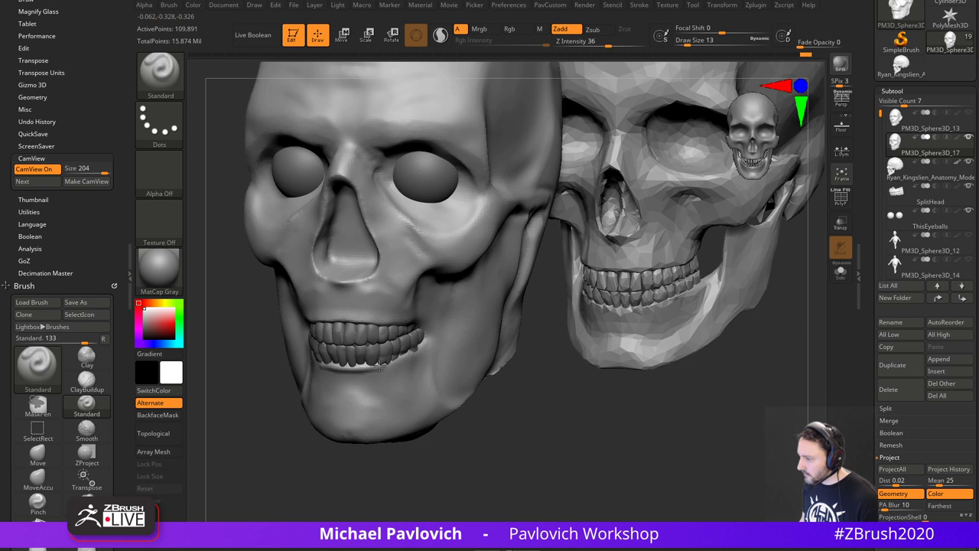
right_drag(381, 368, 493, 283)
key(ctrl+z)
key(s)
drag(483, 286, 491, 285)
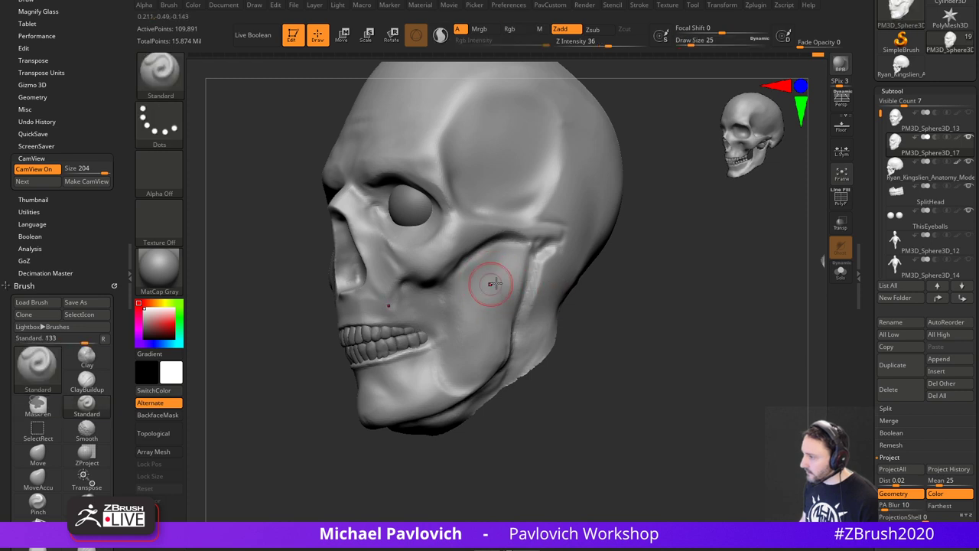
- Clip away the mass under the cranium and behind the jaw with ClipCurve, following the skull base, jaw's rear edge and chin in profile
mouse_move(586, 270)
right_down()
mouse_move(605, 319)
mouse_move(648, 372)
right_up()
right_drag(647, 372, 651, 359)
alt+right_drag(621, 214, 623, 266)
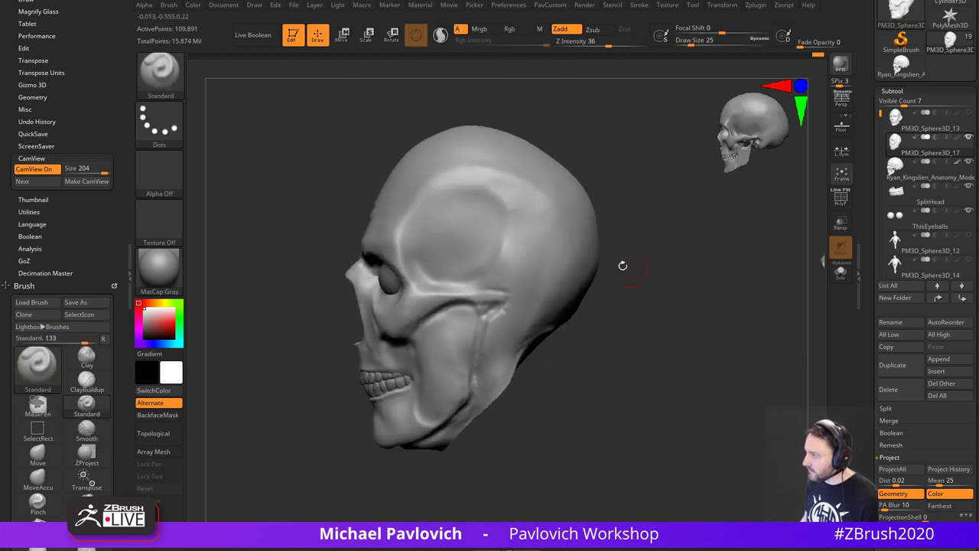
ctrl+shift+click(162, 75)
click(321, 130)
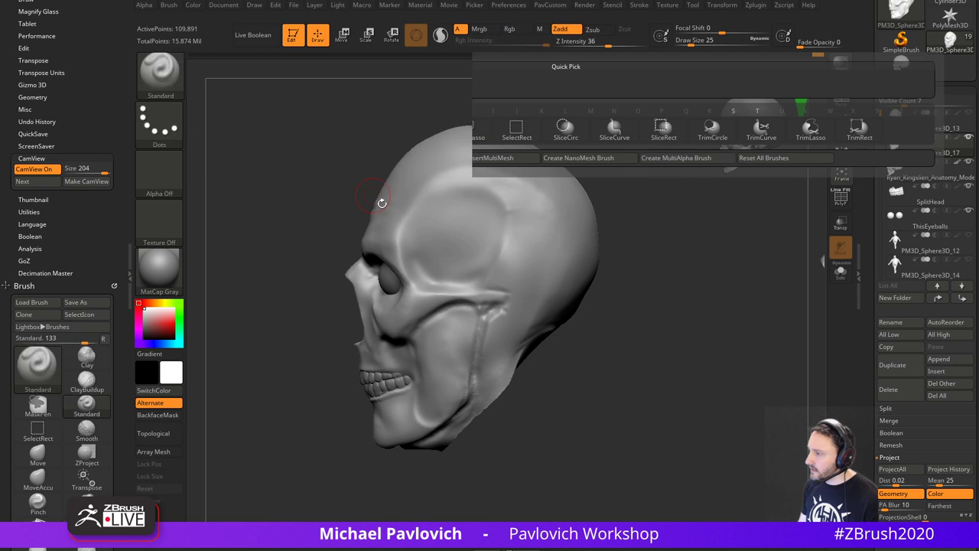
mouse_move(658, 227)
ctrl+shift+mouse_down()
mouse_move(580, 284)
mouse_move(494, 314)
mouse_move(466, 403)
ctrl+shift+mouse_up()
key(ctrl+z)
mouse_move(635, 217)
ctrl+shift+mouse_down()
mouse_move(583, 301)
mouse_move(496, 322)
ctrl+shift+mouse_up()
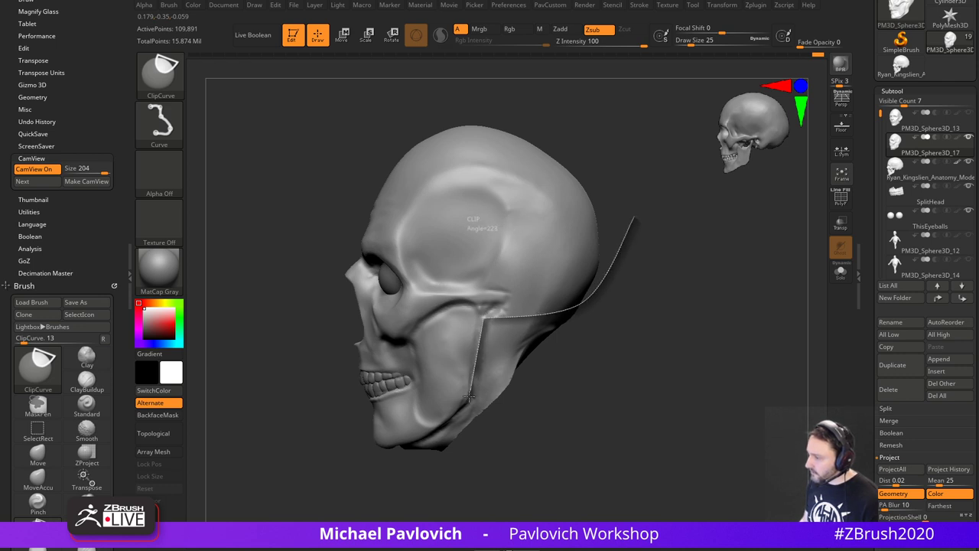
ctrl+shift+drag(466, 405, 451, 422)
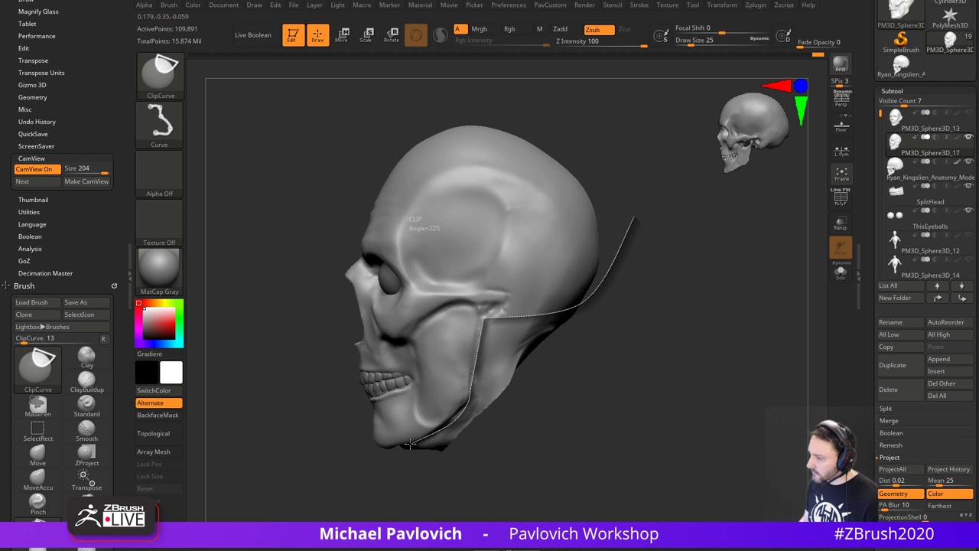
mouse_move(375, 456)
ctrl+shift+mouse_down()
mouse_move(316, 476)
mouse_move(308, 468)
ctrl+shift+mouse_up()
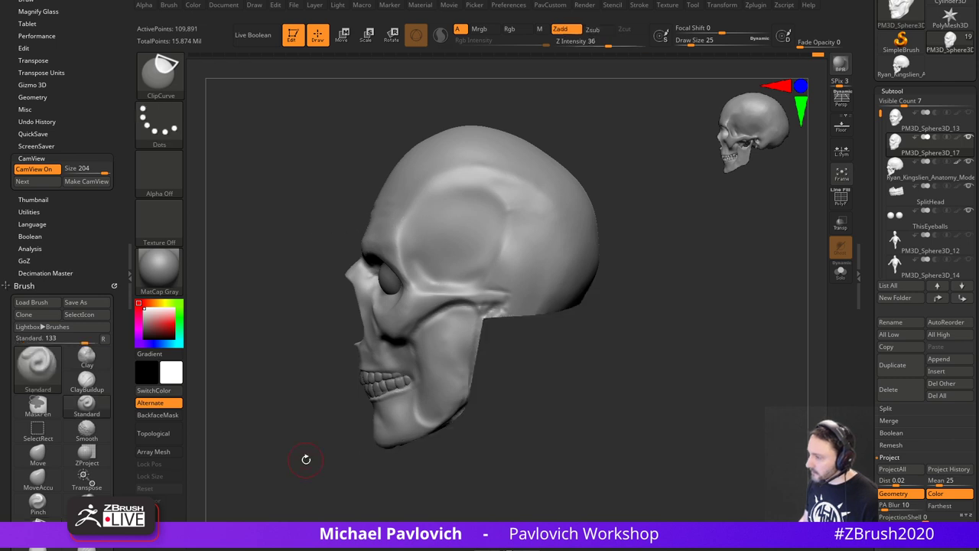
- Smooth the clipped edges along the back of the jaw and where it meets the skull base
drag(621, 375, 466, 322)
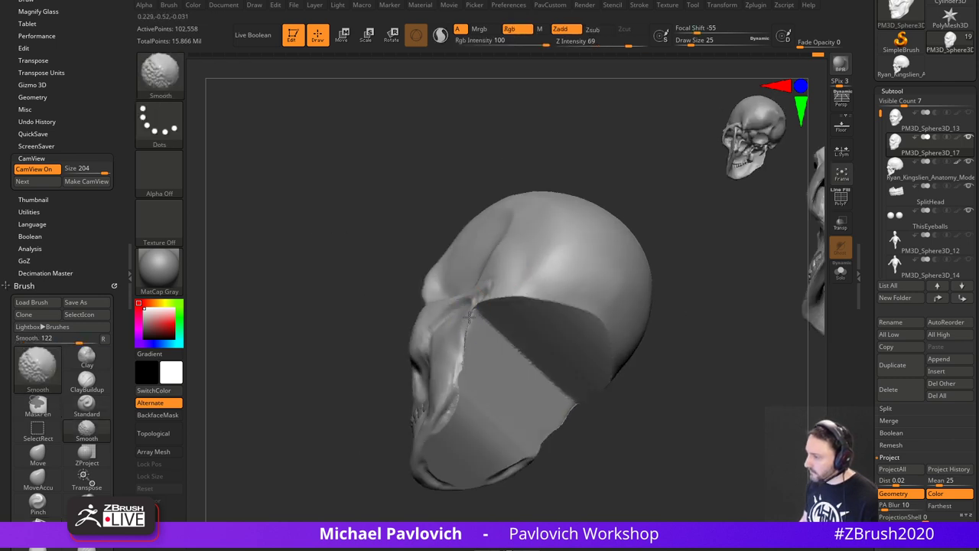
drag(673, 284, 719, 323)
shift+drag(467, 273, 472, 366)
drag(570, 429, 509, 382)
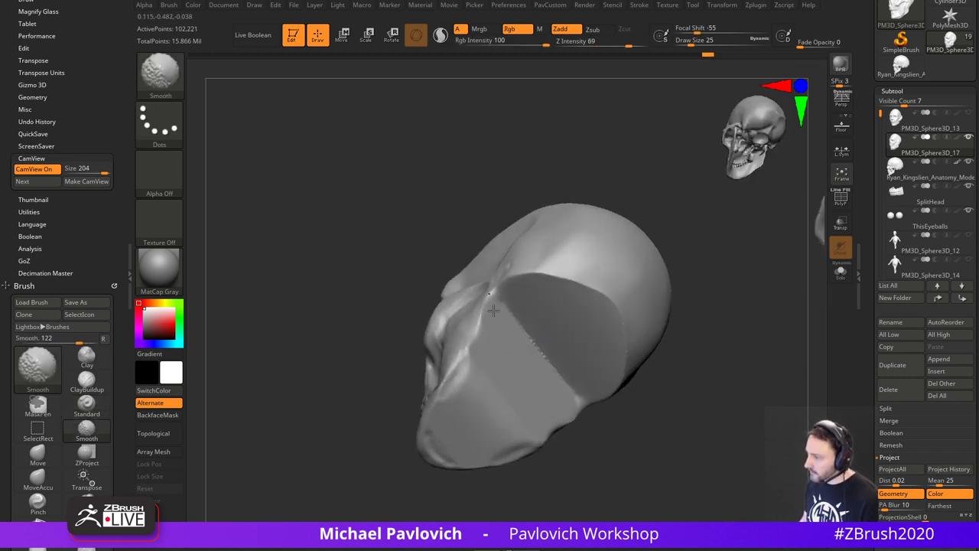
shift+drag(493, 311, 476, 331)
- Remesh the skull with DynaMesh and apply Mirror And Weld to it
ctrl+drag(417, 305, 394, 318)
key(1)
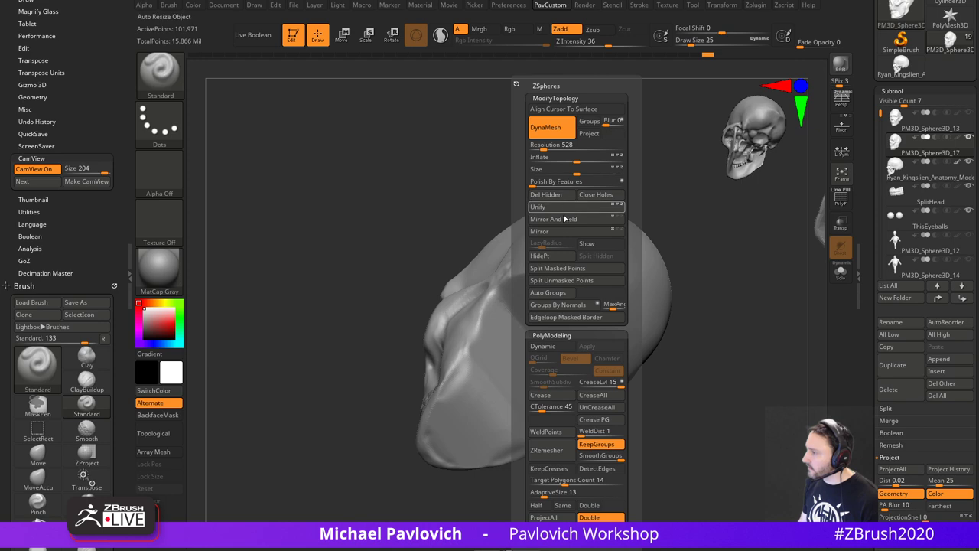
click(565, 219)
- Sculpt the cheekbone under the eye socket with the Standard brush at draw size 17
mouse_move(378, 215)
mouse_down()
mouse_move(590, 309)
mouse_move(700, 302)
mouse_move(727, 322)
mouse_move(704, 304)
mouse_move(704, 321)
mouse_up()
key(s)
click(485, 339)
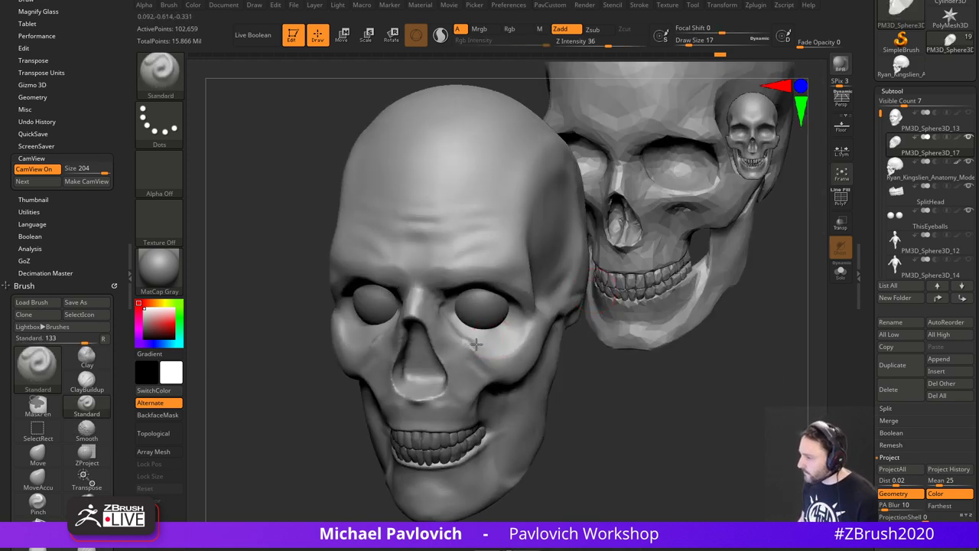
drag(475, 344, 517, 338)
mouse_move(579, 365)
mouse_down()
mouse_move(496, 347)
mouse_move(527, 320)
mouse_up()
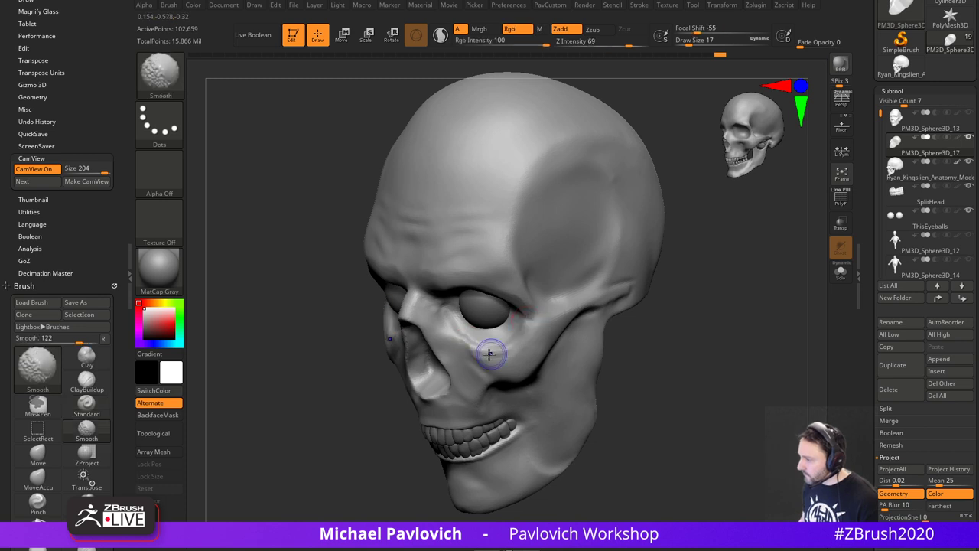
drag(609, 357, 677, 295)
- Define the lower inner edge of the cheekbone beside the nasal opening and smooth its transition into the upper jaw
drag(433, 255, 452, 274)
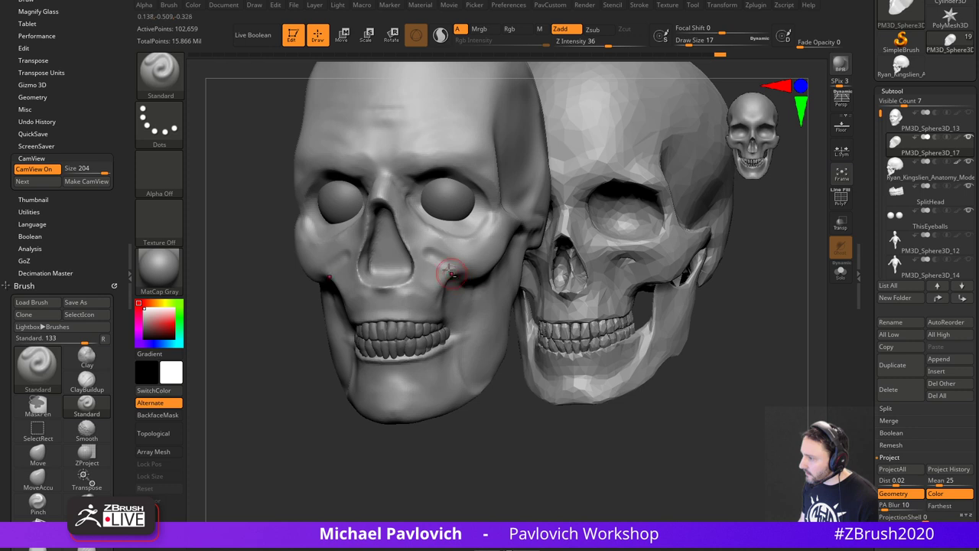
alt+drag(501, 429, 476, 443)
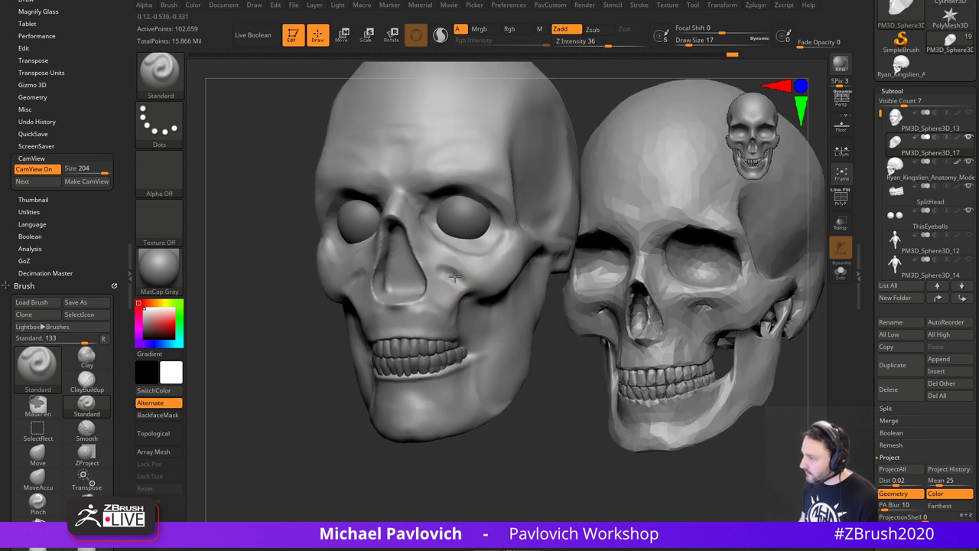
mouse_move(455, 278)
mouse_down()
mouse_move(457, 288)
mouse_move(443, 278)
mouse_move(460, 297)
mouse_up()
mouse_move(541, 450)
mouse_down()
mouse_move(533, 434)
mouse_move(508, 433)
mouse_up()
mouse_move(452, 300)
shift+mouse_down()
mouse_move(464, 304)
mouse_move(463, 289)
shift+mouse_up()
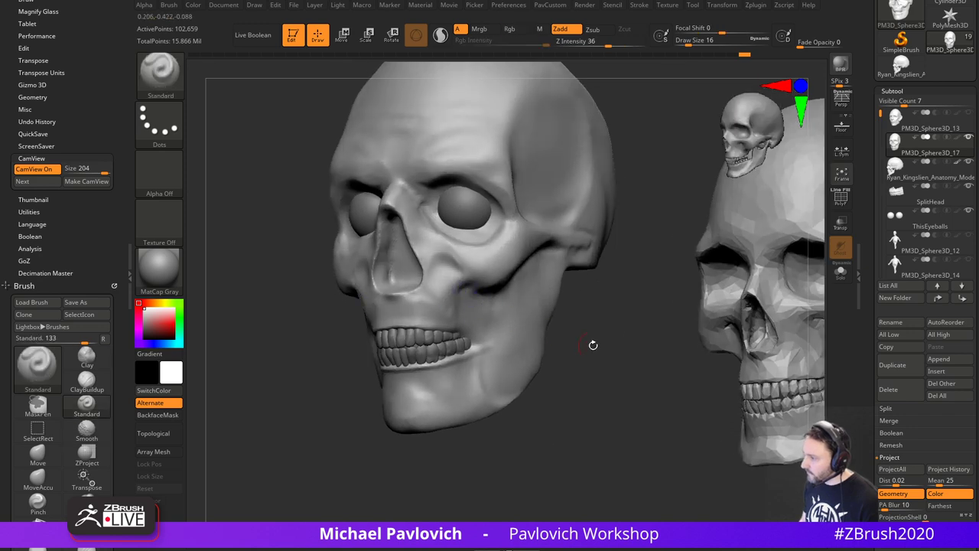
mouse_move(593, 345)
mouse_down()
mouse_move(509, 304)
mouse_move(533, 332)
mouse_move(586, 345)
mouse_move(586, 336)
mouse_up()
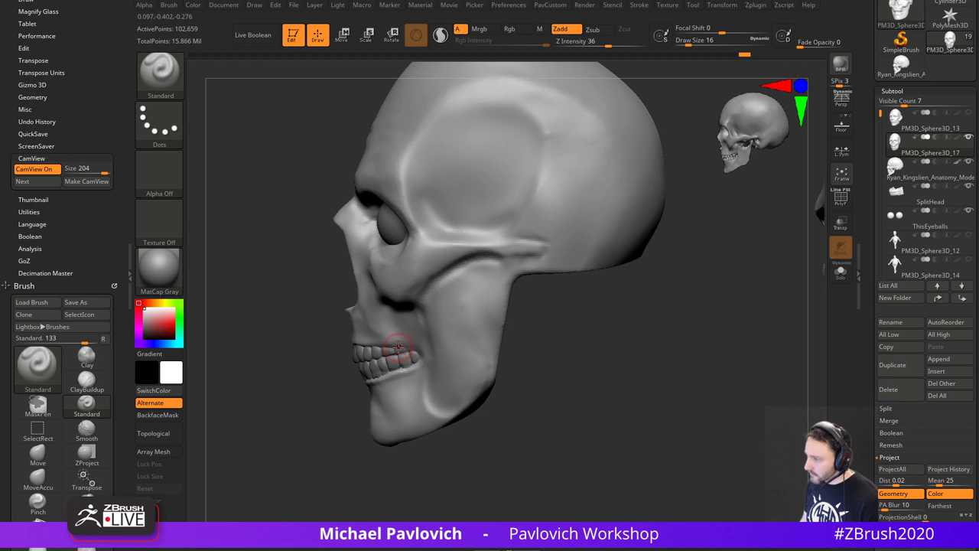
- Shift the gum line around the lower teeth in profile with the MoveAccu brush at draw size 37
key(s)
drag(410, 350, 415, 351)
key(2)
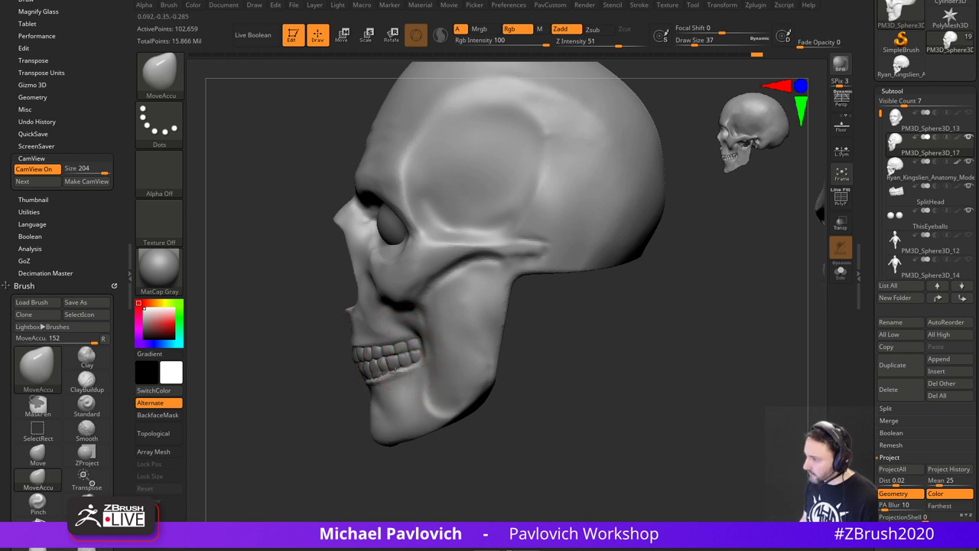
mouse_move(282, 385)
mouse_down()
mouse_move(304, 409)
mouse_move(382, 372)
mouse_up()
- Flatten the bone around the lower back teeth with TrimDynamic at draw size 22
key(4)
drag(508, 347, 404, 371)
key(s)
drag(350, 384, 342, 382)
right_drag(355, 385, 383, 384)
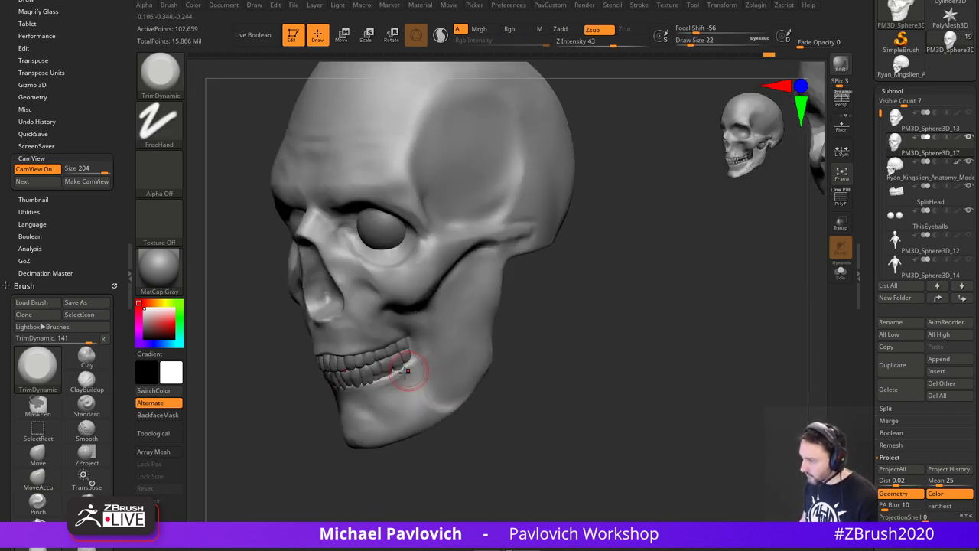
- Reshape the lower jaw just beneath the teeth with the topological Move brush and switch back to the Standard brush
drag(526, 331, 508, 345)
key(s)
drag(352, 403, 359, 403)
key(1)
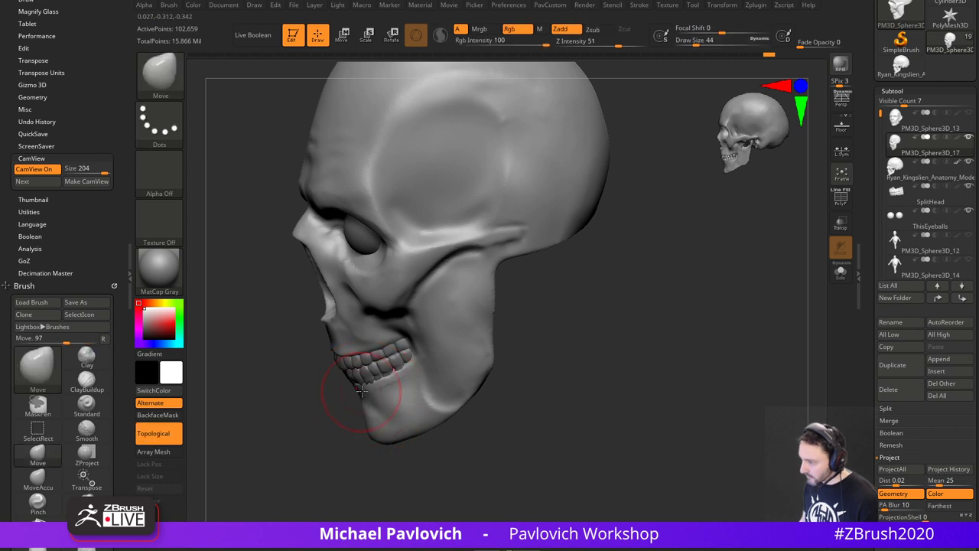
right_drag(349, 391, 385, 389)
right_drag(323, 420, 374, 382)
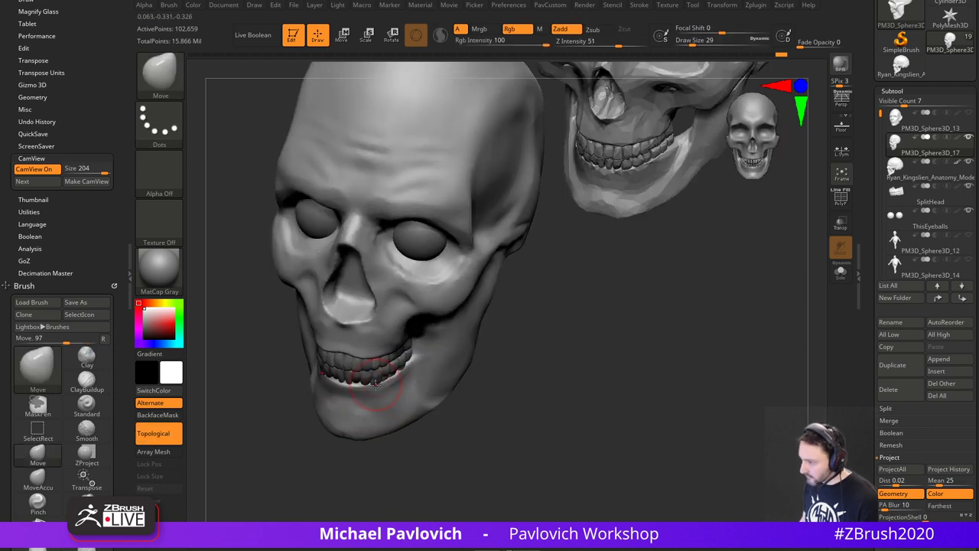
mouse_move(575, 373)
right_down()
mouse_move(551, 354)
mouse_move(661, 338)
right_up()
key(2)
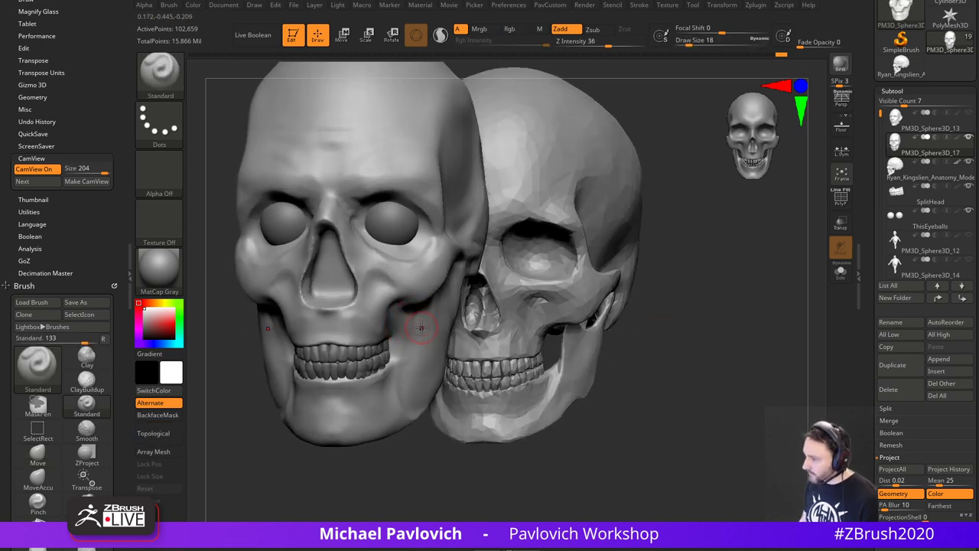
- Sculpt the front edge of the jaw ramus beside the back teeth with the Standard brush and smooth it
right_drag(441, 450, 383, 440)
drag(447, 299, 426, 363)
right_drag(526, 375, 500, 417)
alt+right_drag(580, 450, 556, 436)
key(shift)
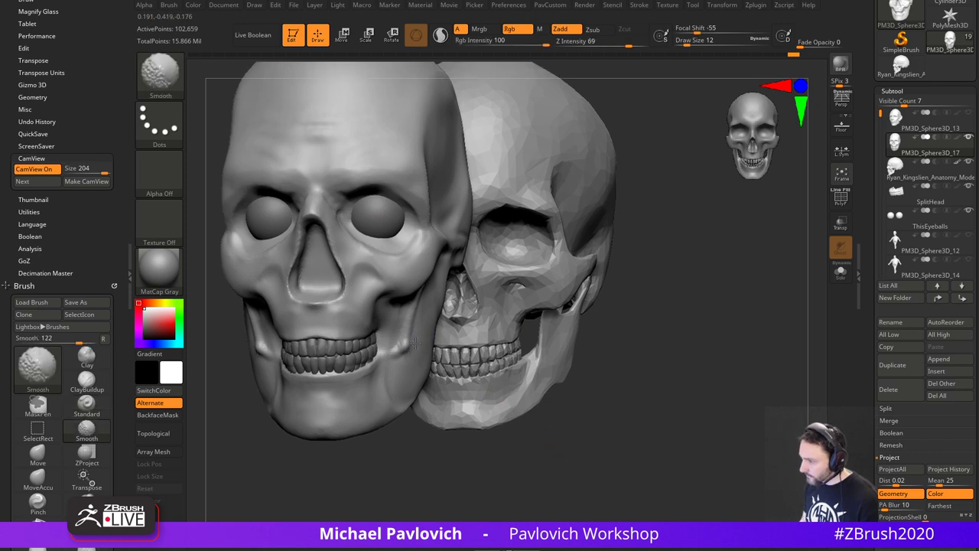
shift+drag(414, 335, 394, 367)
mouse_move(646, 417)
alt+right_down()
mouse_move(643, 372)
mouse_move(610, 372)
alt+right_up()
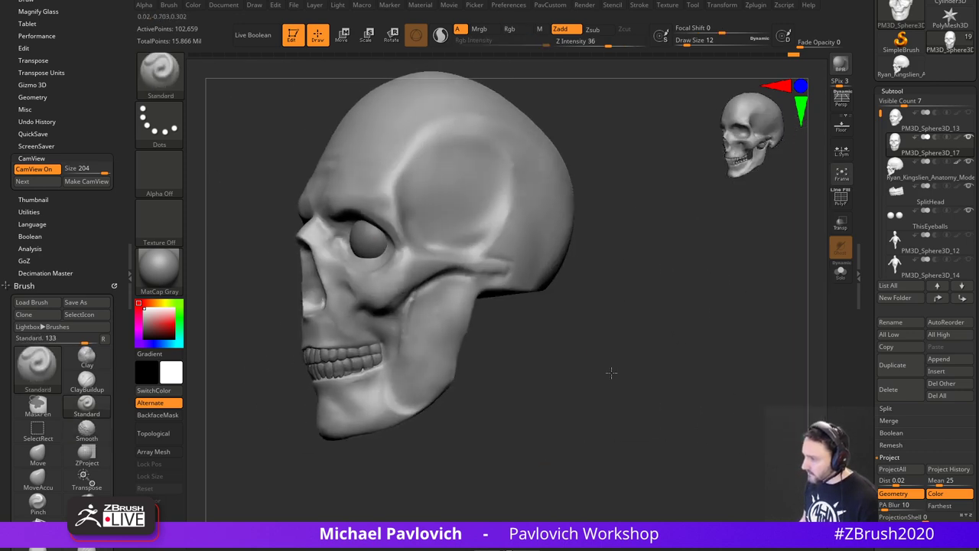
- Refine the front of the ramus below the cheekbone with the Standard brush at draw size 17 and smooth the stroke
key(s)
drag(486, 313, 493, 312)
key(s)
drag(428, 307, 419, 308)
shift+drag(417, 314, 424, 360)
right_drag(430, 356, 444, 303)
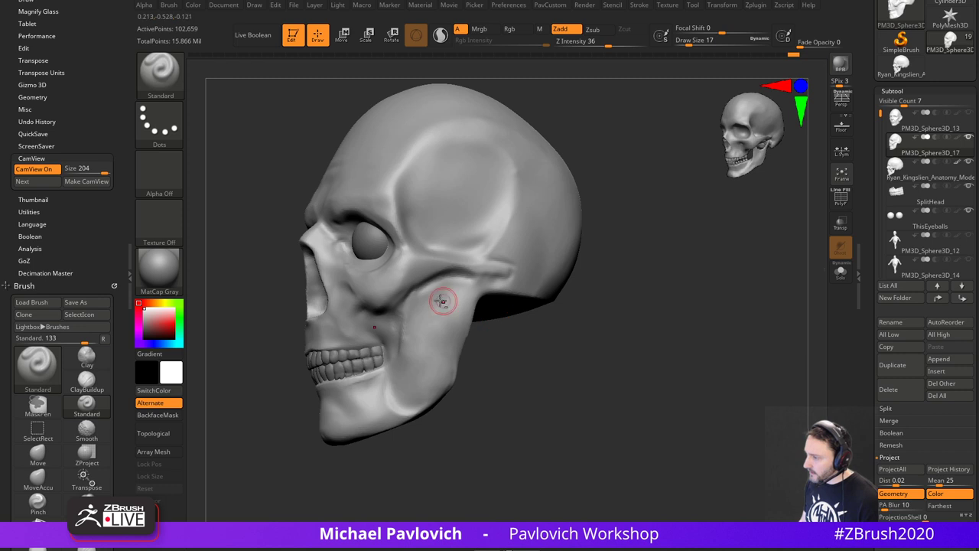
- Mask the upper end of the jaw ramus along the underside of the cheekbone arch at draw size 14
key(ctrl)
mouse_move(424, 304)
ctrl+mouse_down()
mouse_move(413, 311)
mouse_move(458, 283)
mouse_move(474, 288)
ctrl+mouse_up()
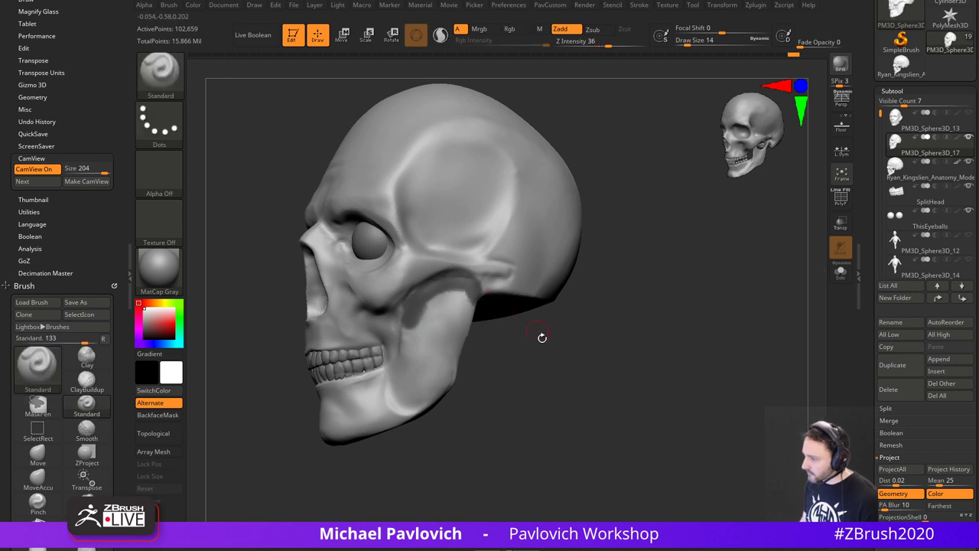
right_drag(542, 337, 470, 298)
ctrl+drag(455, 286, 515, 343)
right_drag(293, 301, 365, 339)
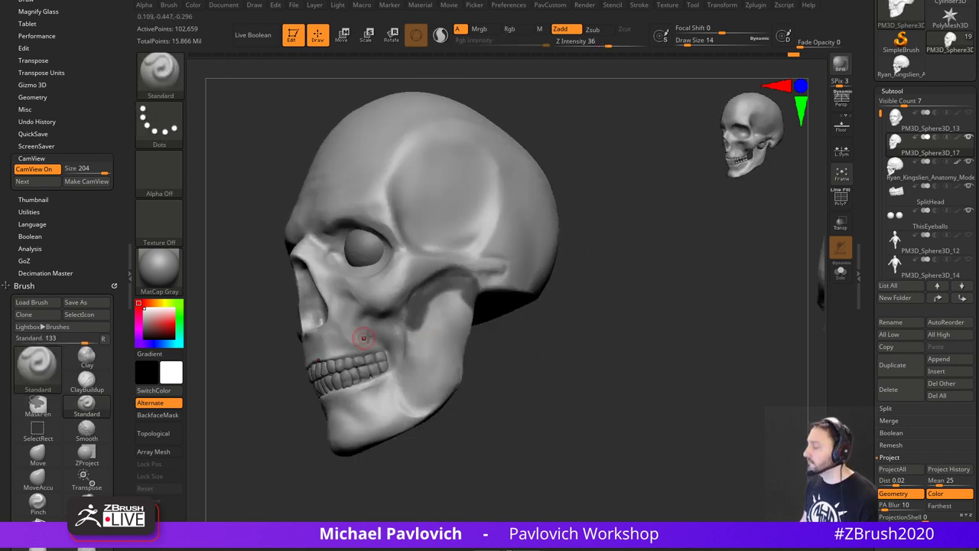
- Extend the mask down the front edge of the ramus to the back teeth at draw size 14
ctrl+drag(415, 309, 412, 363)
right_drag(520, 375, 556, 365)
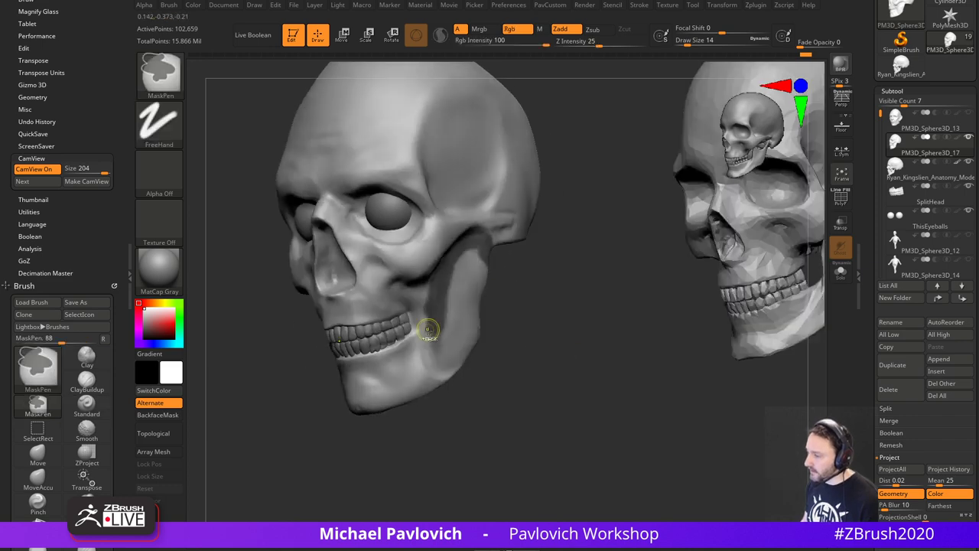
ctrl+drag(439, 287, 418, 346)
mouse_move(482, 351)
right_down()
mouse_move(503, 352)
mouse_move(404, 351)
right_up()
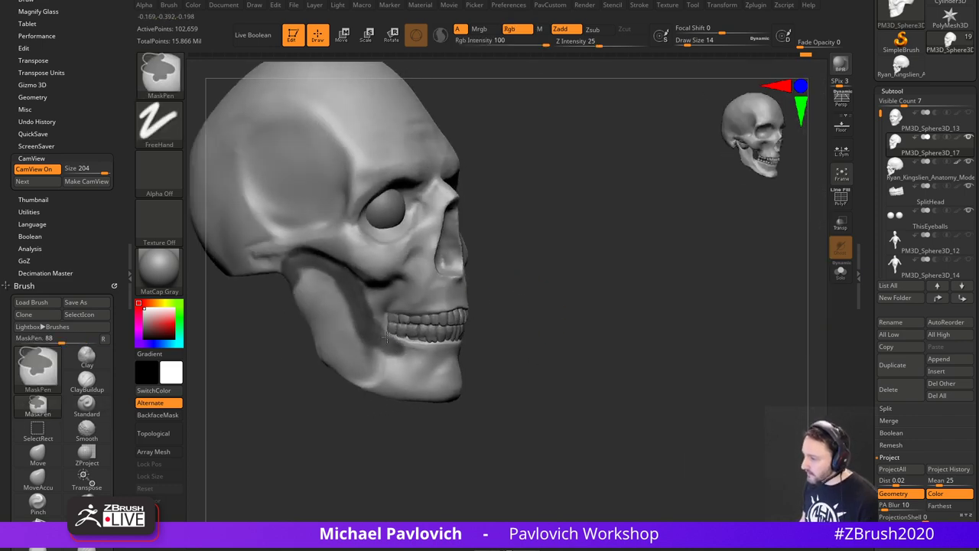
ctrl+drag(386, 337, 464, 347)
right_drag(491, 339, 551, 328)
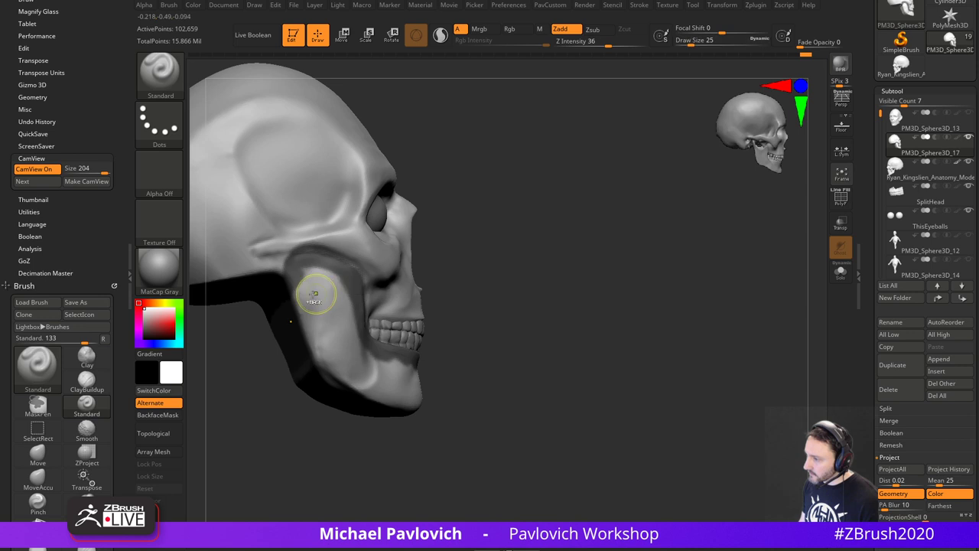
- Fill the mask across the outer face and rear edge of the ramus, starting with draw size 25
mouse_move(312, 286)
ctrl+mouse_down()
mouse_move(317, 313)
mouse_move(339, 306)
ctrl+mouse_up()
right_drag(339, 306, 333, 328)
mouse_move(332, 329)
ctrl+mouse_down()
mouse_move(301, 298)
mouse_move(299, 337)
mouse_move(219, 379)
mouse_move(286, 297)
ctrl+mouse_up()
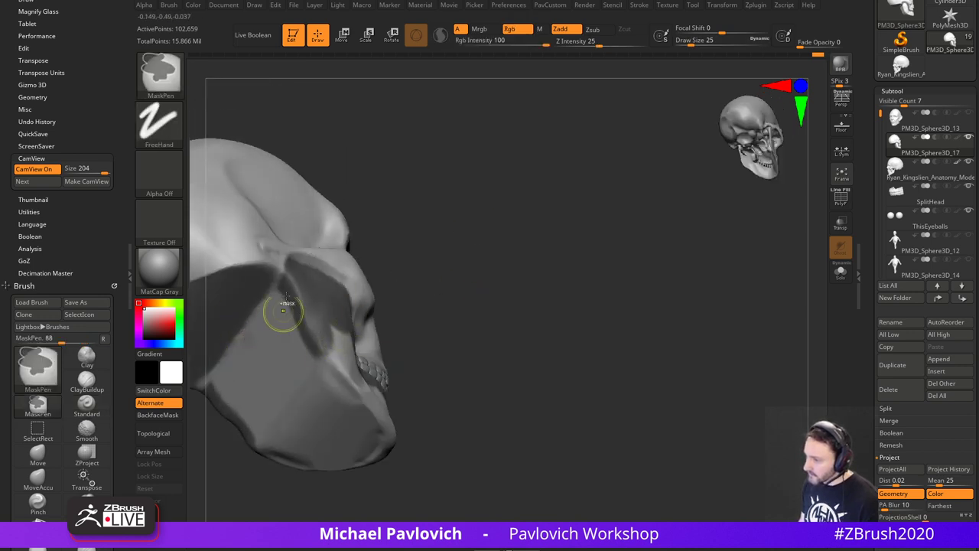
mouse_move(336, 306)
right_down()
mouse_move(559, 334)
mouse_move(323, 291)
right_up()
key(s)
ctrl+drag(273, 275, 294, 302)
- Mask the body of the lower jaw and the chin below the tooth row at draw size 20
mouse_move(489, 245)
right_down()
mouse_move(525, 230)
mouse_move(459, 264)
right_up()
key(s)
drag(383, 334, 380, 335)
ctrl+drag(348, 330, 445, 281)
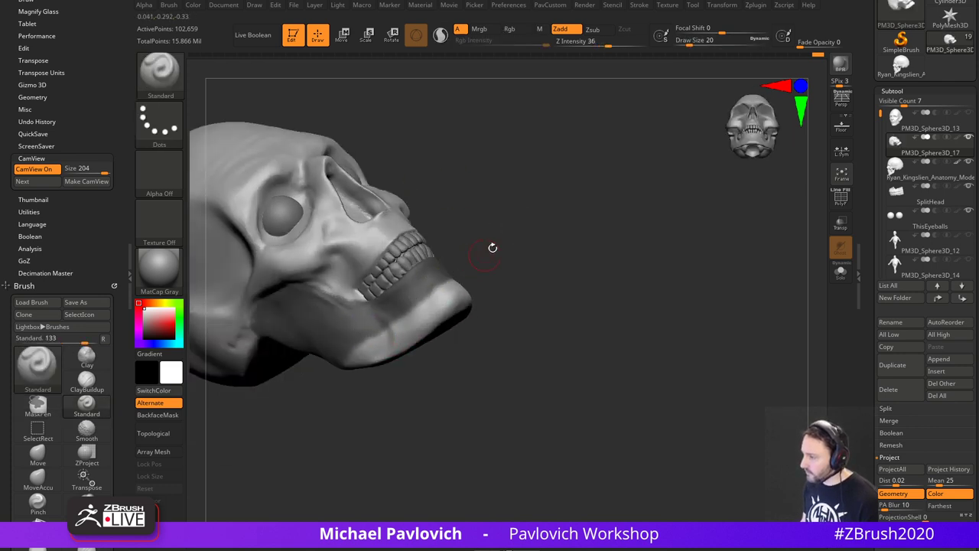
right_drag(493, 248, 490, 306)
mouse_move(473, 290)
ctrl+mouse_down()
mouse_move(428, 315)
mouse_move(453, 309)
ctrl+mouse_up()
right_drag(518, 304, 498, 245)
mouse_move(374, 341)
ctrl+mouse_down()
mouse_move(410, 315)
mouse_move(414, 325)
ctrl+mouse_up()
- Complete the jaw mask along the lower edge and underside of the chin
right_drag(481, 294, 490, 237)
ctrl+drag(349, 380, 411, 341)
right_drag(481, 310, 459, 294)
ctrl+drag(395, 350, 451, 323)
right_drag(511, 298, 547, 328)
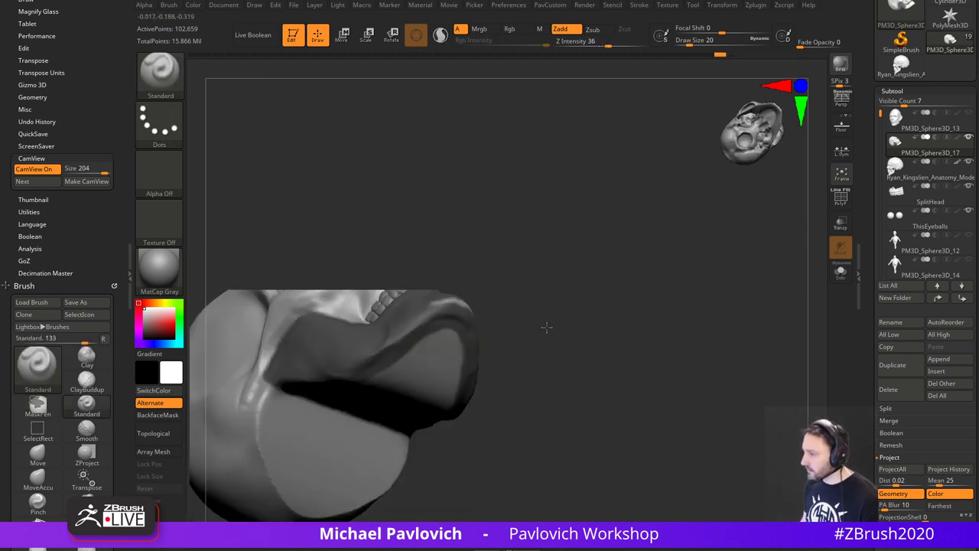
drag(546, 327, 536, 341)
ctrl+drag(471, 306, 428, 320)
- Turn the masked lower jaw into its own polygroup and split it off as a separate subtool
mouse_move(632, 273)
mouse_down()
mouse_move(610, 361)
mouse_move(571, 329)
mouse_up()
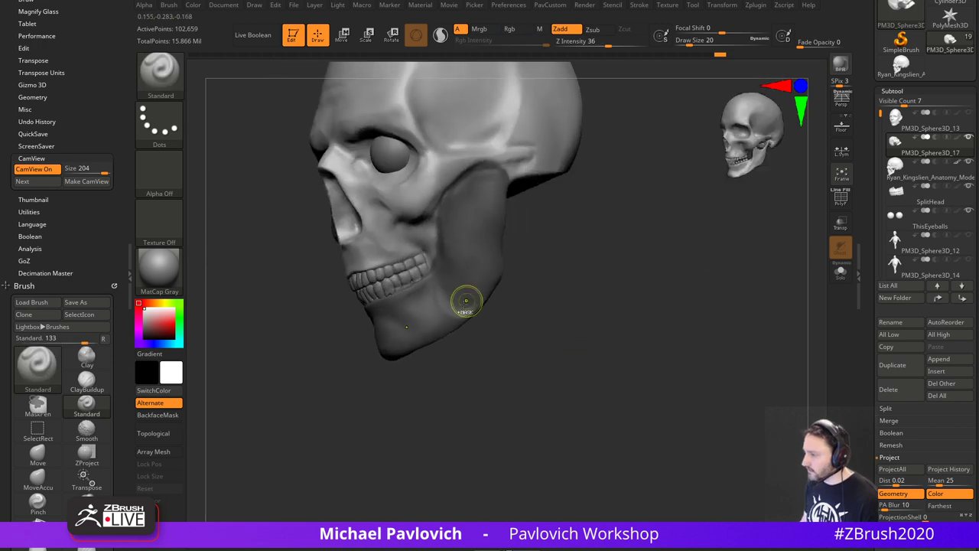
right_drag(573, 265, 567, 323)
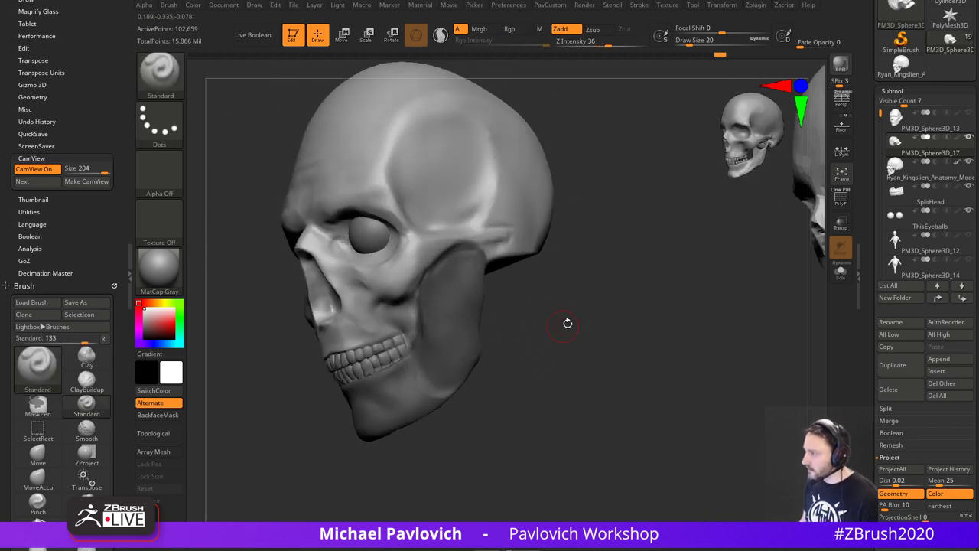
drag(568, 324, 540, 336)
mouse_move(643, 316)
mouse_down()
mouse_move(668, 345)
mouse_move(659, 355)
mouse_move(663, 339)
mouse_up()
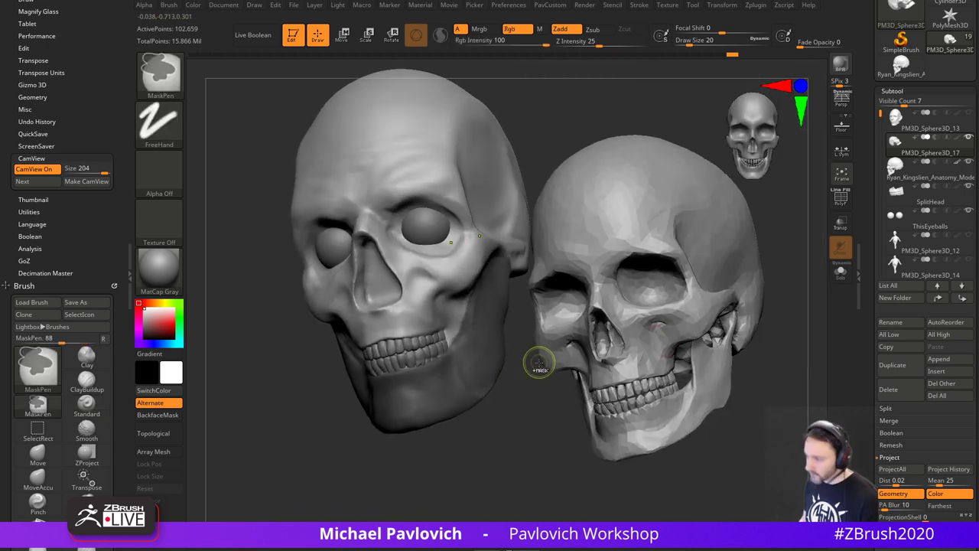
ctrl+drag(540, 363, 547, 357)
click(839, 201)
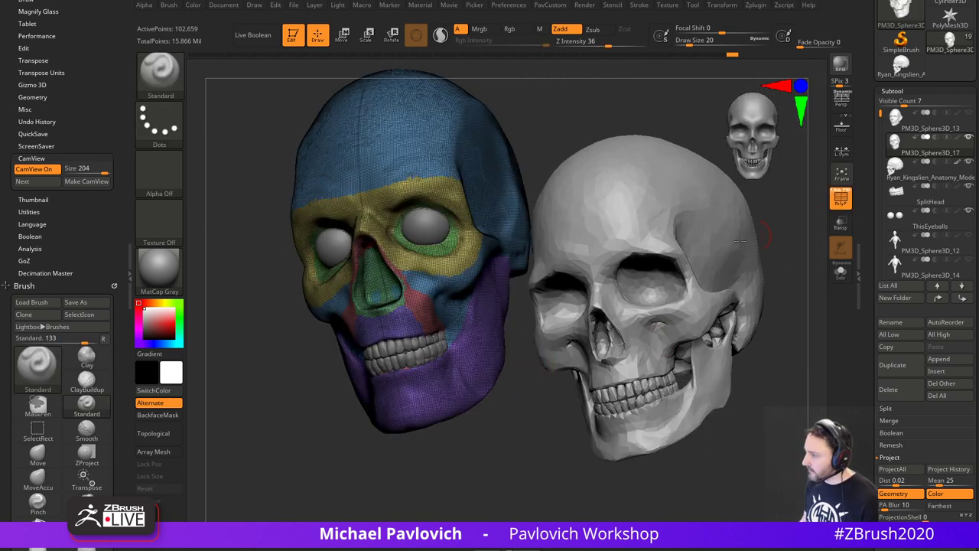
ctrl+shift+click(483, 368)
key(3)
click(575, 256)
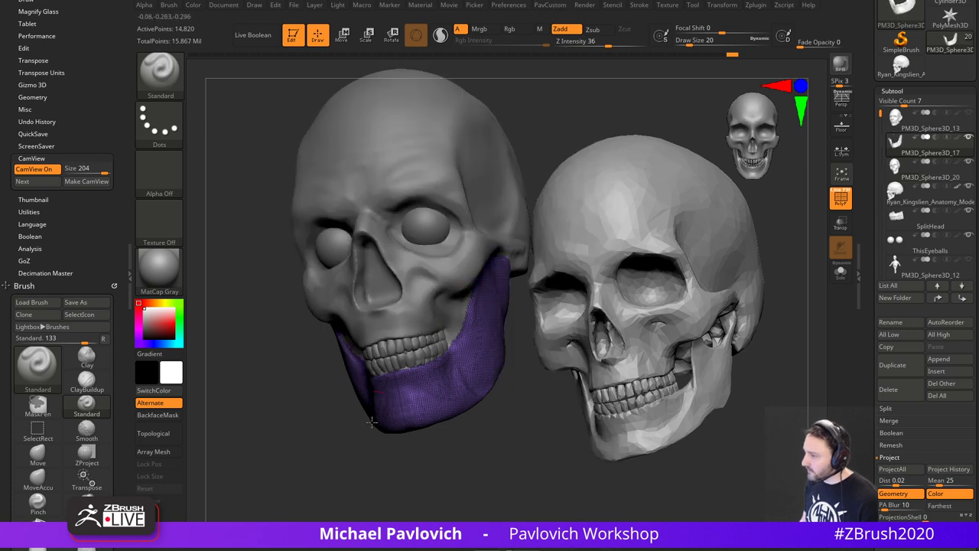
- Isolate the split lower jaw in Solo mode and view its ragged open edges
drag(487, 454, 507, 430)
click(841, 272)
drag(614, 301, 642, 344)
right_drag(642, 344, 668, 285)
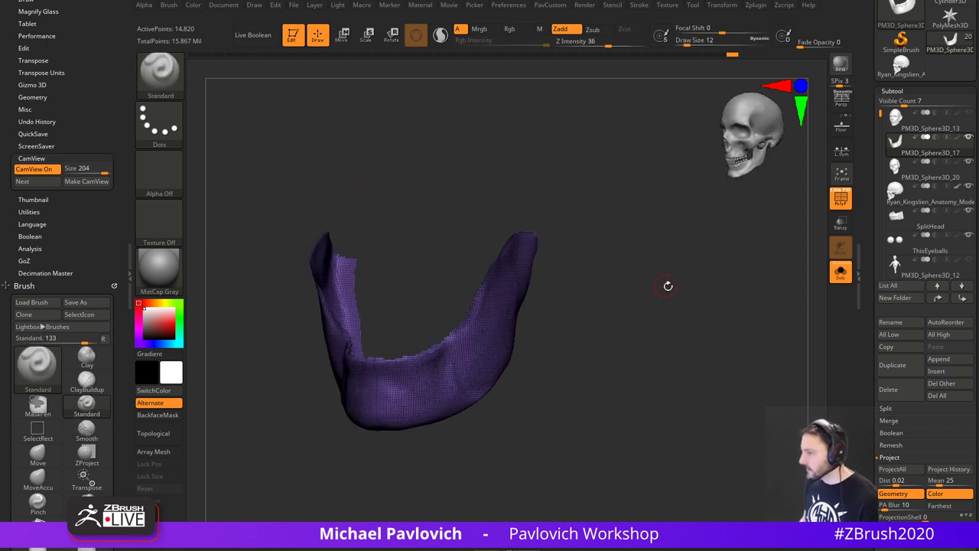
- Mask the jaw away from its open border, smooth the ragged border with Polish By Features and hide the mask display
drag(875, 350, 891, 231)
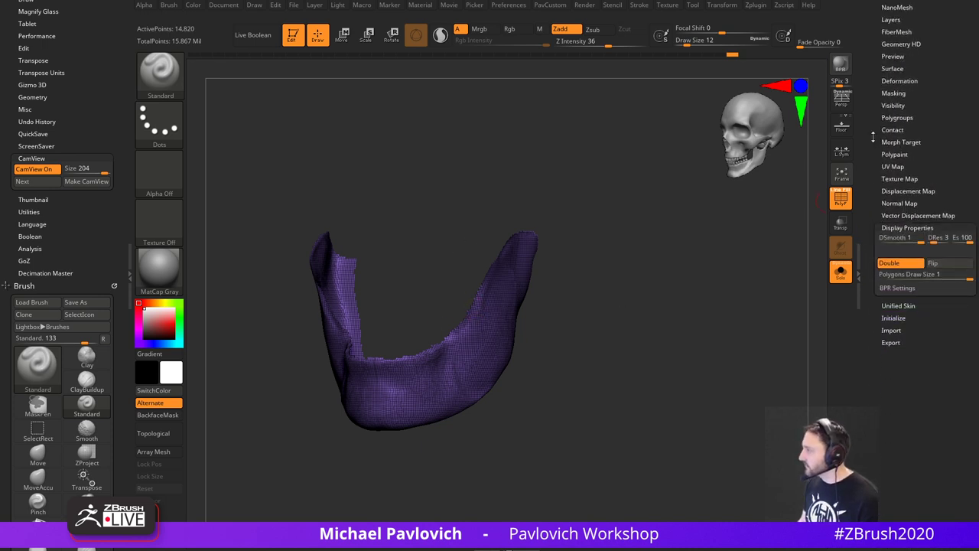
scroll(873, 137, up, 3)
click(894, 163)
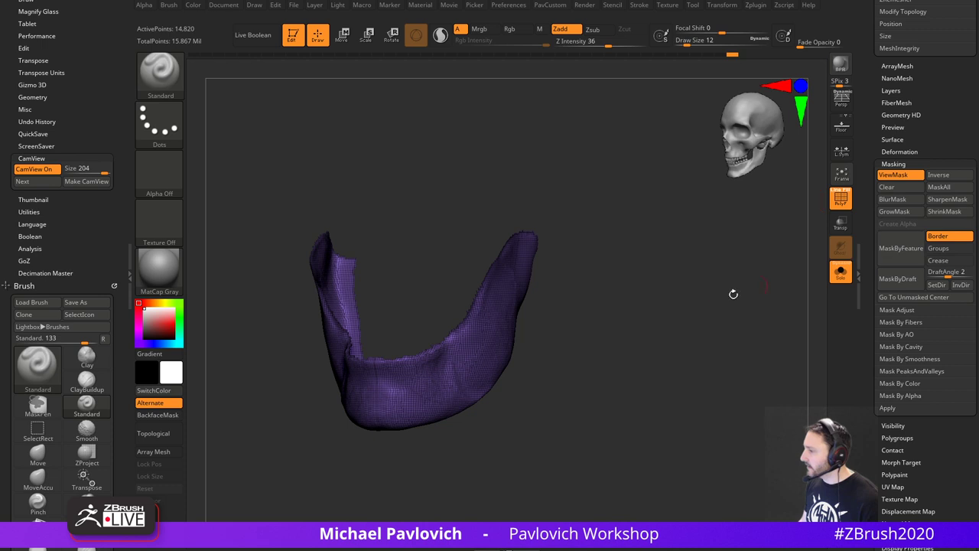
ctrl+click(702, 314)
key(2)
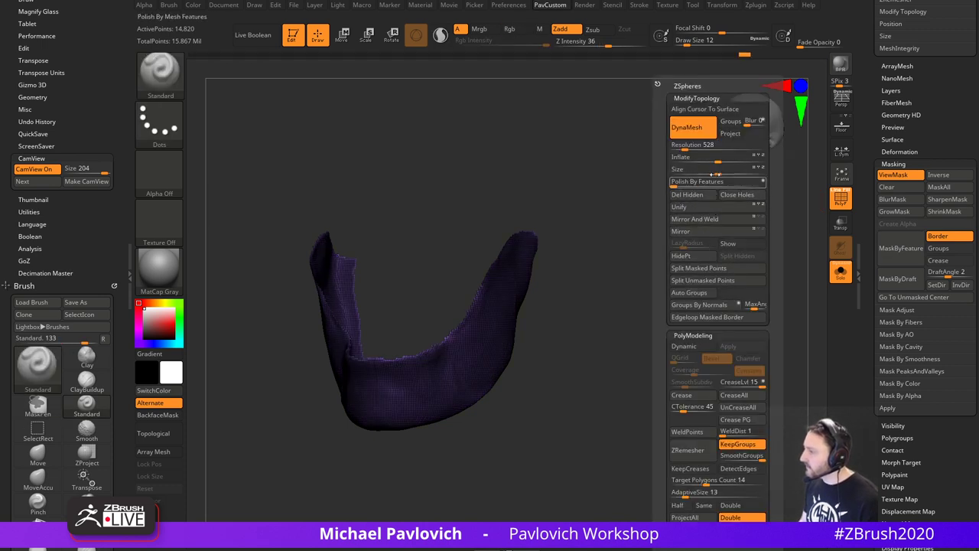
click(708, 185)
key(ctrl+h)
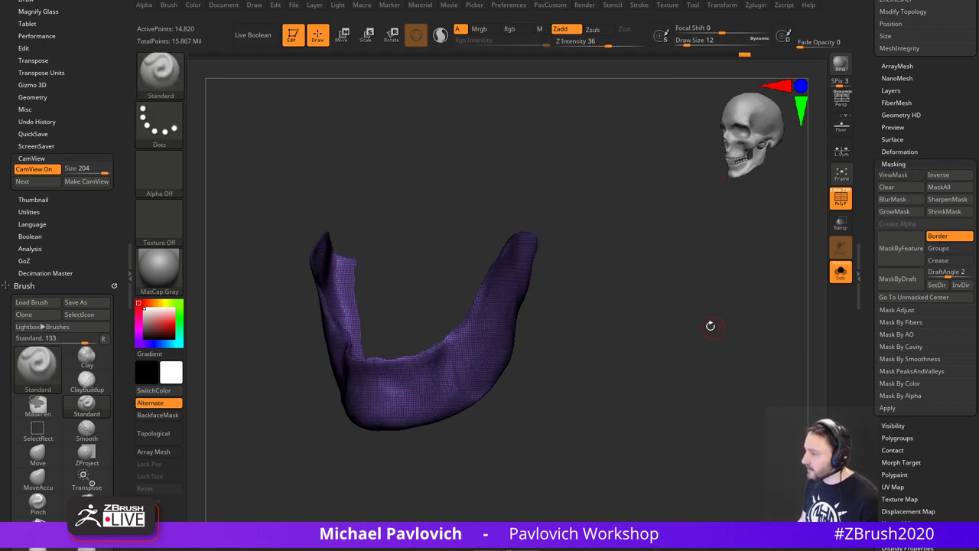
- Reduce the jaw mesh with repeated ZRemesher passes at Half, turning Keep Groups off and using adaptive size 0
key(ctrl+1)
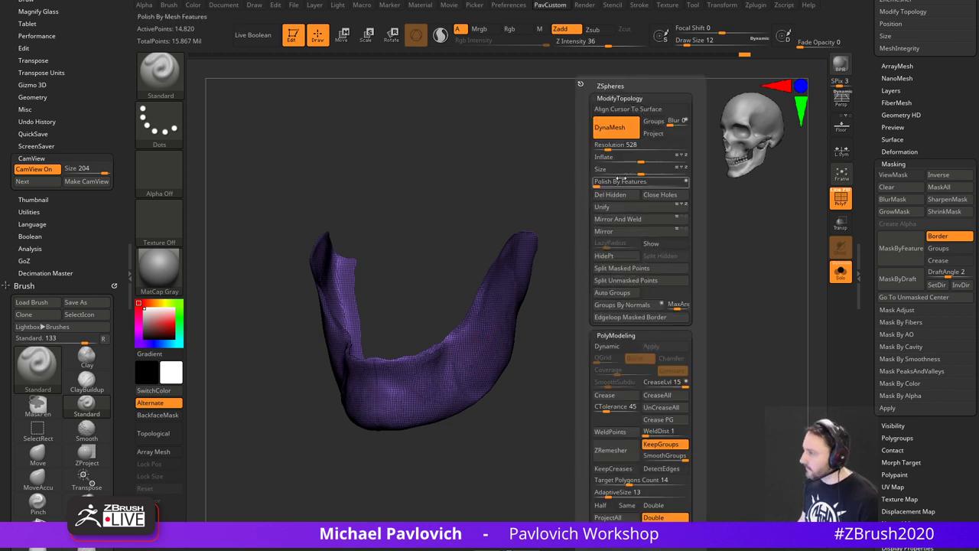
click(618, 450)
key(ctrl+1)
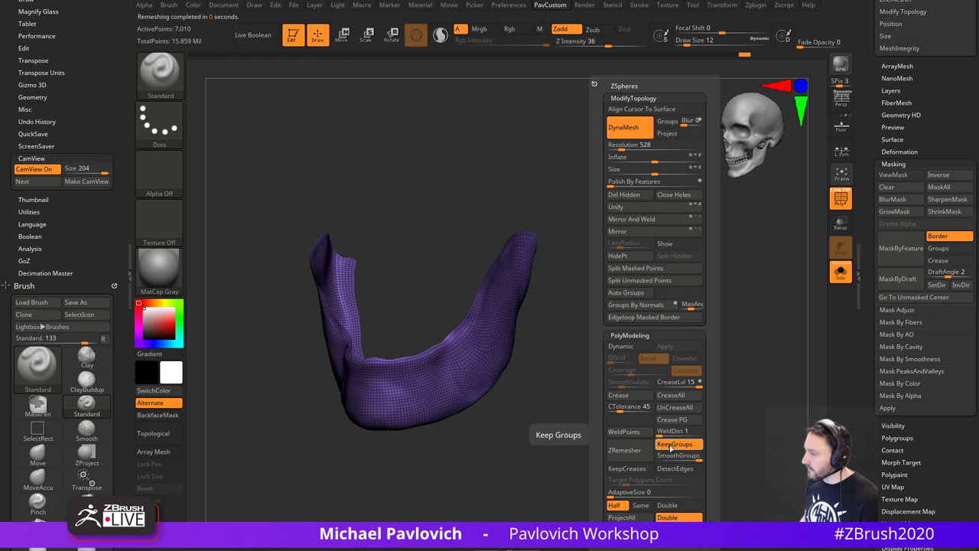
click(636, 451)
click(638, 450)
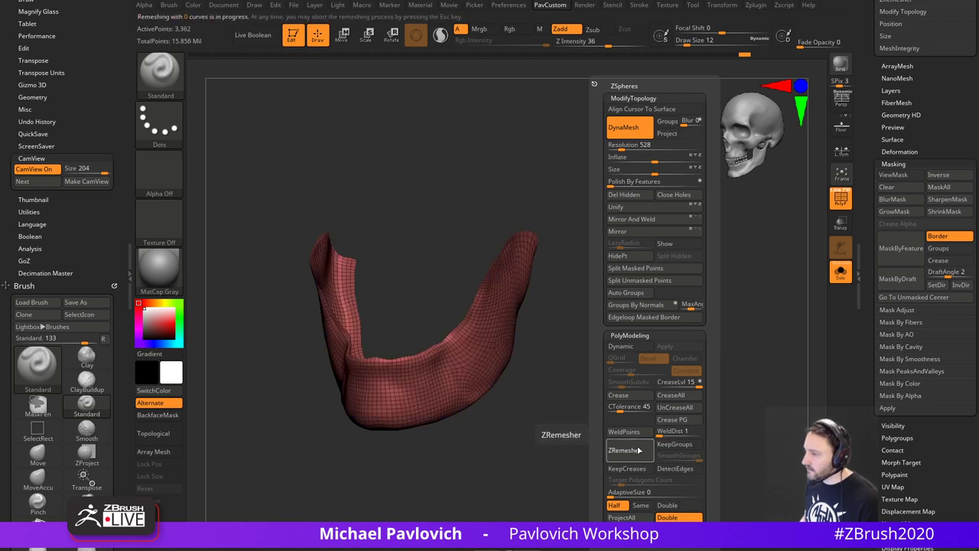
click(640, 450)
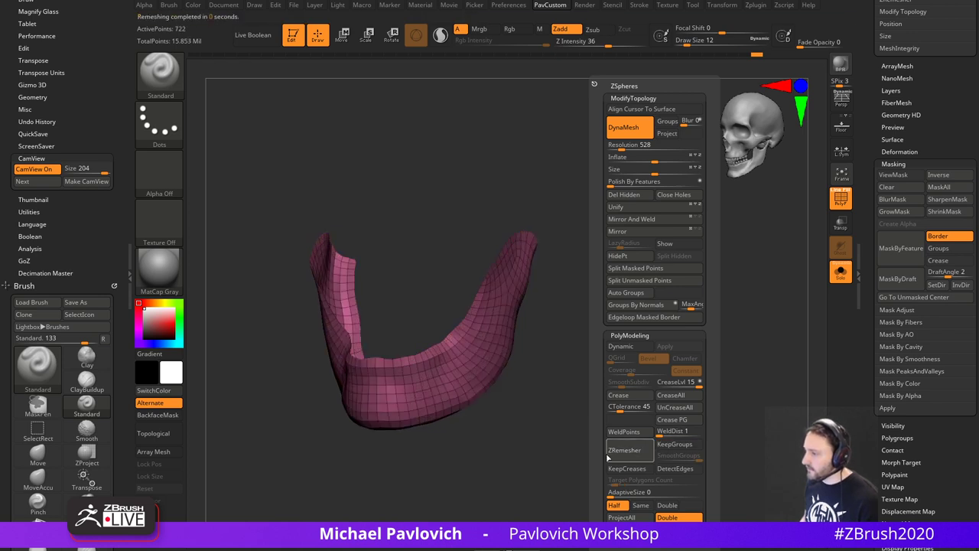
- Give the jaw shell thickness with ZModeler's Extrude polygon action on Polygroup All, and turn Solo mode off
mouse_move(585, 337)
ctrl+right_down()
mouse_move(605, 334)
mouse_move(528, 324)
mouse_move(524, 300)
ctrl+right_up()
key(b)
key(z)
key(m)
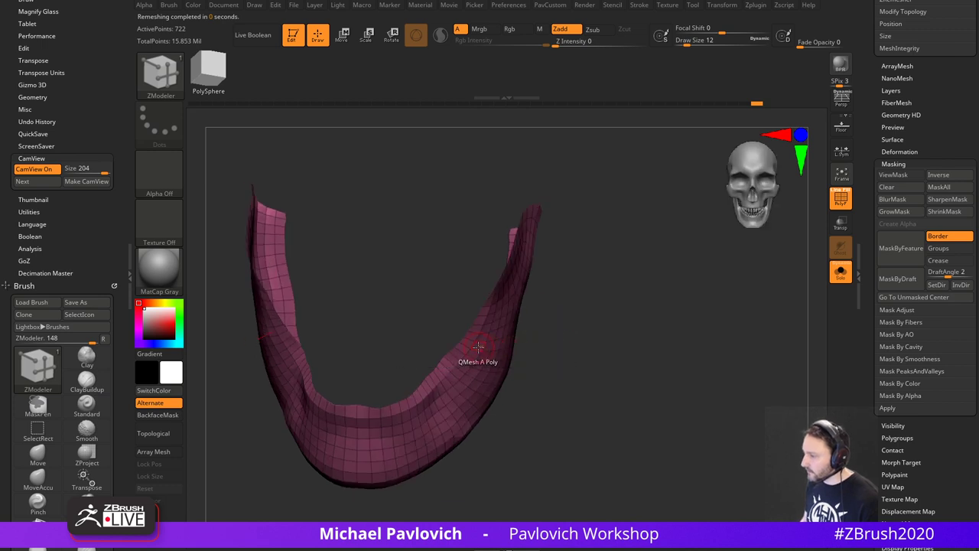
key(space)
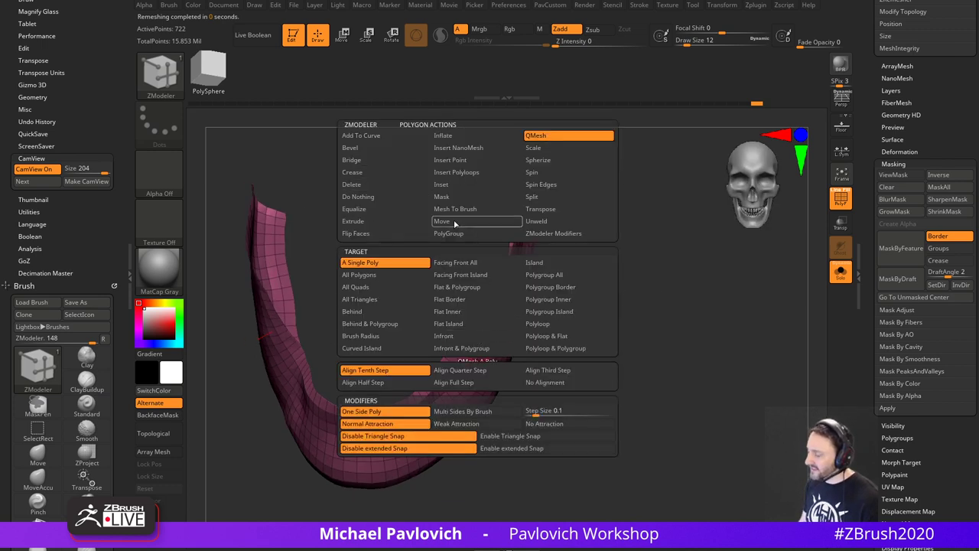
click(369, 225)
click(527, 277)
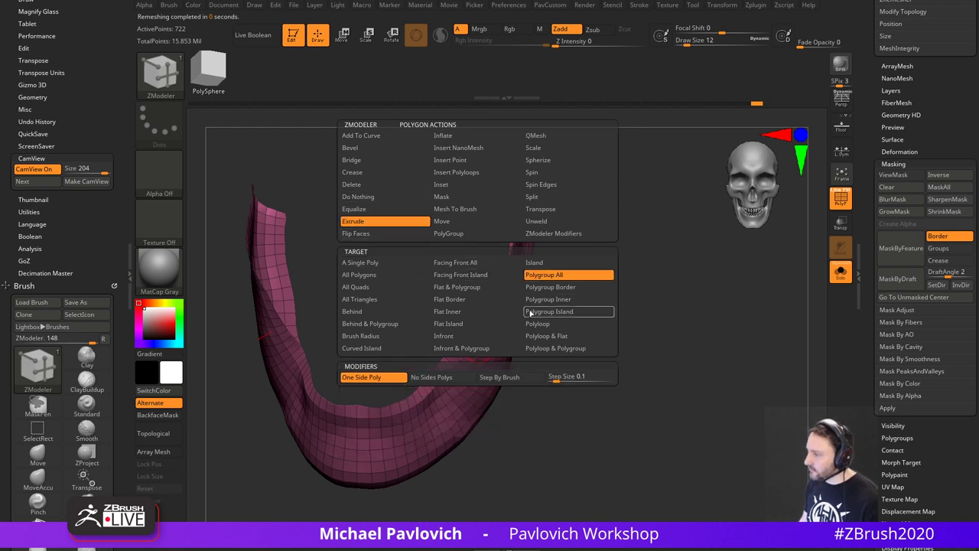
right_drag(499, 328, 488, 359)
drag(479, 356, 448, 342)
ctrl+right_drag(528, 340, 745, 306)
click(859, 275)
click(841, 273)
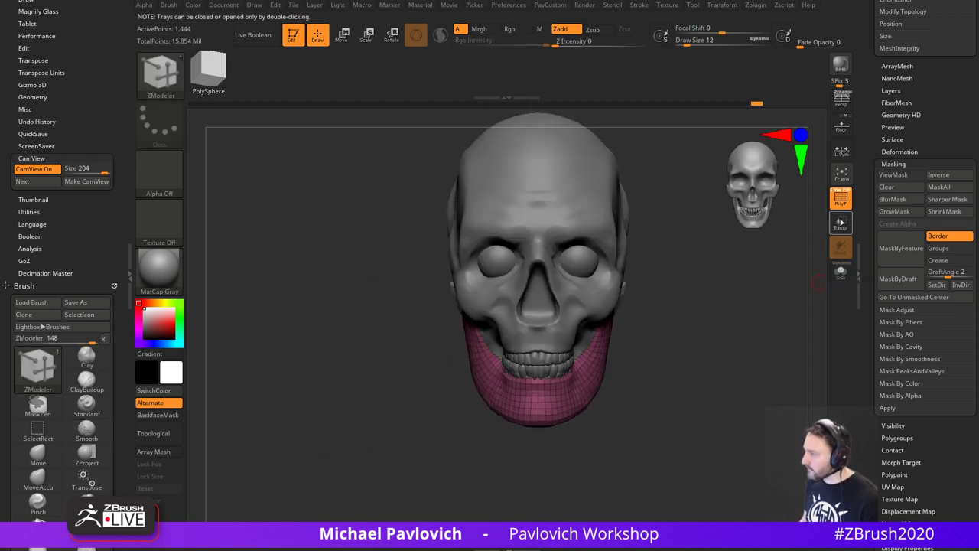
- Turn off the polyframe display and select the upper skull subtool in side view
key(shift+f)
key(f)
mouse_move(688, 347)
right_down()
mouse_move(660, 334)
mouse_move(663, 354)
mouse_move(658, 348)
right_up()
alt+click(531, 254)
key(s)
drag(650, 346, 663, 341)
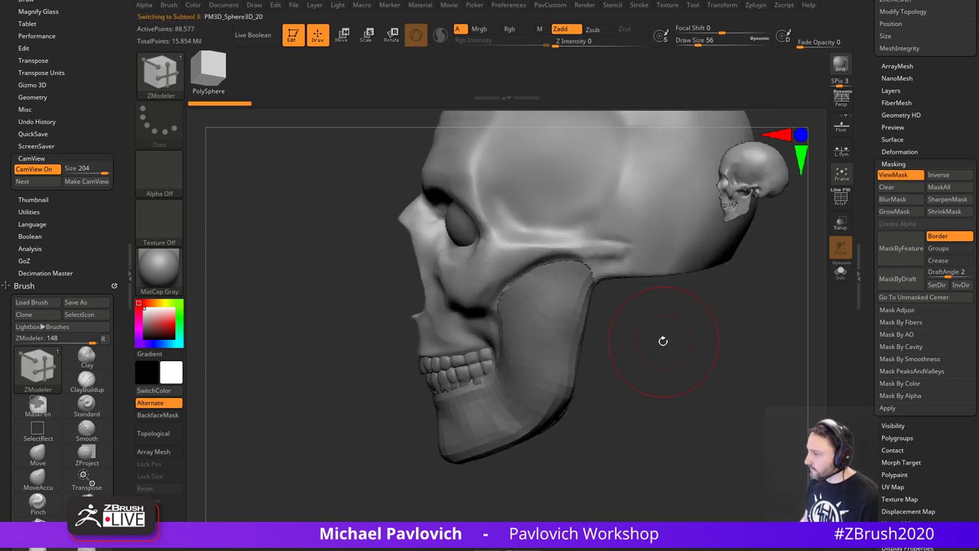
key(s)
- Pull a notch into the top edge of the jaw ramus with the Move brush at draw size 41, undoing a pull on the jaw angle
alt+click(554, 333)
alt+right_drag(643, 313, 642, 339)
key(s)
drag(522, 331, 517, 330)
key(b)
key(m)
key(v)
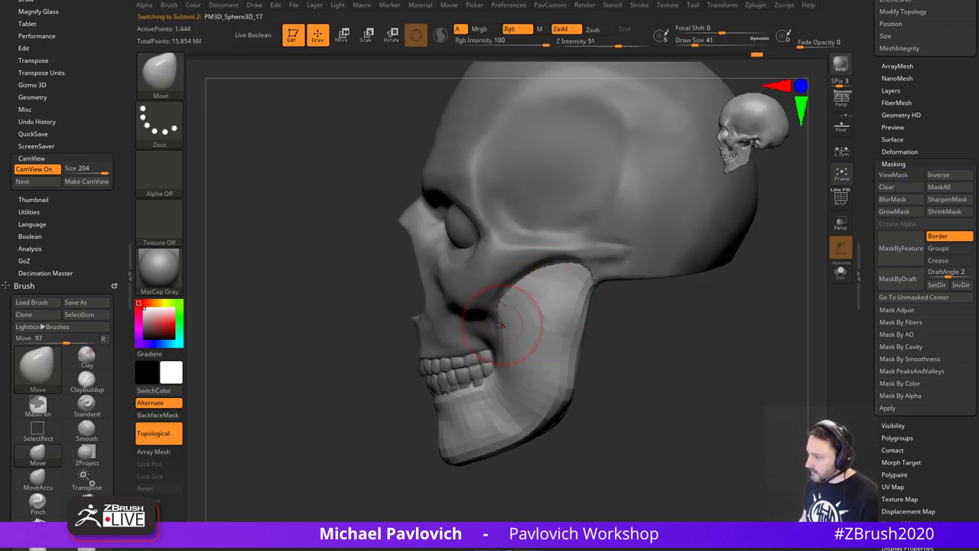
drag(539, 270, 544, 288)
drag(541, 280, 540, 294)
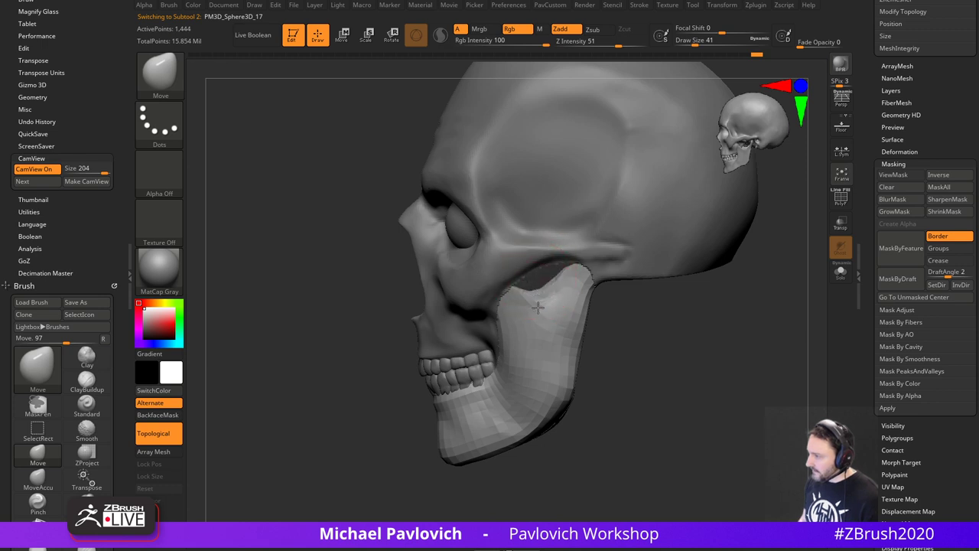
mouse_move(571, 398)
mouse_down()
mouse_move(567, 408)
mouse_move(602, 389)
mouse_up()
key(ctrl+z)
- Set the draw size to 18, select the upper skull subtool and compare it with the reference skull
key(s)
right_drag(625, 383, 677, 377)
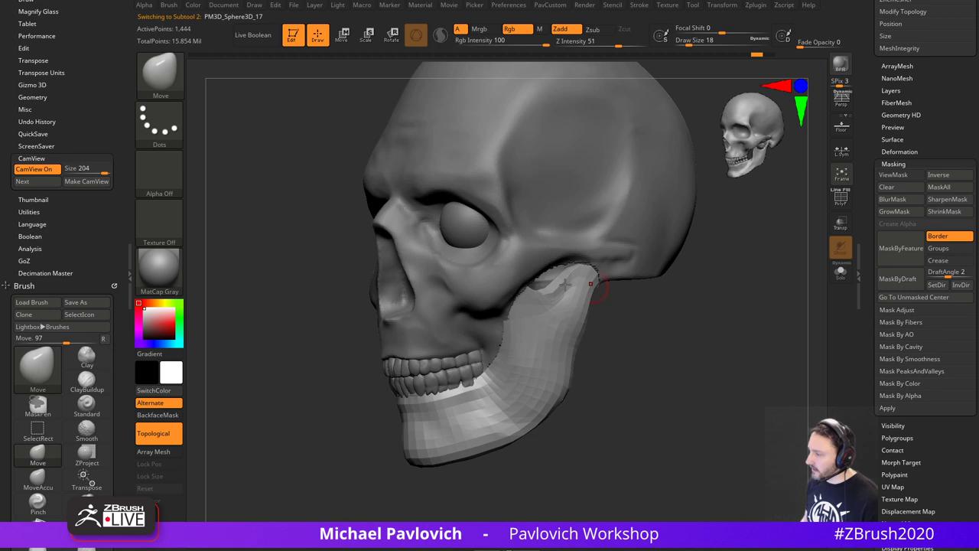
alt+click(632, 258)
right_drag(667, 327, 723, 334)
mouse_move(723, 334)
mouse_down()
mouse_move(696, 339)
mouse_move(714, 330)
mouse_up()
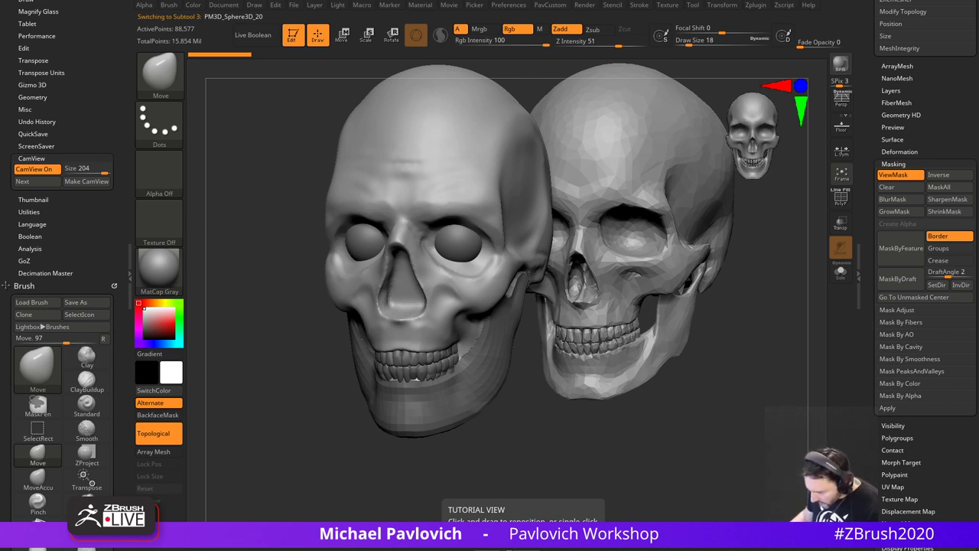
- Switch to the Chrome browser to examine the reference image of the open mechanical face
drag(572, 550, 563, 117)
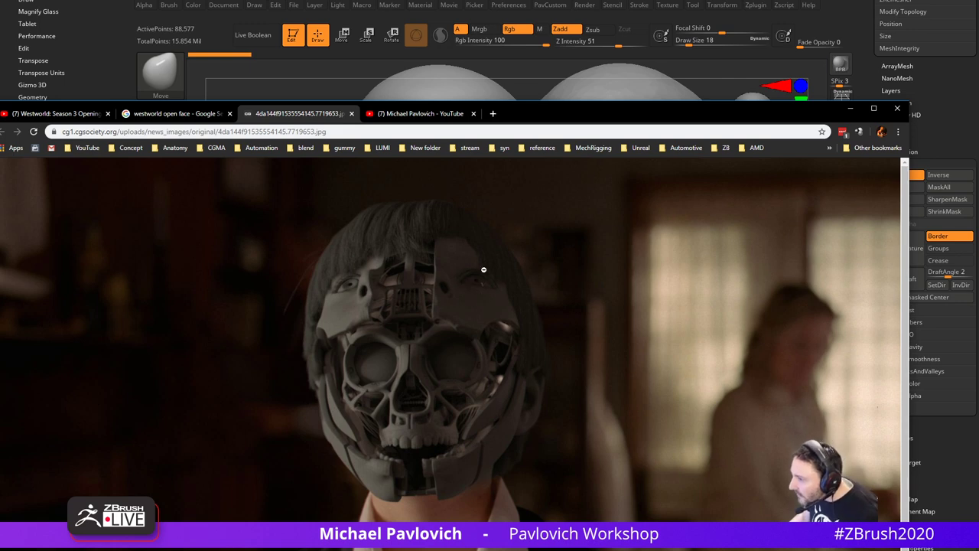
- Switch to the Chrome browser and look through the created playlists on the YouTube channel page
key(alt+Tab)
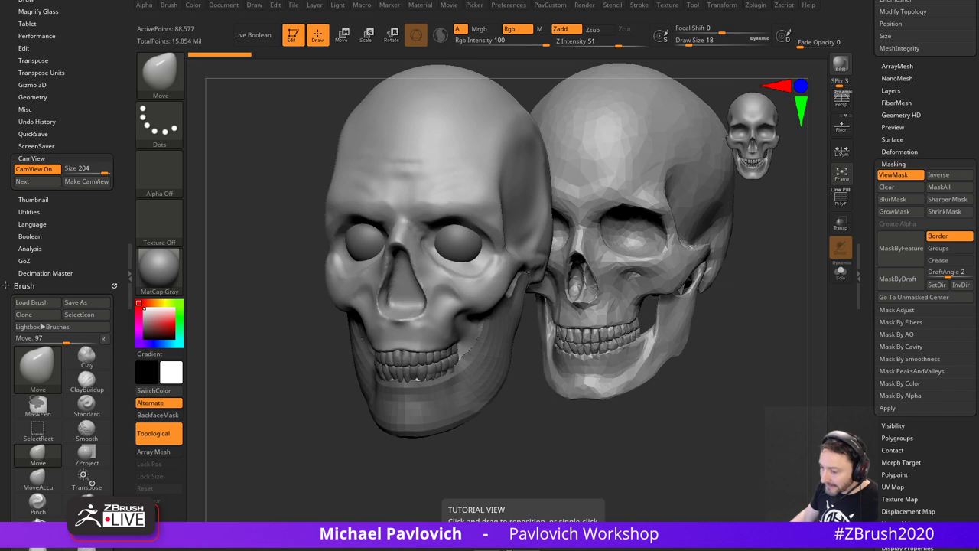
drag(605, 550, 561, 19)
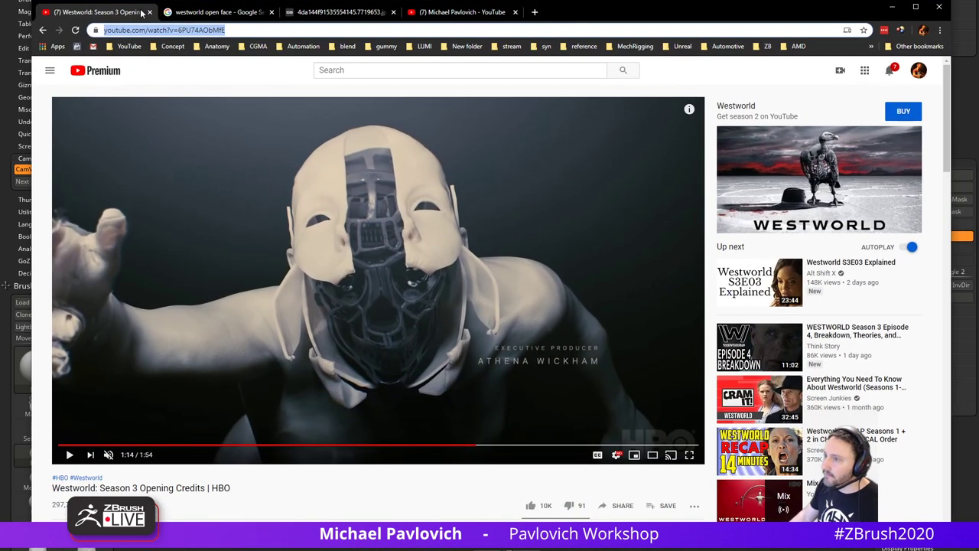
click(454, 13)
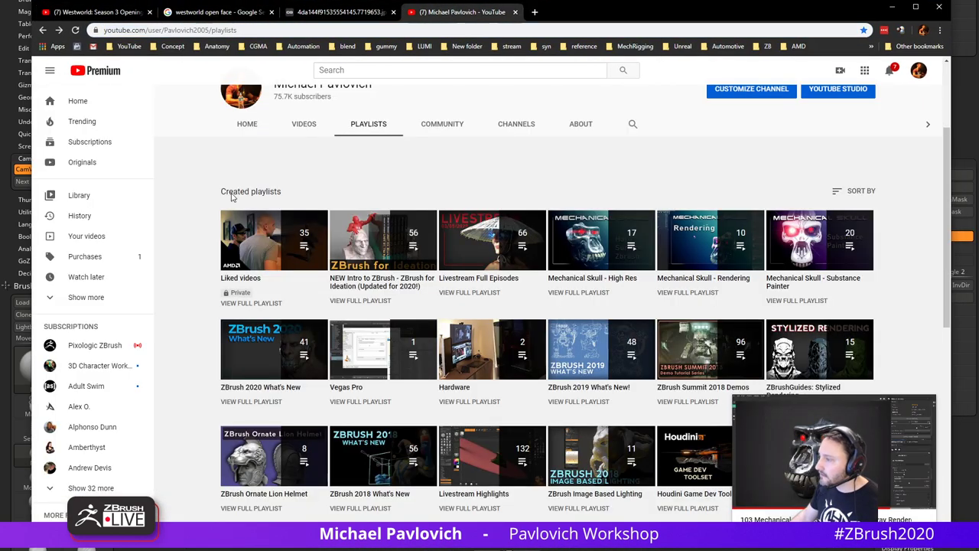
scroll(476, 323, down, 2)
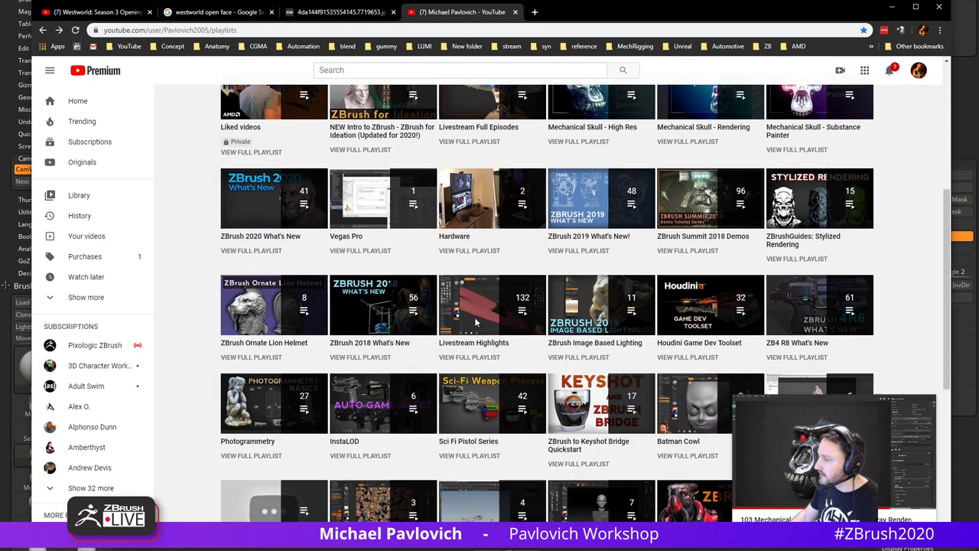
scroll(476, 323, down, 1)
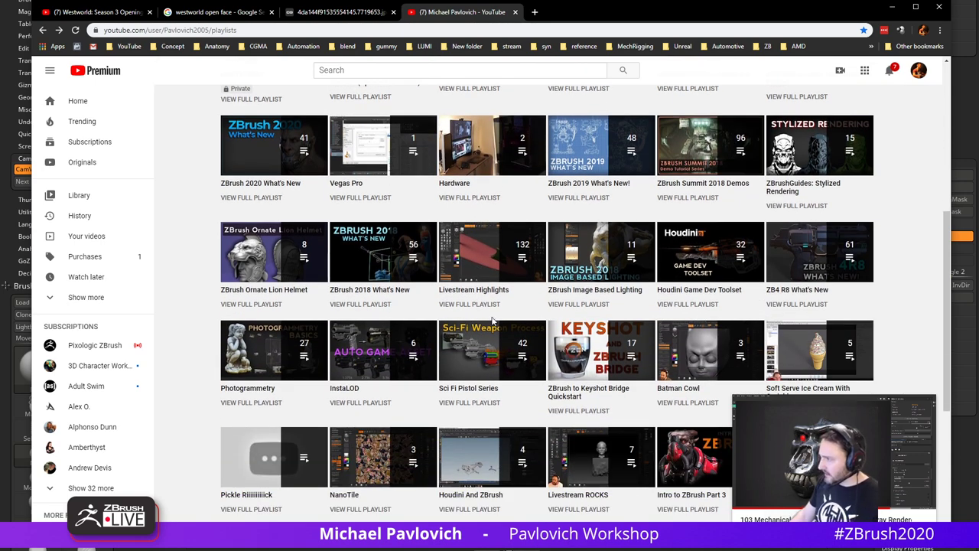
scroll(493, 321, up, 5)
scroll(493, 321, down, 9)
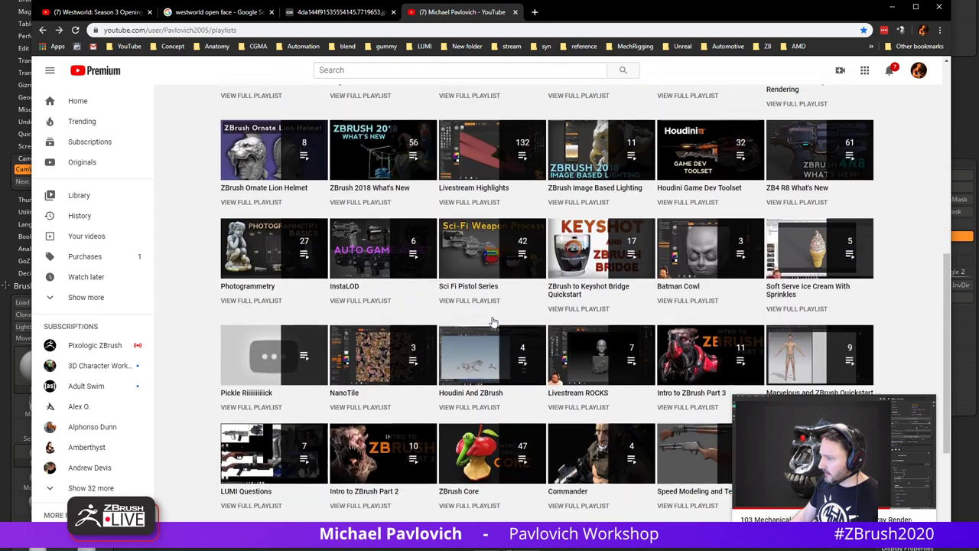
scroll(493, 322, up, 5)
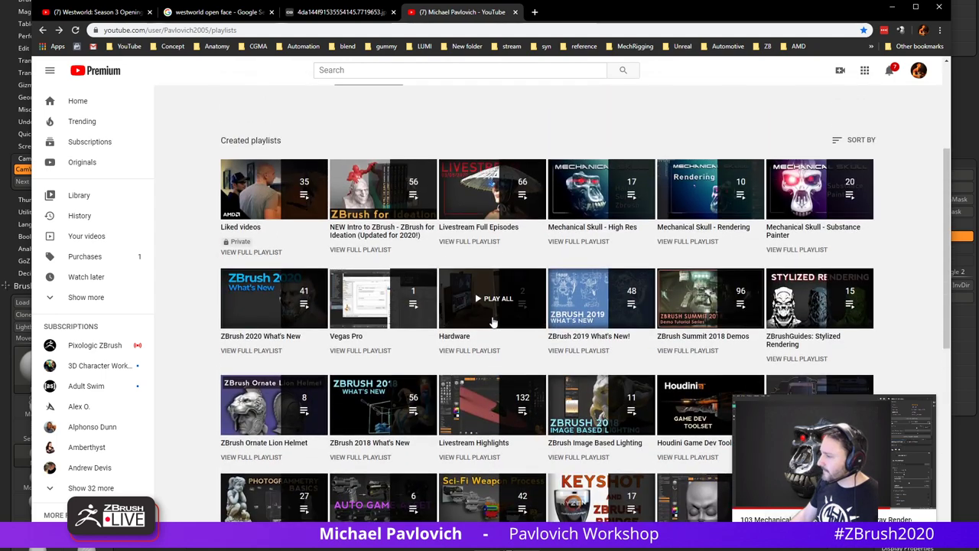
- Open ArtStation in a new browser tab and look through the artist's own portfolio page
click(534, 12)
text(art)
key(Return)
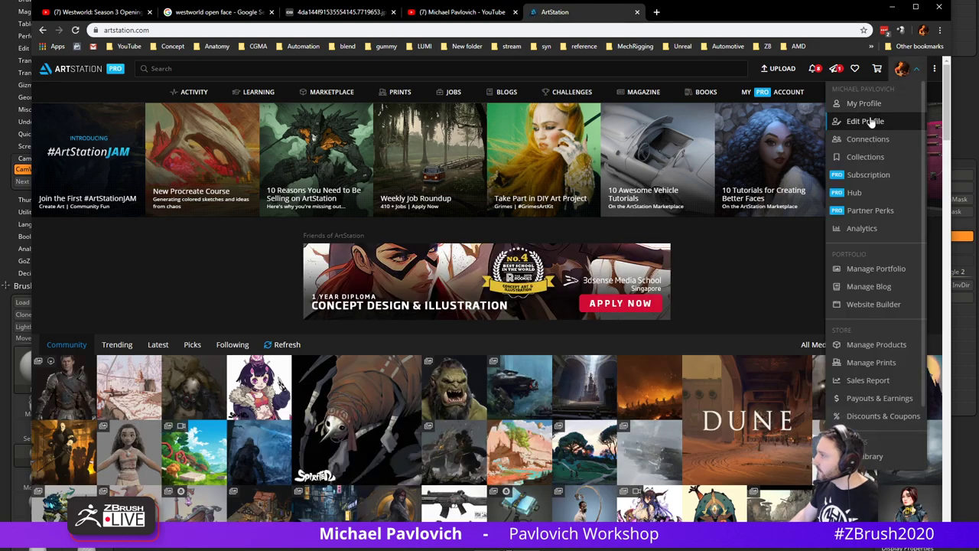
scroll(129, 266, down, 5)
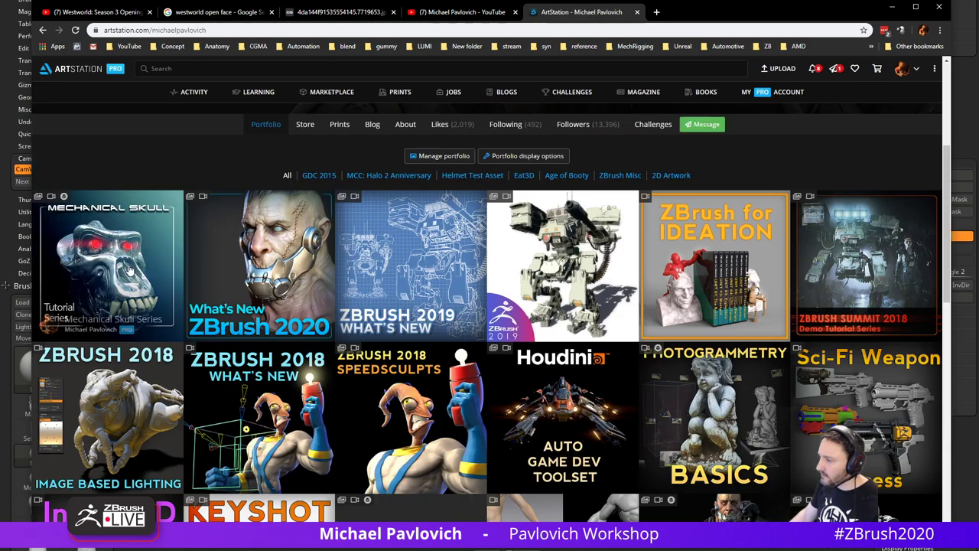
scroll(598, 286, down, 1)
scroll(573, 279, down, 1)
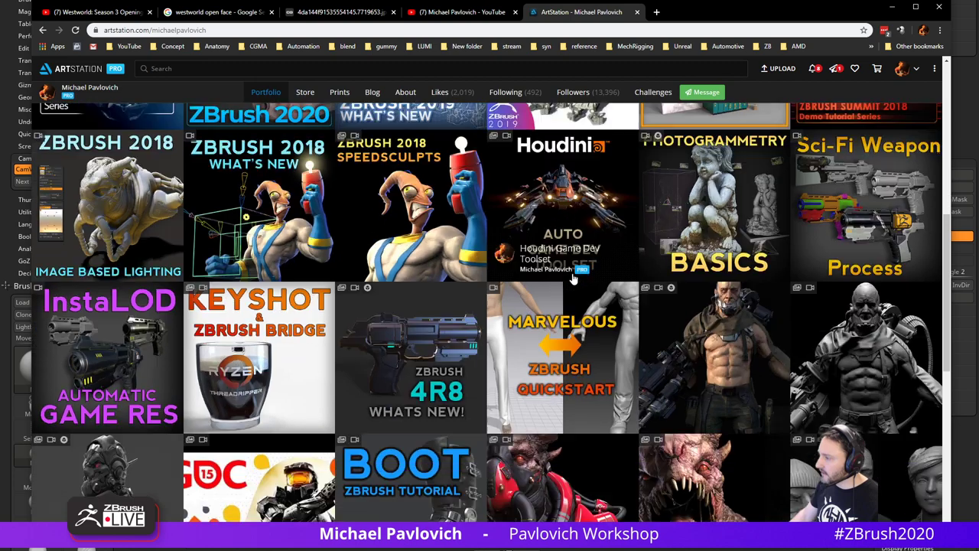
scroll(572, 279, up, 2)
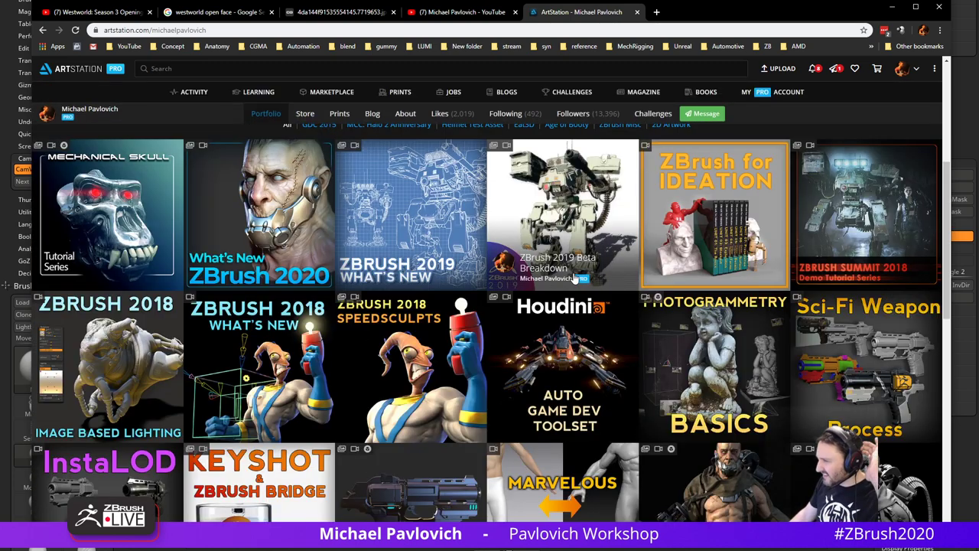
- Examine the ZBrush for Ideation project and its video playlist, and return to the portfolio page
click(701, 187)
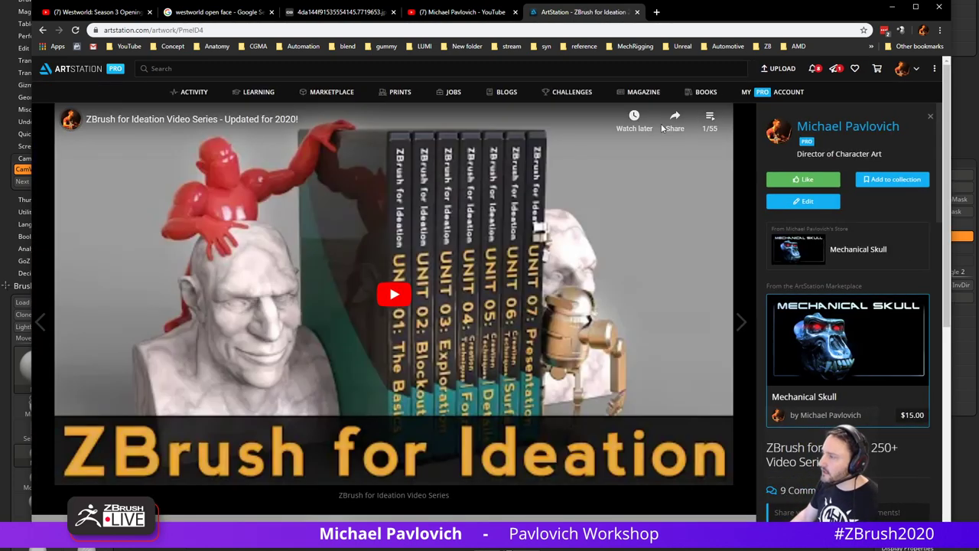
click(711, 118)
scroll(657, 236, down, 19)
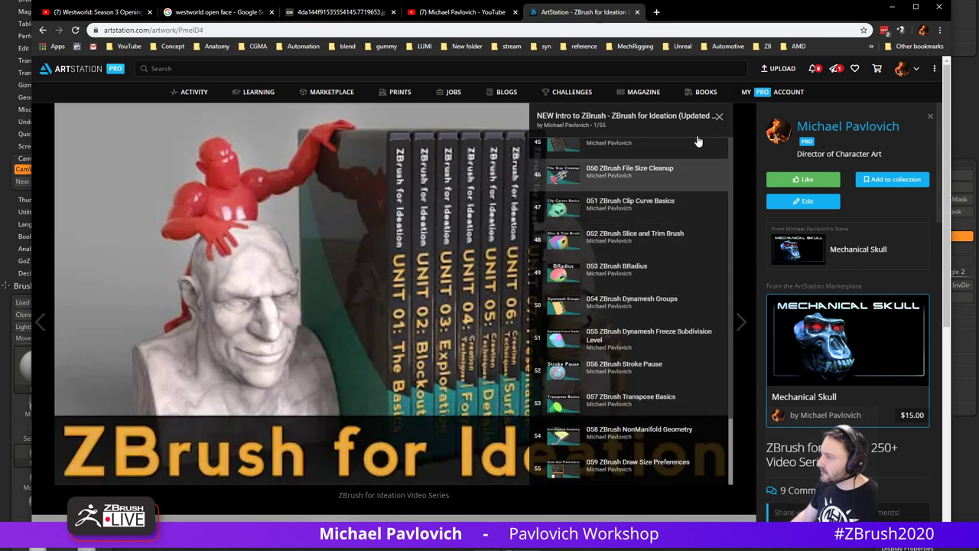
click(720, 118)
scroll(432, 229, down, 7)
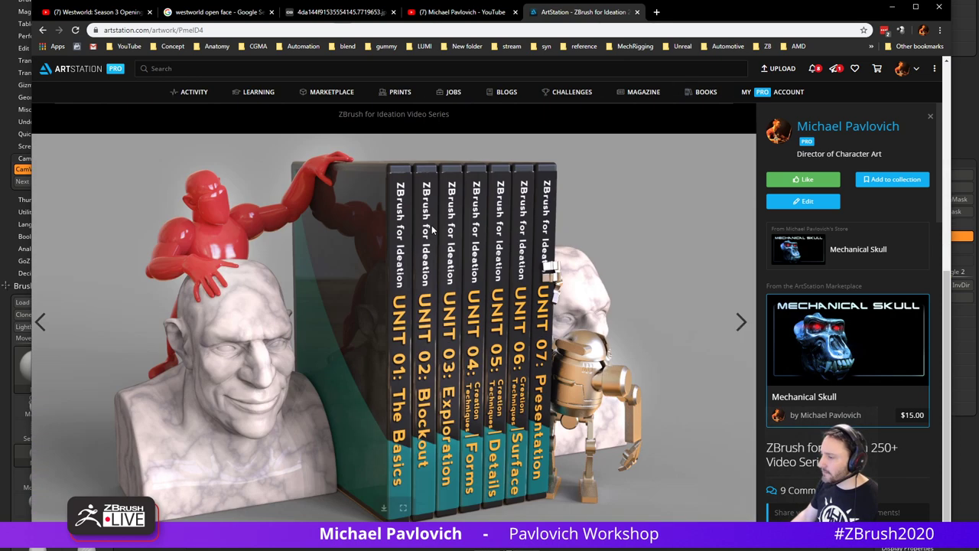
click(42, 29)
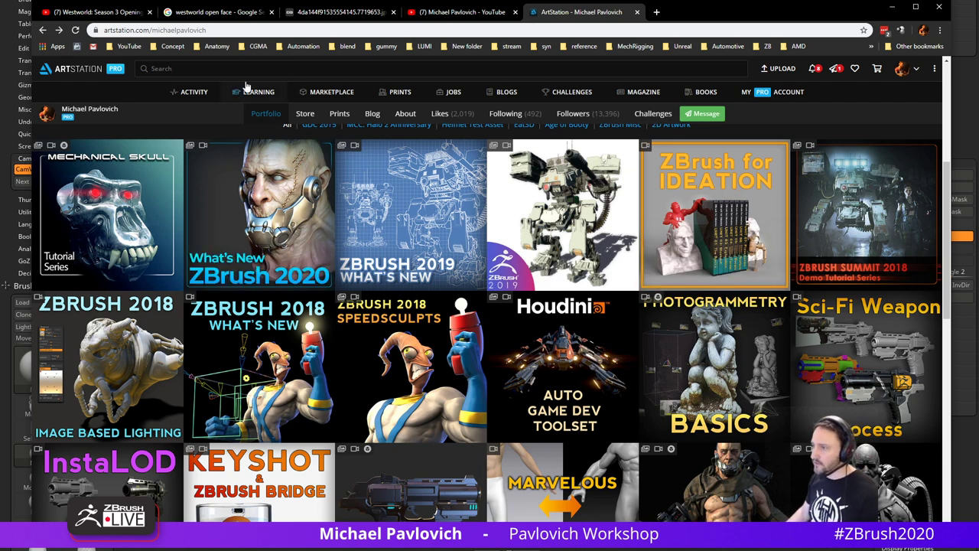
click(269, 30)
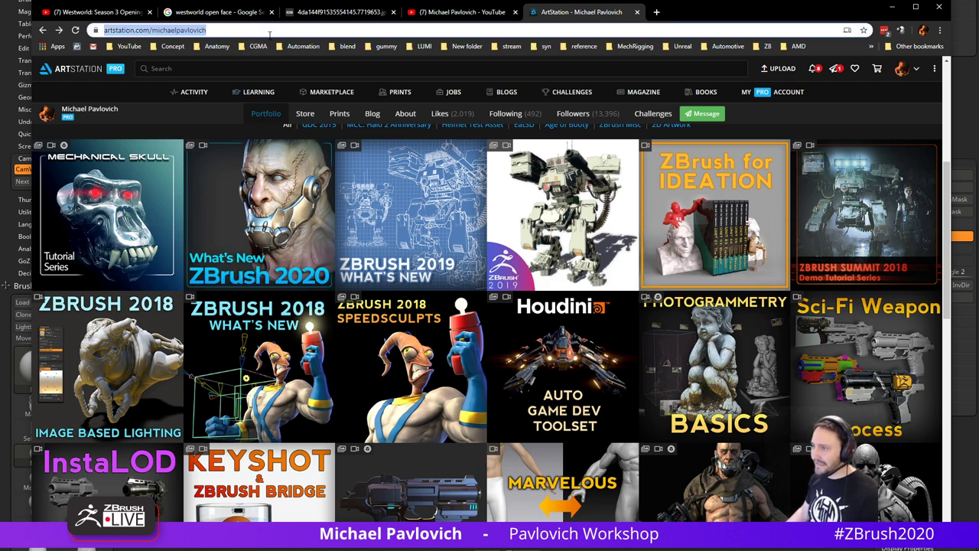
- Examine the Hard Surface, Substance Painter and Rendering playlists of the Mechanical Skull project, and return to the portfolio page
click(145, 203)
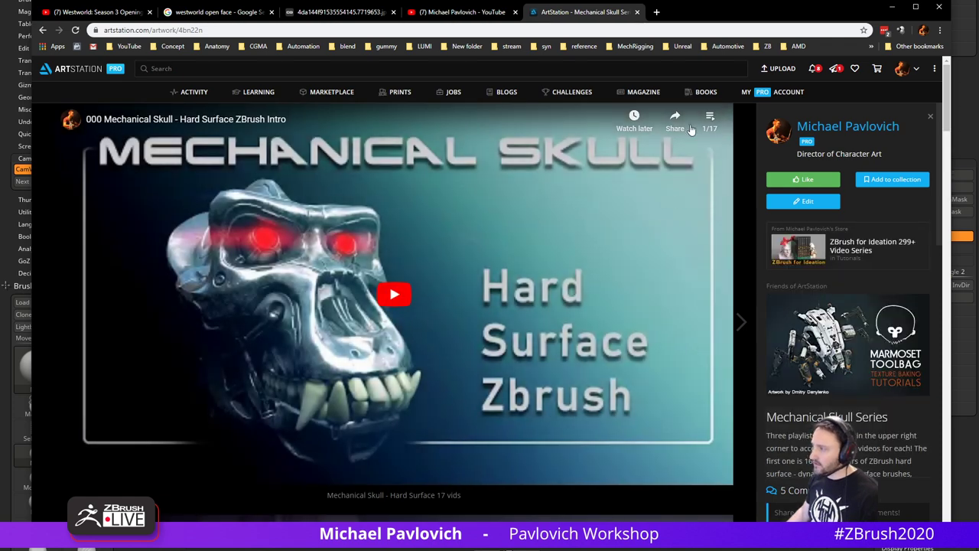
click(711, 118)
scroll(703, 122, down, 4)
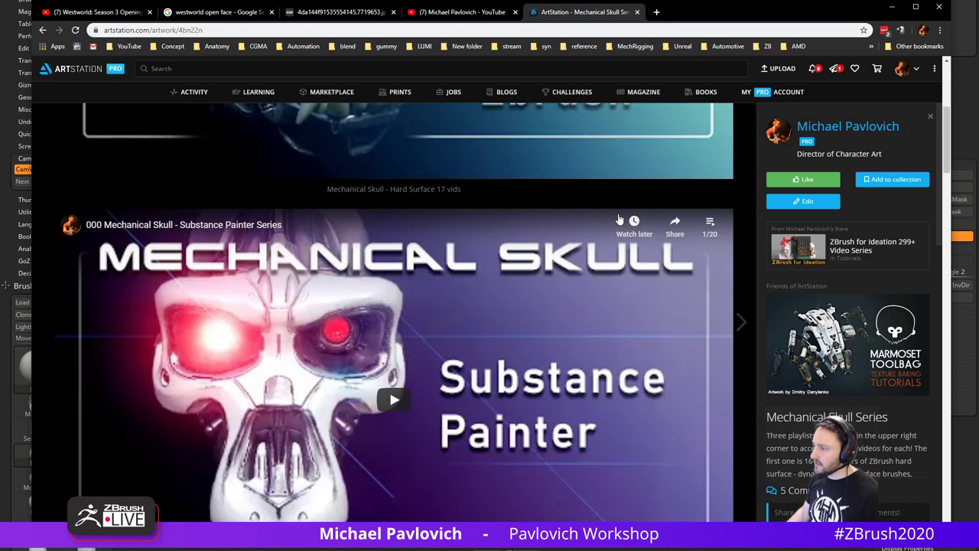
click(710, 223)
click(718, 224)
scroll(694, 230, down, 10)
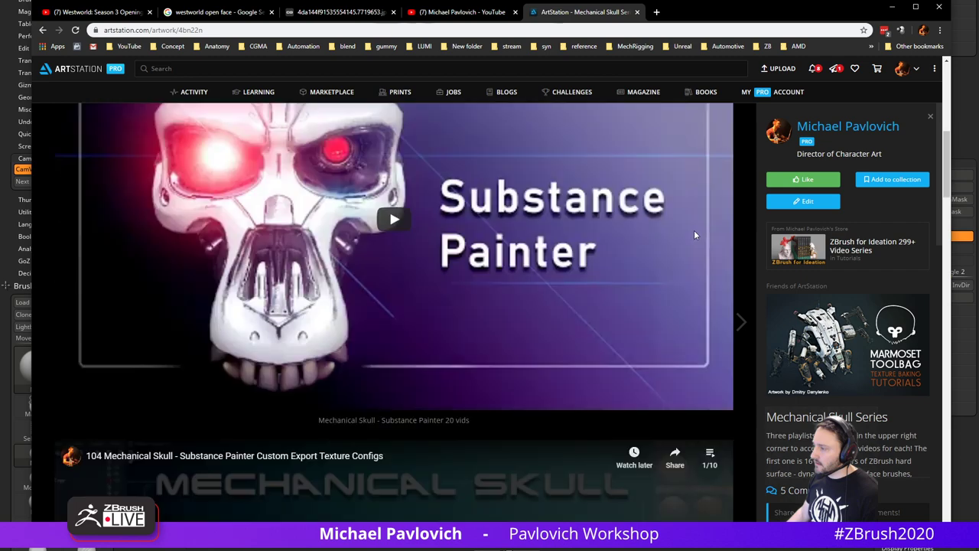
scroll(696, 228, up, 2)
click(711, 124)
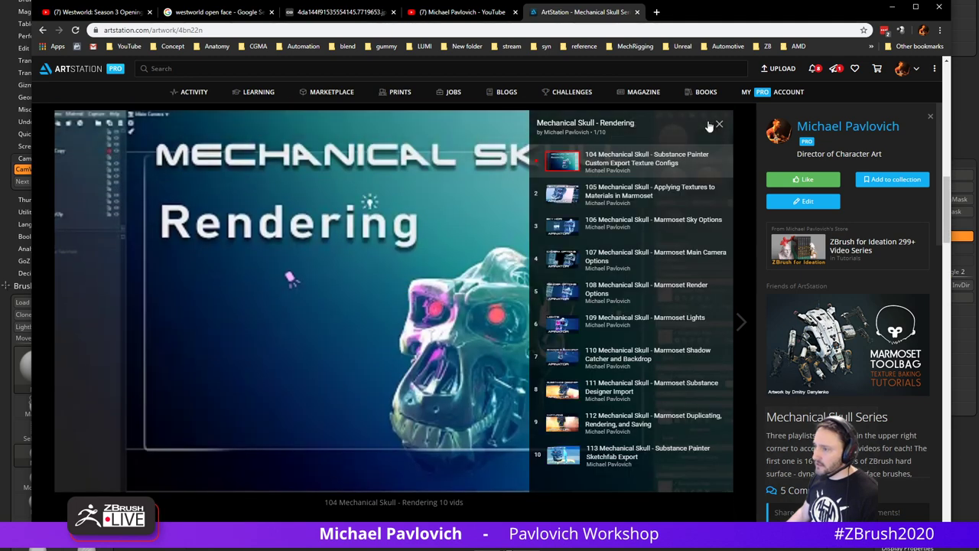
click(719, 128)
scroll(656, 230, up, 11)
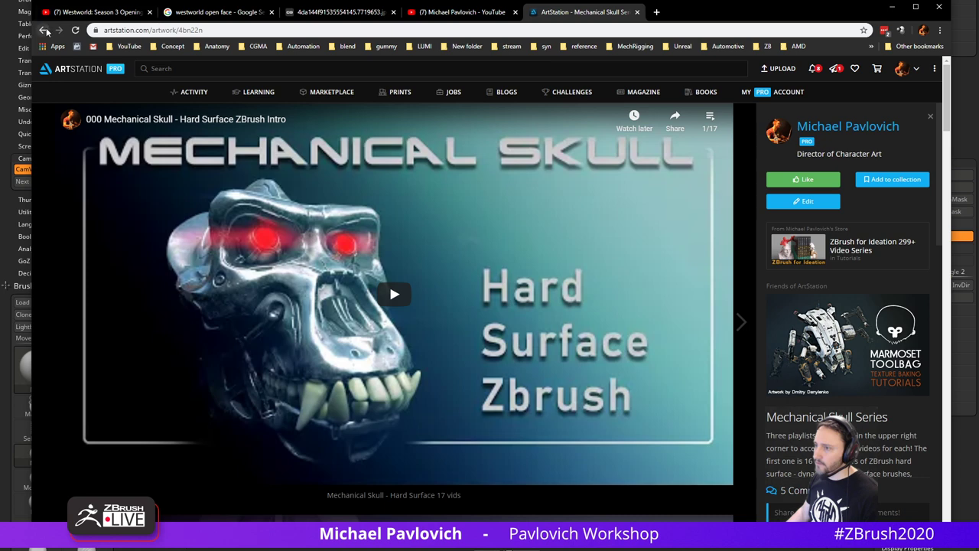
click(43, 30)
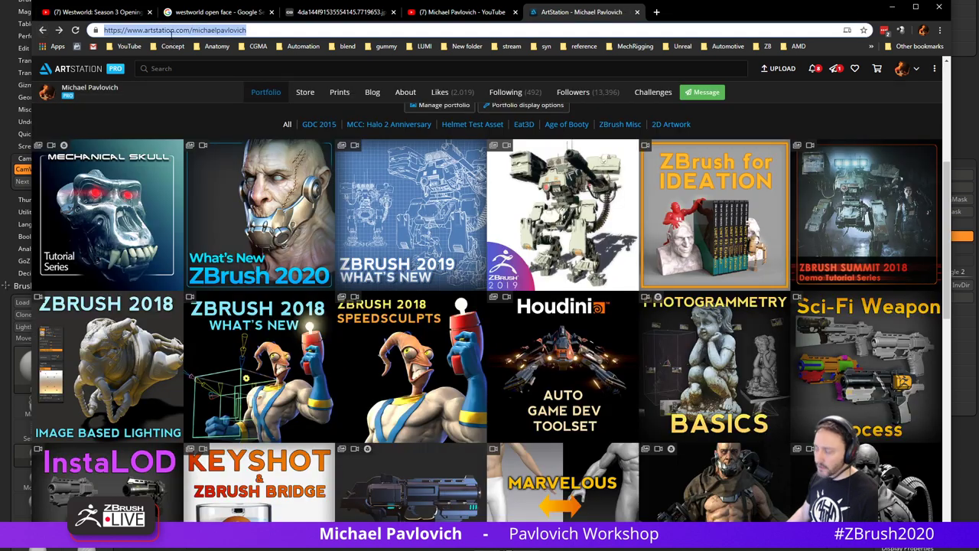
- Select the portfolio page's web address, and switch back to ZBrush
click(175, 33)
key(ctrl+a)
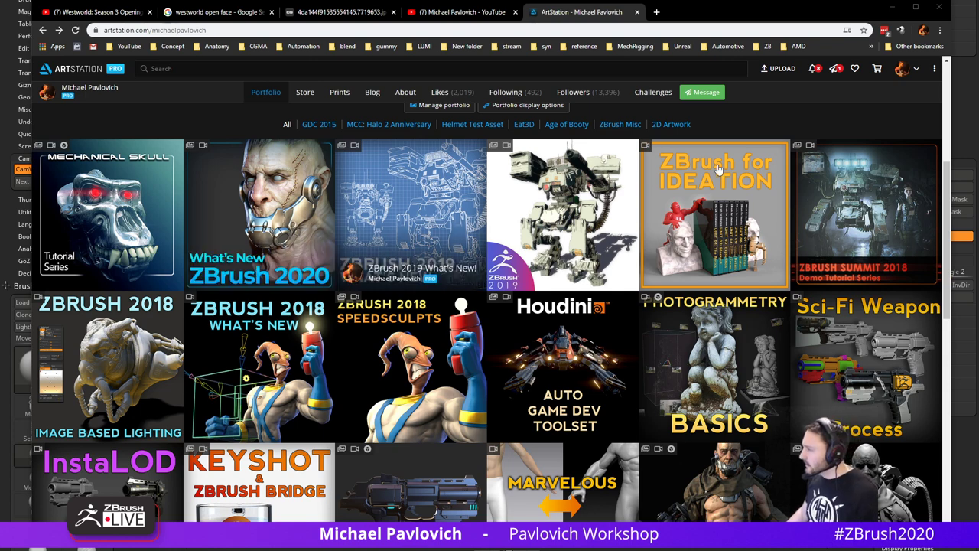
drag(670, 14, 677, 0)
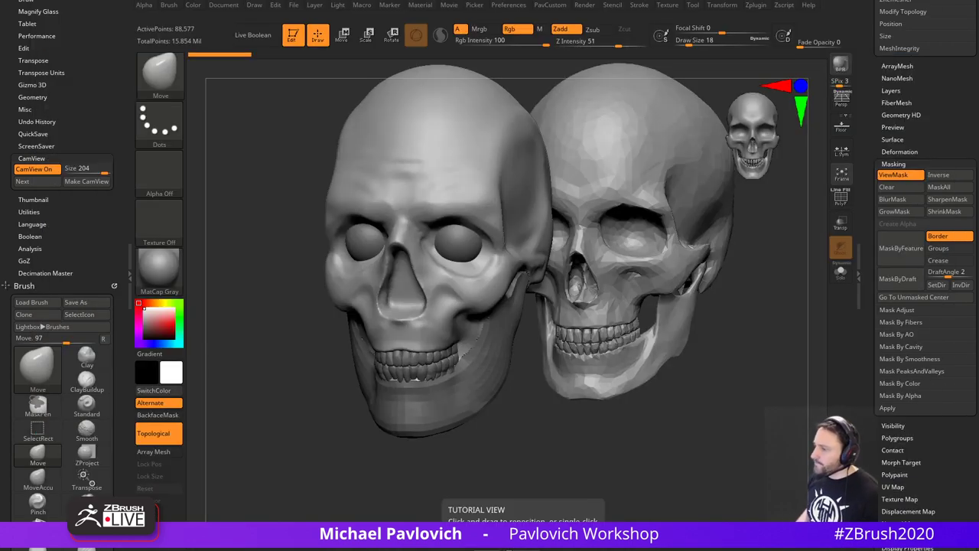
- Nudge the upper skull slightly sideways around the teeth with the Move brush at draw size 46 in front view
shift+drag(769, 399, 739, 398)
key(s)
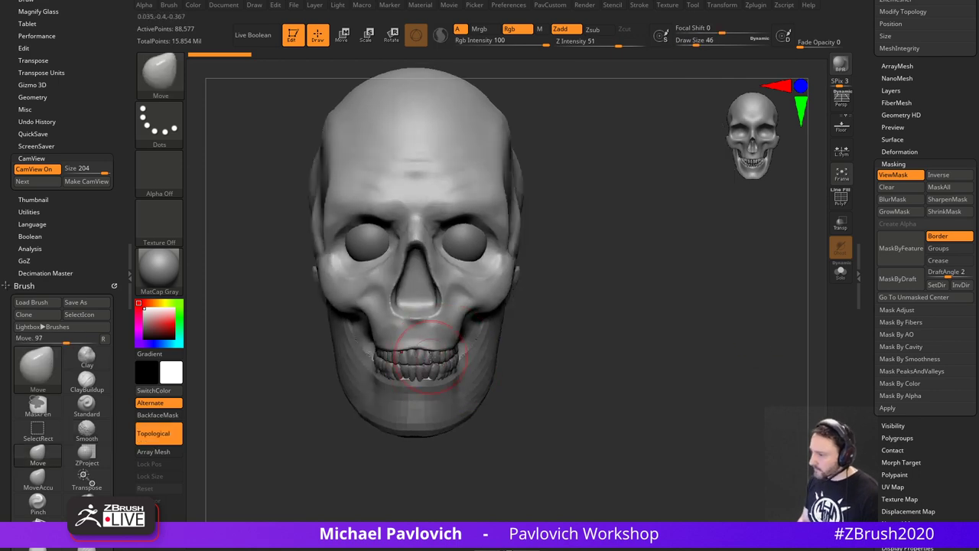
key(s)
drag(430, 358, 421, 356)
- Choose the Standard brush, select the upper skull subtool in side view and isolate it with Solo
drag(597, 324, 528, 345)
alt+click(524, 344)
mouse_move(617, 352)
alt+mouse_down()
mouse_move(599, 351)
mouse_move(613, 354)
mouse_move(625, 334)
mouse_move(650, 330)
mouse_move(660, 314)
mouse_move(645, 313)
mouse_move(658, 323)
alt+mouse_up()
key(b)
key(s)
key(t)
alt+click(409, 297)
click(840, 274)
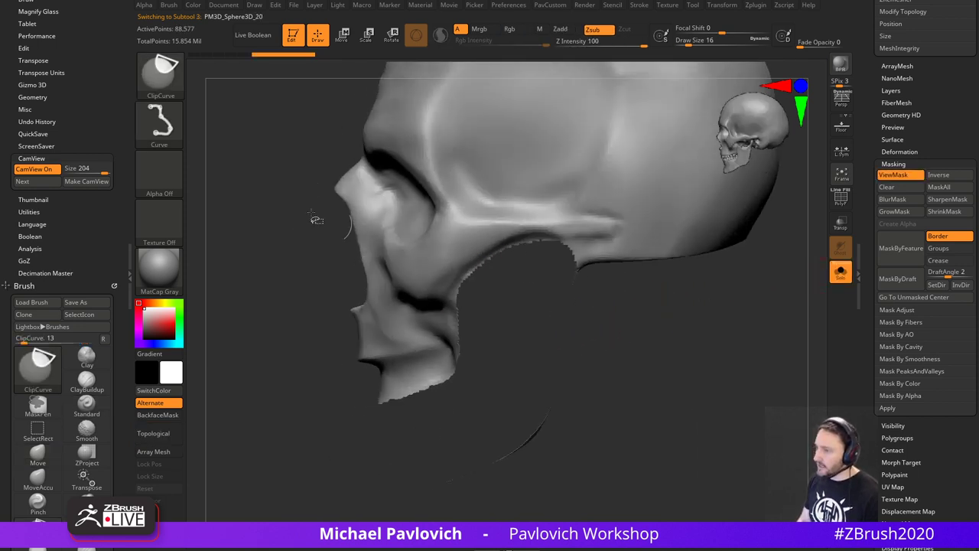
- Hide the stray leftover surface beneath the upper skull with the SelectLasso brush and delete the hidden geometry
ctrl+shift+click(161, 75)
click(271, 86)
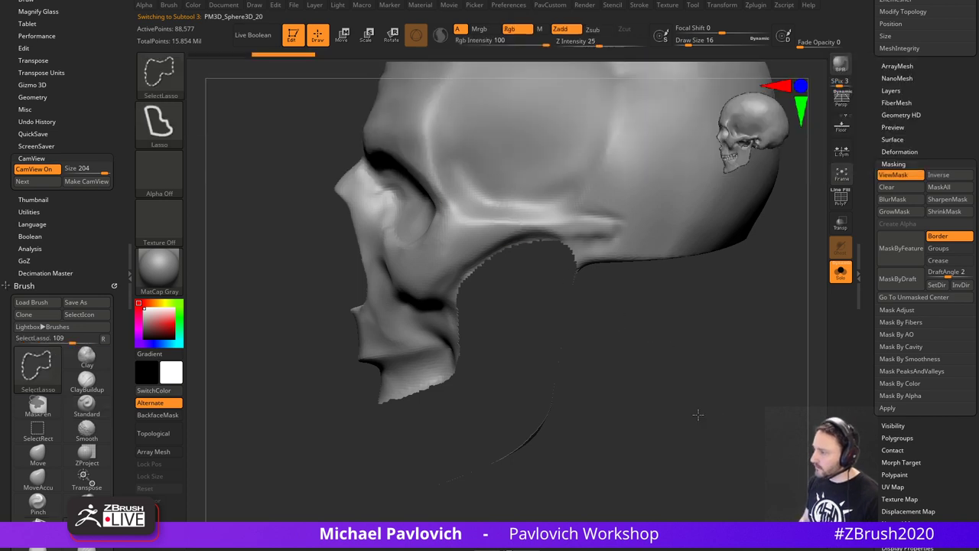
mouse_move(594, 274)
ctrl+alt+shift+mouse_down()
mouse_move(508, 361)
mouse_move(285, 528)
ctrl+alt+shift+mouse_up()
key(2)
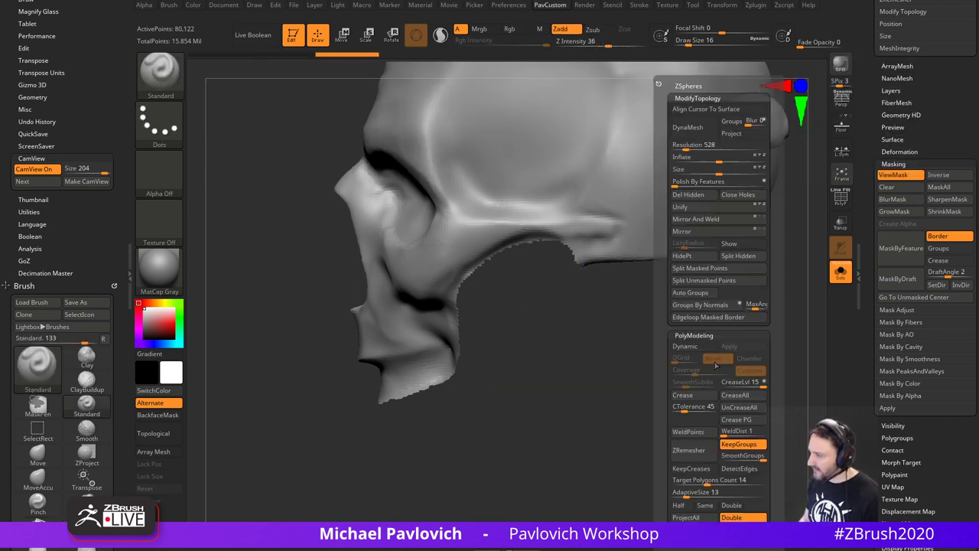
click(690, 196)
- Lasso-hide the flap hanging below the upper jaw, delete the hidden geometry and close the holes
drag(543, 382, 575, 365)
ctrl+shift+drag(495, 347, 468, 310)
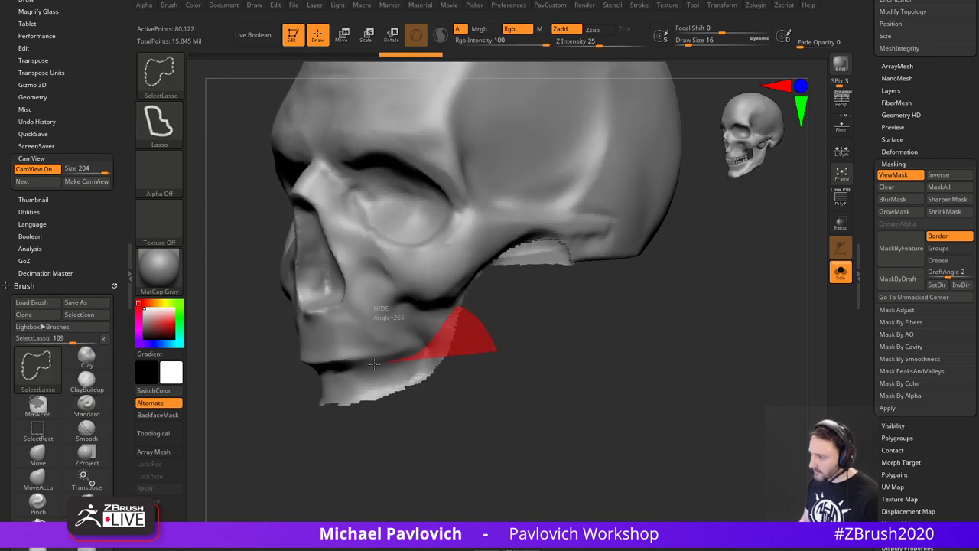
ctrl+alt+shift+drag(318, 369, 242, 404)
key(2)
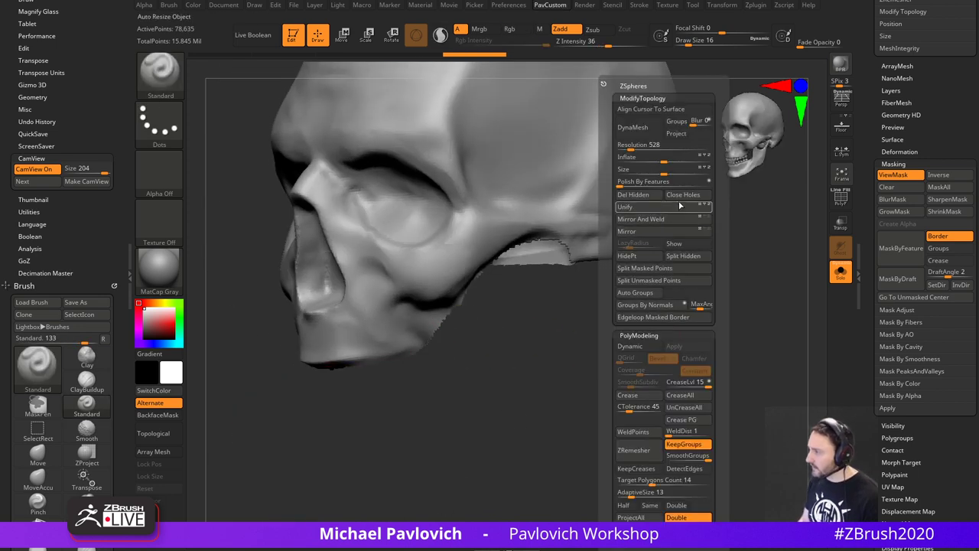
click(672, 256)
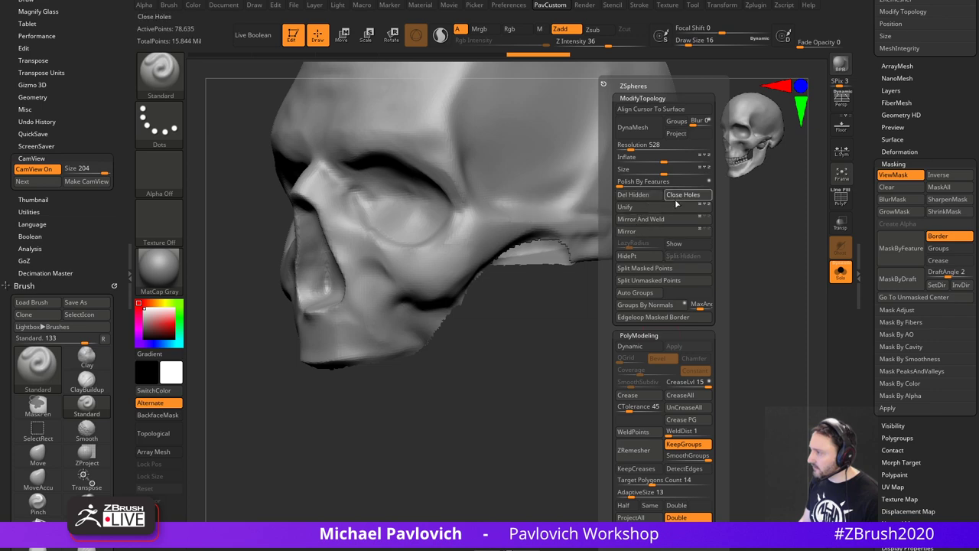
click(678, 198)
- Mirror and weld the upper skull, and rebuild it with DynaMesh at resolution 528
click(656, 219)
ctrl+right_drag(564, 309, 632, 284)
ctrl+drag(632, 284, 671, 364)
right_drag(671, 364, 679, 330)
ctrl+right_drag(679, 330, 632, 299)
key(2)
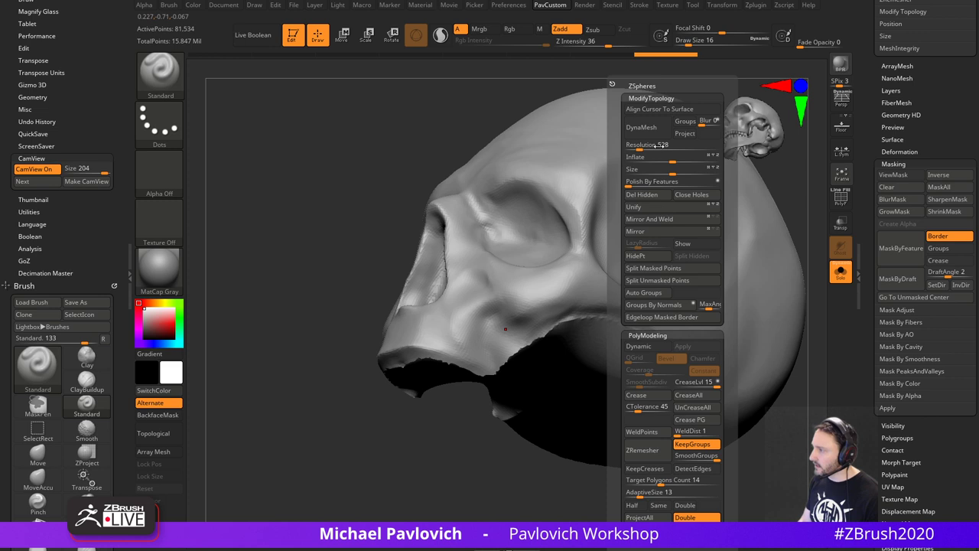
click(644, 138)
- Smooth the jagged cut edges along the underside of the upper jaw and cheekbone, and mirror and weld the skull
right_drag(478, 477, 439, 359)
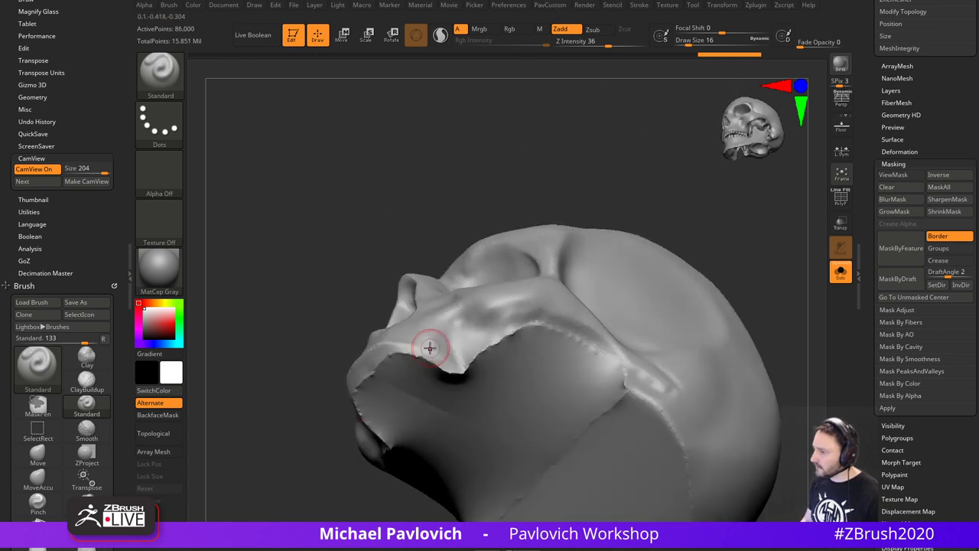
shift+drag(430, 349, 449, 368)
shift+drag(638, 401, 647, 401)
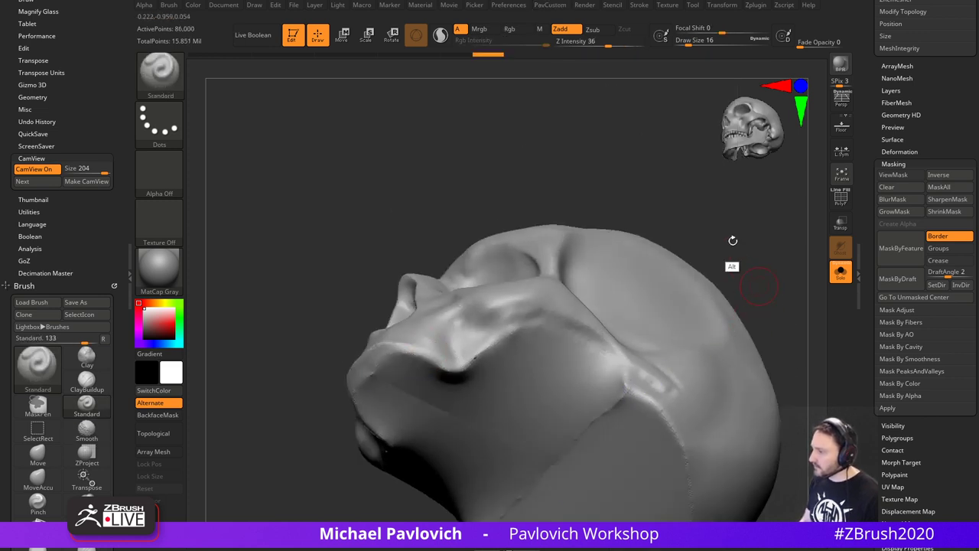
key(2)
click(722, 220)
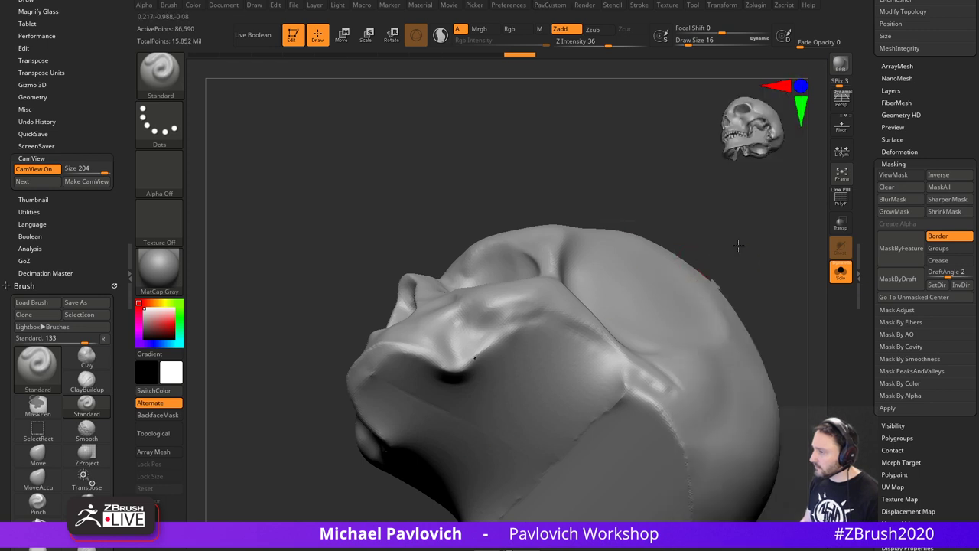
- Smooth the rough edge along the underside of the upper jaw and cheekbone
alt+right_drag(579, 305, 558, 252)
ctrl+click(739, 288)
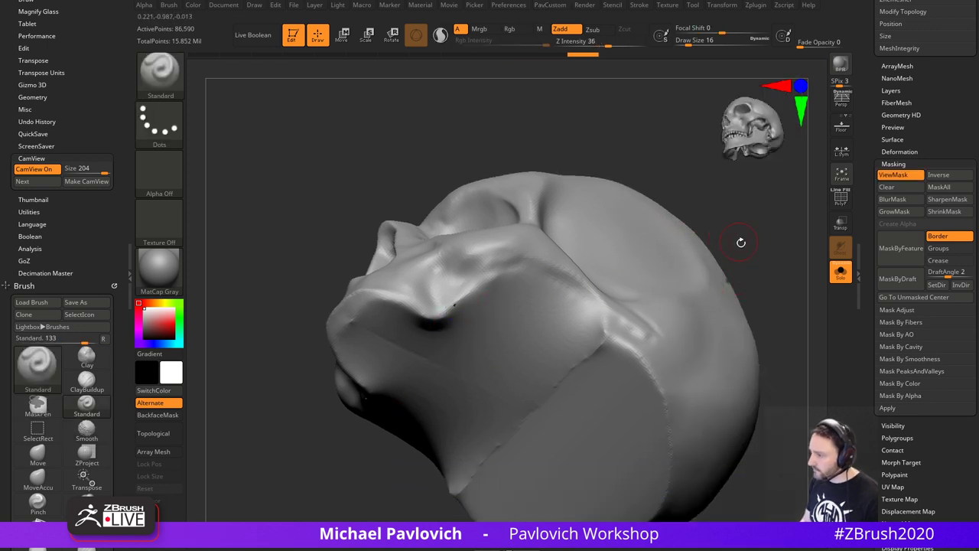
drag(740, 243, 719, 213)
key(2)
shift+drag(445, 328, 439, 342)
ctrl+click(705, 278)
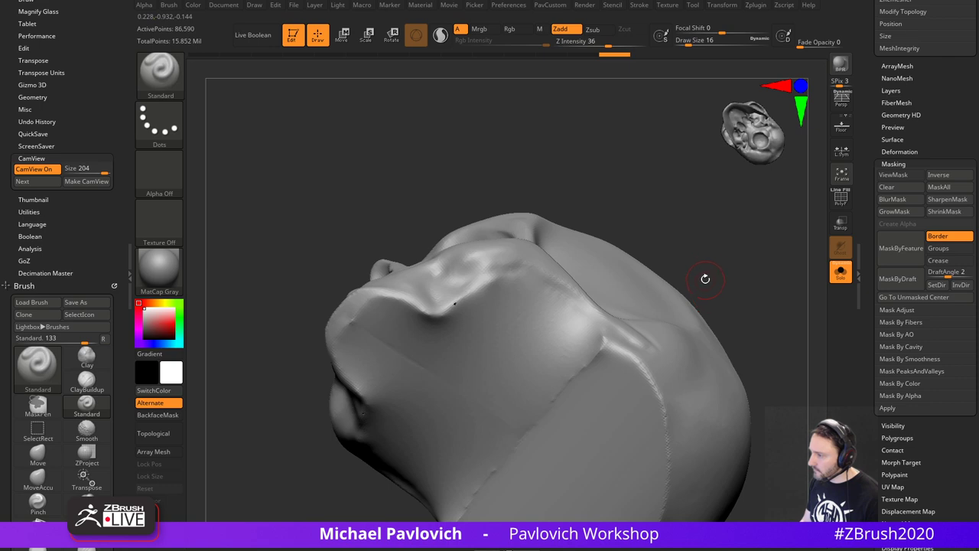
- Mirror and weld the upper skull, and undo the stray mask stroke on the cranium
mouse_move(709, 248)
alt+mouse_down()
mouse_move(734, 230)
mouse_move(662, 268)
mouse_move(719, 300)
mouse_move(715, 255)
alt+mouse_up()
key(2)
click(741, 197)
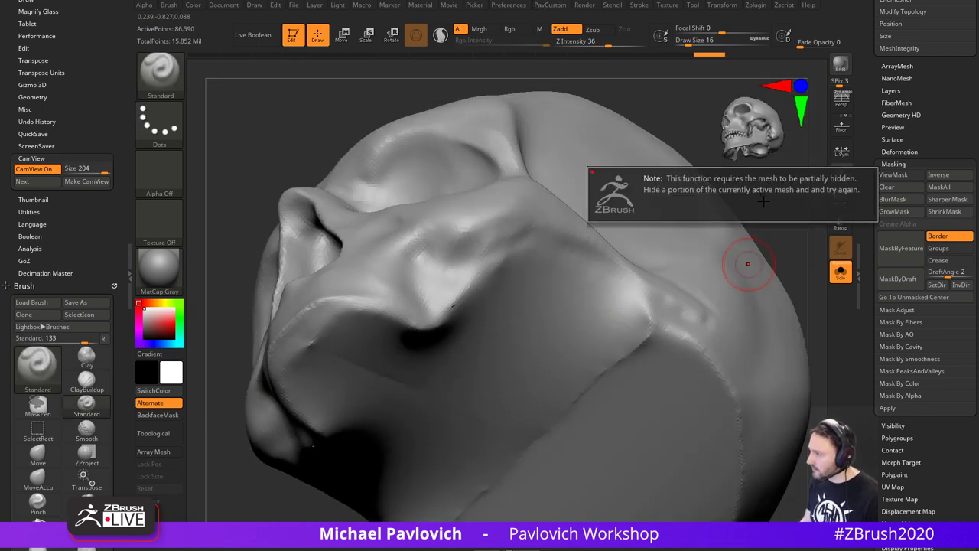
key(2)
click(788, 197)
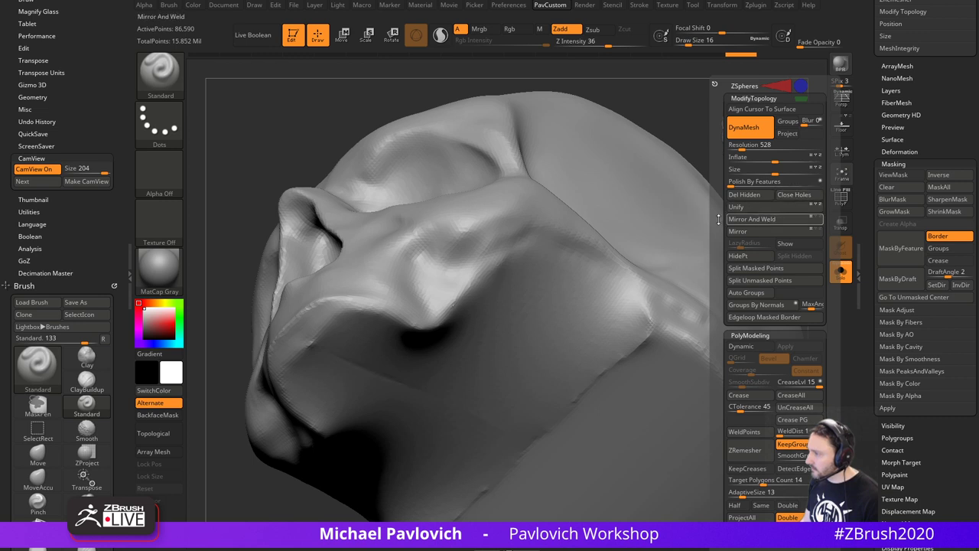
ctrl+drag(633, 121, 672, 145)
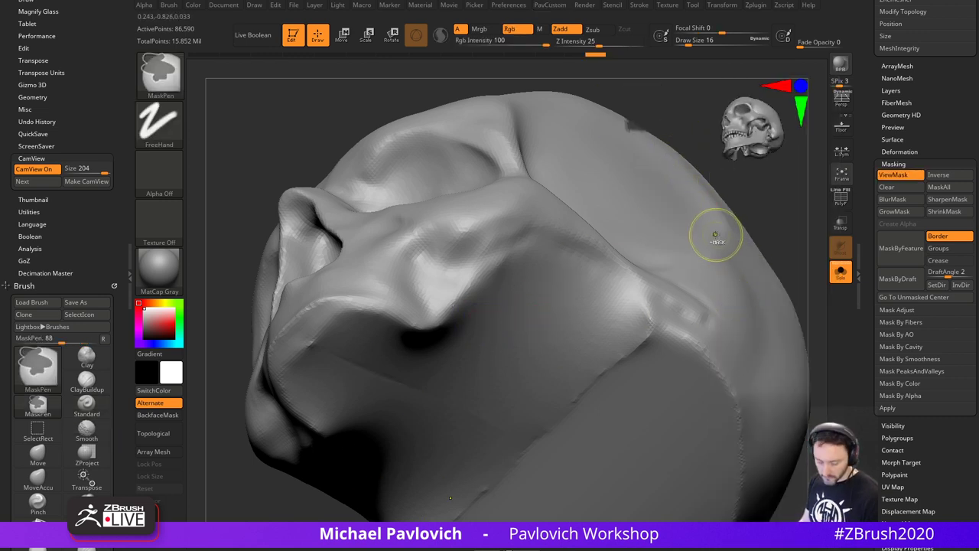
key(ctrl+z)
- Turn off solo display and compare the skull's temple, cheekbone and jaw hinge with the reference skull from several angles
key(f)
mouse_move(783, 246)
mouse_down()
mouse_move(711, 295)
mouse_move(693, 241)
mouse_up()
mouse_move(511, 356)
shift+mouse_down()
mouse_move(562, 315)
mouse_move(551, 317)
shift+mouse_up()
click(841, 272)
drag(718, 223, 723, 323)
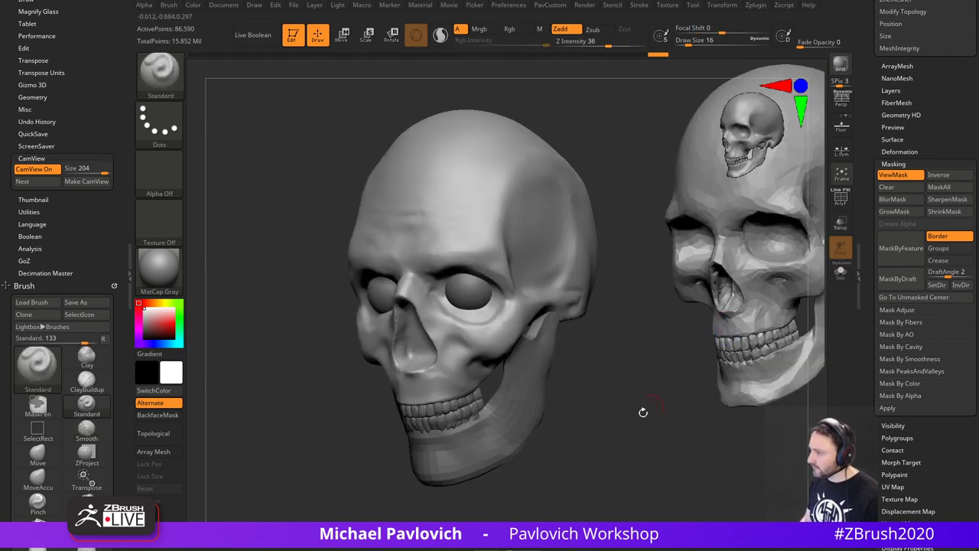
mouse_move(644, 412)
mouse_down()
mouse_move(740, 411)
mouse_move(651, 345)
mouse_up()
key(s)
mouse_move(586, 325)
mouse_down()
mouse_move(630, 344)
mouse_move(637, 362)
mouse_up()
drag(637, 363, 705, 304)
drag(706, 304, 677, 308)
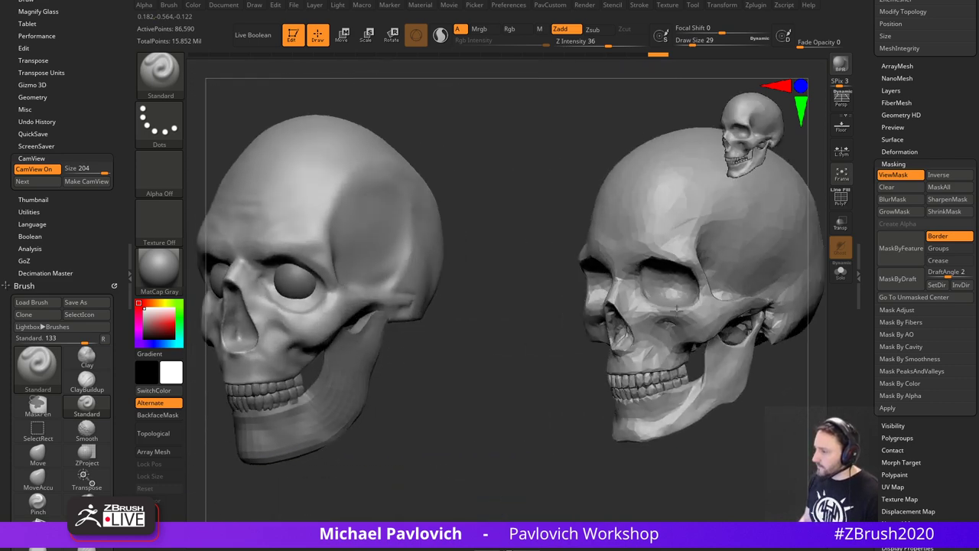
right_drag(677, 308, 686, 311)
drag(481, 399, 459, 389)
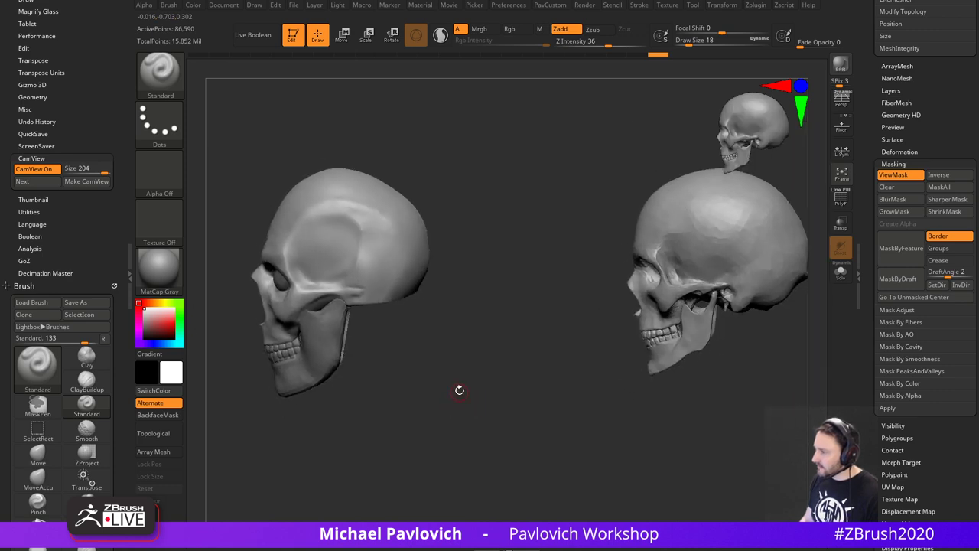
alt+drag(469, 353, 479, 258)
alt+drag(602, 247, 622, 305)
key(b)
key(m)
key(v)
key(s)
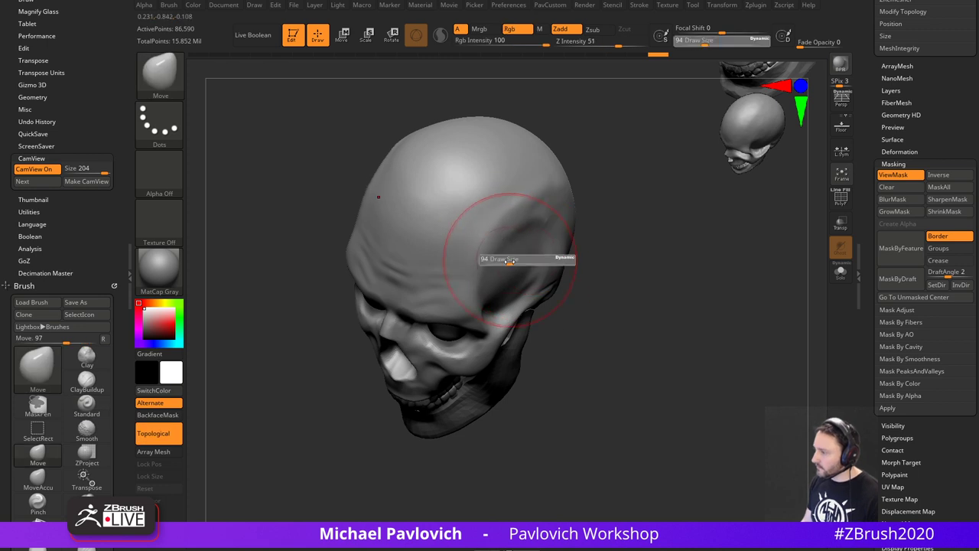
drag(508, 261, 501, 261)
drag(644, 328, 557, 324)
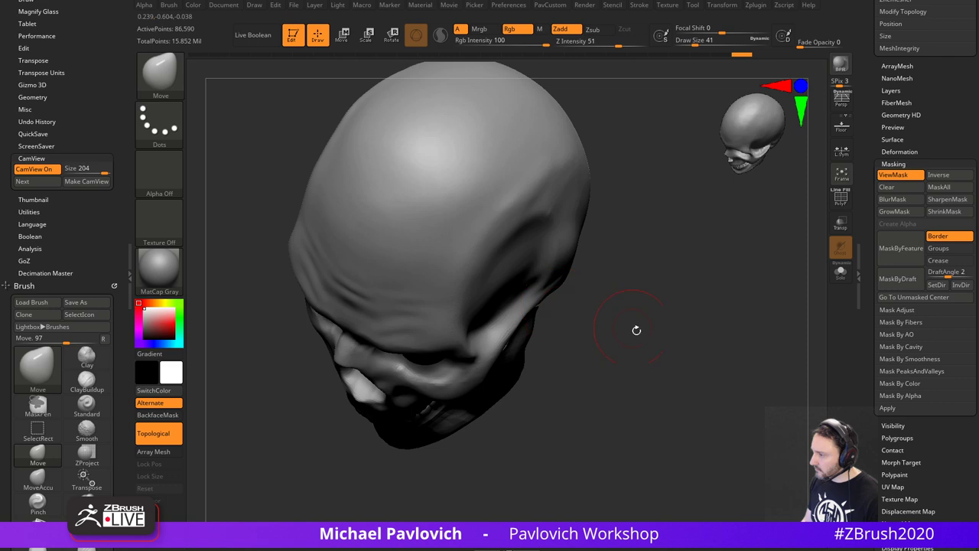
drag(637, 331, 635, 236)
key(s)
drag(651, 308, 644, 308)
mouse_move(658, 337)
mouse_down()
mouse_move(661, 301)
mouse_move(671, 346)
mouse_move(669, 336)
mouse_up()
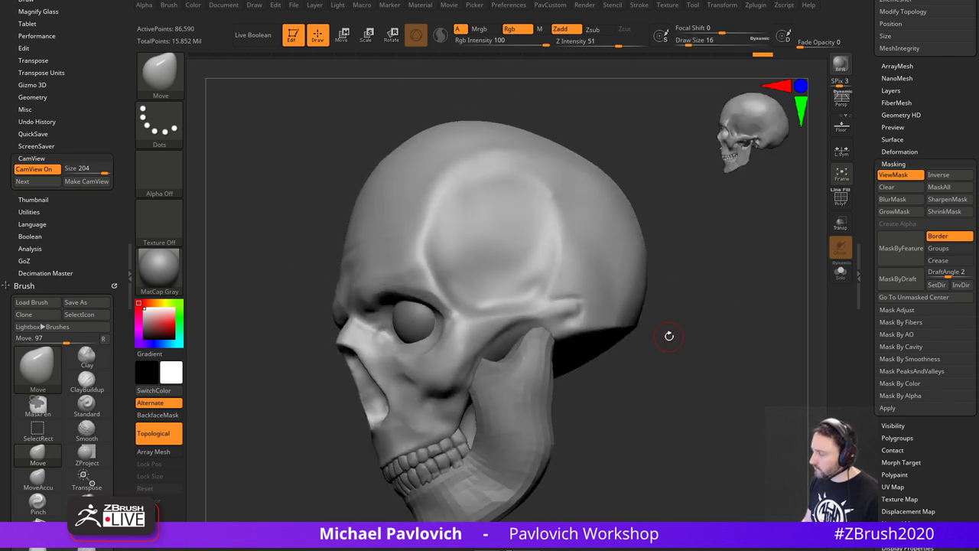
- Insert a Cube from the IMM Base Primitives brush beside the zygomatic arch and split it from the masked skull into a separate subtool
key(m)
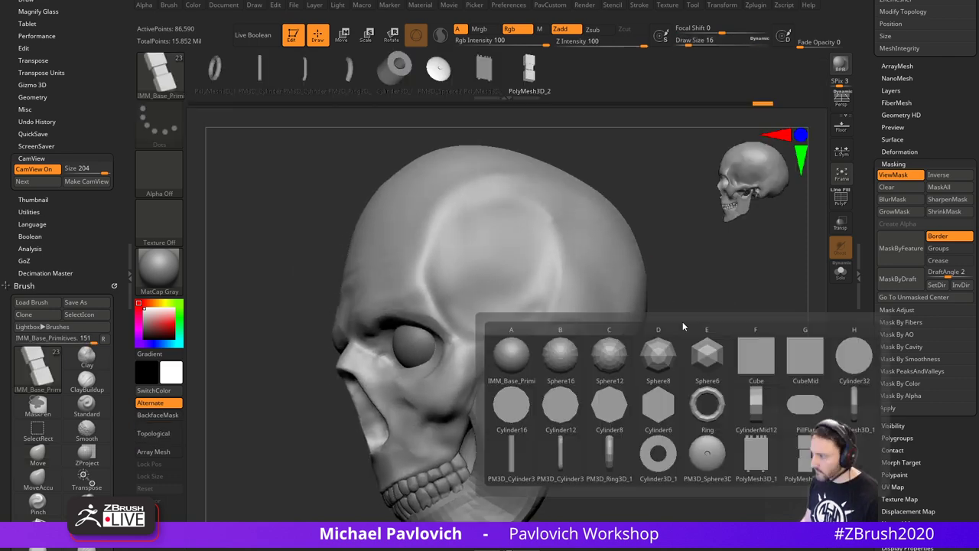
click(770, 366)
drag(722, 331, 724, 385)
drag(512, 332, 565, 324)
key(2)
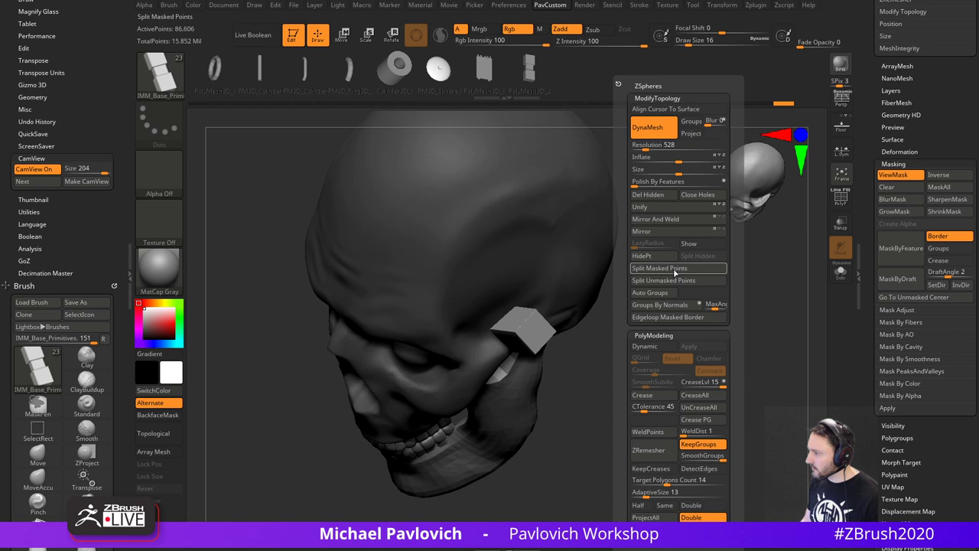
click(674, 270)
- Turn on local symmetry and flatten the mirrored cubes into thin slabs next to the zygomatic arches
key(w)
drag(632, 336, 615, 302)
drag(535, 290, 472, 276)
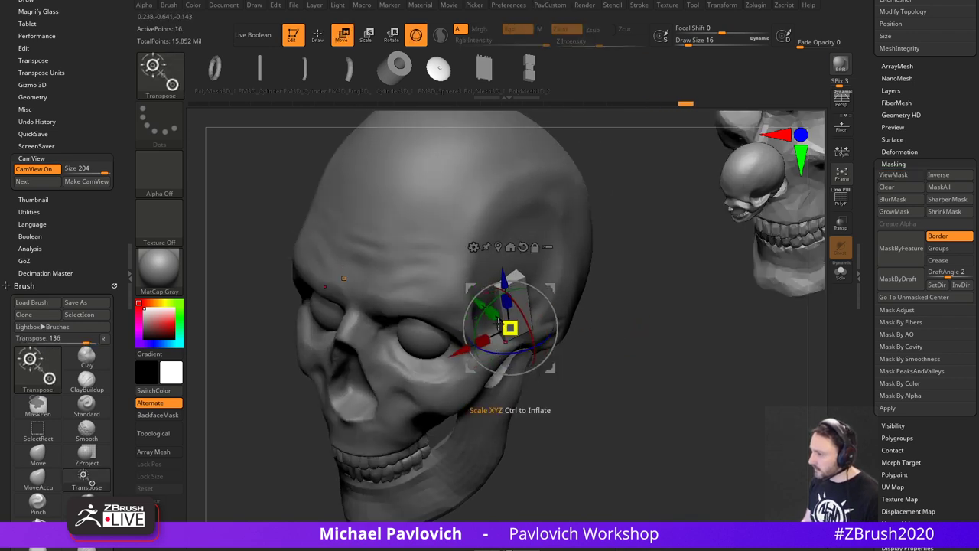
click(841, 150)
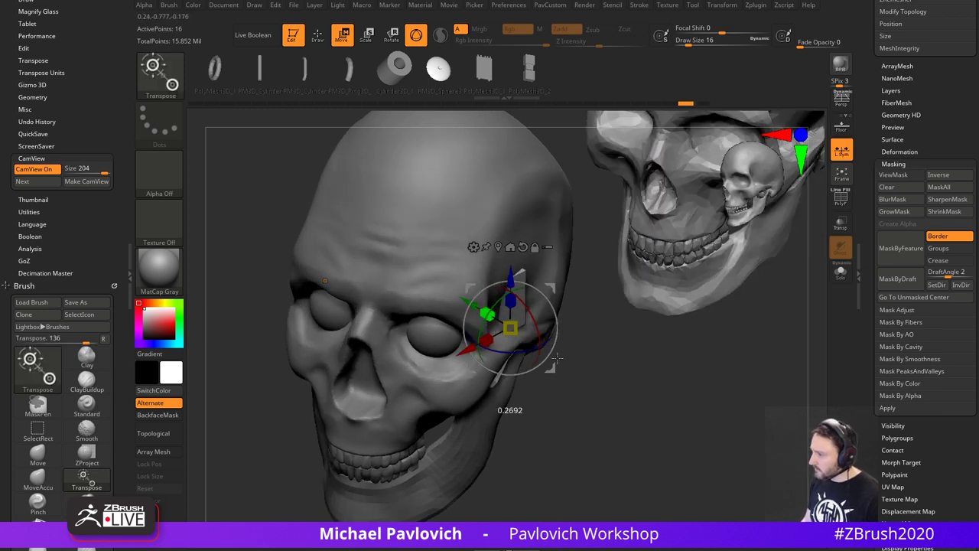
drag(557, 358, 559, 329)
right_drag(522, 307, 456, 295)
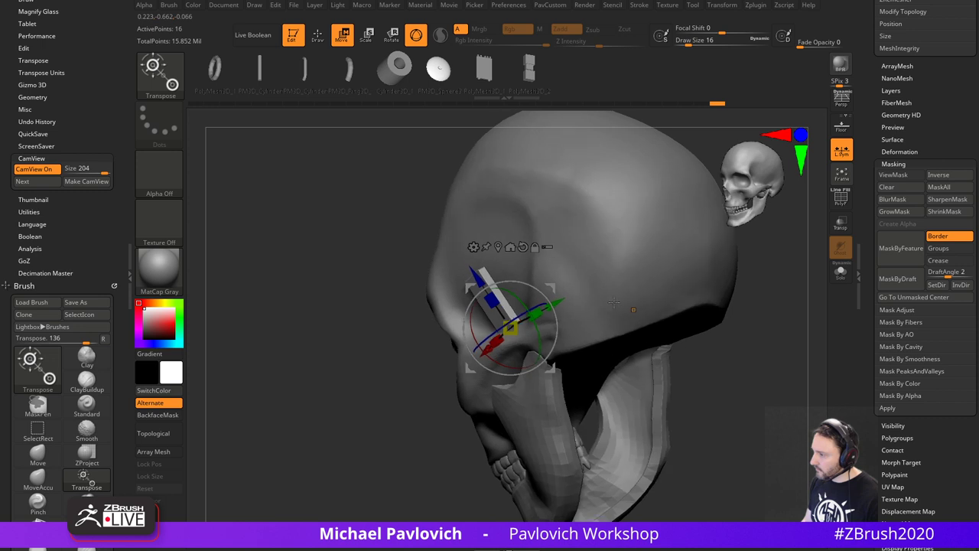
- Resize, move and rotate the slabs so they run down through the area behind the zygomatic arches
drag(515, 319, 525, 313)
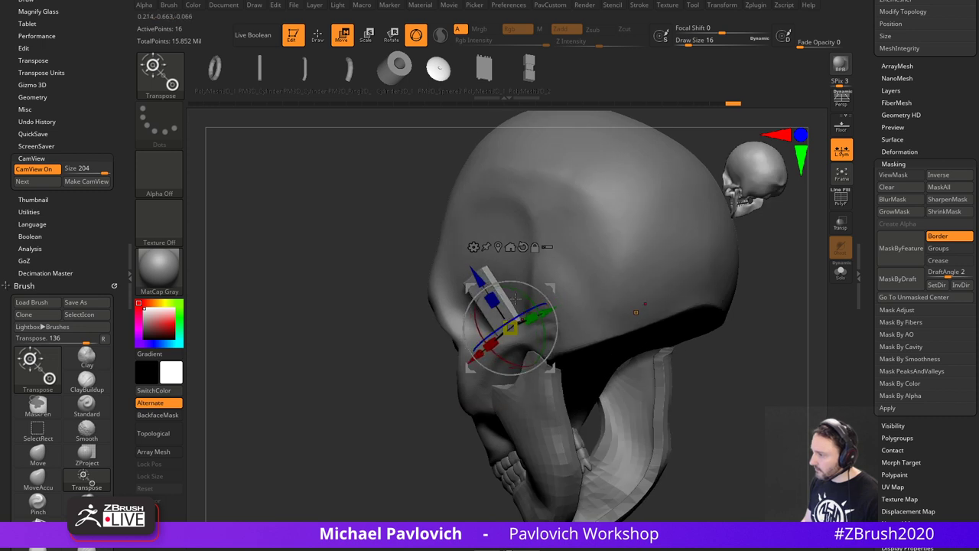
right_drag(397, 352, 520, 330)
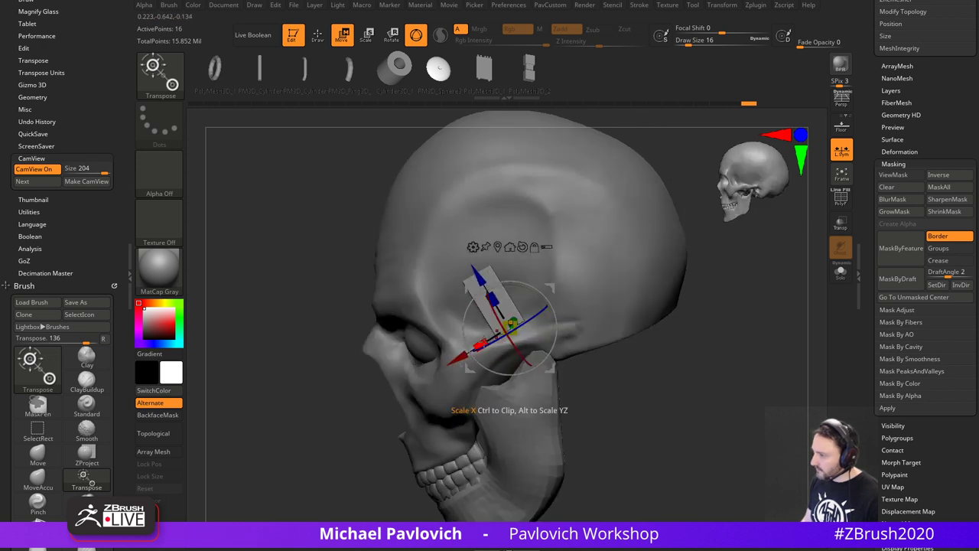
right_drag(404, 380, 633, 336)
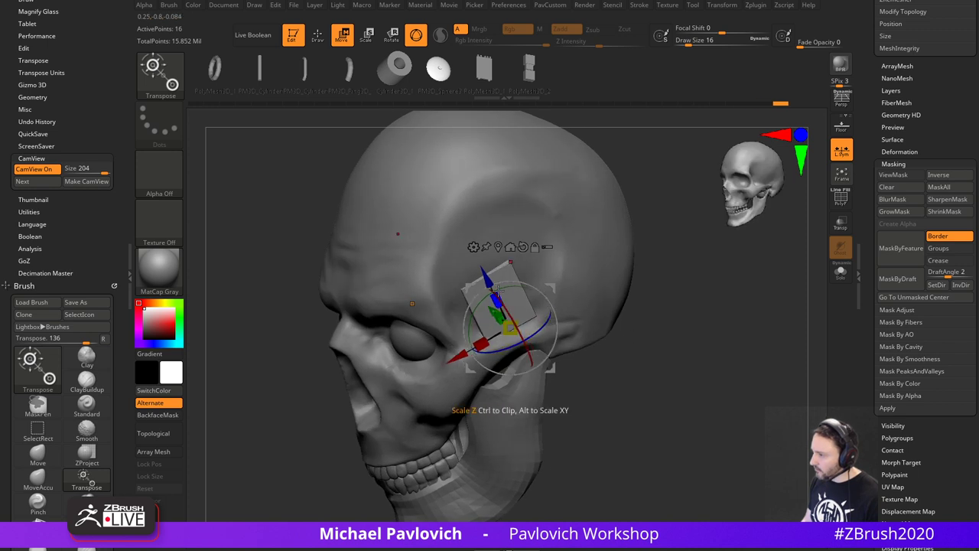
right_drag(522, 311, 583, 321)
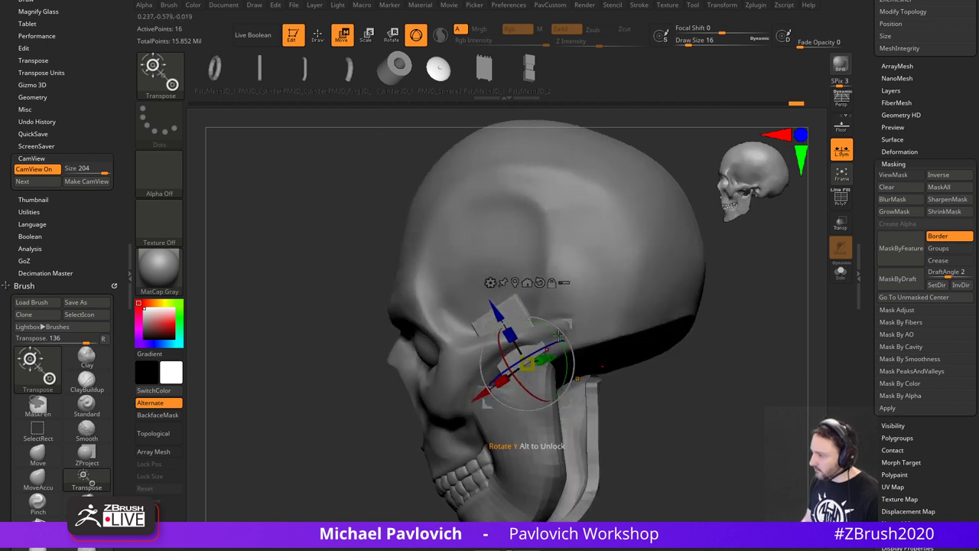
drag(567, 325, 555, 336)
right_drag(700, 362, 577, 334)
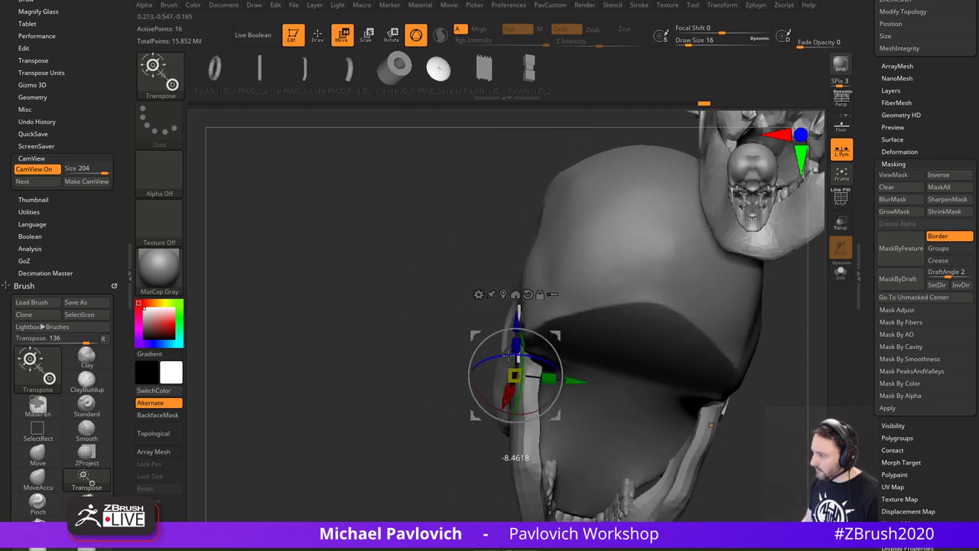
- Hide all subtools except the slabs and the upper skull
key(q)
right_drag(407, 402, 683, 302)
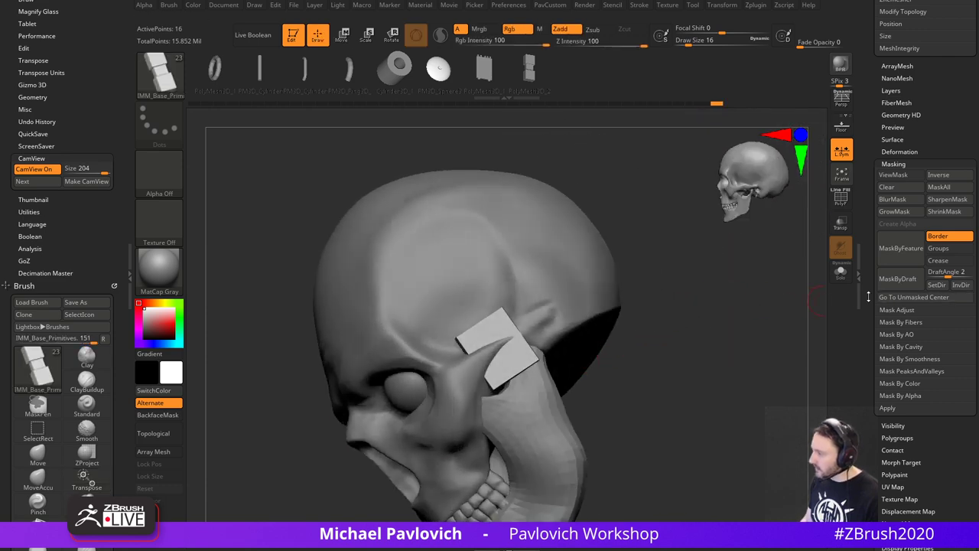
drag(868, 297, 872, 418)
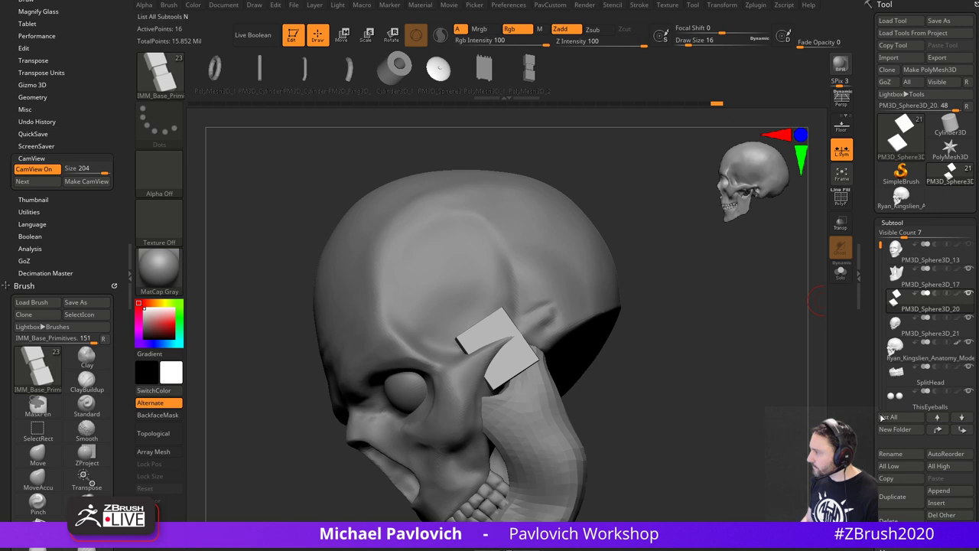
shift+click(970, 293)
click(971, 320)
mouse_move(674, 322)
right_down()
mouse_move(647, 342)
mouse_move(604, 429)
right_up()
- Scale and rotate the slabs to line up with the inner side of the zygomatic arches, checking from below and the front
key(w)
drag(548, 306, 545, 314)
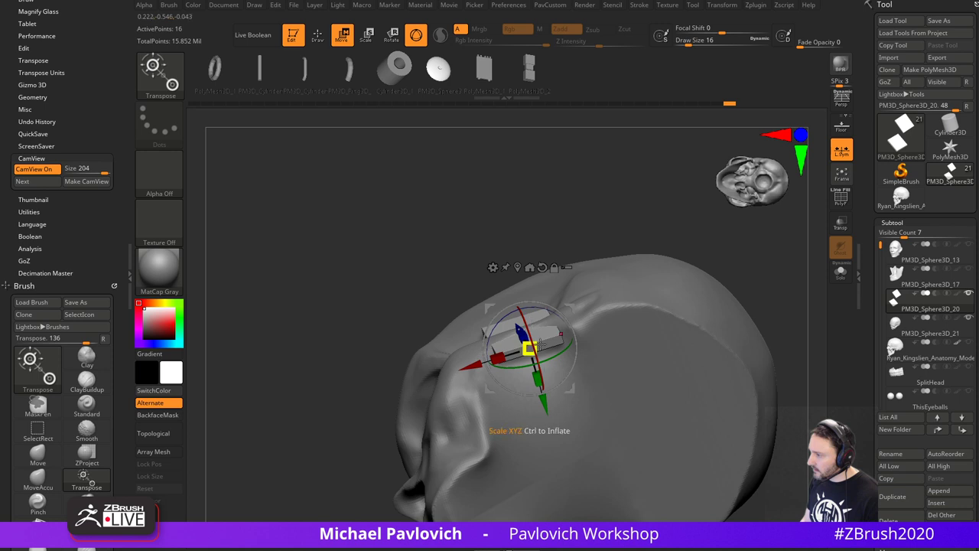
key(q)
mouse_move(549, 384)
right_down()
mouse_move(595, 335)
mouse_move(728, 330)
mouse_move(721, 322)
right_up()
key(w)
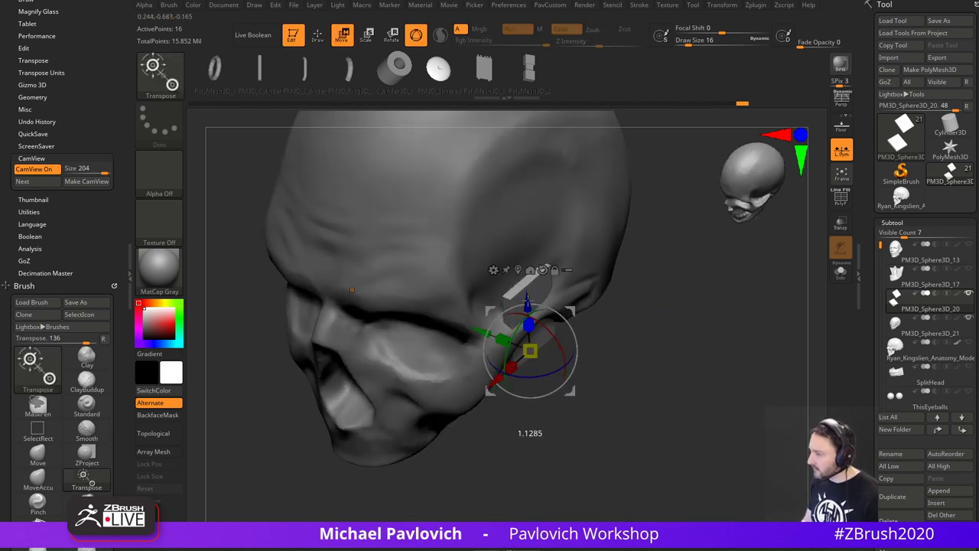
drag(619, 308, 606, 286)
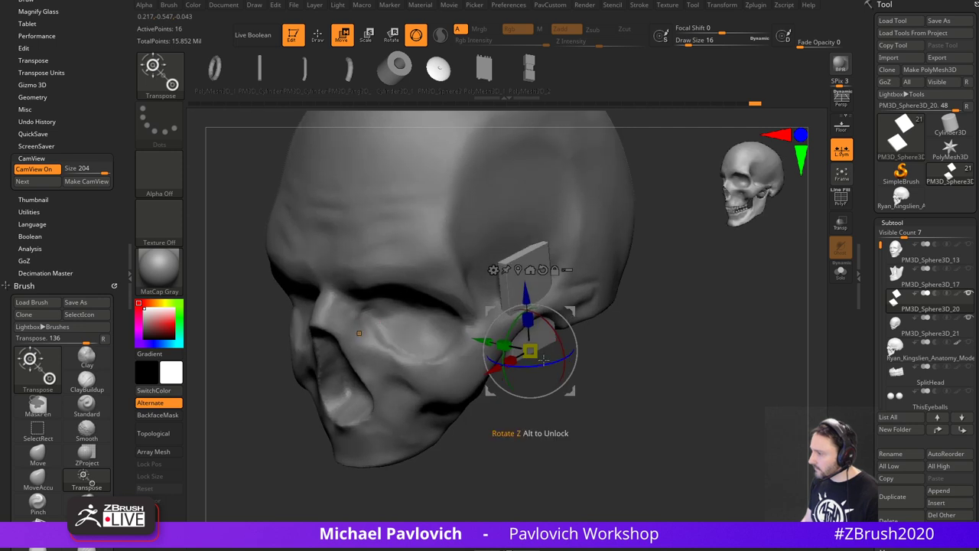
key(q)
drag(695, 390, 712, 345)
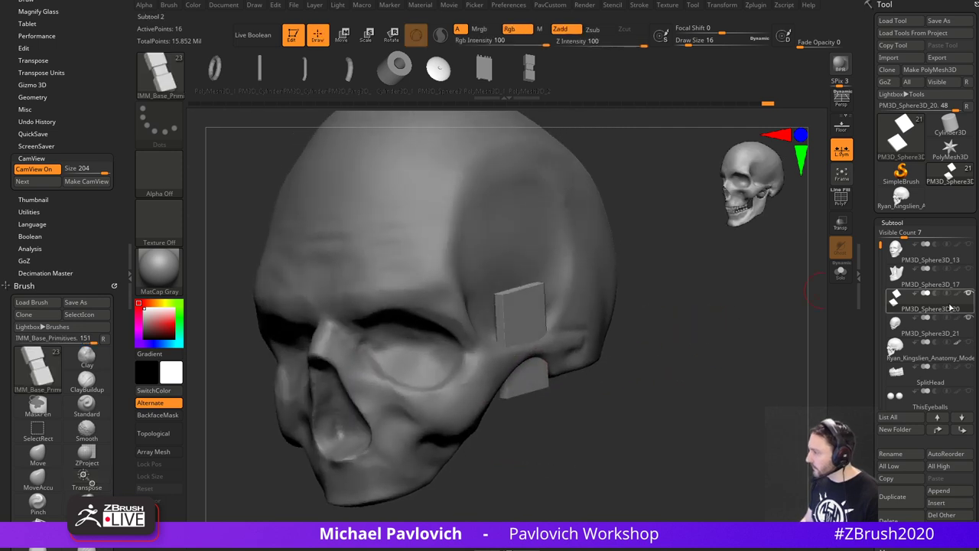
- Set the slab subtool to subtract, move it below the upper skull in the subtool order, and preview the cut with Live Boolean
click(936, 294)
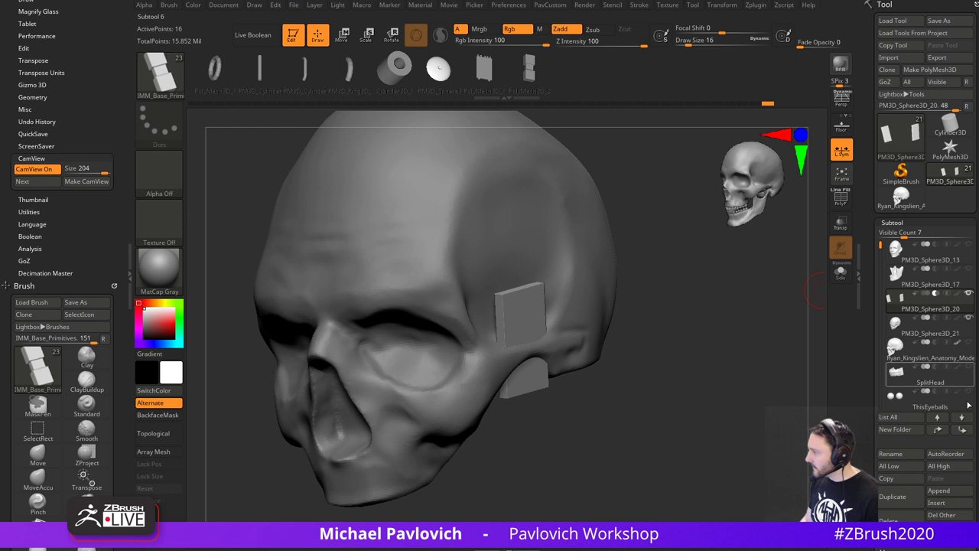
click(963, 431)
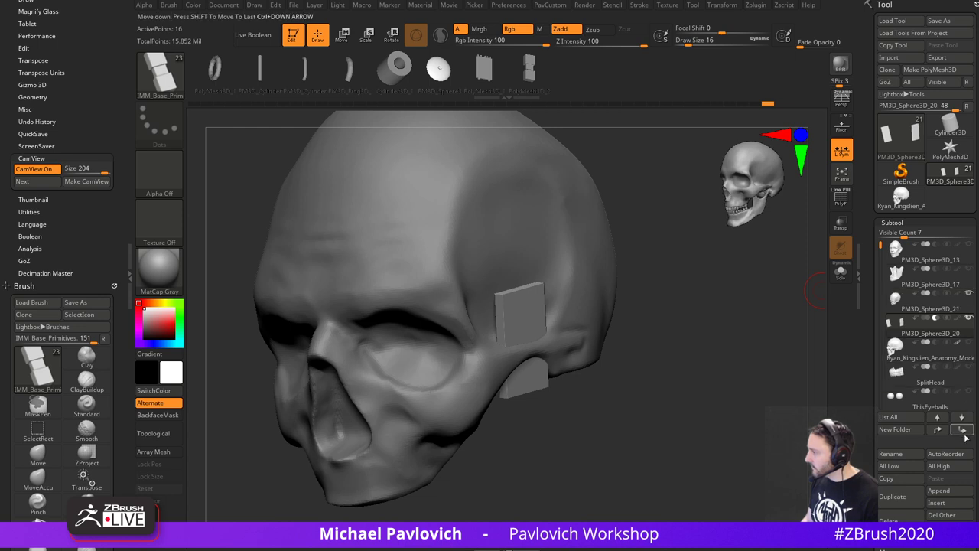
click(264, 37)
drag(710, 344, 673, 385)
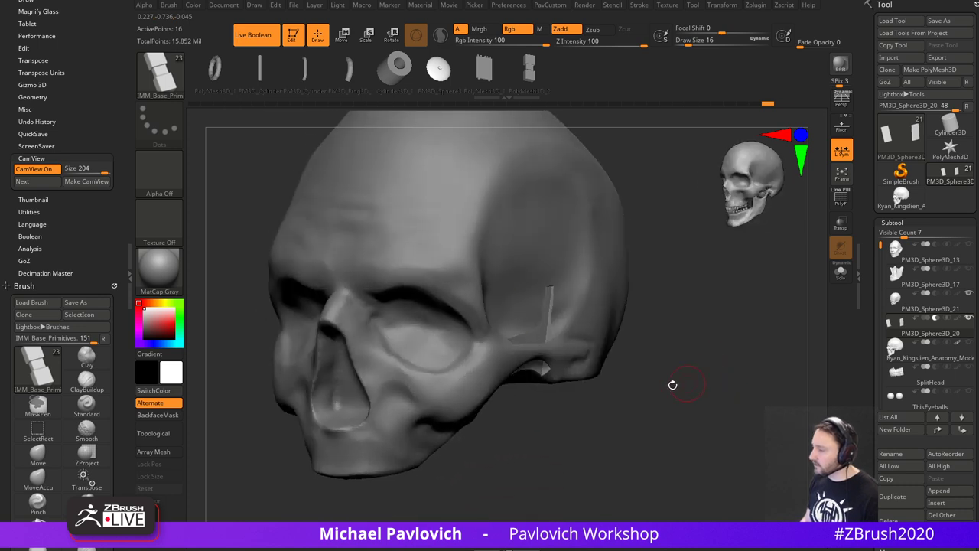
drag(690, 298, 710, 321)
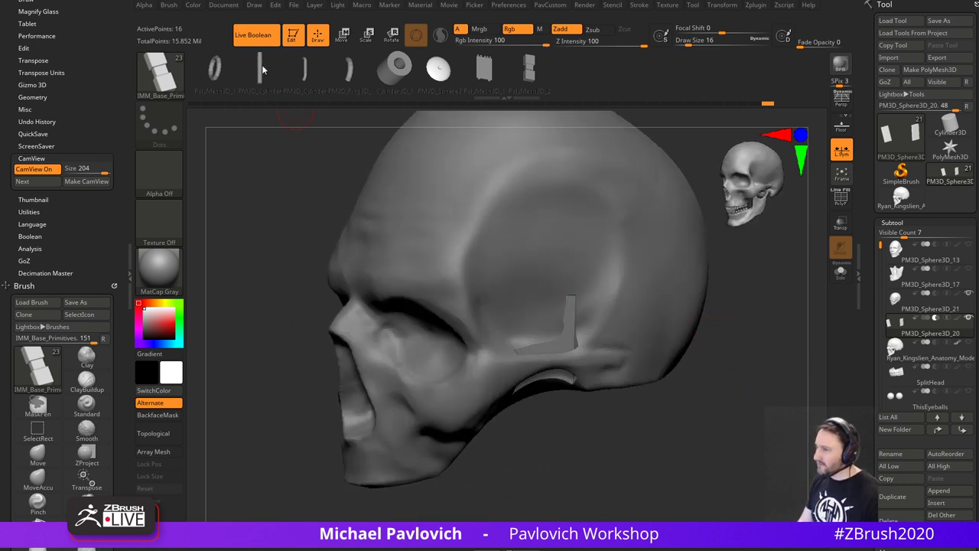
click(260, 40)
- Merge the subtractive slabs down into the upper skull subtool and re-DynaMesh it to cut openings behind the zygomatic arches
click(931, 311)
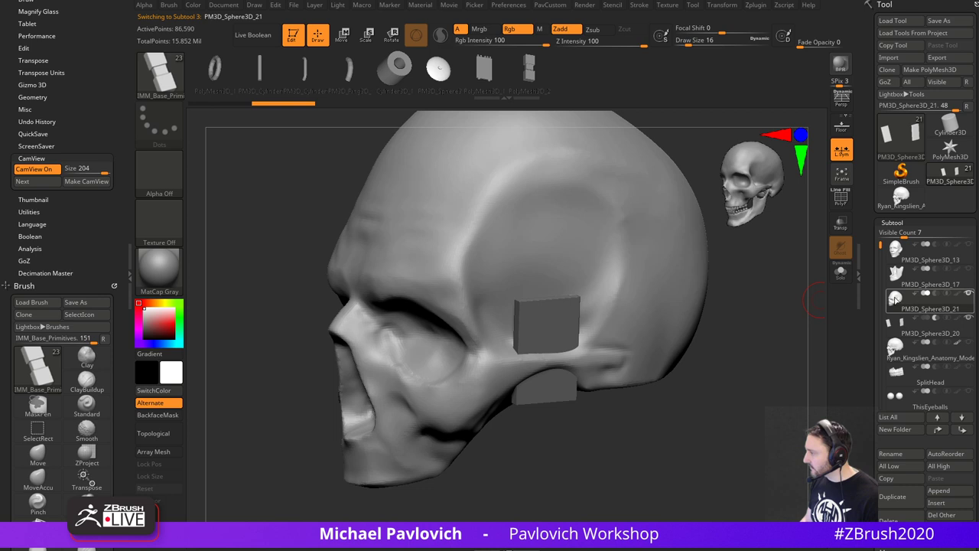
key(1)
drag(747, 412, 744, 402)
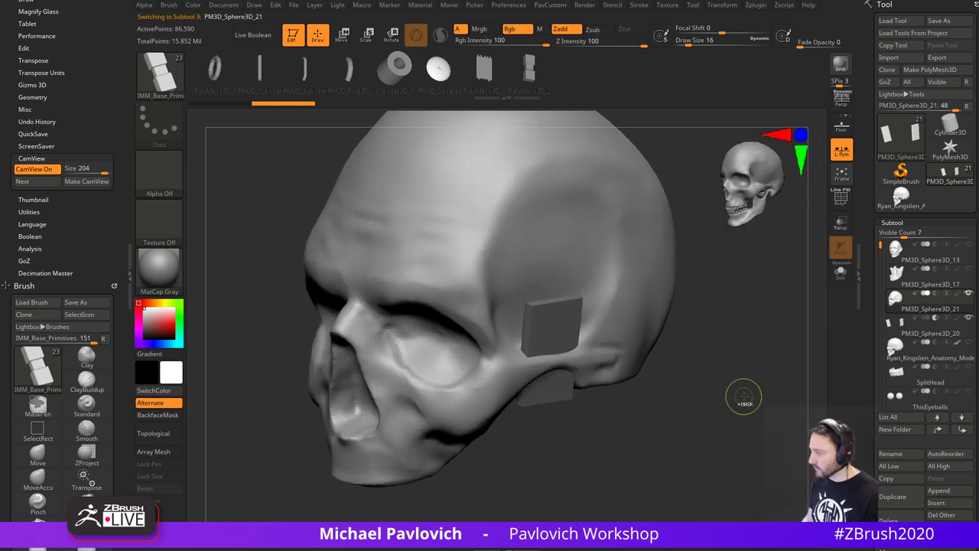
key(ctrl+e)
click(723, 393)
ctrl+drag(732, 299, 789, 439)
- Try to smooth the edges of the openings cut behind the zygomatic arches, working from above and below
drag(767, 368, 754, 417)
right_drag(565, 337, 573, 358)
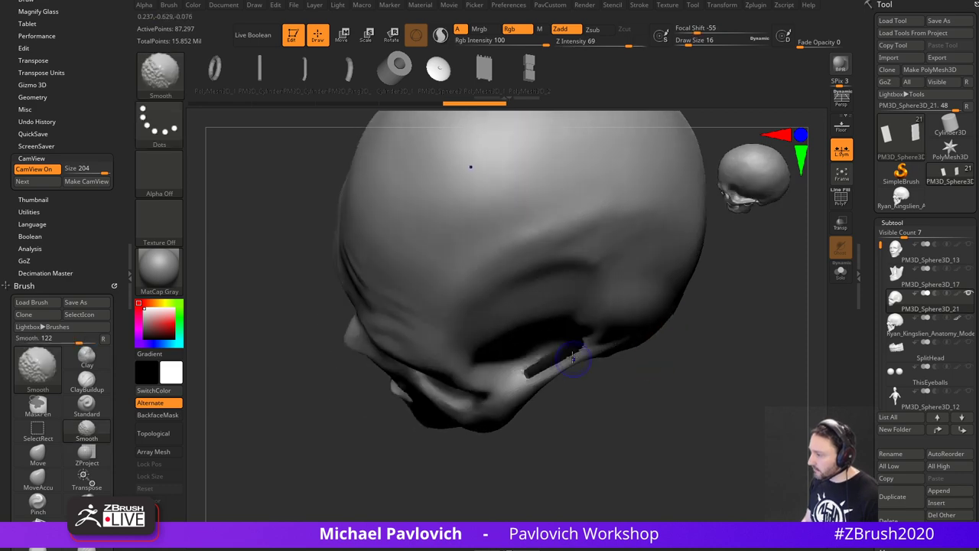
drag(714, 421, 708, 345)
shift+drag(623, 339, 597, 352)
drag(730, 428, 723, 337)
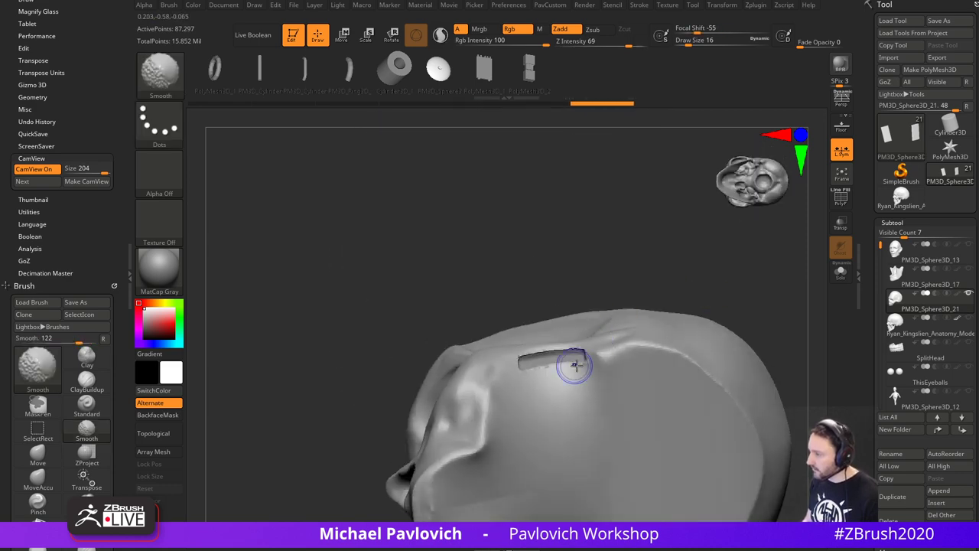
drag(552, 350, 698, 350)
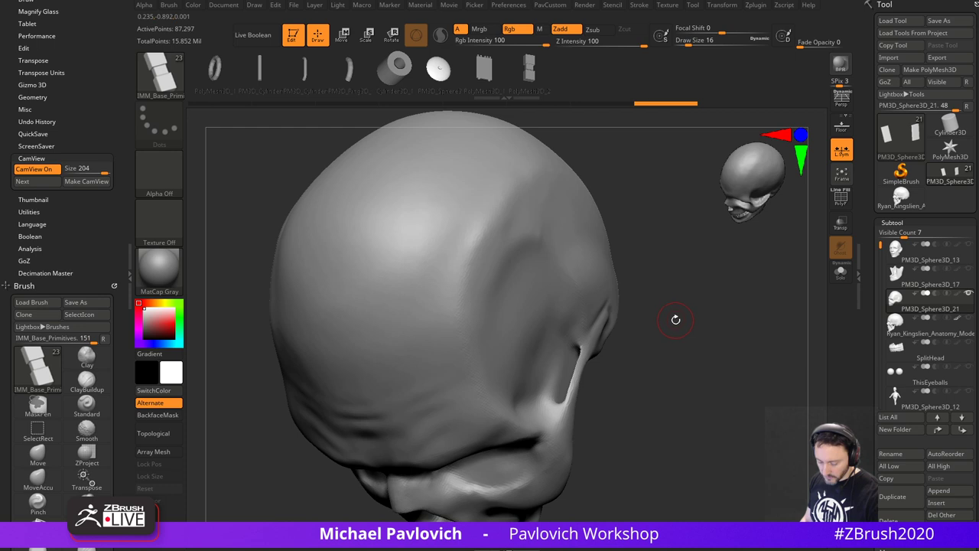
- Try to thicken the thin zygomatic arches beside the cut openings with the Inflat brush
key(b)
key(i)
key(n)
right_drag(615, 317, 609, 337)
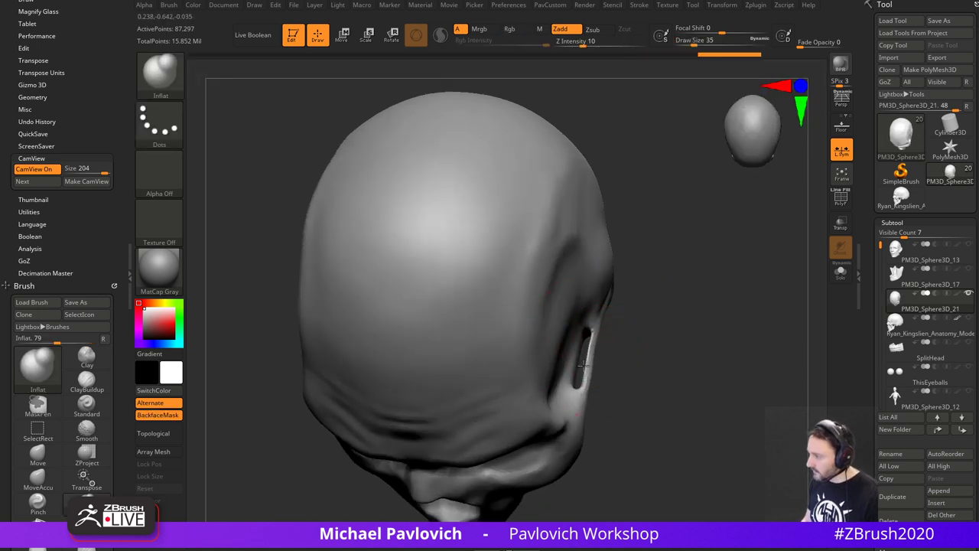
mouse_move(685, 361)
mouse_down()
mouse_move(651, 364)
mouse_move(658, 336)
mouse_move(683, 337)
mouse_move(665, 347)
mouse_up()
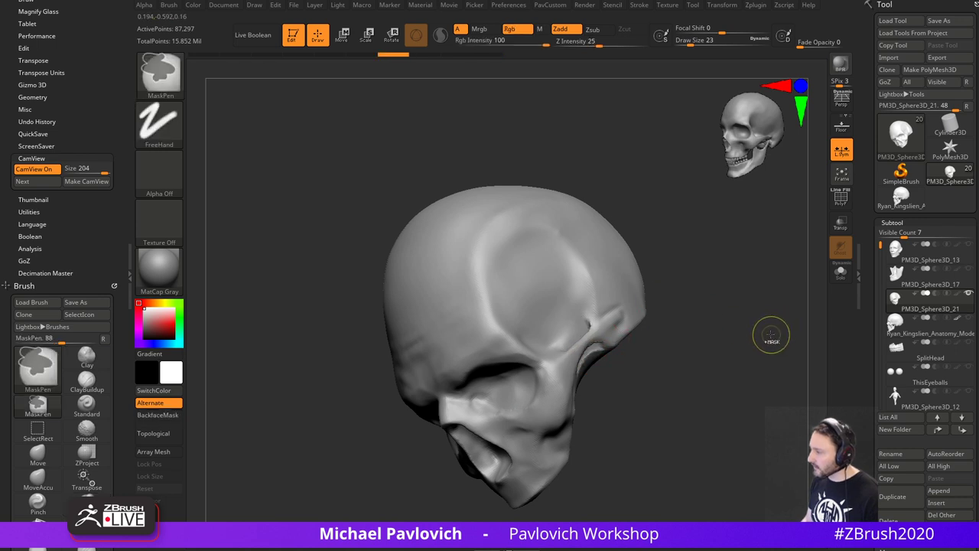
- Undo the brush work and the cut openings, returning to the uncut upper skull
key(ctrl+z)
key(ctrl+z)
key(ctrl+z)
key(ctrl+z)
key(ctrl+z)
mouse_move(750, 330)
mouse_down()
mouse_move(756, 354)
mouse_move(764, 346)
mouse_move(687, 343)
mouse_up()
key(3)
click(732, 199)
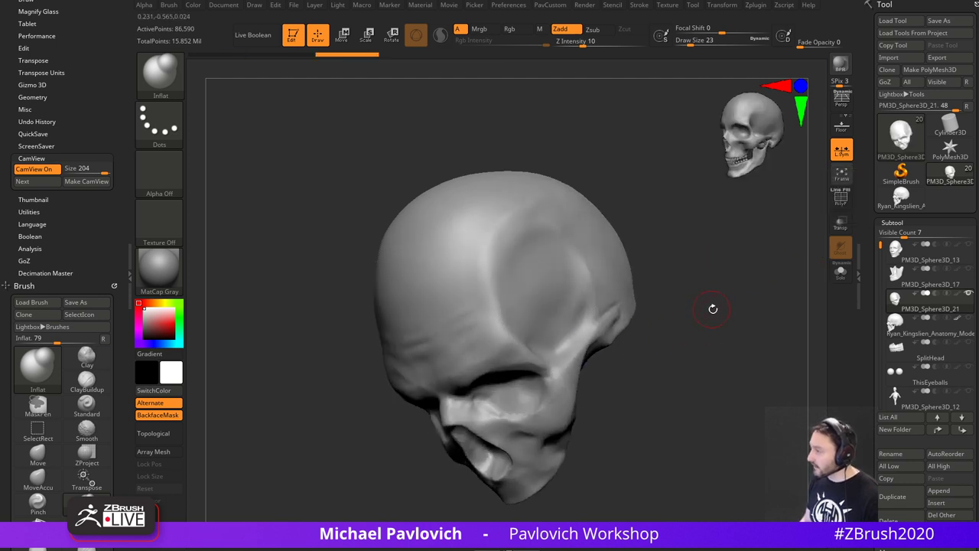
shift+drag(713, 310, 699, 391)
drag(722, 352, 713, 358)
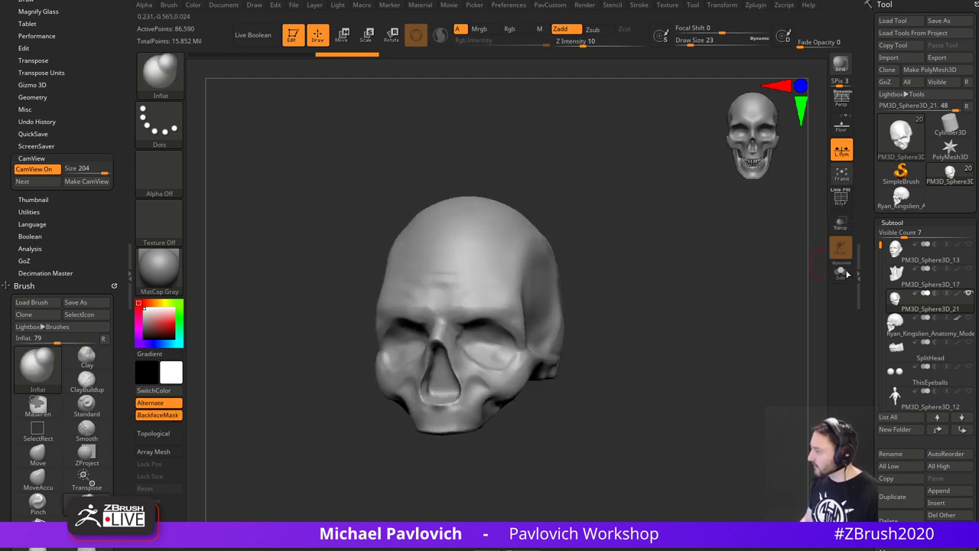
- Delete the reference skull subtool Ryan_Kingslien_Anatomy_Model1
click(941, 333)
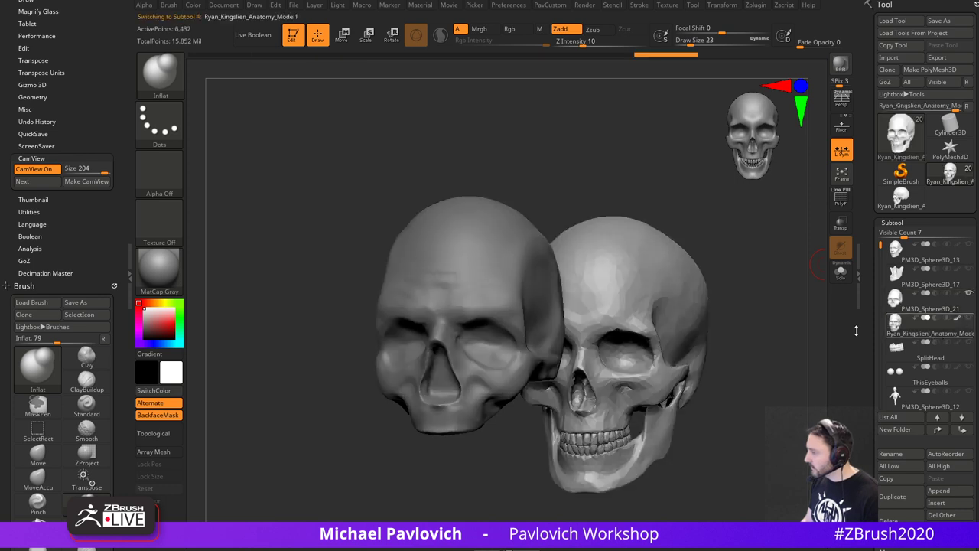
drag(752, 356, 752, 365)
drag(870, 383, 871, 296)
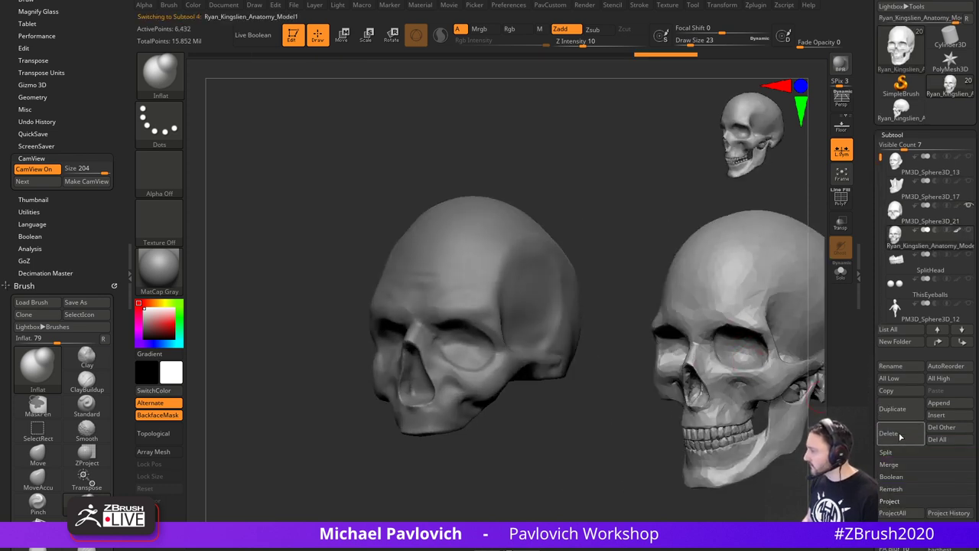
click(901, 436)
drag(653, 322, 698, 326)
- Show the eyeballs and the lower jaw together with the upper skull and teeth
mouse_move(933, 267)
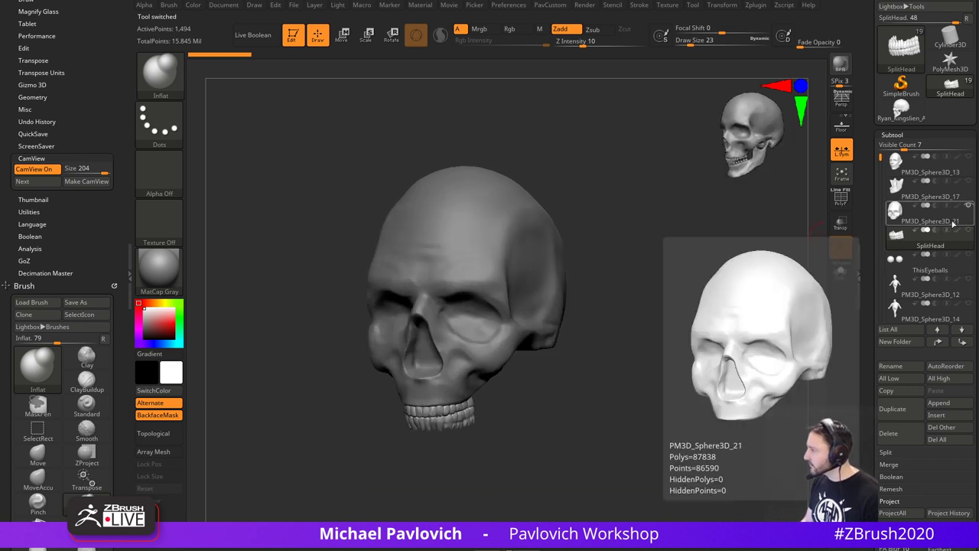
click(969, 254)
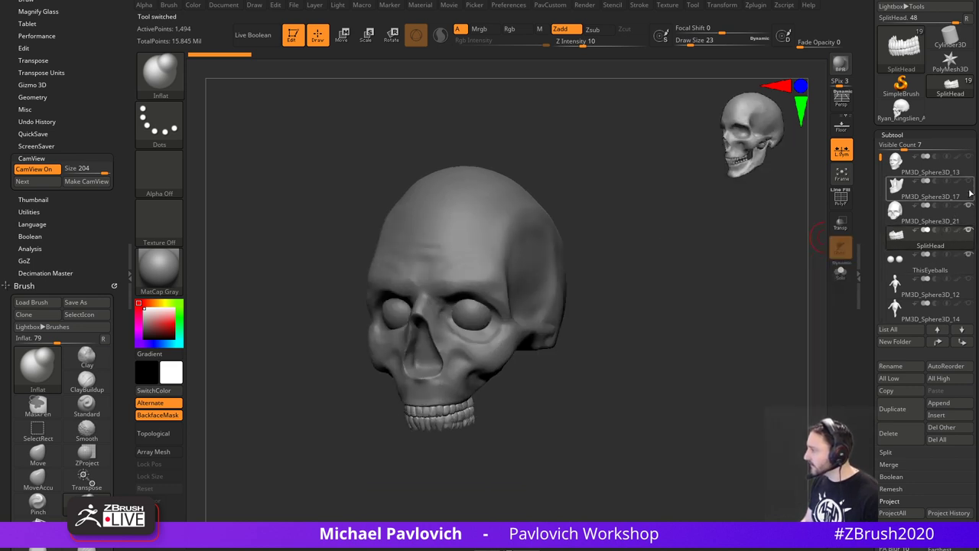
click(970, 182)
drag(879, 157, 879, 184)
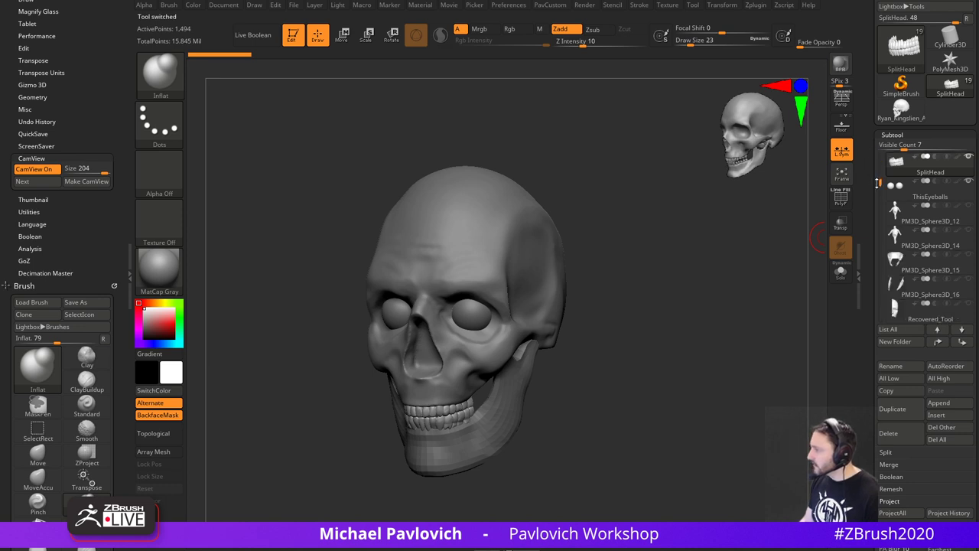
- Move the body subtool PM3D_Sphere3D_12 to the top of the subtool order
click(922, 219)
shift+click(938, 342)
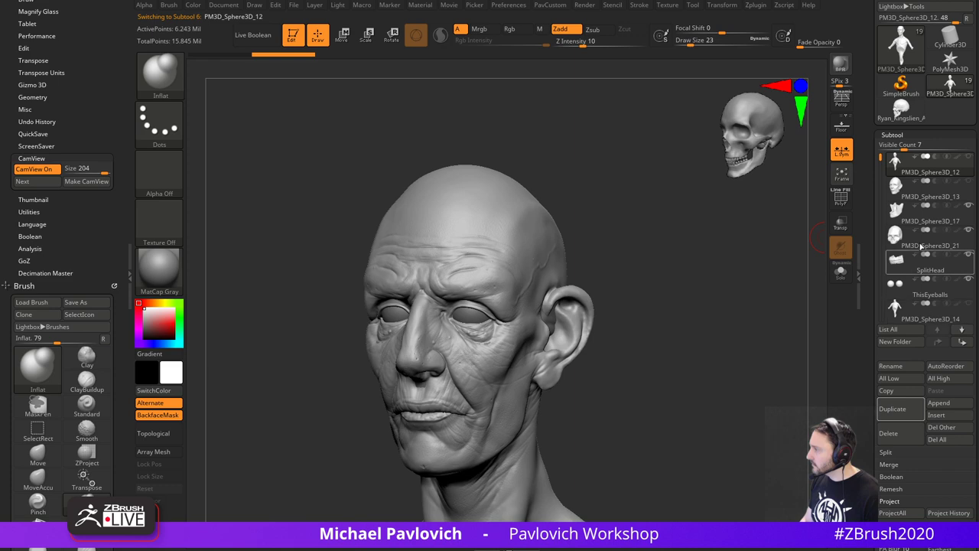
alt+drag(738, 244, 766, 214)
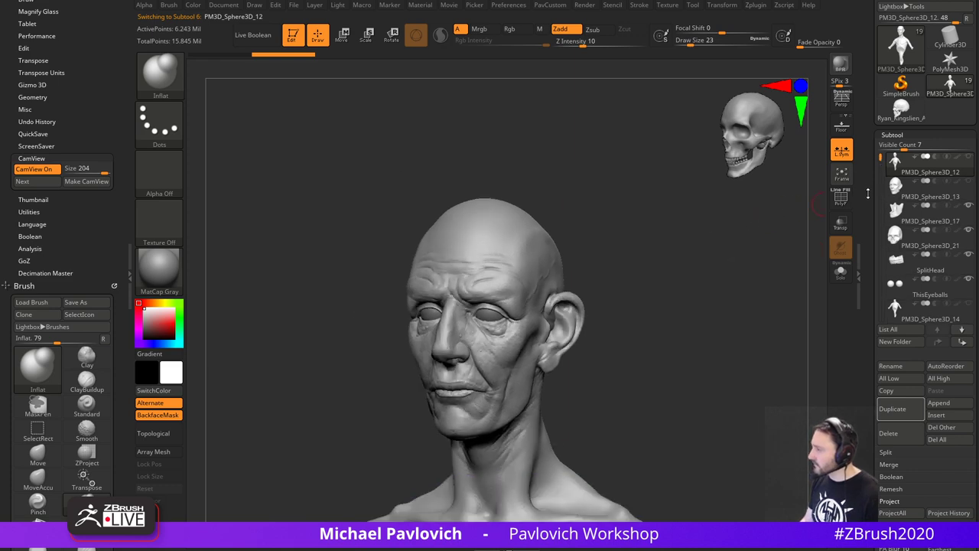
- Save the tool in the Gauntly folder under the file name MechanicalSkull
drag(881, 306, 881, 394)
click(939, 21)
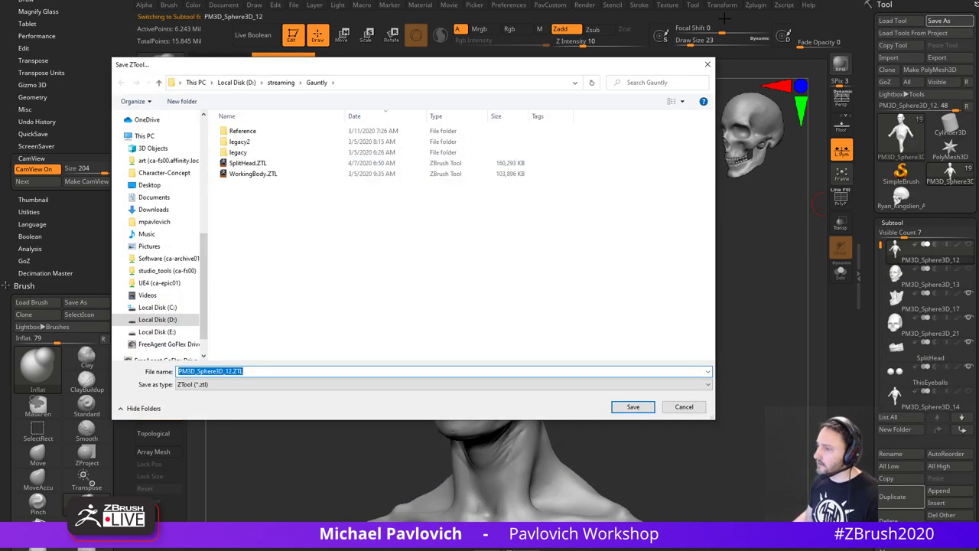
click(252, 163)
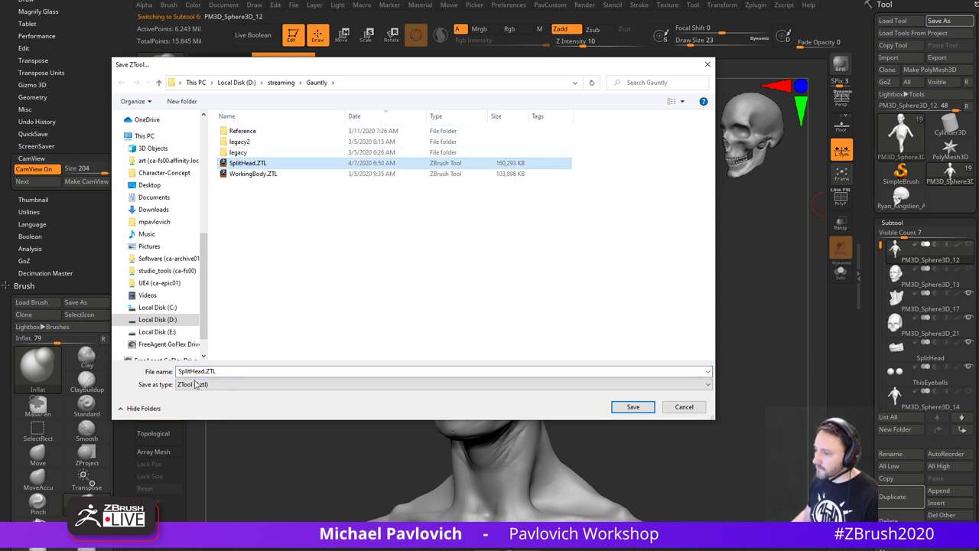
click(408, 371)
text(MechanicalSkull)
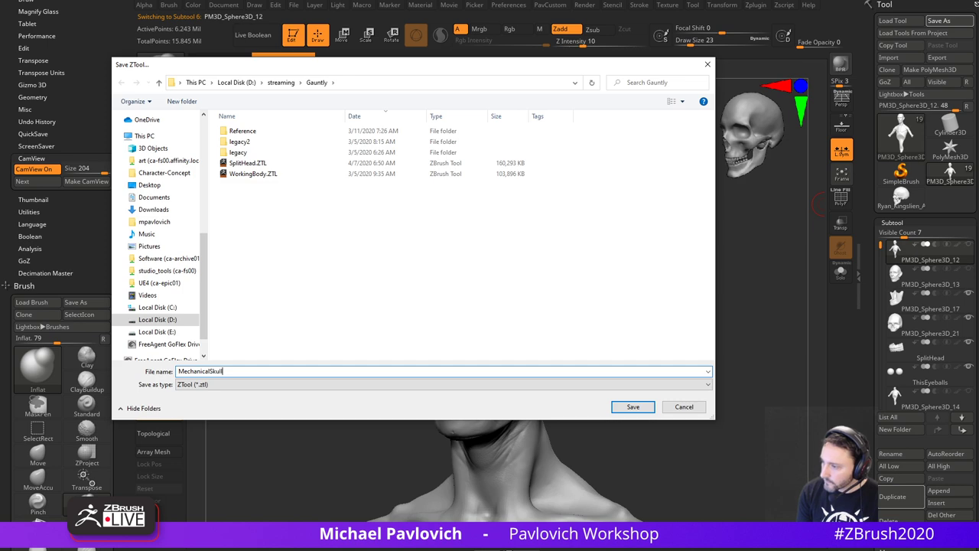
key(Return)
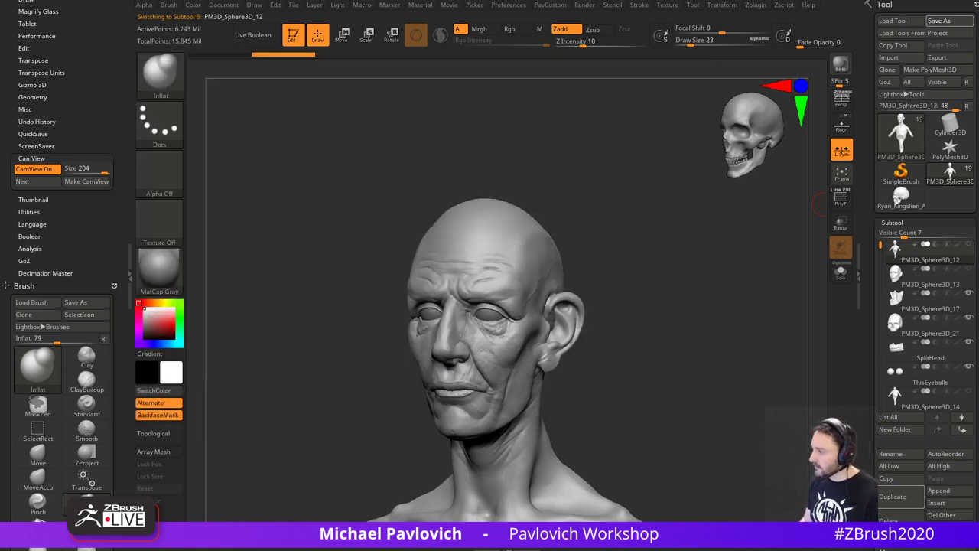
- Inspect the full body subtool at the top of the subtool order and delete it
drag(593, 157, 615, 167)
drag(677, 218, 663, 333)
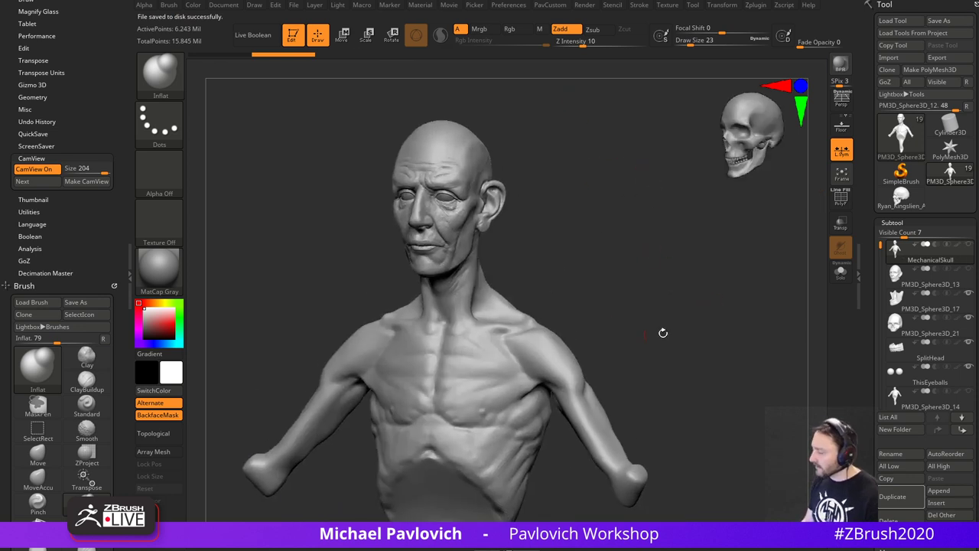
drag(869, 306, 869, 259)
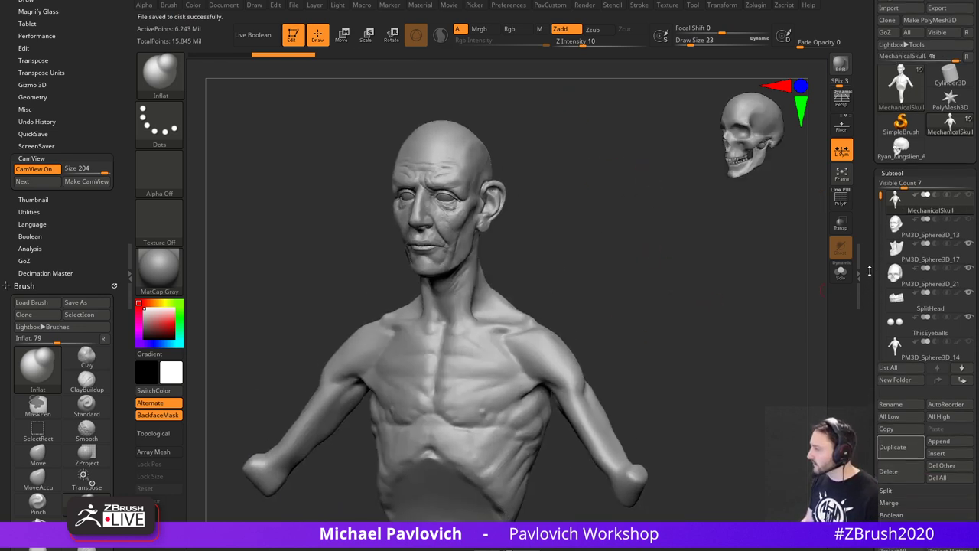
click(897, 479)
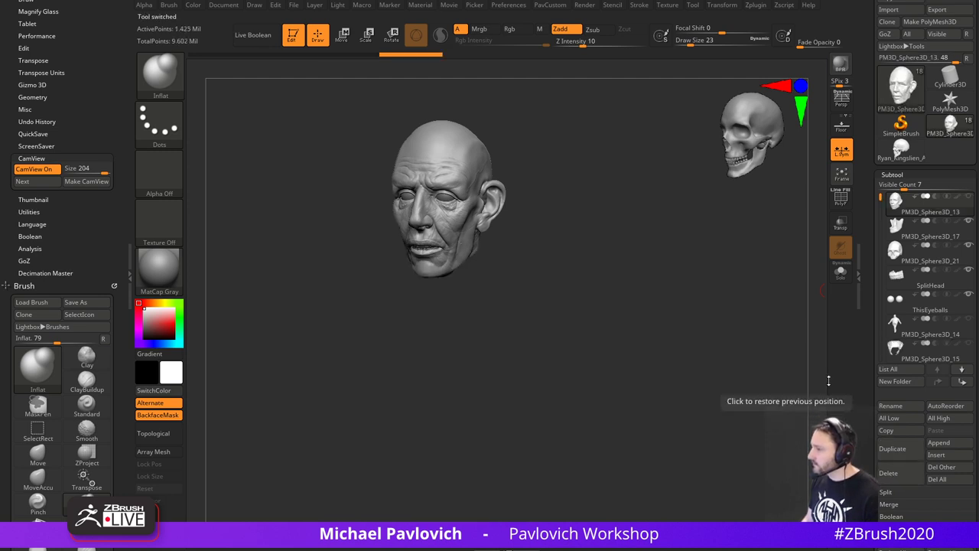
- Isolate the separate head subtool PM3D_Sphere3D_13 with Solo to check it, and delete it
drag(792, 365, 777, 278)
click(841, 273)
drag(877, 339, 878, 310)
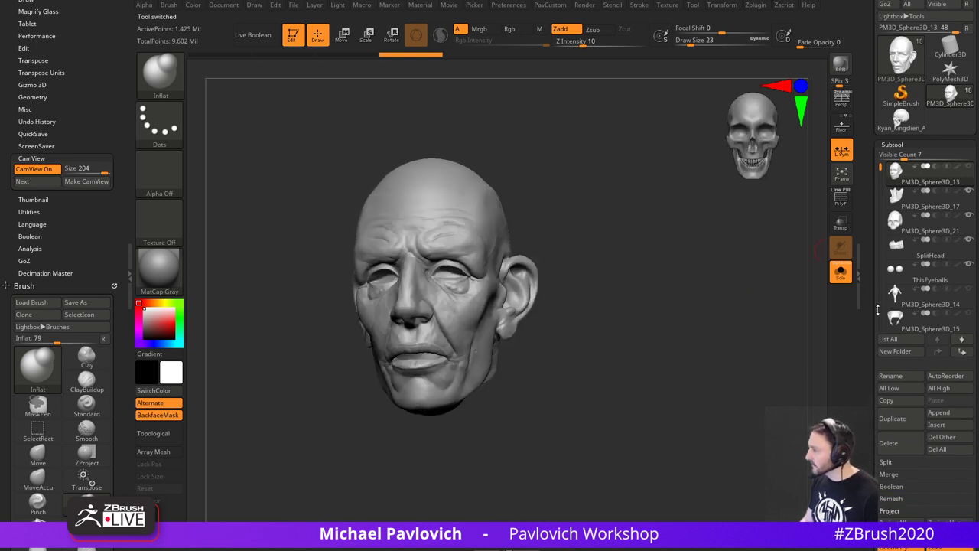
click(890, 451)
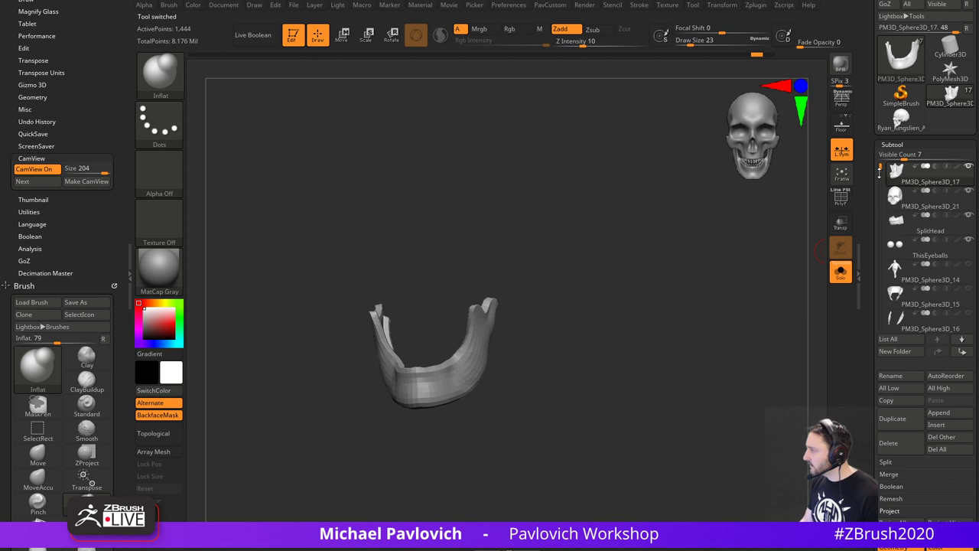
- Delete the Hat folder with all its subtools and turn off Solo to inspect the remaining head parts
drag(880, 172, 879, 257)
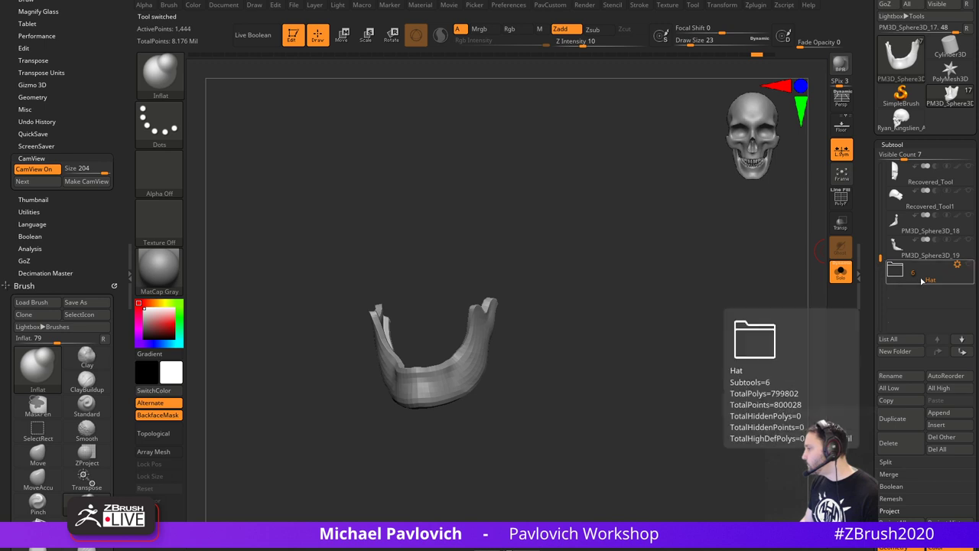
click(943, 286)
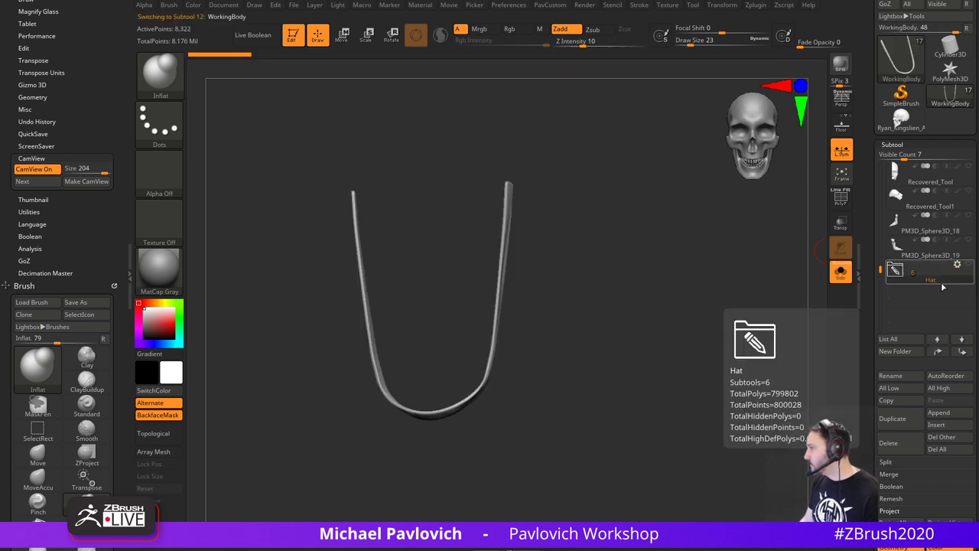
click(957, 265)
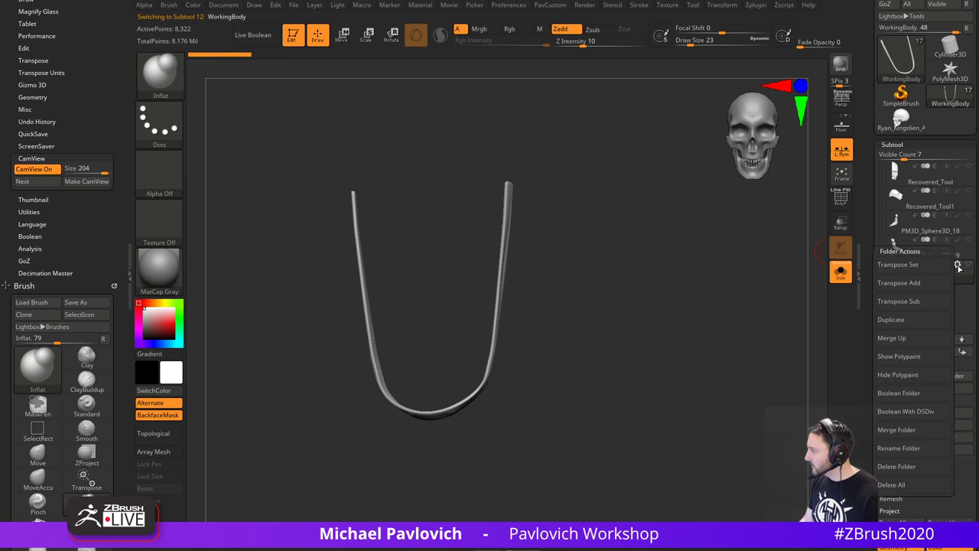
click(895, 487)
click(888, 519)
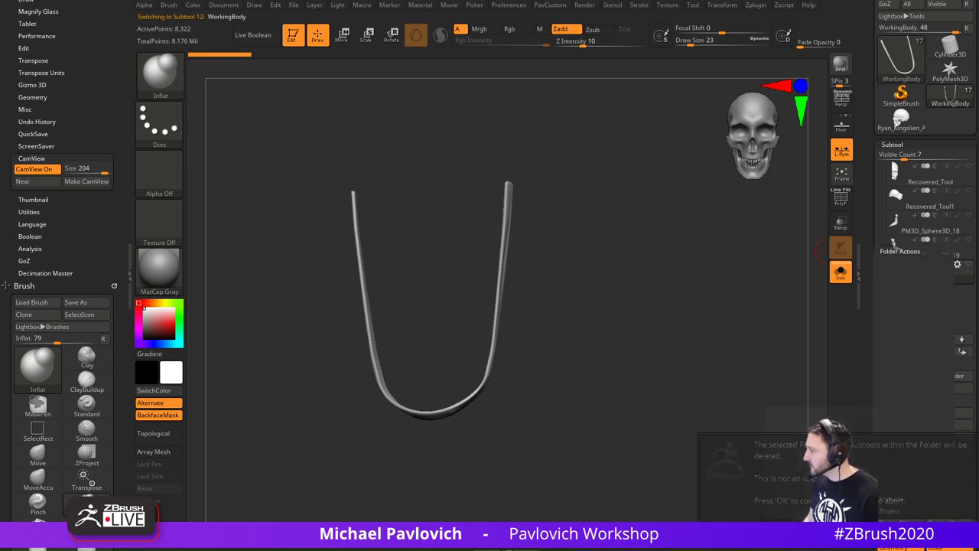
click(841, 274)
mouse_move(695, 302)
right_down()
mouse_move(673, 308)
mouse_move(673, 344)
right_up()
right_drag(673, 344, 696, 340)
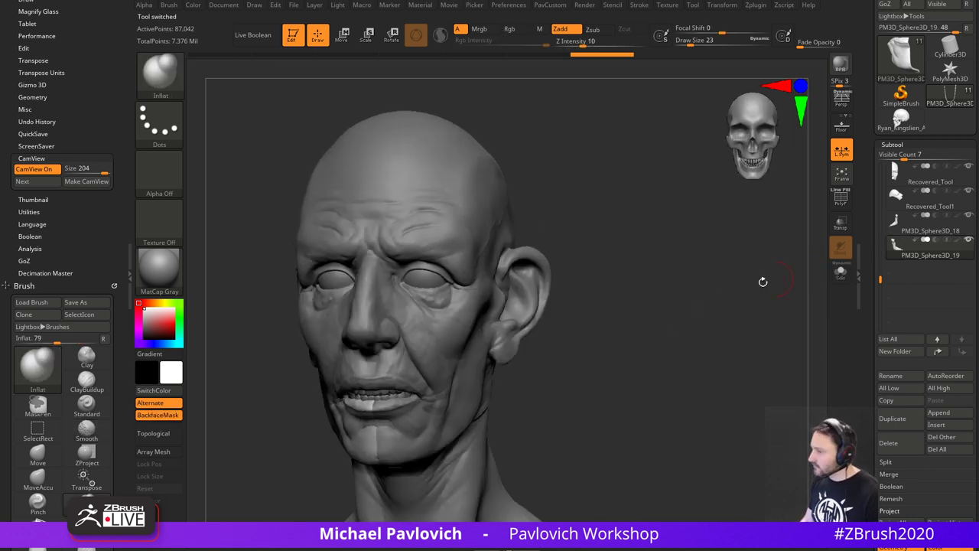
mouse_move(762, 280)
mouse_down()
mouse_move(696, 306)
mouse_move(636, 263)
mouse_move(666, 252)
mouse_move(731, 314)
mouse_move(743, 360)
mouse_move(701, 344)
mouse_move(681, 308)
mouse_move(682, 278)
mouse_up()
- Select the lower jaw subtool and turn on ghosted transparency to see it inside the head in profile
key(b)
key(s)
key(t)
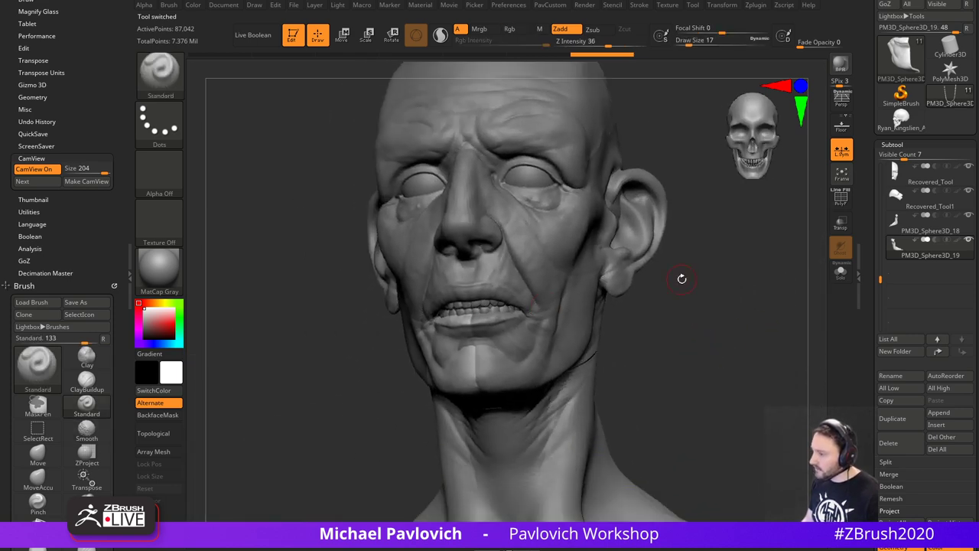
mouse_move(699, 349)
alt+mouse_down()
mouse_move(739, 326)
mouse_move(756, 335)
alt+mouse_up()
key(s)
click(495, 304)
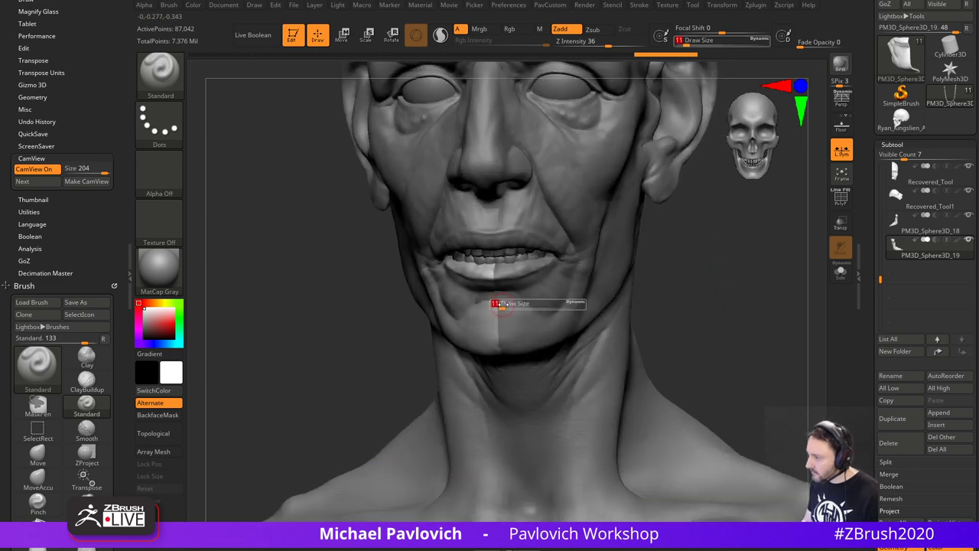
alt+click(542, 293)
alt+drag(734, 260, 723, 306)
click(841, 279)
click(841, 273)
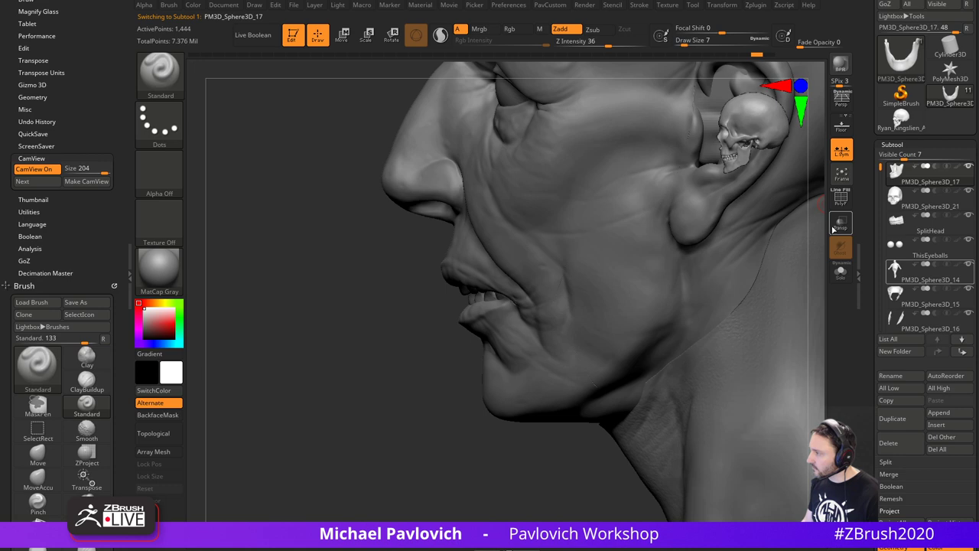
click(837, 226)
- Adjust the chin of the lower jaw with the Move brush to fit the face profile, and turn off transparency
key(b)
key(m)
key(v)
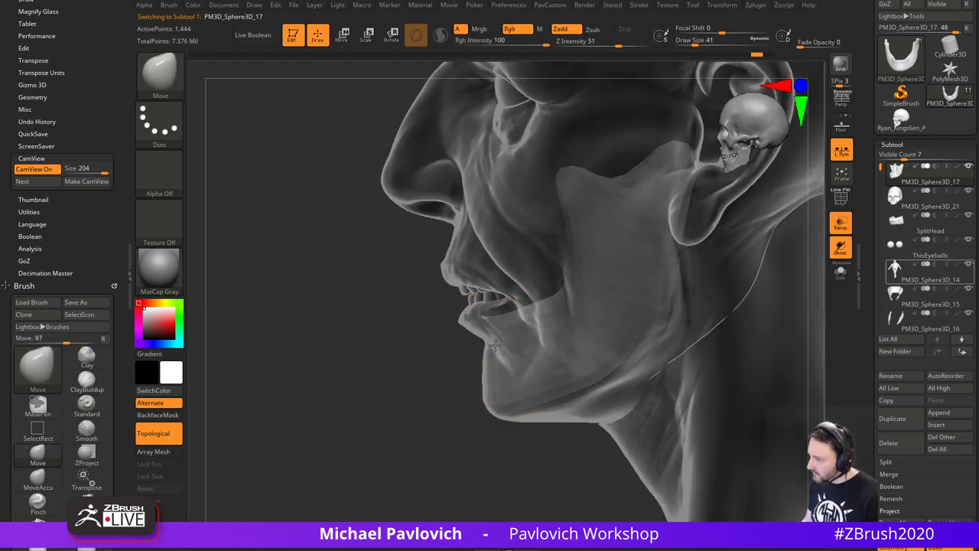
drag(495, 345, 497, 342)
alt+drag(418, 377, 396, 416)
key(s)
mouse_move(395, 414)
mouse_down()
mouse_move(425, 409)
mouse_move(505, 364)
mouse_up()
click(841, 225)
- Select the upper skull subtool and ready the Move brush with a draw size of 14
mouse_move(752, 294)
alt+mouse_down()
mouse_move(741, 319)
mouse_move(718, 319)
mouse_move(734, 318)
alt+mouse_up()
key(b)
key(s)
key(t)
key(s)
alt+drag(788, 306, 816, 247)
shift+drag(809, 290, 802, 297)
mouse_move(801, 297)
alt+mouse_down()
mouse_move(736, 308)
mouse_move(759, 299)
mouse_move(778, 334)
mouse_move(743, 311)
mouse_move(754, 315)
alt+mouse_up()
click(922, 202)
key(s)
drag(568, 297, 599, 278)
key(b)
key(m)
key(v)
key(s)
drag(695, 286, 680, 272)
alt+drag(694, 286, 690, 264)
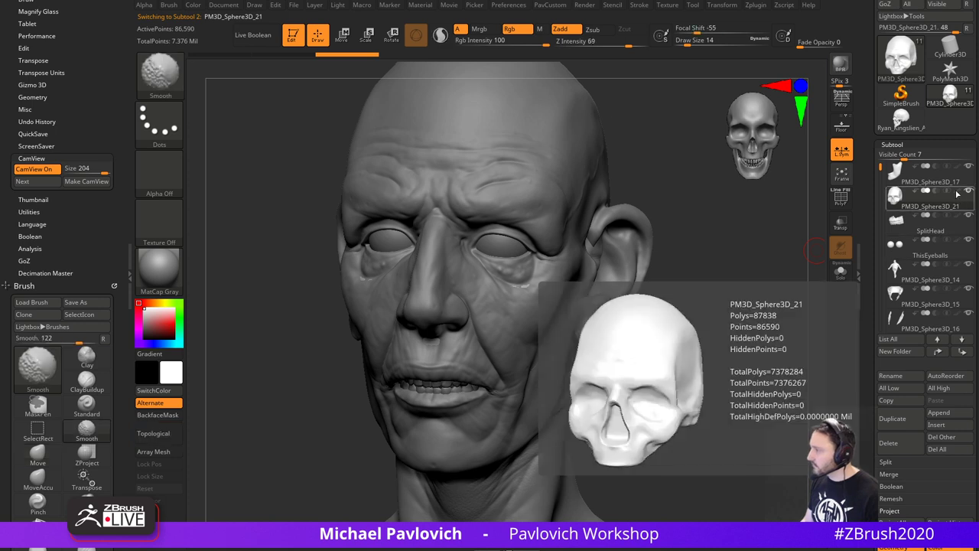
- Turn on the paint colors for all subtools and tuck the upper skull under the face with the Move brush at draw size 35
shift+click(957, 191)
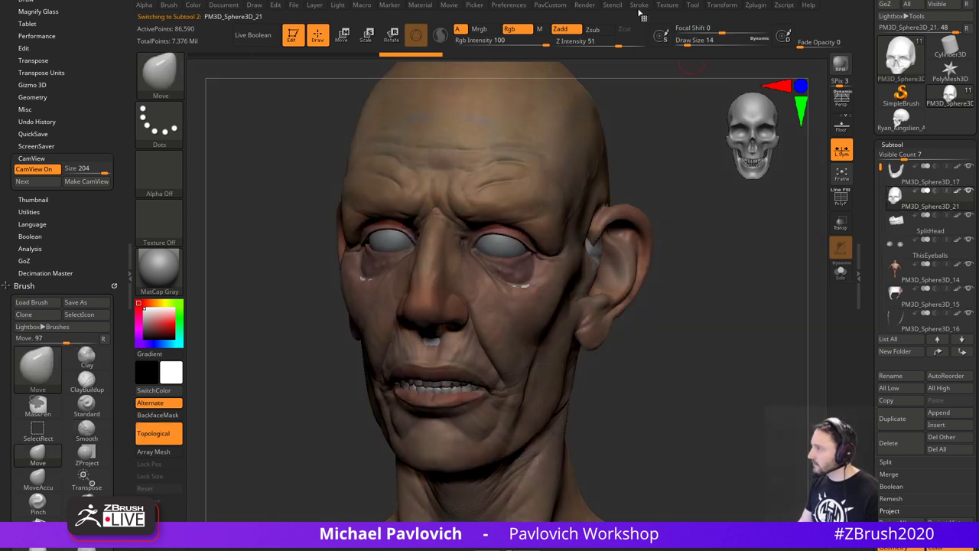
click(589, 6)
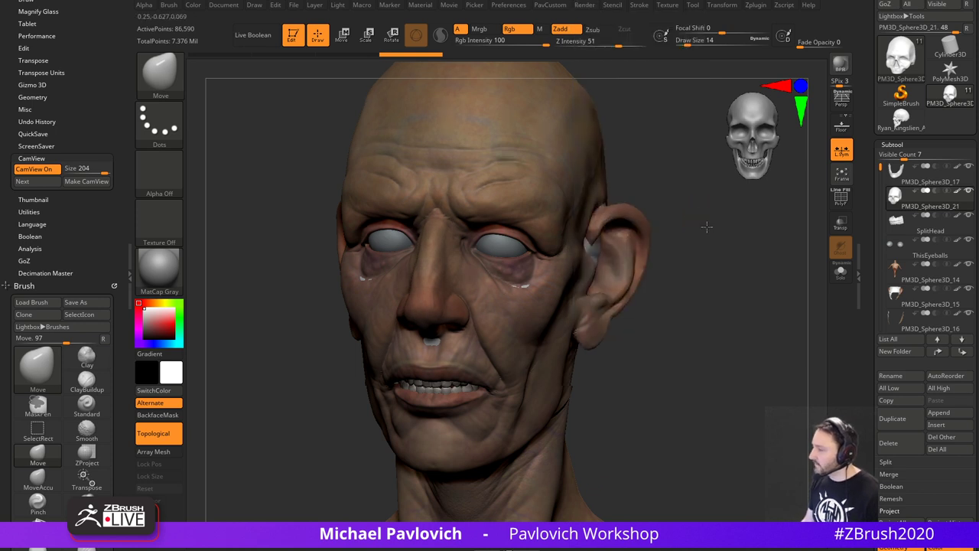
drag(706, 228, 773, 249)
key(s)
key(s)
click(549, 290)
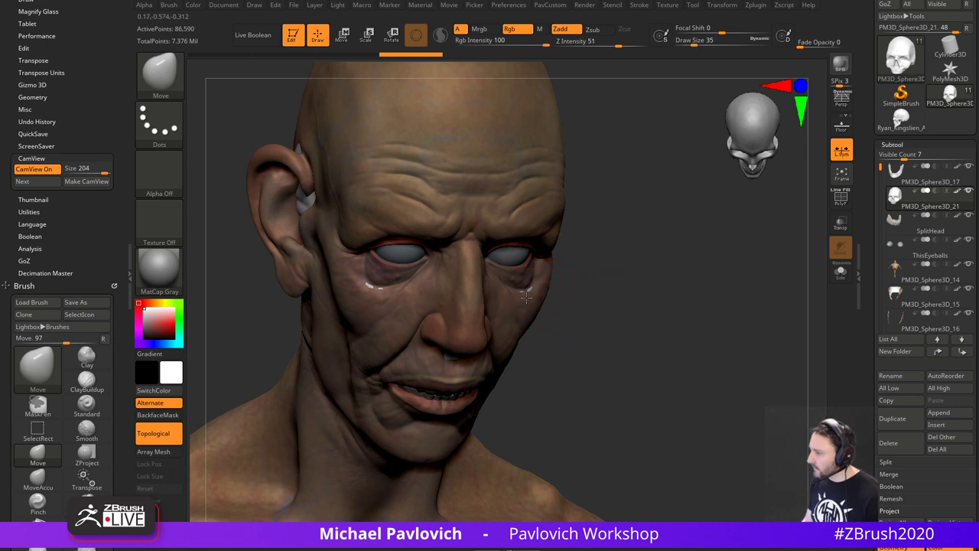
right_drag(549, 291, 500, 313)
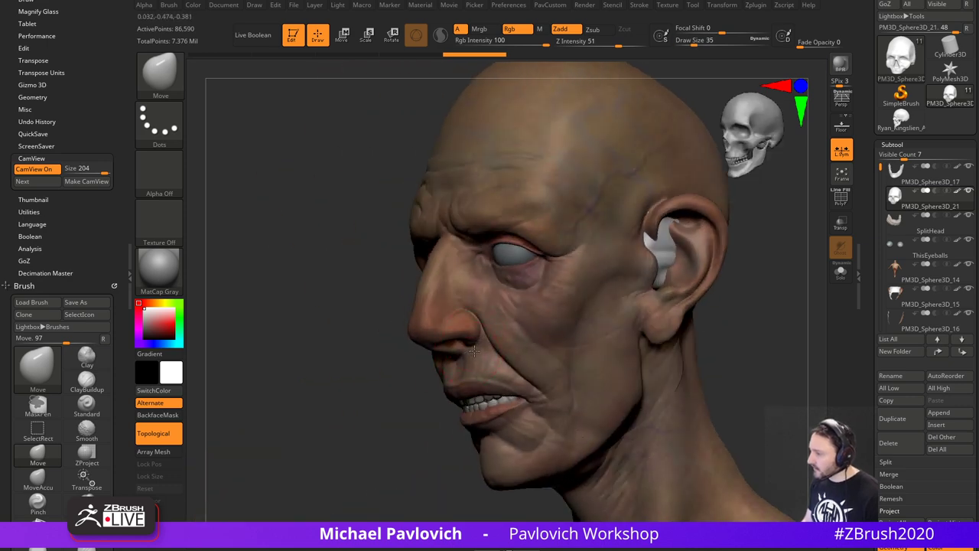
- Push the side of the upper skull inward near the ear with the Move brush at draw size 101, checking its shape in Solo
drag(728, 269, 769, 307)
key(s)
click(696, 262)
click(841, 277)
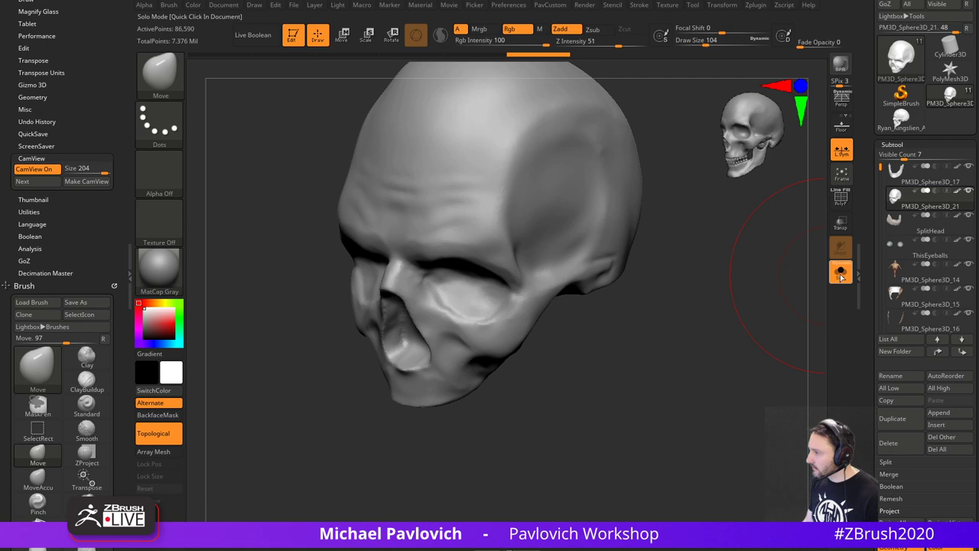
click(841, 277)
drag(736, 255, 726, 296)
key(s)
click(649, 270)
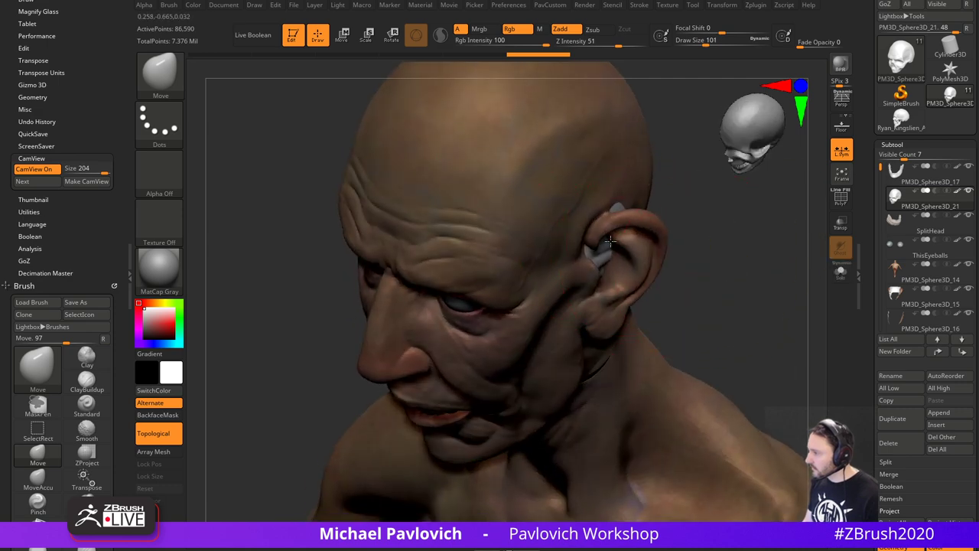
- Tuck the remaining skull parts at both ears under the skin with the Move brush at draw sizes 80 and 59
drag(715, 252, 717, 302)
right_drag(678, 287, 681, 212)
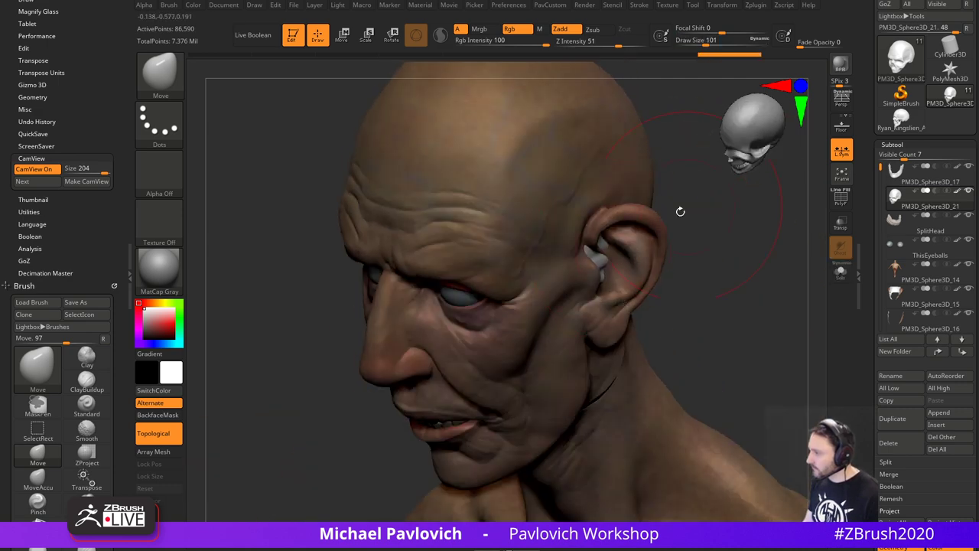
key(s)
click(604, 266)
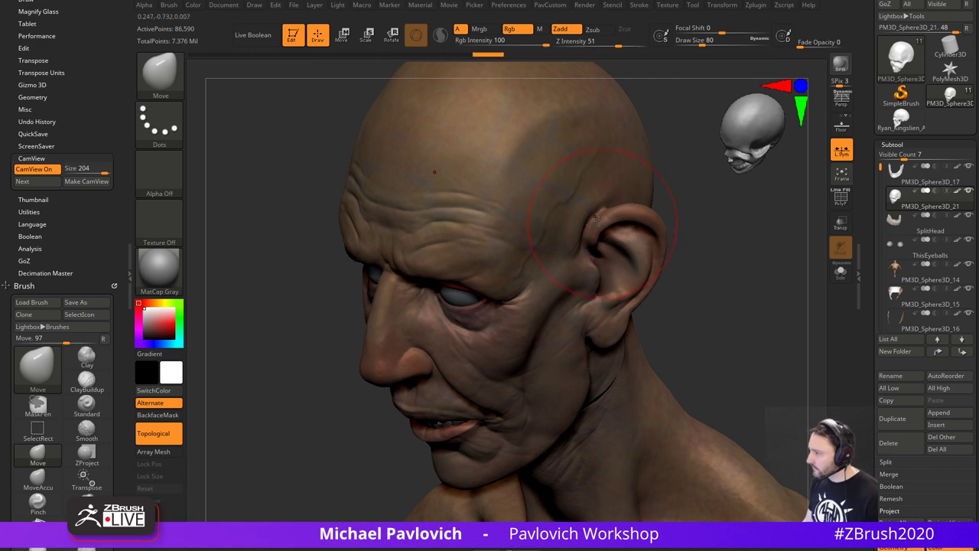
mouse_move(731, 270)
mouse_down()
mouse_move(766, 277)
mouse_move(784, 306)
mouse_up()
key(s)
click(401, 238)
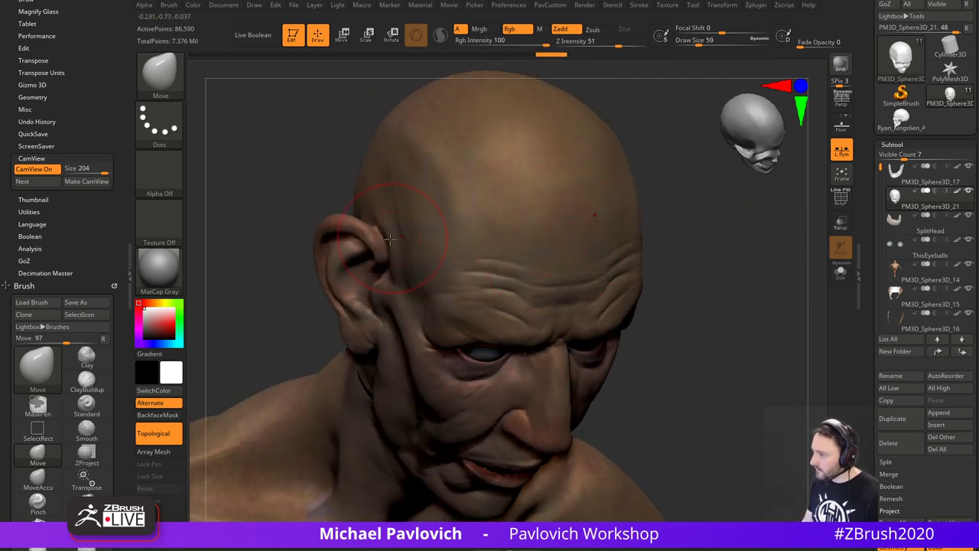
mouse_move(703, 288)
mouse_down()
mouse_move(678, 245)
mouse_move(647, 264)
mouse_move(713, 287)
mouse_up()
right_drag(713, 286, 727, 290)
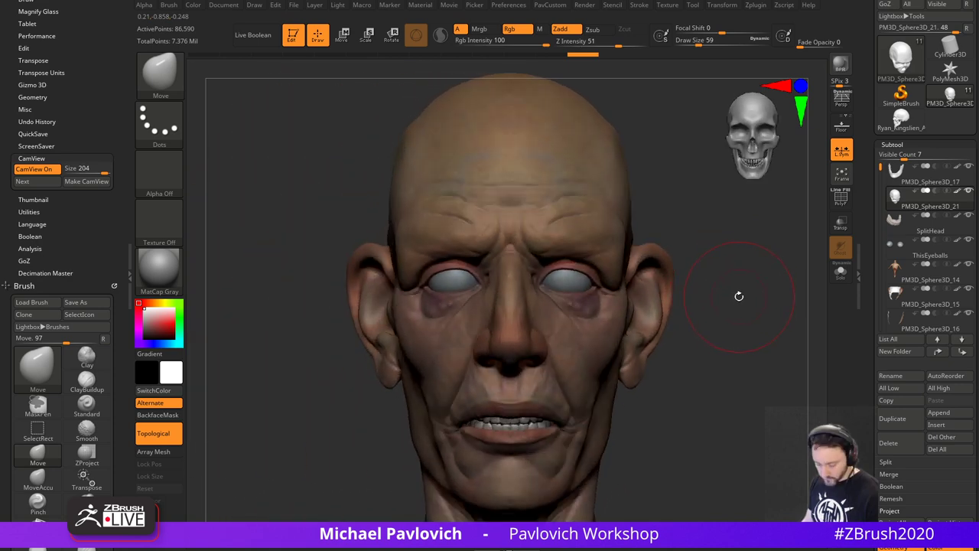
- Isolate the upper skull and smooth its lower side behind the temple at draw sizes 27 and 18
mouse_move(739, 297)
alt+mouse_down()
mouse_move(676, 251)
mouse_move(713, 273)
alt+mouse_up()
key(b)
key(s)
key(t)
click(841, 274)
drag(713, 273, 673, 268)
click(523, 283)
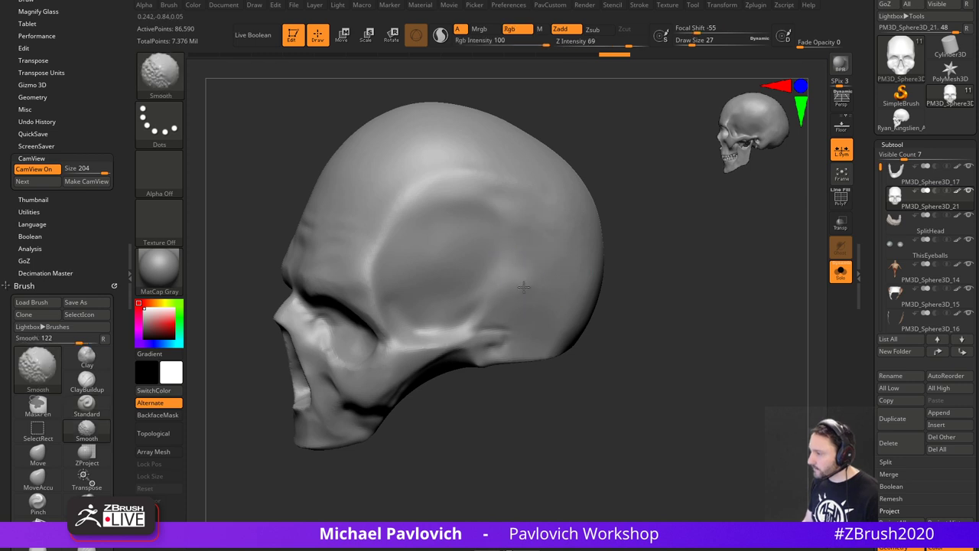
shift+drag(498, 317, 530, 310)
mouse_move(667, 265)
mouse_down()
mouse_move(680, 273)
mouse_move(688, 262)
mouse_up()
key(s)
shift+drag(528, 307, 522, 318)
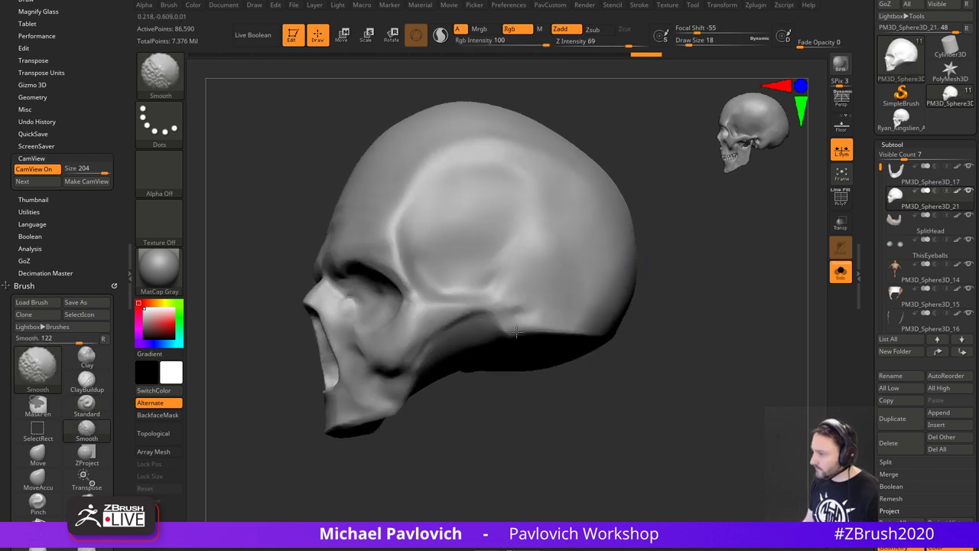
- Smooth the cheekbone beside the eye socket and the wrinkles on the forehead of the upper skull
drag(654, 280, 695, 284)
shift+drag(417, 320, 414, 295)
shift+drag(612, 282, 702, 300)
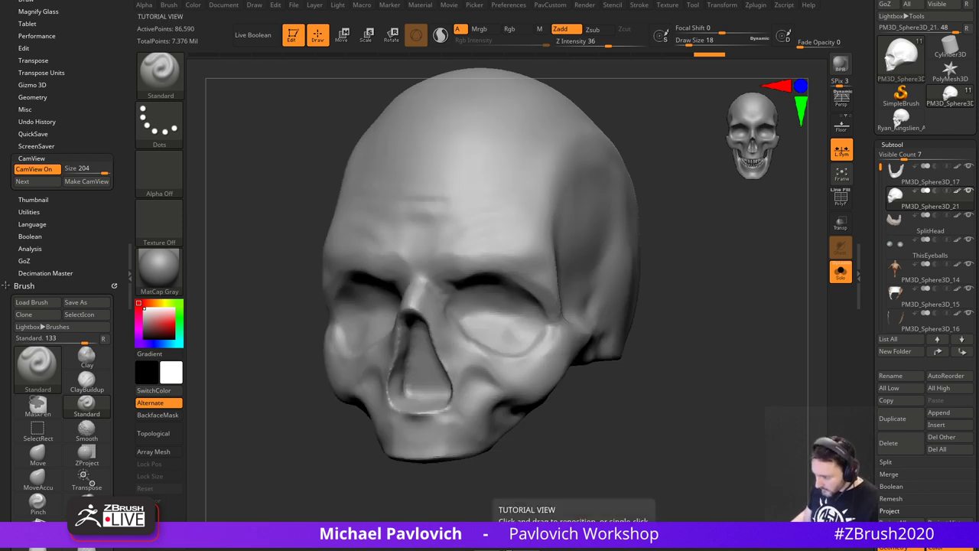
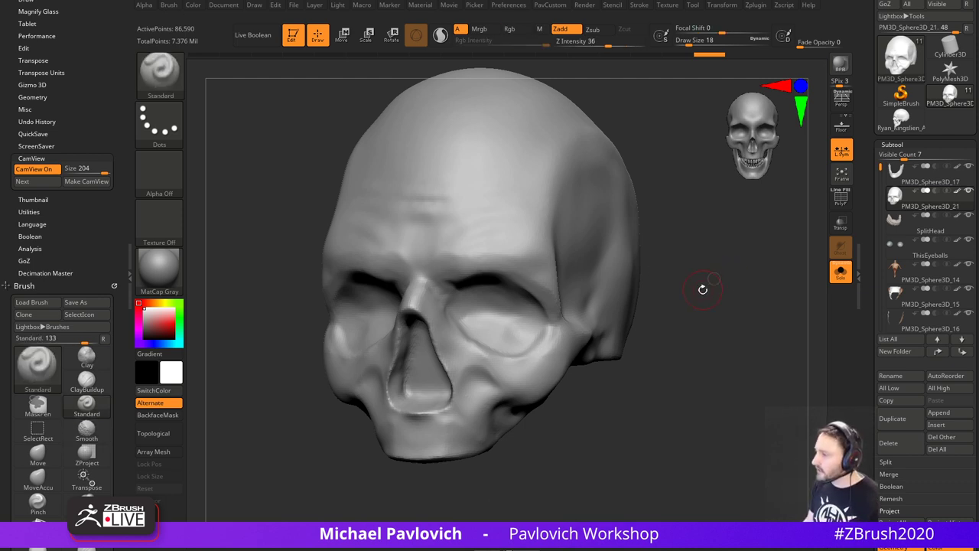
mouse_move(703, 288)
shift+mouse_down()
mouse_move(740, 306)
mouse_move(681, 330)
shift+mouse_up()
key(1)
shift+drag(489, 243, 444, 221)
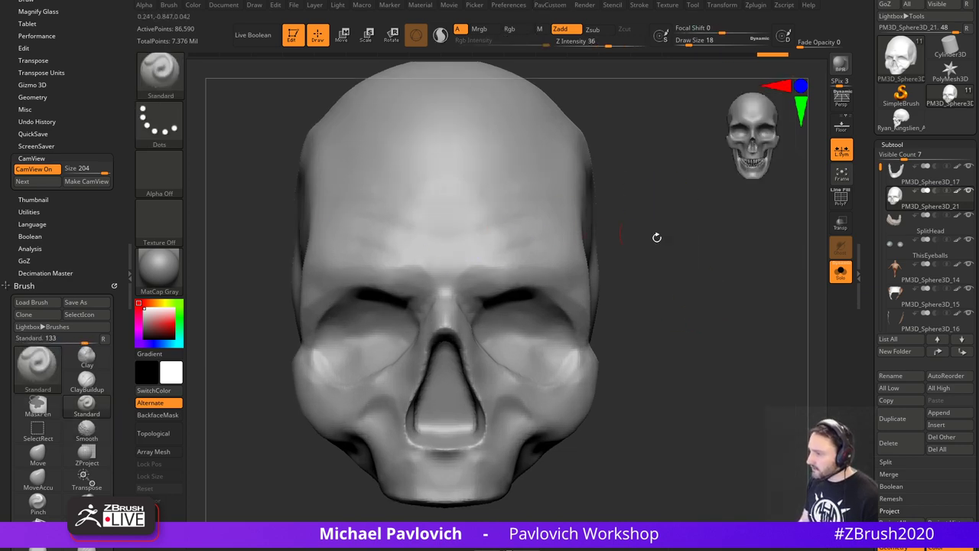
drag(736, 261, 688, 278)
shift+drag(691, 426, 693, 411)
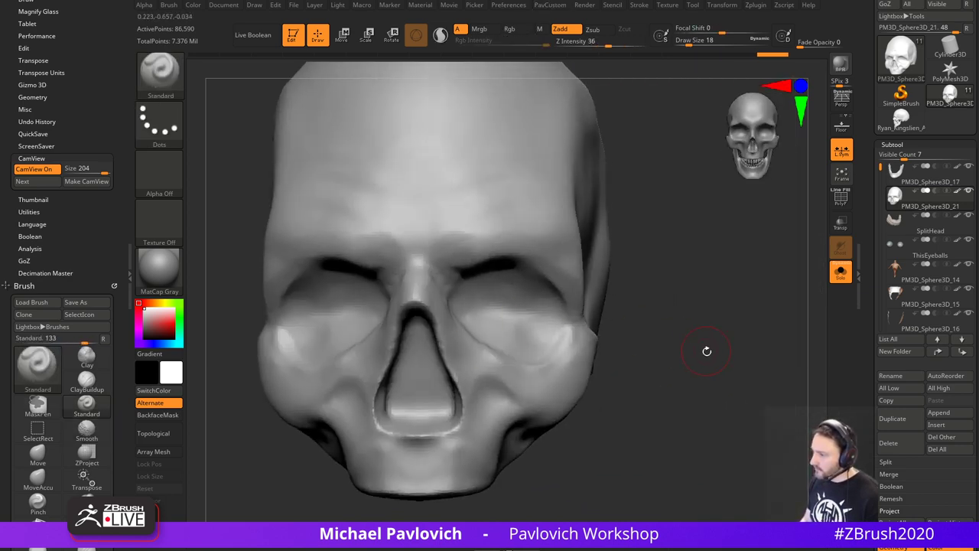
mouse_move(707, 351)
right_down()
mouse_move(734, 319)
mouse_move(634, 333)
right_up()
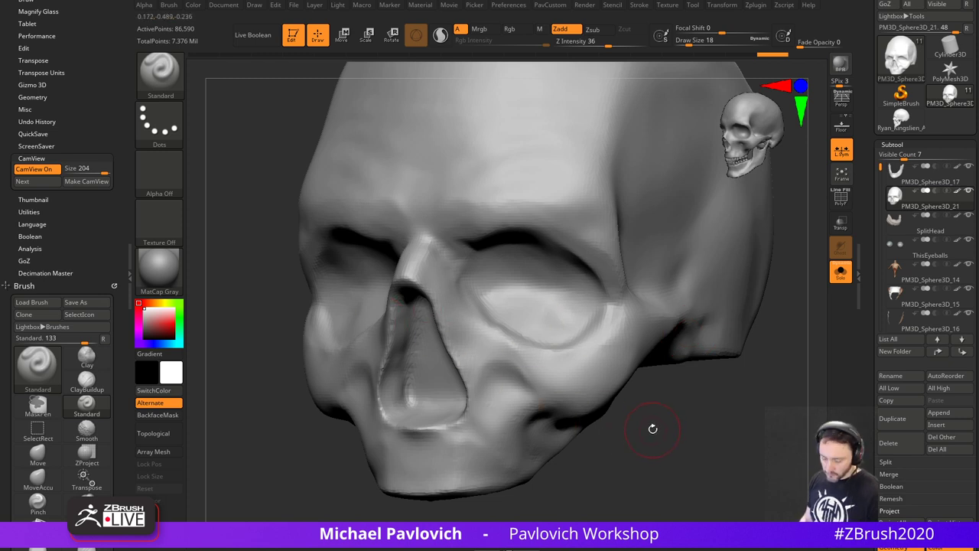
- Switch to the TrimDynamic brush and remesh the upper skull with DynaMesh at resolution 688
key(b)
key(t)
key(d)
shift+drag(651, 434, 692, 429)
key(space)
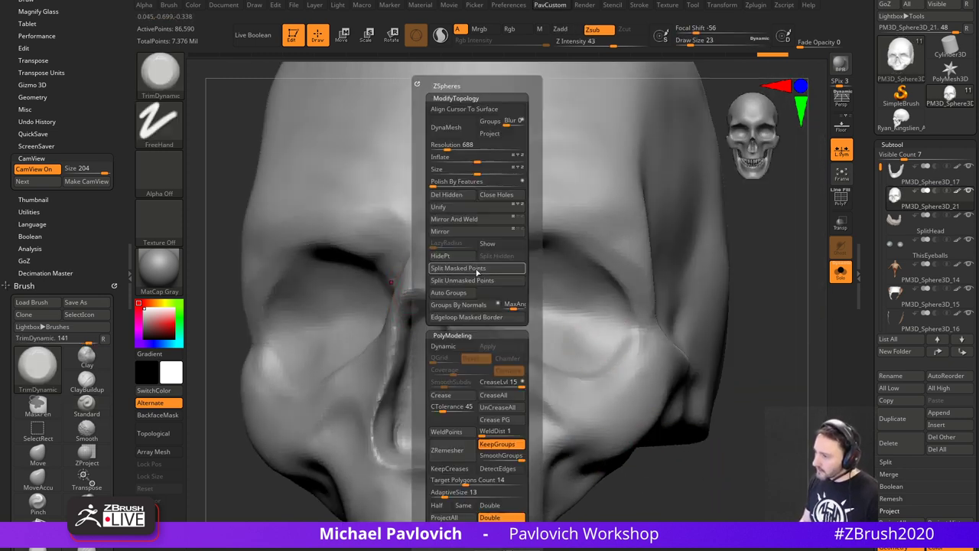
click(453, 127)
alt+drag(767, 371, 759, 326)
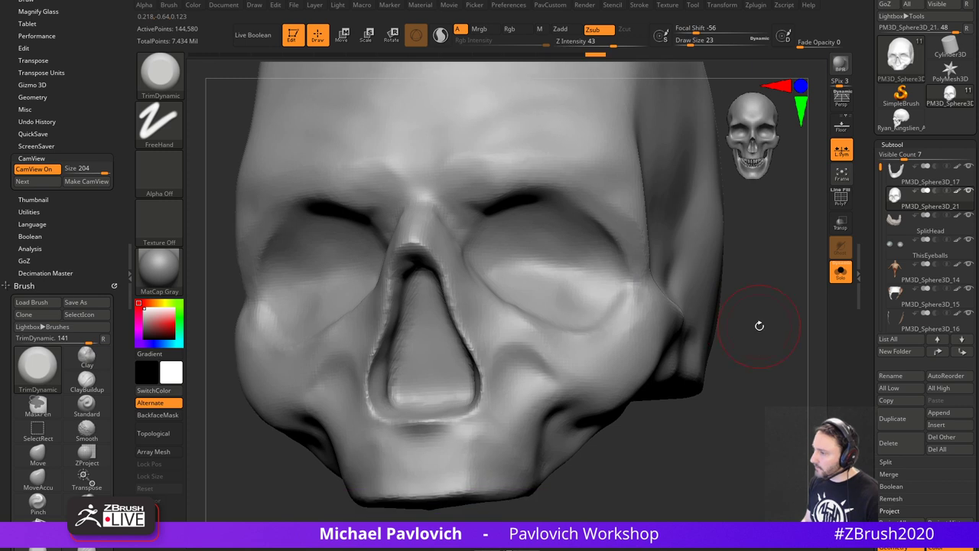
- Raise the DynaMesh resolution and remesh the upper skull again for a denser surface
key(space)
drag(714, 147, 718, 147)
key(b)
key(s)
key(t)
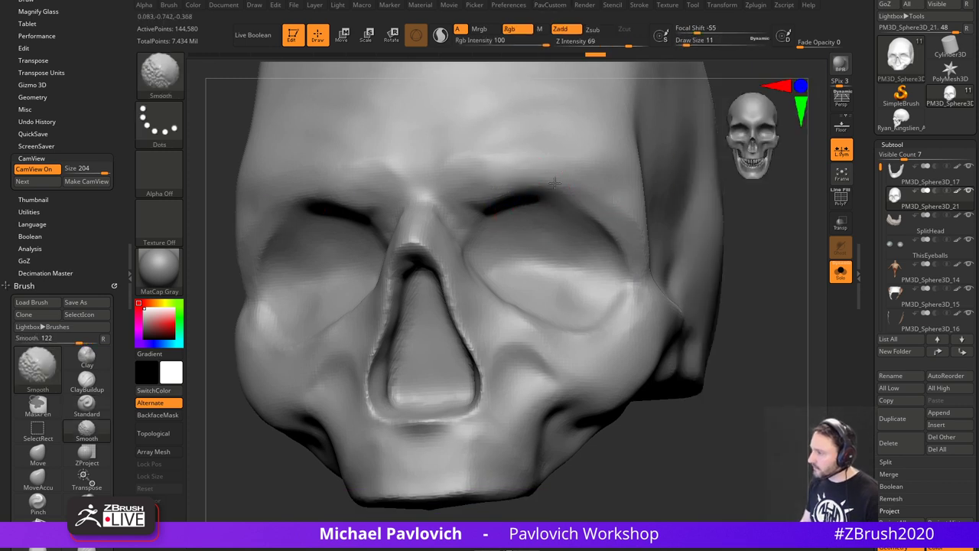
ctrl+drag(756, 238, 781, 305)
right_drag(763, 286, 707, 203)
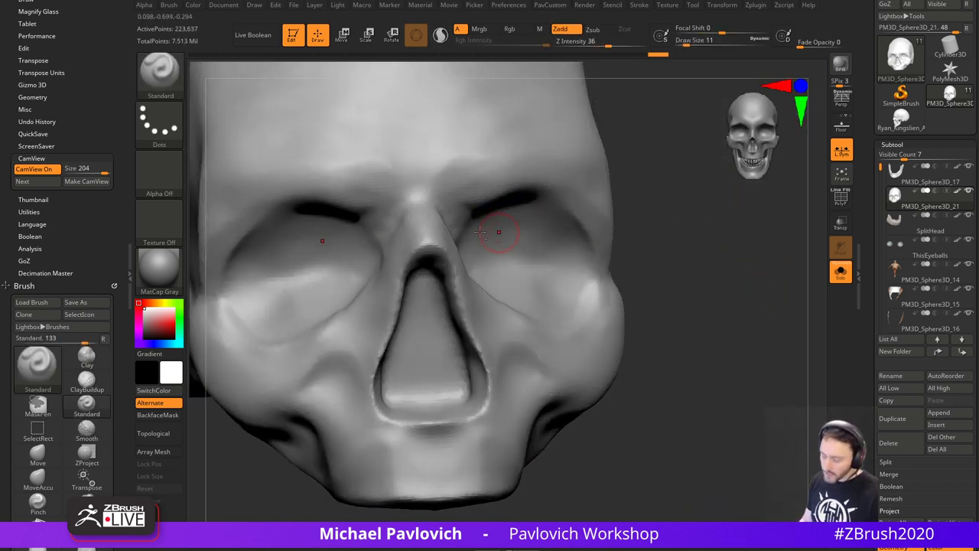
- Flatten the lower rim of the nose opening and the area around it with the TrimDynamic brush at draw size 11
key(b)
key(t)
key(d)
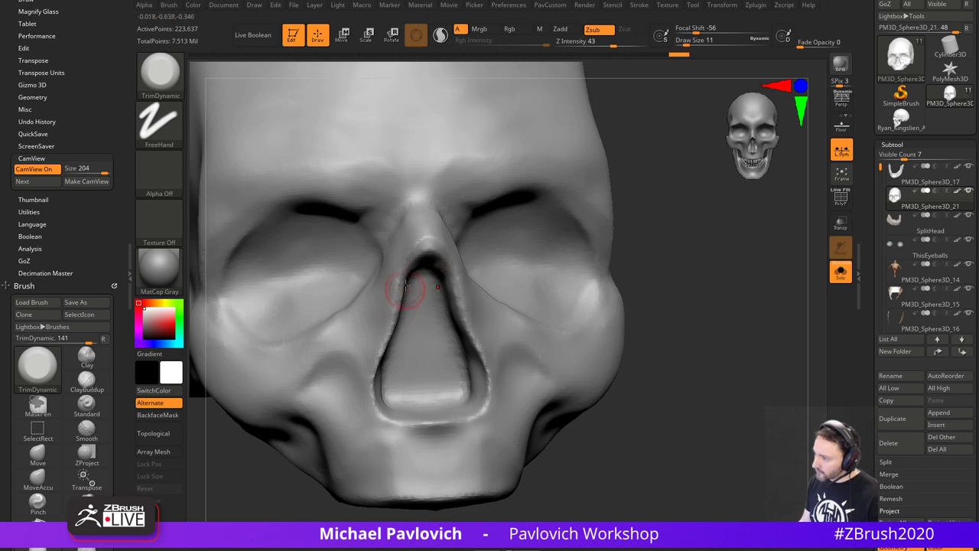
drag(753, 264, 683, 275)
drag(300, 428, 383, 399)
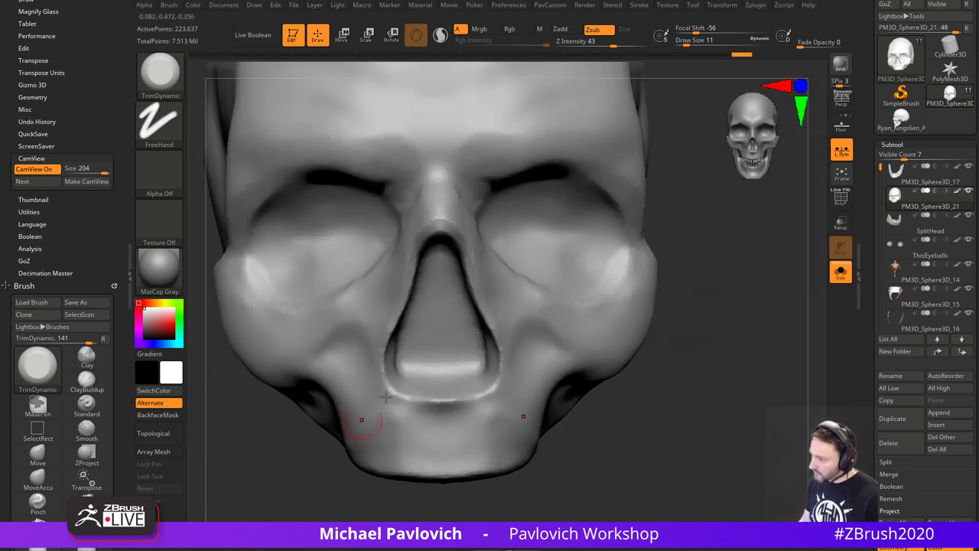
drag(499, 340, 494, 387)
drag(702, 313, 705, 356)
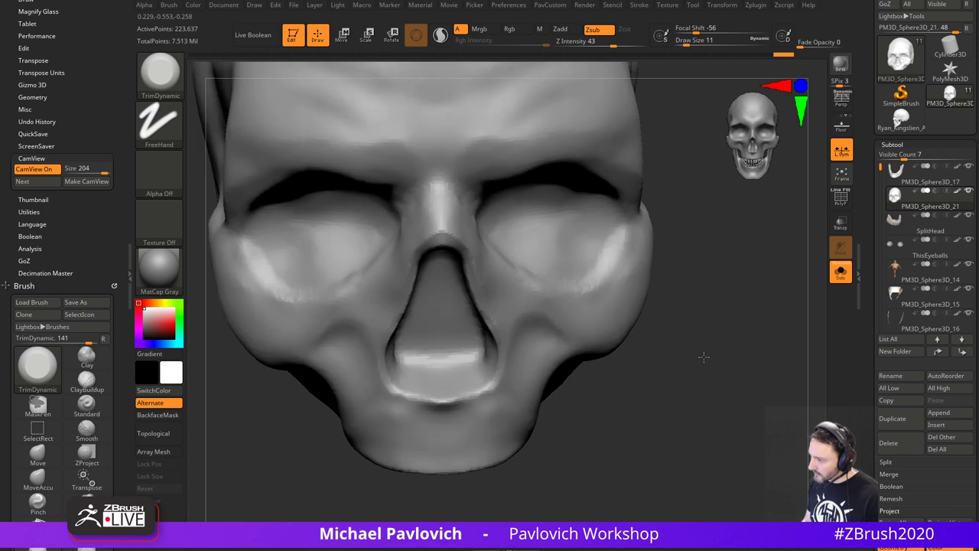
drag(396, 385, 426, 398)
- Trim the side edge of the nose opening from the nasal bone downward with the TrimDynamic brush
drag(679, 384, 620, 333)
drag(717, 401, 780, 389)
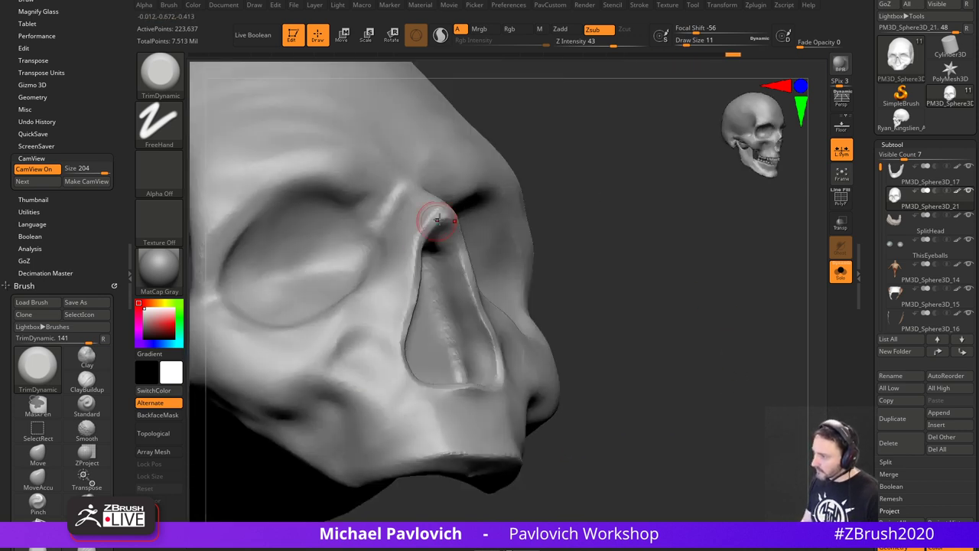
drag(420, 250, 409, 307)
drag(416, 271, 405, 354)
mouse_move(663, 311)
mouse_down()
mouse_move(743, 350)
mouse_move(703, 304)
mouse_move(677, 304)
mouse_up()
- Sculpt an outlined hollow on each cheek beside the nose opening with the Standard brush at draw size 6, and set Z Intensity to 33
key(b)
key(s)
key(t)
key(s)
drag(479, 336, 483, 337)
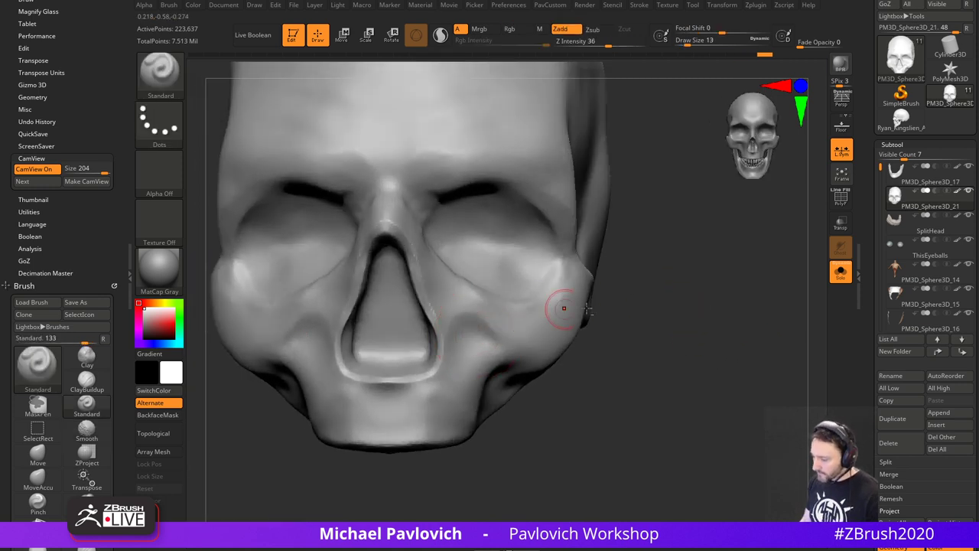
alt+drag(635, 293, 599, 306)
key(s)
drag(440, 357, 430, 380)
key(ctrl+z)
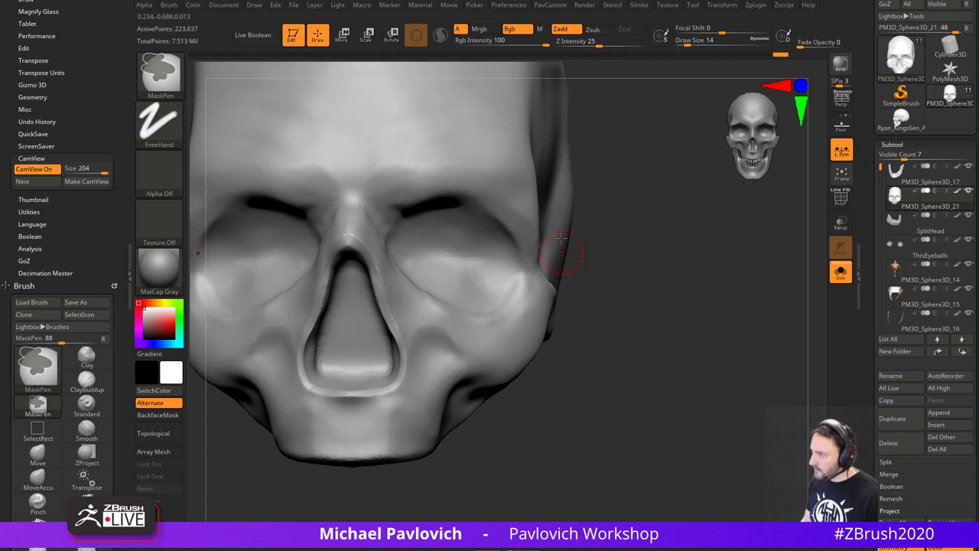
drag(608, 46, 612, 46)
key([)
mouse_move(451, 358)
mouse_down()
mouse_move(444, 352)
mouse_move(415, 393)
mouse_move(453, 362)
mouse_up()
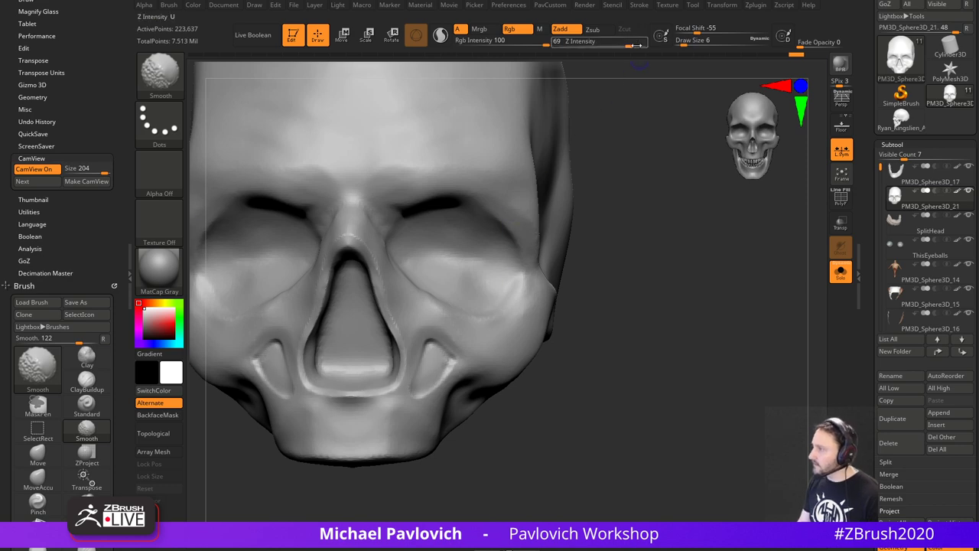
drag(640, 45, 674, 237)
- Undo the last change and sculpt the inside of the eye sockets with the Standard brush at draw size 16
mouse_move(673, 237)
mouse_down()
mouse_move(661, 255)
mouse_move(608, 264)
mouse_up()
alt+drag(734, 284, 722, 311)
alt+drag(646, 256, 680, 272)
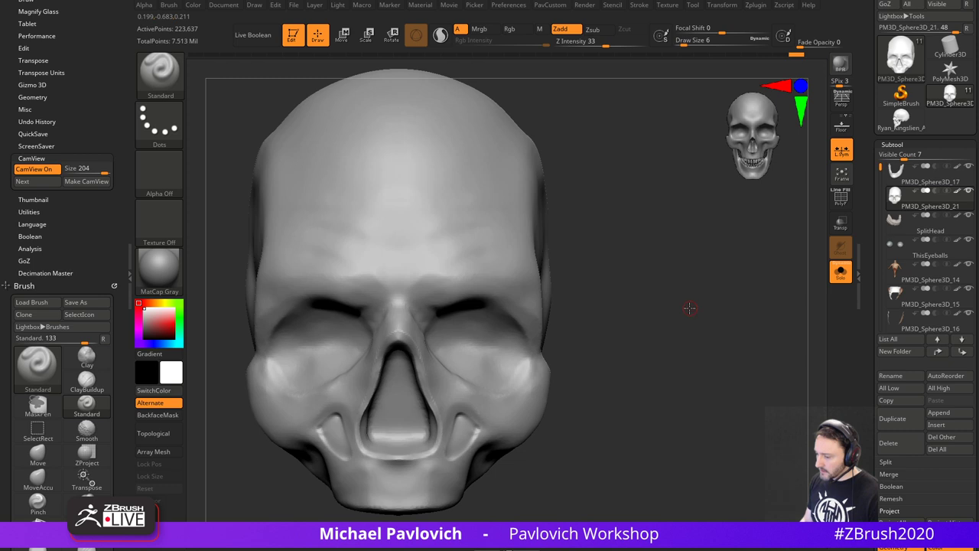
drag(689, 307, 489, 284)
alt+drag(658, 472, 624, 350)
drag(645, 388, 704, 403)
mouse_move(711, 309)
mouse_down()
mouse_move(728, 322)
mouse_move(696, 318)
mouse_up()
key(ctrl+z)
key(s)
mouse_move(433, 311)
mouse_down()
mouse_move(430, 293)
mouse_move(494, 303)
mouse_up()
right_drag(493, 302, 442, 301)
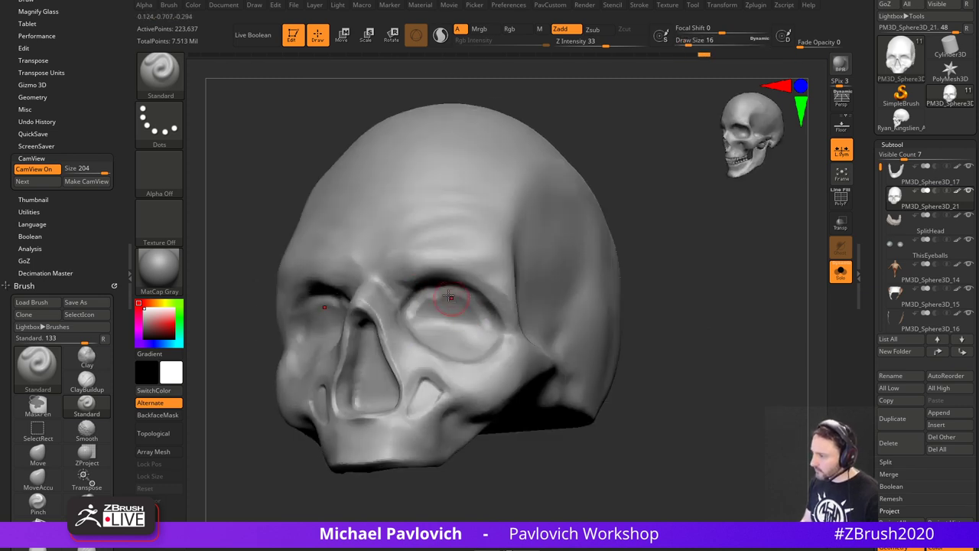
mouse_move(450, 297)
mouse_down()
mouse_move(497, 333)
mouse_move(462, 320)
mouse_move(489, 329)
mouse_up()
- Refine the eye socket edges with the Standard brush at draw size 11 and smooth the insides of the sockets
drag(740, 223, 674, 264)
key(s)
drag(412, 298, 413, 310)
drag(470, 350, 482, 339)
mouse_move(433, 303)
shift+mouse_down()
mouse_move(438, 331)
mouse_move(476, 348)
shift+mouse_up()
mouse_move(605, 395)
shift+mouse_down()
mouse_move(621, 337)
mouse_move(647, 341)
mouse_move(650, 296)
shift+mouse_up()
alt+drag(650, 296, 650, 343)
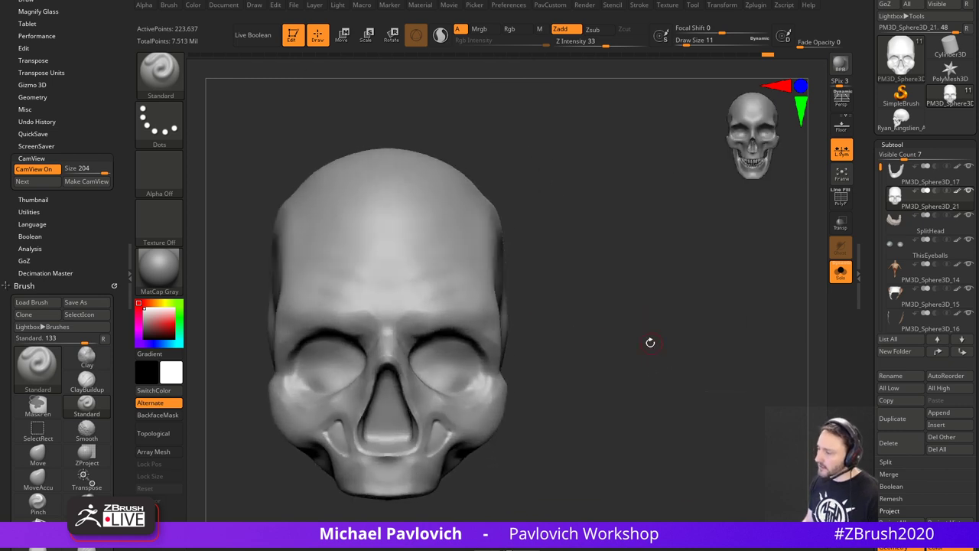
- Smooth the forehead of the upper skull at draw size 29
alt+drag(600, 263, 634, 291)
shift+drag(477, 279, 467, 300)
key(s)
shift+drag(436, 252, 505, 218)
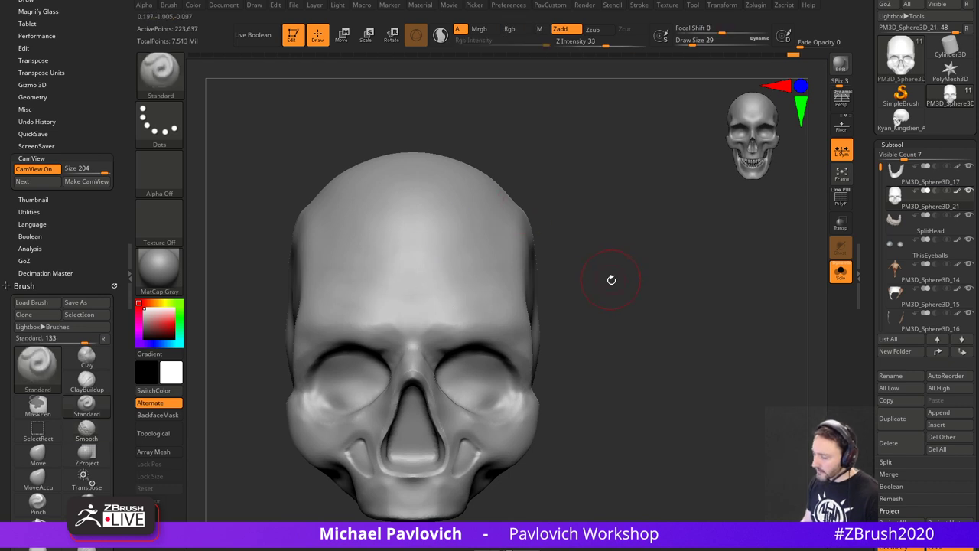
- Carve two angular panel lines across the forehead and brow with the Standard brush at draw sizes 9 and 8
key(s)
mouse_move(611, 280)
mouse_down()
mouse_move(603, 280)
mouse_move(622, 270)
mouse_up()
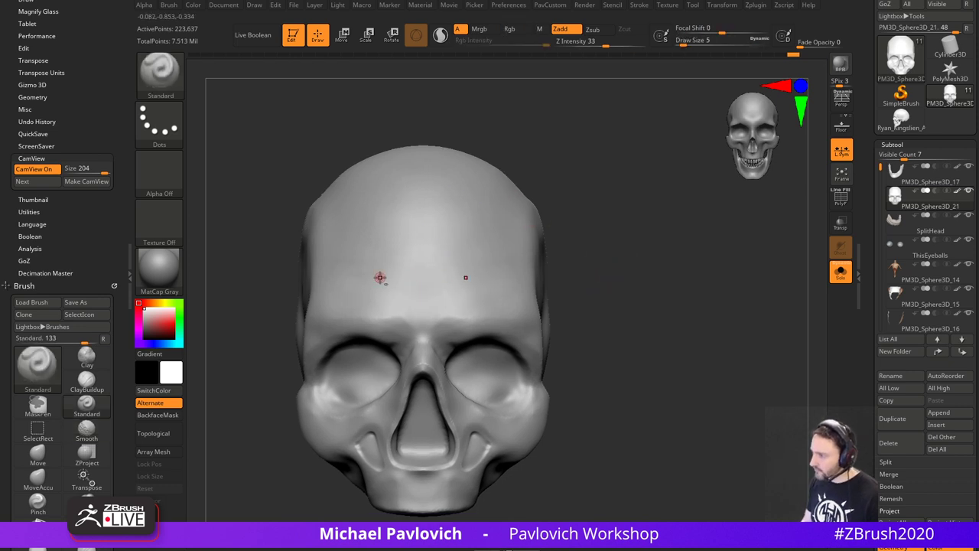
drag(426, 294, 421, 294)
drag(623, 264, 571, 258)
key(bracketright)
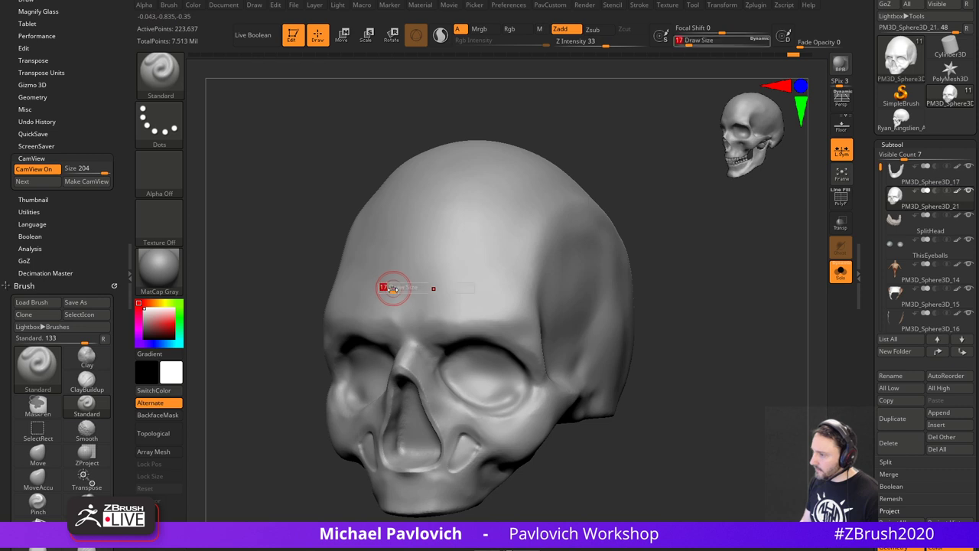
mouse_move(383, 283)
mouse_down()
mouse_move(393, 296)
mouse_move(417, 297)
mouse_up()
drag(645, 256, 699, 240)
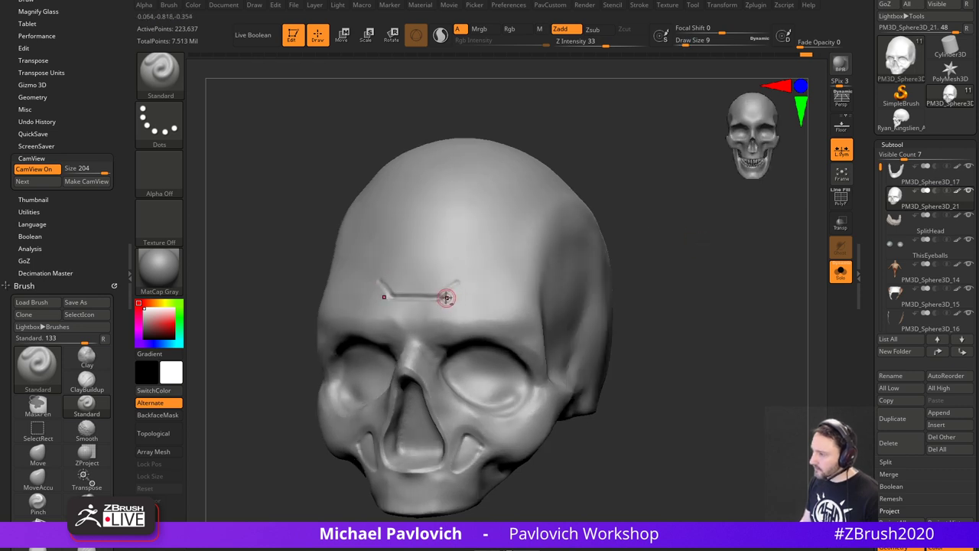
mouse_move(444, 296)
mouse_down()
mouse_move(465, 281)
mouse_move(529, 291)
mouse_up()
mouse_move(682, 314)
mouse_down()
mouse_move(654, 261)
mouse_move(622, 262)
mouse_up()
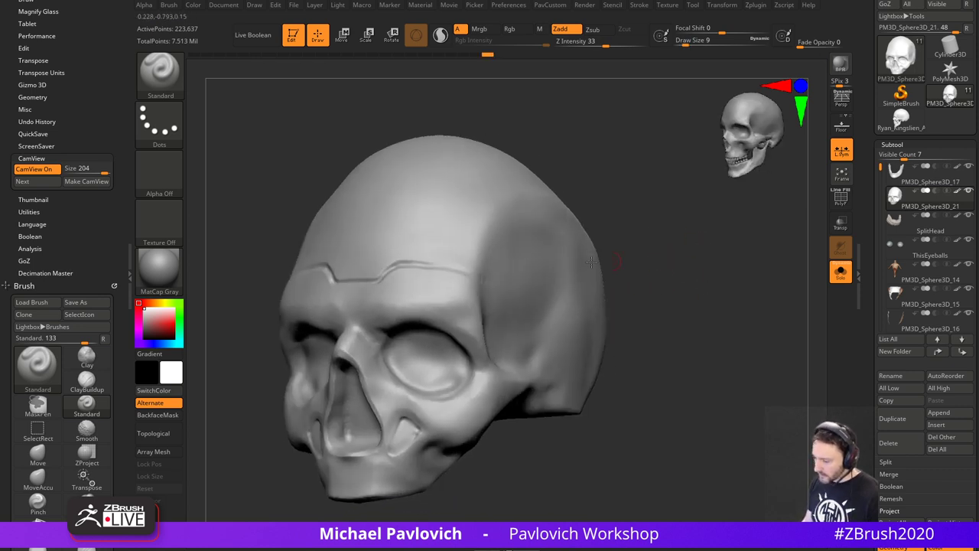
key(bracketleft)
drag(380, 281, 451, 304)
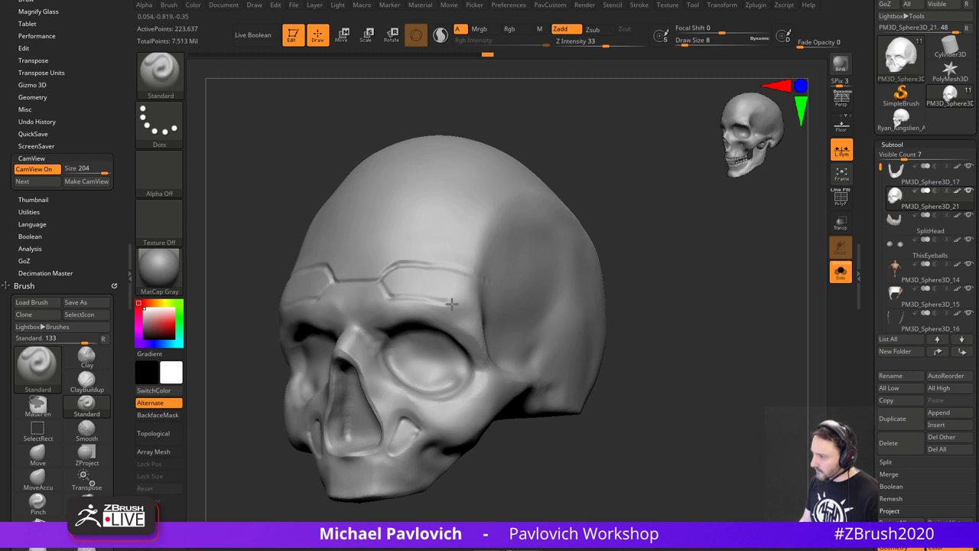
- Carve panel lines from the nose bridge around the eye sockets with the Standard brush at draw size 8, undoing the last change
drag(645, 368, 542, 322)
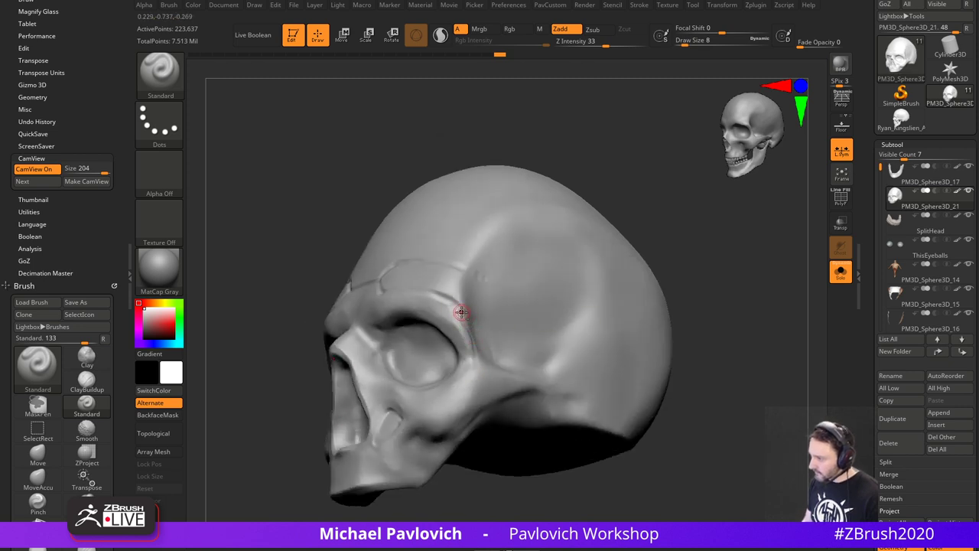
drag(316, 401, 413, 420)
mouse_move(472, 368)
mouse_down()
mouse_move(450, 395)
mouse_move(414, 400)
mouse_up()
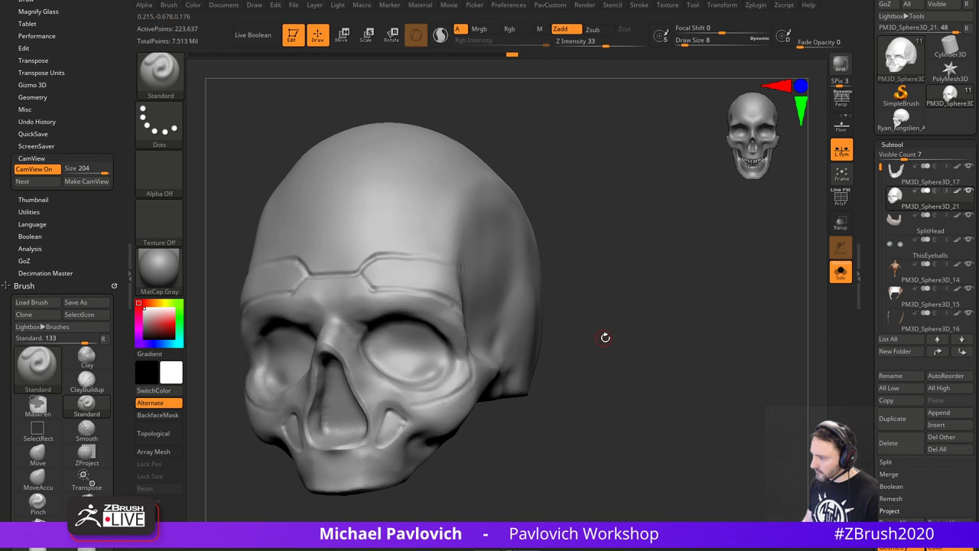
mouse_move(605, 336)
alt+mouse_down()
mouse_move(633, 315)
mouse_move(611, 315)
mouse_move(551, 256)
alt+mouse_up()
key(bracketleft)
key(ctrl+z)
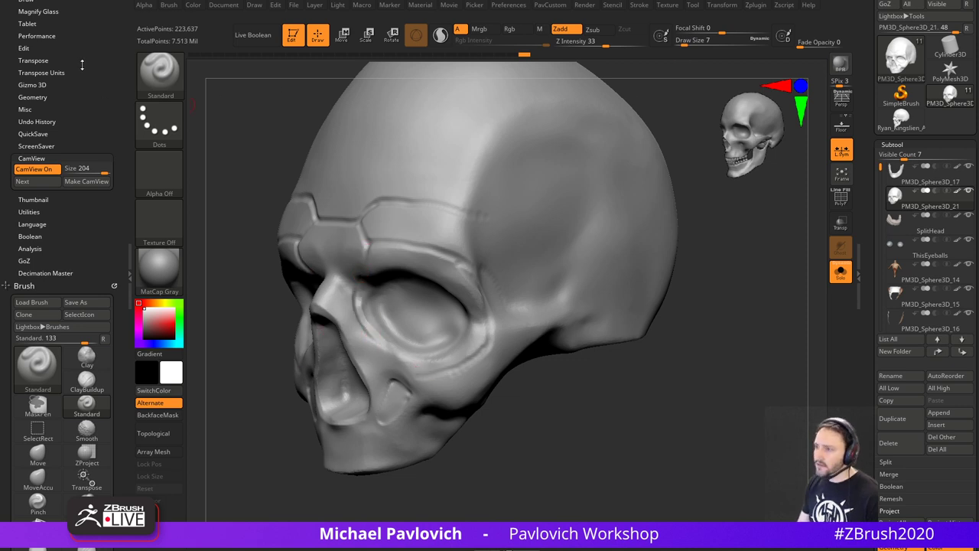
- Turn off Solo and leave only the upper skull and the SplitHead subtool with the teeth visible
click(755, 5)
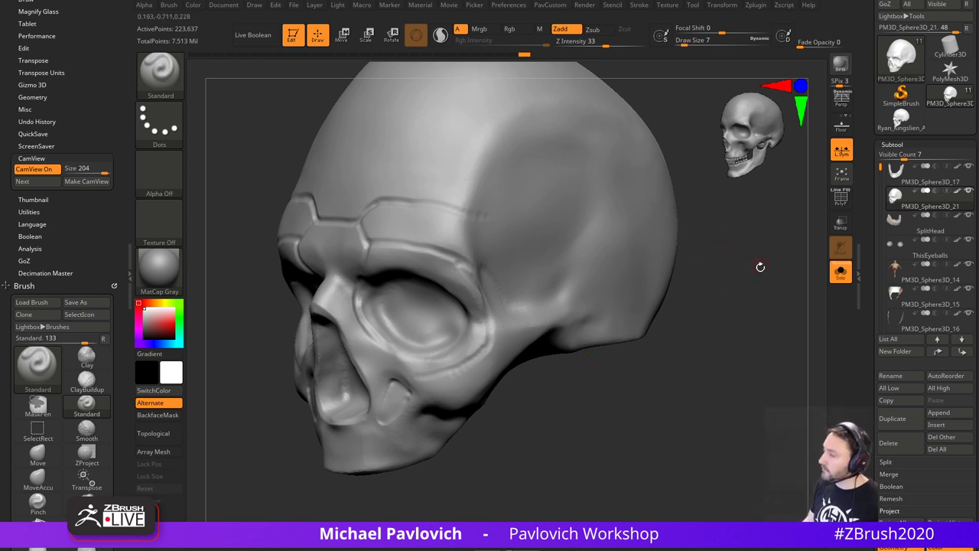
drag(761, 267, 750, 318)
click(971, 192)
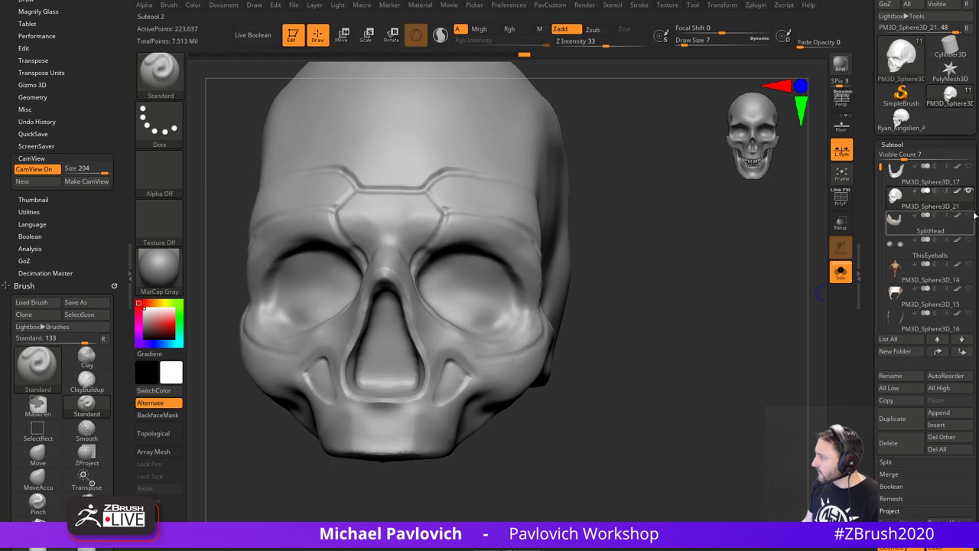
click(970, 216)
click(841, 272)
alt+drag(687, 341, 658, 267)
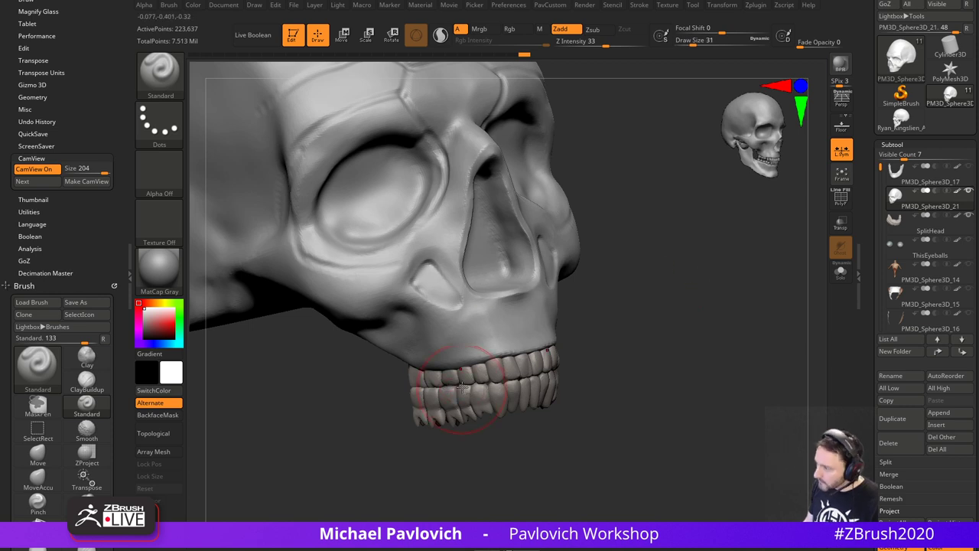
- Sculpt the edge of the bone along the upper teeth with the Standard brush at draw size 9 and smooth it
key(s)
drag(466, 387, 504, 363)
right_drag(551, 371, 507, 365)
mouse_move(507, 365)
mouse_down()
mouse_move(534, 348)
mouse_move(508, 363)
mouse_up()
drag(715, 339, 593, 354)
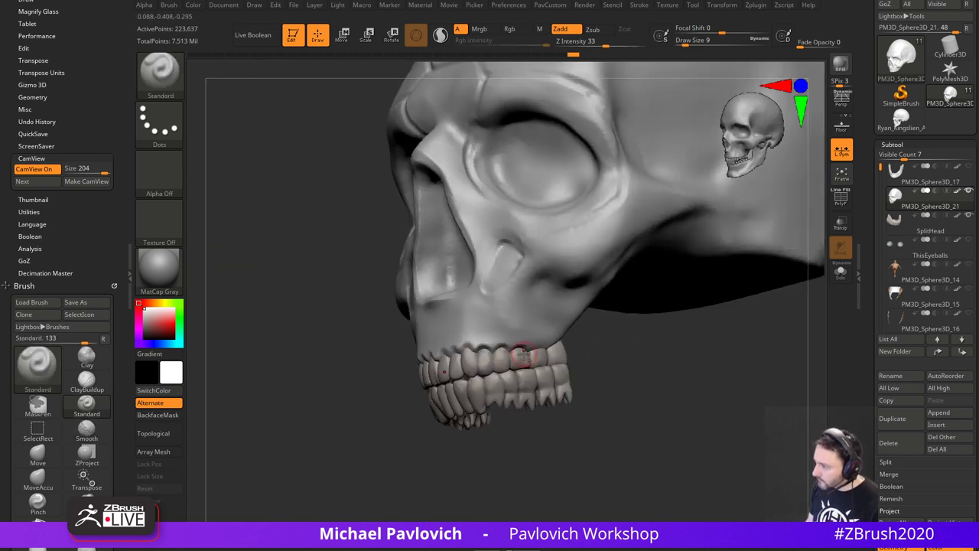
shift+drag(525, 349, 489, 347)
- Flatten the upper jaw bone above the teeth with the TrimDynamic brush at draw size 12 and smooth it lightly
mouse_move(360, 333)
mouse_down()
mouse_move(574, 317)
mouse_move(609, 295)
mouse_up()
key(b)
key(t)
key(d)
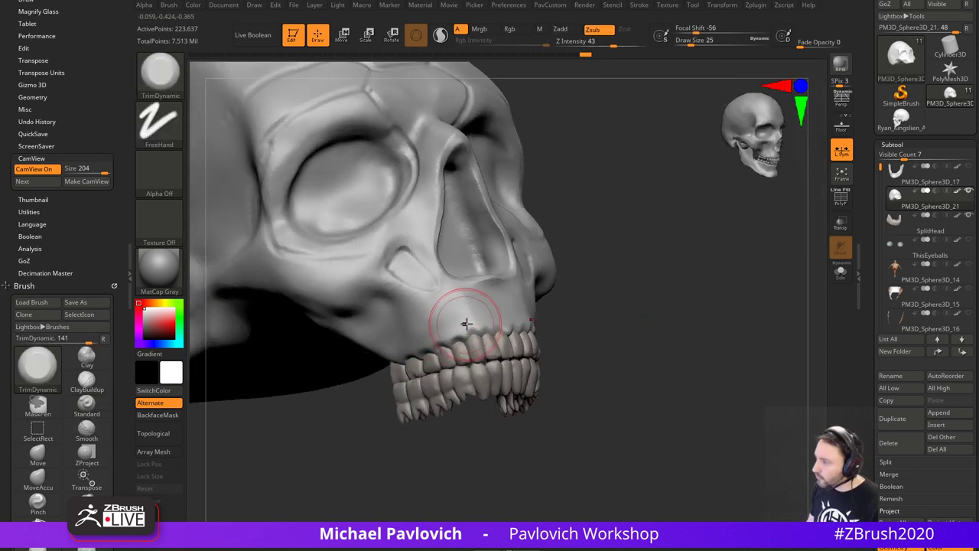
key(s)
drag(465, 325, 459, 324)
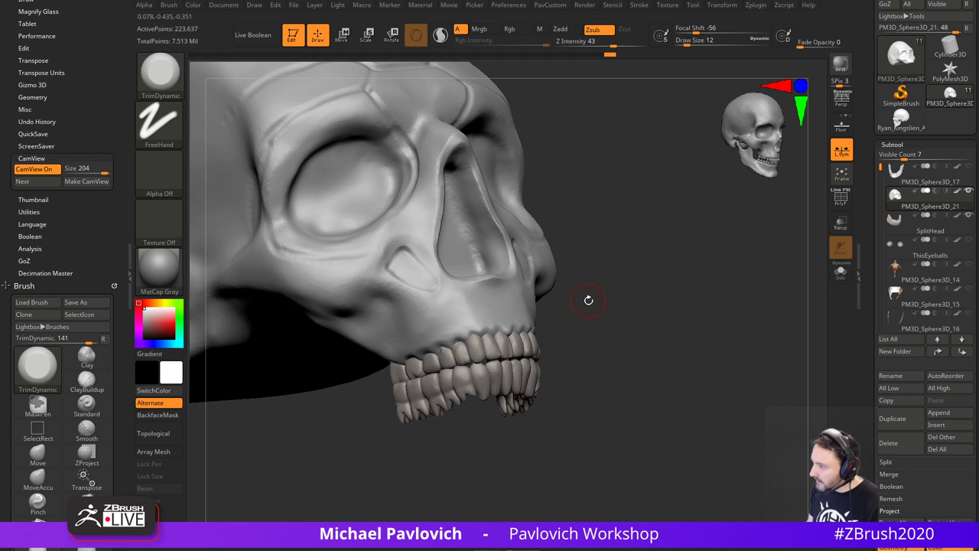
drag(589, 300, 605, 288)
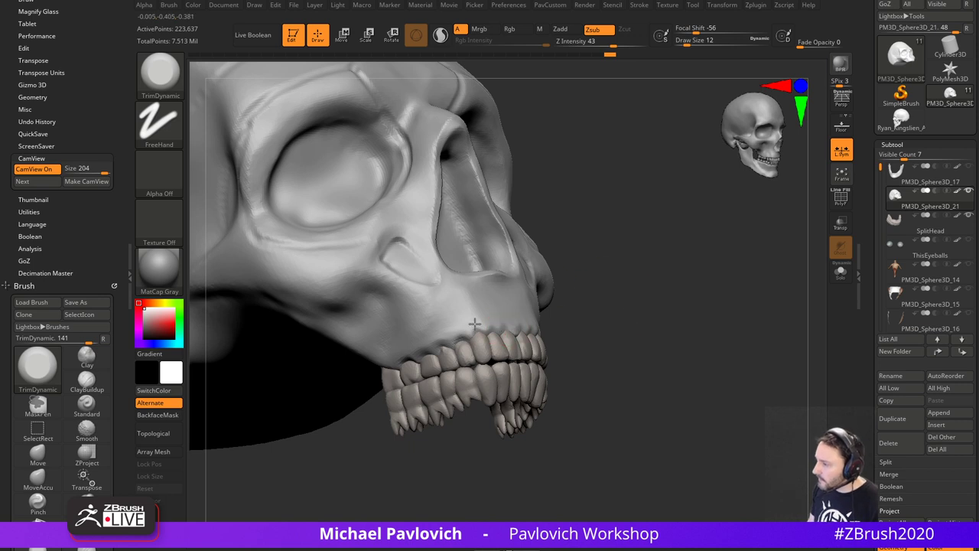
drag(579, 316, 552, 315)
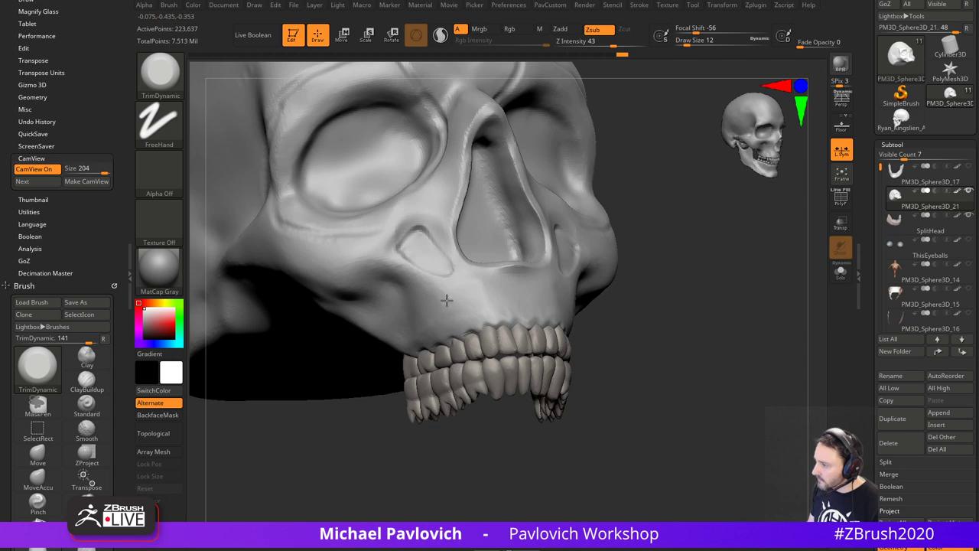
right_drag(446, 300, 618, 395)
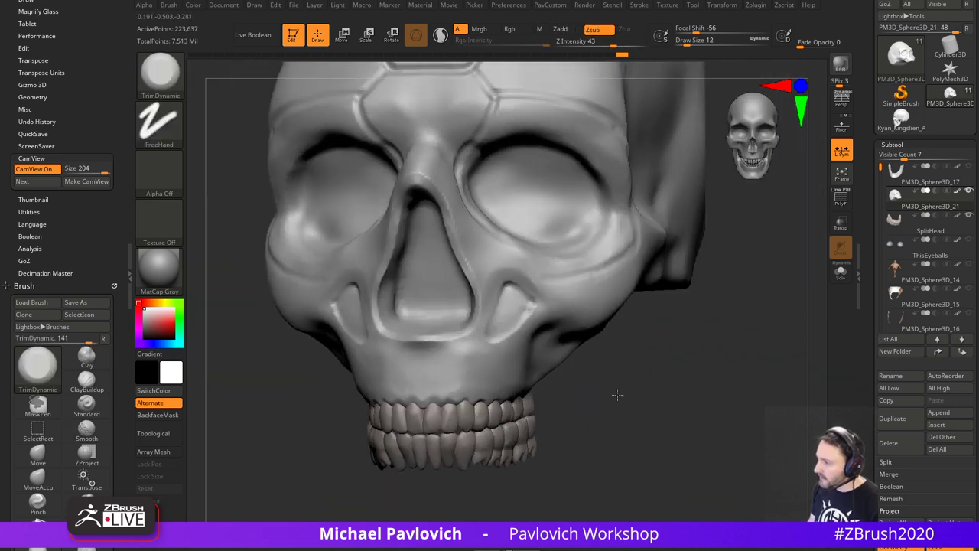
drag(618, 394, 609, 399)
shift+drag(465, 365, 468, 360)
drag(650, 407, 716, 428)
- Carve a vertical groove from below the nose opening toward the upper teeth with the Standard brush at draw size 5
key(1)
key(s)
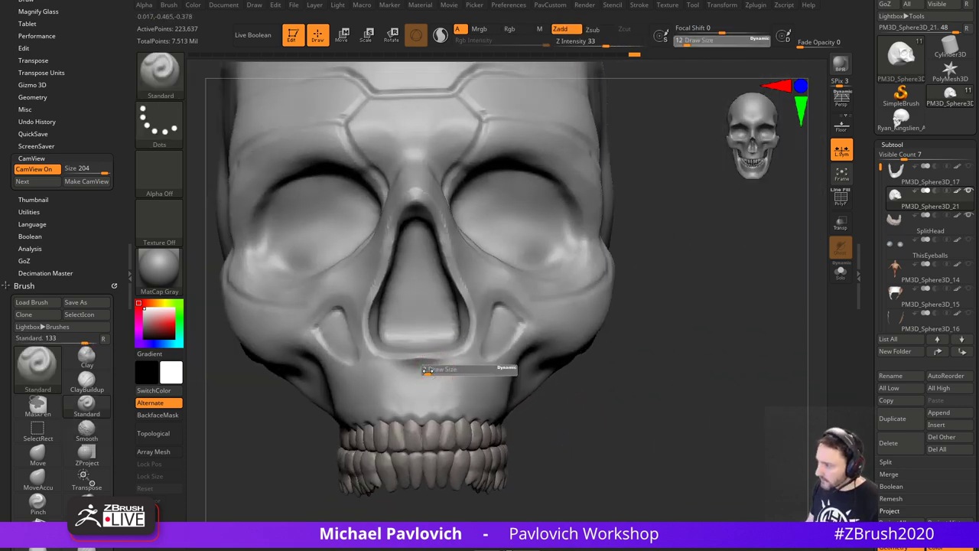
drag(427, 371, 419, 368)
key(s)
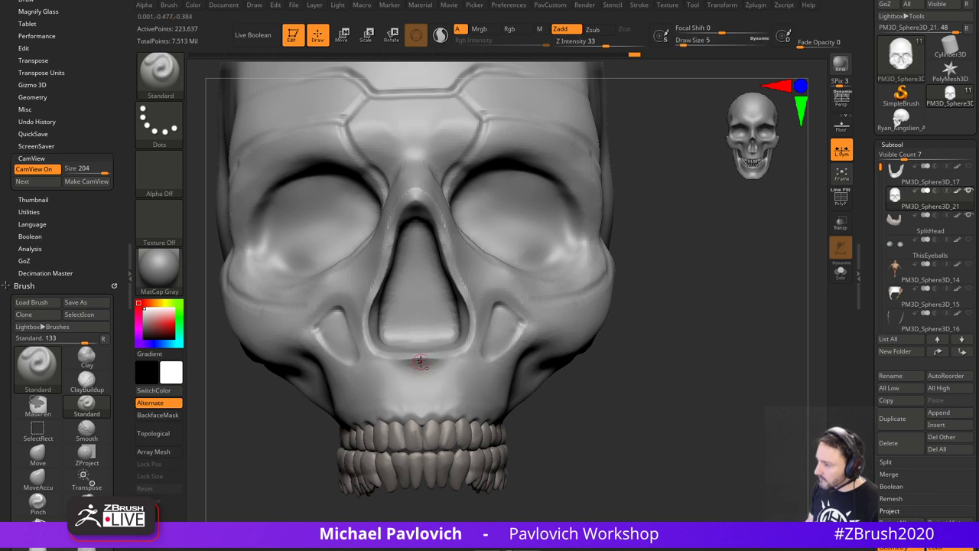
alt+drag(643, 361, 595, 369)
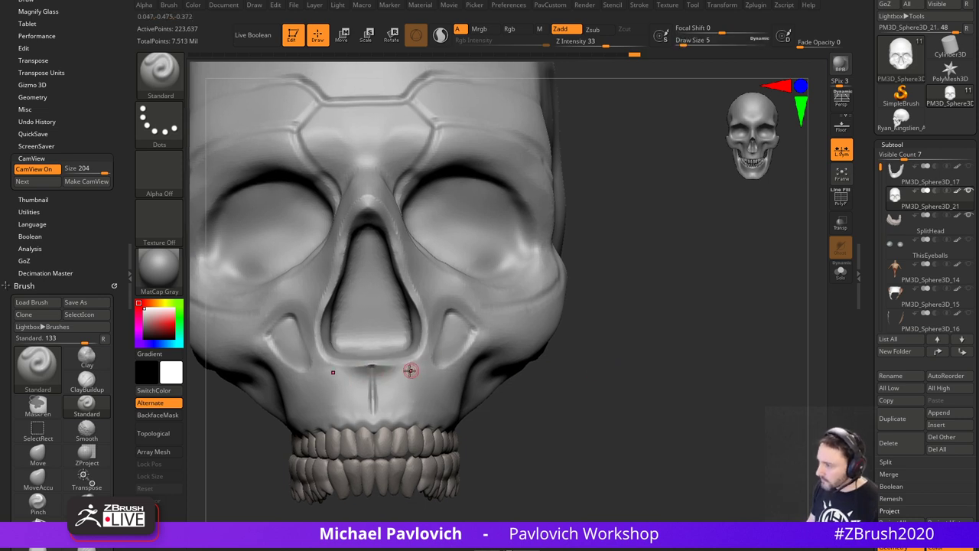
mouse_move(532, 367)
mouse_down()
mouse_move(421, 372)
mouse_move(415, 406)
mouse_move(428, 375)
mouse_move(423, 399)
mouse_up()
key(ctrl+z)
key(s)
mouse_move(632, 392)
shift+mouse_down()
mouse_move(548, 400)
mouse_move(505, 389)
shift+mouse_up()
- Mask a rounded patch on each side of the groove above the upper teeth at draw size 6 and invert the mask
key(s)
mouse_move(416, 378)
mouse_down()
mouse_move(429, 371)
mouse_move(423, 397)
mouse_move(412, 378)
mouse_move(384, 403)
mouse_up()
key(s)
ctrl+click(618, 355)
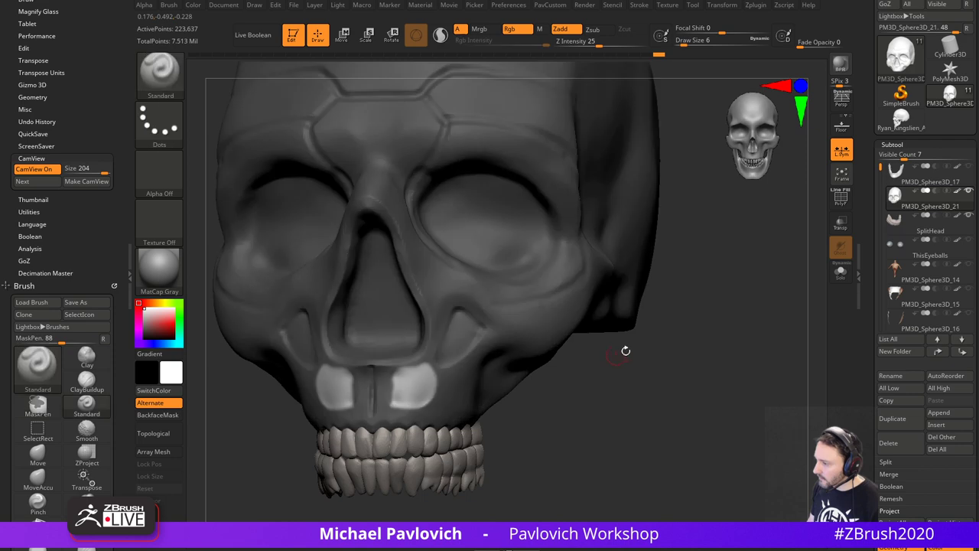
- Try to move the two unmasked patches into the upper jaw, and undo the change
drag(626, 351, 493, 338)
key(w)
alt+click(413, 390)
drag(457, 393, 448, 391)
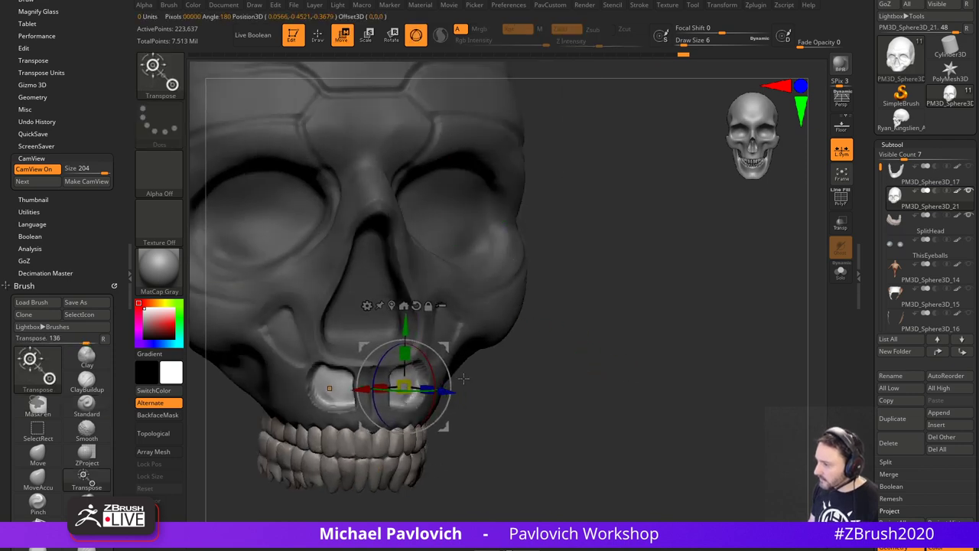
mouse_move(620, 361)
ctrl+mouse_down()
mouse_move(658, 366)
mouse_move(637, 420)
ctrl+mouse_up()
key(ctrl+z)
key(ctrl+z)
- Refine the masked patches above the upper teeth with the MaskPen brush at draw size 5
key(q)
key(s)
key(s)
drag(398, 366, 380, 361)
text(s5s)
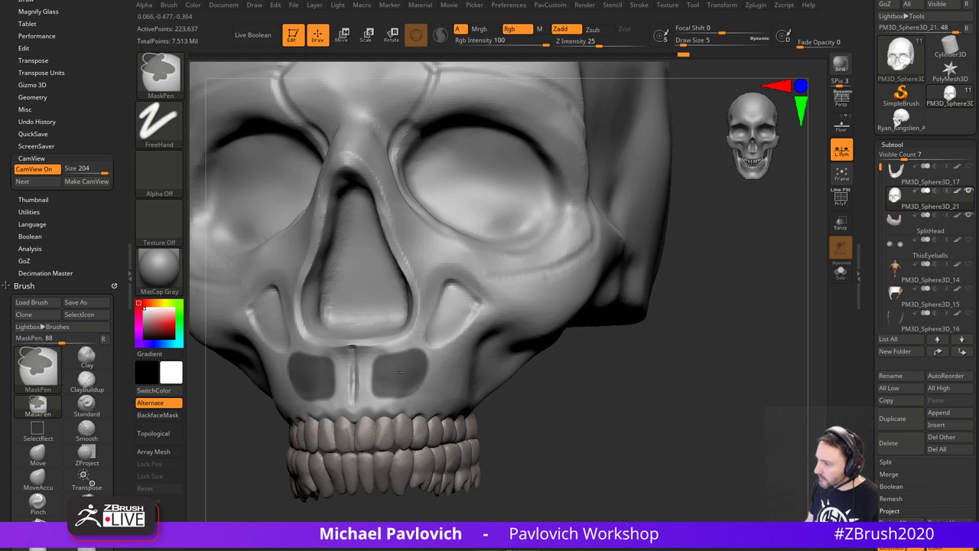
- Add an edge loop along the masked borders, isolate the two patches, and mask everything except them
drag(868, 459, 872, 41)
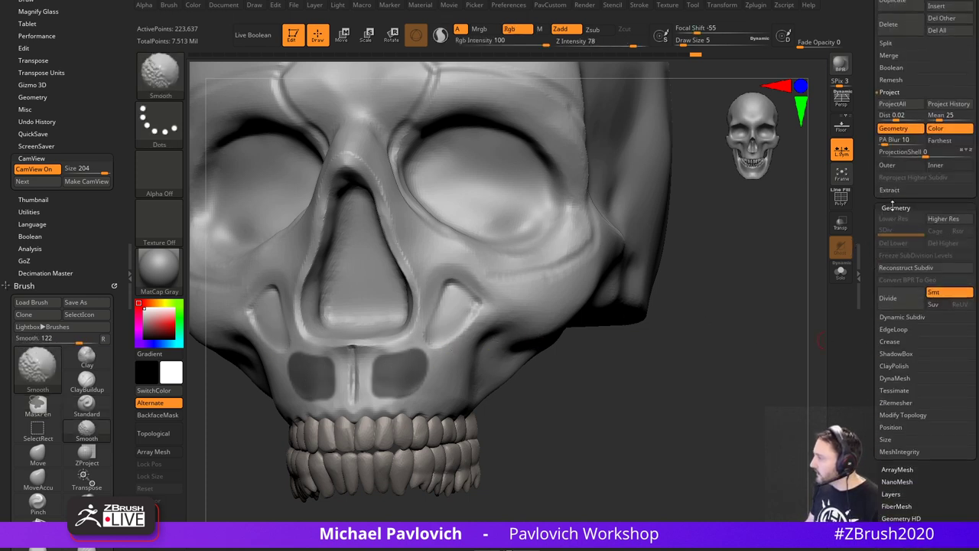
click(894, 329)
ctrl+drag(717, 337, 736, 385)
ctrl+shift+click(409, 373)
drag(581, 362, 650, 355)
ctrl+click(649, 357)
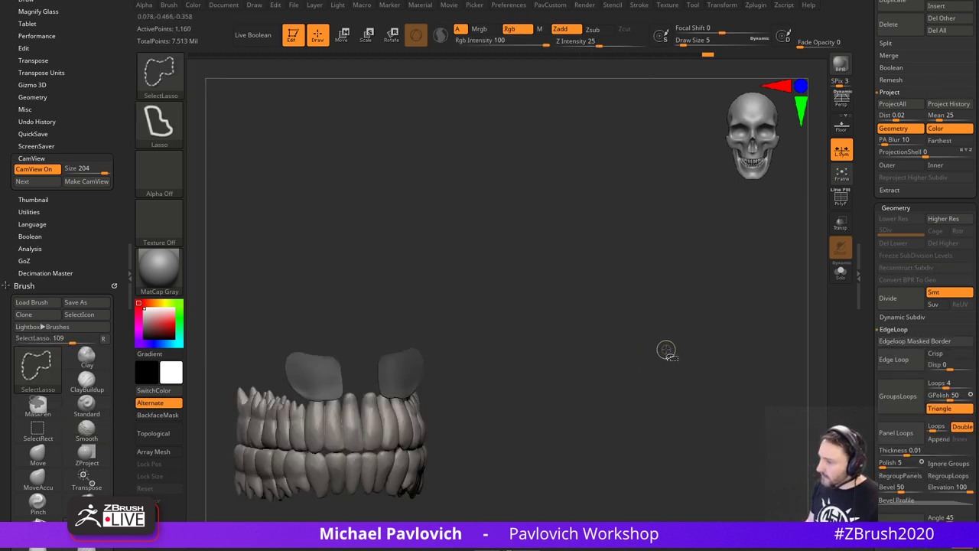
ctrl+shift+click(666, 350)
ctrl+click(673, 338)
- Move the two unmasked patches inward to recess them into the upper jaw
drag(689, 322, 738, 325)
key(w)
ctrl+drag(467, 371, 454, 372)
key(q)
mouse_move(621, 337)
mouse_down()
mouse_move(584, 338)
mouse_move(617, 337)
mouse_move(609, 344)
mouse_up()
key(w)
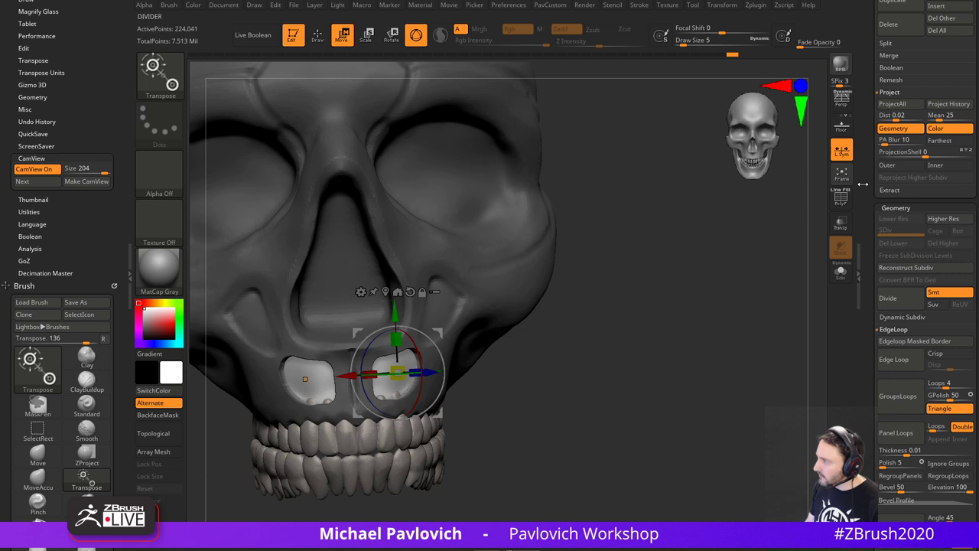
click(845, 224)
click(846, 225)
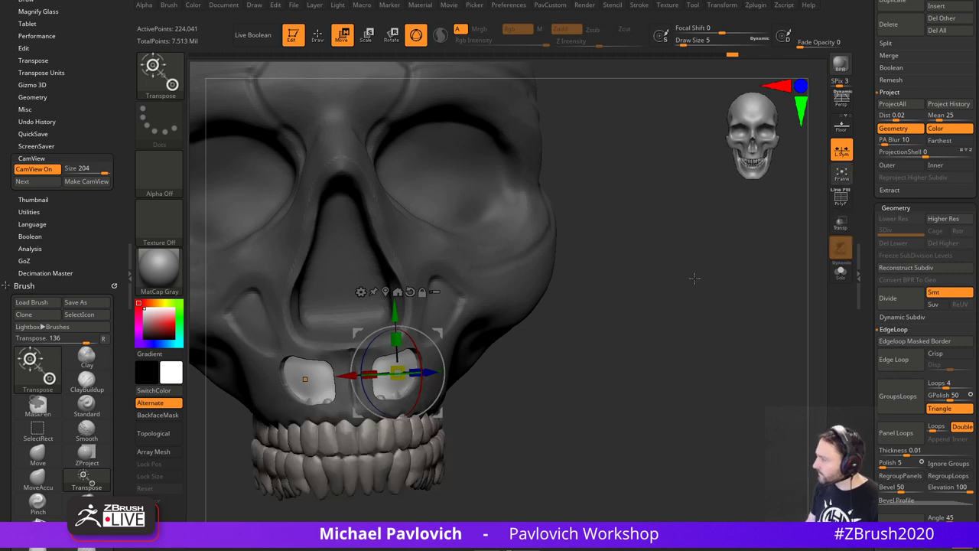
- Realign the gizmo on the recessed patches, adjust their depth, and clear the mask
drag(695, 278, 695, 295)
alt+drag(454, 302, 446, 308)
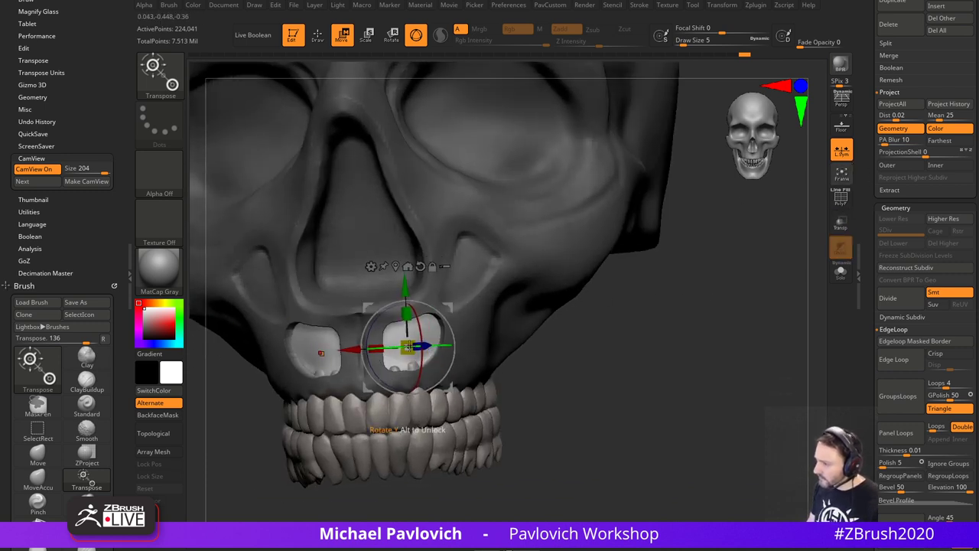
drag(426, 346, 414, 347)
drag(536, 348, 572, 349)
drag(459, 347, 468, 347)
key(q)
shift+drag(666, 342, 704, 398)
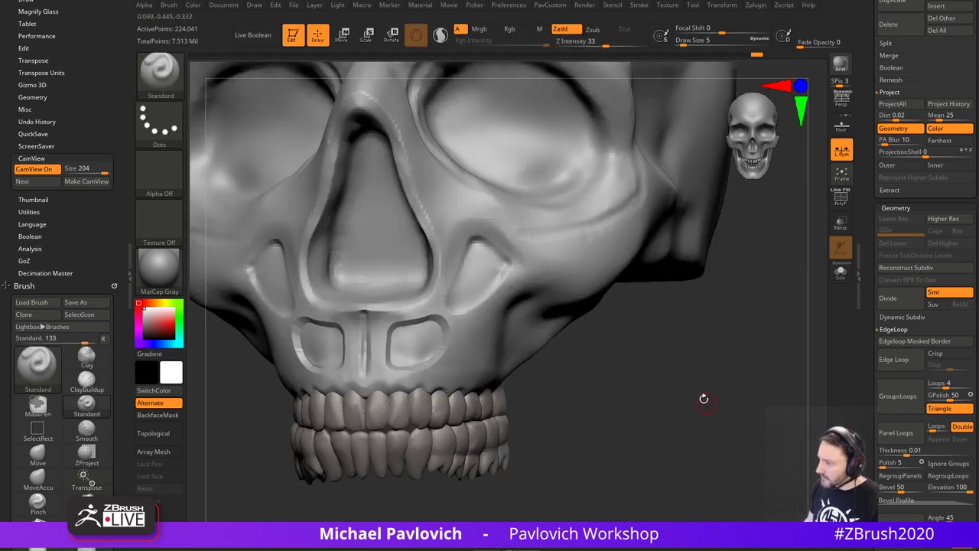
- Smooth away the panel lines on the forehead and brow at draw size 17
shift+drag(617, 358, 616, 355)
key(s)
key(s)
mouse_move(617, 355)
mouse_down()
mouse_move(649, 347)
mouse_move(665, 374)
mouse_move(589, 358)
mouse_up()
mouse_move(674, 336)
shift+mouse_down()
mouse_move(683, 337)
mouse_move(682, 352)
shift+mouse_up()
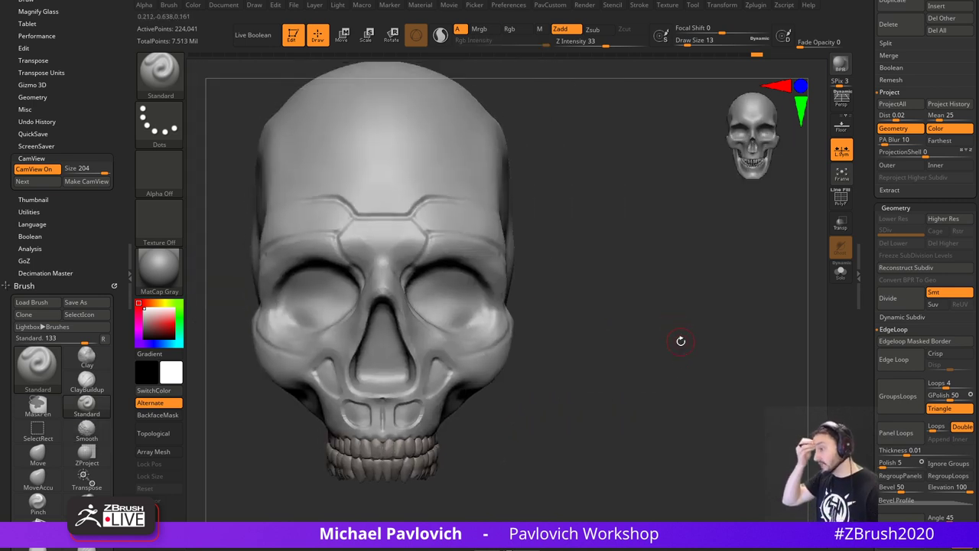
mouse_move(660, 276)
mouse_down()
mouse_move(638, 289)
mouse_move(657, 314)
mouse_move(632, 327)
mouse_up()
key(s)
key(s)
key(bracketleft)
mouse_move(437, 249)
shift+mouse_down()
mouse_move(405, 251)
mouse_move(440, 220)
mouse_move(392, 249)
shift+mouse_up()
drag(629, 280, 655, 261)
- Smooth away the recesses and groove above the upper teeth and the remaining lines around the eye sockets
mouse_move(416, 401)
shift+mouse_down()
mouse_move(450, 401)
mouse_move(417, 399)
mouse_move(461, 367)
shift+mouse_up()
drag(652, 310, 630, 321)
mouse_move(439, 264)
shift+mouse_down()
mouse_move(450, 251)
mouse_move(438, 283)
shift+mouse_up()
drag(682, 258, 620, 262)
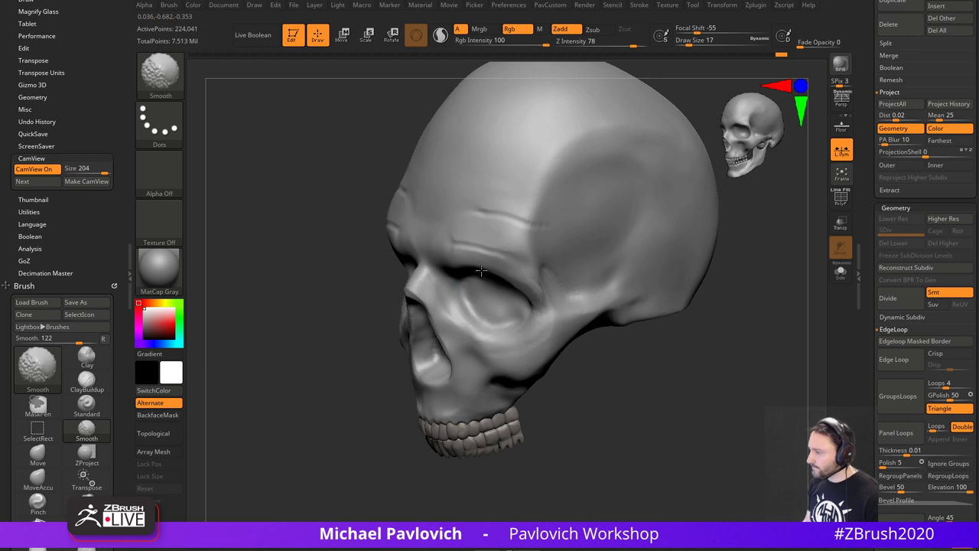
shift+drag(736, 332, 714, 304)
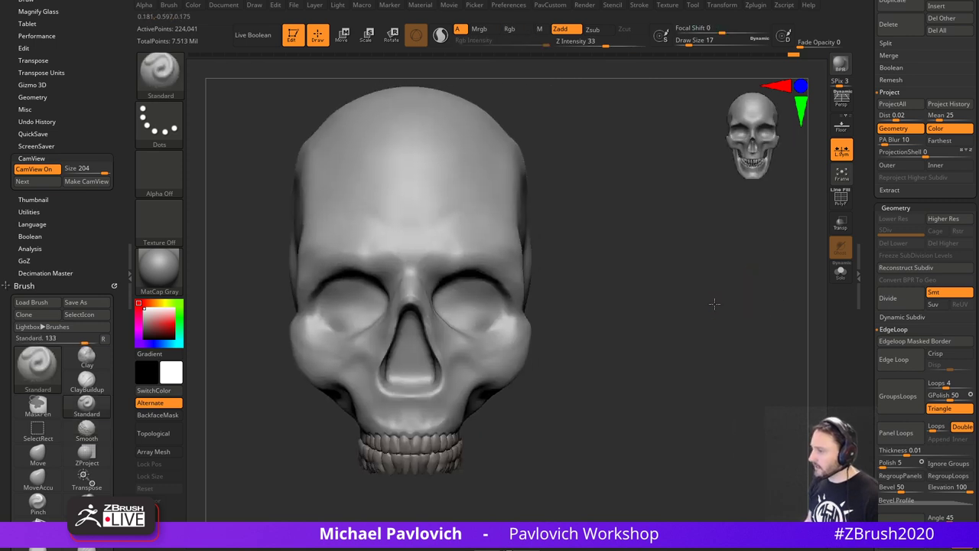
- Reduce the Standard brush draw size to 5
key(s)
click(600, 284)
mouse_move(604, 283)
mouse_down()
mouse_move(612, 289)
mouse_move(614, 279)
mouse_up()
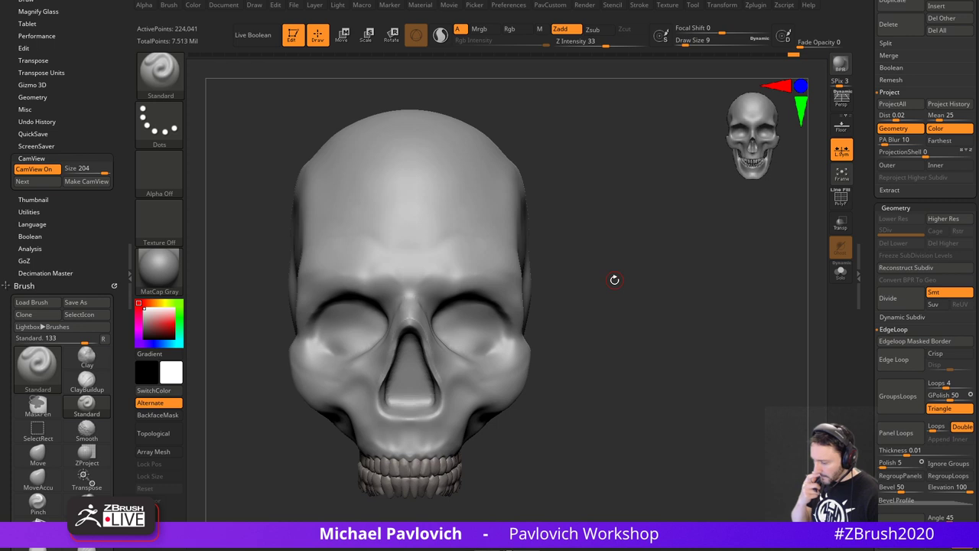
drag(668, 305, 676, 286)
key(s)
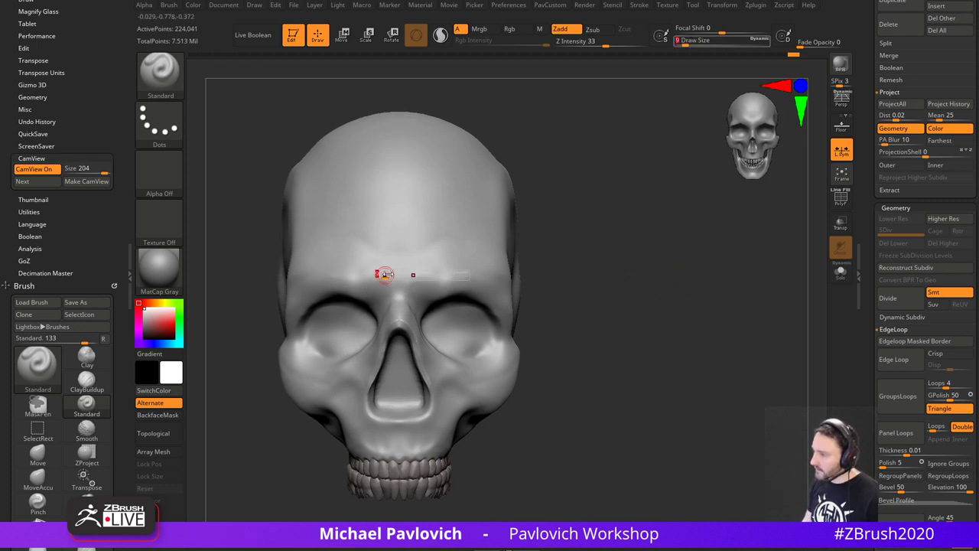
drag(383, 274, 388, 271)
mouse_move(599, 257)
mouse_down()
mouse_move(613, 237)
mouse_move(609, 258)
mouse_move(558, 241)
mouse_up()
key(s)
shift+drag(704, 274, 721, 269)
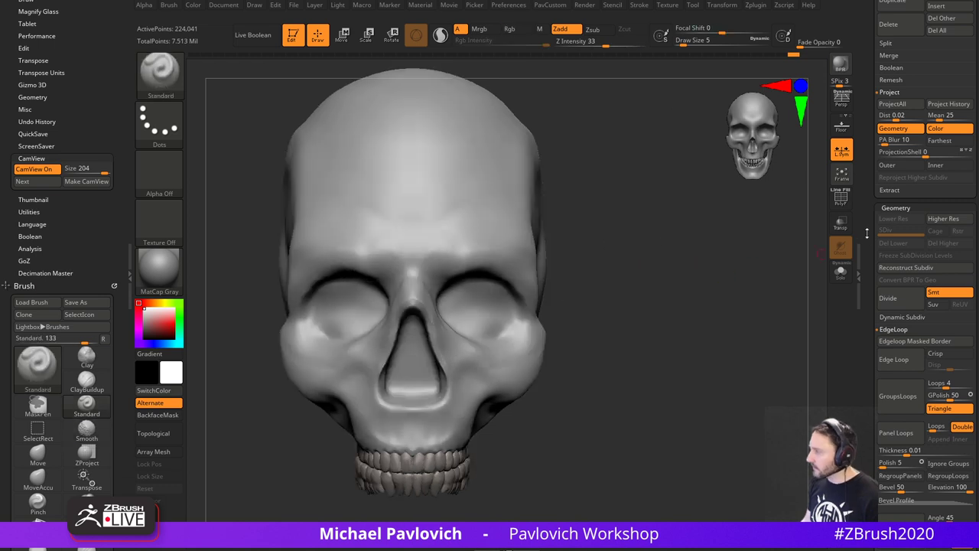
- Turn off the CamView preview and collapse its settings
drag(867, 234, 867, 505)
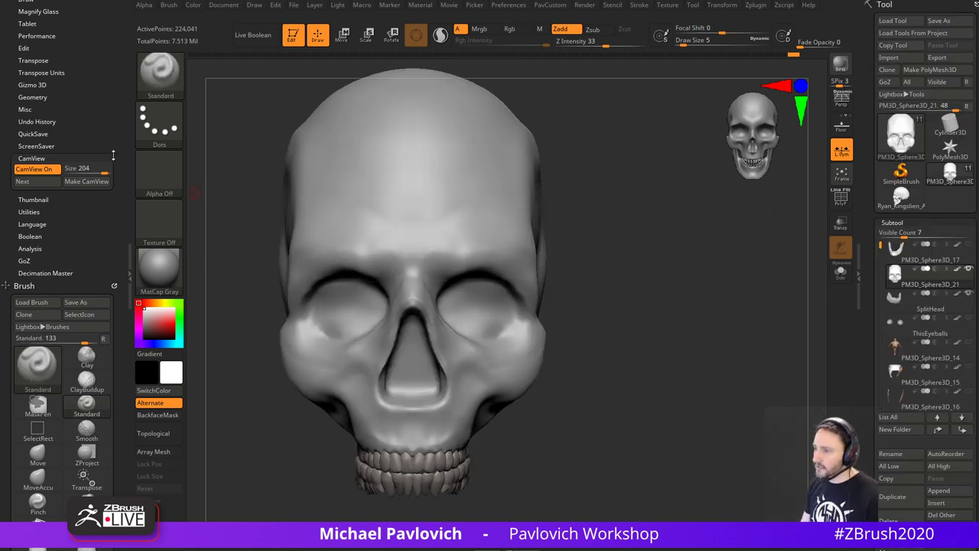
click(52, 170)
click(44, 158)
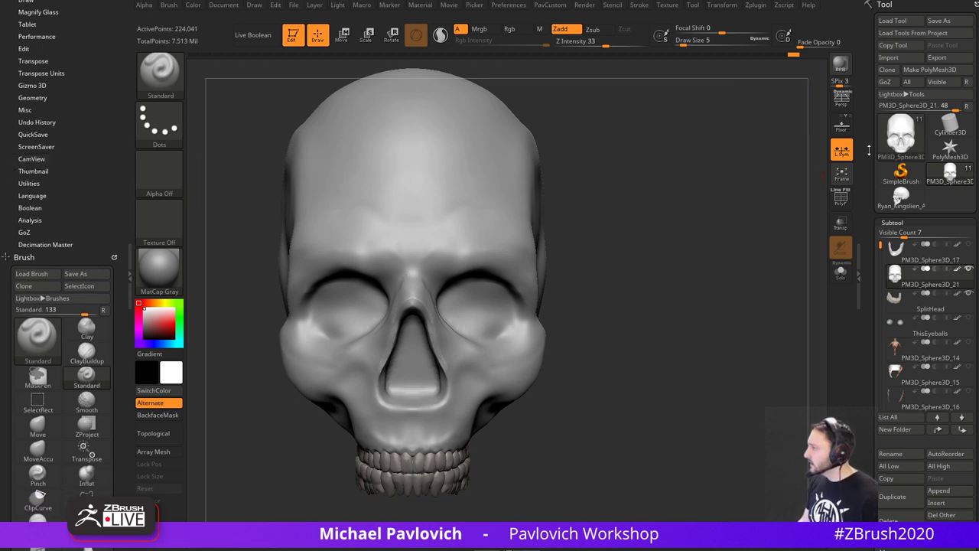
drag(867, 149, 863, 76)
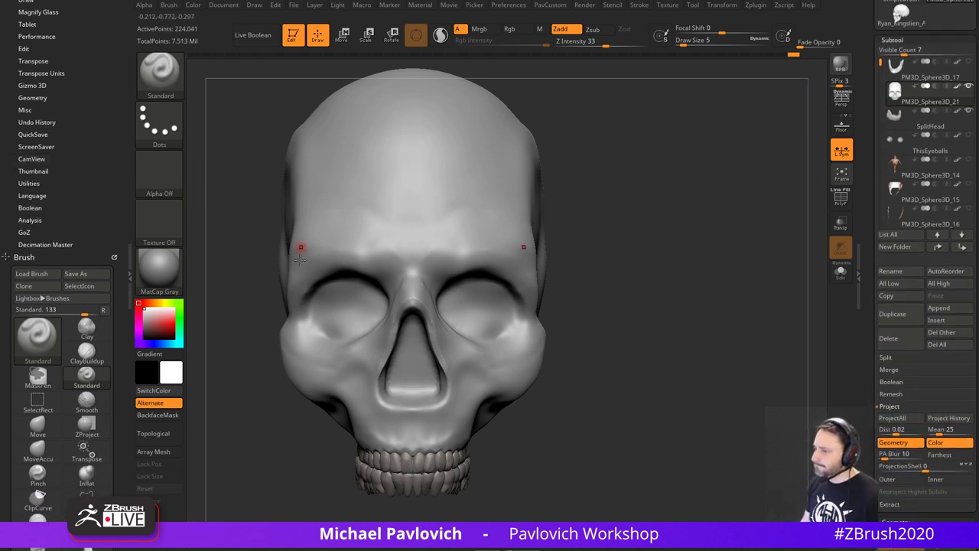
- Set the Standard brush to paint colour only, with Rgb on, Zadd off and draw size 6
click(521, 31)
click(564, 29)
key(s)
drag(422, 211, 423, 211)
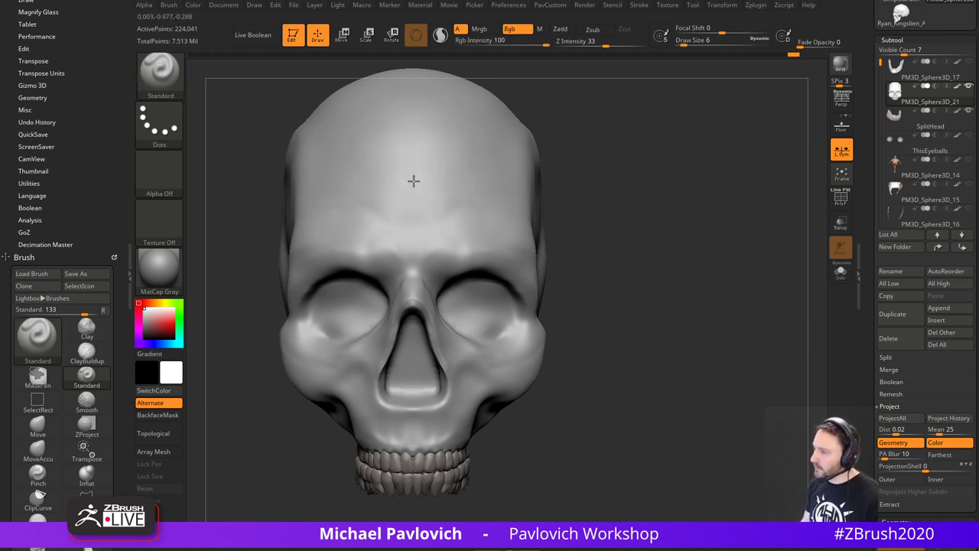
- Try painting a grey line down the centre of the forehead and undo the strokes
drag(154, 324, 144, 328)
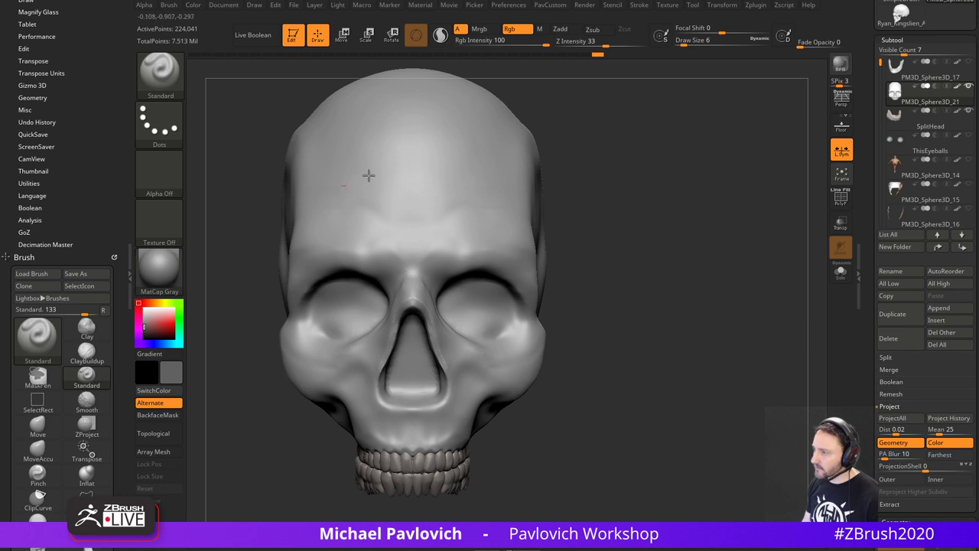
drag(398, 127, 408, 228)
alt+drag(663, 198, 644, 199)
key(ctrl+z)
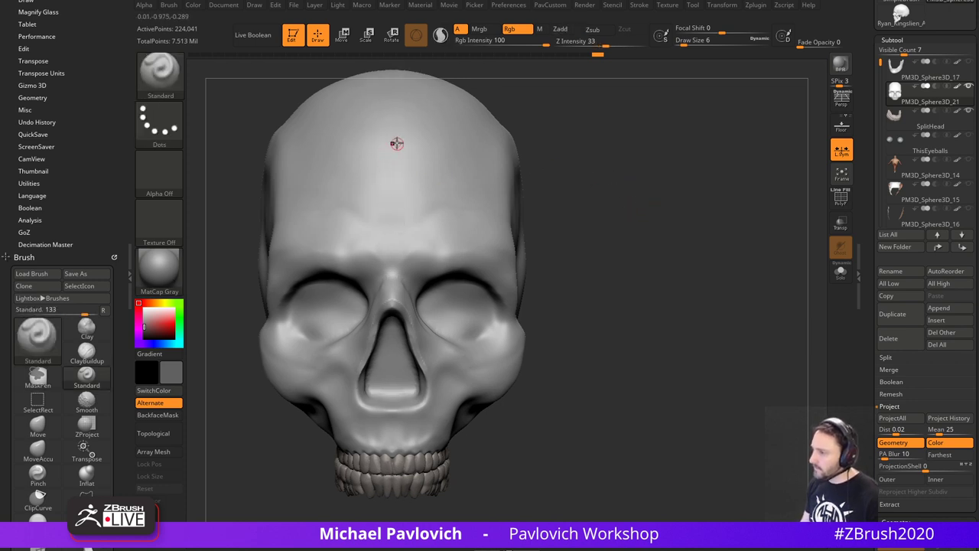
drag(391, 124, 393, 260)
mouse_move(591, 240)
alt+mouse_down()
mouse_move(590, 256)
mouse_move(590, 235)
alt+mouse_up()
key(ctrl+z)
alt+drag(585, 202, 595, 213)
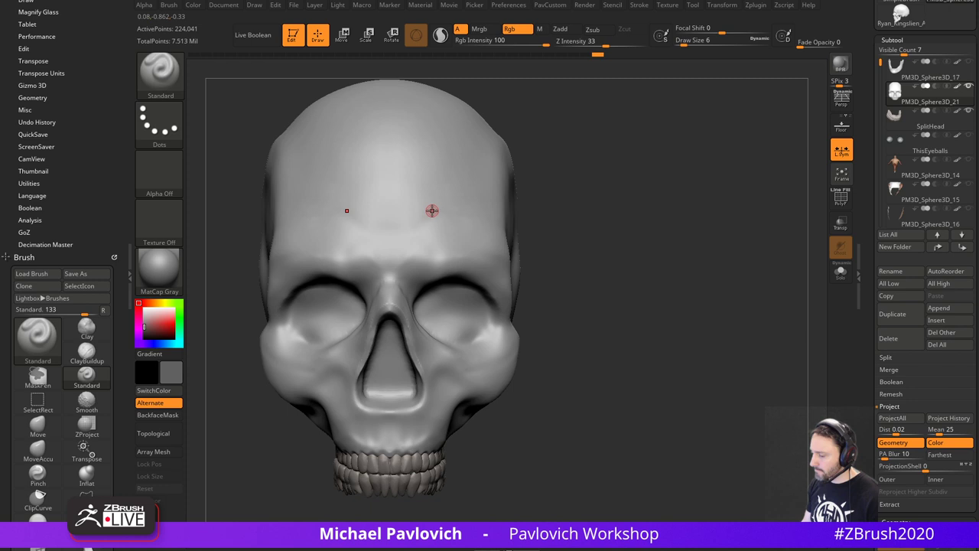
- Try masking a line from the forehead down to the nose bridge, and clear the mask
key(s)
click(383, 186)
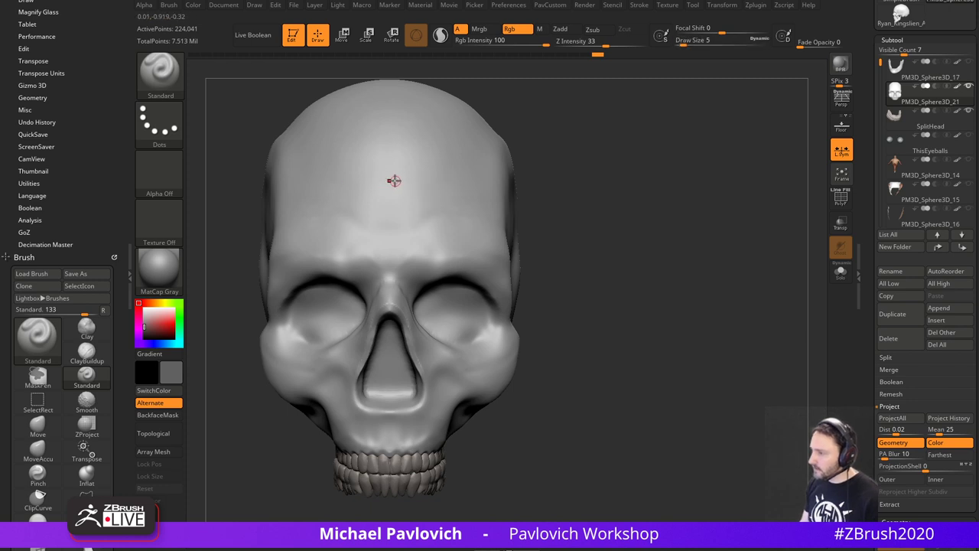
key(ctrl)
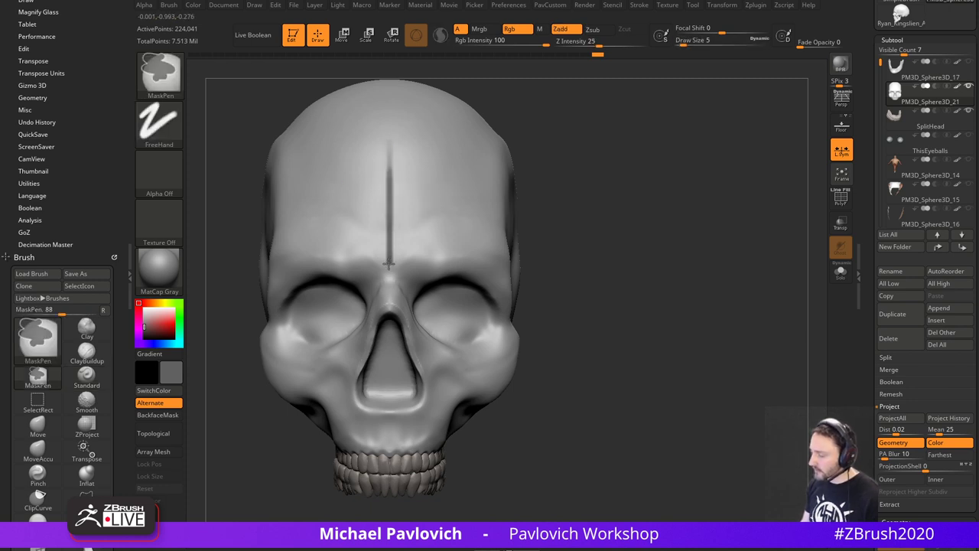
mouse_move(591, 213)
mouse_down()
mouse_move(593, 240)
mouse_move(605, 219)
mouse_move(592, 222)
mouse_up()
key(s)
drag(388, 254, 389, 253)
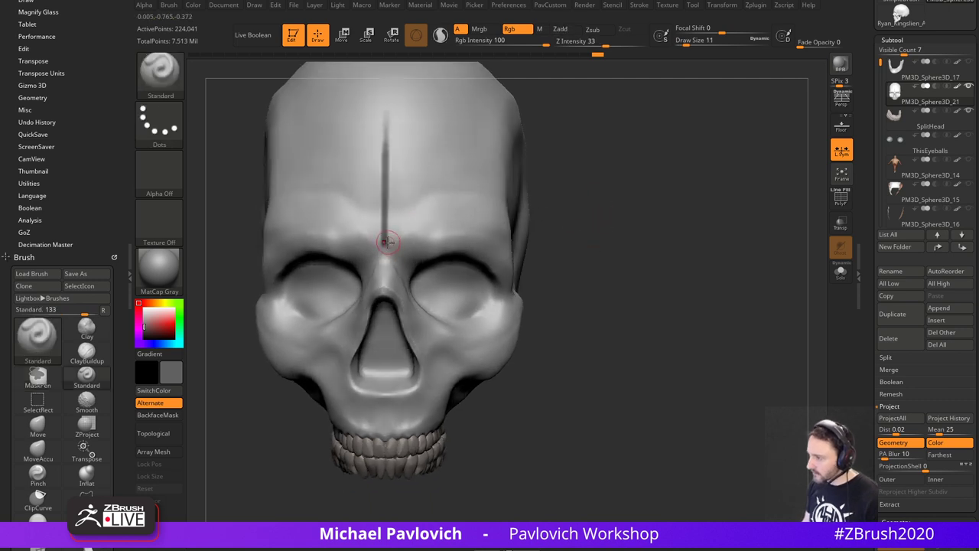
key(ctrl)
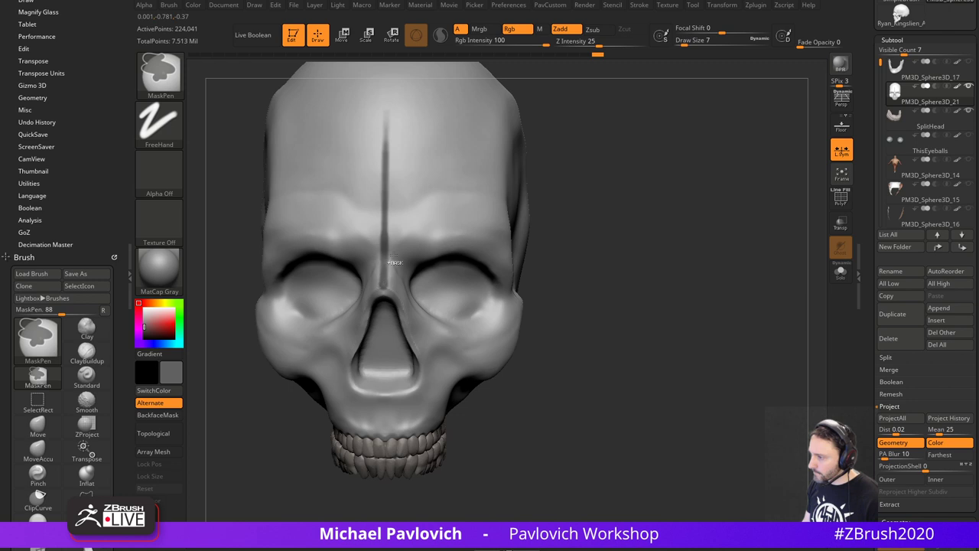
ctrl+drag(650, 205, 664, 217)
shift+drag(666, 278, 599, 141)
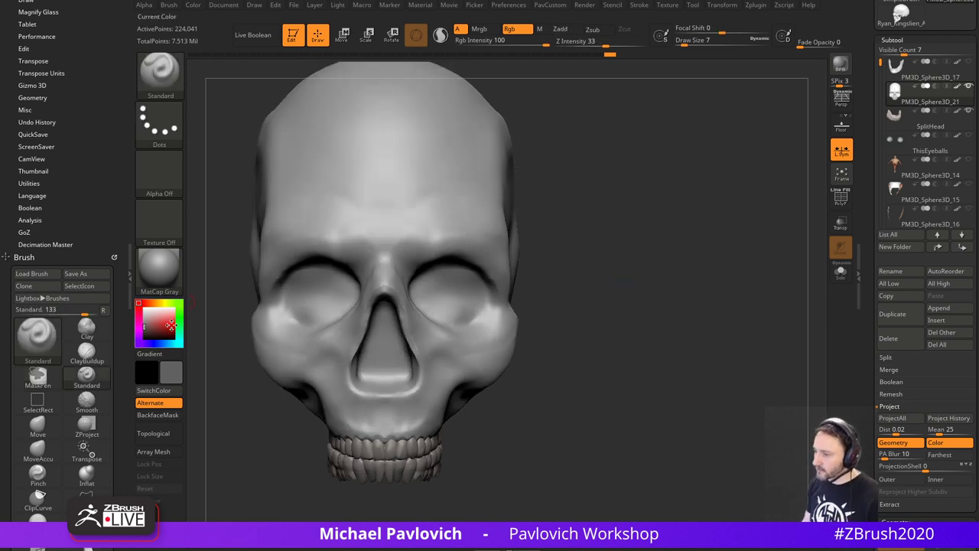
- Pick red and paint a line at draw size 4 down the centre of the forehead
click(174, 325)
alt+right_drag(421, 159, 433, 177)
key(s)
click(397, 156)
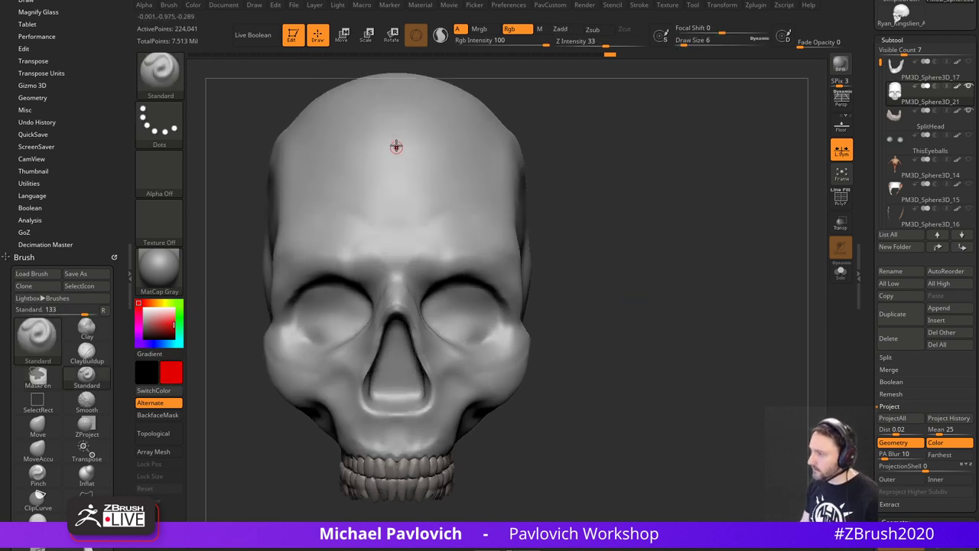
drag(396, 141, 397, 237)
key(bracketleft)
key(bracketleft)
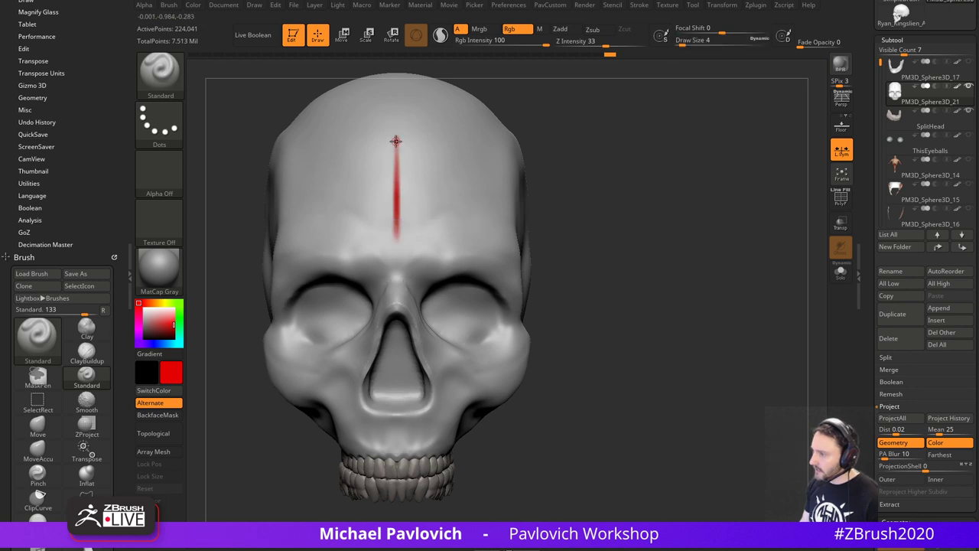
drag(398, 153, 397, 268)
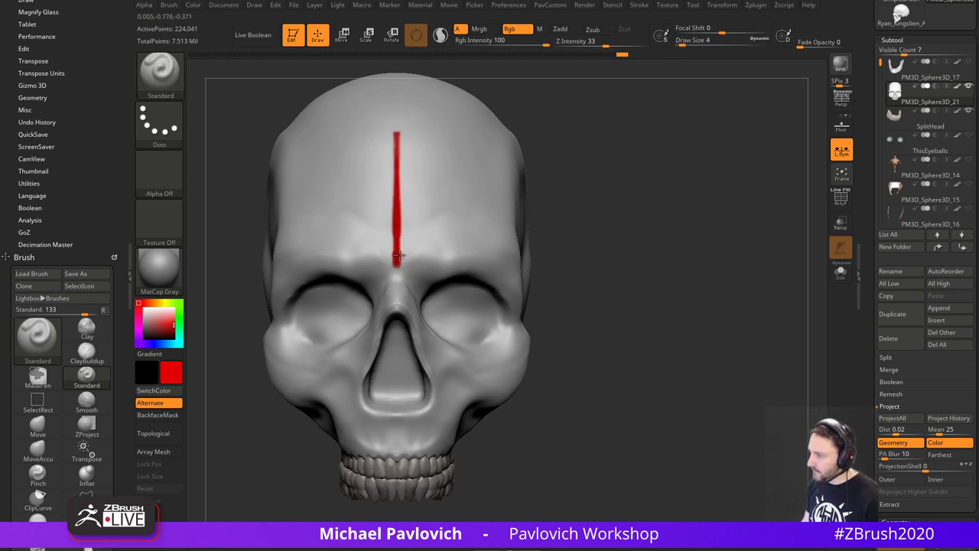
- Extend the red centre line to the nose opening and paint a curved line across the brow at draw size 5
mouse_move(634, 237)
alt+mouse_down()
mouse_move(645, 212)
mouse_move(666, 201)
mouse_move(528, 186)
alt+mouse_up()
drag(649, 244, 666, 175)
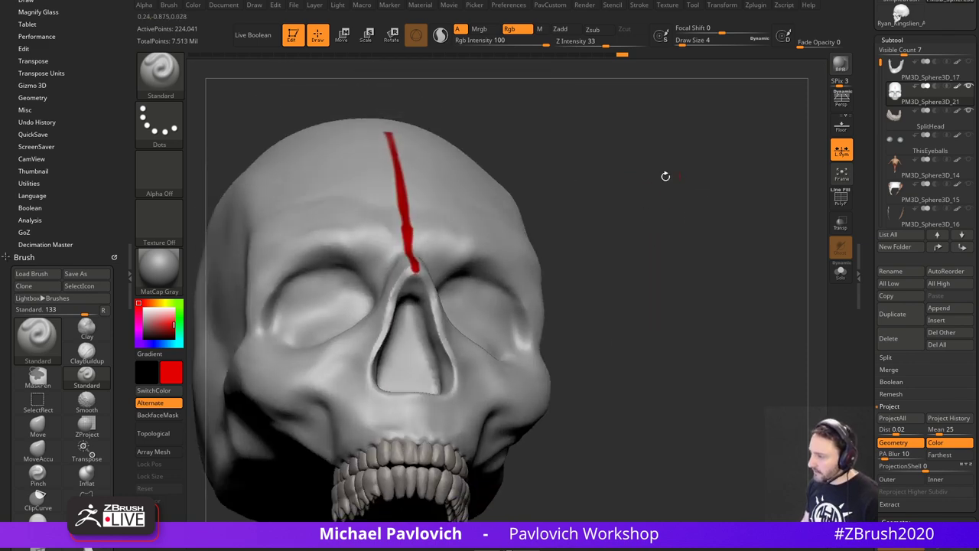
mouse_move(620, 217)
alt+mouse_down()
mouse_move(604, 219)
mouse_move(571, 173)
alt+mouse_up()
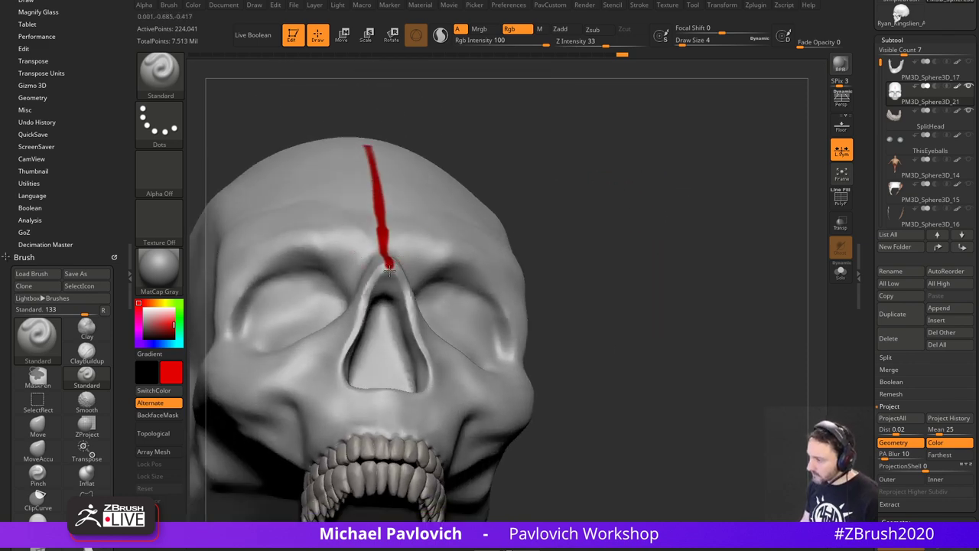
drag(510, 216, 622, 233)
key(s)
click(373, 330)
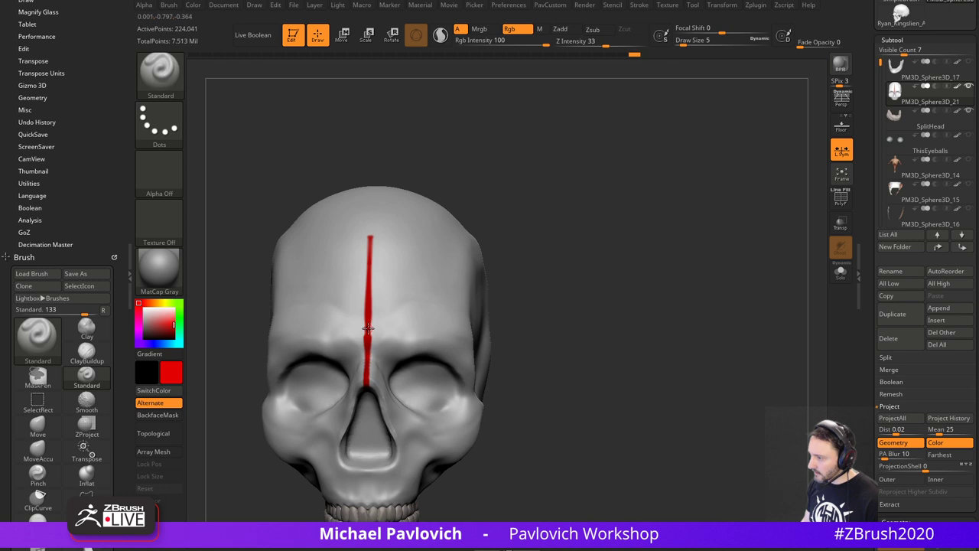
drag(386, 328, 442, 312)
alt+drag(552, 306, 542, 261)
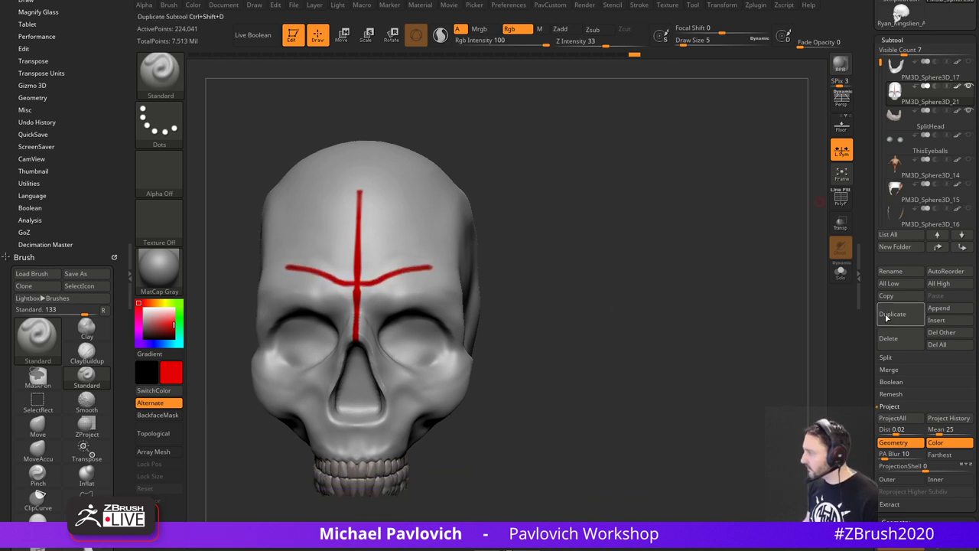
- Duplicate the skull subtool and hide the original
click(887, 318)
drag(630, 289, 692, 259)
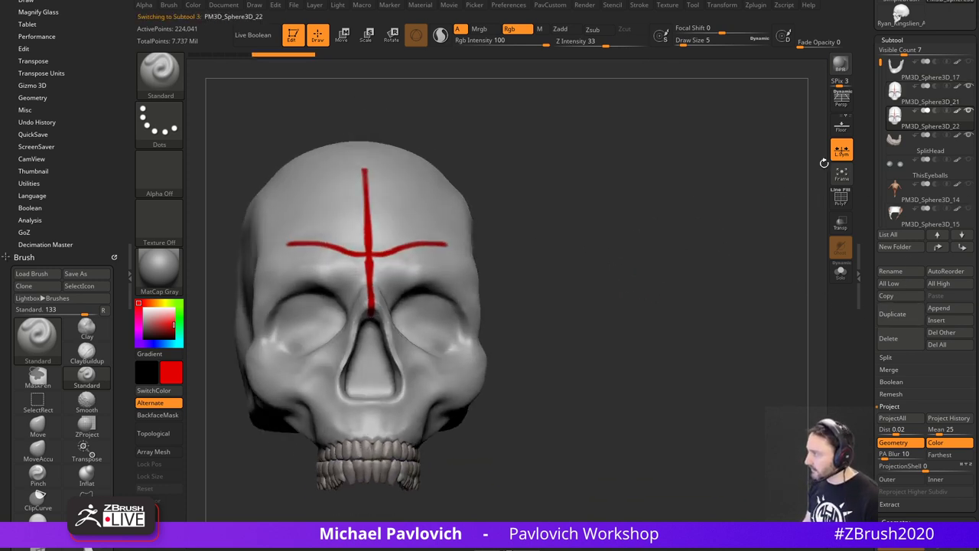
click(970, 87)
drag(753, 259, 681, 226)
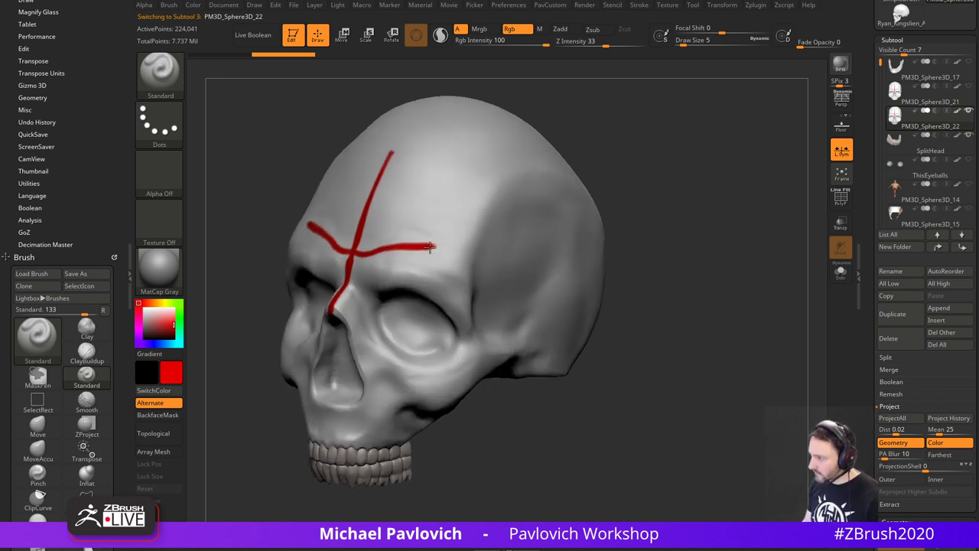
- Try extending the red brow line and painting on the forehead, and undo the strokes
drag(430, 247, 460, 260)
key(])
mouse_move(377, 194)
mouse_down()
mouse_move(368, 246)
mouse_move(422, 235)
mouse_up()
mouse_move(674, 221)
mouse_down()
mouse_move(658, 209)
mouse_move(635, 220)
mouse_up()
key(ctrl+z)
key(ctrl+z)
key(ctrl+z)
- Cover the red lines on the duplicate skull with white and switch the paint colour back to red
key(c)
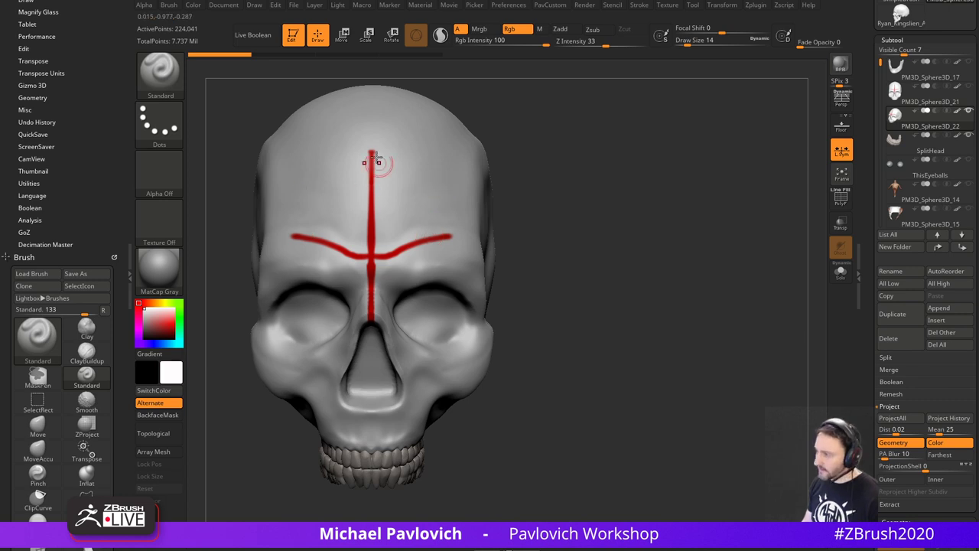
mouse_move(378, 162)
mouse_down()
mouse_move(366, 237)
mouse_move(428, 226)
mouse_move(426, 248)
mouse_move(471, 226)
mouse_up()
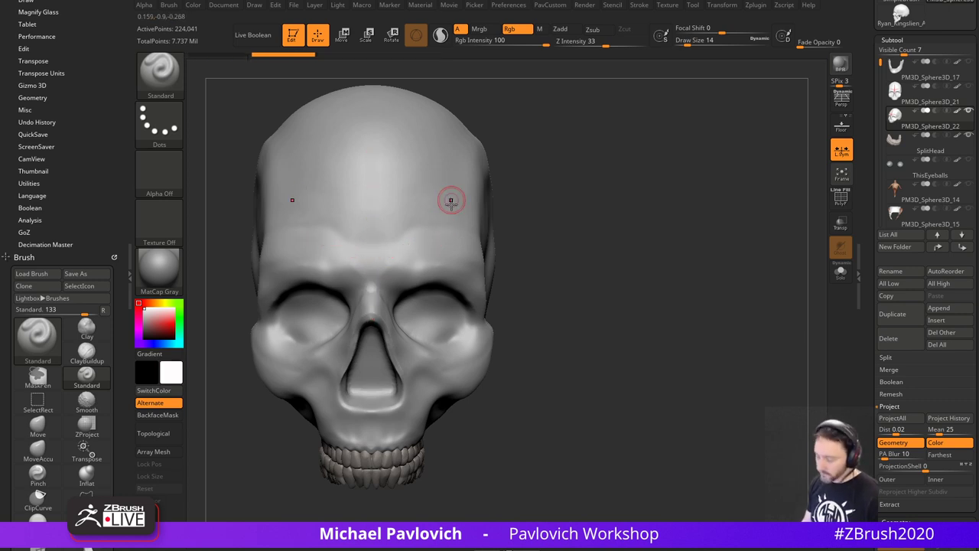
click(174, 322)
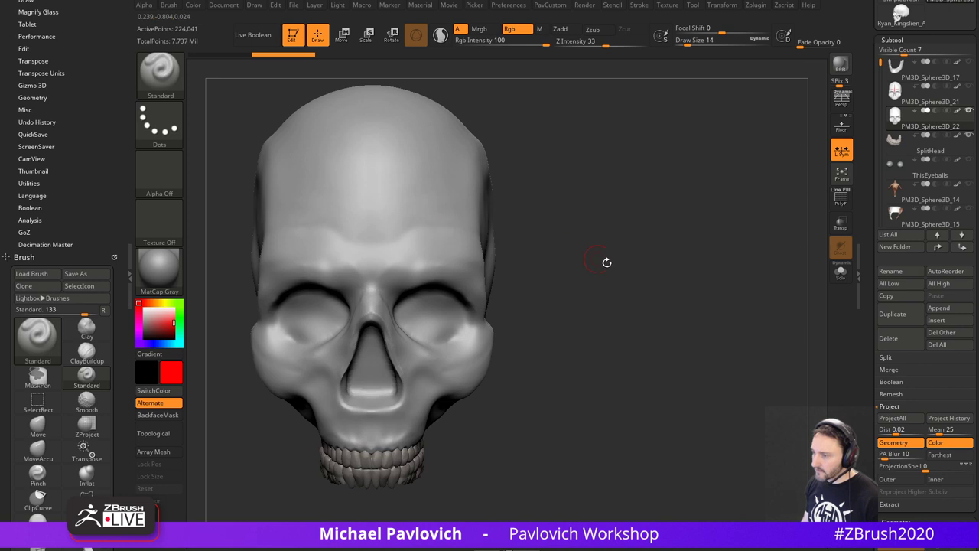
- Paint a red band at draw size 9 across the nose bridge and along the upper and outer eye socket rims
alt+drag(607, 262, 637, 223)
mouse_move(664, 223)
mouse_down()
mouse_move(632, 219)
mouse_move(642, 221)
mouse_up()
key(s)
key(s)
mouse_move(419, 258)
mouse_down()
mouse_move(380, 251)
mouse_move(410, 250)
mouse_up()
drag(561, 239, 520, 232)
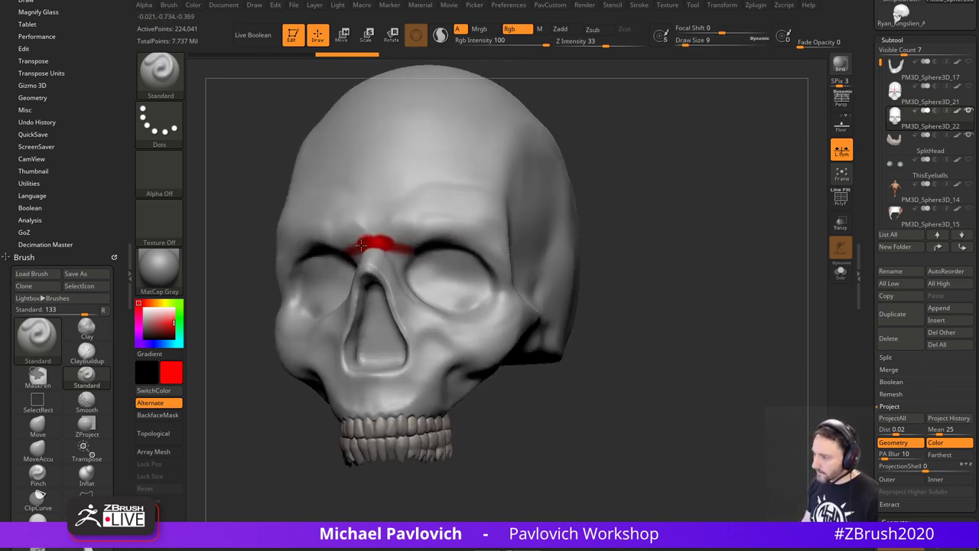
drag(361, 245, 434, 232)
mouse_move(656, 243)
alt+mouse_down()
mouse_move(619, 234)
mouse_move(597, 195)
alt+mouse_up()
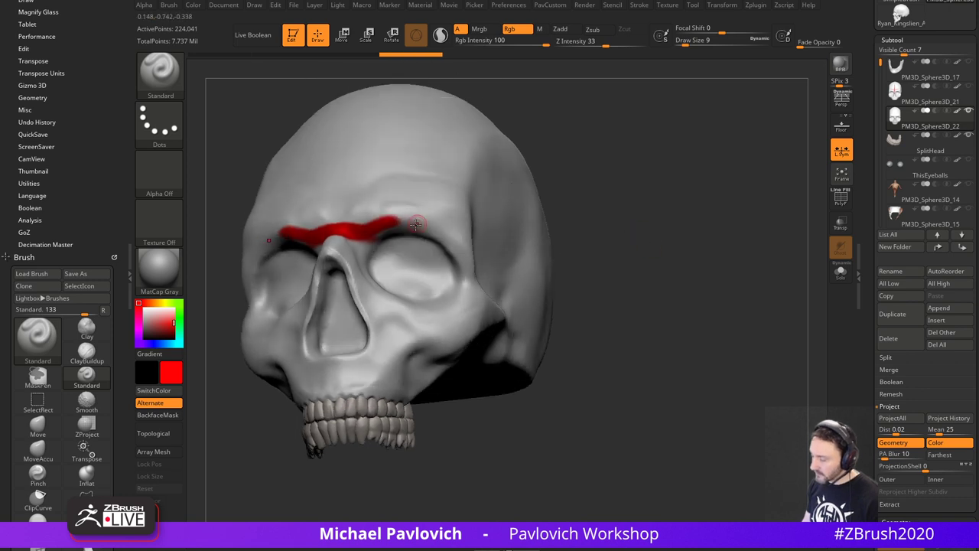
mouse_move(373, 234)
mouse_down()
mouse_move(411, 220)
mouse_move(457, 253)
mouse_move(458, 297)
mouse_up()
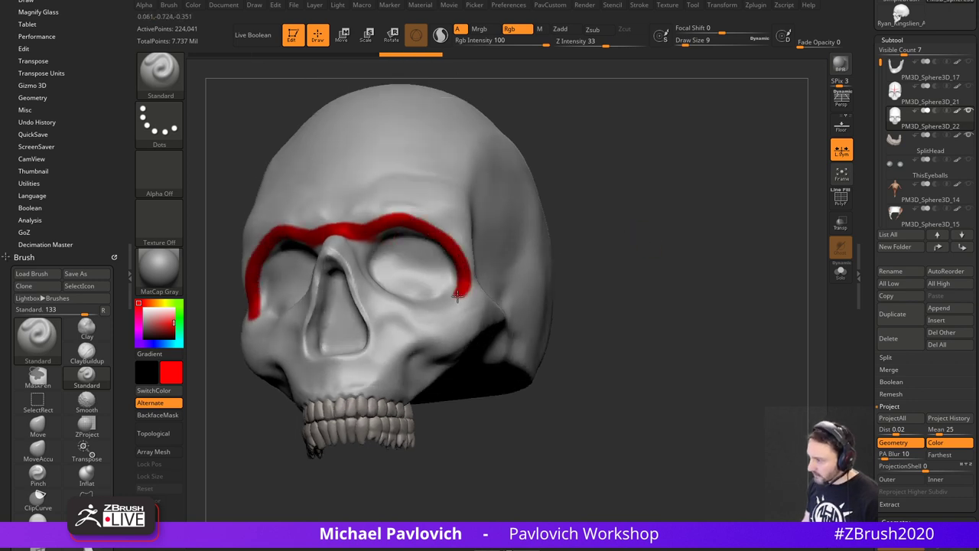
- Paint the sides of the nose bridge and the lower eye socket rims red to close the outline
drag(568, 198, 438, 214)
mouse_move(229, 288)
mouse_down()
mouse_move(336, 251)
mouse_move(331, 236)
mouse_up()
drag(550, 238, 409, 244)
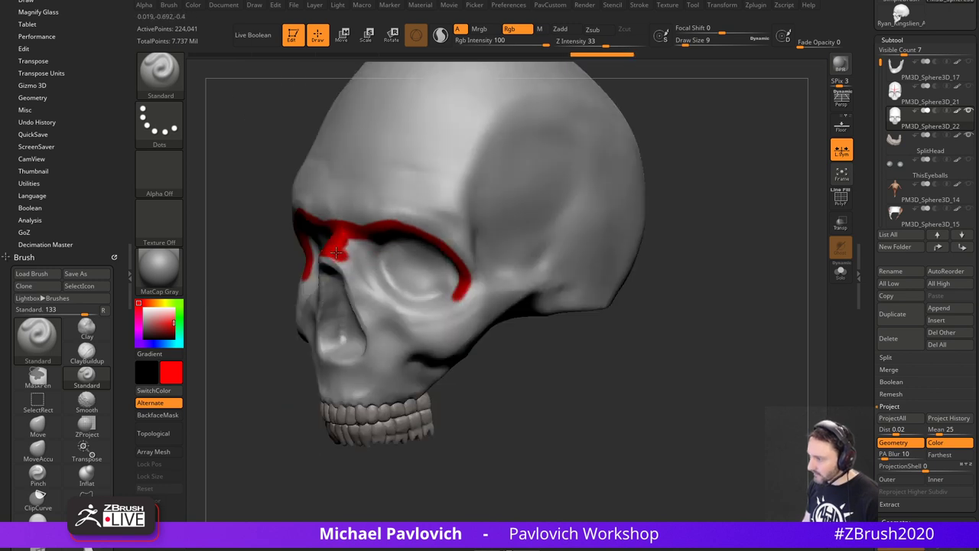
drag(337, 257, 370, 298)
mouse_move(616, 334)
mouse_down()
mouse_move(667, 326)
mouse_move(705, 297)
mouse_move(629, 262)
mouse_up()
mouse_move(368, 287)
mouse_down()
mouse_move(443, 285)
mouse_move(455, 264)
mouse_up()
drag(681, 225, 585, 218)
- Fill the inside of both eye sockets with red using larger draw sizes of 22 down to 17
key(s)
drag(347, 244, 353, 244)
mouse_move(341, 242)
mouse_down()
mouse_move(347, 234)
mouse_move(361, 247)
mouse_up()
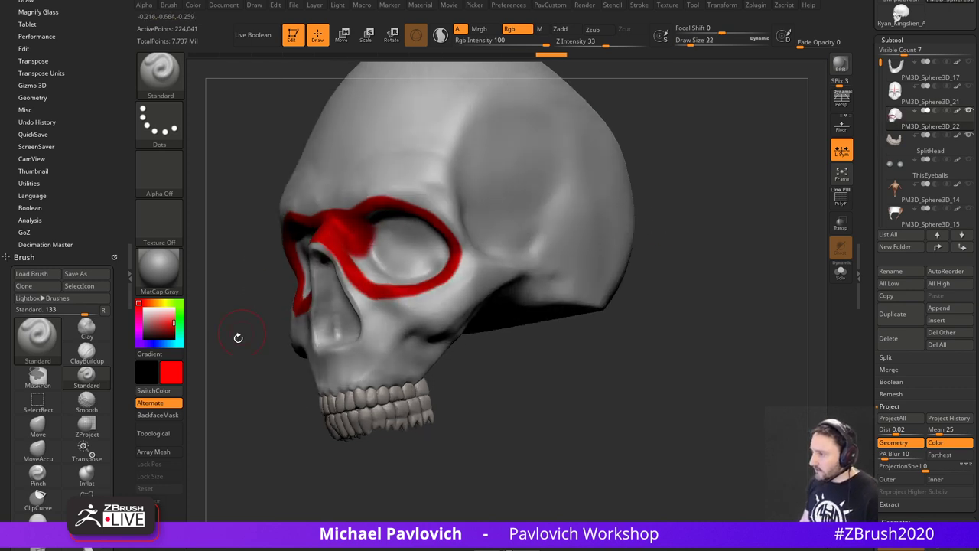
drag(238, 337, 326, 306)
mouse_move(372, 229)
mouse_down()
mouse_move(398, 223)
mouse_move(439, 246)
mouse_move(433, 260)
mouse_up()
drag(582, 261, 535, 306)
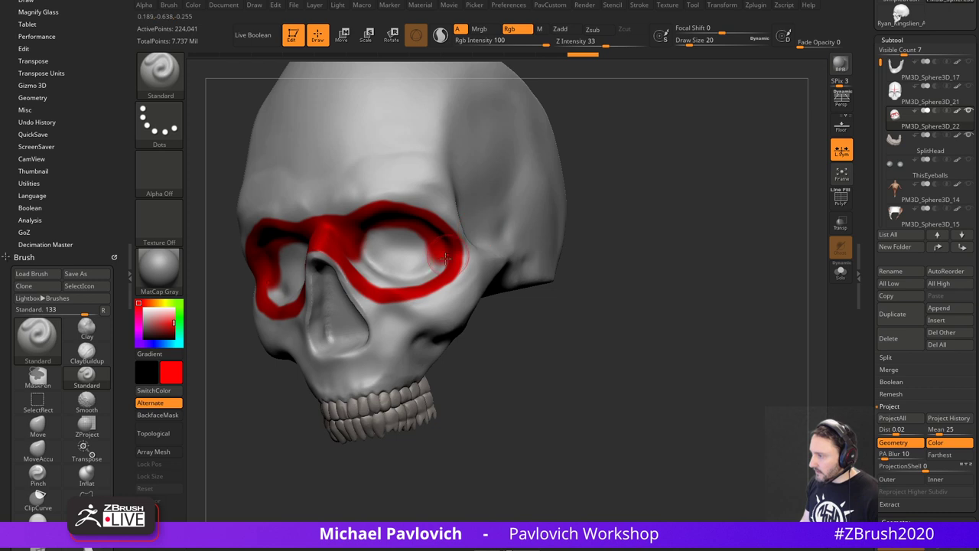
mouse_move(441, 260)
mouse_down()
mouse_move(388, 277)
mouse_move(358, 268)
mouse_move(391, 249)
mouse_move(406, 270)
mouse_up()
shift+drag(647, 276, 614, 249)
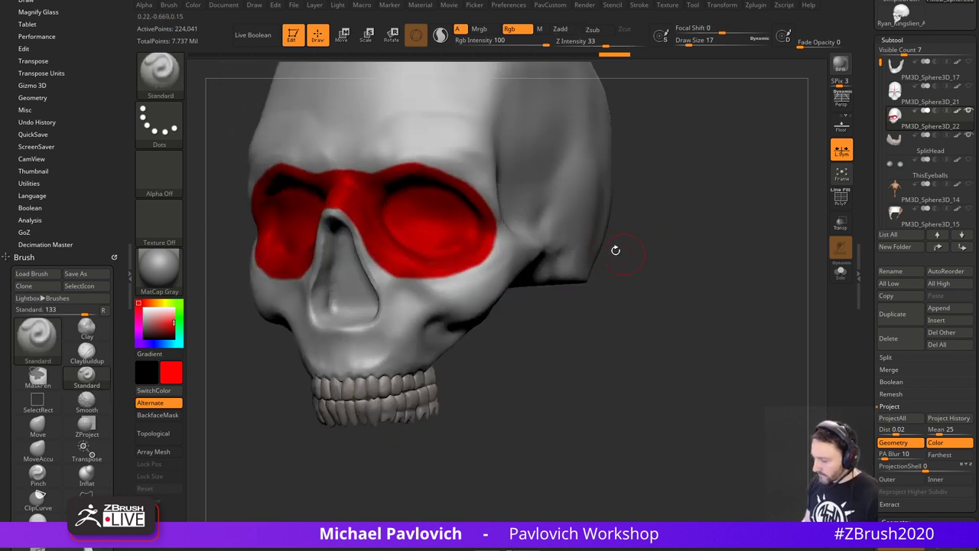
- Extend the red paint down both sides of the nose opening at draw size 11
key(s)
click(391, 279)
drag(590, 336, 536, 335)
key(s)
click(360, 231)
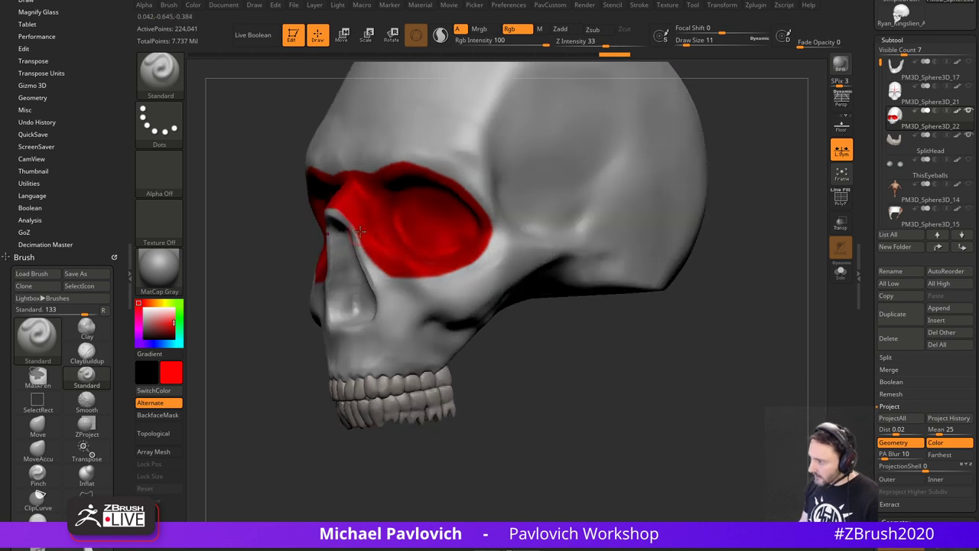
drag(372, 251, 385, 283)
drag(570, 333, 640, 285)
- Paint a red band at draw size 7 around the lower sides and bottom edge of the nose opening
key(s)
click(412, 282)
drag(404, 277, 403, 305)
mouse_move(399, 277)
mouse_down()
mouse_move(403, 310)
mouse_move(392, 317)
mouse_up()
drag(588, 251, 641, 236)
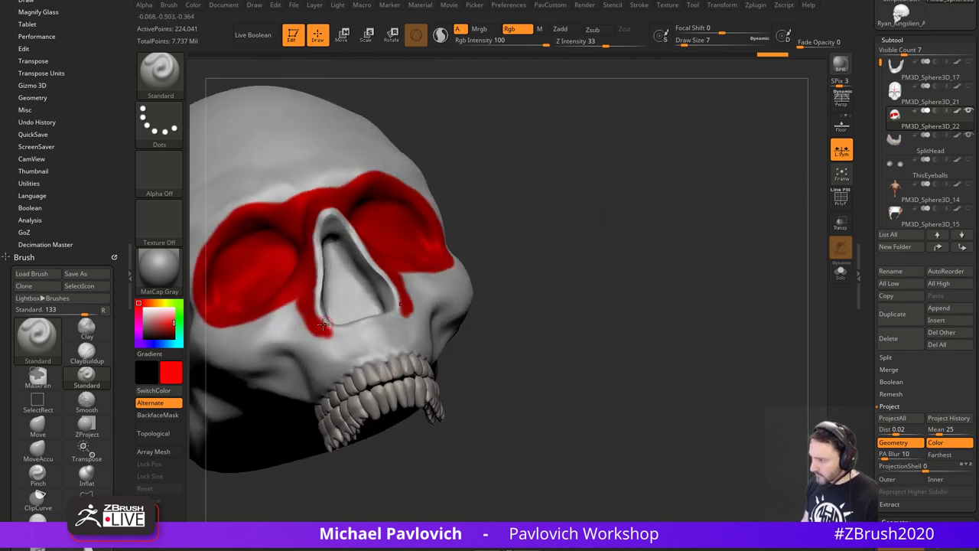
mouse_move(323, 326)
mouse_down()
mouse_move(367, 326)
mouse_move(356, 315)
mouse_up()
mouse_move(558, 293)
mouse_down()
mouse_move(540, 280)
mouse_move(545, 270)
mouse_up()
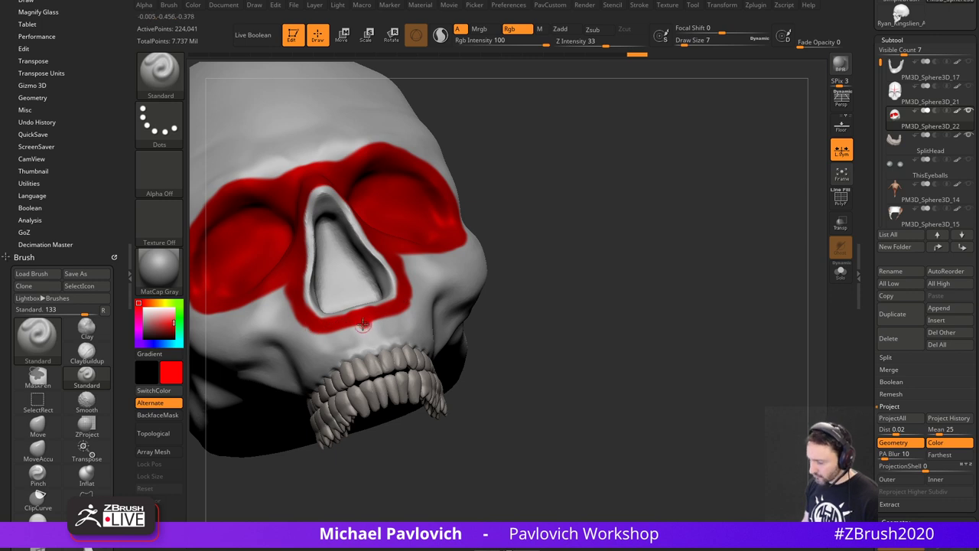
- Paint a red band from below the nose to the teeth and outward along the upper gum line
drag(362, 324, 375, 343)
drag(563, 312, 462, 313)
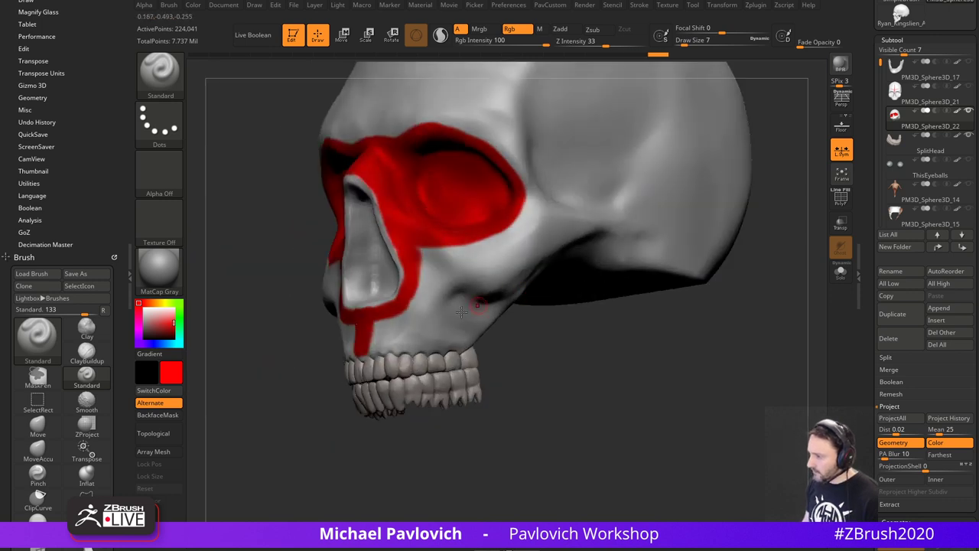
mouse_move(365, 352)
mouse_down()
mouse_move(383, 342)
mouse_move(428, 346)
mouse_up()
mouse_move(576, 351)
mouse_down()
mouse_move(532, 382)
mouse_move(556, 383)
mouse_move(519, 378)
mouse_up()
drag(390, 306, 387, 290)
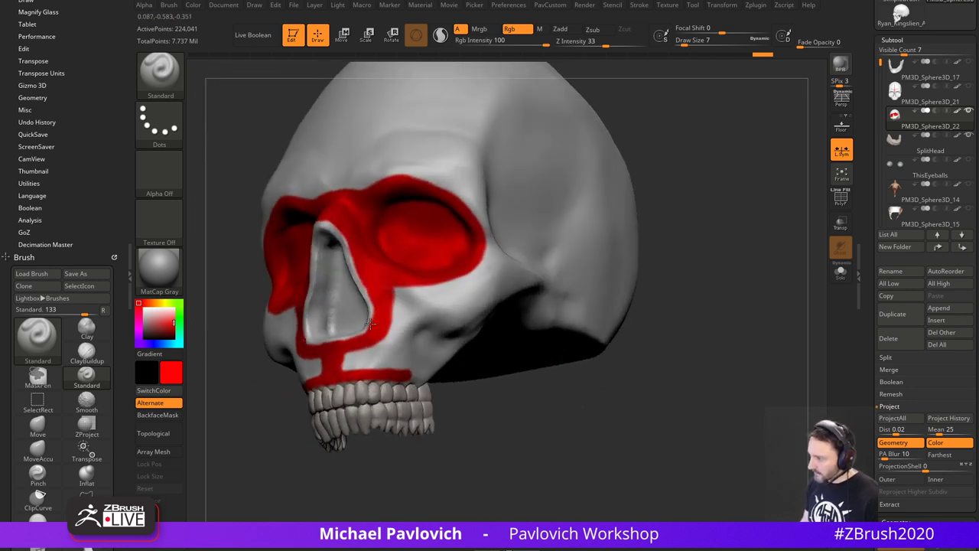
drag(586, 377, 552, 367)
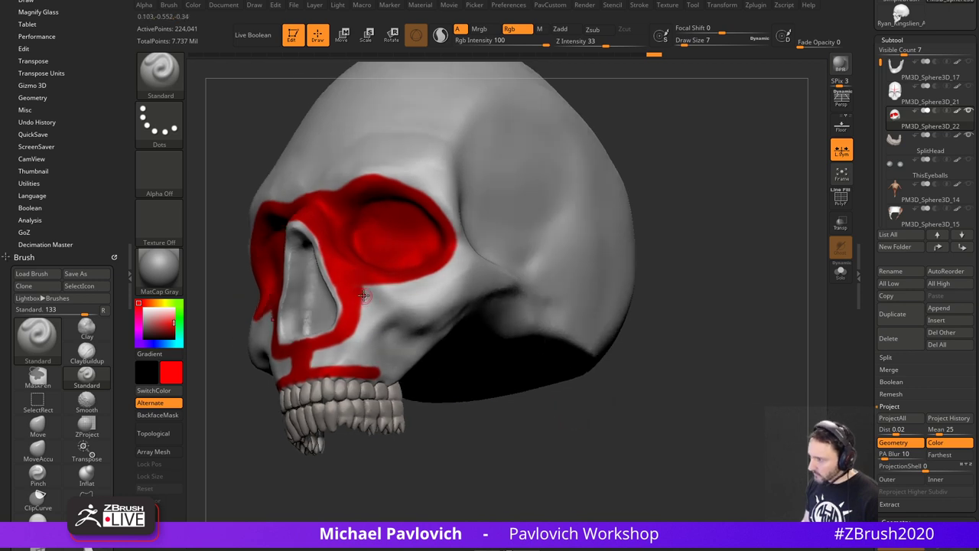
- Paint a red diagonal across the cheek and a band from the gum line's end up along the cheekbone's lower edge
drag(363, 296, 417, 330)
mouse_move(711, 294)
alt+mouse_down()
mouse_move(693, 288)
mouse_move(687, 252)
alt+mouse_up()
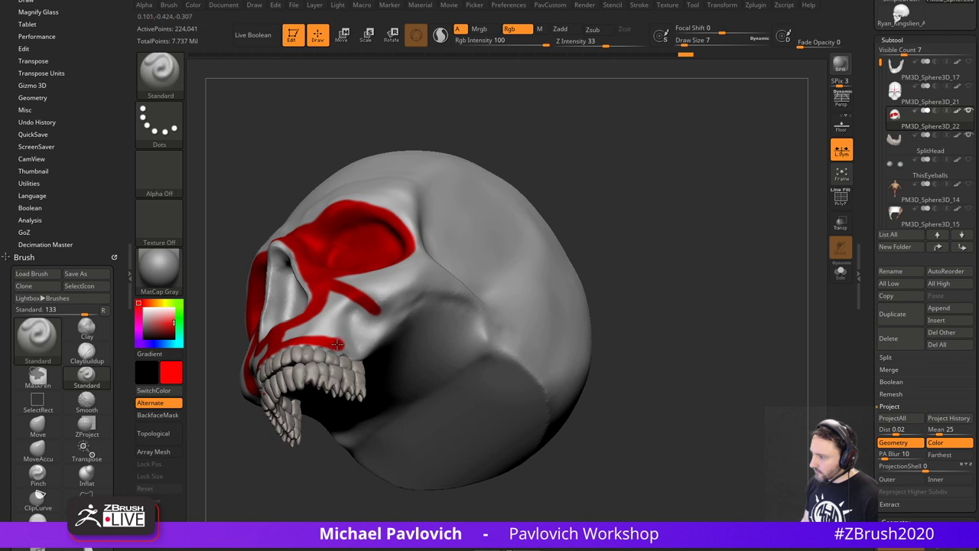
drag(358, 344, 412, 288)
drag(649, 219, 547, 239)
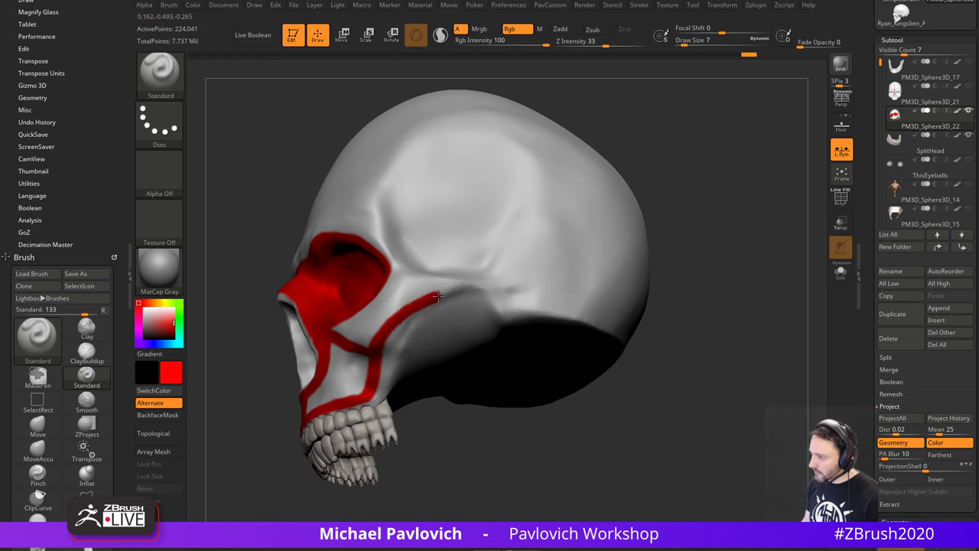
- Continue the red band backward along the cheekbone arch towards the ear area
drag(438, 296, 449, 292)
mouse_move(716, 226)
mouse_down()
mouse_move(710, 258)
mouse_move(667, 265)
mouse_up()
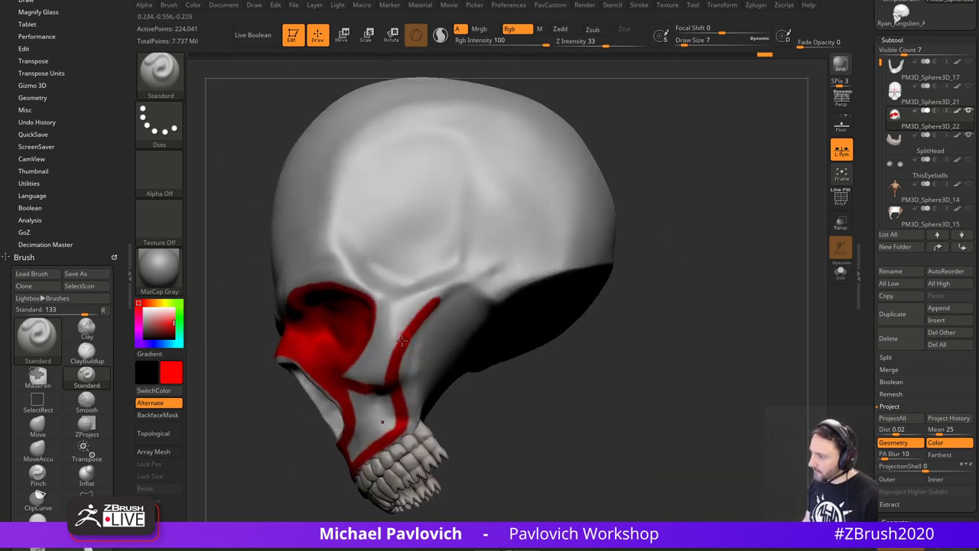
drag(454, 288, 468, 281)
alt+drag(677, 265, 654, 294)
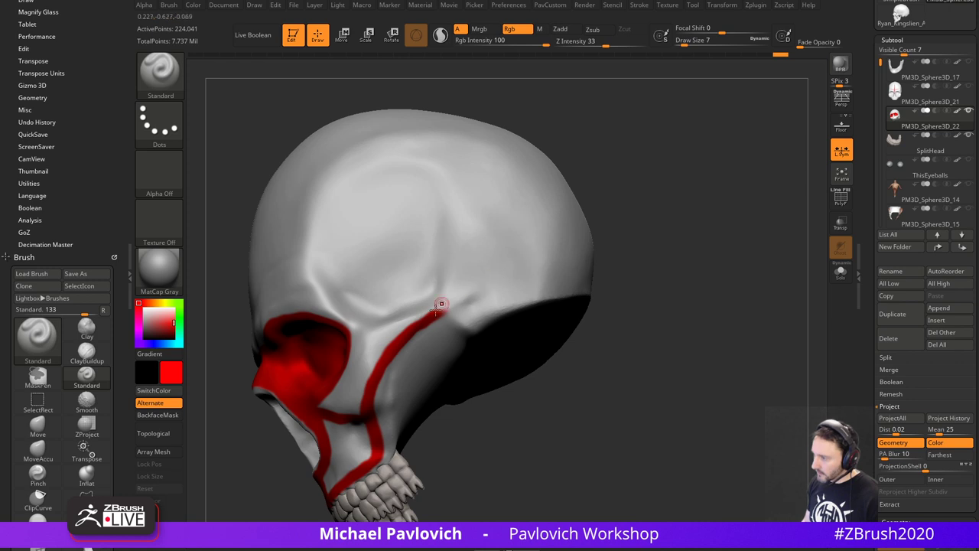
drag(442, 314, 494, 297)
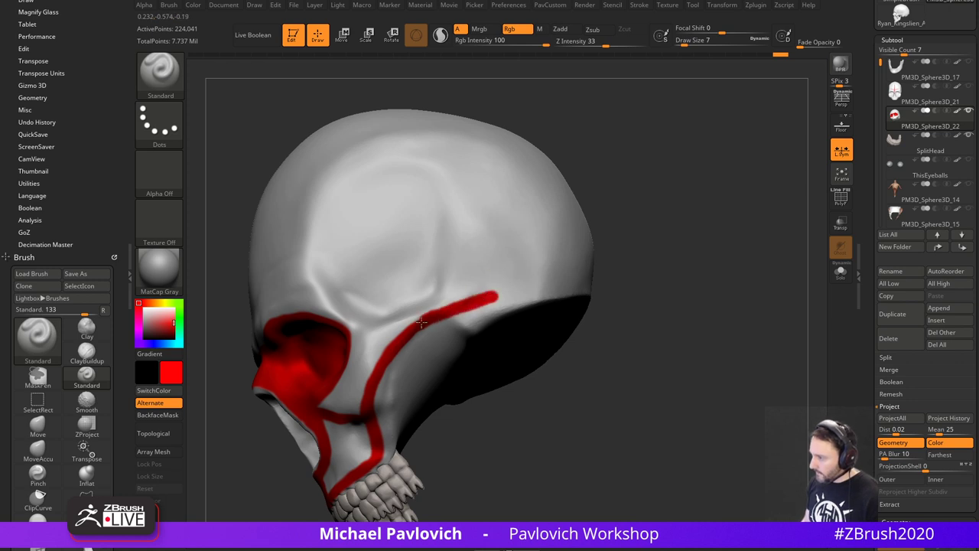
drag(421, 322, 395, 339)
drag(649, 307, 604, 270)
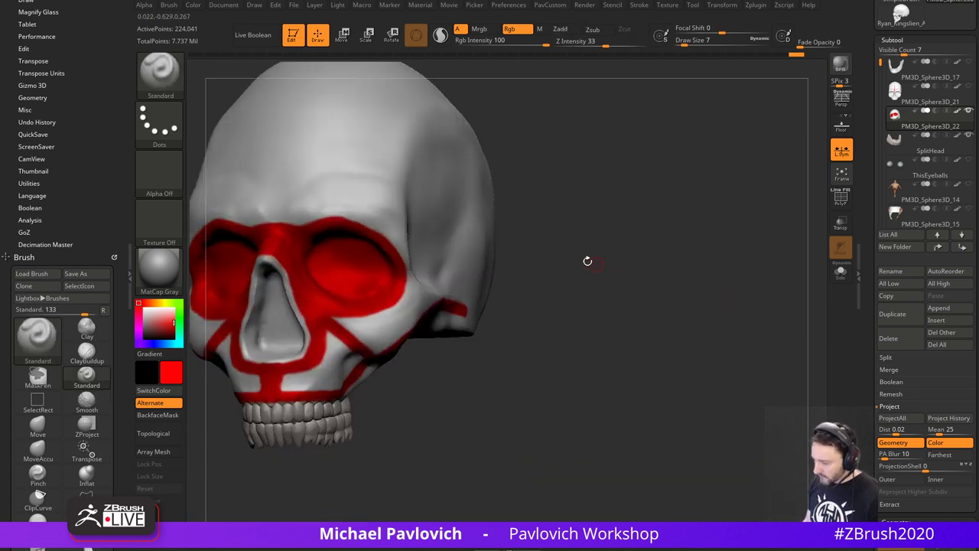
- Widen the red areas along the brows and the outer rims of the eye sockets
drag(355, 304, 364, 302)
drag(571, 267, 562, 257)
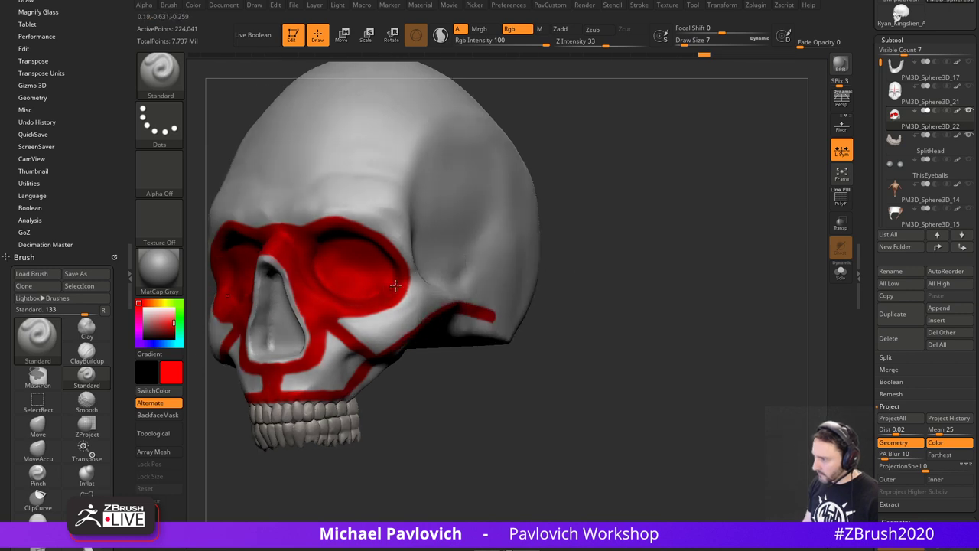
mouse_move(606, 235)
alt+mouse_down()
mouse_move(648, 278)
mouse_move(635, 267)
alt+mouse_up()
mouse_move(611, 241)
right_down()
mouse_move(619, 217)
mouse_move(525, 212)
right_up()
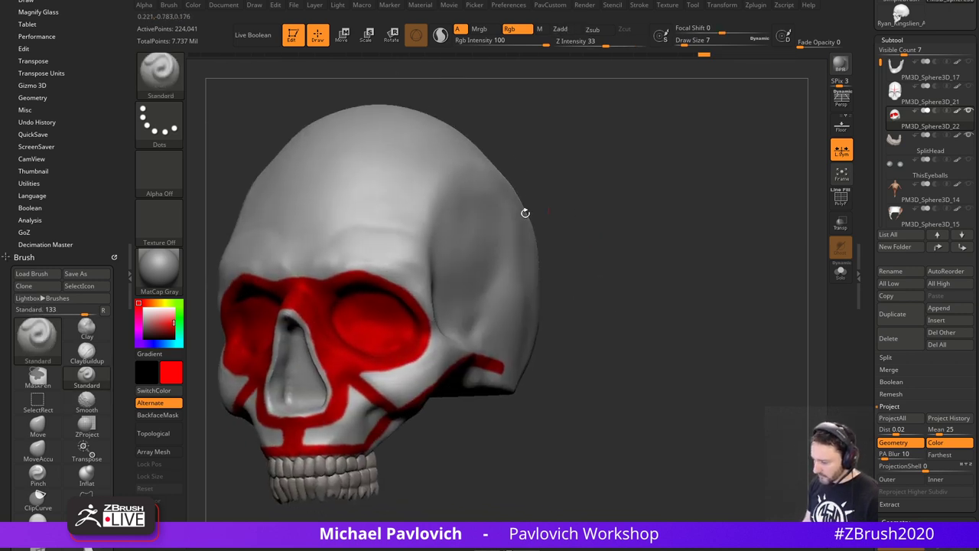
mouse_move(344, 276)
mouse_down()
mouse_move(394, 277)
mouse_move(427, 303)
mouse_up()
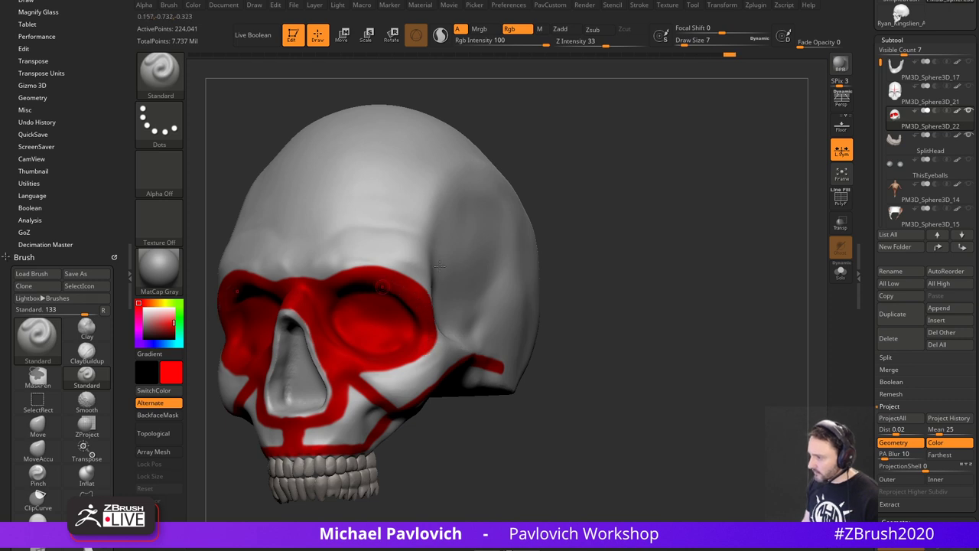
right_drag(439, 267, 618, 257)
mouse_move(544, 343)
alt+right_down()
mouse_move(556, 309)
mouse_move(465, 300)
alt+right_up()
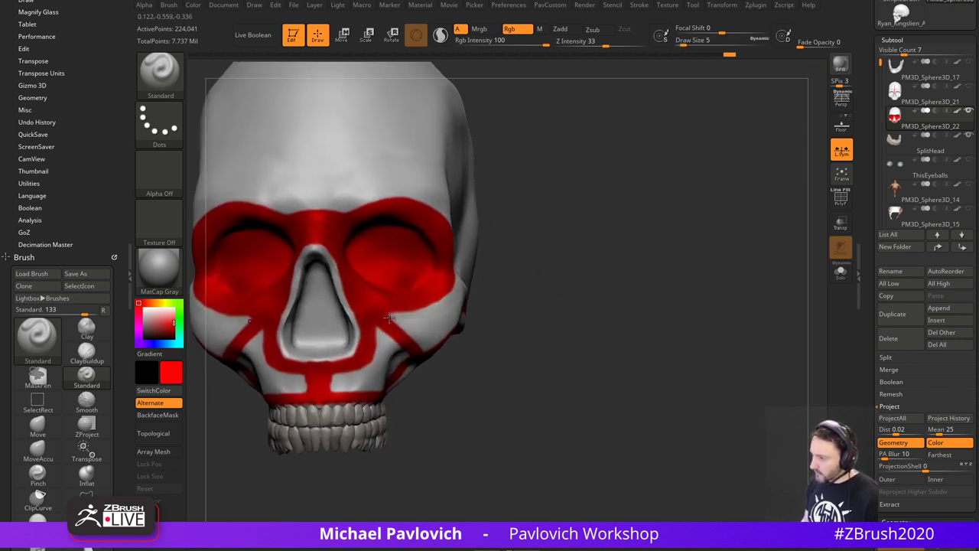
mouse_move(561, 295)
mouse_down()
mouse_move(587, 310)
mouse_move(577, 313)
mouse_move(625, 299)
mouse_move(617, 301)
mouse_up()
- Split the band below the nose with a white centre line at draw size 3, and touch up the nose outline in red
key(c)
key(s)
drag(364, 348, 362, 348)
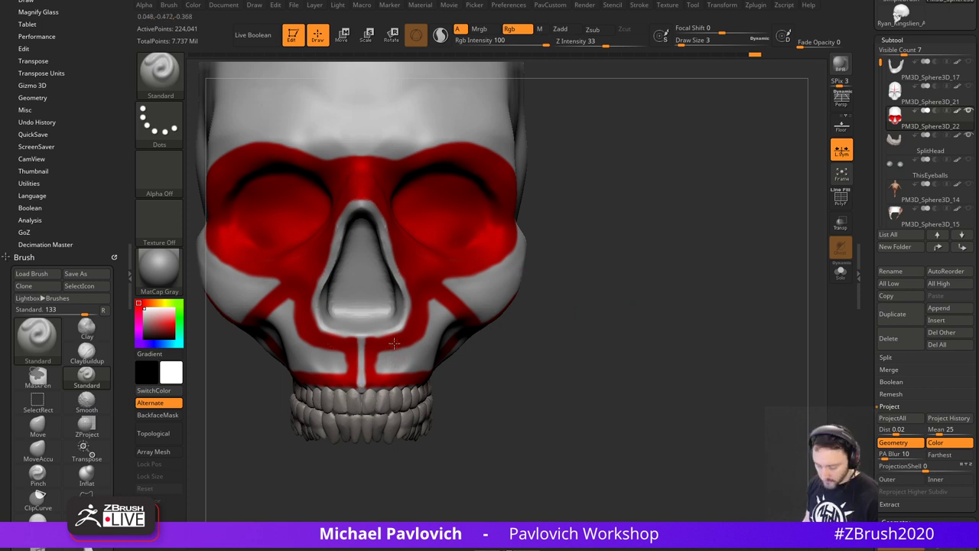
key(c)
drag(574, 293, 564, 294)
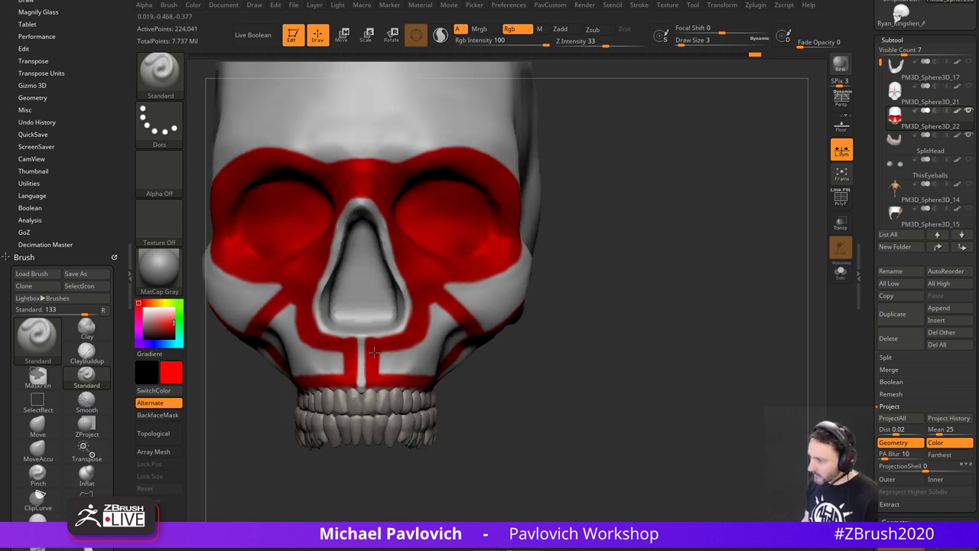
drag(388, 337, 406, 323)
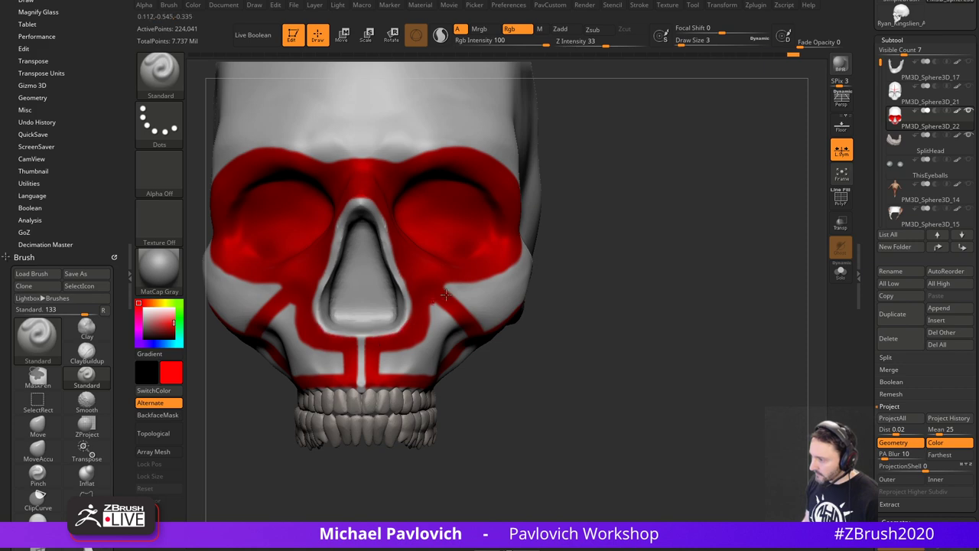
mouse_move(597, 298)
alt+mouse_down()
mouse_move(610, 265)
mouse_move(686, 273)
mouse_move(701, 236)
alt+mouse_up()
right_drag(700, 236, 714, 280)
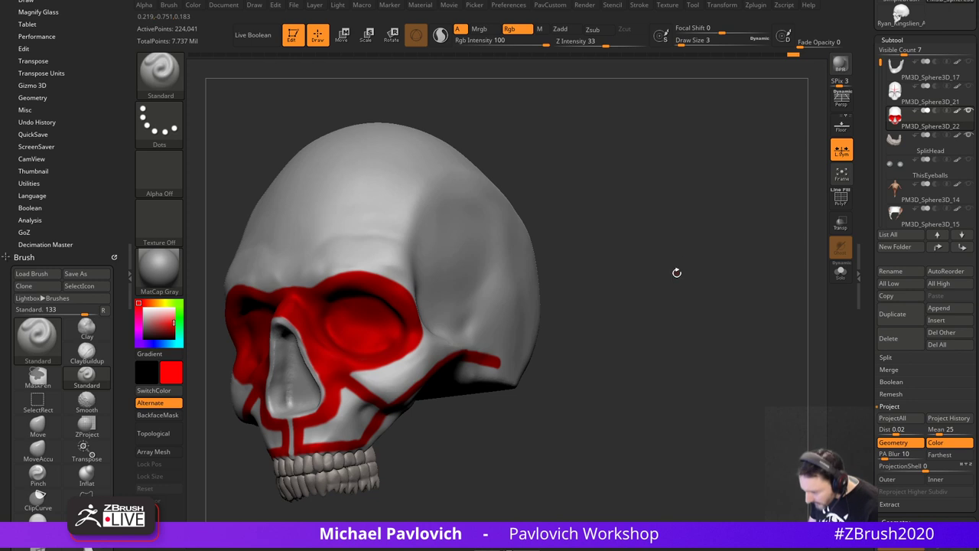
mouse_move(682, 293)
mouse_down()
mouse_move(715, 307)
mouse_move(678, 284)
mouse_up()
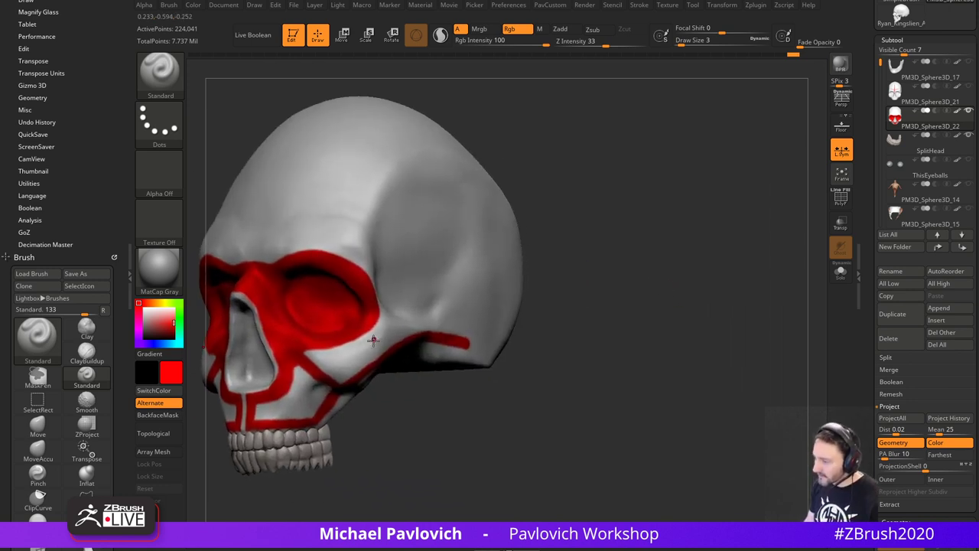
- Paint a red strip at about draw size 6 across the cheekbone, from the outer eye socket to the lower cheek band
key(s)
drag(375, 340, 379, 341)
drag(580, 289, 573, 280)
key(s)
mouse_move(354, 337)
mouse_down()
mouse_move(379, 352)
mouse_move(372, 347)
mouse_up()
key(s)
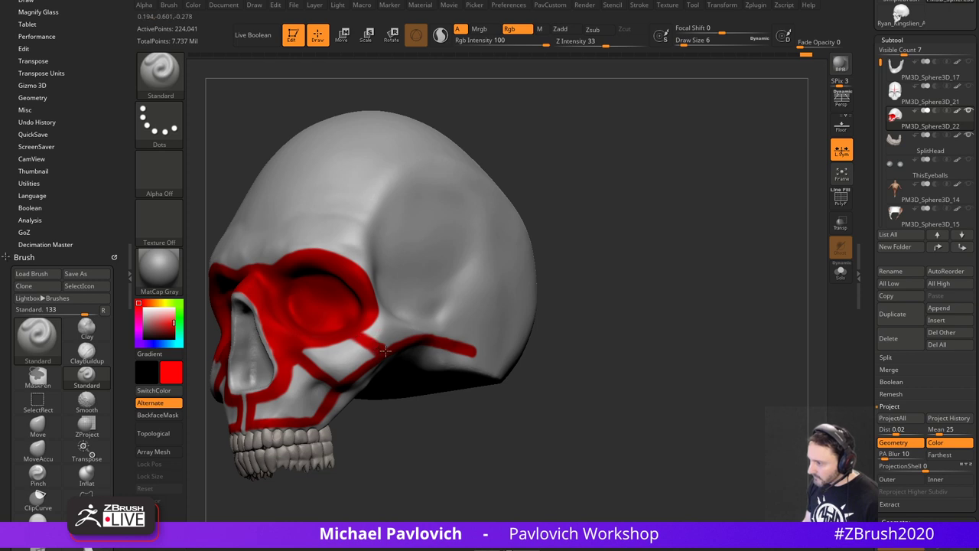
mouse_move(564, 262)
mouse_down()
mouse_move(583, 252)
mouse_move(544, 232)
mouse_move(553, 258)
mouse_move(580, 268)
mouse_move(564, 266)
mouse_up()
key(s)
drag(370, 354, 362, 360)
- Extend the red outward from the outer eye socket onto the temple at draw size 11
key(s)
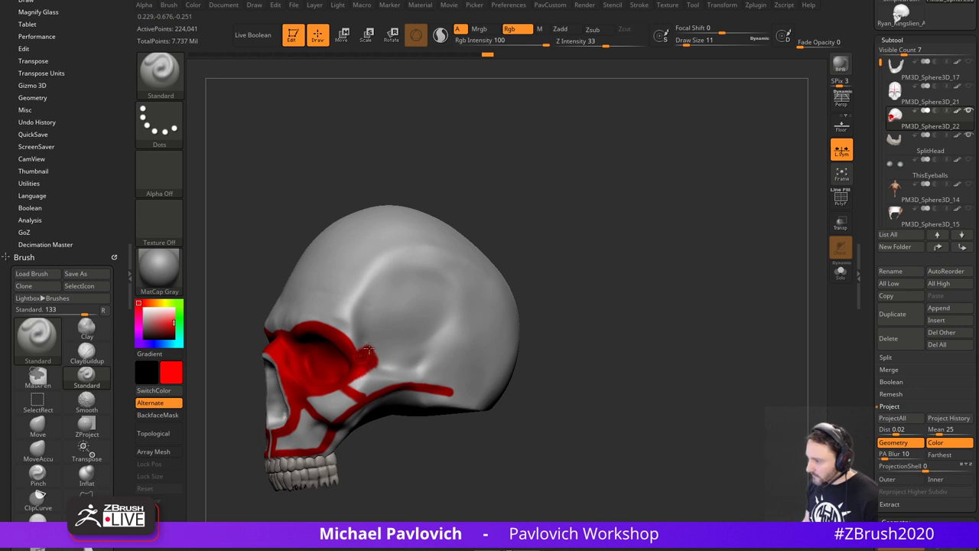
drag(369, 349, 365, 352)
drag(501, 239, 528, 238)
key(s)
drag(432, 229, 442, 234)
- Shape the red above the eye sockets into angular brow peaks at draw size 8
key(s)
drag(324, 318, 321, 319)
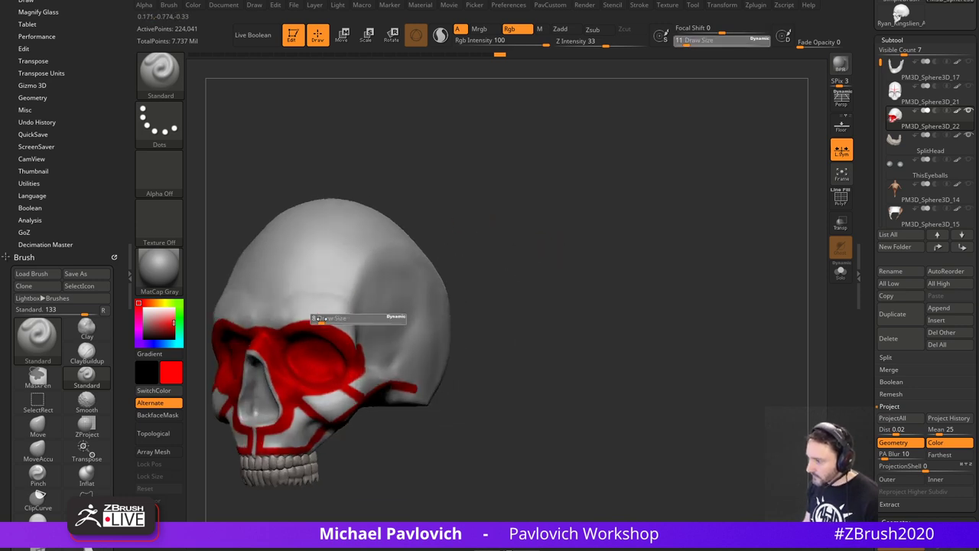
right_drag(276, 323, 294, 331)
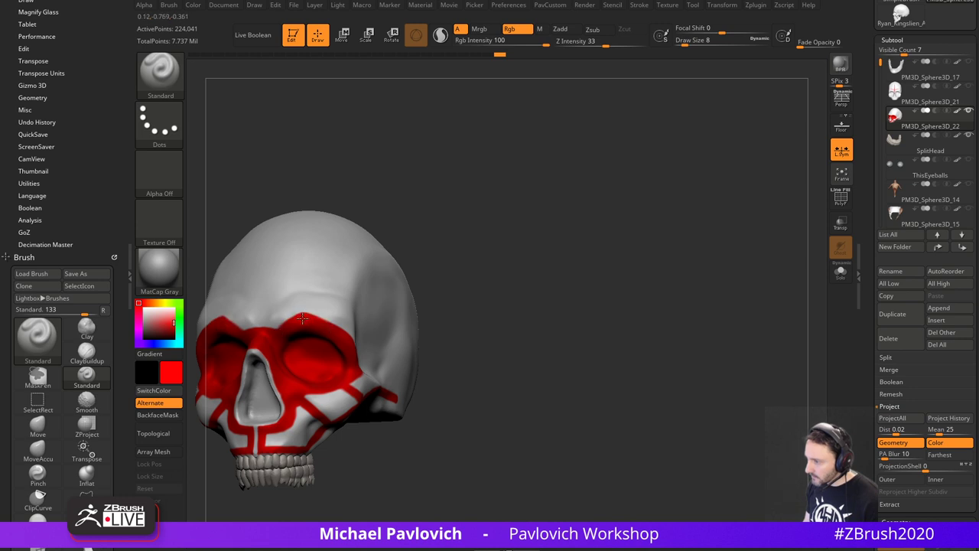
shift+drag(495, 295, 619, 278)
alt+drag(639, 314, 575, 289)
alt+drag(696, 289, 663, 310)
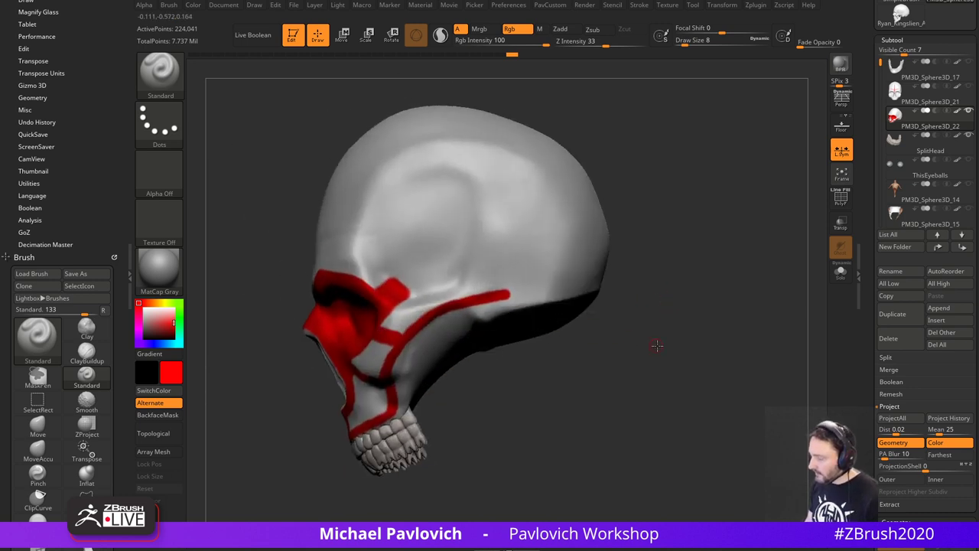
- Cover the rear end of the cheekbone band with white and connect the temple patch to the remaining band in red
right_drag(657, 346, 536, 302)
key(c)
drag(636, 260, 603, 262)
key(])
key([)
mouse_move(453, 308)
mouse_down()
mouse_move(469, 301)
mouse_move(498, 313)
mouse_move(518, 300)
mouse_up()
key(c)
right_drag(427, 303, 398, 300)
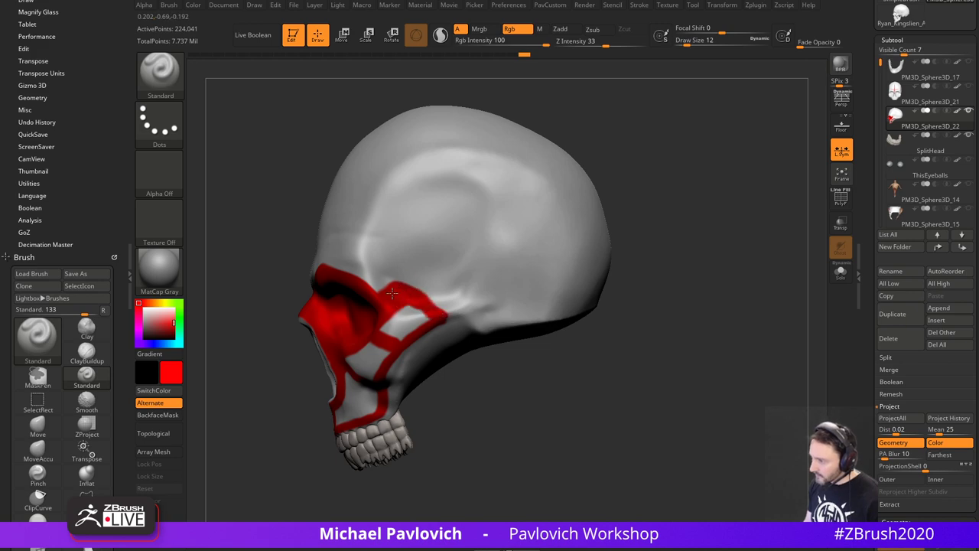
- Refine the rear corner of the upper jaw outline, trimming with white and repainting in red at draw size 7
right_drag(629, 253, 689, 259)
alt+right_drag(540, 264, 667, 250)
right_drag(663, 287, 684, 229)
key(v)
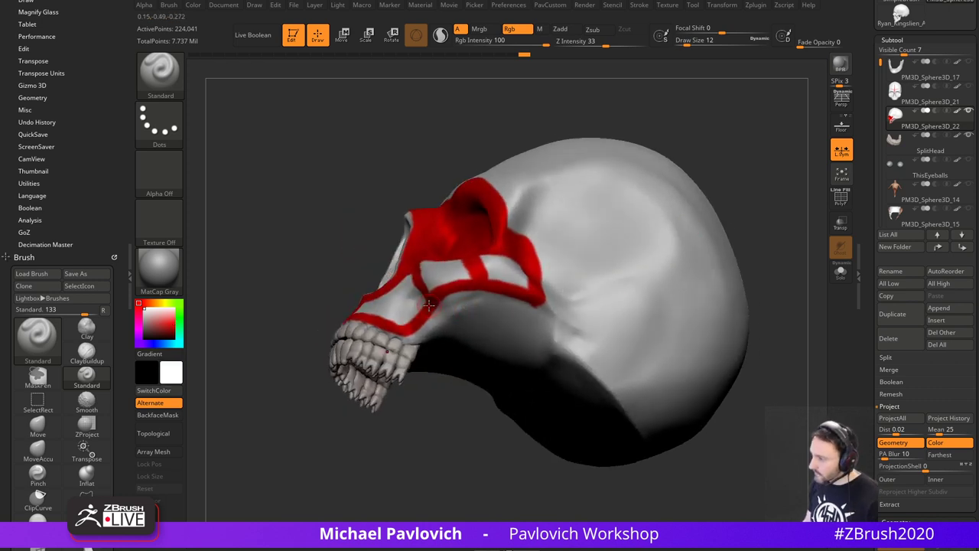
key(bracketleft)
key(v)
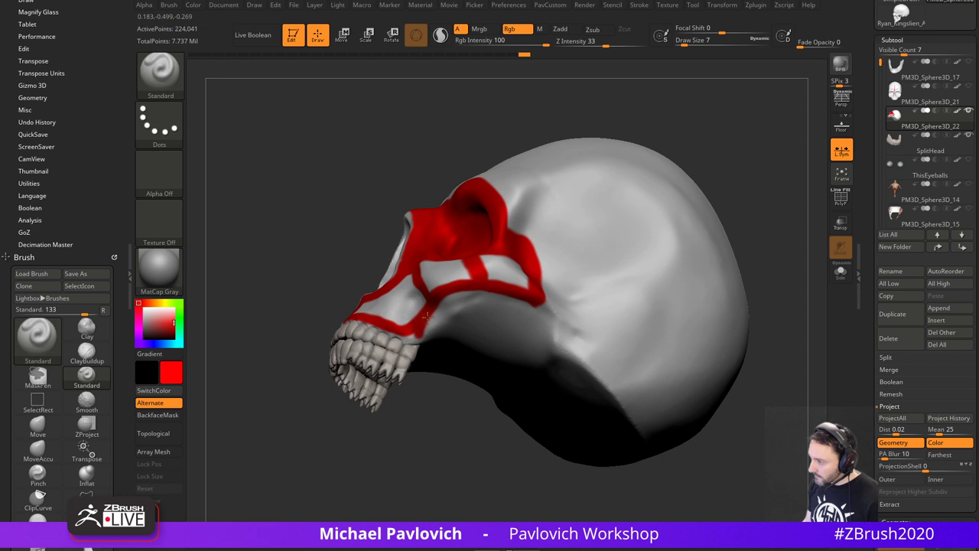
right_drag(404, 408, 408, 415)
- Isolate the skull from the teeth and paint the tooth-socket edge of the upper jaw red
click(841, 273)
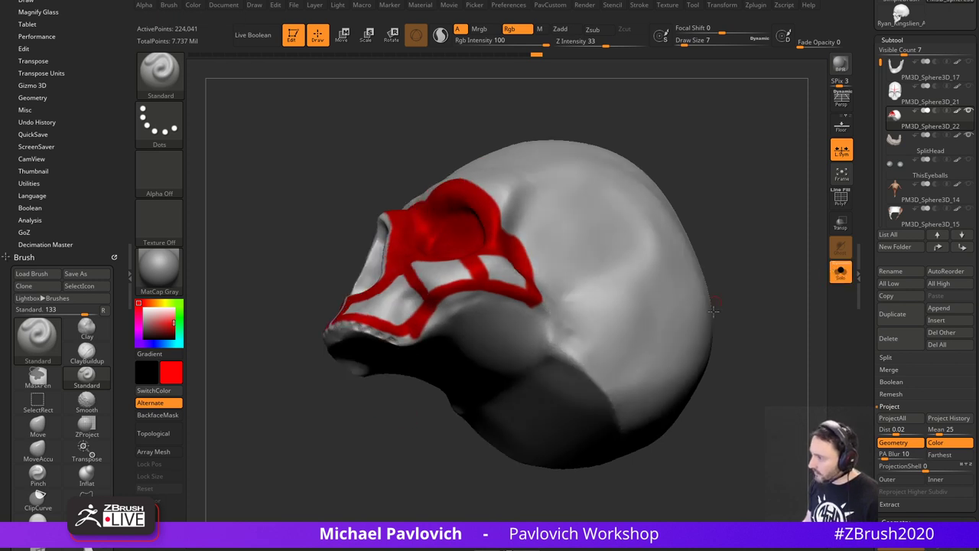
drag(719, 345, 773, 283)
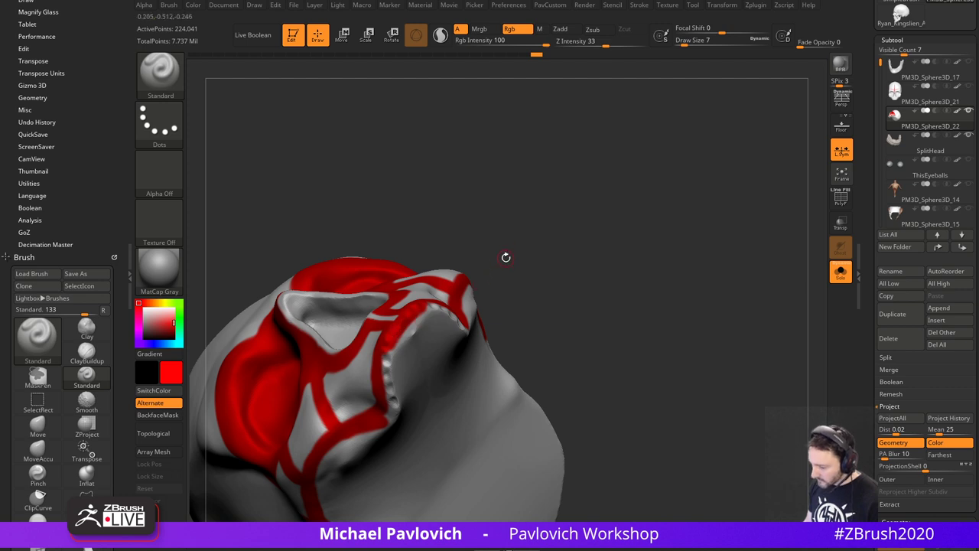
drag(505, 254, 514, 281)
drag(494, 329, 450, 256)
mouse_move(380, 370)
mouse_down()
mouse_move(385, 400)
mouse_move(399, 327)
mouse_up()
right_drag(525, 273, 452, 322)
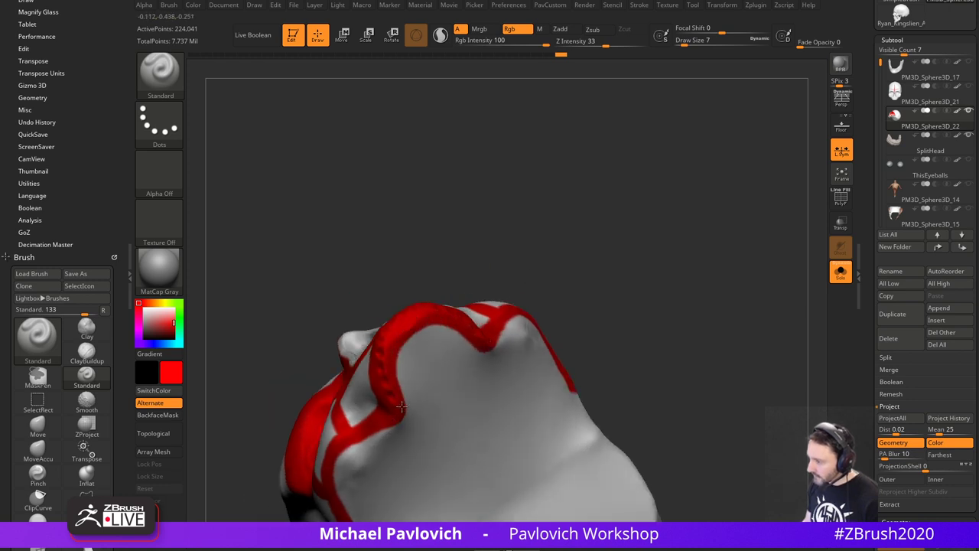
- Mask the skull's red areas with Mask By Polypaint, sampling the painted red as the colour to mask
alt+drag(588, 291, 684, 324)
right_drag(684, 324, 612, 331)
drag(667, 327, 709, 317)
drag(878, 358, 877, 151)
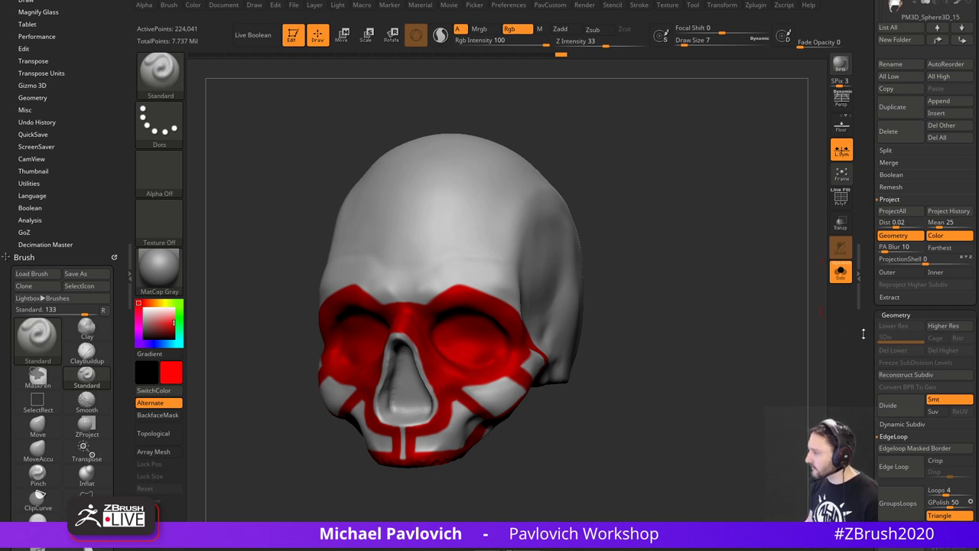
drag(870, 337, 878, 198)
key(shift)
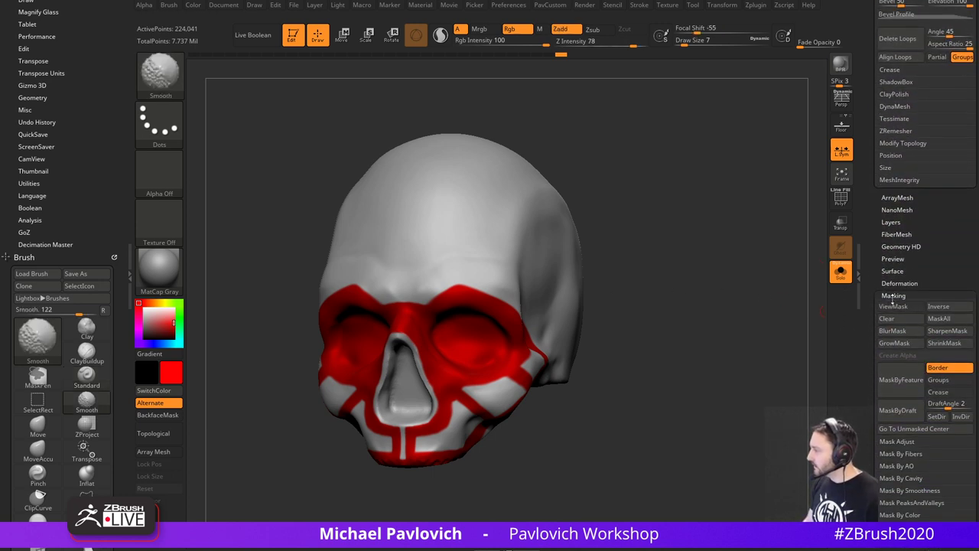
drag(871, 301, 871, 242)
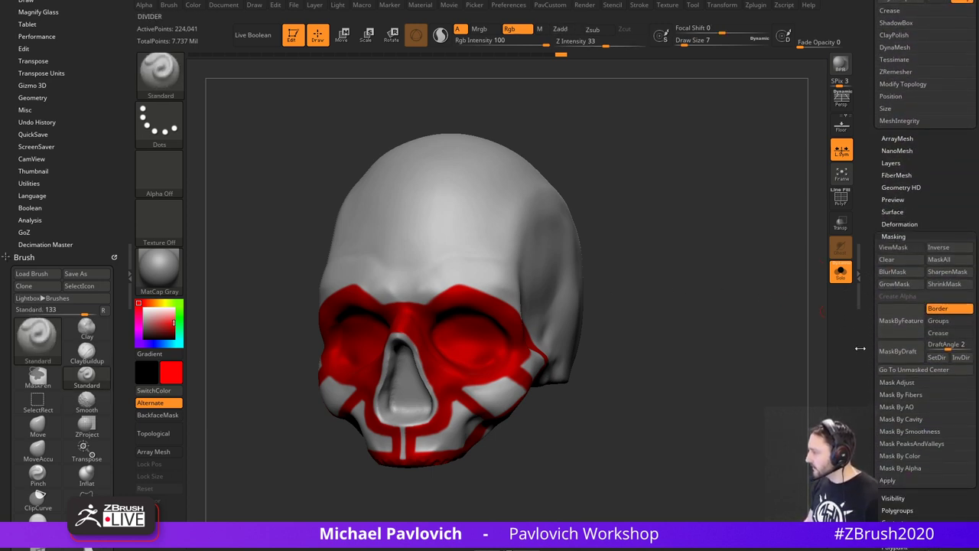
click(892, 455)
drag(893, 457, 894, 430)
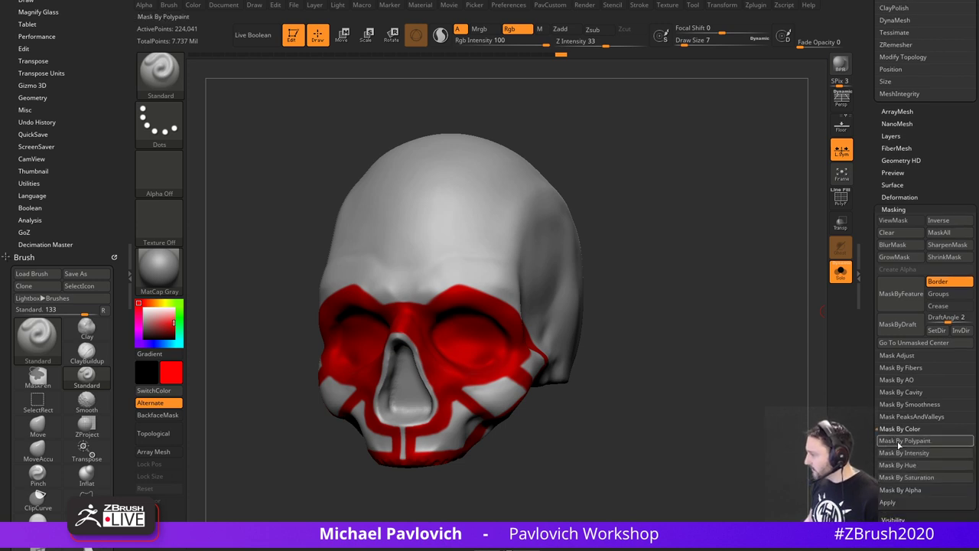
click(903, 441)
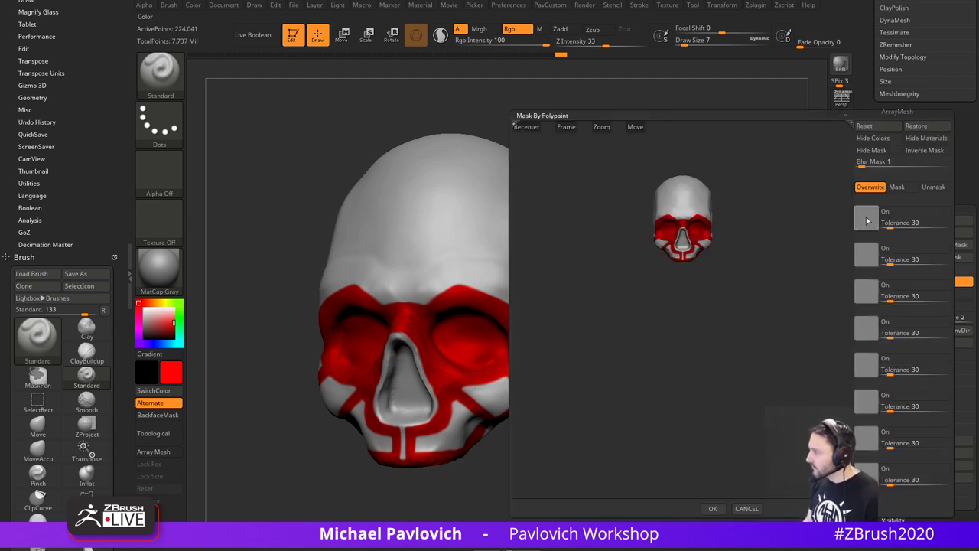
drag(867, 220, 698, 233)
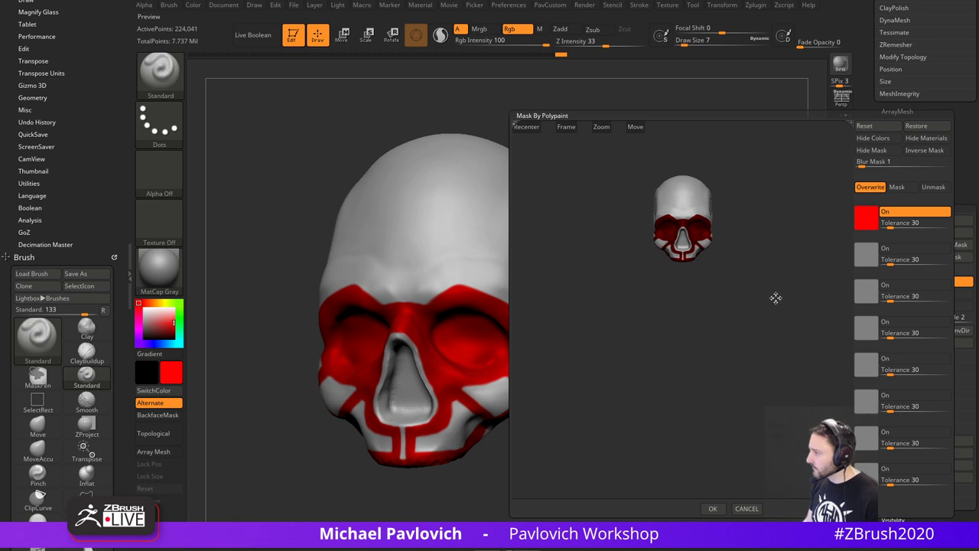
click(714, 509)
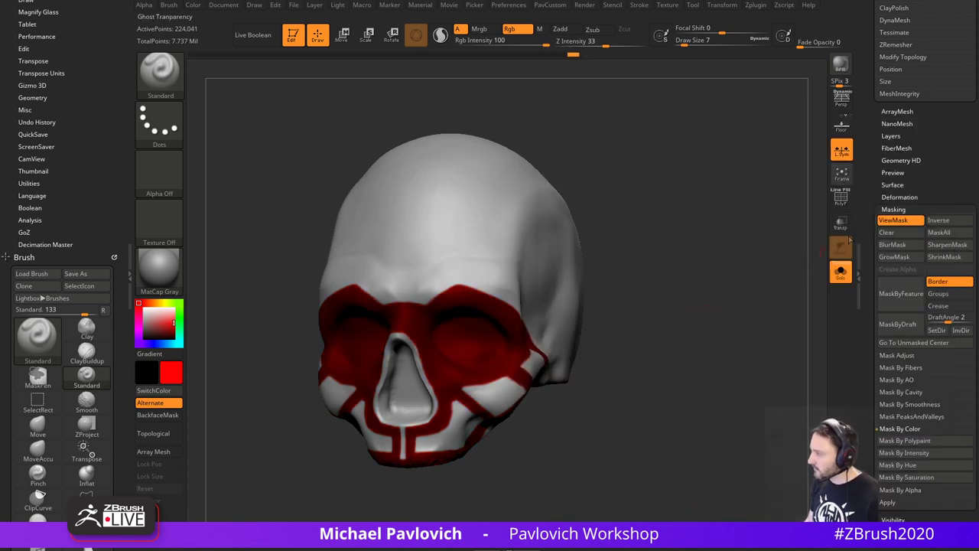
- Turn off the skull's polypaint display, set the main colour to white, and invert the mask twice to check it
drag(858, 244, 858, 390)
click(960, 294)
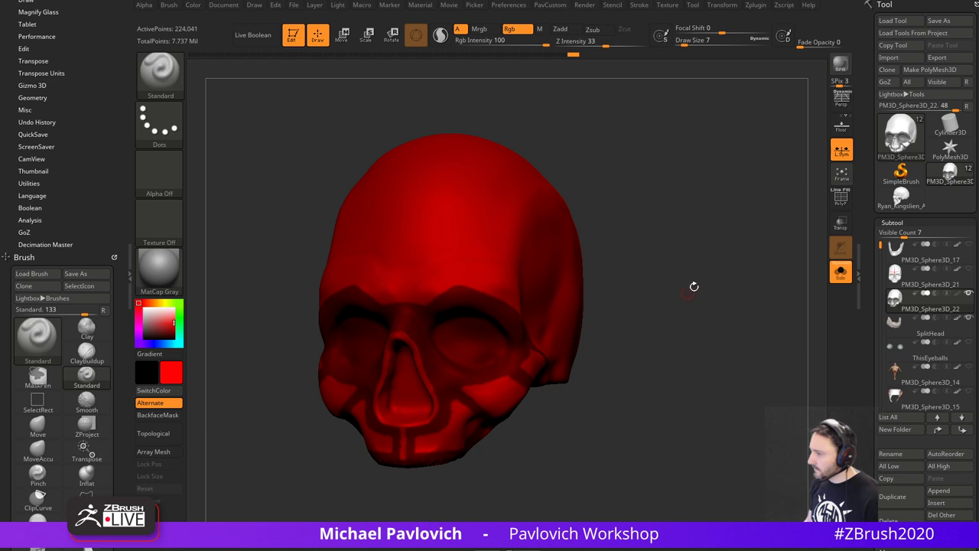
alt+drag(693, 286, 669, 283)
ctrl+click(708, 282)
drag(136, 302, 134, 302)
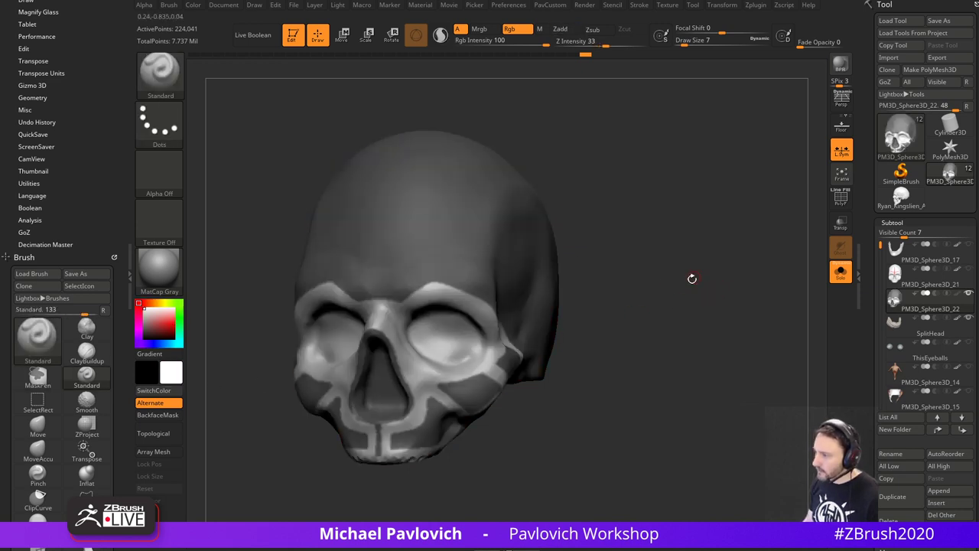
drag(693, 277, 676, 279)
ctrl+click(704, 313)
drag(704, 313, 682, 304)
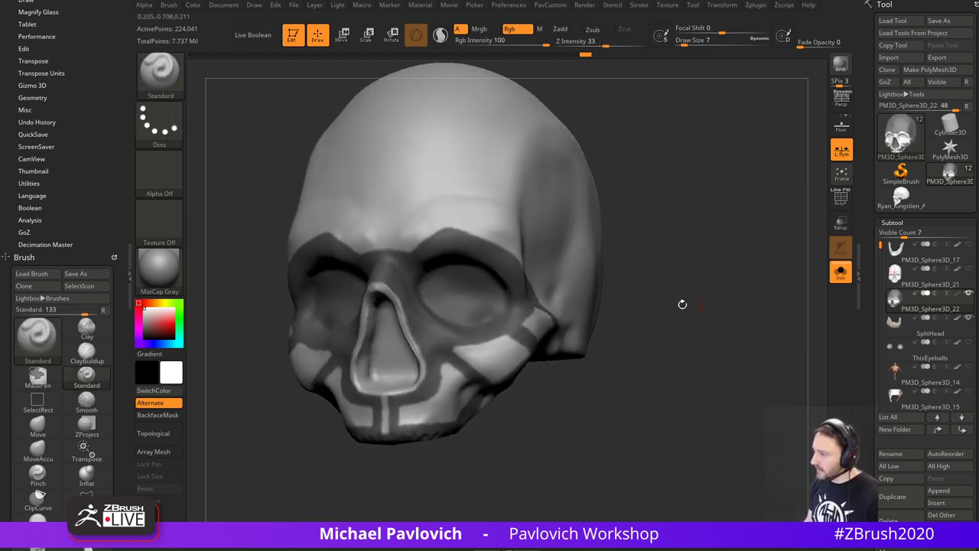
- Apply Edge Loop to the masked skull and isolate the resulting face-frame polygroup
drag(863, 340, 899, 211)
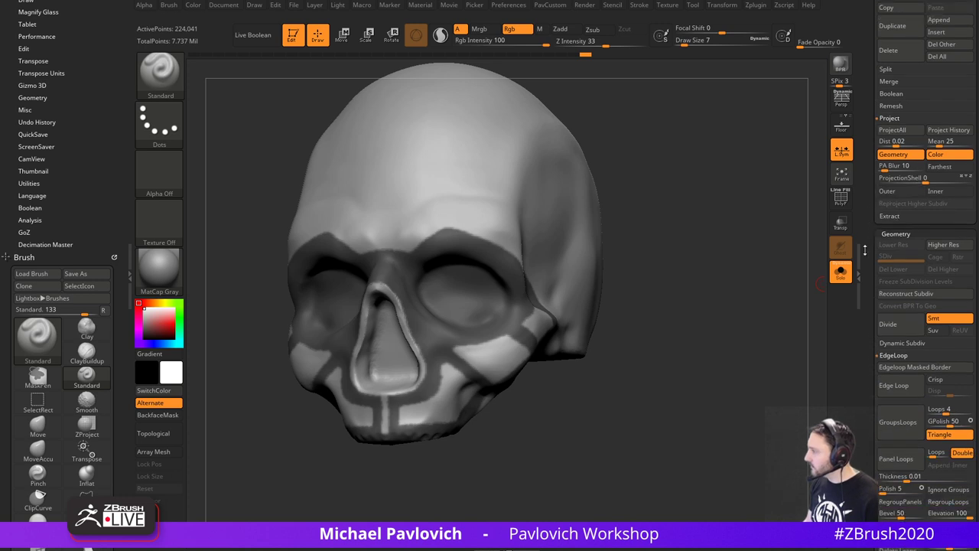
drag(867, 261, 856, 199)
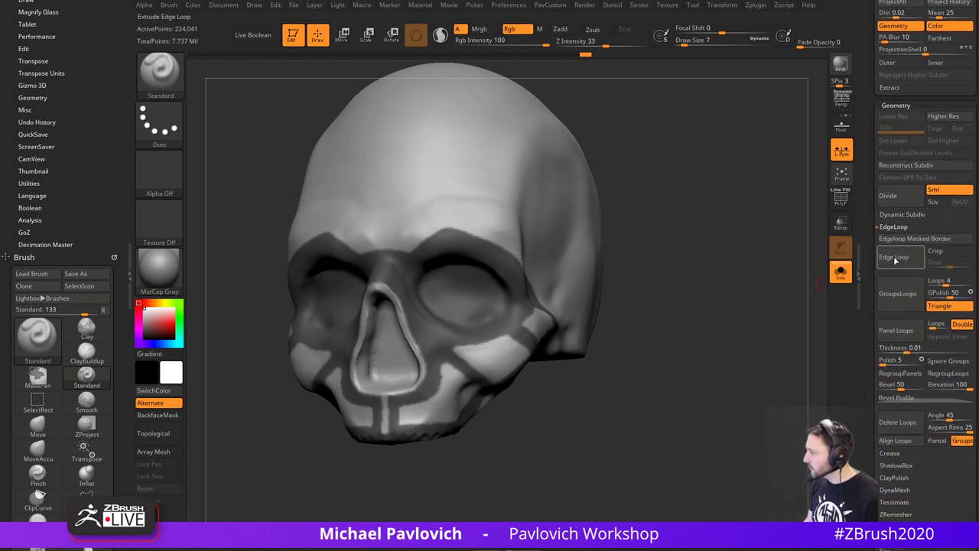
key(ctrl+shift+e)
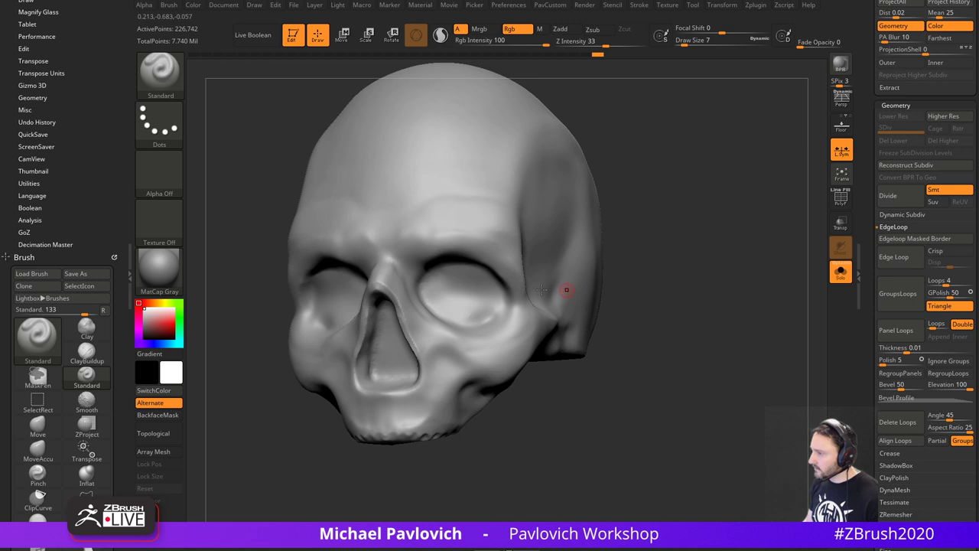
ctrl+shift+click(524, 293)
mouse_move(660, 240)
mouse_down()
mouse_move(714, 255)
mouse_move(690, 267)
mouse_move(664, 256)
mouse_move(681, 268)
mouse_up()
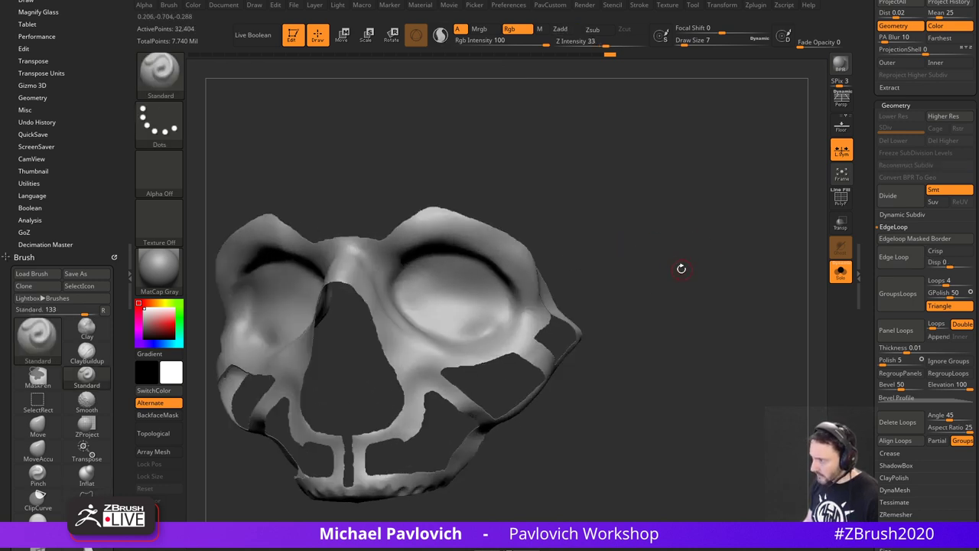
- Set the draw size to 8 and delete the hidden part of the skull
key(s)
click(682, 269)
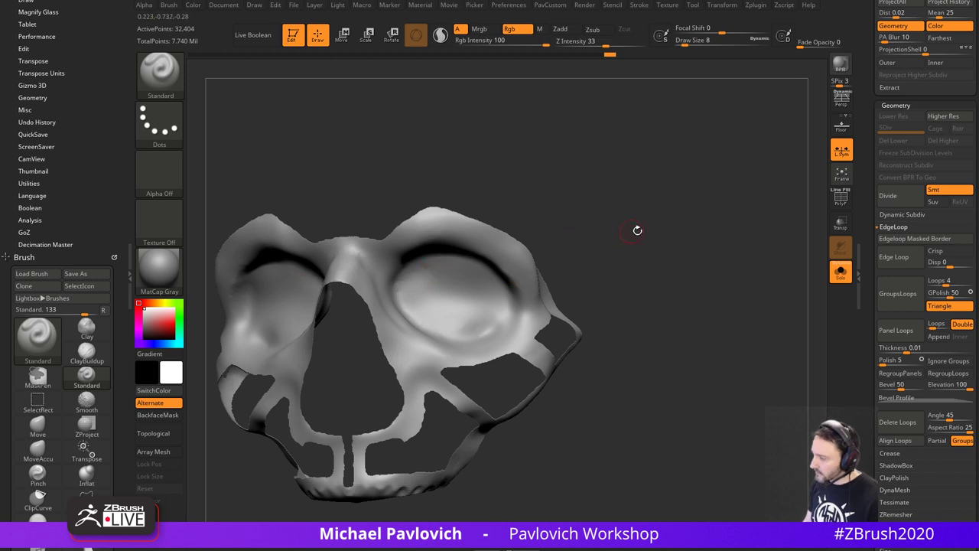
key(space)
click(648, 194)
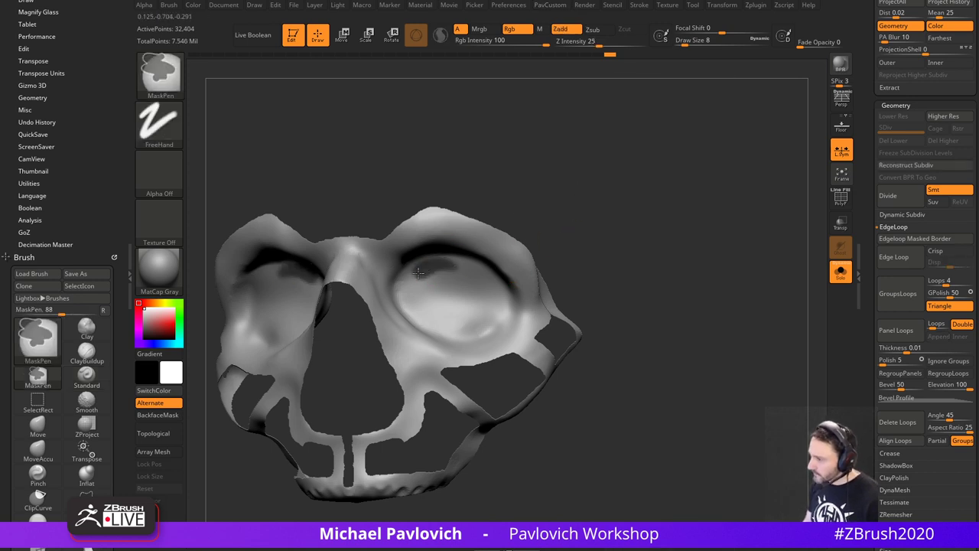
- Paint masks over the inner surfaces of both eye sockets with the MaskPen
right_drag(453, 286, 457, 306)
mouse_move(416, 297)
ctrl+mouse_down()
mouse_move(445, 323)
mouse_move(490, 323)
mouse_move(503, 309)
ctrl+mouse_up()
drag(588, 246, 593, 209)
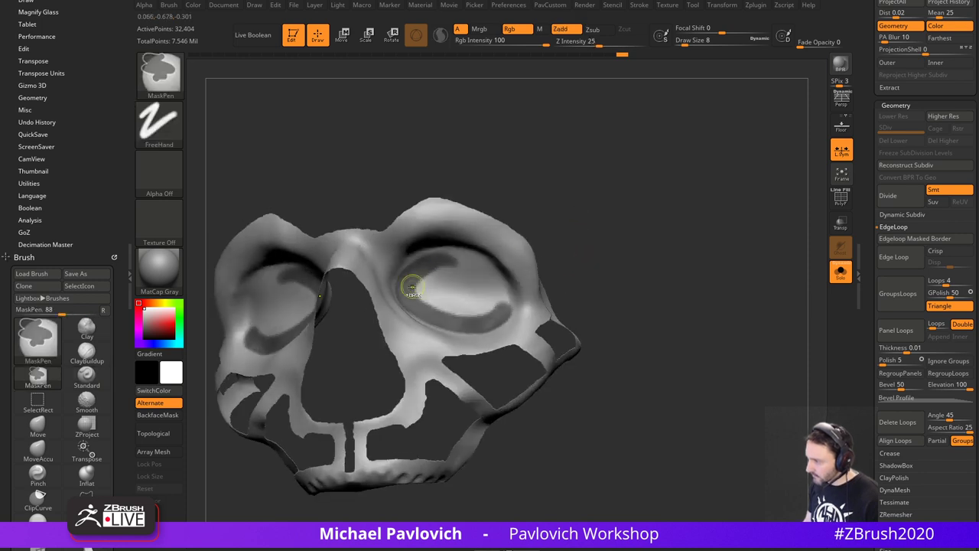
mouse_move(439, 260)
ctrl+mouse_down()
mouse_move(482, 267)
mouse_move(505, 303)
mouse_move(438, 295)
ctrl+mouse_up()
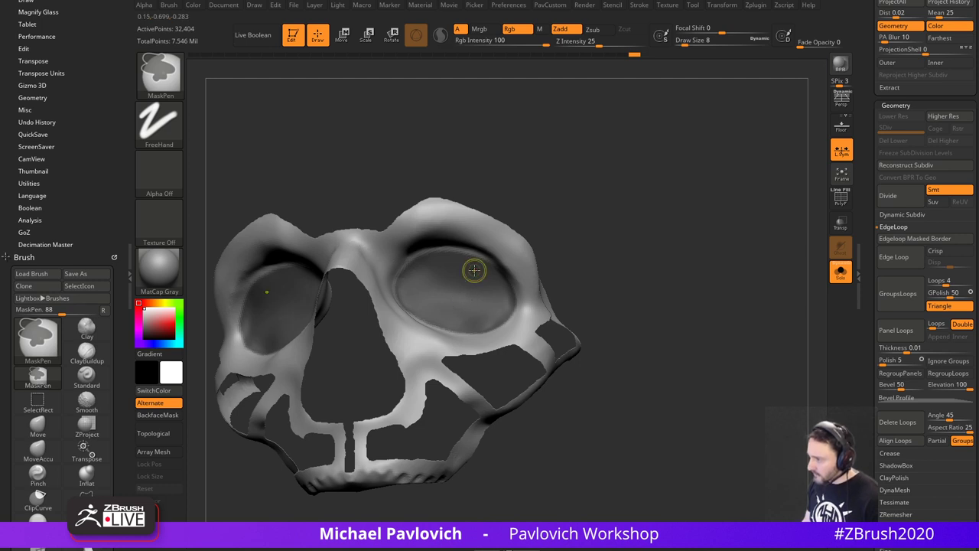
- Edge-loop the border of the eye-socket masks, clear the mask, and hide the socket interiors
click(891, 239)
ctrl+drag(632, 242, 601, 246)
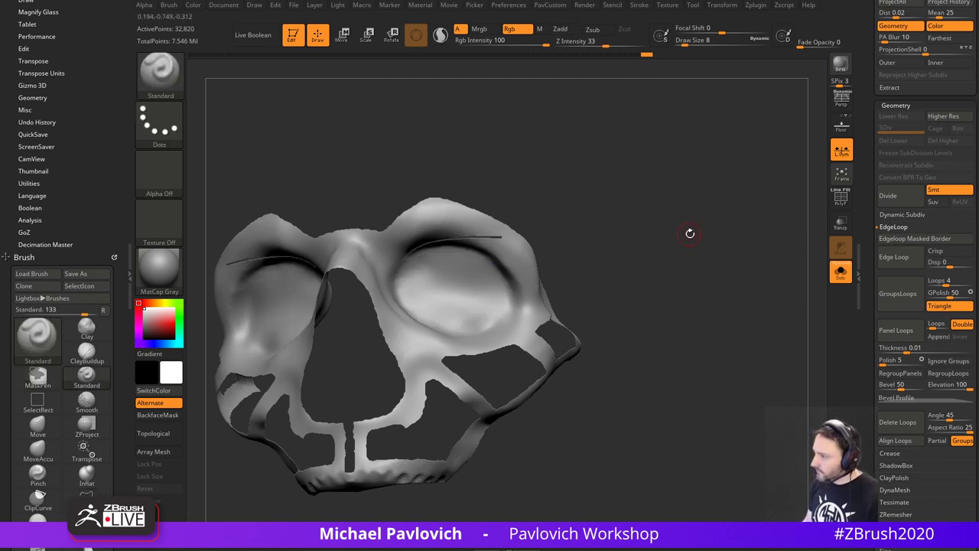
ctrl+shift+click(518, 261)
ctrl+shift+click(599, 242)
ctrl+shift+click(516, 245)
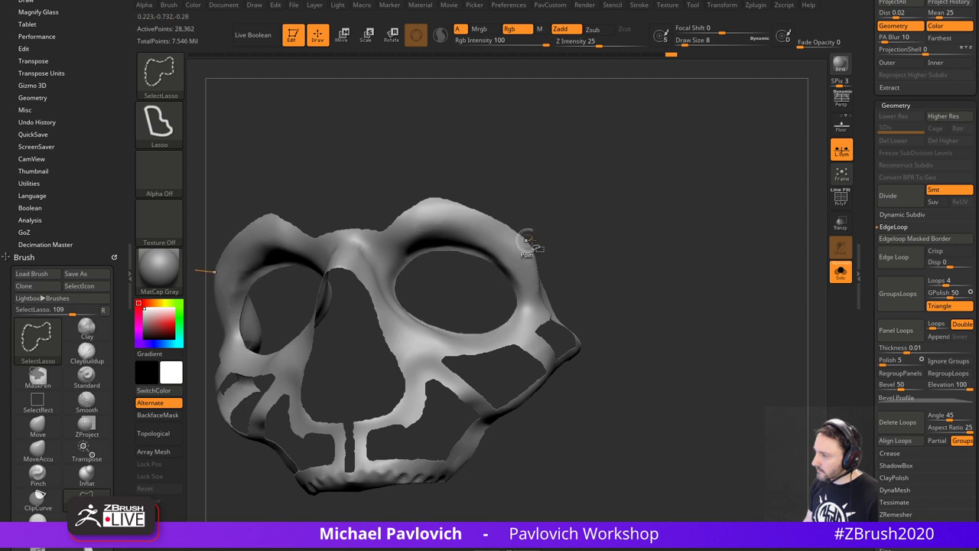
- Change the selection brush and delete the hidden eye-socket interiors from the face frame
ctrl+shift+click(169, 66)
ctrl+shift+click(321, 86)
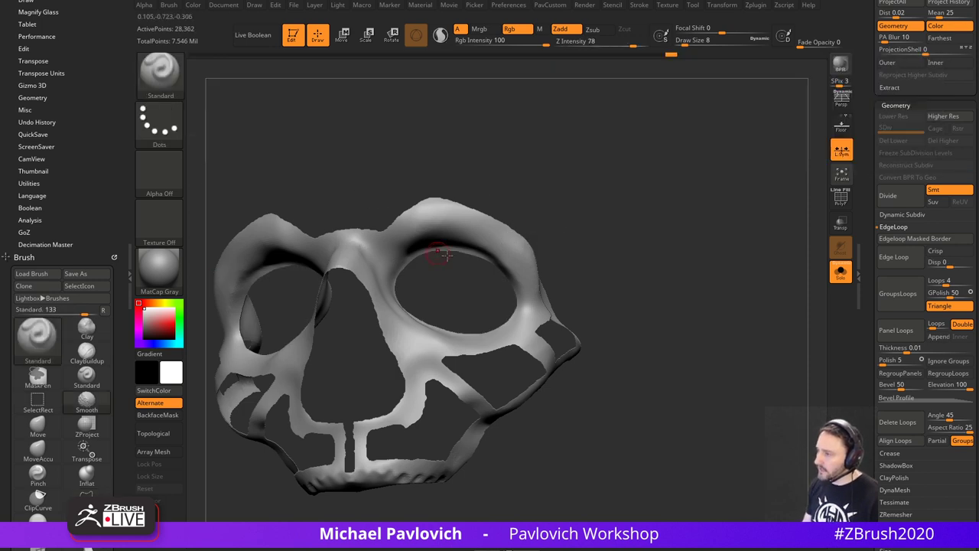
key(2)
click(671, 195)
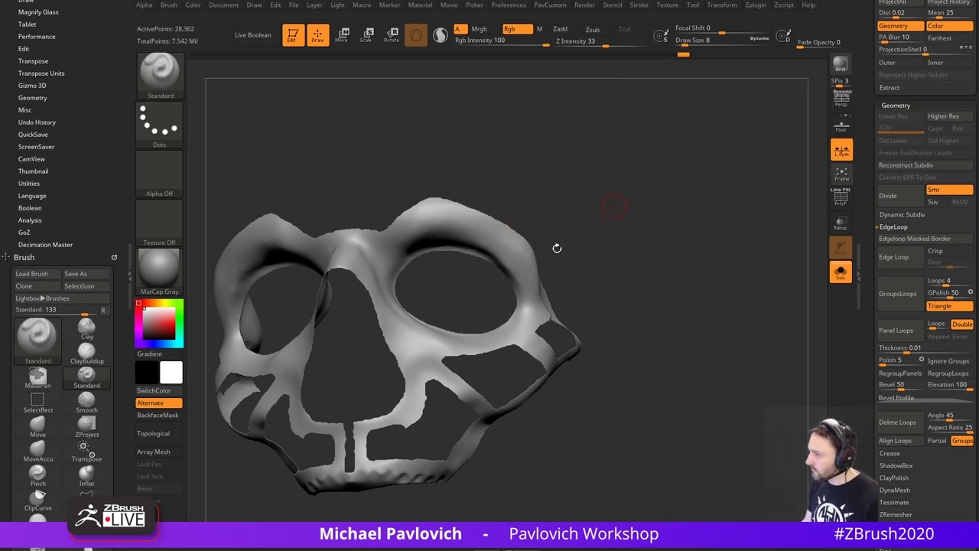
- Mask the frame's borders by feature, invert the mask, smooth the open edges with Polish By Features, and clear the mask
shift+drag(557, 247, 690, 253)
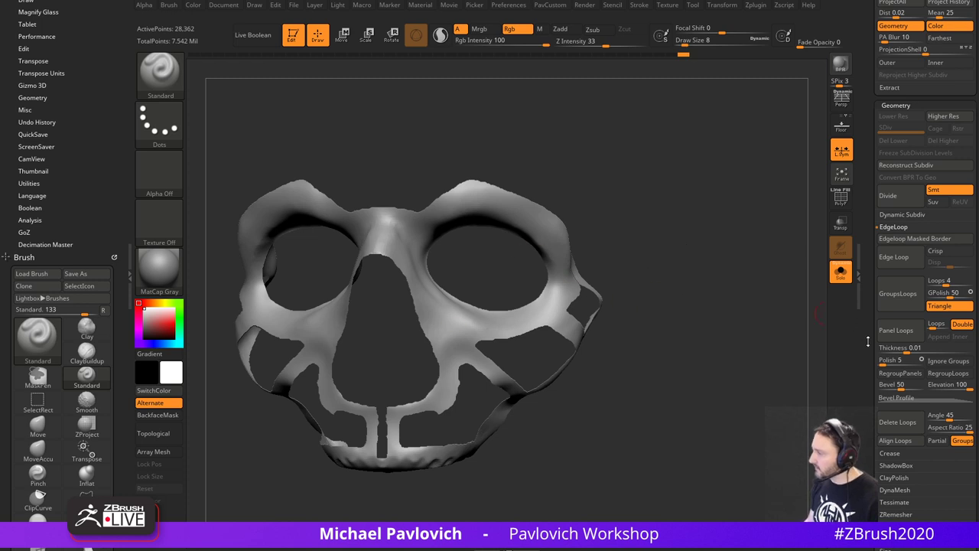
drag(869, 342, 902, 223)
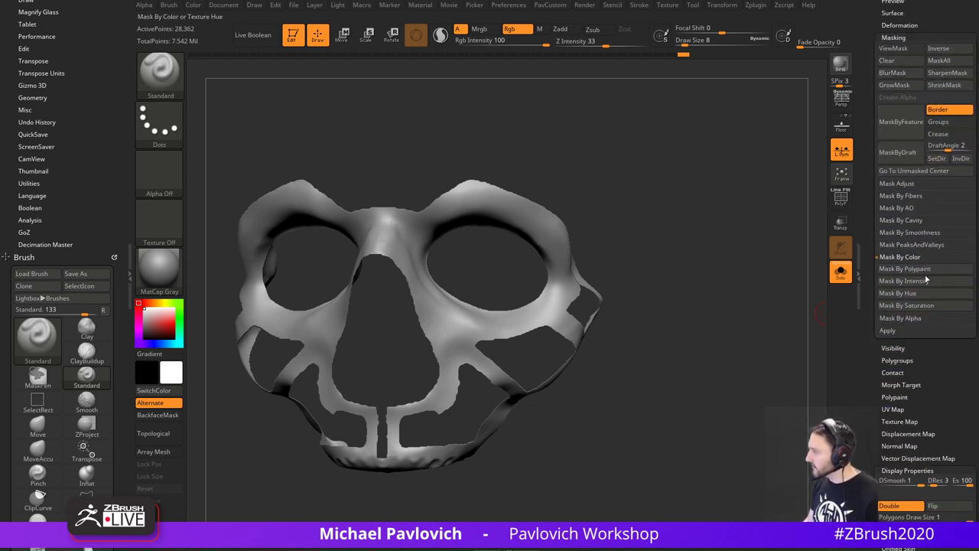
click(916, 124)
ctrl+click(718, 259)
key(2)
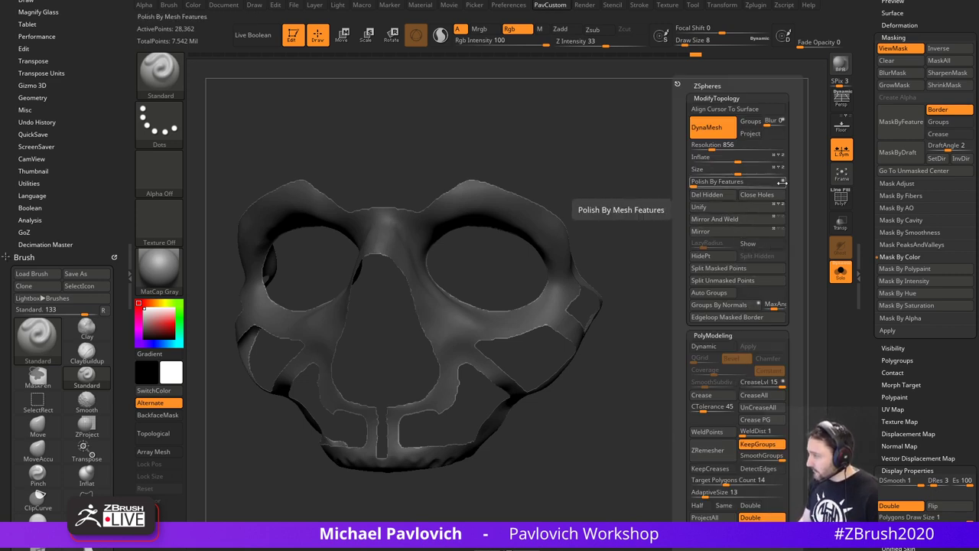
ctrl+drag(625, 150, 724, 228)
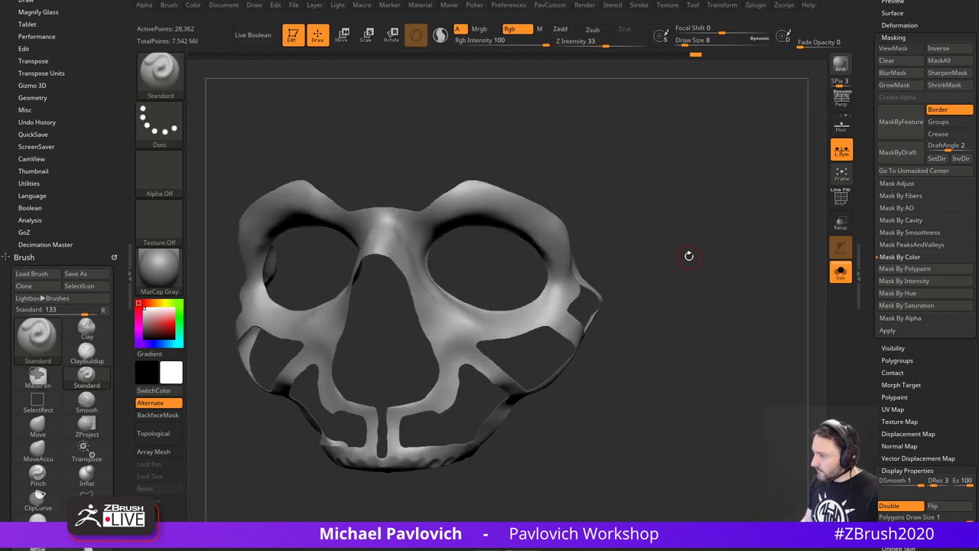
- Show the polyframe and ZRemesh the face frame repeatedly at Half, with KeepGroups off and AdaptiveSize 0
shift+drag(688, 257, 707, 244)
click(841, 198)
key(space)
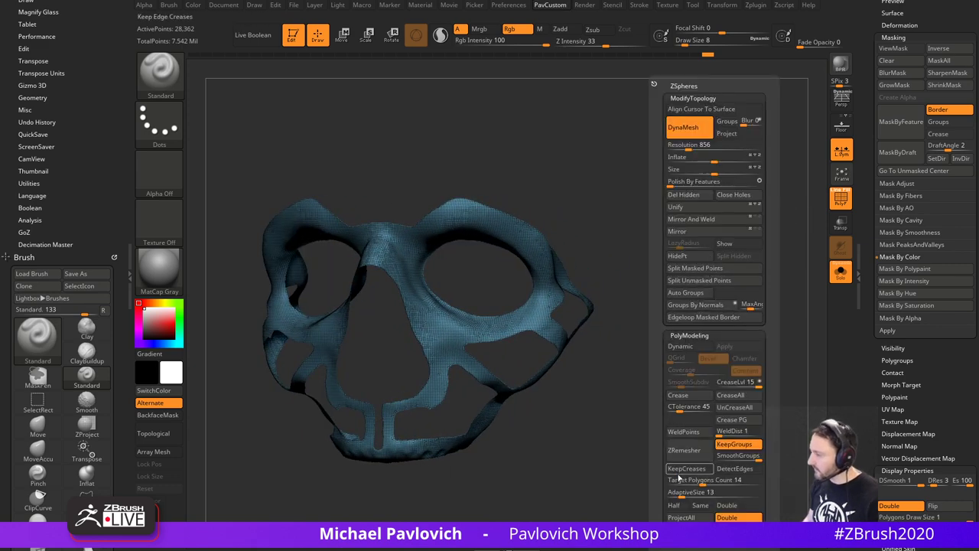
click(730, 445)
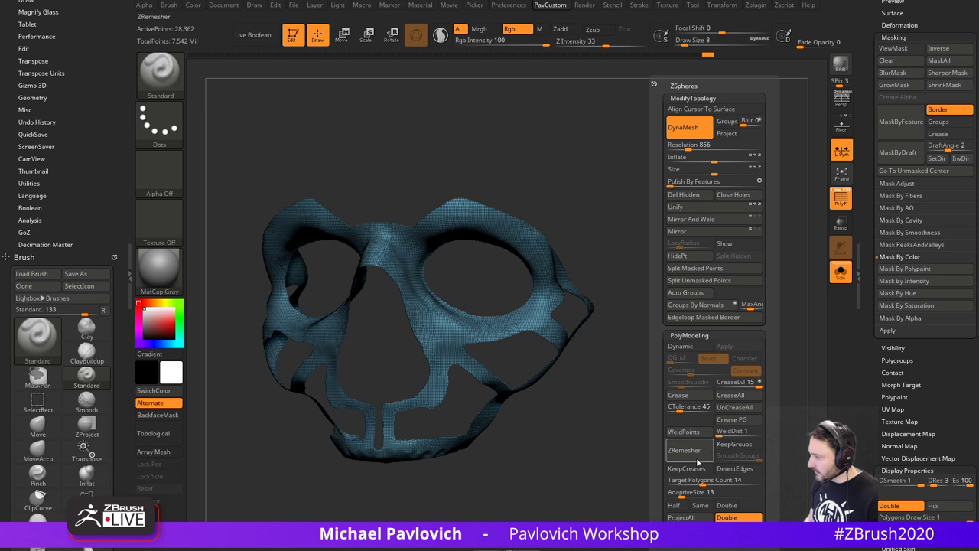
drag(682, 495, 657, 494)
click(677, 506)
click(685, 450)
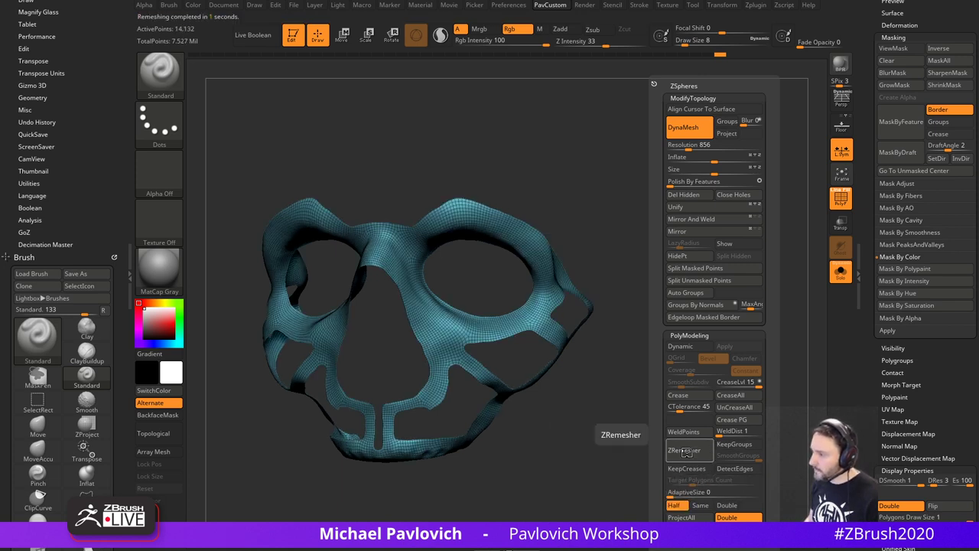
click(691, 451)
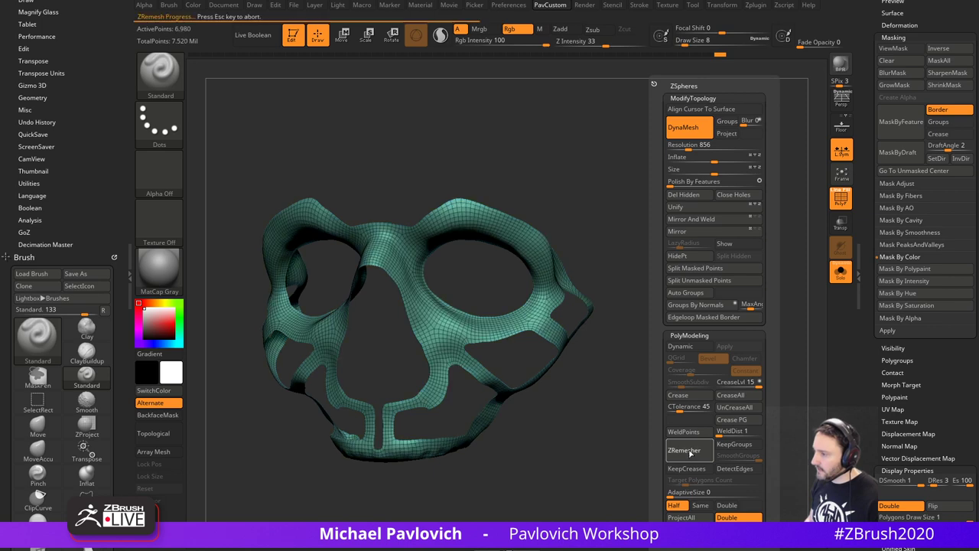
- Inspect the remeshed frame's struts and switch to the Move brush at draw size 13
drag(583, 276, 643, 270)
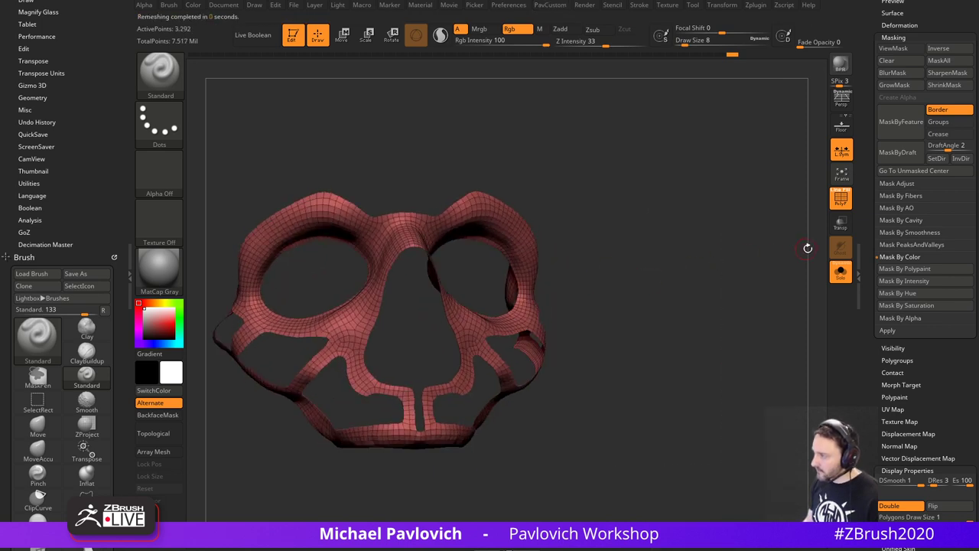
drag(731, 271, 709, 270)
alt+drag(663, 353, 730, 317)
drag(730, 317, 692, 313)
key(s)
click(496, 345)
key(b)
key(m)
key(v)
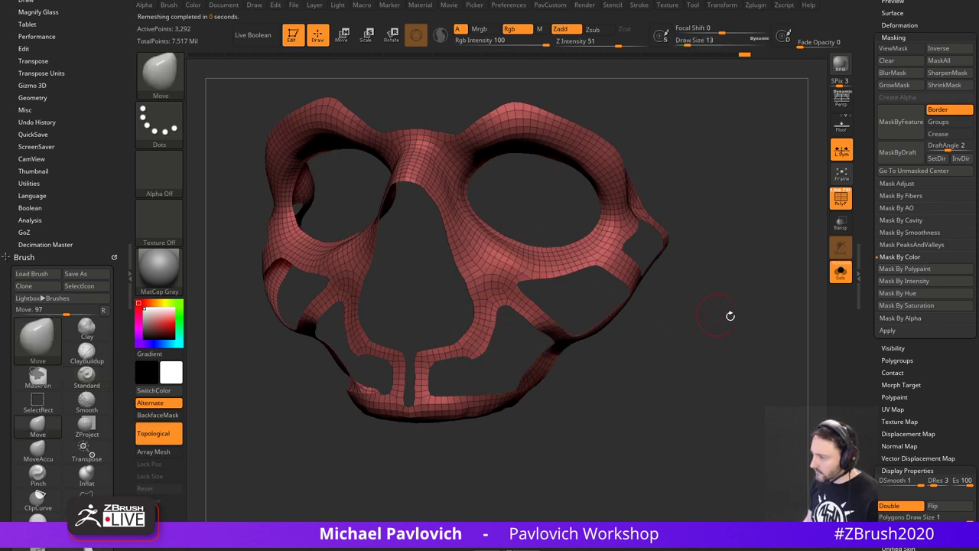
drag(731, 316, 712, 335)
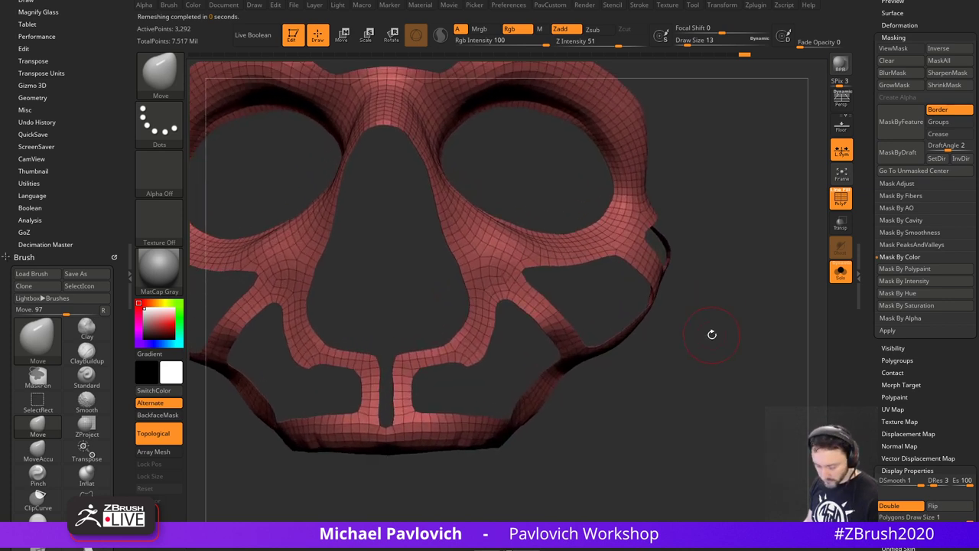
- Try to adjust the strut corner beside the nose opening with the MoveAccu brush at draw size 4
key(b)
key(m)
key(a)
key(s)
key(s)
click(468, 375)
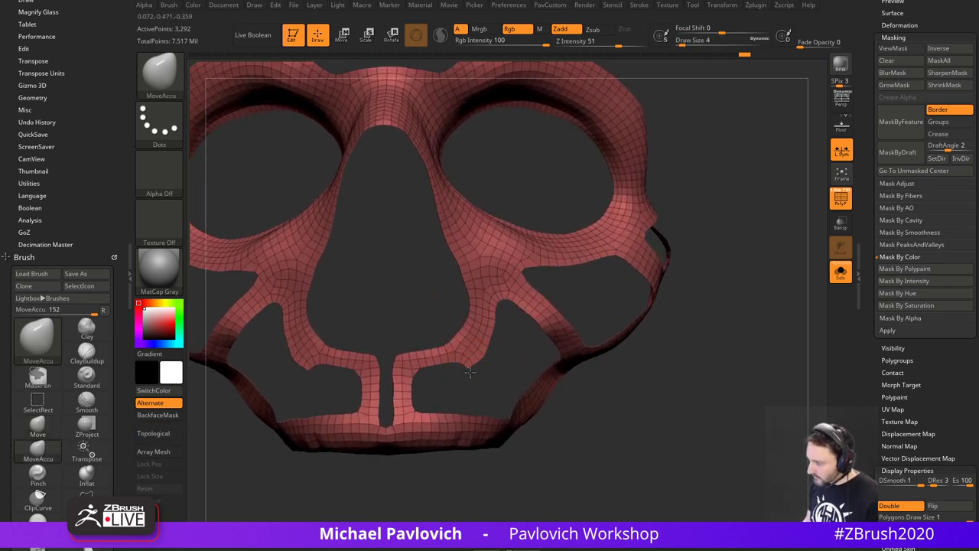
drag(490, 371, 491, 363)
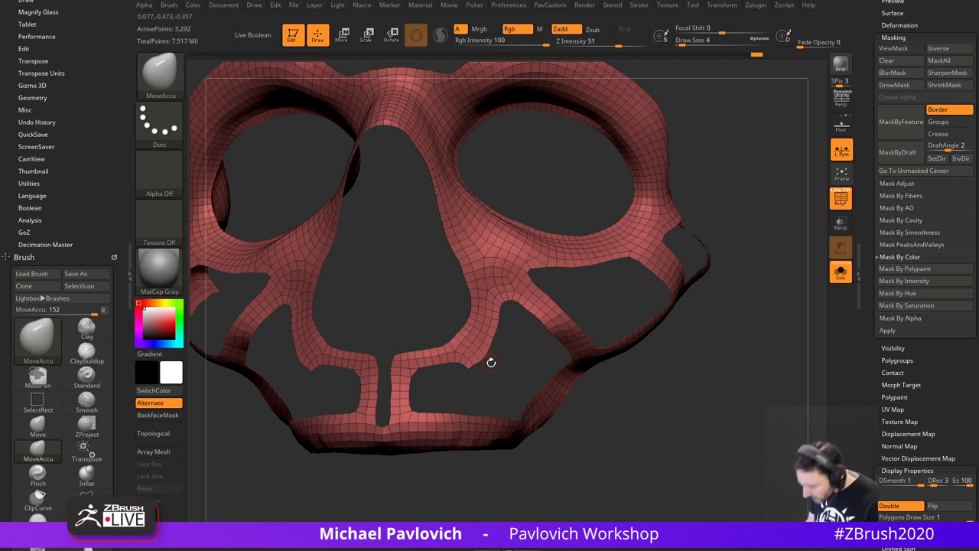
- Hide the polyframe and turn off solo mode to show the teeth together with the face frame
key(shift+f)
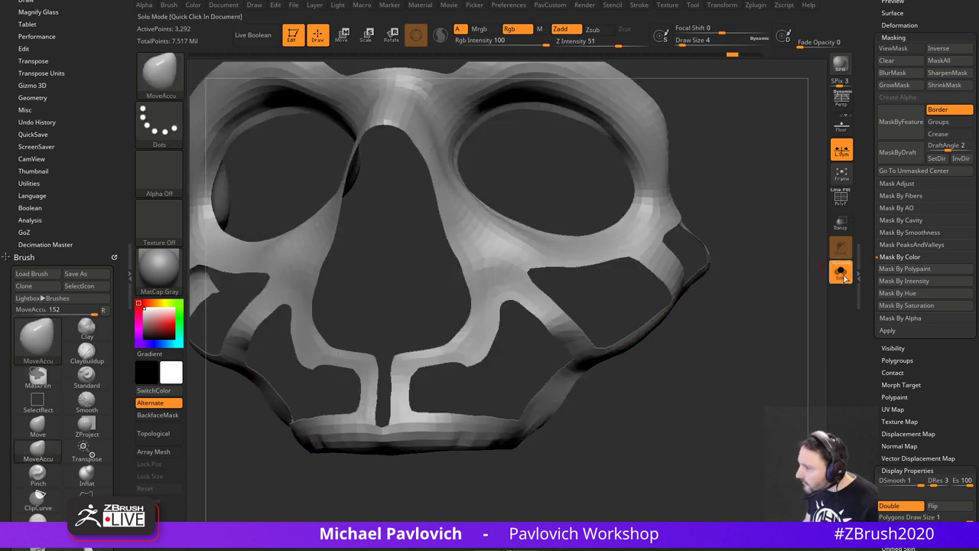
click(844, 278)
- Undo the remeshing, border polish and eye-socket removal, back to the partly painted eye-socket masks
key(ctrl+d)
key(ctrl+d)
ctrl+click(762, 329)
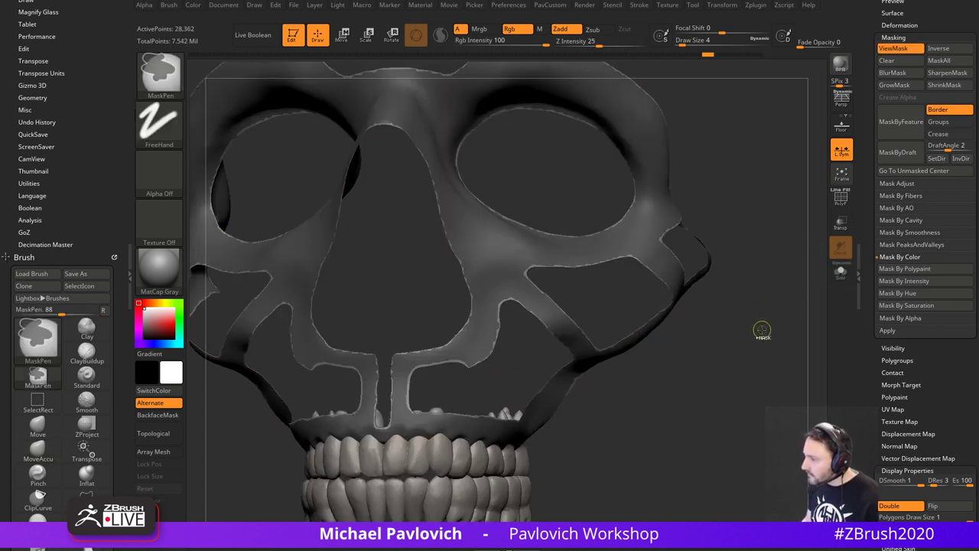
key(ctrl+h)
key(ctrl+z)
key(ctrl+shift+z)
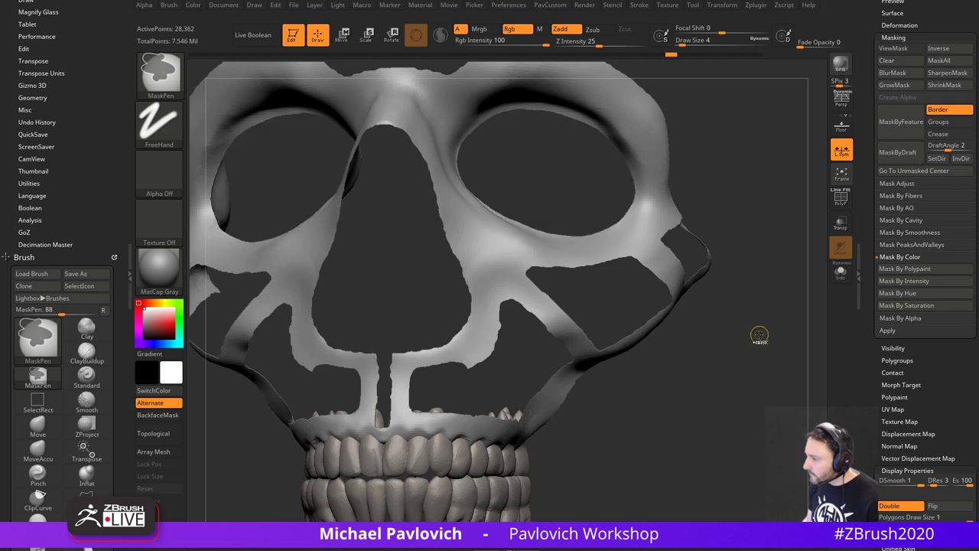
key(ctrl+z)
key(ctrl+z)
key(ctrl+z)
key(ctrl+z)
key(ctrl+z)
key(ctrl+z)
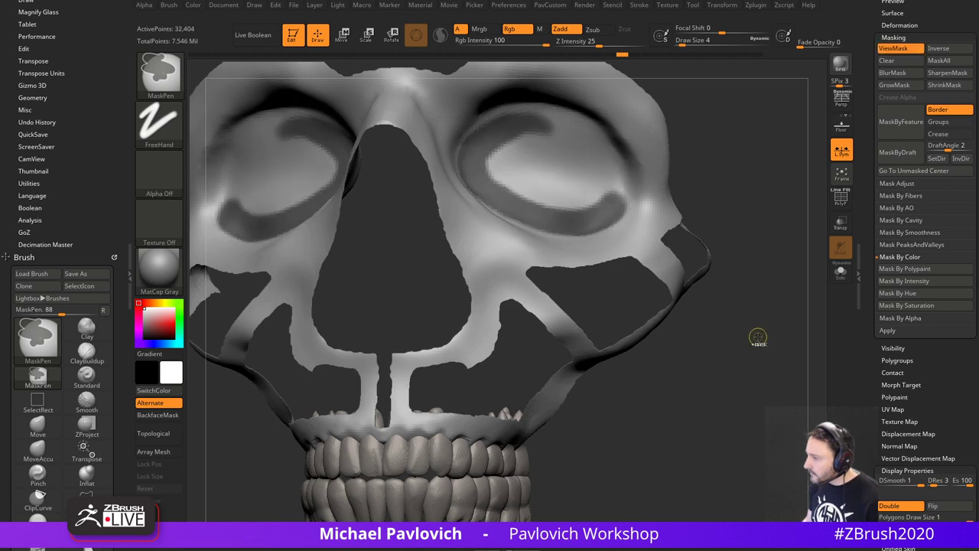
- Step back in the undo history to the complete skull and show its mask
click(841, 199)
drag(797, 311, 733, 343)
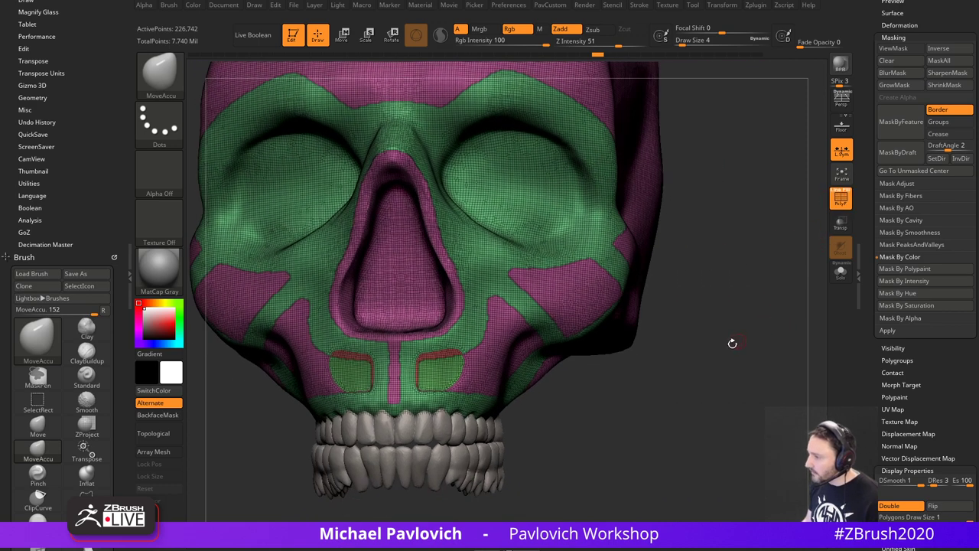
key(ctrl+h)
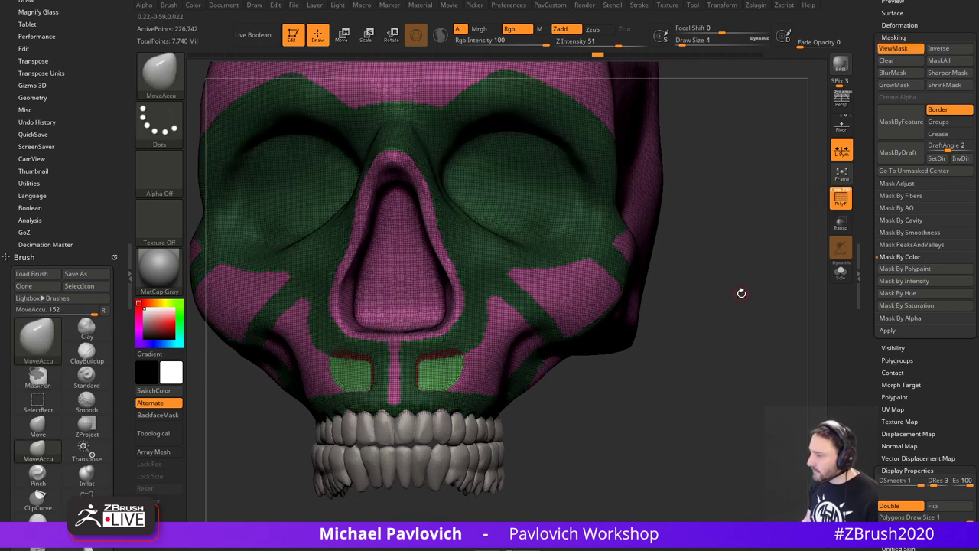
- Extend the mask along the outer side of the small upper-jaw openings with a MaskPen stroke, accepting removal of the newer undo history
drag(742, 293, 775, 326)
click(845, 198)
key(b)
key(s)
key(t)
key(s)
mouse_move(481, 345)
mouse_down()
mouse_move(490, 345)
mouse_move(466, 388)
mouse_move(469, 379)
mouse_up()
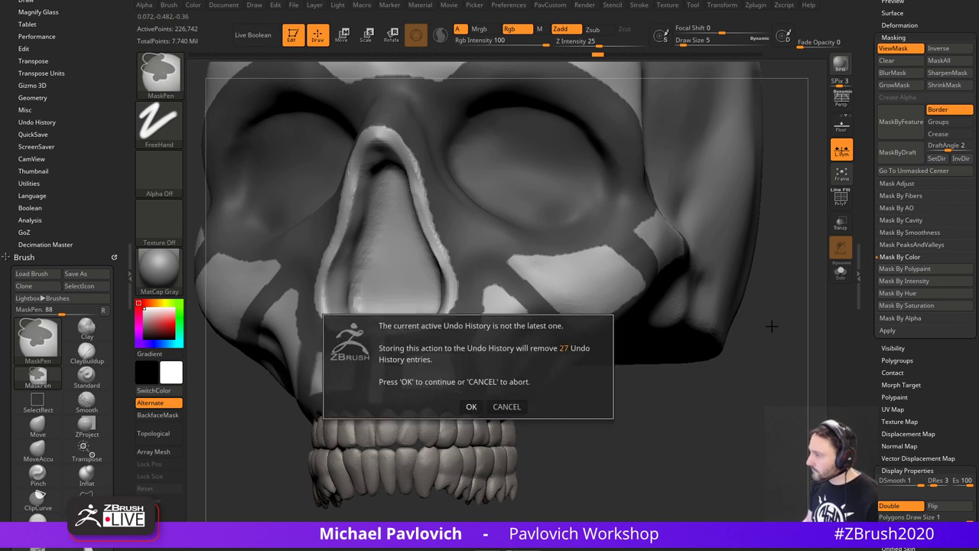
click(472, 406)
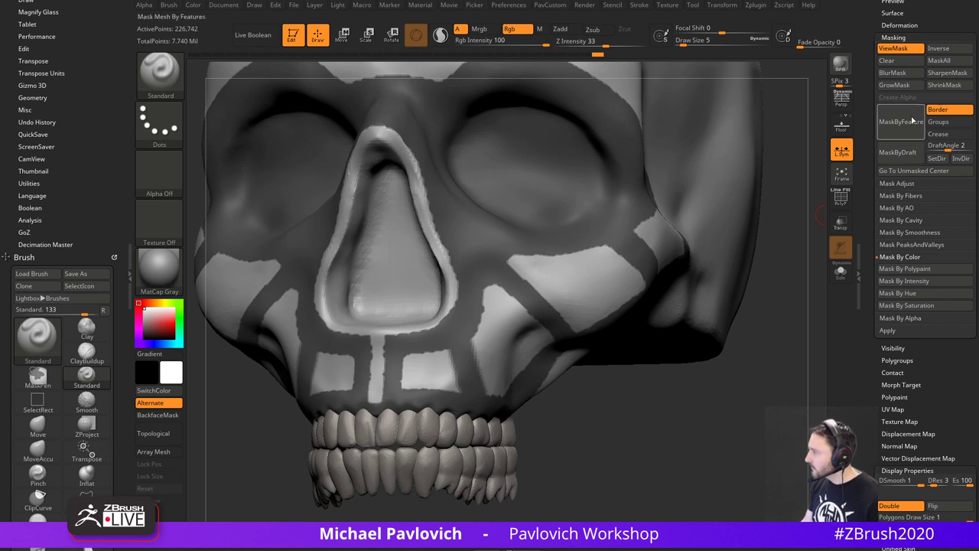
- Convert the masked facial frame into a polygroup, isolate it and delete the hidden rest of the skull
drag(870, 166, 866, 236)
scroll(867, 237, up, 3)
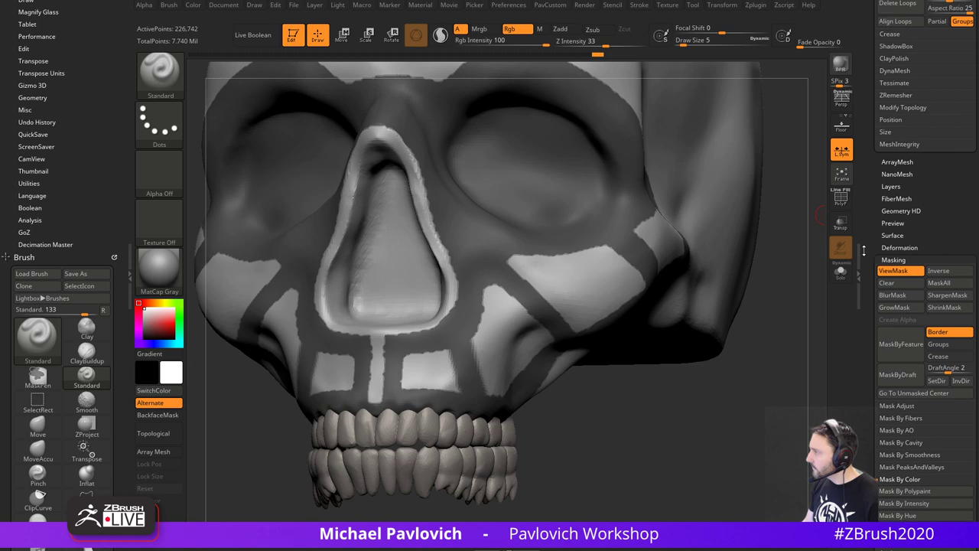
ctrl+drag(772, 312, 757, 312)
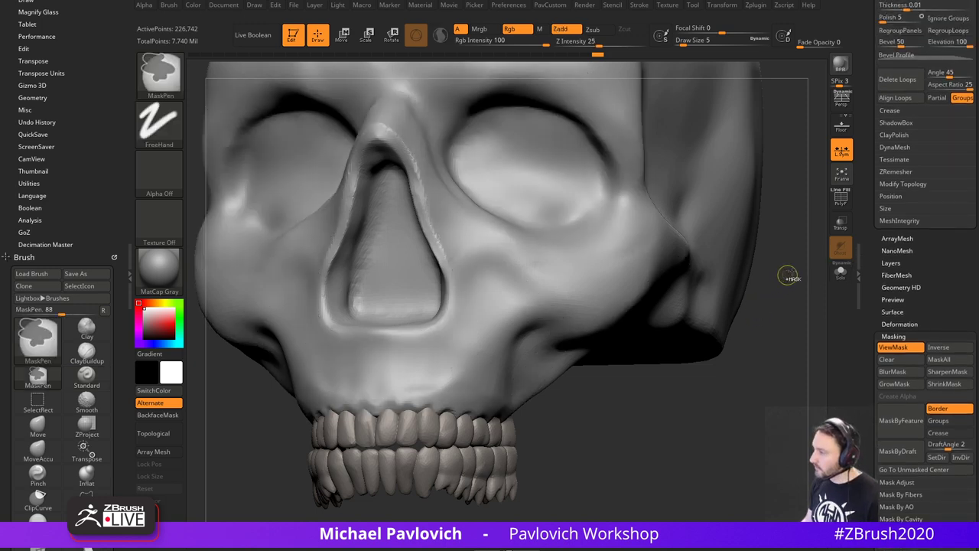
key(shift+f)
ctrl+shift+click(489, 264)
key(ctrl+2)
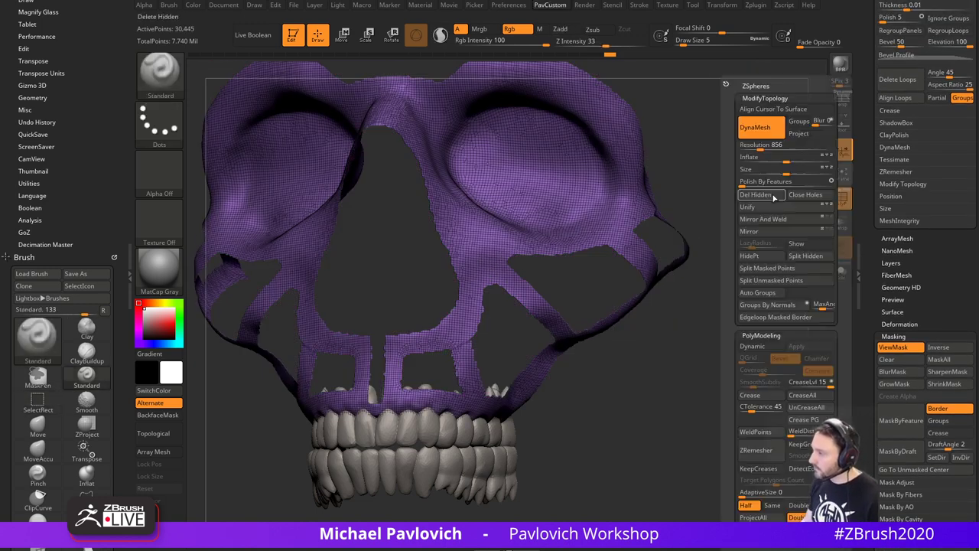
- Mask the facial frame's border edges by feature and invert the mask
drag(870, 326, 867, 186)
click(890, 255)
click(889, 218)
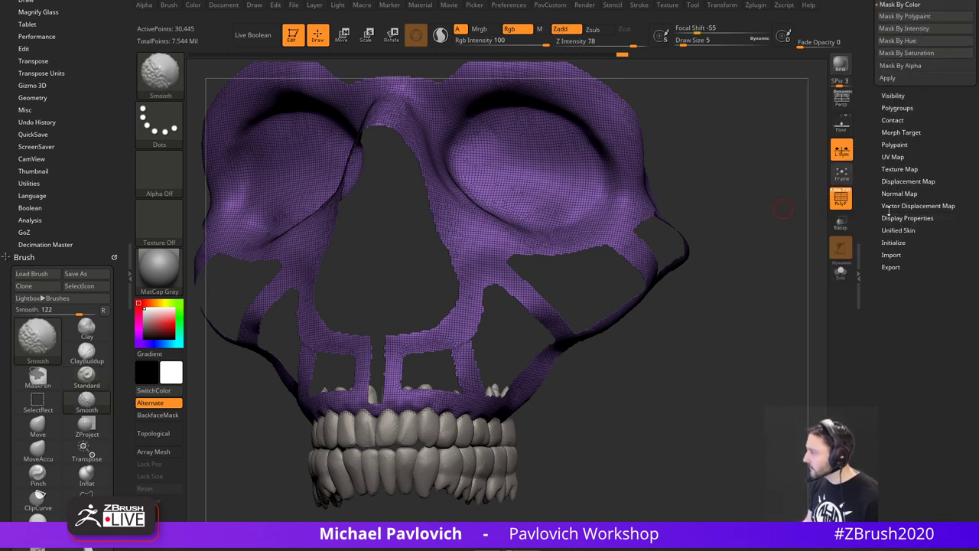
drag(878, 219, 877, 289)
drag(881, 176, 887, 228)
click(895, 228)
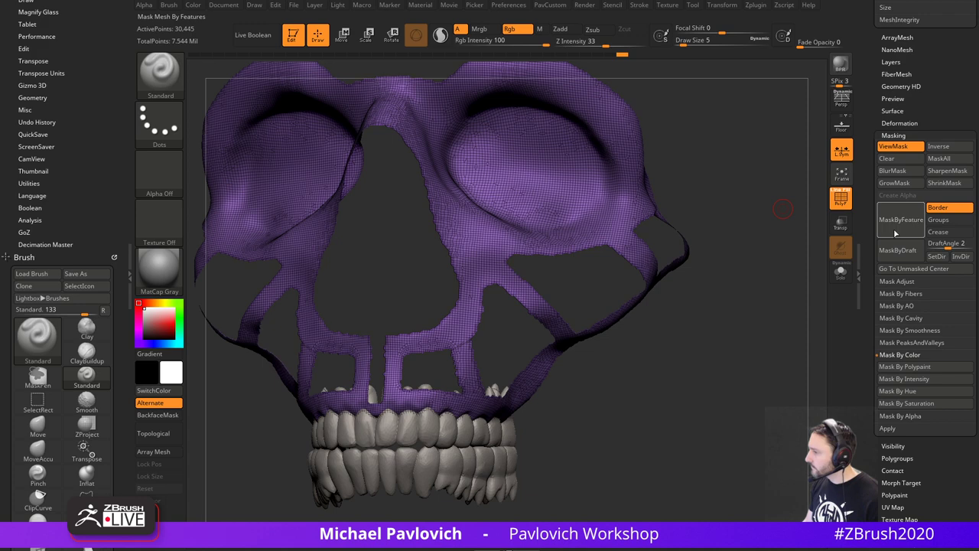
ctrl+click(776, 263)
- Smooth the frame's unmasked open edges with Polish By Features and clear the mask
key(2)
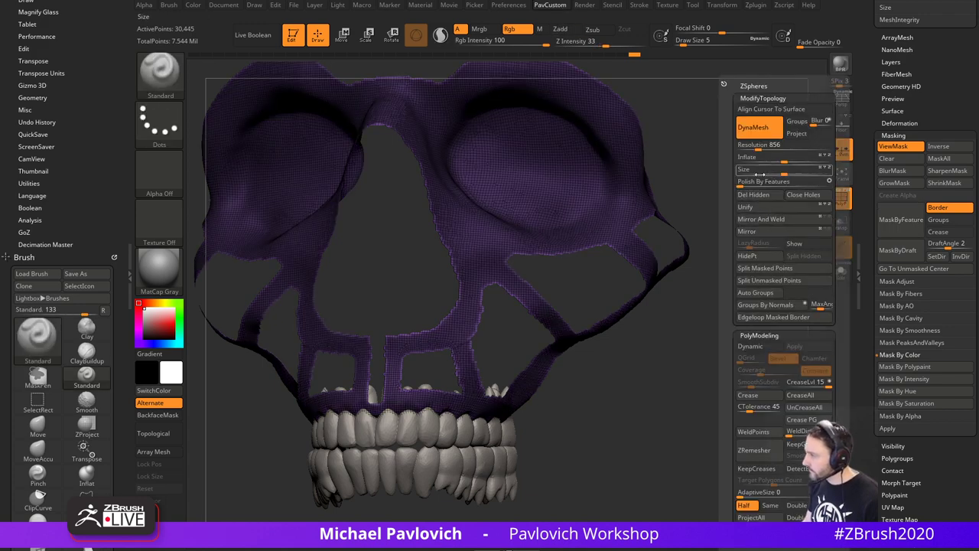
mouse_move(742, 184)
mouse_down()
mouse_move(754, 184)
mouse_move(754, 199)
mouse_up()
mouse_move(756, 256)
mouse_down()
mouse_move(753, 273)
mouse_move(753, 251)
mouse_up()
mouse_move(753, 251)
alt+mouse_down()
mouse_move(756, 286)
mouse_move(749, 278)
mouse_move(758, 279)
alt+mouse_up()
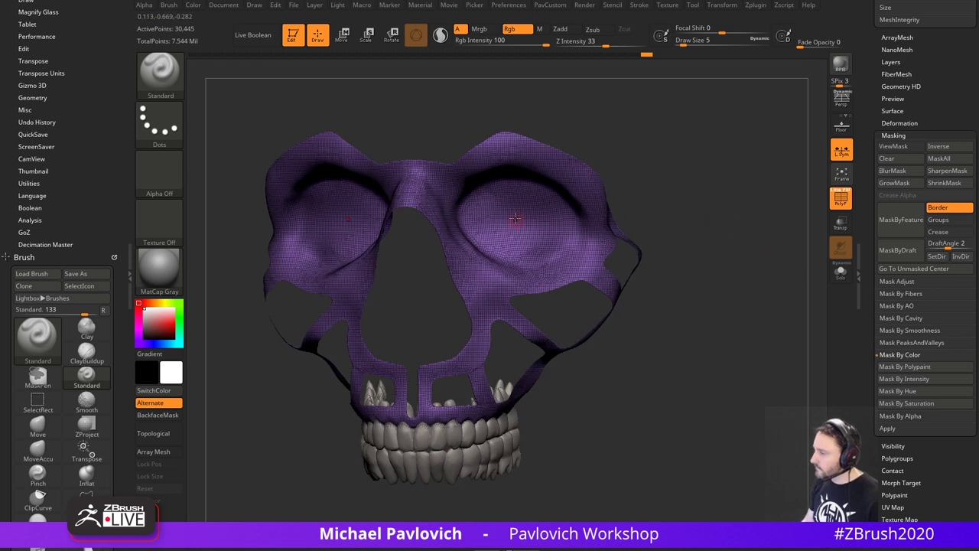
- Paint a symmetrical mask over the inner surfaces of both eye sockets with a draw size of 14
mouse_move(520, 217)
mouse_down()
mouse_move(512, 218)
mouse_move(521, 228)
mouse_up()
drag(645, 181, 612, 184)
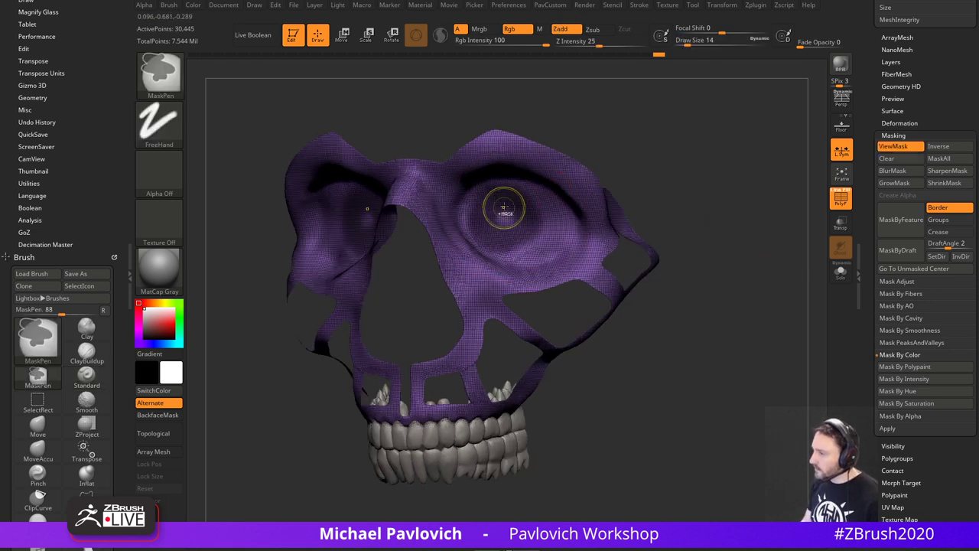
mouse_move(503, 209)
ctrl+mouse_down()
mouse_move(476, 211)
mouse_move(528, 254)
mouse_move(563, 228)
mouse_move(549, 212)
mouse_move(459, 228)
ctrl+mouse_up()
drag(641, 190, 609, 181)
ctrl+drag(540, 204, 512, 211)
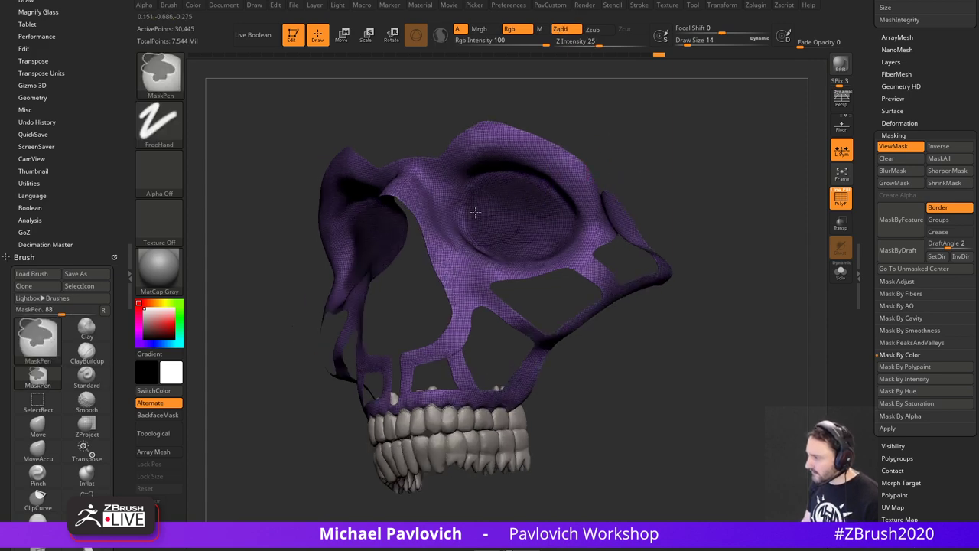
right_drag(493, 229, 579, 212)
ctrl+drag(499, 239, 529, 244)
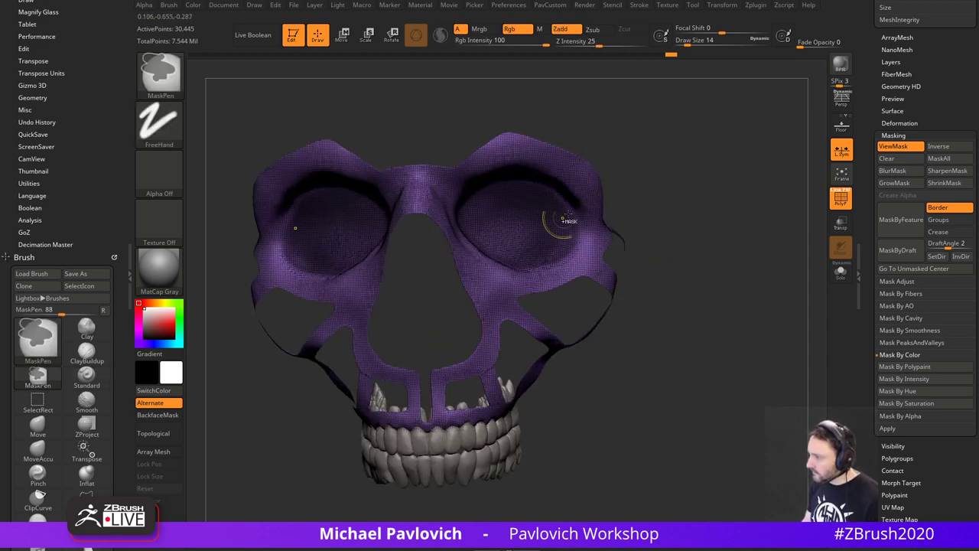
right_drag(566, 216, 507, 215)
mouse_move(531, 201)
ctrl+mouse_down()
mouse_move(544, 200)
mouse_move(507, 195)
mouse_move(496, 219)
ctrl+mouse_up()
mouse_move(673, 157)
right_down()
mouse_move(651, 164)
mouse_move(678, 145)
right_up()
key(ctrl)
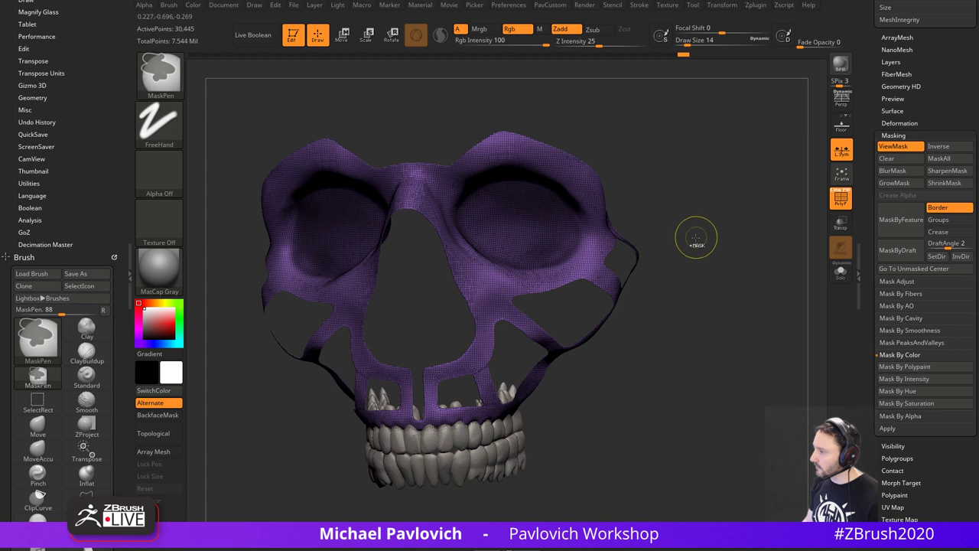
- Remove the masked eye-socket surfaces by turning them into a polygroup, hiding it and deleting the hidden geometry
key(ctrl+w)
ctrl+shift+click(535, 230)
drag(709, 240, 758, 266)
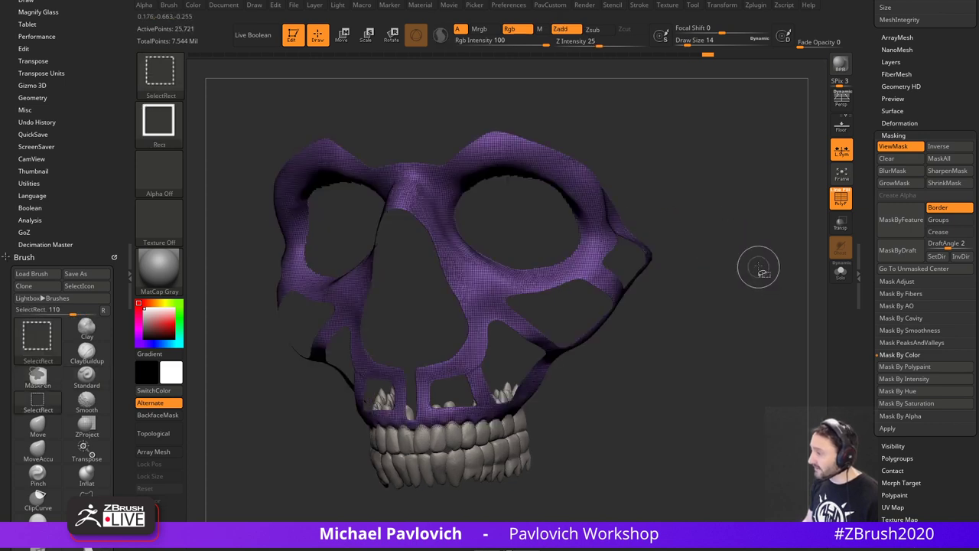
key(space)
click(733, 196)
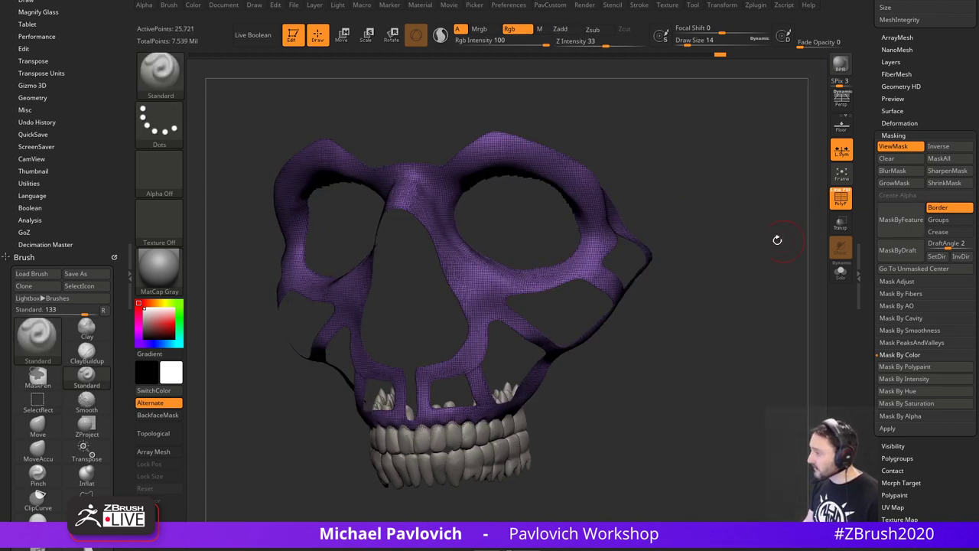
- Polish the new eye openings and other border edges by features using an inverted border mask, clear the mask and turn off the wireframe display
key(ctrl)
ctrl+click(742, 220)
key(space)
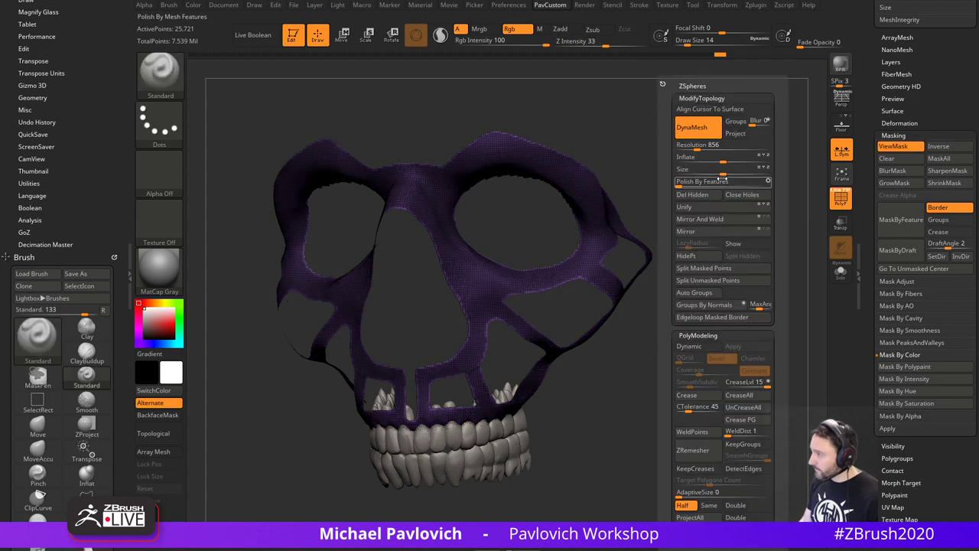
ctrl+drag(653, 146, 681, 161)
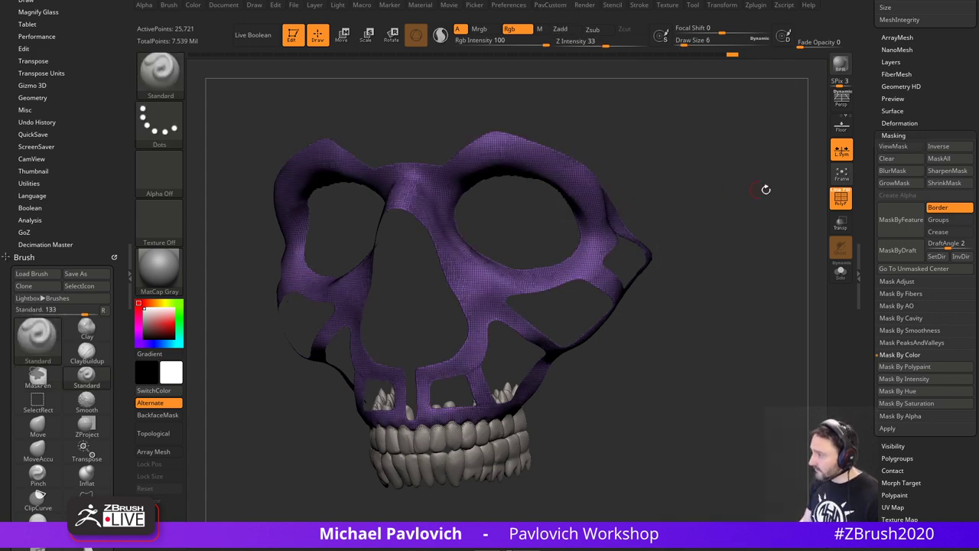
click(841, 198)
shift+drag(758, 227, 728, 240)
- Run ZRemesher twice on the facial frame with the Half option and check the resulting topology
key(space)
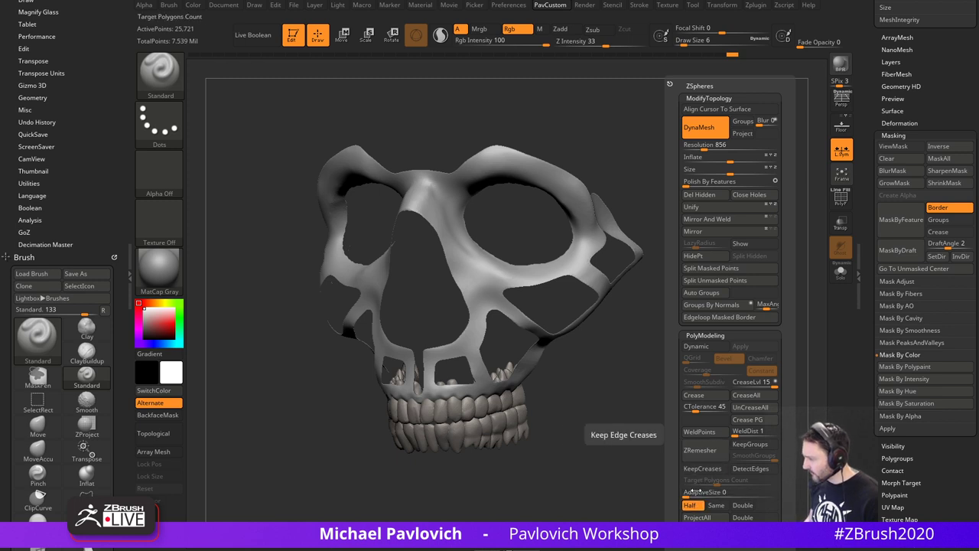
click(705, 458)
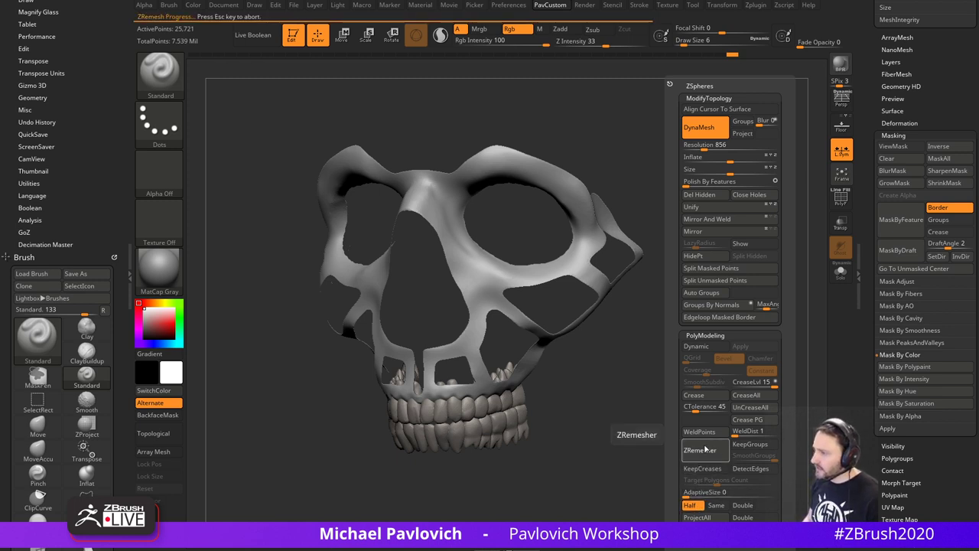
key(shift+f)
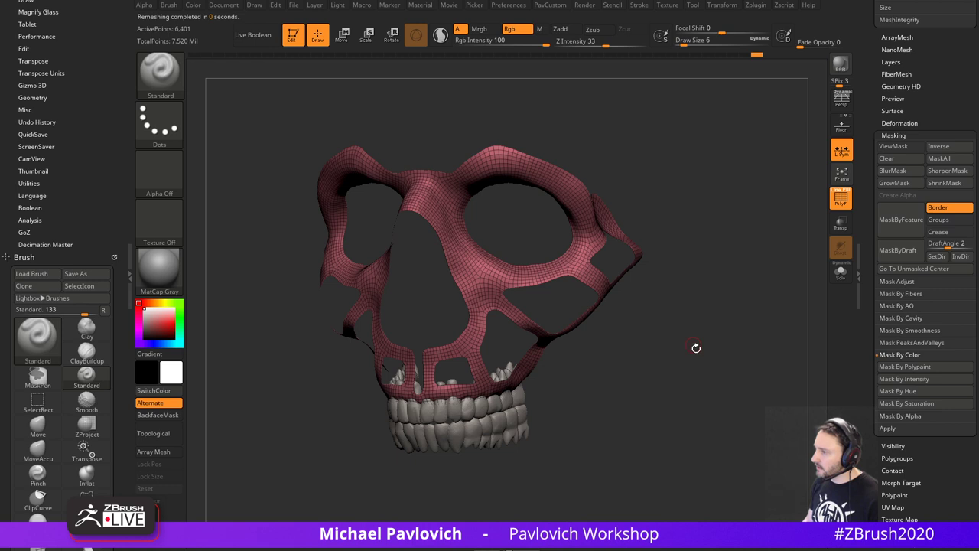
key(3)
click(682, 454)
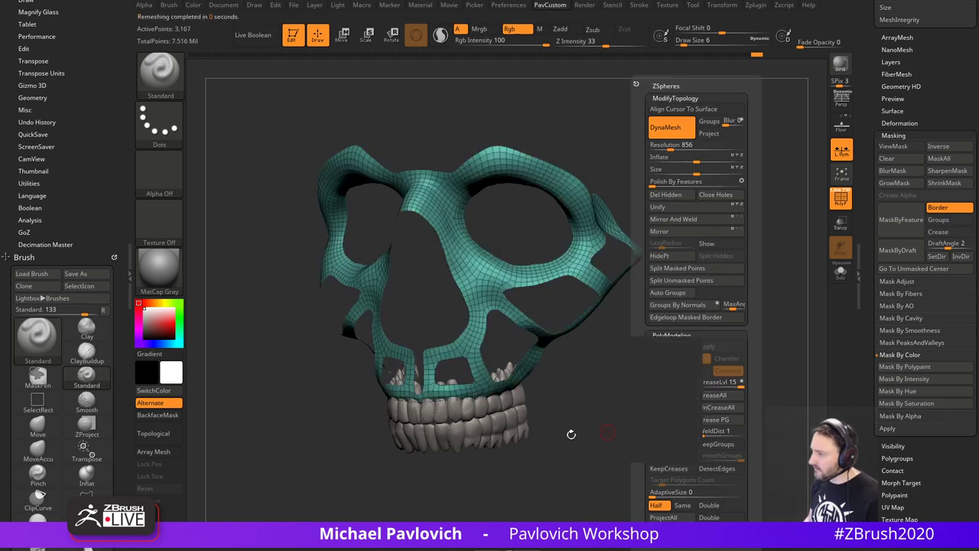
click(846, 268)
click(848, 202)
- Select the full skull subtool PM3D_Sphere3D_21 and fill it with white to cover the red guide lines
drag(758, 244, 761, 281)
click(841, 273)
drag(867, 264, 868, 428)
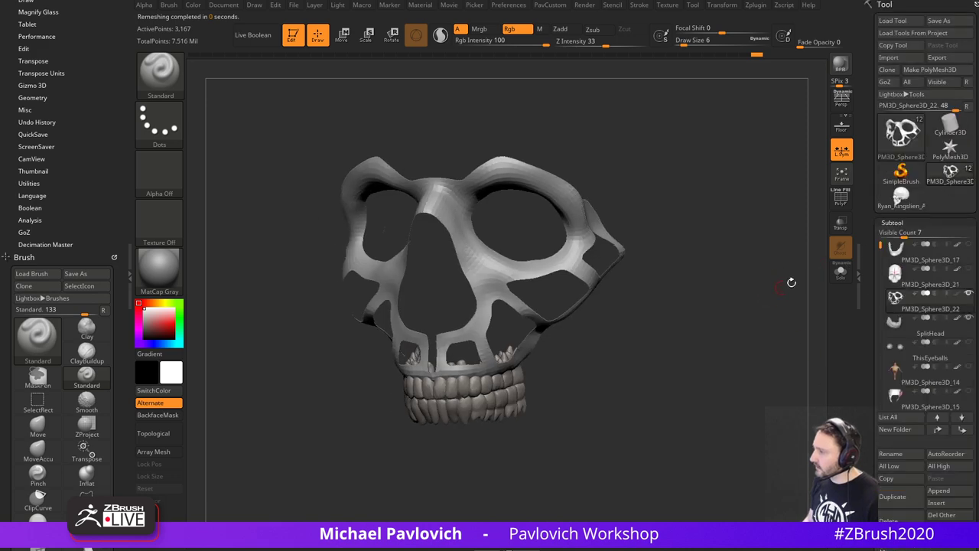
click(951, 286)
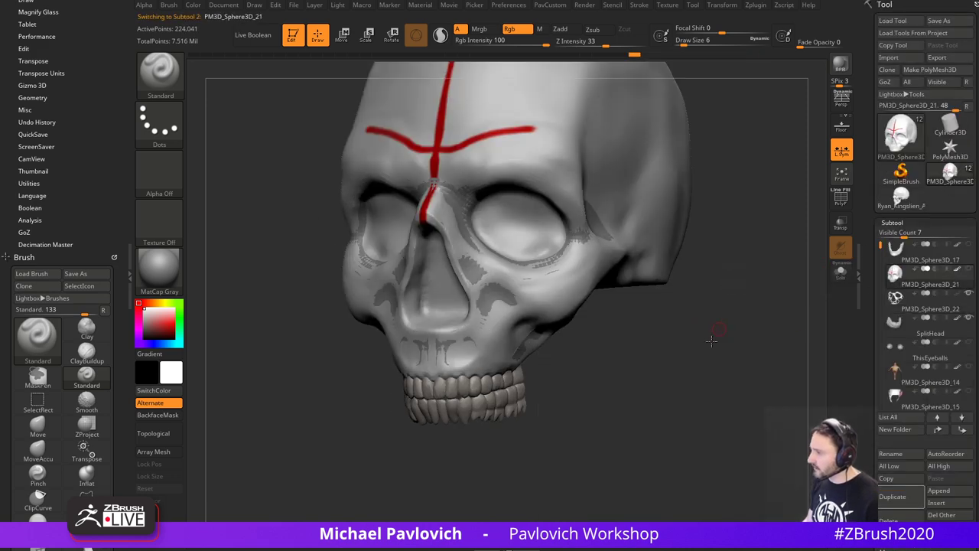
drag(711, 339, 745, 331)
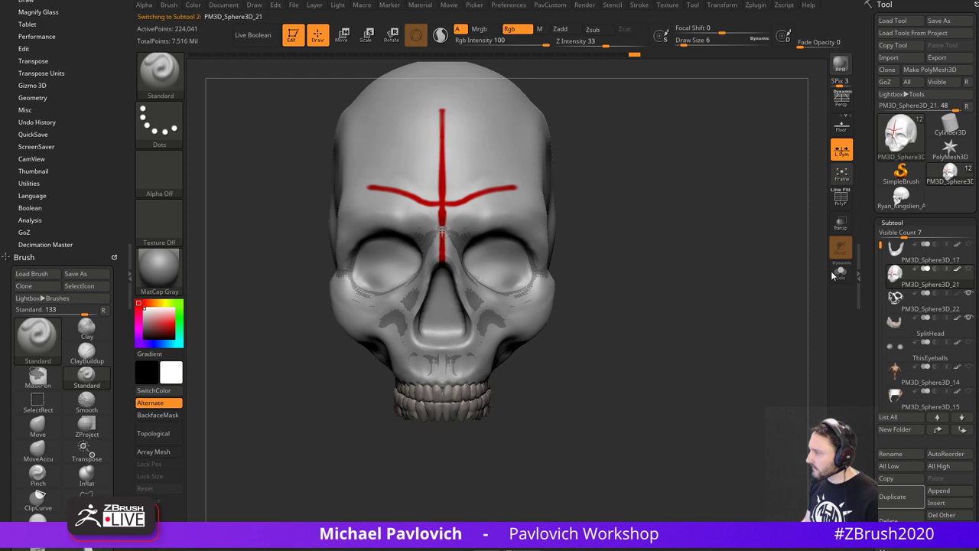
click(192, 6)
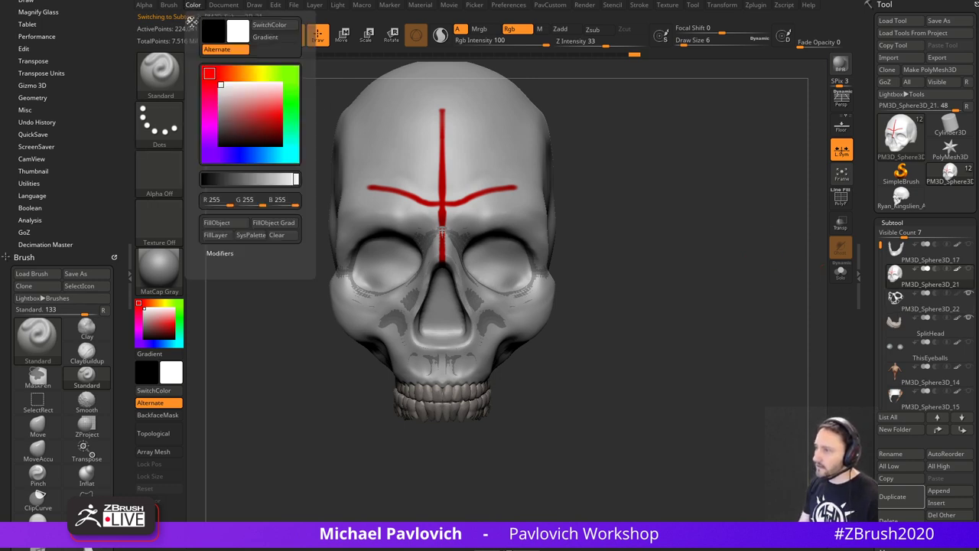
click(225, 222)
drag(676, 253, 662, 267)
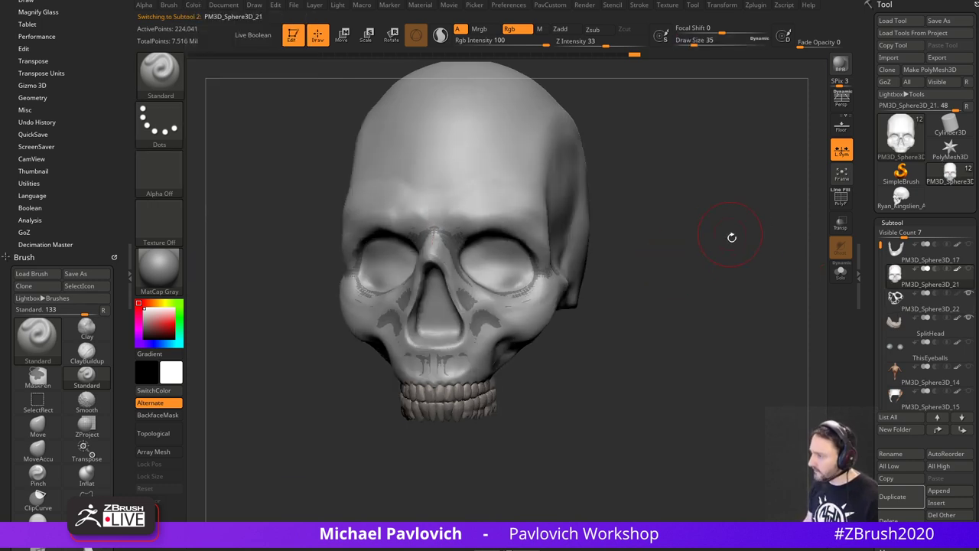
- Deflate the skull with an Inflate value of -5 so it sits beneath the facial frame
key(space)
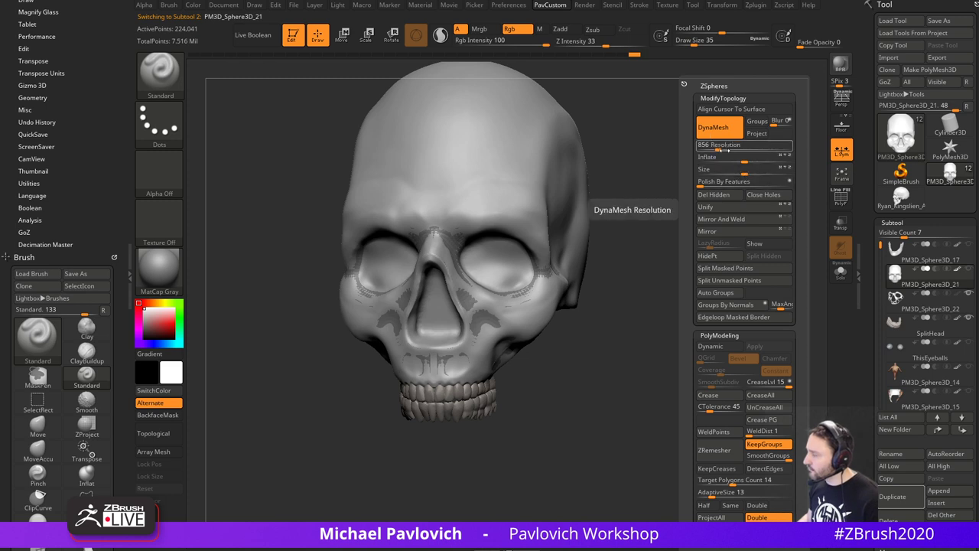
click(744, 157)
text(-)
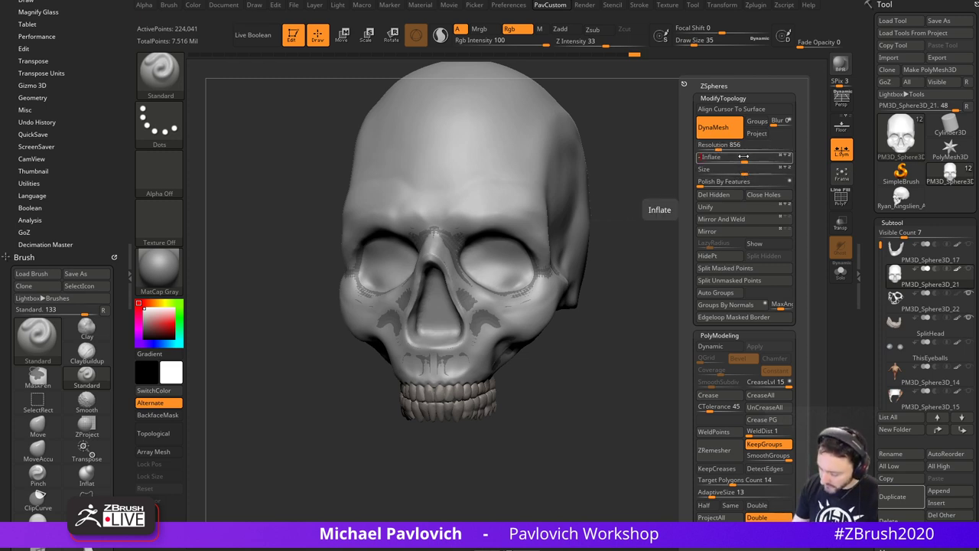
text(5)
key(Return)
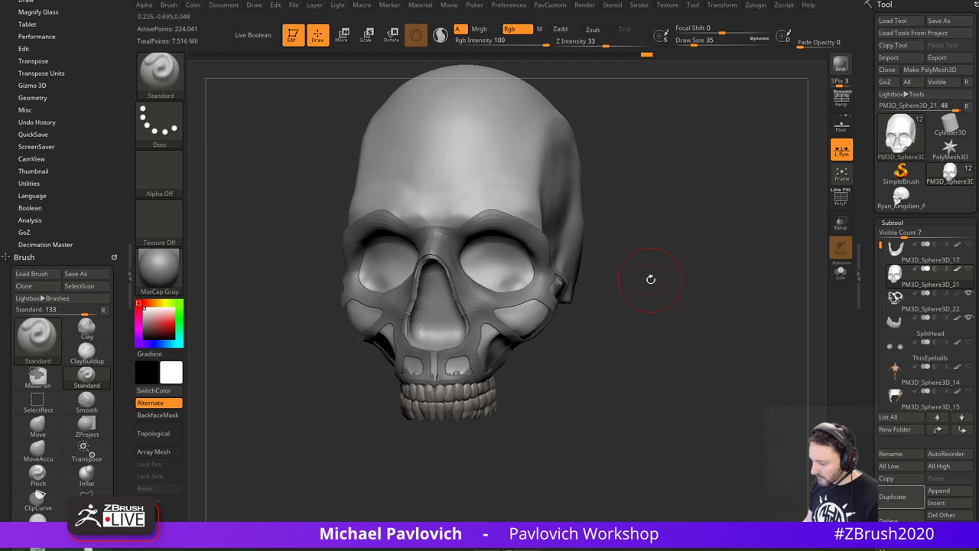
- Examine how the facial frame sits on the skull around the eye sockets, cheeks and jaw from several angles
mouse_move(650, 282)
alt+mouse_down()
mouse_move(669, 293)
mouse_move(650, 280)
alt+mouse_up()
key(s)
drag(551, 277, 554, 279)
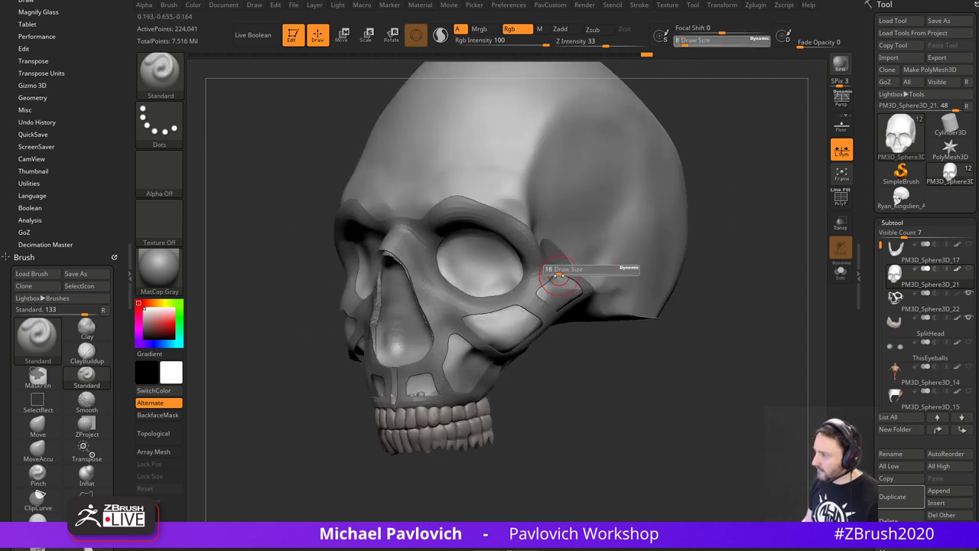
mouse_move(692, 296)
mouse_down()
mouse_move(722, 301)
mouse_move(697, 273)
mouse_move(560, 299)
mouse_up()
alt+drag(651, 240, 679, 250)
drag(679, 251, 660, 241)
key(s)
drag(471, 271, 479, 273)
mouse_move(716, 279)
mouse_down()
mouse_move(649, 313)
mouse_move(724, 296)
mouse_up()
- Set the skull's DynaMesh resolution to 808
key(space)
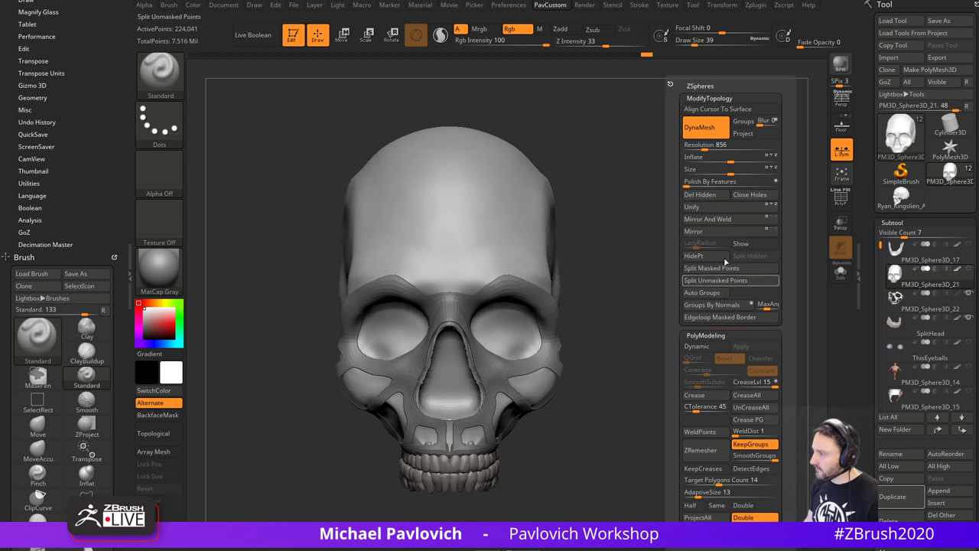
click(704, 147)
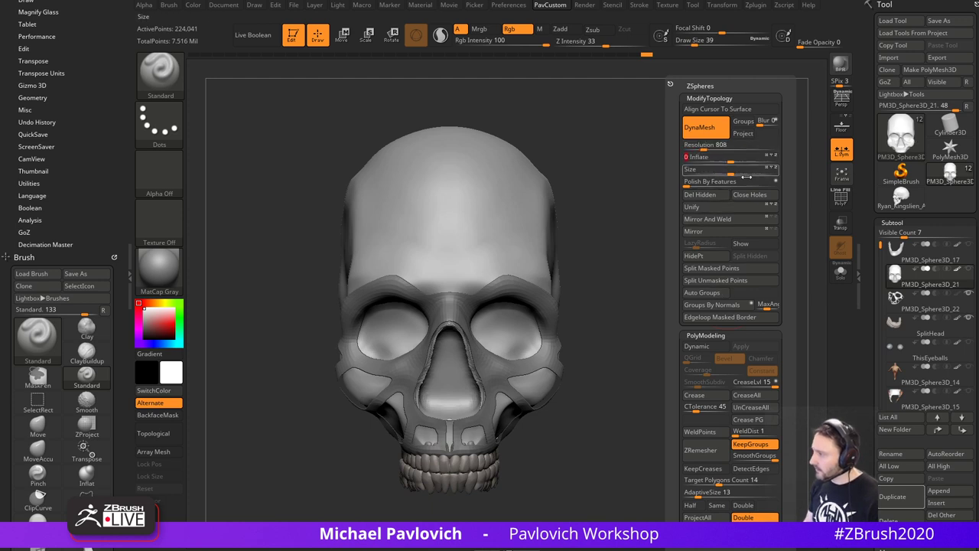
scroll(464, 283, down, 2)
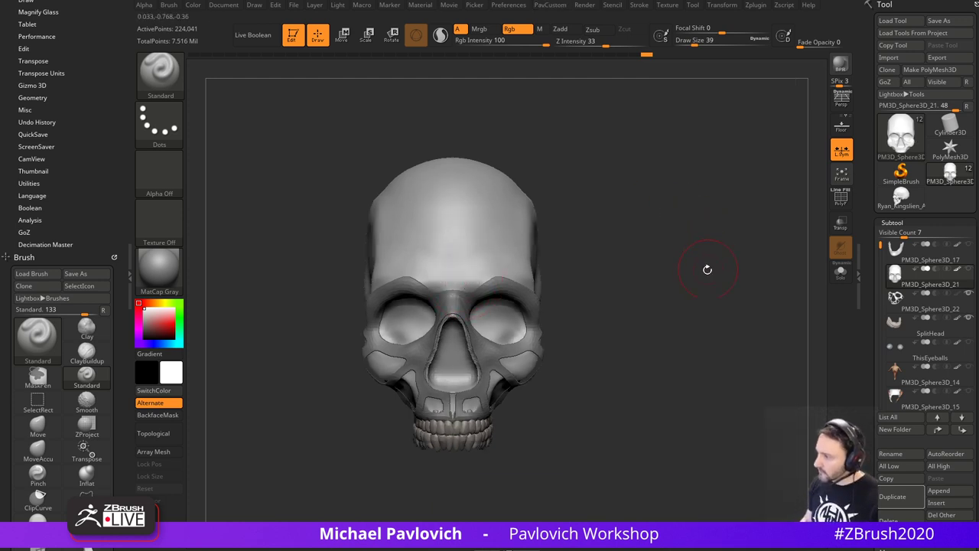
- Deflate the skull further with Inflate so it sits deeper beneath the facial frame
drag(708, 270, 727, 252)
key(space)
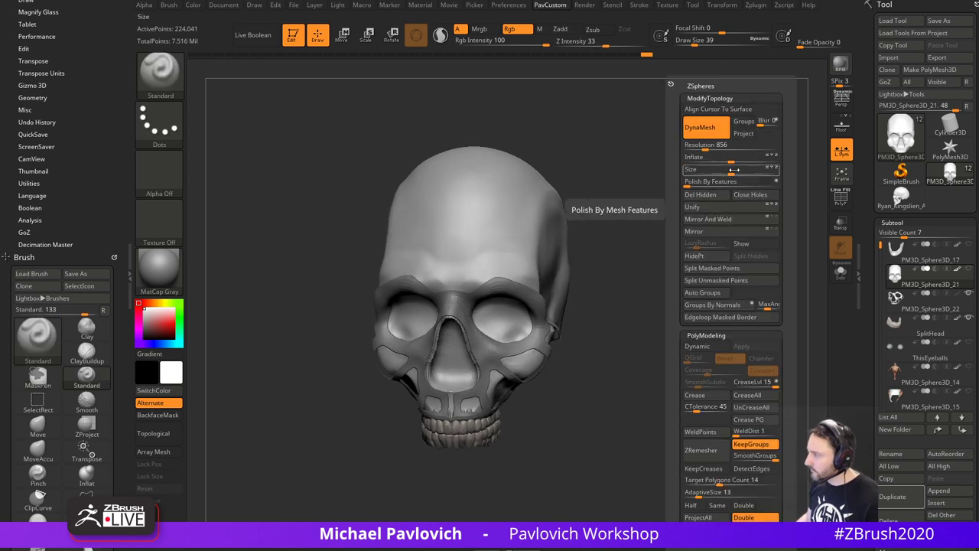
click(733, 161)
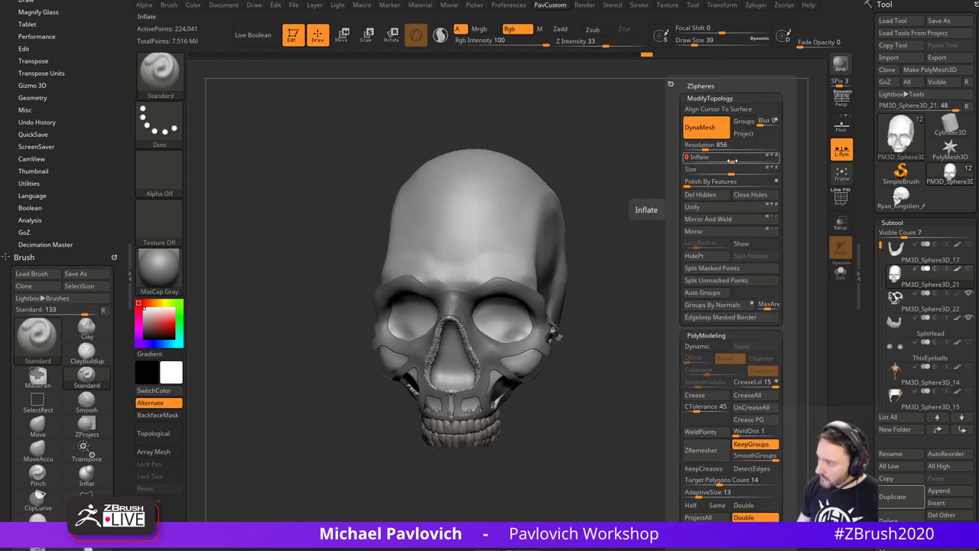
- Smooth away the jagged artifacts along the rim of the skull's nasal opening
drag(682, 263, 721, 280)
mouse_move(786, 271)
mouse_down()
mouse_move(769, 280)
mouse_move(788, 282)
mouse_up()
key(bracketleft)
mouse_move(451, 298)
shift+mouse_down()
mouse_move(426, 362)
mouse_move(461, 384)
shift+mouse_up()
drag(621, 286, 565, 302)
drag(671, 293, 631, 321)
drag(681, 367, 689, 341)
- Smooth the skull's lower edges and outer eye socket rim, remesh it with DynaMesh, and bring the other subtools back into view
shift+drag(561, 373, 468, 426)
alt+drag(696, 409, 623, 411)
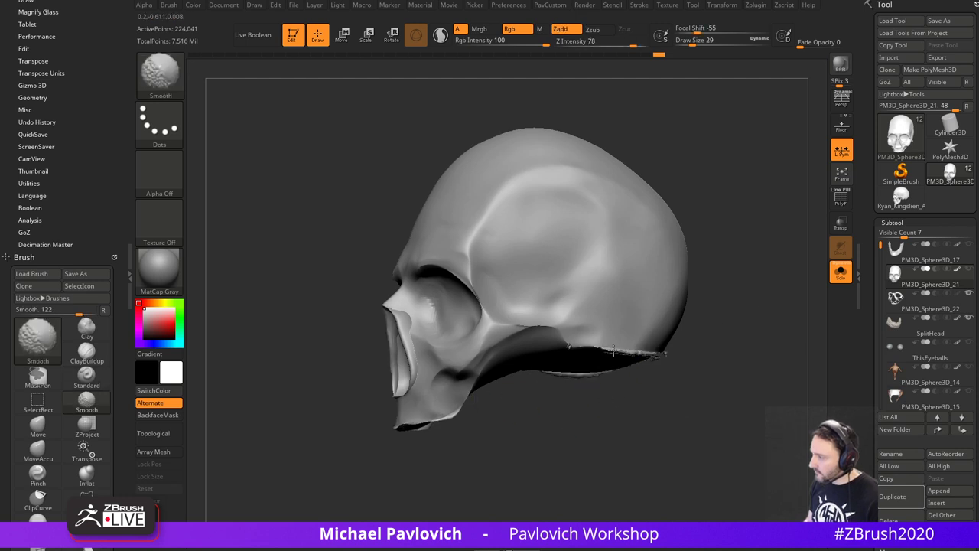
drag(716, 332, 786, 349)
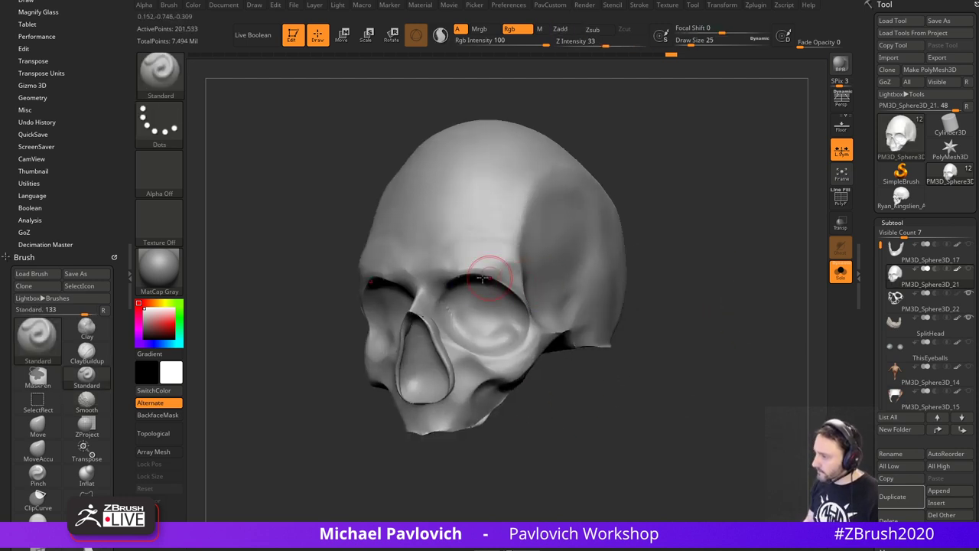
shift+drag(500, 284, 539, 313)
drag(716, 269, 781, 284)
key(alt+shift+s)
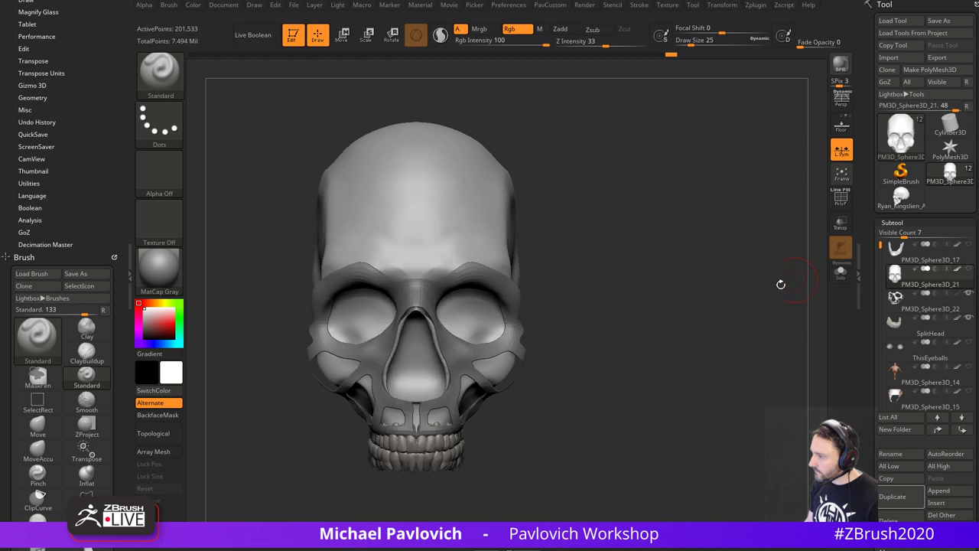
- Examine the fit of the facial frame over the remeshed skull around the nose, brow and cheeks
key(s)
drag(709, 295, 699, 296)
mouse_move(702, 296)
mouse_down()
mouse_move(678, 295)
mouse_move(690, 306)
mouse_move(673, 306)
mouse_move(726, 306)
mouse_up()
mouse_move(653, 222)
alt+mouse_down()
mouse_move(660, 273)
mouse_move(678, 293)
alt+mouse_up()
key(s)
key(s)
drag(578, 286, 589, 291)
key(s)
mouse_move(589, 292)
mouse_down()
mouse_move(623, 280)
mouse_move(614, 282)
mouse_up()
key(s)
mouse_move(605, 285)
mouse_down()
mouse_move(653, 291)
mouse_move(647, 259)
mouse_up()
- Isolate the skull subtool and turn on Sculptris Pro mode for smoothing
click(847, 270)
shift+click(441, 35)
drag(605, 288, 638, 276)
key(s)
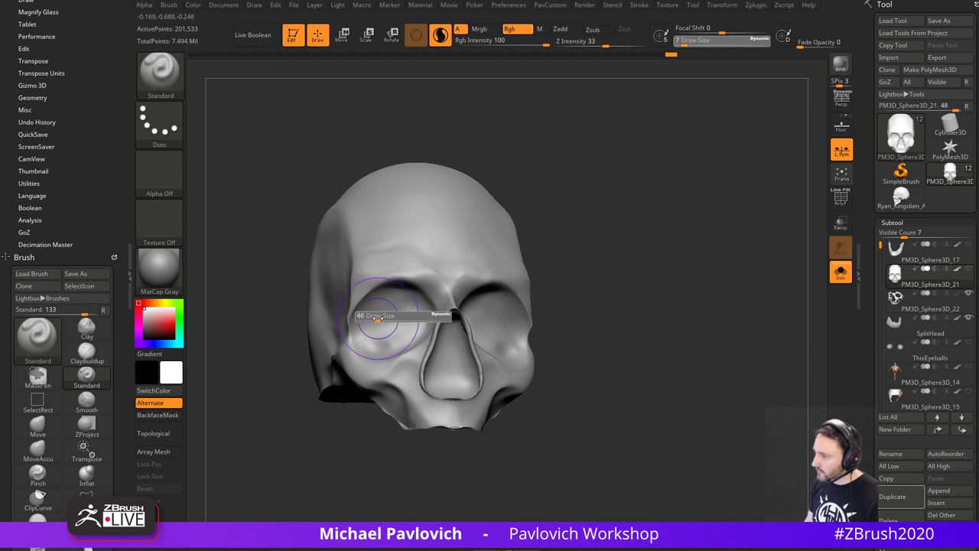
- Try smoothing the nasal bridge and the thin rim of the nasal opening, and undo the last stroke
drag(378, 319, 383, 320)
shift+drag(449, 316, 444, 315)
key(s)
drag(442, 314, 429, 392)
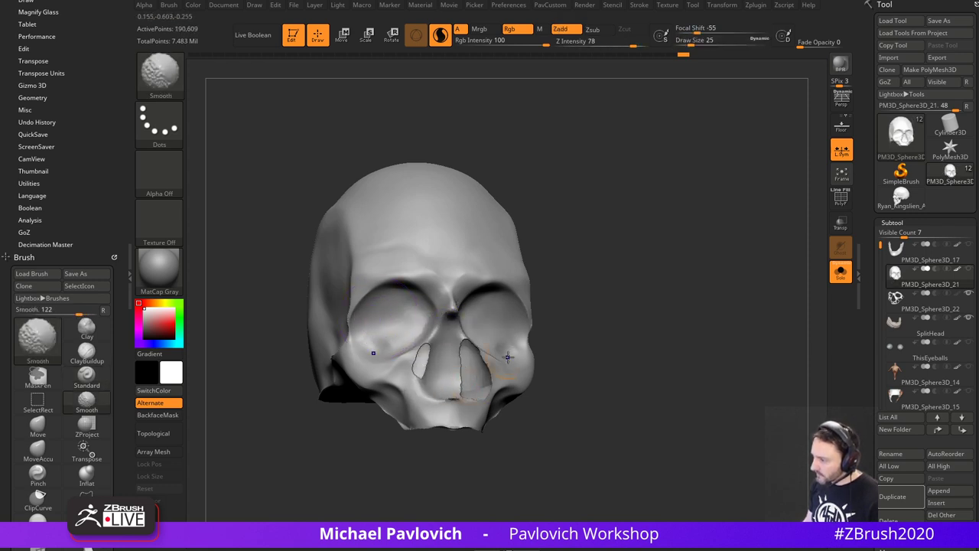
mouse_move(746, 344)
mouse_down()
mouse_move(690, 347)
mouse_move(675, 295)
mouse_up()
key(ctrl+z)
- Smooth down the thin rim on the sides of the nasal opening with a Draw Size of 20
key(s)
drag(401, 343, 385, 387)
drag(612, 315, 684, 318)
shift+drag(408, 329, 388, 380)
drag(593, 329, 523, 333)
mouse_move(412, 331)
shift+mouse_down()
mouse_move(393, 358)
mouse_move(391, 398)
shift+mouse_up()
drag(610, 370, 523, 330)
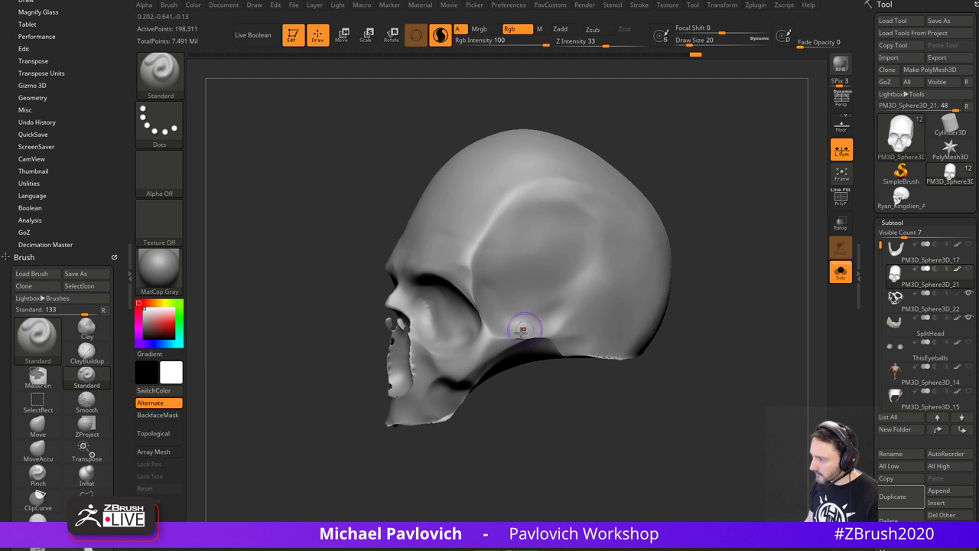
- Smooth the edge around the skull's underside and the area behind the cheekbone and upper jaw
mouse_move(591, 355)
shift+mouse_down()
mouse_move(643, 356)
mouse_move(616, 339)
shift+mouse_up()
shift+drag(580, 358, 592, 359)
drag(736, 398, 735, 341)
shift+drag(654, 358, 680, 378)
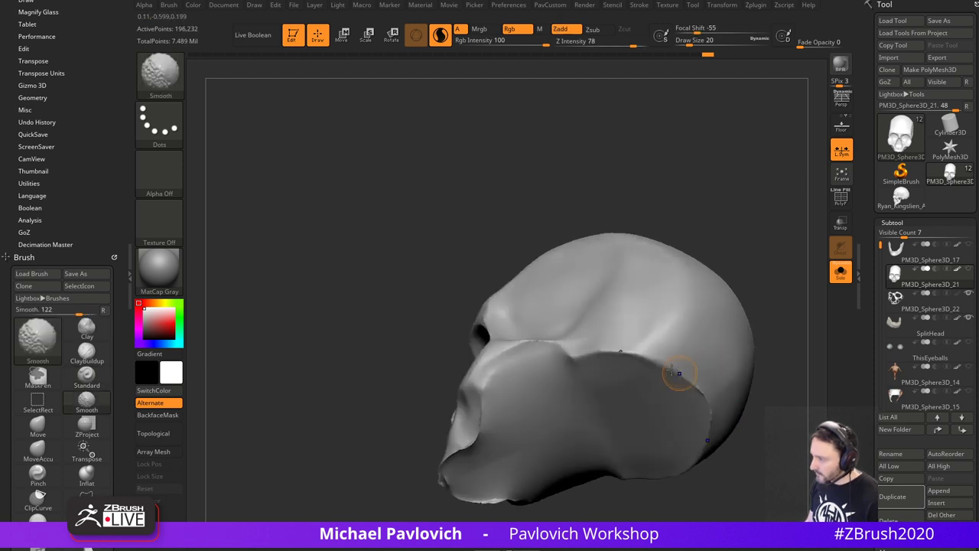
drag(748, 419, 727, 302)
drag(712, 359, 758, 345)
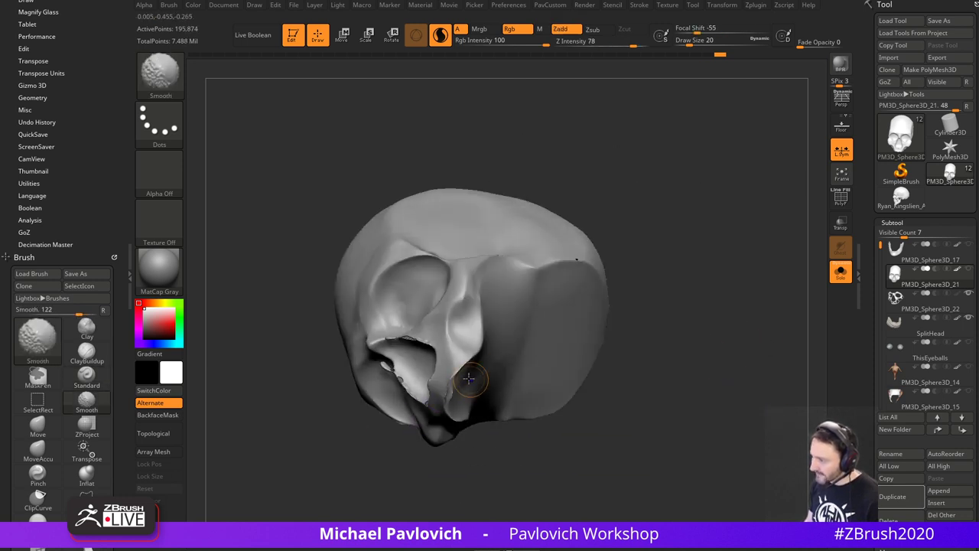
shift+drag(471, 380, 473, 367)
mouse_move(622, 343)
mouse_down()
mouse_move(667, 346)
mouse_move(645, 262)
mouse_up()
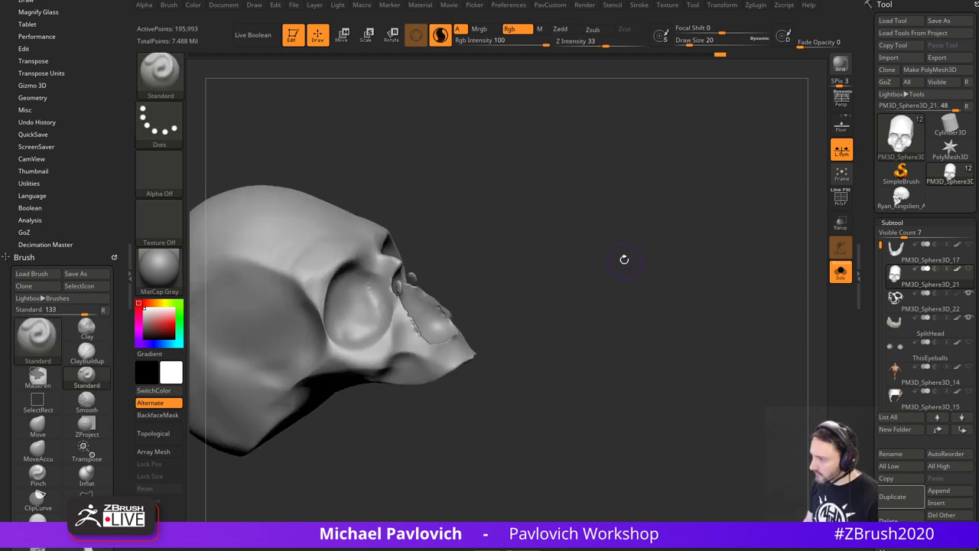
- Hide the stray mesh fragments at the nasal opening and delete the hidden geometry
key(2)
click(618, 220)
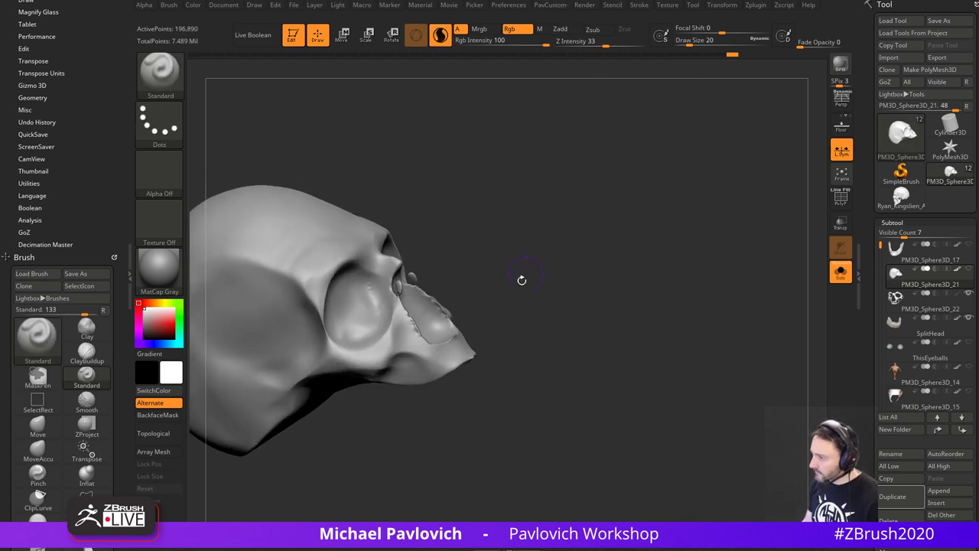
ctrl+shift+drag(485, 328, 422, 388)
key(ctrl+shift+a)
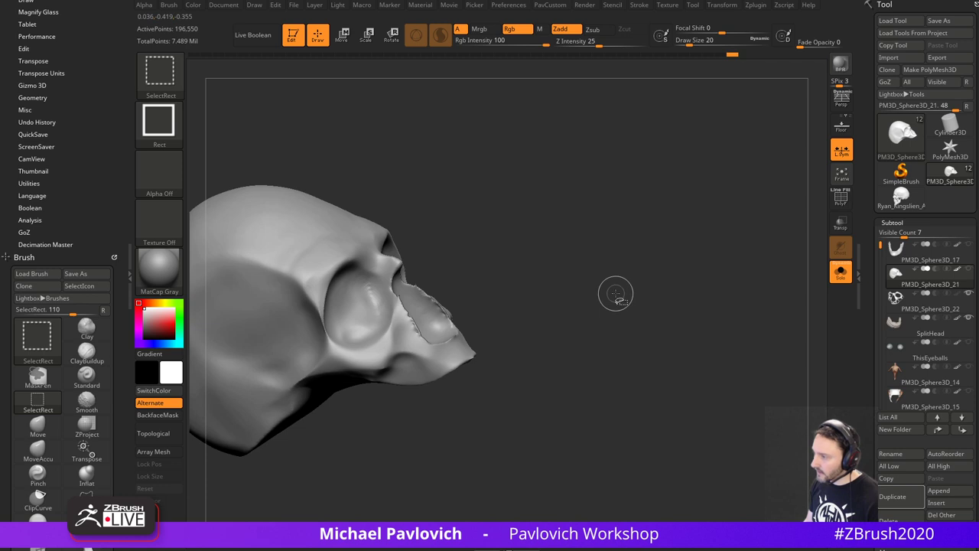
key(shift+space)
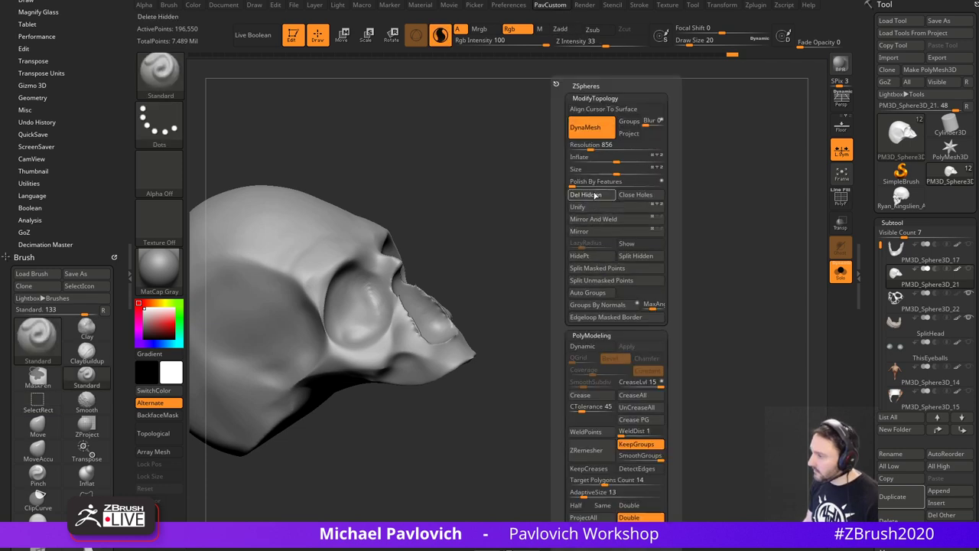
click(596, 195)
- Remesh the skull with DynaMesh and smooth the ragged edge of the nasal opening with a small brush
ctrl+drag(538, 228, 564, 296)
ctrl+right_drag(592, 269, 593, 270)
key(s)
click(380, 287)
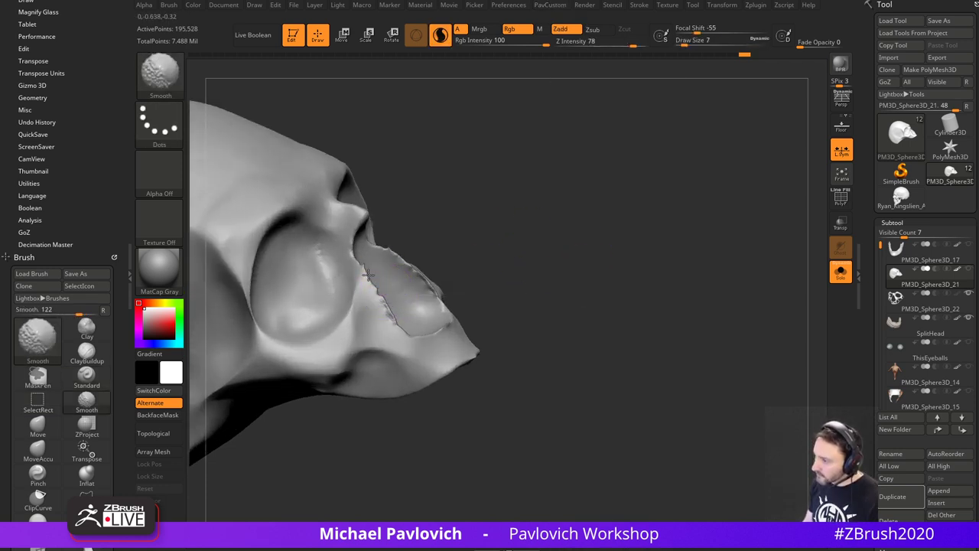
shift+drag(368, 275, 382, 295)
right_drag(493, 260, 391, 264)
key(s)
click(352, 299)
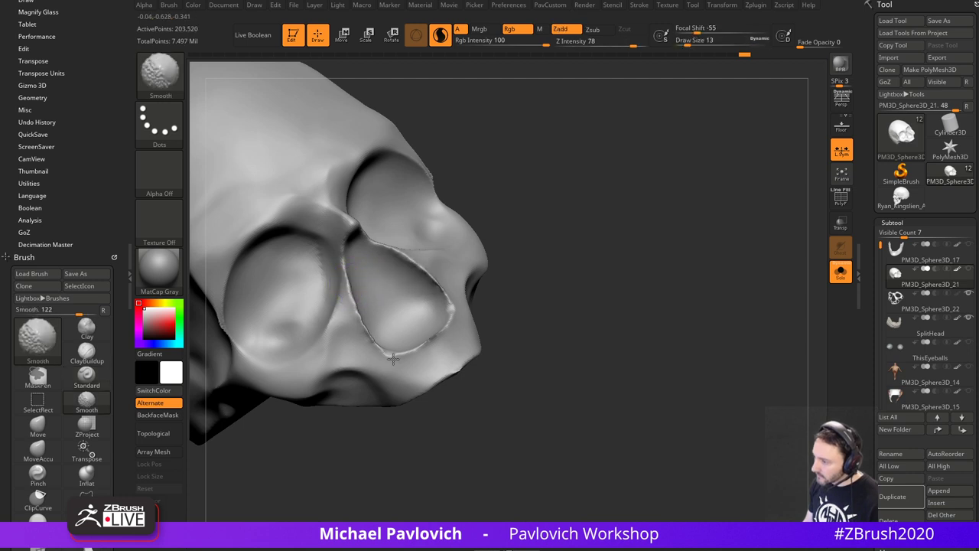
- Undo the last smoothing stroke, then smooth the nasal rim with Sculptris Pro off and remesh the skull with DynaMesh
key(ctrl+z)
click(441, 35)
shift+drag(343, 283, 392, 351)
ctrl+drag(616, 206, 649, 297)
ctrl+right_drag(642, 293, 582, 295)
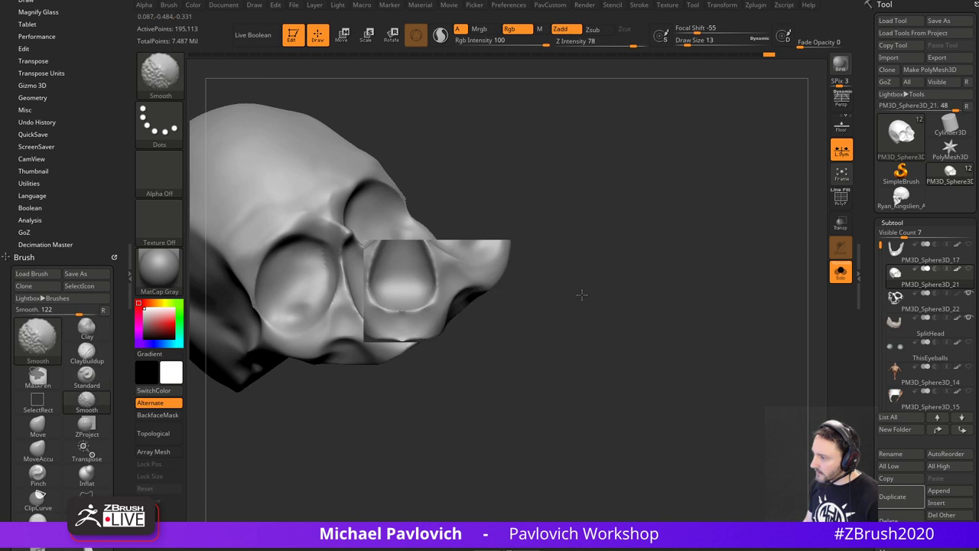
ctrl+drag(609, 190, 652, 295)
alt+right_drag(629, 205, 570, 309)
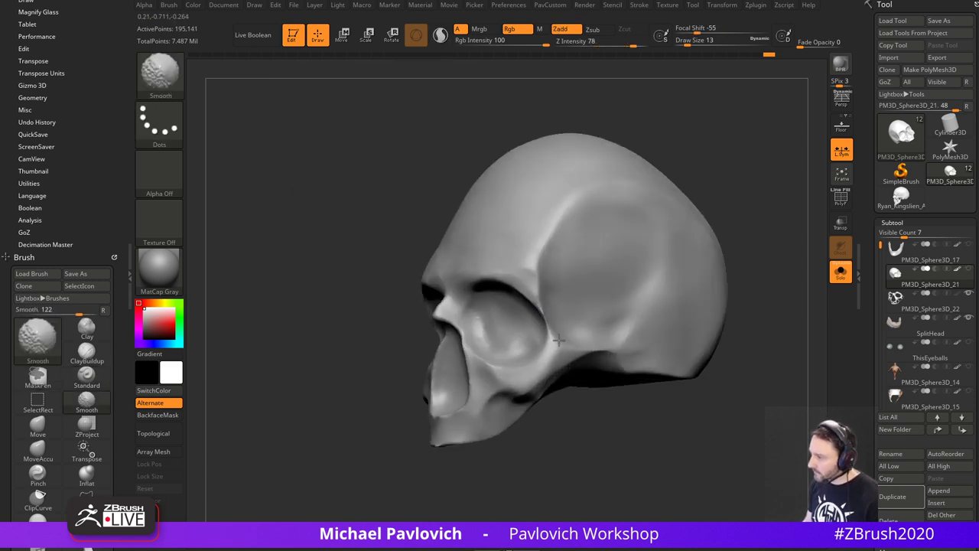
- Smooth the outer edge of the eye socket, remesh the skull, and show it together with the facial frame again
ctrl+drag(736, 168, 744, 235)
shift+drag(540, 308, 551, 332)
ctrl+drag(696, 156, 716, 201)
shift+right_drag(715, 203, 763, 205)
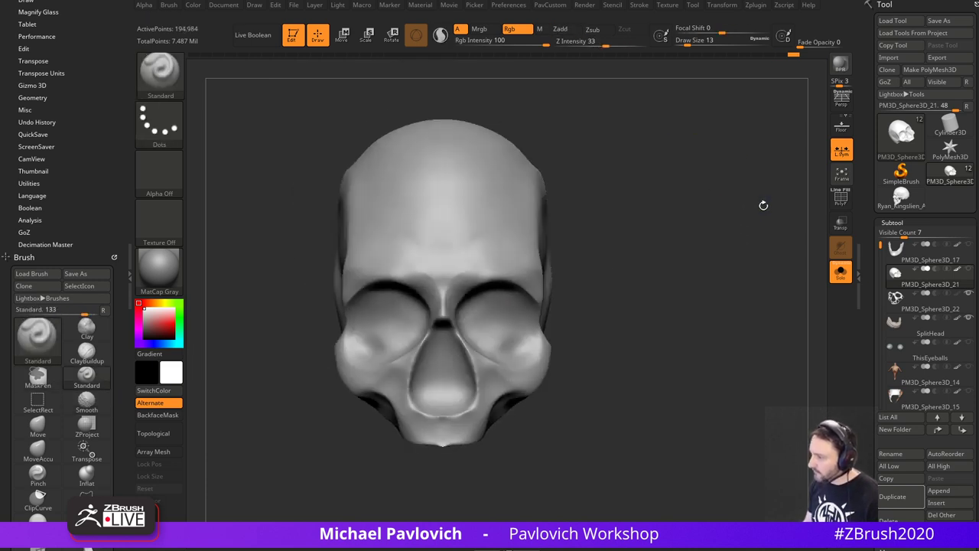
click(841, 274)
drag(755, 267, 712, 230)
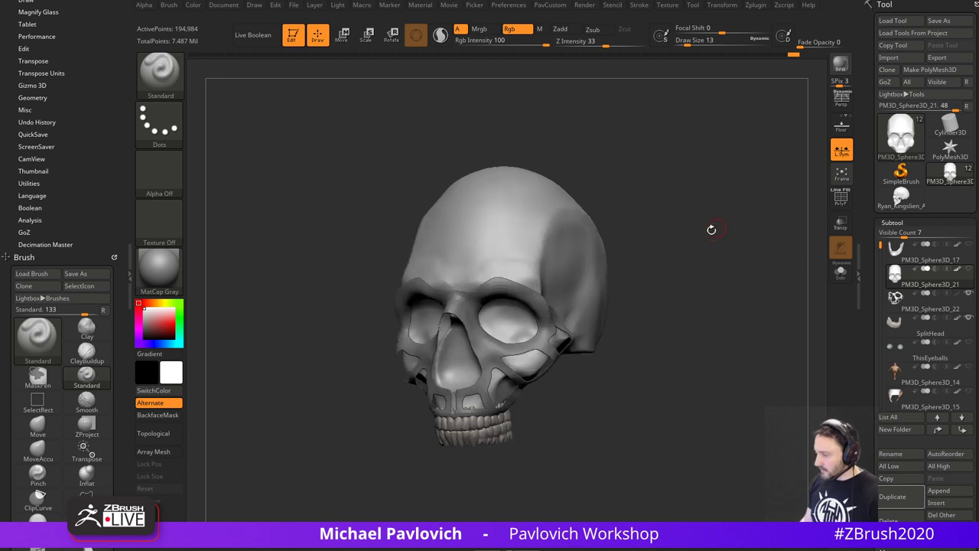
- Select the facial frame subtool PM3D_Sphere3D_22 and display its polygon wireframe
alt+click(541, 343)
ctrl+right_drag(715, 271, 741, 301)
shift+right_drag(741, 302, 766, 271)
click(841, 198)
right_drag(765, 272, 754, 287)
- Set the Panel Loops Polish to 0 and Elevation to -100, and apply Panel Loops to the facial frame
drag(867, 328, 848, 178)
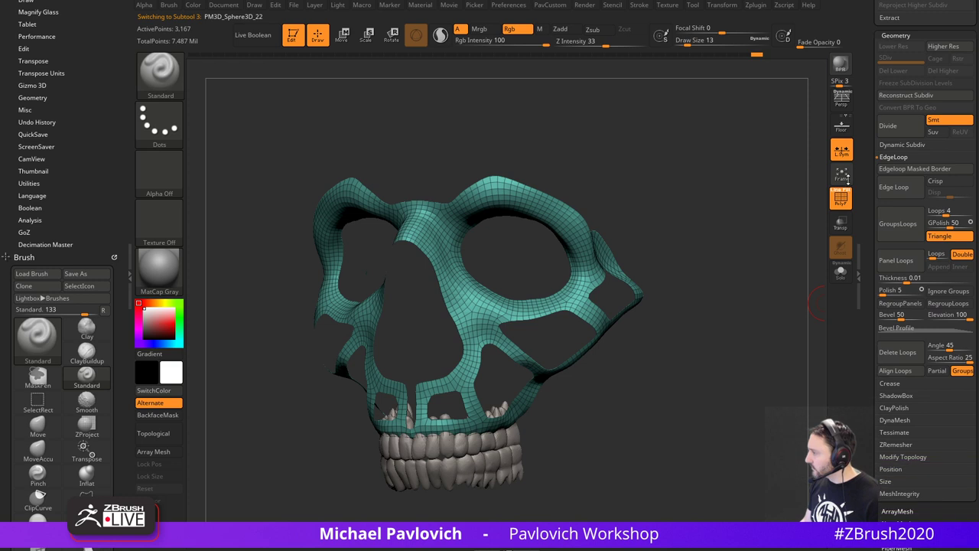
scroll(864, 236, down, 10)
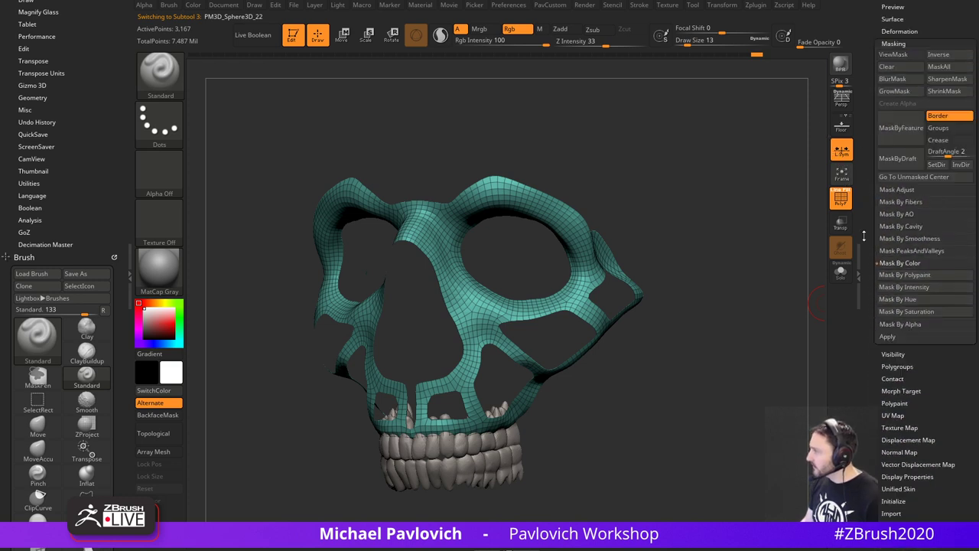
scroll(864, 236, up, 10)
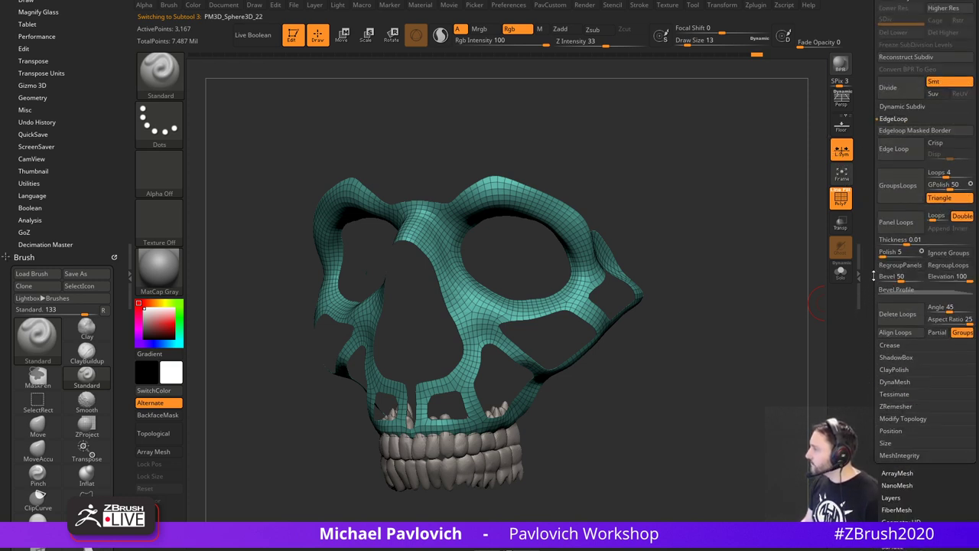
mouse_move(874, 276)
mouse_down()
mouse_move(865, 326)
mouse_move(876, 294)
mouse_up()
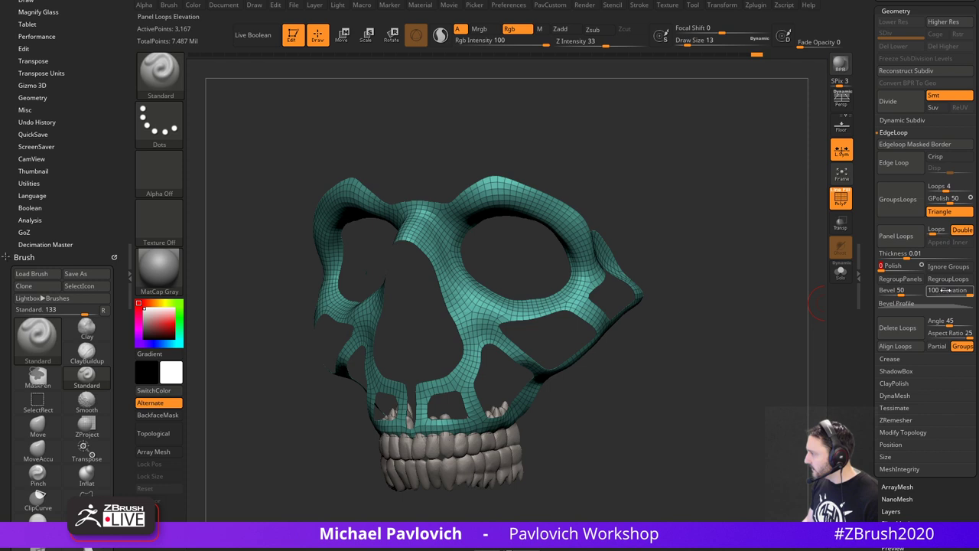
mouse_move(773, 330)
mouse_down()
mouse_move(697, 346)
mouse_move(786, 328)
mouse_up()
click(899, 237)
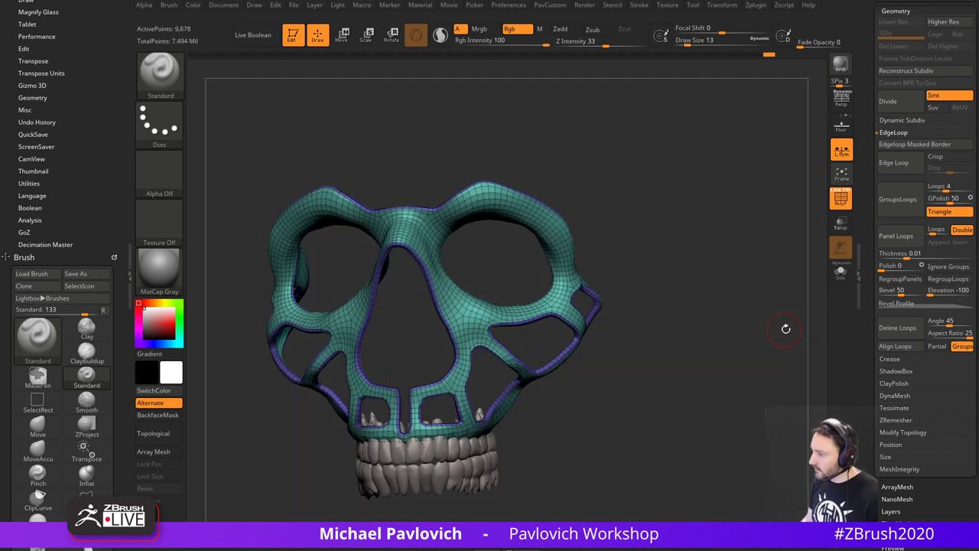
- Undo the panel loops and reapply them with Loops set to 1, viewing the thickened frame without its wireframe
key(ctrl+z)
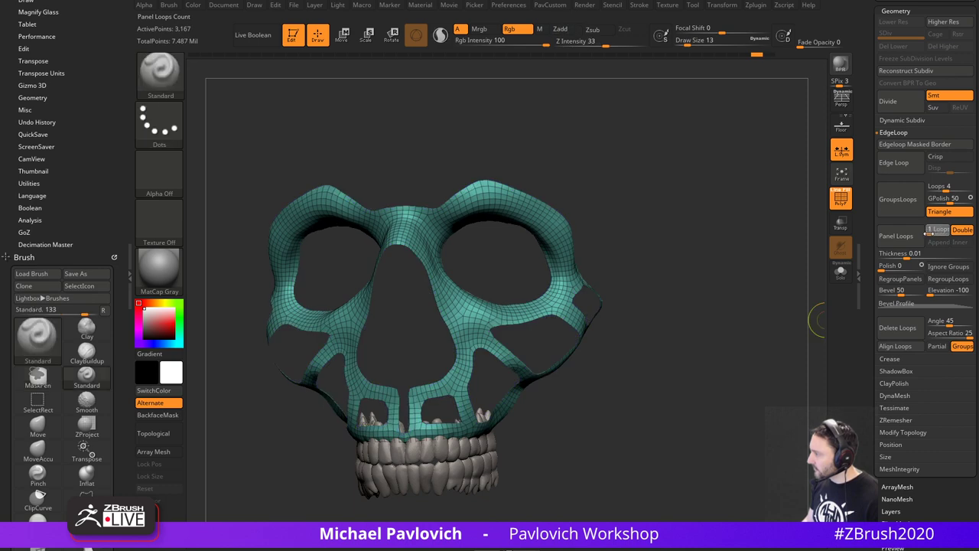
click(904, 239)
drag(742, 312, 774, 284)
click(841, 200)
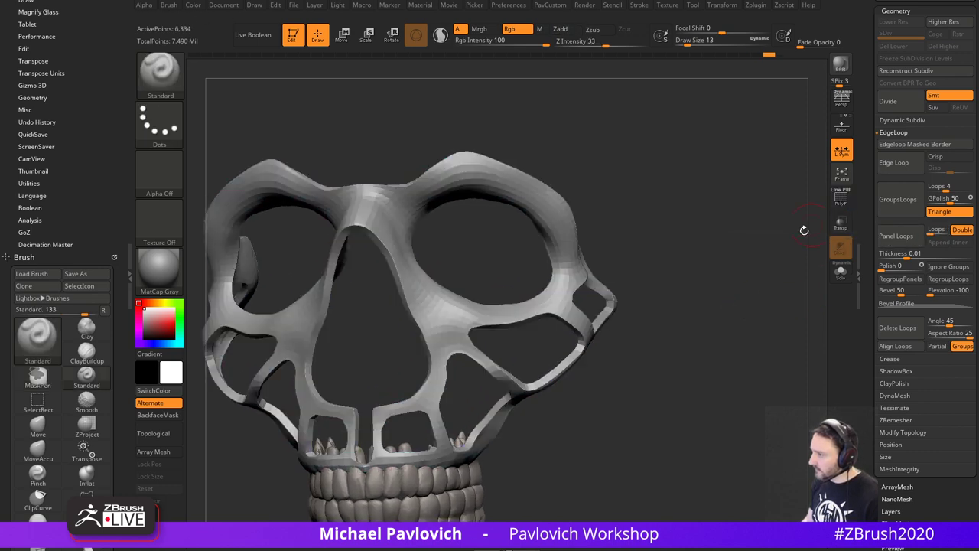
drag(803, 231, 744, 289)
drag(697, 241, 736, 274)
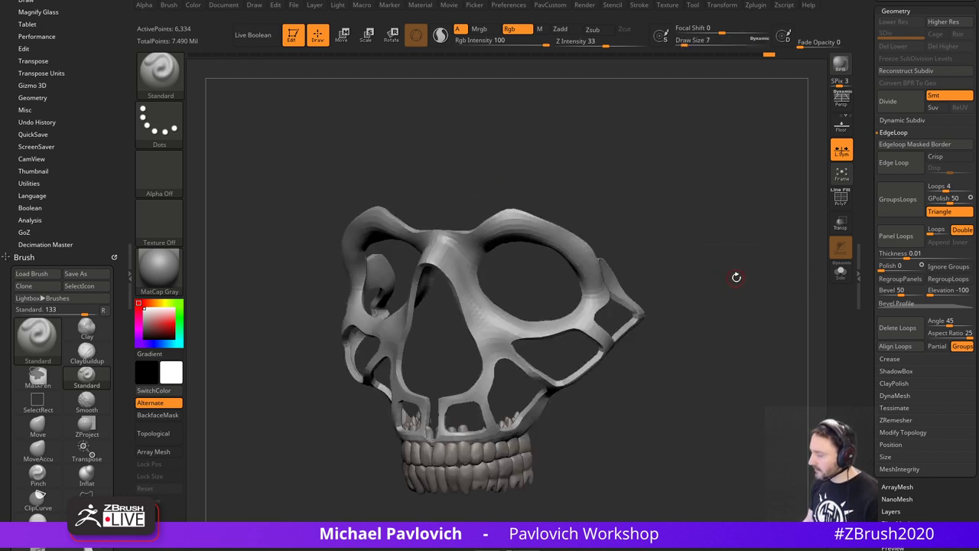
drag(764, 316, 799, 308)
- Turn on Dynamic Subdivision for the facial frame with SmoothSubdiv at 3 and a crease level of 1
key(grave)
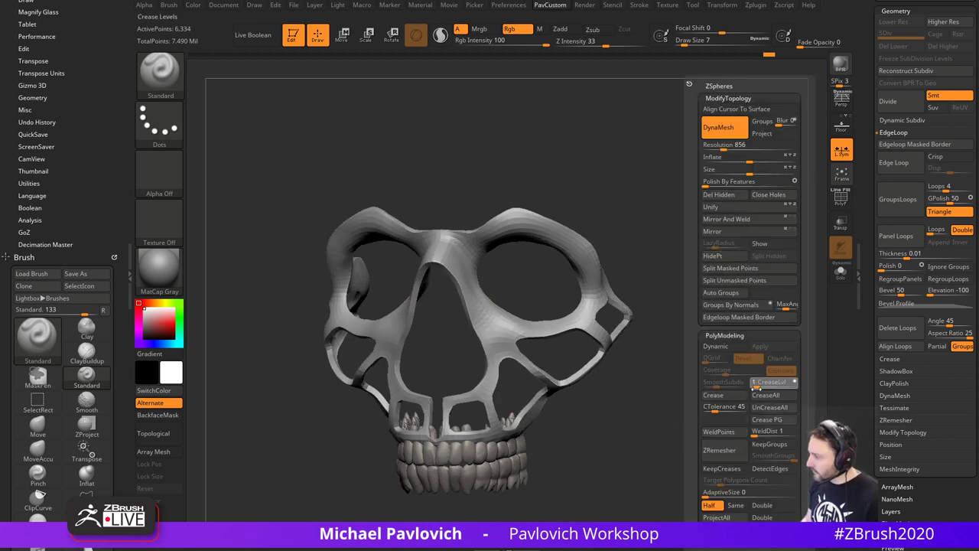
click(715, 349)
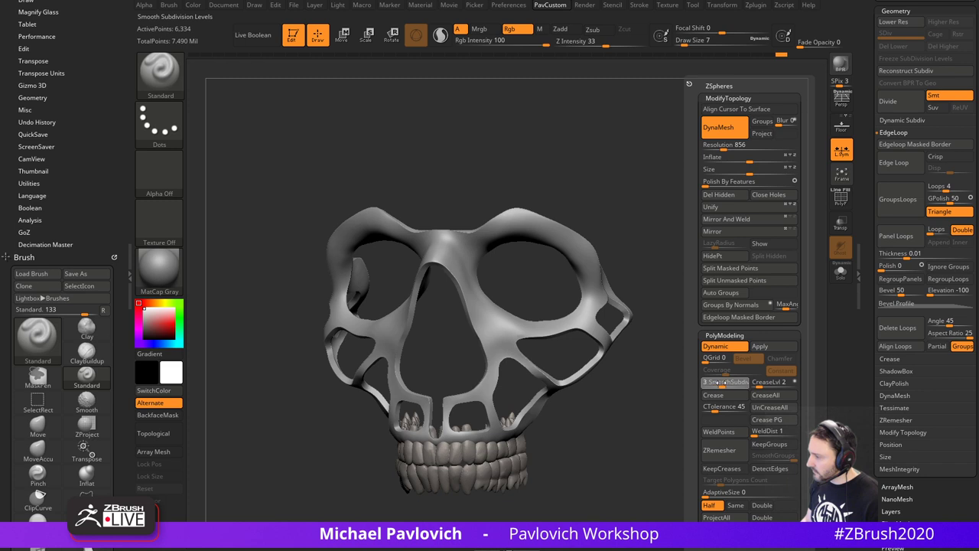
drag(776, 384, 758, 385)
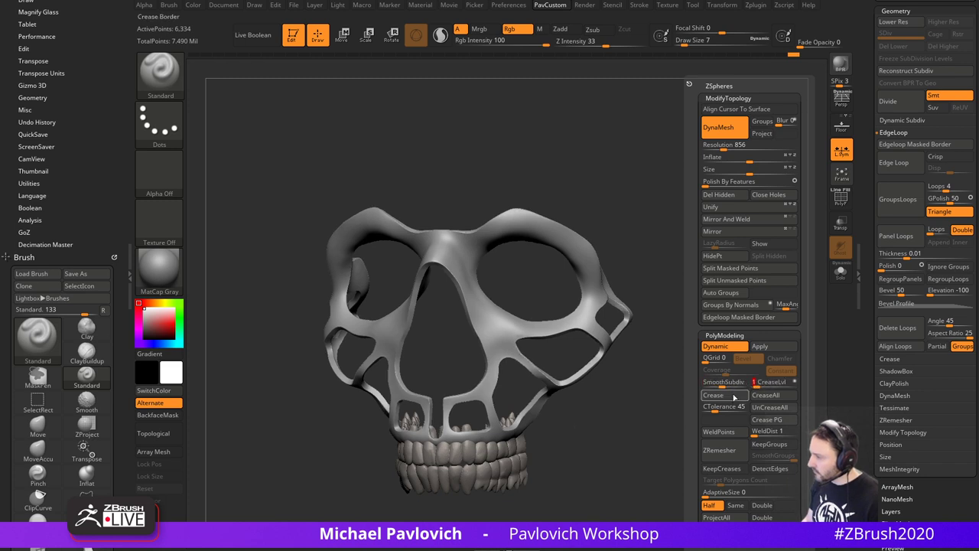
key(f)
mouse_move(728, 251)
mouse_down()
mouse_move(745, 287)
mouse_move(710, 285)
mouse_move(739, 291)
mouse_move(719, 298)
mouse_move(739, 291)
mouse_move(781, 385)
mouse_up()
- Set the facial frame's crease level to 0 for softer edges
key(grave)
mouse_move(731, 336)
alt+mouse_down()
mouse_move(719, 298)
mouse_move(734, 323)
alt+mouse_up()
key(space)
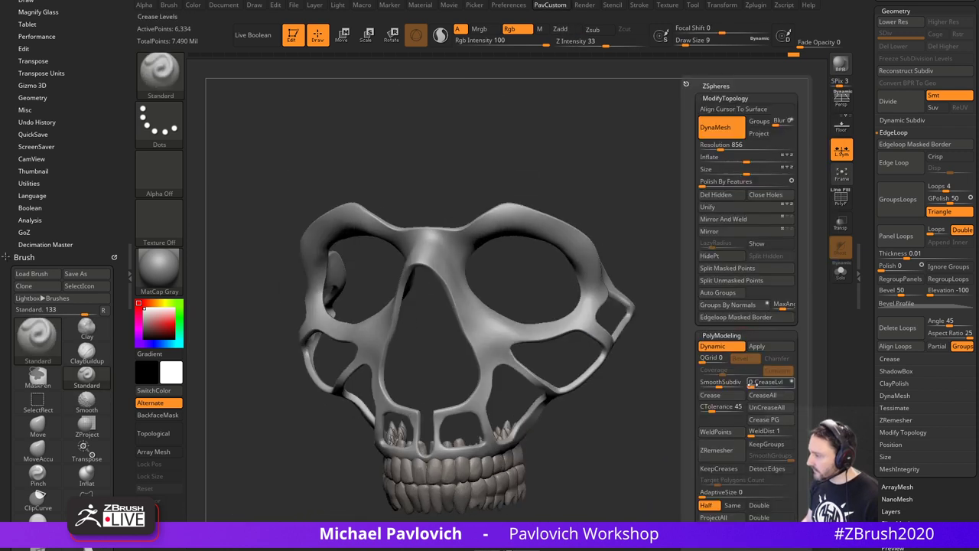
- Display the frame's wireframe and make the skull subtool PM3D_Sphere3D_21 visible beneath it
key(shift+f)
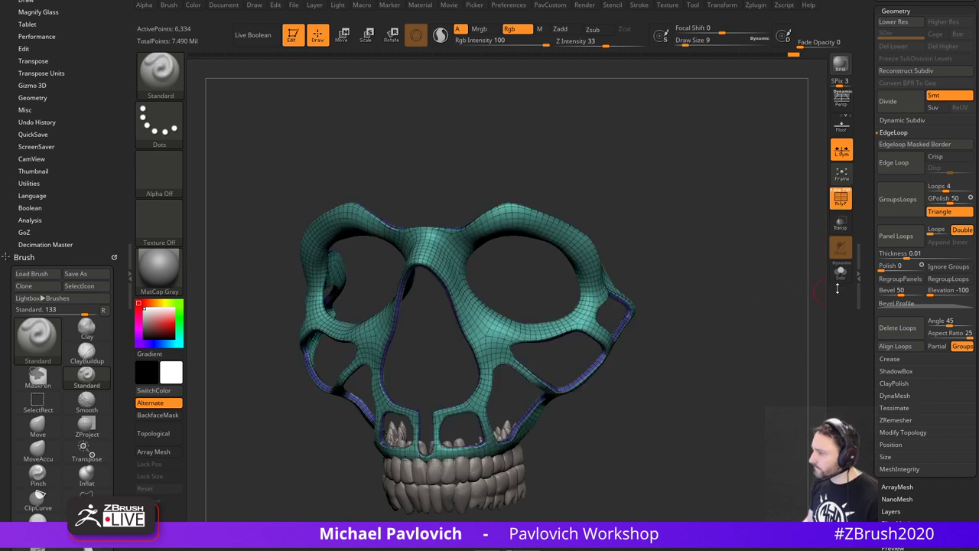
scroll(910, 292, up, 10)
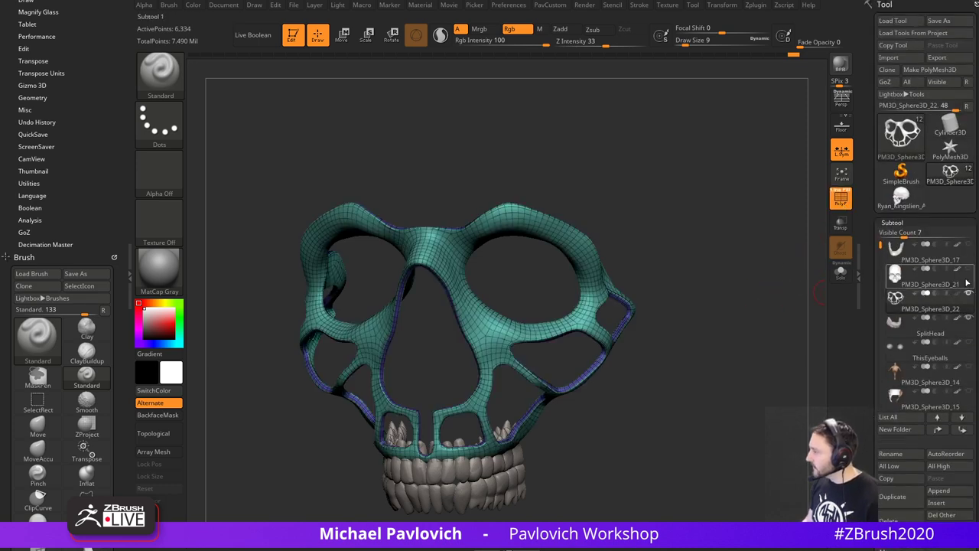
click(970, 270)
mouse_move(722, 290)
mouse_down()
mouse_move(743, 283)
mouse_move(715, 320)
mouse_up()
key(s)
drag(715, 321, 743, 312)
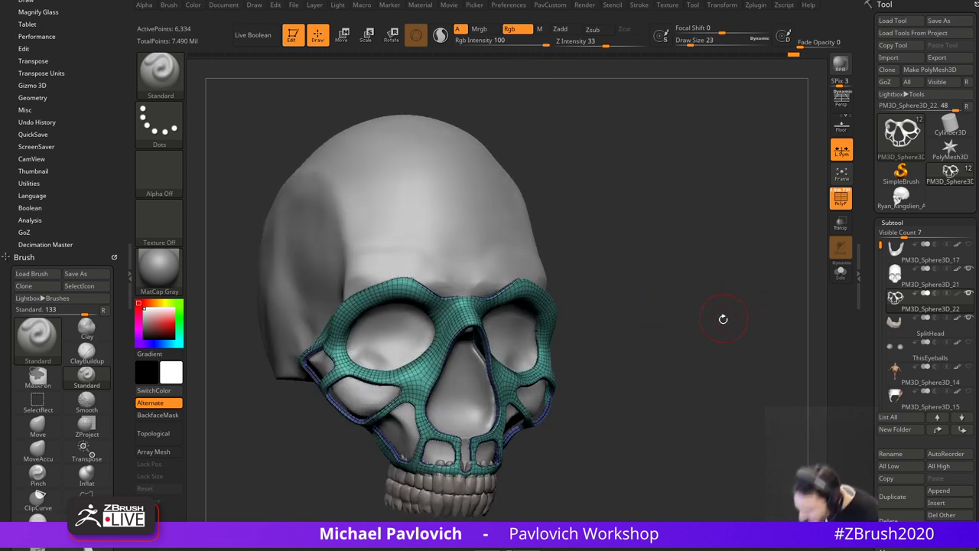
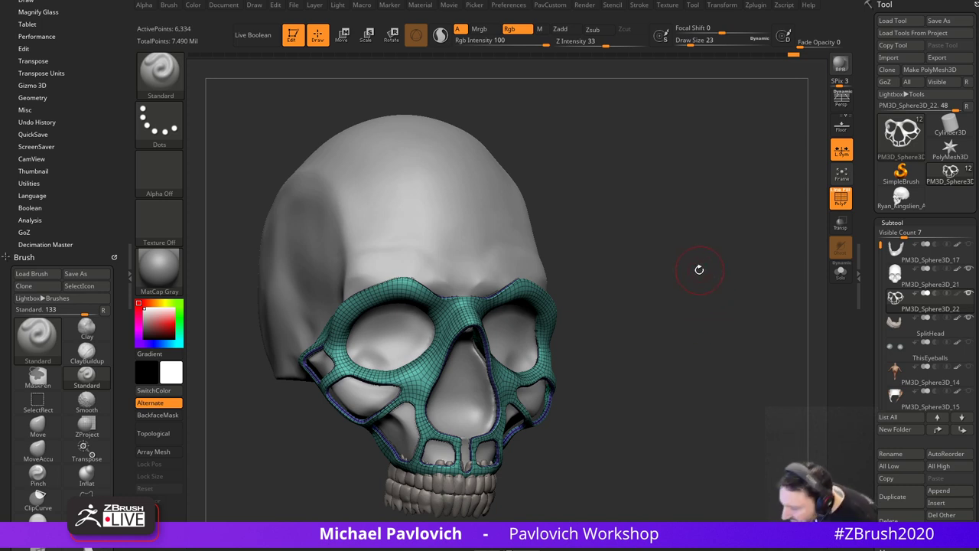
- Make the skull subtool active and turn off the wireframe display
mouse_move(704, 289)
mouse_down()
mouse_move(713, 288)
mouse_move(688, 283)
mouse_move(686, 292)
mouse_up()
key(s)
drag(418, 244, 424, 242)
key(s)
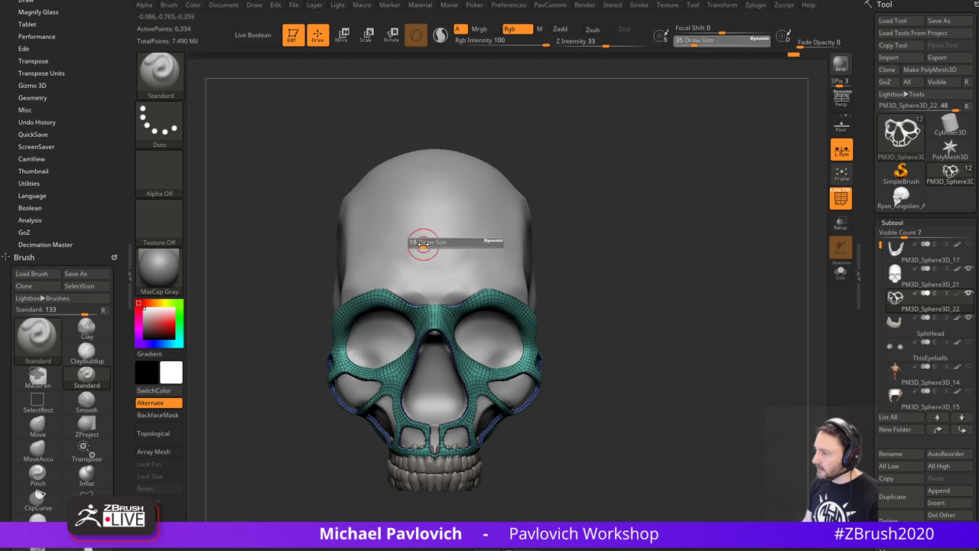
drag(524, 212, 520, 207)
key(s)
alt+click(445, 220)
alt+drag(621, 230, 608, 232)
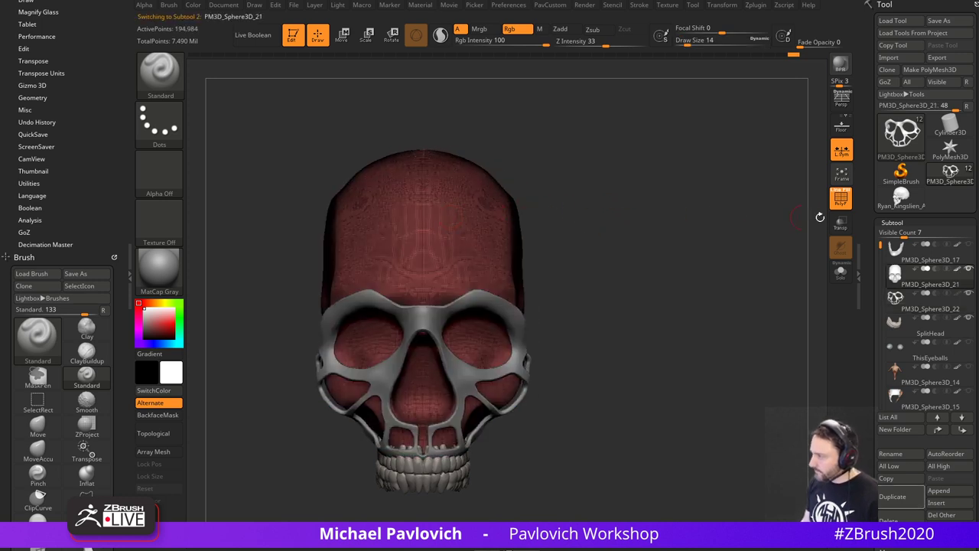
click(841, 200)
- Mask mirrored strips from the brow up the forehead, angled outward and joined by a crossbar, using Draw Size 8
key(s)
mouse_move(402, 253)
mouse_down()
mouse_move(414, 254)
mouse_move(401, 256)
mouse_up()
key(s)
alt+drag(538, 220, 541, 253)
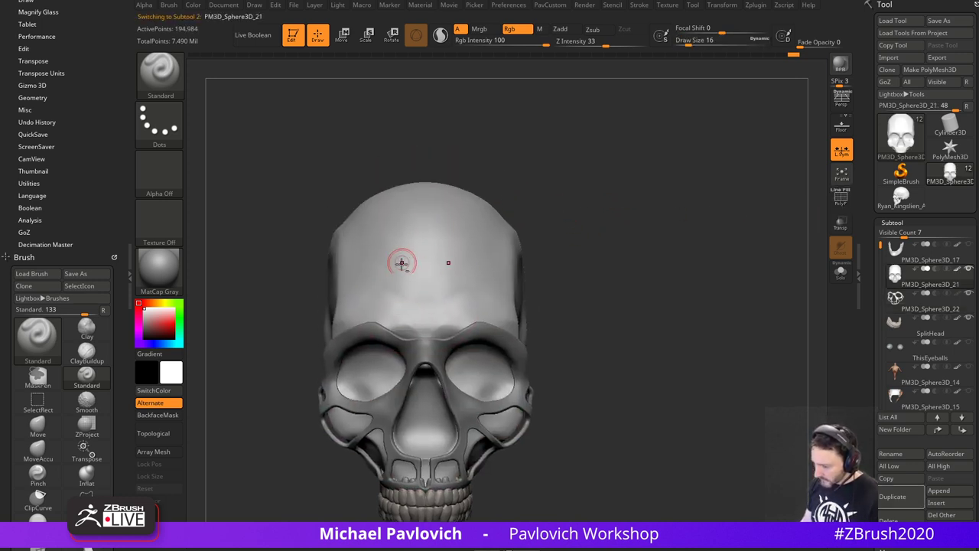
key(s)
key(s)
mouse_move(406, 265)
mouse_down()
mouse_move(391, 264)
mouse_move(404, 334)
mouse_up()
key(s)
alt+right_drag(428, 264, 424, 239)
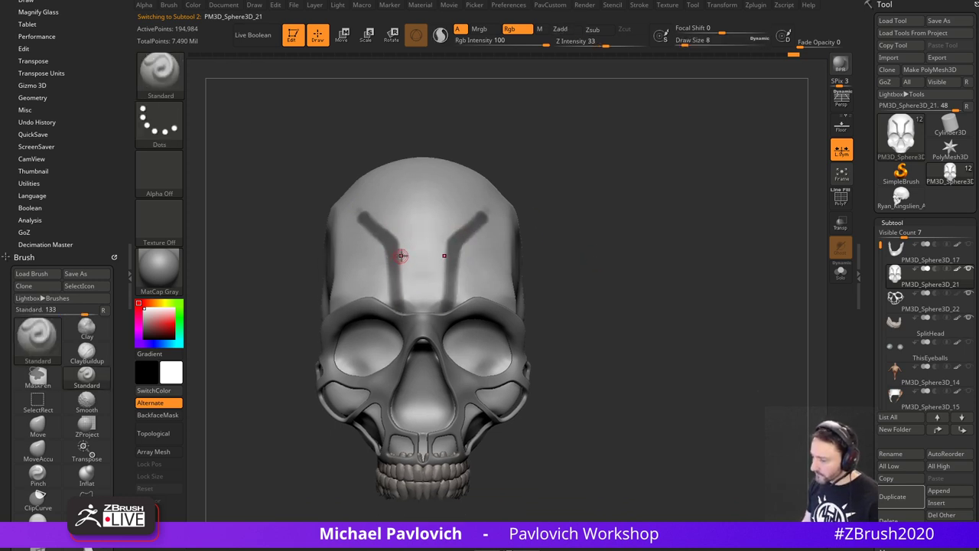
key(ctrl)
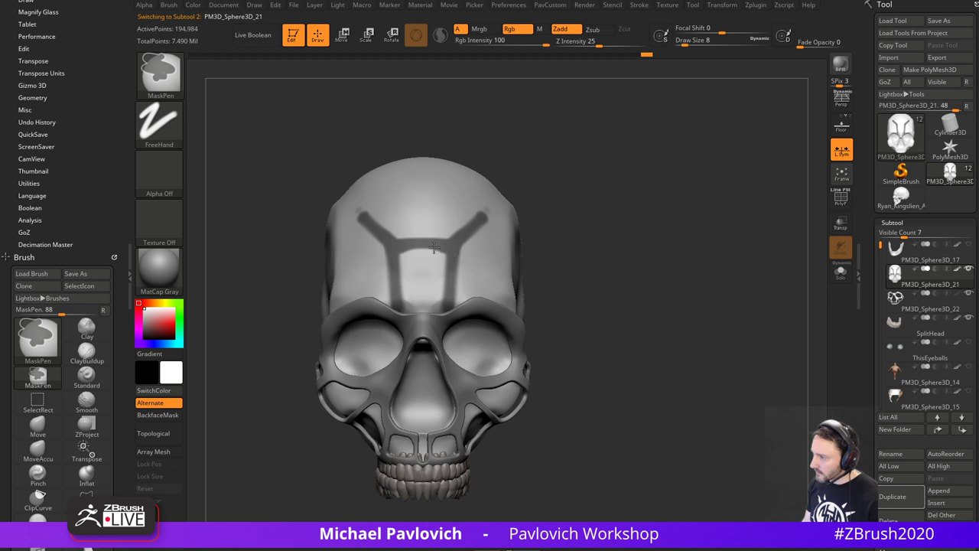
- Mask a central strip above the forehead crossbar and an arch joining the angled strips, raising Draw Size to 12
mouse_move(608, 250)
mouse_down()
mouse_move(589, 250)
mouse_move(601, 245)
mouse_move(588, 214)
mouse_up()
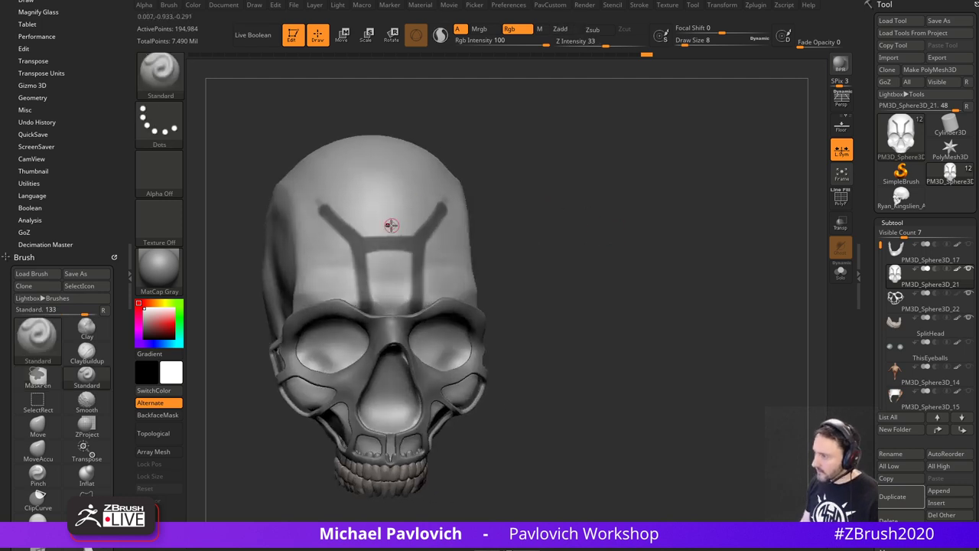
ctrl+drag(389, 236, 384, 185)
mouse_move(601, 186)
mouse_down()
mouse_move(612, 135)
mouse_move(605, 184)
mouse_up()
mouse_move(591, 246)
mouse_down()
mouse_move(543, 192)
mouse_move(514, 203)
mouse_up()
ctrl+drag(443, 212, 456, 232)
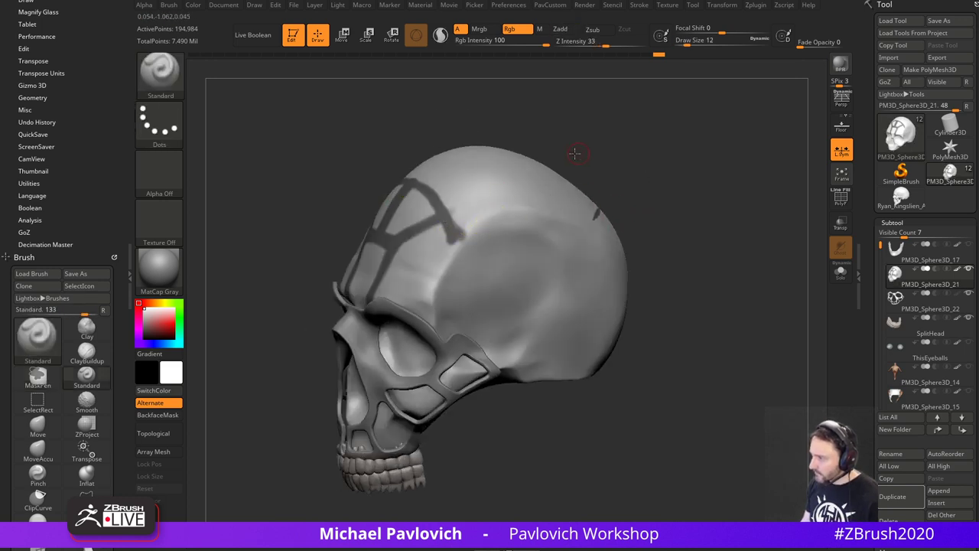
drag(575, 153, 546, 162)
ctrl+alt+drag(595, 217, 618, 213)
drag(615, 122, 704, 162)
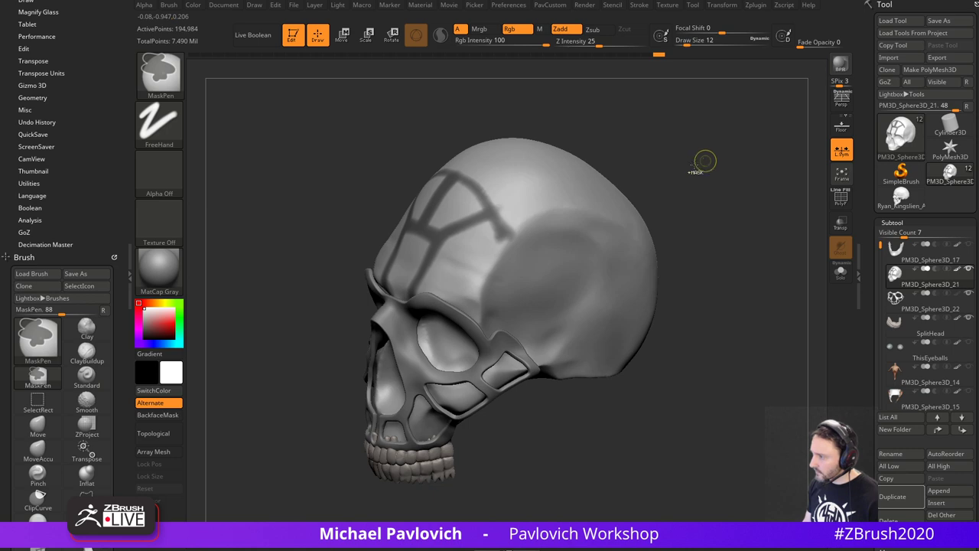
ctrl+drag(501, 180, 463, 230)
- Extend the masked strips from the forehead along both sides of the cranium toward the back of the skull
drag(704, 162, 627, 145)
ctrl+drag(600, 227, 633, 203)
drag(673, 153, 658, 145)
mouse_move(599, 228)
ctrl+alt+mouse_down()
mouse_move(684, 161)
mouse_move(653, 162)
mouse_move(697, 162)
mouse_move(663, 175)
mouse_move(680, 175)
mouse_move(637, 208)
mouse_move(603, 213)
ctrl+alt+mouse_up()
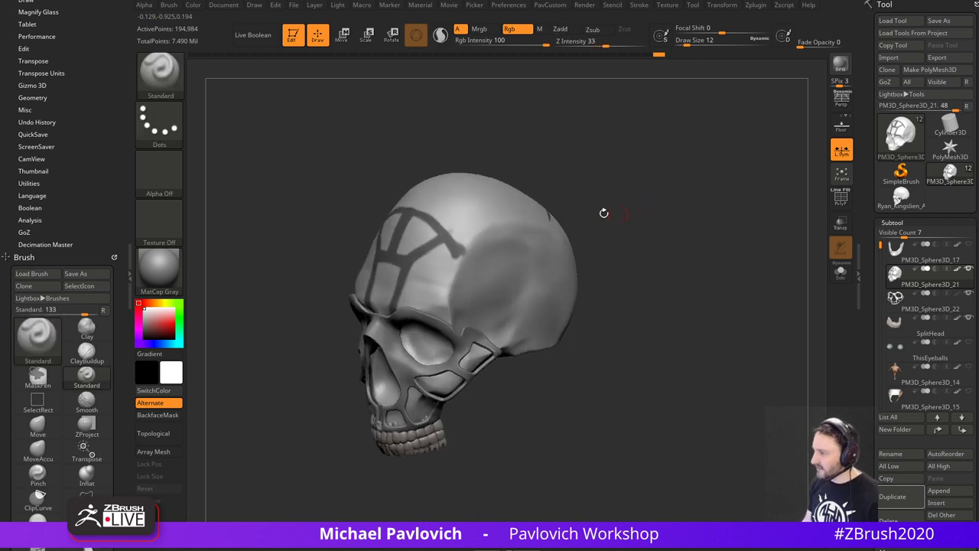
mouse_move(462, 232)
ctrl+alt+mouse_down()
mouse_move(446, 253)
mouse_move(463, 247)
ctrl+alt+mouse_up()
drag(651, 171, 580, 199)
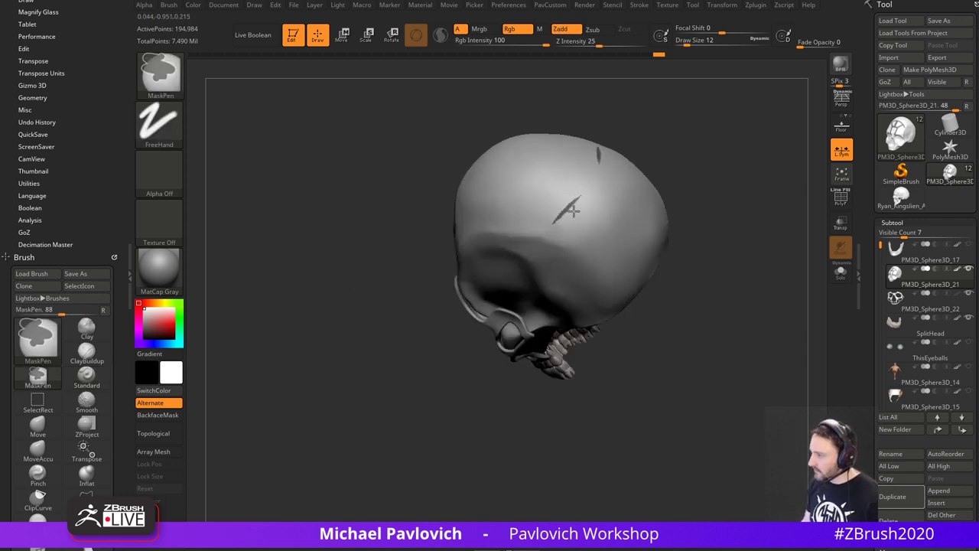
mouse_move(604, 145)
mouse_down()
mouse_move(699, 164)
mouse_move(539, 205)
mouse_up()
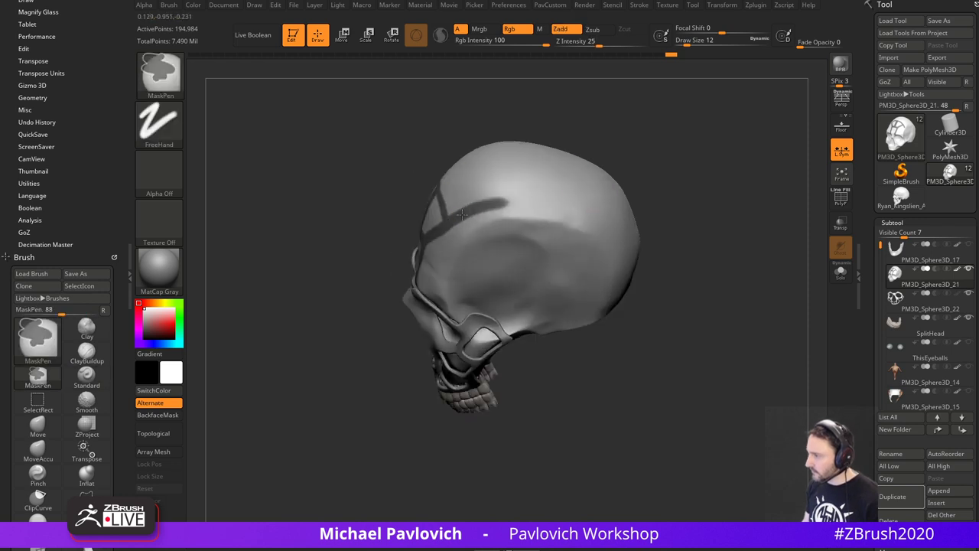
drag(658, 200, 638, 214)
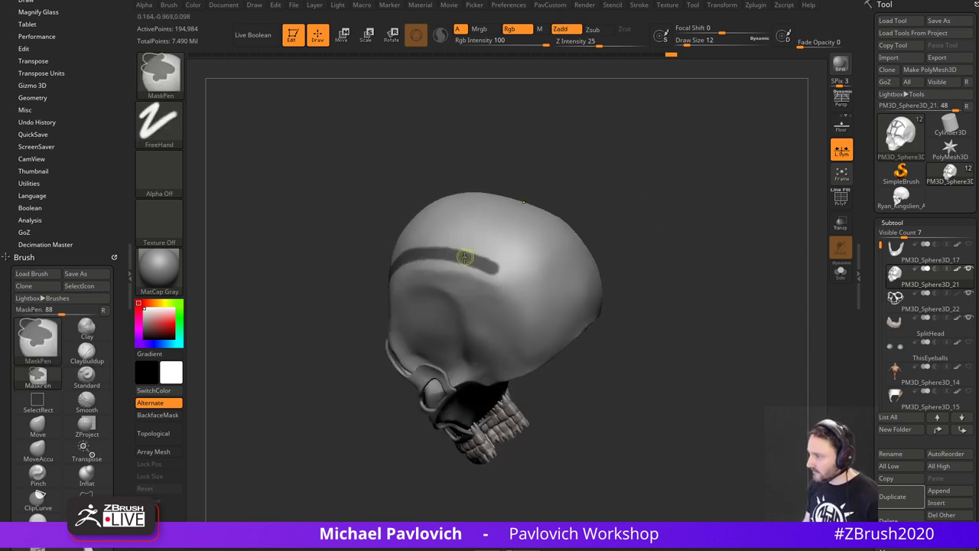
ctrl+drag(510, 263, 561, 229)
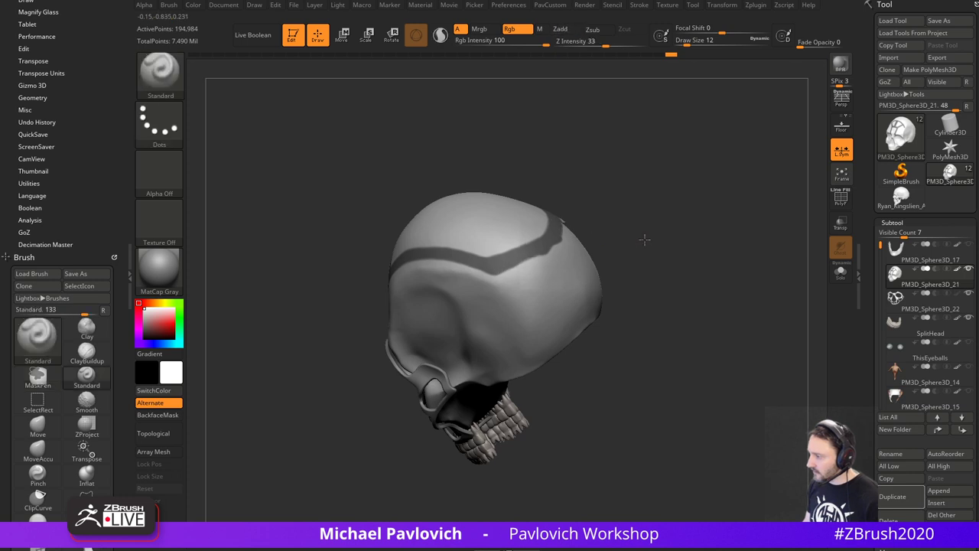
- Join the side strips across the back of the skull and mask diagonal strips down to a band along the lower rim
drag(645, 238, 619, 211)
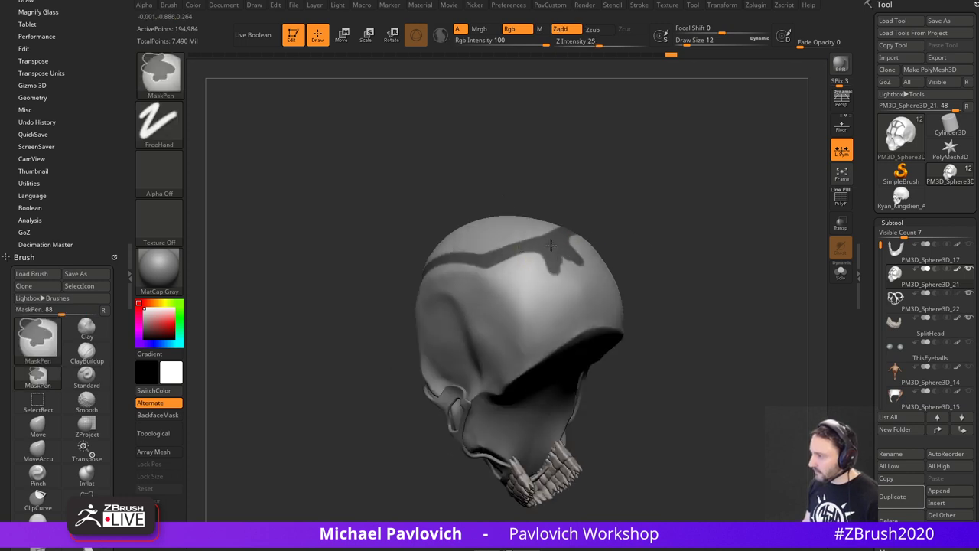
mouse_move(671, 239)
mouse_down()
mouse_move(650, 221)
mouse_move(677, 224)
mouse_up()
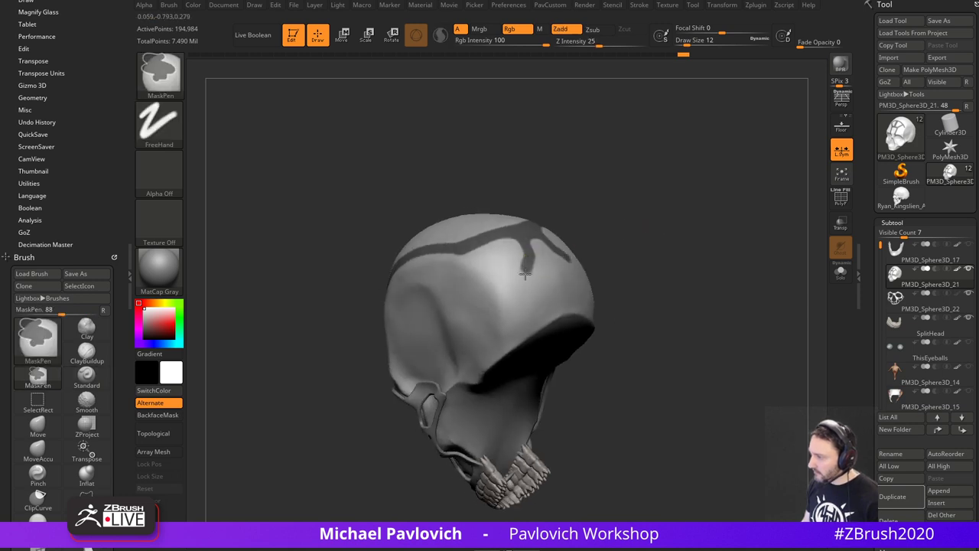
ctrl+drag(506, 333, 504, 345)
drag(658, 271, 625, 265)
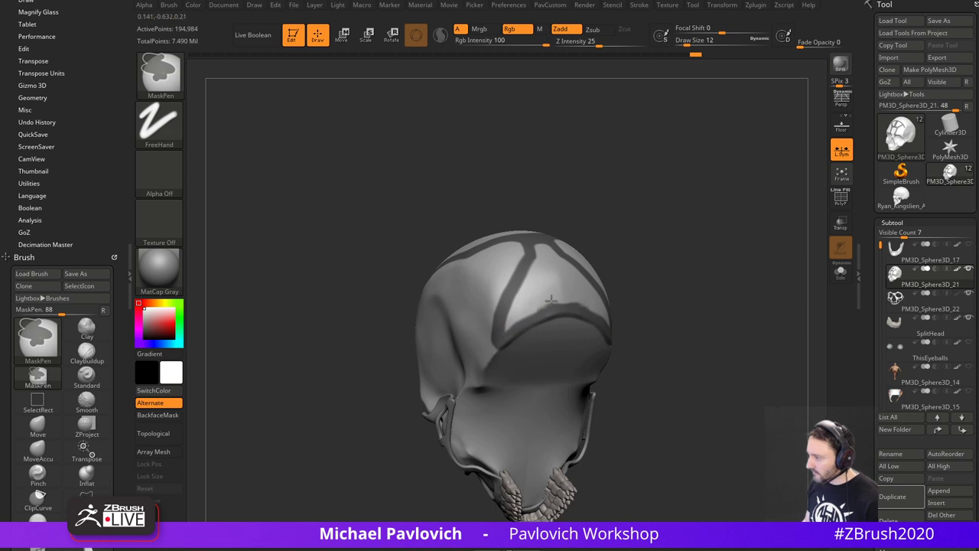
drag(717, 246, 682, 259)
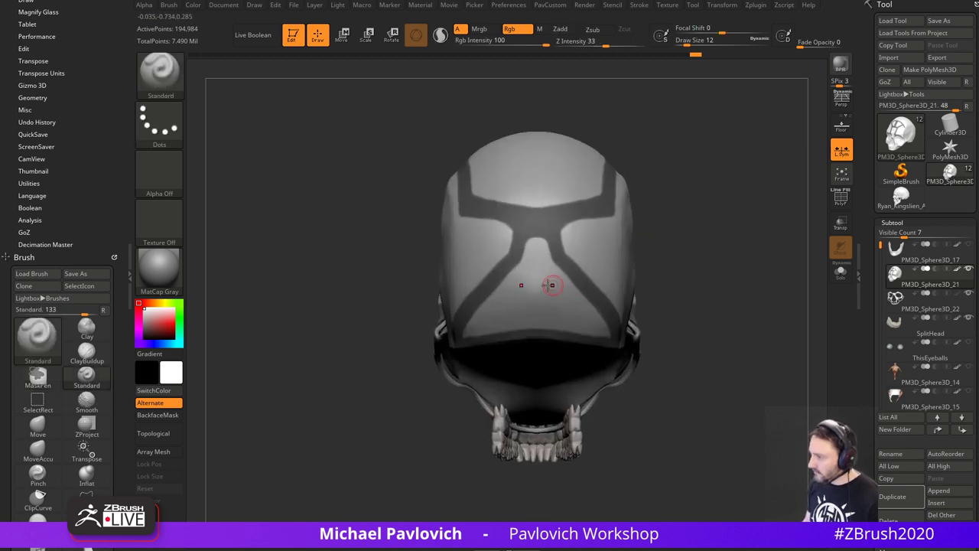
- Mask short mirrored struts between the rear diagonals and the lower rim band at Draw Size 9
key(ctrl)
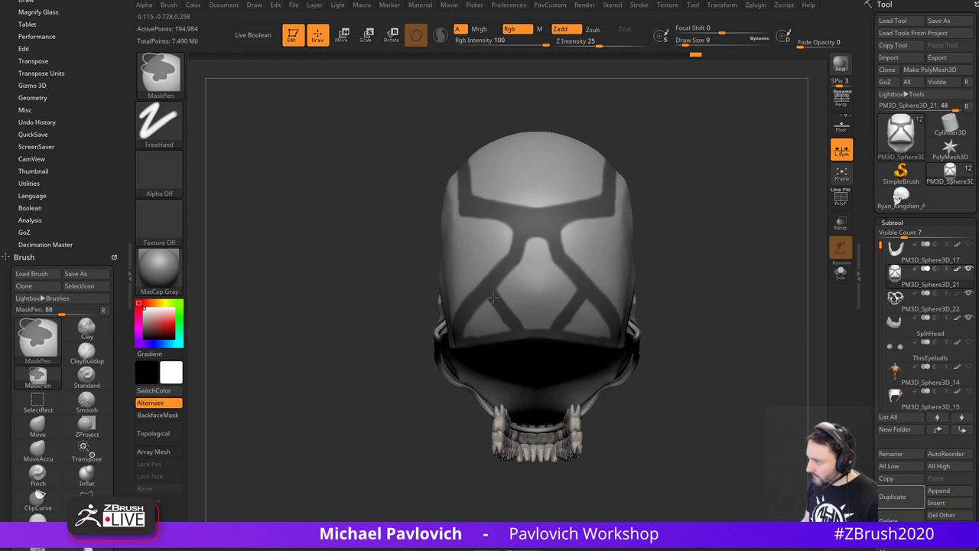
mouse_move(685, 269)
mouse_down()
mouse_move(706, 243)
mouse_move(701, 231)
mouse_up()
ctrl+drag(493, 323, 505, 329)
mouse_move(645, 313)
mouse_down()
mouse_move(732, 230)
mouse_move(674, 277)
mouse_move(715, 303)
mouse_move(648, 295)
mouse_move(736, 284)
mouse_move(704, 295)
mouse_move(605, 269)
mouse_up()
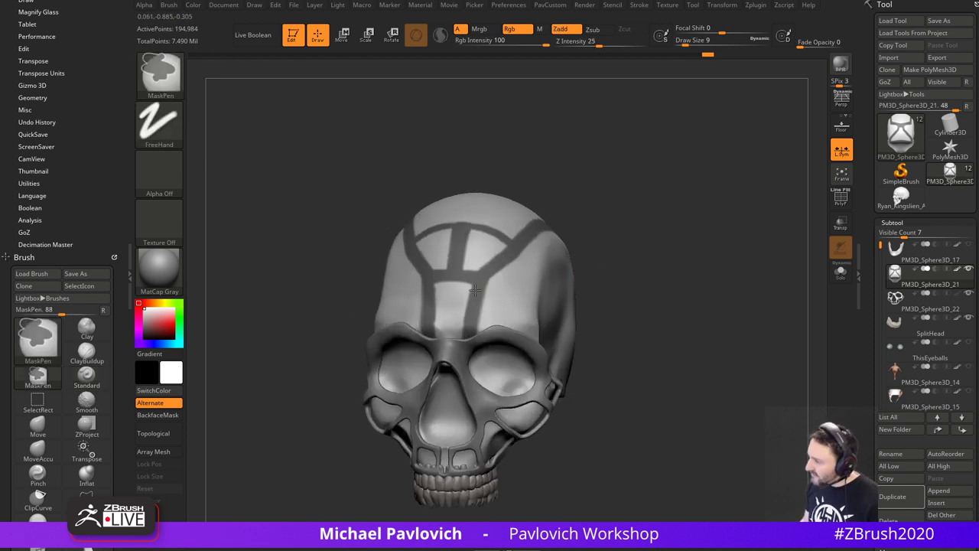
- Touch up the masked vertical strips on the forehead between the brow and the crossbar
ctrl+drag(476, 290, 476, 326)
drag(641, 244, 700, 245)
ctrl+drag(476, 289, 478, 303)
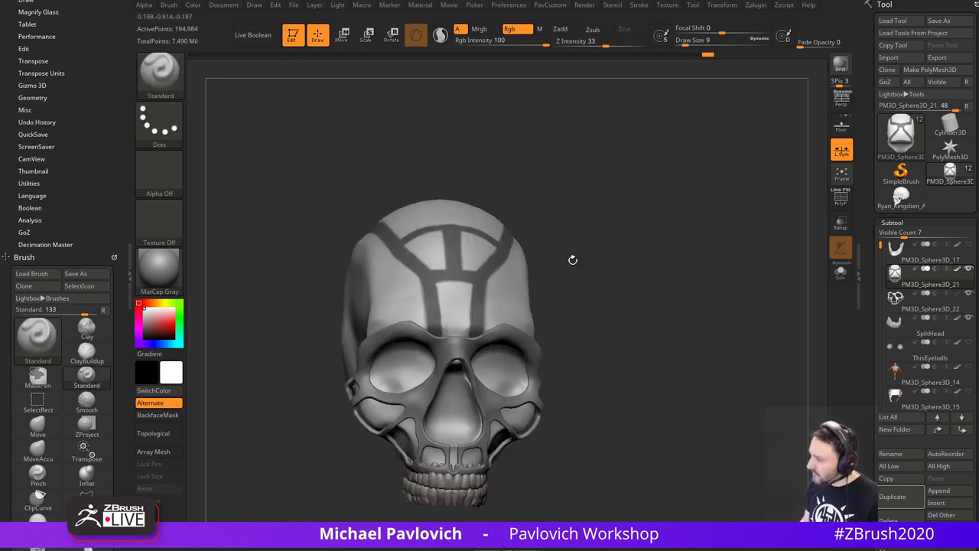
mouse_move(572, 260)
alt+mouse_down()
mouse_move(623, 265)
mouse_move(554, 270)
alt+mouse_up()
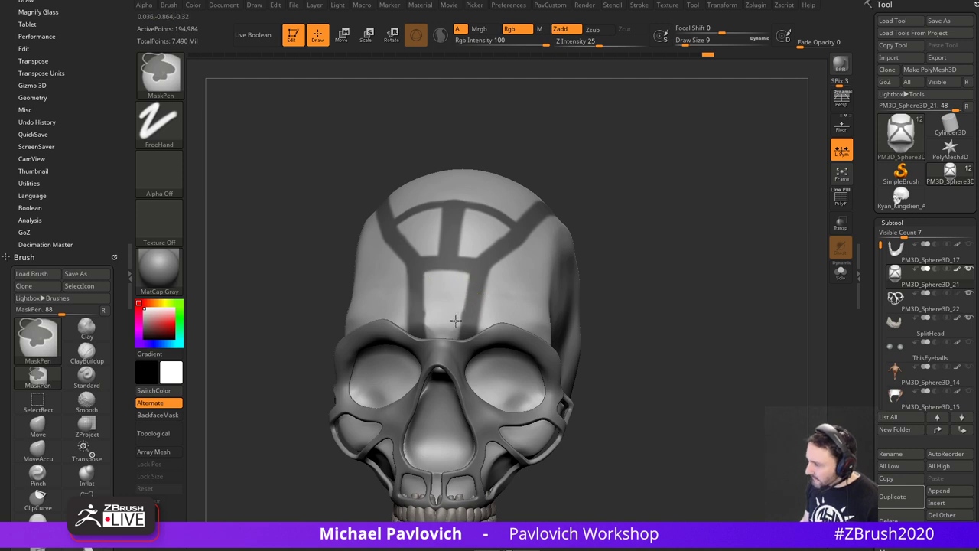
- Isolate the skull with Solo and mask a strip along the brow ridge and up the front edge of the temple
click(841, 272)
drag(726, 299, 654, 273)
click(841, 272)
click(839, 276)
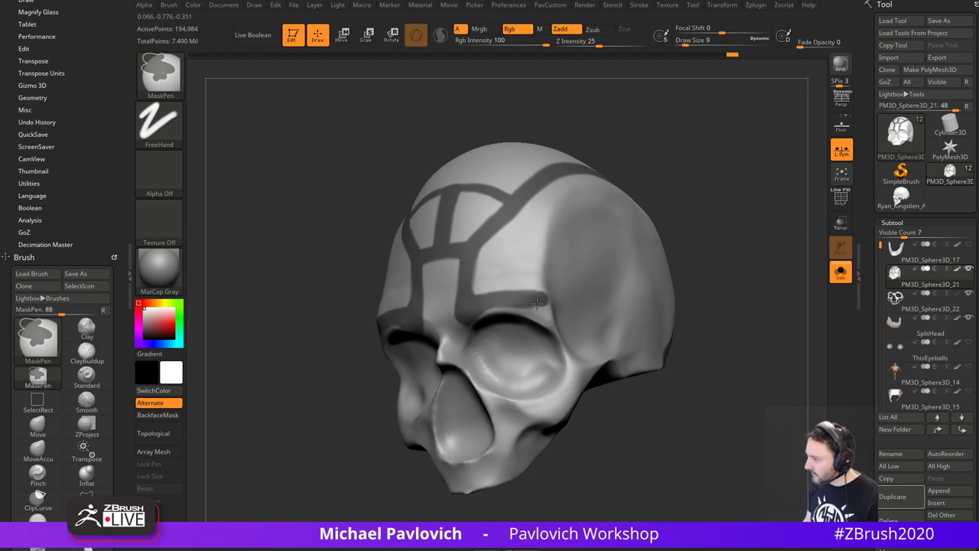
mouse_move(693, 249)
mouse_down()
mouse_move(664, 267)
mouse_move(697, 213)
mouse_move(651, 218)
mouse_up()
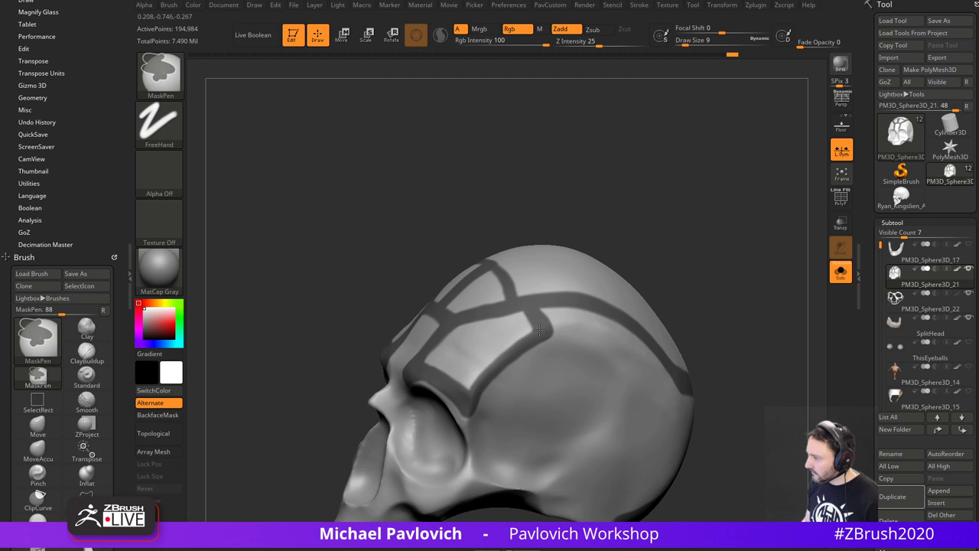
- Undo the temple strip and remask it from the upper side strip down the temple edge to the brow
right_drag(584, 285, 612, 287)
key(ctrl+z)
key(ctrl+z)
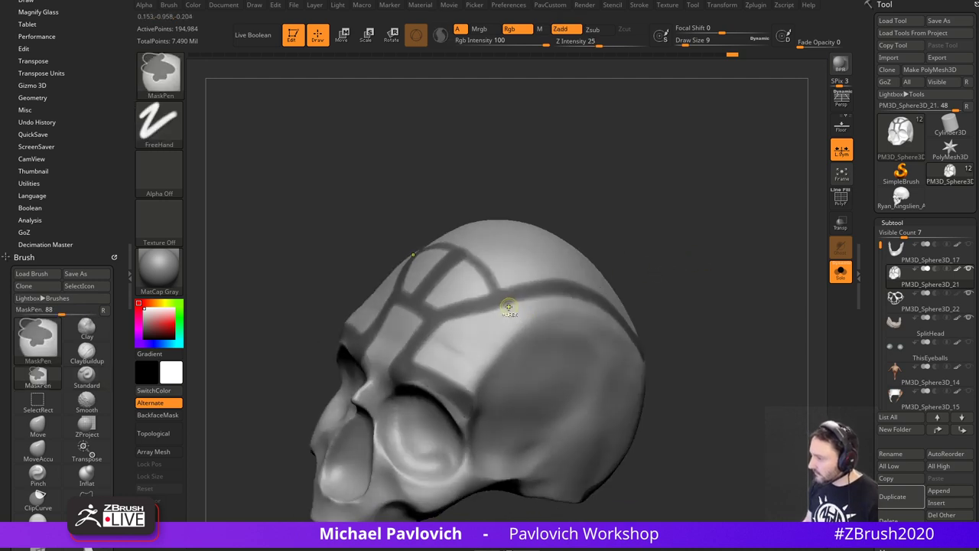
key(ctrl+shift+z)
ctrl+drag(532, 297, 538, 326)
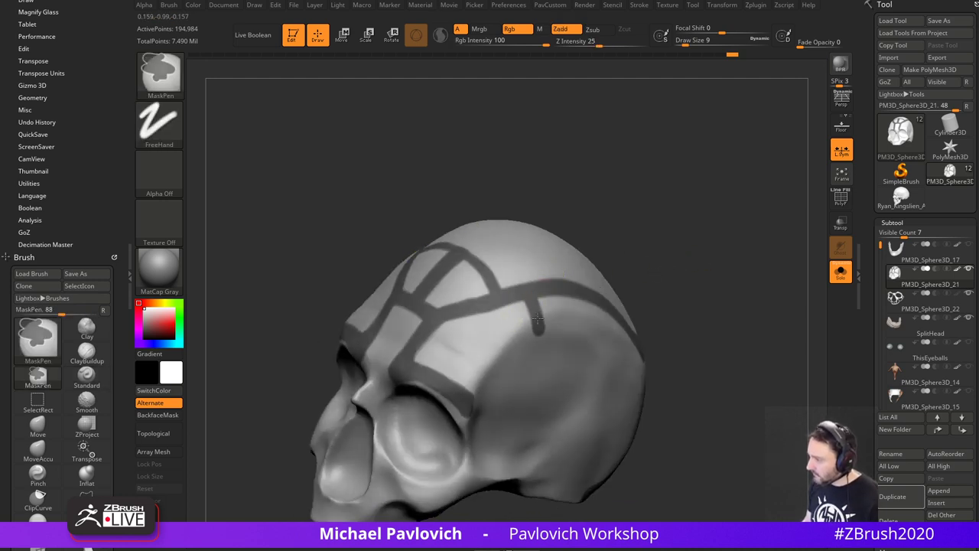
right_drag(586, 283, 588, 299)
ctrl+drag(542, 330, 473, 388)
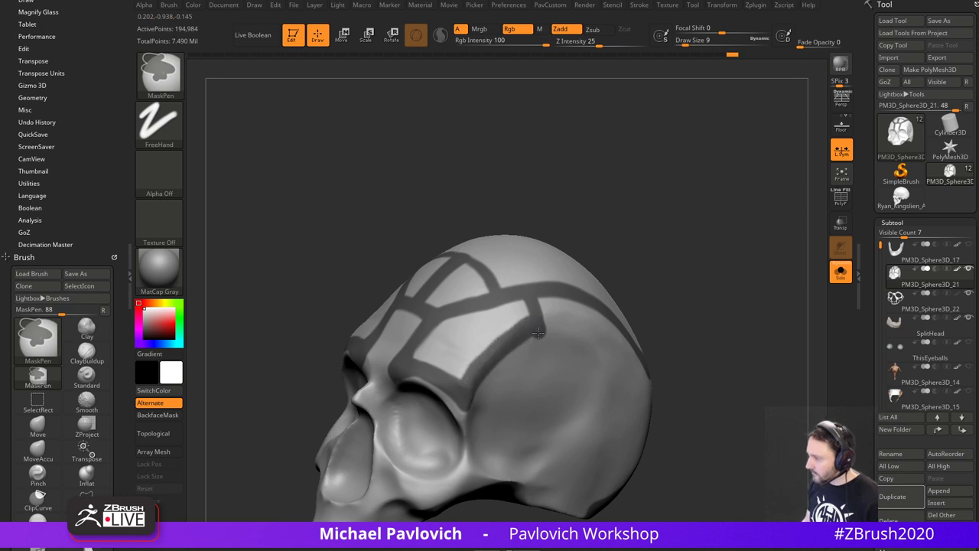
ctrl+drag(538, 333, 518, 349)
- Mask a second strip along the temple's upper edge and connect it to the side strip at the rear
mouse_move(635, 287)
right_down()
mouse_move(714, 286)
mouse_move(680, 309)
mouse_move(696, 236)
mouse_move(643, 249)
right_up()
mouse_move(466, 278)
ctrl+mouse_down()
mouse_move(536, 276)
mouse_move(590, 306)
ctrl+mouse_up()
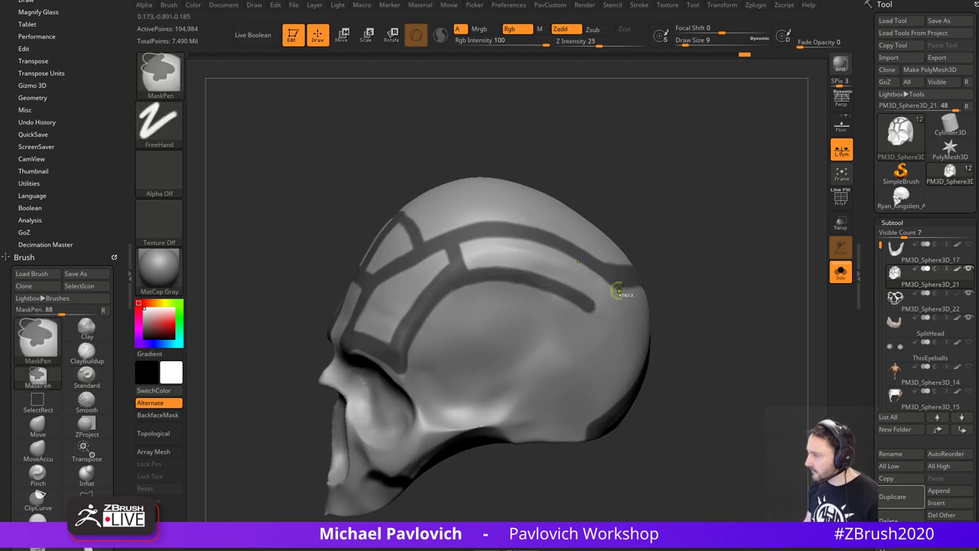
right_drag(616, 288, 622, 285)
mouse_move(589, 310)
ctrl+mouse_down()
mouse_move(619, 295)
mouse_move(568, 311)
ctrl+mouse_up()
mouse_move(593, 318)
right_down()
mouse_move(707, 278)
mouse_move(758, 218)
mouse_move(749, 277)
mouse_move(717, 247)
mouse_move(731, 264)
mouse_move(691, 267)
mouse_move(659, 300)
right_up()
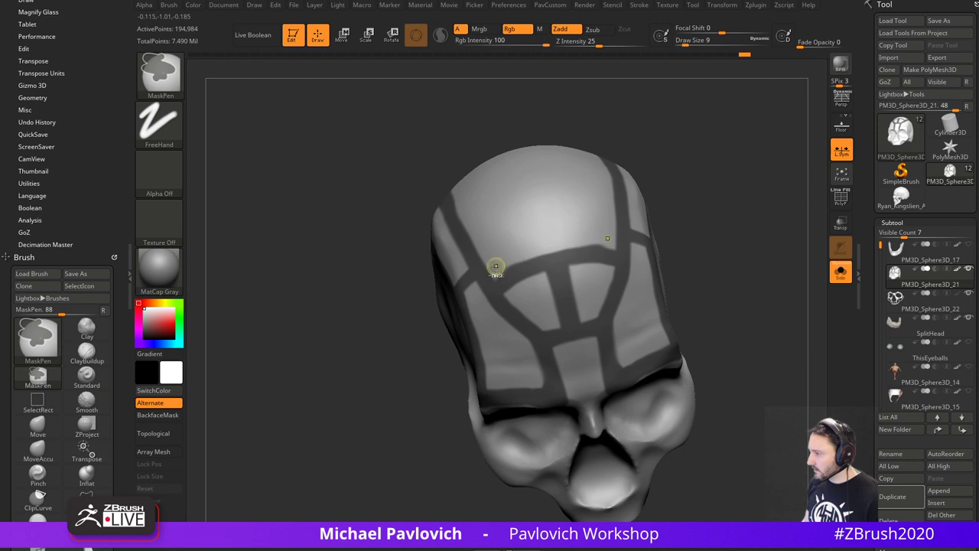
- Clean up the forehead strips' edges and junctions by masking and unmasking, reducing Draw Size to 8 and 5
ctrl+drag(497, 267, 519, 259)
right_drag(728, 259, 618, 259)
key(s)
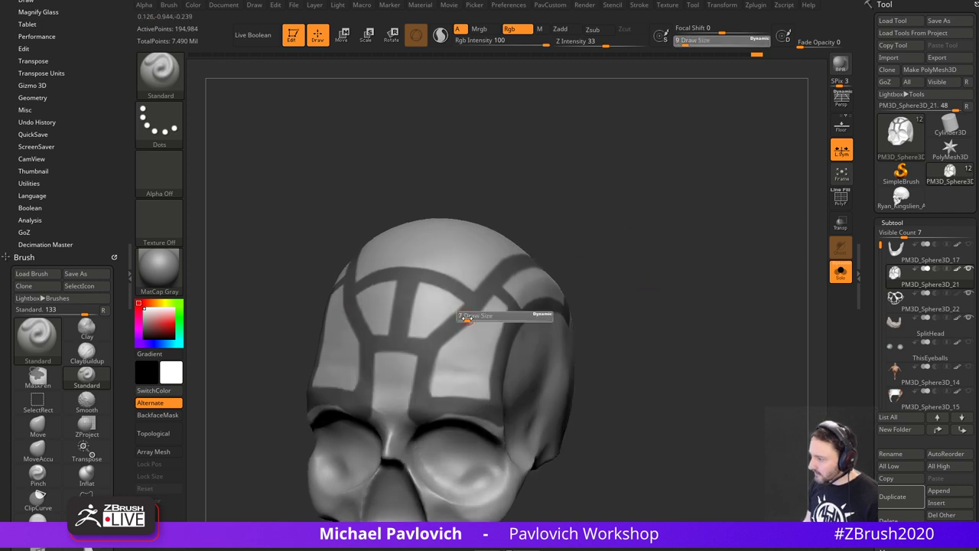
click(465, 319)
ctrl+alt+drag(489, 305, 461, 332)
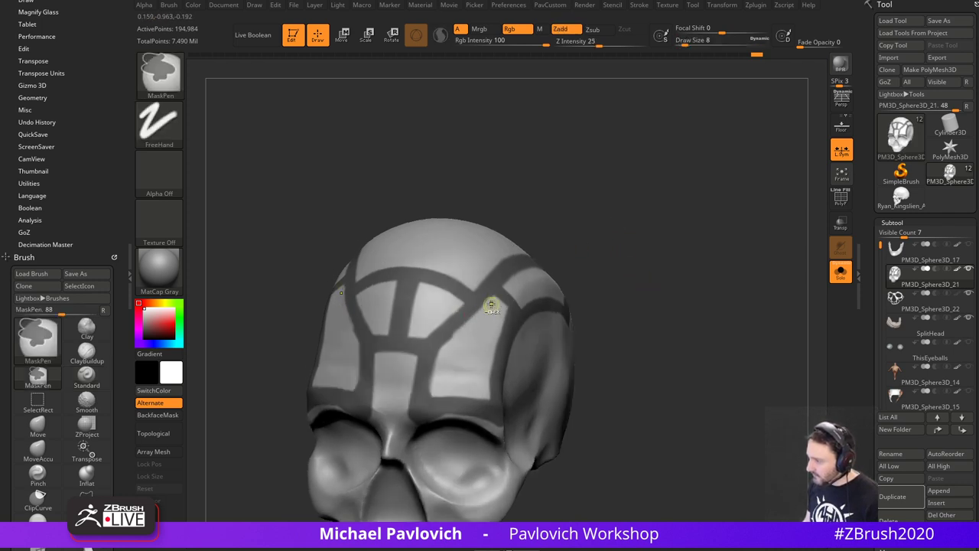
key(s)
click(433, 319)
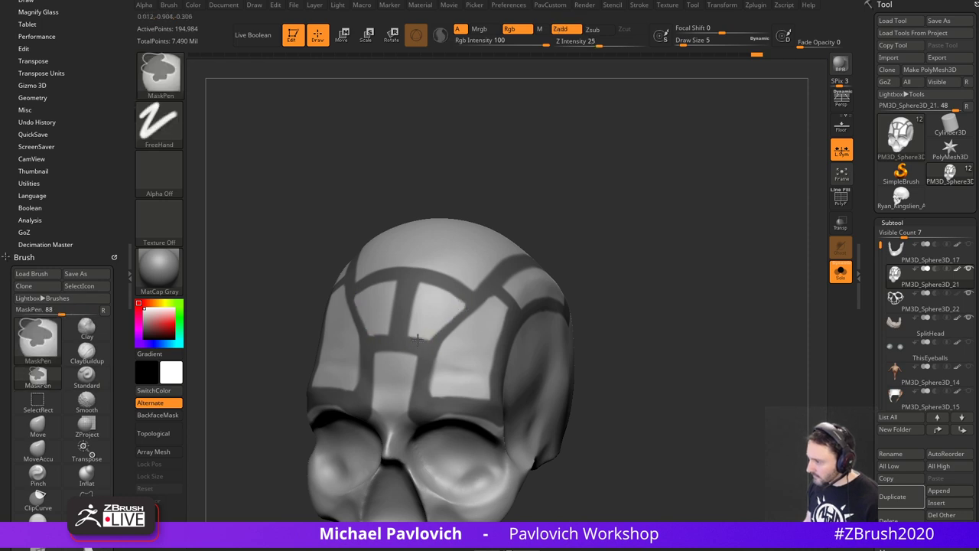
right_drag(494, 302, 469, 317)
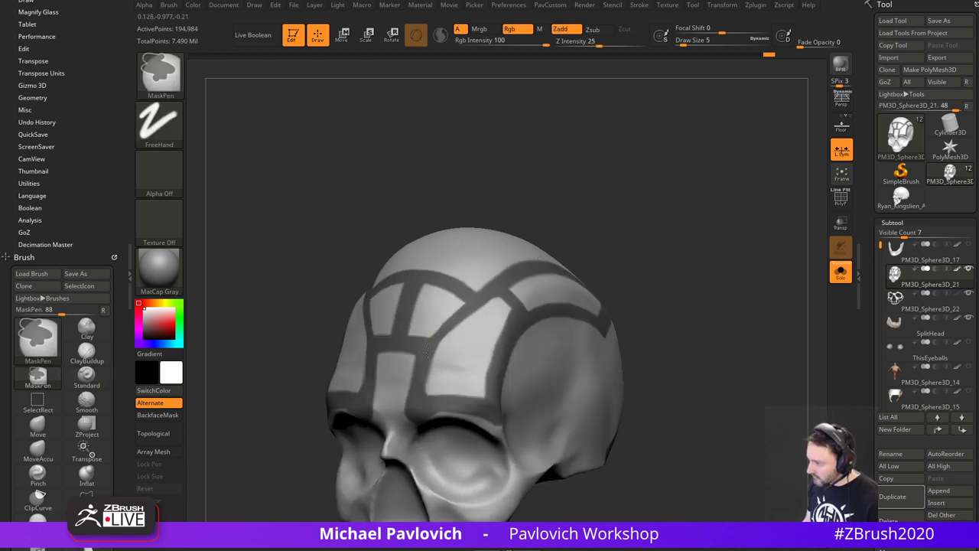
- Mask two mirrored lengthwise strips over the cranium's top at Draw Size 9, connecting them with a crossbar and diagonals toward the rear
drag(581, 211, 524, 228)
alt+drag(663, 260, 684, 222)
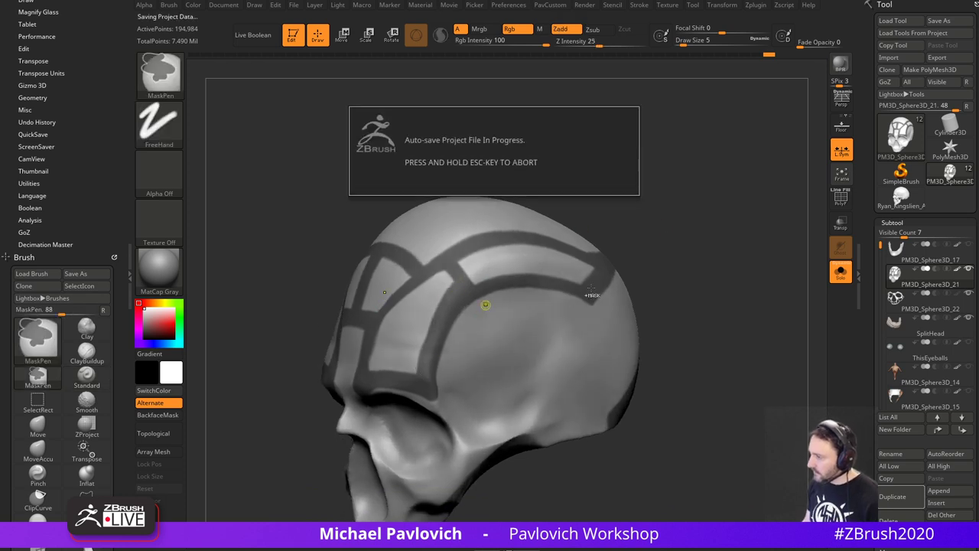
mouse_move(449, 232)
right_down()
mouse_move(667, 238)
mouse_move(690, 275)
mouse_move(652, 258)
mouse_move(651, 273)
right_up()
key(s)
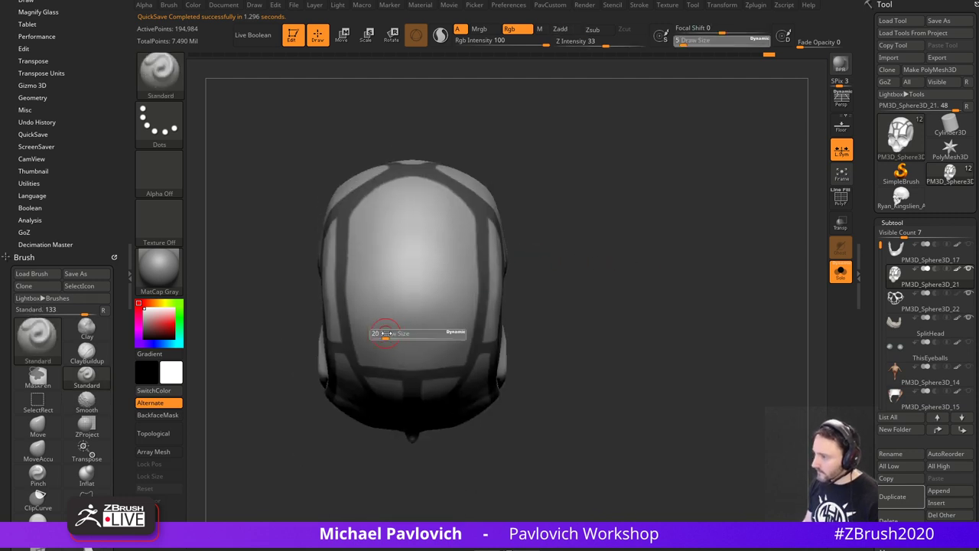
click(382, 334)
ctrl+drag(384, 368, 381, 288)
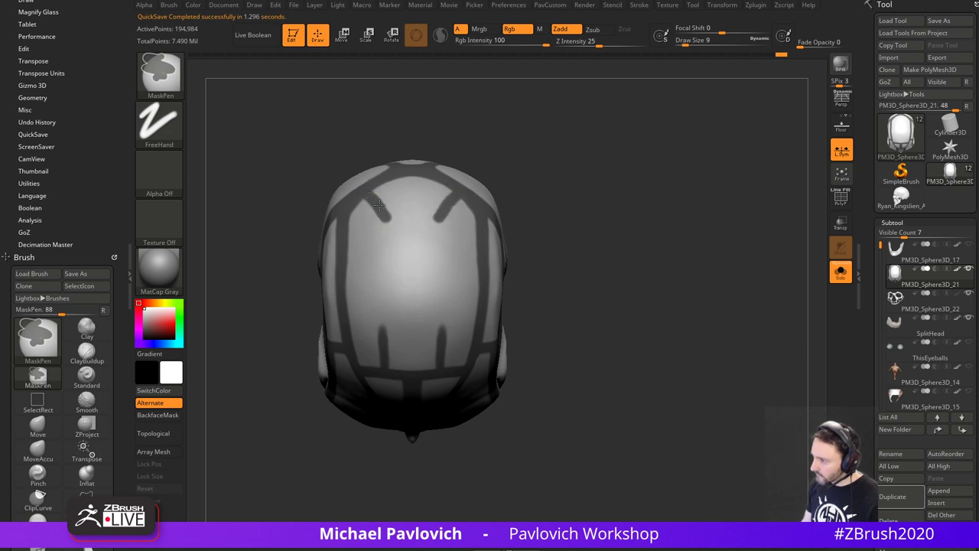
ctrl+drag(407, 221, 425, 222)
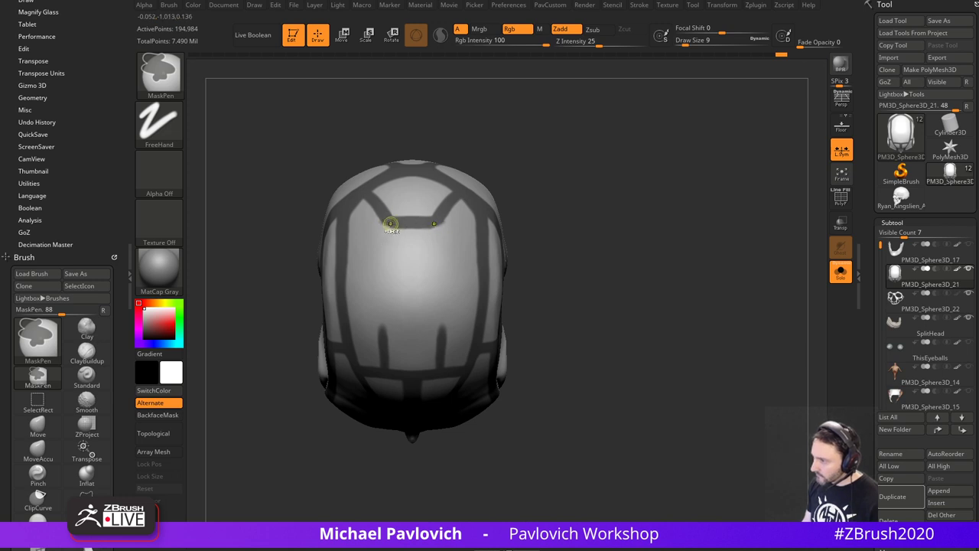
mouse_move(390, 223)
ctrl+mouse_down()
mouse_move(378, 247)
mouse_move(381, 339)
ctrl+mouse_up()
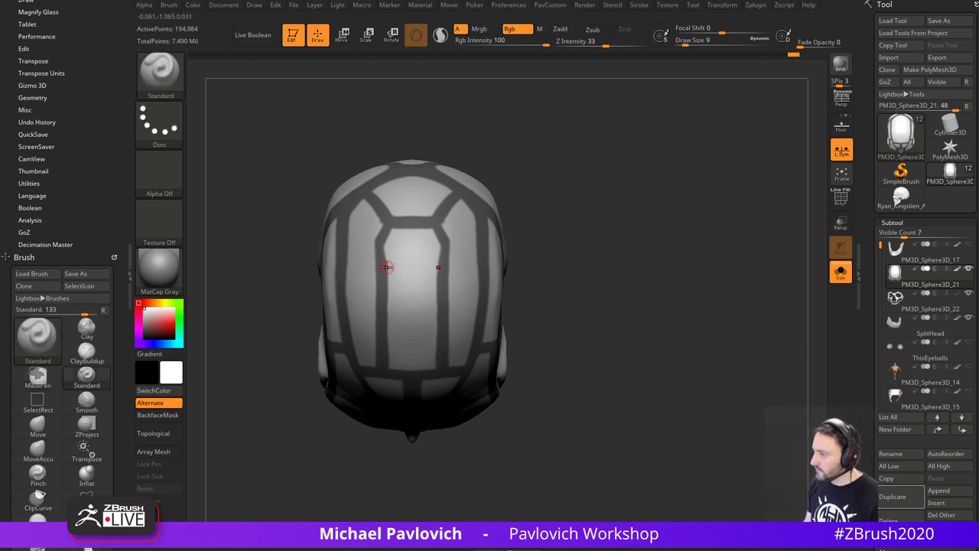
- Mask two crossbars between the lengthwise strips on top of the cranium, undoing and redoing the first one
key(bracketleft)
mouse_move(381, 268)
ctrl+mouse_down()
mouse_move(439, 278)
mouse_move(409, 280)
ctrl+mouse_up()
key(ctrl+z)
key(bracketright)
key(s)
click(417, 279)
key(ctrl+z)
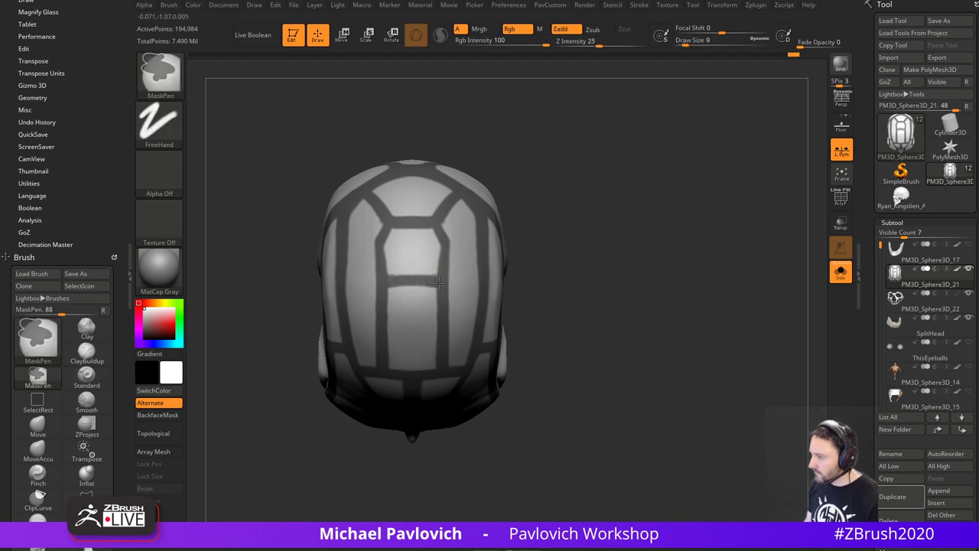
ctrl+drag(390, 339, 432, 339)
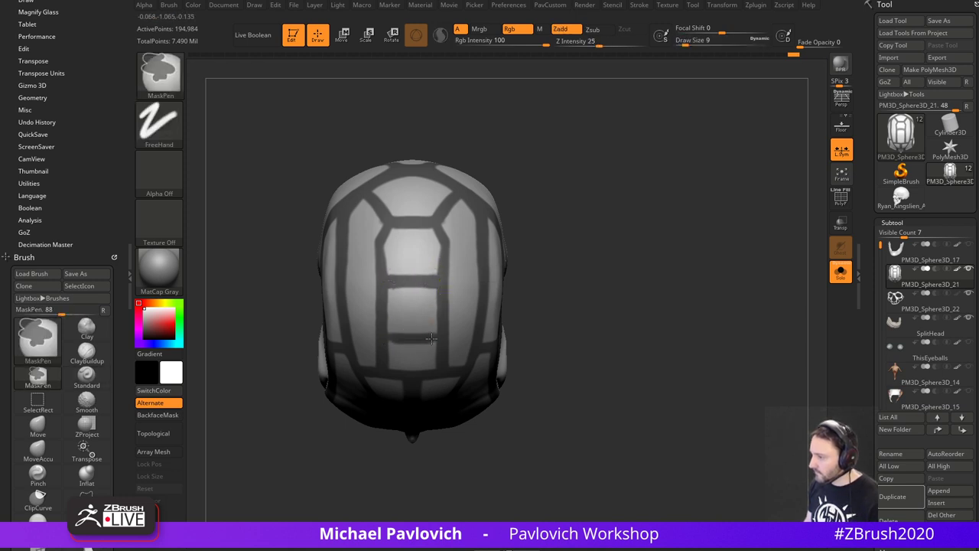
- Narrow the vertical strip at the forehead's centre by unmasking its sides, reducing Draw Size to 7 and 4
mouse_move(612, 337)
mouse_down()
mouse_move(643, 261)
mouse_move(634, 227)
mouse_move(704, 260)
mouse_move(631, 189)
mouse_move(614, 227)
mouse_move(612, 212)
mouse_up()
key(ctrl)
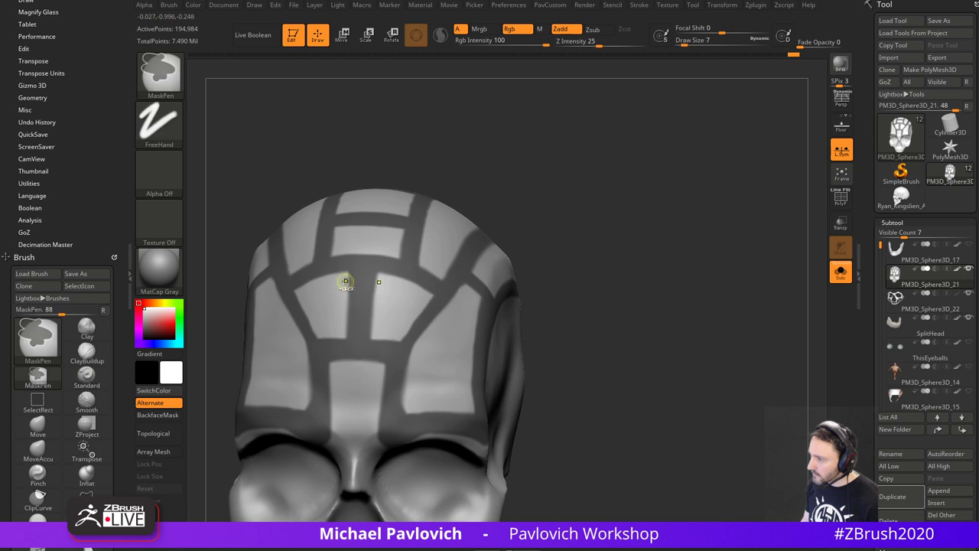
ctrl+alt+drag(347, 300, 348, 335)
key(ctrl)
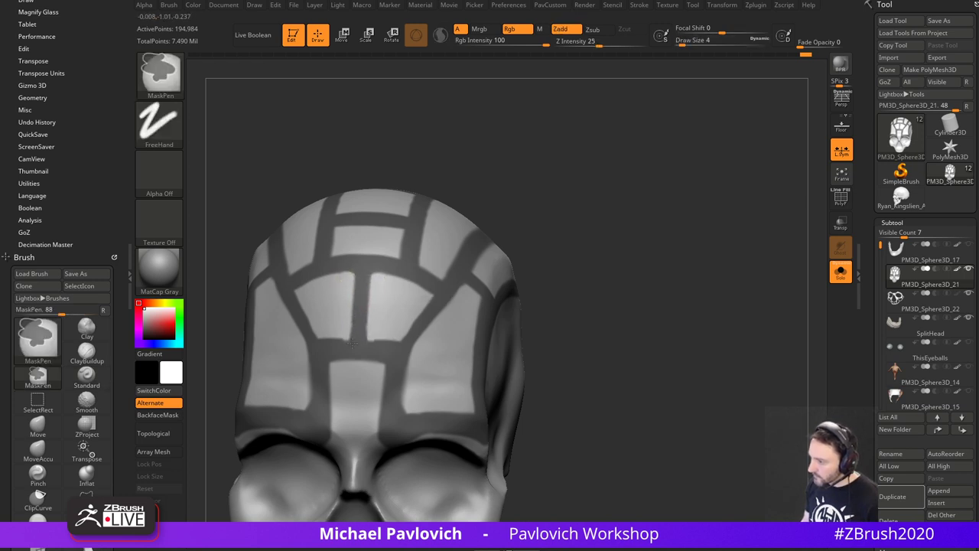
mouse_move(613, 303)
alt+mouse_down()
mouse_move(590, 256)
mouse_move(606, 252)
mouse_move(585, 254)
alt+mouse_up()
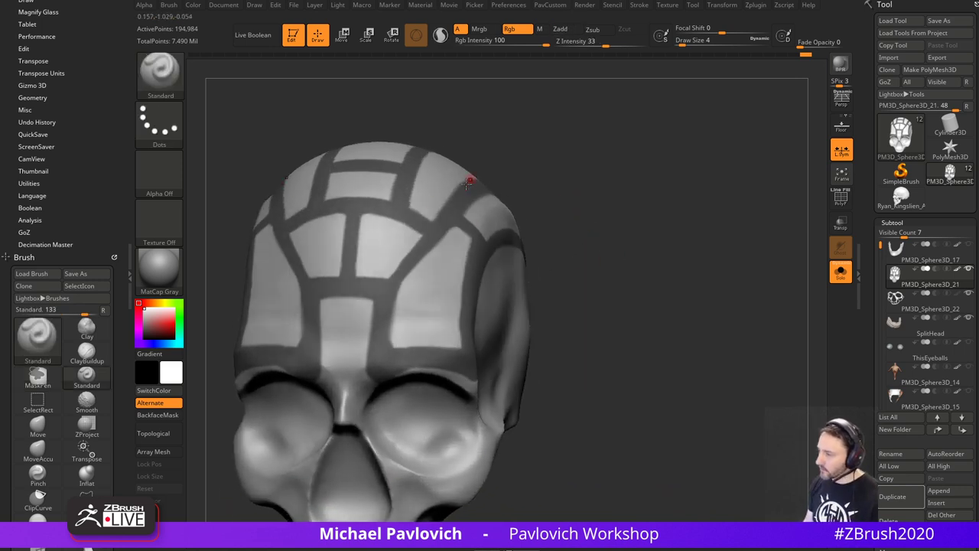
drag(550, 214, 462, 224)
key(ctrl+alt)
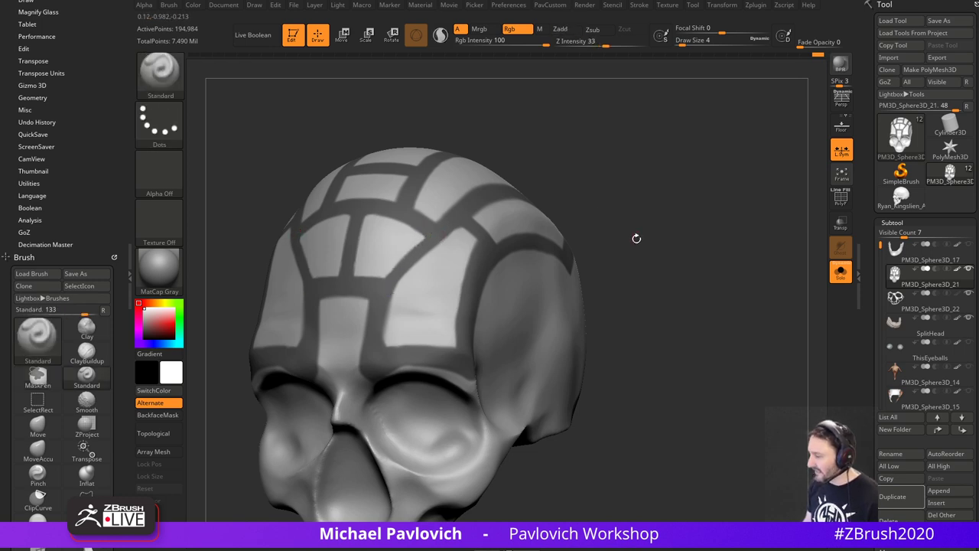
- Blur the strip mask and sharpen it again to even out the edges across the cranium
drag(636, 238, 695, 243)
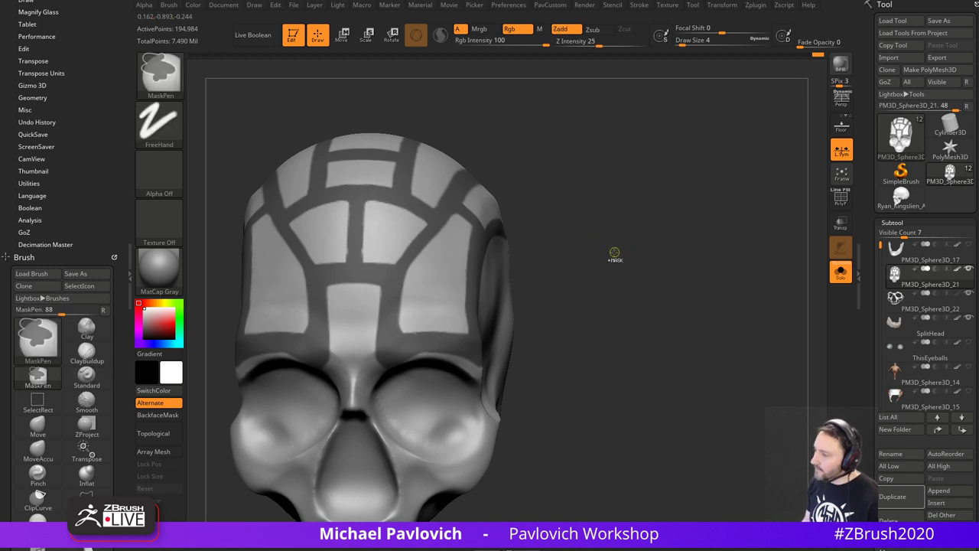
drag(615, 261, 570, 265)
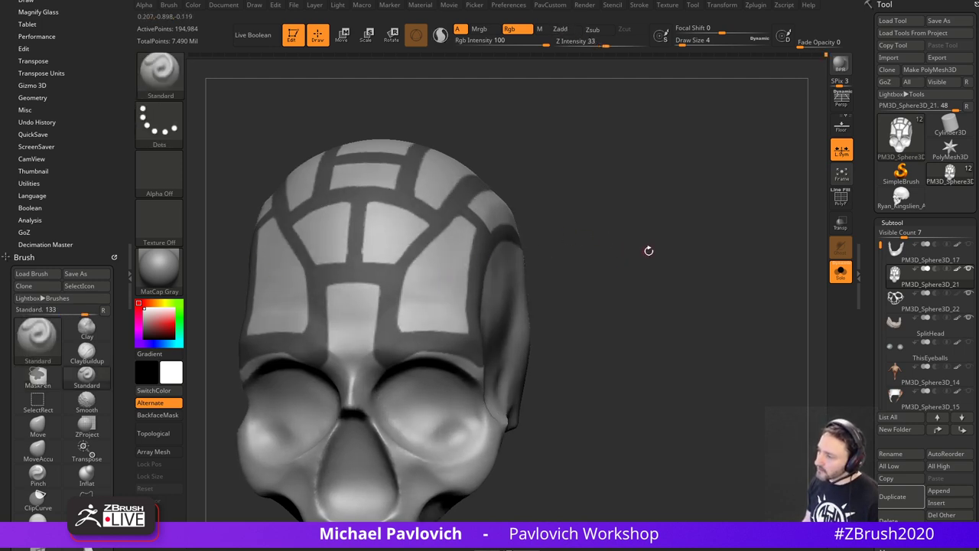
key(ctrl)
ctrl+click(387, 293)
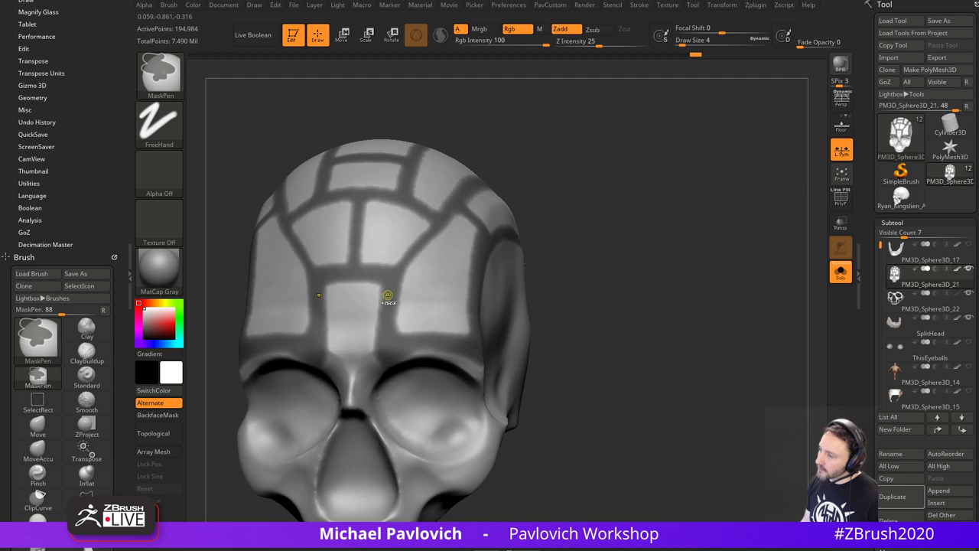
ctrl+alt+click(437, 283)
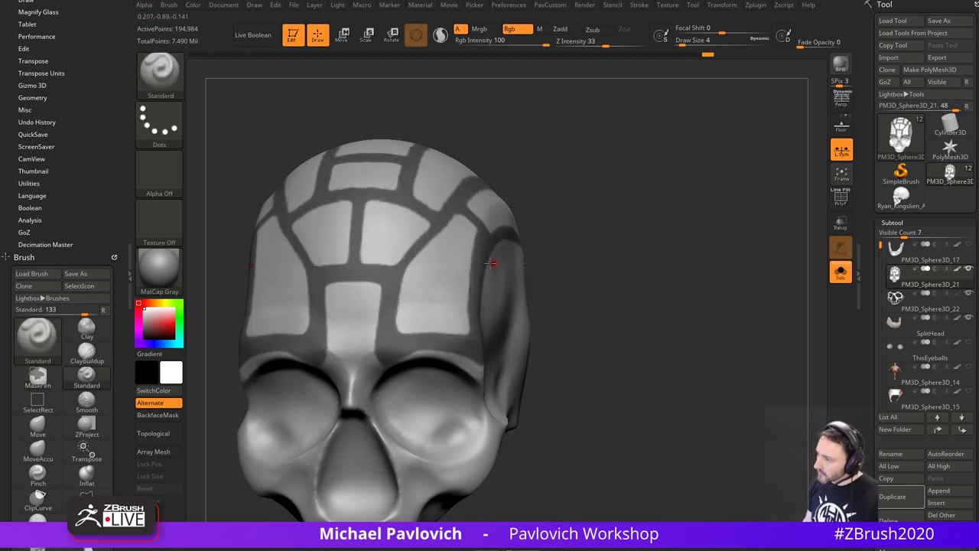
mouse_move(588, 253)
mouse_down()
mouse_move(613, 246)
mouse_move(638, 282)
mouse_move(627, 264)
mouse_up()
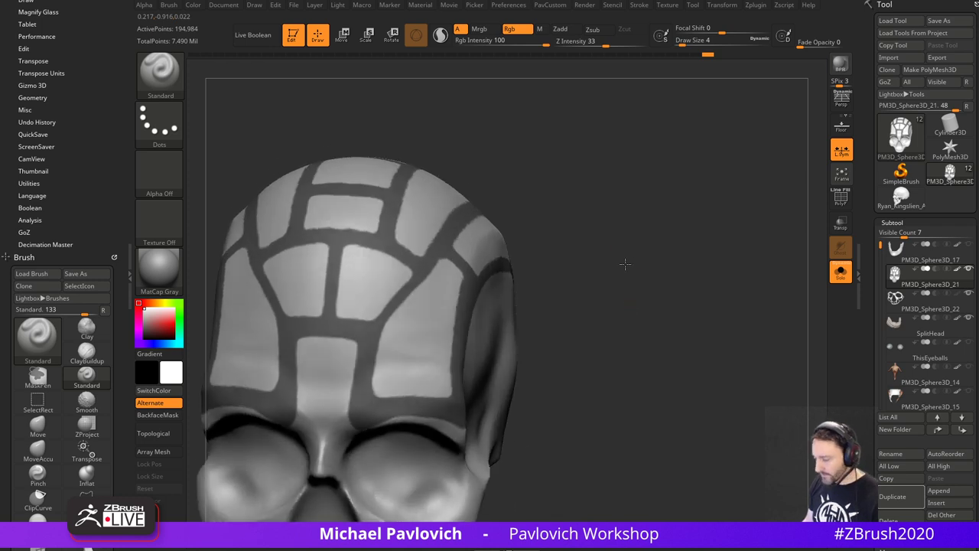
- Touch up the diagonal forehead strip's mask edge at Draw Size 4 and turn off Solo to show the whole skull
key(s)
mouse_move(422, 284)
mouse_down()
mouse_move(419, 270)
mouse_move(404, 303)
mouse_up()
key(s)
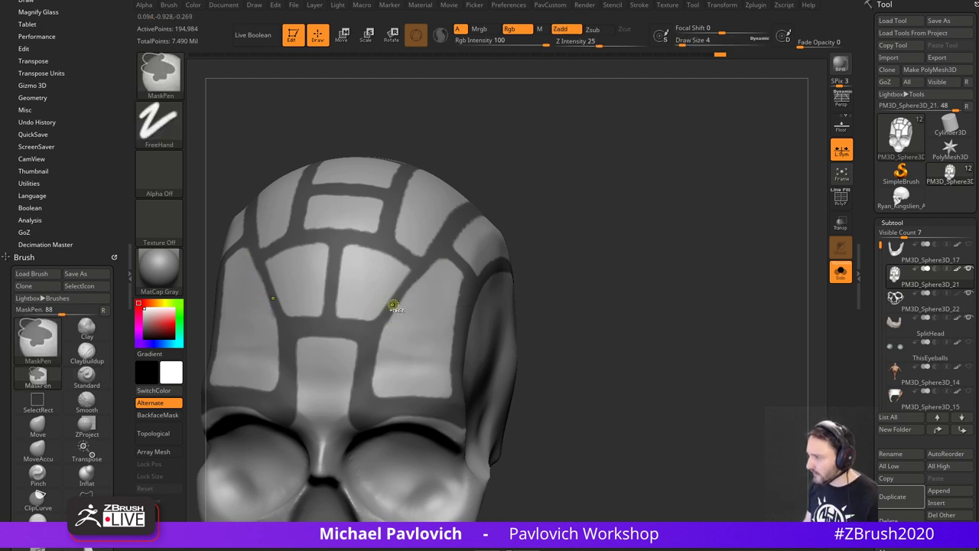
drag(583, 170, 529, 225)
shift+drag(685, 276, 796, 267)
click(840, 272)
drag(719, 282, 765, 294)
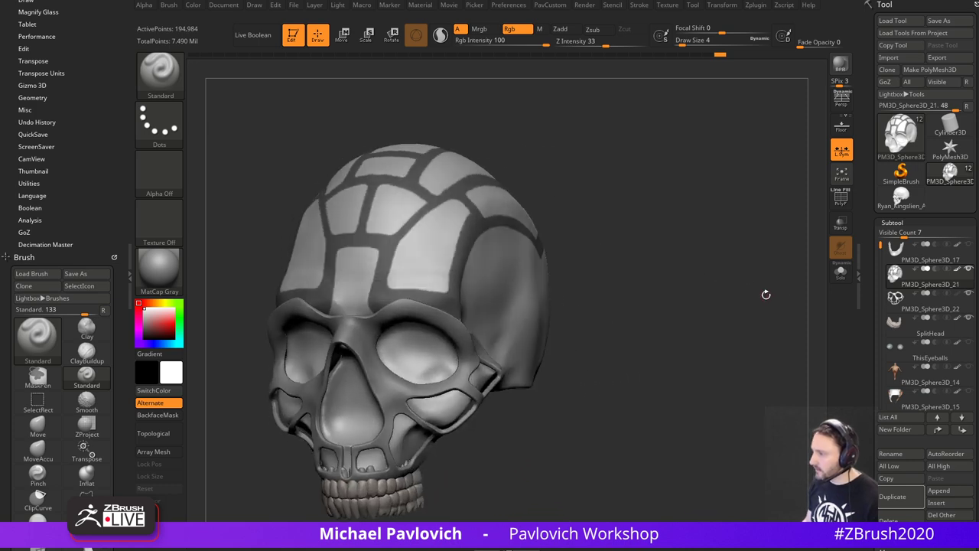
- Apply Edgeloop Masked Border to the skull, clear the mask, and check the new polygroup by isolating it and restoring visibility
drag(867, 352, 870, 76)
click(909, 245)
ctrl+drag(724, 228, 612, 262)
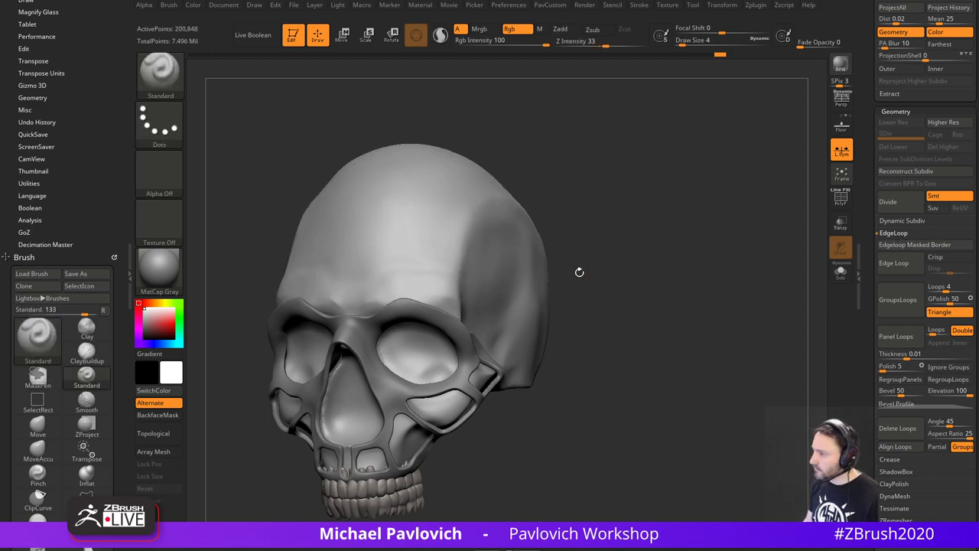
ctrl+shift+click(464, 266)
mouse_move(678, 237)
mouse_down()
mouse_move(617, 238)
mouse_move(690, 237)
mouse_up()
ctrl+shift+click(681, 242)
- Duplicate the skull subtool, isolate the strip polygroup on the copy, and delete the hidden geometry
drag(862, 228, 878, 337)
click(877, 310)
drag(794, 311, 748, 312)
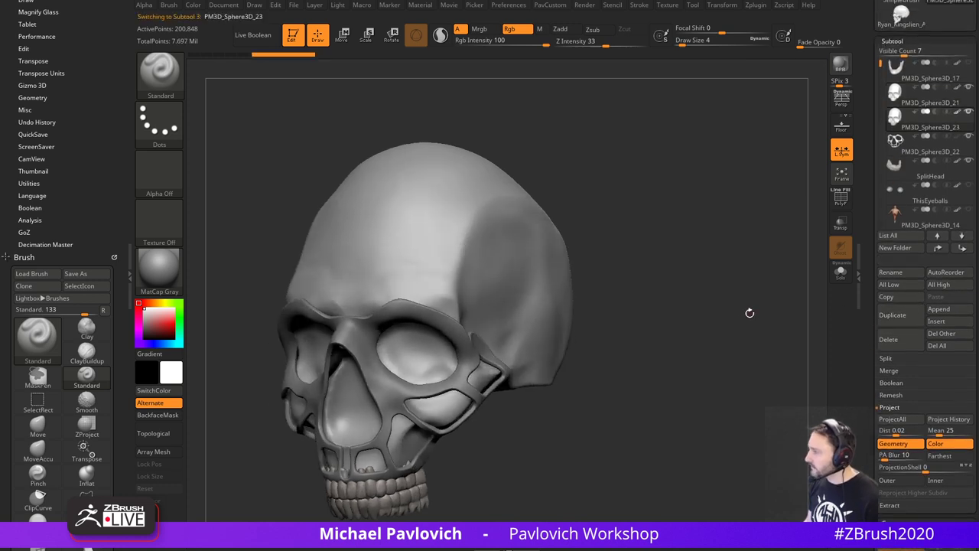
ctrl+shift+click(453, 246)
key(shift+f)
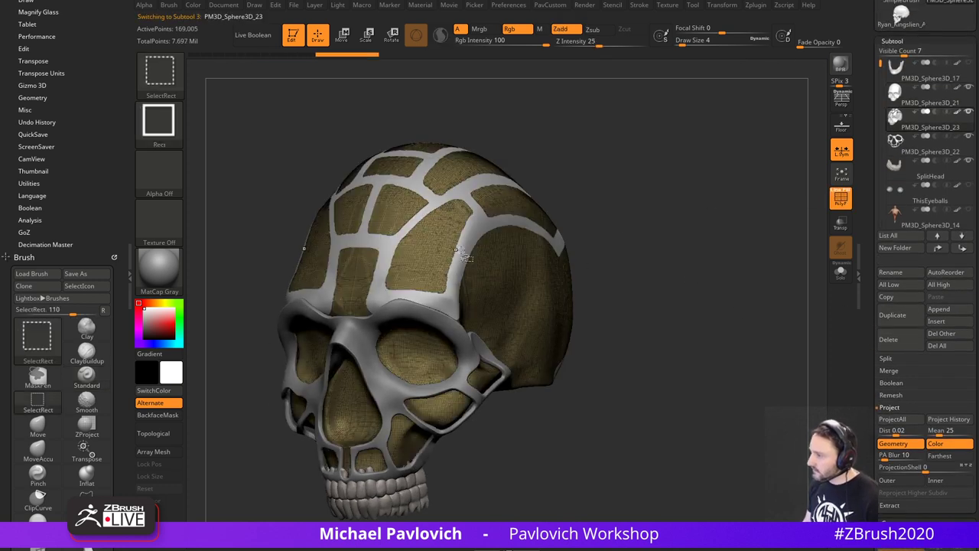
ctrl+shift+click(669, 232)
ctrl+shift+click(490, 232)
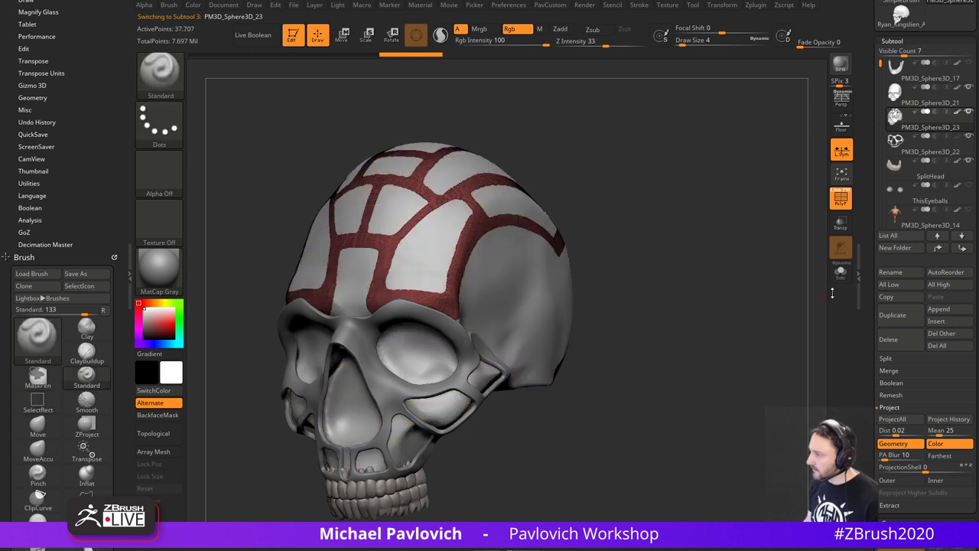
key(2)
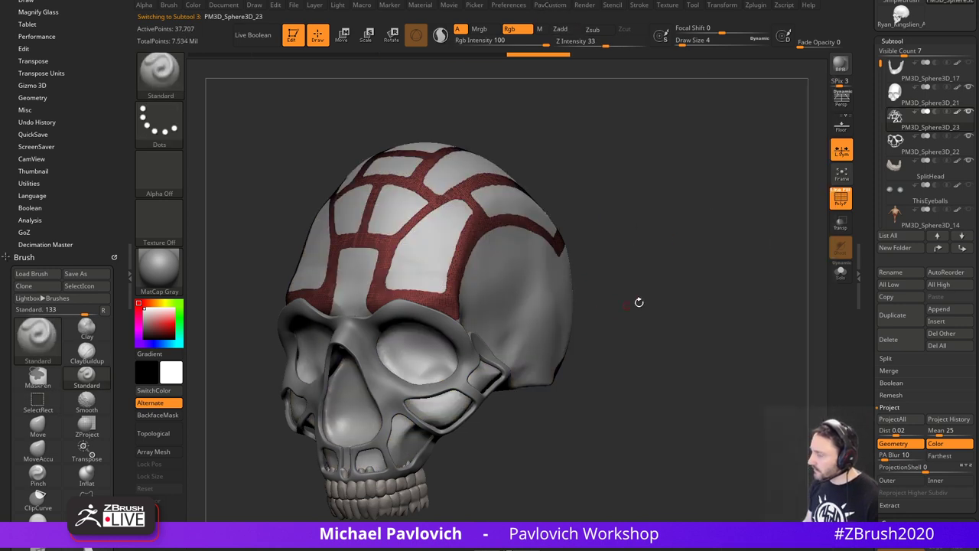
- Select the original skull subtool, shrink it slightly beneath the strips with Inflate, and merge its polygroups into one
mouse_move(639, 302)
mouse_down()
mouse_move(682, 271)
mouse_move(618, 273)
mouse_up()
key(s)
mouse_move(700, 255)
mouse_down()
mouse_move(745, 242)
mouse_move(686, 261)
mouse_up()
alt+click(649, 264)
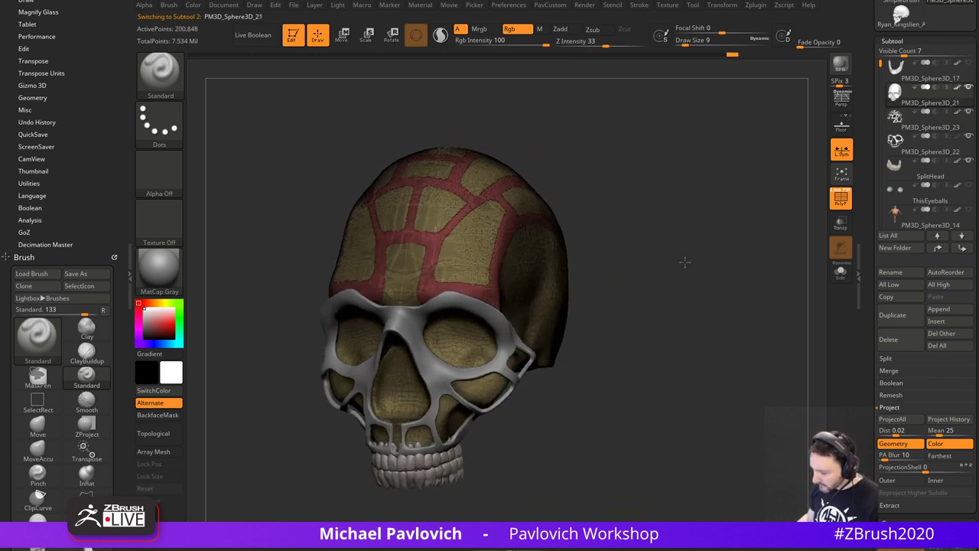
key(space)
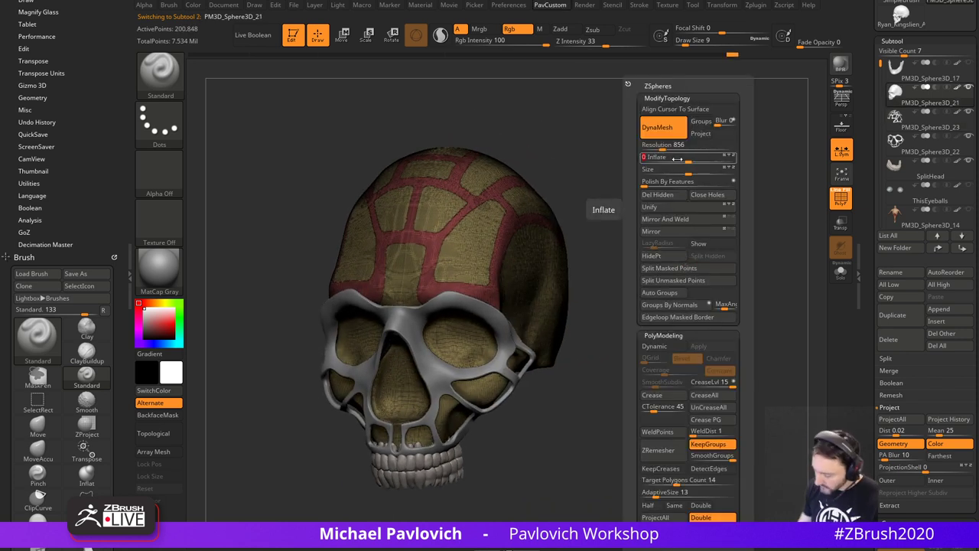
text(1)
key(Return)
drag(651, 215, 633, 203)
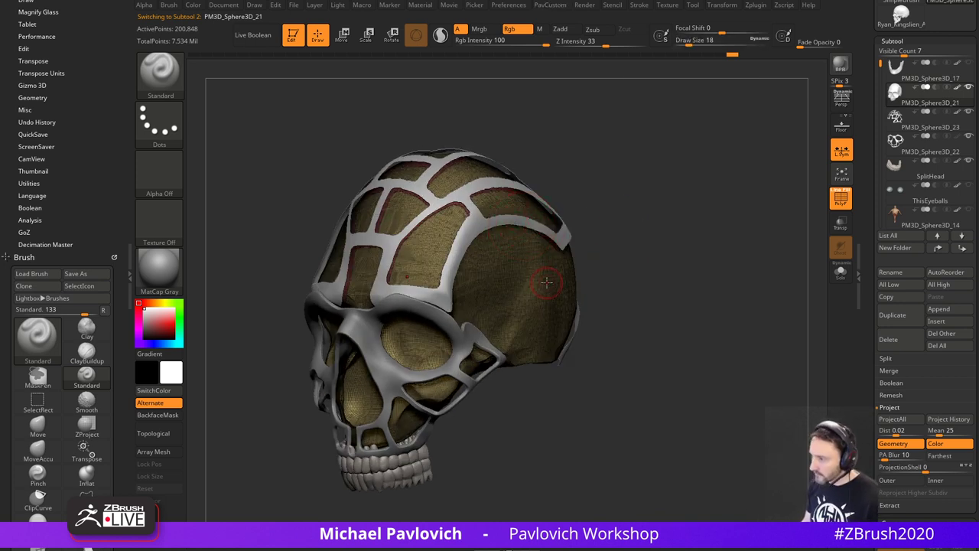
key(ctrl+w)
- Select the duplicated cranium strips subtool and set Draw Size to 12
alt+click(517, 225)
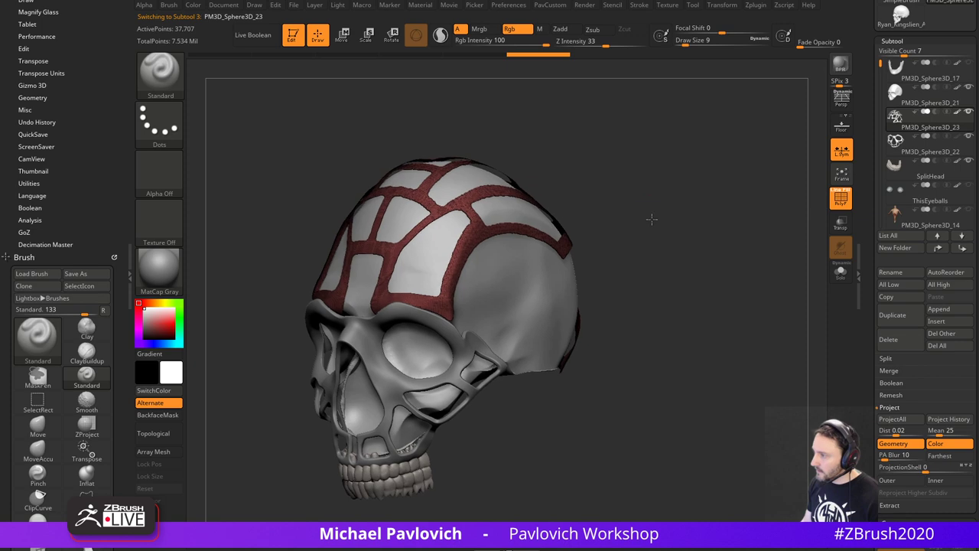
drag(651, 219, 696, 223)
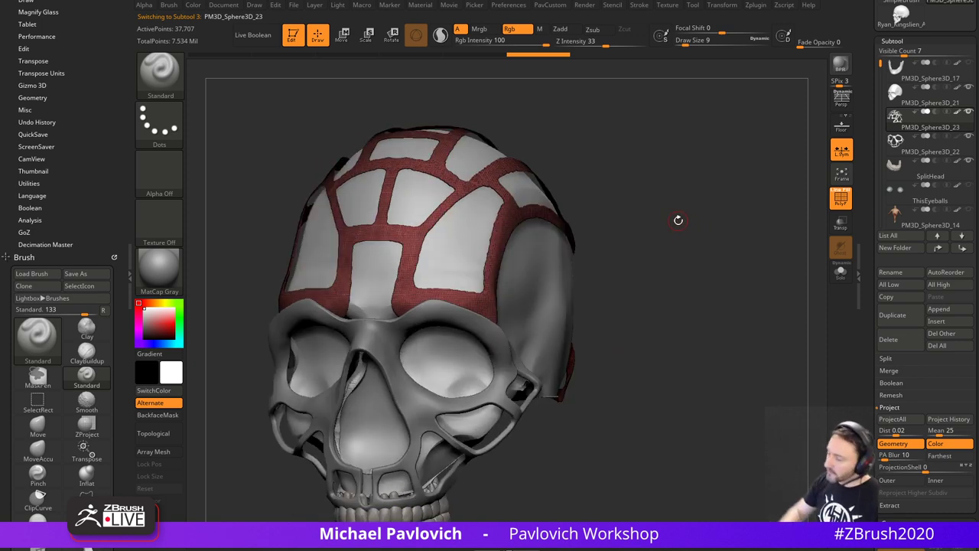
mouse_move(677, 267)
mouse_down()
mouse_move(651, 253)
mouse_move(698, 268)
mouse_move(676, 278)
mouse_move(671, 269)
mouse_move(685, 270)
mouse_move(662, 268)
mouse_move(698, 253)
mouse_move(586, 228)
mouse_up()
key(s)
click(682, 267)
key(s)
click(684, 274)
- ZRemesh the cranium strips repeatedly with AdaptiveSize 0, Half enabled and KeepGroups disabled
key(grave)
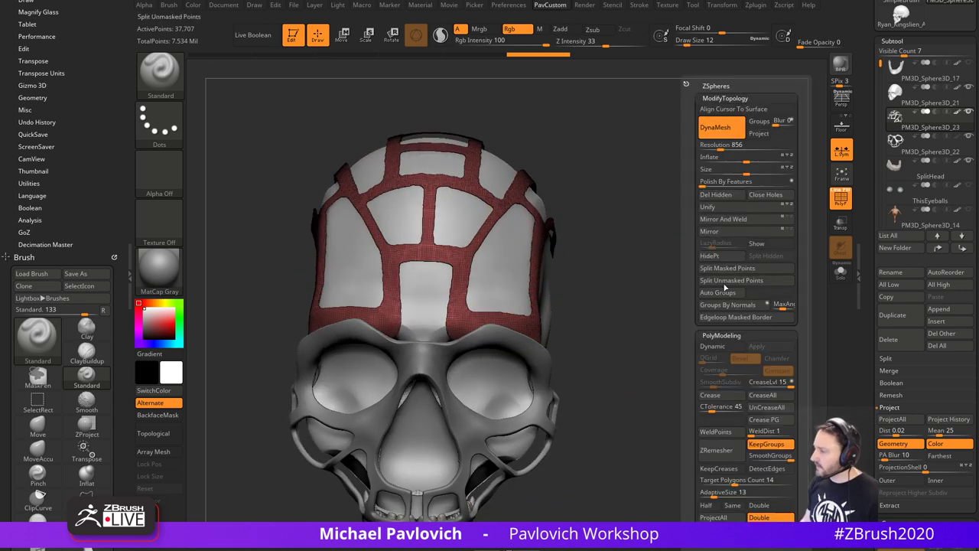
drag(712, 492, 693, 492)
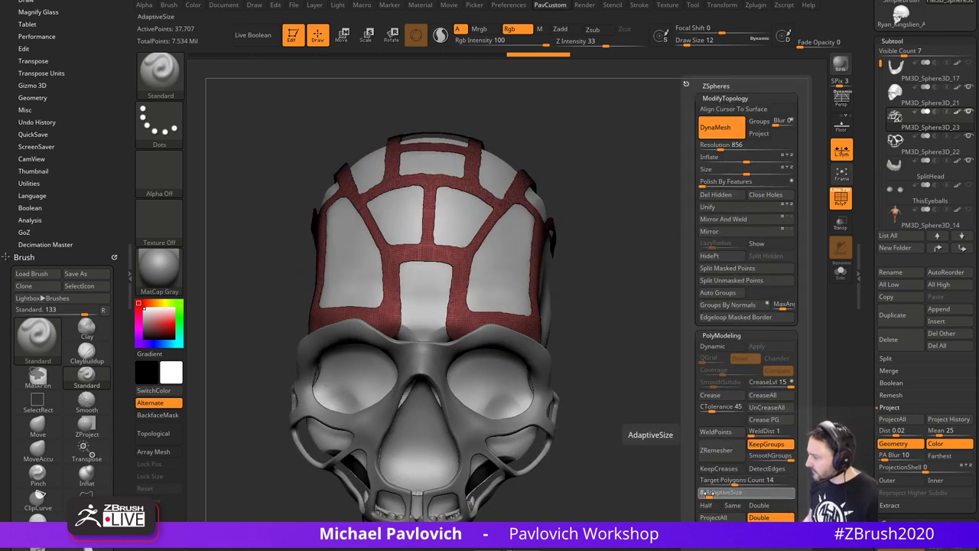
click(708, 505)
click(763, 445)
click(729, 460)
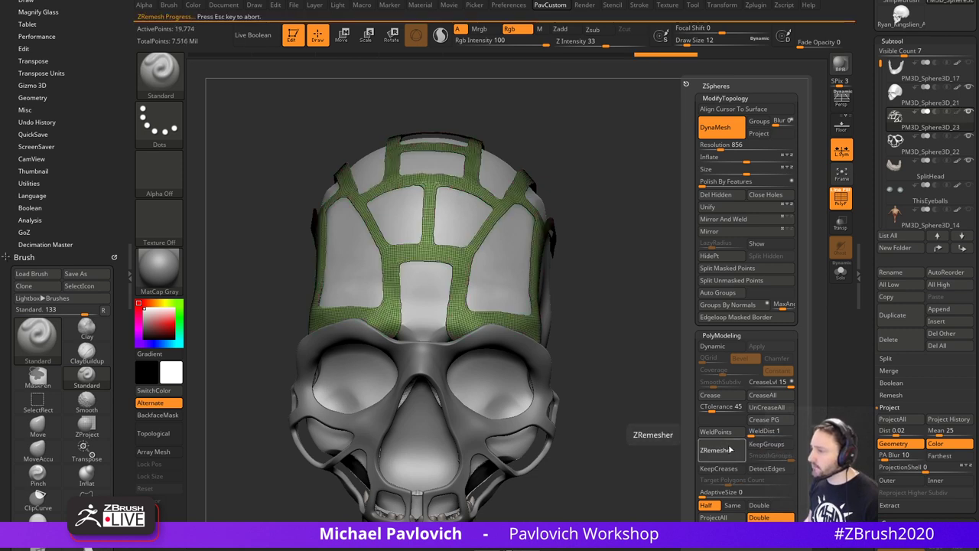
click(725, 449)
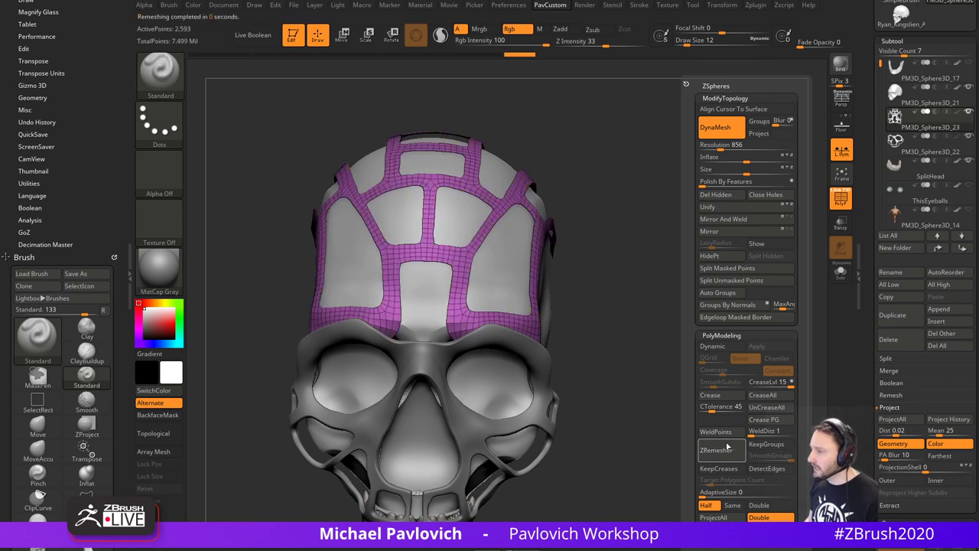
- Undo the last remesh and run ZRemesher on the strips again at Half from the full Geometry settings
key(ctrl+z)
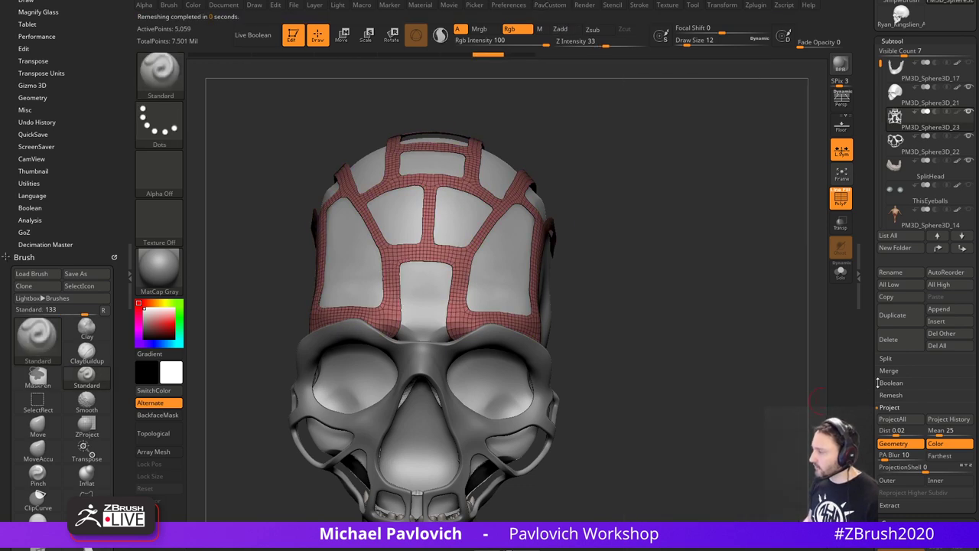
drag(878, 384, 866, 213)
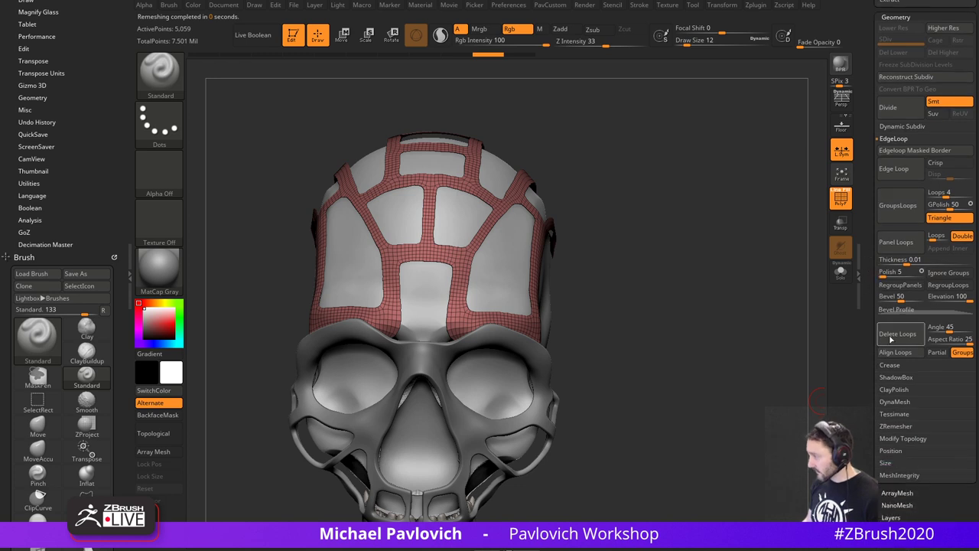
click(888, 426)
drag(879, 422, 877, 351)
click(895, 373)
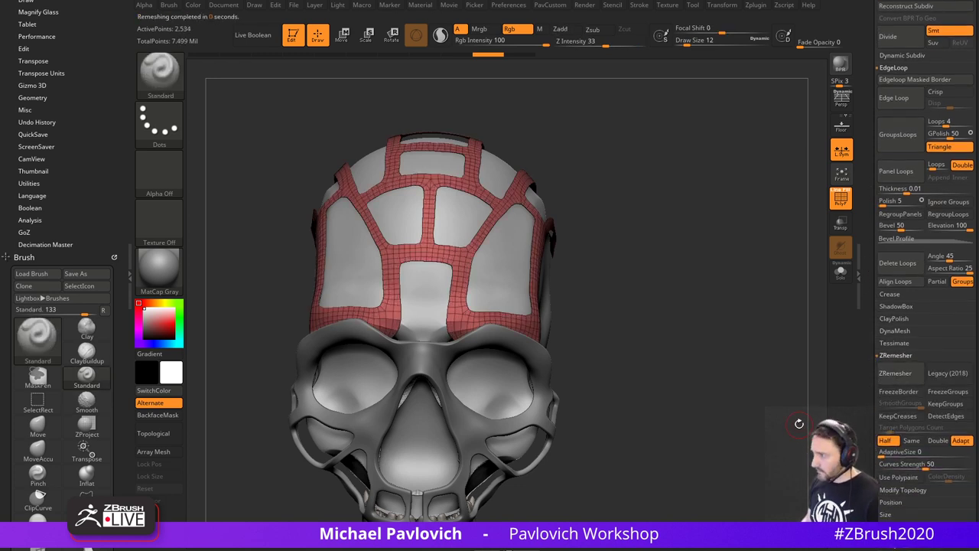
- ZRemesh the cranium strips once more at Half with AdaptiveSize 0
key(2)
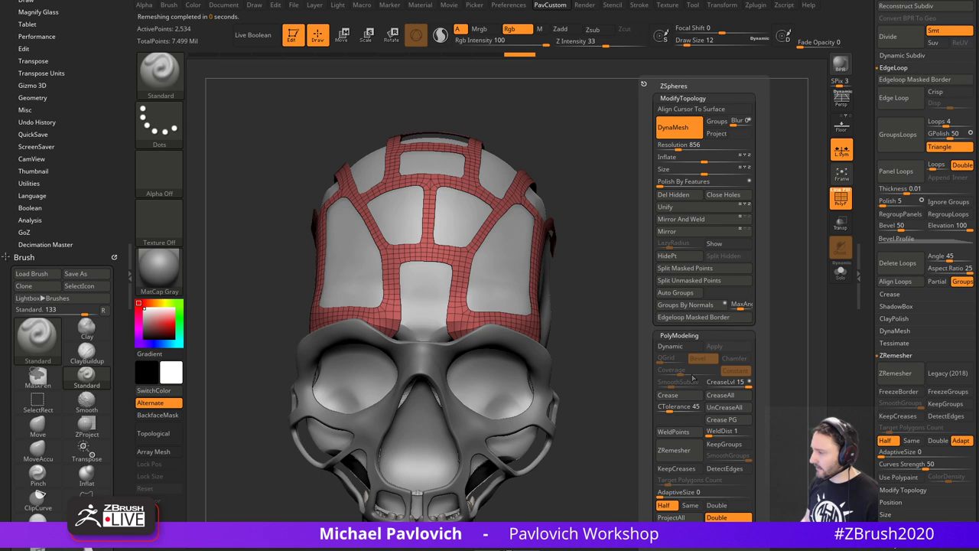
click(682, 450)
mouse_move(620, 368)
mouse_down()
mouse_move(687, 277)
mouse_move(709, 291)
mouse_move(651, 291)
mouse_move(732, 282)
mouse_move(736, 323)
mouse_move(733, 271)
mouse_move(694, 222)
mouse_move(726, 252)
mouse_move(732, 273)
mouse_move(800, 269)
mouse_up()
- Thicken the cranium strips by extruding their whole polygroup with the ZModeler brush
key(b)
key(z)
key(m)
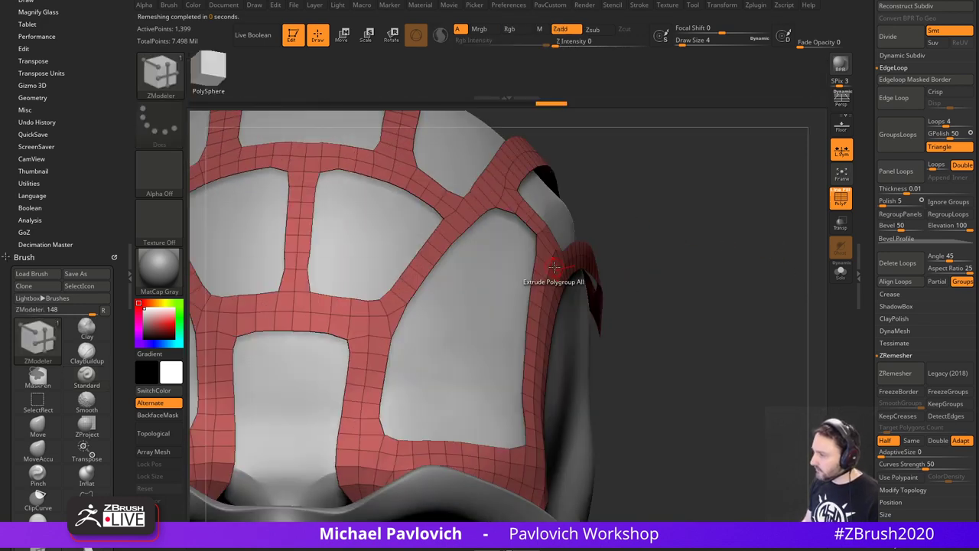
key(space)
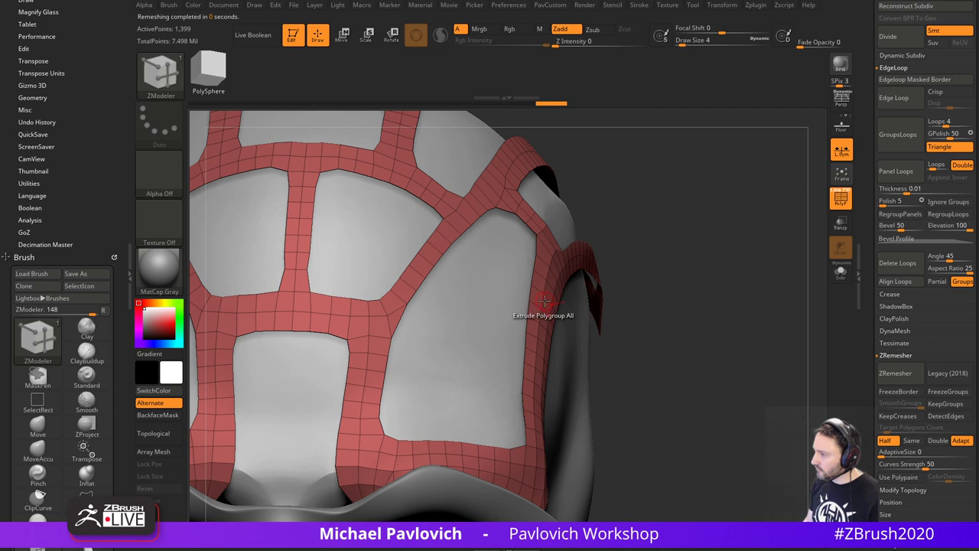
drag(546, 303, 729, 332)
key(f)
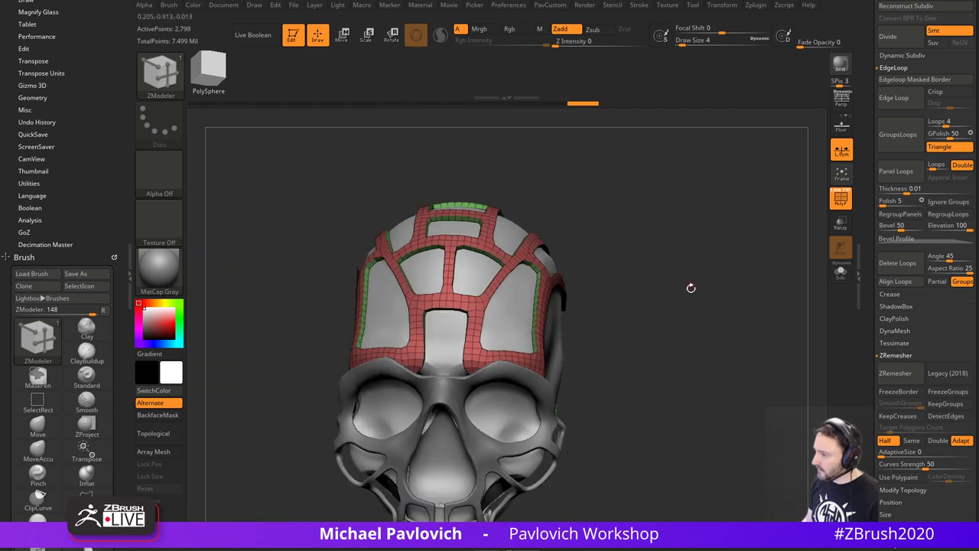
- Turn on dynamic subdivision for the cranium strips and hide the polyframe
key(d)
click(598, 175)
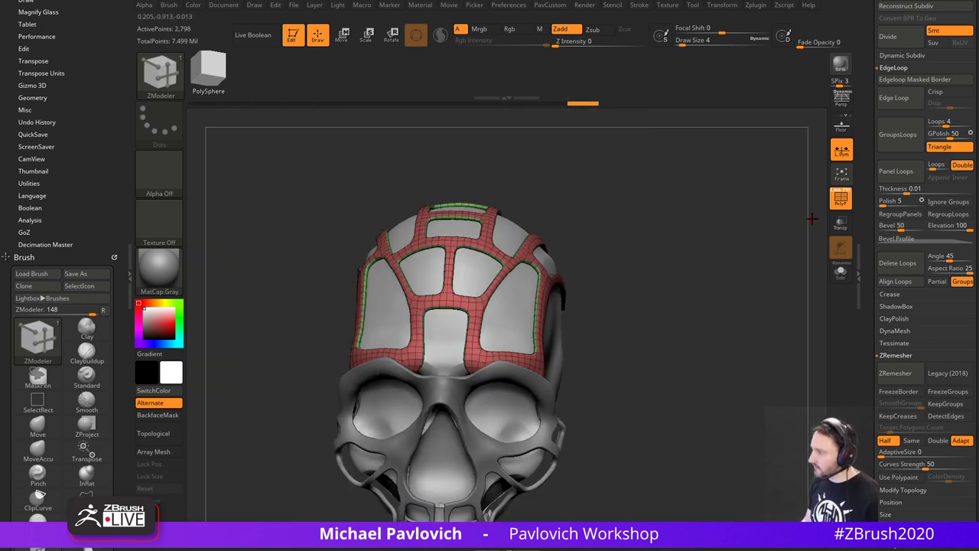
click(842, 198)
drag(743, 267, 741, 292)
- Crease the polygroup borders of the cranium strips and set CreaseLvl to 1
key(grave)
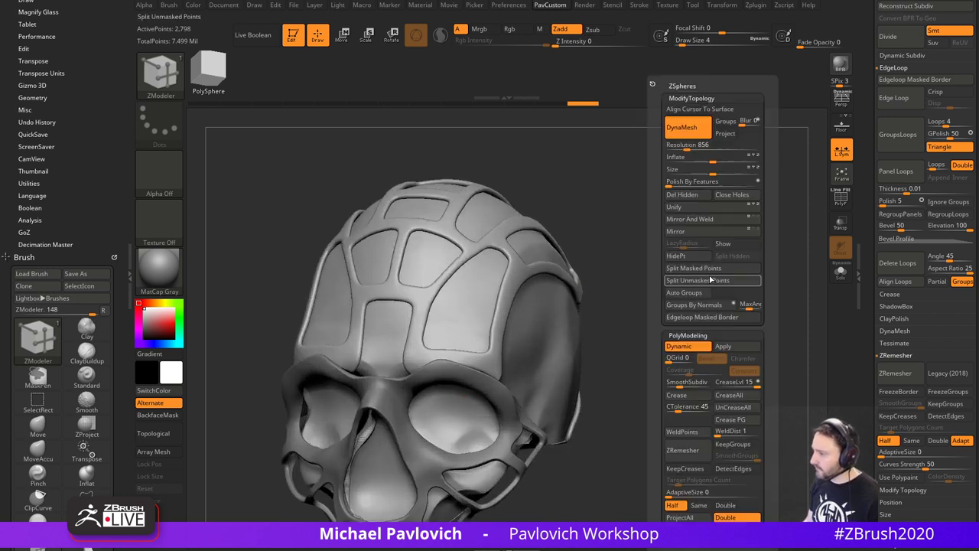
click(726, 423)
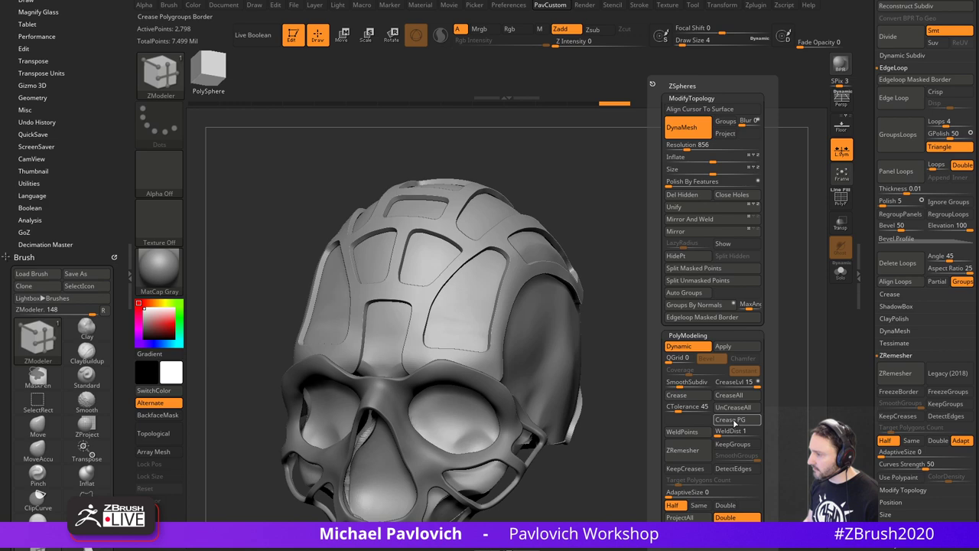
drag(730, 387, 719, 388)
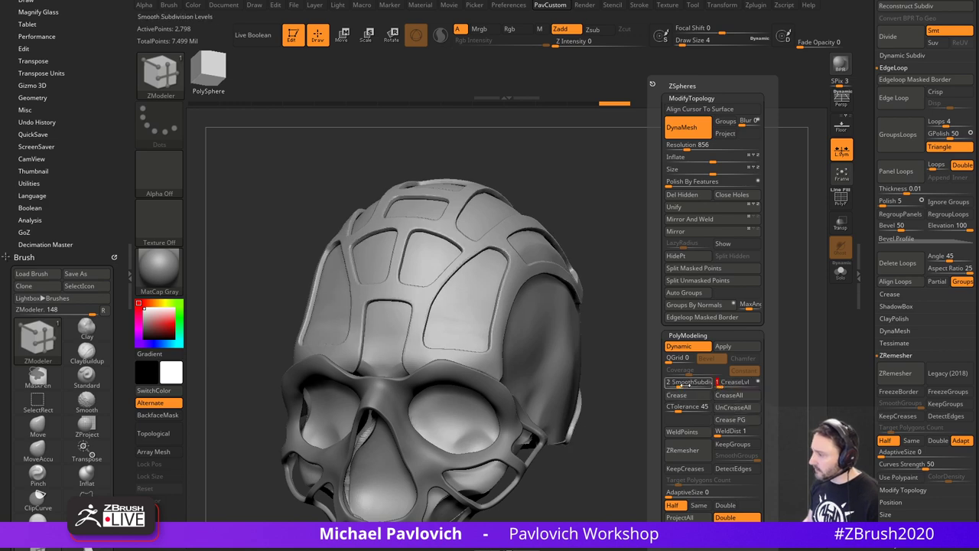
drag(632, 332, 763, 295)
alt+drag(762, 295, 724, 299)
- Try Polish By Features on the cranium strips in both of its modes, undoing each attempt
key(space)
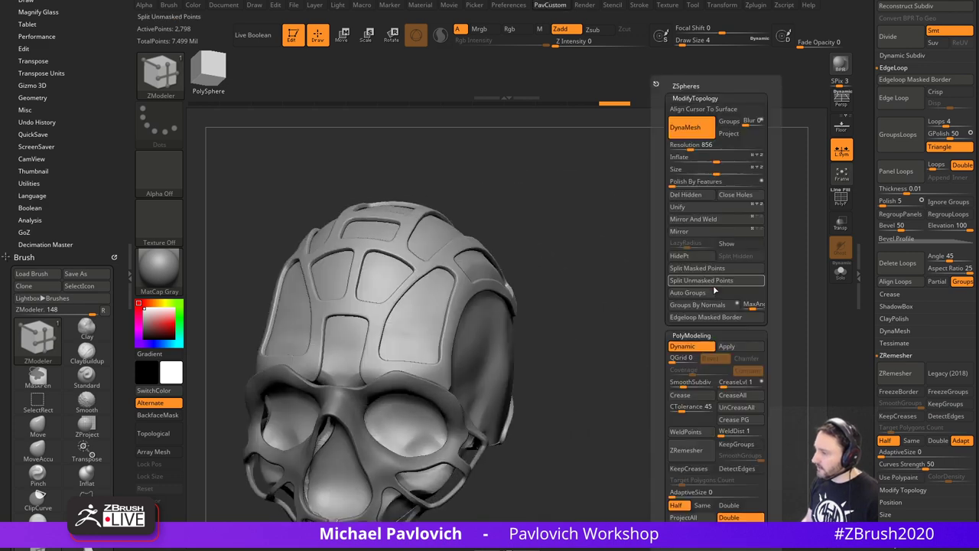
click(673, 182)
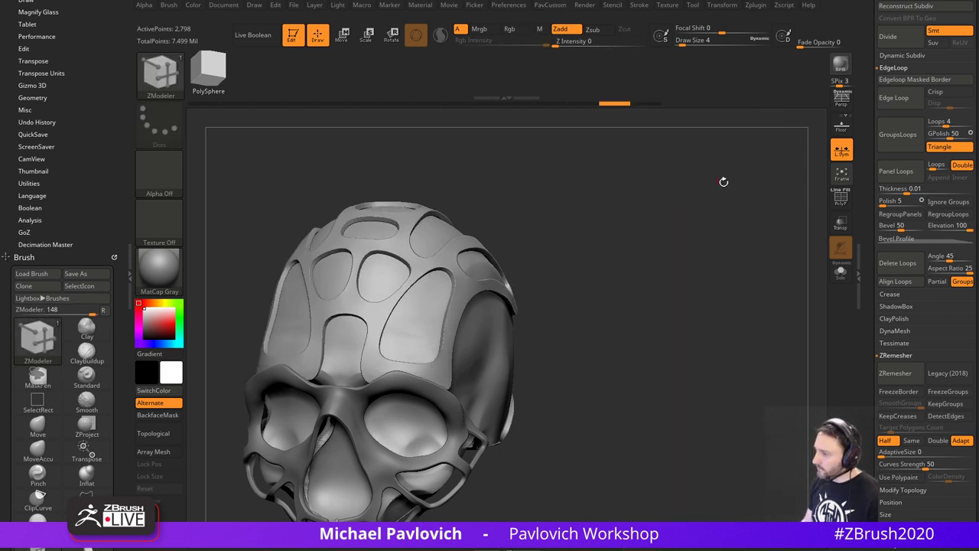
key(ctrl+shift+z)
key(space)
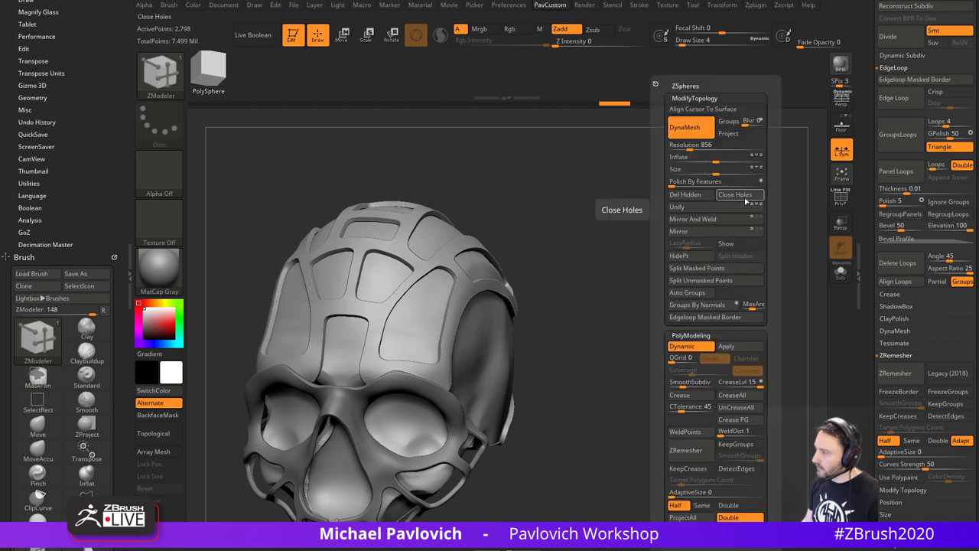
click(762, 183)
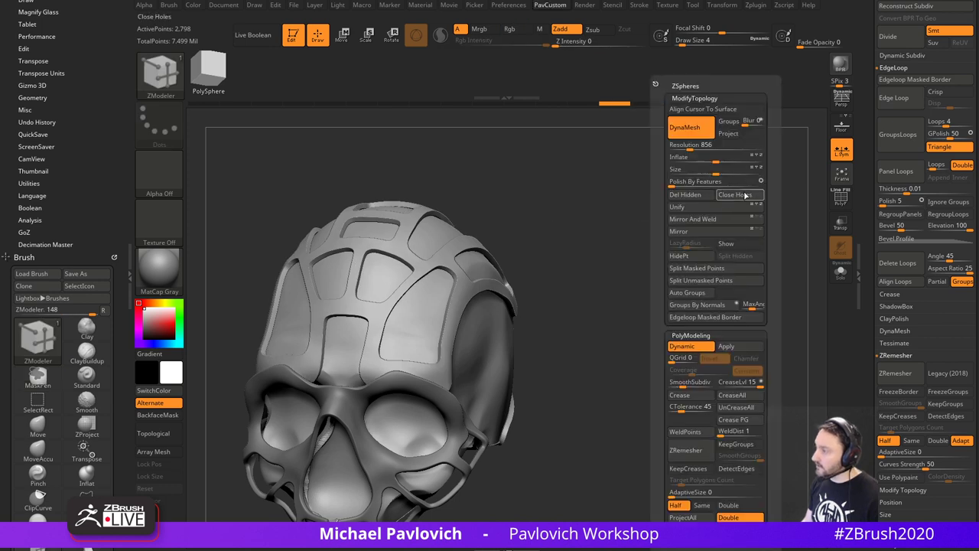
click(684, 182)
drag(593, 222, 767, 214)
key(ctrl+z)
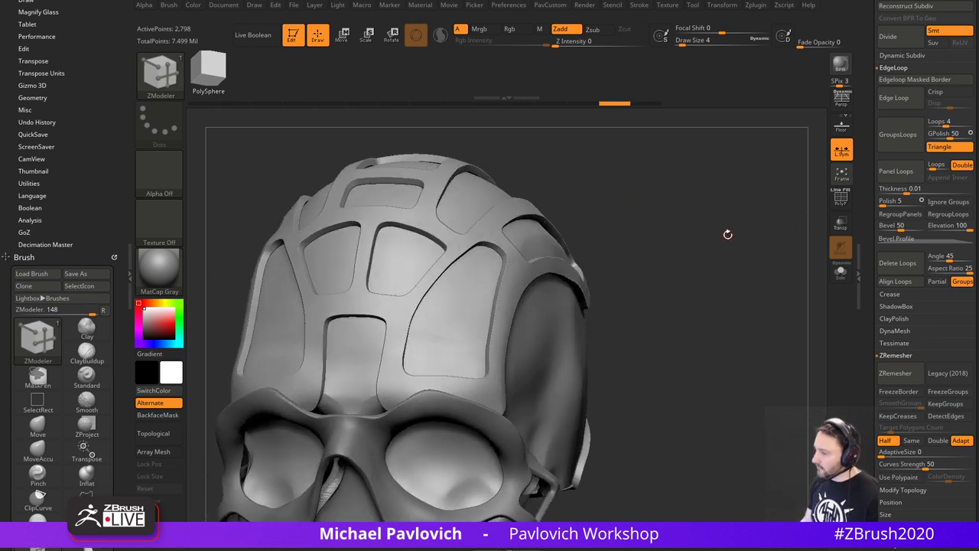
- Polish the cranium strips with Polish By Features in its filled-dot mode, checking the mesh with the polyframe
click(834, 202)
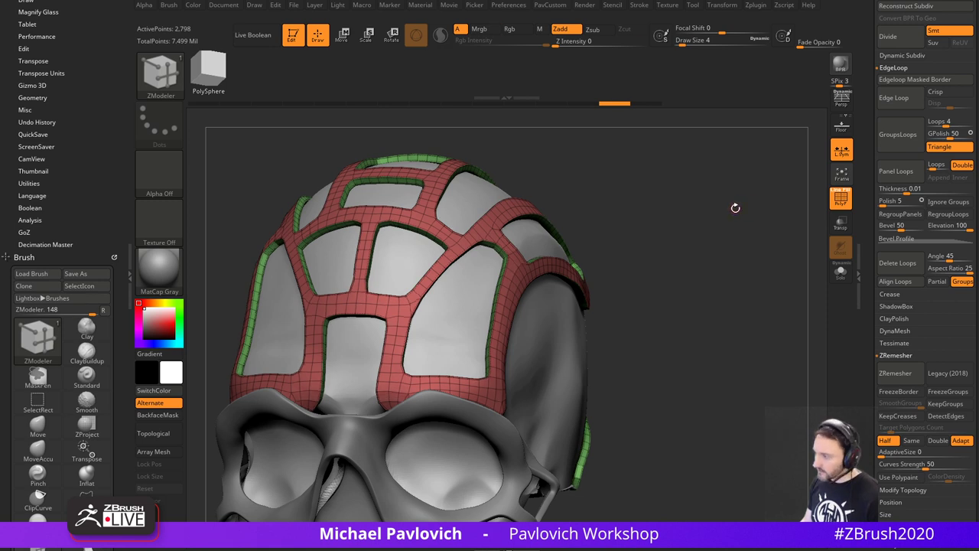
key(space)
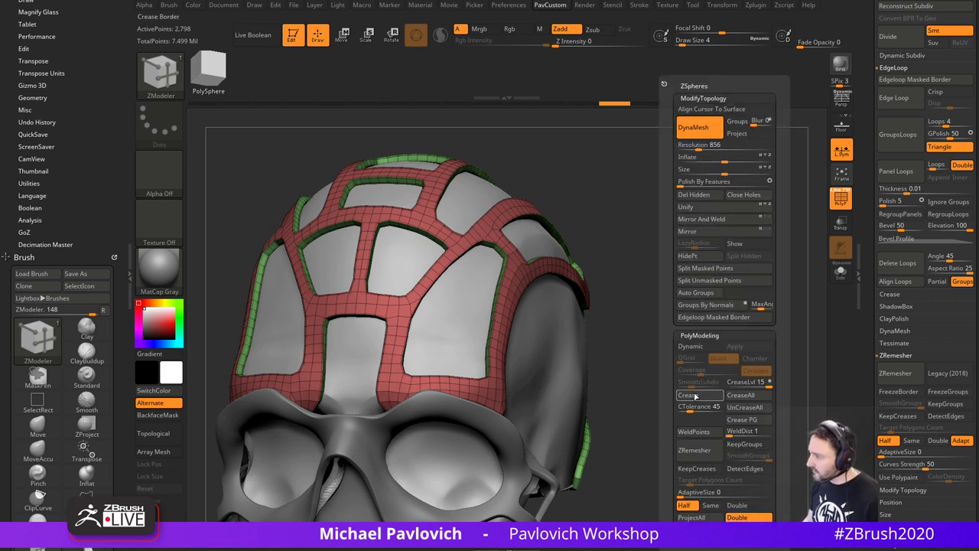
key(space)
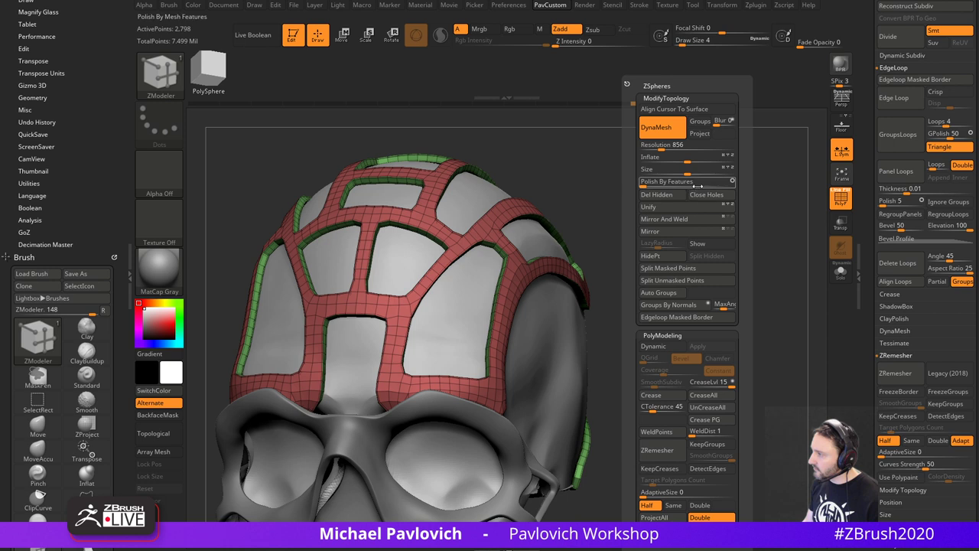
click(732, 180)
click(648, 182)
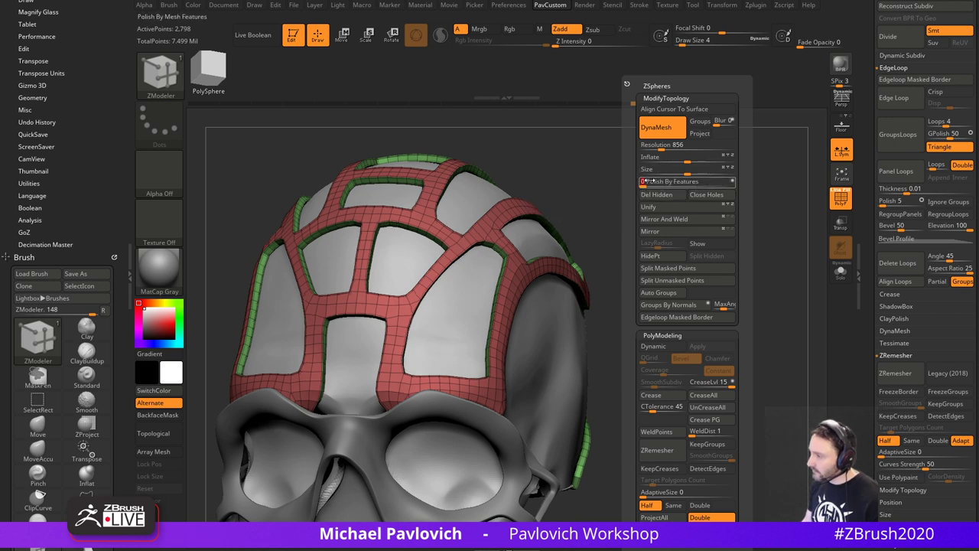
ctrl+right_drag(657, 237, 660, 209)
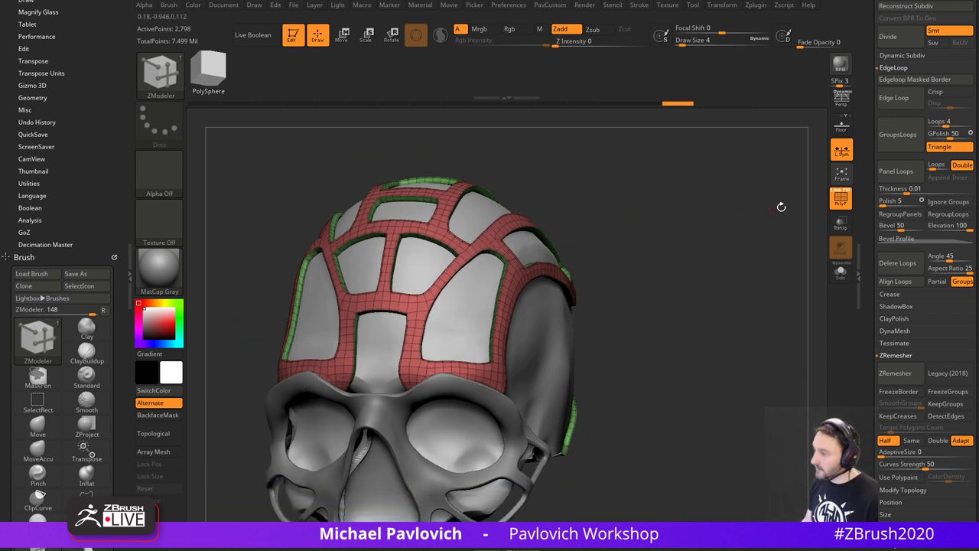
click(840, 202)
ctrl+right_drag(742, 245, 727, 229)
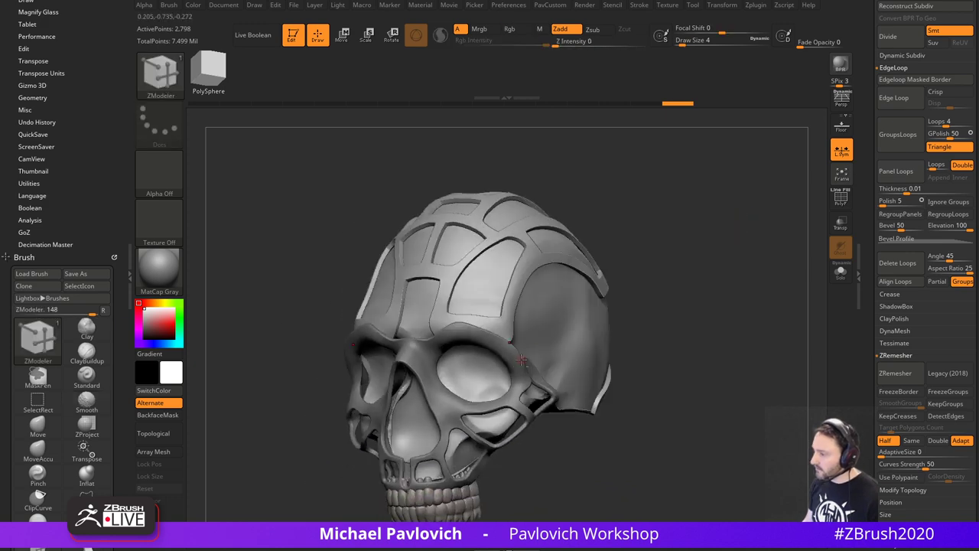
- Select the facial frame subtool, try Polish By Features in its open-circle mode and undo it
alt+click(522, 363)
alt+right_drag(664, 322, 655, 276)
ctrl+right_drag(654, 276, 748, 293)
key(2)
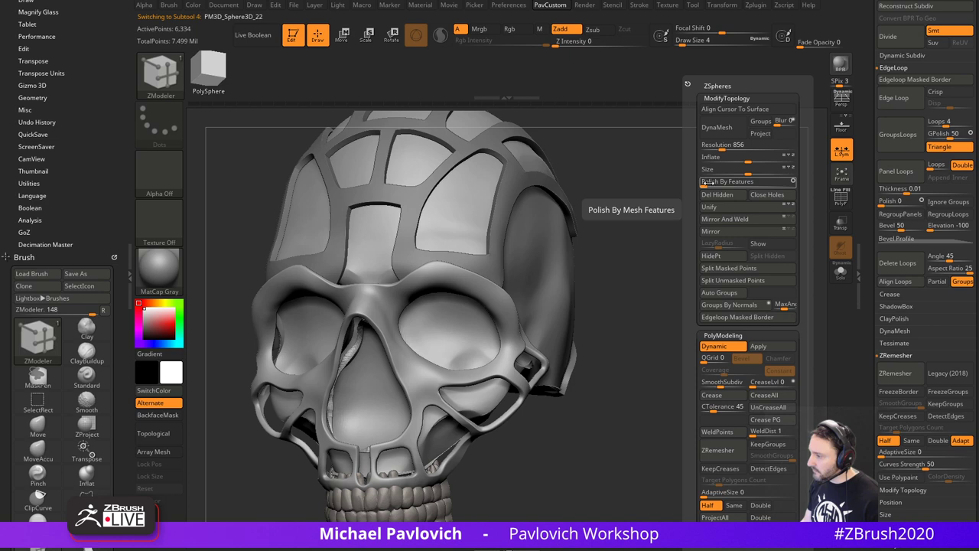
click(711, 182)
key(ctrl+z)
- Switch Polish By Features to its filled-dot mode and polish the facial frame
click(793, 181)
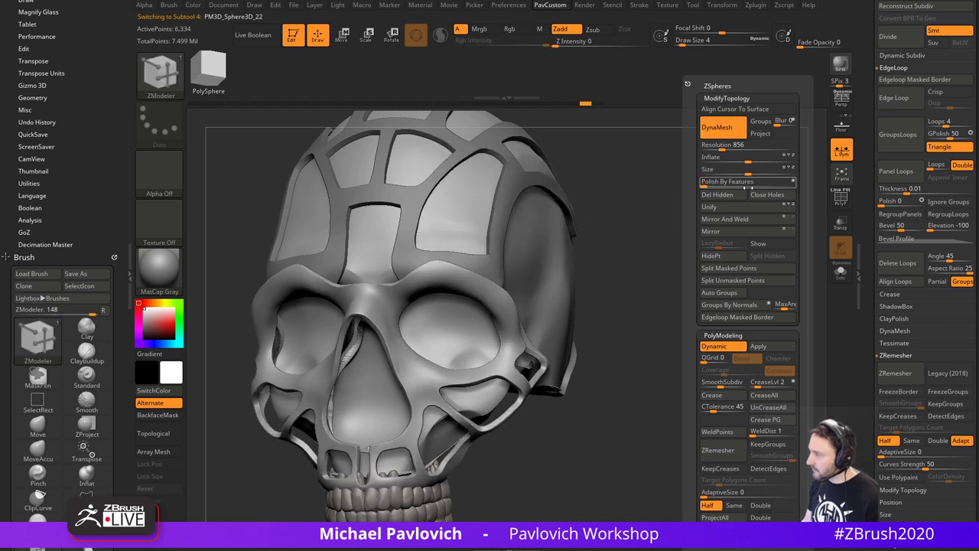
click(712, 182)
mouse_move(626, 202)
mouse_down()
mouse_move(730, 214)
mouse_move(722, 213)
mouse_up()
key(ctrl+z)
key(1)
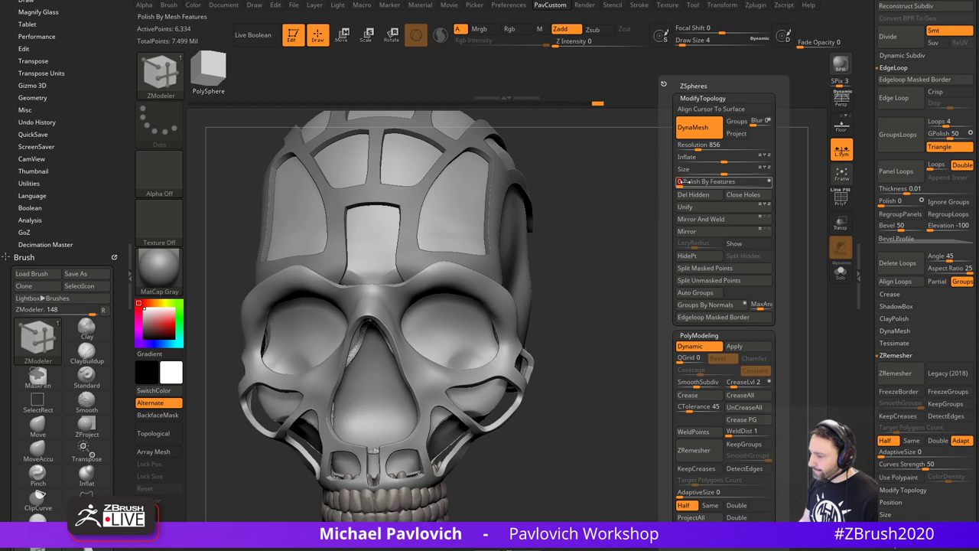
- Set the facial frame's CreaseLvl to 0
mouse_move(645, 207)
shift+mouse_down()
mouse_move(632, 212)
mouse_move(667, 231)
mouse_move(710, 234)
shift+mouse_up()
drag(710, 234, 758, 219)
key(space)
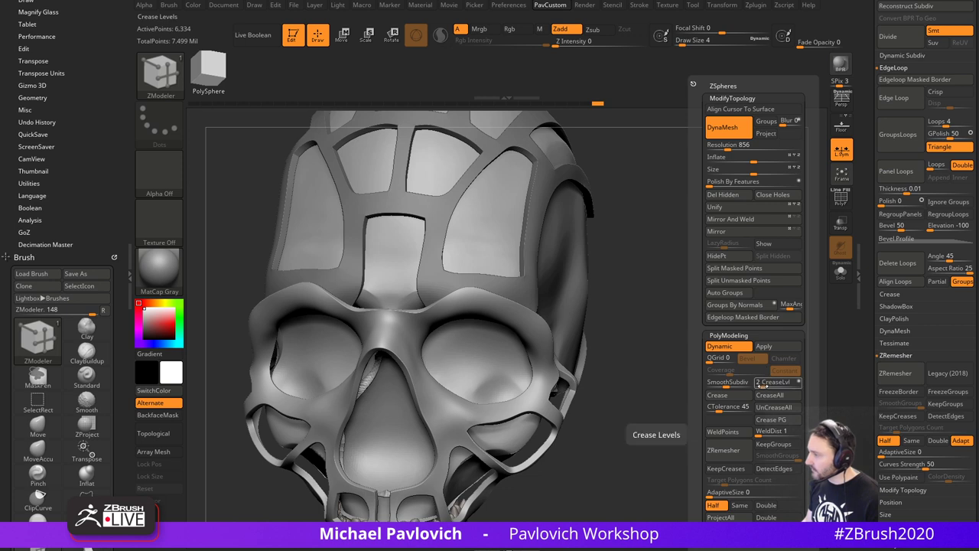
drag(763, 386, 749, 381)
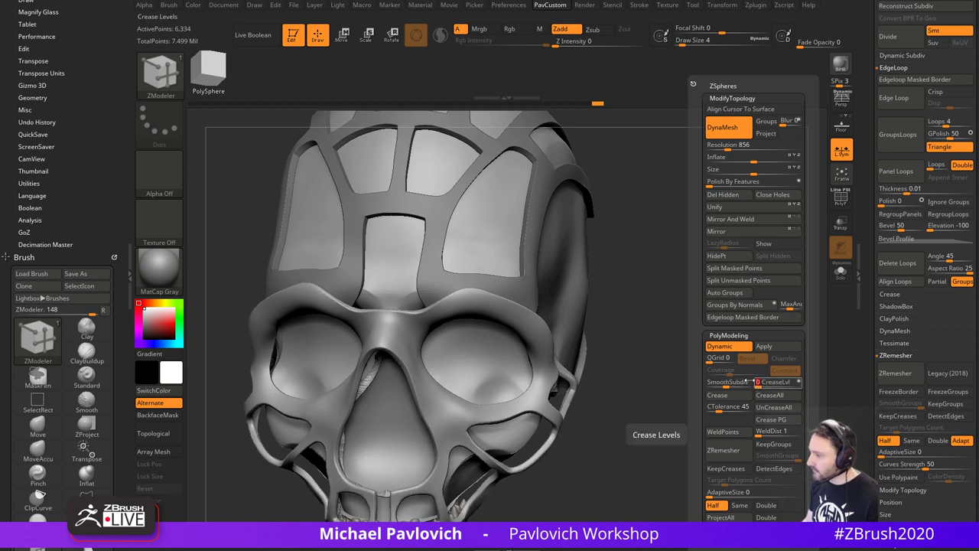
- Select the cranium strips subtool, set its CreaseLvl to 1 and raise SmoothSubdiv slightly
alt+click(541, 279)
alt+drag(721, 251, 722, 212)
key(space)
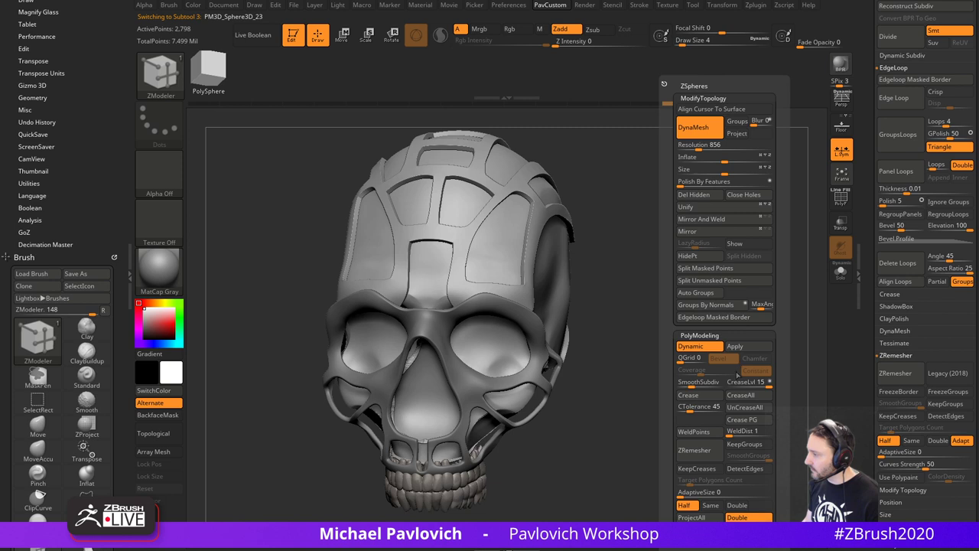
click(732, 388)
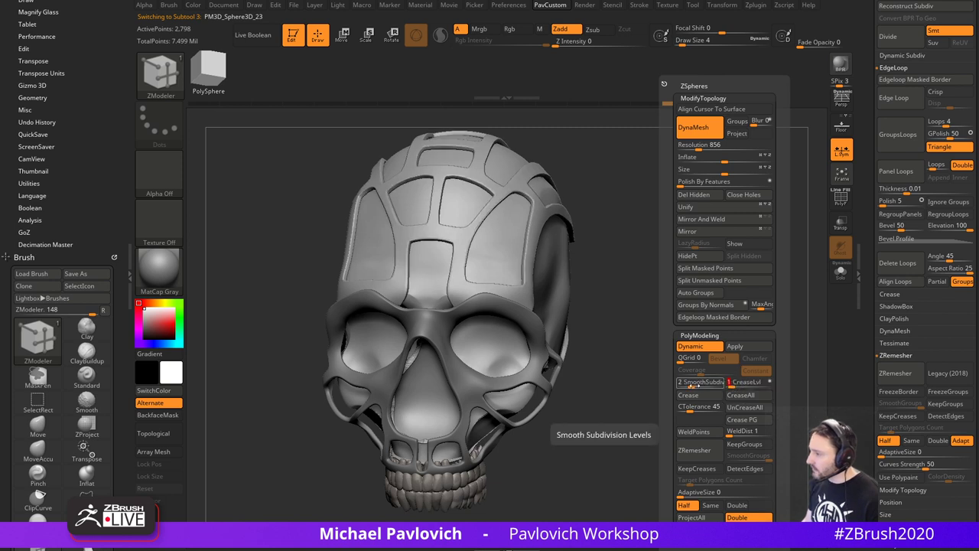
drag(692, 386, 698, 386)
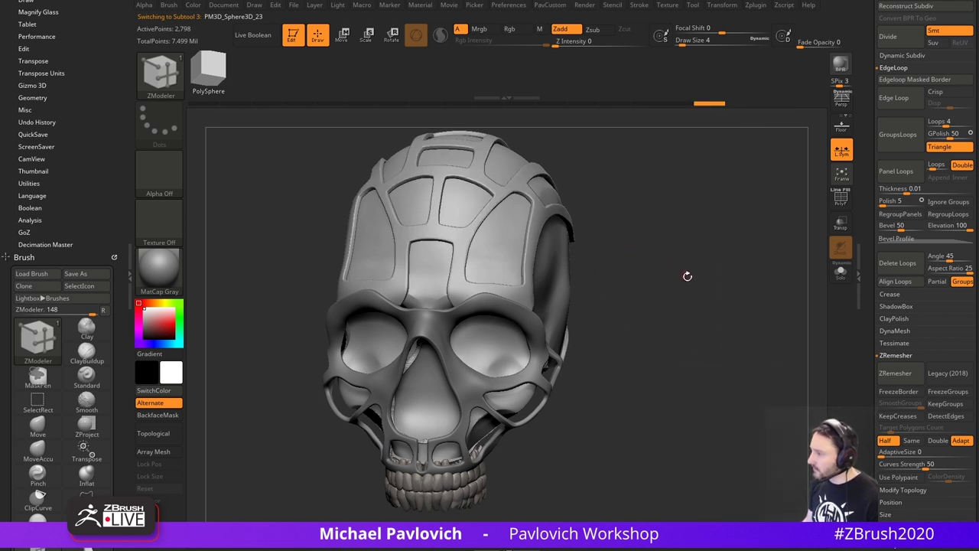
shift+drag(687, 276, 697, 285)
mouse_move(697, 285)
alt+mouse_down()
mouse_move(697, 262)
mouse_move(699, 273)
mouse_move(680, 275)
mouse_move(717, 282)
mouse_move(752, 266)
mouse_move(774, 269)
alt+mouse_up()
- Switch to the Standard brush and set Draw Size to 27
key(s)
key(b)
key(s)
key(t)
key(s)
key(s)
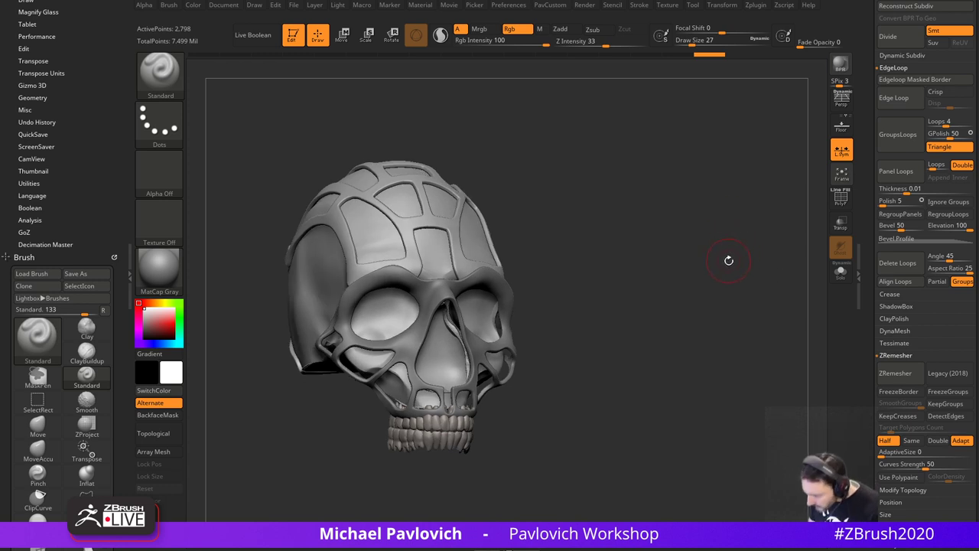
- Inspect the cranium strips on the full skull from several angles, toggling Solo on and off
shift+drag(739, 265, 734, 267)
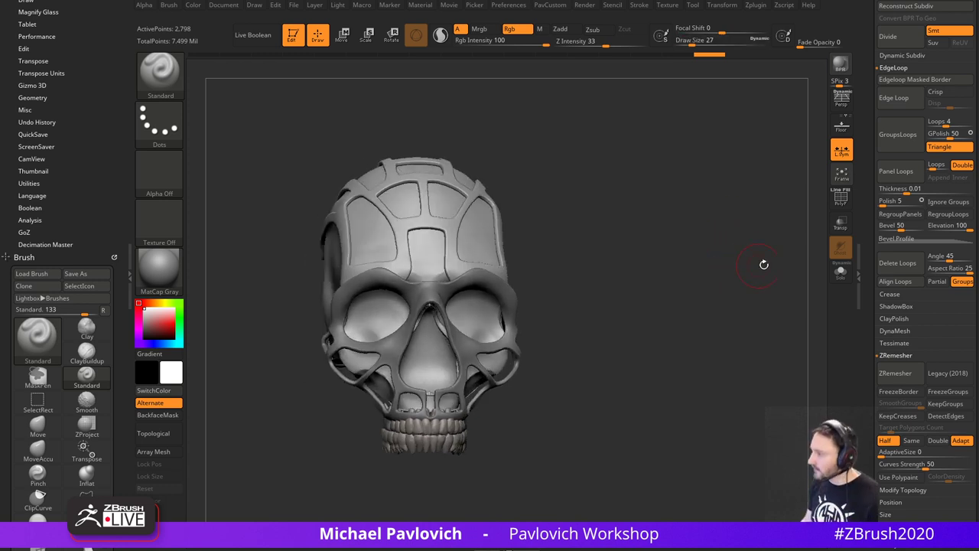
click(840, 272)
drag(796, 273, 823, 277)
click(840, 273)
key(s)
click(664, 287)
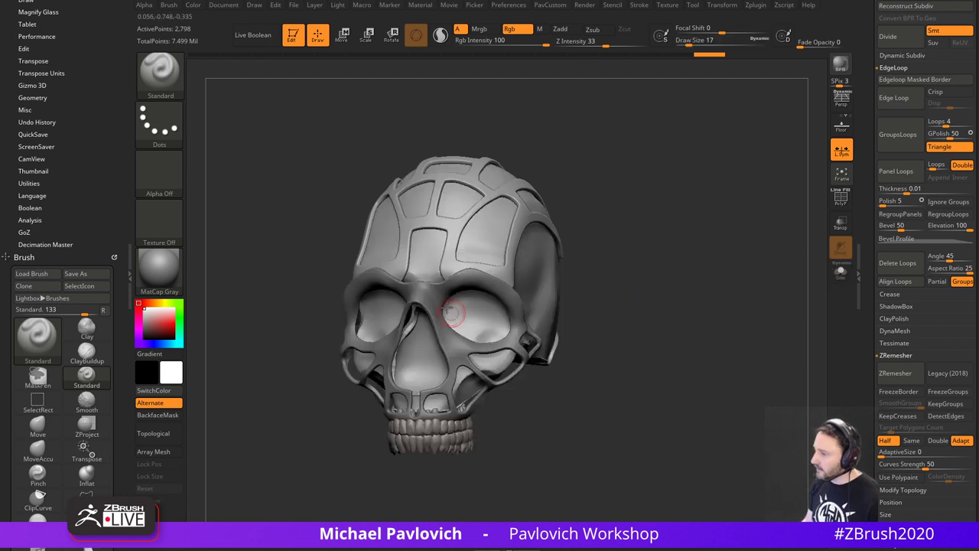
drag(627, 293, 562, 295)
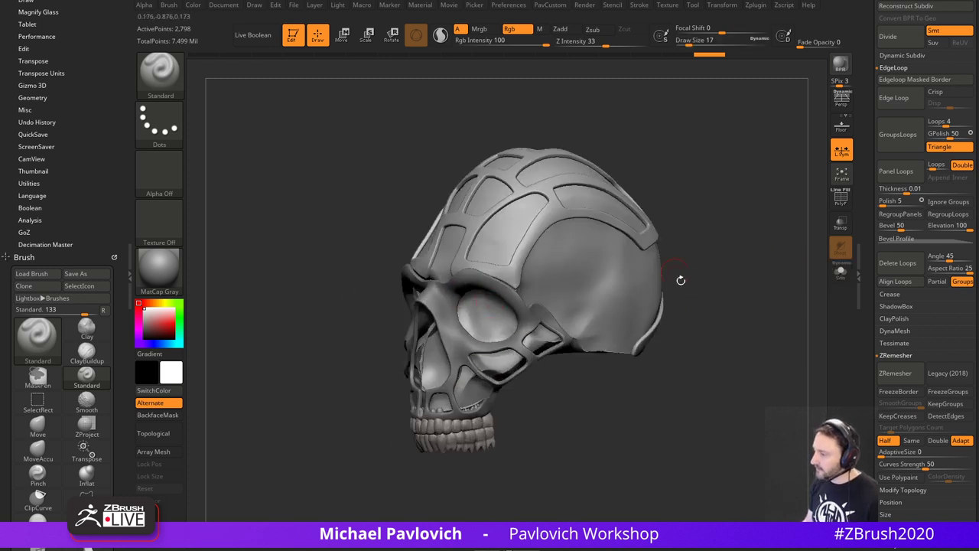
shift+drag(681, 280, 711, 274)
click(858, 274)
click(841, 278)
click(841, 273)
- Select the original skull subtool, isolate it with Solo and enable Sculptris Pro
alt+click(493, 303)
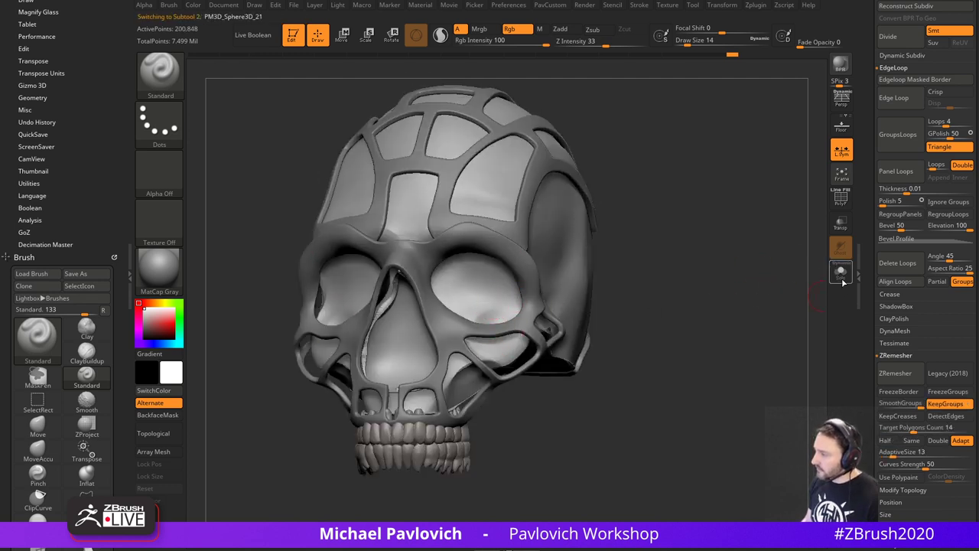
click(841, 272)
drag(772, 274, 735, 273)
click(440, 36)
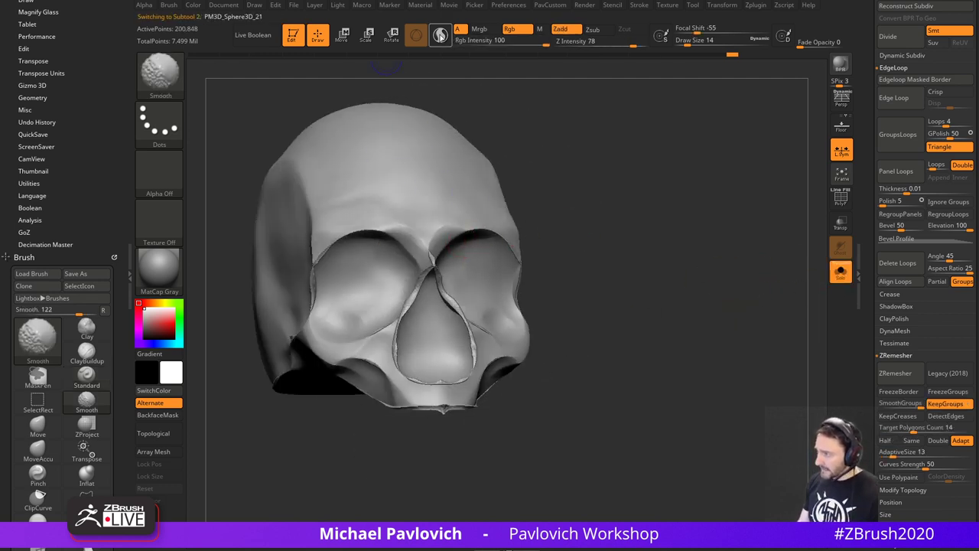
- Smooth the ragged mesh edges around the eye sockets, the nasal opening and the upper jaw of the skull
drag(551, 191, 593, 194)
shift+drag(466, 259, 463, 266)
shift+drag(442, 324, 447, 301)
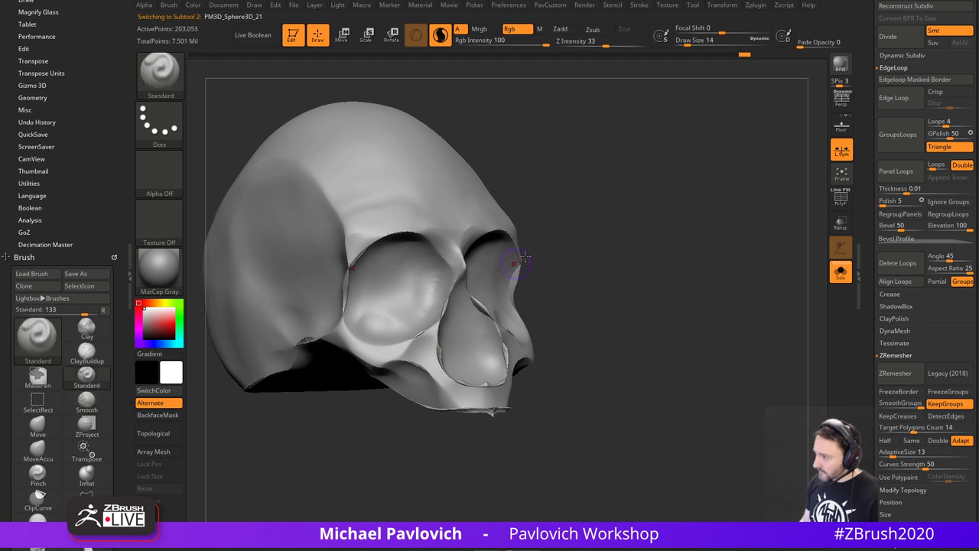
drag(562, 255, 545, 288)
mouse_move(575, 392)
mouse_down()
mouse_move(541, 385)
mouse_move(490, 420)
mouse_move(545, 387)
mouse_up()
shift+drag(472, 413, 444, 411)
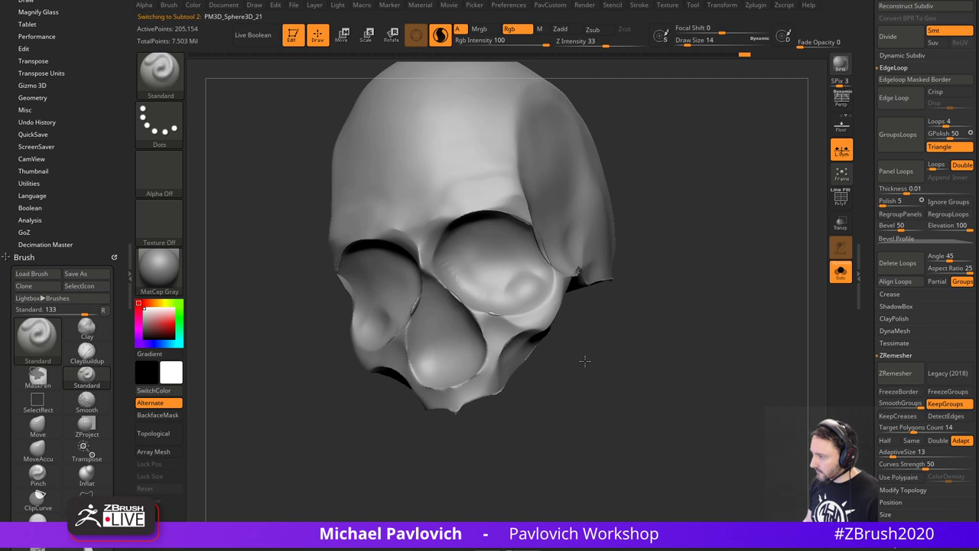
drag(584, 361, 536, 366)
shift+drag(530, 370, 507, 402)
mouse_move(499, 437)
mouse_down()
mouse_move(490, 411)
mouse_move(466, 412)
mouse_move(531, 355)
mouse_up()
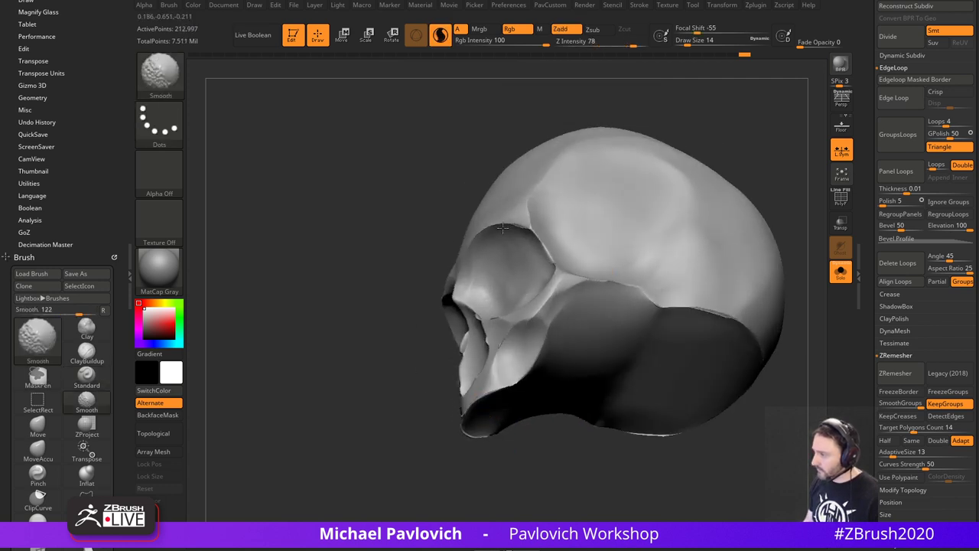
- Smooth the eye socket rim and the cranium's lower side edge, undoing the stray stroke across the side of the skull
shift+drag(503, 228, 534, 225)
drag(741, 200, 635, 220)
drag(748, 146, 619, 149)
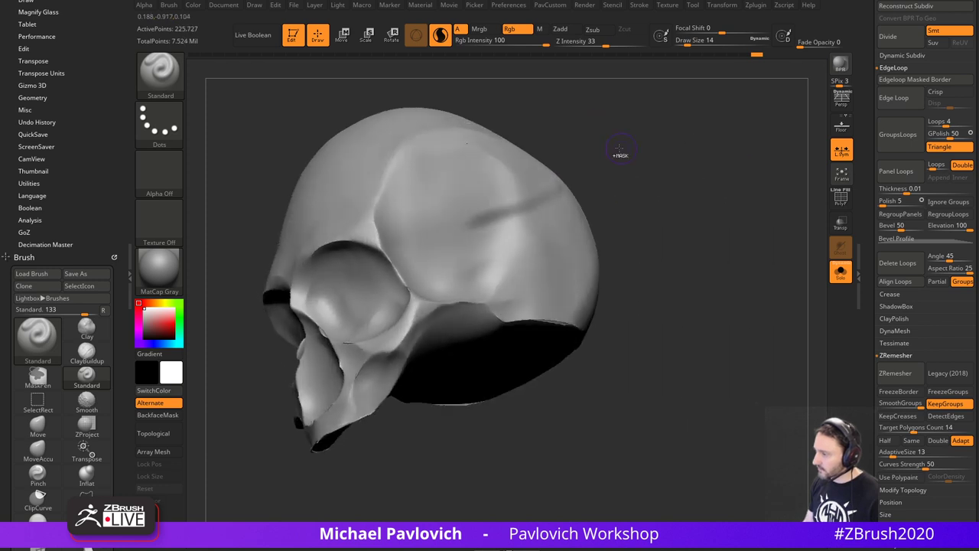
key(ctrl+z)
shift+drag(329, 337, 334, 351)
right_drag(463, 286, 556, 318)
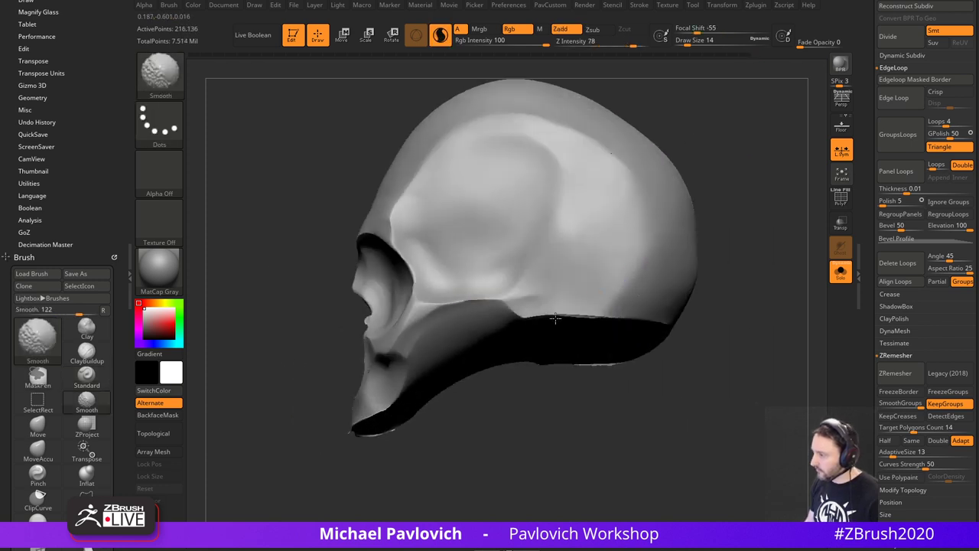
shift+drag(598, 314, 622, 315)
drag(688, 329, 753, 317)
mouse_move(531, 314)
shift+mouse_down()
mouse_move(505, 309)
mouse_move(501, 295)
shift+mouse_up()
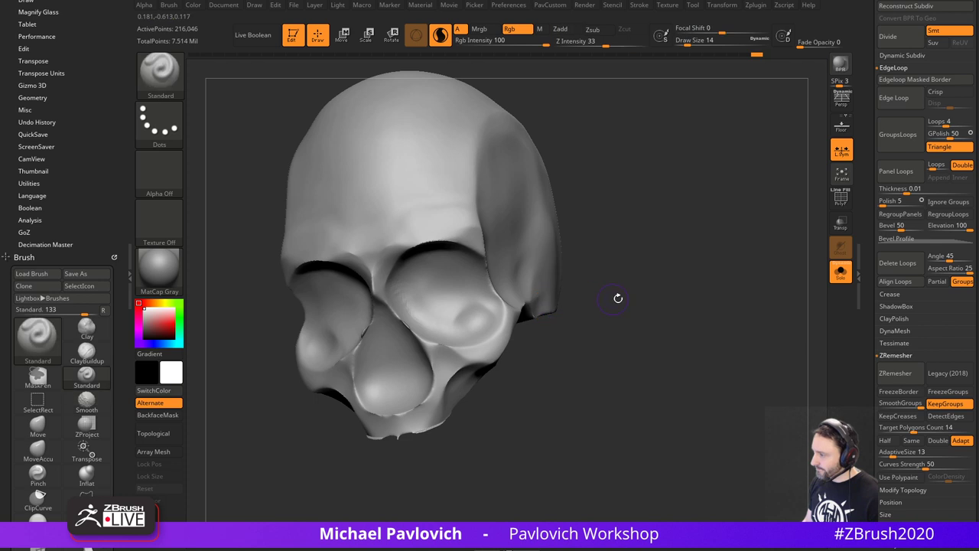
- Smooth the lower rim of the nasal cavity and the jagged bottom edge of the upper jaw
drag(617, 298, 688, 303)
ctrl+drag(595, 294, 622, 299)
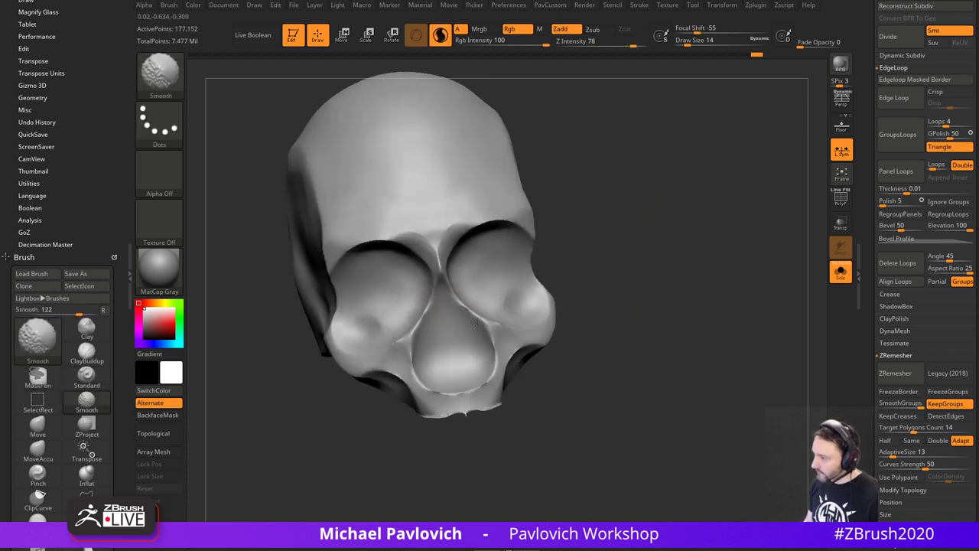
shift+drag(467, 390, 453, 392)
drag(542, 407, 551, 363)
mouse_move(483, 397)
shift+mouse_down()
mouse_move(464, 403)
mouse_move(485, 400)
shift+mouse_up()
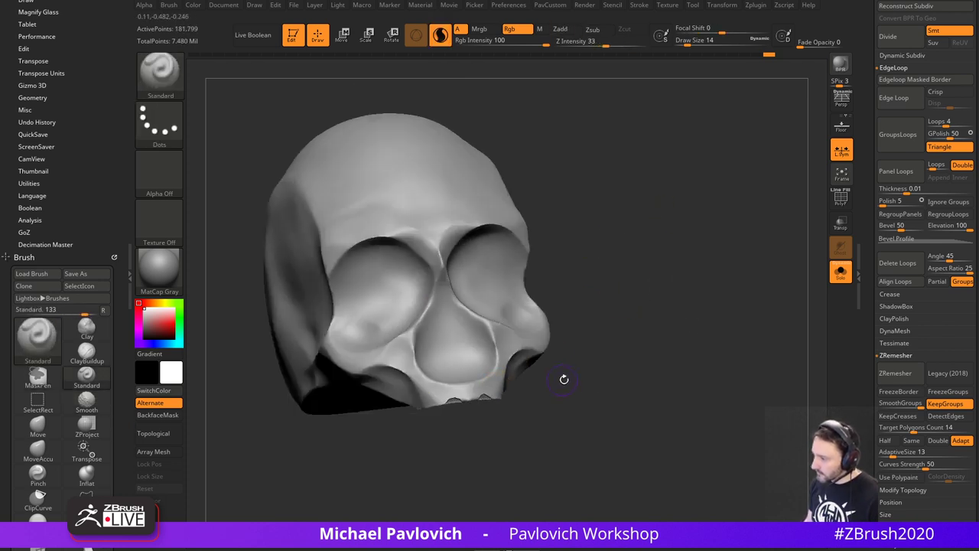
key(space)
ctrl+drag(665, 248, 715, 353)
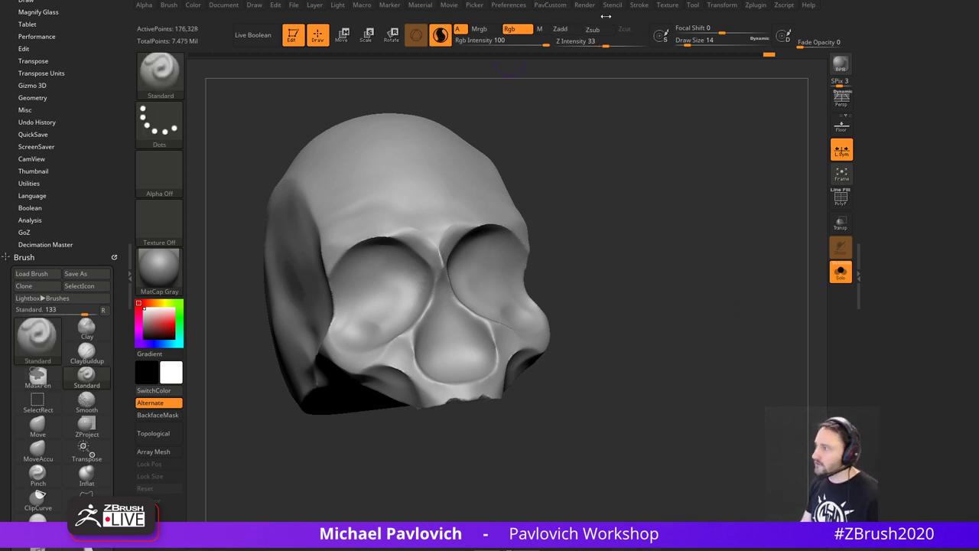
- Dock the Tool palette beside the canvas so the subtool list is accessible
click(694, 6)
drag(692, 16, 881, 59)
drag(648, 196, 643, 238)
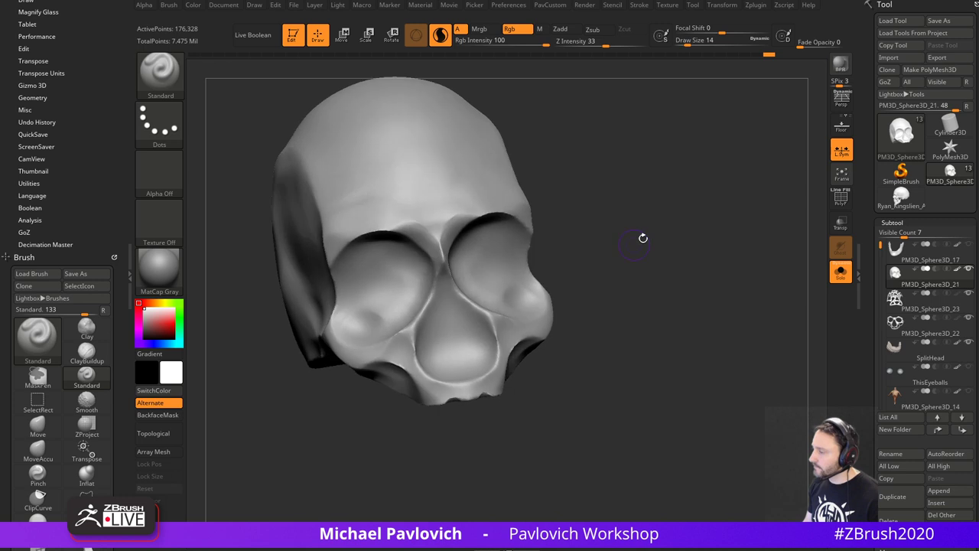
- Smooth the bridge between the eye sockets, turn off Sculptris Pro and smooth the outer socket rim at Draw Size 20
shift+drag(438, 236, 438, 265)
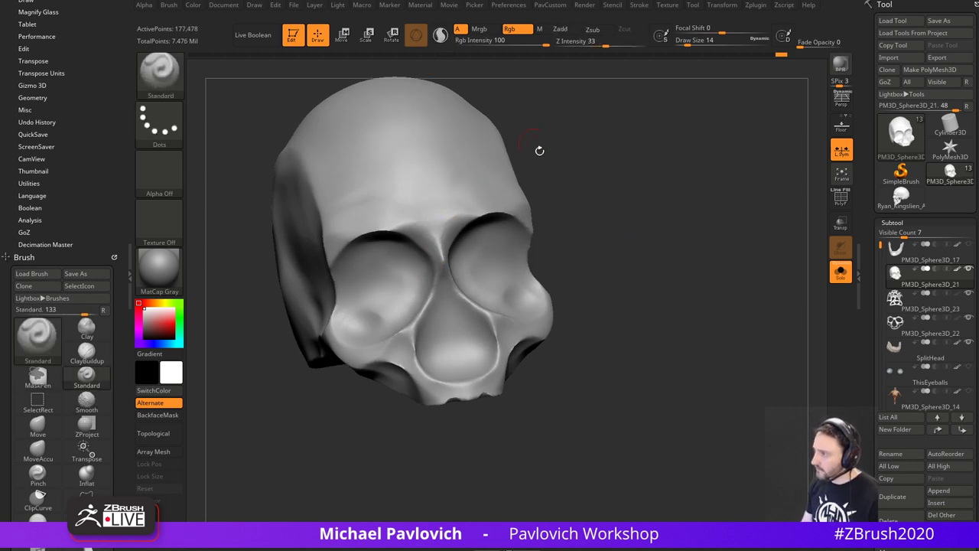
drag(541, 149, 590, 130)
key(s)
drag(404, 328, 396, 327)
key(s)
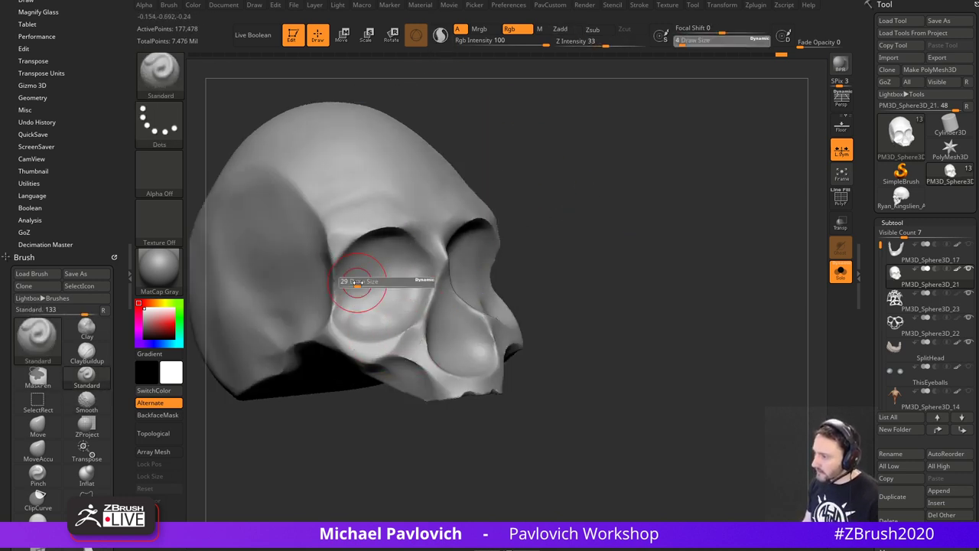
drag(351, 282, 332, 310)
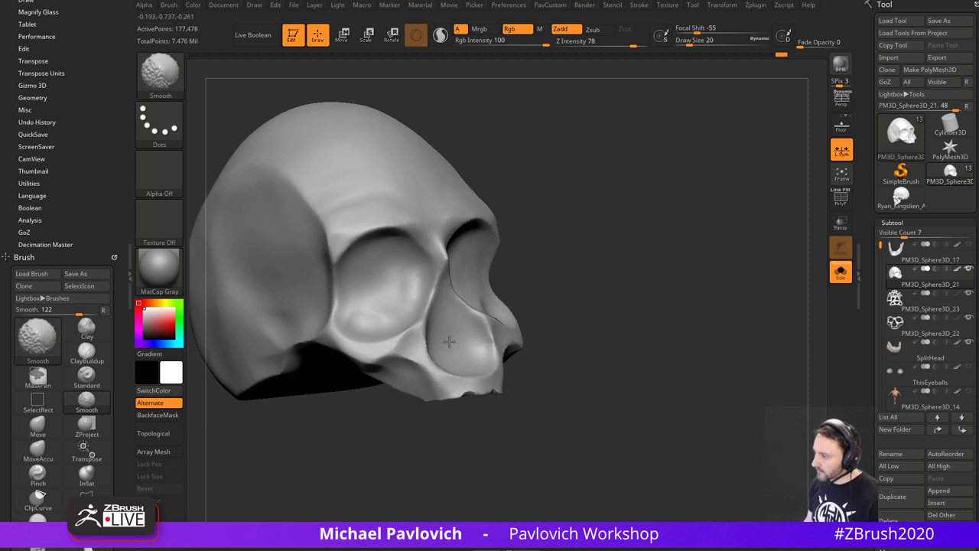
mouse_move(634, 332)
right_down()
mouse_move(676, 343)
mouse_move(627, 337)
right_up()
- Reduce the Draw Size to 8 and select the CurveMultiTube brush
key(s)
drag(627, 336, 621, 337)
mouse_move(626, 325)
alt+right_down()
mouse_move(634, 345)
mouse_move(656, 338)
alt+right_up()
mouse_move(604, 306)
right_down()
mouse_move(655, 344)
mouse_move(640, 308)
right_up()
key(b)
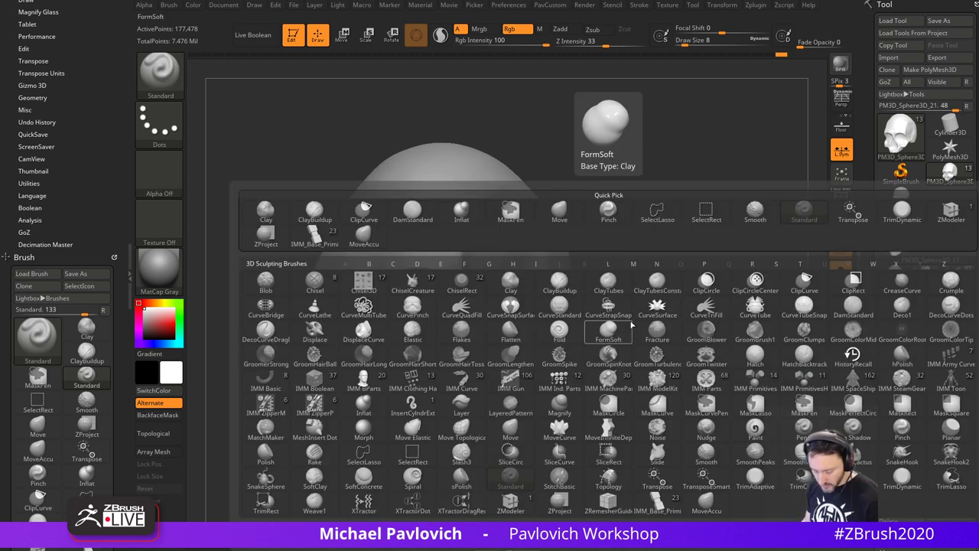
key(c)
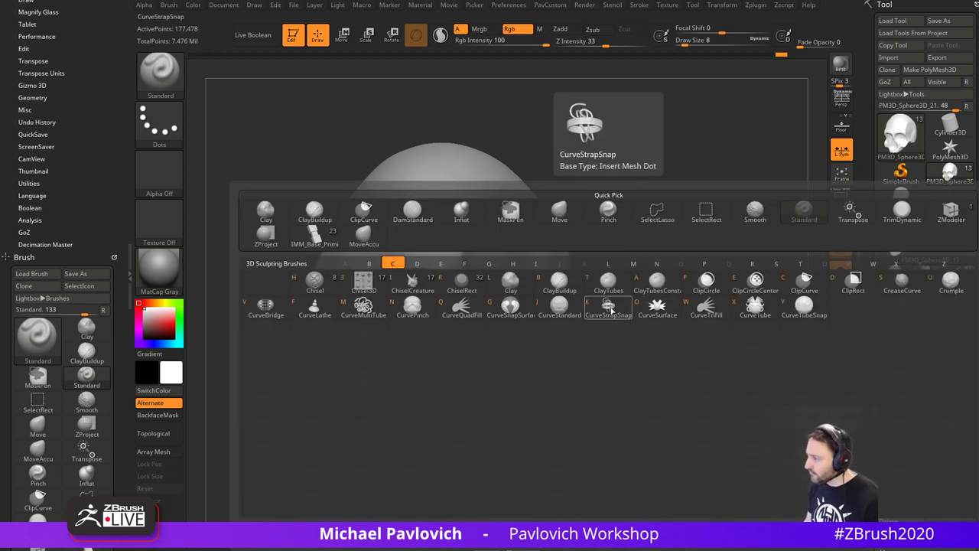
click(363, 310)
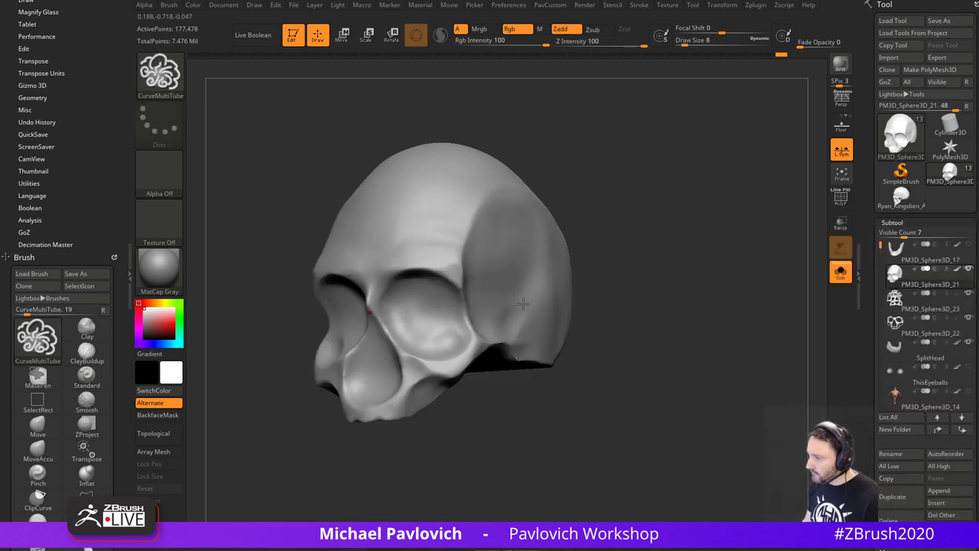
- Try a CurveMultiTube stroke at Draw Size 64 between the temple and the eye socket, and undo it
ctrl+right_drag(667, 292, 656, 334)
key(s)
click(535, 298)
drag(560, 274, 512, 303)
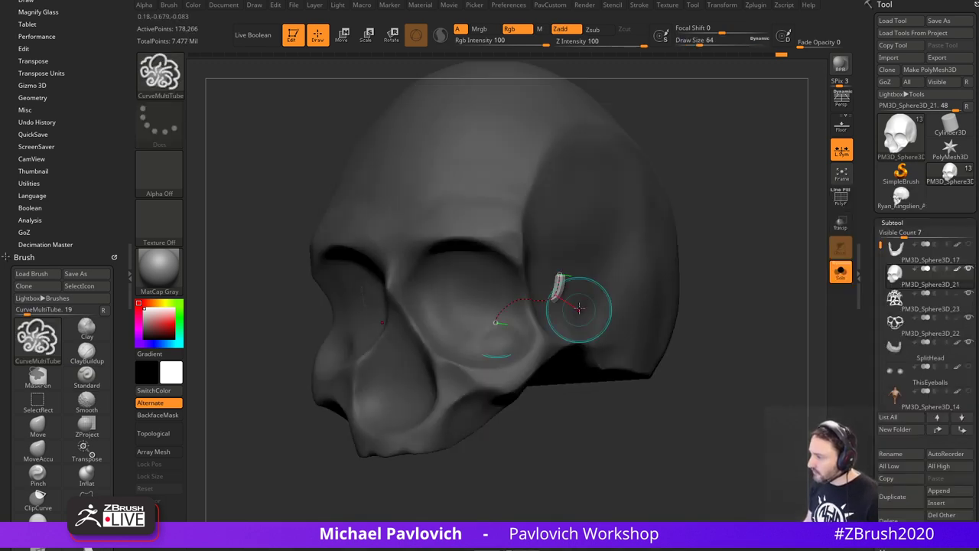
key(ctrl+z)
- Frame the skull from the front and open the brush folders in Lightbox
key(f)
shift+right_drag(745, 284, 688, 299)
key(comma)
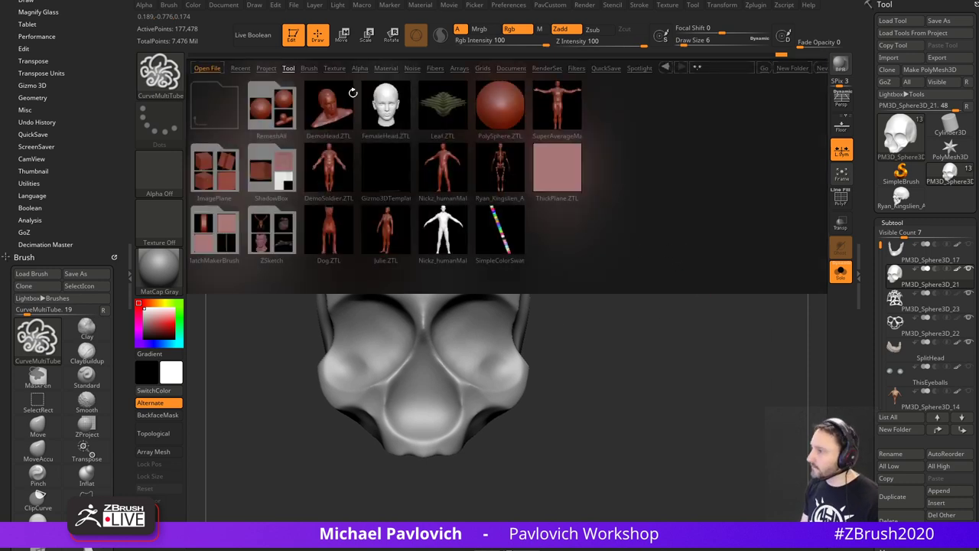
click(309, 68)
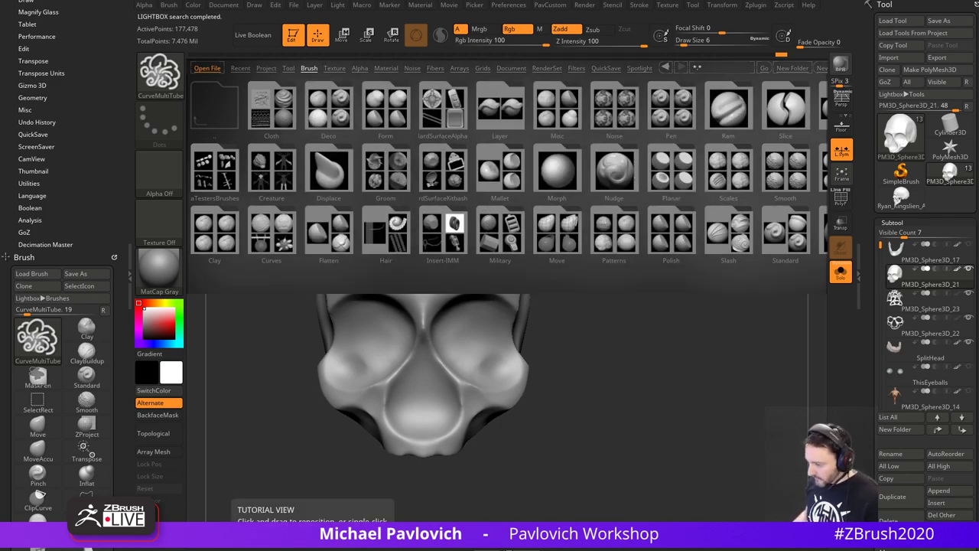
- Switch to the web browser, open the ZBrush Summit 2018 demo series on ArtStation and start its Certain Affinity presentation video
drag(683, 550, 691, 26)
click(851, 243)
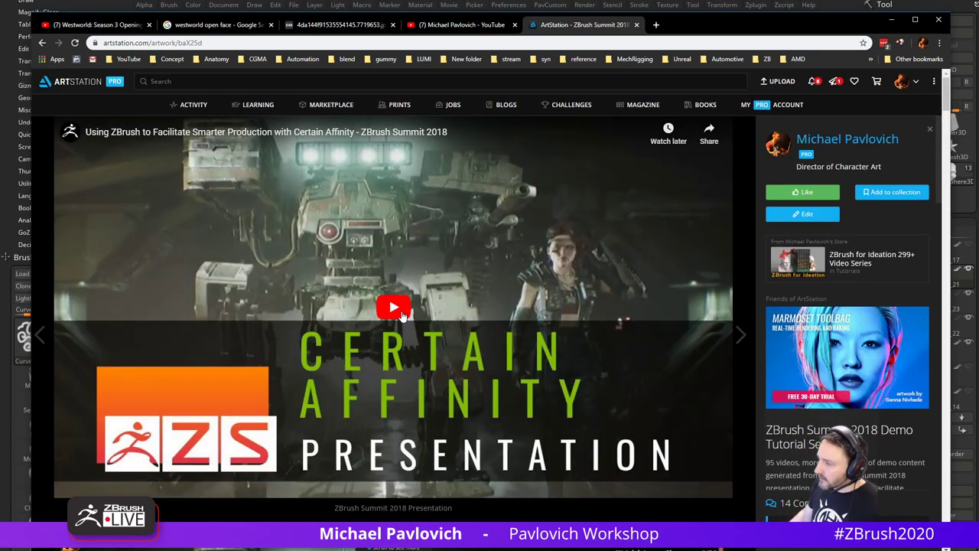
click(400, 312)
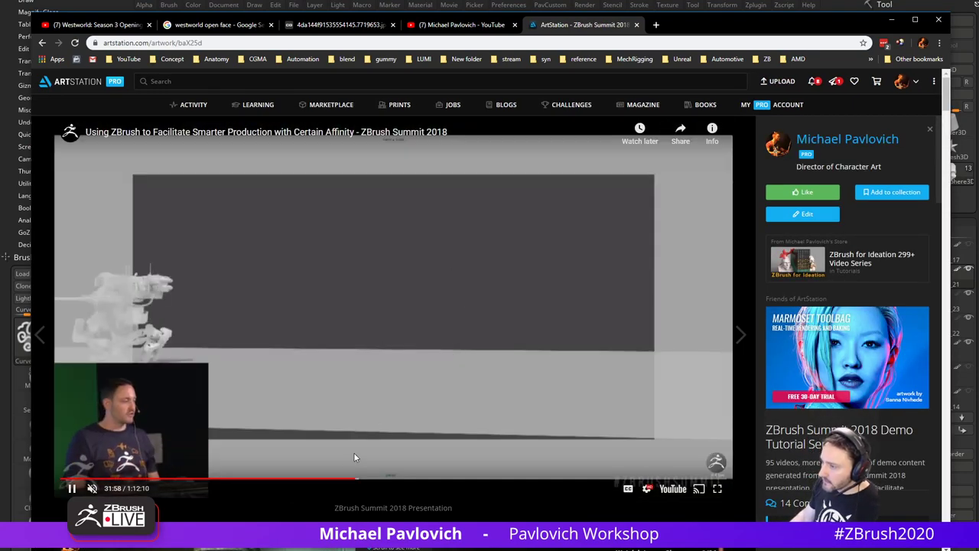
- Skim through the presentation video to the curve brush demonstrations near 1:05:36 and pause it
click(289, 480)
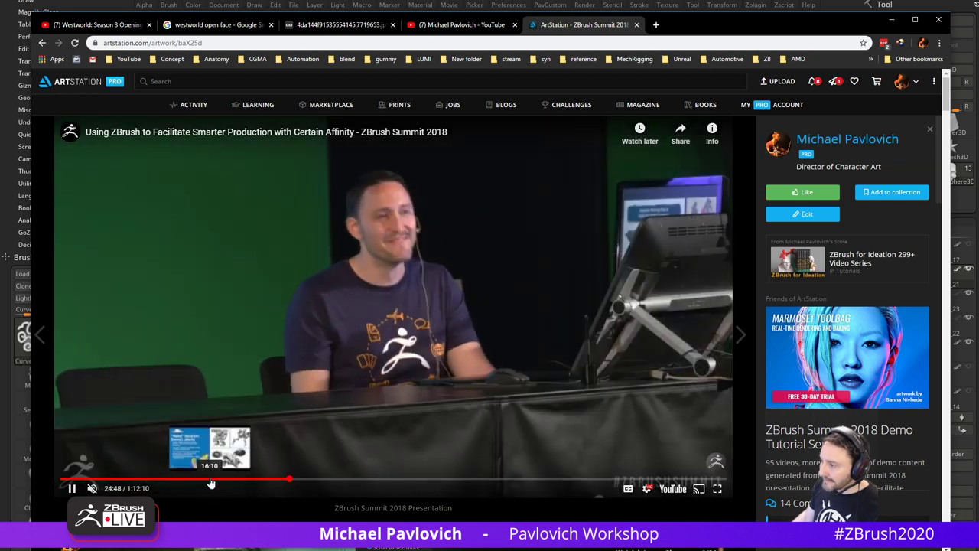
click(211, 483)
click(310, 481)
click(394, 481)
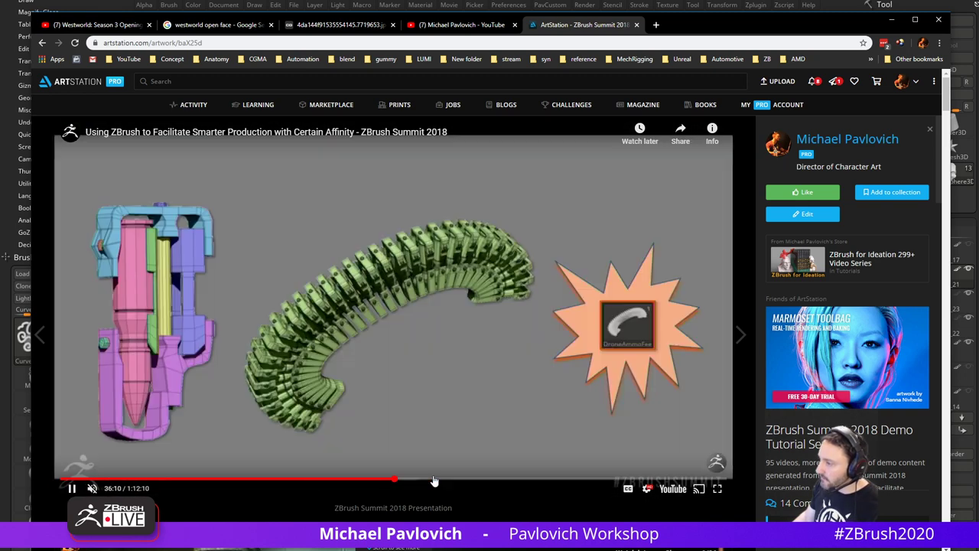
click(435, 480)
click(525, 481)
click(584, 481)
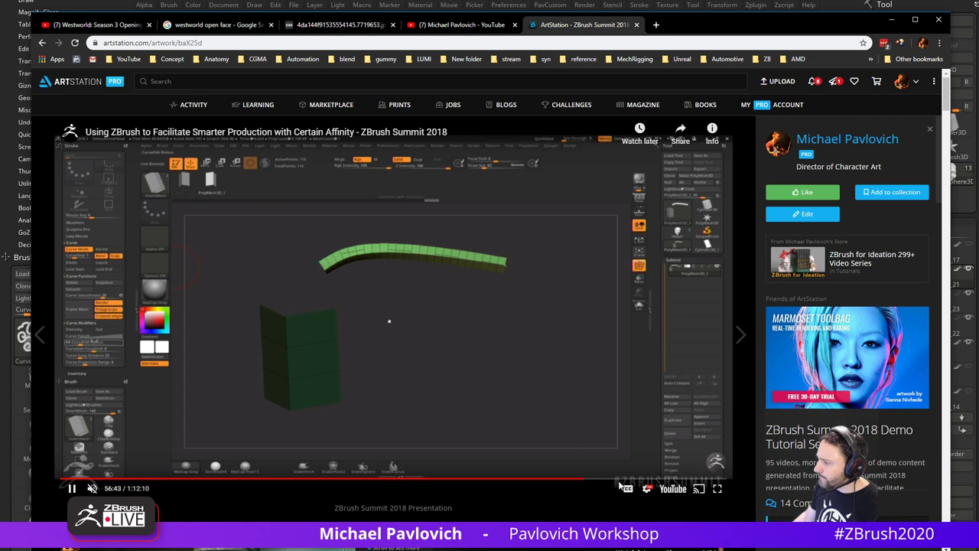
click(628, 482)
click(667, 481)
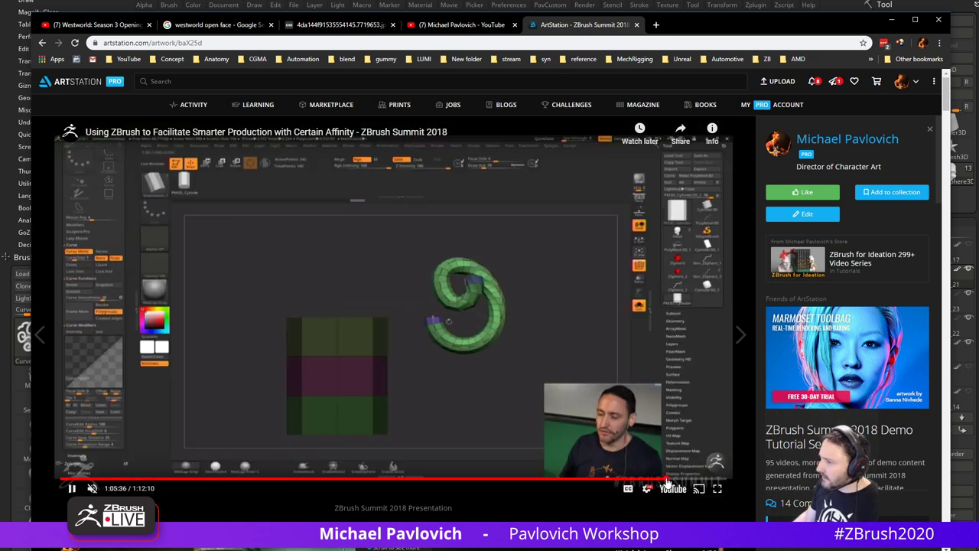
click(72, 488)
- Open the ZBrush Summit 2018 Demos playlist and look through its video titles, including the curve and wire tutorials
scroll(276, 377, down, 4)
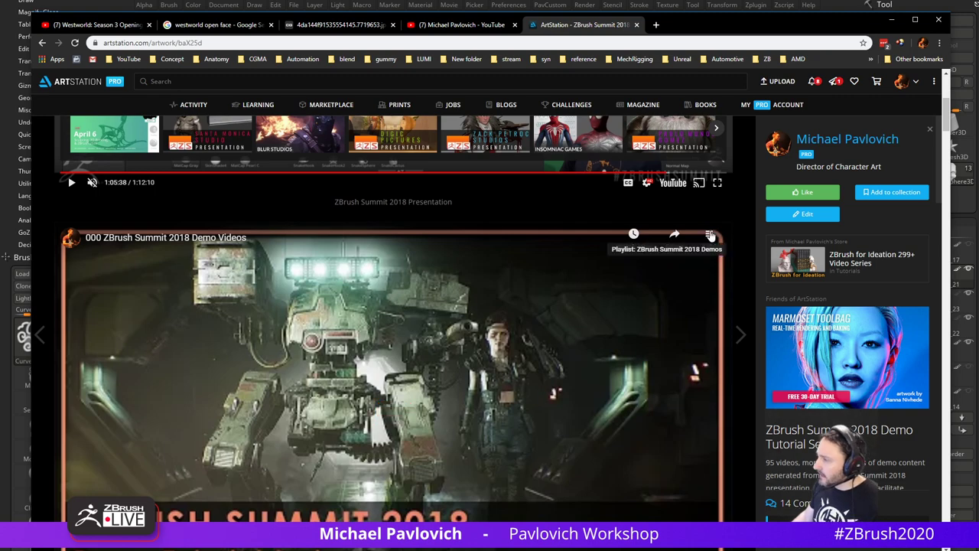
click(709, 239)
scroll(621, 308, down, 10)
scroll(621, 308, down, 20)
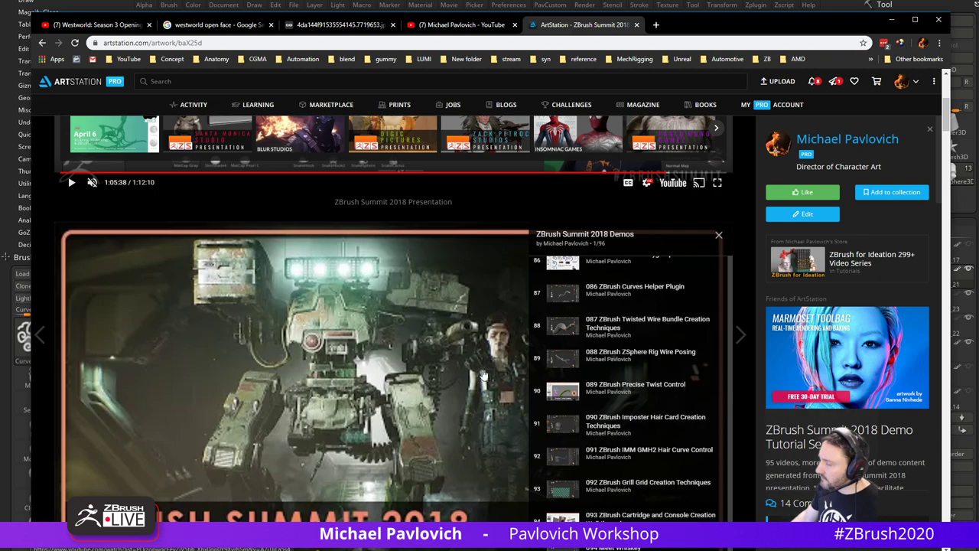
scroll(248, 214, up, 4)
scroll(259, 296, down, 7)
scroll(258, 296, down, 3)
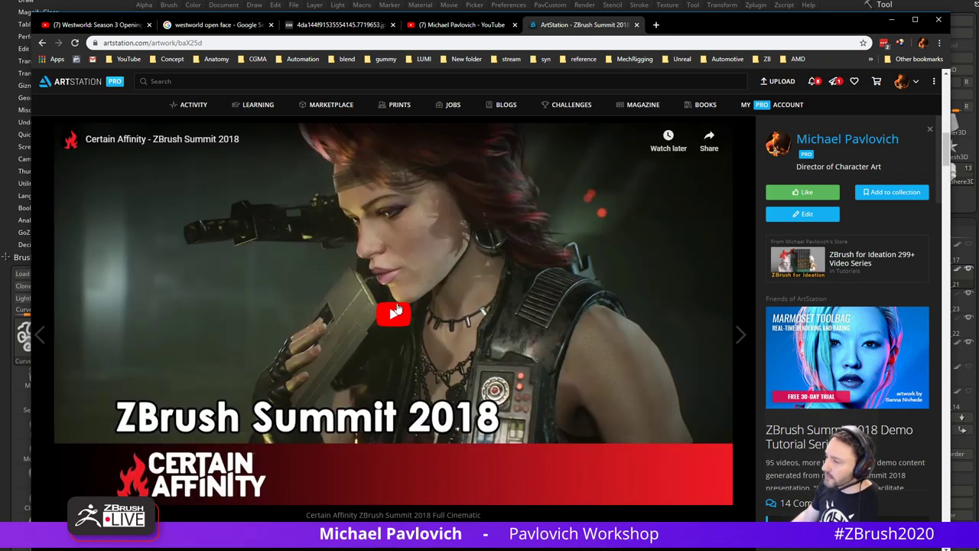
- Play the Certain Affinity ZBrush Summit 2018 cinematic, skip ahead to the red-haired character's close-up and pause it
click(394, 312)
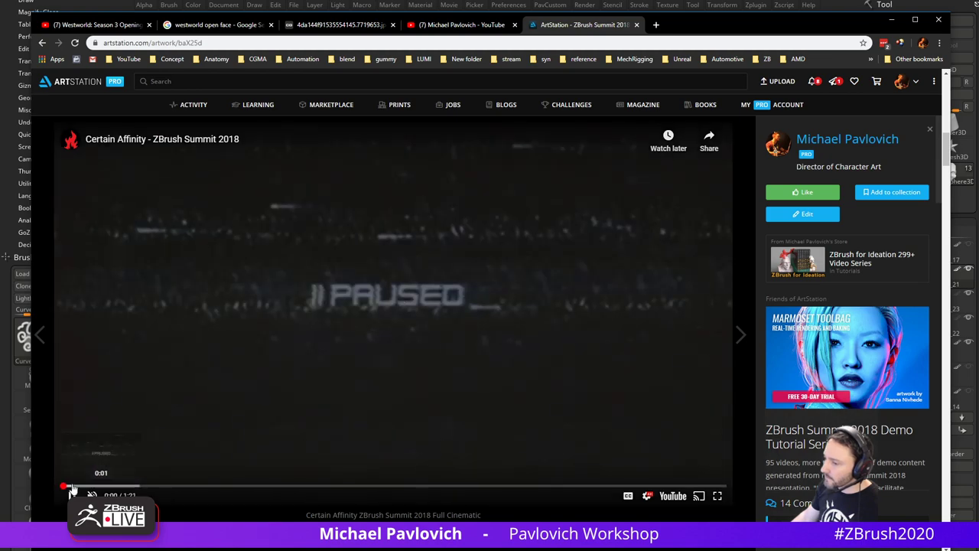
click(193, 488)
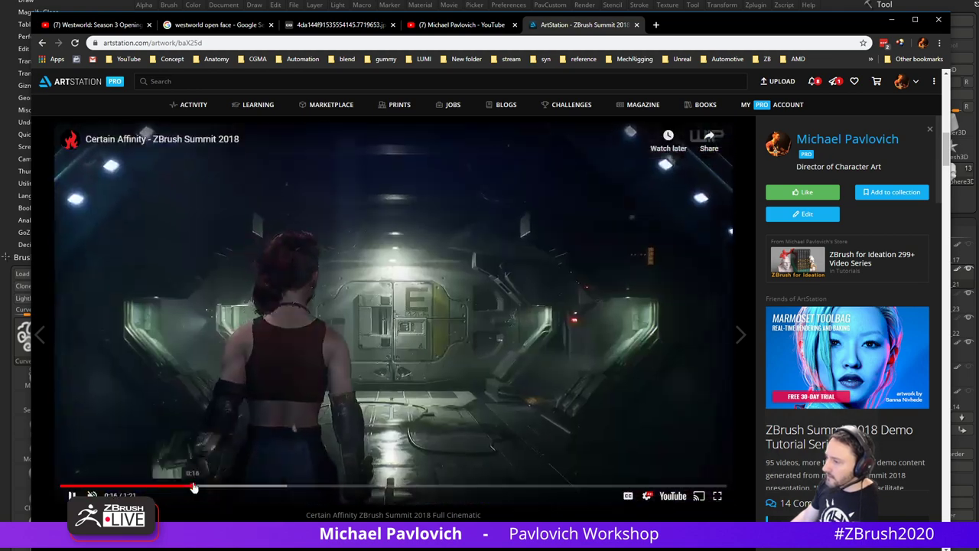
click(254, 487)
click(291, 488)
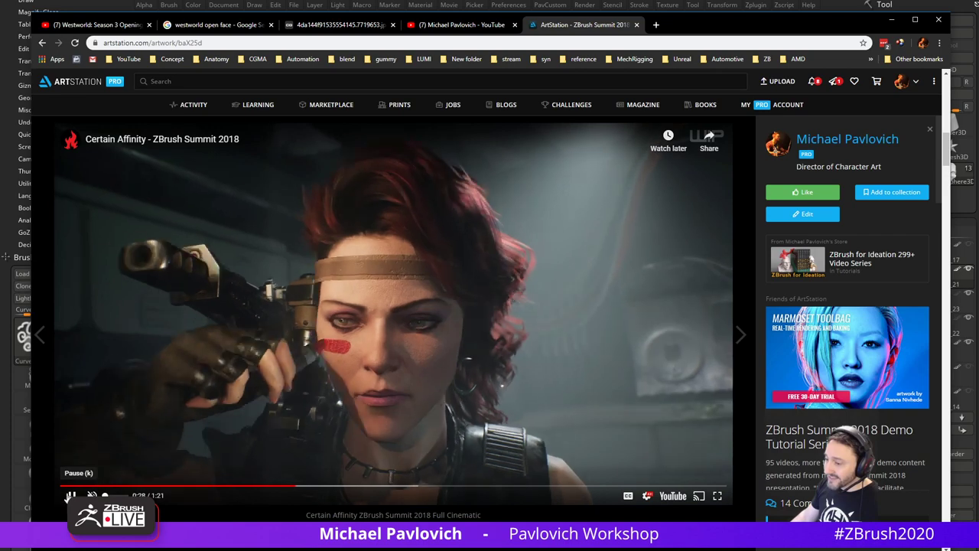
click(71, 497)
- Leave the demo series page and return to the ArtStation portfolio overview
scroll(450, 390, up, 10)
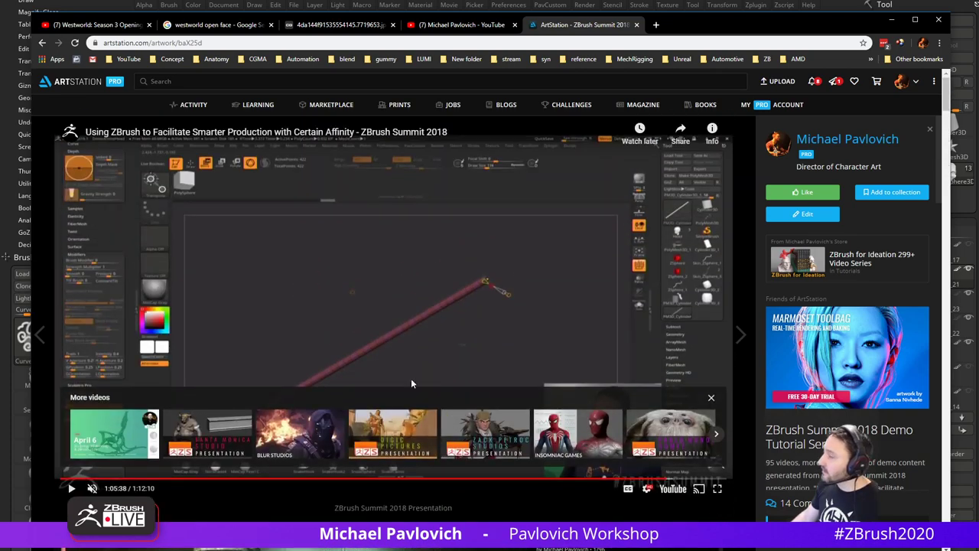
click(44, 192)
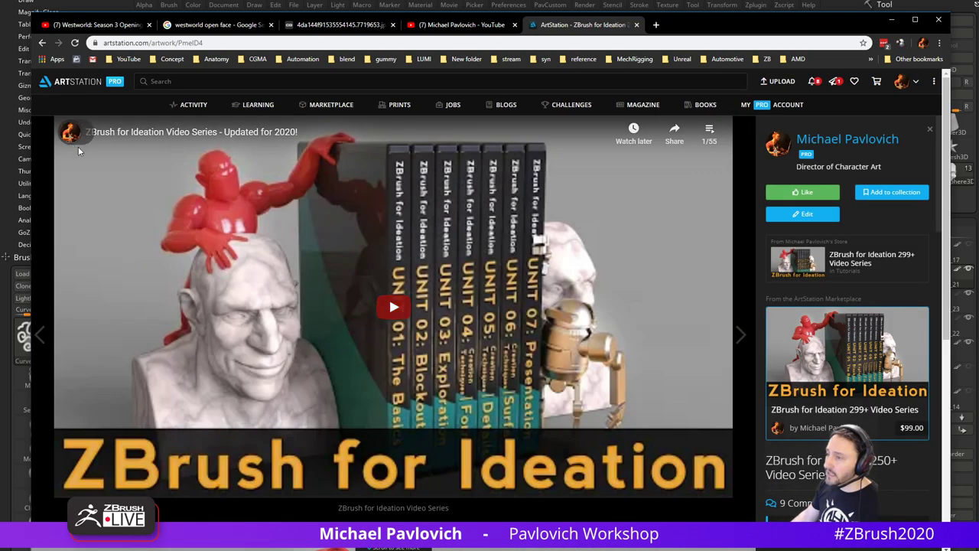
click(42, 43)
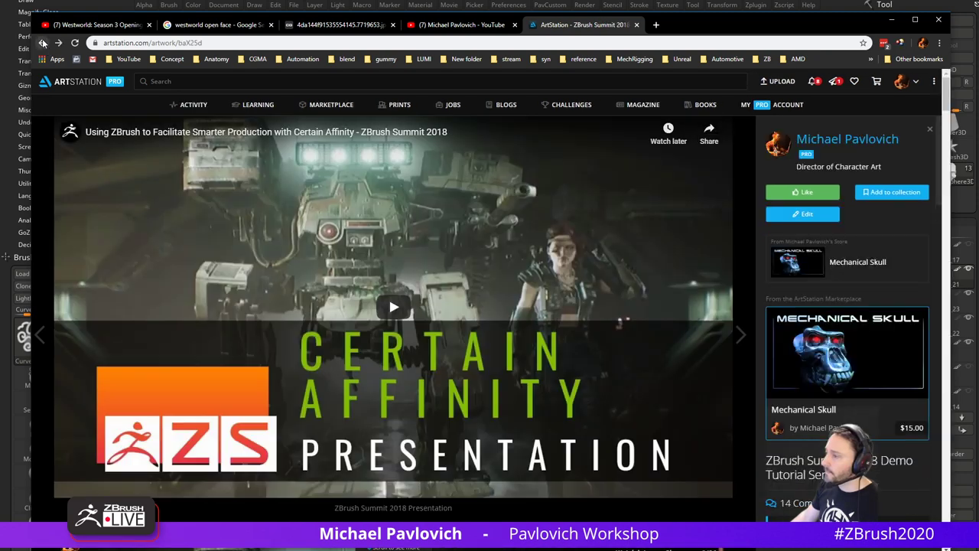
click(43, 43)
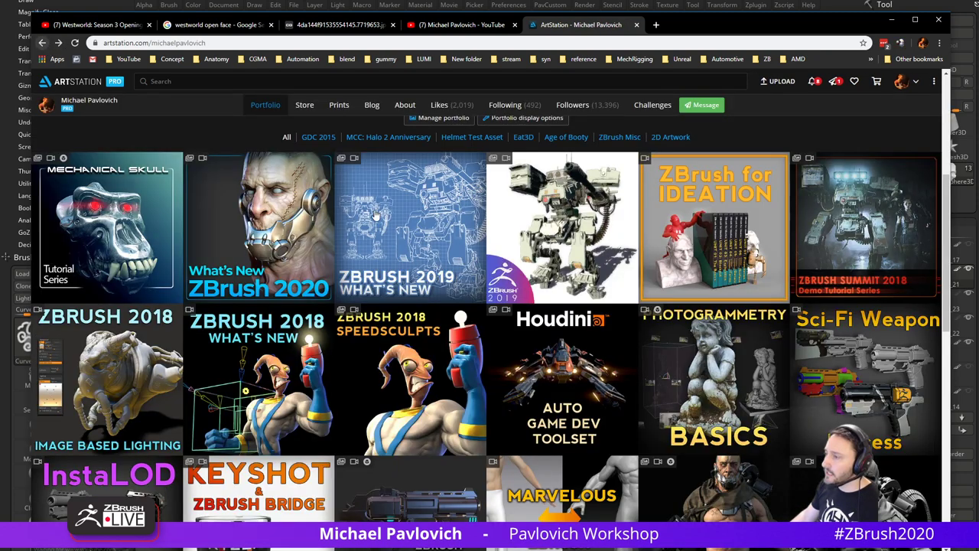
- Open the ZBrush 2019 What's New project from the ArtStation portfolio in the browser
drag(511, 59, 439, 59)
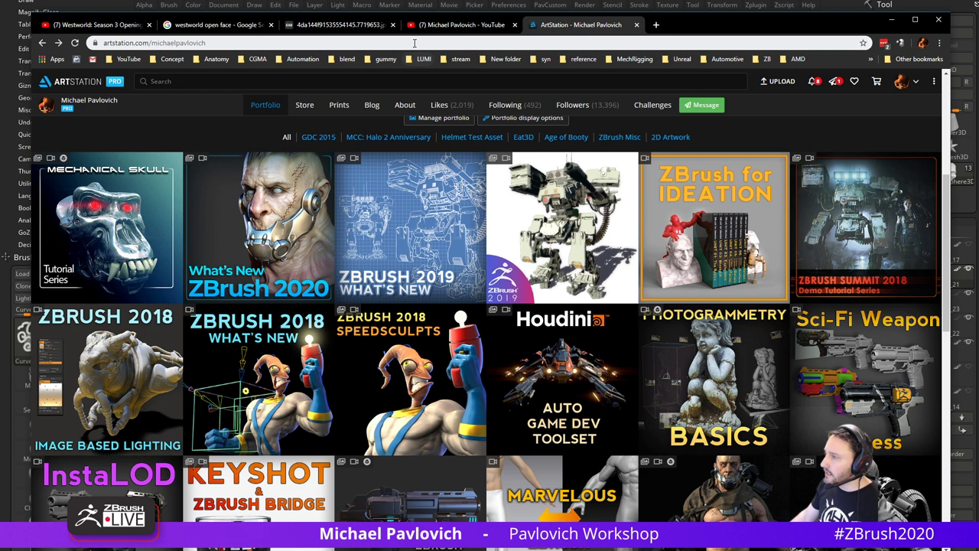
click(414, 43)
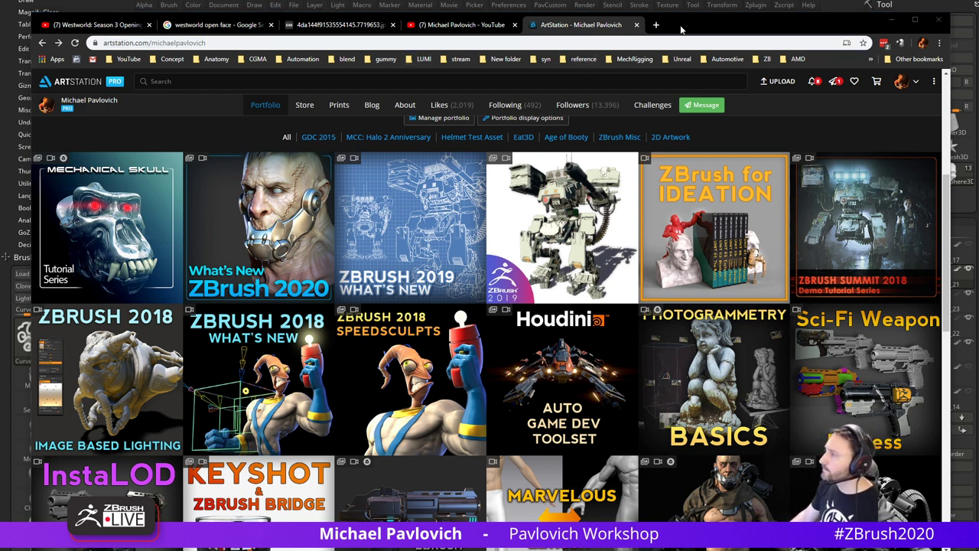
key(alt+Tab)
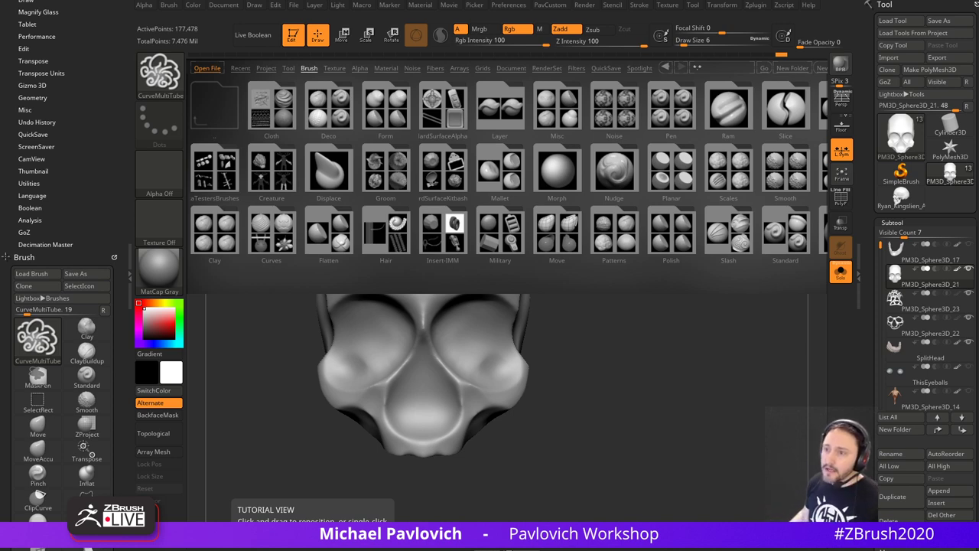
drag(536, 549, 697, 7)
click(451, 238)
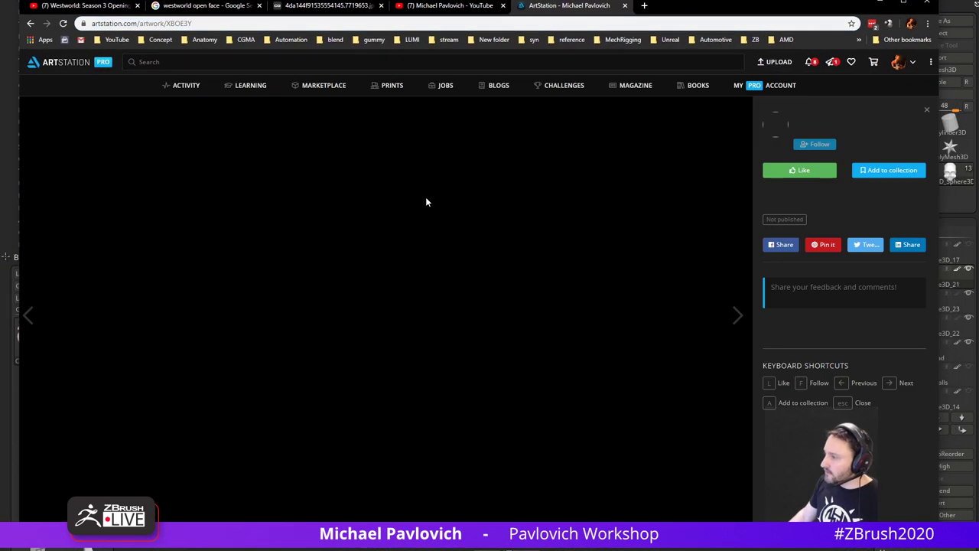
- Look through the project's non-photorealistic mech renders, including the blueprint, ink and coloured sketch styles, and return to the intro video
scroll(459, 253, down, 2)
scroll(459, 253, down, 4)
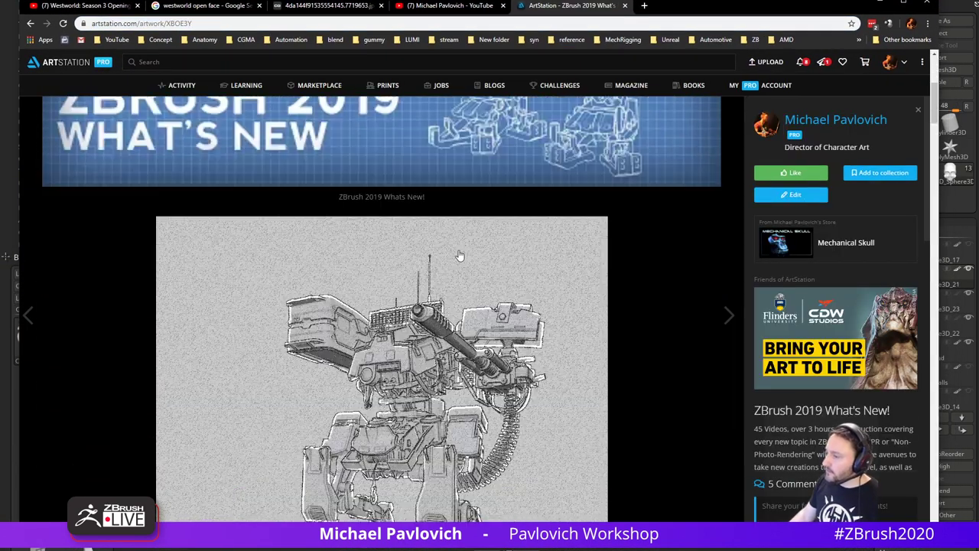
scroll(459, 252, down, 11)
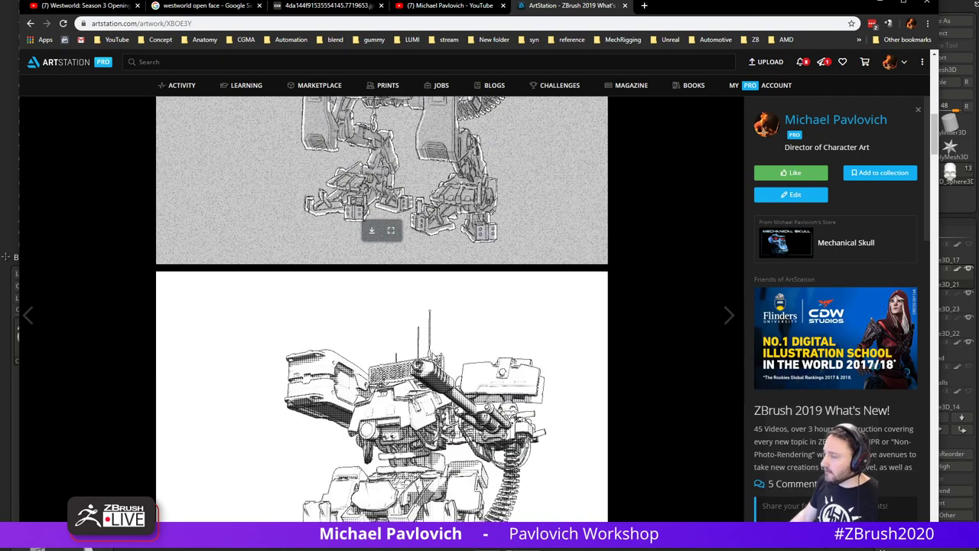
scroll(437, 265, down, 20)
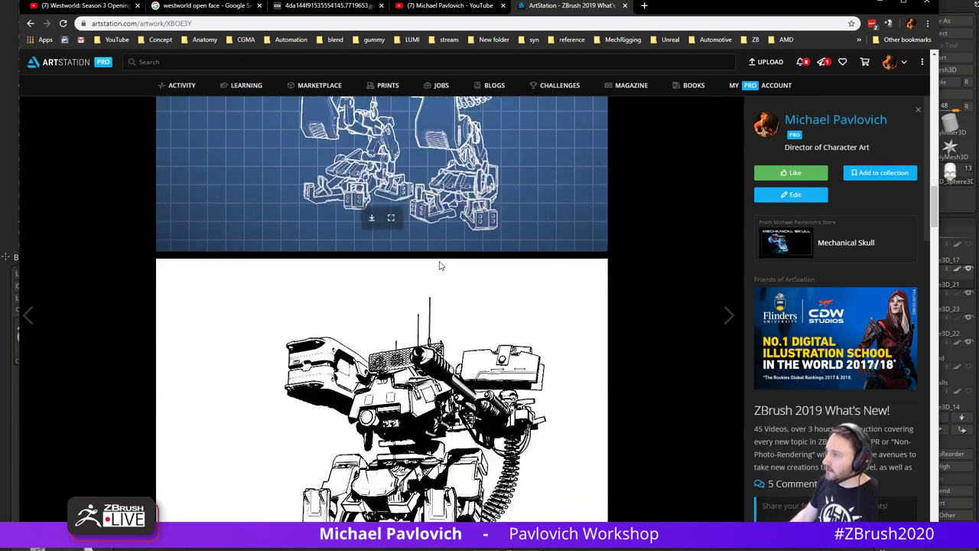
scroll(442, 296, down, 6)
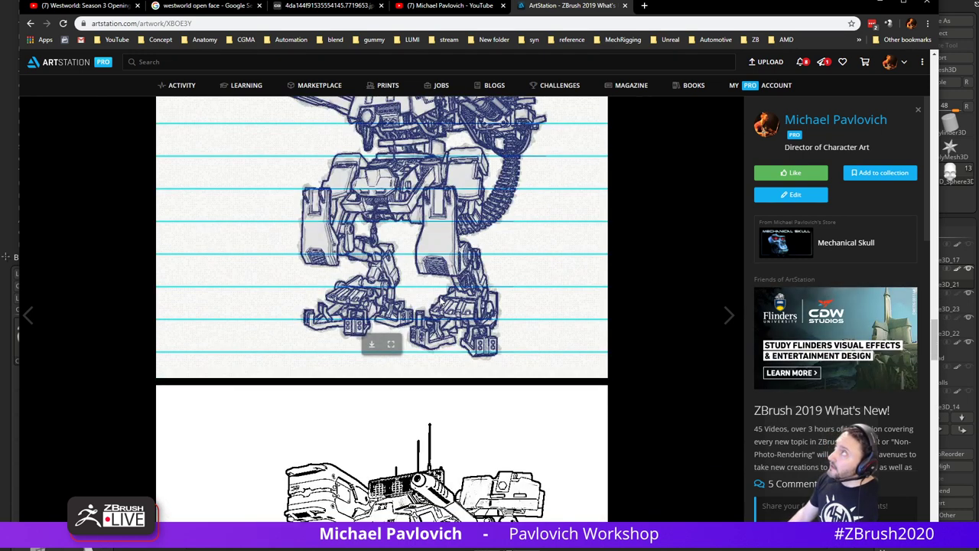
scroll(441, 304, down, 10)
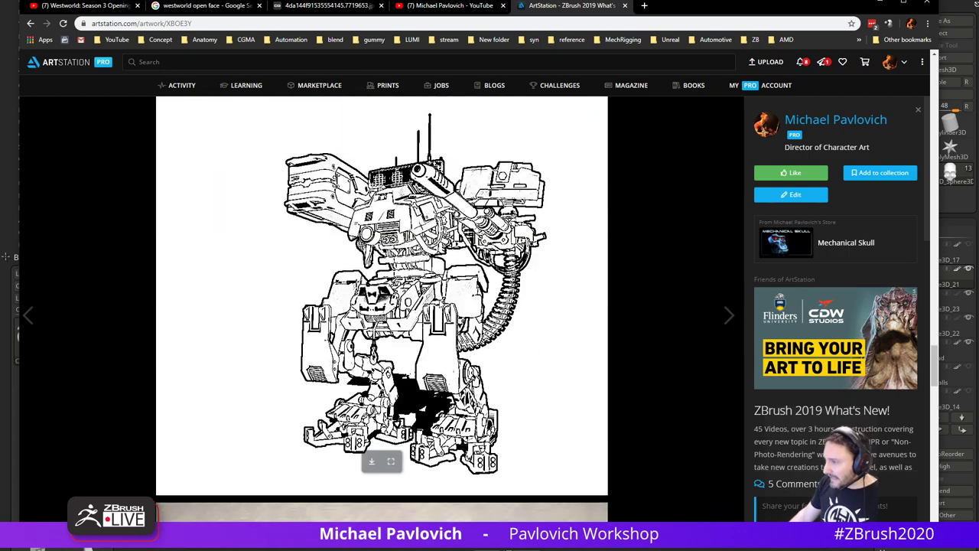
scroll(441, 304, down, 6)
scroll(442, 304, up, 12)
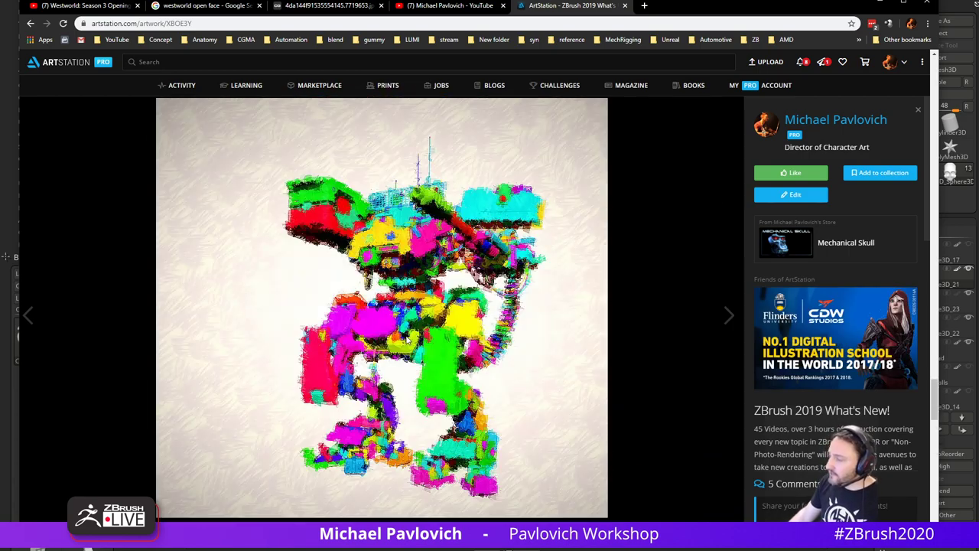
scroll(402, 339, up, 20)
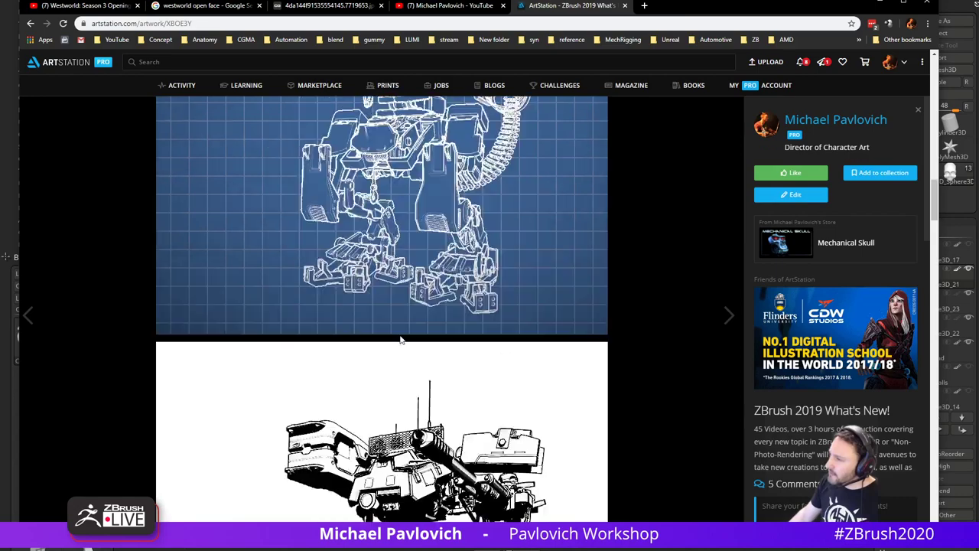
scroll(398, 335, up, 5)
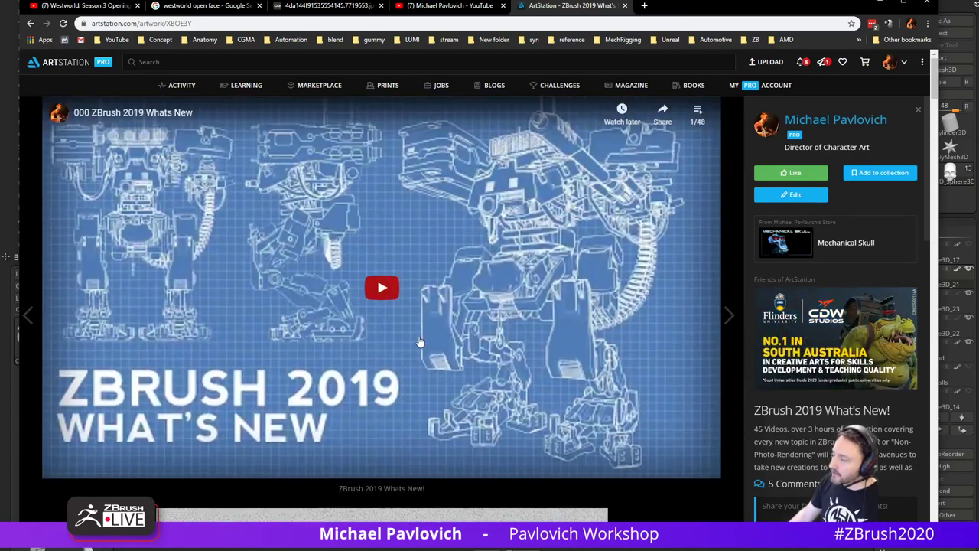
- Return to ZBrush, close the brush library and turn off Solo mode for the skull
drag(669, 7, 670, 0)
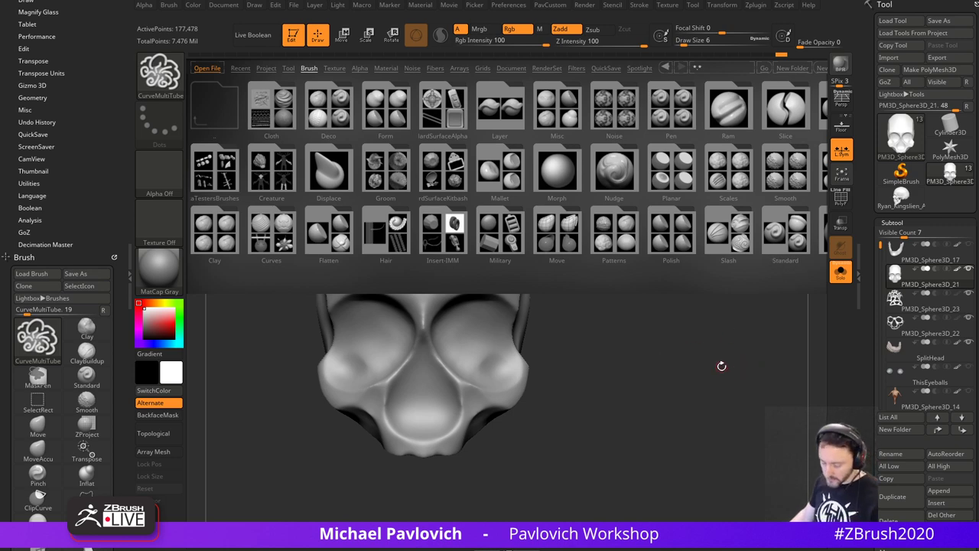
key(comma)
click(840, 274)
drag(738, 306, 731, 285)
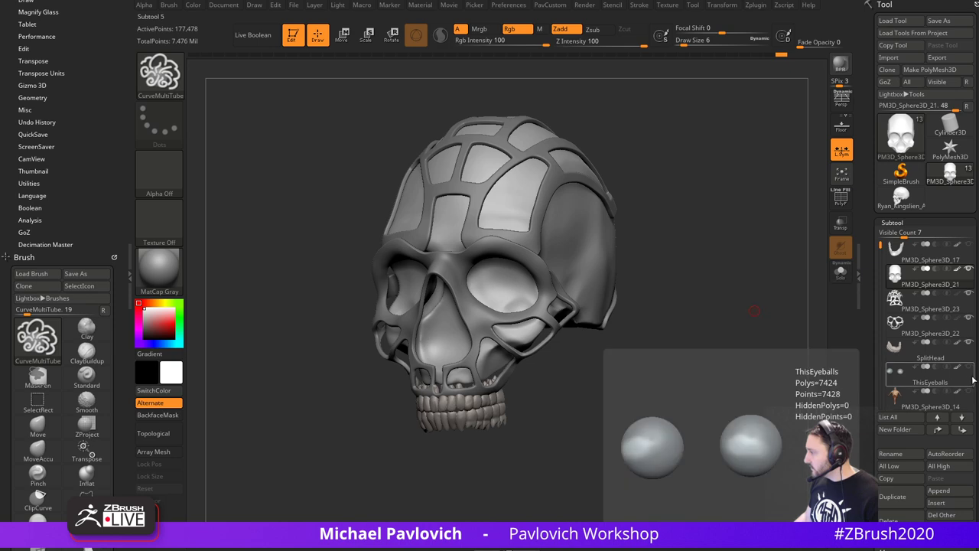
- Show the ThisEyeballs subtool and the lower jaw subtool PM3D_Sphere3D_17
click(969, 368)
click(969, 245)
mouse_move(760, 288)
mouse_down()
mouse_move(763, 298)
mouse_move(785, 298)
mouse_move(766, 304)
mouse_move(788, 308)
mouse_move(763, 295)
mouse_up()
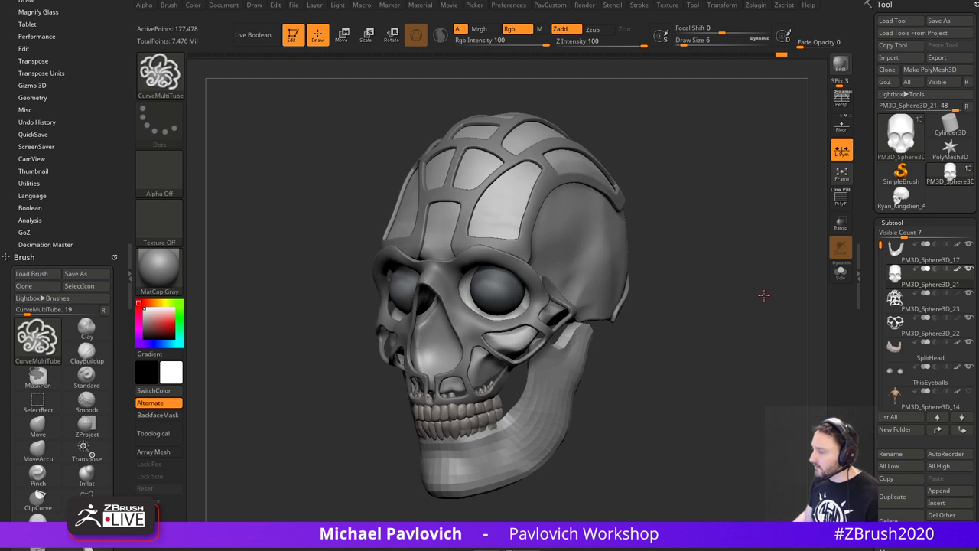
- Try the different face skin subtools over the skull and leave only the Recovered_Tool1 half-face visible
drag(882, 246, 884, 323)
click(969, 318)
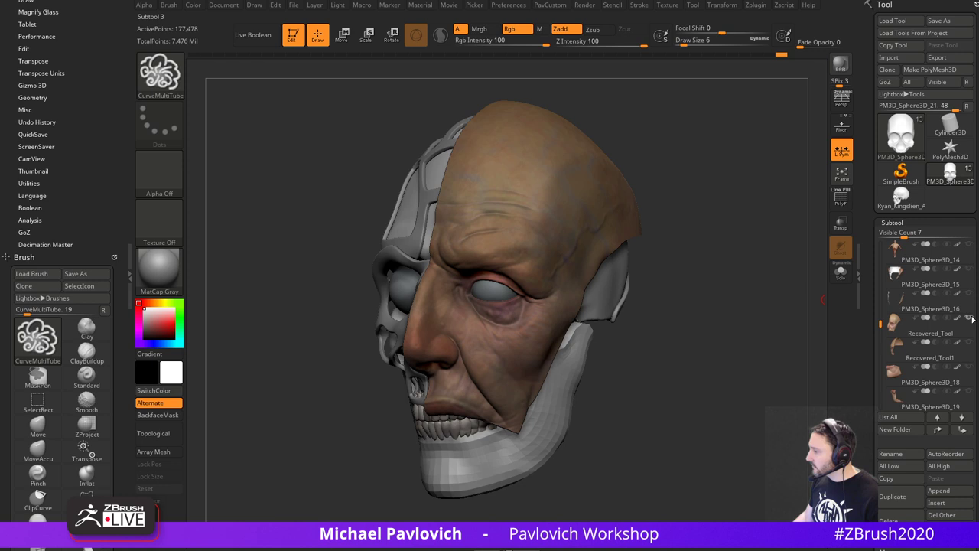
click(969, 319)
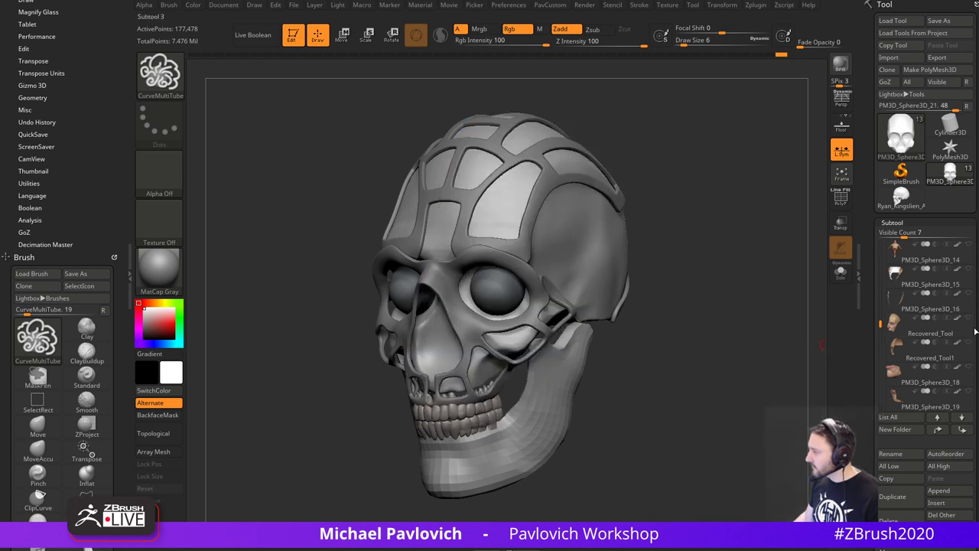
click(968, 342)
click(970, 367)
click(970, 368)
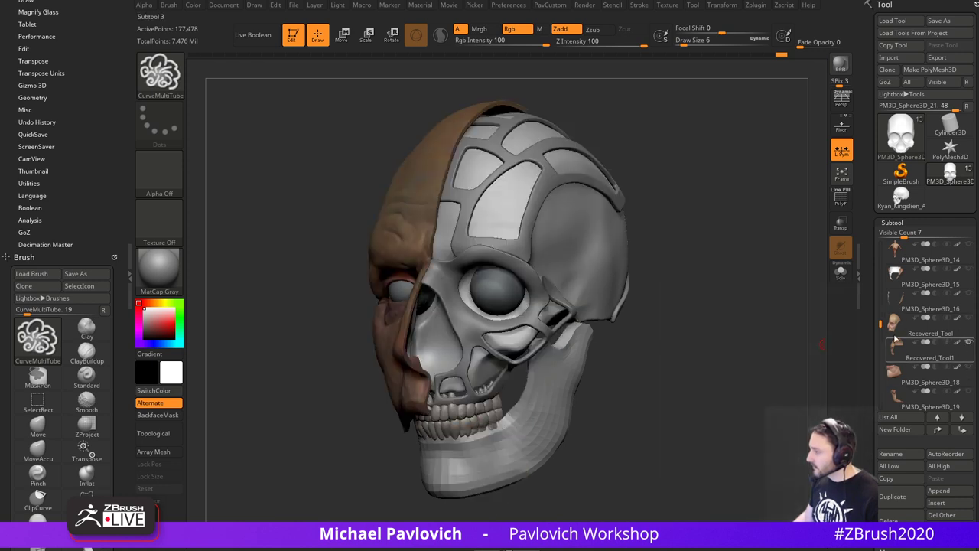
drag(882, 324, 882, 344)
click(969, 343)
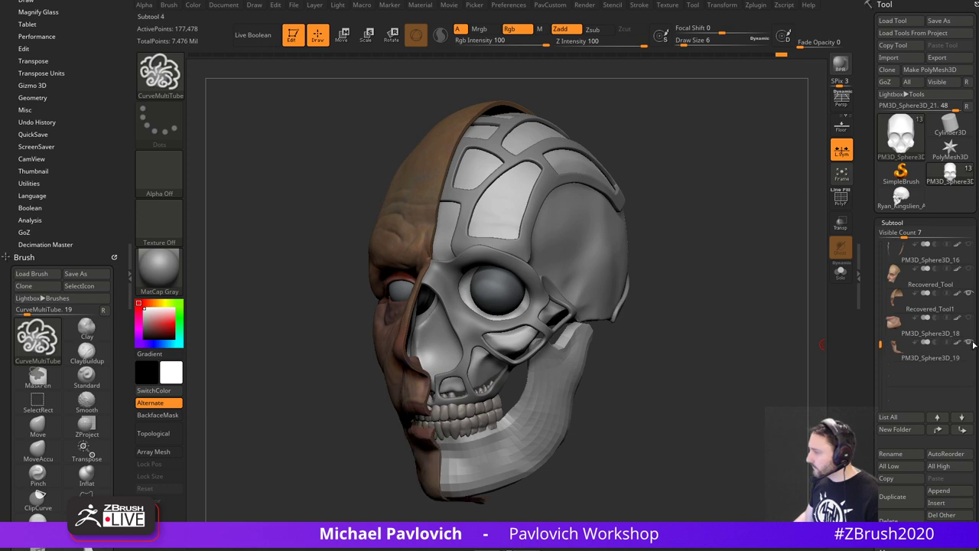
click(972, 344)
drag(736, 349, 713, 341)
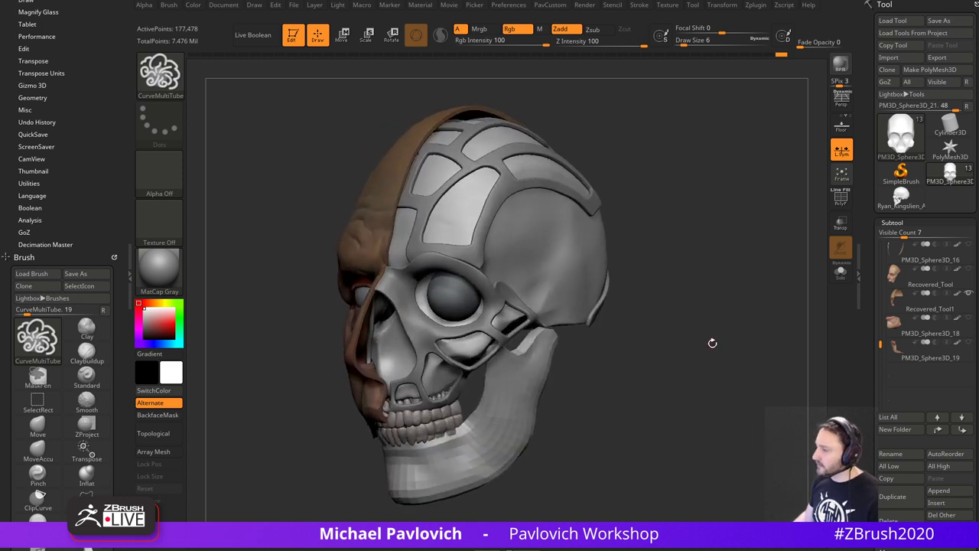
- Turn on perspective, frame the head in a three-quarter view and make a BPR render
click(842, 100)
drag(763, 186, 733, 211)
click(841, 67)
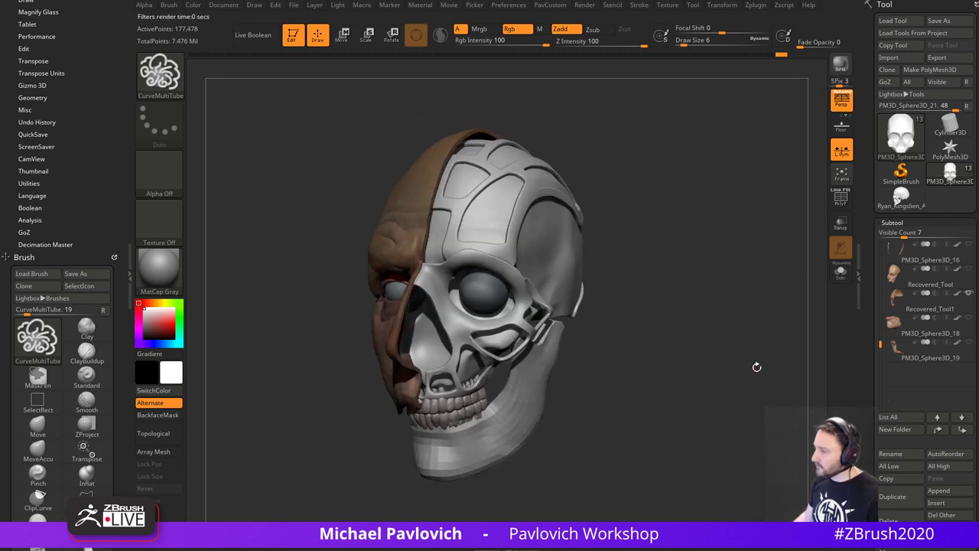
- Set the BPR shadow GStrength to about 0.59, raise the shadow Angle above 0 and render the head again
click(590, 6)
click(613, 200)
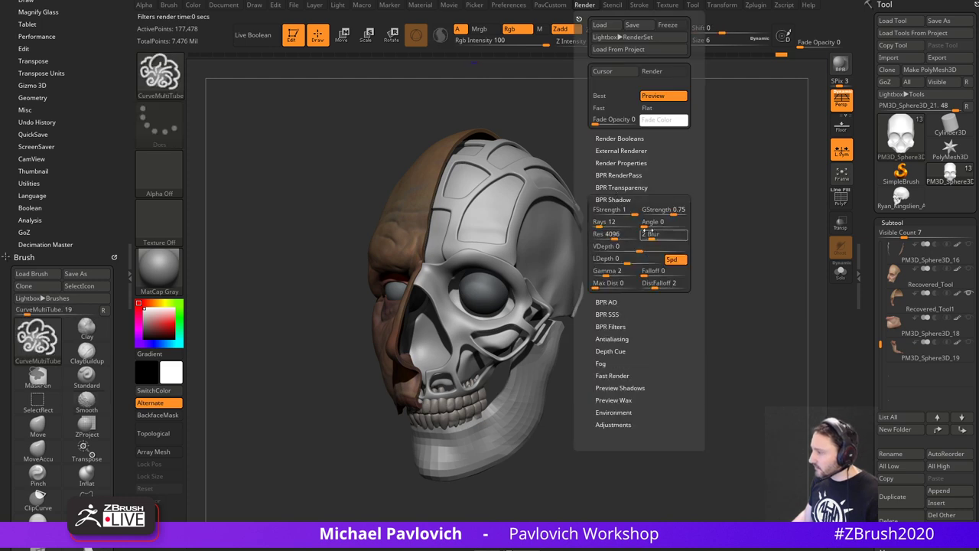
click(665, 214)
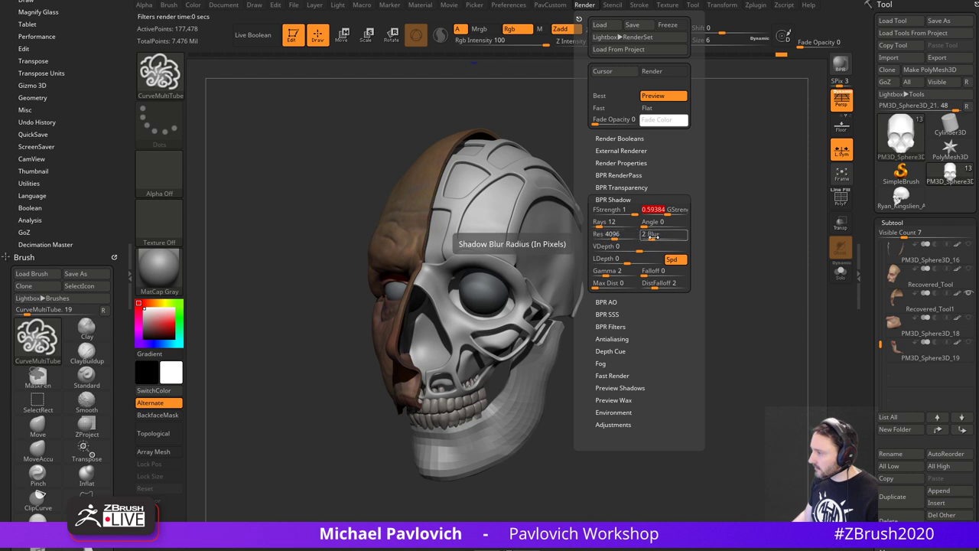
click(650, 222)
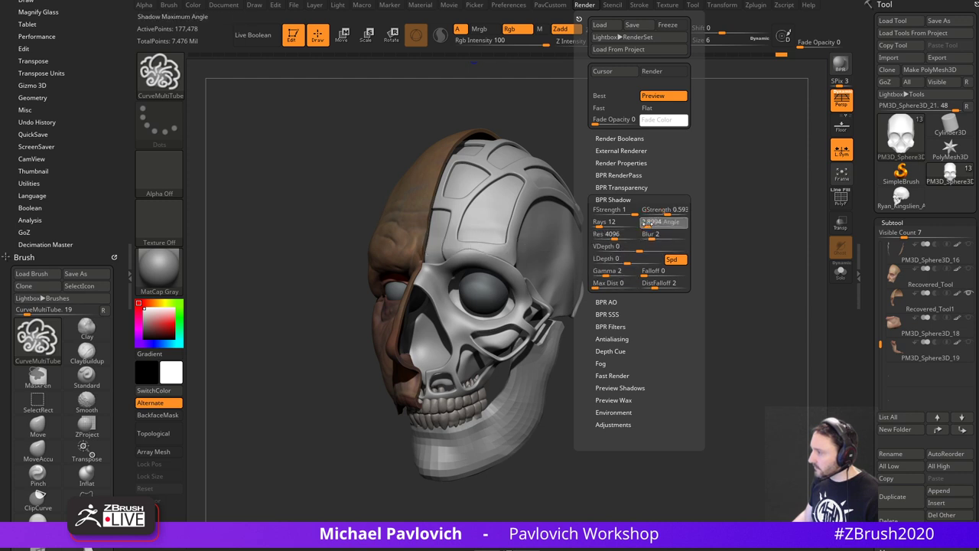
click(840, 66)
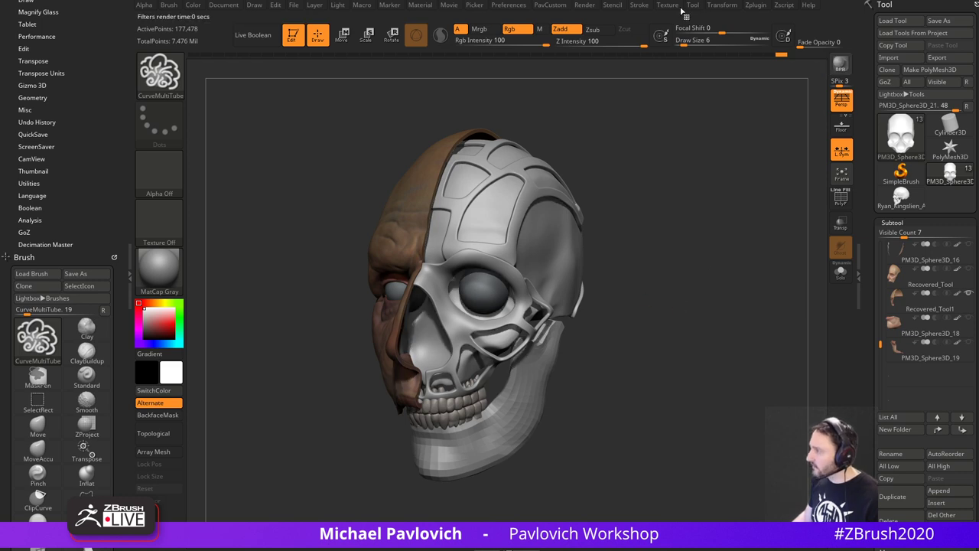
click(586, 7)
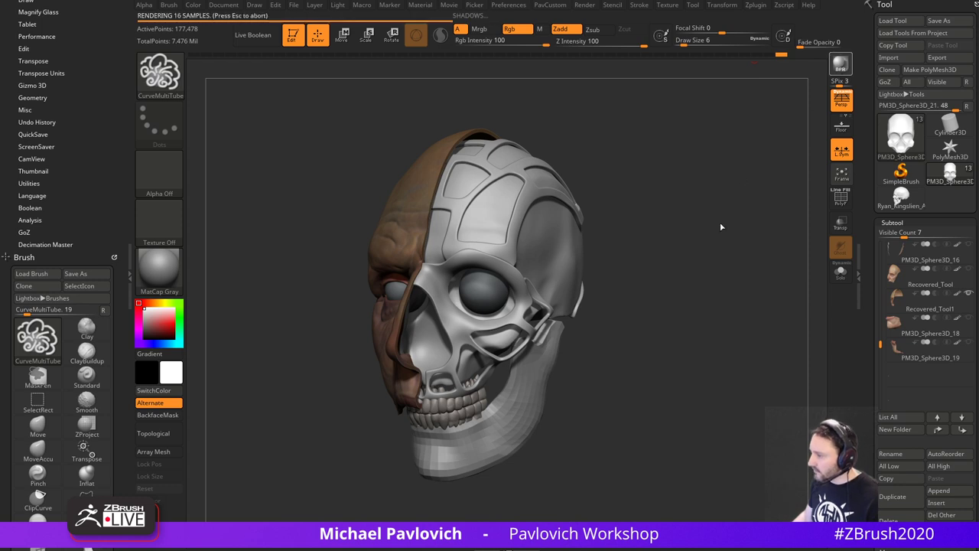
- Capture a cropped screenshot of the rendered head and switch to Photoshop
mouse_move(919, 194)
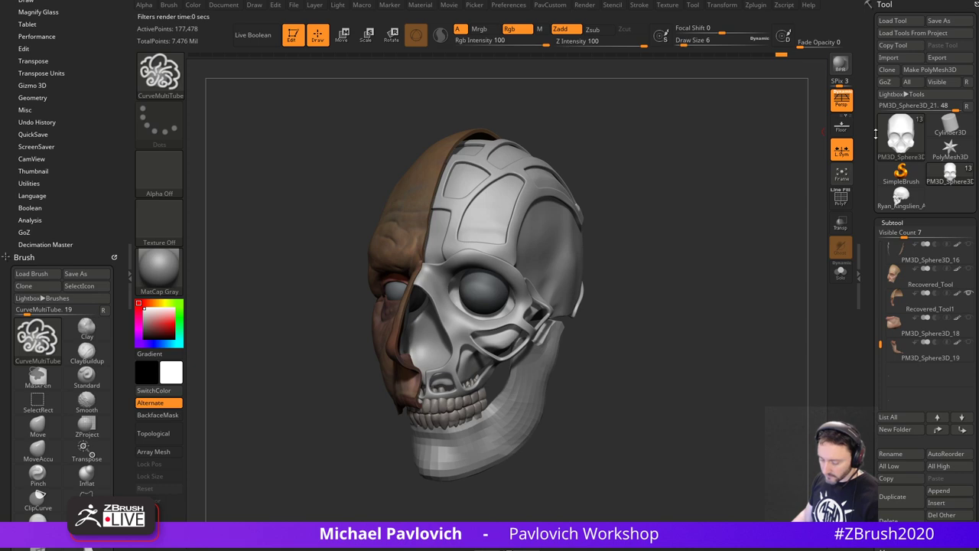
key(Print)
drag(339, 104, 617, 510)
click(622, 510)
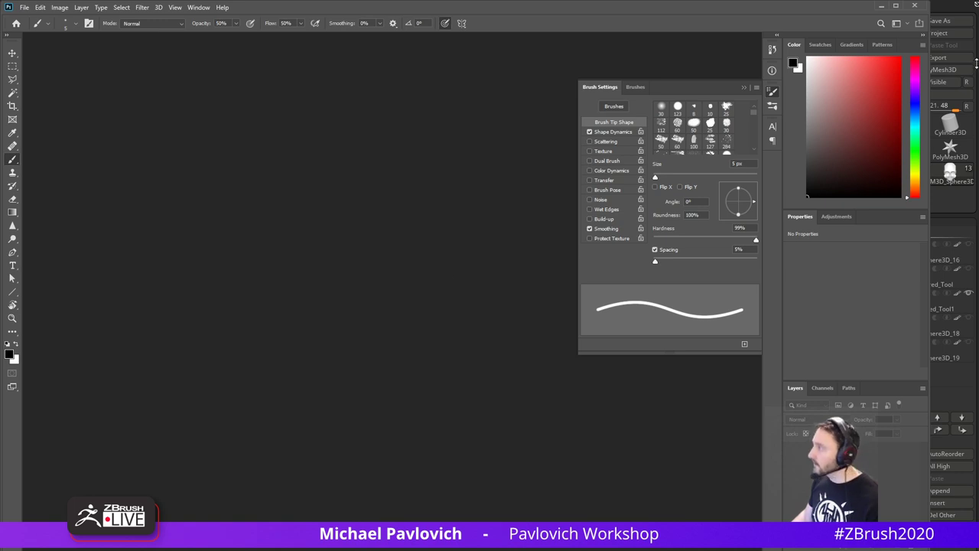
- Collapse the floating brush settings and paste the captured head image into a new document
drag(926, 3, 978, 0)
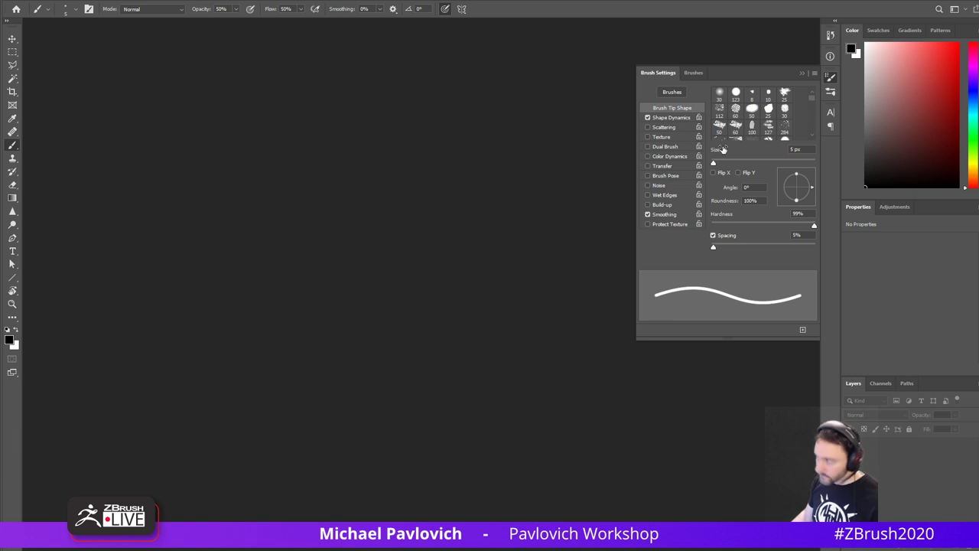
click(802, 73)
key(ctrl+n)
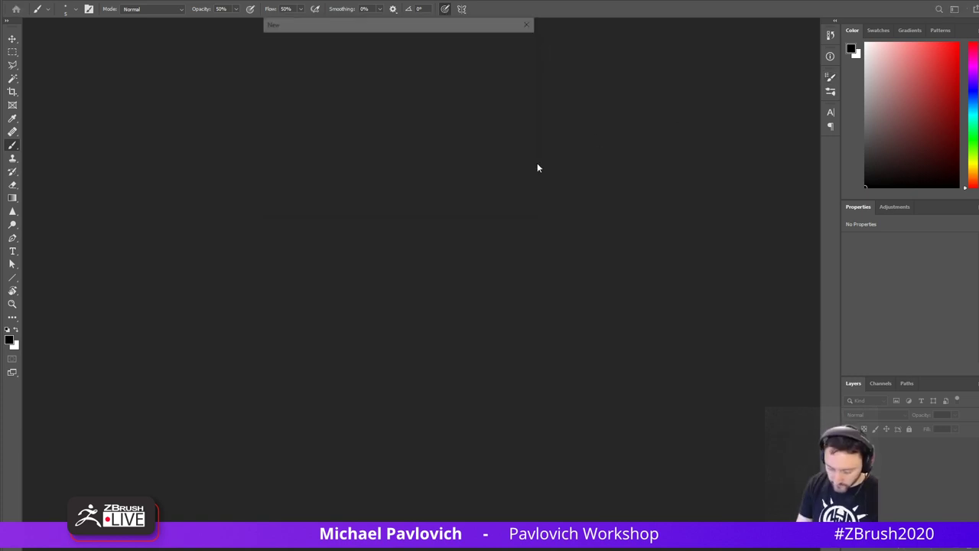
key(Return)
key(ctrl+v)
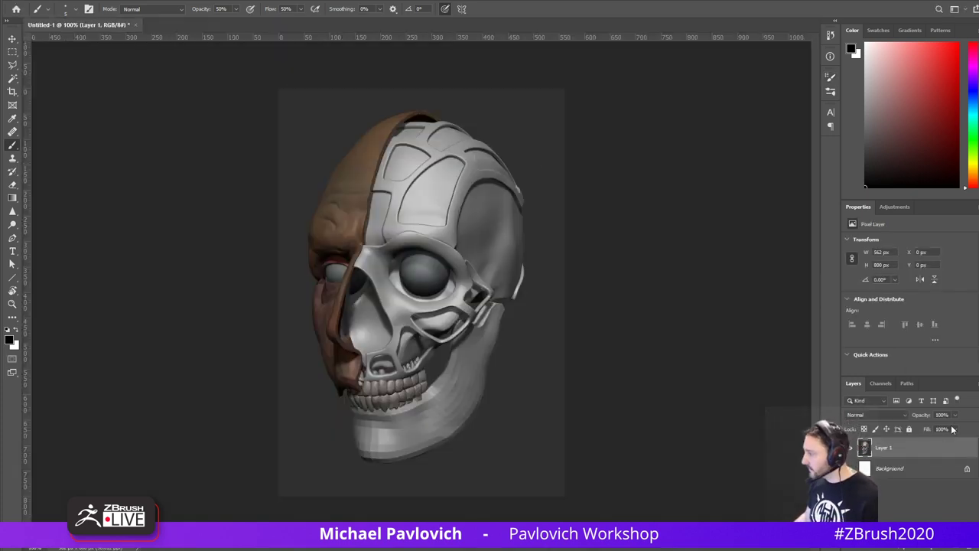
- Fade the pasted head image by lowering its layer opacity and add an empty layer above it
click(955, 415)
drag(957, 427, 923, 431)
click(955, 547)
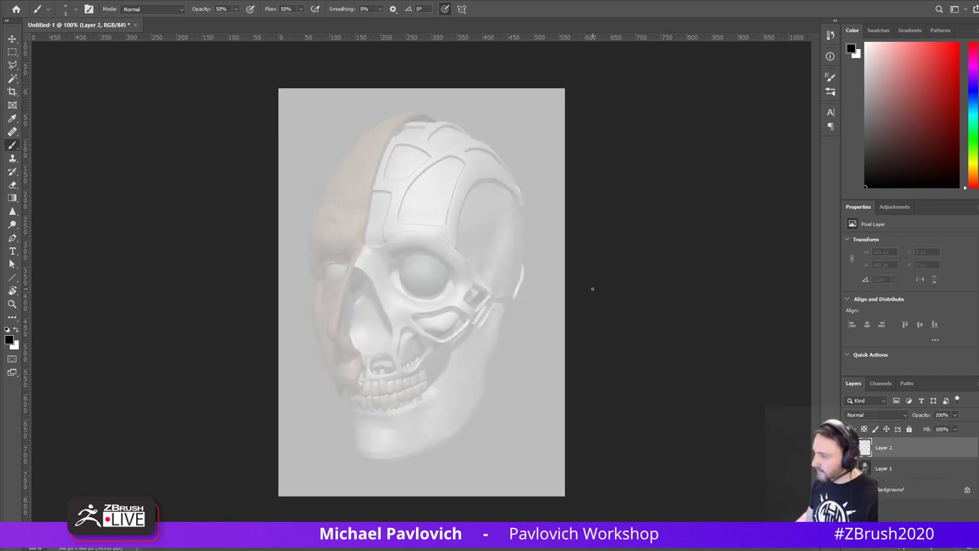
- Set the foreground colour to the muted blue #6d6dc0 for sketching over the faded head
drag(436, 241, 542, 303)
key(ctrl+z)
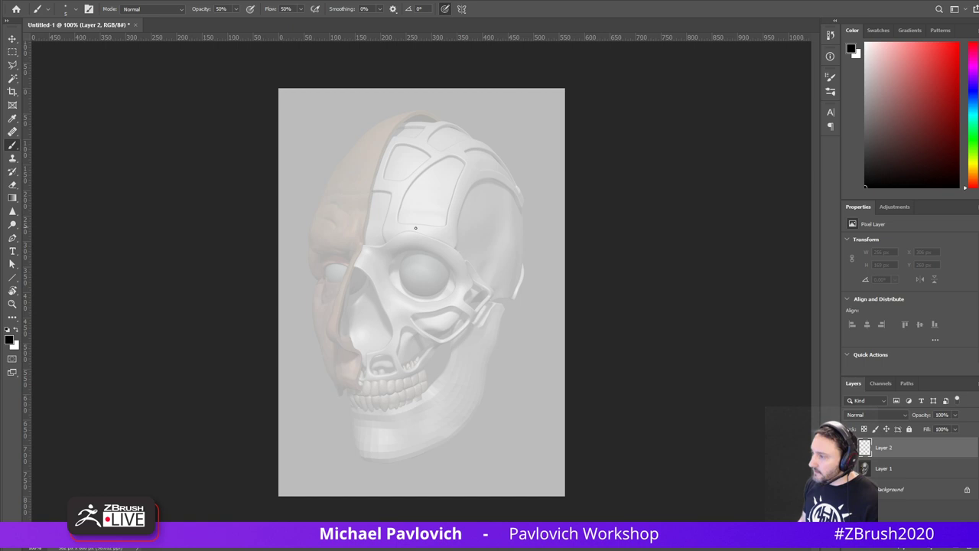
click(10, 340)
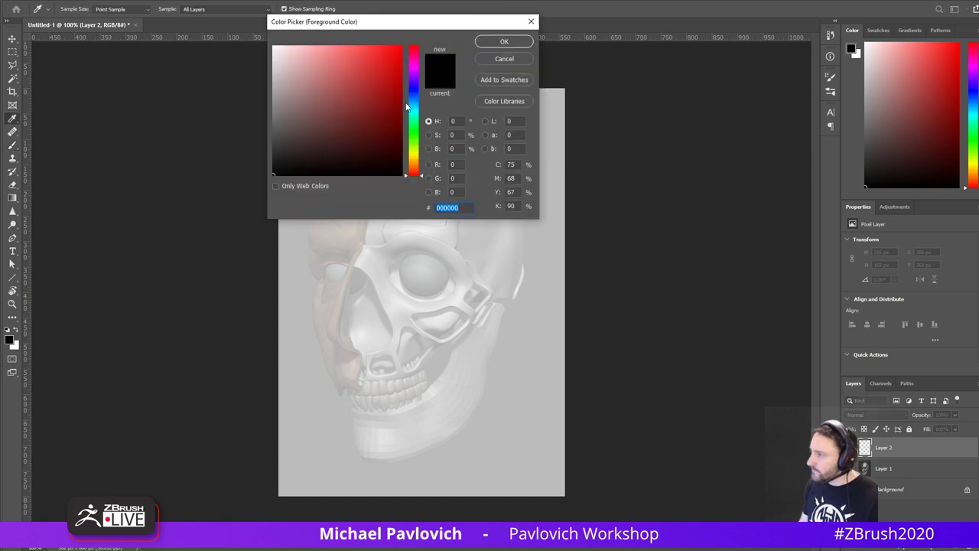
mouse_move(352, 107)
mouse_down()
mouse_move(336, 114)
mouse_move(339, 78)
mouse_up()
key(ctrl+z)
text(#3)
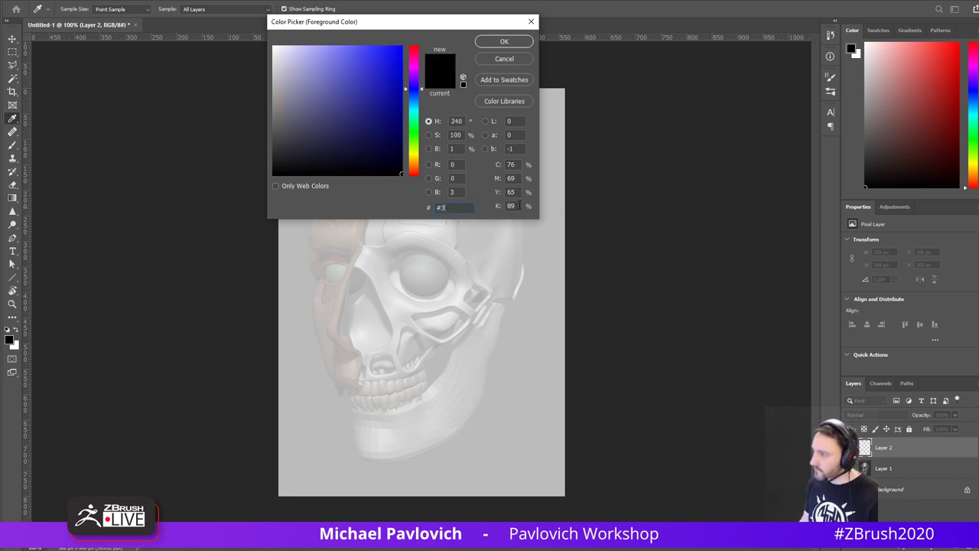
click(330, 78)
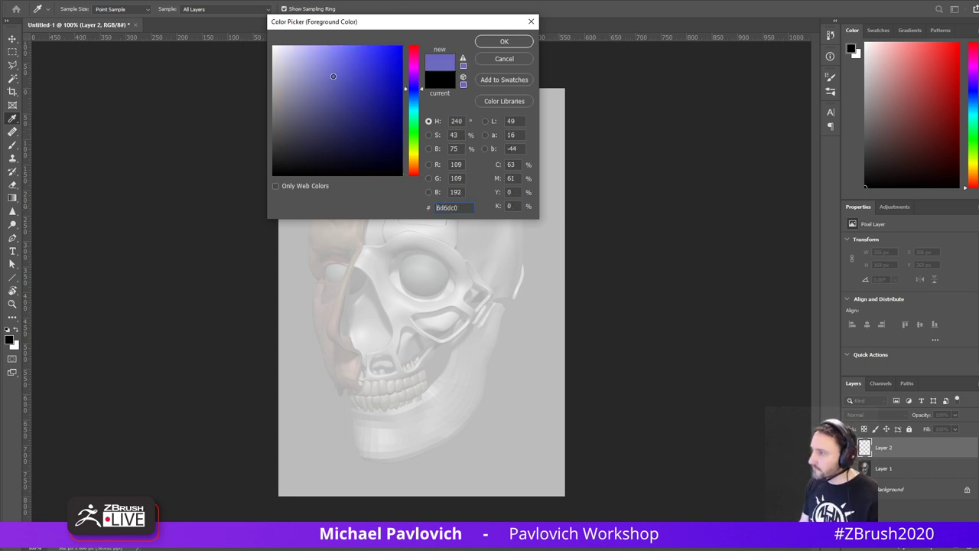
click(512, 45)
- Set the brush to 30% opacity and flow at size 9, and sketch short diagonal strokes in the cheek hollow beside the teeth
key(shift+3)
key(3)
drag(359, 191, 501, 277)
key(ctrl+z)
alt+right_drag(378, 236, 379, 238)
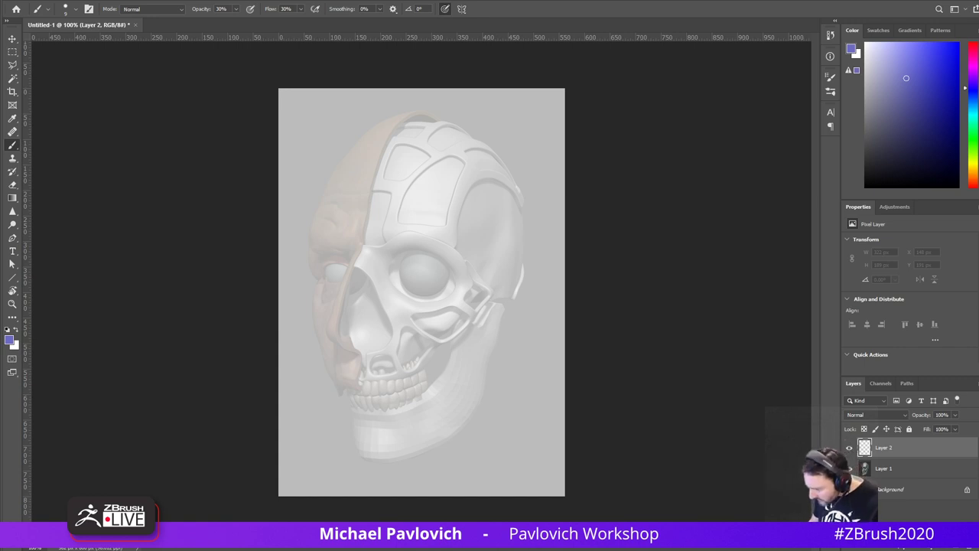
click(463, 326)
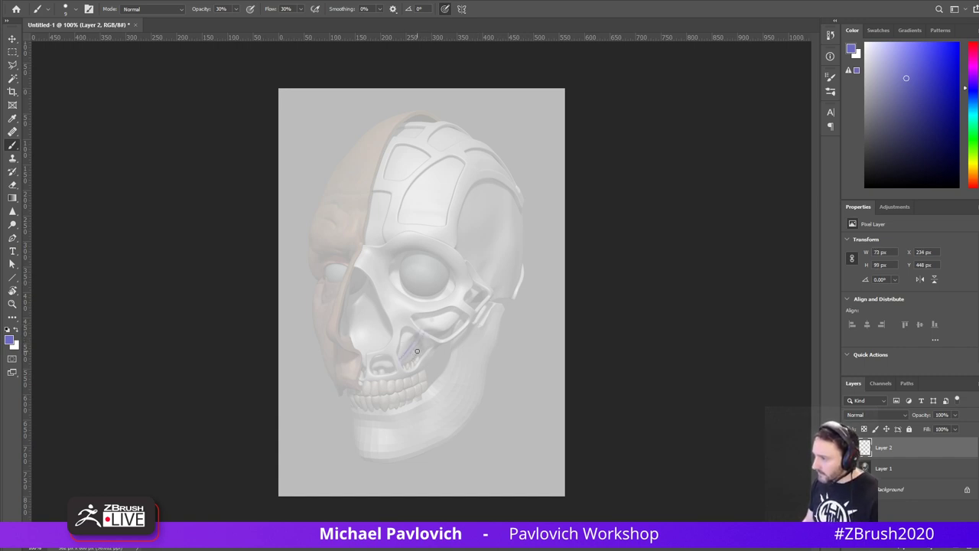
drag(417, 352, 421, 334)
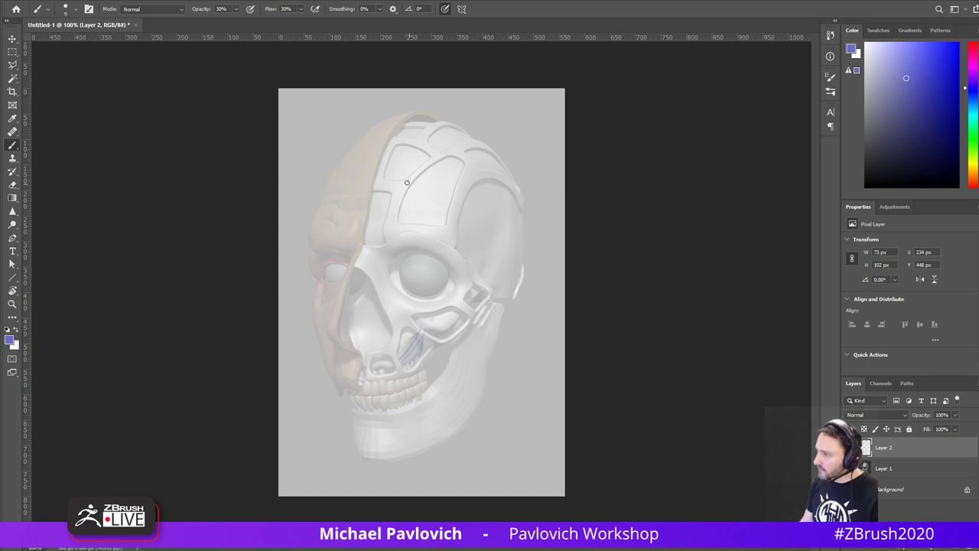
- Sketch angular panel lines across the exposed cranium from the forehead plates to the temple
mouse_move(407, 182)
mouse_down()
mouse_move(430, 208)
mouse_move(459, 215)
mouse_move(442, 204)
mouse_up()
drag(429, 182, 478, 249)
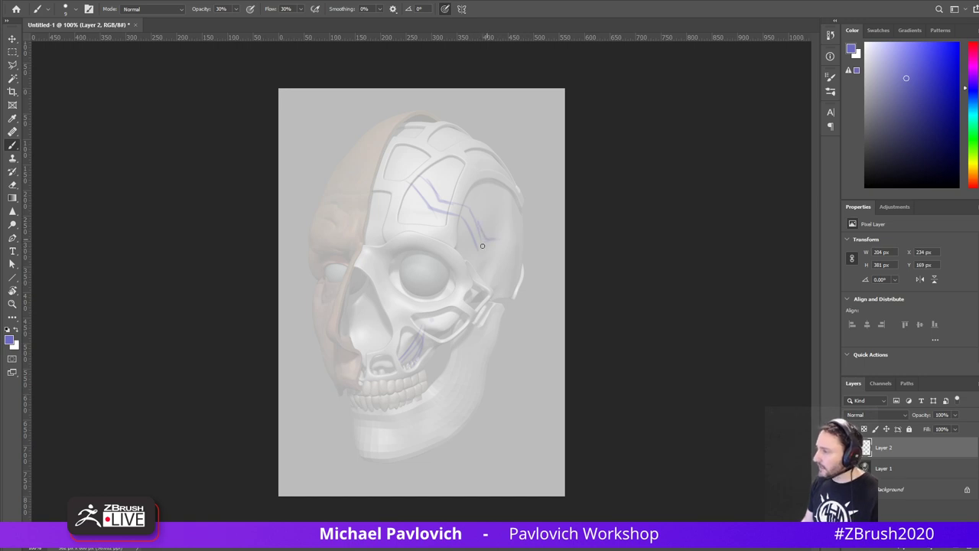
drag(388, 175, 425, 184)
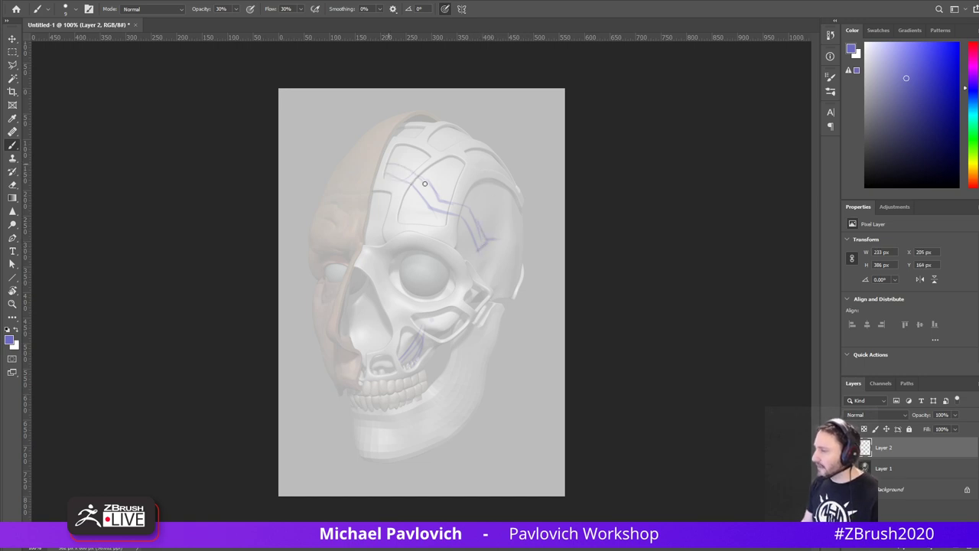
- Erase the angular lines on the cranium using 40% eraser opacity and flow, and return to the Brush tool
key(e)
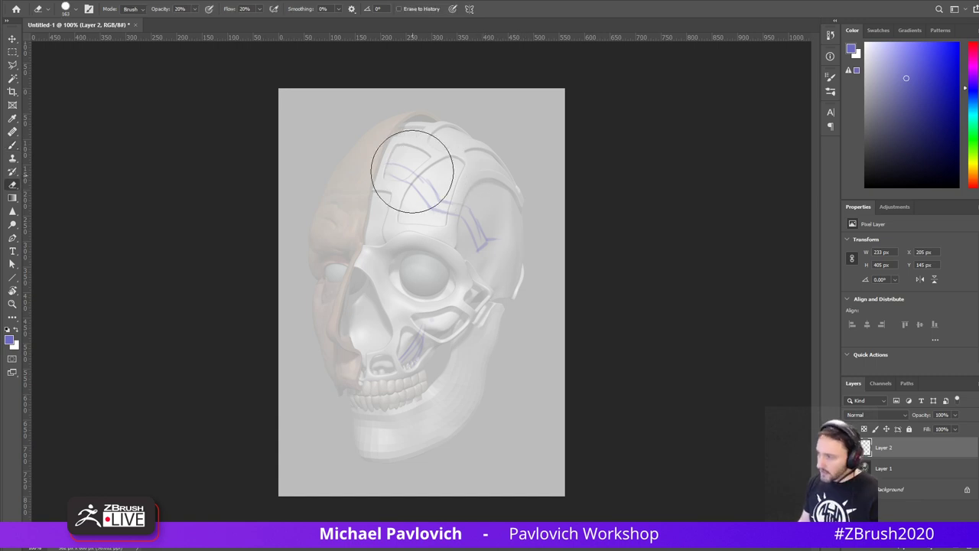
key(4)
key(shift+4)
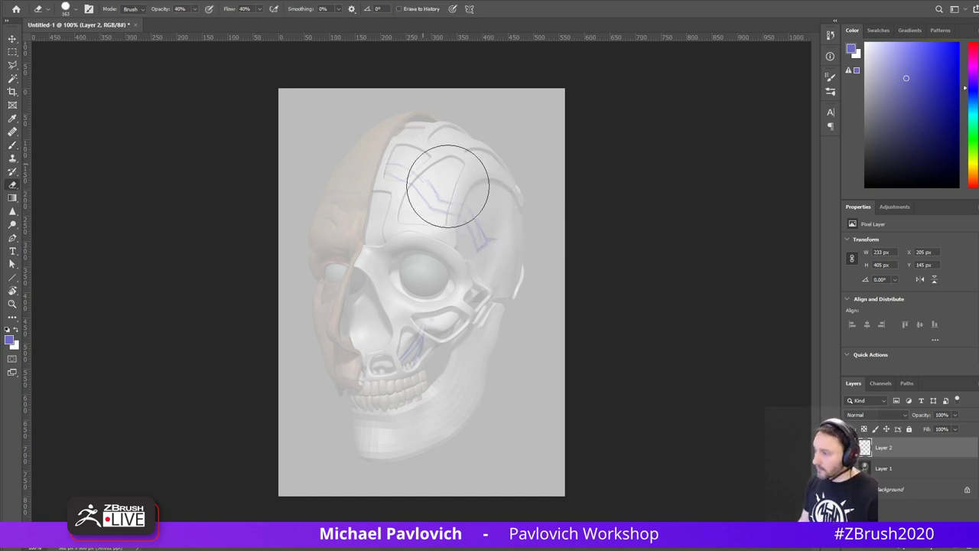
mouse_move(448, 186)
mouse_down()
mouse_move(479, 223)
mouse_move(459, 213)
mouse_move(522, 248)
mouse_up()
key(b)
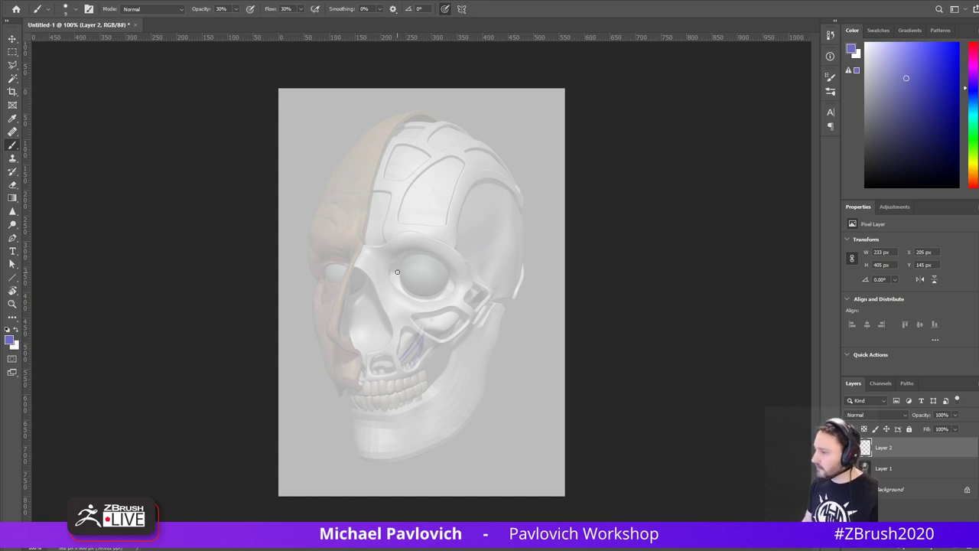
- Sketch eyelids and irises on both eyes, the outer edge of the exposed eye socket and the bridge of the nose
drag(402, 267, 436, 276)
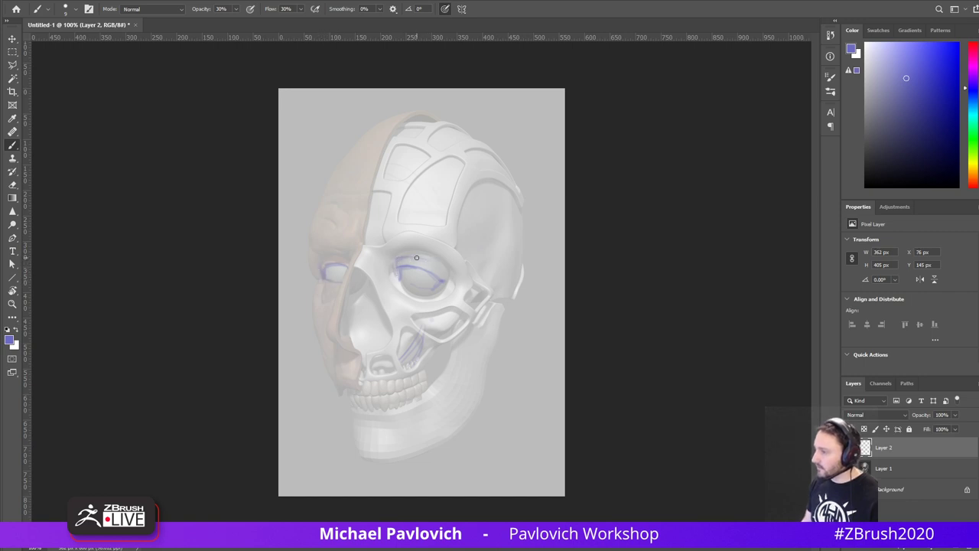
mouse_move(460, 251)
mouse_down()
mouse_move(446, 273)
mouse_move(407, 267)
mouse_up()
drag(331, 272, 332, 271)
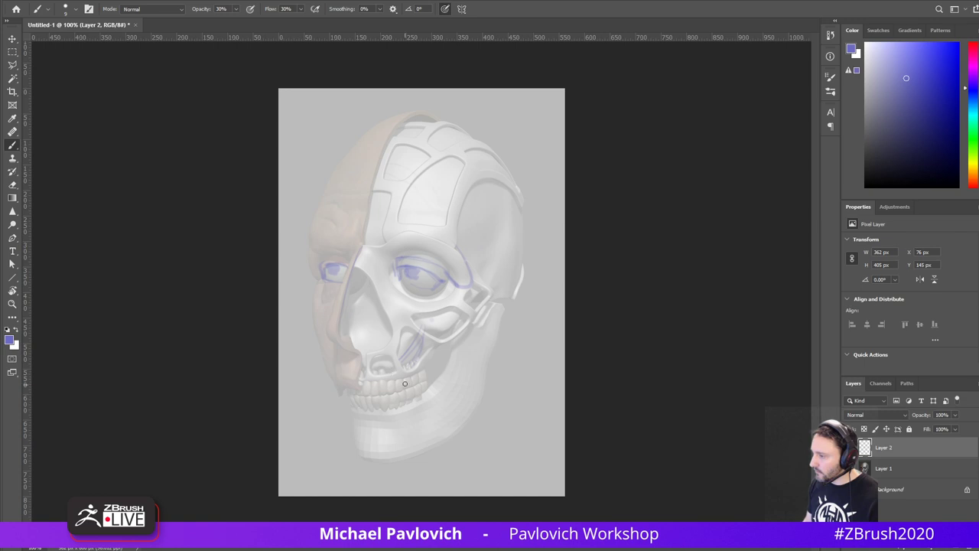
drag(374, 259, 389, 293)
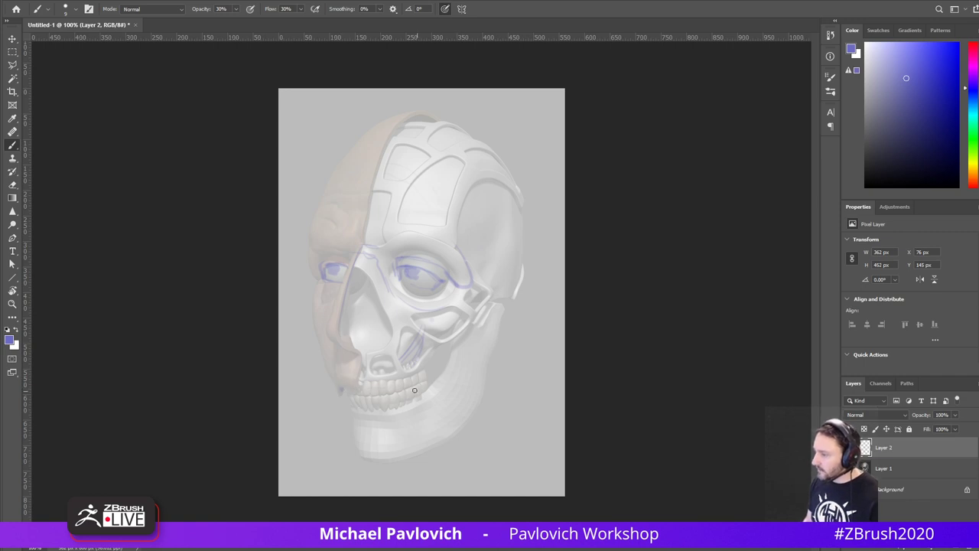
- Sketch the lips over the teeth and outline the front of the chin
drag(409, 390, 360, 387)
mouse_move(360, 386)
mouse_down()
mouse_move(409, 390)
mouse_move(358, 398)
mouse_move(396, 413)
mouse_up()
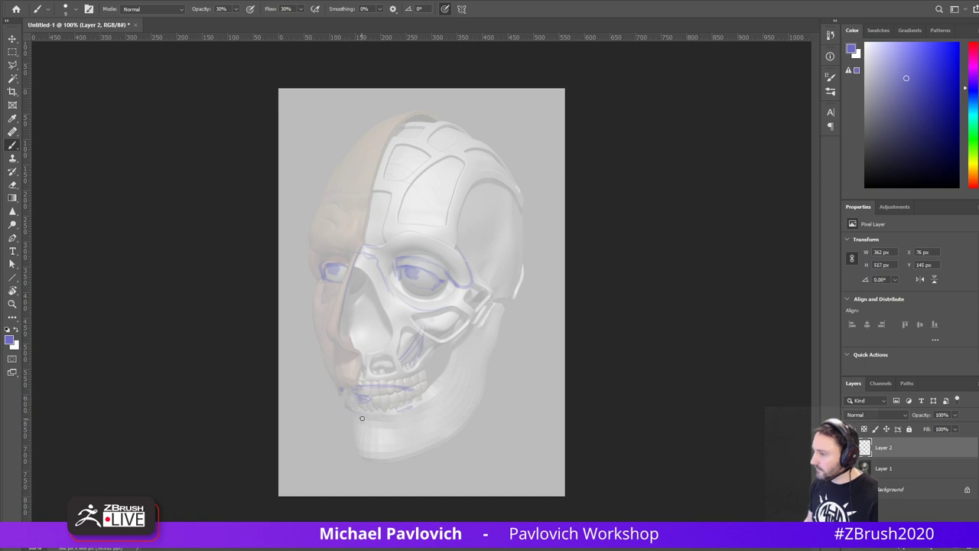
drag(334, 391, 373, 461)
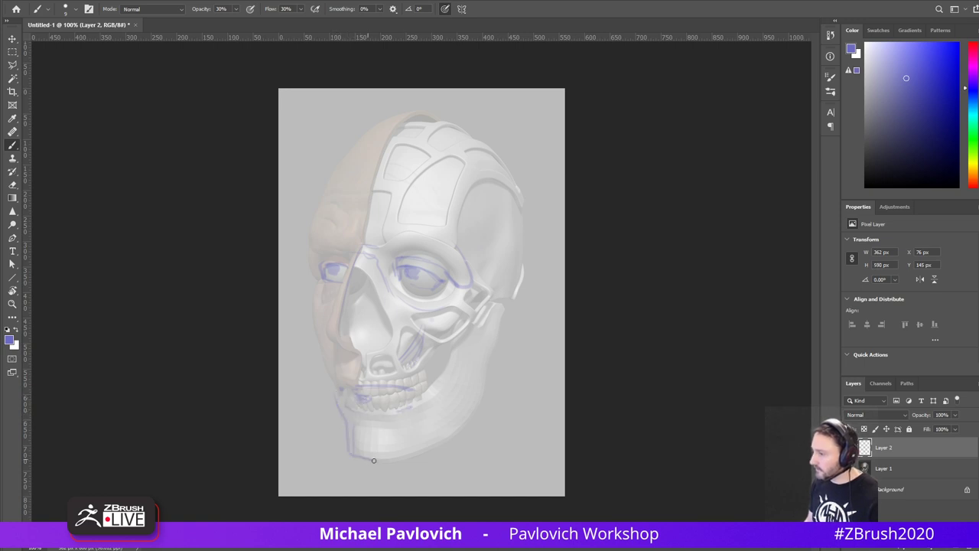
- Lower the opacity of Layer 1 to about 14% and make Layer 2 active again
click(922, 468)
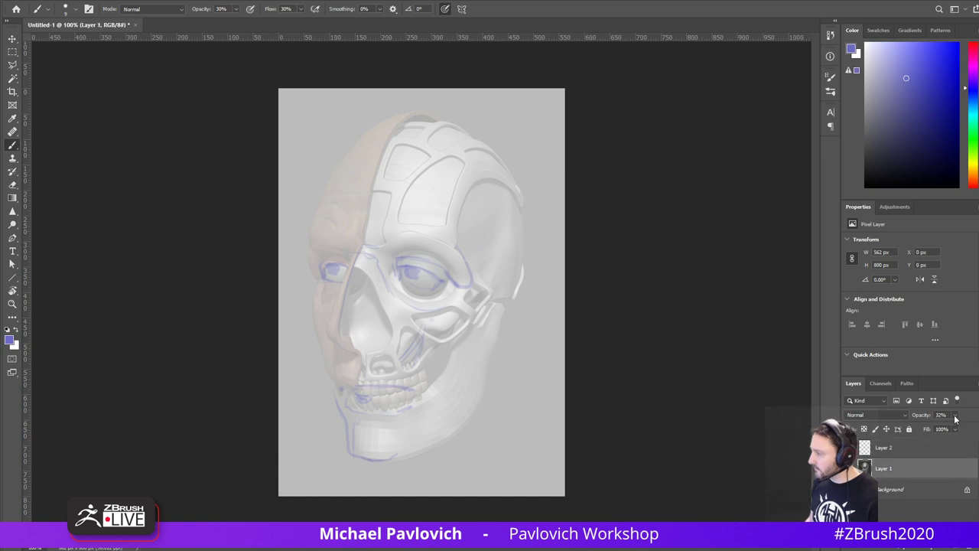
drag(949, 429, 941, 429)
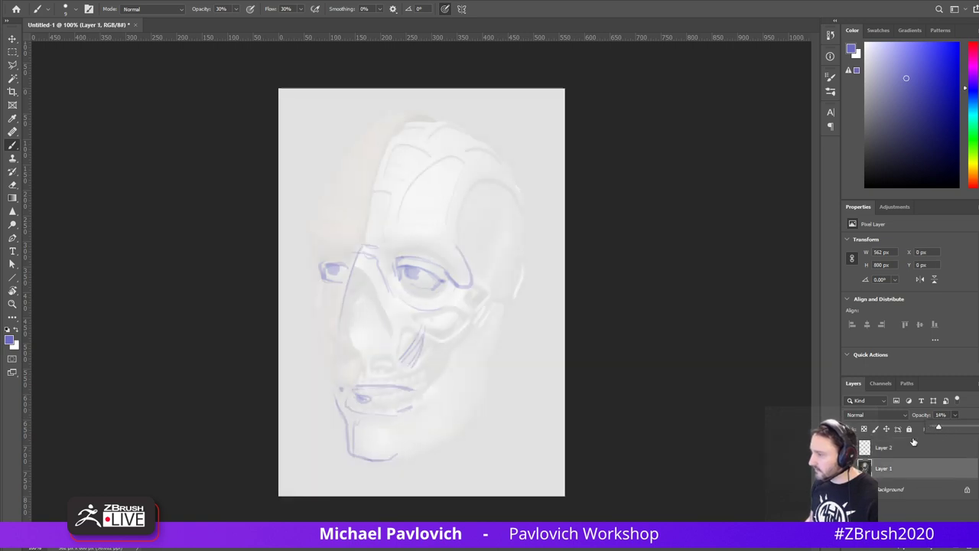
click(883, 444)
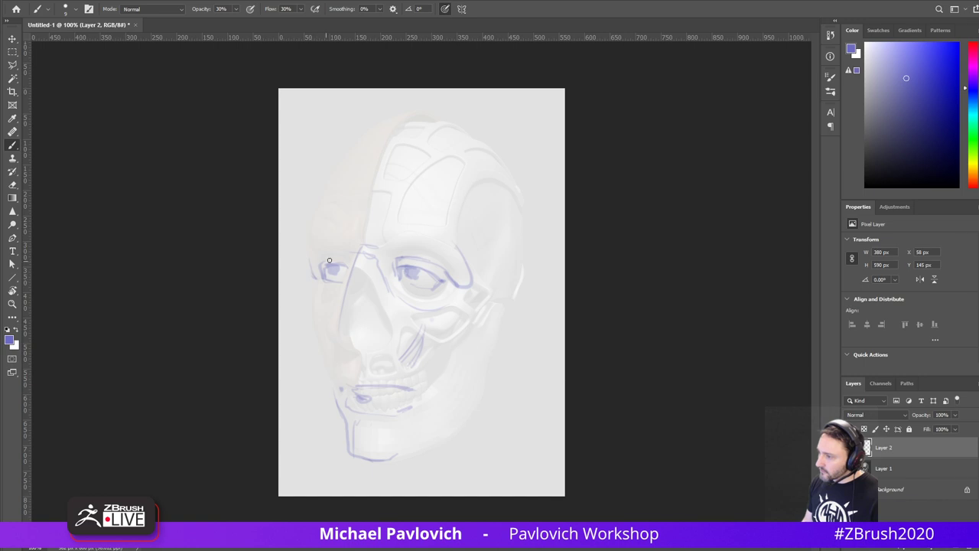
- Outline the skin side of the face from forehead to mouth and sketch the nose
drag(314, 264, 318, 195)
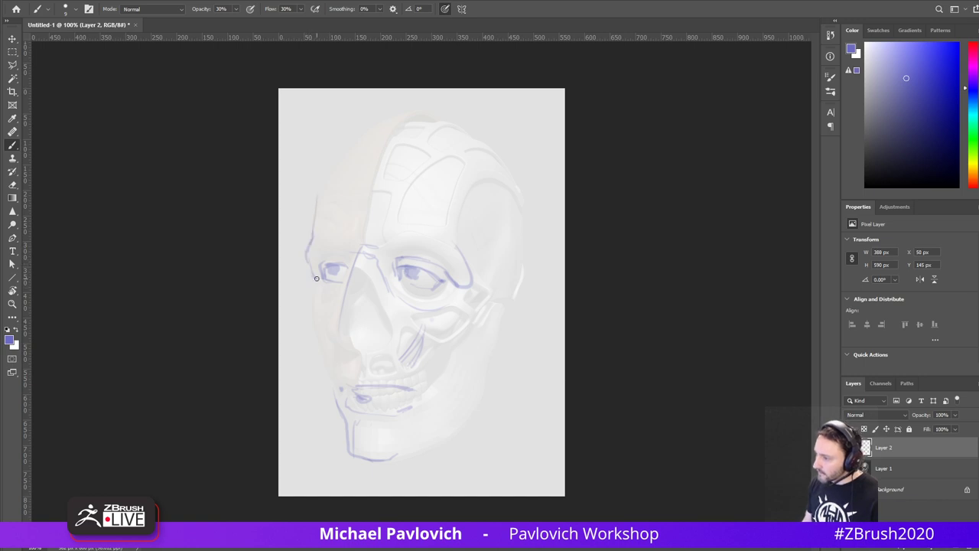
drag(311, 285, 314, 317)
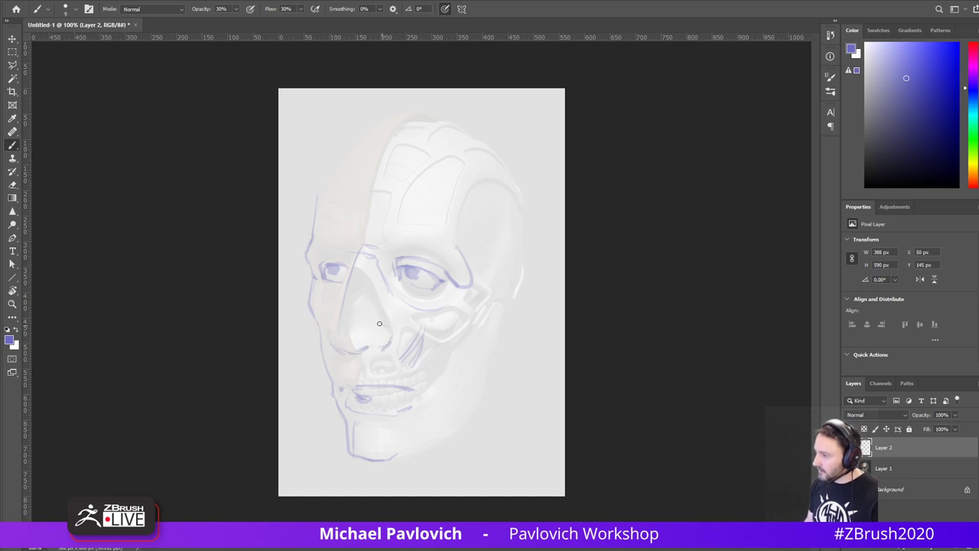
drag(358, 247, 349, 266)
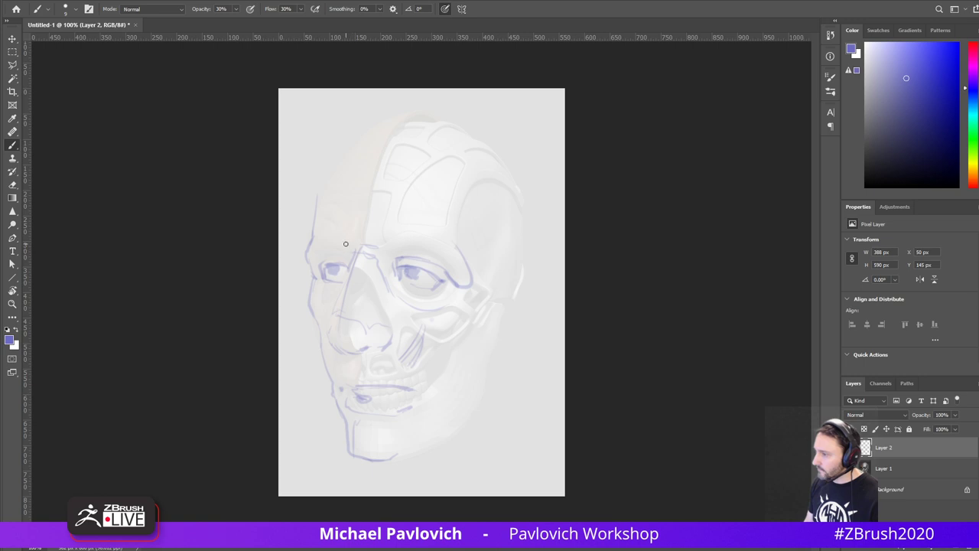
- Sketch hatched eyebrows above both eyes and curve the forehead outline up to the top of the head
mouse_move(382, 236)
mouse_down()
mouse_move(388, 249)
mouse_move(407, 222)
mouse_move(463, 258)
mouse_up()
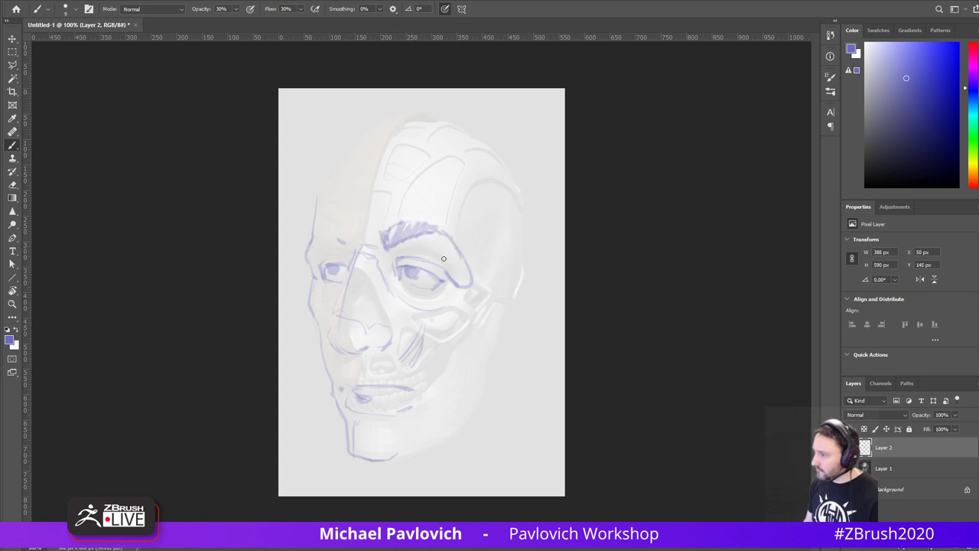
mouse_move(354, 230)
mouse_down()
mouse_move(352, 249)
mouse_move(323, 234)
mouse_move(355, 229)
mouse_up()
drag(354, 229, 320, 236)
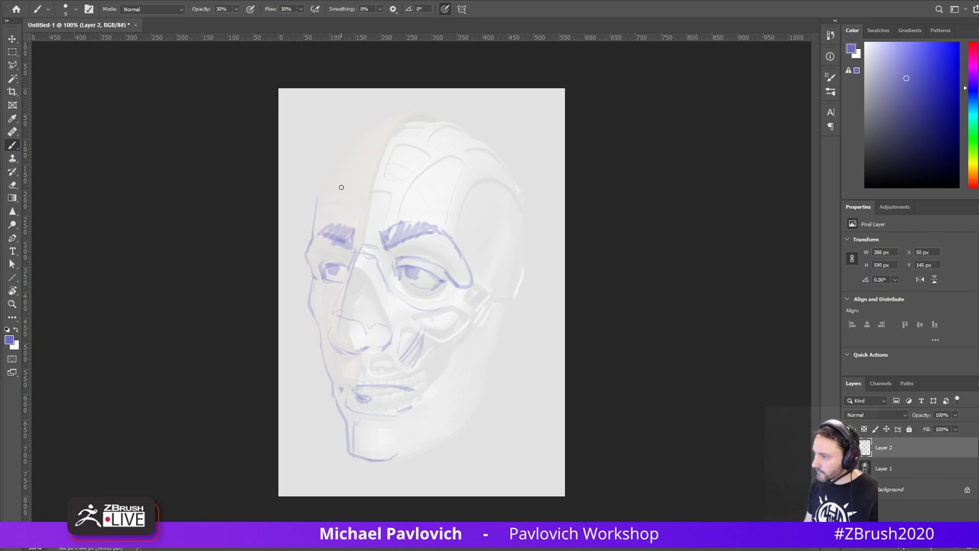
drag(343, 166, 400, 135)
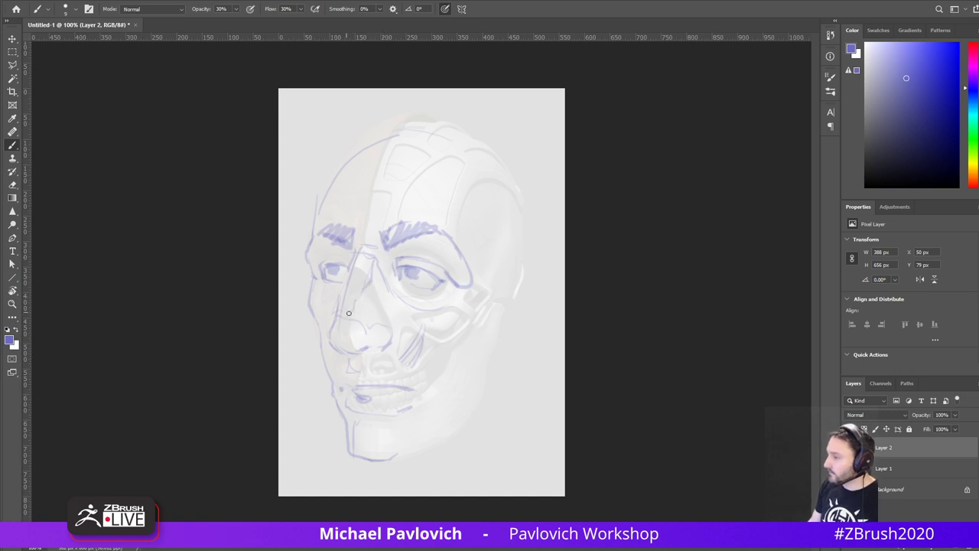
- Trace the underside of the cheekbone back towards the ear and the curved edge of the temple plate
drag(424, 336, 447, 342)
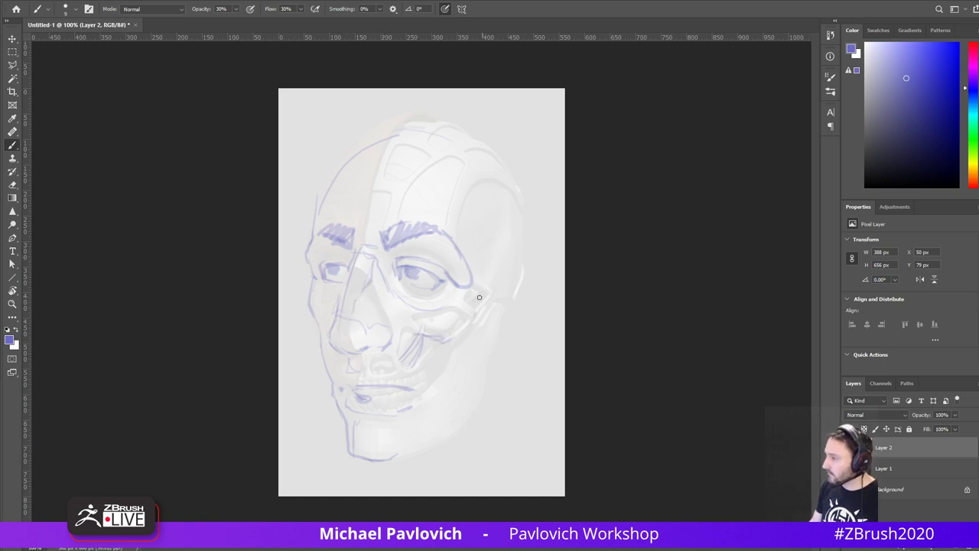
mouse_move(480, 302)
mouse_down()
mouse_move(452, 342)
mouse_move(503, 284)
mouse_up()
mouse_move(475, 238)
mouse_down()
mouse_move(490, 277)
mouse_move(476, 182)
mouse_up()
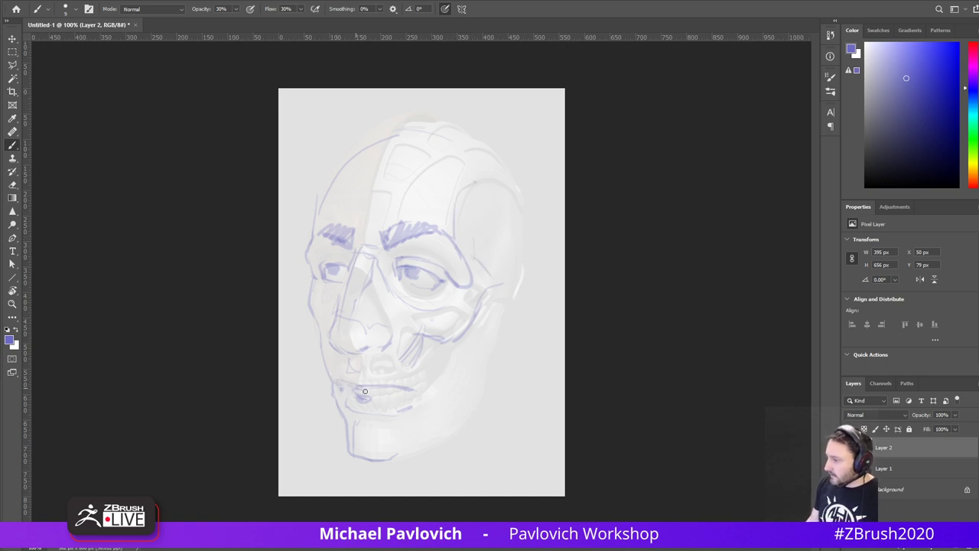
- Refine the lips and outline the jaw from the chin along the lower edge up to the ear hinge
drag(365, 391, 398, 395)
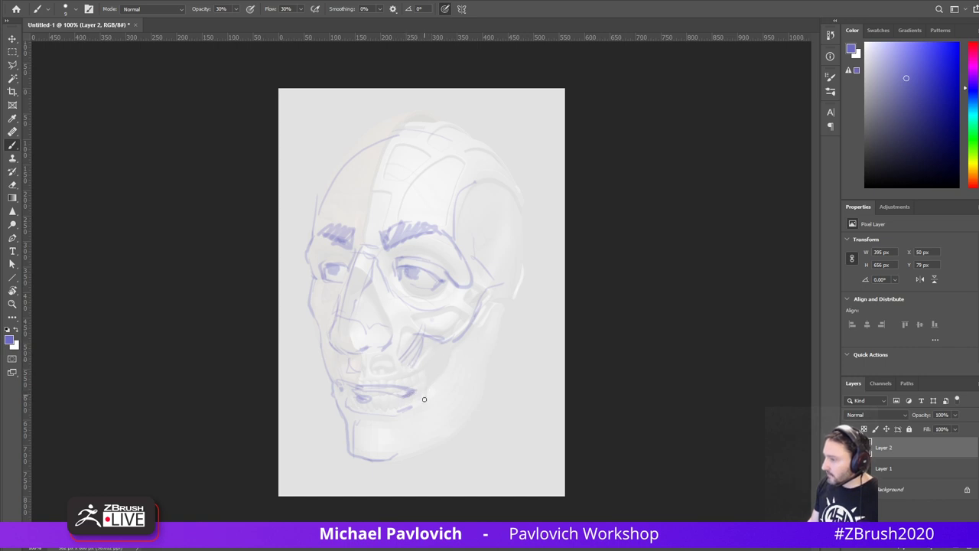
drag(425, 400, 382, 419)
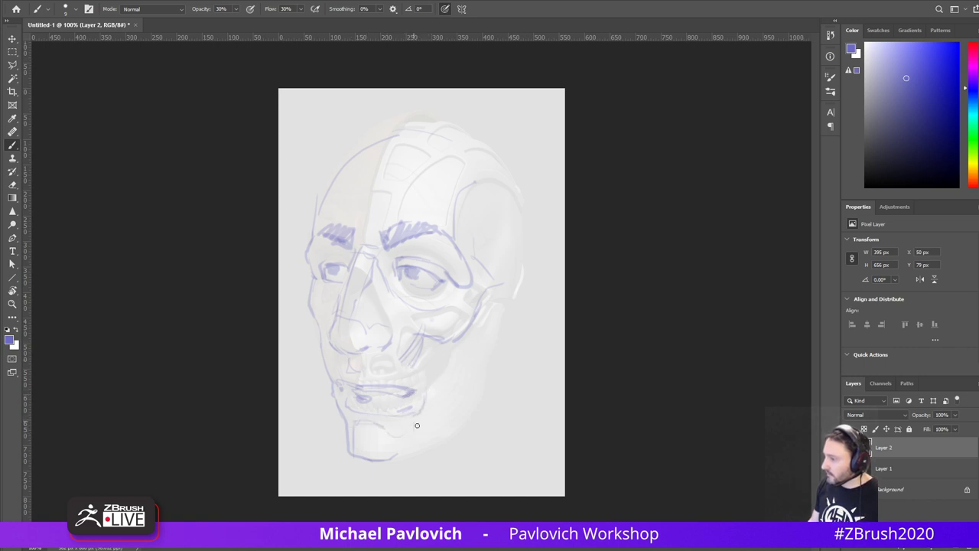
mouse_move(392, 459)
mouse_down()
mouse_move(459, 437)
mouse_move(484, 401)
mouse_up()
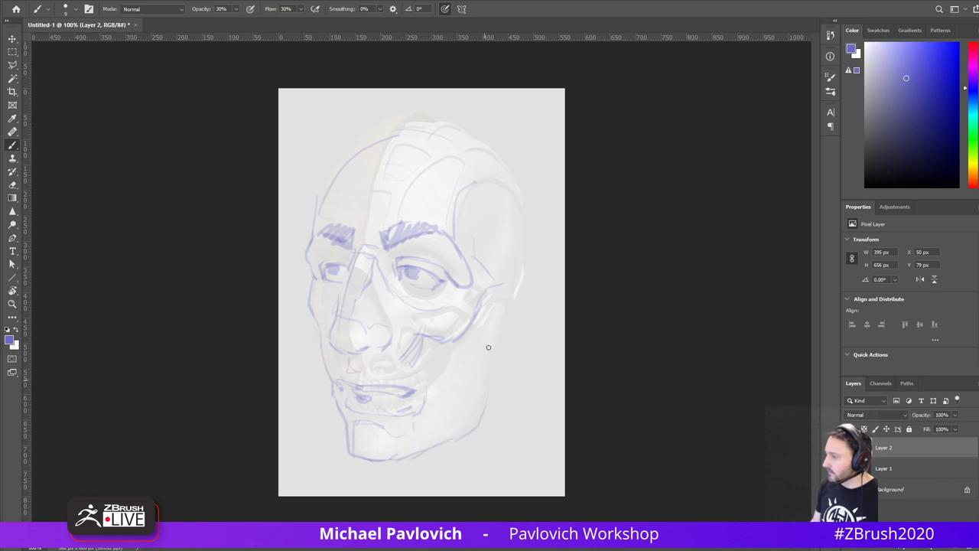
mouse_move(430, 452)
mouse_down()
mouse_move(470, 421)
mouse_move(501, 332)
mouse_up()
drag(503, 308, 488, 301)
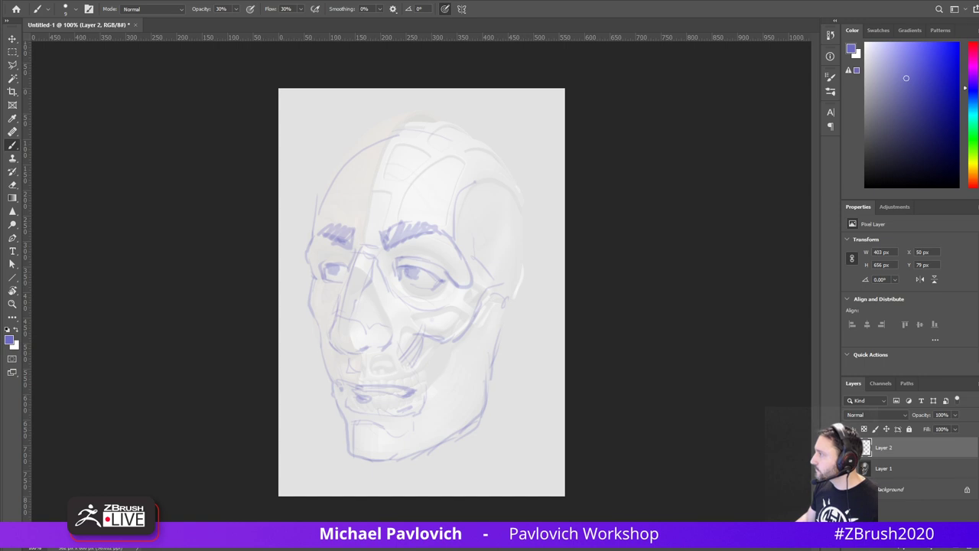
- Switch to the browser and look through the YouTube channel's created playlists, including the Mechanical Skull series
key(alt+Tab)
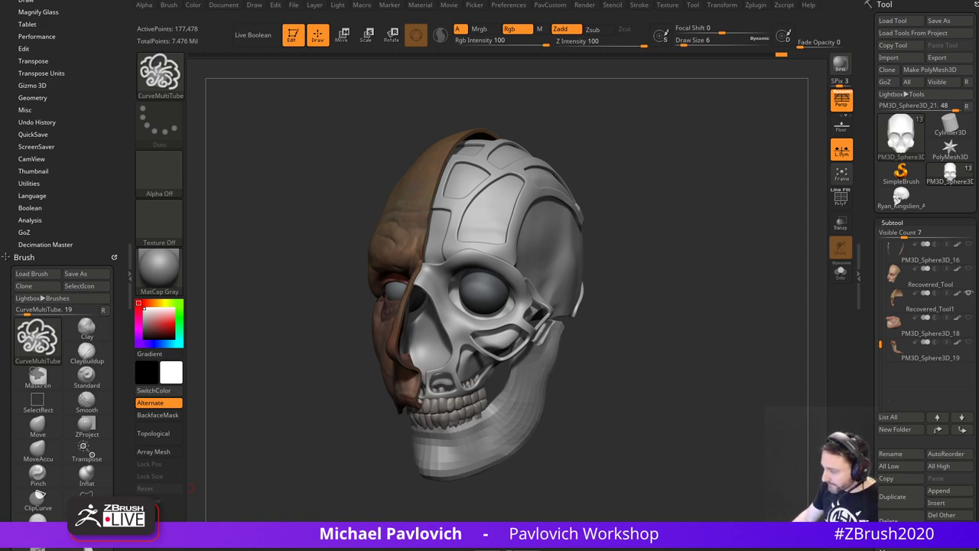
drag(664, 548, 691, 20)
scroll(405, 375, up, 4)
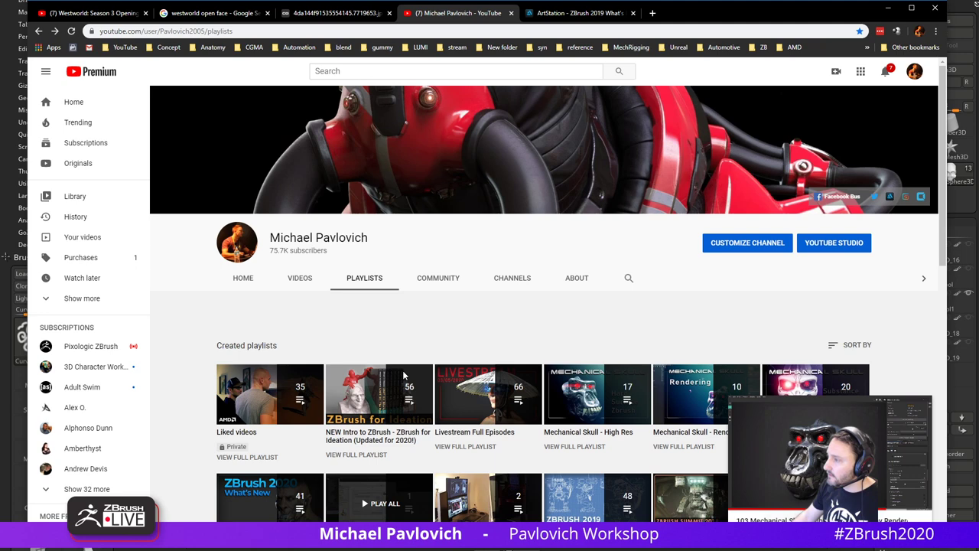
click(922, 407)
scroll(616, 353, down, 2)
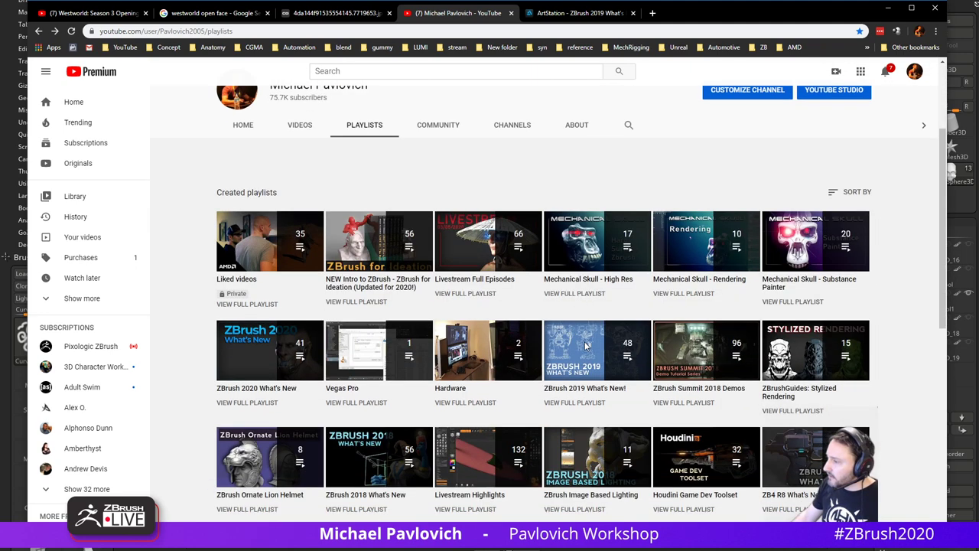
- Browse the Livestream Full Episodes playlist and the channel's home page, and open the Livestream 03/03/2020 body blockout video
click(483, 299)
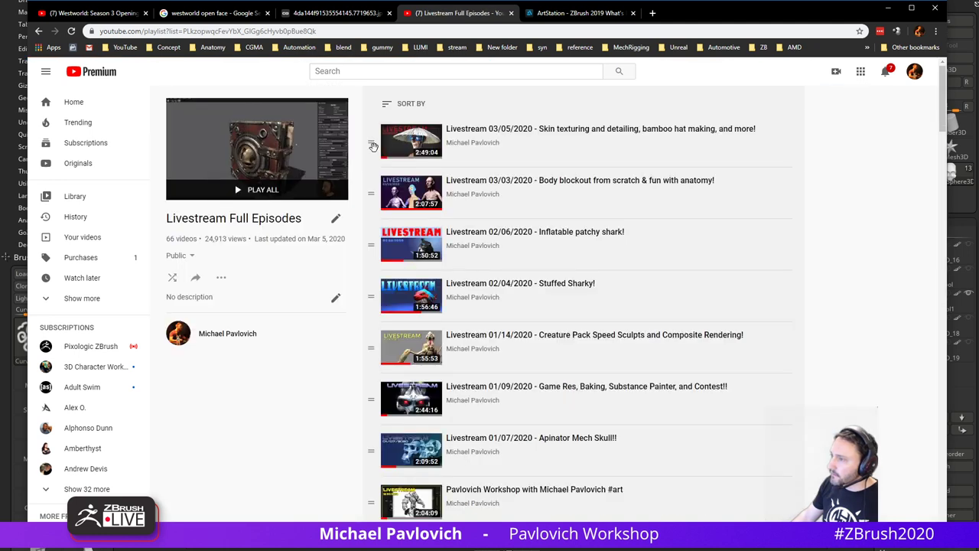
click(38, 31)
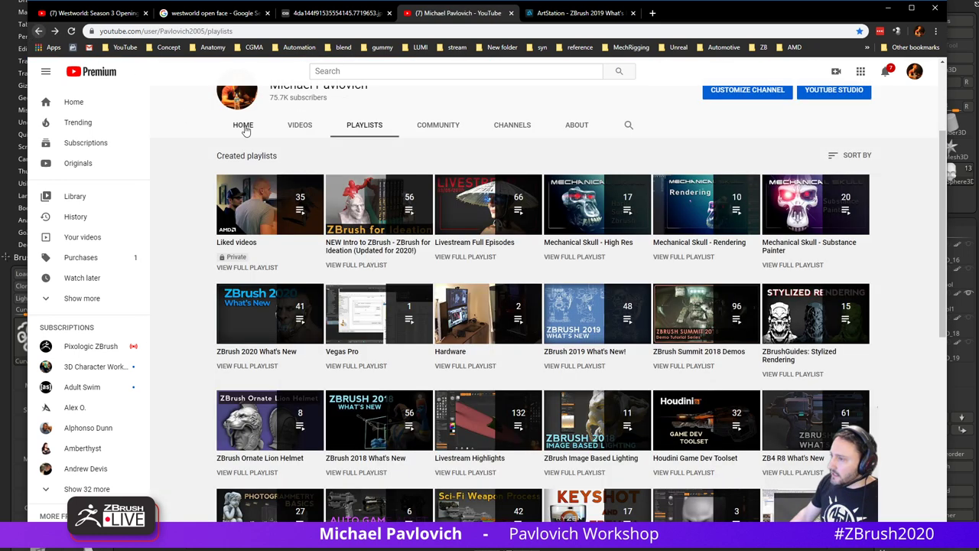
click(245, 128)
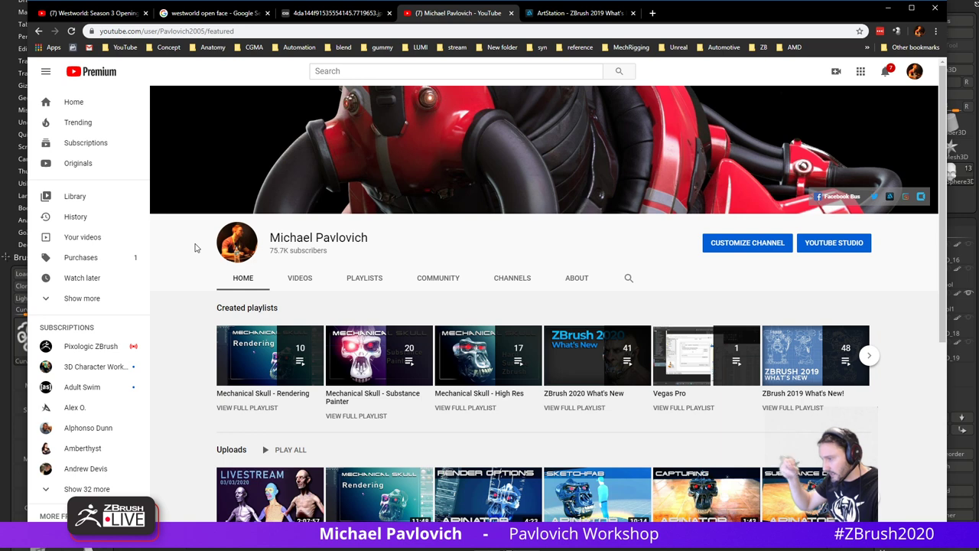
scroll(182, 264, down, 4)
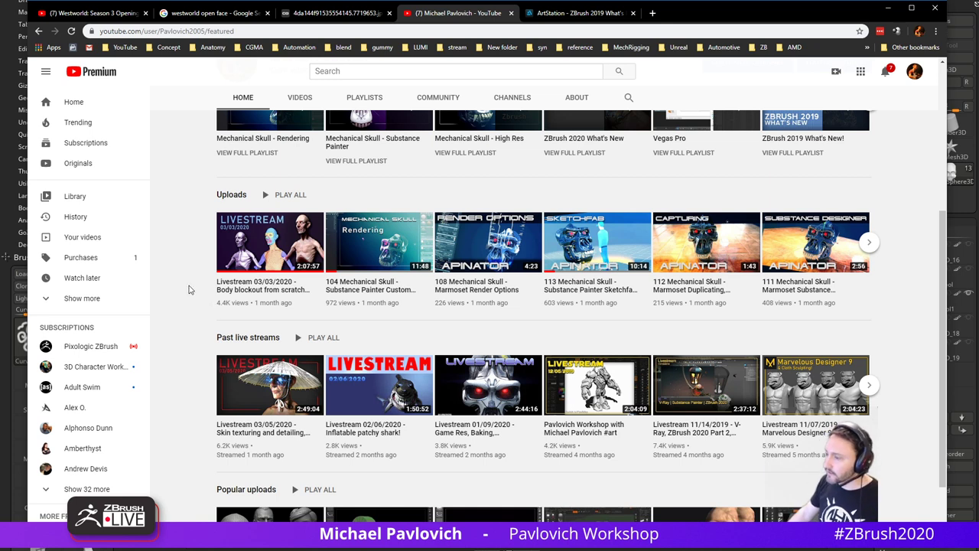
scroll(203, 279, down, 1)
click(262, 238)
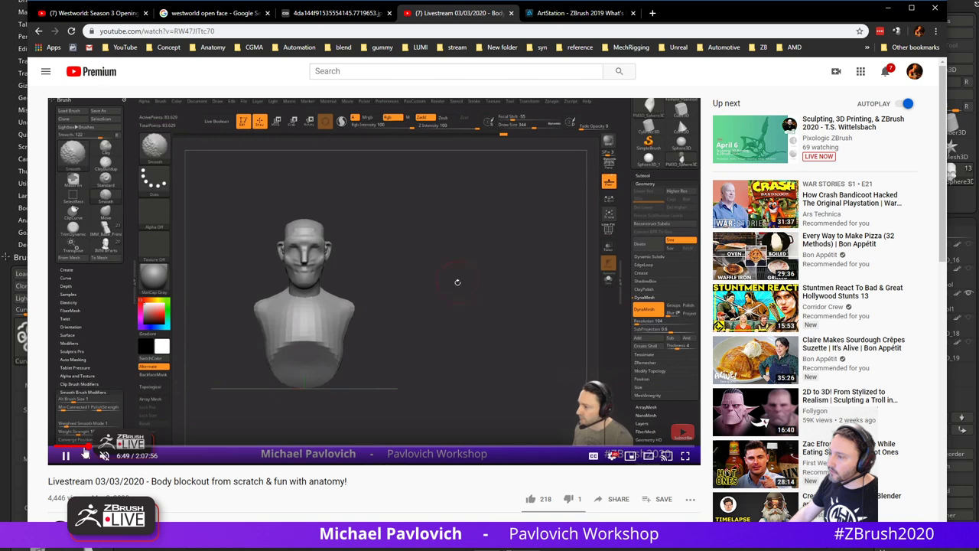
- Skim the first part of the livestream video to review the head, torso and arm blockout stages
click(71, 447)
click(86, 447)
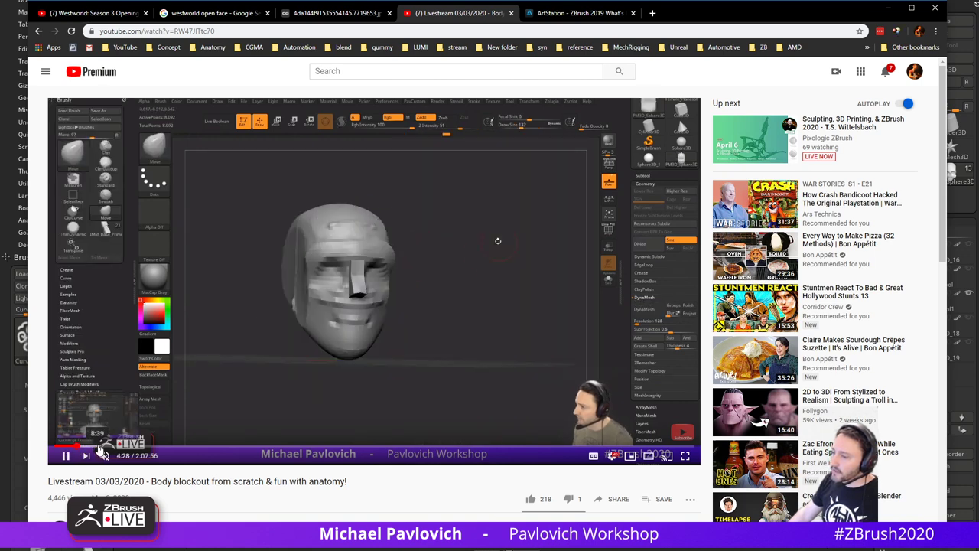
click(103, 448)
click(131, 447)
click(150, 448)
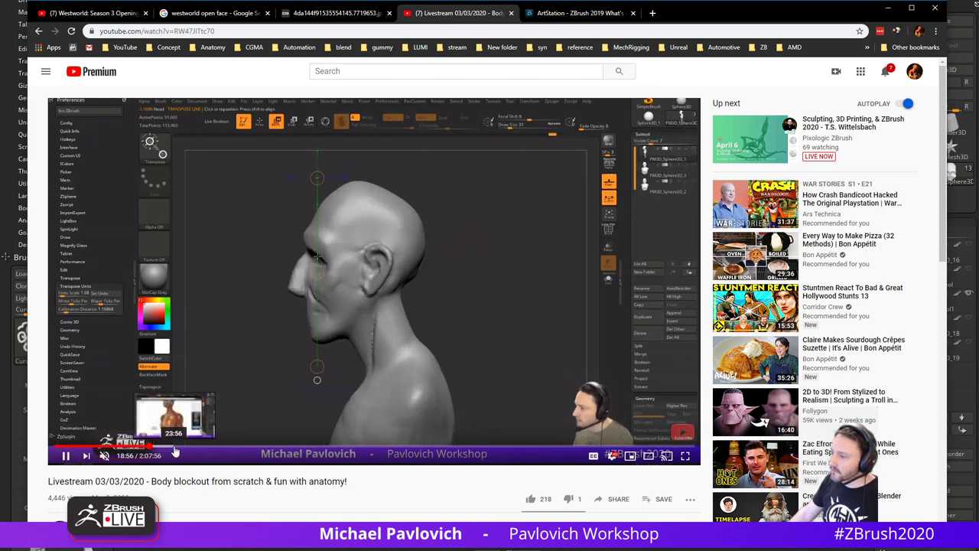
click(175, 447)
click(208, 448)
click(225, 447)
click(235, 447)
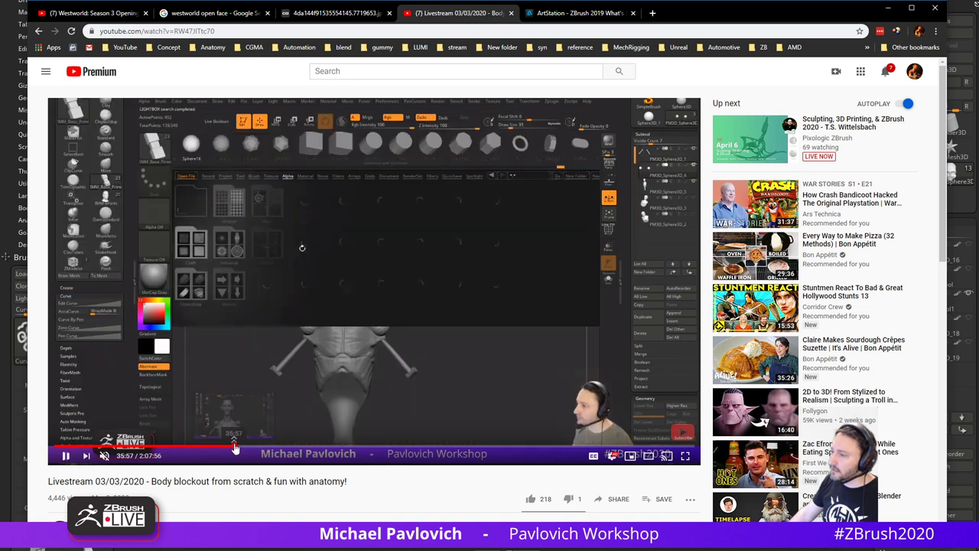
click(250, 448)
click(266, 448)
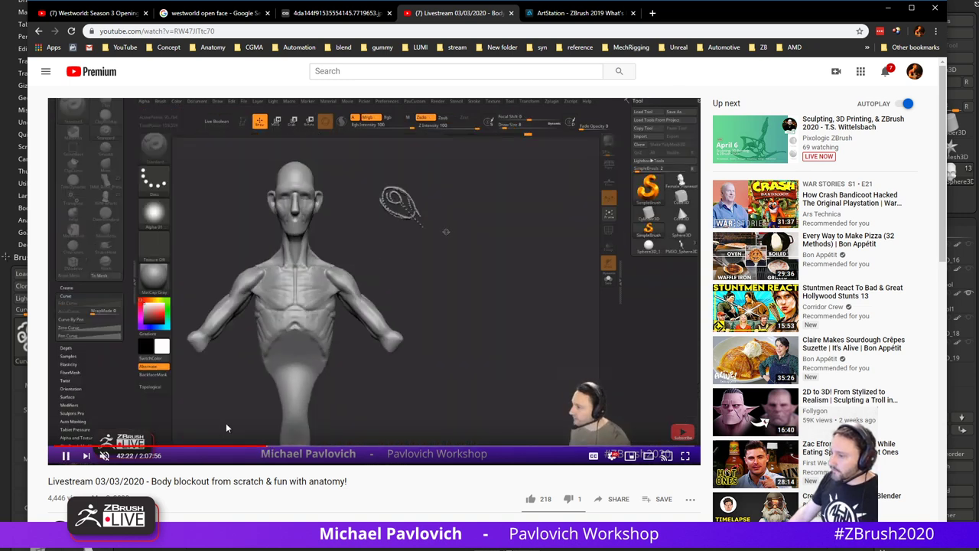
click(195, 450)
click(184, 449)
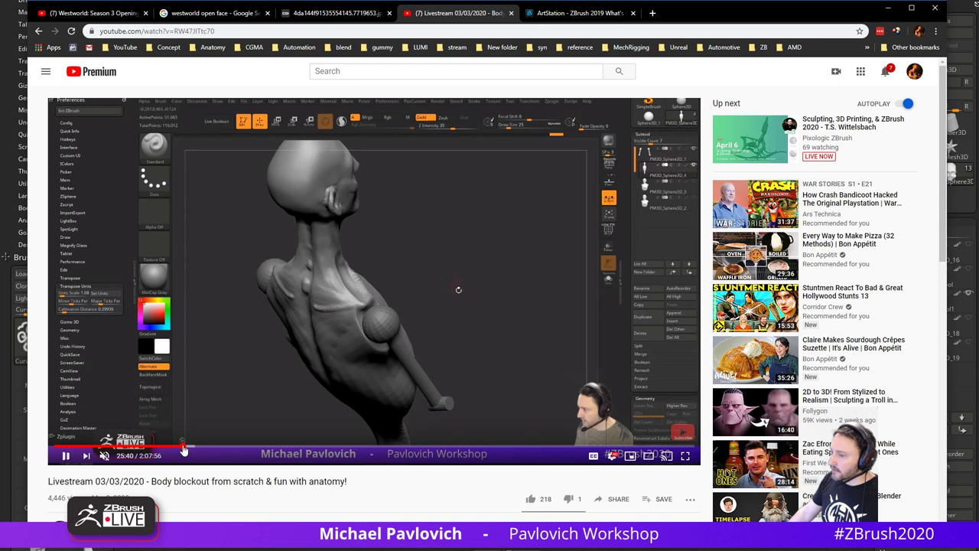
- Skim the rest of the livestream video, reviewing the anatomy sculpt, the skull overlay and the Photoshop head sketches
click(223, 450)
click(246, 449)
click(274, 450)
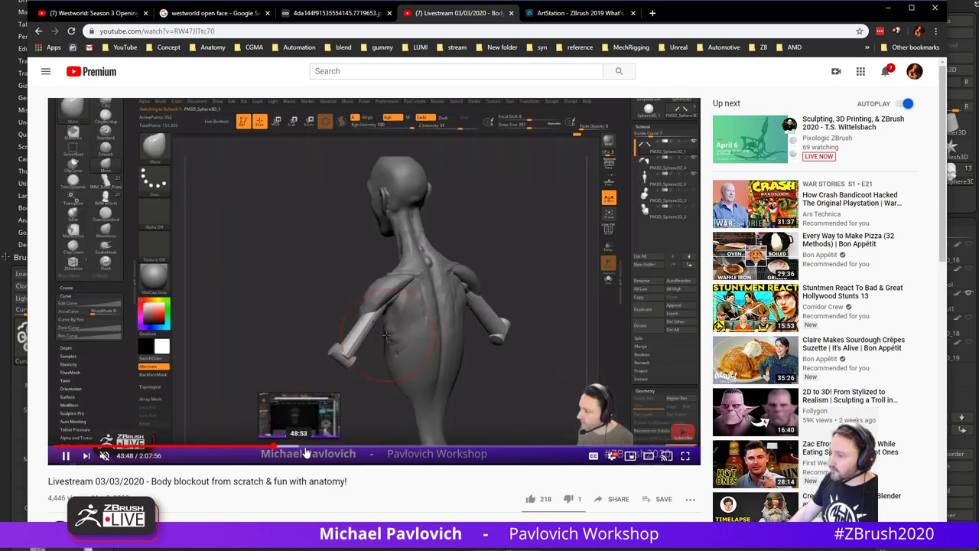
click(311, 450)
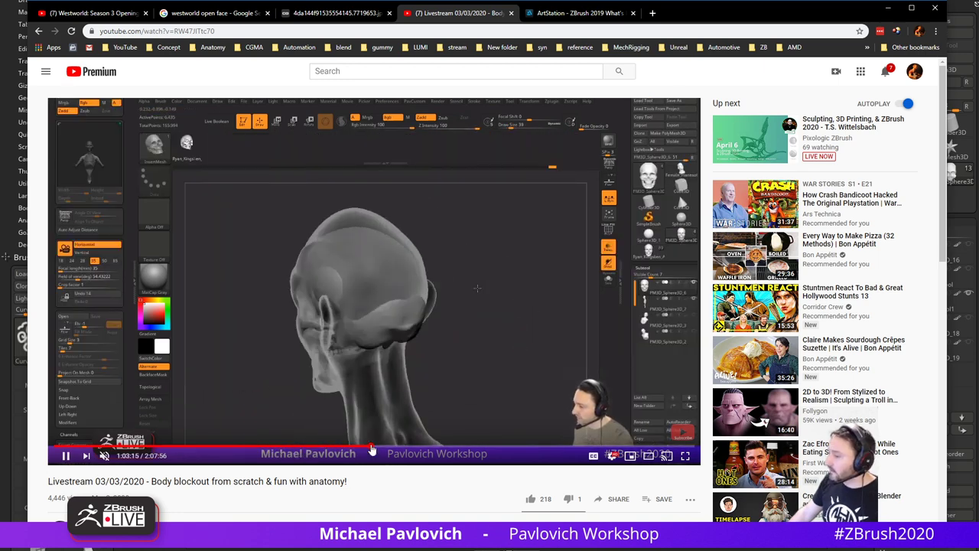
click(373, 450)
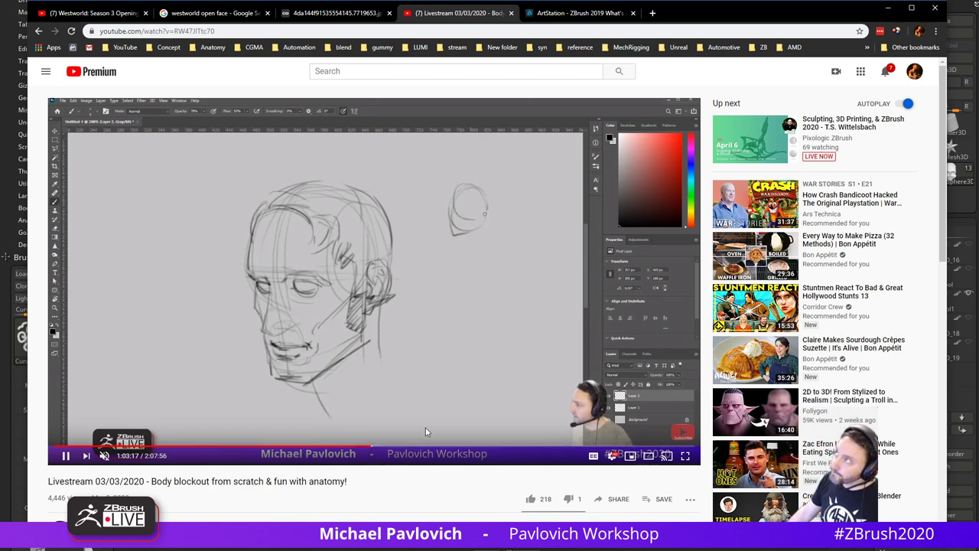
click(376, 449)
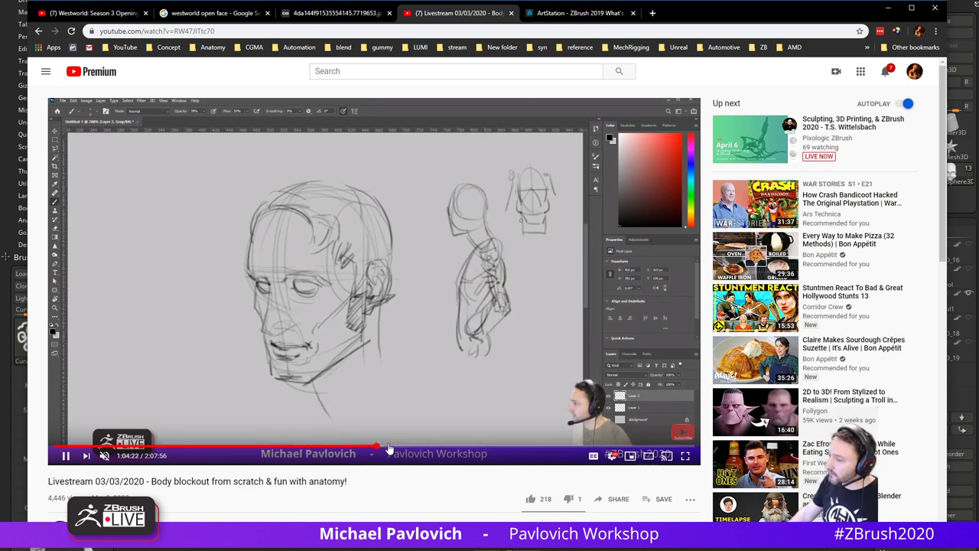
click(405, 450)
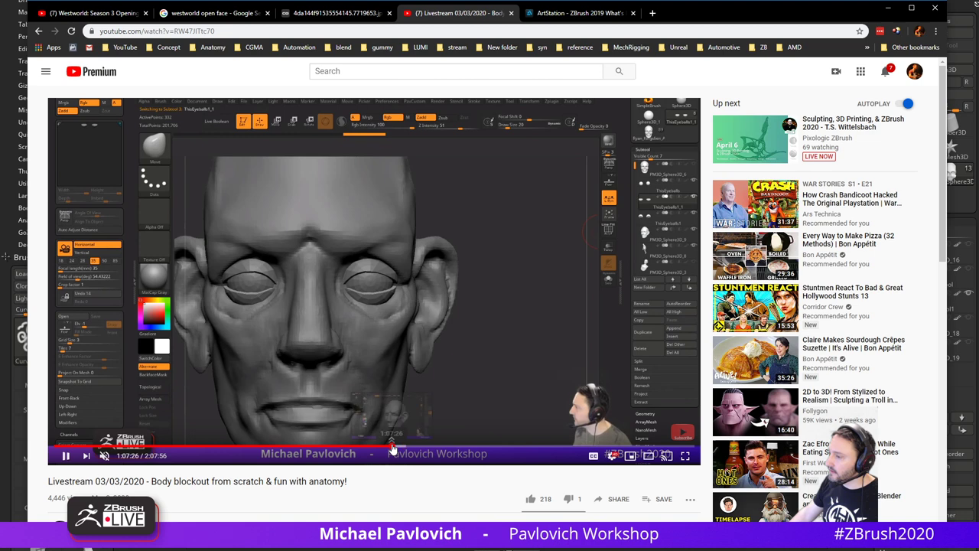
click(383, 450)
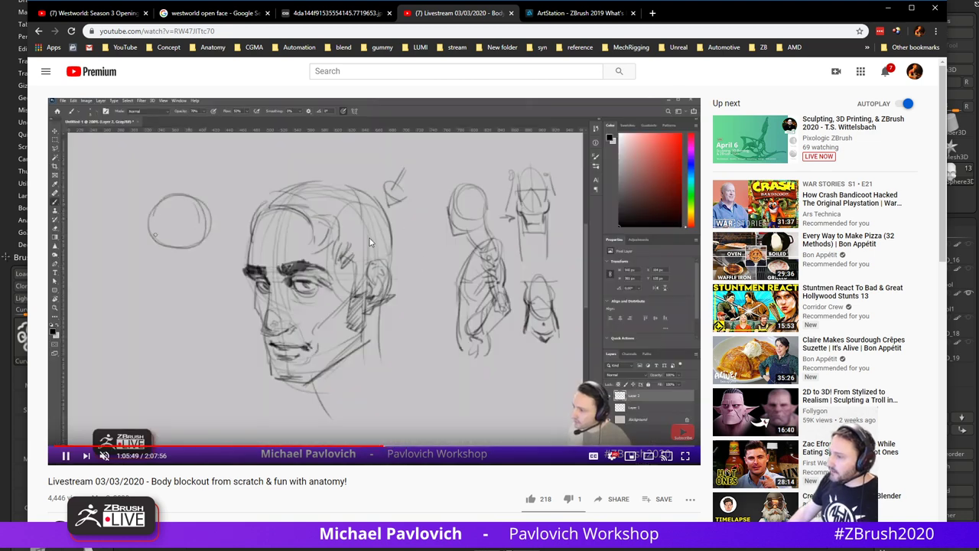
click(401, 449)
click(426, 450)
click(461, 449)
click(486, 449)
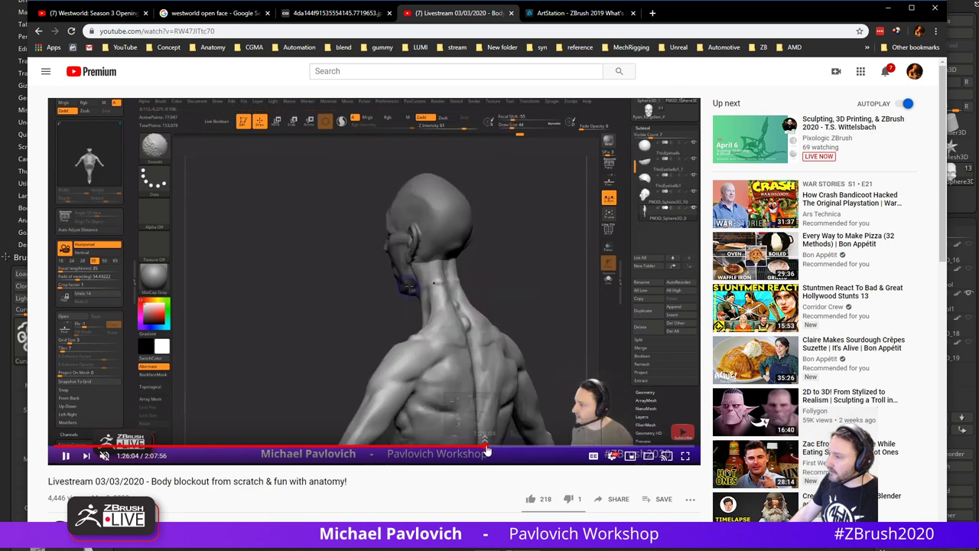
click(504, 449)
click(519, 449)
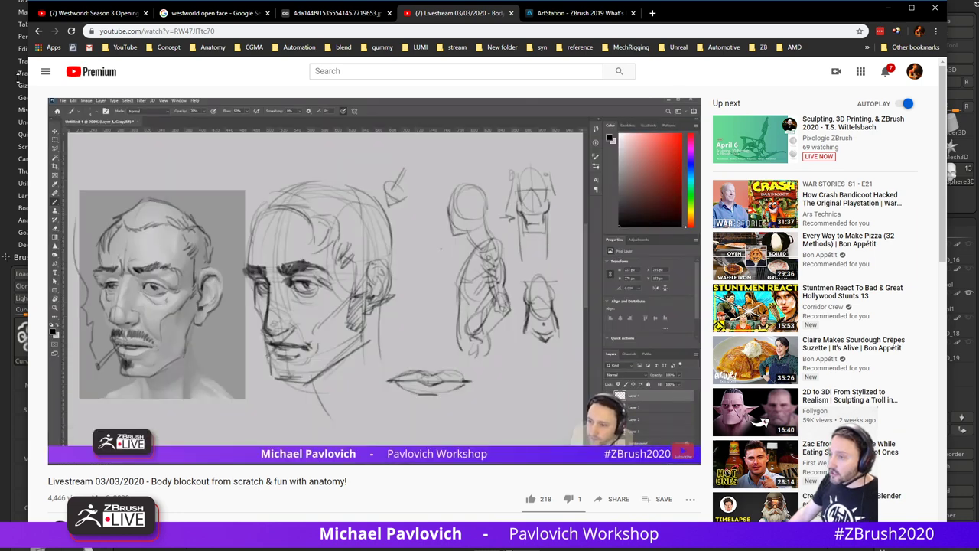
- Leave the video for the channel page and switch back to ZBrush
click(38, 31)
click(238, 30)
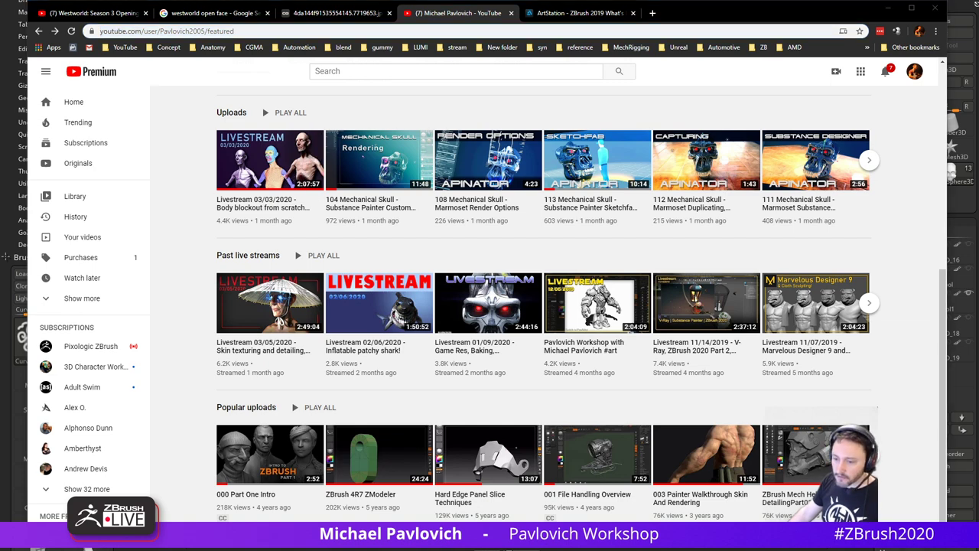
click(888, 9)
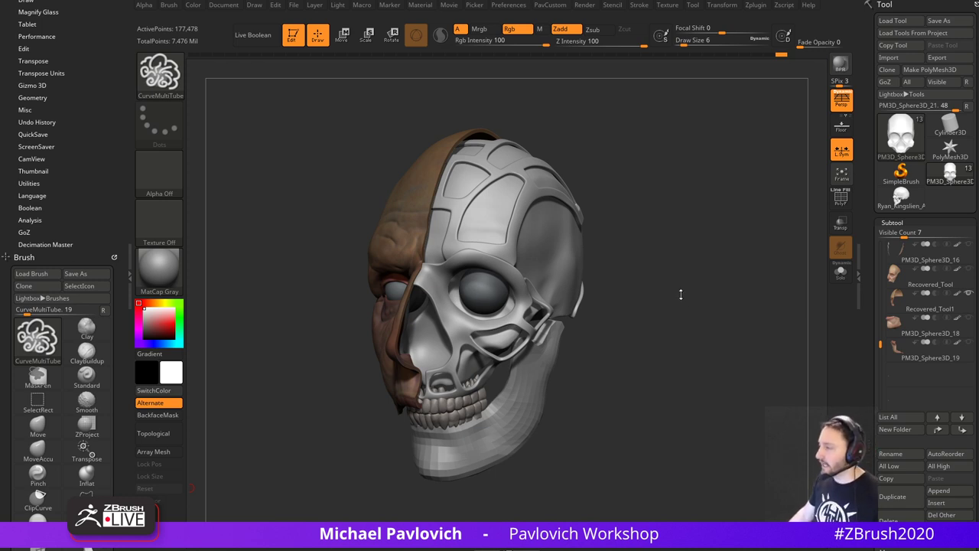
- Exit edit mode on the skull, choosing to always switch to 2.5D, and clear the canvas
click(296, 41)
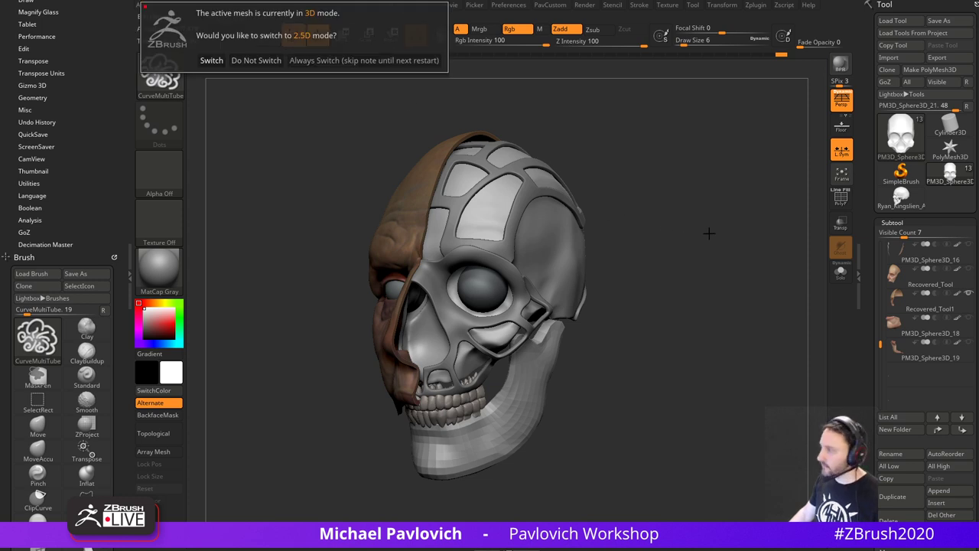
click(383, 61)
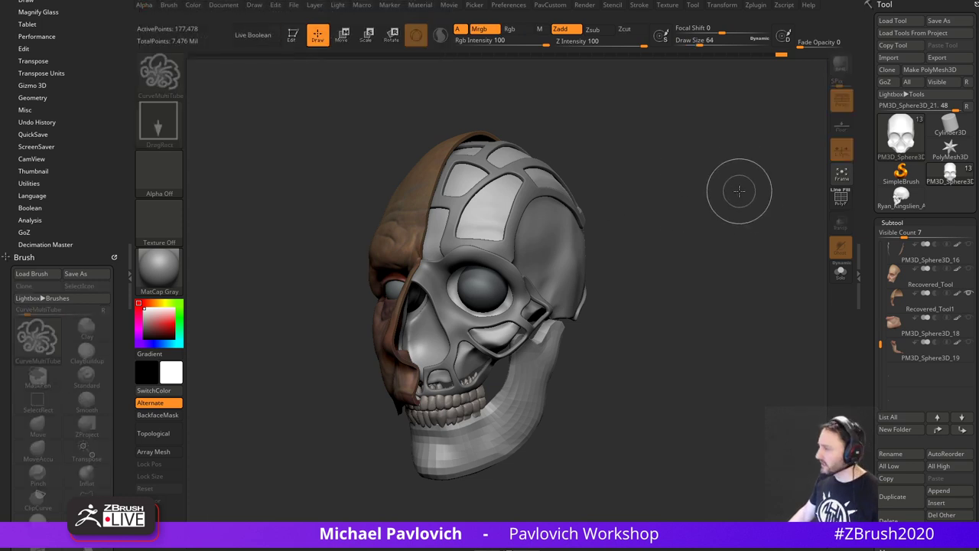
key(ctrl+n)
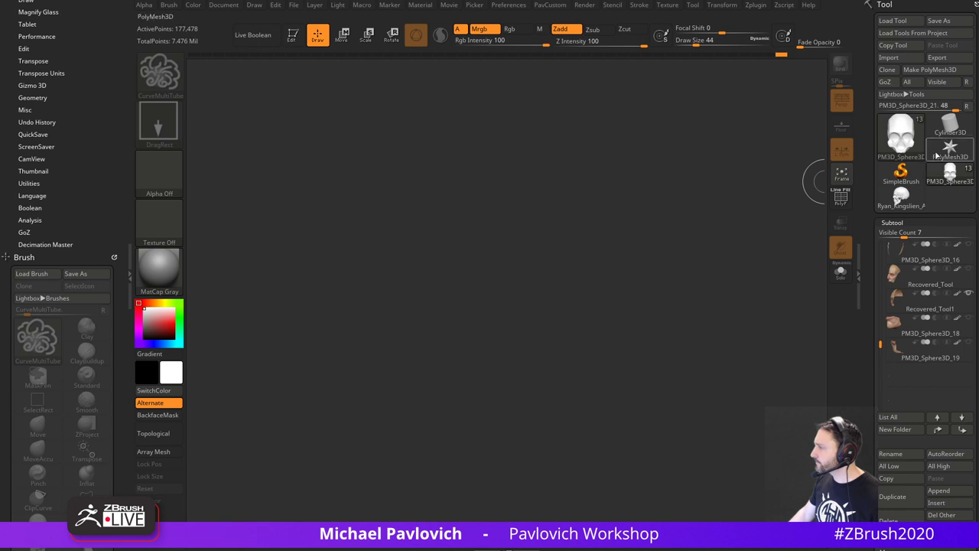
- Draw a Ring3D primitive on the empty canvas, enter edit mode and convert it to a PolyMesh3D
click(946, 135)
click(905, 137)
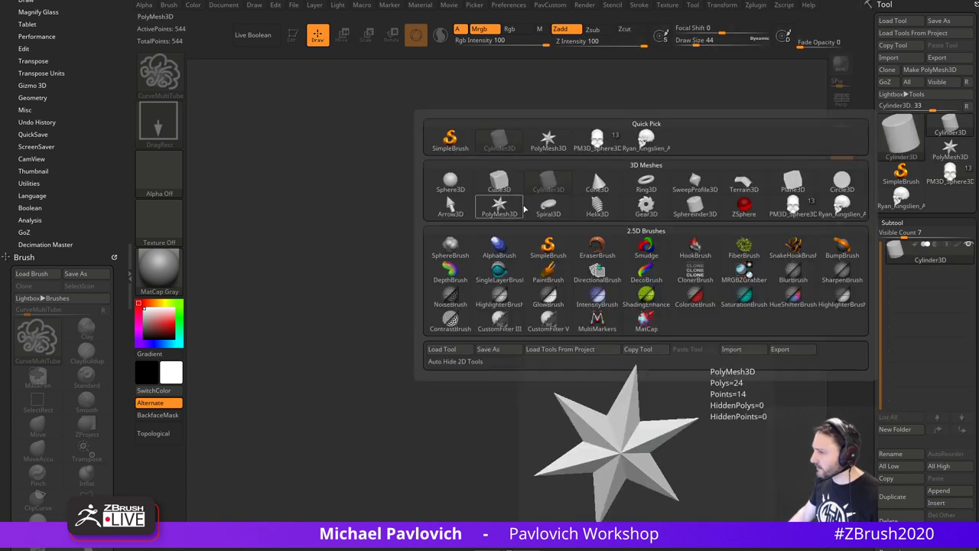
click(643, 186)
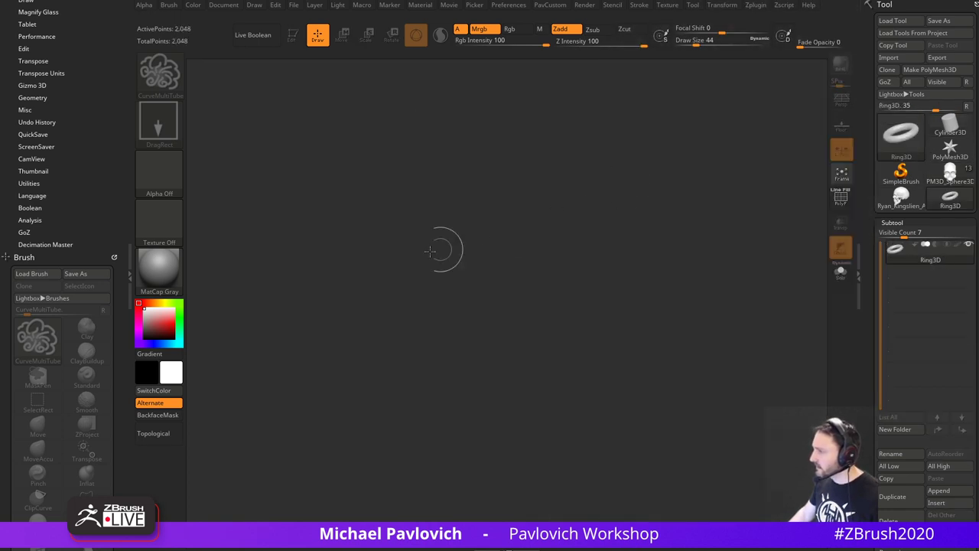
drag(402, 260, 436, 315)
click(293, 35)
mouse_move(387, 158)
mouse_down()
mouse_move(560, 254)
mouse_move(733, 165)
mouse_up()
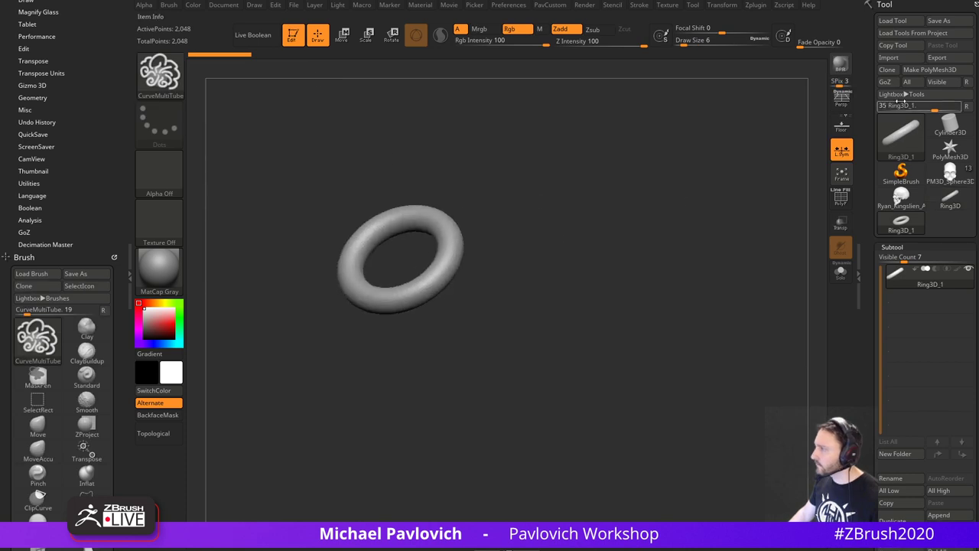
click(923, 71)
- Append a Cone3D as a second subtool to the ring
drag(858, 195, 854, 98)
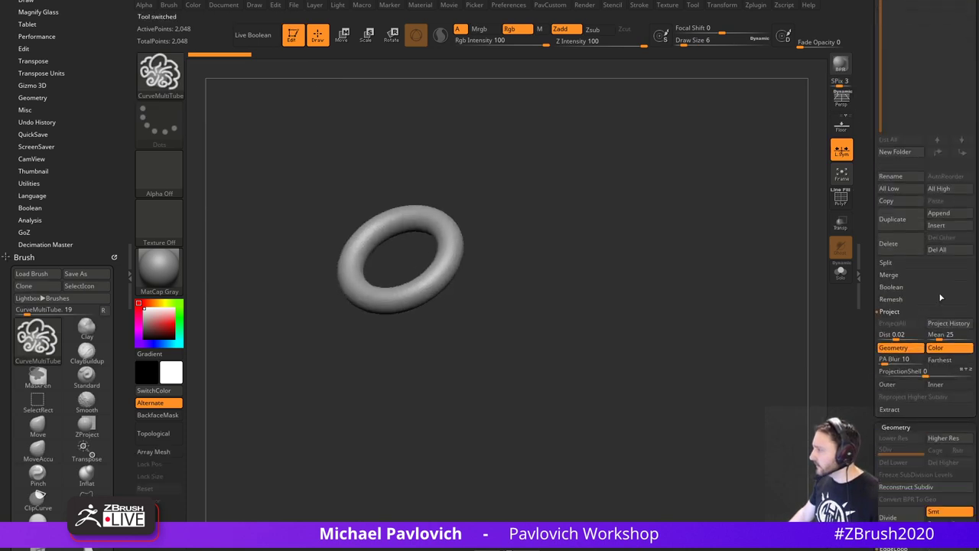
click(938, 214)
click(628, 277)
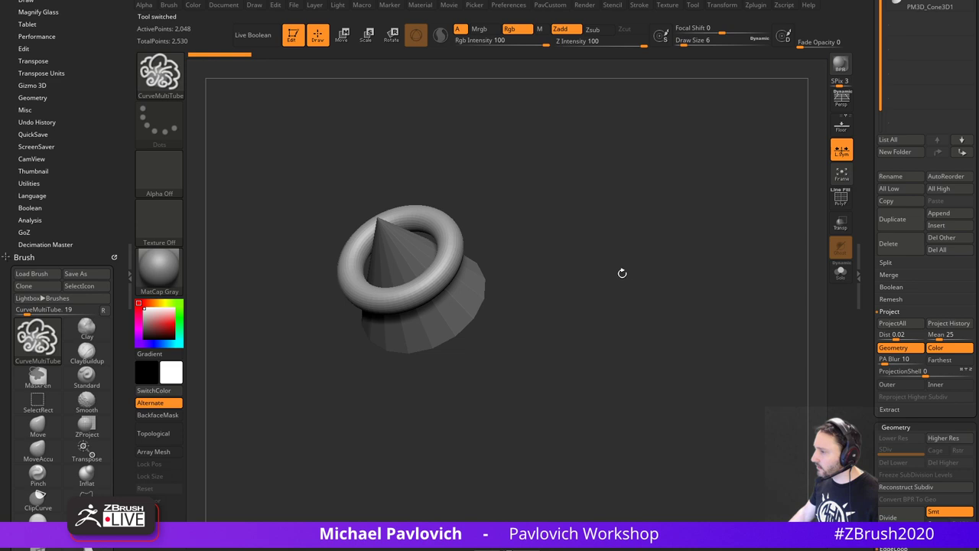
- Subdivide both the cone and the ring to subdivision level 3
drag(623, 274, 622, 243)
alt+click(484, 333)
key(ctrl+d)
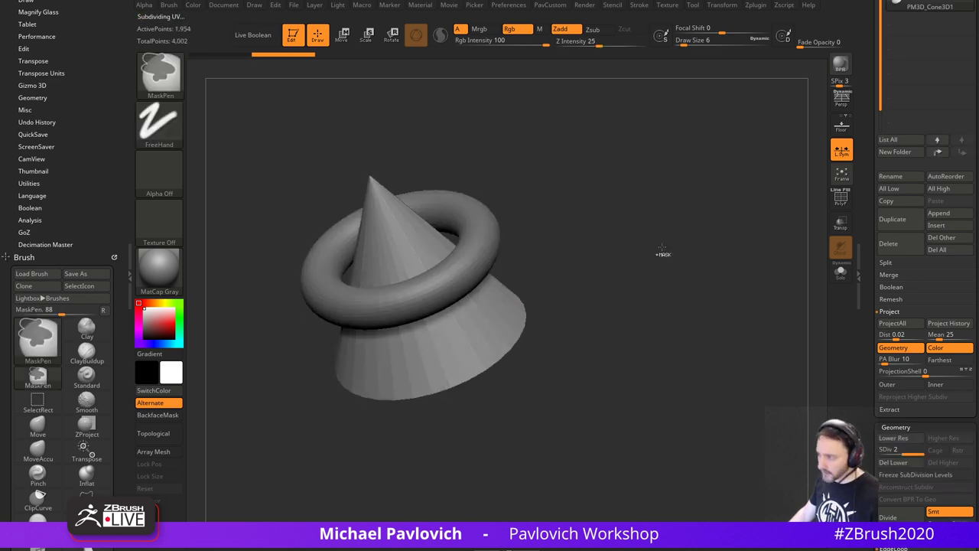
alt+click(504, 255)
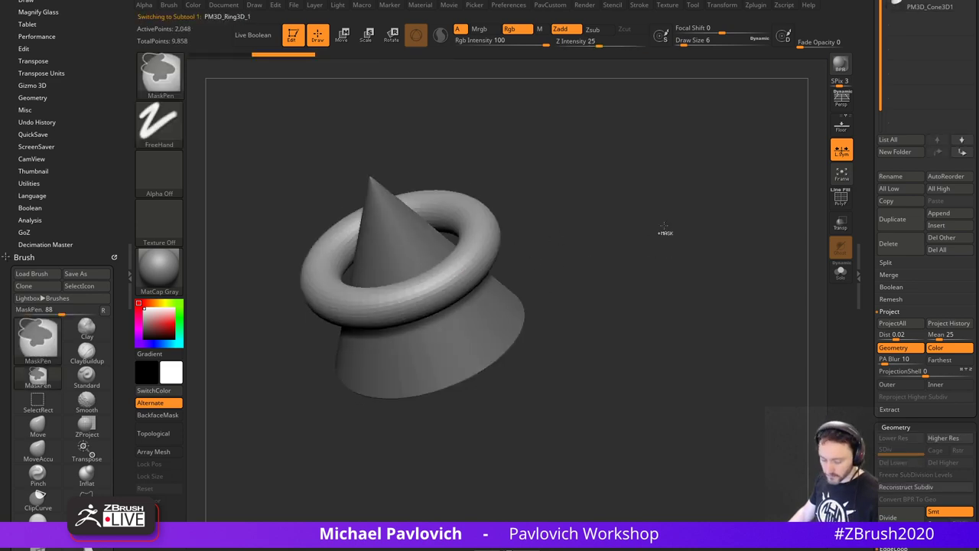
key(ctrl+d)
key(ctrl+d)
alt+drag(659, 219, 710, 236)
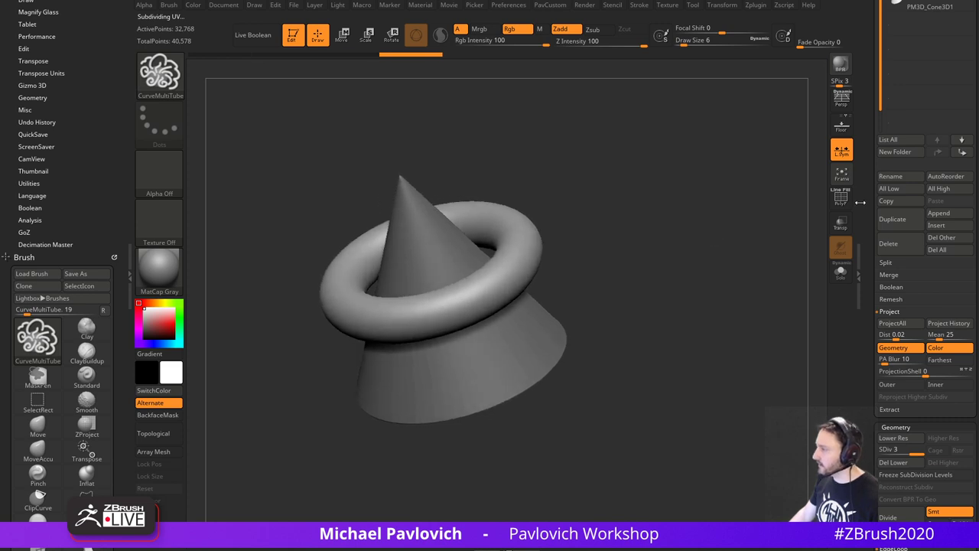
- Merge the cone down into the ring subtool and check the merged mesh's subdivision levels
scroll(918, 192, up, 2)
click(925, 77)
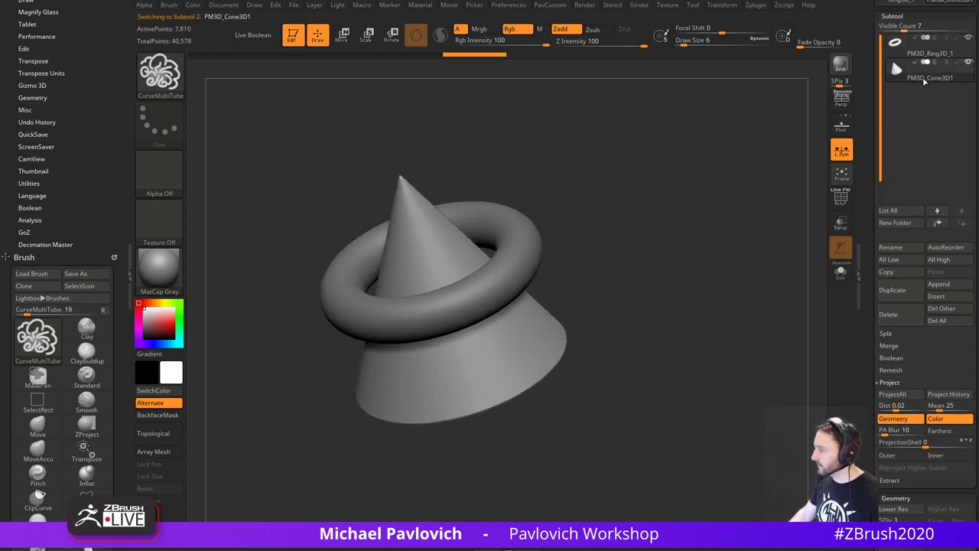
click(925, 50)
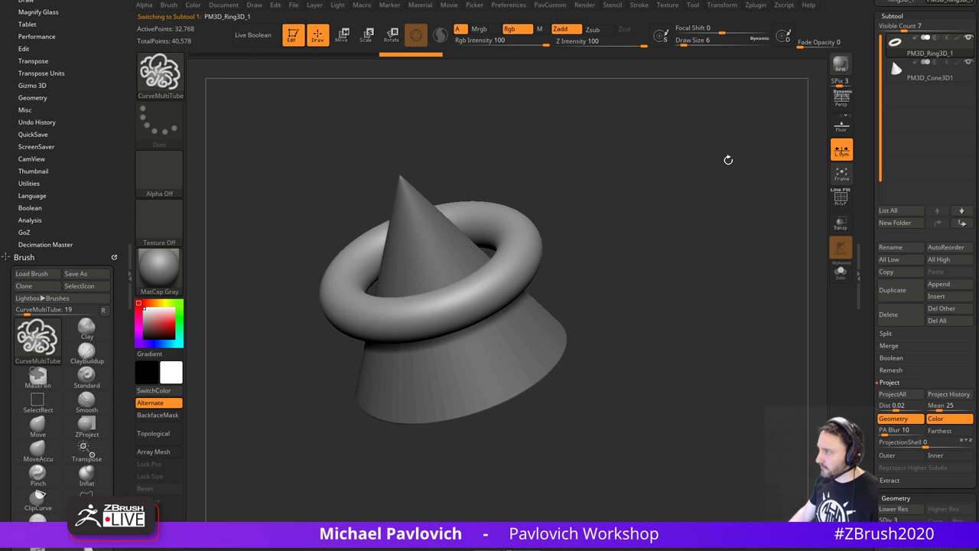
key(ctrl+e)
drag(729, 202, 756, 290)
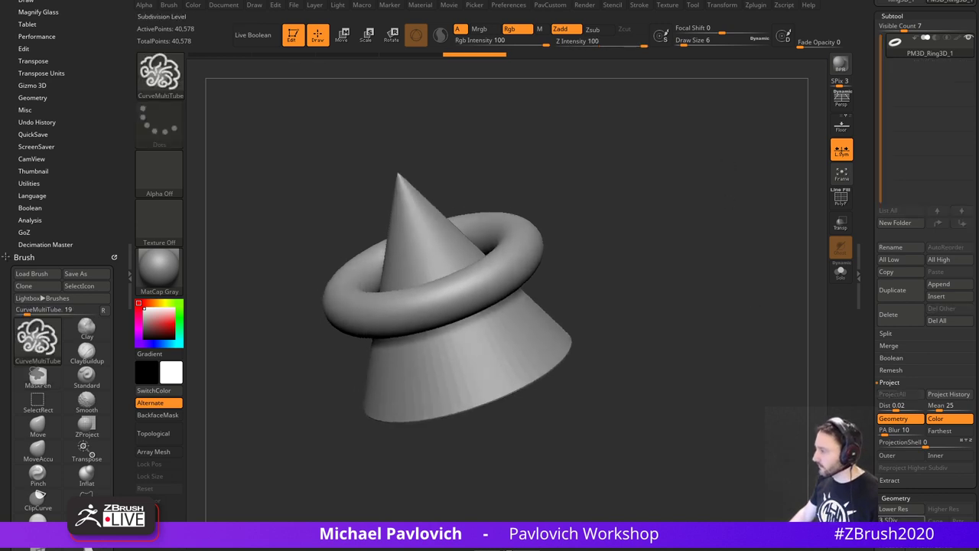
mouse_move(922, 520)
mouse_down()
mouse_move(885, 519)
mouse_move(922, 520)
mouse_up()
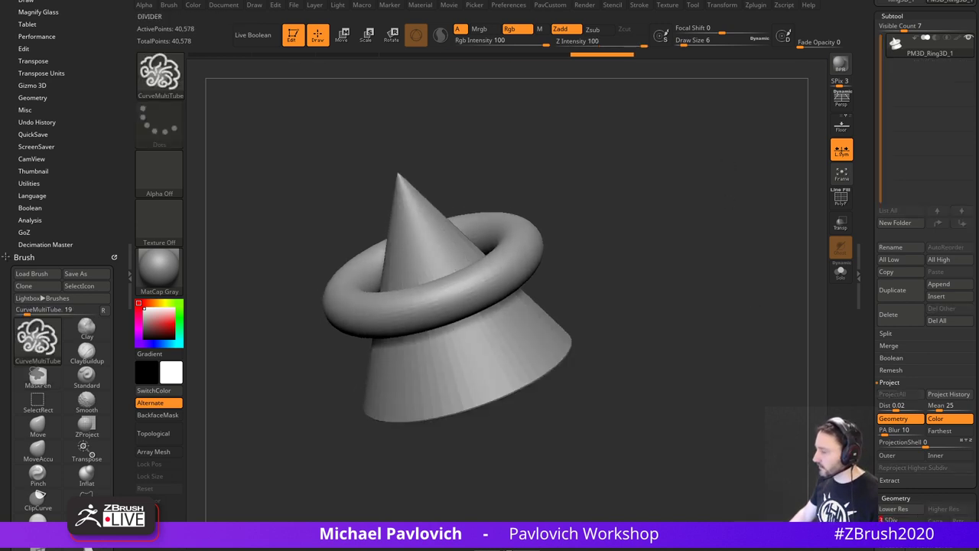
- Isolate the cone in the merged mesh and split the hidden ring off into its own subtool
drag(673, 350, 682, 360)
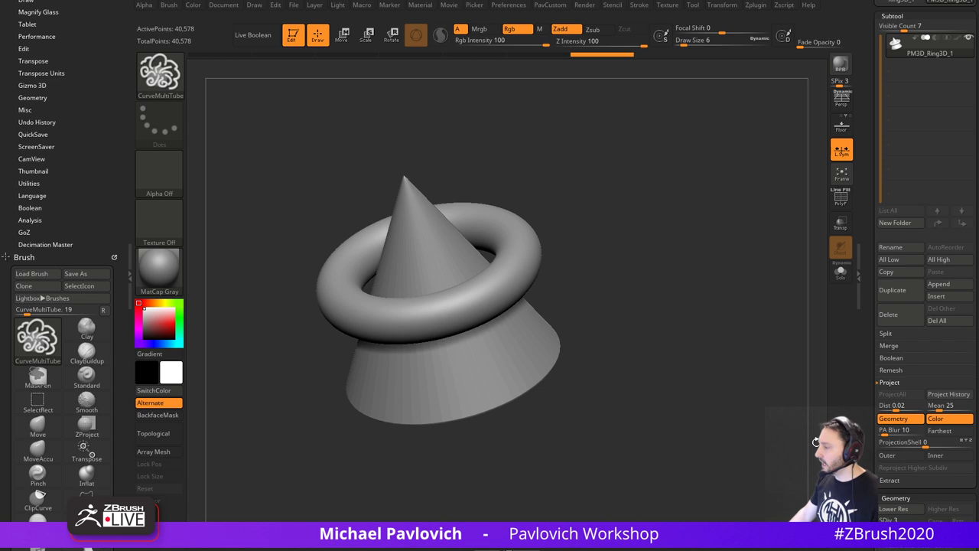
ctrl+shift+click(540, 350)
key(2)
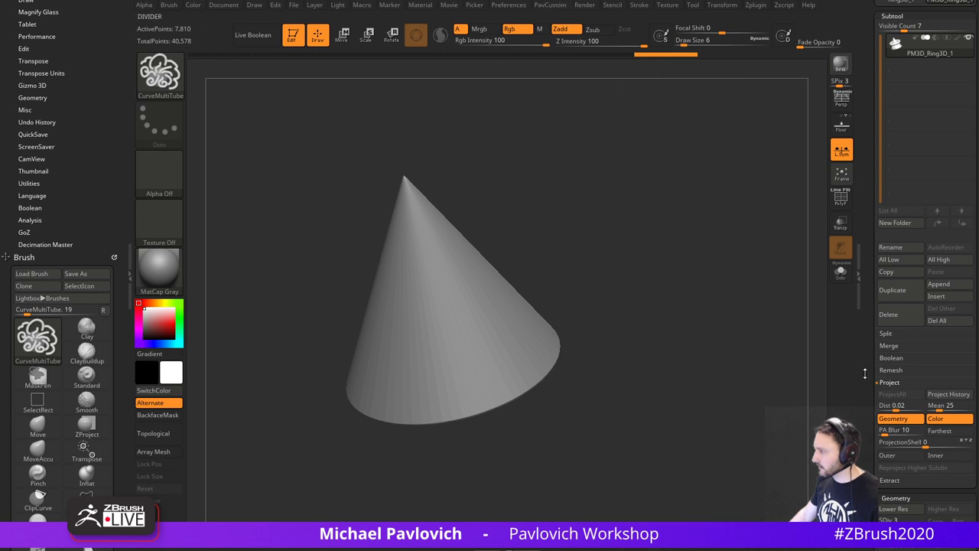
drag(878, 515, 877, 432)
click(894, 451)
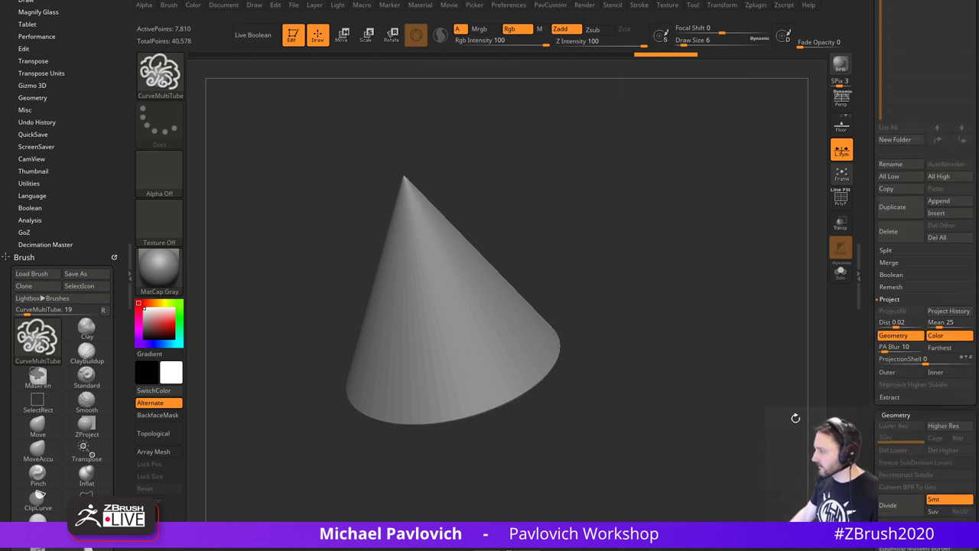
key(2)
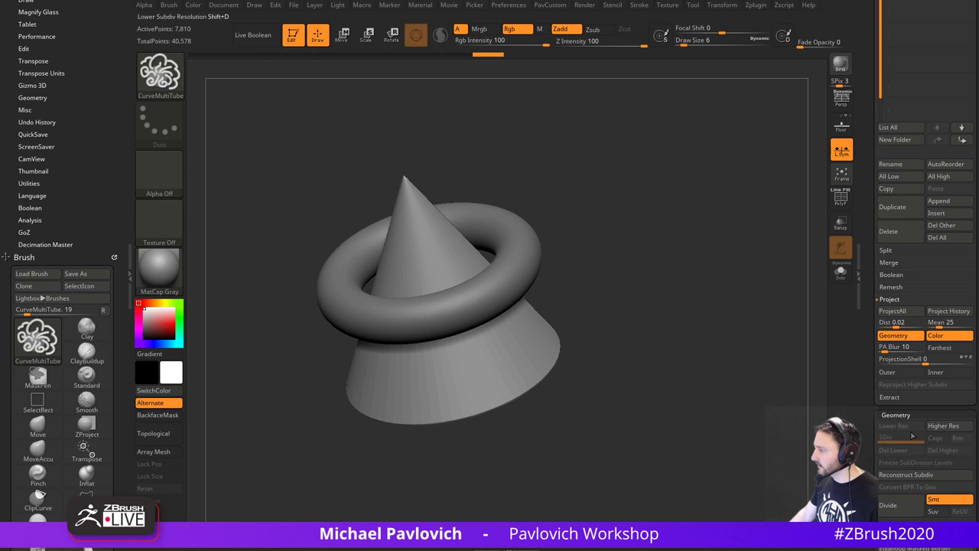
- Reconstruct all lower subdivision levels of the cone and the ring, and return both to their highest level
click(924, 474)
click(924, 474)
click(925, 474)
alt+click(534, 258)
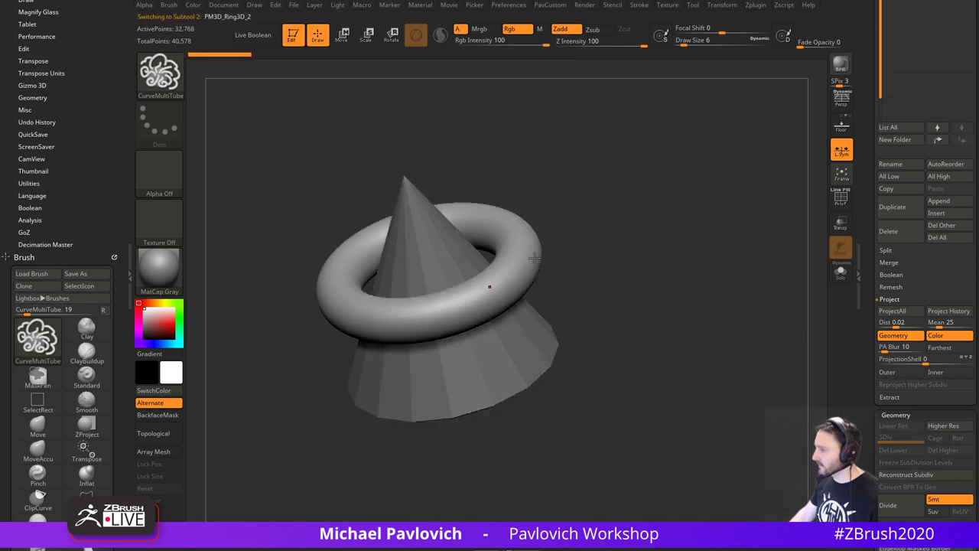
click(918, 474)
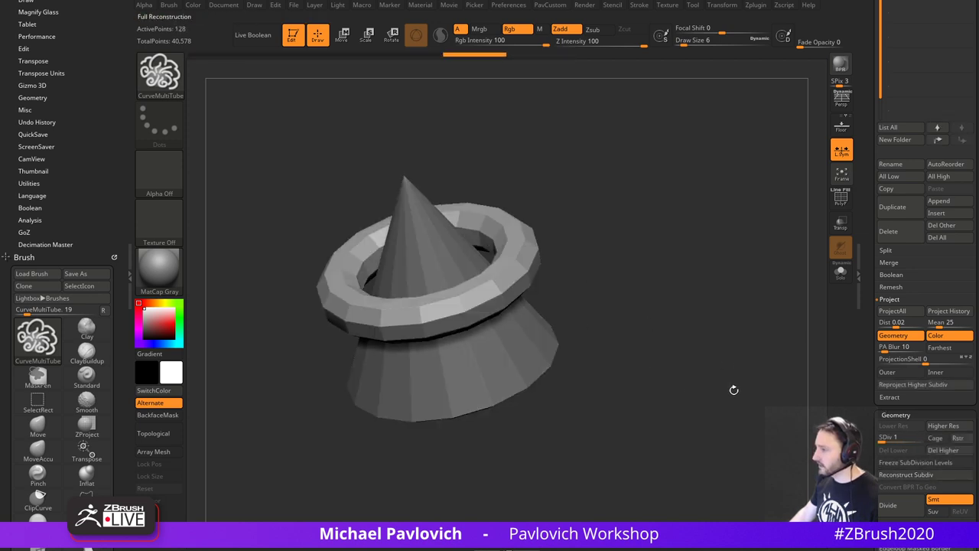
click(909, 440)
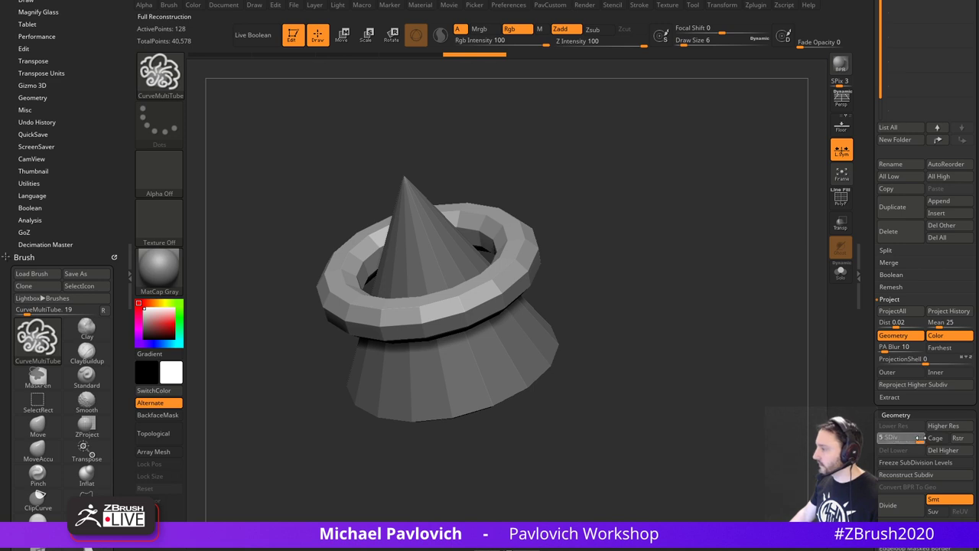
drag(921, 437, 940, 441)
alt+click(533, 367)
alt+click(504, 277)
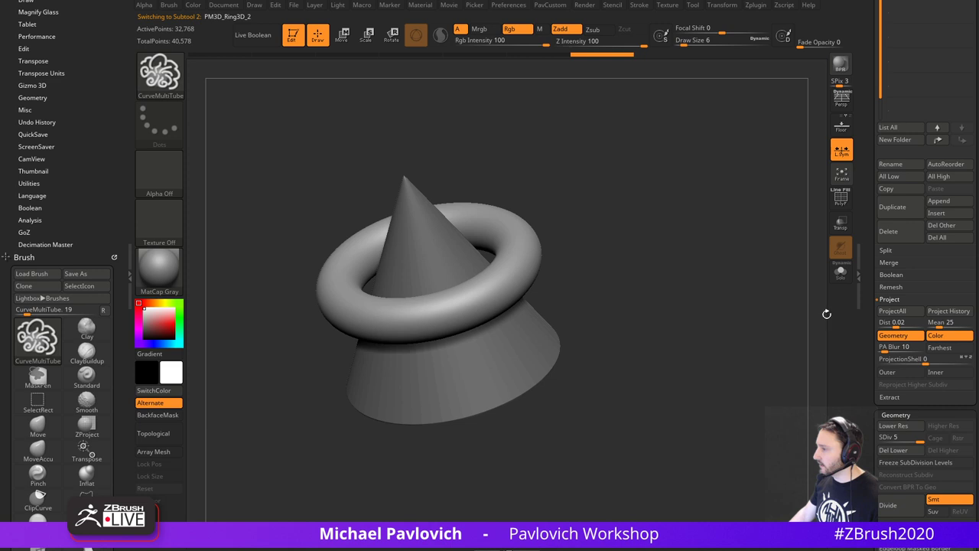
- Merge the cone subtool down with the ring and check the merged mesh's subdivision levels
drag(870, 313, 872, 356)
click(915, 109)
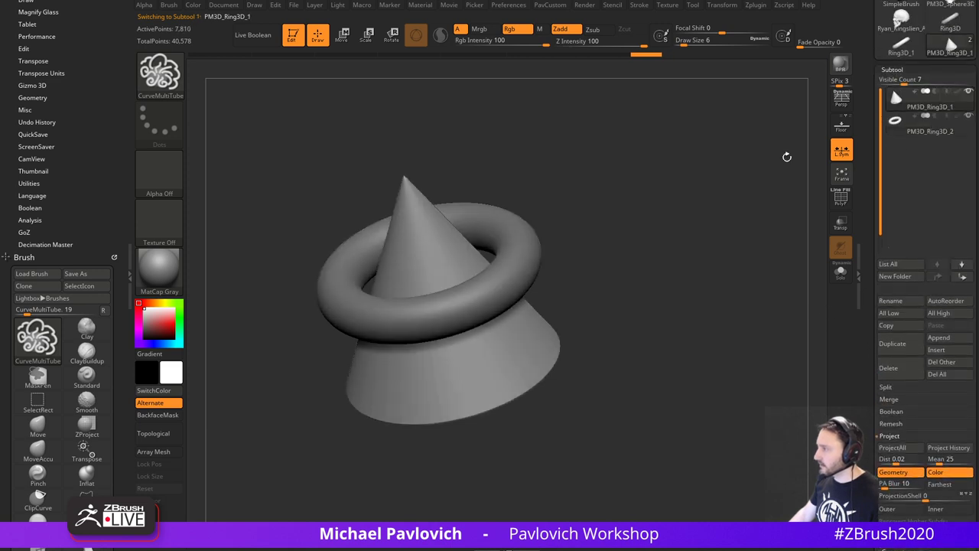
key(ctrl+e)
drag(868, 329, 870, 241)
mouse_move(919, 275)
mouse_down()
mouse_move(888, 275)
mouse_move(933, 274)
mouse_up()
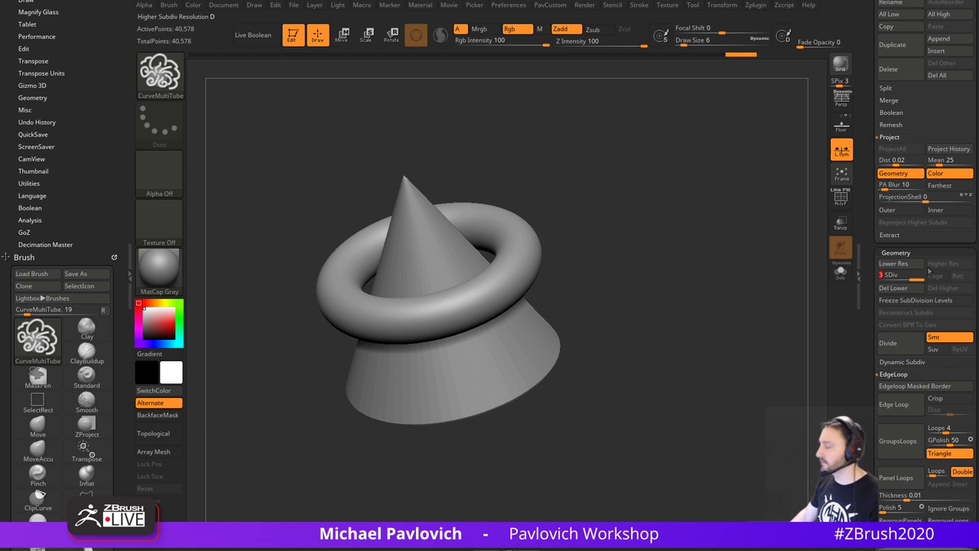
- Show the polygon wireframe and compare the merged mesh at subdivision levels 1 and 3
click(841, 198)
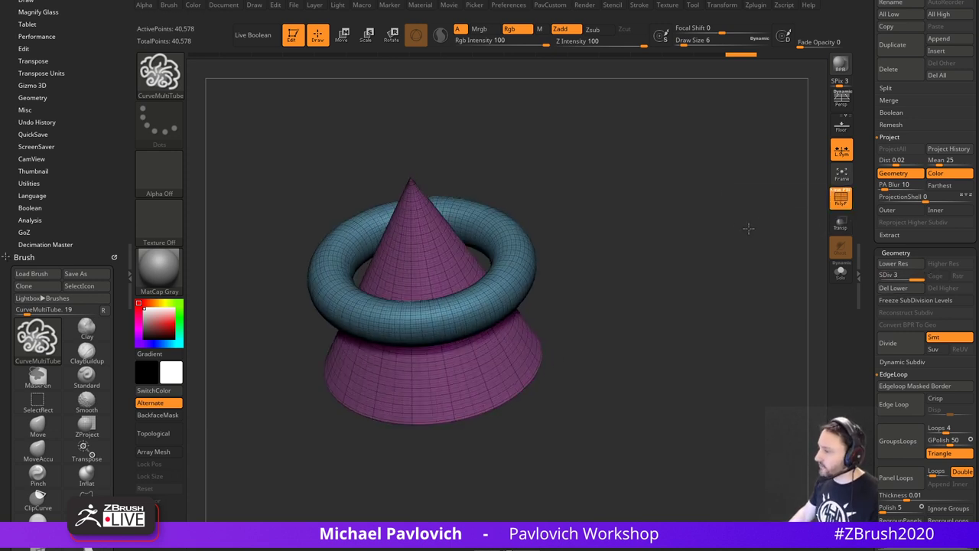
drag(892, 276, 865, 276)
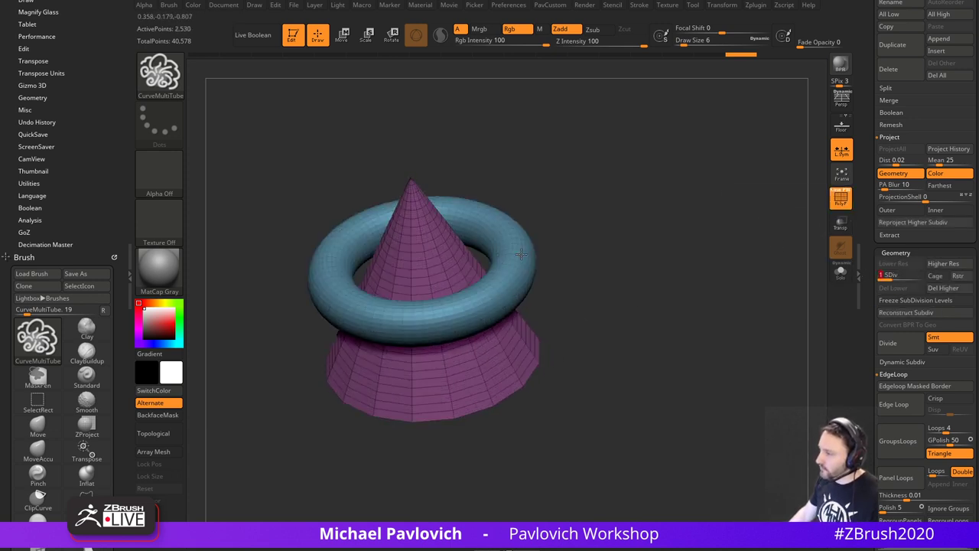
key(s)
click(650, 257)
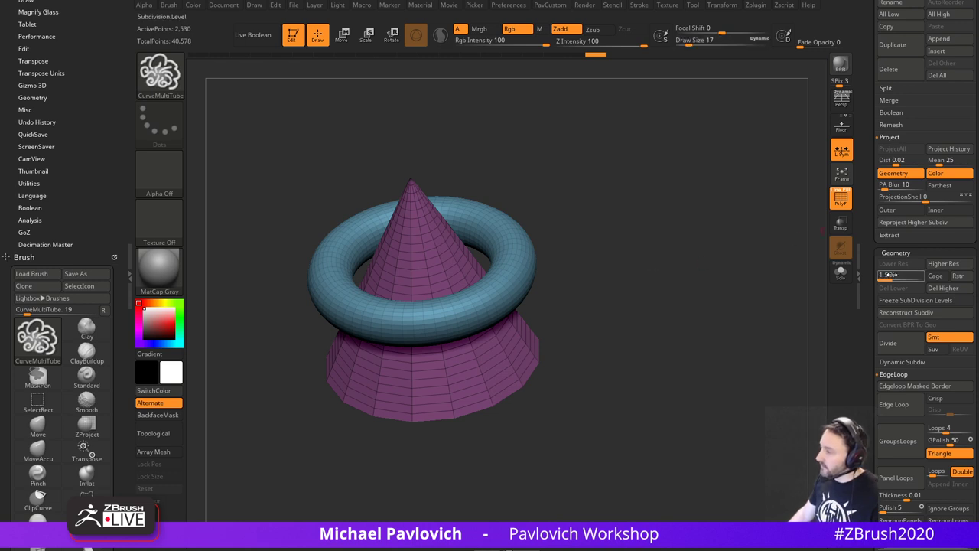
drag(887, 277, 918, 278)
mouse_move(733, 265)
mouse_down()
mouse_move(704, 232)
mouse_move(713, 261)
mouse_up()
key(s)
drag(713, 262, 718, 264)
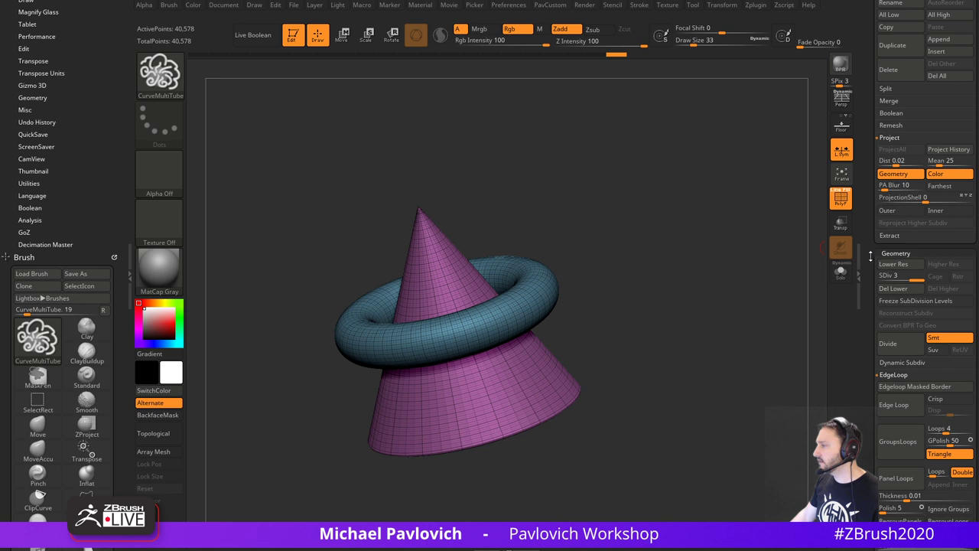
- Create a new texture map for the merged mesh and set its transparency to 22
drag(871, 259, 864, 108)
shift+click(890, 229)
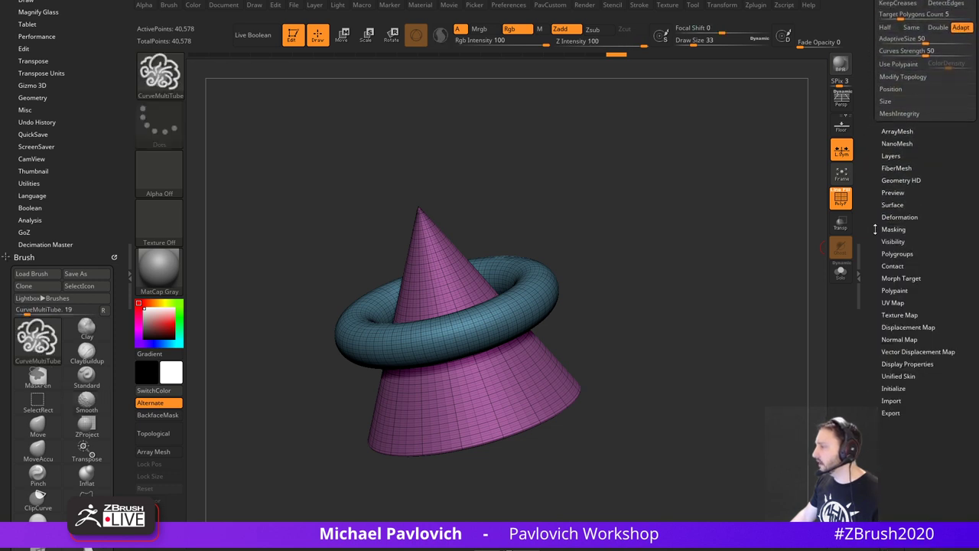
drag(877, 228, 877, 211)
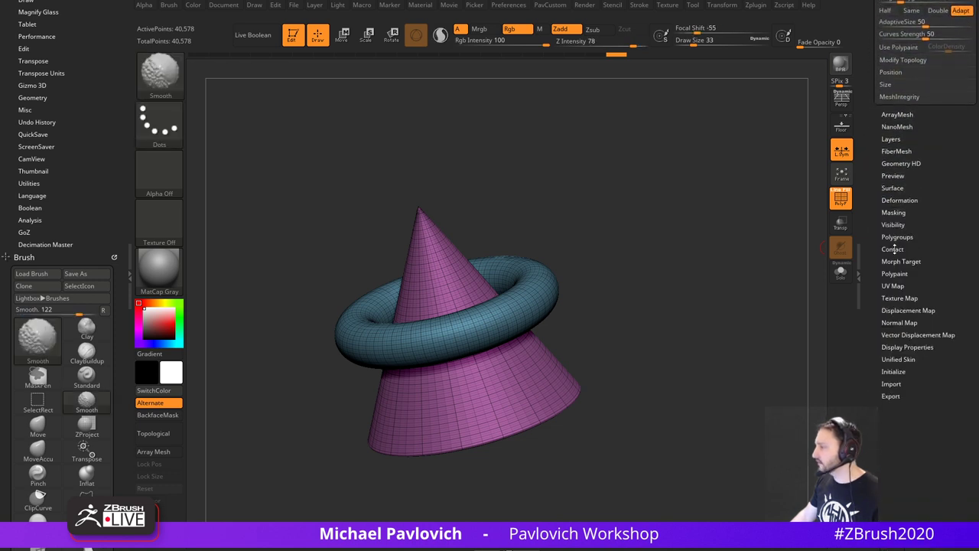
click(895, 299)
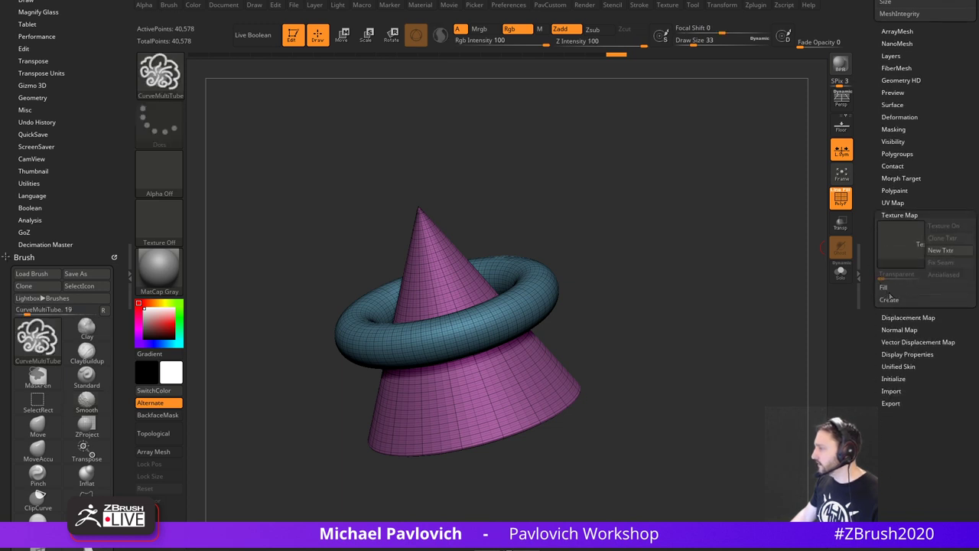
click(940, 251)
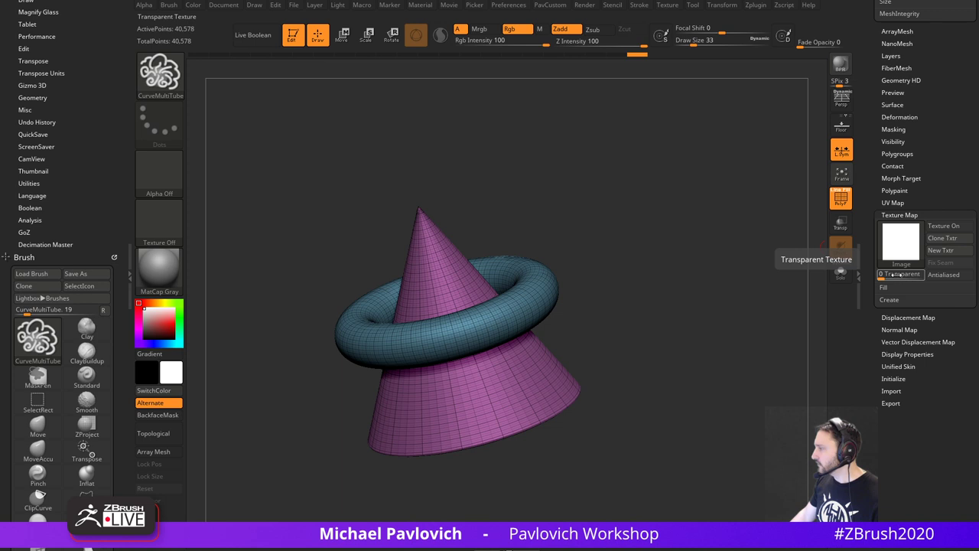
drag(897, 275, 923, 274)
mouse_move(911, 242)
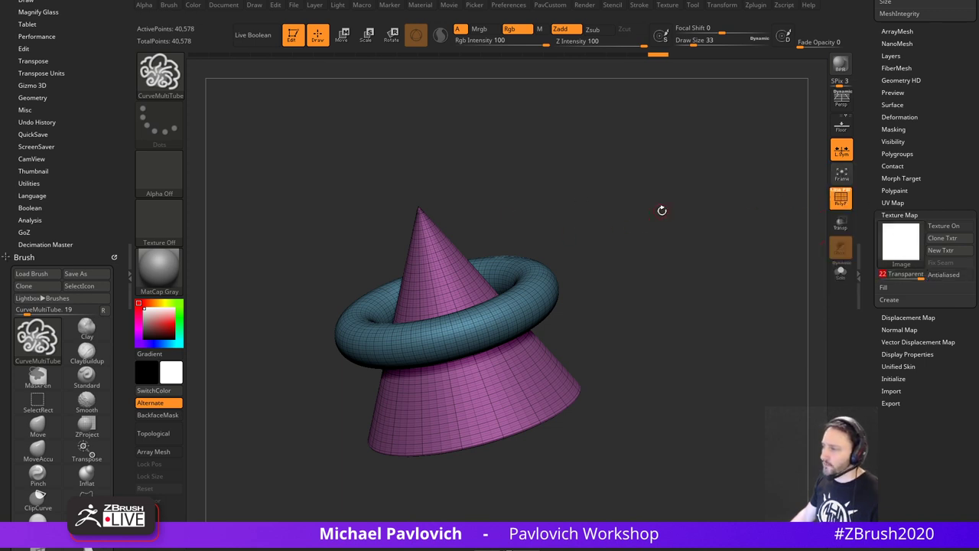
drag(662, 210, 684, 228)
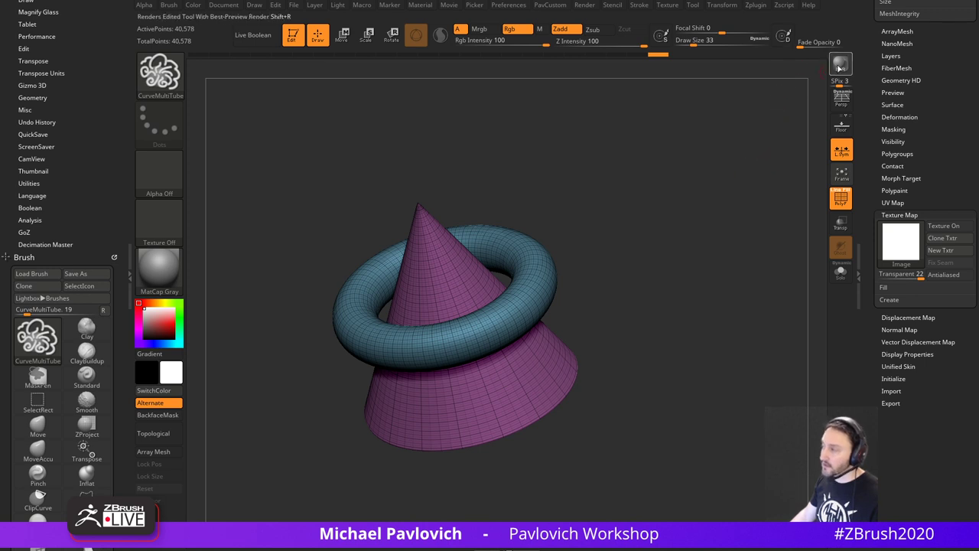
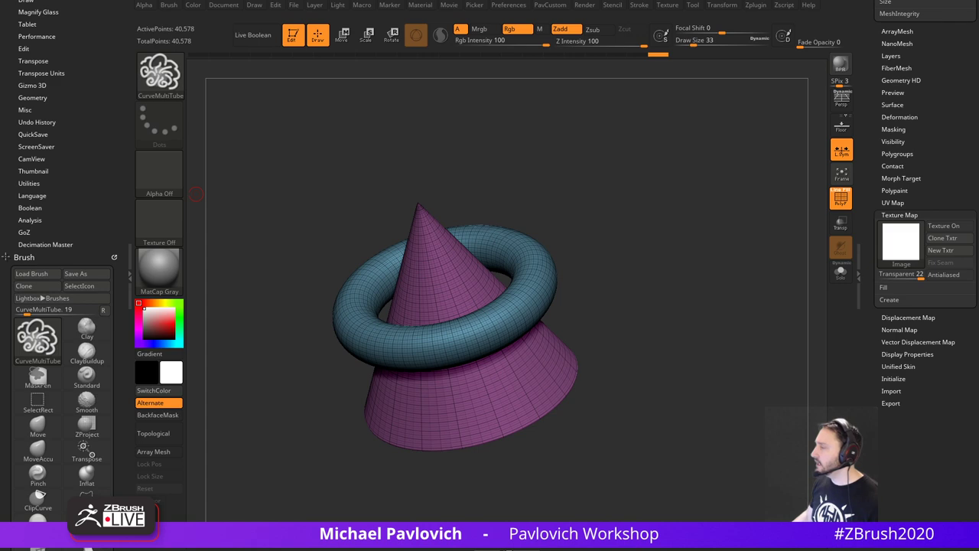
- Switch back to the mechanical skull tool, turn the wireframe off and isolate the plain skull subtool
drag(813, 36, 882, 245)
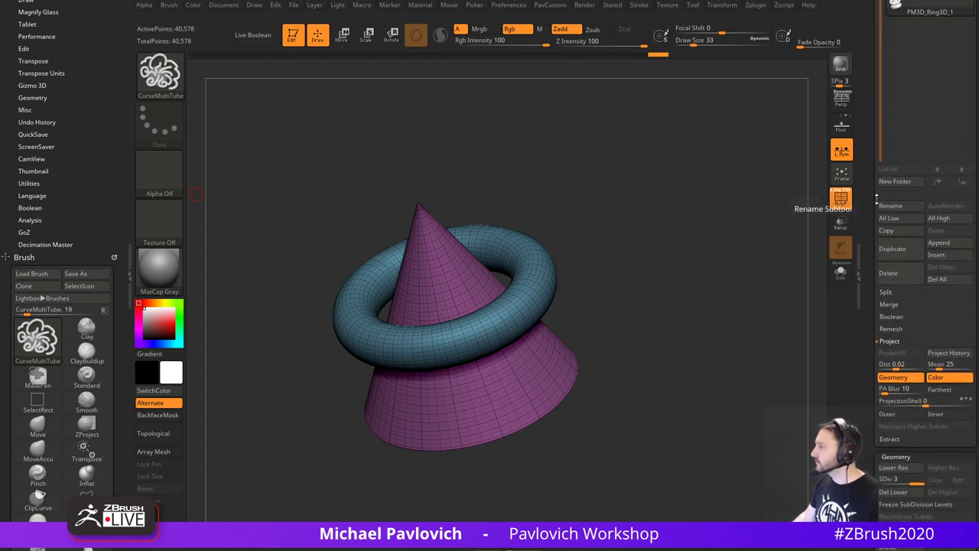
drag(876, 199, 893, 342)
click(951, 175)
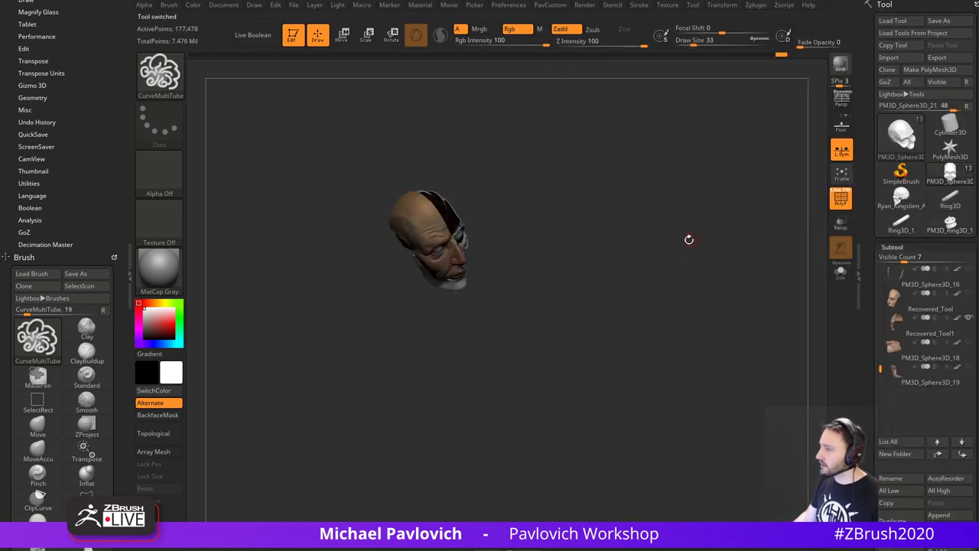
alt+drag(664, 205, 734, 348)
mouse_move(734, 348)
mouse_down()
mouse_move(652, 294)
mouse_move(668, 284)
mouse_up()
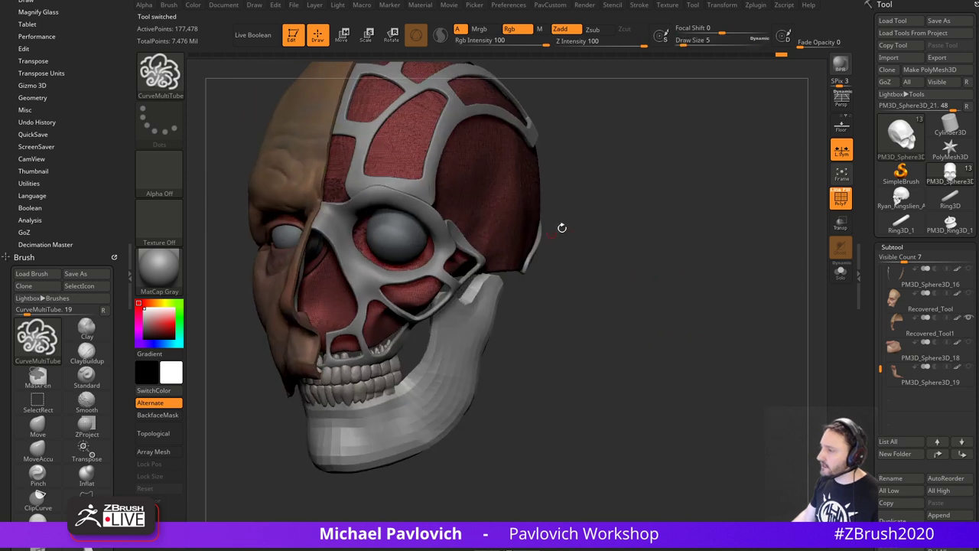
drag(561, 227, 654, 209)
click(841, 199)
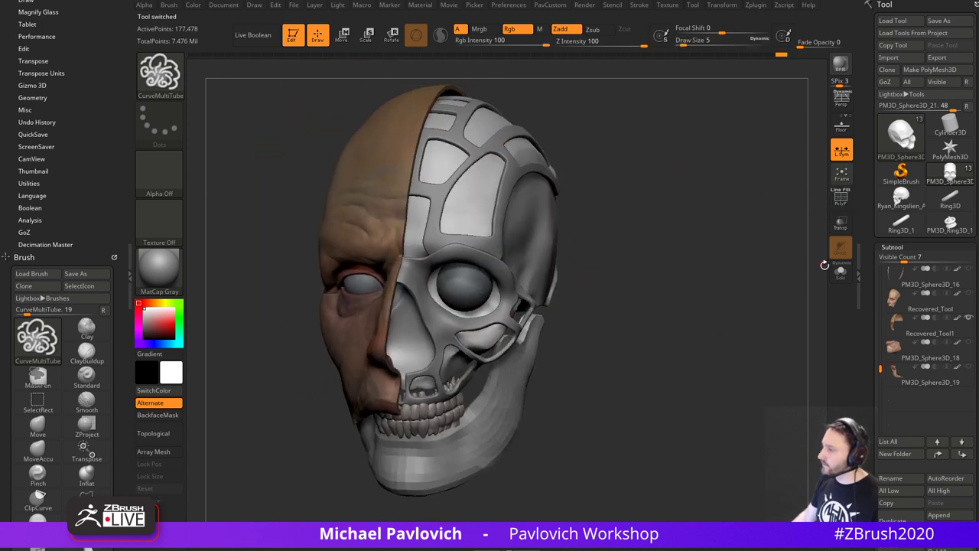
click(841, 272)
drag(761, 253, 763, 267)
alt+drag(717, 224, 722, 287)
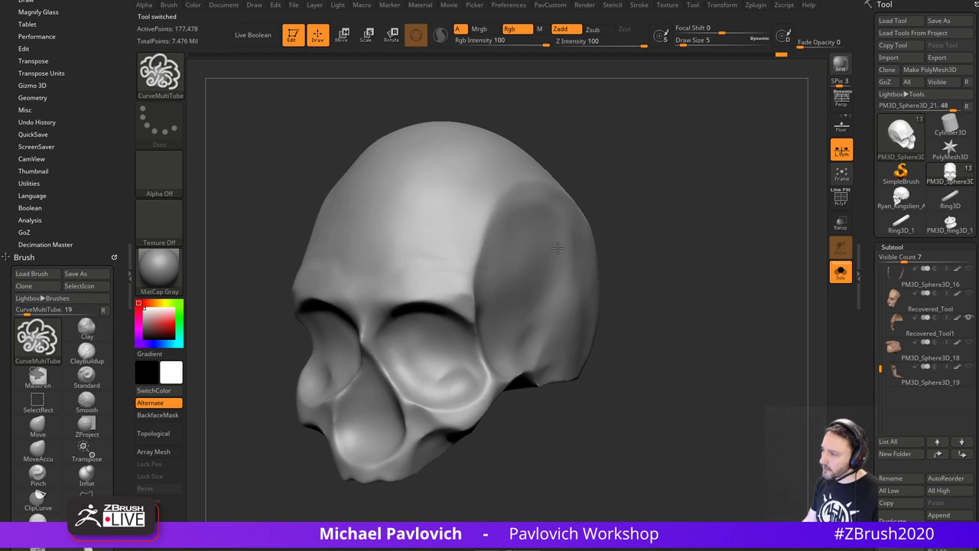
- Choose the Topology brush and set its draw size to 12, undoing the test curve on the forehead
key(s)
mouse_move(611, 218)
mouse_down()
mouse_move(658, 199)
mouse_move(656, 225)
mouse_up()
key(b)
key(t)
key(o)
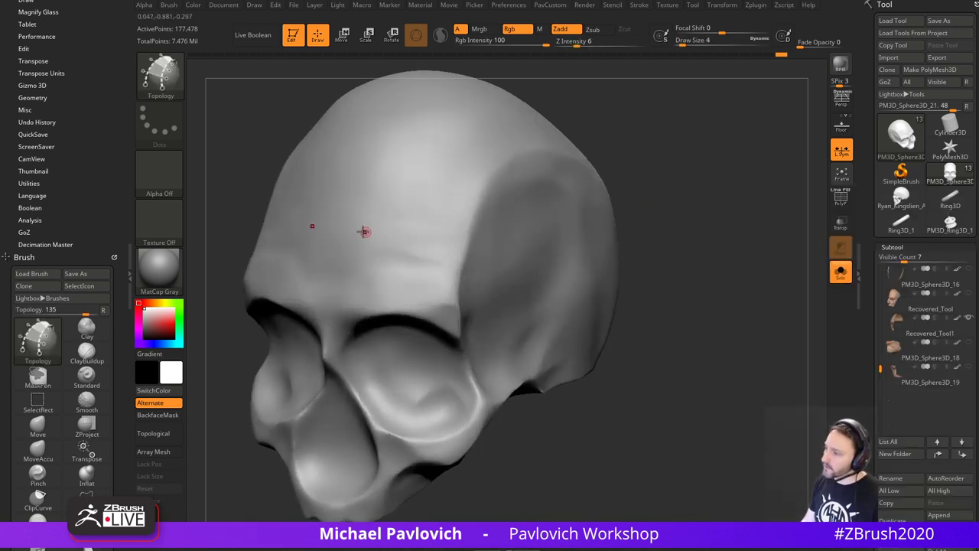
drag(363, 231, 509, 274)
key(ctrl+z)
key(s)
drag(426, 214, 429, 214)
- Draw two long topology curves from the forehead across the temple and cross them with short curves to form a strip of quads
drag(366, 228, 508, 272)
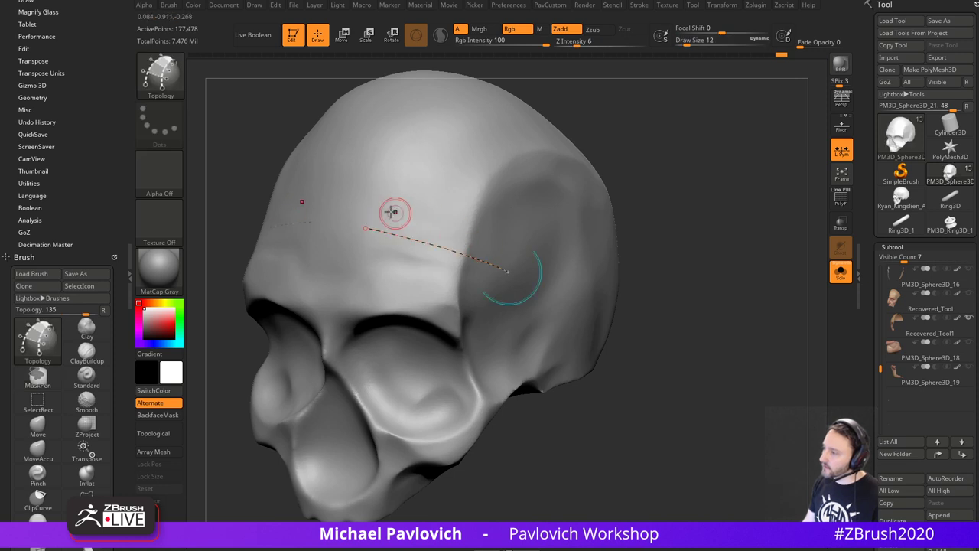
drag(378, 203, 527, 267)
mouse_move(399, 182)
mouse_down()
mouse_move(377, 248)
mouse_move(397, 255)
mouse_up()
mouse_move(439, 194)
mouse_down()
mouse_move(417, 257)
mouse_move(439, 260)
mouse_up()
drag(494, 205, 463, 266)
mouse_move(515, 221)
mouse_down()
mouse_move(484, 275)
mouse_move(497, 279)
mouse_up()
click(666, 211)
mouse_move(693, 239)
mouse_down()
mouse_move(702, 166)
mouse_move(710, 212)
mouse_move(692, 233)
mouse_up()
key(ctrl+z)
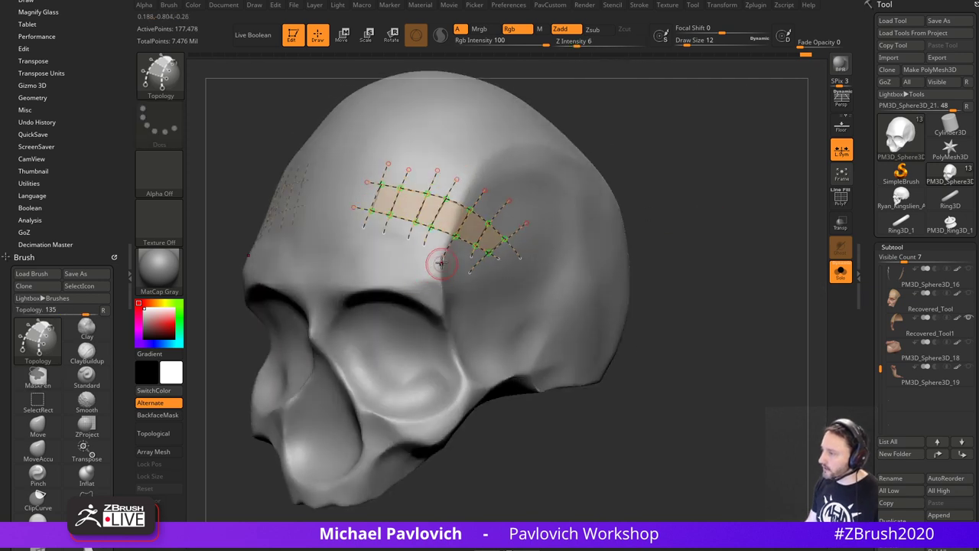
- Draw a branch of topology curves from the forehead strip down over the brow into the eye socket, with crossing curves
drag(444, 258, 414, 391)
mouse_move(424, 243)
mouse_down()
mouse_move(383, 420)
mouse_move(458, 269)
mouse_up()
drag(395, 271, 459, 292)
drag(385, 287, 453, 313)
drag(660, 272, 692, 234)
drag(393, 308, 445, 332)
drag(377, 327, 441, 350)
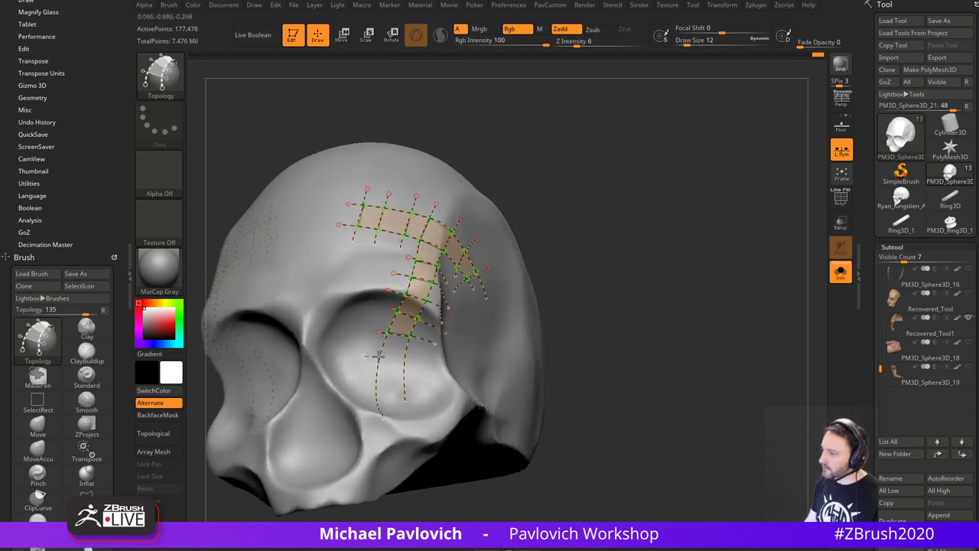
- Close the branch inside the eye socket with two more crossing curves and trim the loose curve ends
drag(554, 285, 474, 350)
drag(368, 379, 436, 390)
drag(360, 403, 442, 411)
drag(596, 349, 633, 316)
click(562, 271)
drag(698, 243, 707, 214)
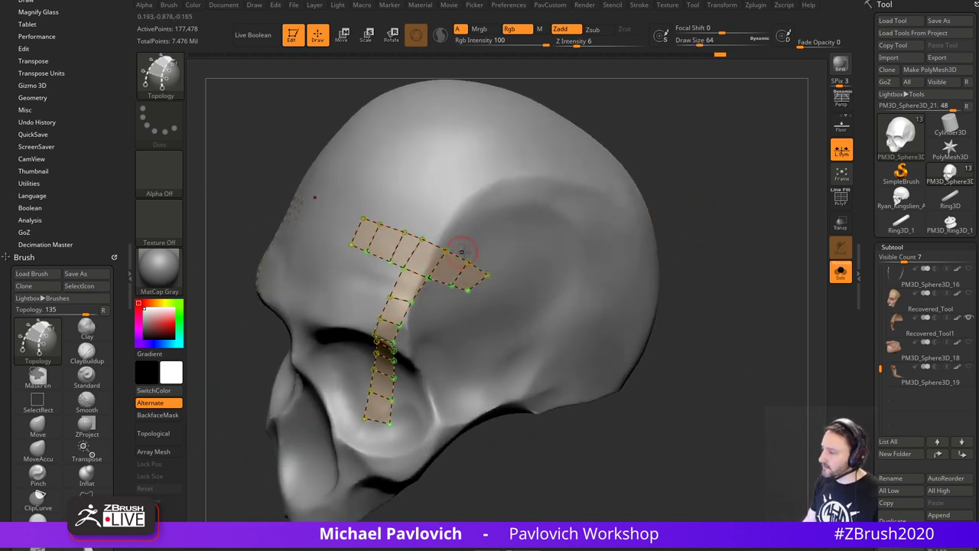
- Draw a topology strip curving up and back from the end of the forehead band, with crossing strokes dividing it into polygons
drag(490, 274, 579, 211)
drag(467, 262, 573, 197)
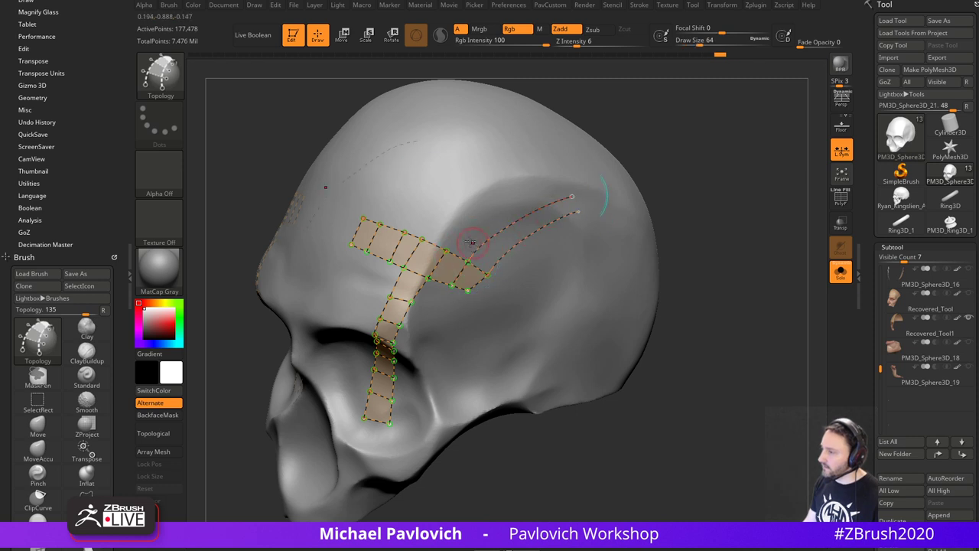
drag(461, 236, 522, 286)
drag(484, 223, 529, 276)
mouse_move(506, 203)
mouse_down()
mouse_move(540, 267)
mouse_move(558, 256)
mouse_up()
drag(553, 182, 585, 249)
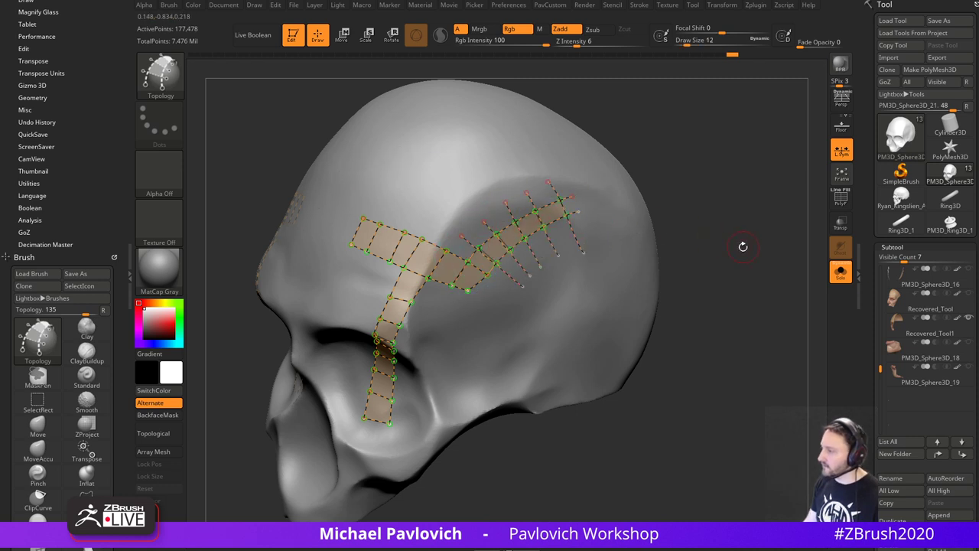
- Draw a second topology strip running down and back across the temple from the same junction, divided by crossing strokes
drag(743, 245, 687, 206)
click(742, 258)
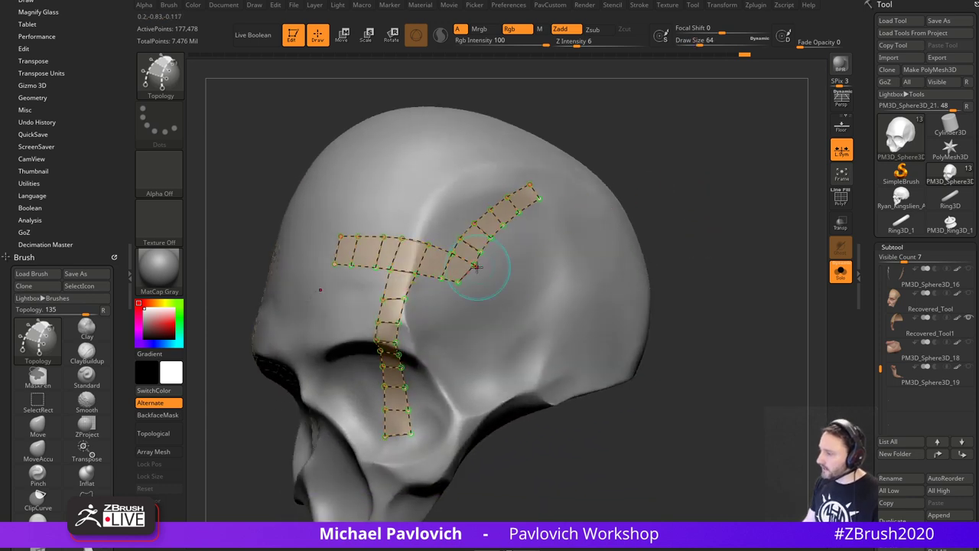
drag(474, 266, 531, 315)
drag(458, 283, 506, 335)
drag(495, 258, 444, 301)
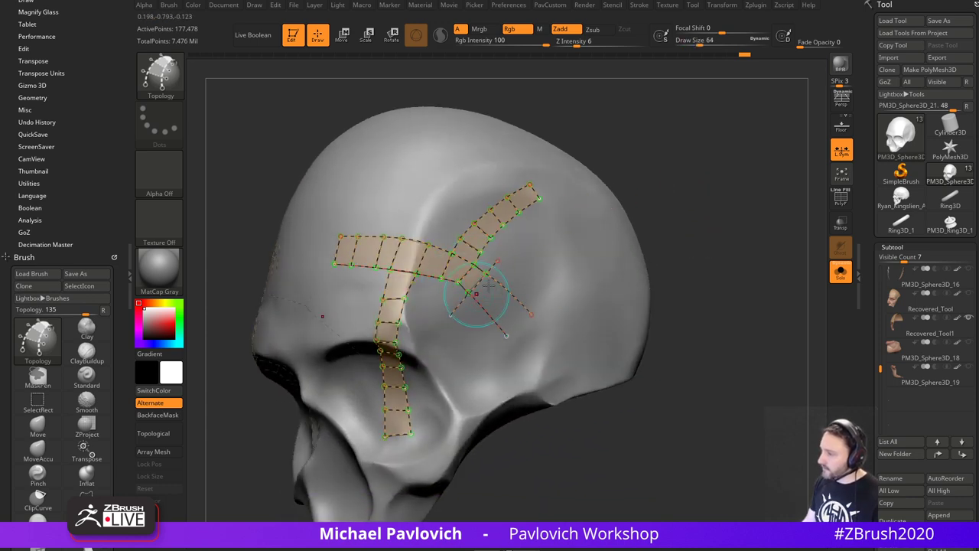
drag(522, 268, 458, 320)
drag(538, 283, 471, 334)
drag(540, 300, 475, 358)
- Generate thick strip geometry from the drawn topology curves
mouse_move(729, 294)
mouse_down()
mouse_move(710, 246)
mouse_move(739, 245)
mouse_move(706, 277)
mouse_move(766, 299)
mouse_move(745, 309)
mouse_up()
alt+click(605, 271)
click(613, 278)
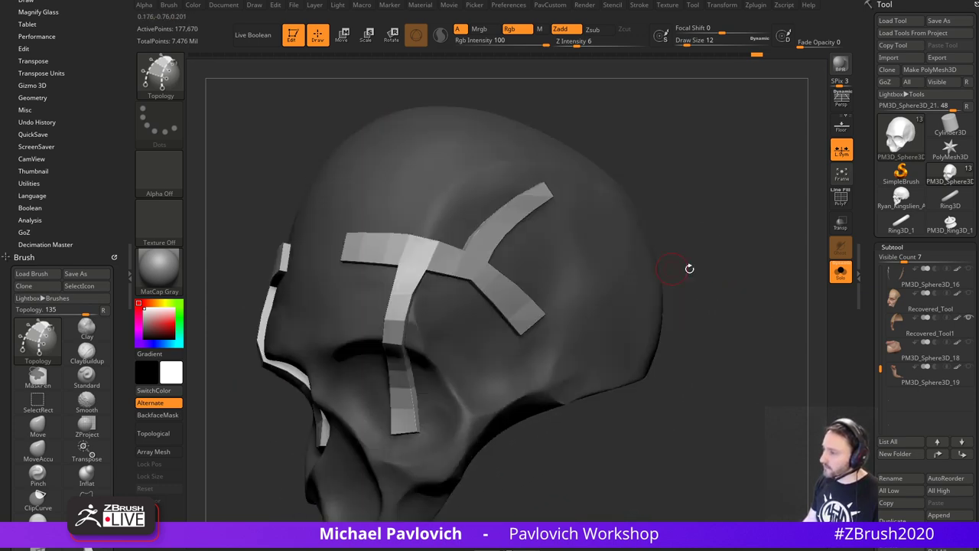
- Split the masked skull away from the new strips and display the strips' polyframe
mouse_move(689, 267)
mouse_down()
mouse_move(736, 260)
mouse_move(734, 246)
mouse_up()
key(s)
right_drag(747, 142, 716, 238)
key(2)
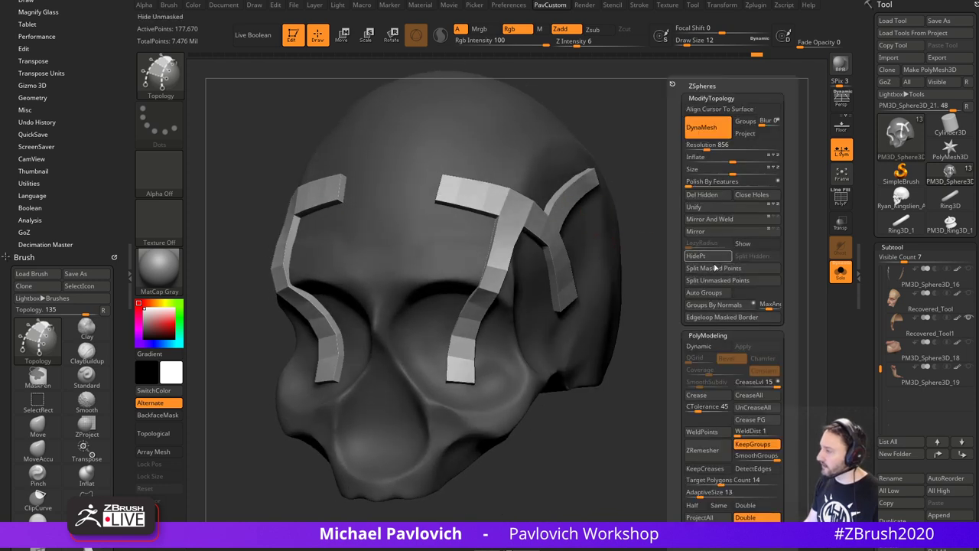
click(726, 270)
click(841, 199)
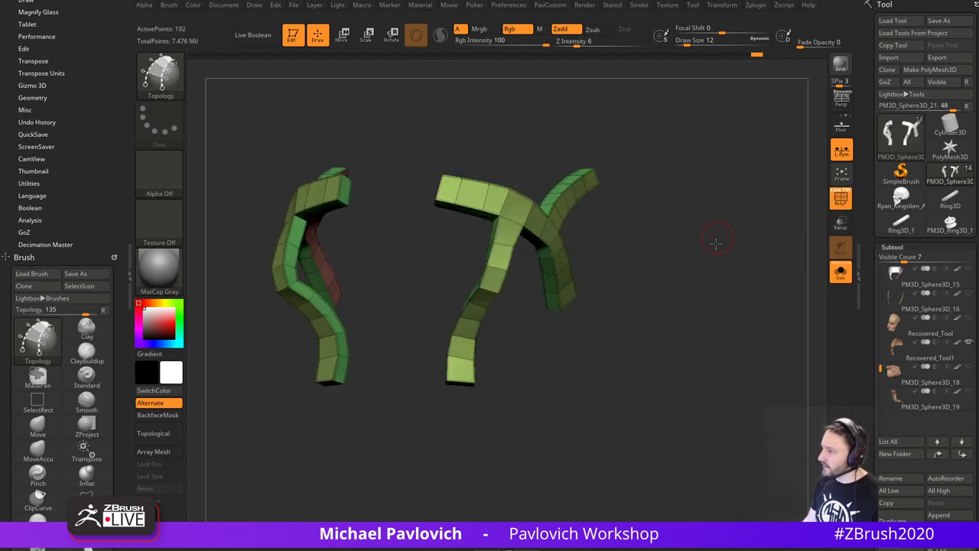
- Switch to the ZModeler brush and set its polygon action to QMesh with the Polygroup All target
alt+right_drag(715, 243, 712, 295)
mouse_move(713, 295)
right_down()
mouse_move(743, 278)
mouse_move(720, 282)
right_up()
key(b)
key(z)
key(m)
key(space)
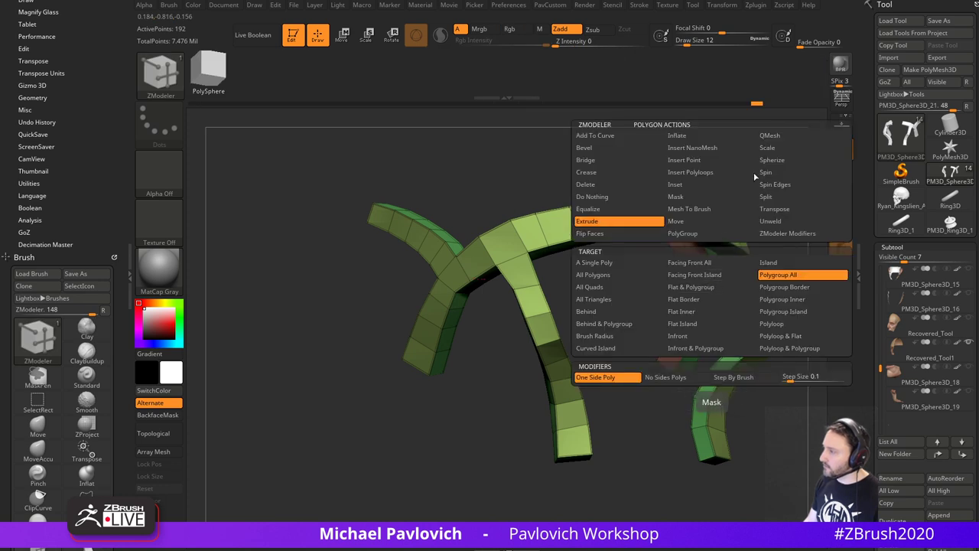
click(774, 136)
click(770, 280)
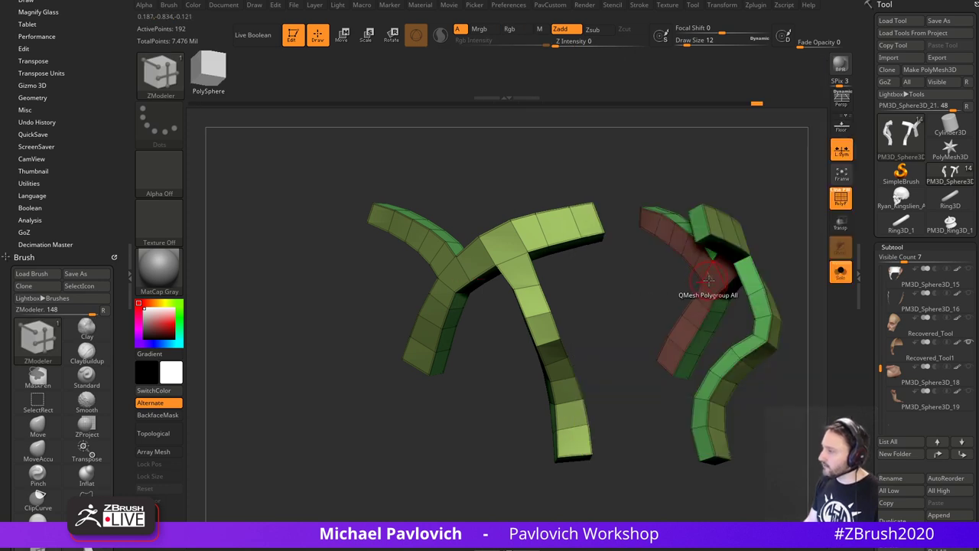
- Enable dynamic subdivision on the strips with SmoothSubdiv 4 and CreaseLvl 3, and check the smoothed shape without the polyframe
right_drag(718, 285, 731, 262)
key(3)
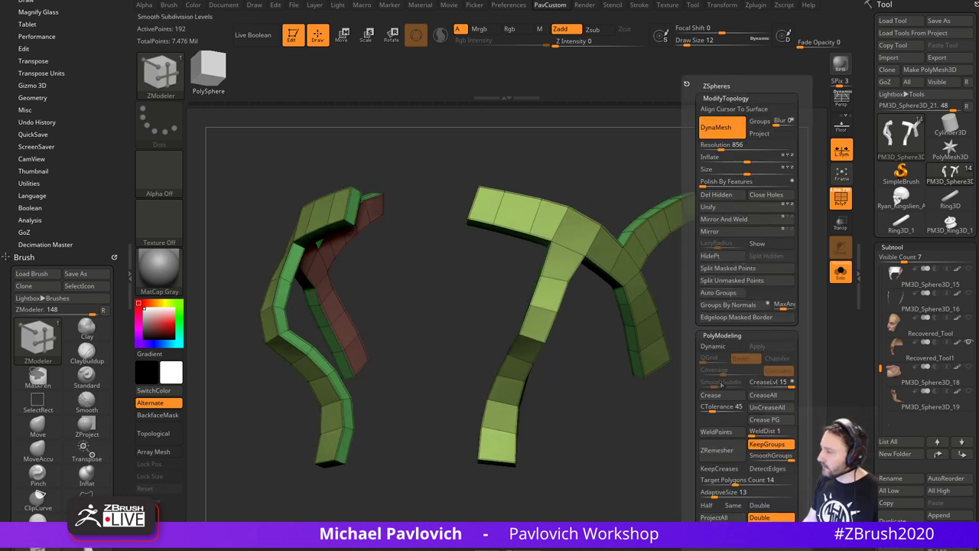
click(719, 347)
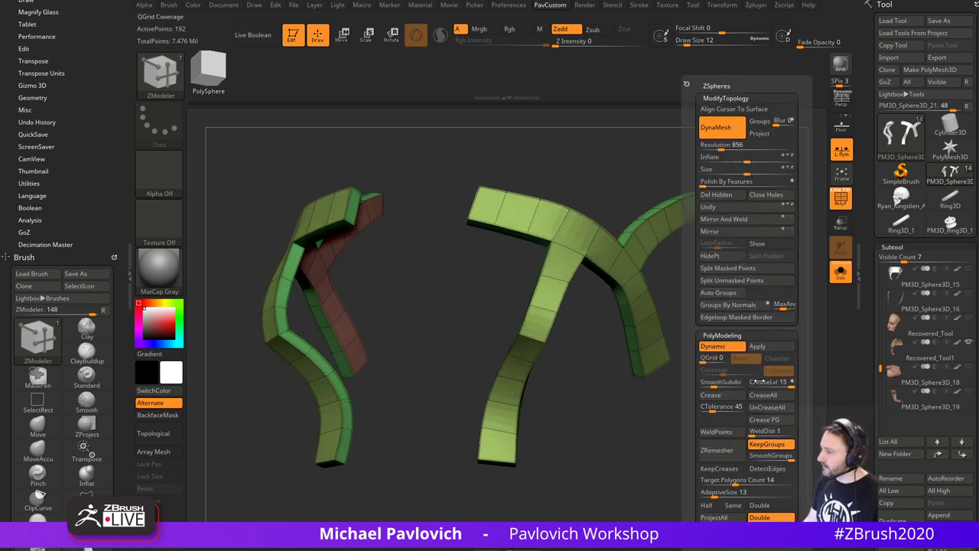
click(757, 384)
click(724, 383)
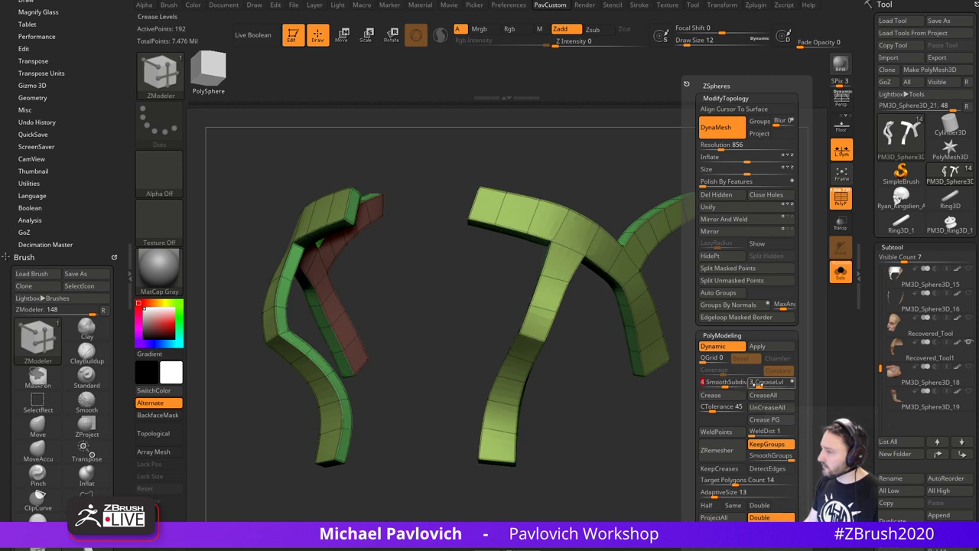
mouse_move(605, 323)
mouse_down()
mouse_move(689, 286)
mouse_move(725, 296)
mouse_move(784, 268)
mouse_move(741, 245)
mouse_move(776, 236)
mouse_move(767, 259)
mouse_move(716, 274)
mouse_up()
click(840, 199)
click(841, 199)
- Set the draw size to 3 and QMesh the marked side faces at the tip of the lower temple arm toward the upper arm
key(s)
mouse_move(724, 269)
mouse_down()
mouse_move(732, 275)
mouse_move(702, 309)
mouse_move(707, 341)
mouse_move(697, 285)
mouse_up()
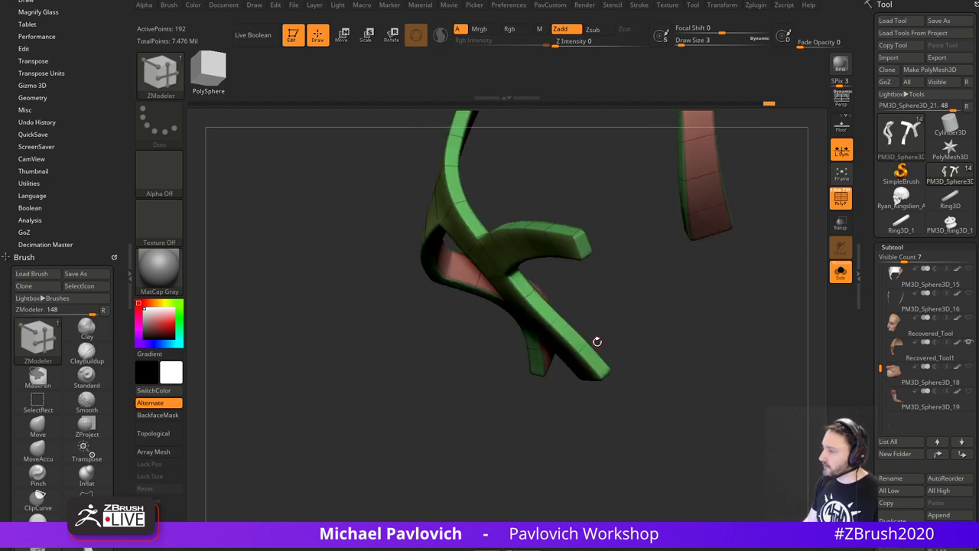
alt+drag(573, 348, 598, 370)
drag(652, 345, 662, 310)
drag(579, 354, 570, 303)
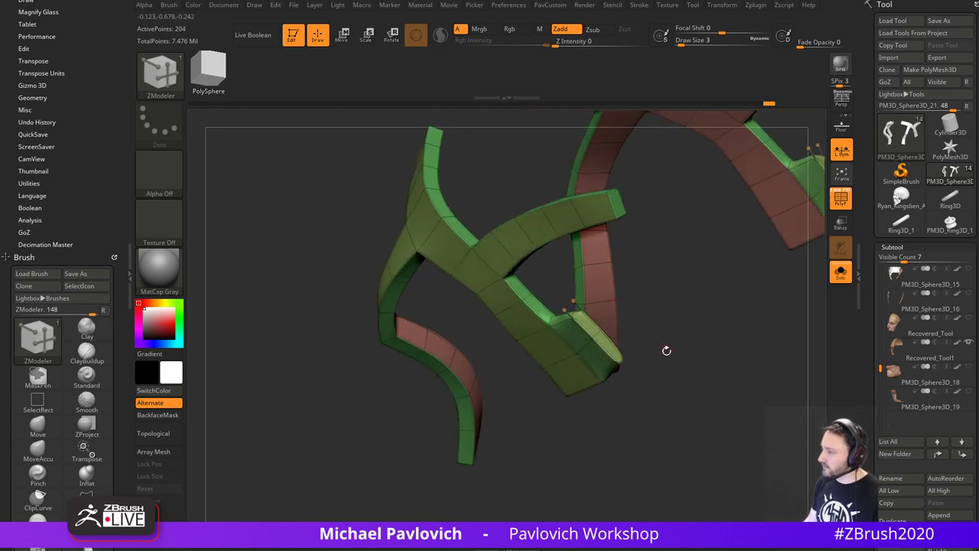
- QMesh the side faces at the tip of the upper temple arm toward the lower arm, and undo the lower arm's extra extension
drag(666, 350, 638, 253)
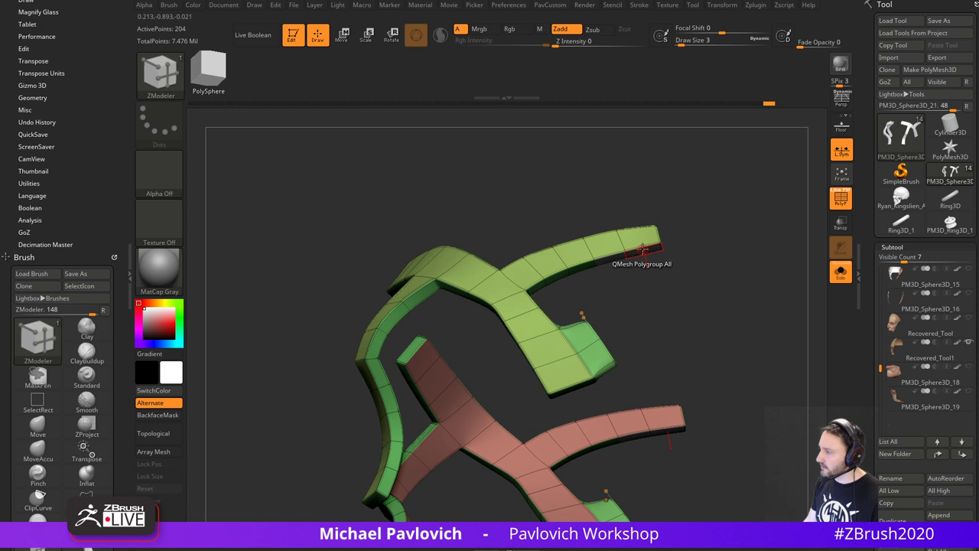
drag(643, 249, 589, 330)
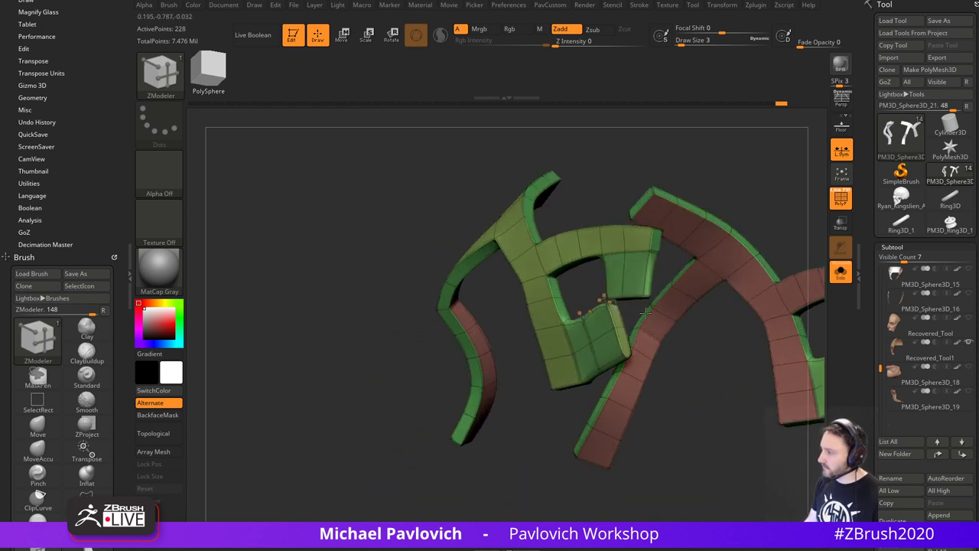
mouse_move(680, 361)
mouse_down()
mouse_move(630, 299)
mouse_move(640, 288)
mouse_up()
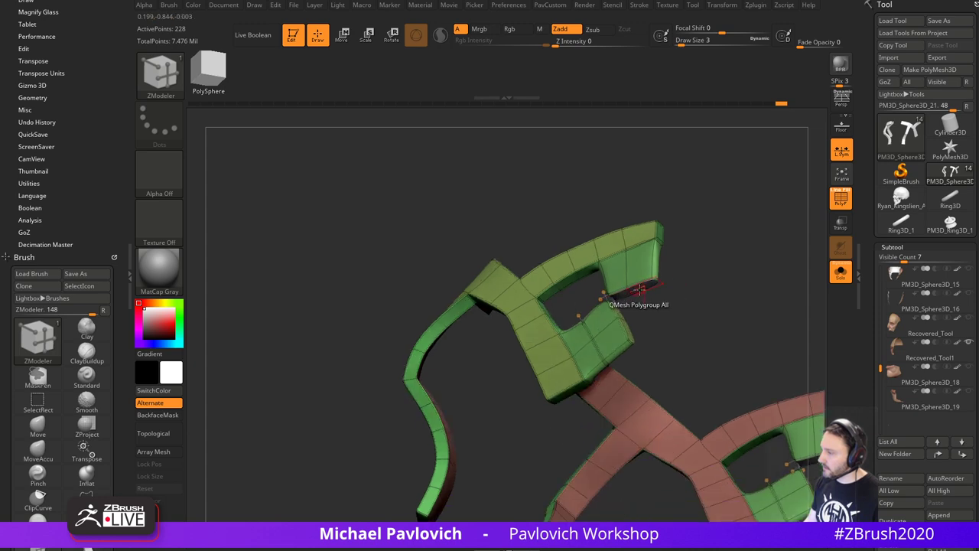
drag(721, 289, 700, 252)
key(ctrl+z)
key(ctrl+z)
- Delete the facing end polygons of both temple arm extensions with the ZModeler Delete action, leaving open holes
drag(611, 306, 611, 303)
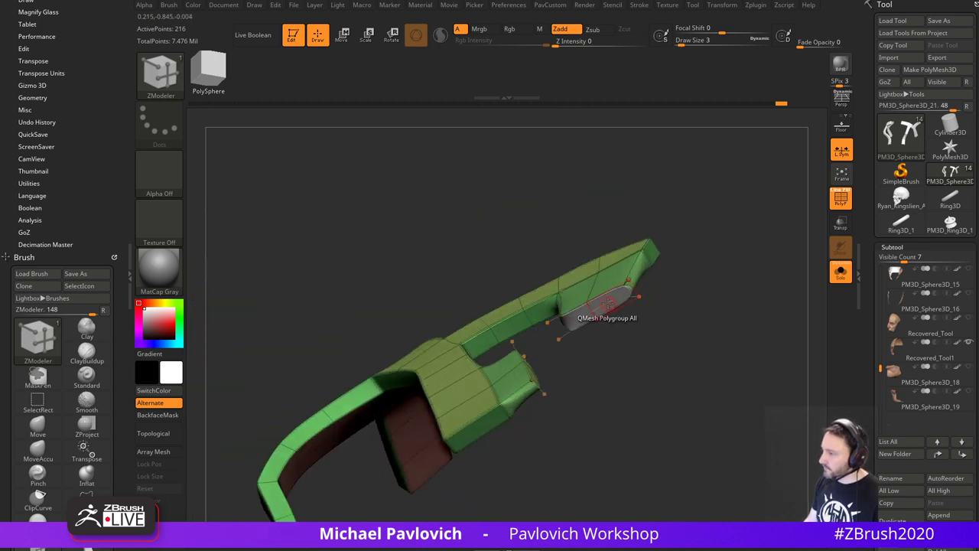
key(space)
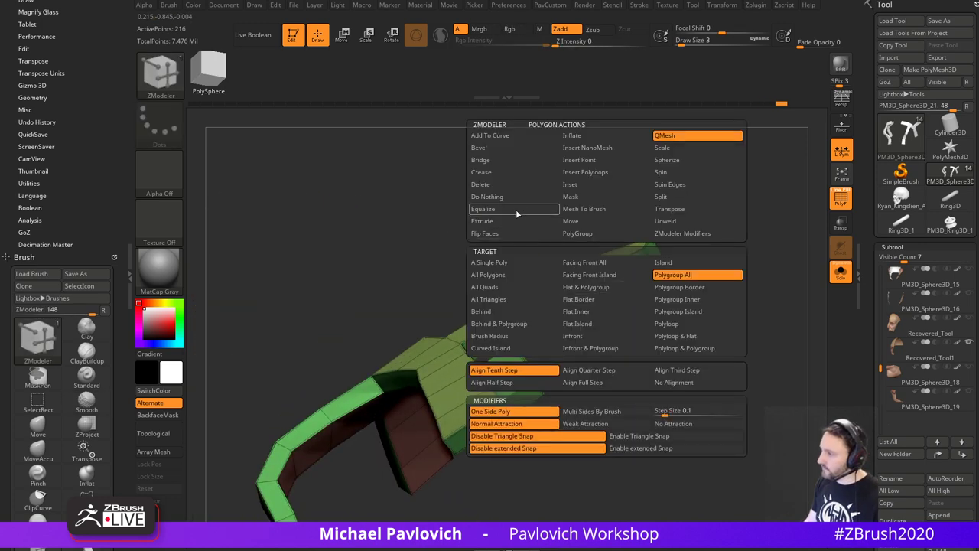
click(510, 185)
drag(669, 299, 616, 348)
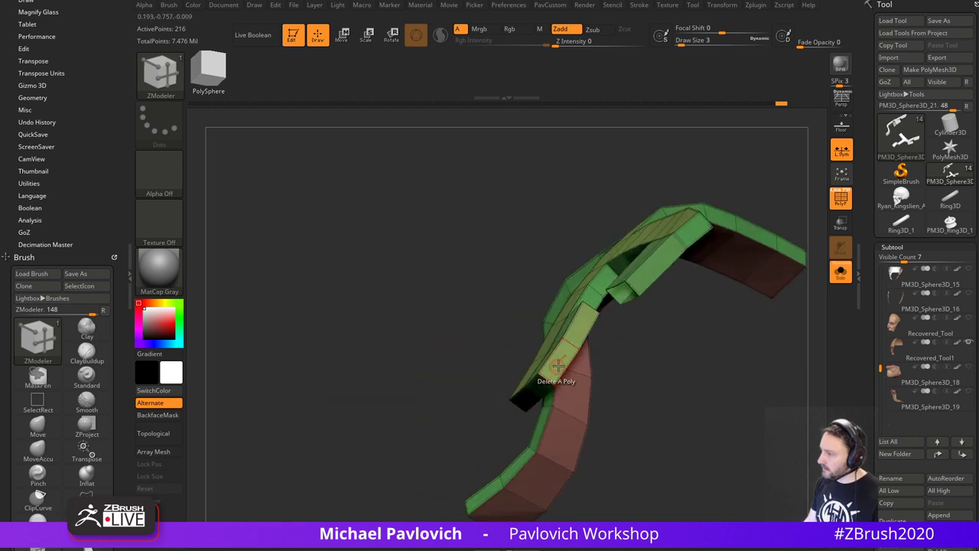
key(space)
click(563, 362)
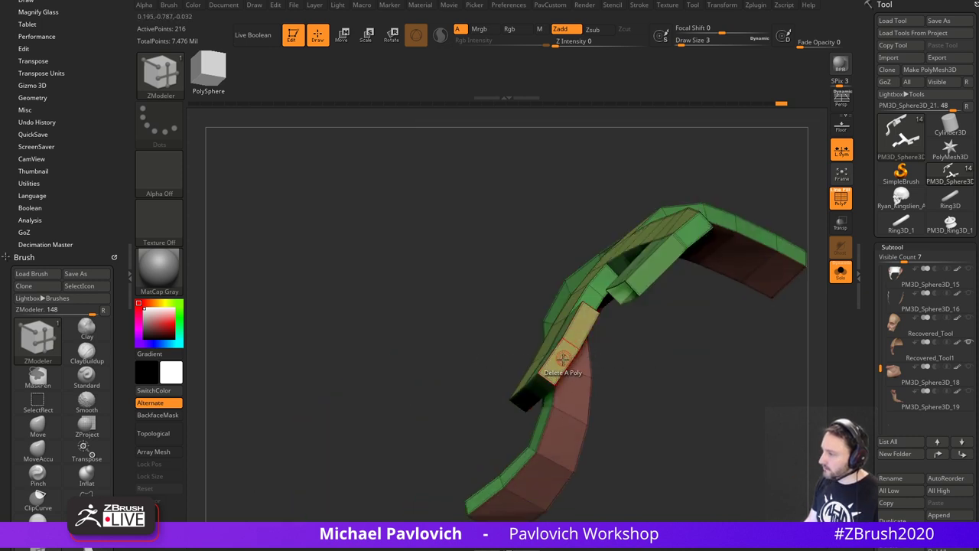
key(ctrl+z)
alt+drag(580, 336, 562, 357)
click(562, 357)
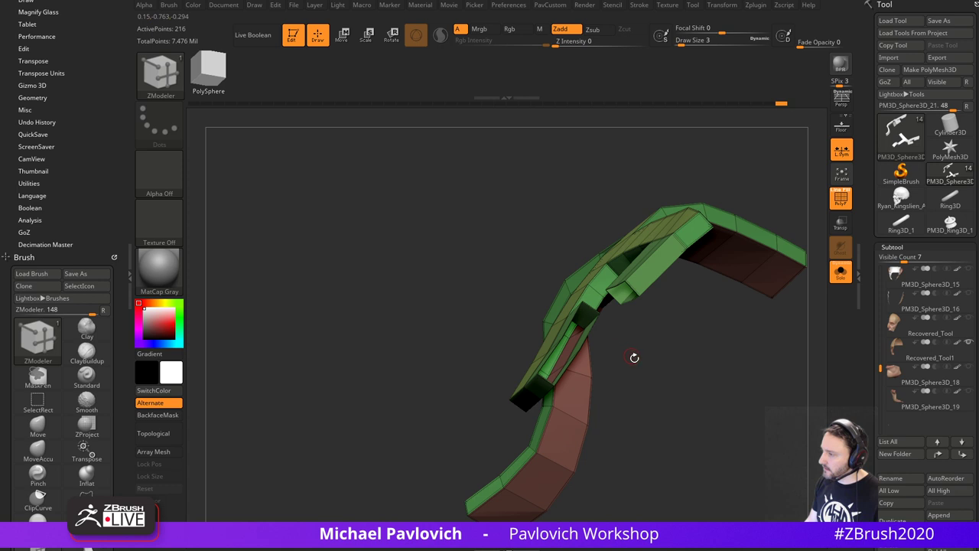
- Bridge the two open holes of the temple arm extensions with a curved section using the Two Holes target
drag(634, 357, 652, 294)
key(space)
click(534, 286)
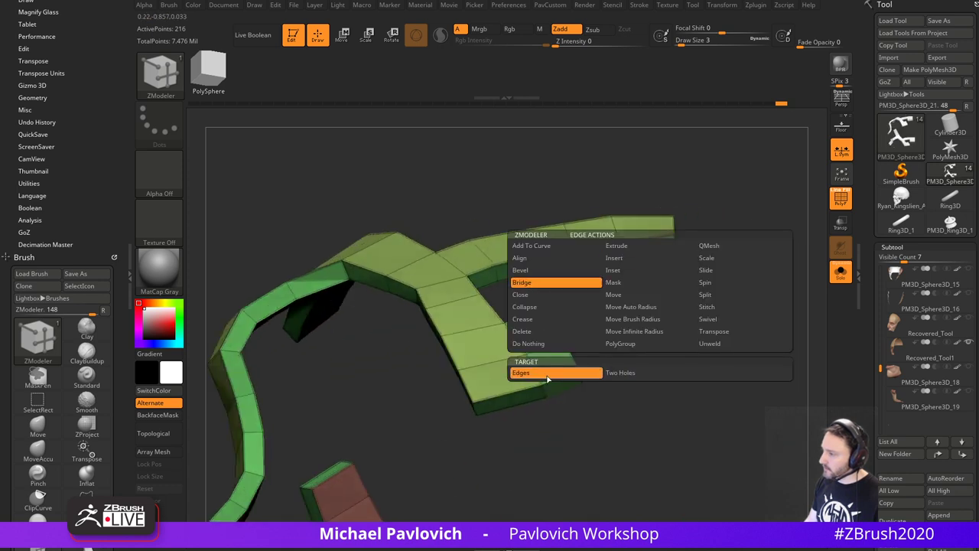
click(624, 373)
drag(652, 375, 617, 267)
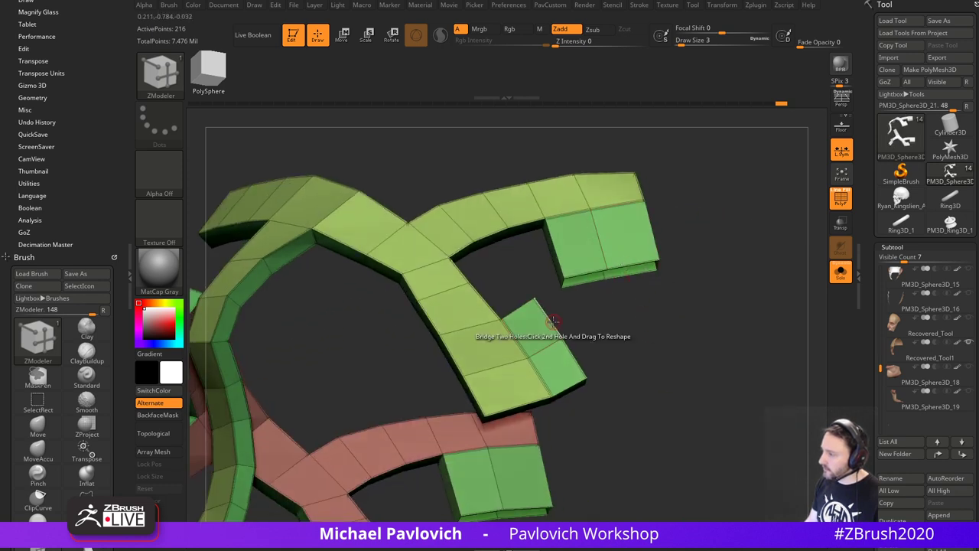
drag(552, 321, 598, 316)
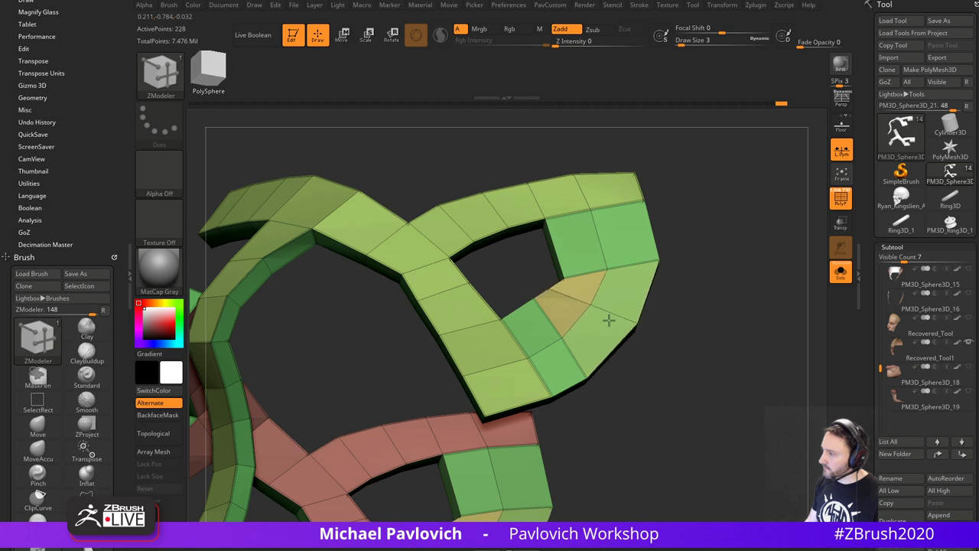
- Regroup the bridged strips by normals and preview them with dynamic subdivision, with the polyframe off and on
key(f)
drag(736, 330, 726, 262)
key(grave)
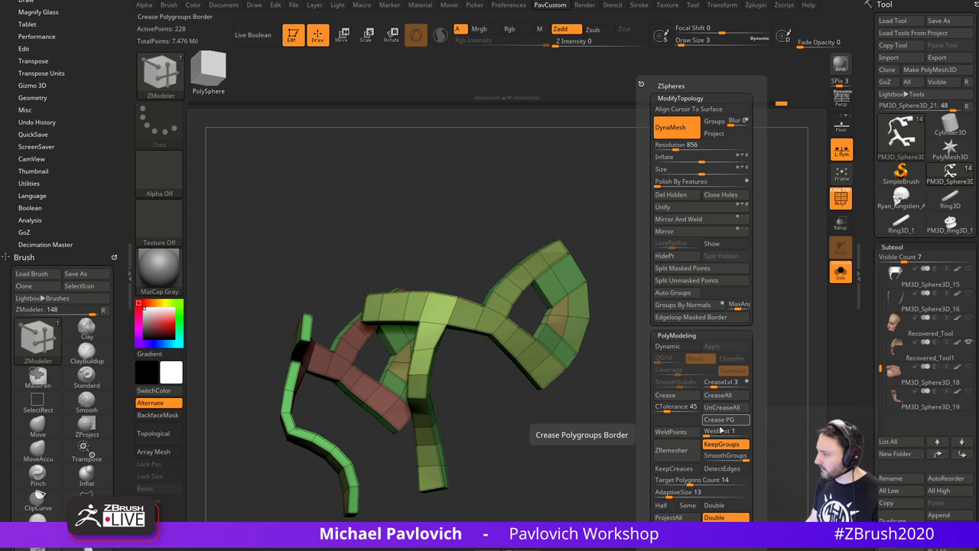
click(693, 306)
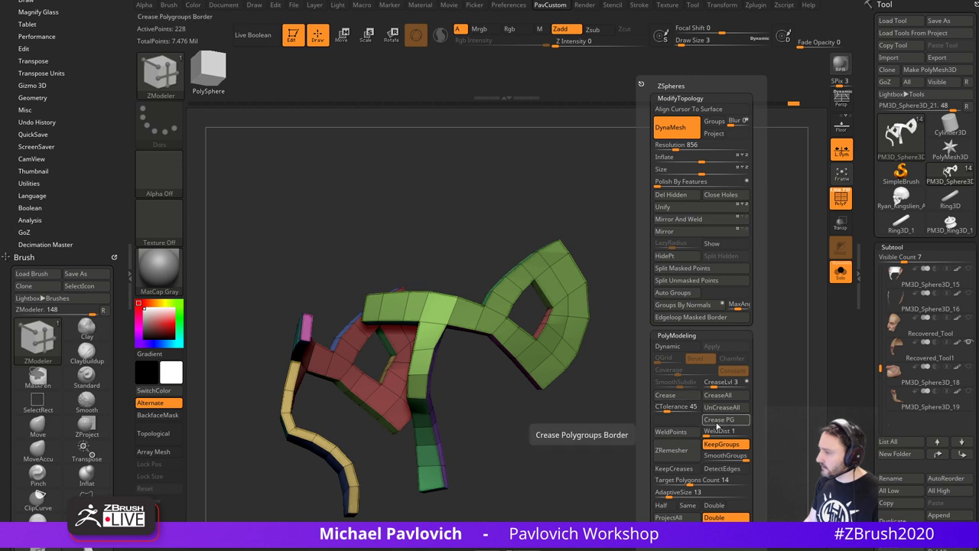
click(683, 347)
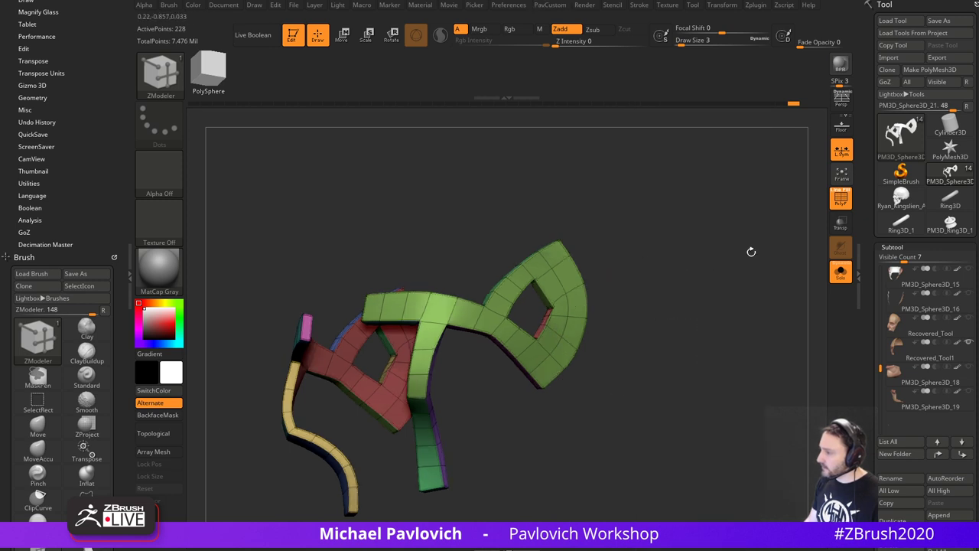
key(shift+f)
drag(774, 234, 776, 258)
click(840, 199)
key(shift+d)
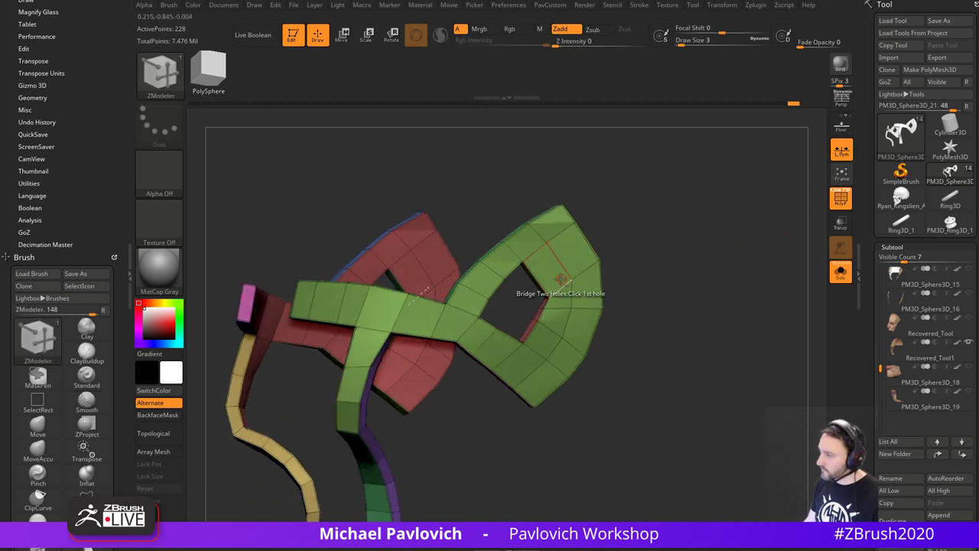
- Mark the inner row of faces on the temple loop and QMesh them away to widen its opening
alt+drag(544, 273, 545, 335)
key(ctrl+z)
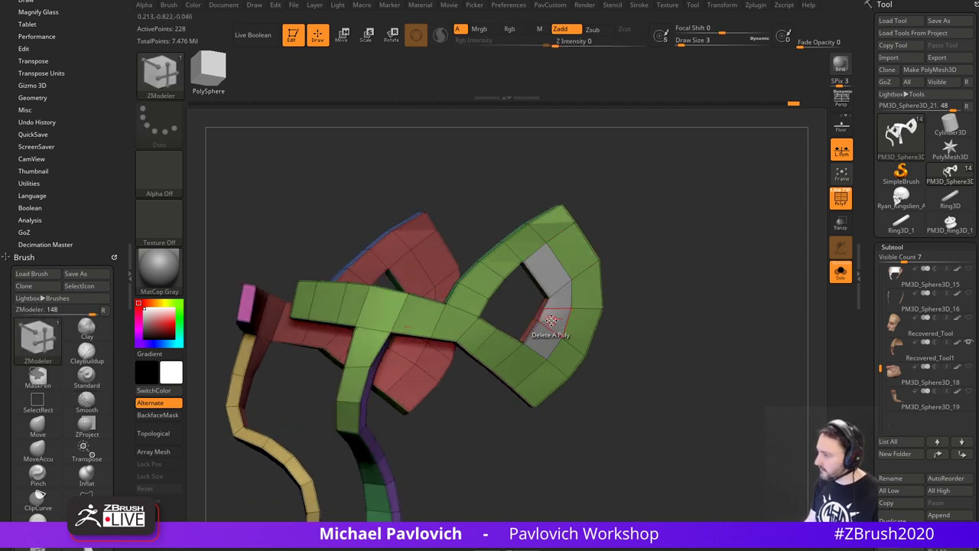
key(space)
click(614, 137)
drag(624, 280, 650, 308)
drag(558, 318, 541, 324)
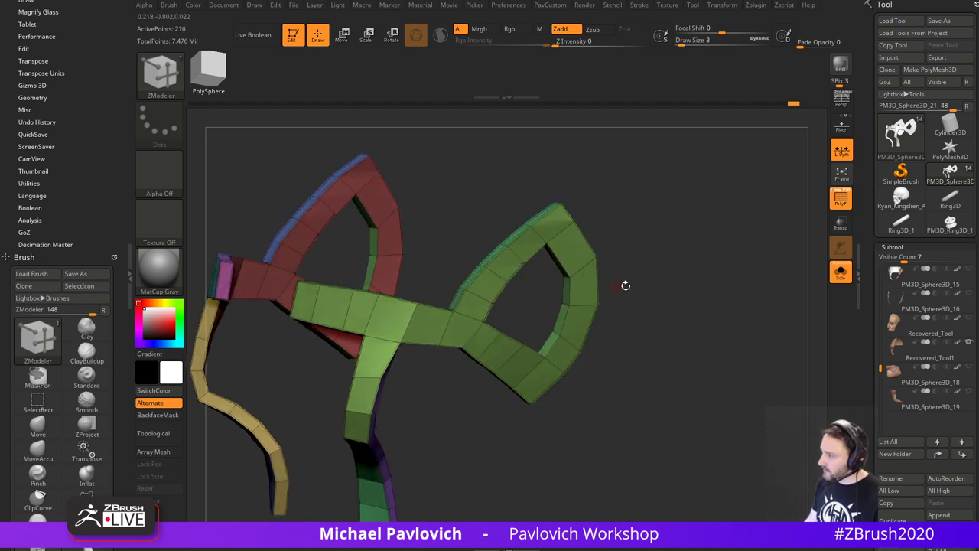
- Delete the end polygon at the upper tip of each temple loop with the ZModeler Delete action
mouse_move(625, 284)
mouse_down()
mouse_move(649, 240)
mouse_move(630, 252)
mouse_move(664, 274)
mouse_move(634, 264)
mouse_move(682, 253)
mouse_move(680, 266)
mouse_up()
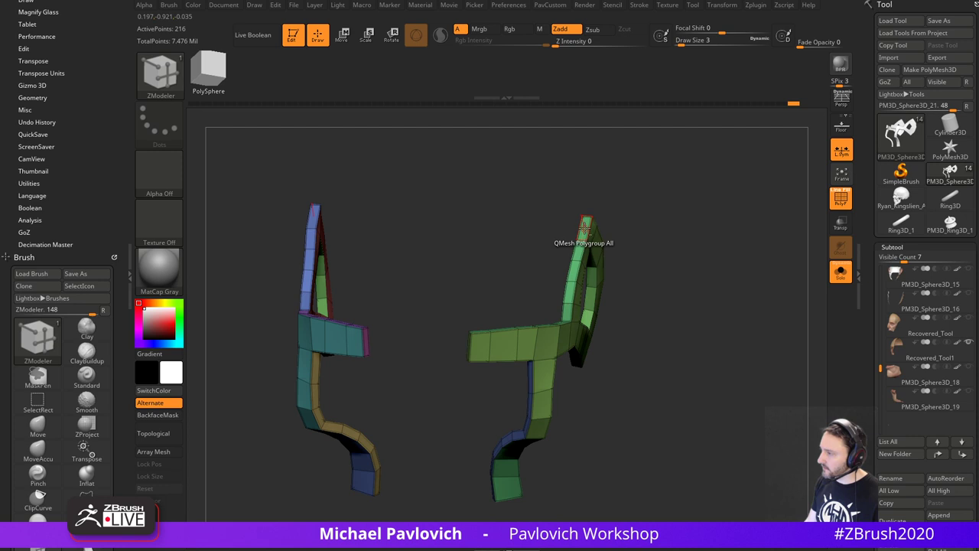
key(space)
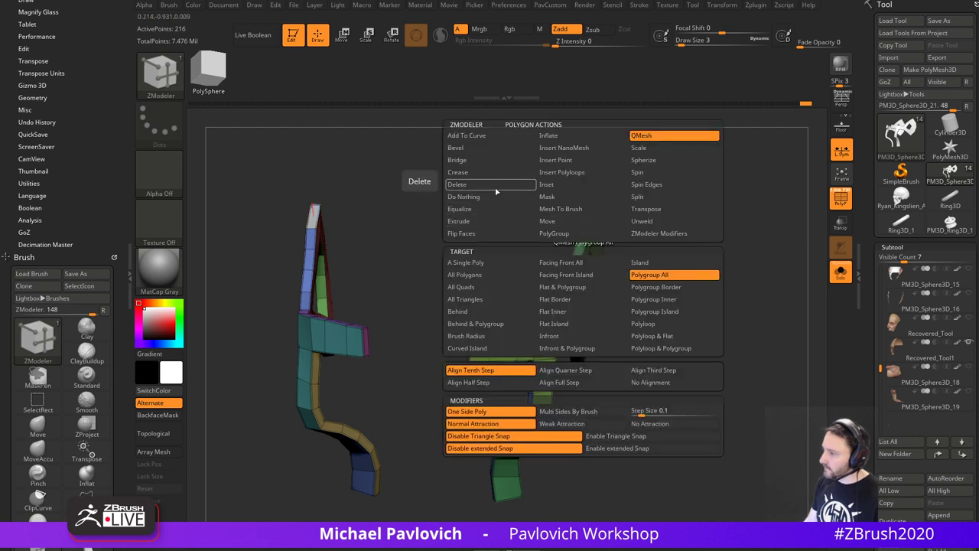
click(495, 188)
click(584, 227)
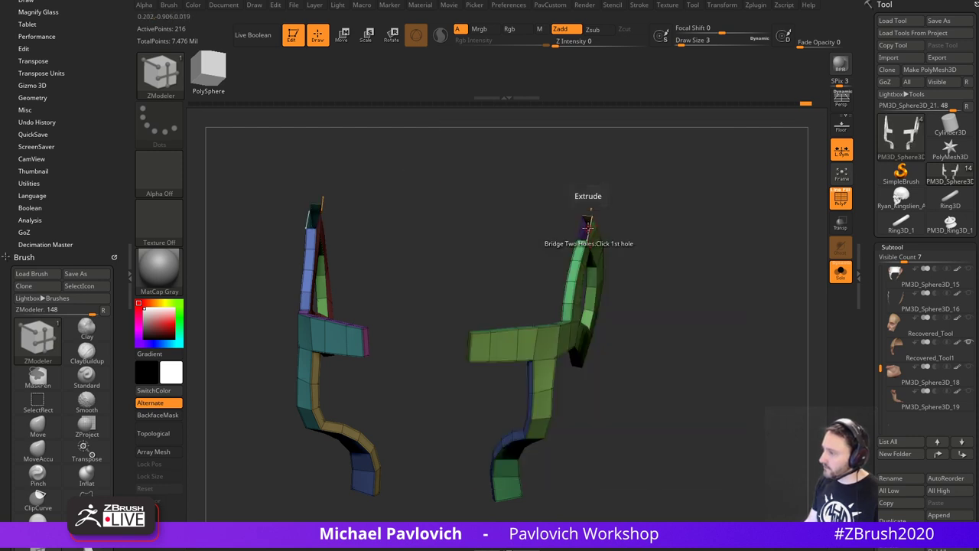
- Bridge the two open temple loop tips with a curved band over the crown, using the Two Holes target
key(space)
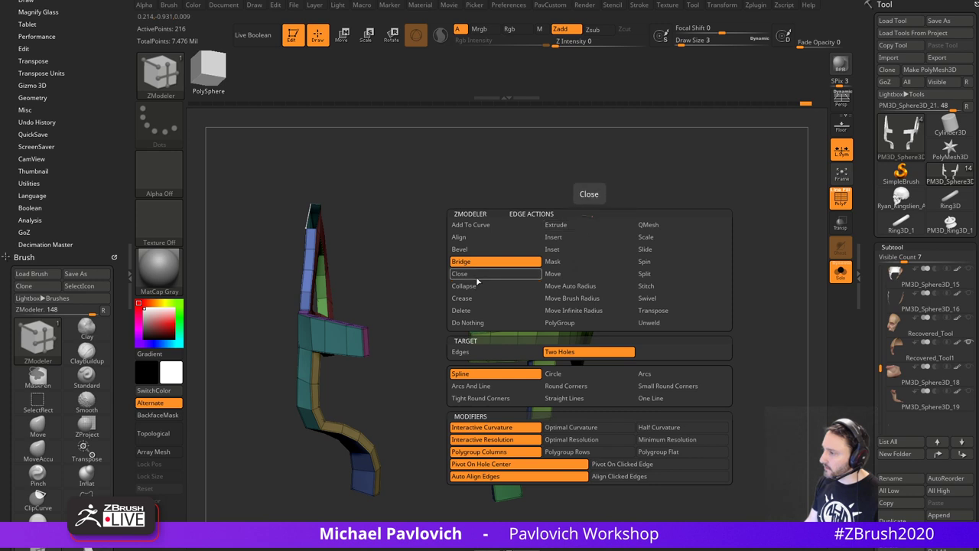
click(477, 276)
click(482, 263)
drag(651, 264, 615, 245)
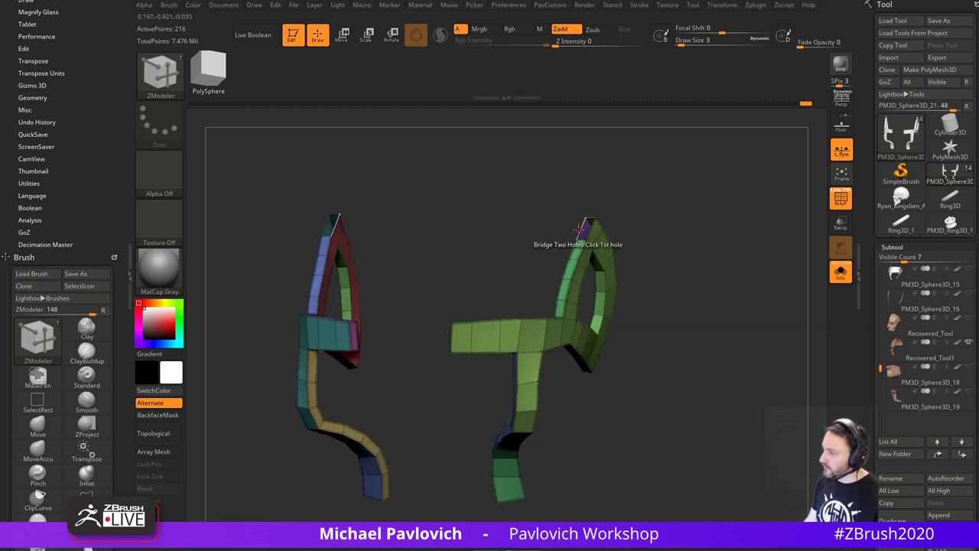
drag(335, 221, 425, 183)
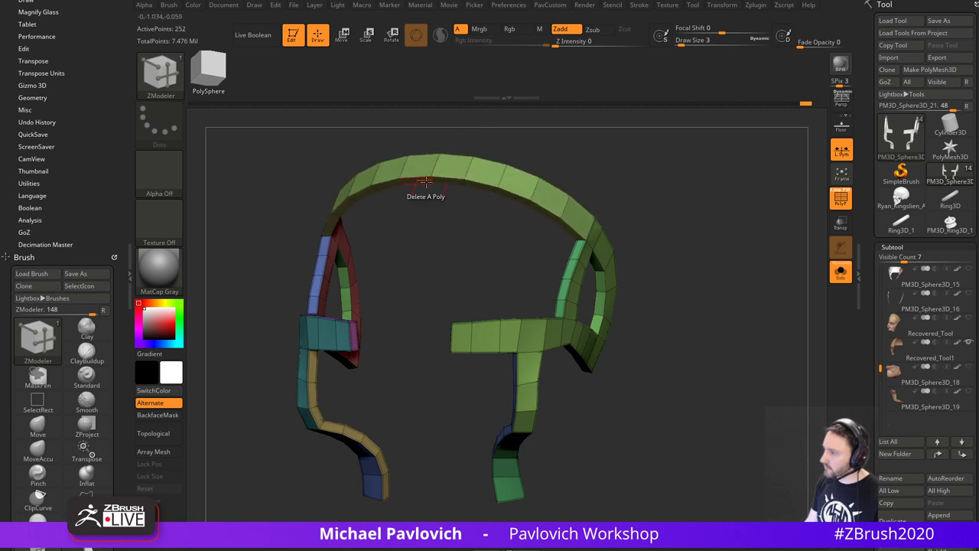
- Mirror and weld the headpiece so the crown band becomes symmetrical
drag(753, 264, 733, 228)
key(space)
click(736, 220)
key(ctrl+z)
key(space)
click(720, 235)
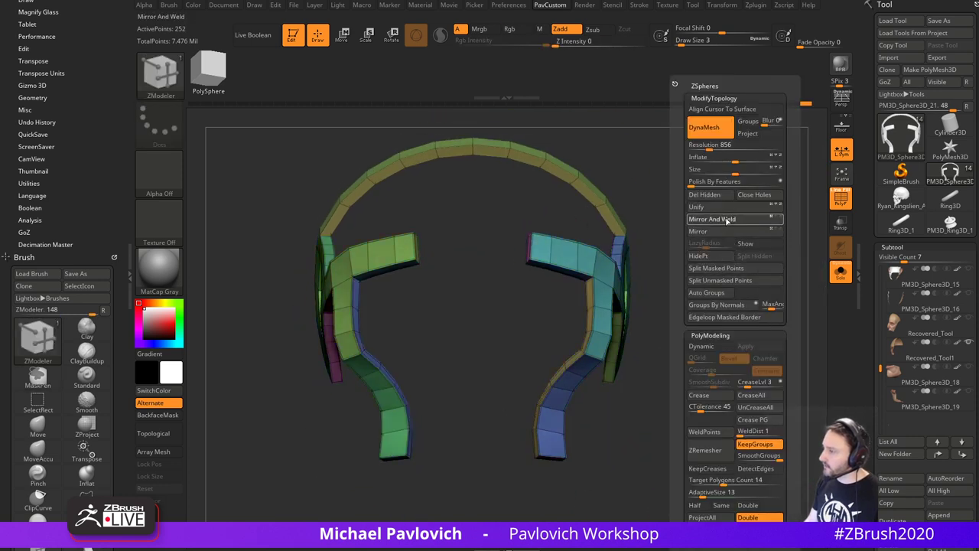
click(726, 220)
- Weld the headpiece's nearby points with a weld distance of 20, and mirror and weld it again
alt+drag(638, 220, 717, 293)
key(space)
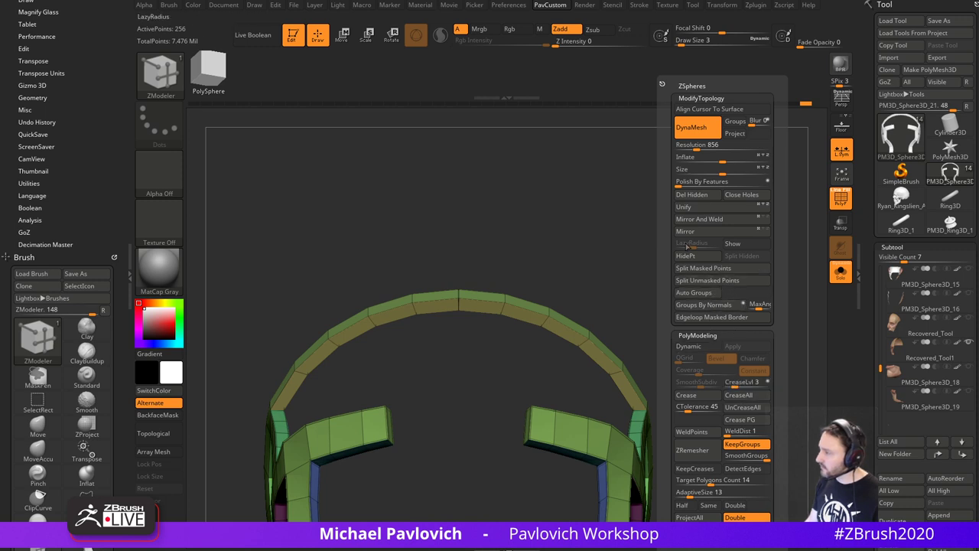
drag(672, 338, 672, 309)
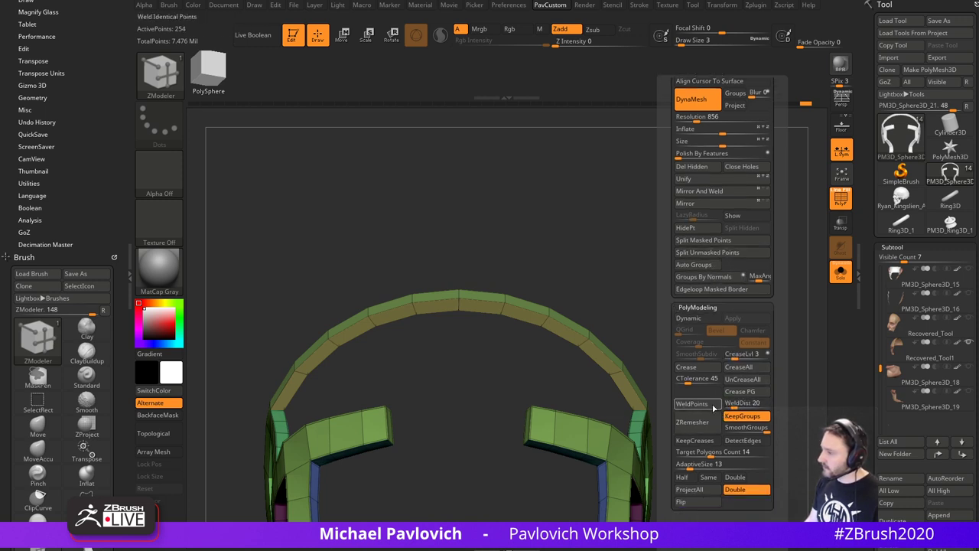
click(714, 408)
key(grave)
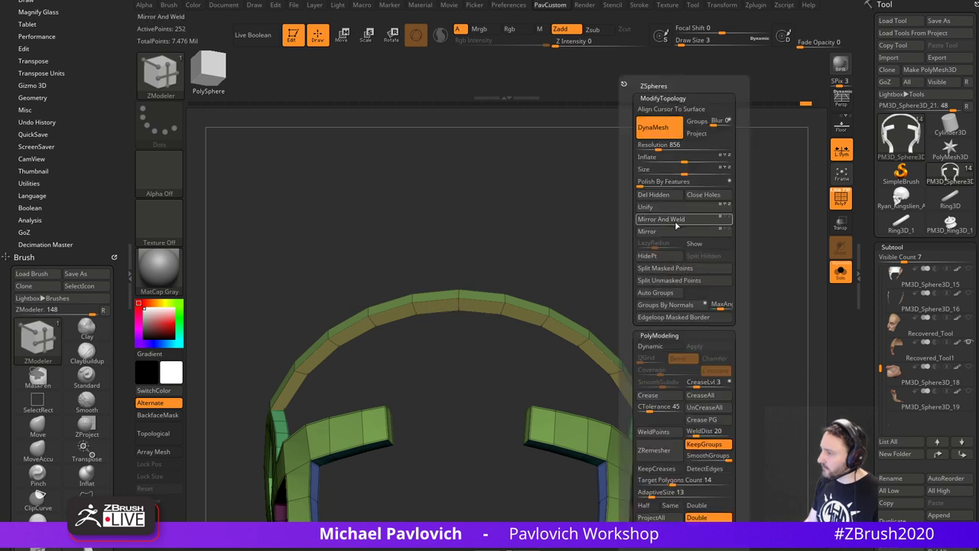
- Crease the headpiece along its polygroup borders and turn on dynamic subdivision
alt+drag(606, 278, 690, 299)
key(grave)
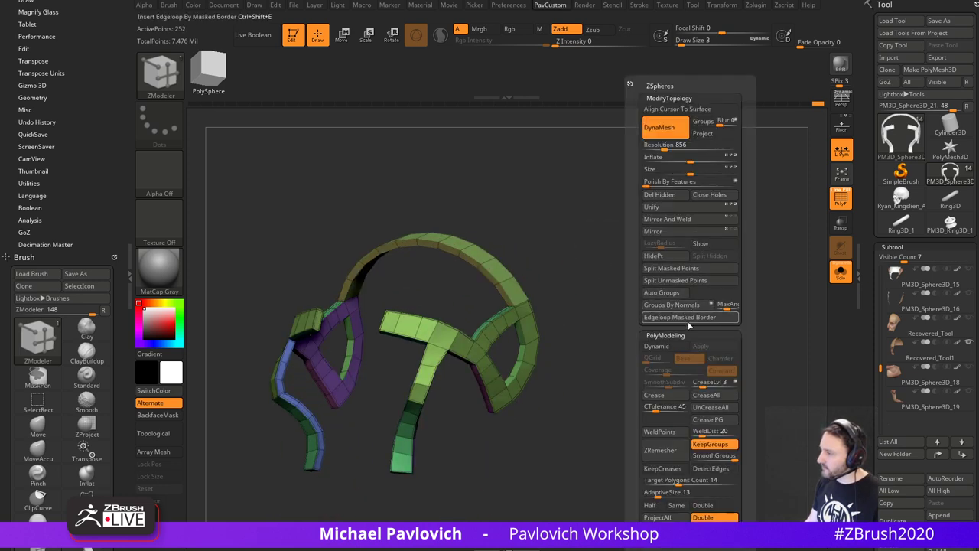
click(706, 411)
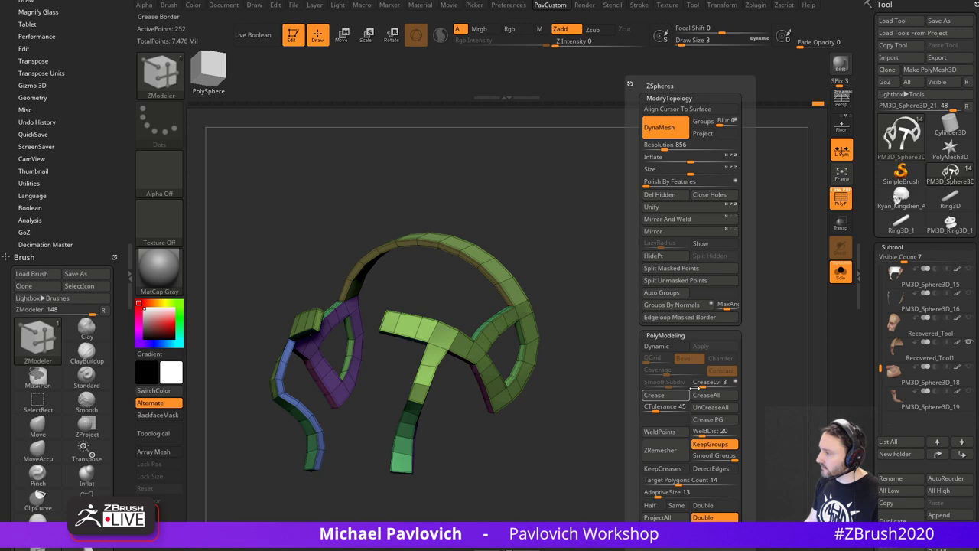
click(658, 347)
drag(813, 197, 832, 203)
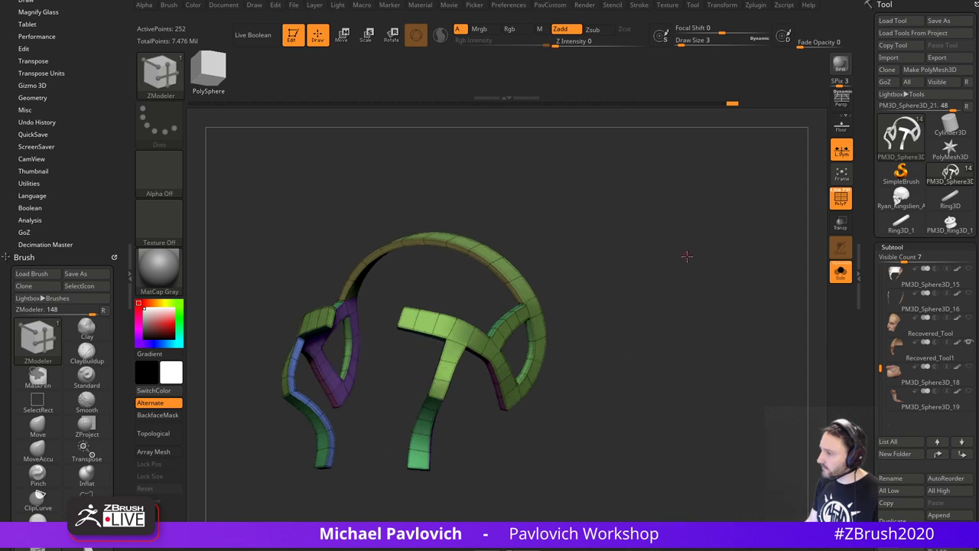
- Hide the polyframe and turn off Solo to compare the smoothed headpiece with the whole head
key(shift+f)
drag(736, 257, 806, 273)
click(840, 272)
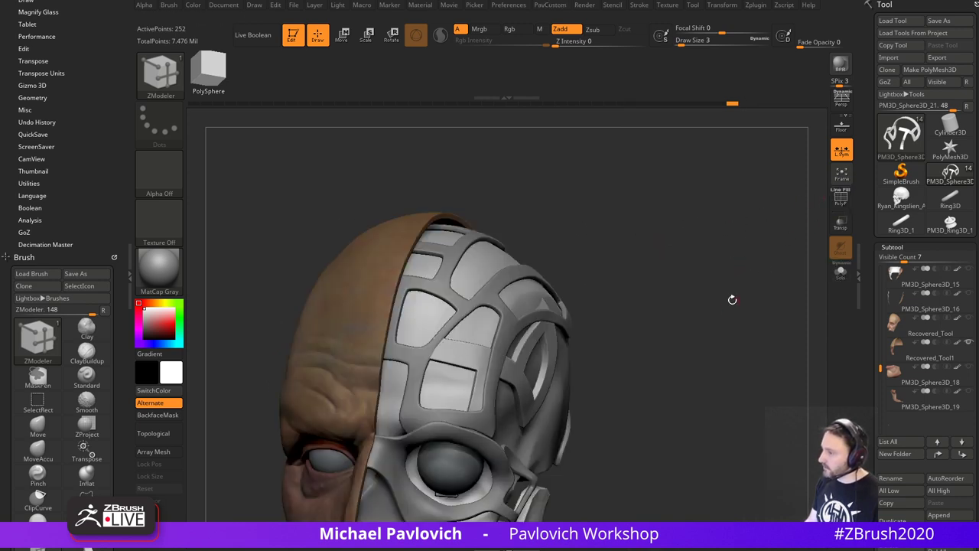
mouse_move(732, 300)
mouse_down()
mouse_move(693, 273)
mouse_move(734, 290)
mouse_move(732, 260)
mouse_move(702, 256)
mouse_move(730, 247)
mouse_move(722, 256)
mouse_move(732, 262)
mouse_move(718, 275)
mouse_up()
key(s)
key(s)
drag(783, 283, 728, 281)
mouse_move(734, 264)
mouse_down()
mouse_move(713, 255)
mouse_move(733, 304)
mouse_move(640, 271)
mouse_up()
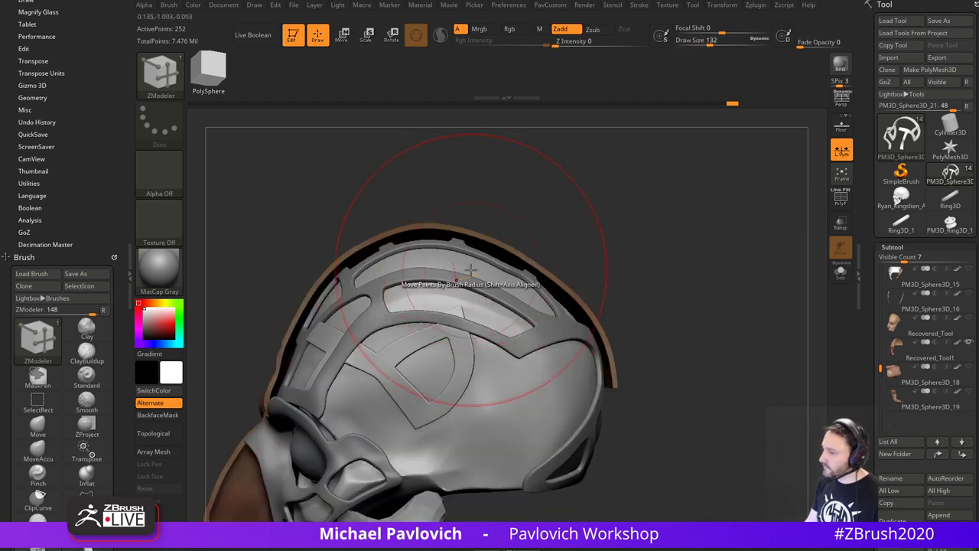
- Reshape the crown band over the top of the skull with the Move brush at a draw size of about 90
key(b)
key(m)
key(v)
right_drag(454, 211, 446, 243)
key(s)
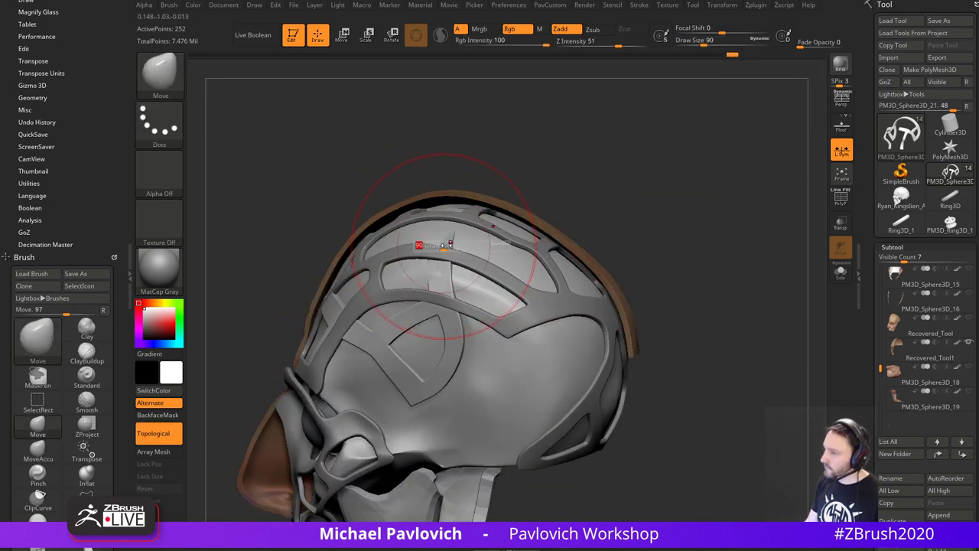
drag(446, 243, 439, 245)
right_drag(511, 188, 438, 222)
key(s)
mouse_move(438, 220)
mouse_down()
mouse_move(432, 214)
mouse_move(479, 195)
mouse_up()
key(s)
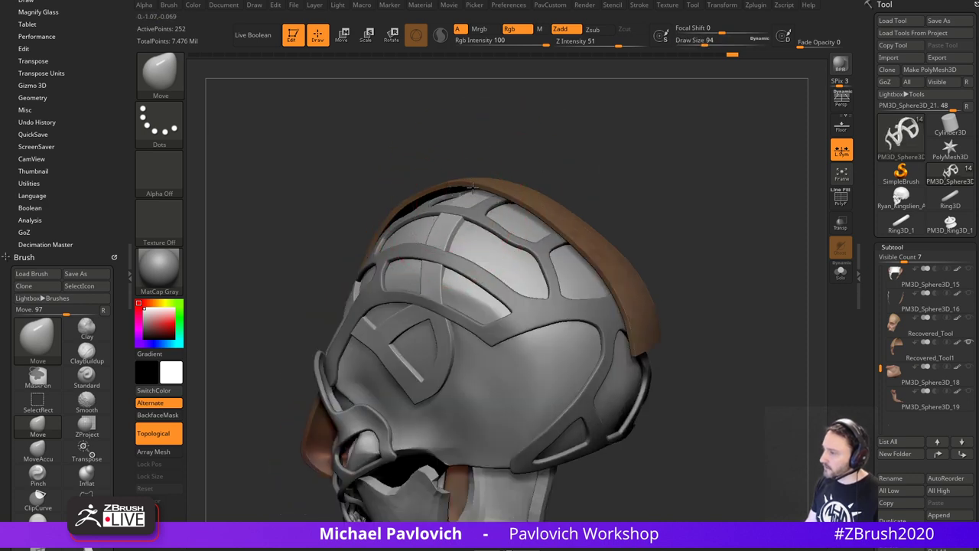
- Adjust the forehead and temple straps against the skull with the Move brush, using smaller draw sizes such as 37 and 51
right_drag(624, 183, 721, 209)
key(s)
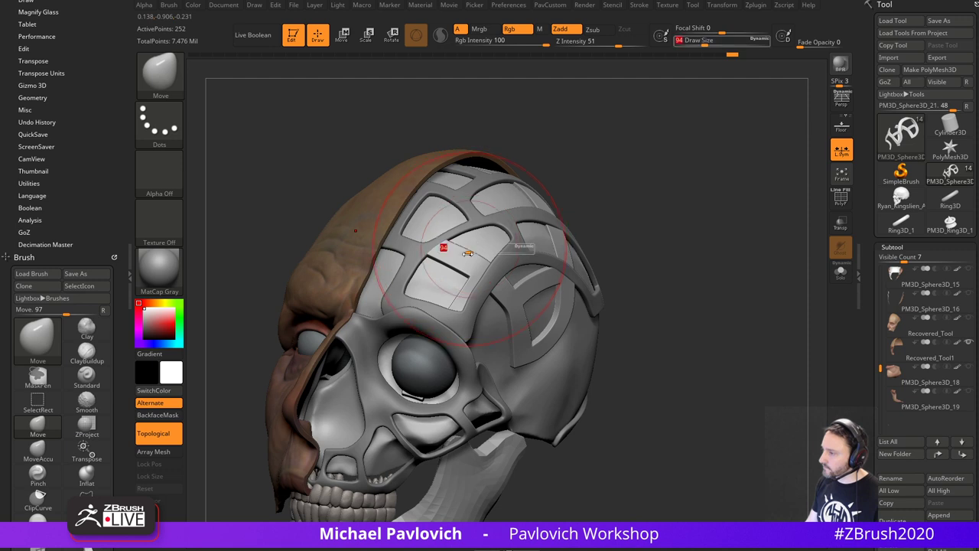
drag(442, 248, 431, 243)
drag(591, 184, 545, 223)
key(s)
drag(453, 268, 445, 268)
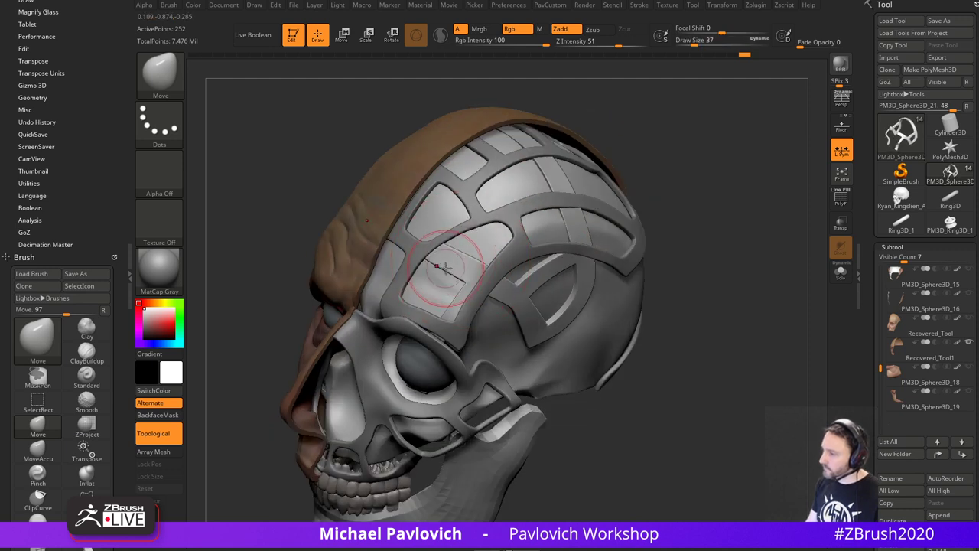
right_drag(440, 305, 451, 267)
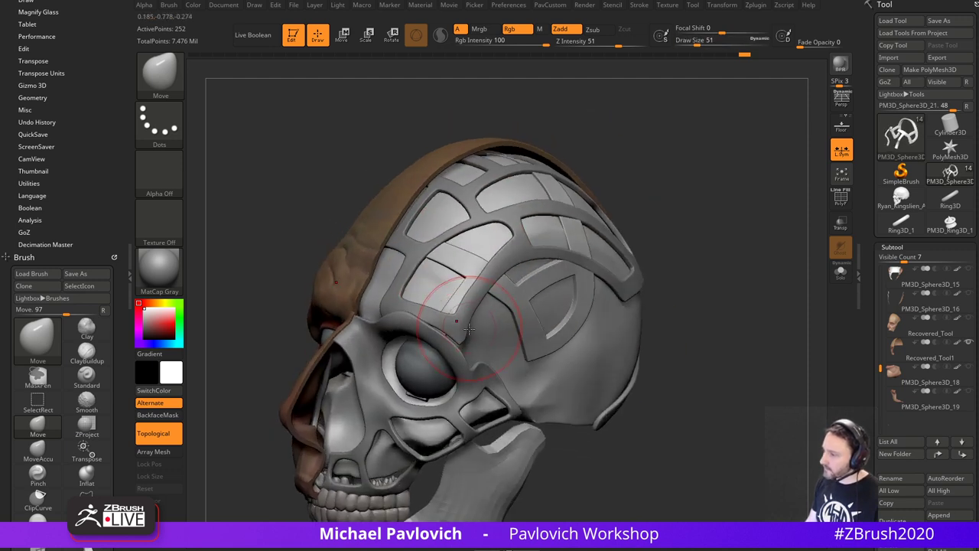
key(s)
drag(469, 329, 474, 330)
- Fit the lower strap around the eye socket and cheekbone with the Move brush at draw sizes of 65 and 46
right_drag(548, 383, 708, 310)
key(s)
drag(401, 400, 397, 400)
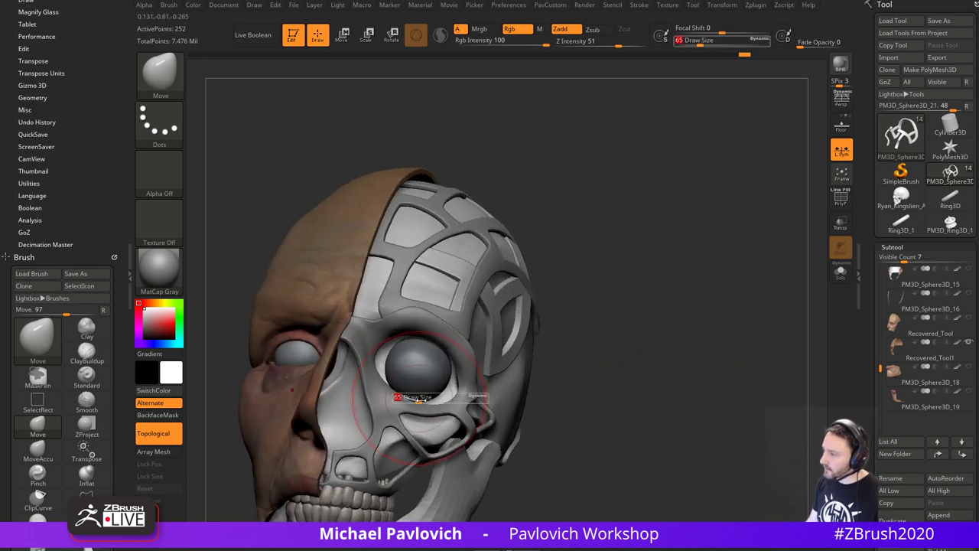
right_drag(641, 412, 508, 409)
key(s)
drag(421, 426, 416, 425)
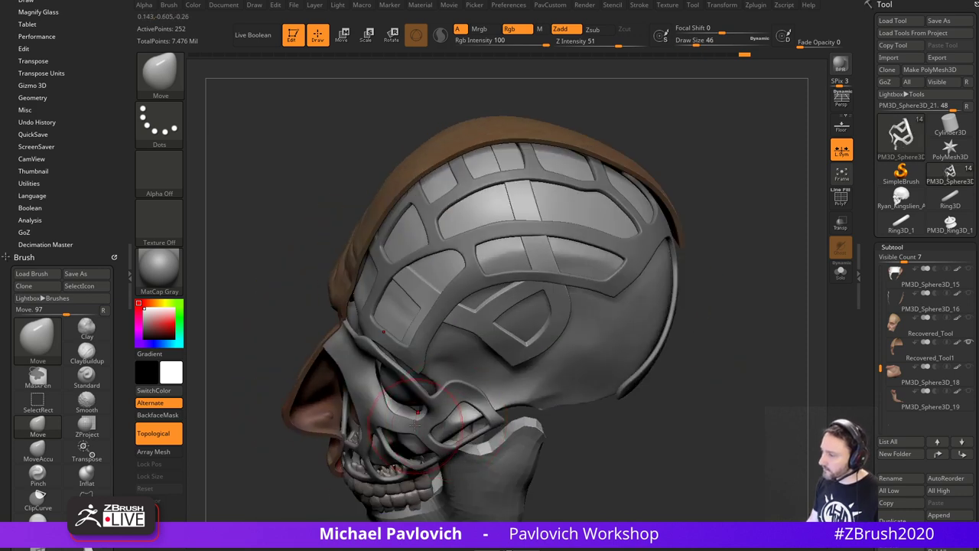
right_drag(374, 454, 634, 319)
- Isolate the headpiece with Solo and show its polyframe
click(841, 198)
mouse_move(758, 248)
alt+right_down()
mouse_move(739, 291)
mouse_move(753, 329)
alt+right_up()
click(842, 272)
key(s)
mouse_move(774, 288)
right_down()
mouse_move(756, 306)
mouse_move(713, 302)
right_up()
- Mark the upper row of faces on the forehead strap with ZModeler and QMesh them inward using Polygroup All
key(b)
key(z)
key(m)
key(s)
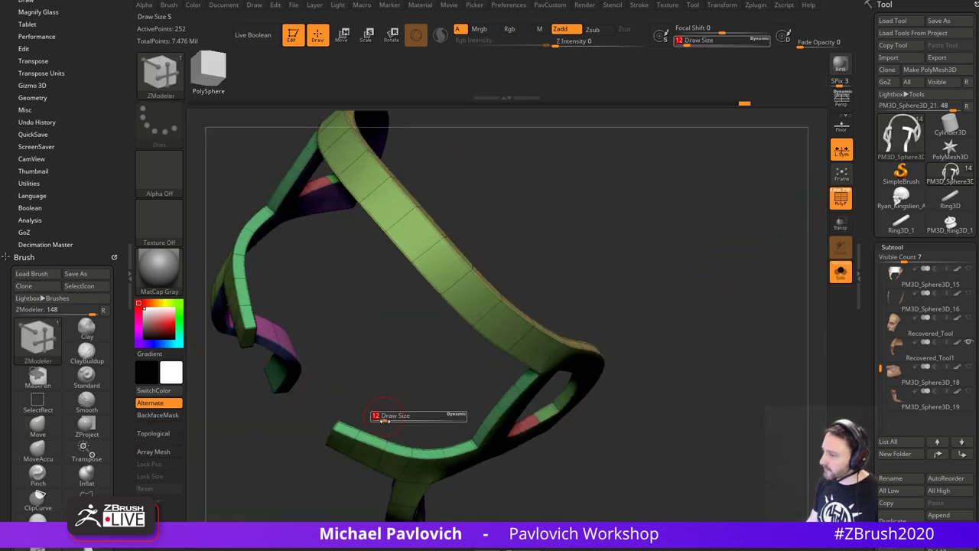
mouse_move(392, 420)
mouse_down()
mouse_move(381, 420)
mouse_move(433, 446)
mouse_up()
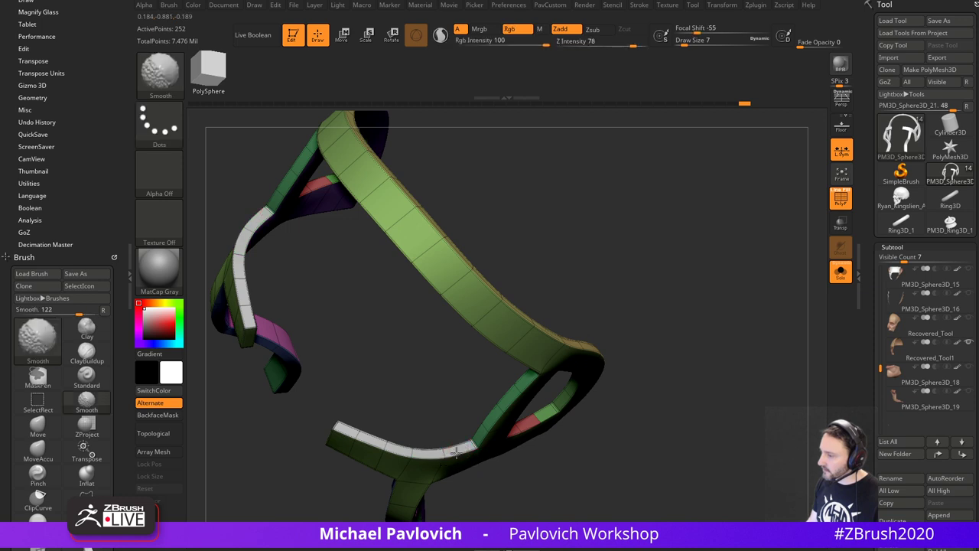
key(space)
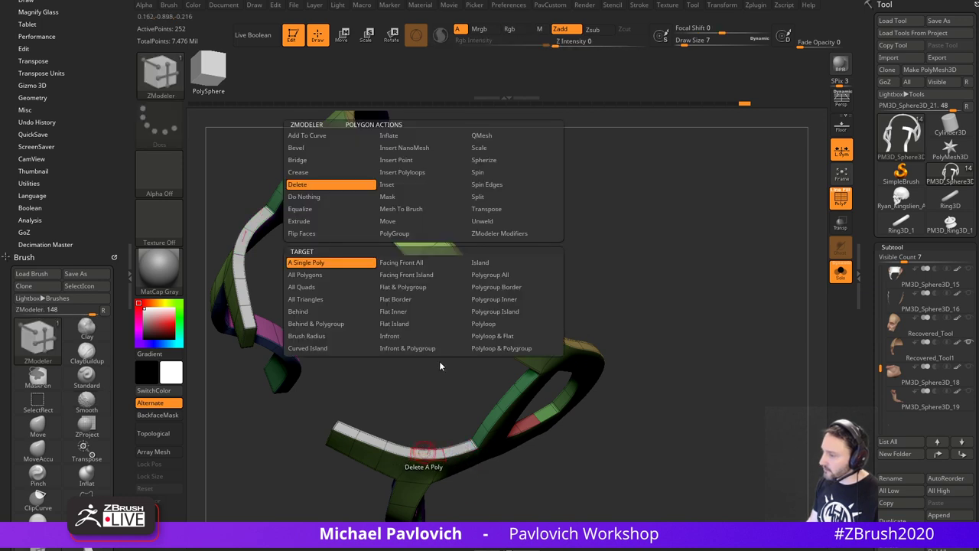
click(501, 137)
click(530, 275)
alt+right_drag(538, 276, 559, 204)
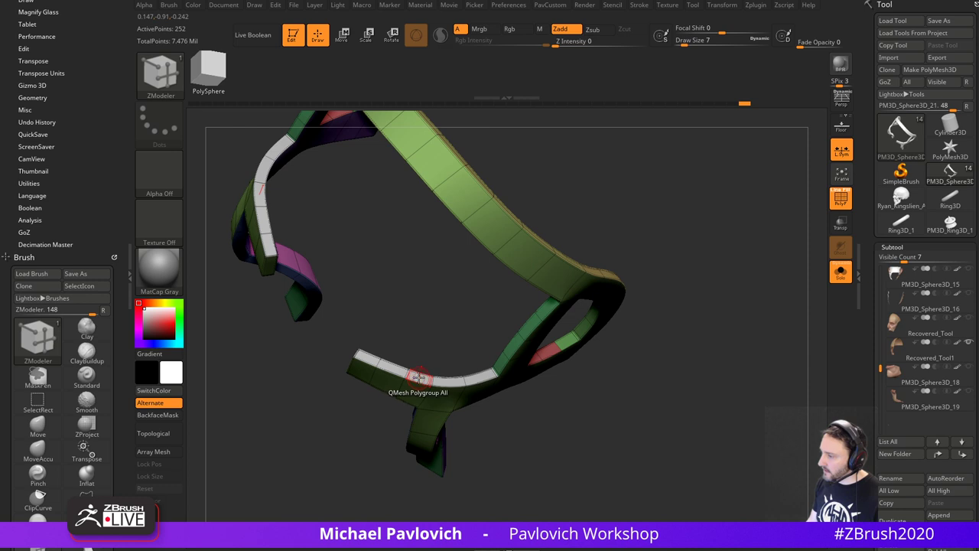
drag(418, 377, 418, 392)
- QMesh the edge faces of the temple loop's front strut to make it narrower
right_drag(602, 360, 593, 280)
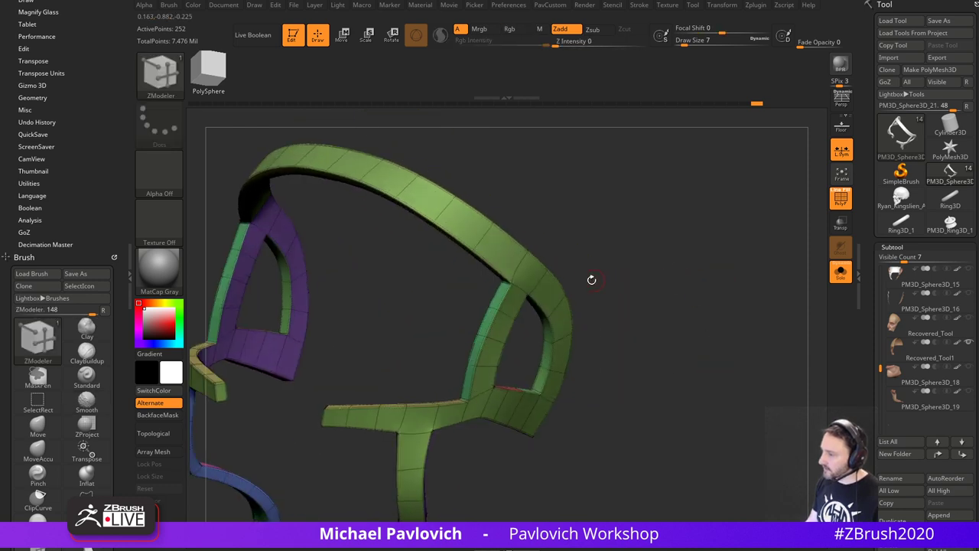
drag(500, 299, 507, 306)
right_drag(674, 321, 536, 321)
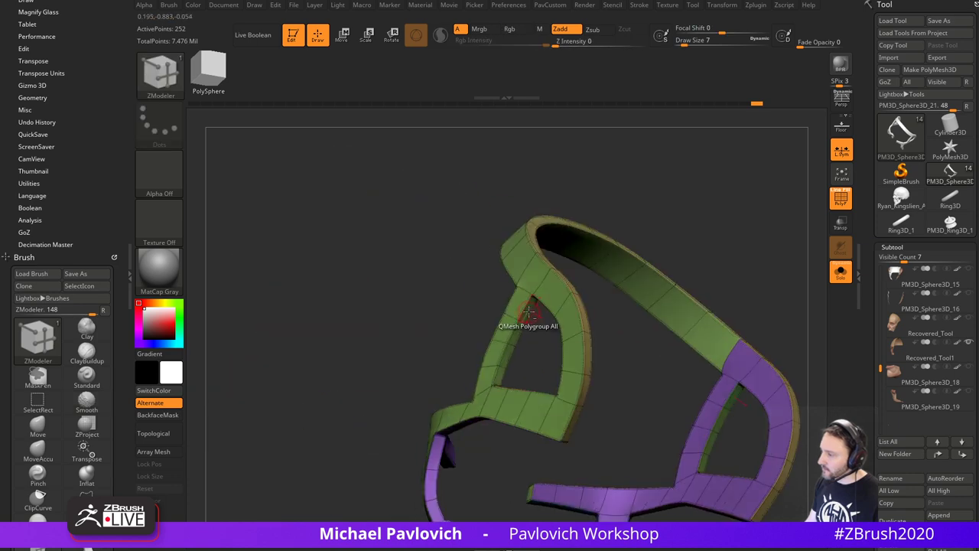
drag(499, 369, 525, 337)
right_drag(527, 336, 622, 260)
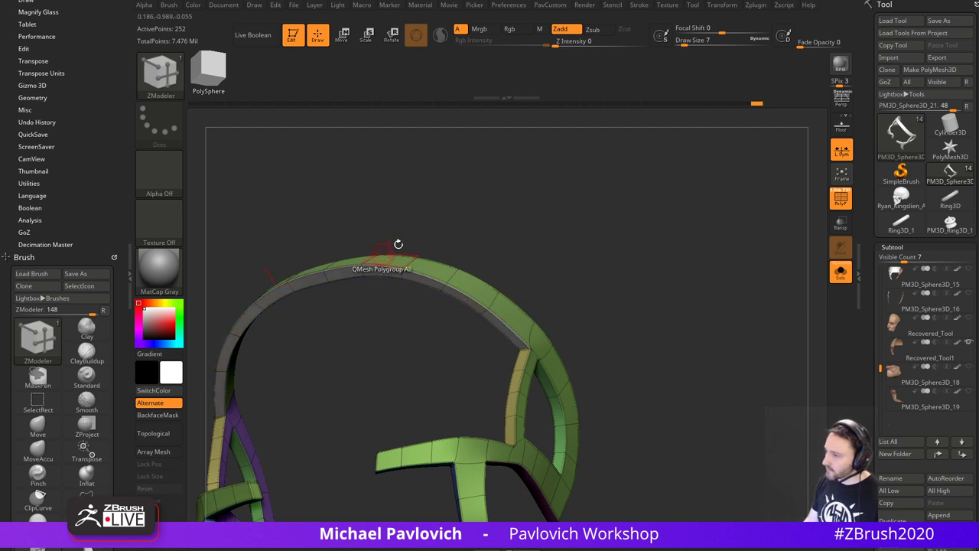
- Mark the edge faces of the crown band and of the hanging cheek strap, and QMesh them to thin both
drag(398, 243, 447, 281)
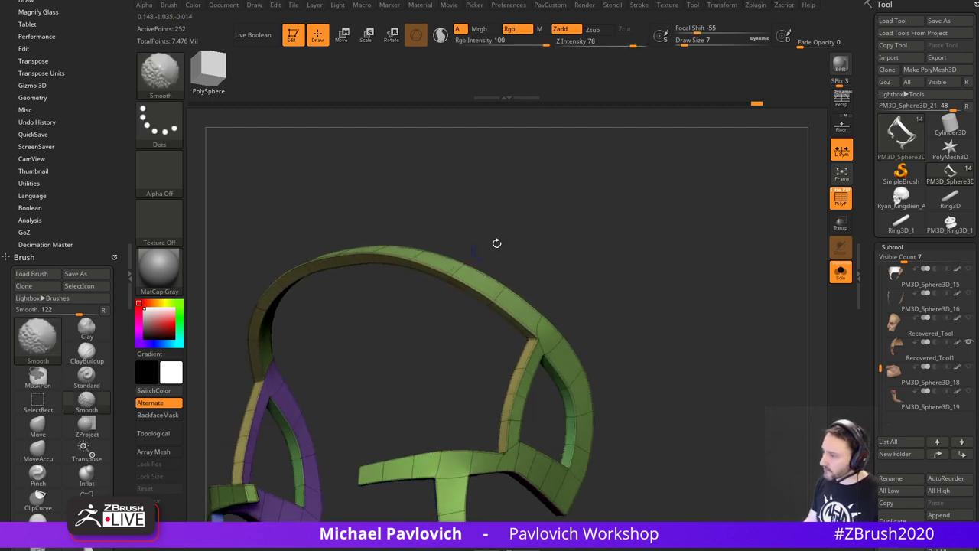
mouse_move(494, 243)
mouse_down()
mouse_move(543, 262)
mouse_move(538, 200)
mouse_move(655, 247)
mouse_move(676, 234)
mouse_move(553, 363)
mouse_move(597, 293)
mouse_move(556, 356)
mouse_up()
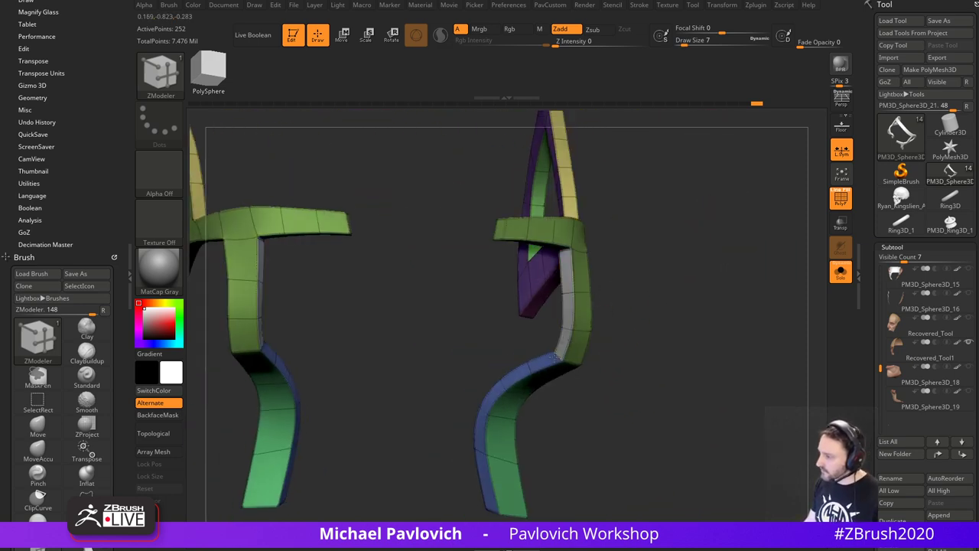
alt+drag(507, 440, 515, 399)
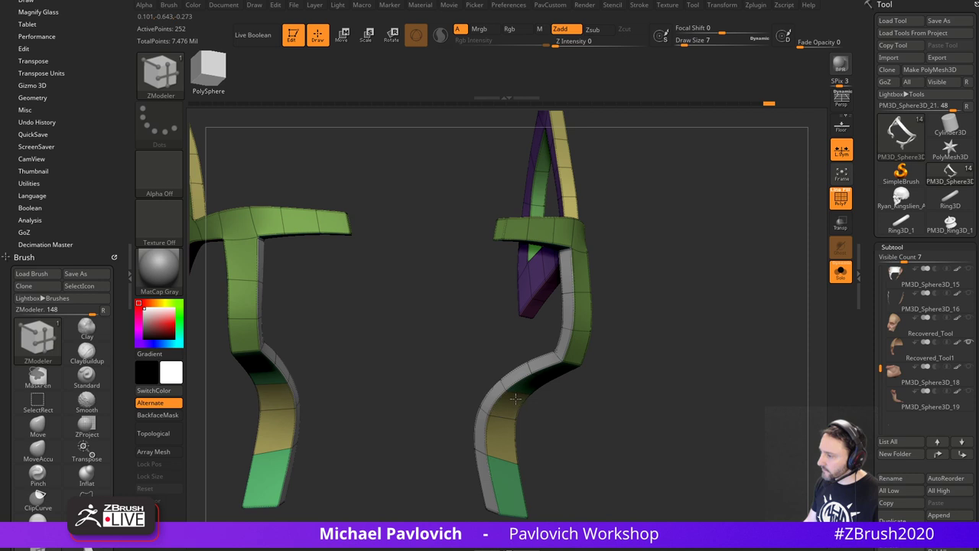
drag(650, 350, 679, 341)
- Regroup the thinned headpiece's faces by normals
key(space)
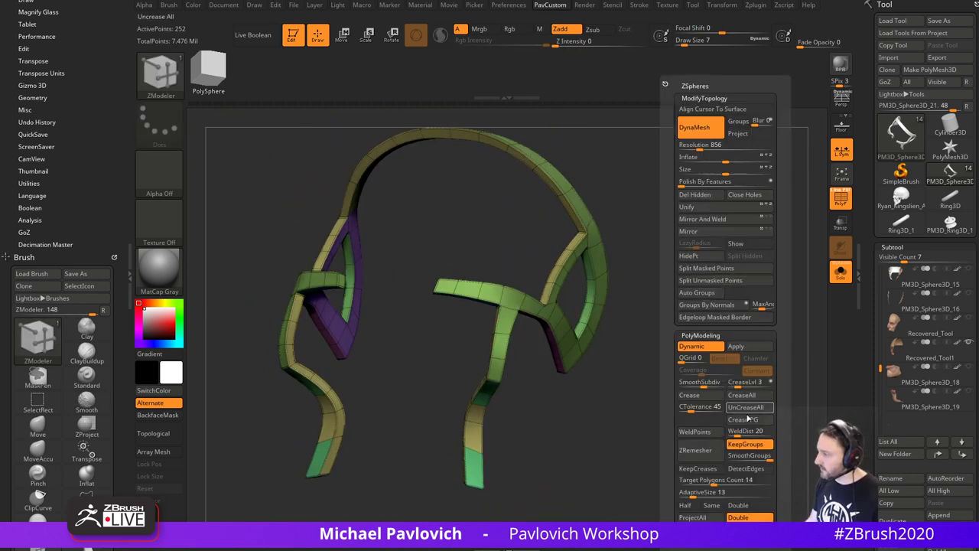
click(717, 306)
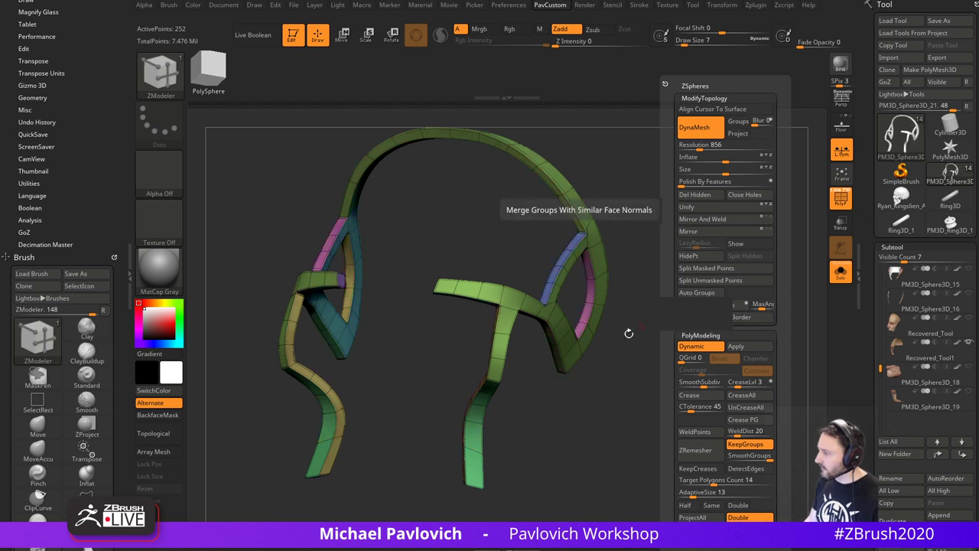
key(space)
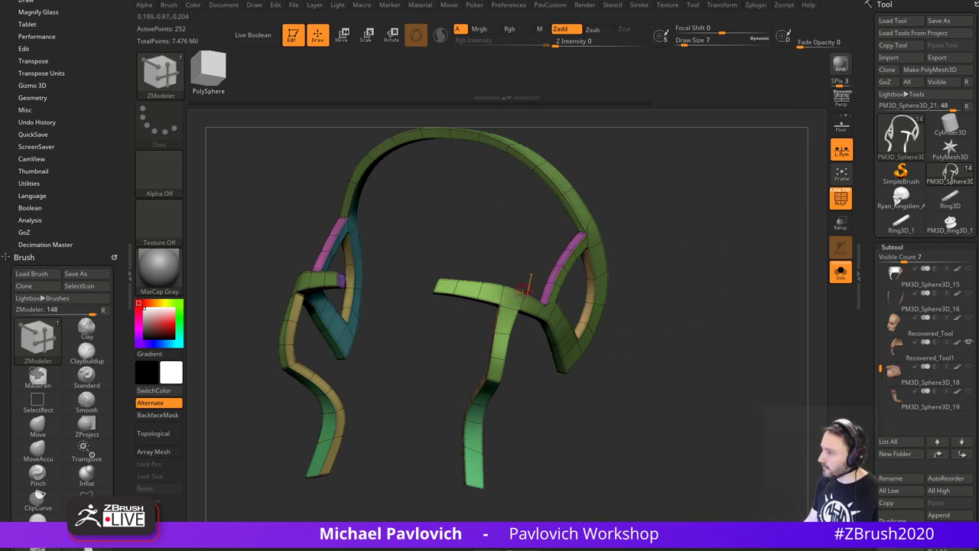
- Adjust the forehead strap's junction with the Move brush and check the headpiece's surface without the polyframe
drag(643, 264, 645, 285)
drag(521, 361, 525, 341)
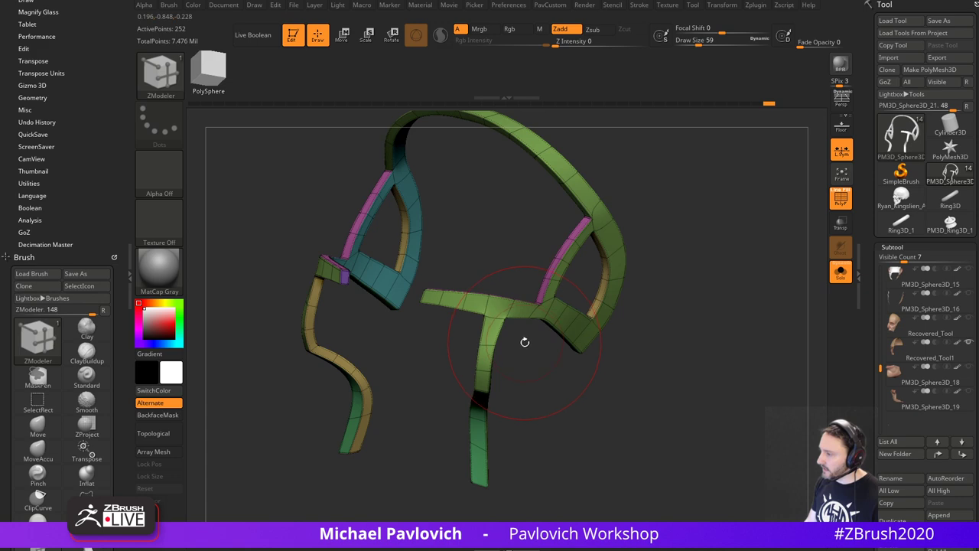
key(b)
key(m)
key(v)
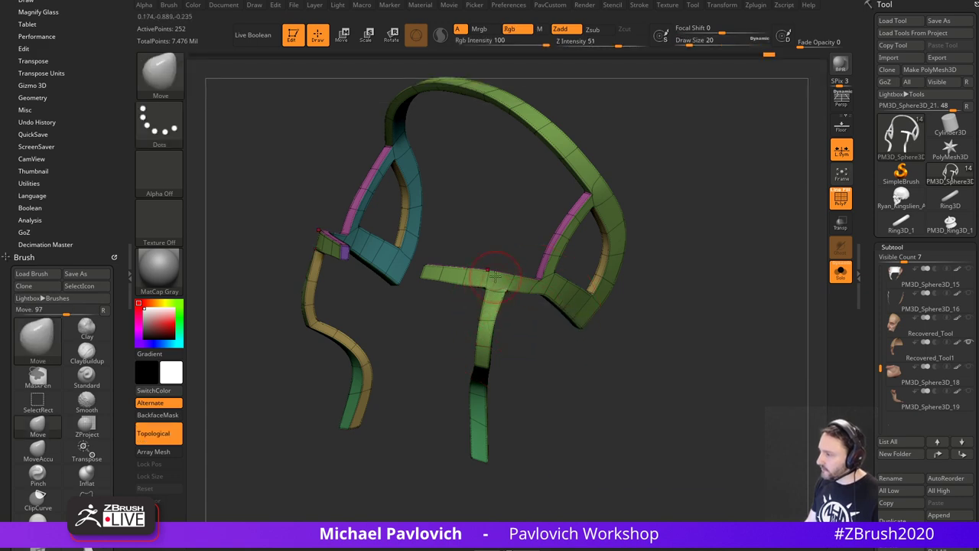
drag(684, 277, 692, 308)
click(835, 209)
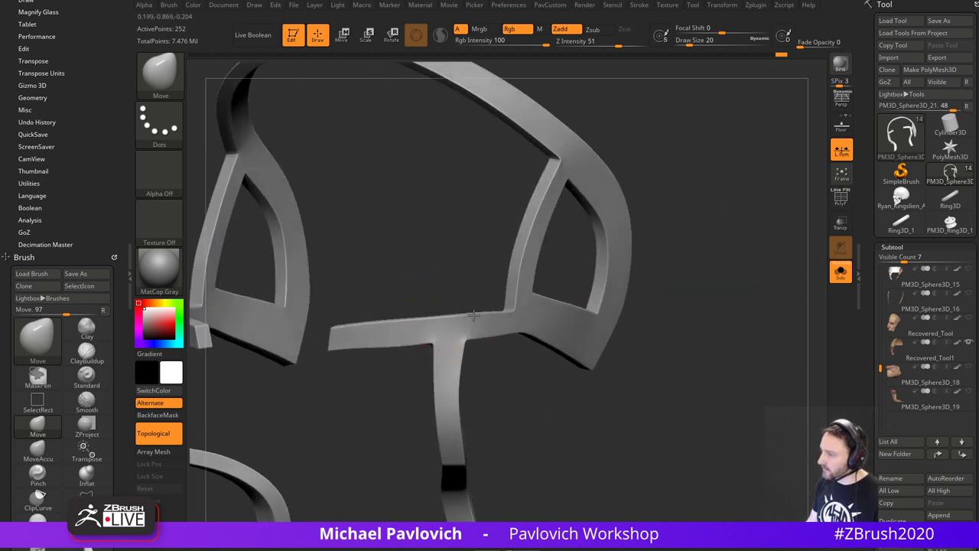
click(840, 198)
mouse_move(754, 236)
mouse_down()
mouse_move(732, 250)
mouse_move(745, 247)
mouse_up()
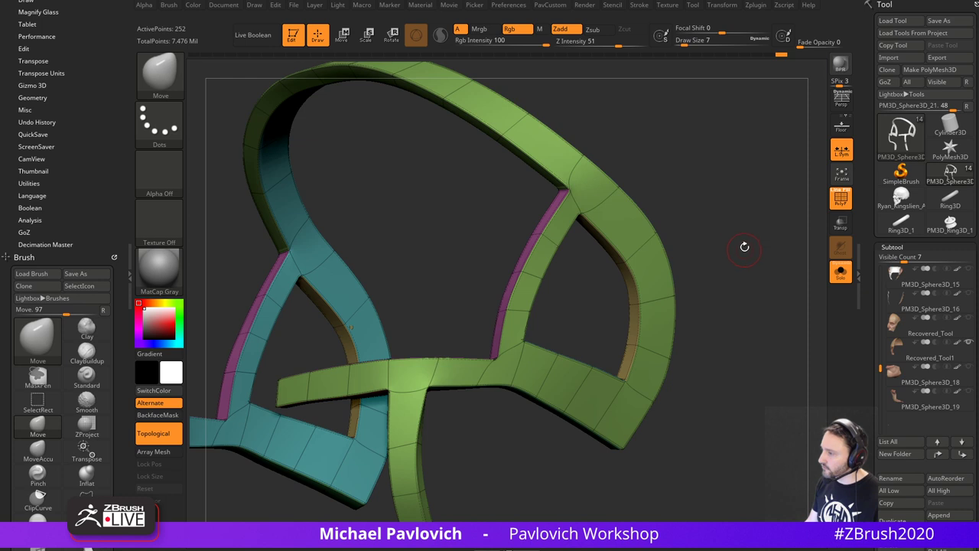
- Switch to the ZModeler brush and turn off the Dynamic Subdiv preview on the headpiece
key(b)
key(z)
key(m)
key(space)
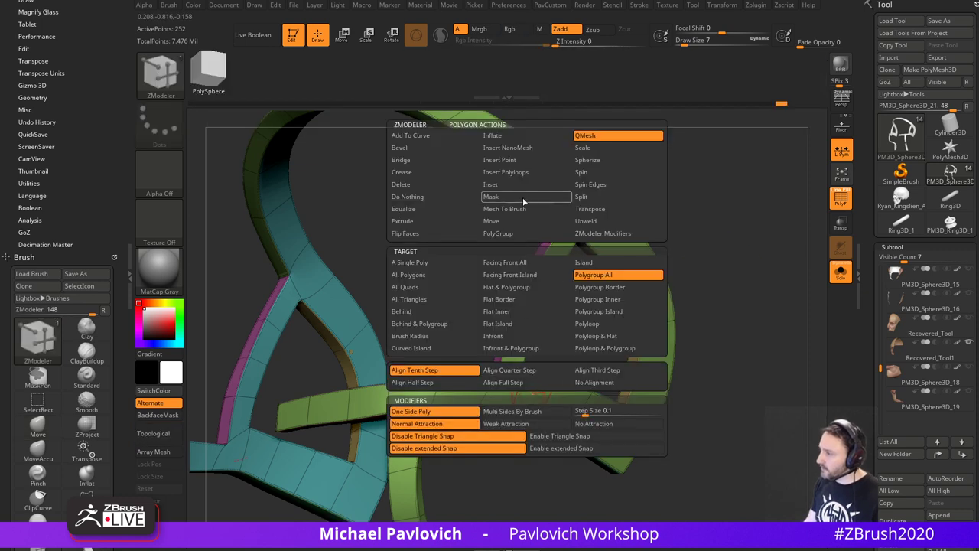
click(524, 201)
click(644, 276)
click(553, 389)
key(shift)
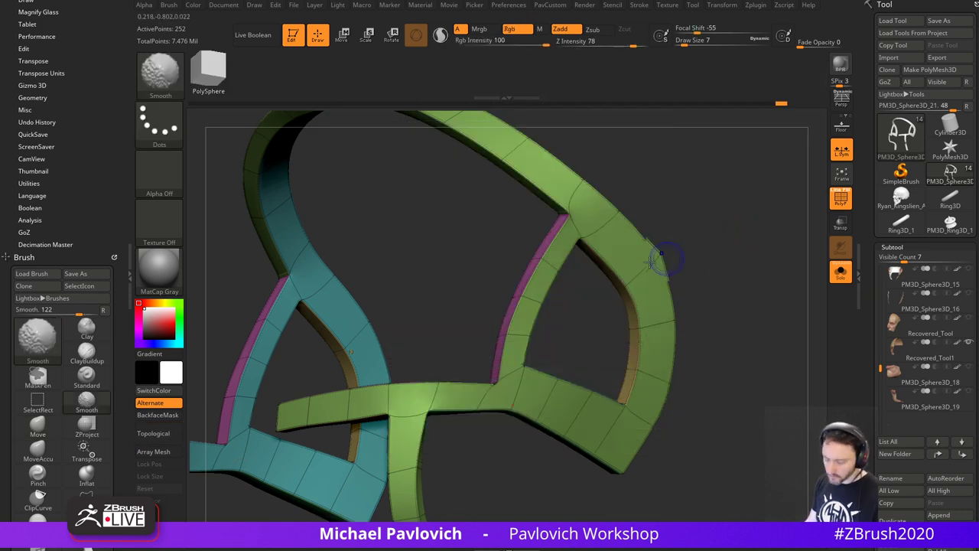
key(shift+d)
- Mask everything except the corner where the temple strut meets the forehead strap, and try moving that corner along the gizmo's Z axis
right_drag(521, 325, 553, 352)
right_drag(577, 496, 514, 420)
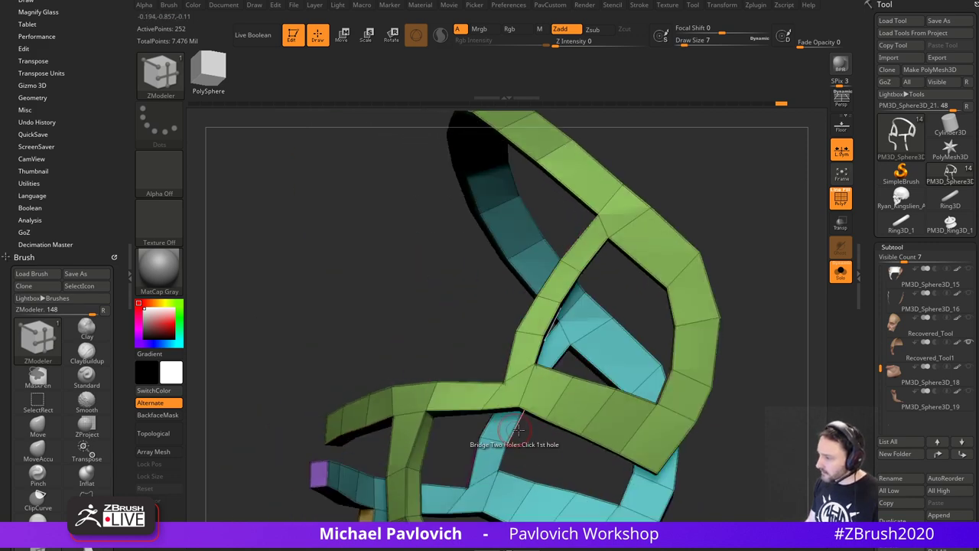
right_drag(549, 449, 605, 459)
right_drag(491, 367, 492, 364)
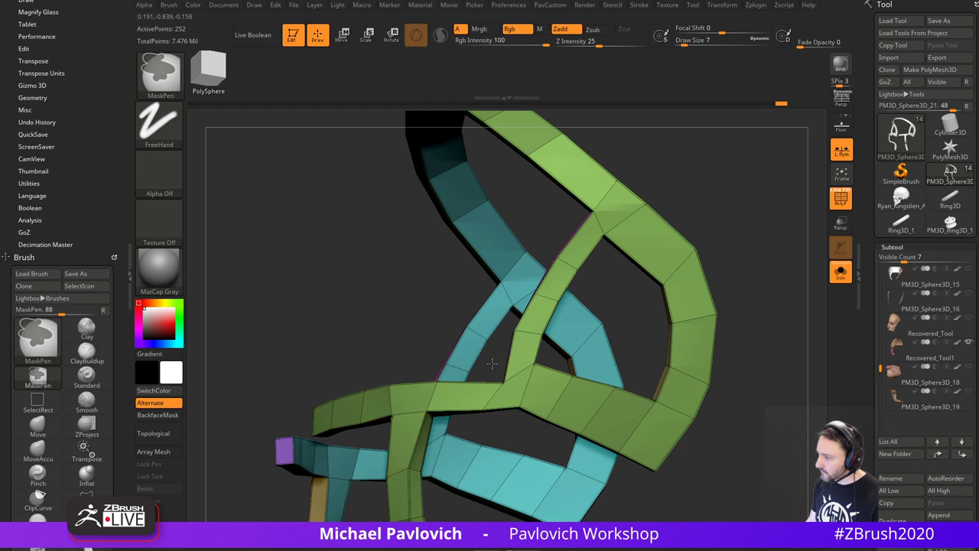
ctrl+drag(516, 389, 518, 390)
ctrl+click(552, 355)
key(w)
alt+click(509, 379)
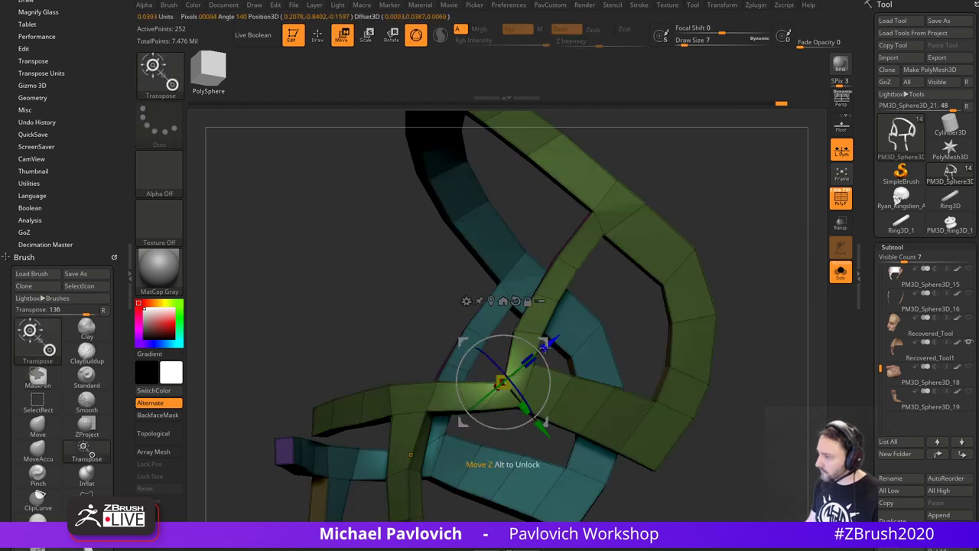
drag(544, 344, 544, 324)
key(ctrl+z)
- Nudge the corner between the temple strut and the forehead strap slightly upward with the Move gizmo and clear the mask
ctrl+drag(506, 428, 519, 437)
key(q)
right_drag(504, 431, 506, 430)
ctrl+drag(497, 436, 469, 399)
key(ctrl+z)
key(grave)
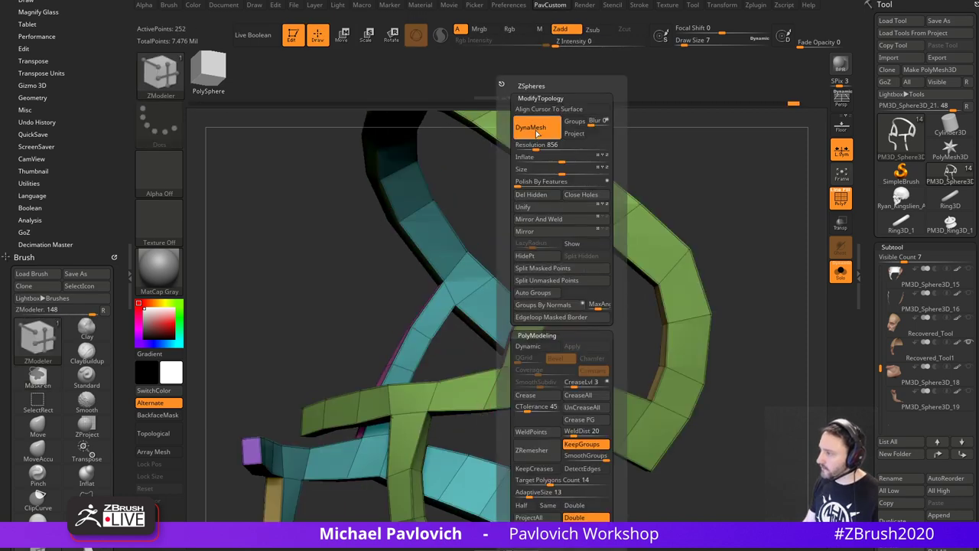
click(535, 133)
click(501, 368)
drag(541, 327, 541, 322)
ctrl+drag(757, 248, 781, 257)
key(q)
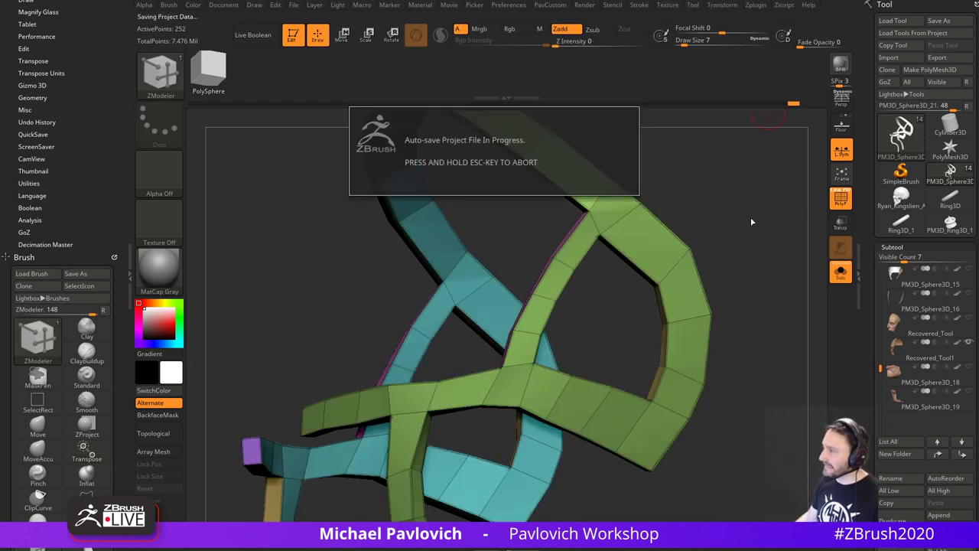
- Open the QS_3574.ZPR project from the QuickSave files without saving the current changes
key(comma)
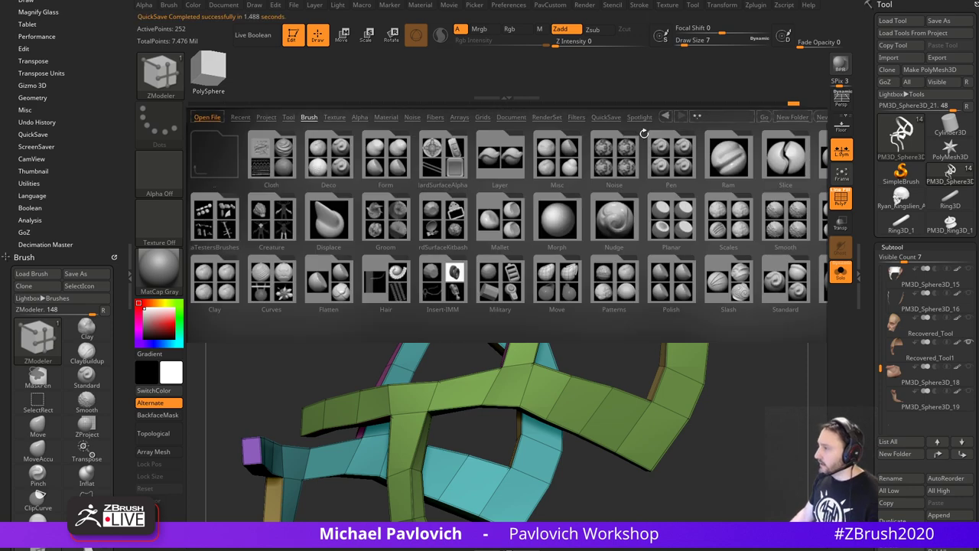
click(609, 119)
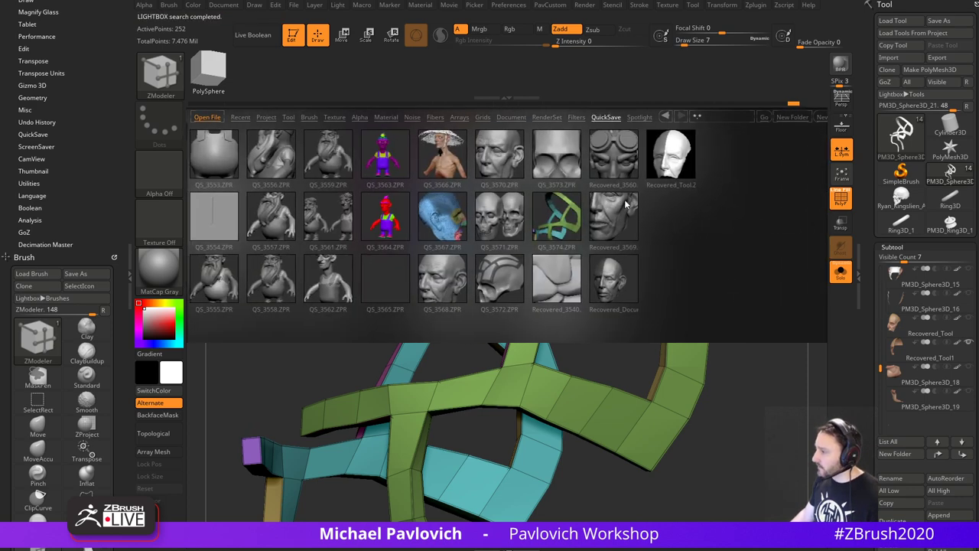
double_click(554, 218)
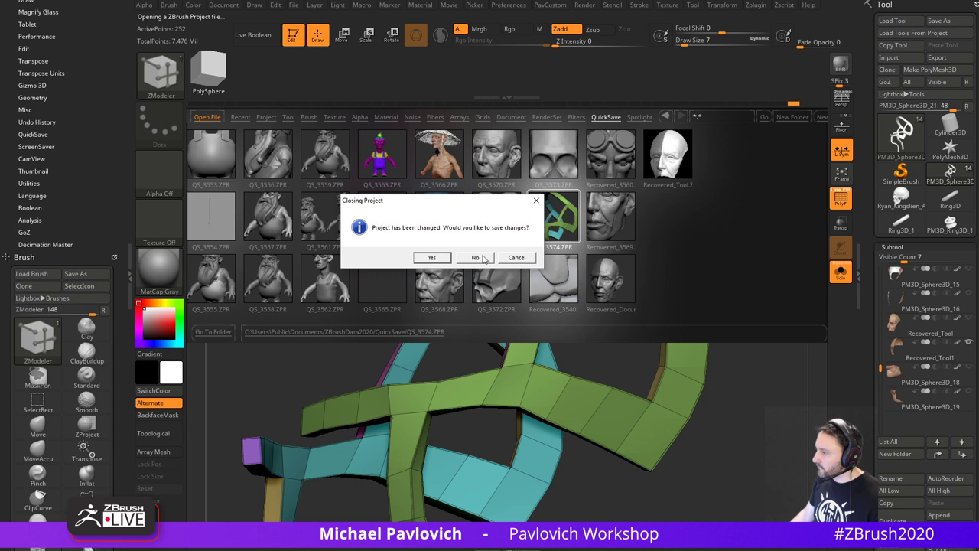
click(475, 258)
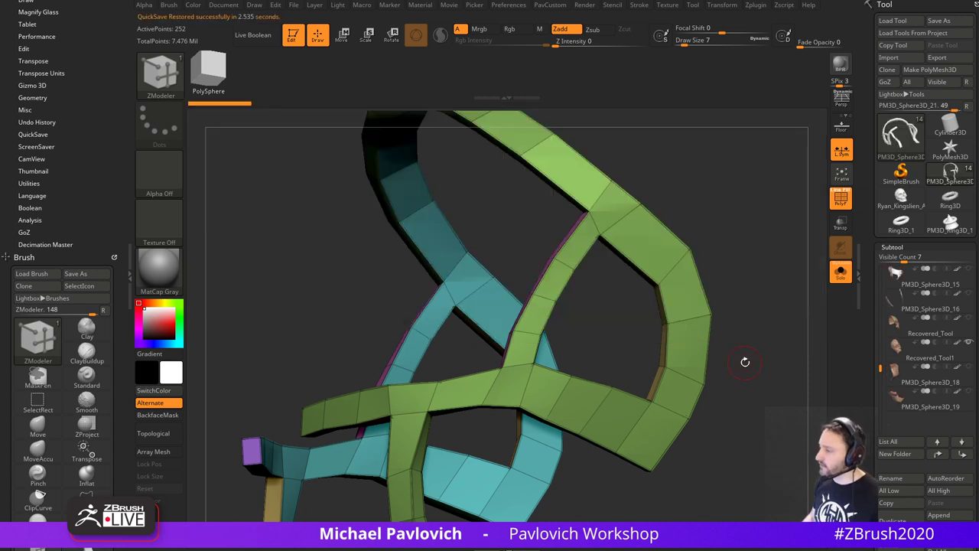
- Switch to the Standard brush and set its draw size to 8
mouse_move(752, 189)
alt+mouse_down()
mouse_move(711, 201)
mouse_move(587, 133)
mouse_move(663, 283)
alt+mouse_up()
key(b)
key(s)
key(t)
key(s)
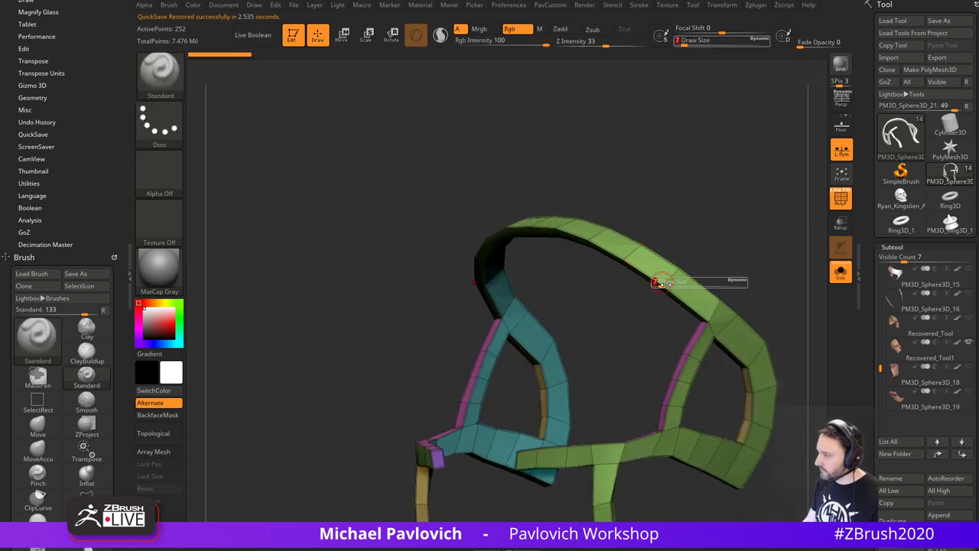
mouse_move(753, 252)
alt+mouse_down()
mouse_move(671, 228)
mouse_move(695, 235)
mouse_move(687, 210)
mouse_move(724, 279)
alt+mouse_up()
key(s)
click(665, 231)
drag(746, 251, 741, 311)
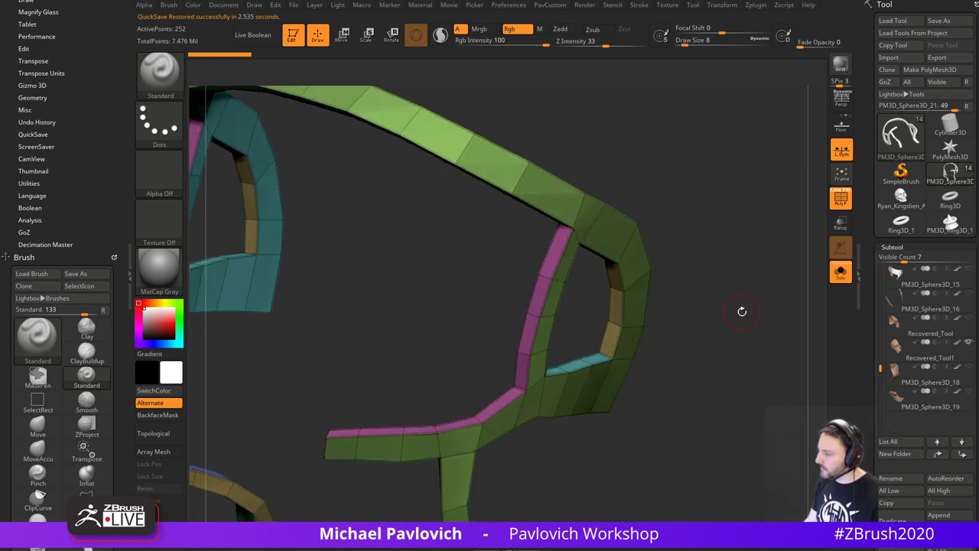
- Remove all creases from the headpiece and crease its edges again with a tolerance of 45
key(space)
click(763, 410)
click(716, 396)
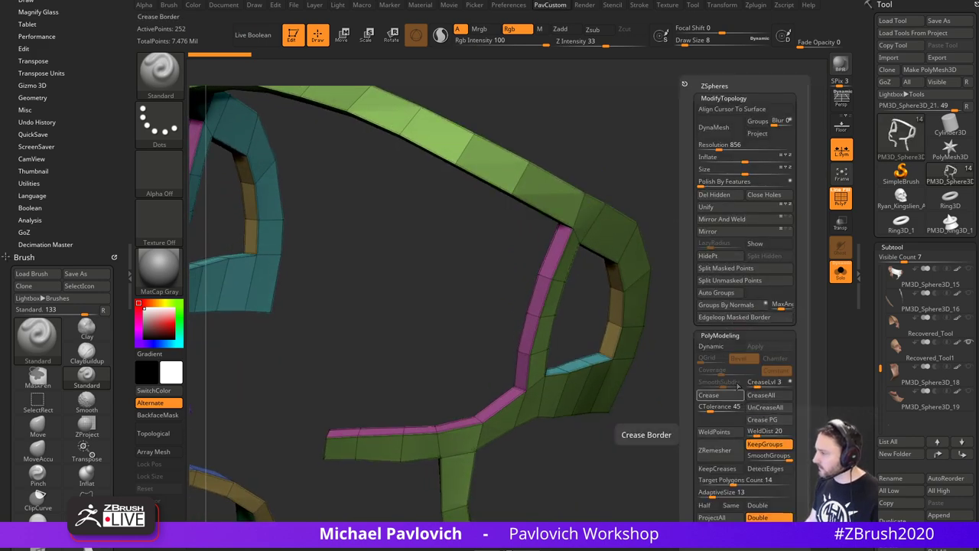
click(730, 336)
key(space)
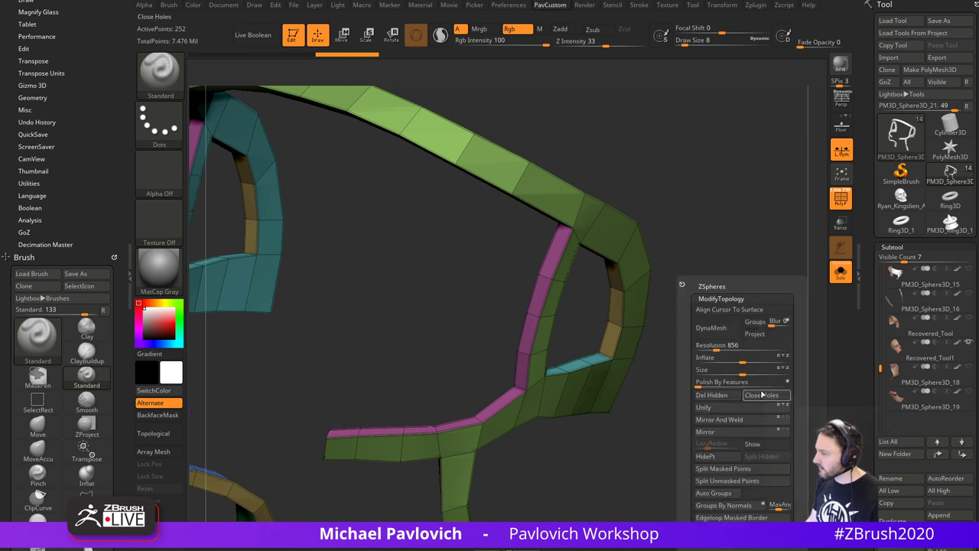
key(shift)
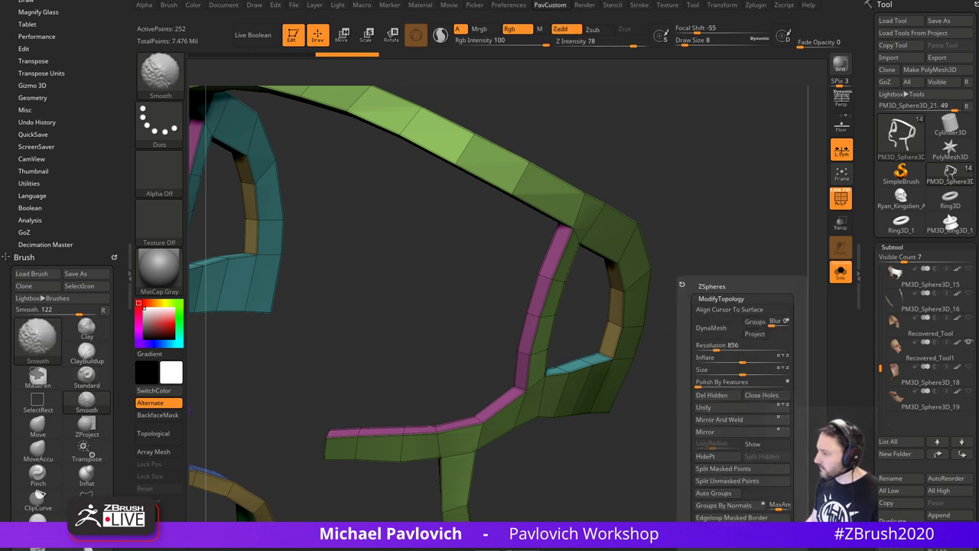
- Turn on Dynamic Subdiv for the headpiece and set its crease level to 2
drag(684, 519, 683, 354)
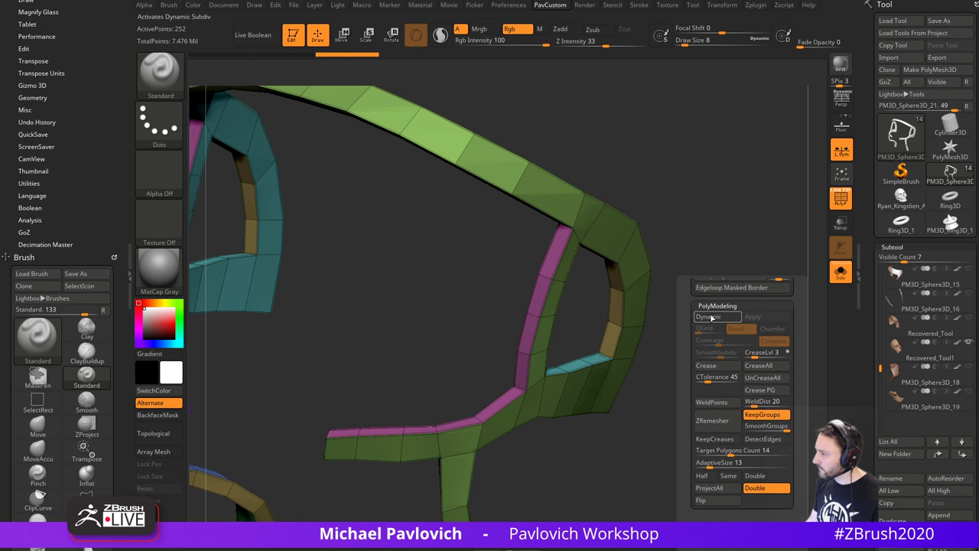
click(710, 317)
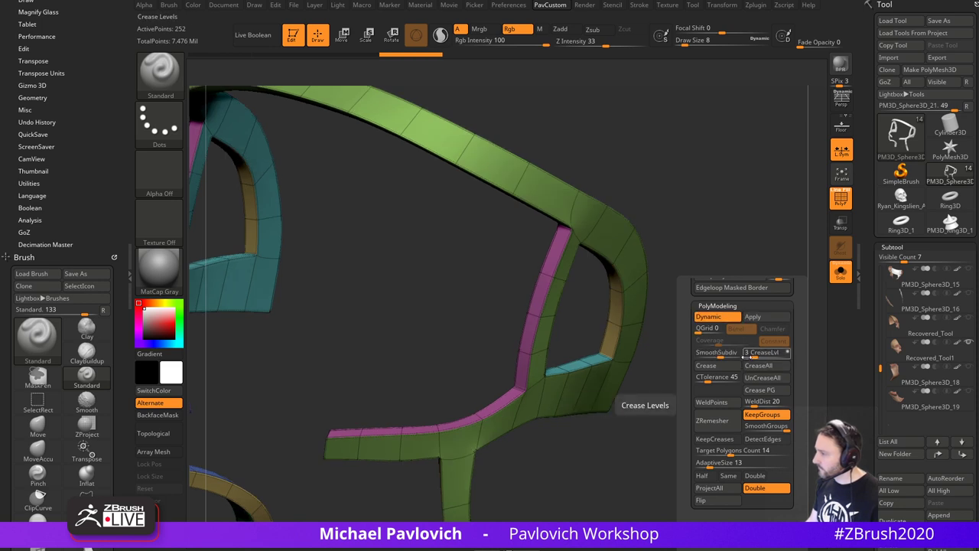
drag(756, 355, 753, 355)
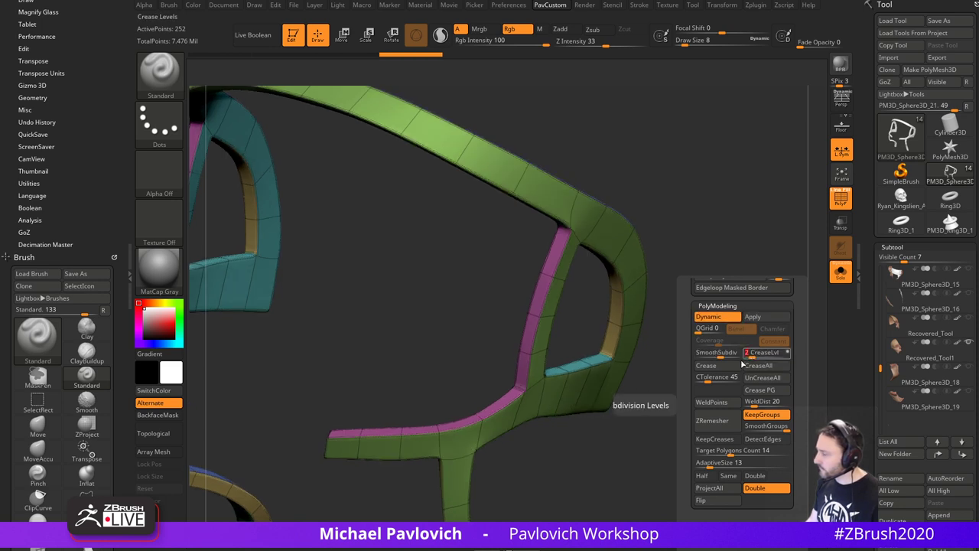
drag(755, 277, 729, 251)
key(f)
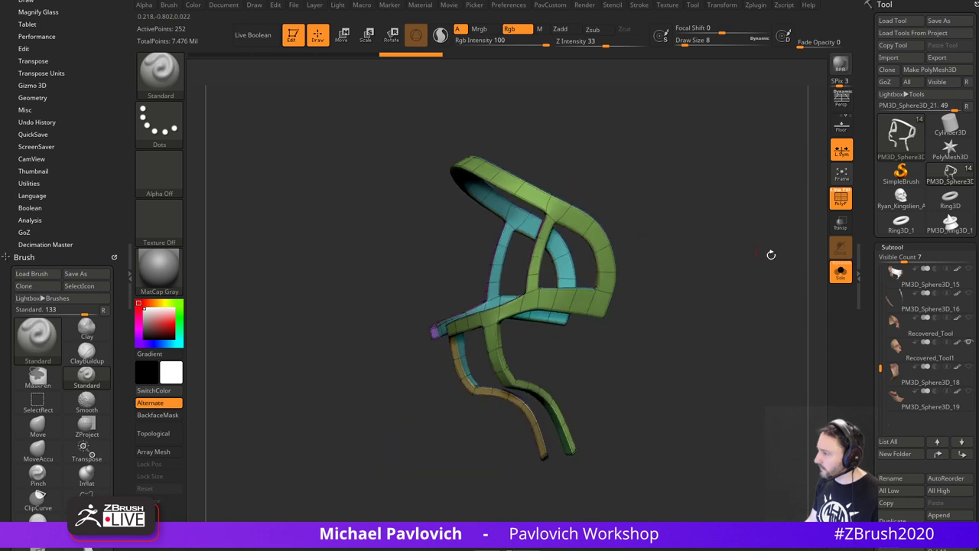
- Examine the headpiece's fit on the full skull with the polyframe hidden, and isolate it again with the polyframe shown
click(841, 272)
click(841, 199)
mouse_move(770, 306)
mouse_down()
mouse_move(811, 305)
mouse_move(757, 315)
mouse_up()
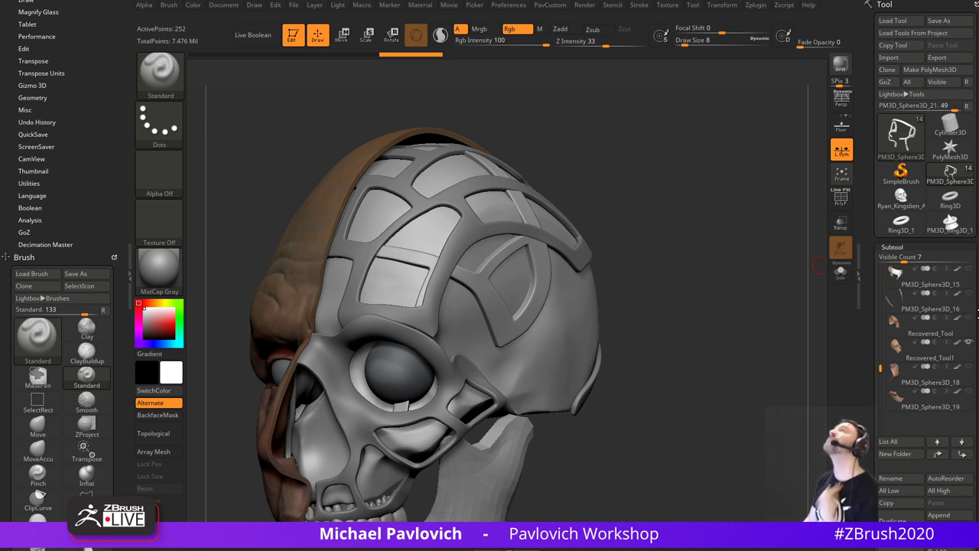
mouse_move(711, 284)
shift+mouse_down()
mouse_move(696, 289)
mouse_move(735, 324)
mouse_move(723, 326)
mouse_move(725, 307)
mouse_move(742, 313)
mouse_move(674, 329)
shift+mouse_up()
click(841, 200)
click(841, 274)
- Reduce the brush's draw size to 6 and turn off the Dynamic Subdiv preview
key(bracketleft)
key(bracketleft)
key(bracketleft)
key(bracketleft)
key(bracketleft)
key(shift+d)
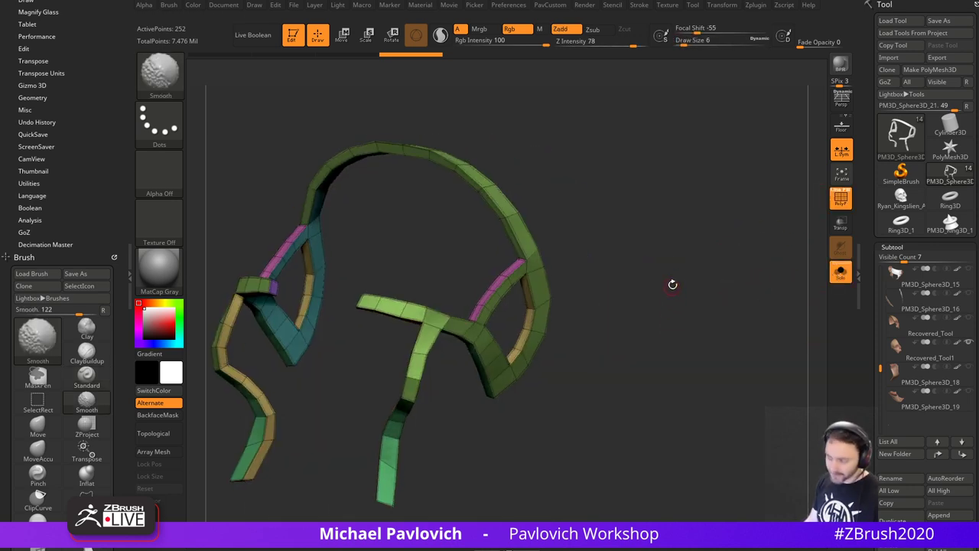
- Reshape the junction of the forehead strap and the hanging cheek strap with the Move brush at draw size 12
mouse_move(674, 284)
alt+mouse_down()
mouse_move(711, 311)
mouse_move(520, 301)
mouse_move(391, 308)
mouse_move(403, 303)
mouse_move(398, 315)
alt+mouse_up()
key(s)
key(b)
key(m)
key(v)
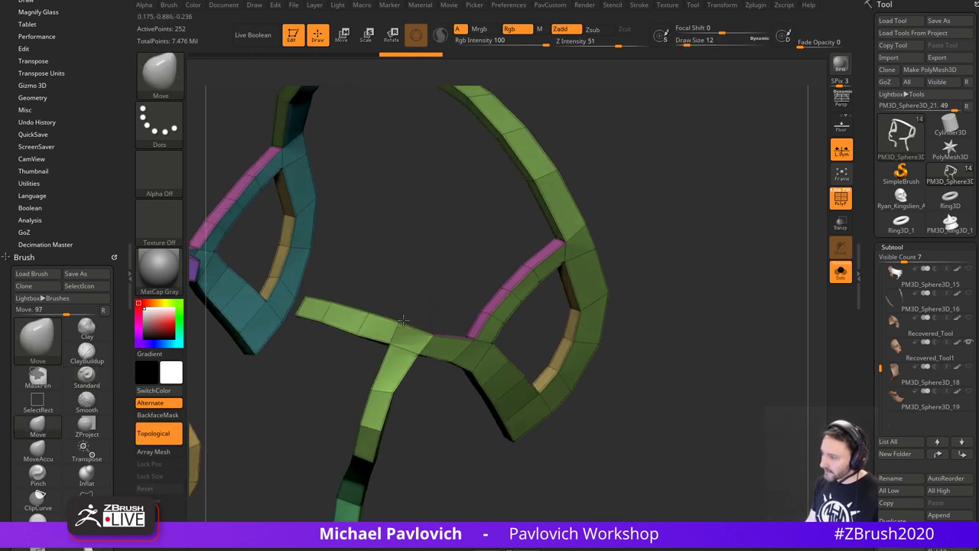
mouse_move(698, 263)
mouse_down()
mouse_move(651, 234)
mouse_move(665, 265)
mouse_move(686, 271)
mouse_move(698, 261)
mouse_up()
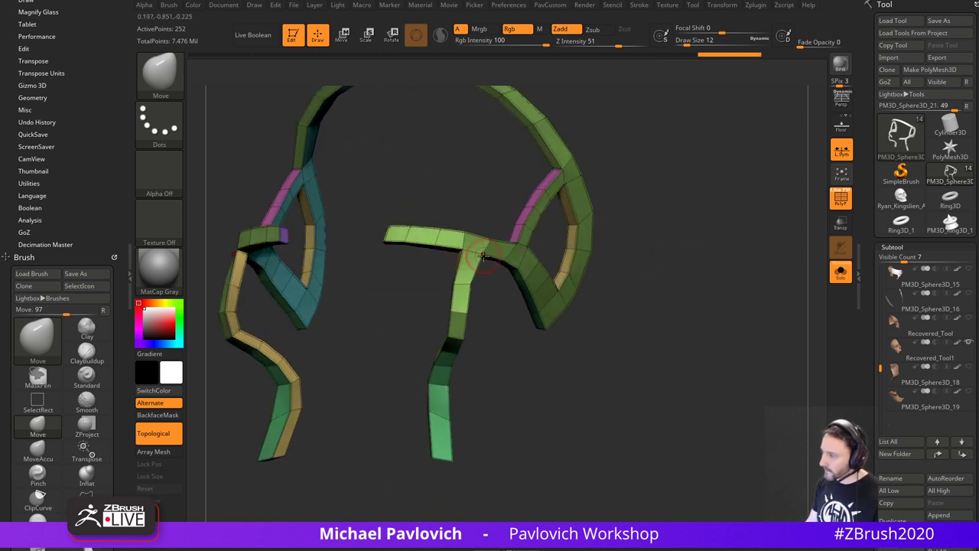
drag(491, 291, 474, 288)
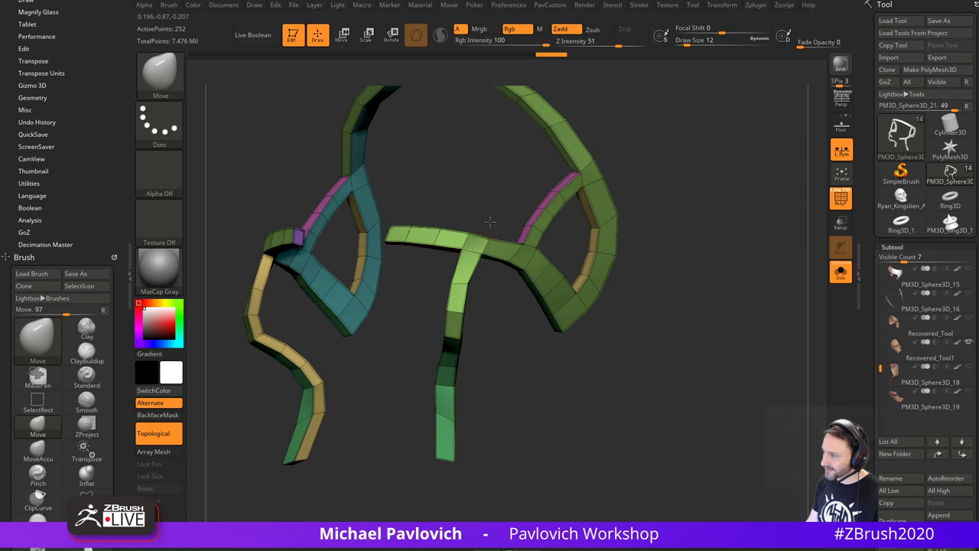
- Inset the headpiece's outer faces with ZModeler using Polygroup All, Center And Border and Inset Region
drag(489, 222, 631, 233)
key(b)
key(z)
key(m)
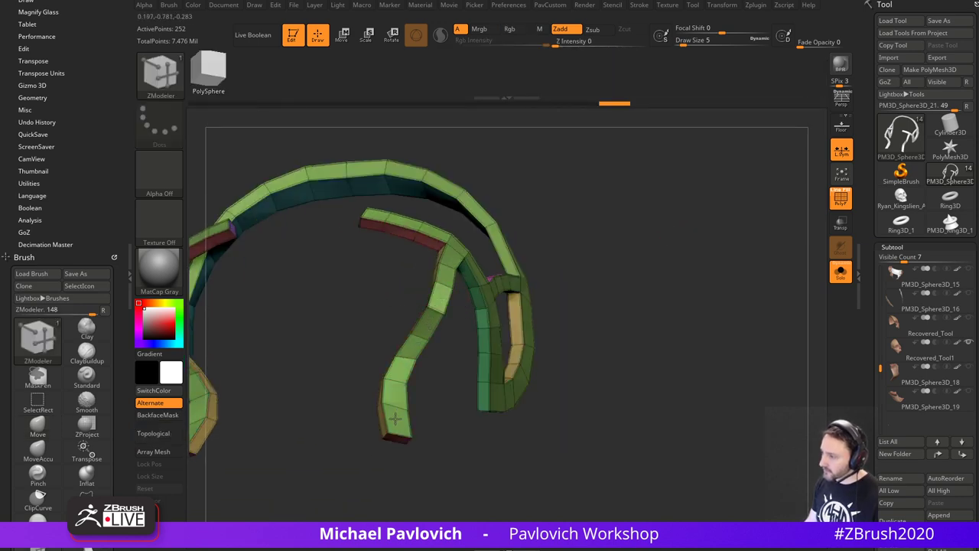
drag(509, 429, 699, 310)
key(space)
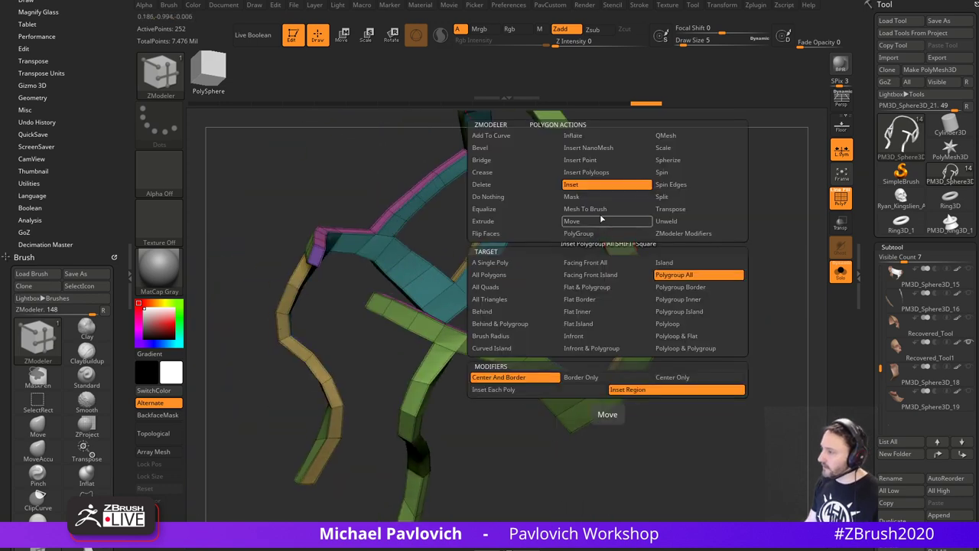
drag(615, 233, 613, 227)
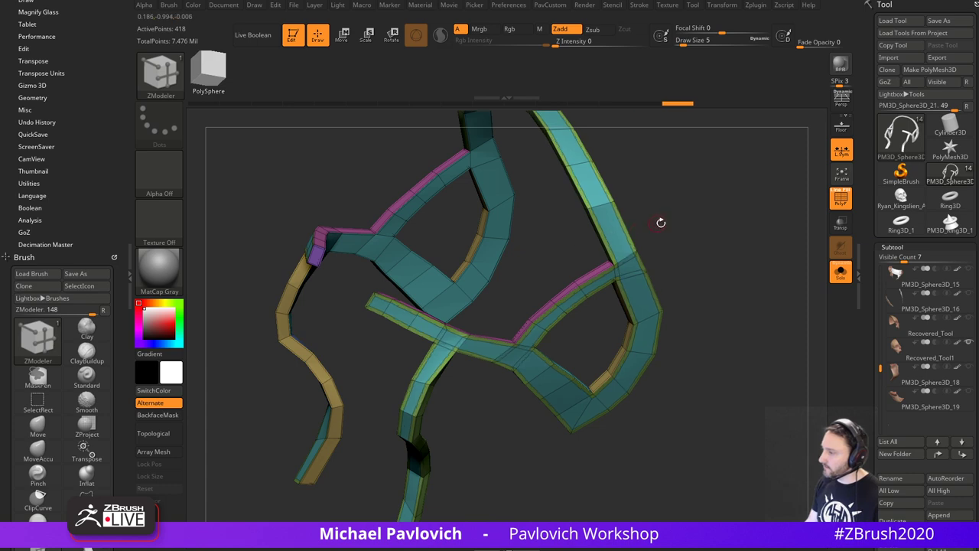
- QMesh the inset faces of the straps outward using Polygroup All
mouse_move(726, 227)
mouse_down()
mouse_move(703, 271)
mouse_move(716, 240)
mouse_move(702, 234)
mouse_up()
key(space)
click(650, 137)
key(shift)
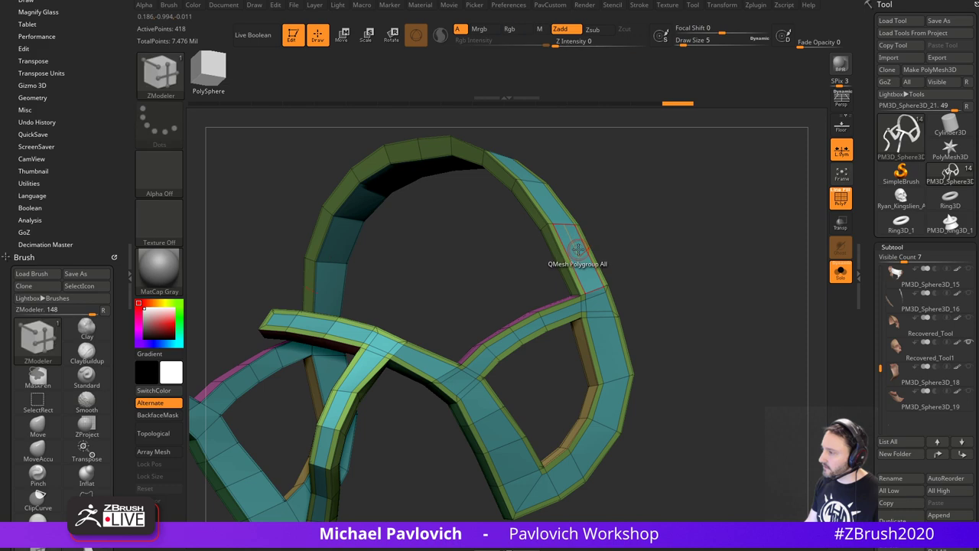
drag(578, 250, 585, 246)
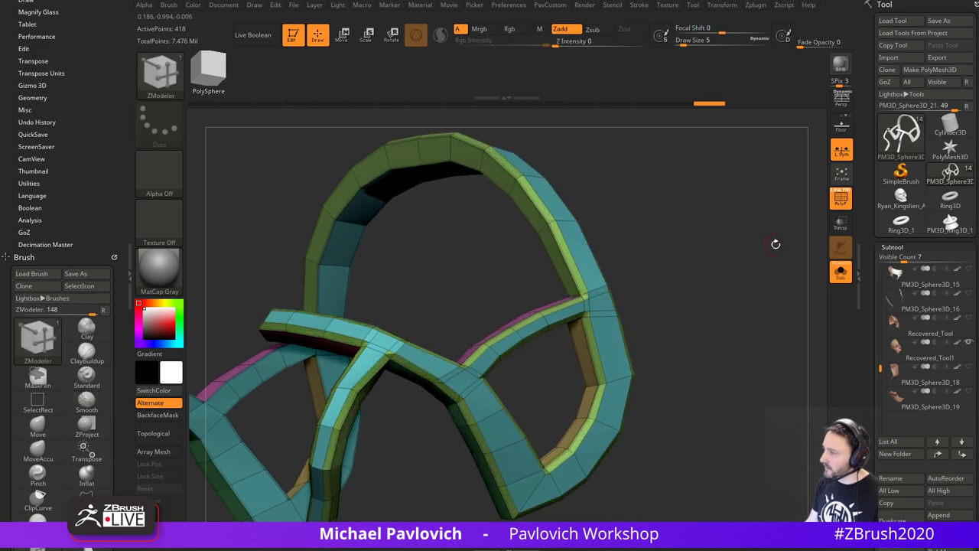
- Preview the raised straps with Dynamic Subdiv and no polyframe, and undo both the QMesh and the inset
key(shift+f)
drag(773, 221, 704, 222)
key(shift+d)
click(840, 204)
key(ctrl+z)
key(ctrl+z)
ctrl+drag(705, 223, 732, 277)
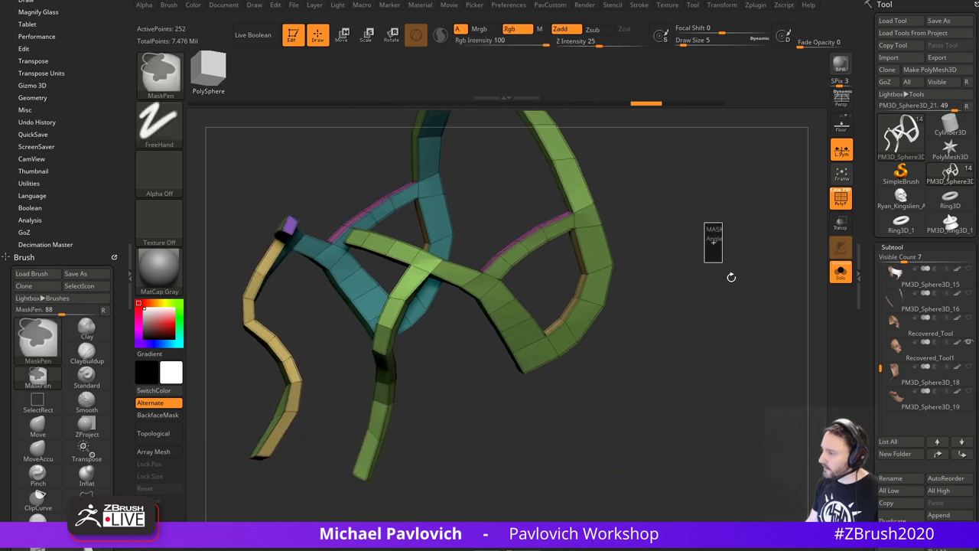
- Bevel the creased edges of the straps with a Bevel Width of 0.02115 and preview them smoothed without polyframe
mouse_move(865, 298)
mouse_down()
mouse_move(854, 22)
mouse_move(857, 58)
mouse_up()
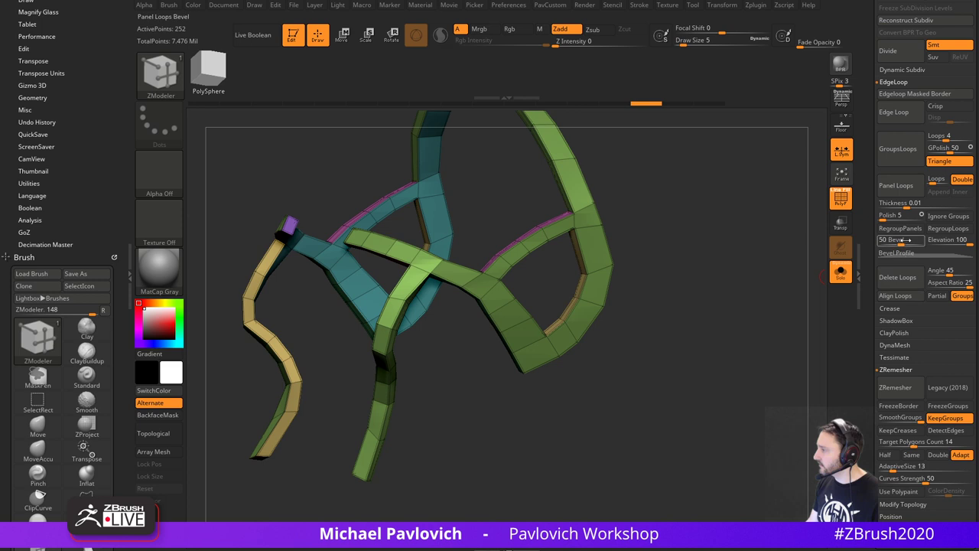
click(890, 309)
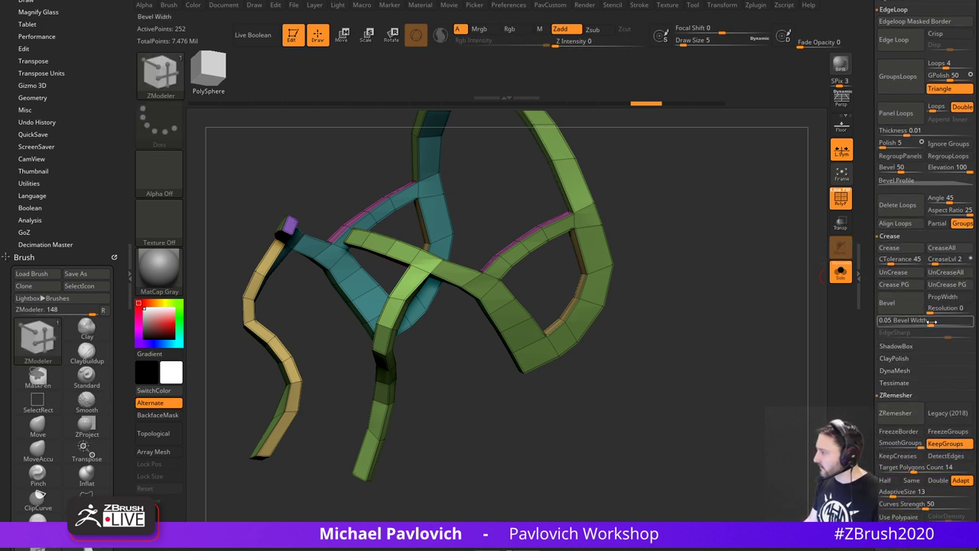
drag(931, 322, 907, 333)
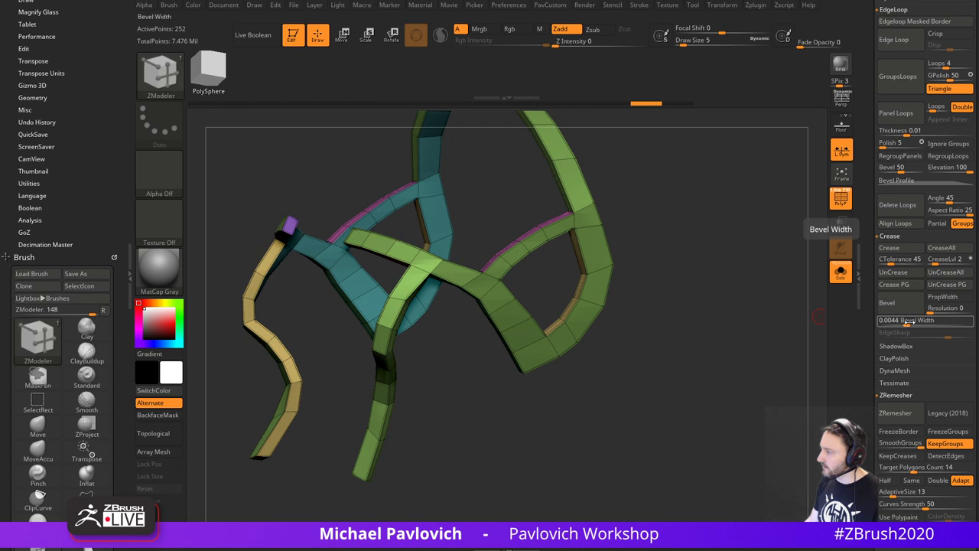
ctrl+drag(909, 322, 925, 323)
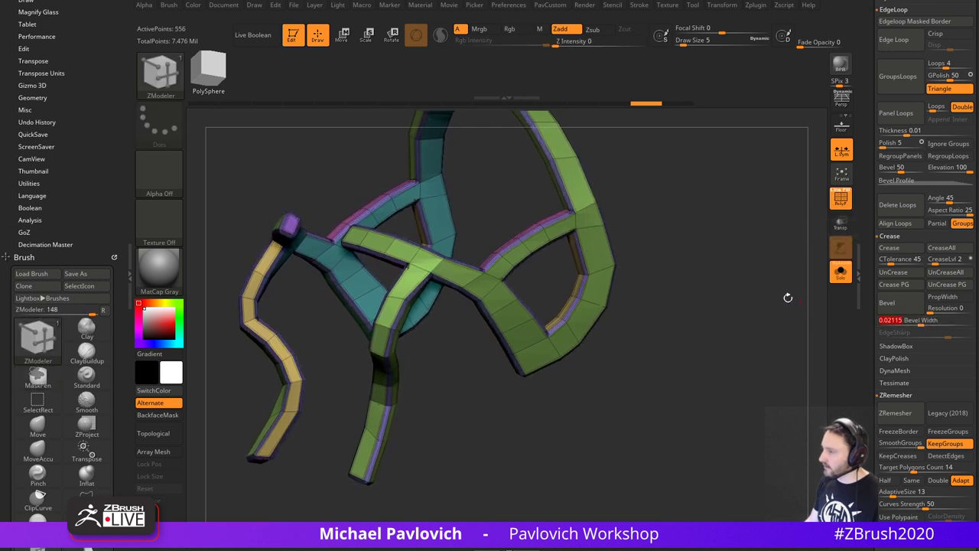
key(space)
click(681, 347)
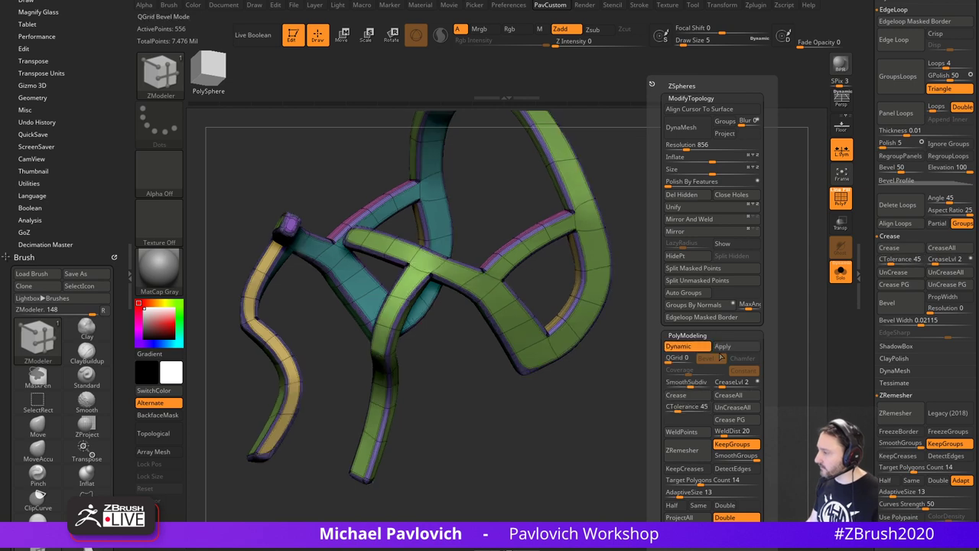
key(shift+f)
drag(729, 275, 665, 296)
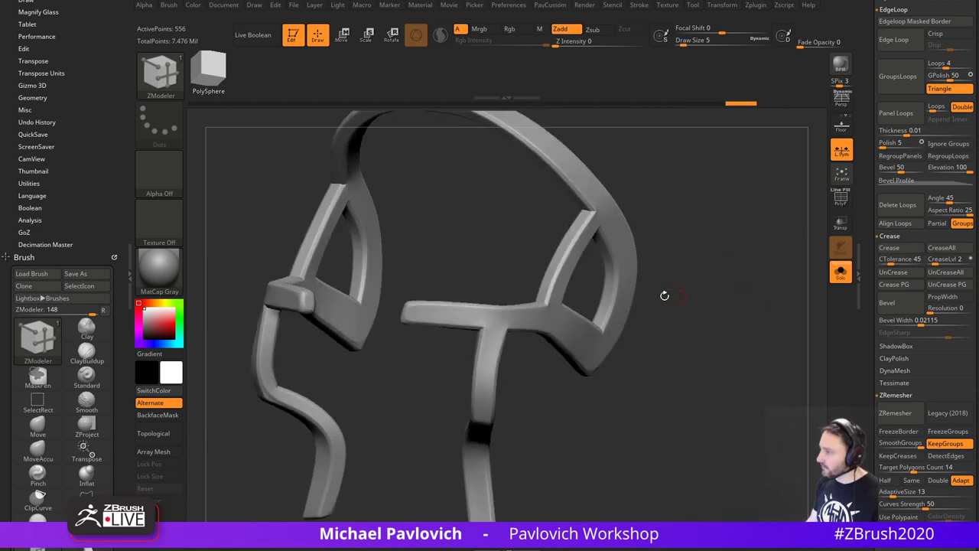
- Show the beveled straps together with the rest of the head, and undo the bevel
click(841, 276)
drag(765, 286, 748, 232)
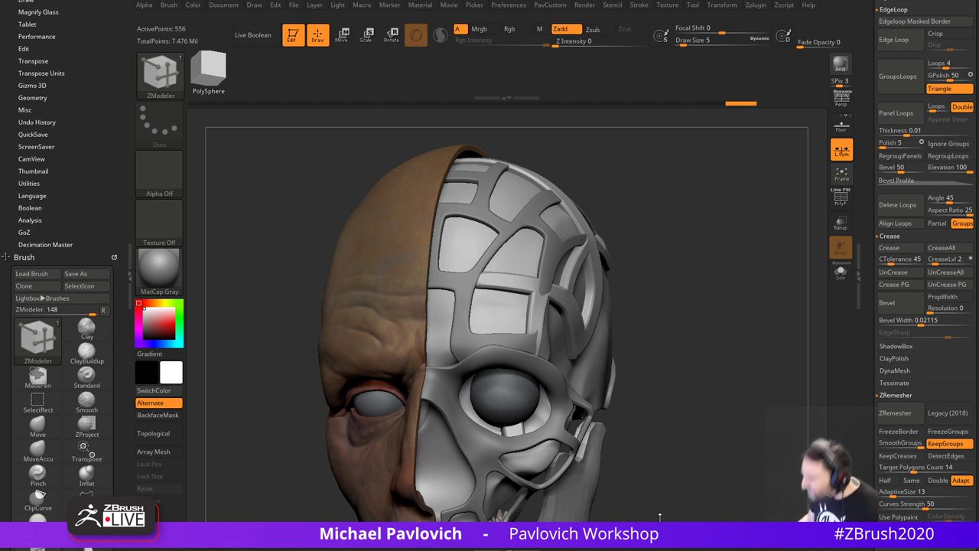
drag(659, 518, 700, 452)
mouse_move(680, 247)
mouse_down()
mouse_move(739, 214)
mouse_move(693, 260)
mouse_up()
key(ctrl+z)
key(ctrl+z)
key(shift+f)
key(ctrl+z)
- Adjust the fit of the temple strap against the skull with the Move brush at draw size 51
mouse_move(809, 229)
mouse_down()
mouse_move(741, 265)
mouse_move(674, 234)
mouse_up()
key(s)
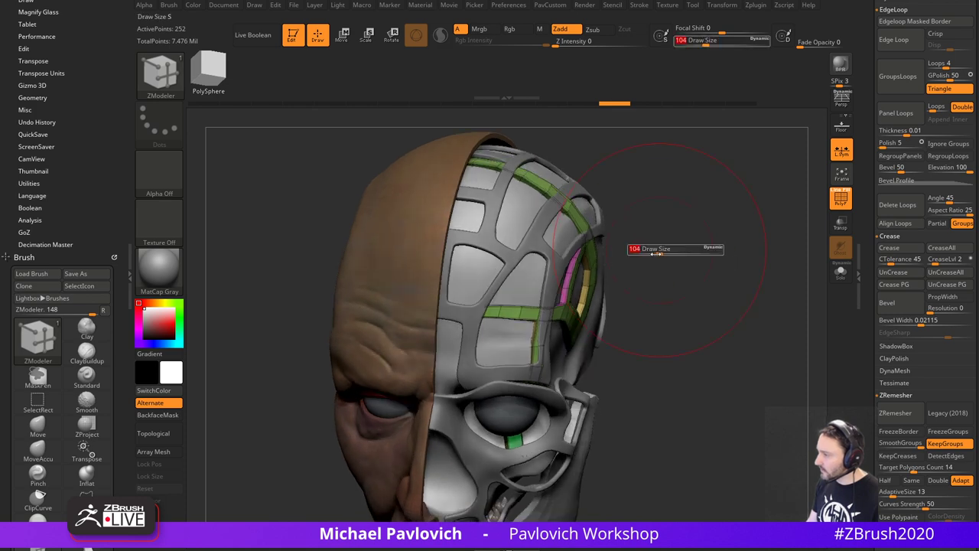
key(b)
key(m)
key(v)
key(s)
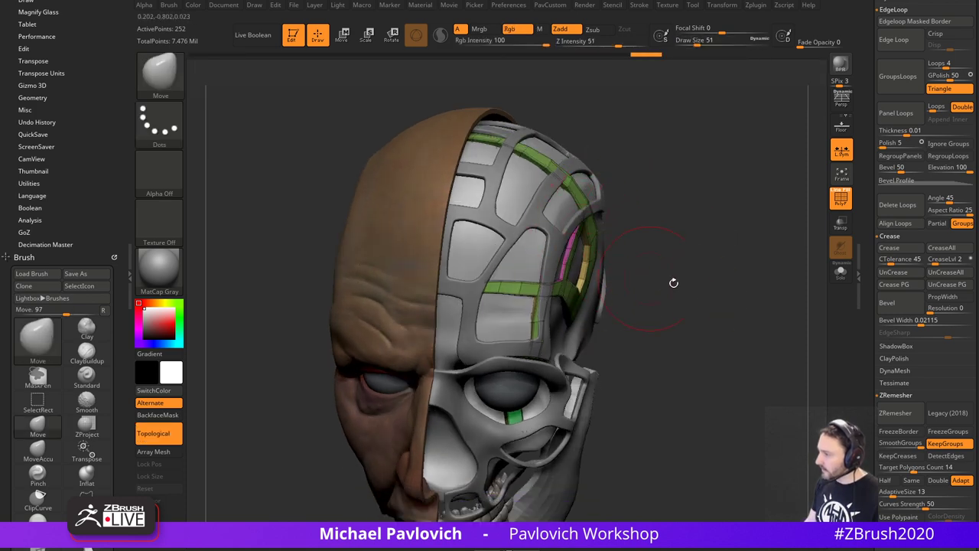
drag(673, 283, 620, 244)
drag(454, 305, 621, 301)
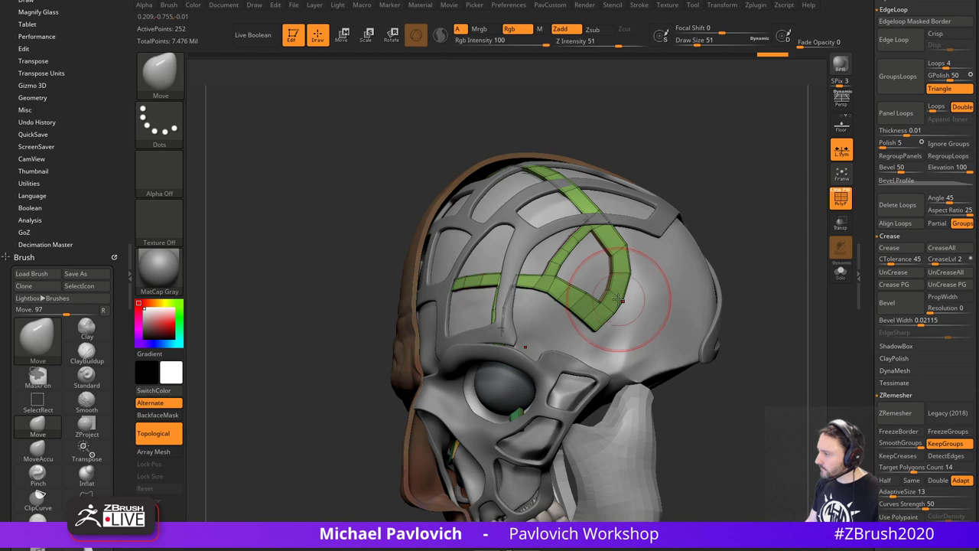
drag(708, 194, 615, 243)
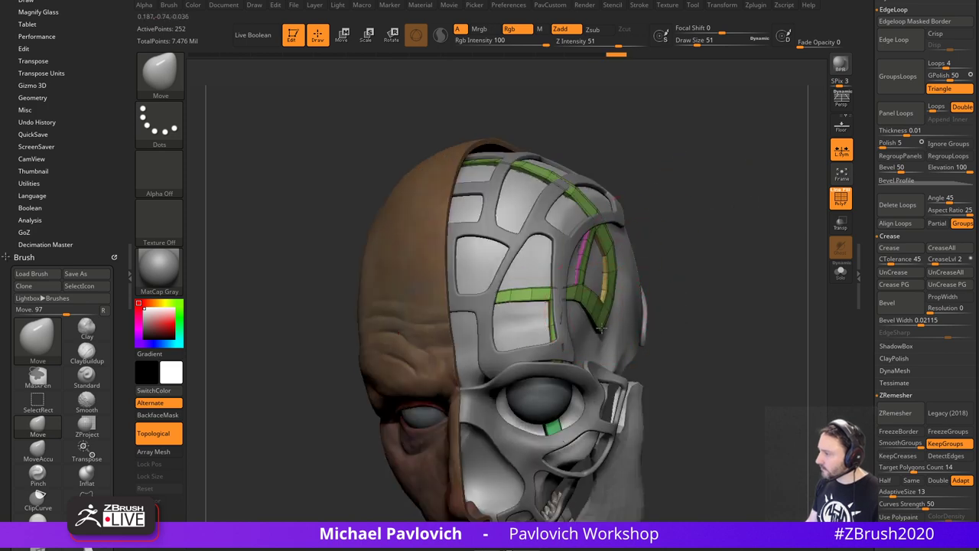
- Switch to the Standard brush and set the draw size to 5
key(b)
key(s)
key(t)
key(s)
mouse_move(659, 303)
mouse_down()
mouse_move(682, 294)
mouse_move(715, 241)
mouse_move(703, 280)
mouse_up()
key(s)
mouse_move(703, 280)
mouse_down()
mouse_move(656, 295)
mouse_move(682, 293)
mouse_move(676, 299)
mouse_move(629, 272)
mouse_up()
key(s)
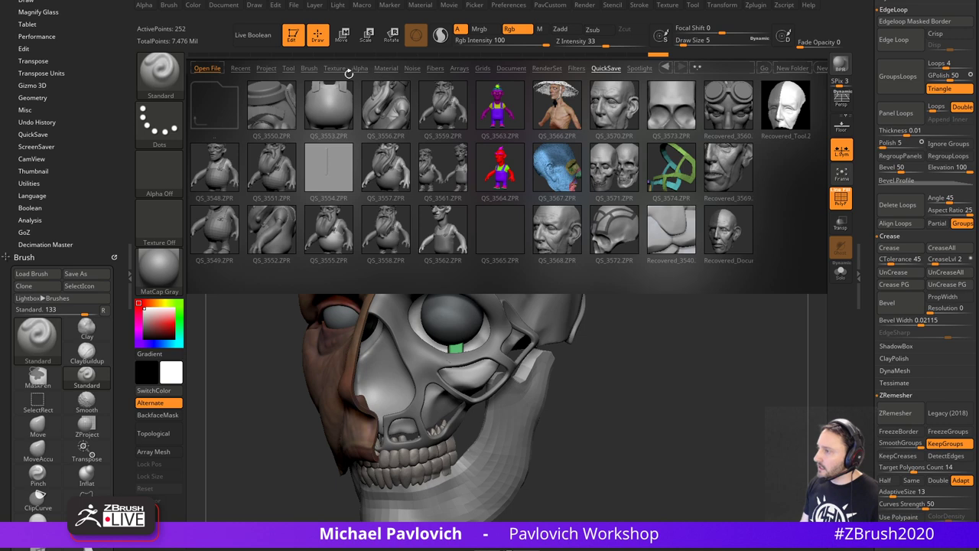
- Load the SimpleTubeAgain brush from the Military folder of the Lightbox brush library
click(309, 68)
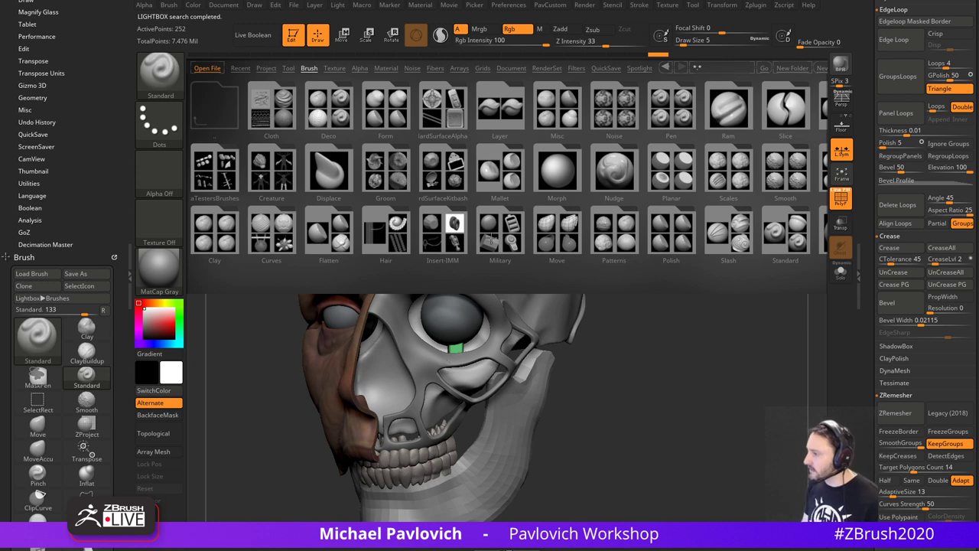
double_click(511, 235)
mouse_move(603, 170)
mouse_down()
mouse_move(558, 186)
mouse_move(406, 182)
mouse_up()
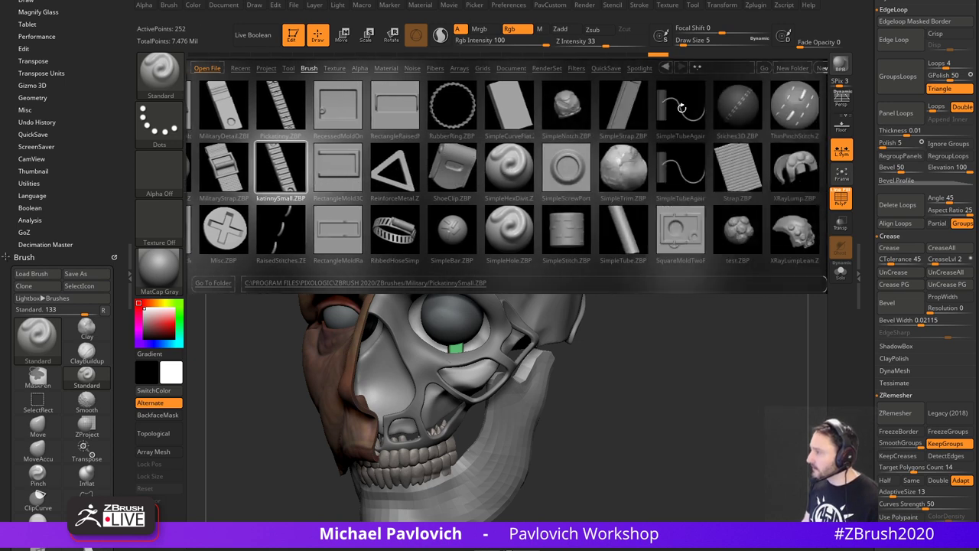
double_click(682, 108)
mouse_move(712, 264)
alt+mouse_down()
mouse_move(702, 232)
mouse_move(687, 252)
mouse_move(680, 238)
mouse_move(707, 240)
mouse_move(685, 237)
alt+mouse_up()
key(s)
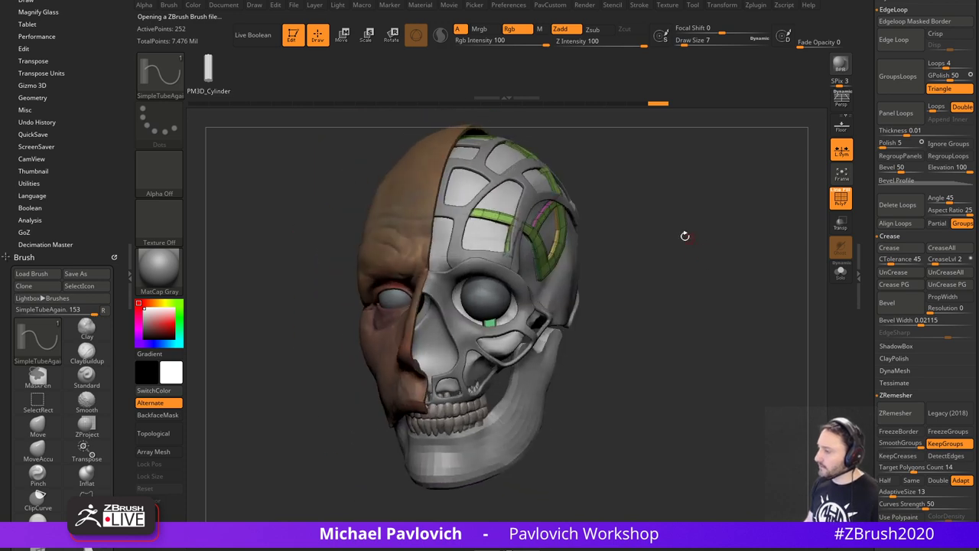
- Insert a PolyMesh3D star as a new subtool and ready it for transforming
drag(669, 277, 654, 277)
drag(872, 245, 872, 482)
click(938, 491)
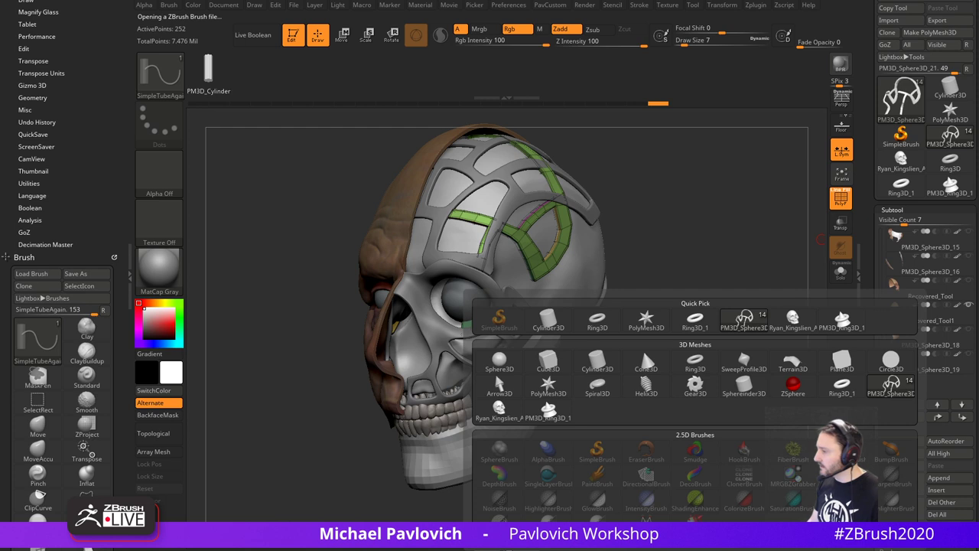
click(651, 325)
mouse_move(723, 300)
alt+mouse_down()
mouse_move(730, 266)
mouse_move(697, 260)
mouse_move(817, 256)
mouse_move(713, 293)
alt+mouse_up()
key(w)
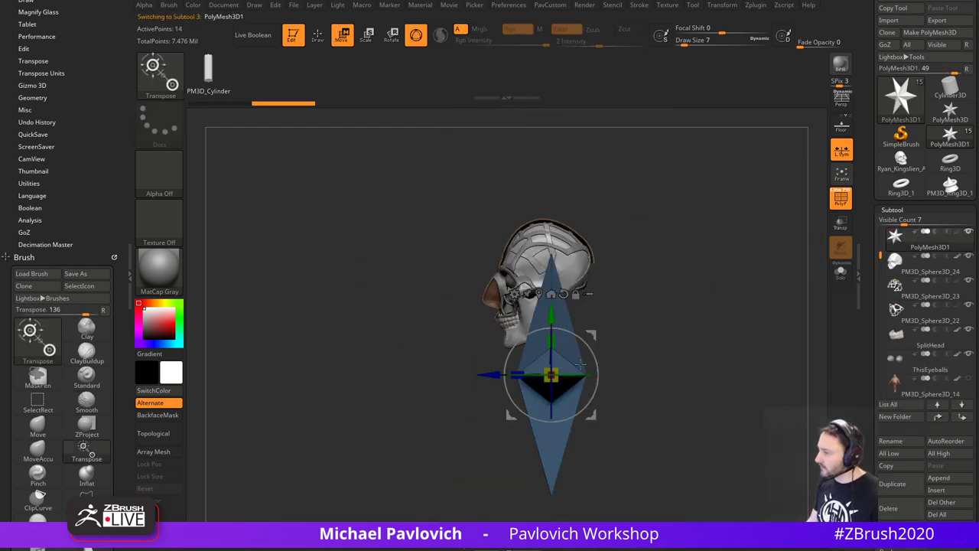
- Scale the star down and move it up inside the skull
drag(564, 367, 481, 409)
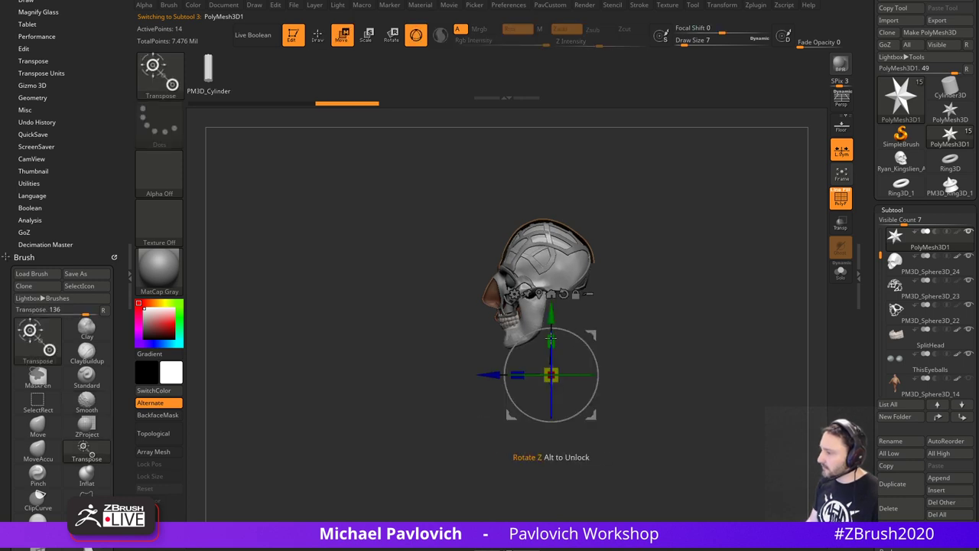
drag(551, 315, 550, 210)
alt+drag(705, 249, 715, 292)
drag(716, 292, 778, 288)
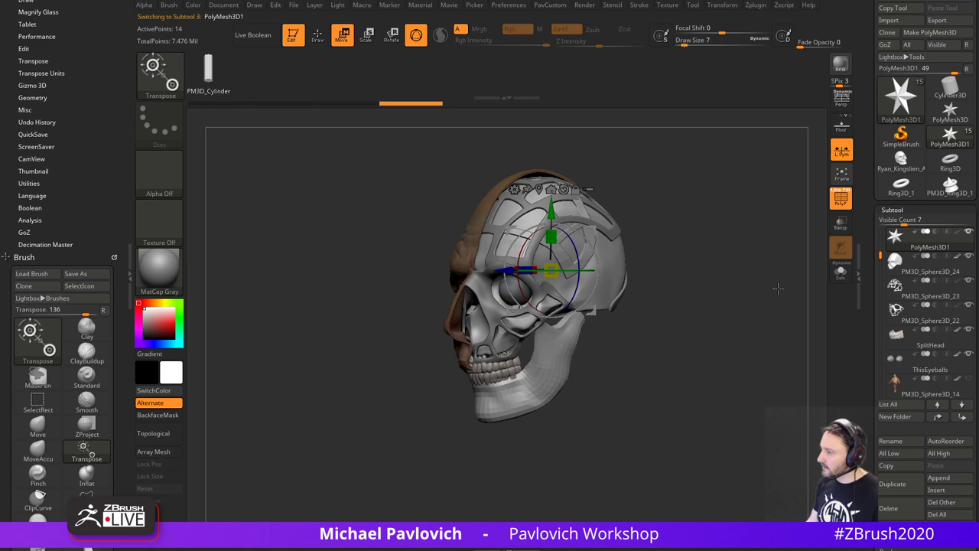
- Check the star's position inside the skull with transparency, and turn transparency back off
key(q)
click(842, 223)
mouse_move(768, 253)
alt+mouse_down()
mouse_move(715, 260)
mouse_move(708, 302)
alt+mouse_up()
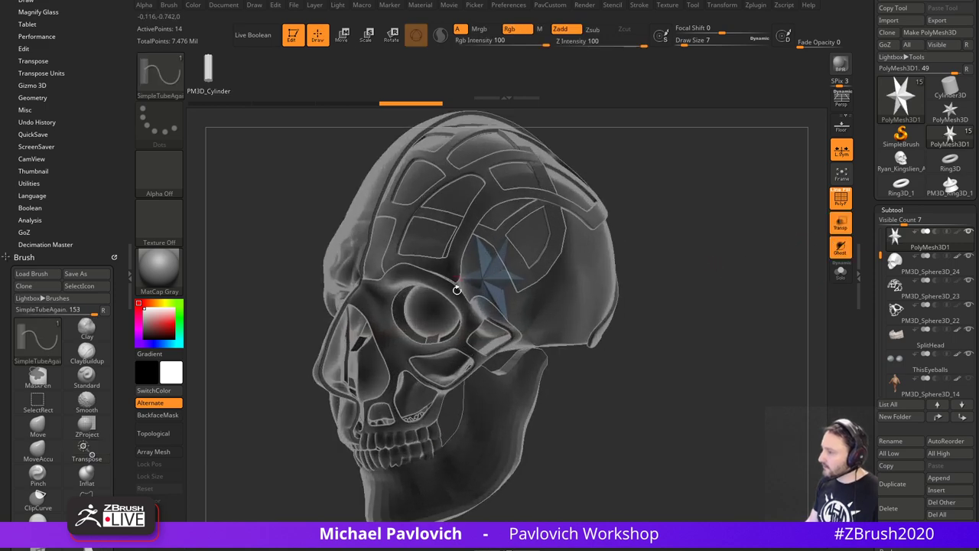
click(840, 224)
mouse_move(690, 245)
mouse_down()
mouse_move(724, 256)
mouse_move(685, 247)
mouse_up()
alt+drag(686, 247, 745, 259)
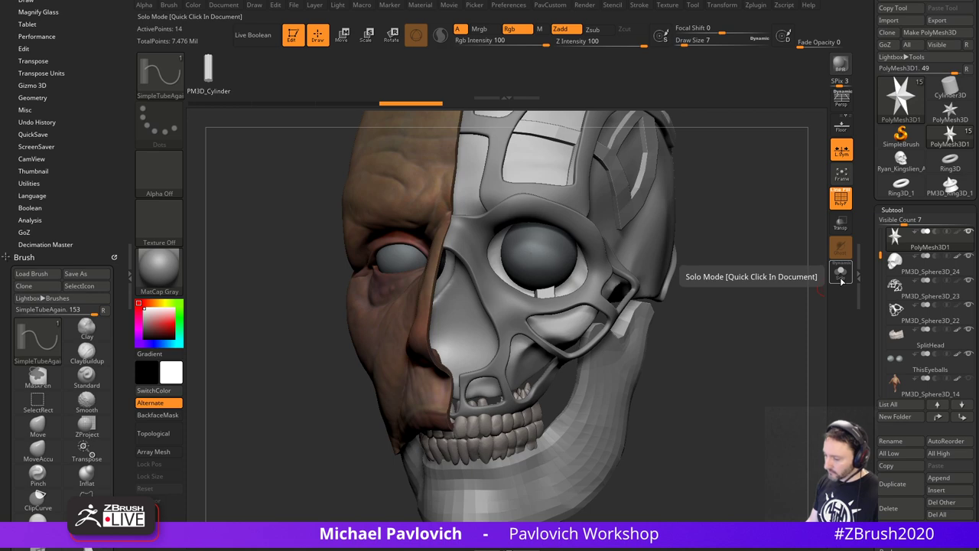
- Isolate the star briefly, then select the inner skull subtool and isolate it instead
click(841, 280)
alt+drag(773, 290, 736, 260)
click(840, 275)
alt+click(452, 326)
click(841, 272)
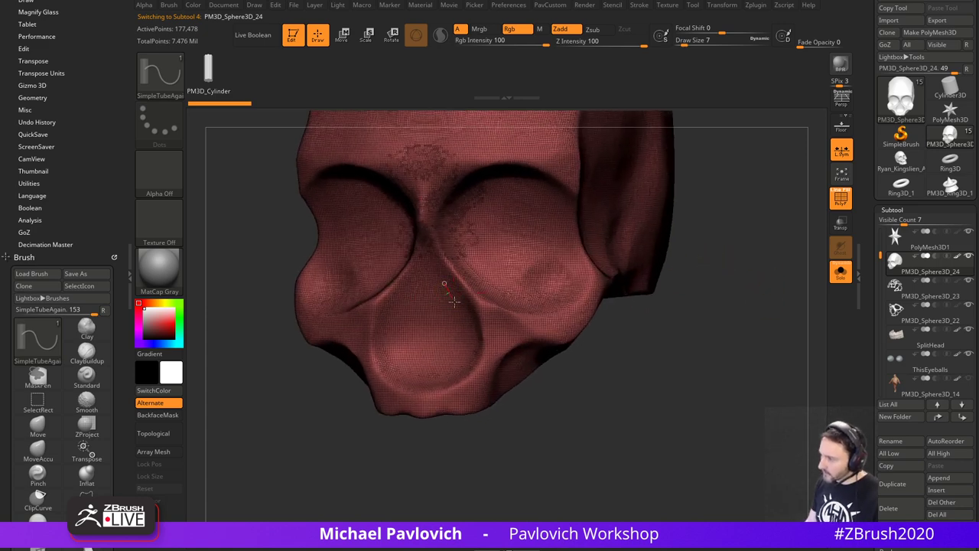
- Try to draw a tube beside the nasal cavity with the SimpleTubeAgain brush, and undo it
drag(481, 333, 543, 331)
drag(667, 343, 672, 254)
key(ctrl+z)
key(ctrl+z)
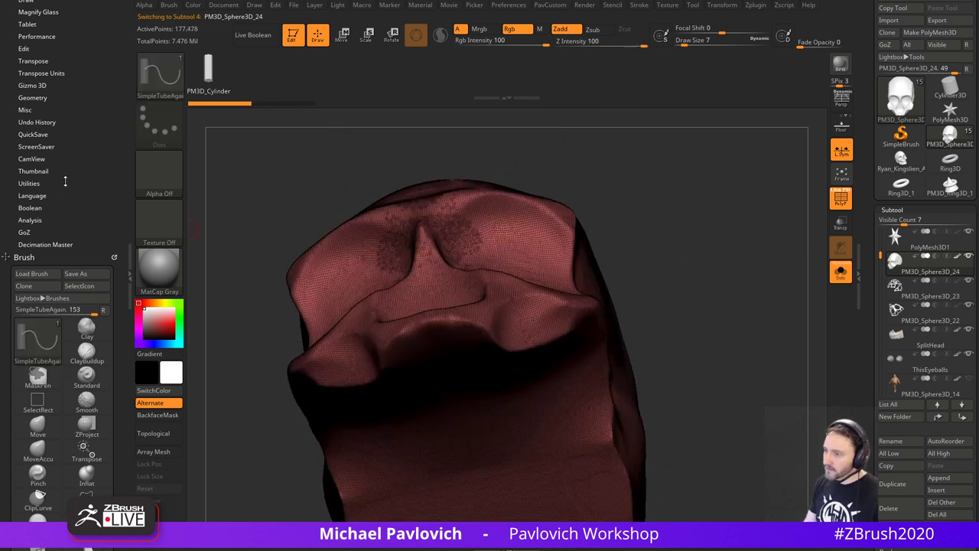
- Set the tube brush's Imbed depth to 0 with Depth Mask turned off
drag(52, 257, 48, 7)
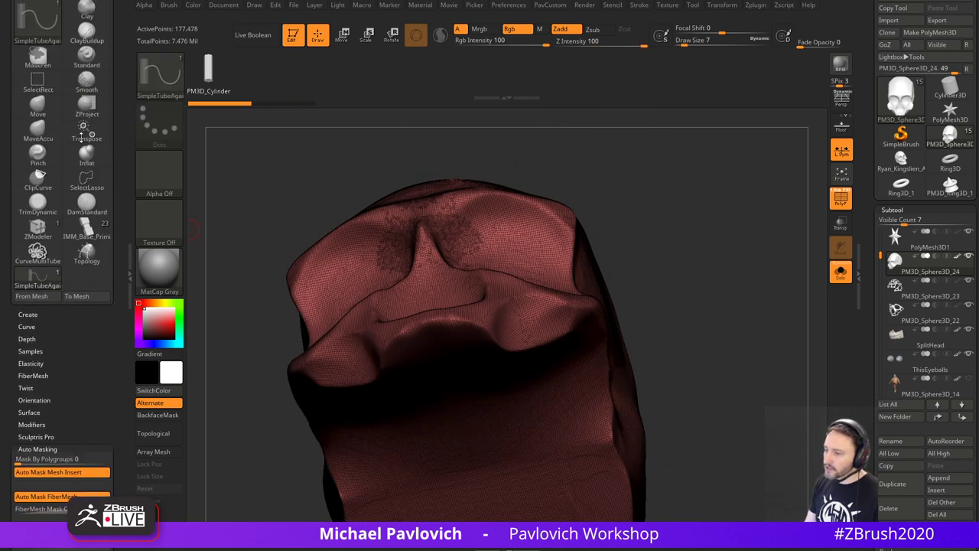
shift+click(27, 348)
click(87, 370)
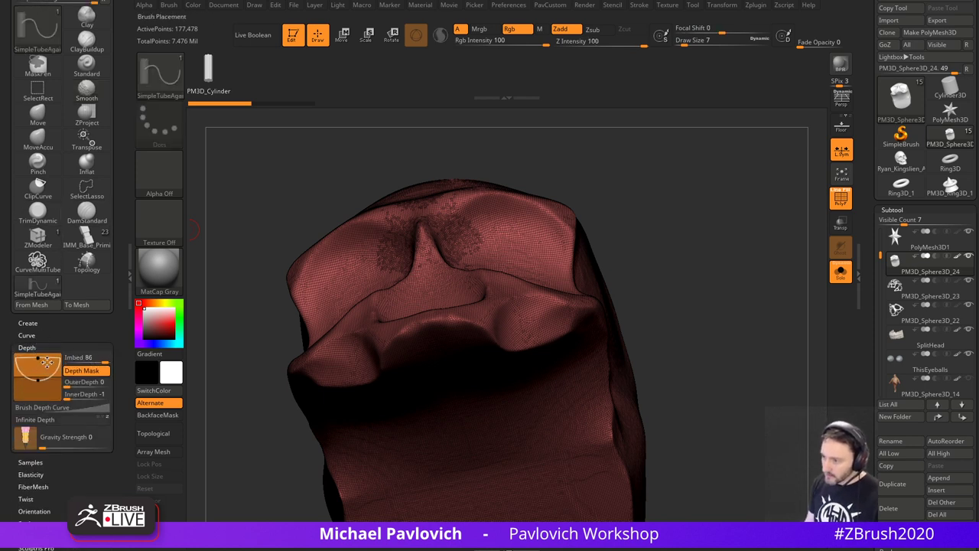
click(85, 375)
drag(39, 359, 38, 377)
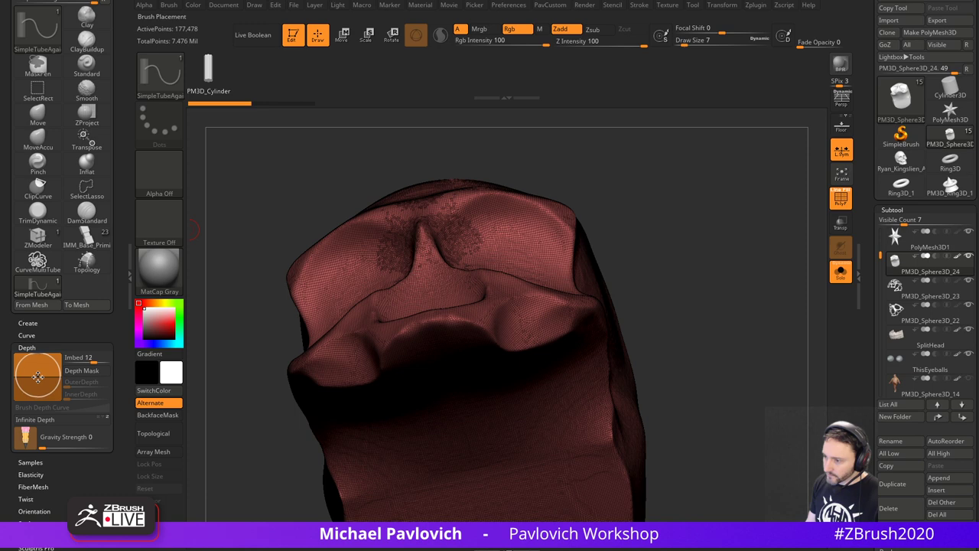
text(0)
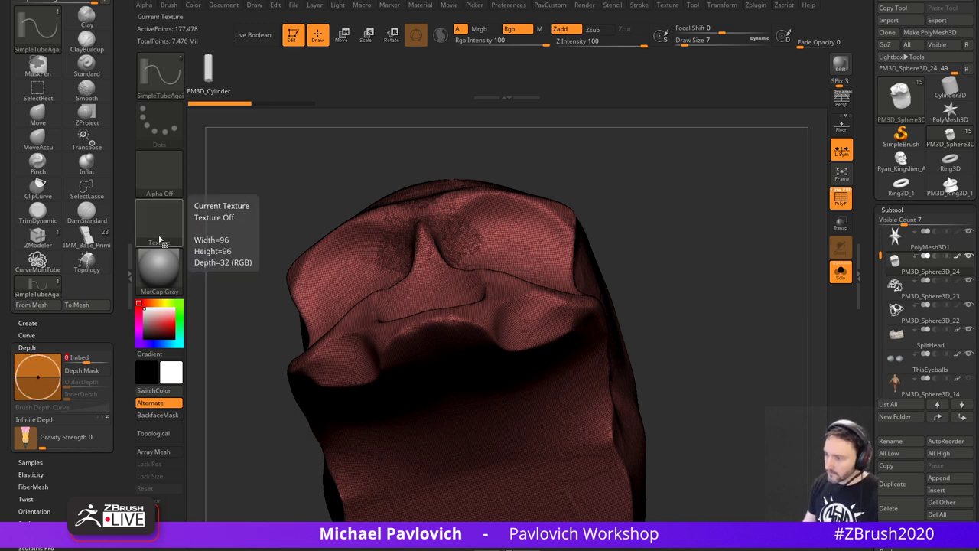
key(Return)
- Try drawing tubes from the nasal cavity across the cheek at different draw sizes, and undo them
drag(637, 197, 647, 325)
drag(650, 249, 694, 246)
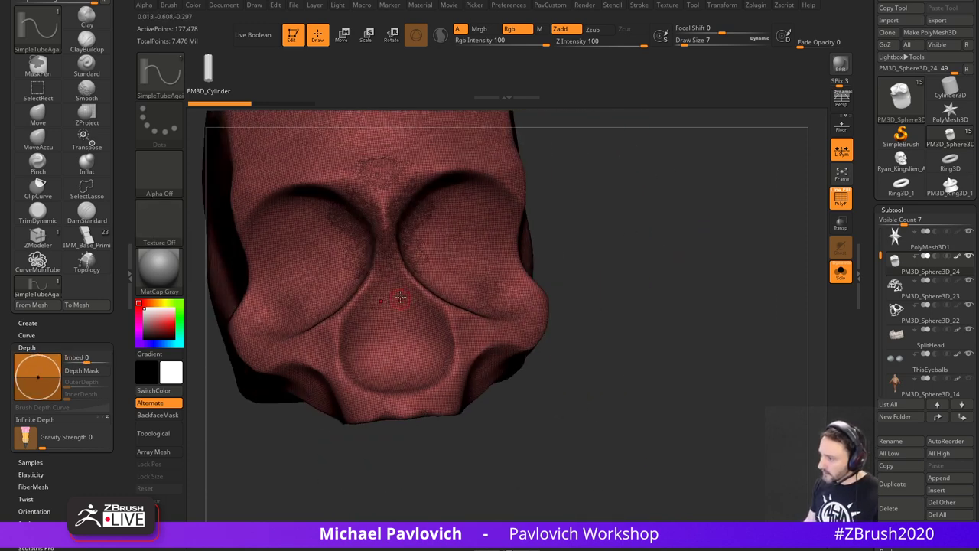
drag(514, 334, 515, 334)
drag(673, 306, 665, 306)
key(ctrl+z)
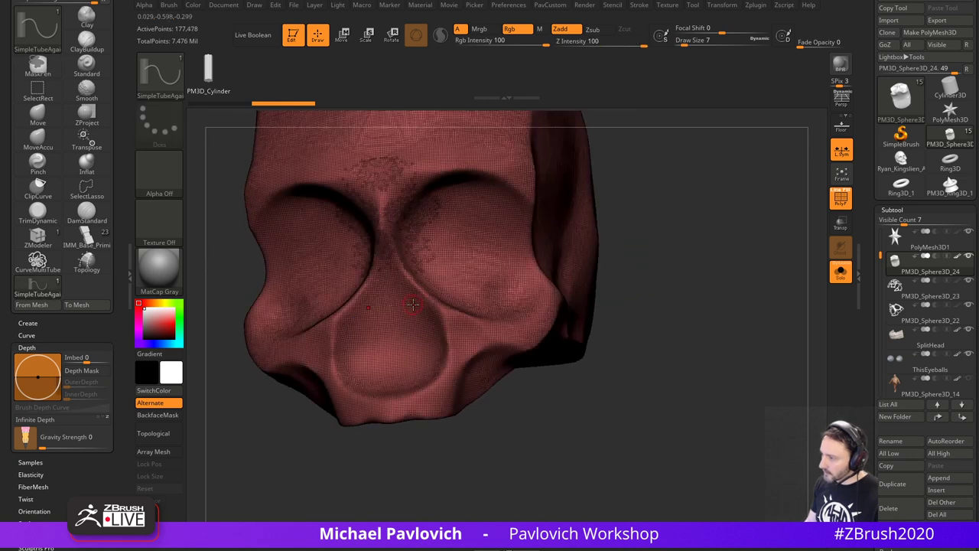
key(s)
drag(415, 305, 529, 336)
key(s)
mouse_move(683, 270)
alt+mouse_down()
mouse_move(663, 299)
mouse_move(685, 267)
mouse_move(700, 319)
mouse_move(706, 286)
mouse_move(667, 291)
mouse_move(709, 308)
mouse_move(701, 298)
mouse_move(664, 305)
mouse_move(662, 325)
mouse_move(663, 312)
alt+mouse_up()
click(845, 277)
key(ctrl+z)
- Set the draw size to 17 and switch to the Standard brush
key(s)
click(687, 295)
key(b)
key(s)
key(t)
drag(663, 312, 679, 323)
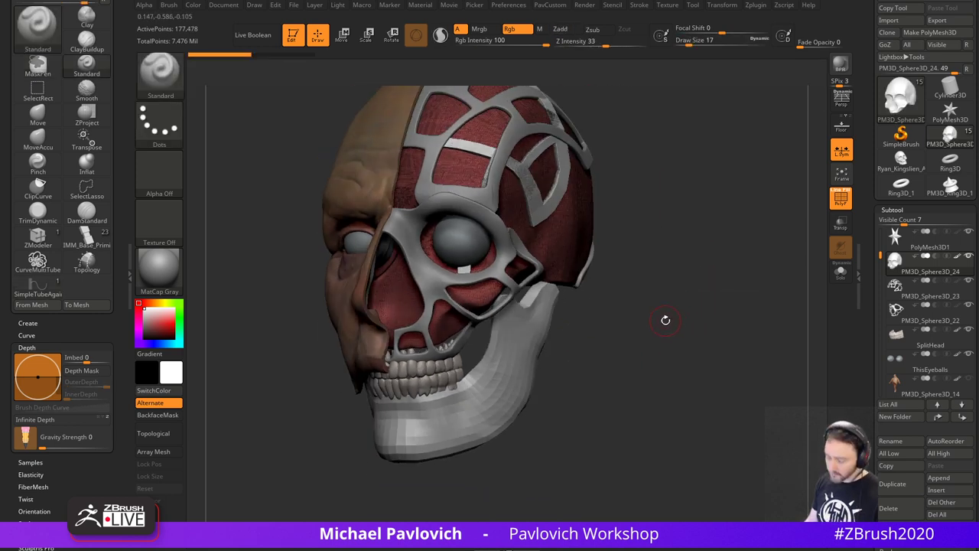
- Insert a mirrored pair of Sphere16 primitives on the cheeks and separate them from the skull with Split Masked Points
key(b)
key(i)
key(p)
key(m)
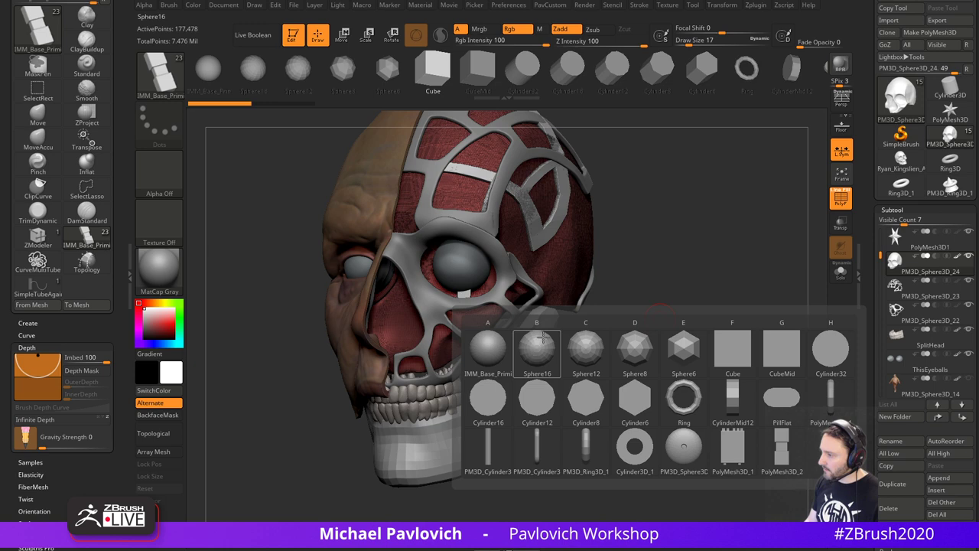
click(543, 338)
right_drag(451, 326, 474, 319)
drag(486, 313, 492, 338)
key(3)
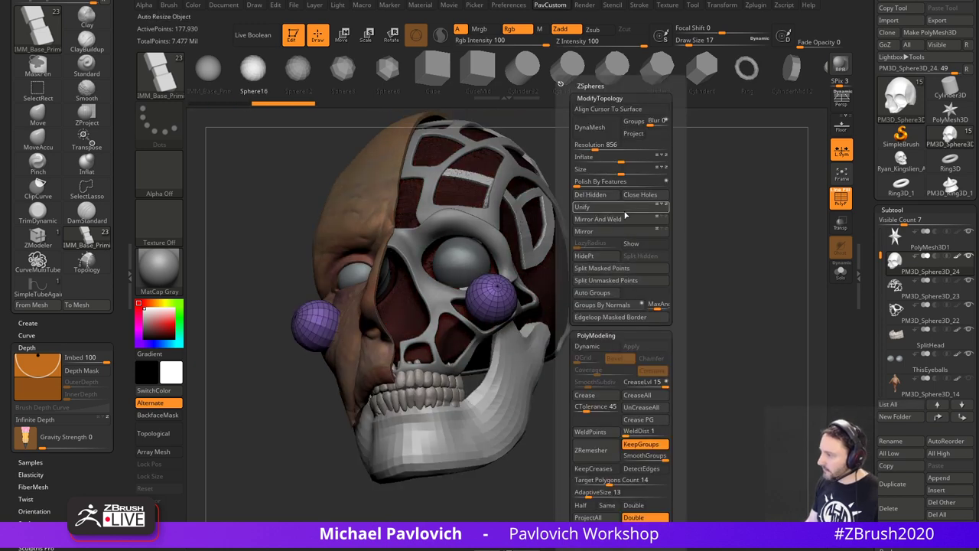
click(615, 268)
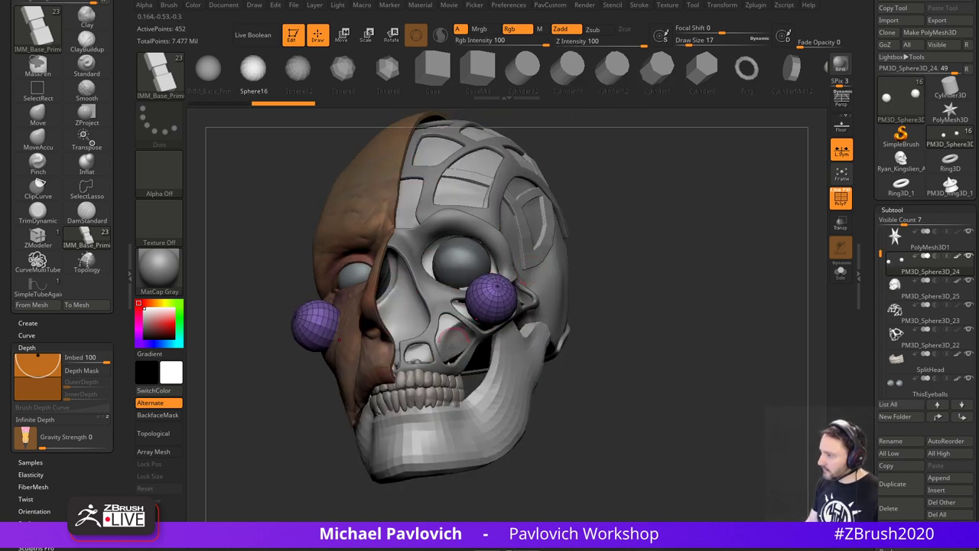
- Move the cheek spheres slightly to fit them against the cheekbone area
right_drag(765, 268, 650, 282)
key(w)
mouse_move(485, 312)
mouse_down()
mouse_move(473, 300)
mouse_move(485, 307)
mouse_up()
right_drag(304, 298, 398, 334)
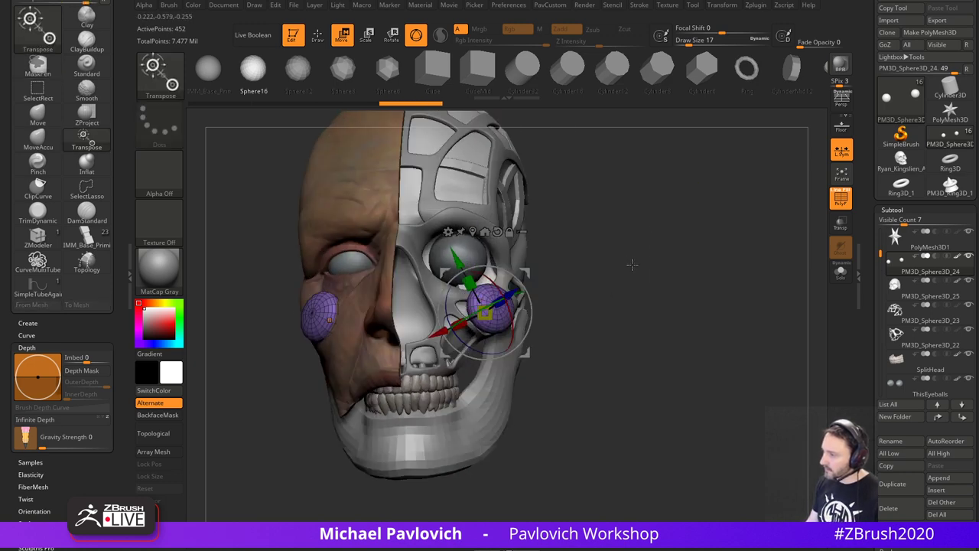
- Convert the cheek spheres to DynaMesh and return to the Move gizmo on them
key(3)
click(606, 127)
mouse_move(644, 272)
right_down()
mouse_move(663, 267)
mouse_move(597, 271)
right_up()
key(3)
key(q)
key(w)
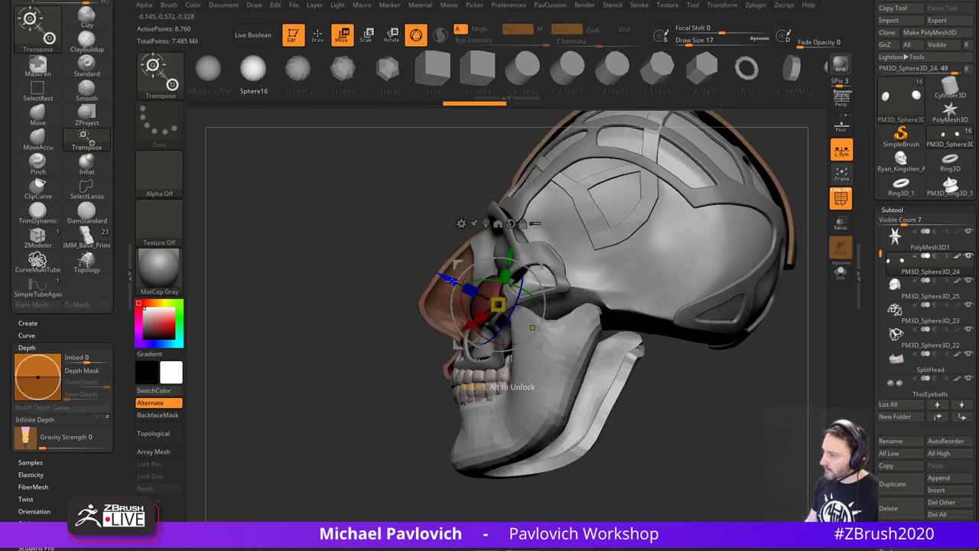
- Adjust the cheek spheres' placement and stretch them downward behind the cheekbones using the Move brush at draw size 83
drag(452, 281, 478, 293)
key(q)
right_drag(372, 357, 469, 355)
key(s)
click(540, 353)
key(b)
key(m)
key(v)
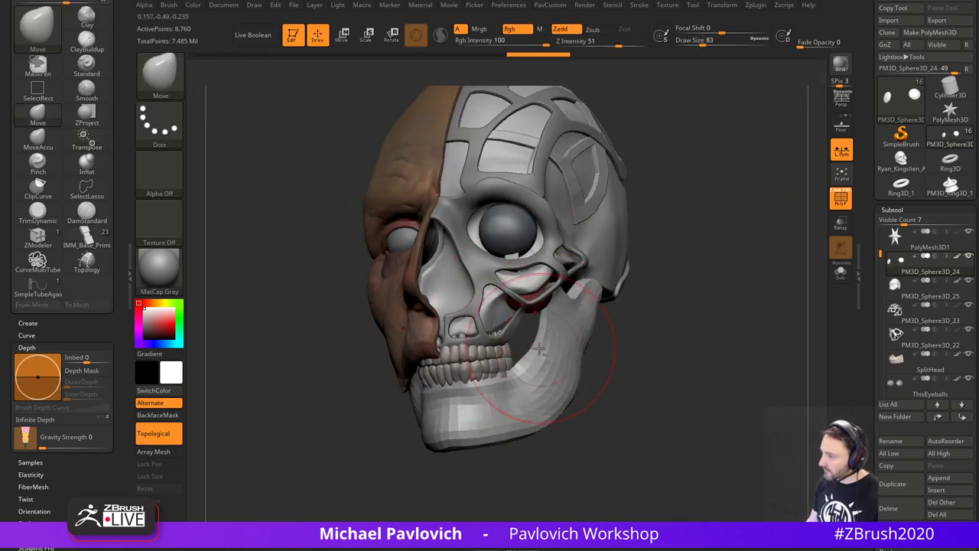
drag(532, 329, 528, 367)
- Shape the stretched cheek forms to fit between cheekbone and jaw using the Move brush, reducing the draw size to 77 and 49
right_drag(661, 350, 570, 352)
key(s)
click(568, 353)
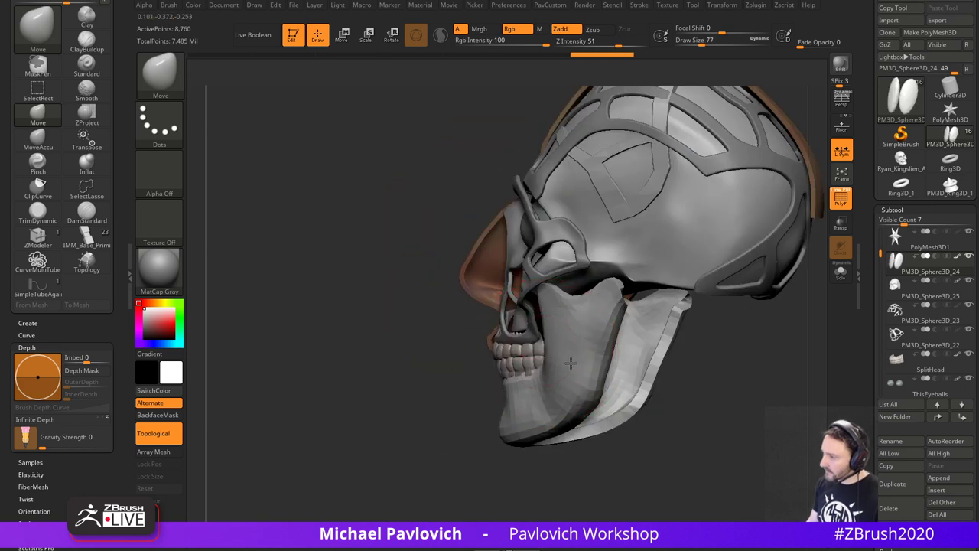
right_drag(337, 394, 490, 394)
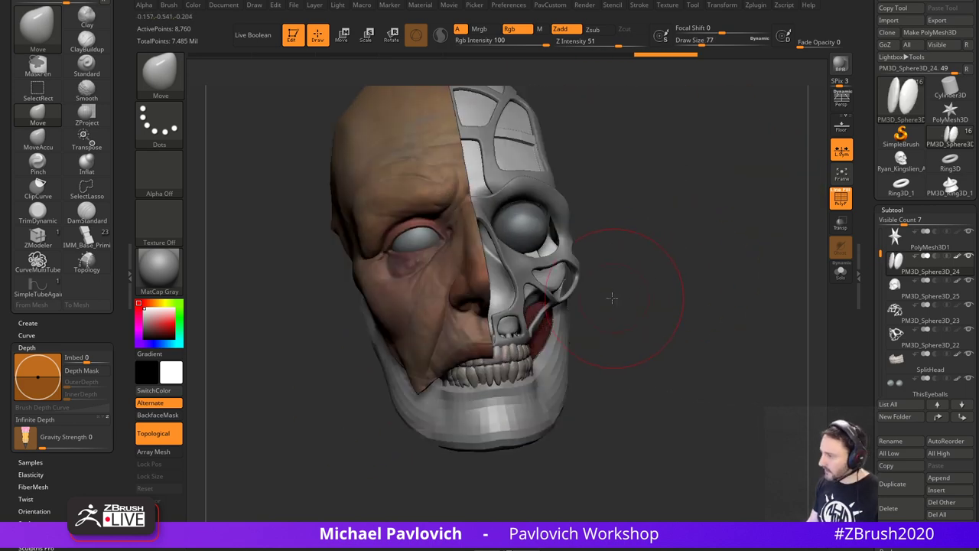
mouse_move(654, 298)
right_down()
mouse_move(562, 303)
mouse_move(574, 335)
right_up()
key(s)
click(564, 337)
drag(546, 317, 562, 305)
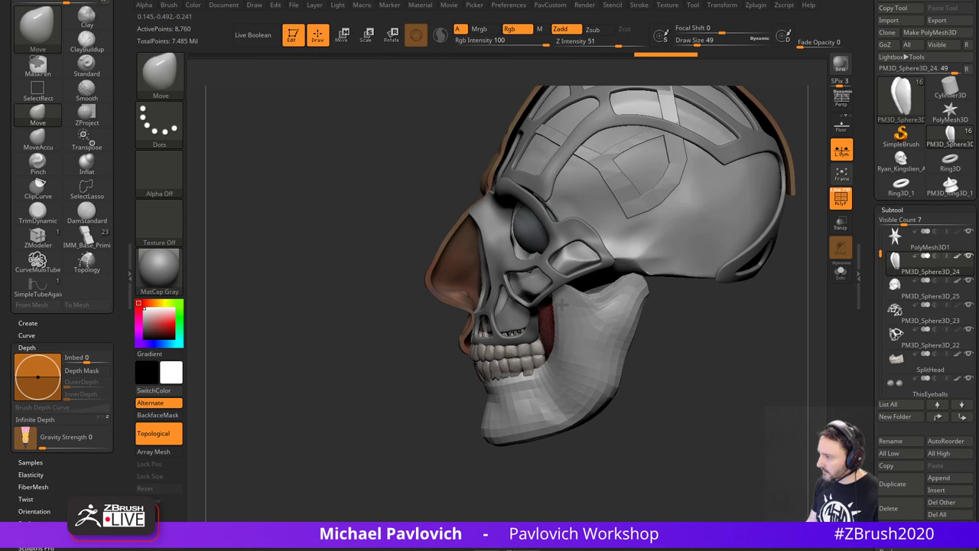
mouse_move(649, 343)
right_down()
mouse_move(717, 345)
mouse_move(746, 283)
right_up()
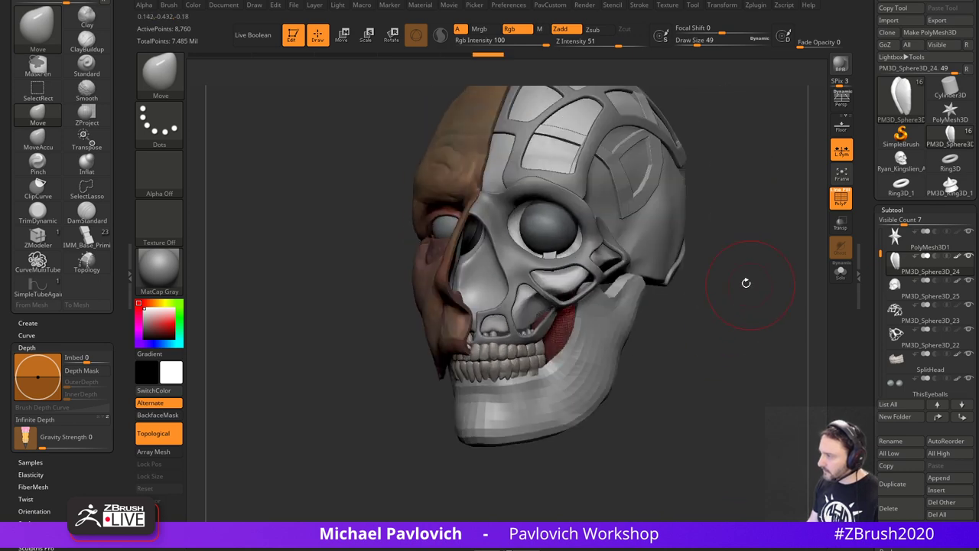
- Make the PolyMesh3D1 star the active subtool and show only it and the cheek forms
ctrl+right_drag(726, 357, 757, 302)
click(928, 248)
click(840, 284)
click(841, 279)
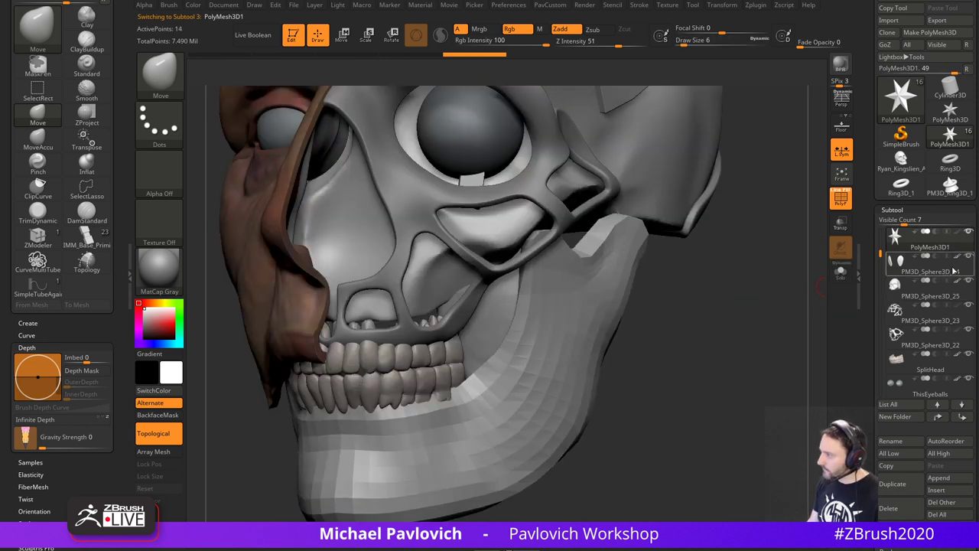
shift+click(969, 232)
click(969, 256)
alt+right_drag(717, 277, 699, 298)
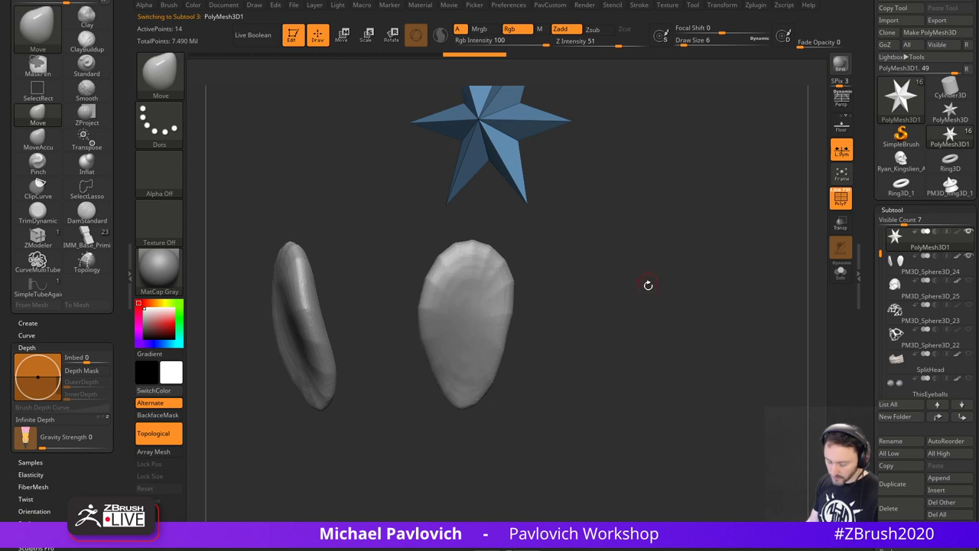
- Draw six side-by-side tubes lengthwise over one cheek form using the SimpleTubeAgain brush at draw size 5
key(b)
click(753, 476)
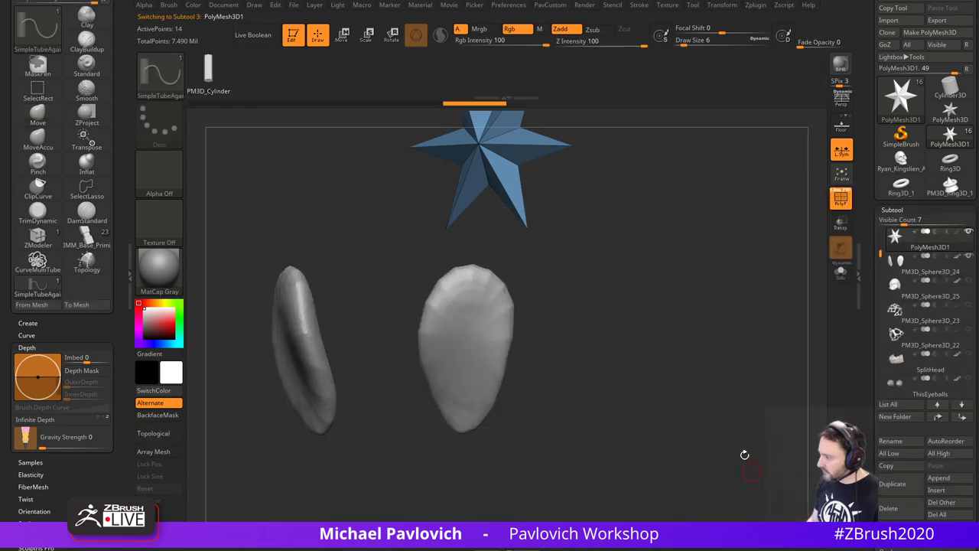
right_drag(572, 297, 504, 287)
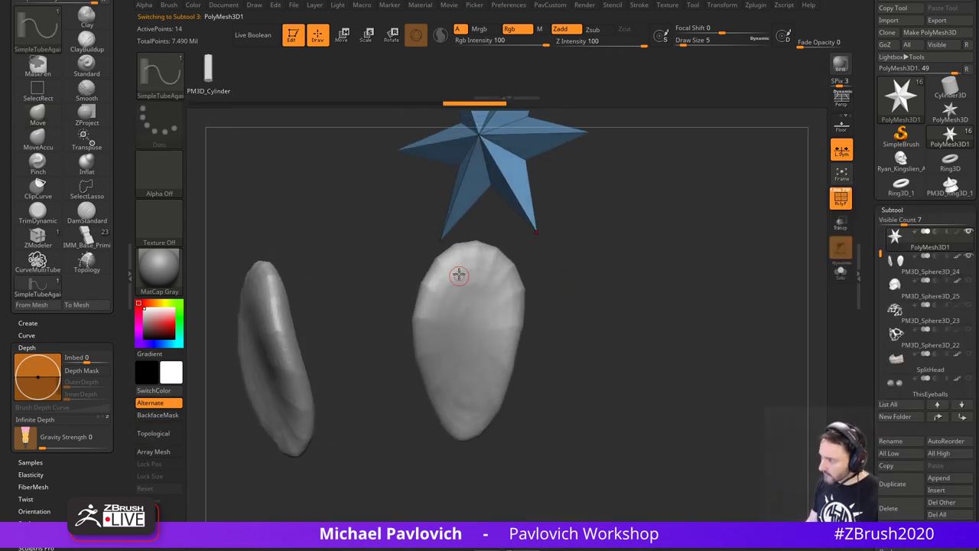
drag(457, 279, 434, 373)
right_drag(540, 303, 503, 295)
key(s)
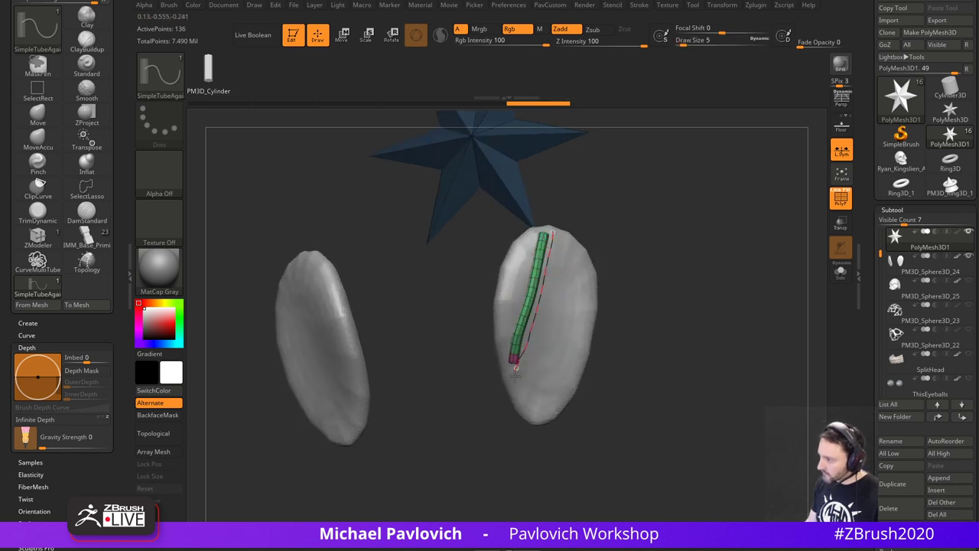
drag(515, 375, 537, 418)
mouse_move(658, 365)
mouse_down()
mouse_move(619, 344)
mouse_move(643, 308)
mouse_move(656, 299)
mouse_move(647, 329)
mouse_move(710, 302)
mouse_up()
- Check the drawn tubes by isolating polygroups and restoring full visibility
key(ctrl)
ctrl+shift+click(491, 284)
ctrl+shift+click(723, 284)
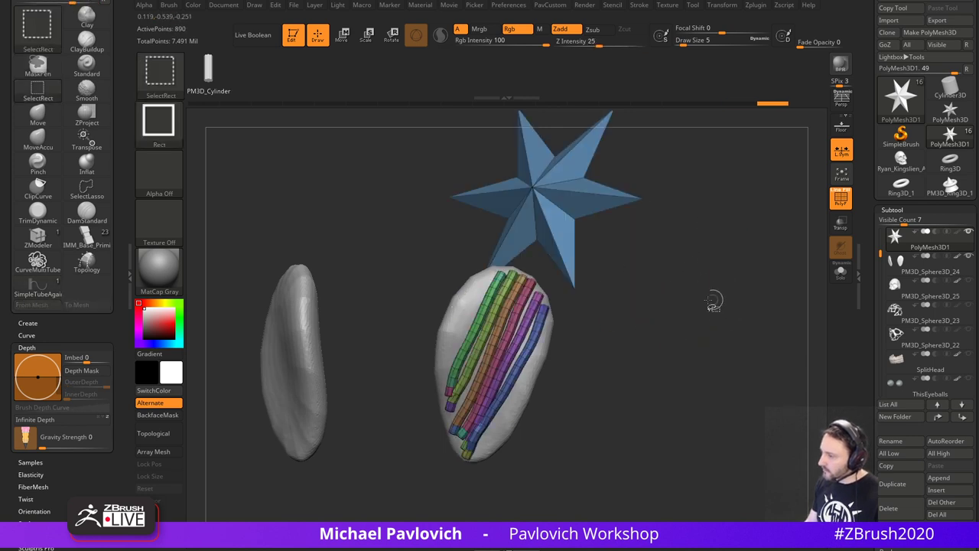
ctrl+shift+click(461, 300)
ctrl+shift+click(639, 289)
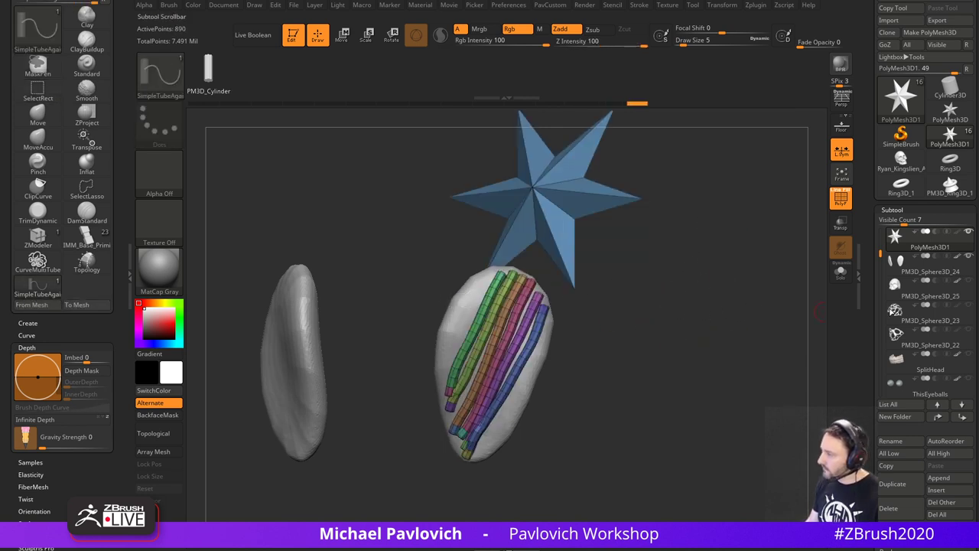
- Delete the PM3D_Sphere3D_24 cheek form subtool and make the PolyMesh3D1 tubes active
click(906, 276)
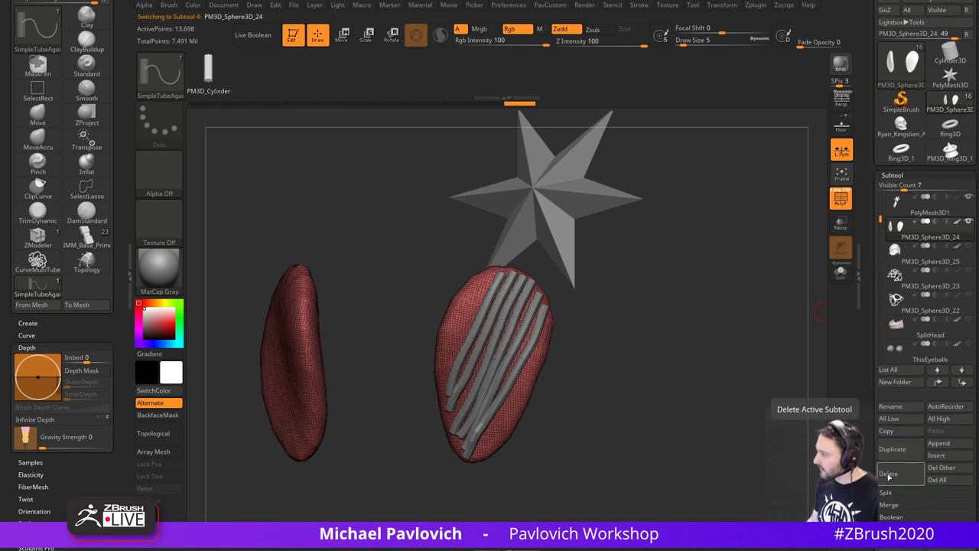
click(888, 473)
click(916, 212)
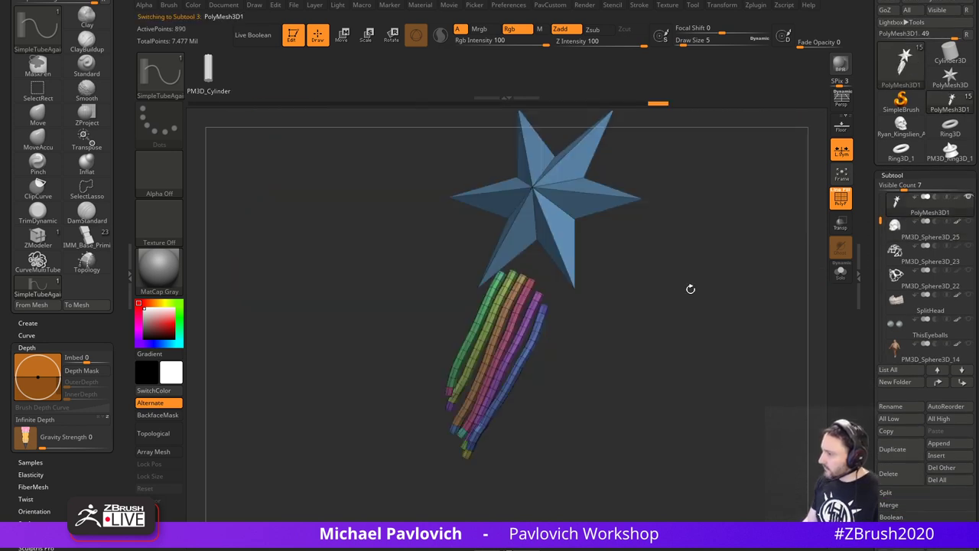
- Separate the star from the tubes with Split Hidden and regroup the tubes with Groups By Normals
ctrl+shift+drag(606, 364, 363, 391)
key(grave)
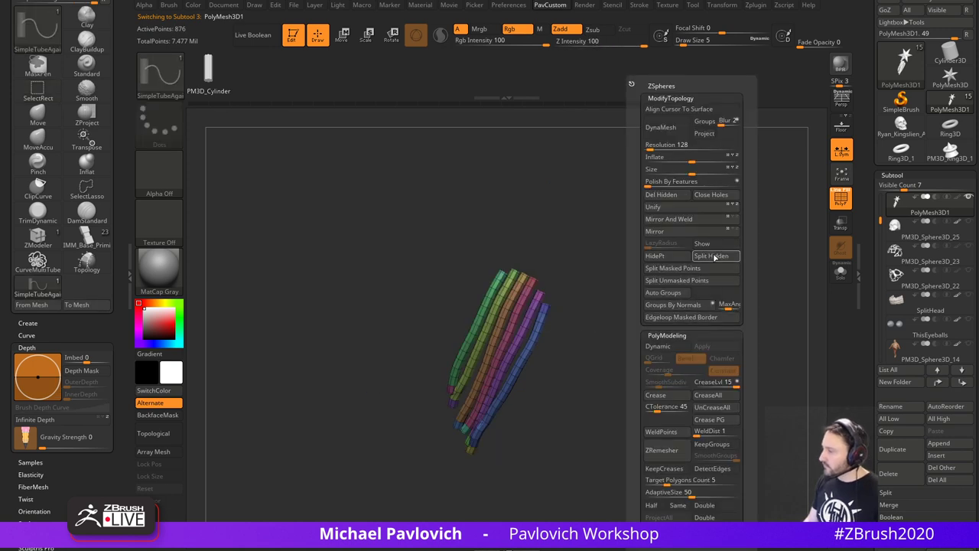
click(715, 258)
key(space)
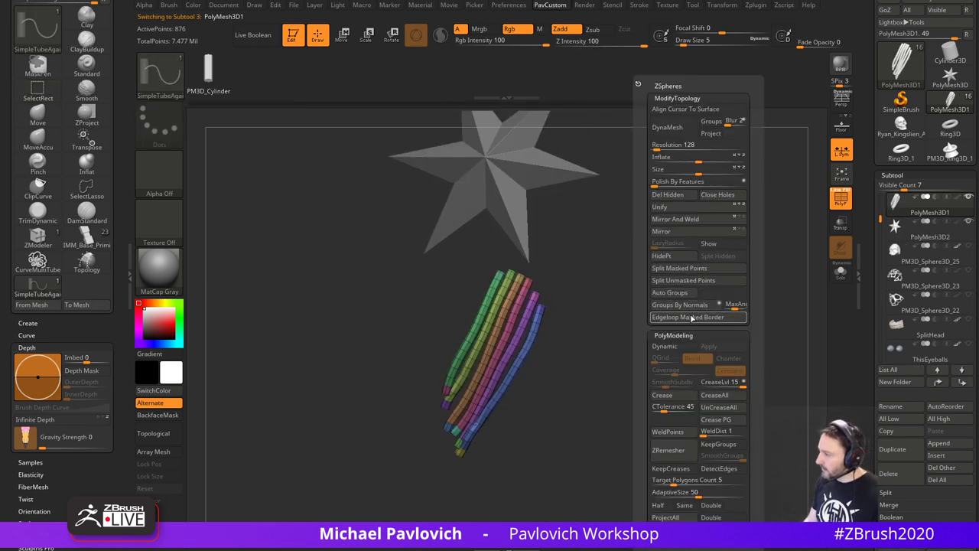
click(691, 306)
- Mirror the cheek tubes to the other side with Mirror And Weld, turning Local Symmetry off
click(688, 224)
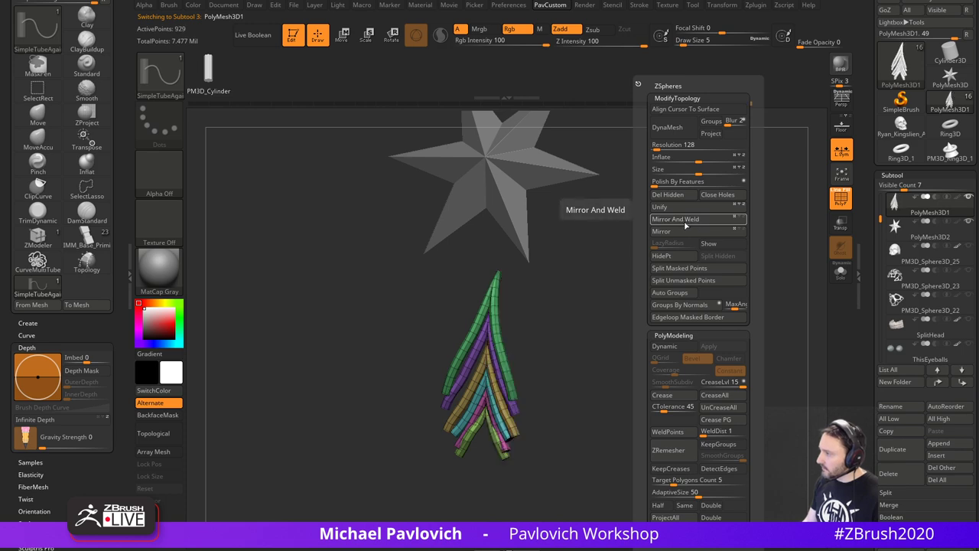
key(ctrl+z)
click(842, 151)
key(grave)
click(737, 222)
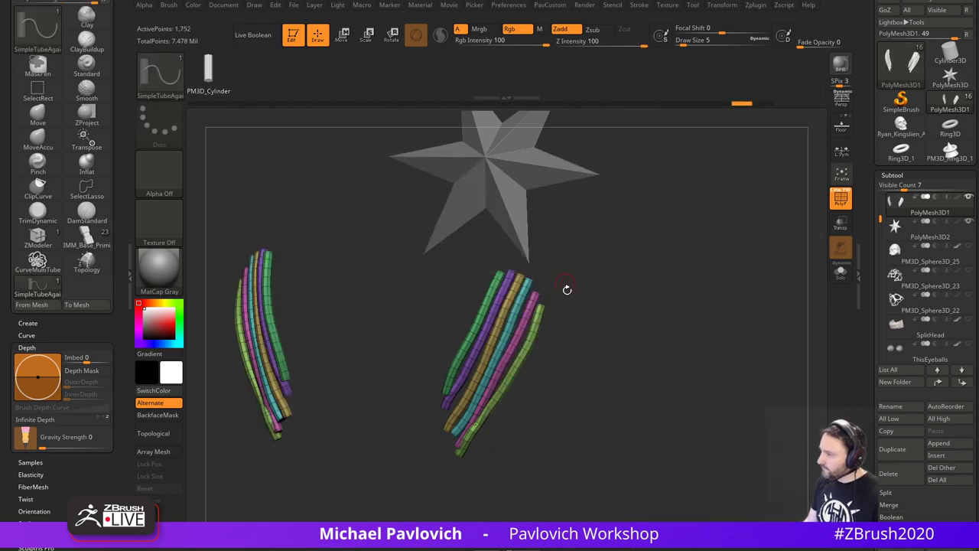
- Switch to the ZModeler brush and set its polygon action to Extrude with the Polygroup All target
alt+drag(602, 304, 664, 313)
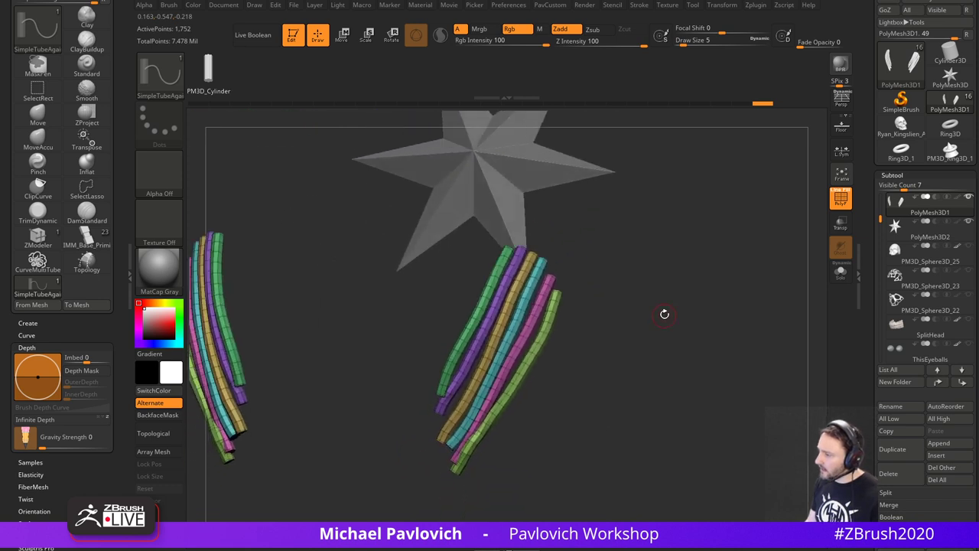
key(space)
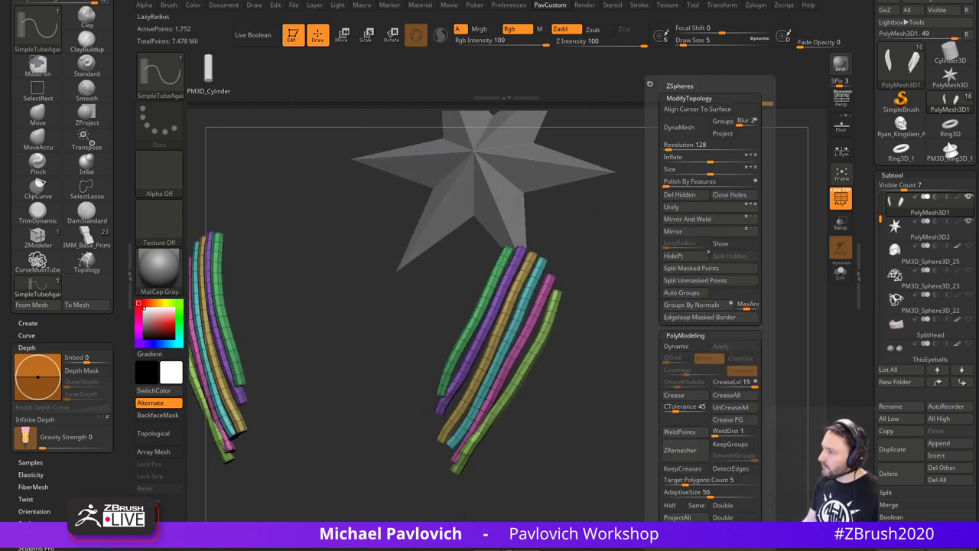
drag(634, 269, 579, 277)
key(b)
key(z)
key(m)
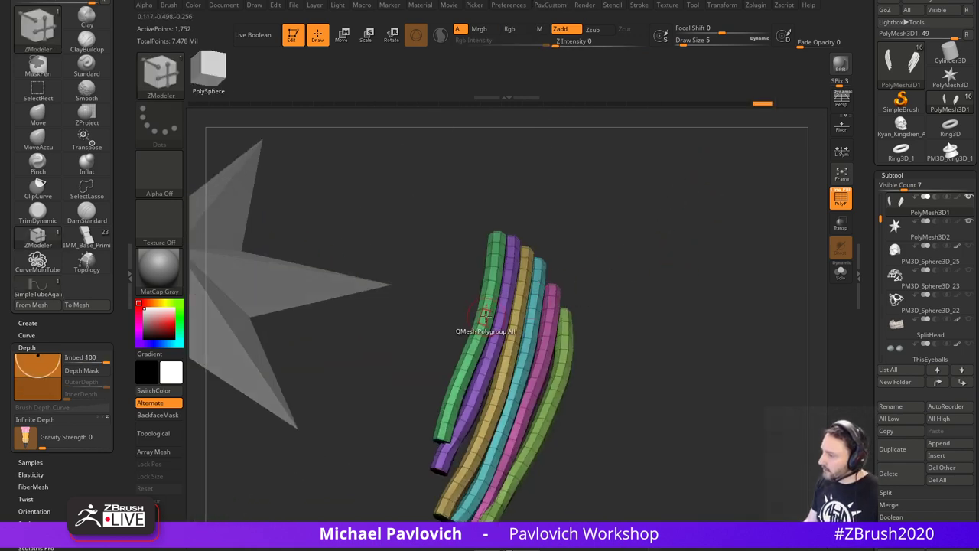
key(space)
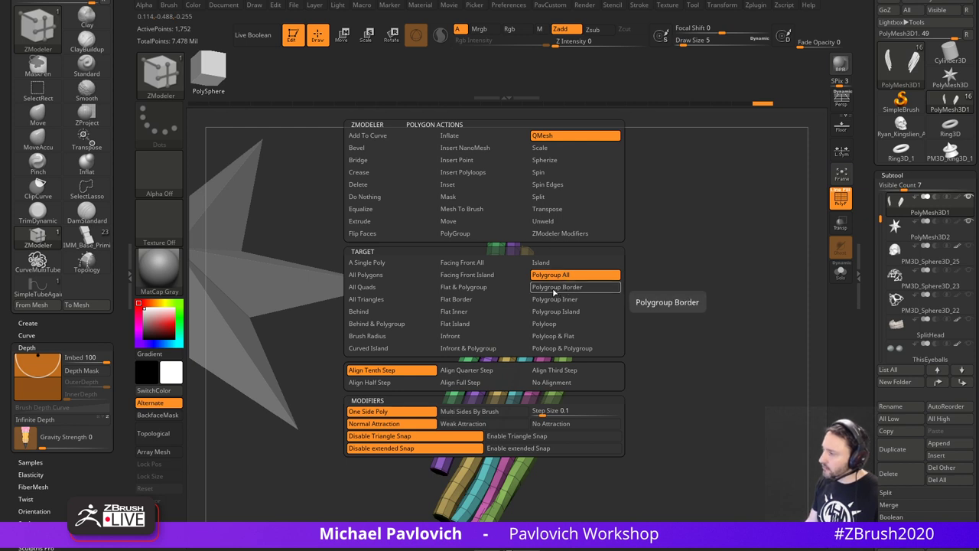
click(398, 222)
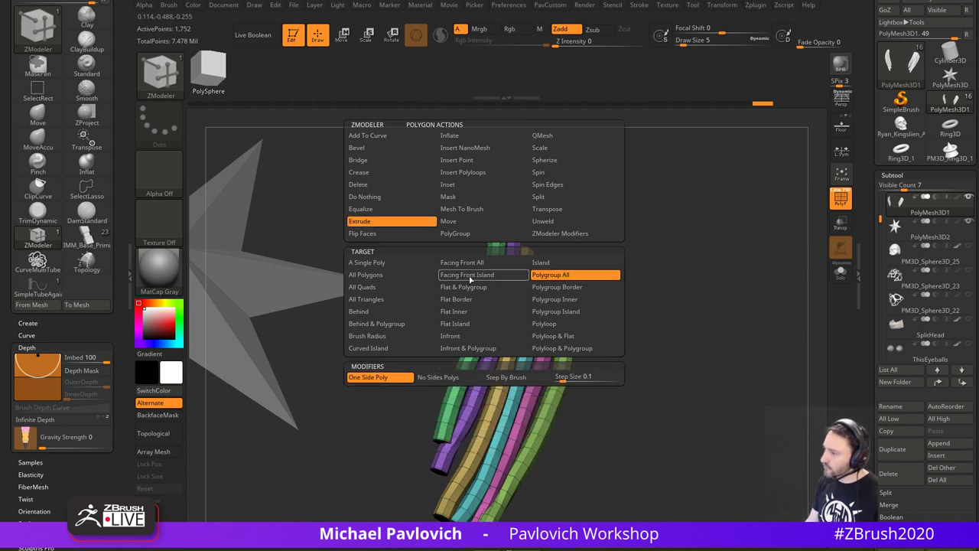
- Try to extrude the polygroup of the first cheek tube
drag(645, 261, 593, 277)
drag(483, 301, 497, 283)
key(ctrl+z)
mouse_move(590, 262)
mouse_down()
mouse_move(604, 202)
mouse_move(599, 237)
mouse_up()
- Set the draw size to 1 and use polygroup visibility to isolate the end caps at one end of the tubes
key(s)
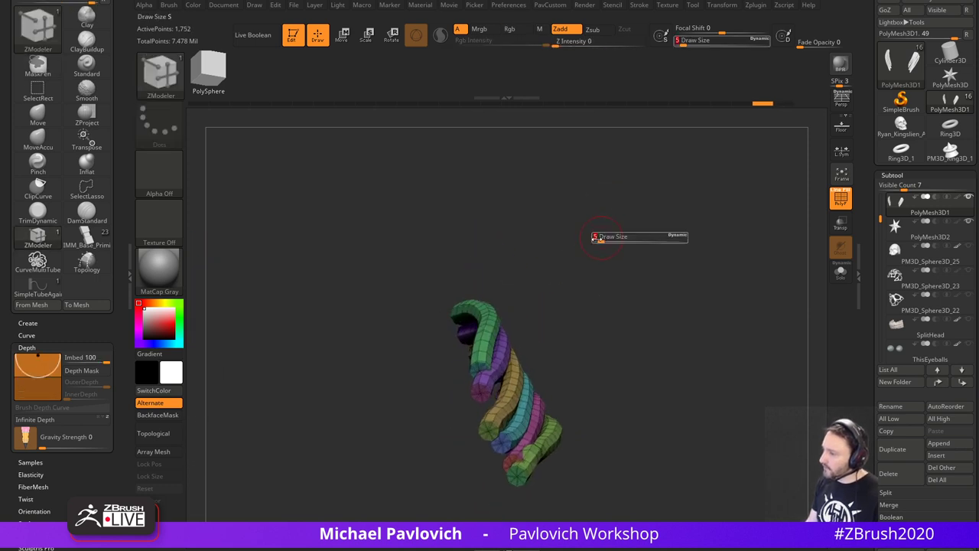
click(593, 239)
ctrl+shift+click(482, 368)
ctrl+shift+drag(523, 305, 535, 313)
ctrl+shift+drag(565, 360, 578, 374)
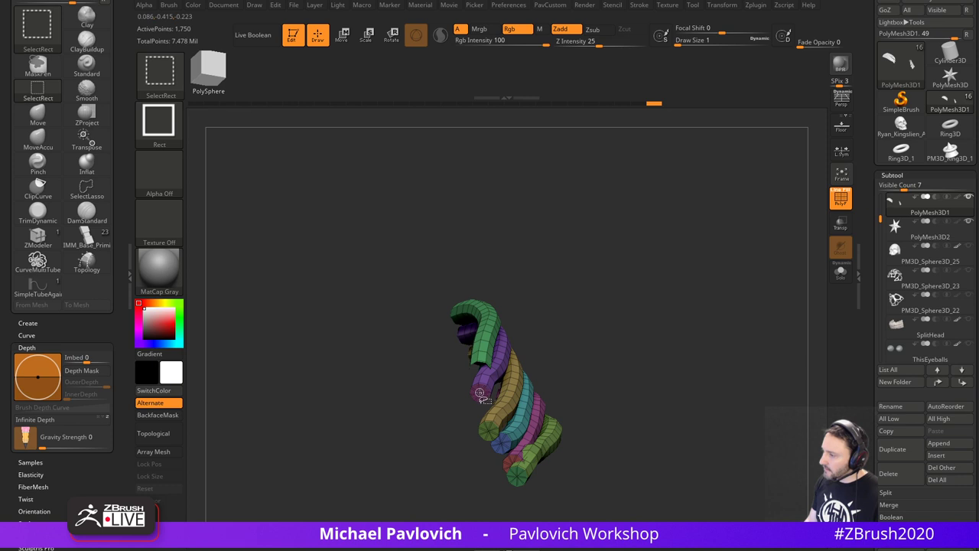
ctrl+shift+click(516, 477)
ctrl+shift+drag(602, 376, 638, 327)
ctrl+shift+click(525, 459)
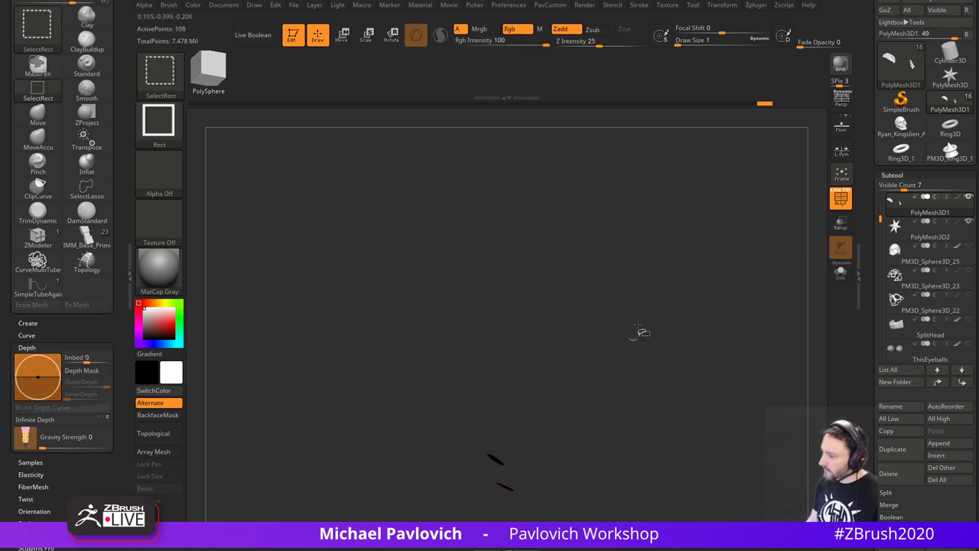
ctrl+shift+click(638, 327)
- Isolate the caps at the other tube ends as well and group all caps separately from the tube walls
drag(699, 260, 704, 295)
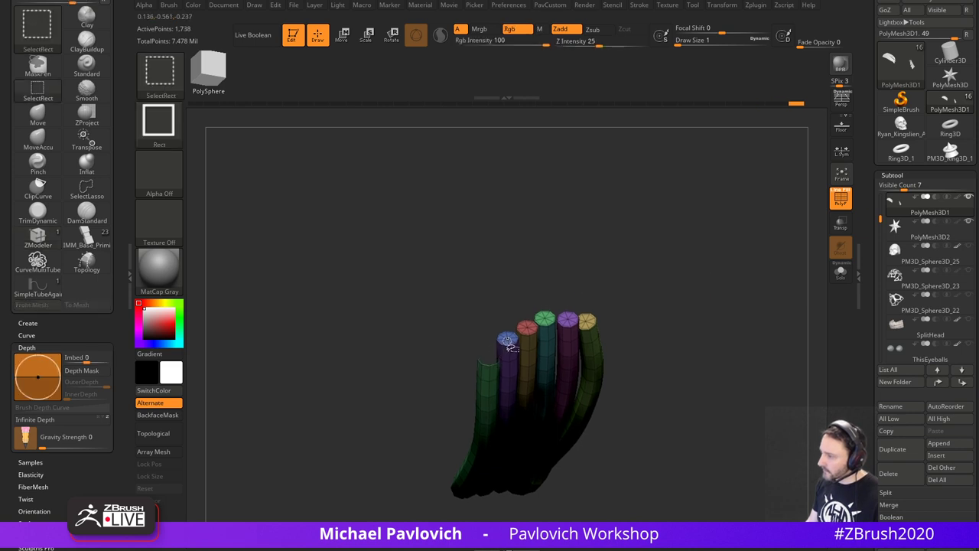
ctrl+shift+click(586, 322)
ctrl+shift+drag(689, 341, 723, 371)
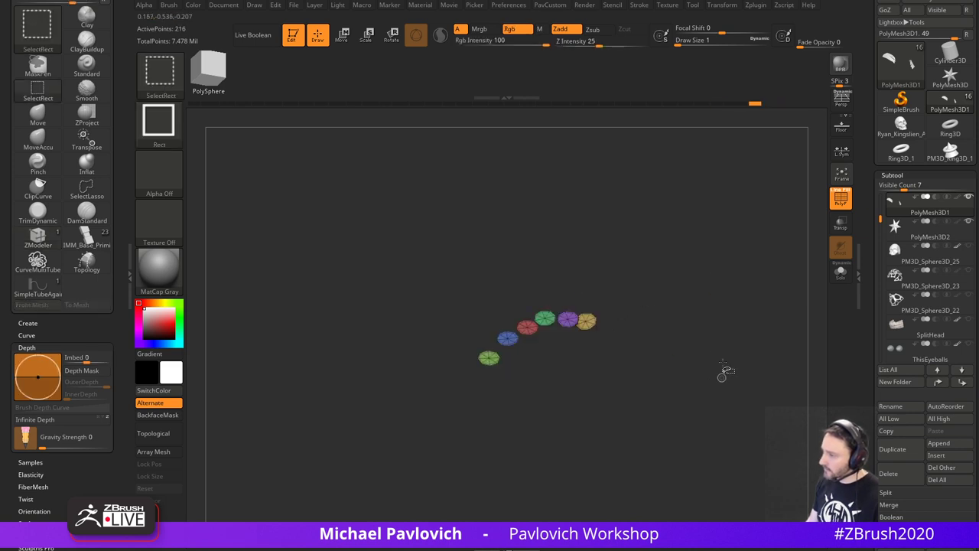
mouse_move(698, 290)
ctrl+shift+mouse_down()
mouse_move(713, 359)
mouse_move(720, 232)
mouse_move(710, 286)
ctrl+shift+mouse_up()
ctrl+shift+click(712, 360)
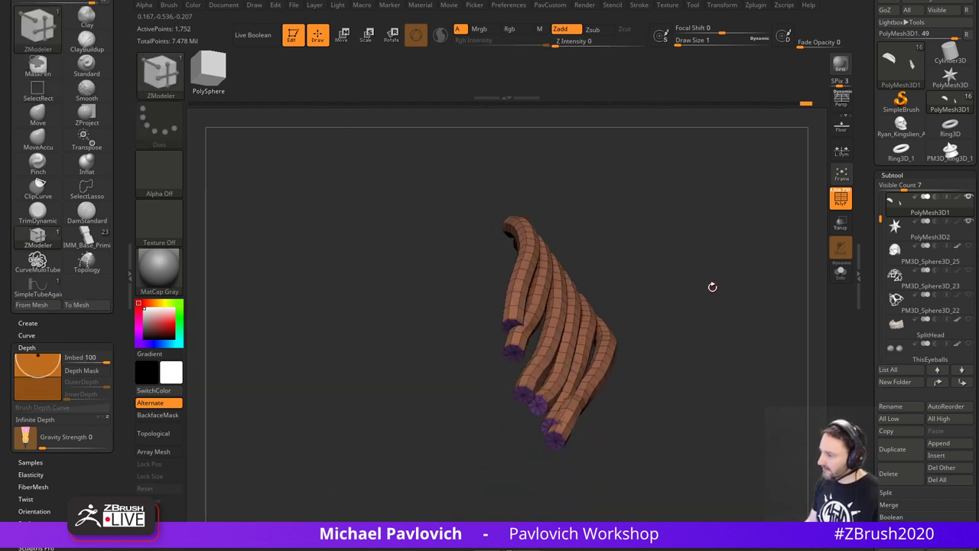
- Weld the tubes' coincident points with WeldPoints and crease their polygroup borders with Crease PG
key(z)
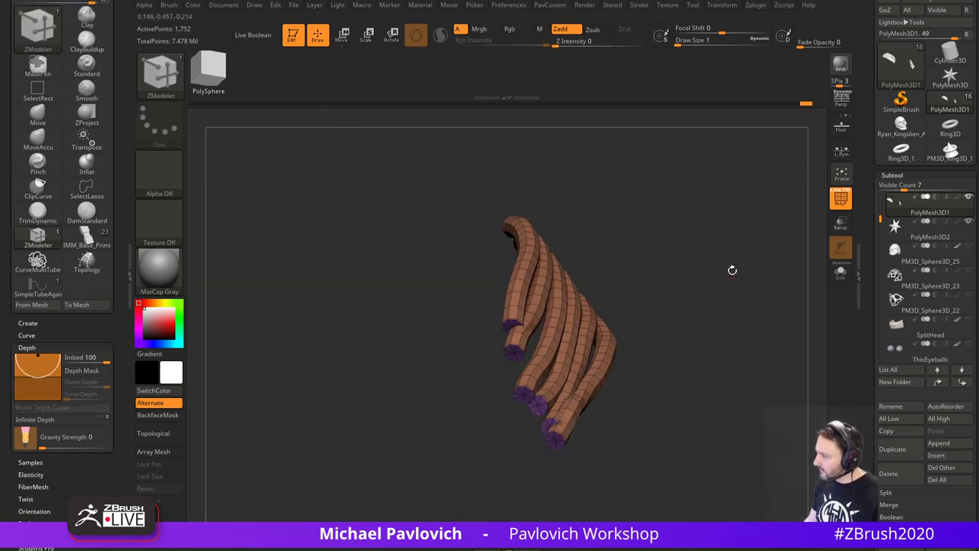
key(space)
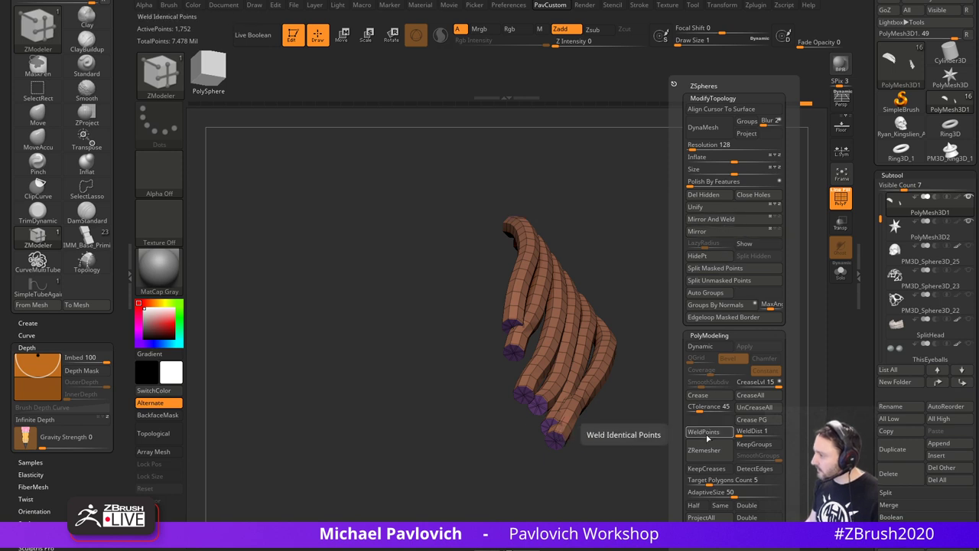
click(710, 435)
key(space)
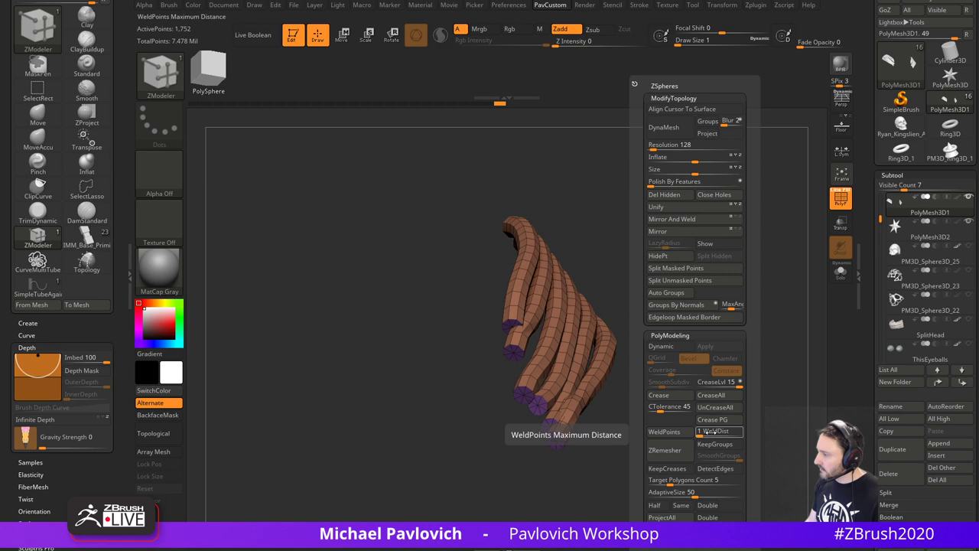
click(713, 424)
- Preview the tubes with dynamic subdivision and without the polyframe, and return to the unsmoothed view
key(d)
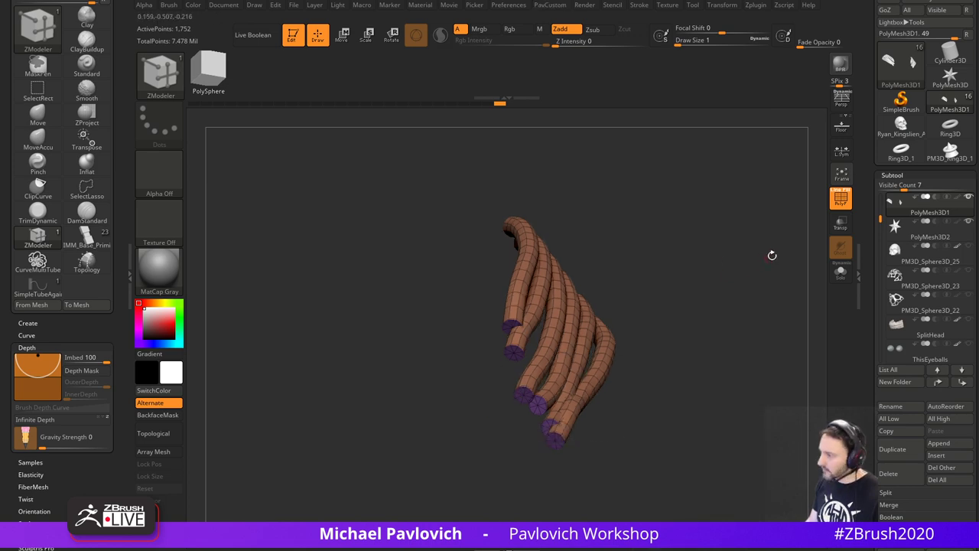
key(shift+f)
drag(813, 213, 721, 315)
click(841, 198)
key(shift+d)
- Thin the tubes by pulling their walls inward with the ZModeler Extrude polygon action targeting Polygroup All
key(space)
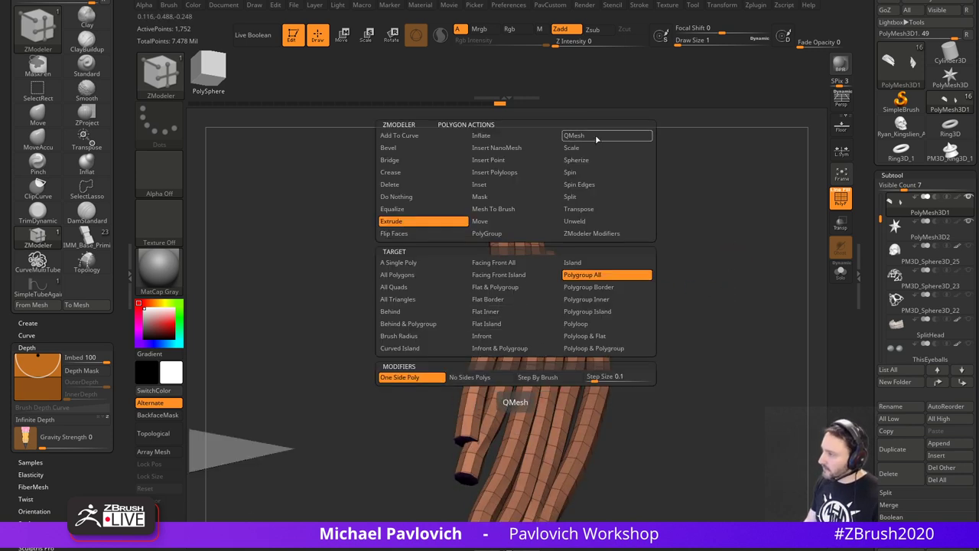
click(596, 137)
click(404, 211)
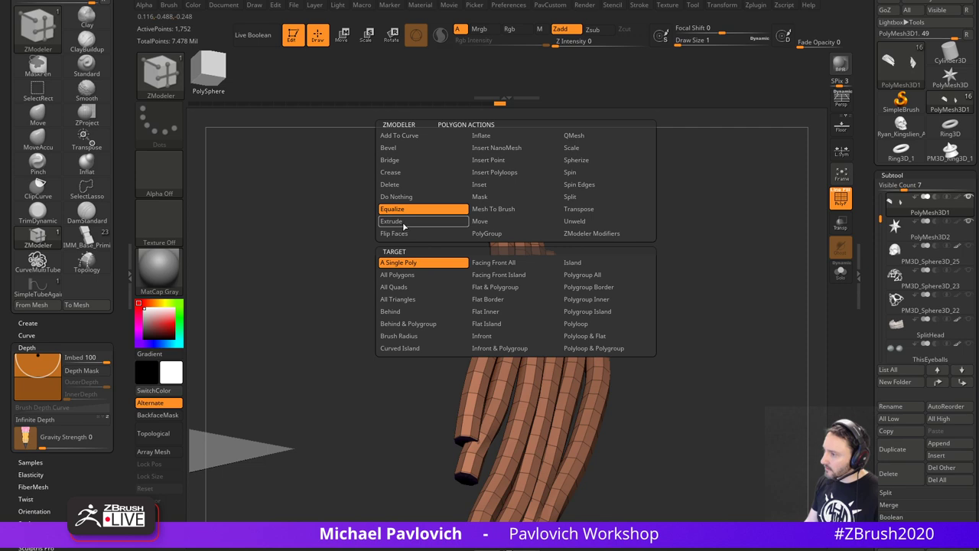
click(409, 222)
drag(706, 267, 562, 308)
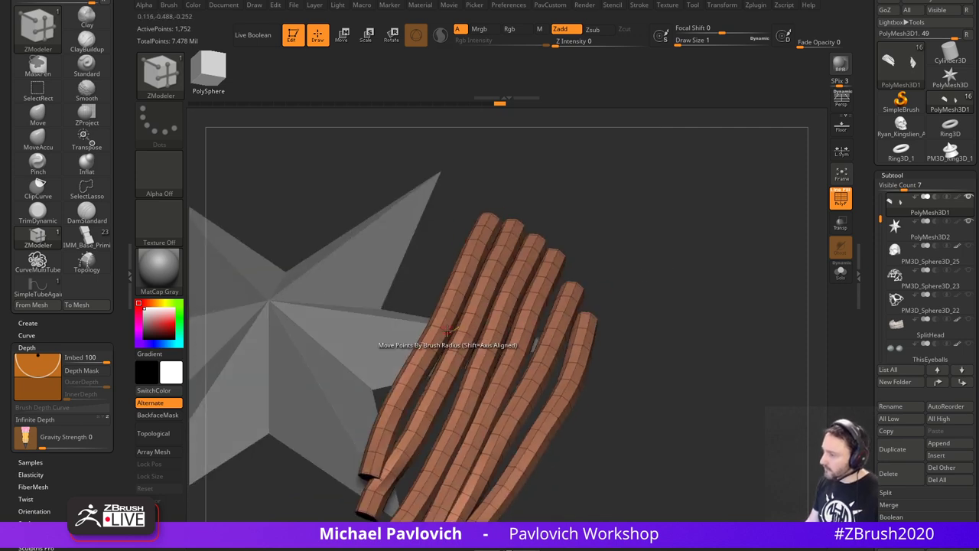
mouse_move(445, 323)
mouse_down()
mouse_move(437, 335)
mouse_move(444, 326)
mouse_up()
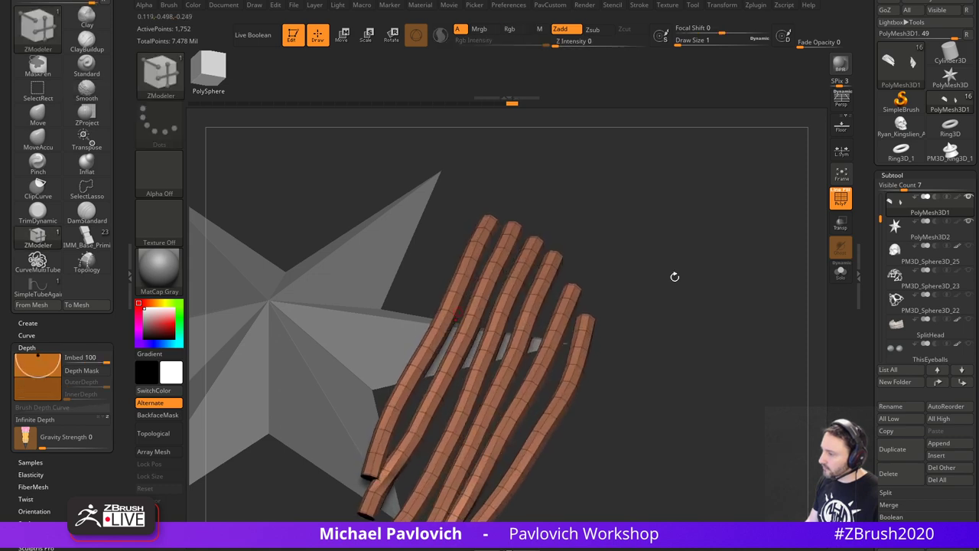
drag(675, 277, 825, 268)
- Turn off the polyframe and smooth the tubes with Polish By Features
click(841, 201)
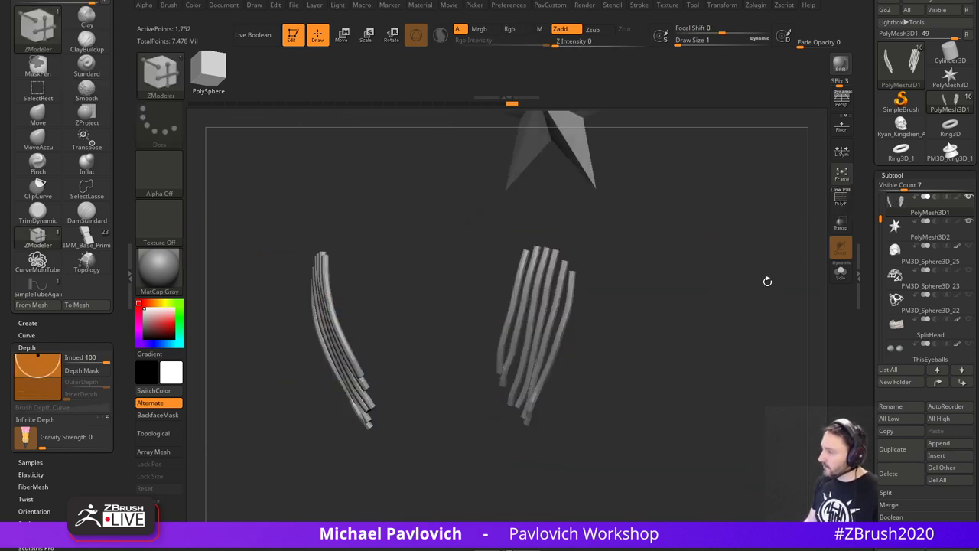
drag(767, 280, 814, 282)
mouse_move(717, 278)
alt+mouse_down()
mouse_move(714, 315)
mouse_move(720, 247)
mouse_move(738, 270)
alt+mouse_up()
key(s)
key(2)
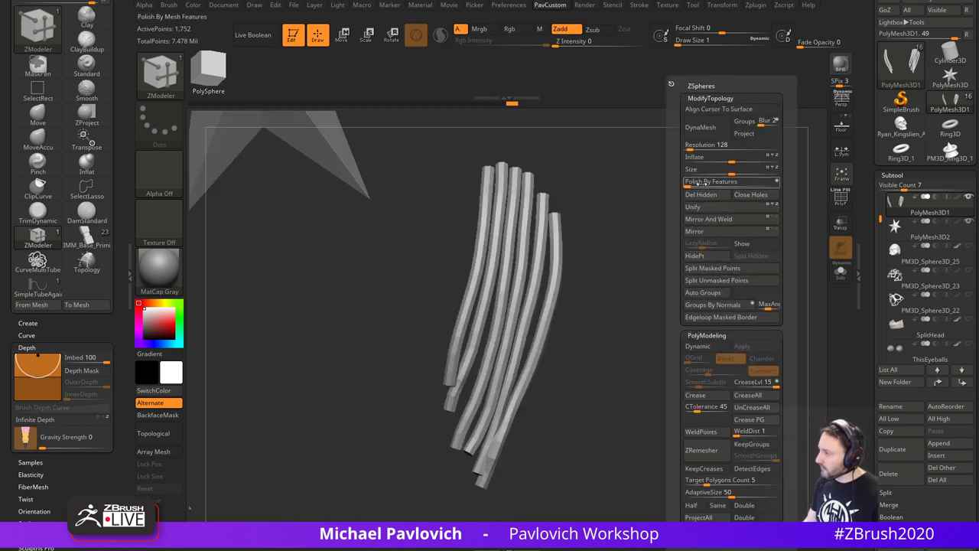
click(689, 182)
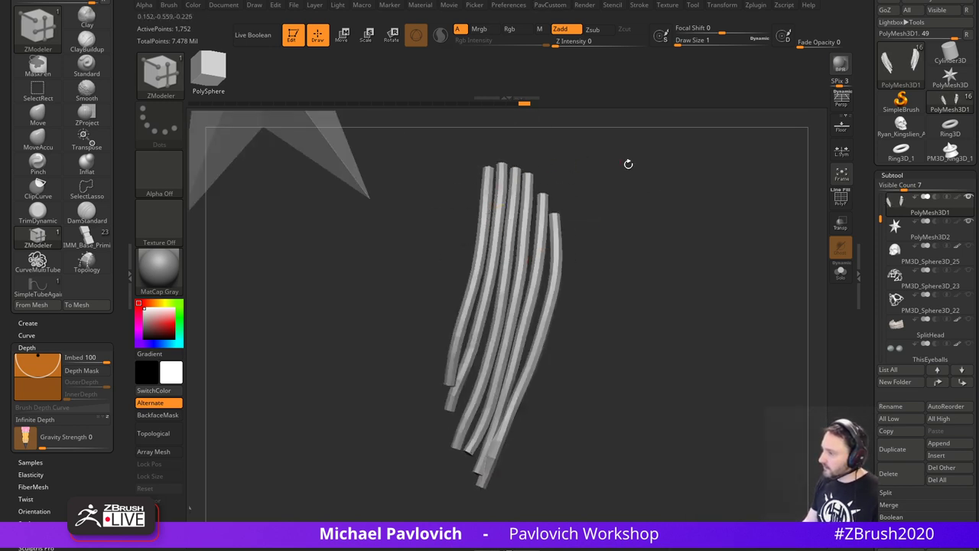
- Show the polyframe again, try a ZModeler edit on one of the tubes, and undo it
drag(630, 162, 680, 178)
click(835, 196)
drag(732, 215, 720, 295)
drag(628, 216, 644, 170)
drag(526, 312, 539, 301)
key(ctrl+z)
- Set the draw size to 14, switch to the Move brush and bring up its topological auto masking settings
mouse_move(658, 276)
alt+mouse_down()
mouse_move(691, 291)
mouse_move(663, 317)
mouse_move(673, 318)
alt+mouse_up()
key(s)
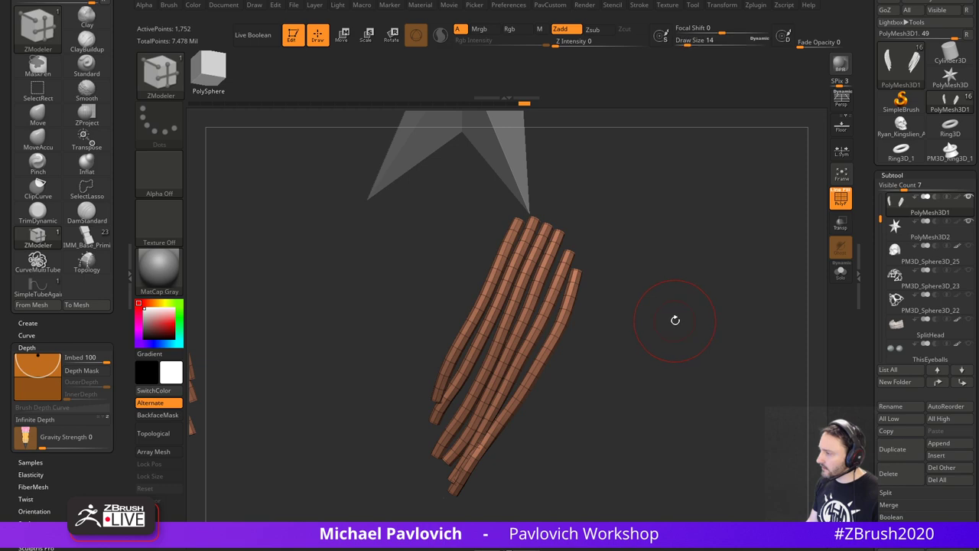
key(b)
key(m)
key(v)
mouse_move(110, 332)
mouse_down()
mouse_move(110, 202)
mouse_move(96, 423)
mouse_up()
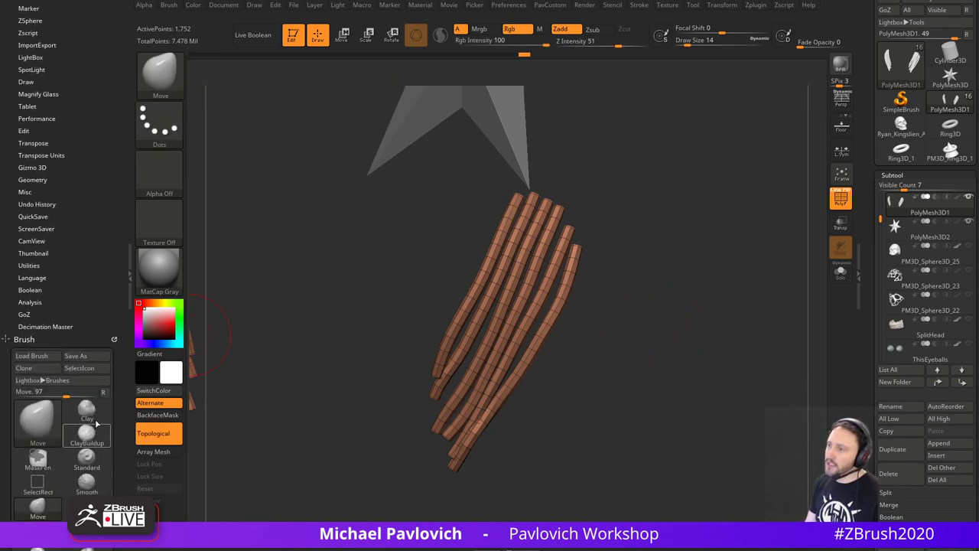
mouse_move(106, 338)
mouse_down()
mouse_move(84, 212)
mouse_move(77, 220)
mouse_up()
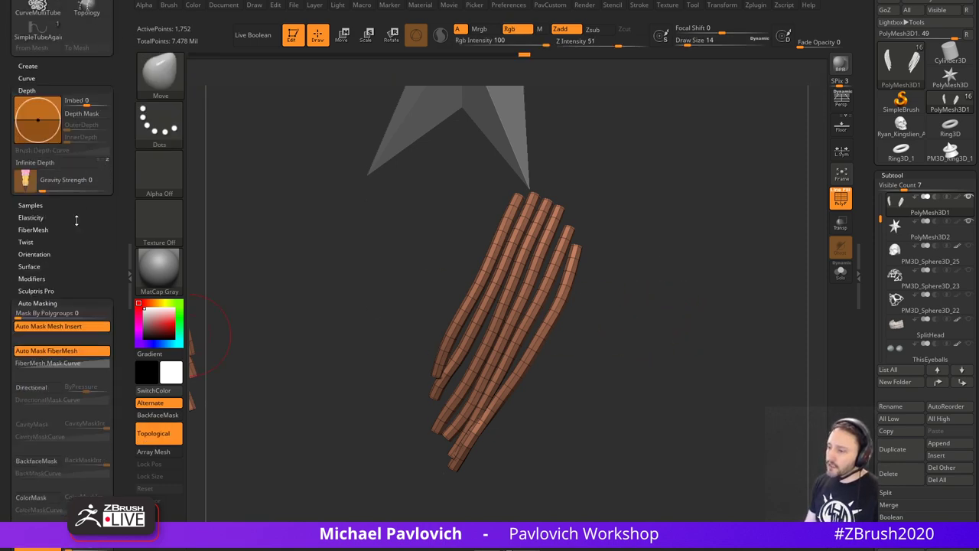
drag(51, 297, 58, 213)
- Reshape the lower ends of the outer tubes with the Move brush so they overlap, varying the draw size between 8 and 23
drag(635, 264, 533, 380)
right_drag(494, 396, 493, 428)
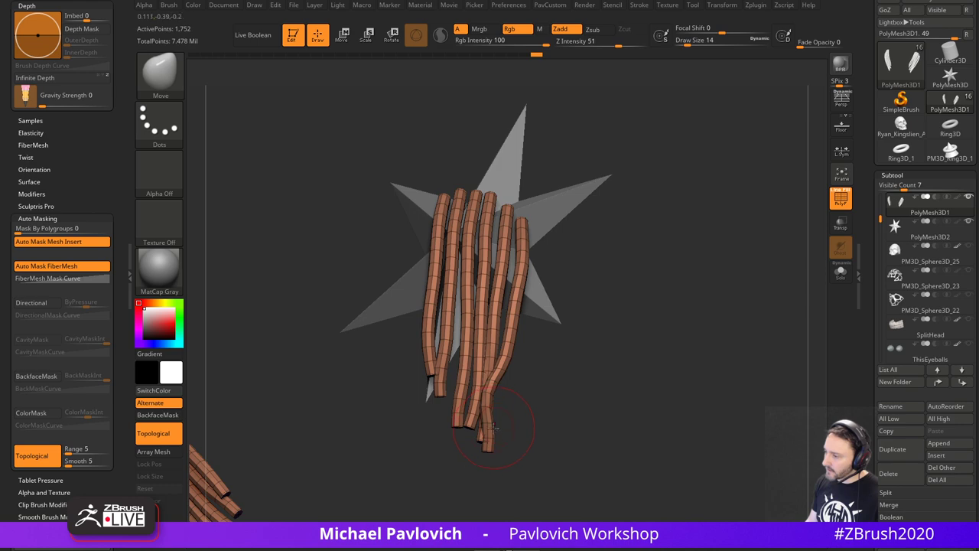
mouse_move(529, 411)
mouse_down()
mouse_move(516, 405)
mouse_move(542, 405)
mouse_move(517, 417)
mouse_up()
key(s)
drag(517, 419, 513, 419)
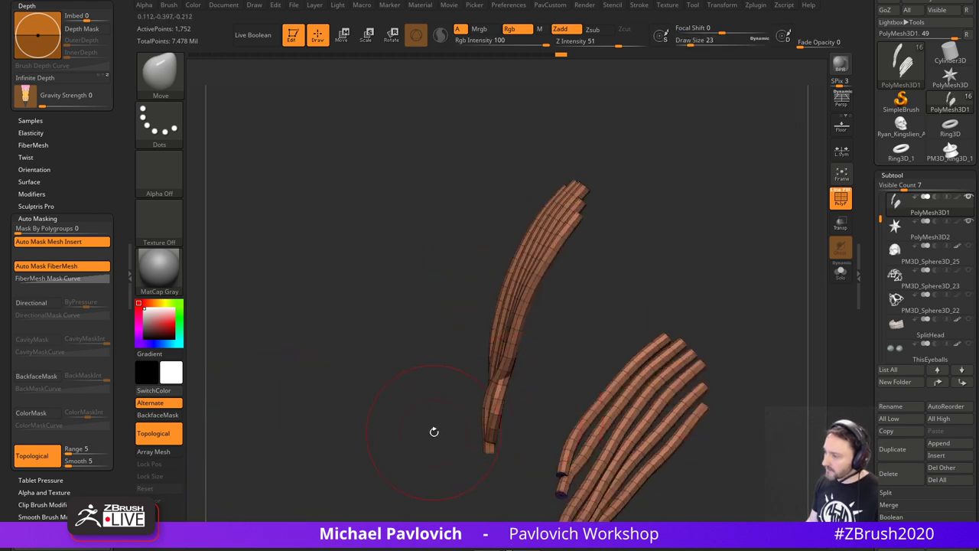
drag(434, 432, 537, 419)
key(s)
mouse_move(538, 420)
mouse_down()
mouse_move(487, 426)
mouse_move(490, 413)
mouse_move(557, 404)
mouse_move(521, 345)
mouse_move(468, 392)
mouse_up()
key(s)
mouse_move(465, 390)
mouse_down()
mouse_move(459, 384)
mouse_move(474, 383)
mouse_move(521, 409)
mouse_move(531, 469)
mouse_move(534, 452)
mouse_up()
- Isolate the two crossing outer tubes to examine how they overlap, and unhide the whole bundle
ctrl+shift+drag(533, 435, 473, 365)
key(ctrl+shift+a)
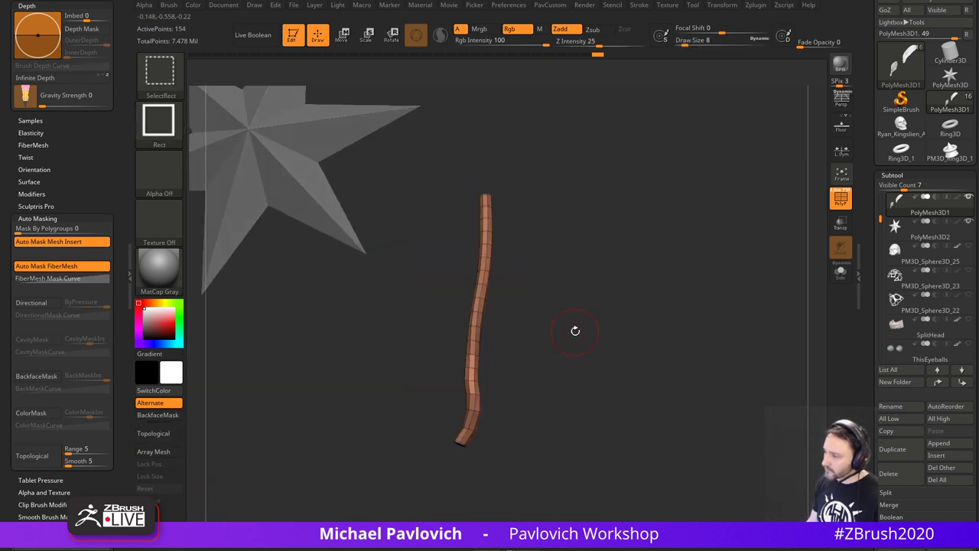
ctrl+shift+drag(557, 343, 472, 349)
ctrl+shift+click(514, 377)
key(ctrl+shift+a)
key(space)
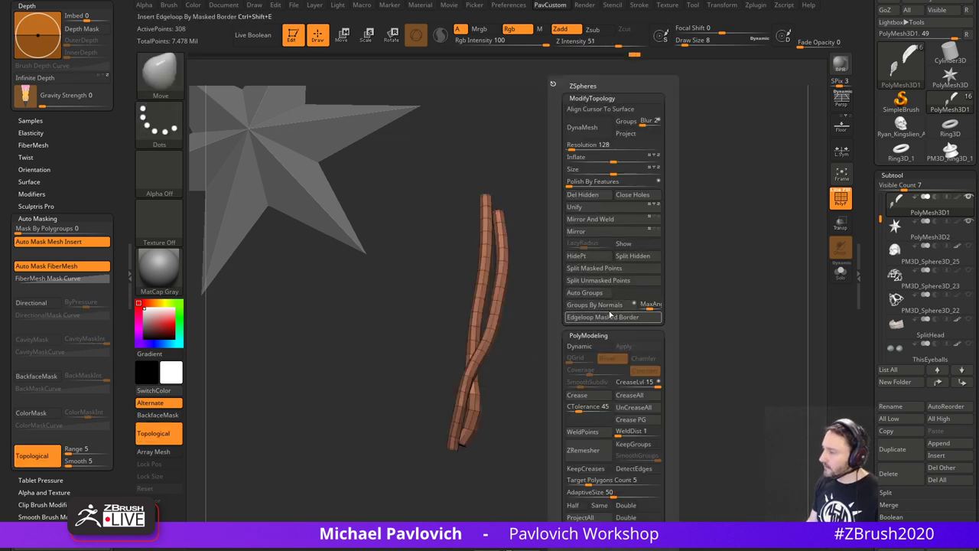
ctrl+shift+click(609, 274)
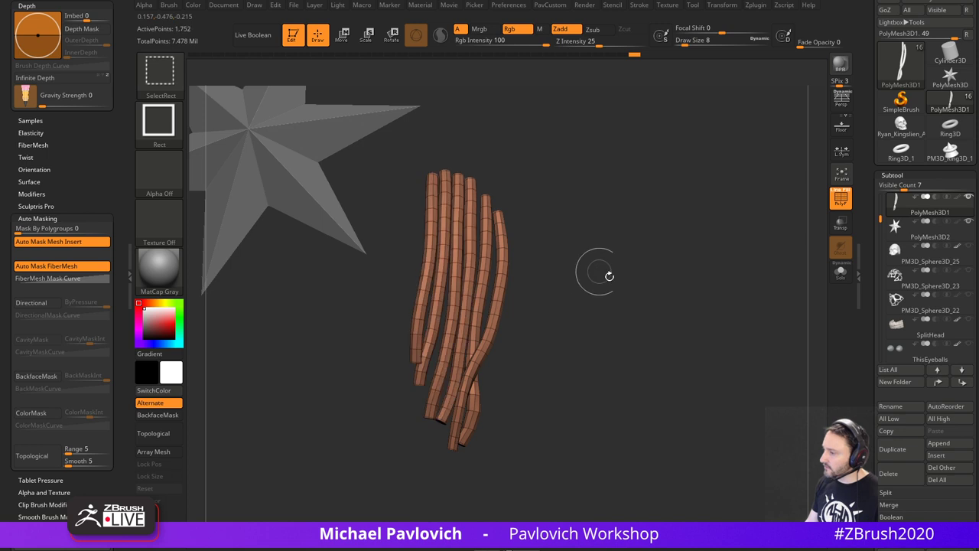
- Turn off the polyframe, set the draw size to 5 and check the shape of both tube bundles
drag(610, 276, 771, 223)
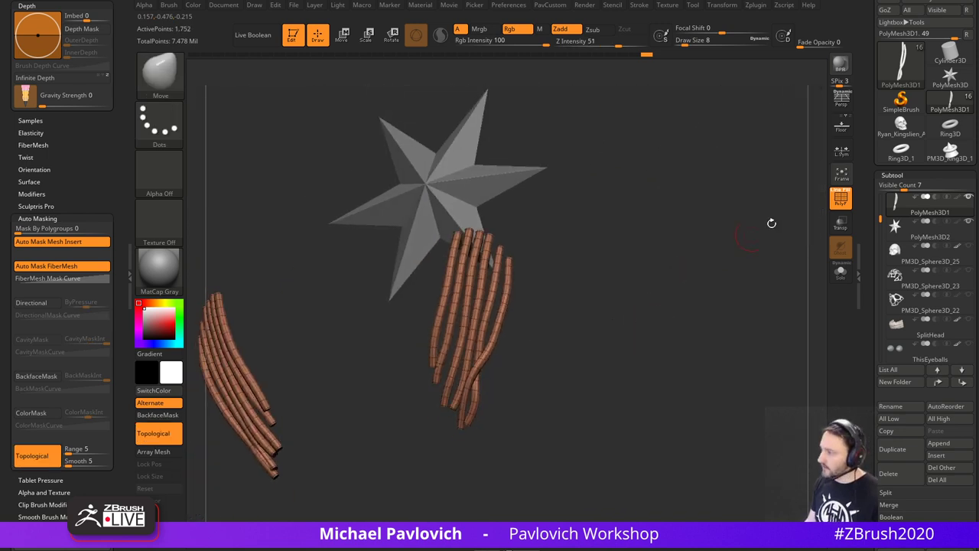
click(841, 200)
shift+drag(744, 268, 704, 284)
key(s)
click(589, 335)
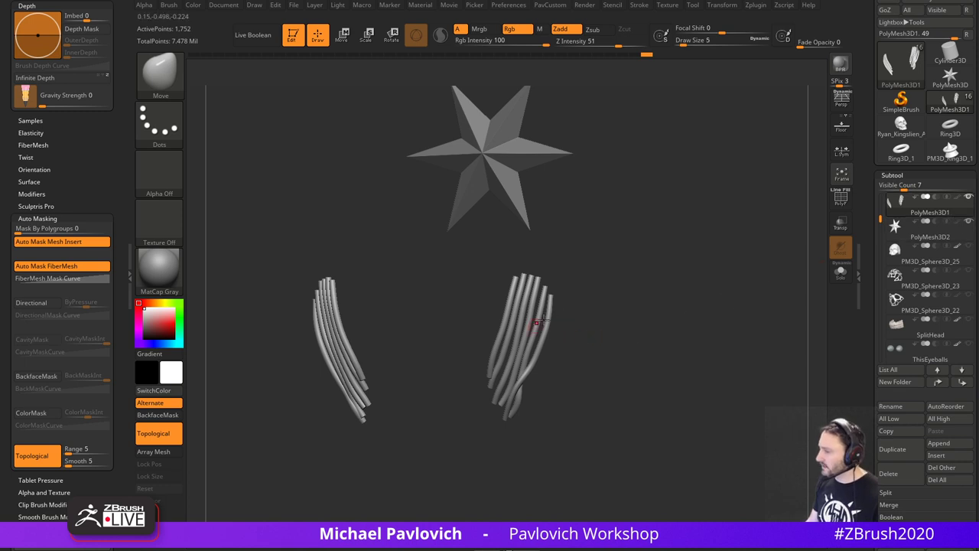
mouse_move(623, 318)
mouse_down()
mouse_move(605, 326)
mouse_move(612, 306)
mouse_up()
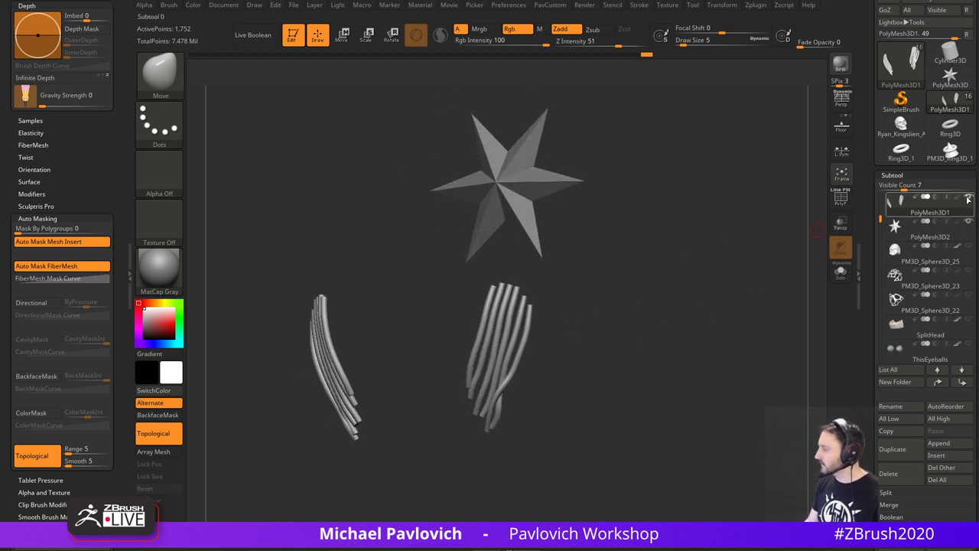
- Make the PM3D_Sphere3D_25 skull active, turn off topological masking, and undo a trial adjustment to the skull with a larger brush
click(944, 264)
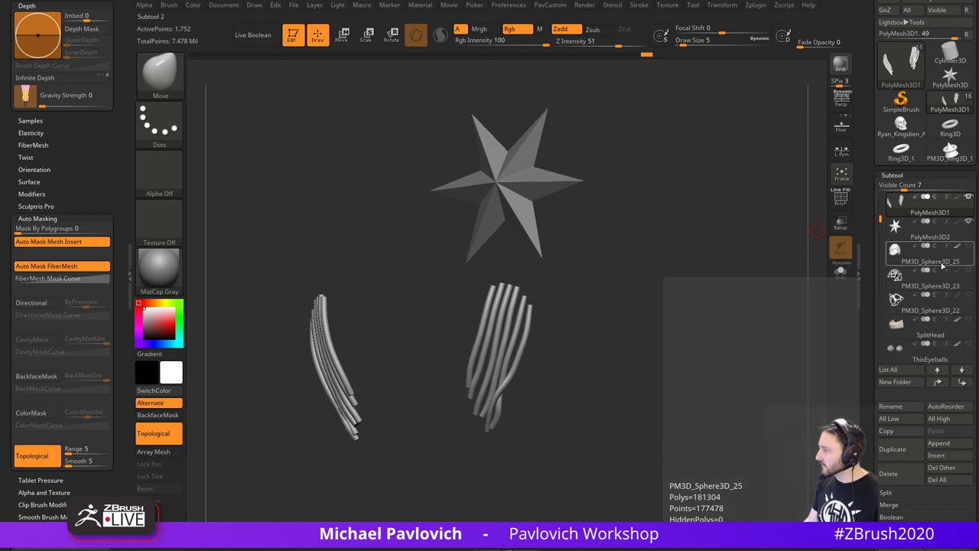
click(942, 266)
mouse_move(758, 322)
mouse_down()
mouse_move(748, 334)
mouse_move(776, 315)
mouse_move(749, 307)
mouse_up()
click(47, 455)
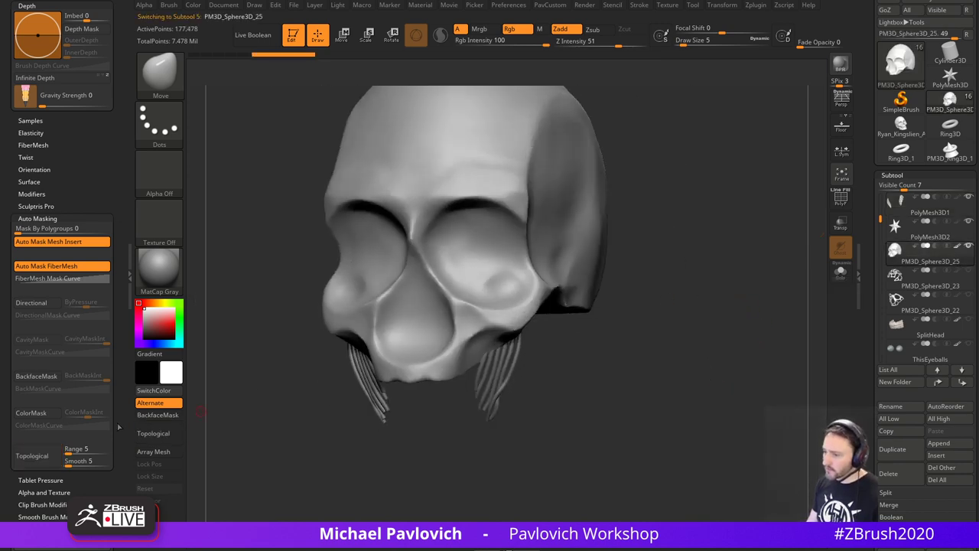
mouse_move(627, 368)
mouse_down()
mouse_move(552, 336)
mouse_move(485, 324)
mouse_move(479, 337)
mouse_up()
key(])
key(ctrl+z)
- Reselect the tube bundle subtool and make all the other subtools of the head visible
alt+click(505, 355)
key([)
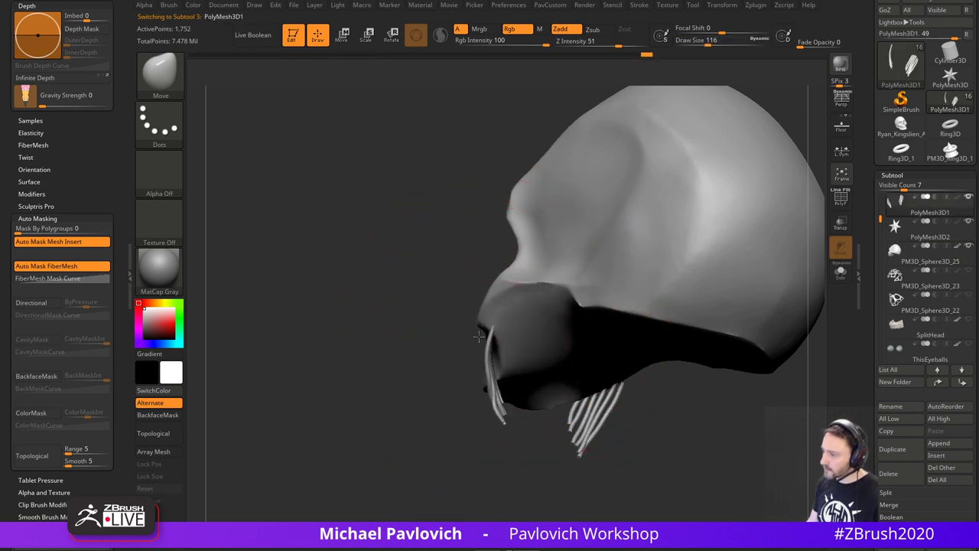
drag(434, 378, 552, 376)
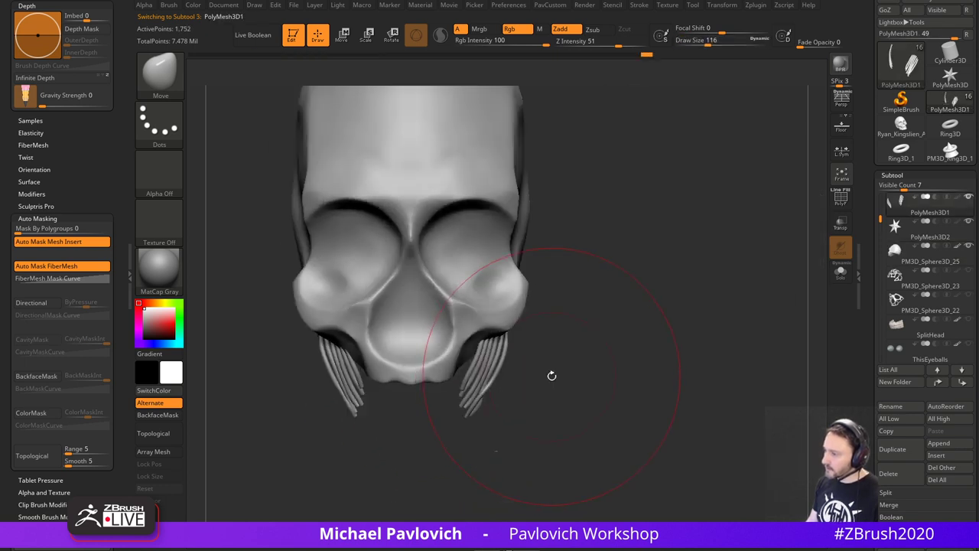
click(969, 198)
click(969, 198)
drag(715, 271, 613, 302)
- Reduce the draw size to 11, hide the Recovered_Tool skin and make the SplitHead subtool active
key(s)
key(s)
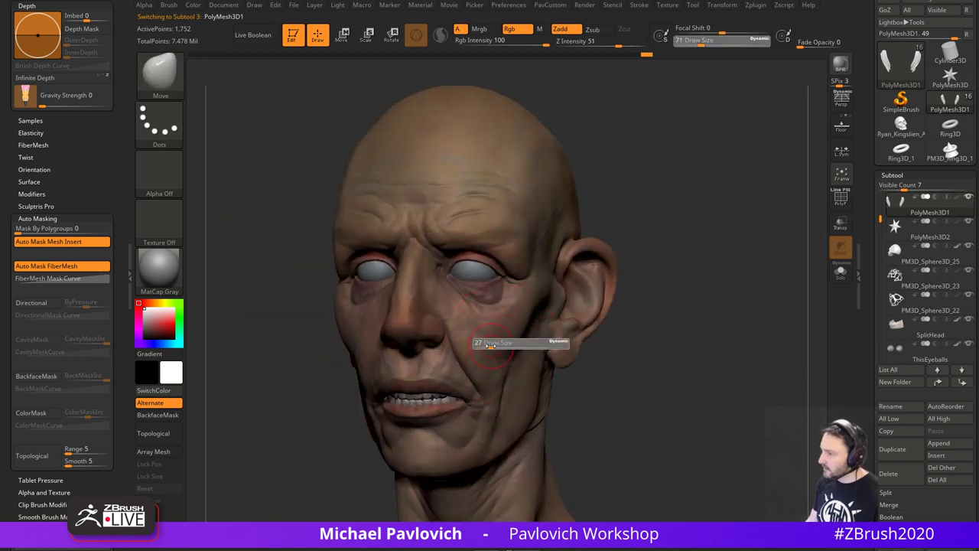
click(491, 347)
alt+click(498, 346)
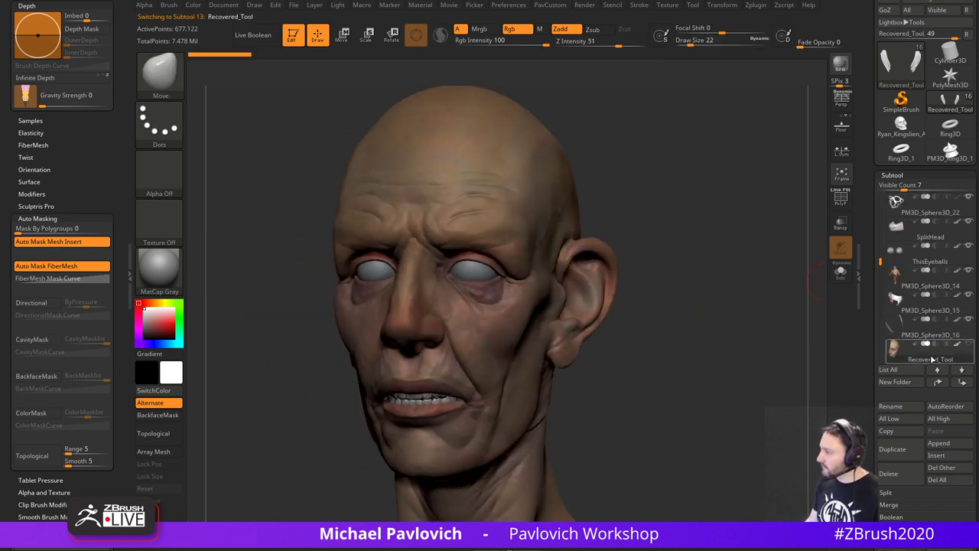
alt+drag(666, 357, 689, 334)
key(s)
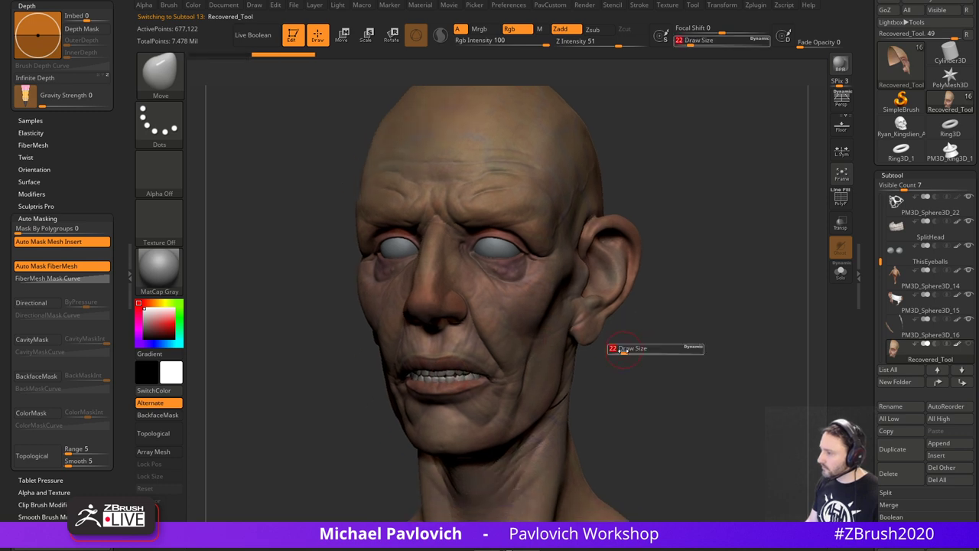
click(619, 352)
alt+click(491, 380)
drag(741, 290, 704, 292)
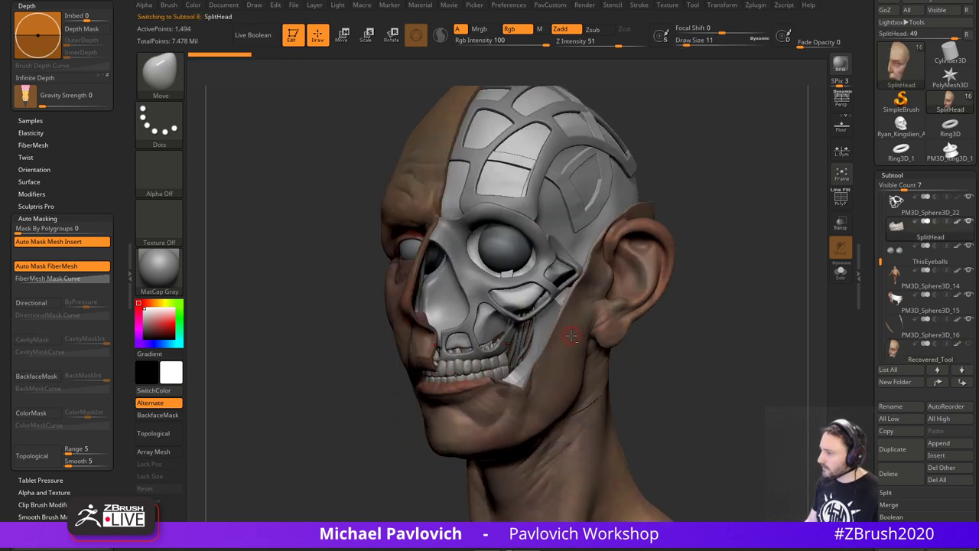
- Hide the PM3D_Sphere3D_16, PM3D_Sphere3D_18 and PM3D_Sphere3D_15 pieces covering the mechanical cheek and jaw
alt+click(586, 322)
click(969, 319)
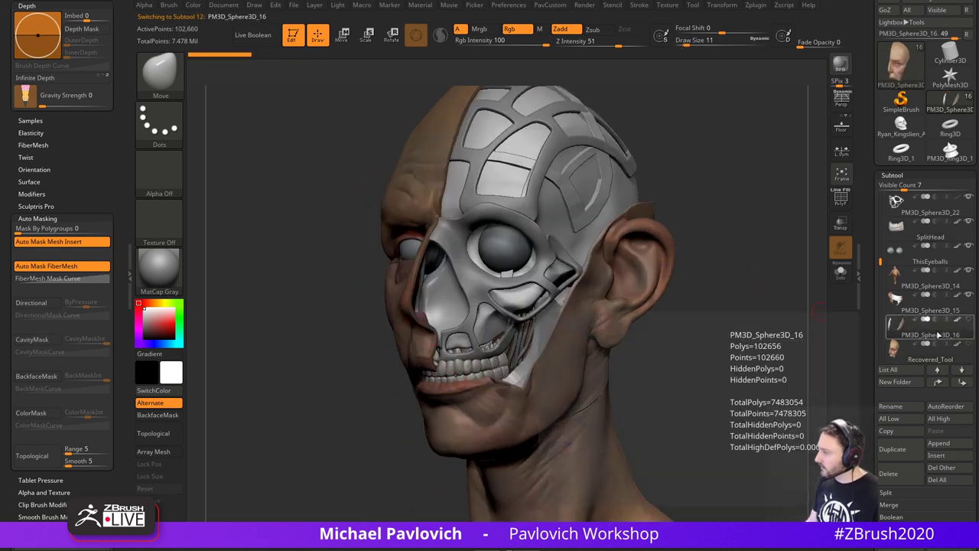
alt+click(512, 376)
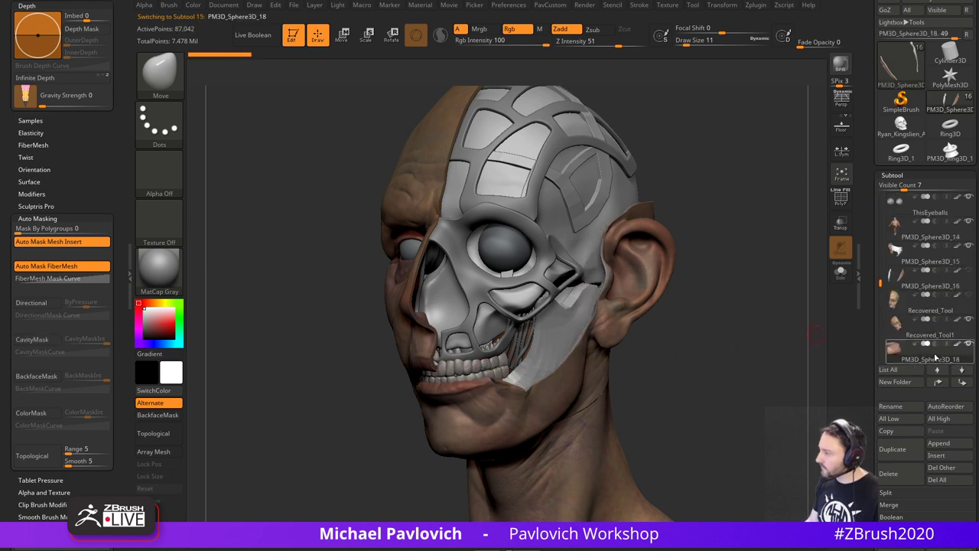
alt+click(519, 300)
mouse_move(688, 287)
mouse_down()
mouse_move(757, 276)
mouse_move(677, 291)
mouse_up()
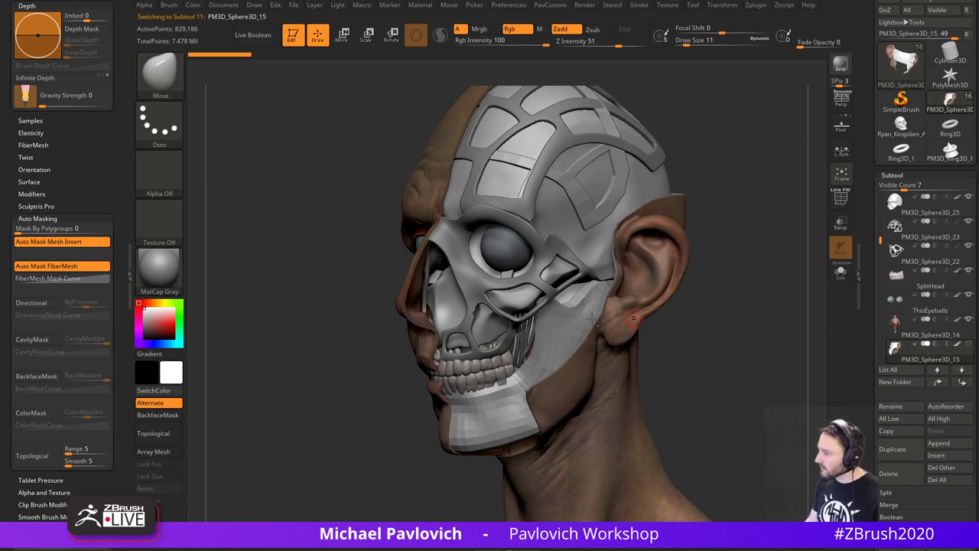
- Make the PM3D_Sphere3D_25 skull active and switch to the Standard brush
alt+click(497, 318)
mouse_move(688, 298)
mouse_down()
mouse_move(761, 296)
mouse_move(739, 317)
mouse_move(711, 310)
mouse_move(718, 320)
mouse_move(706, 307)
mouse_up()
key(b)
key(s)
key(t)
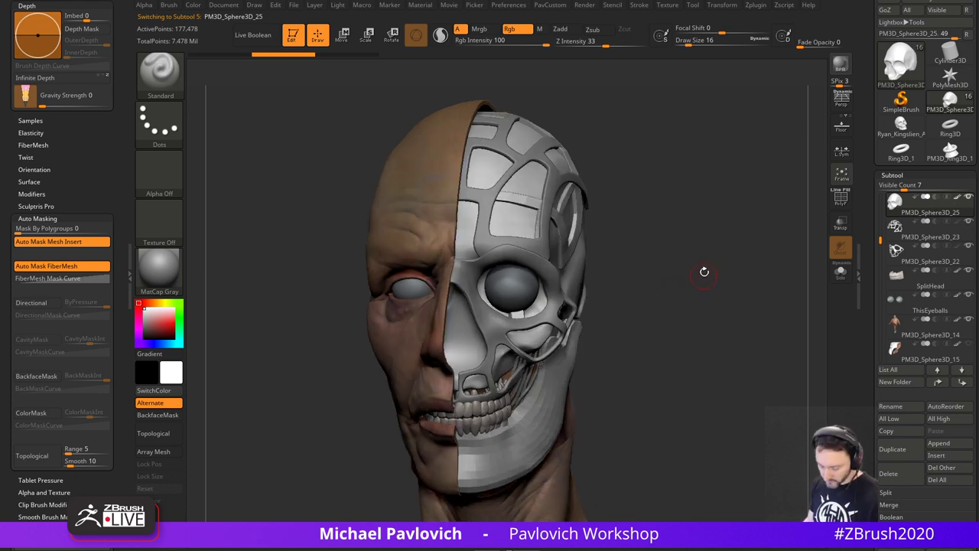
- Load the StructuralComponentsThin insert brush from the HardSurfaceKitbash brush library and bring up its meshes
key(comma)
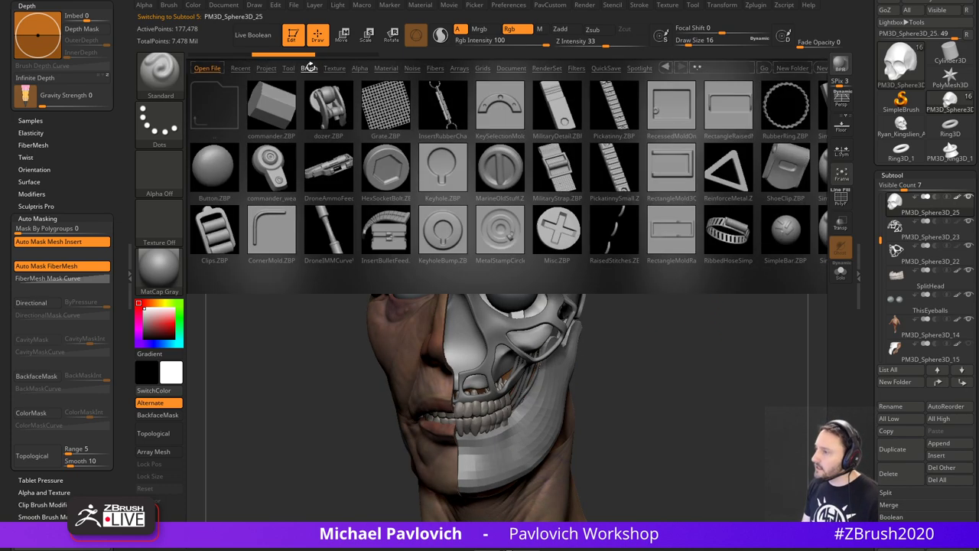
click(309, 67)
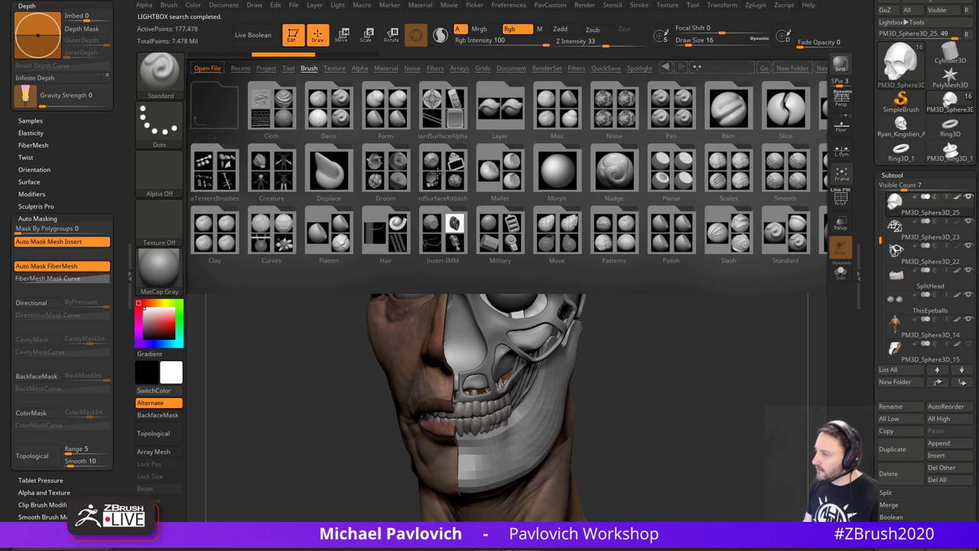
double_click(433, 174)
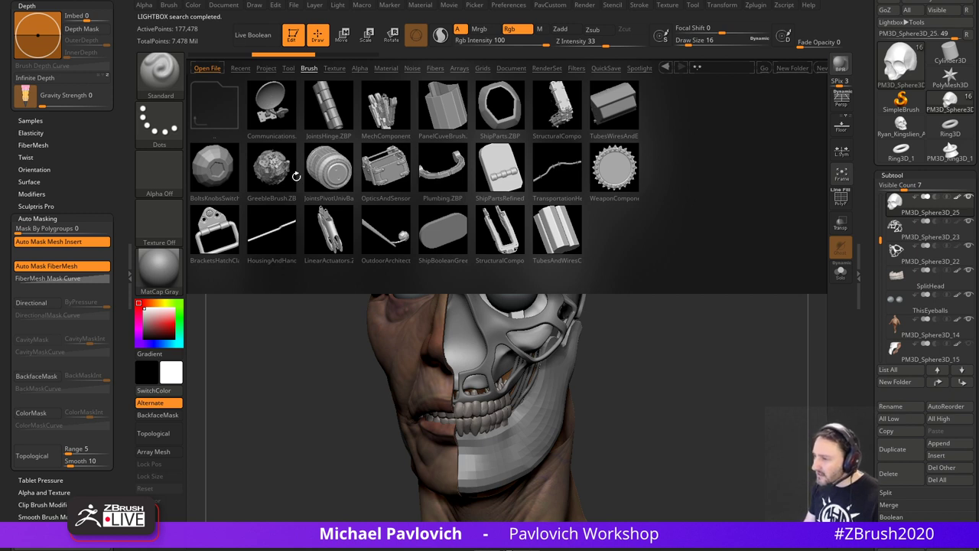
double_click(566, 117)
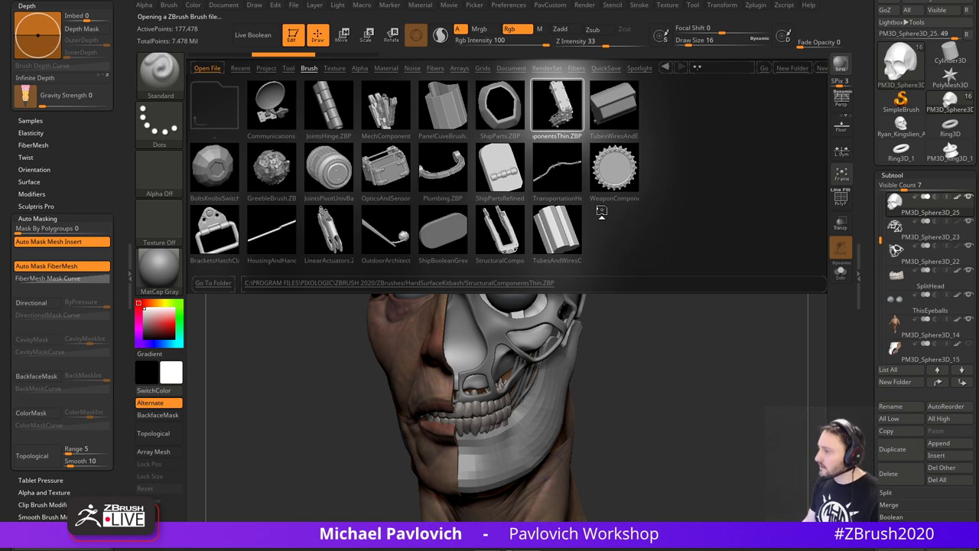
key(m)
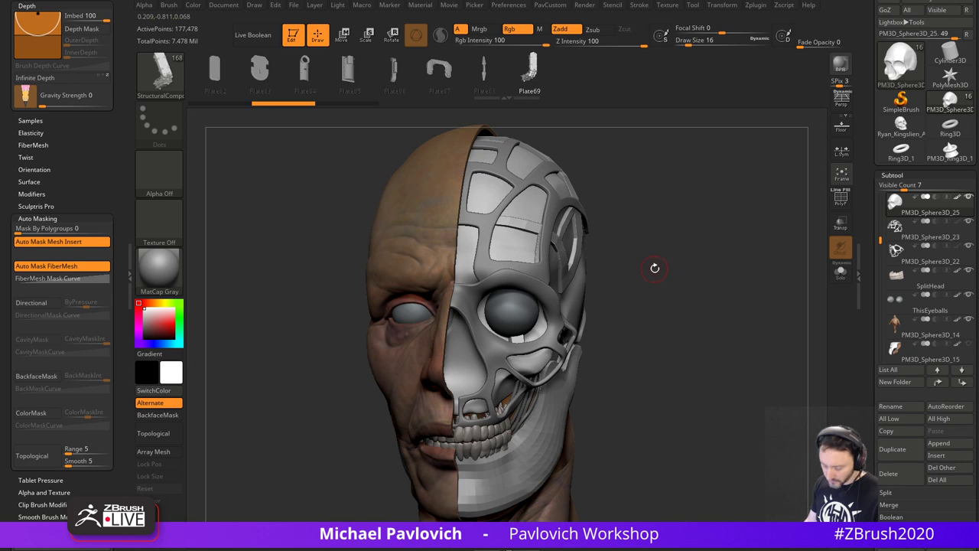
- Switch to the IMM ModelKit insert brush, bring up its meshes for picking and isolate the skull subtool
key(b)
key(i)
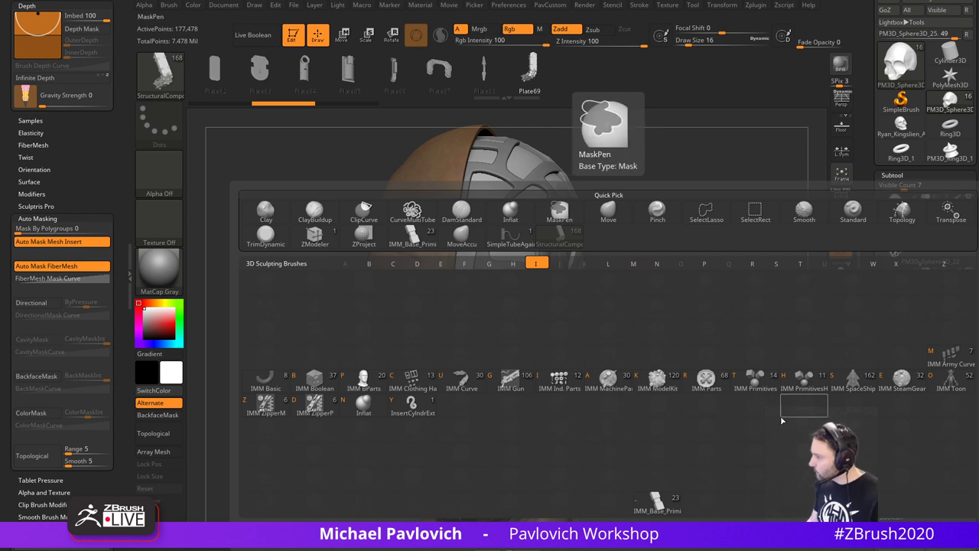
key(r)
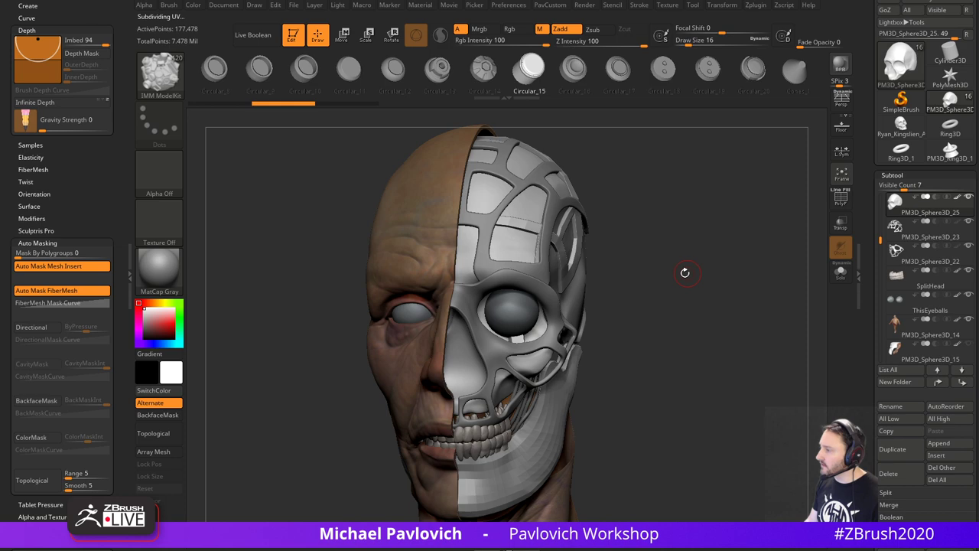
key(m)
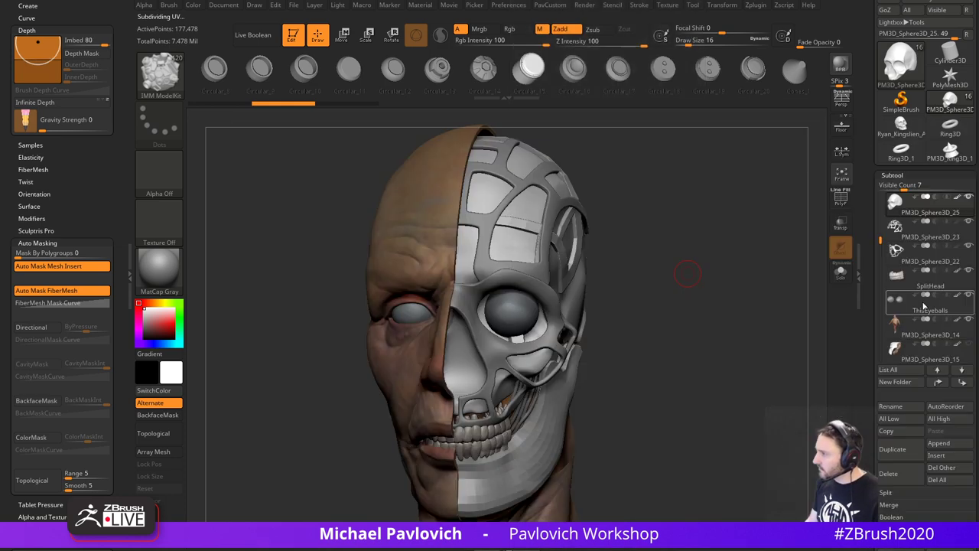
drag(806, 316, 765, 288)
click(841, 272)
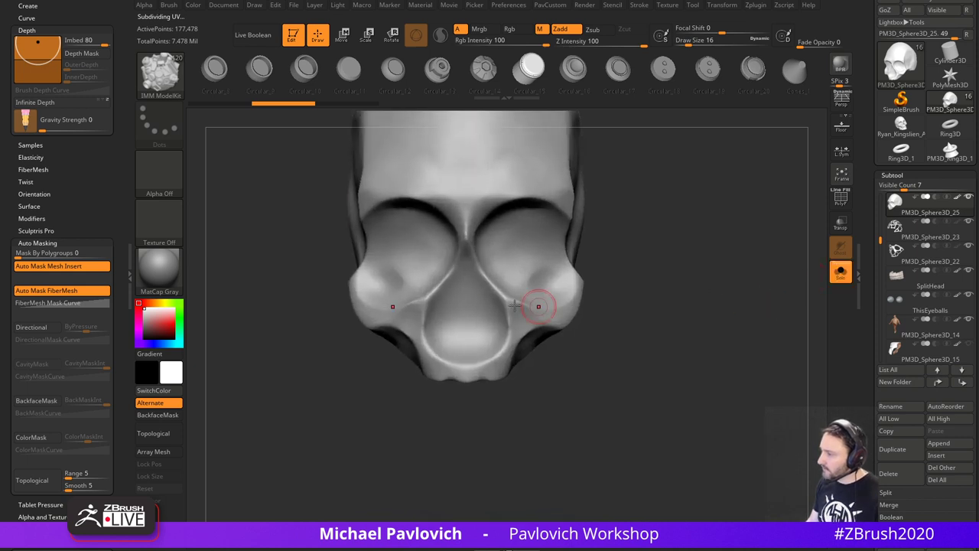
- Insert a triangular bracket with a hole on the skull's nasal bridge, then reposition it and adjust its width along X
drag(466, 281, 466, 301)
mouse_move(709, 274)
mouse_down()
mouse_move(702, 295)
mouse_move(570, 278)
mouse_up()
key(w)
drag(525, 300, 526, 260)
shift+drag(634, 398, 688, 394)
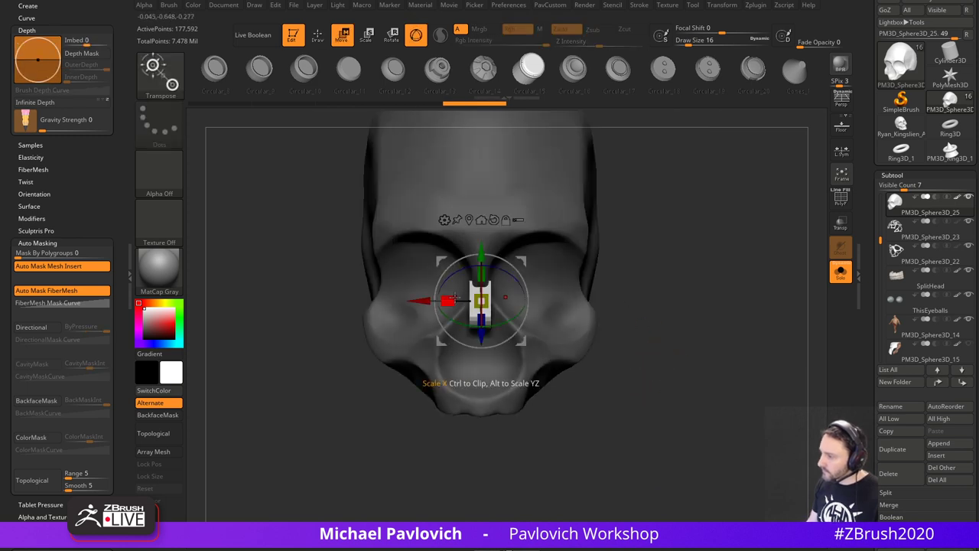
drag(448, 300, 459, 301)
key(q)
- Split the masked skull from the nasal bracket into separate subtools and show the other head parts again
drag(750, 287, 687, 291)
key(3)
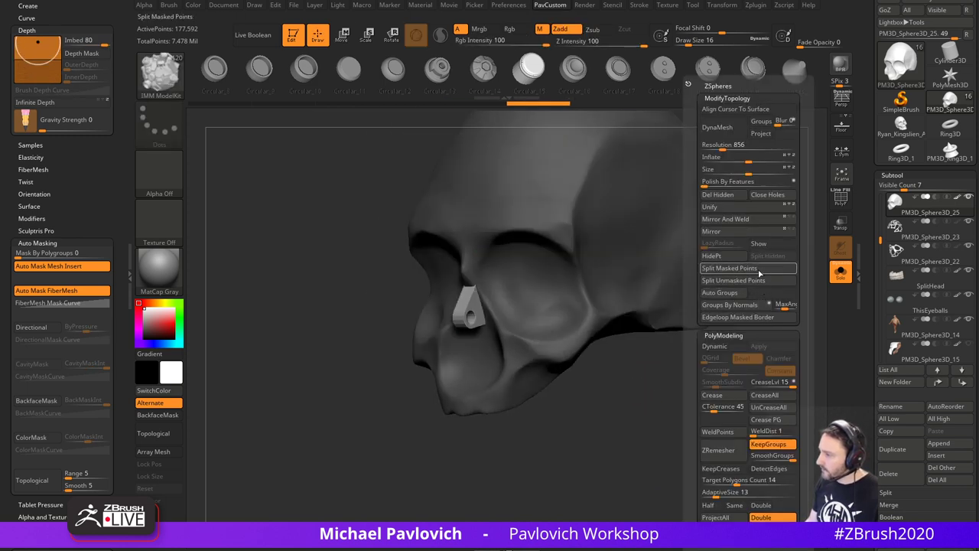
click(759, 270)
click(839, 272)
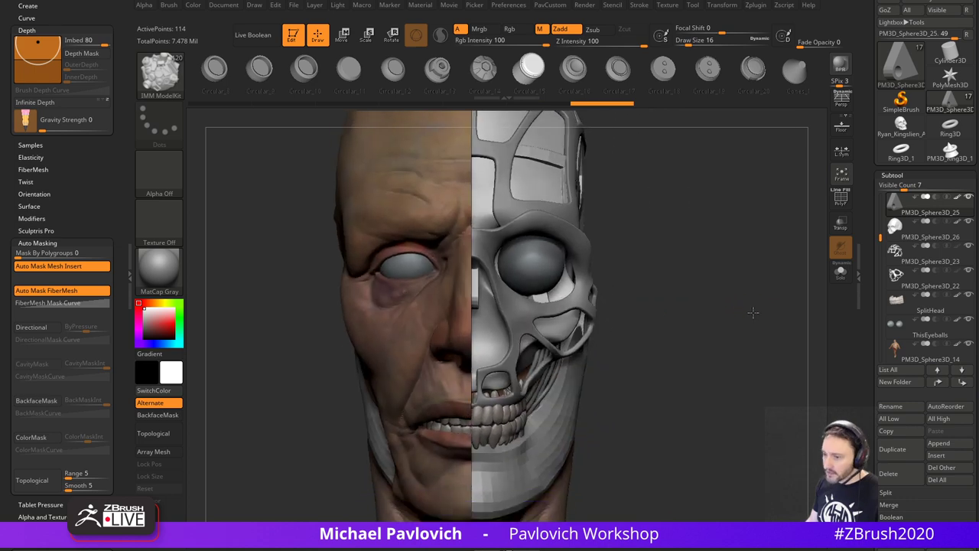
mouse_move(729, 291)
alt+mouse_down()
mouse_move(709, 298)
mouse_move(727, 309)
alt+mouse_up()
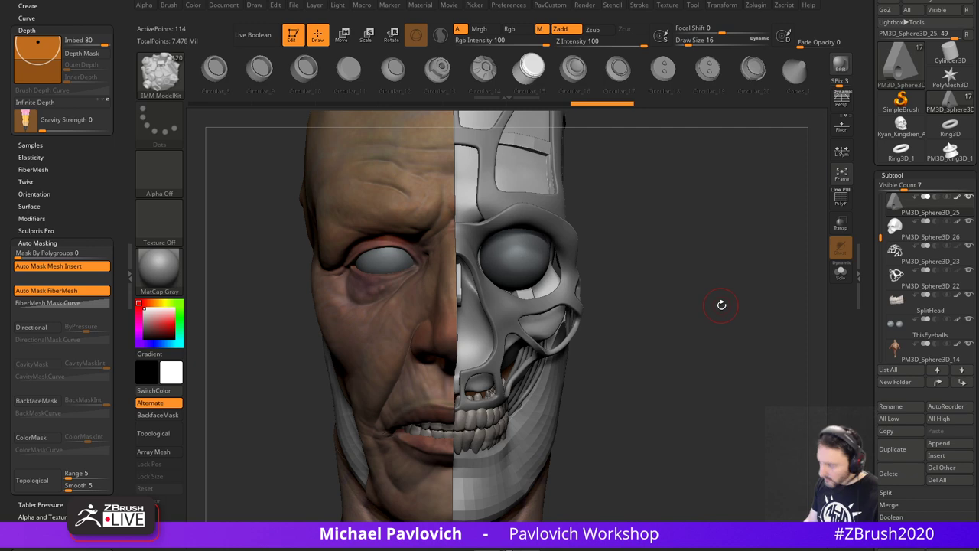
- Insert the Latches_2 mesh from IMM ModelKit inside the nasal opening, just above the upper teeth
key(m)
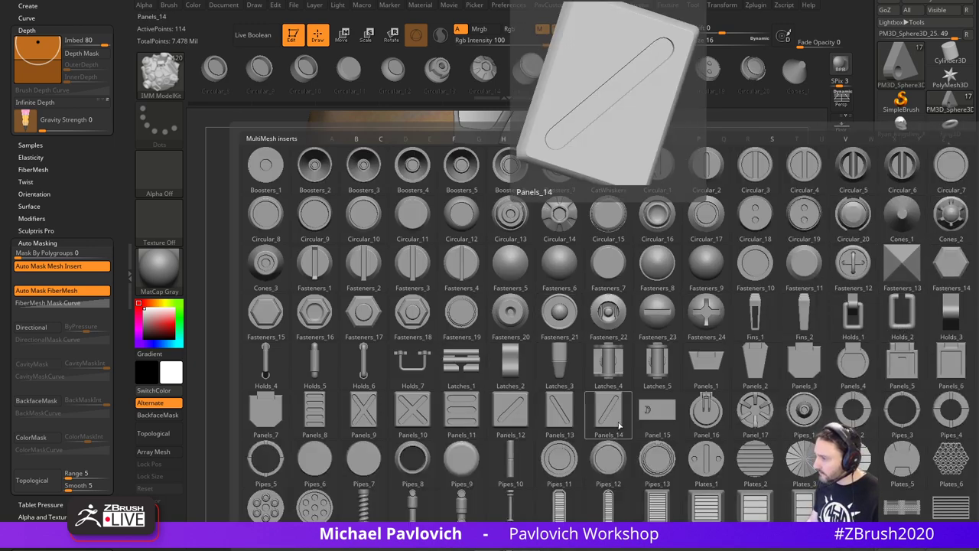
click(508, 367)
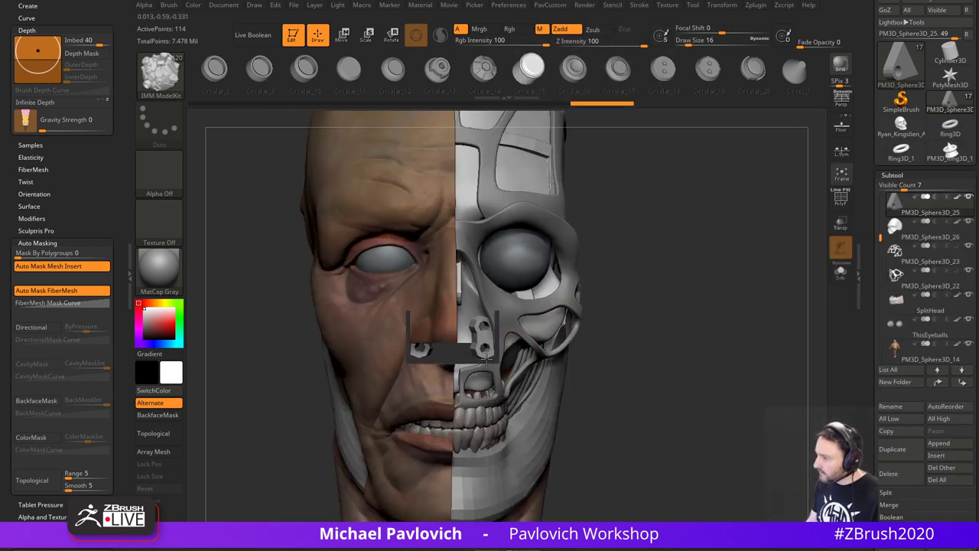
drag(487, 359, 487, 359)
drag(651, 317, 628, 317)
- Rotate the inserted latch piece about 30° around its vertical axis and shift it sideways within the nasal opening
key(w)
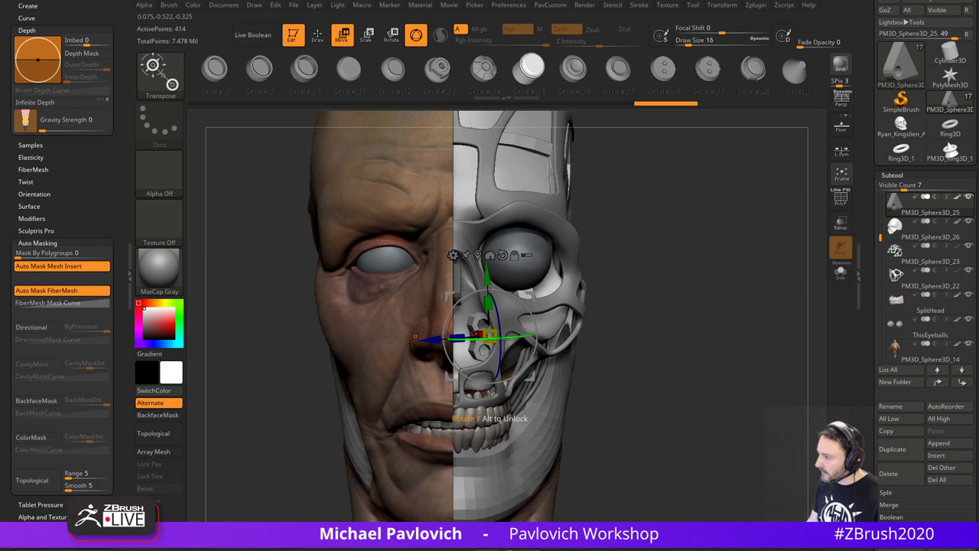
drag(518, 344, 518, 343)
right_drag(514, 327, 471, 316)
drag(502, 340, 503, 340)
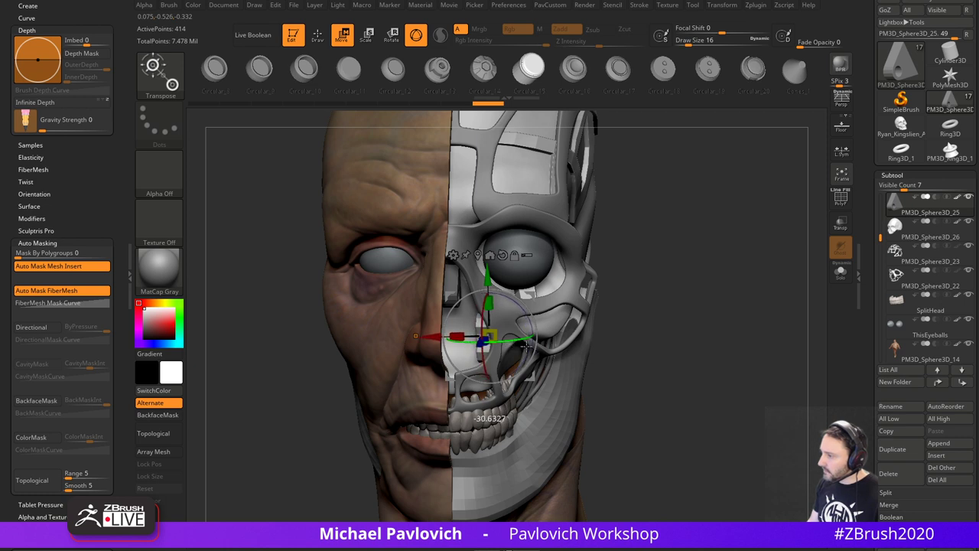
drag(439, 337, 438, 337)
key(q)
- Fine-tune the latch piece's placement so it sits against the inner side wall of the nasal opening
drag(651, 308, 613, 307)
key(w)
drag(533, 325, 534, 324)
right_drag(588, 309, 478, 326)
drag(446, 334, 450, 333)
key(q)
right_drag(482, 325, 594, 308)
key(w)
drag(538, 316, 539, 316)
key(q)
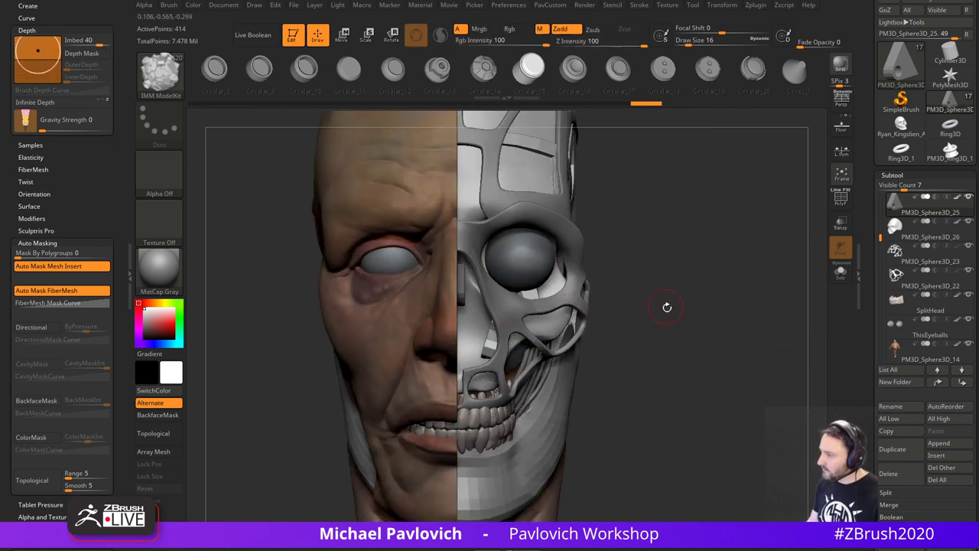
- Switch to the Standard brush, make the PM3D_Sphere3D_21 temple plate active and turn on Dynamic subdivision for it
mouse_move(666, 306)
mouse_down()
mouse_move(665, 336)
mouse_move(699, 310)
mouse_move(702, 325)
mouse_move(725, 332)
mouse_up()
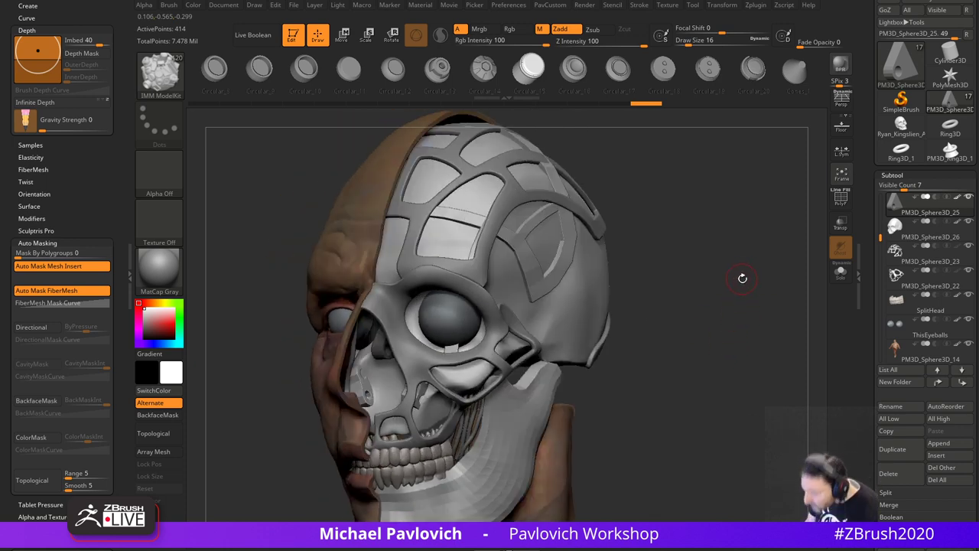
alt+drag(742, 278, 727, 300)
drag(648, 280, 538, 299)
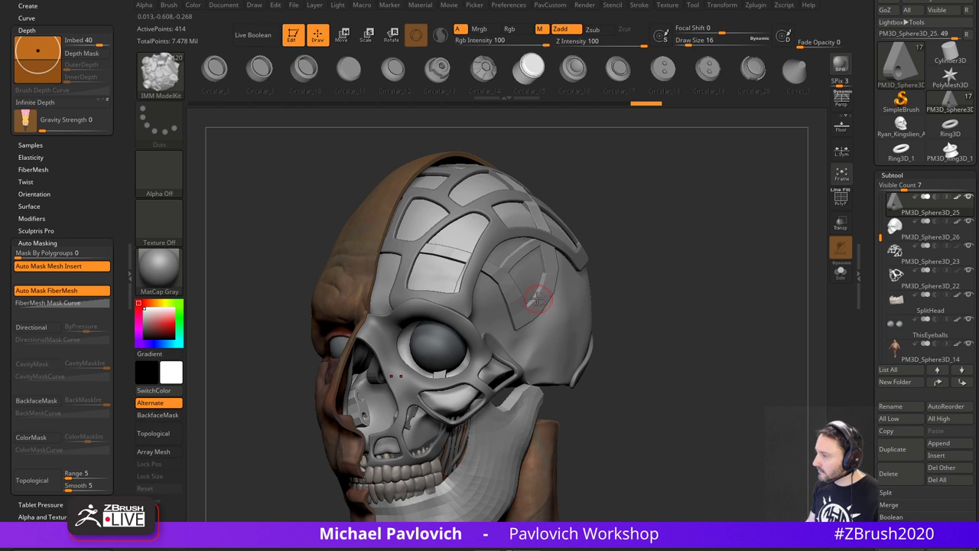
key(b)
key(s)
key(t)
alt+click(528, 290)
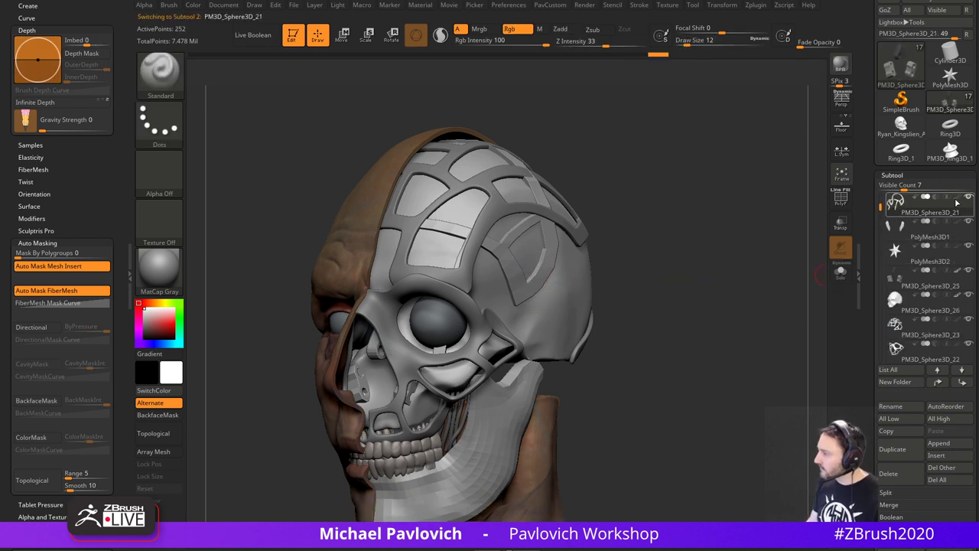
key(space)
click(705, 347)
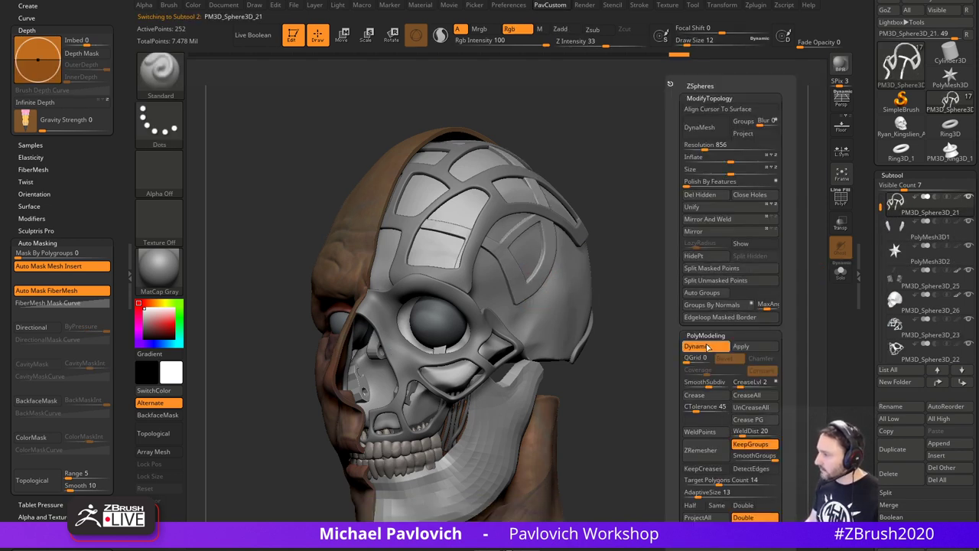
drag(647, 306, 559, 328)
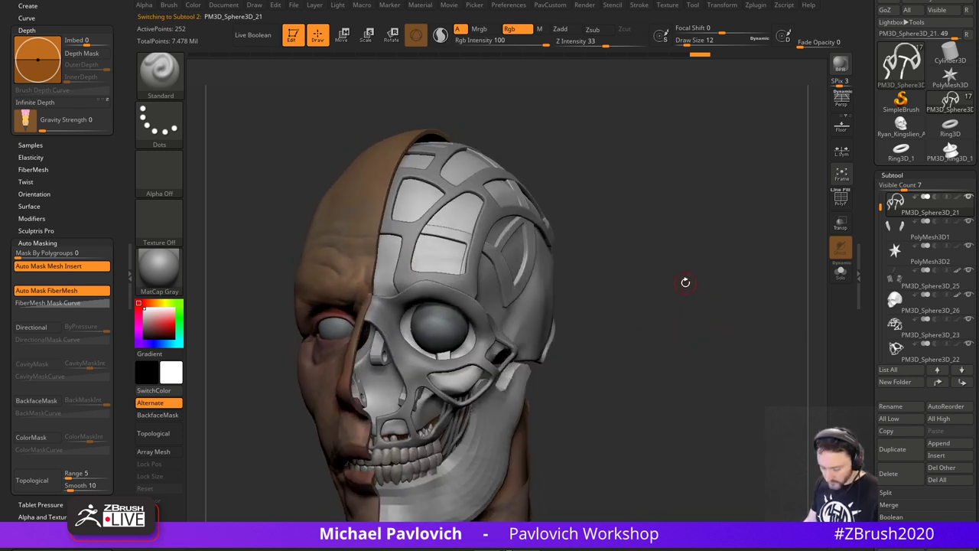
- Make the PM3D_Sphere3D_25 nasal brackets active and turn off polypaint display on all subtools
alt+click(378, 357)
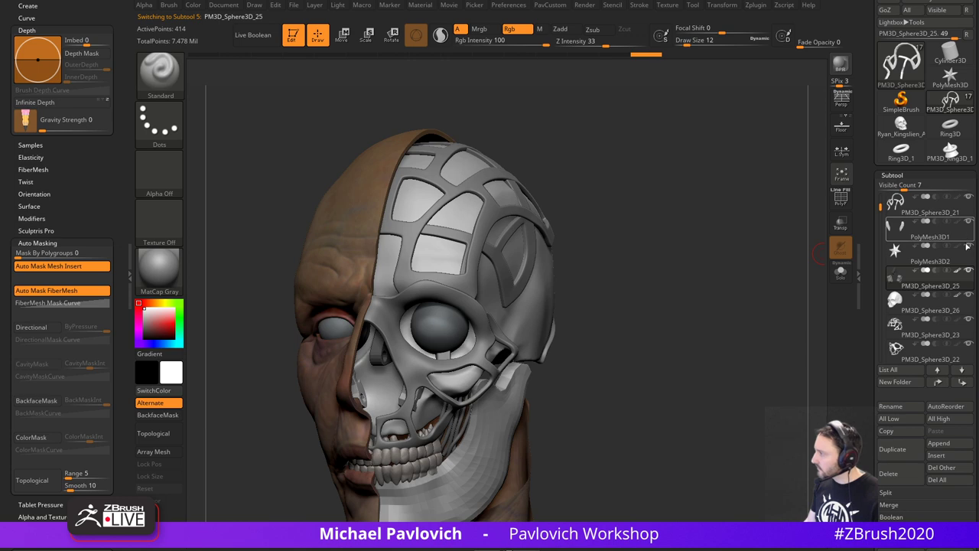
shift+click(958, 270)
mouse_move(709, 289)
mouse_down()
mouse_move(678, 330)
mouse_move(692, 316)
mouse_up()
- Load the IMM Ind. Parts insert brush and pick its Philips Type02 screw mesh
key(b)
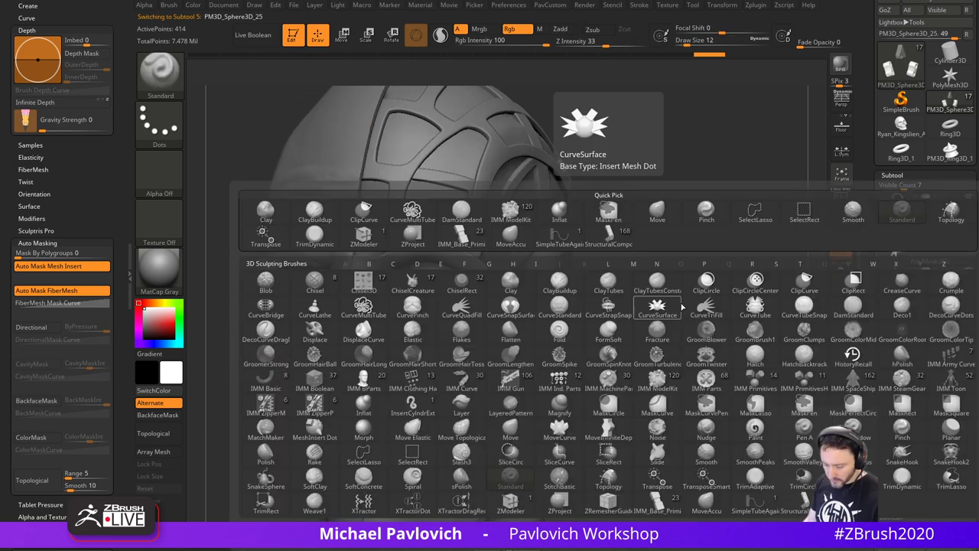
key(i)
click(561, 386)
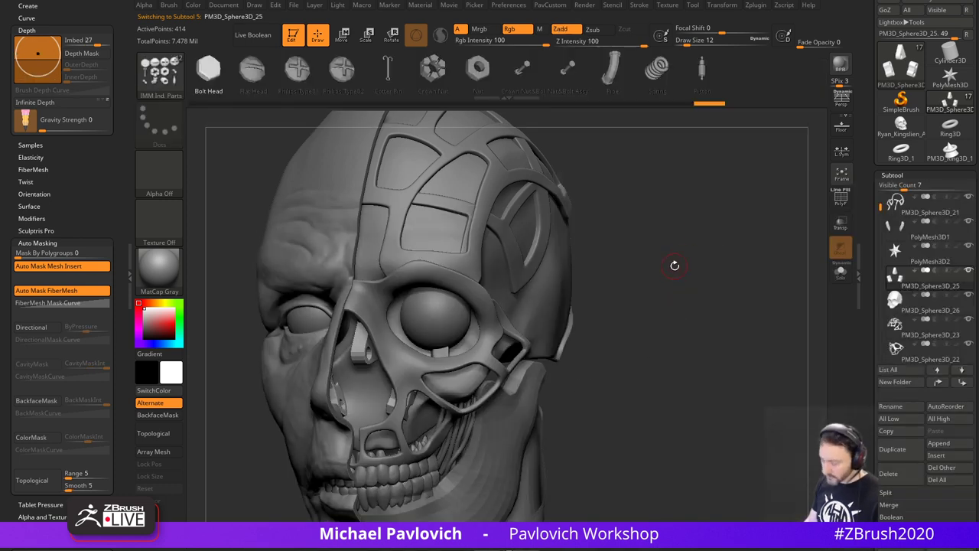
key(m)
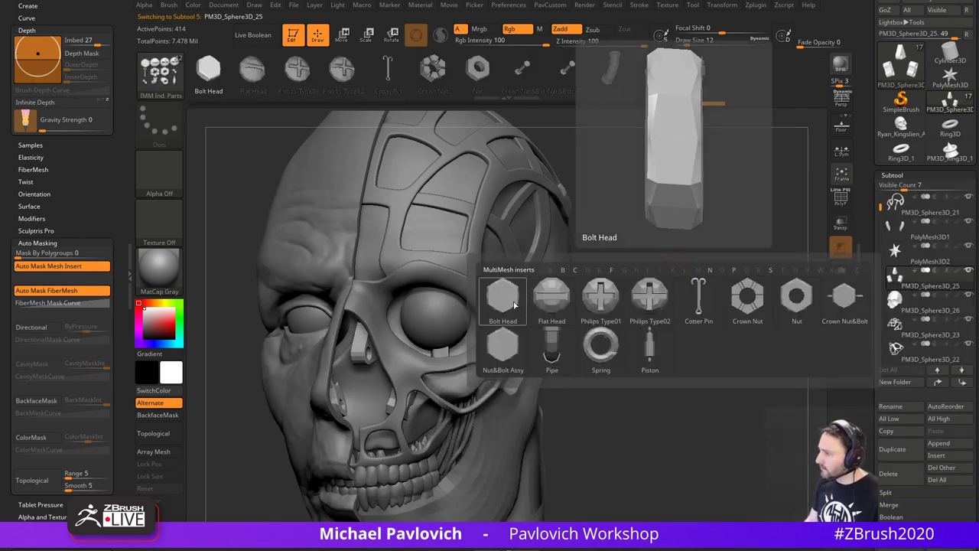
click(647, 306)
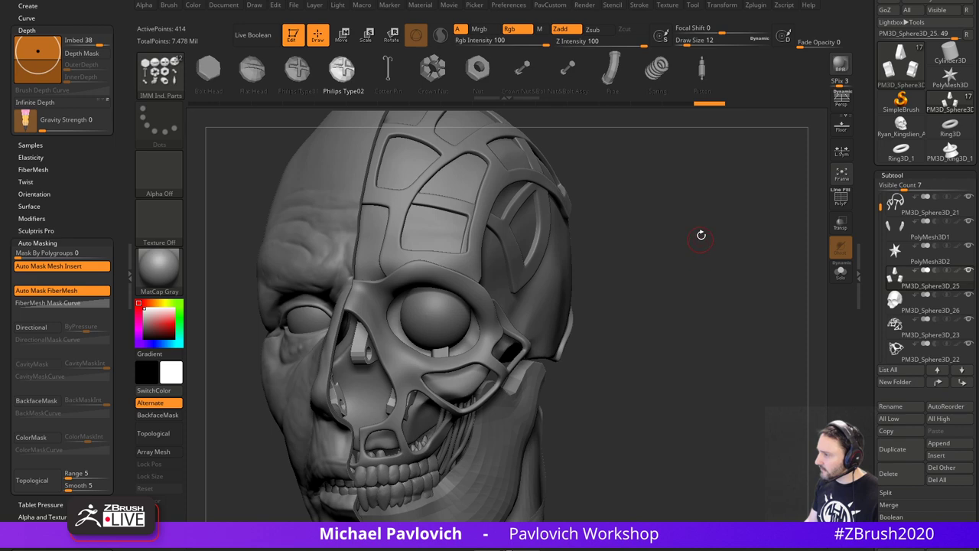
- Try to insert a Philips Type02 screw at draw size 9 on the temple plate's lower corner and scale its depth
alt+drag(701, 234, 713, 299)
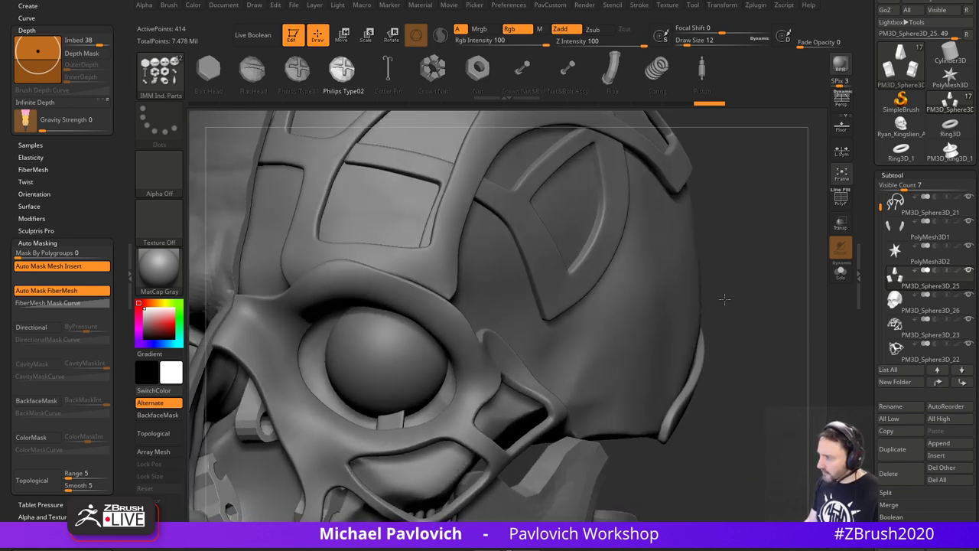
alt+drag(773, 264, 723, 288)
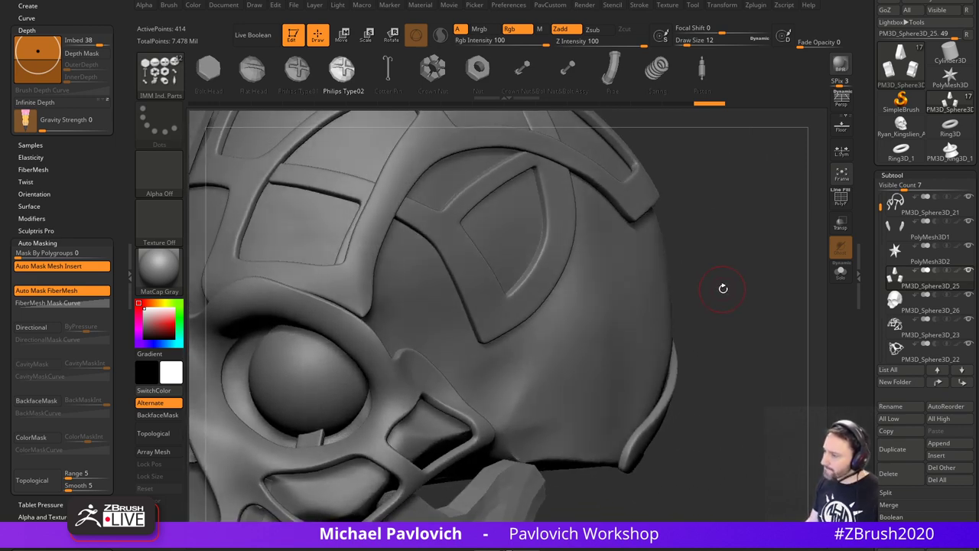
drag(491, 322, 496, 321)
drag(688, 264, 741, 260)
key(w)
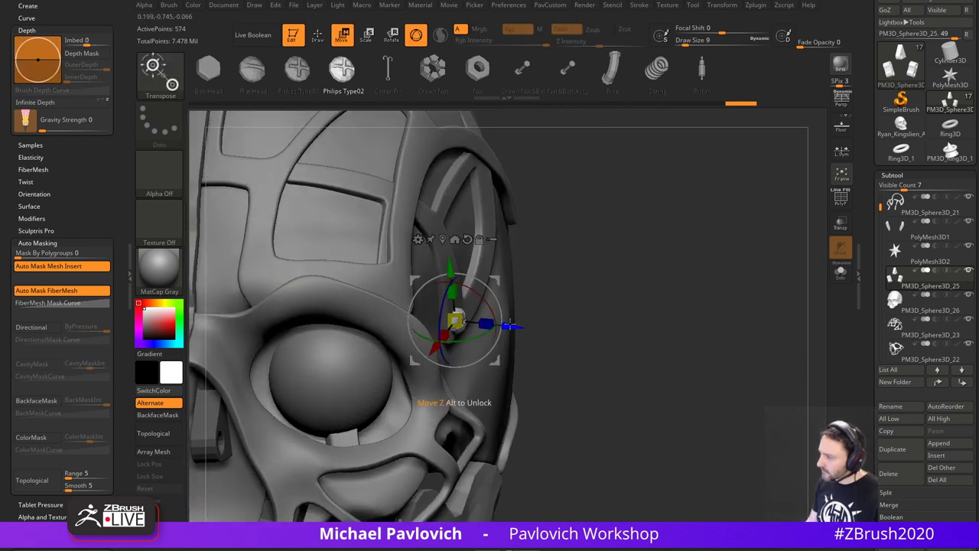
drag(486, 324, 484, 324)
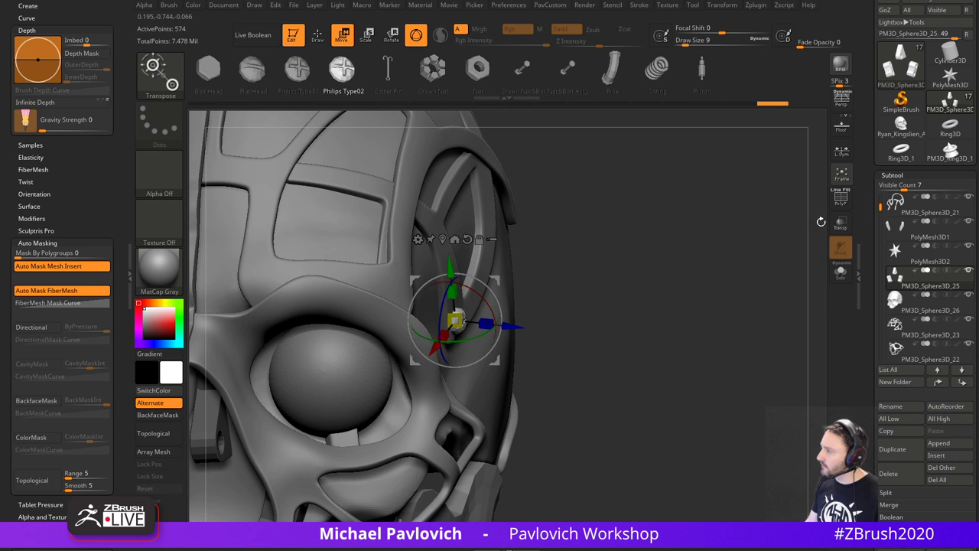
- Turn on local symmetry, undo the inserted screw and set the Z Intensity to 71
click(842, 151)
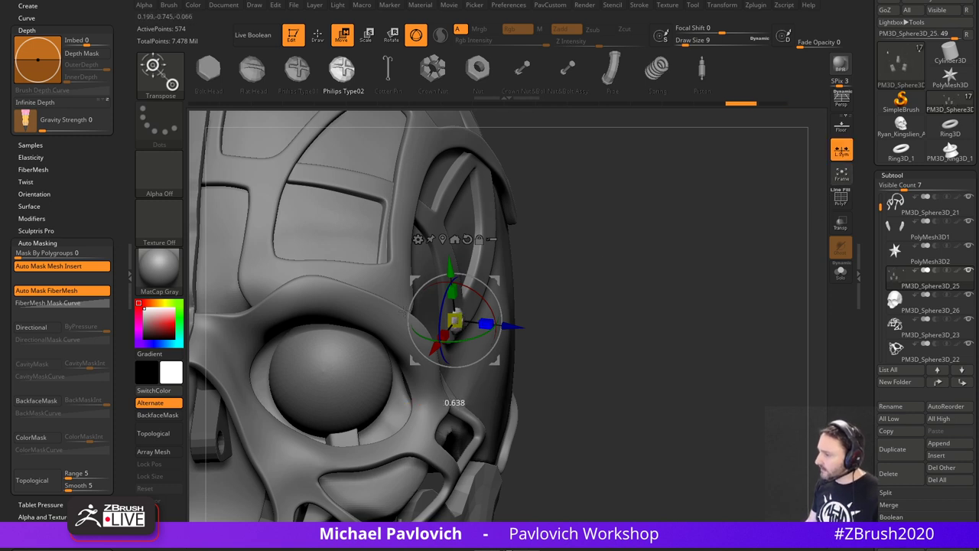
key(ctrl+z)
key(ctrl+z)
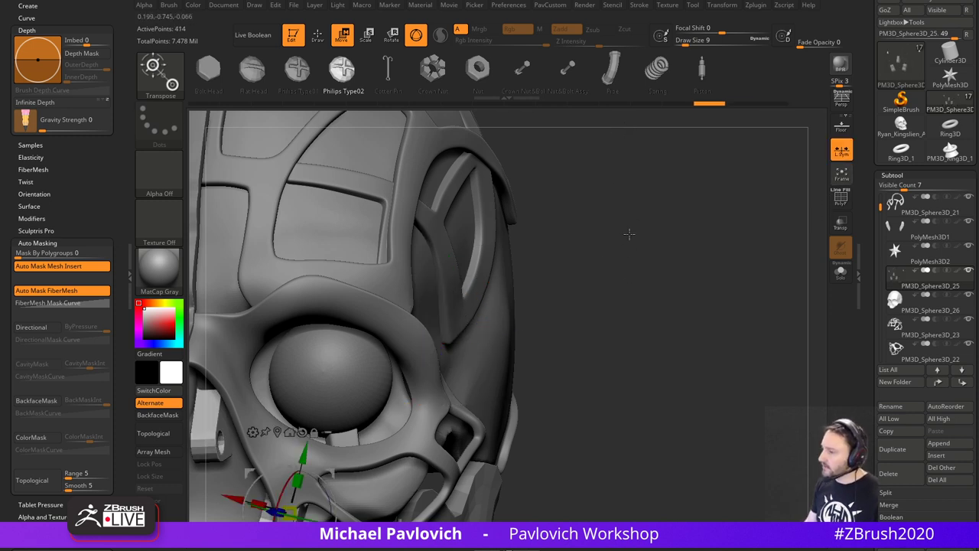
key(q)
drag(630, 227, 578, 222)
click(630, 43)
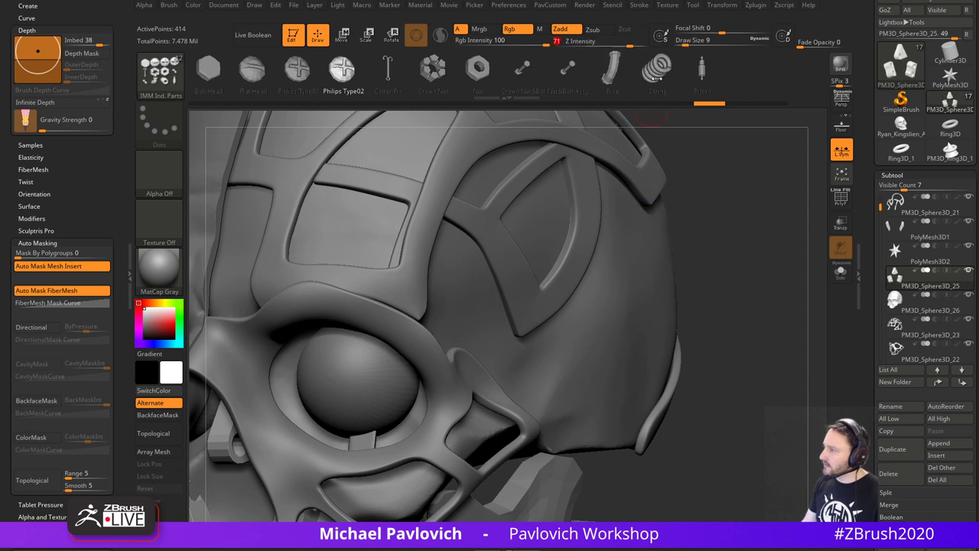
- Try the screw at Z Intensity 71 on the temple plate's lower corner, then undo it
alt+drag(744, 266, 707, 267)
drag(493, 307, 503, 315)
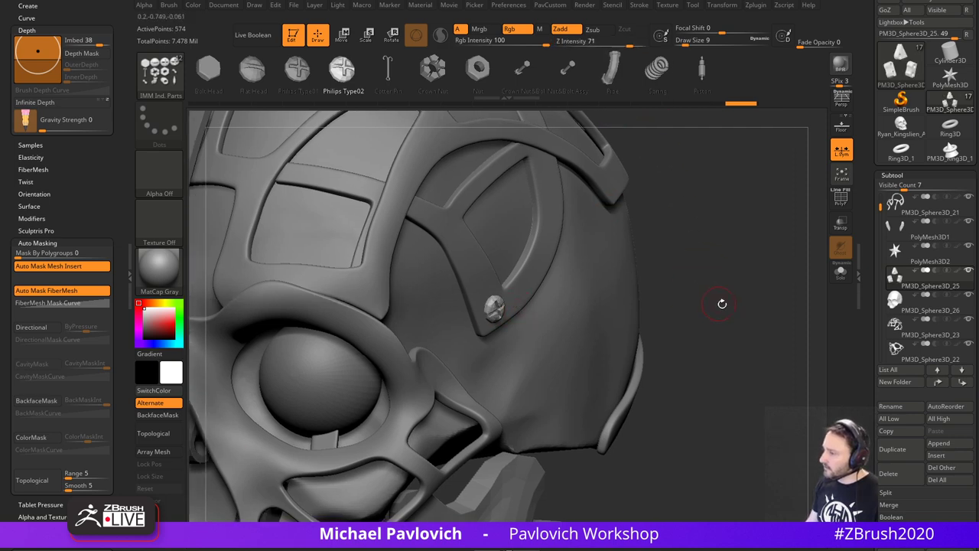
drag(721, 304, 655, 290)
alt+drag(732, 284, 811, 270)
key(ctrl+z)
- Try smaller screws at draw size 7 on the temple plate's lower tip and undo them
key(s)
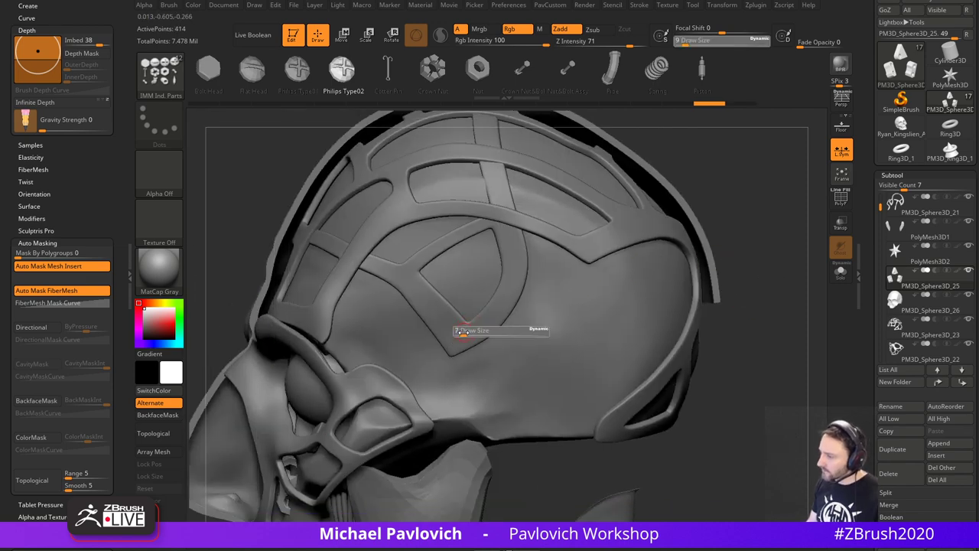
drag(463, 332, 454, 340)
key(ctrl+z)
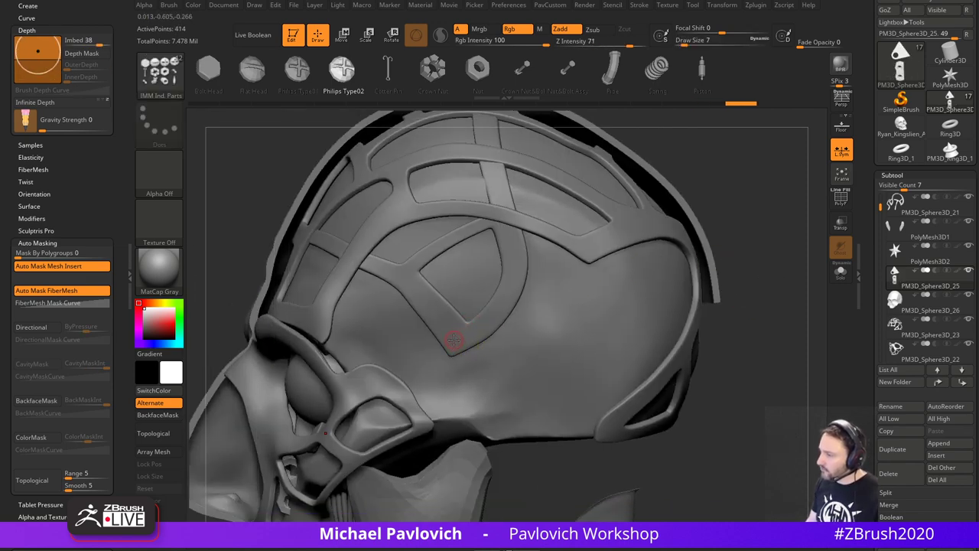
drag(725, 252, 684, 262)
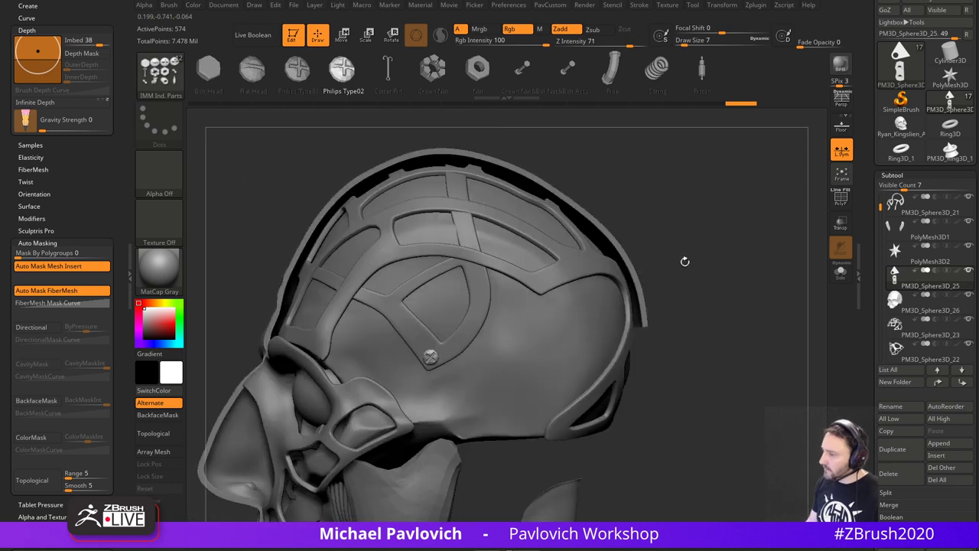
key(ctrl+z)
- Set the draw size to 6 and insert Philips Type02 screws at the temple plate's lower tip and the cranial frame's pointed side corner
key(s)
drag(434, 357, 431, 359)
drag(662, 256, 534, 304)
drag(476, 313, 481, 312)
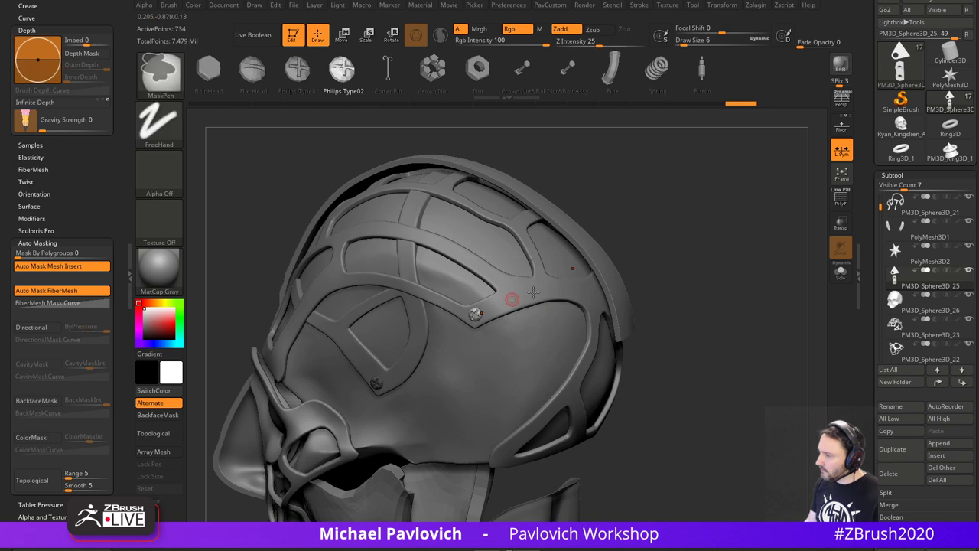
- Insert a Philips Type02 screw at the junction of the cranial frame's struts on the forehead
drag(685, 264, 590, 287)
key(shift)
drag(667, 278, 739, 263)
drag(451, 262, 453, 262)
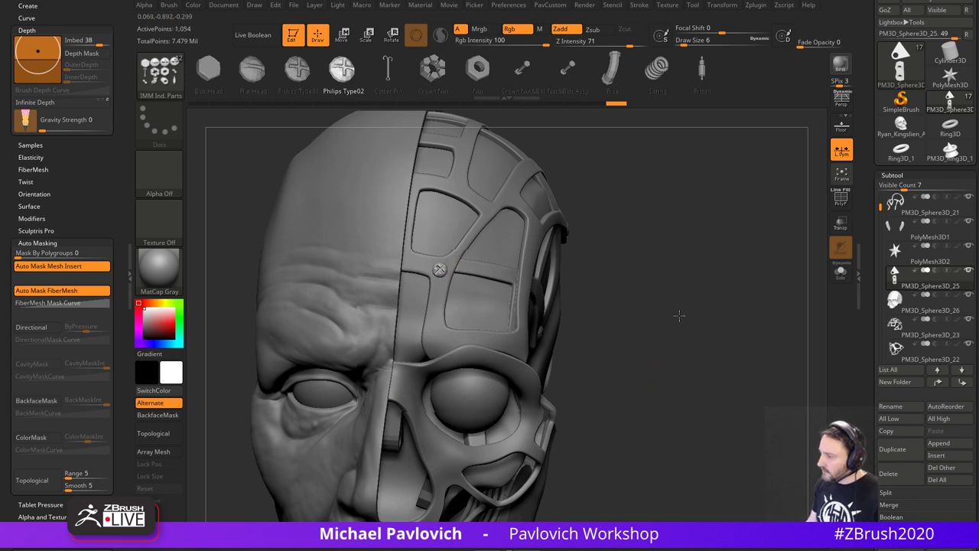
- Switch to the Move brush and make the facial frame around the eye, nose and upper jaw the active subtool
alt+drag(681, 315, 739, 329)
right_drag(740, 329, 681, 323)
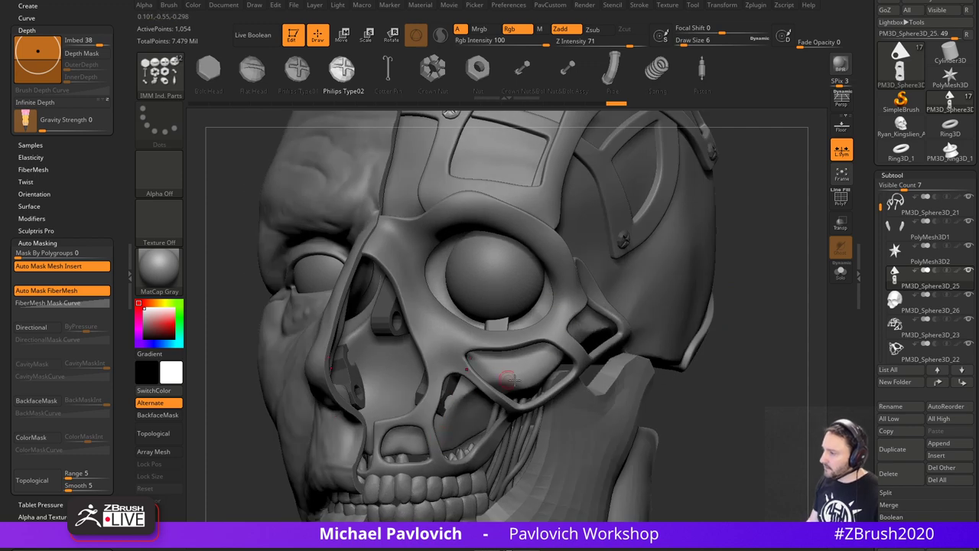
right_drag(510, 380, 692, 332)
key(b)
key(m)
key(v)
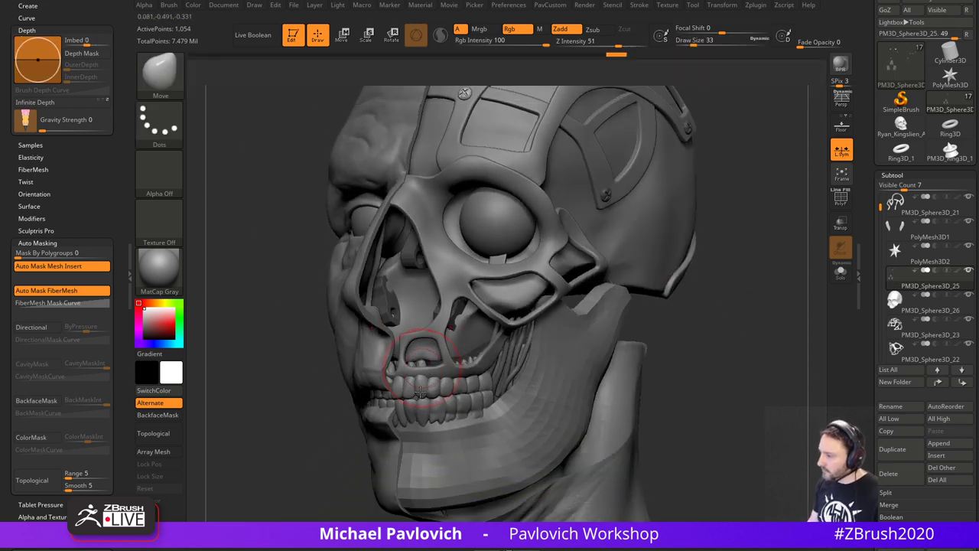
alt+click(420, 357)
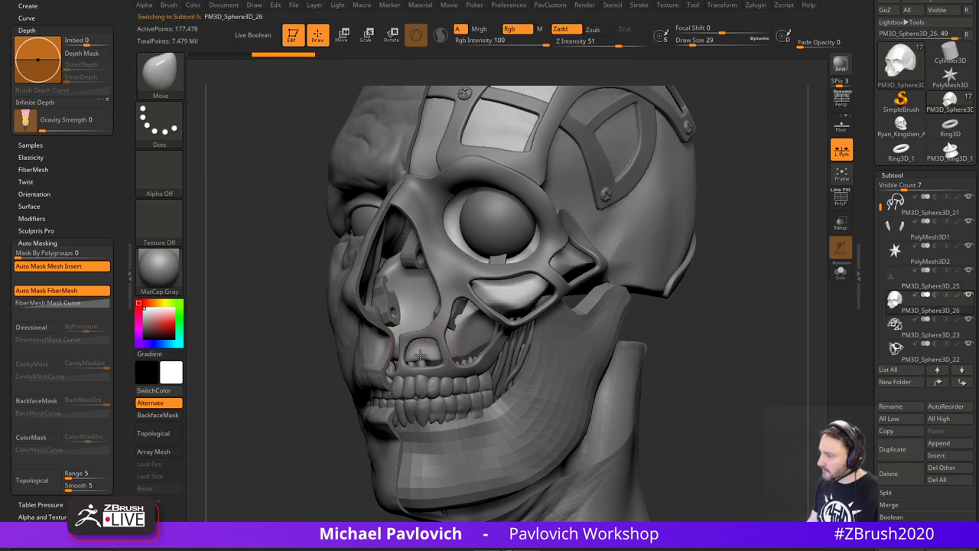
right_drag(623, 342, 457, 363)
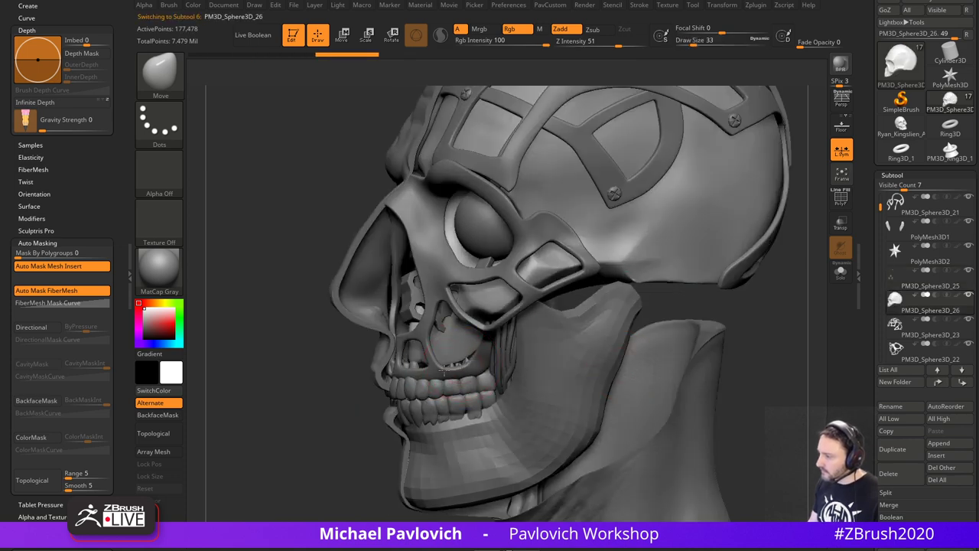
right_drag(272, 433, 375, 429)
alt+click(445, 370)
- Turn off the facial frame's dynamic subdivision, show its polyframe, and leave only the frame and the teeth visible
mouse_move(754, 341)
right_down()
mouse_move(691, 371)
mouse_move(743, 320)
mouse_move(646, 366)
mouse_move(712, 334)
mouse_move(680, 362)
mouse_move(691, 401)
mouse_move(716, 366)
mouse_move(482, 374)
mouse_move(529, 314)
mouse_move(735, 302)
right_up()
click(841, 280)
click(839, 205)
key(shift+d)
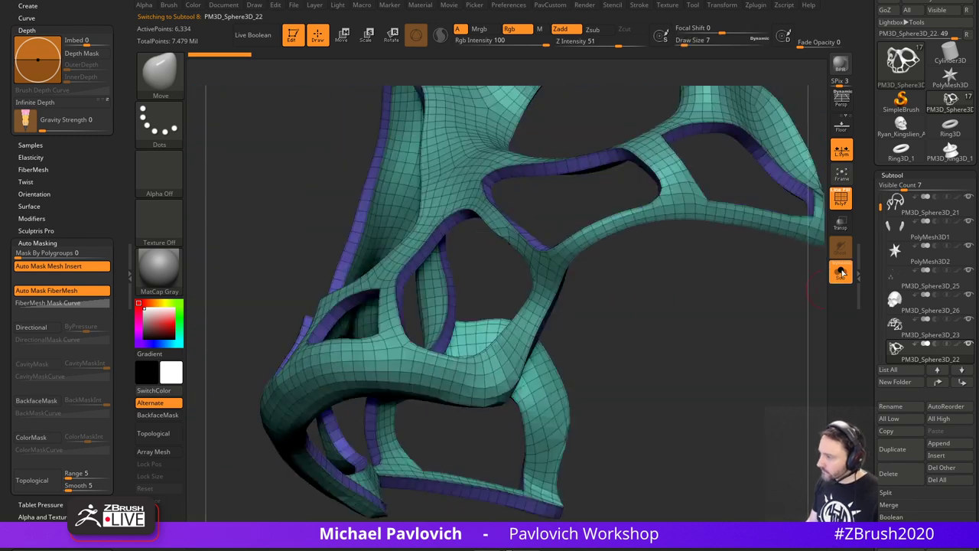
click(841, 273)
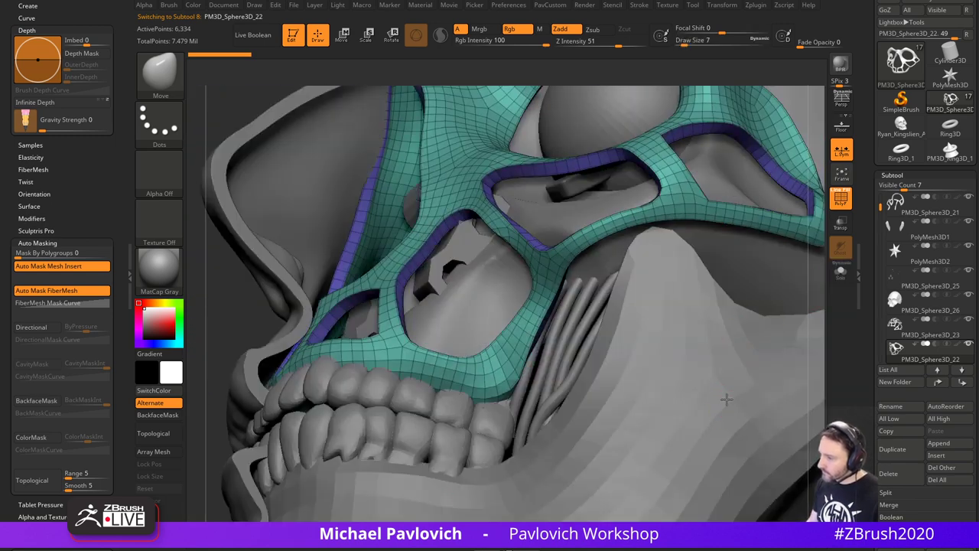
click(967, 347)
drag(881, 208, 881, 234)
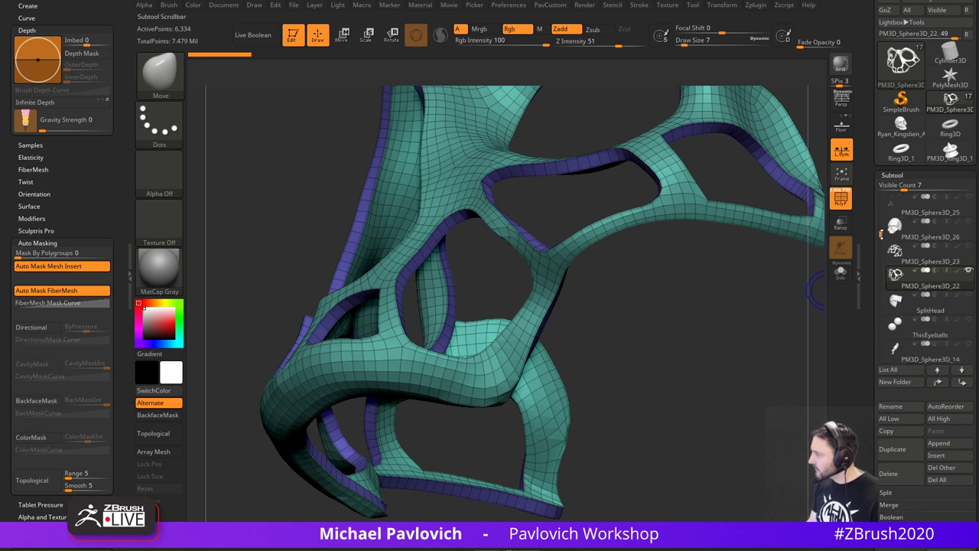
click(967, 295)
right_drag(717, 360, 665, 434)
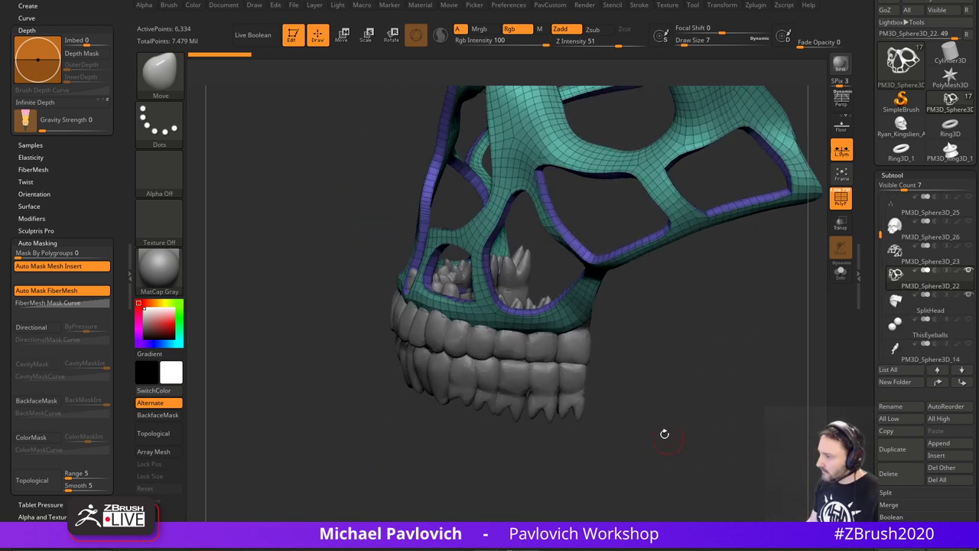
- Nudge the facial frame's lower rim slightly upward along the upper teeth, using small draw sizes of about 14 to 17
right_drag(364, 361, 404, 358)
key(bracketright)
key(bracketright)
key(bracketright)
key(bracketleft)
key(bracketleft)
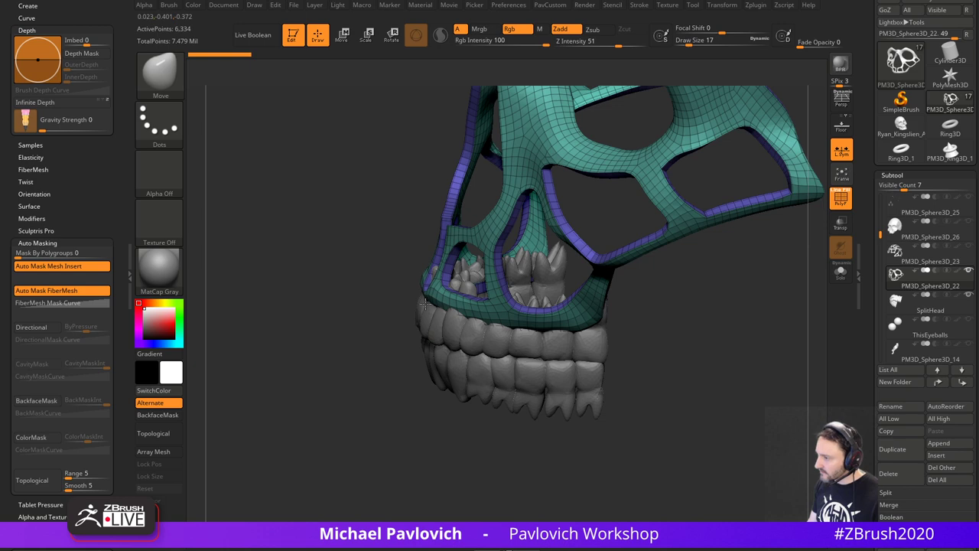
drag(425, 304, 429, 298)
mouse_move(406, 329)
right_down()
mouse_move(448, 341)
mouse_move(551, 334)
right_up()
key(bracketleft)
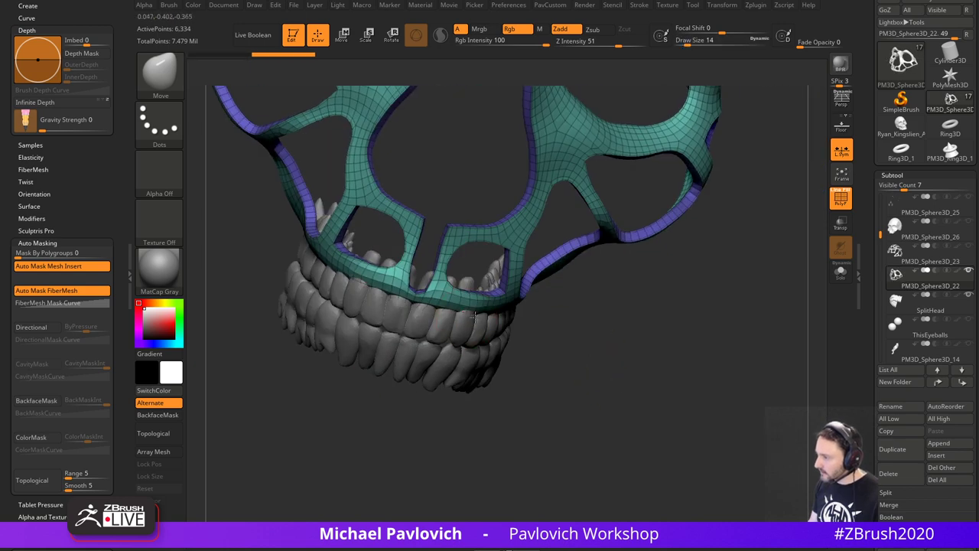
drag(474, 315, 475, 310)
right_drag(490, 313, 425, 316)
drag(566, 329, 567, 323)
mouse_move(612, 324)
right_down()
mouse_move(548, 318)
mouse_move(462, 374)
mouse_move(500, 389)
mouse_move(640, 376)
mouse_move(615, 357)
mouse_move(519, 437)
mouse_move(536, 321)
right_up()
- Isolate the facial frame and use a smaller brush to pull and smooth the pointed back corner of its upper-jaw rim
key(s)
drag(535, 316, 516, 321)
key(s)
drag(485, 415, 650, 346)
click(841, 273)
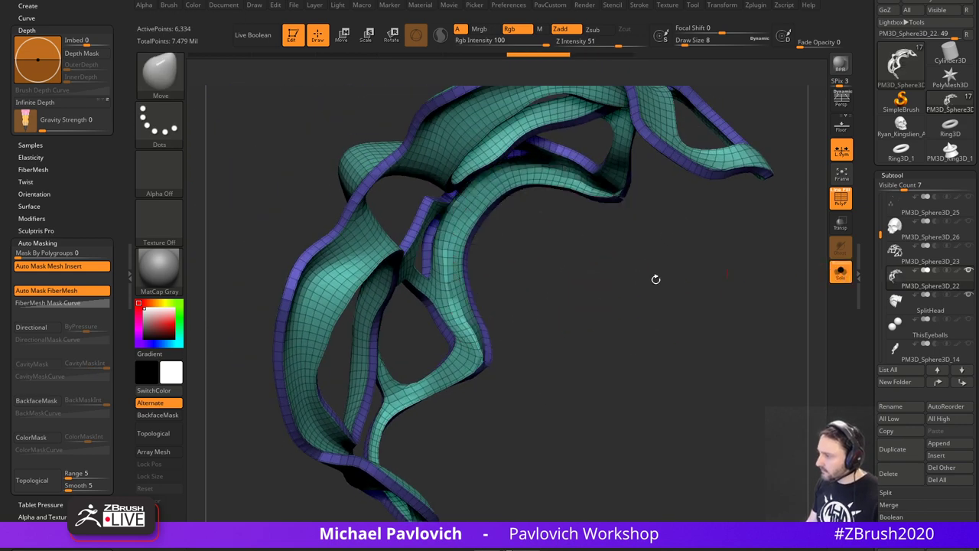
drag(491, 323, 470, 305)
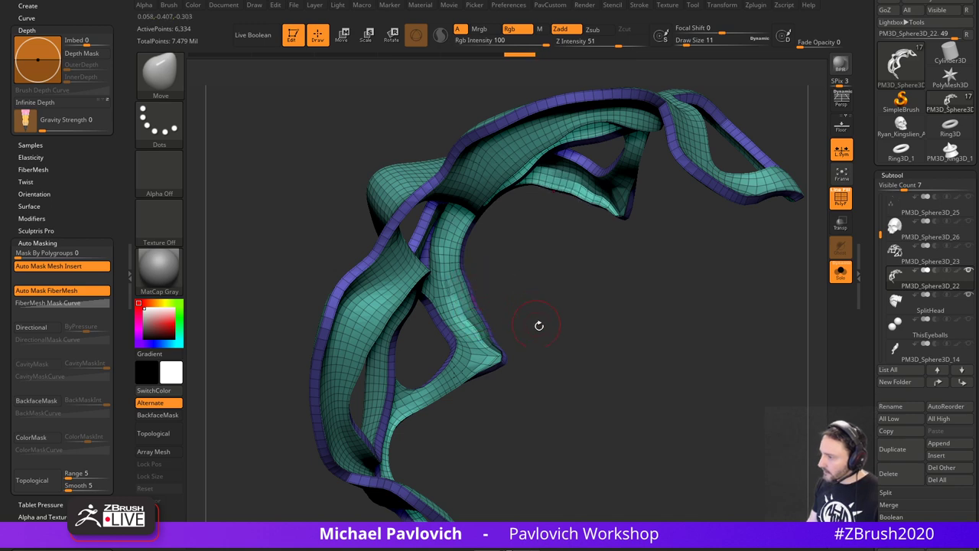
drag(540, 326, 529, 317)
drag(492, 348, 497, 351)
shift+drag(496, 349, 468, 312)
mouse_move(528, 352)
mouse_down()
mouse_move(535, 369)
mouse_move(470, 315)
mouse_up()
drag(593, 355, 547, 339)
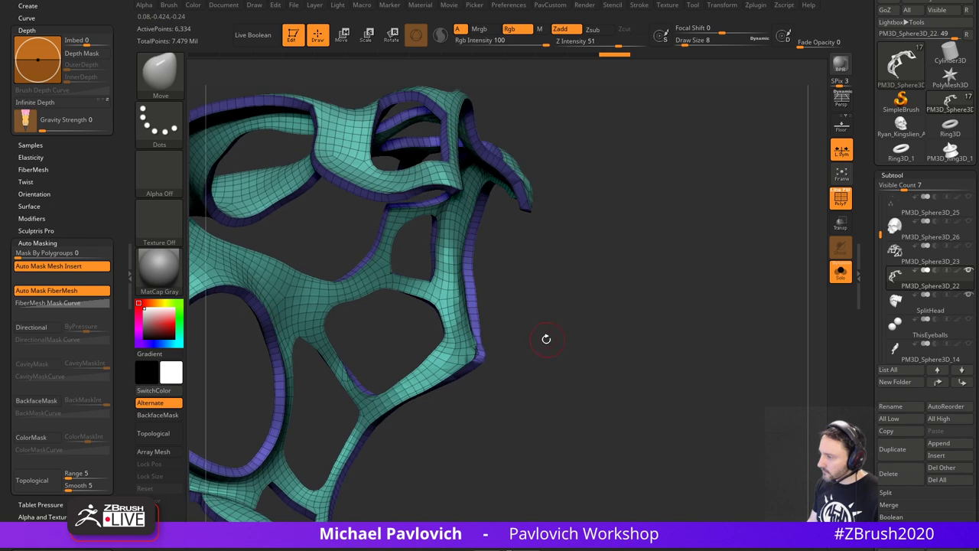
- Mask the facial frame by features using only polygroup borders
key(comma)
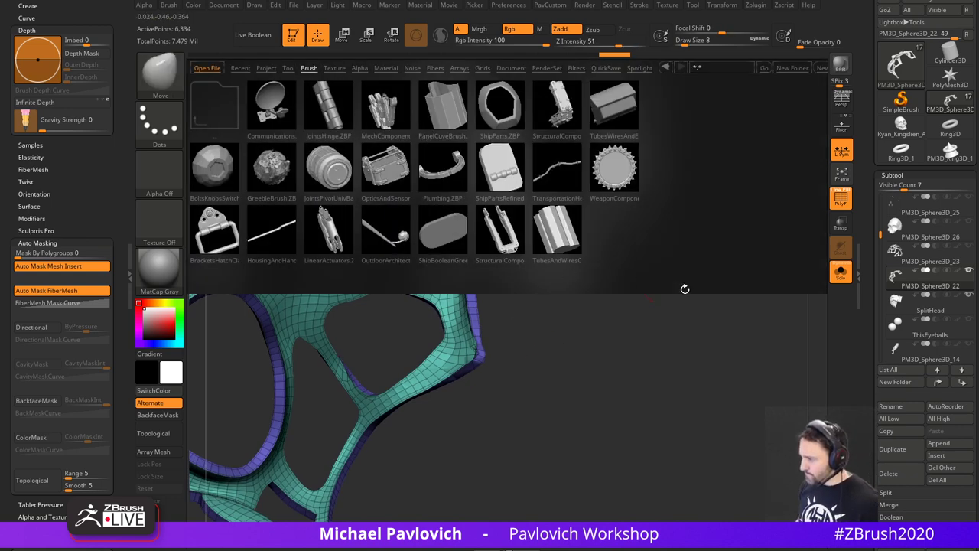
key(comma)
drag(871, 360, 891, 224)
shift+click(892, 225)
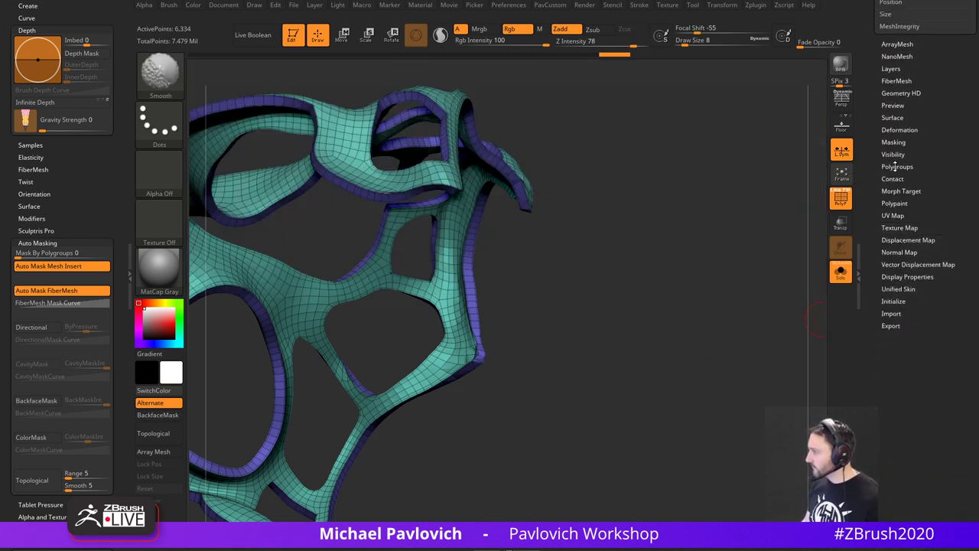
click(893, 142)
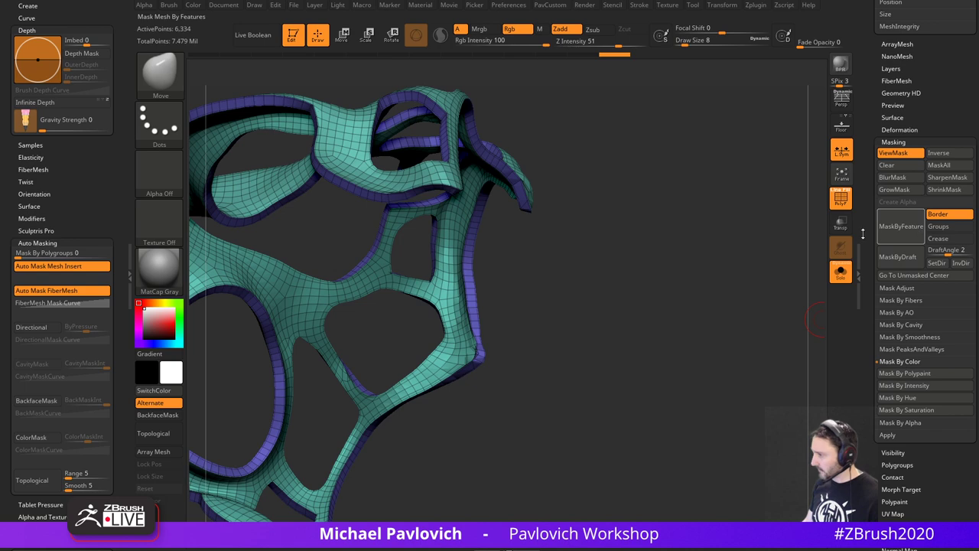
click(901, 227)
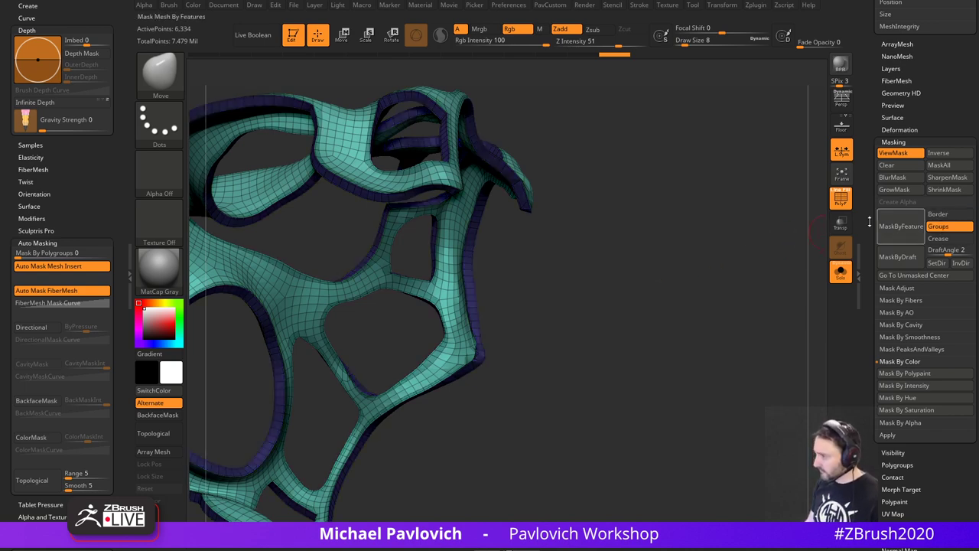
- Smooth the unmasked surfaces around the facial frame's back jaw corner and clear the mask
drag(769, 249, 681, 286)
mouse_move(472, 335)
shift+mouse_down()
mouse_move(490, 354)
mouse_move(575, 327)
mouse_move(529, 294)
shift+mouse_up()
shift+drag(509, 159, 528, 168)
mouse_move(573, 308)
mouse_down()
mouse_move(642, 342)
mouse_move(559, 342)
mouse_move(529, 374)
mouse_up()
ctrl+click(595, 335)
key(ctrl+z)
key(s)
mouse_move(580, 350)
mouse_down()
mouse_move(570, 352)
mouse_move(640, 385)
mouse_move(643, 398)
mouse_move(720, 234)
mouse_up()
click(547, 358)
- Turn off solo and polyframe, re-enable the facial frame's dynamic subdivision, and make the other subtools visible again
click(837, 274)
click(843, 202)
shift+drag(698, 372, 782, 310)
key(d)
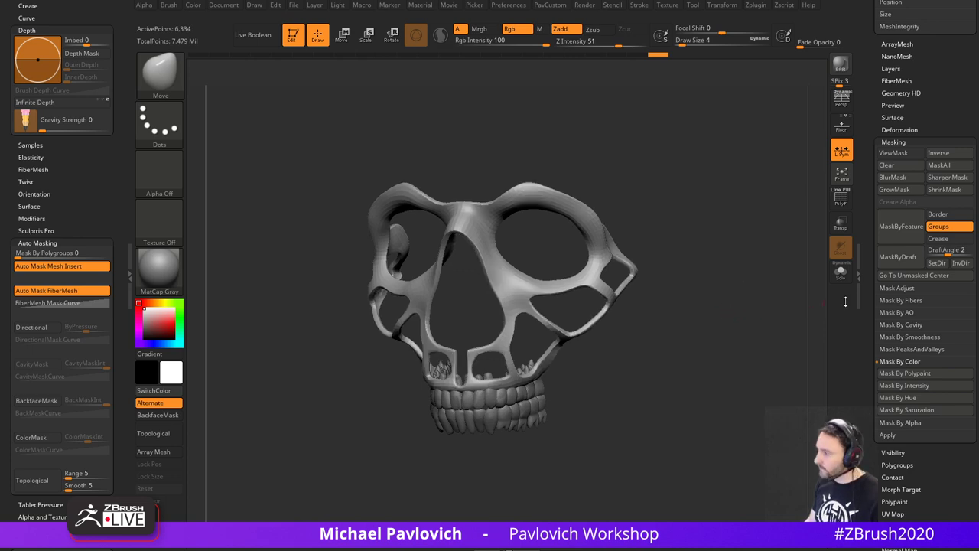
drag(868, 298, 870, 505)
drag(870, 242, 873, 380)
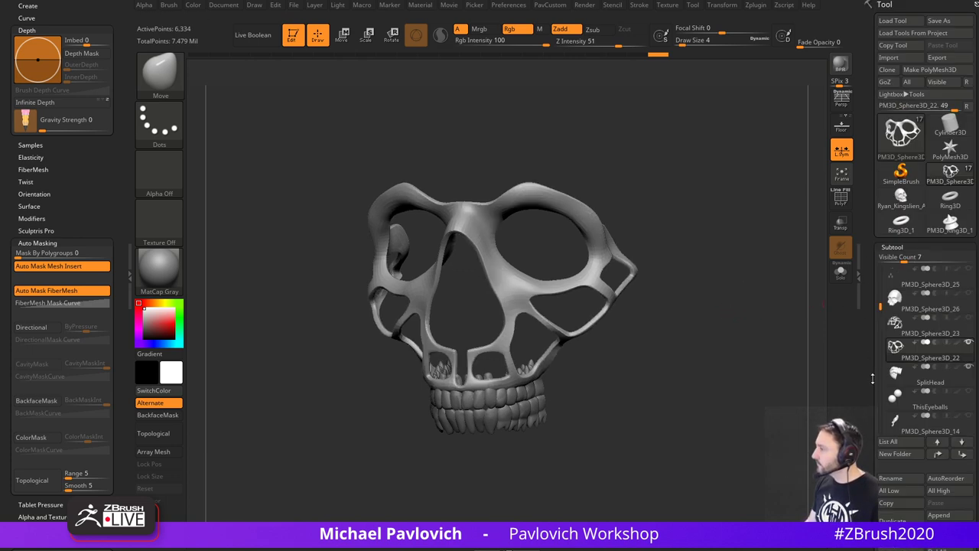
click(969, 342)
click(970, 342)
- Hide the covering skin subtools Recovered_Tool, PM3D_Sphere3D_15, PM3D_Sphere3D_18 and PM3D_Sphere3D_16 to expose the mechanical half
key(s)
click(650, 361)
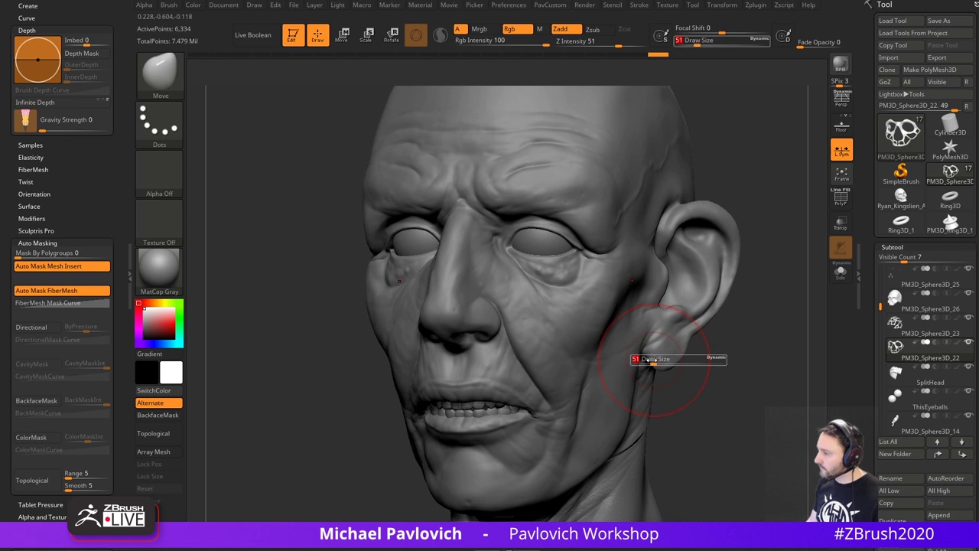
alt+click(651, 361)
alt+drag(721, 368, 677, 307)
shift+click(969, 415)
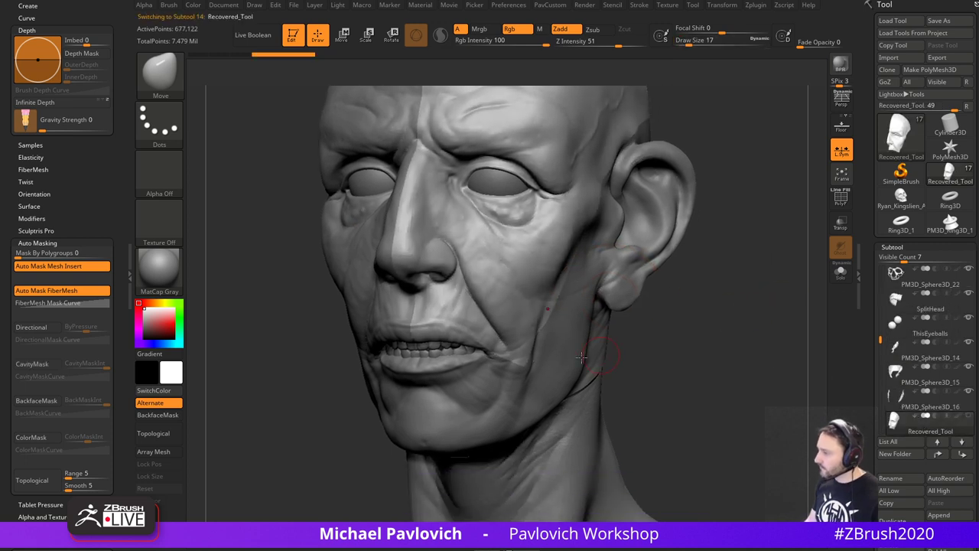
alt+click(585, 363)
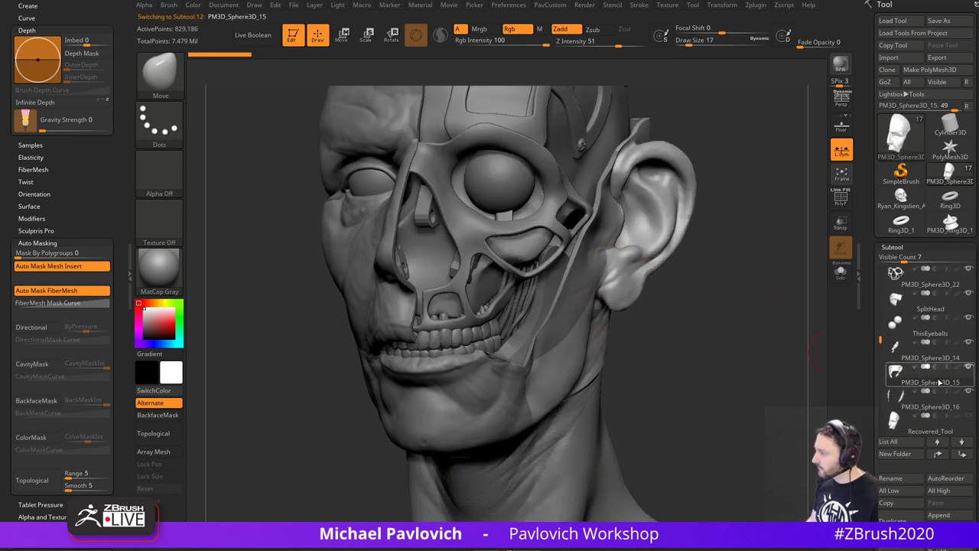
shift+click(970, 366)
alt+click(499, 372)
shift+click(970, 415)
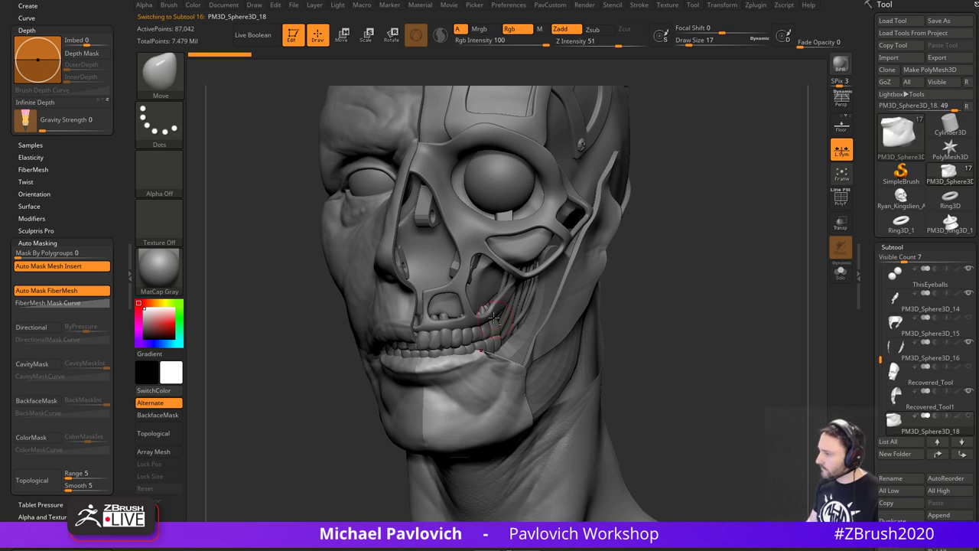
alt+click(508, 303)
drag(765, 311, 736, 316)
alt+click(597, 289)
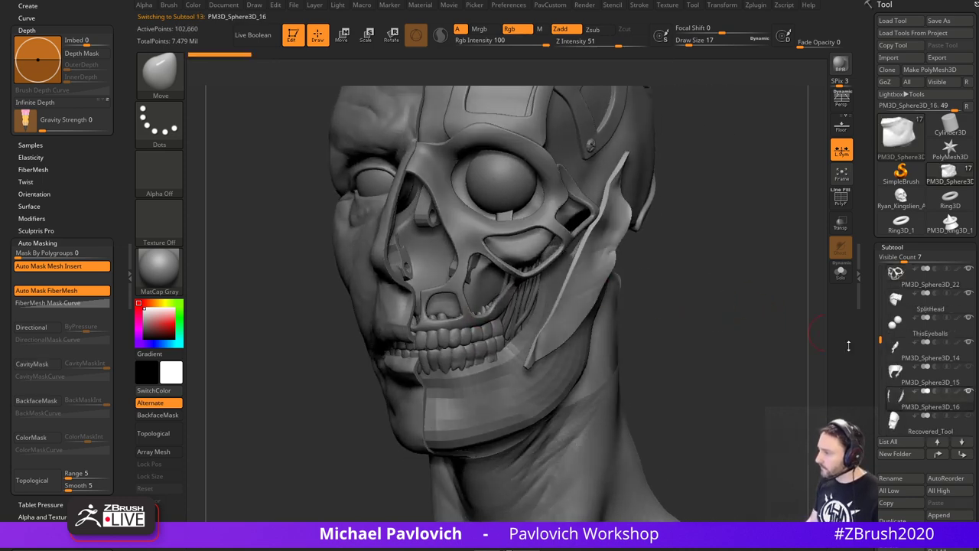
- Set the draw size to 12 and choose the Panels_11 insert of the IMM ModelKit brush
alt+click(532, 220)
mouse_move(753, 256)
mouse_down()
mouse_move(752, 295)
mouse_move(720, 301)
mouse_move(736, 307)
mouse_up()
key(s)
click(712, 302)
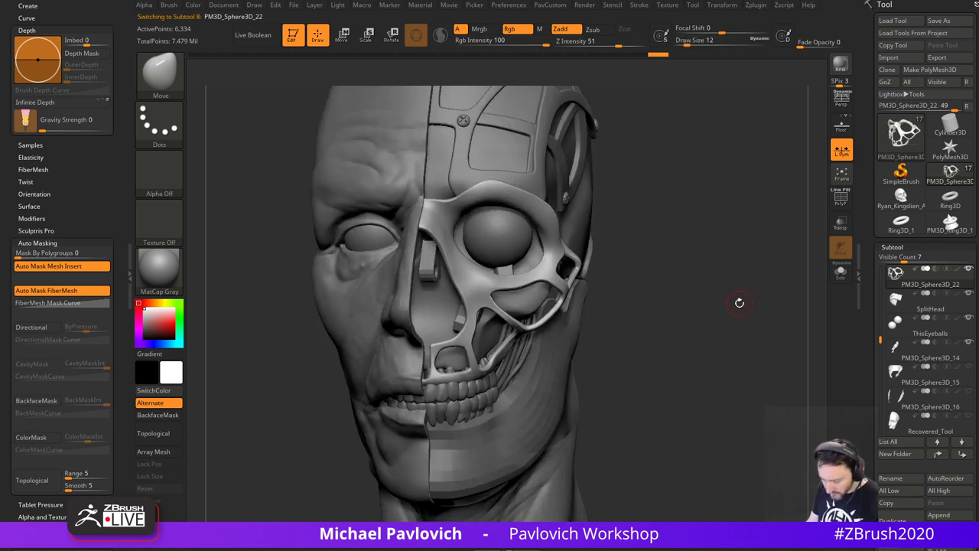
key(b)
key(i)
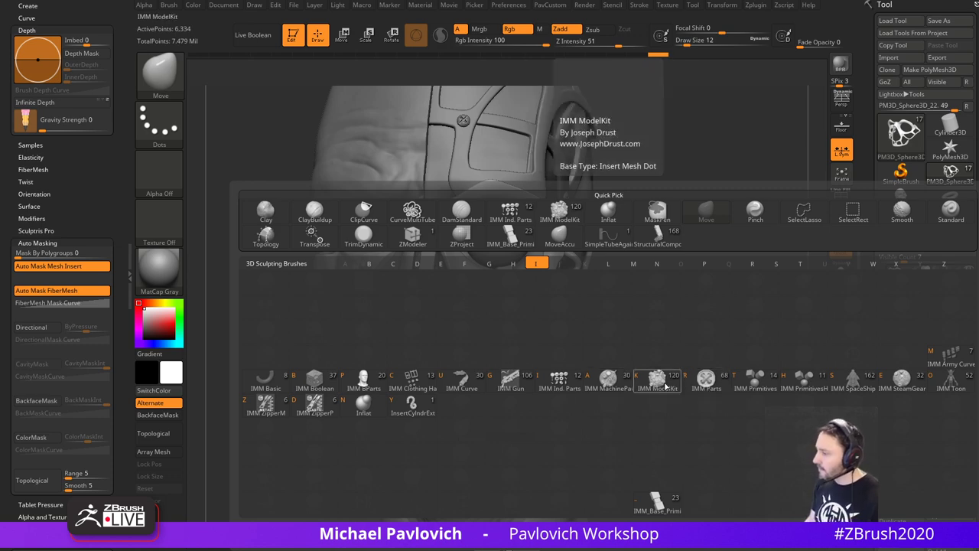
click(658, 379)
key(m)
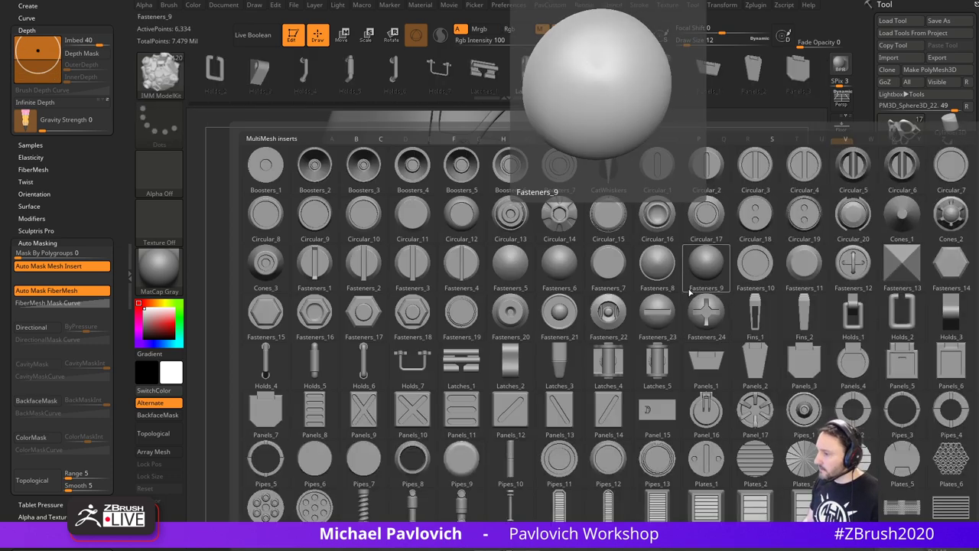
click(468, 412)
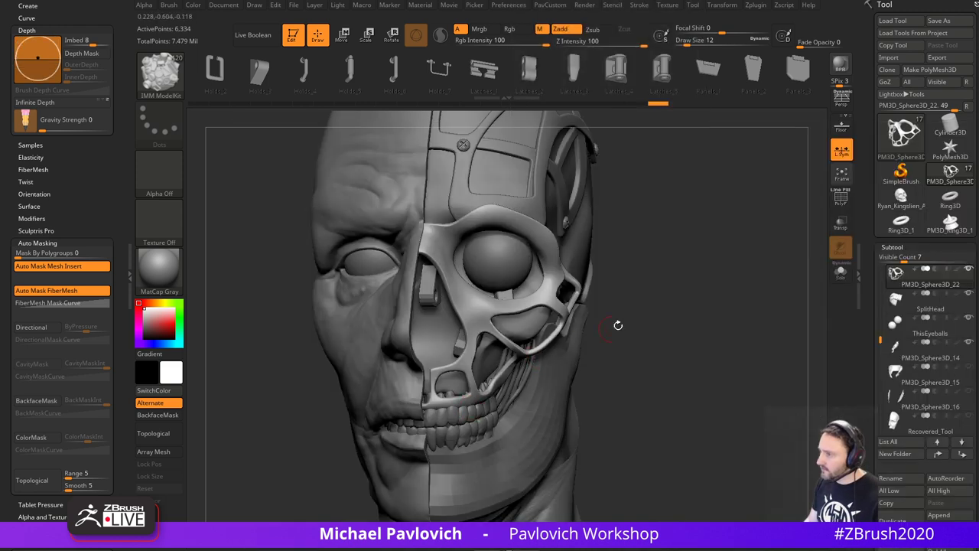
- Isolate the inner skull subtool PM3D_Sphere3D_26 and set the insert brush's Projection Strength to 100
drag(691, 270, 685, 237)
alt+click(486, 239)
click(841, 274)
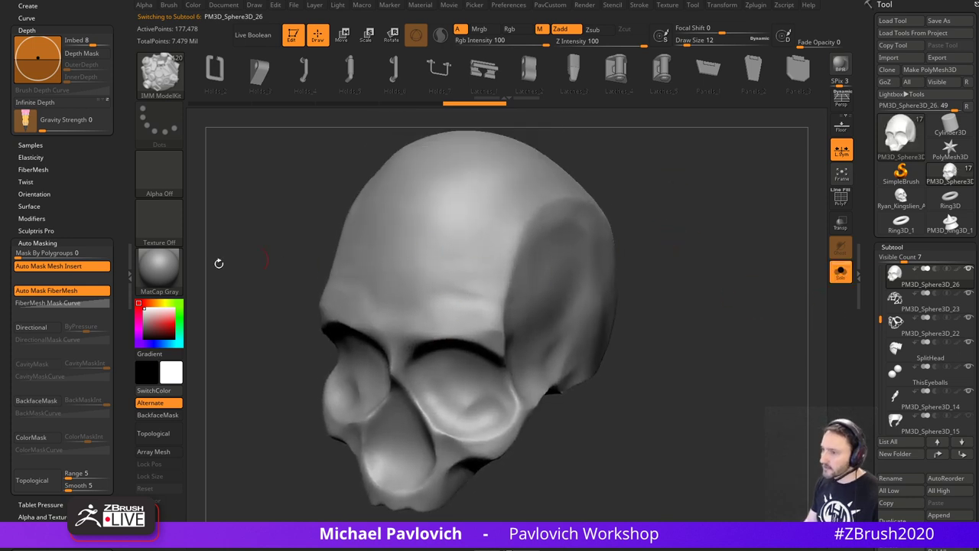
drag(86, 218, 86, 205)
drag(15, 218, 15, 215)
click(35, 202)
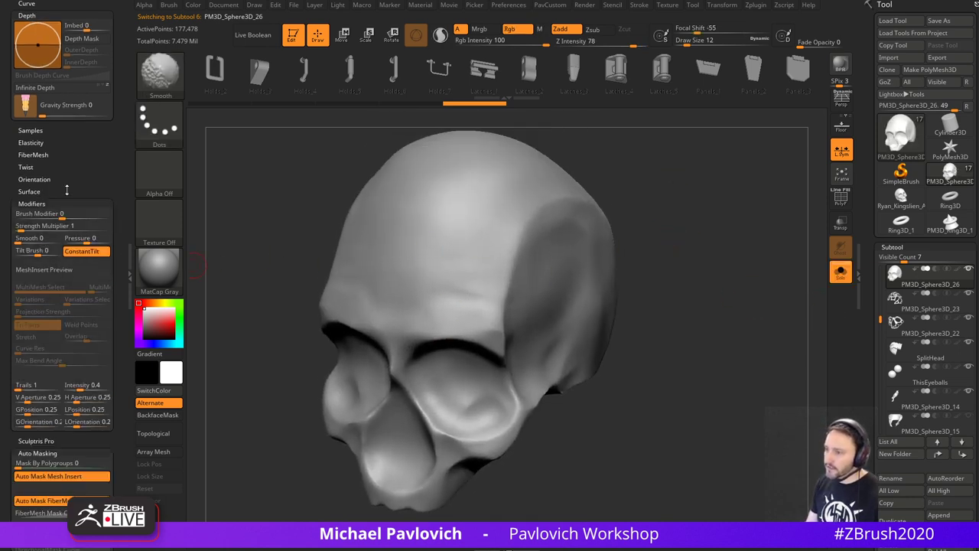
drag(79, 177, 80, 167)
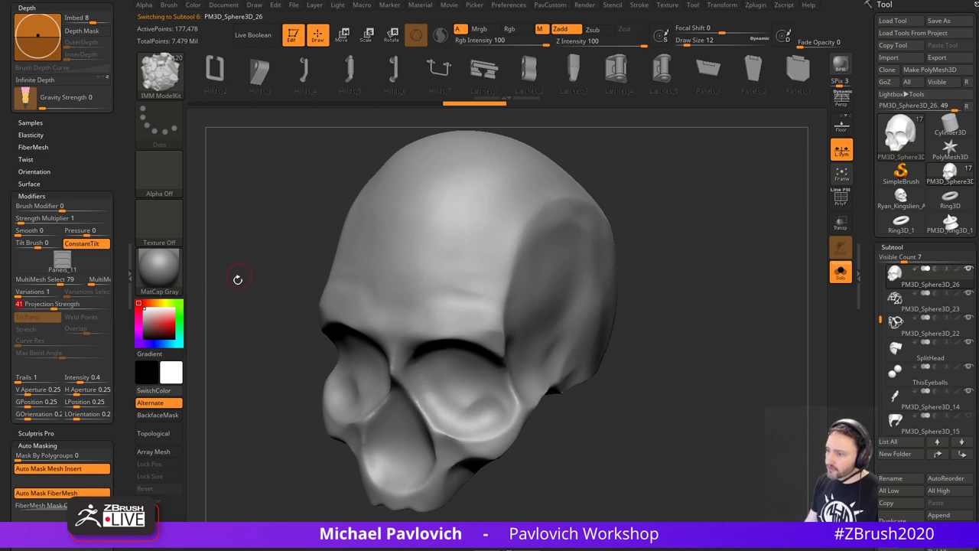
drag(90, 300, 130, 295)
- Try inserting a Panels_11 panel on the skull's forehead and undo it
drag(647, 190, 629, 222)
drag(505, 221, 552, 249)
drag(700, 282, 715, 225)
key(ctrl+z)
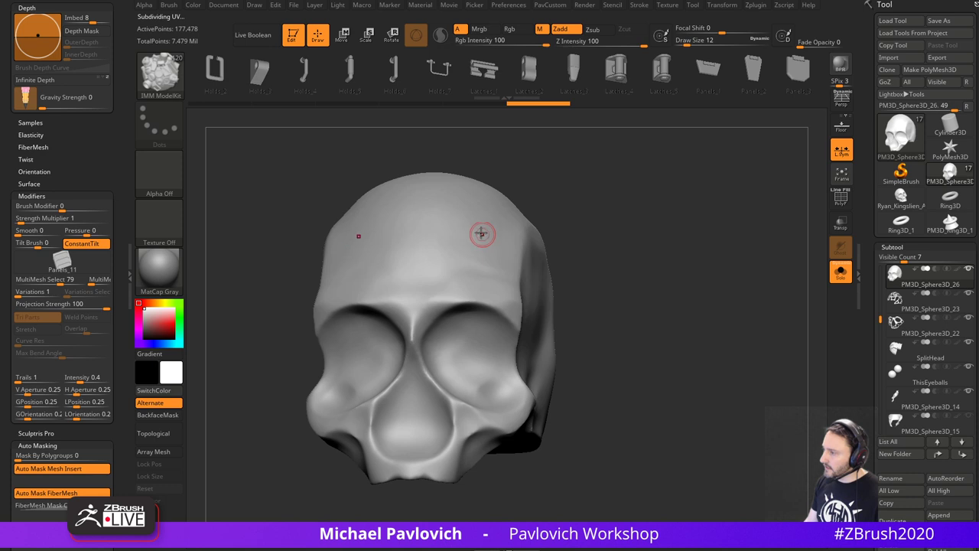
- Insert a symmetrical pair of Panels_11 vents on the skull's forehead and separate them from the skull with Split Masked Points
drag(481, 234, 465, 262)
mouse_move(692, 256)
mouse_down()
mouse_move(649, 247)
mouse_move(630, 199)
mouse_move(696, 268)
mouse_up()
key(space)
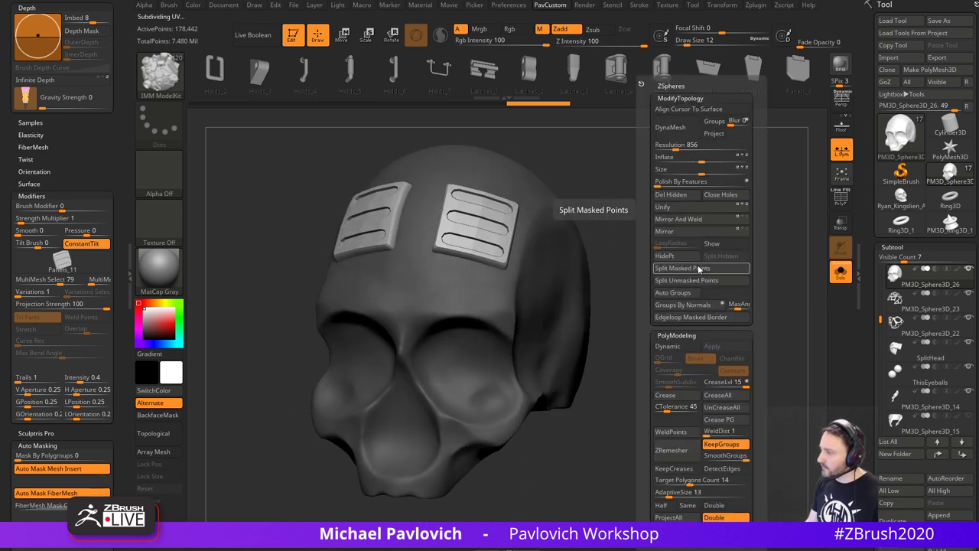
click(699, 268)
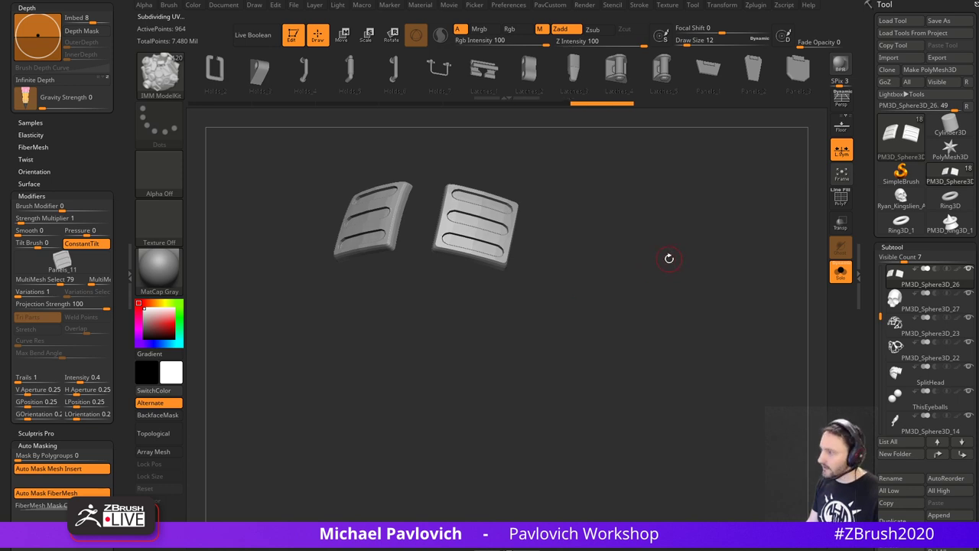
- Turn off solo display and nudge the pair of vent panels slightly inward against the skull's forehead
mouse_move(669, 259)
mouse_down()
mouse_move(638, 258)
mouse_move(669, 255)
mouse_up()
key(space)
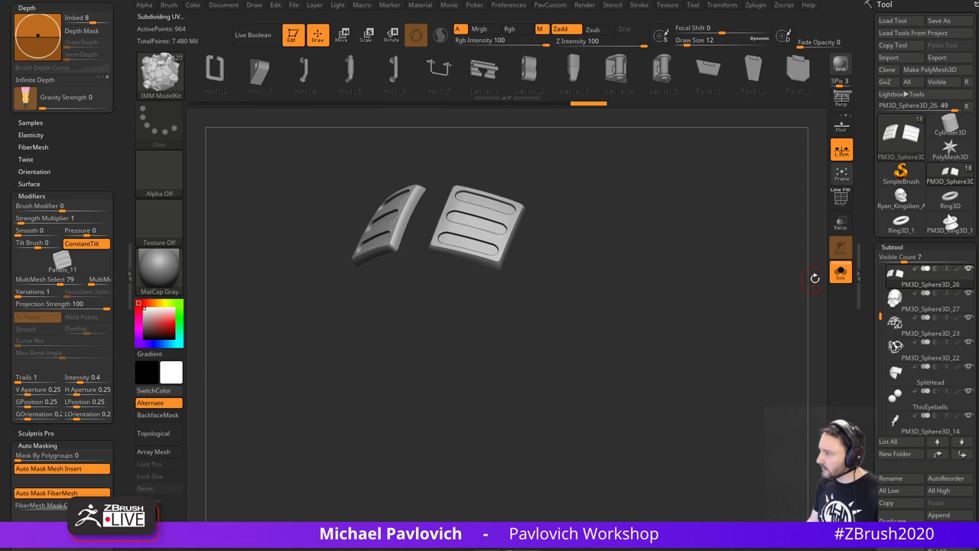
key(space)
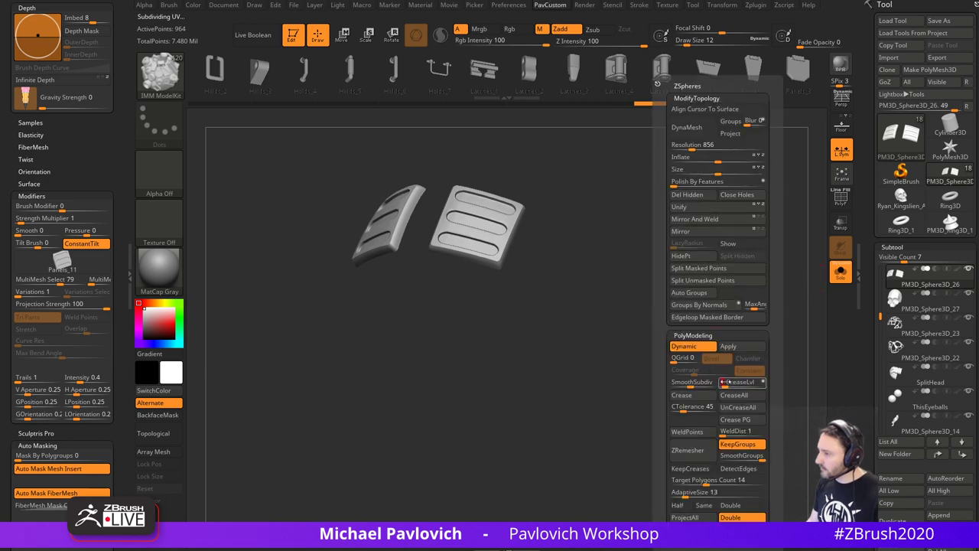
drag(644, 312, 739, 255)
click(841, 274)
key(w)
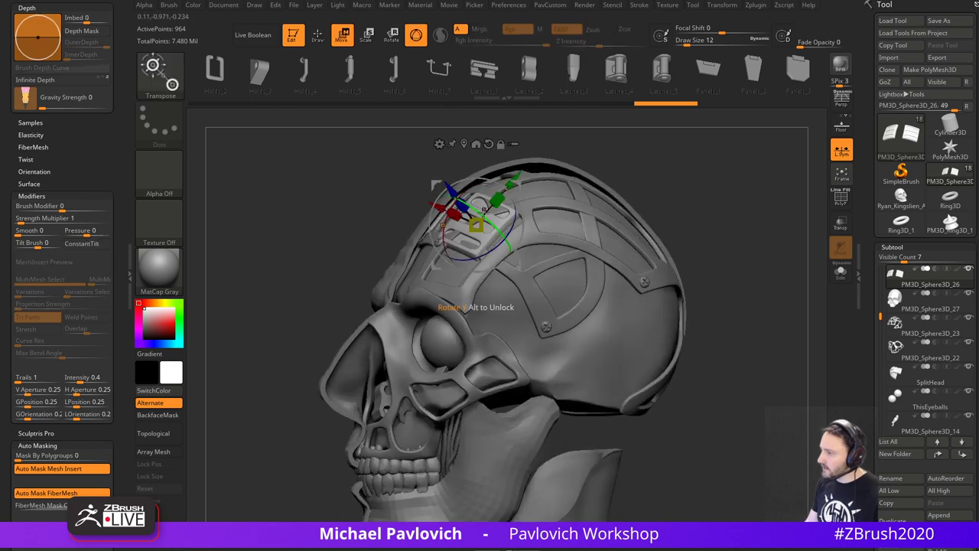
drag(452, 190, 455, 194)
key(q)
mouse_move(735, 235)
mouse_down()
mouse_move(765, 260)
mouse_move(701, 269)
mouse_move(714, 249)
mouse_move(719, 288)
mouse_up()
- Choose the Standard brush, select the inner skull PM3D_Sphere3D_27 and keep only it and the vent panels visible
key(b)
key(s)
key(t)
alt+click(604, 335)
click(842, 272)
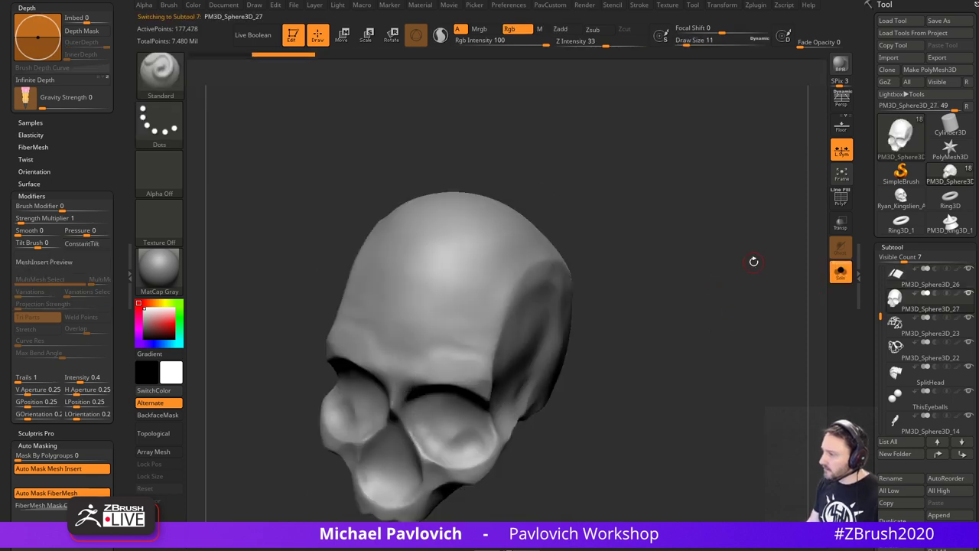
click(841, 271)
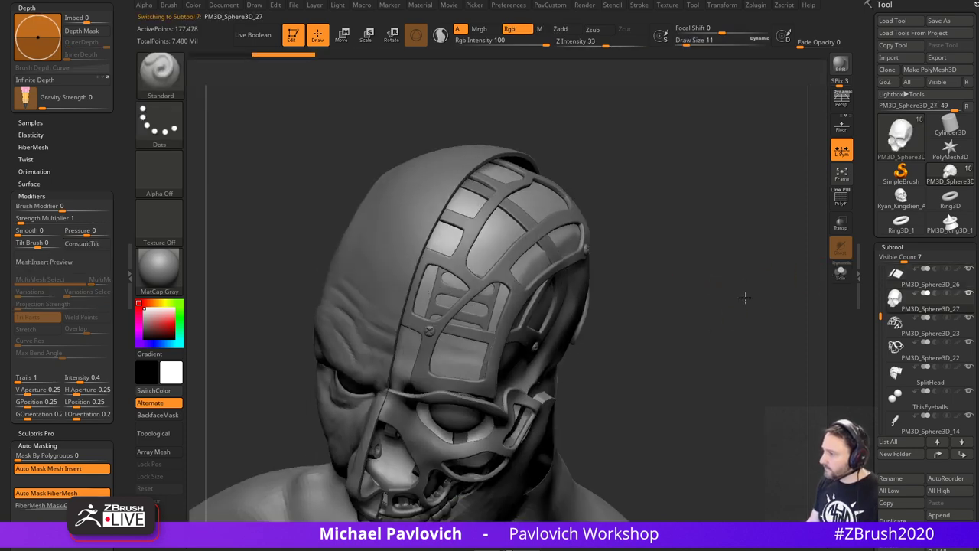
shift+click(969, 294)
click(969, 269)
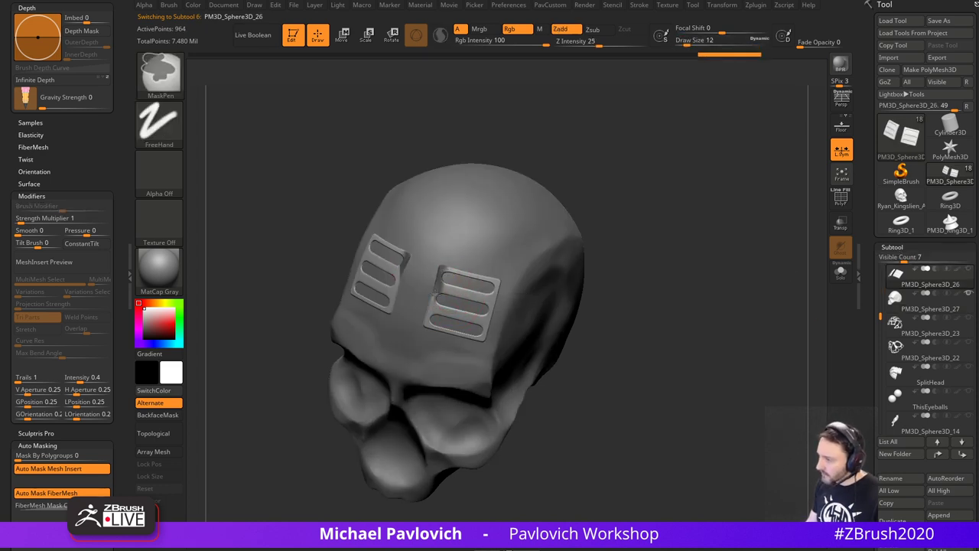
alt+click(540, 269)
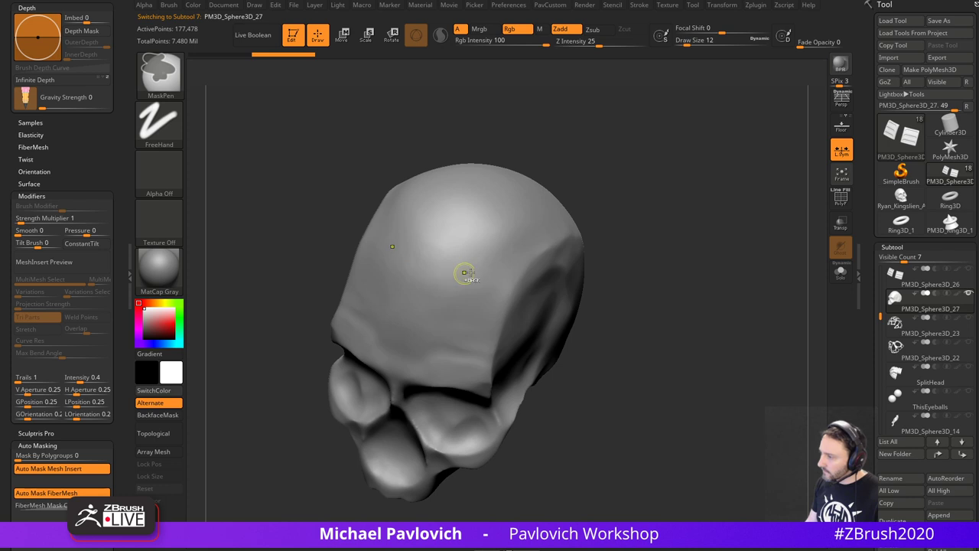
click(969, 269)
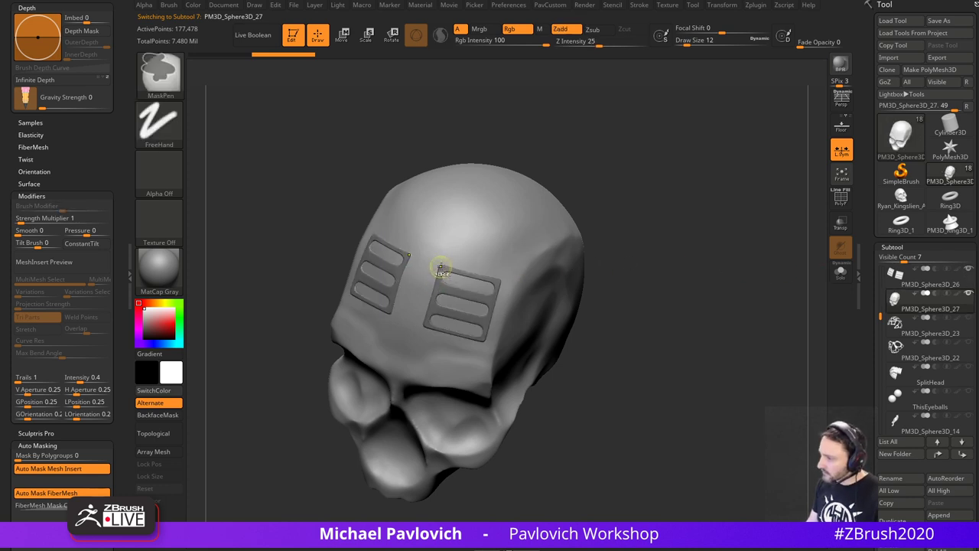
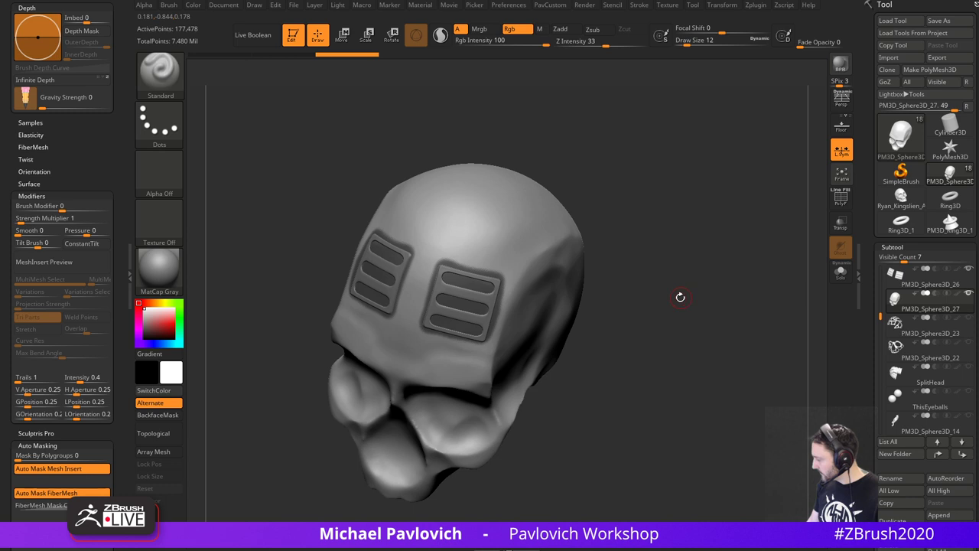
- Invert the inner skull's mask so only the two patches around the forehead vents are unmasked
drag(679, 297, 650, 277)
drag(533, 195, 559, 212)
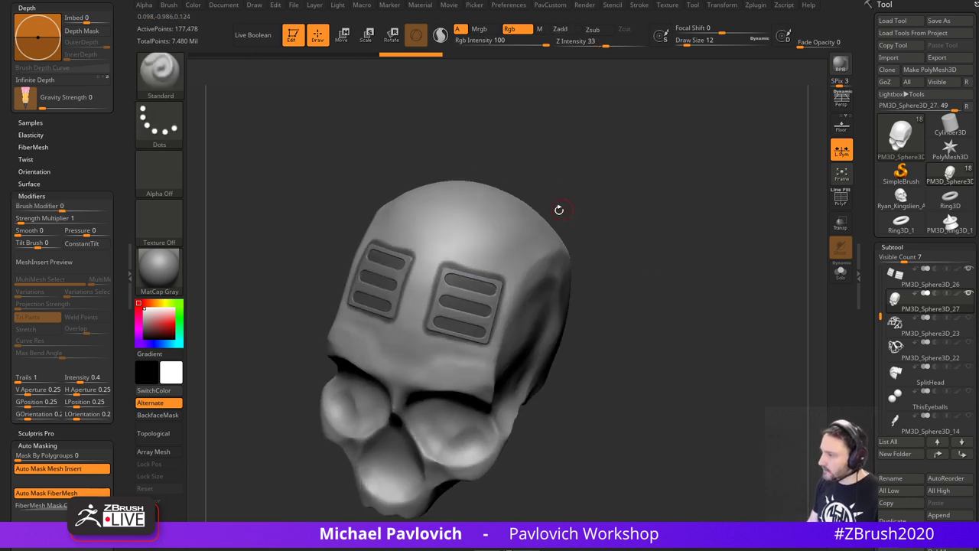
right_drag(469, 257, 483, 236)
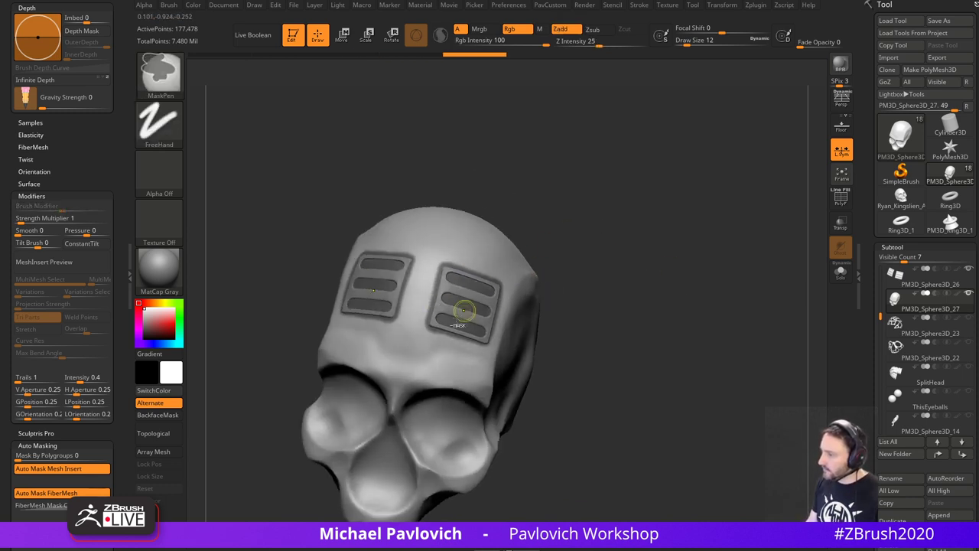
drag(652, 296, 623, 280)
ctrl+click(655, 228)
drag(606, 235, 628, 251)
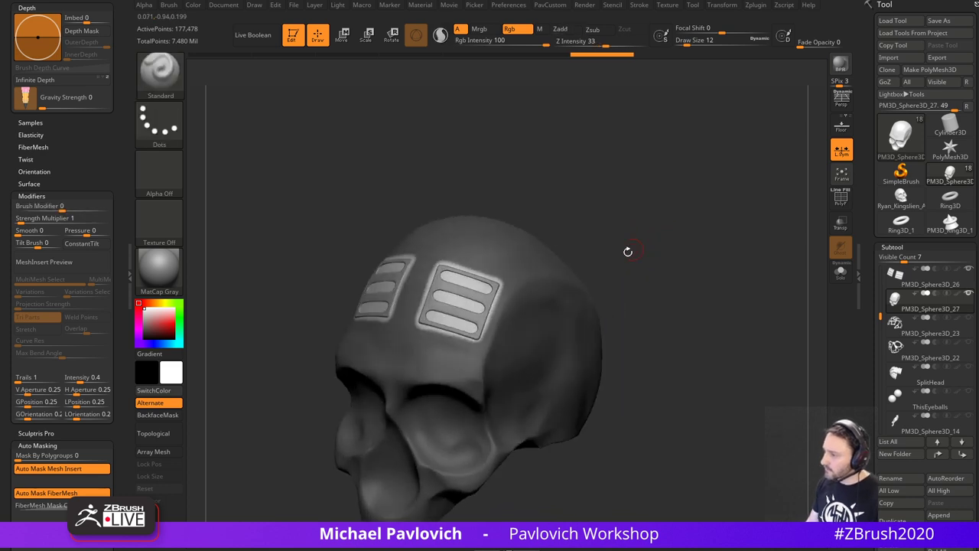
- Inspect the unmasked forehead patches on the isolated skull, show the vent panels again and invert the mask back
click(842, 279)
key(w)
key(q)
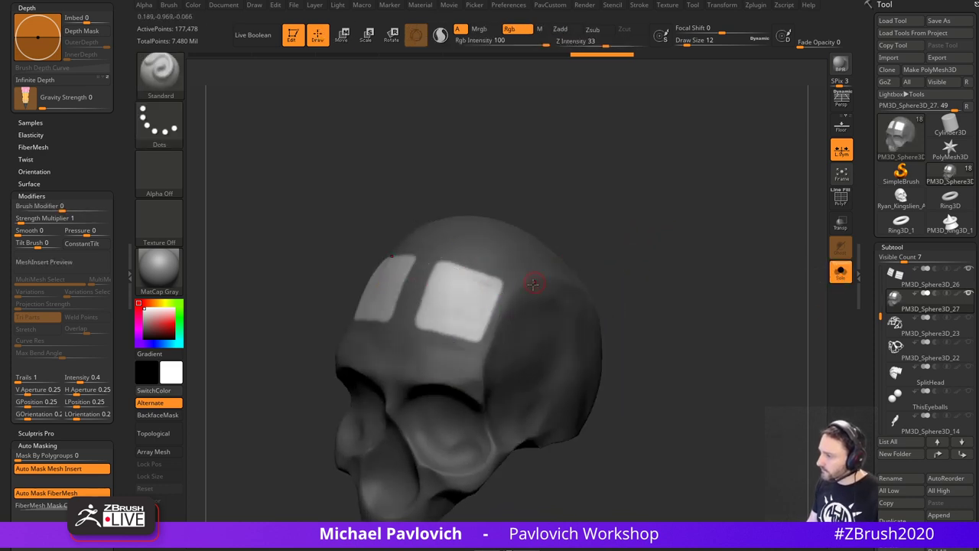
key(w)
drag(673, 264, 612, 270)
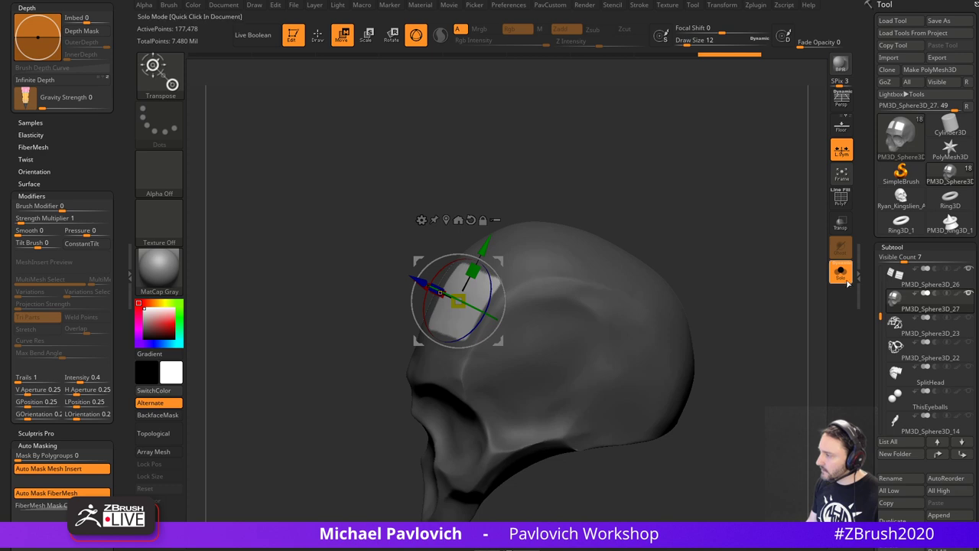
click(842, 274)
drag(713, 267, 754, 276)
ctrl+click(728, 283)
key(q)
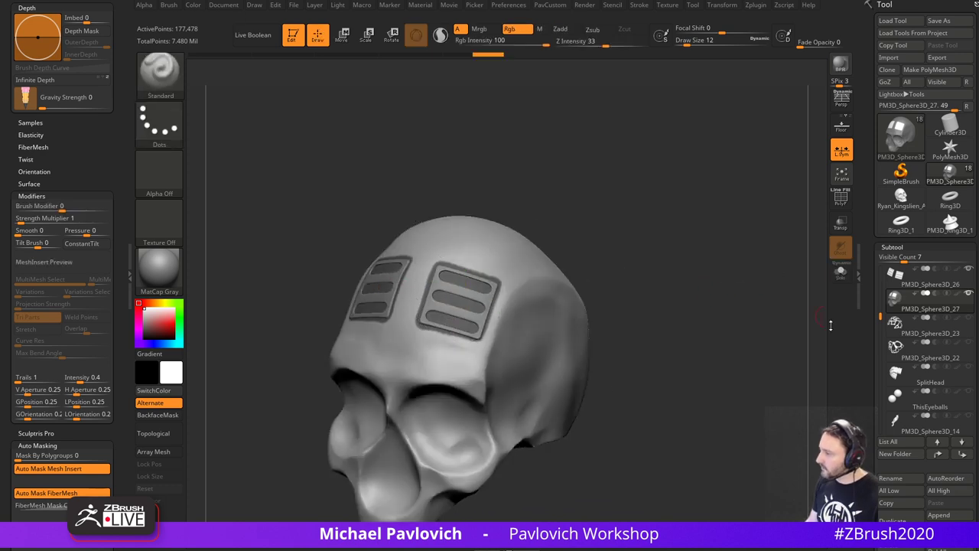
- Apply Edgeloop Masked Border around the masked forehead patches and clear the mask
key(grave)
drag(871, 306, 867, 172)
click(892, 308)
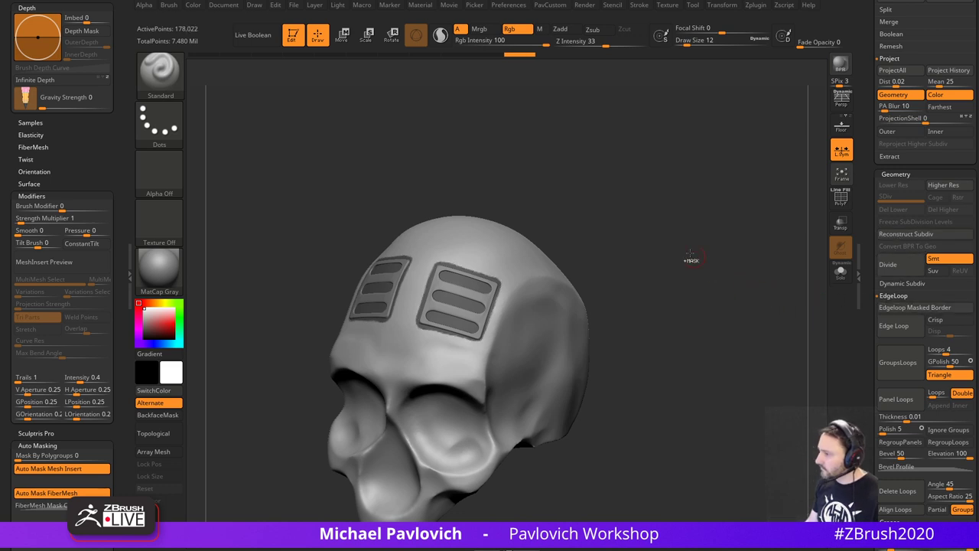
ctrl+drag(691, 260, 714, 230)
- Mask everything except the forehead patches, extrude them inward as recesses around the vents and scale them along the Z axis
key(w)
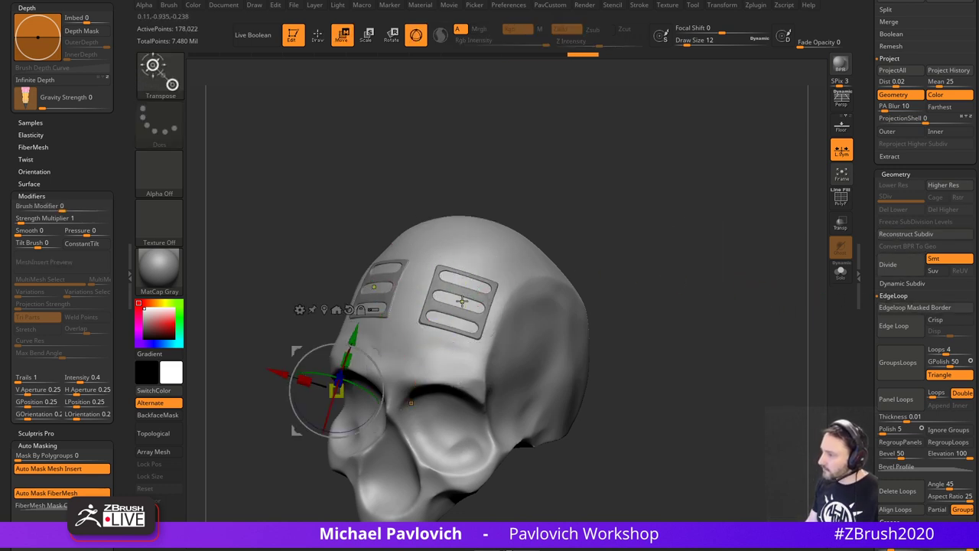
ctrl+click(460, 302)
drag(617, 237, 508, 283)
ctrl+drag(427, 285, 433, 289)
drag(617, 168, 656, 188)
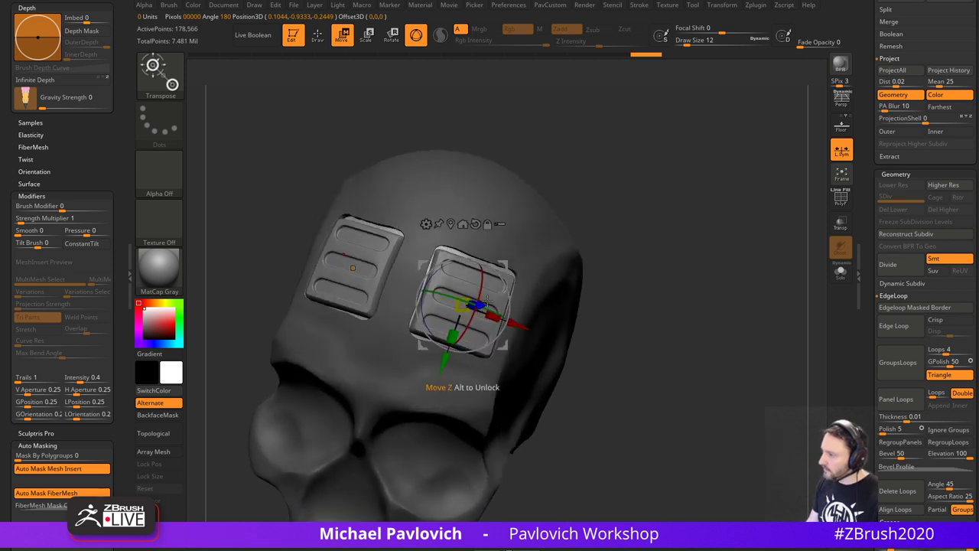
drag(473, 304, 463, 306)
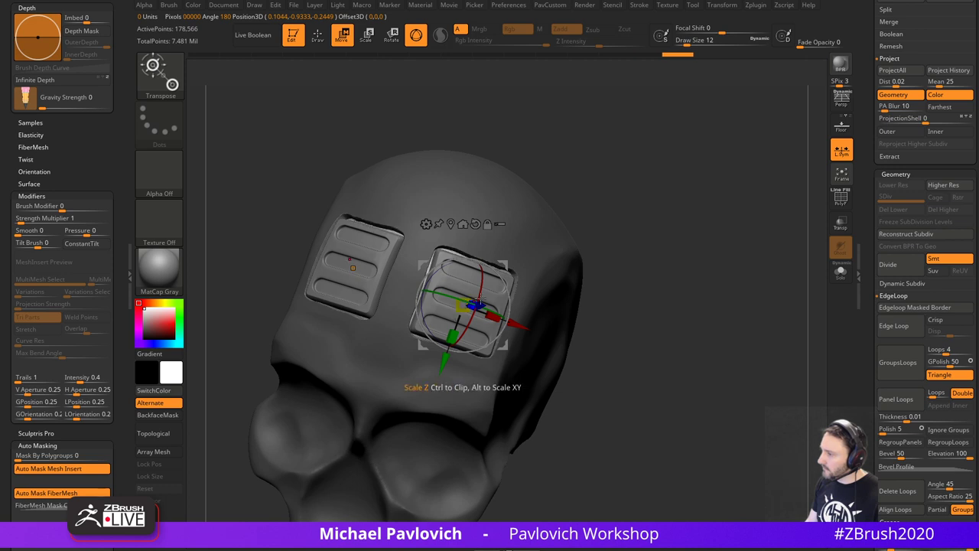
- Clear the mask and smooth the upper edge of the vent recesses with a draw size of 13
key(q)
ctrl+drag(673, 264, 694, 291)
key(s)
drag(632, 264, 558, 264)
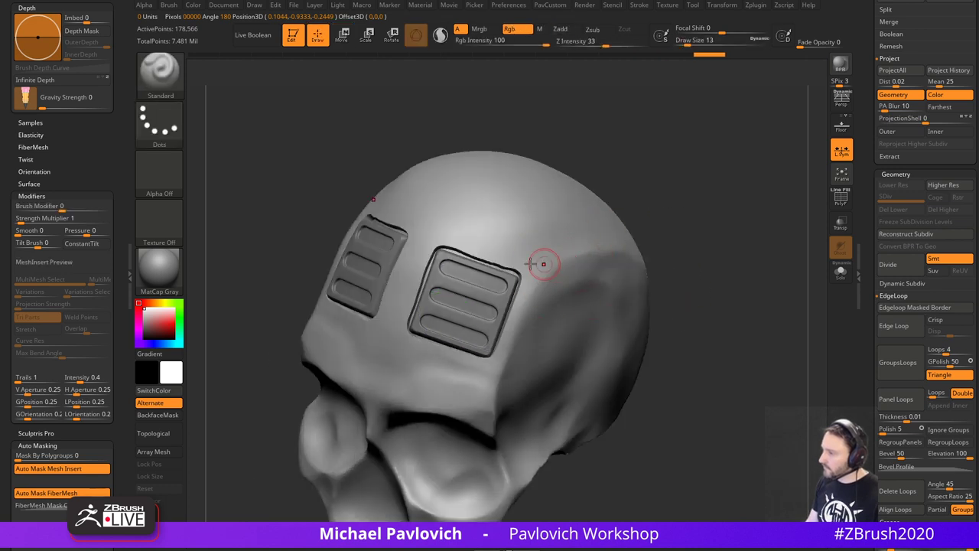
shift+drag(439, 248, 554, 276)
- Try Polish By Features on the skull in its alternate mode and undo it
key(1)
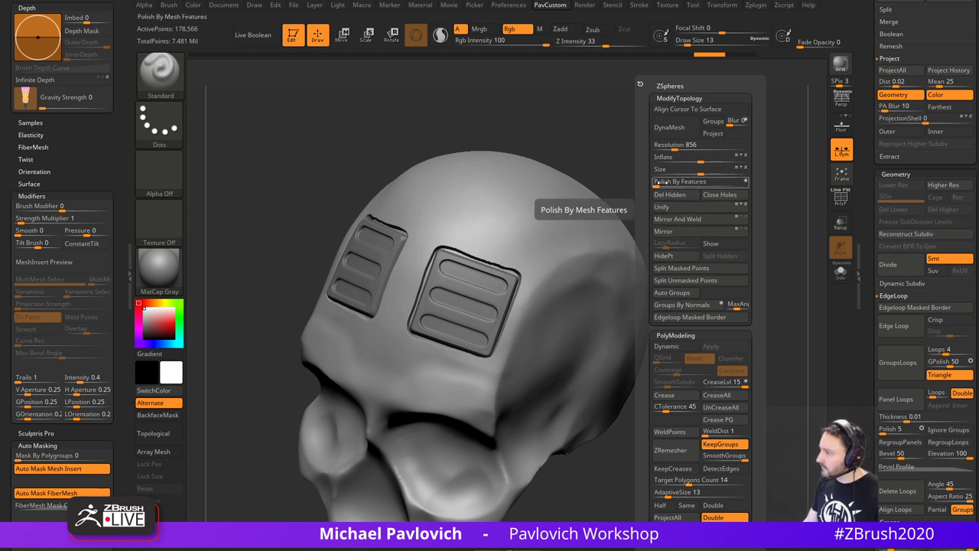
click(746, 182)
click(660, 181)
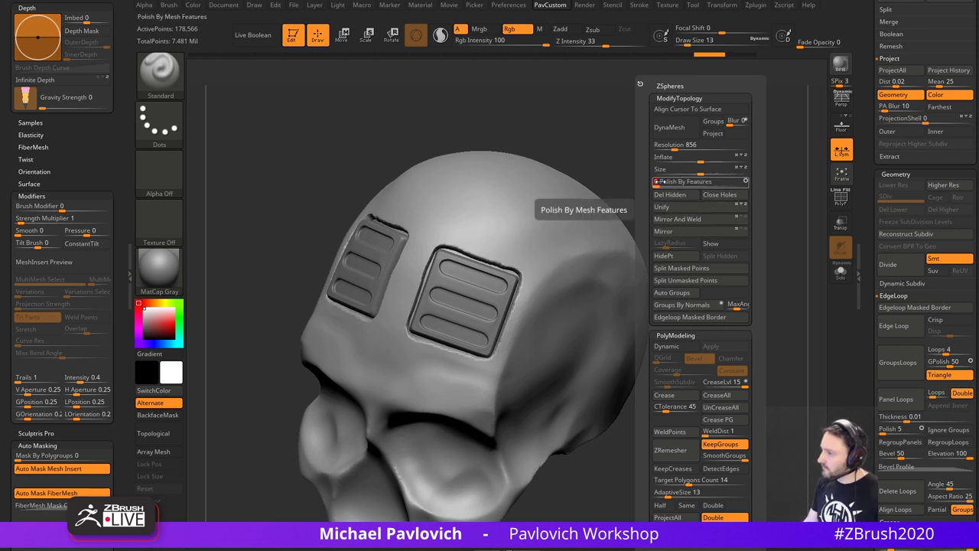
key(ctrl+z)
- Choose the Move brush, set the draw size to 29 and undo the last change to the skull
drag(667, 156, 650, 197)
key(b)
key(m)
key(v)
key(s)
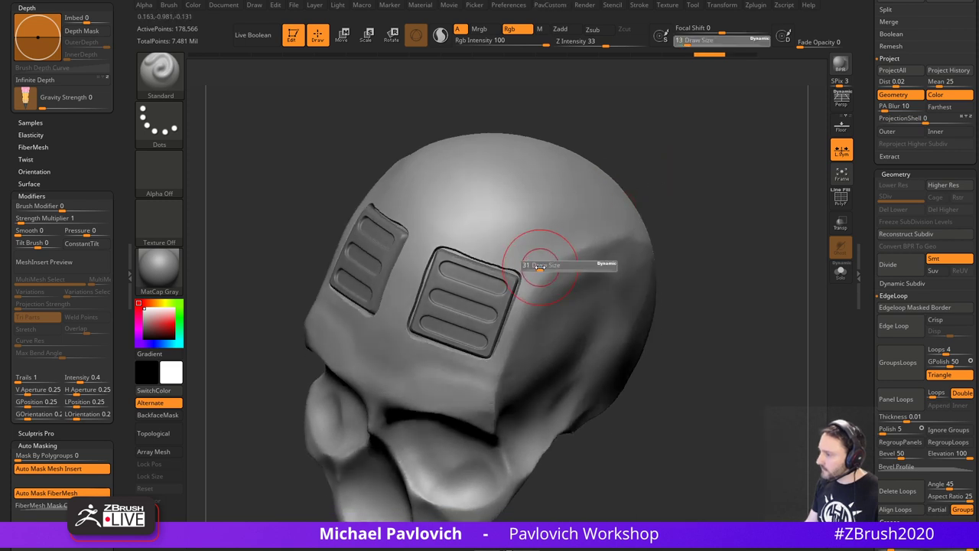
drag(545, 263, 530, 263)
drag(650, 198, 621, 216)
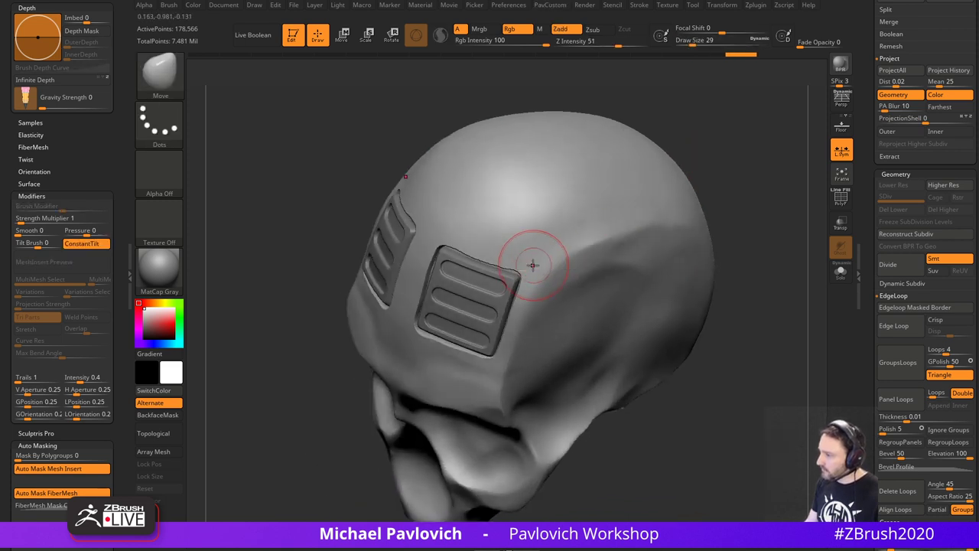
key(ctrl+z)
- Try Polish By Features once more on the recessed forehead and undo the result
right_drag(591, 233, 732, 199)
key(4)
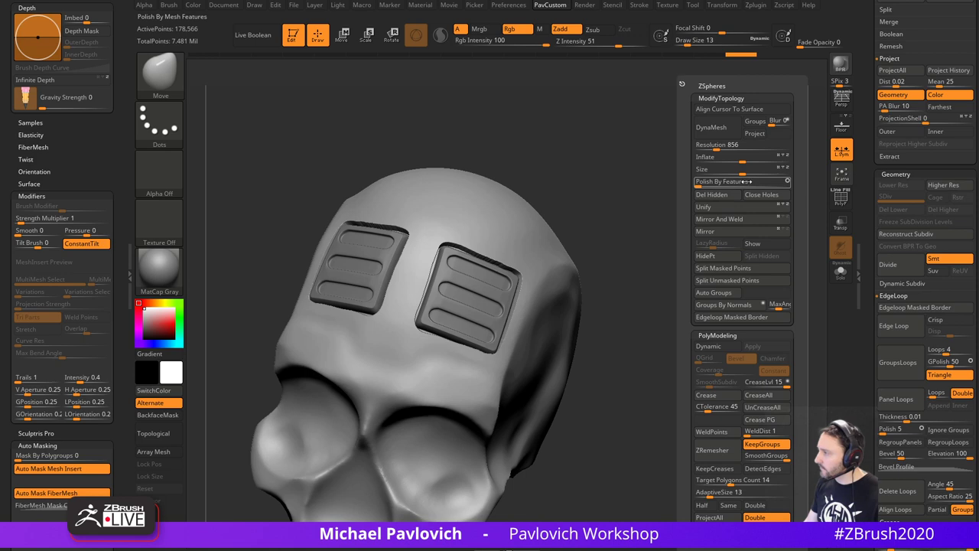
click(702, 184)
mouse_move(664, 196)
mouse_down()
mouse_move(640, 212)
mouse_move(647, 219)
mouse_up()
key(ctrl+z)
- Remesh the inner skull with DynaMesh and smooth the rims of the vent recesses with a draw size of 49
key(4)
click(630, 129)
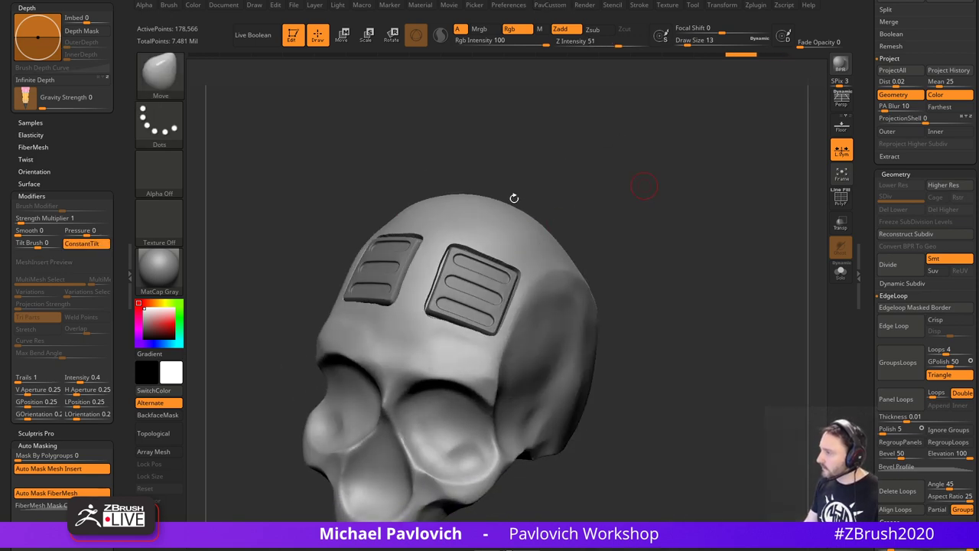
drag(514, 196, 544, 246)
key(s)
drag(460, 283, 474, 284)
mouse_move(436, 322)
shift+mouse_down()
mouse_move(509, 283)
mouse_move(463, 256)
shift+mouse_up()
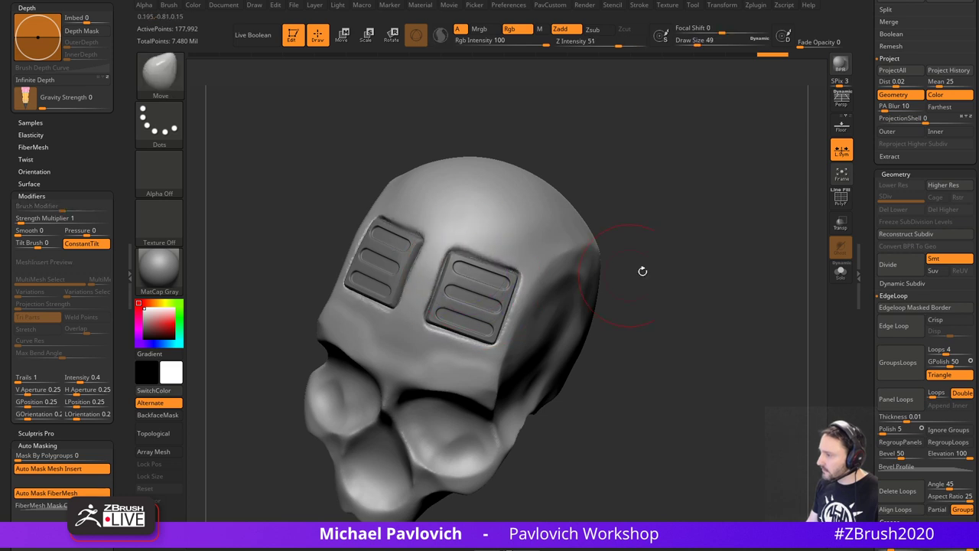
- Smooth the upper rim of the vent recess further with the draw size set to 51
drag(641, 271, 610, 263)
click(603, 42)
drag(612, 191, 586, 231)
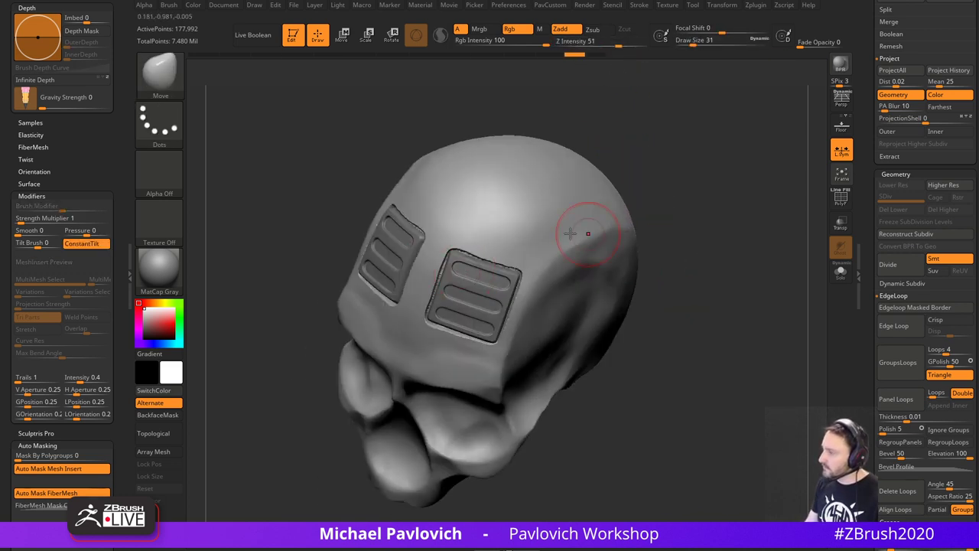
key(s)
drag(452, 289, 507, 258)
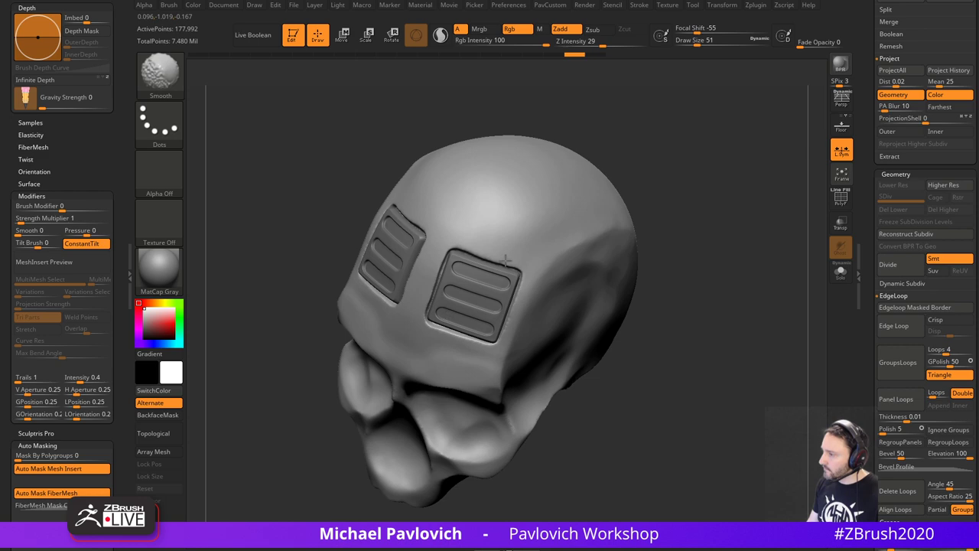
- Reduce the draw size to 12 and choose the Move brush for the vent recesses
mouse_move(643, 226)
mouse_down()
mouse_move(689, 204)
mouse_move(687, 256)
mouse_up()
key(s)
drag(686, 297, 664, 312)
key(s)
drag(507, 316, 503, 316)
key(b)
key(m)
key(v)
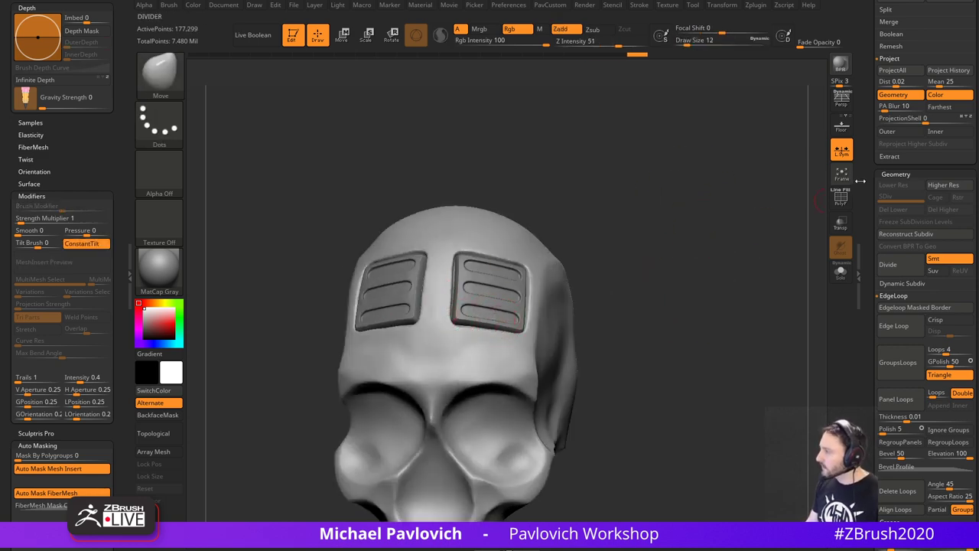
- Show all the subtools again and select the outer face half Recovered_Tool
drag(871, 177, 872, 429)
shift+click(970, 297)
shift+click(971, 297)
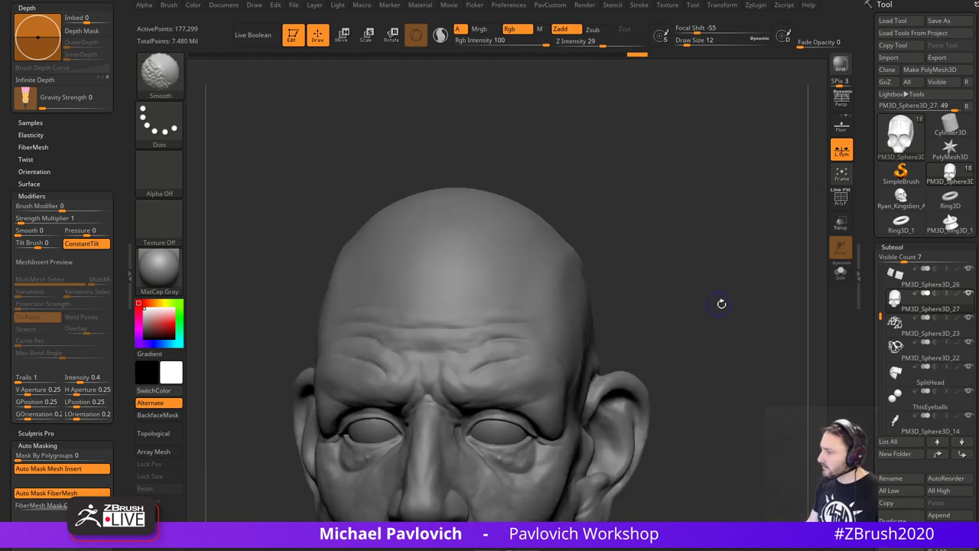
mouse_move(722, 304)
alt+mouse_down()
mouse_move(701, 282)
mouse_move(704, 291)
alt+mouse_up()
drag(704, 289, 720, 288)
alt+click(518, 245)
mouse_move(737, 249)
mouse_down()
mouse_move(708, 268)
mouse_move(730, 258)
mouse_up()
drag(737, 293, 708, 339)
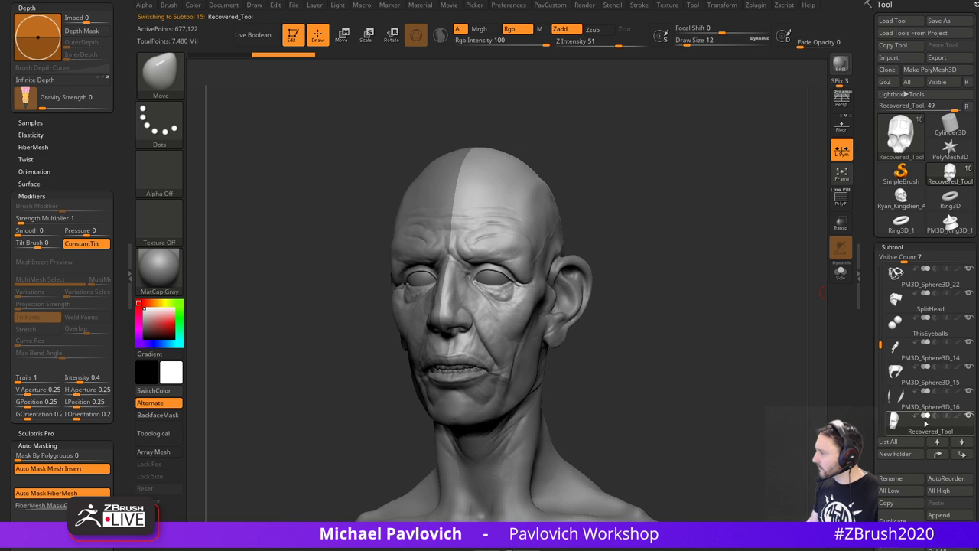
- Hide Recovered_Tool to expose the mechanical half of the face and select the facial frame PM3D_Sphere3D_22
alt+click(511, 383)
mouse_move(764, 369)
alt+mouse_down()
mouse_move(796, 354)
mouse_move(774, 353)
alt+mouse_up()
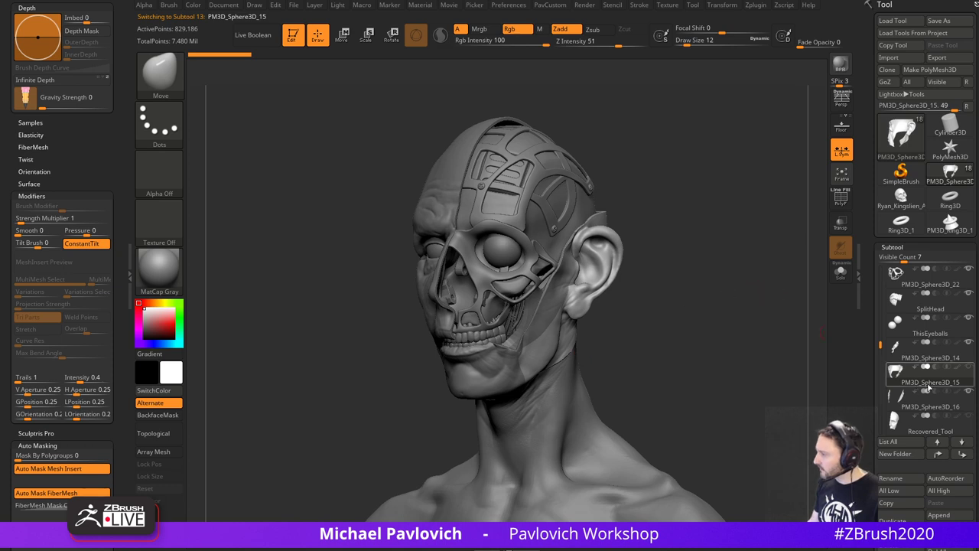
alt+click(514, 368)
drag(667, 352, 717, 349)
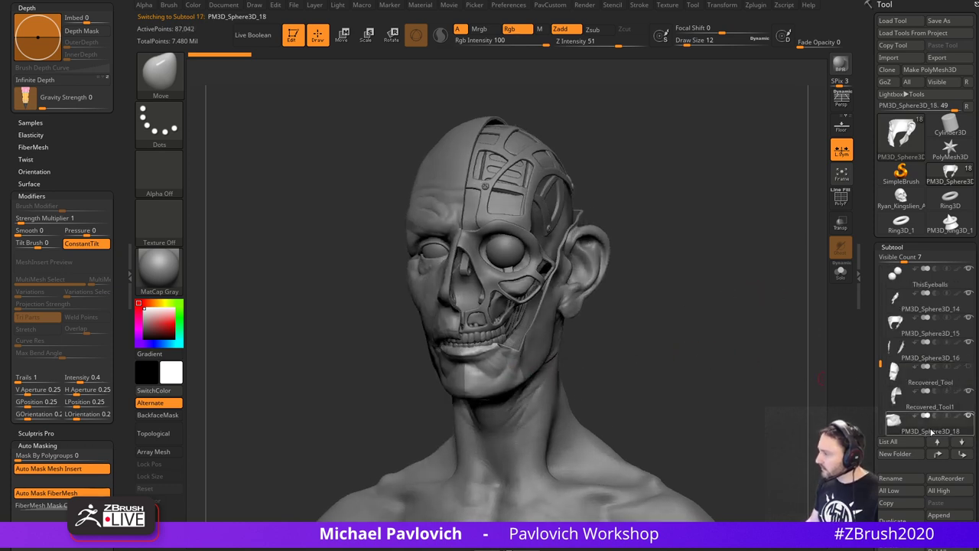
alt+click(486, 276)
- Turn on perspective, frame the cyborg head in three-quarter view and render it with BPR
mouse_move(671, 268)
alt+mouse_down()
mouse_move(726, 291)
mouse_move(725, 321)
mouse_move(704, 319)
mouse_move(765, 313)
alt+mouse_up()
key(s)
mouse_move(714, 265)
alt+mouse_down()
mouse_move(725, 271)
mouse_move(712, 277)
mouse_move(735, 293)
mouse_move(767, 298)
mouse_move(719, 300)
mouse_move(725, 284)
mouse_move(733, 297)
mouse_move(718, 310)
alt+mouse_up()
key(s)
key(3)
click(845, 108)
mouse_move(749, 238)
mouse_down()
mouse_move(748, 251)
mouse_move(760, 249)
mouse_up()
click(844, 73)
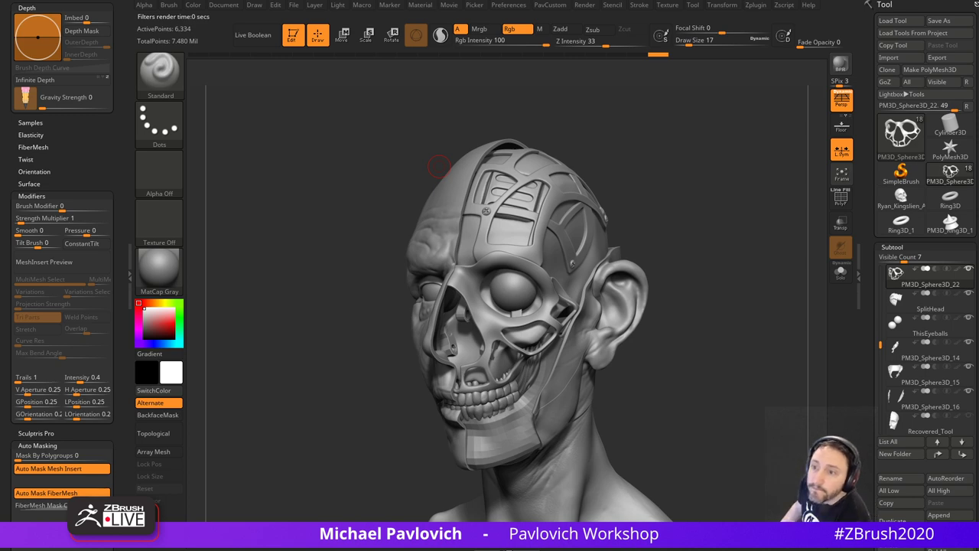
mouse_move(505, 550)
mouse_down()
mouse_move(518, 398)
mouse_move(674, 48)
mouse_move(666, 550)
mouse_move(694, 53)
mouse_move(742, 550)
mouse_up()
click(207, 52)
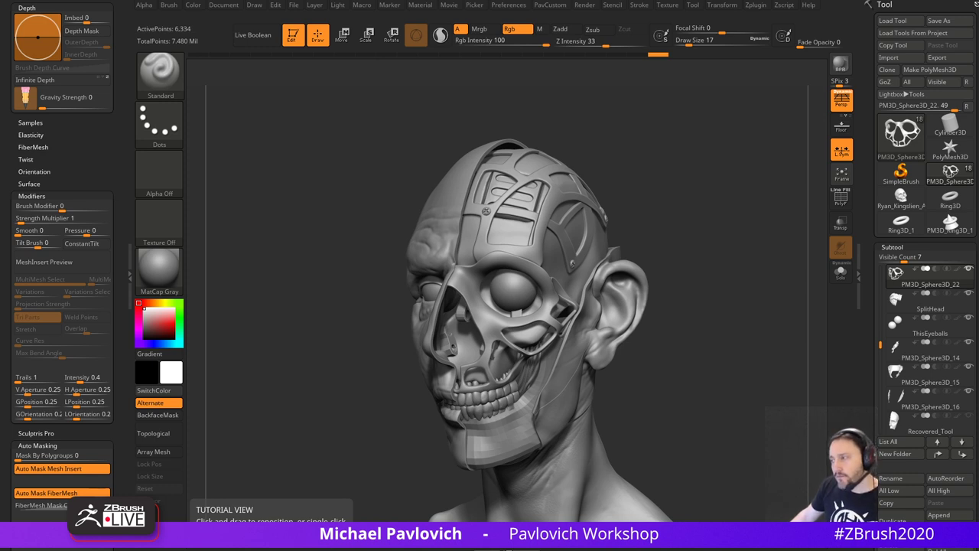
- Select the skull-cap frame PM3D_Sphere3D_23 and isolate it with its polyframe shown
key(s)
drag(665, 176, 667, 178)
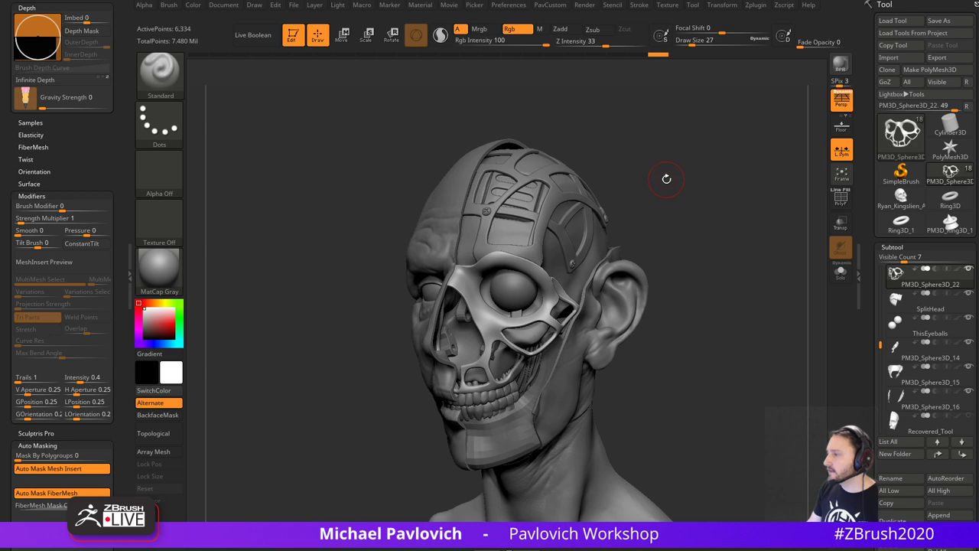
key(s)
right_drag(665, 180, 654, 181)
alt+click(579, 196)
alt+drag(686, 181, 664, 196)
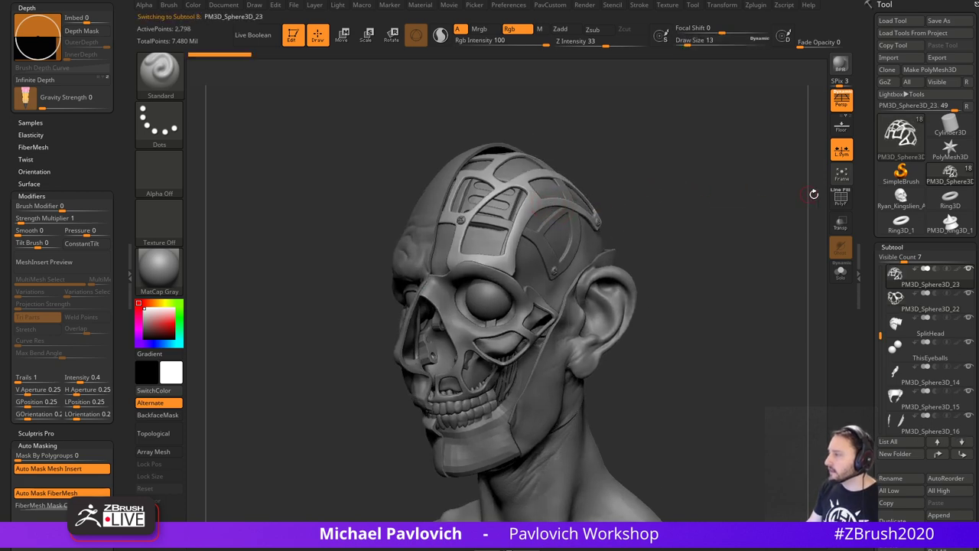
click(840, 199)
alt+drag(730, 188, 754, 245)
click(841, 272)
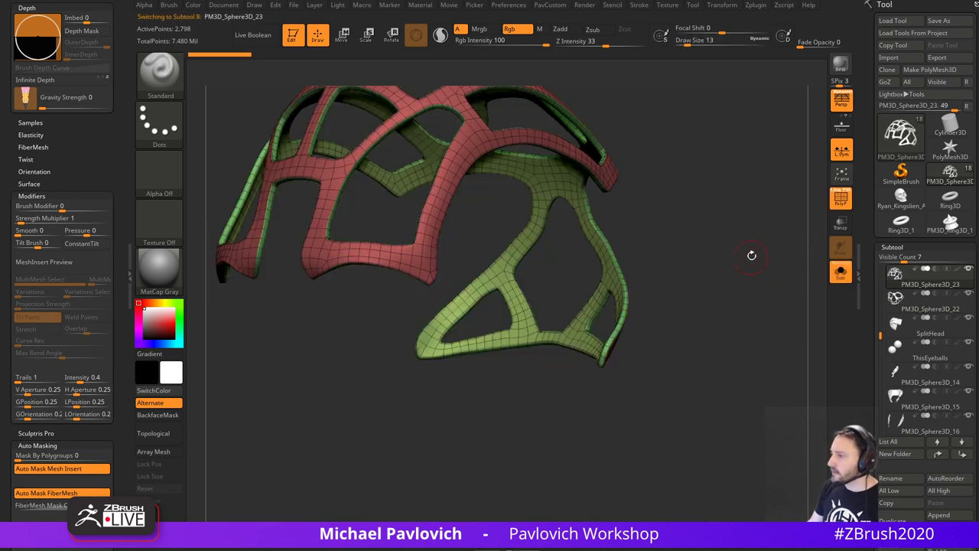
- Reduce the draw size to 3 and switch to the ZModeler brush for editing the frame's polygons
mouse_move(725, 183)
alt+mouse_down()
mouse_move(750, 324)
mouse_move(739, 322)
alt+mouse_up()
key(s)
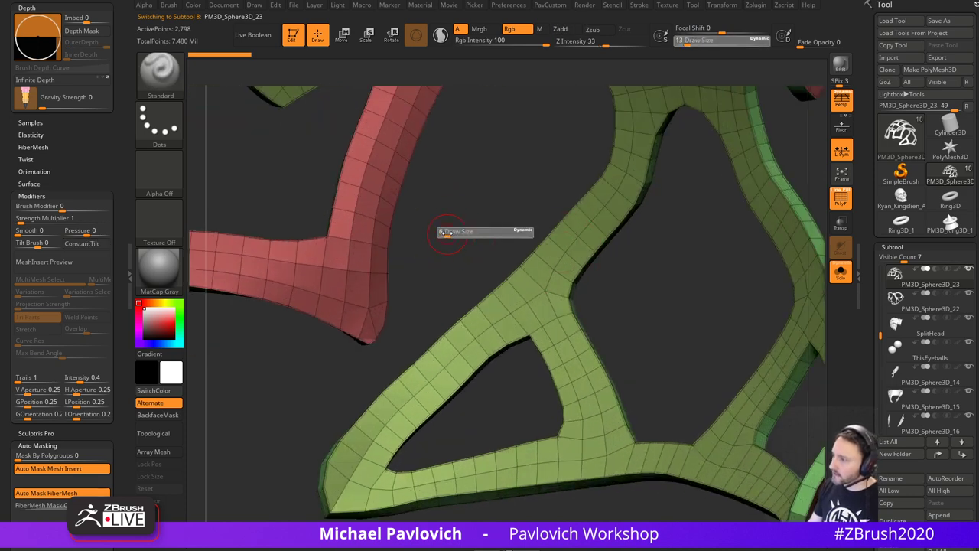
drag(451, 235, 443, 235)
alt+drag(452, 235, 490, 352)
key(b)
key(z)
key(m)
- Try to extrude a single marked polygon on the frame's forehead strut and undo it
alt+click(425, 276)
drag(423, 274, 326, 311)
drag(491, 280, 427, 294)
key(ctrl+z)
- Change the ZModeler polygon action to QMesh and punch a one-polygon hole through the frame's forehead strut
key(space)
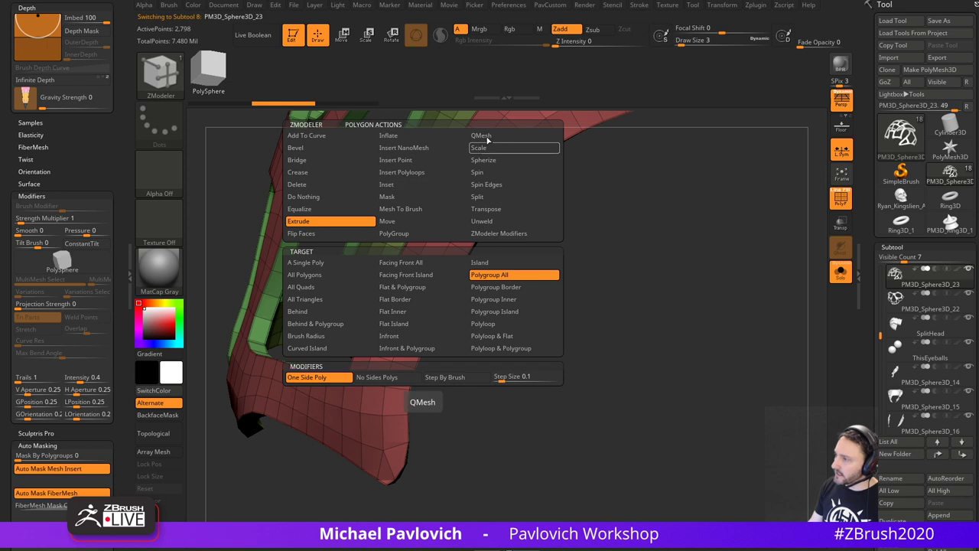
click(492, 136)
drag(573, 255, 514, 271)
click(423, 274)
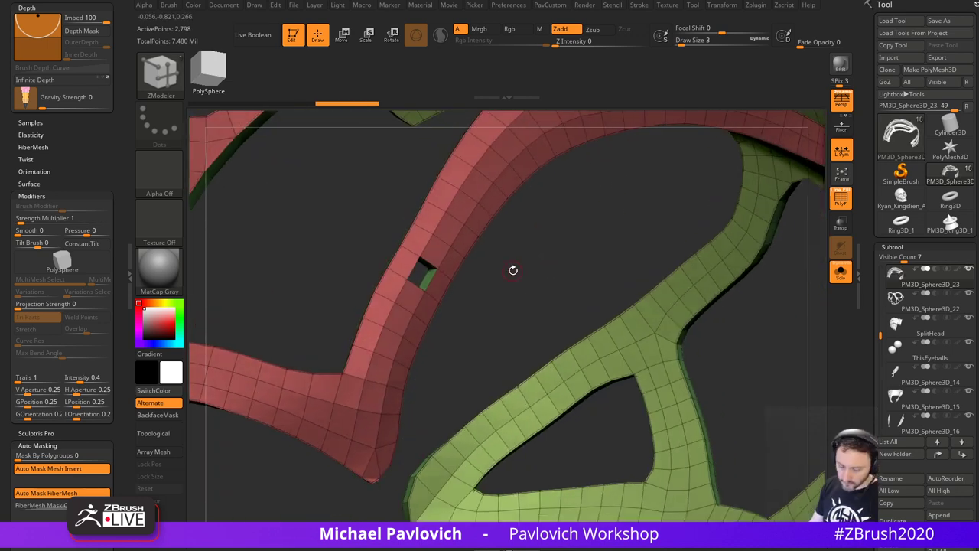
- Turn on dynamic subdivision, hide the polyframe and crease the frame's polygroup borders to sharpen the hole
key(d)
click(834, 206)
key(4)
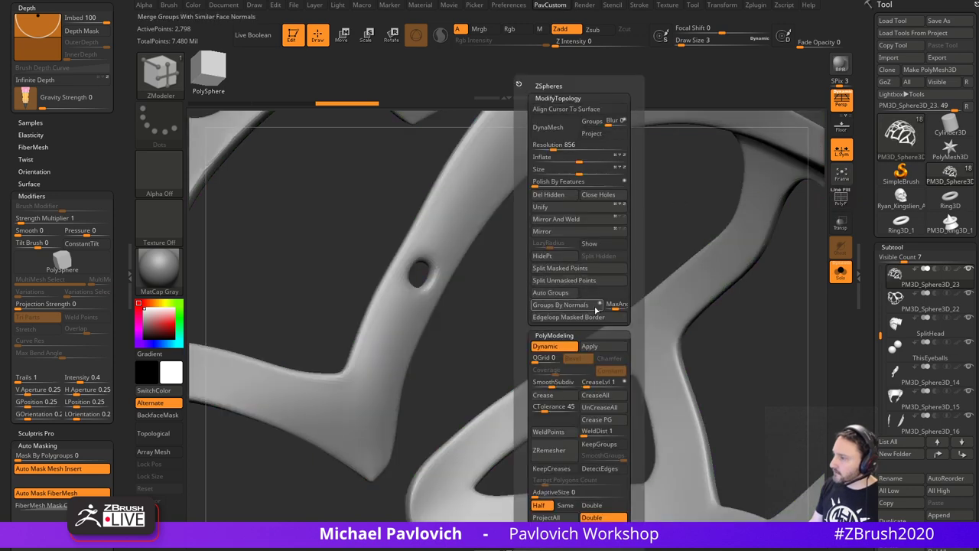
click(590, 422)
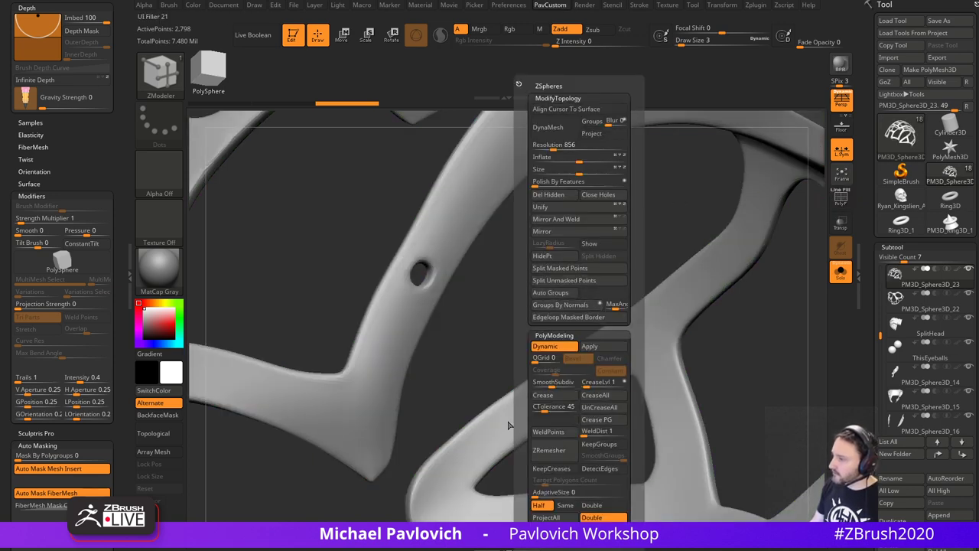
drag(558, 313, 528, 259)
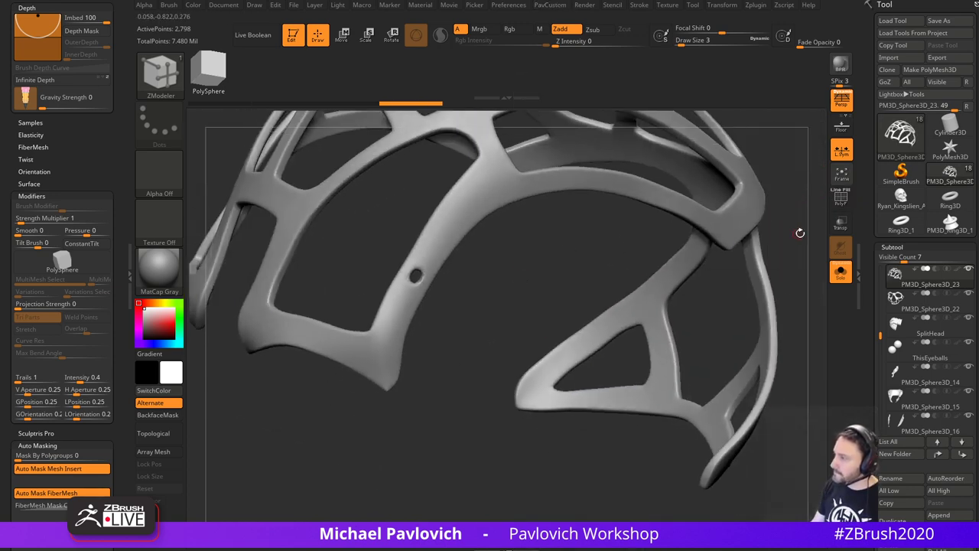
- Show the whole head and nudge the strut's edge beside the new hole with the Move brush
click(836, 281)
drag(806, 274, 766, 256)
key(b)
key(m)
key(v)
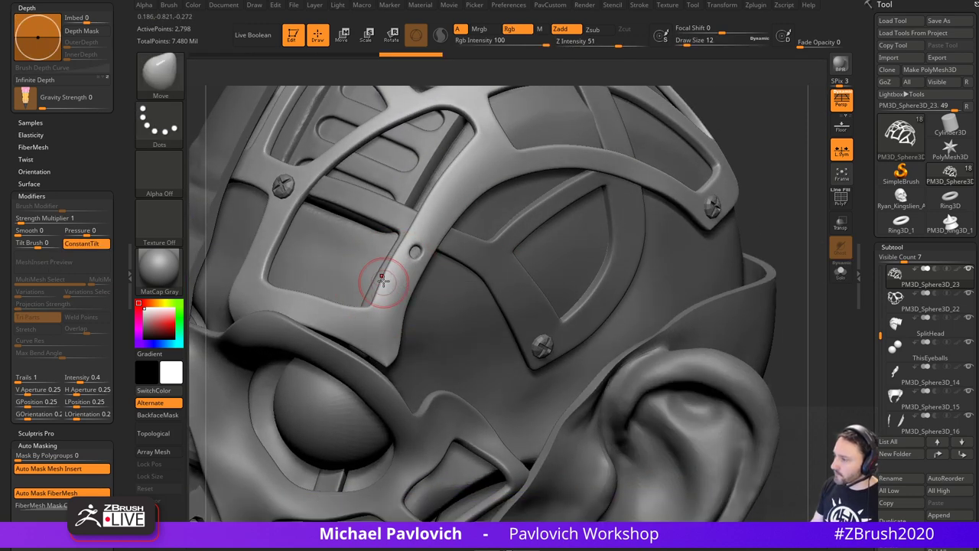
drag(385, 265, 411, 267)
- Isolate the frame without subdivision smoothing and QMesh three more single-polygon holes through the strut above the first one
click(840, 274)
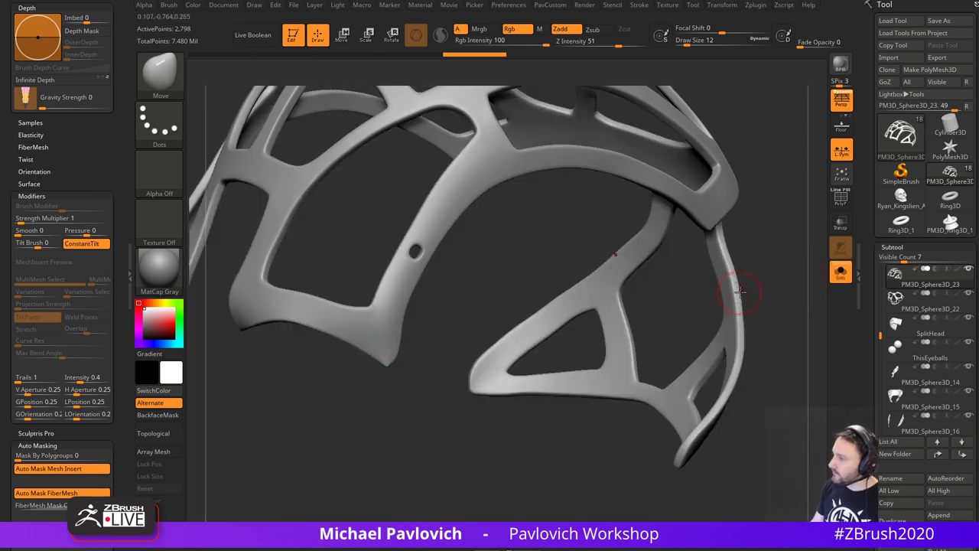
key(shift+d)
click(843, 197)
alt+drag(512, 230, 512, 345)
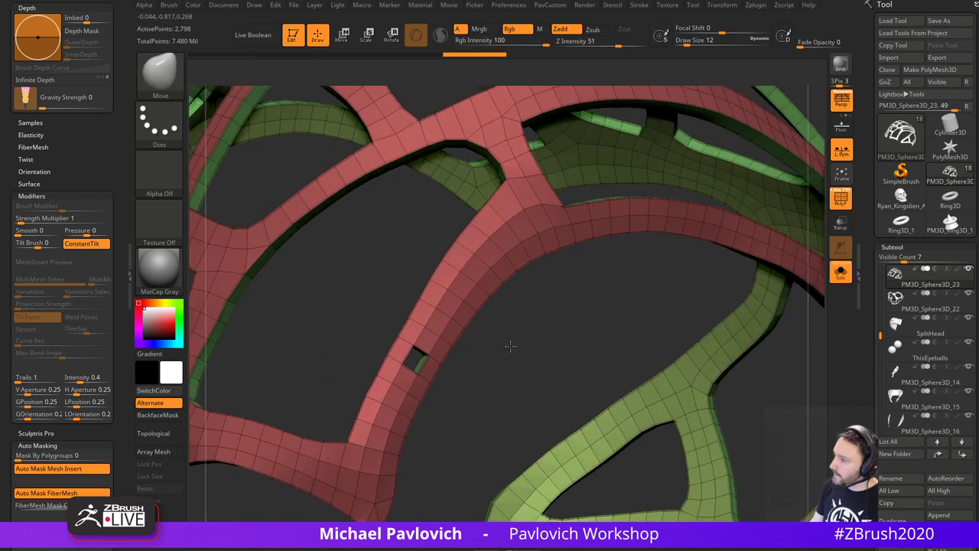
key(b)
key(z)
key(m)
alt+click(440, 344)
alt+click(462, 312)
alt+click(488, 279)
drag(562, 321, 639, 323)
click(489, 280)
drag(725, 332, 698, 325)
- Crease the edges of the new holes and show the full head with dynamic subdivision on and the polyframe off
key(3)
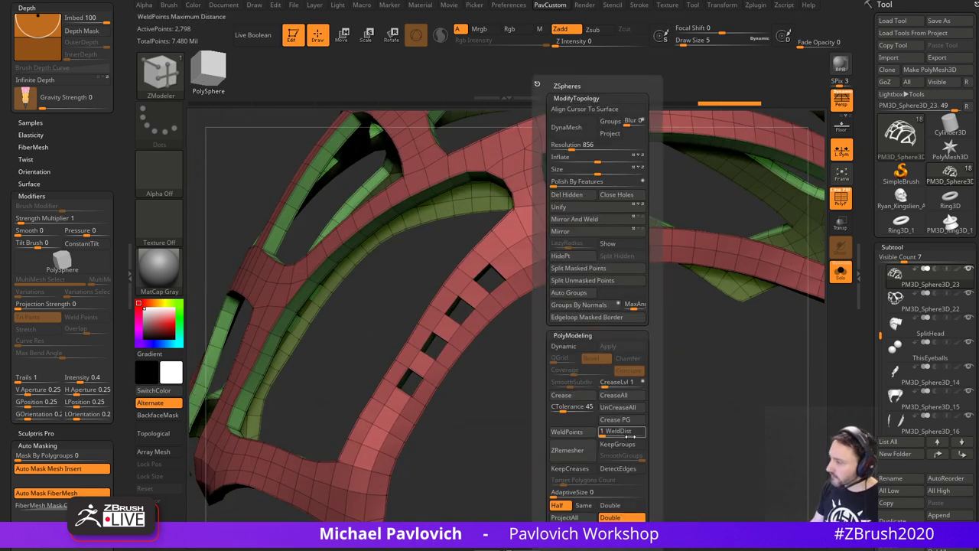
click(602, 394)
mouse_move(580, 384)
alt+mouse_down()
mouse_move(559, 362)
mouse_move(588, 366)
alt+mouse_up()
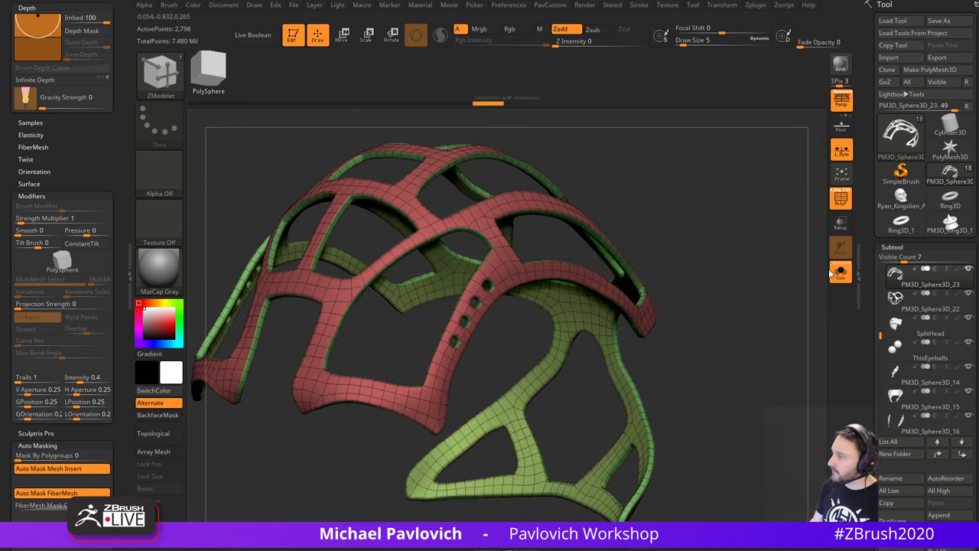
click(842, 198)
click(841, 271)
key(d)
alt+drag(732, 305, 699, 280)
shift+drag(699, 280, 709, 303)
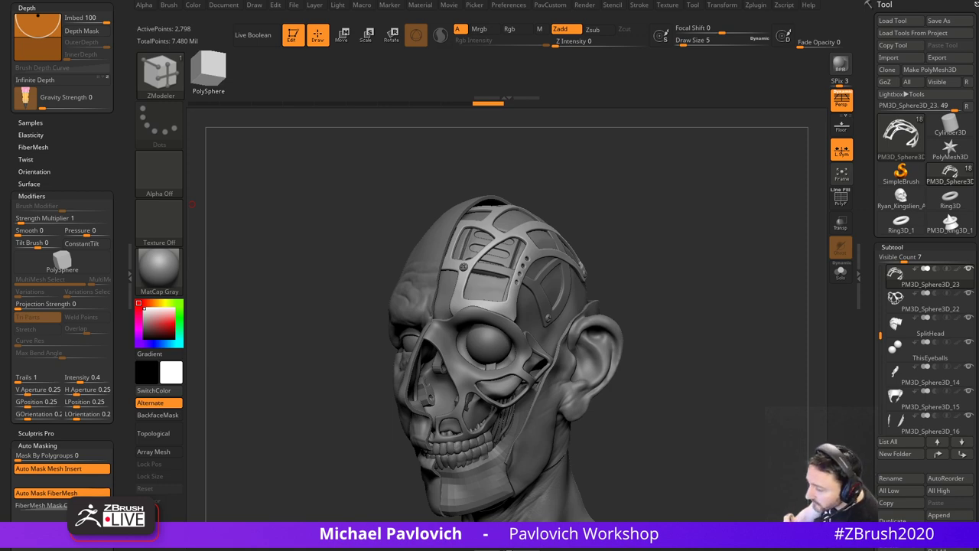
- Switch to the browser and open the full-size render of the Eat3D cowboy from the ArtStation portfolio
key(alt+Tab)
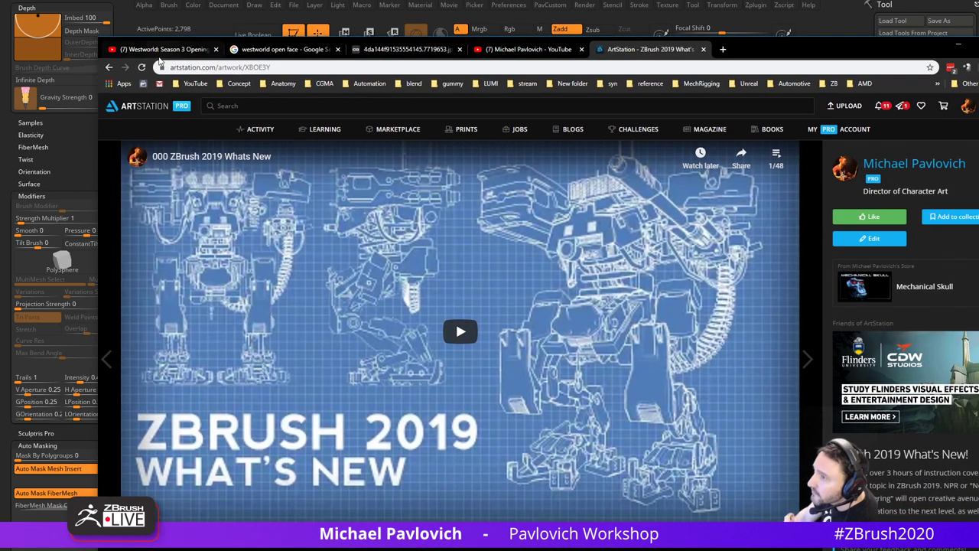
click(109, 68)
scroll(473, 325, down, 7)
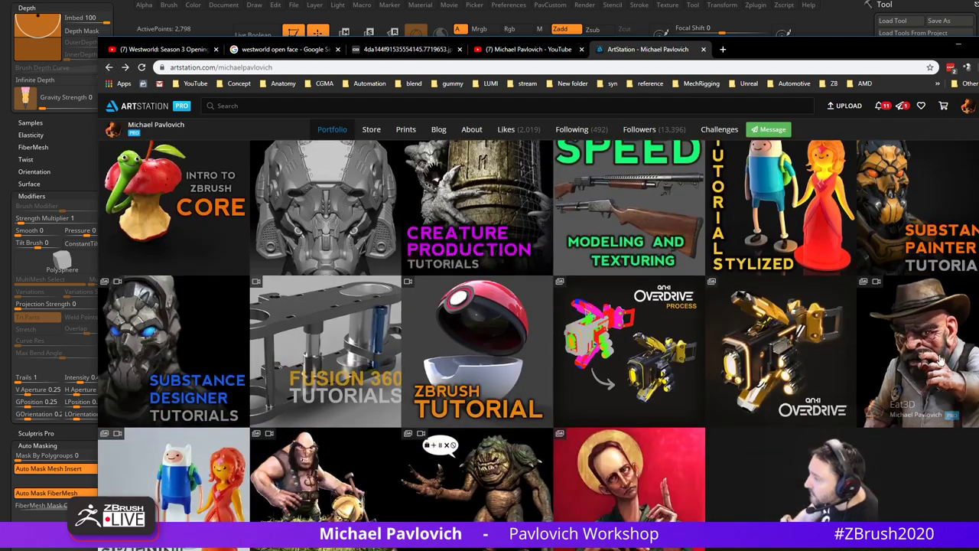
click(941, 355)
scroll(479, 338, down, 6)
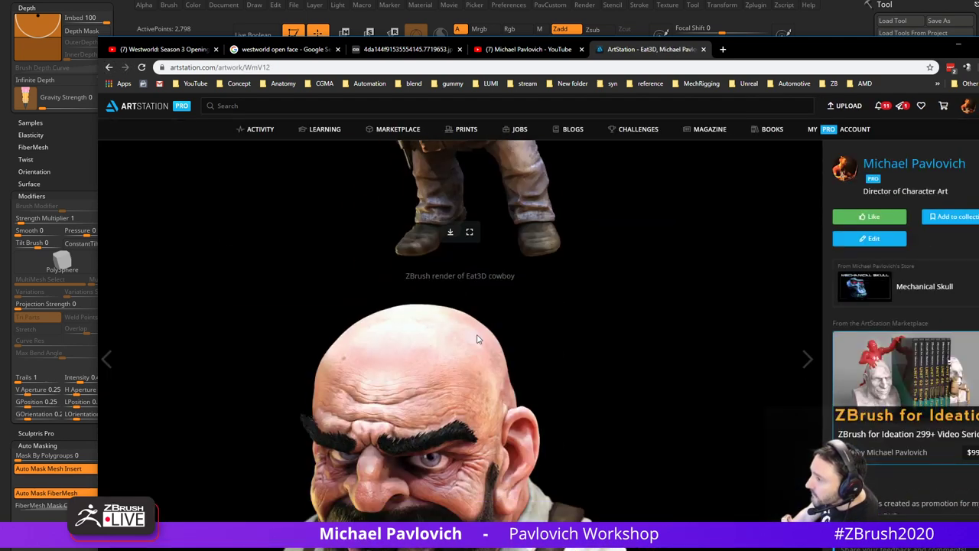
scroll(478, 337, up, 6)
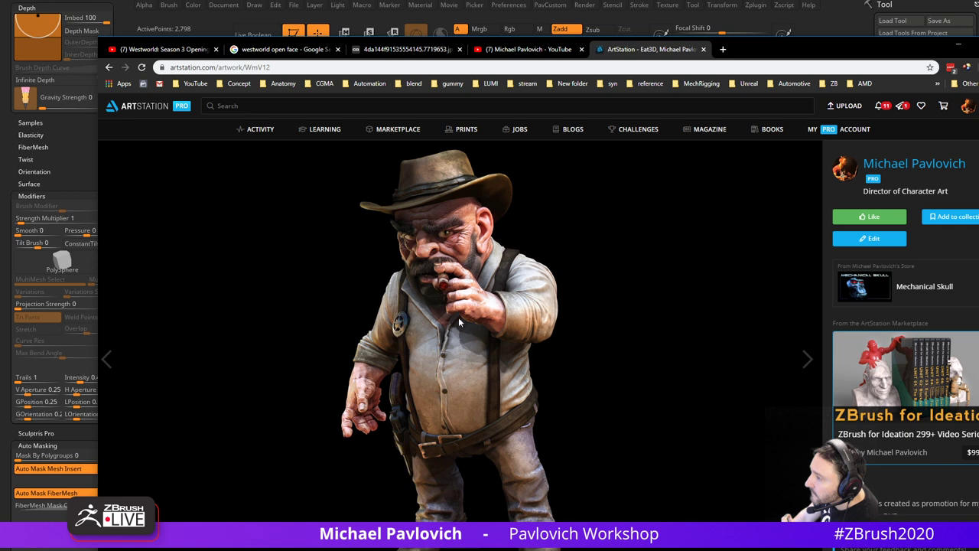
click(459, 322)
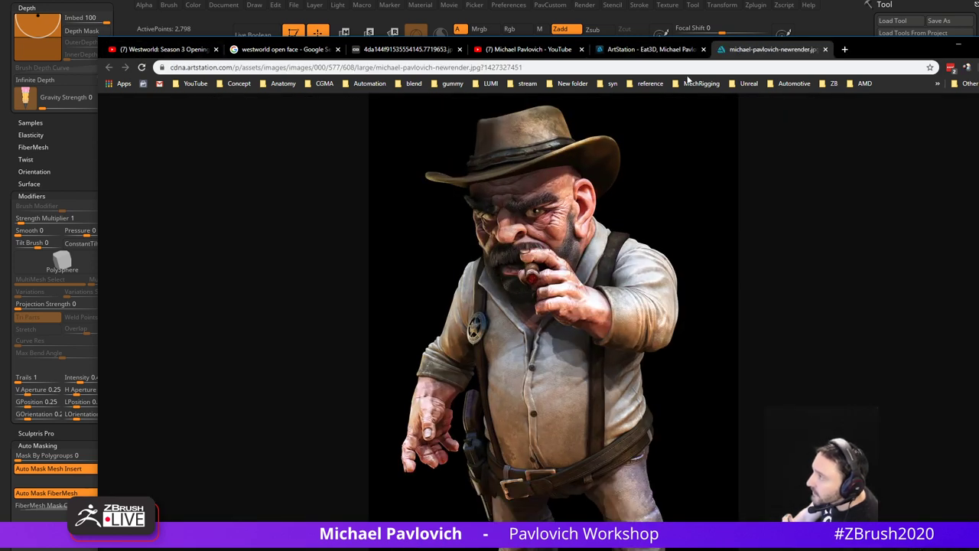
- View the Eat3D cowboy's 3D print comparison image at full size and return to ZBrush
click(650, 49)
scroll(478, 351, down, 15)
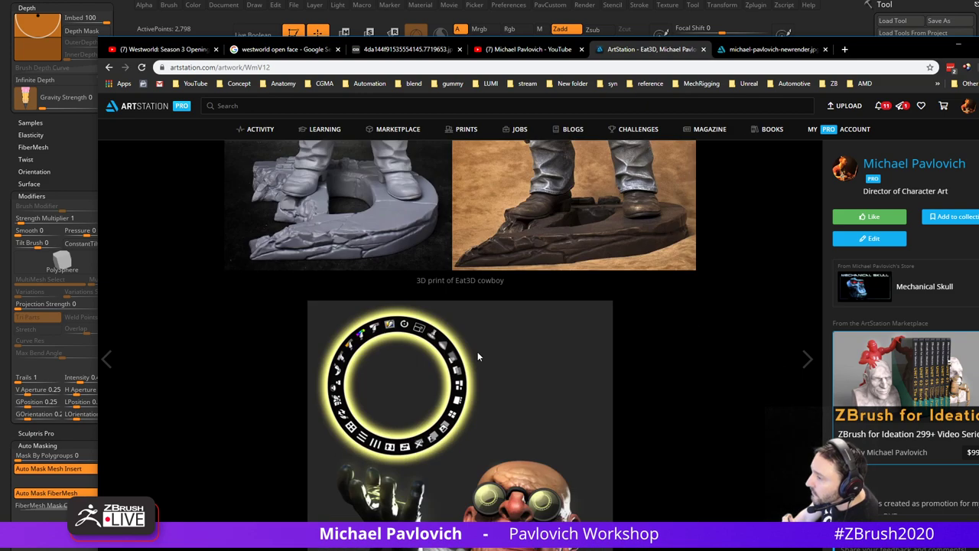
scroll(478, 354, up, 3)
click(472, 289)
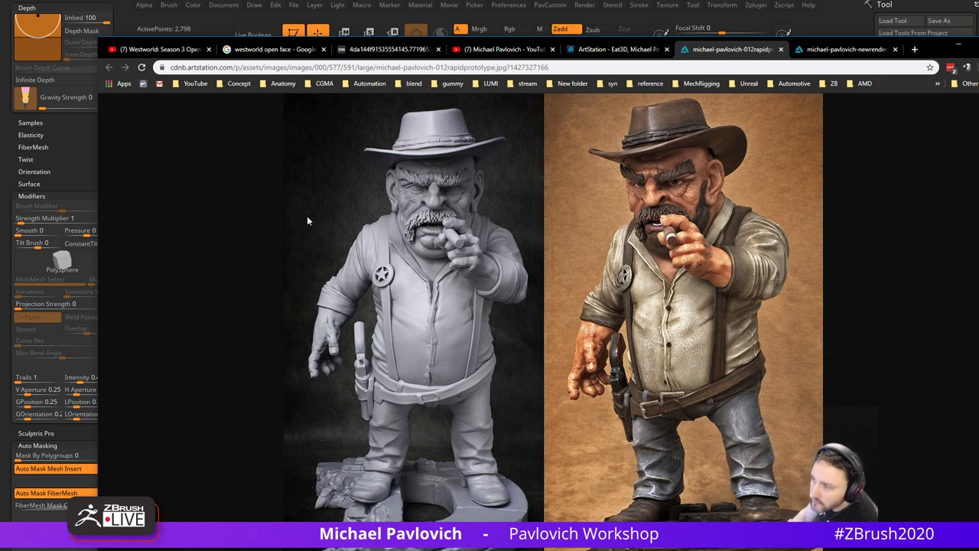
click(959, 46)
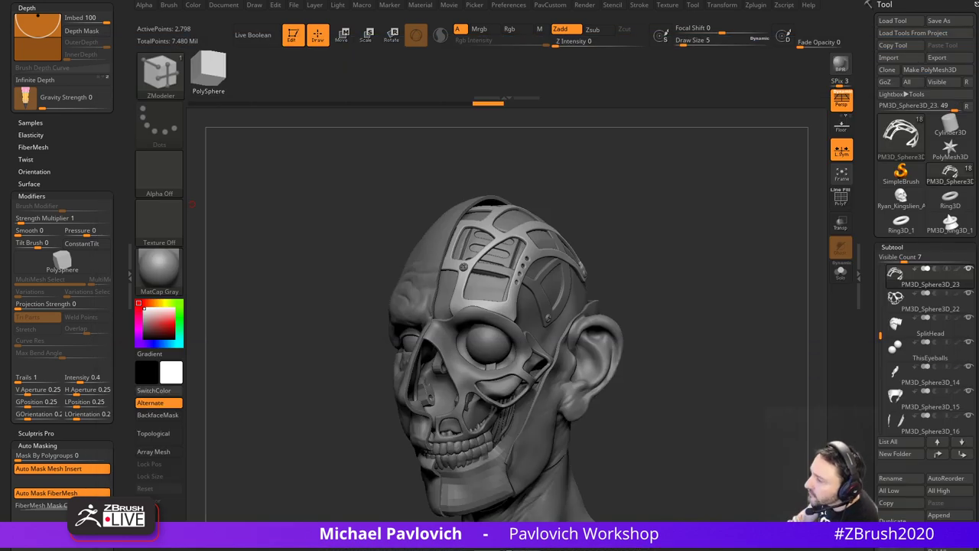
drag(708, 415, 723, 360)
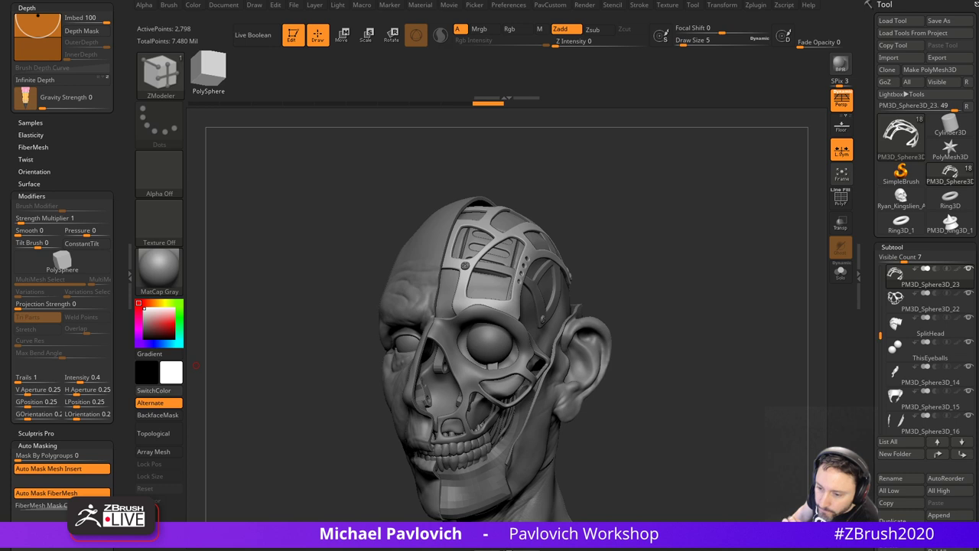
drag(642, 189, 729, 246)
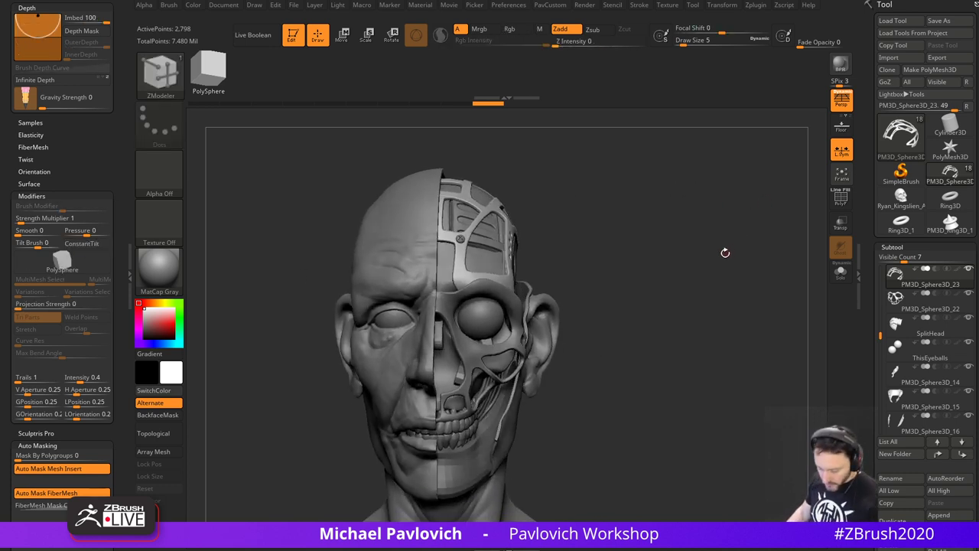
drag(716, 284, 732, 264)
drag(732, 264, 707, 277)
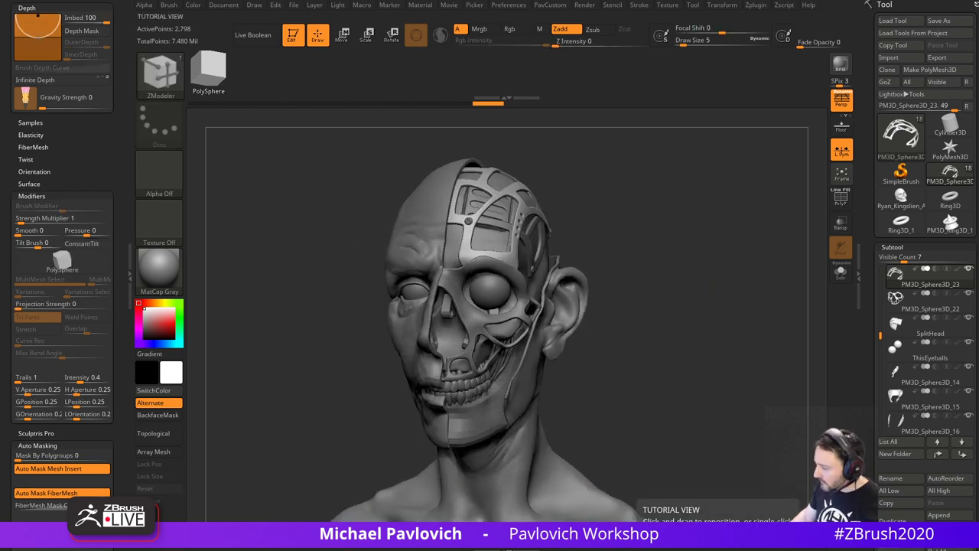
- Switch to the browser, look over the artist's YouTube channel page and return to ZBrush
key(alt+Tab)
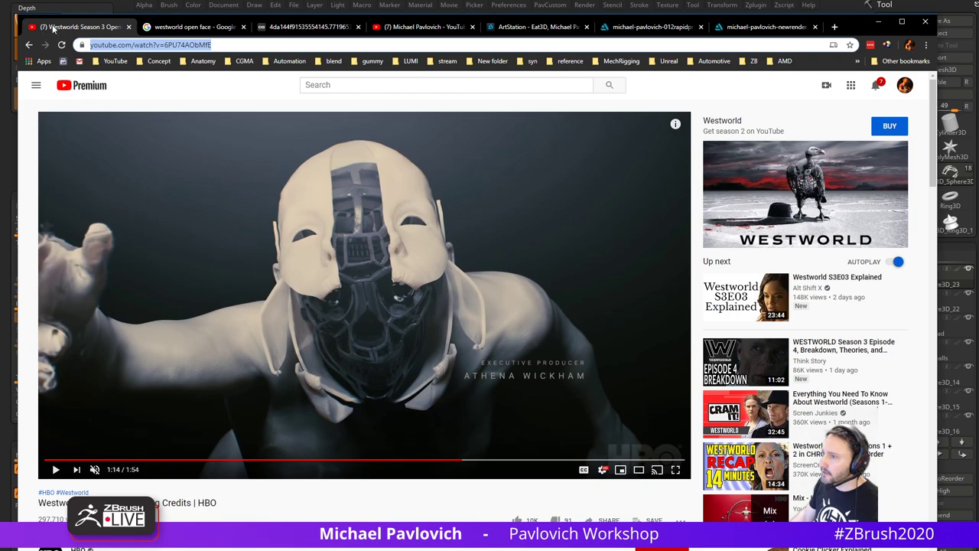
click(414, 27)
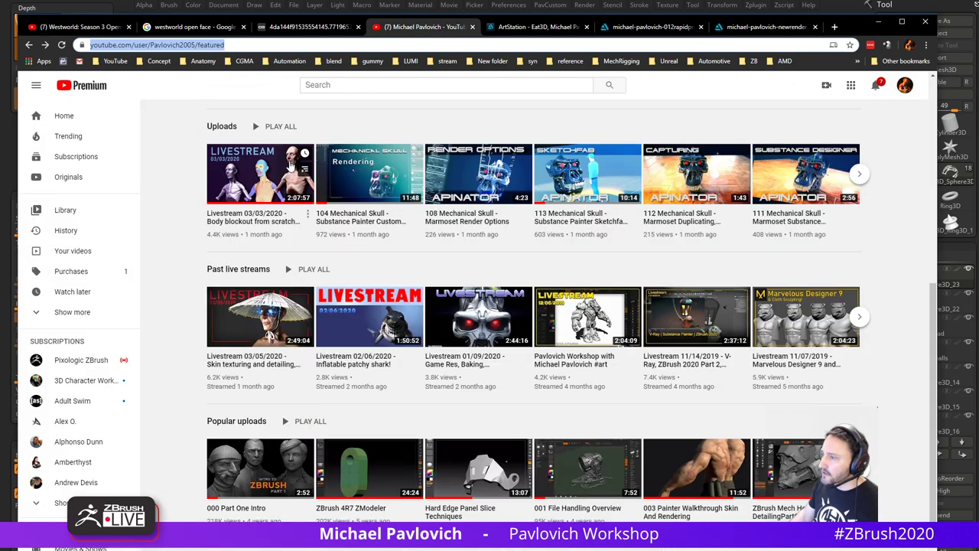
scroll(302, 199, up, 5)
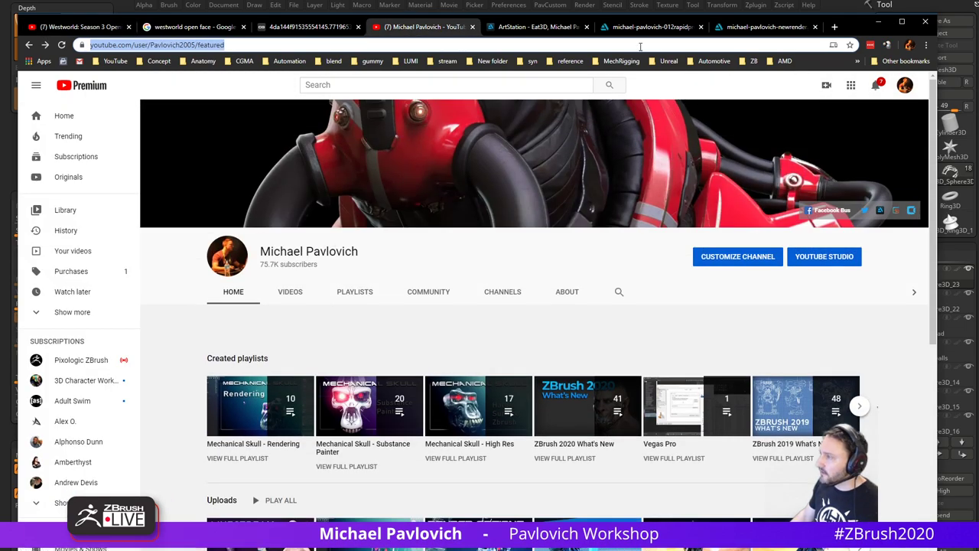
click(879, 22)
- Choose the Standard brush for the skull-cap frame in place of ZModeler
mouse_move(654, 329)
mouse_down()
mouse_move(638, 330)
mouse_move(632, 343)
mouse_move(693, 349)
mouse_move(615, 356)
mouse_move(674, 362)
mouse_move(669, 385)
mouse_move(590, 375)
mouse_move(740, 367)
mouse_move(700, 371)
mouse_move(715, 363)
mouse_move(717, 344)
mouse_move(682, 337)
mouse_move(719, 446)
mouse_move(729, 379)
mouse_up()
key(b)
key(s)
key(t)
mouse_move(729, 379)
mouse_down()
mouse_move(750, 384)
mouse_move(707, 382)
mouse_move(739, 367)
mouse_move(733, 384)
mouse_up()
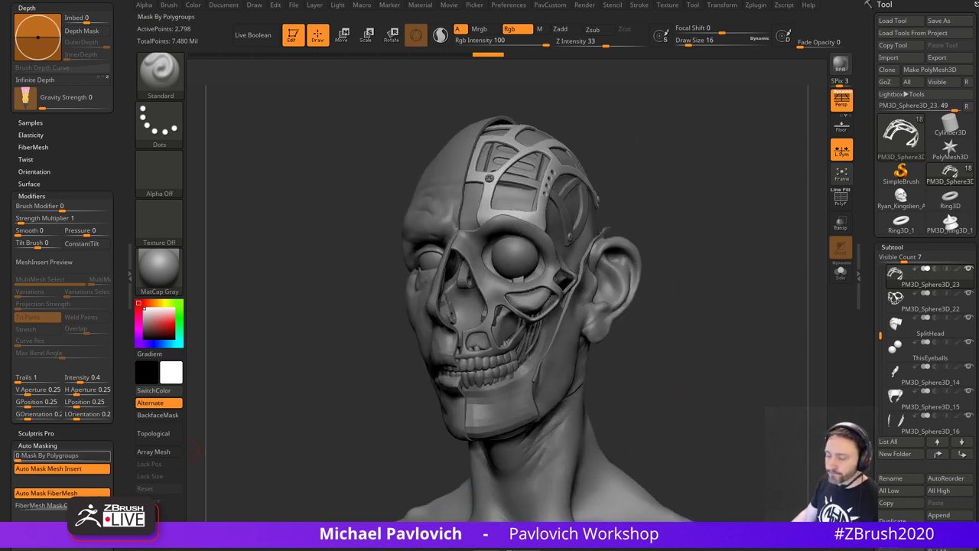